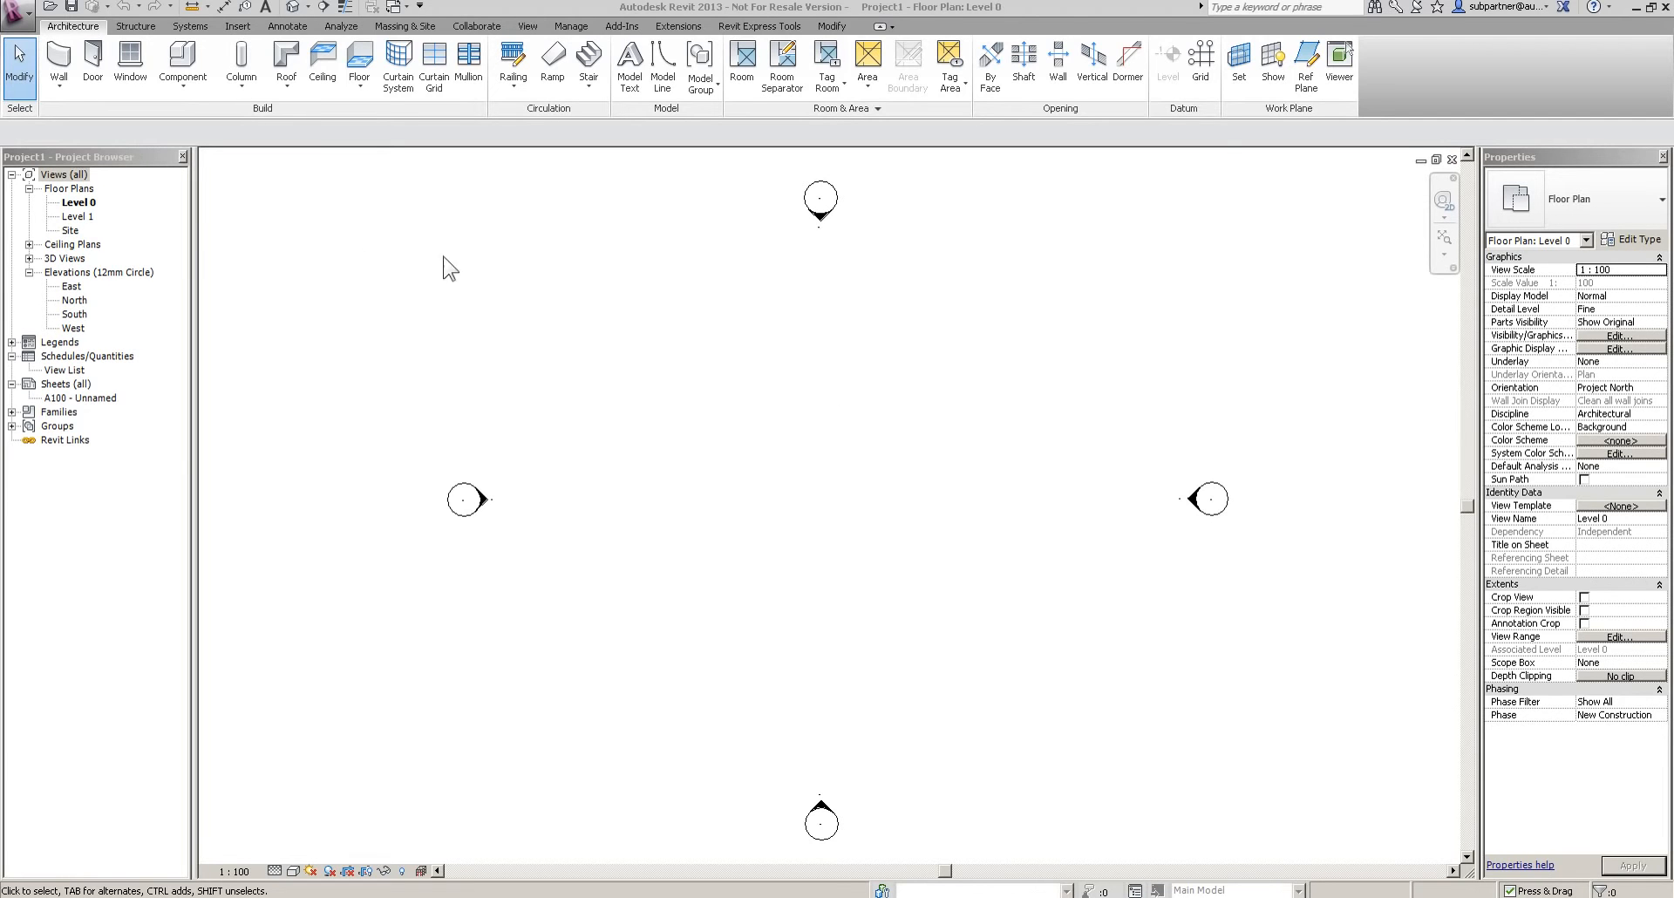
Open the East elevation and change both levels to the Triangle Head - Project Datum type
{"action": "double_click", "coordinate": [72, 286]}
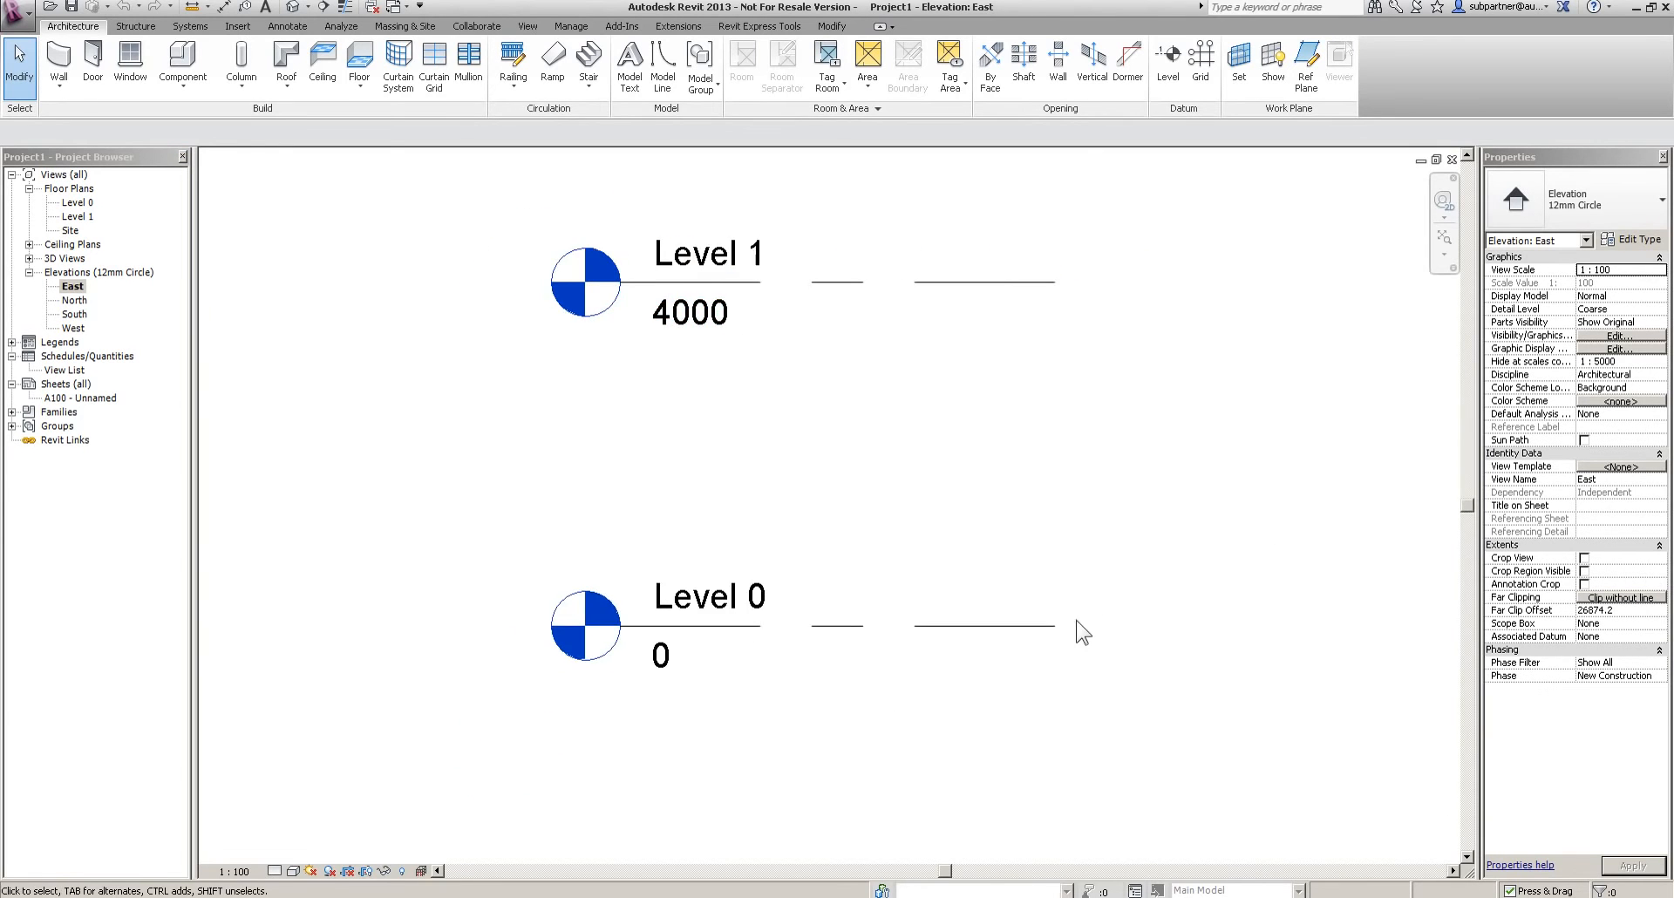
{"action": "left_click_drag", "start_coordinate": [1107, 283], "coordinate": [680, 725]}
{"action": "left_click", "coordinate": [1597, 201]}
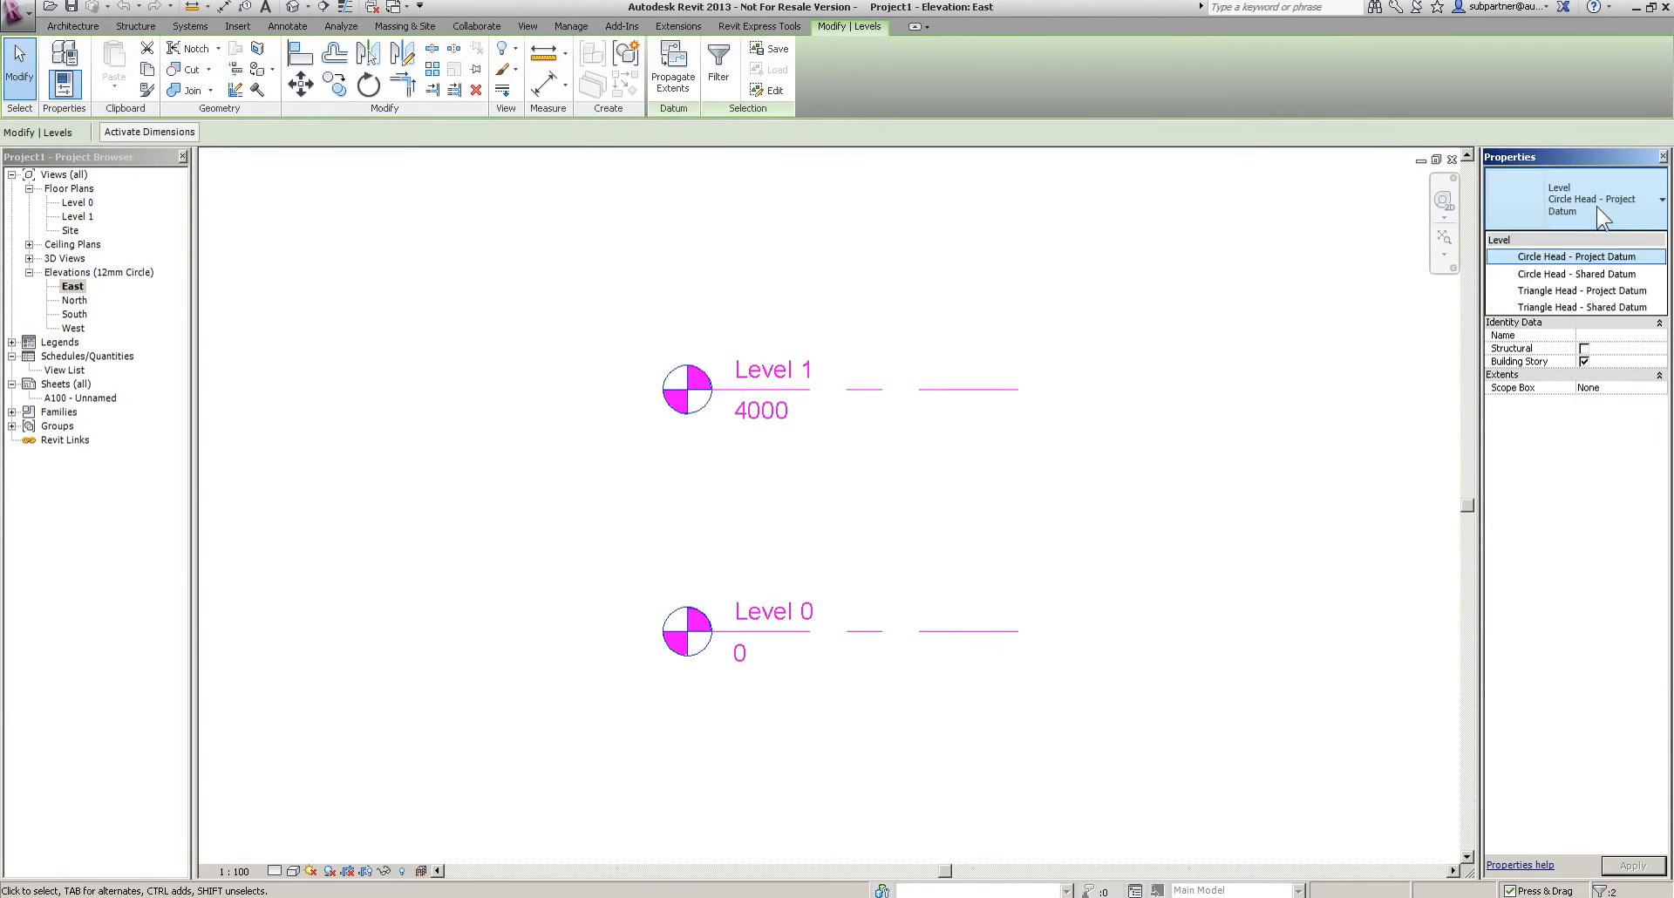
{"action": "left_click", "coordinate": [1581, 291]}
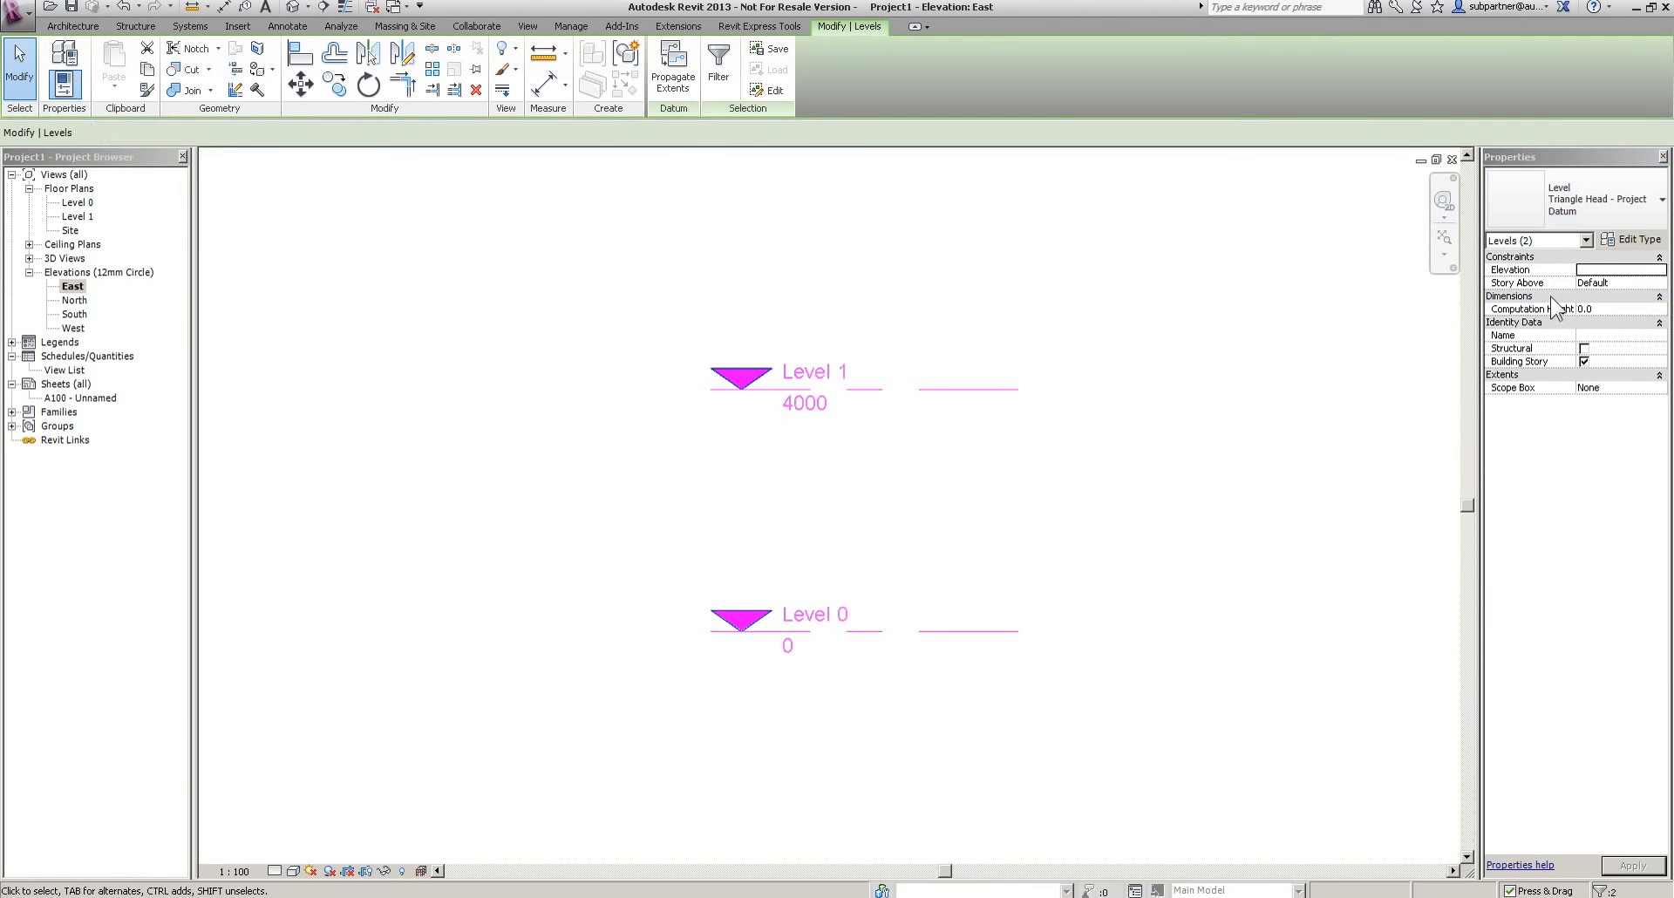
{"action": "left_click", "coordinate": [1054, 255]}
Set the height of Level 1 above Level 0 to 2700 mm
{"action": "left_click", "coordinate": [959, 384]}
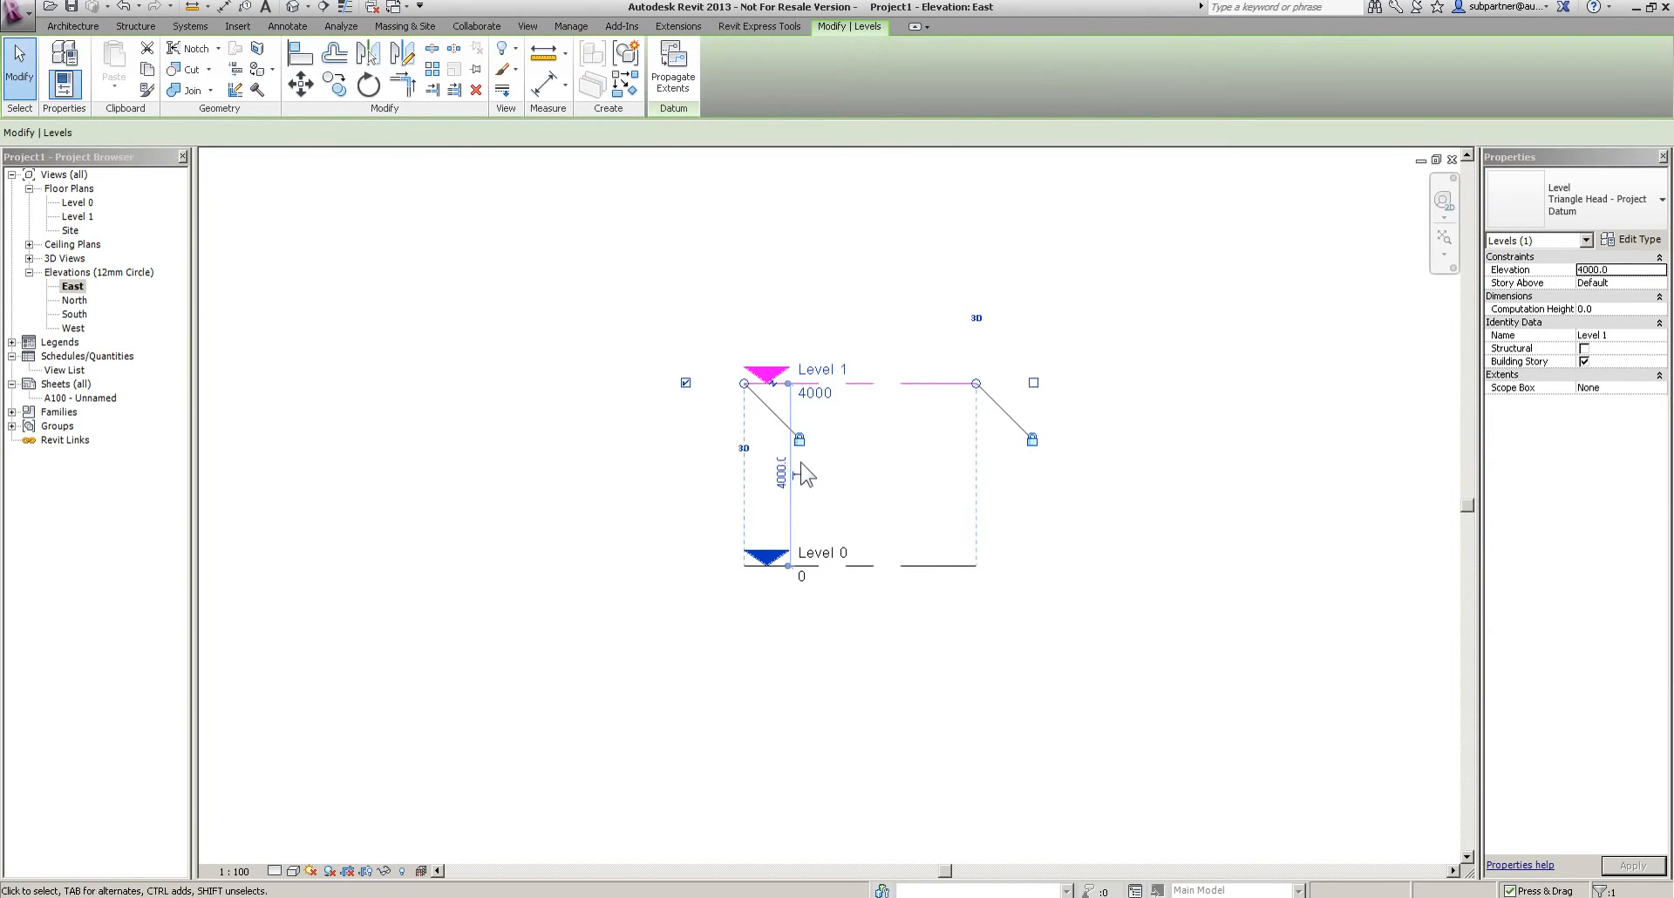
{"action": "left_click", "coordinate": [789, 457]}
{"action": "type", "text": "2700"}
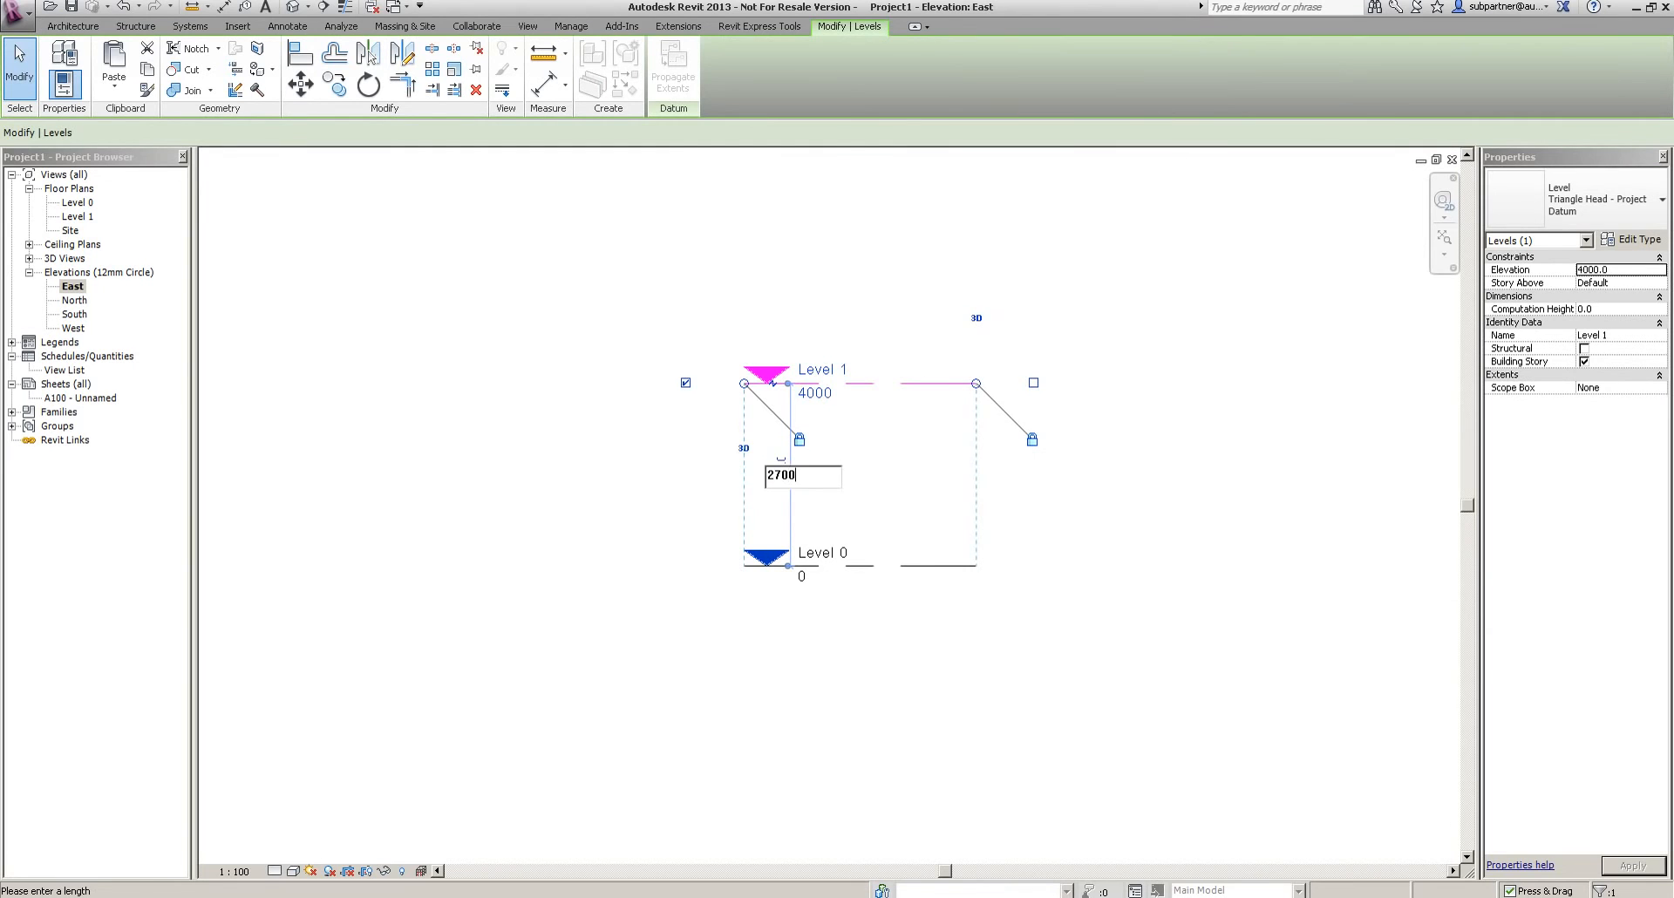
{"action": "key", "text": "Return"}
{"action": "left_click", "coordinate": [898, 708]}
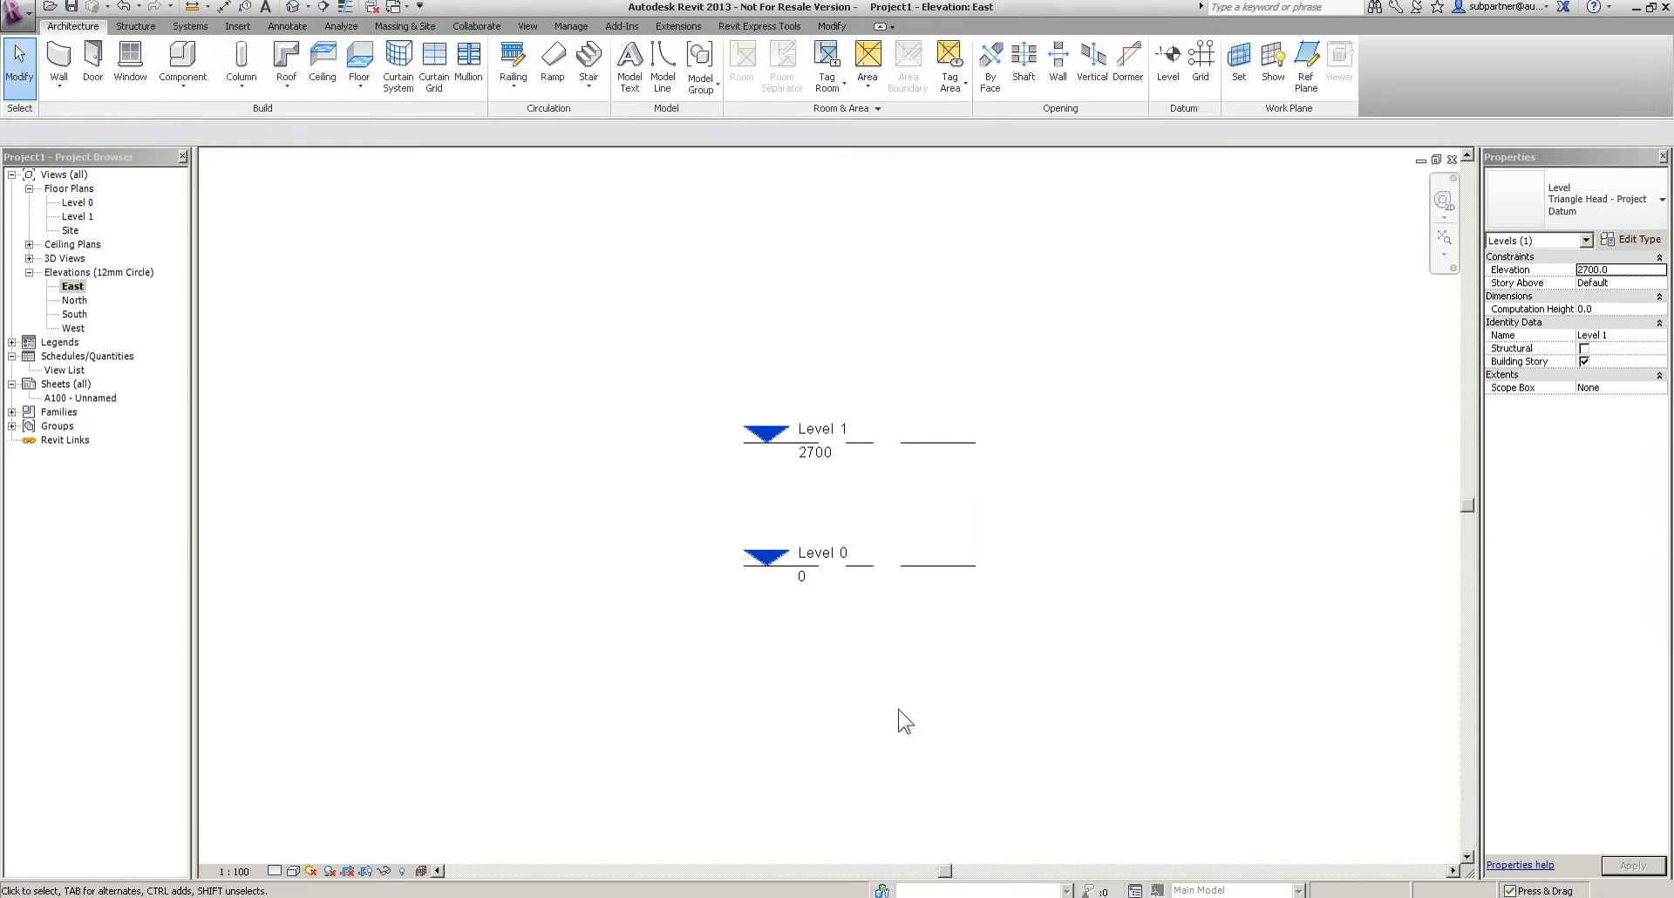
Rename Level 0 as 00 Ground Floor FFL, including its corresponding views
{"action": "left_click", "coordinate": [826, 555]}
{"action": "left_click", "coordinate": [823, 553]}
{"action": "type", "text": "00 G"}
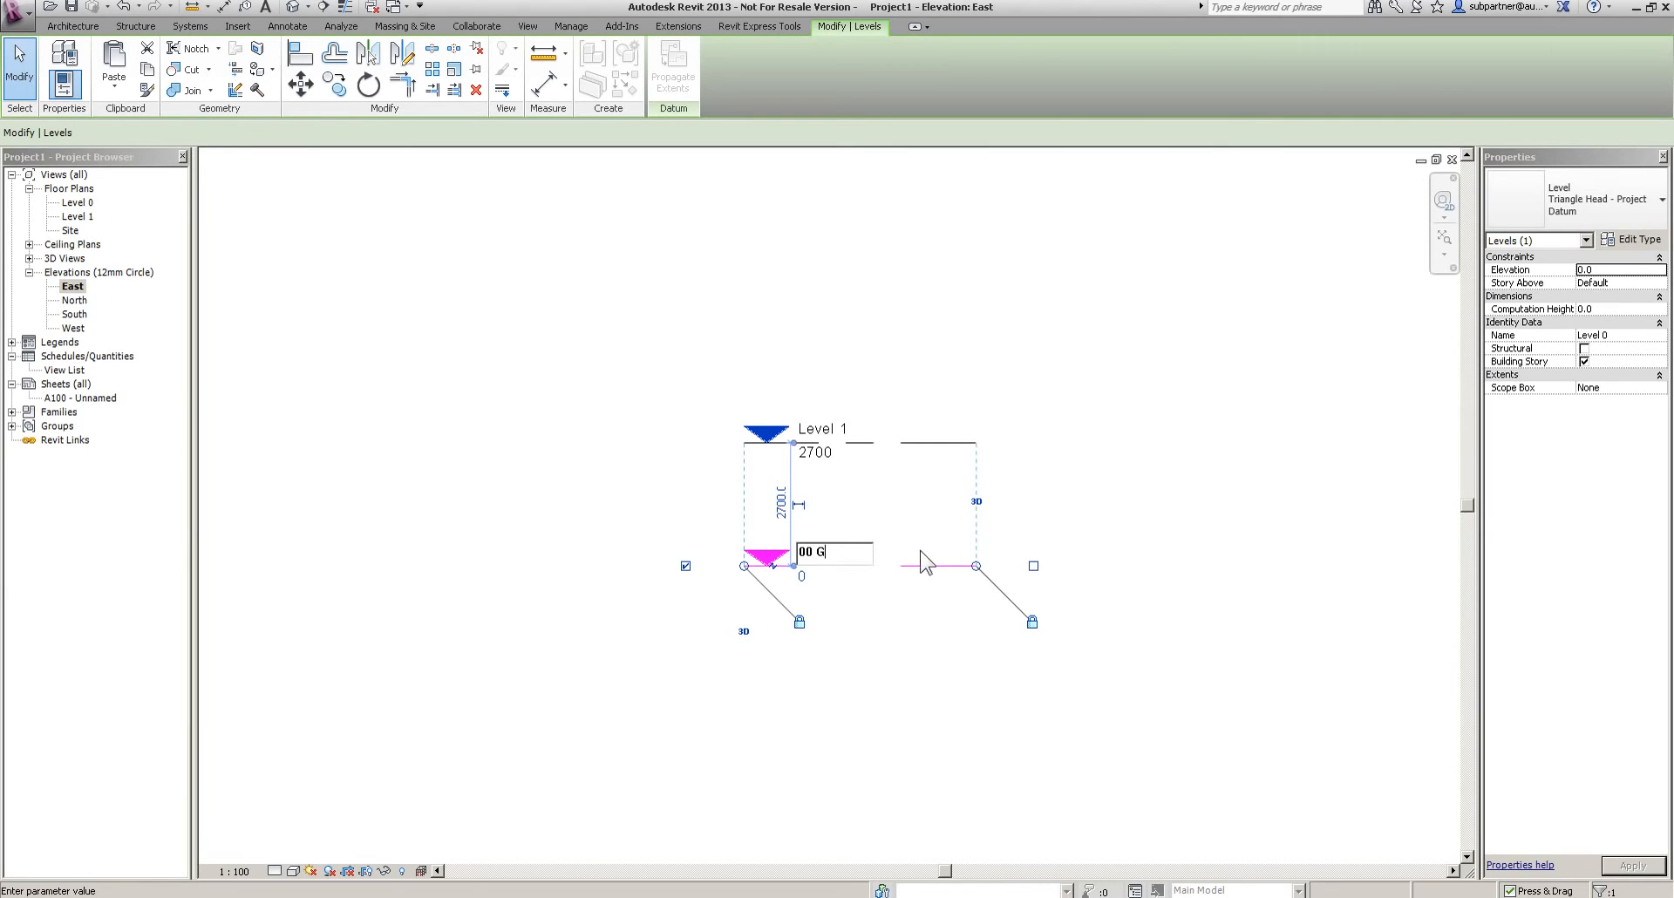
{"action": "type", "text": "round Floor FFL"}
{"action": "key", "text": "Return"}
{"action": "left_click", "coordinate": [919, 551]}
Rename Level 1 as 01 First Floor FFL, including its corresponding views
{"action": "left_click", "coordinate": [833, 431]}
{"action": "left_click", "coordinate": [838, 429]}
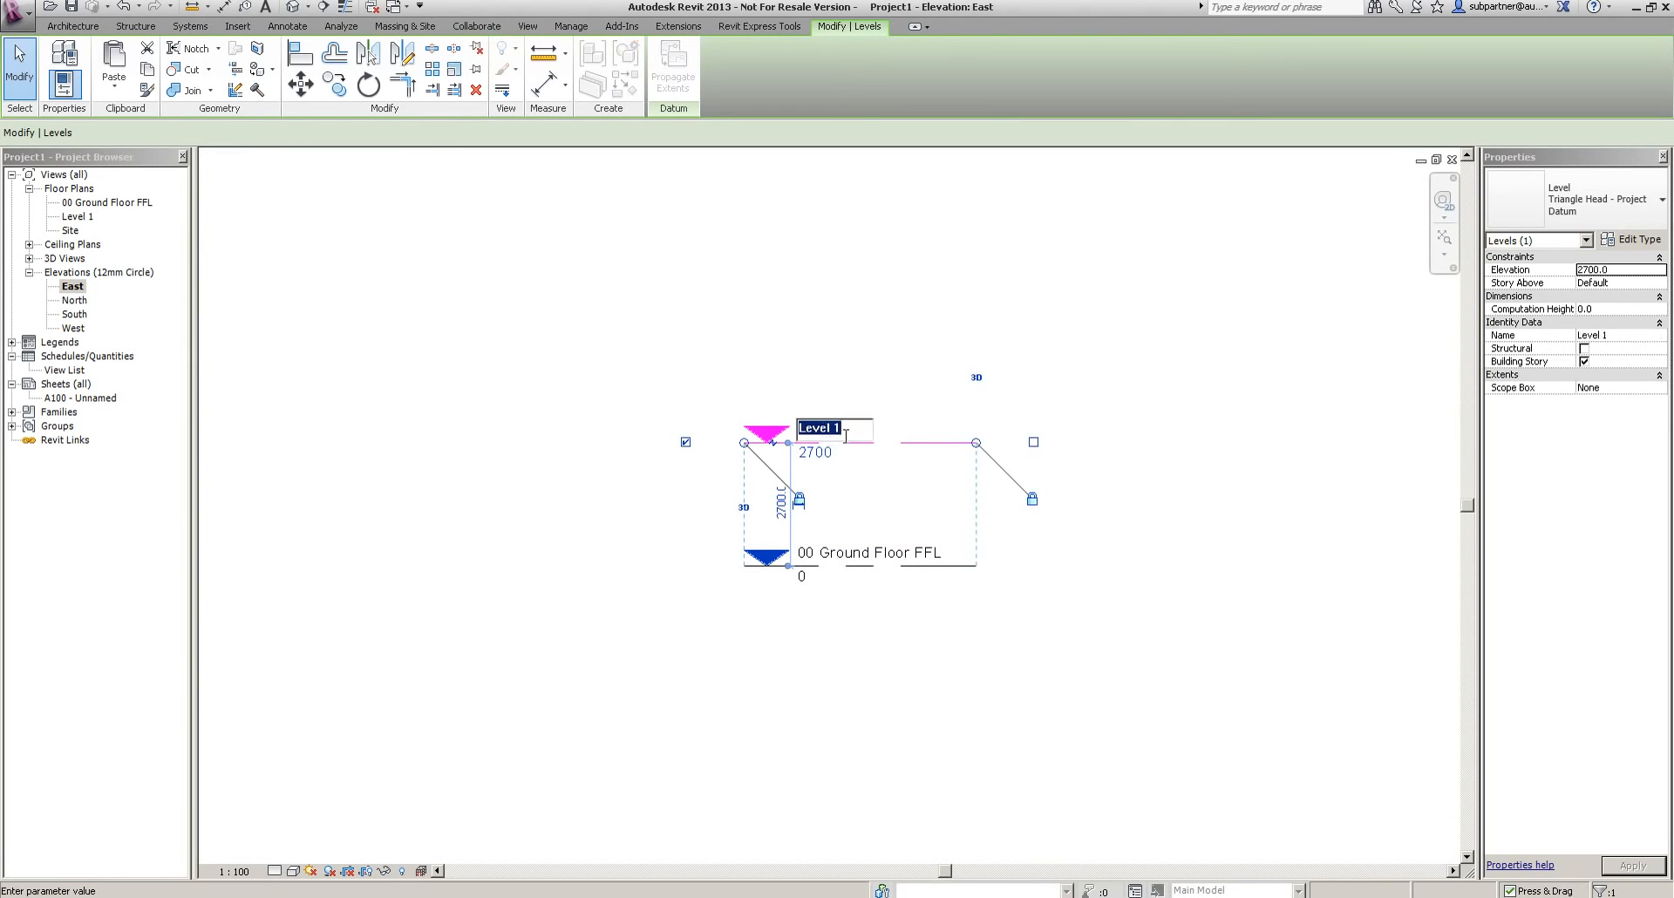
{"action": "type", "text": "01 First Floor FFL"}
{"action": "key", "text": "Return"}
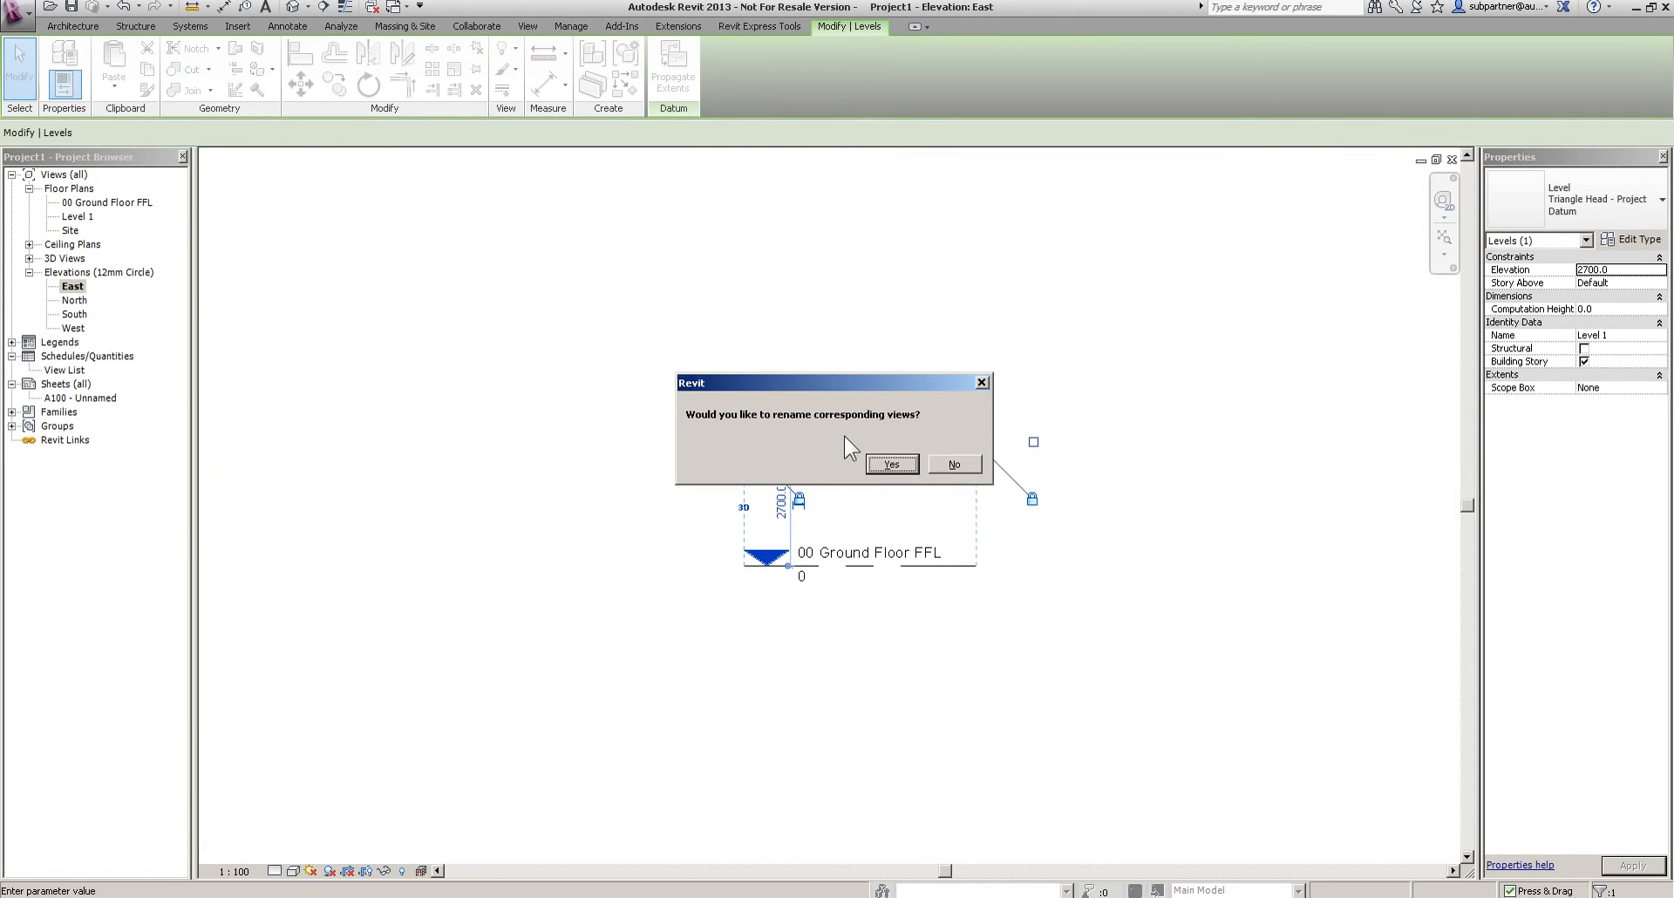
{"action": "key", "text": "Return"}
{"action": "left_click", "coordinate": [868, 258]}
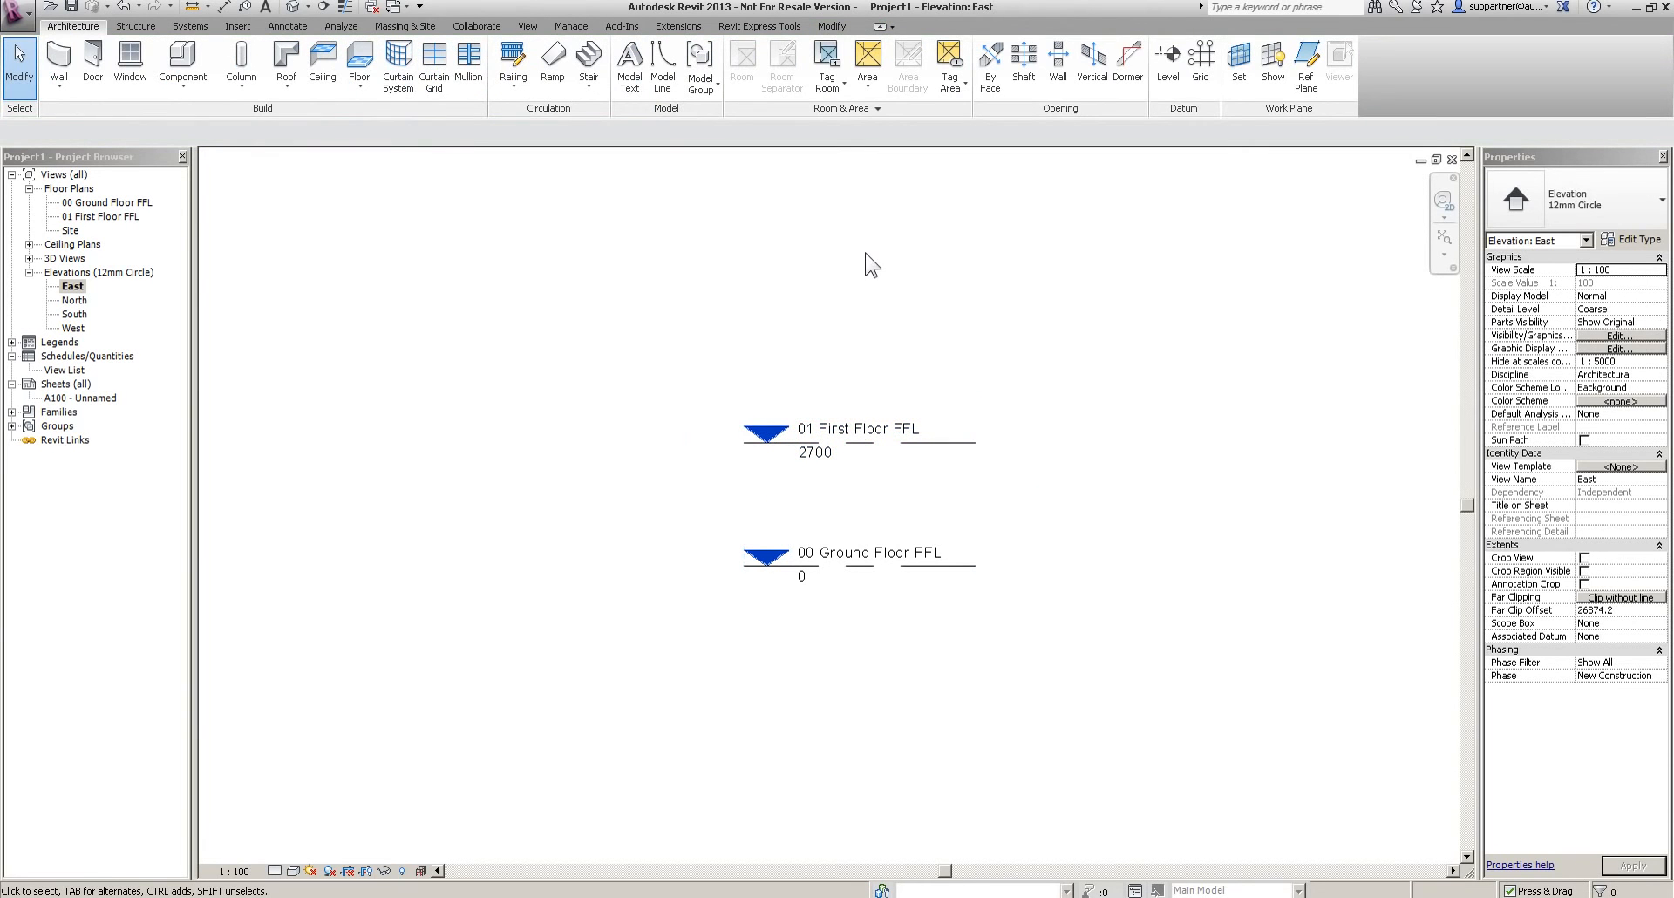
Set the view scale of all four elevations and the ground and first floor plans to 1:50
{"action": "left_click", "coordinate": [73, 287]}
{"action": "left_click", "coordinate": [73, 328], "text": "shift"}
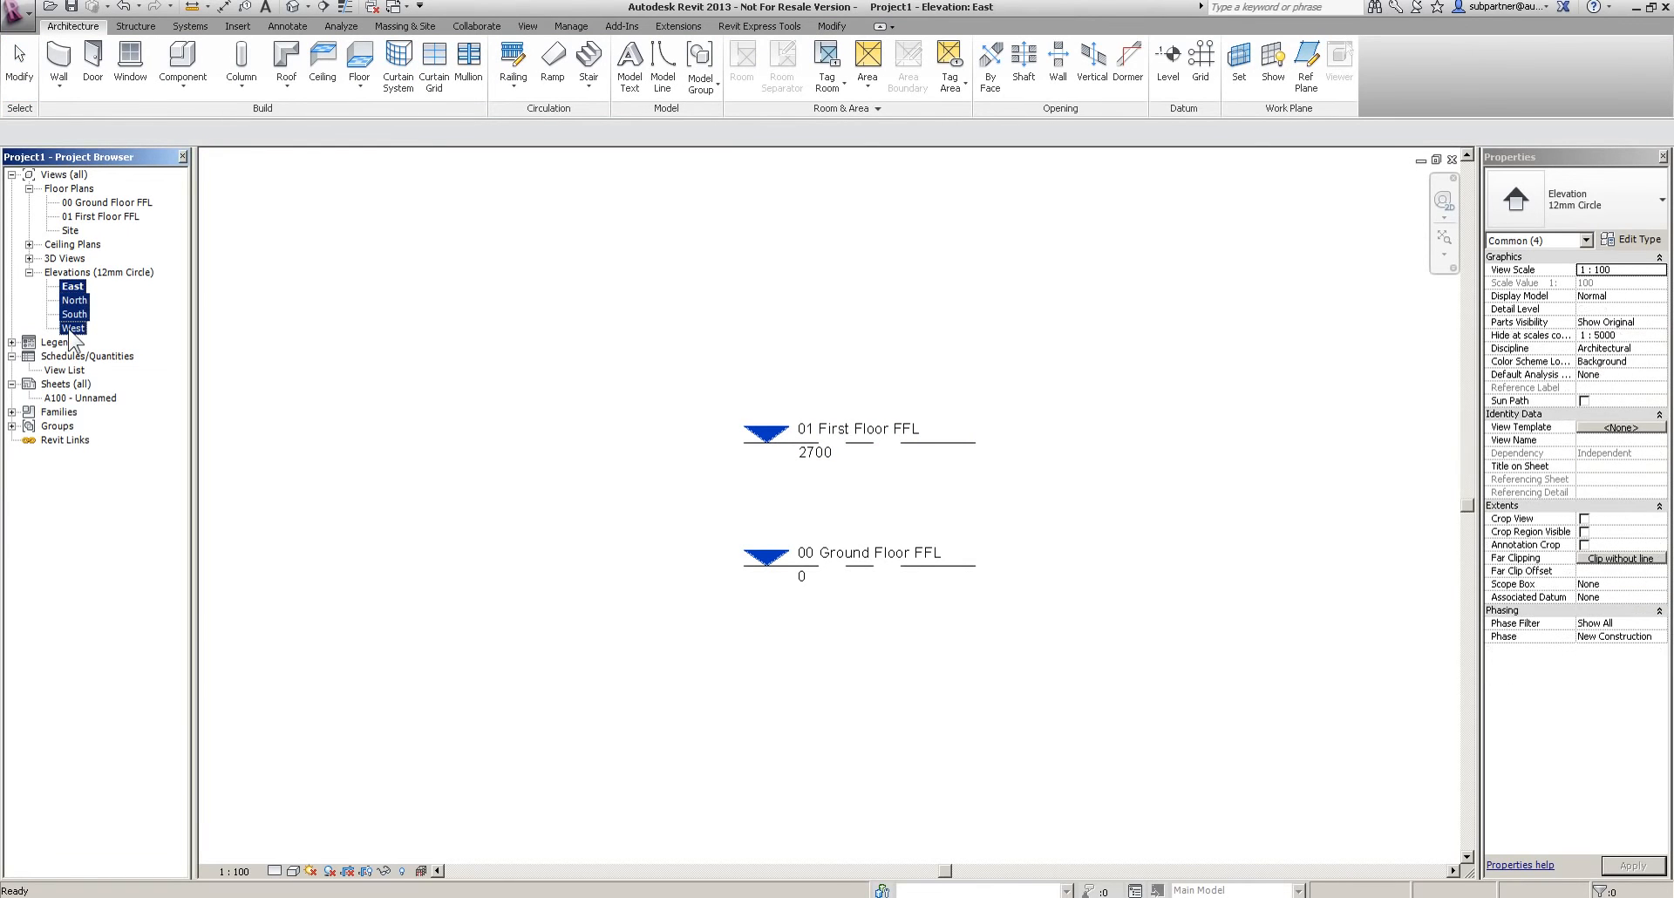
{"action": "left_click", "coordinate": [114, 203], "text": "ctrl"}
{"action": "left_click", "coordinate": [115, 216], "text": "ctrl"}
{"action": "left_click", "coordinate": [1659, 269]}
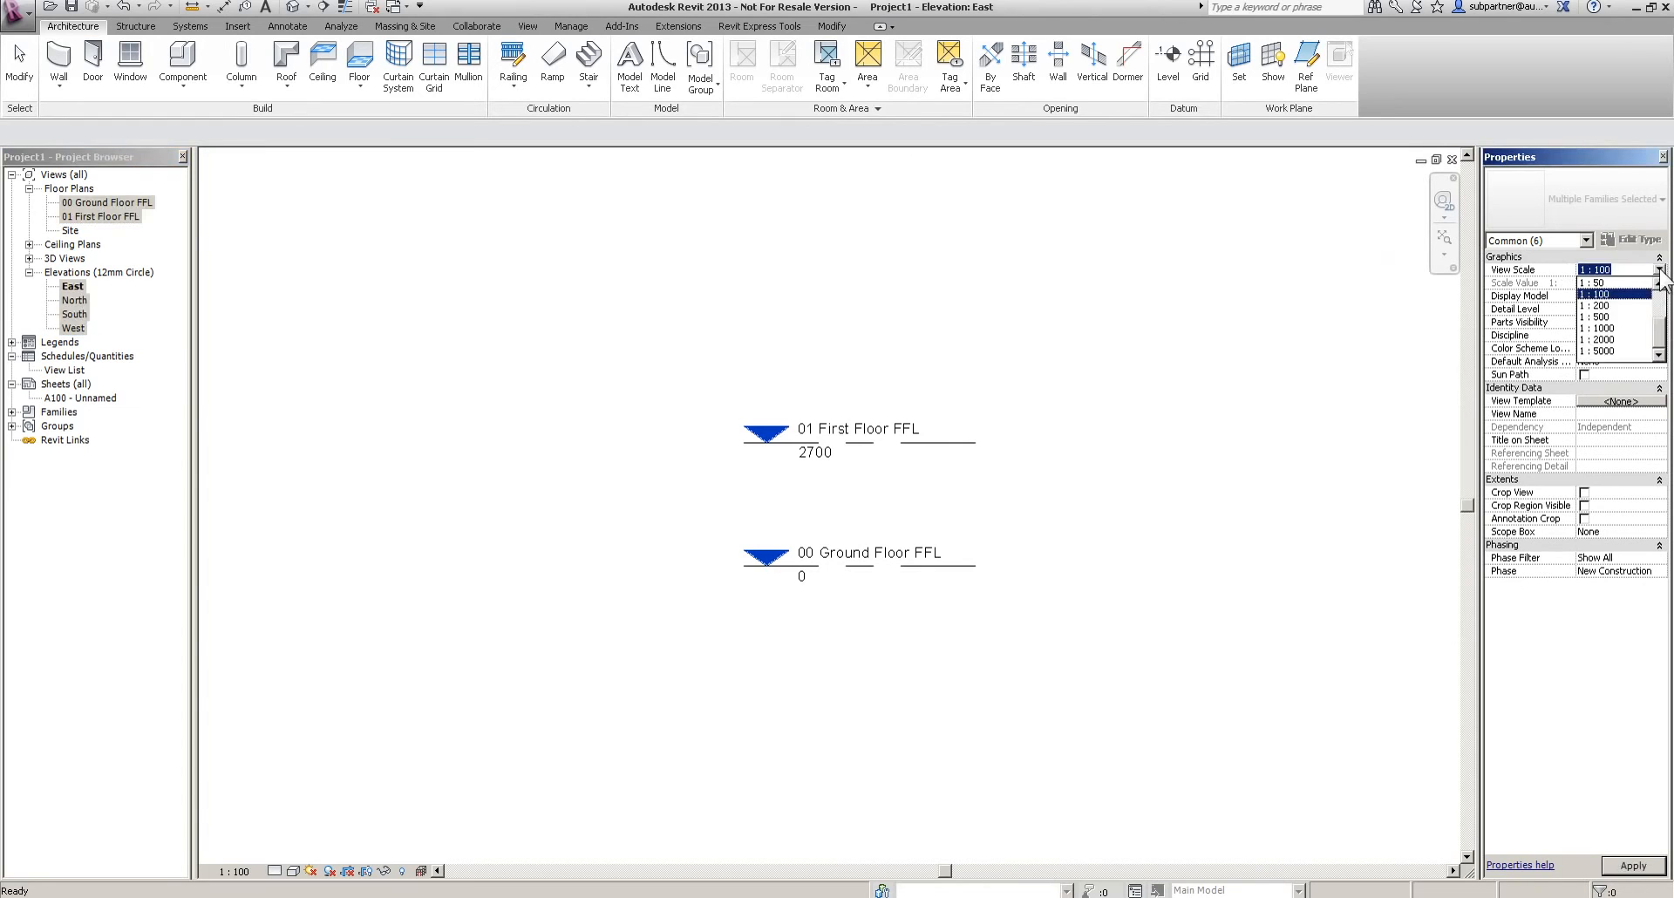
{"action": "left_click", "coordinate": [1620, 283]}
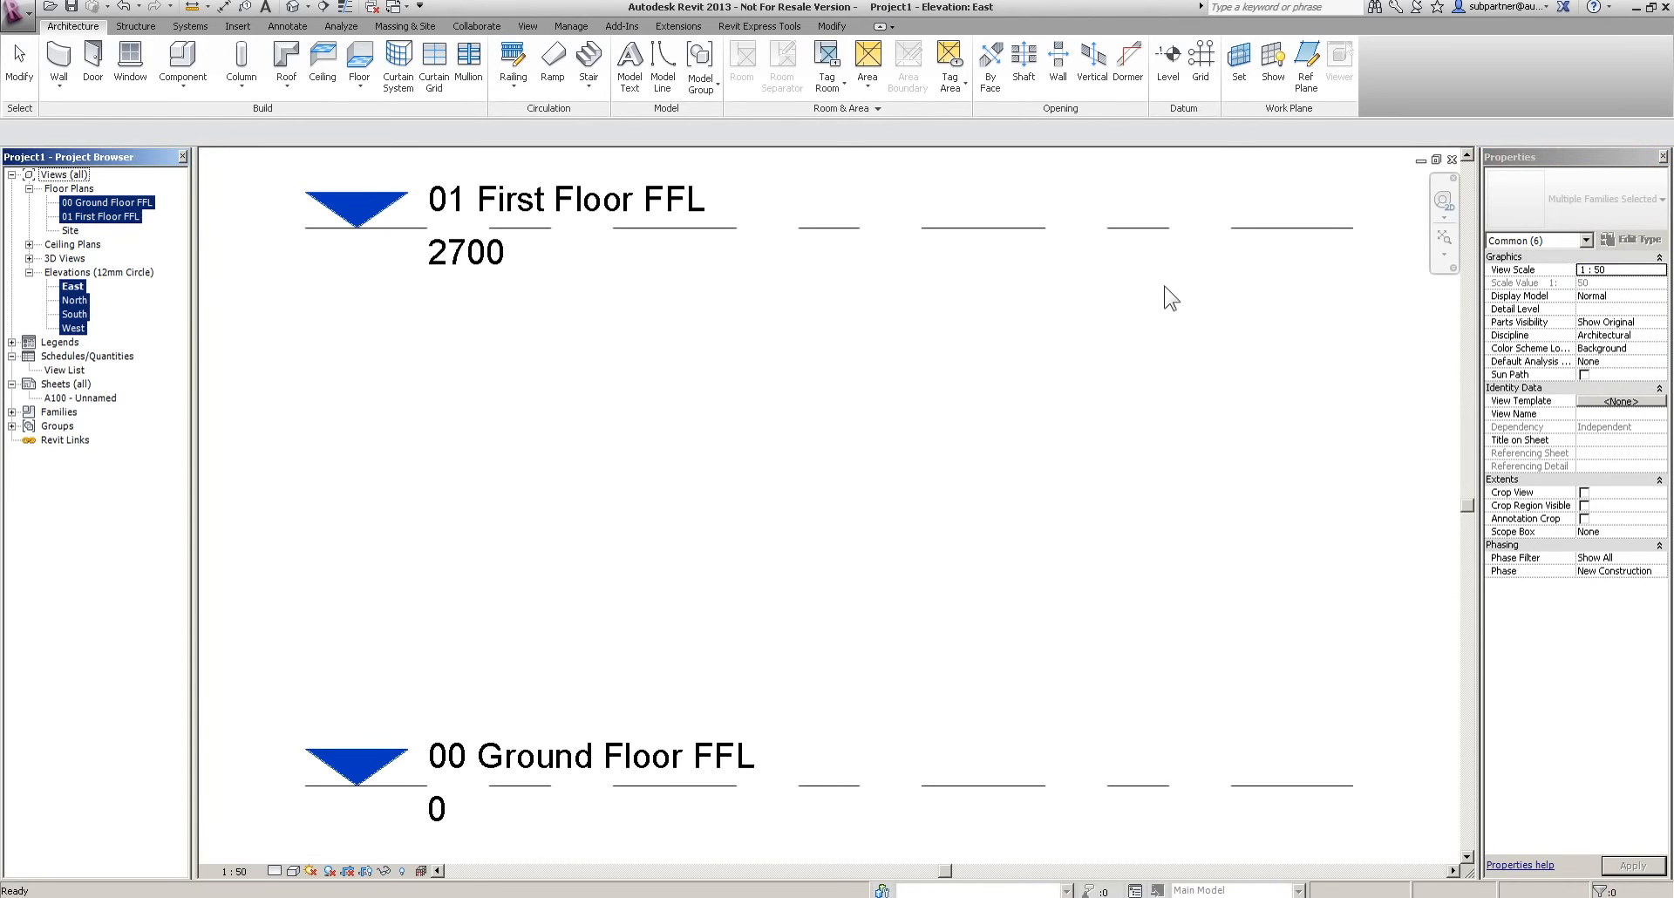
{"action": "left_click", "coordinate": [885, 416]}
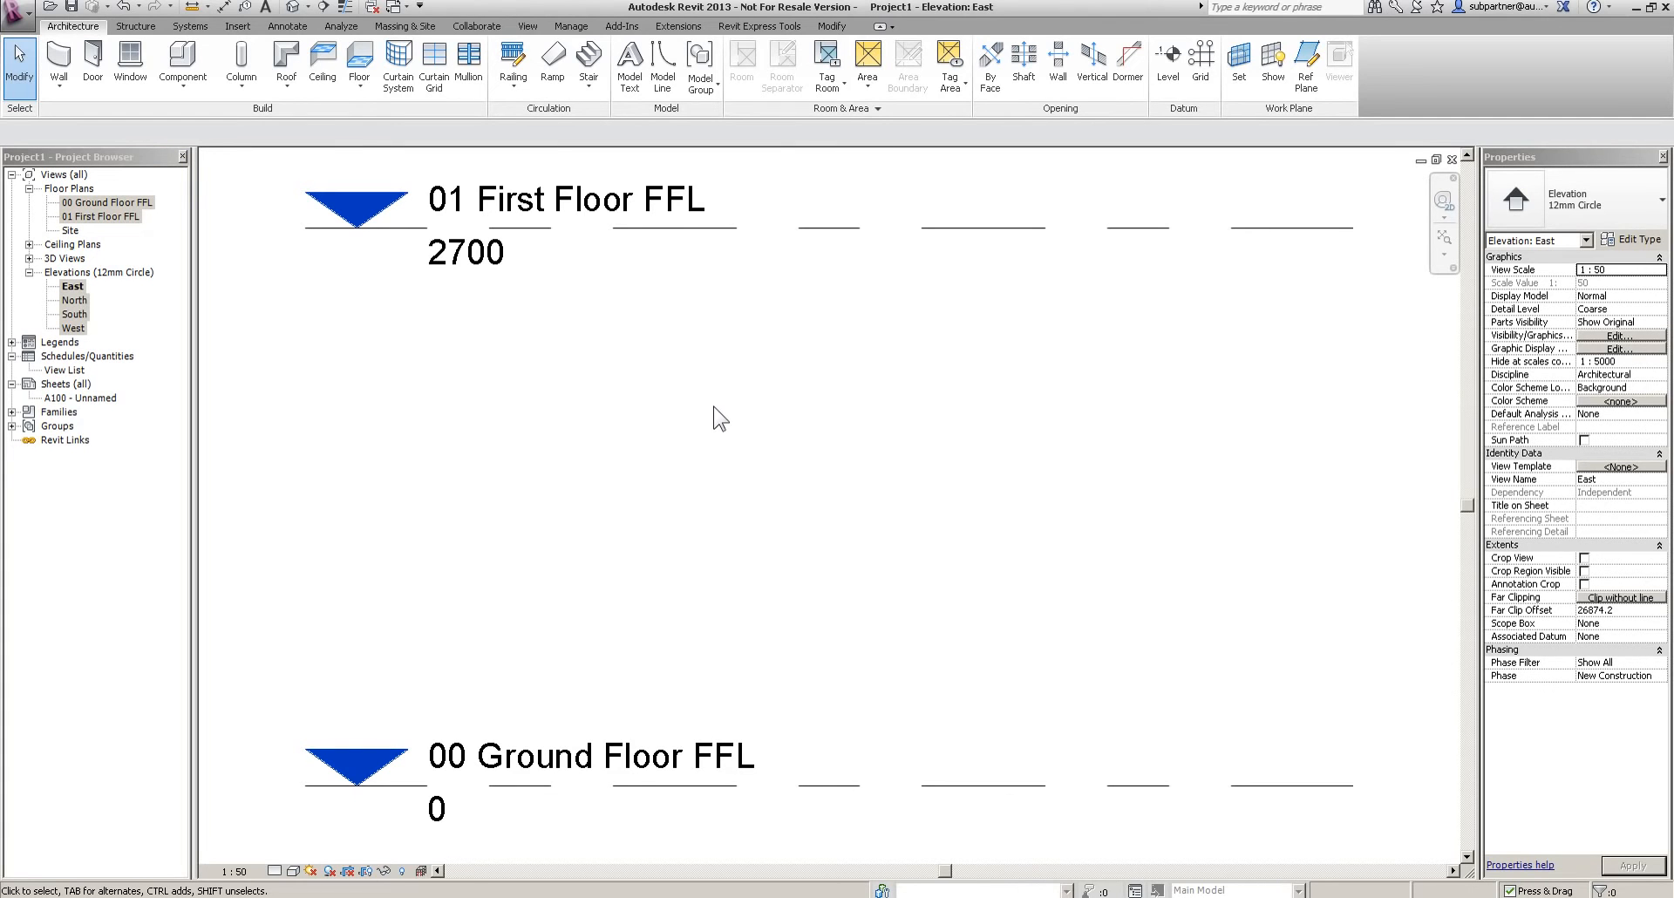
Draw a Triangle Head - Project Datum level above the first floor at elevation 5100, aligned with the ends of the existing levels
{"action": "scroll", "coordinate": [684, 440], "scroll_direction": "down", "scroll_amount": 3}
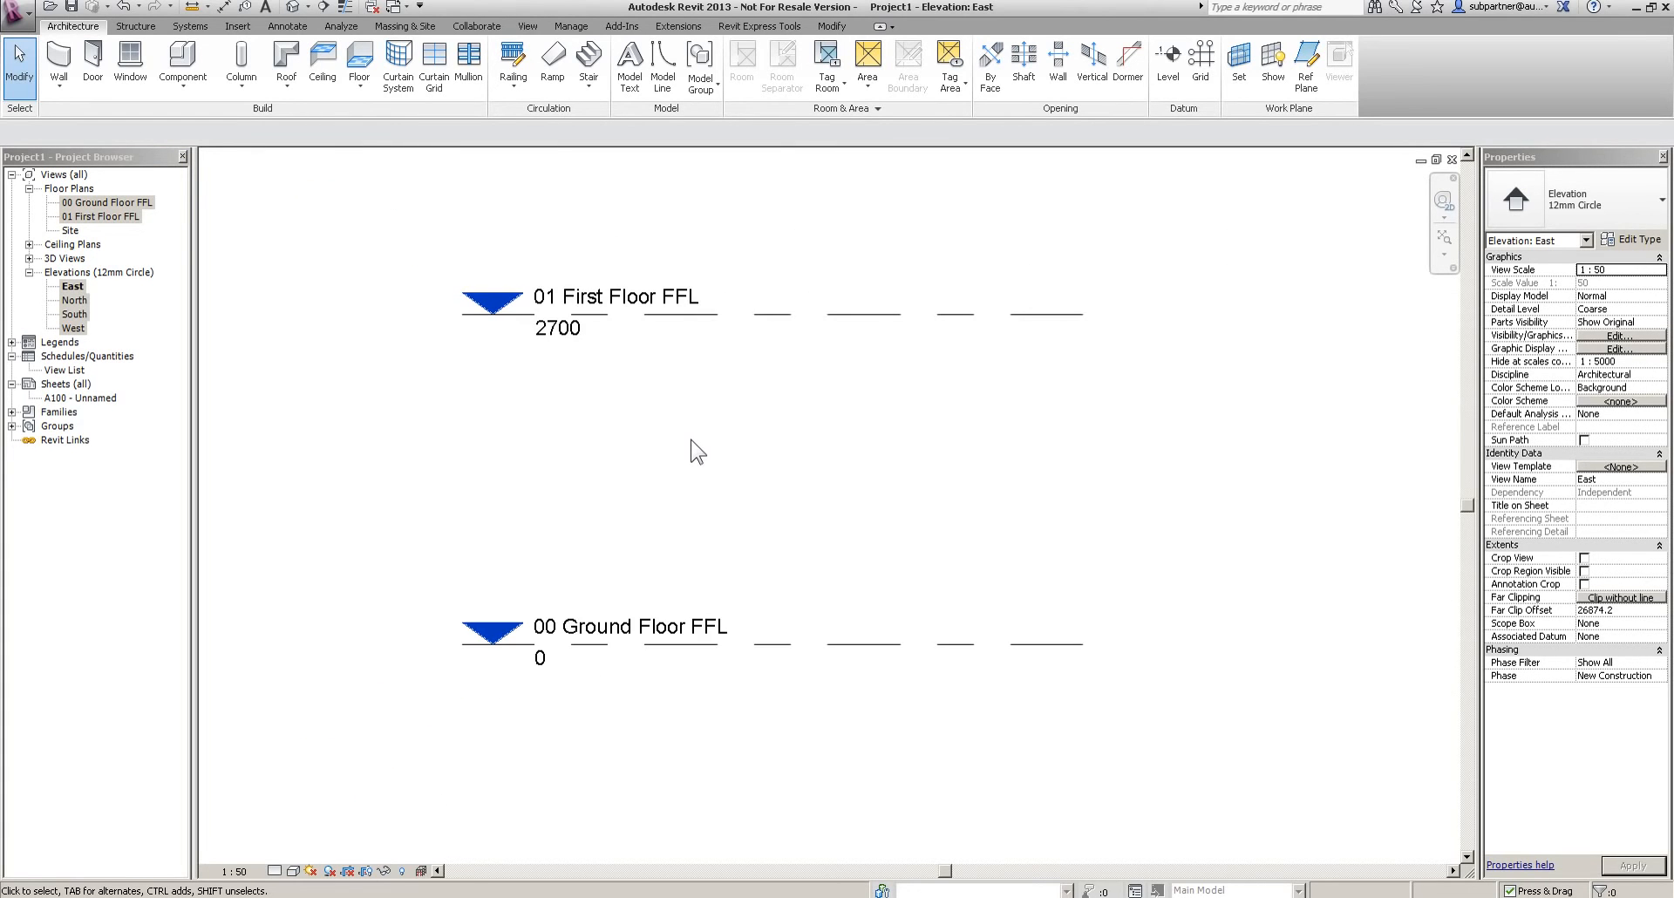
{"action": "scroll", "coordinate": [671, 452], "scroll_direction": "down", "scroll_amount": 1}
{"action": "middle_click_drag", "start_coordinate": [835, 624], "coordinate": [835, 693]}
{"action": "left_click", "coordinate": [1168, 59]}
{"action": "left_click", "coordinate": [1565, 197]}
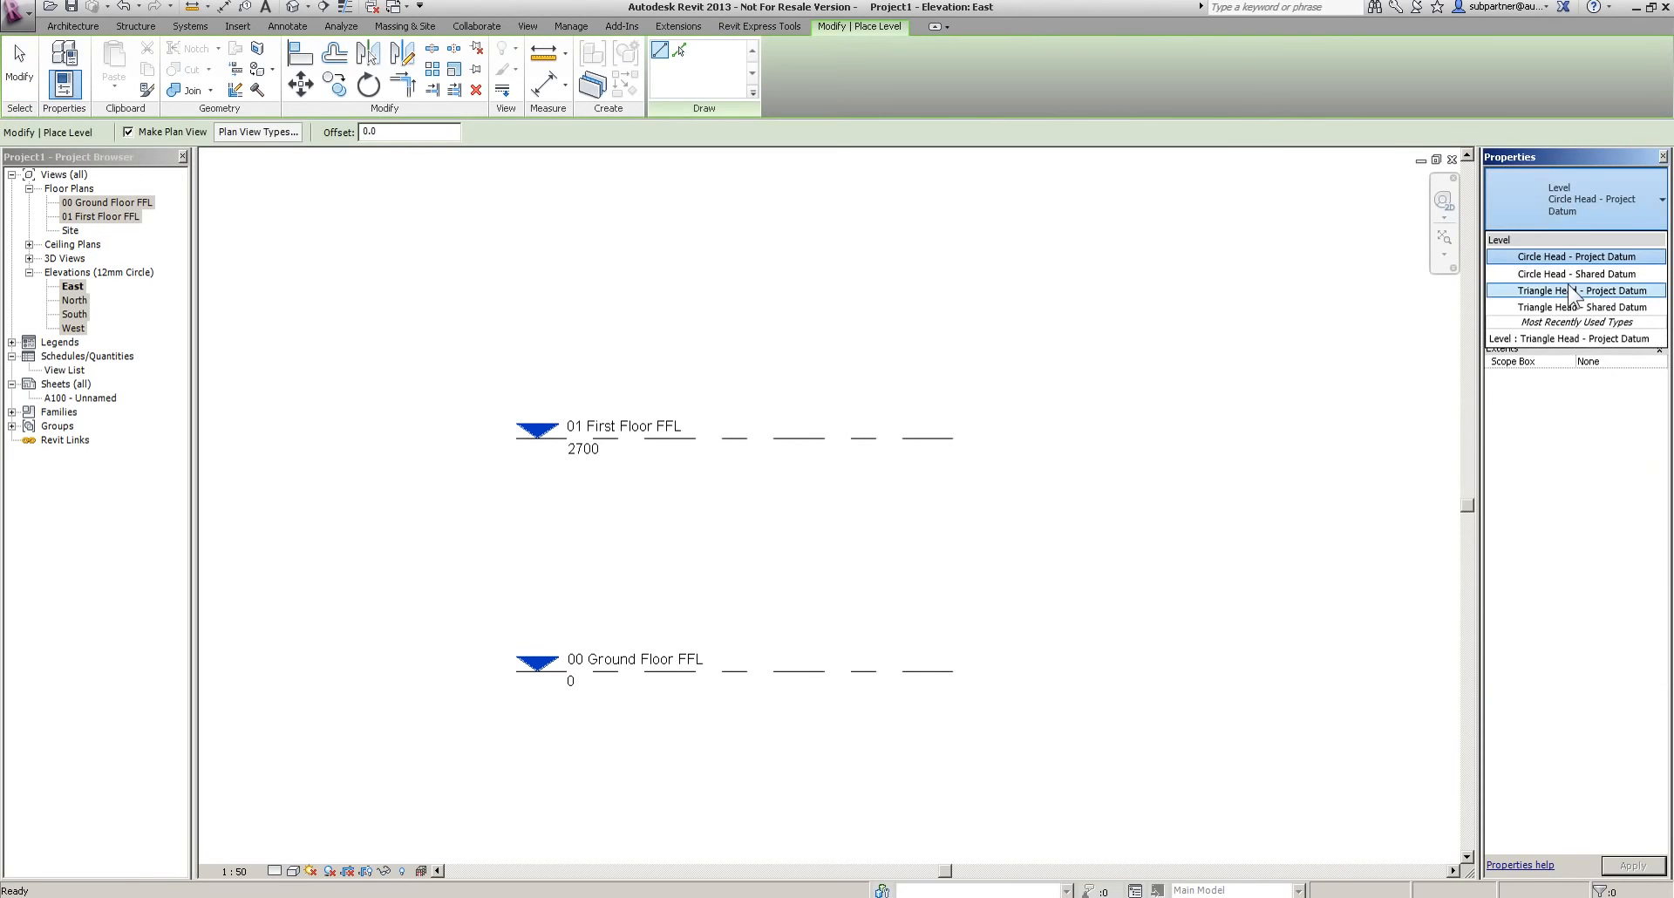
{"action": "left_click", "coordinate": [1574, 298]}
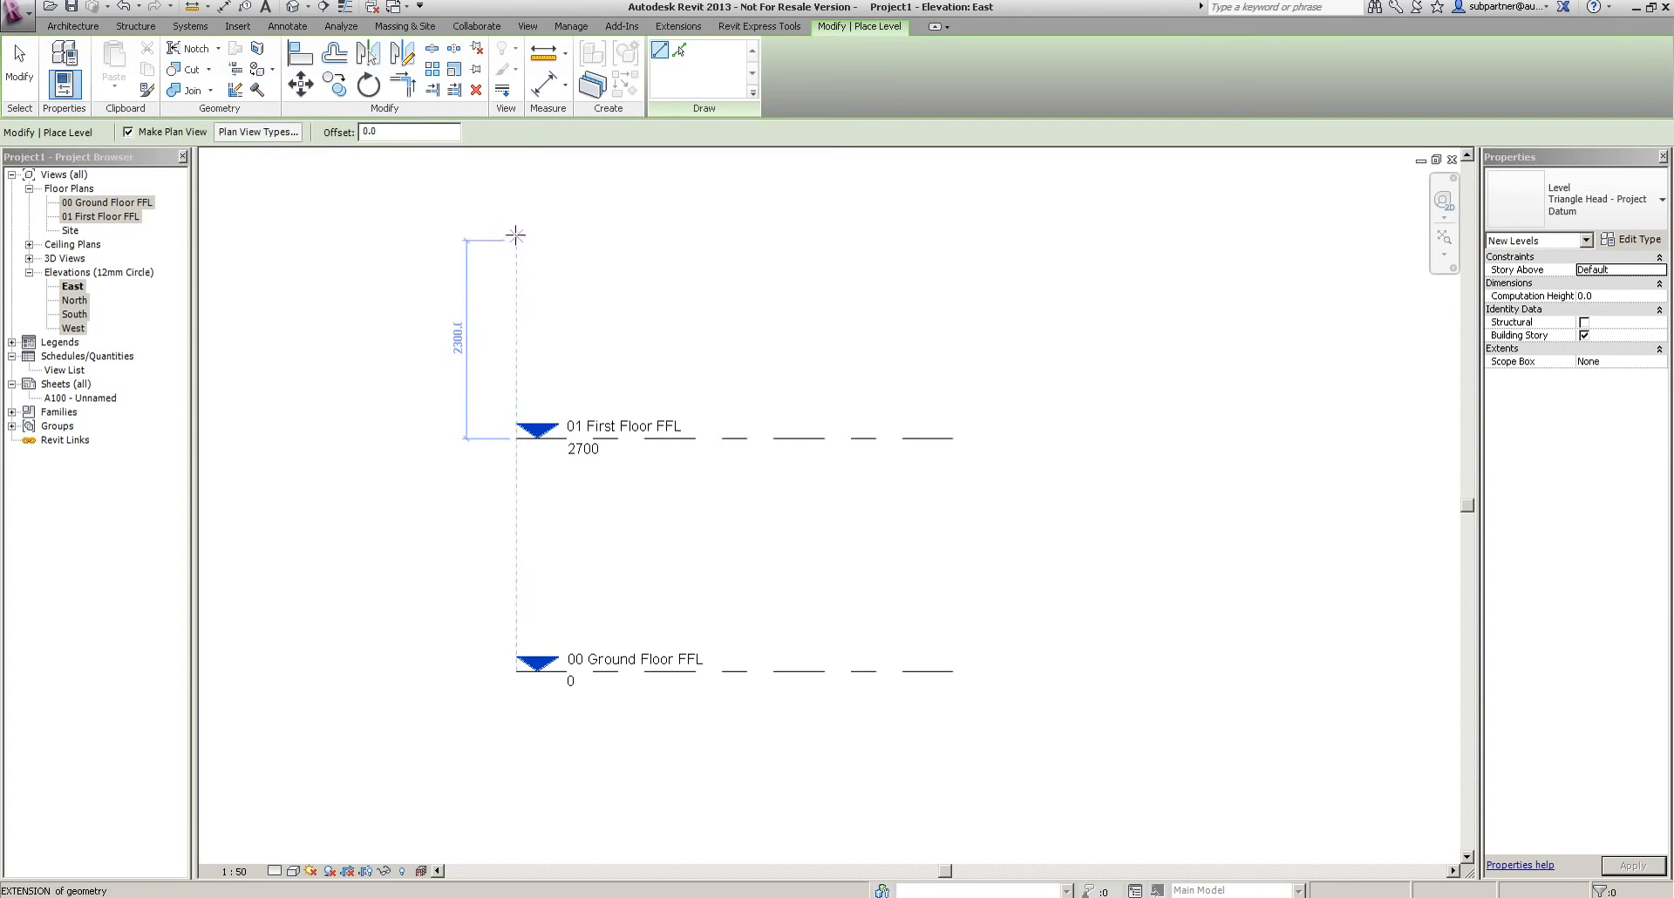
{"action": "left_click", "coordinate": [518, 228]}
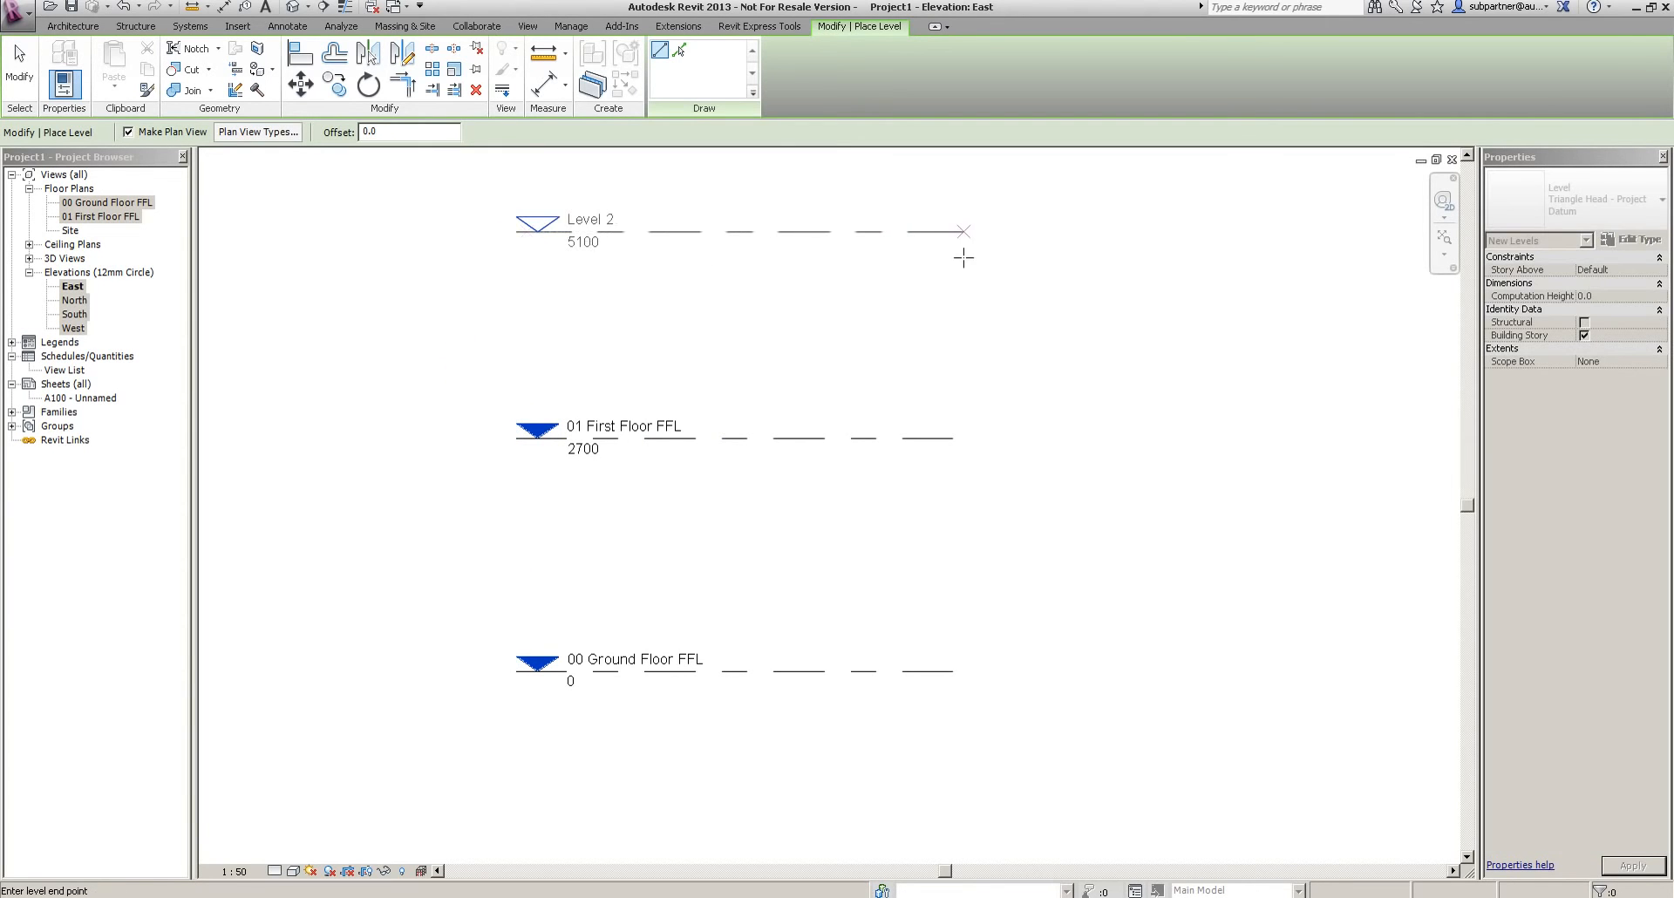
{"action": "left_click", "coordinate": [953, 231]}
Draw another level 1200 mm below 00 Ground Floor FFL, aligned with the levels above
{"action": "middle_click_drag", "start_coordinate": [1154, 656], "coordinate": [1156, 645]}
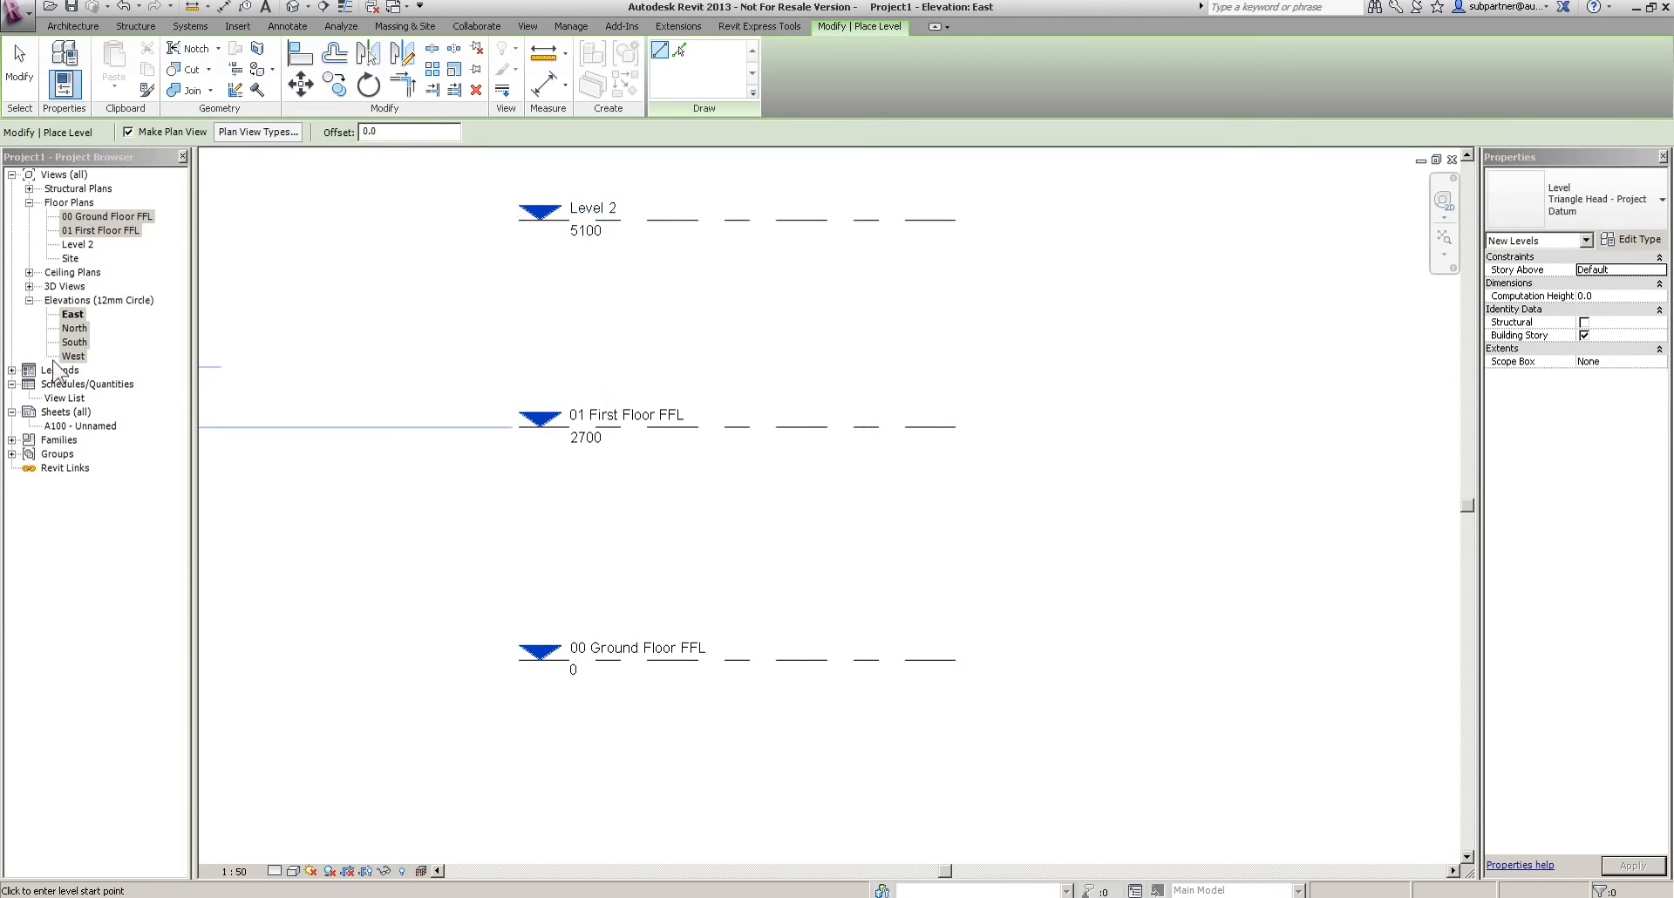
{"action": "scroll", "coordinate": [854, 514], "scroll_direction": "down", "scroll_amount": 1}
{"action": "scroll", "coordinate": [855, 515], "scroll_direction": "down", "scroll_amount": 1}
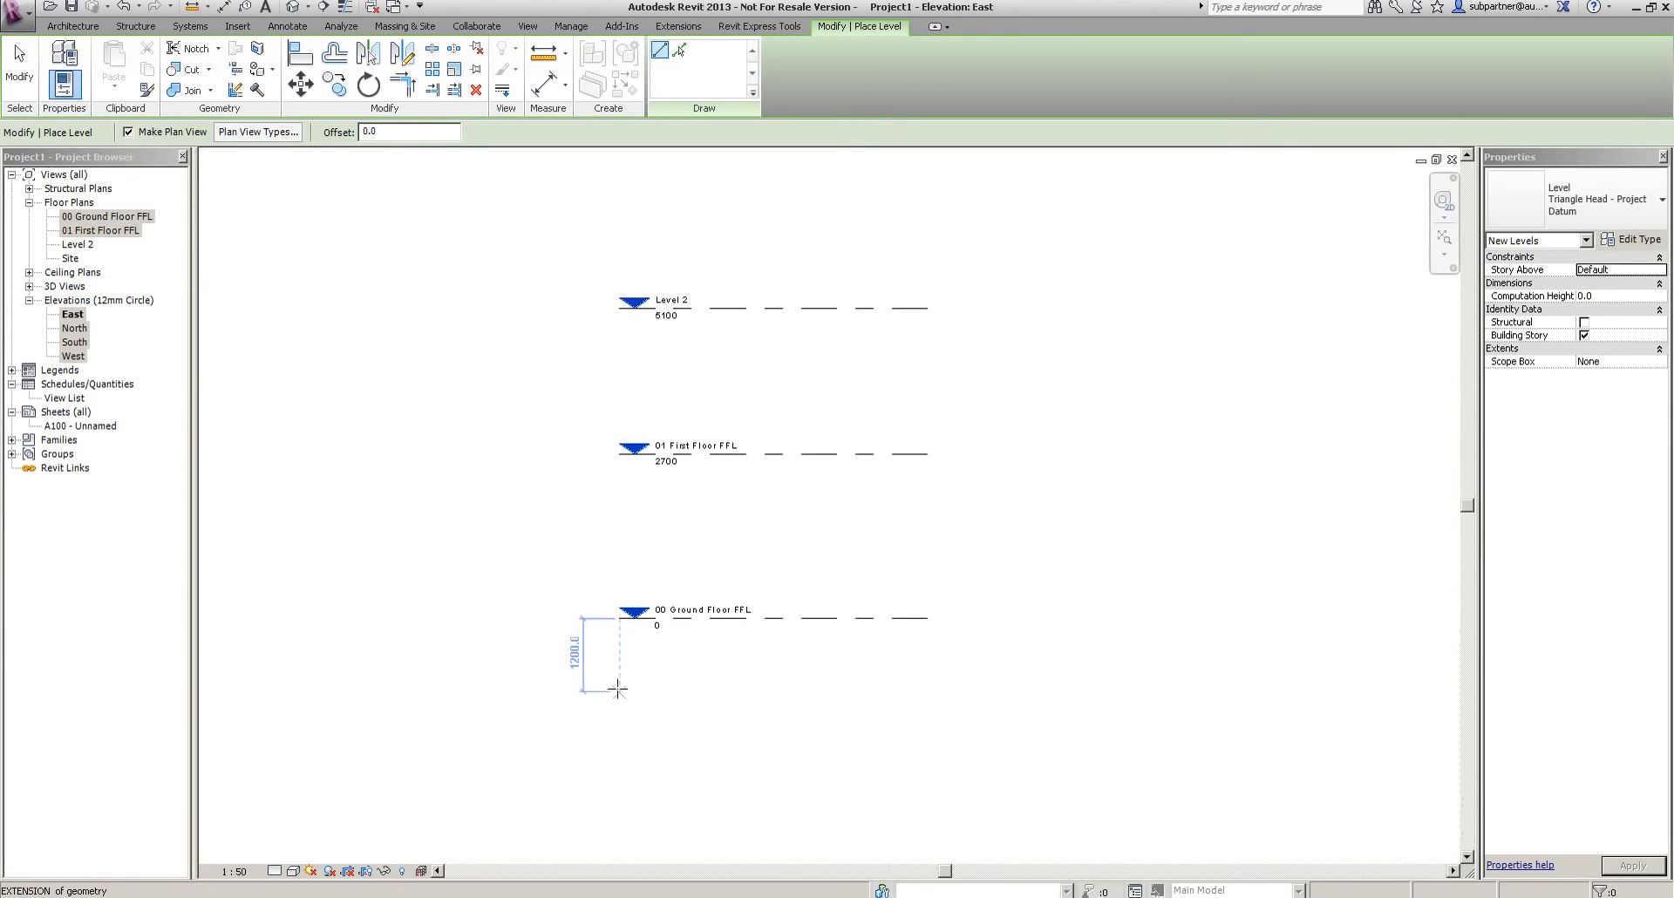
{"action": "left_click", "coordinate": [617, 690]}
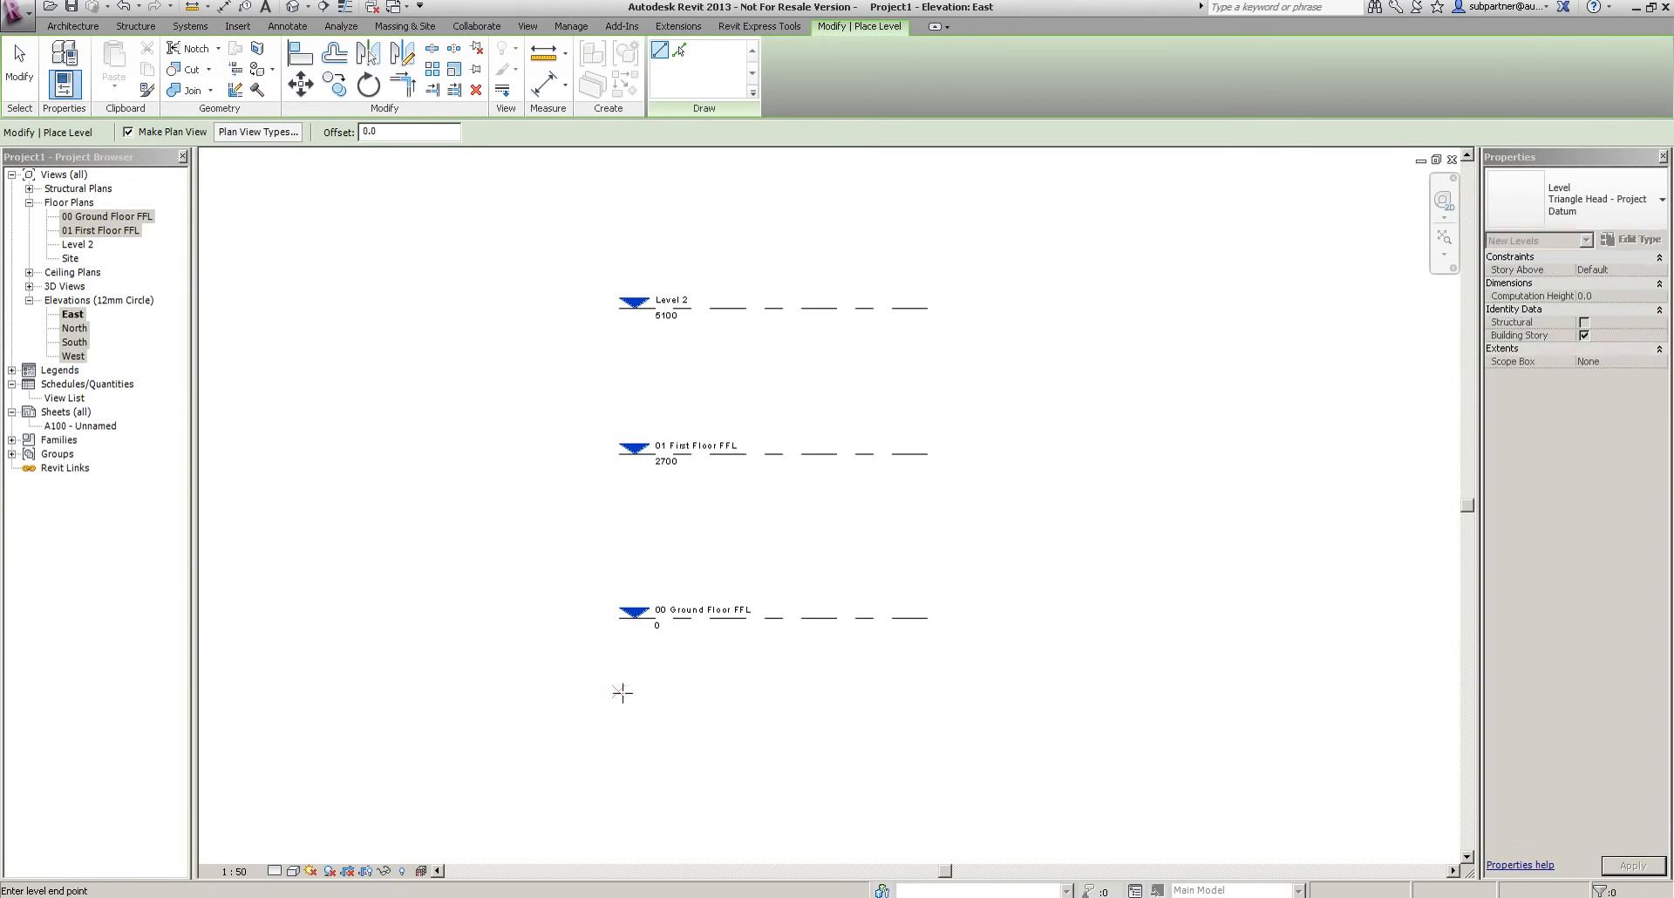
{"action": "left_click", "coordinate": [927, 707]}
{"action": "key", "text": "Escape"}
{"action": "key", "text": "Escape"}
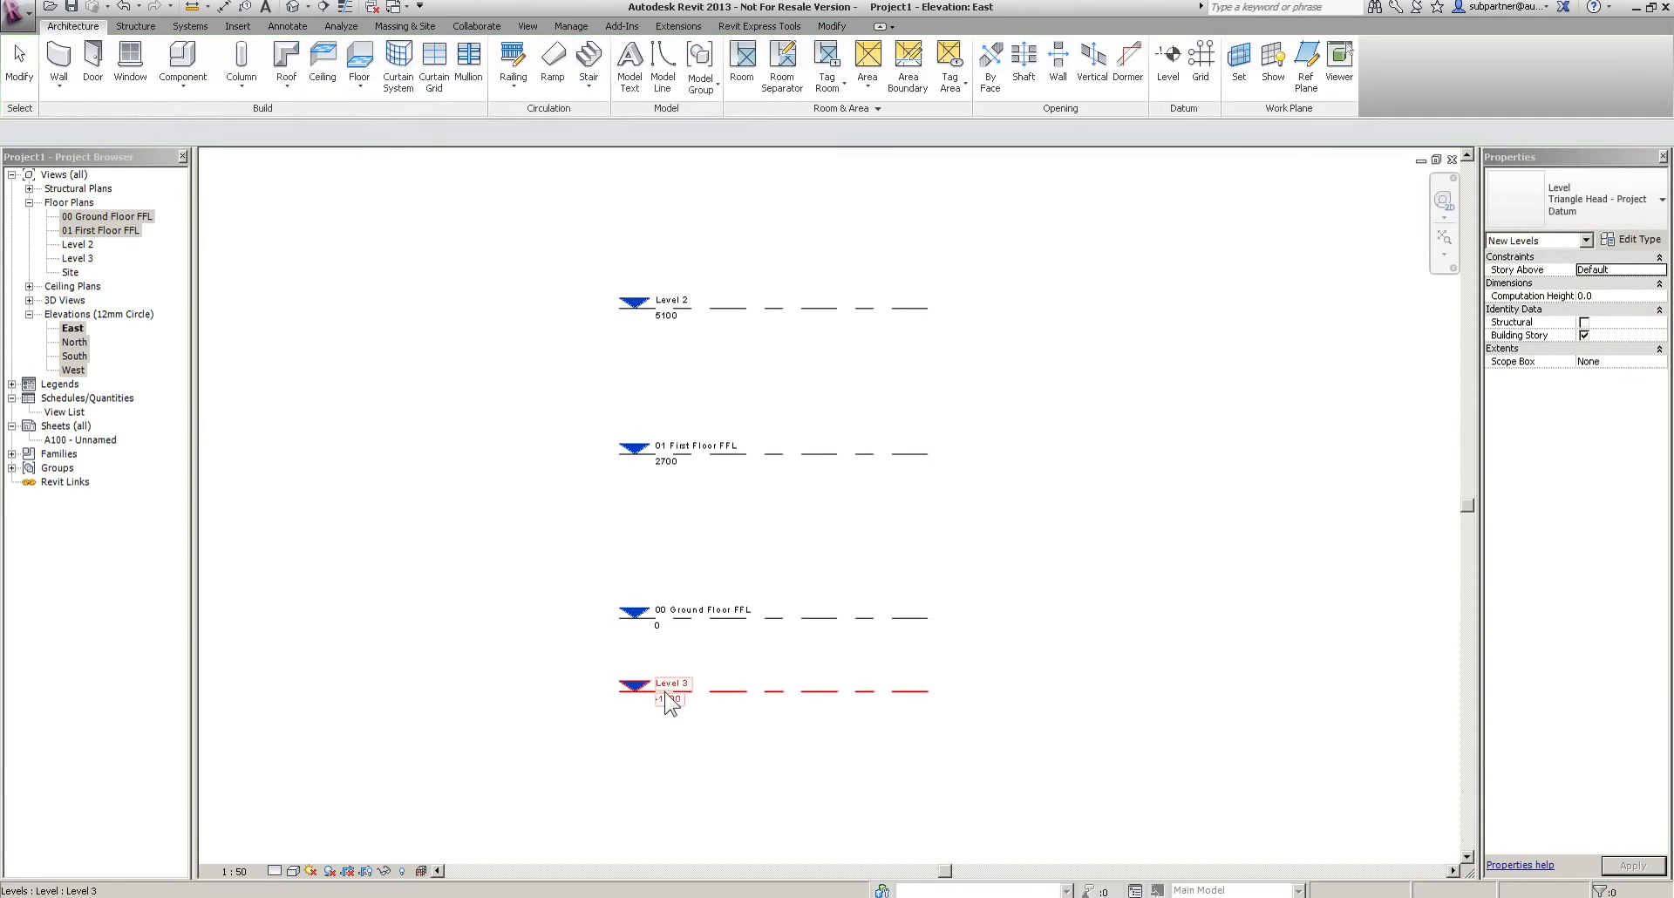
Rename the lowest level as Top of Foundations, including its corresponding views
{"action": "left_click", "coordinate": [678, 686]}
{"action": "left_click", "coordinate": [678, 683]}
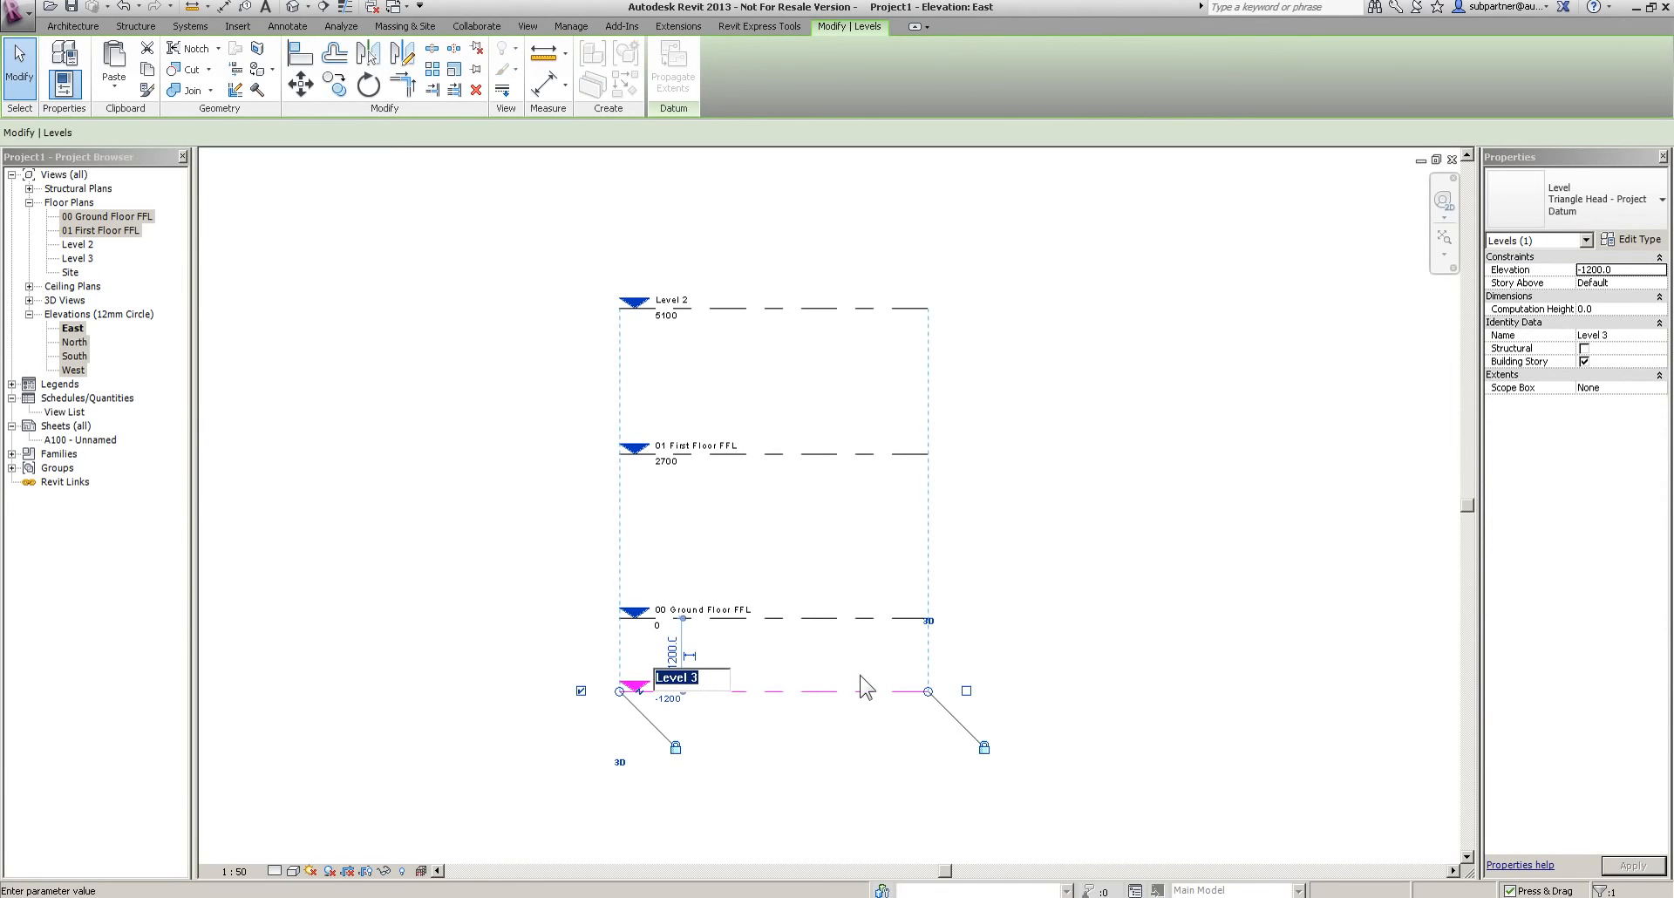
{"action": "type", "text": "Top of "}
{"action": "type", "text": "Foundatio"}
{"action": "type", "text": "ns"}
{"action": "key", "text": "Return"}
{"action": "key", "text": "Return"}
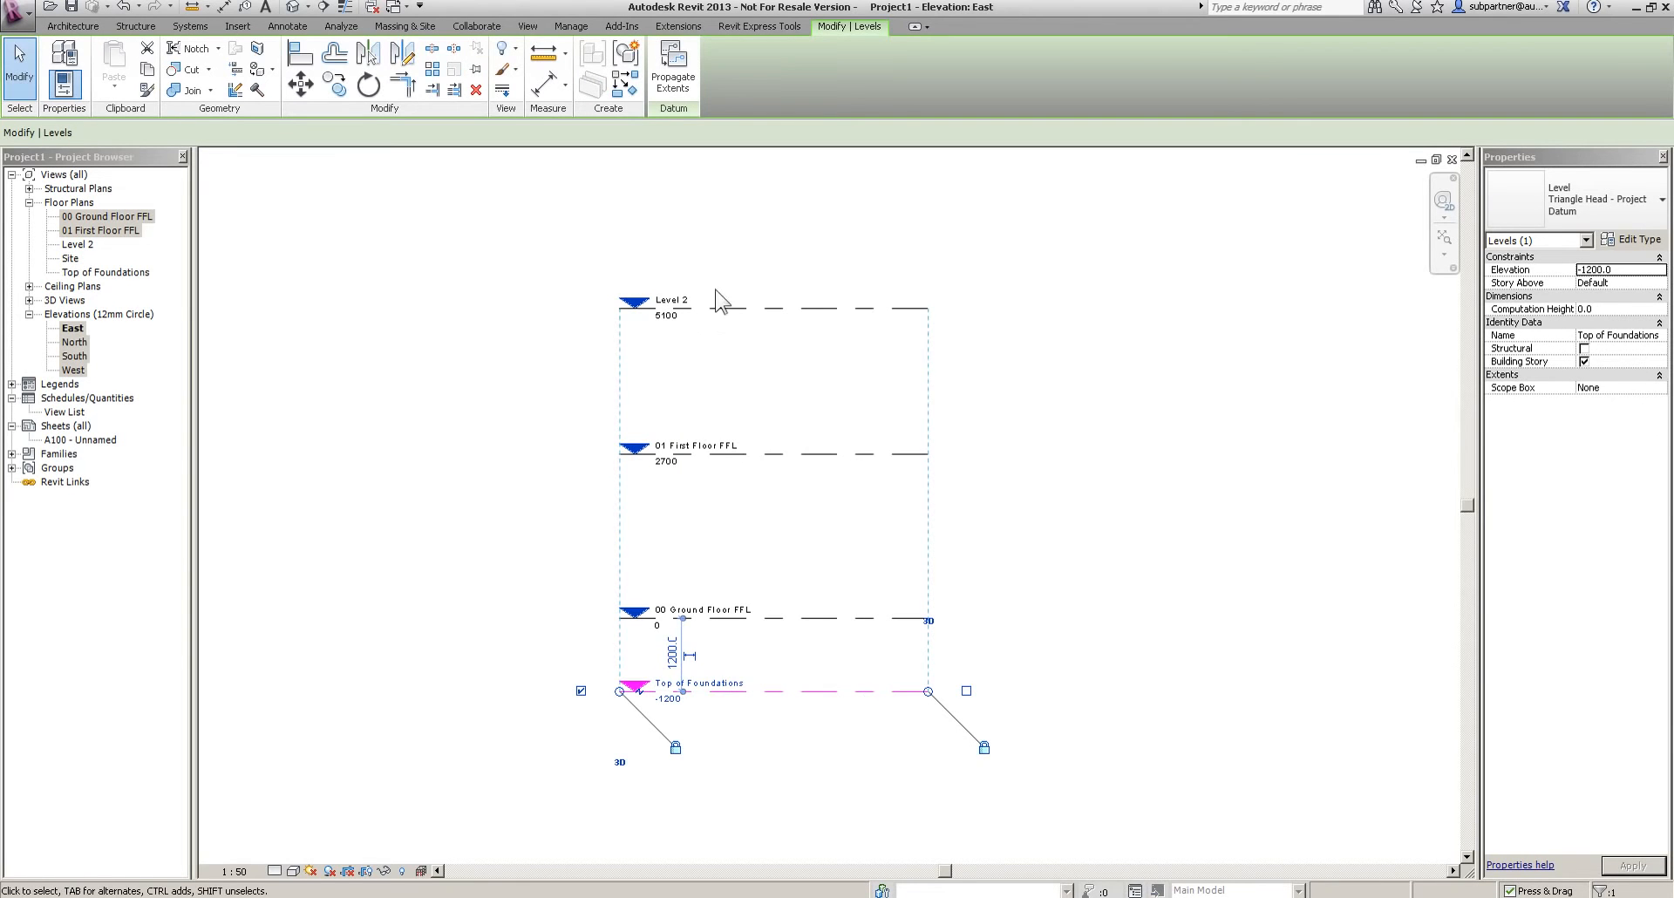
Rename the uppermost level as Wallplate, including its corresponding views
{"action": "left_click", "coordinate": [676, 307]}
{"action": "left_click", "coordinate": [673, 300]}
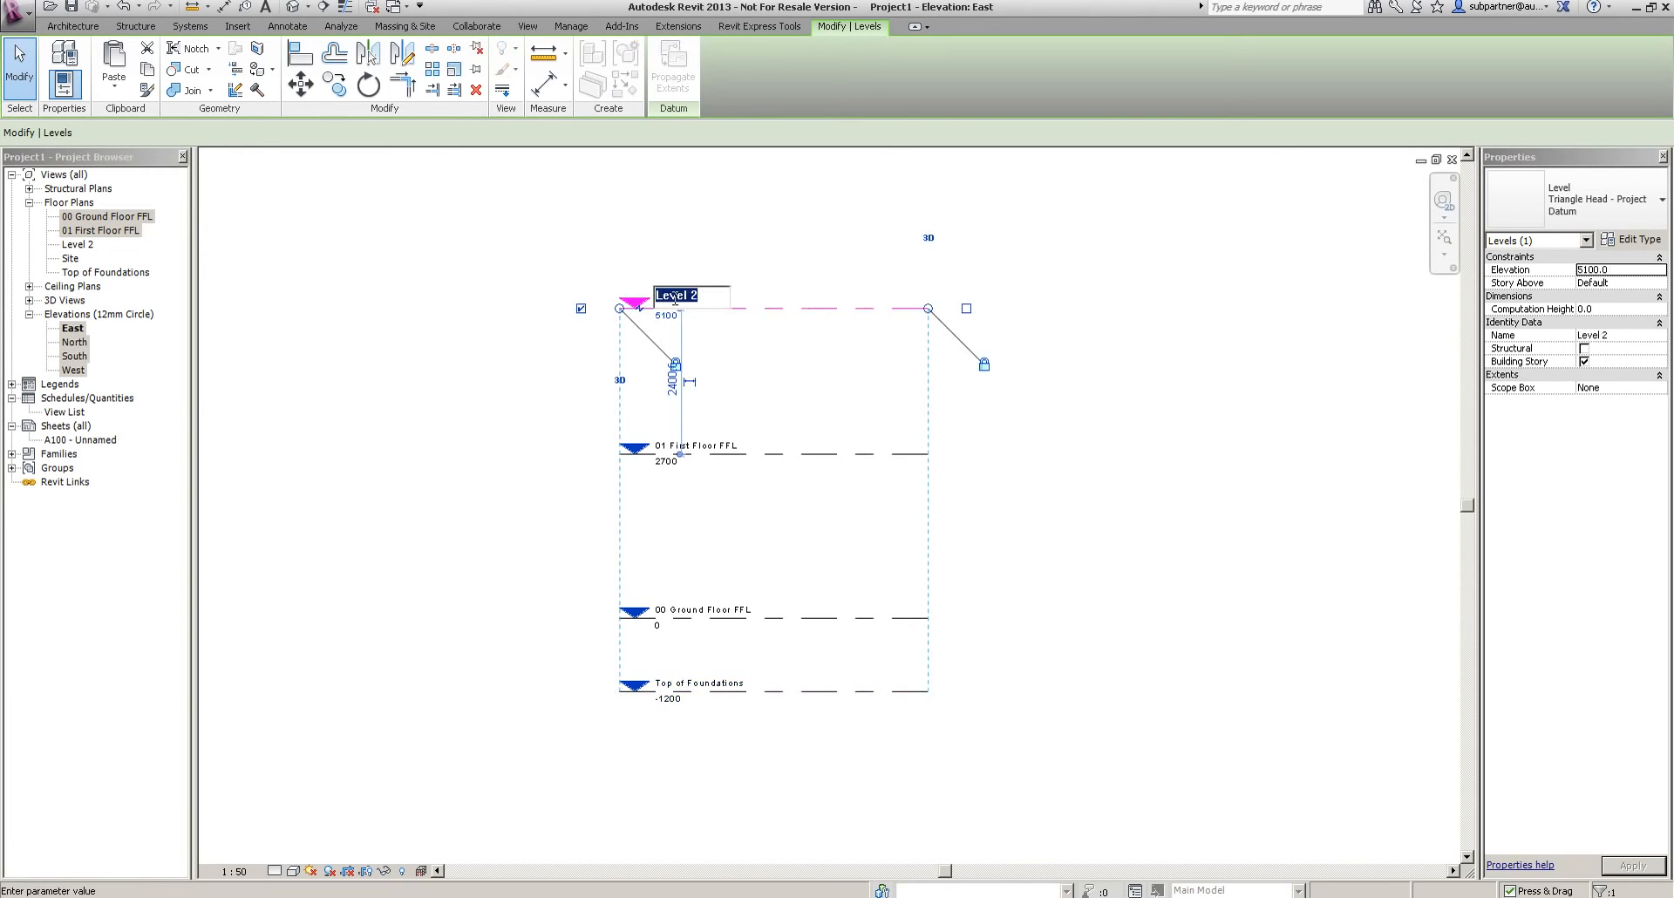
{"action": "type", "text": "Wallplate"}
{"action": "key", "text": "Return"}
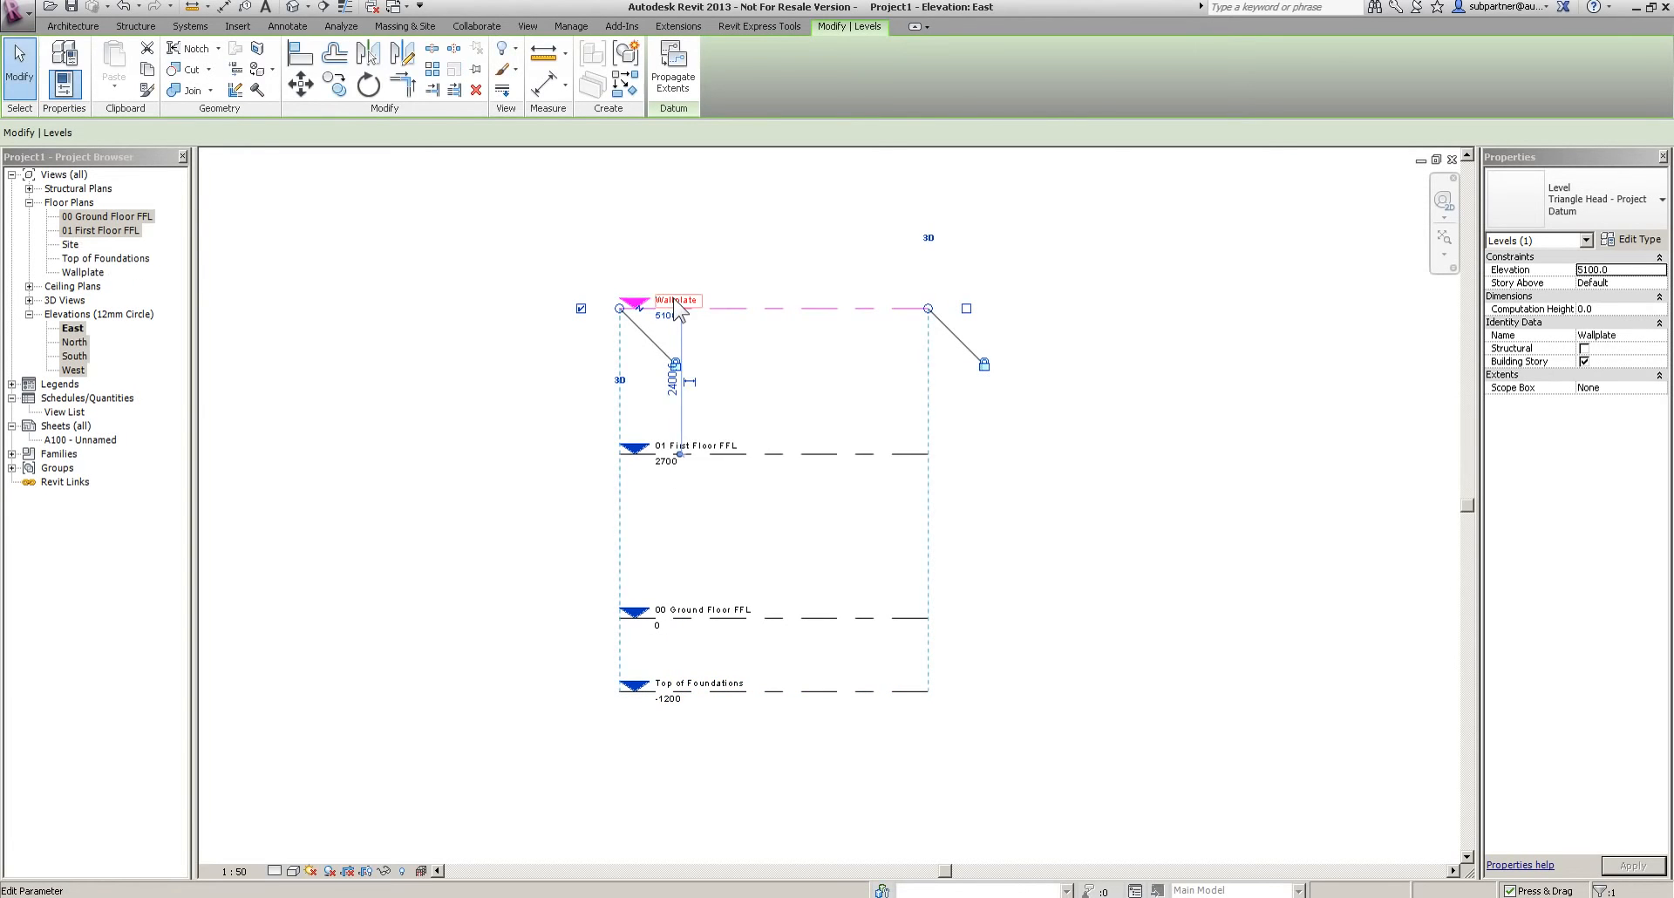
{"action": "left_click", "coordinate": [1008, 463]}
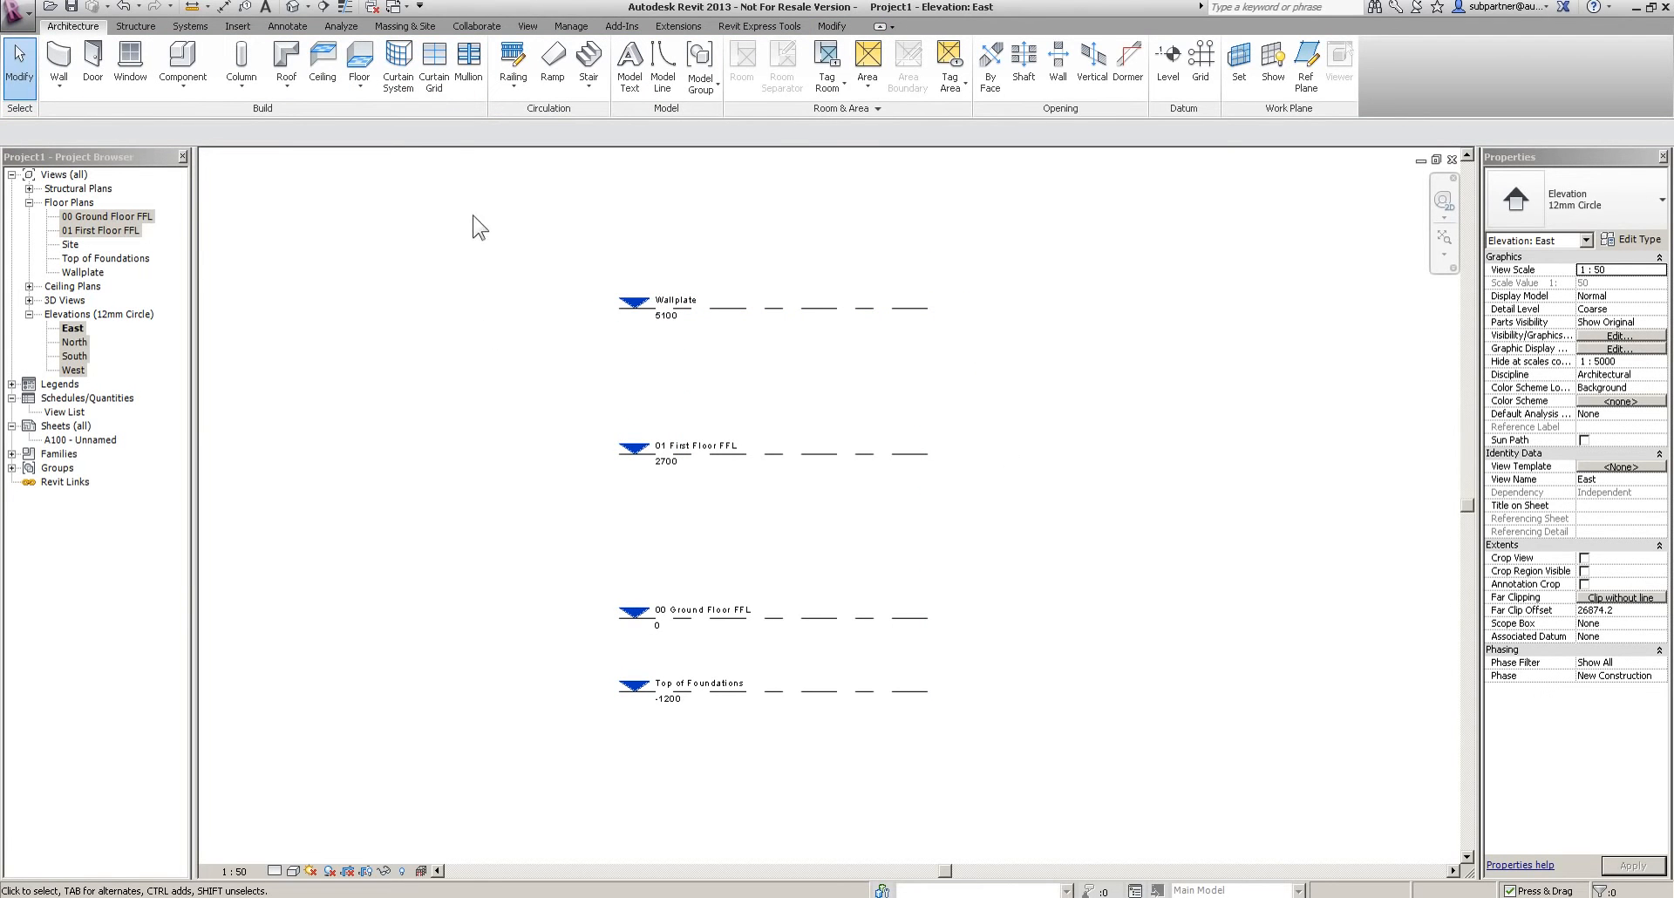
Open the 00 Ground Floor FFL plan and rename the basic cavity wall type as Cav - 102 100i 100 p - Lwt
{"action": "double_click", "coordinate": [100, 218]}
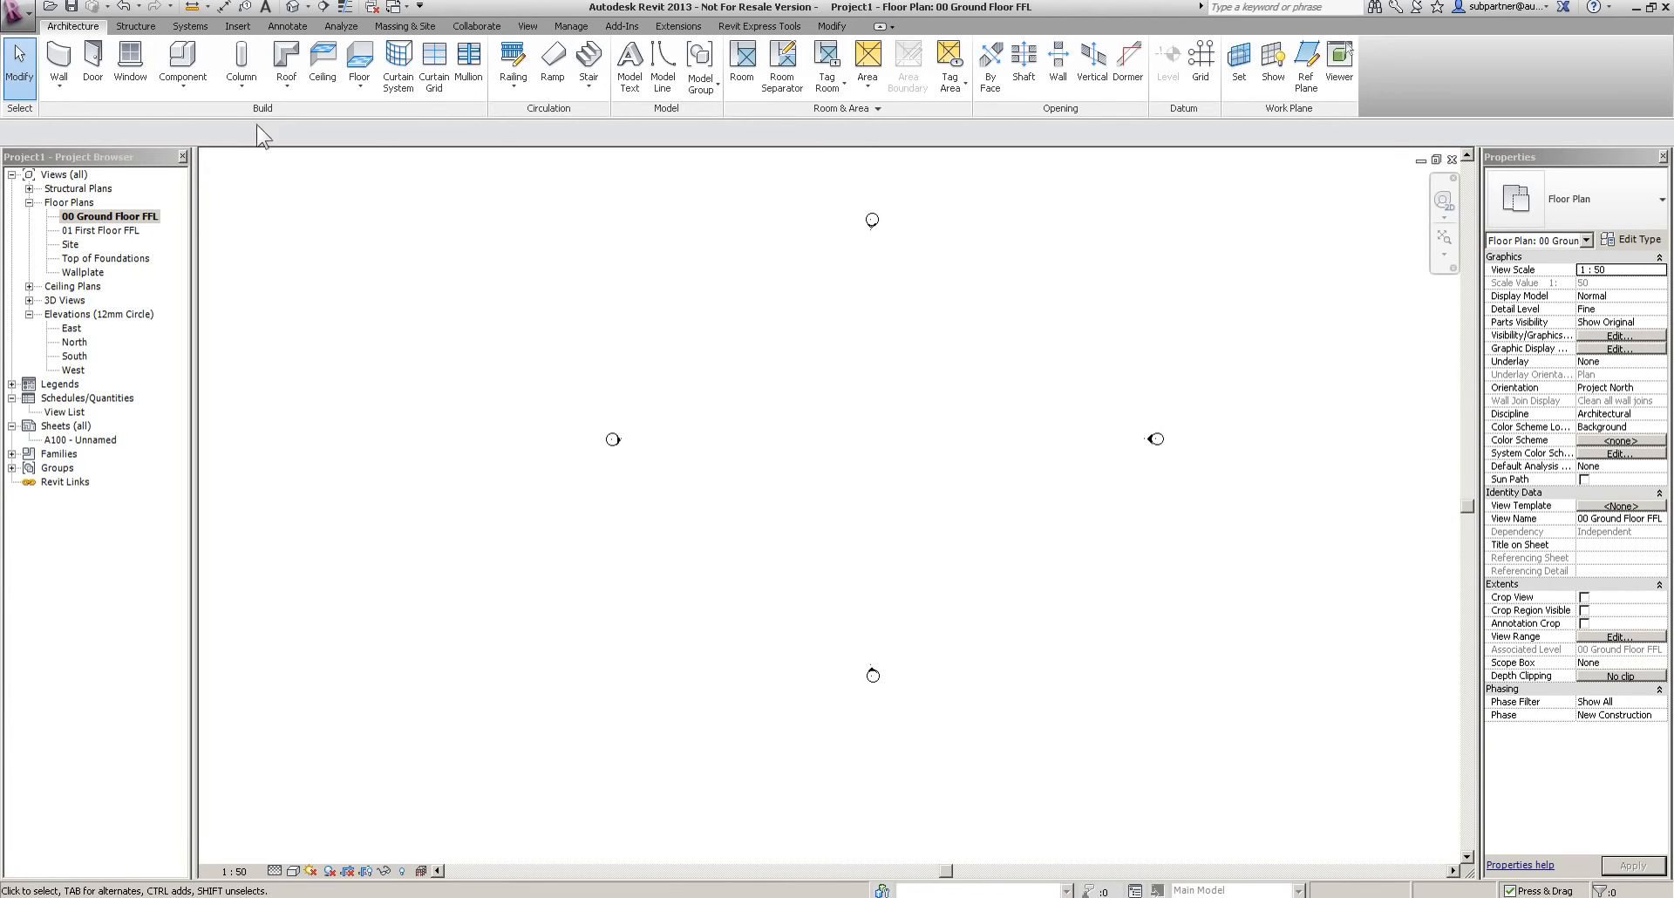
{"action": "left_click", "coordinate": [60, 61]}
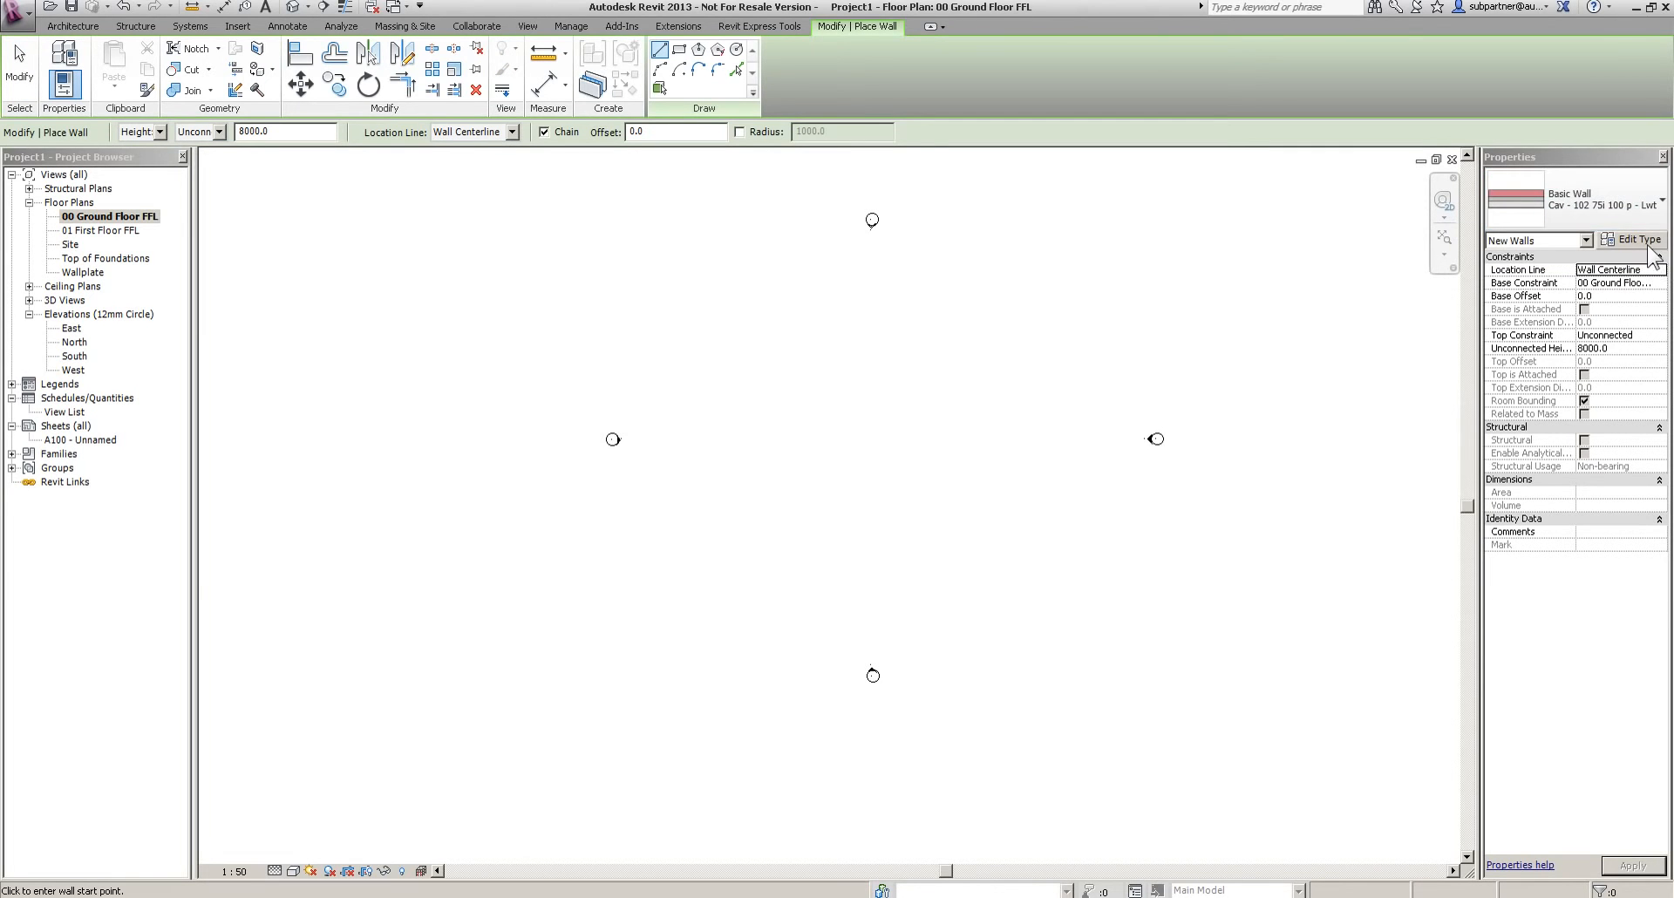
{"action": "left_click", "coordinate": [1639, 239]}
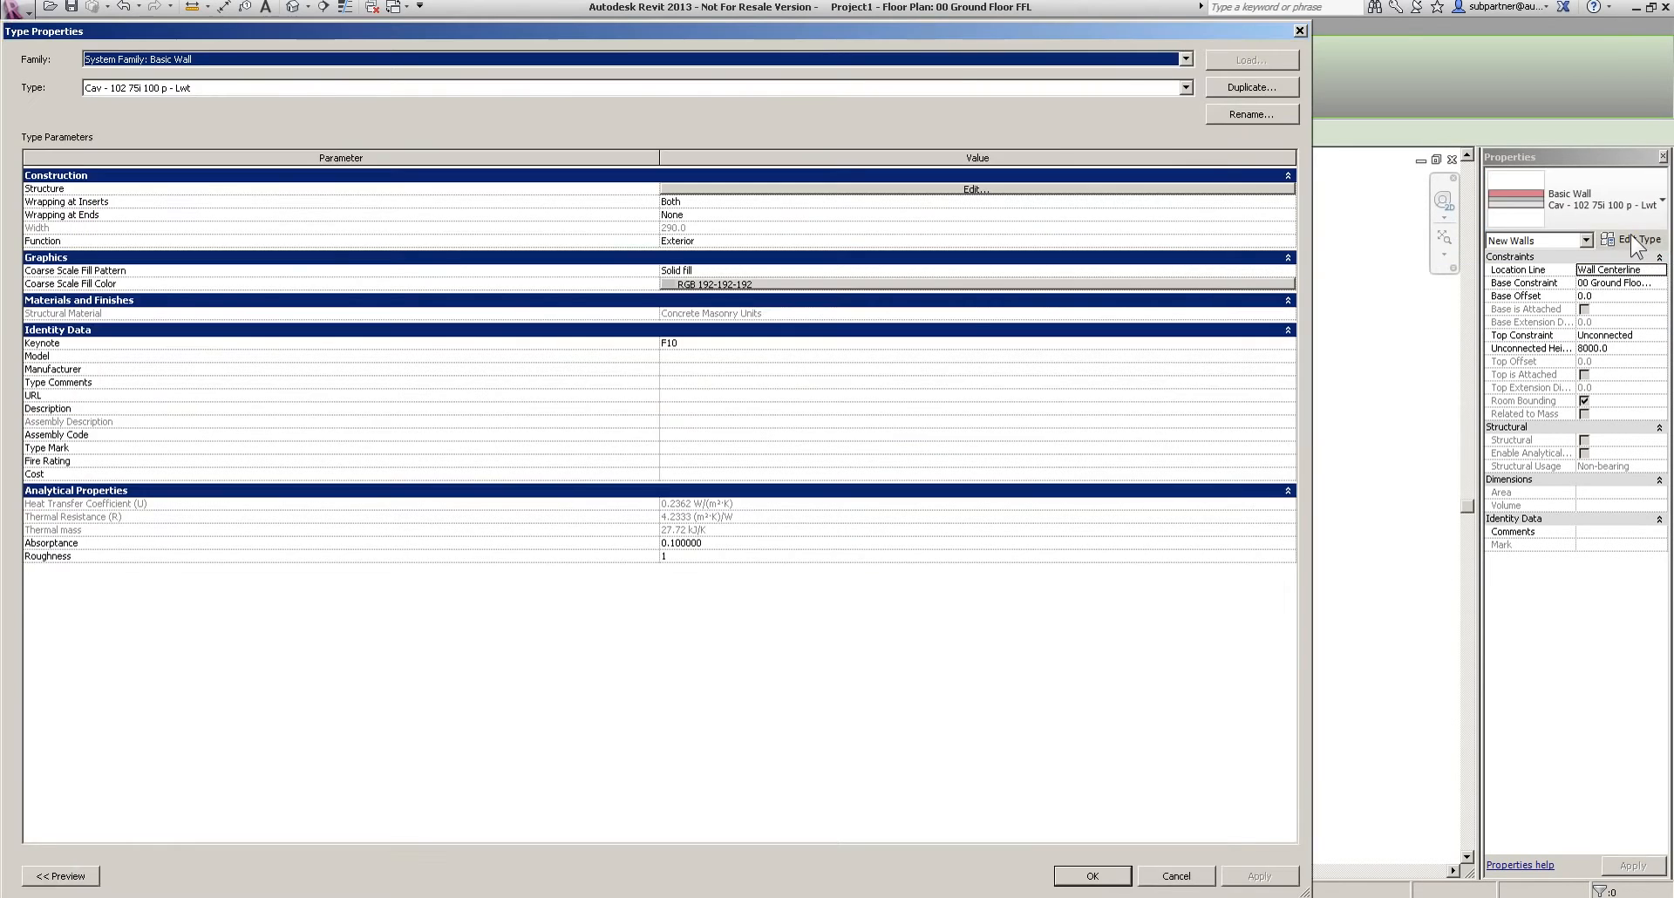
{"action": "left_click", "coordinate": [1251, 114]}
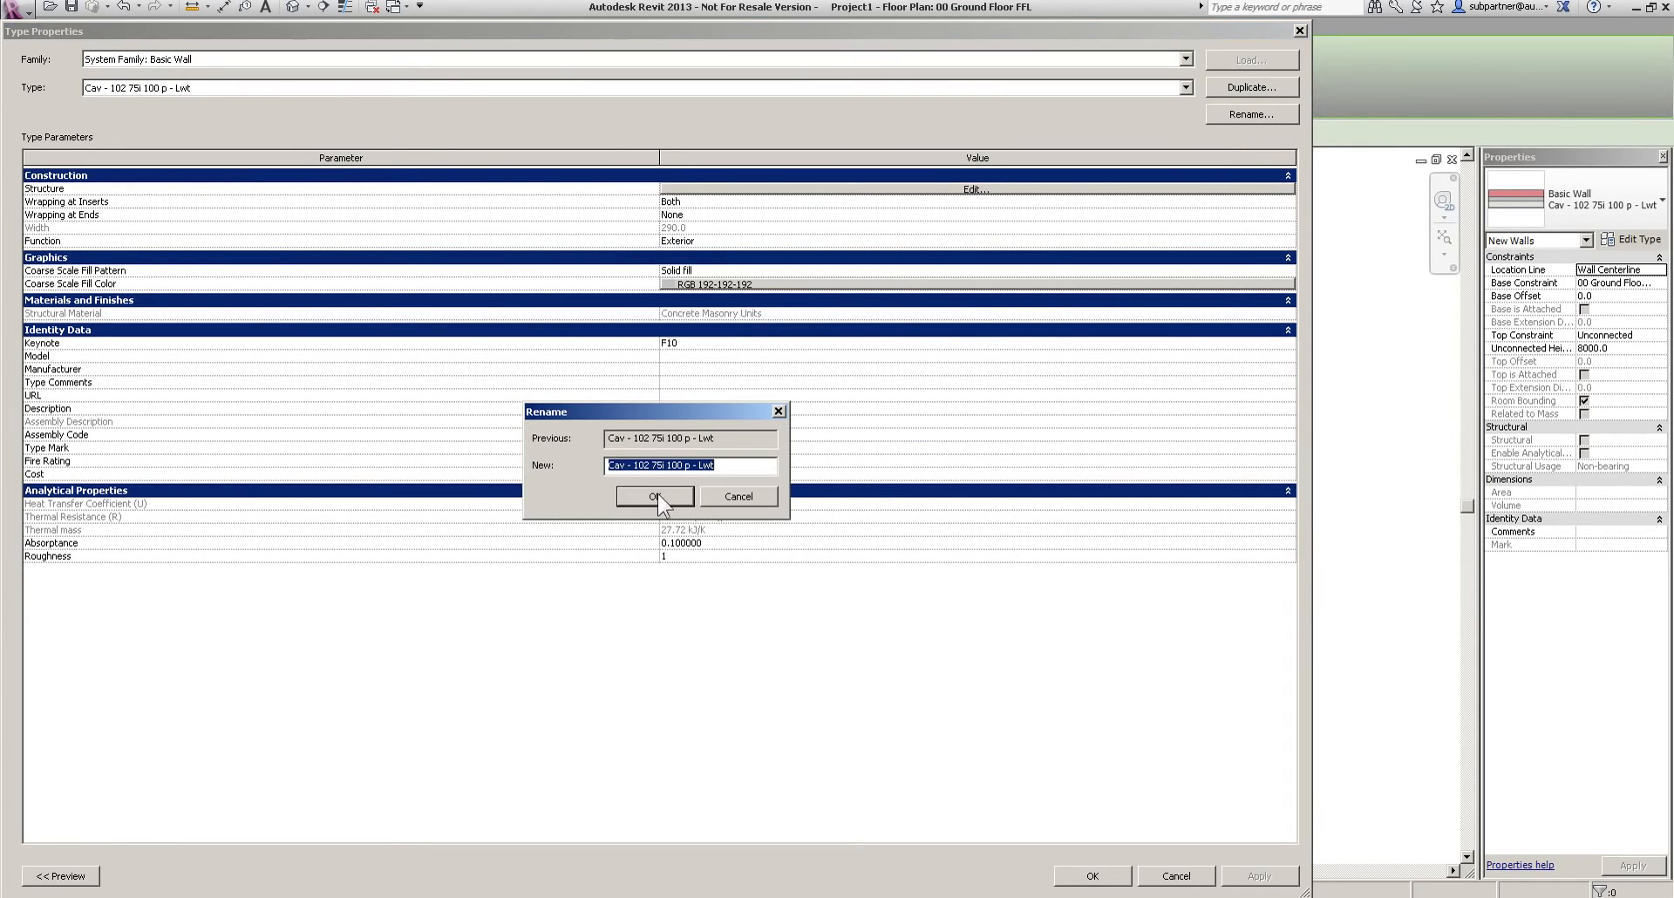
{"action": "left_click", "coordinate": [656, 468]}
{"action": "left_click_drag", "start_coordinate": [656, 468], "coordinate": [666, 476]}
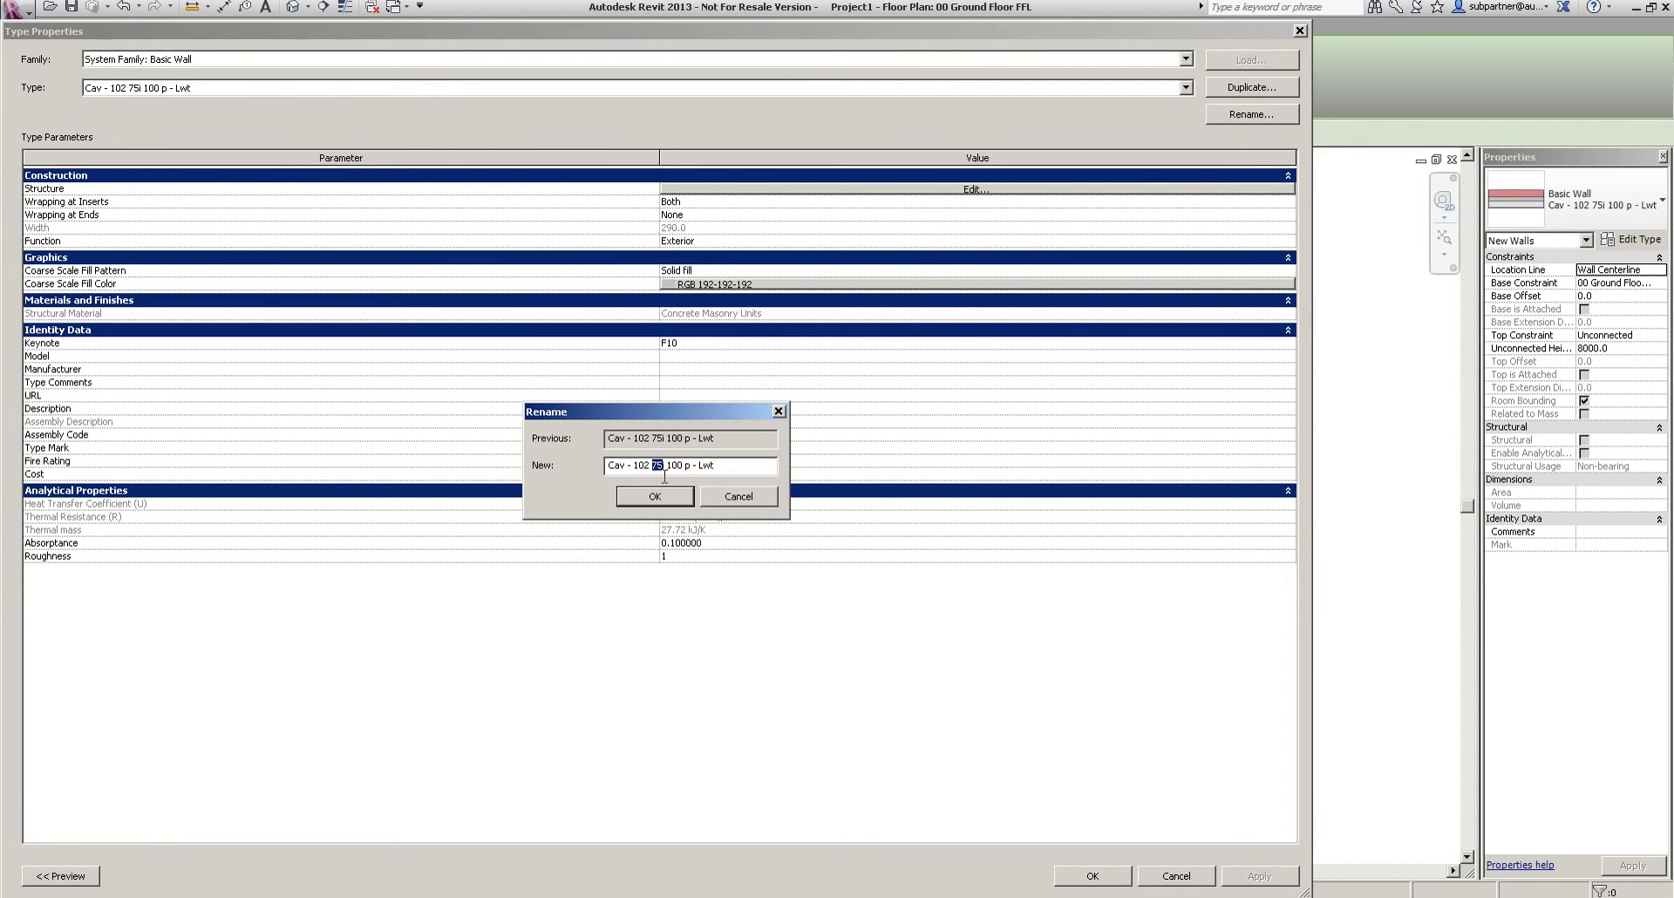
{"action": "type", "text": "100"}
{"action": "left_click", "coordinate": [654, 495]}
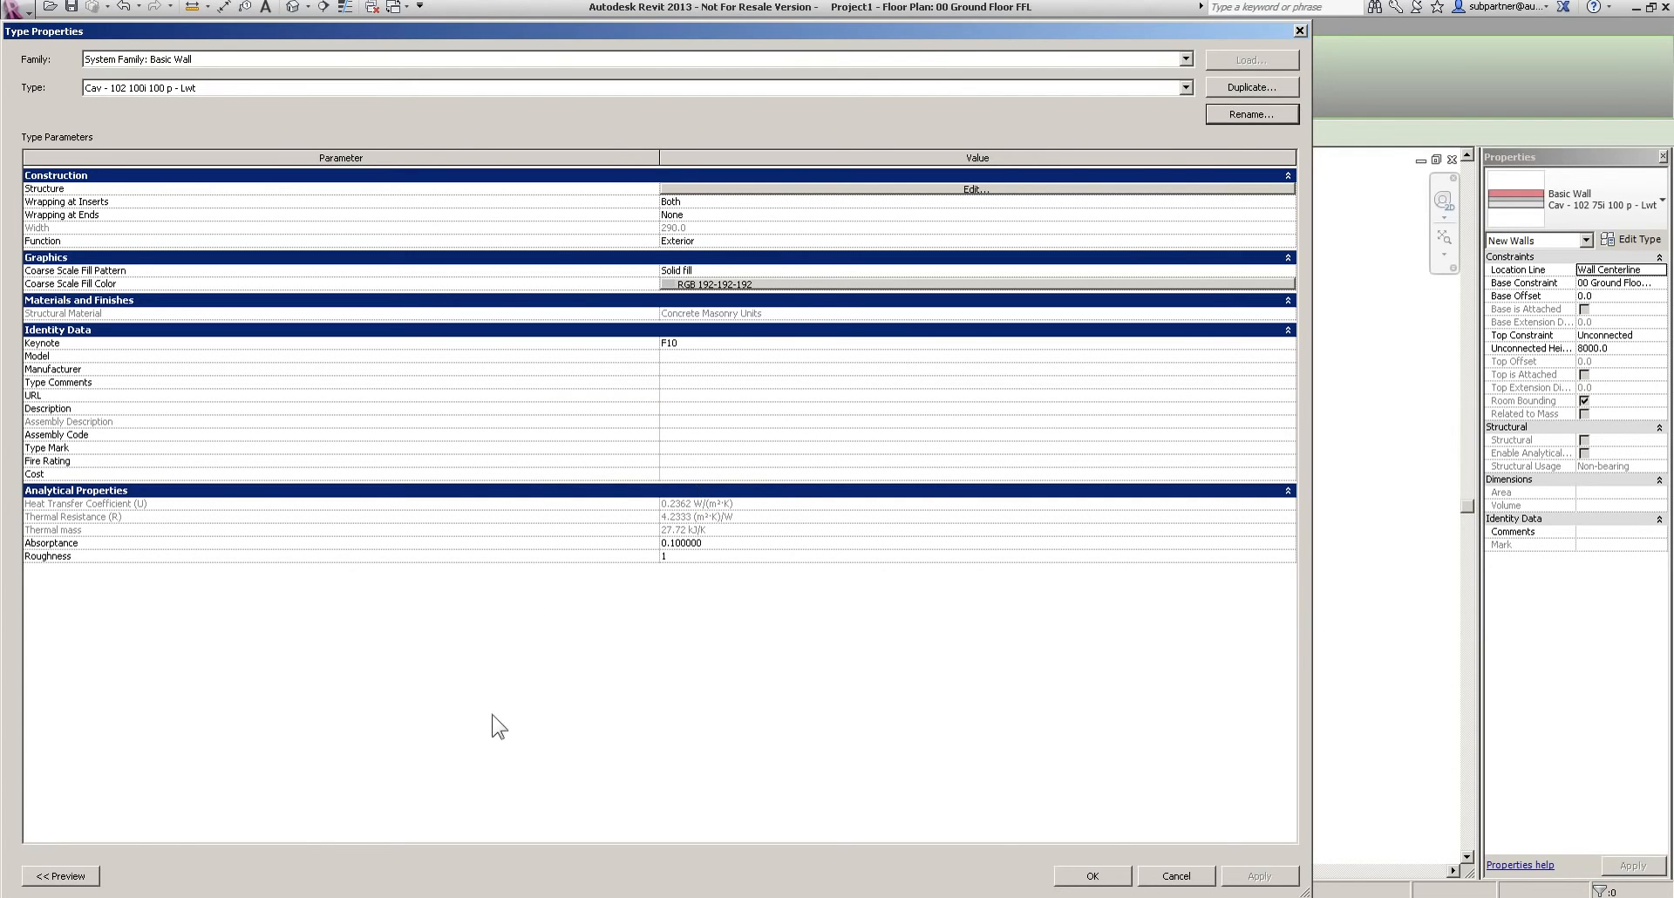
Set the wall type's Fiberglass Batt layer to 100 mm and its Gypsum Wall Board finish to 25 mm thick
{"action": "left_click", "coordinate": [66, 876]}
{"action": "left_click_drag", "start_coordinate": [511, 33], "coordinate": [692, 12]}
{"action": "left_click", "coordinate": [1027, 169]}
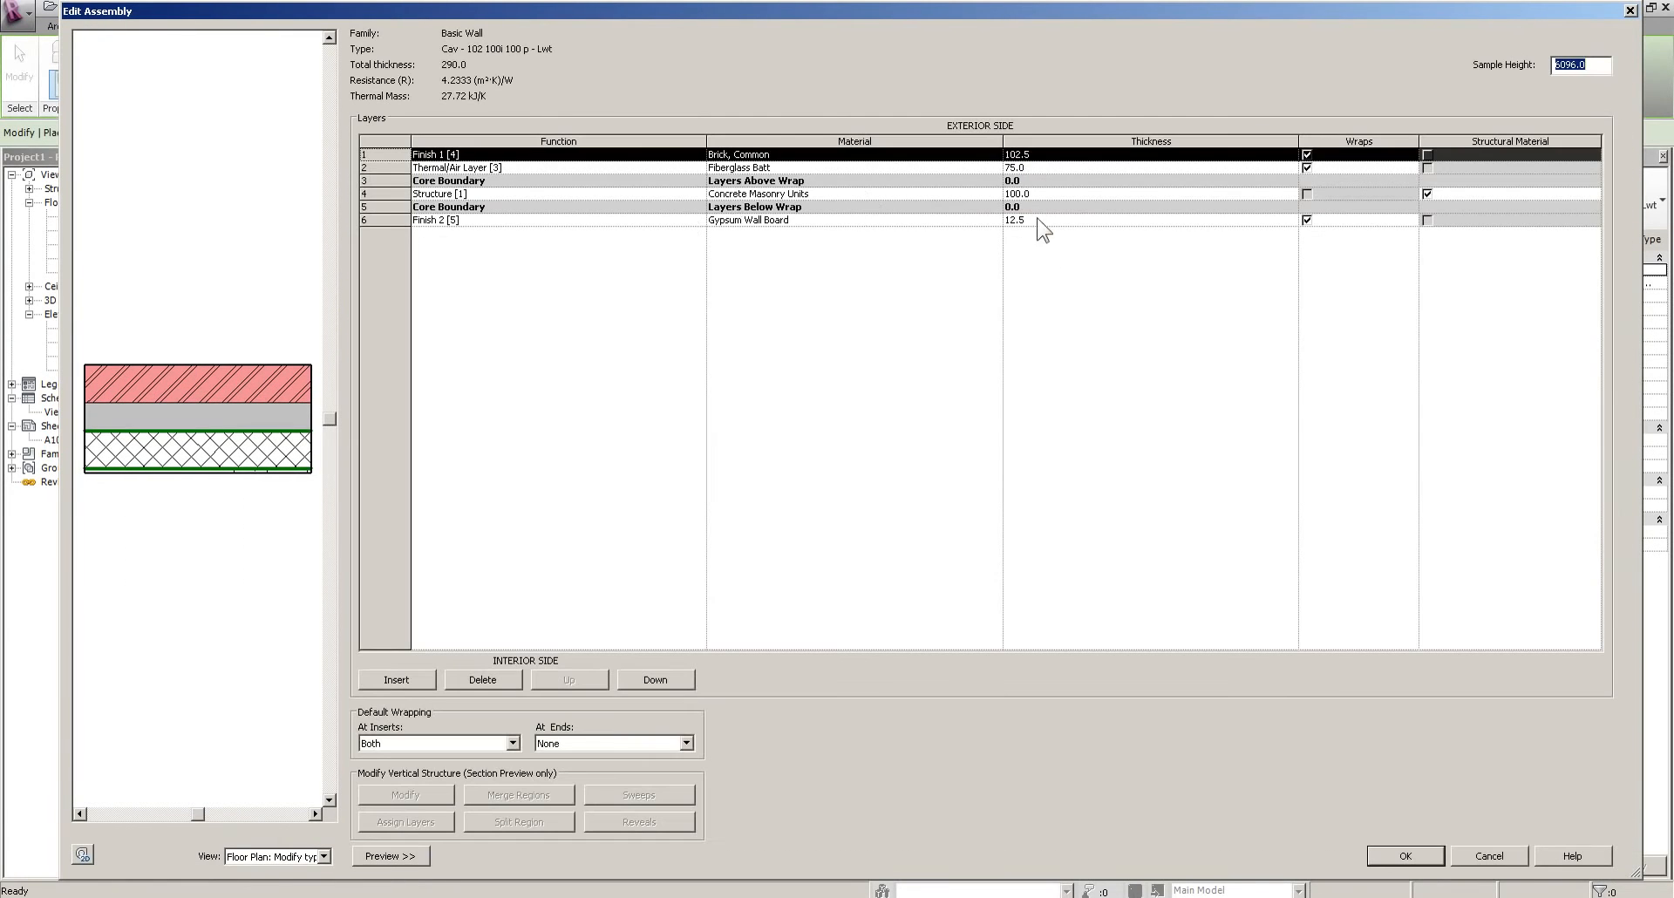
{"action": "left_click", "coordinate": [1064, 166]}
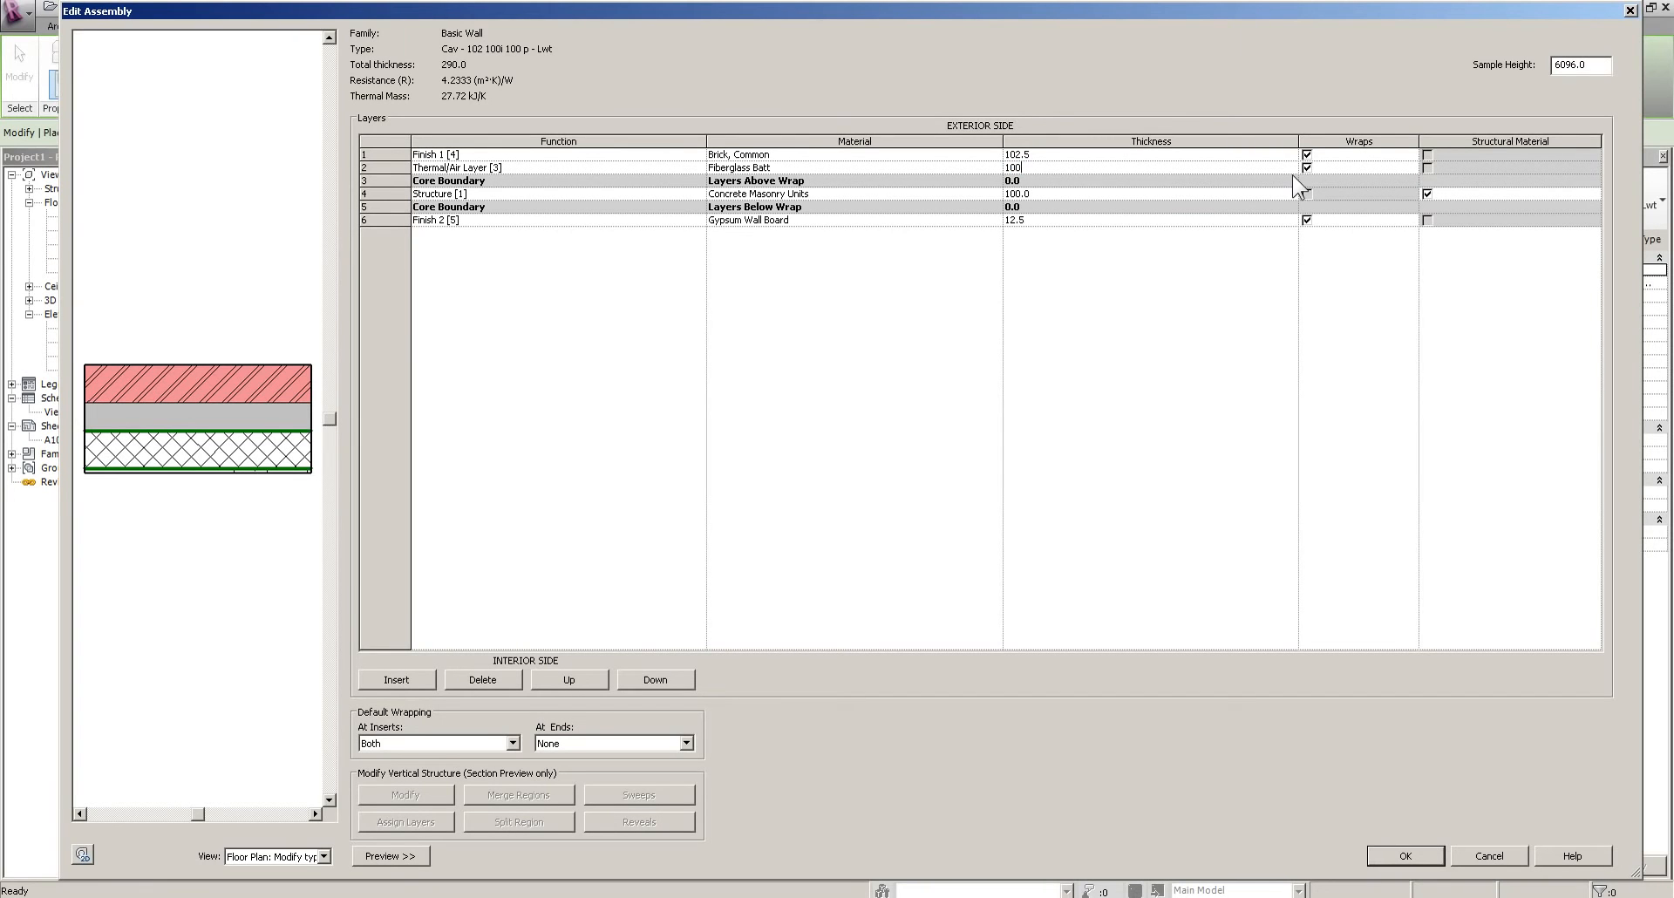
{"action": "left_click", "coordinate": [1050, 219]}
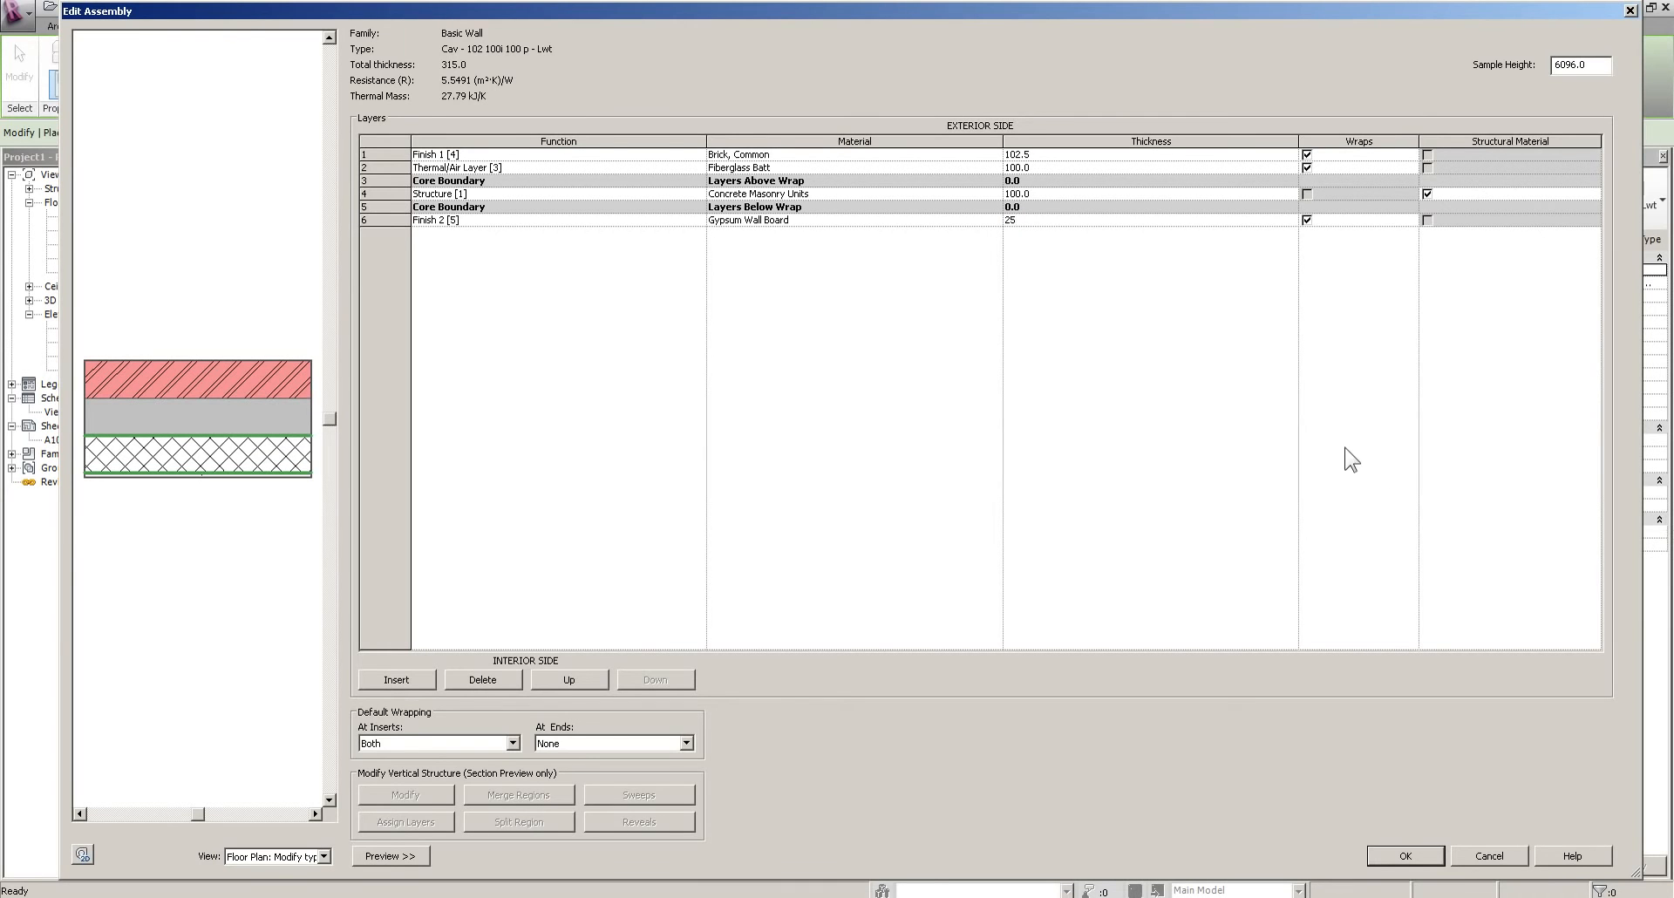
{"action": "left_click", "coordinate": [1432, 856]}
{"action": "left_click", "coordinate": [1431, 855]}
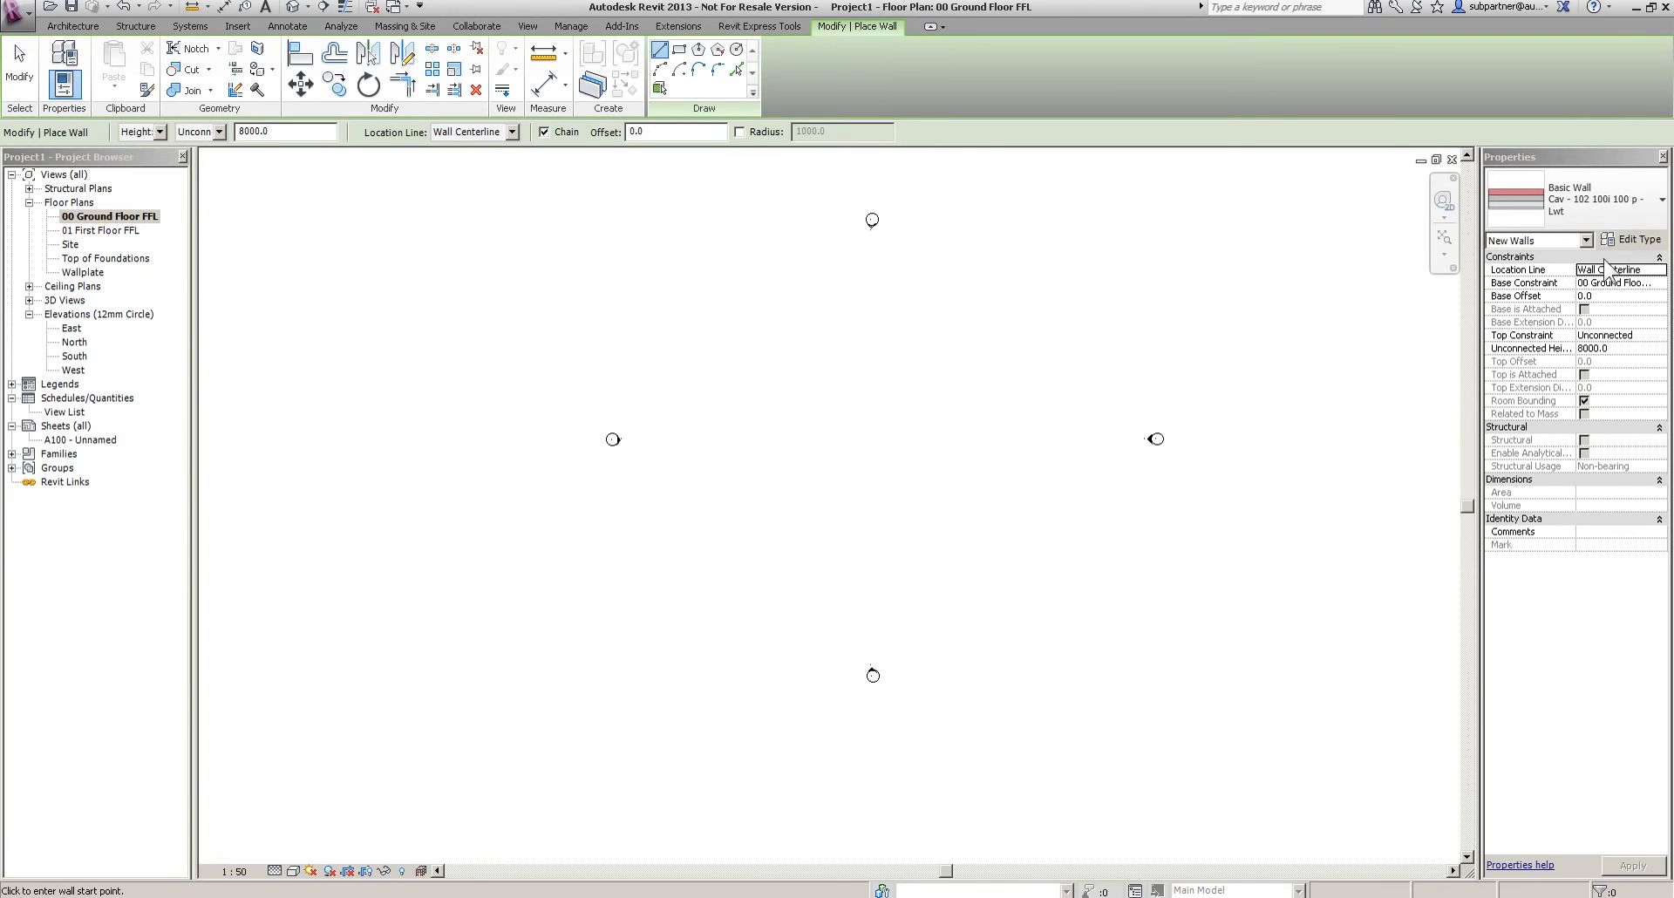
Set the new walls' location line to Core Face: Exterior, running from Top of Foundations up to level Wallplate
{"action": "left_click", "coordinate": [1661, 269]}
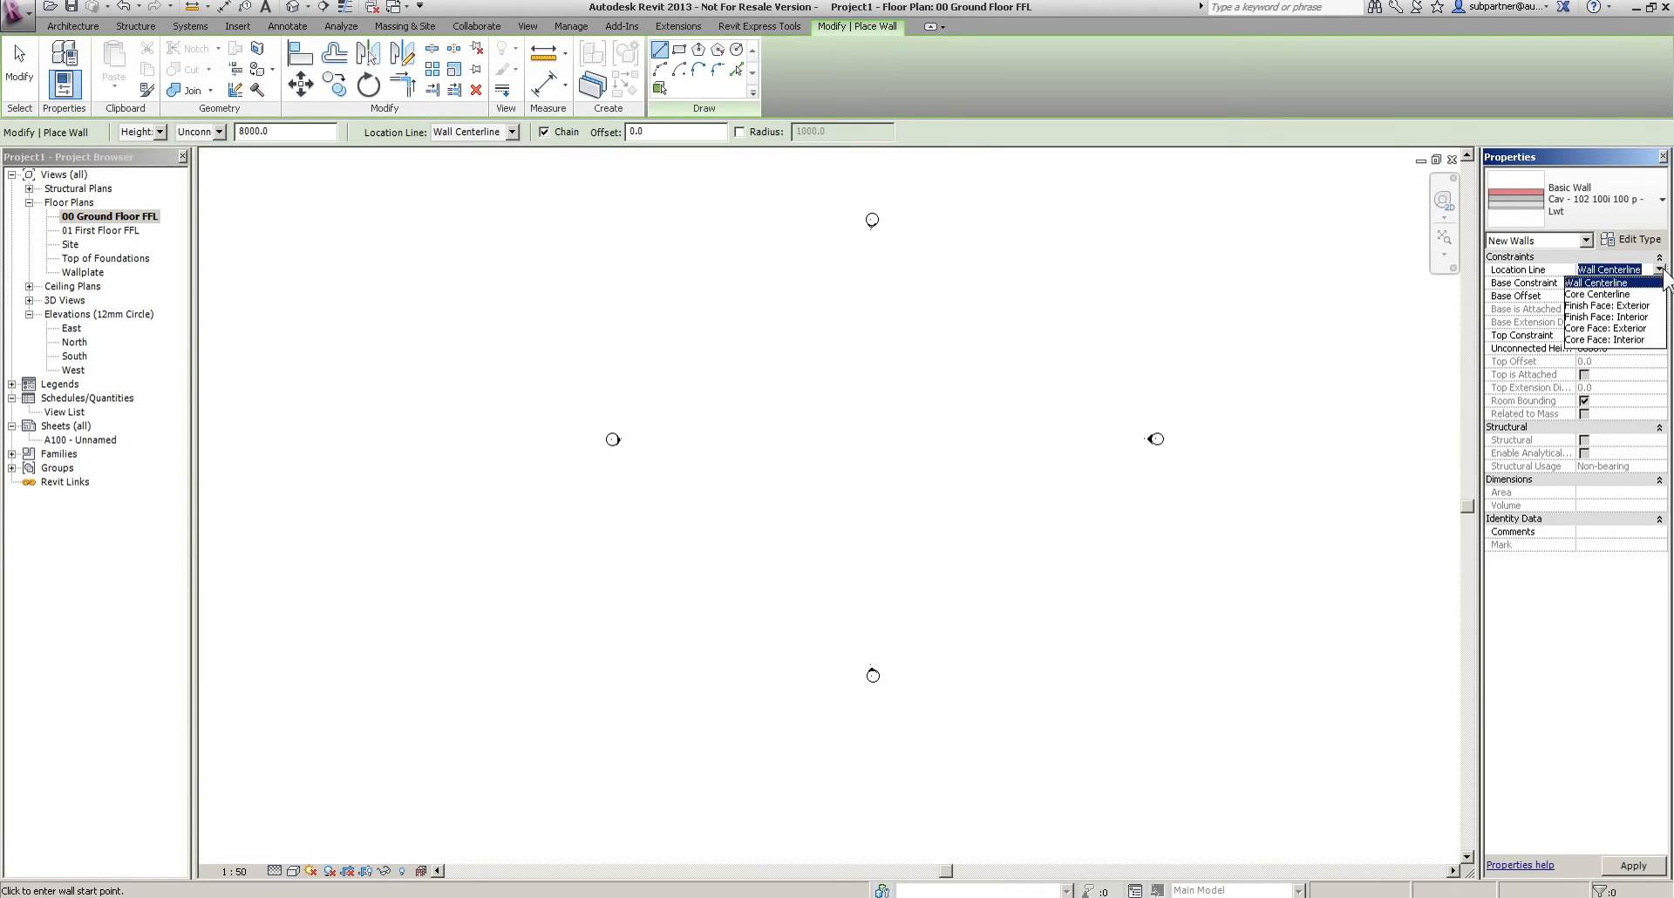
{"action": "left_click", "coordinate": [1596, 327]}
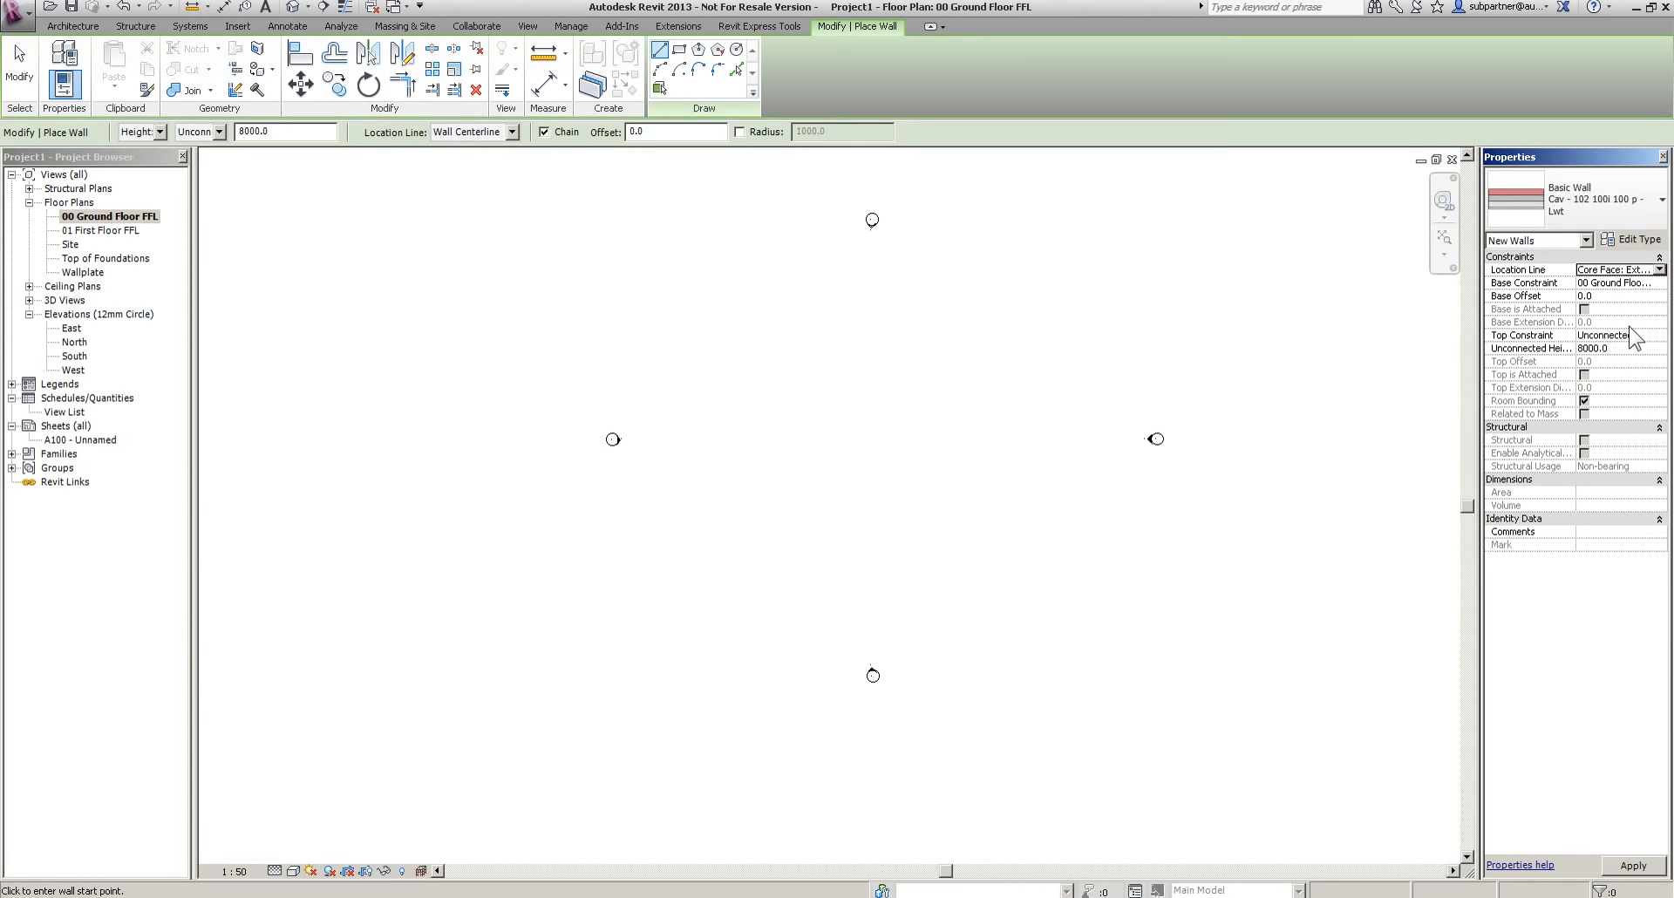
{"action": "left_click", "coordinate": [1661, 283]}
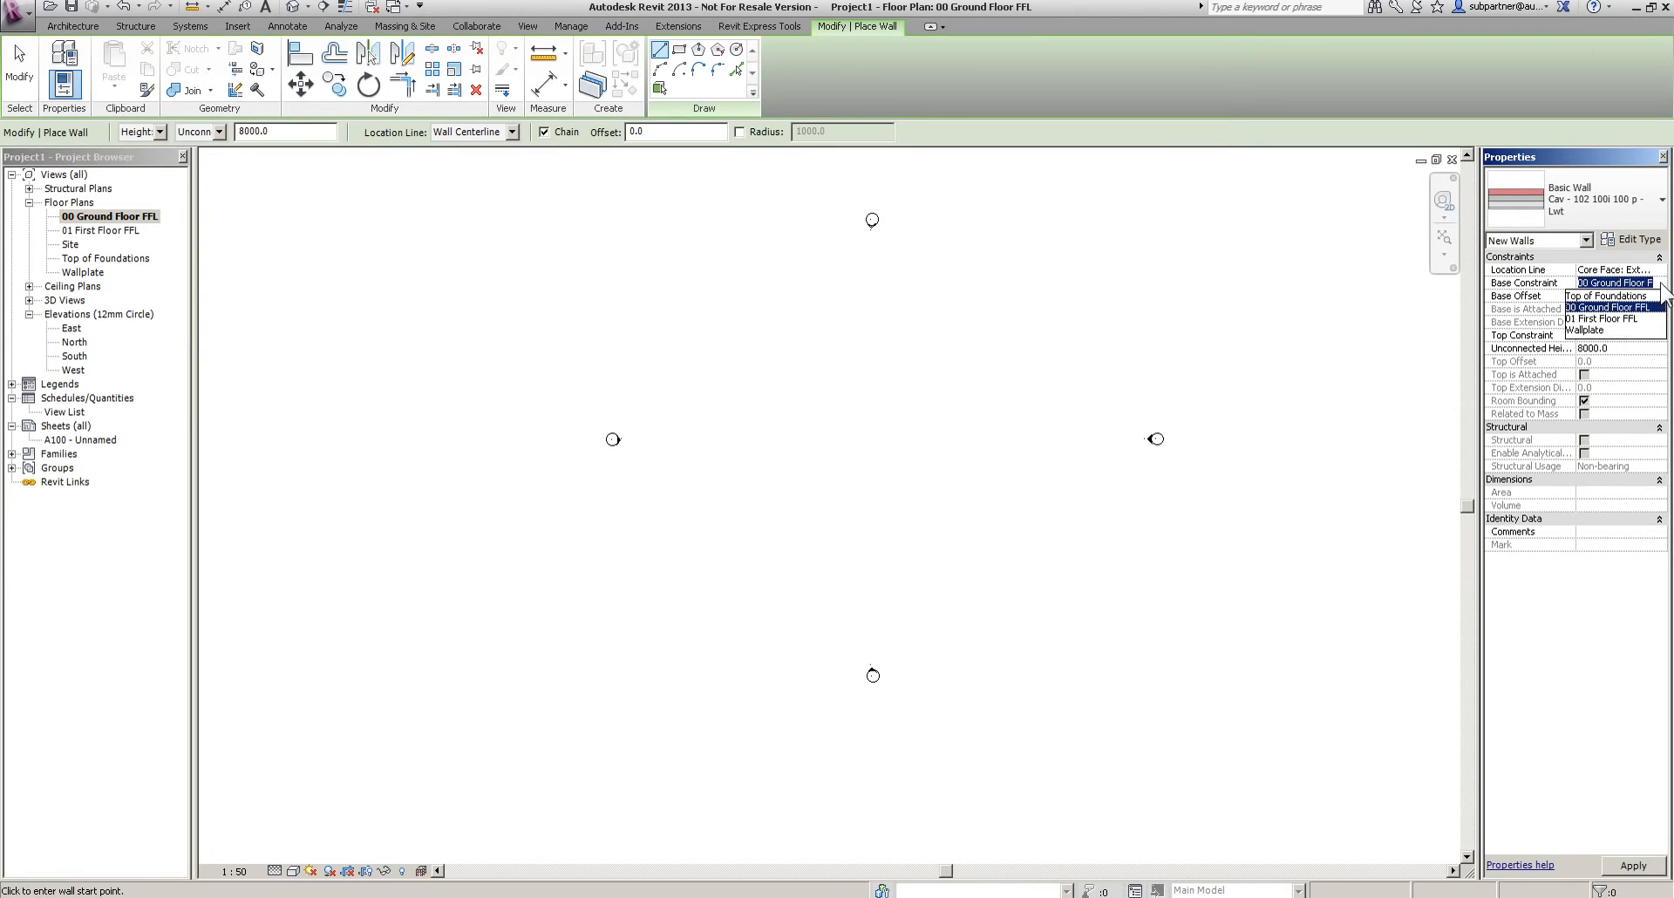
{"action": "left_click", "coordinate": [1613, 296]}
{"action": "left_click", "coordinate": [1659, 336]}
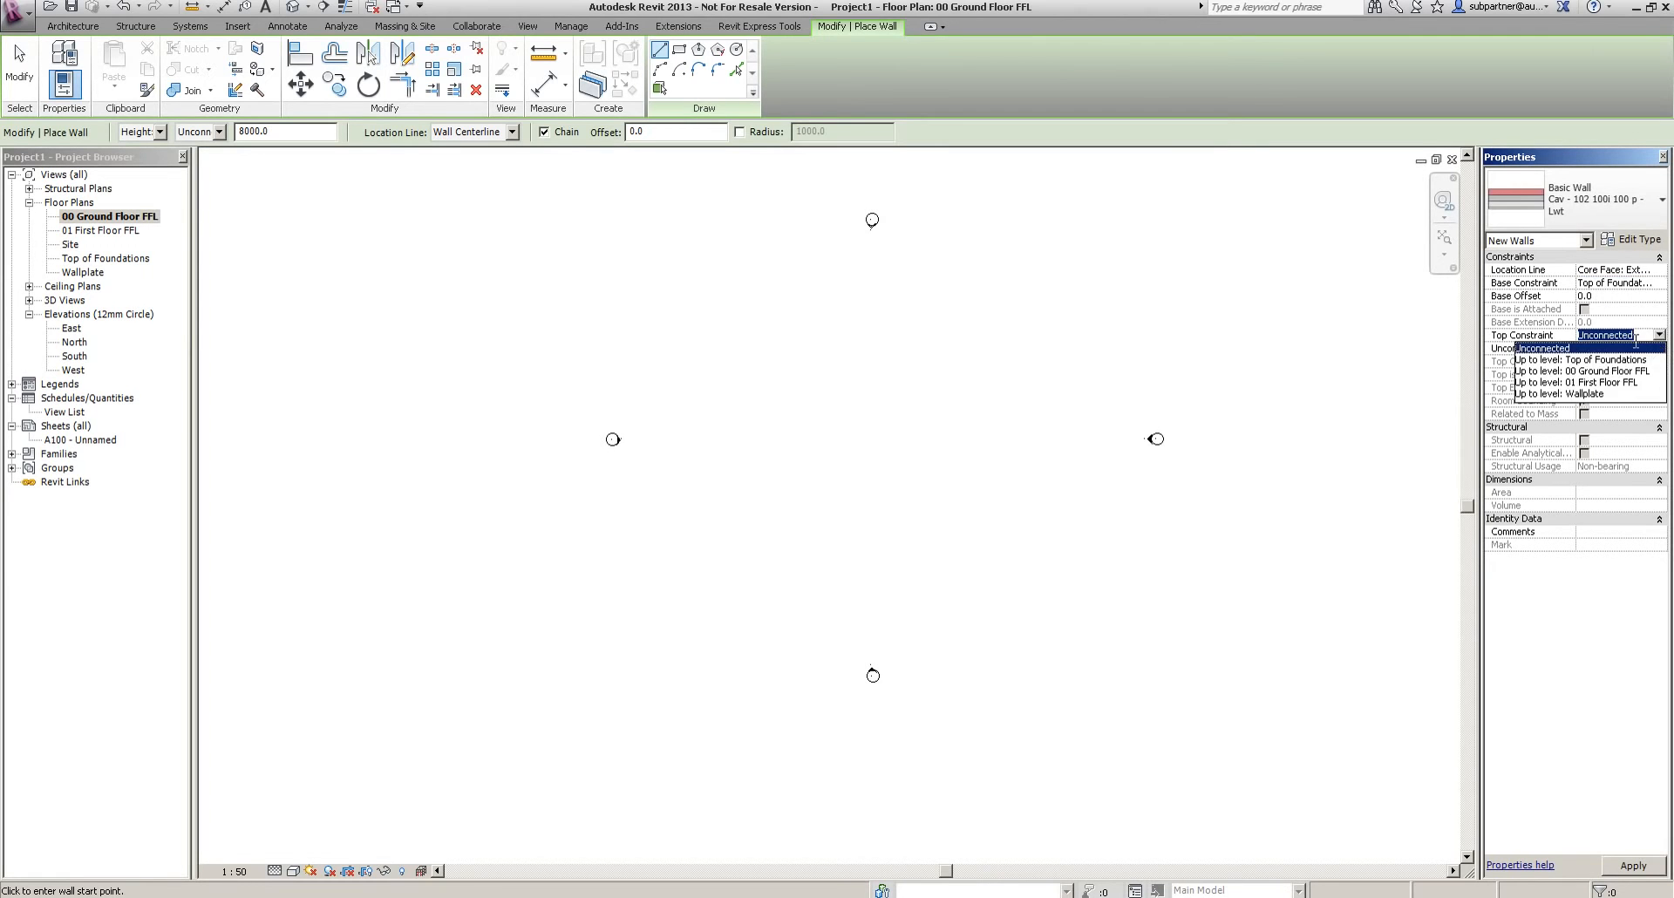
{"action": "left_click", "coordinate": [1585, 393]}
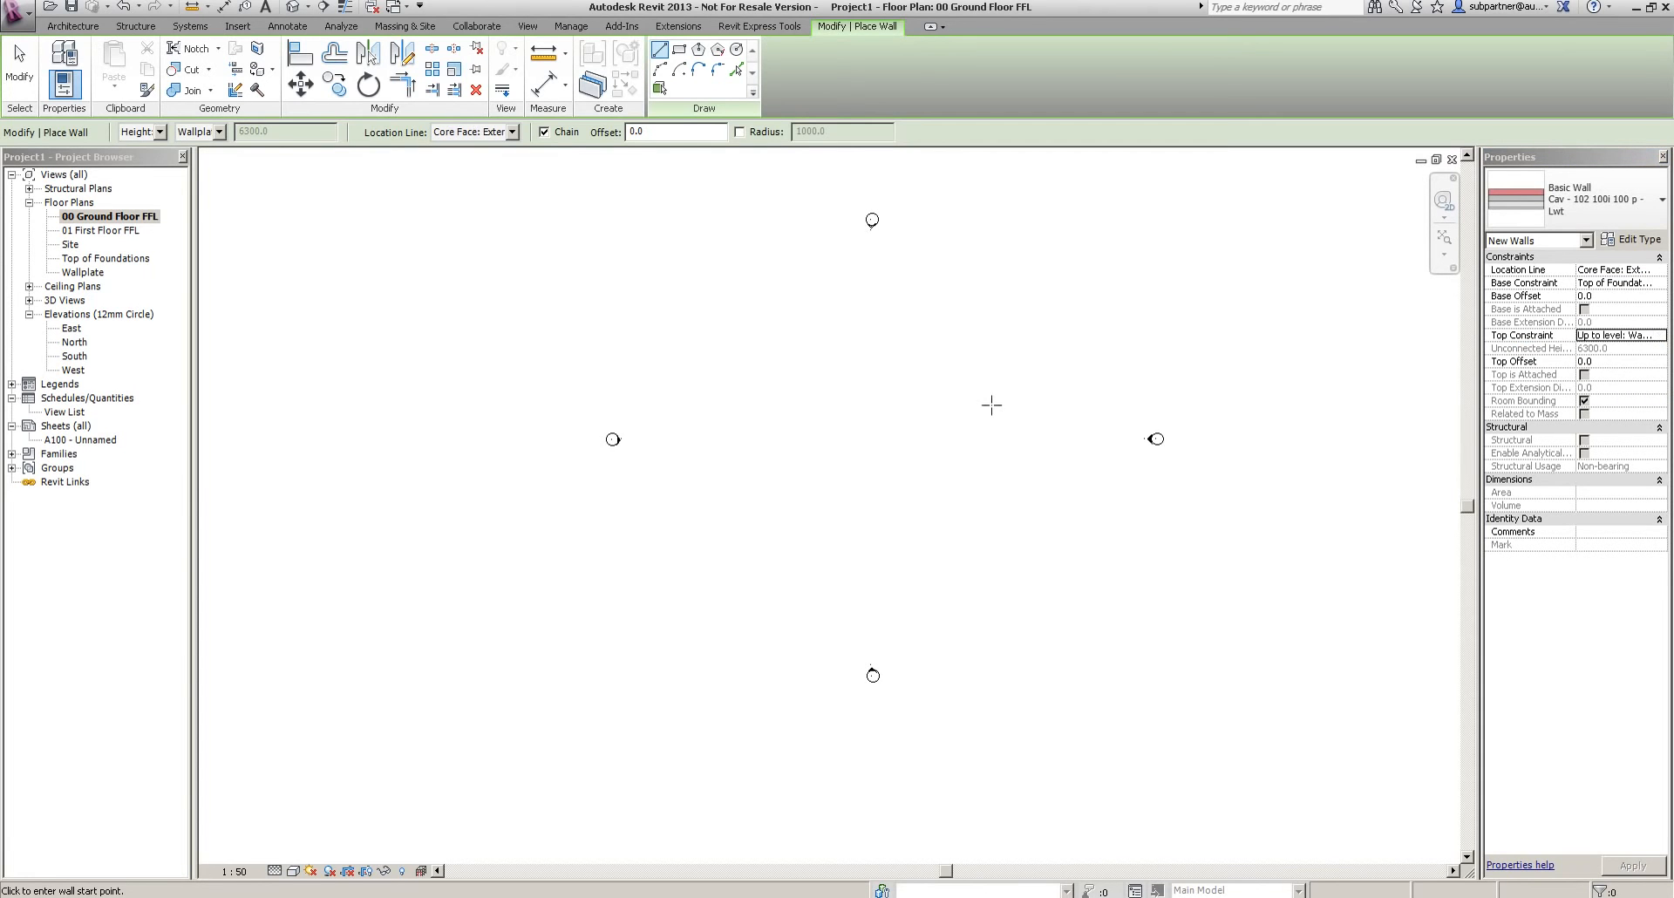
Draw a closed rectangle of four cavity walls between the elevation markers, about 8950 by 11550 mm
{"action": "left_click", "coordinate": [775, 556]}
{"action": "left_click", "coordinate": [775, 321]}
{"action": "left_click", "coordinate": [960, 321]}
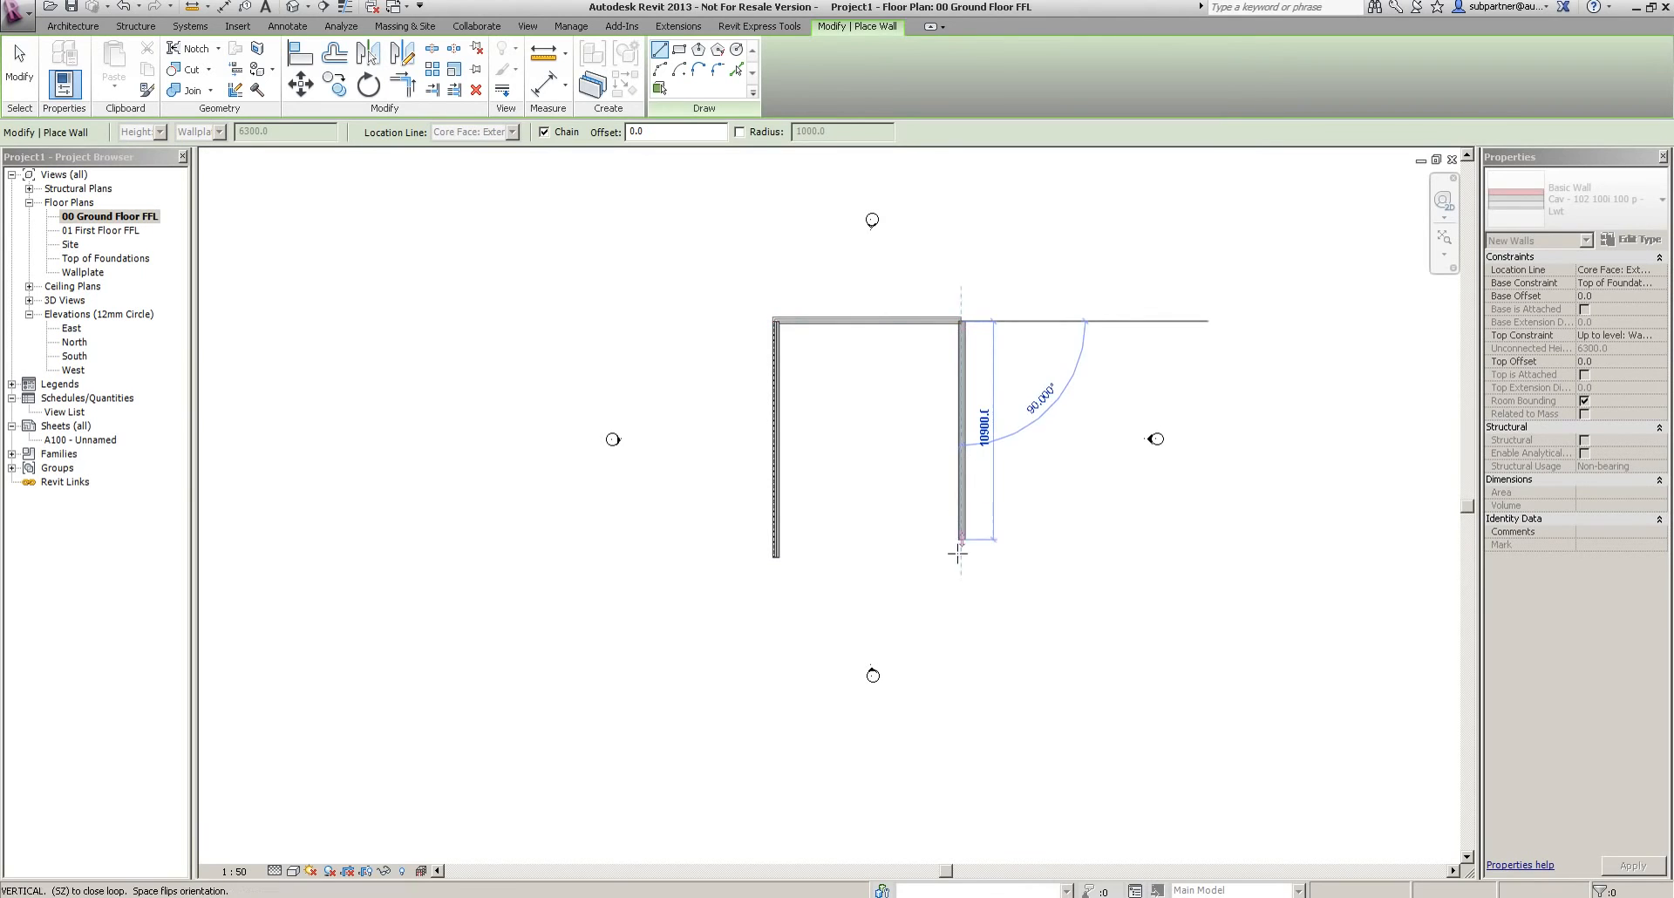
{"action": "left_click", "coordinate": [960, 557]}
{"action": "left_click", "coordinate": [775, 556]}
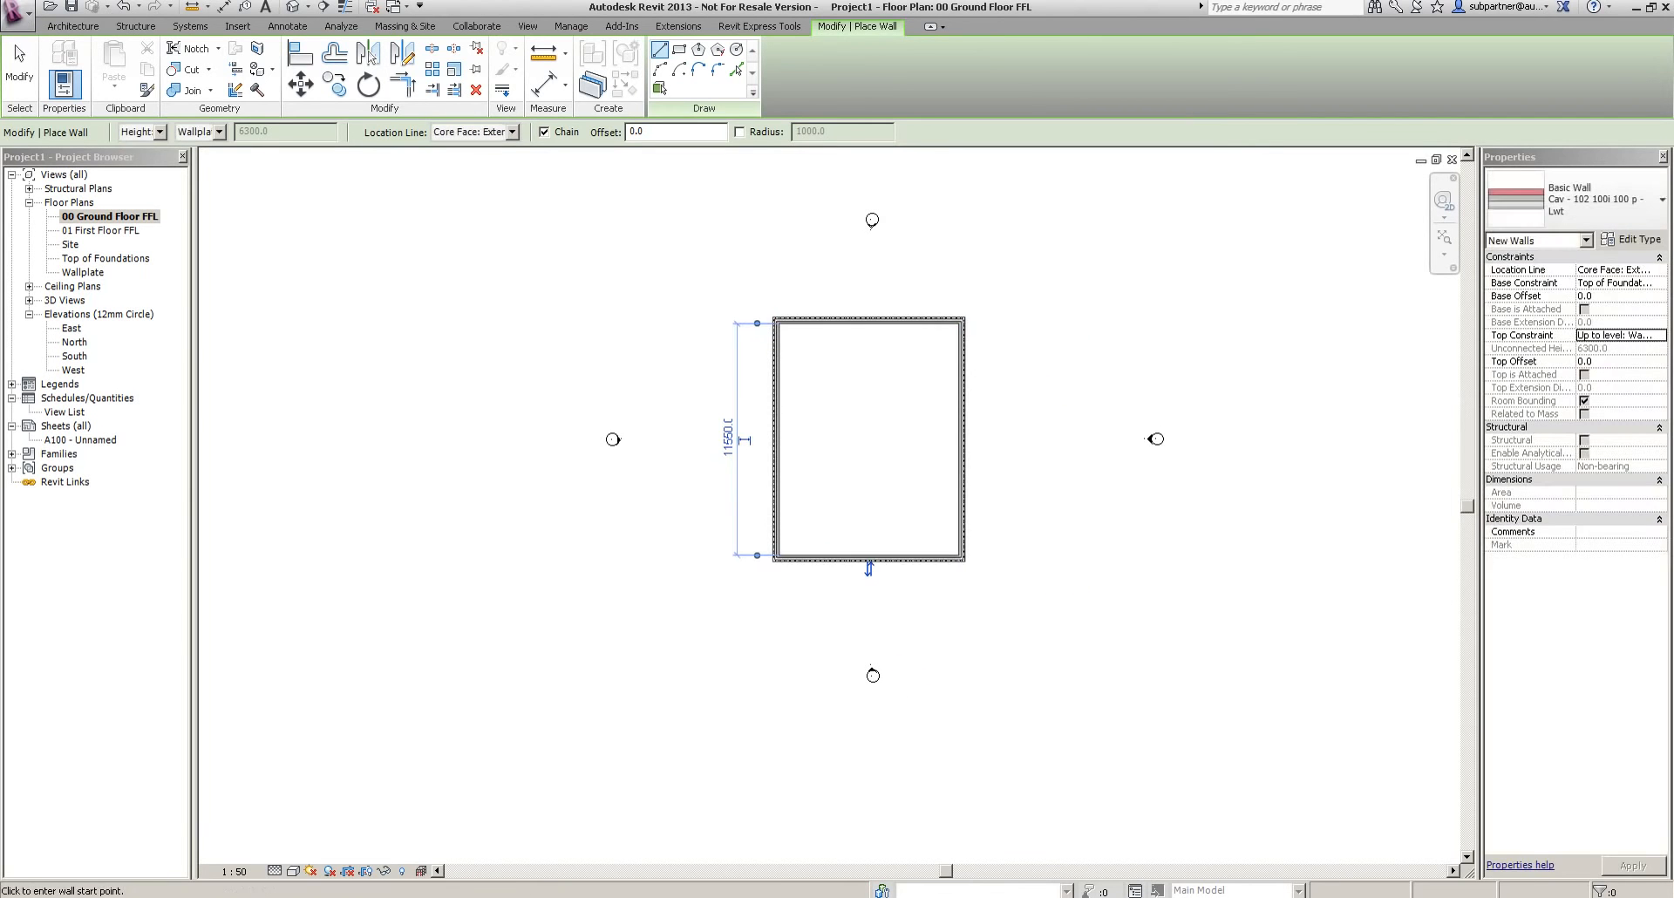
{"action": "left_click", "coordinate": [26, 82]}
{"action": "scroll", "coordinate": [833, 454], "scroll_direction": "up", "scroll_amount": 1}
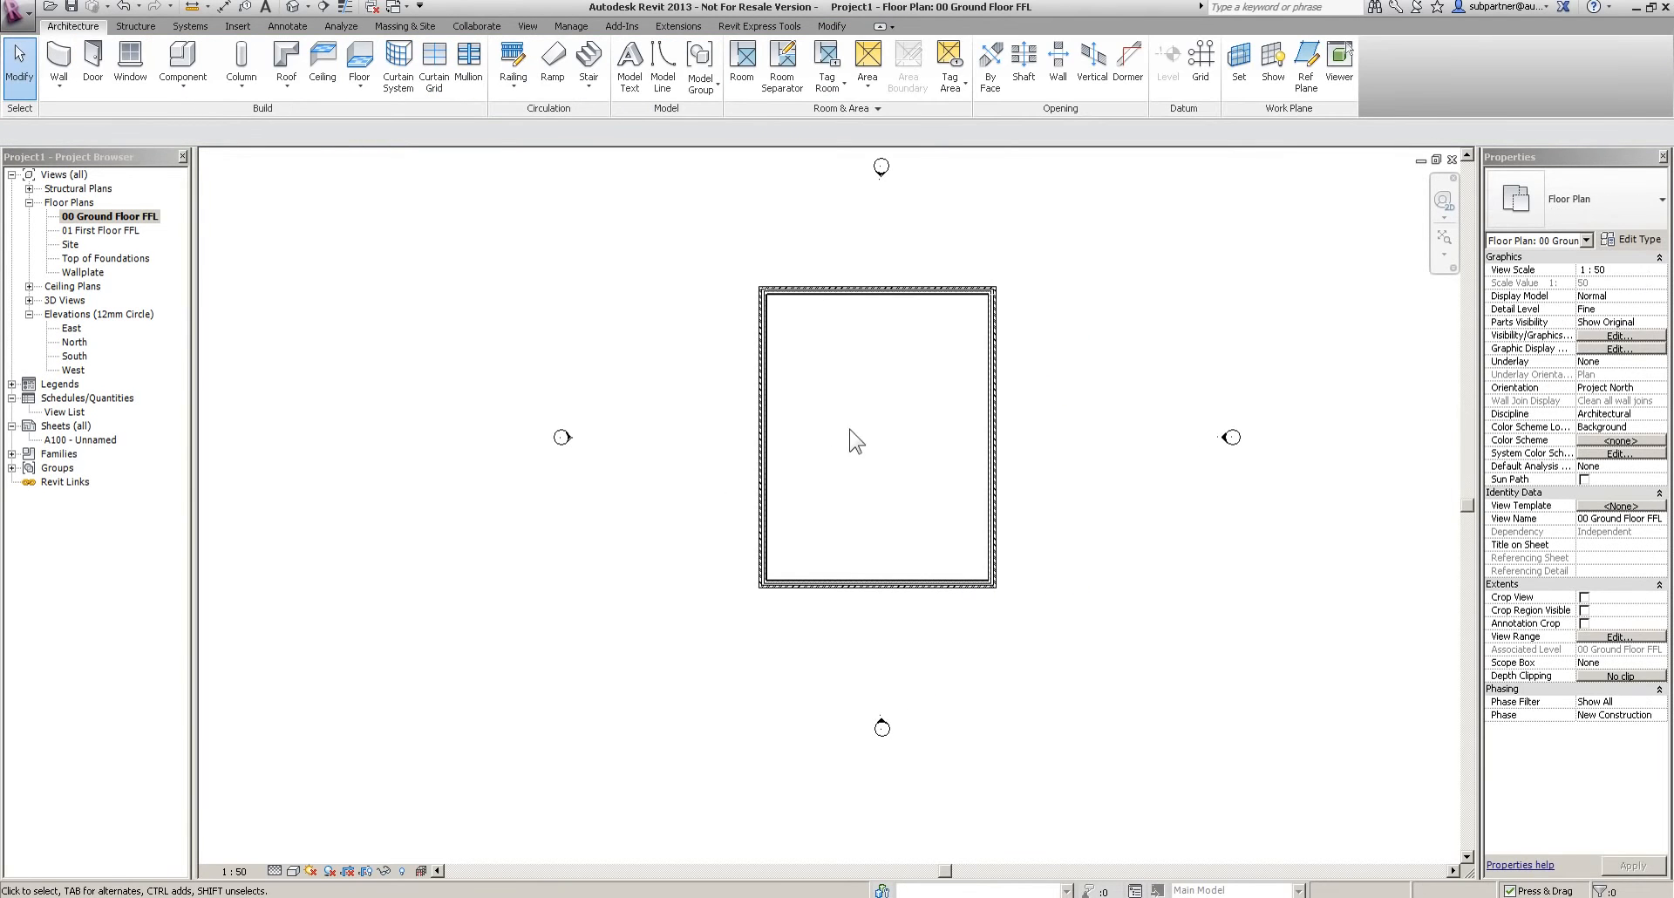
Set the spacing of the rectangle's side walls to 6 m and of its upper and lower walls to 11 m
{"action": "left_click", "coordinate": [992, 362]}
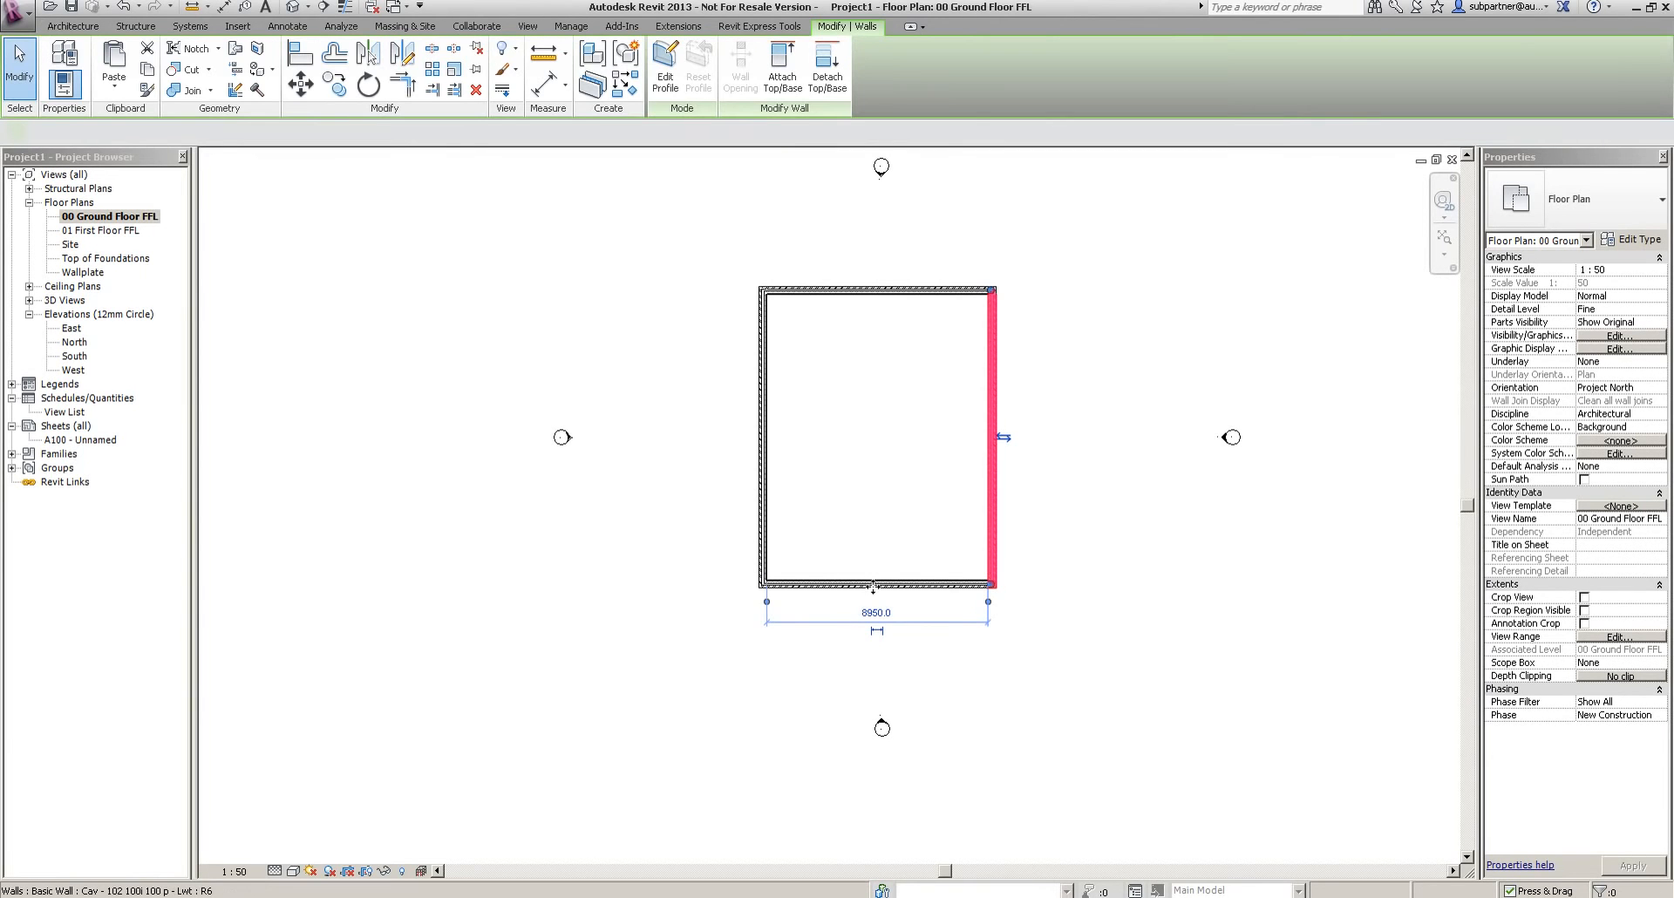
{"action": "left_click", "coordinate": [876, 613]}
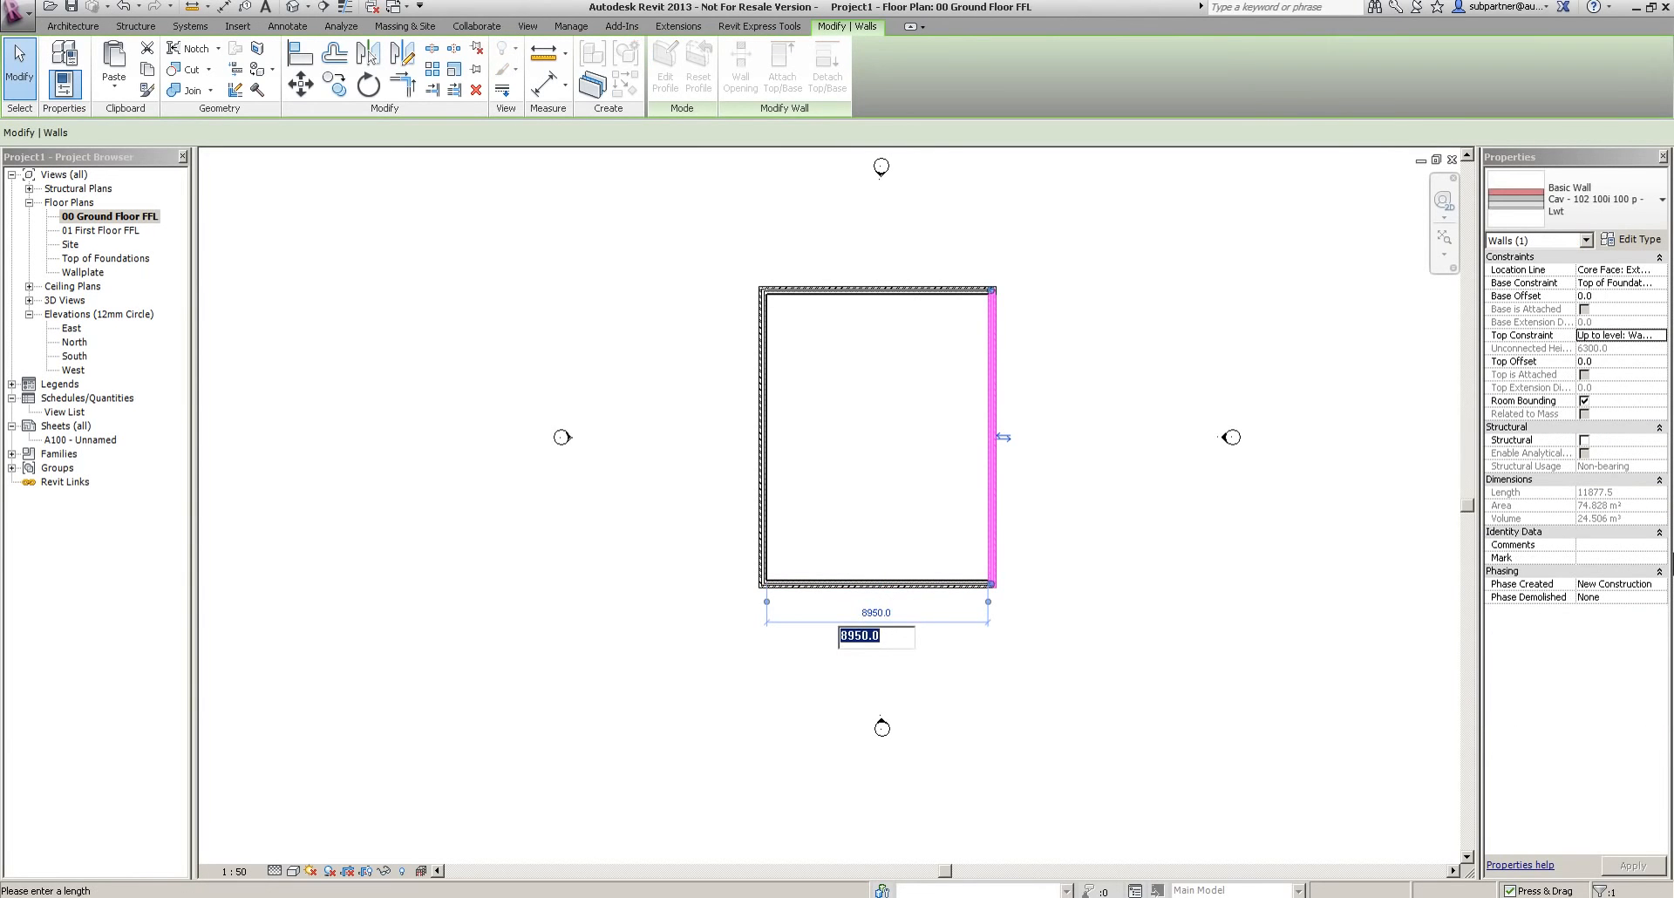
{"action": "type", "text": "6m"}
{"action": "key", "text": "Return"}
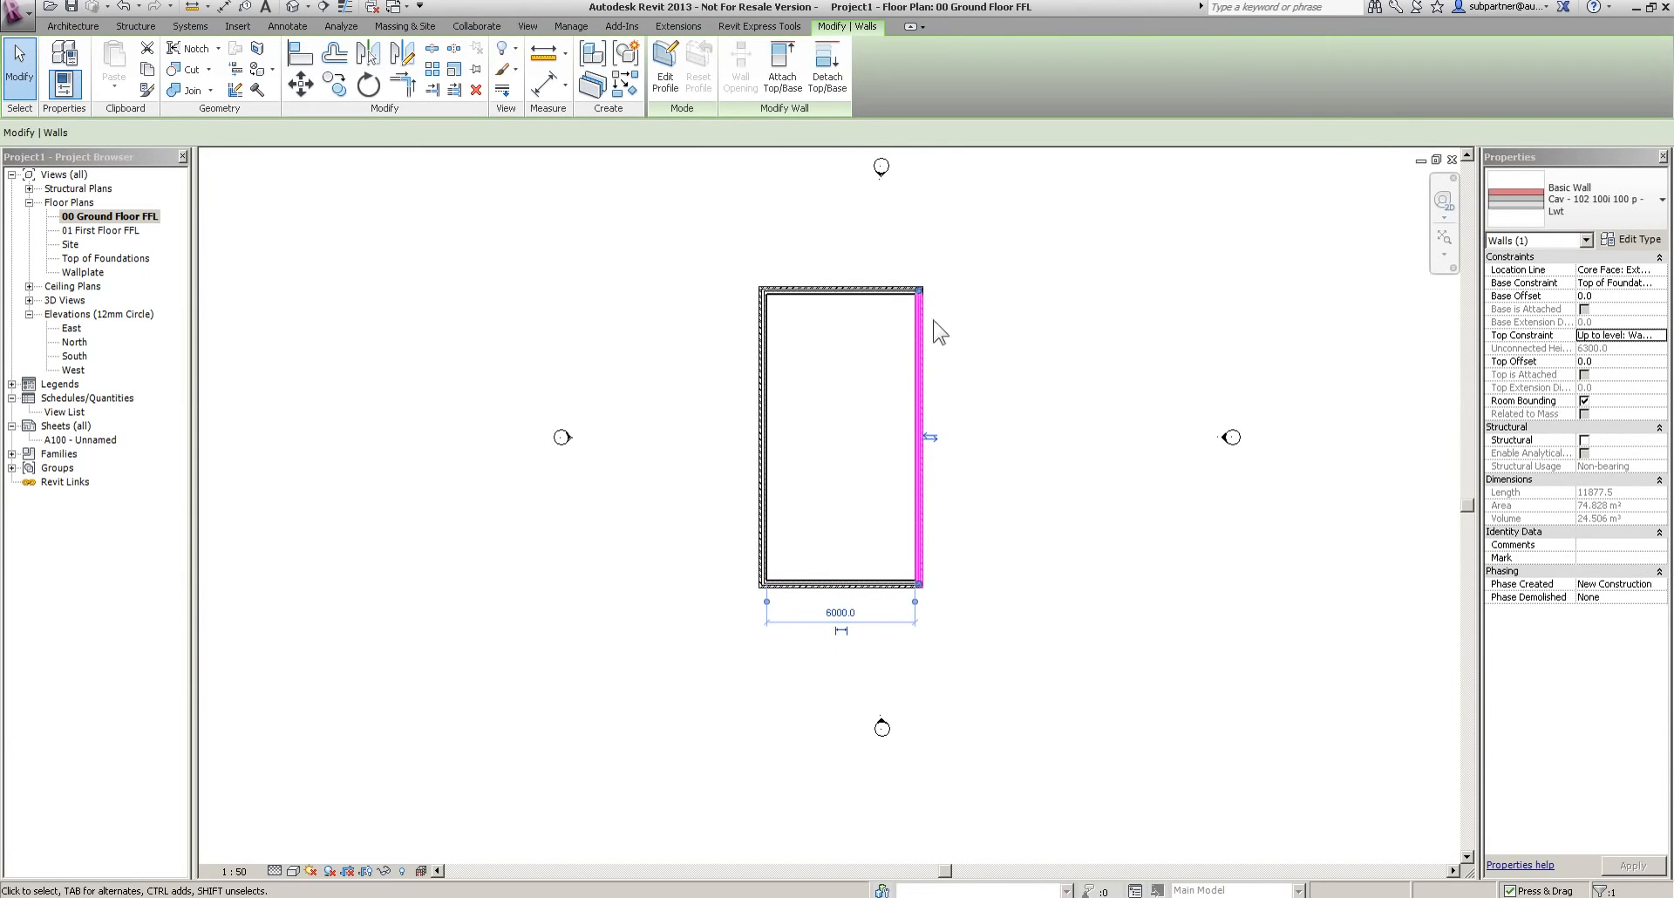
{"action": "left_click", "coordinate": [933, 293]}
{"action": "left_click", "coordinate": [948, 442]}
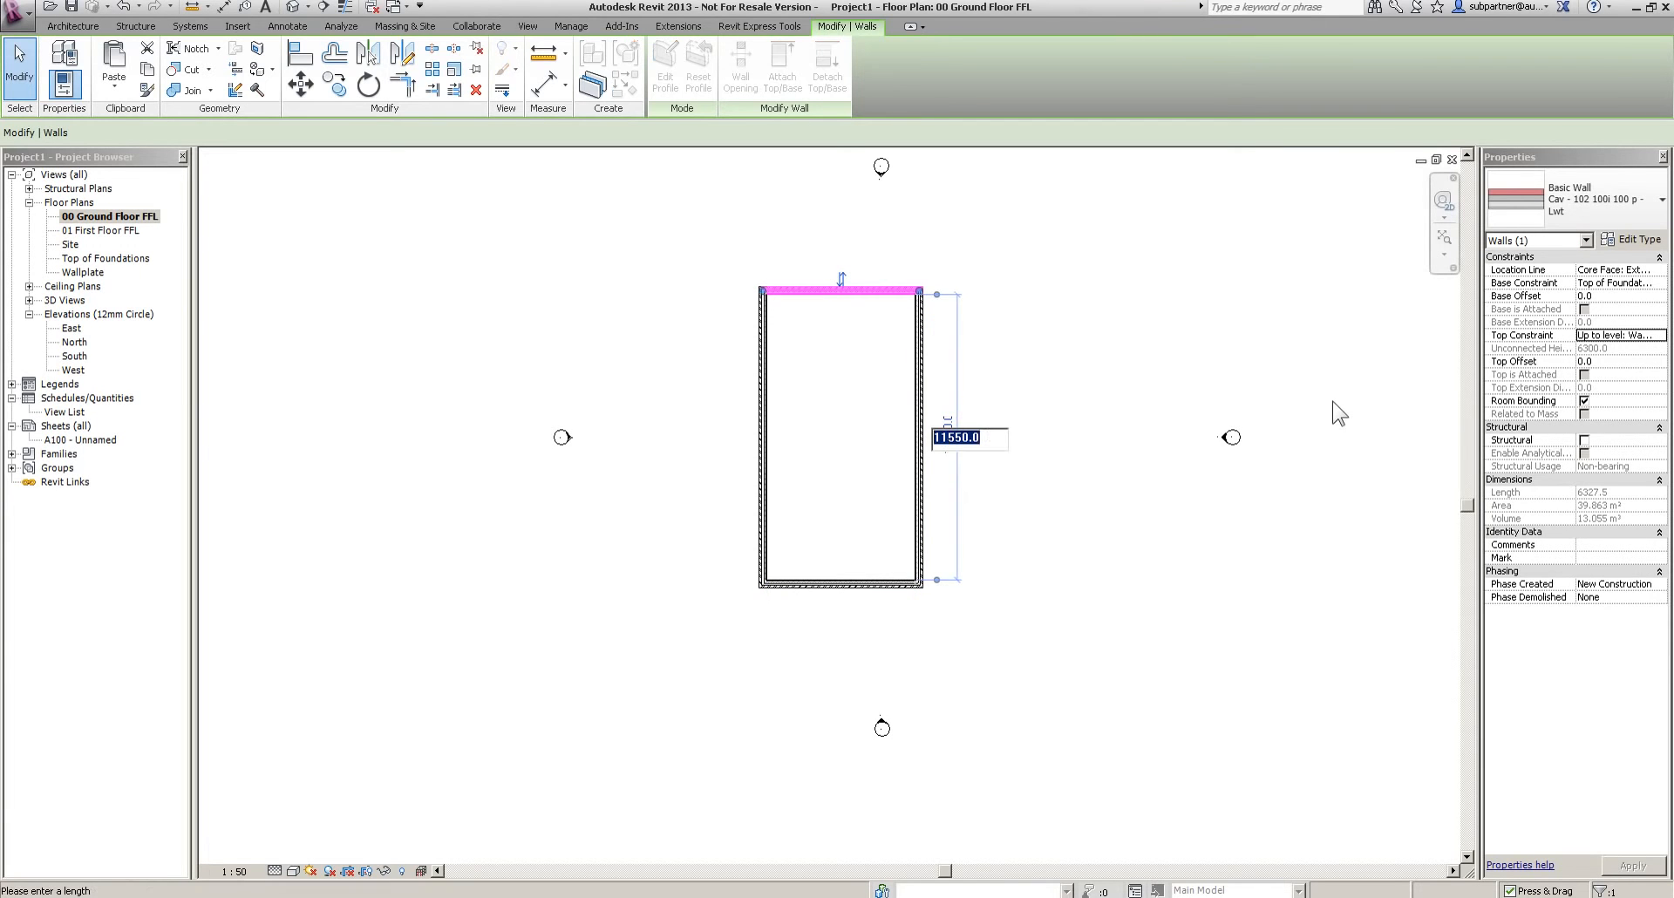
{"action": "type", "text": "11m"}
{"action": "key", "text": "Return"}
{"action": "left_click", "coordinate": [1147, 546]}
Move all four external walls together toward the East elevation marker, so the building sits more centrally between the markers
{"action": "left_click_drag", "start_coordinate": [682, 263], "coordinate": [1006, 661]}
{"action": "left_click_drag", "start_coordinate": [923, 473], "coordinate": [964, 474]}
{"action": "left_click", "coordinate": [1022, 558]}
{"action": "scroll", "coordinate": [942, 537], "scroll_direction": "up", "scroll_amount": 2}
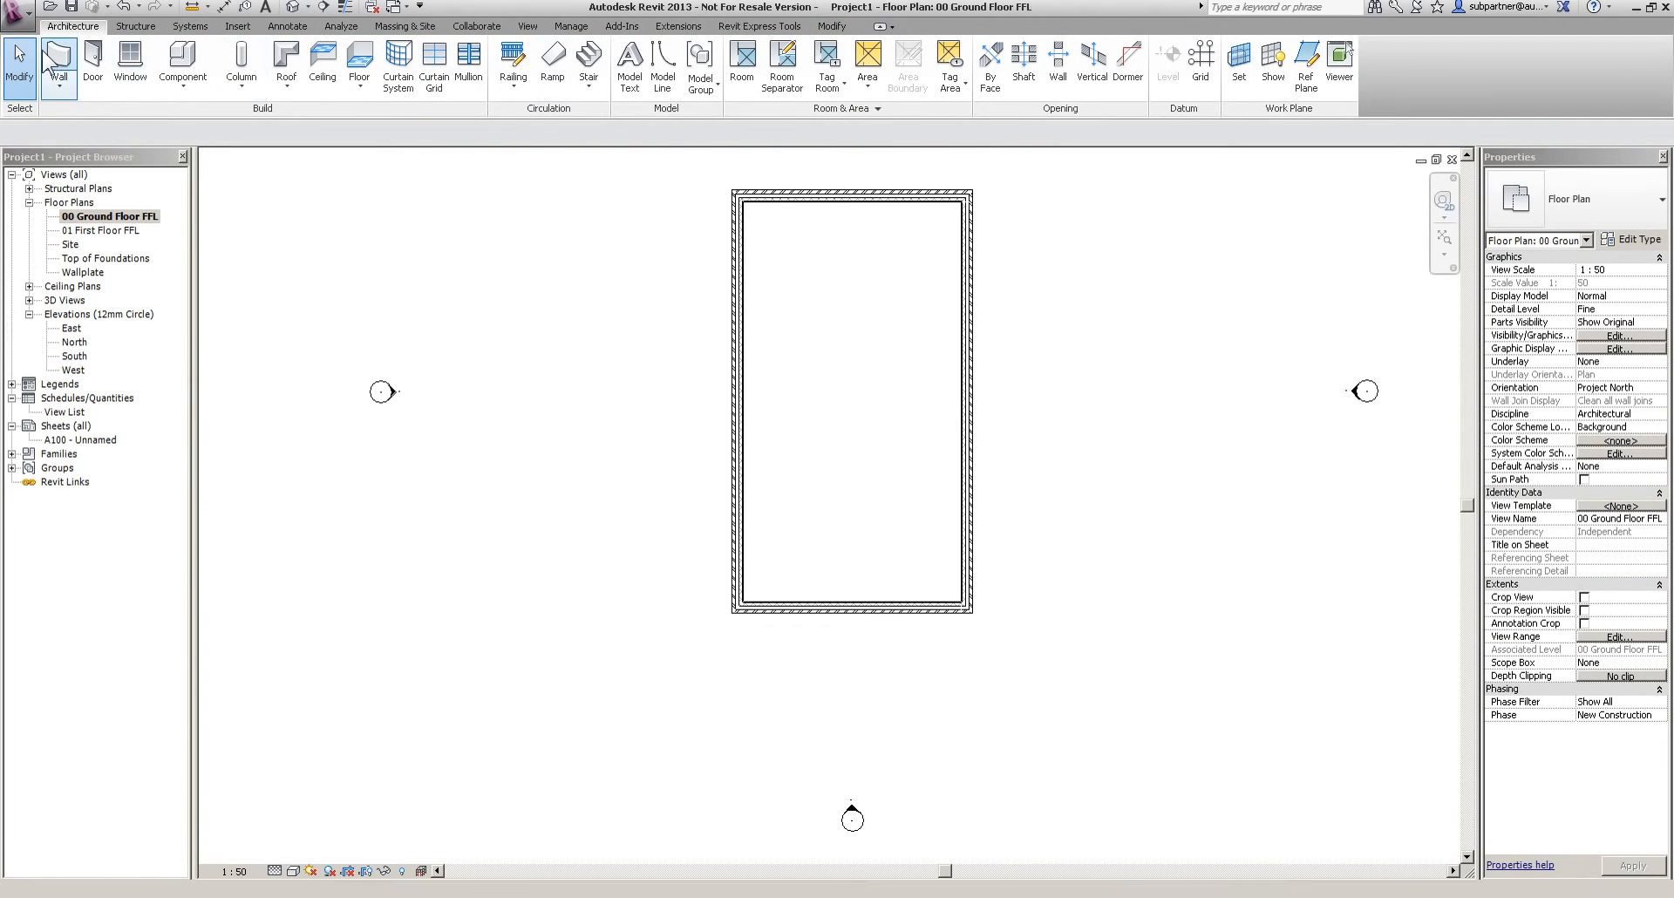
Draw Partn - p 75i p - Stud partitions: one up from the lower external wall, meeting one across the building's full width
{"action": "left_click", "coordinate": [48, 62]}
{"action": "left_click", "coordinate": [1517, 190]}
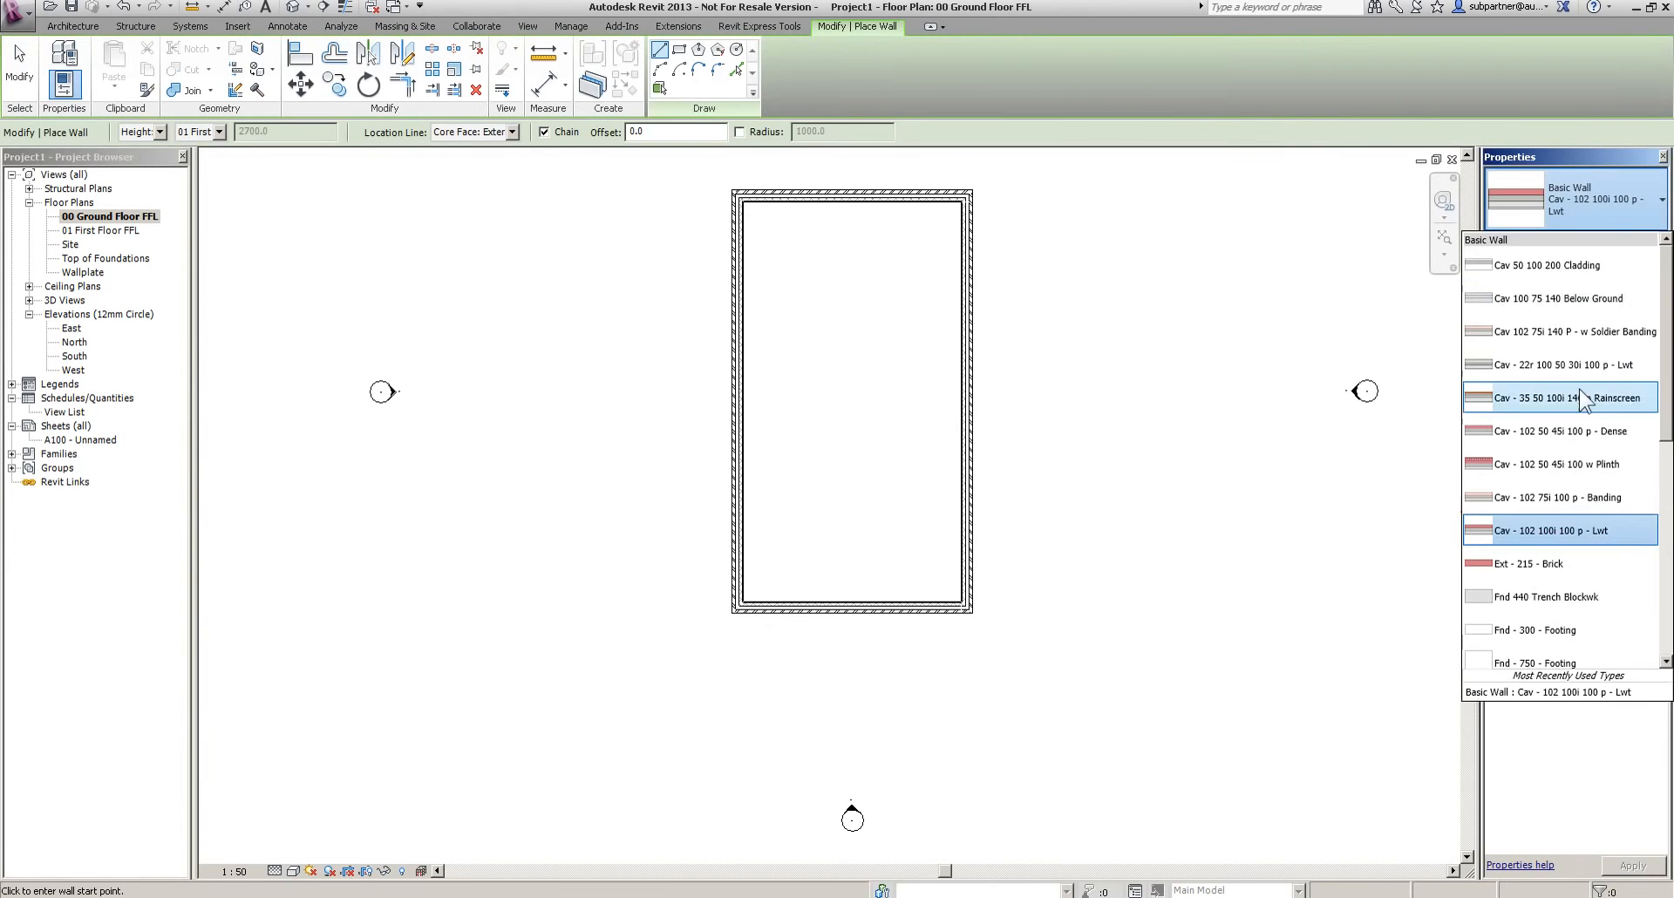
{"action": "scroll", "coordinate": [1578, 368], "scroll_direction": "down", "scroll_amount": 6}
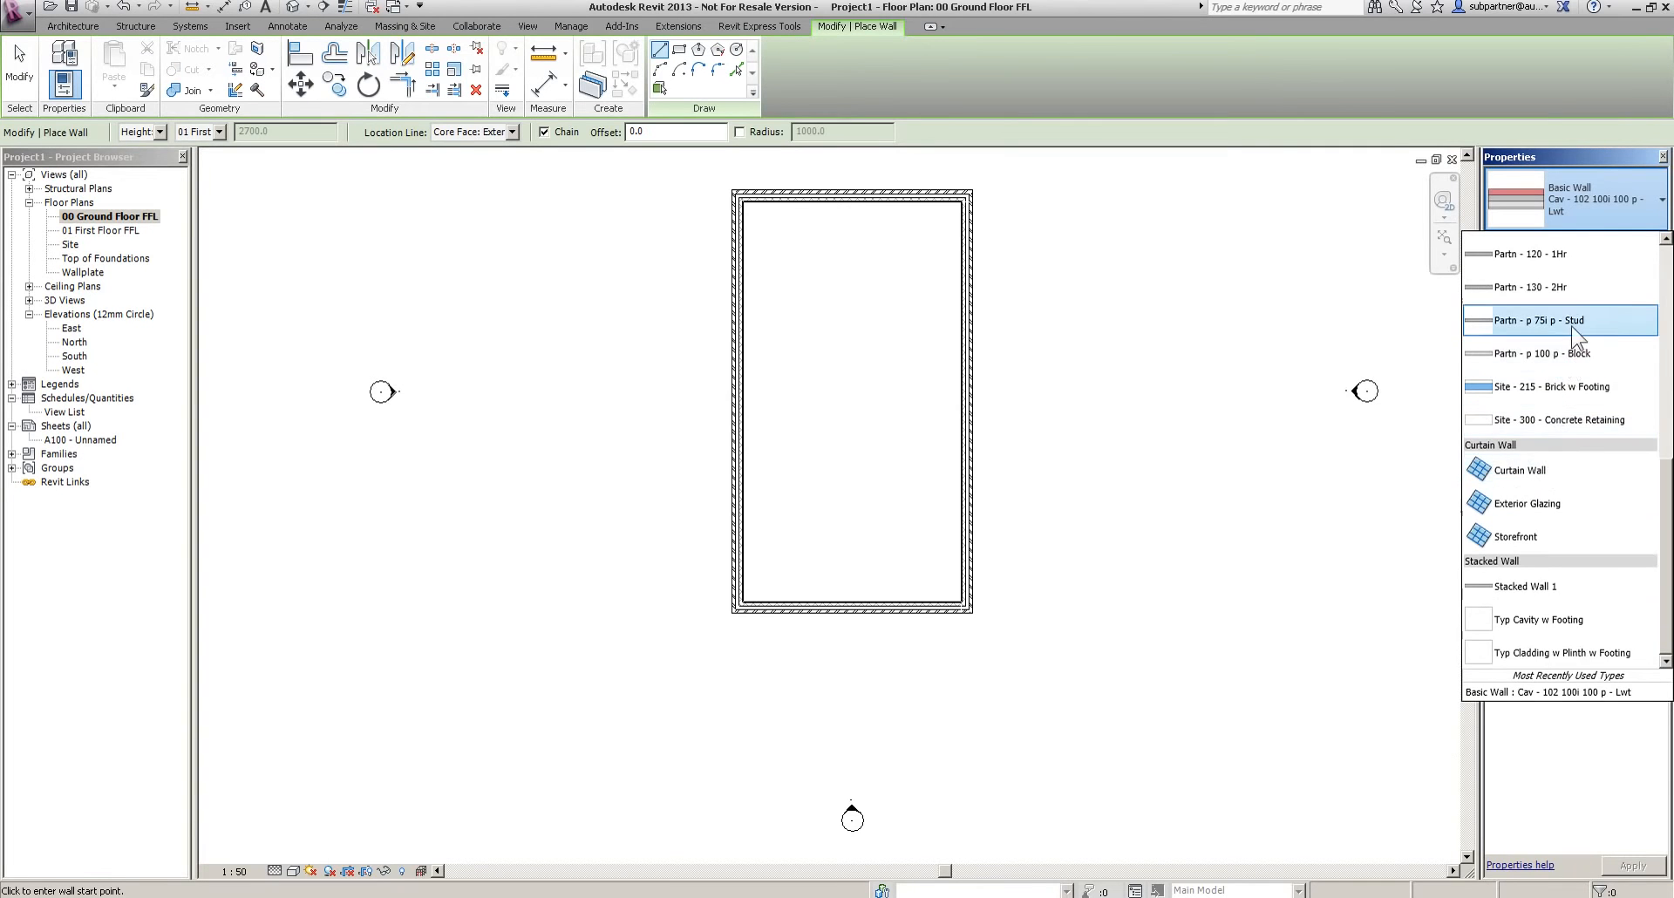
{"action": "left_click", "coordinate": [1577, 332]}
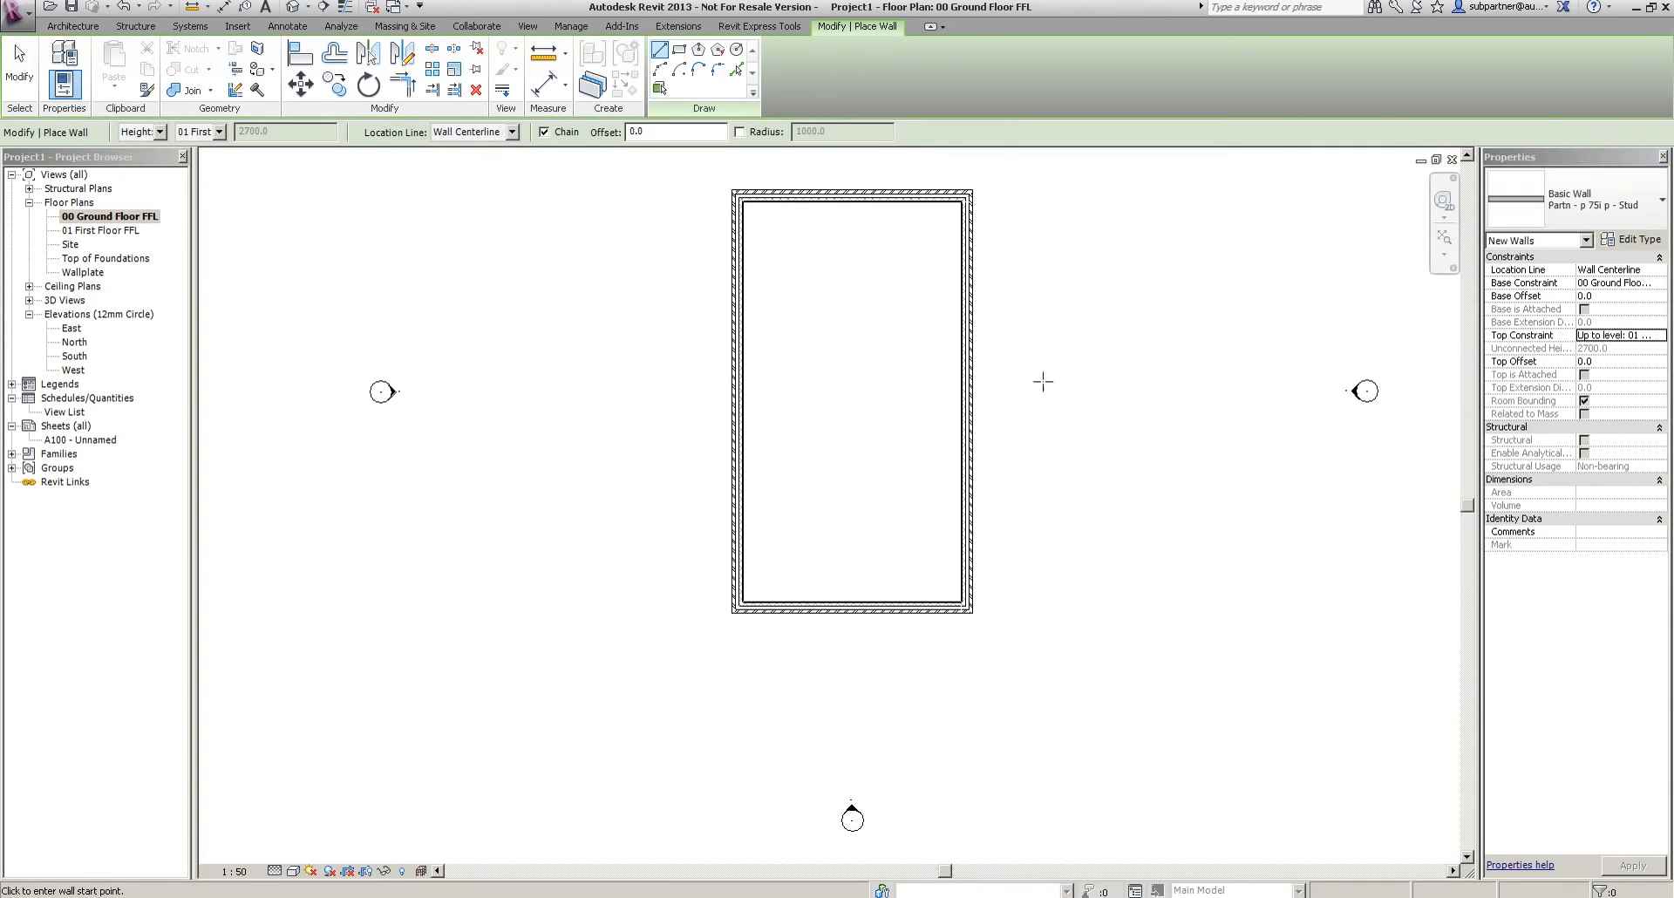
{"action": "left_click", "coordinate": [816, 605]}
{"action": "left_click", "coordinate": [815, 398]}
{"action": "left_click", "coordinate": [962, 397]}
{"action": "key", "text": "Escape"}
{"action": "key", "text": "Escape"}
{"action": "left_click", "coordinate": [846, 400]}
{"action": "left_click_drag", "start_coordinate": [816, 398], "coordinate": [741, 399]}
Draw a matching three-sided partition enclosure, about 1000 mm wide inside, around the vertical partition's lower end, and shorten that partition to meet it
{"action": "left_click", "coordinate": [814, 476]}
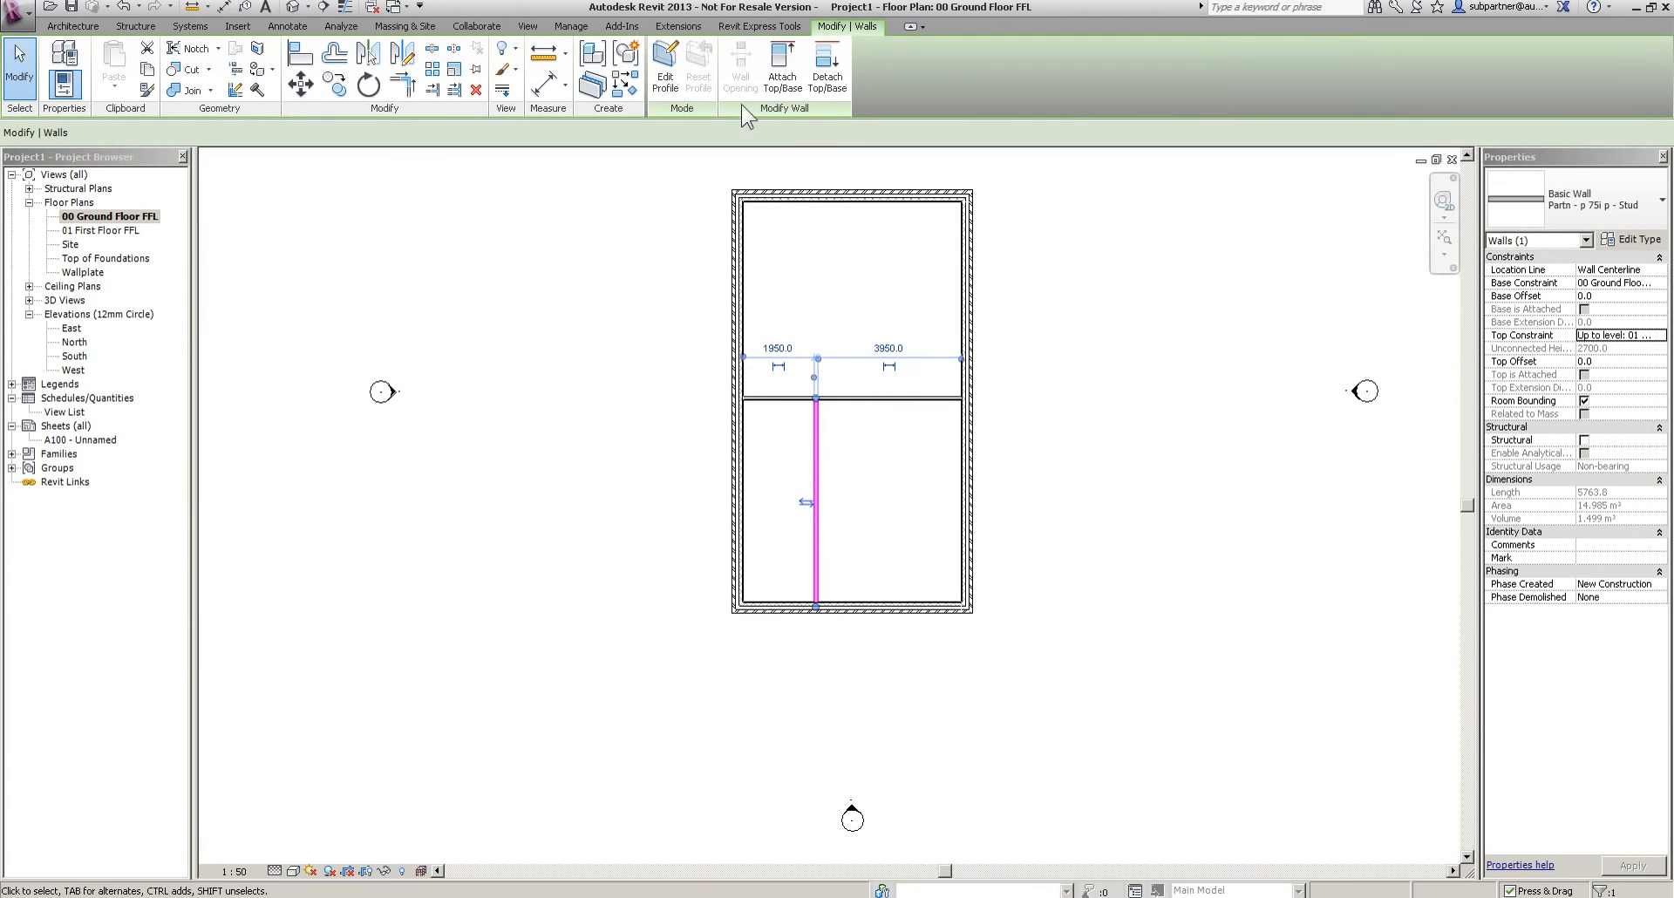
{"action": "left_click", "coordinate": [636, 70]}
{"action": "scroll", "coordinate": [815, 579], "scroll_direction": "up", "scroll_amount": 2}
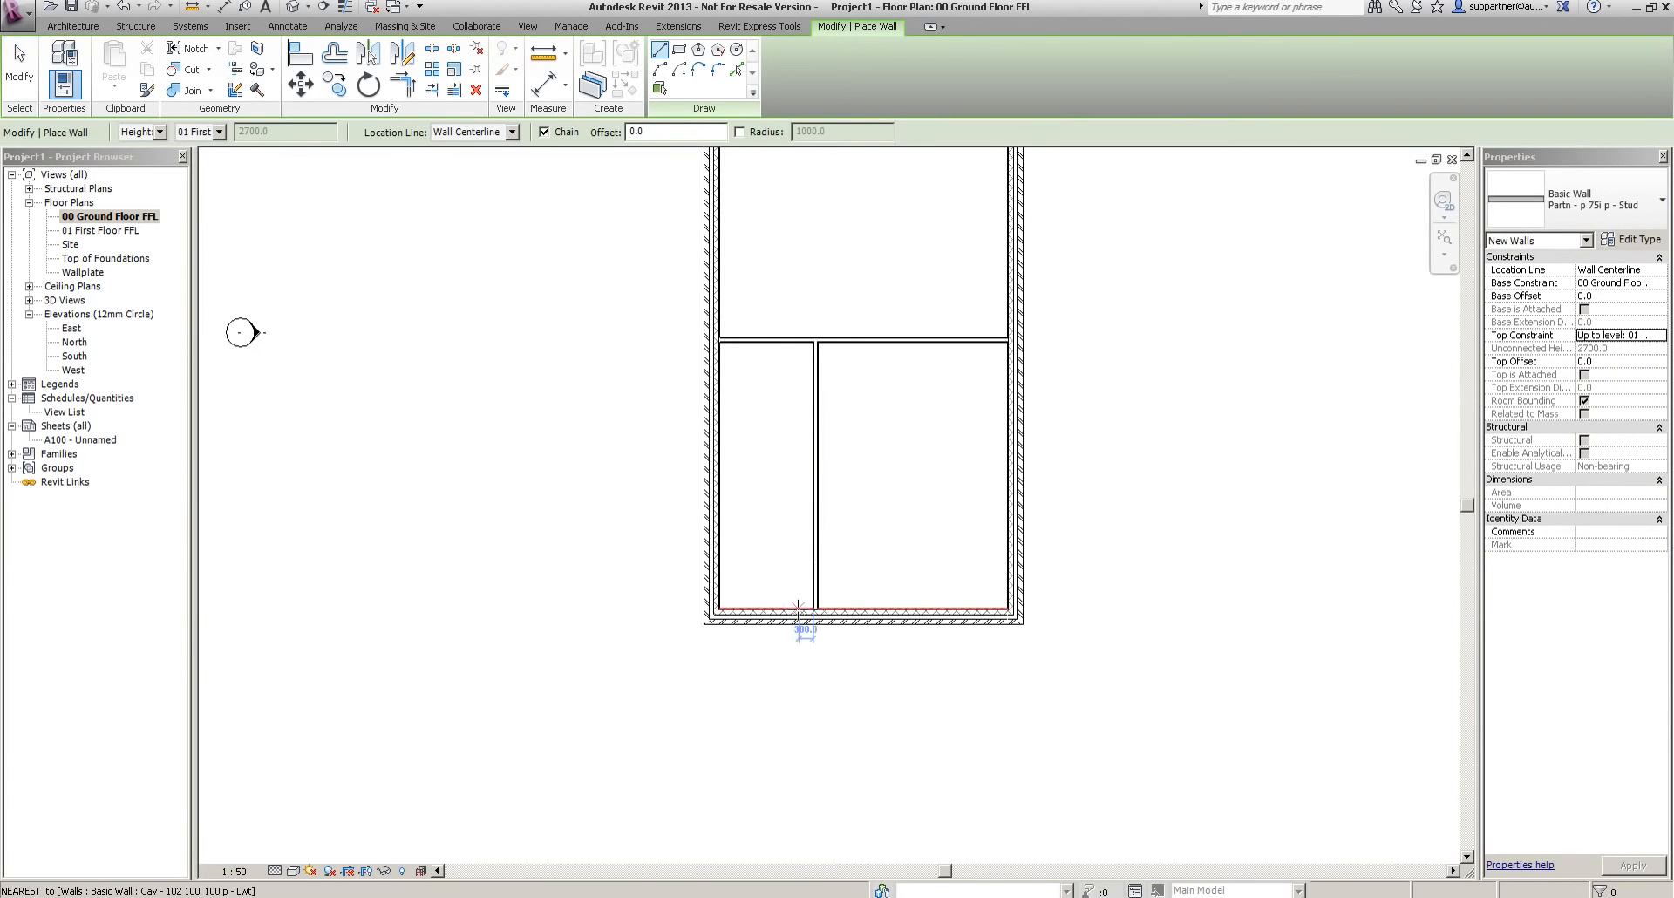
{"action": "left_click", "coordinate": [792, 607]}
{"action": "left_click", "coordinate": [793, 503]}
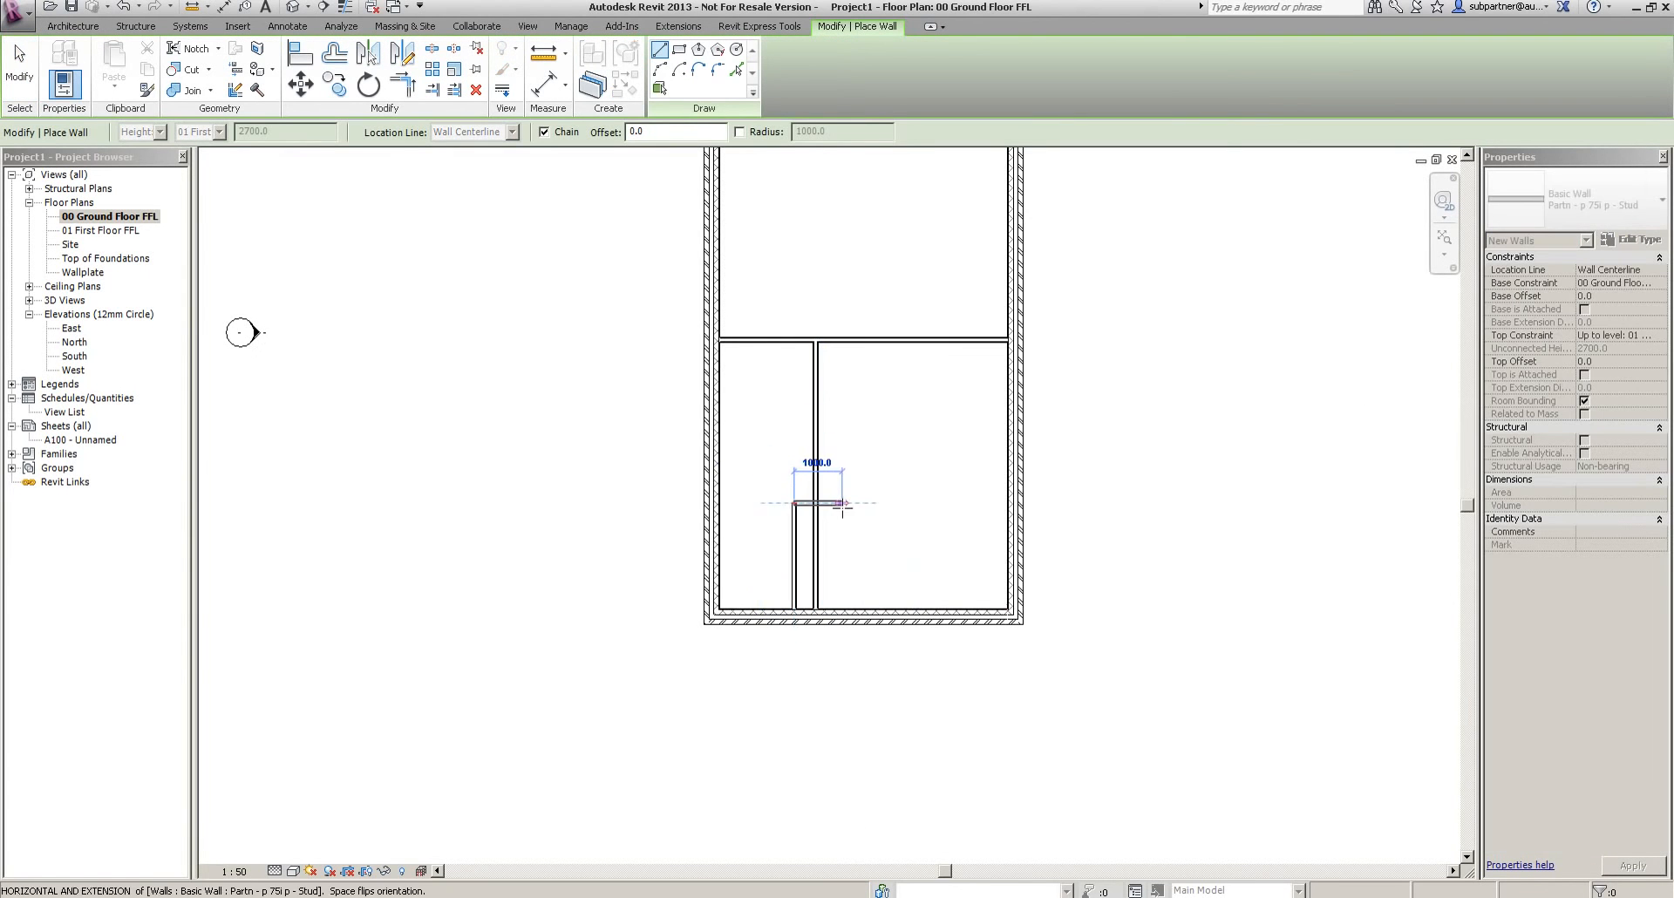
{"action": "left_click", "coordinate": [846, 503]}
{"action": "left_click", "coordinate": [846, 607]}
{"action": "key", "text": "Escape"}
{"action": "left_click", "coordinate": [817, 558]}
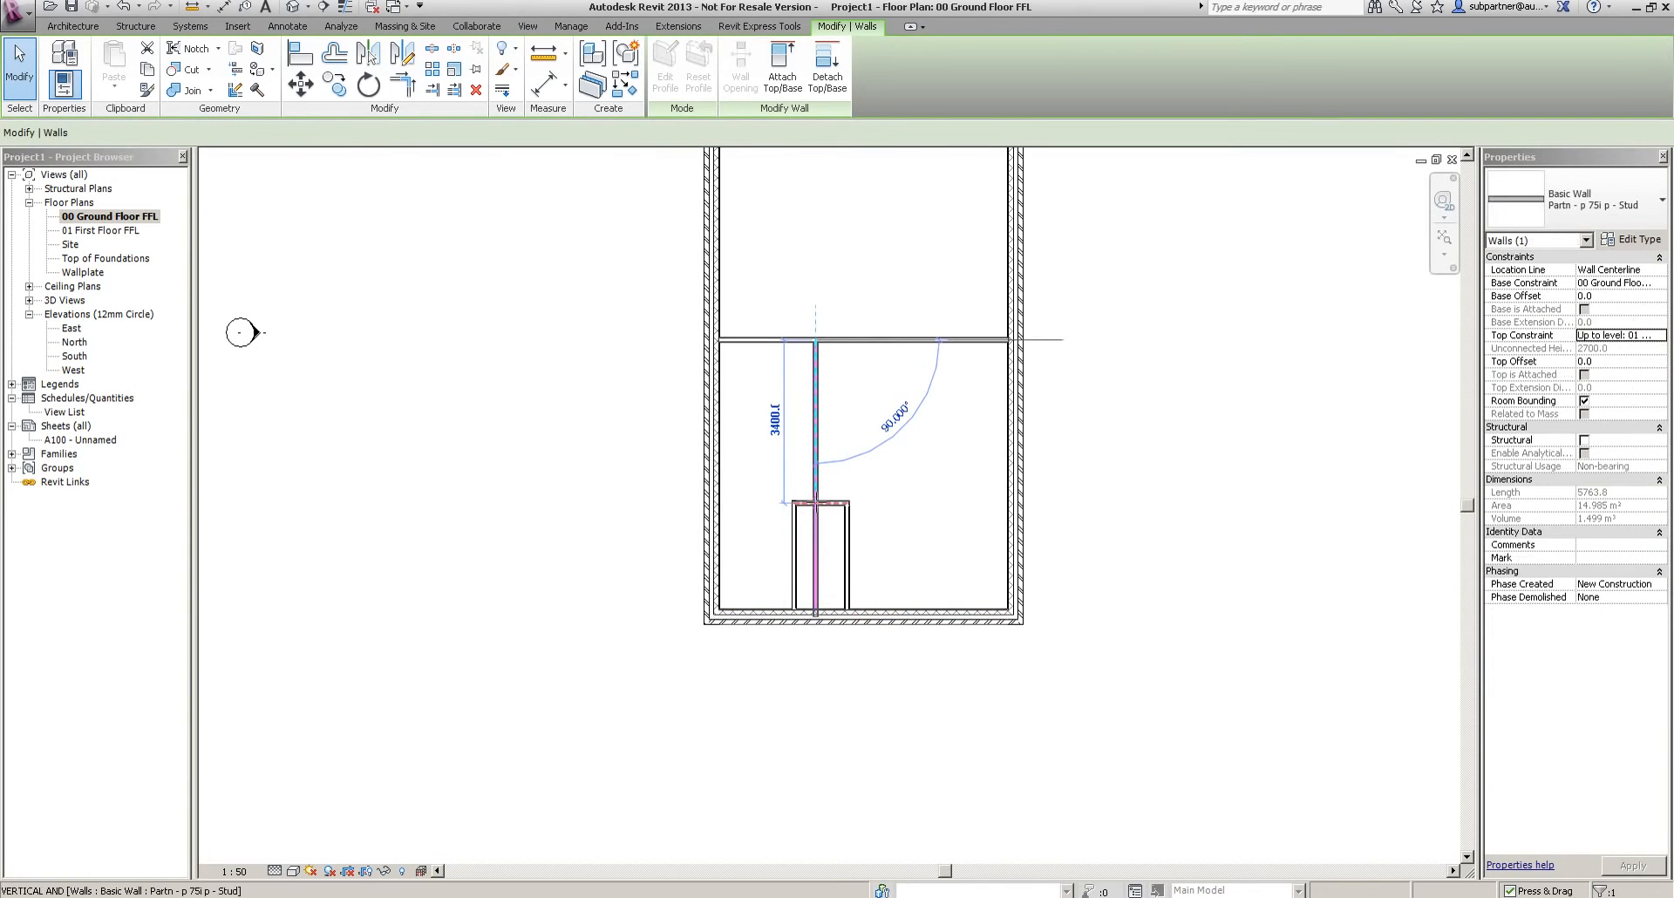
{"action": "key", "text": "Escape"}
Lock the 1000 mm spacing between the enclosure's side walls with a permanent dimension, and delete the dimension while keeping its constraint
{"action": "scroll", "coordinate": [860, 558], "scroll_direction": "up", "scroll_amount": 2}
{"action": "left_click", "coordinate": [859, 551]}
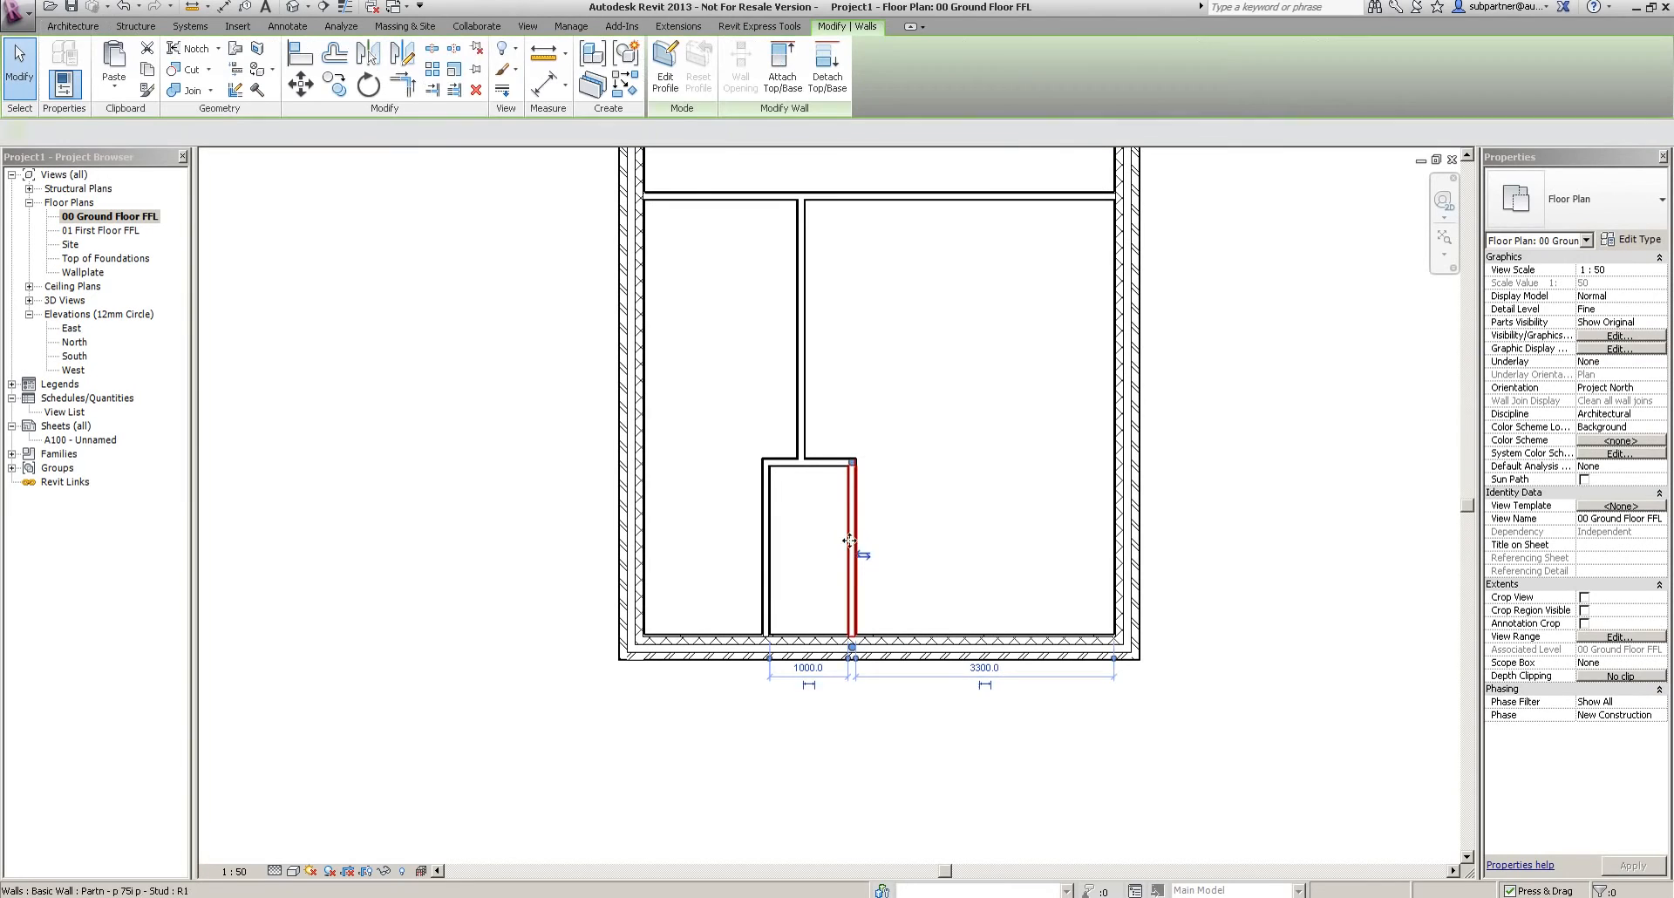
{"action": "left_click", "coordinate": [810, 686]}
{"action": "left_click", "coordinate": [846, 678]}
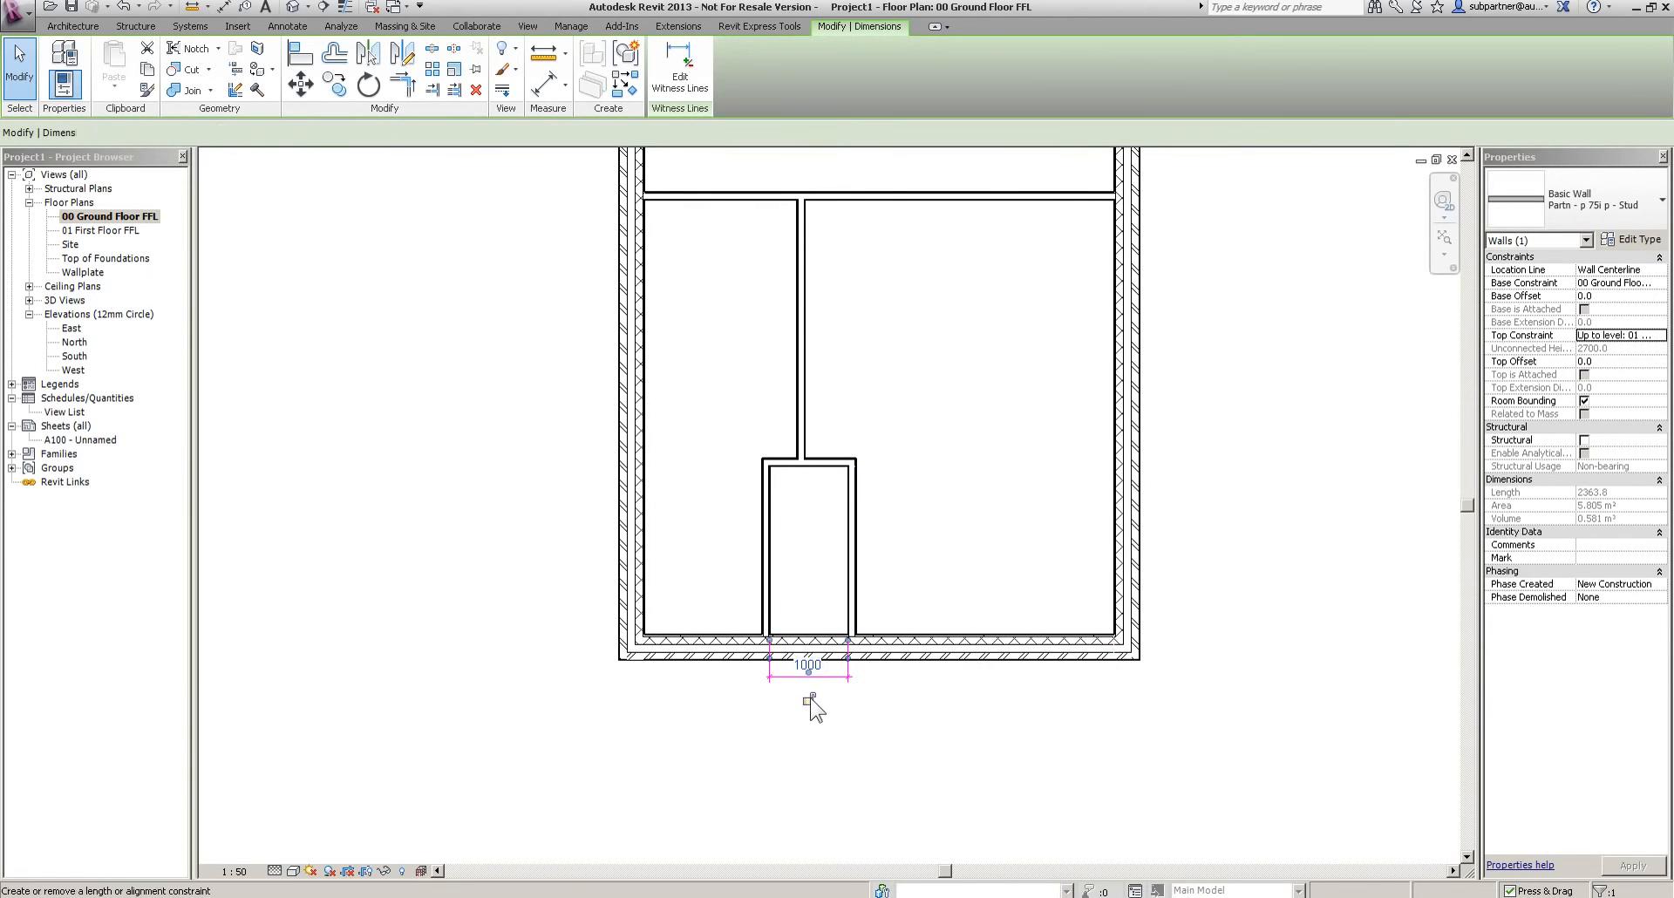
{"action": "left_click", "coordinate": [876, 766]}
{"action": "left_click", "coordinate": [843, 677]}
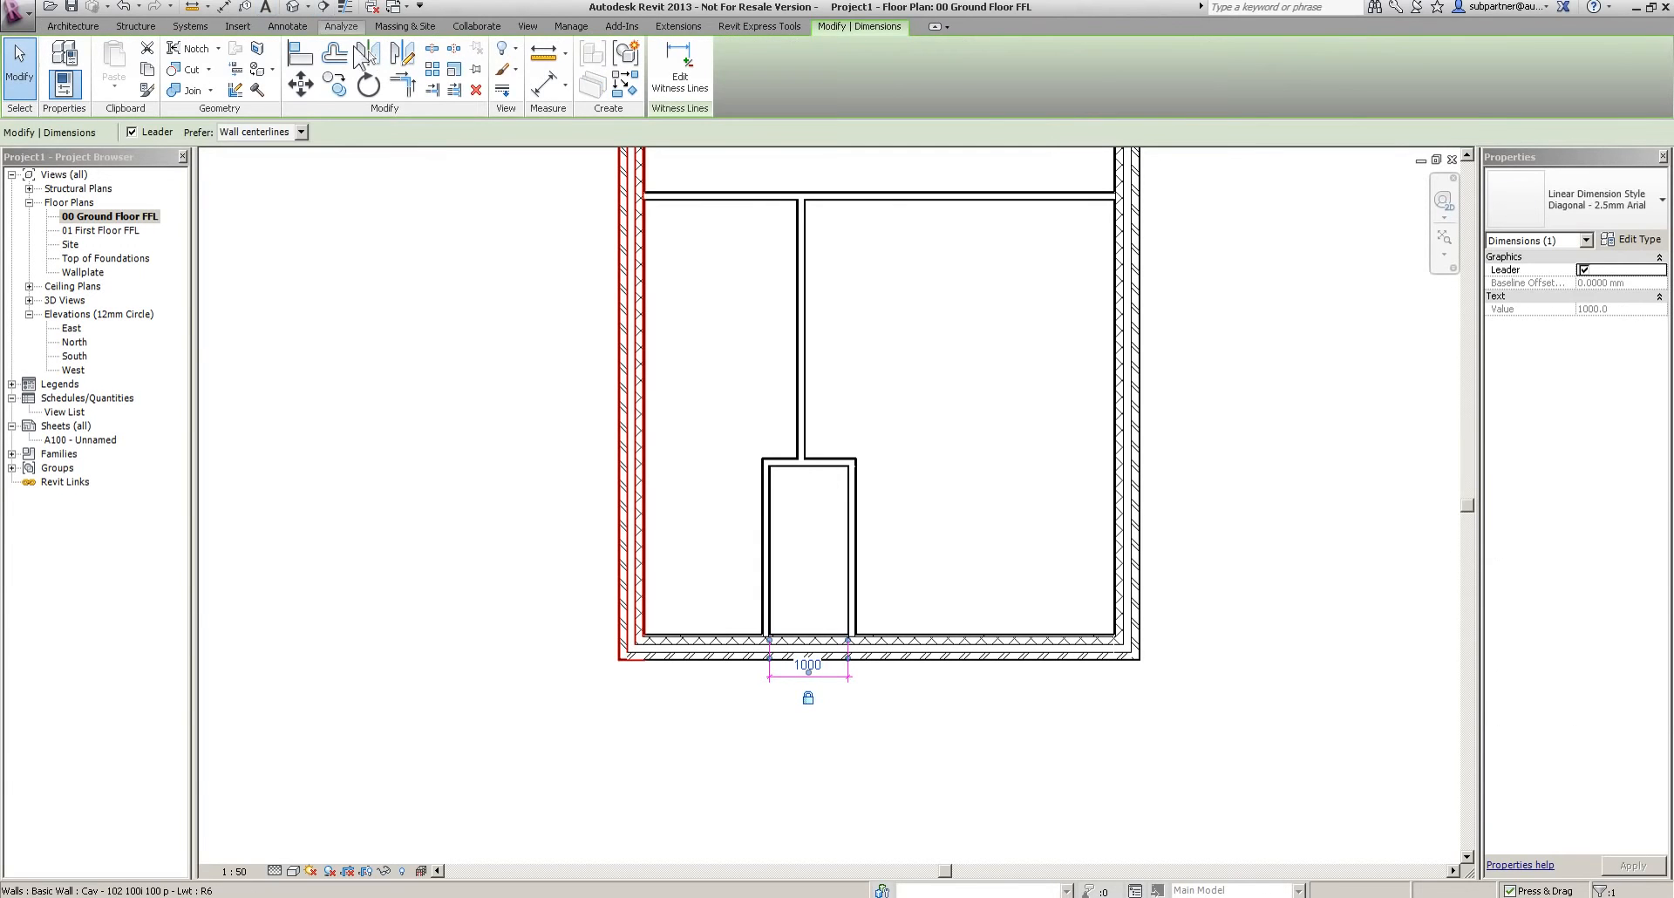
{"action": "left_click", "coordinate": [476, 89]}
{"action": "left_click", "coordinate": [1535, 878]}
Set the distance from the left external wall to the enclosure's nearer side wall to 1700 mm
{"action": "left_click", "coordinate": [767, 486]}
{"action": "left_click", "coordinate": [702, 407]}
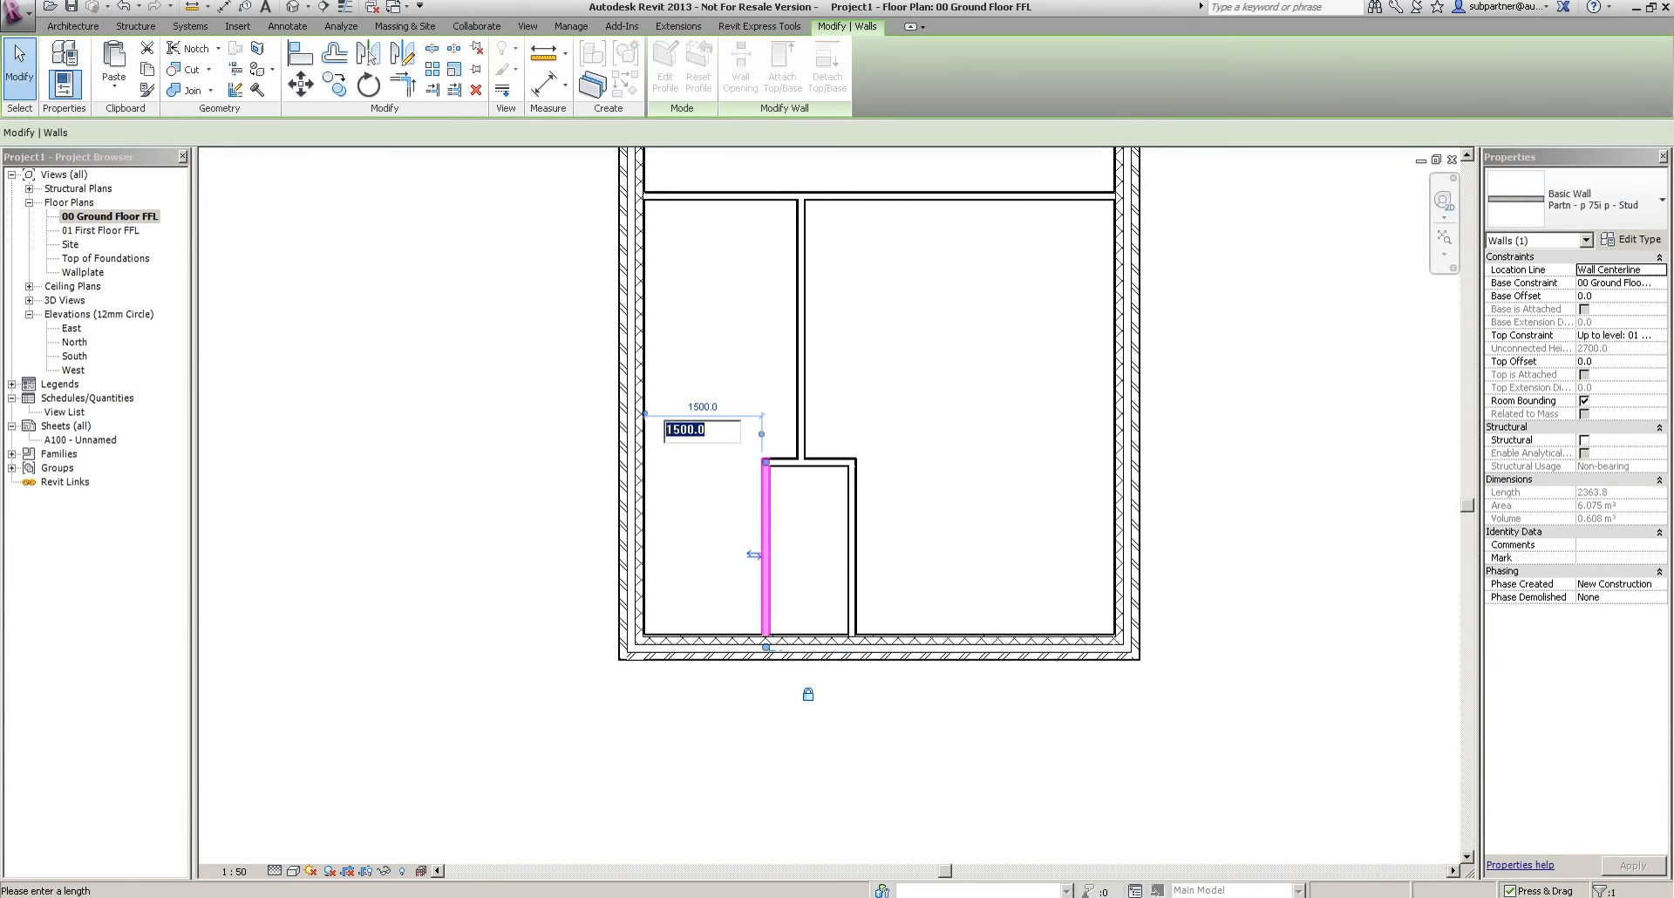
{"action": "type", "text": "1700"}
{"action": "key", "text": "Return"}
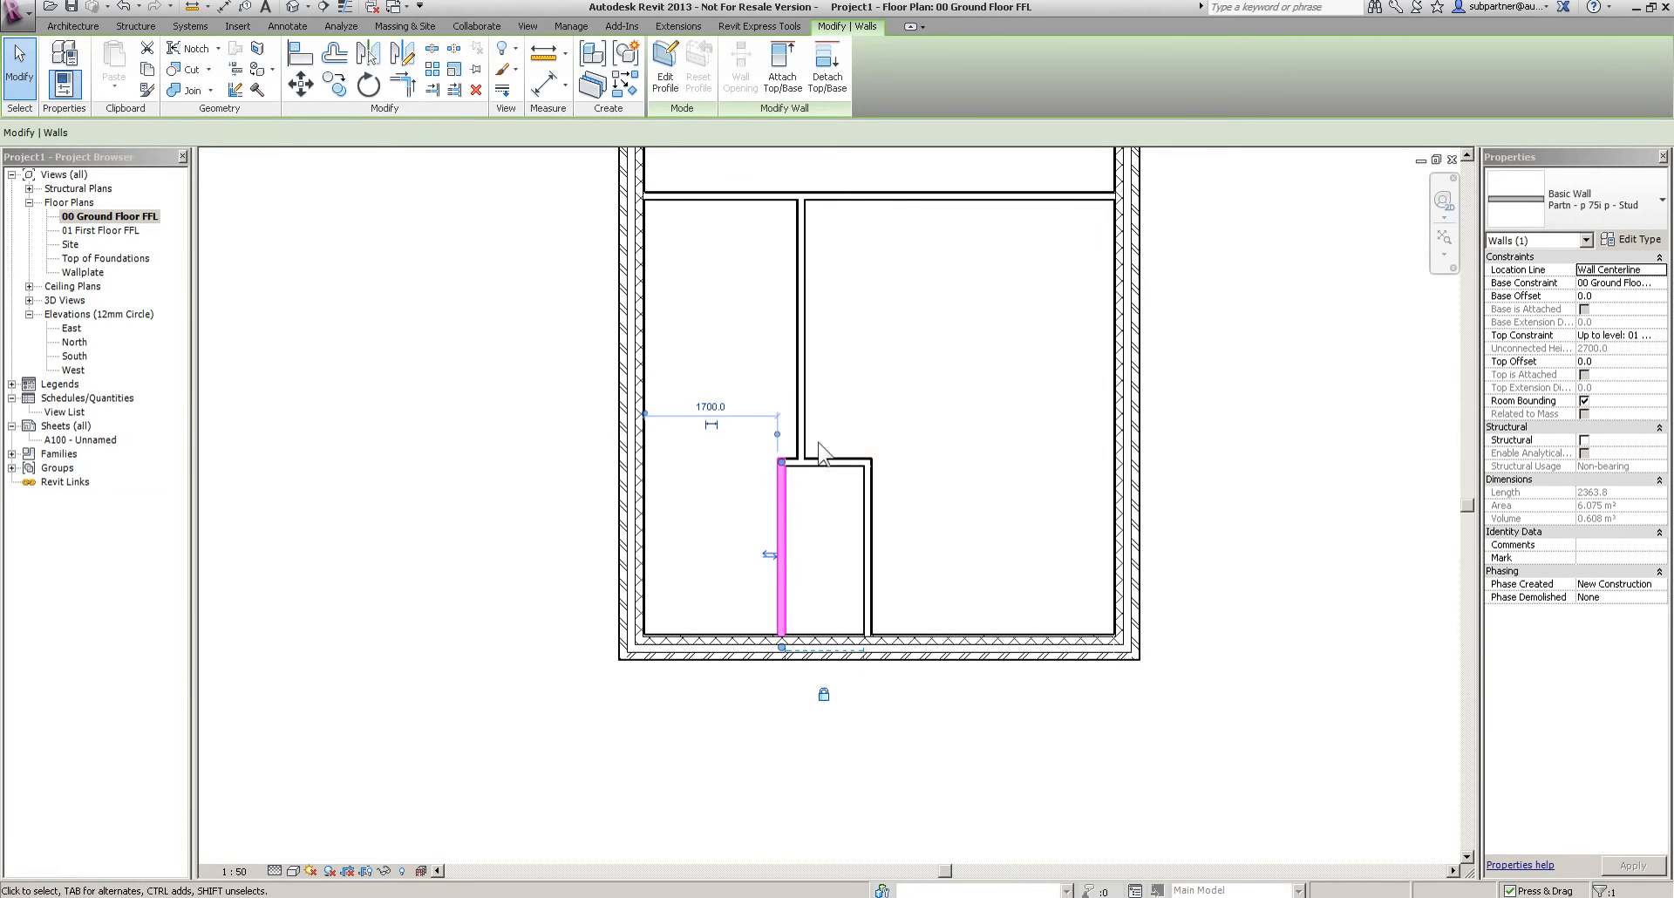
{"action": "left_click", "coordinate": [972, 412]}
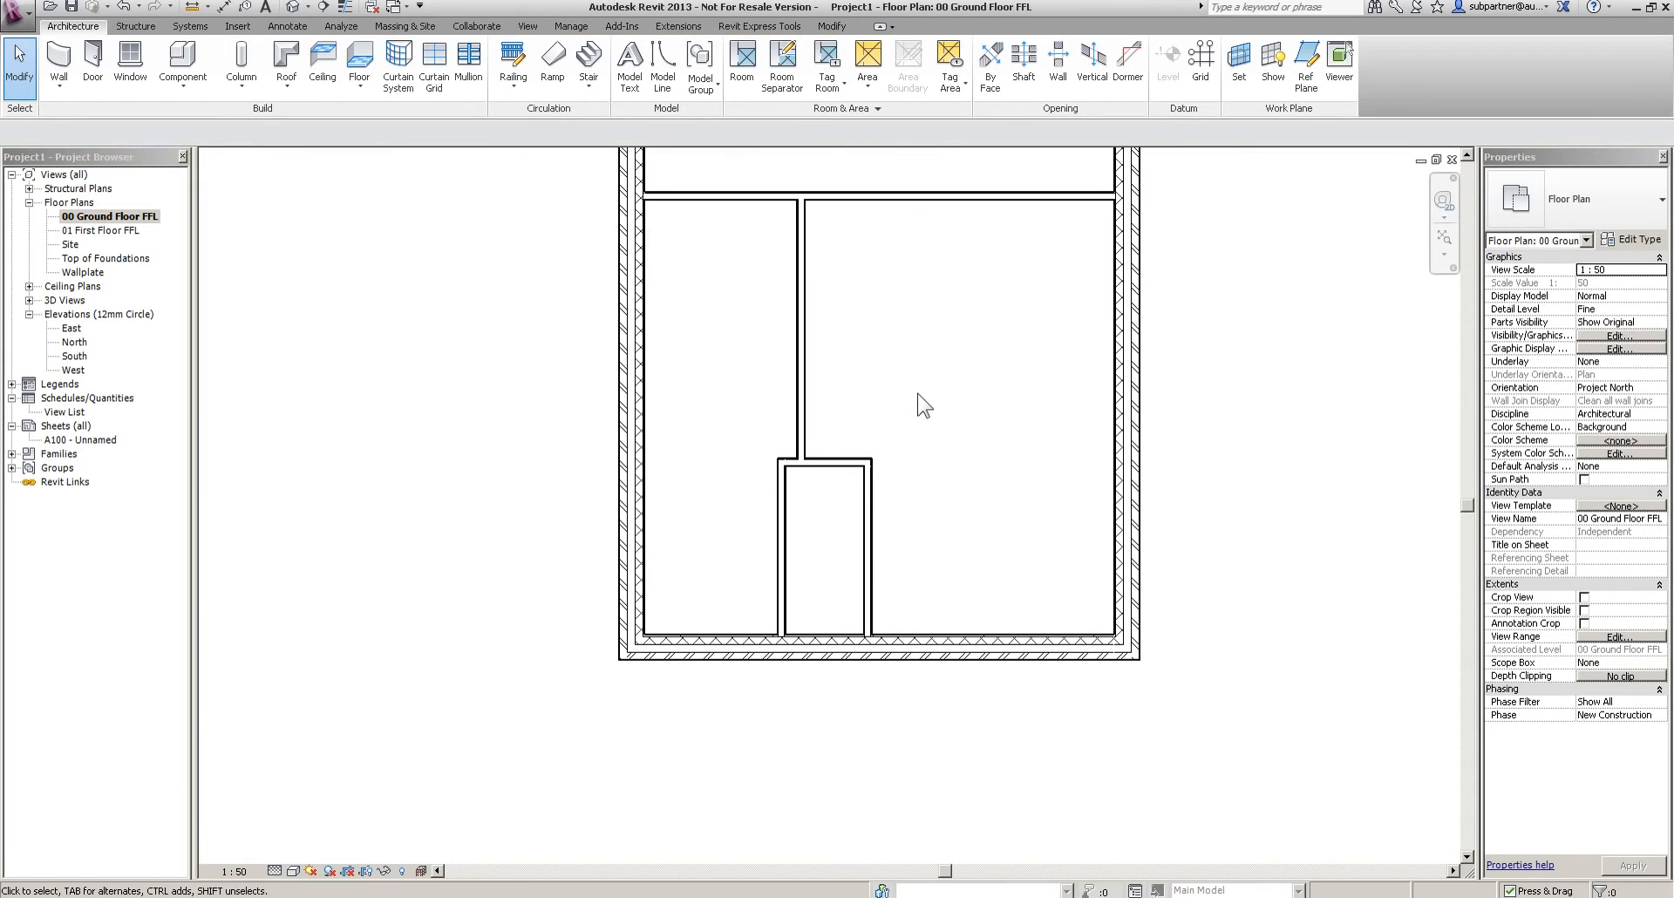
{"action": "left_click", "coordinate": [824, 462]}
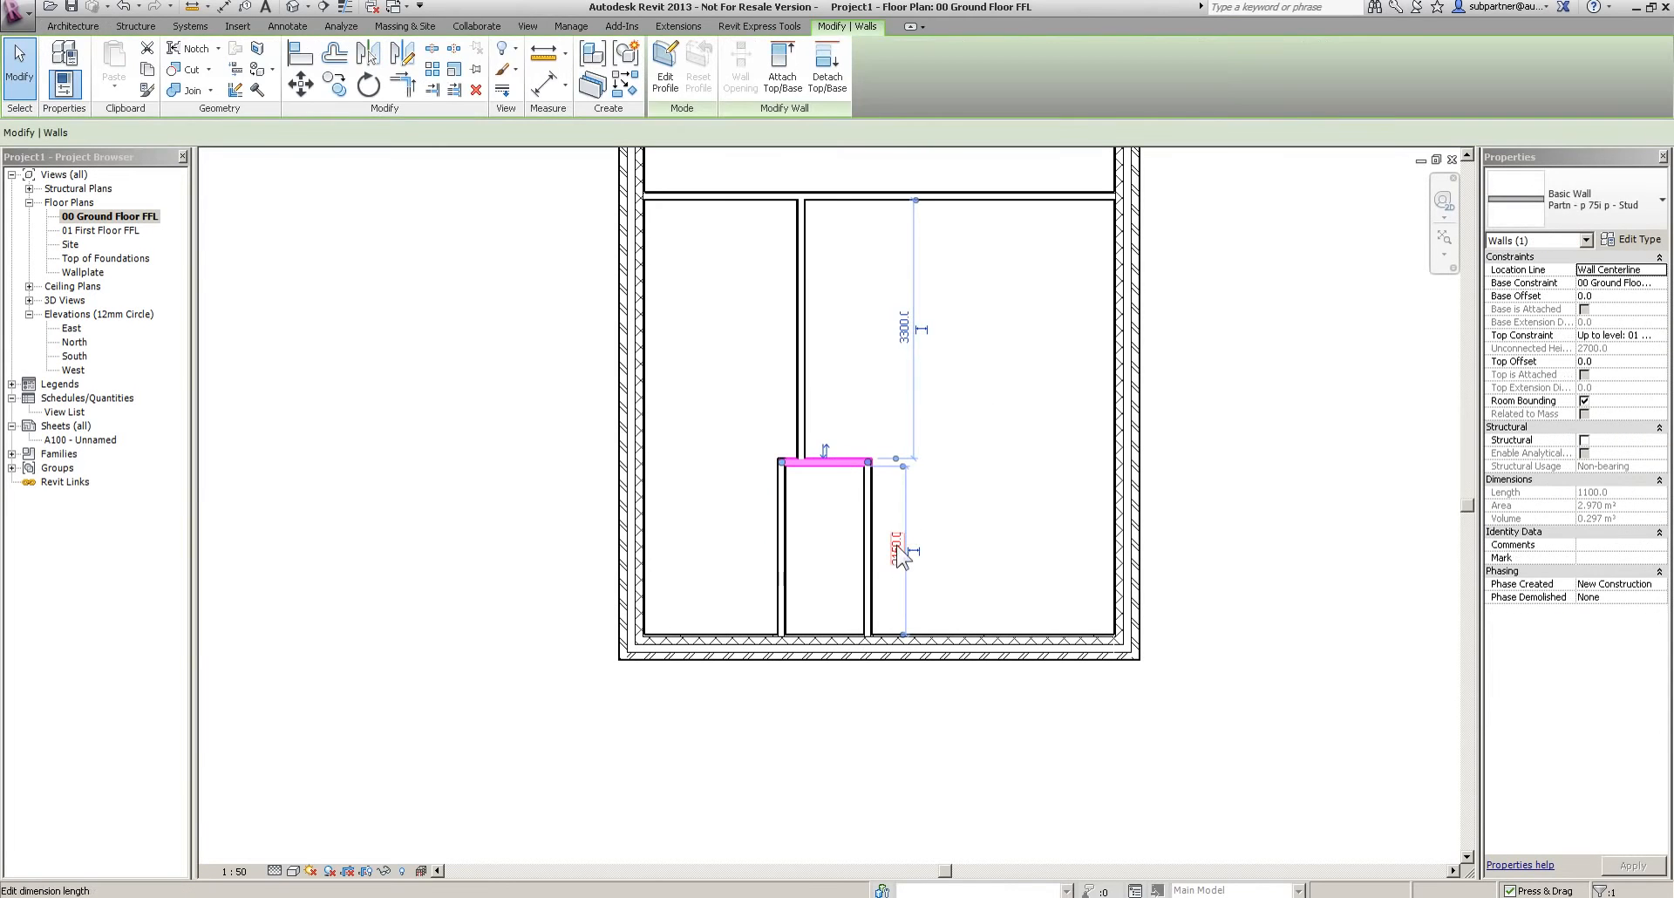
{"action": "left_click", "coordinate": [960, 473]}
{"action": "scroll", "coordinate": [960, 472], "scroll_direction": "down", "scroll_amount": 2}
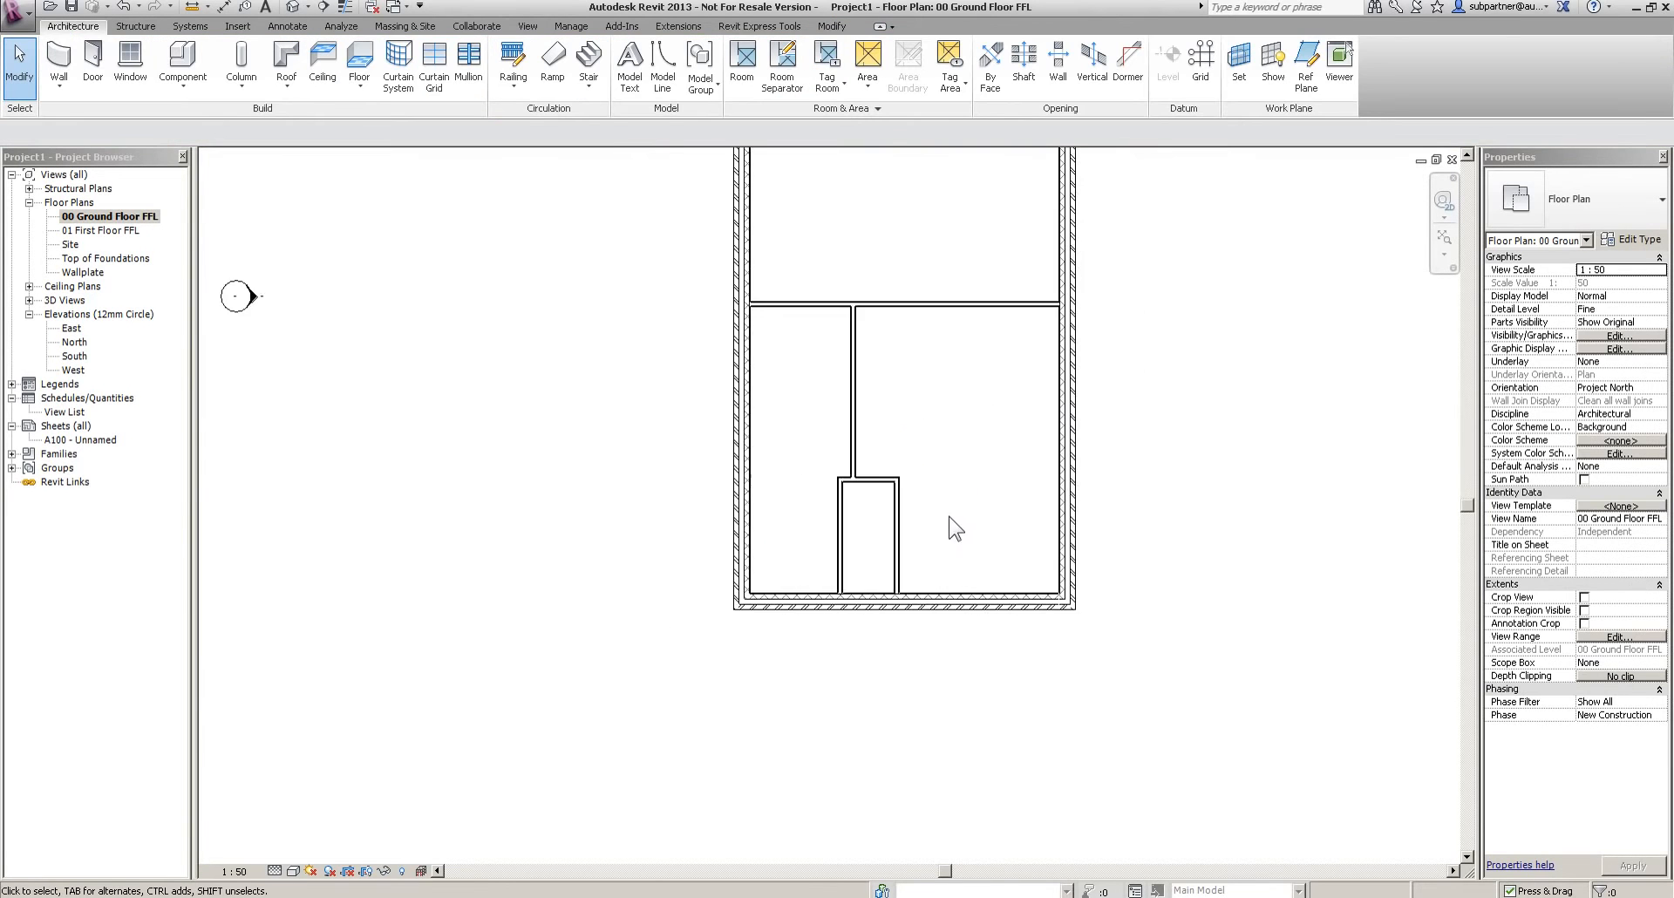
{"action": "middle_click_drag", "start_coordinate": [911, 335], "coordinate": [898, 488]}
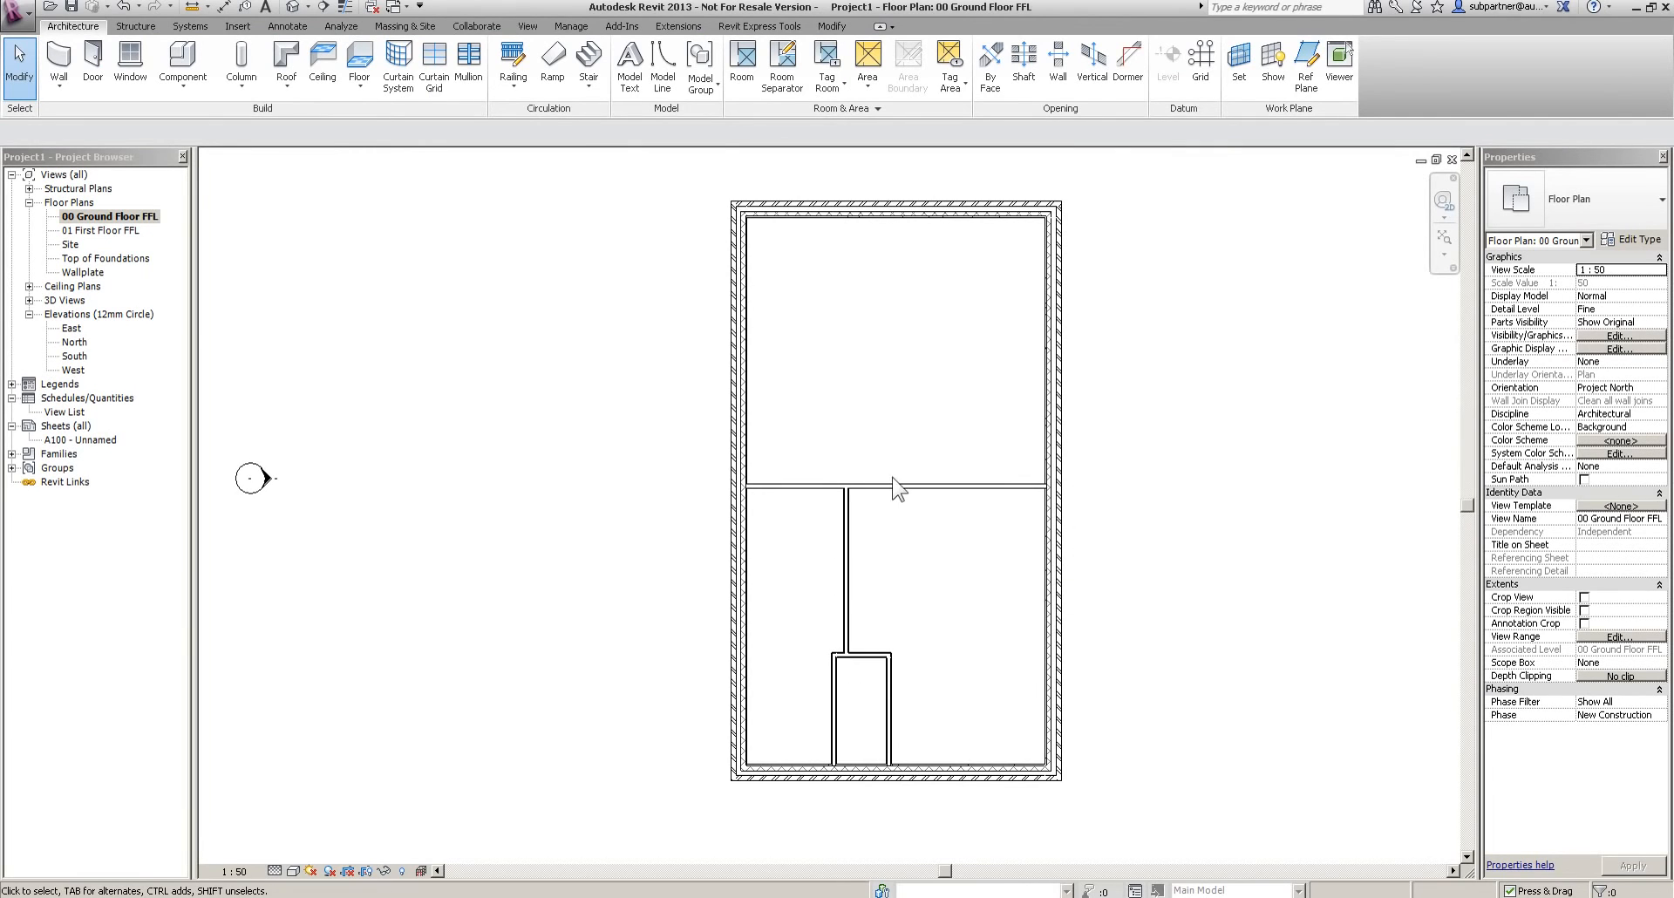
Place a room with a 2400 mm limit offset in the narrow lower-left space beside the partition enclosure
{"action": "left_click", "coordinate": [740, 78]}
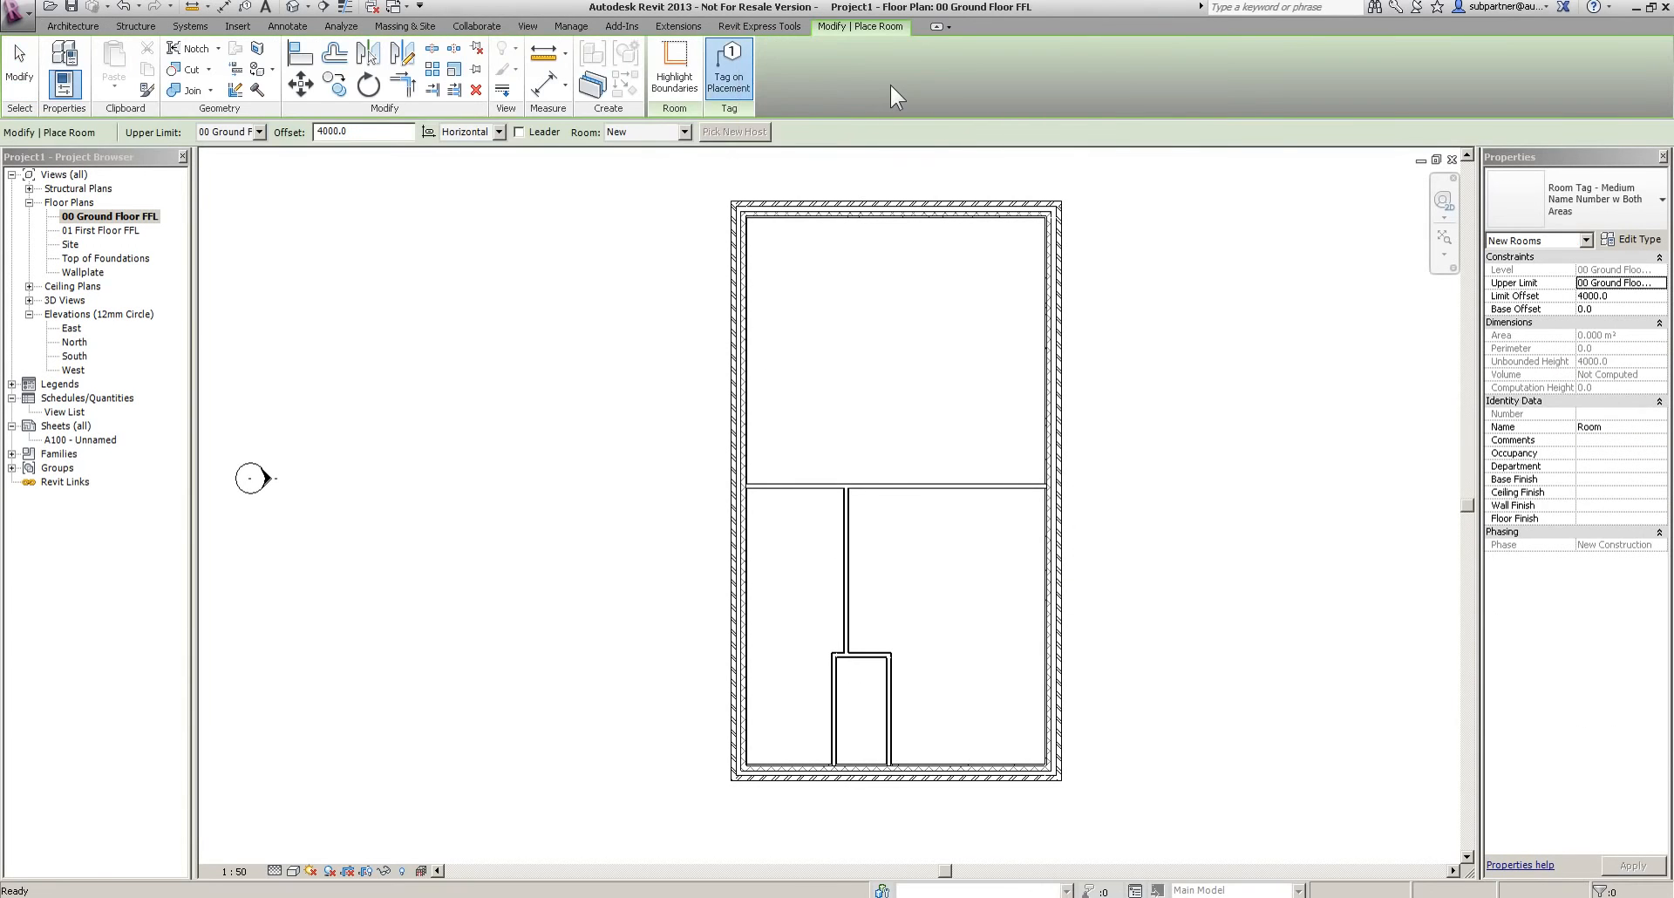
{"action": "left_click", "coordinate": [1637, 297]}
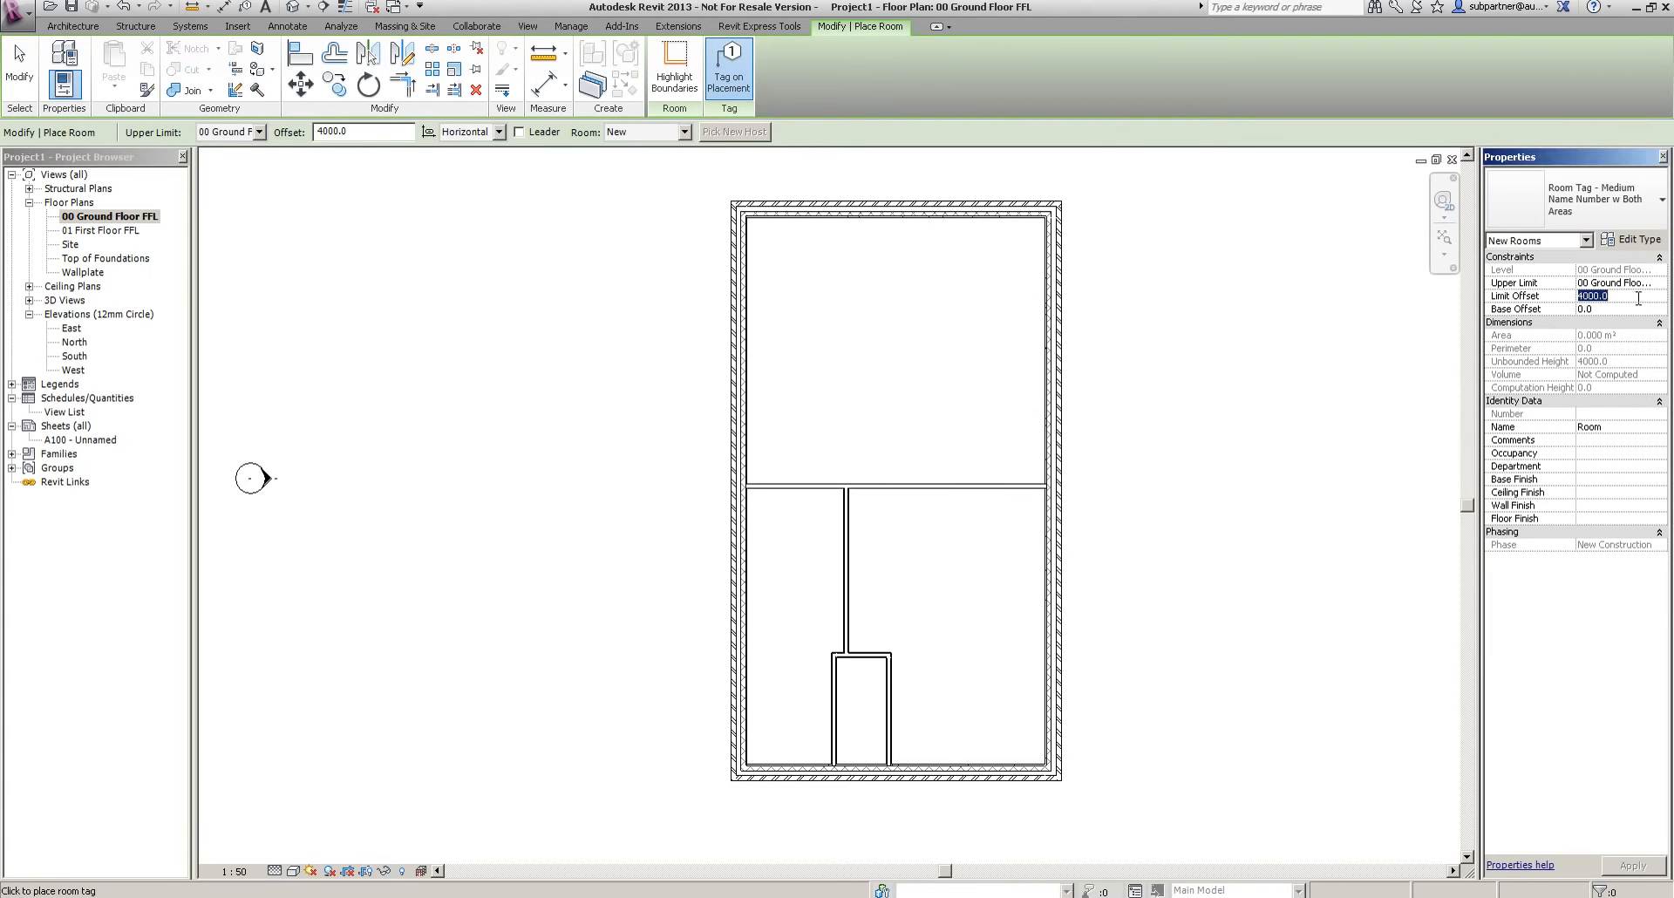
{"action": "type", "text": "2400"}
{"action": "key", "text": "Return"}
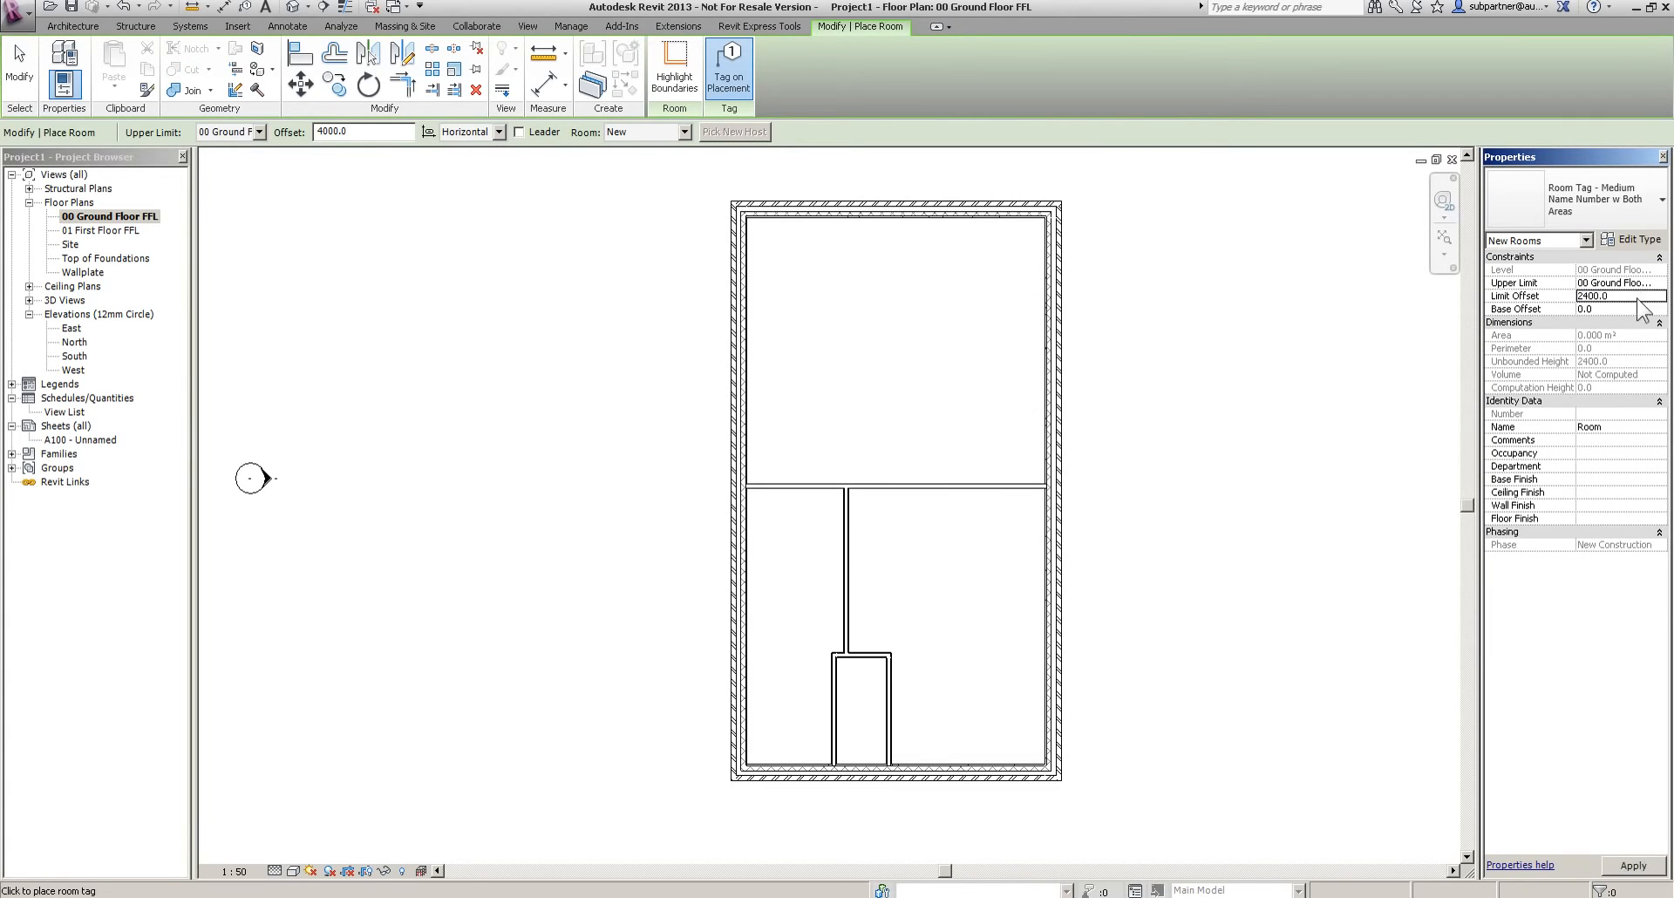
{"action": "left_click", "coordinate": [901, 513]}
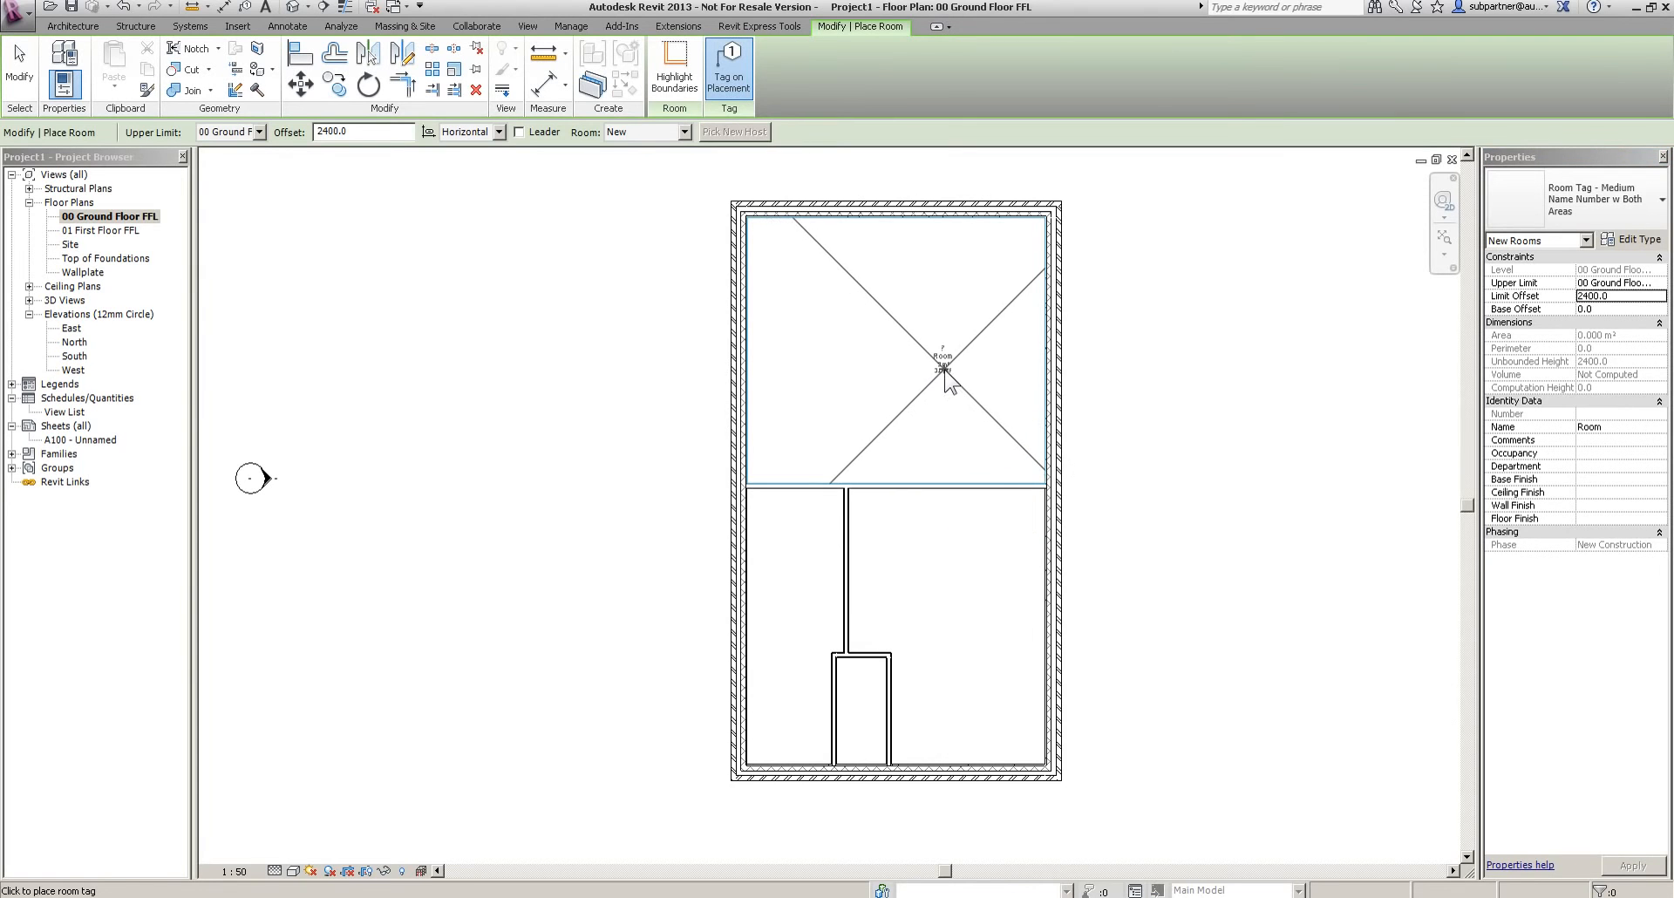
{"action": "left_click", "coordinate": [793, 600]}
{"action": "key", "text": "Escape"}
{"action": "key", "text": "Escape"}
Renumber the lower-left room as RM-1 through its room tag
{"action": "scroll", "coordinate": [637, 574], "scroll_direction": "up", "scroll_amount": 1}
{"action": "scroll", "coordinate": [698, 614], "scroll_direction": "up", "scroll_amount": 1}
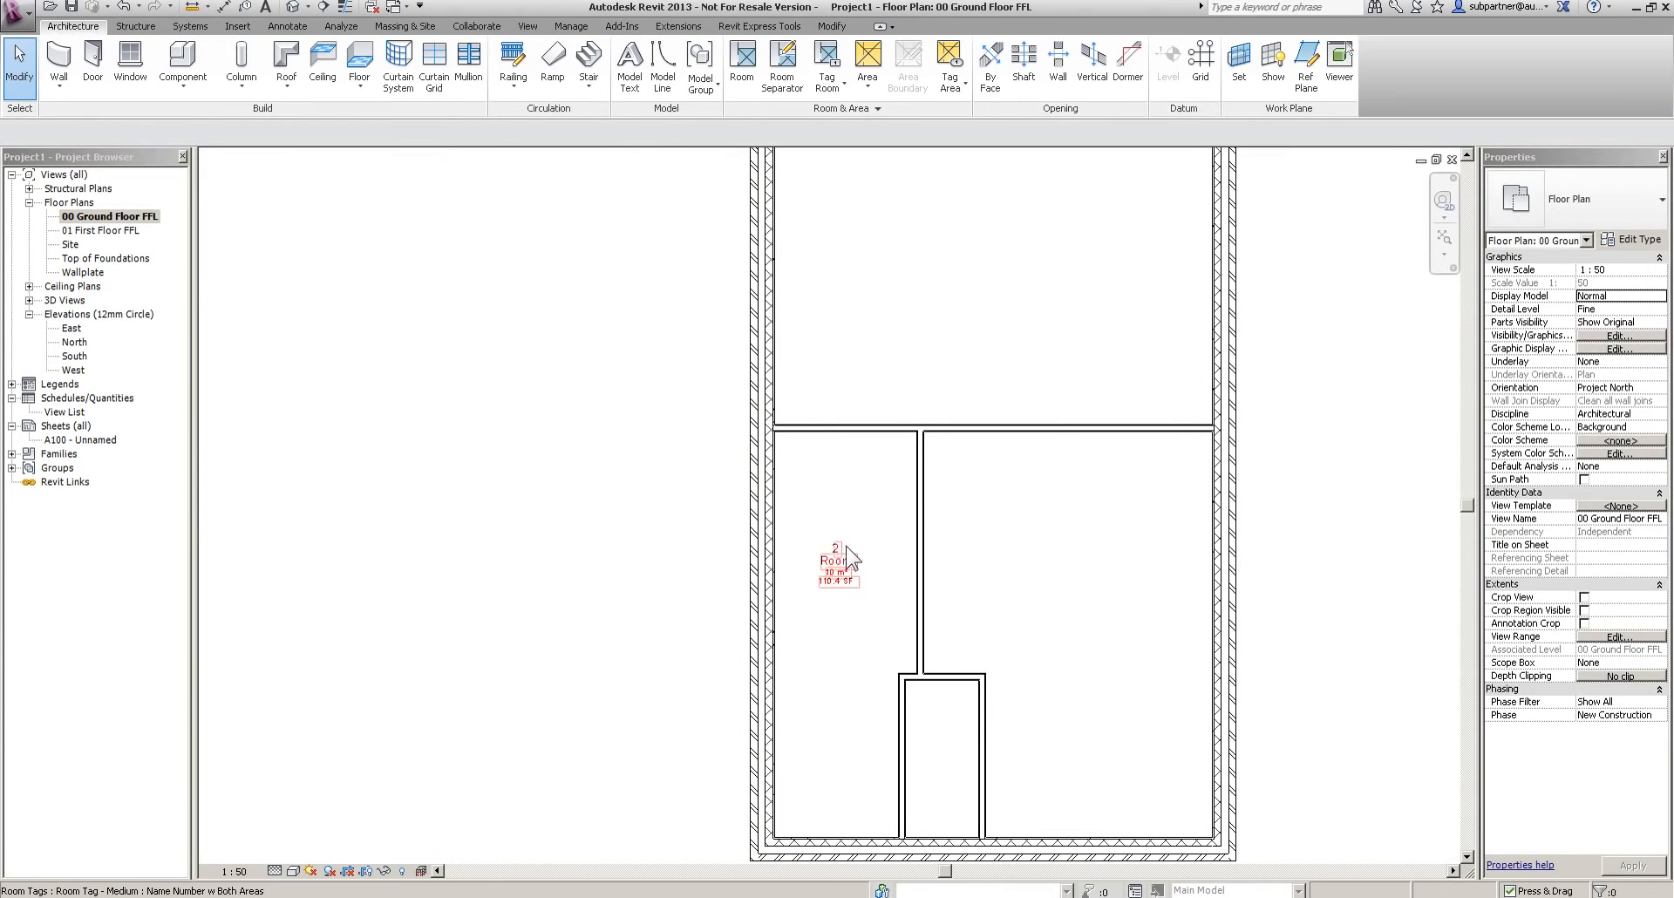
{"action": "double_click", "coordinate": [837, 551]}
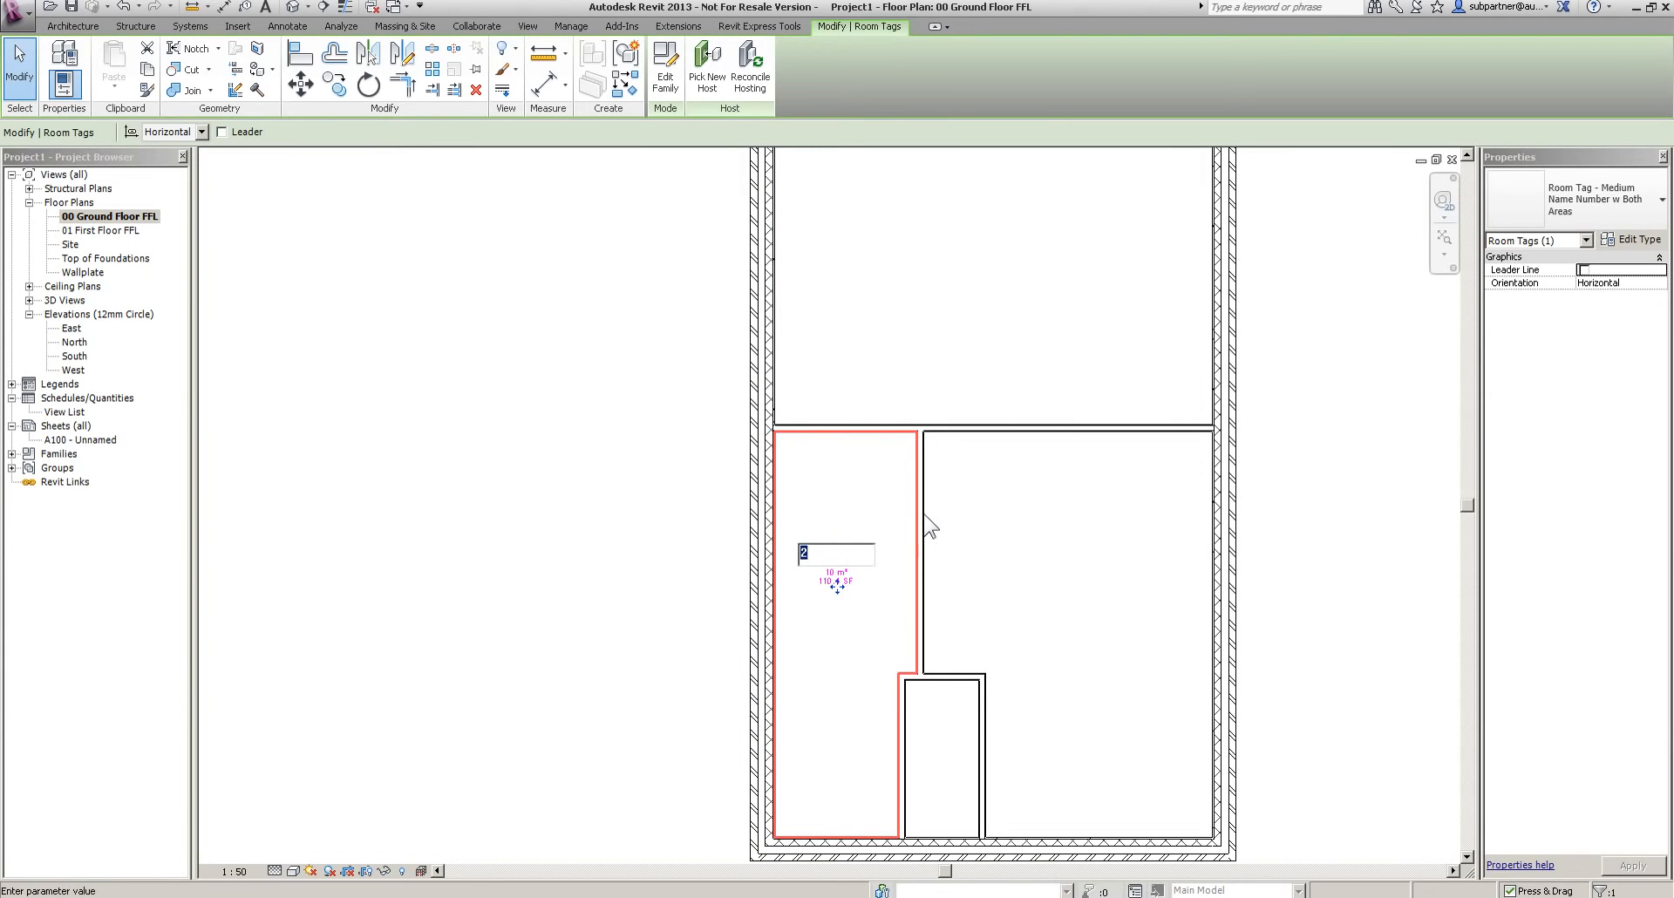
{"action": "type", "text": "RM-1"}
{"action": "key", "text": "Return"}
{"action": "left_click", "coordinate": [1048, 553]}
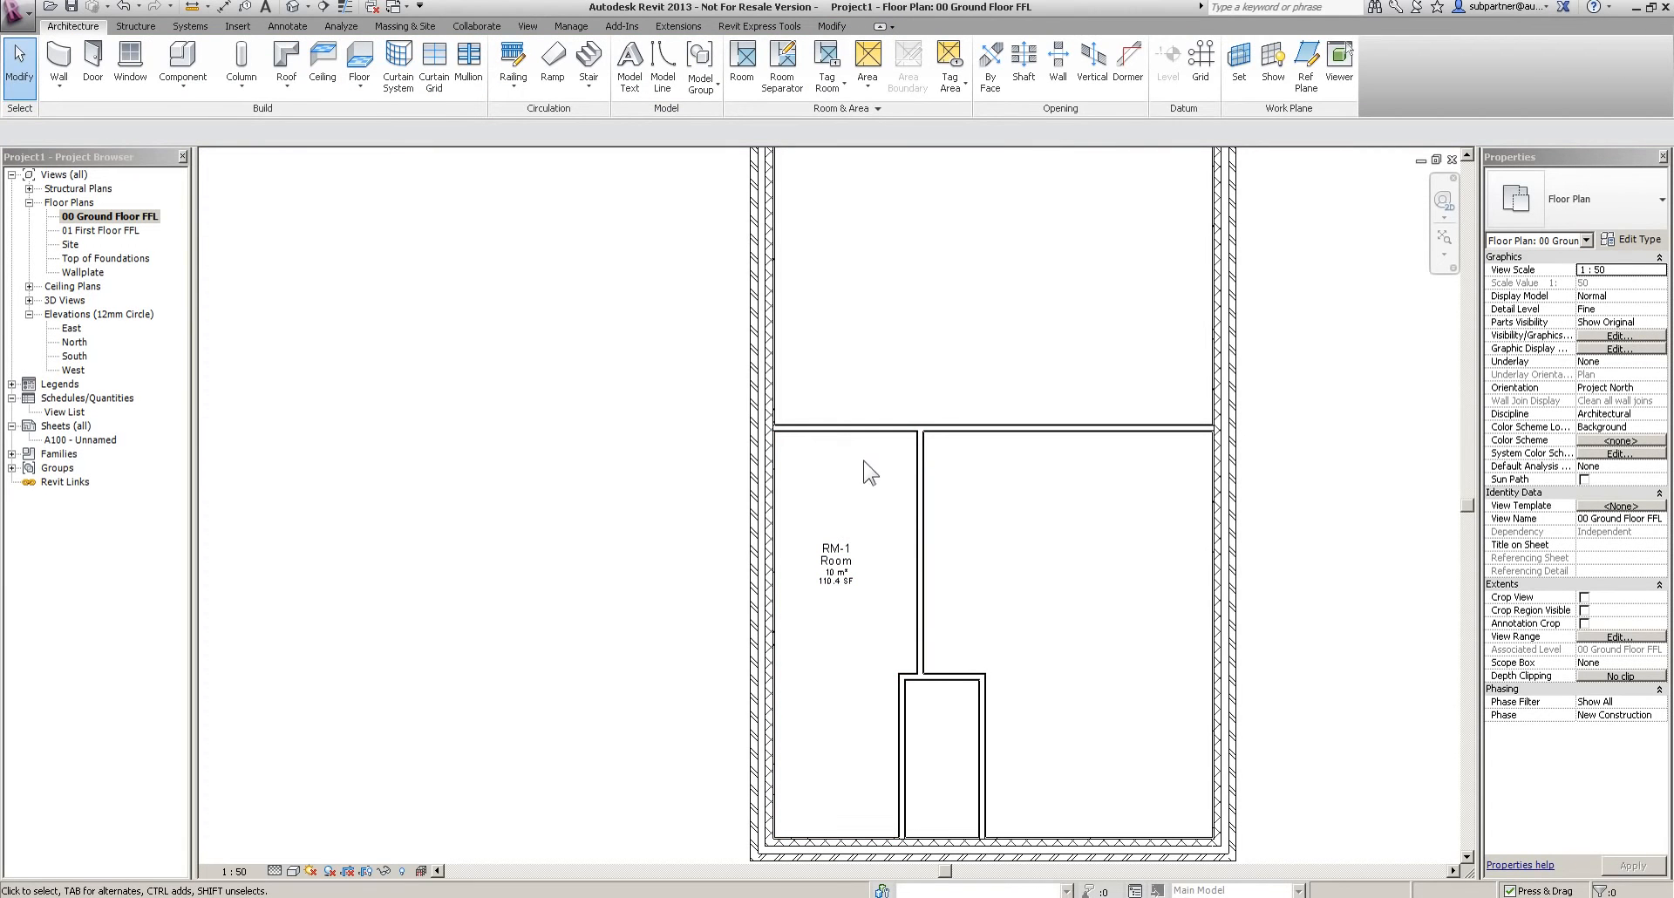
Place tagged rooms in the small enclosure, the large lower-right space and the upper space, in that order
{"action": "left_click", "coordinate": [742, 62]}
{"action": "left_click", "coordinate": [939, 761]}
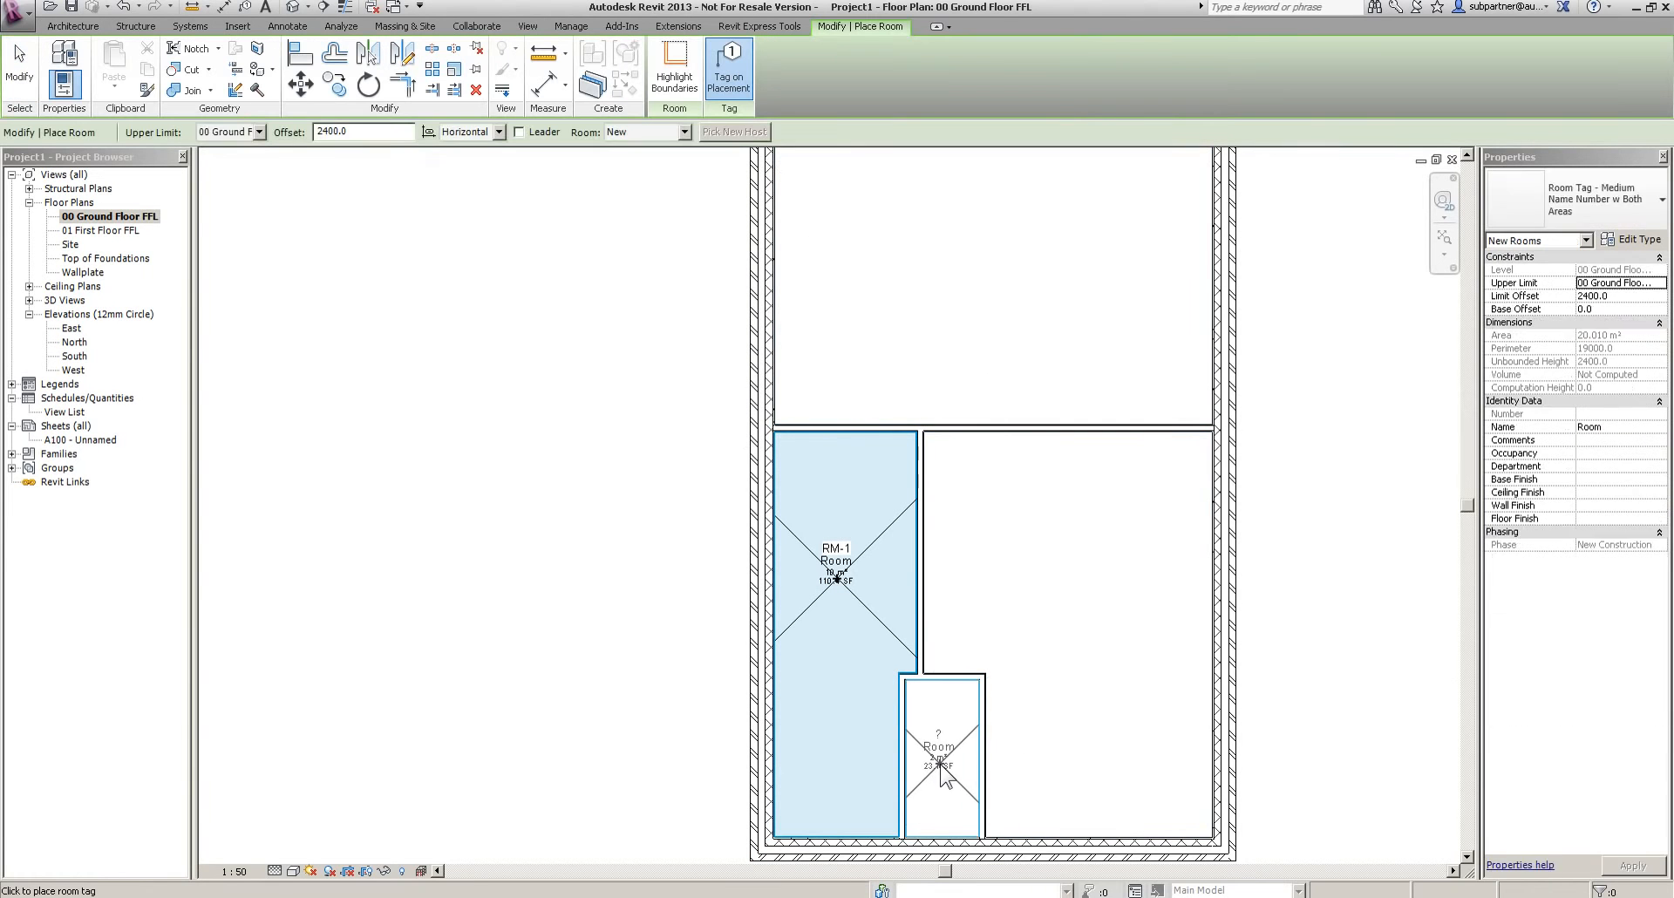
{"action": "left_click", "coordinate": [1087, 578]}
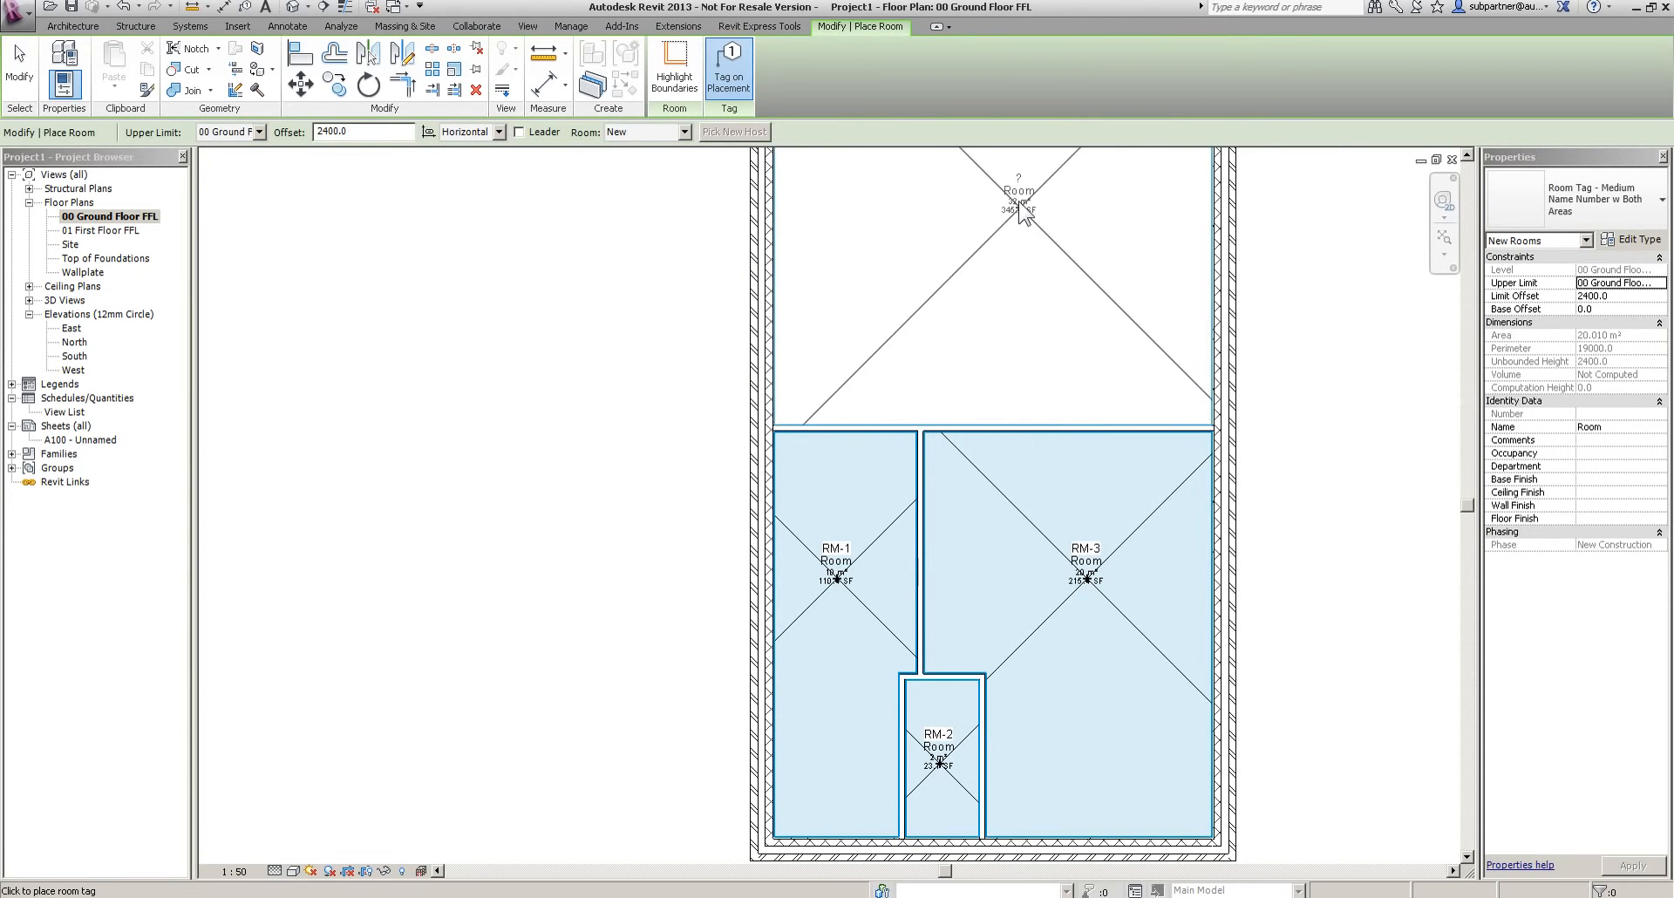
{"action": "middle_click_drag", "start_coordinate": [1002, 222], "coordinate": [980, 453]}
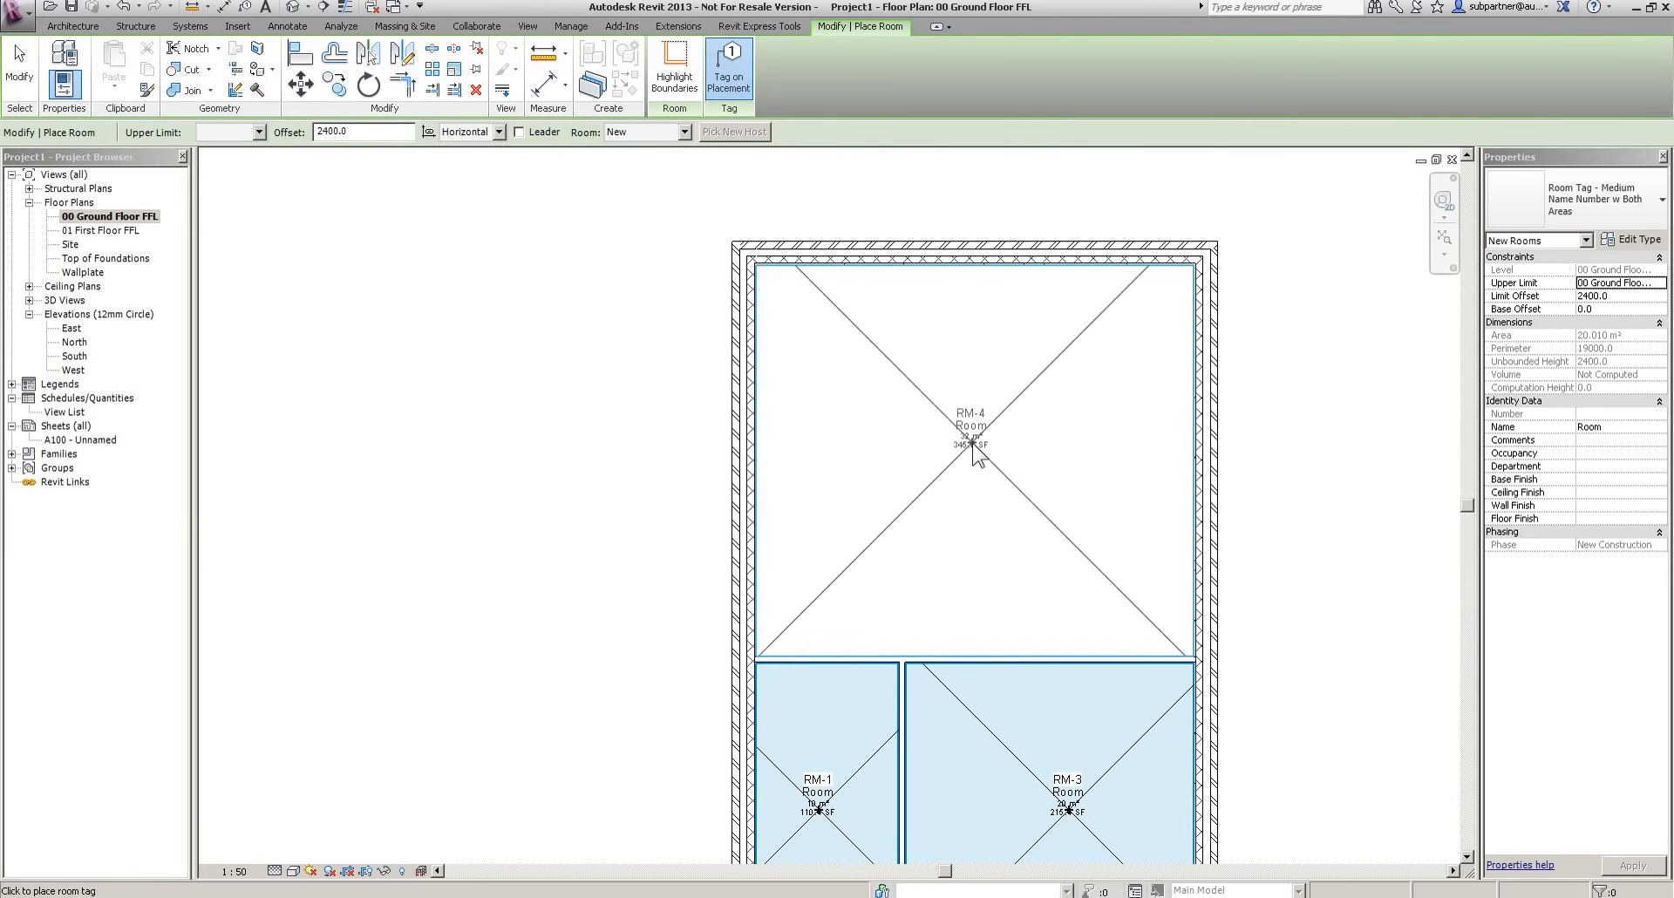
{"action": "left_click", "coordinate": [981, 455]}
{"action": "scroll", "coordinate": [1017, 449], "scroll_direction": "down", "scroll_amount": 2}
{"action": "left_click", "coordinate": [19, 61]}
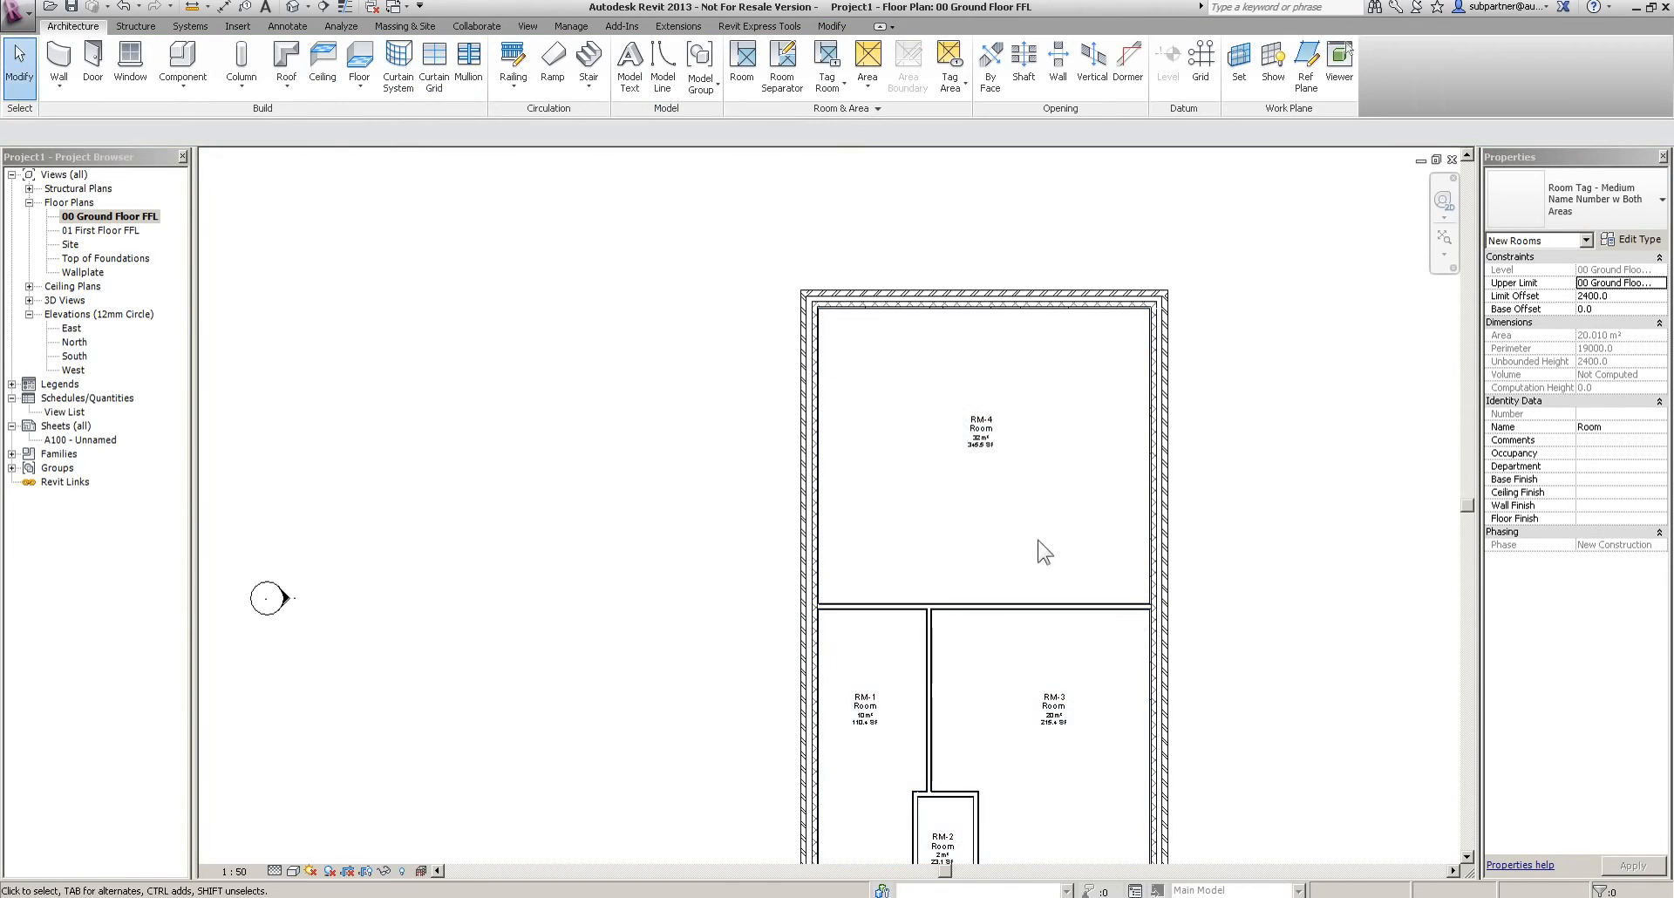
Move the full-width partition up, to about 5150 mm from the upper external wall
{"action": "middle_click_drag", "start_coordinate": [1124, 710], "coordinate": [1140, 366]}
{"action": "scroll", "coordinate": [907, 534], "scroll_direction": "up", "scroll_amount": 1}
{"action": "scroll", "coordinate": [907, 534], "scroll_direction": "up", "scroll_amount": 1}
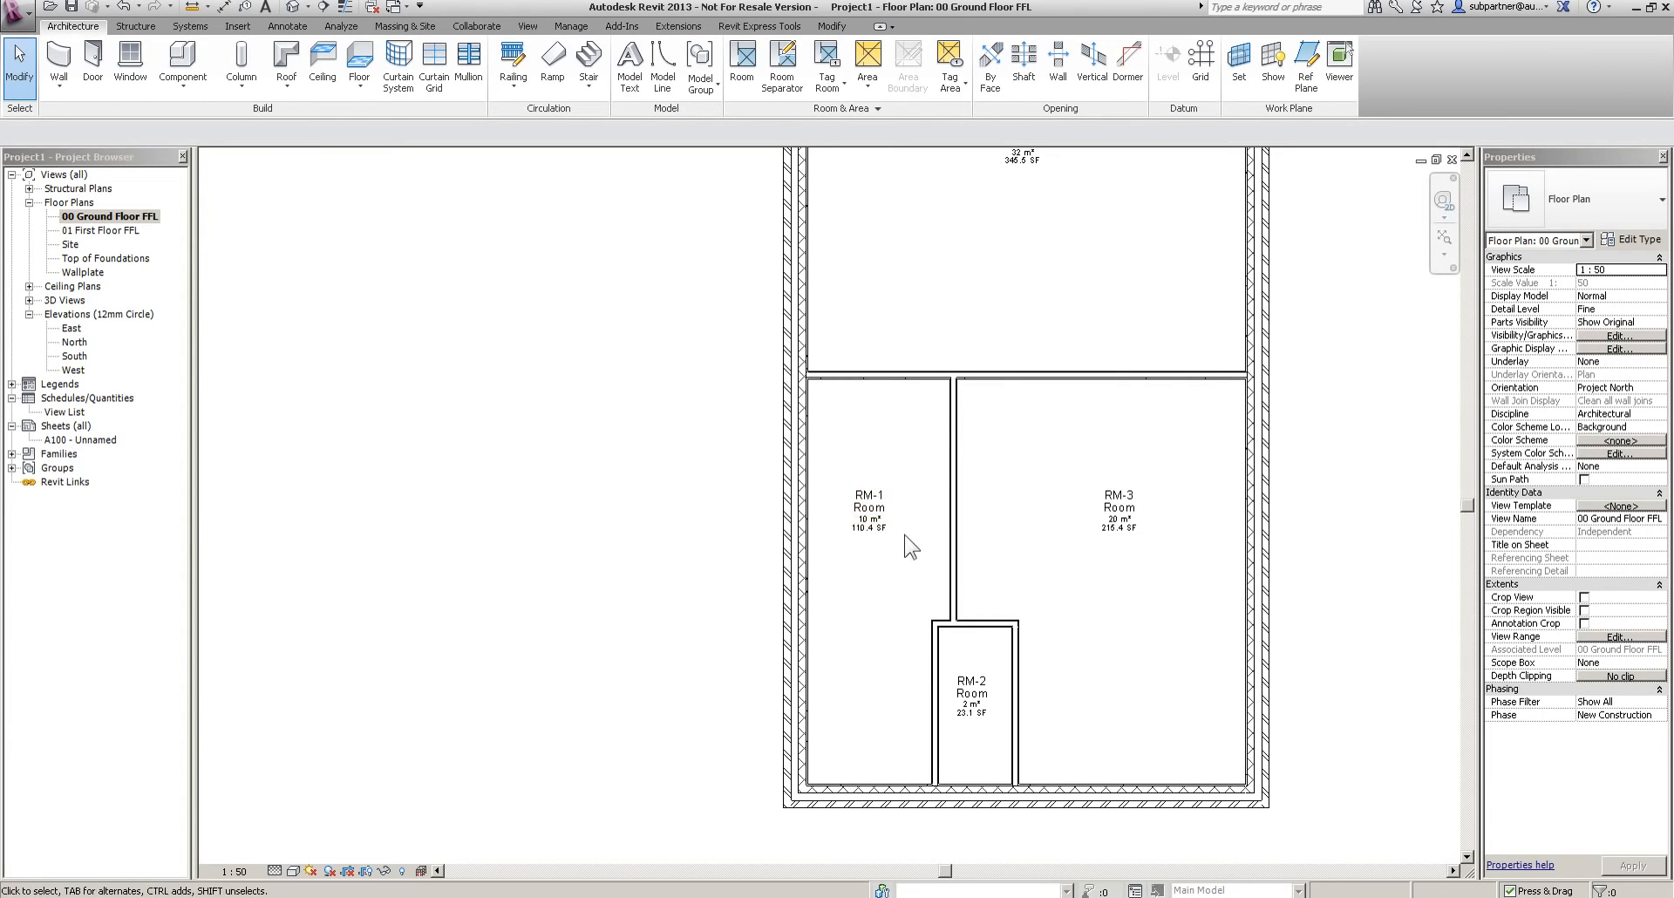
{"action": "left_click", "coordinate": [1059, 376]}
{"action": "middle_click_drag", "start_coordinate": [1050, 297], "coordinate": [1053, 437]}
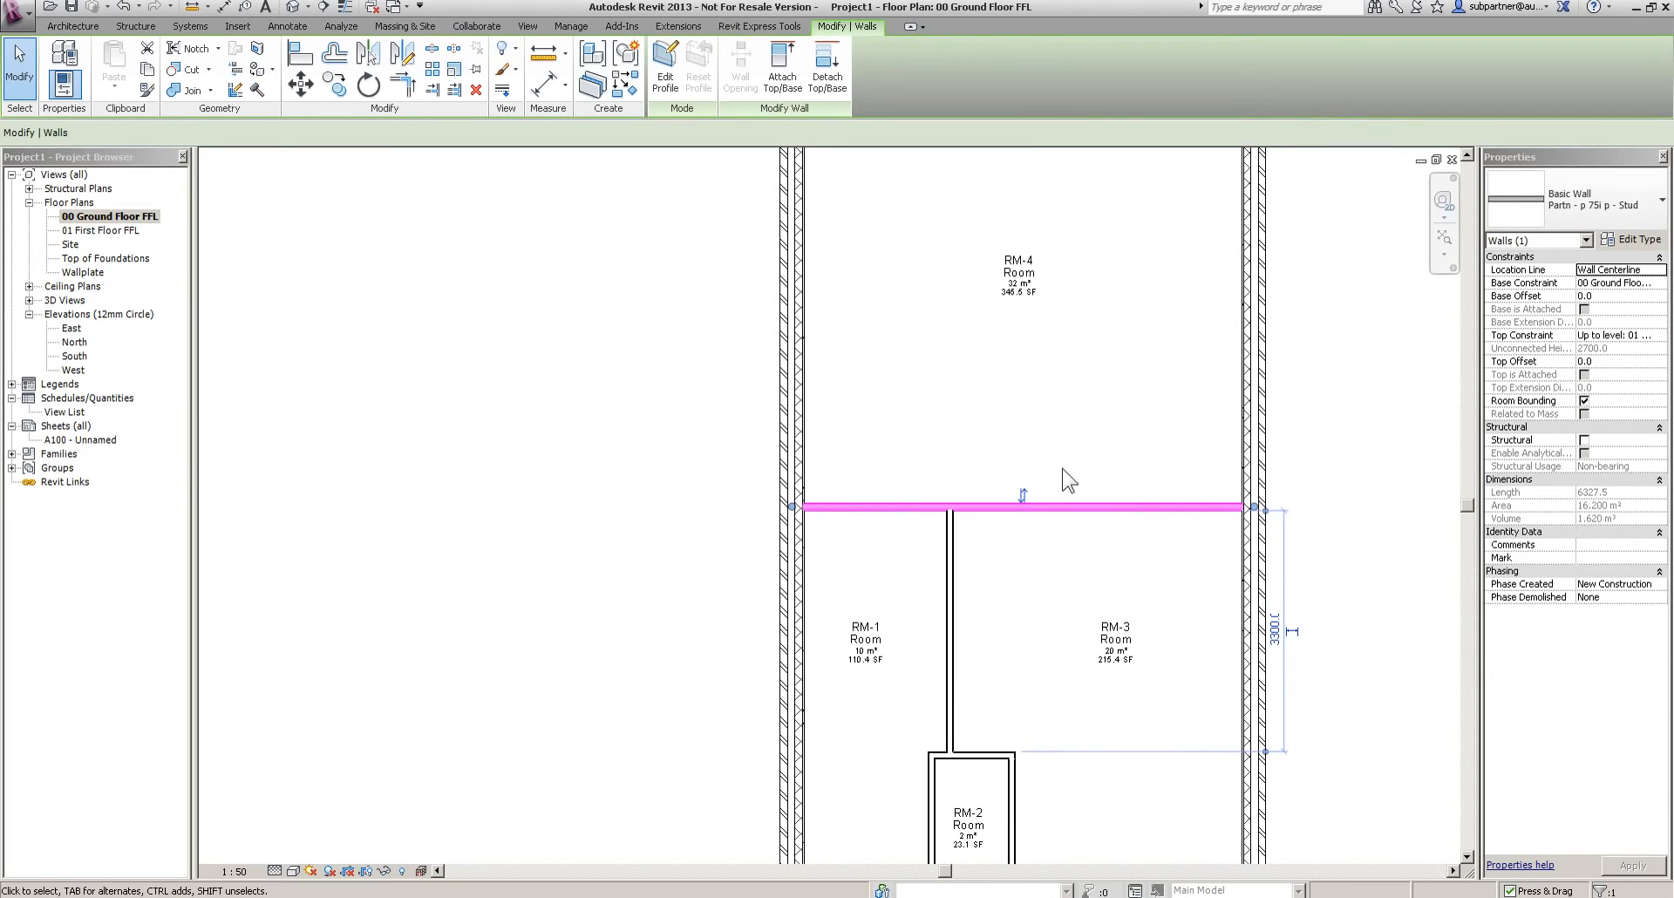
{"action": "mouse_move", "coordinate": [1096, 503]}
{"action": "left_mouse_down"}
{"action": "mouse_move", "coordinate": [1095, 448]}
{"action": "mouse_move", "coordinate": [1076, 463]}
{"action": "mouse_move", "coordinate": [1086, 494]}
{"action": "left_mouse_up"}
{"action": "left_click", "coordinate": [1326, 356]}
Set the distance between the upper external wall and the full-width partition to 5 m
{"action": "middle_click_drag", "start_coordinate": [1326, 356], "coordinate": [1281, 622]}
{"action": "left_click", "coordinate": [1081, 675]}
{"action": "left_click", "coordinate": [1229, 475]}
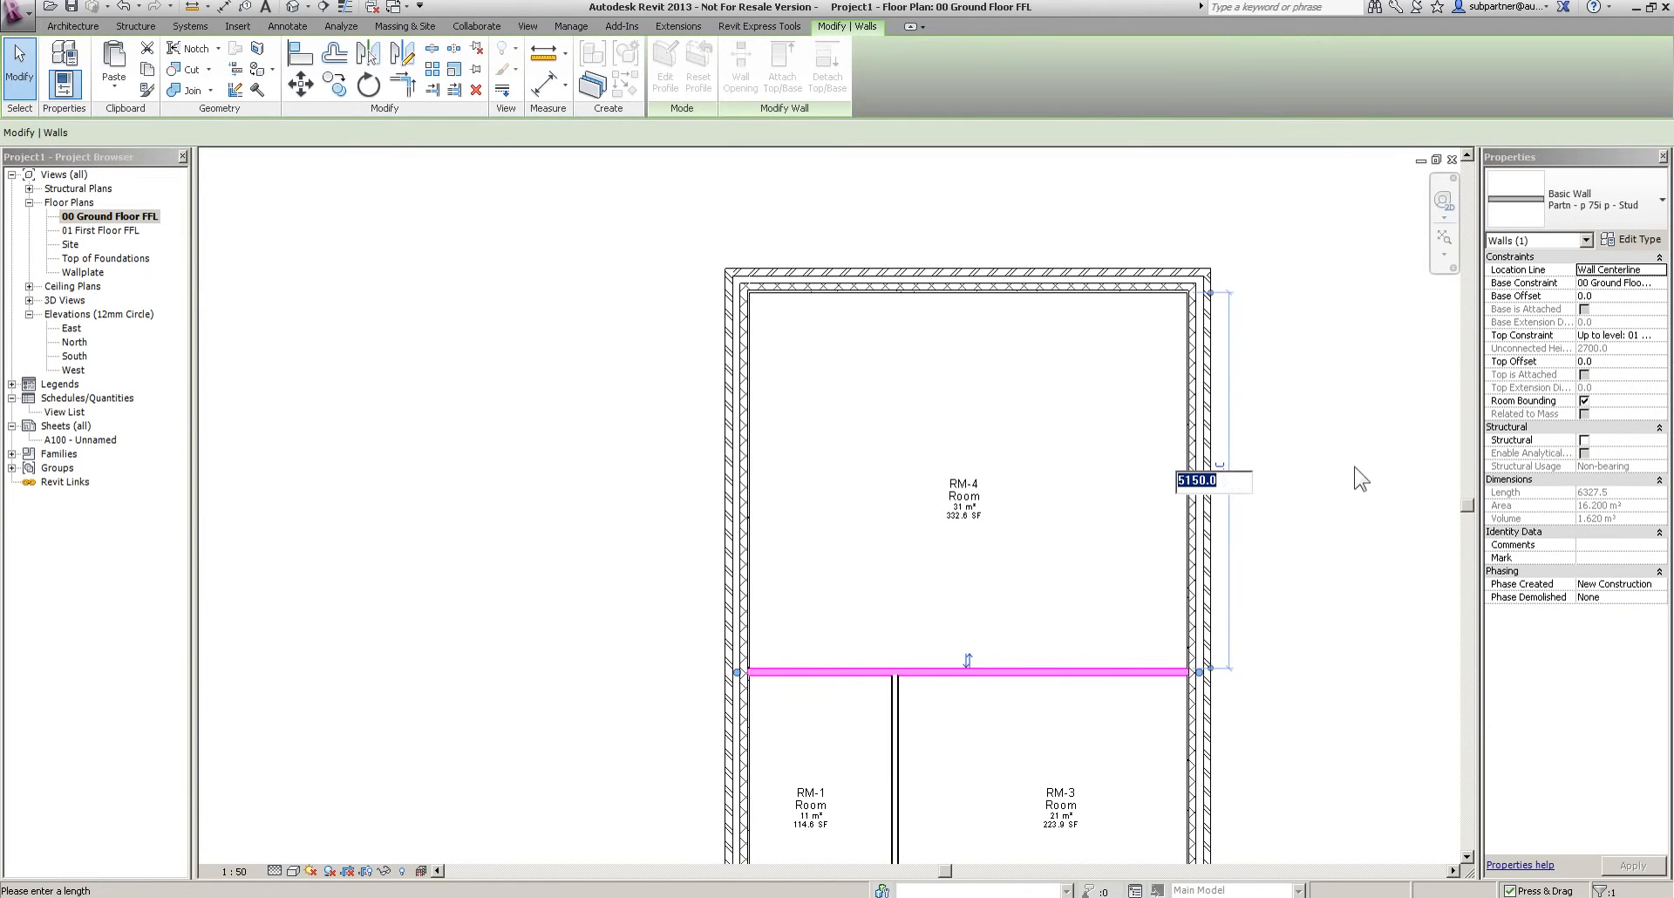
{"action": "type", "text": "5m"}
{"action": "key", "text": "Return"}
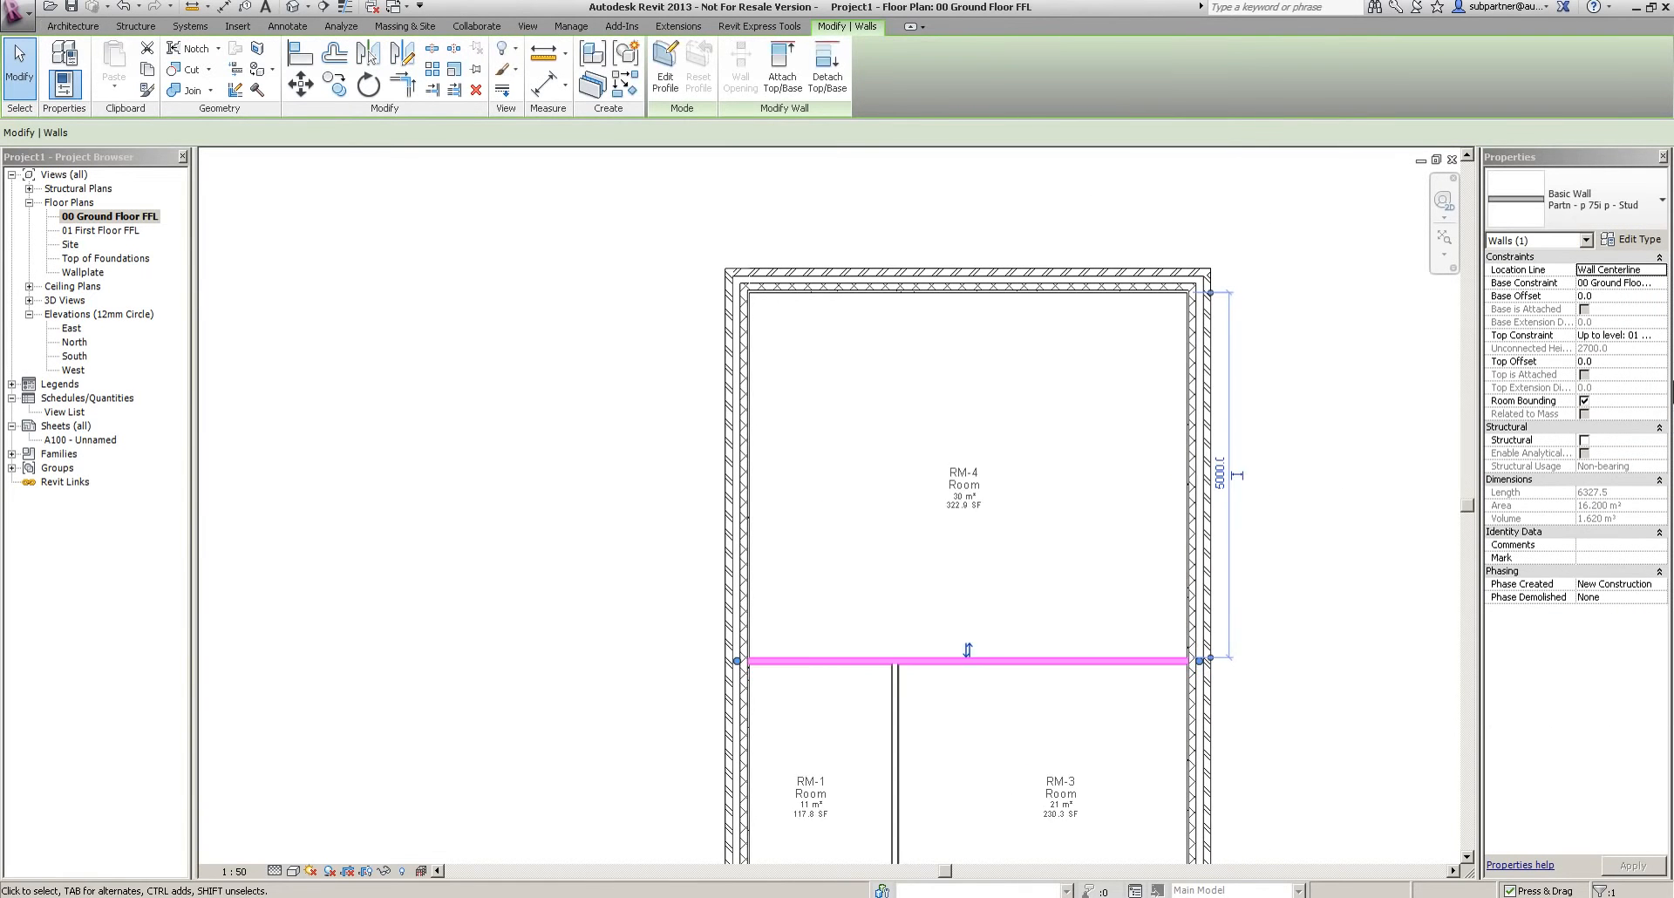
{"action": "scroll", "coordinate": [1439, 480], "scroll_direction": "down", "scroll_amount": 1}
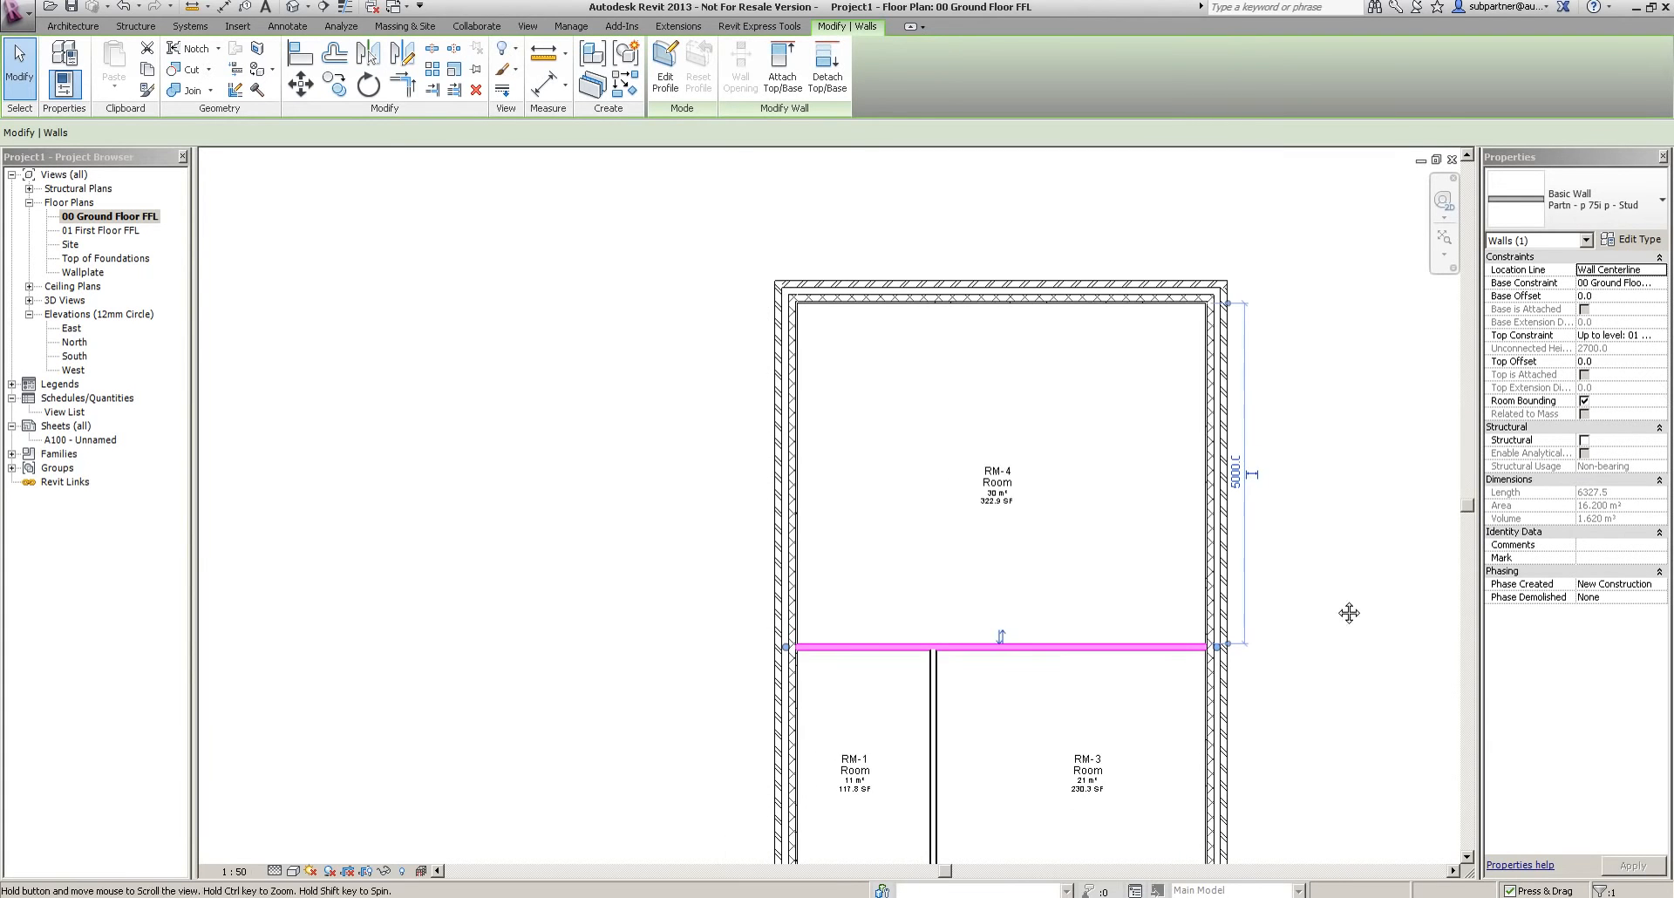
{"action": "middle_click_drag", "start_coordinate": [1330, 628], "coordinate": [1304, 299]}
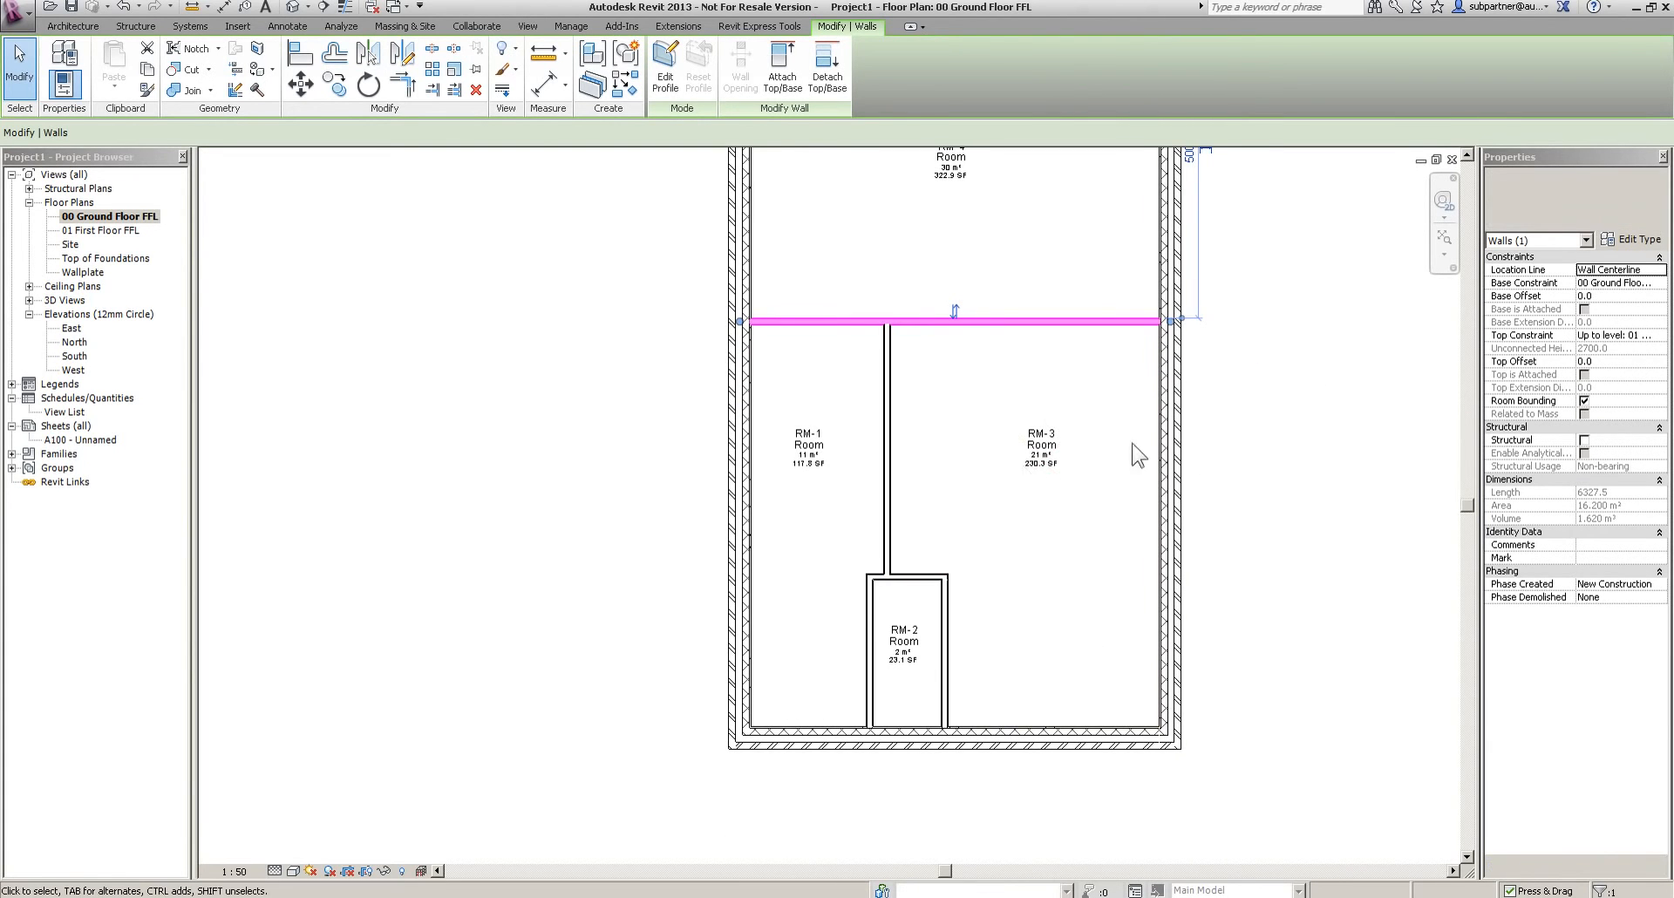
{"action": "left_click", "coordinate": [1308, 406]}
Start placing a door, review the available door types, and open the External Doors folder for loading a family
{"action": "scroll", "coordinate": [1221, 400], "scroll_direction": "down", "scroll_amount": 2}
{"action": "middle_click_drag", "start_coordinate": [1221, 400], "coordinate": [1264, 505]}
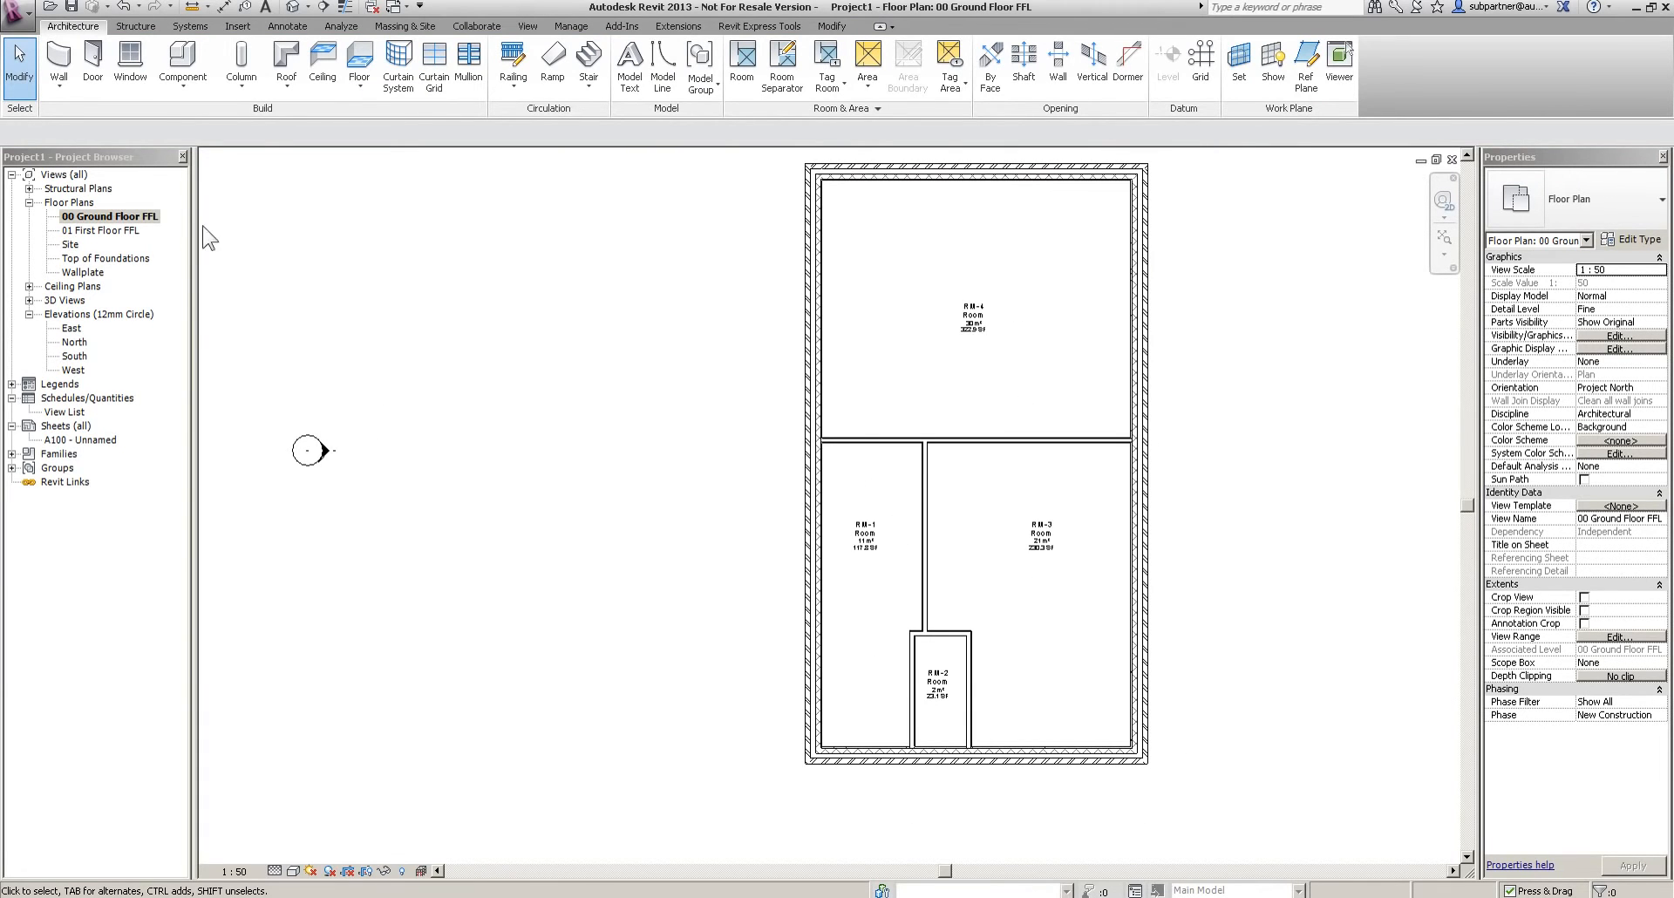
{"action": "left_click", "coordinate": [87, 45]}
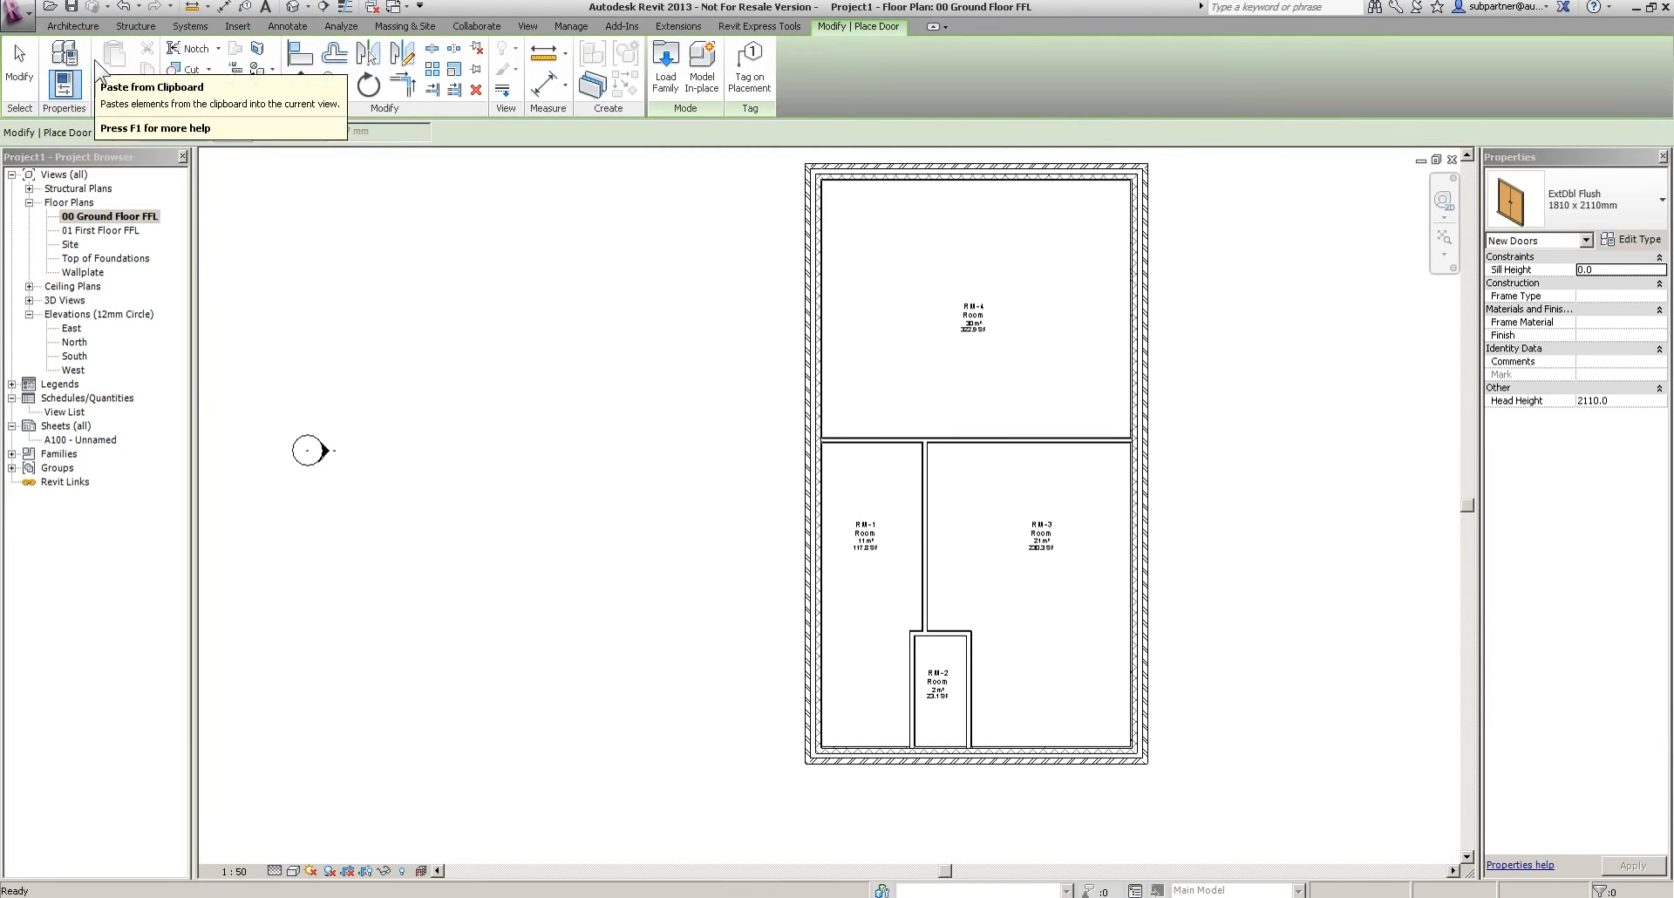
{"action": "left_click", "coordinate": [1575, 213]}
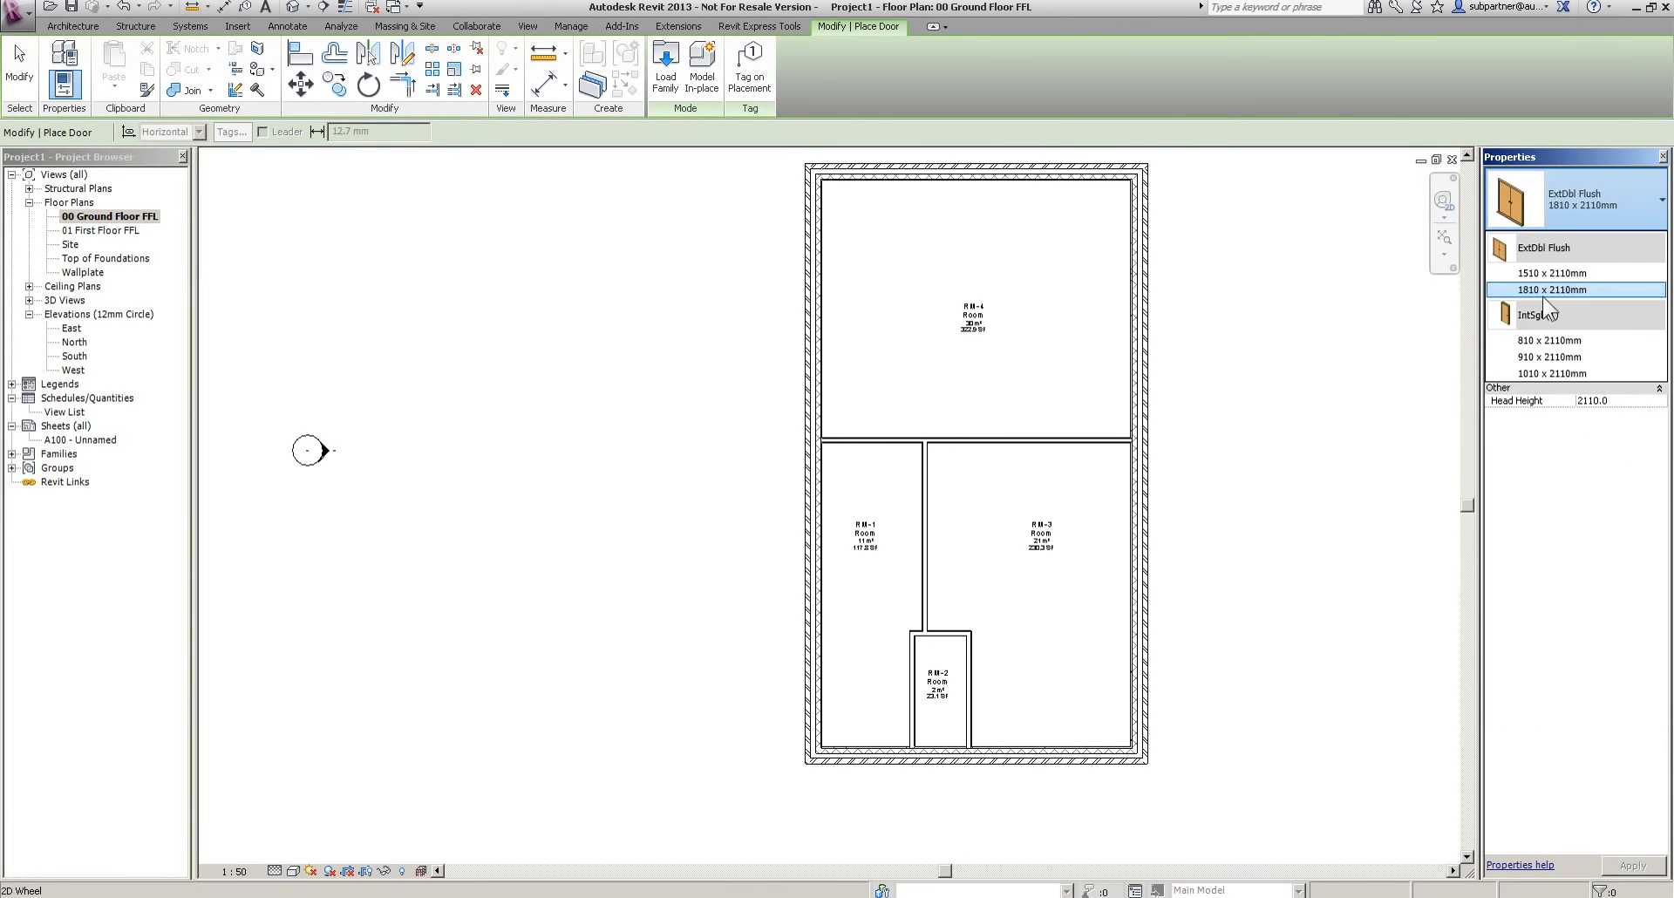
{"action": "left_click", "coordinate": [1555, 197]}
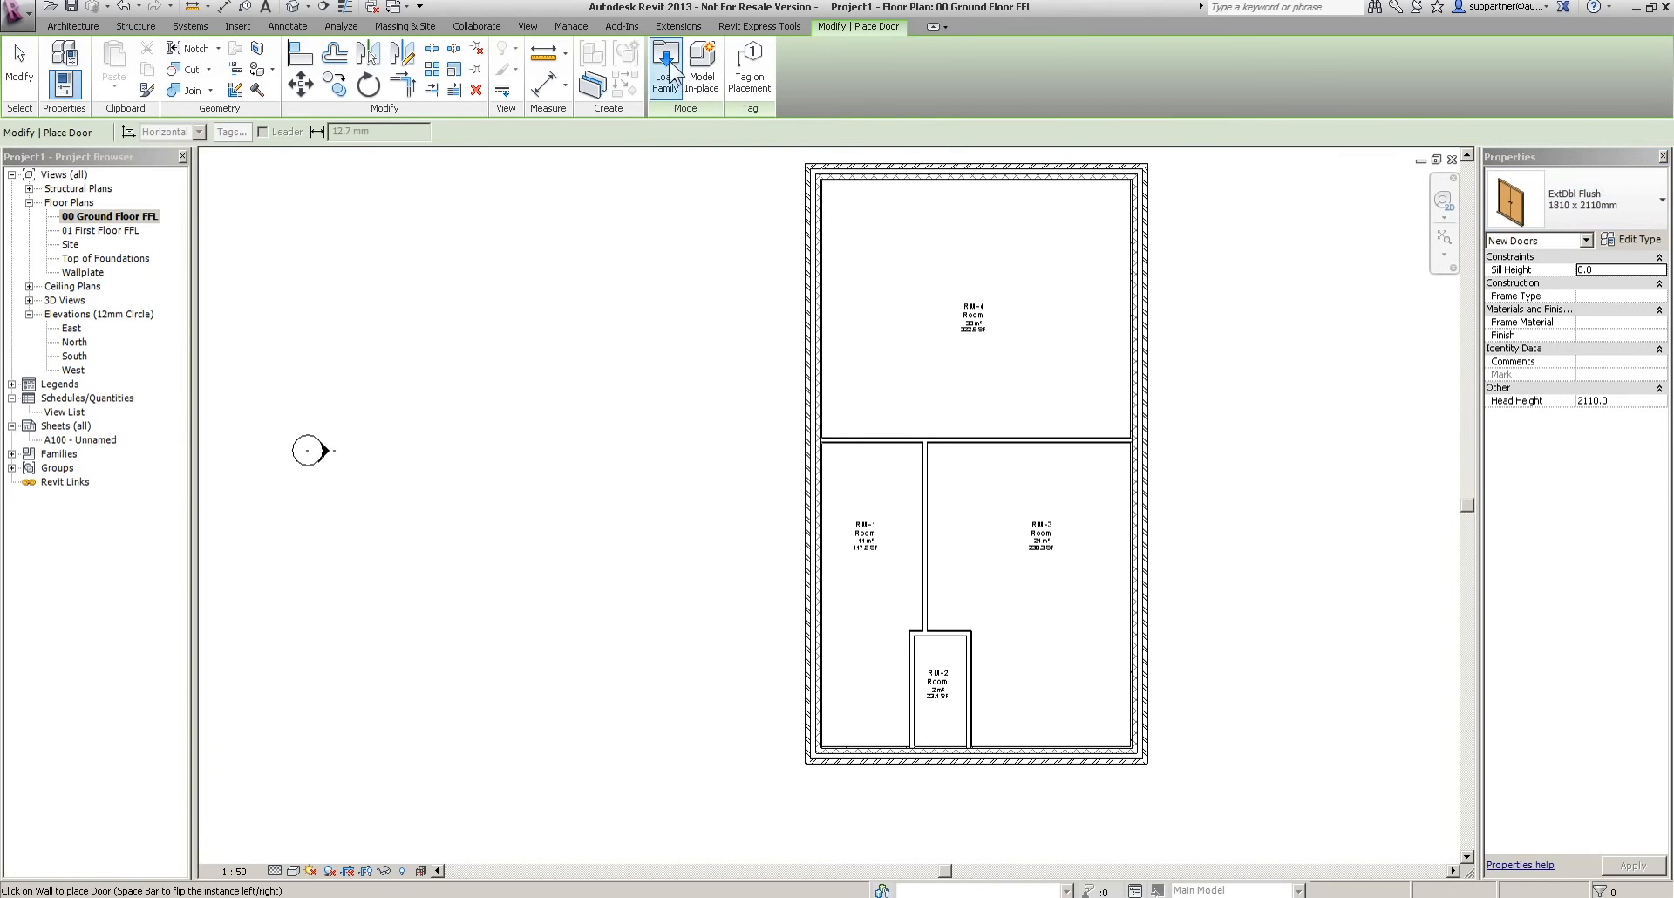
{"action": "left_click", "coordinate": [668, 60]}
{"action": "double_click", "coordinate": [430, 206]}
{"action": "double_click", "coordinate": [429, 82]}
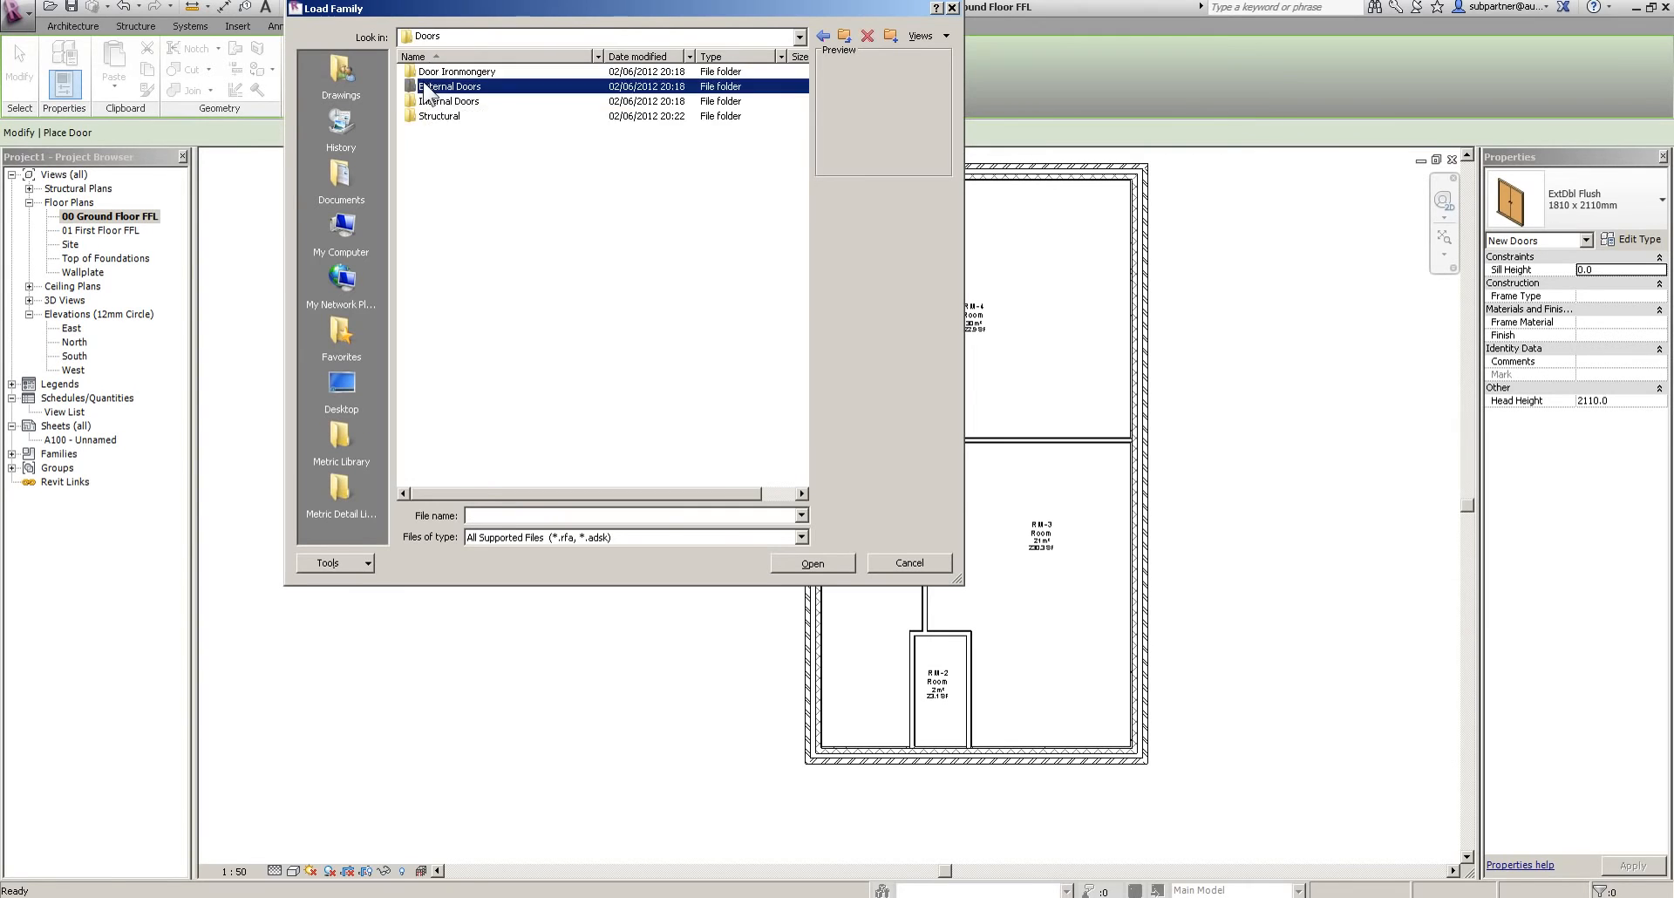
Examine the previews of the external door families from single and double doors through to garage doors
{"action": "left_click", "coordinate": [428, 75]}
{"action": "key", "text": "Down"}
{"action": "key", "text": "Down"}
{"action": "key", "text": "Down"}
{"action": "key", "text": "Down"}
{"action": "key", "text": "Down"}
{"action": "key", "text": "Down"}
{"action": "key", "text": "Down"}
{"action": "key", "text": "Down"}
{"action": "key", "text": "Down"}
{"action": "key", "text": "Down"}
{"action": "key", "text": "Down"}
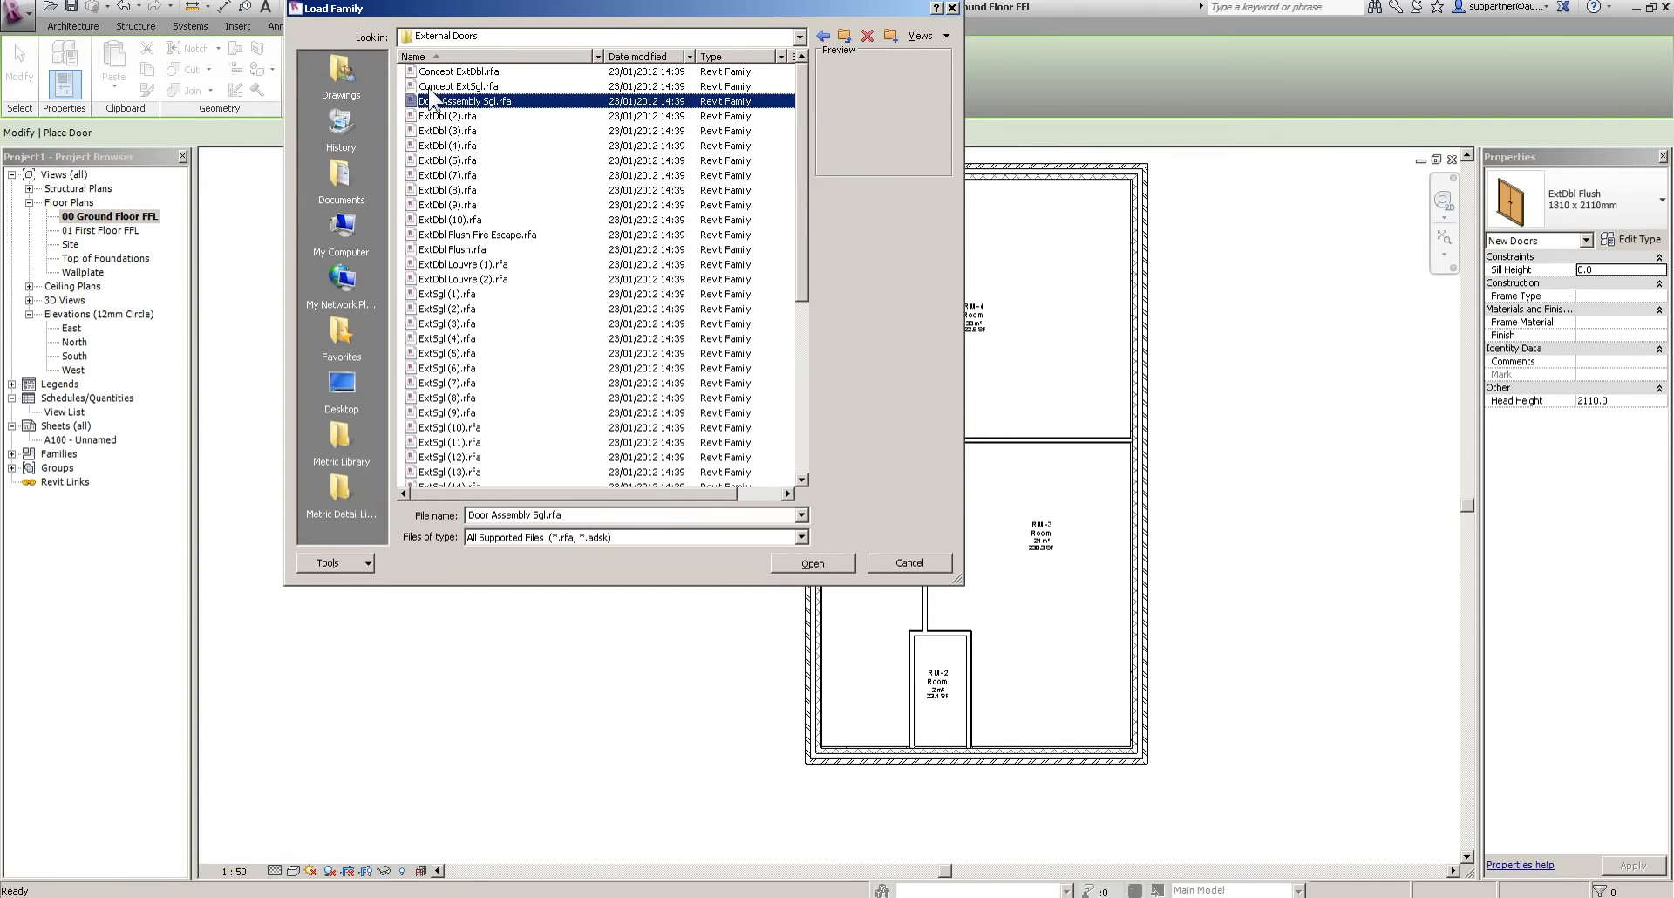
{"action": "key", "text": "Down"}
{"action": "key", "text": "Down"}
{"action": "key", "text": "Down"}
{"action": "key", "text": "Down"}
{"action": "key", "text": "Down"}
{"action": "key", "text": "Down"}
{"action": "key", "text": "Down"}
{"action": "key", "text": "Down"}
{"action": "key", "text": "Down"}
{"action": "key", "text": "Down"}
{"action": "key", "text": "Down"}
{"action": "key", "text": "Down"}
{"action": "key", "text": "Down"}
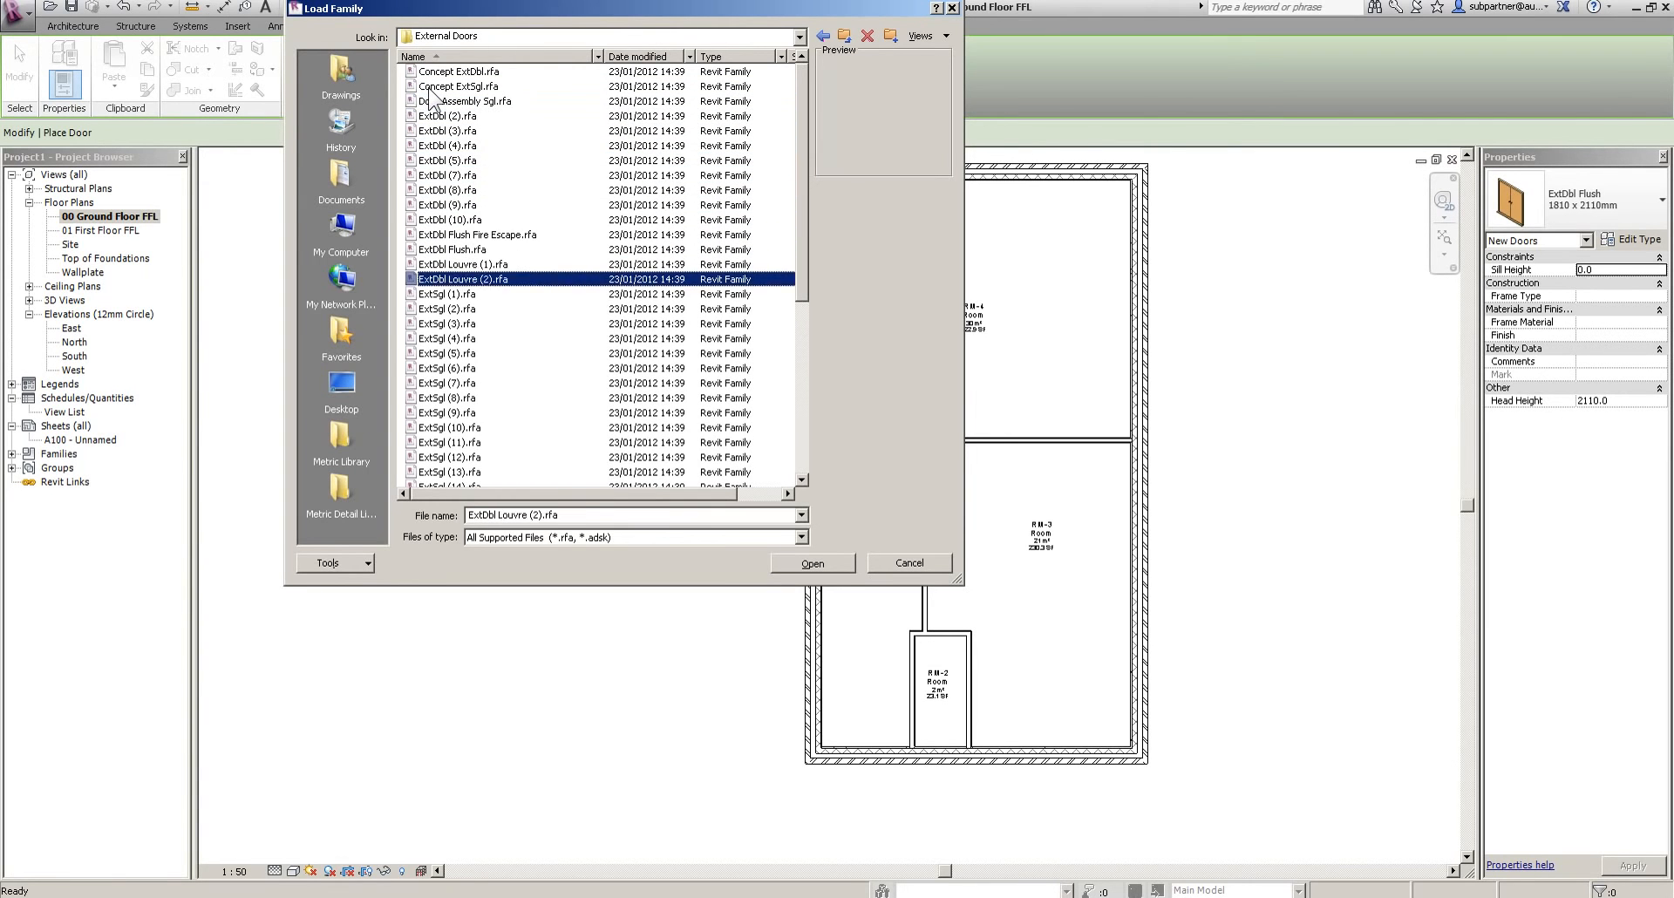
{"action": "key", "text": "Down"}
{"action": "key", "text": "Down"}
{"action": "key", "text": "Down"}
{"action": "key", "text": "Down"}
{"action": "key", "text": "Down"}
{"action": "key", "text": "Down"}
{"action": "key", "text": "Down"}
{"action": "key", "text": "Down"}
{"action": "key", "text": "Down"}
{"action": "key", "text": "Down"}
{"action": "key", "text": "Down"}
{"action": "key", "text": "Down"}
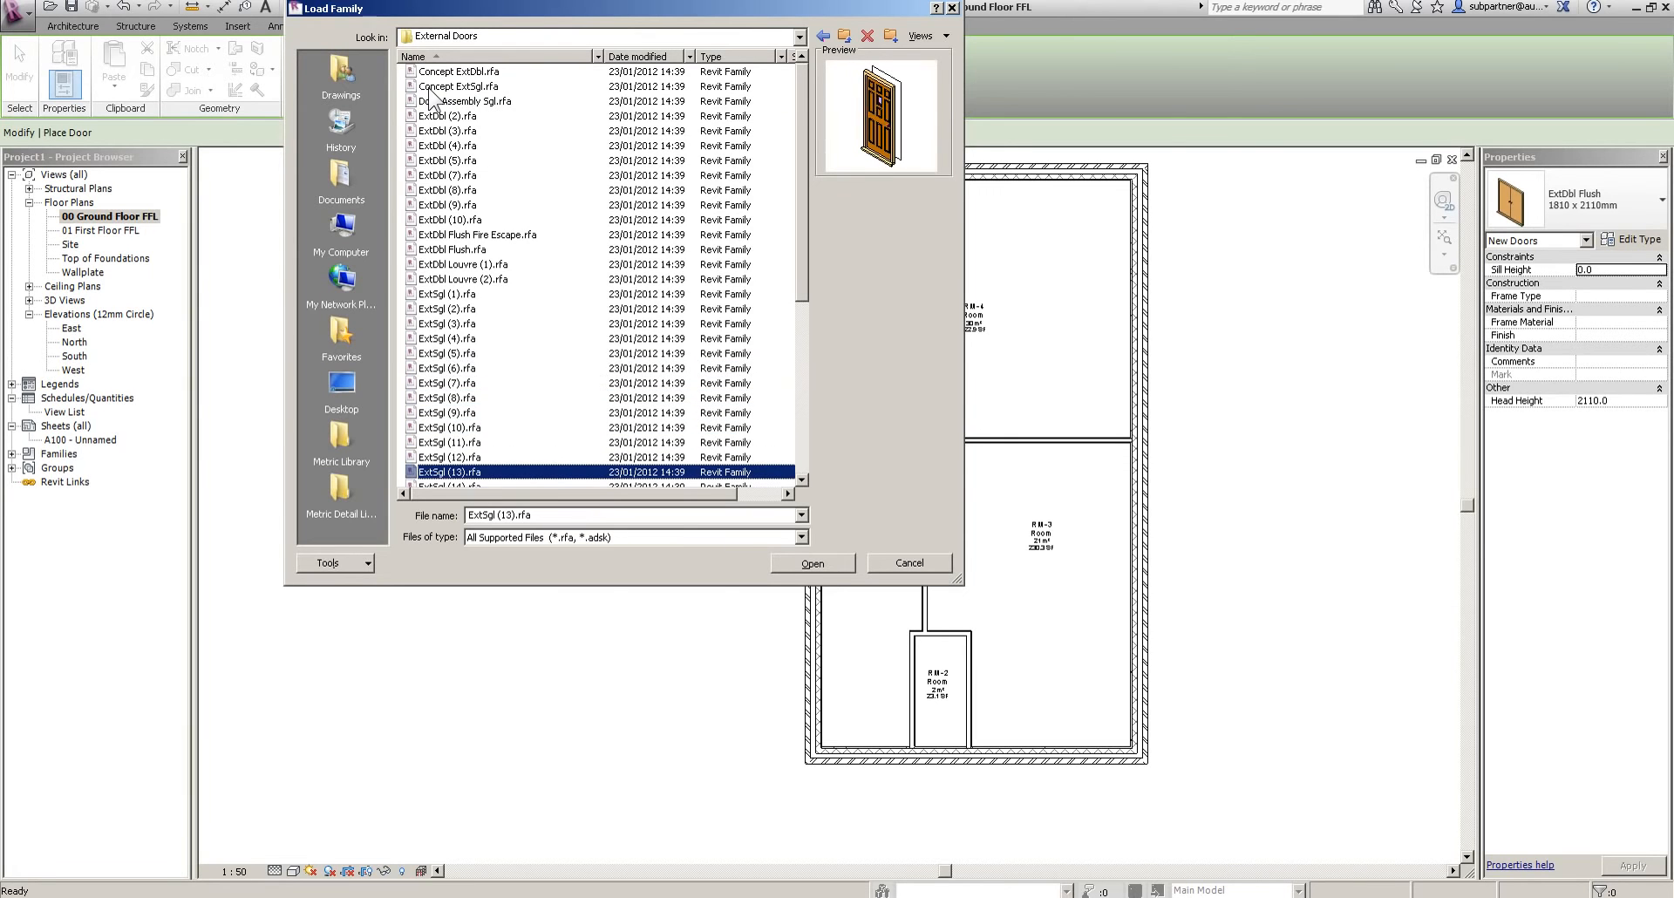
{"action": "key", "text": "Down"}
{"action": "key", "text": "Down"}
{"action": "key", "text": "Down"}
{"action": "key", "text": "Down"}
{"action": "key", "text": "Down"}
{"action": "key", "text": "Down"}
{"action": "key", "text": "Down"}
{"action": "key", "text": "Down"}
{"action": "key", "text": "Down"}
{"action": "key", "text": "Down"}
{"action": "key", "text": "Down"}
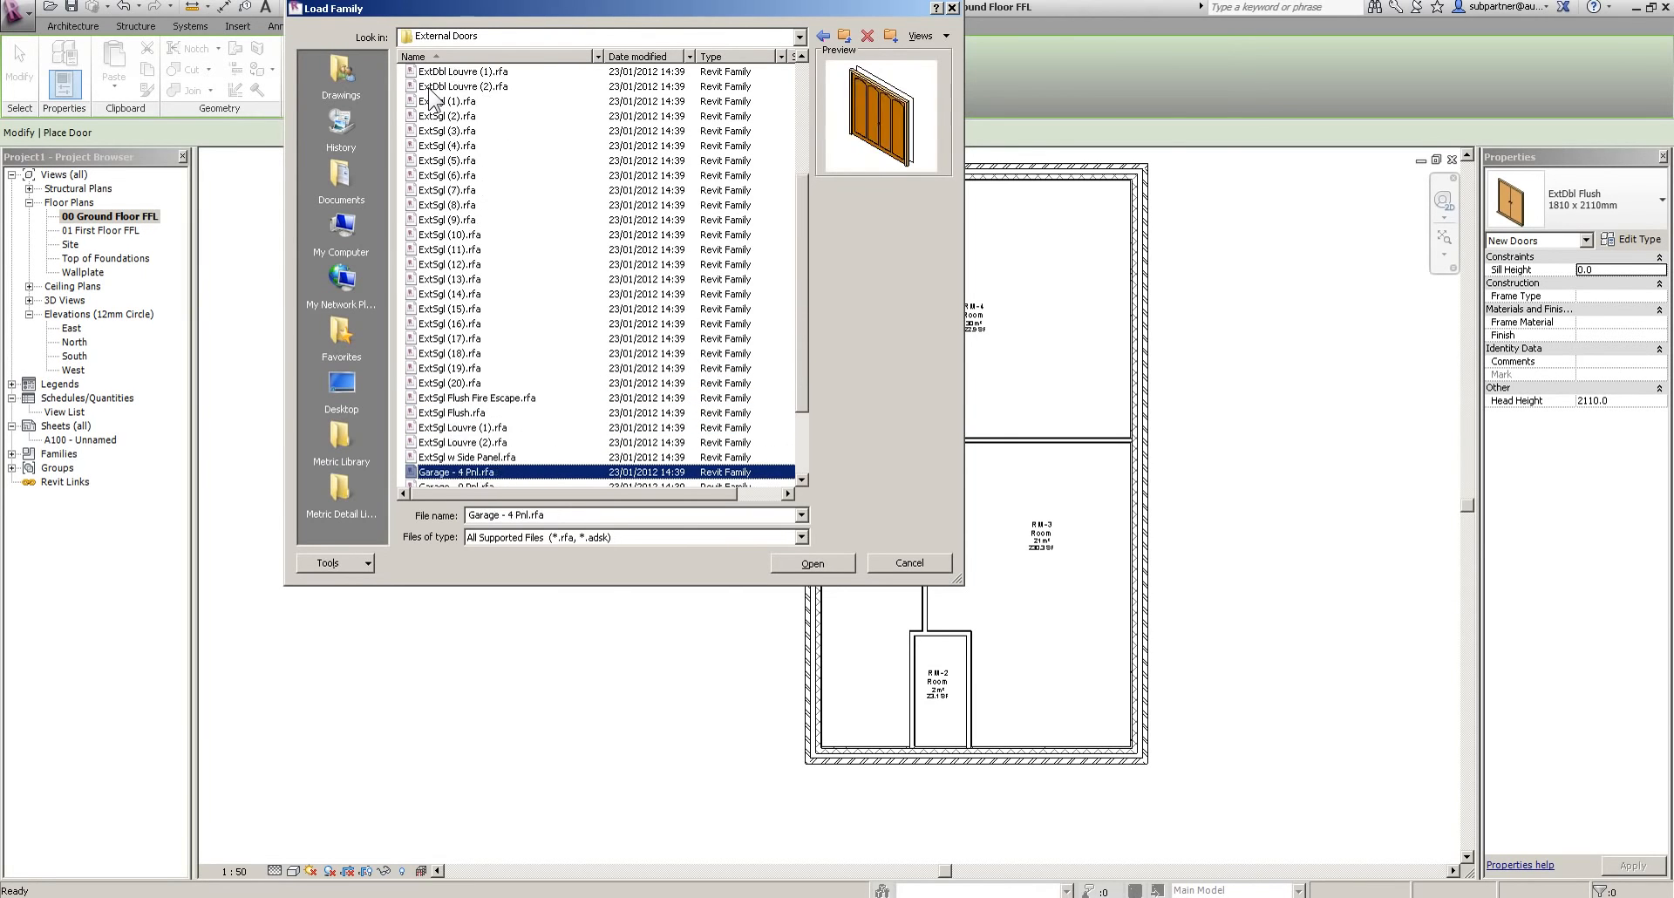
Load the ExtSgl (10) door family and choose its 1010 x 2110mm type for placement
{"action": "left_click", "coordinate": [446, 131]}
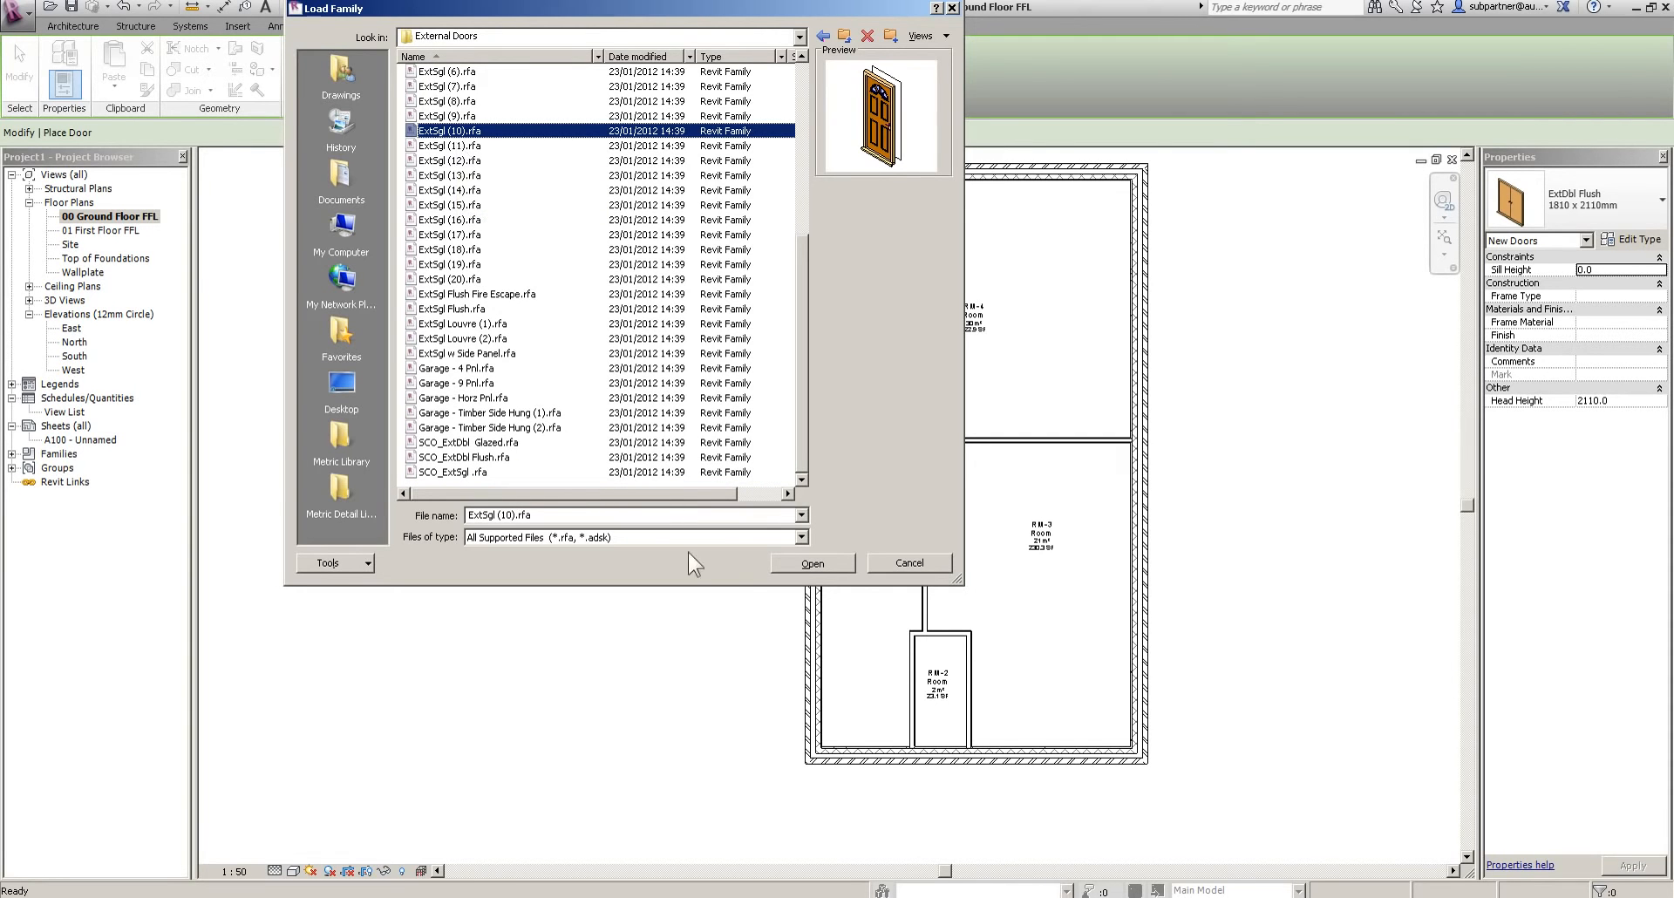
{"action": "left_click", "coordinate": [798, 563]}
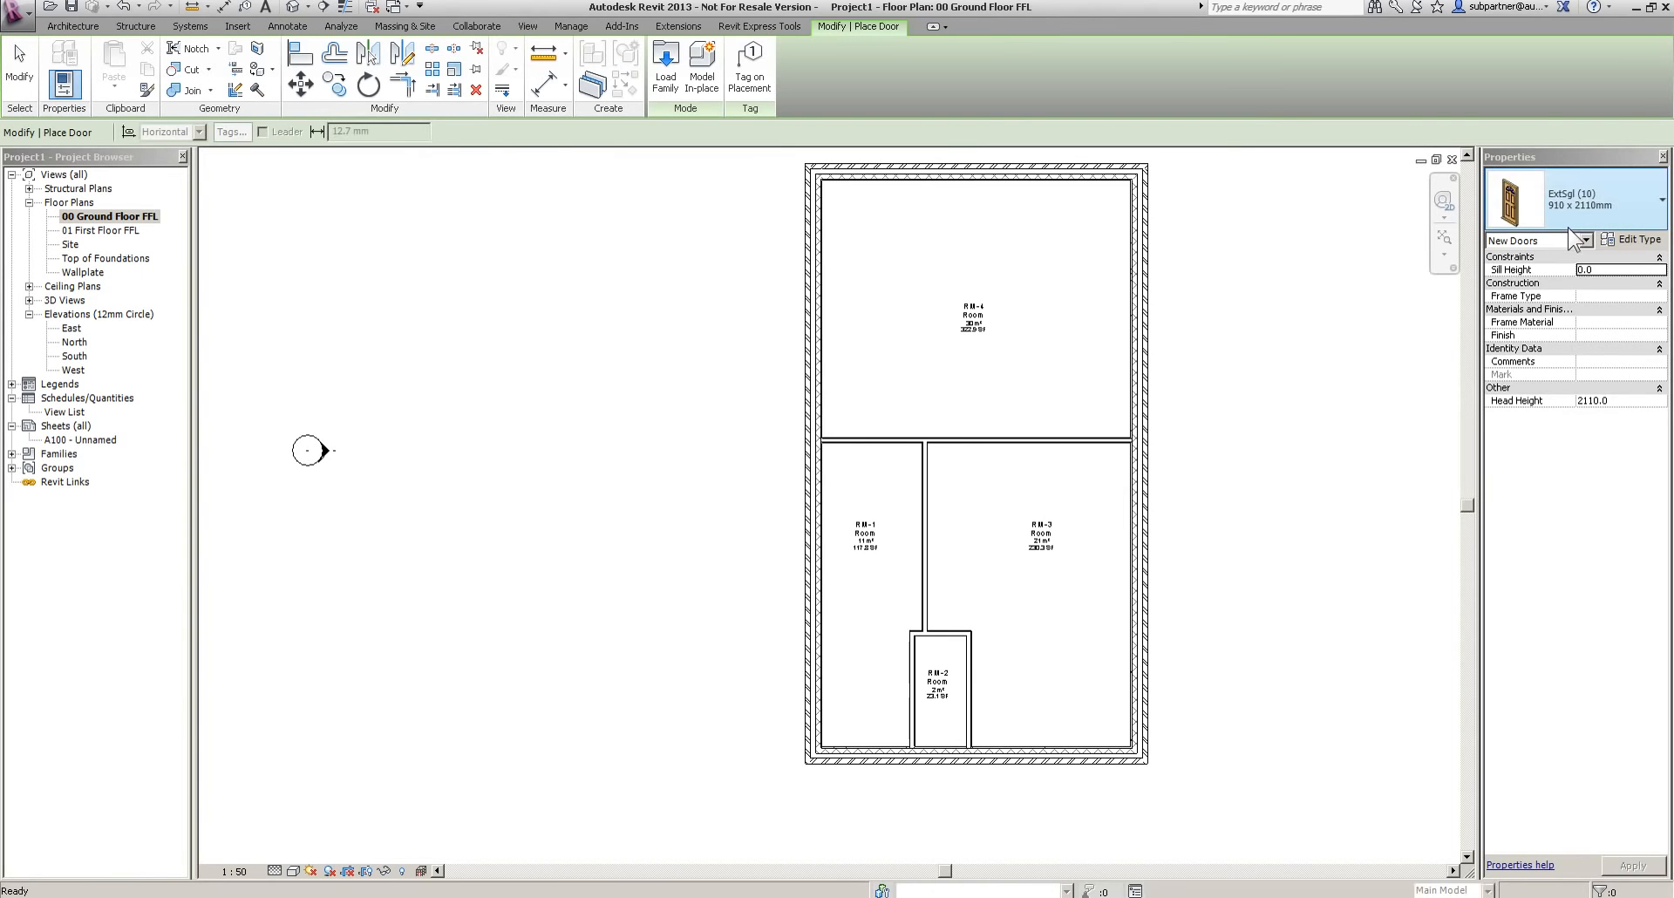
{"action": "left_click", "coordinate": [1606, 200]}
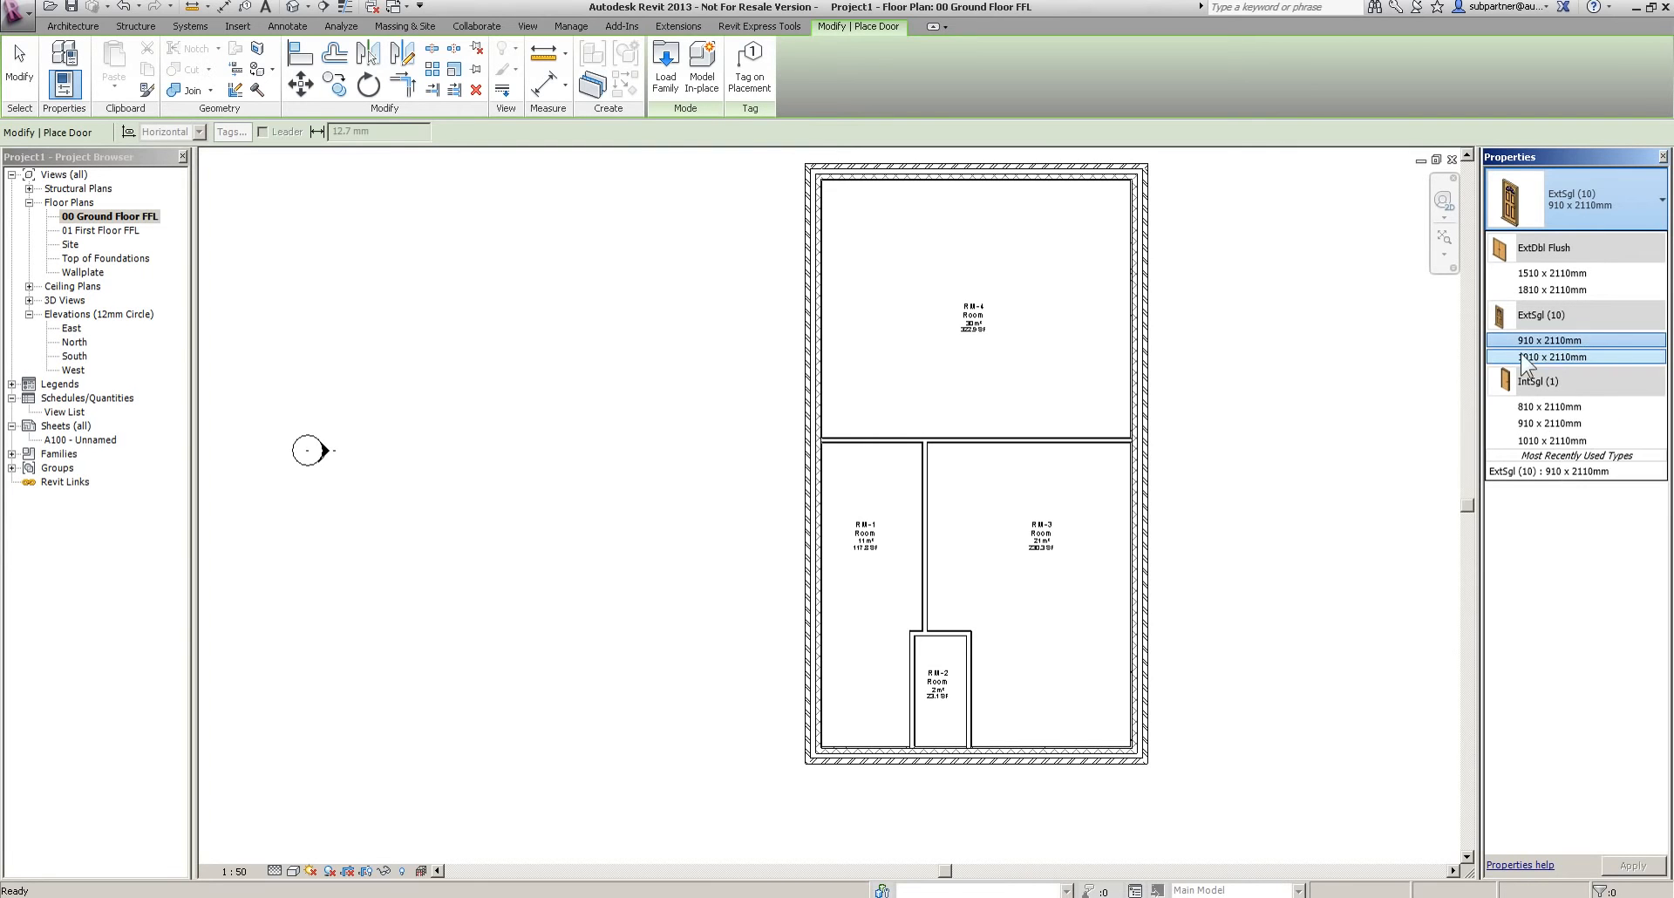
{"action": "left_click", "coordinate": [1546, 357]}
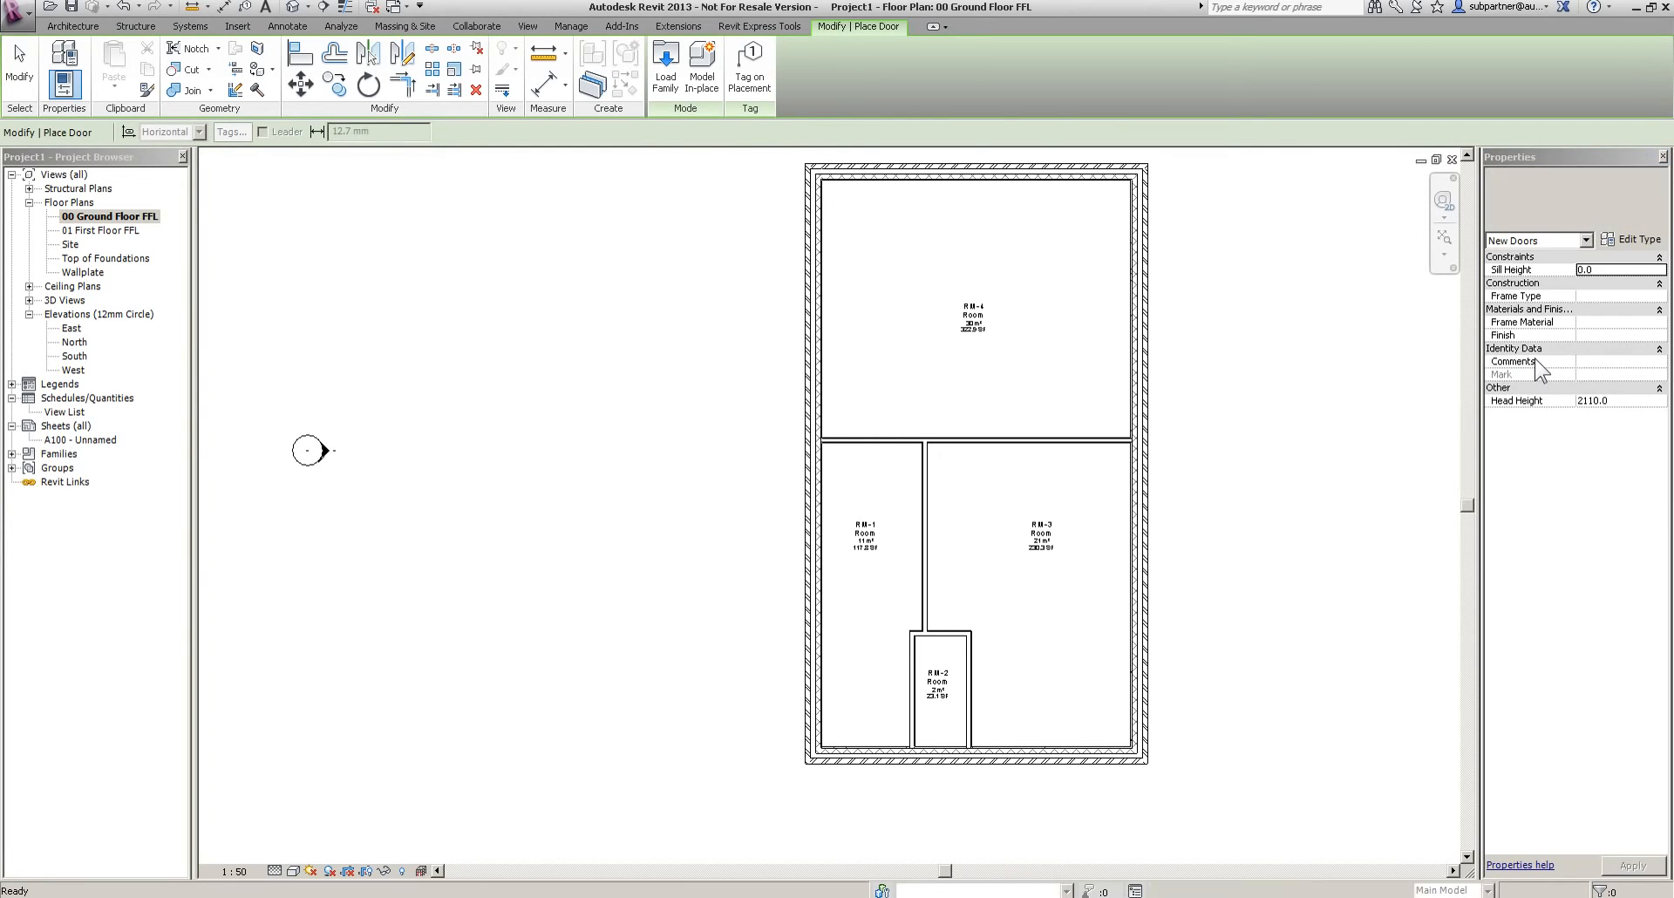
Try placing the door in RM-1's lower external wall, opening inward and hinged near the corner, and undo the placement
{"action": "scroll", "coordinate": [829, 824], "scroll_direction": "up", "scroll_amount": 3}
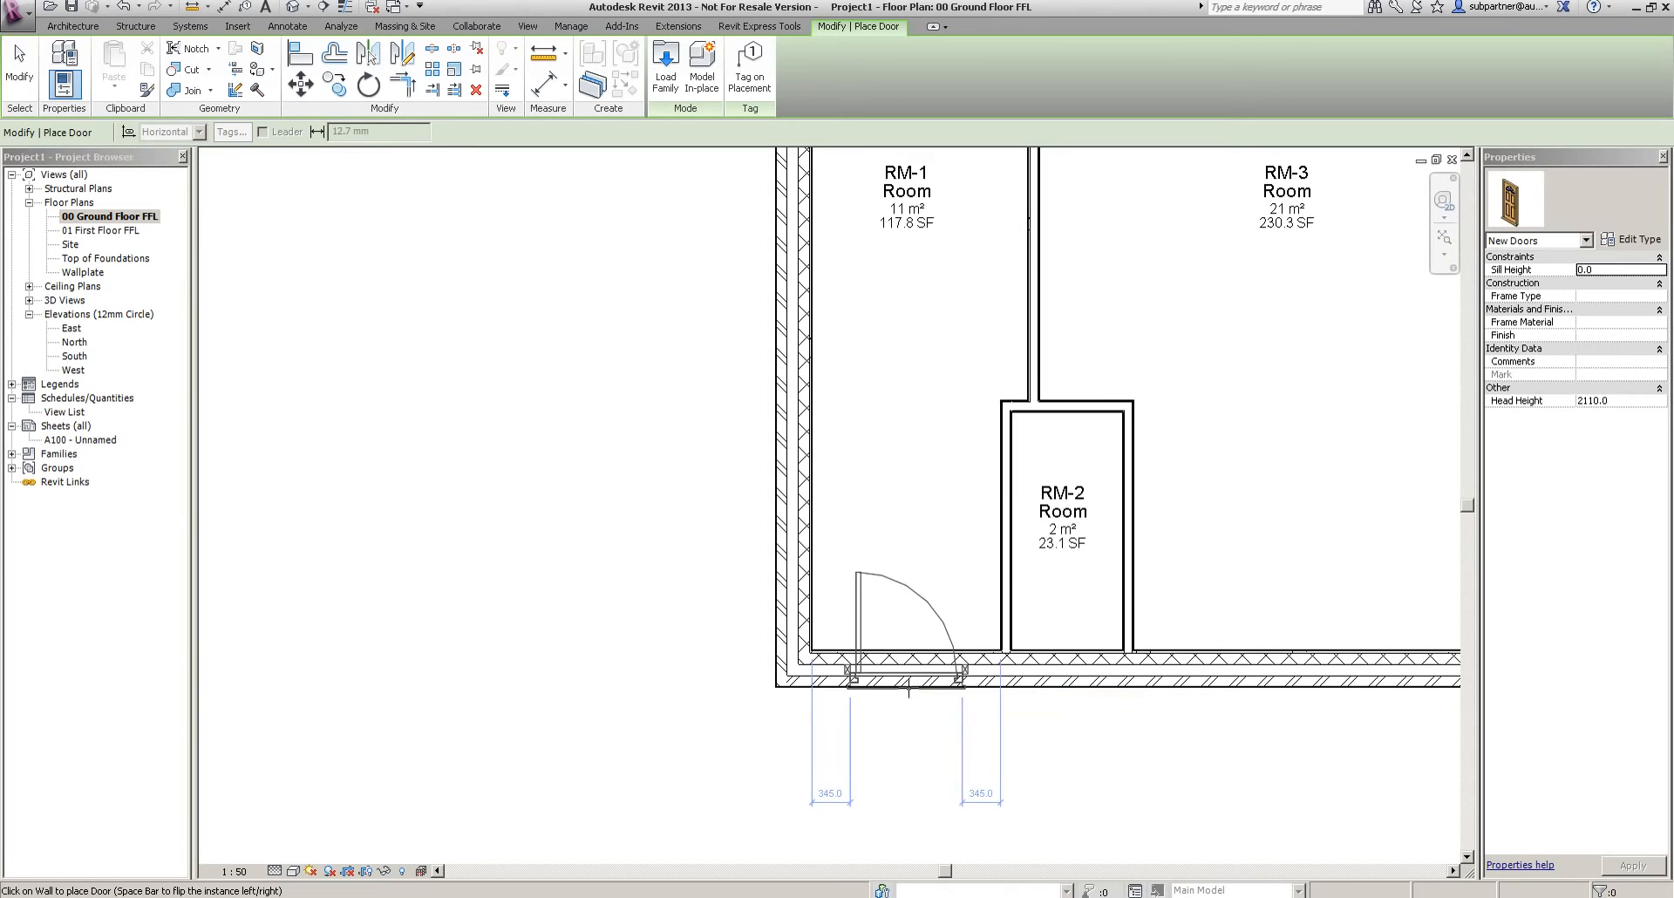
{"action": "key", "text": "space"}
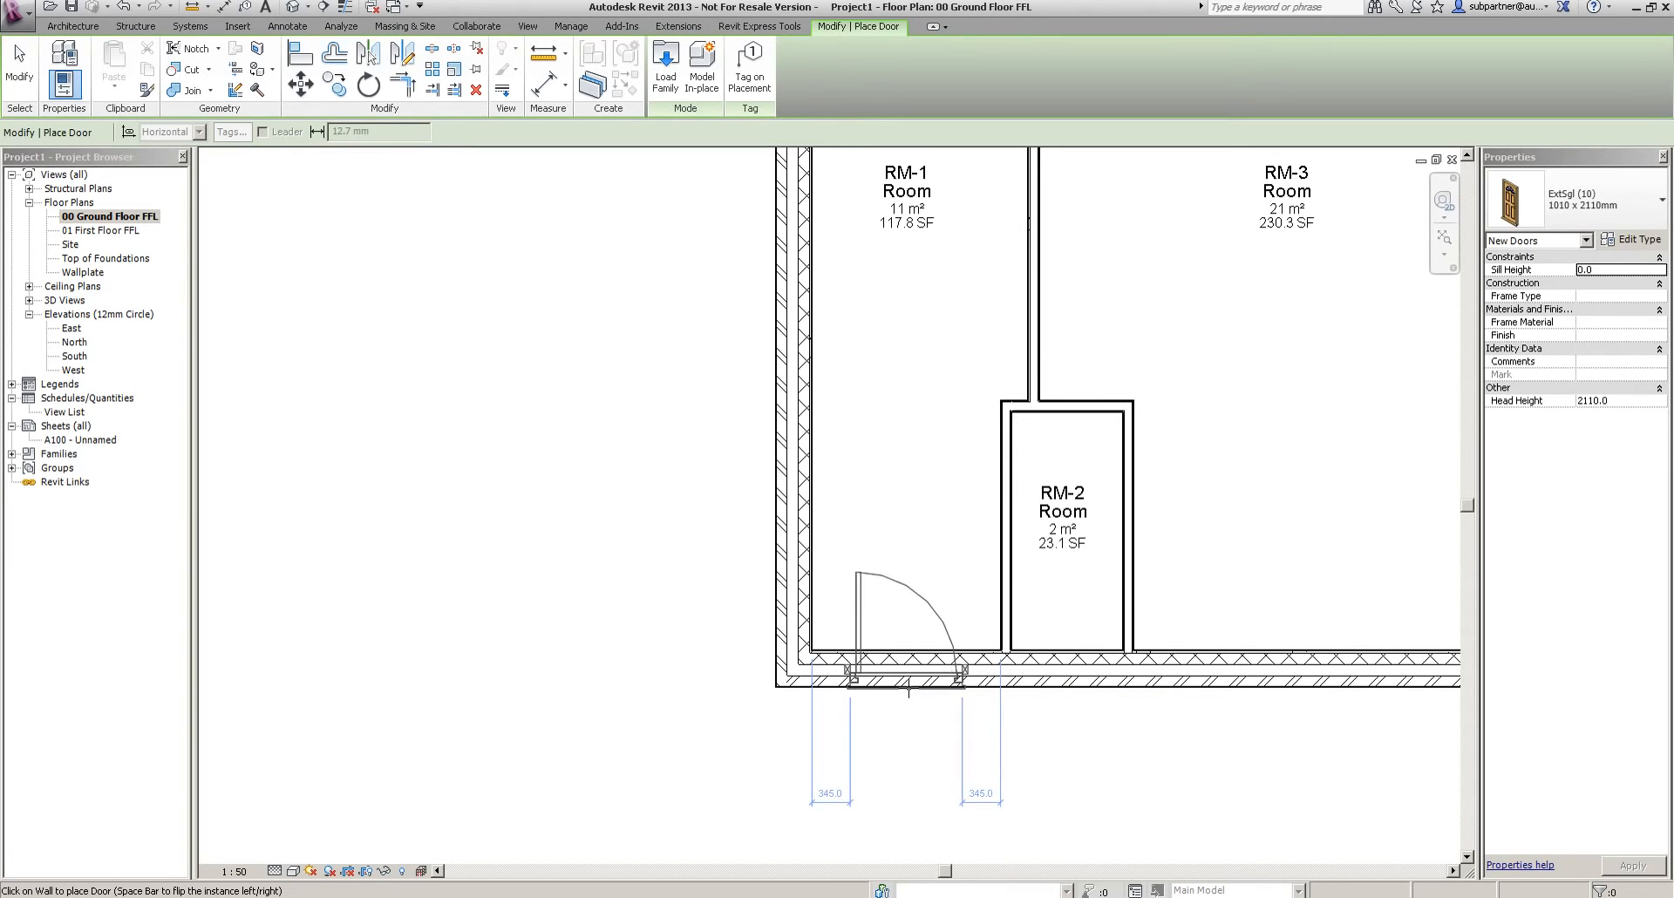
{"action": "key", "text": "space"}
{"action": "left_click", "coordinate": [863, 750]}
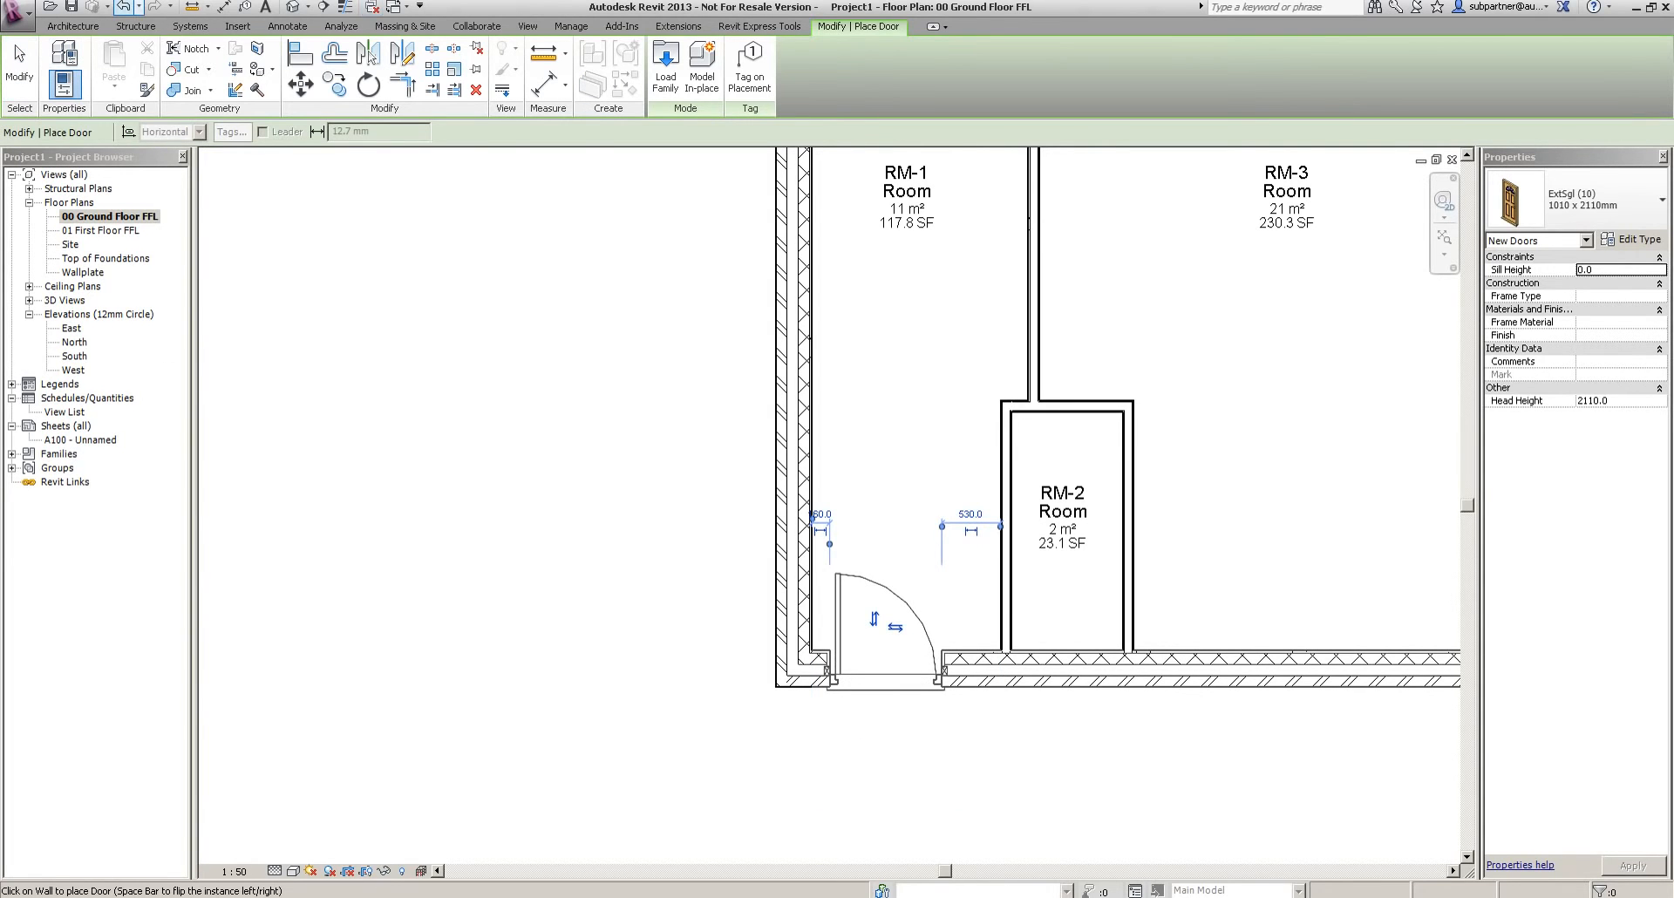
{"action": "left_click", "coordinate": [122, 6]}
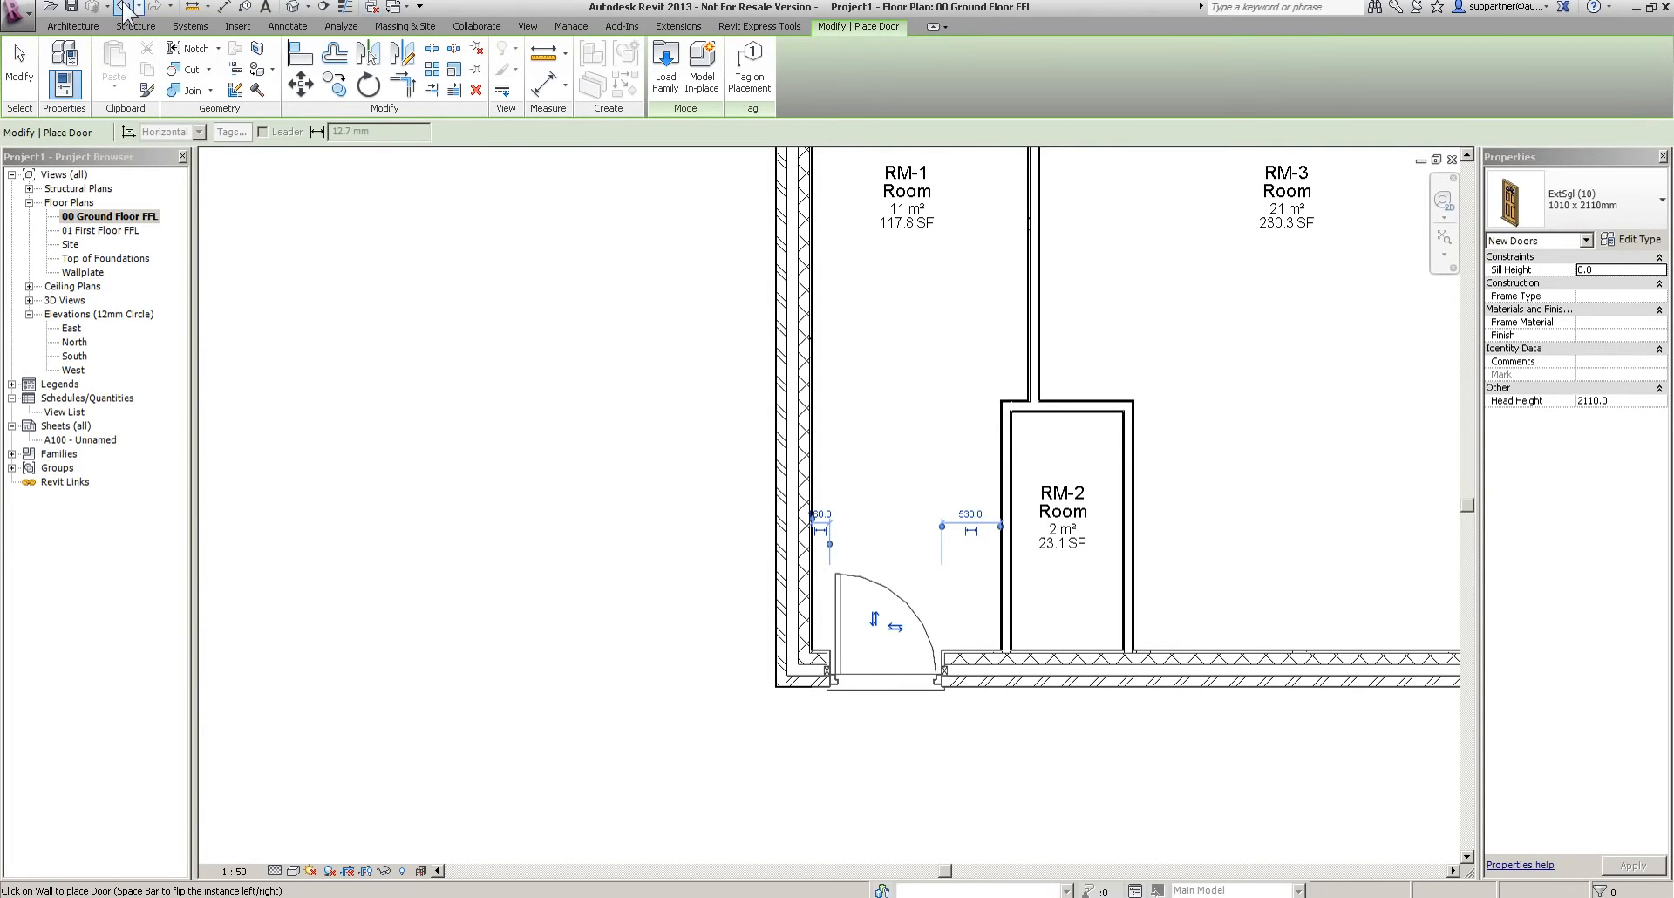
Enable tagging on placement and place the ExtSgl (10) door in RM-1's lower external wall, opening inward and hinged nearest the corner
{"action": "left_click", "coordinate": [765, 71]}
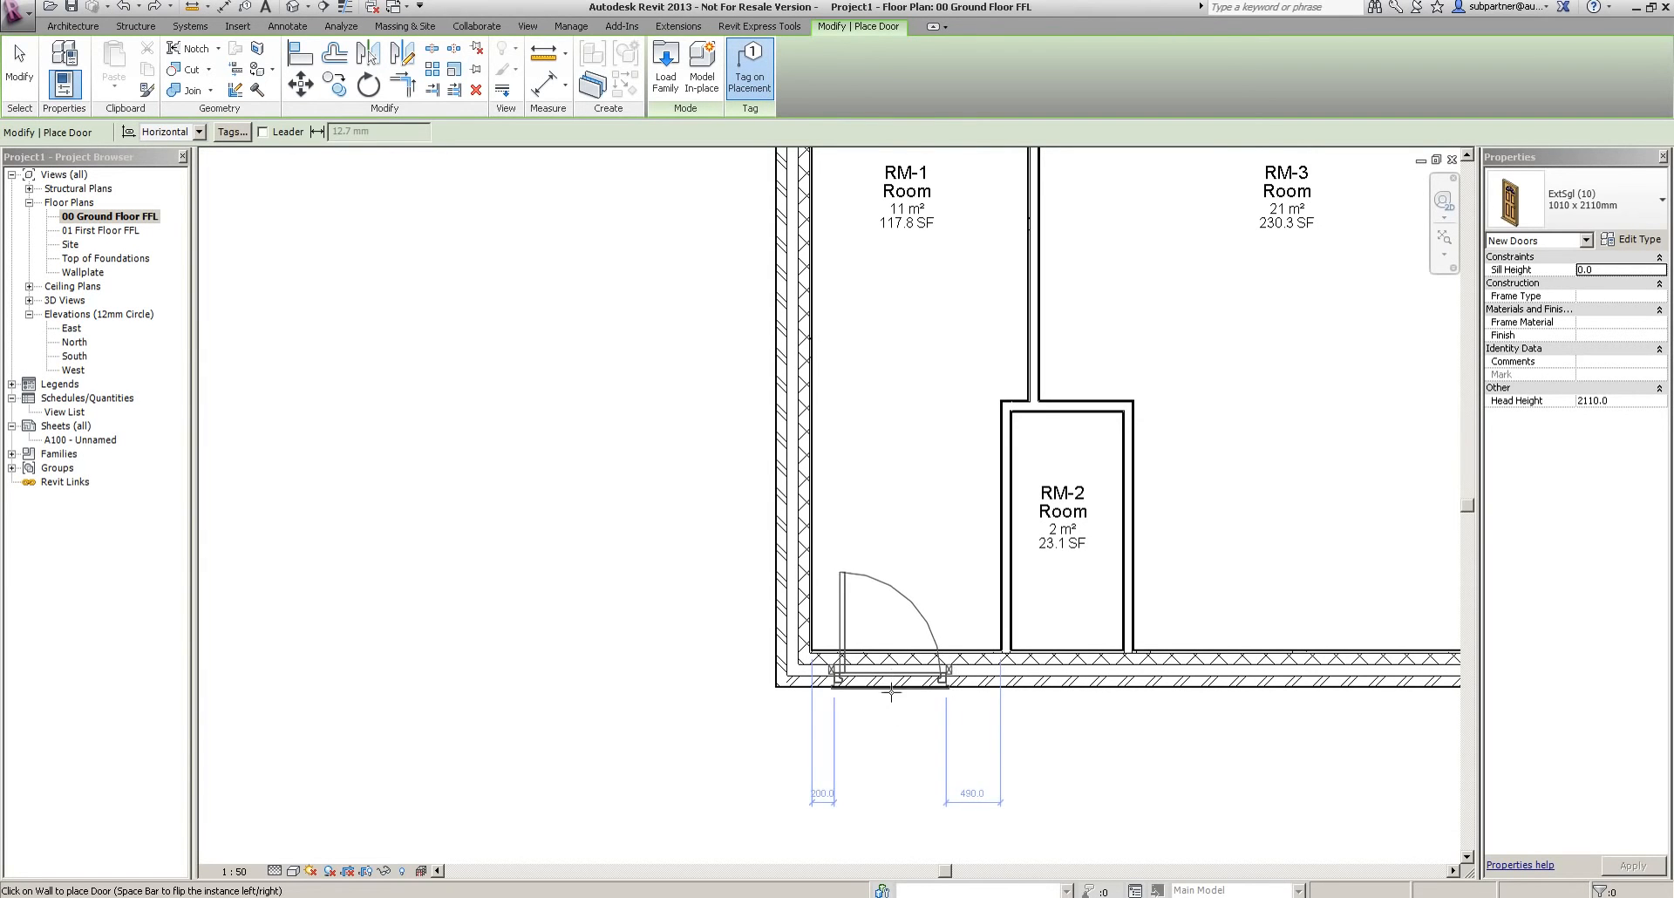
{"action": "left_click", "coordinate": [887, 702]}
{"action": "key", "text": "Escape"}
{"action": "key", "text": "Escape"}
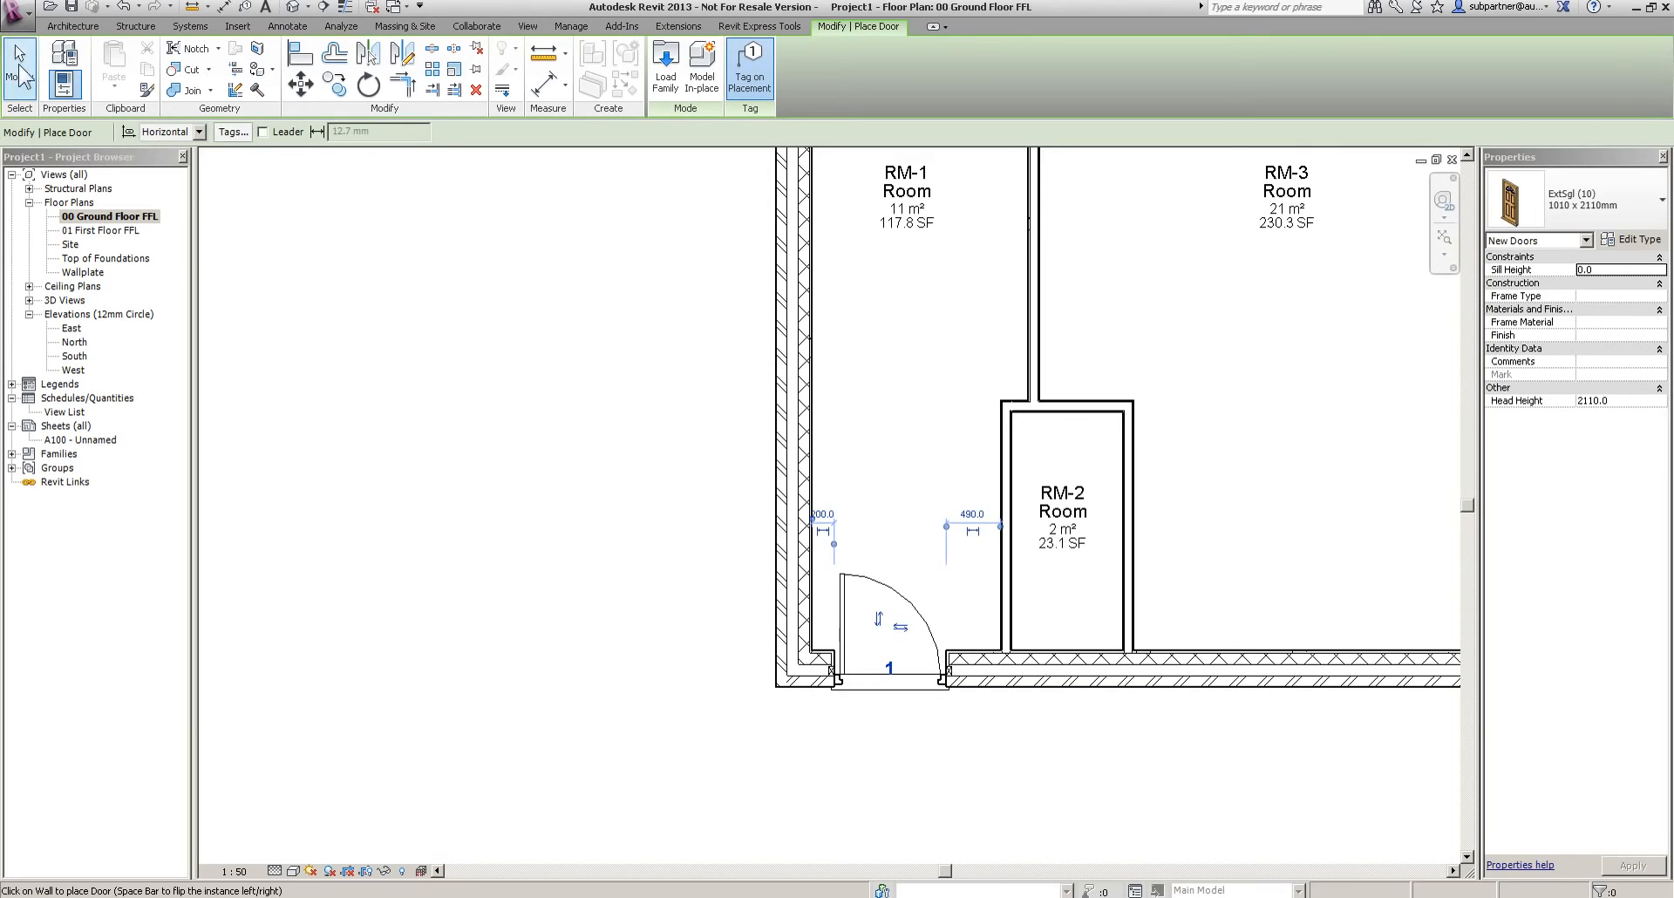
Move the entrance door's tag outside, below the wall, and change its number to D-1
{"action": "left_click", "coordinate": [890, 671]}
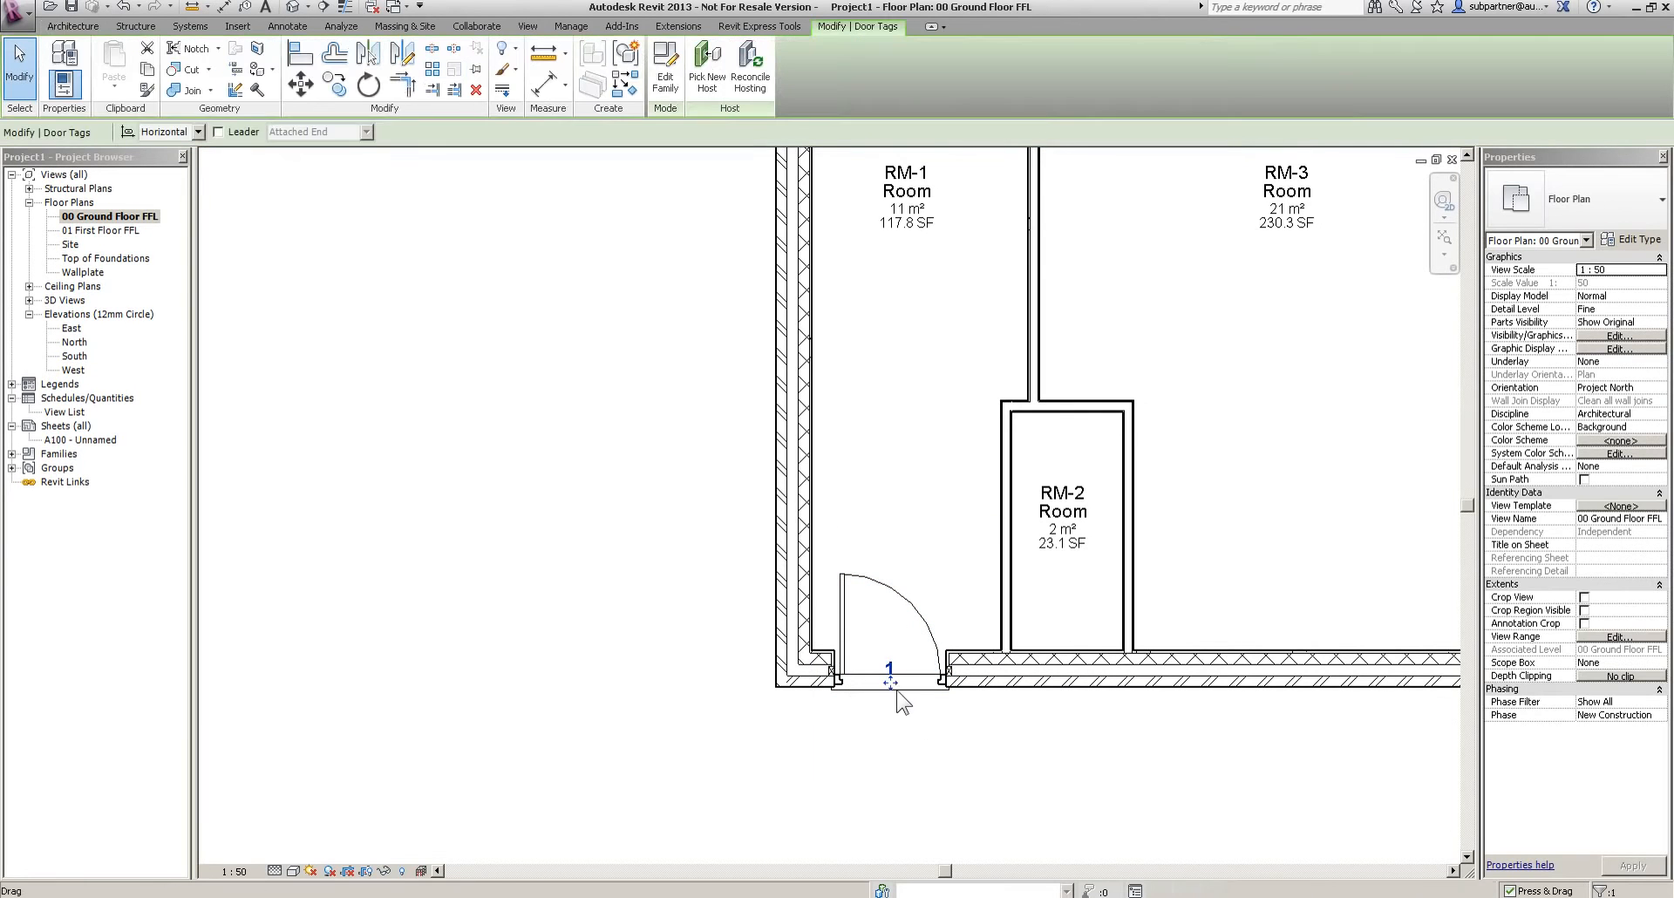
{"action": "left_click_drag", "start_coordinate": [891, 687], "coordinate": [892, 732]}
{"action": "left_click", "coordinate": [987, 765]}
{"action": "left_click", "coordinate": [891, 715]}
{"action": "left_click", "coordinate": [890, 715]}
{"action": "type", "text": "D-1"}
{"action": "key", "text": "Return"}
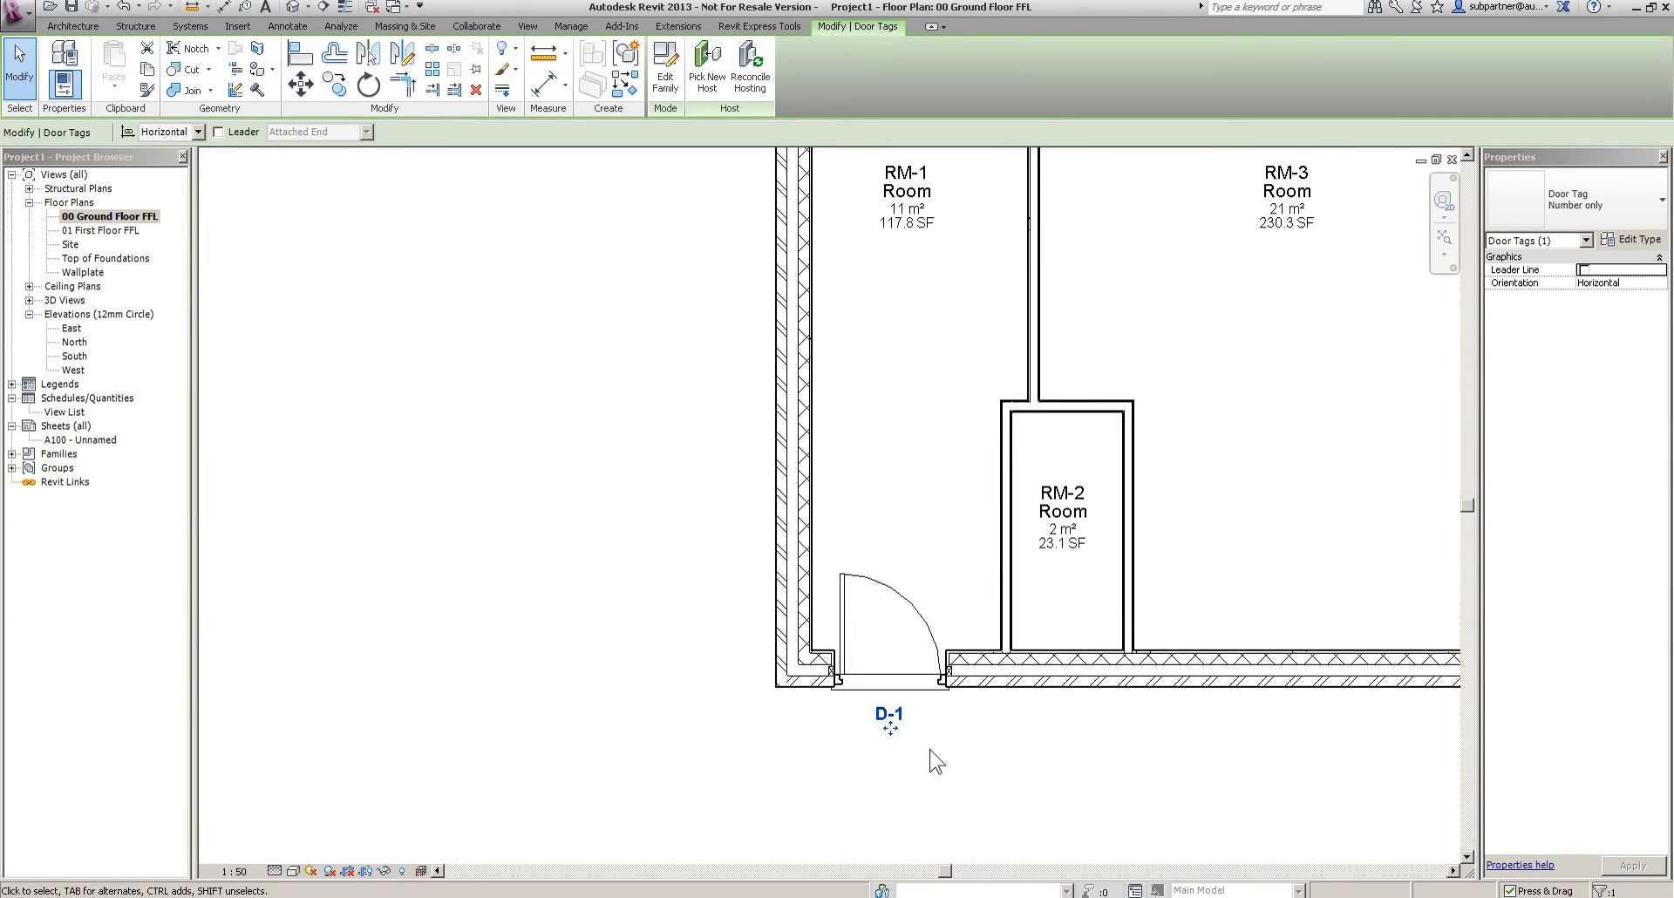
{"action": "left_click", "coordinate": [1022, 699]}
Load the ExtDbl (2) family from the External Doors folder and choose its 1810 x 2110mm type for placement
{"action": "scroll", "coordinate": [1095, 739], "scroll_direction": "down", "scroll_amount": 3}
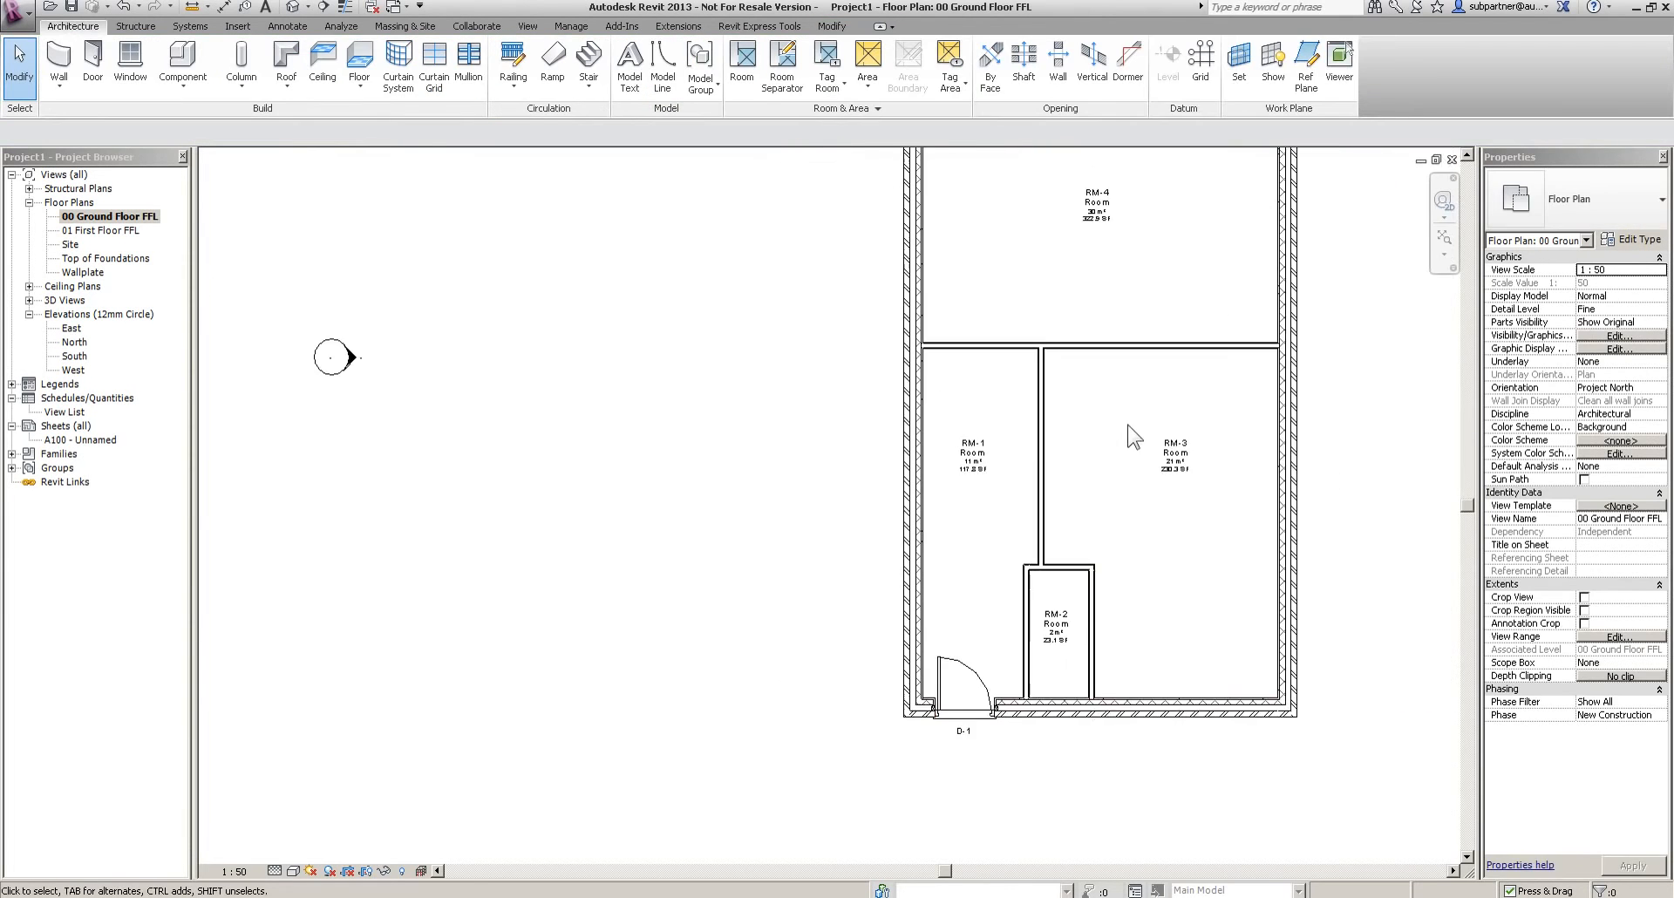
{"action": "middle_click_drag", "start_coordinate": [1080, 532], "coordinate": [923, 729]}
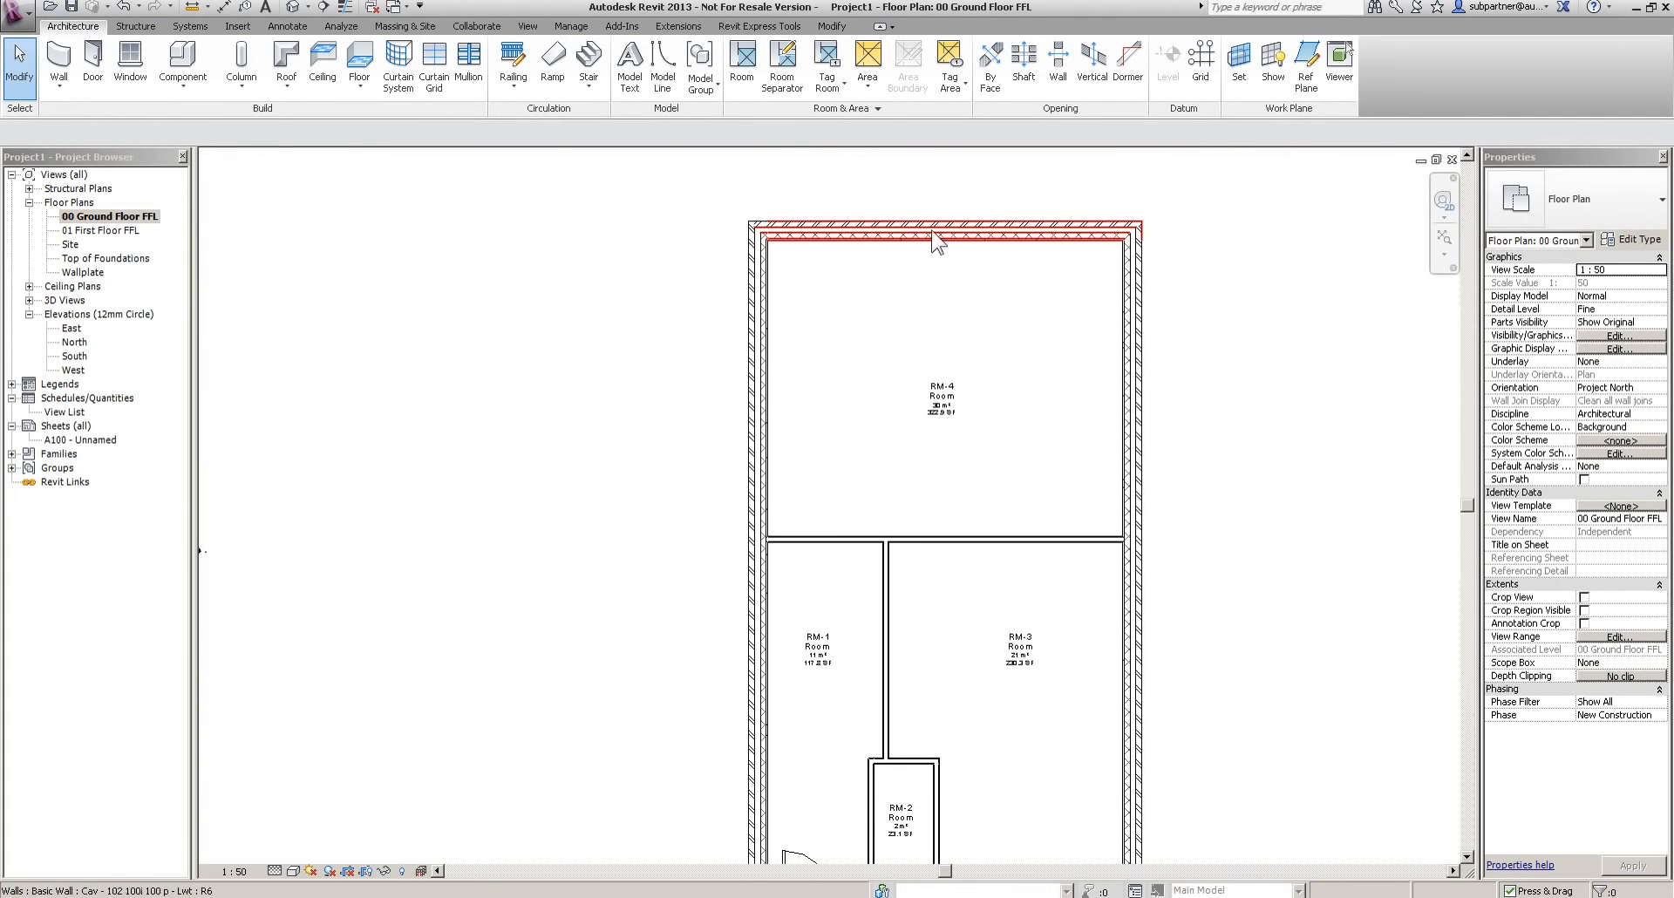
{"action": "left_click", "coordinate": [92, 61]}
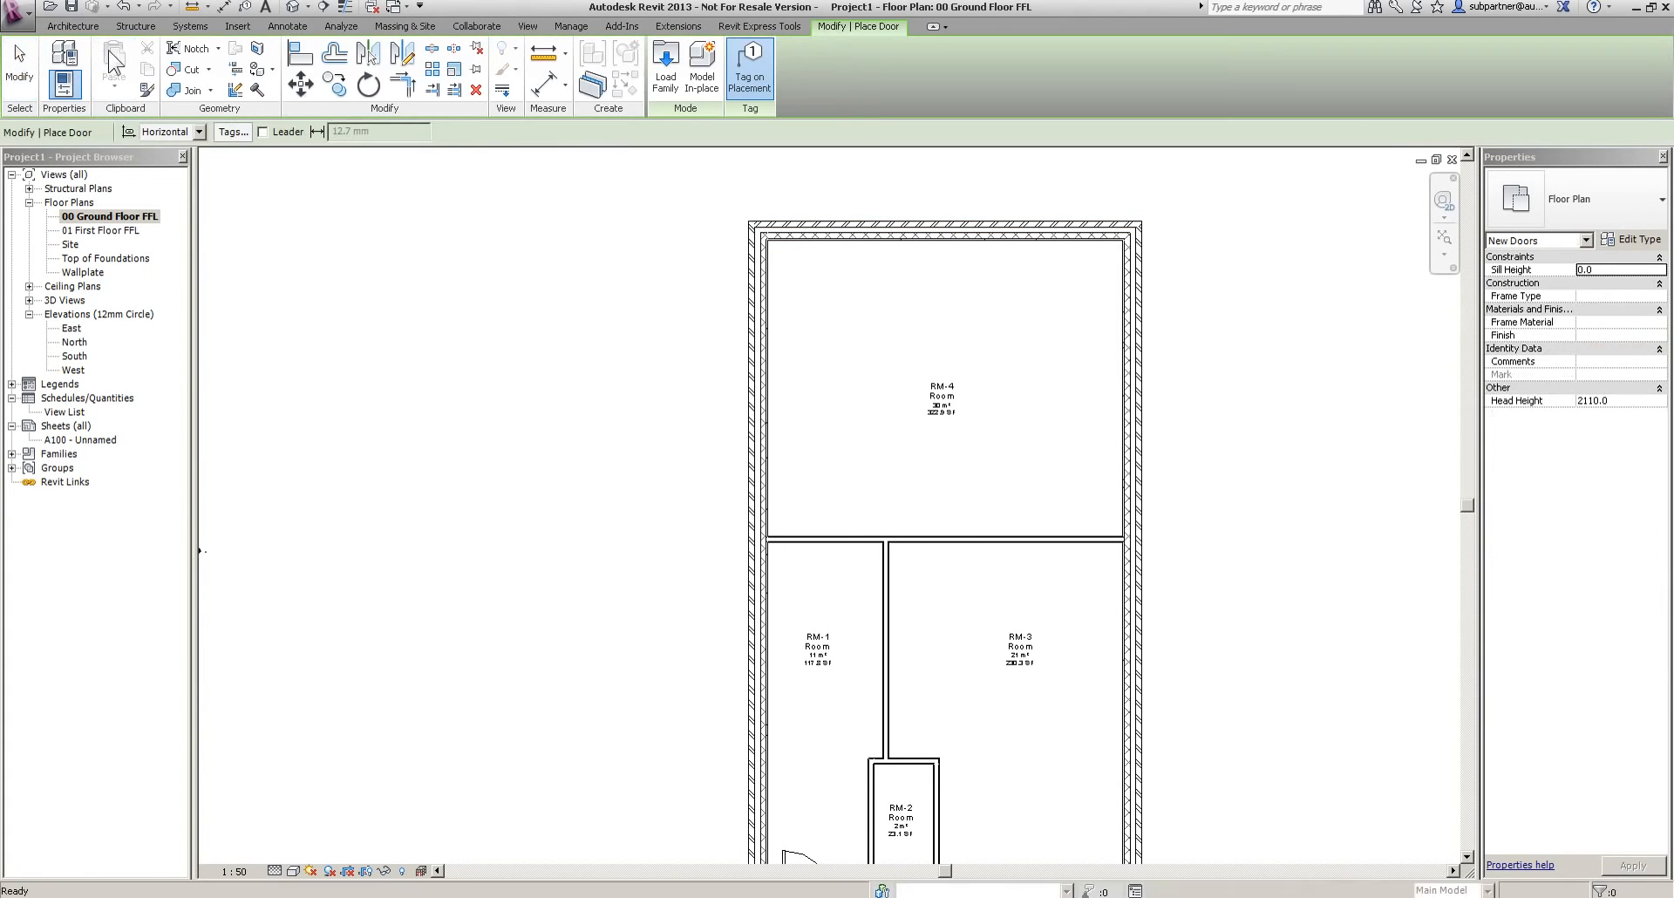
{"action": "left_click", "coordinate": [665, 83]}
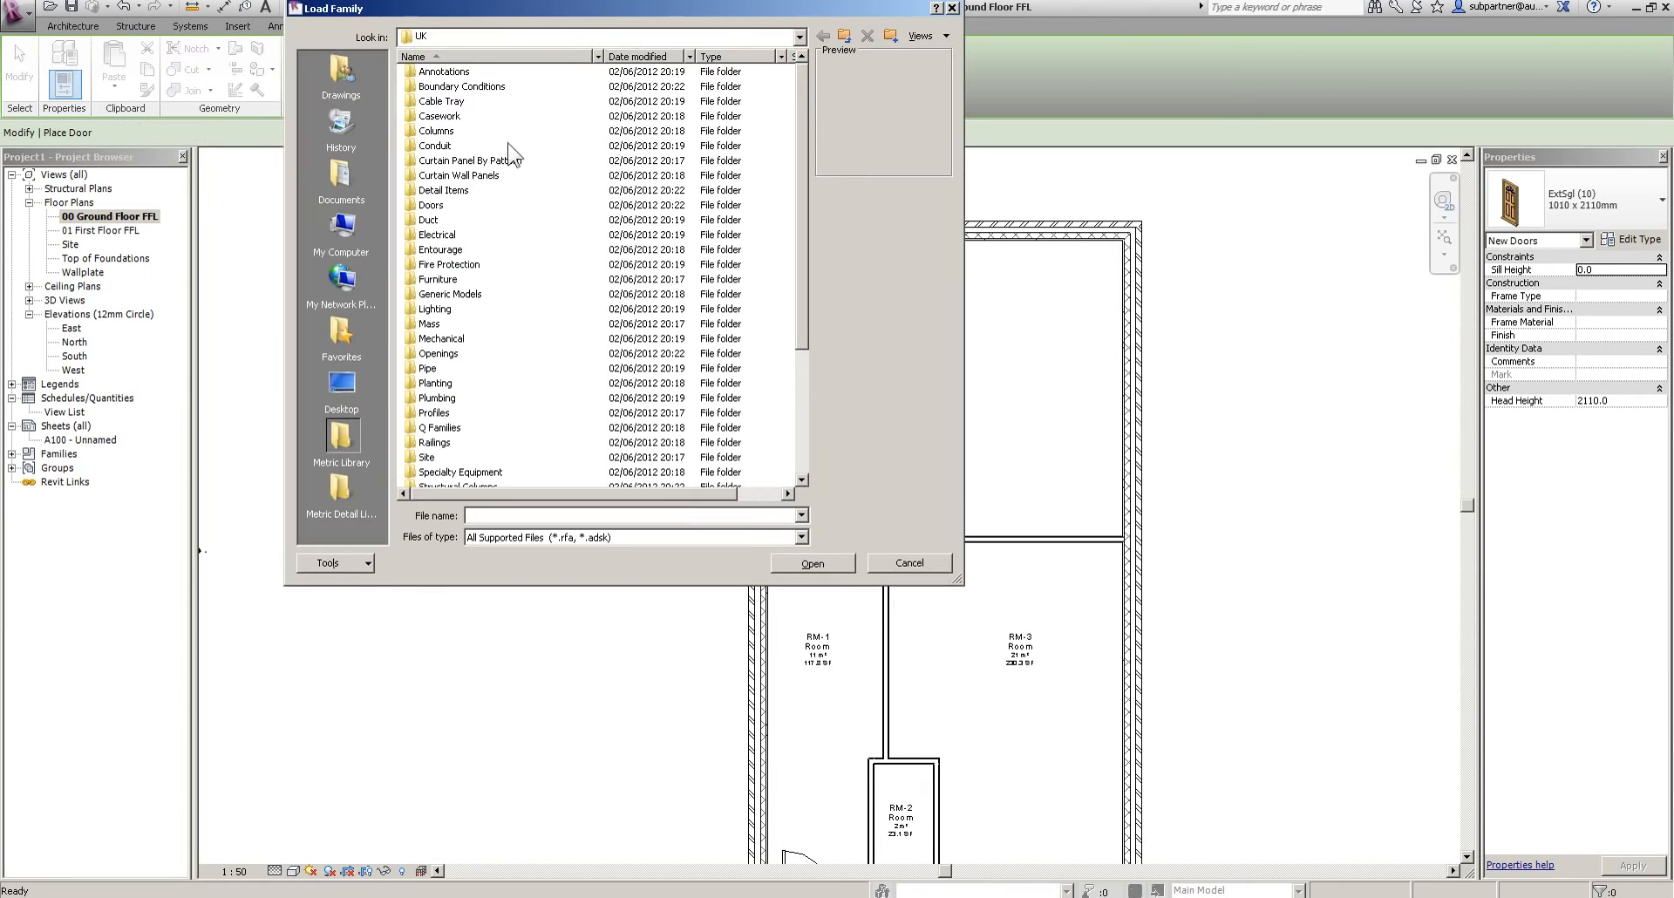
{"action": "double_click", "coordinate": [428, 207]}
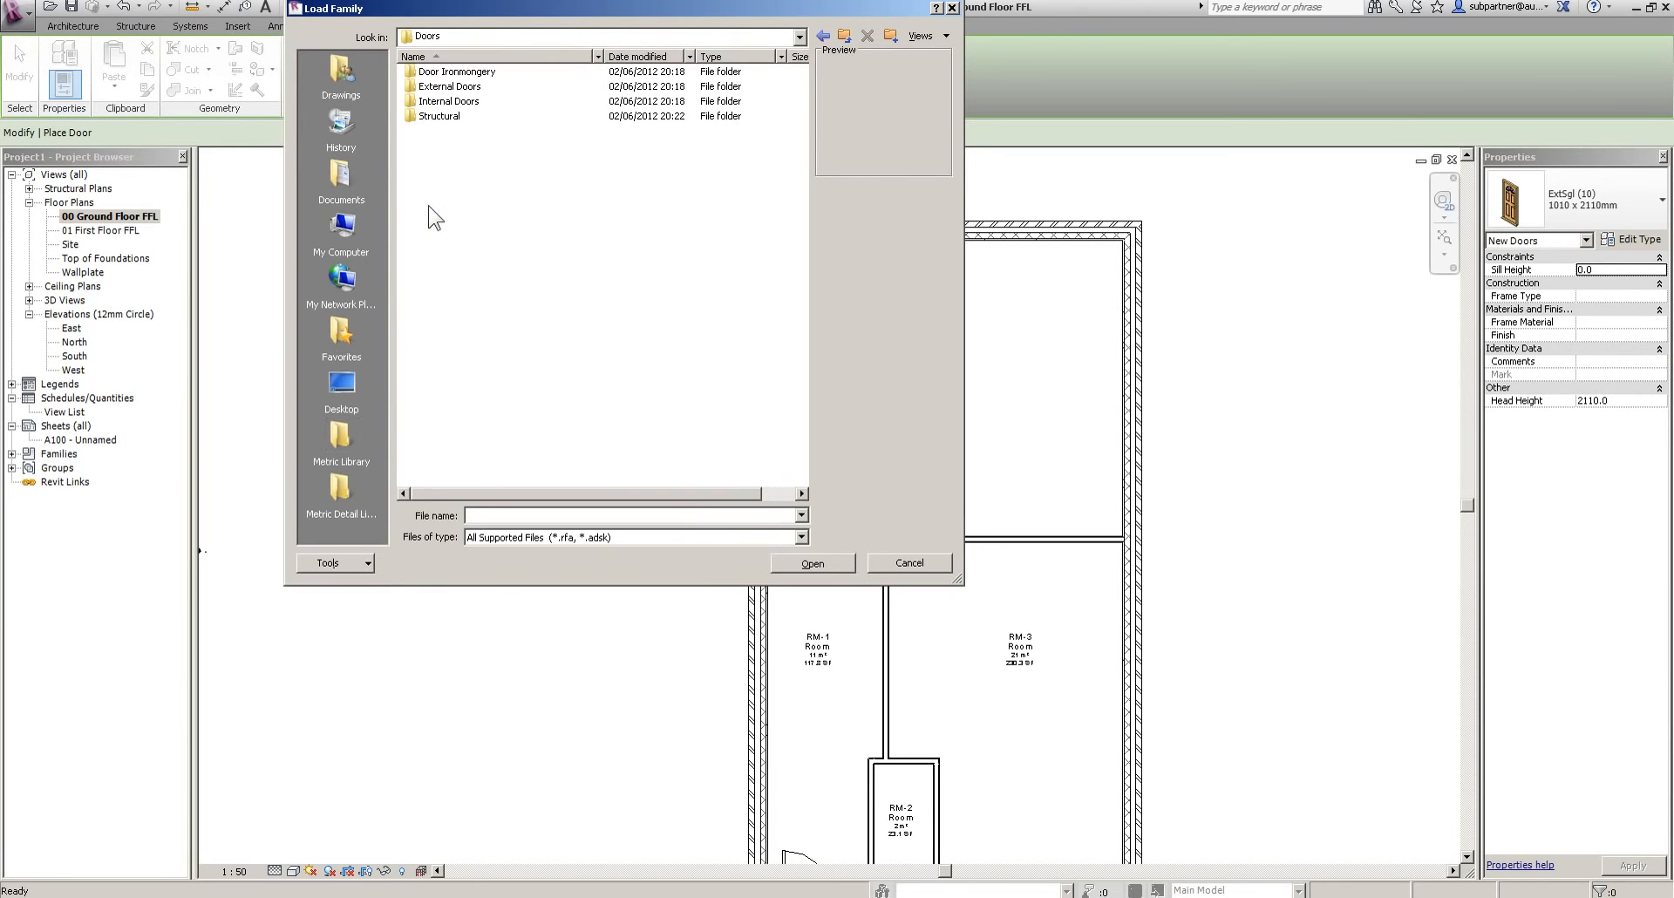
{"action": "double_click", "coordinate": [427, 86]}
{"action": "left_click", "coordinate": [461, 118]}
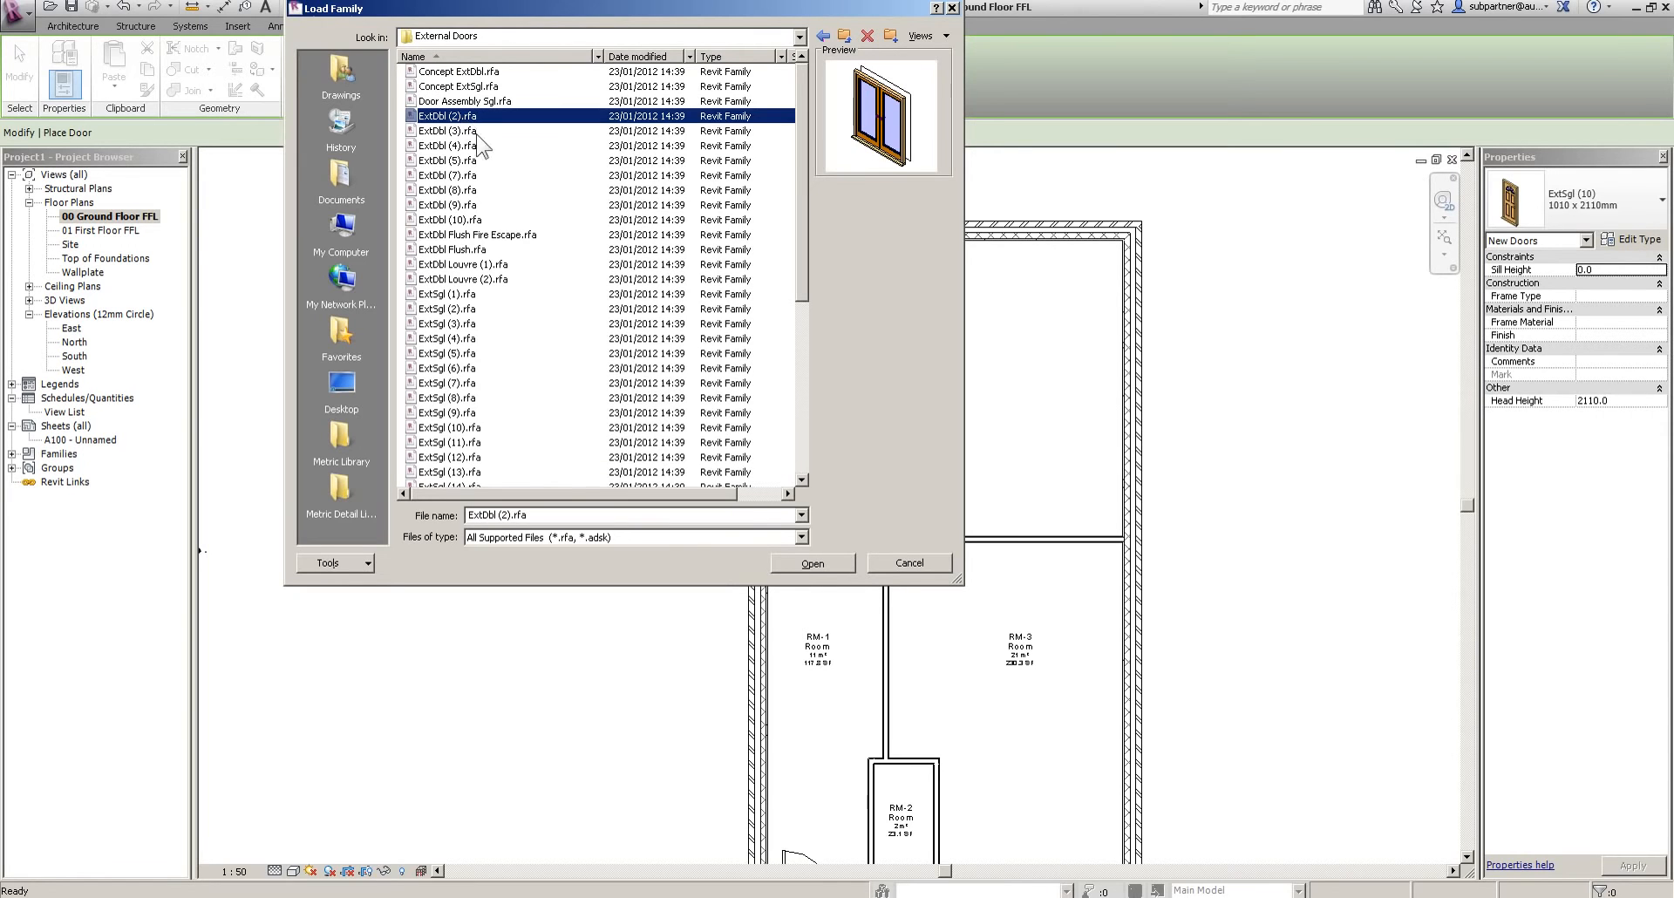
{"action": "left_click", "coordinate": [803, 565]}
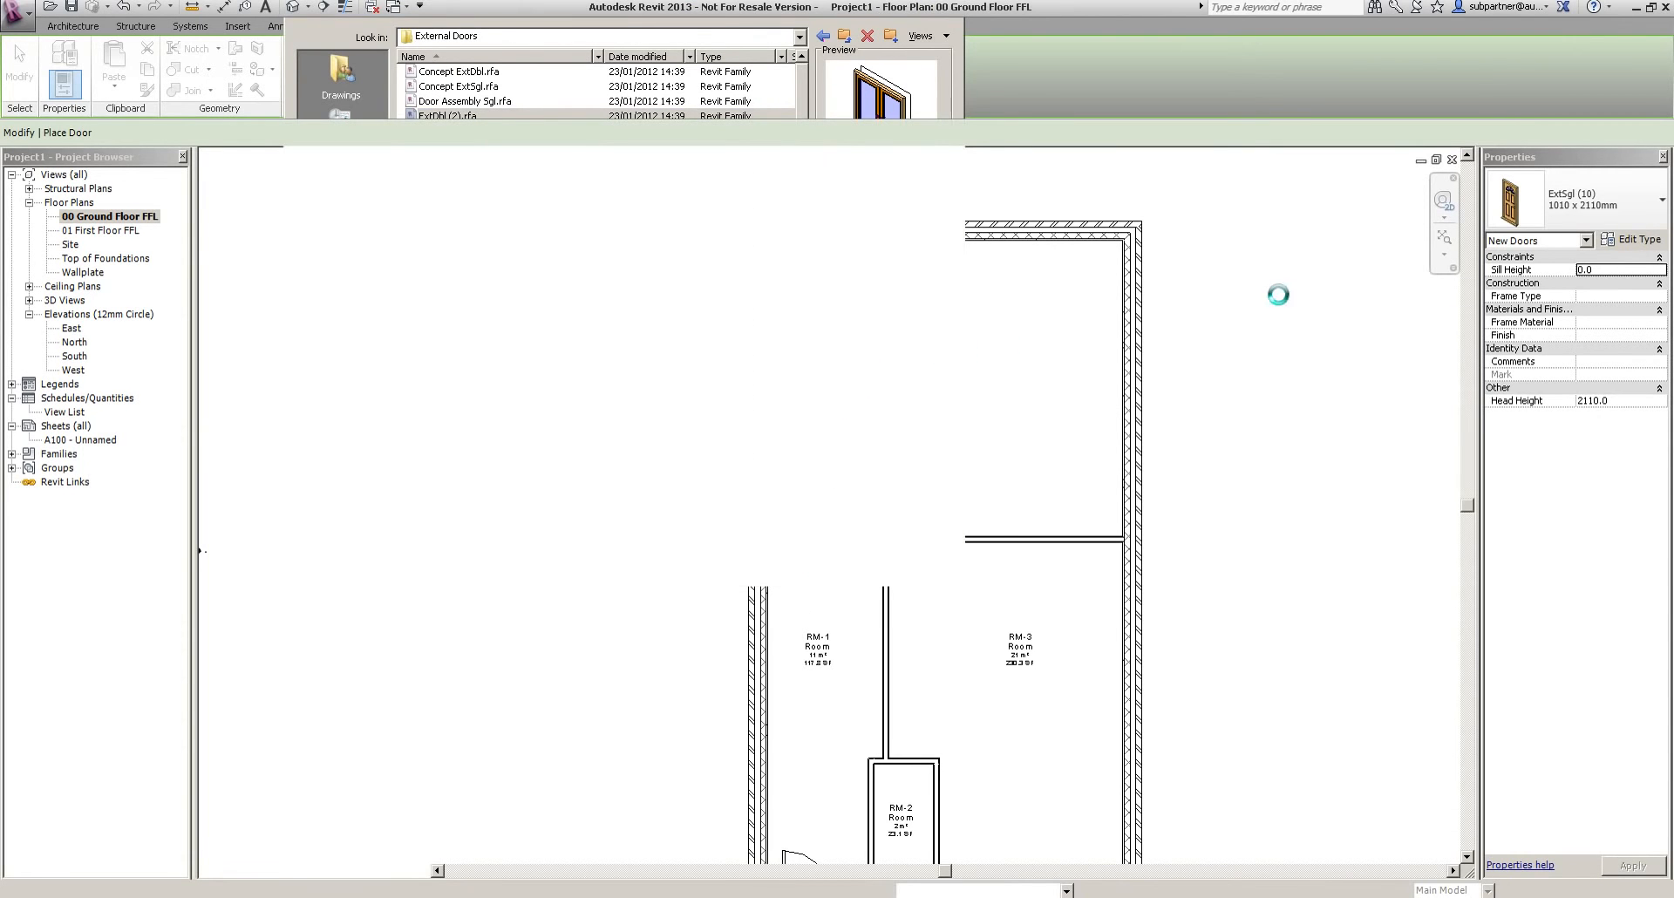
{"action": "left_click", "coordinate": [1602, 214]}
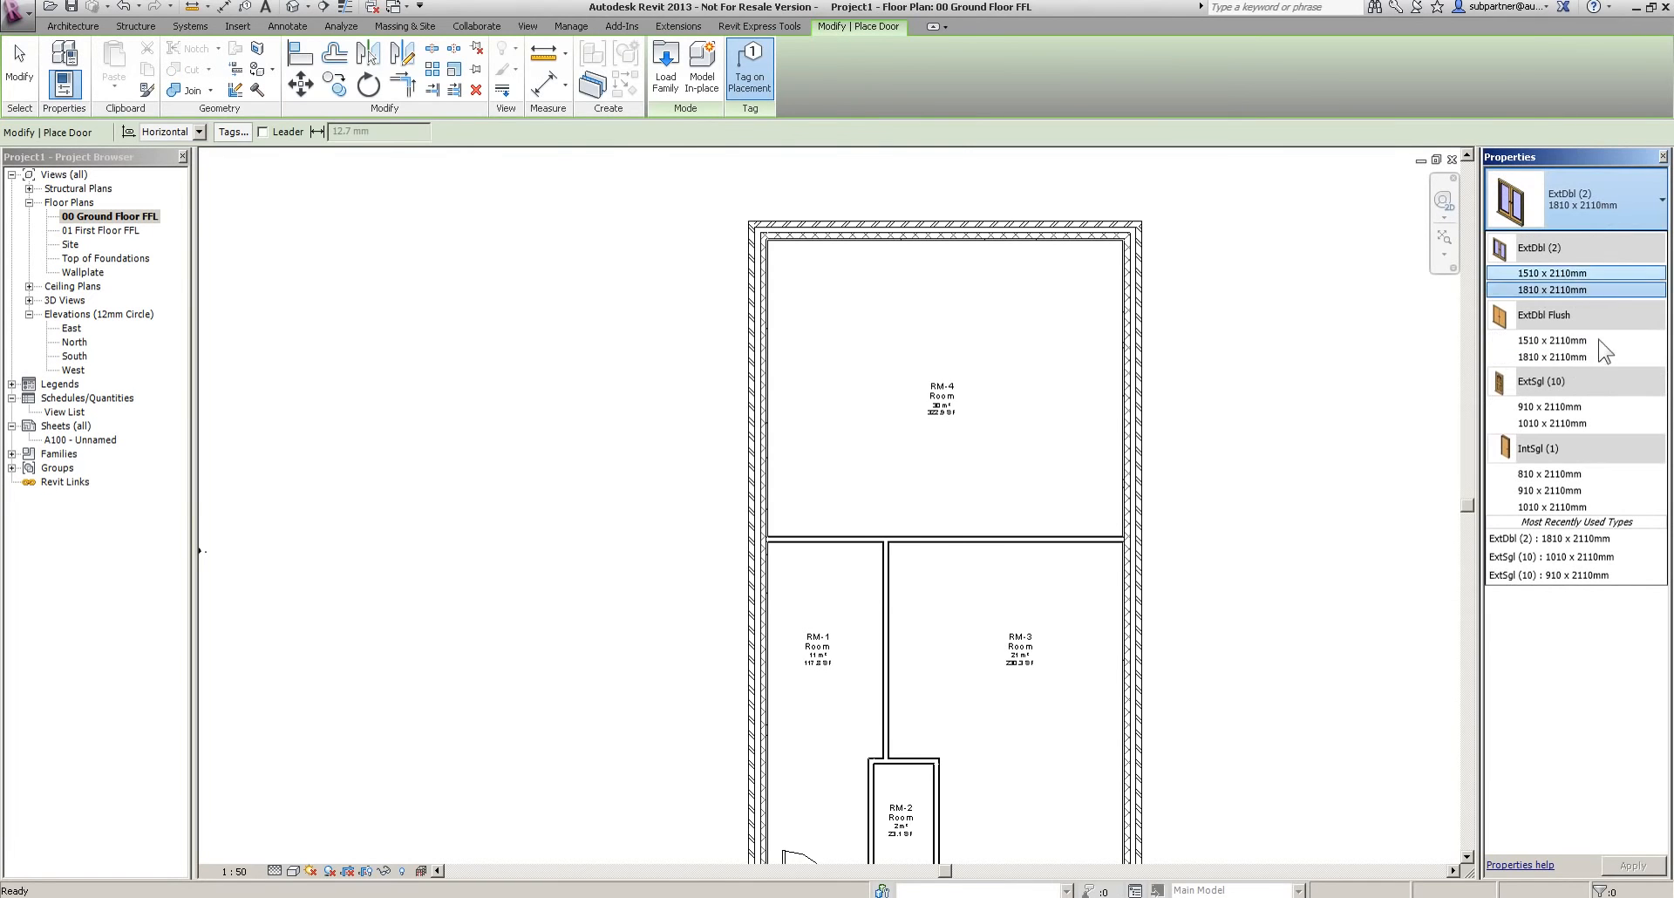
{"action": "left_click", "coordinate": [1548, 289]}
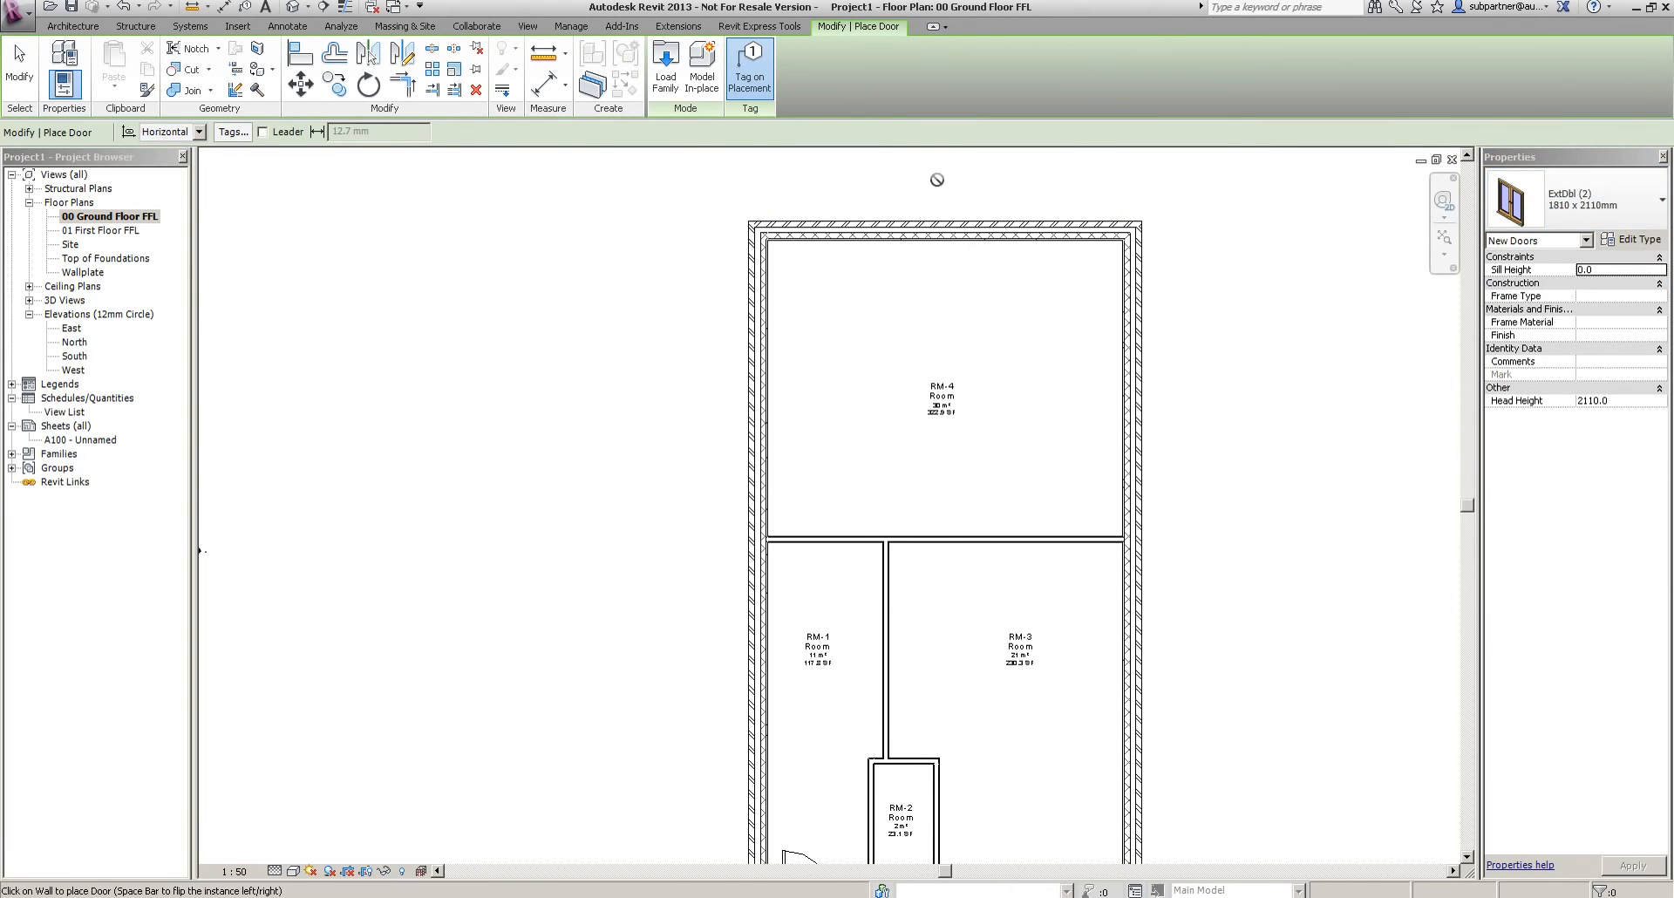
Place the double door centrally in RM-4's upper external wall, opening inward, and move its tag outside above the wall
{"action": "scroll", "coordinate": [937, 192], "scroll_direction": "up", "scroll_amount": 4}
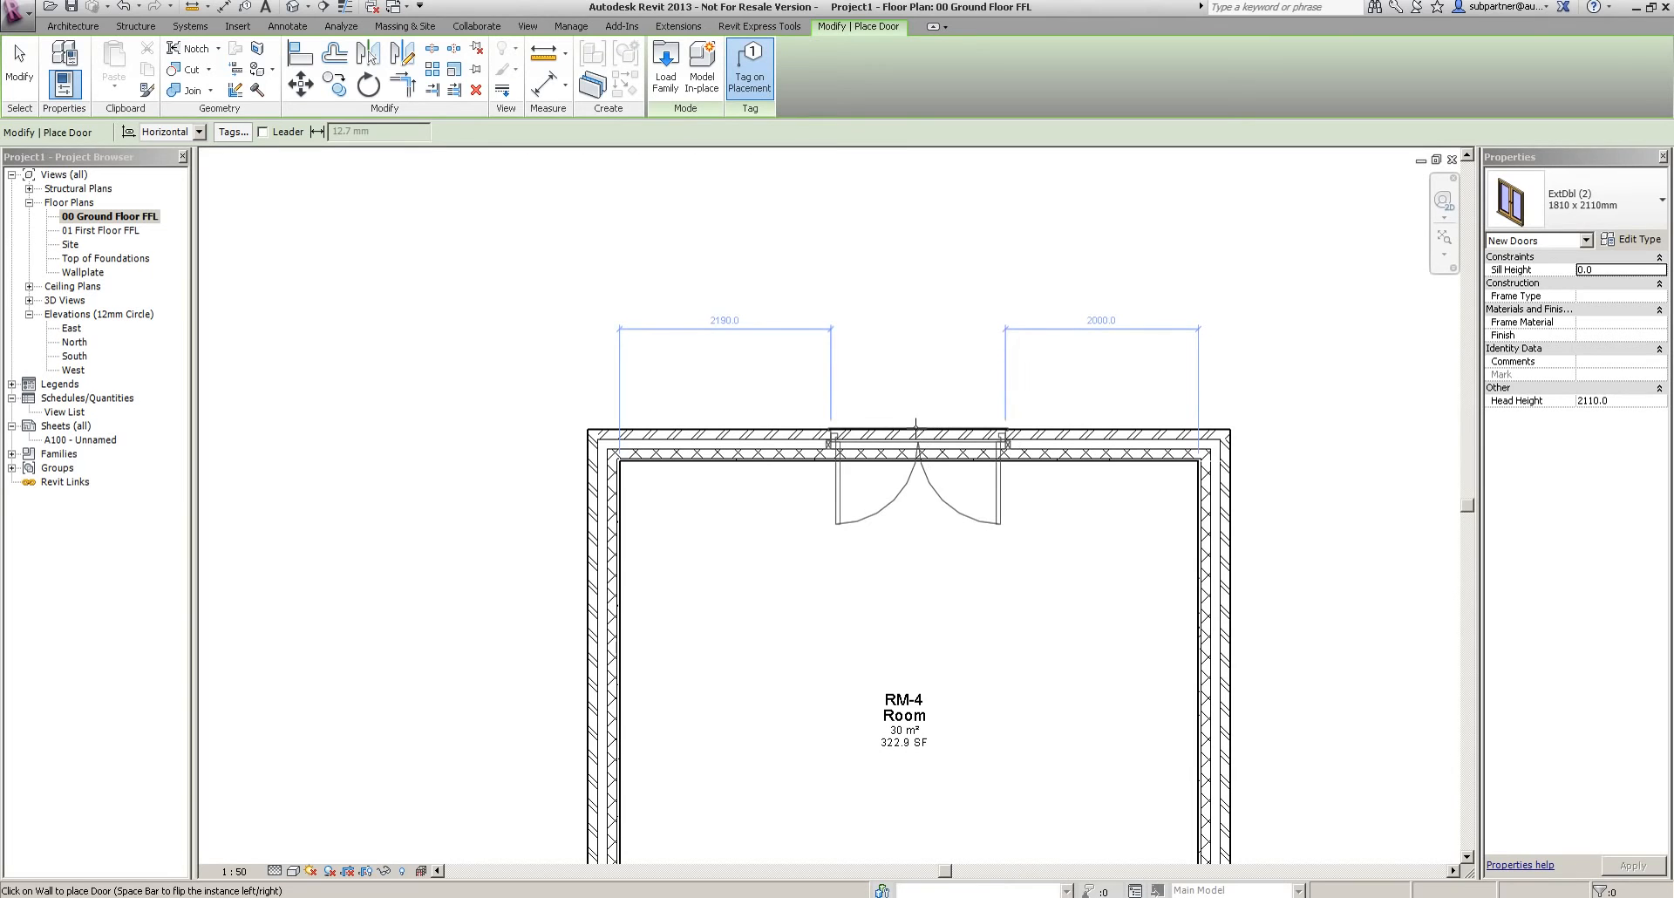
{"action": "left_click", "coordinate": [911, 426]}
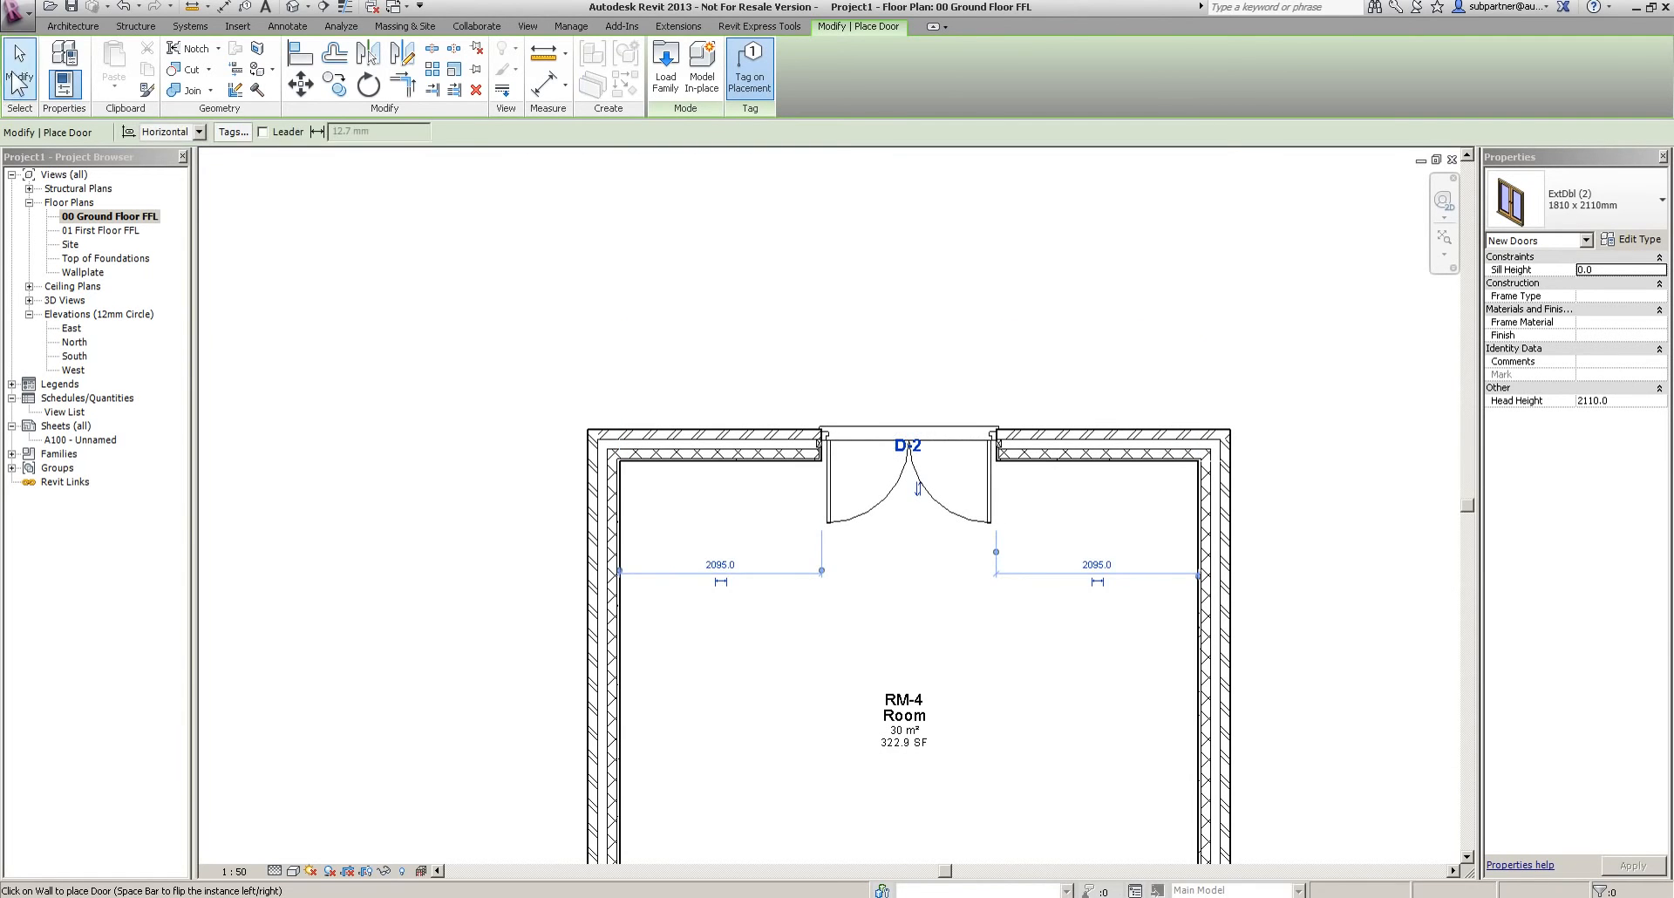
{"action": "left_click", "coordinate": [17, 83]}
{"action": "left_click", "coordinate": [908, 448]}
{"action": "left_click_drag", "start_coordinate": [909, 448], "coordinate": [908, 405]}
{"action": "left_click", "coordinate": [1002, 296]}
Start placing another door and open the Internal Doors folder for loading a family
{"action": "scroll", "coordinate": [1002, 296], "scroll_direction": "down", "scroll_amount": 3}
{"action": "middle_click_drag", "start_coordinate": [1018, 779], "coordinate": [978, 526]}
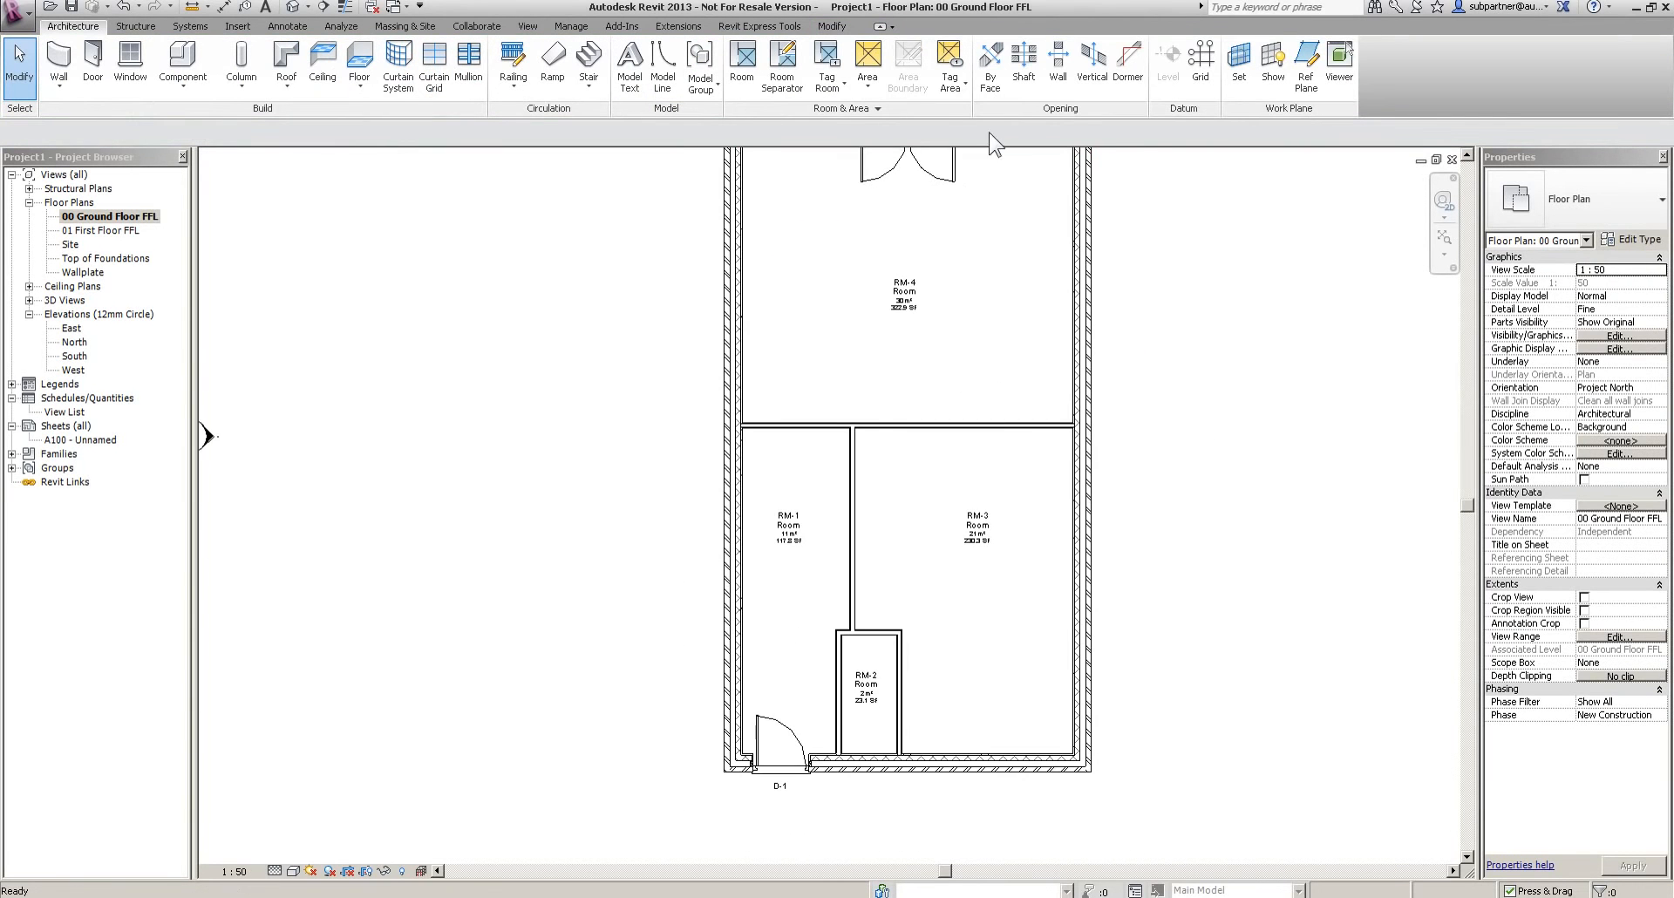
{"action": "left_click", "coordinate": [94, 77]}
{"action": "left_click", "coordinate": [665, 65]}
{"action": "double_click", "coordinate": [433, 206]}
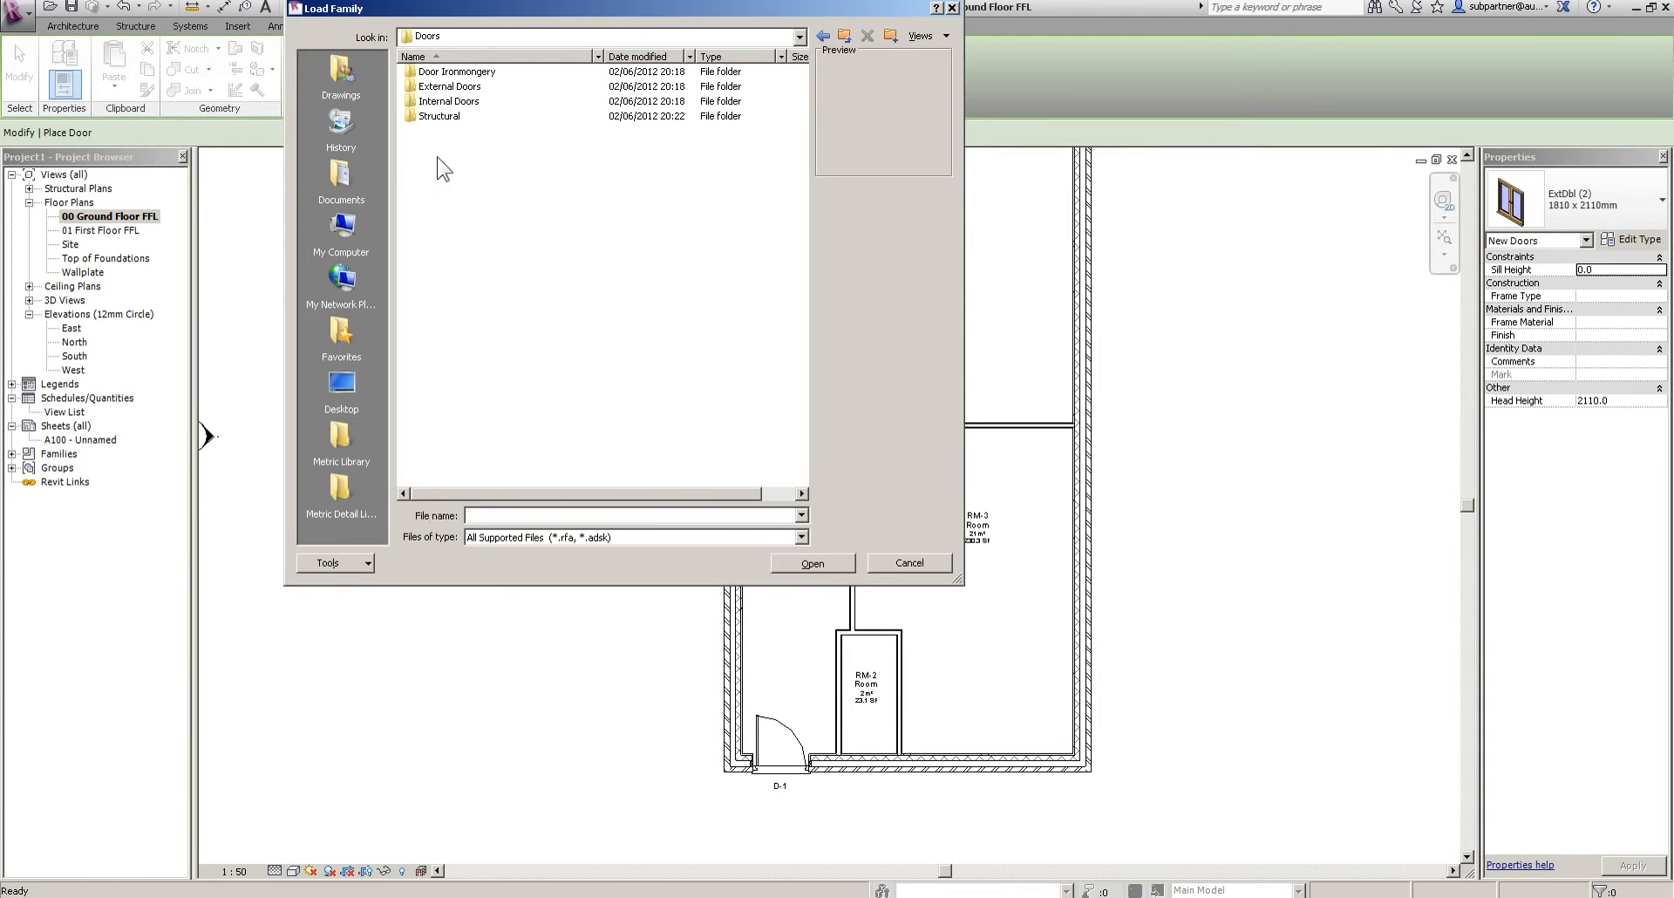
{"action": "double_click", "coordinate": [439, 102]}
Examine the previews of the internal door families from Concept IntDbl through to IntSgl (10)
{"action": "left_click", "coordinate": [433, 69]}
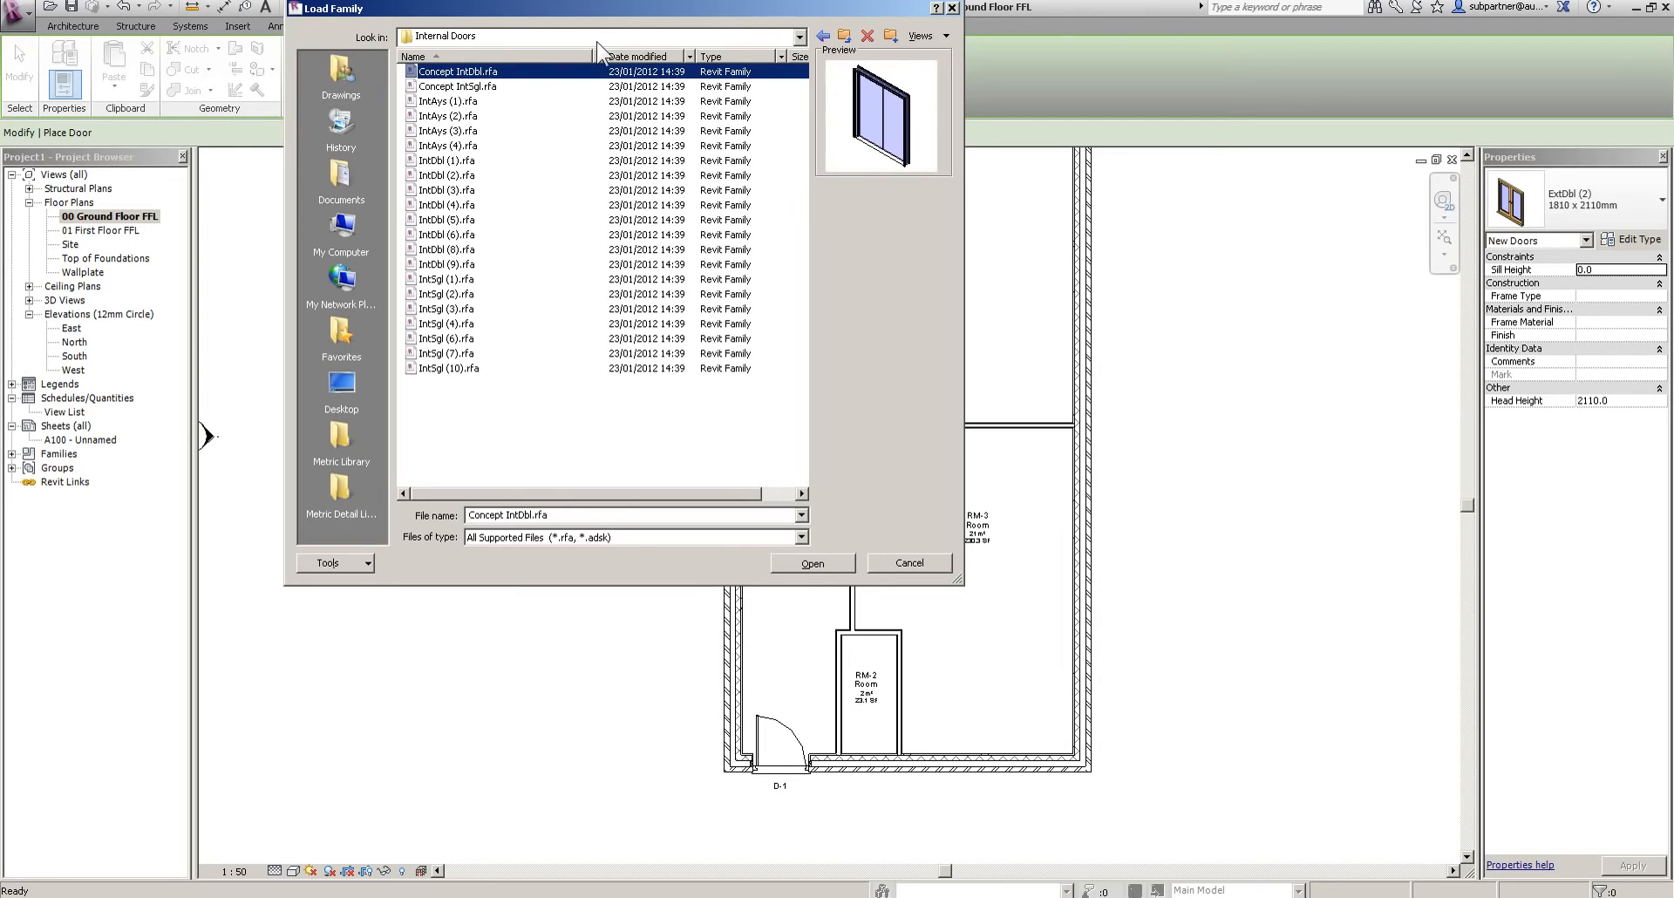
{"action": "key", "text": "Down"}
{"action": "key", "text": "Down"}
{"action": "key", "text": "Down"}
{"action": "key", "text": "Down"}
{"action": "key", "text": "Down"}
{"action": "key", "text": "Down"}
{"action": "key", "text": "Down"}
{"action": "key", "text": "Down"}
{"action": "key", "text": "Down"}
{"action": "key", "text": "Down"}
{"action": "key", "text": "Down"}
{"action": "key", "text": "Down"}
{"action": "key", "text": "Down"}
{"action": "key", "text": "Down"}
{"action": "key", "text": "Down"}
{"action": "key", "text": "Down"}
{"action": "key", "text": "Down"}
{"action": "key", "text": "Down"}
{"action": "key", "text": "Down"}
{"action": "key", "text": "Down"}
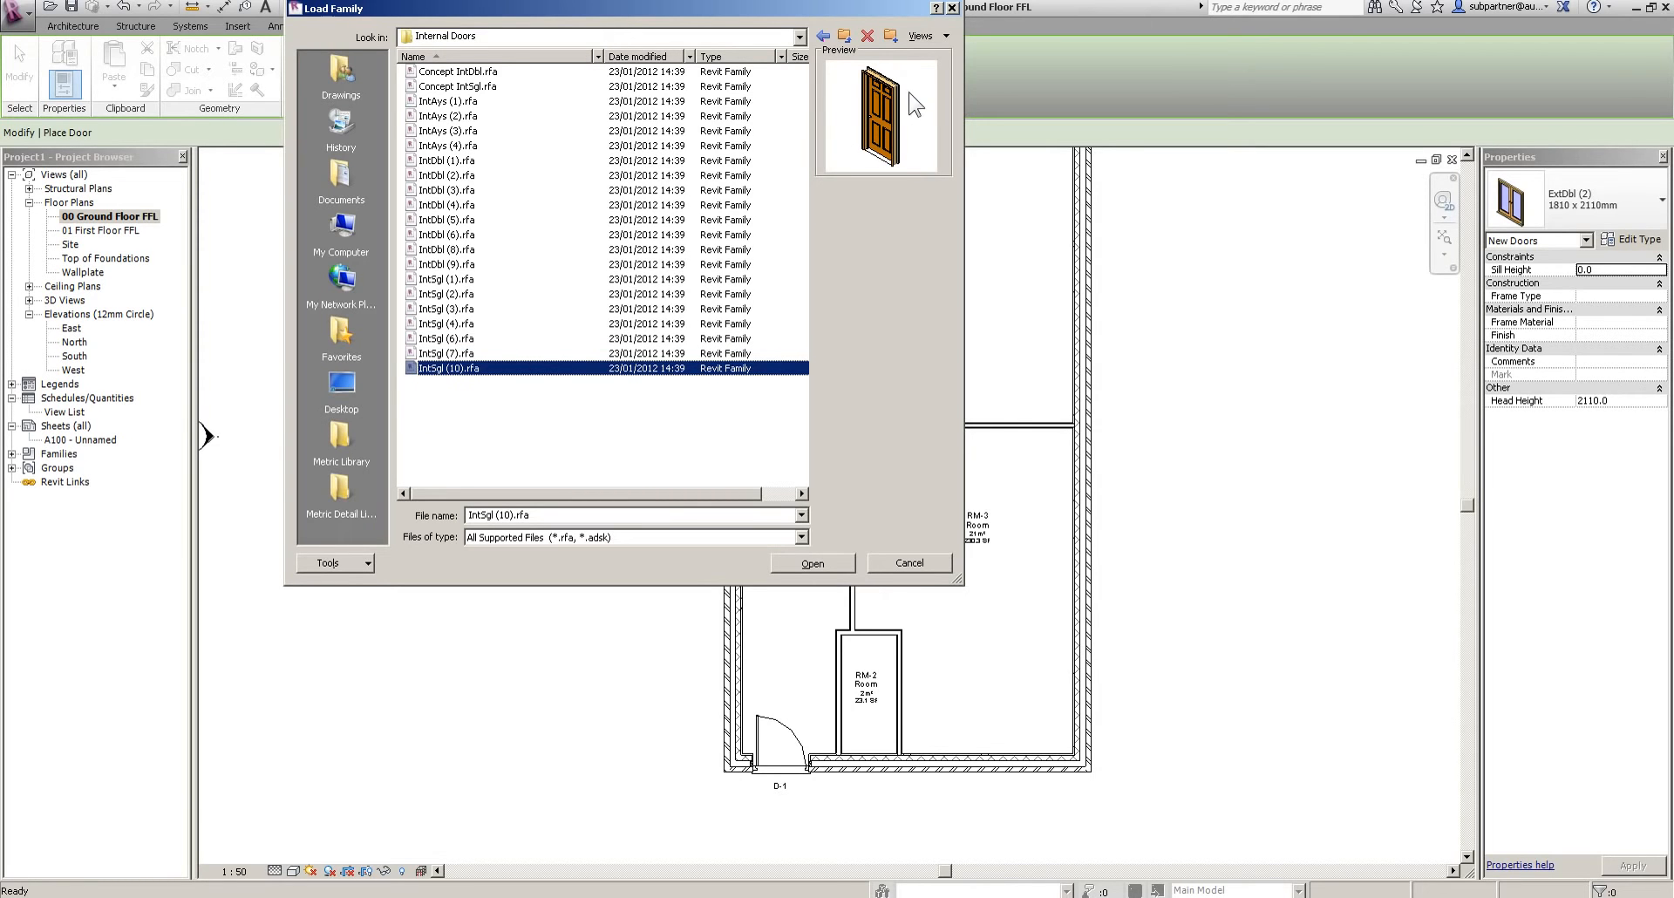
Load the IntSgl (10) door family, keep its 910 x 2110mm type for placement, and review the type's properties
{"action": "left_click", "coordinate": [800, 562]}
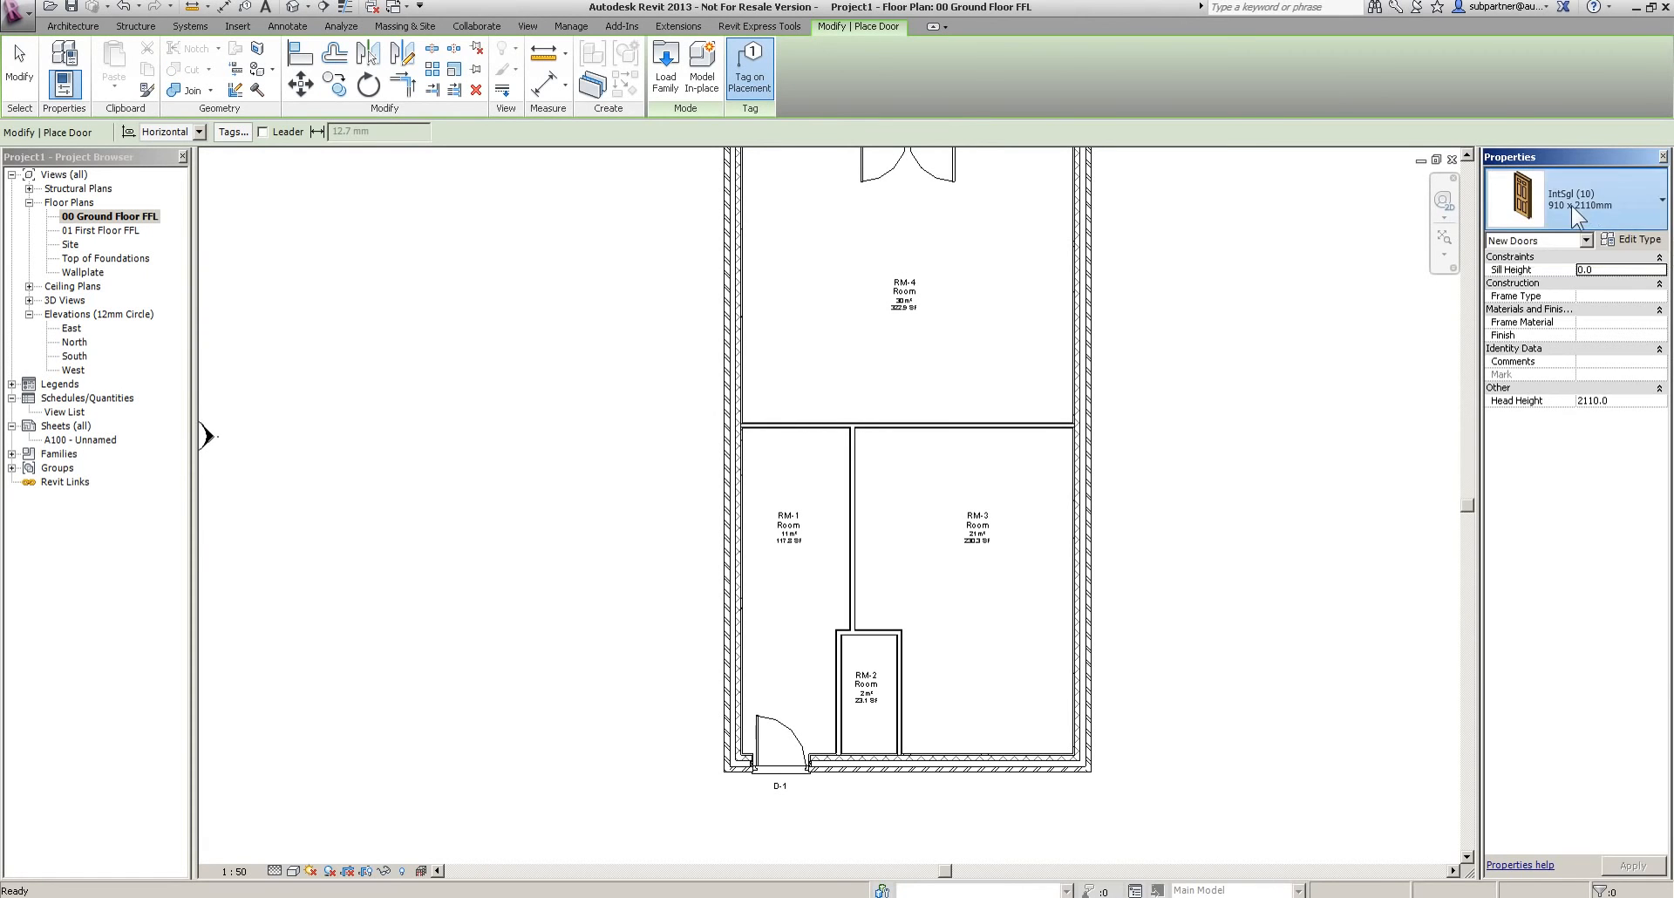
{"action": "left_click", "coordinate": [1571, 206]}
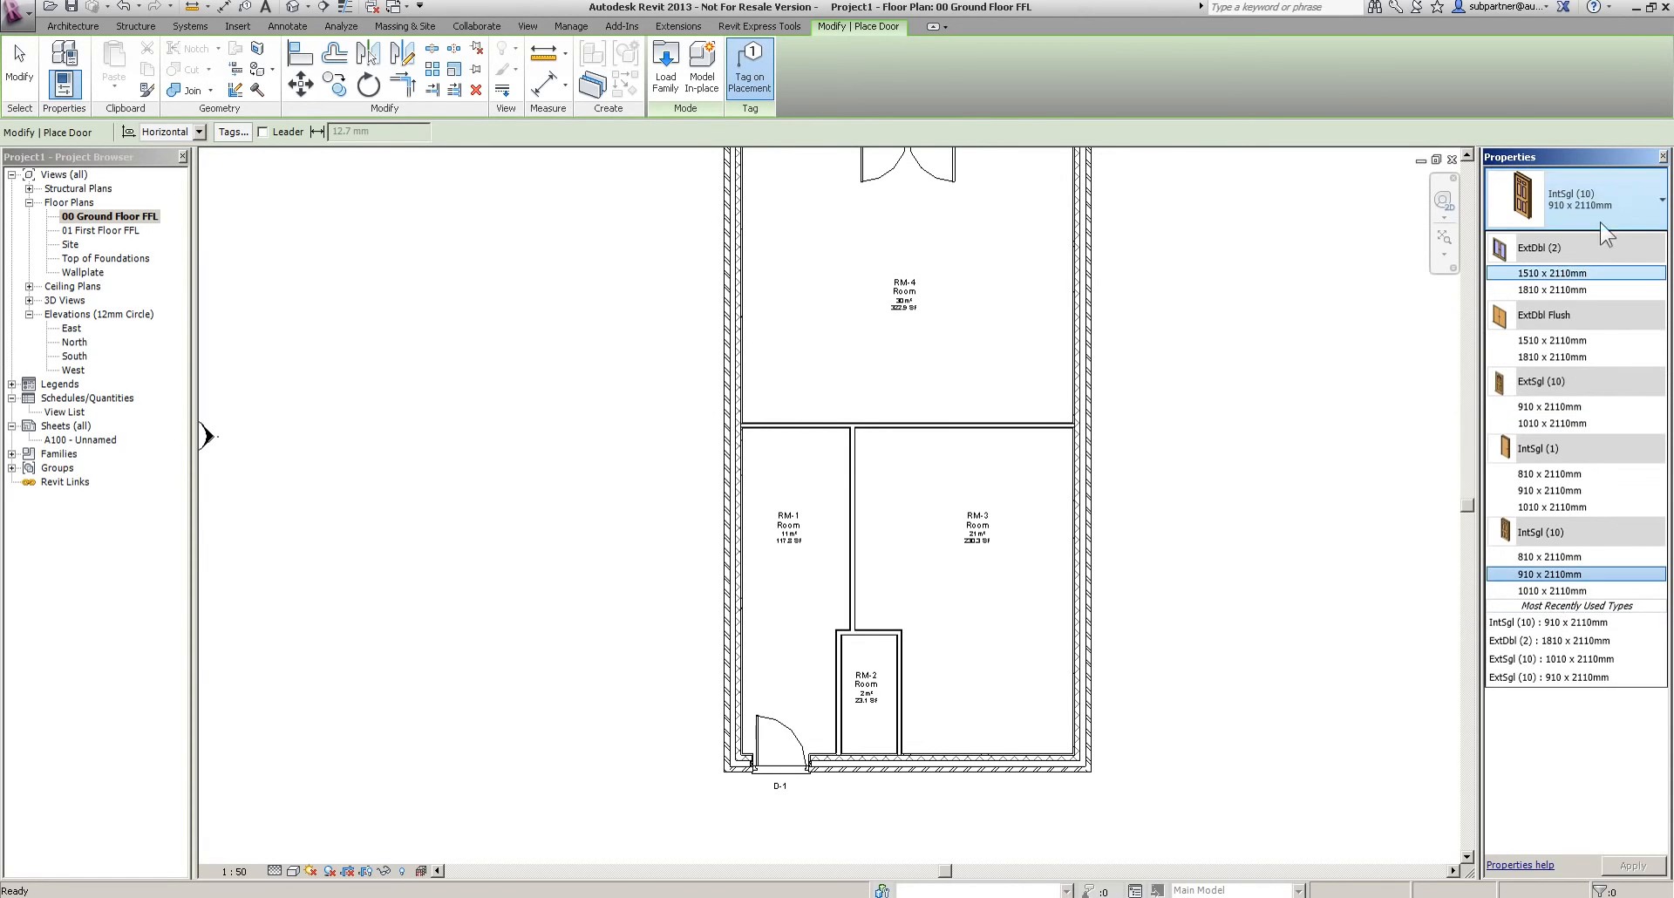
{"action": "left_click", "coordinate": [1599, 222]}
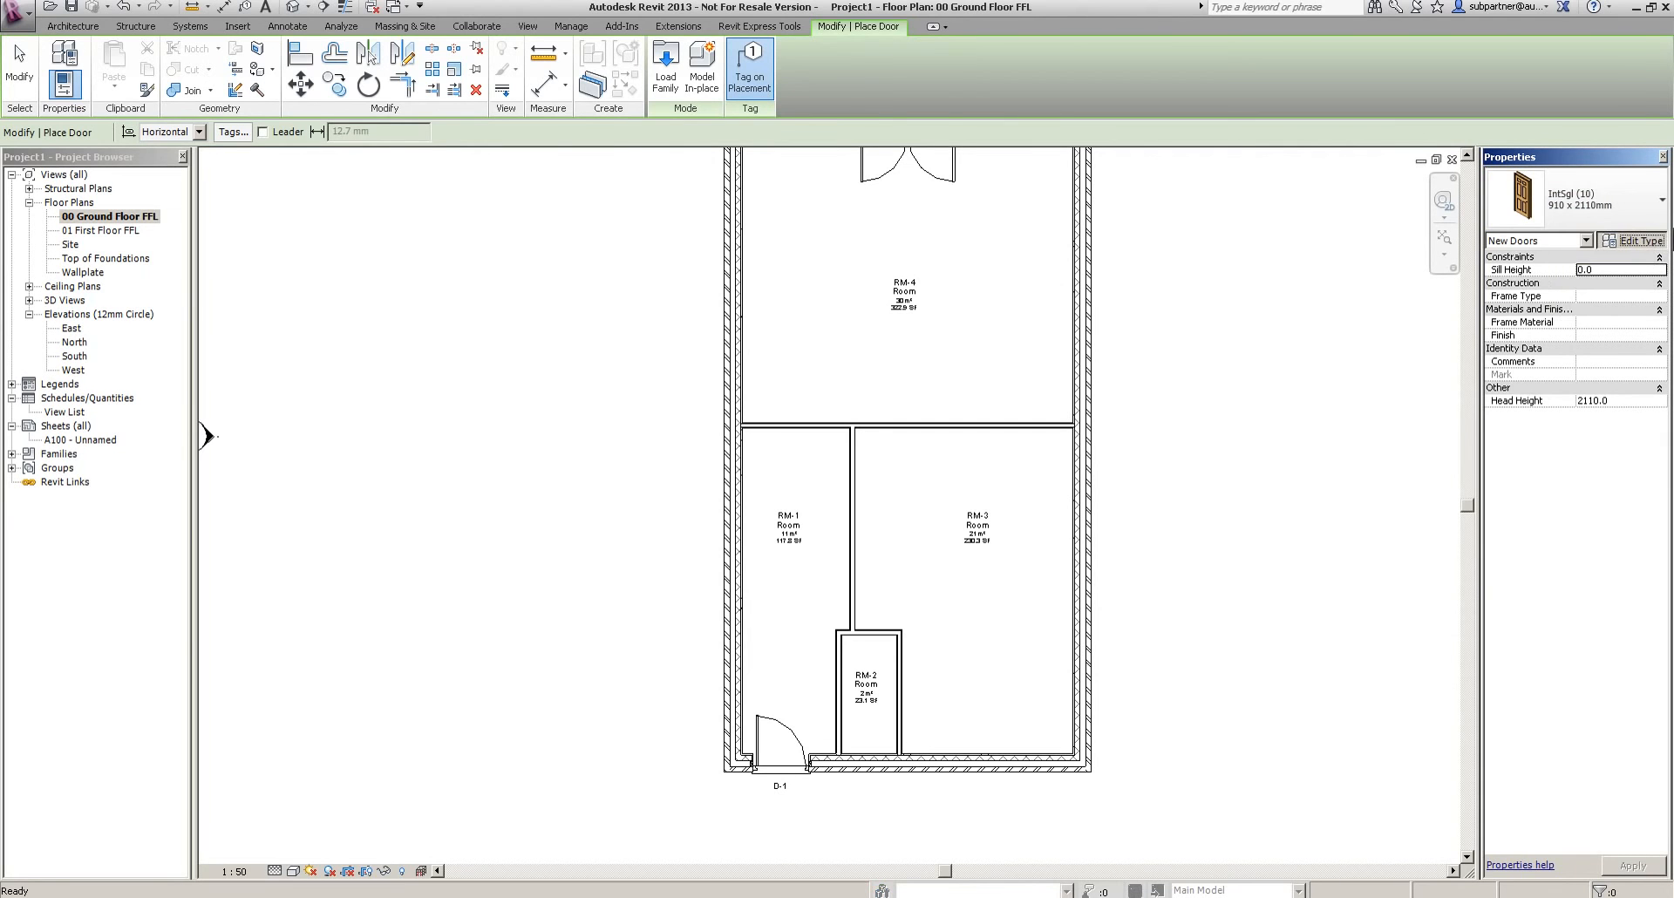
{"action": "left_click", "coordinate": [1655, 245]}
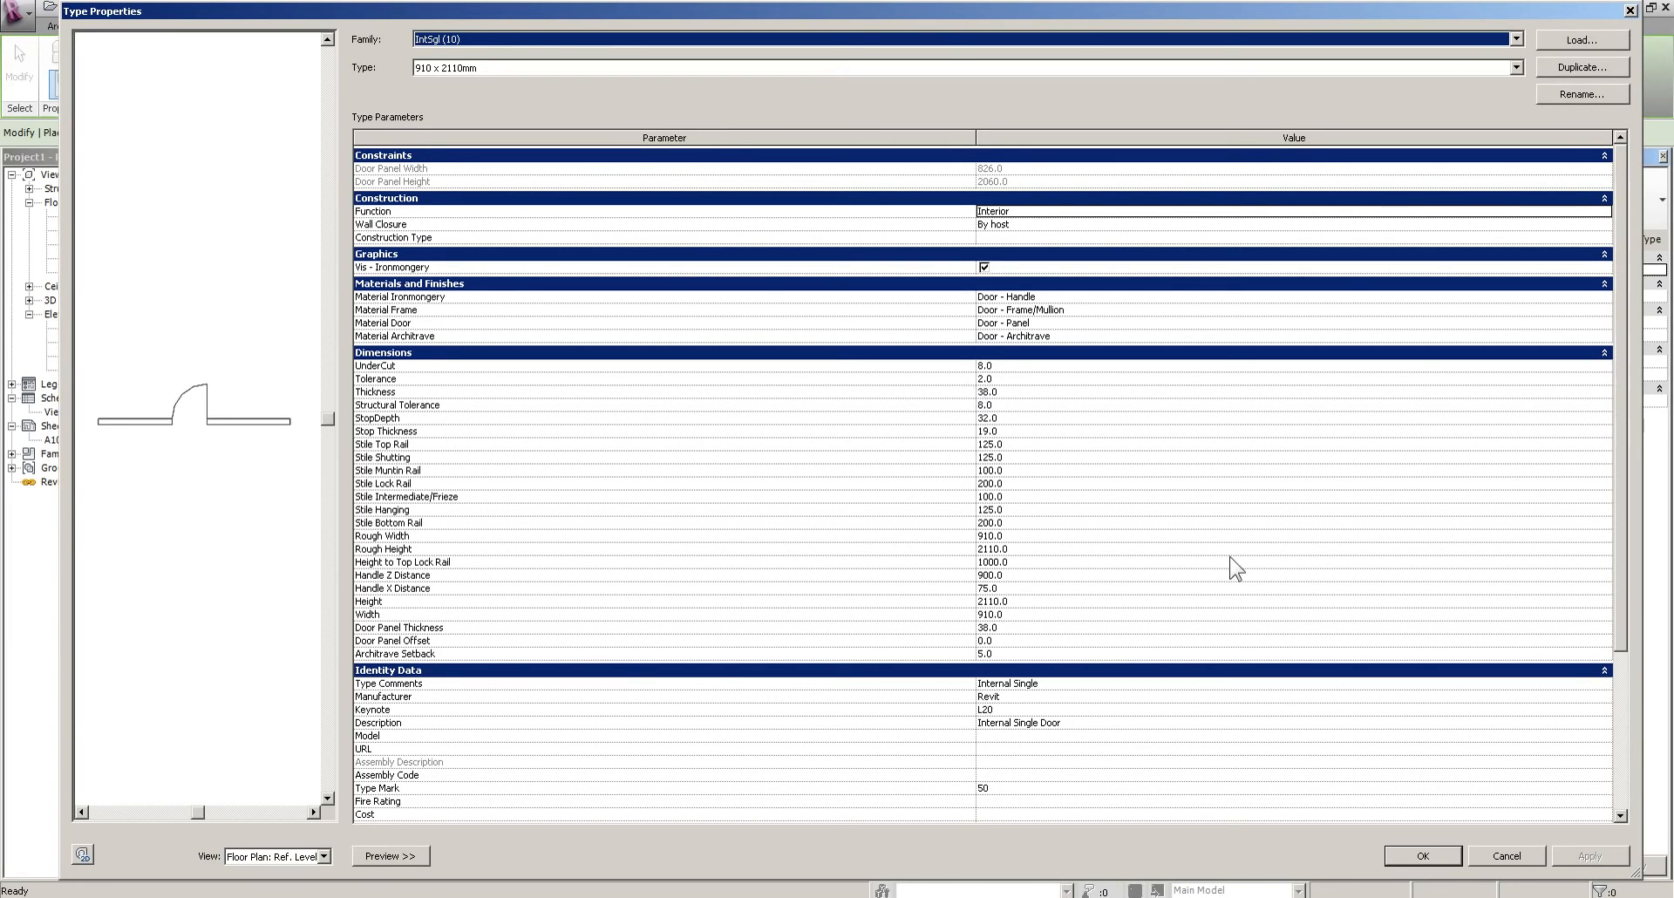
{"action": "left_click", "coordinate": [1410, 859]}
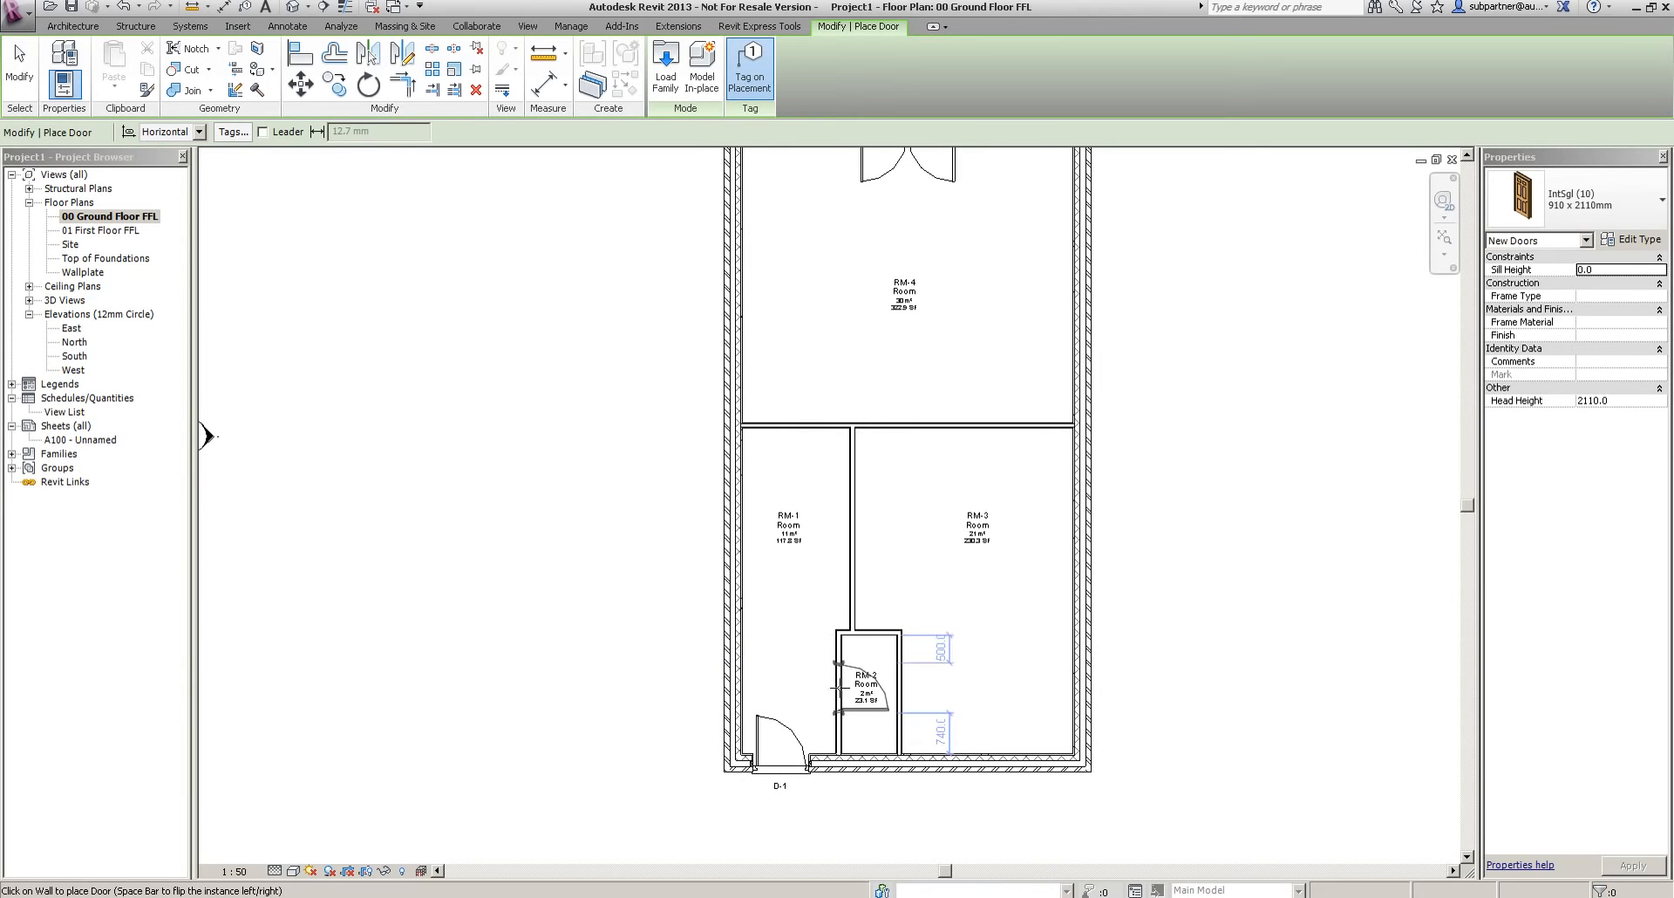
Place internal doors in RM-1's partitions to RM-2, RM-3 and RM-4, with the RM-2 door opening into RM-1 and the RM-3 door into RM-3
{"action": "key", "text": "space"}
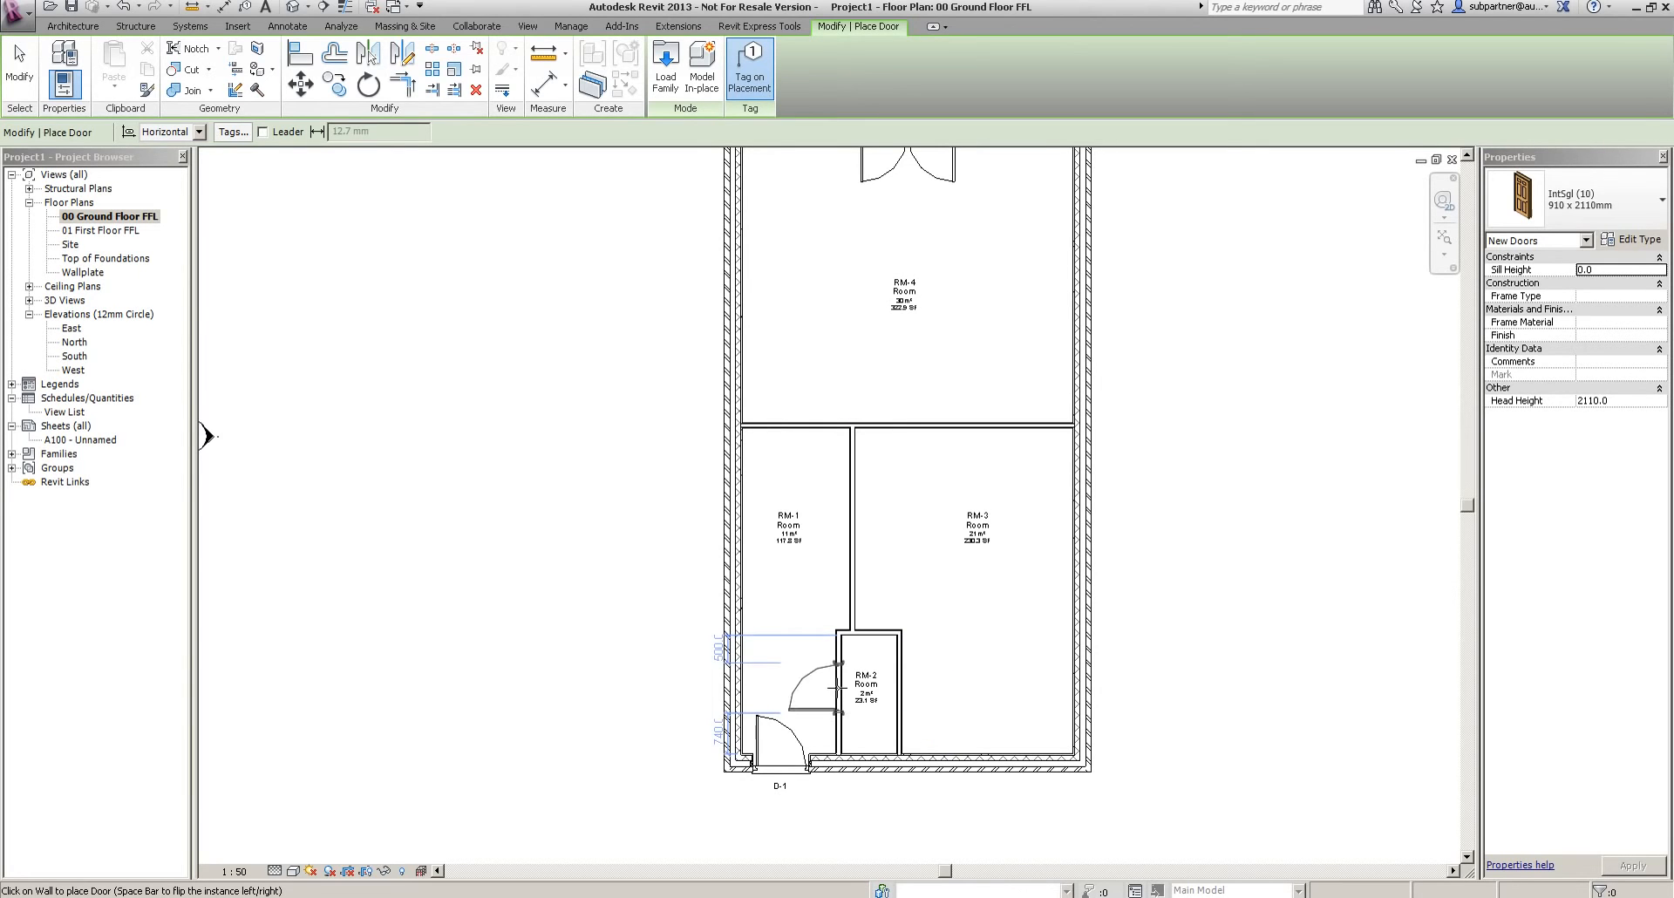
{"action": "left_click", "coordinate": [850, 589]}
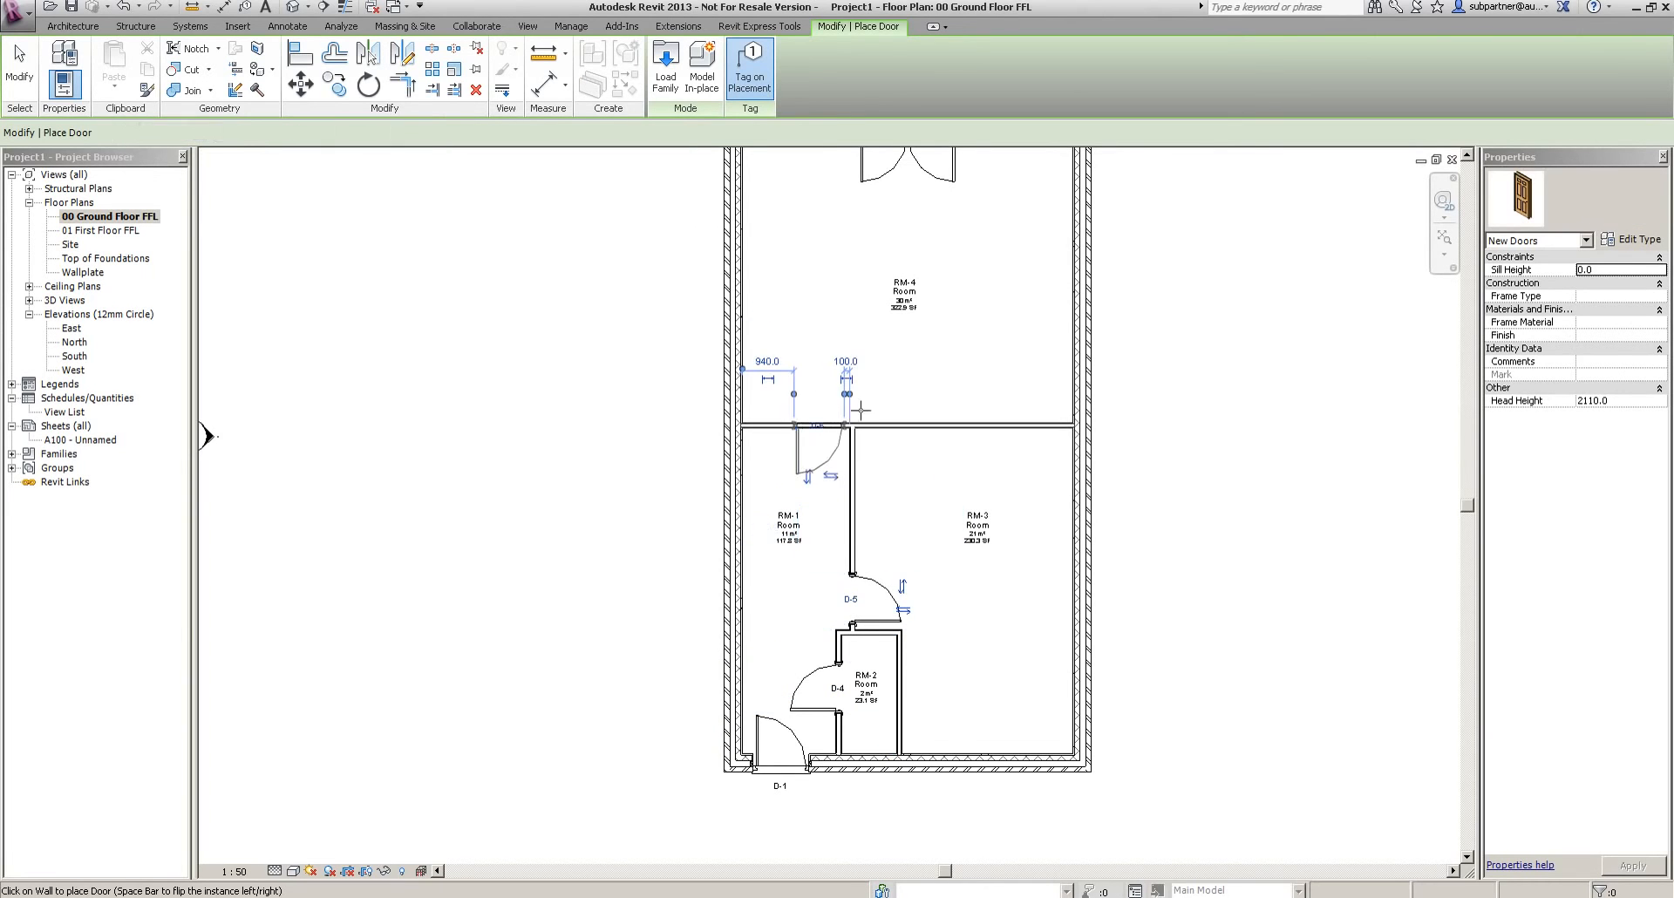
{"action": "left_click", "coordinate": [820, 427]}
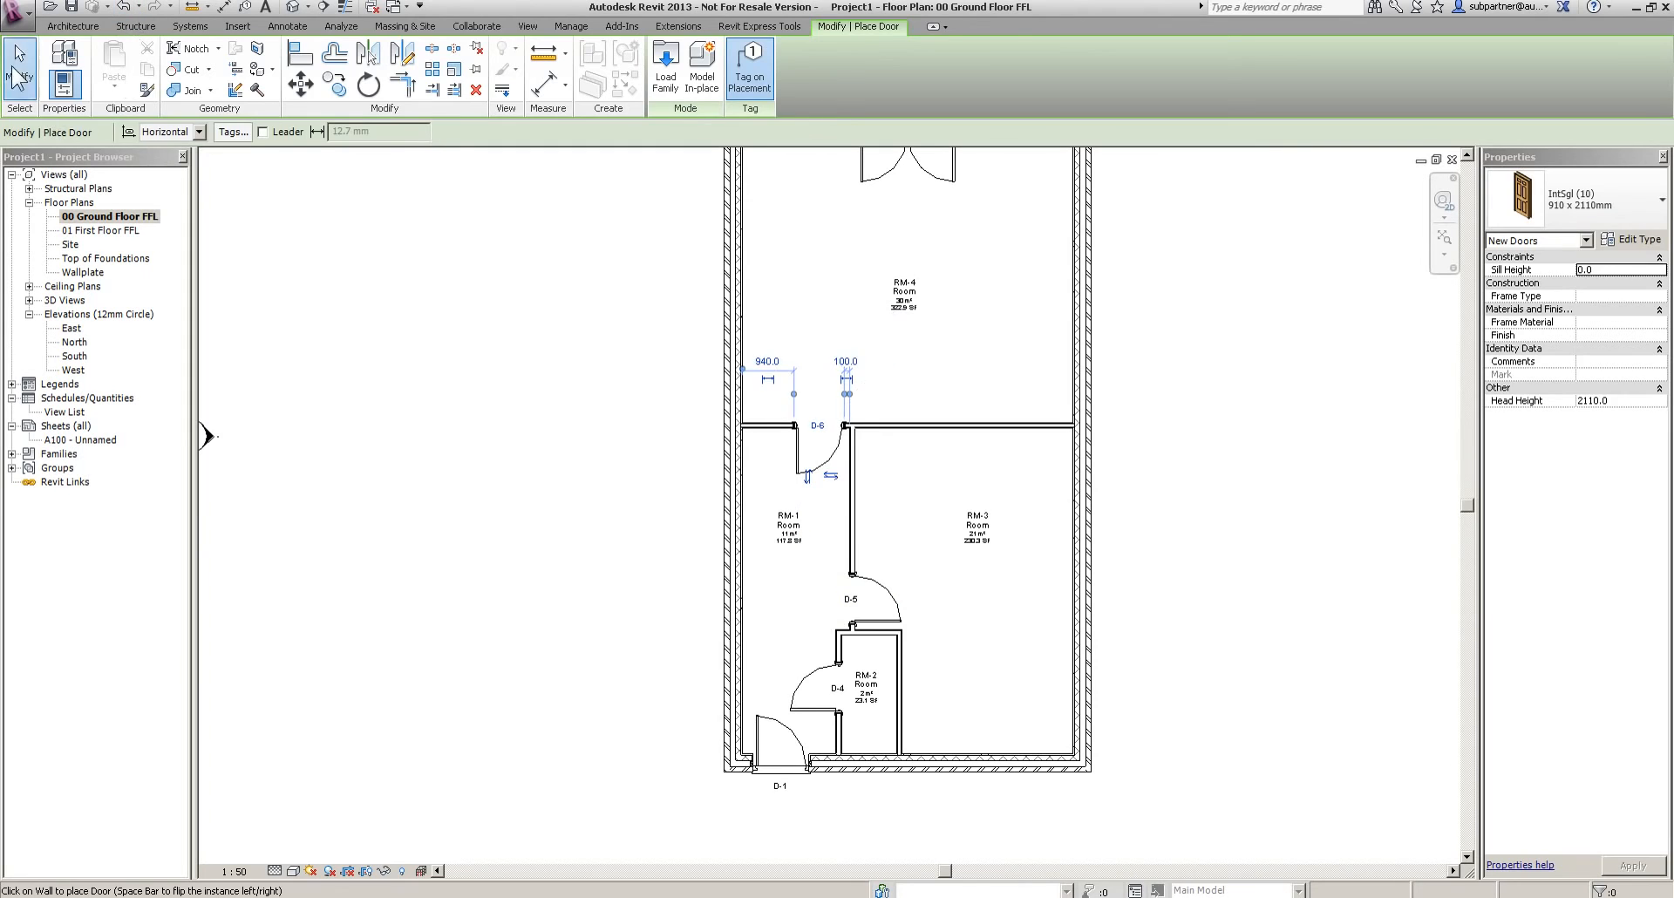
{"action": "left_click", "coordinate": [19, 65]}
Flip the door between RM-1 and RM-4 so that it opens into RM-4
{"action": "scroll", "coordinate": [824, 463], "scroll_direction": "up", "scroll_amount": 3}
{"action": "left_click", "coordinate": [824, 449]}
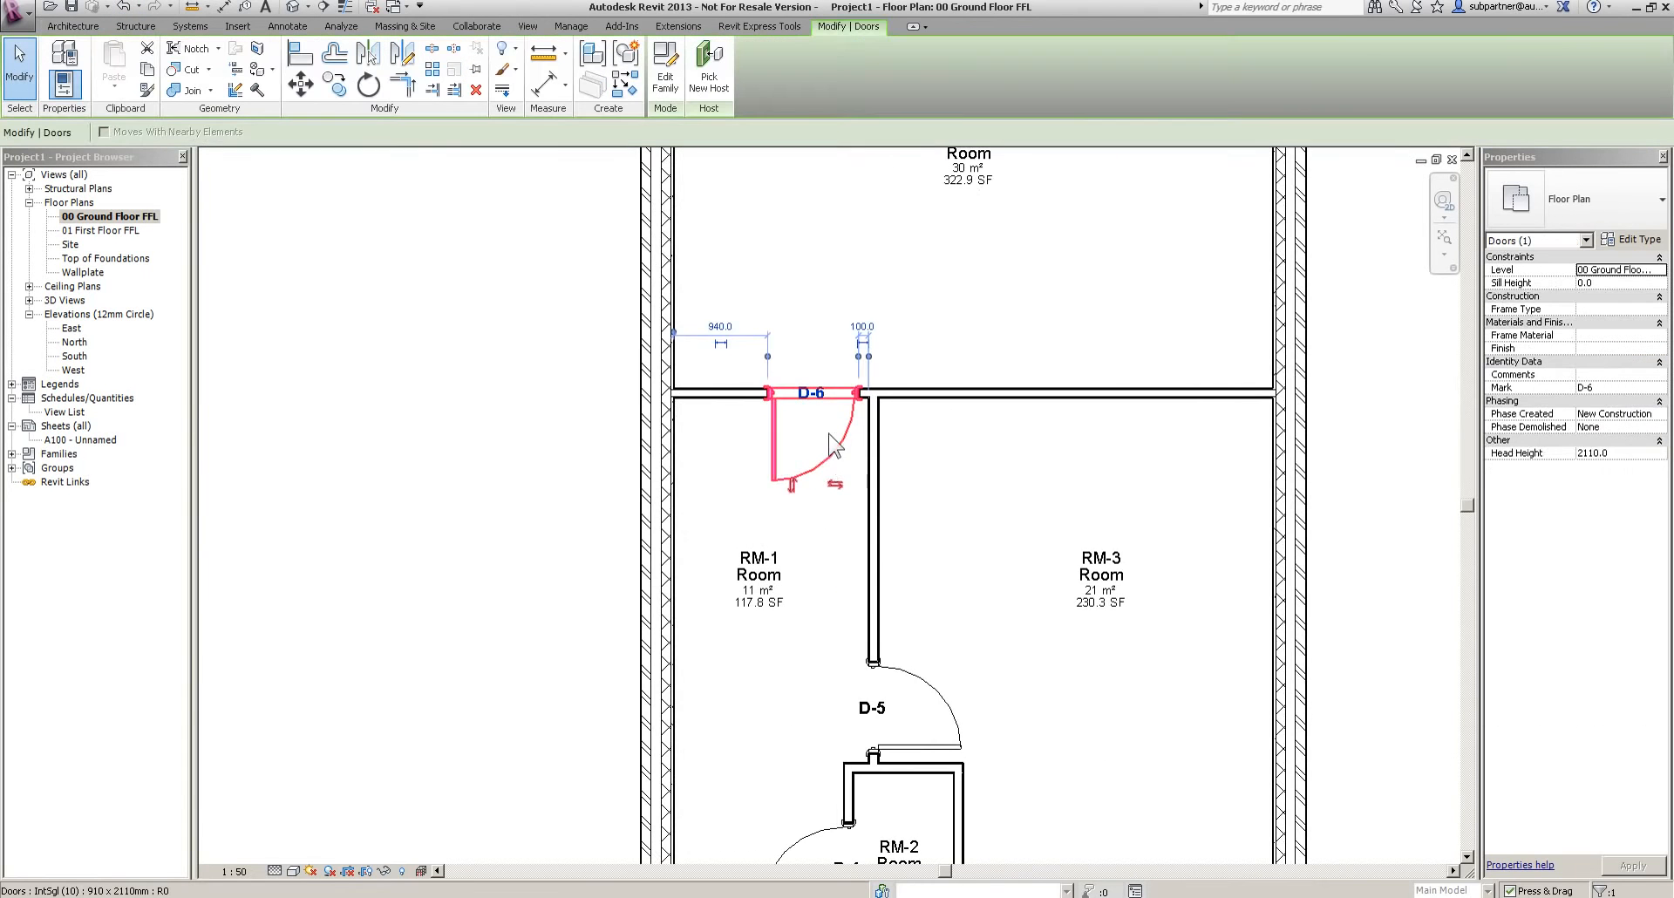
{"action": "left_click", "coordinate": [792, 484]}
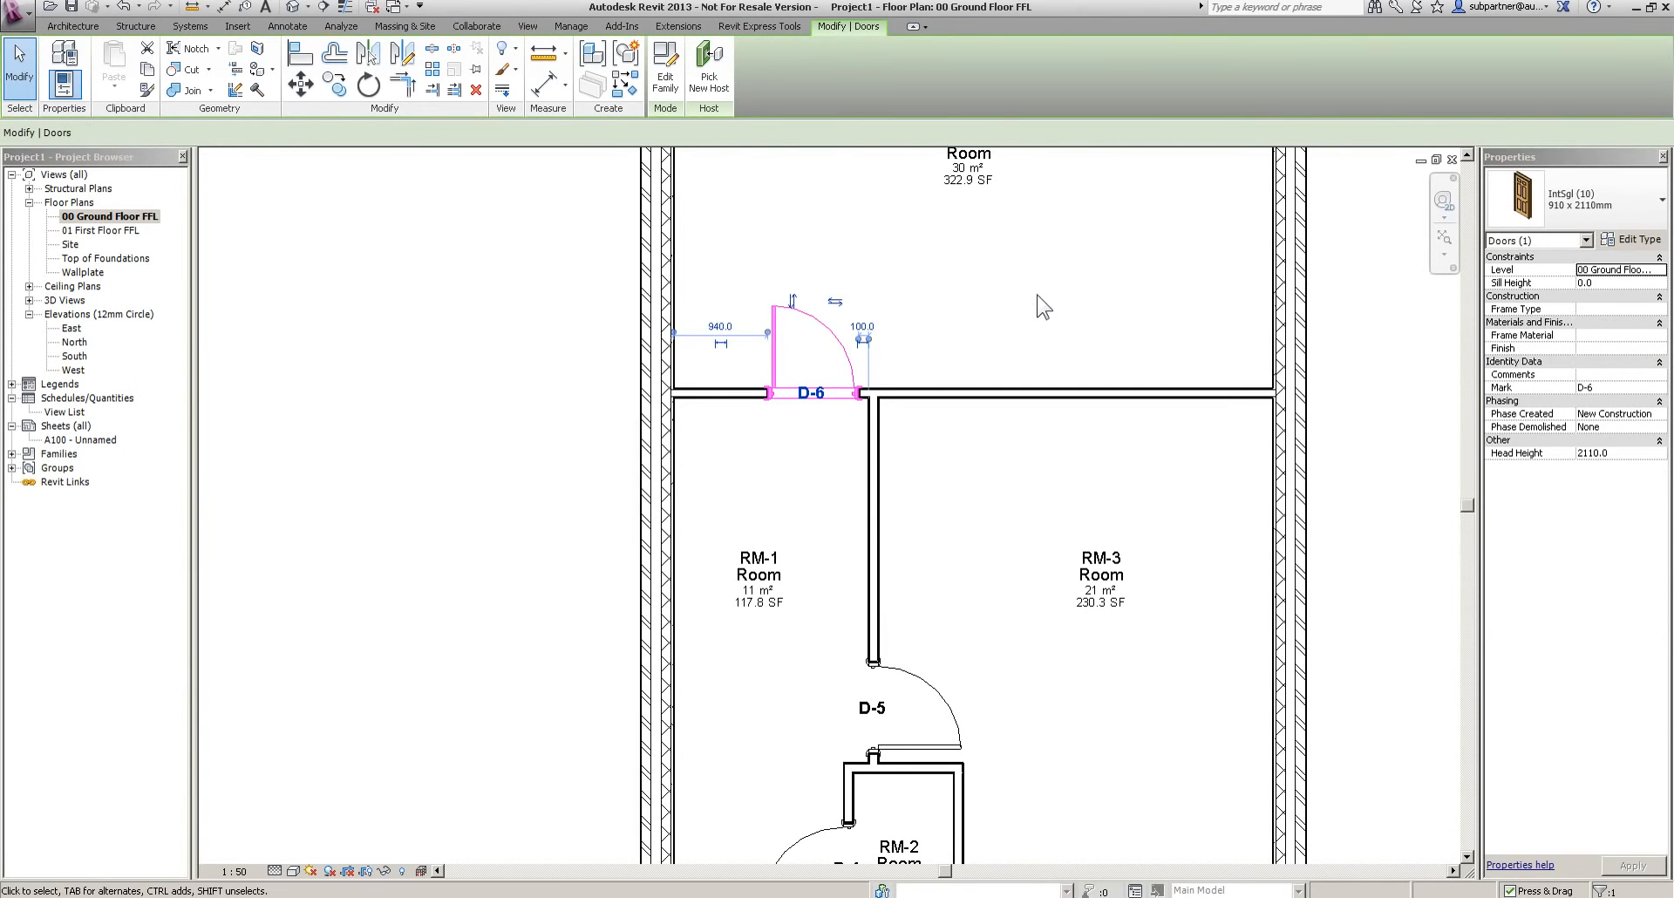
{"action": "key", "text": "Escape"}
Start window placement with tagging on placement enabled, and review the available Sgl Plain types
{"action": "scroll", "coordinate": [1044, 307], "scroll_direction": "down", "scroll_amount": 2}
{"action": "scroll", "coordinate": [1043, 307], "scroll_direction": "down", "scroll_amount": 3}
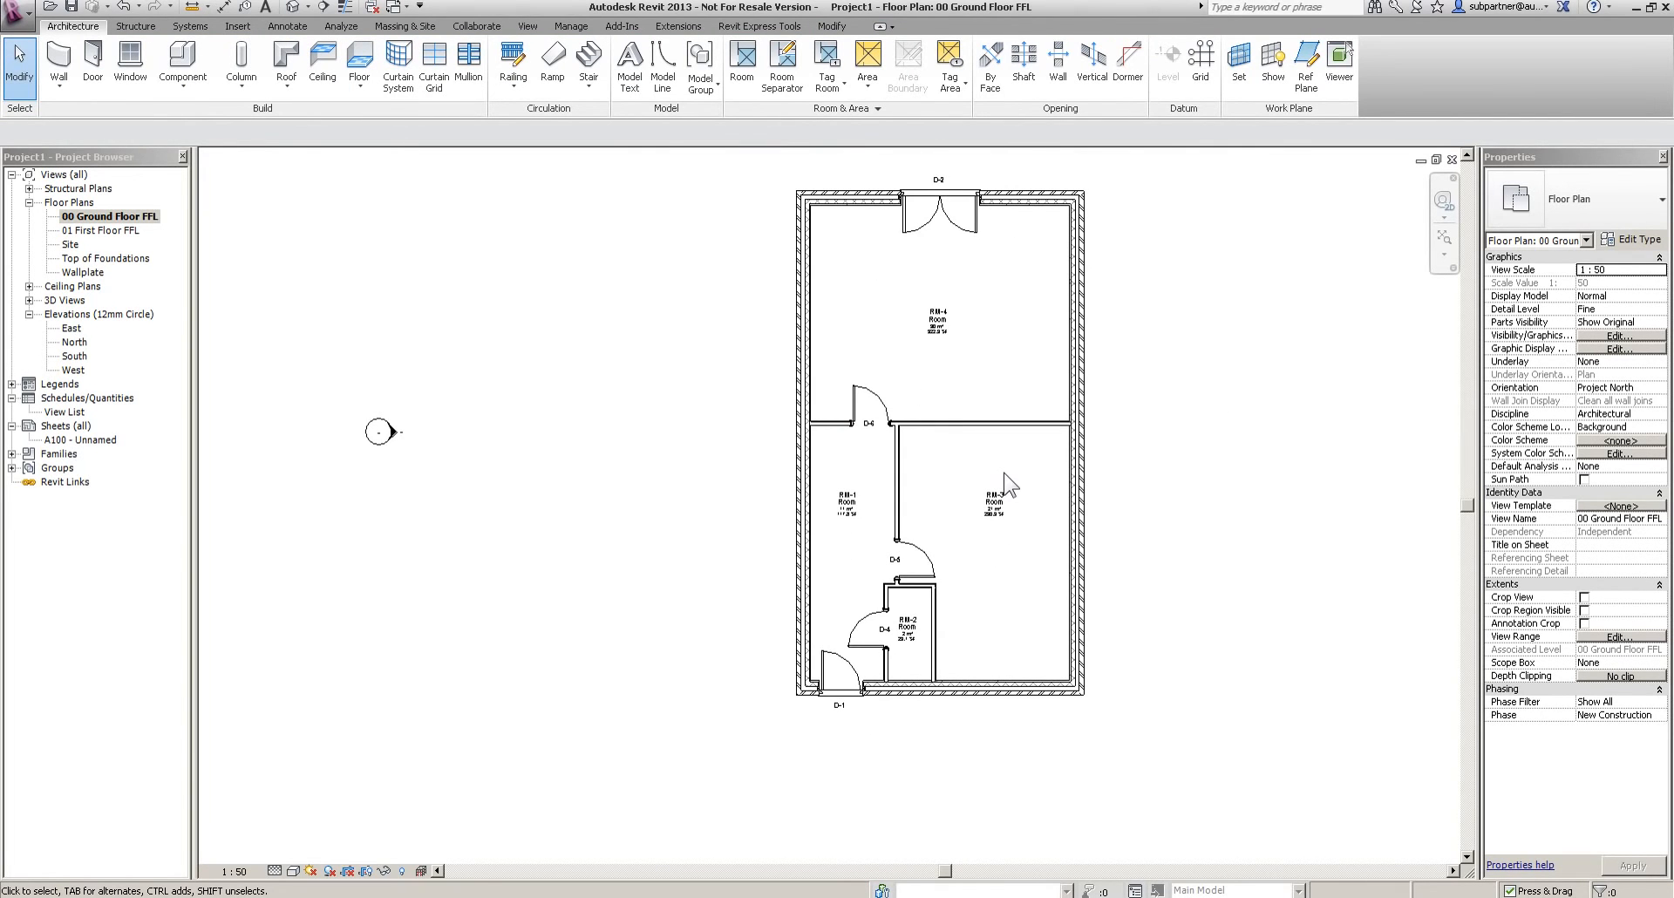
{"action": "left_click", "coordinate": [131, 63]}
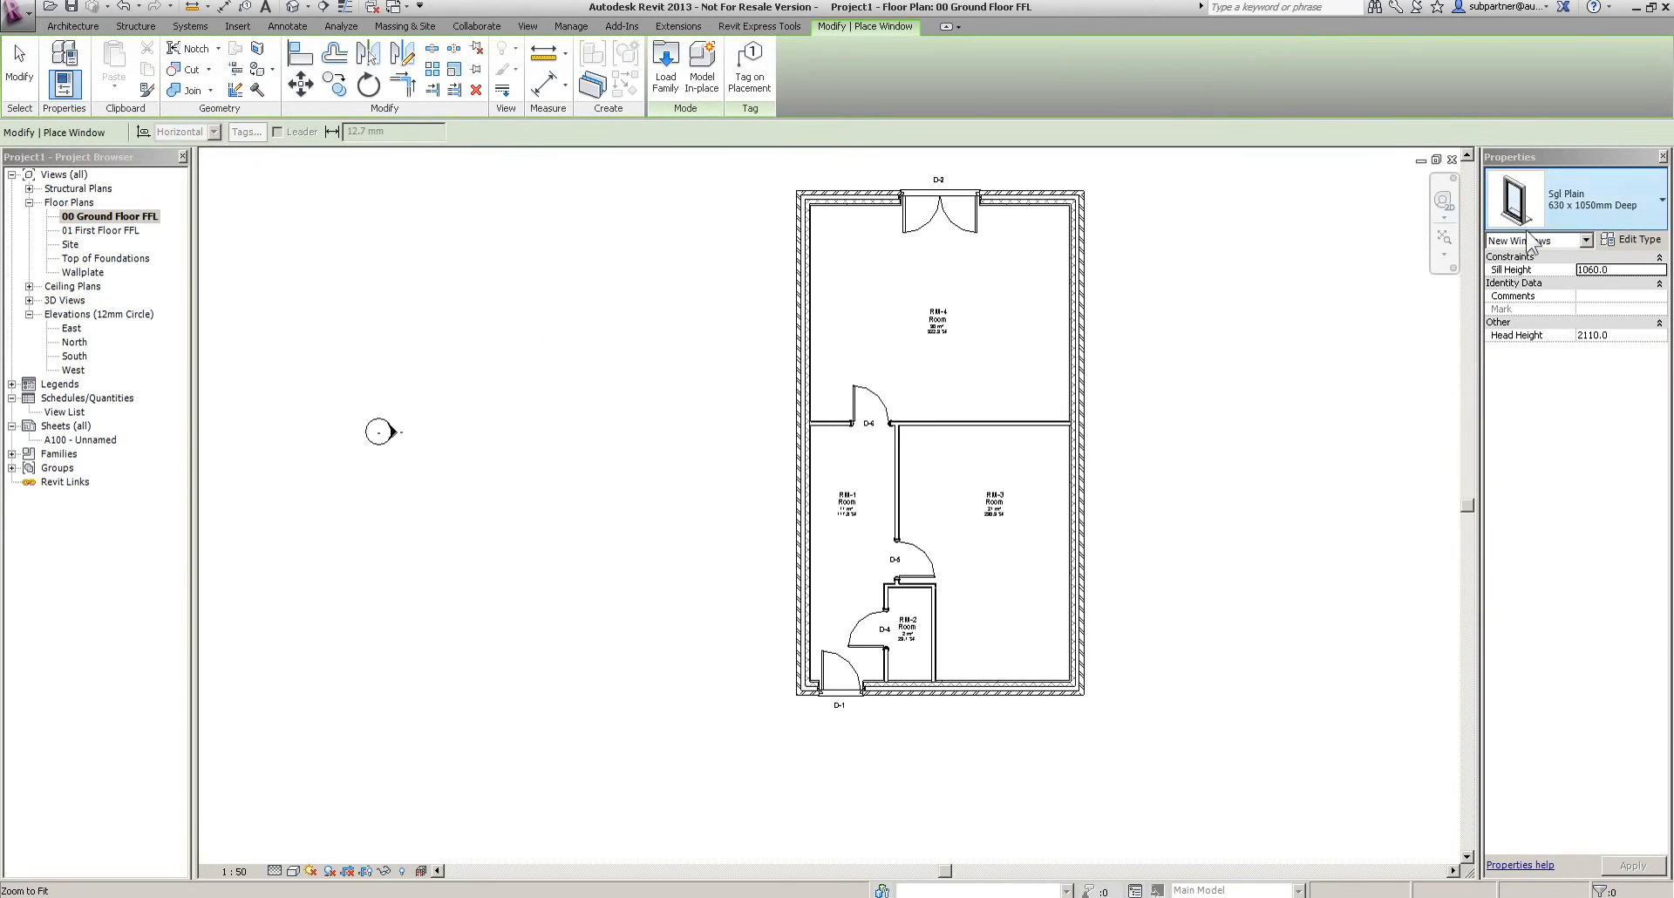
{"action": "left_click", "coordinate": [1566, 204]}
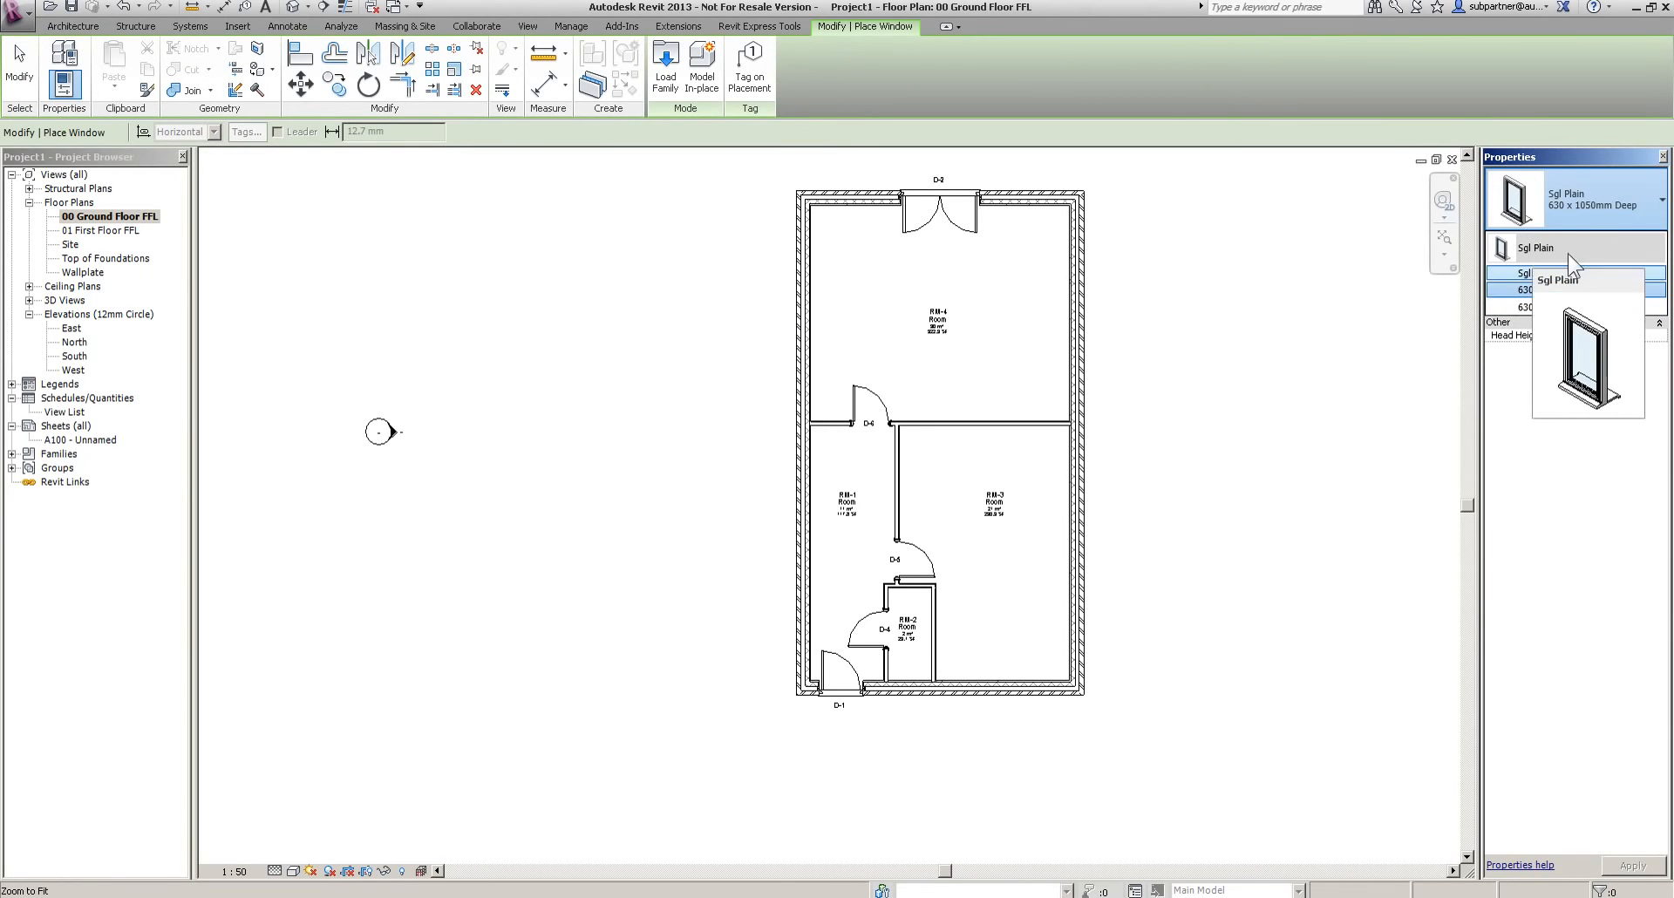
{"action": "left_click", "coordinate": [1561, 290]}
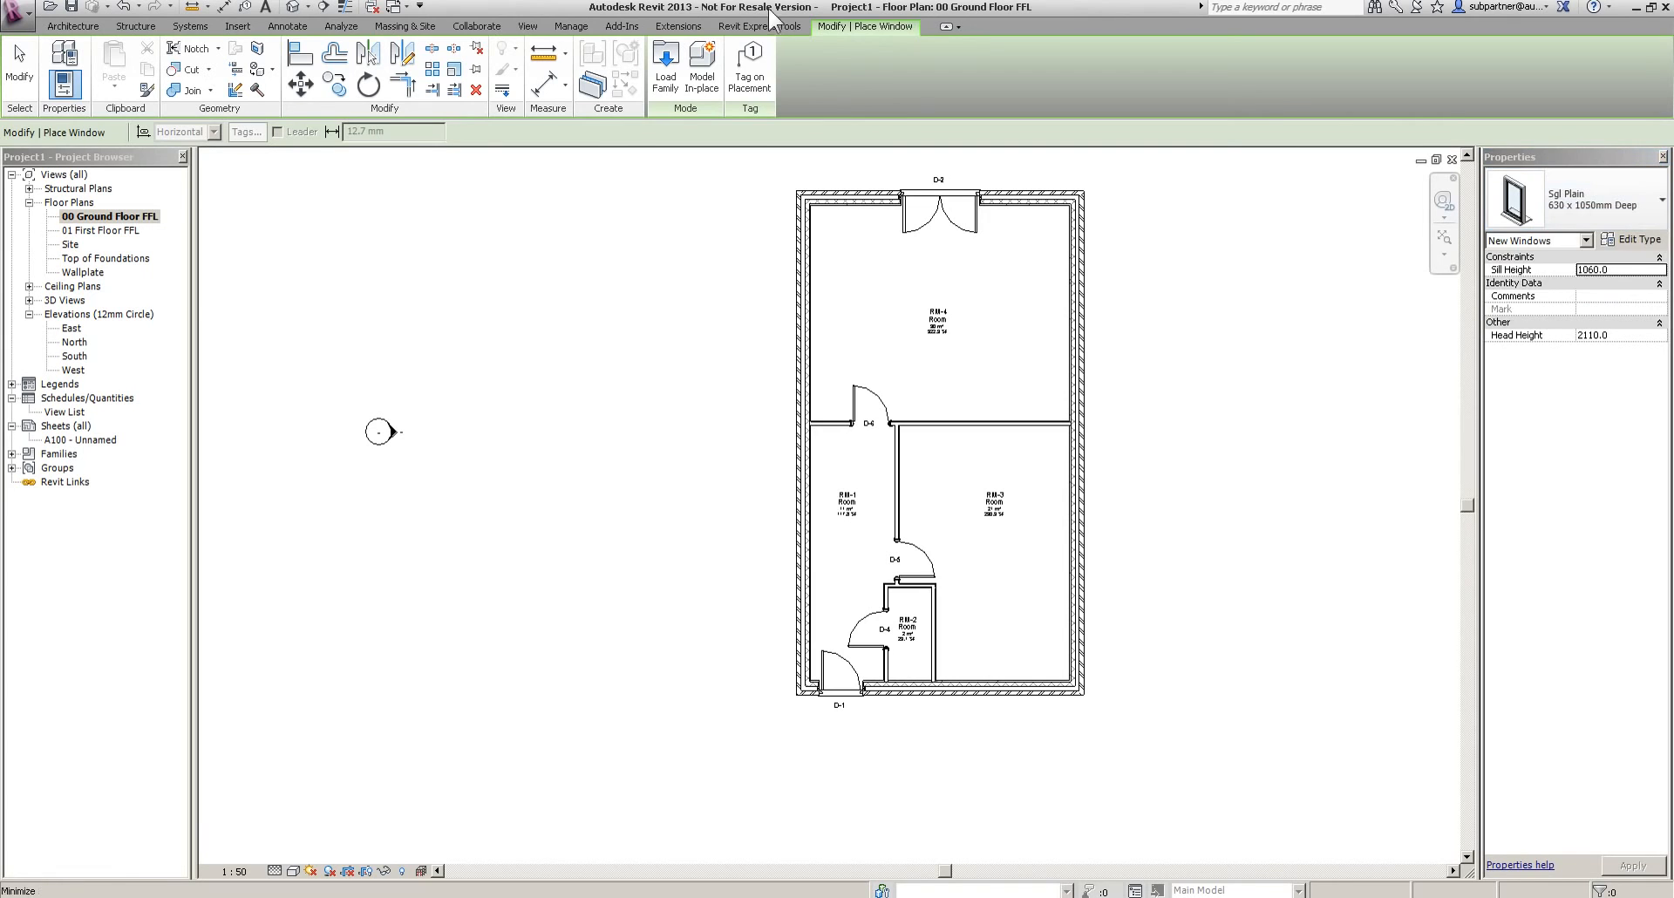
{"action": "left_click", "coordinate": [765, 66]}
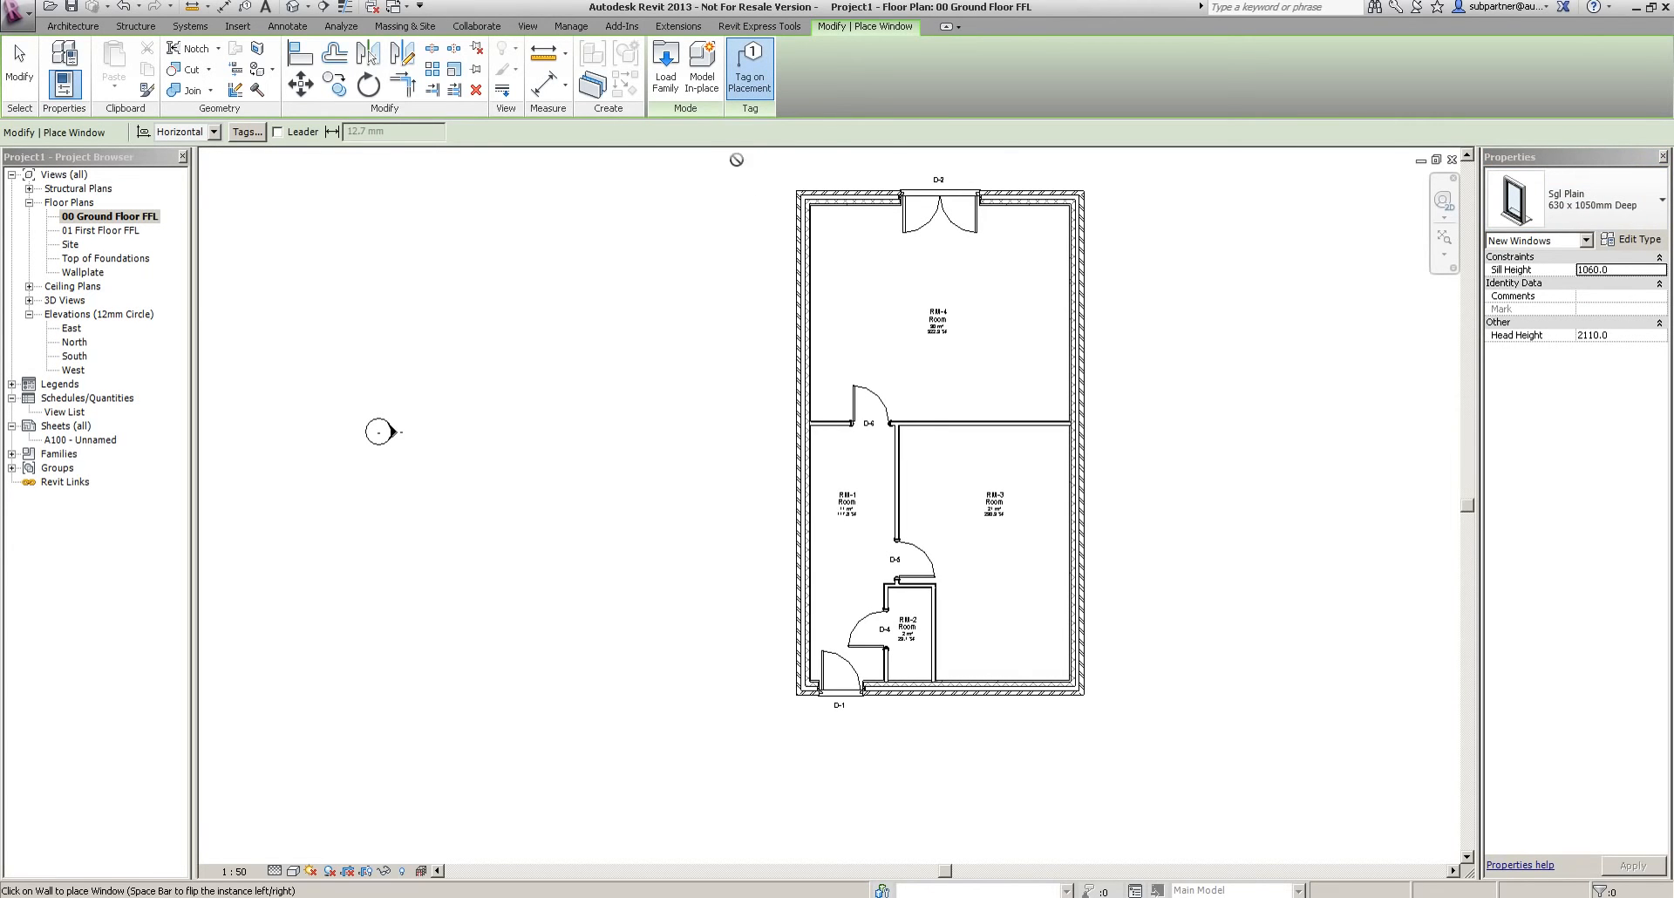
Browse to the Windows folder of the UK family library in a family-loading dialog enlarged to show more files
{"action": "left_click", "coordinate": [665, 70]}
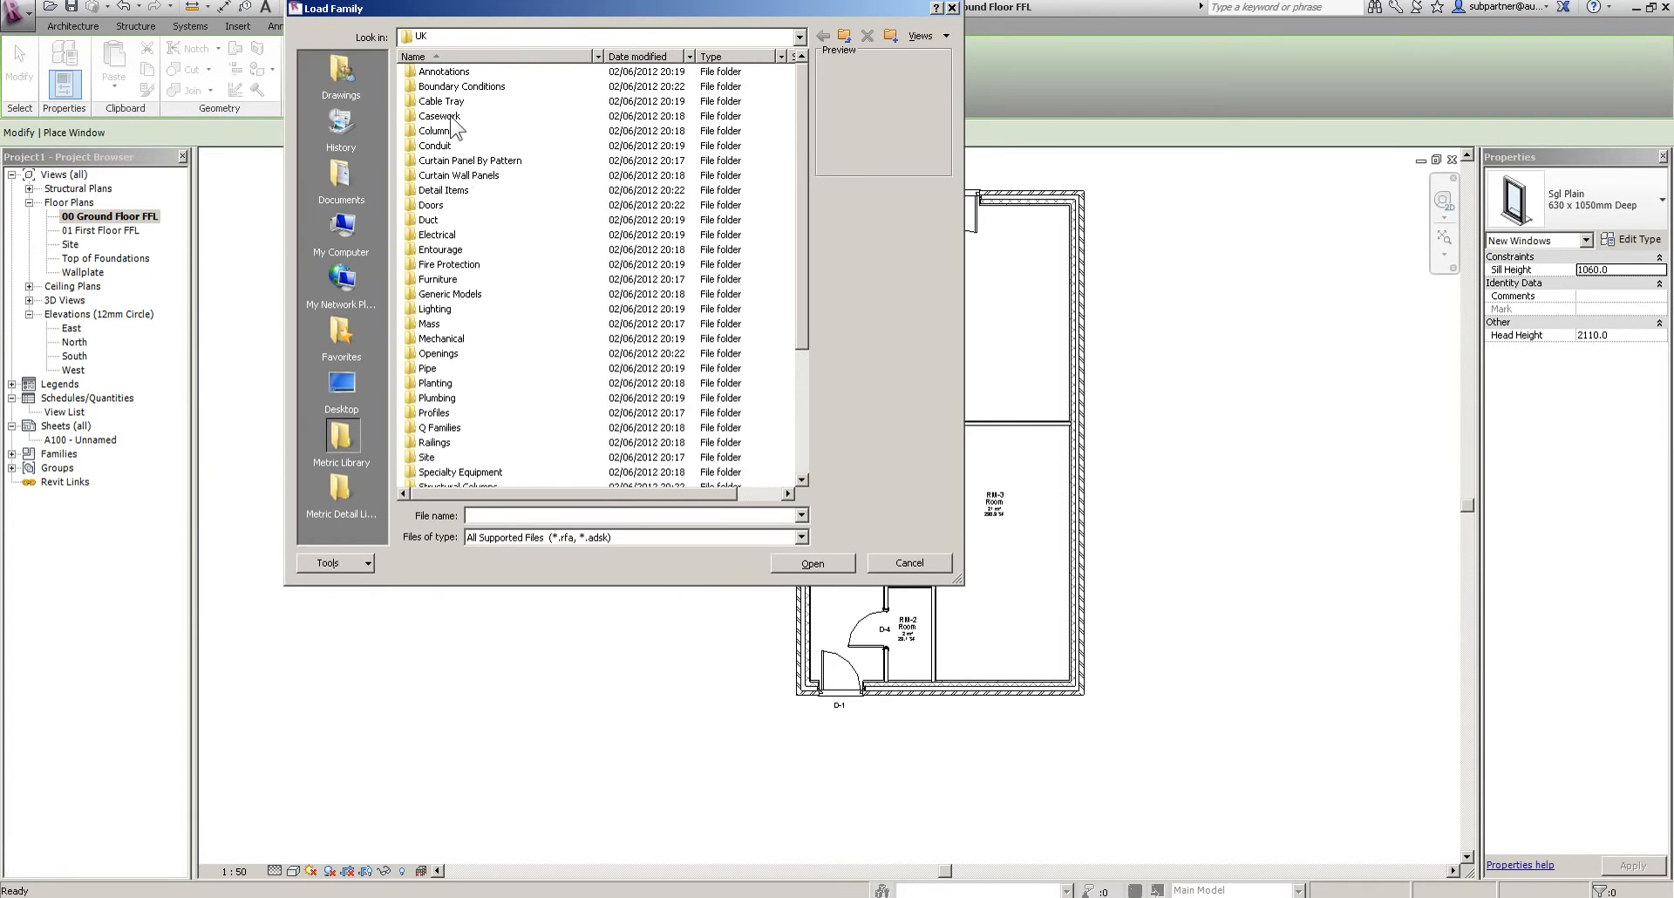
{"action": "left_click", "coordinate": [452, 191]}
{"action": "left_click_drag", "start_coordinate": [958, 590], "coordinate": [1052, 868]}
{"action": "left_click", "coordinate": [431, 650]}
{"action": "double_click", "coordinate": [430, 651]}
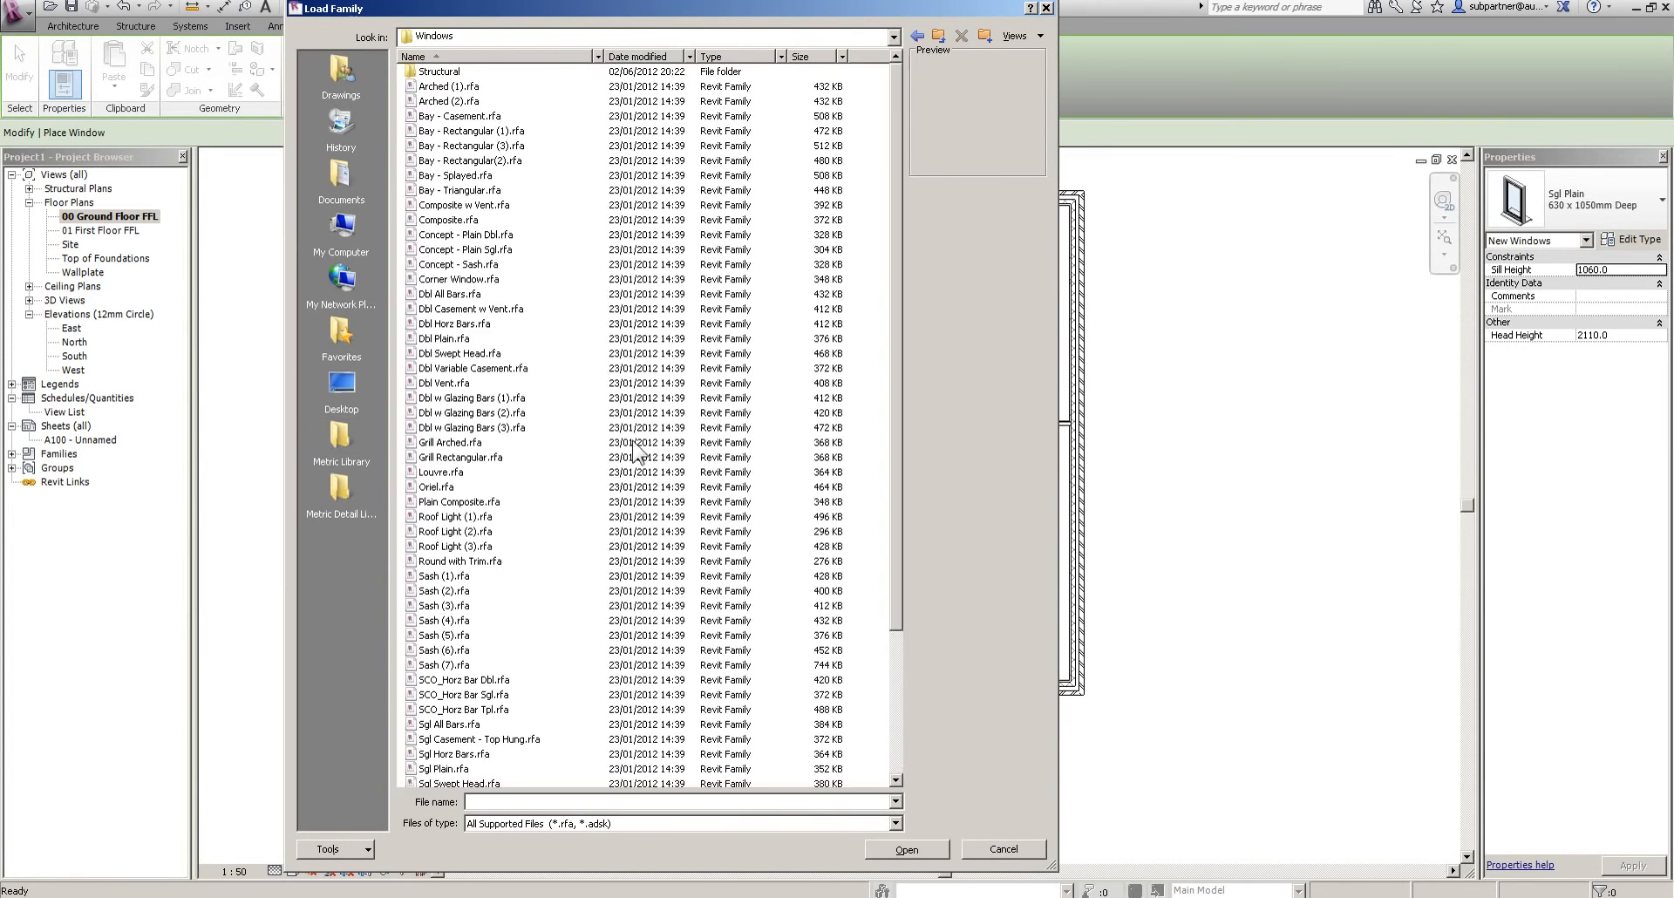
Examine the previews of the window families from Arched (1) through to Sash (7)
{"action": "left_click", "coordinate": [440, 88]}
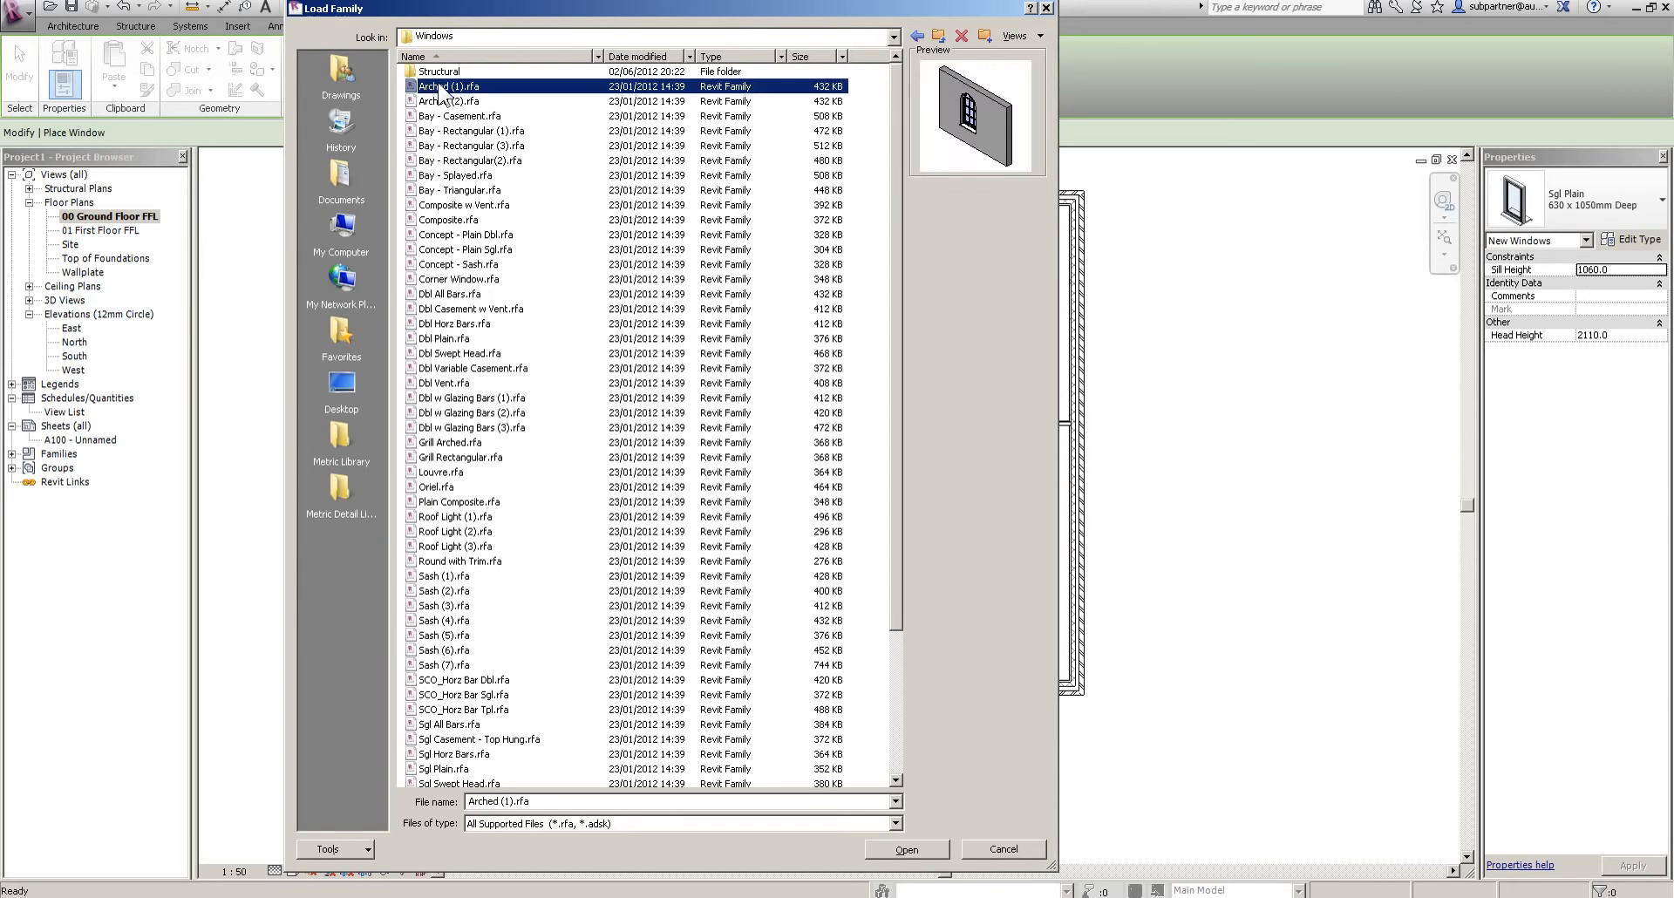
{"action": "key", "text": "Down"}
{"action": "key", "text": "Down"}
{"action": "key", "text": "Down"}
{"action": "key", "text": "Down"}
{"action": "key", "text": "Down"}
{"action": "key", "text": "Down"}
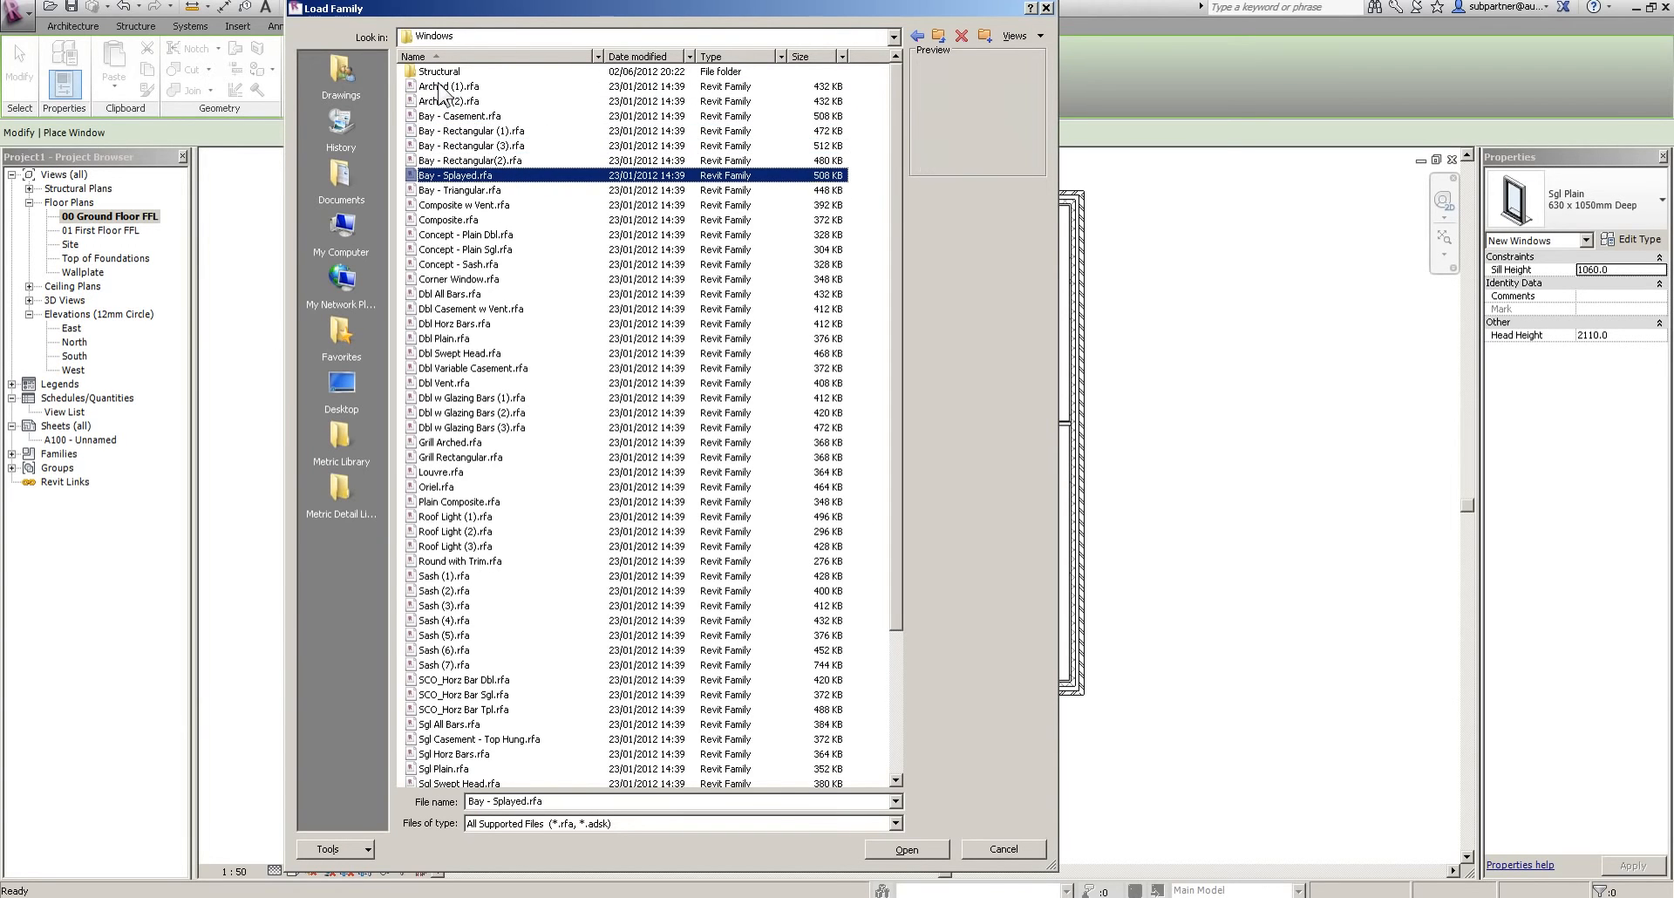
{"action": "key", "text": "Down"}
{"action": "key", "text": "Down"}
{"action": "key", "text": "Down"}
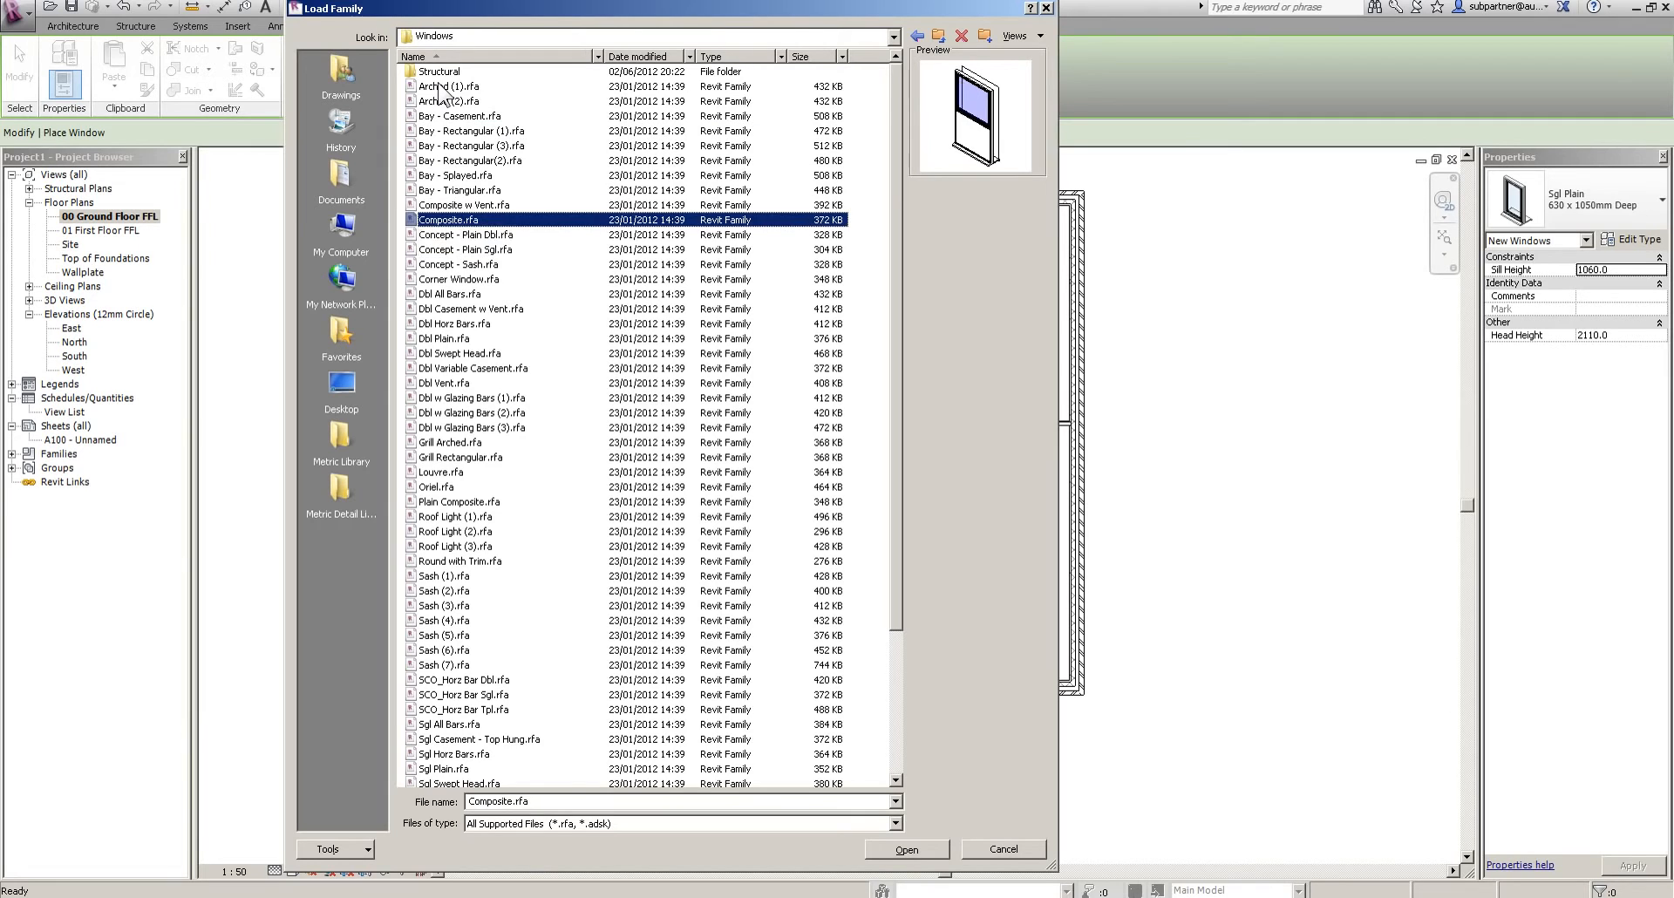
{"action": "key", "text": "Down"}
{"action": "key", "text": "Down"}
{"action": "key", "text": "Down"}
{"action": "key", "text": "Down"}
{"action": "key", "text": "Down"}
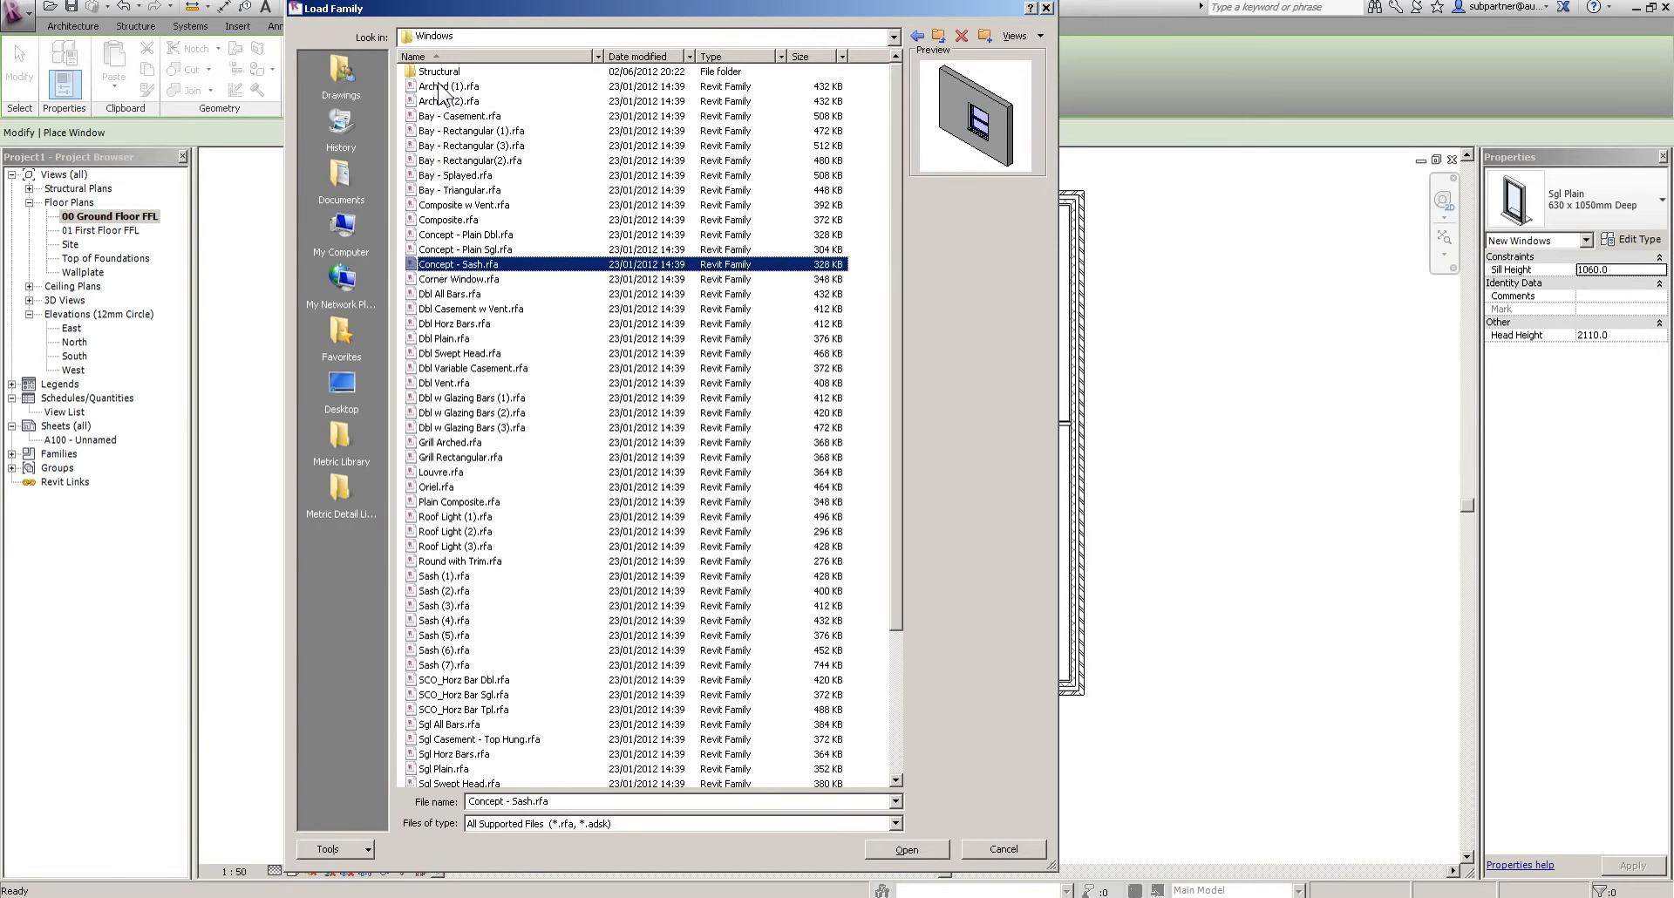
{"action": "key", "text": "Down"}
{"action": "key", "text": "Down"}
{"action": "key", "text": "Down"}
{"action": "key", "text": "Down"}
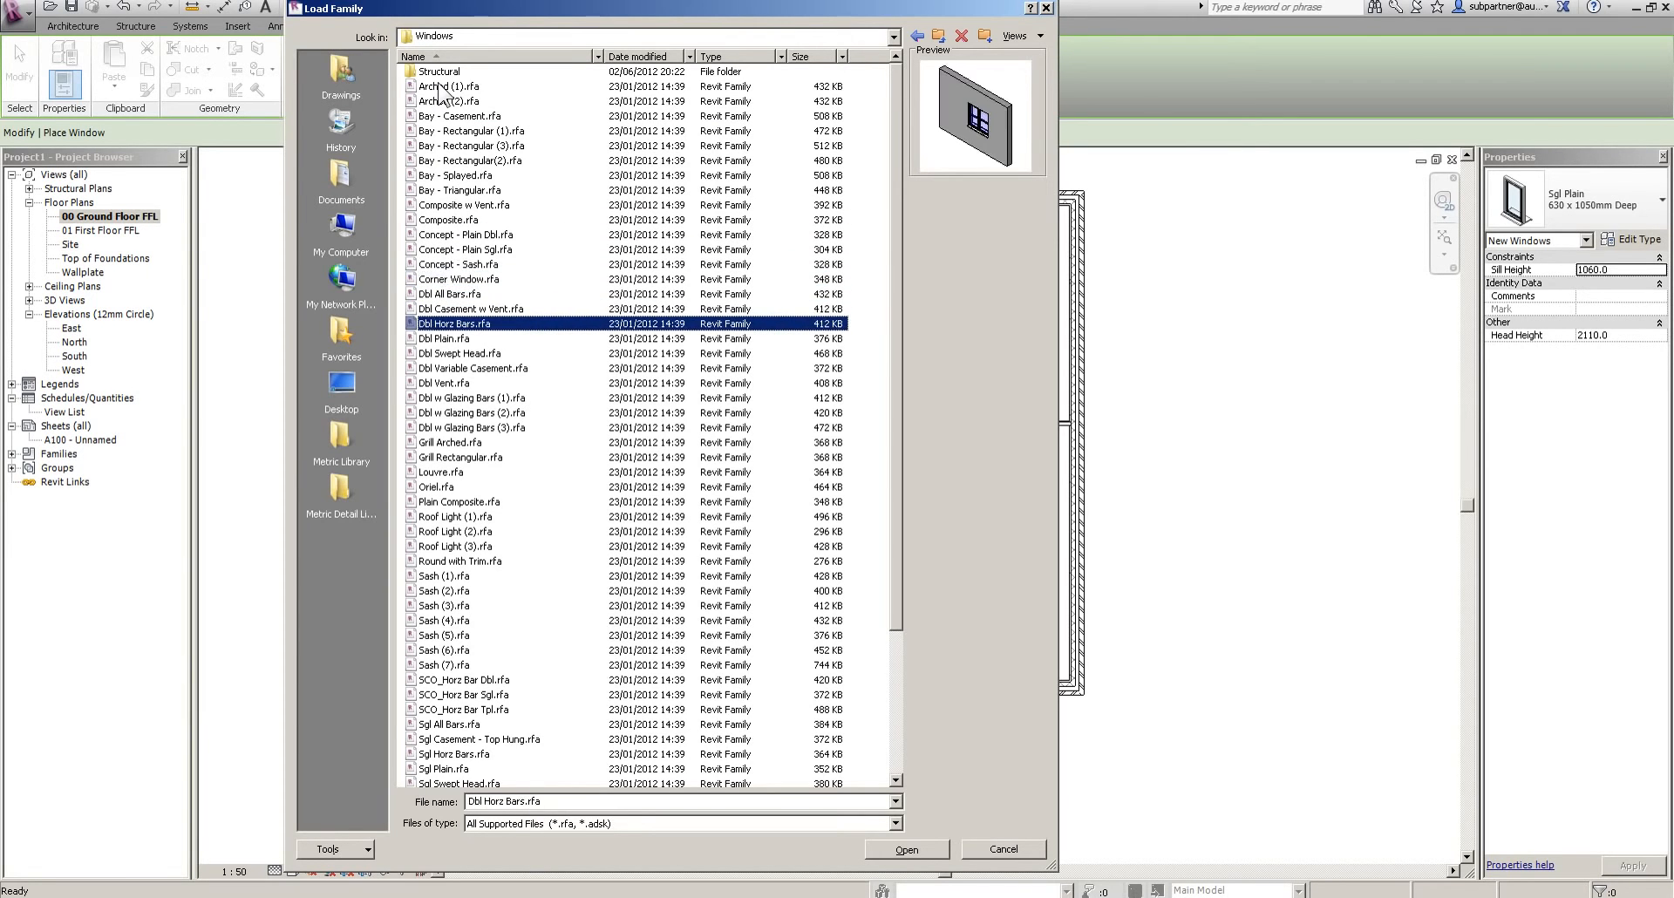
{"action": "key", "text": "Down"}
{"action": "key", "text": "Down"}
{"action": "key", "text": "Down"}
{"action": "key", "text": "Down"}
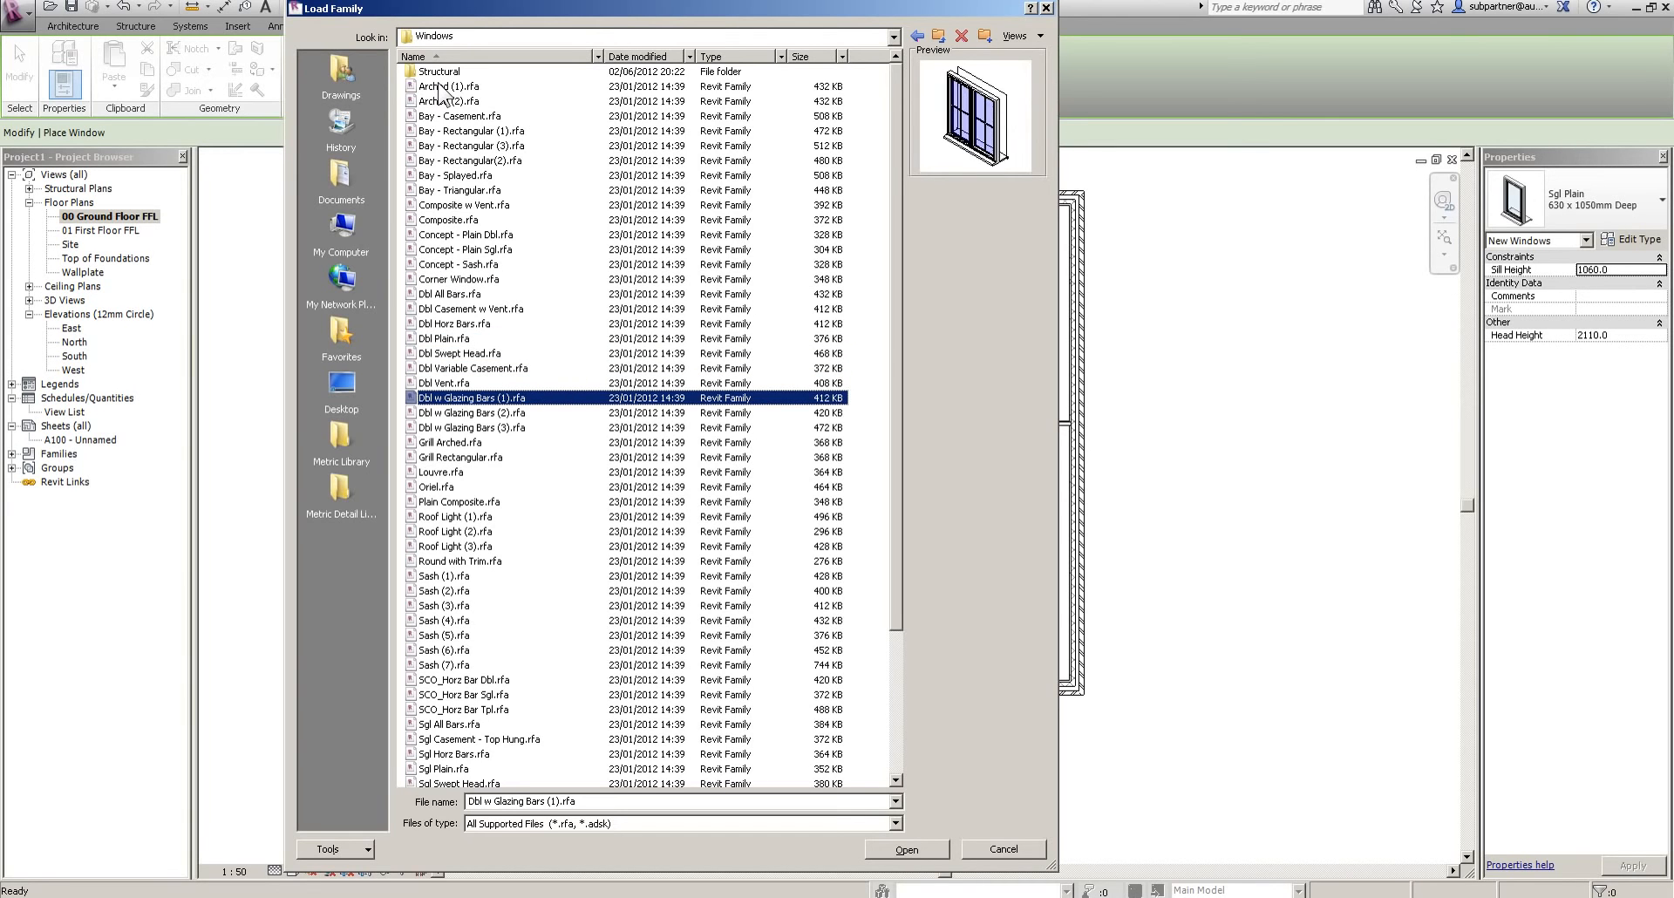
{"action": "key", "text": "Down"}
{"action": "key", "text": "Down"}
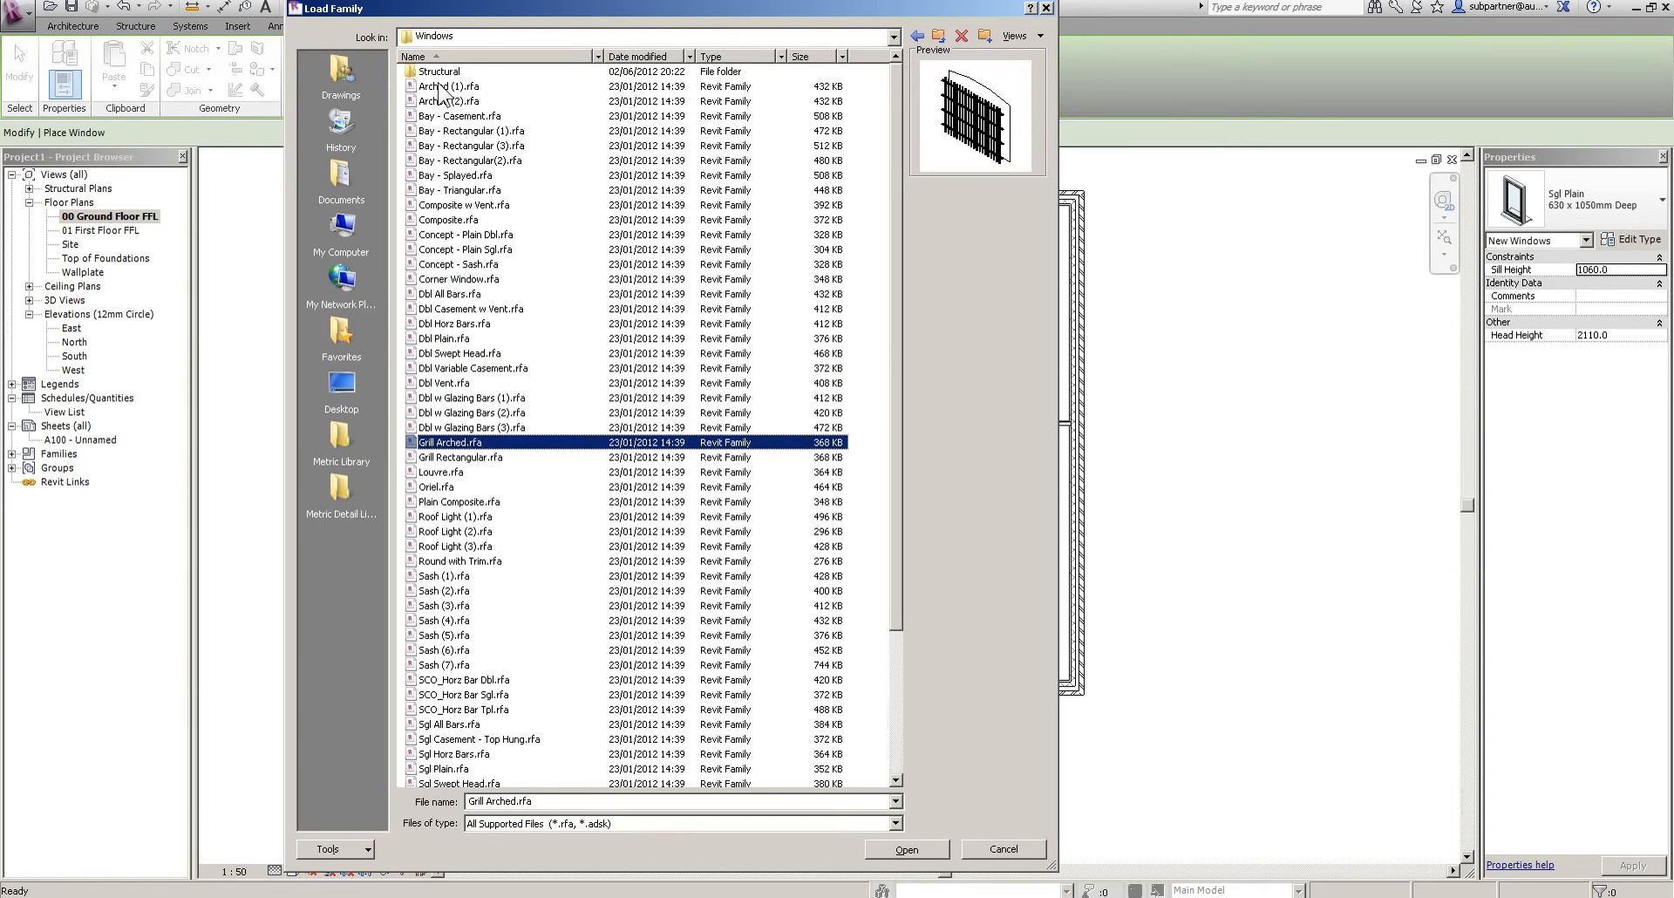
{"action": "key", "text": "Down"}
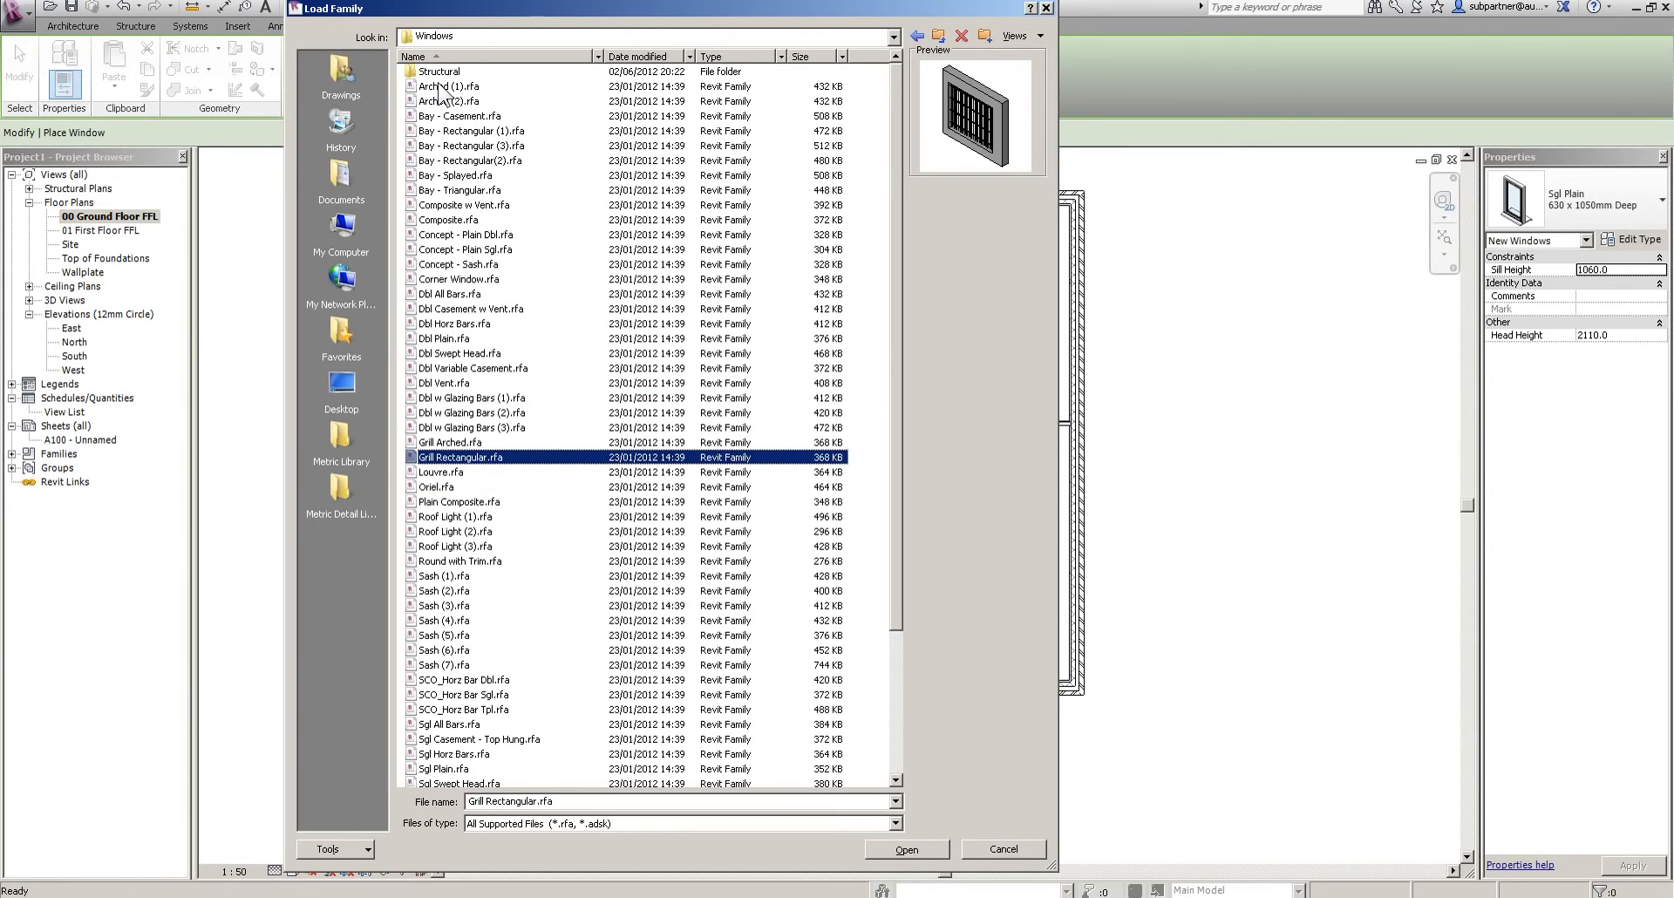
{"action": "key", "text": "Down"}
{"action": "key", "text": "Down"}
{"action": "key", "text": "Down"}
{"action": "key", "text": "Down"}
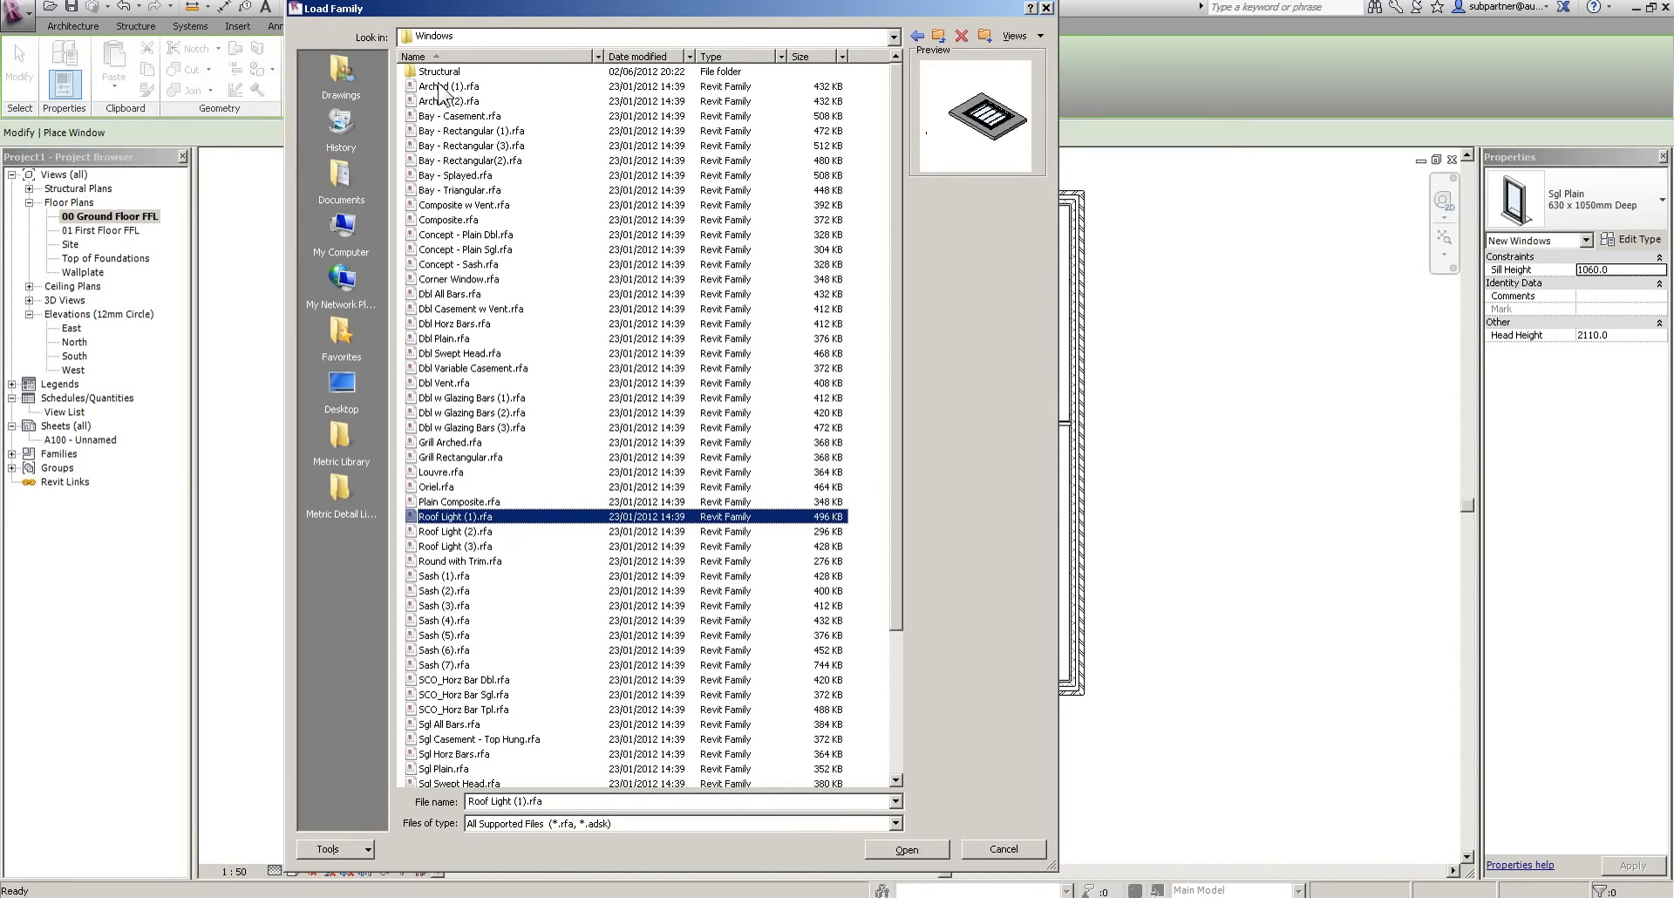
{"action": "key", "text": "Down"}
{"action": "key", "text": "Down"}
{"action": "key", "text": "Down"}
{"action": "key", "text": "Down"}
{"action": "key", "text": "Down"}
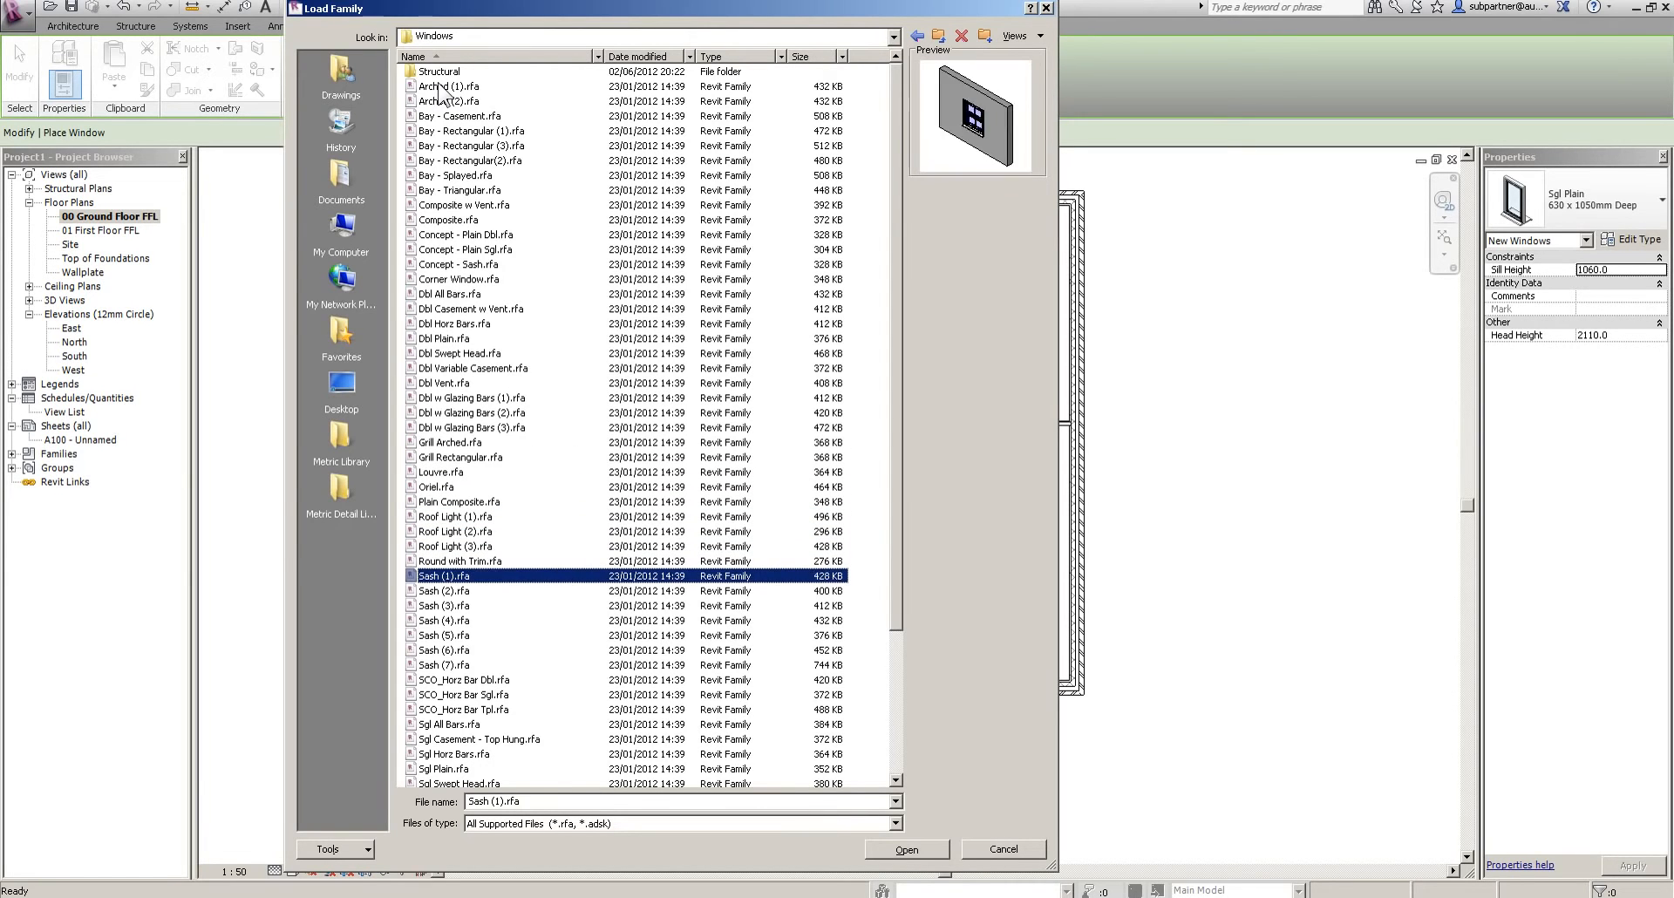
{"action": "key", "text": "Down"}
{"action": "key", "text": "Down"}
{"action": "key", "text": "Down"}
{"action": "key", "text": "Down"}
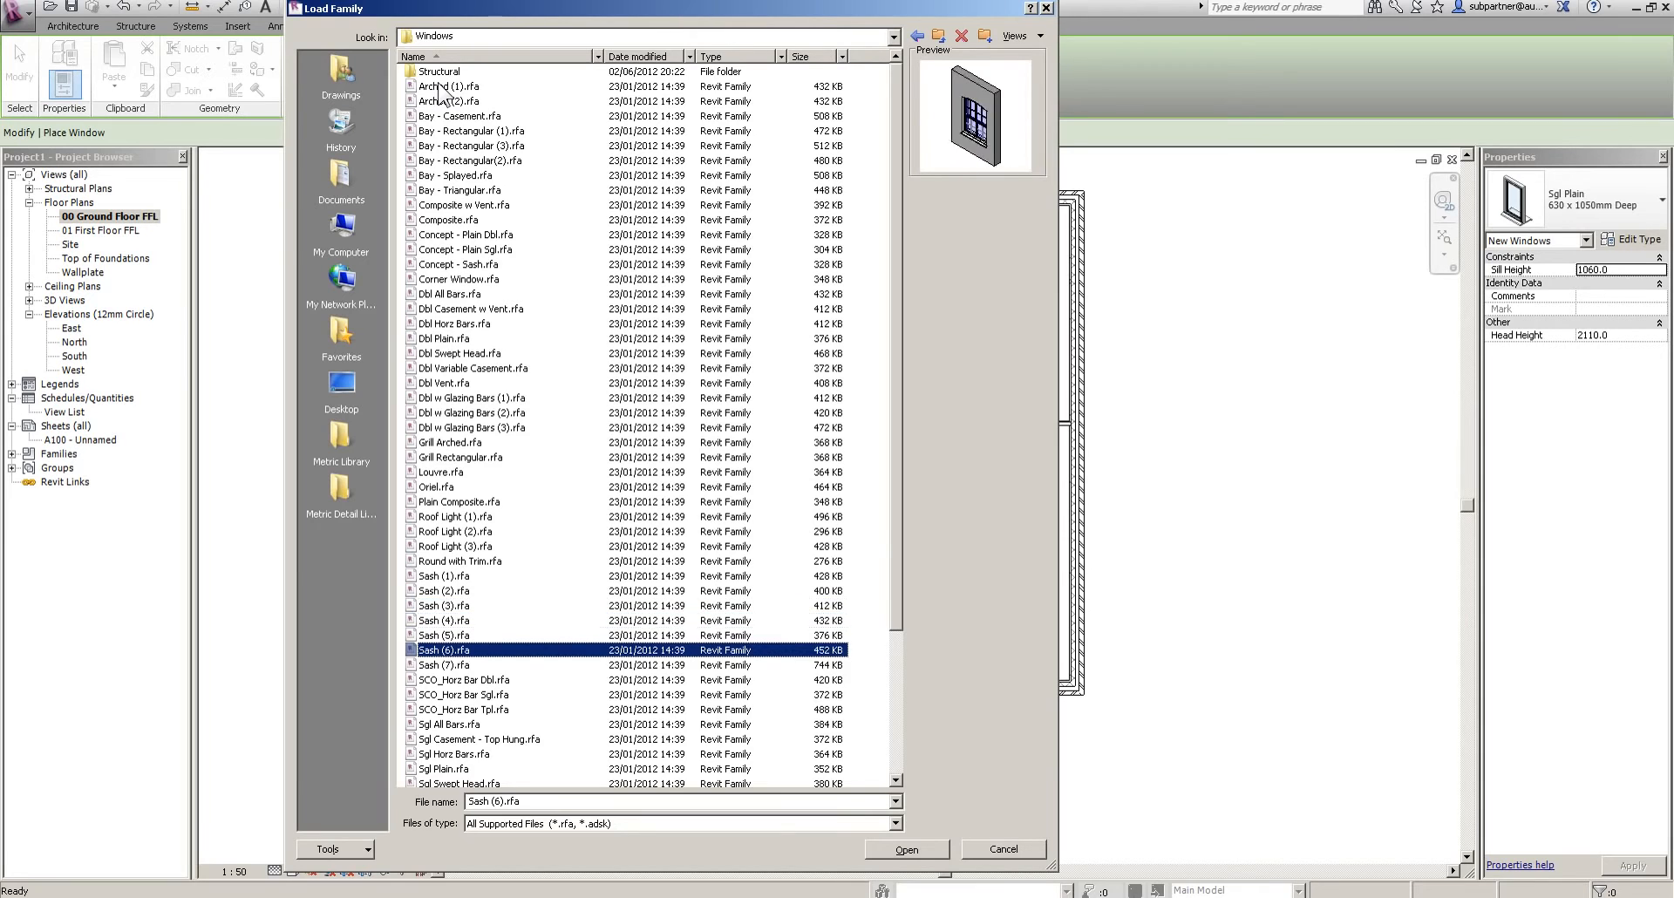
{"action": "key", "text": "Down"}
Compare the previews of the SCO_Horz Bar Dbl, Sgl and Tpl window families
{"action": "key", "text": "Down"}
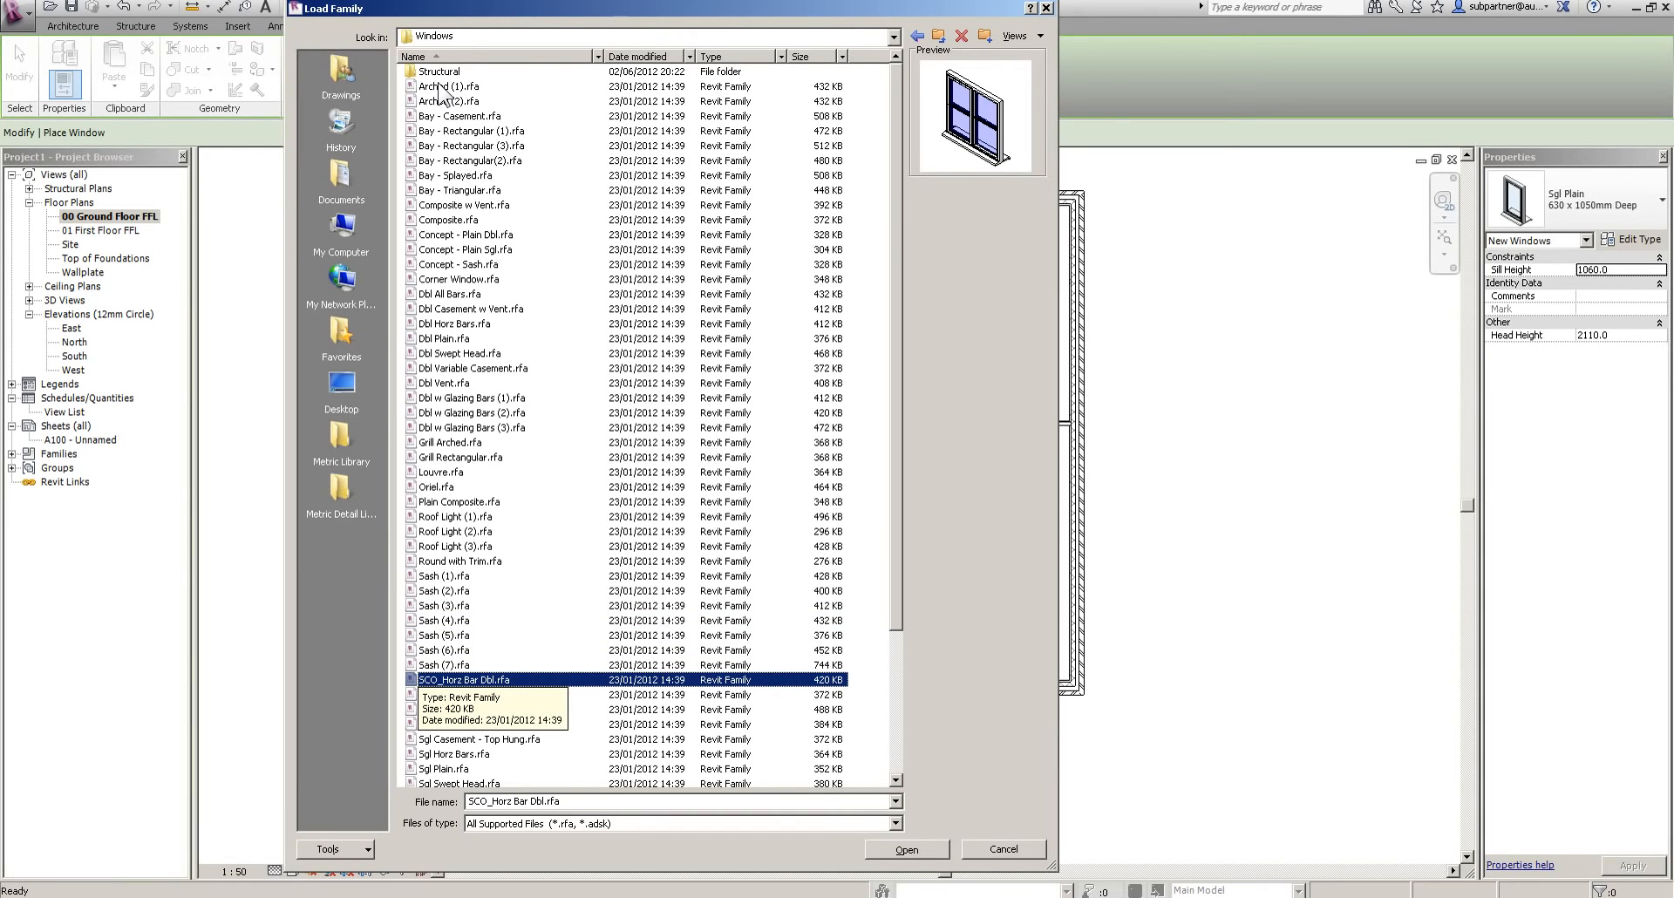
{"action": "key", "text": "Down"}
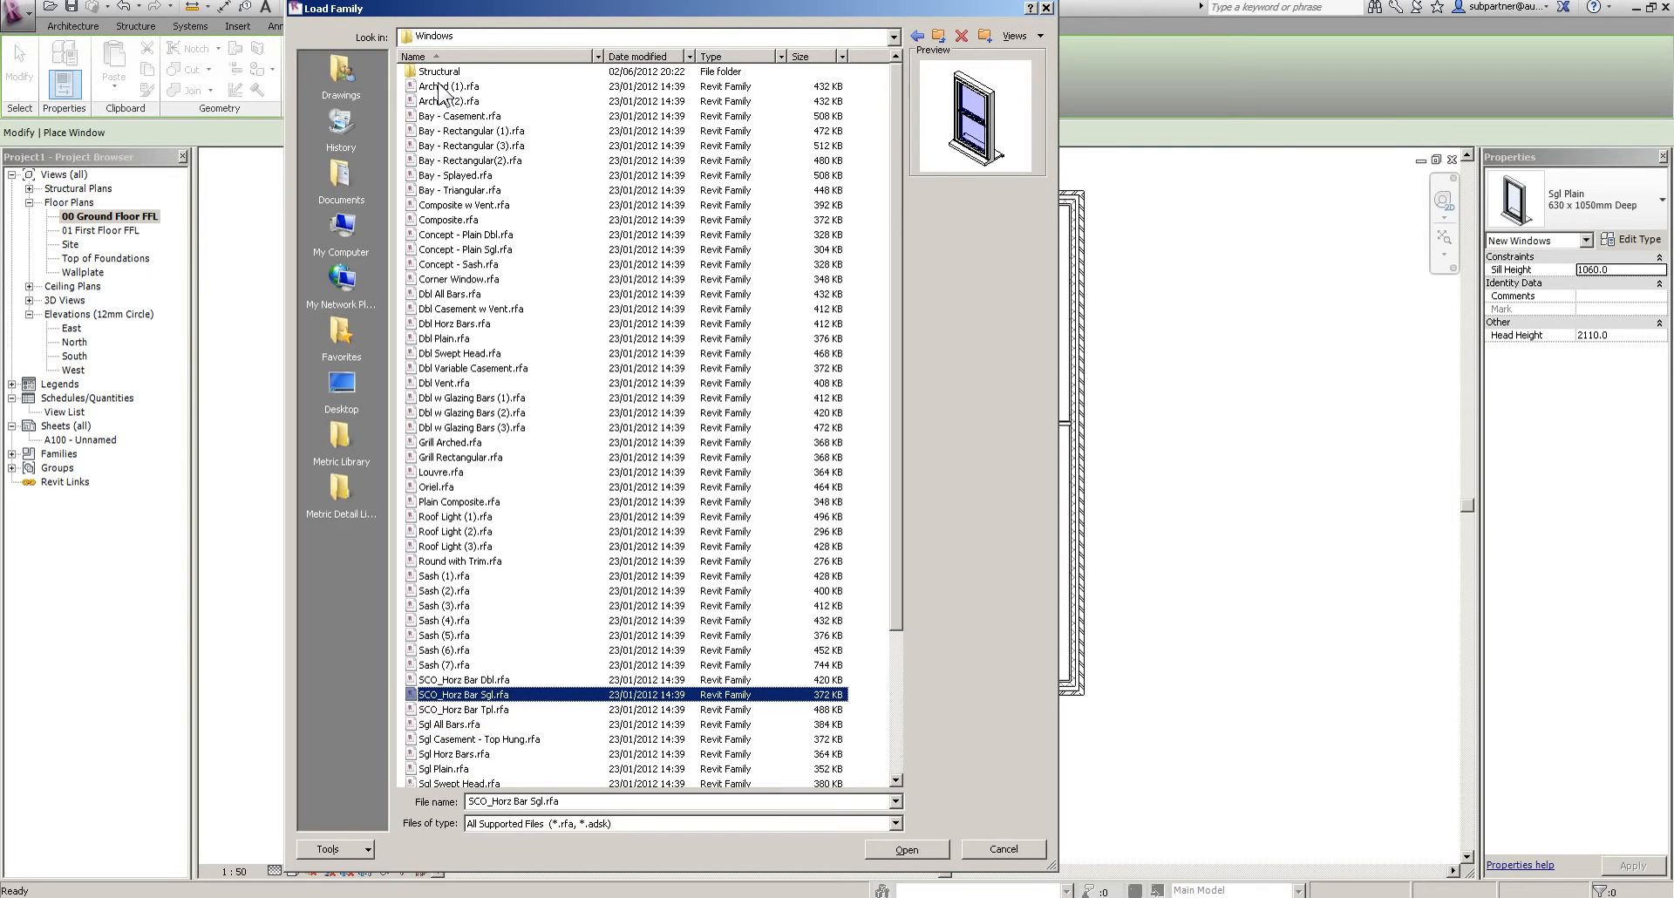
{"action": "key", "text": "Down"}
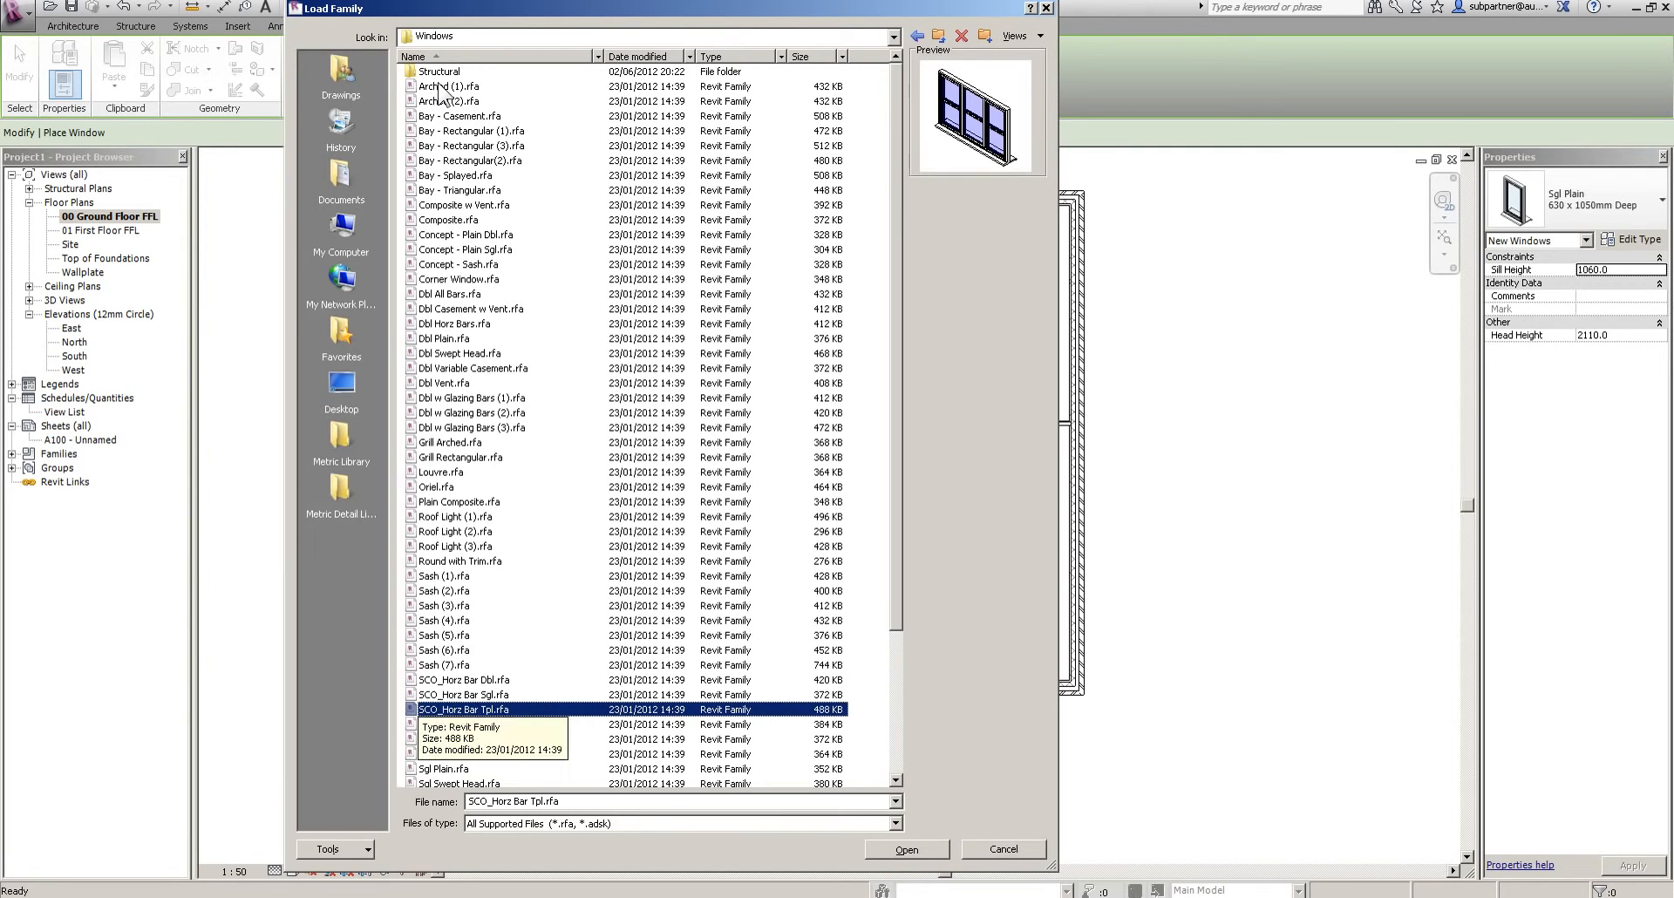
{"action": "key", "text": "Down"}
{"action": "key", "text": "Up"}
{"action": "key", "text": "Up"}
{"action": "key", "text": "Up"}
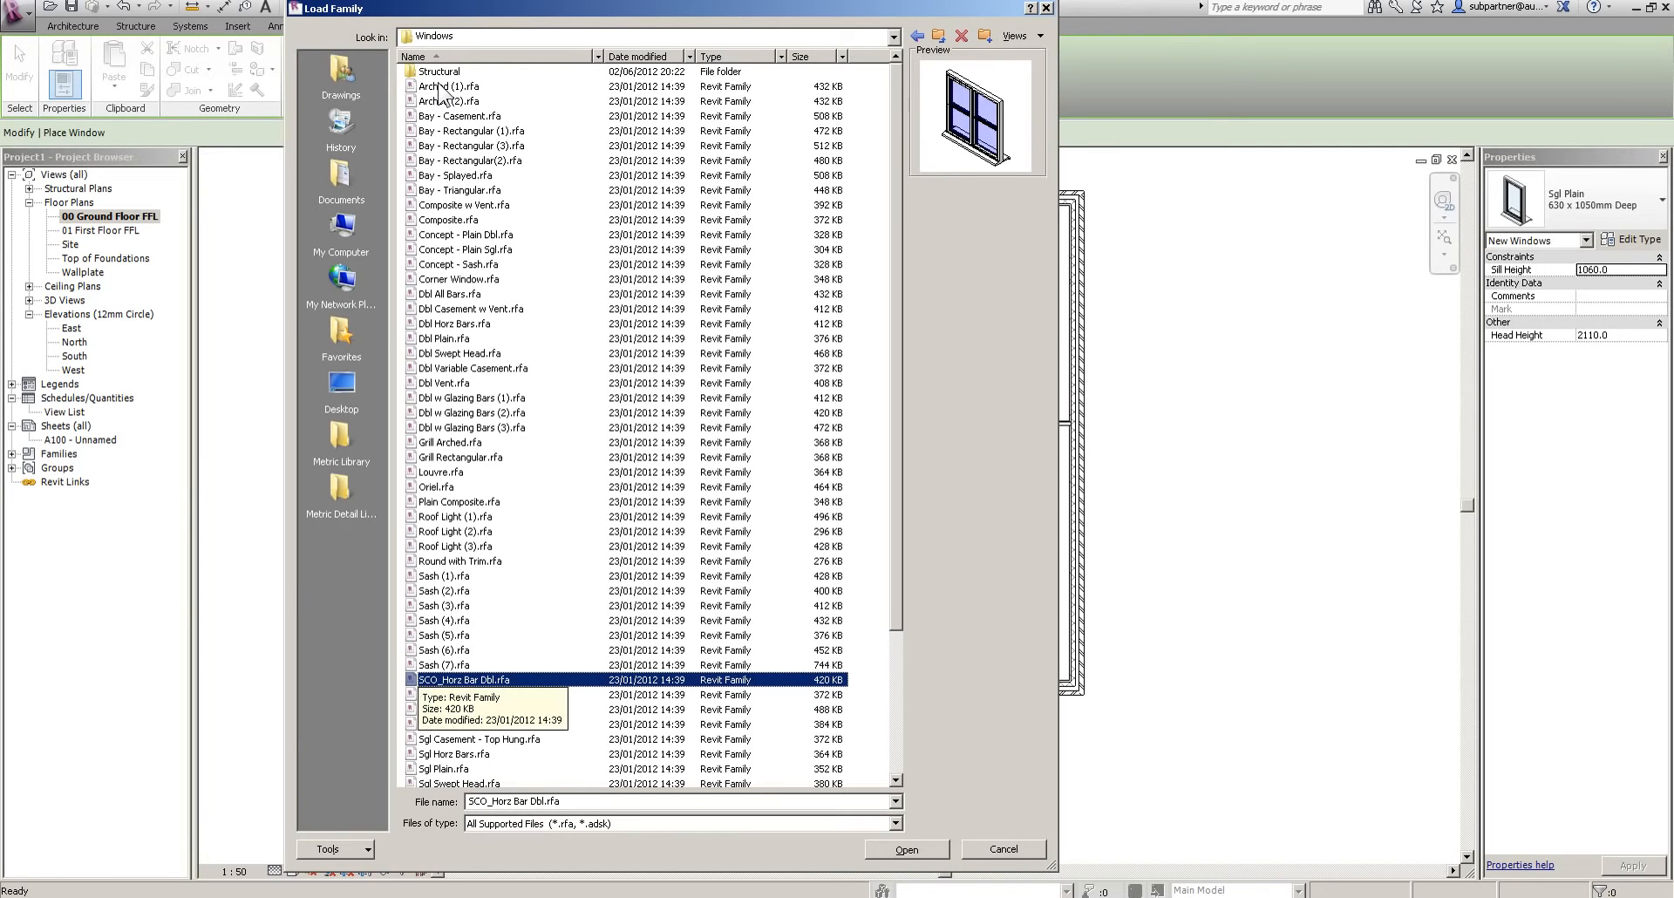
Examine the previews of the remaining window families through to Tpl w Glazing Bars (2)
{"action": "key", "text": "Down"}
{"action": "key", "text": "Down"}
{"action": "key", "text": "Down"}
{"action": "key", "text": "Down"}
{"action": "key", "text": "Down"}
{"action": "key", "text": "Down"}
{"action": "key", "text": "Down"}
{"action": "key", "text": "Down"}
{"action": "key", "text": "Down"}
{"action": "key", "text": "Down"}
{"action": "key", "text": "Down"}
{"action": "key", "text": "Down"}
{"action": "key", "text": "Down"}
{"action": "key", "text": "Down"}
{"action": "key", "text": "Down"}
{"action": "key", "text": "Down"}
{"action": "key", "text": "Down"}
{"action": "key", "text": "Down"}
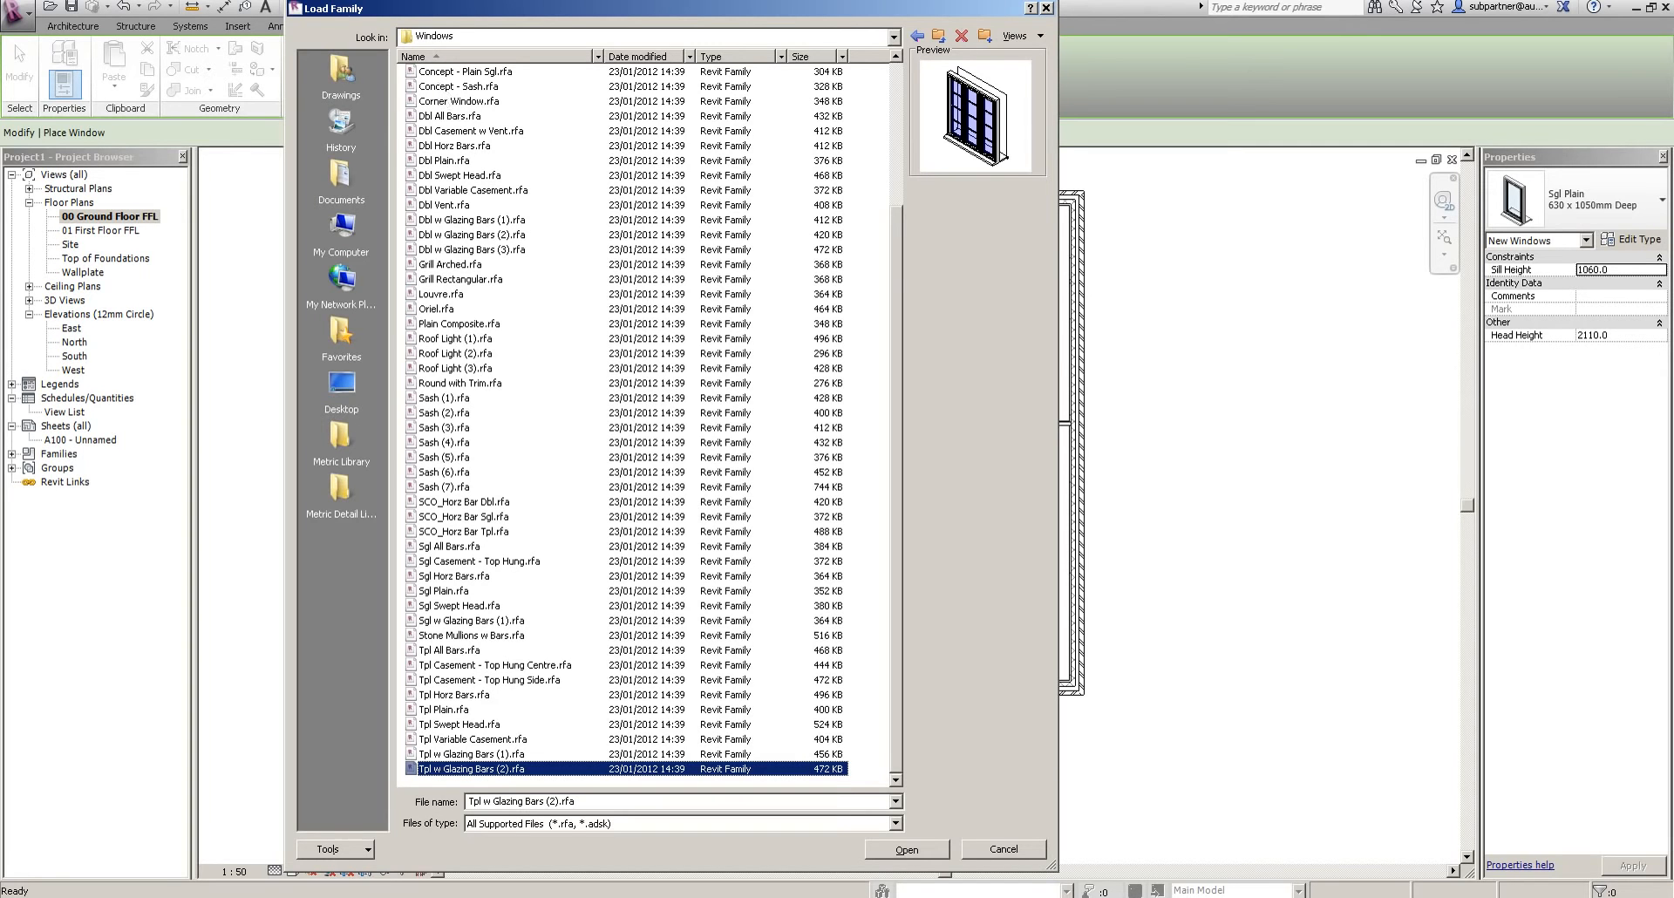
Select the Tpl All Bars, Sgl All Bars and Dbl All Bars window families together and open them for loading
{"action": "left_click", "coordinate": [441, 649]}
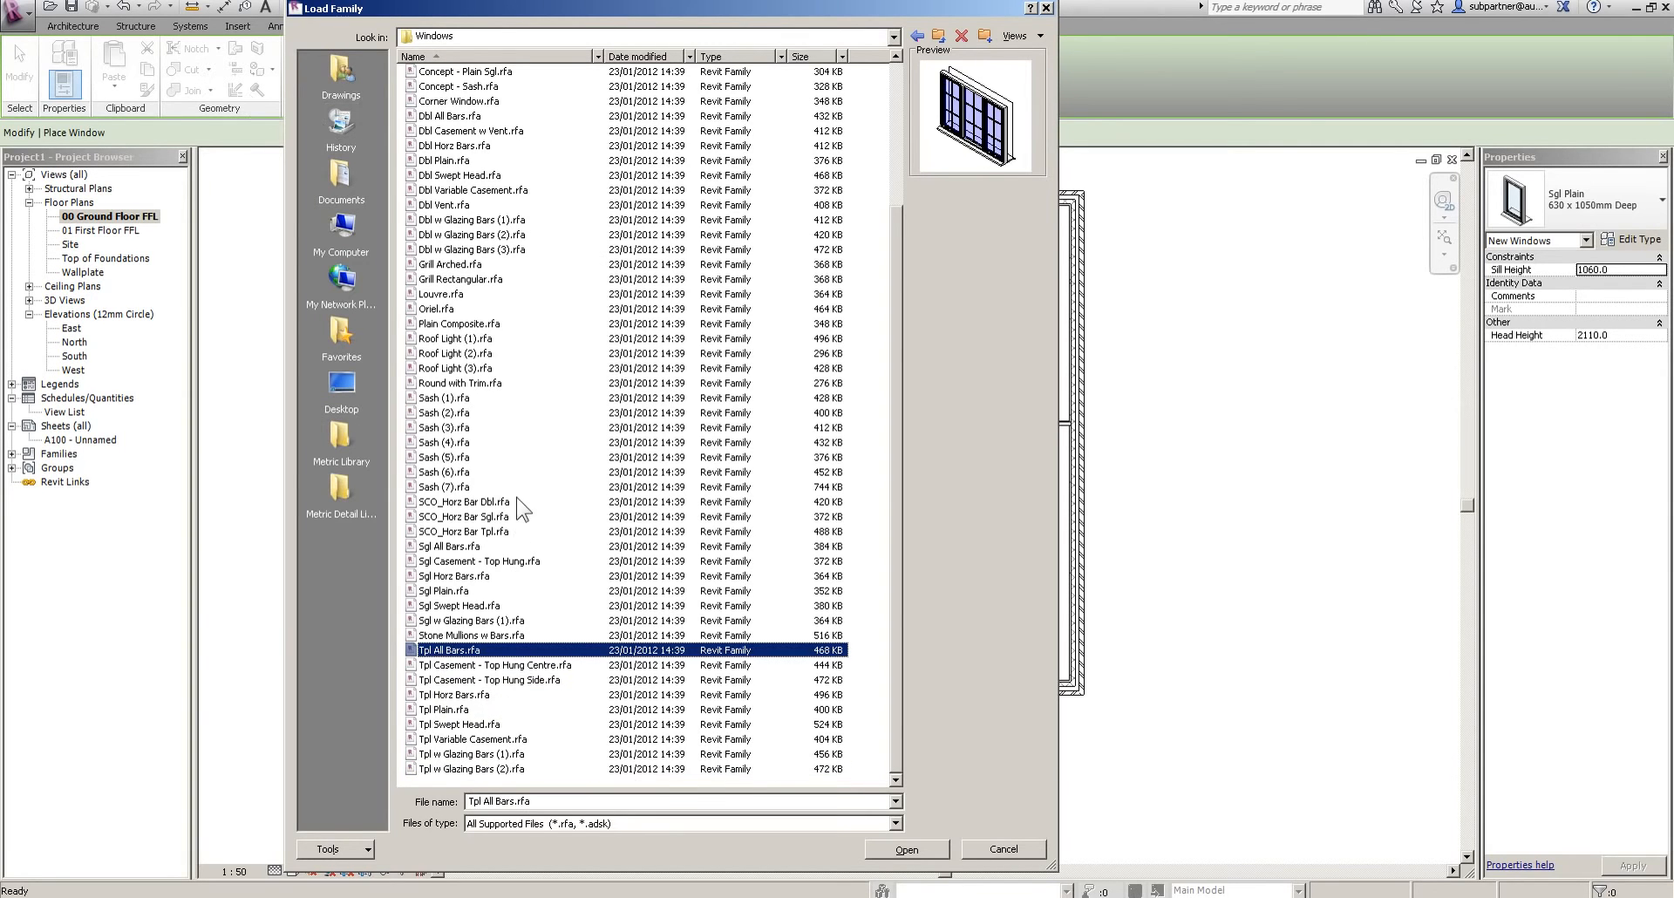
{"action": "left_click", "coordinate": [449, 546], "text": "ctrl"}
{"action": "scroll", "coordinate": [584, 344], "scroll_direction": "up", "scroll_amount": 4}
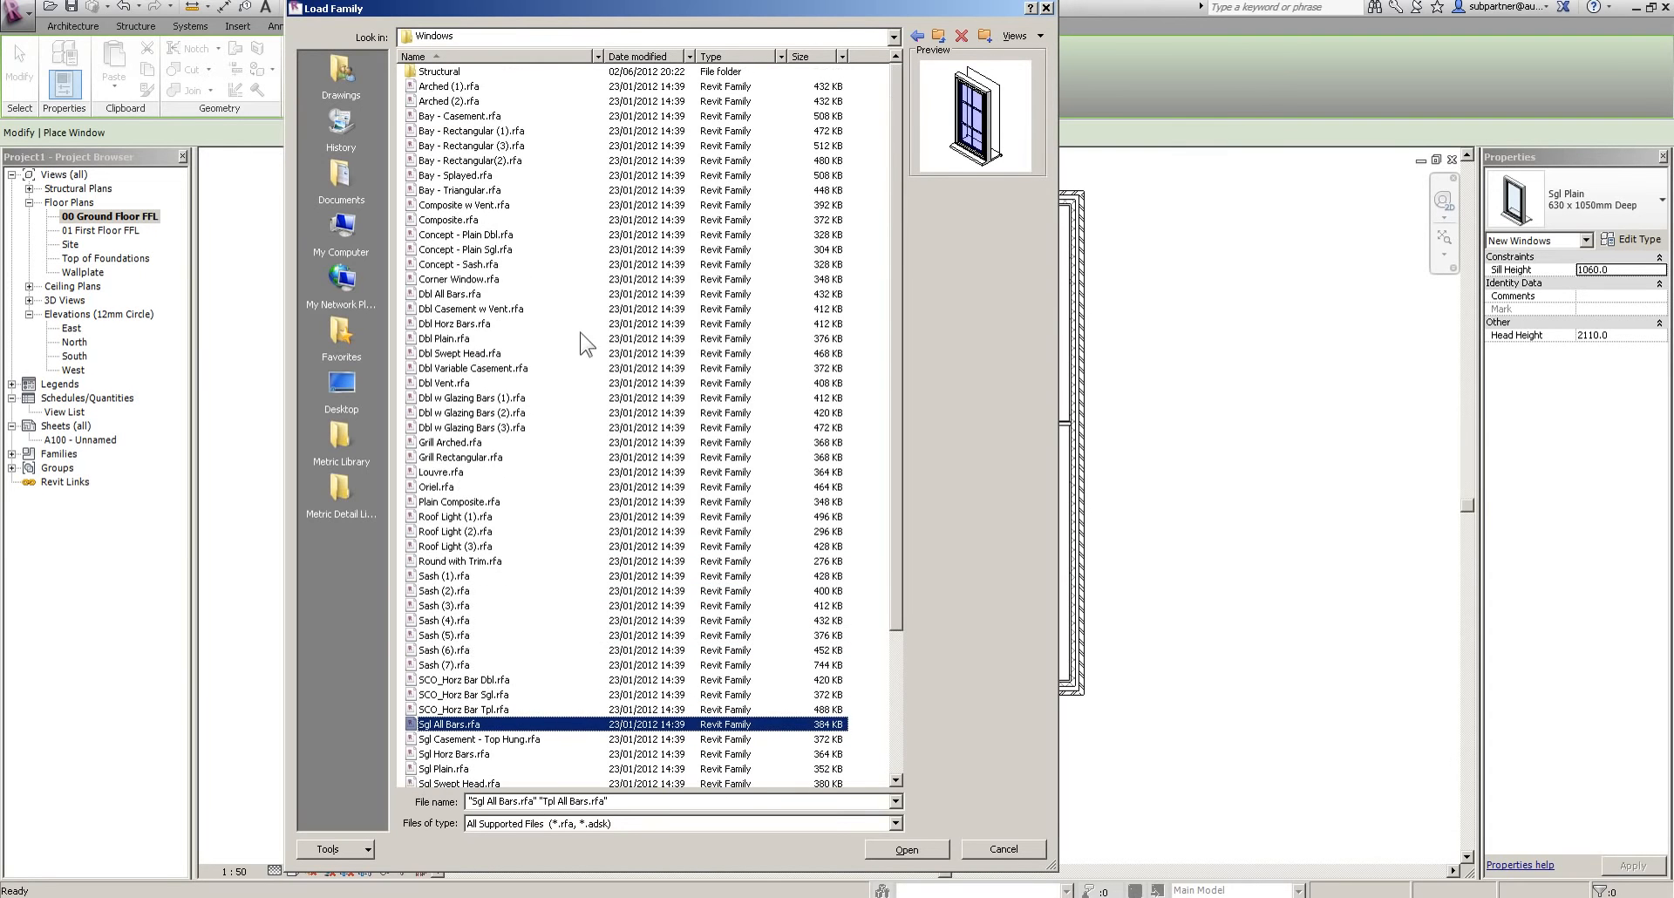
{"action": "left_click", "coordinate": [458, 294], "text": "ctrl"}
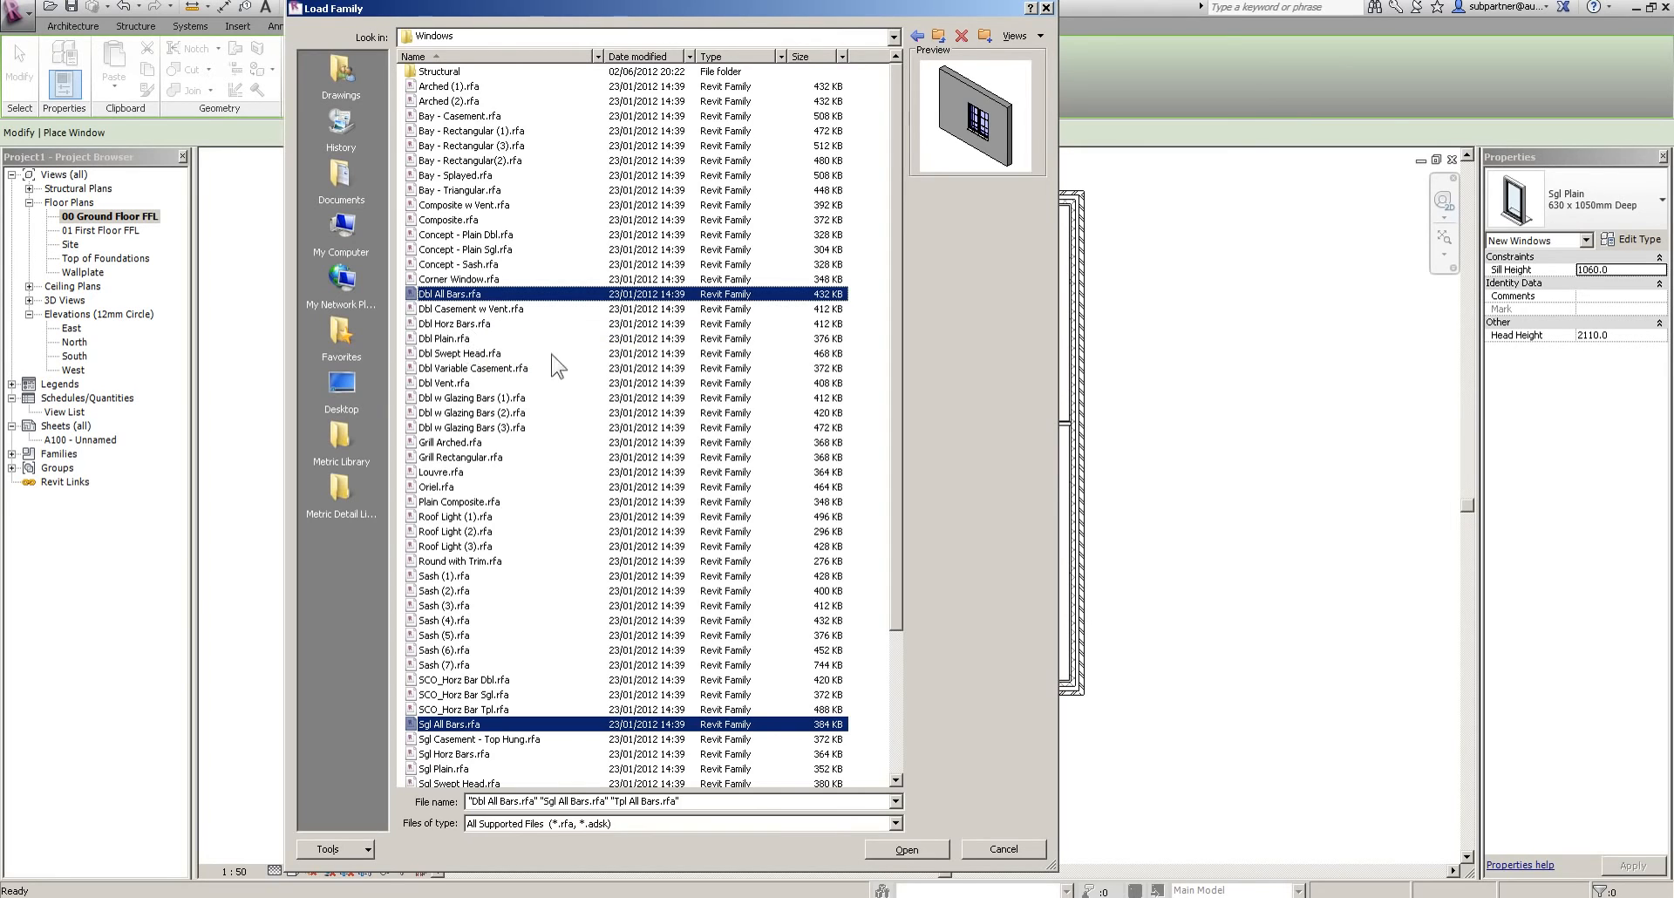
{"action": "left_click", "coordinate": [893, 849]}
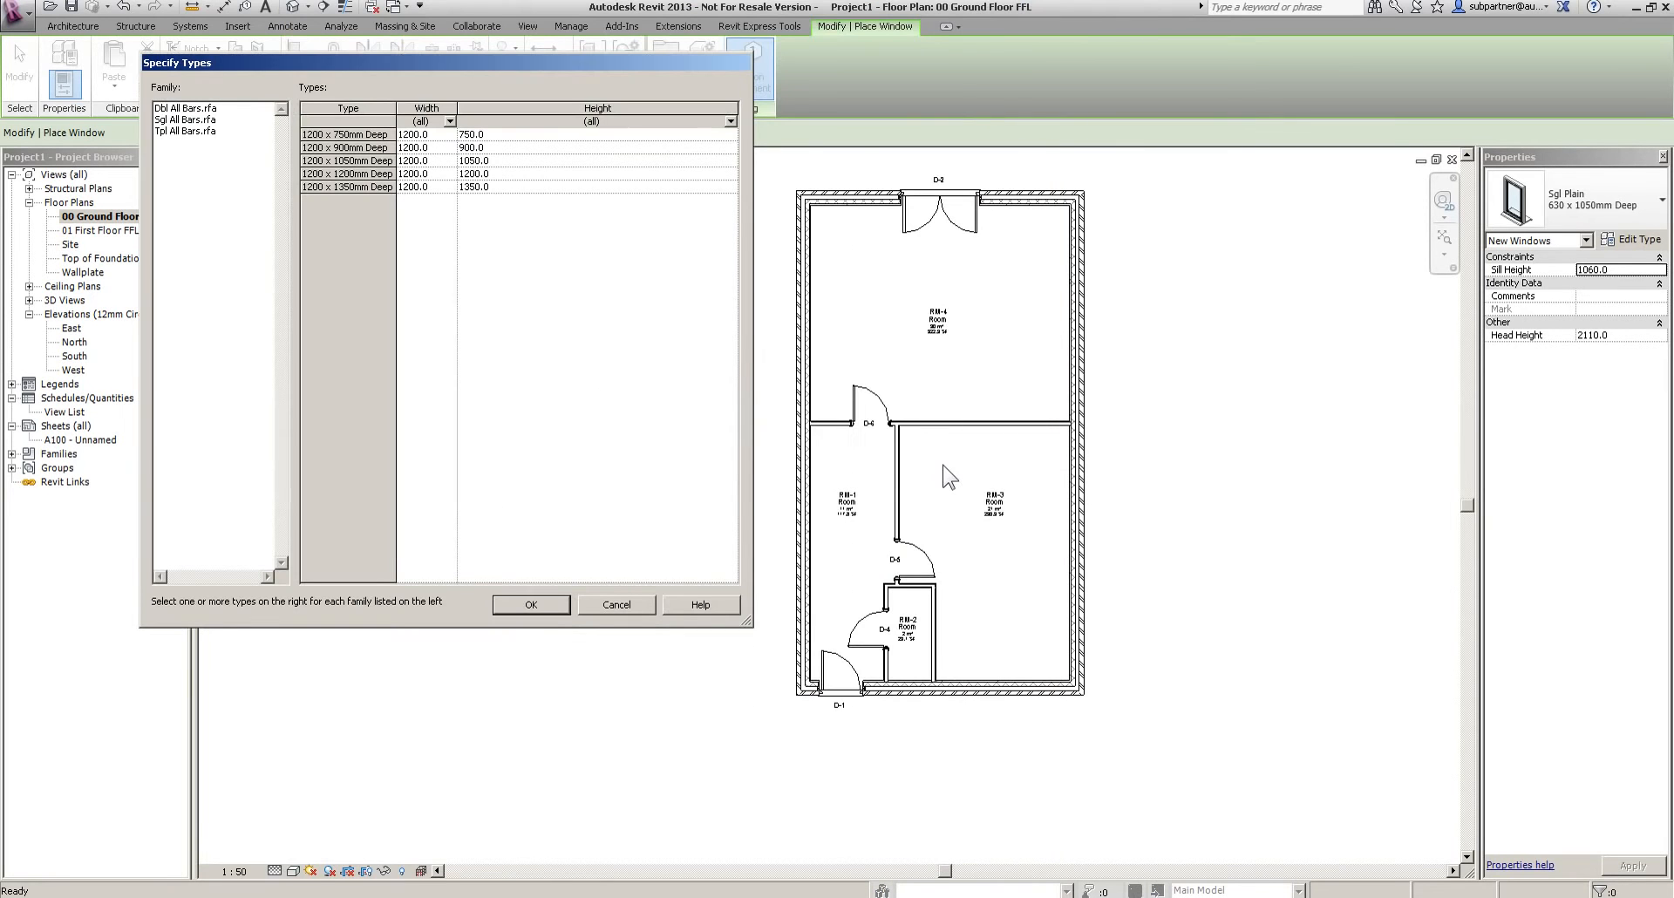
Load the 1050, 1200 and 1350mm Deep types for each of the Dbl, Sgl and Tpl All Bars families
{"action": "left_click_drag", "start_coordinate": [636, 65], "coordinate": [926, 156]}
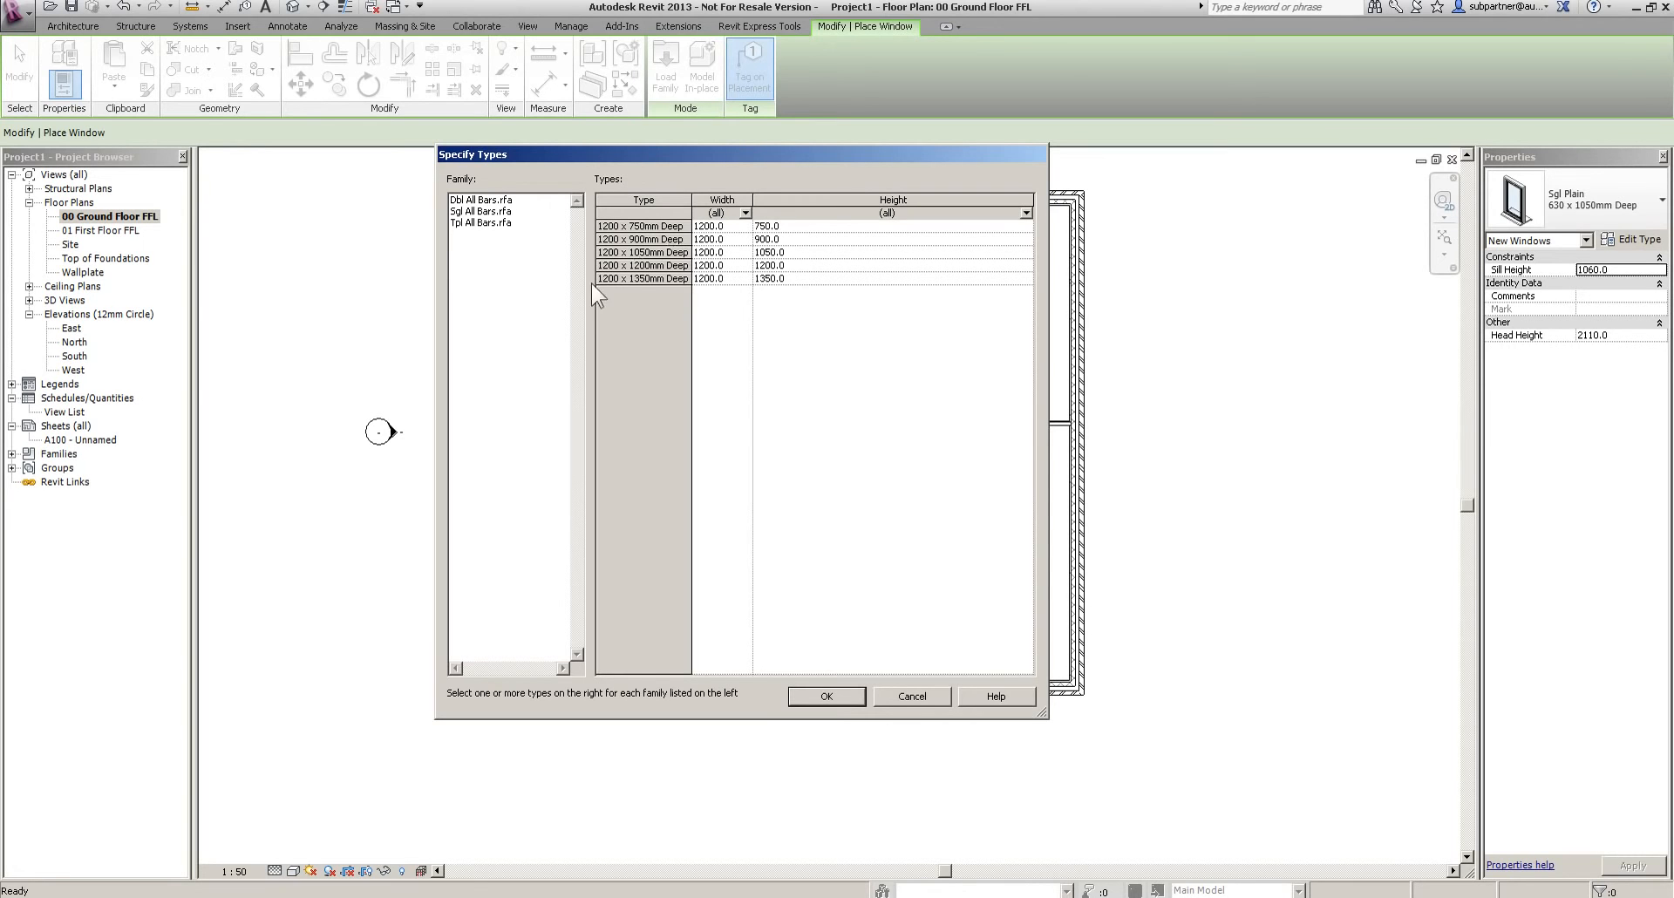
{"action": "left_click", "coordinate": [510, 200]}
{"action": "left_click_drag", "start_coordinate": [633, 253], "coordinate": [627, 279]}
{"action": "left_click", "coordinate": [490, 211]}
{"action": "left_click", "coordinate": [488, 222]}
{"action": "left_click", "coordinate": [482, 206]}
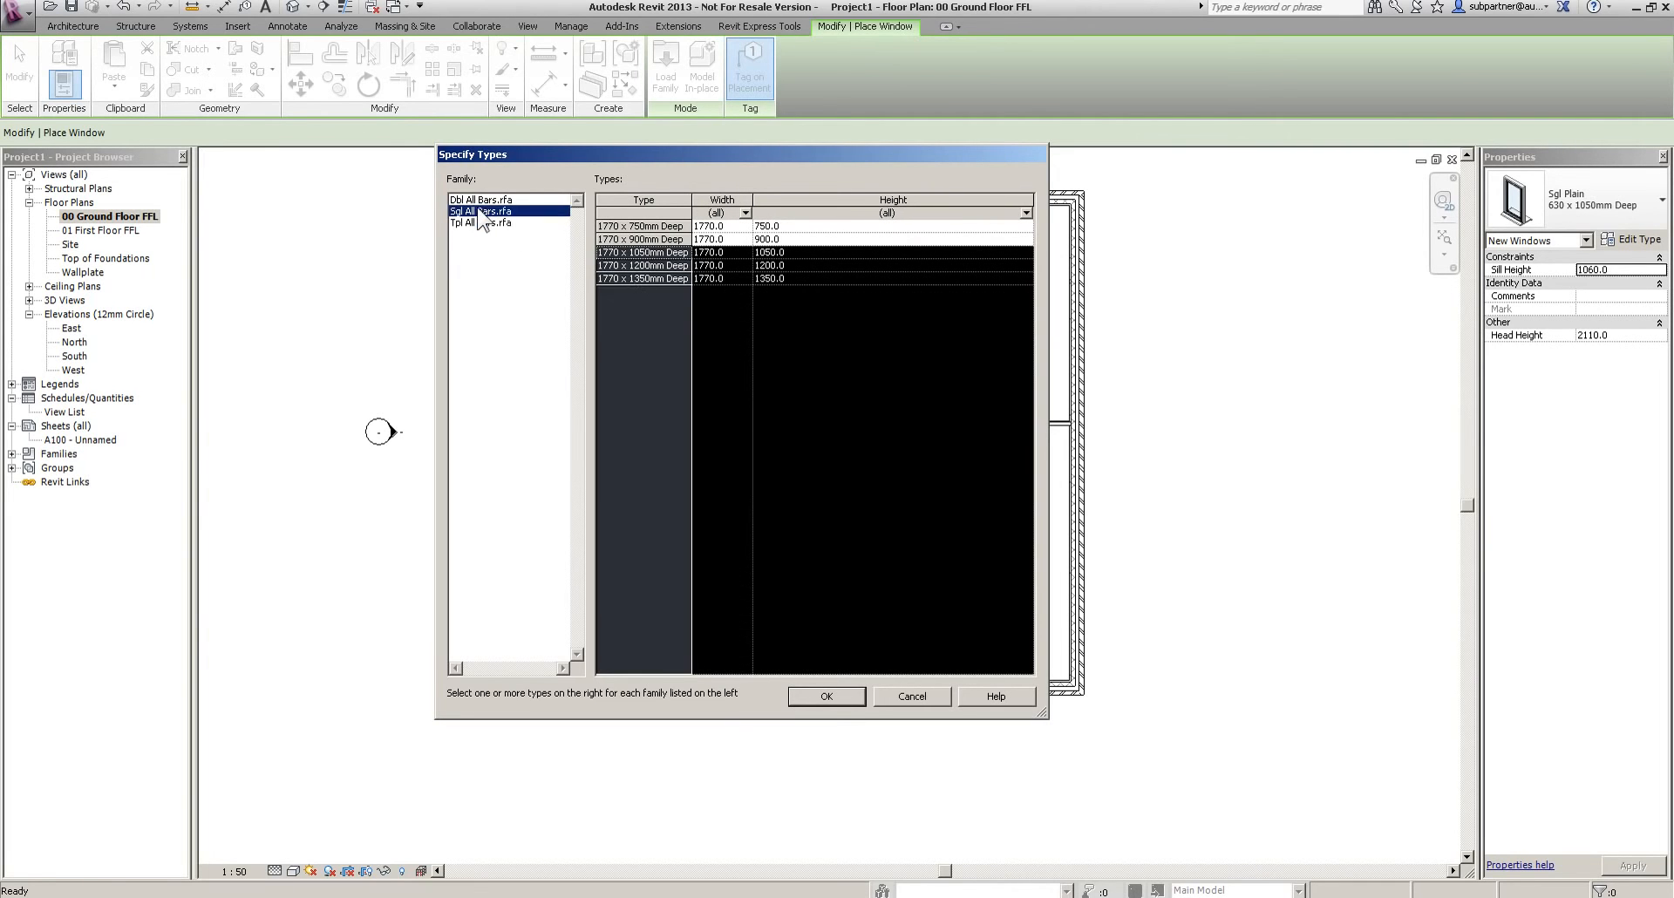
{"action": "left_click", "coordinate": [486, 222]}
{"action": "left_click", "coordinate": [482, 199]}
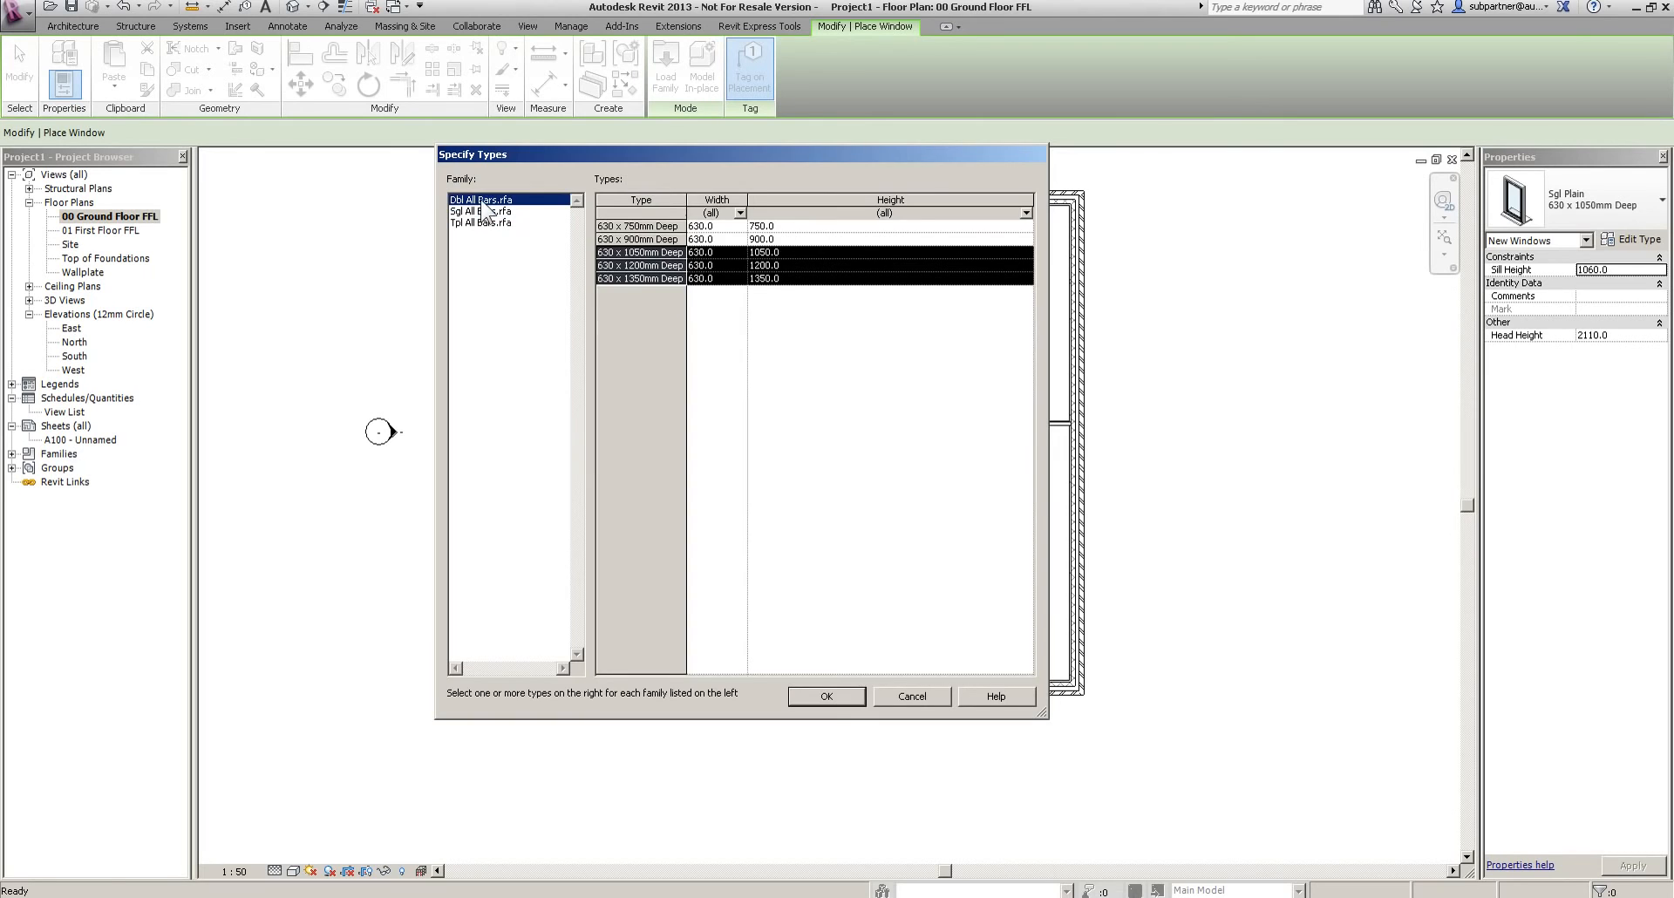
{"action": "left_click", "coordinate": [826, 697]}
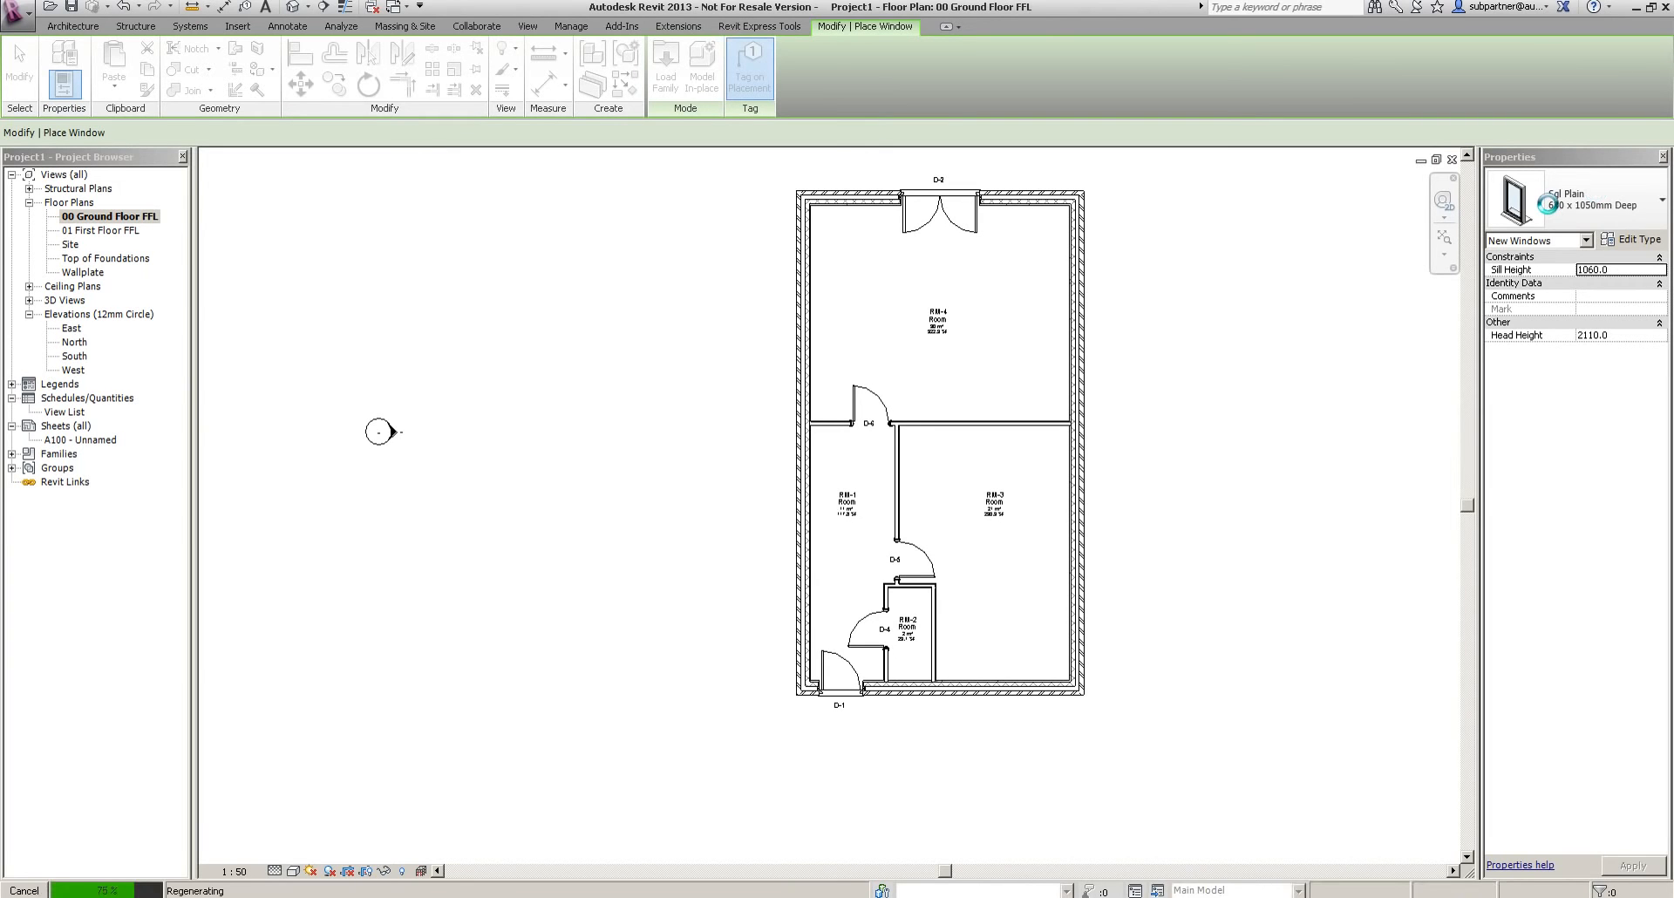
Place a tagged Sgl All Bars 630 x 1050mm Deep window in RM-2's external wall, 185 mm from each partition
{"action": "left_click", "coordinate": [1597, 202]}
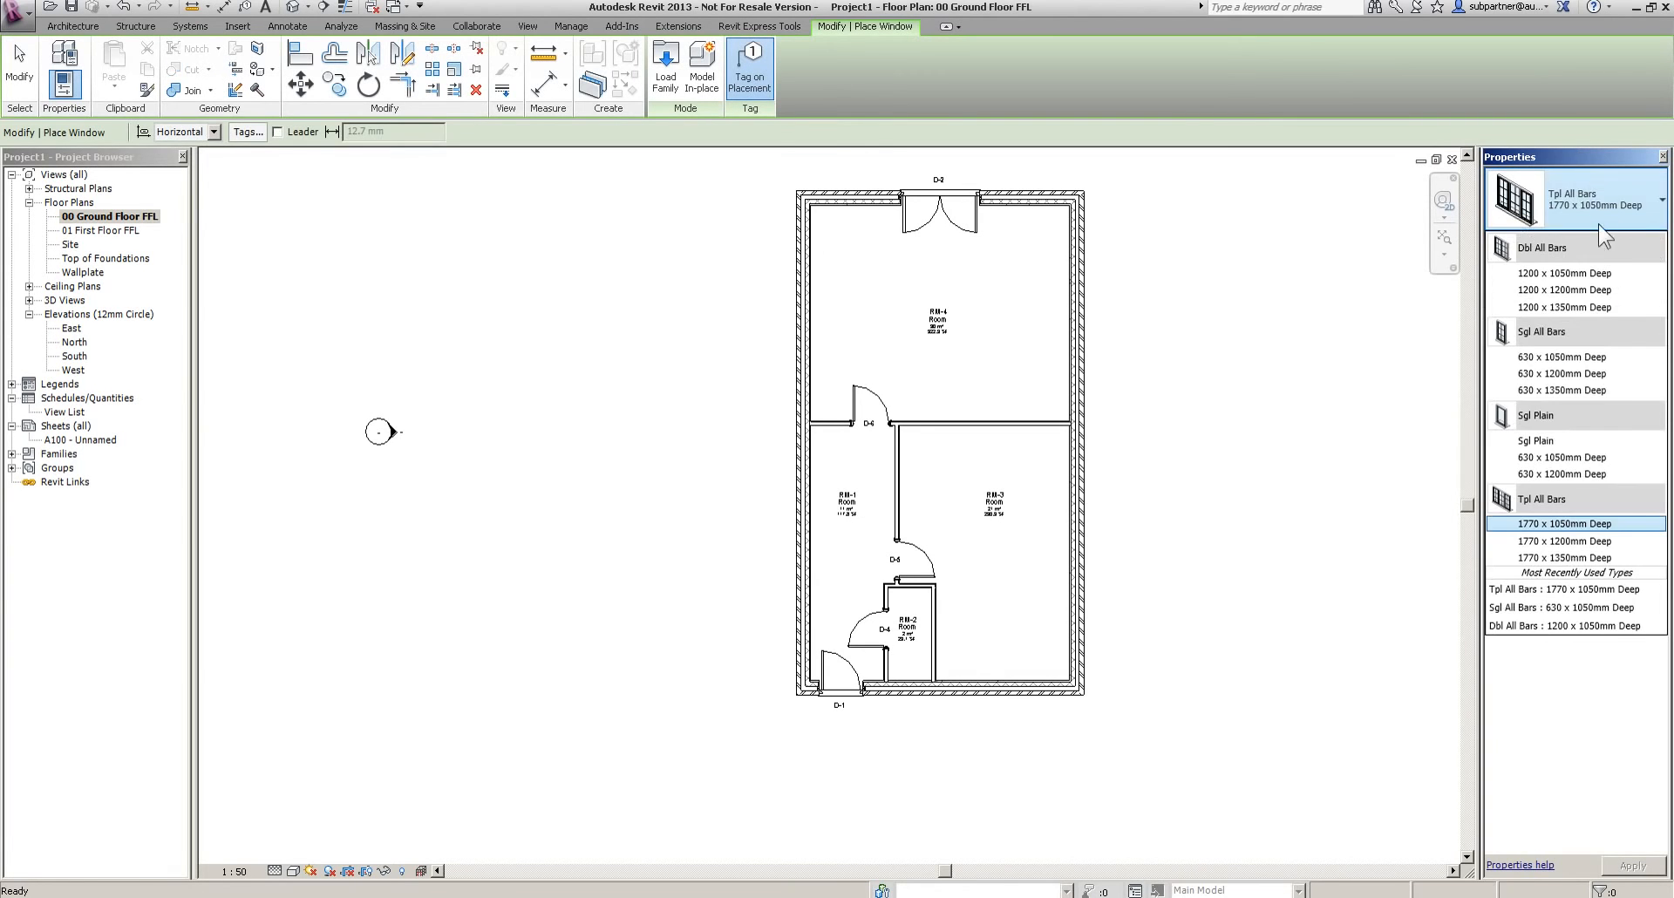
{"action": "left_click", "coordinate": [1539, 356]}
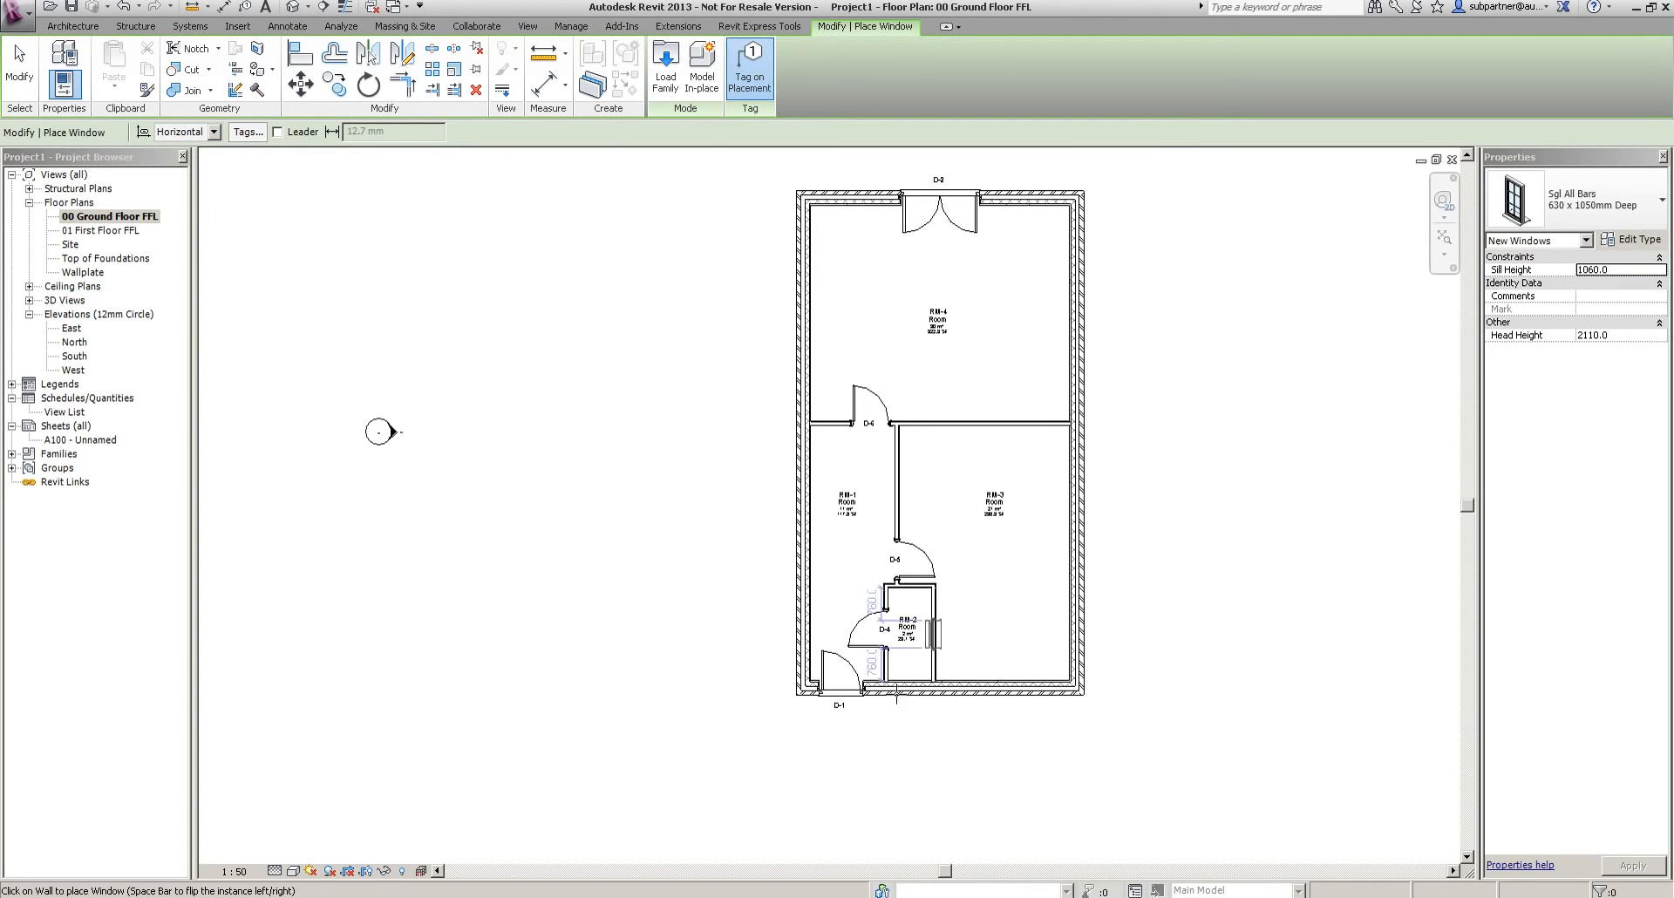
{"action": "scroll", "coordinate": [911, 728], "scroll_direction": "up", "scroll_amount": 5}
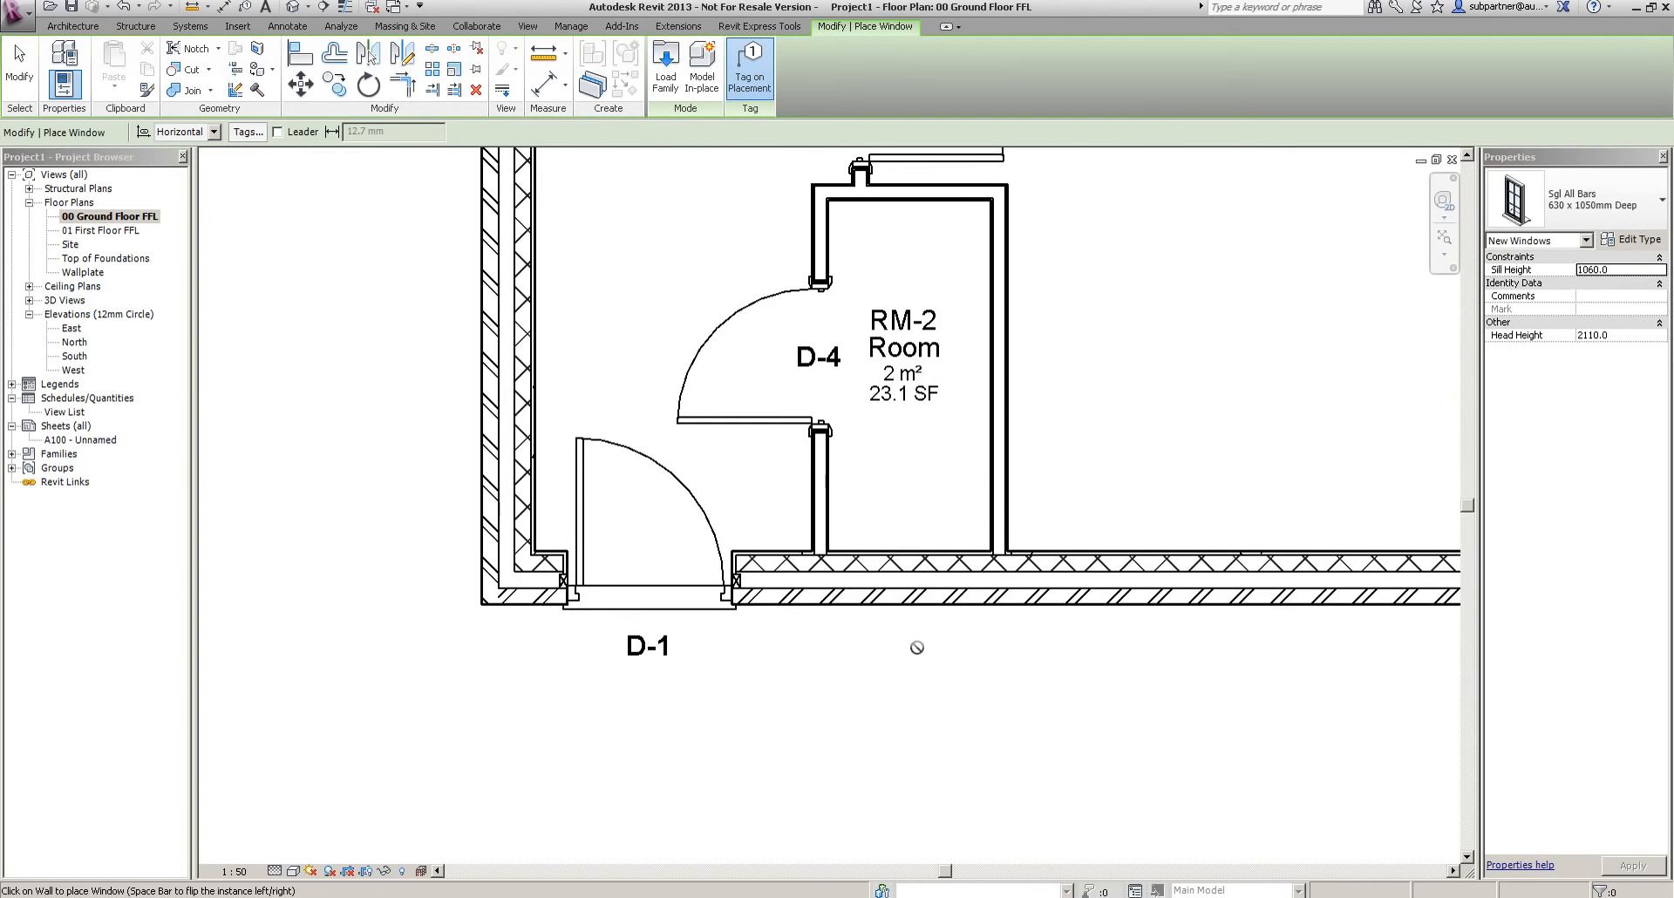
{"action": "left_click", "coordinate": [945, 754]}
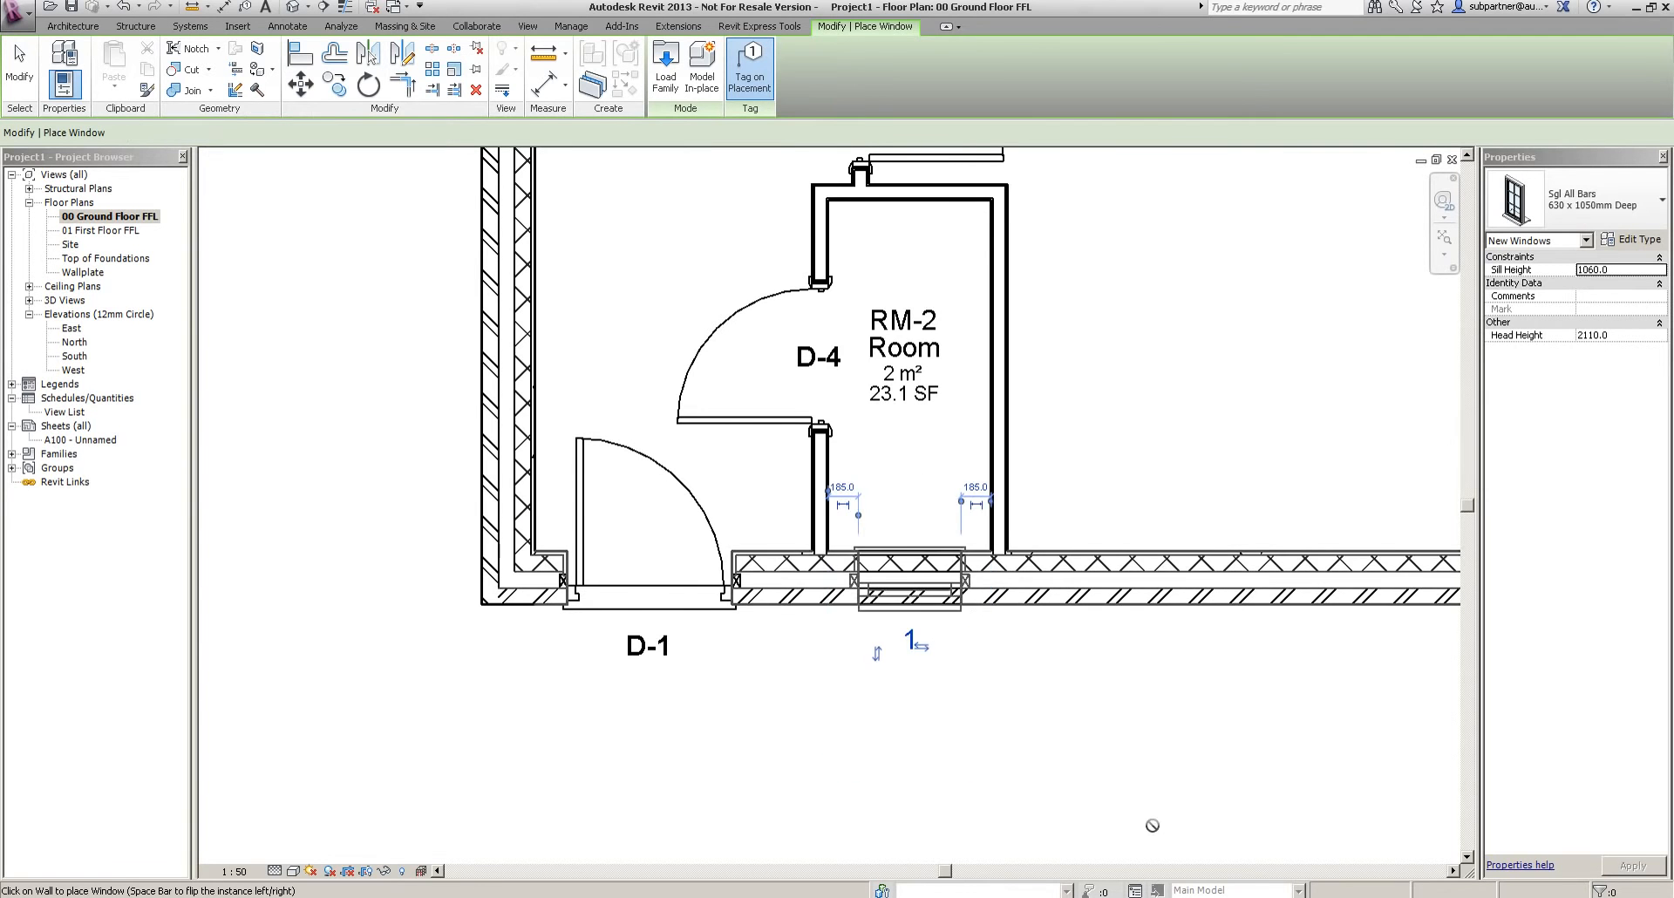
Renumber the window tag below RM-2 as W-1
{"action": "left_click", "coordinate": [19, 61]}
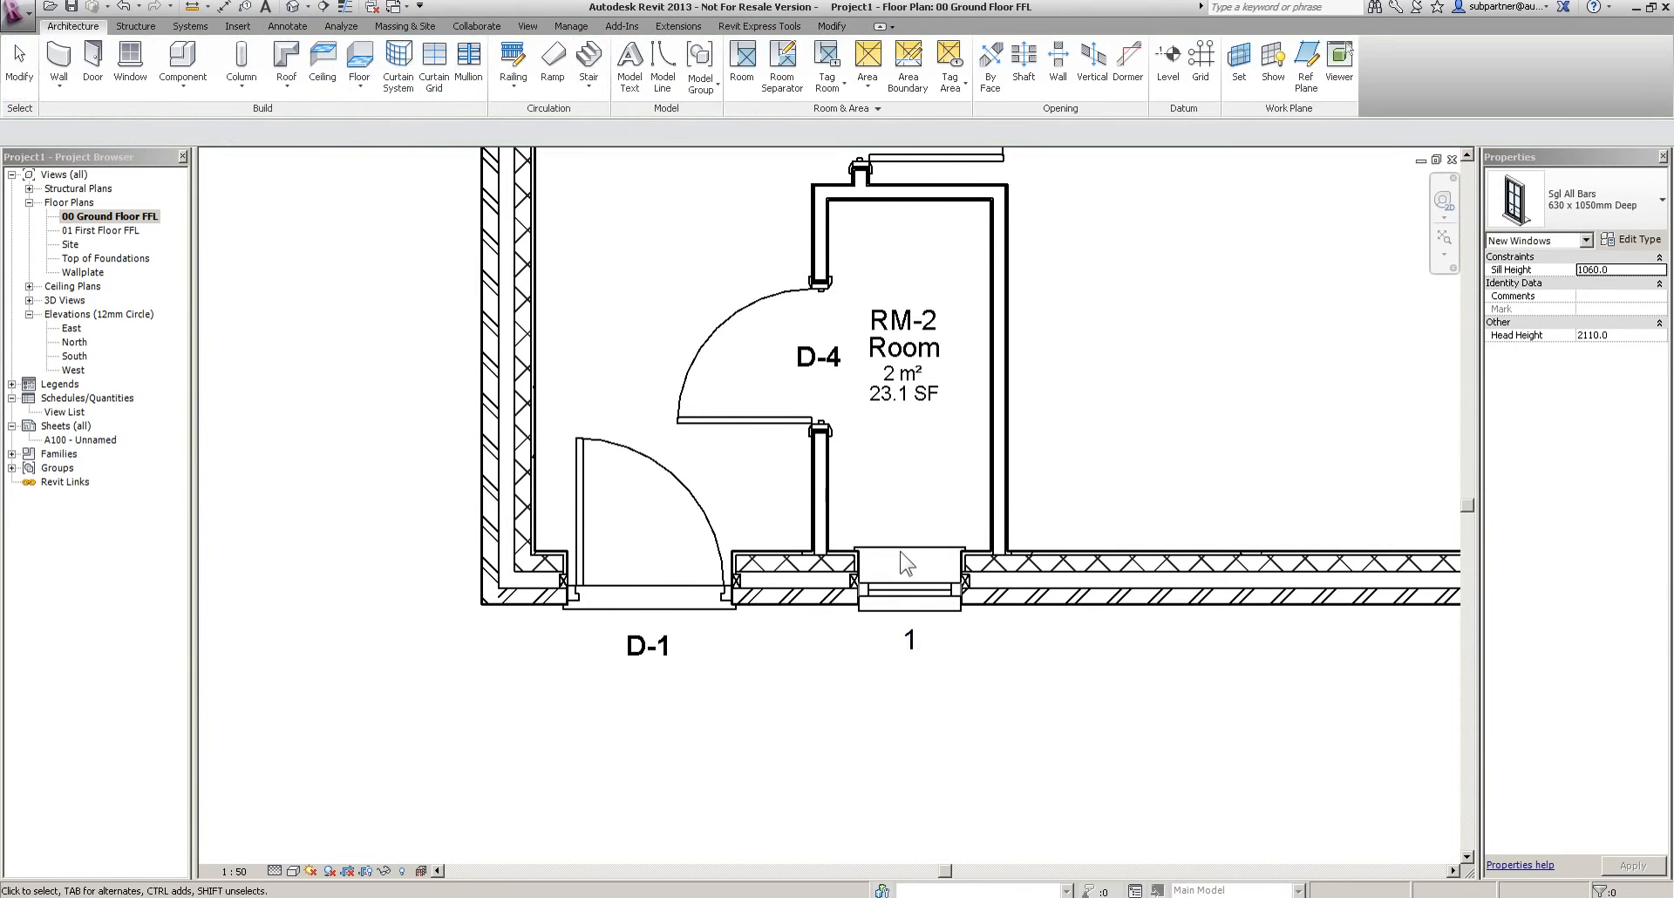
{"action": "left_click", "coordinate": [913, 645]}
{"action": "left_click", "coordinate": [910, 642]}
{"action": "type", "text": "W-1"}
{"action": "key", "text": "Return"}
{"action": "left_click", "coordinate": [983, 650]}
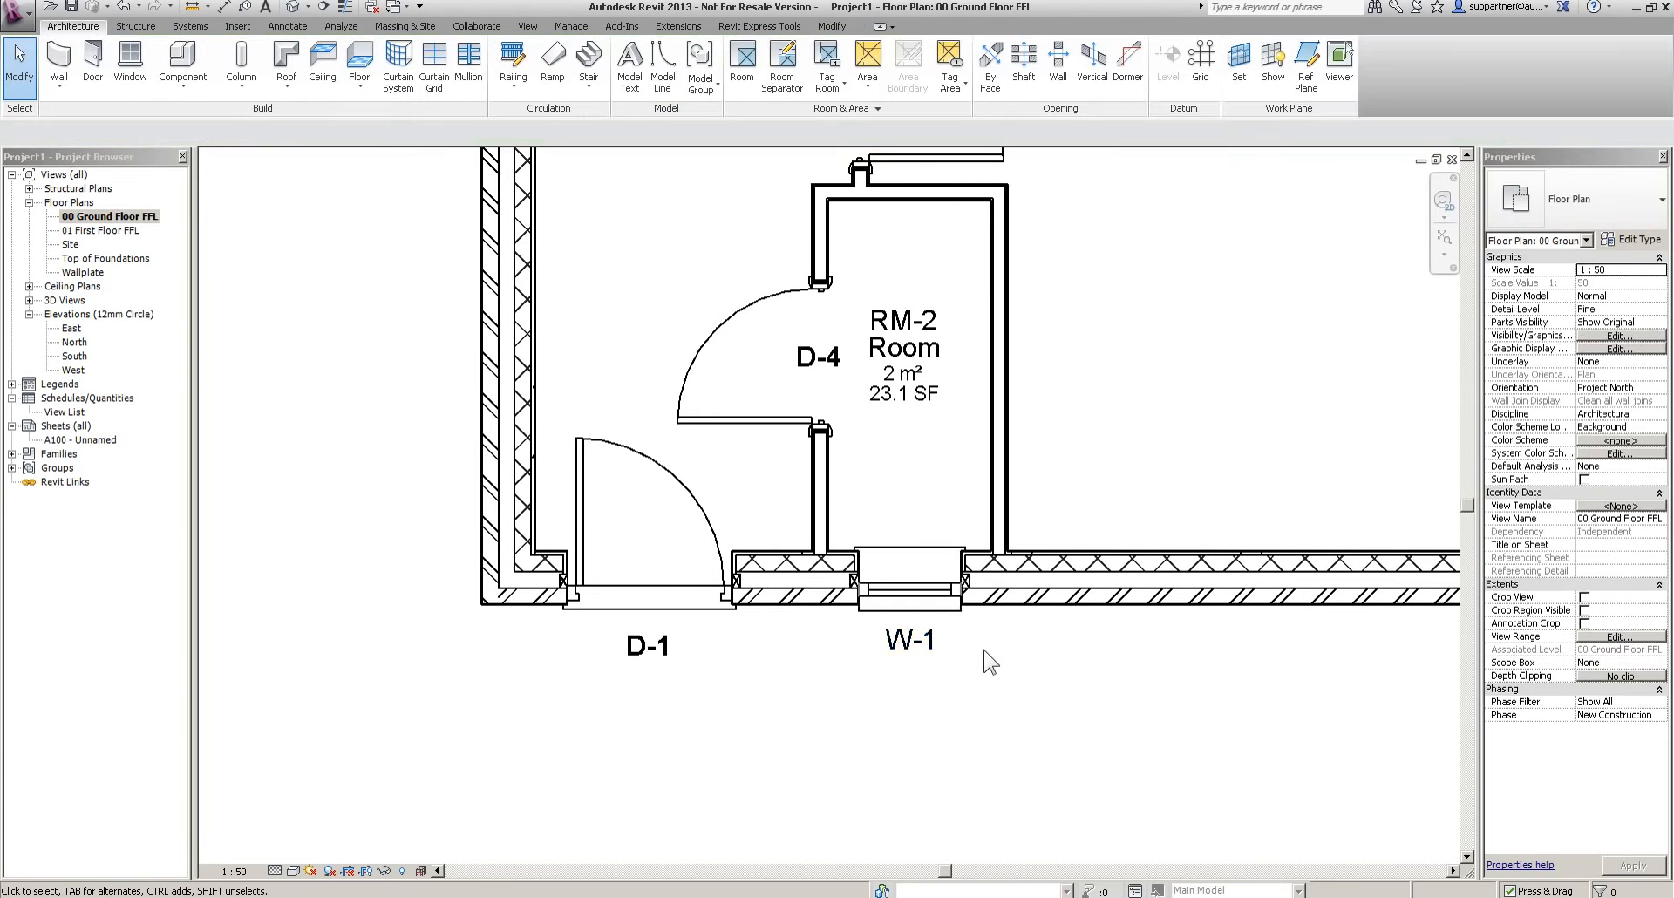
Place a tagged Tpl All Bars 1770 x 1050mm Deep window in RM-3's external wall, 810 mm from the RM-2 partition and 520 mm from the side wall
{"action": "scroll", "coordinate": [983, 650], "scroll_direction": "down", "scroll_amount": 2}
{"action": "middle_click_drag", "start_coordinate": [1079, 463], "coordinate": [759, 376]}
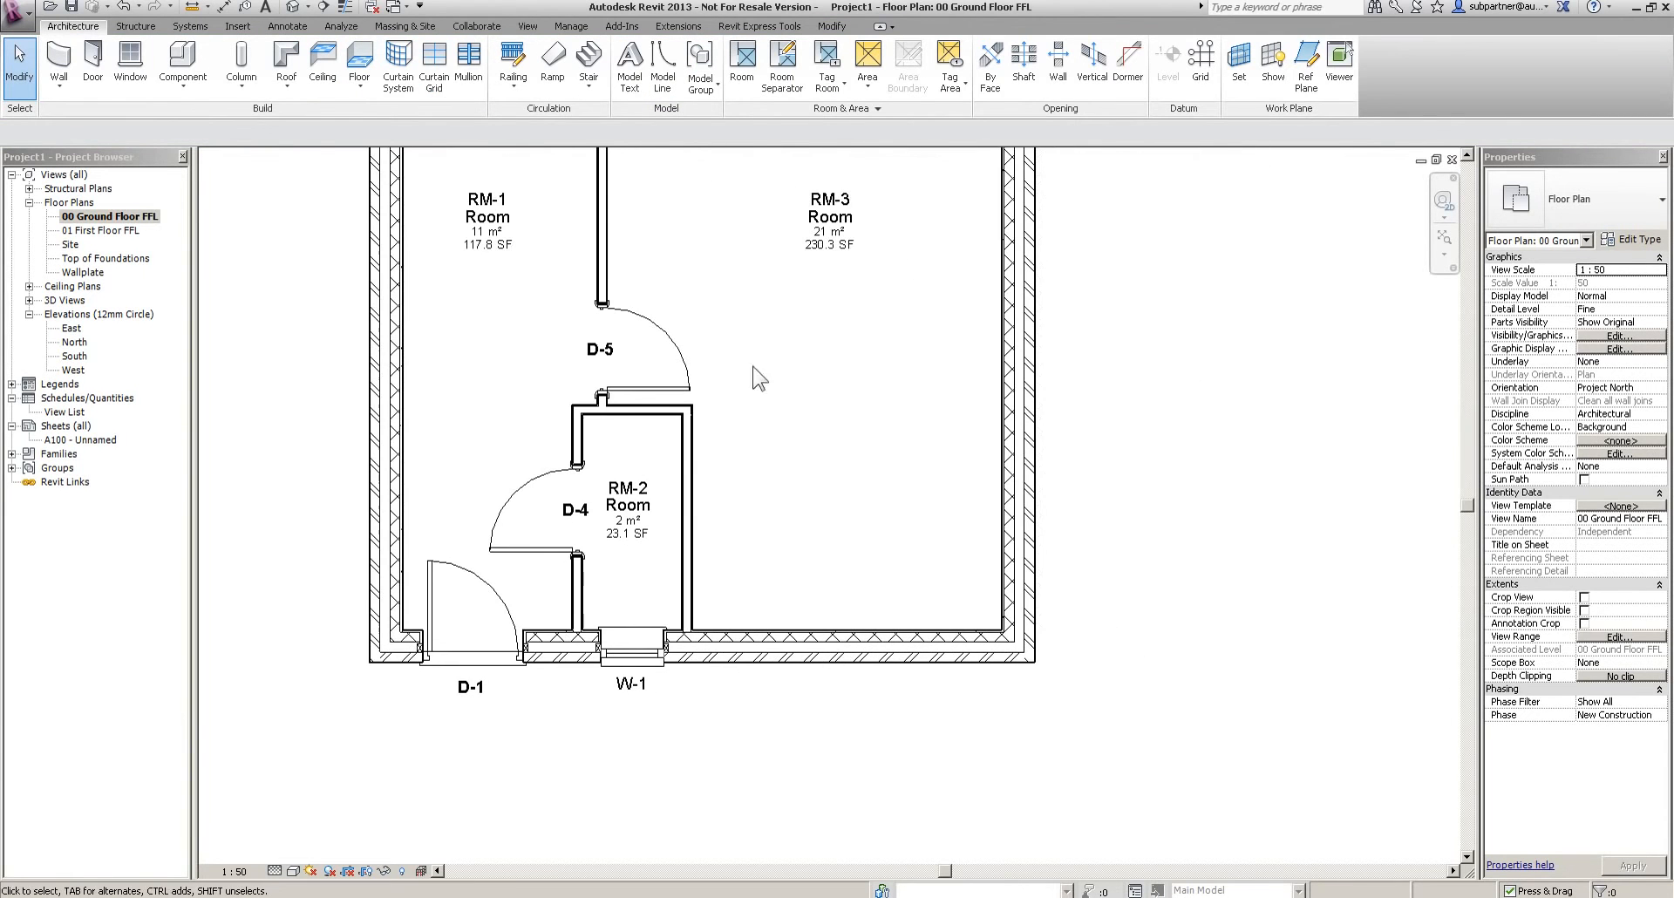
{"action": "left_click", "coordinate": [130, 66]}
{"action": "left_click", "coordinate": [1587, 201]}
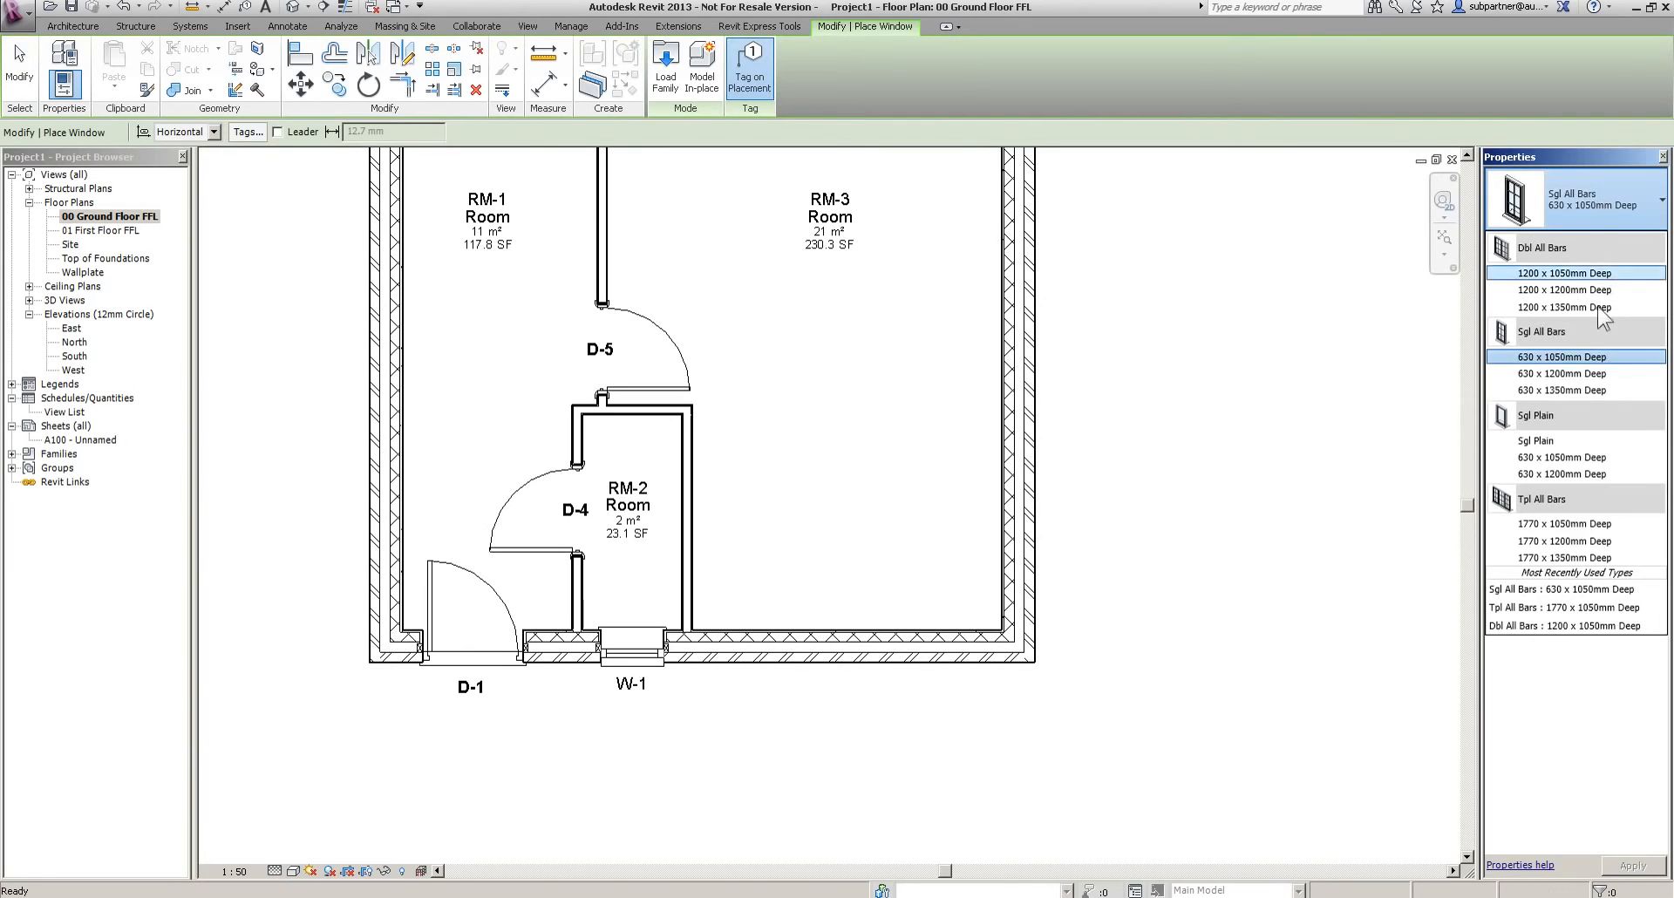
{"action": "left_click", "coordinate": [1565, 523]}
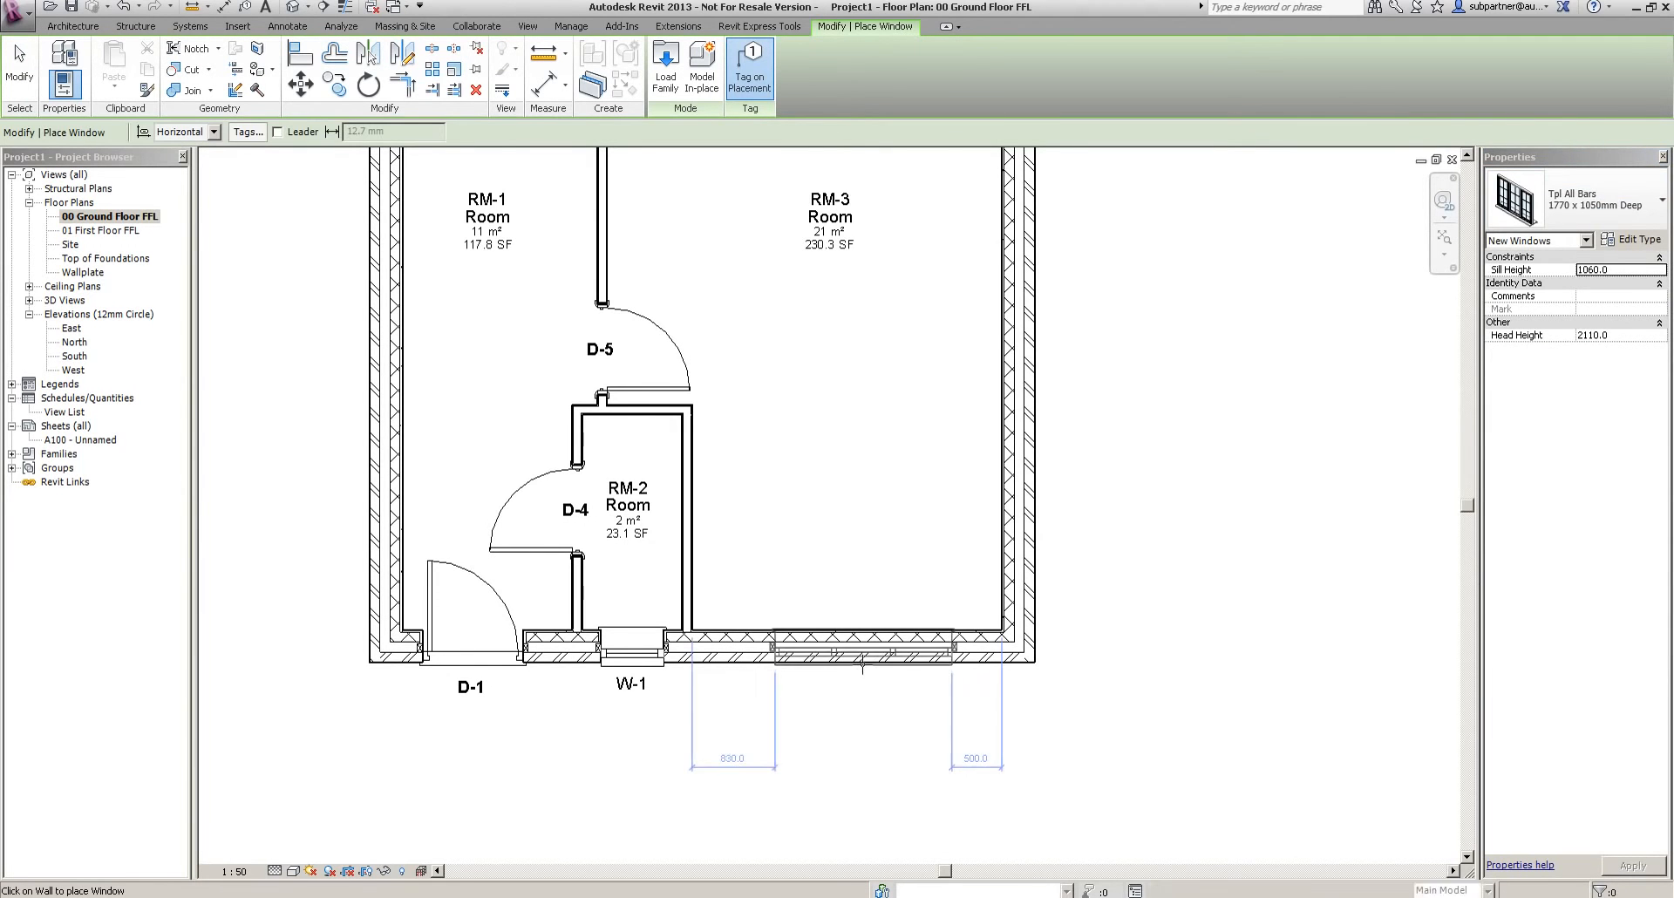
{"action": "left_click", "coordinate": [862, 660]}
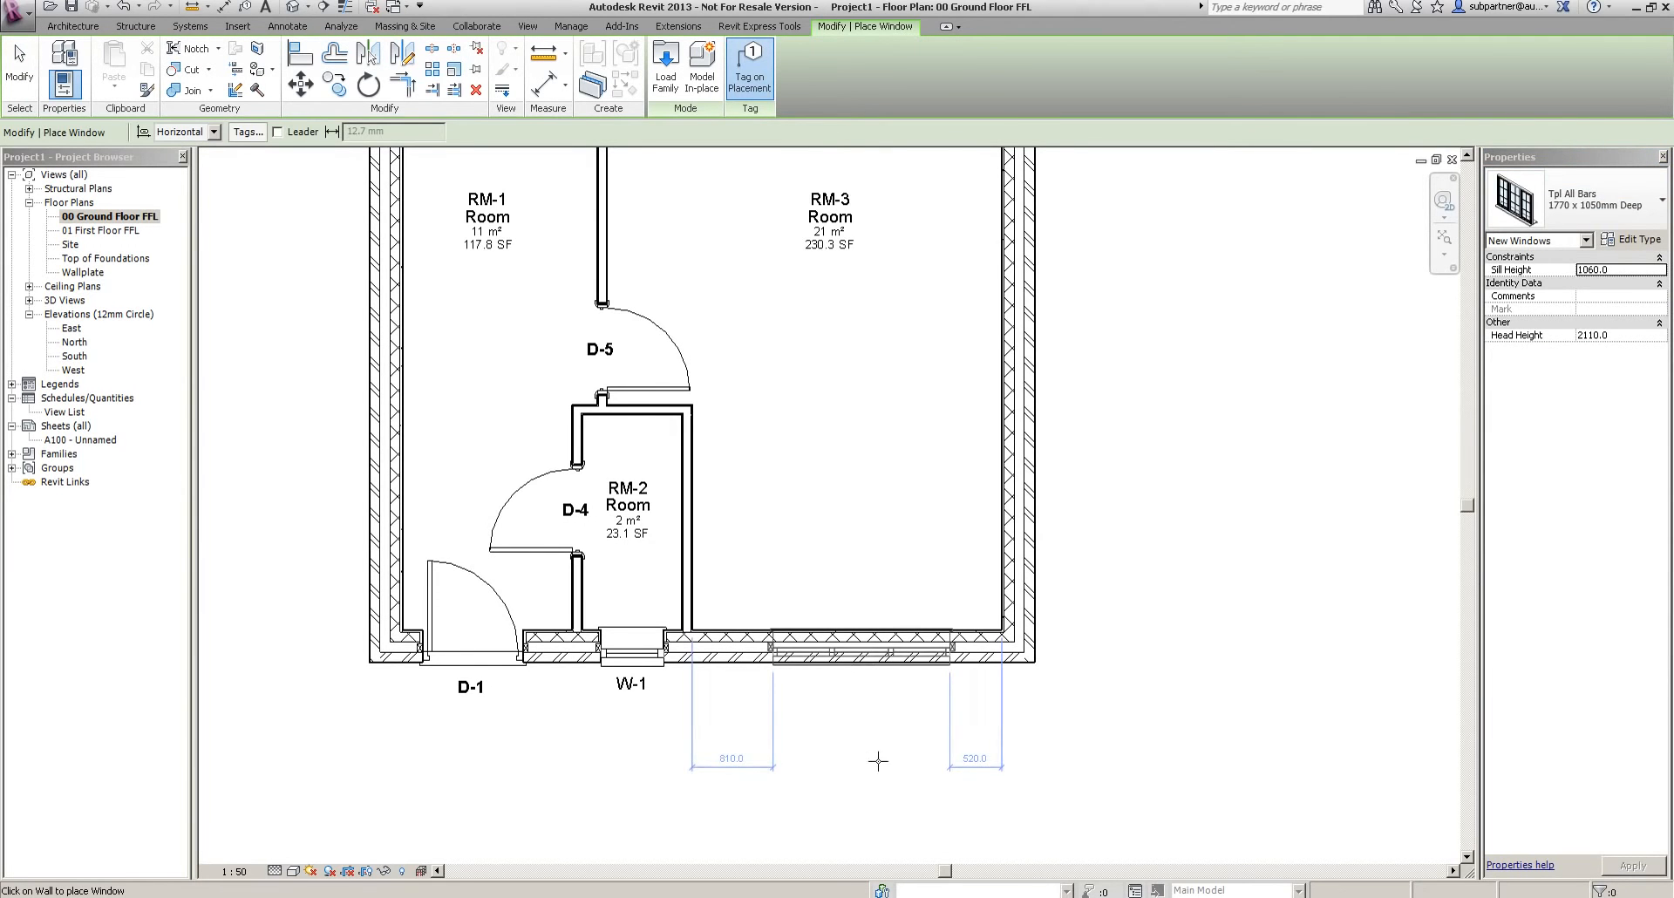
Place two tagged Sgl All Bars 630 x 1350mm Deep windows in RM-4's external wall, one on each side of D-2, 500 mm from the side walls
{"action": "scroll", "coordinate": [968, 733], "scroll_direction": "down", "scroll_amount": 3}
{"action": "left_click", "coordinate": [1561, 210]}
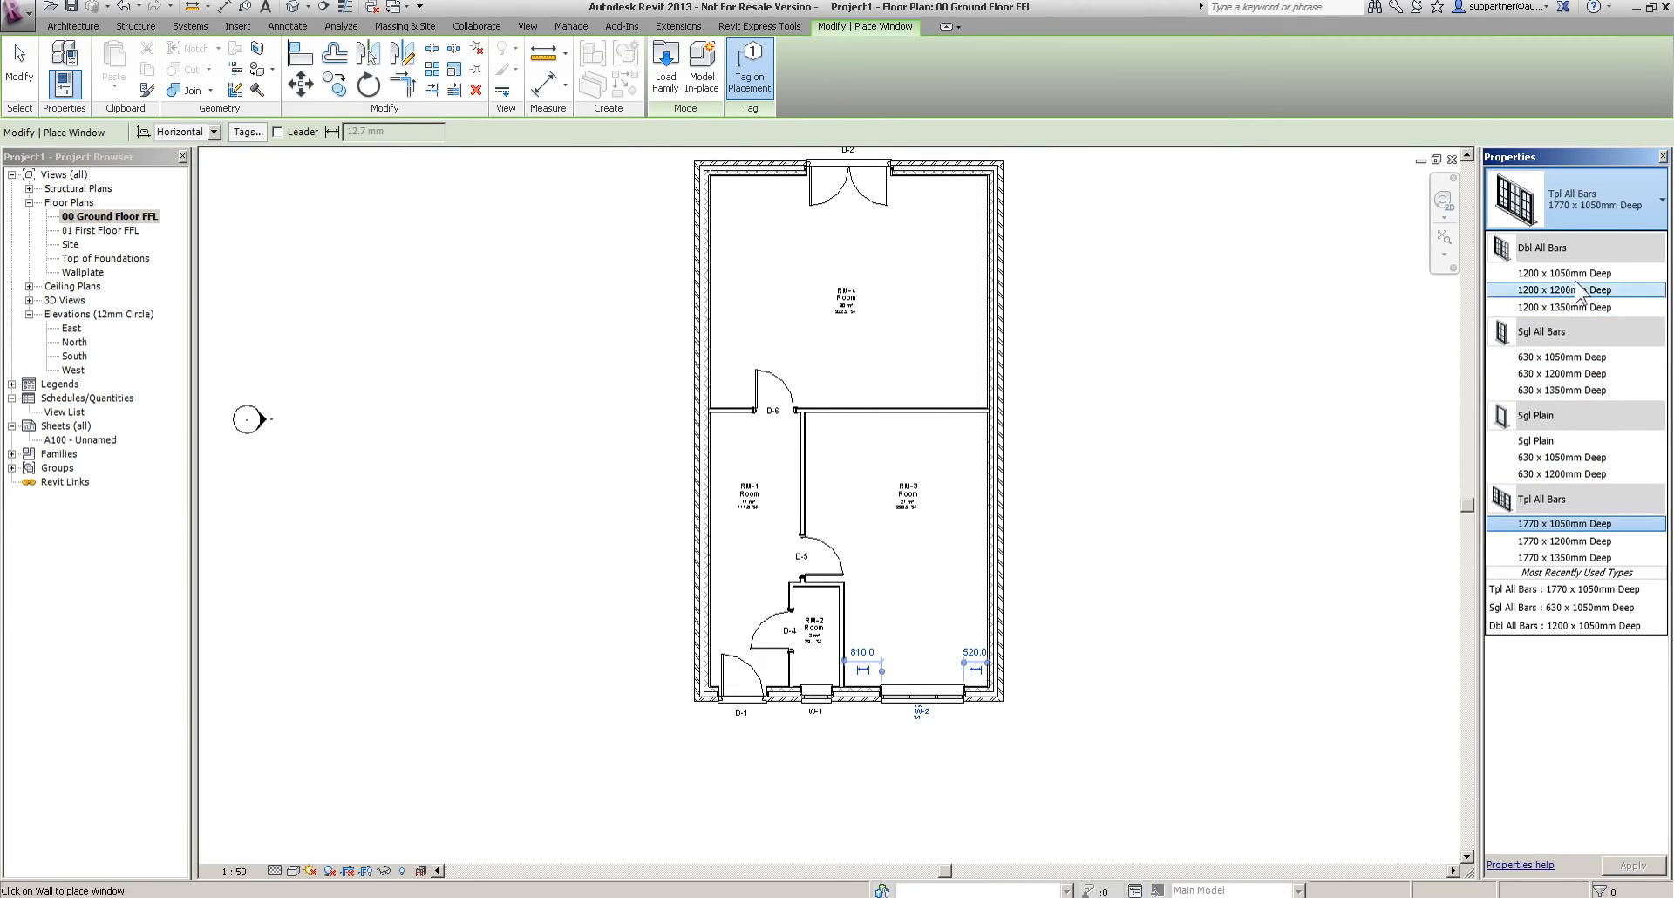
{"action": "left_click", "coordinate": [1561, 390]}
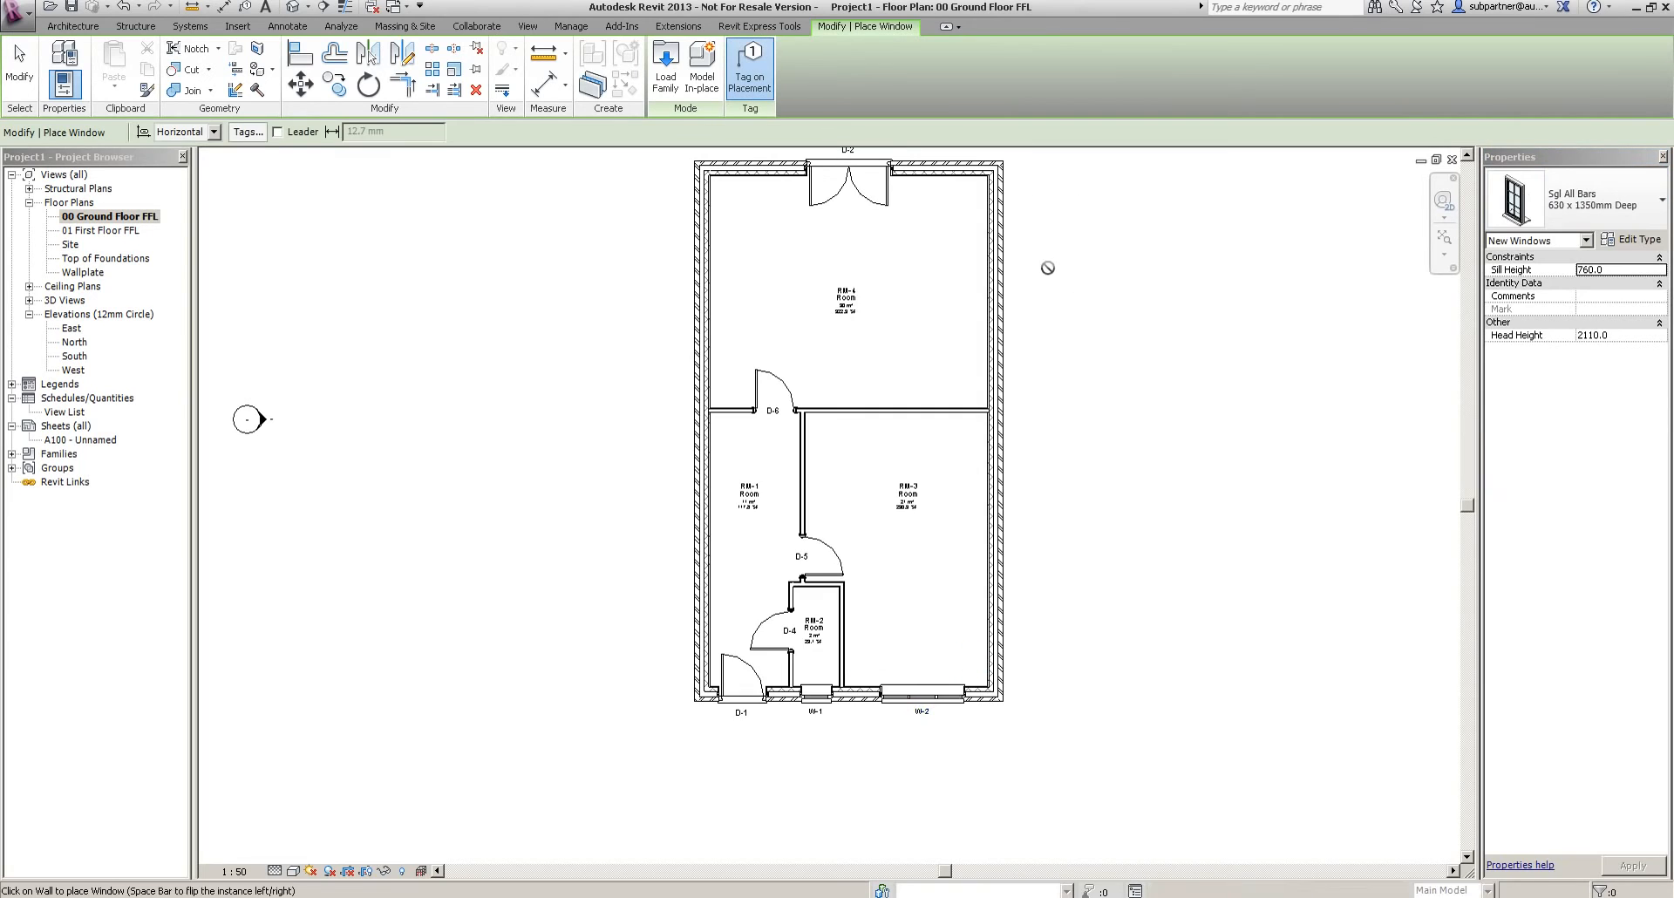
{"action": "scroll", "coordinate": [1035, 245], "scroll_direction": "up", "scroll_amount": 3}
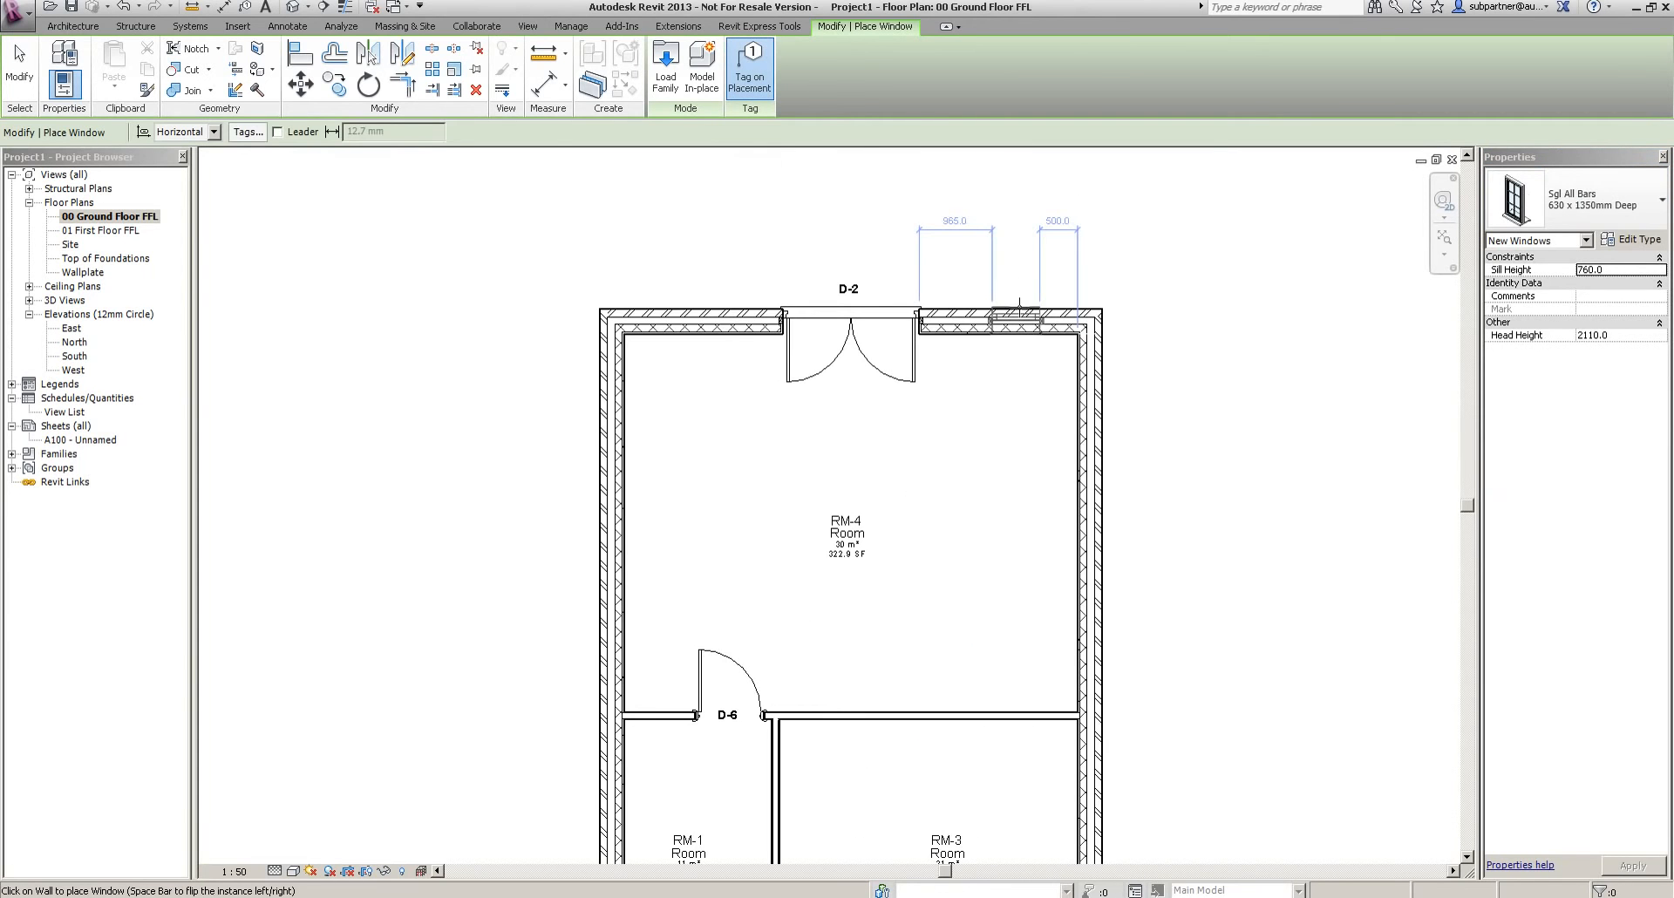
{"action": "left_click", "coordinate": [1016, 312]}
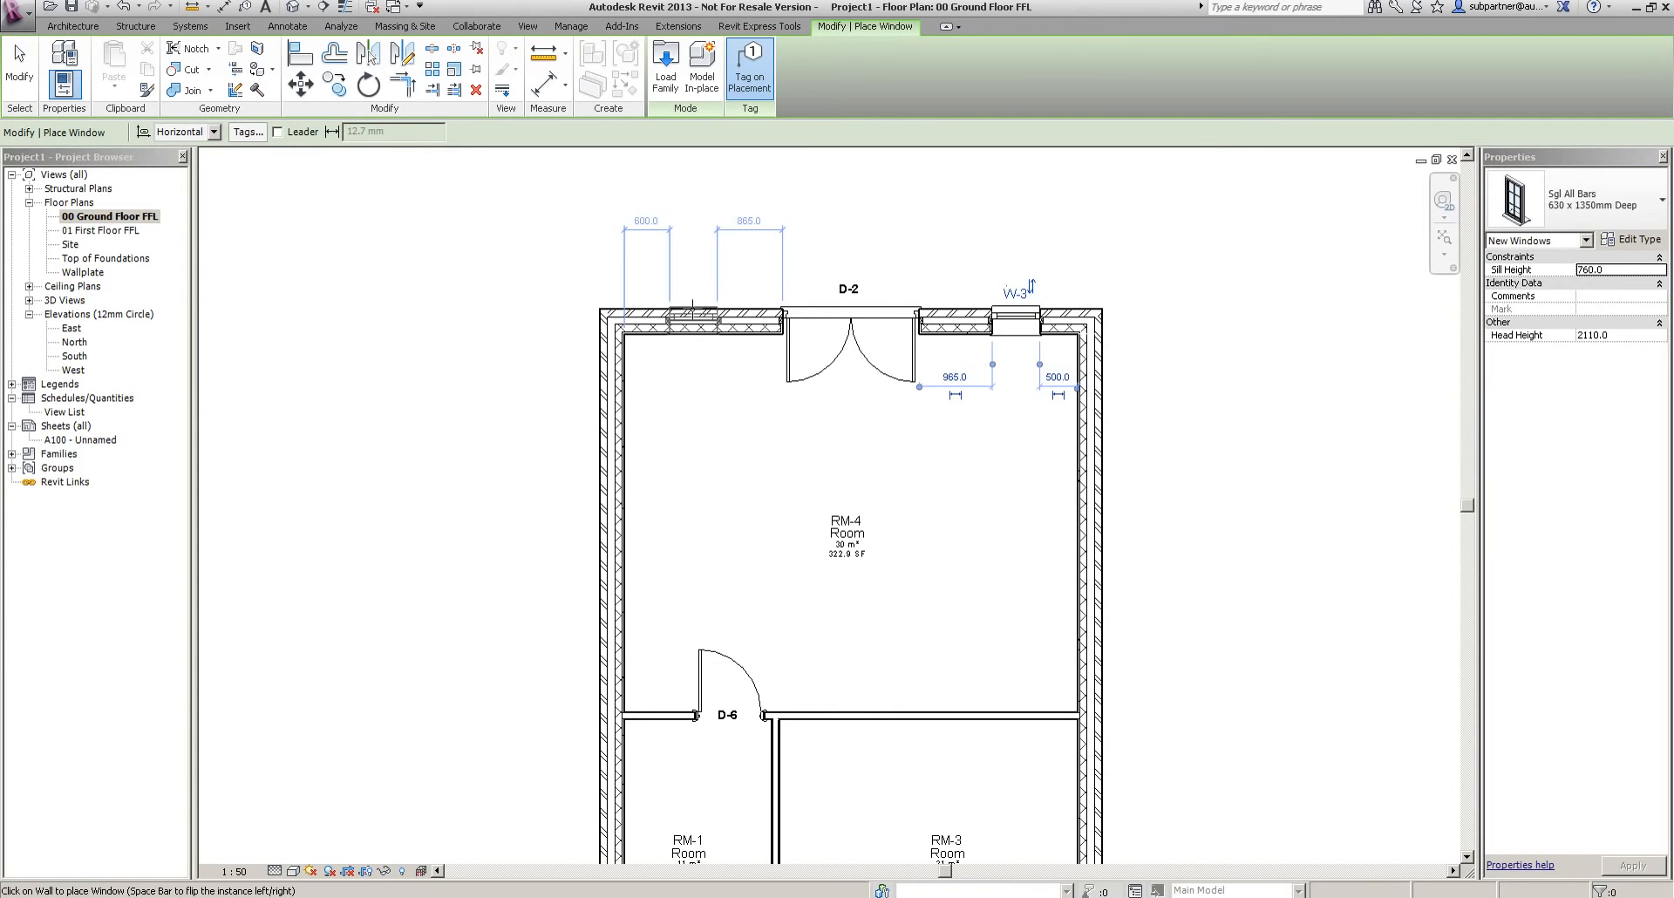
{"action": "left_click", "coordinate": [692, 314]}
{"action": "scroll", "coordinate": [867, 206], "scroll_direction": "down", "scroll_amount": 3}
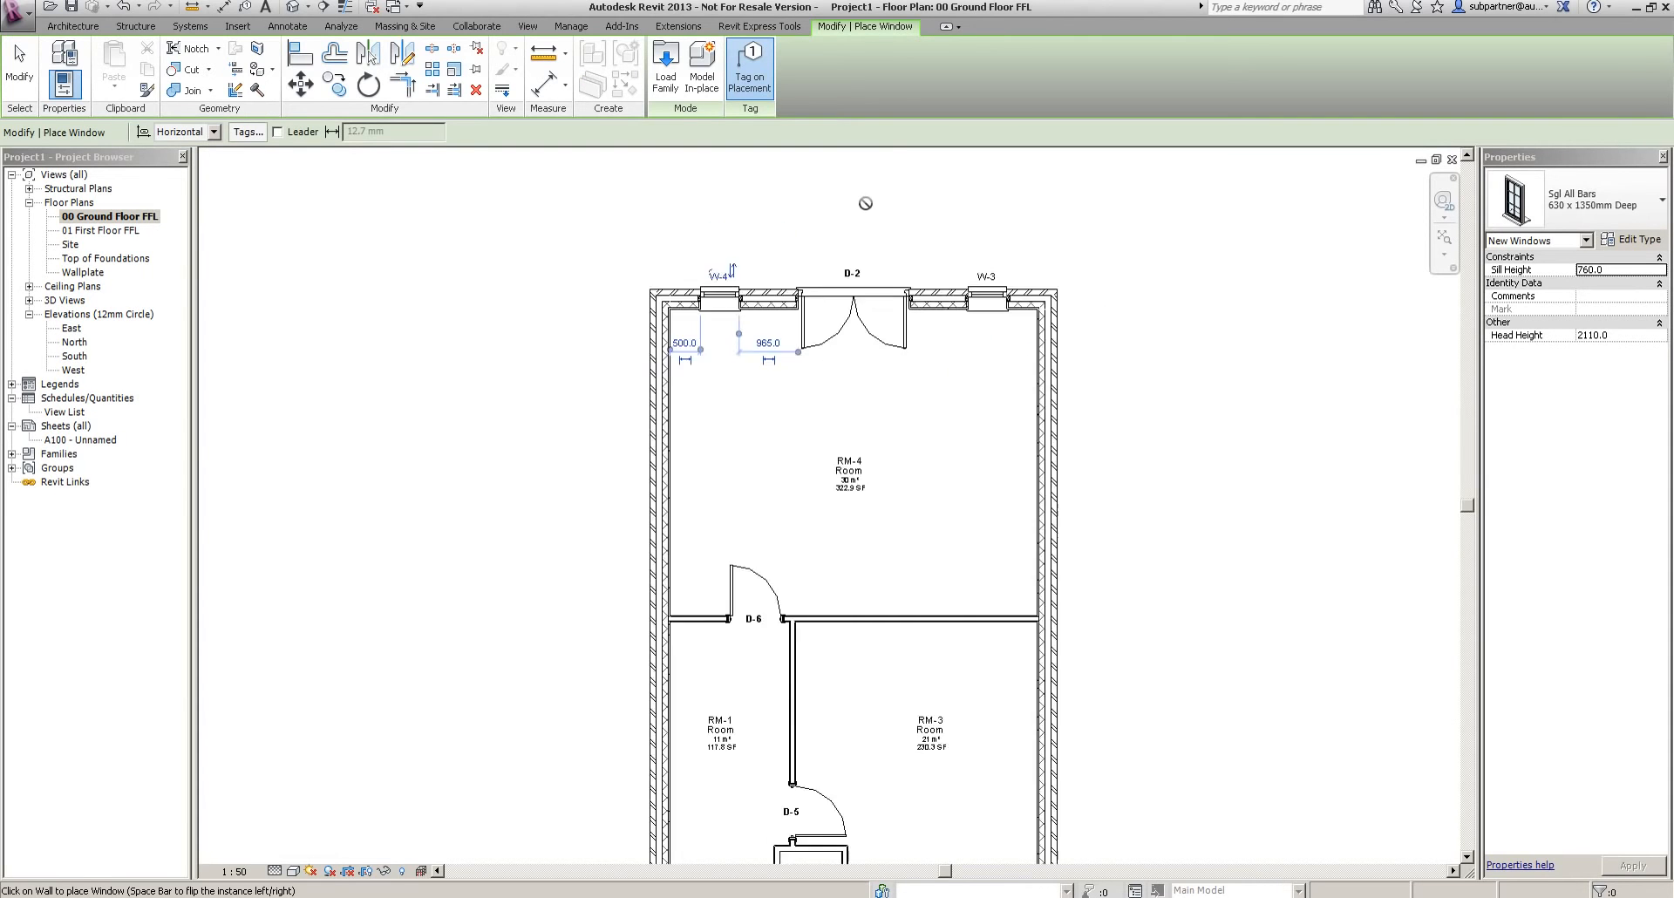
{"action": "left_click", "coordinate": [19, 66]}
Inspect the placed doors and windows in the 3D view and the South elevation
{"action": "scroll", "coordinate": [663, 290], "scroll_direction": "down", "scroll_amount": 2}
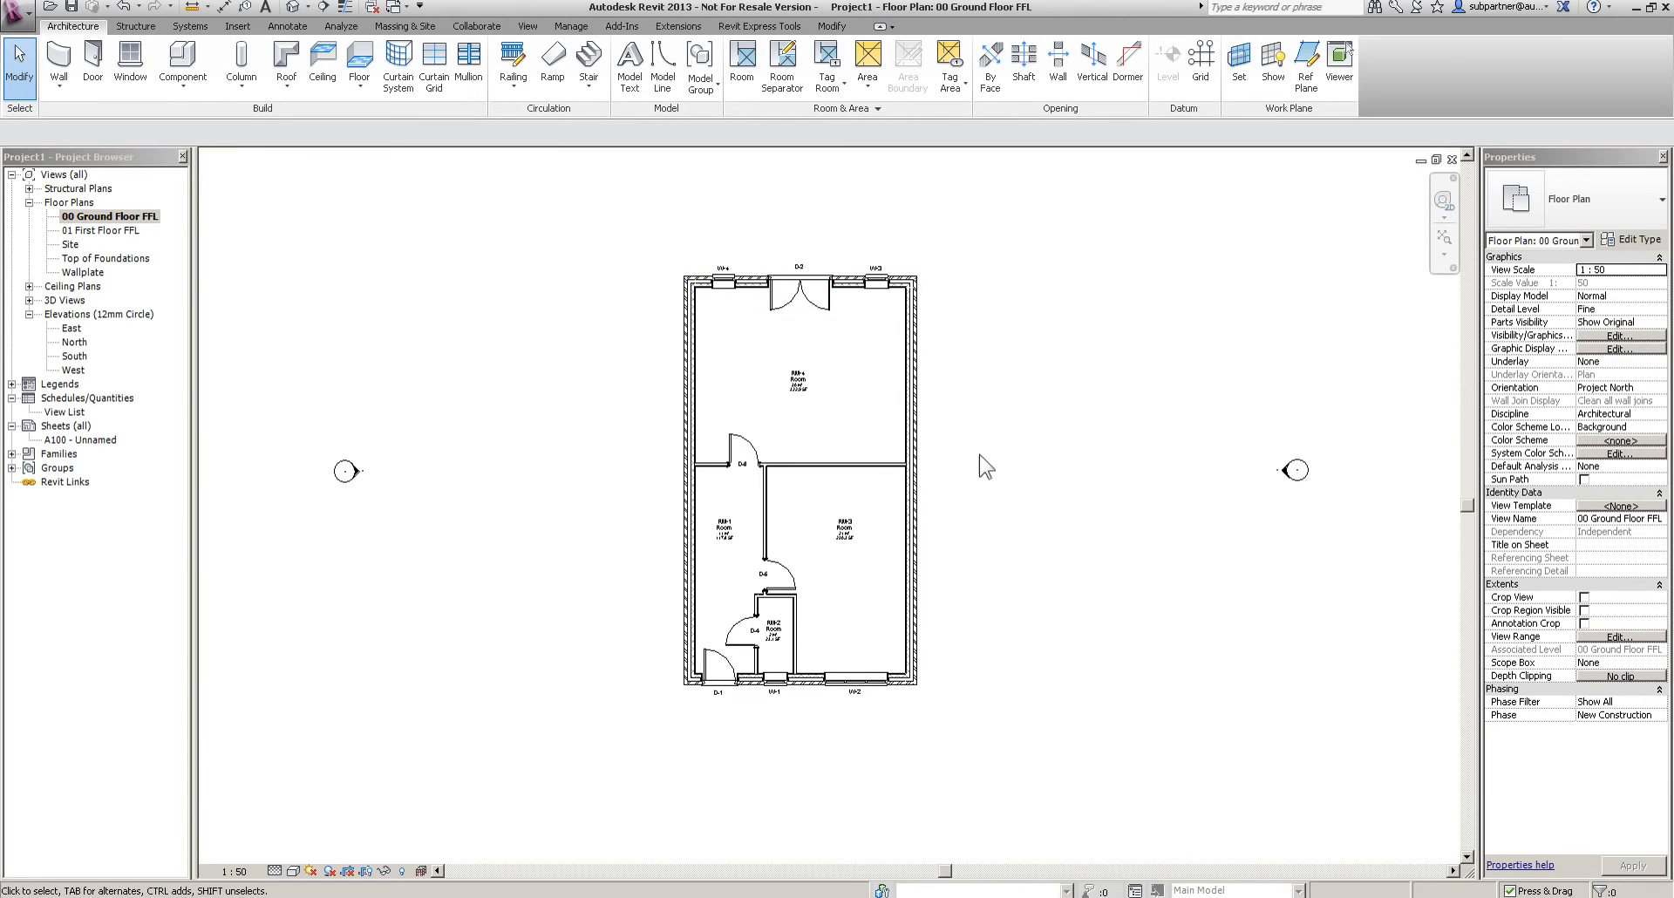
{"action": "left_click", "coordinate": [29, 300]}
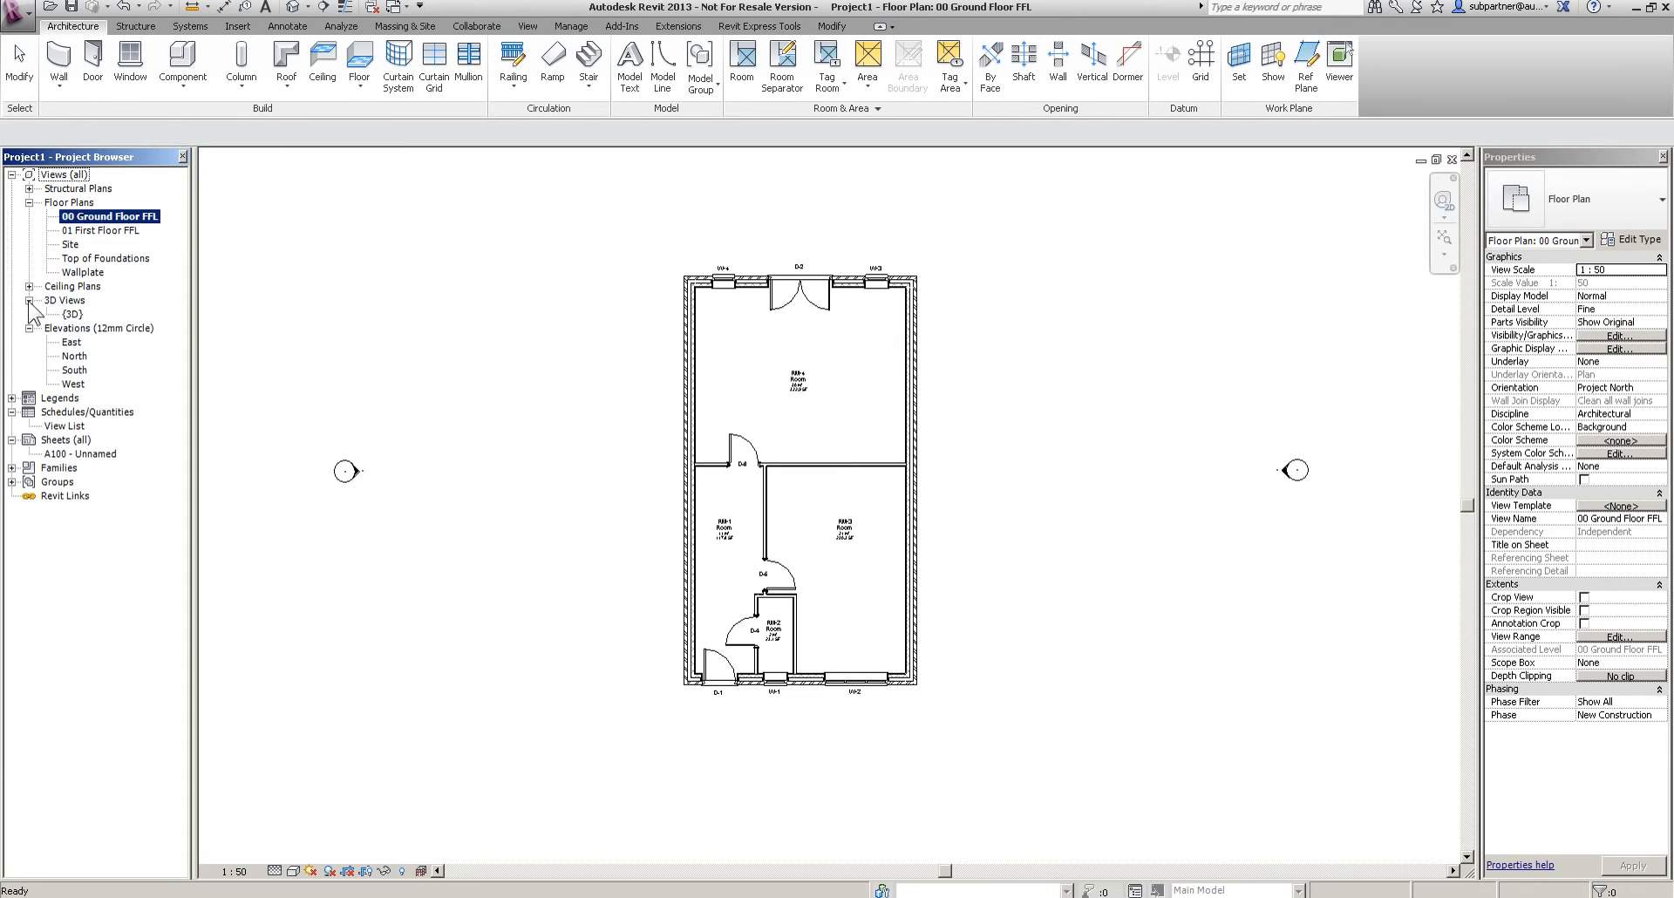
{"action": "double_click", "coordinate": [72, 313]}
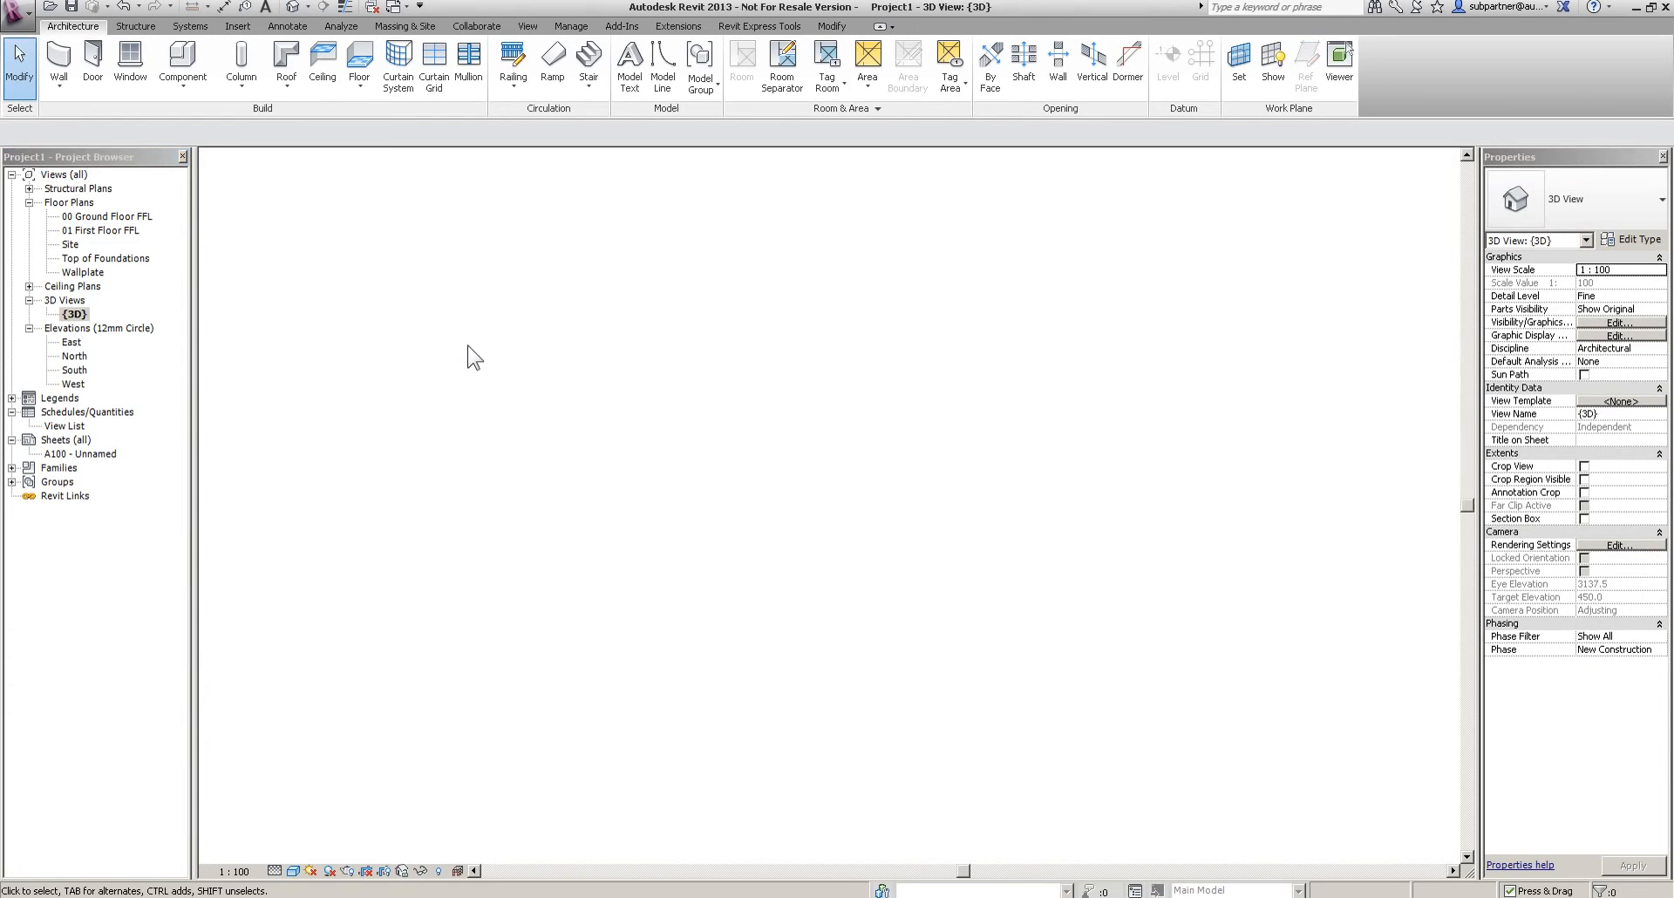
{"action": "middle_click_drag", "start_coordinate": [626, 496], "coordinate": [811, 436], "text": "shift"}
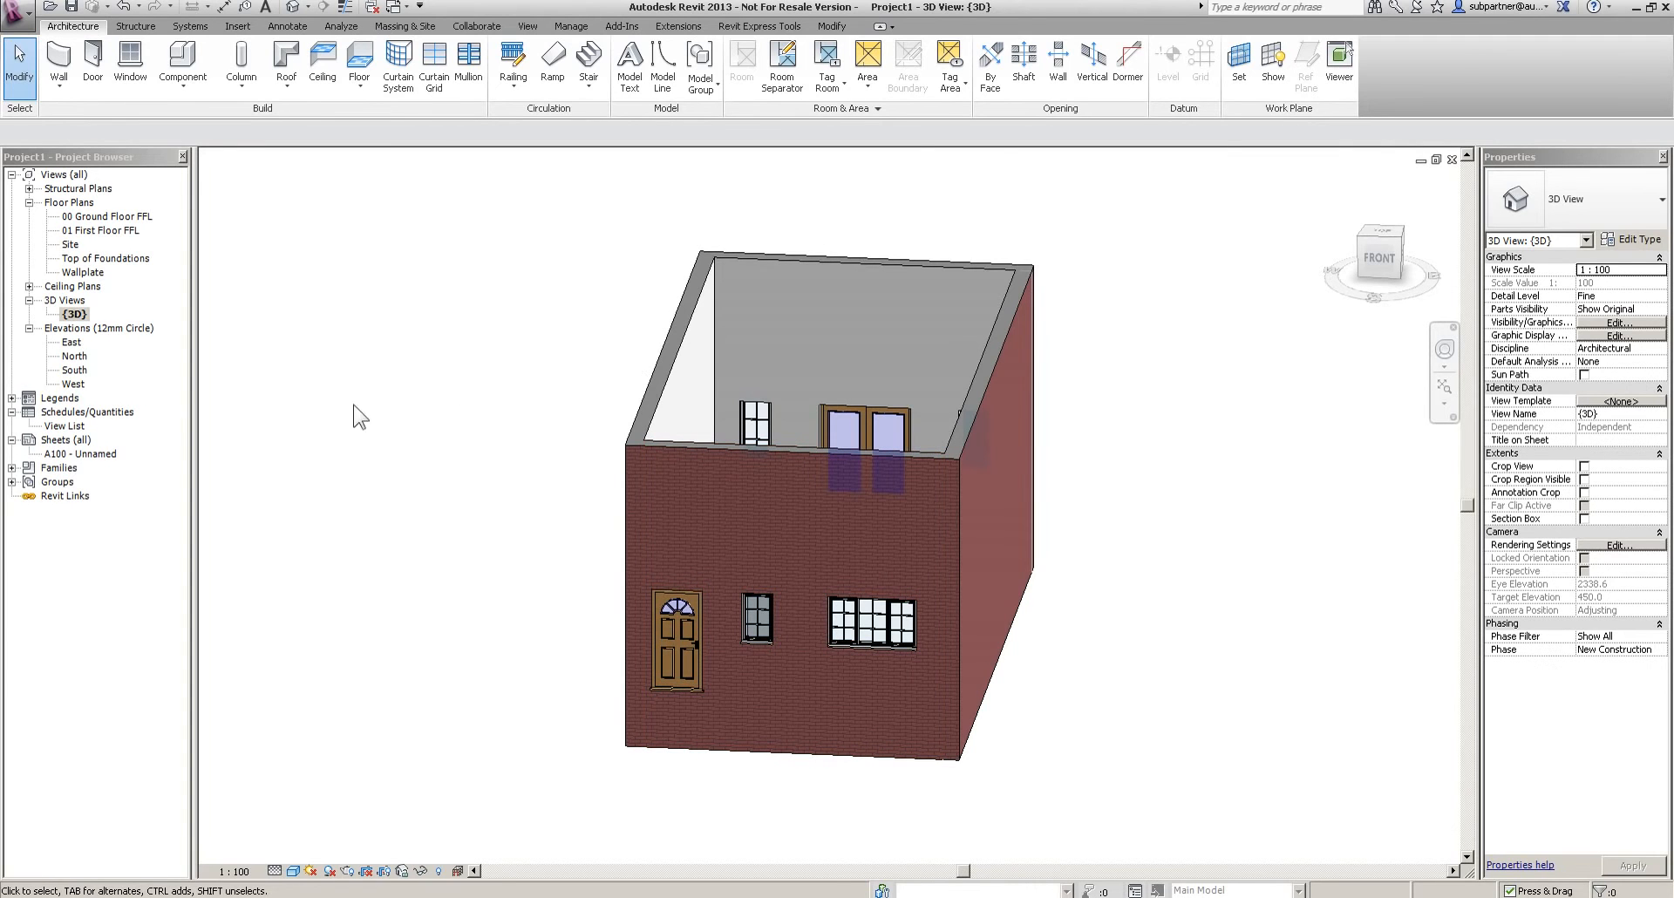
{"action": "double_click", "coordinate": [77, 370]}
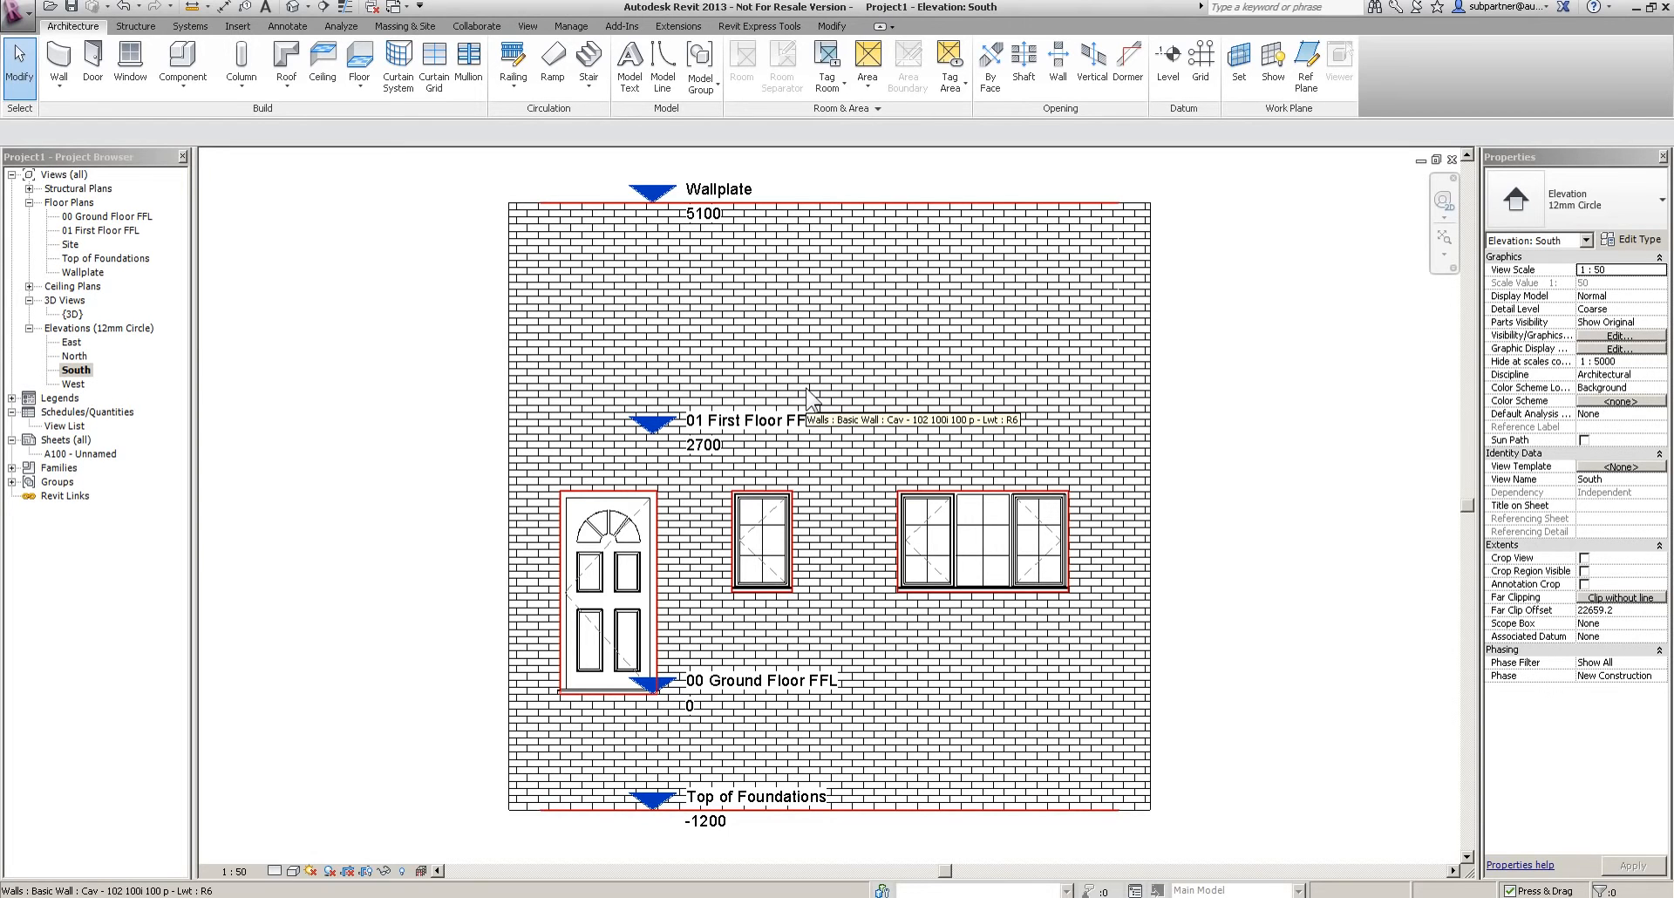
Try the Sgl All Bars 630 x 1200mm and Dbl All Bars 1200 x 1050mm Deep types on window W-1, and restore Sgl All Bars 630 x 1050mm Deep
{"action": "left_click", "coordinate": [772, 523]}
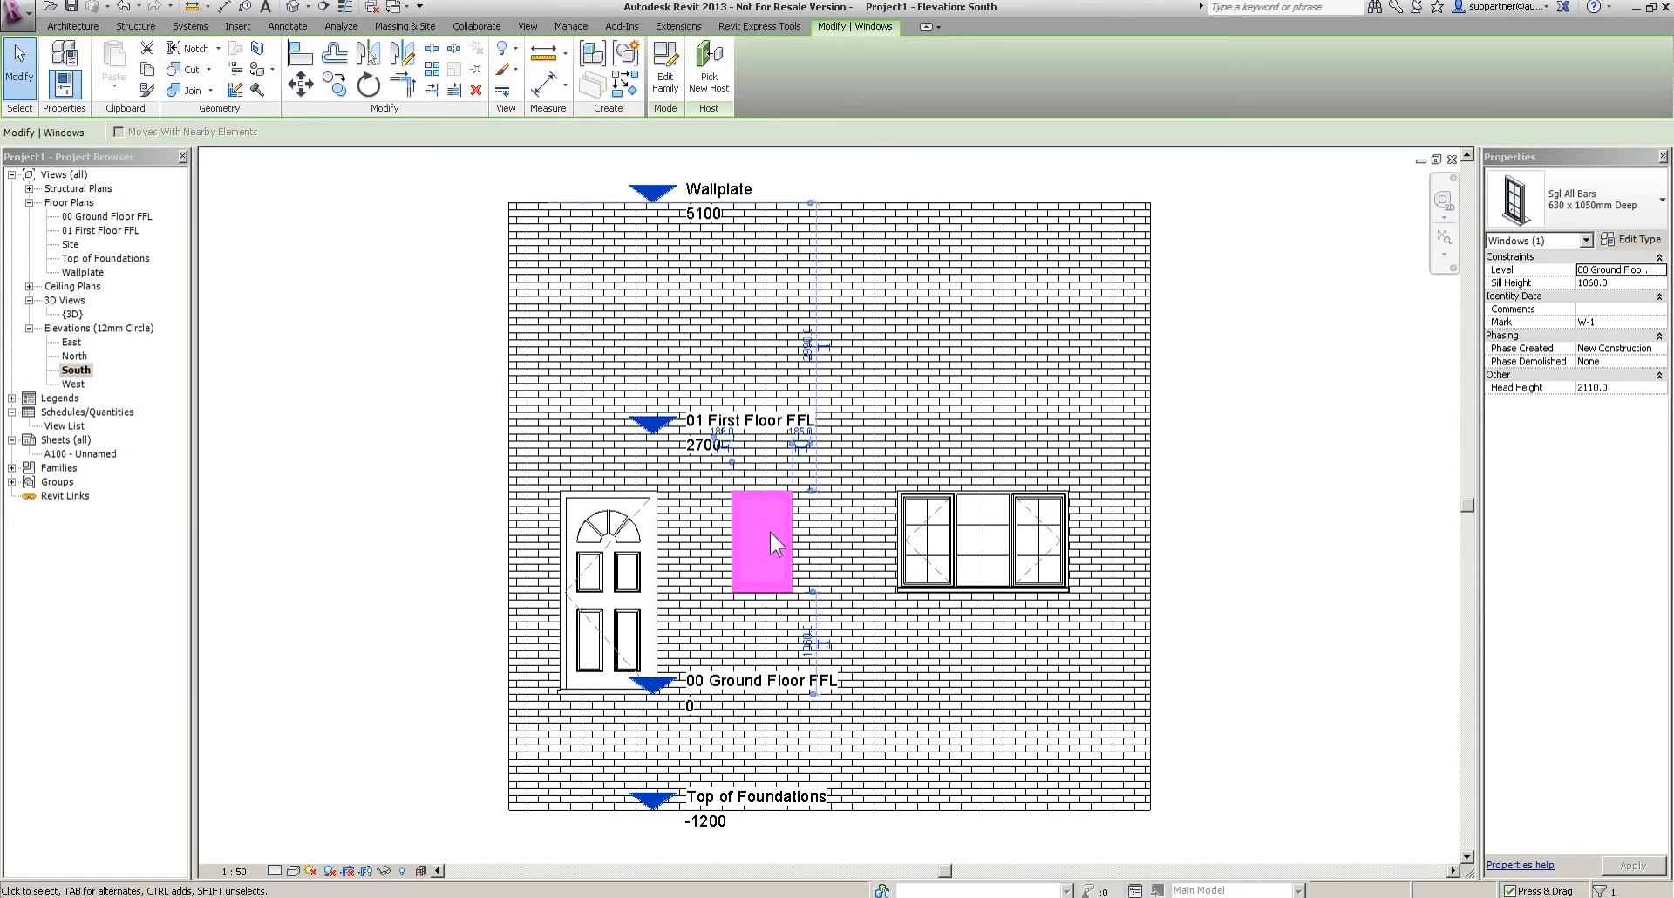
{"action": "double_click", "coordinate": [99, 218]}
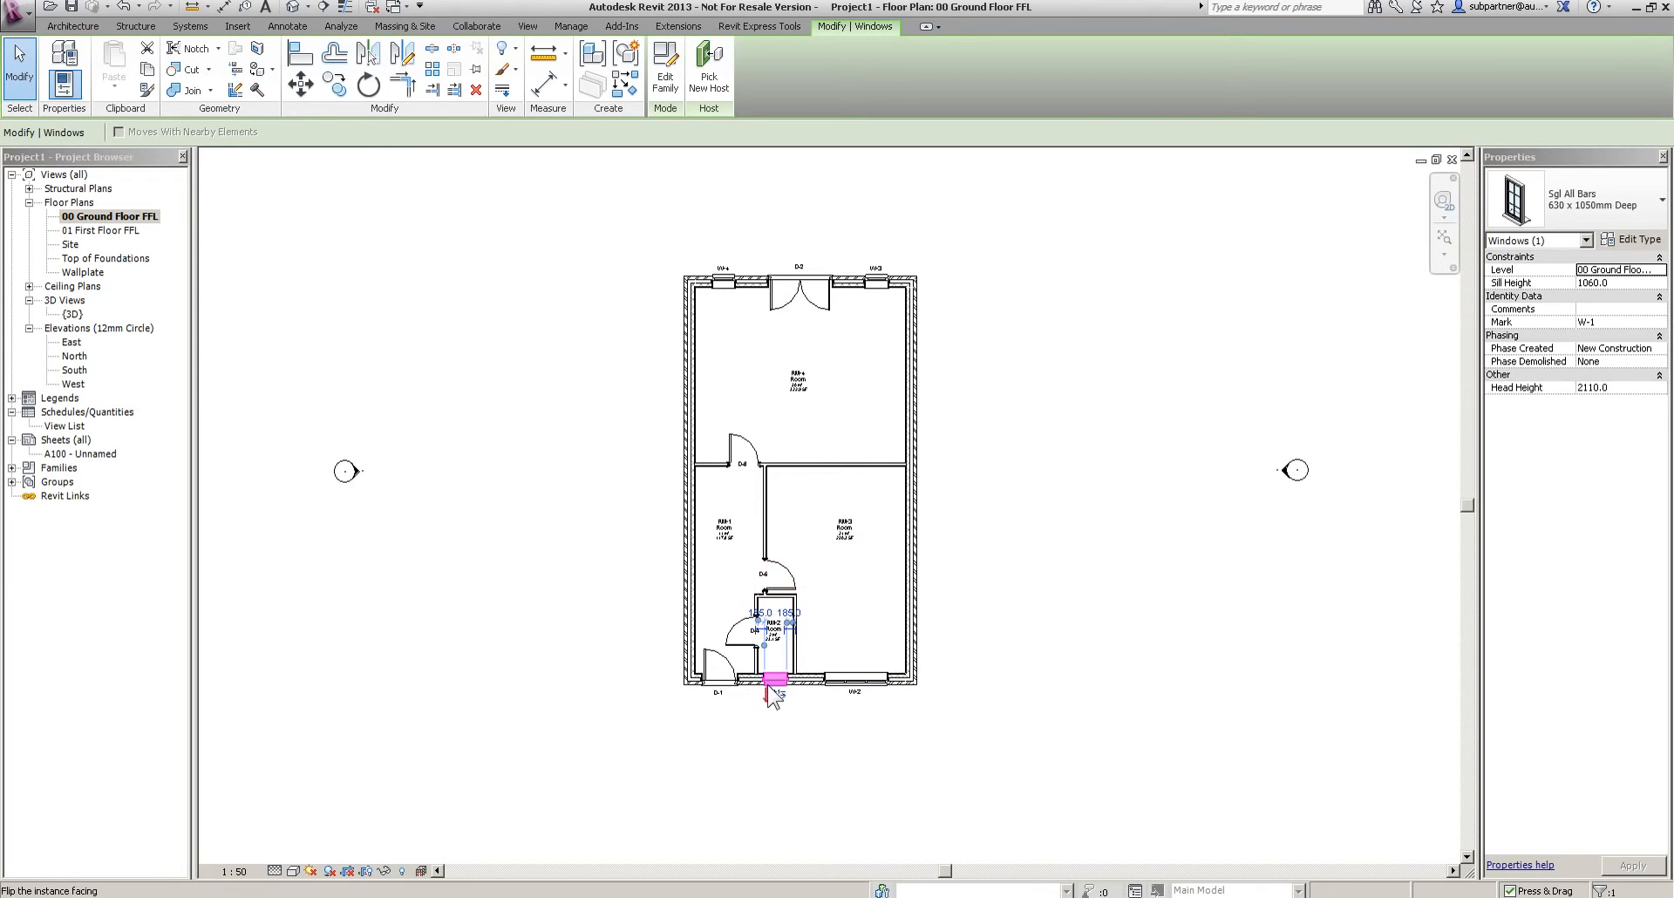
{"action": "left_click", "coordinate": [1662, 199]}
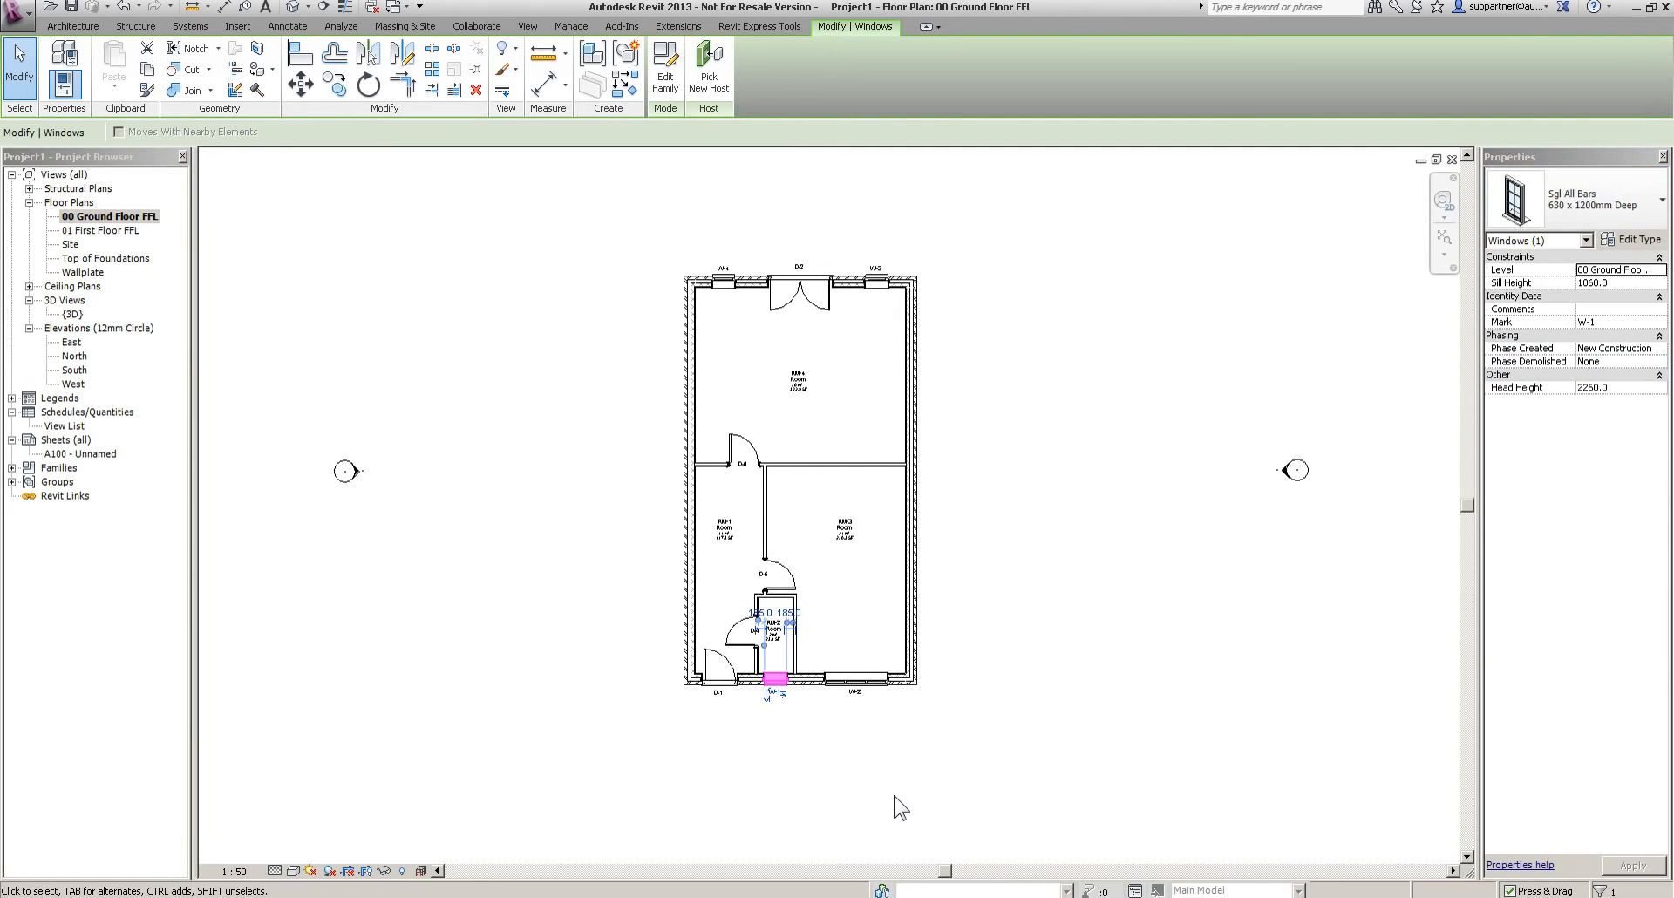
{"action": "left_click", "coordinate": [1560, 202]}
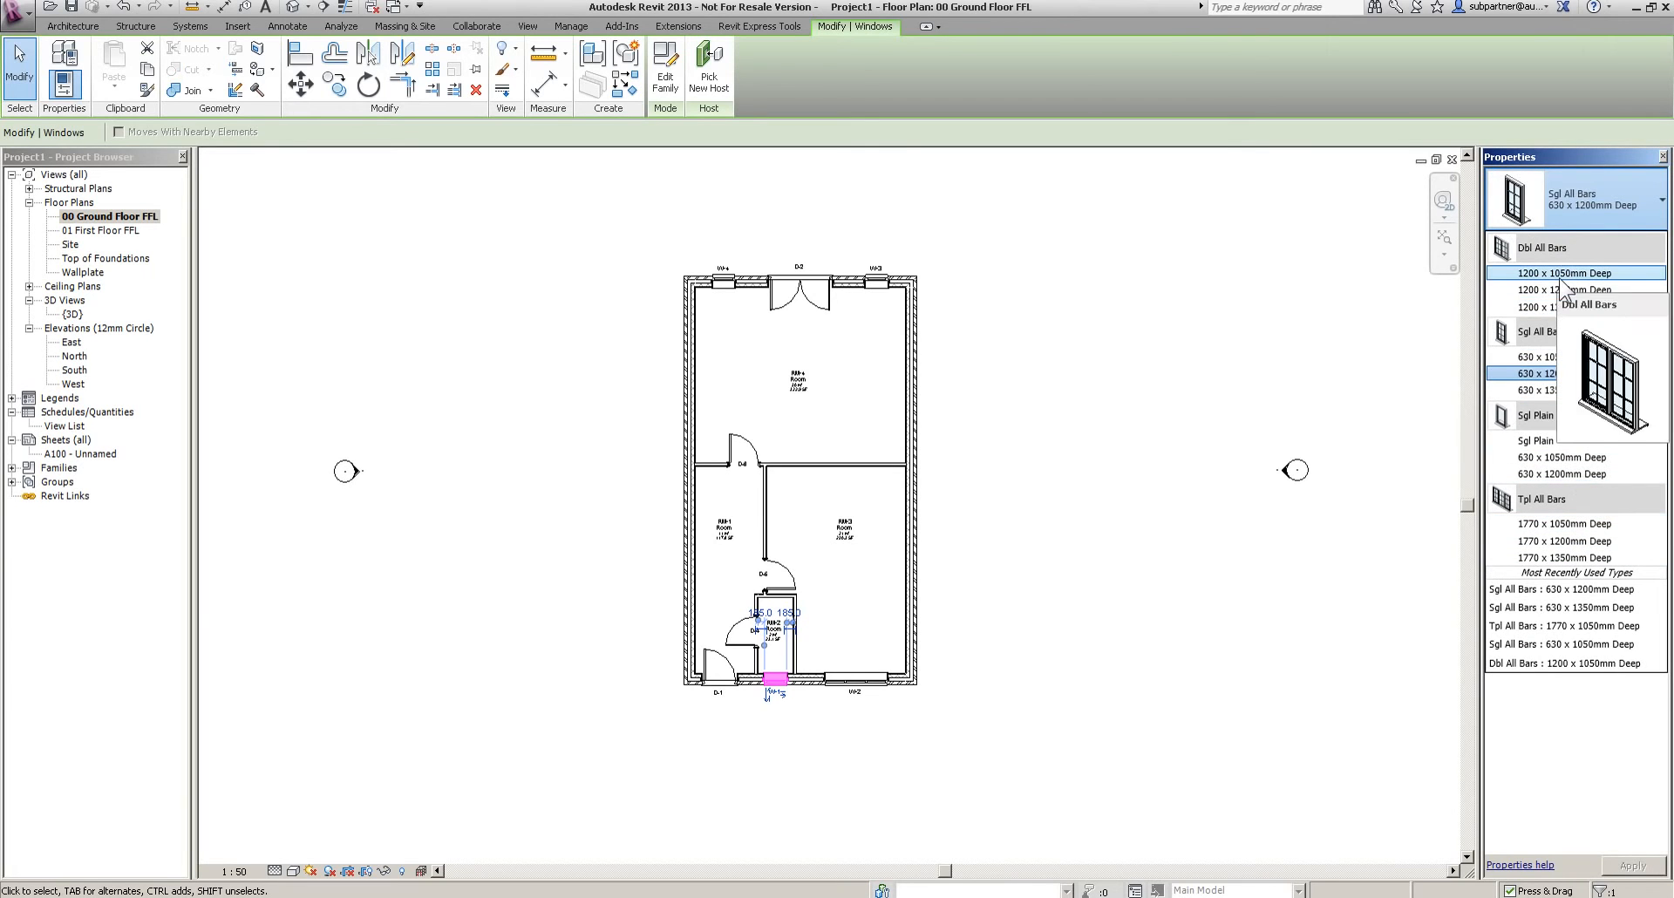
{"action": "key", "text": "Return"}
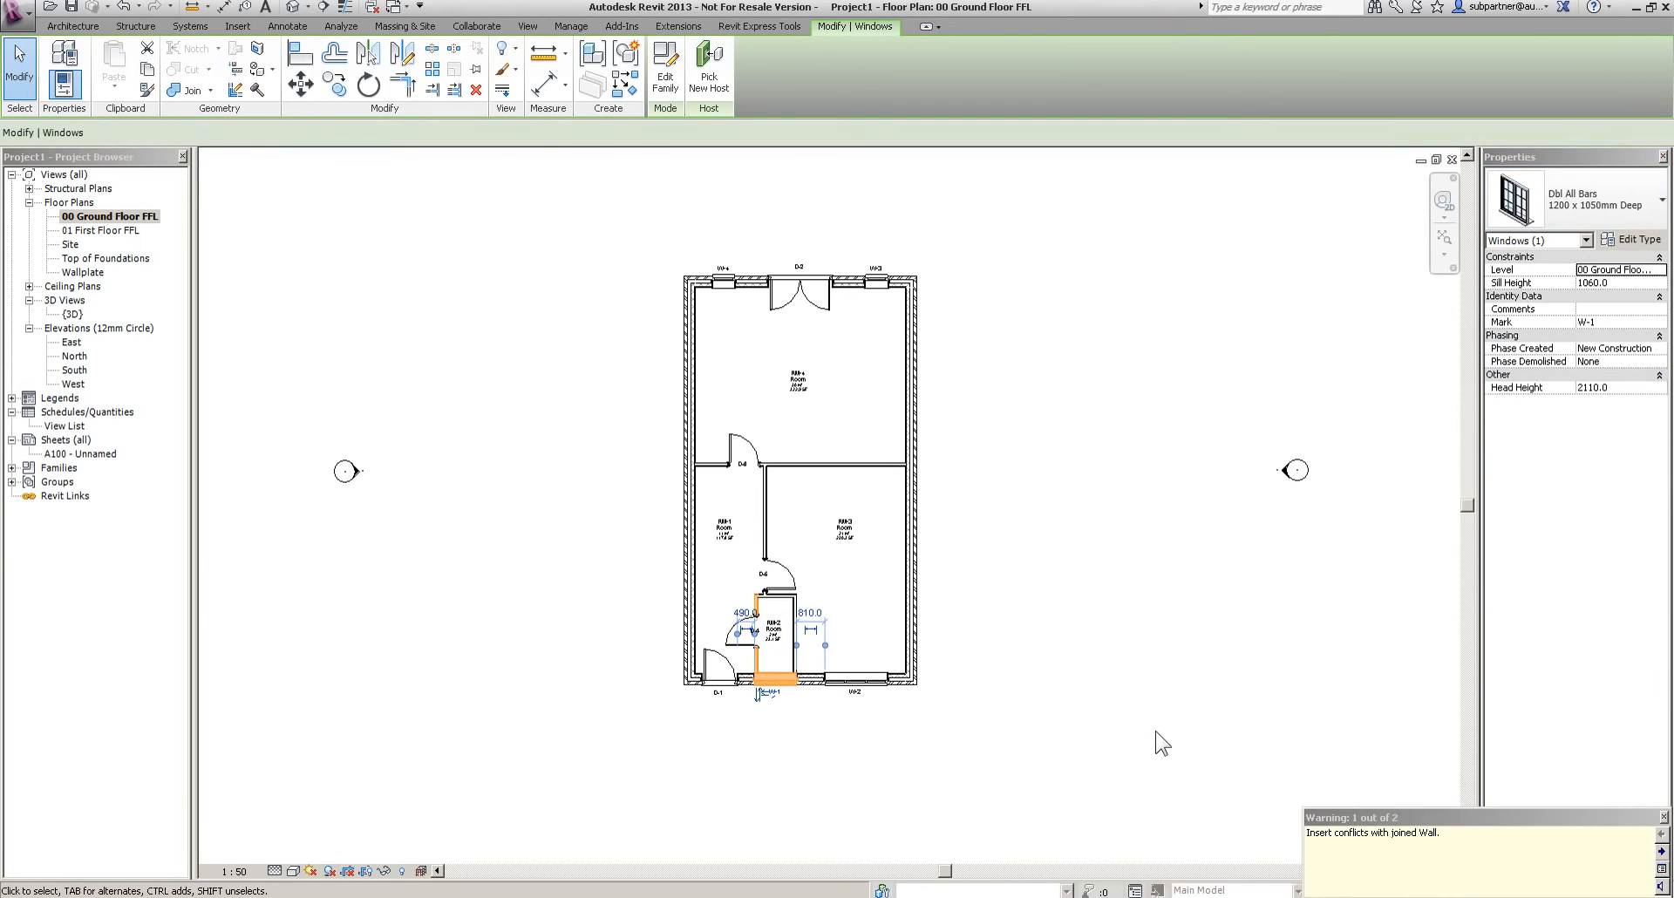
{"action": "left_click", "coordinate": [1599, 211]}
{"action": "left_click", "coordinate": [1576, 359]}
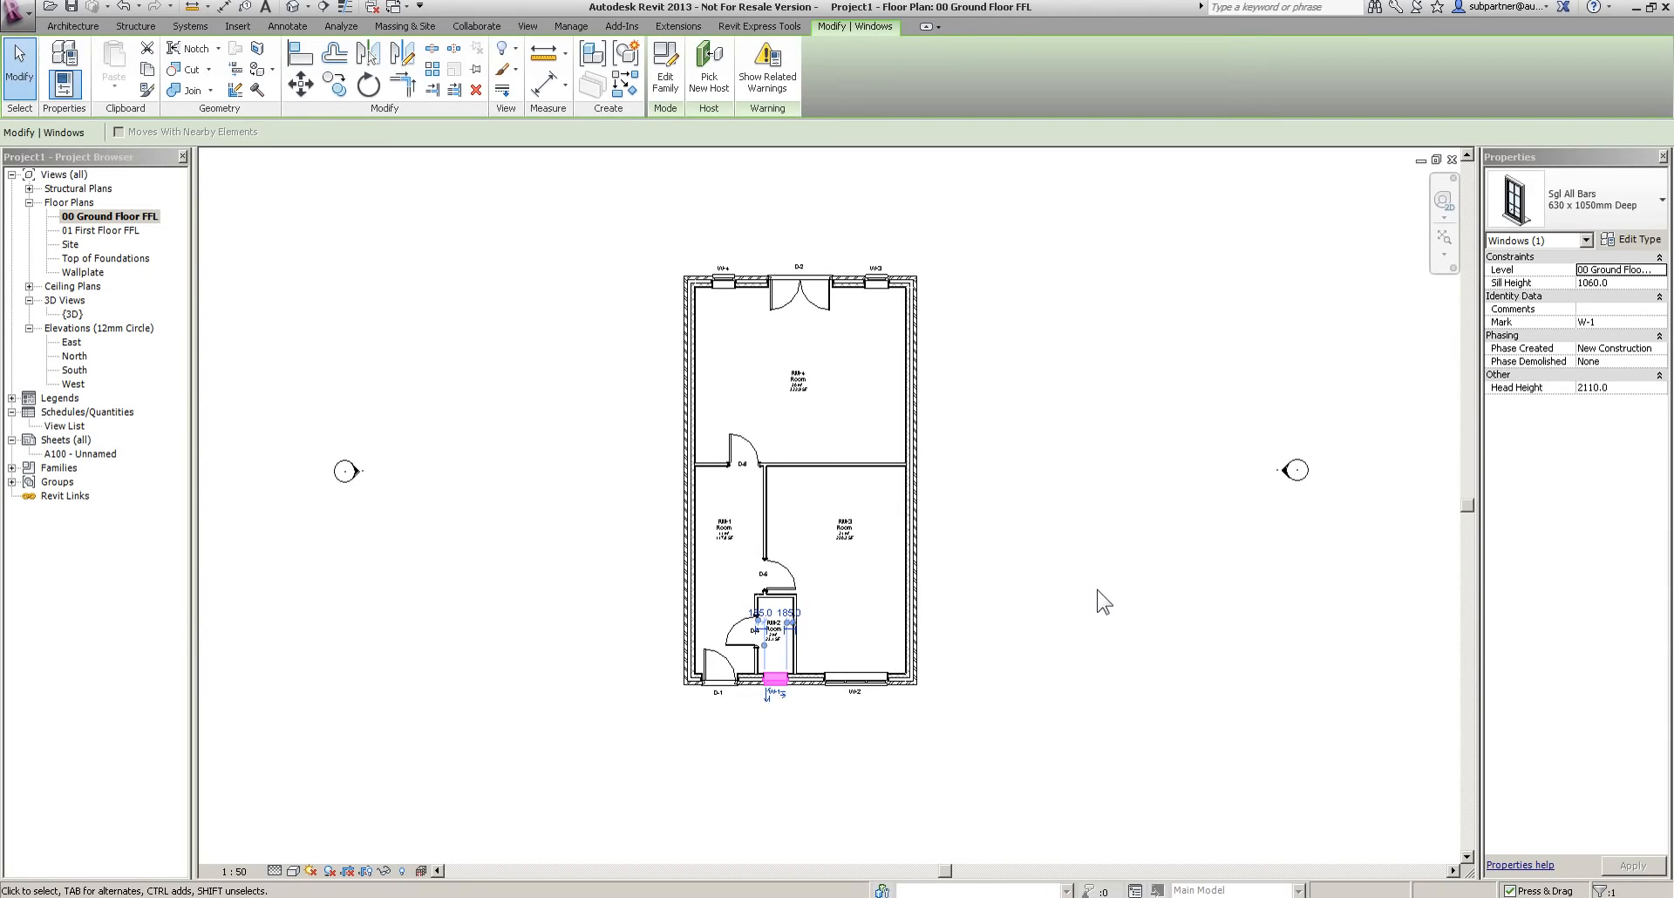
{"action": "key", "text": "Escape"}
Examine the interior walls and openings from above in the 3D view and return to the 00 Ground Floor FFL plan
{"action": "double_click", "coordinate": [72, 315]}
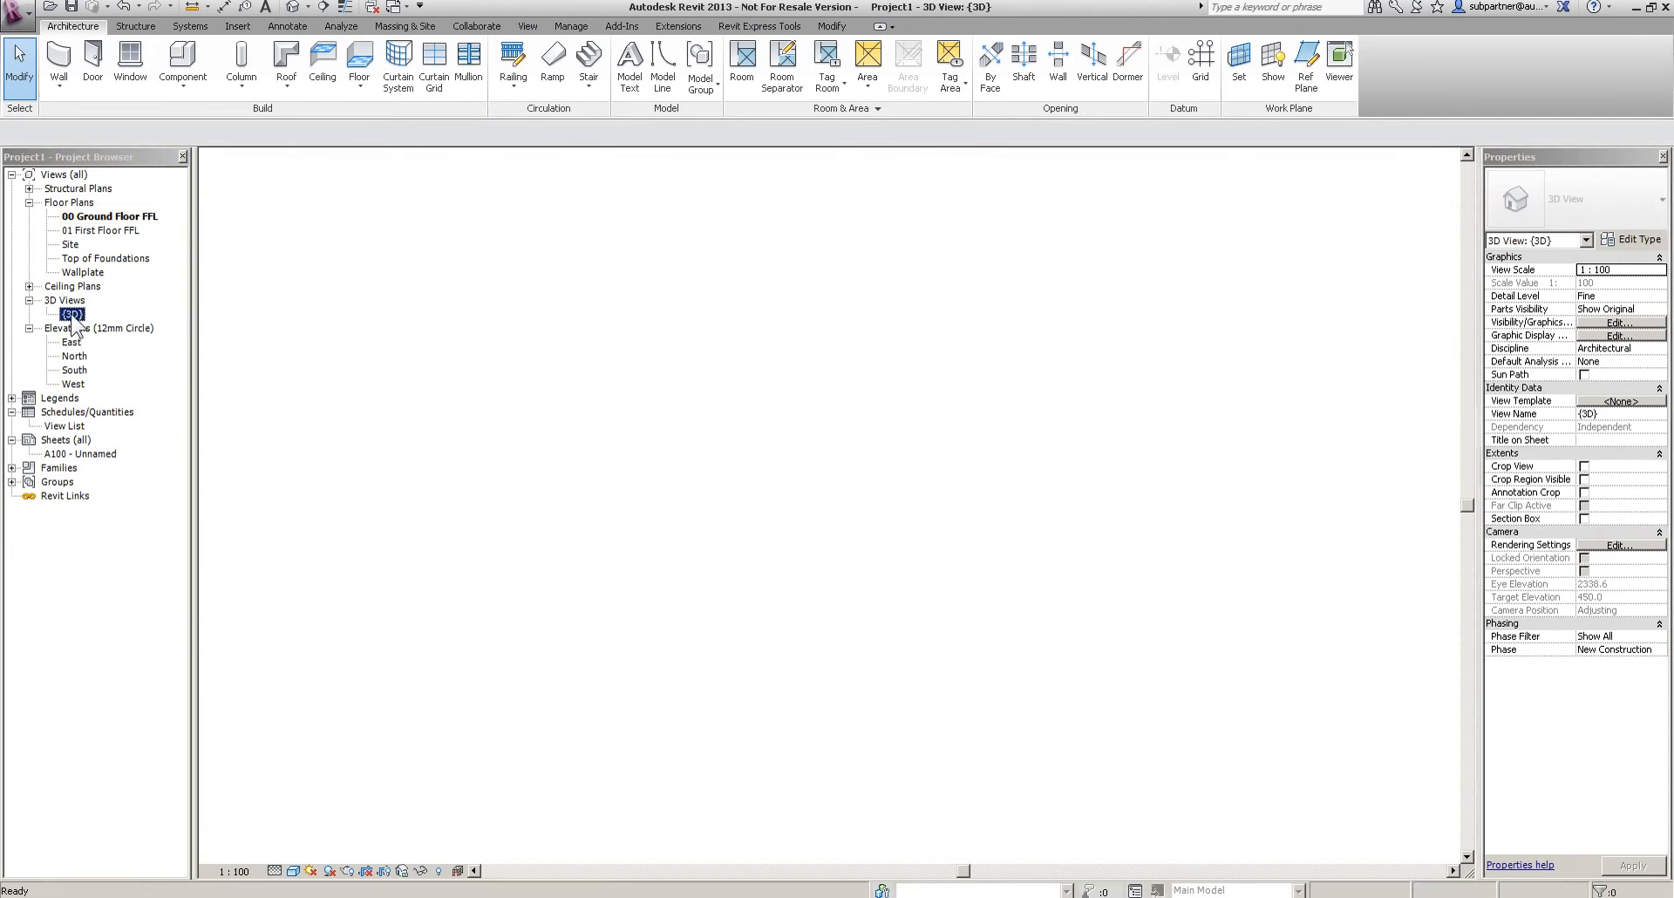
{"action": "middle_click_drag", "start_coordinate": [1006, 558], "coordinate": [1184, 637], "text": "shift"}
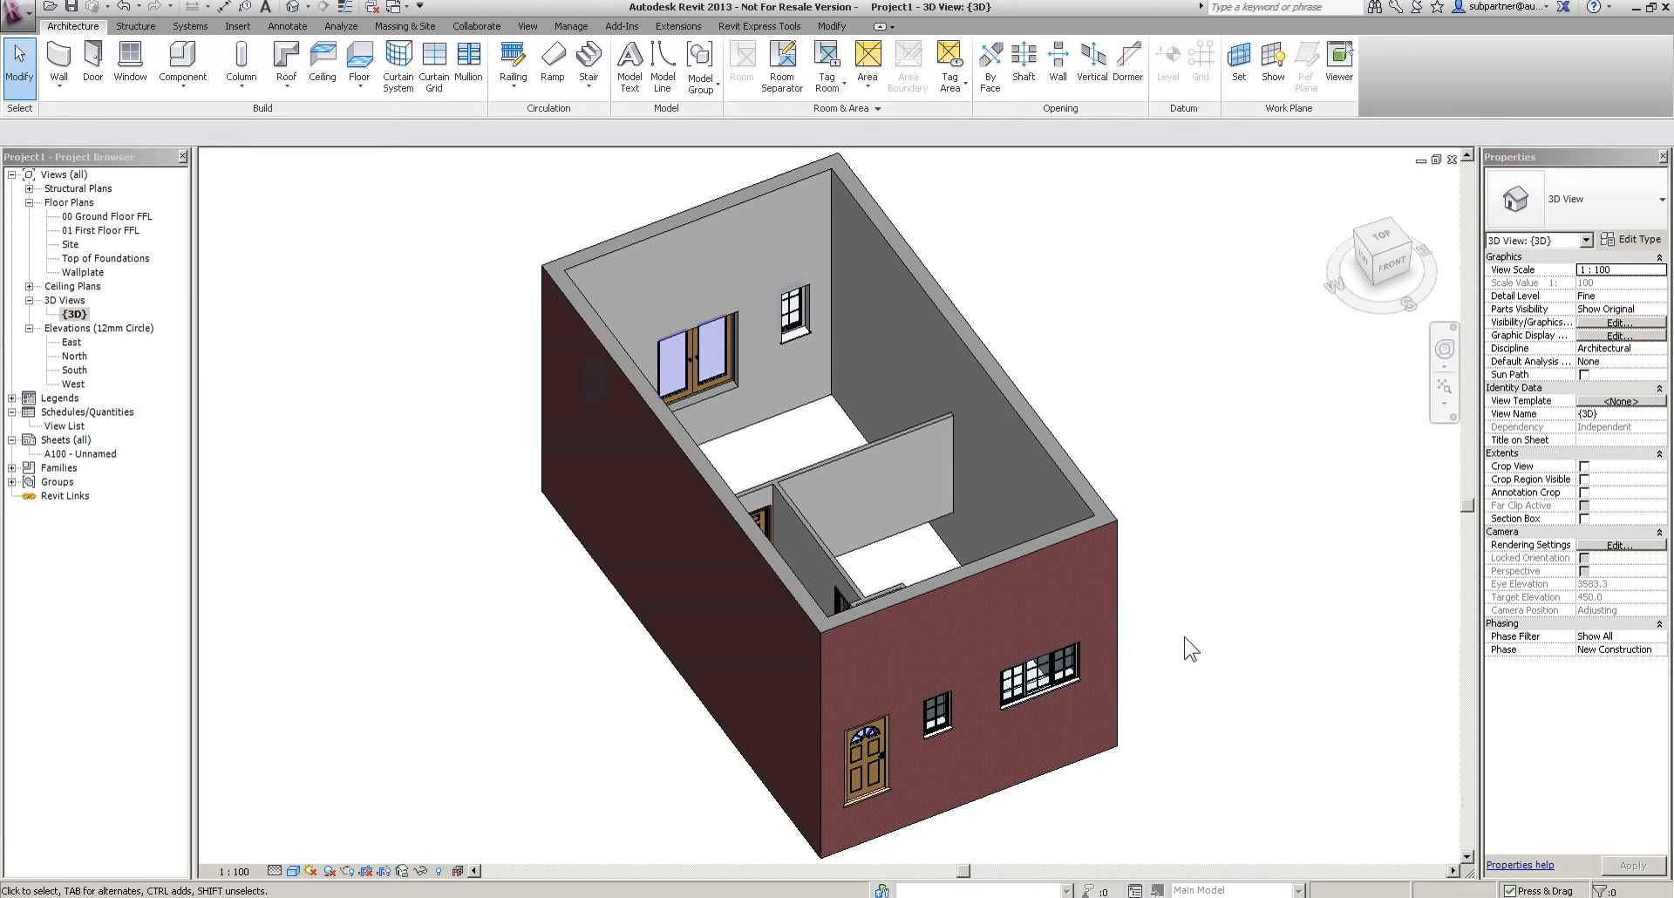
{"action": "double_click", "coordinate": [77, 219]}
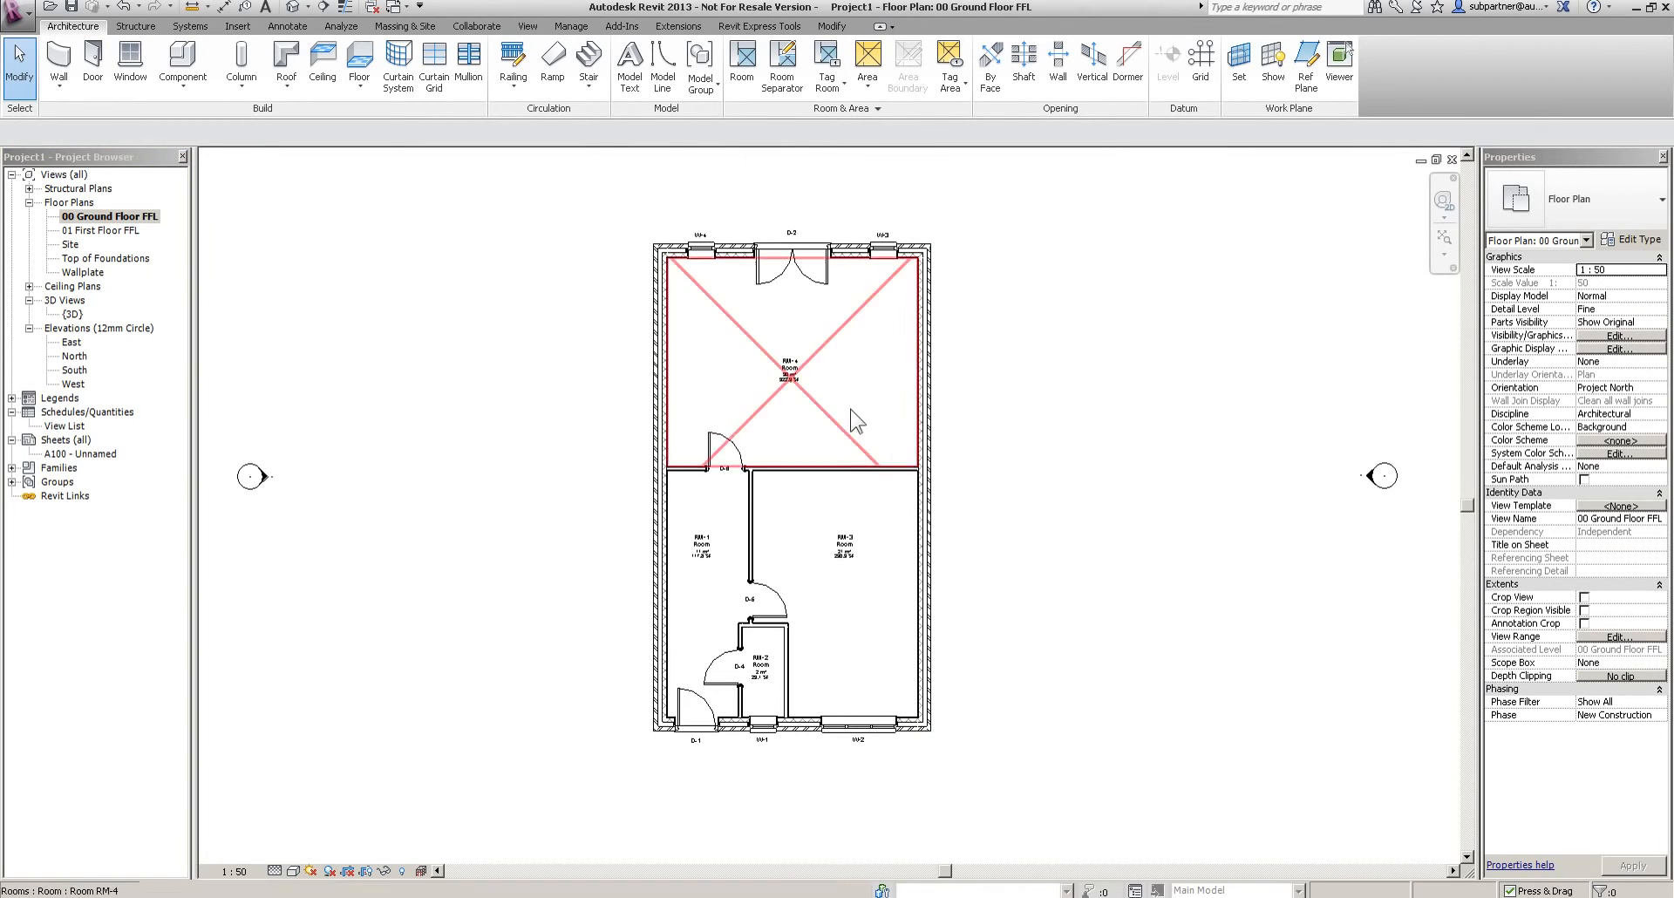
Start a Beam and Block 225mm Susp Ground floor and create its boundary by picking the whole chain of external walls
{"action": "left_click", "coordinate": [368, 65]}
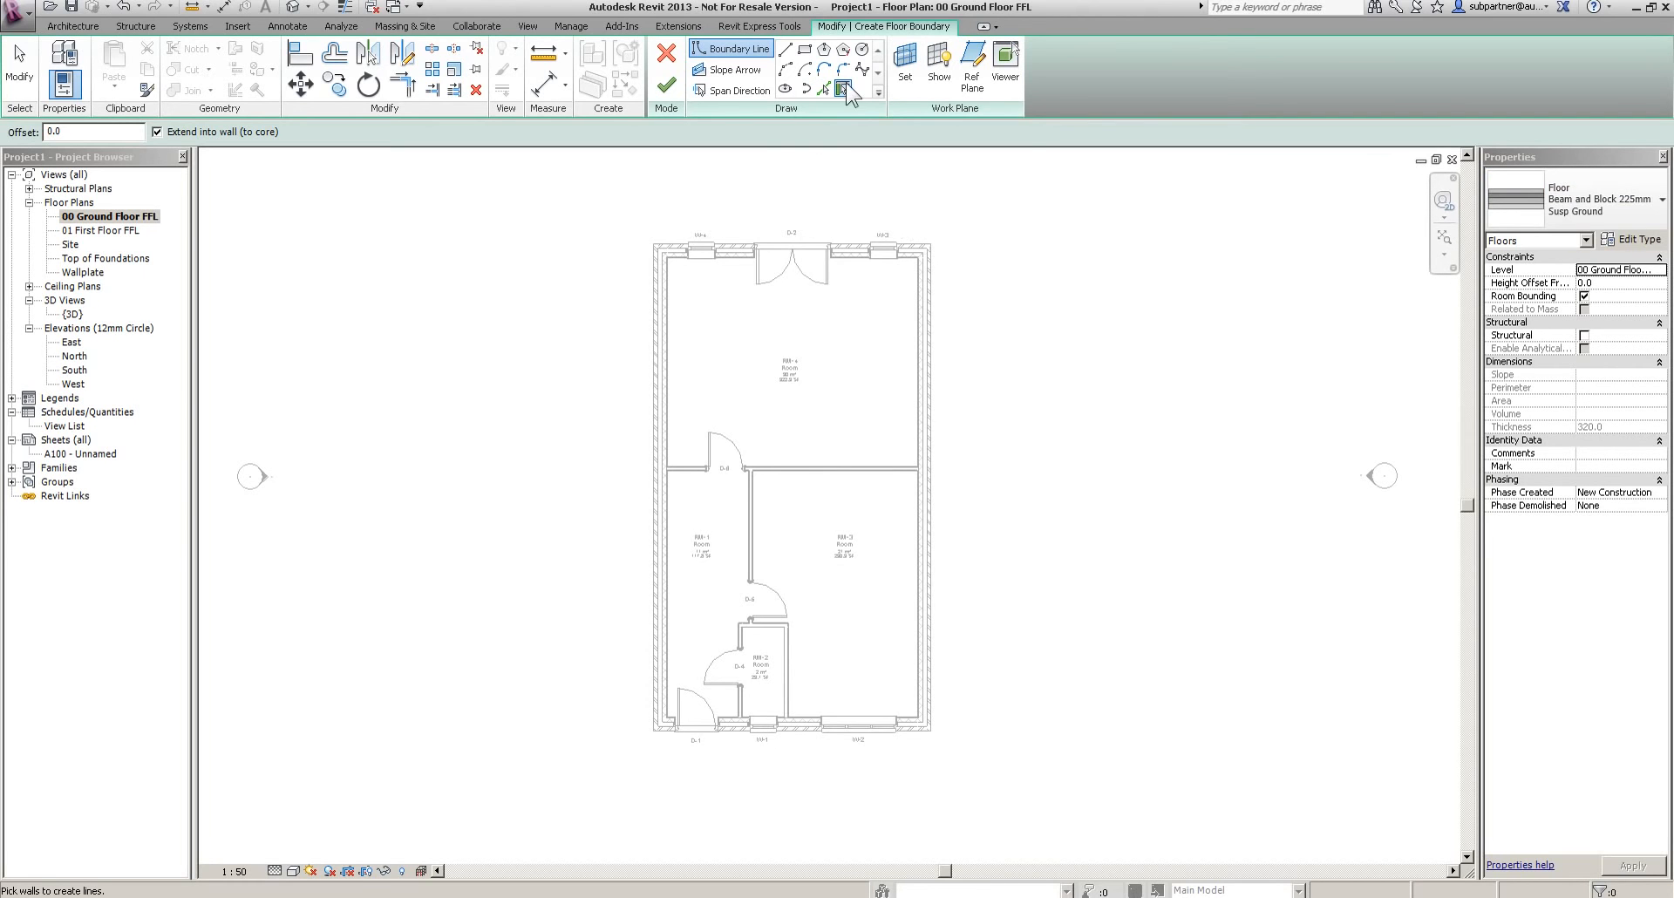
{"action": "key", "text": "Tab"}
{"action": "left_click", "coordinate": [869, 273]}
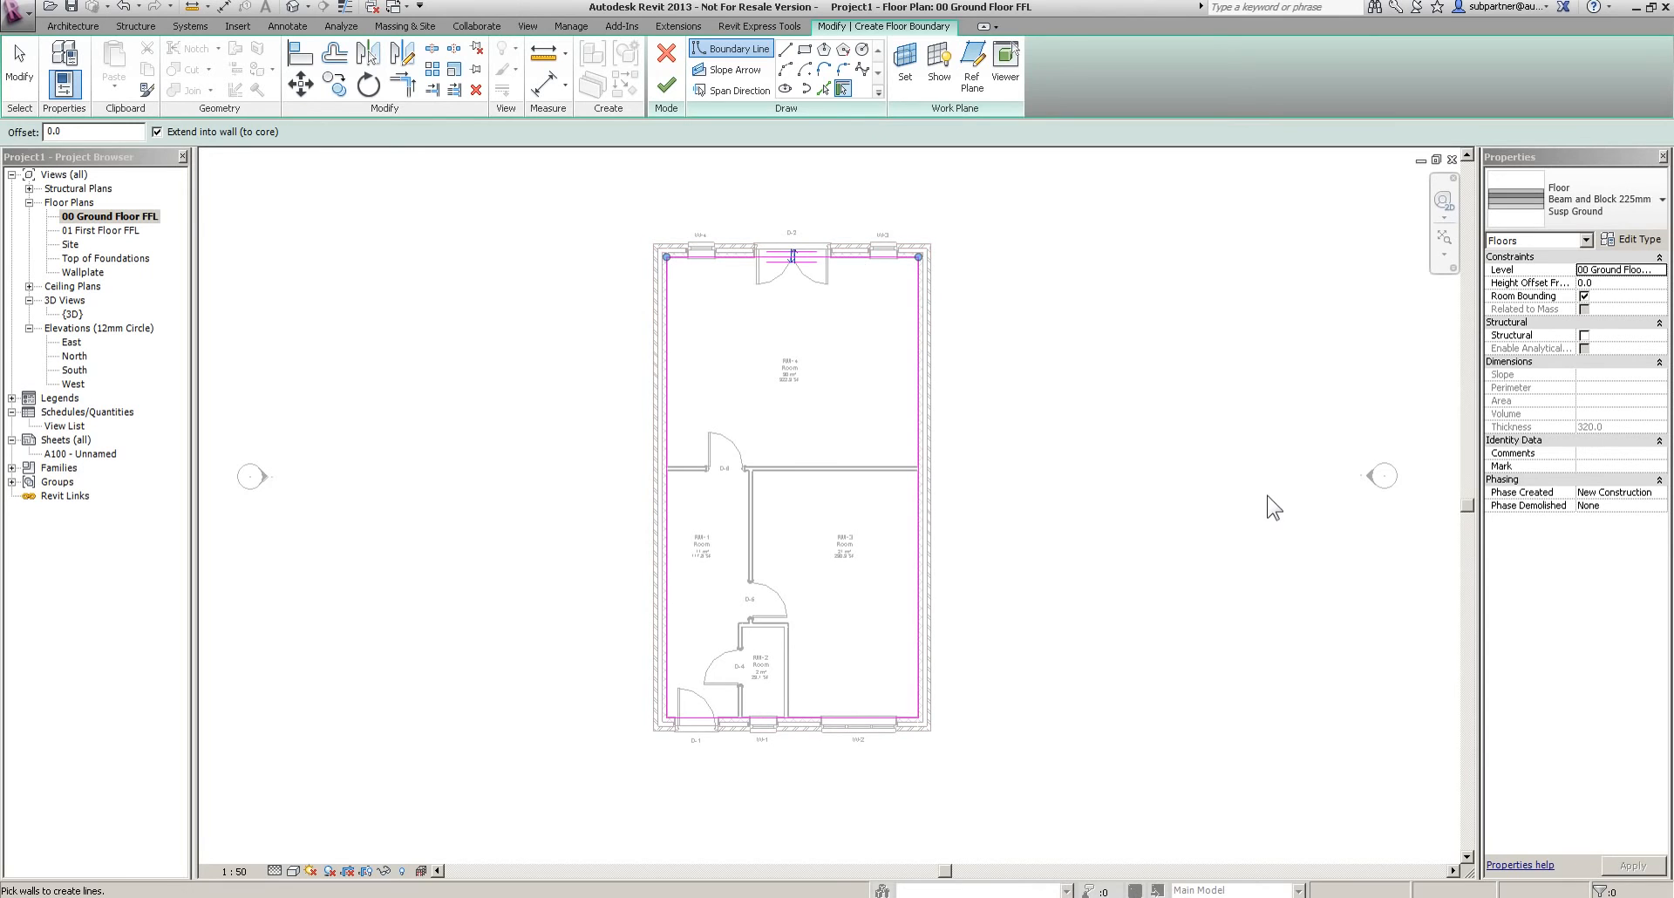
Align the floor's east boundary line to the cavity face of the wall's inner blockwork leaf, with the alignment preference set to Faces of core
{"action": "scroll", "coordinate": [911, 248], "scroll_direction": "up", "scroll_amount": 2}
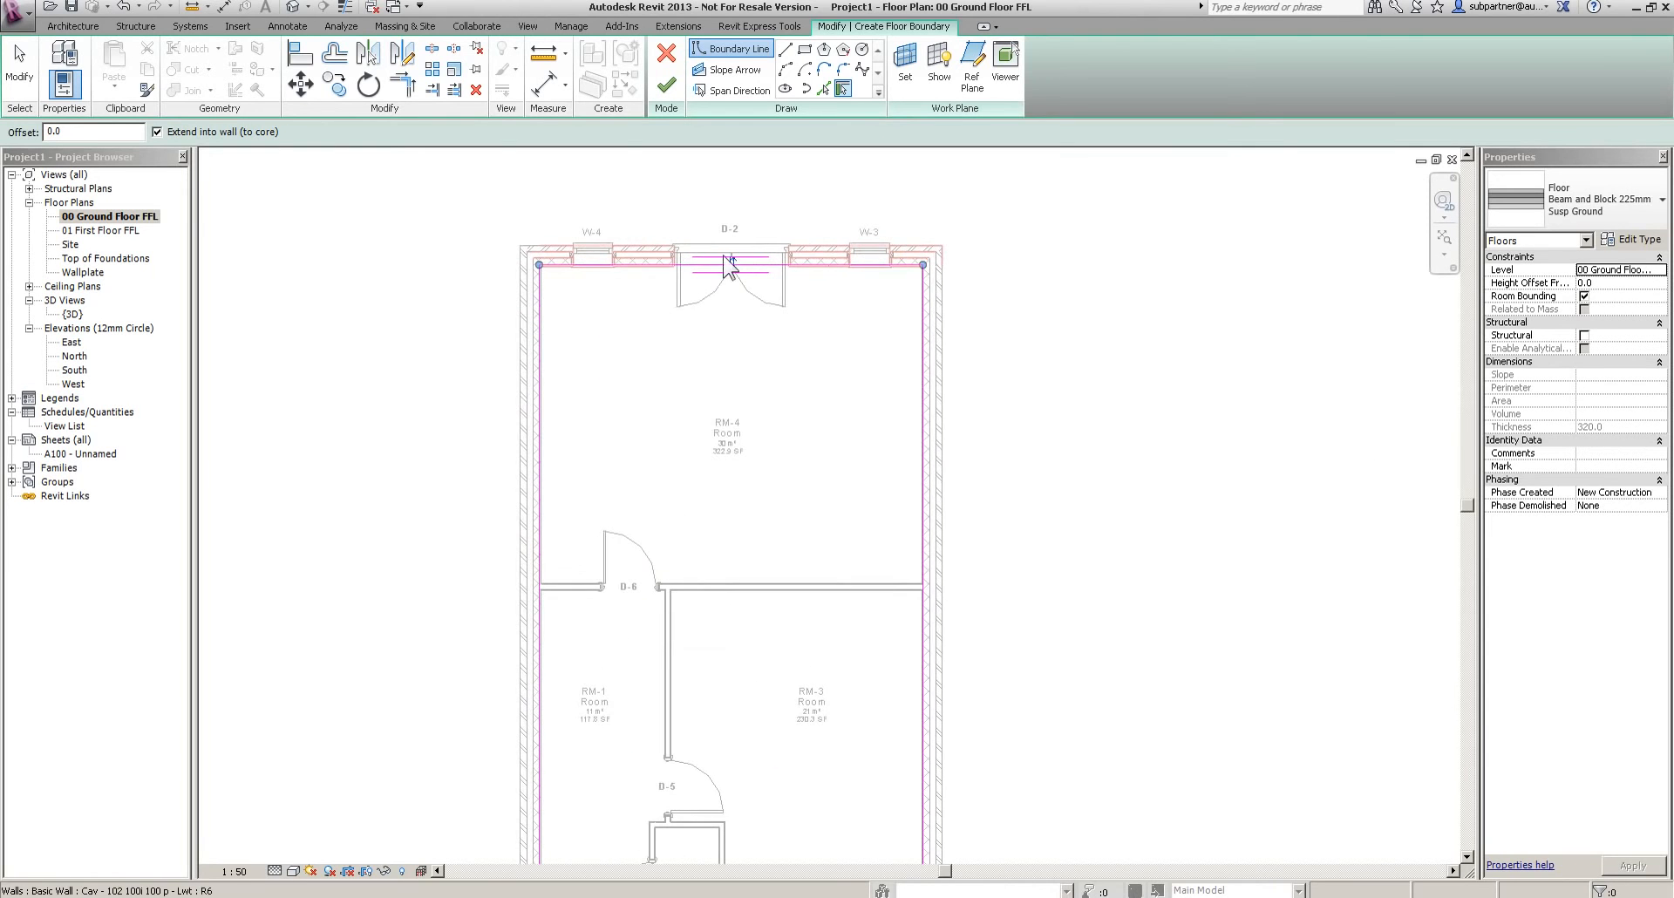
{"action": "scroll", "coordinate": [699, 287], "scroll_direction": "up", "scroll_amount": 2}
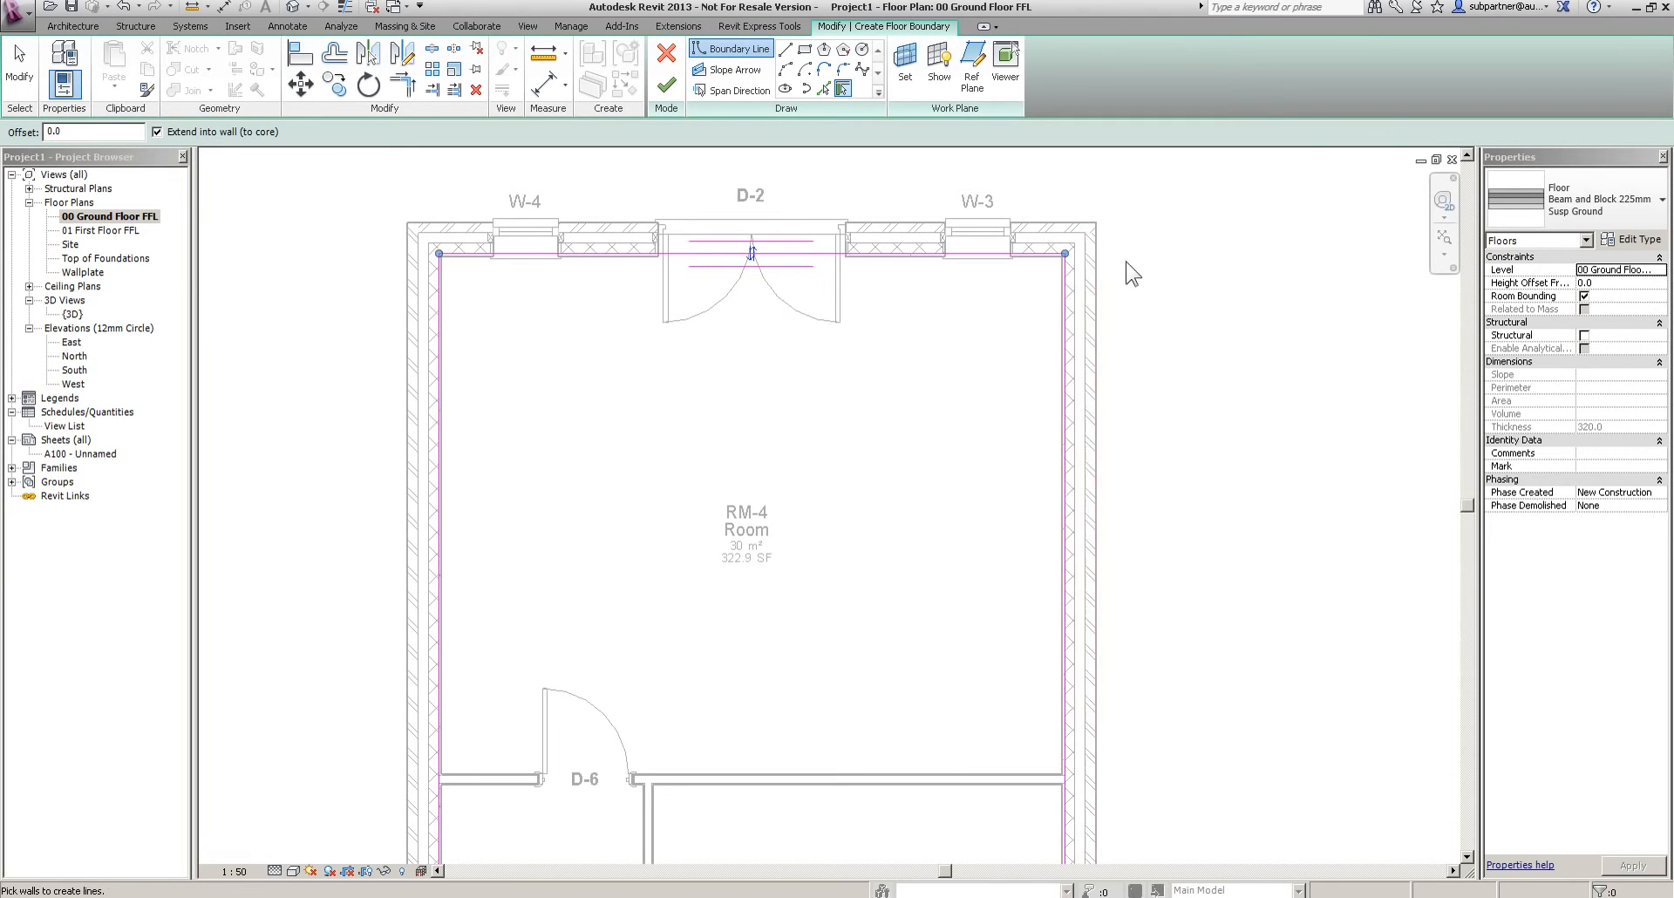
{"action": "scroll", "coordinate": [1124, 269], "scroll_direction": "up", "scroll_amount": 2}
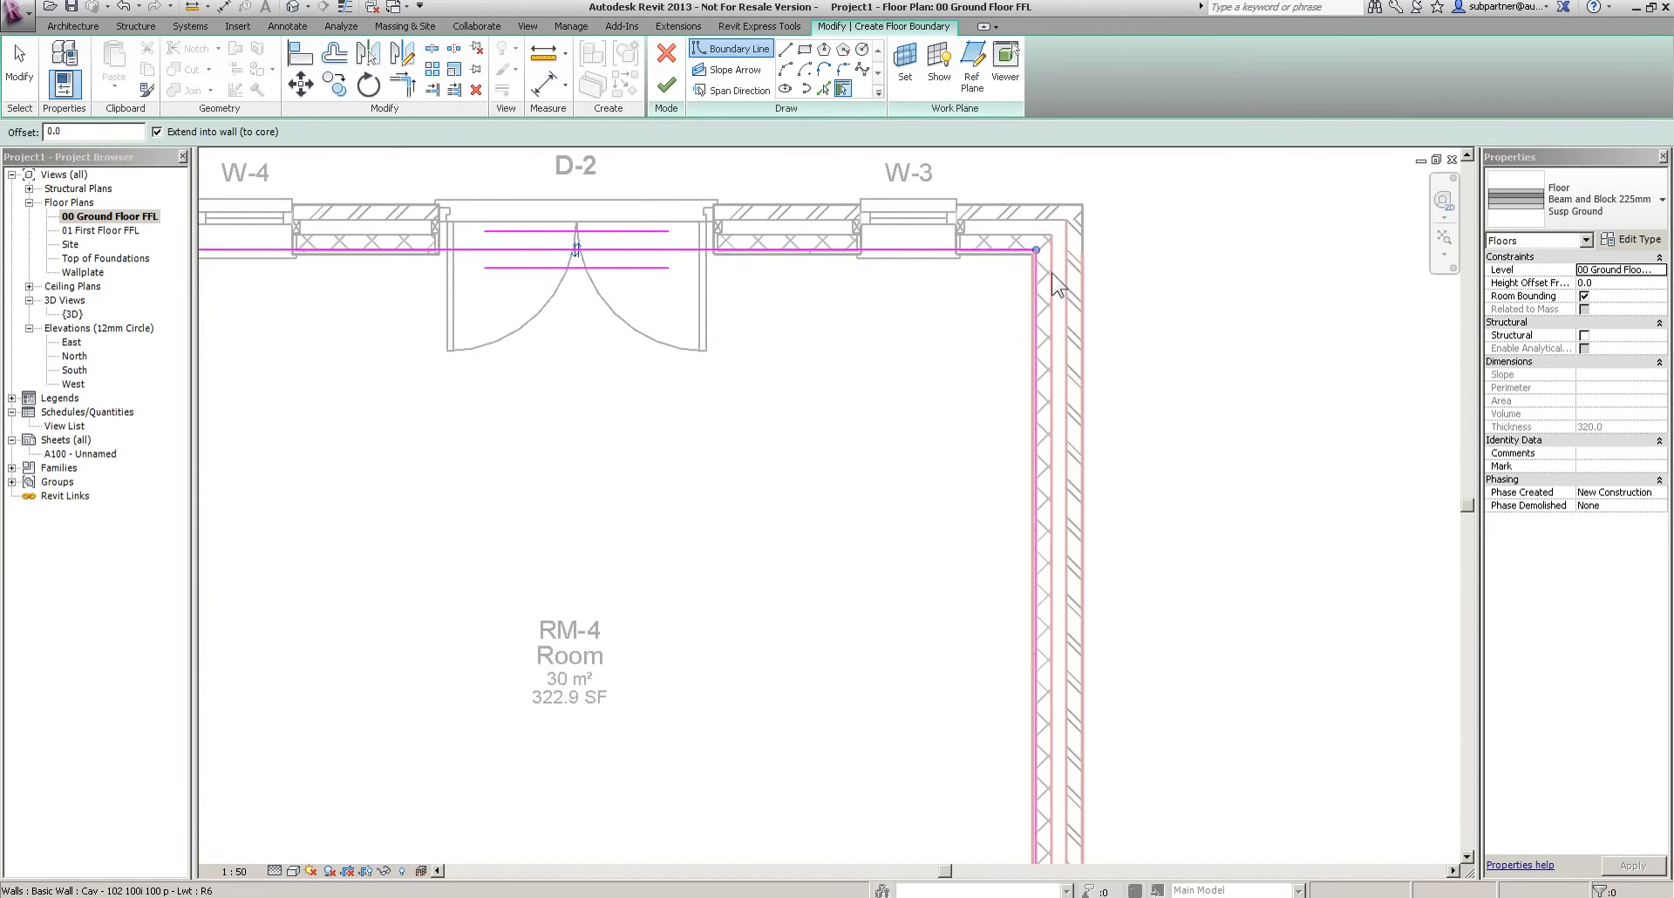
{"action": "left_click", "coordinate": [1062, 348]}
{"action": "left_click", "coordinate": [303, 61]}
{"action": "left_click", "coordinate": [383, 132]}
{"action": "left_click", "coordinate": [371, 181]}
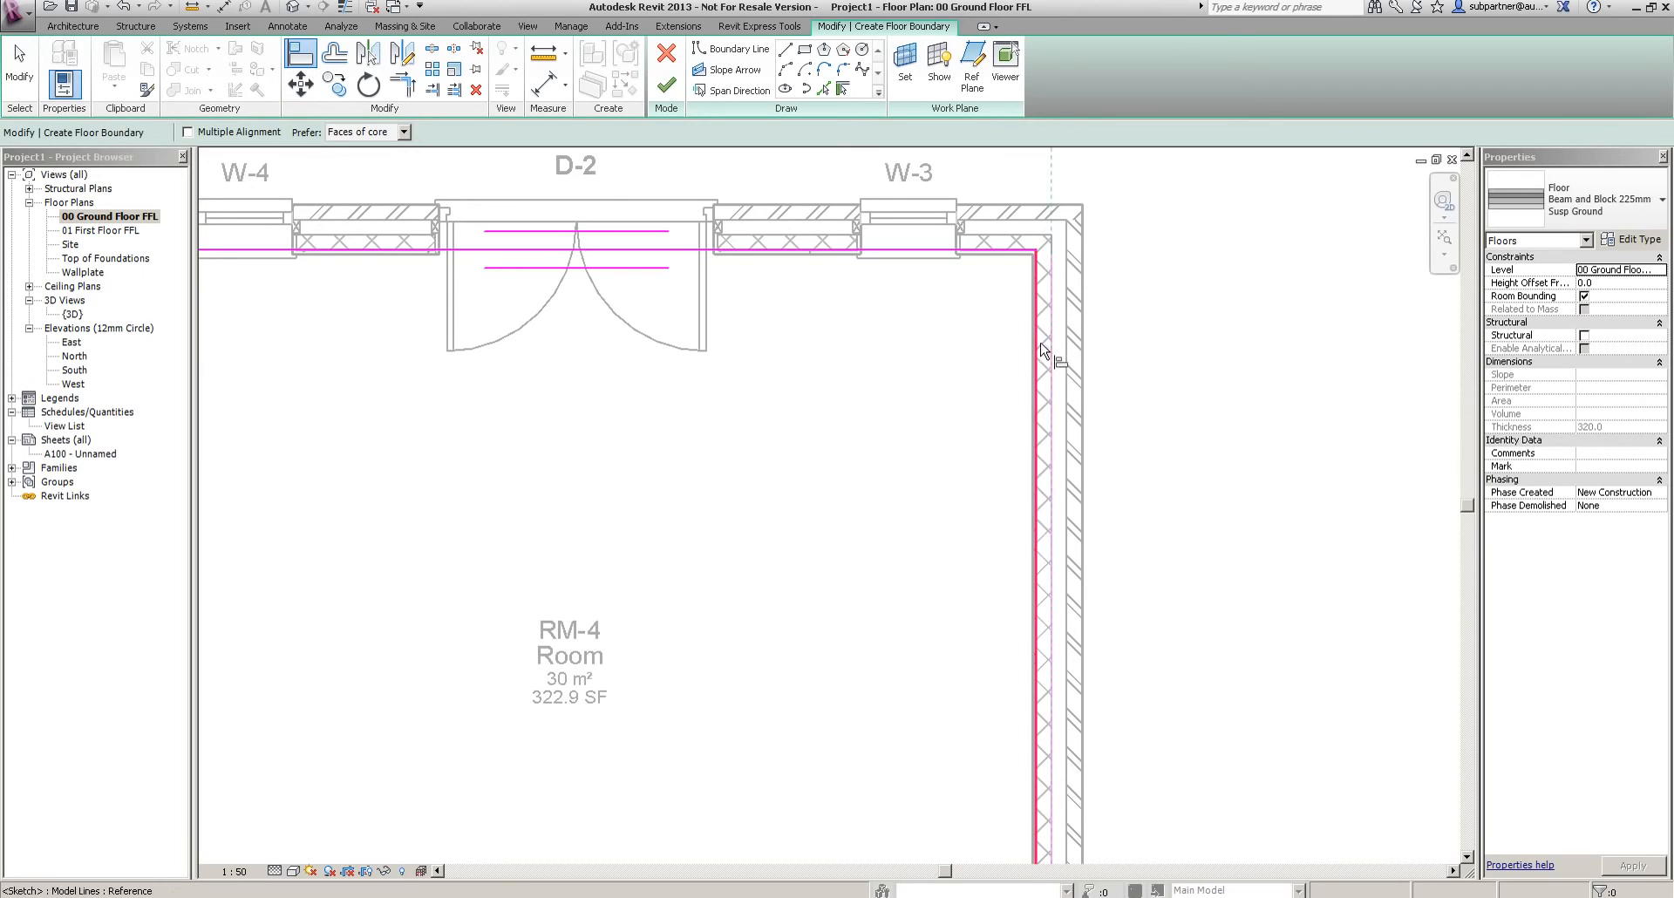
{"action": "left_click", "coordinate": [1047, 515]}
{"action": "left_click", "coordinate": [1036, 518]}
{"action": "scroll", "coordinate": [1142, 503], "scroll_direction": "down", "scroll_amount": 2}
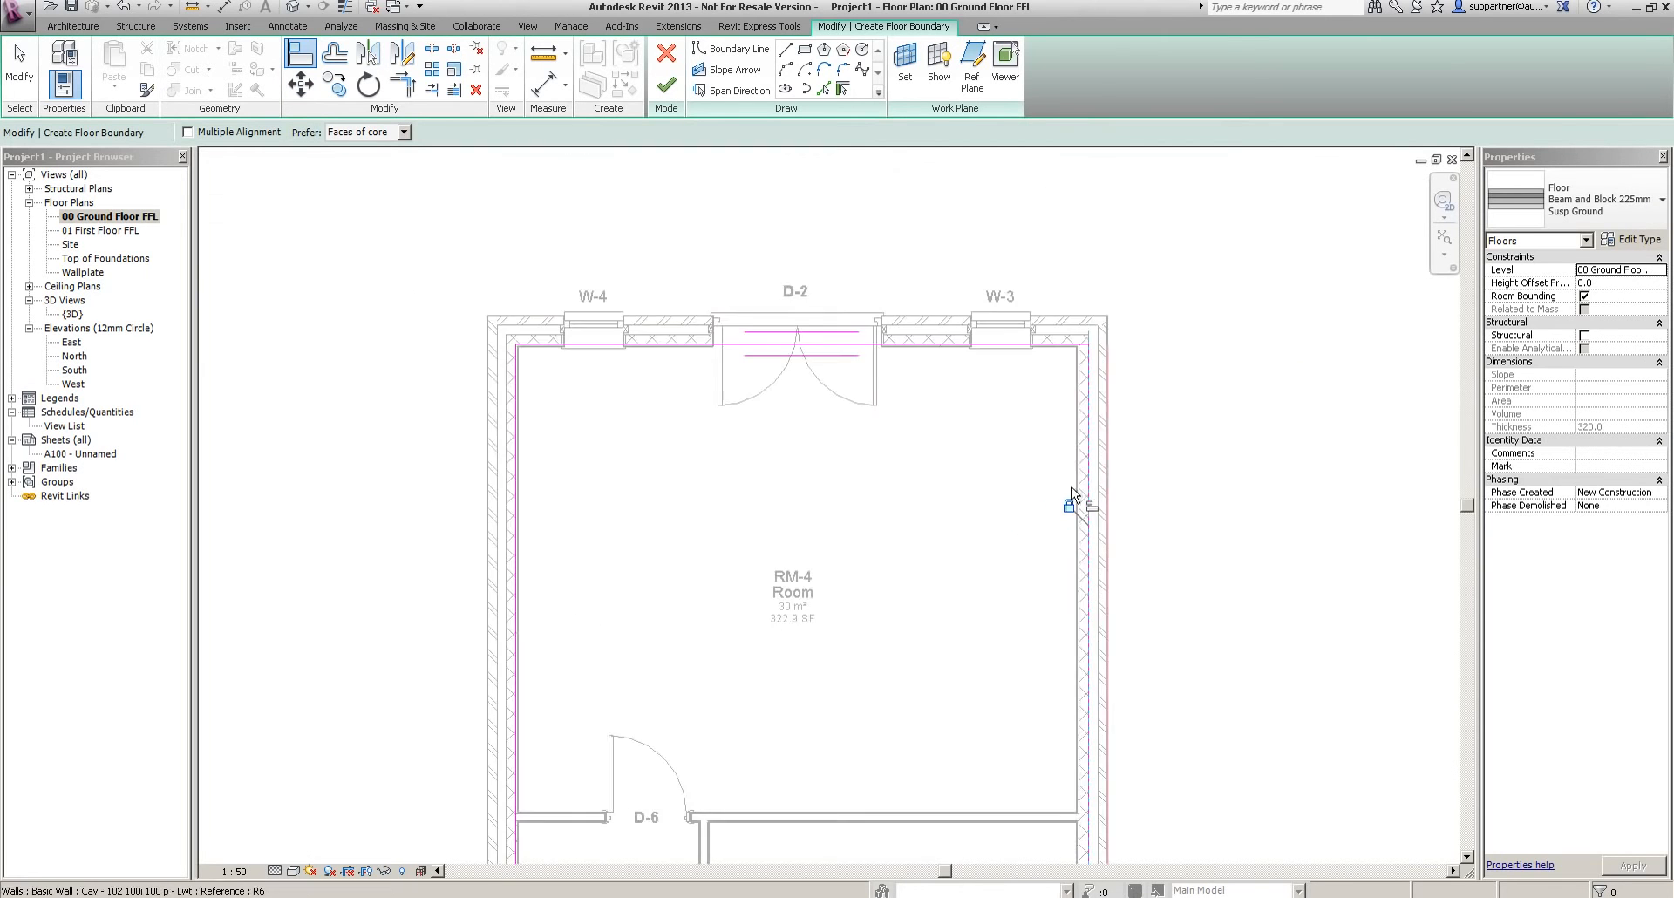
Align the floor's west boundary line to the cavity face of the west wall's inner blockwork leaf
{"action": "scroll", "coordinate": [523, 494], "scroll_direction": "up", "scroll_amount": 2}
{"action": "left_click", "coordinate": [475, 479]}
{"action": "left_click", "coordinate": [492, 486]}
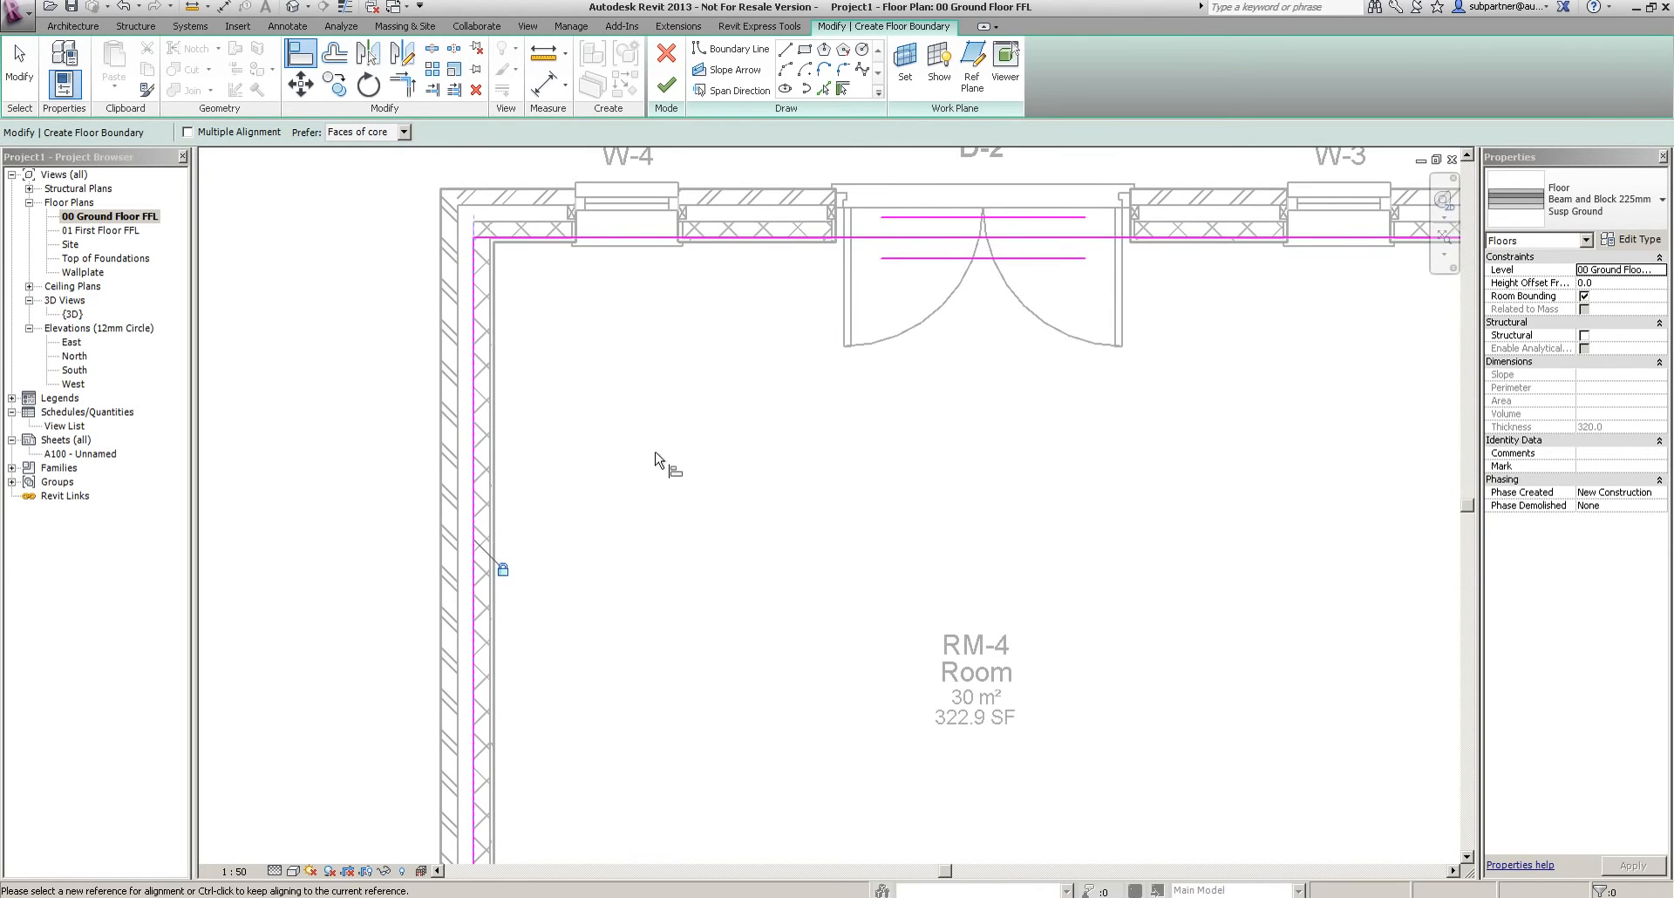
{"action": "scroll", "coordinate": [680, 441], "scroll_direction": "down", "scroll_amount": 2}
{"action": "middle_click_drag", "start_coordinate": [860, 523], "coordinate": [882, 462]}
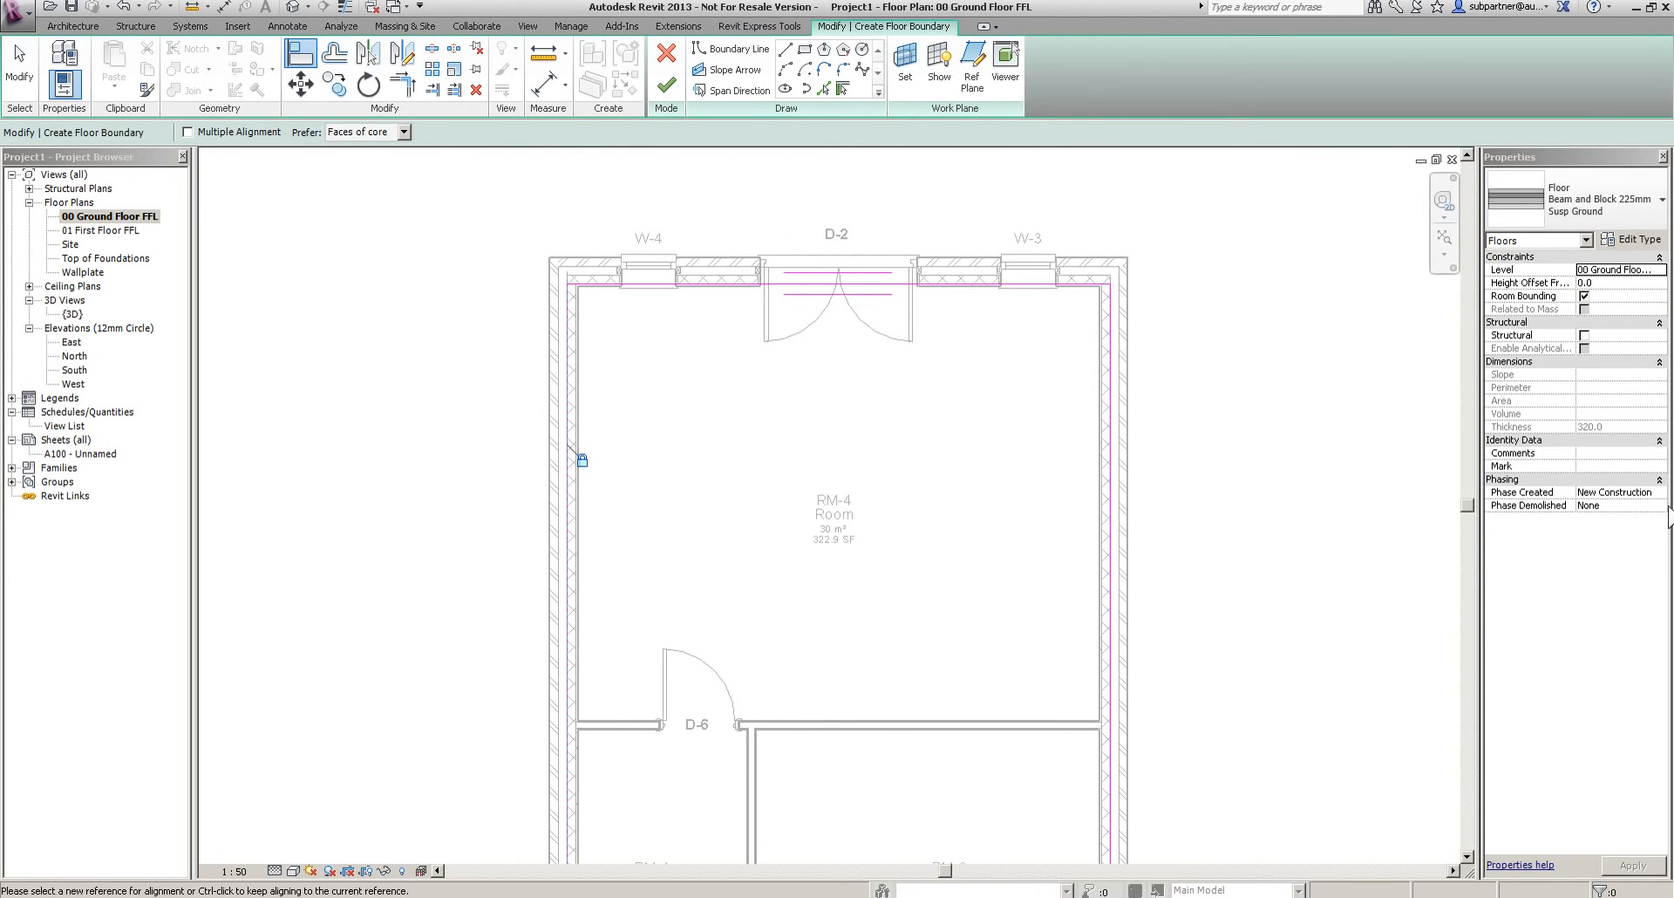
Finish the ground floor sketch, joining its geometry to the external walls and cutting the overlapping volume out of them
{"action": "left_click", "coordinate": [666, 85]}
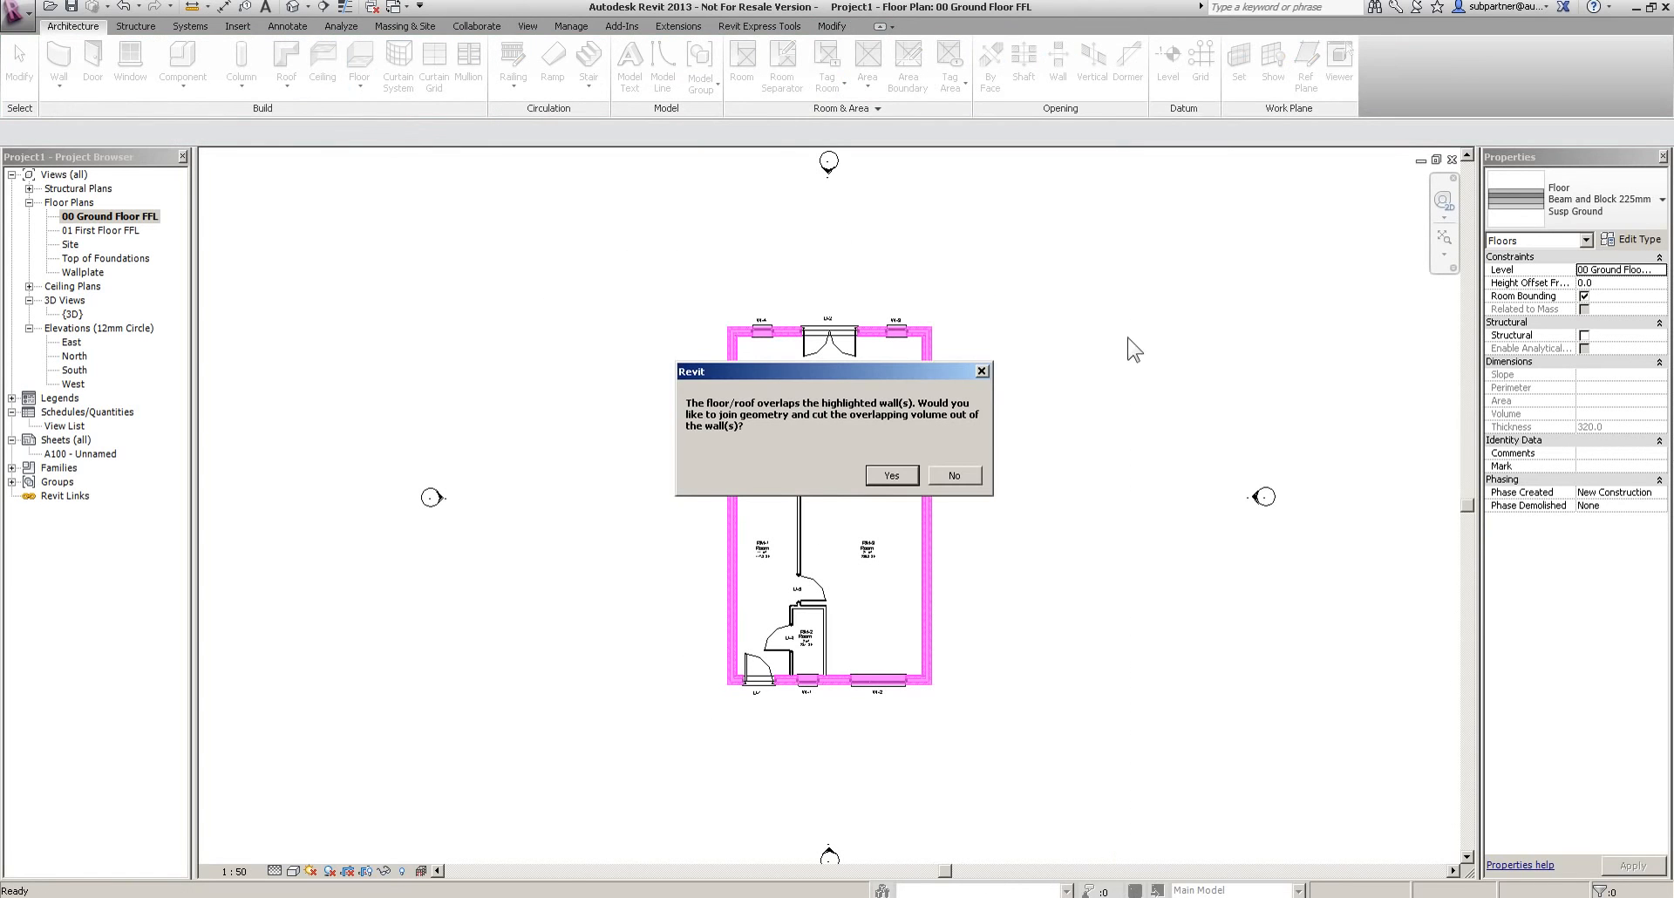
{"action": "left_click_drag", "start_coordinate": [912, 368], "coordinate": [1187, 250]}
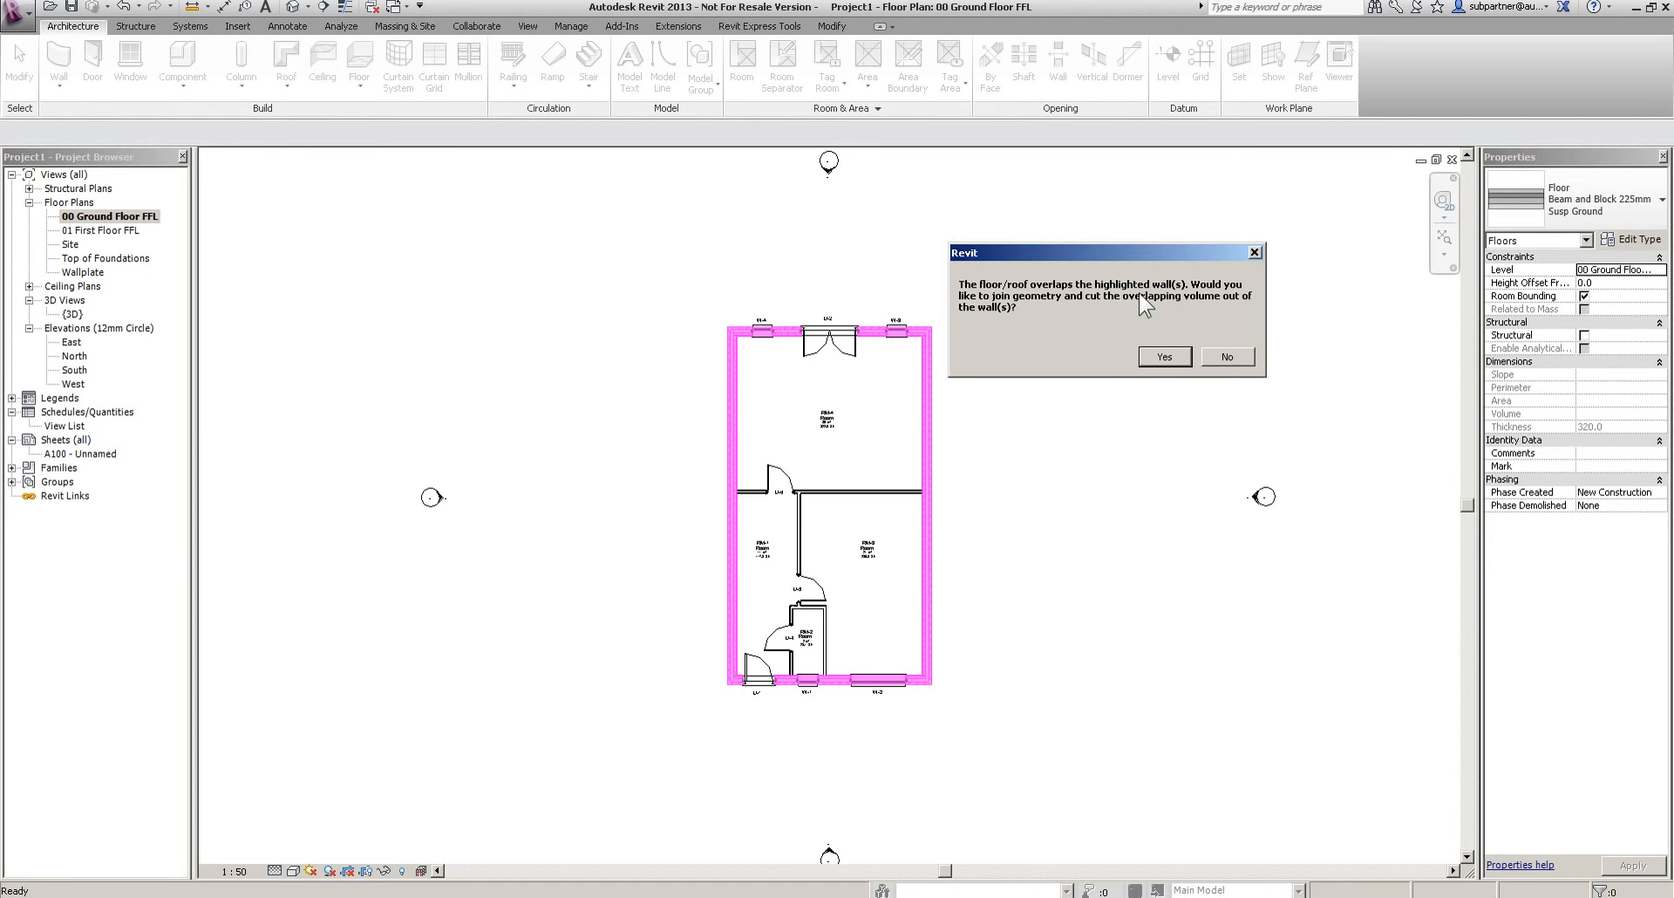
{"action": "left_click", "coordinate": [1158, 357]}
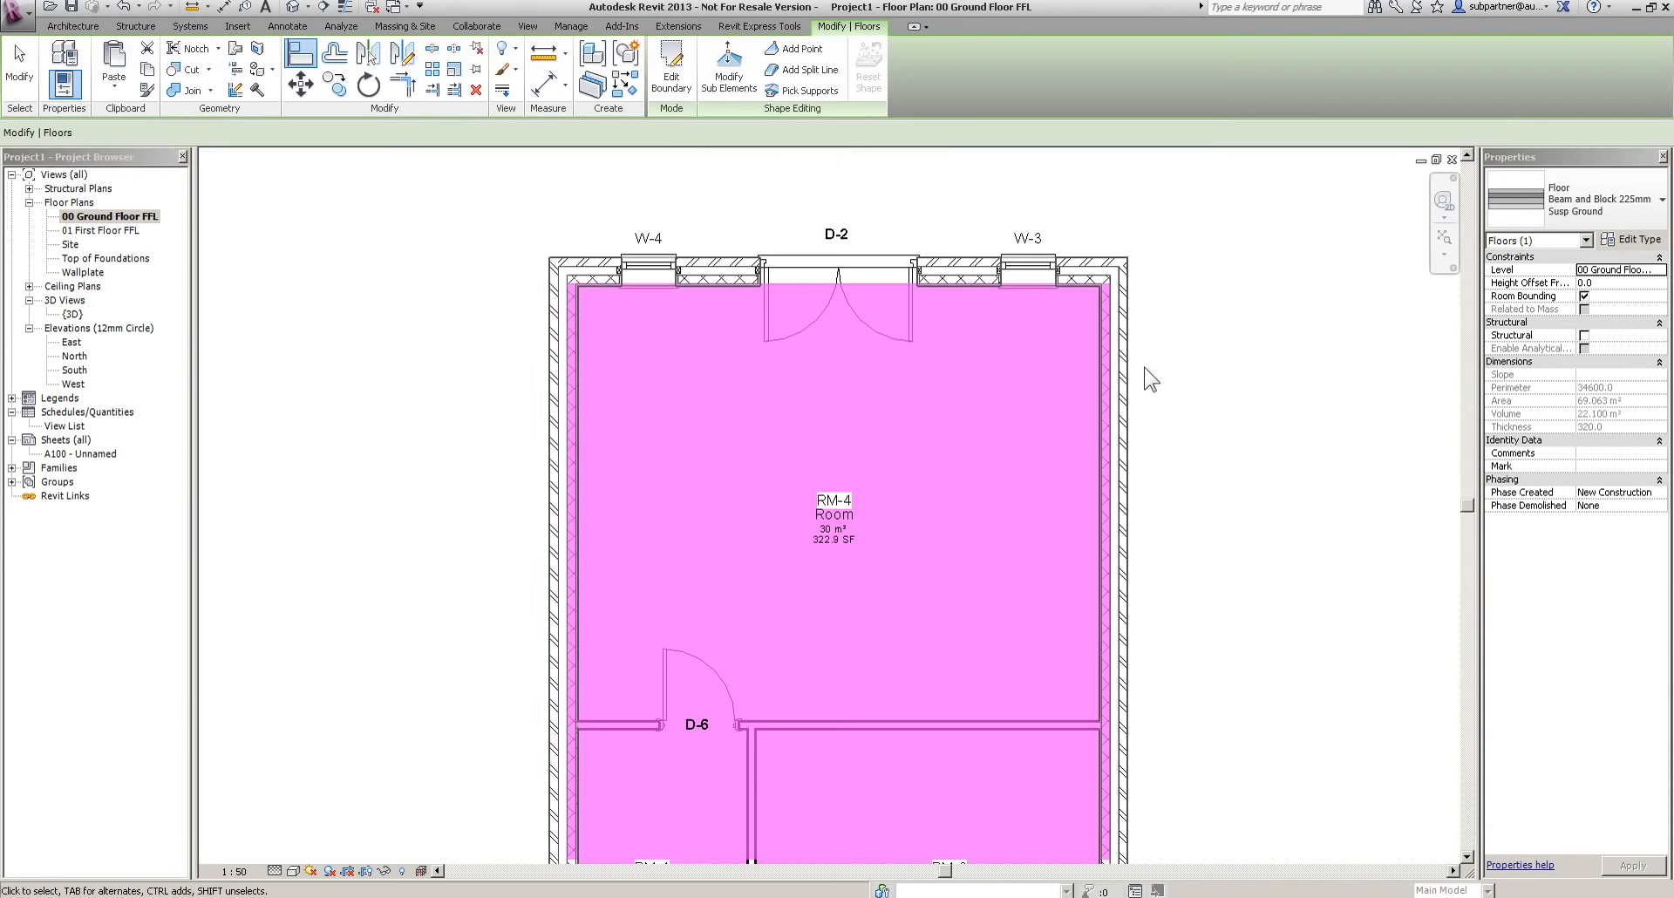
{"action": "left_click", "coordinate": [1236, 290]}
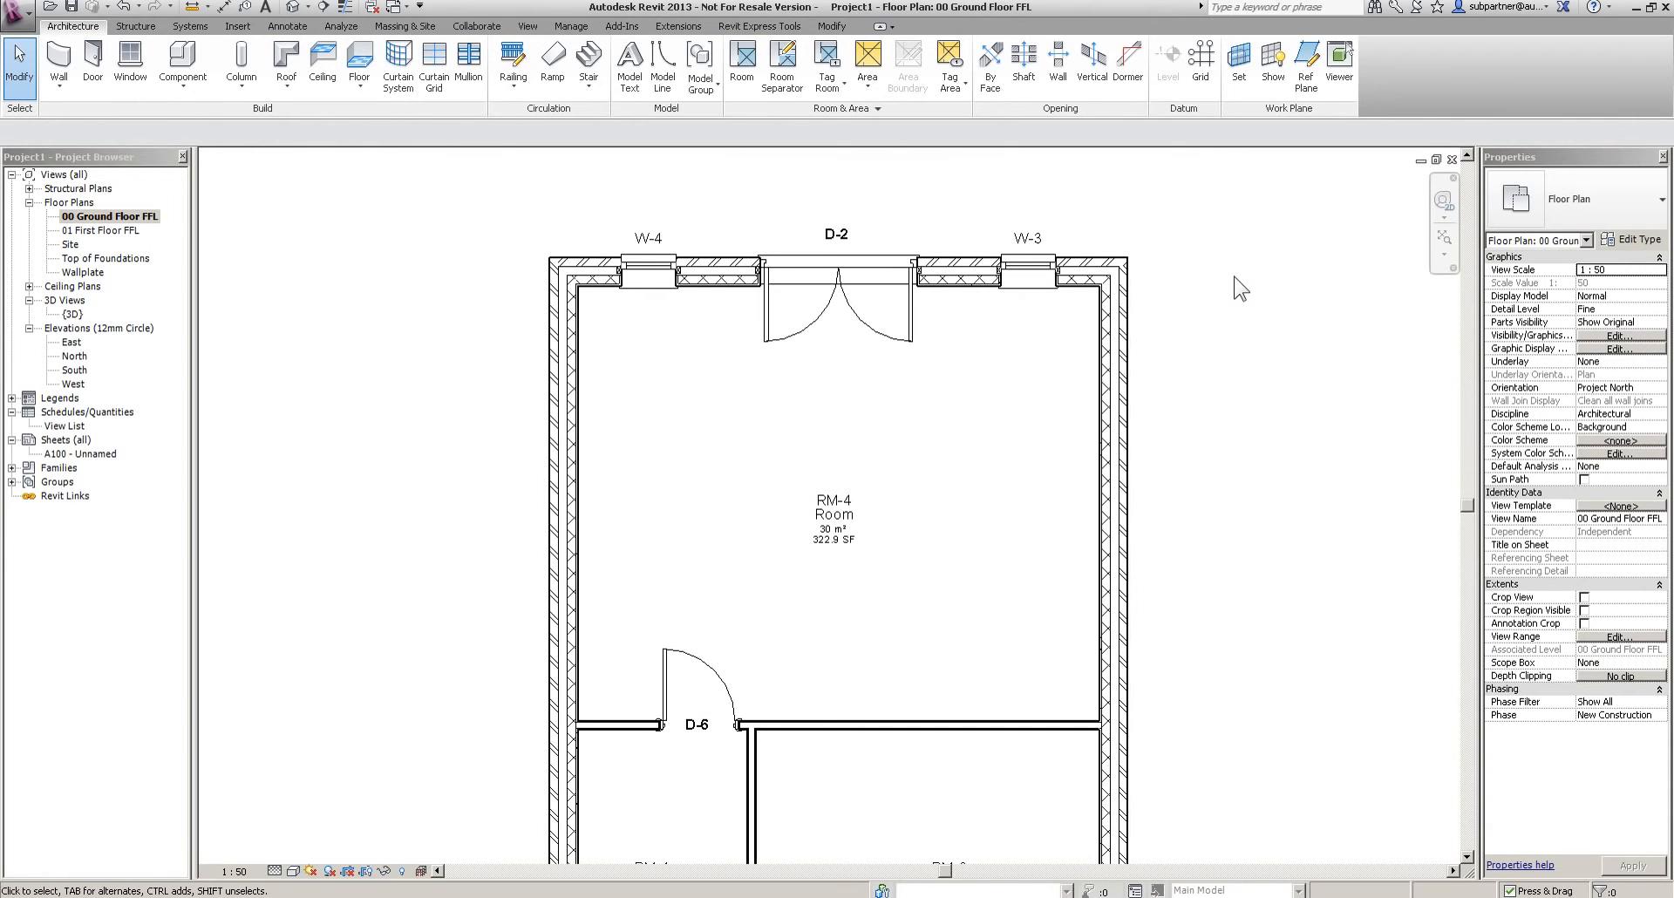
Draw a north–south building section through window W-4, room RM-1 and door D-1, looking east
{"action": "scroll", "coordinate": [1178, 245], "scroll_direction": "down", "scroll_amount": 2}
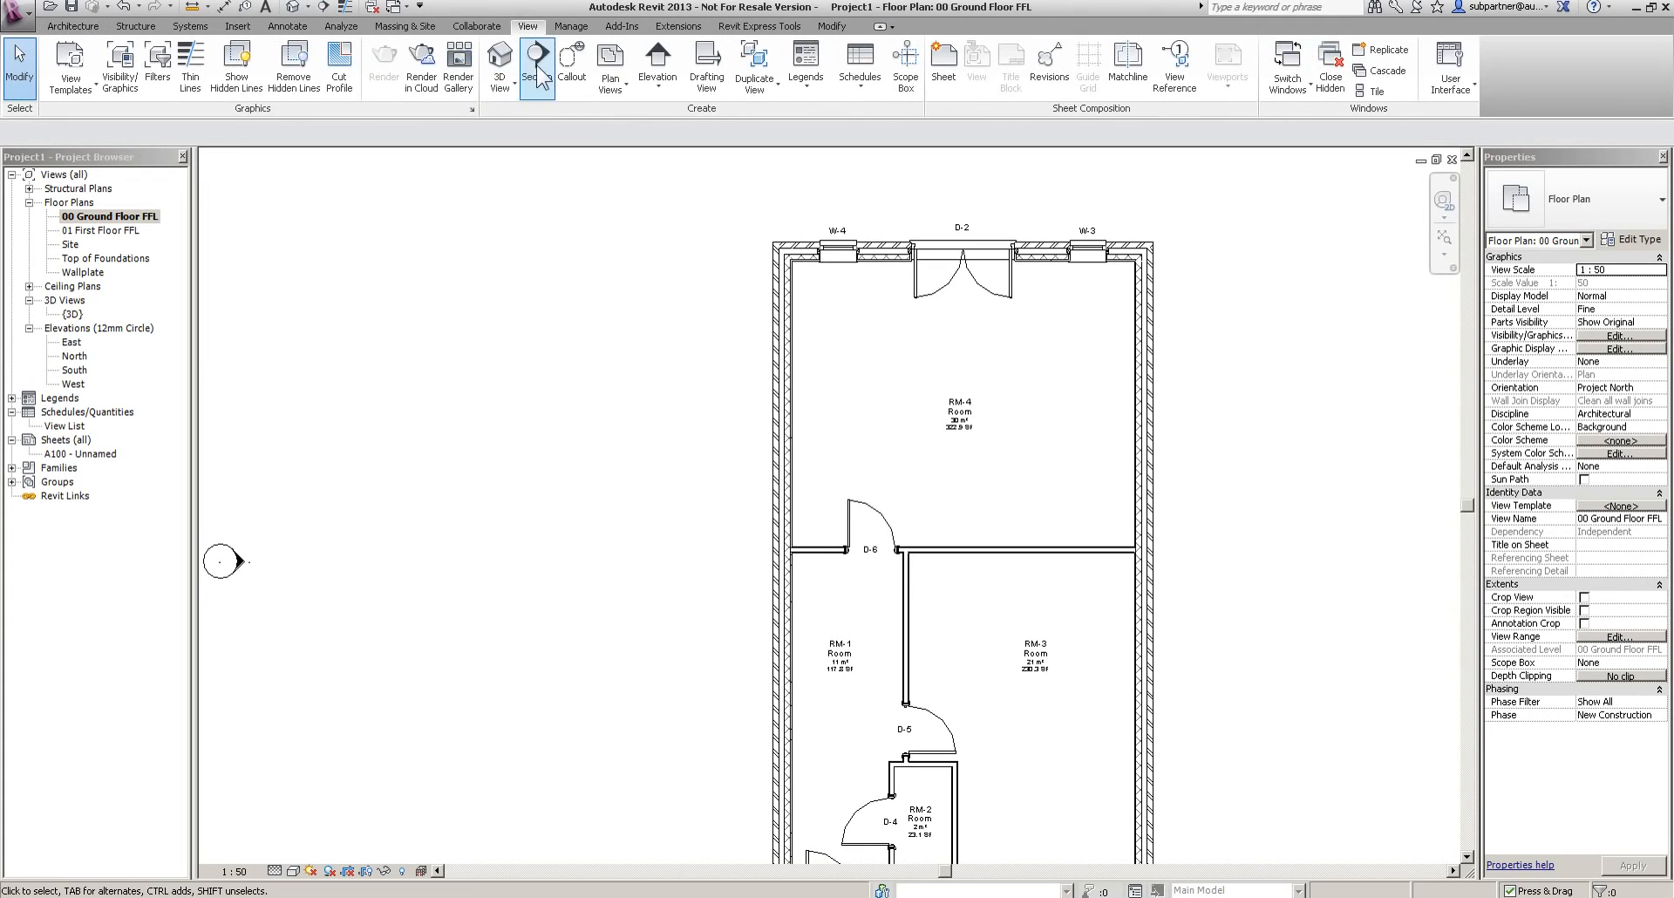
{"action": "left_click", "coordinate": [325, 9]}
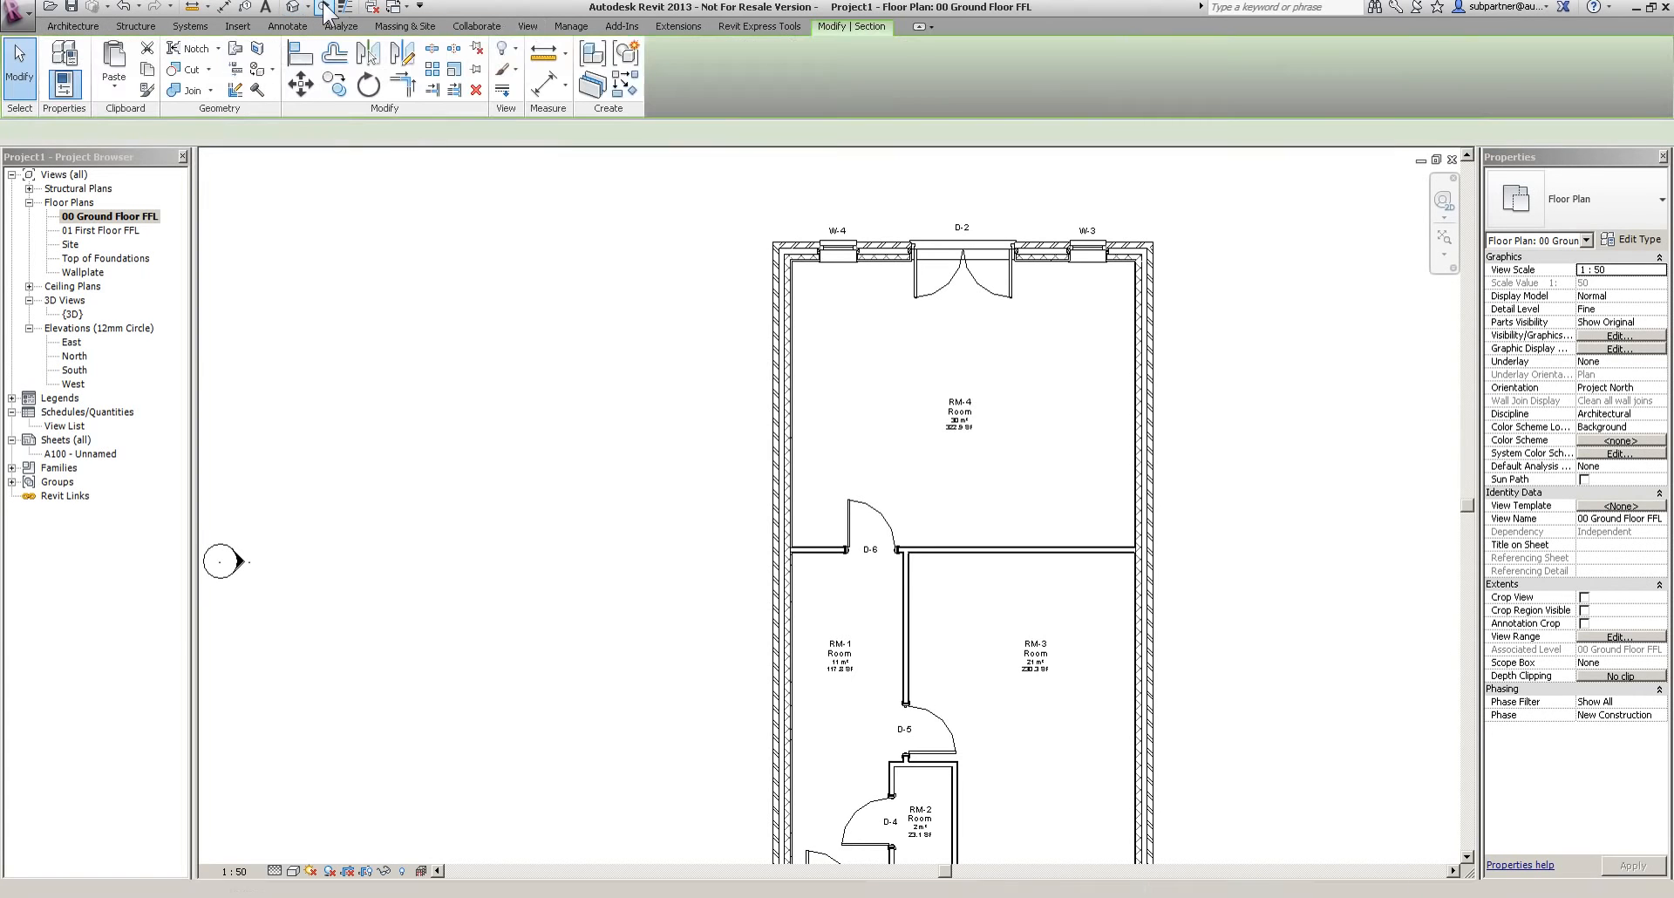
{"action": "scroll", "coordinate": [811, 225], "scroll_direction": "down", "scroll_amount": 3}
{"action": "left_click", "coordinate": [828, 195]}
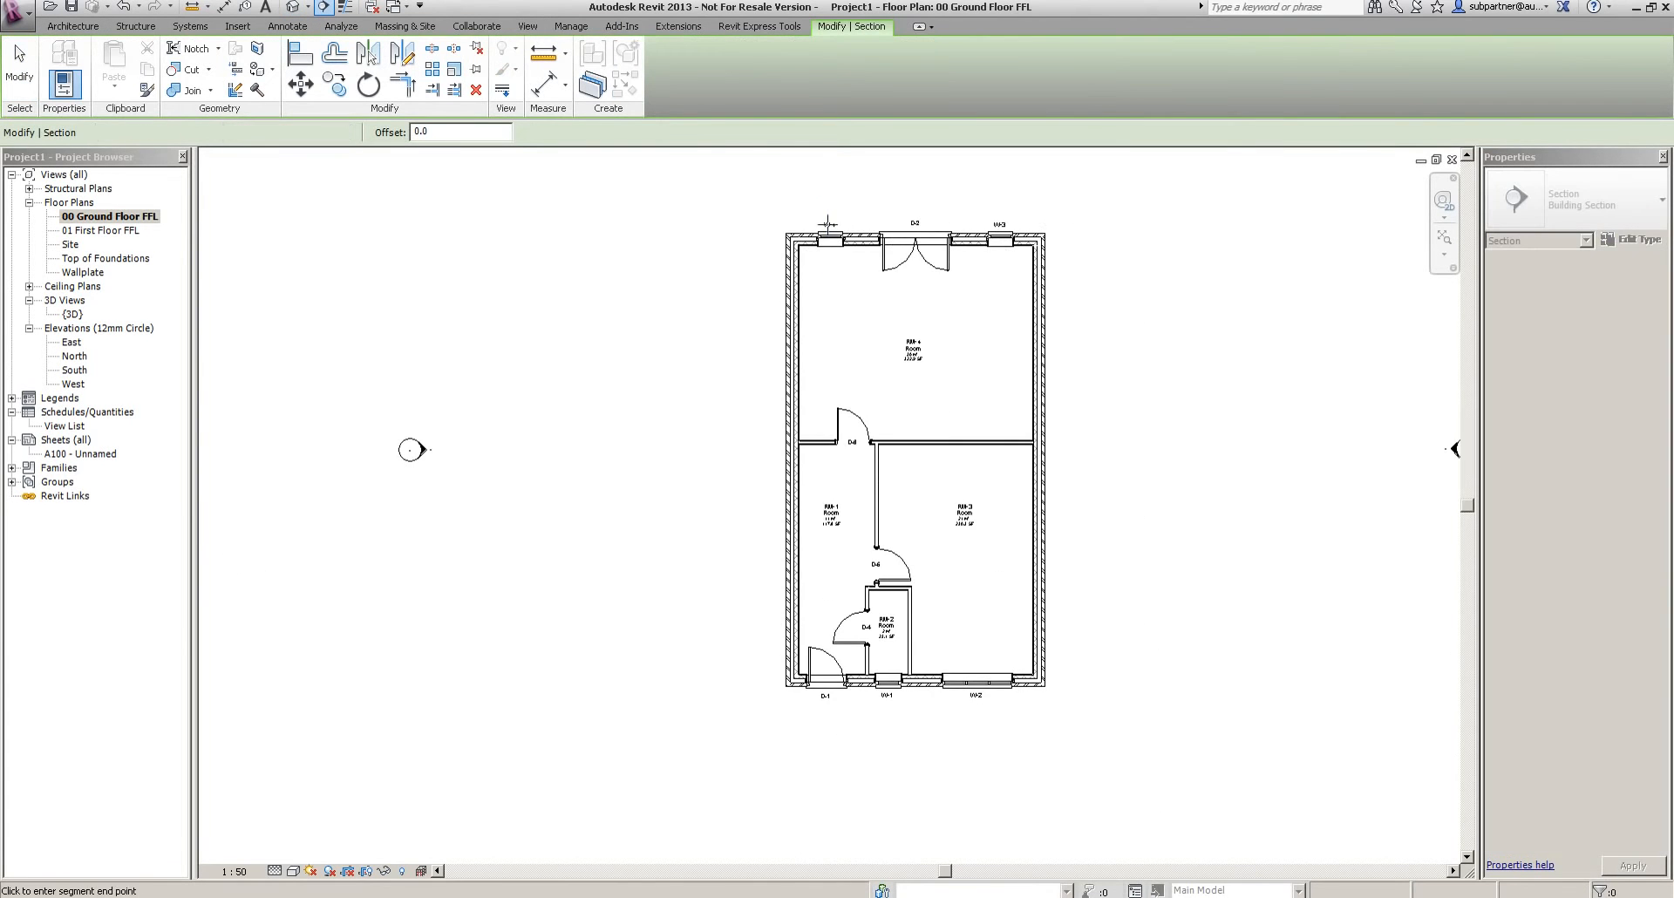
{"action": "left_click", "coordinate": [820, 743]}
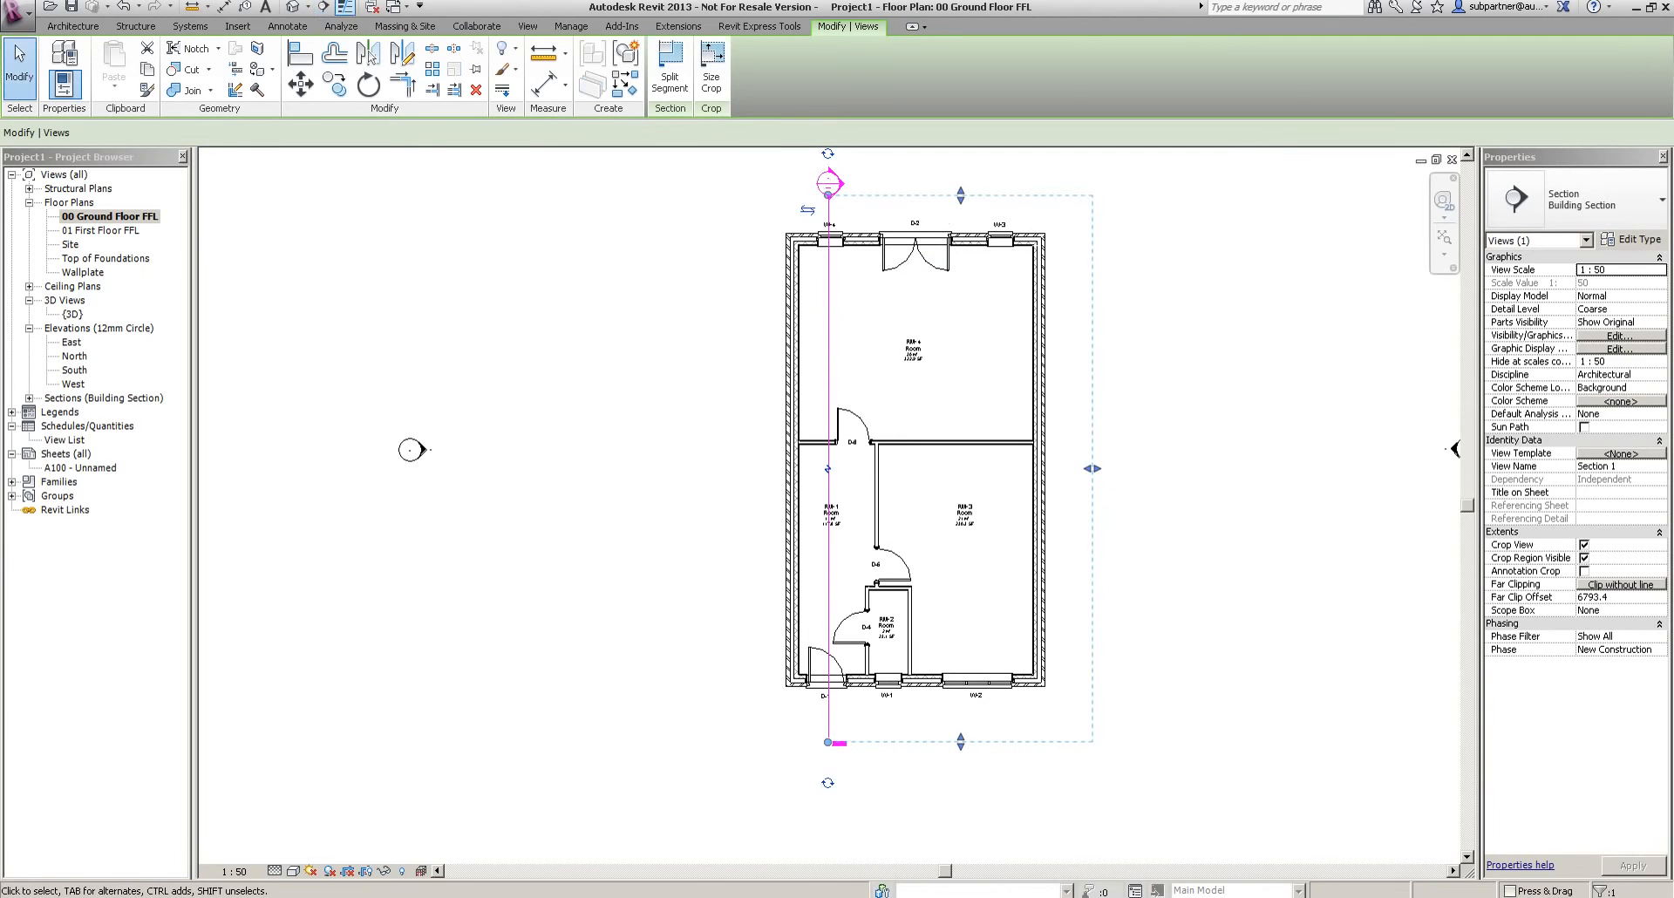
Draw a west–east building section across the whole plan through rooms RM-1 and RM-3, looking north
{"action": "left_click", "coordinate": [324, 9]}
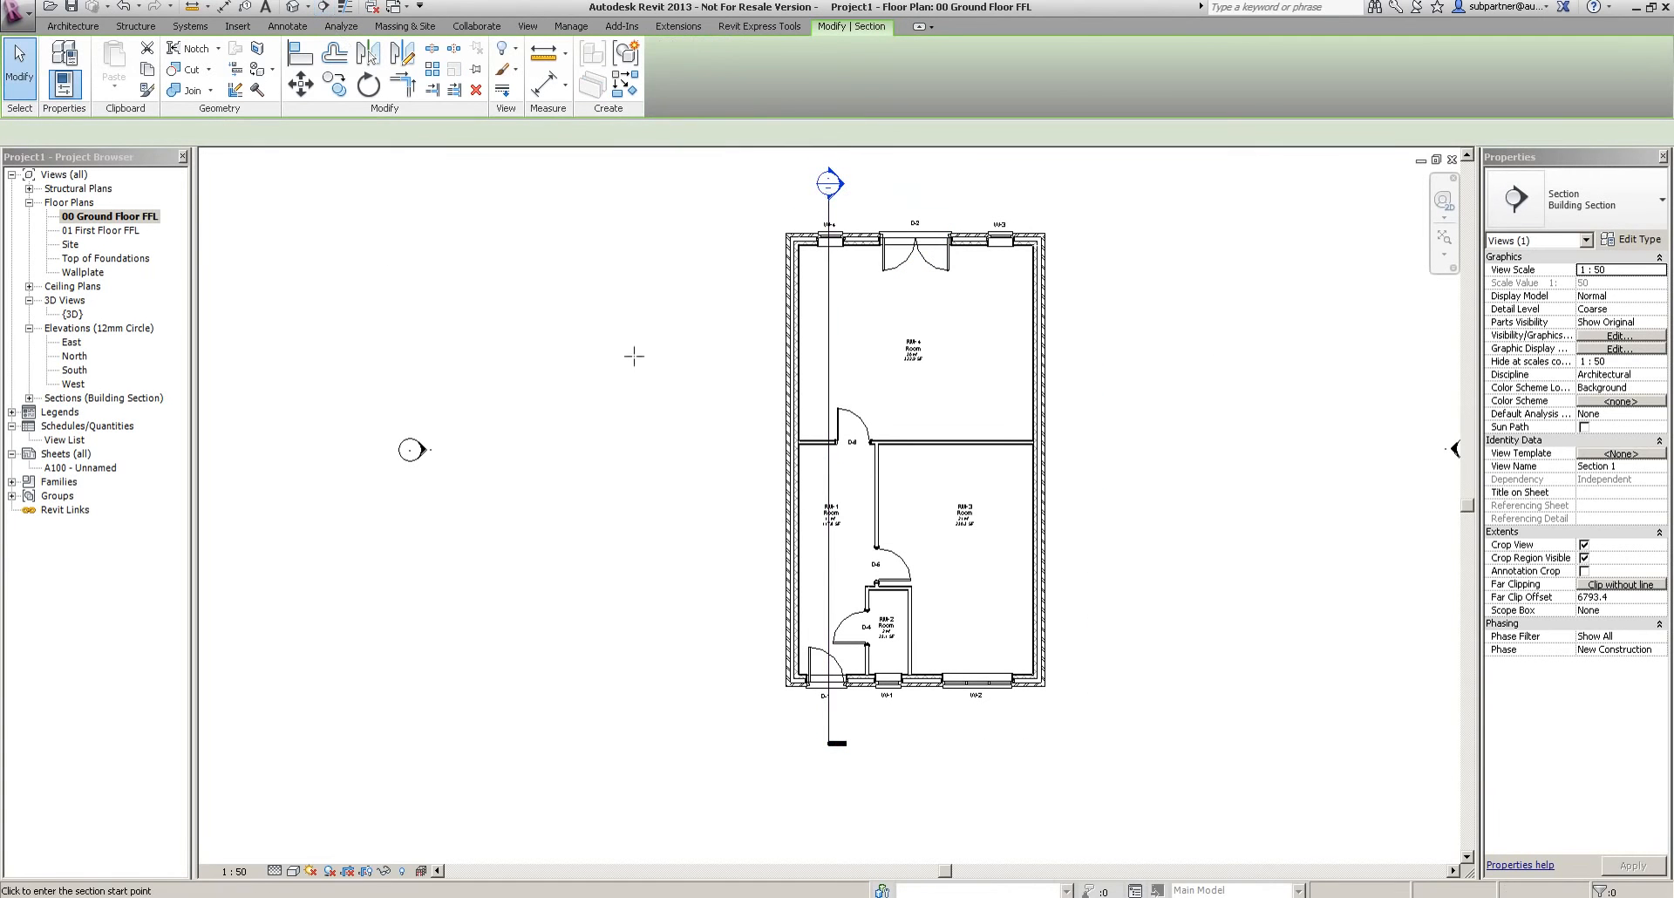
{"action": "left_click", "coordinate": [693, 501]}
{"action": "left_click", "coordinate": [1090, 502]}
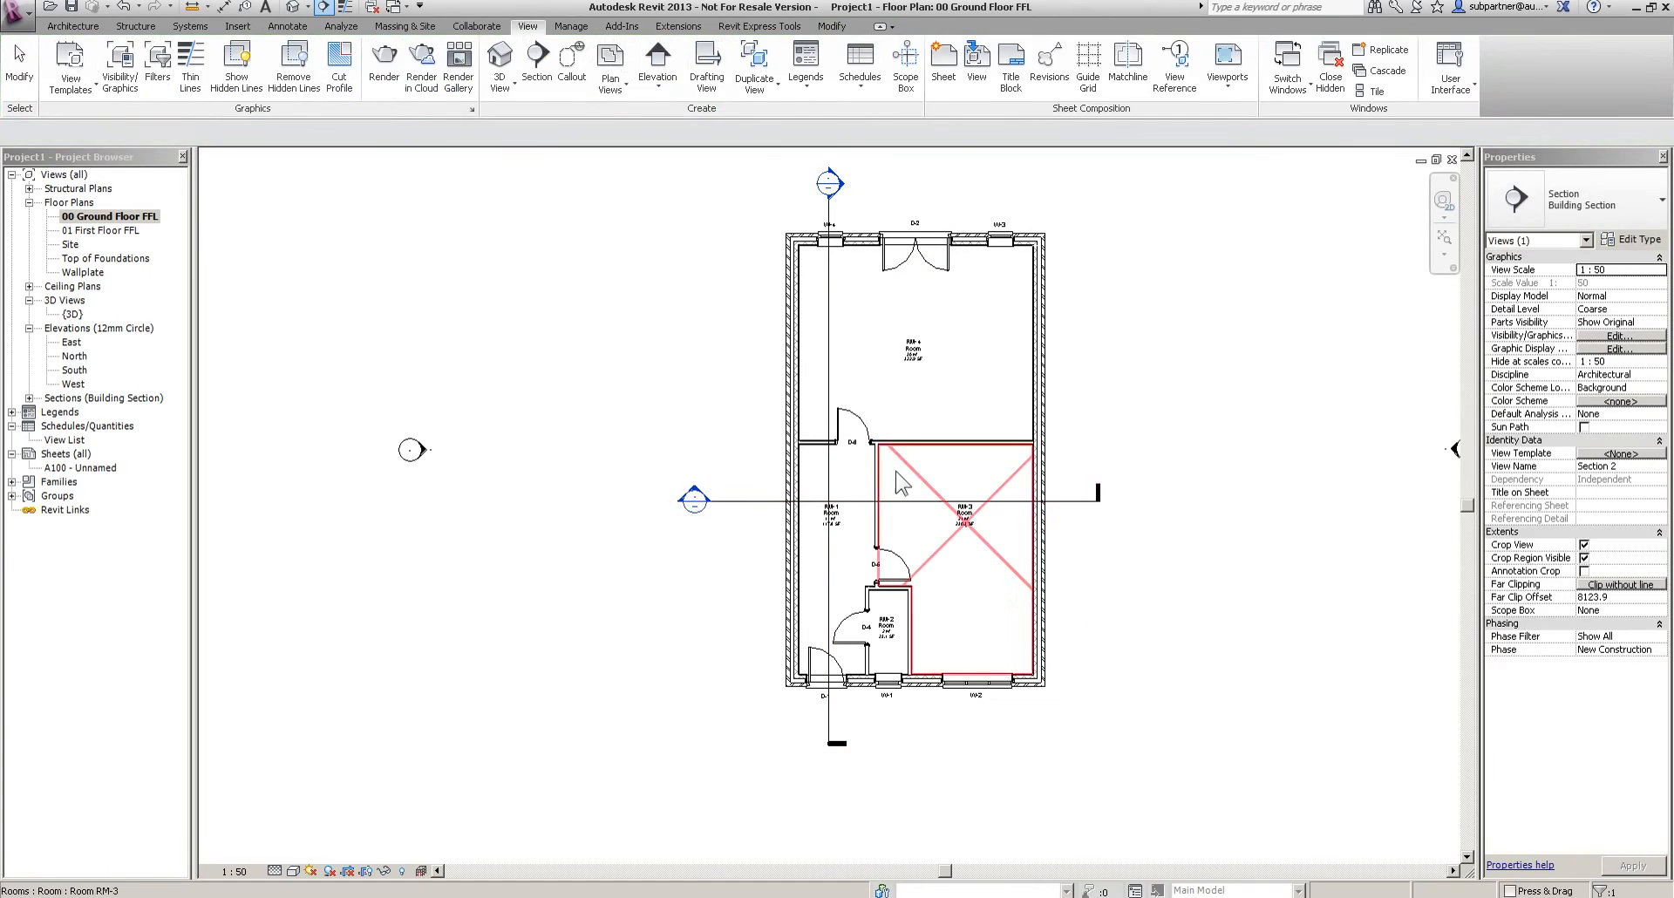
{"action": "key", "text": "Escape"}
Open Section 1, set its detail level to Fine and inspect the junction of the ground floor and external wall
{"action": "double_click", "coordinate": [842, 185]}
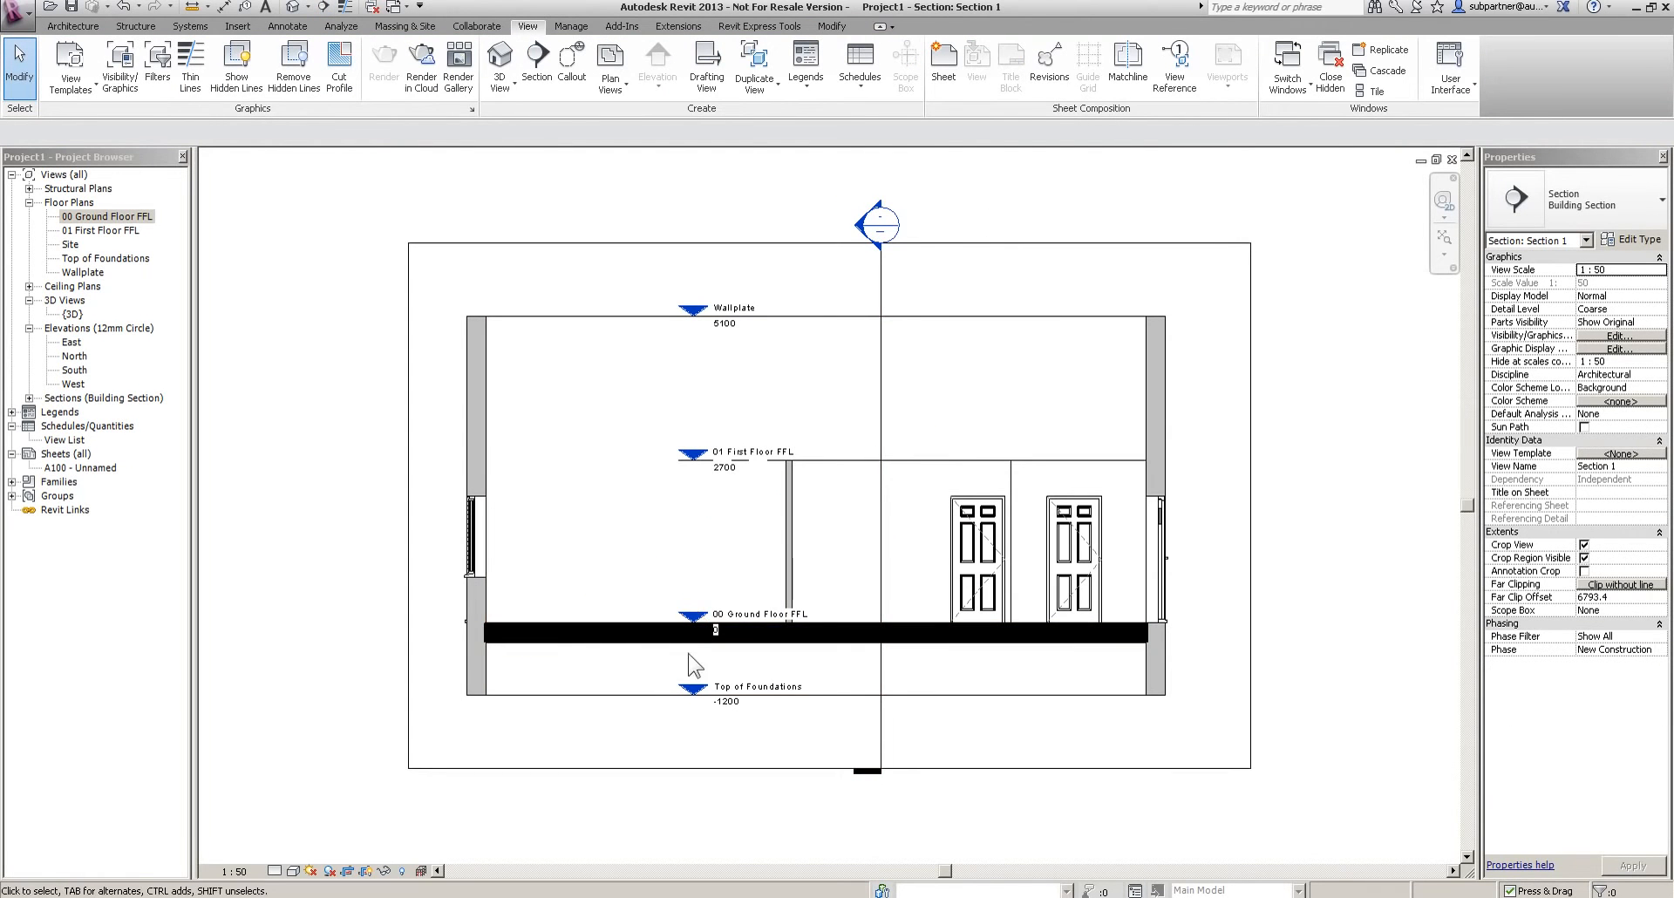
{"action": "left_click", "coordinate": [276, 867]}
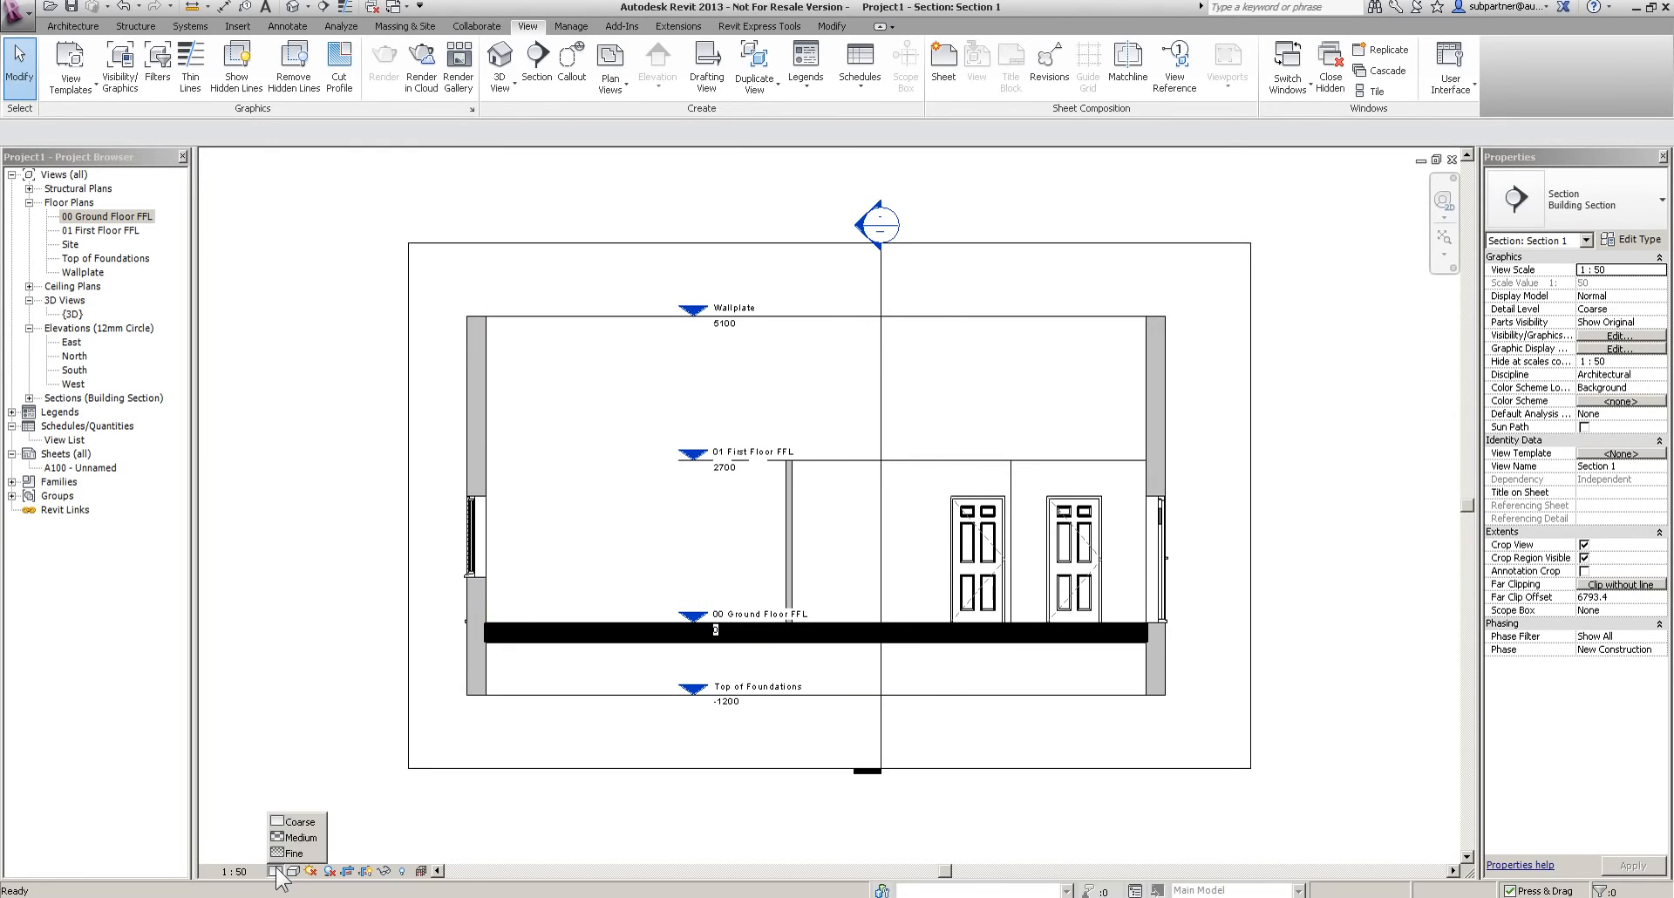
{"action": "left_click", "coordinate": [291, 862]}
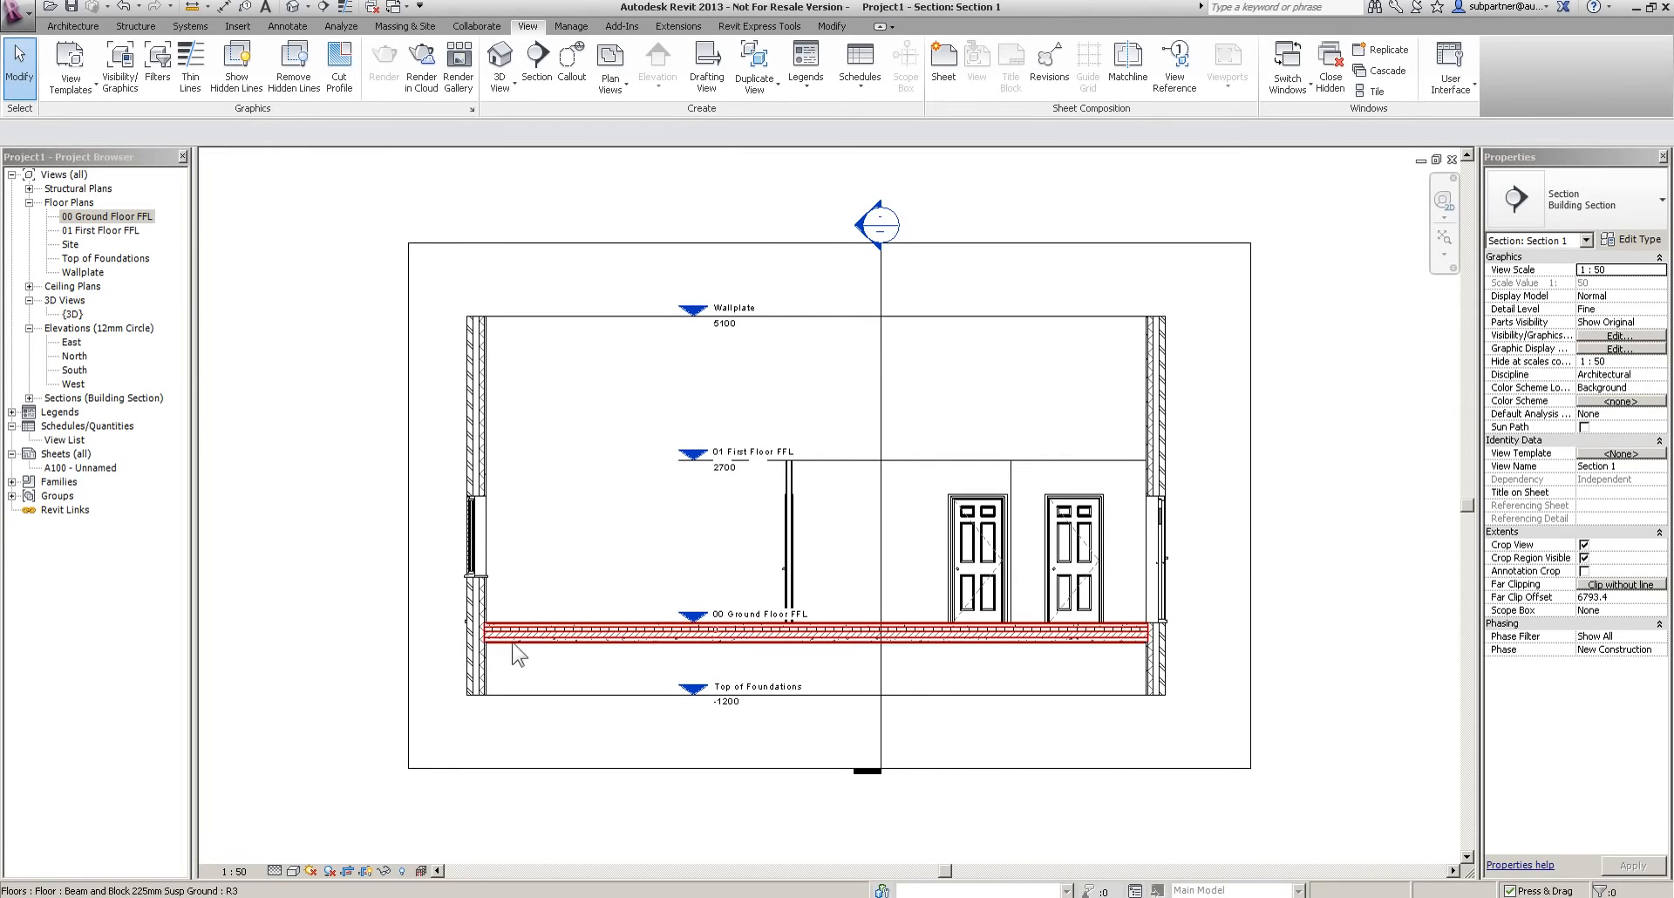
{"action": "scroll", "coordinate": [523, 576], "scroll_direction": "up", "scroll_amount": 6}
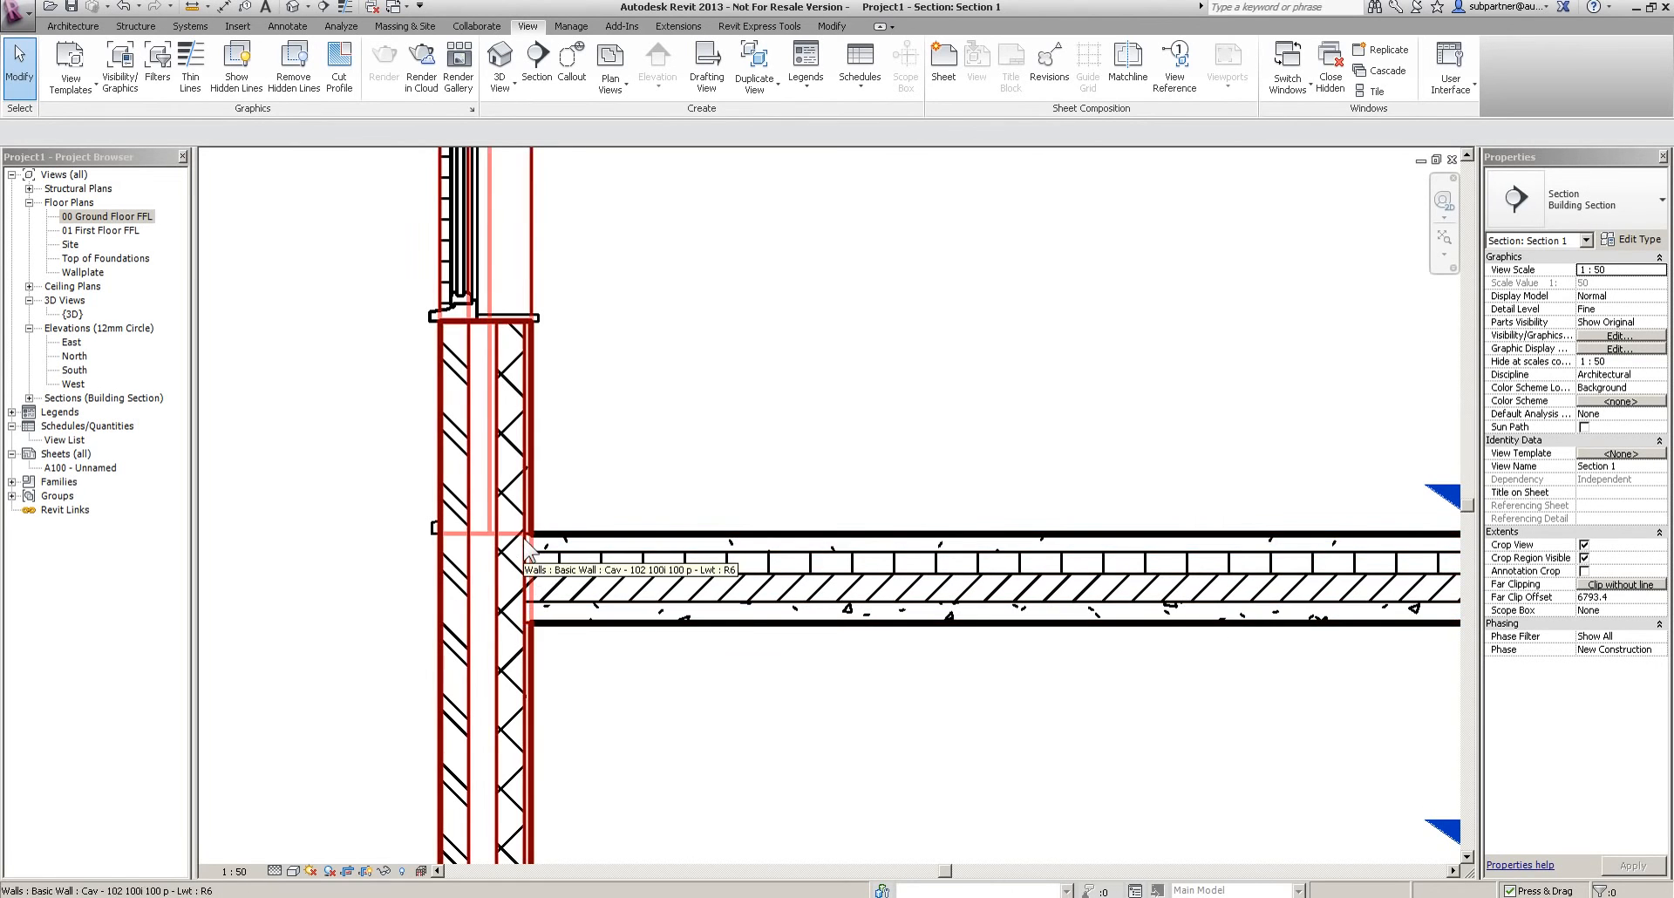
{"action": "scroll", "coordinate": [527, 555], "scroll_direction": "down", "scroll_amount": 4}
{"action": "scroll", "coordinate": [651, 505], "scroll_direction": "down", "scroll_amount": 2}
{"action": "middle_click_drag", "start_coordinate": [846, 262], "coordinate": [829, 429]}
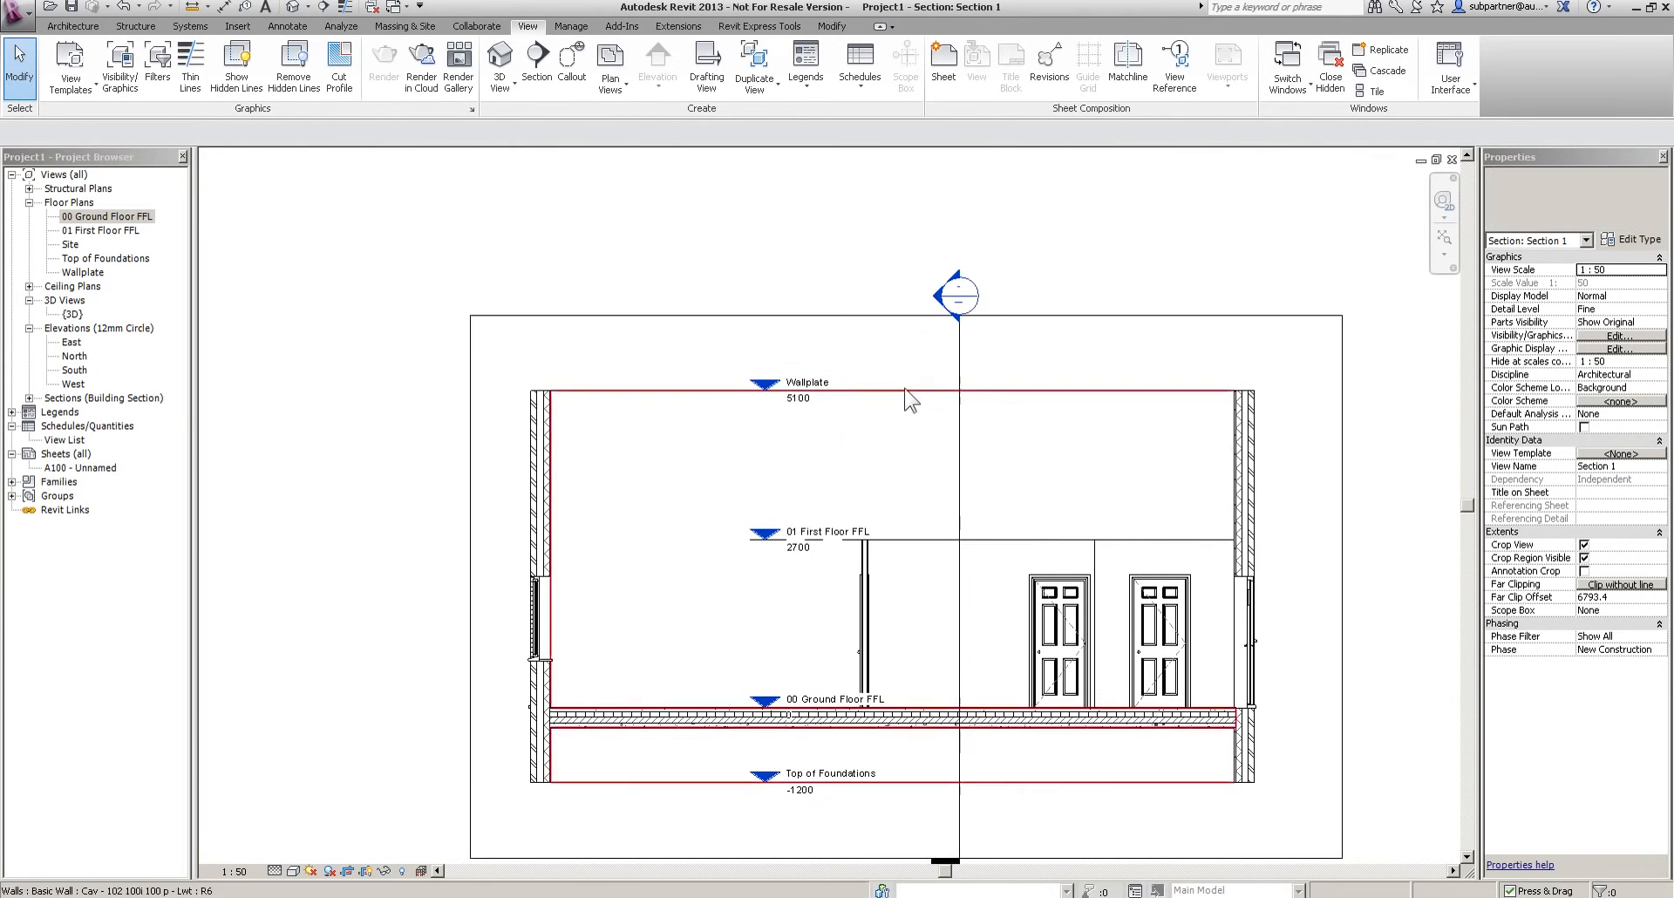
Open Section 2, set its detail level to Fine and inspect how the ground floor meets the east cavity wall
{"action": "double_click", "coordinate": [939, 305]}
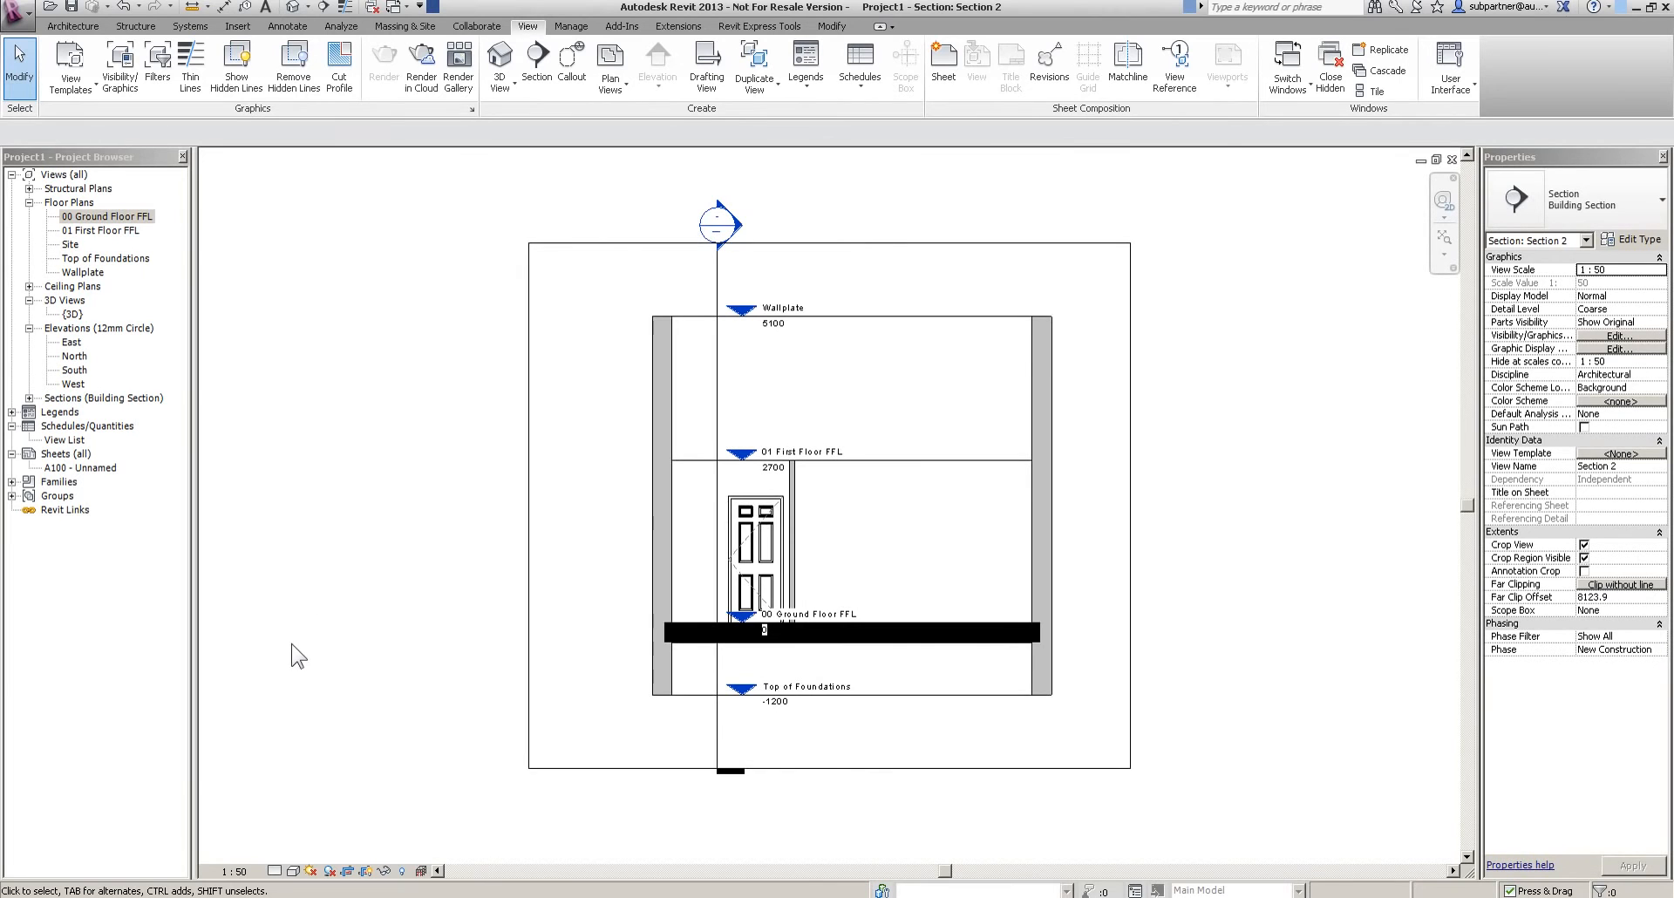
{"action": "left_click", "coordinate": [293, 870]}
{"action": "left_click", "coordinate": [296, 853]}
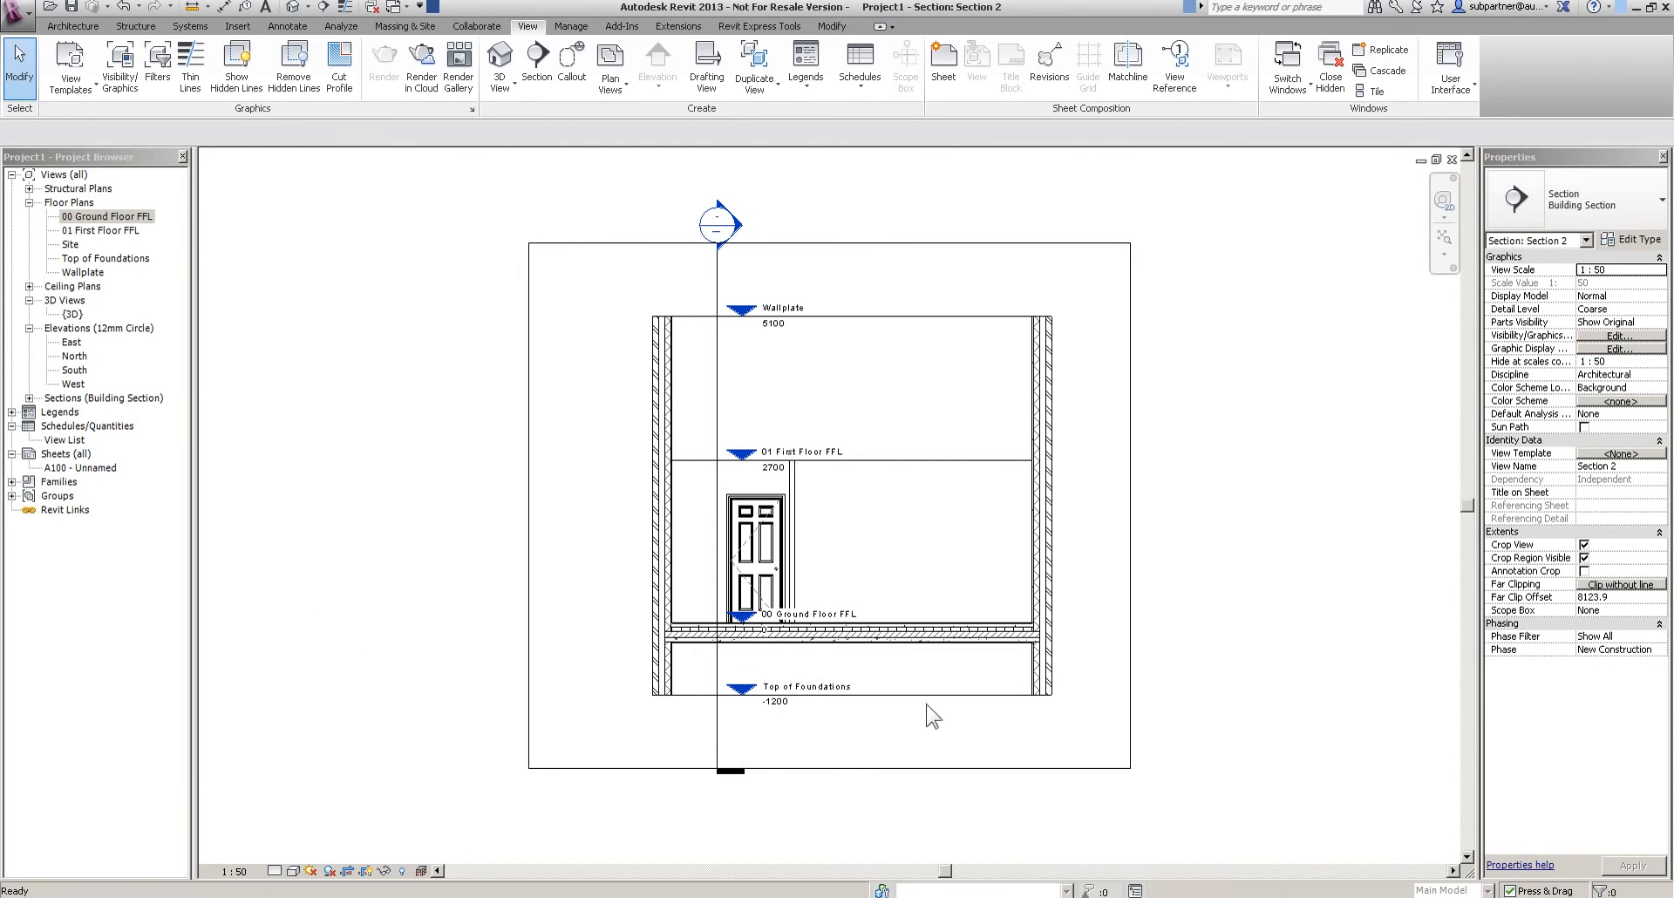
{"action": "scroll", "coordinate": [1055, 644], "scroll_direction": "up", "scroll_amount": 8}
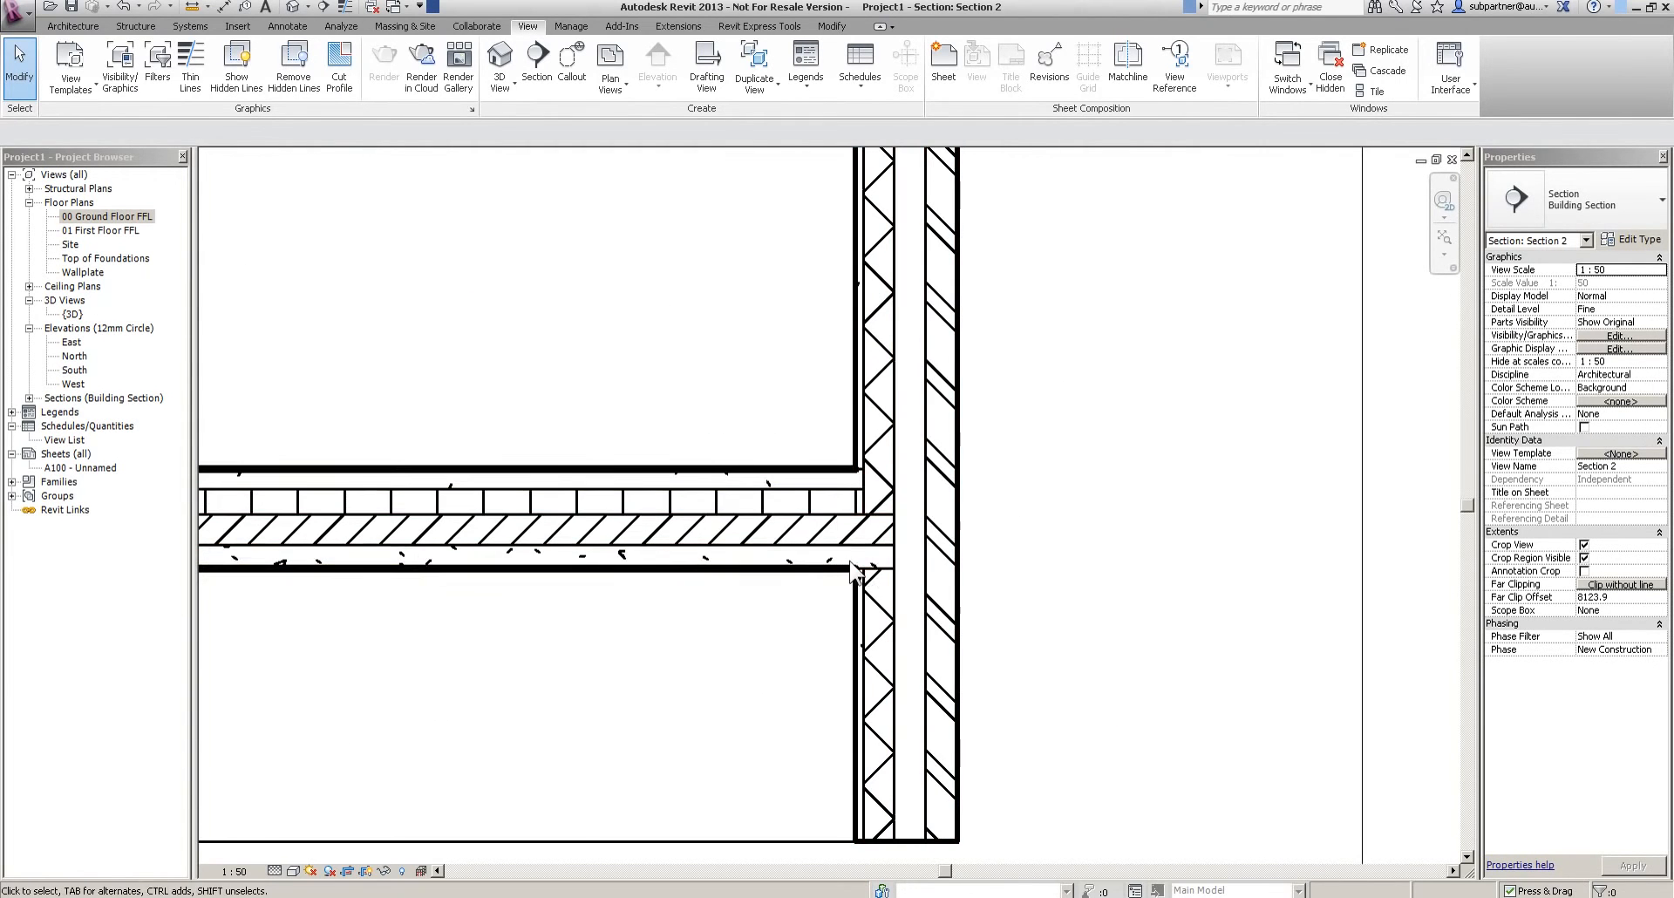
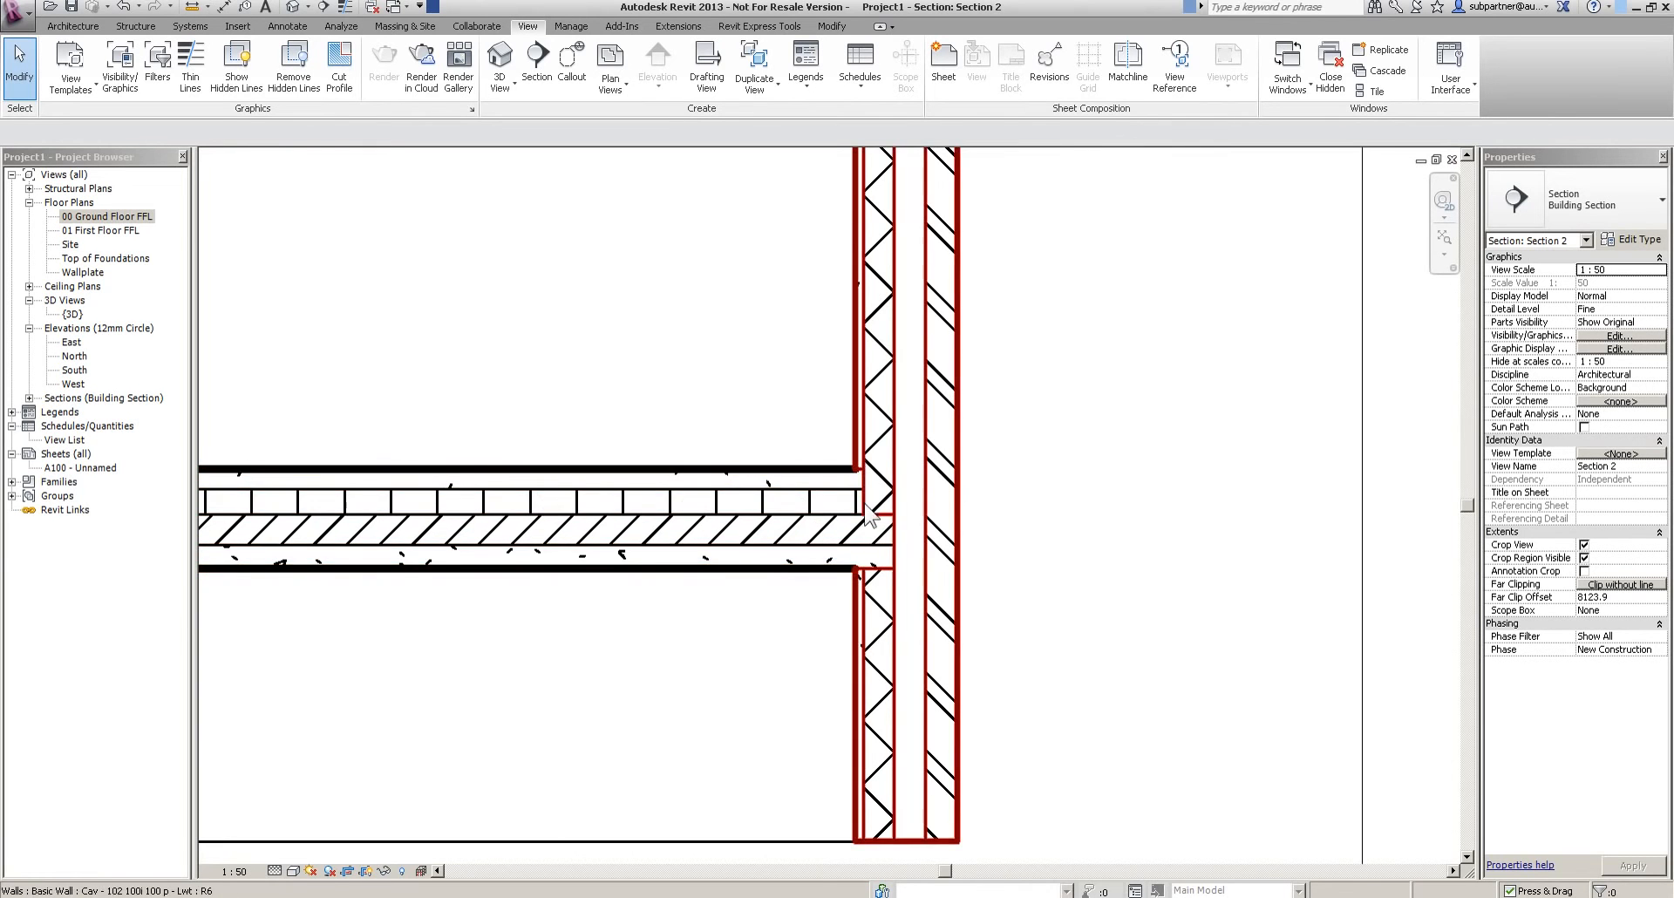
{"action": "scroll", "coordinate": [870, 510], "scroll_direction": "down", "scroll_amount": 4}
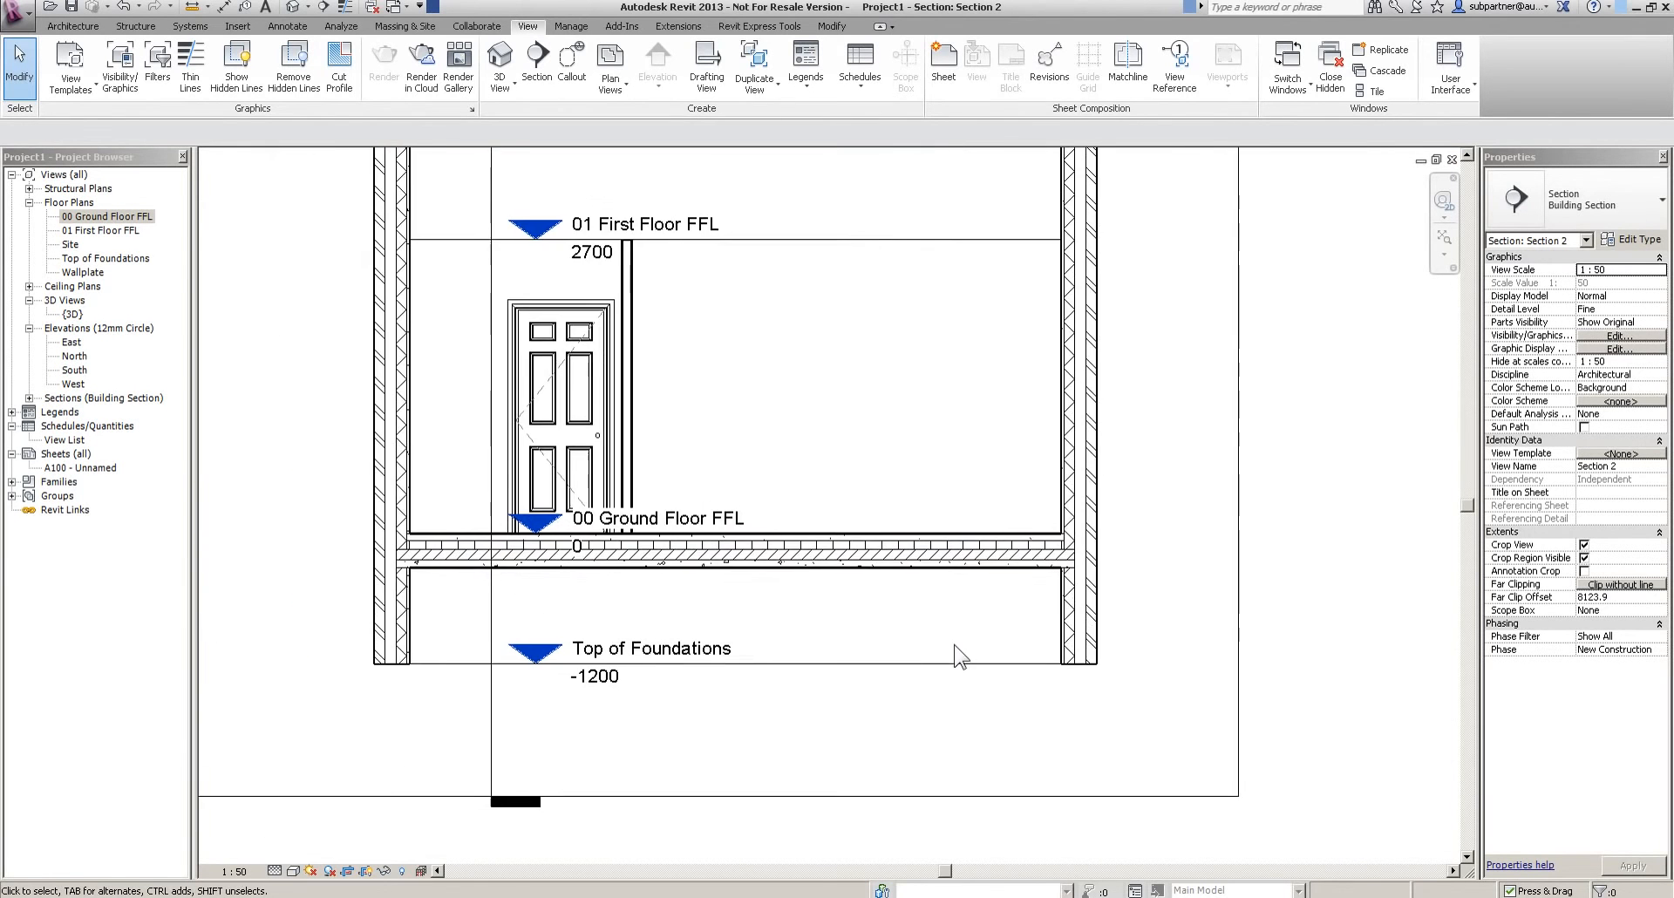
{"action": "scroll", "coordinate": [955, 654], "scroll_direction": "down", "scroll_amount": 2}
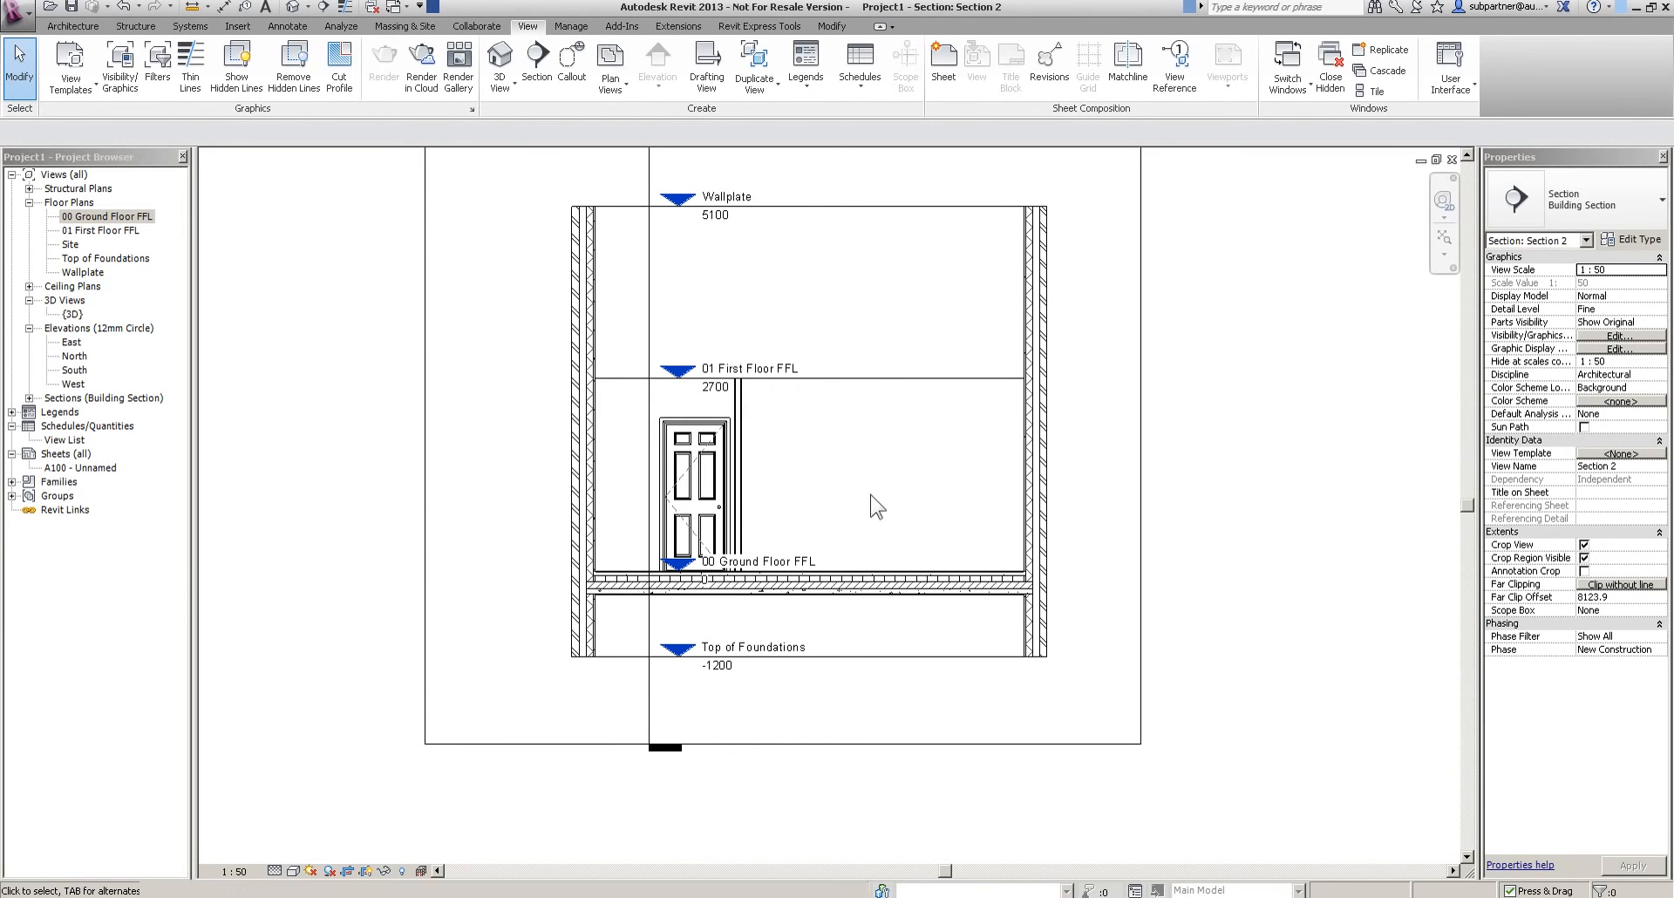
Copy the ground floor slab to the 01 First Floor FFL level and change the copy's type to Timber Suspended Floor
{"action": "left_click", "coordinate": [832, 586]}
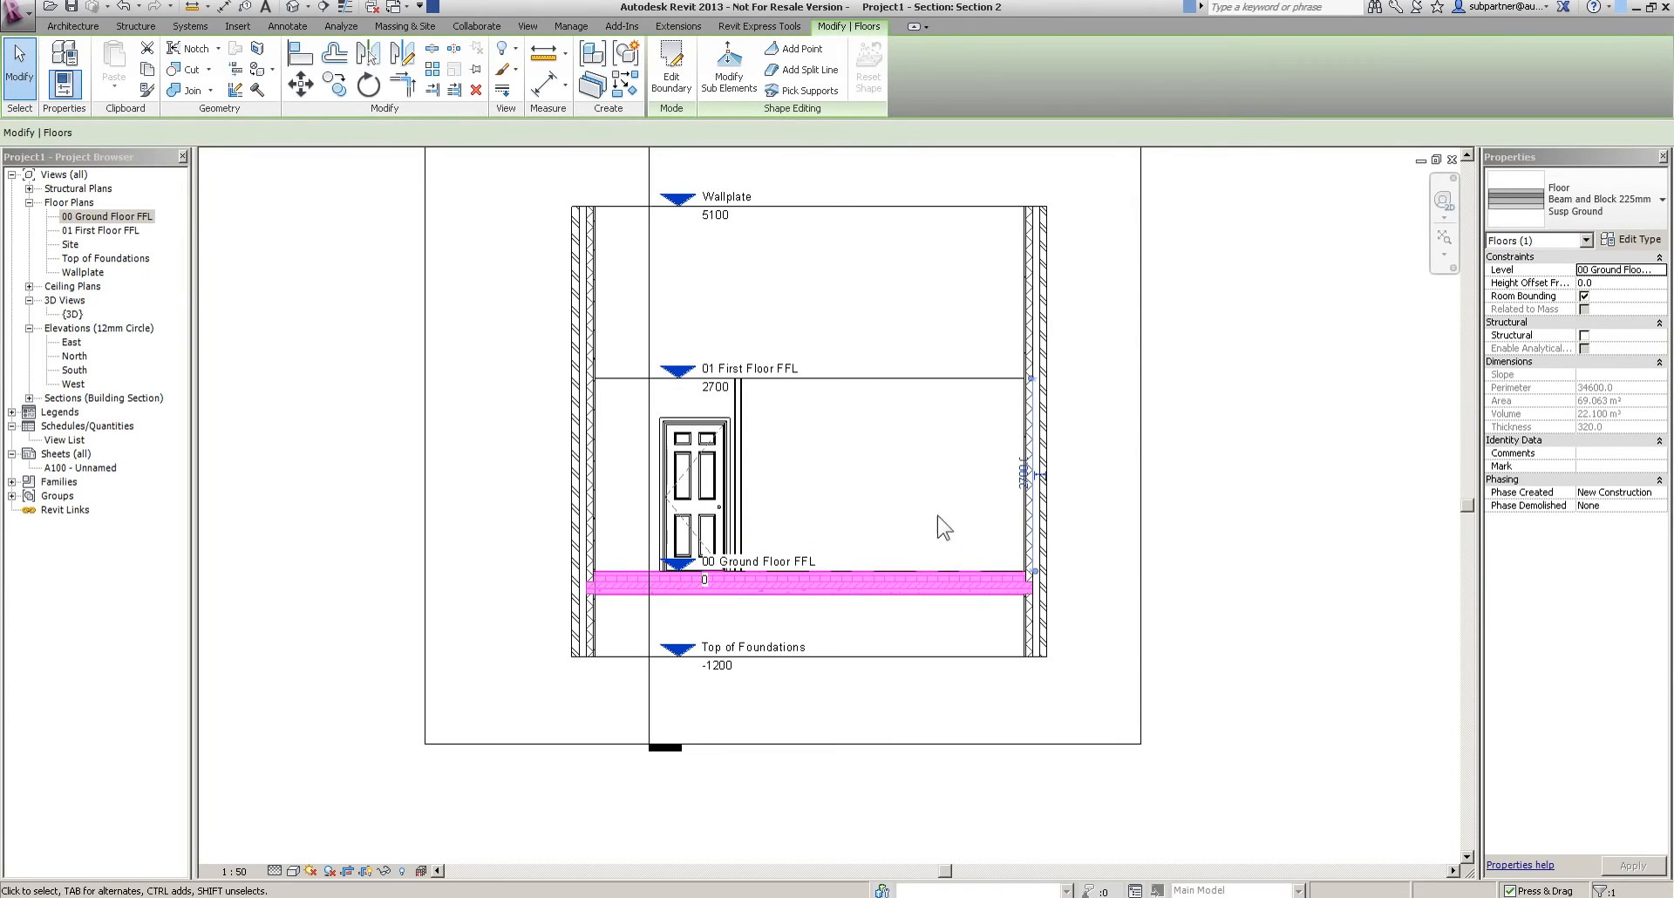
{"action": "left_click", "coordinate": [146, 69]}
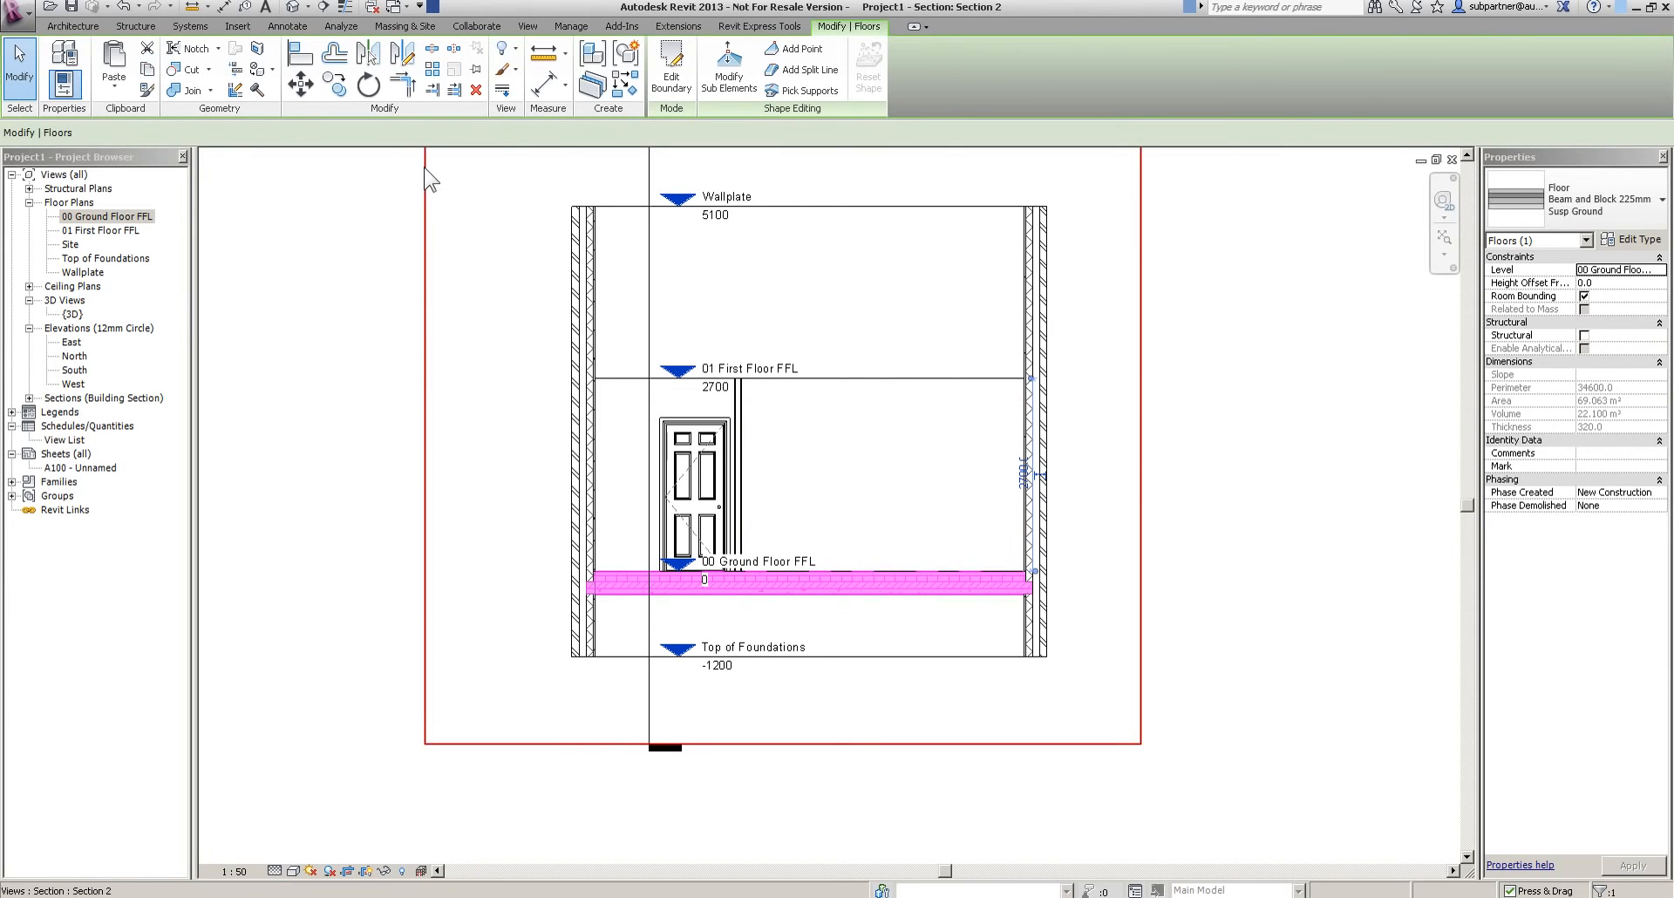
{"action": "left_click", "coordinate": [116, 89]}
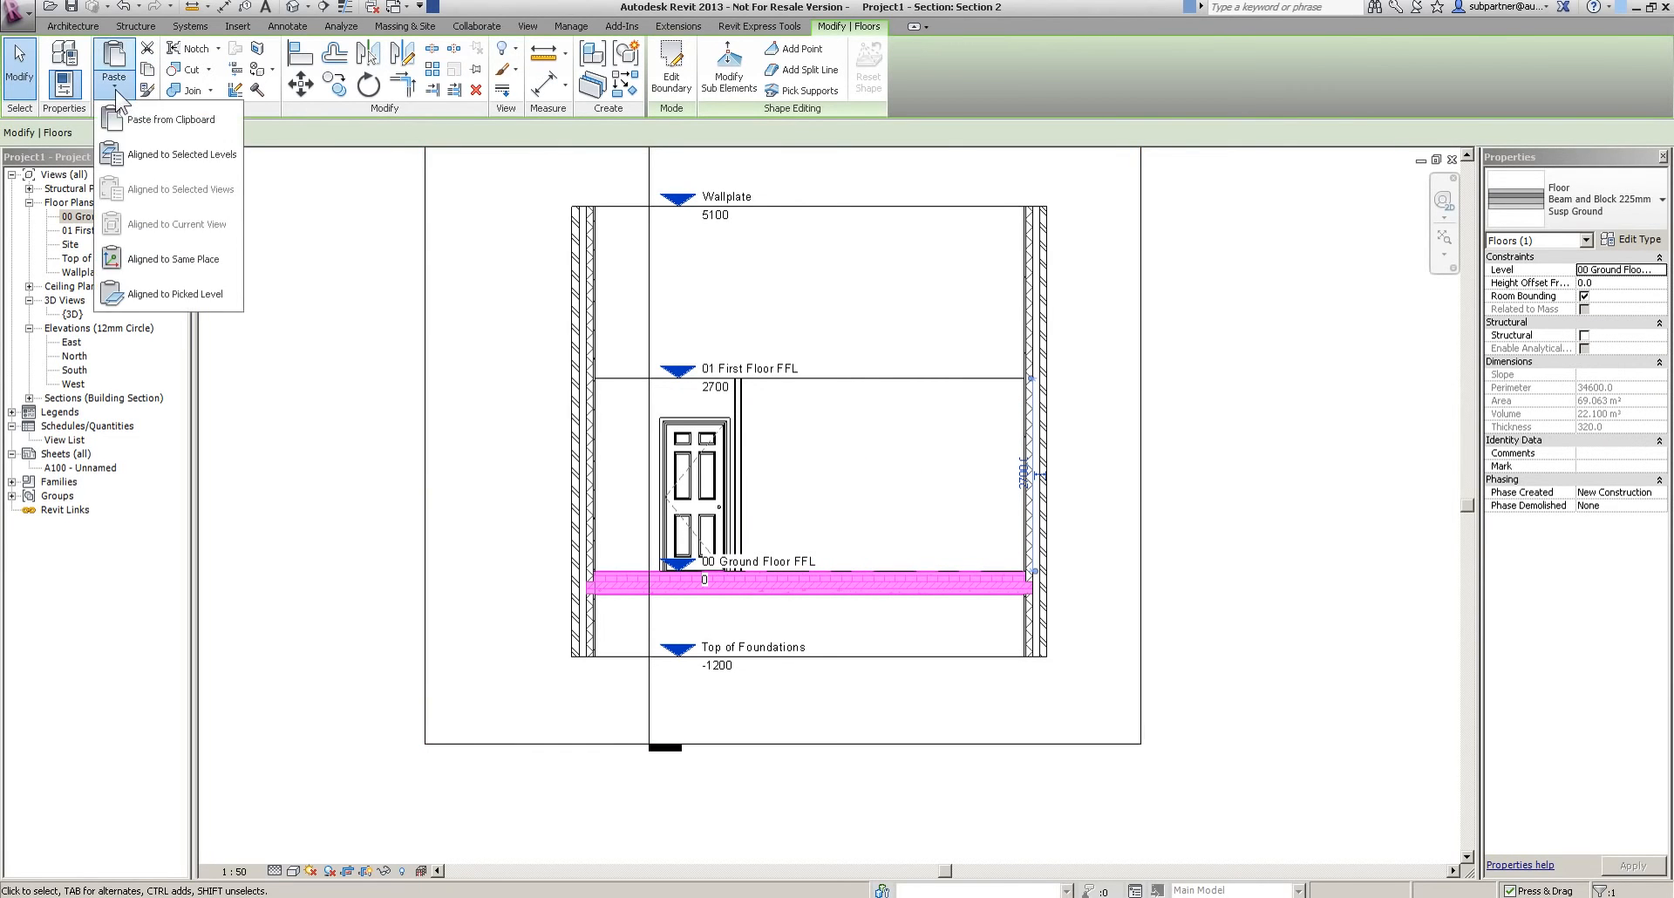
{"action": "left_click", "coordinate": [171, 294]}
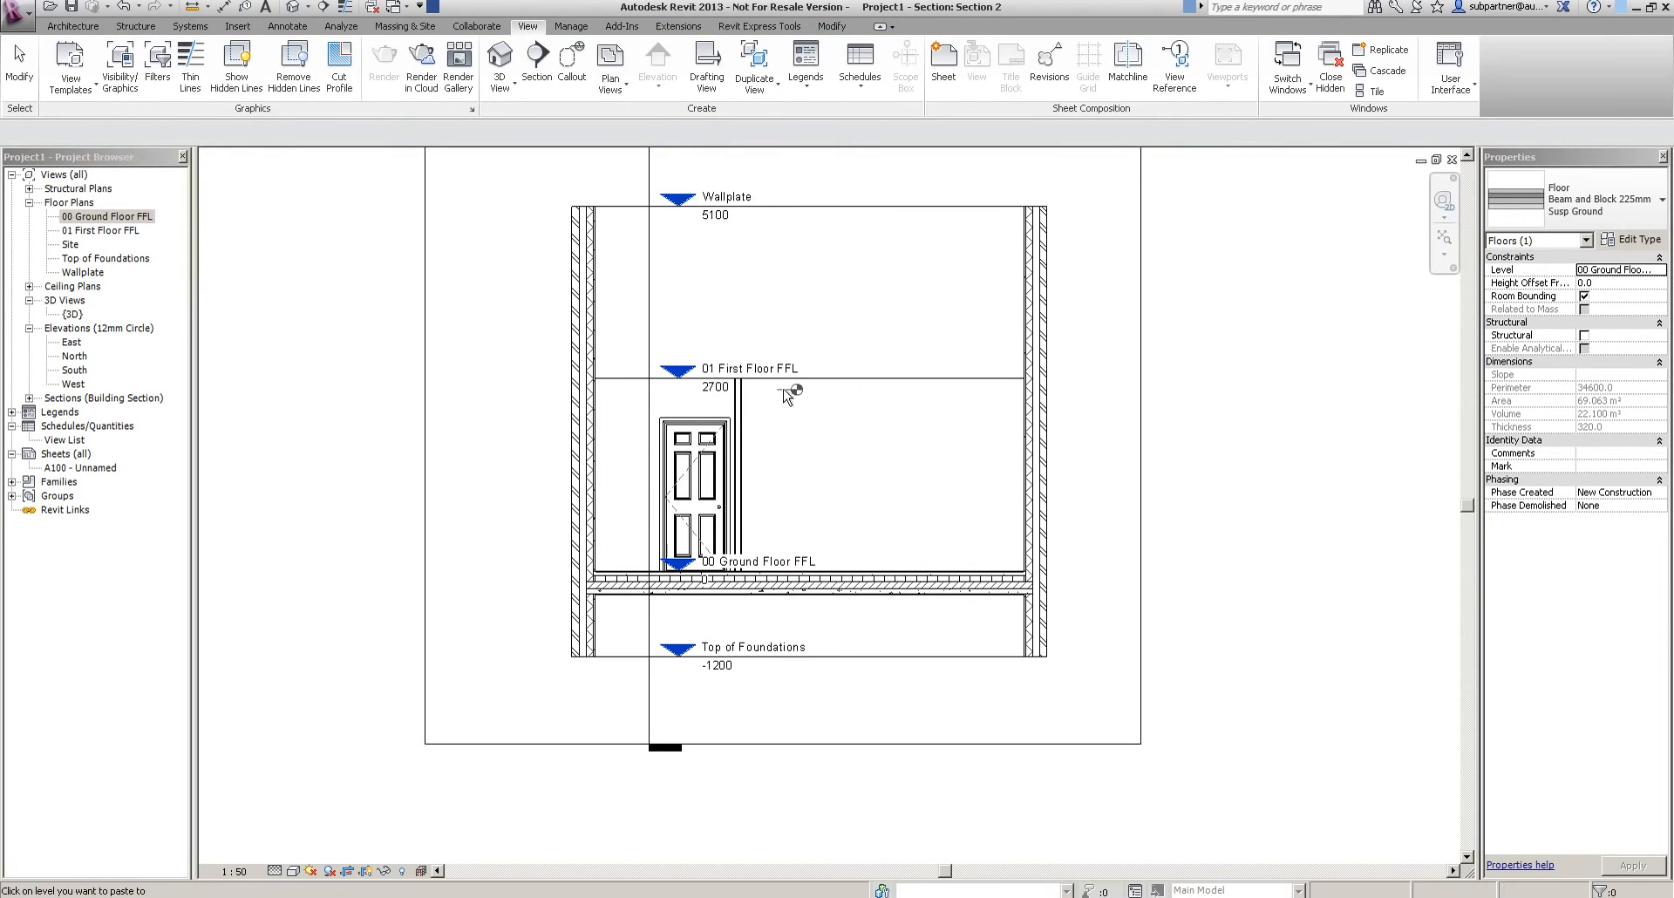
{"action": "left_click", "coordinate": [818, 380]}
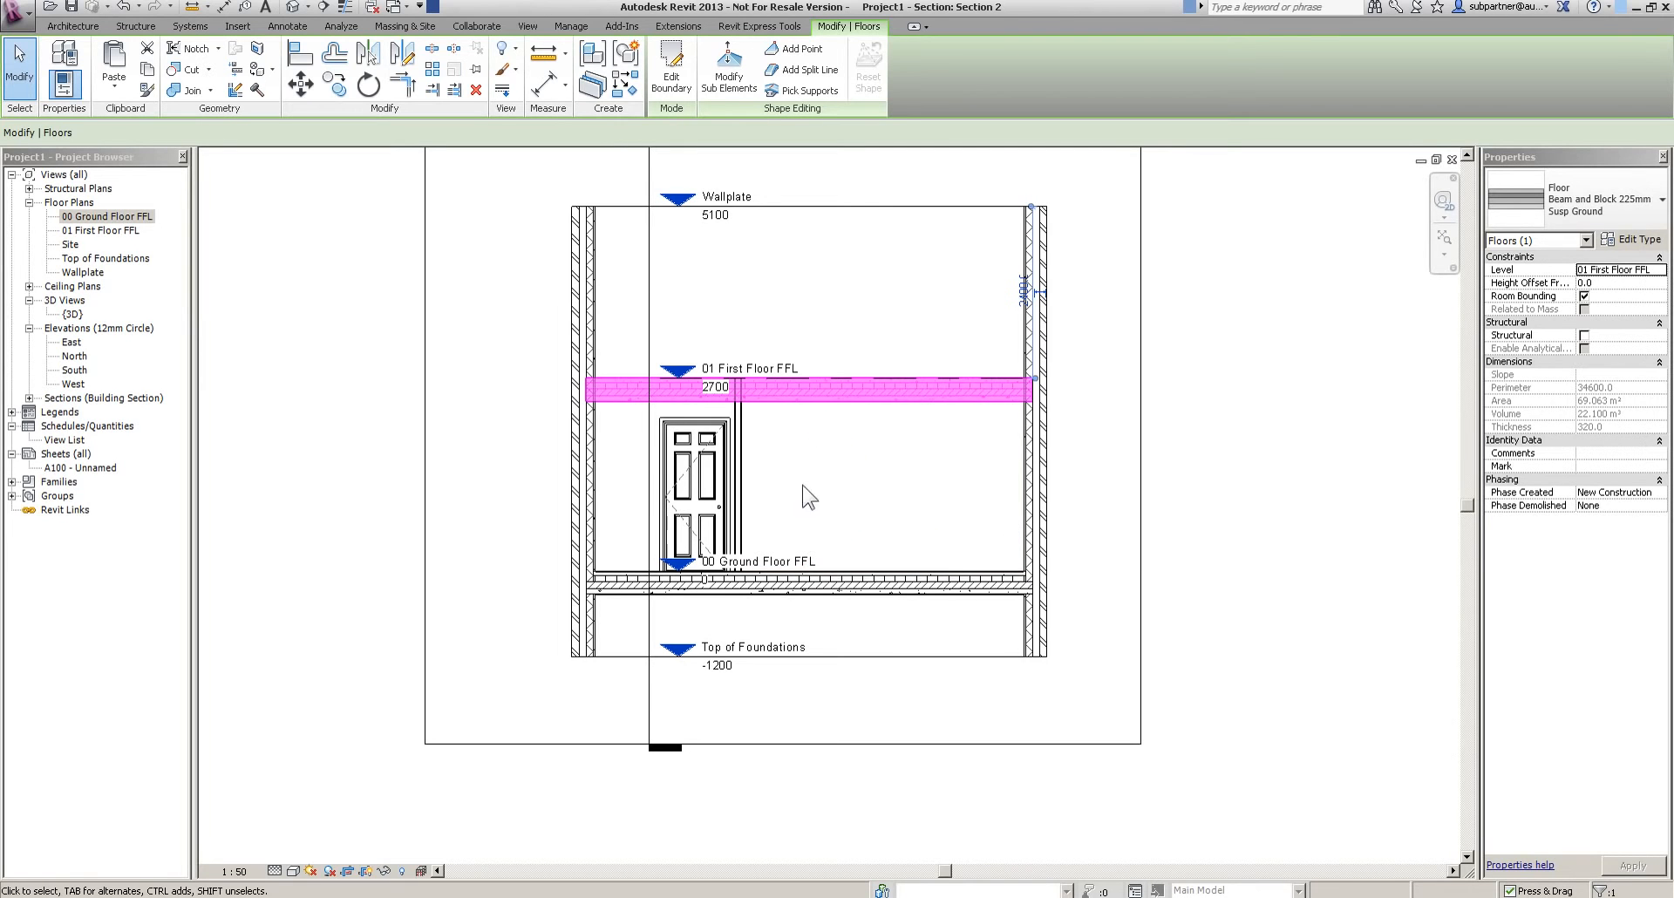
{"action": "left_click", "coordinate": [1600, 201]}
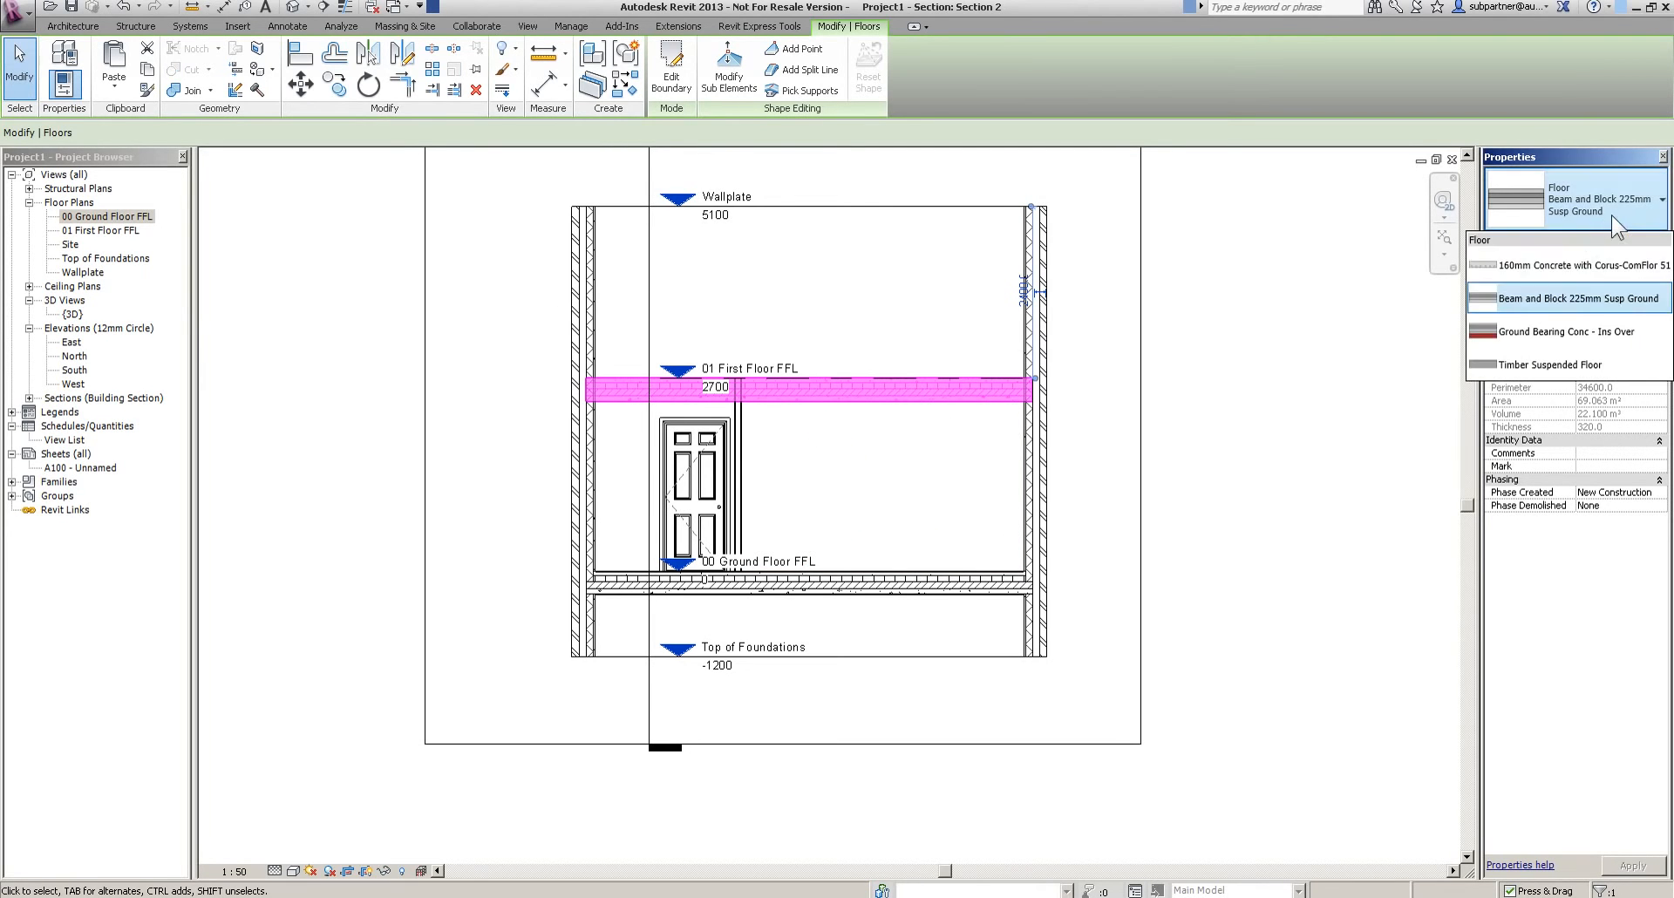
{"action": "left_click", "coordinate": [1521, 366]}
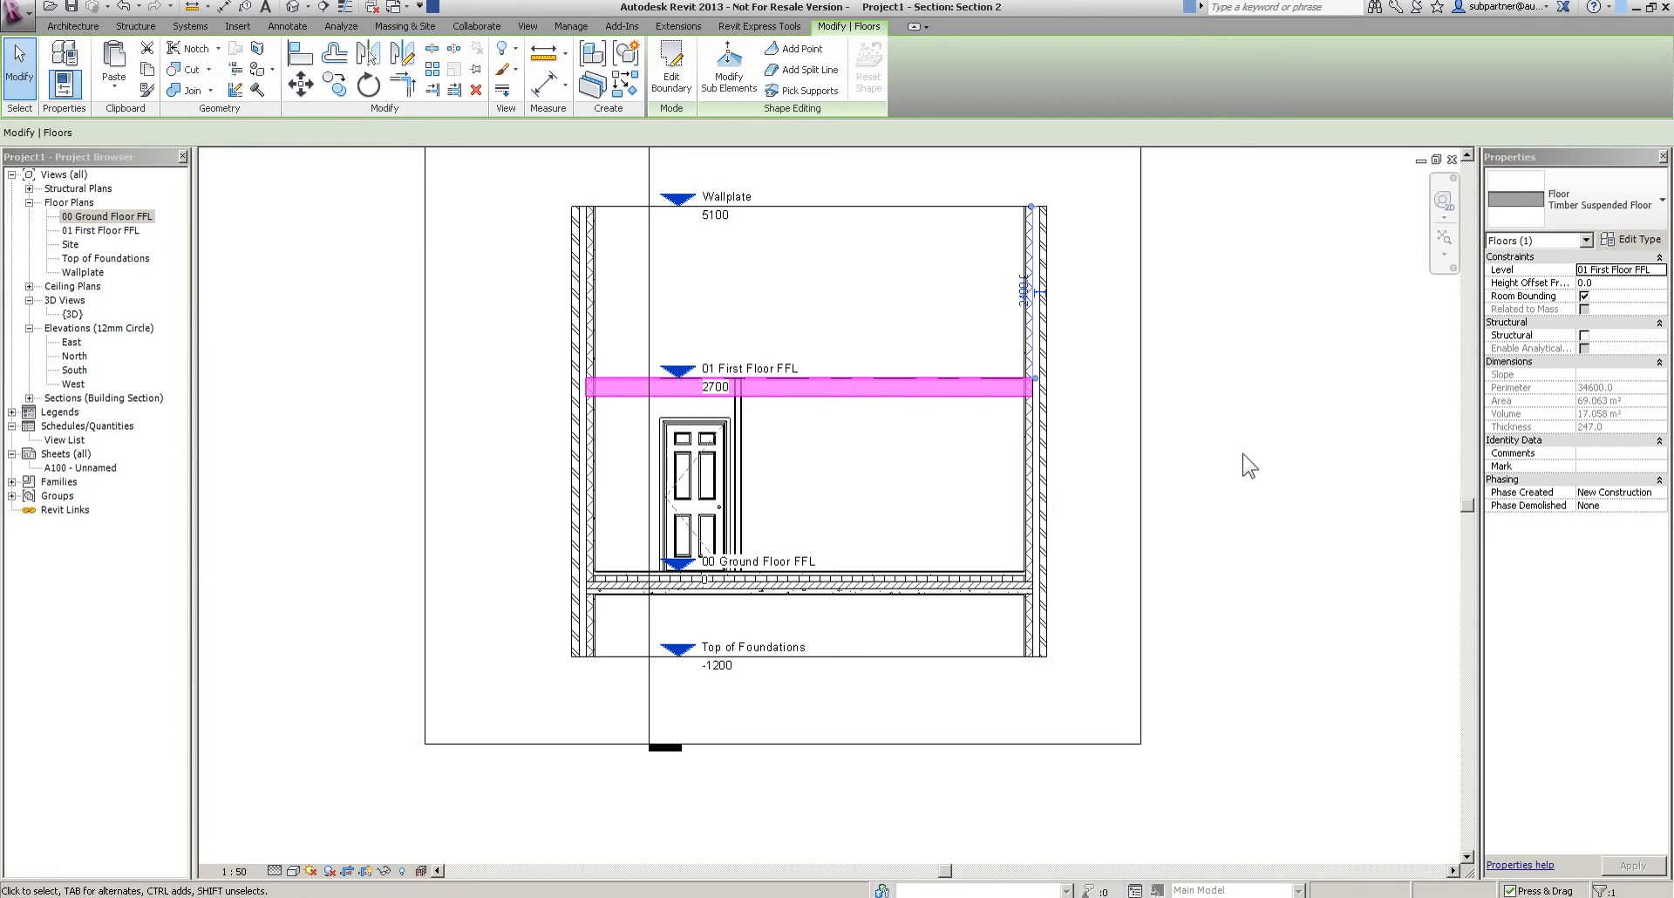
Join the geometry of the first-floor timber floor with the west external cavity wall
{"action": "scroll", "coordinate": [862, 429], "scroll_direction": "up", "scroll_amount": 3}
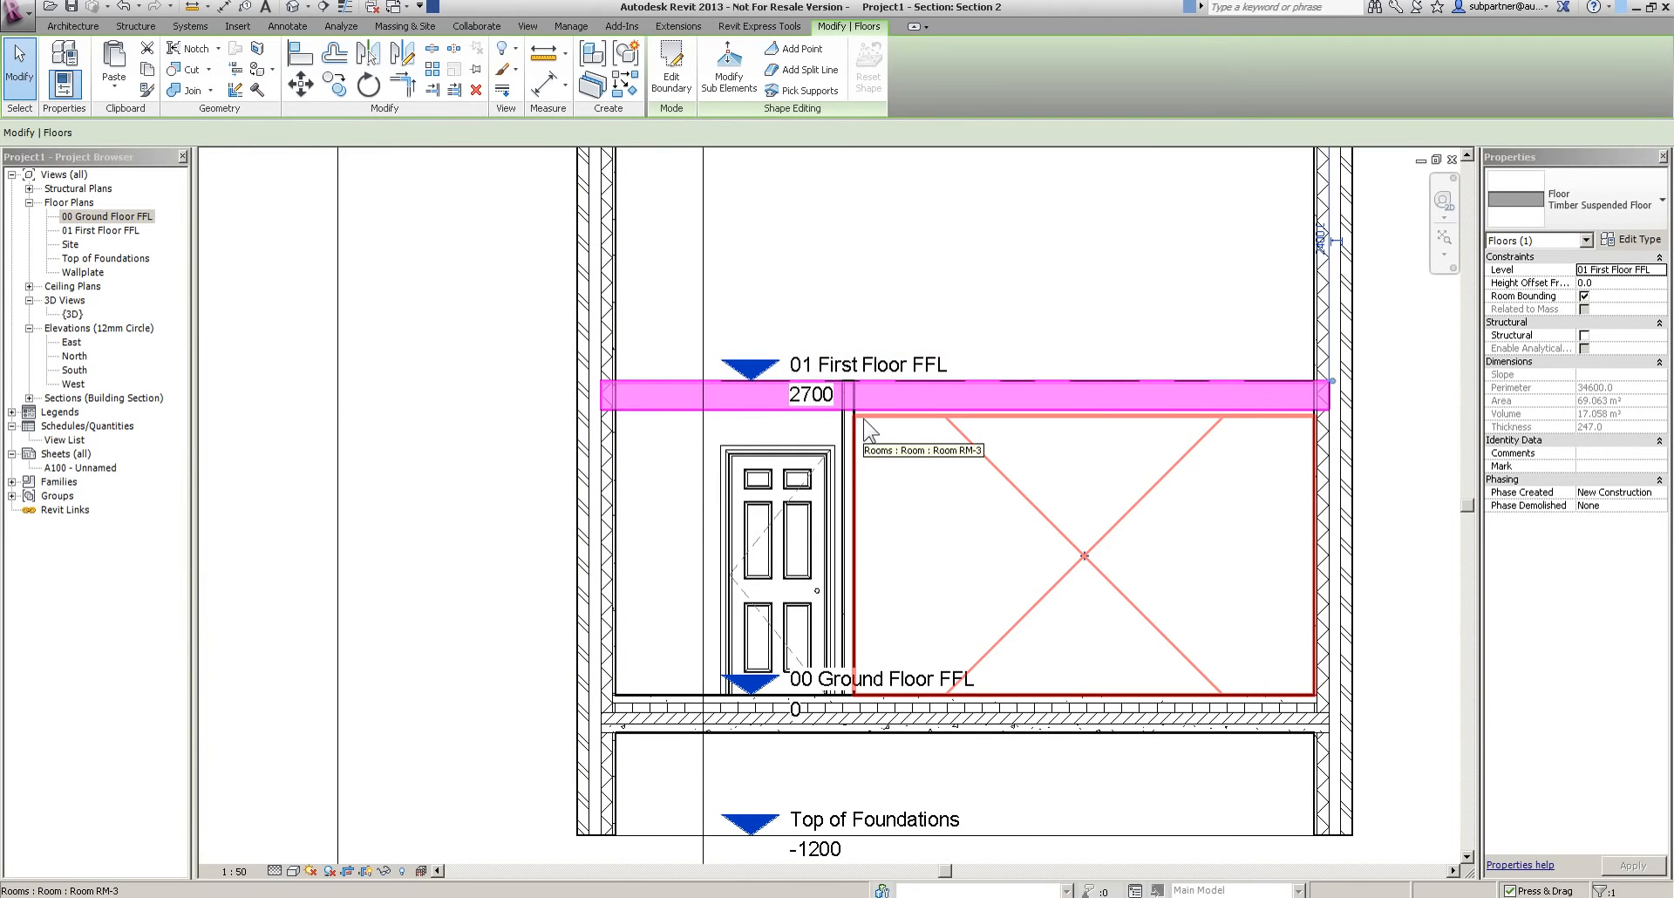
{"action": "left_click", "coordinate": [186, 91]}
{"action": "left_click", "coordinate": [614, 427]}
{"action": "left_click", "coordinate": [628, 415]}
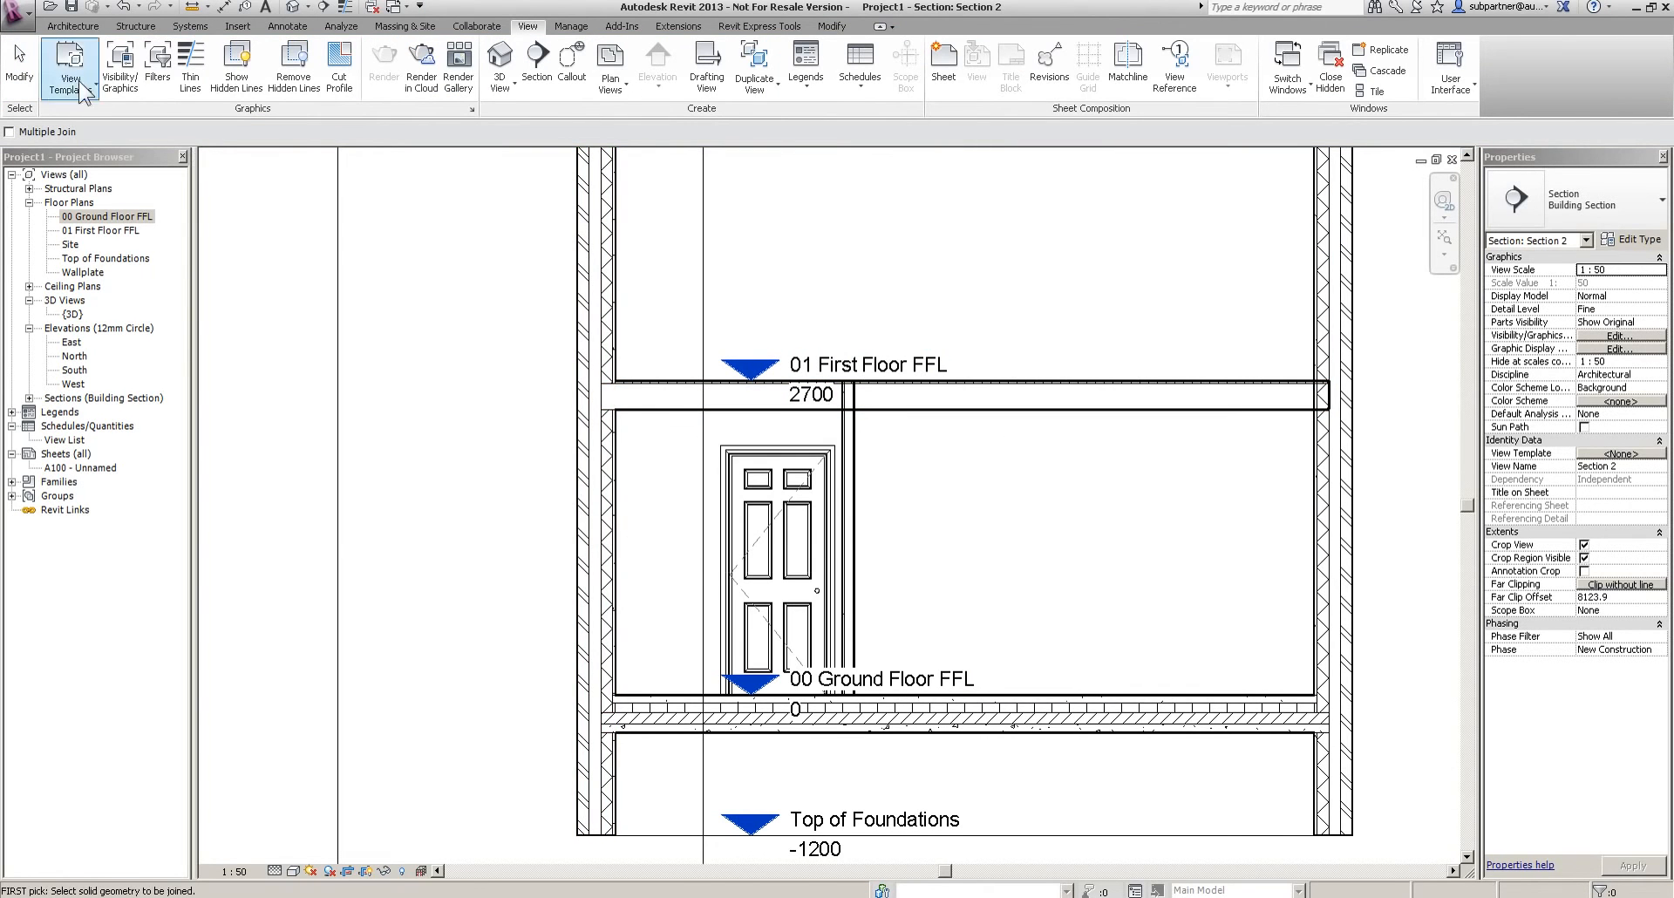
{"action": "left_click", "coordinate": [20, 65]}
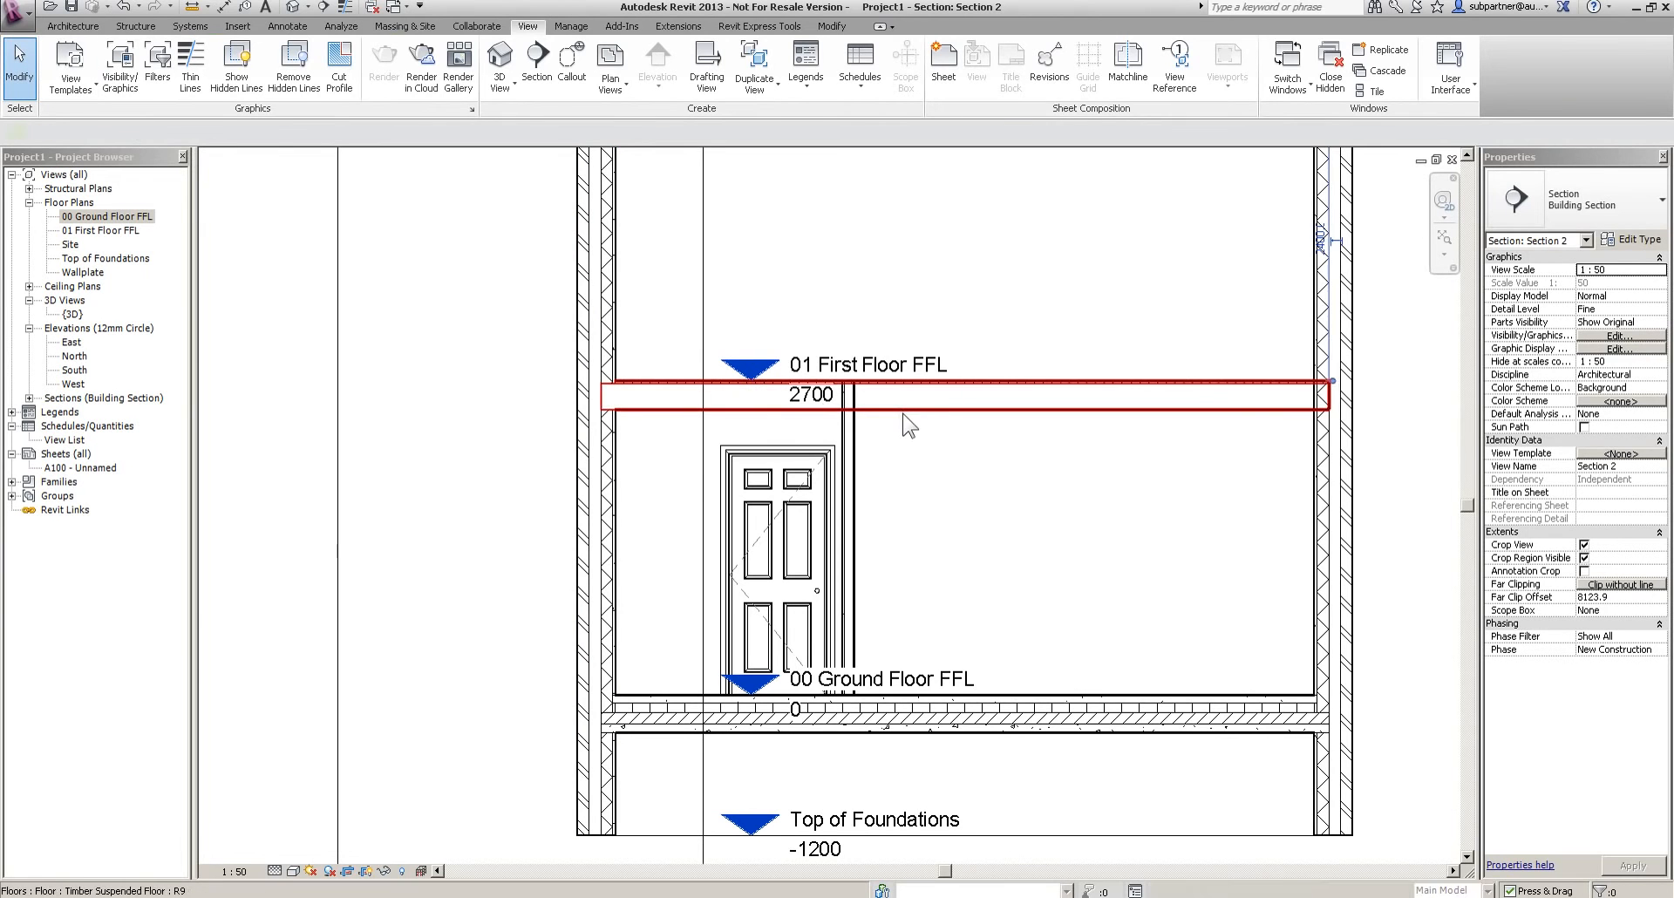
Open and finish the first-floor timber floor's boundary edit, attaching the partitions below to its underside and cutting its overlap from the external walls
{"action": "left_click", "coordinate": [909, 425]}
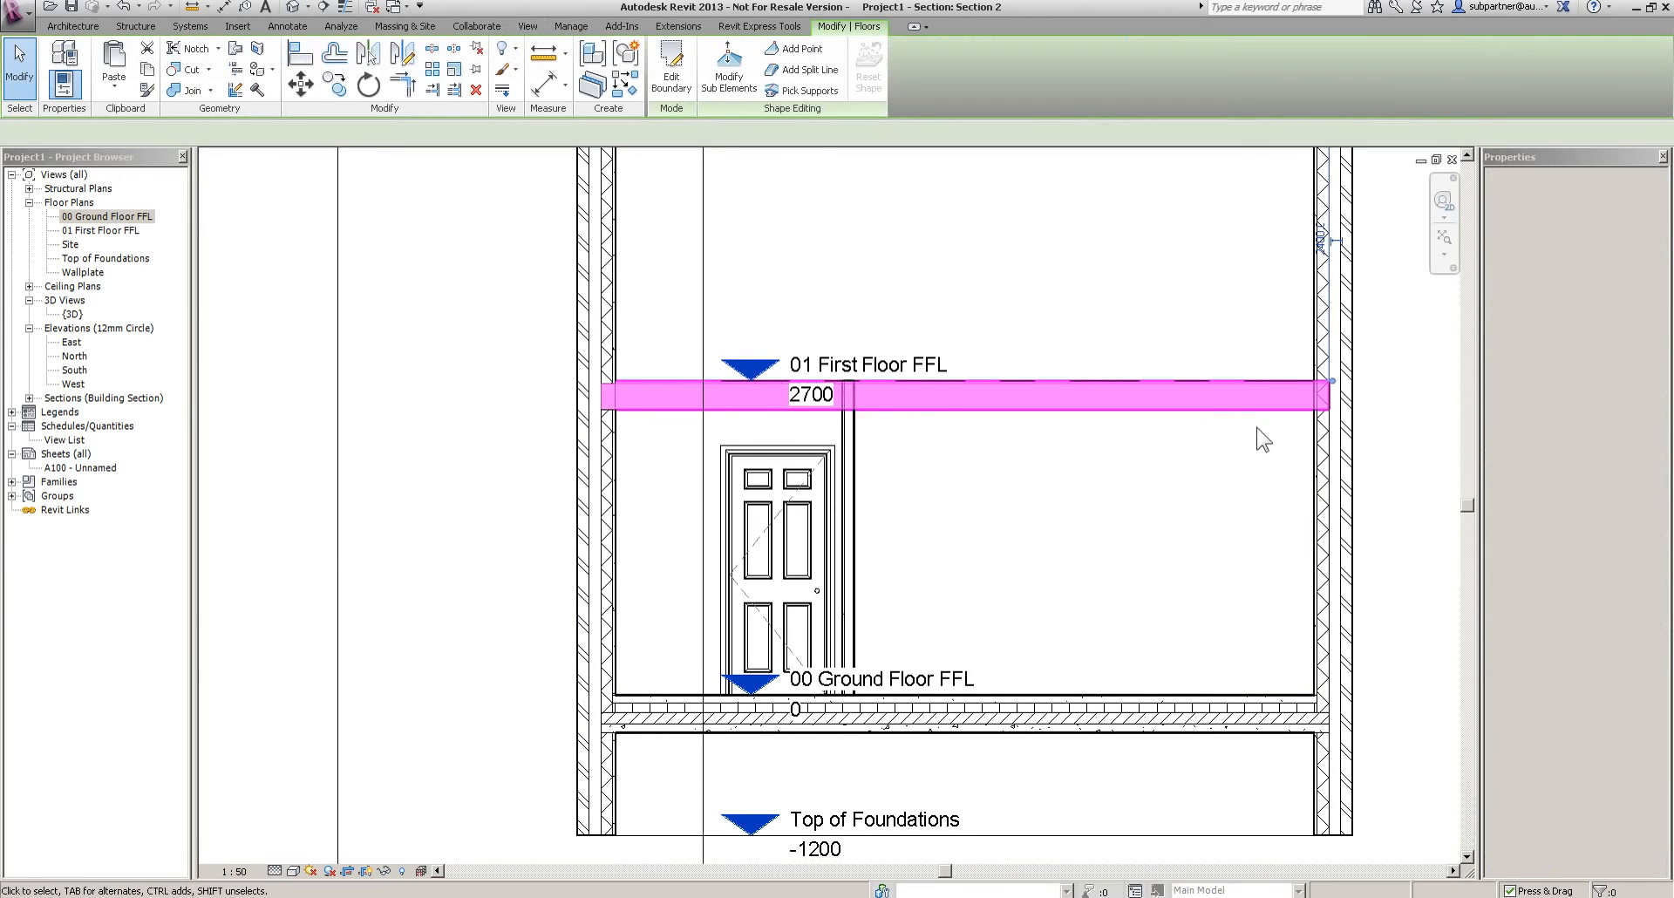
{"action": "left_click", "coordinate": [671, 80]}
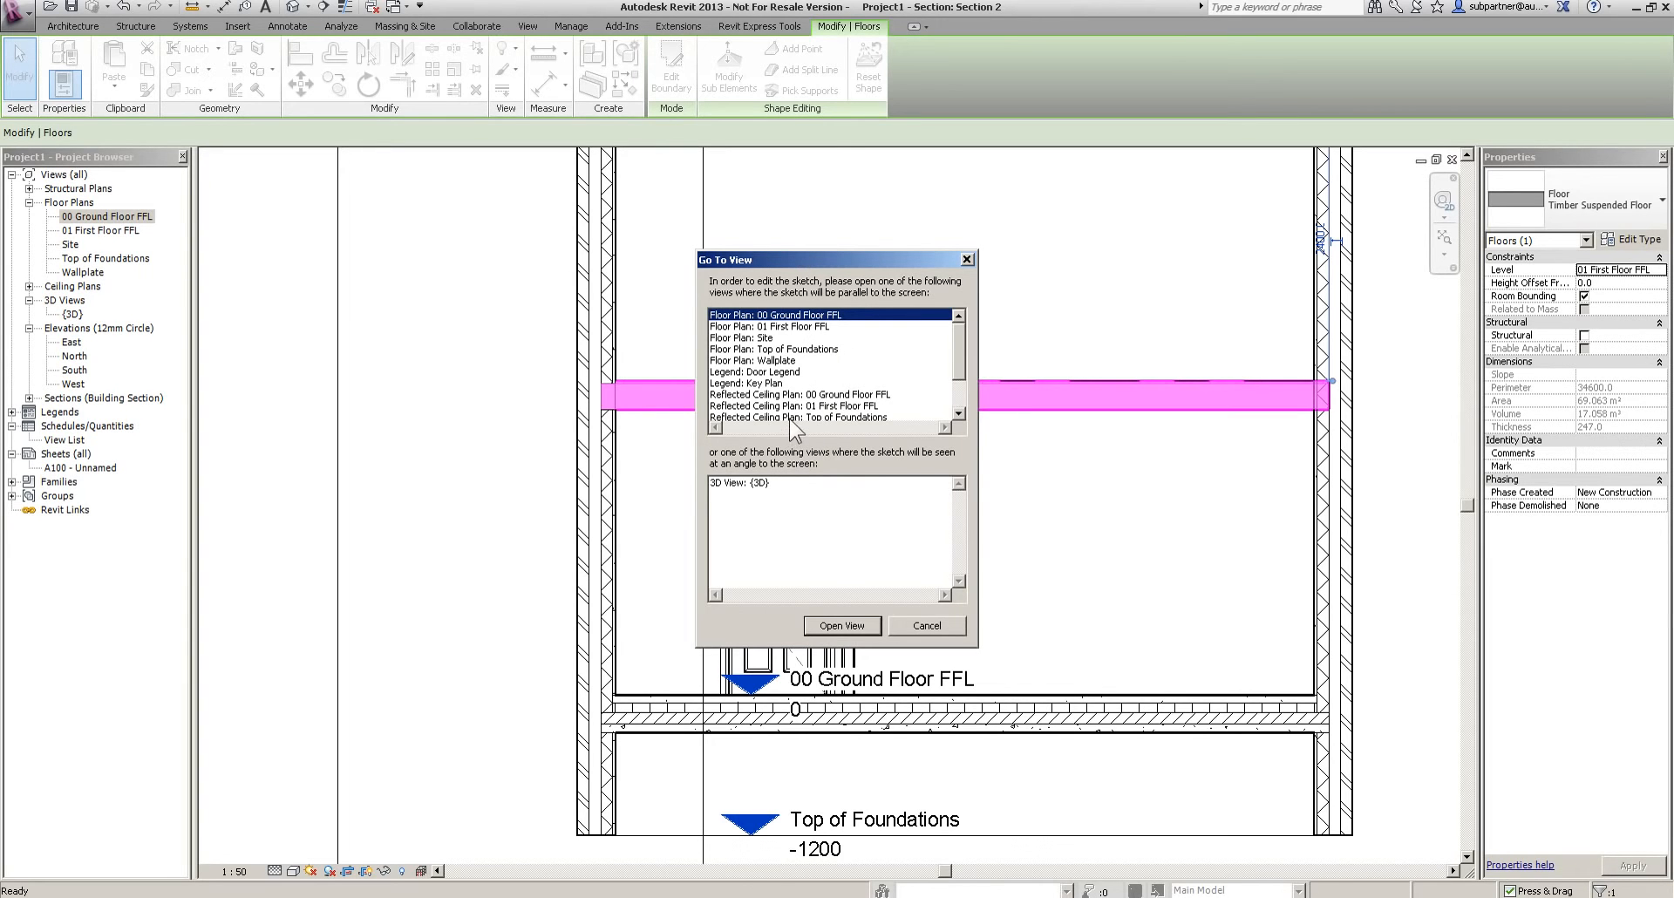
{"action": "left_click", "coordinate": [839, 625]}
{"action": "left_click", "coordinate": [662, 92]}
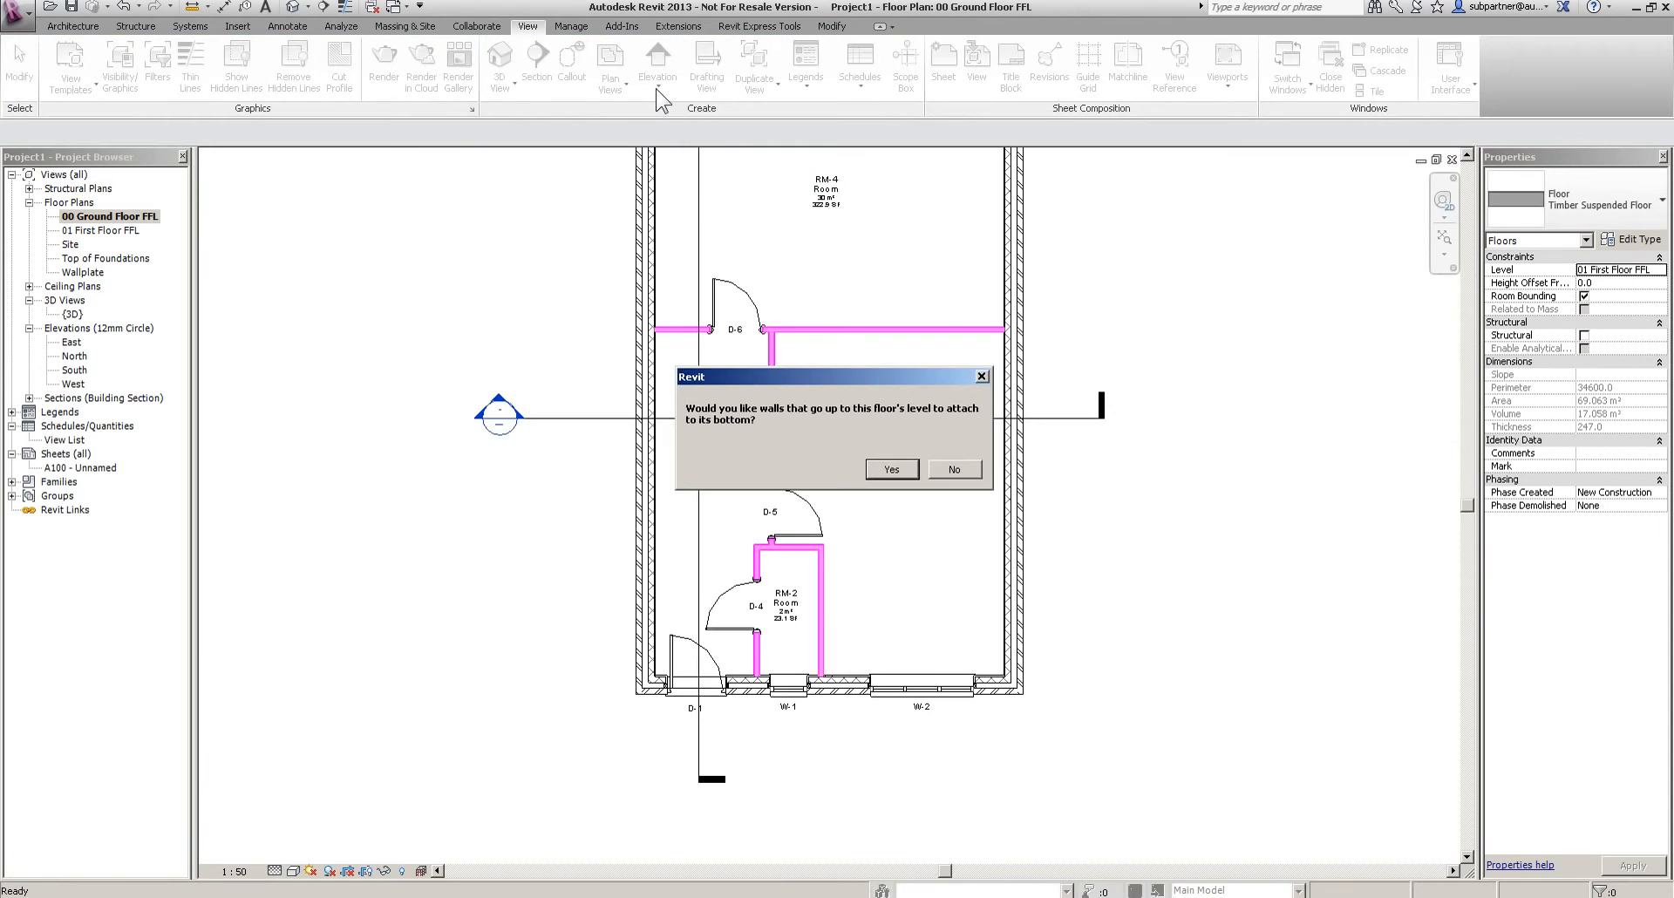
{"action": "left_click_drag", "start_coordinate": [840, 378], "coordinate": [1202, 261]}
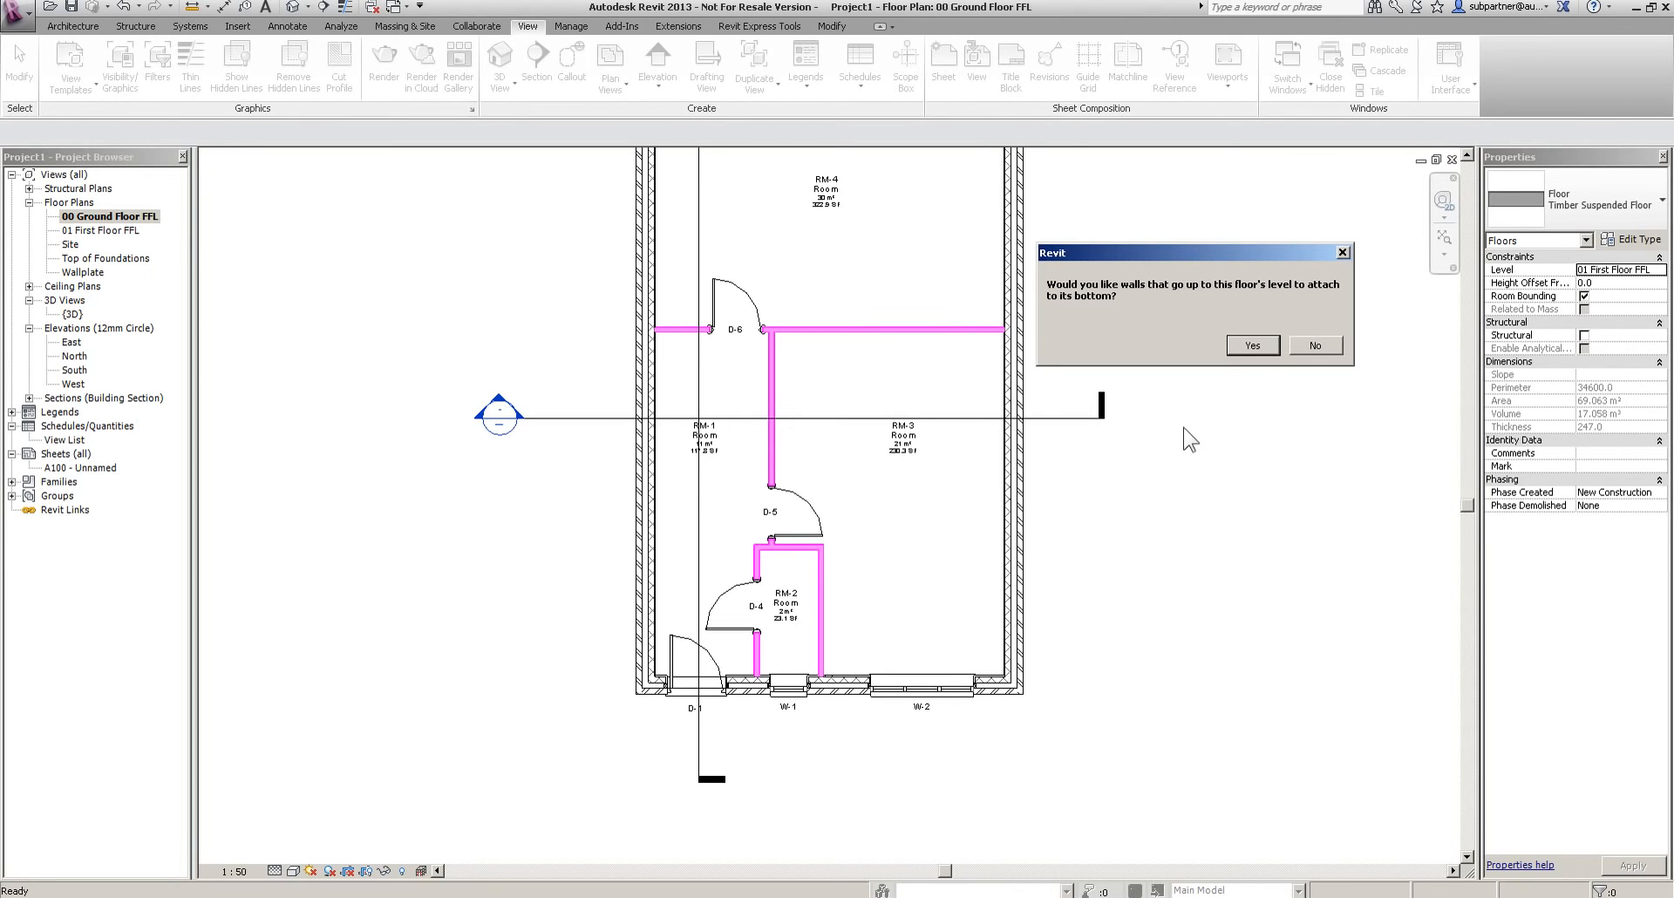
{"action": "left_click", "coordinate": [1252, 345]}
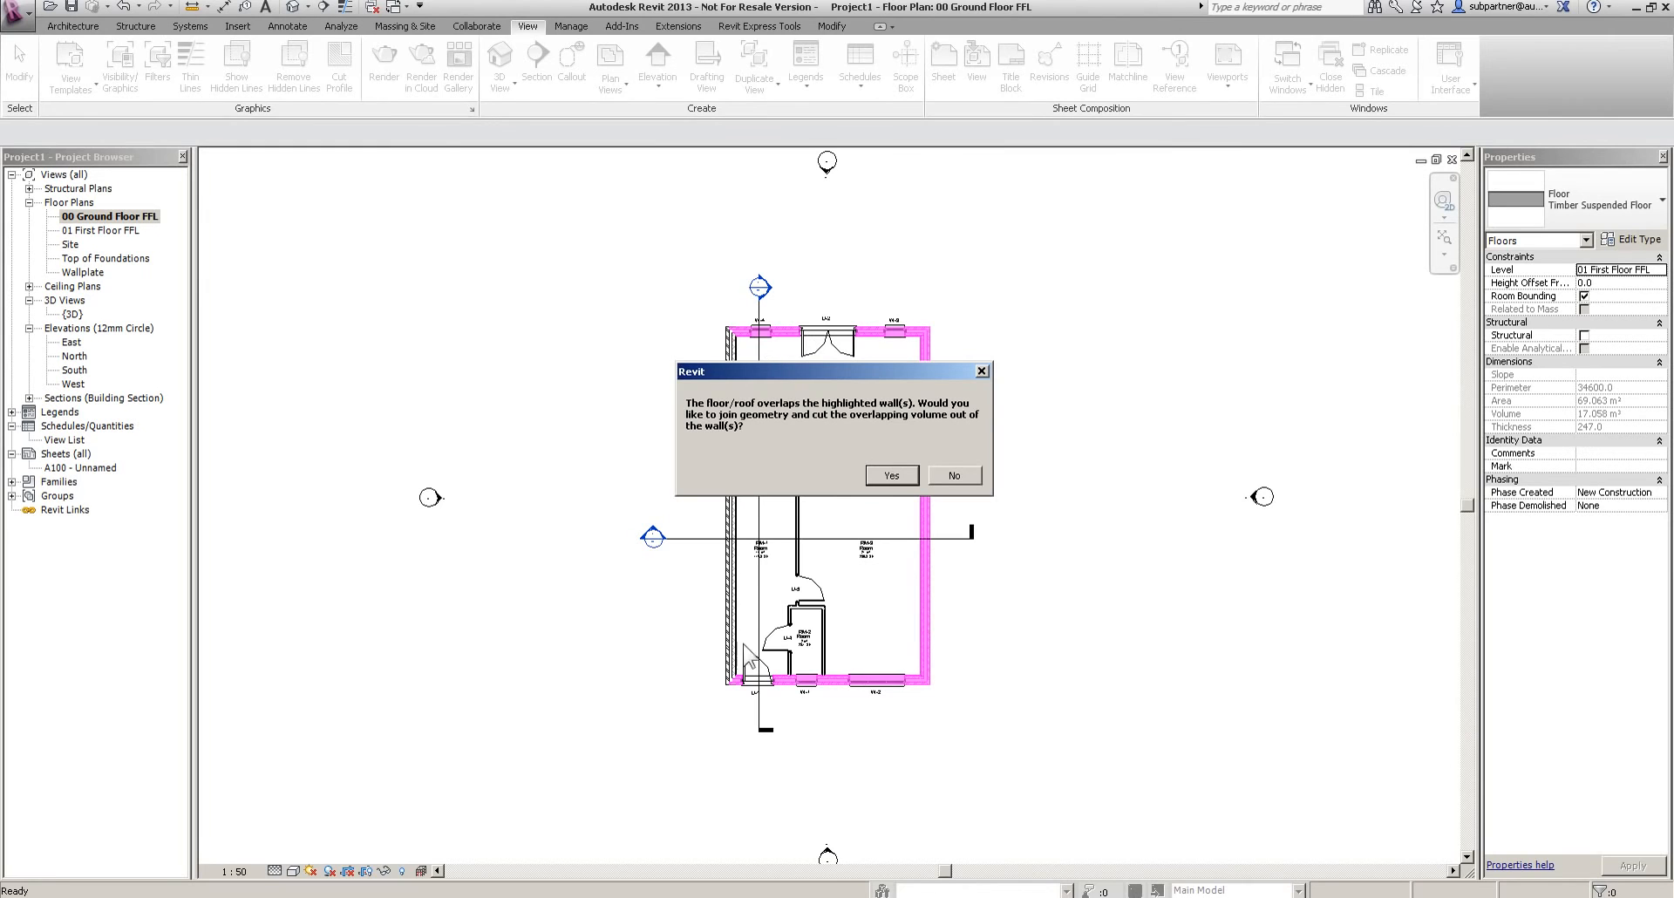
{"action": "left_click", "coordinate": [889, 475]}
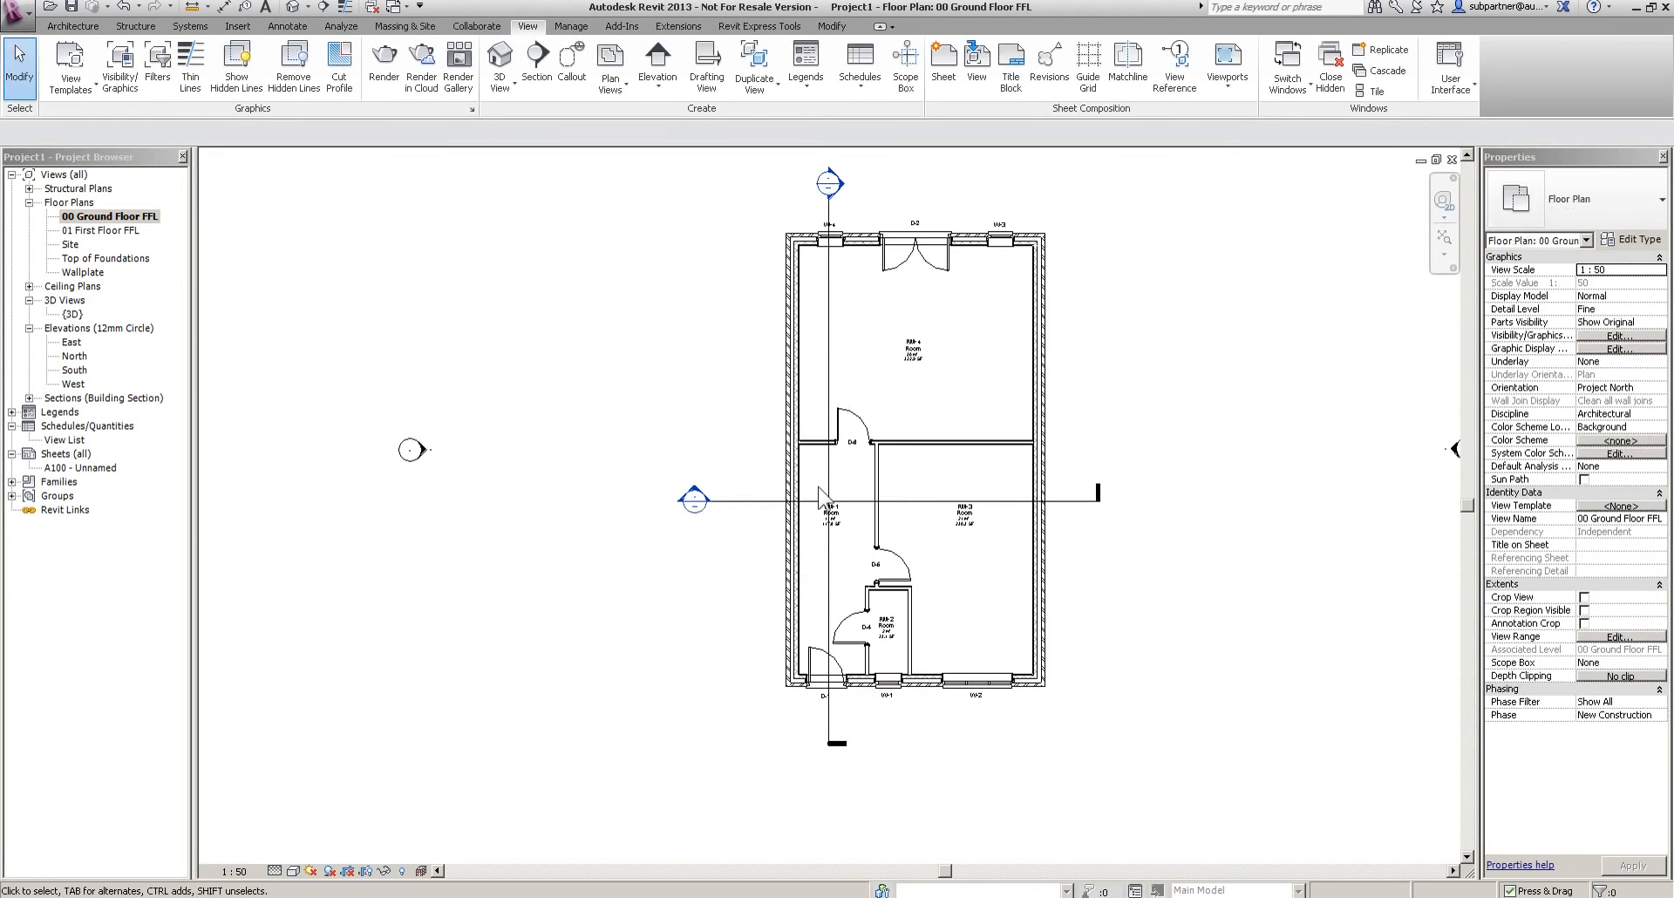
{"action": "double_click", "coordinate": [696, 486]}
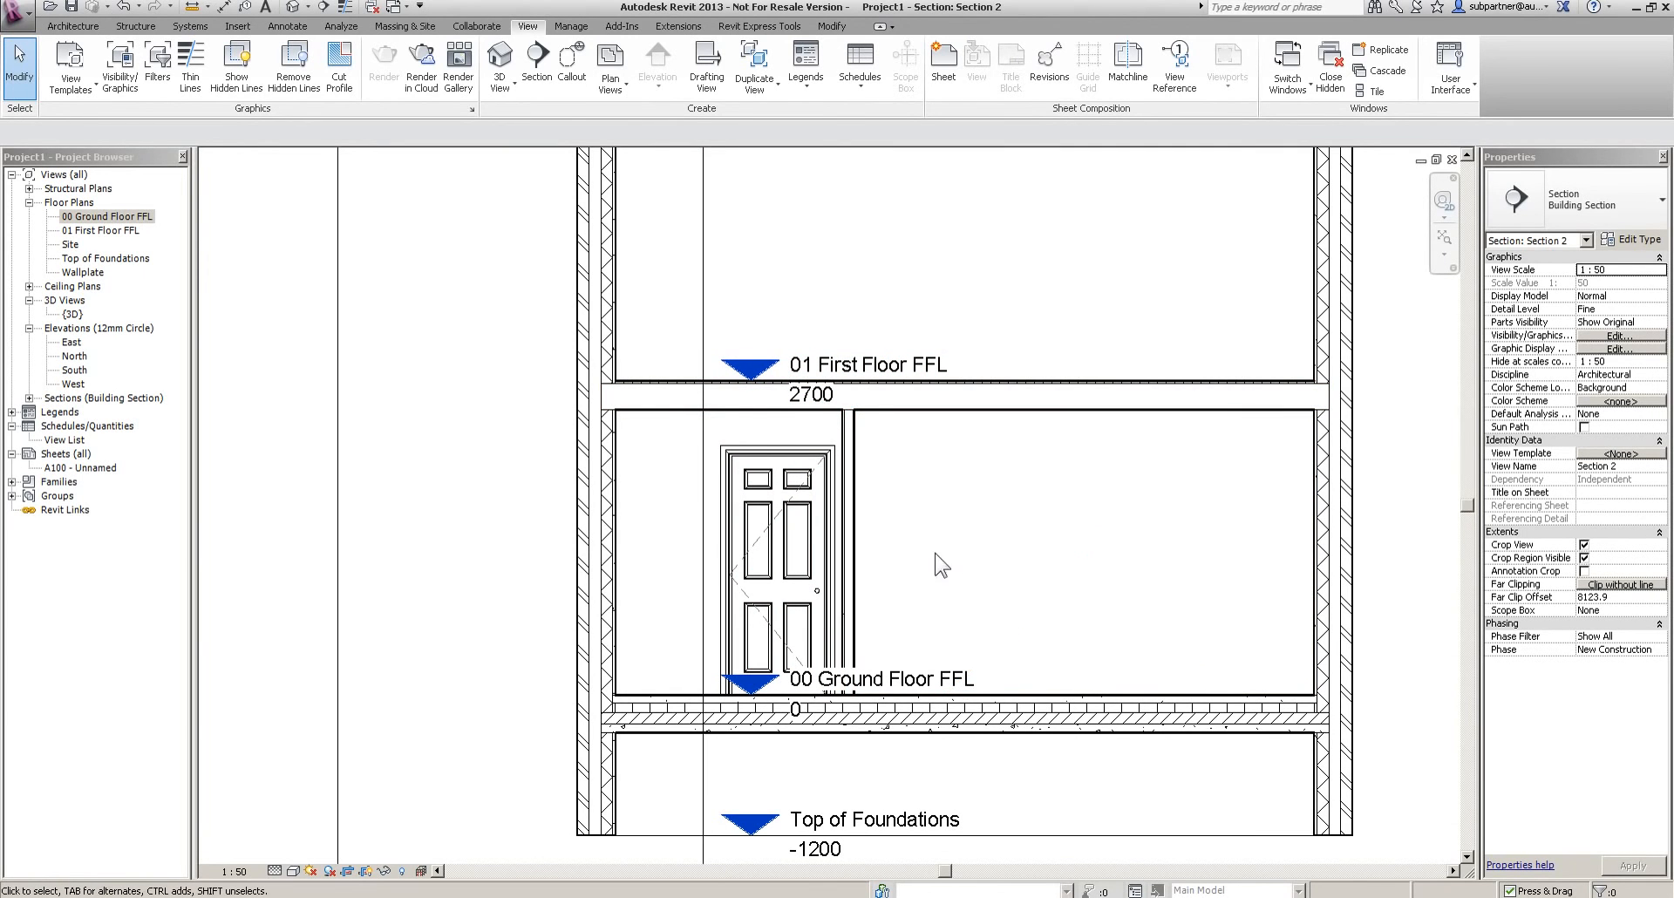
Open the 01 First Floor FFL plan and review its underlay options
{"action": "double_click", "coordinate": [87, 230]}
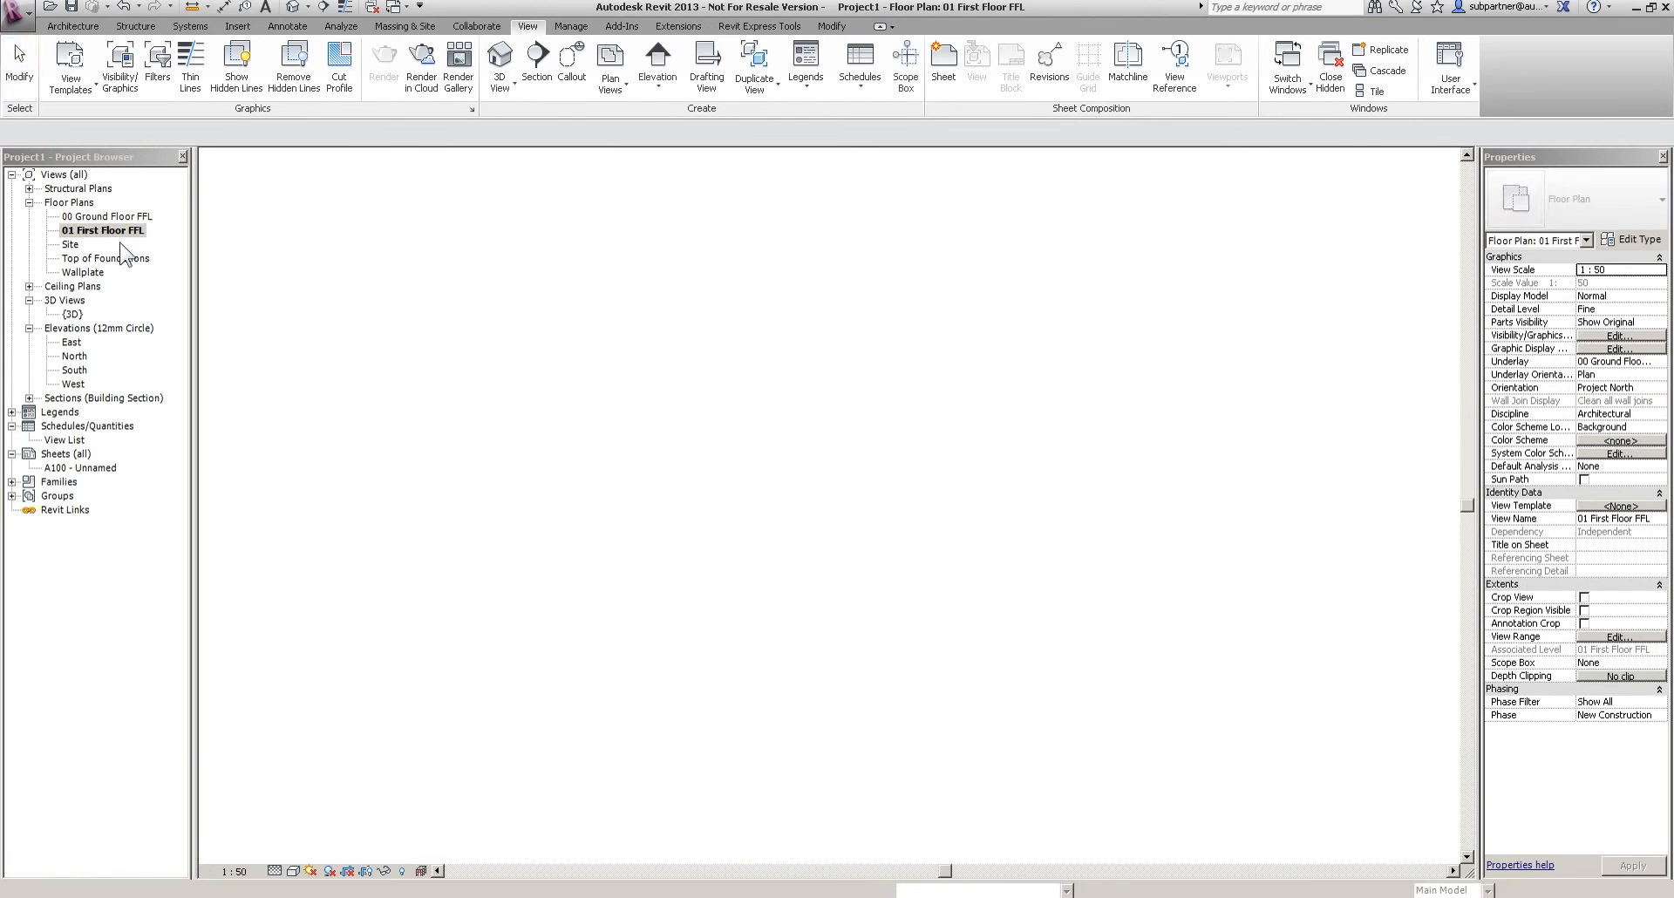
{"action": "scroll", "coordinate": [996, 514], "scroll_direction": "up", "scroll_amount": 2}
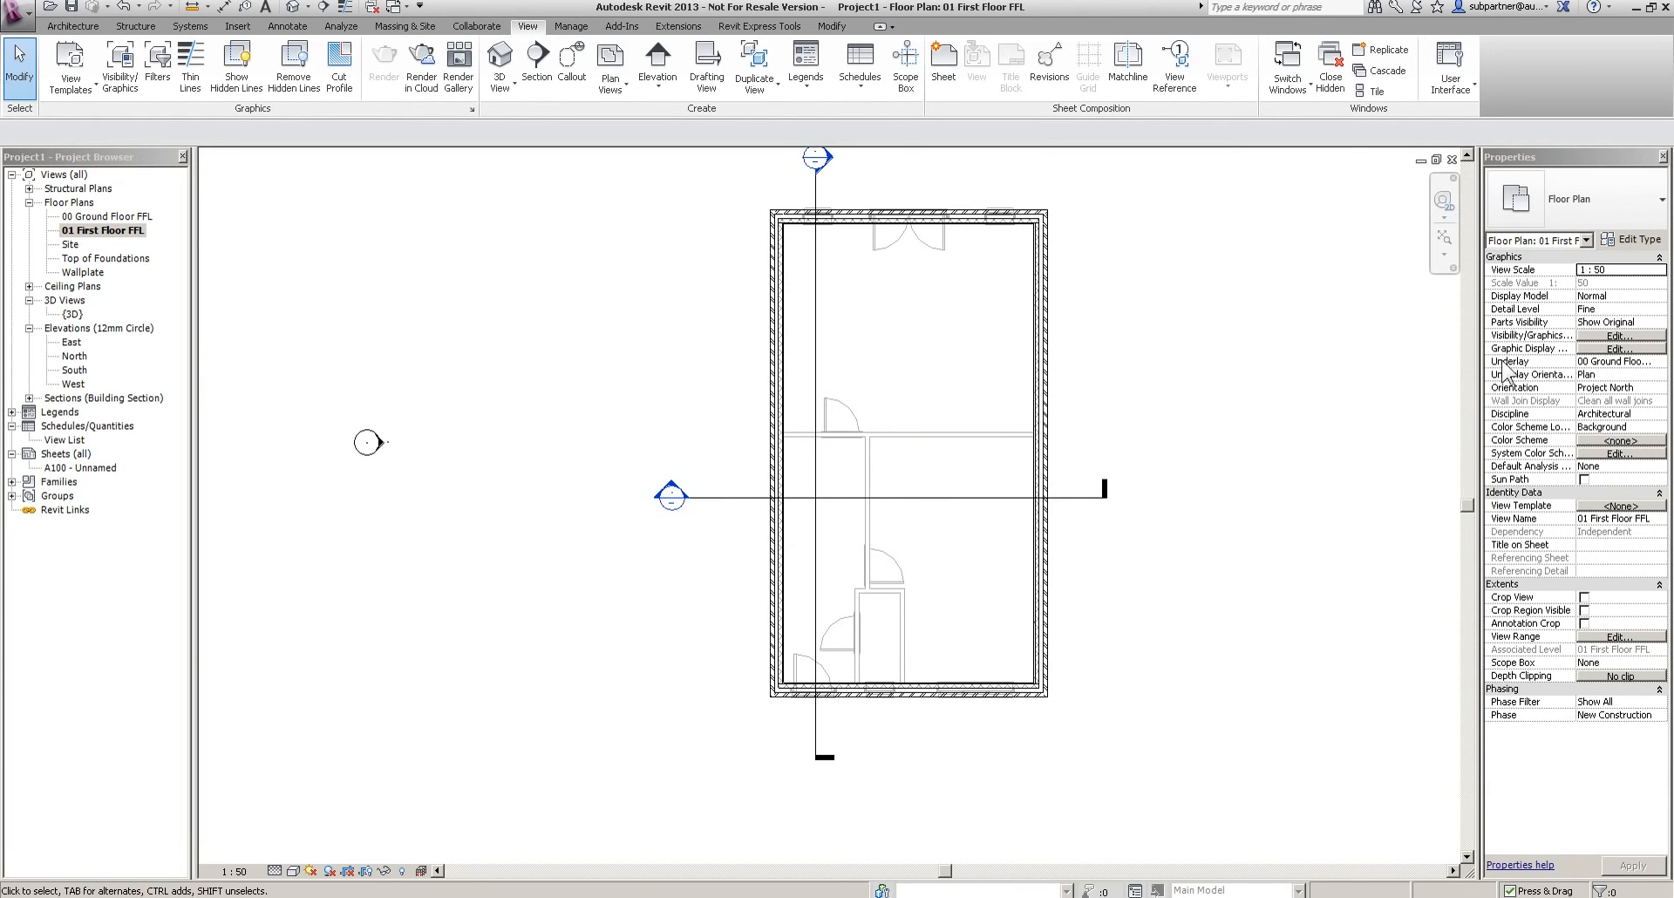
{"action": "left_click", "coordinate": [1653, 362]}
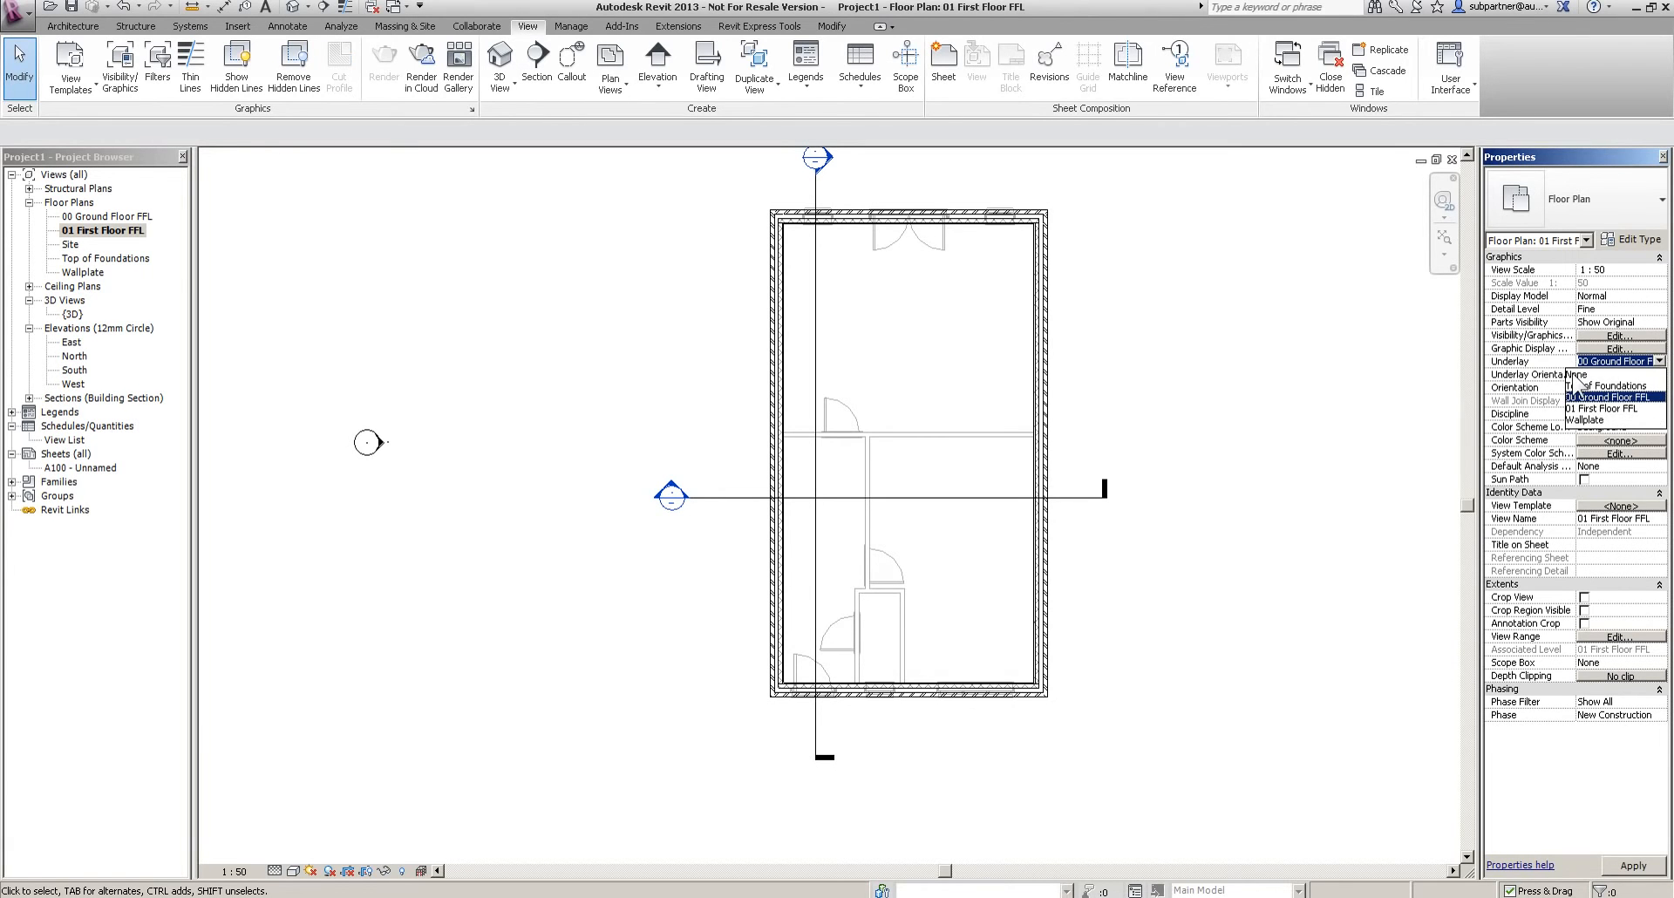
{"action": "left_click", "coordinate": [1305, 345]}
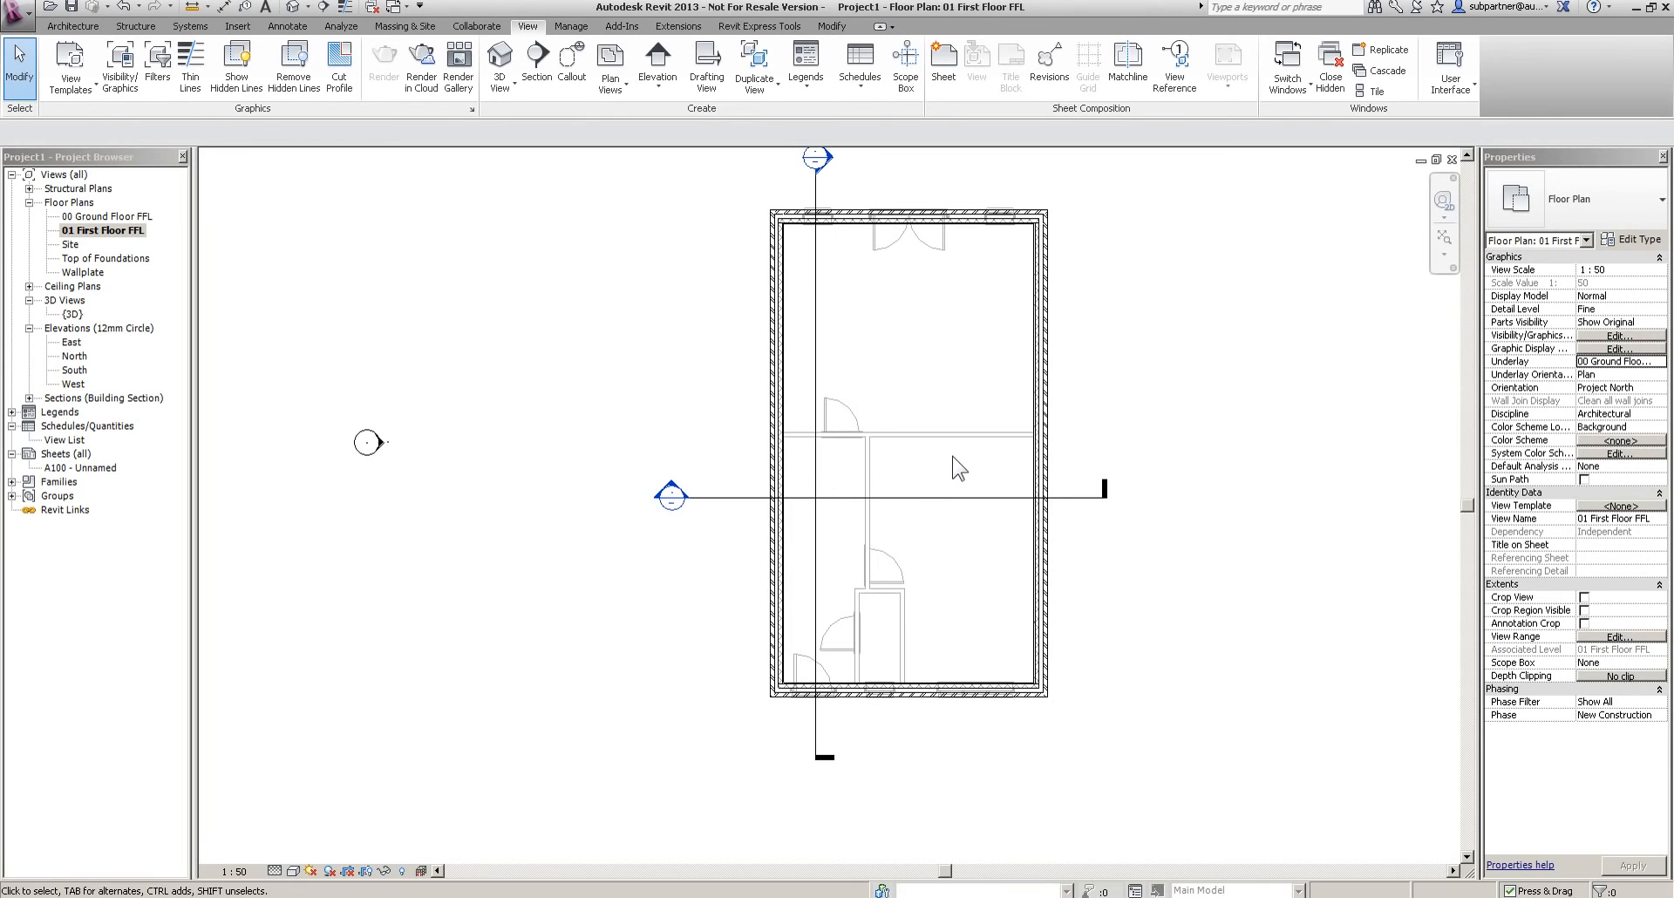
Draw Partn - p 75i p - Stud walls about 2280 mm north from the south external wall, then west to the external wall
{"action": "left_click", "coordinate": [72, 27]}
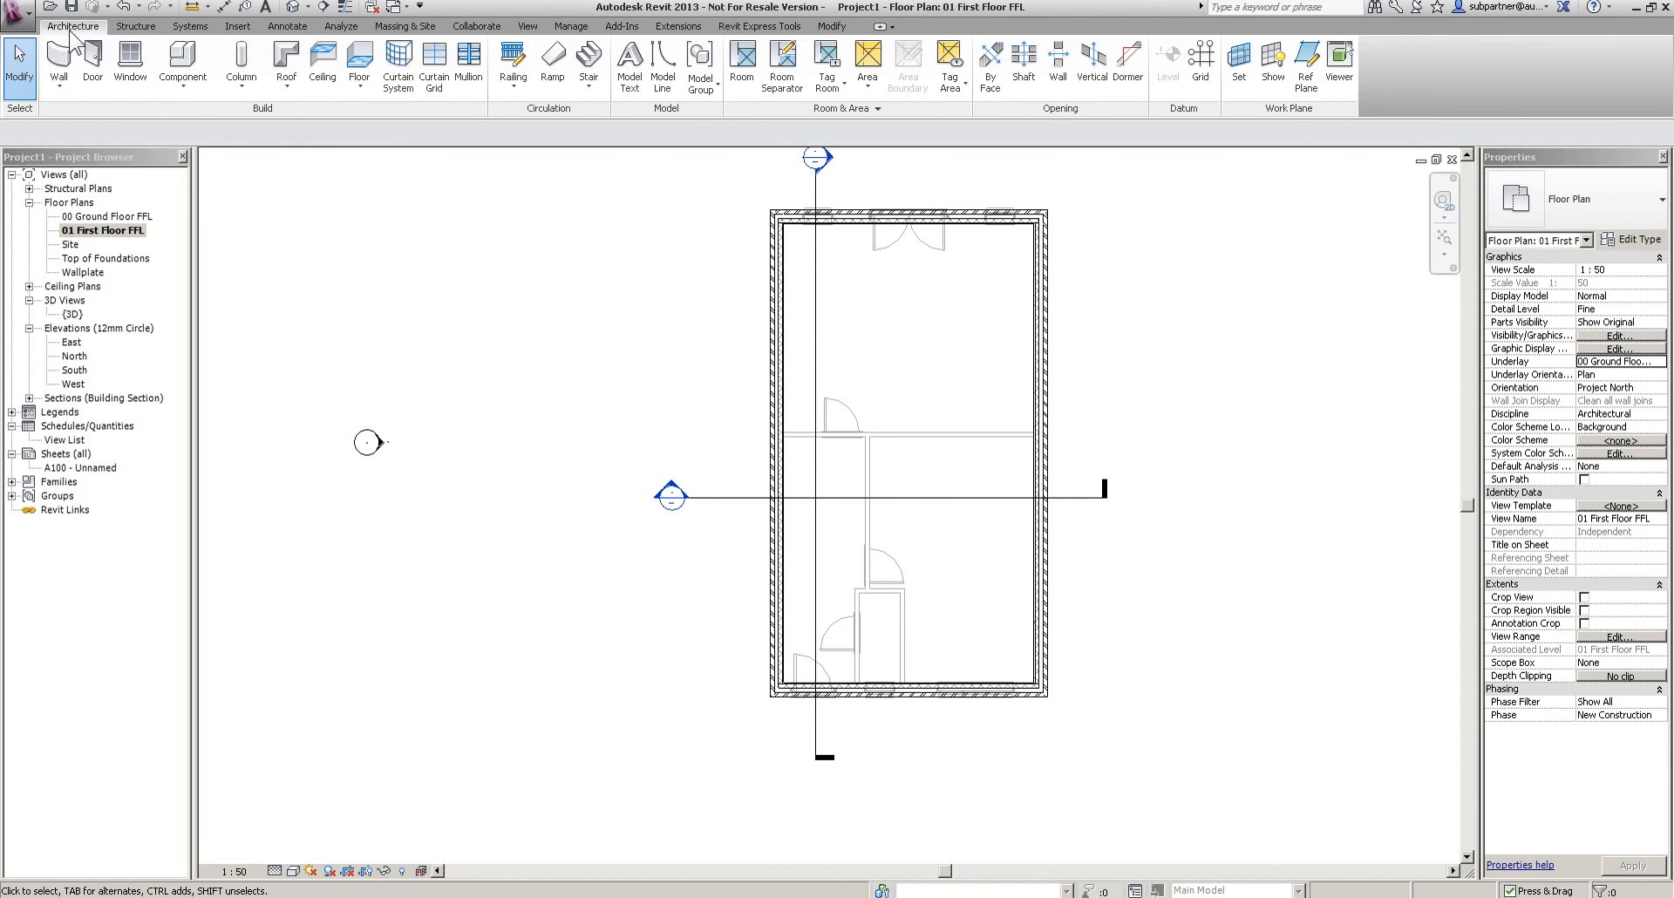
{"action": "left_click", "coordinate": [59, 61]}
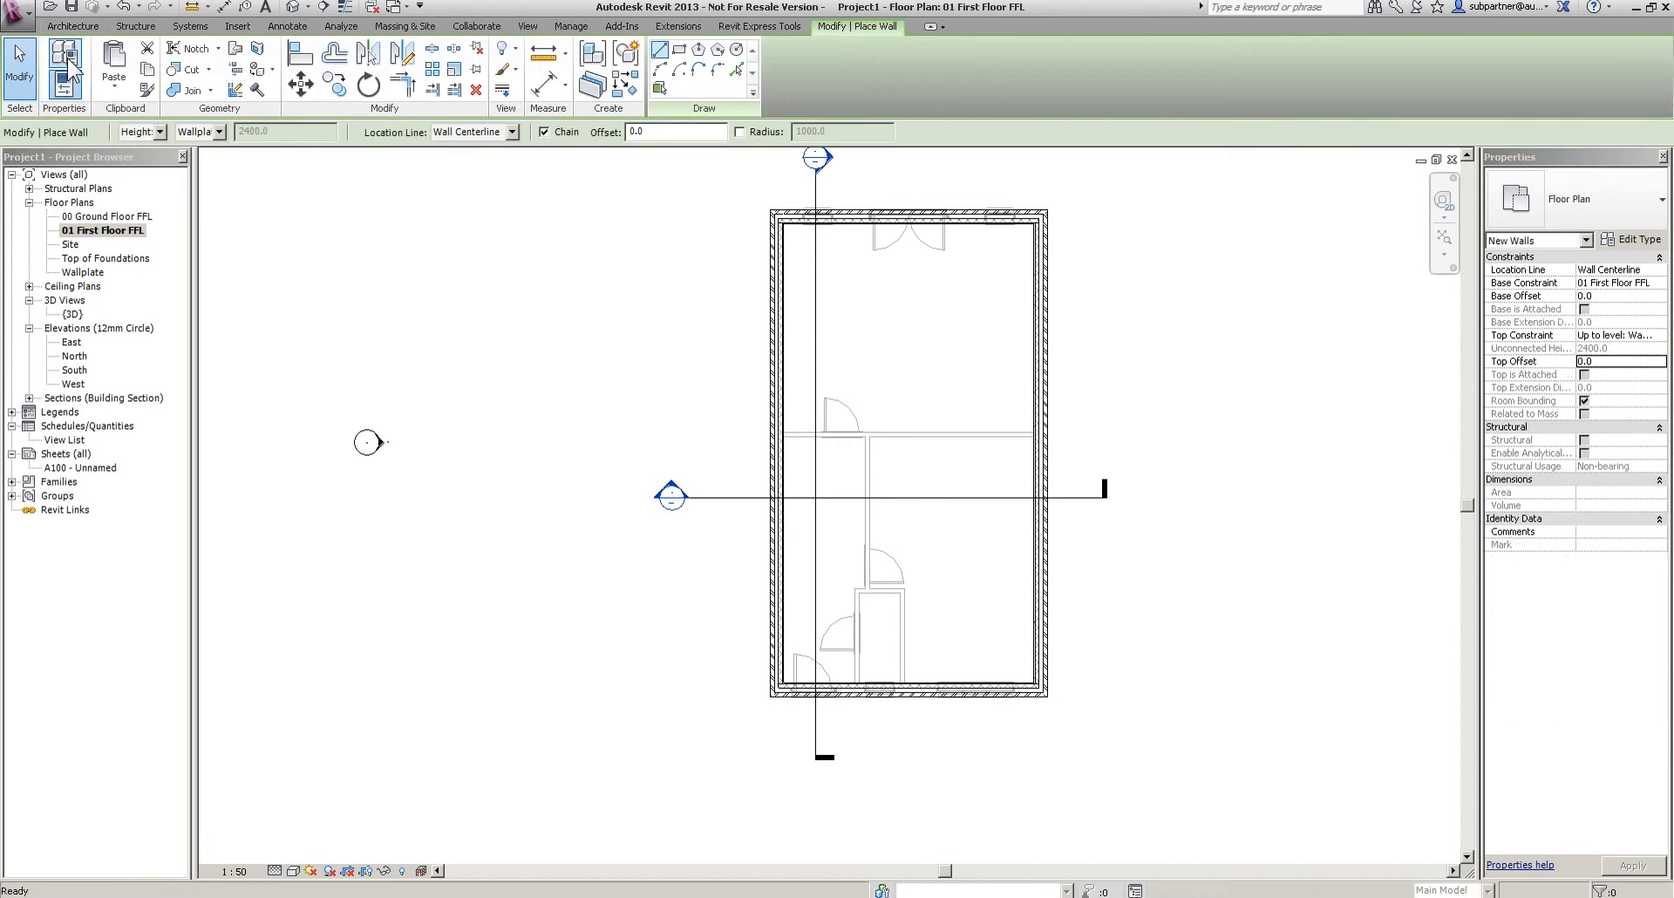
{"action": "scroll", "coordinate": [925, 628], "scroll_direction": "up", "scroll_amount": 10}
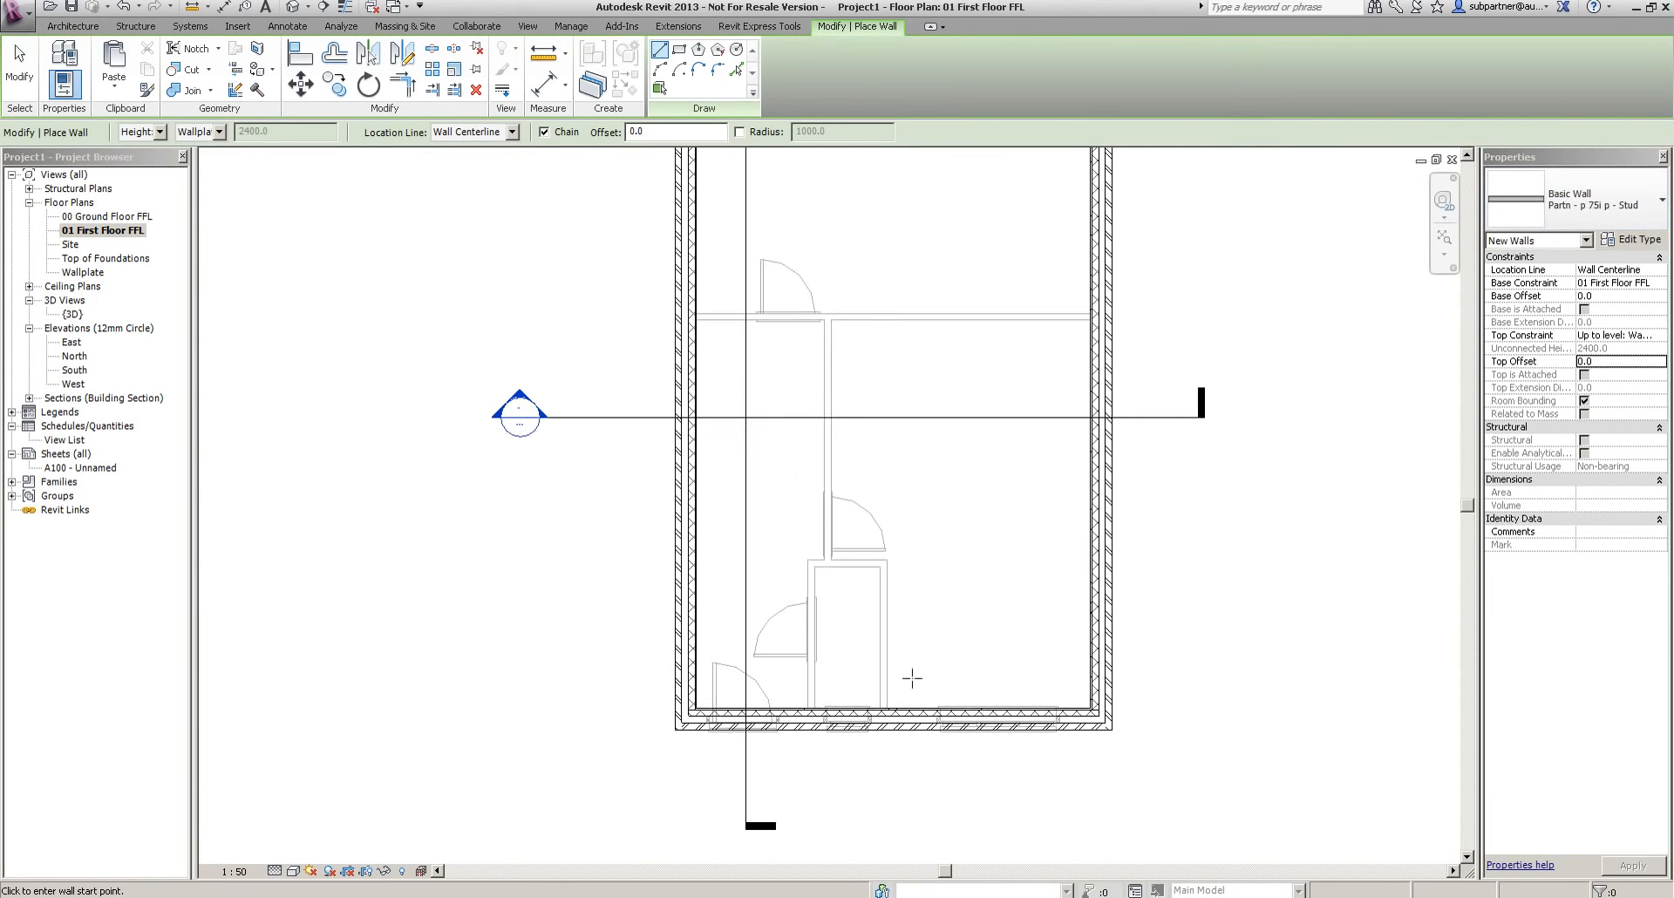
{"action": "left_click", "coordinate": [869, 625]}
{"action": "scroll", "coordinate": [868, 624], "scroll_direction": "down", "scroll_amount": 3}
{"action": "scroll", "coordinate": [871, 296], "scroll_direction": "up", "scroll_amount": 1}
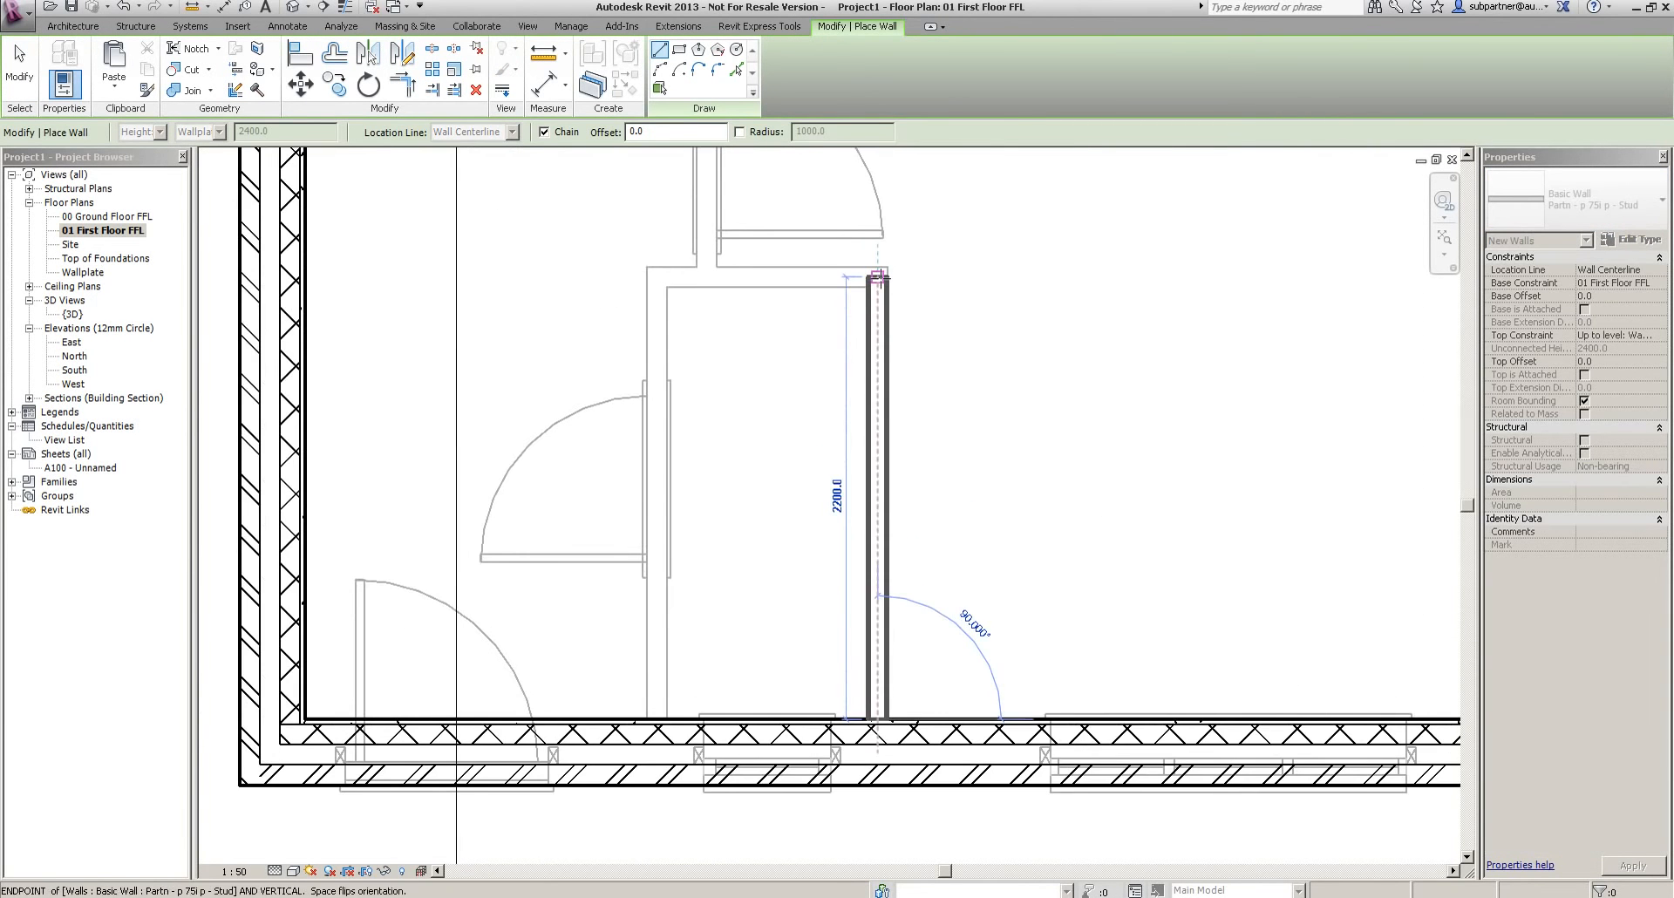
{"action": "left_click", "coordinate": [878, 278]}
{"action": "left_click", "coordinate": [279, 277]}
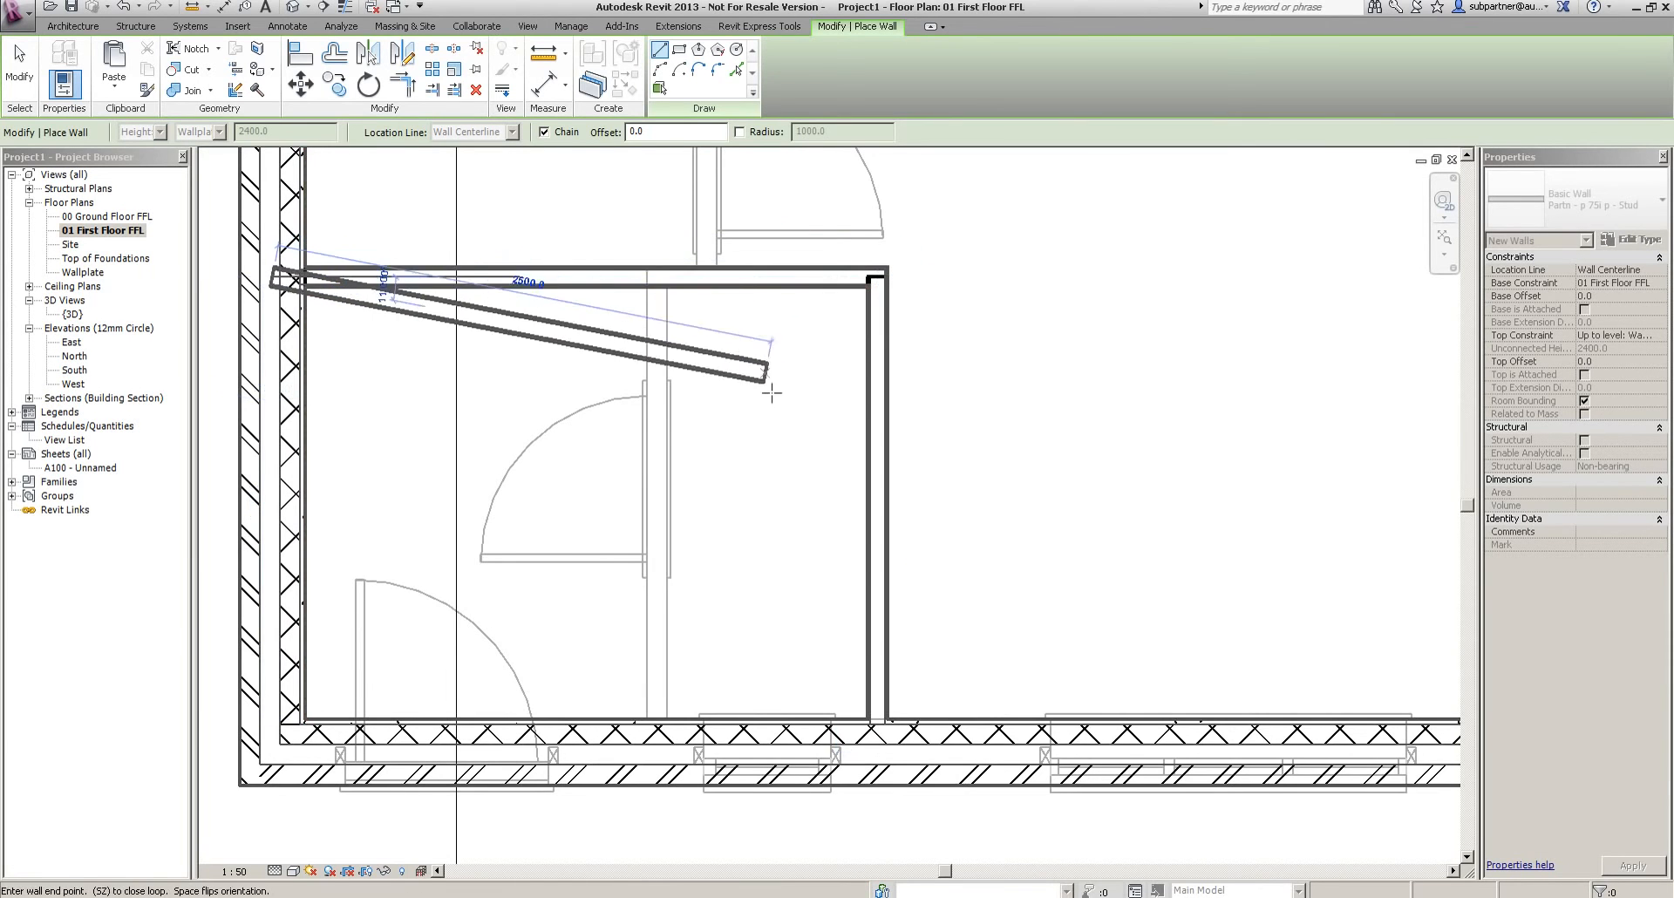
{"action": "middle_click_drag", "start_coordinate": [759, 367], "coordinate": [770, 552]}
{"action": "key", "text": "Escape"}
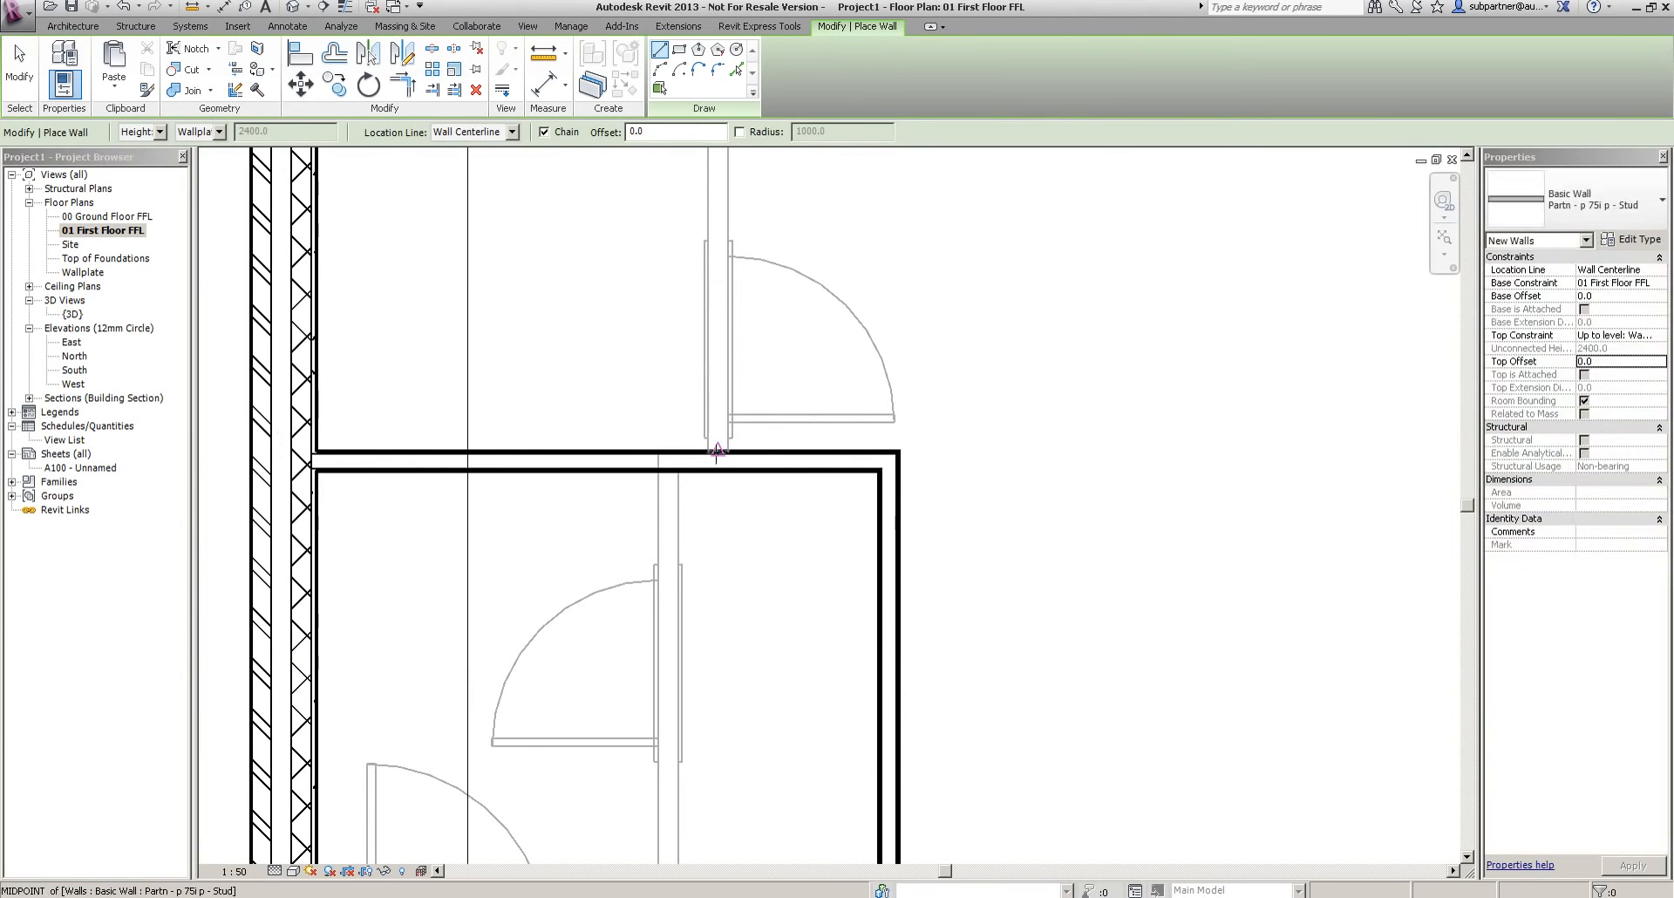
Draw a partition north from the south-west room along the underlay wall, east about 1000 mm, then north to the external wall
{"action": "left_click", "coordinate": [716, 451]}
{"action": "scroll", "coordinate": [767, 524], "scroll_direction": "down", "scroll_amount": 2}
{"action": "scroll", "coordinate": [772, 523], "scroll_direction": "up", "scroll_amount": 2}
{"action": "middle_click_drag", "start_coordinate": [772, 285], "coordinate": [782, 516]}
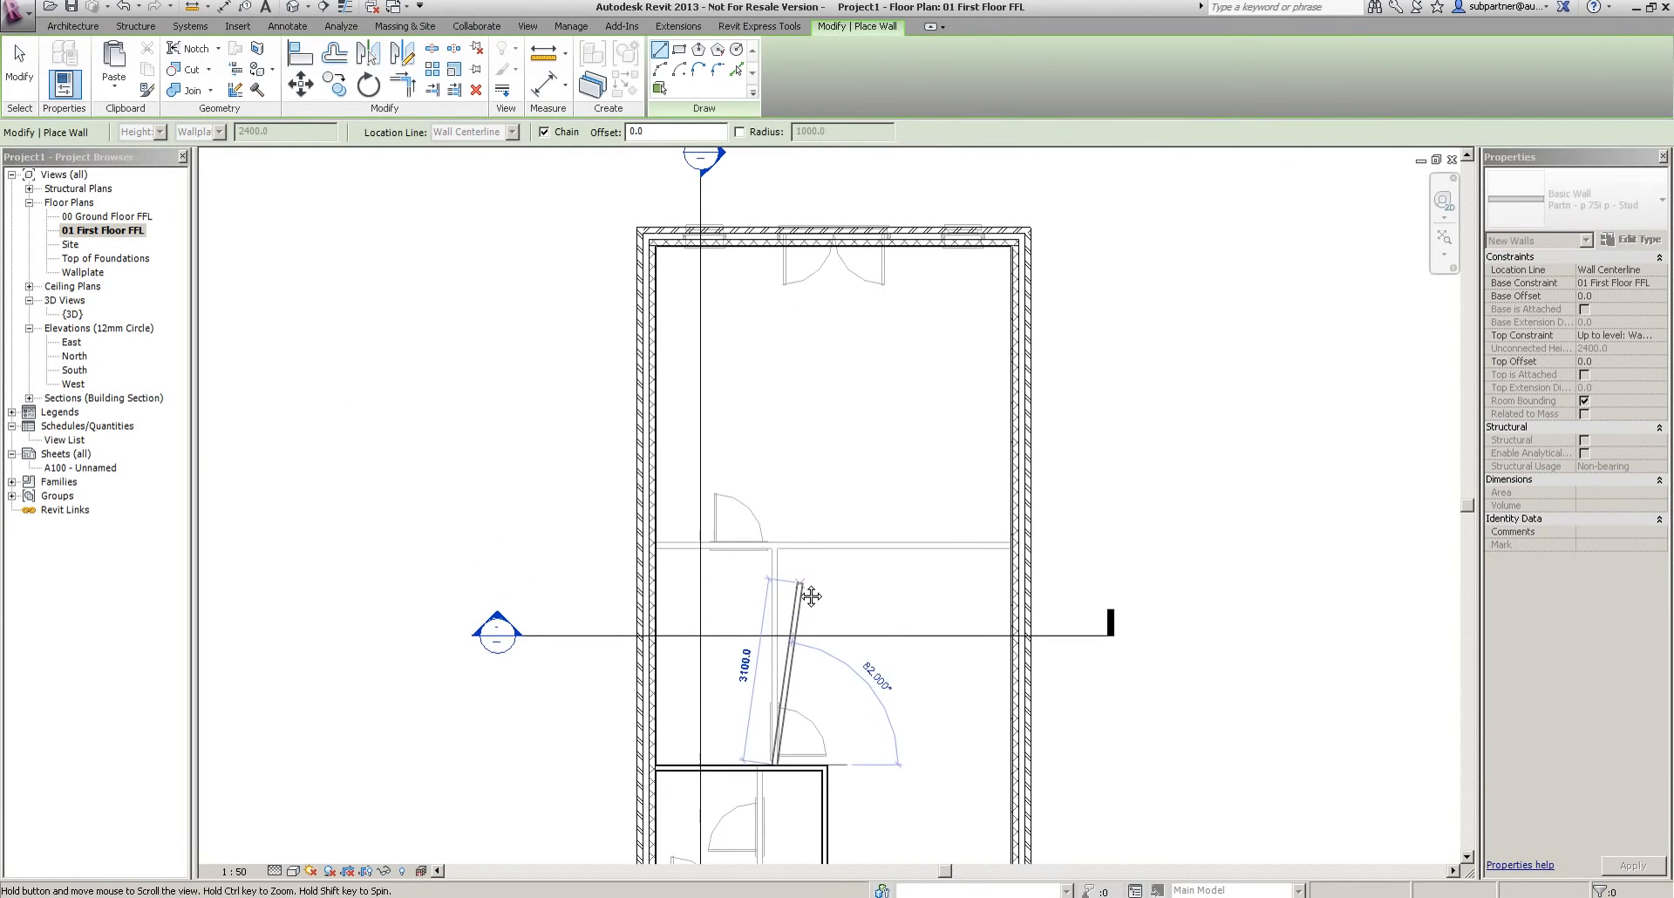
{"action": "left_click", "coordinate": [776, 453]}
{"action": "left_click", "coordinate": [840, 455]}
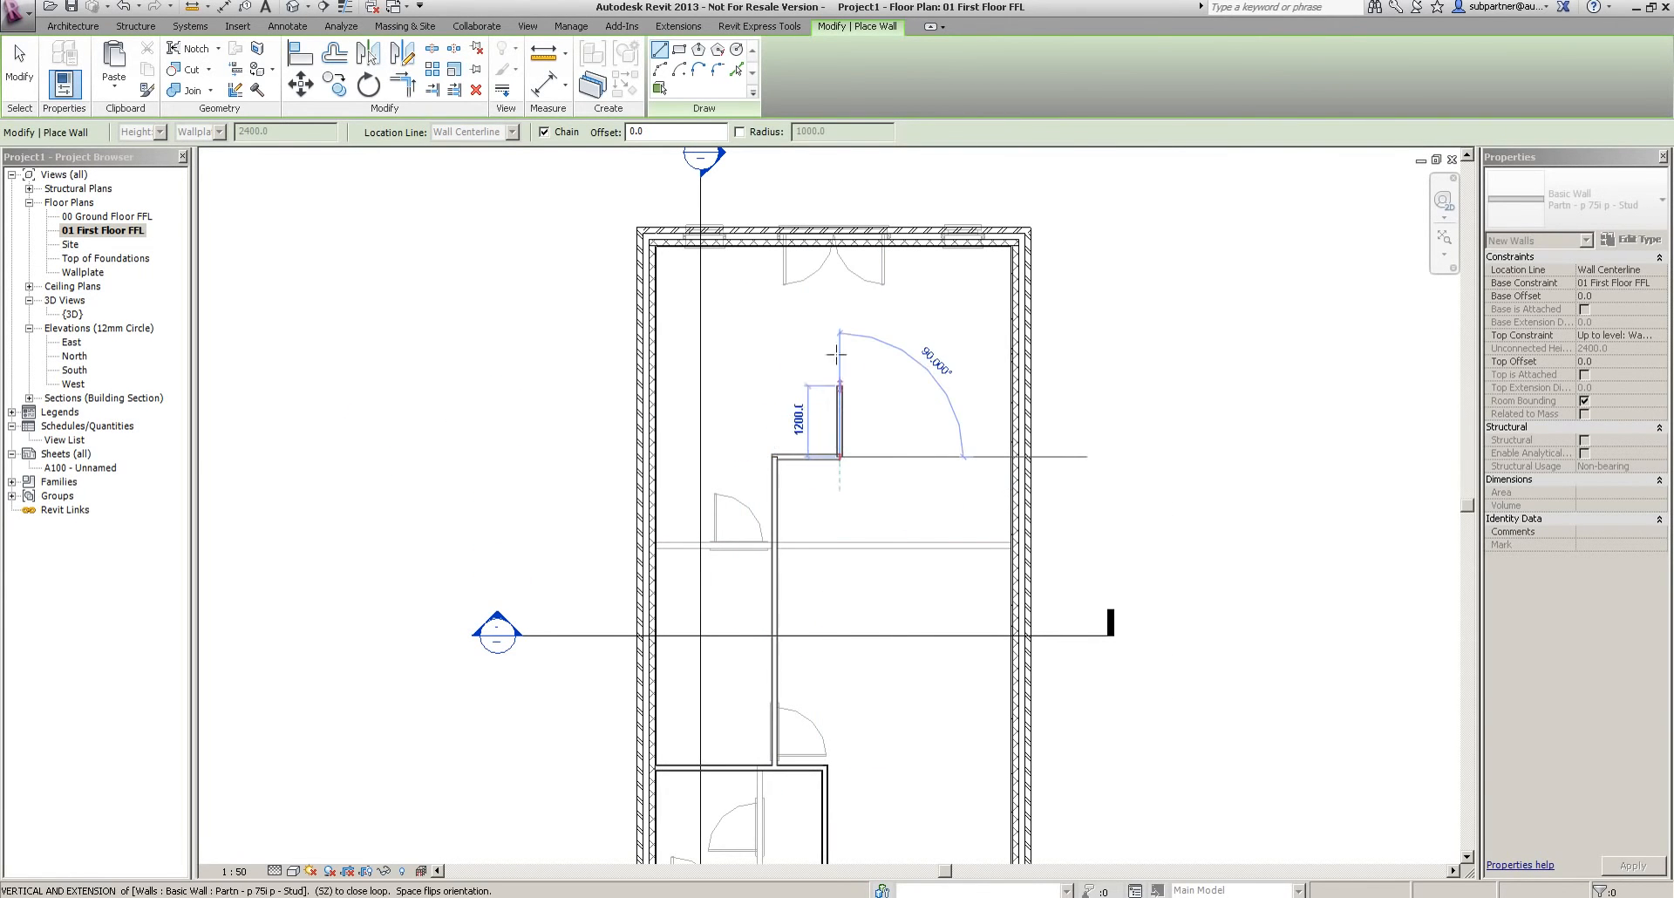
{"action": "left_click", "coordinate": [834, 250]}
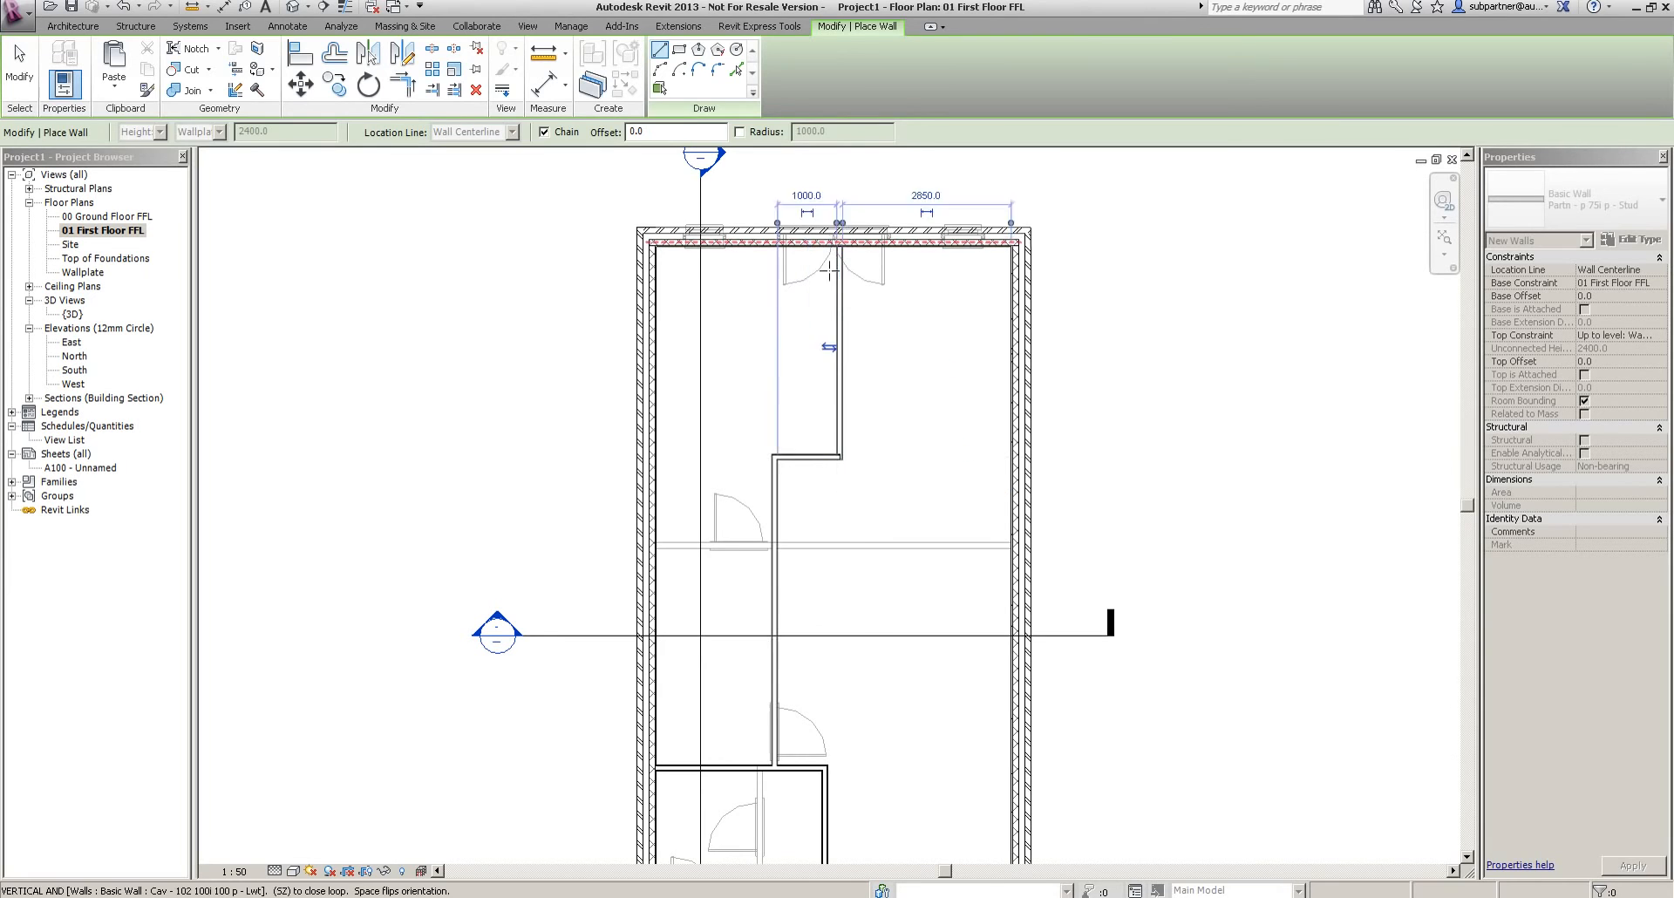
{"action": "key", "text": "Escape"}
{"action": "key", "text": "Escape"}
Extend the short horizontal partition west to the west external wall, enclosing the north-west room
{"action": "left_click", "coordinate": [800, 457]}
{"action": "left_click_drag", "start_coordinate": [775, 455], "coordinate": [654, 455]}
{"action": "key", "text": "Escape"}
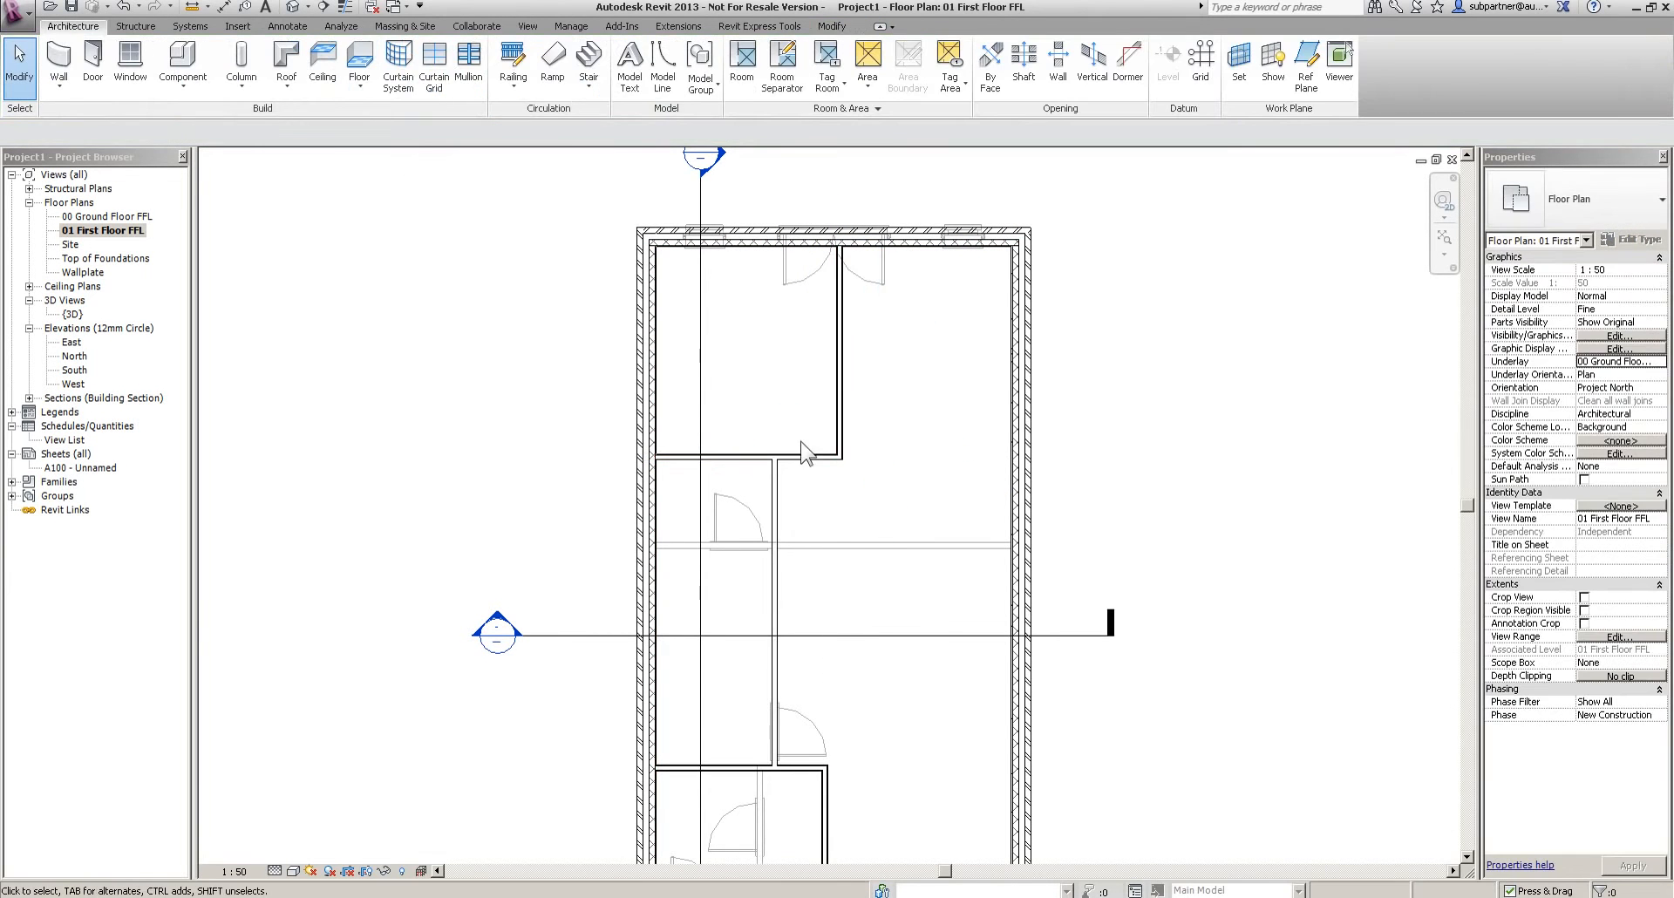
Draw a stud partition from the corridor wall east to the external wall, following the ground-floor cross wall in the underlay
{"action": "left_click", "coordinate": [812, 469]}
{"action": "left_click", "coordinate": [668, 87]}
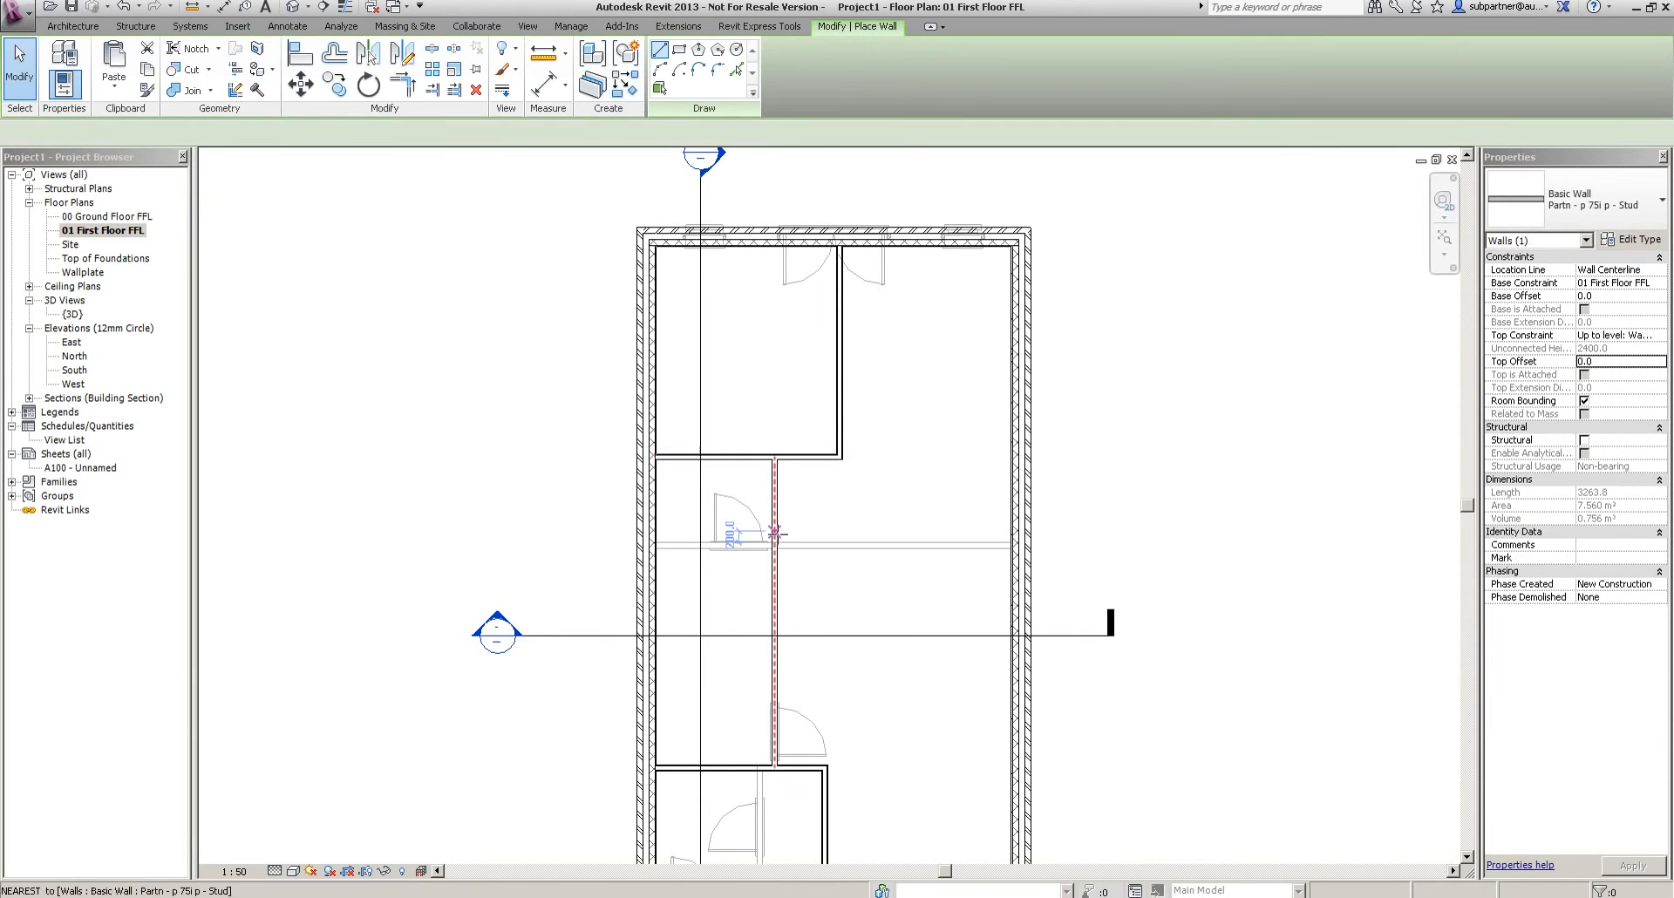
{"action": "scroll", "coordinate": [773, 538], "scroll_direction": "up", "scroll_amount": 5}
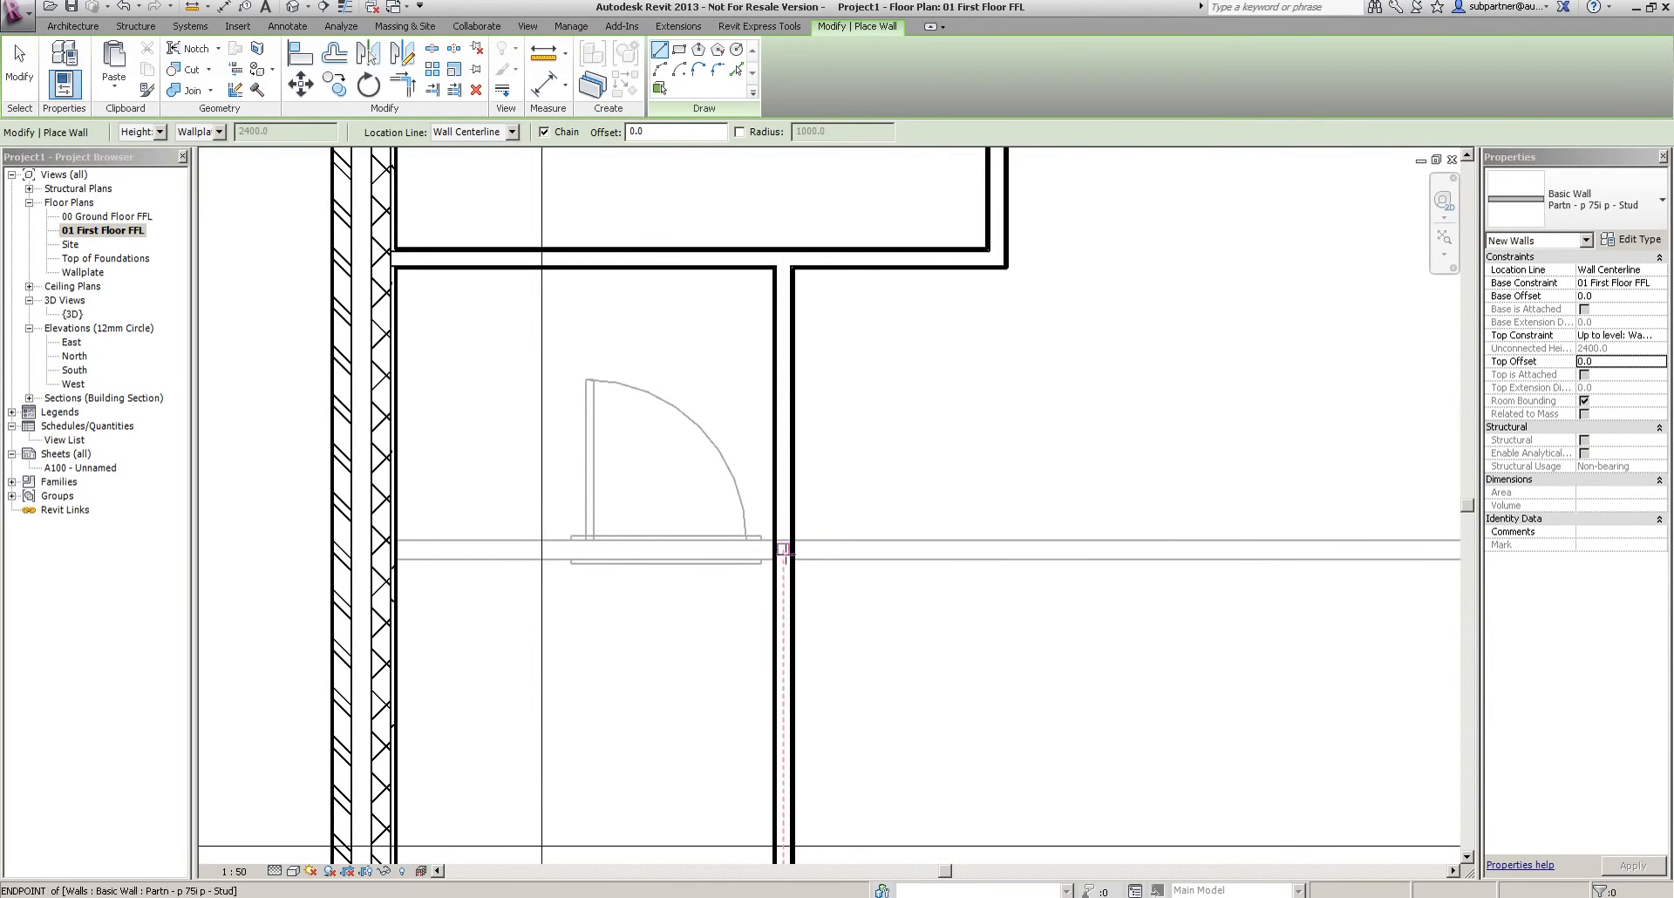
{"action": "left_click", "coordinate": [783, 547]}
{"action": "scroll", "coordinate": [883, 552], "scroll_direction": "down", "scroll_amount": 3}
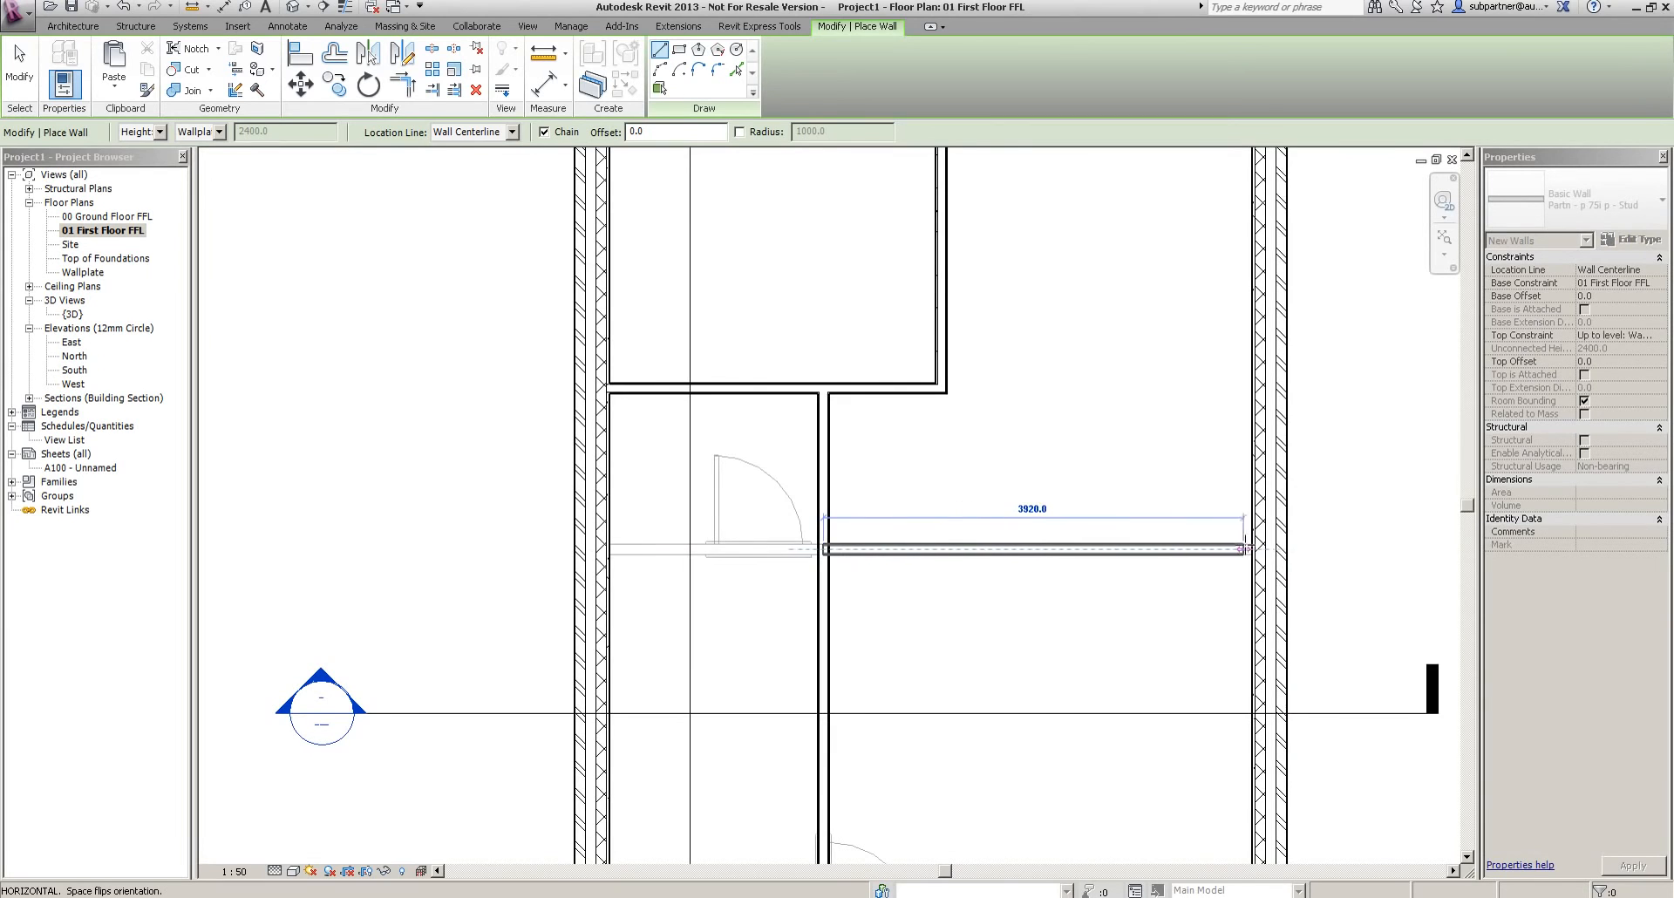
{"action": "left_click", "coordinate": [1254, 549]}
{"action": "key", "text": "Escape"}
{"action": "scroll", "coordinate": [1114, 653], "scroll_direction": "down", "scroll_amount": 3}
{"action": "middle_click_drag", "start_coordinate": [1117, 687], "coordinate": [955, 406]}
{"action": "key", "text": "Escape"}
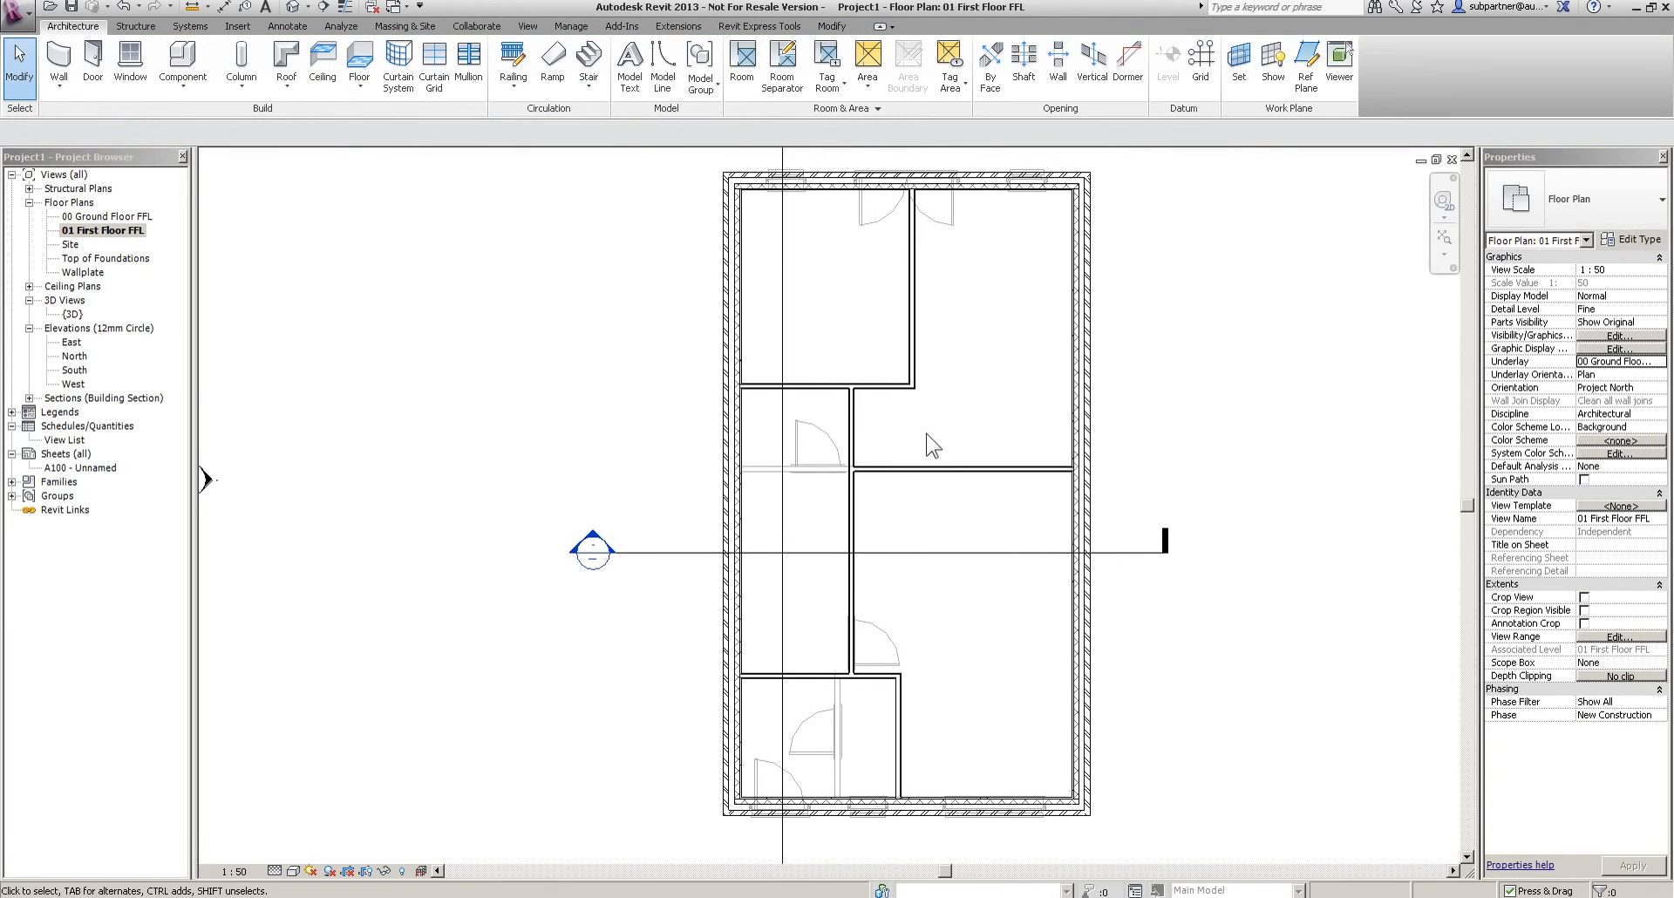
Place tagged rooms in all five enclosed spaces of the first floor
{"action": "left_click", "coordinate": [746, 65]}
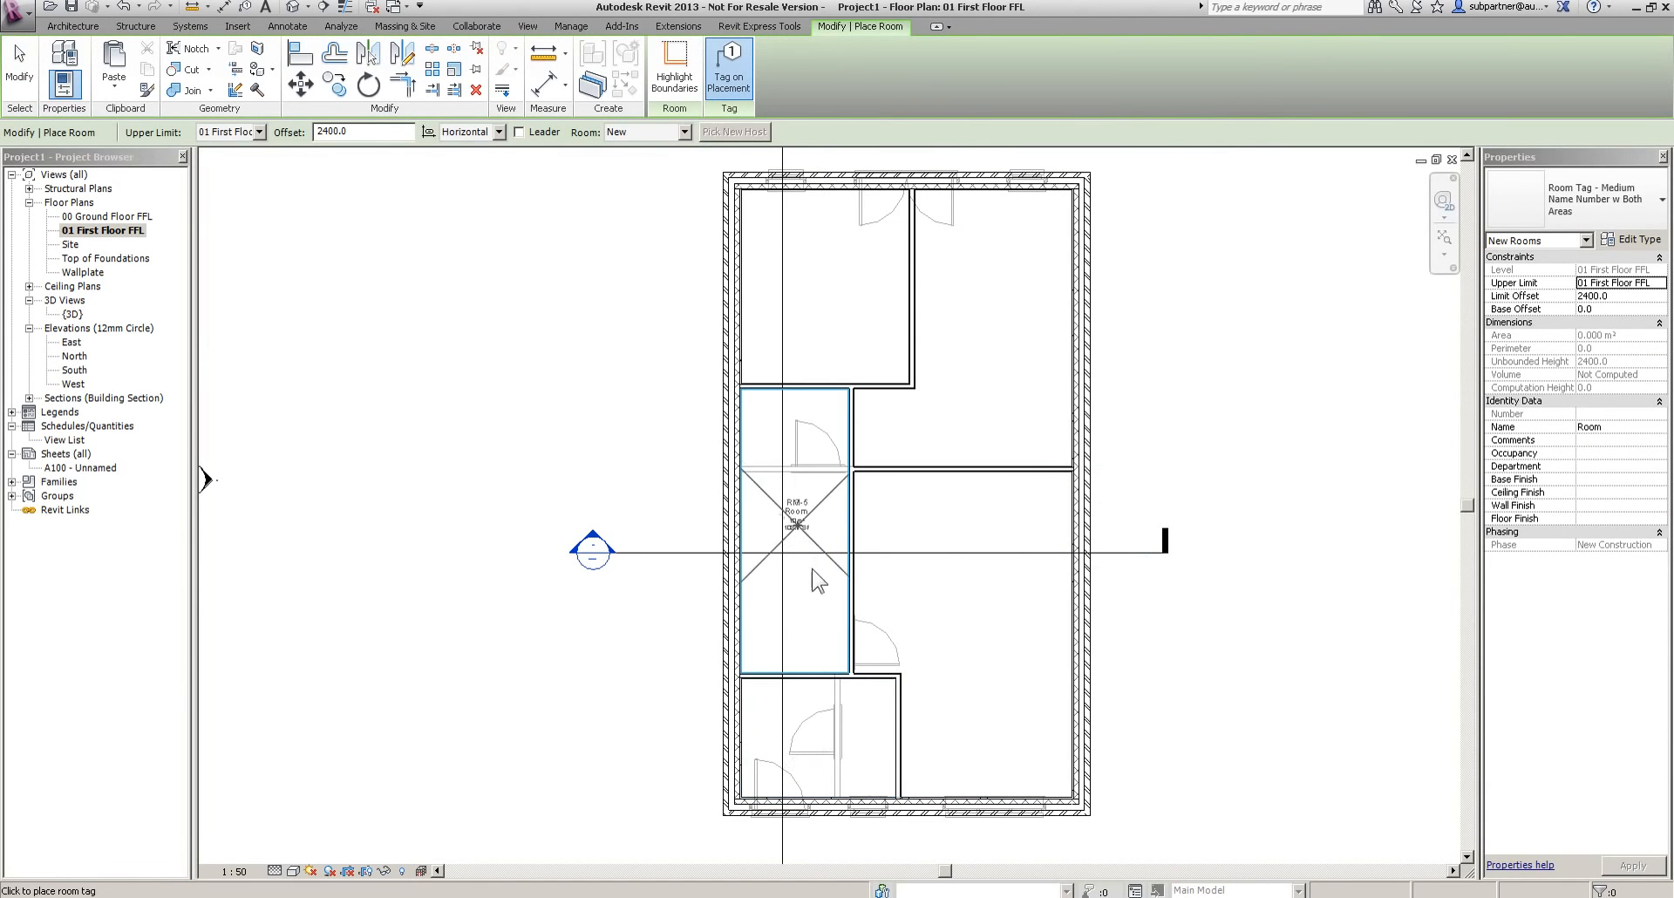
{"action": "left_click", "coordinate": [796, 523]}
{"action": "left_click", "coordinate": [819, 737]}
{"action": "left_click", "coordinate": [974, 618]}
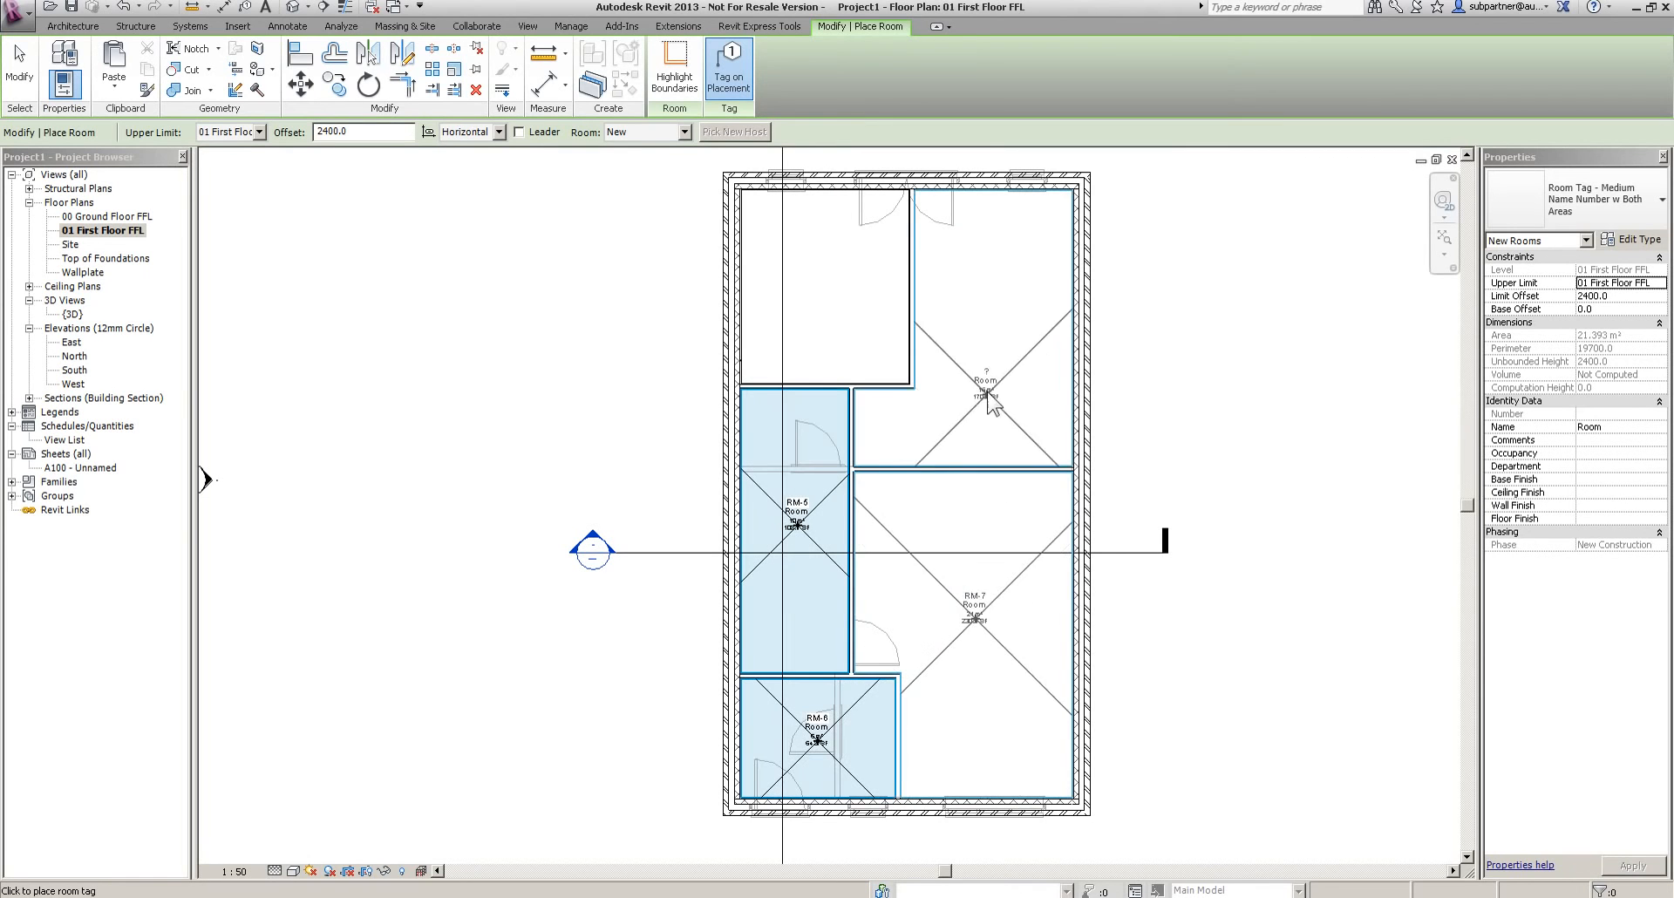
{"action": "left_click", "coordinate": [1002, 335]}
{"action": "left_click", "coordinate": [831, 292]}
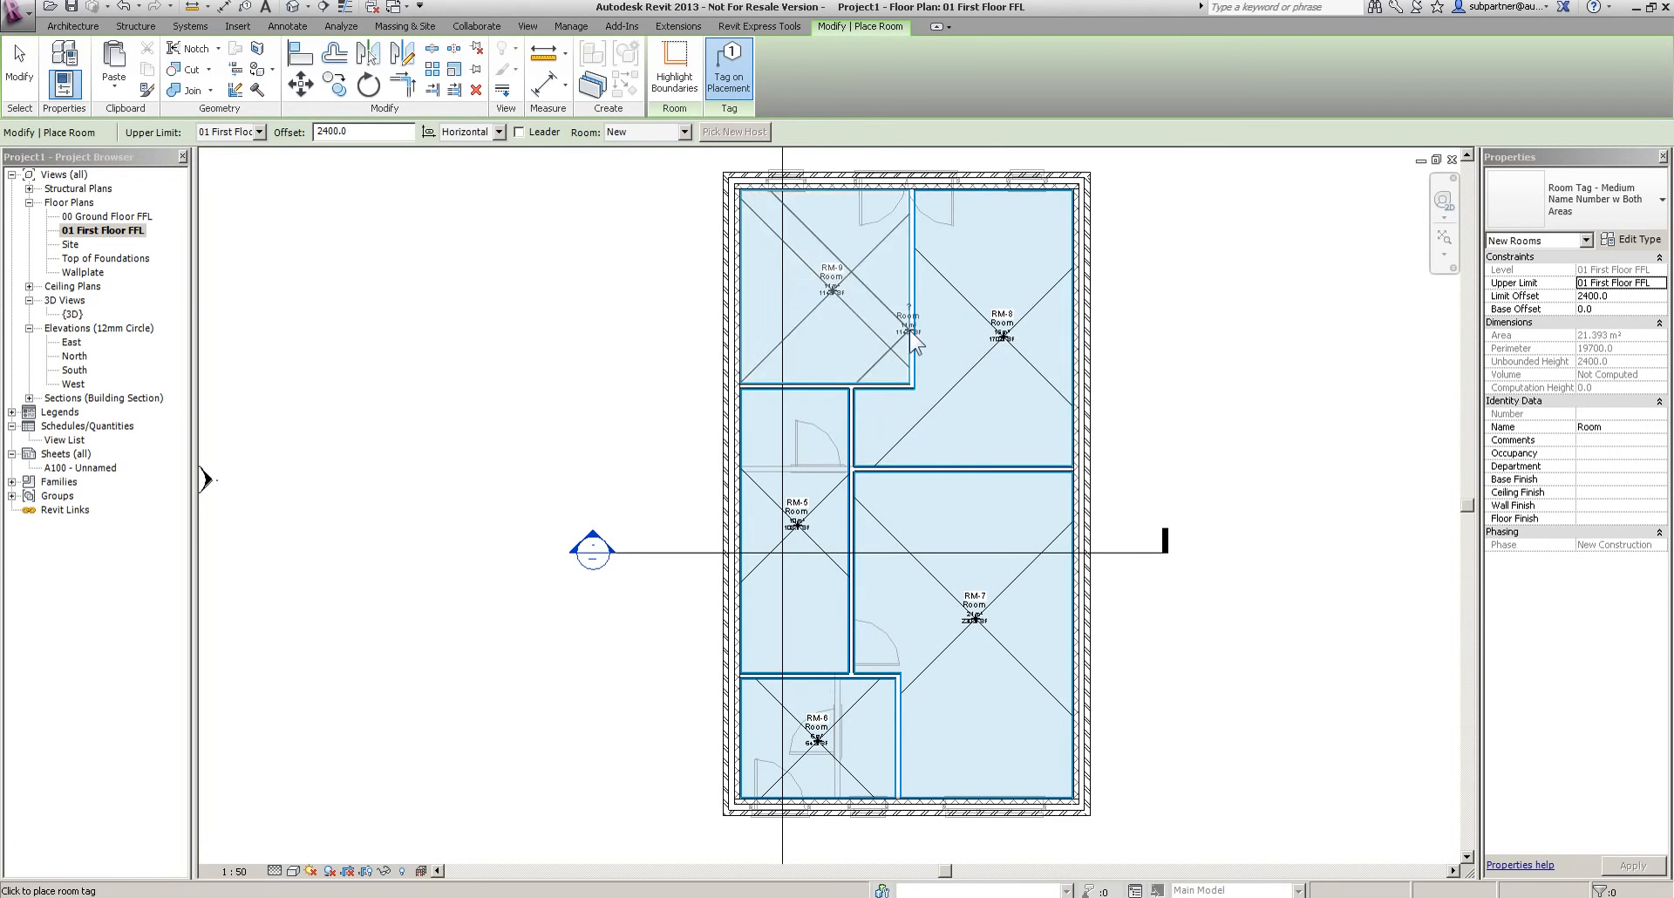
{"action": "key", "text": "Escape"}
{"action": "key", "text": "Escape"}
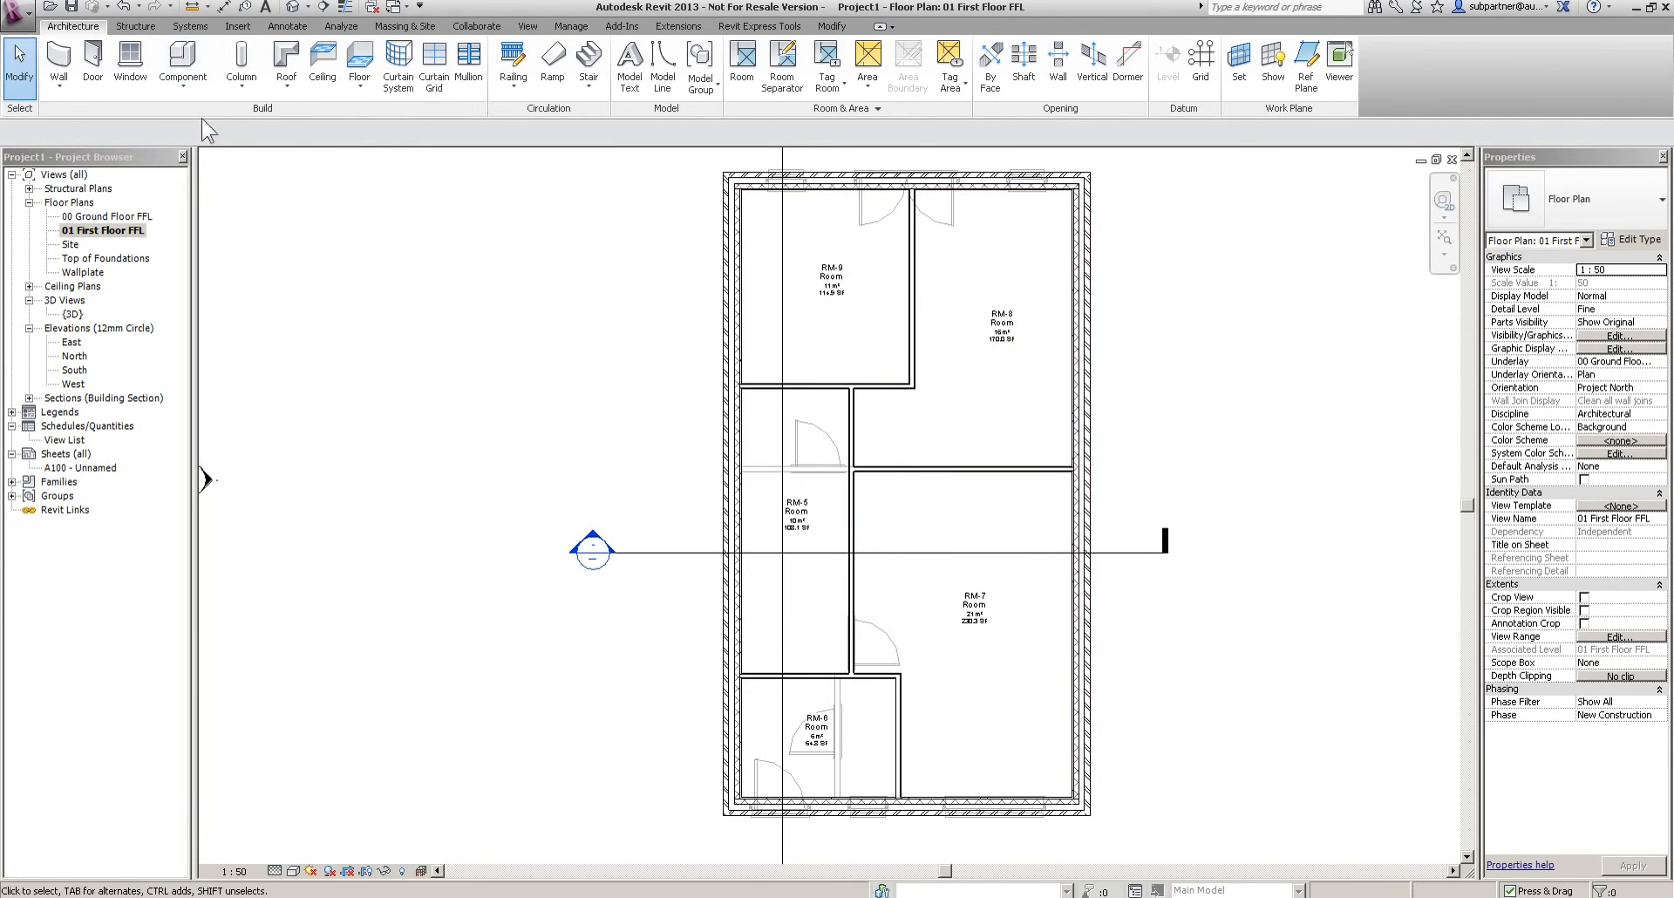
Place tagged IntSgl (10) 910 x 2110mm doors from the corridor into the north-west, north-east and south-east rooms
{"action": "left_click", "coordinate": [93, 62]}
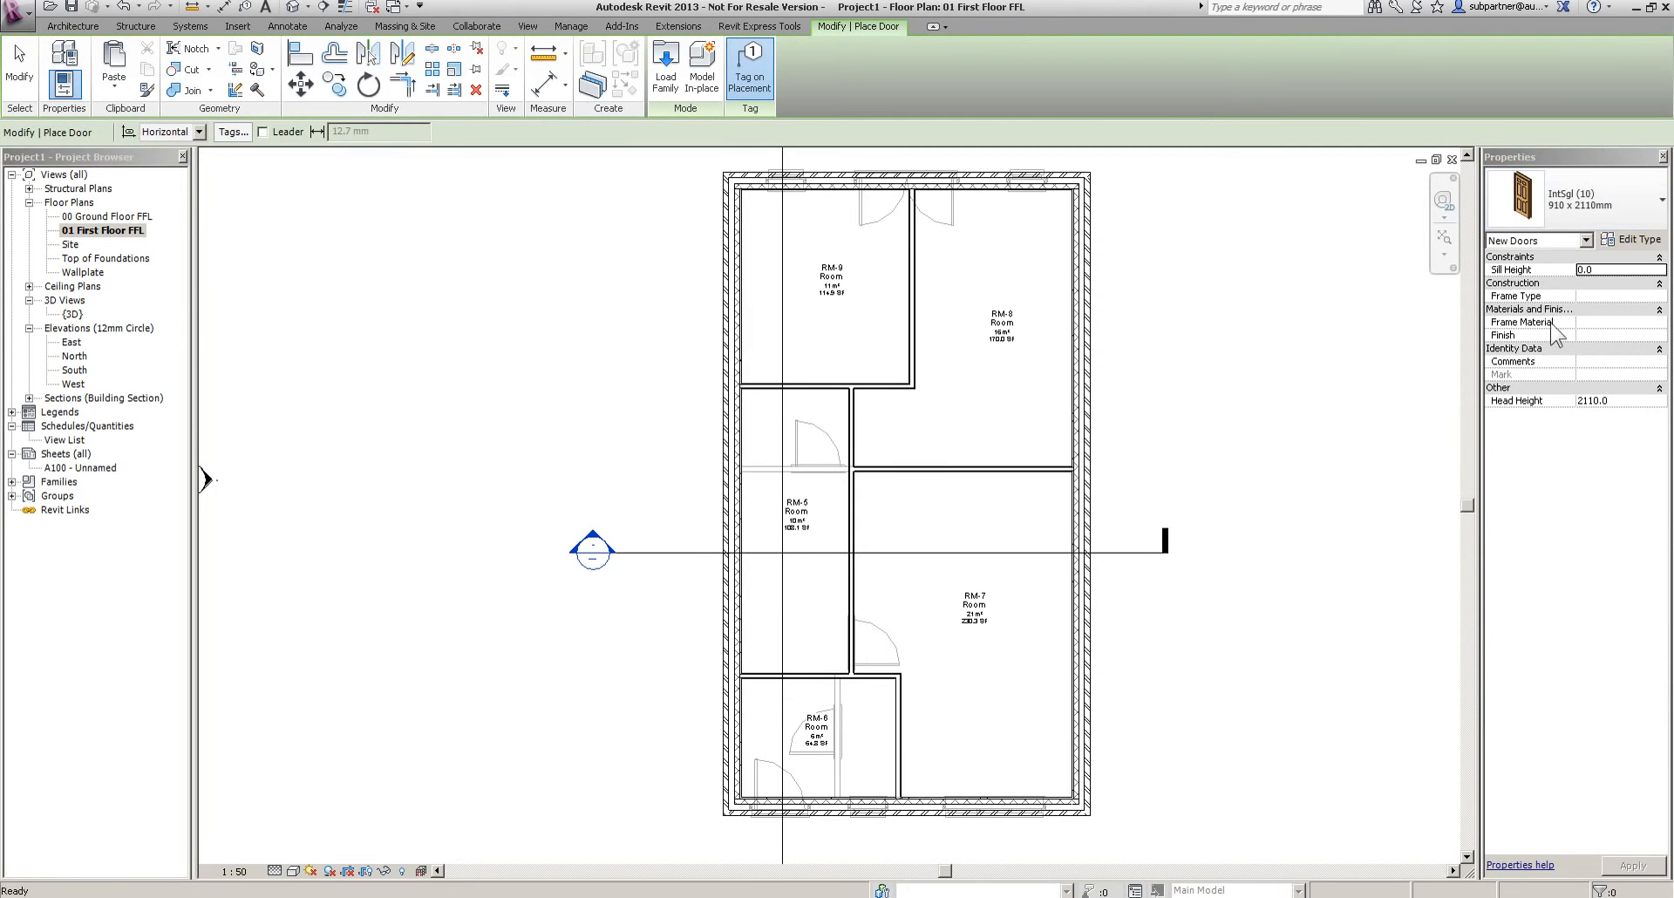
{"action": "scroll", "coordinate": [823, 611], "scroll_direction": "up", "scroll_amount": 2}
{"action": "middle_click_drag", "start_coordinate": [847, 603], "coordinate": [835, 746]}
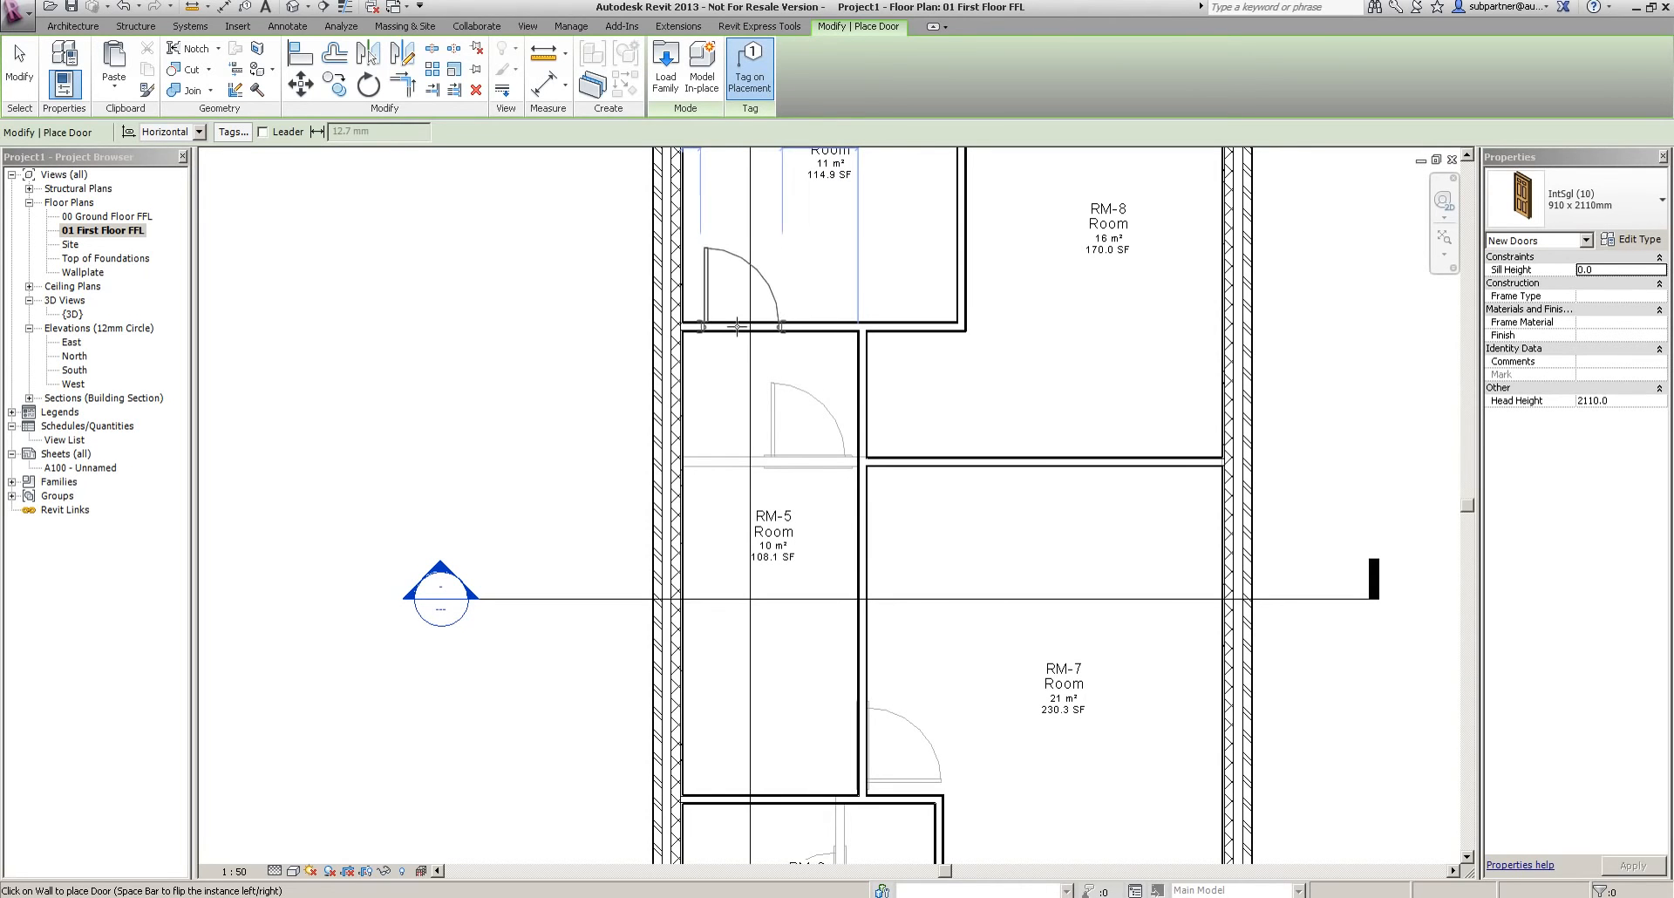
{"action": "left_click", "coordinate": [731, 326]}
{"action": "key", "text": "space"}
{"action": "left_click", "coordinate": [869, 407]}
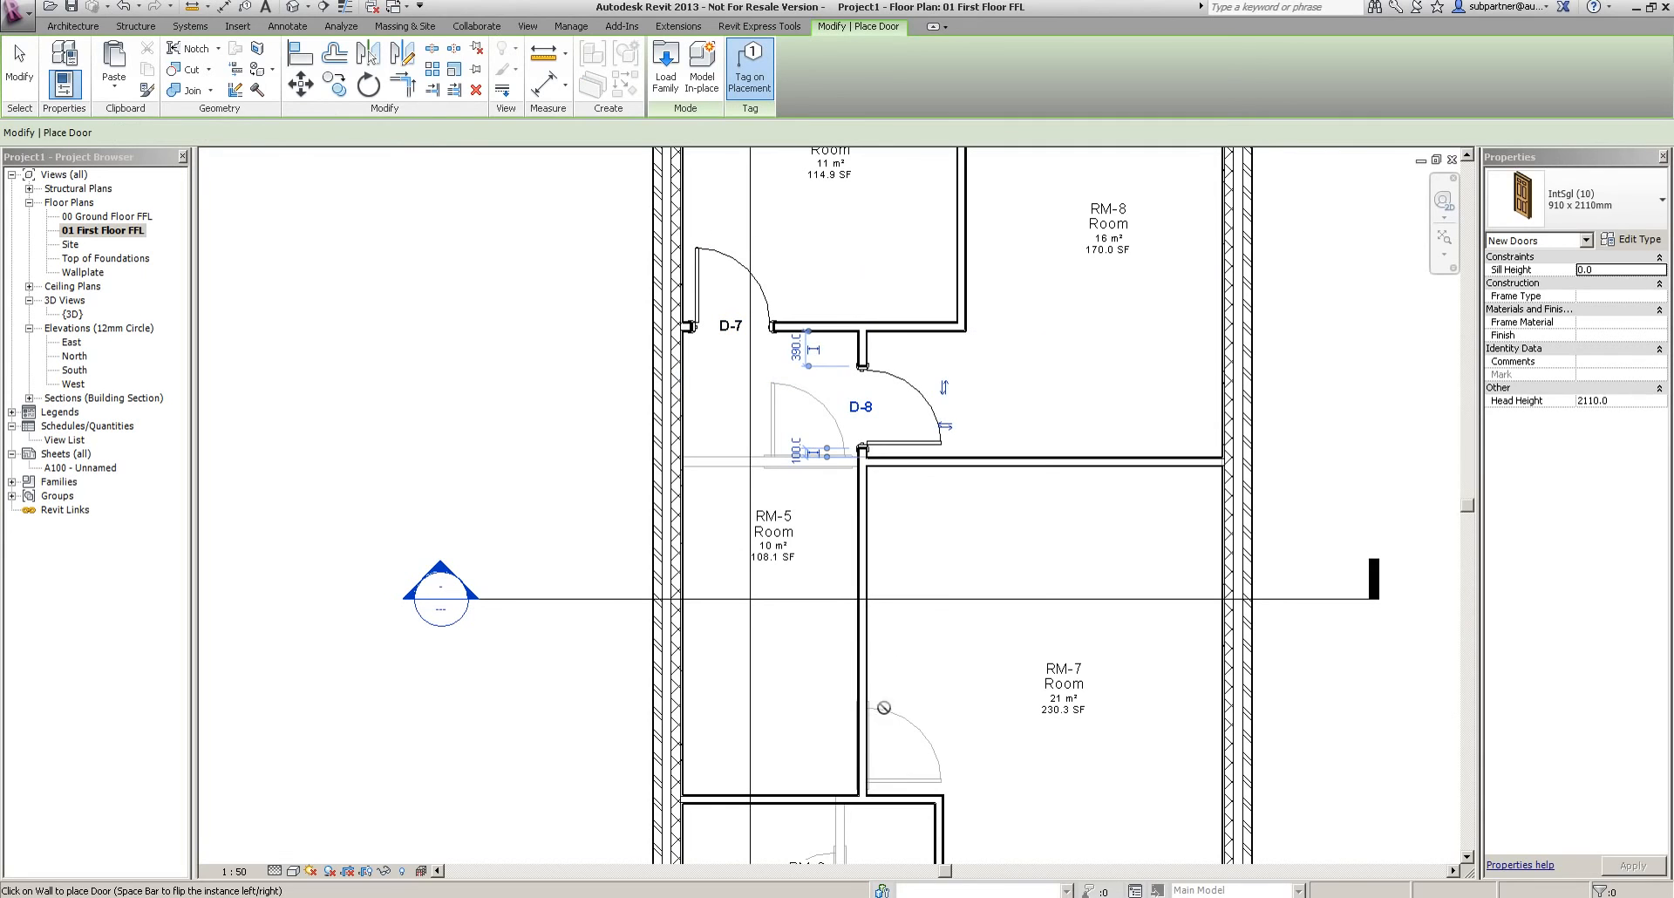
{"action": "left_click", "coordinate": [870, 748]}
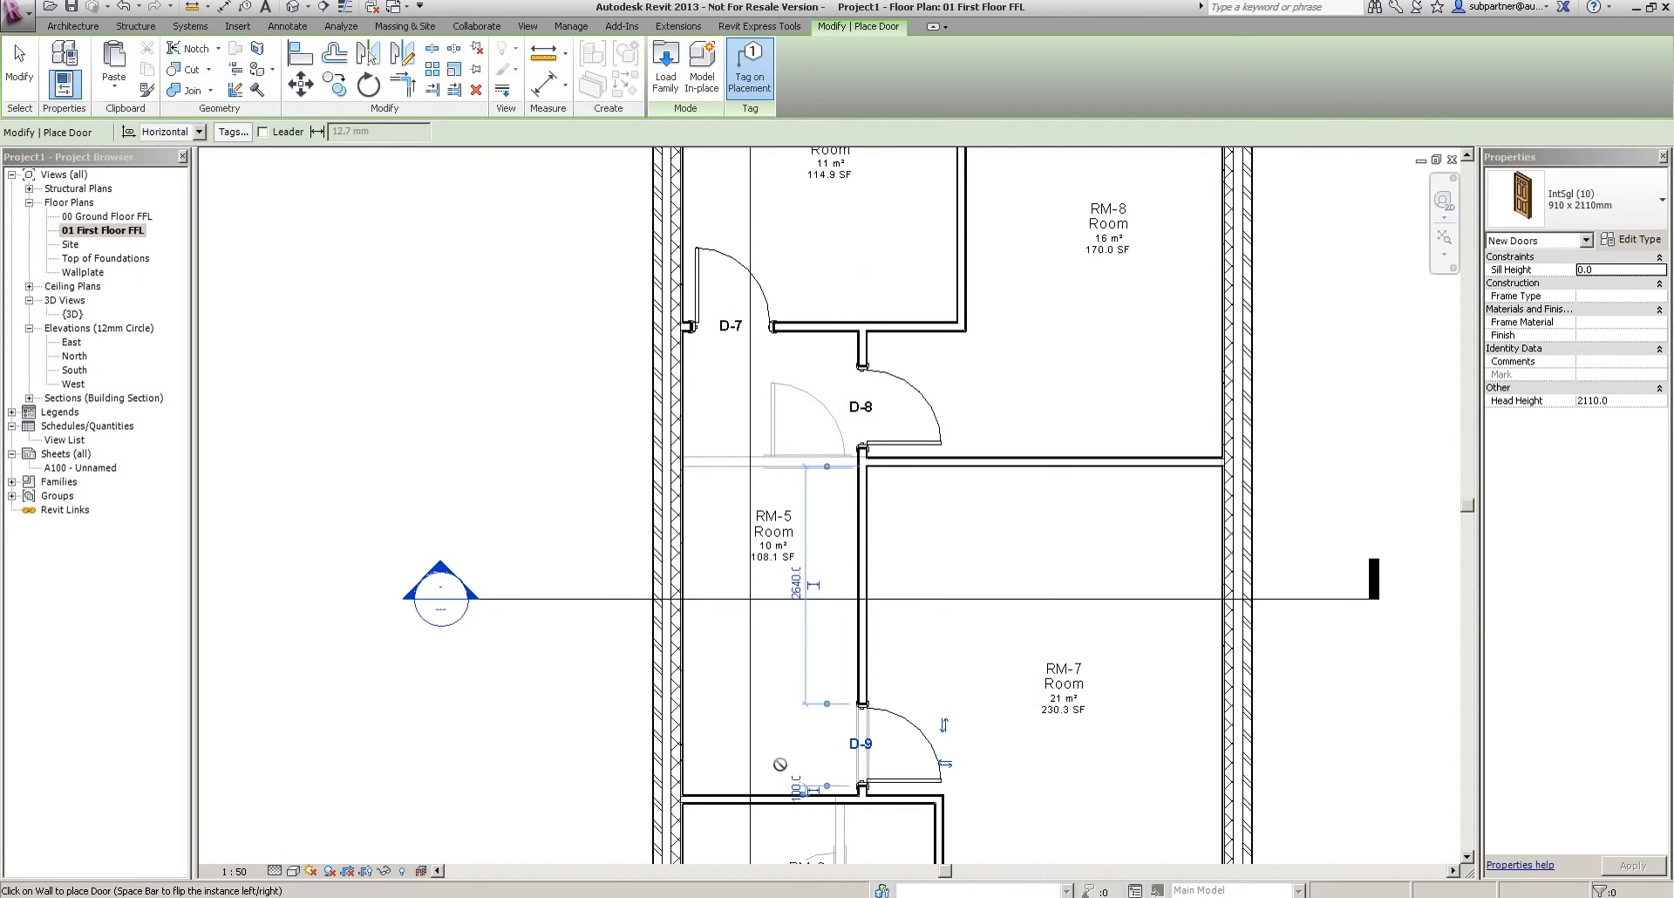
Place a tagged 910 x 2110mm door in the south-west room's north wall and shift that room's tag down clear of the swing
{"action": "middle_click_drag", "start_coordinate": [815, 823], "coordinate": [822, 607]}
{"action": "scroll", "coordinate": [821, 608], "scroll_direction": "up", "scroll_amount": 1}
{"action": "scroll", "coordinate": [821, 608], "scroll_direction": "up", "scroll_amount": 2}
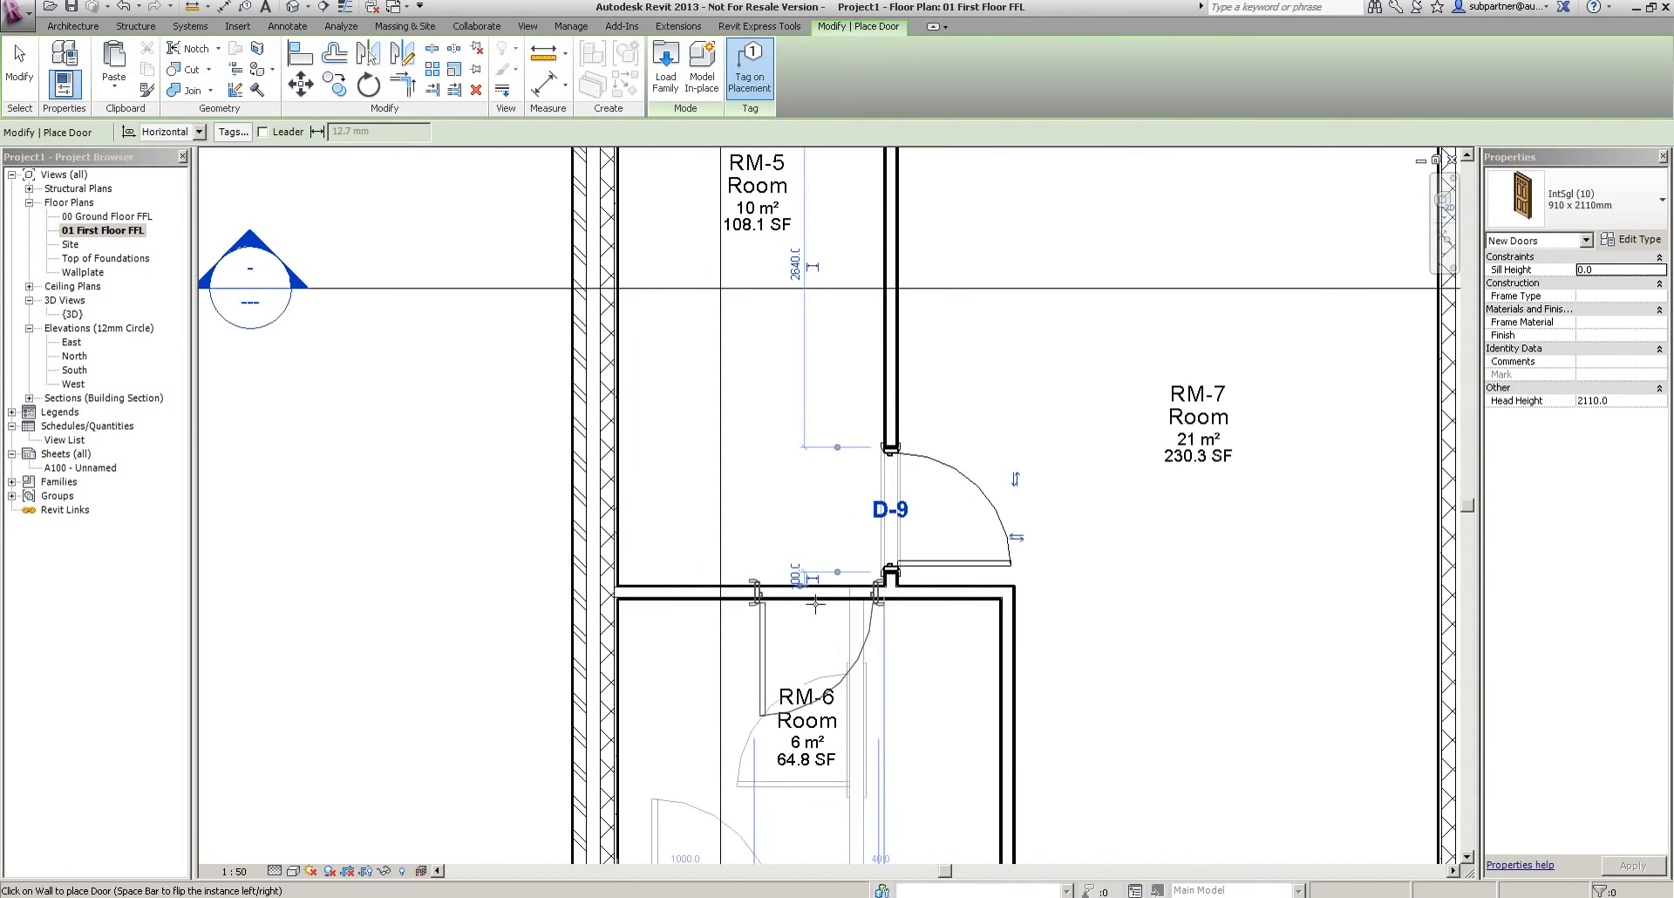
{"action": "left_click", "coordinate": [810, 601]}
{"action": "scroll", "coordinate": [872, 628], "scroll_direction": "down", "scroll_amount": 3}
{"action": "key", "text": "Escape"}
{"action": "key", "text": "Escape"}
{"action": "left_click", "coordinate": [844, 699]}
{"action": "left_click_drag", "start_coordinate": [844, 699], "coordinate": [837, 725]}
{"action": "left_click", "coordinate": [1069, 577]}
{"action": "middle_click_drag", "start_coordinate": [1072, 449], "coordinate": [1049, 677]}
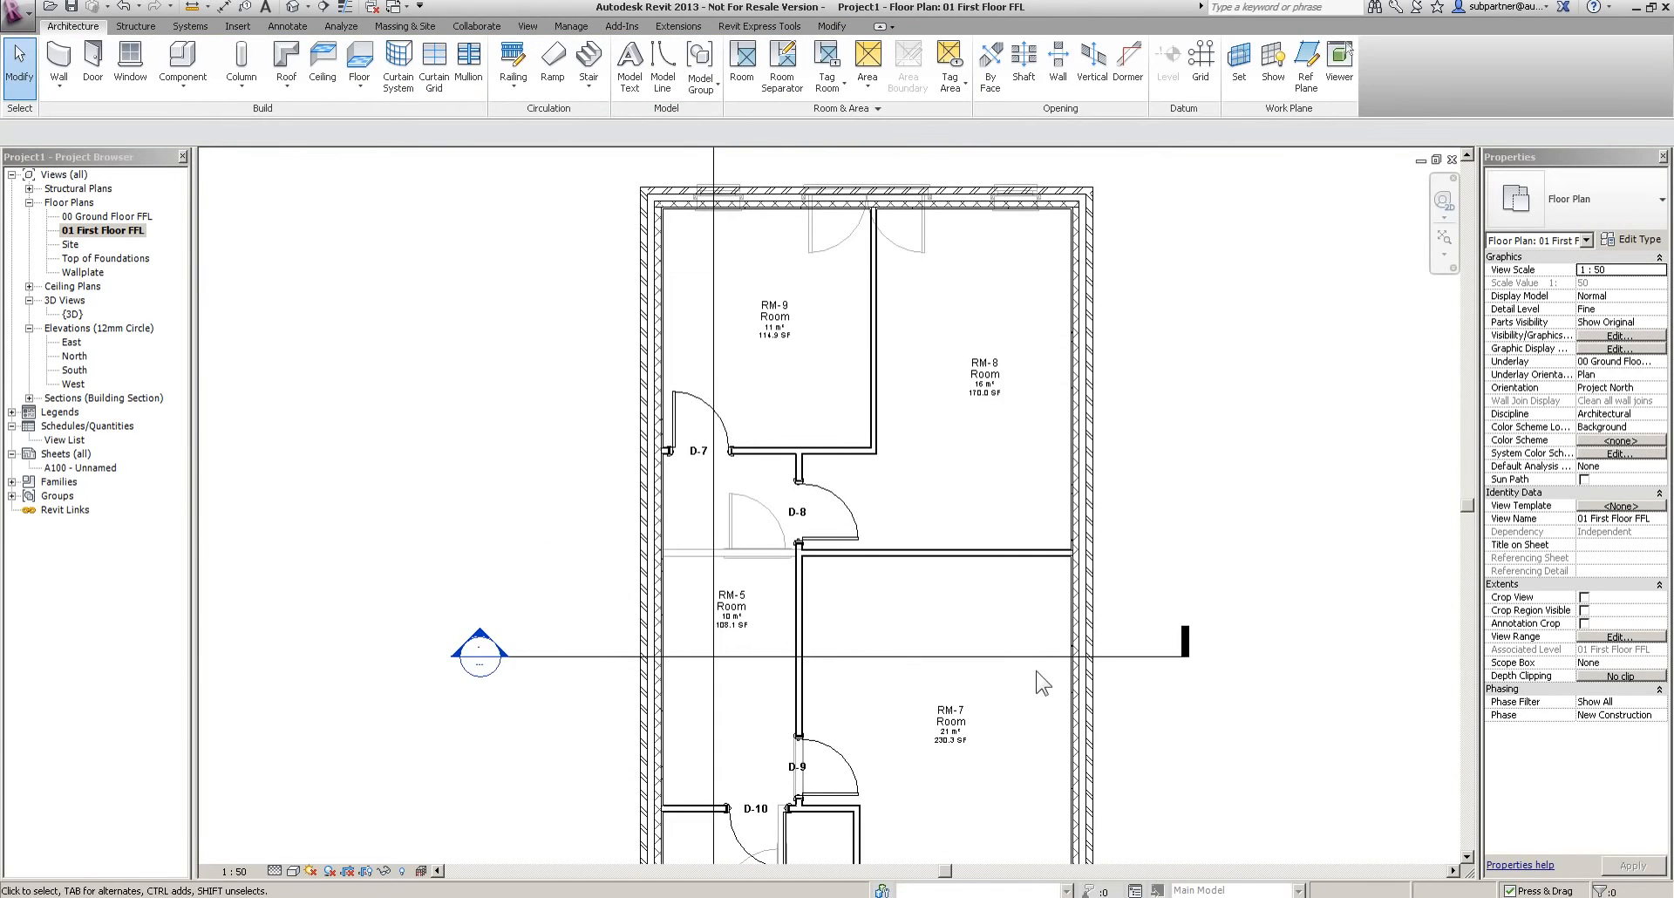
Place a tagged Dbl All Bars 1200 x 1200mm window in the south wall of the first-floor south-west room
{"action": "left_click", "coordinate": [130, 65]}
{"action": "left_click", "coordinate": [1552, 214]}
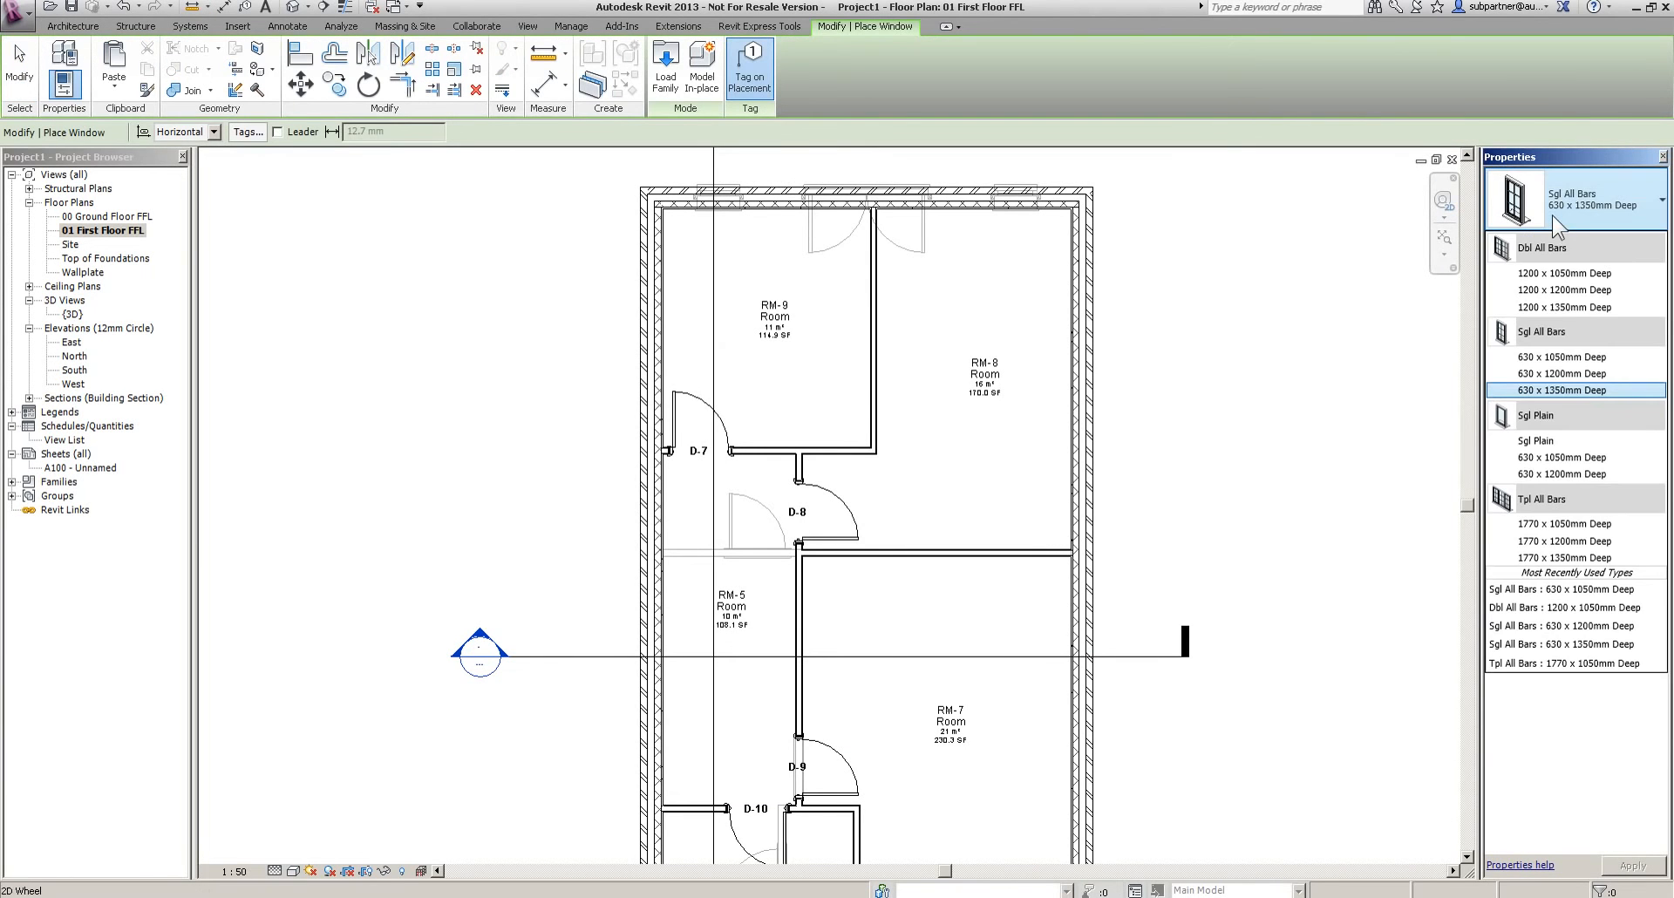
{"action": "left_click", "coordinate": [1569, 289]}
{"action": "middle_click_drag", "start_coordinate": [1019, 439], "coordinate": [1038, 100]}
{"action": "scroll", "coordinate": [789, 754], "scroll_direction": "up", "scroll_amount": 2}
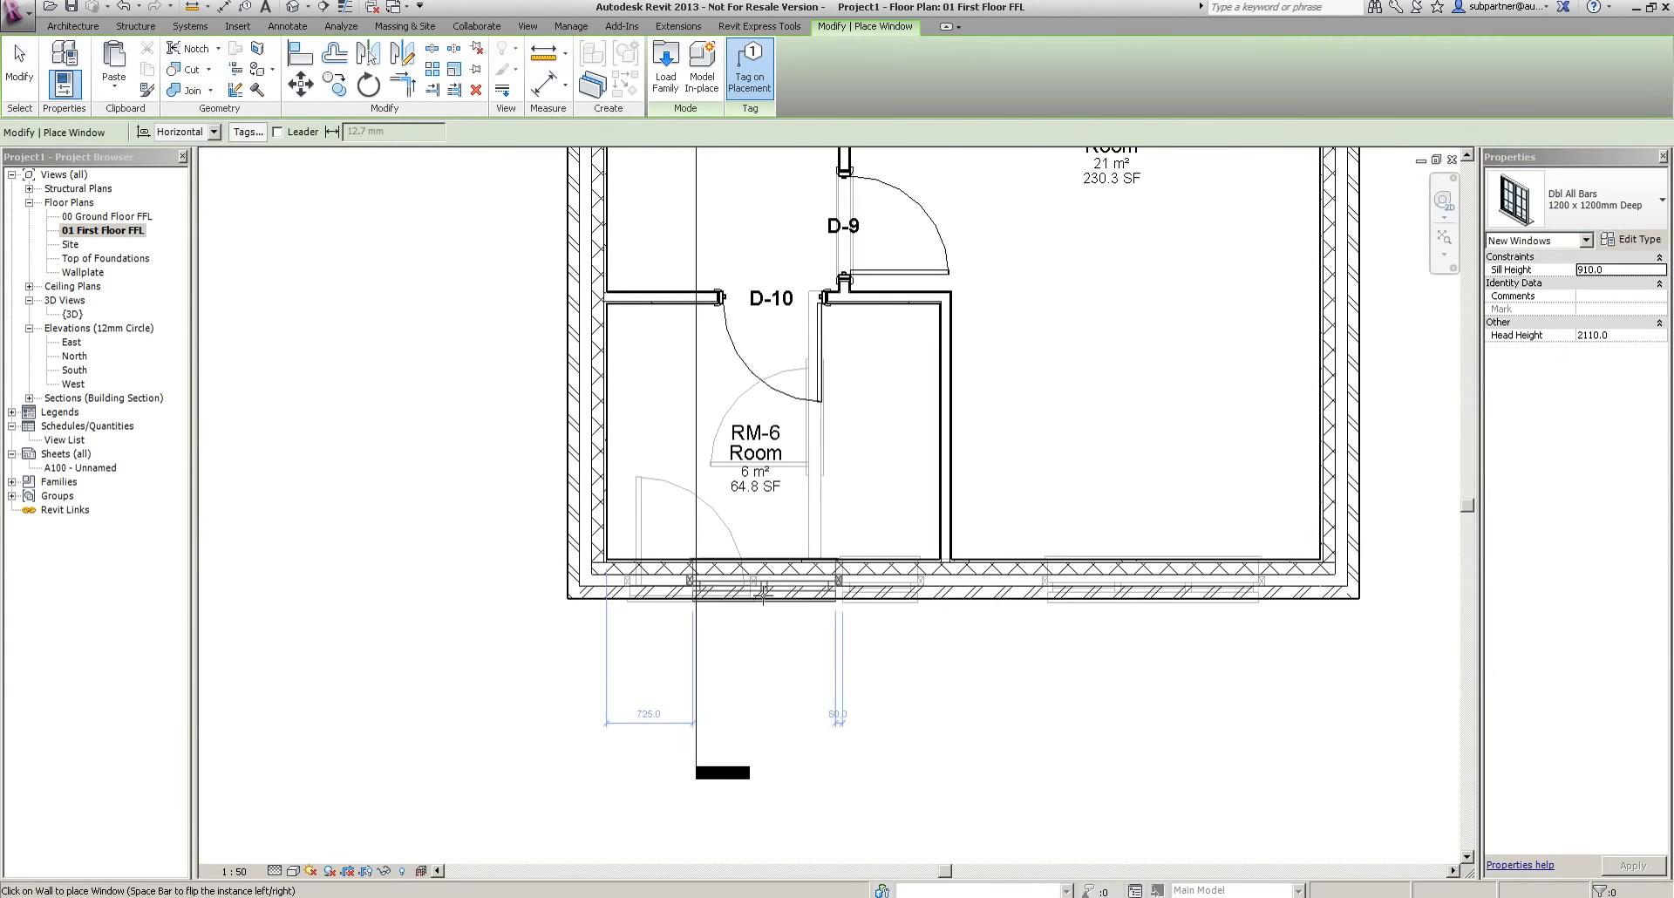
{"action": "left_click", "coordinate": [787, 599]}
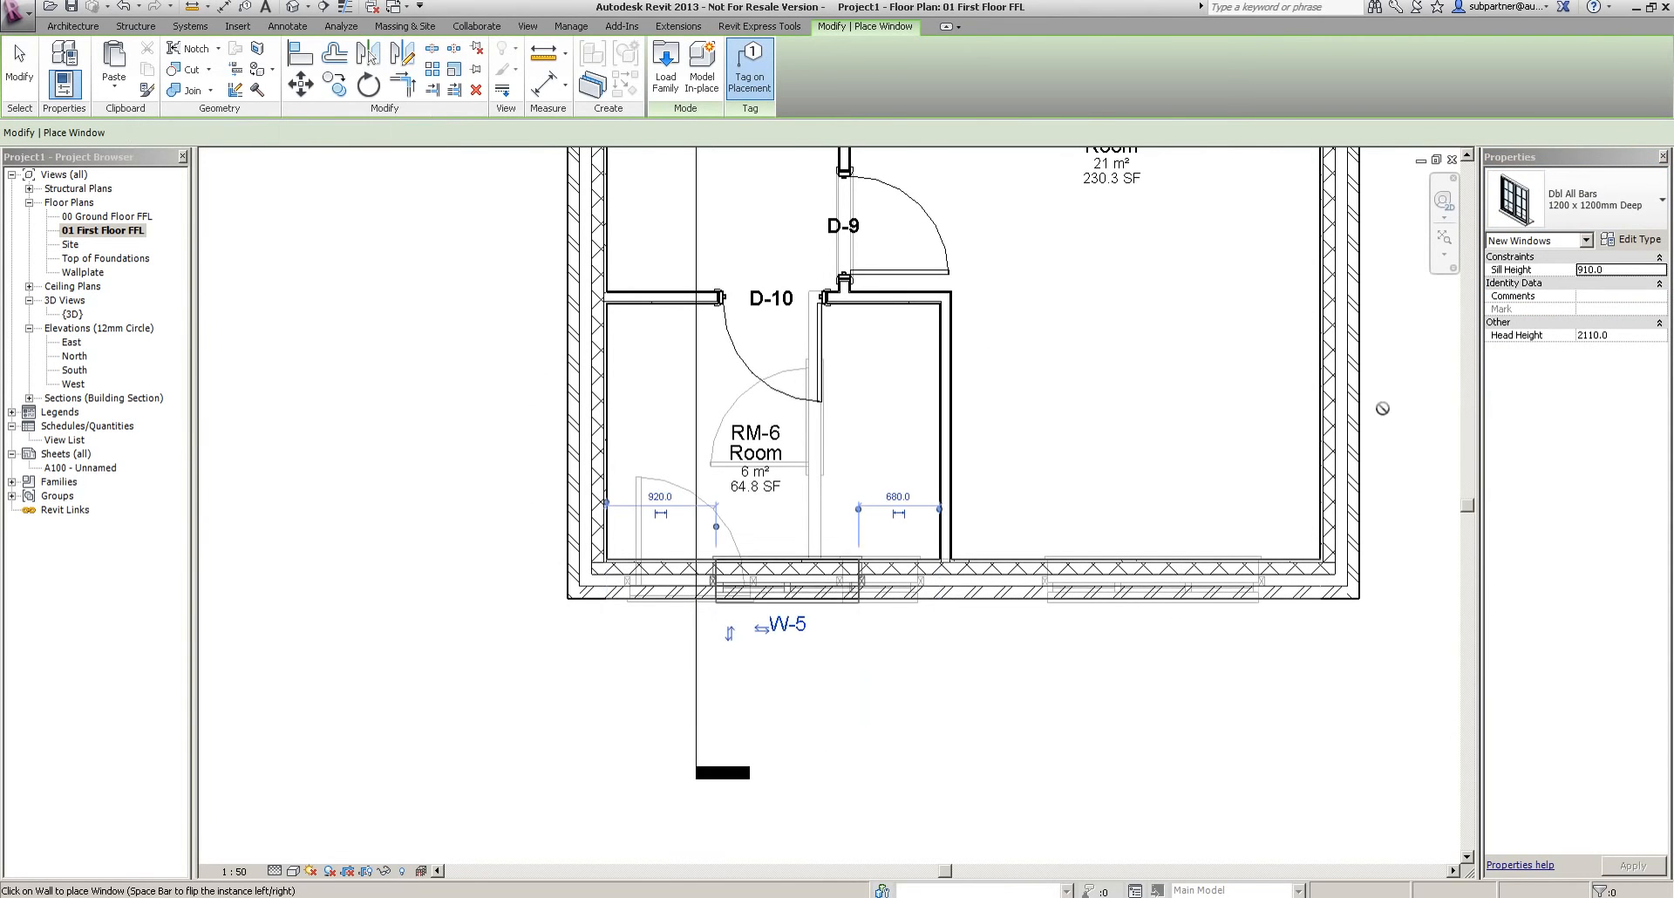
Place a tagged Tpl All Bars 1770 x 1200mm window in the south-east room's south wall, over the ground-floor triple window
{"action": "left_click", "coordinate": [1587, 208]}
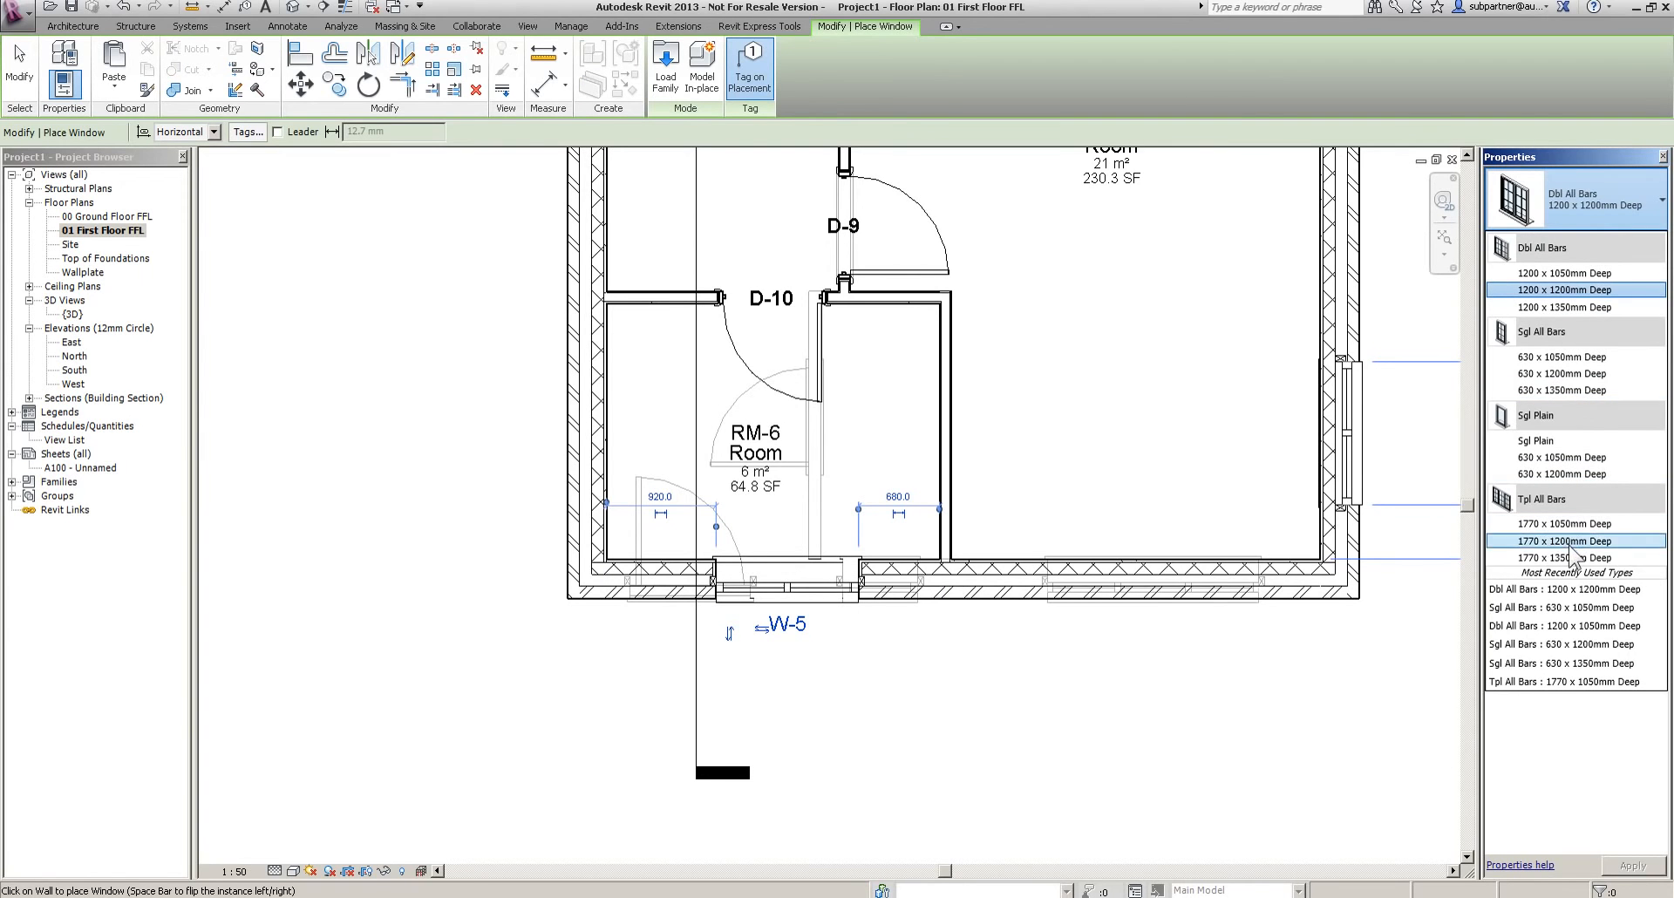
{"action": "left_click", "coordinate": [1567, 542]}
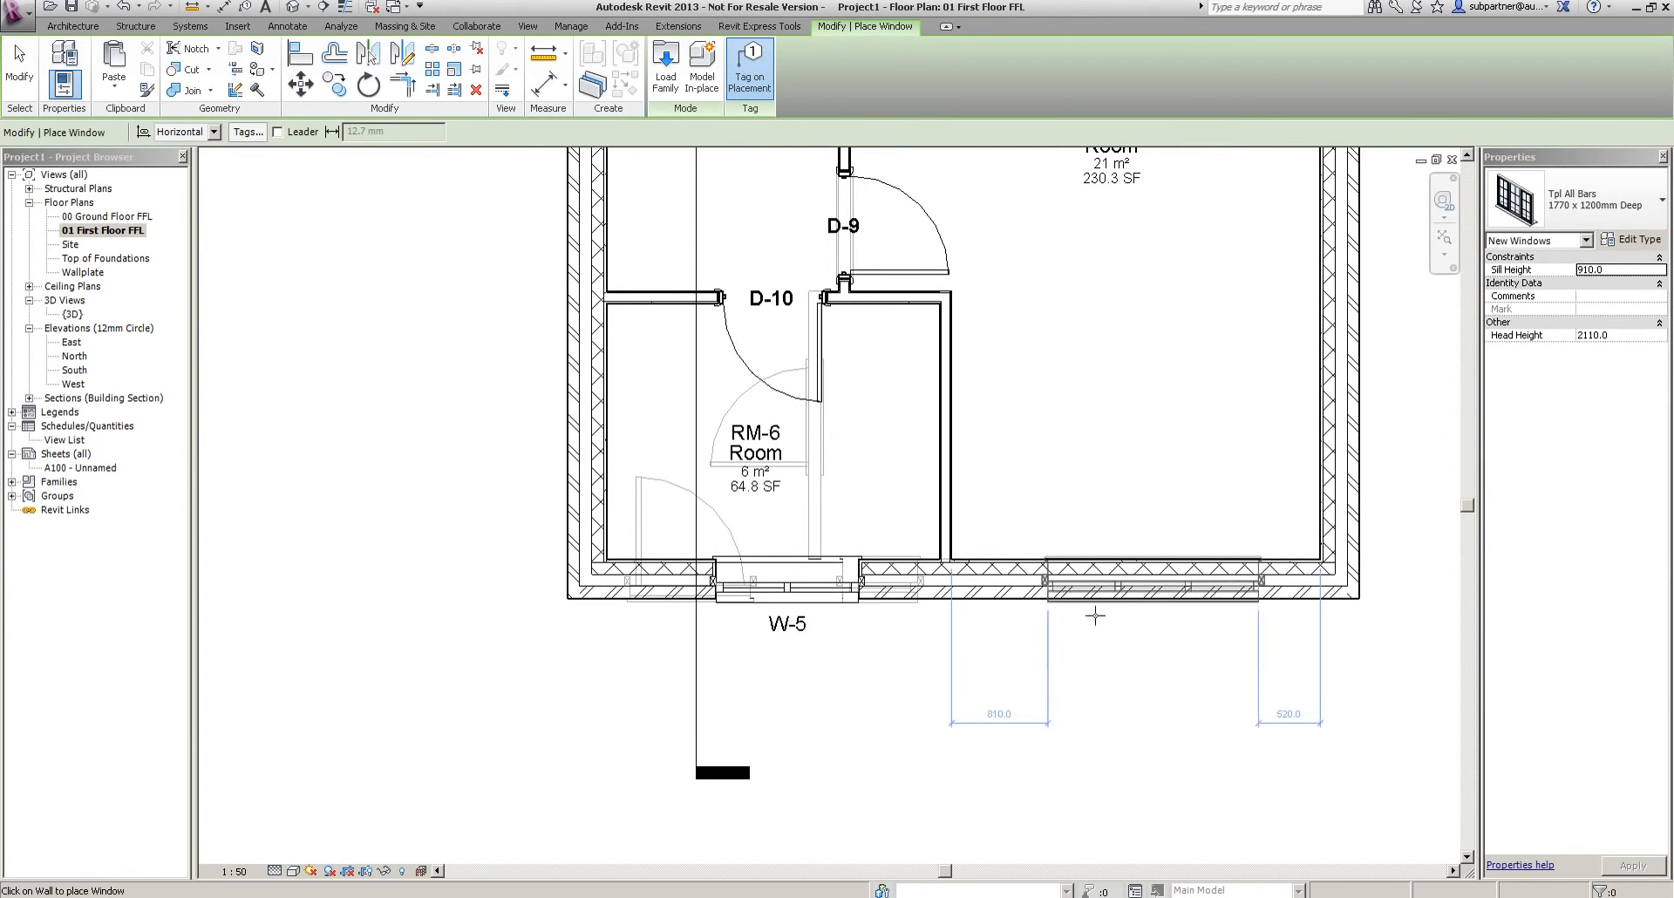
{"action": "left_click", "coordinate": [1175, 677]}
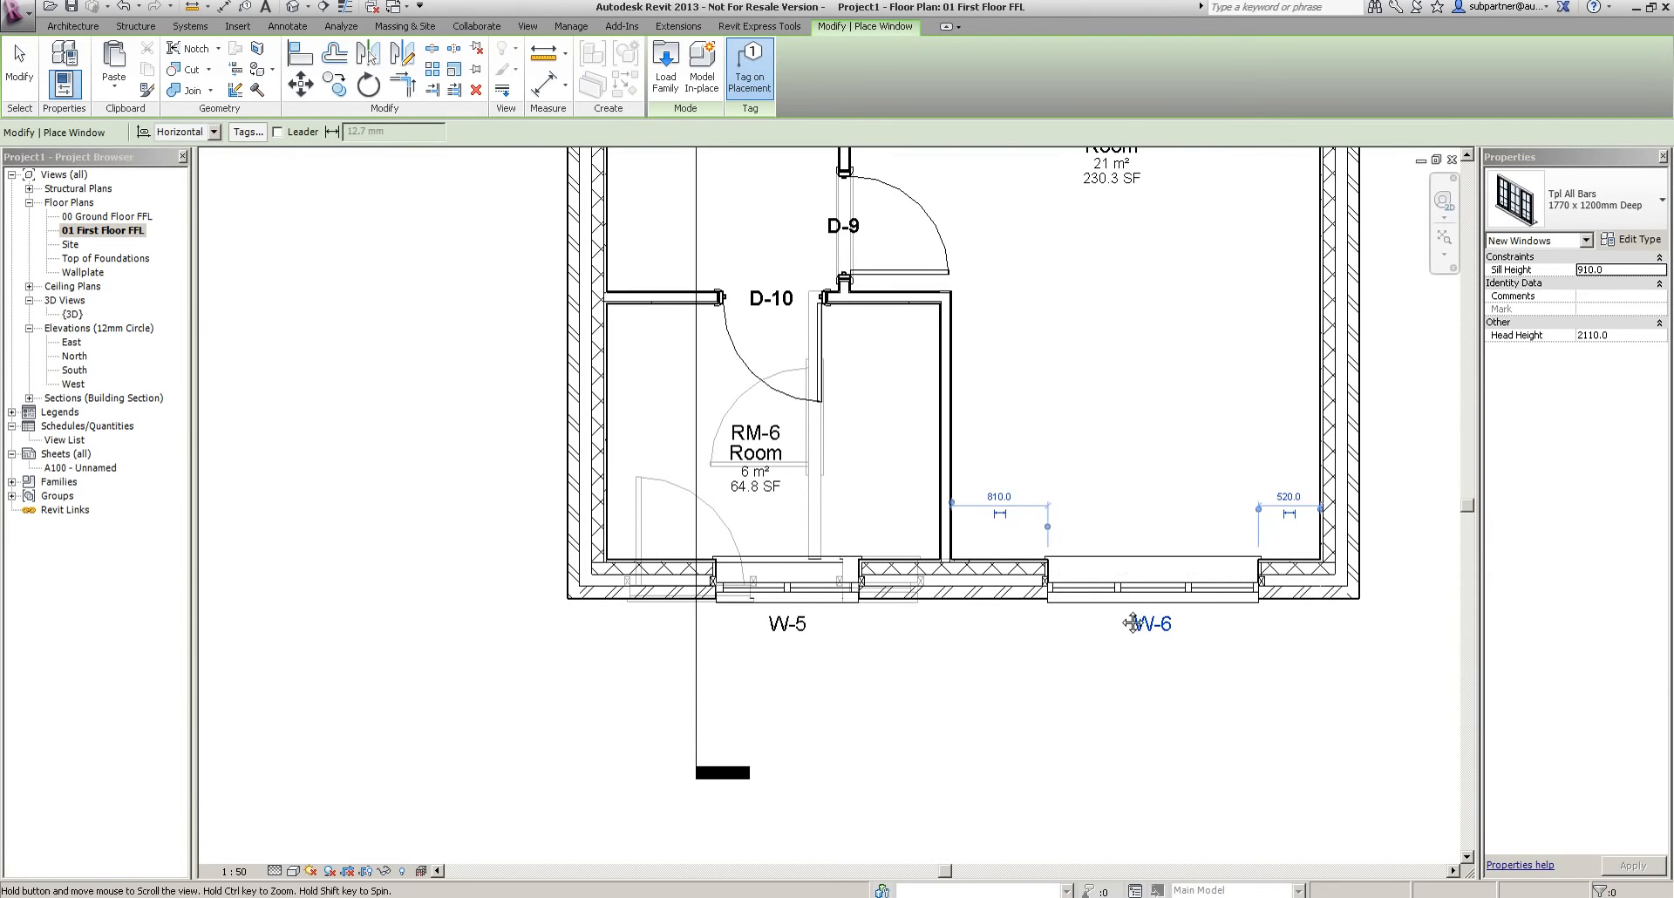
Place tagged Dbl All Bars 1200 x 1200mm windows in the north wall, one in the north-east room and one in the north-west room
{"action": "middle_click_drag", "start_coordinate": [1131, 488], "coordinate": [1020, 863]}
{"action": "scroll", "coordinate": [1027, 747], "scroll_direction": "down", "scroll_amount": 3}
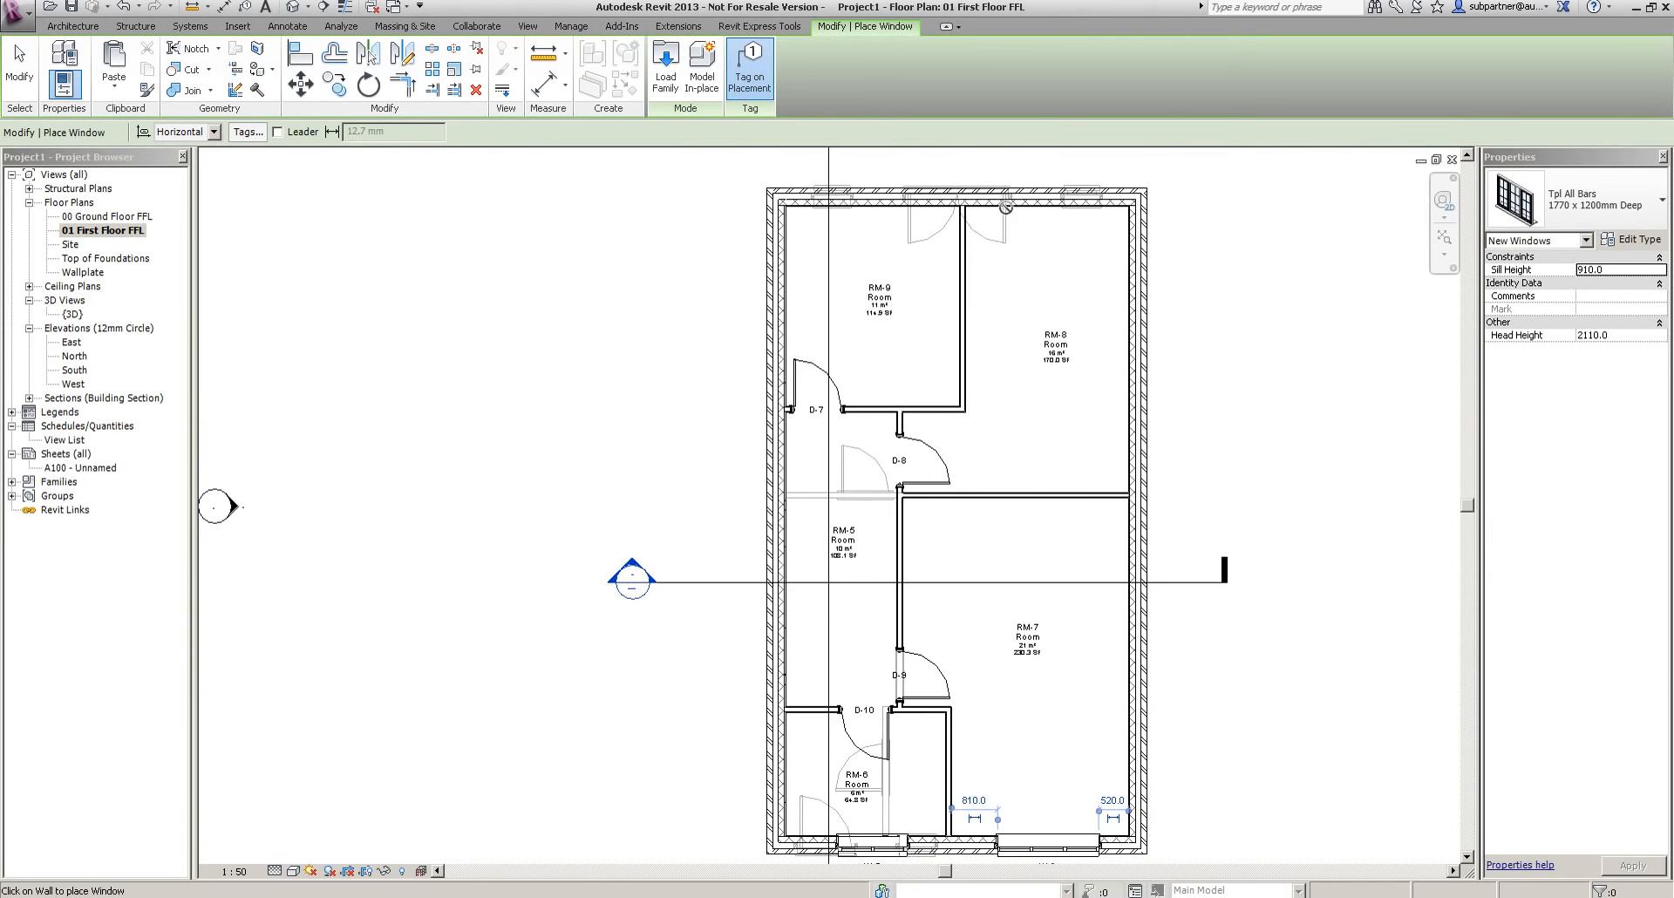
{"action": "scroll", "coordinate": [1002, 148], "scroll_direction": "up", "scroll_amount": 2}
{"action": "left_click", "coordinate": [1562, 206]}
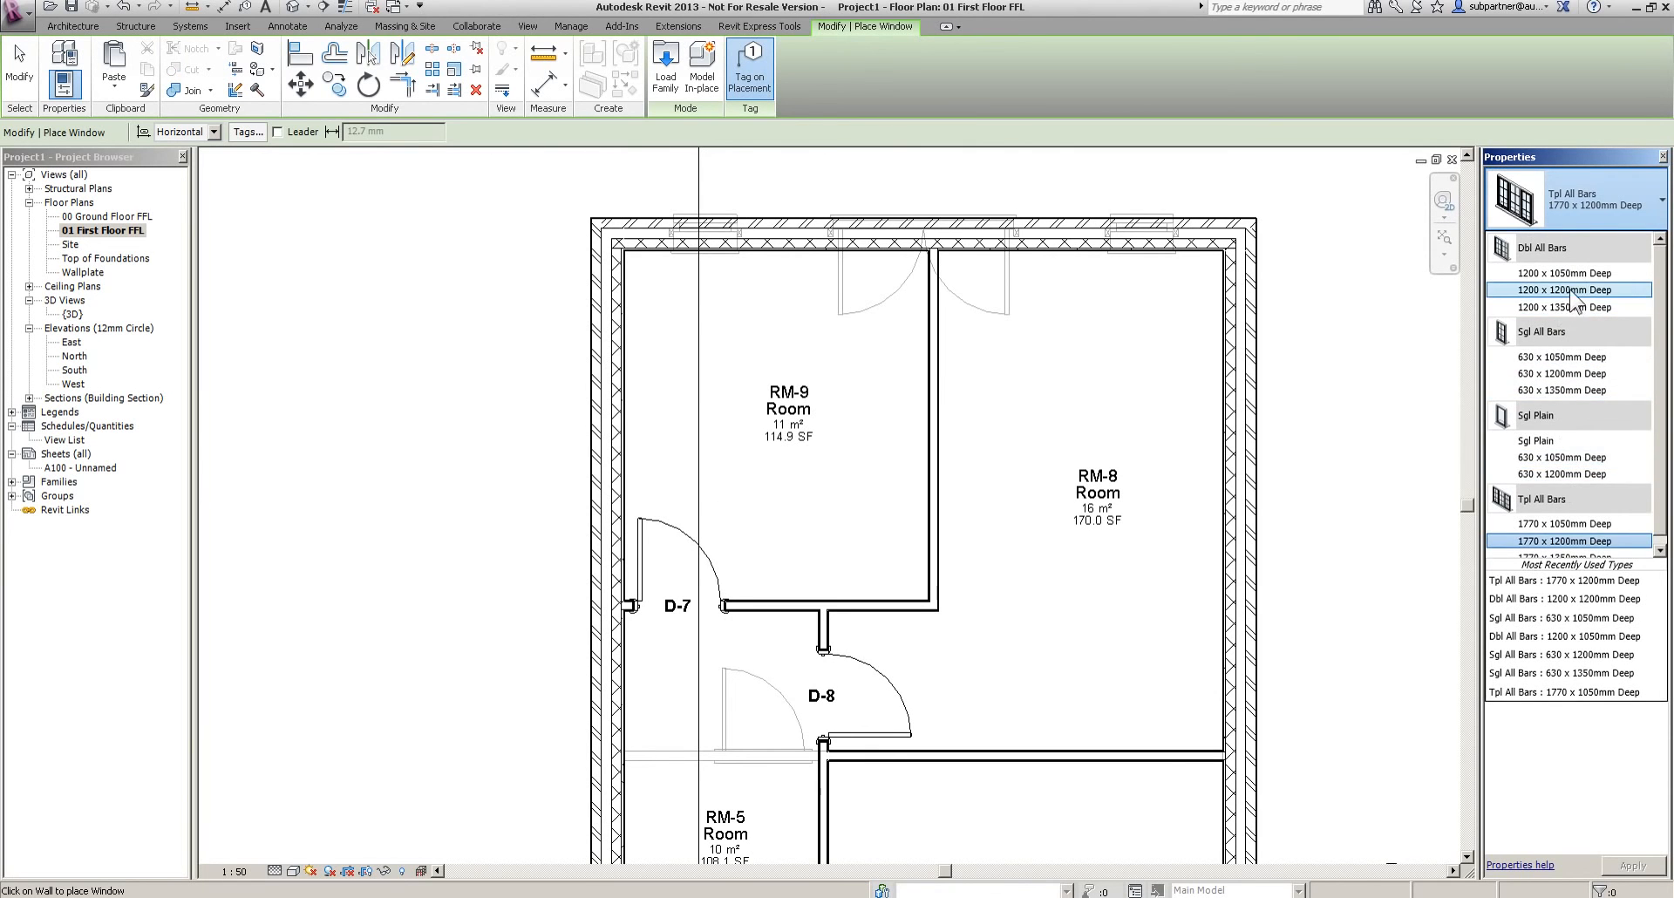
{"action": "left_click", "coordinate": [1571, 291]}
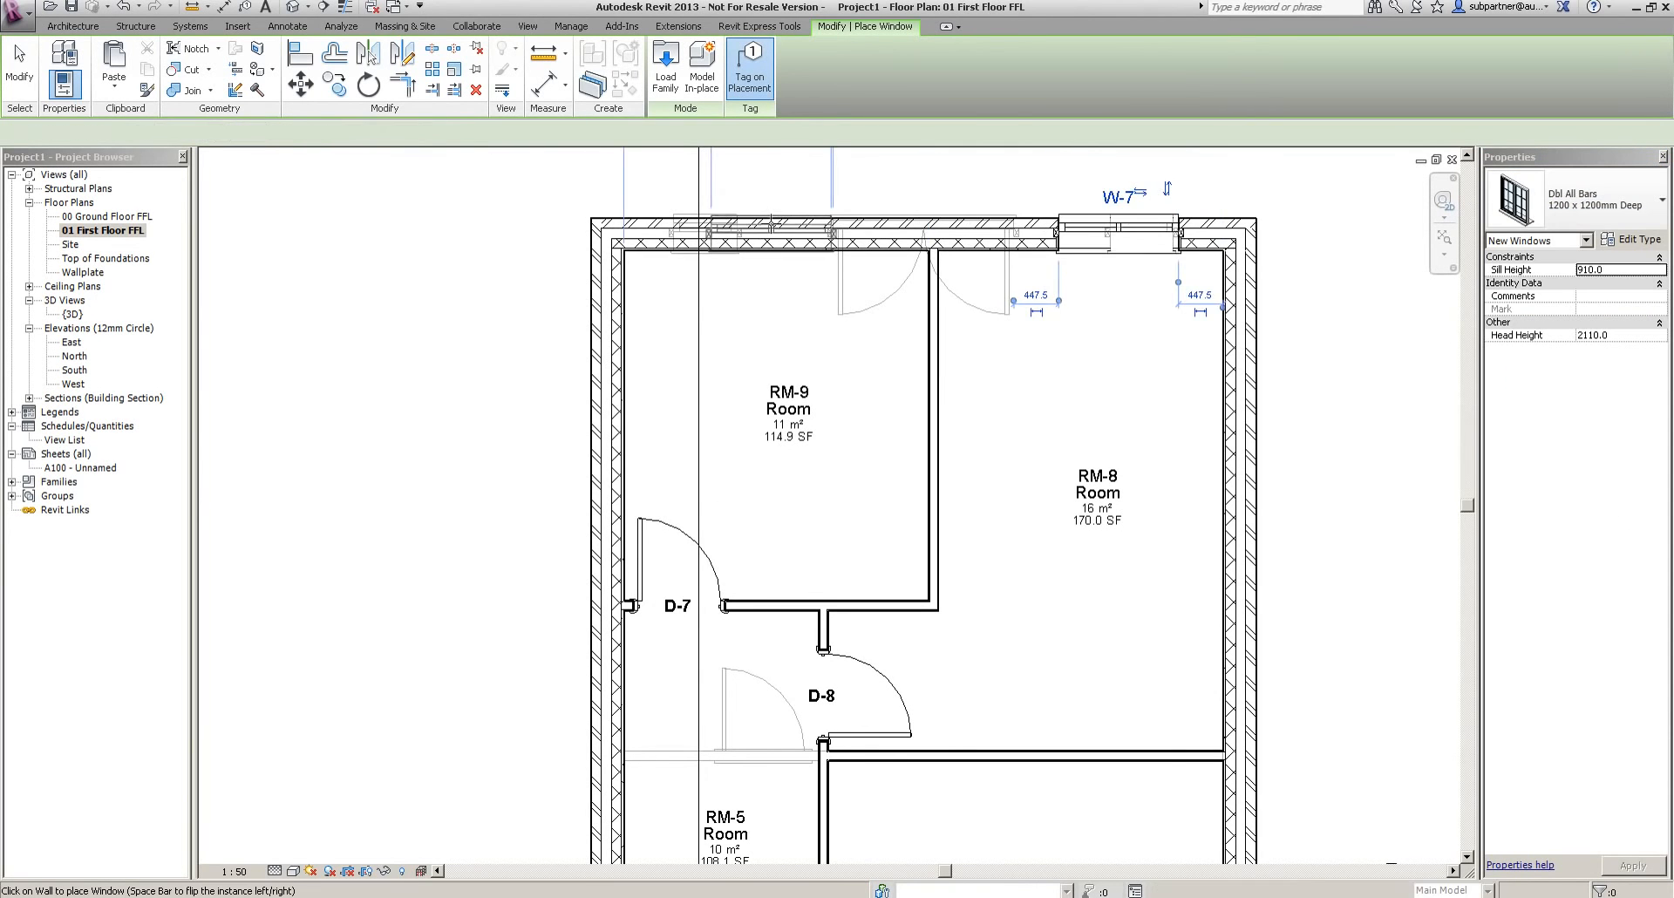
{"action": "left_click", "coordinate": [1118, 234]}
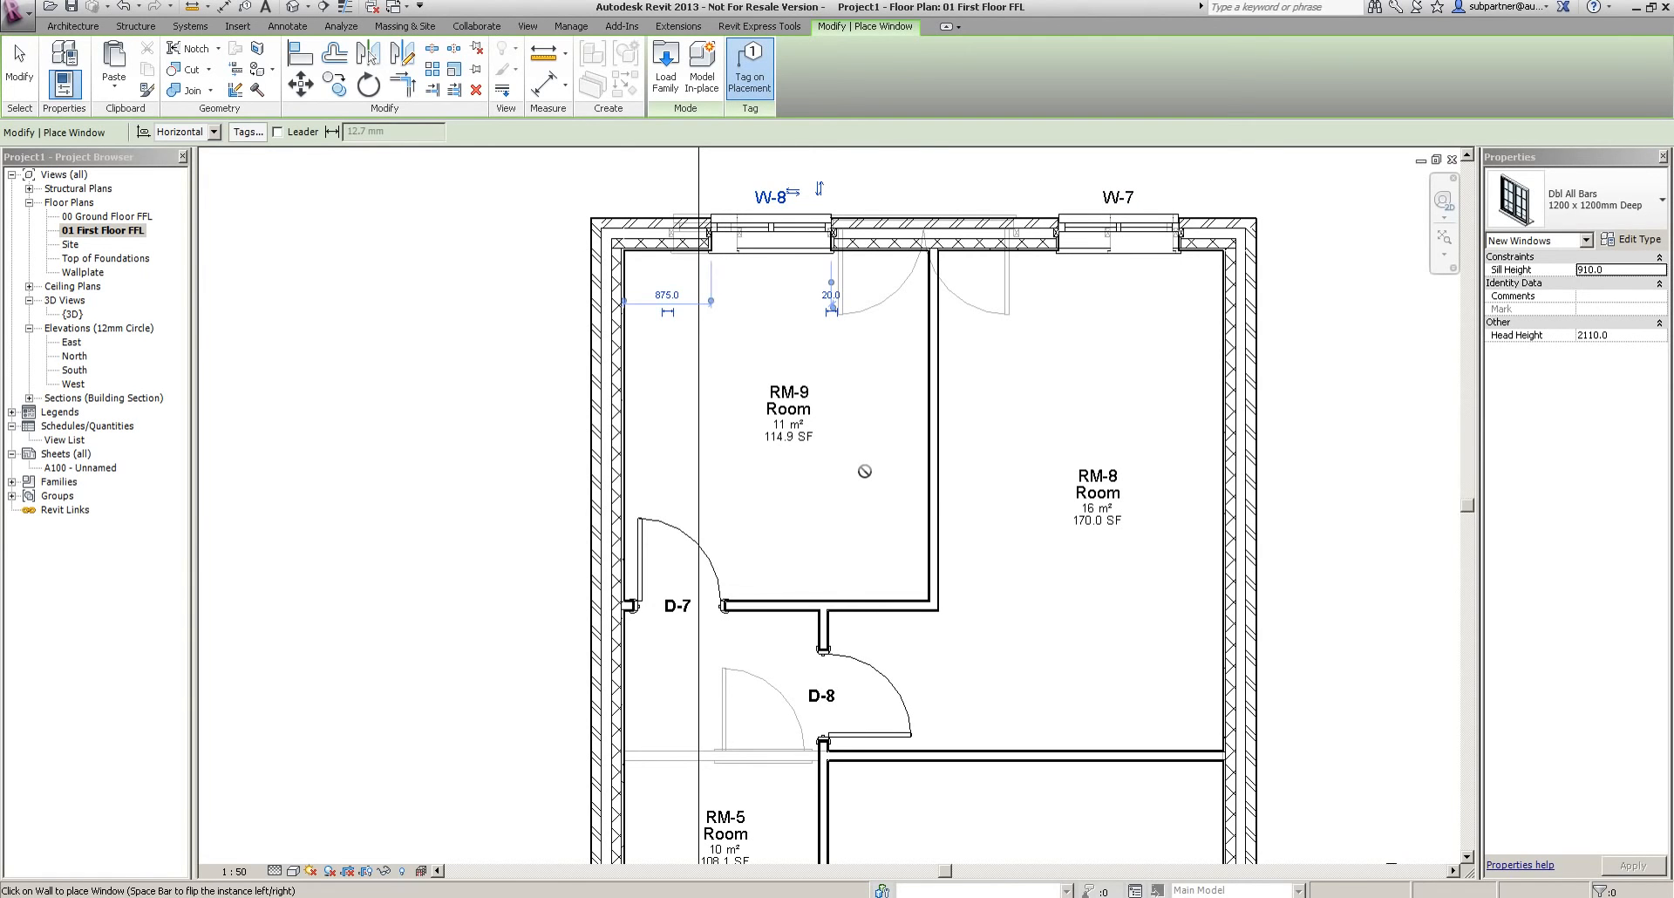
{"action": "key", "text": "Escape"}
{"action": "key", "text": "Escape"}
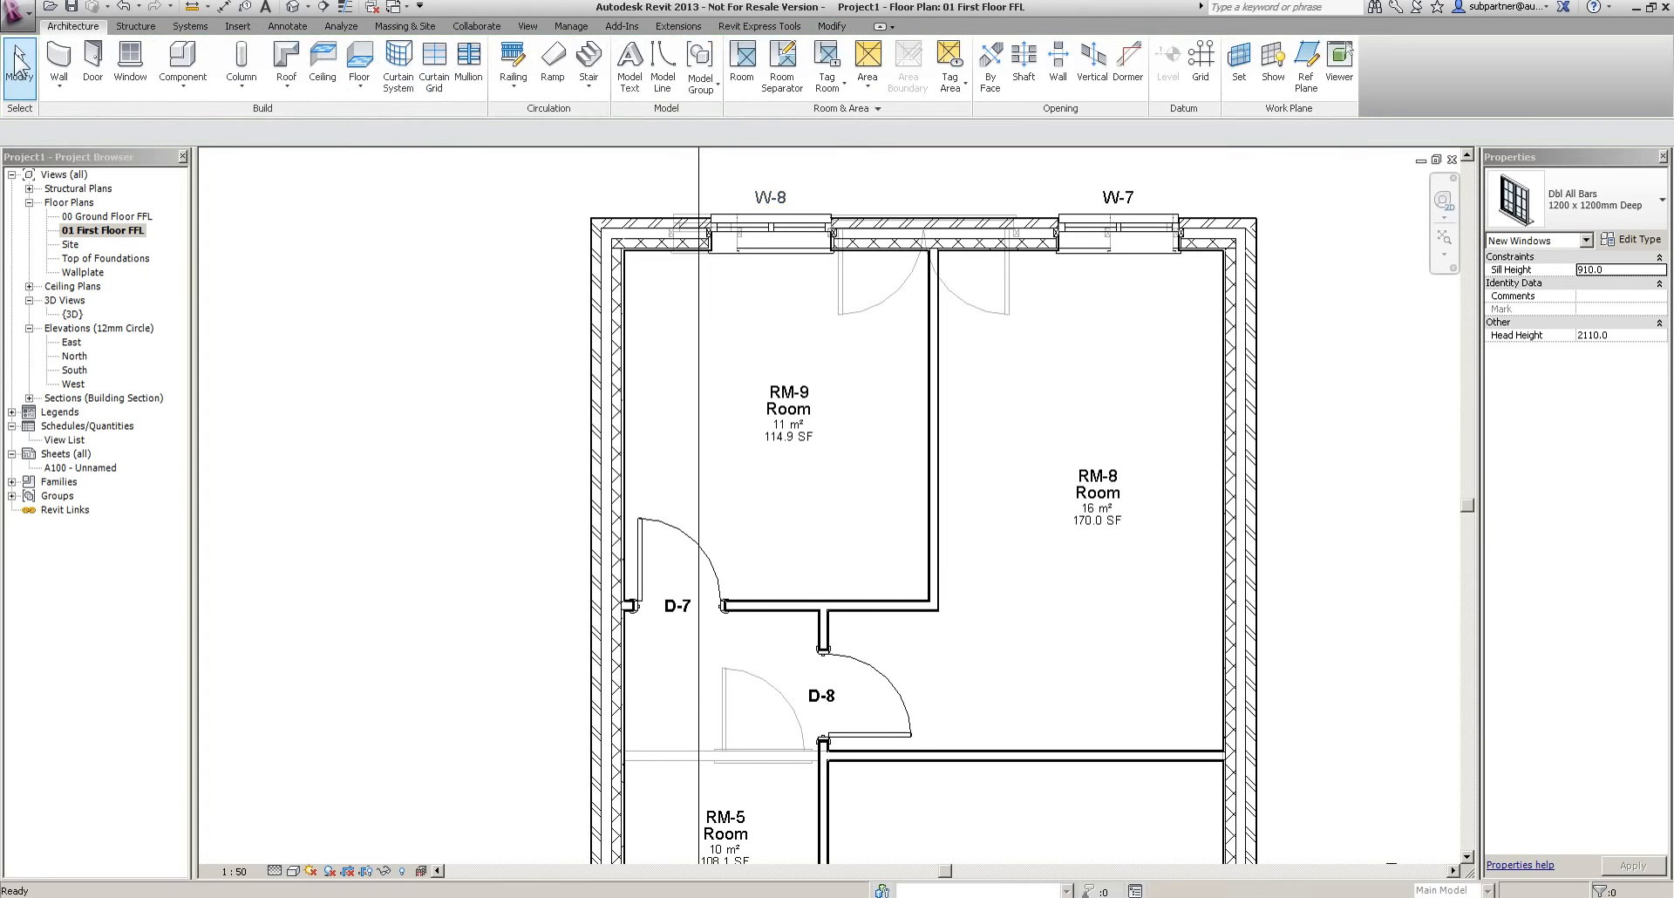
Open the South elevation and extend the level lines clear of the building on both sides
{"action": "scroll", "coordinate": [952, 381], "scroll_direction": "down", "scroll_amount": 2}
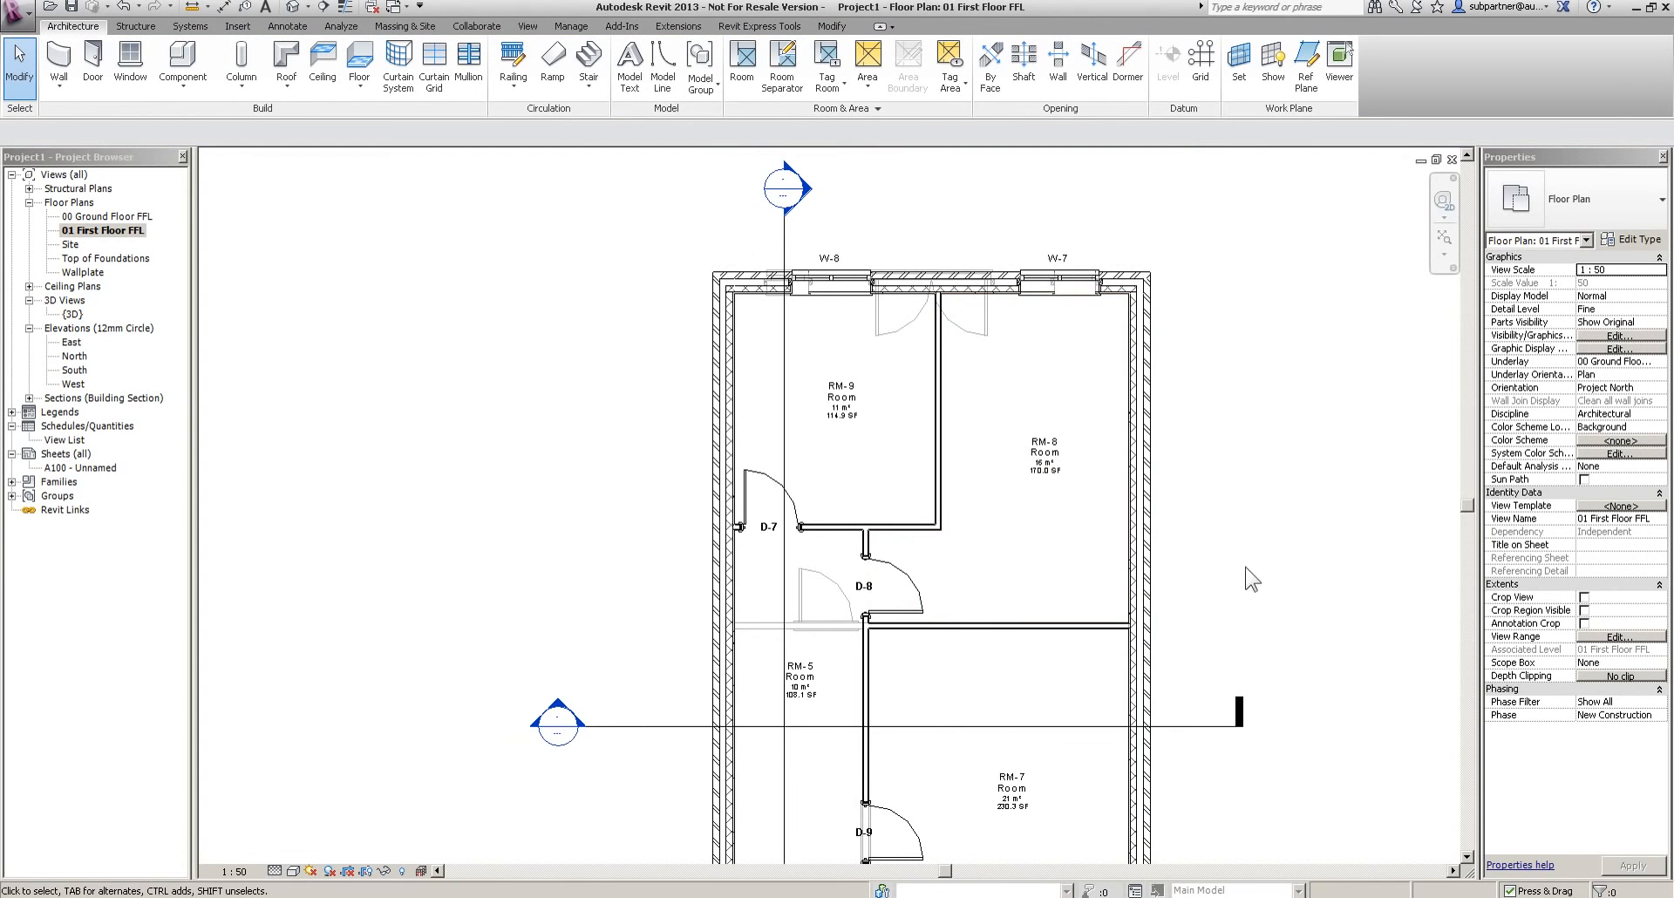
{"action": "scroll", "coordinate": [1188, 559], "scroll_direction": "down", "scroll_amount": 3}
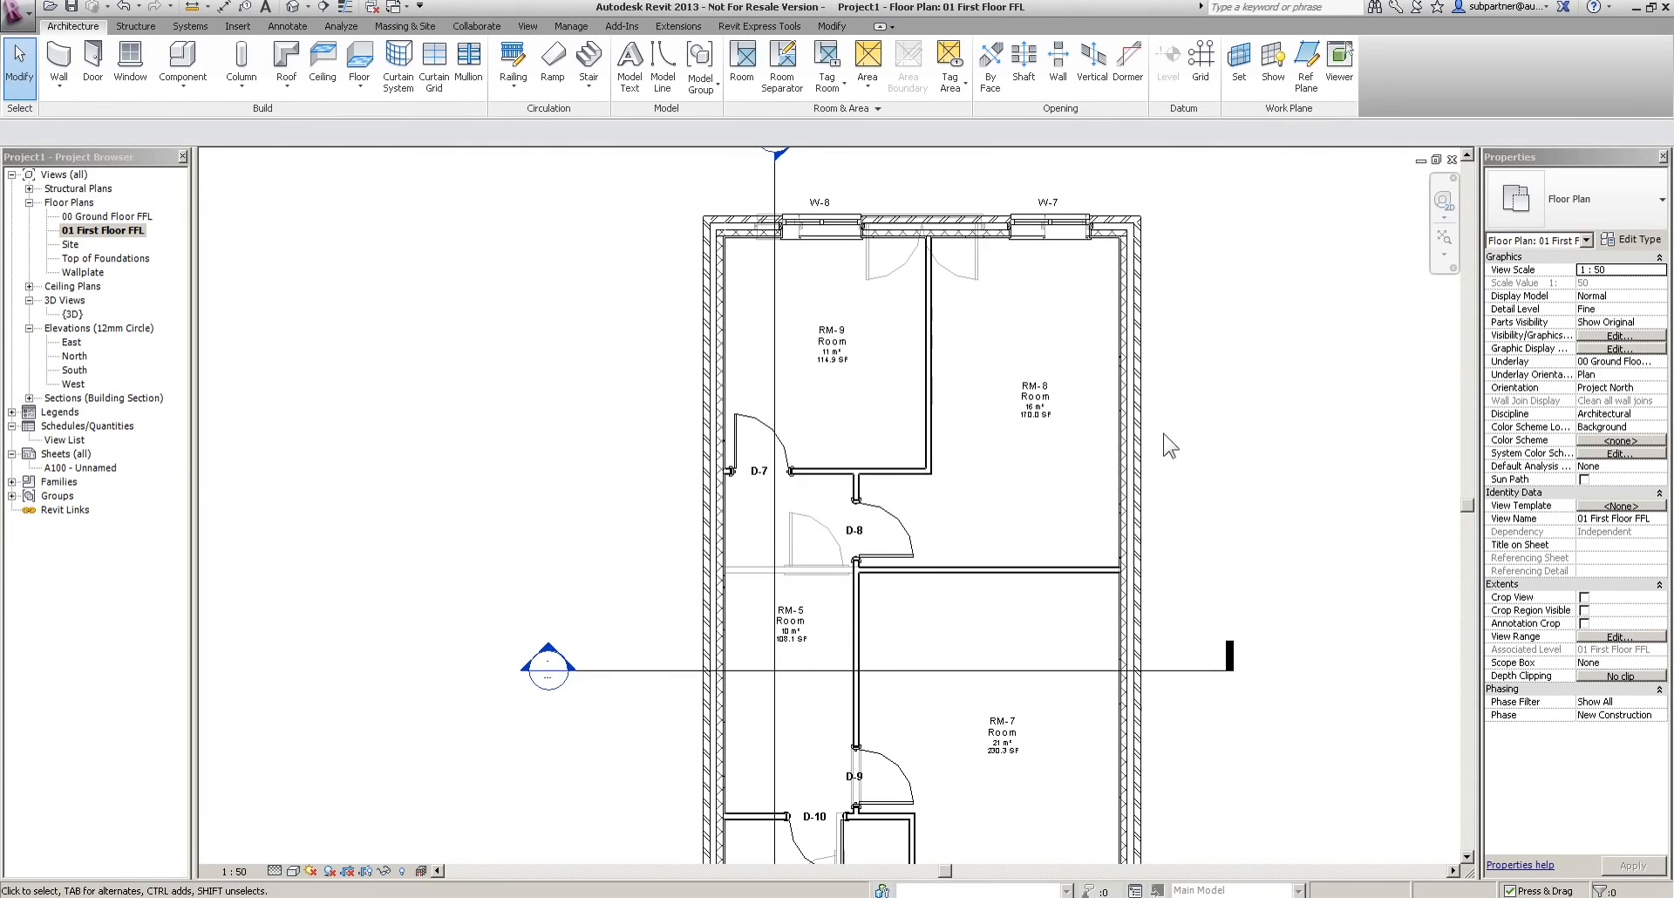
{"action": "middle_click_drag", "start_coordinate": [1268, 619], "coordinate": [1225, 479]}
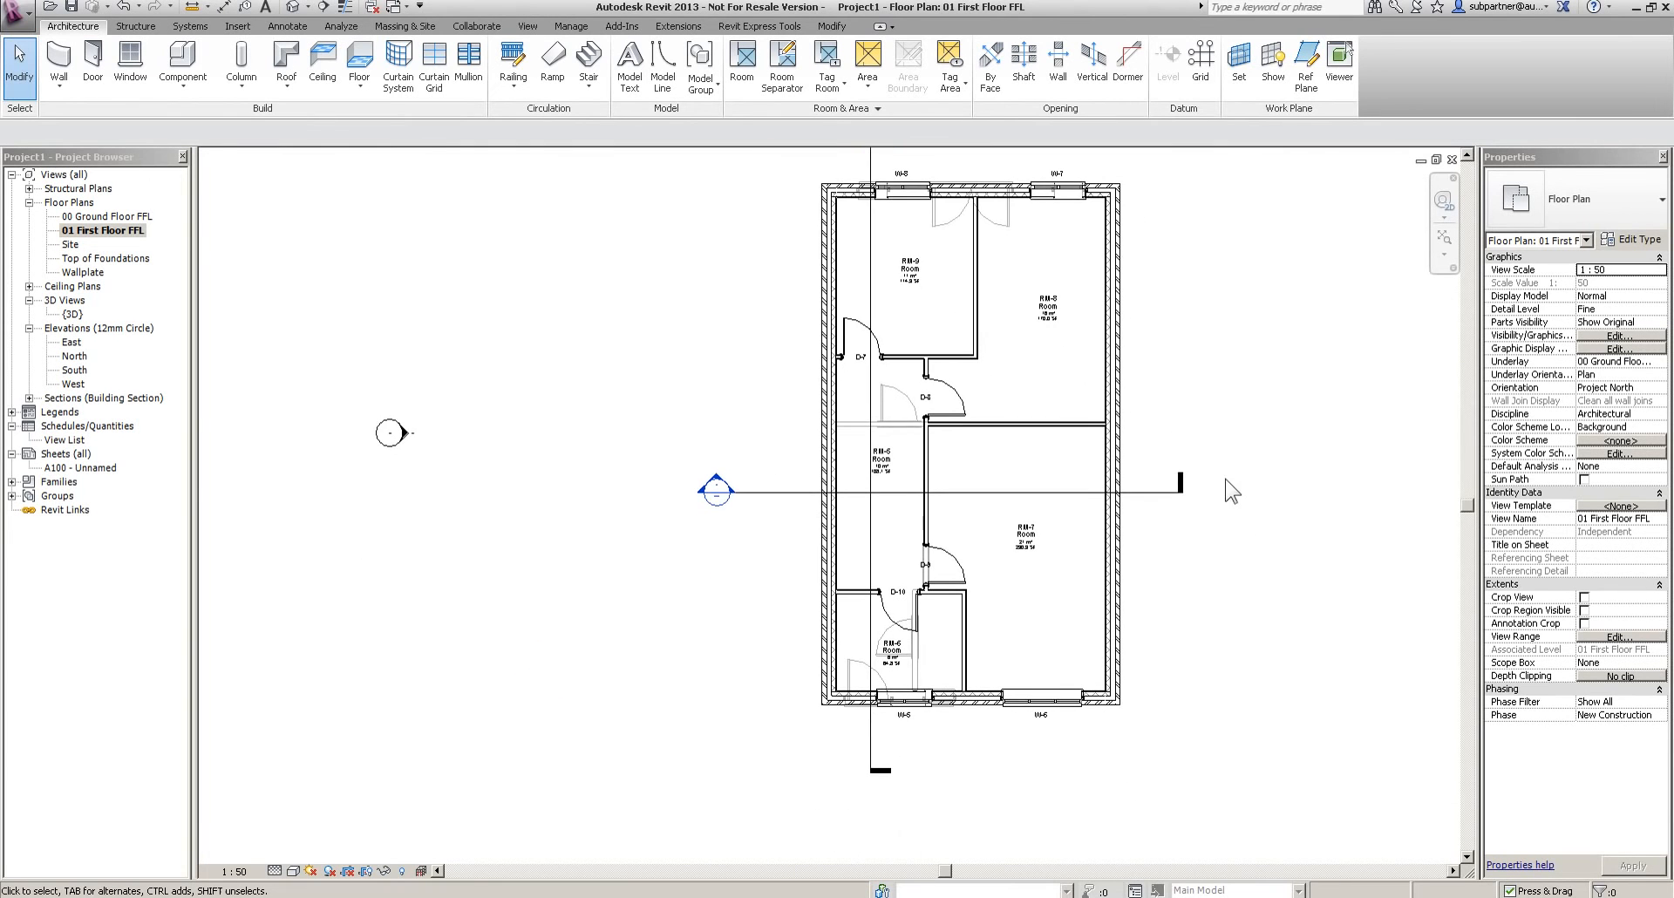
{"action": "double_click", "coordinate": [75, 369]}
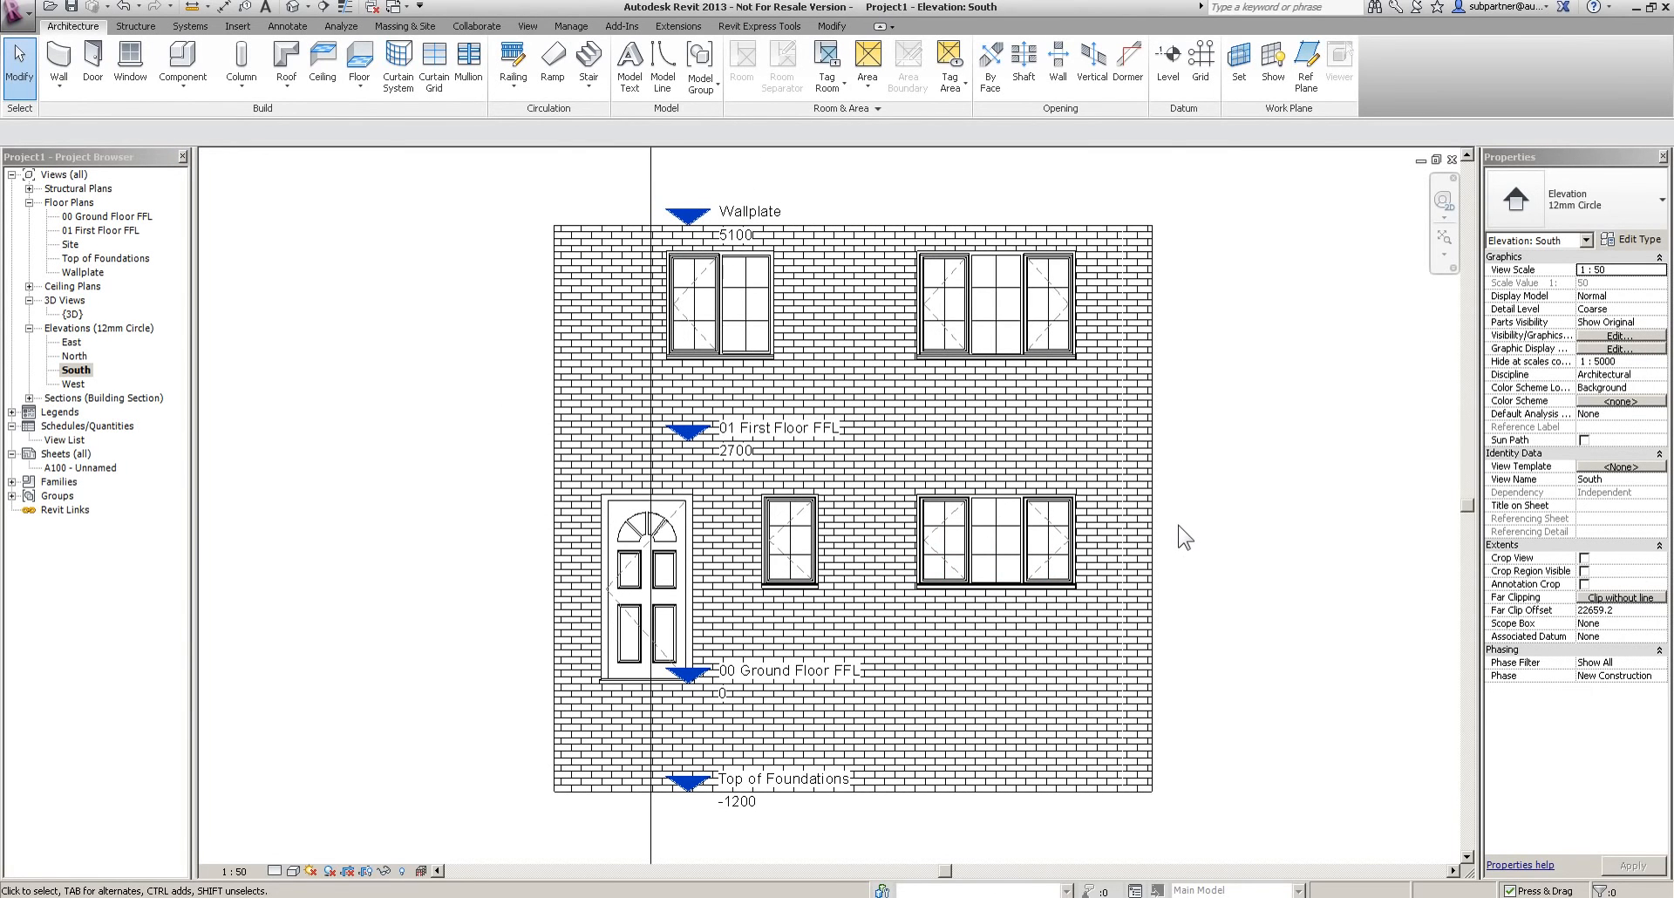
{"action": "left_click", "coordinate": [661, 226]}
{"action": "left_click_drag", "start_coordinate": [661, 228], "coordinate": [437, 258]}
{"action": "key", "text": "Escape"}
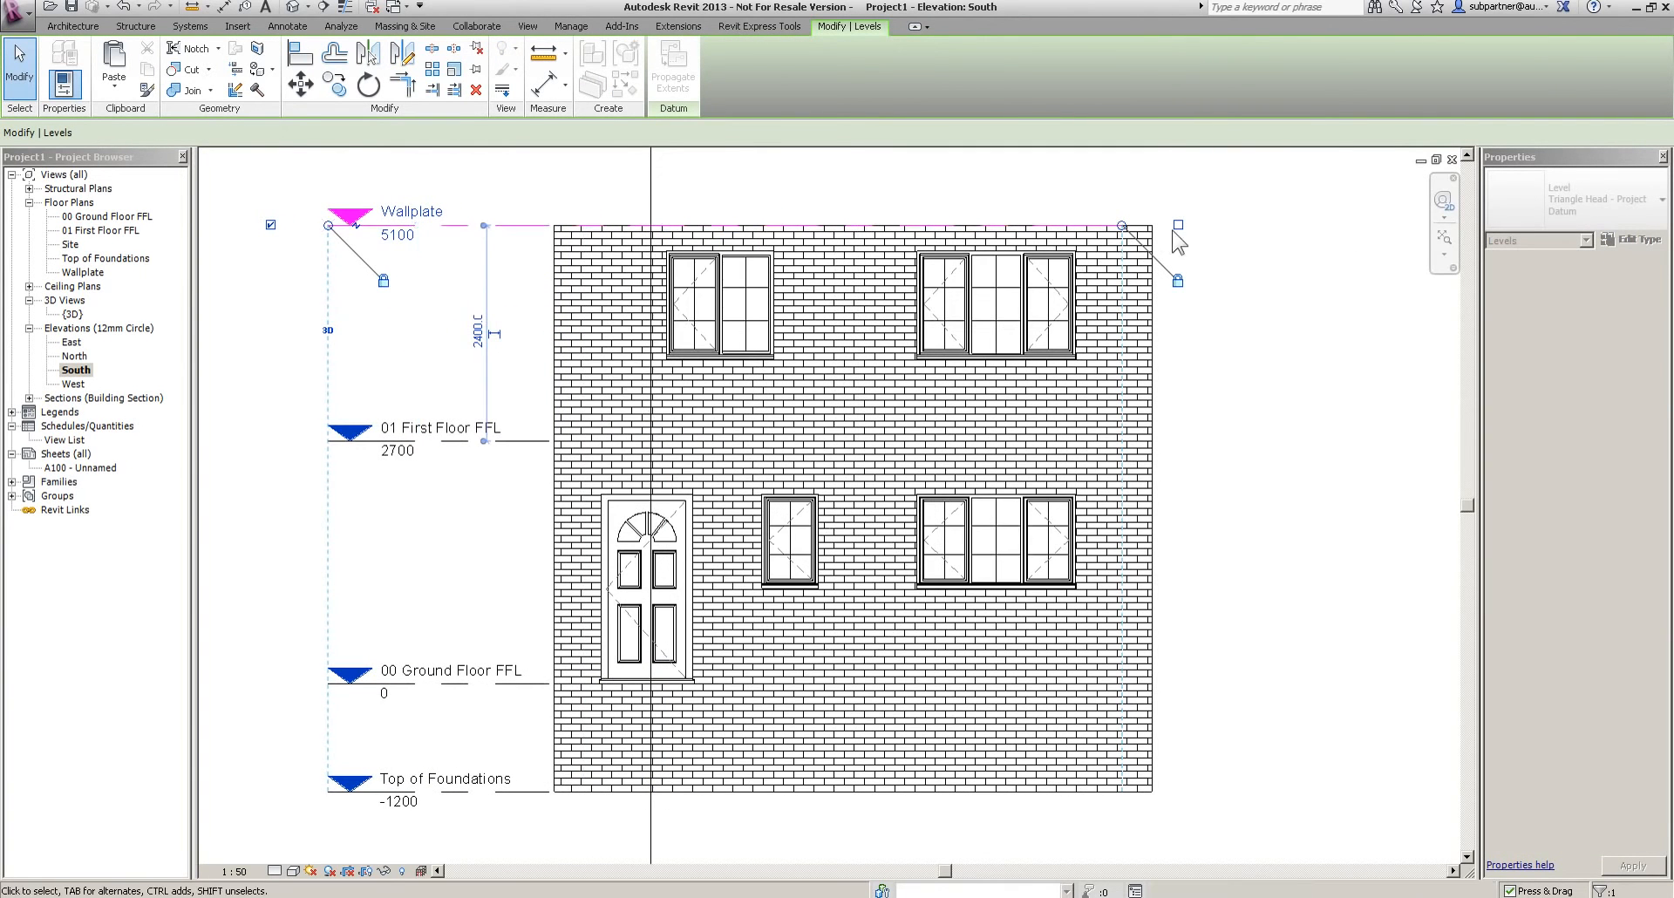
{"action": "left_click_drag", "start_coordinate": [1225, 226], "coordinate": [1341, 236]}
{"action": "left_click", "coordinate": [1256, 305]}
Align the first-floor triple window's outer edge with the ground-floor triple window directly below on the south elevation
{"action": "scroll", "coordinate": [952, 279], "scroll_direction": "up", "scroll_amount": 2}
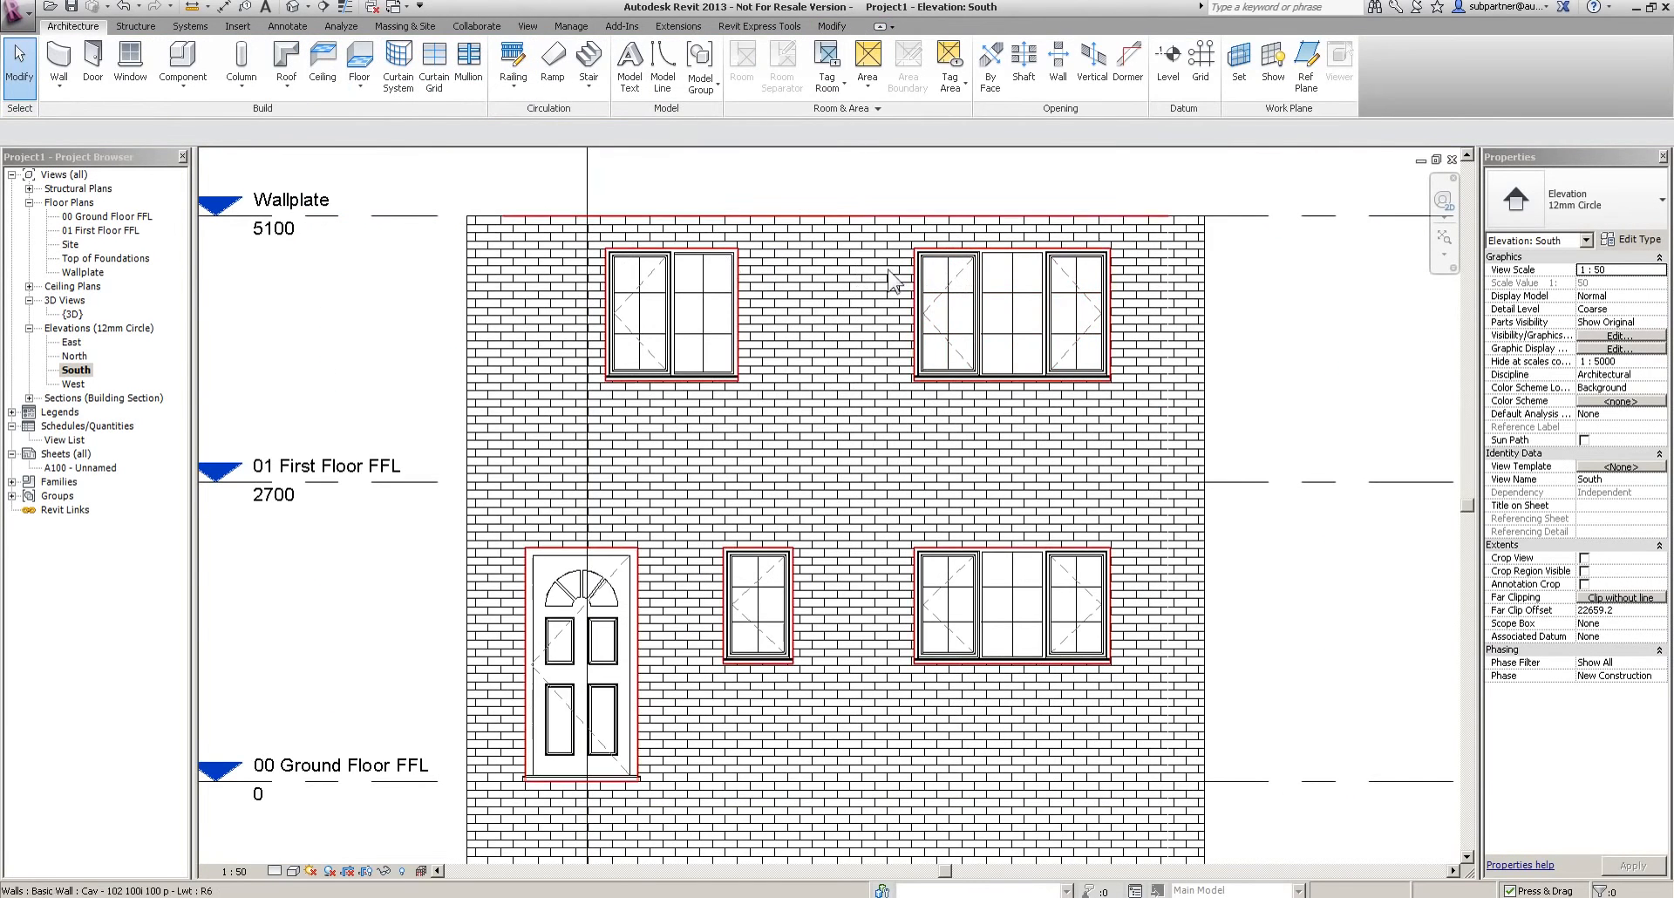
{"action": "left_click", "coordinate": [981, 305]}
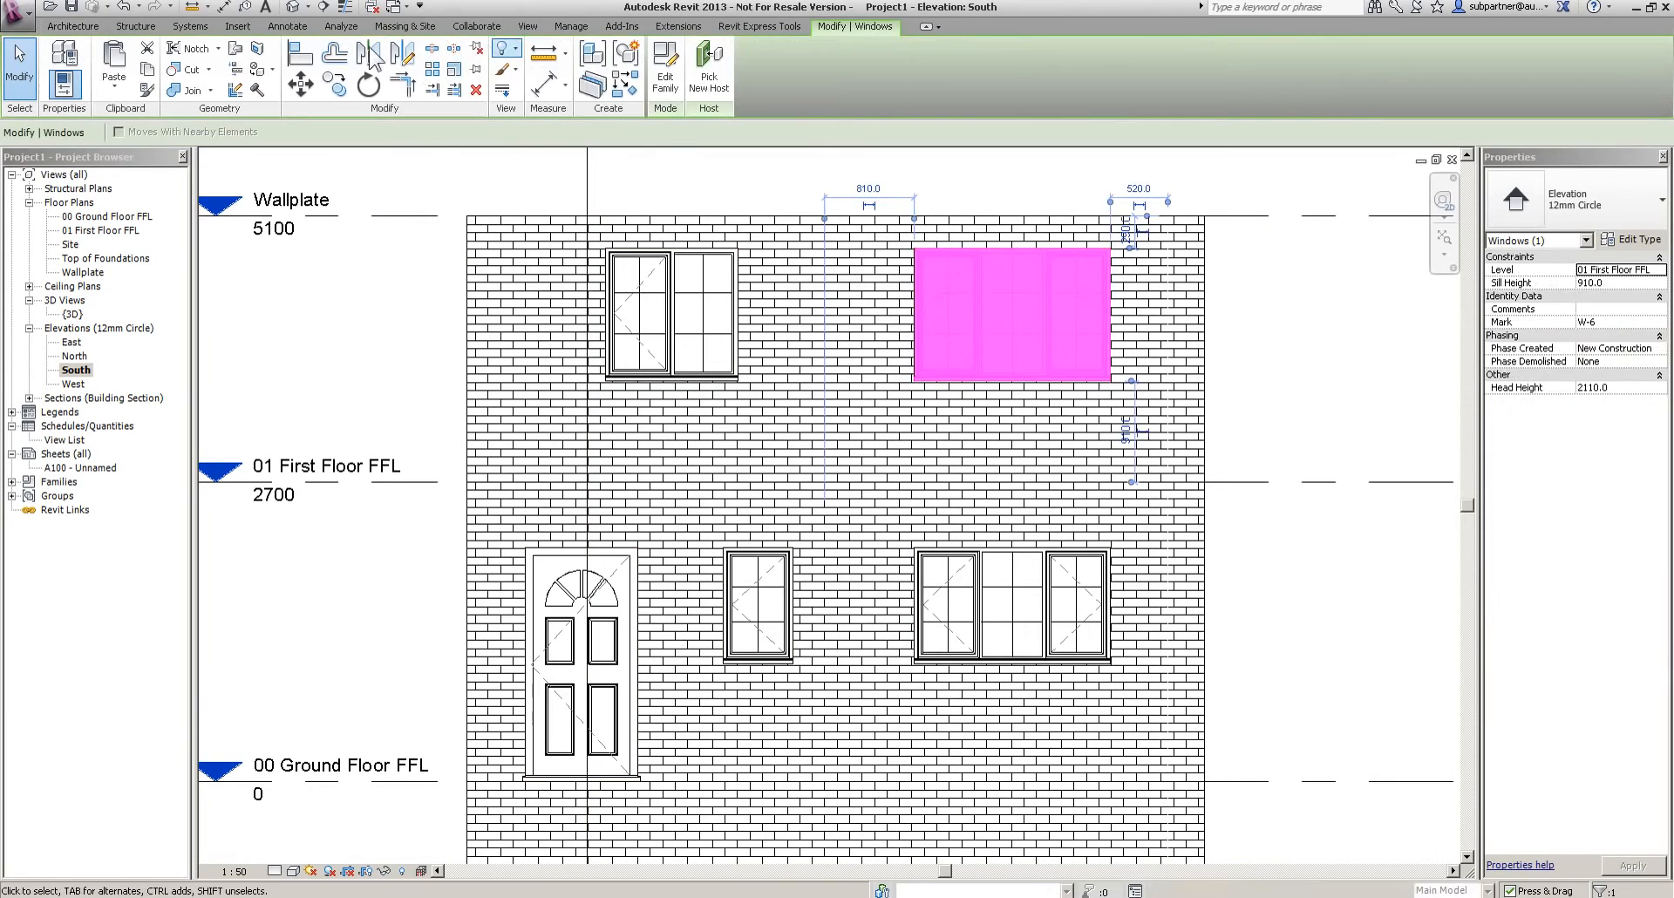
{"action": "left_click", "coordinate": [300, 54]}
{"action": "scroll", "coordinate": [1124, 601], "scroll_direction": "up", "scroll_amount": 2}
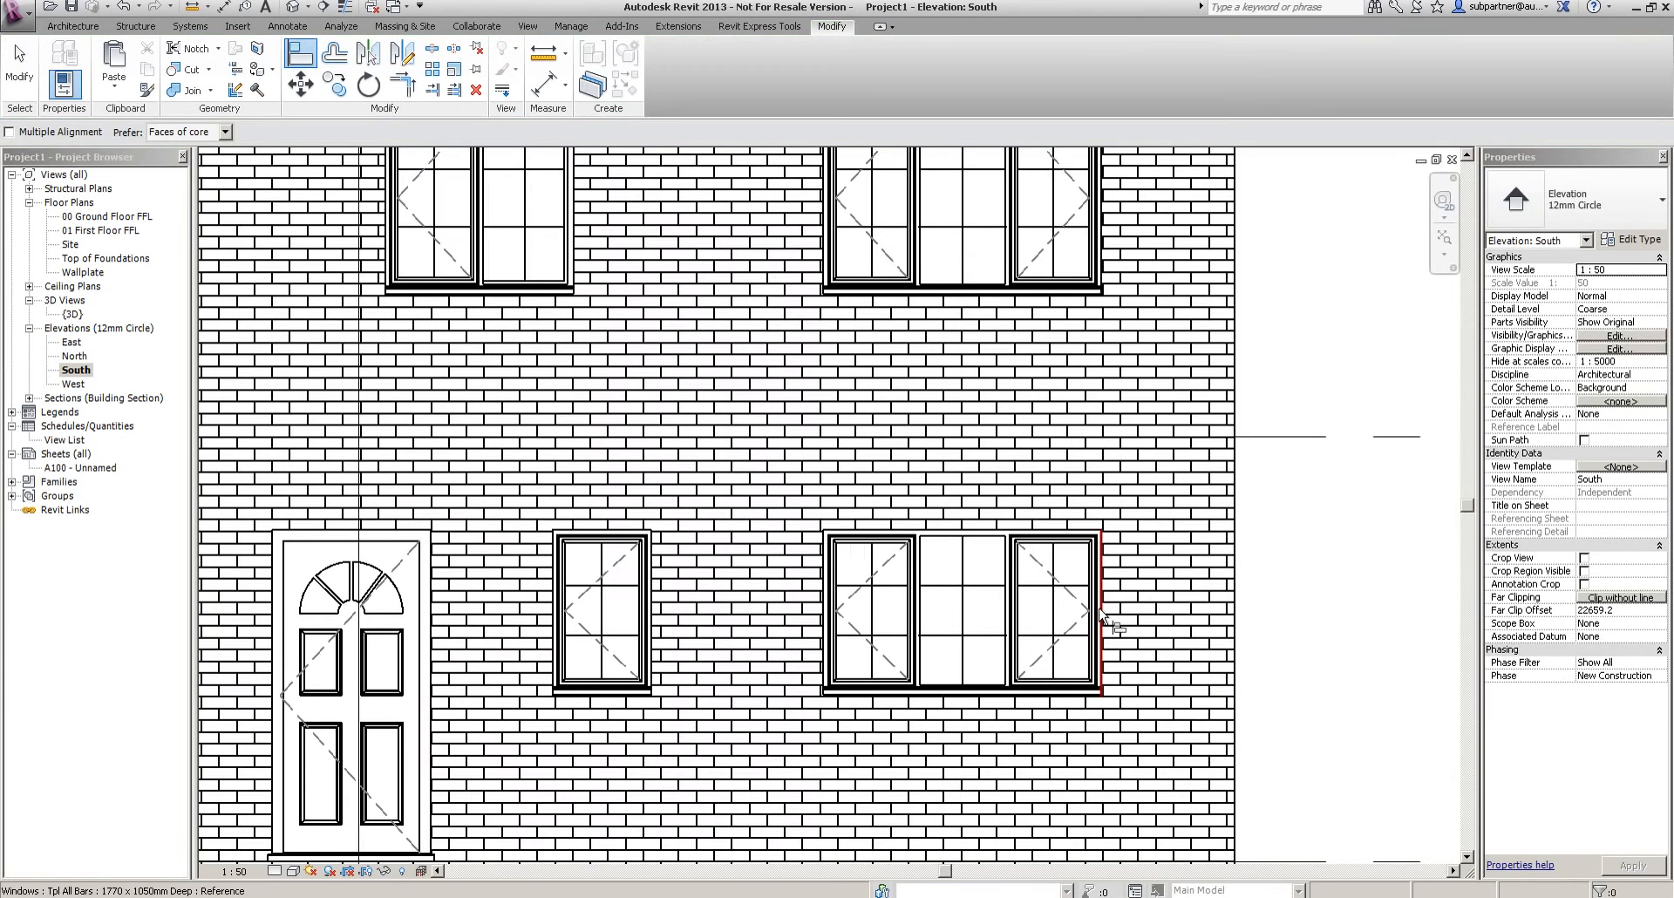
{"action": "left_click", "coordinate": [1104, 250]}
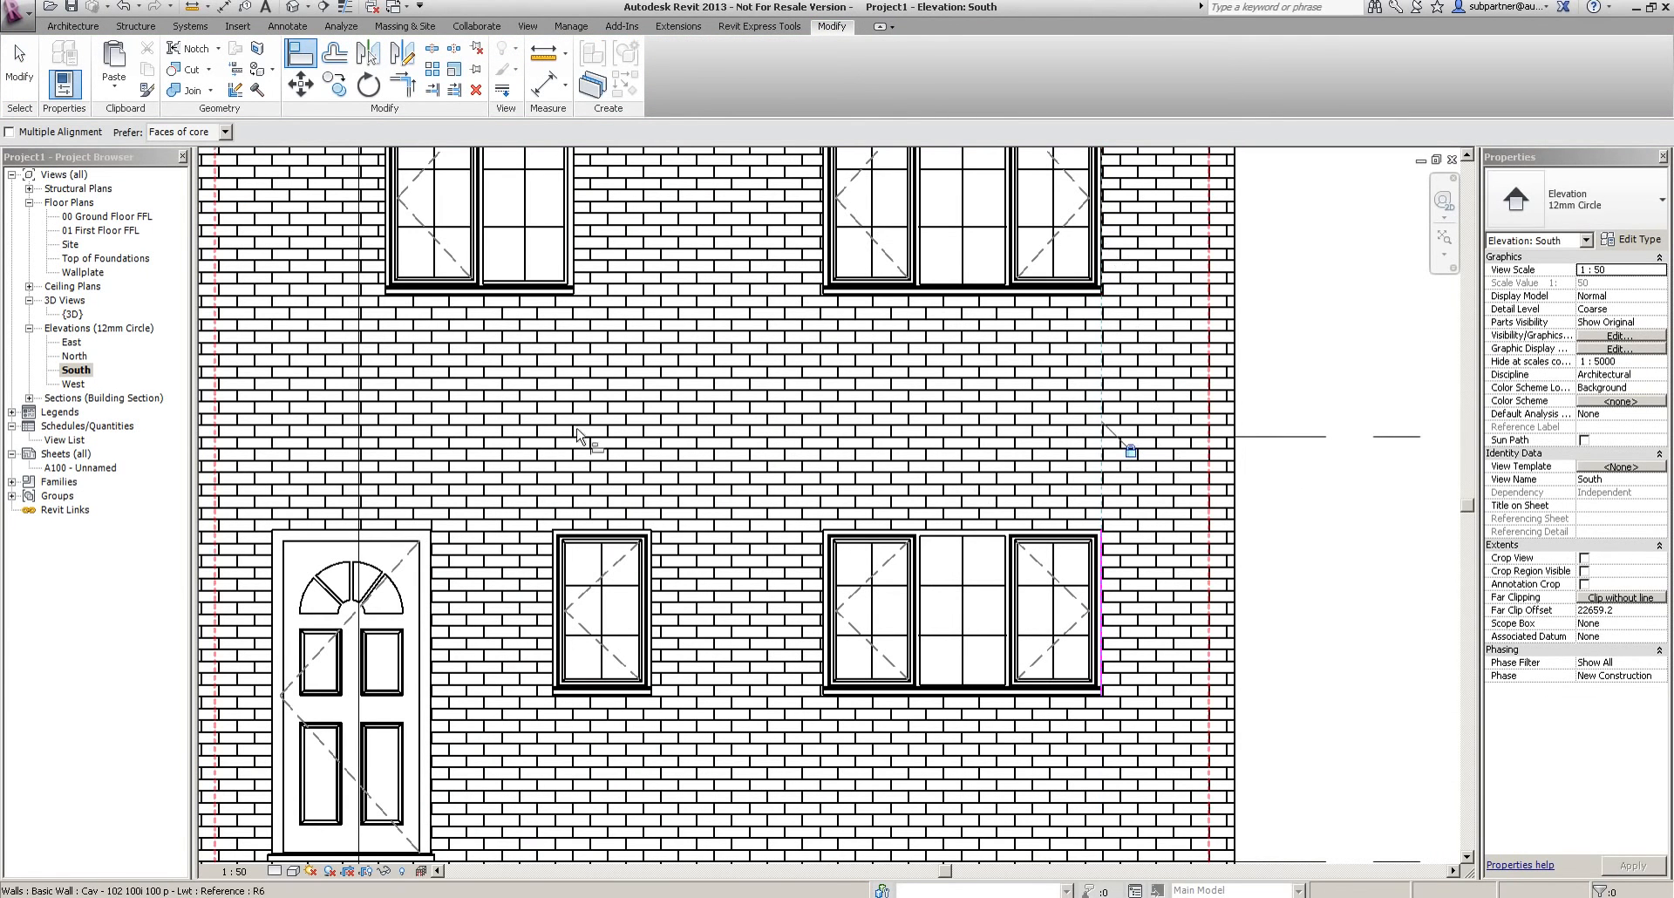
Set the Align tool's preference to Wall faces
{"action": "scroll", "coordinate": [493, 393], "scroll_direction": "down", "scroll_amount": 1}
{"action": "scroll", "coordinate": [393, 375], "scroll_direction": "down", "scroll_amount": 2}
{"action": "scroll", "coordinate": [364, 366], "scroll_direction": "up", "scroll_amount": 2}
{"action": "scroll", "coordinate": [364, 366], "scroll_direction": "up", "scroll_amount": 1}
{"action": "left_click", "coordinate": [205, 131]}
{"action": "left_click", "coordinate": [171, 159]}
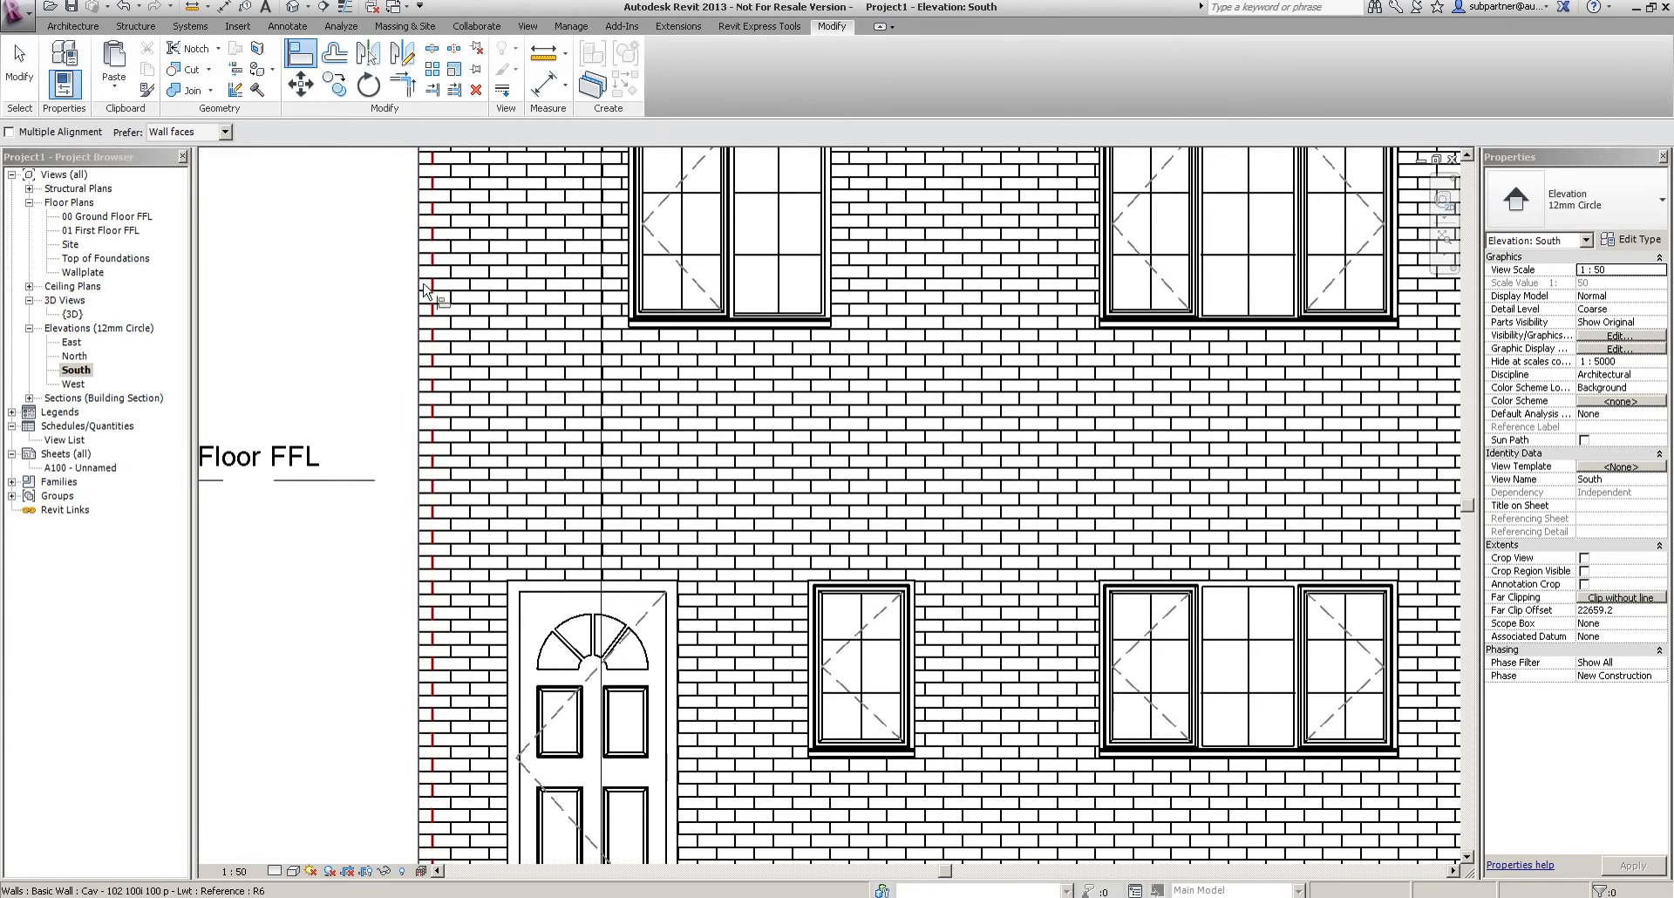
{"action": "scroll", "coordinate": [433, 362], "scroll_direction": "down", "scroll_amount": 3}
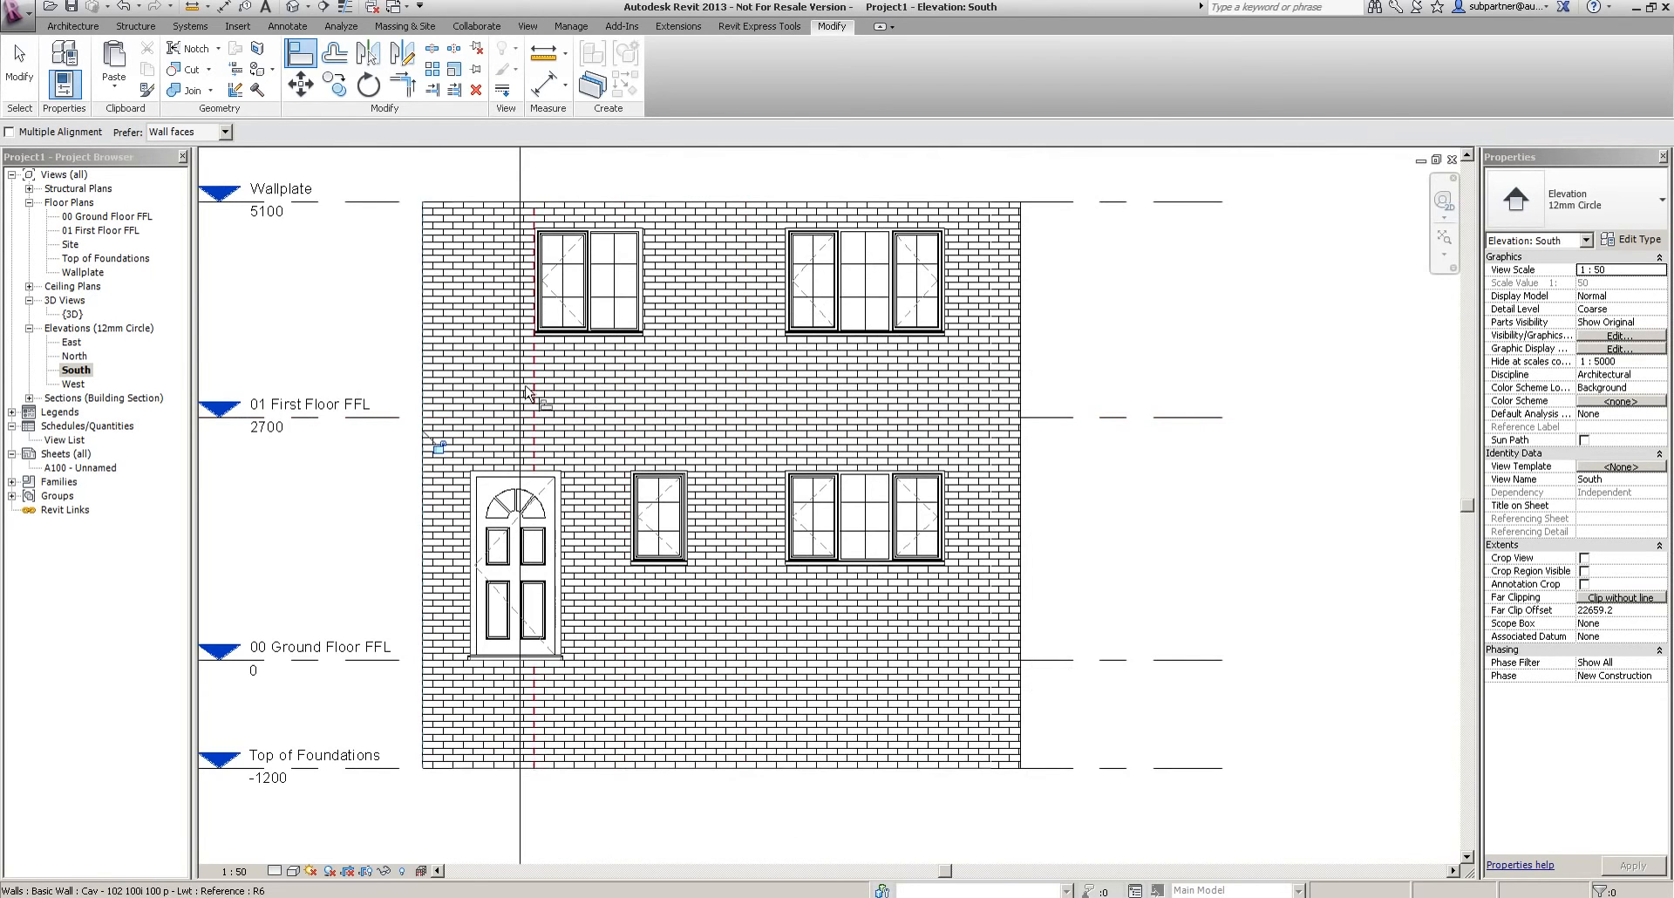
On the North elevation, align the outer edges of both first-floor windows with the outer edges of the ground-floor windows below
{"action": "double_click", "coordinate": [74, 355]}
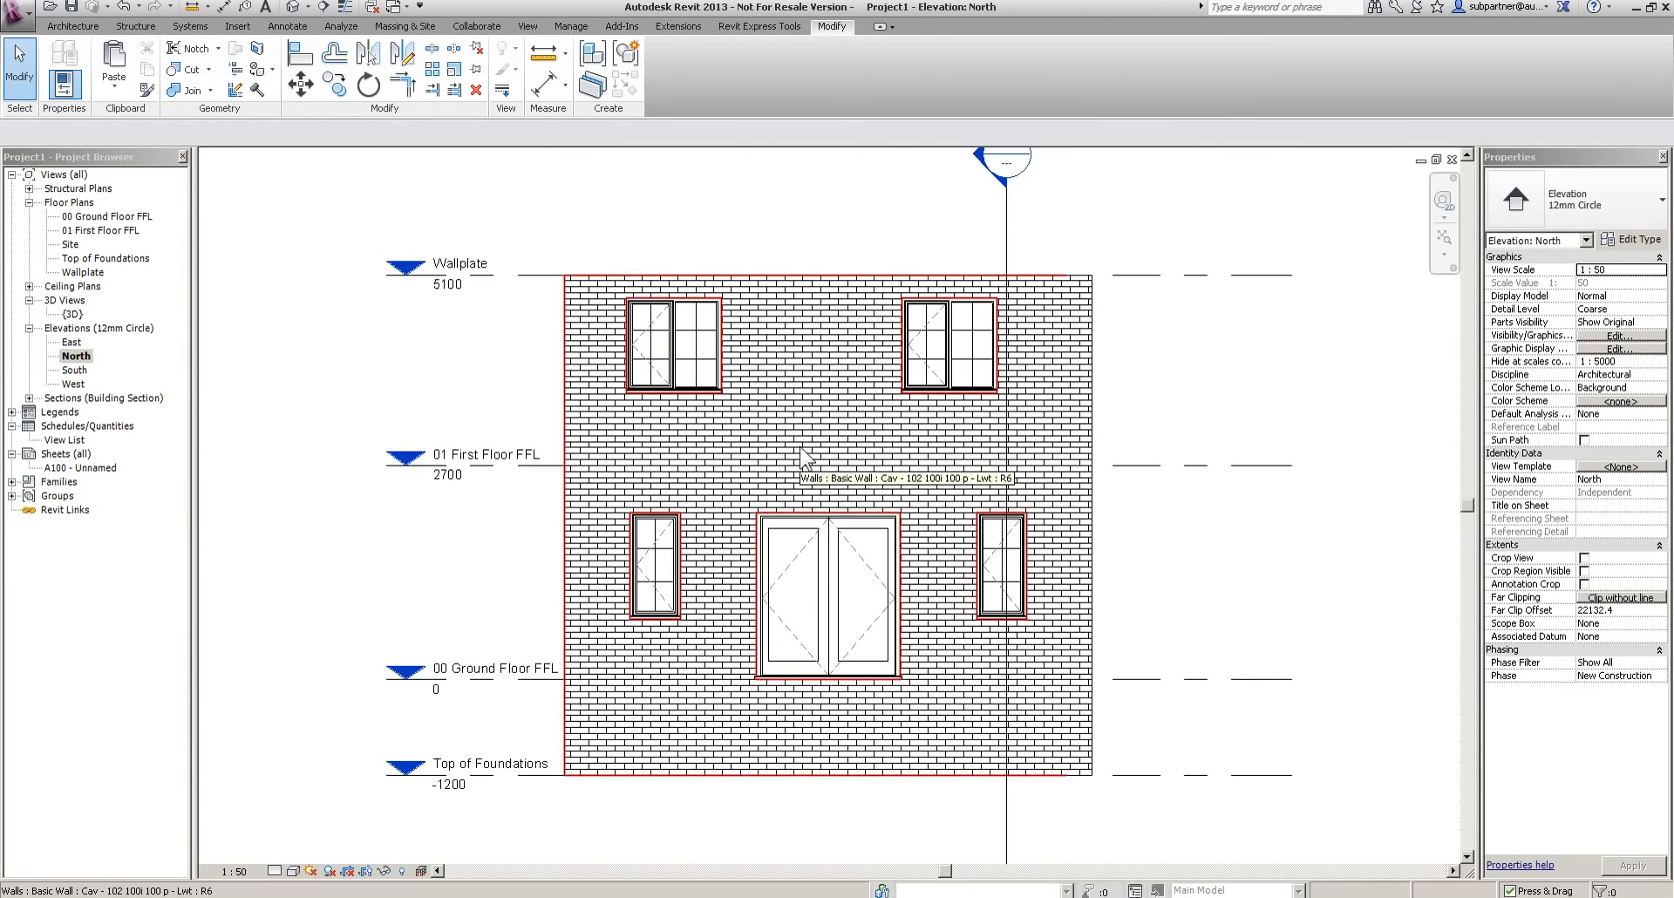
{"action": "key", "text": "a"}
{"action": "key", "text": "l"}
{"action": "scroll", "coordinate": [681, 451], "scroll_direction": "up", "scroll_amount": 2}
{"action": "left_click", "coordinate": [636, 647]}
{"action": "left_click", "coordinate": [631, 301]}
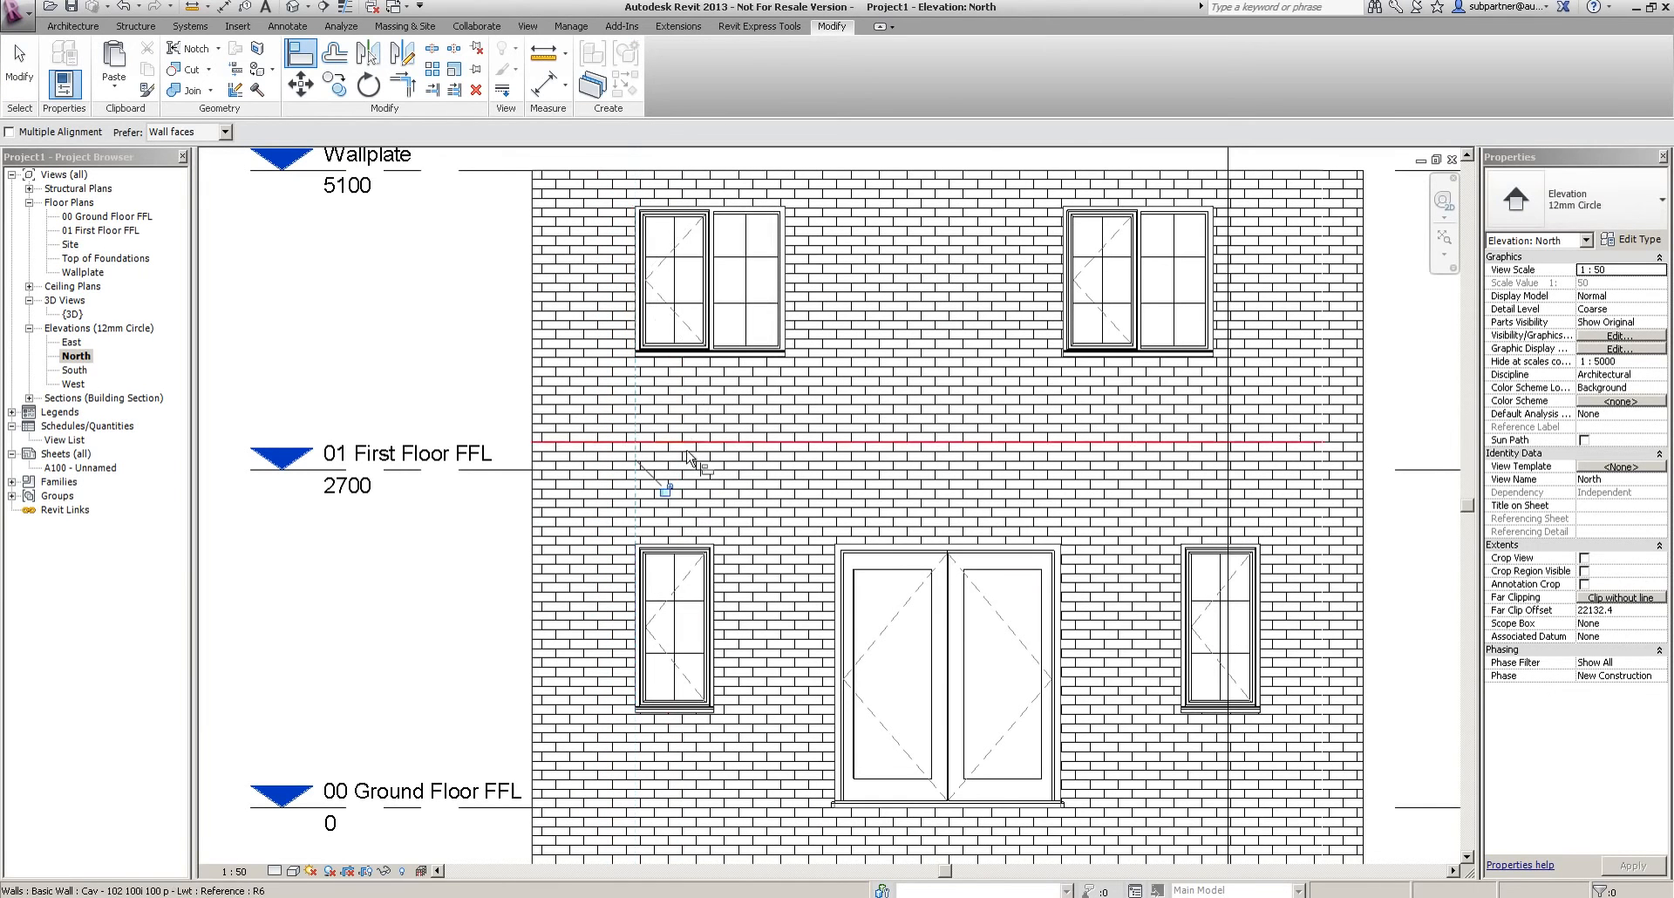
{"action": "left_click", "coordinate": [1264, 612]}
{"action": "left_click", "coordinate": [1216, 330]}
{"action": "scroll", "coordinate": [1110, 471], "scroll_direction": "down", "scroll_amount": 2}
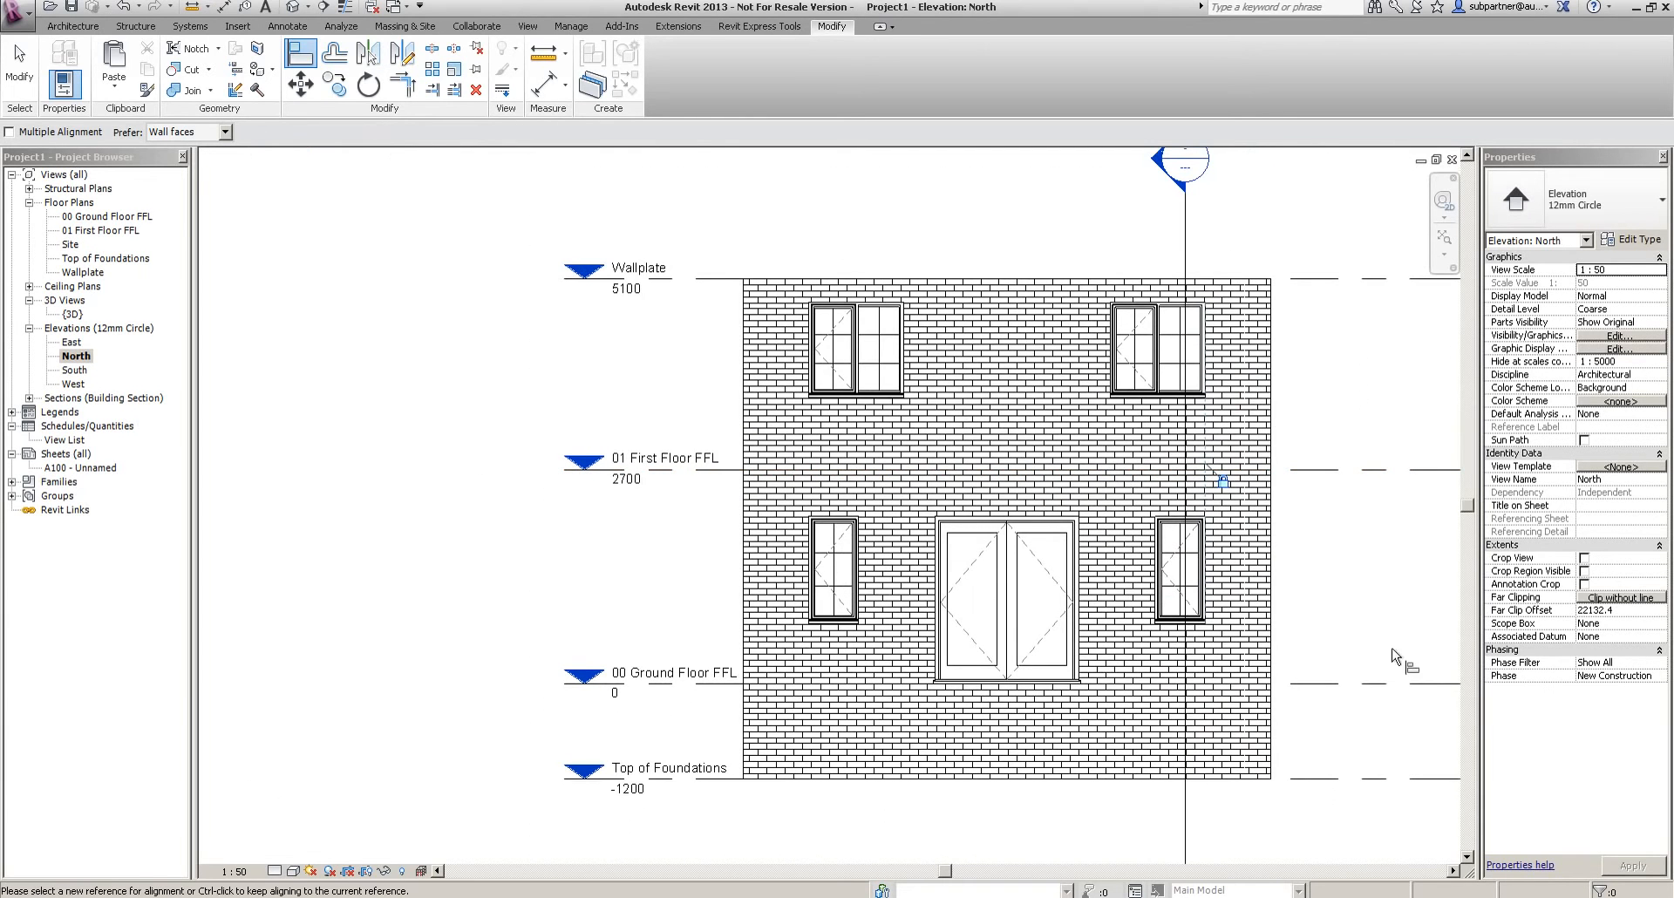
{"action": "left_click", "coordinate": [19, 68]}
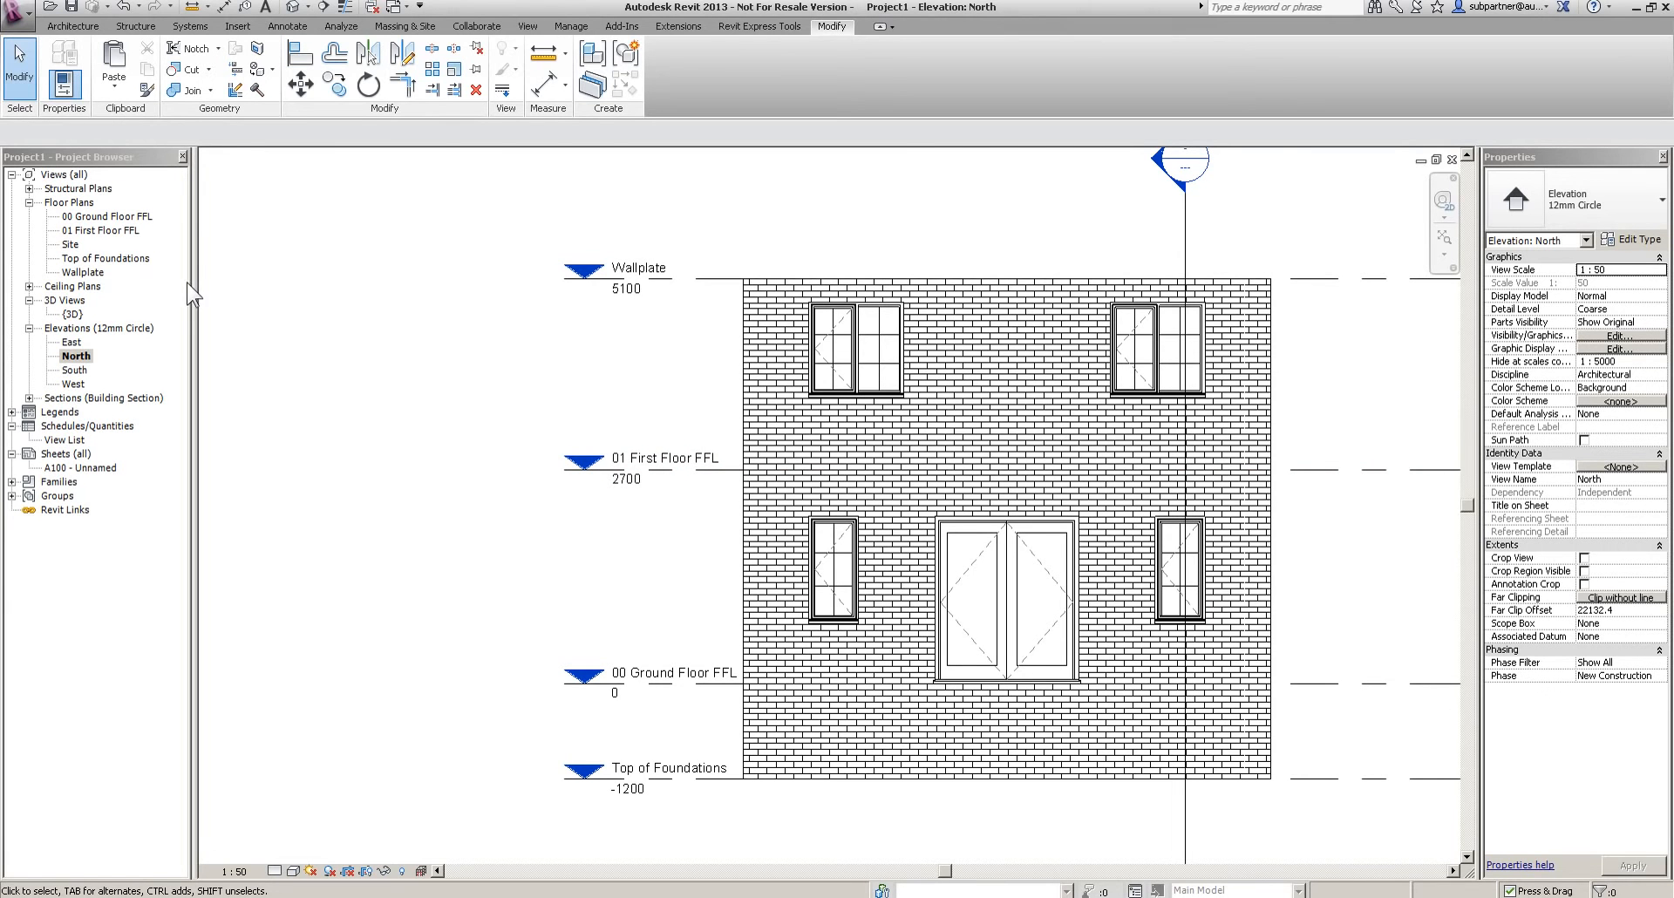
In the 3D view, place a structural wall foundation beneath the whole chain of external walls
{"action": "double_click", "coordinate": [72, 314]}
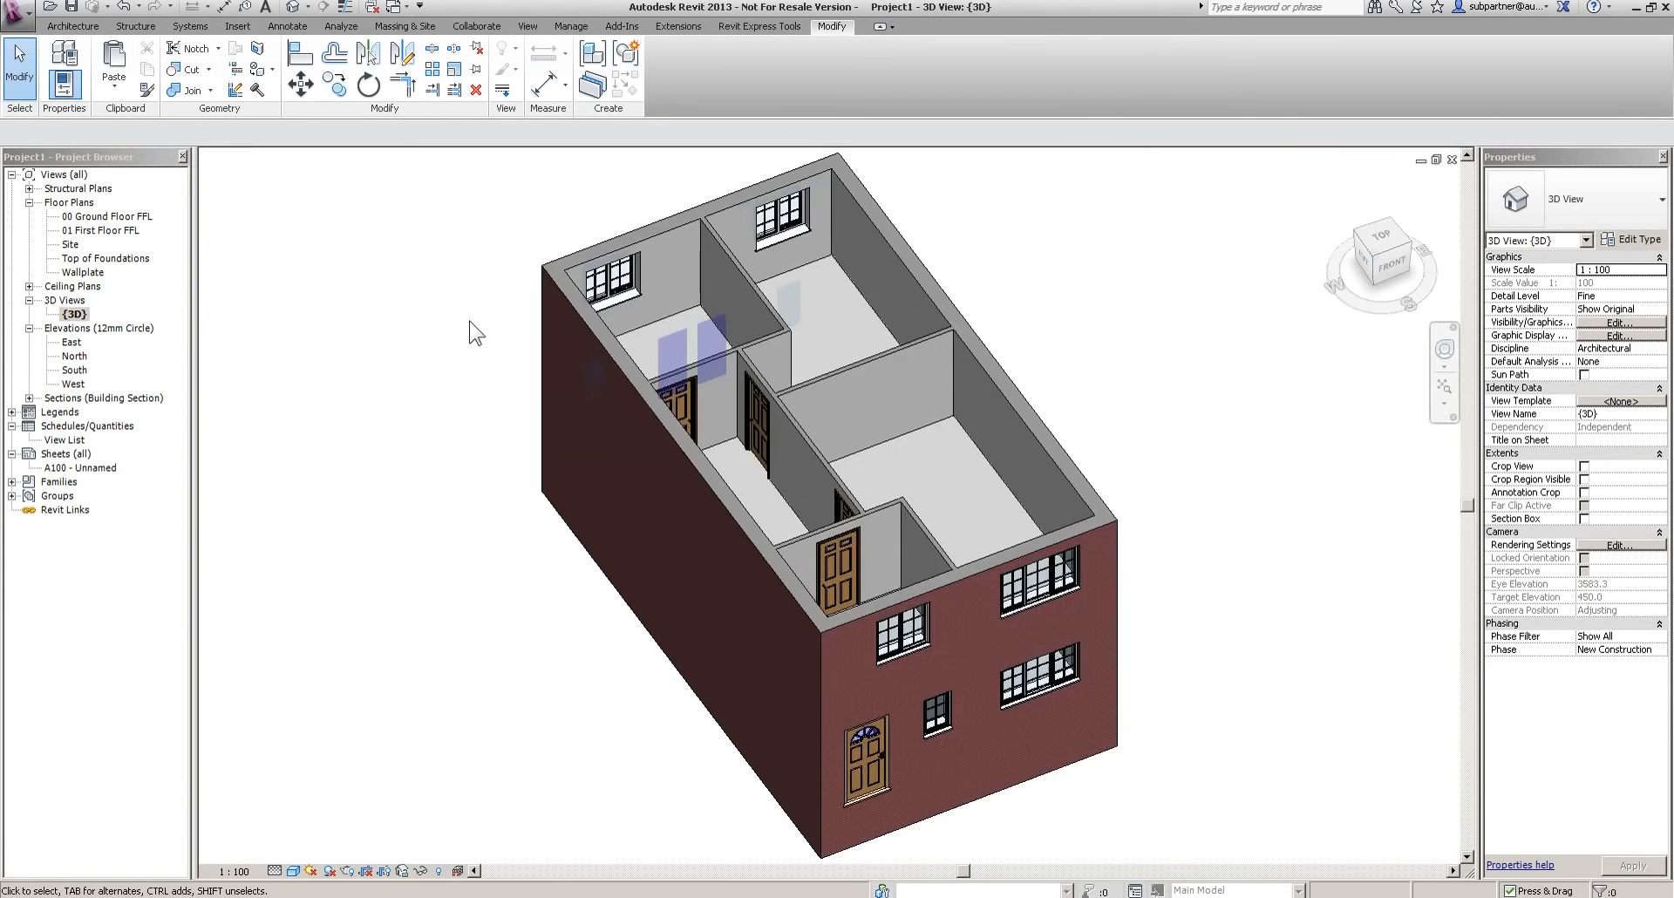
{"action": "middle_click_drag", "start_coordinate": [840, 610], "coordinate": [907, 272], "text": "shift"}
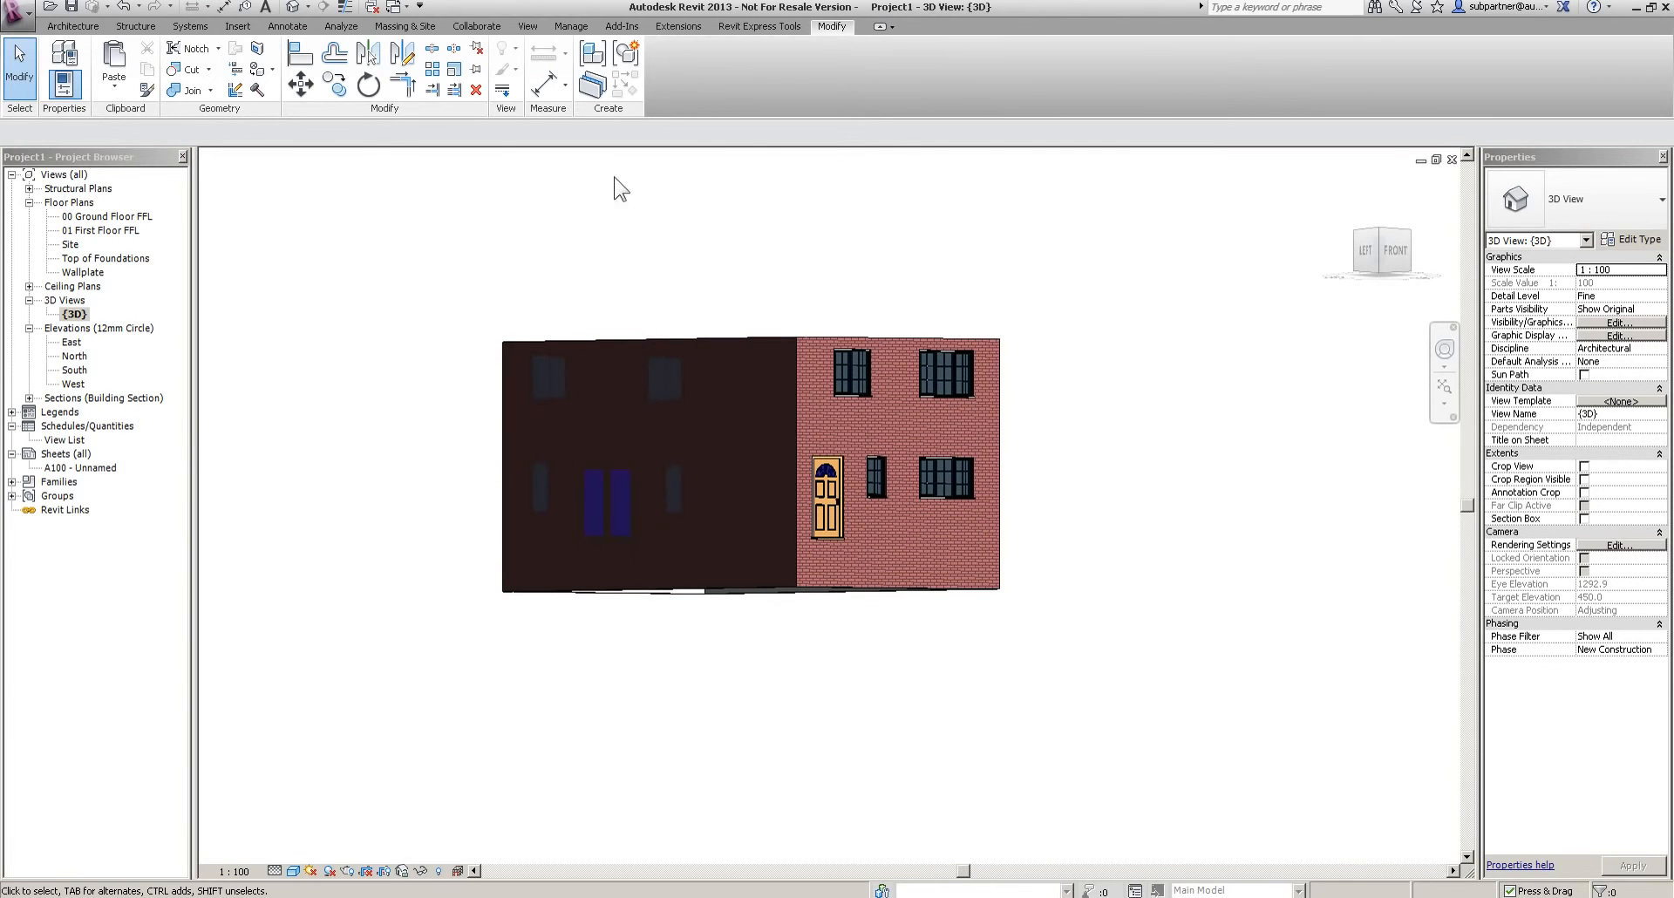
{"action": "left_click", "coordinate": [136, 26]}
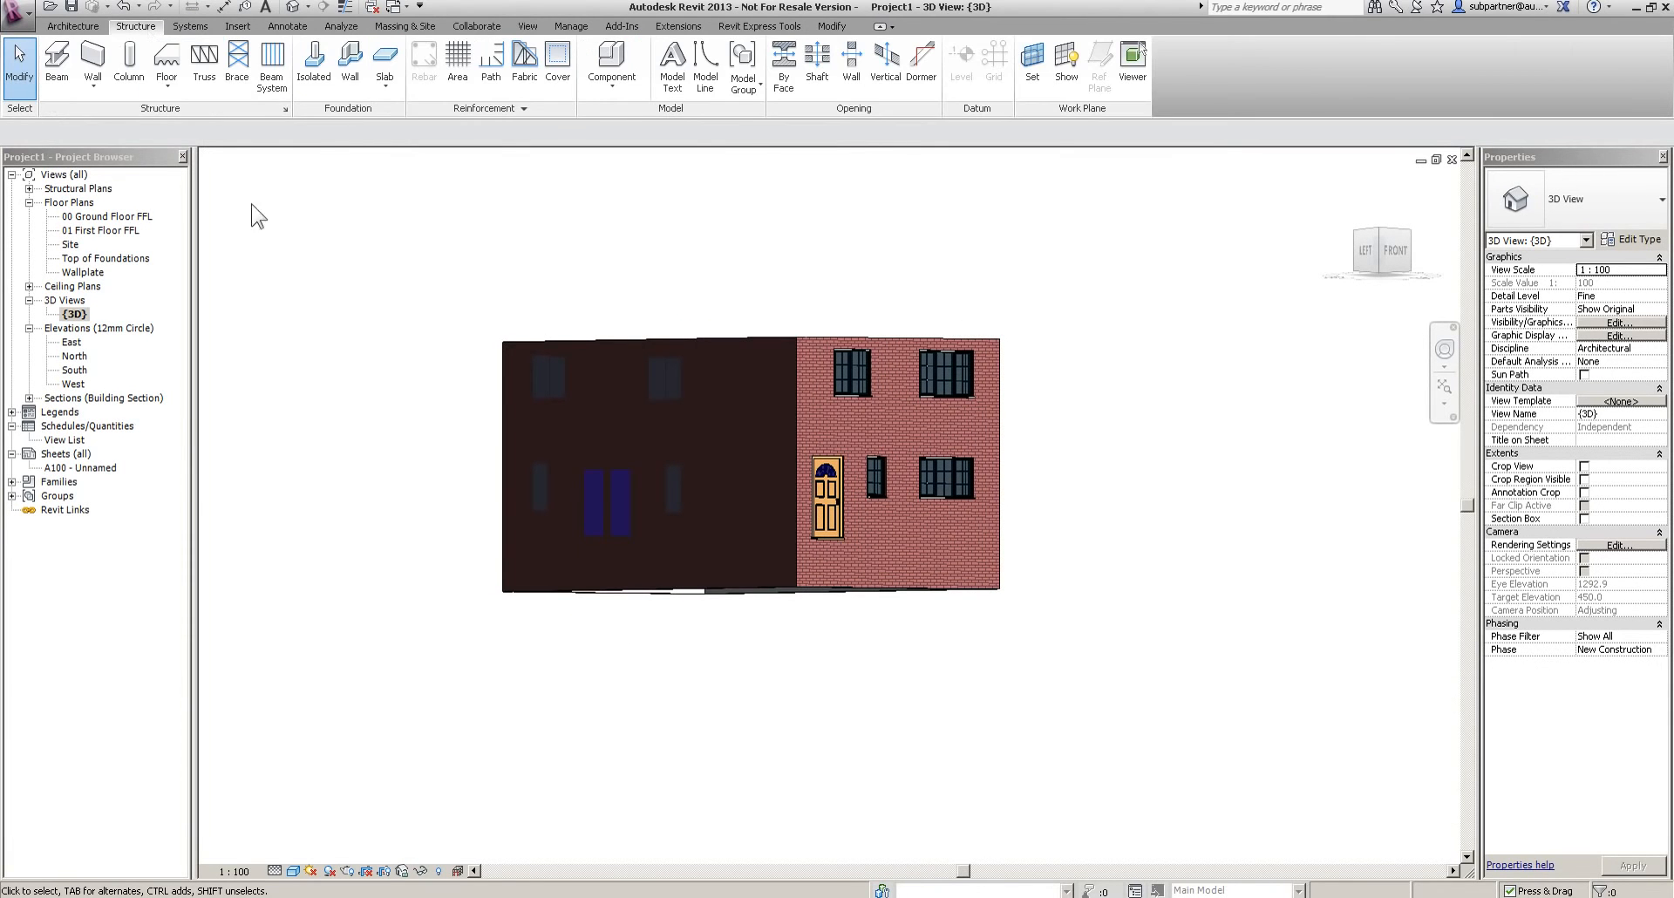
{"action": "left_click", "coordinate": [351, 66]}
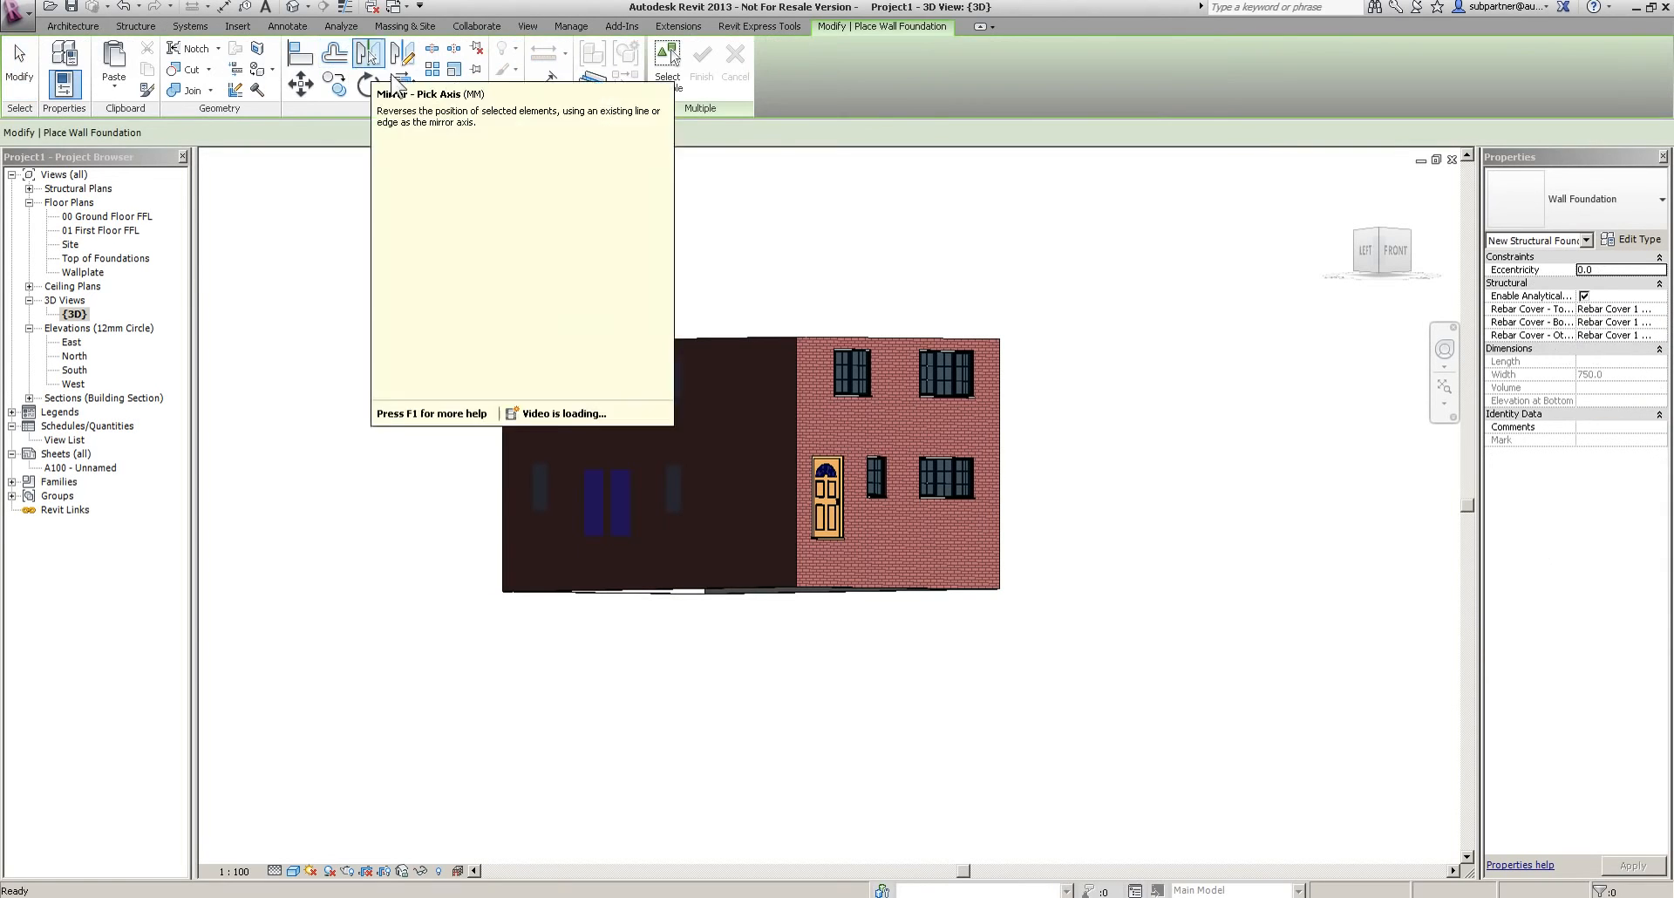
{"action": "key", "text": "Tab"}
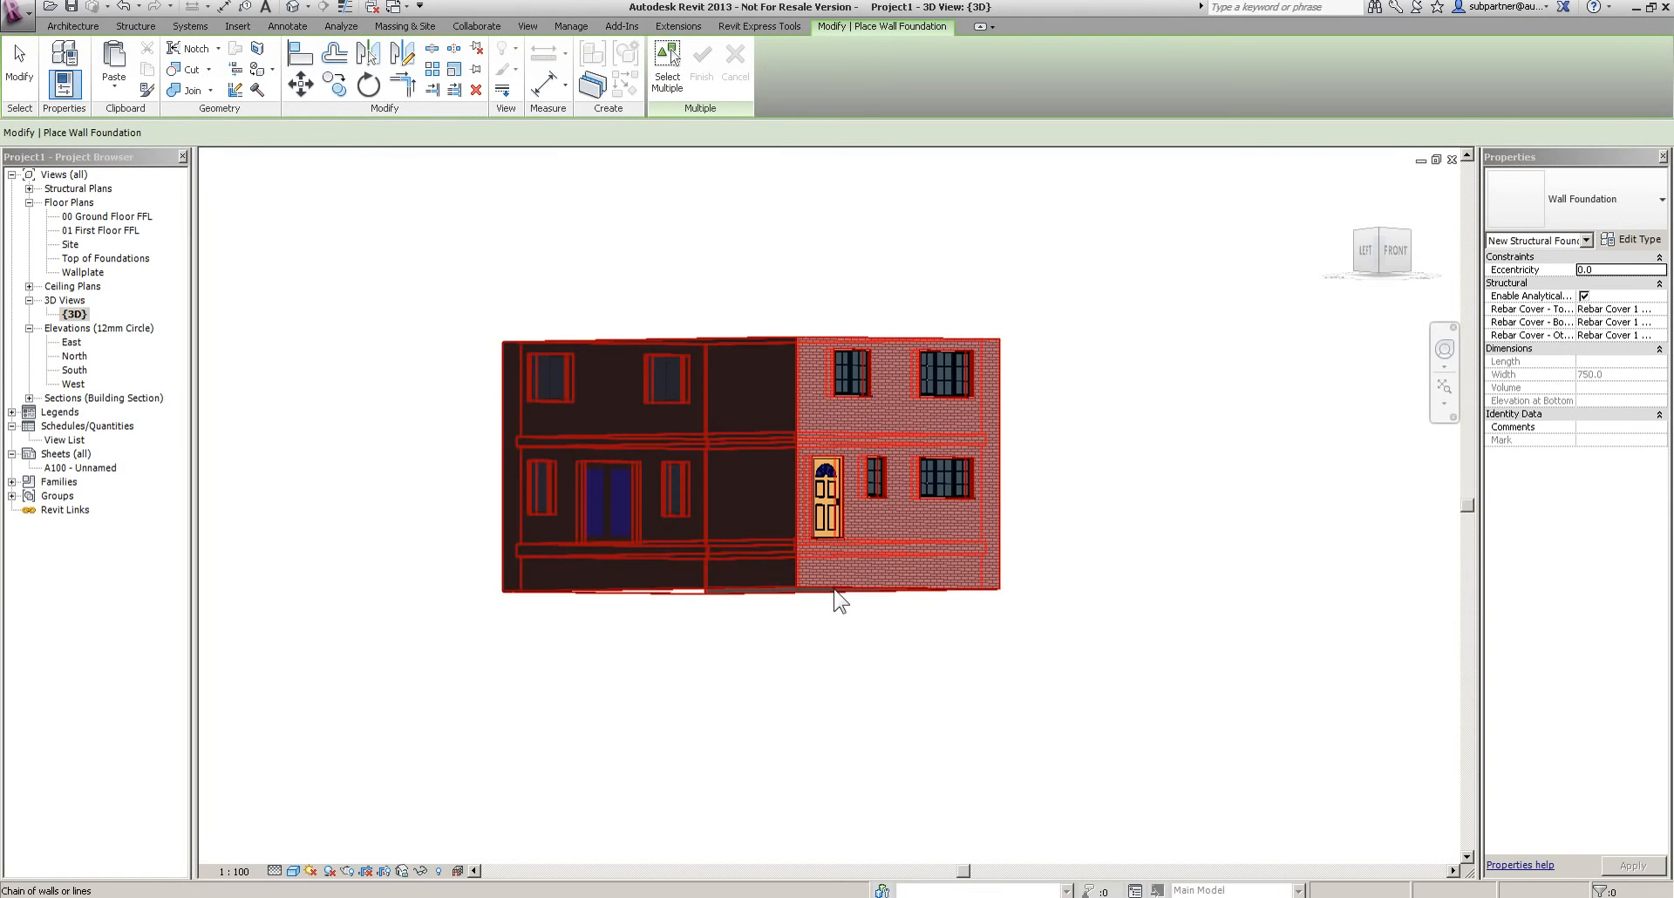
{"action": "middle_click_drag", "start_coordinate": [981, 768], "coordinate": [723, 765], "text": "shift"}
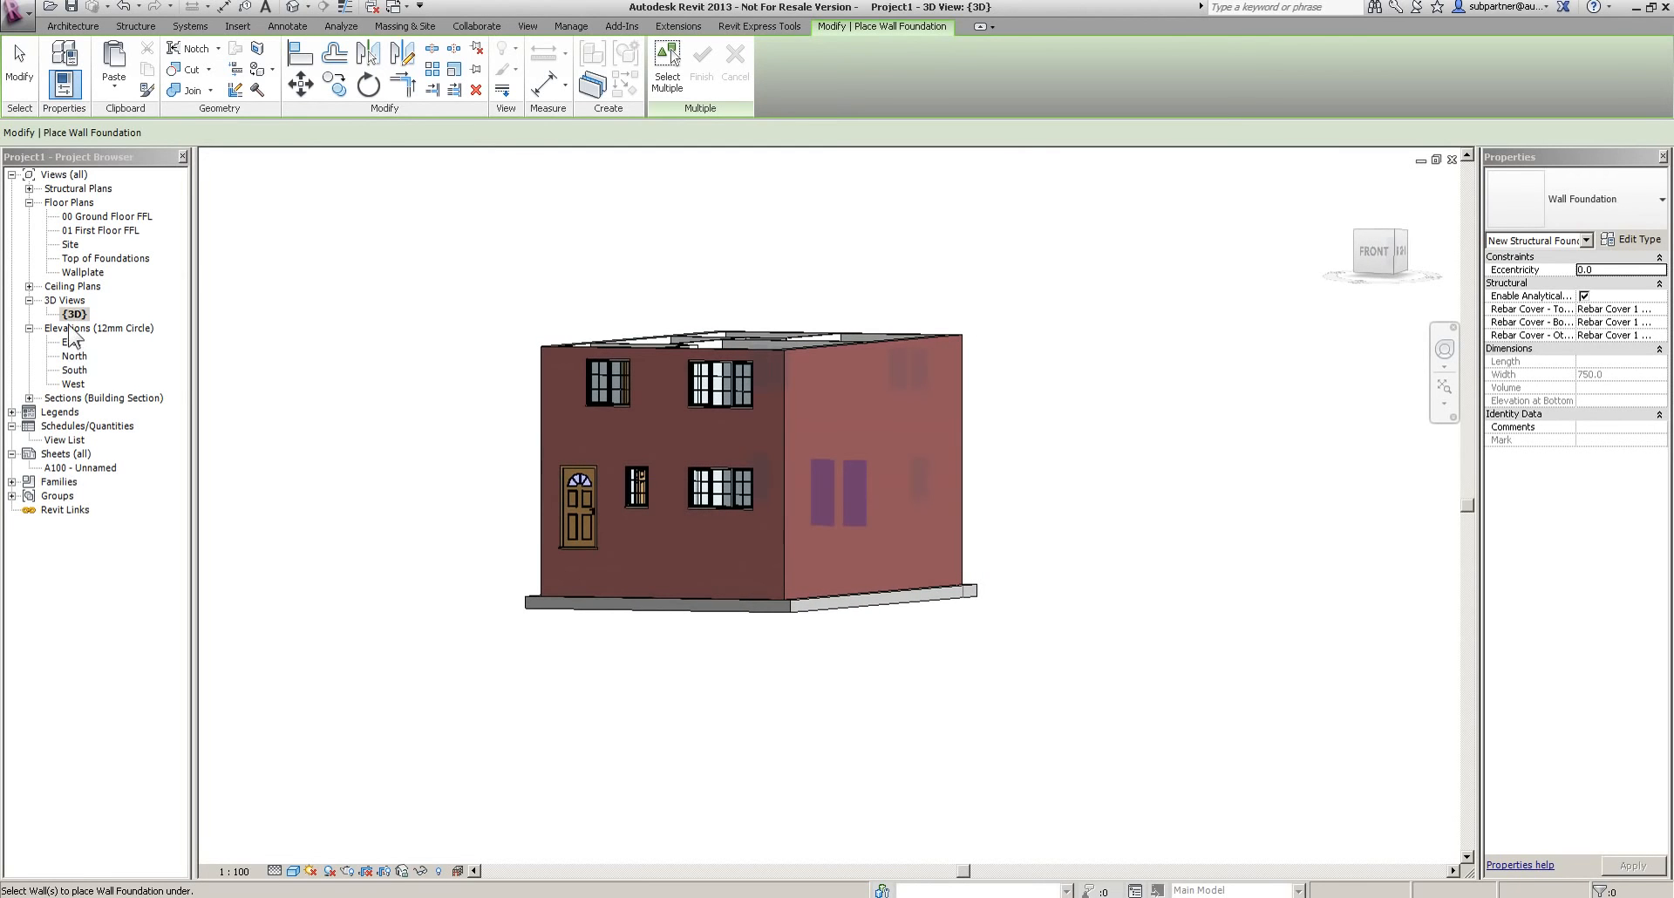
Open Section 1 and examine the foundation at the base of the external cavity wall
{"action": "left_click", "coordinate": [29, 398]}
{"action": "double_click", "coordinate": [83, 411]}
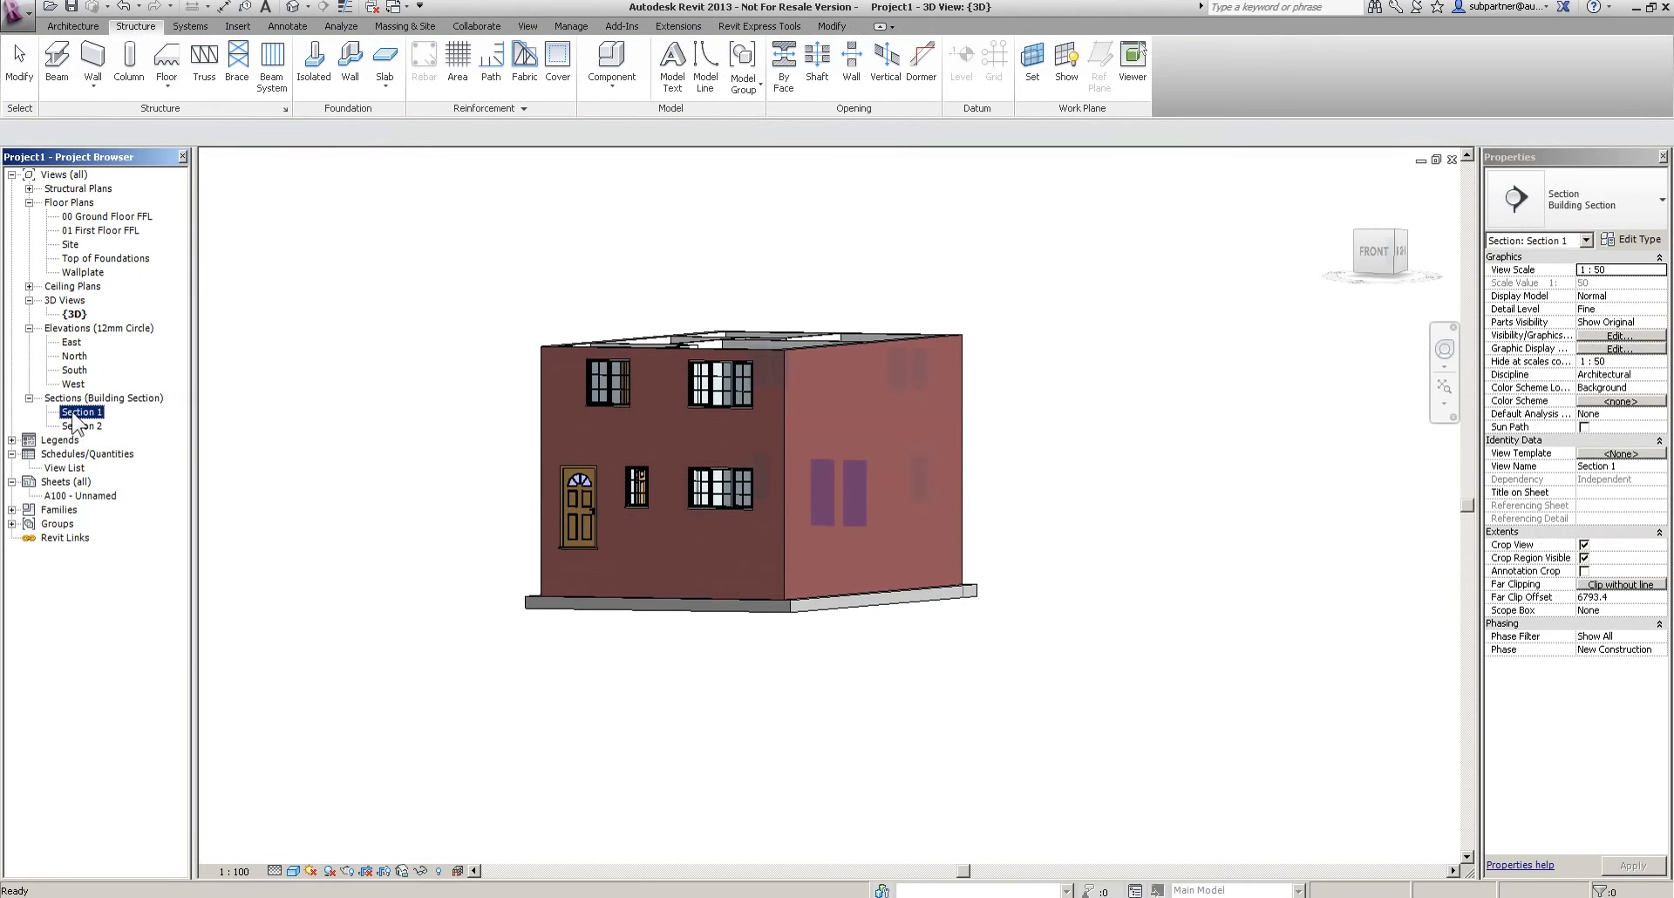
{"action": "scroll", "coordinate": [497, 828], "scroll_direction": "up", "scroll_amount": 5}
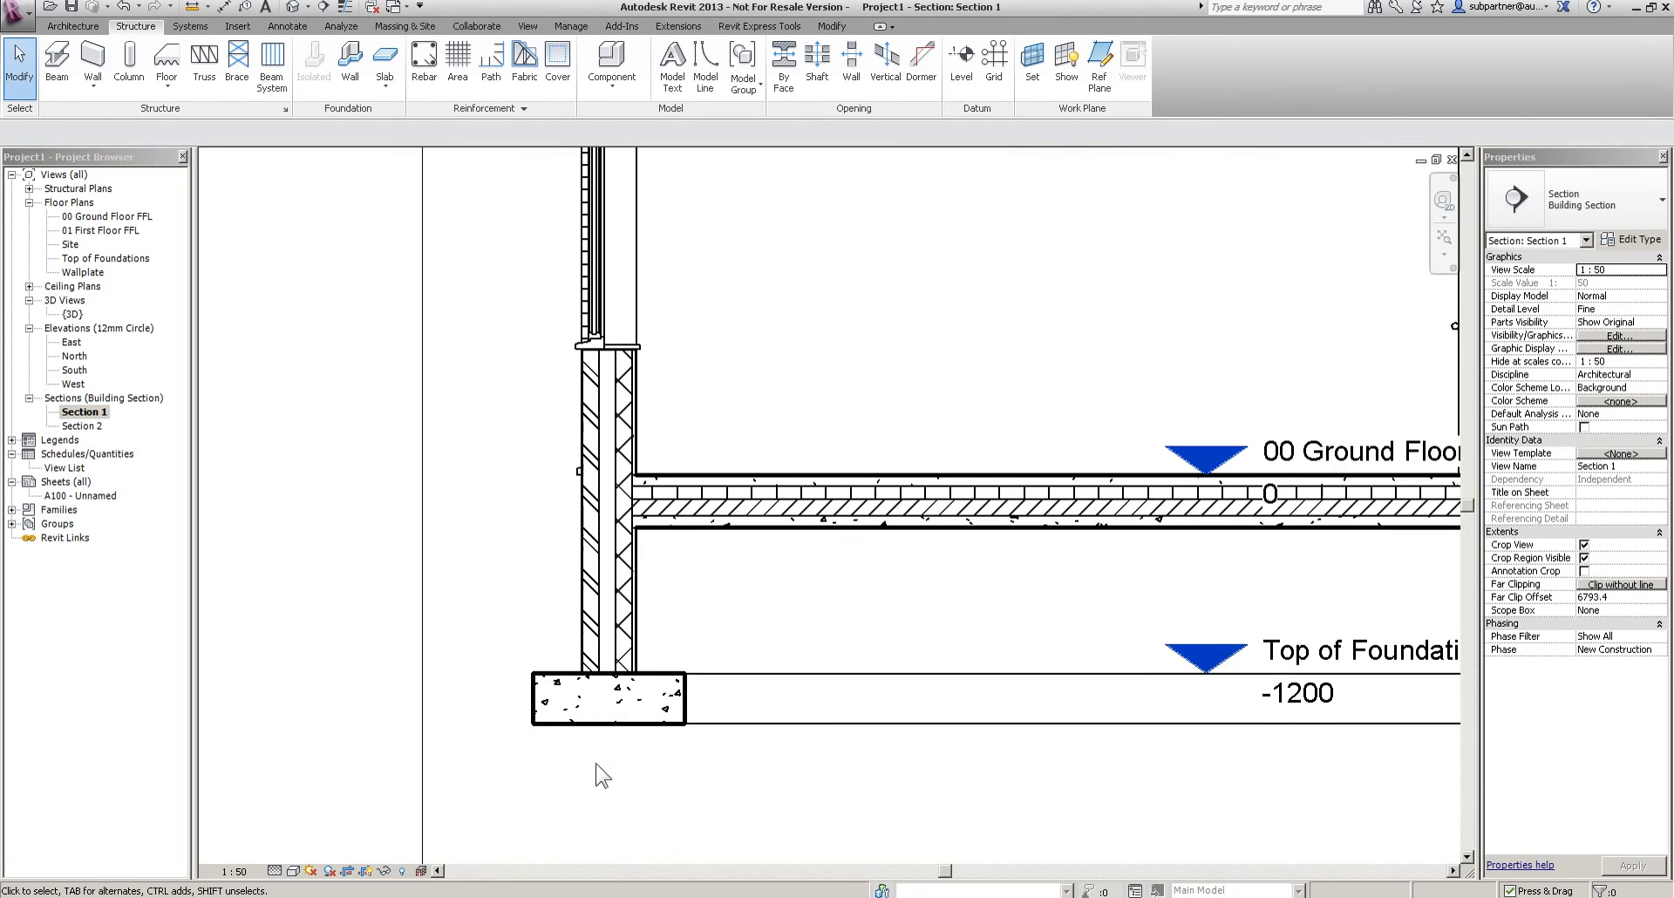
{"action": "middle_click_drag", "start_coordinate": [600, 765], "coordinate": [611, 715]}
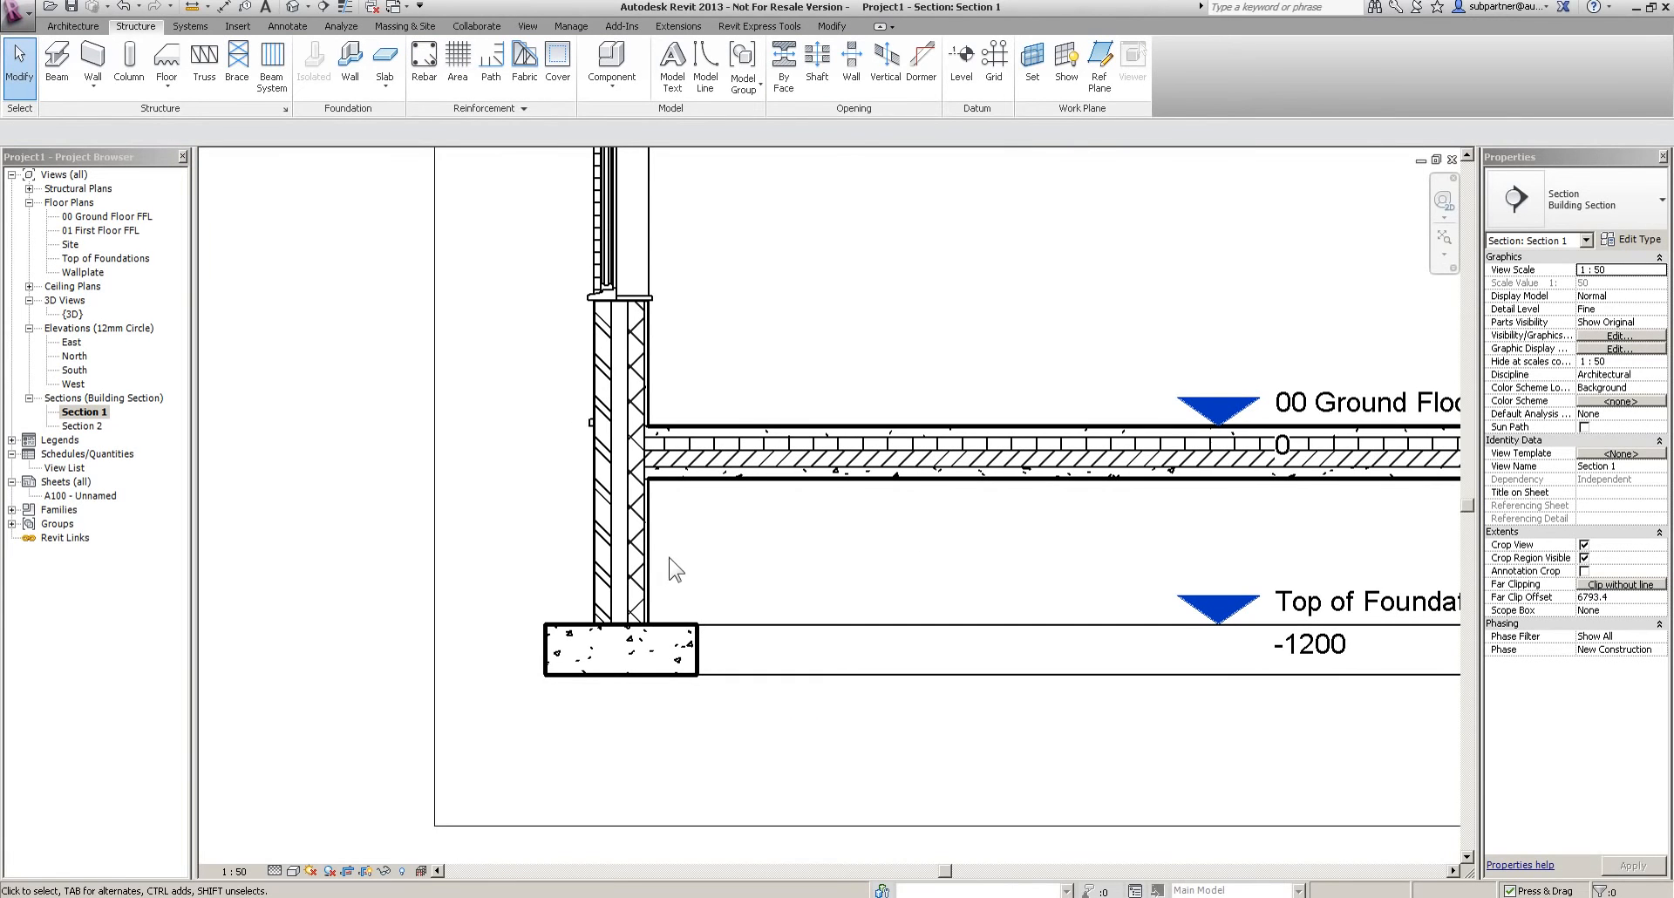
Set the wall foundation type's width to 600 and foundation thickness to 1000, and inspect the foundation in the 3D view
{"action": "left_click", "coordinate": [688, 629]}
{"action": "left_click", "coordinate": [1629, 241]}
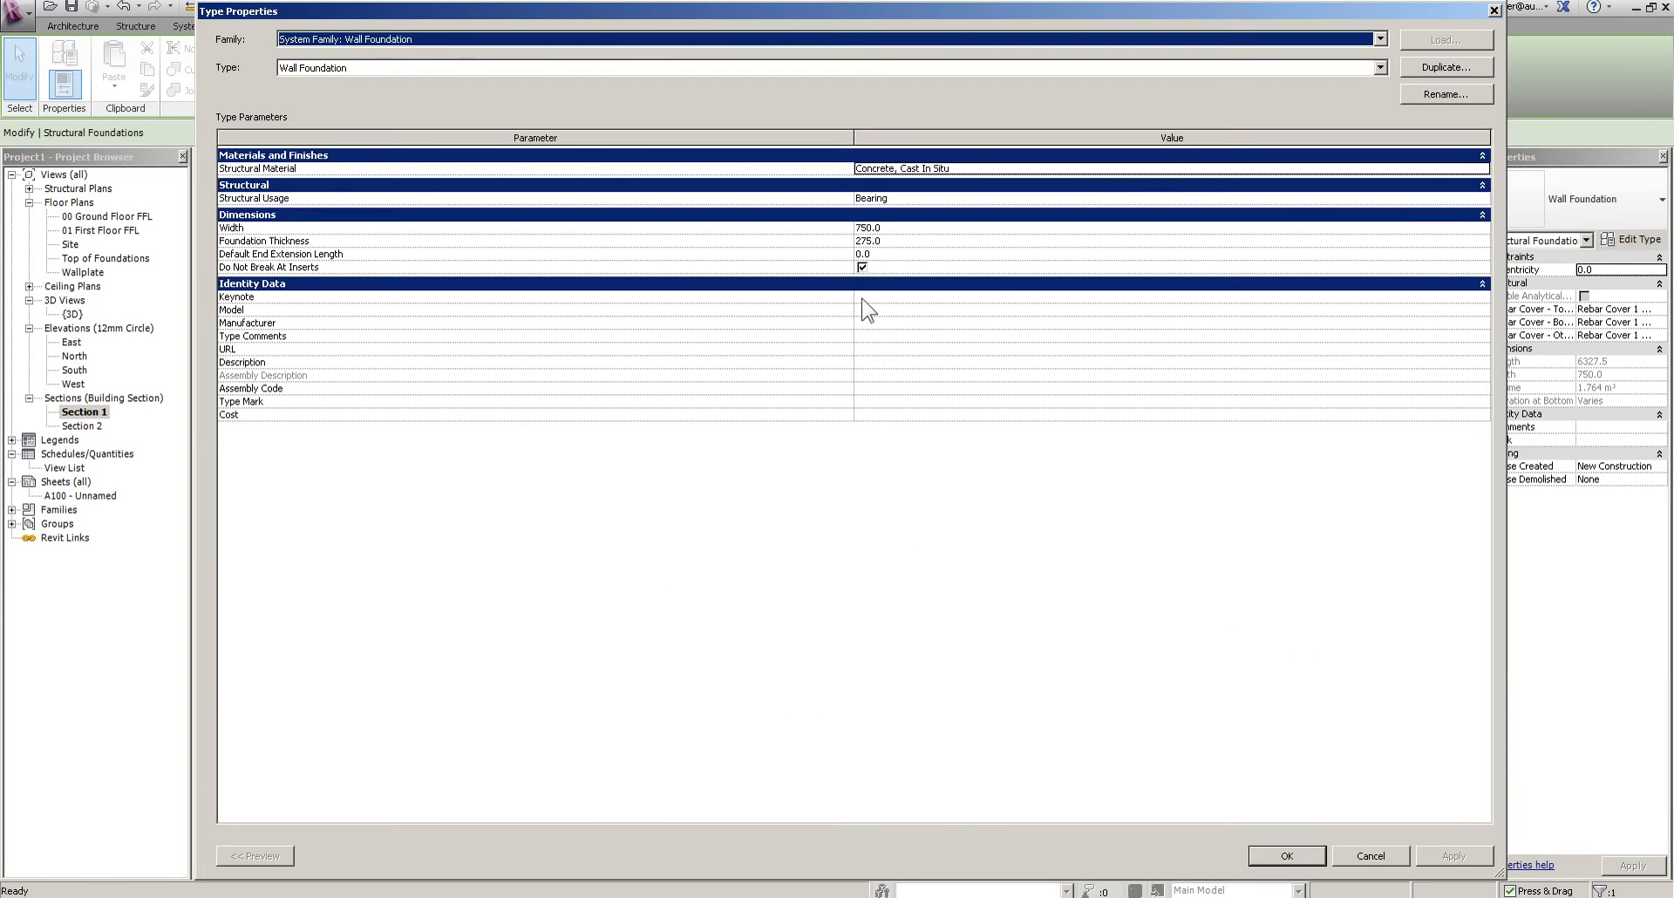
{"action": "left_click", "coordinate": [924, 228]}
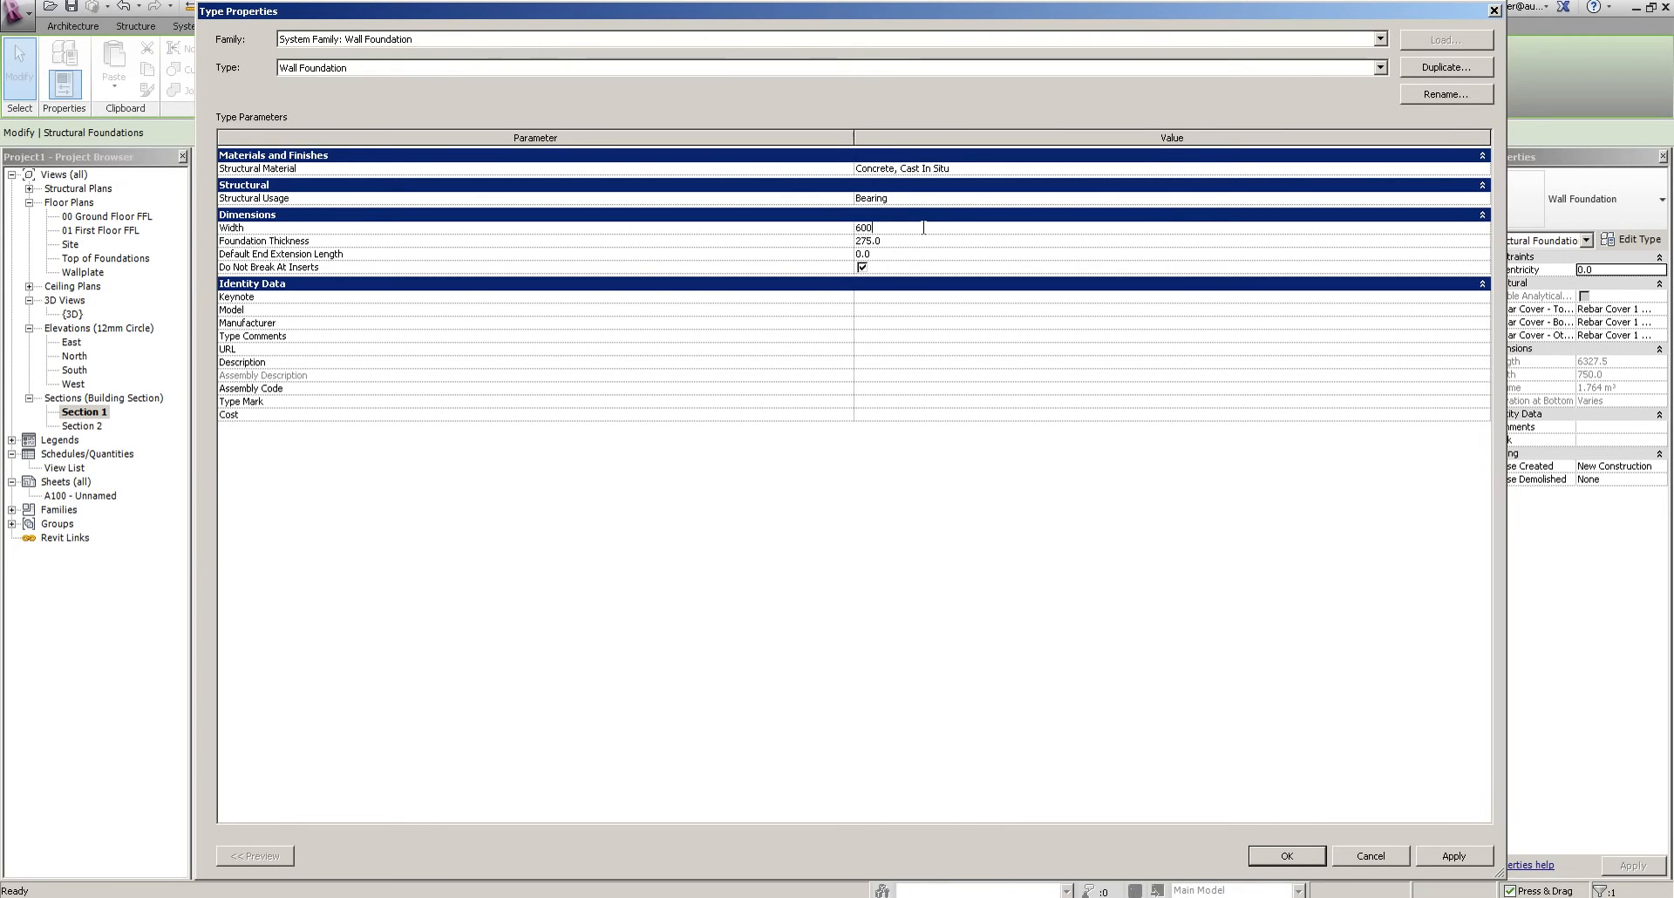
{"action": "left_click", "coordinate": [899, 242]}
{"action": "type", "text": "1000"}
{"action": "key", "text": "Return"}
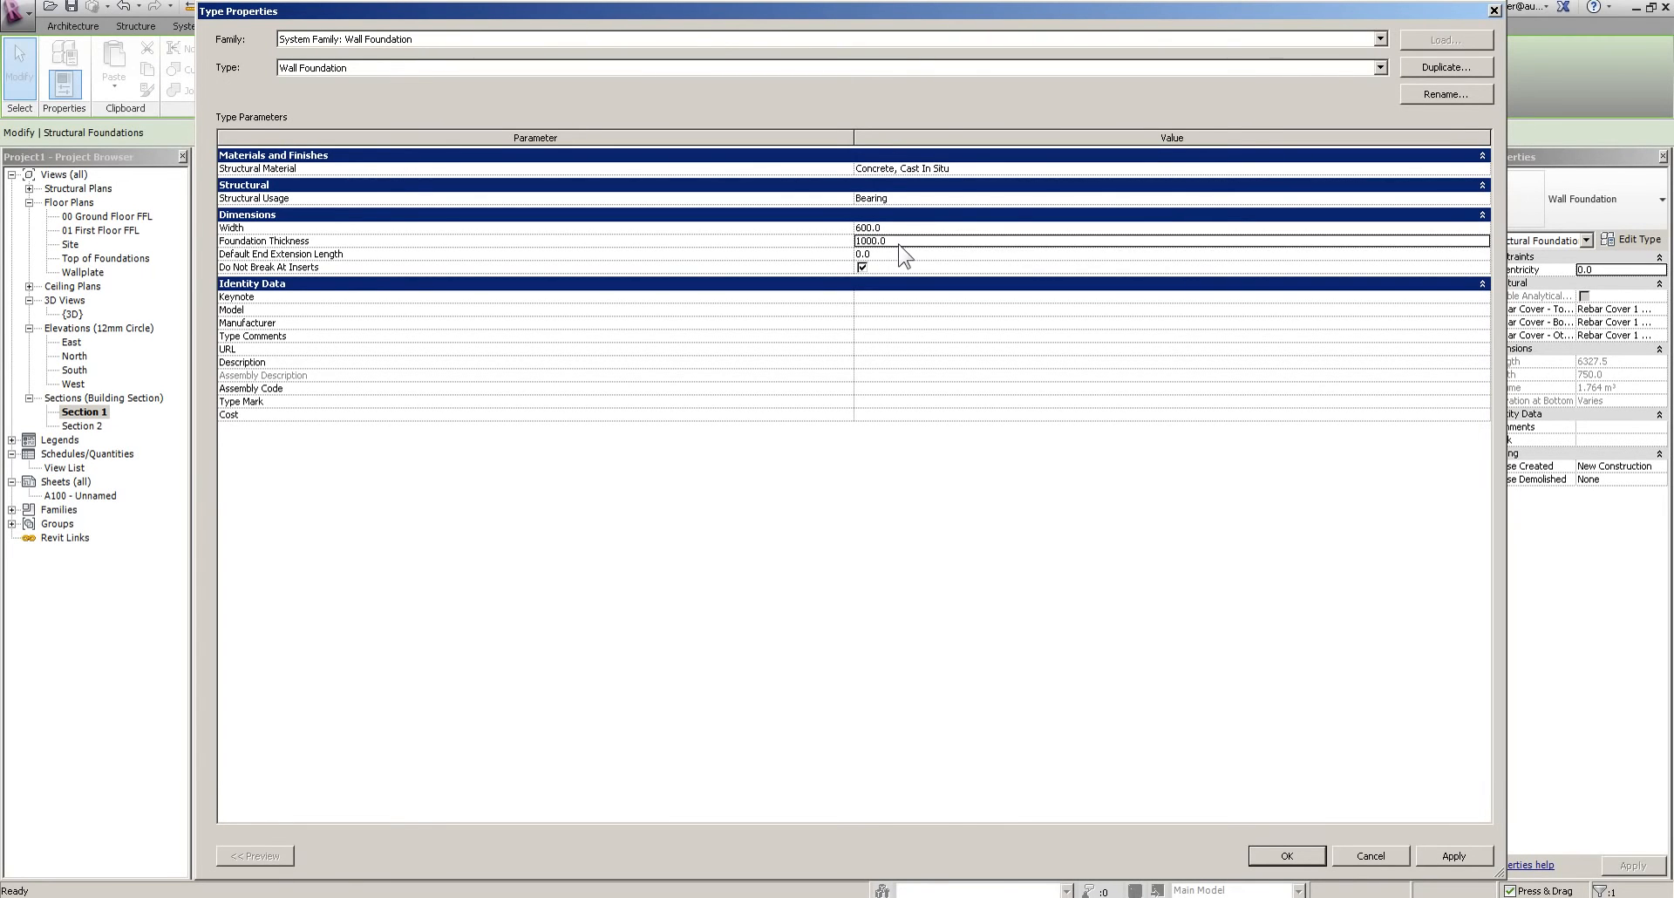
{"action": "left_click", "coordinate": [1283, 859]}
{"action": "left_click", "coordinate": [906, 723]}
{"action": "scroll", "coordinate": [907, 723], "scroll_direction": "down", "scroll_amount": 3}
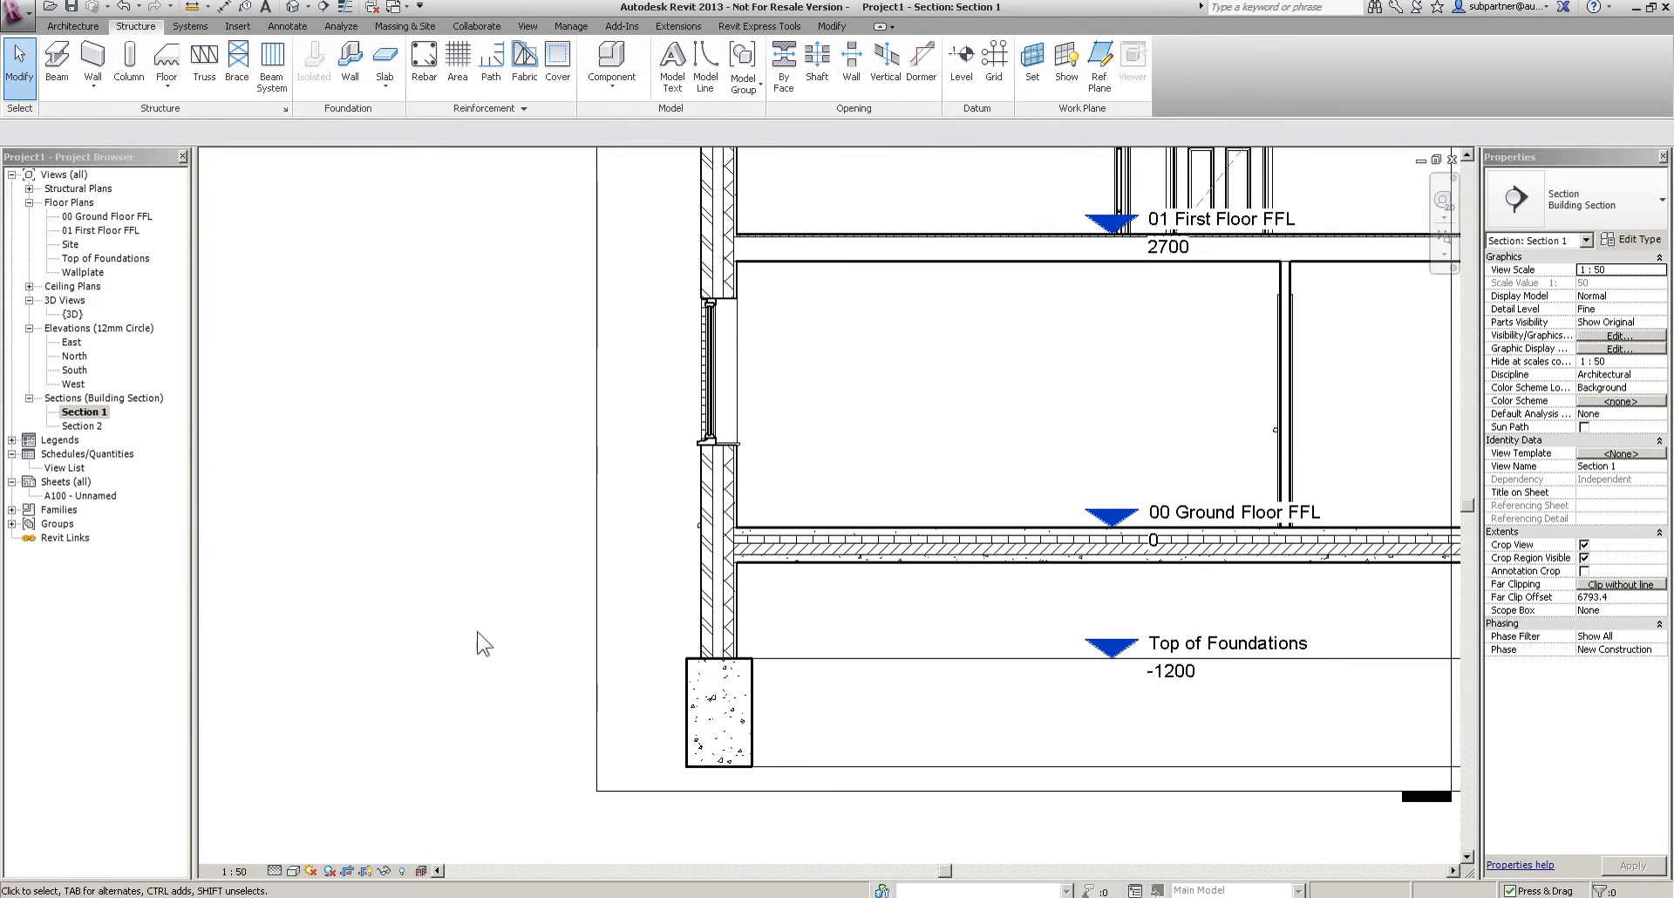
{"action": "double_click", "coordinate": [74, 314]}
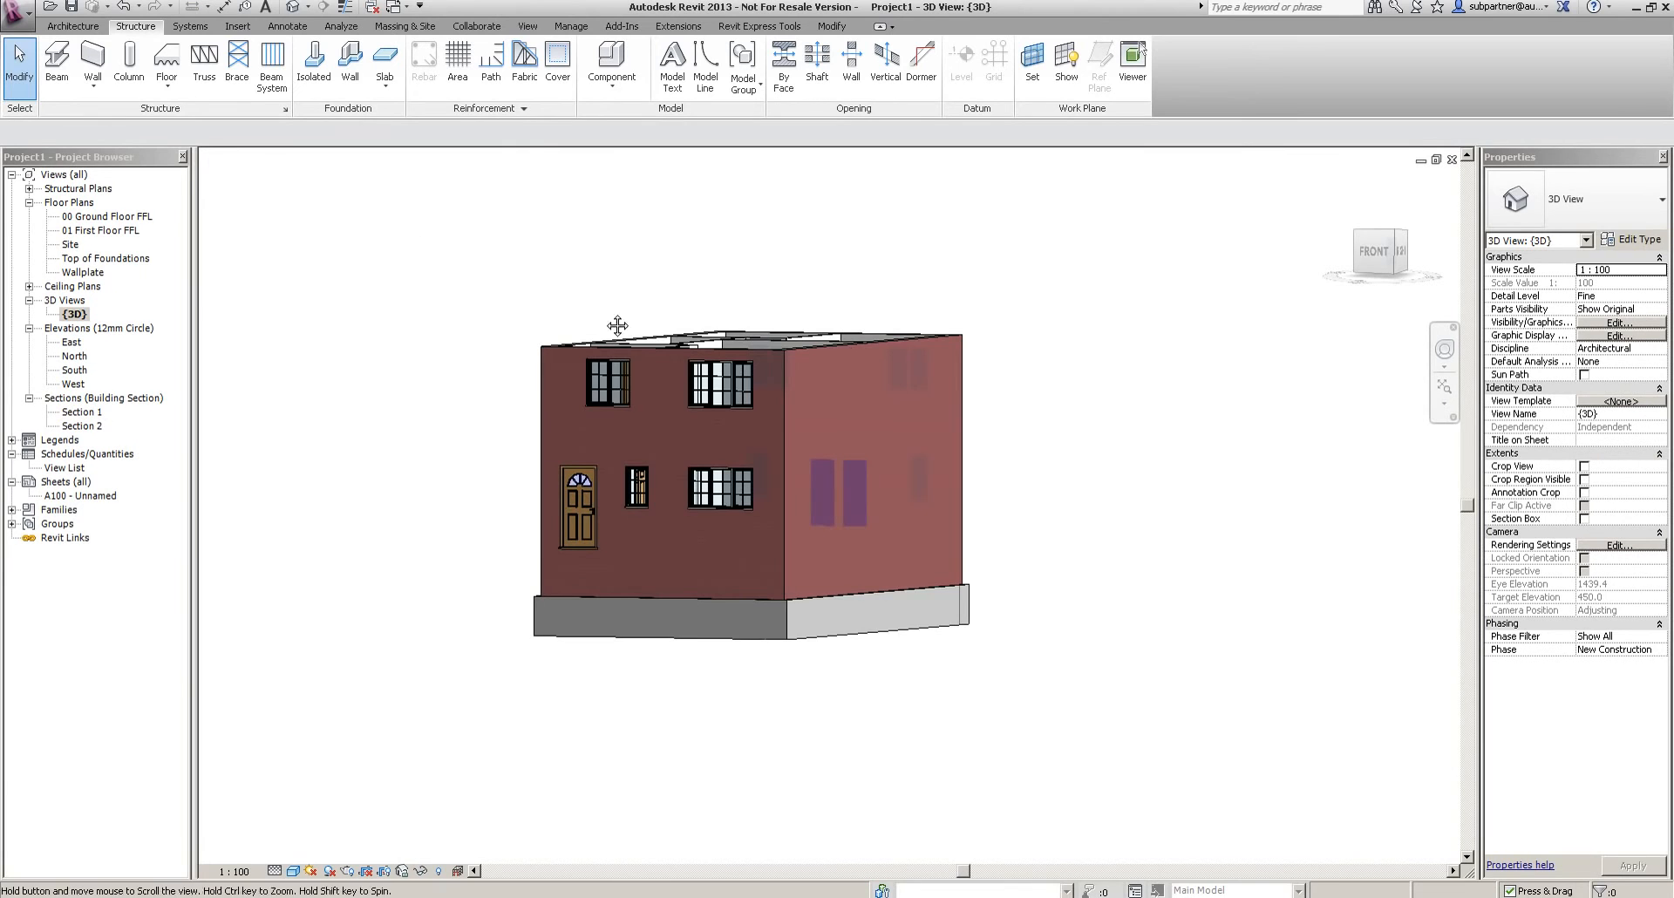
{"action": "middle_click_drag", "start_coordinate": [755, 467], "coordinate": [35, 200], "text": "shift"}
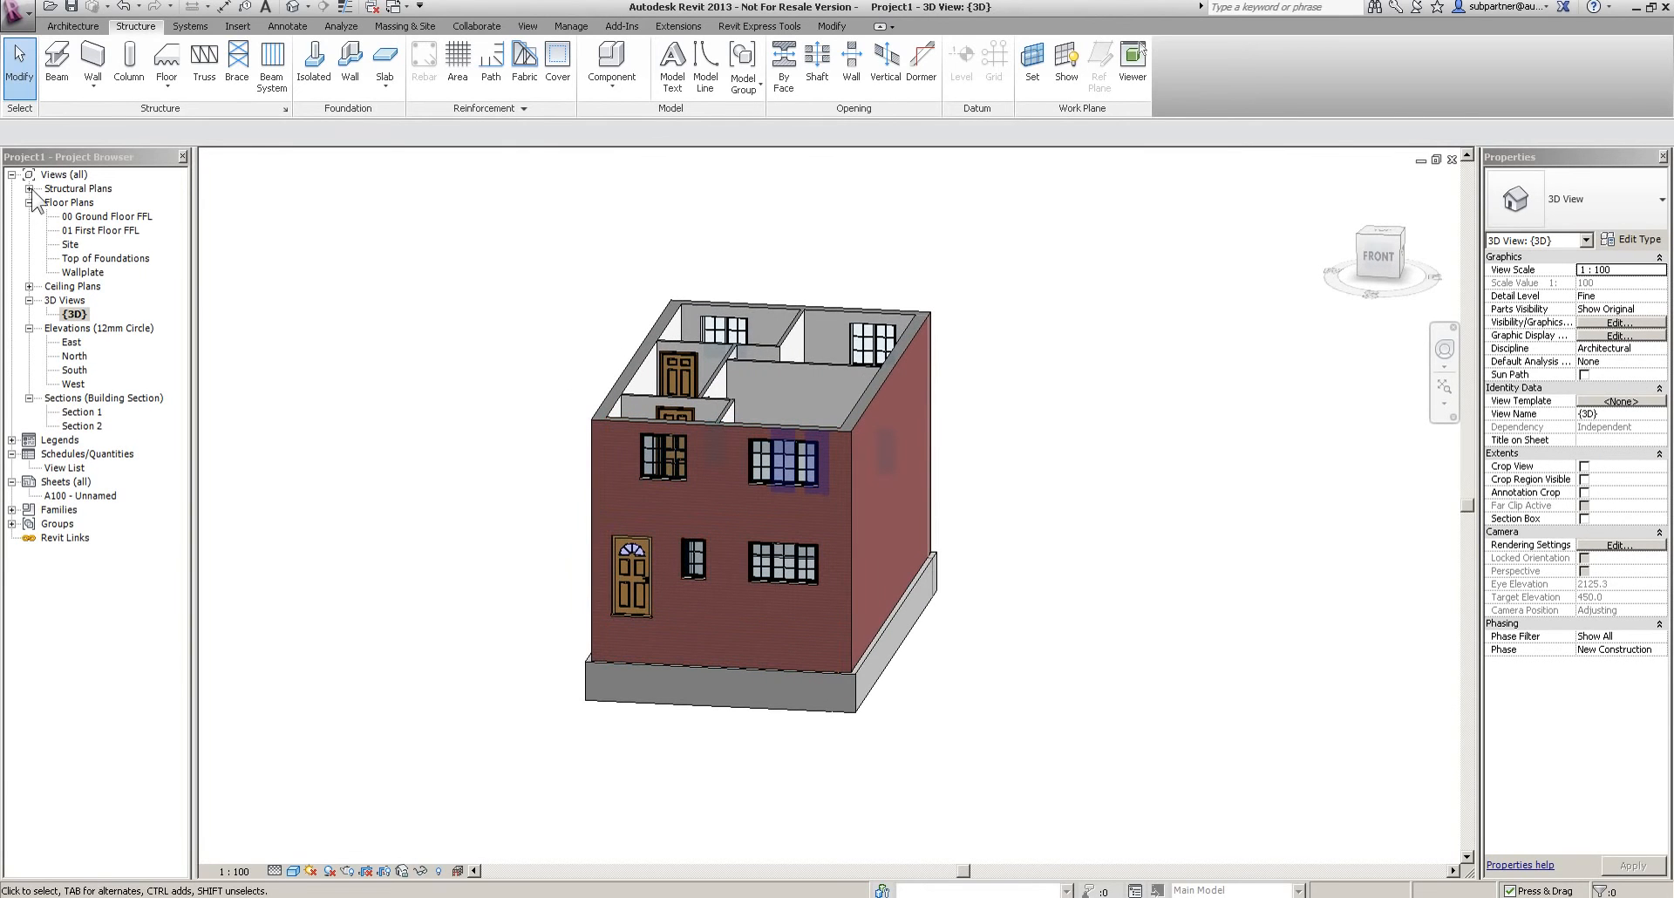
Rename the Wallplate floor plan view as Roof Plan without renaming the corresponding level and views
{"action": "double_click", "coordinate": [82, 272]}
{"action": "middle_click_drag", "start_coordinate": [1247, 266], "coordinate": [986, 359]}
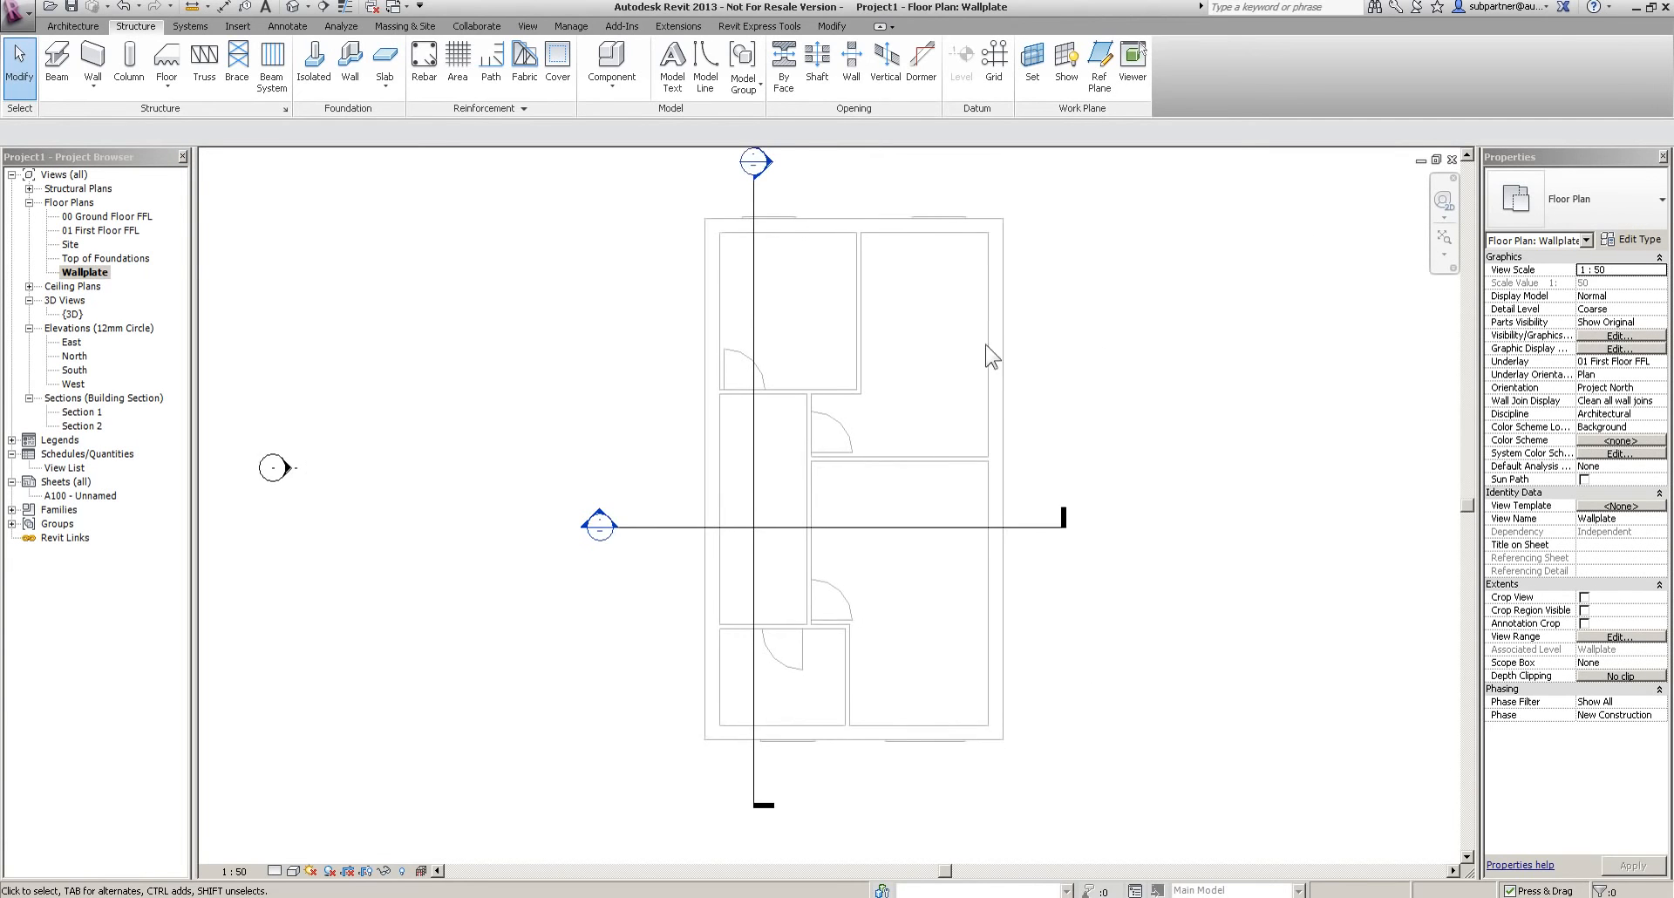
{"action": "left_click", "coordinate": [83, 272]}
{"action": "right_click", "coordinate": [84, 273]}
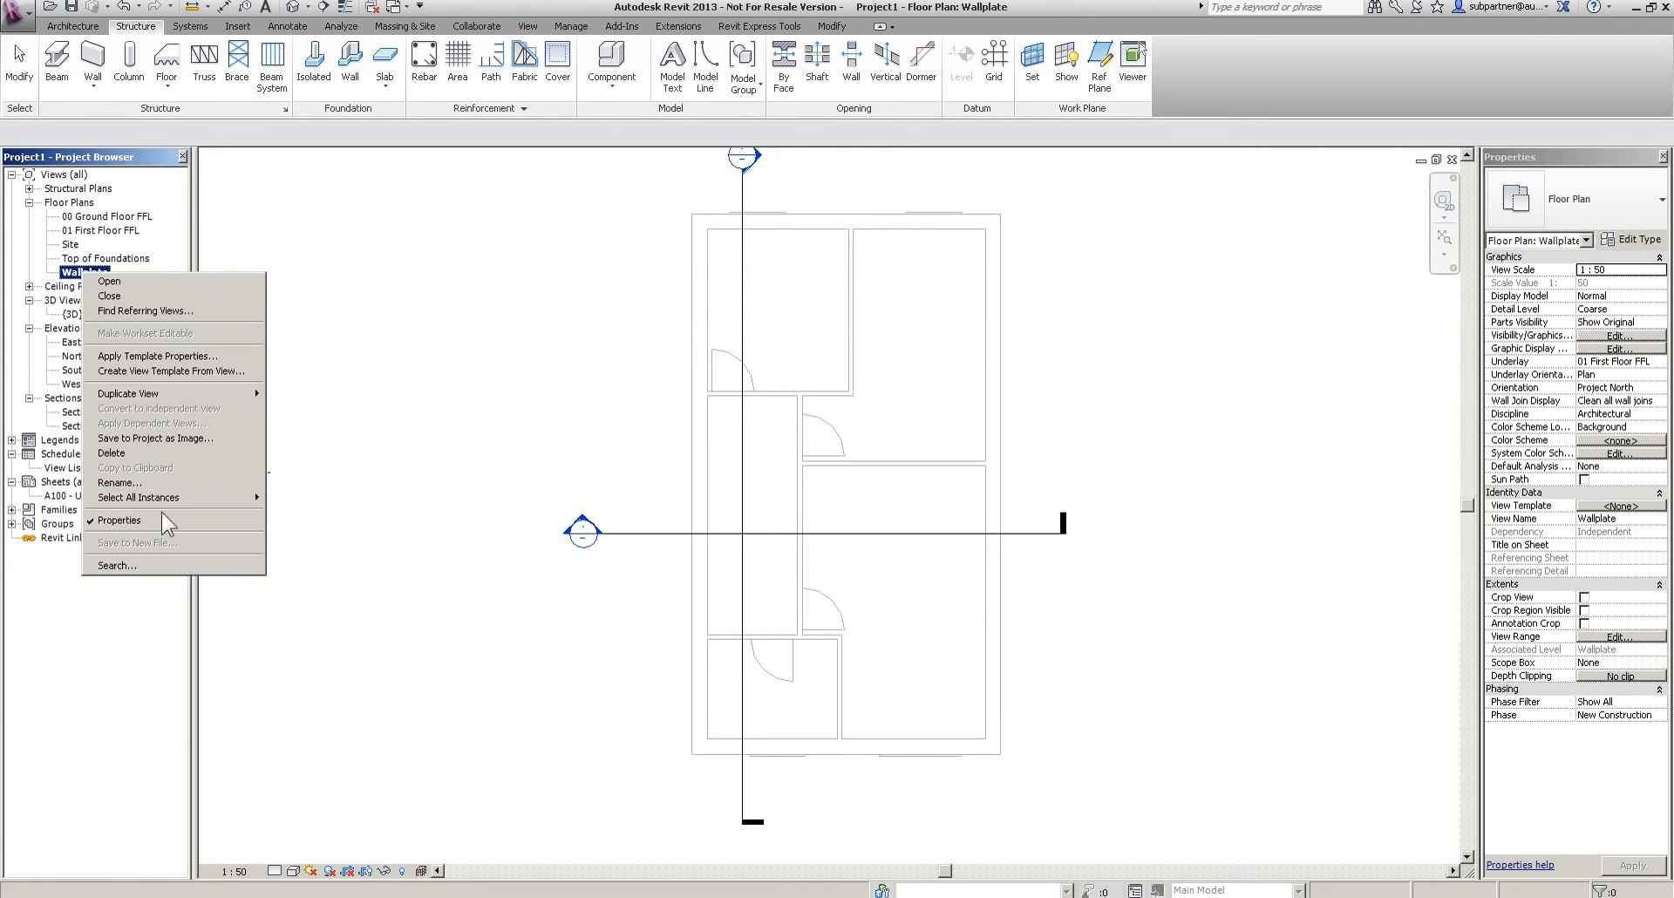
{"action": "left_click", "coordinate": [131, 482]}
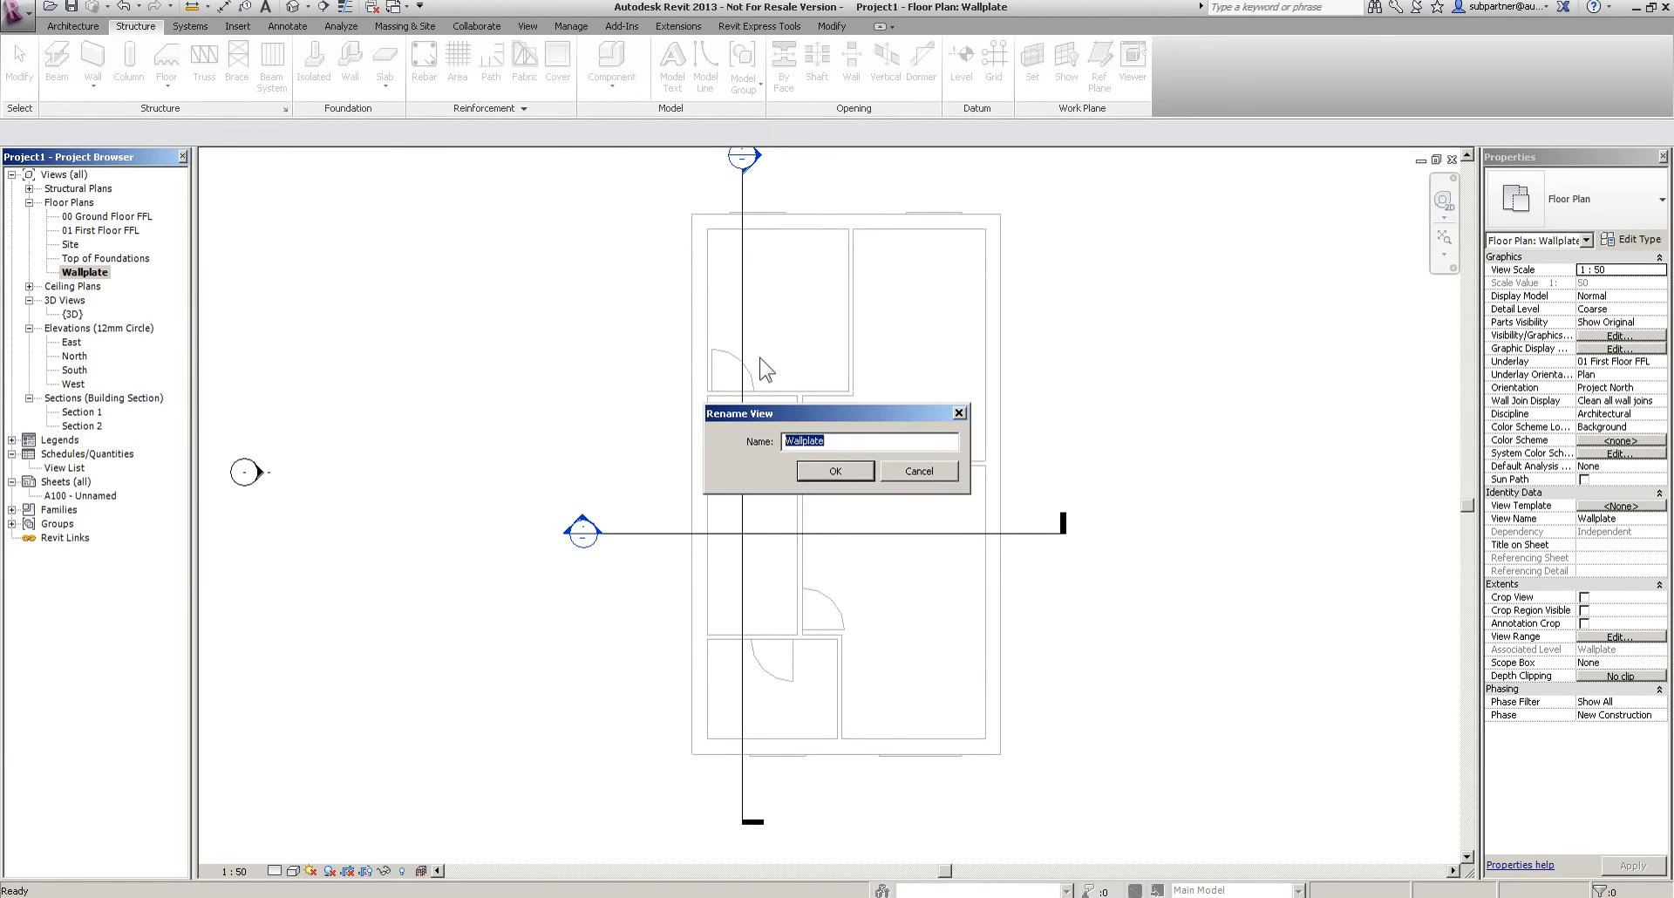
{"action": "type", "text": "Roof Plan"}
{"action": "key", "text": "Return"}
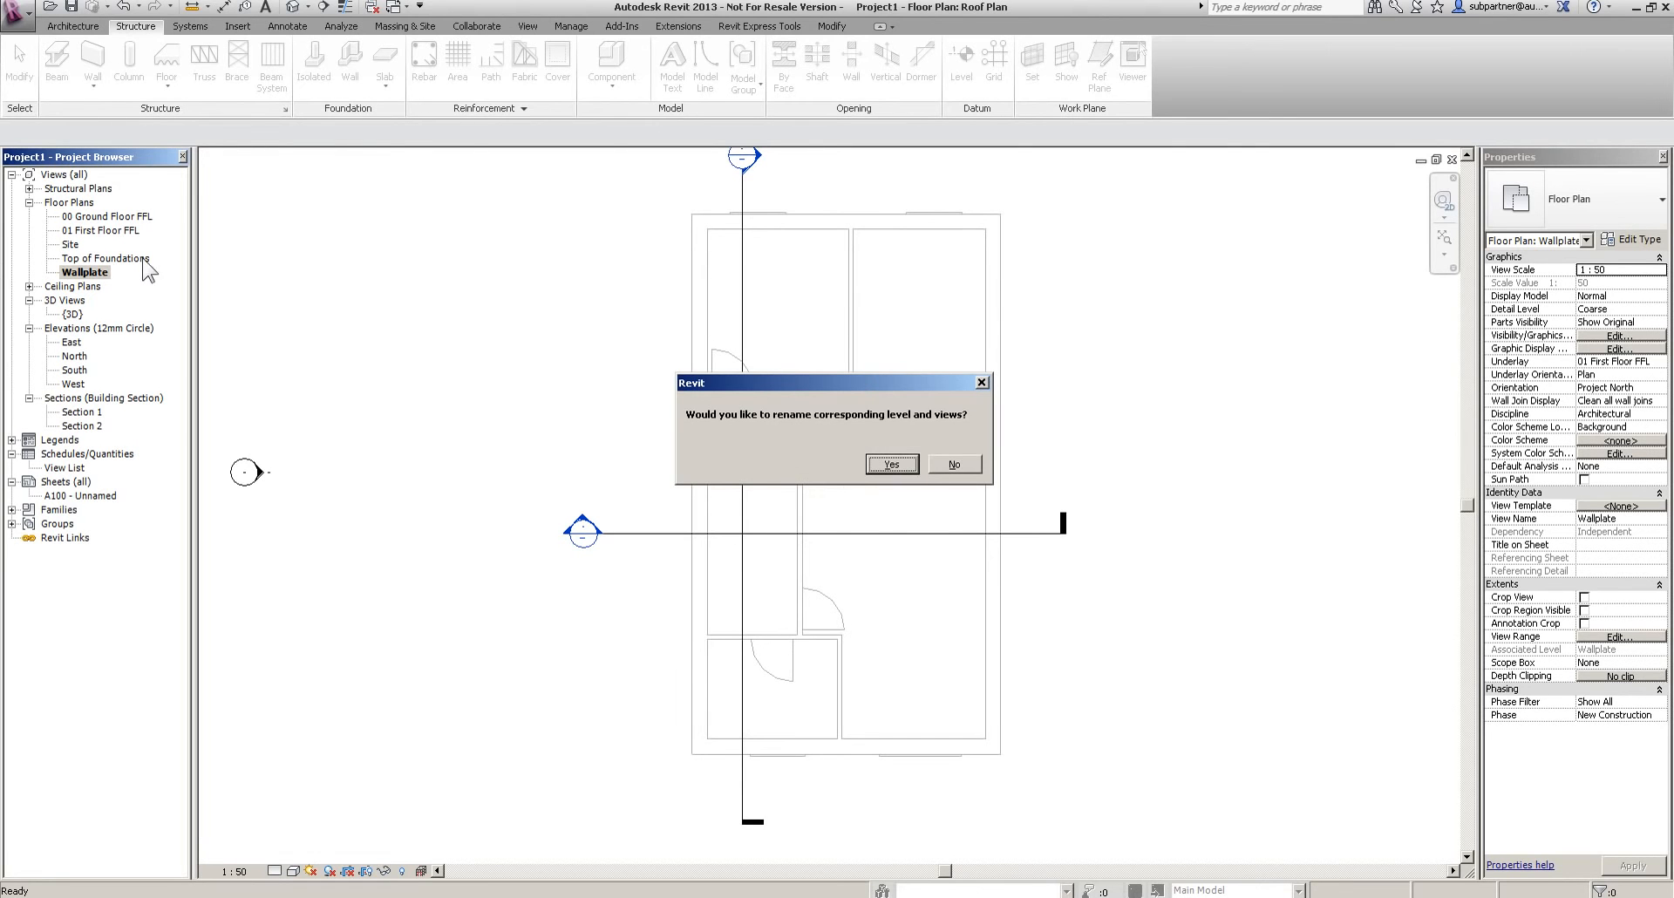
{"action": "left_click", "coordinate": [941, 464]}
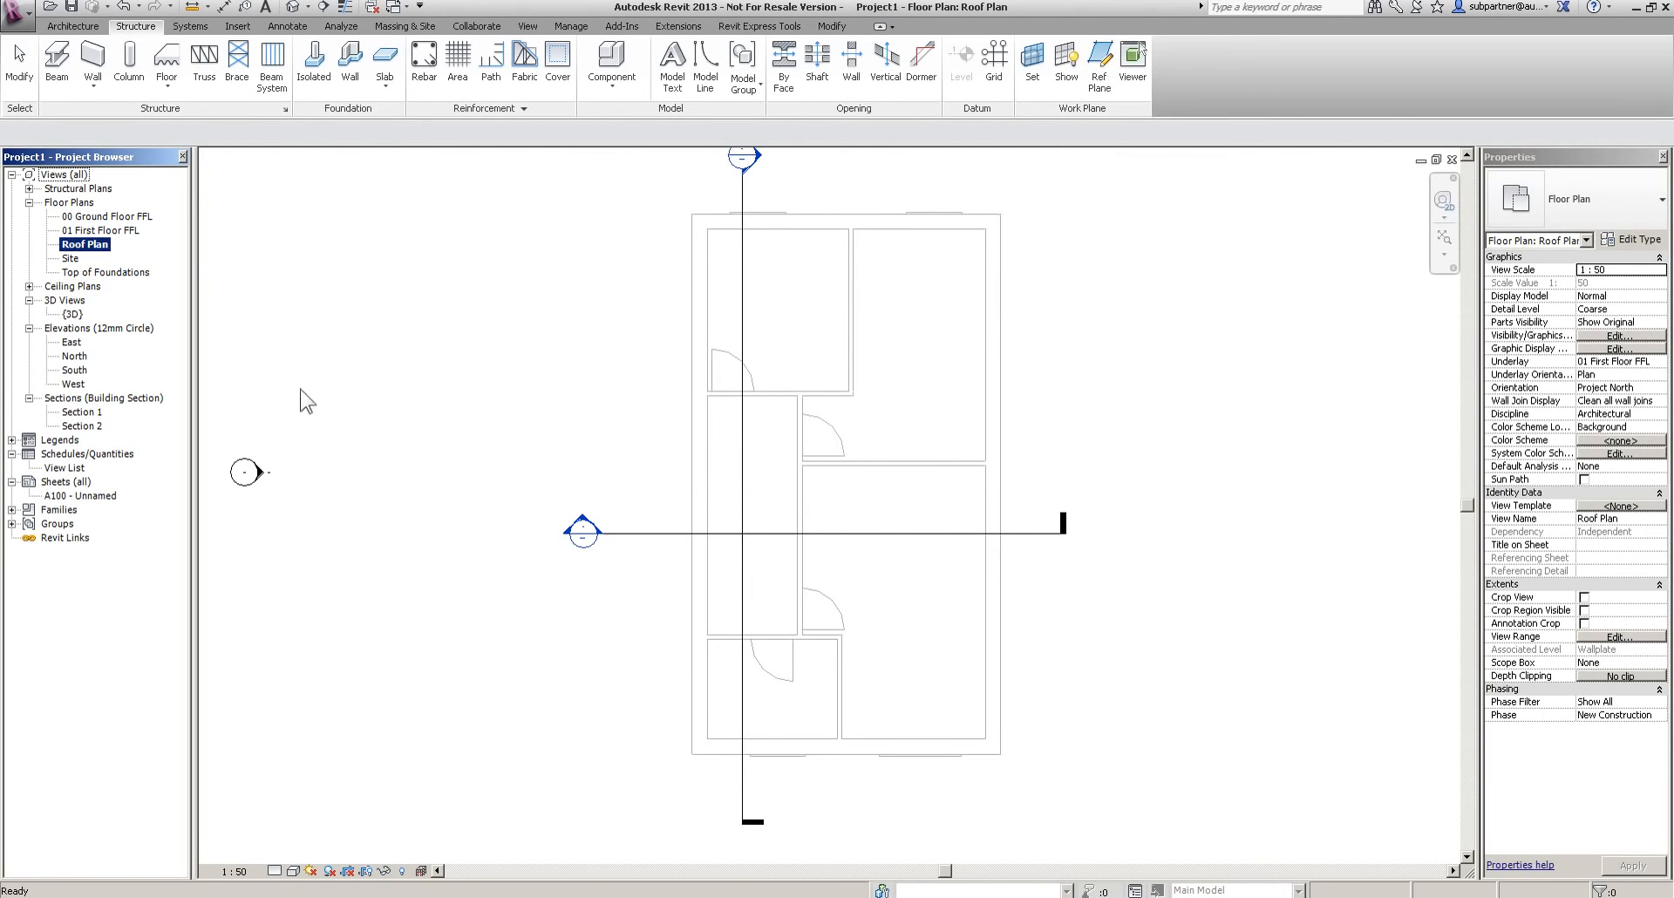
Open the West elevation and rename the 00 Ground Floor FFL plan view as 00 Ground Floor Plan, without renaming its level
{"action": "double_click", "coordinate": [72, 387]}
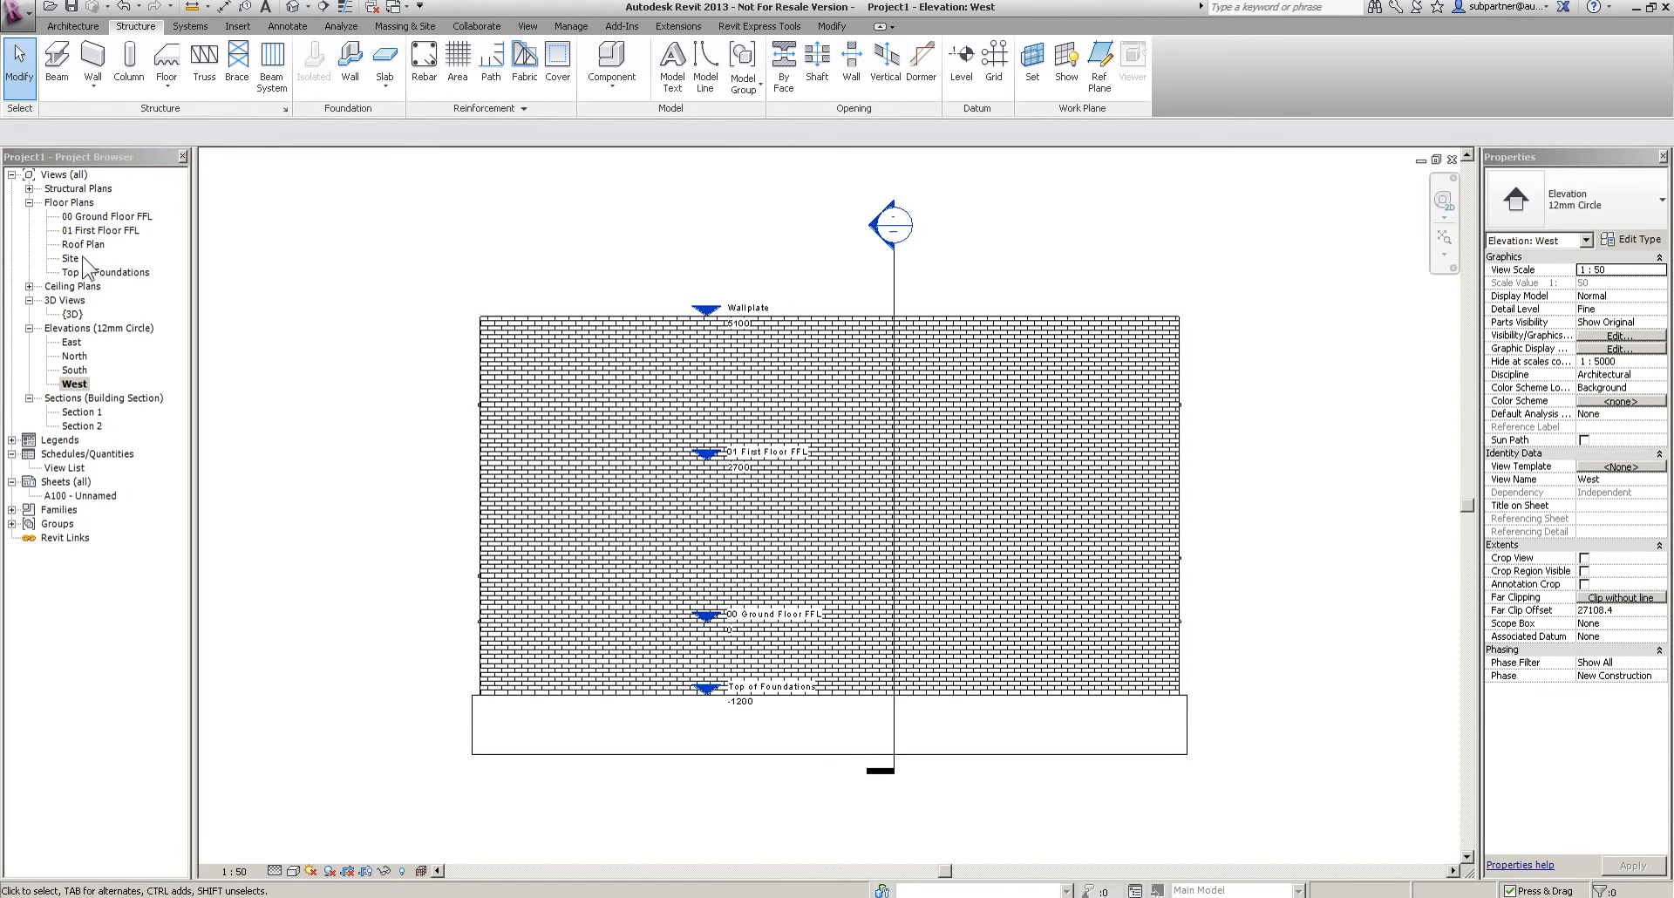
{"action": "left_click", "coordinate": [74, 217]}
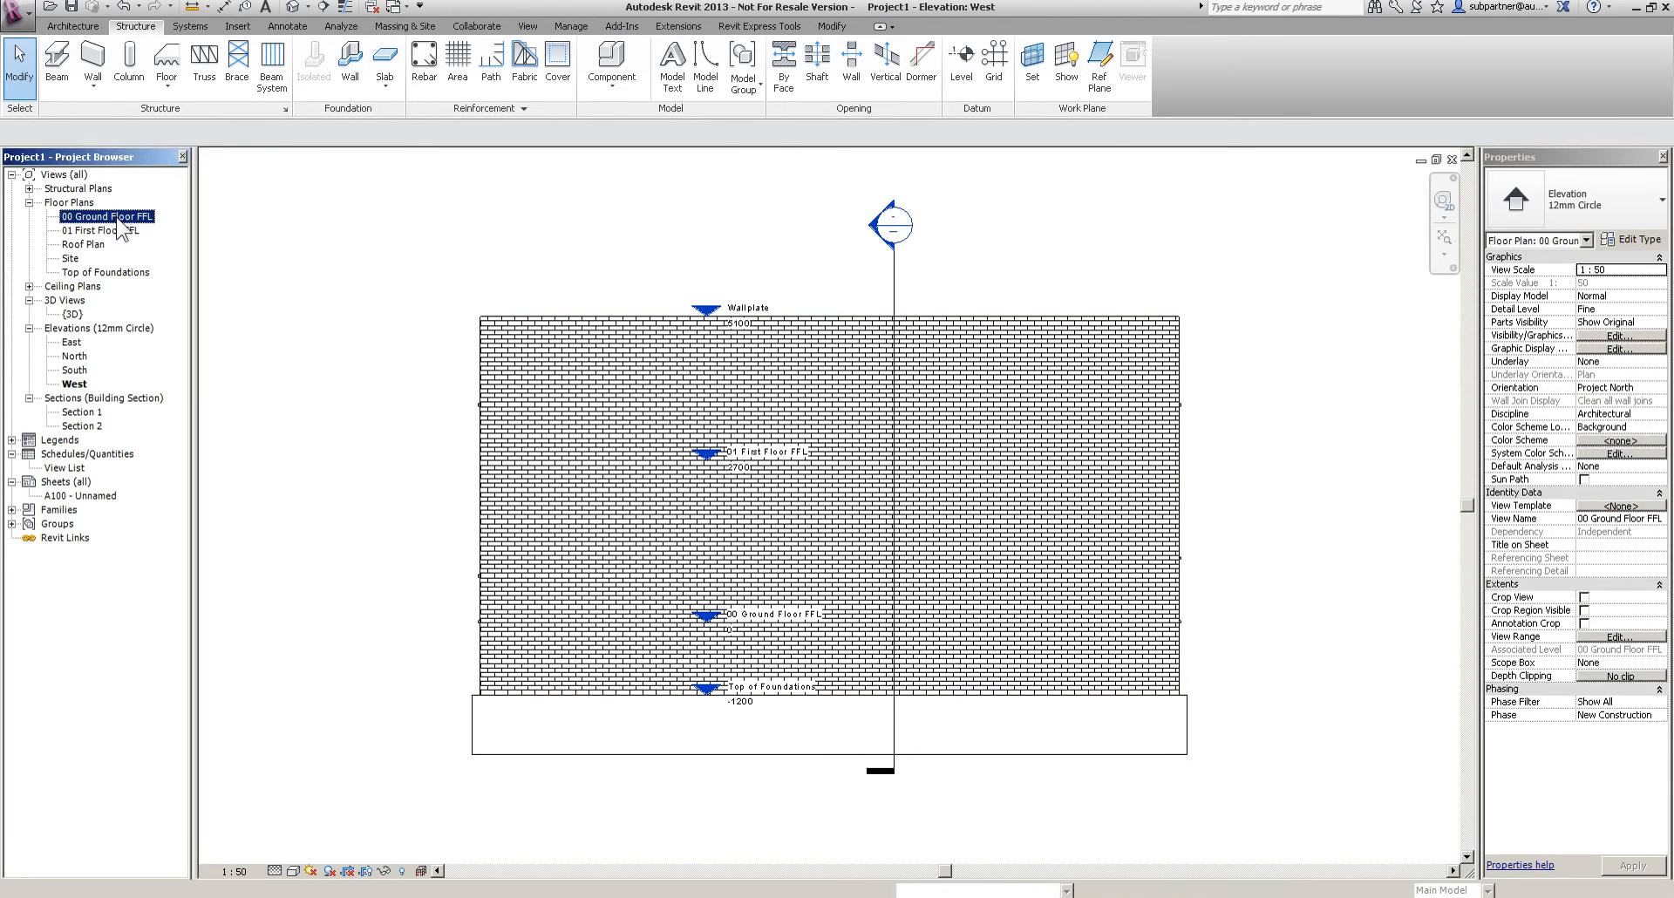
{"action": "right_click", "coordinate": [73, 216]}
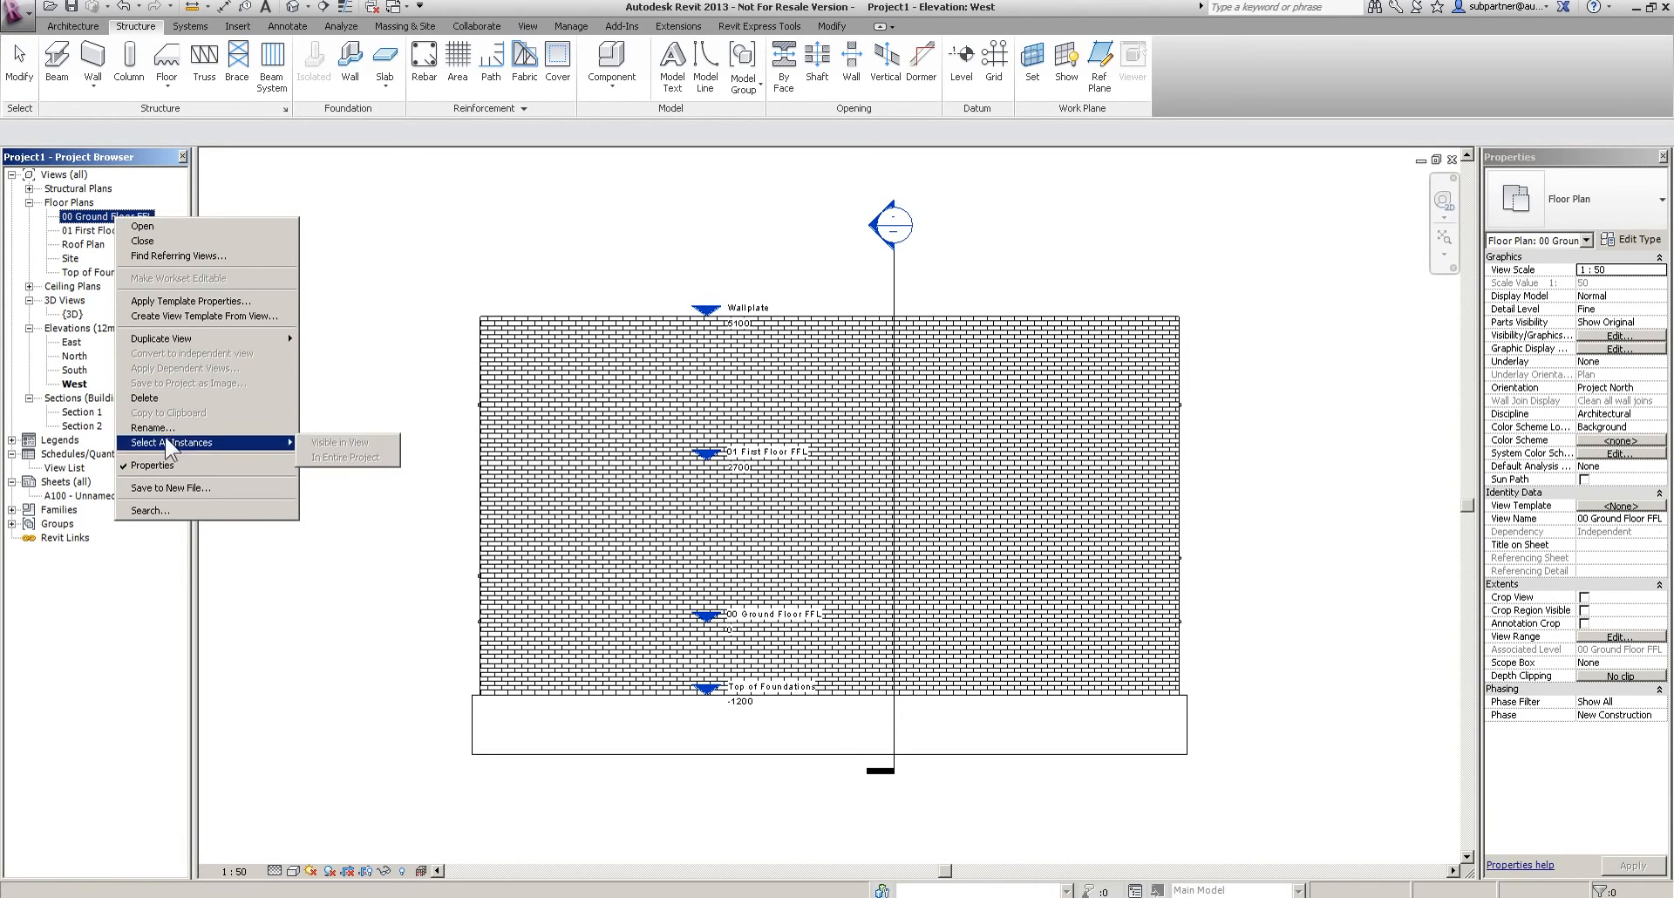
{"action": "left_click", "coordinate": [152, 427]}
{"action": "double_click", "coordinate": [858, 440]}
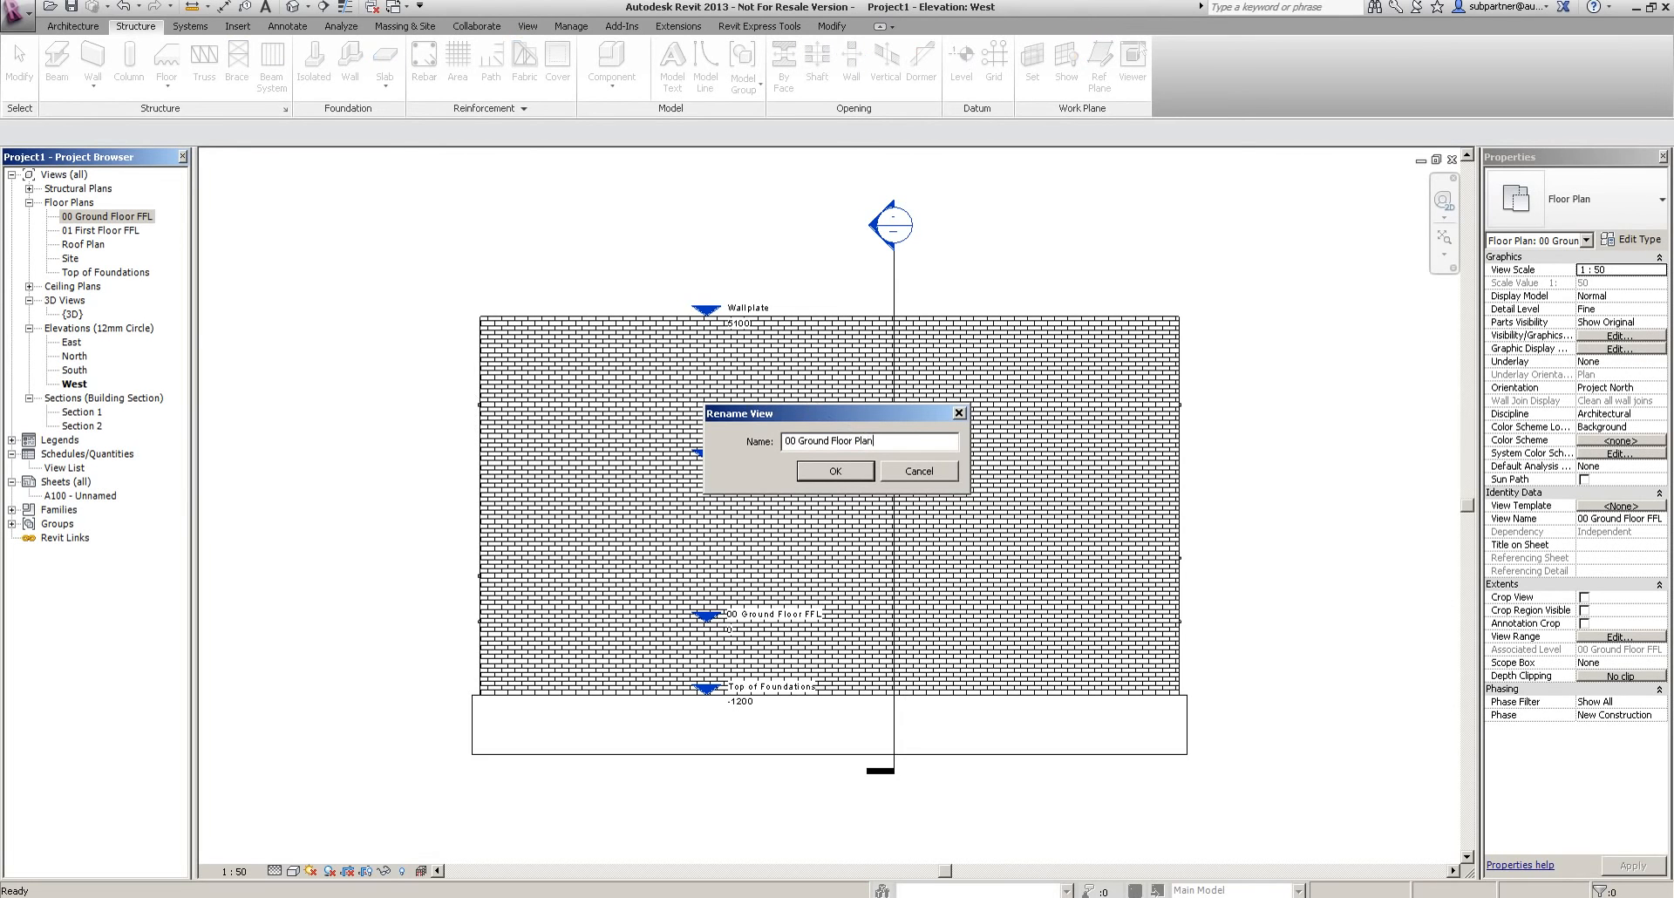
{"action": "key", "text": "Return"}
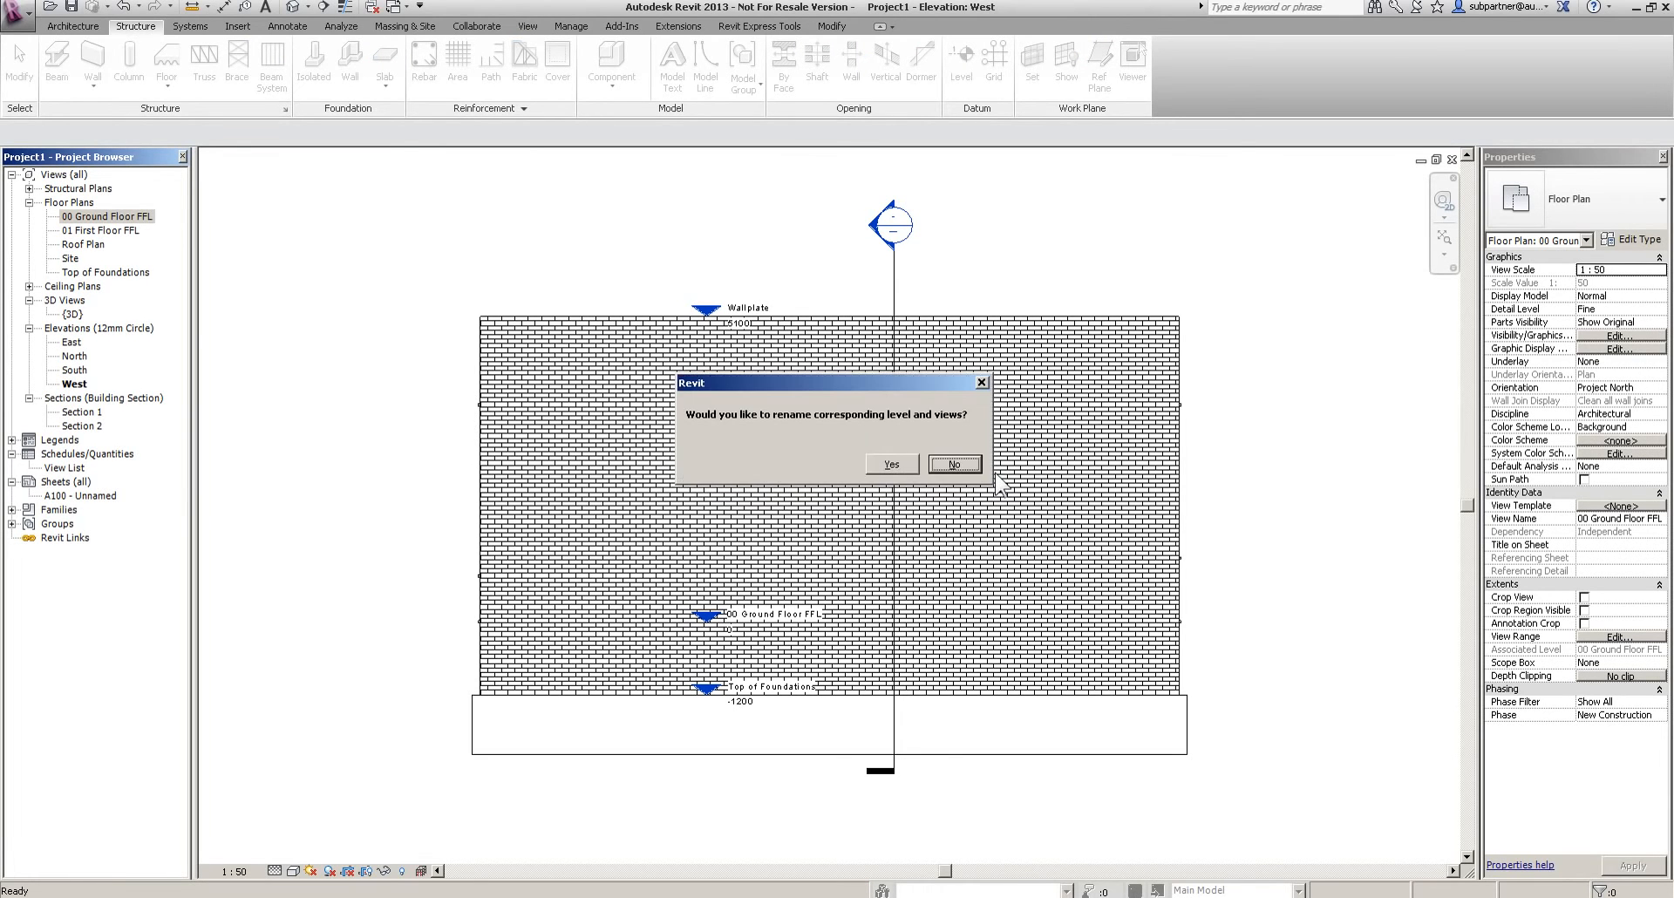
{"action": "left_click", "coordinate": [954, 464]}
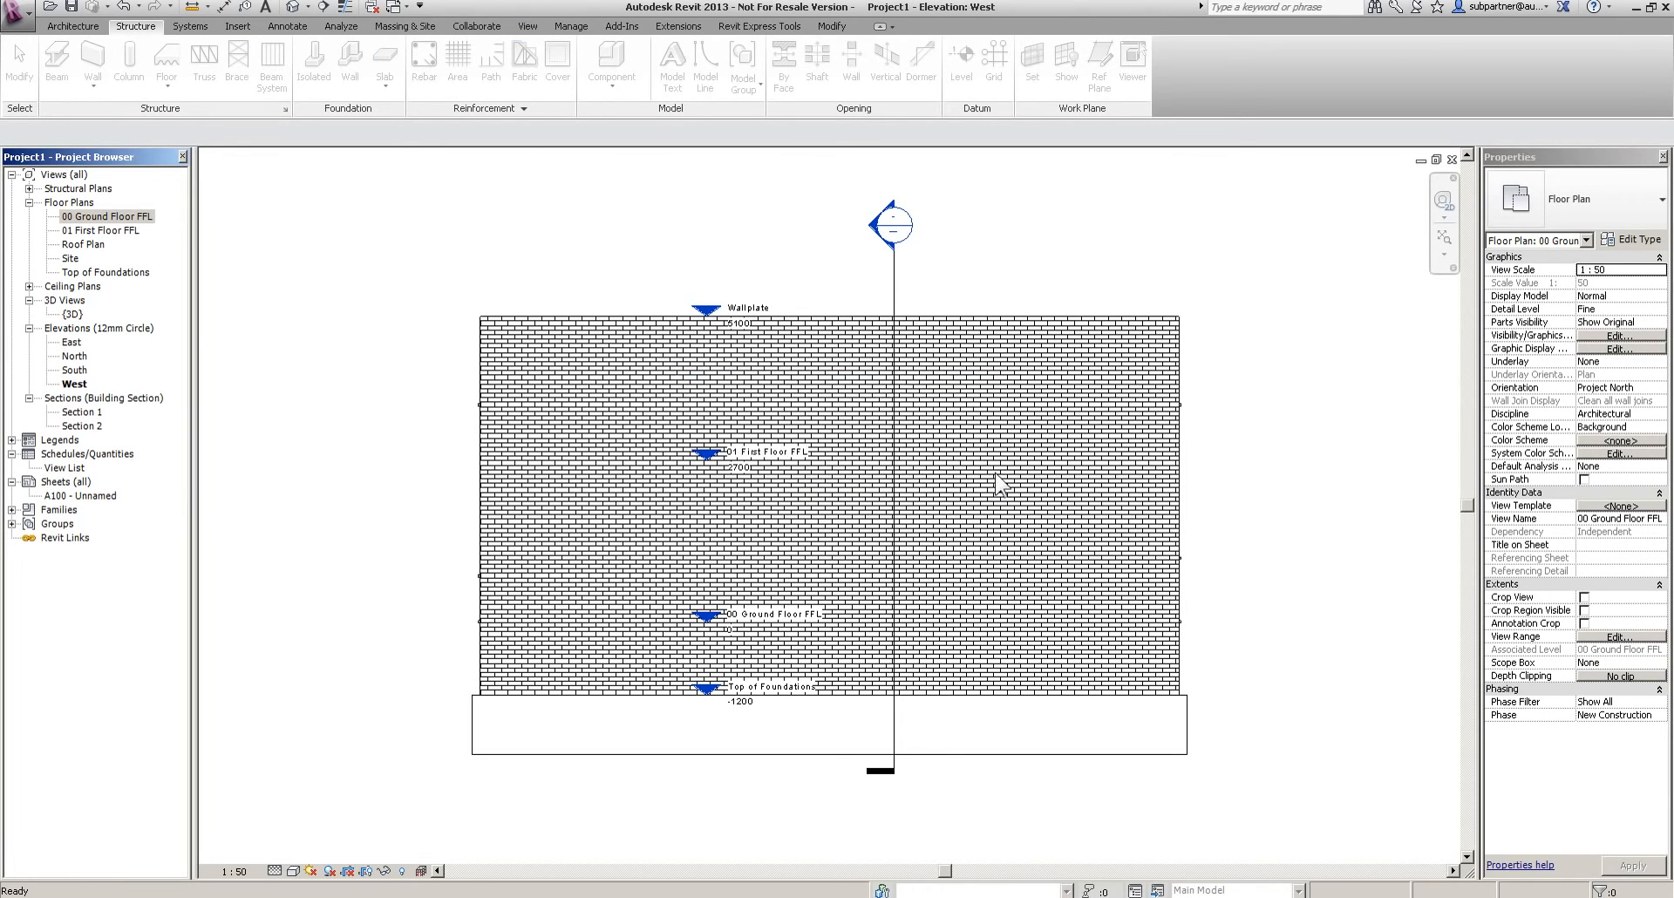
Rename the 01 First Floor FFL plan view as 01 First Floor Plan without renaming the corresponding level and views
{"action": "right_click", "coordinate": [109, 231]}
{"action": "left_click", "coordinate": [202, 425]}
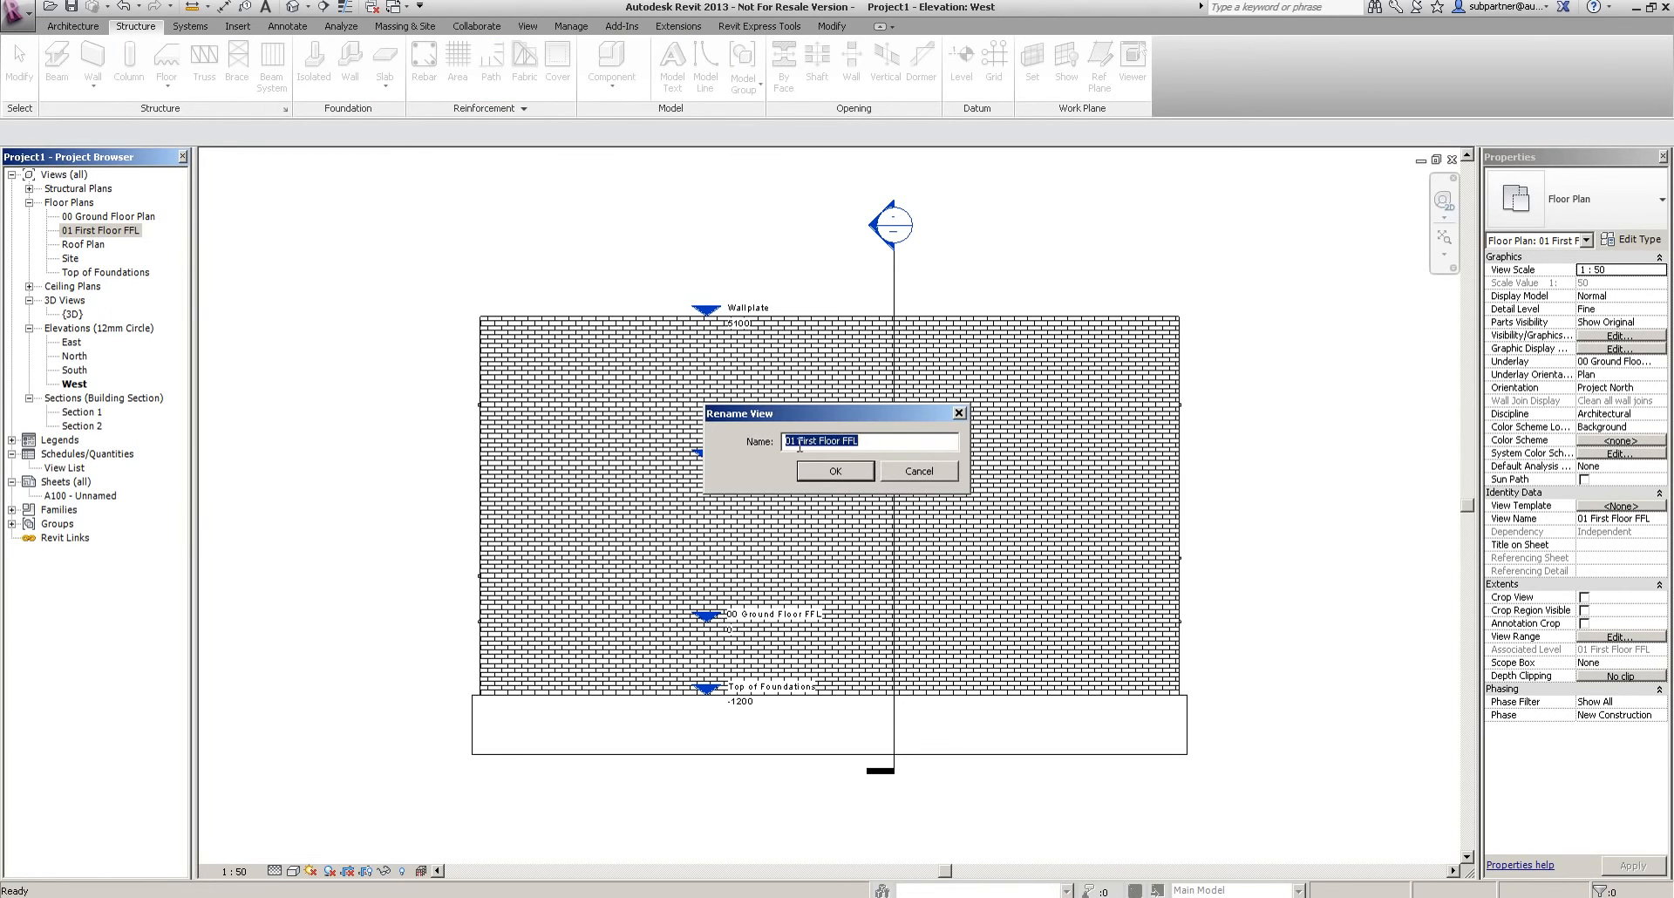
{"action": "left_click", "coordinate": [844, 442]}
{"action": "type", "text": "Plan"}
{"action": "key", "text": "Return"}
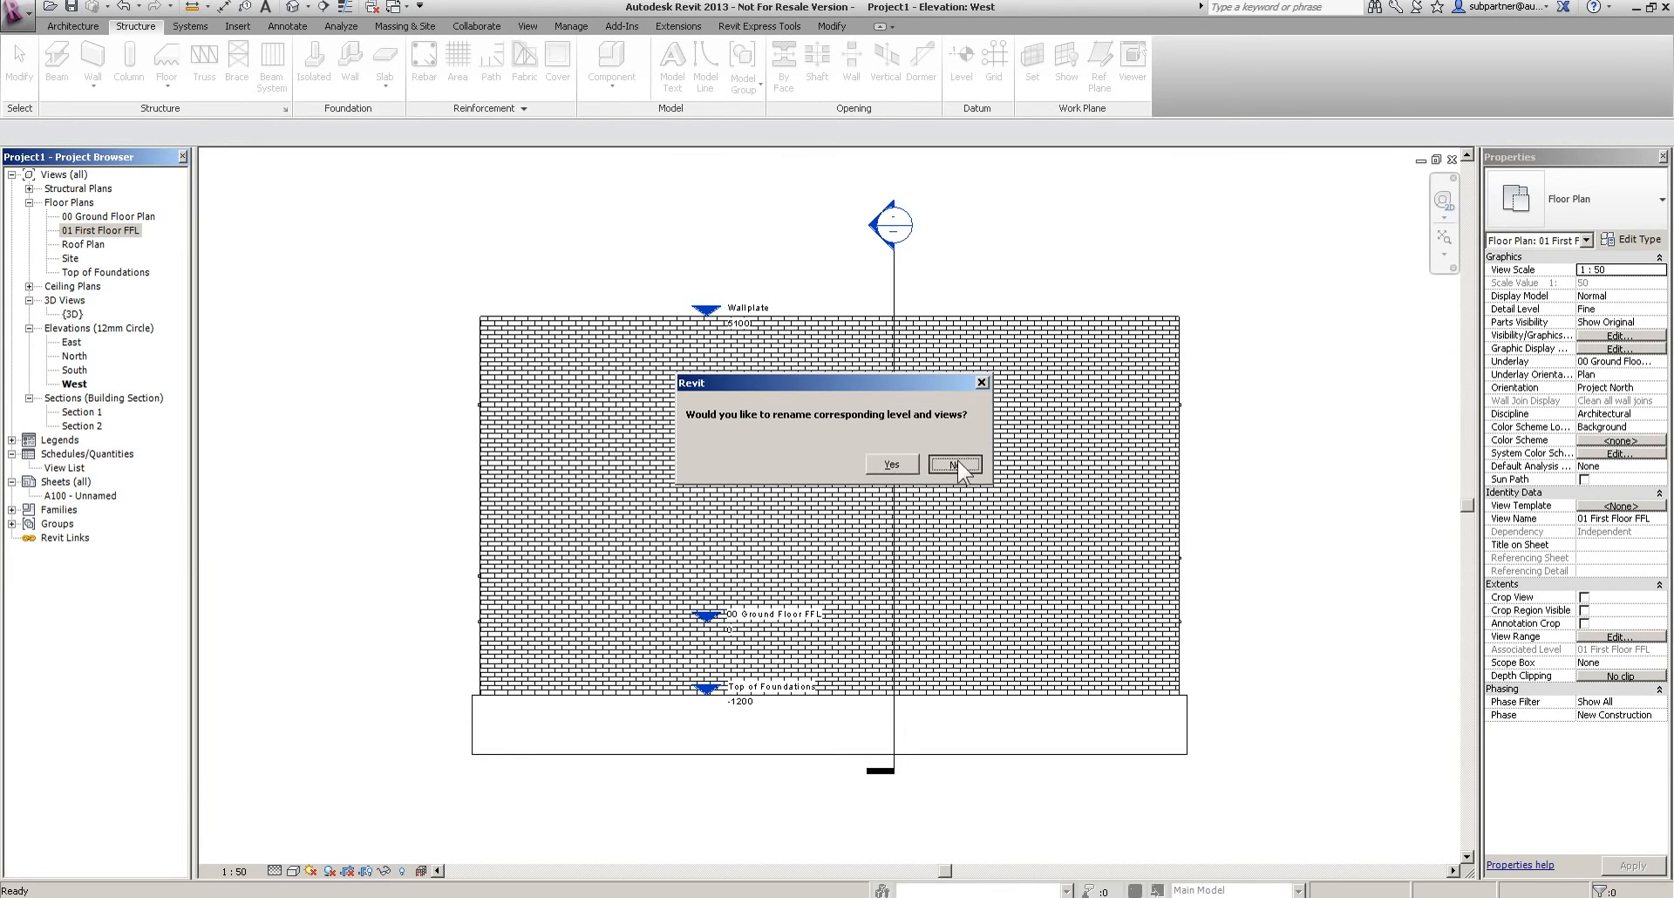
{"action": "left_click", "coordinate": [959, 471]}
On the West elevation, extend the level lines past both ends of the building so their heads stand clear of the brickwork
{"action": "left_click", "coordinate": [706, 310]}
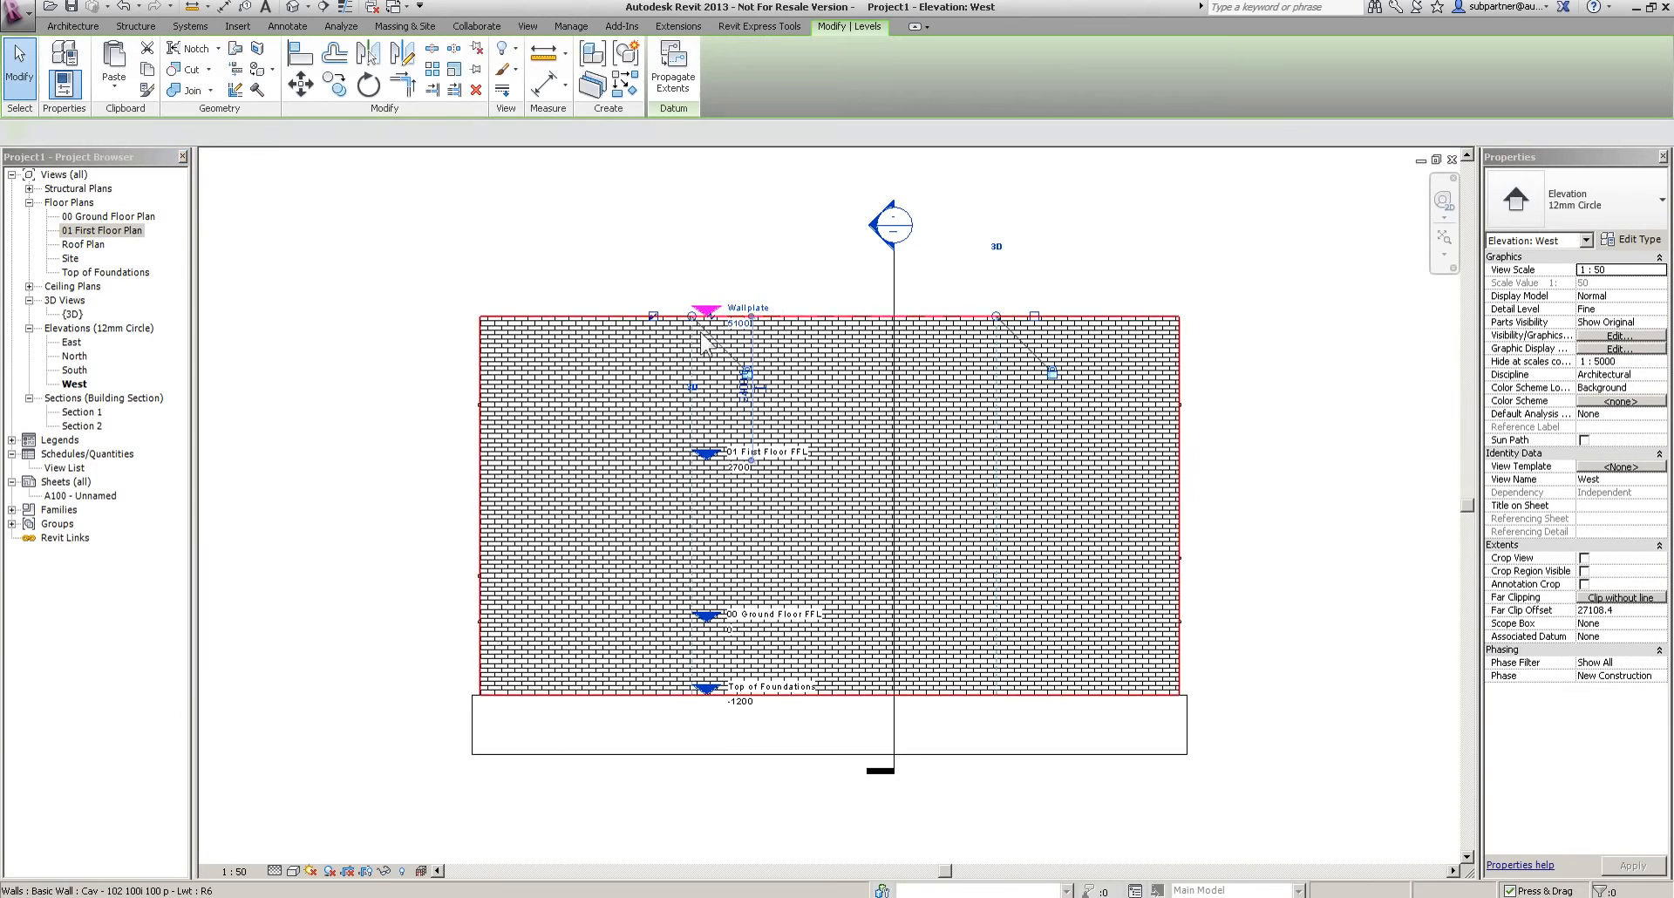
{"action": "left_click_drag", "start_coordinate": [391, 339], "coordinate": [292, 315]}
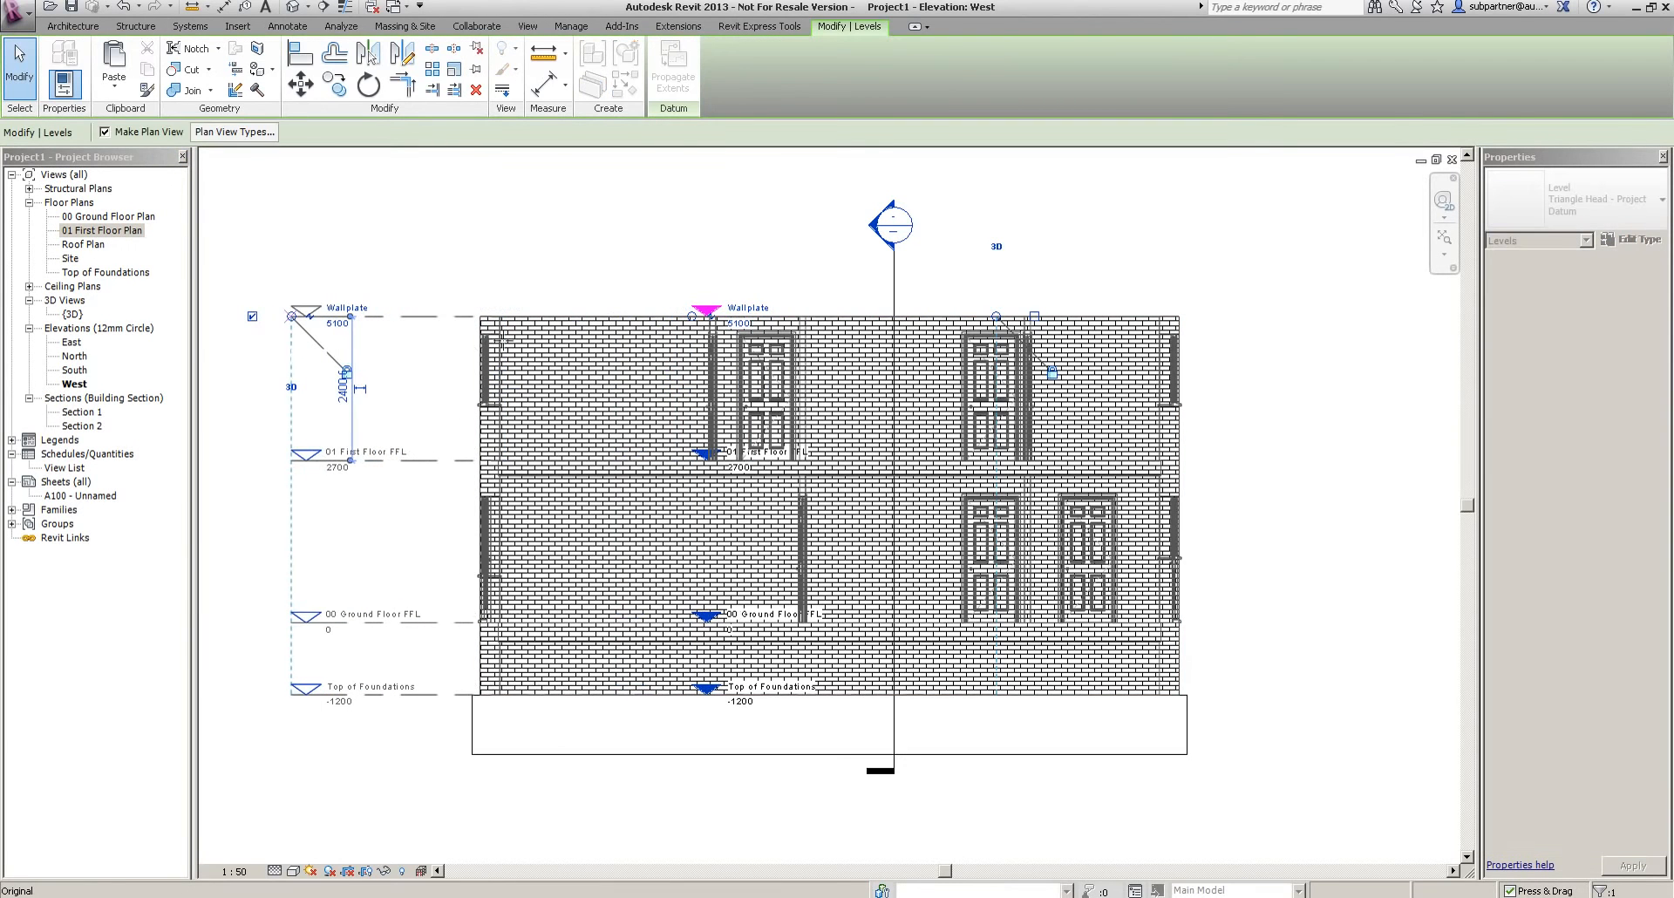
{"action": "left_click_drag", "start_coordinate": [997, 316], "coordinate": [1357, 316]}
{"action": "left_click", "coordinate": [679, 240]}
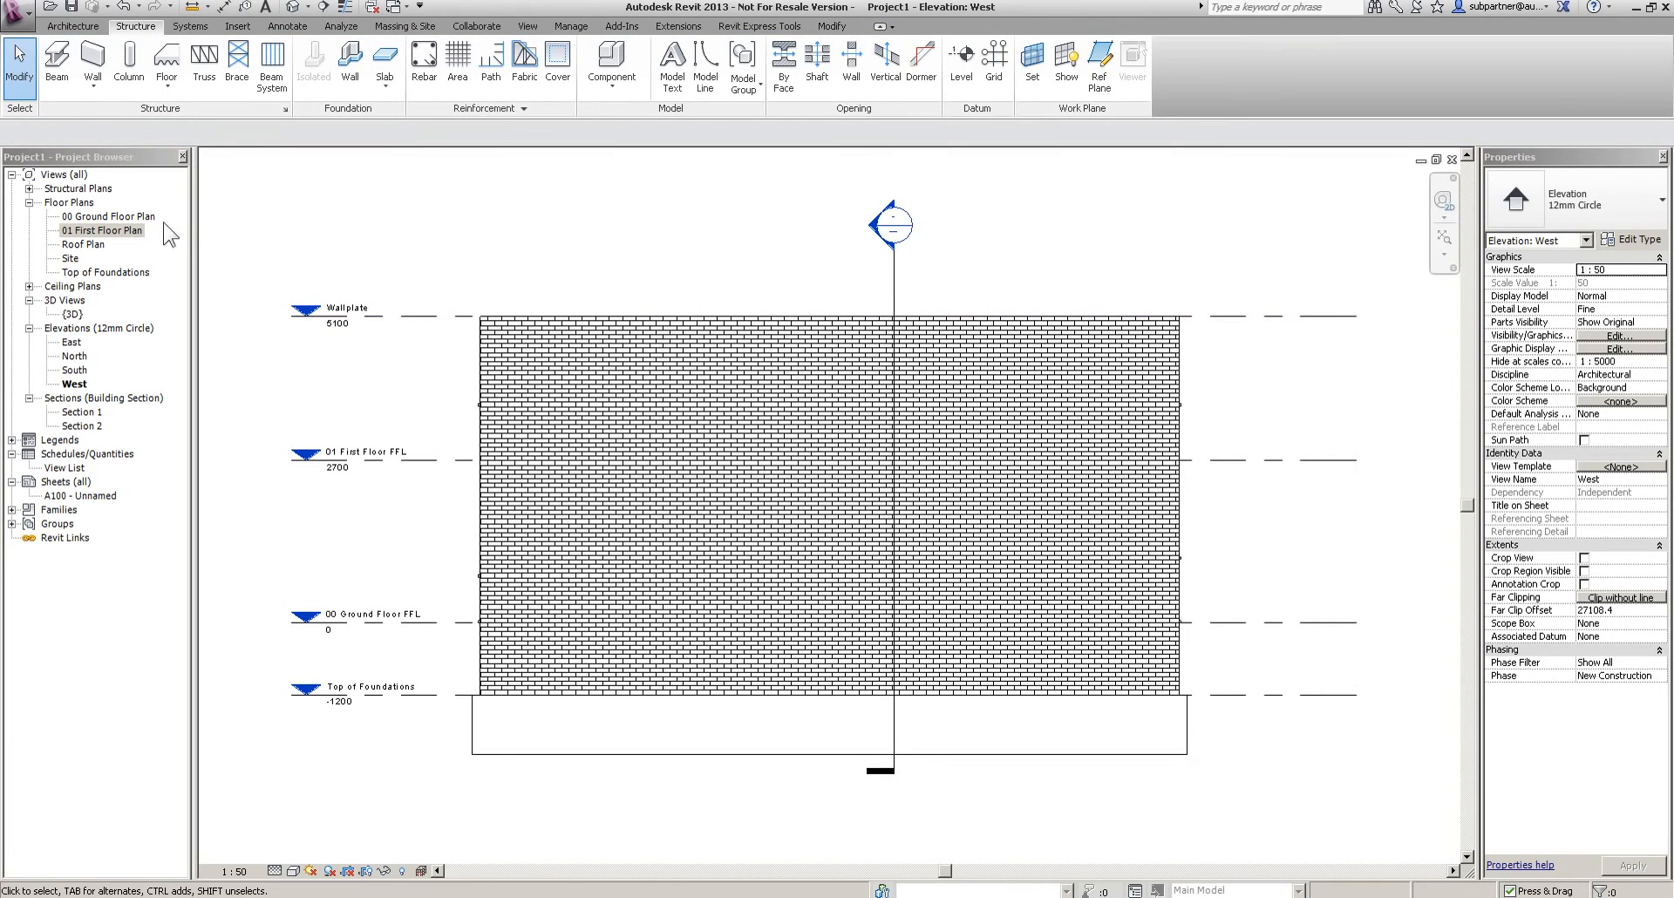
In the Roof Plan view, start a roof by footprint using the Basic Roof type Generic - 125mm
{"action": "double_click", "coordinate": [82, 244]}
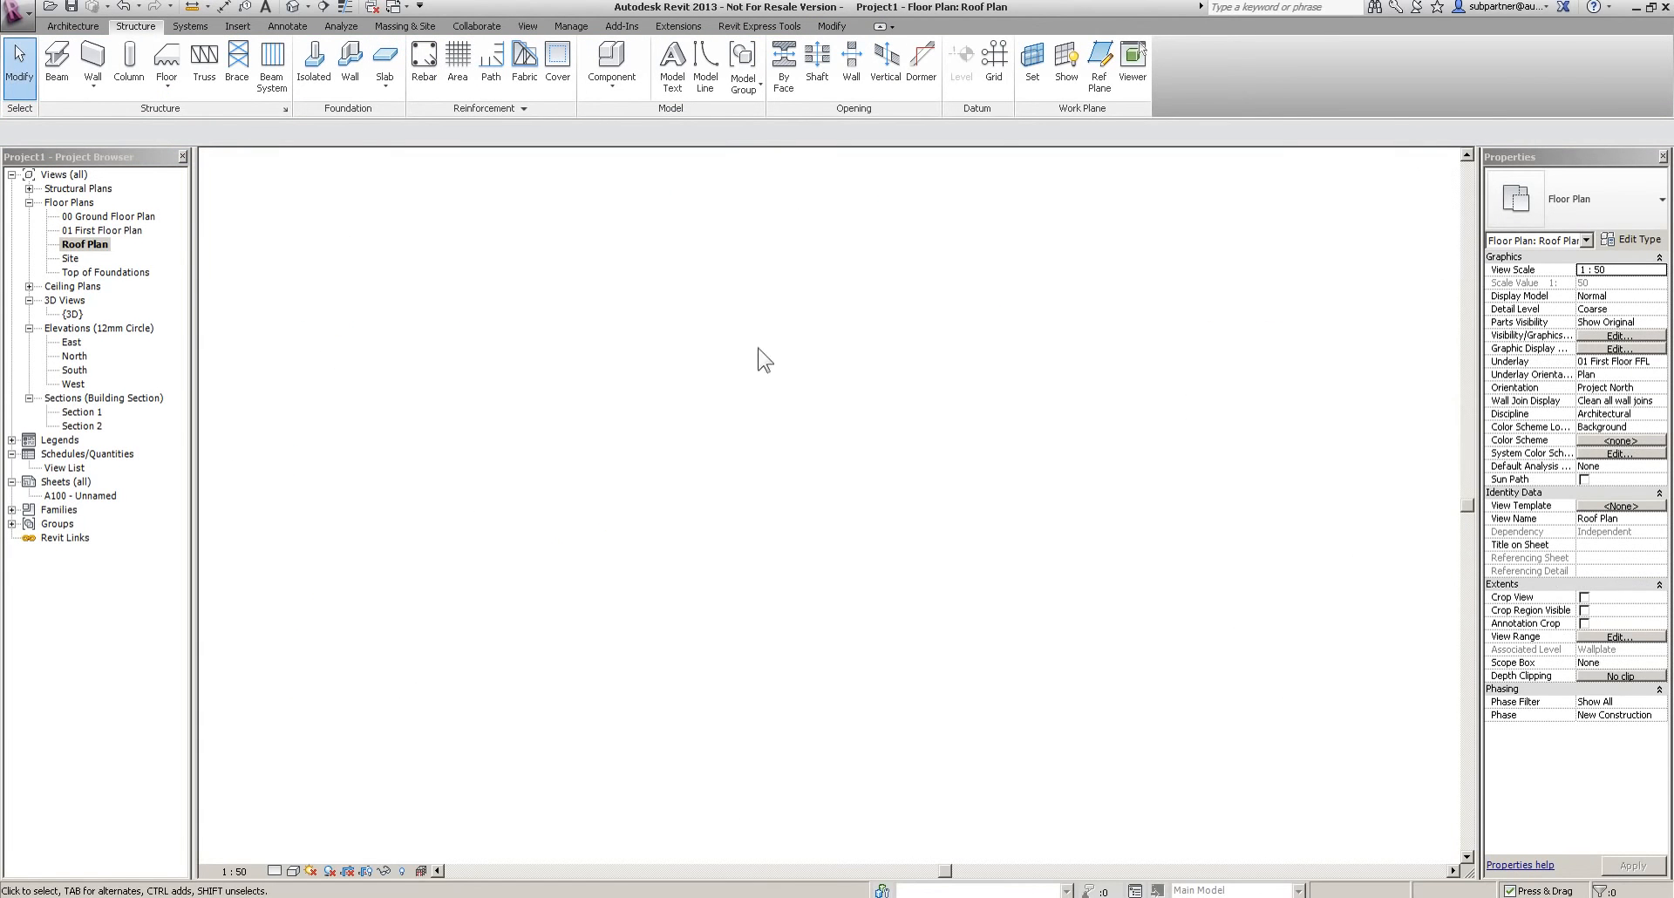
{"action": "middle_click_drag", "start_coordinate": [1092, 337], "coordinate": [1084, 363]}
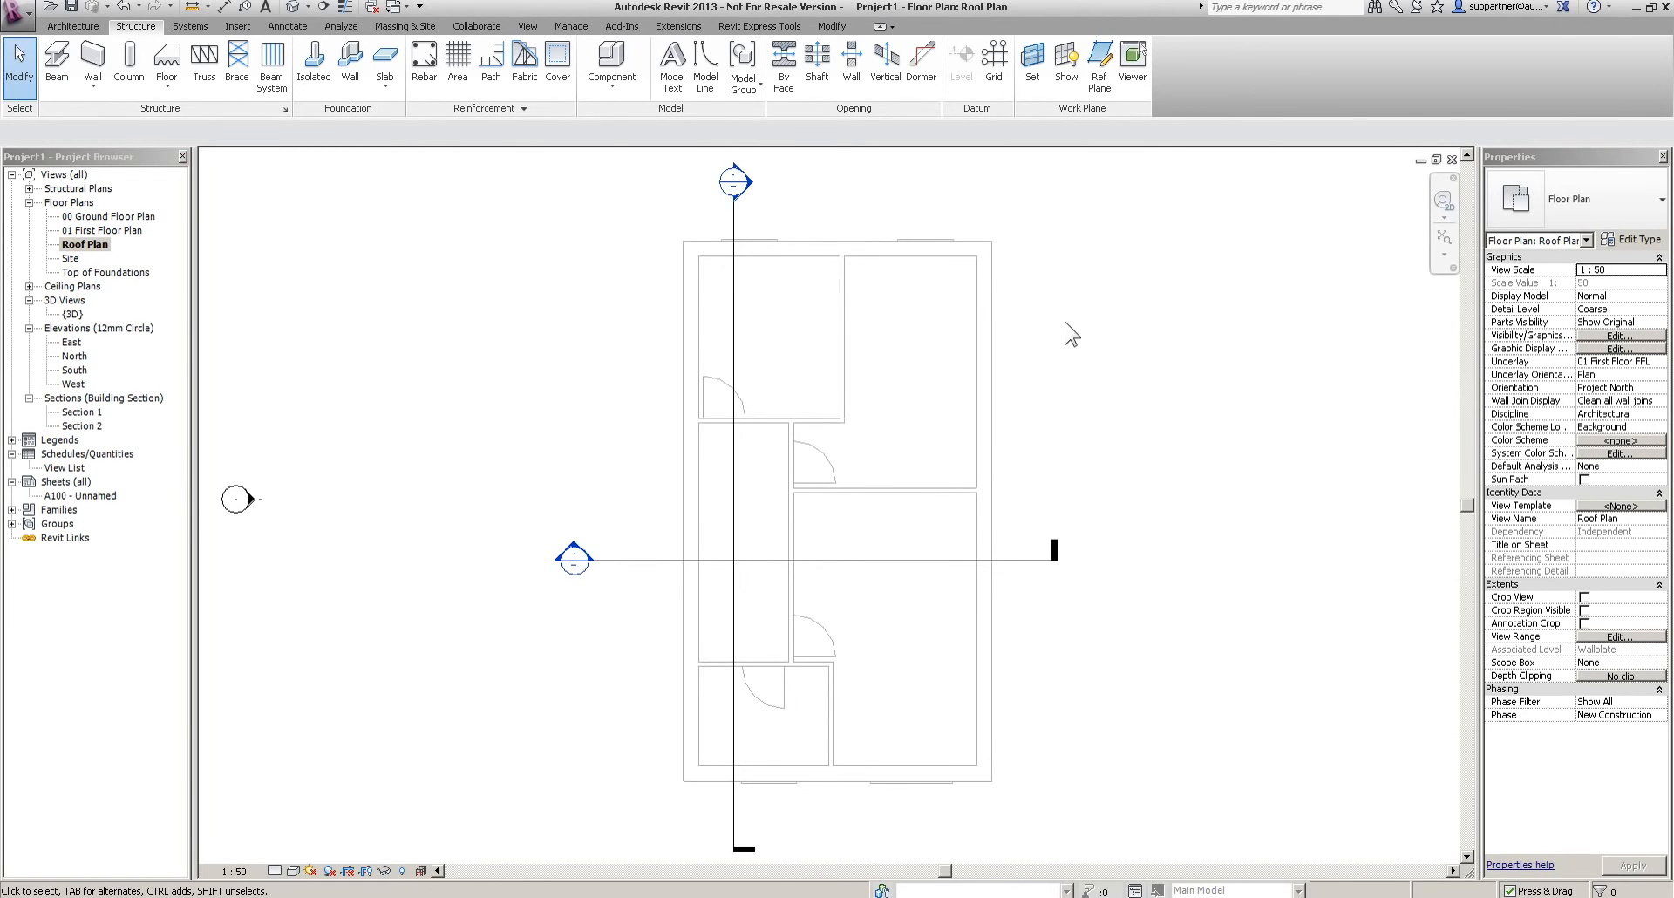
{"action": "left_click", "coordinate": [87, 26]}
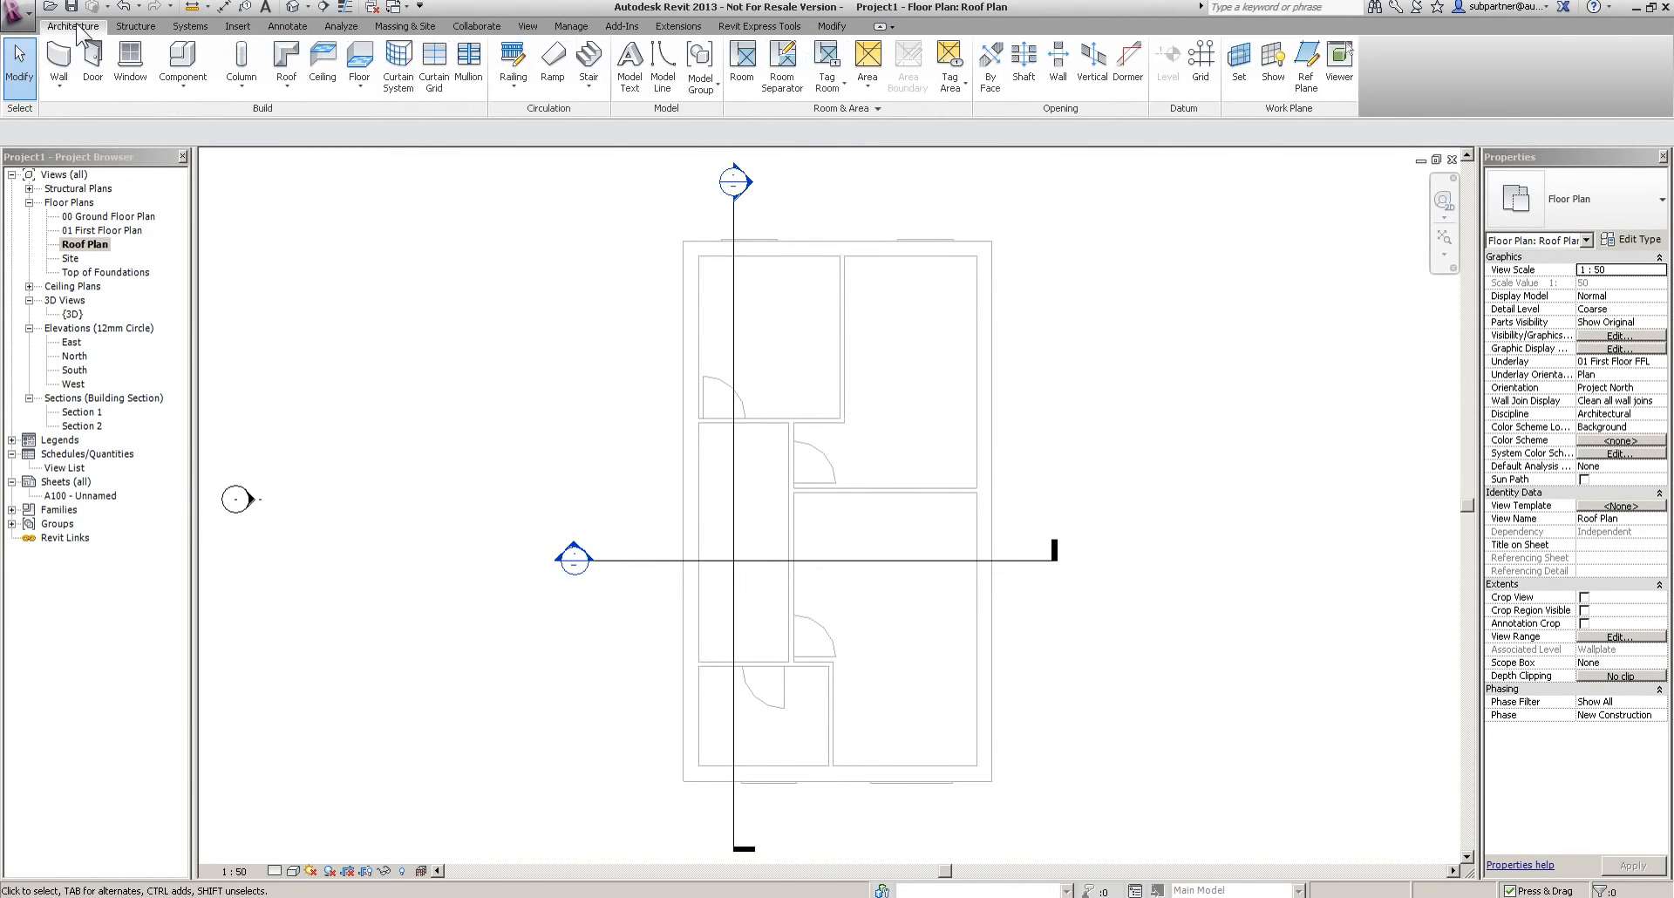
{"action": "left_click", "coordinate": [285, 59]}
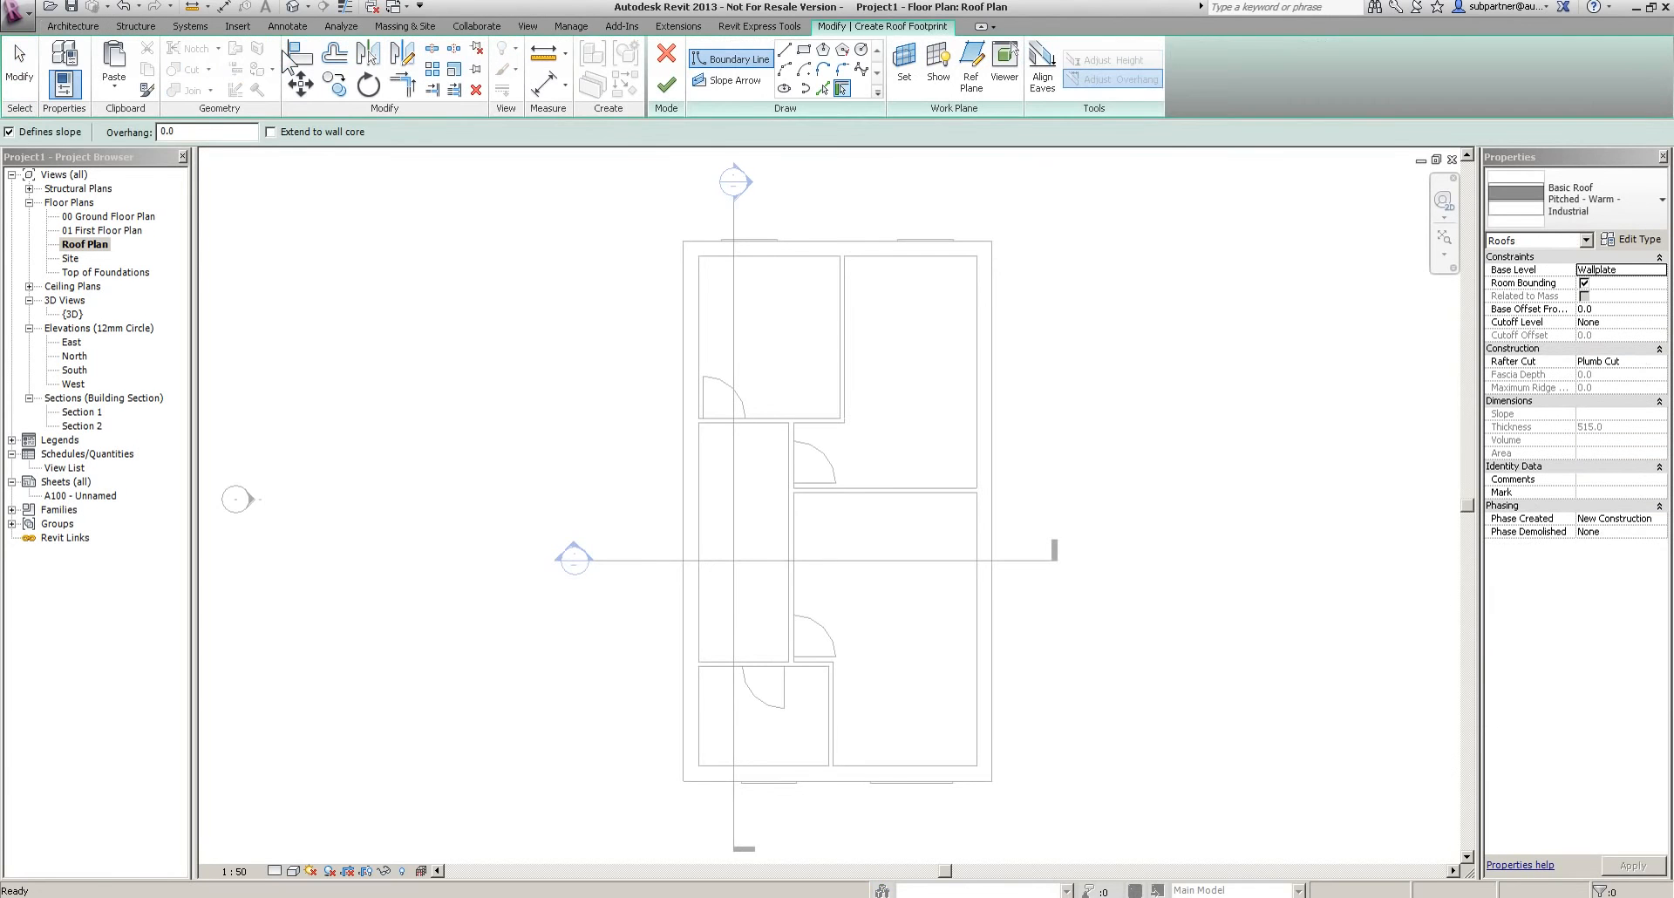
{"action": "left_click", "coordinate": [1598, 200]}
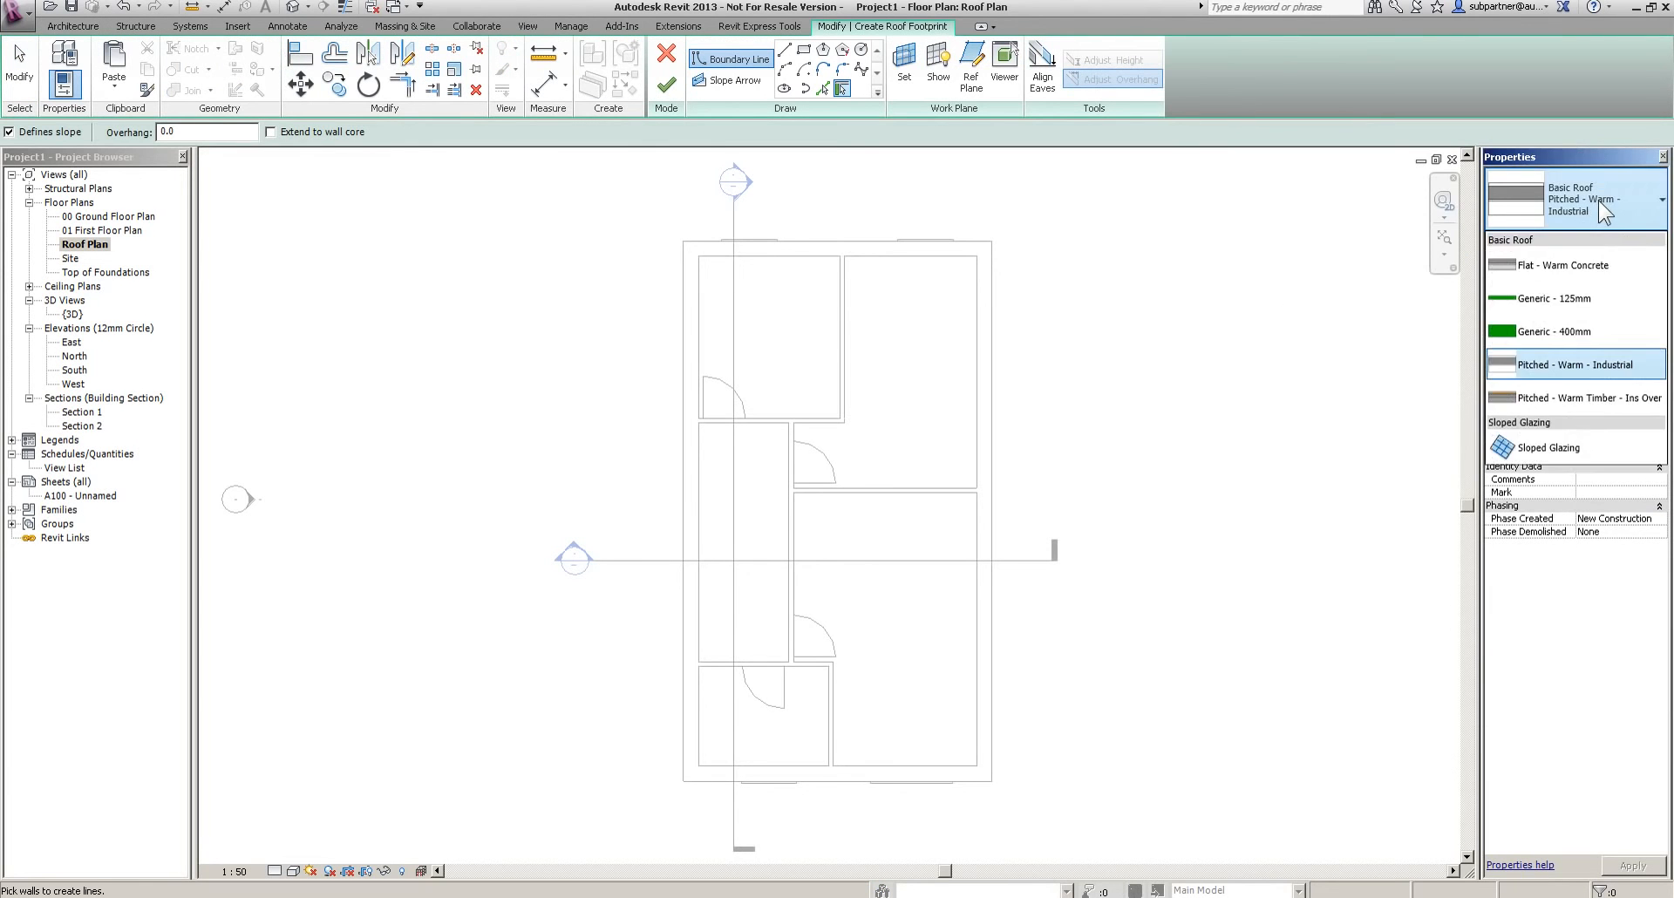
{"action": "left_click", "coordinate": [1547, 299]}
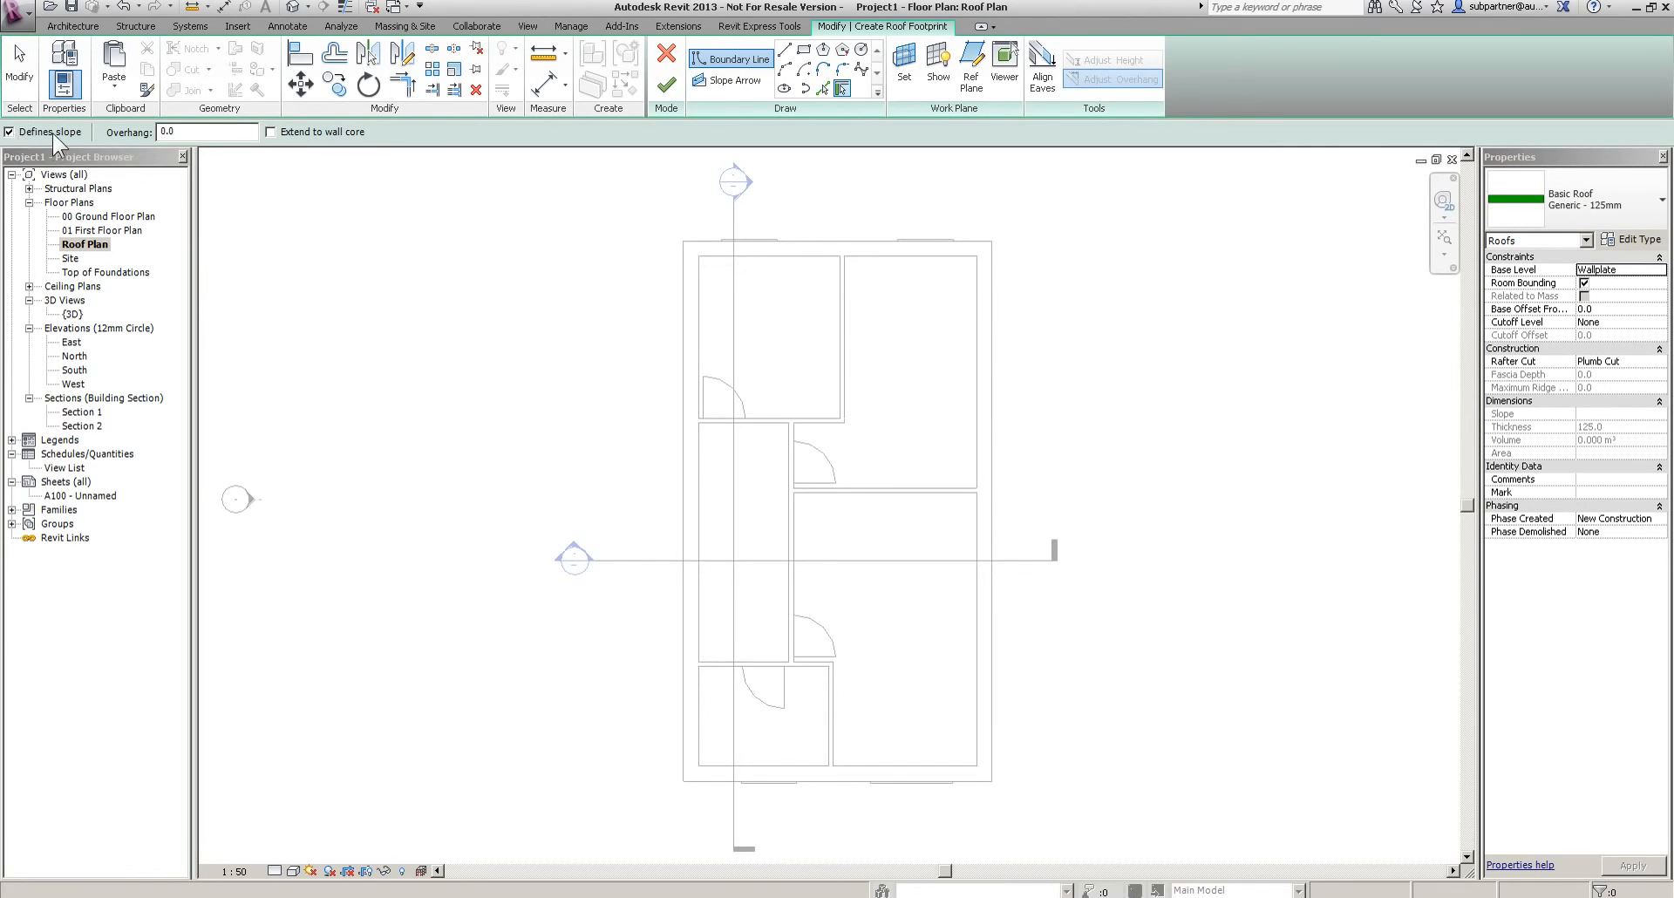
Create slope-defining roof boundary lines around the whole chain of external walls with a 150 overhang
{"action": "left_click", "coordinate": [184, 131]}
{"action": "middle_click_drag", "start_coordinate": [665, 302], "coordinate": [645, 305]}
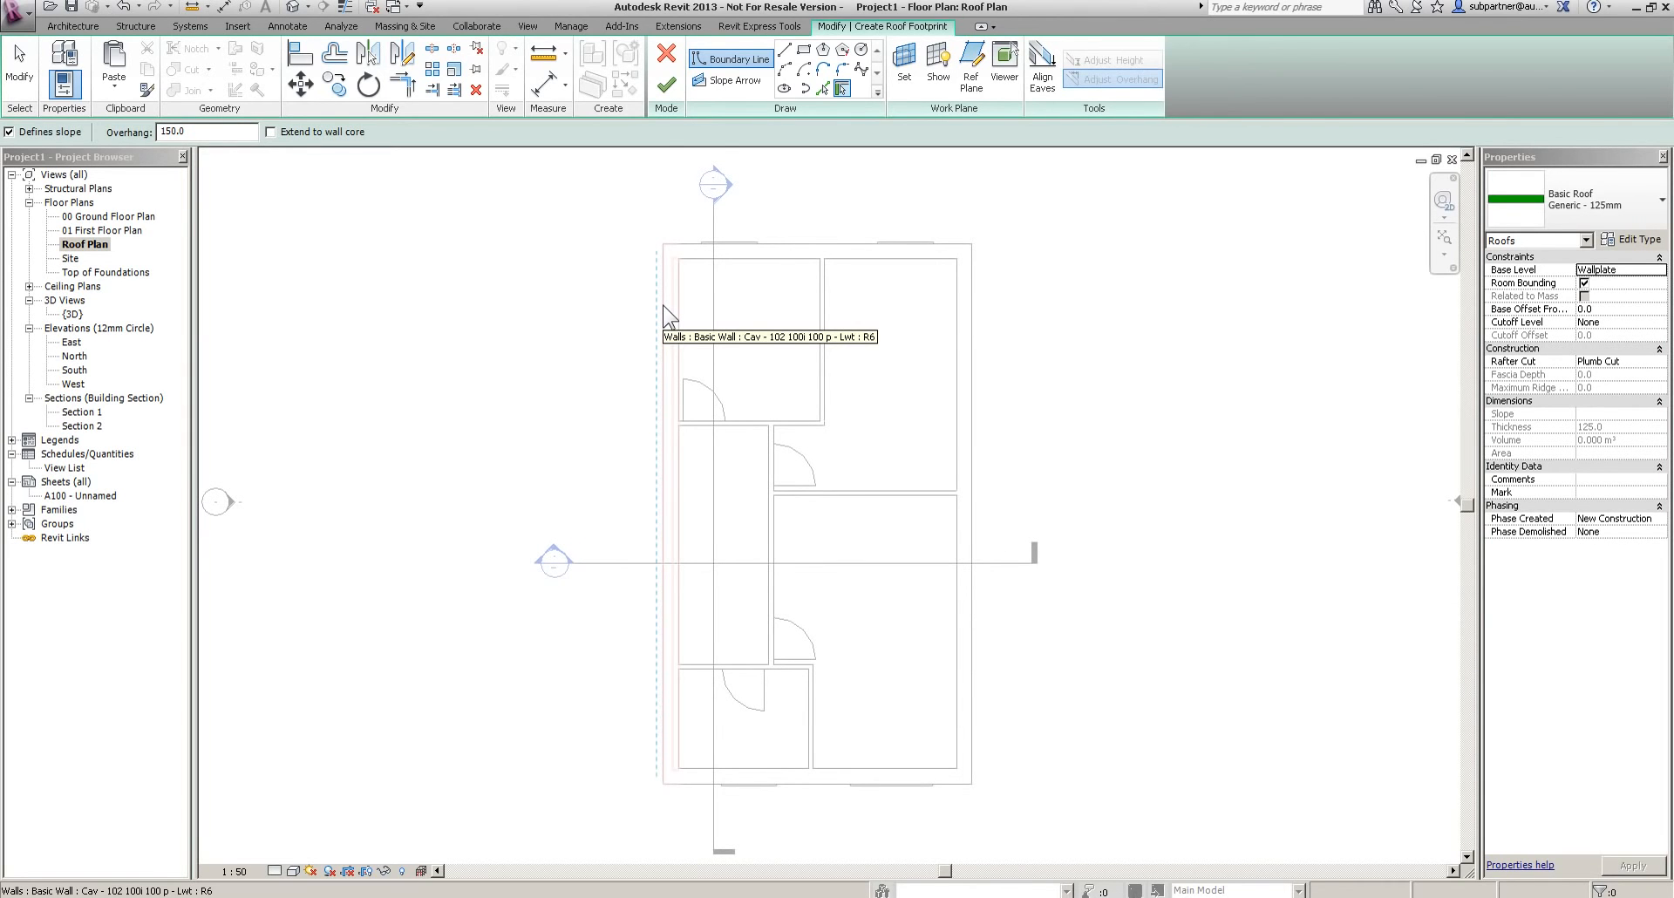
{"action": "left_click", "coordinate": [665, 306]}
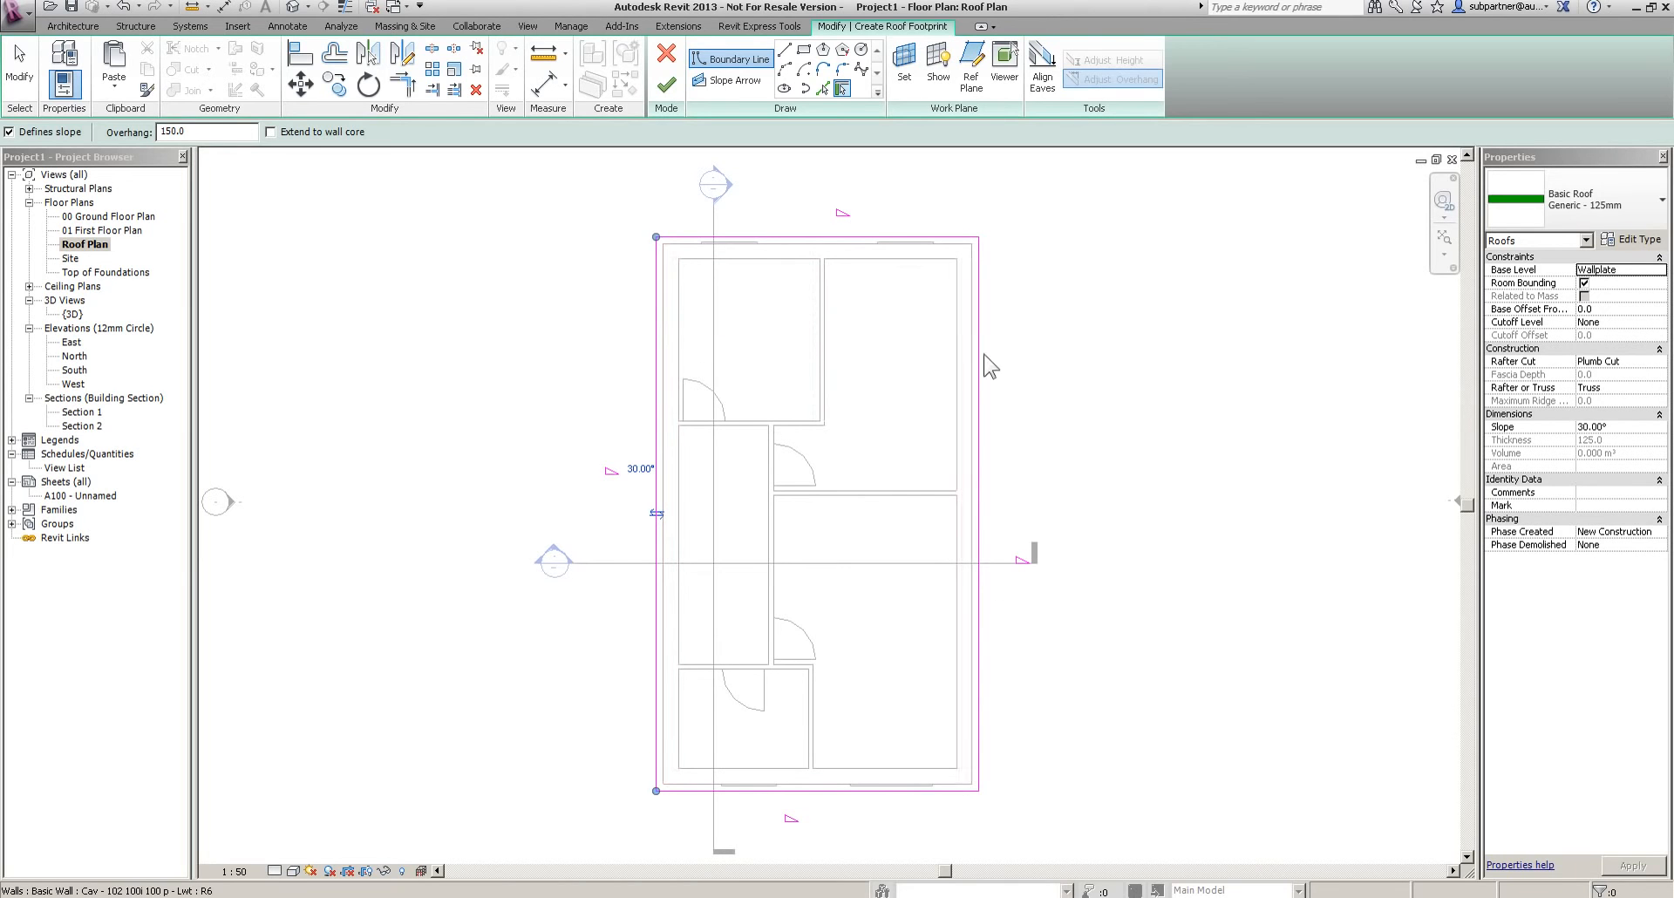
{"action": "left_click", "coordinate": [35, 77]}
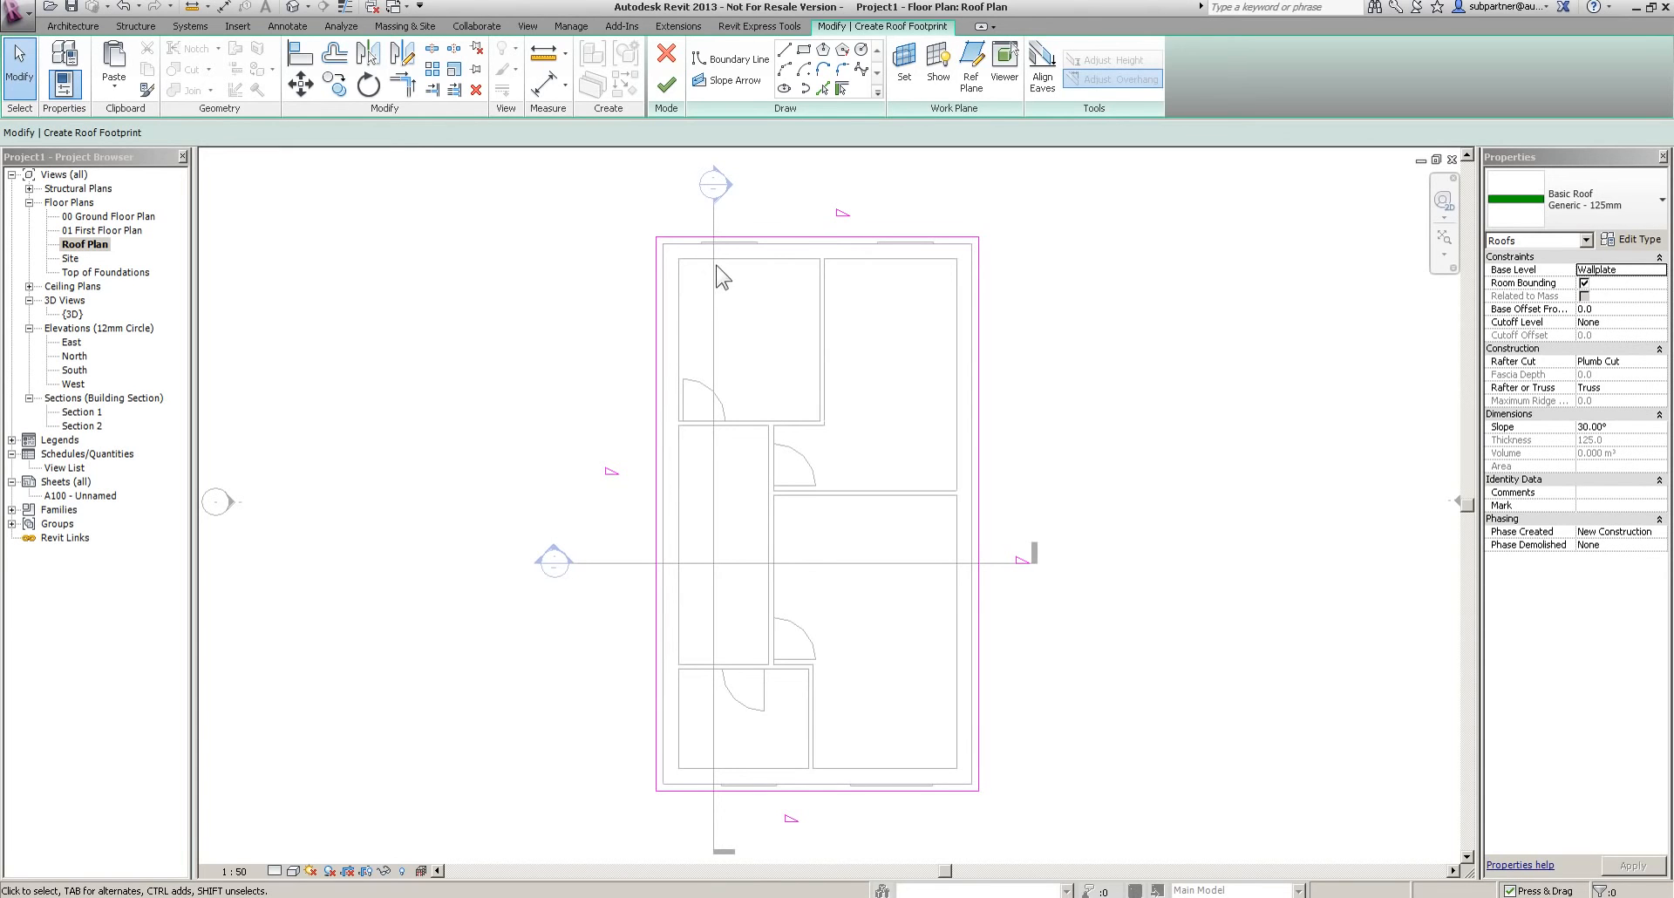
{"action": "left_click", "coordinate": [767, 240]}
{"action": "left_click", "coordinate": [924, 238]}
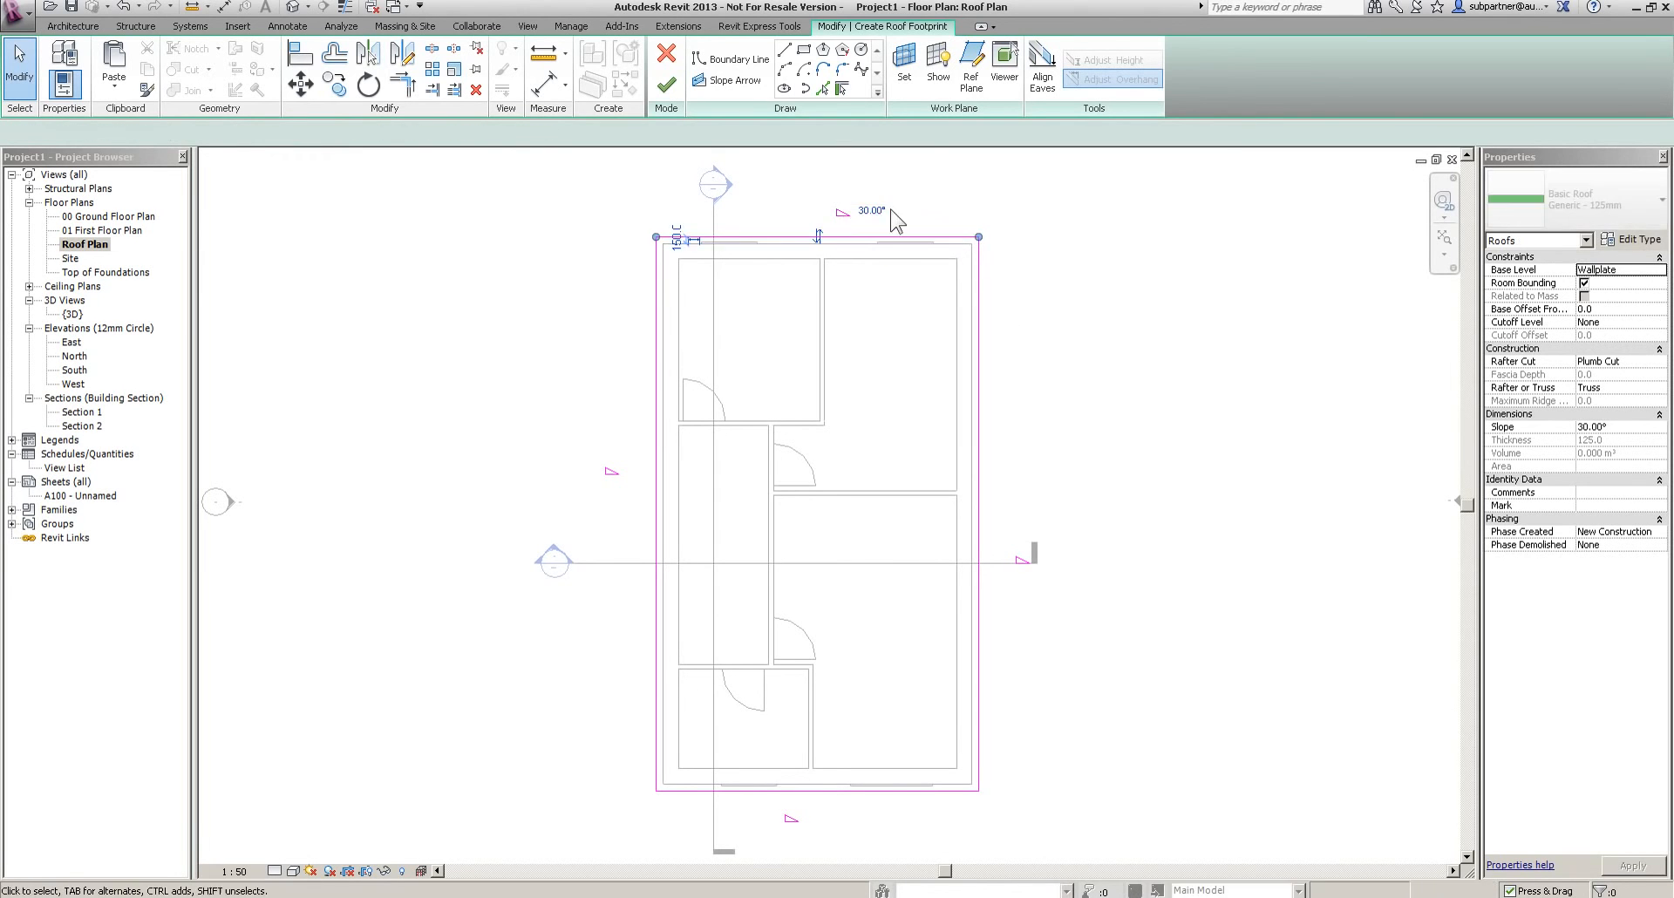
{"action": "left_click", "coordinate": [863, 211]}
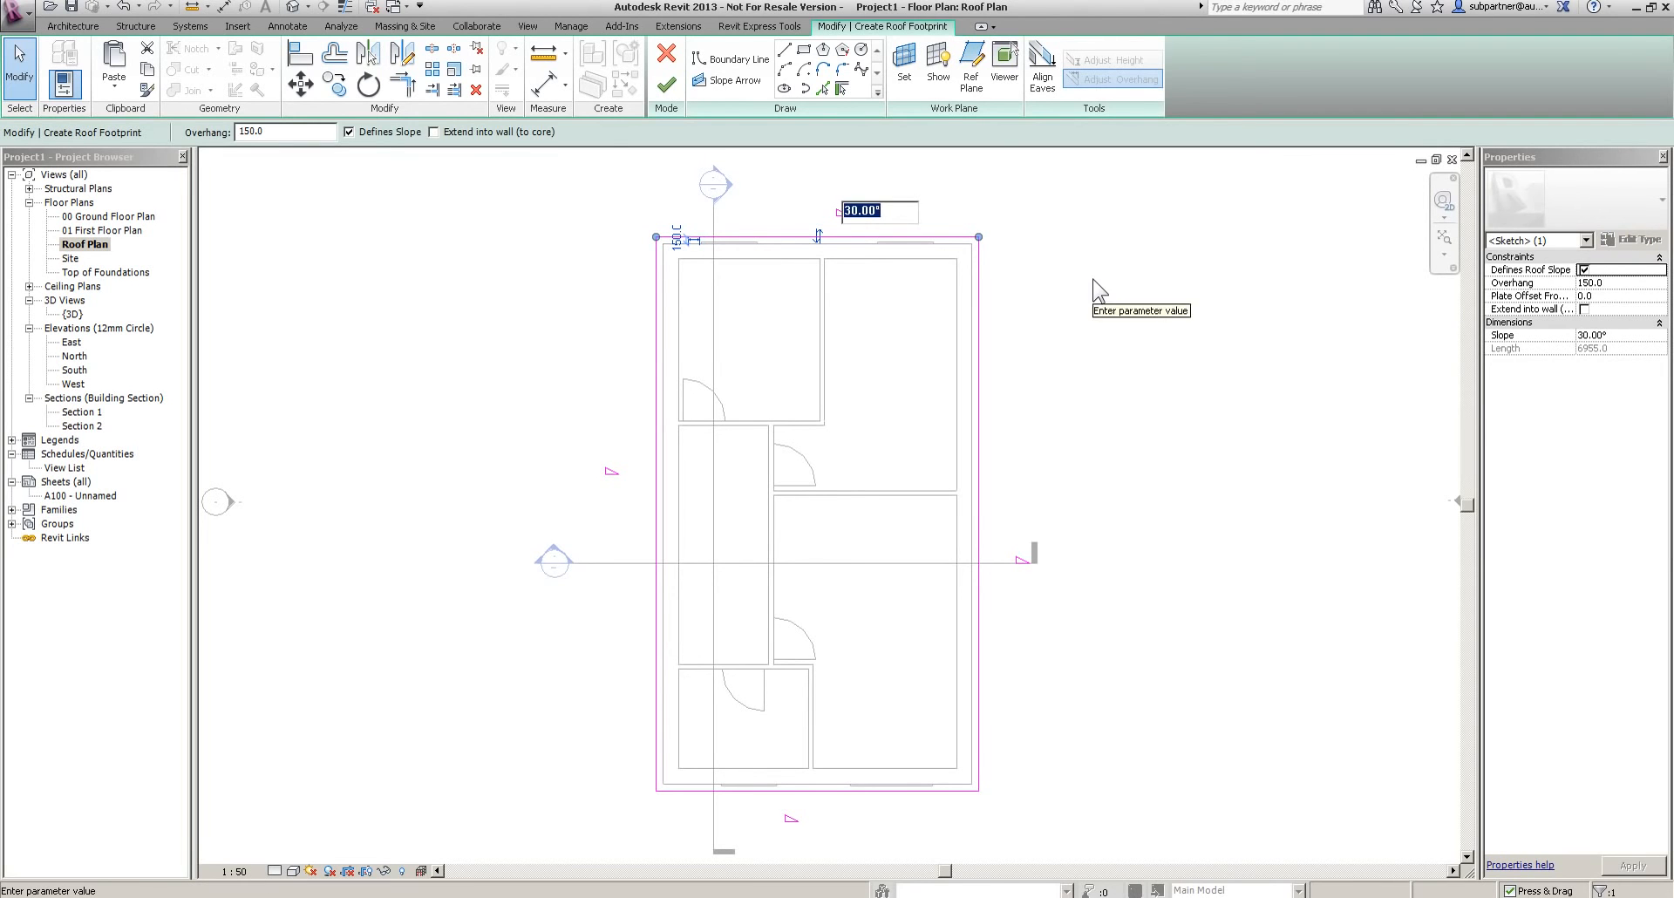
{"action": "key", "text": "Return"}
{"action": "key", "text": "Escape"}
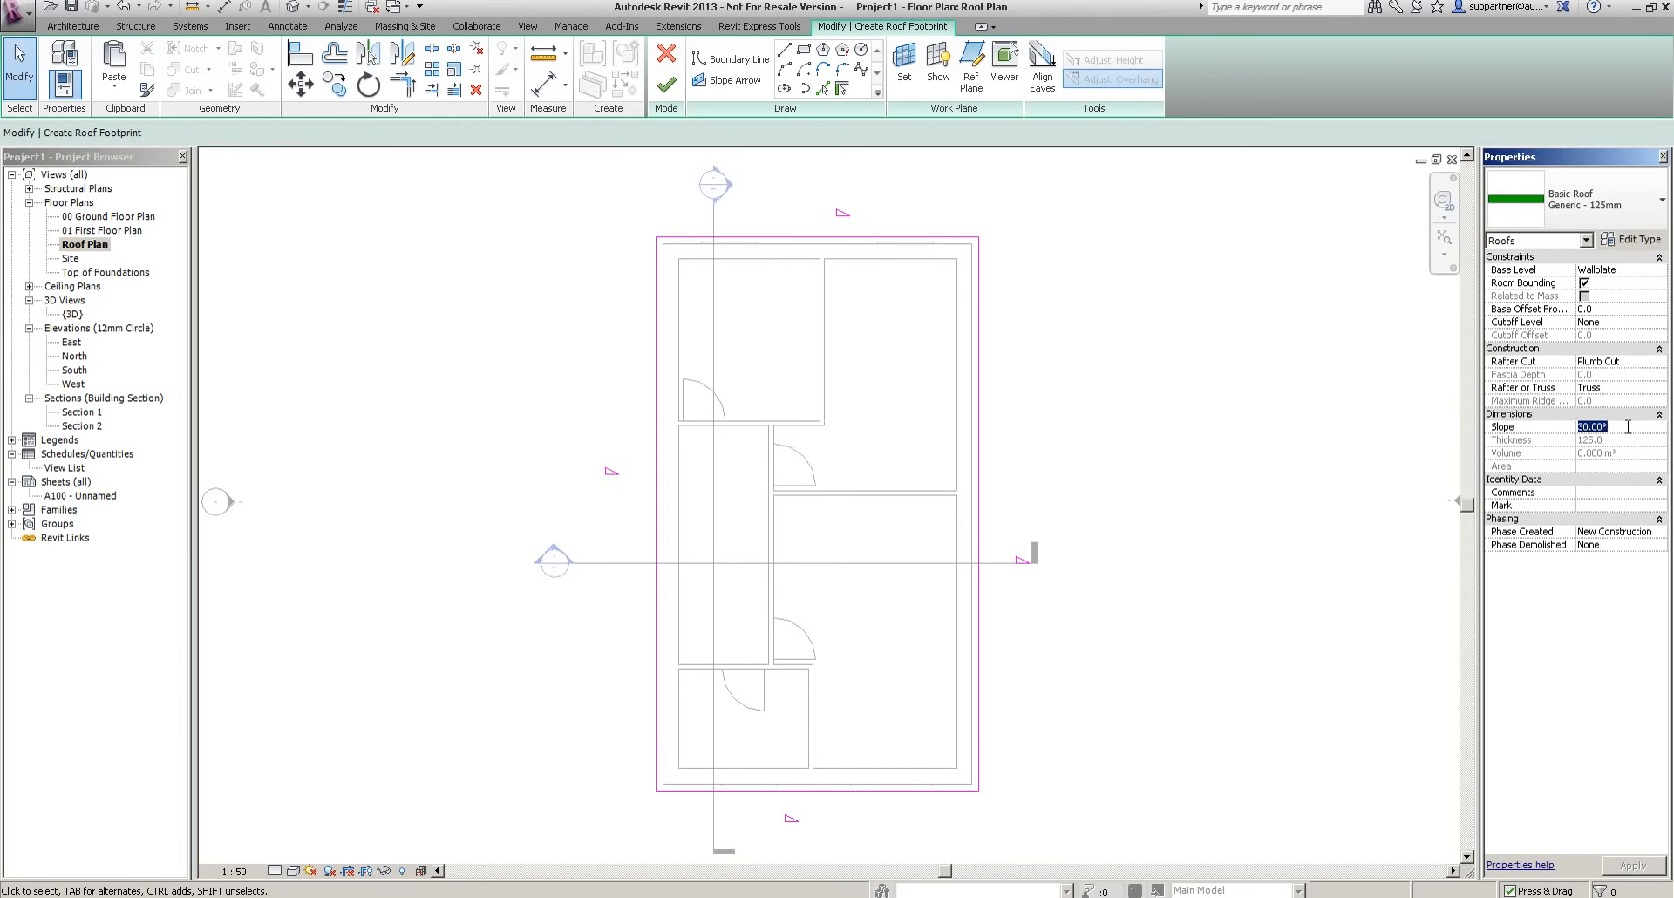
Set the slope of the whole roof footprint to 45 degrees
{"action": "left_click", "coordinate": [1627, 427]}
{"action": "type", "text": "45"}
{"action": "key", "text": "Return"}
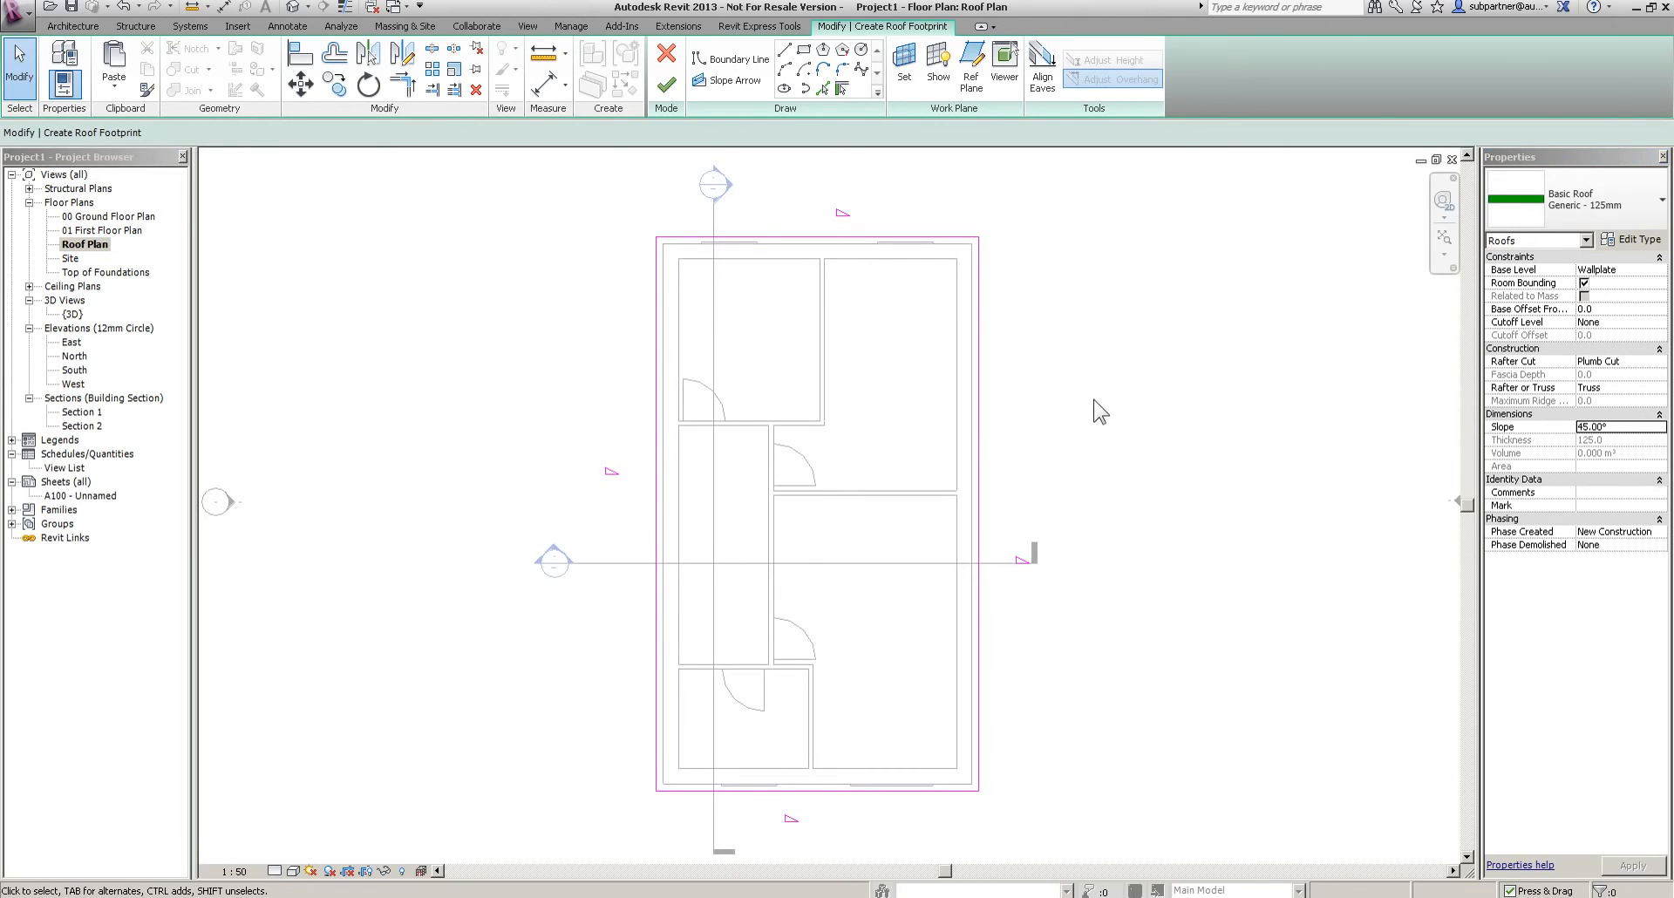
Finish the roof footprint sketch in the 3D view to generate the 45-degree hipped roof over the external walls
{"action": "left_click", "coordinate": [927, 238]}
{"action": "left_click", "coordinate": [1098, 326]}
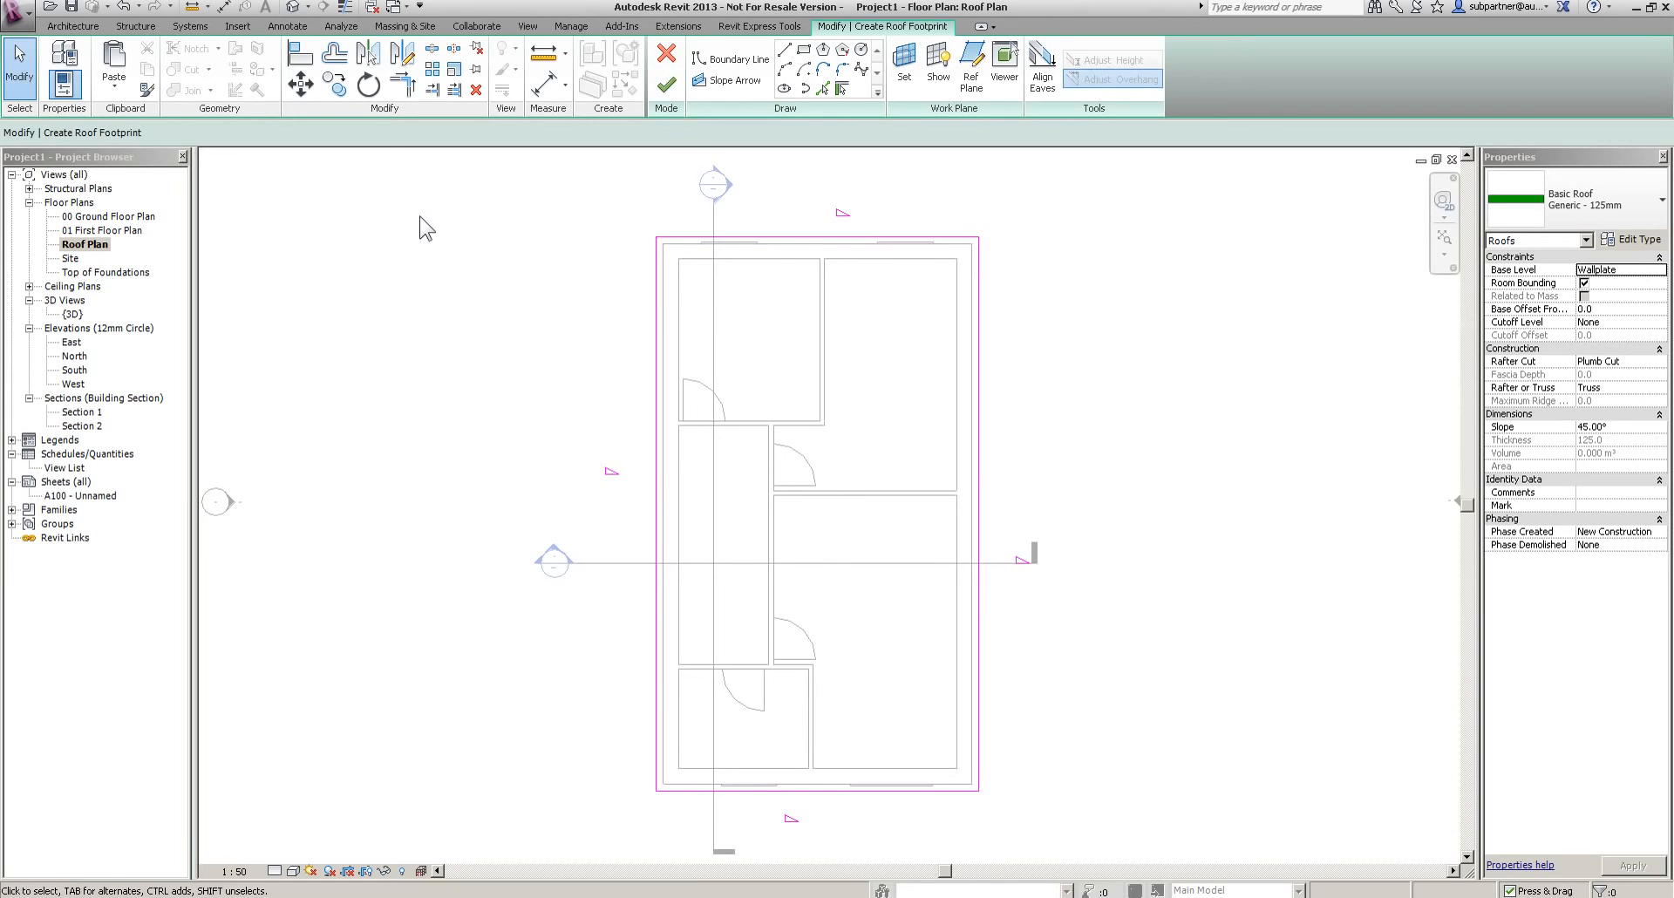
{"action": "double_click", "coordinate": [72, 315]}
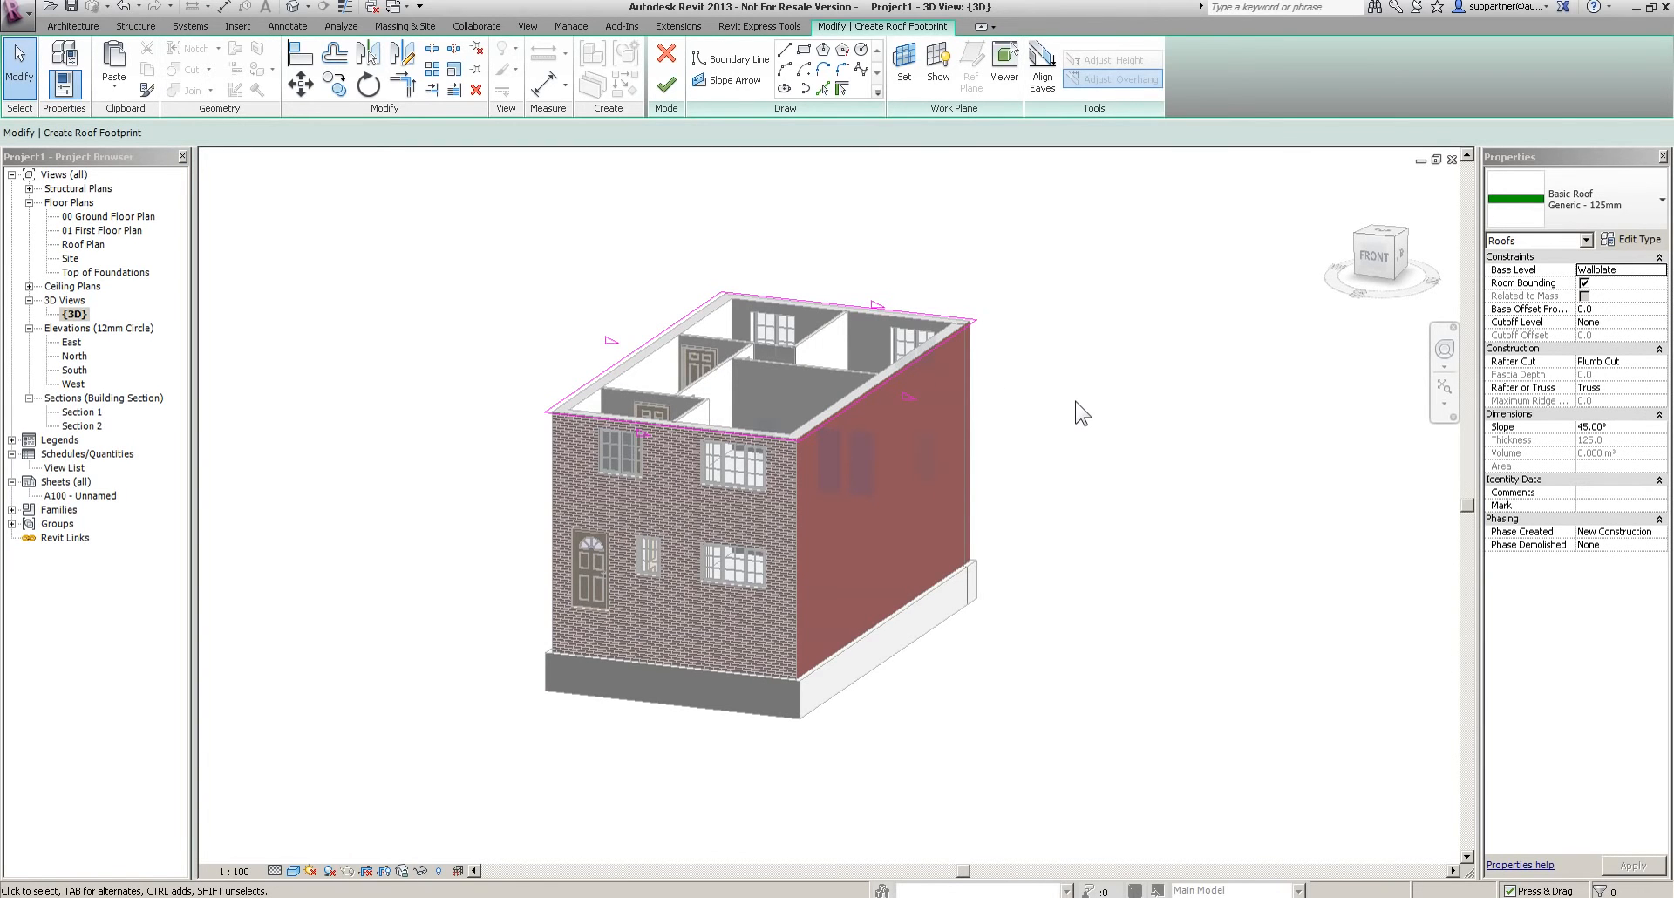
{"action": "left_click", "coordinate": [667, 85]}
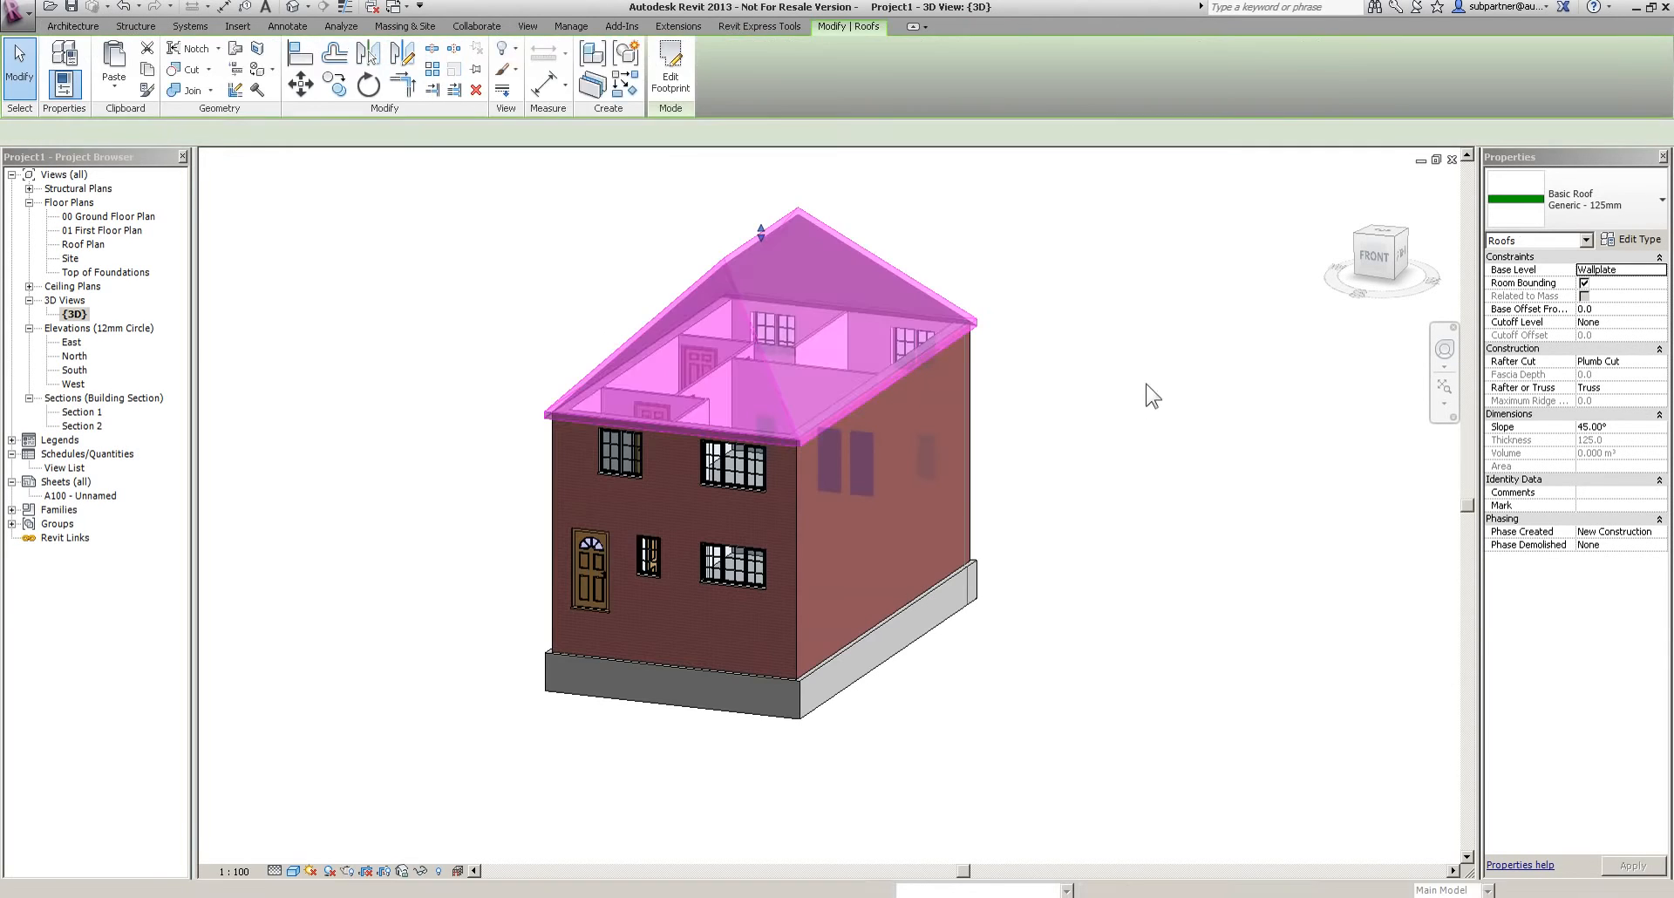
{"action": "middle_click_drag", "start_coordinate": [1078, 422], "coordinate": [1057, 518], "text": "shift"}
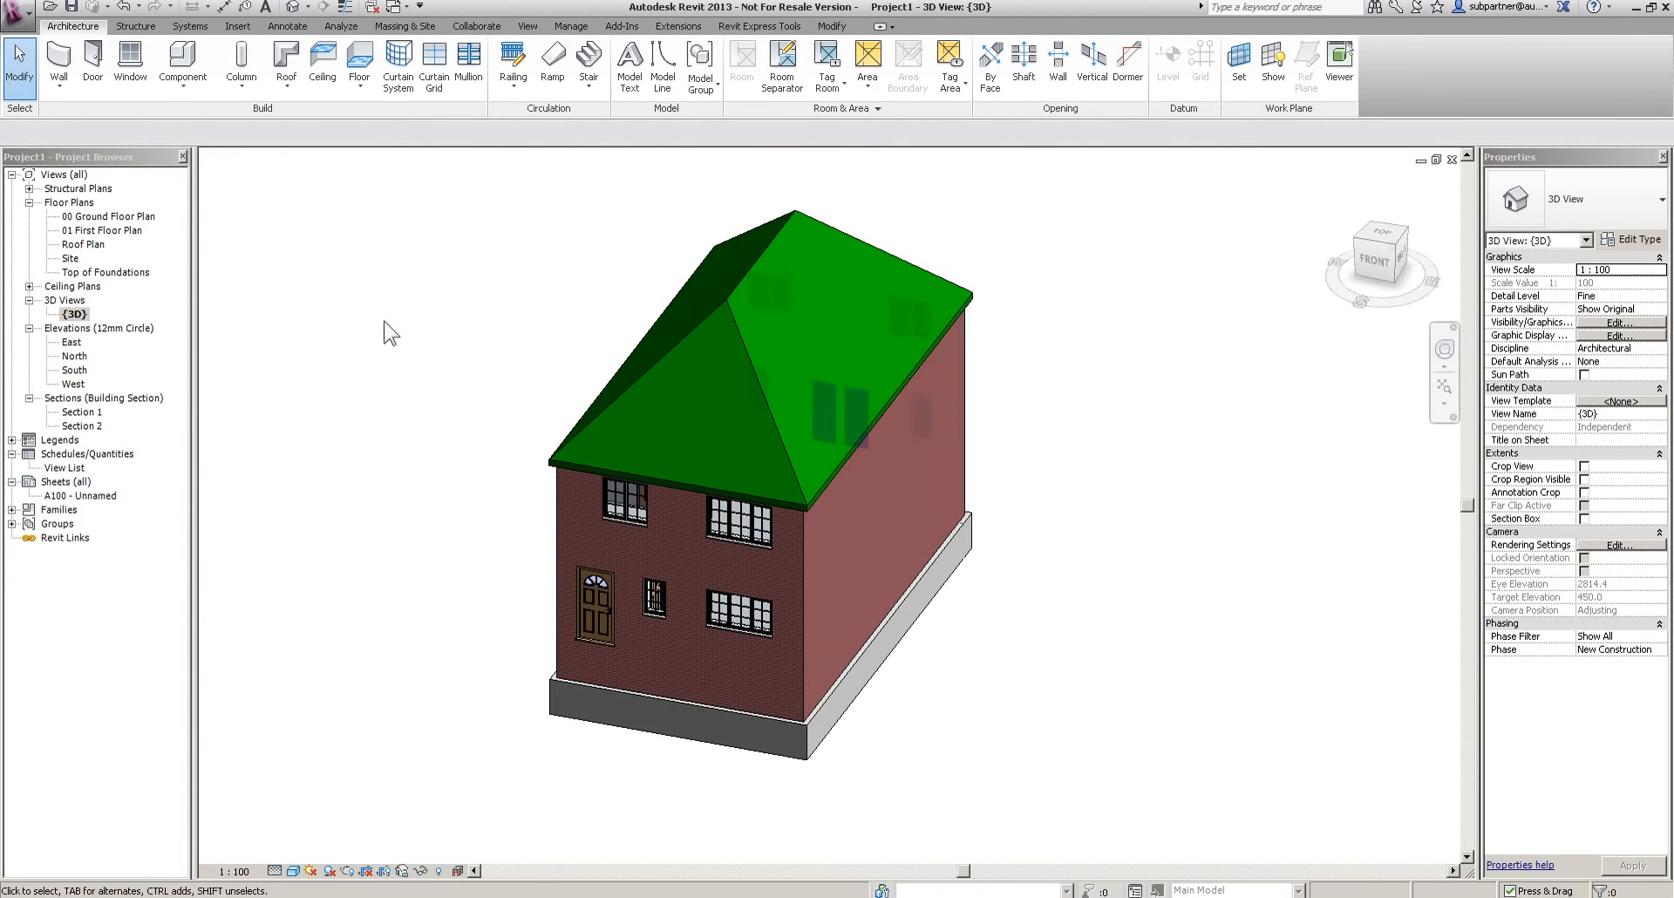
In the 00 Ground Floor Plan view, start a new wall matching the east external cavity wall, with its top constraint up to level Wallplate
{"action": "double_click", "coordinate": [80, 217]}
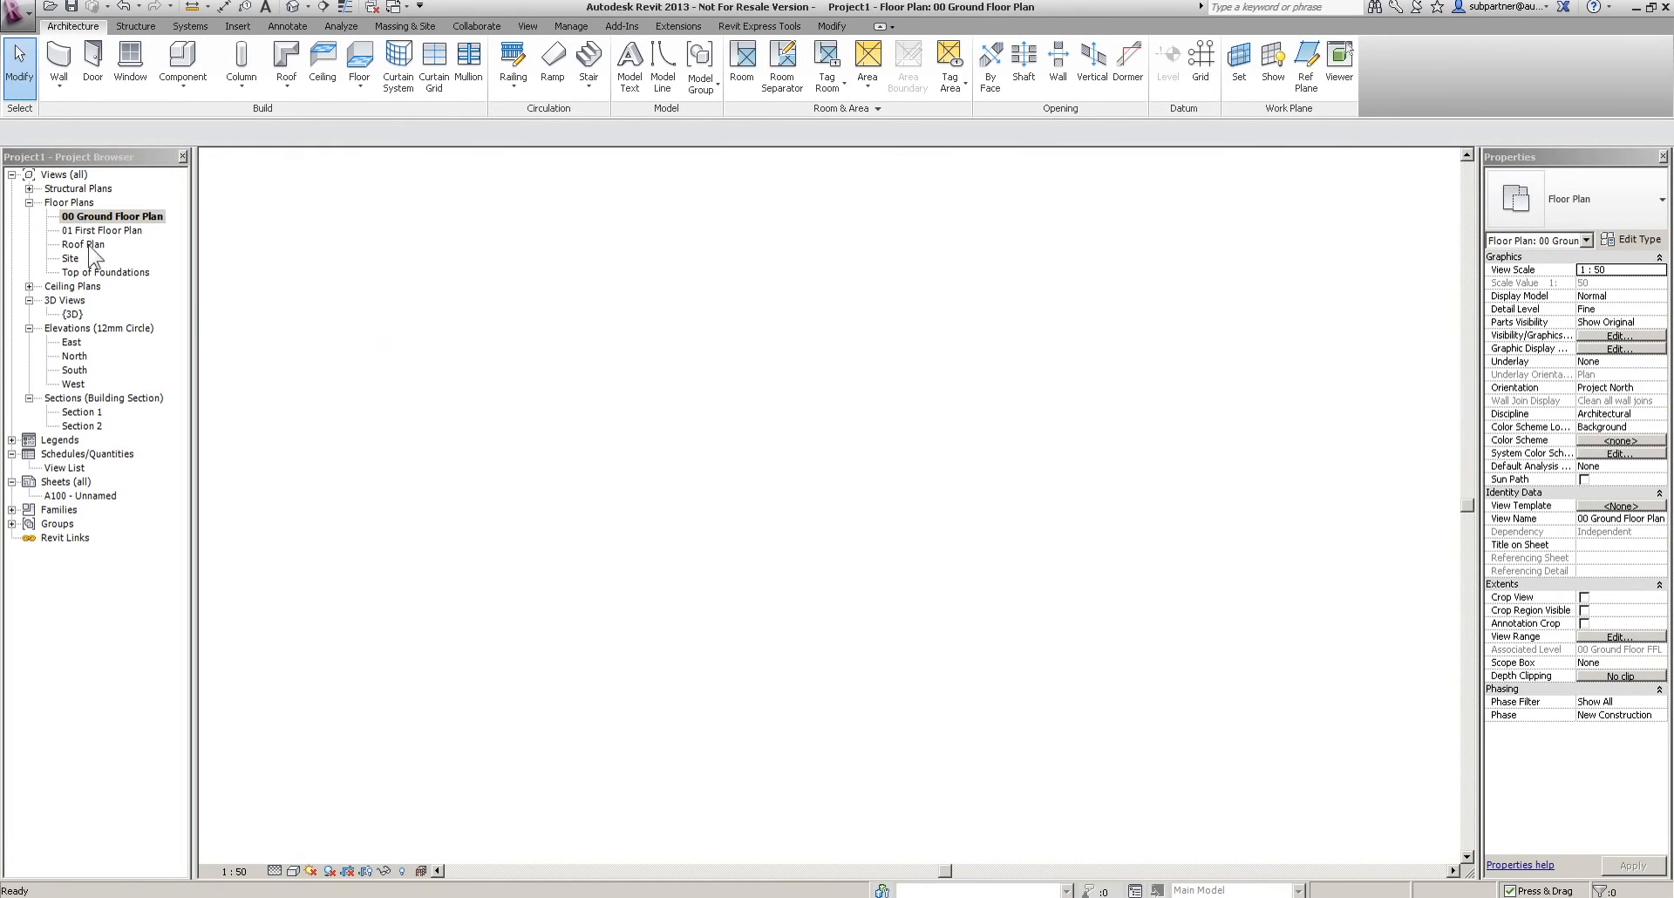
{"action": "middle_click_drag", "start_coordinate": [859, 389], "coordinate": [593, 391]}
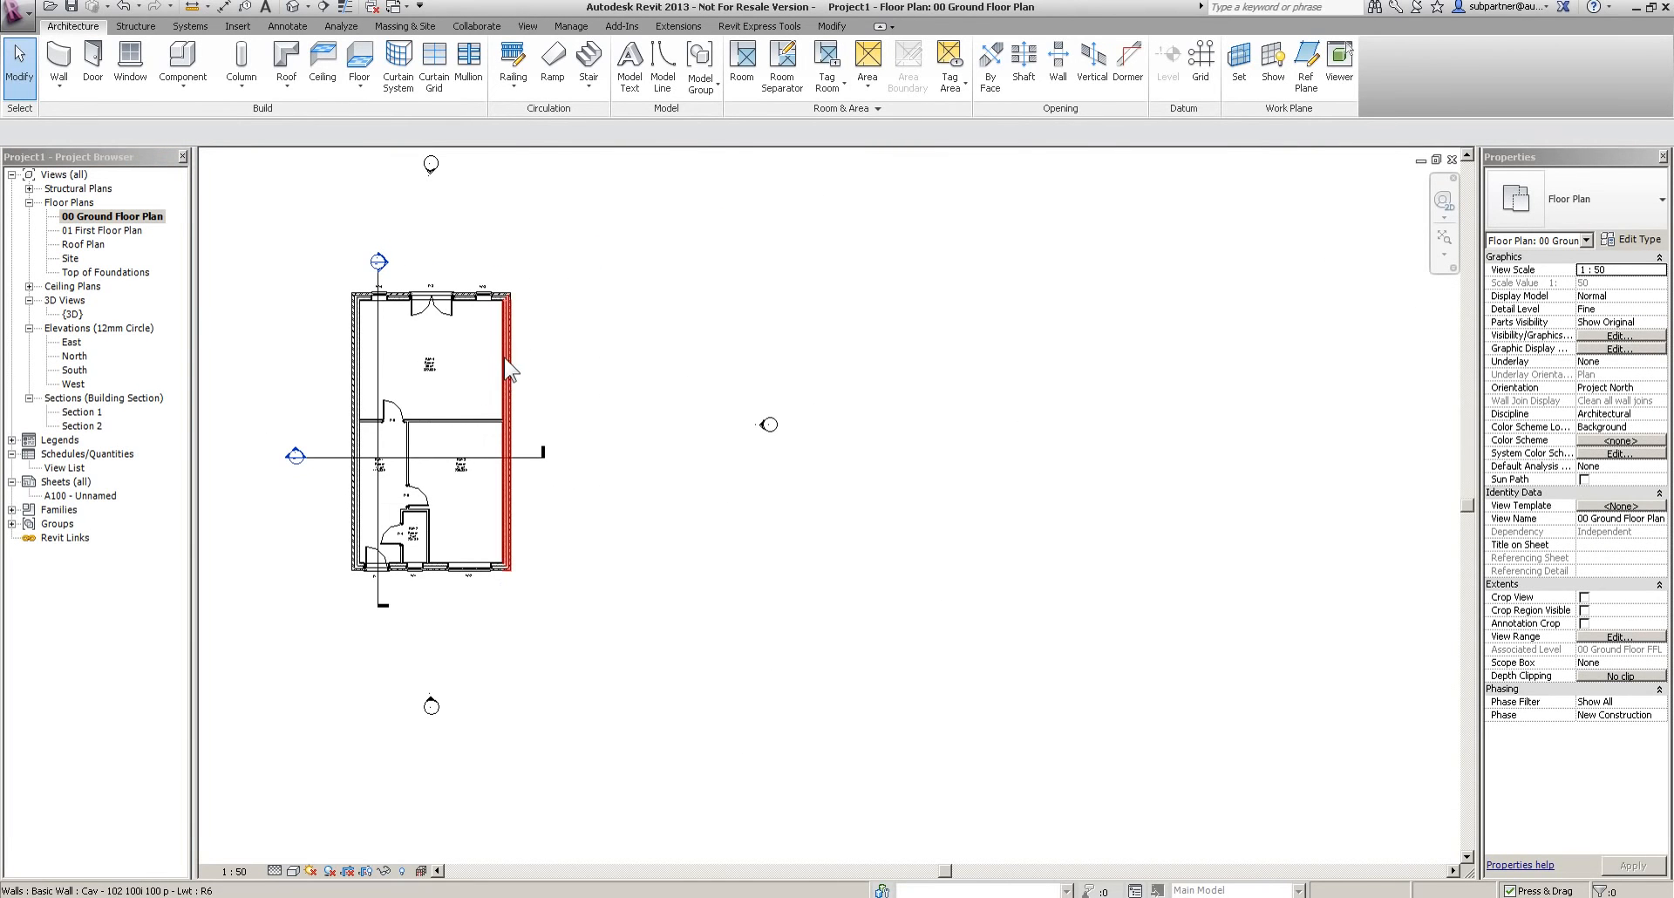
{"action": "left_click", "coordinate": [505, 370]}
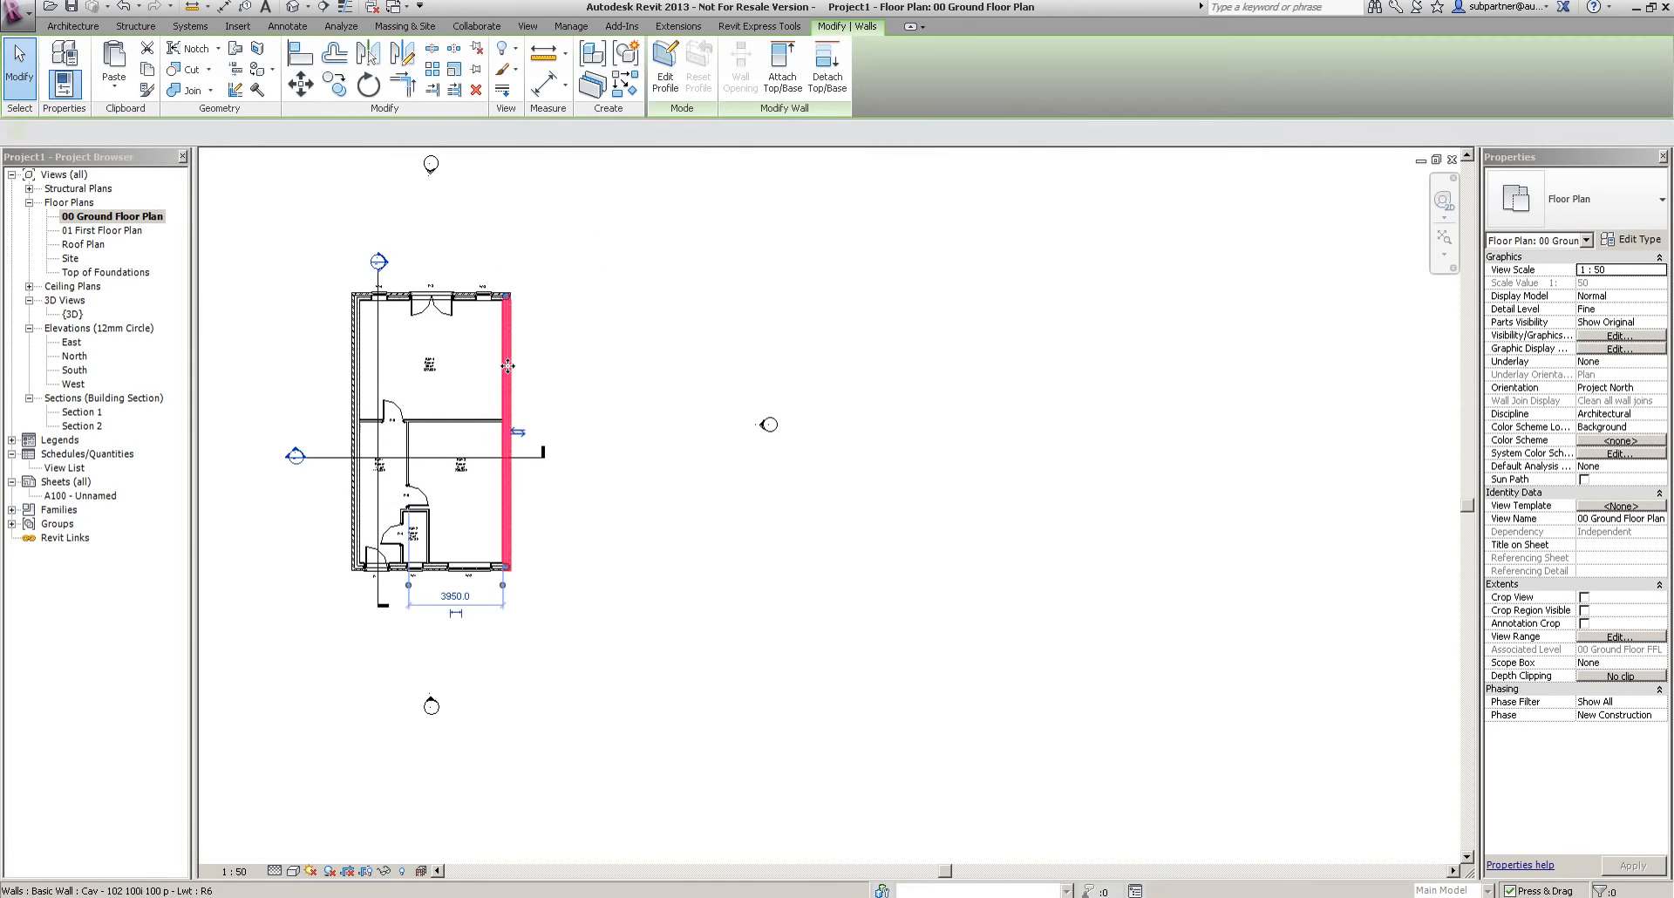
{"action": "left_click", "coordinate": [624, 84]}
{"action": "left_click", "coordinate": [1660, 336]}
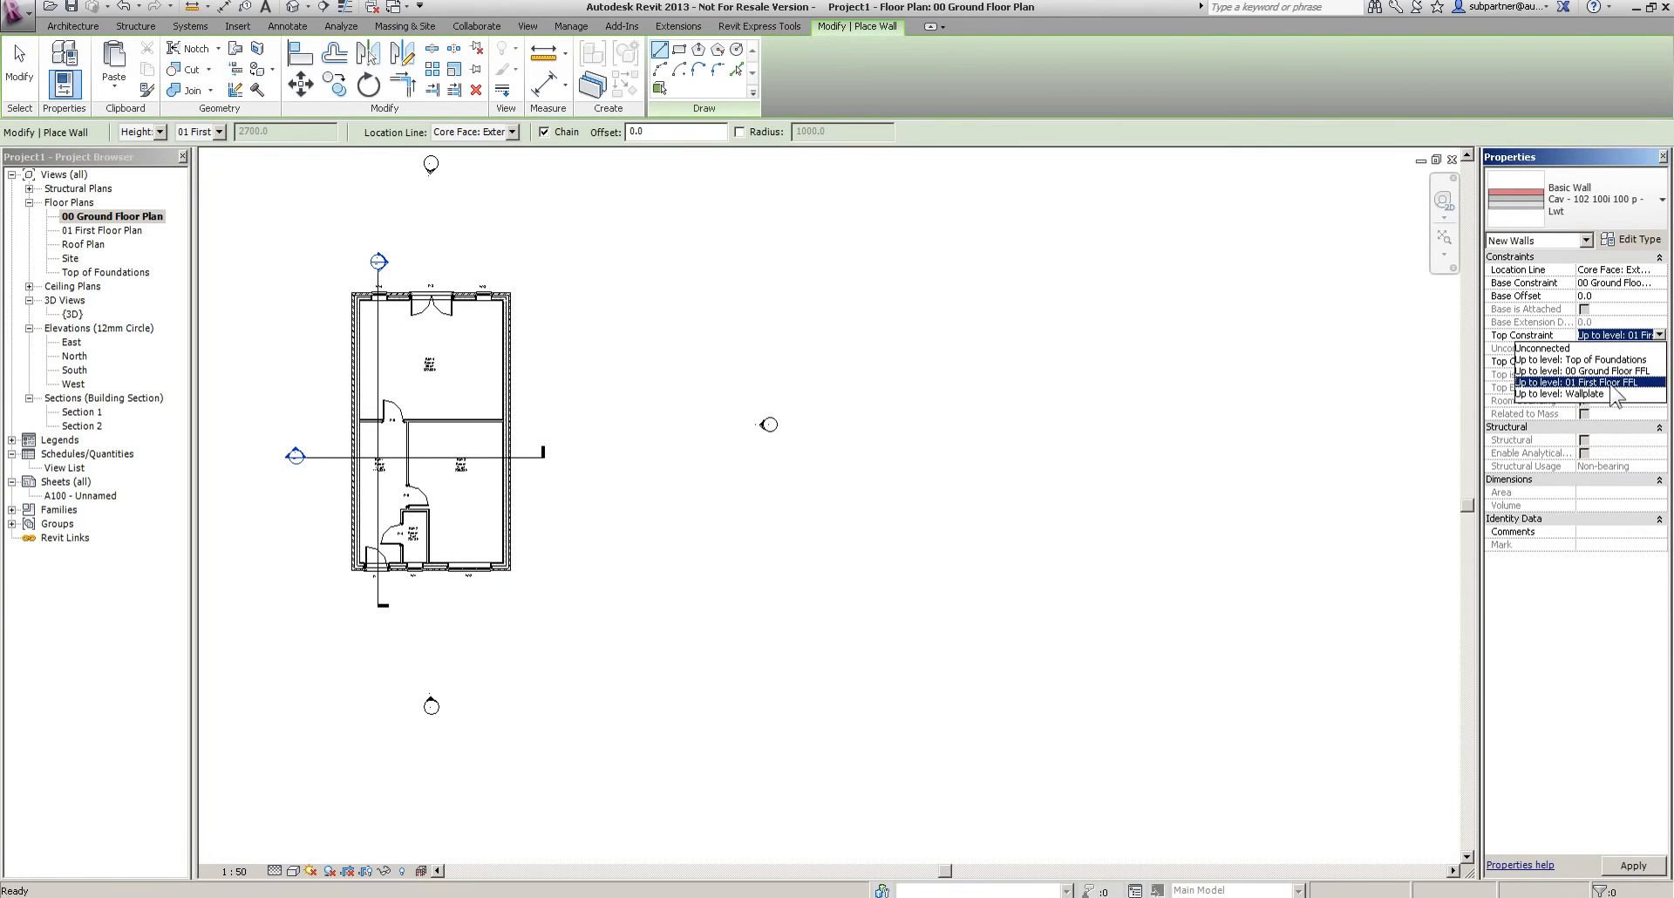
{"action": "left_click", "coordinate": [1594, 394]}
{"action": "scroll", "coordinate": [945, 579], "scroll_direction": "down", "scroll_amount": 1}
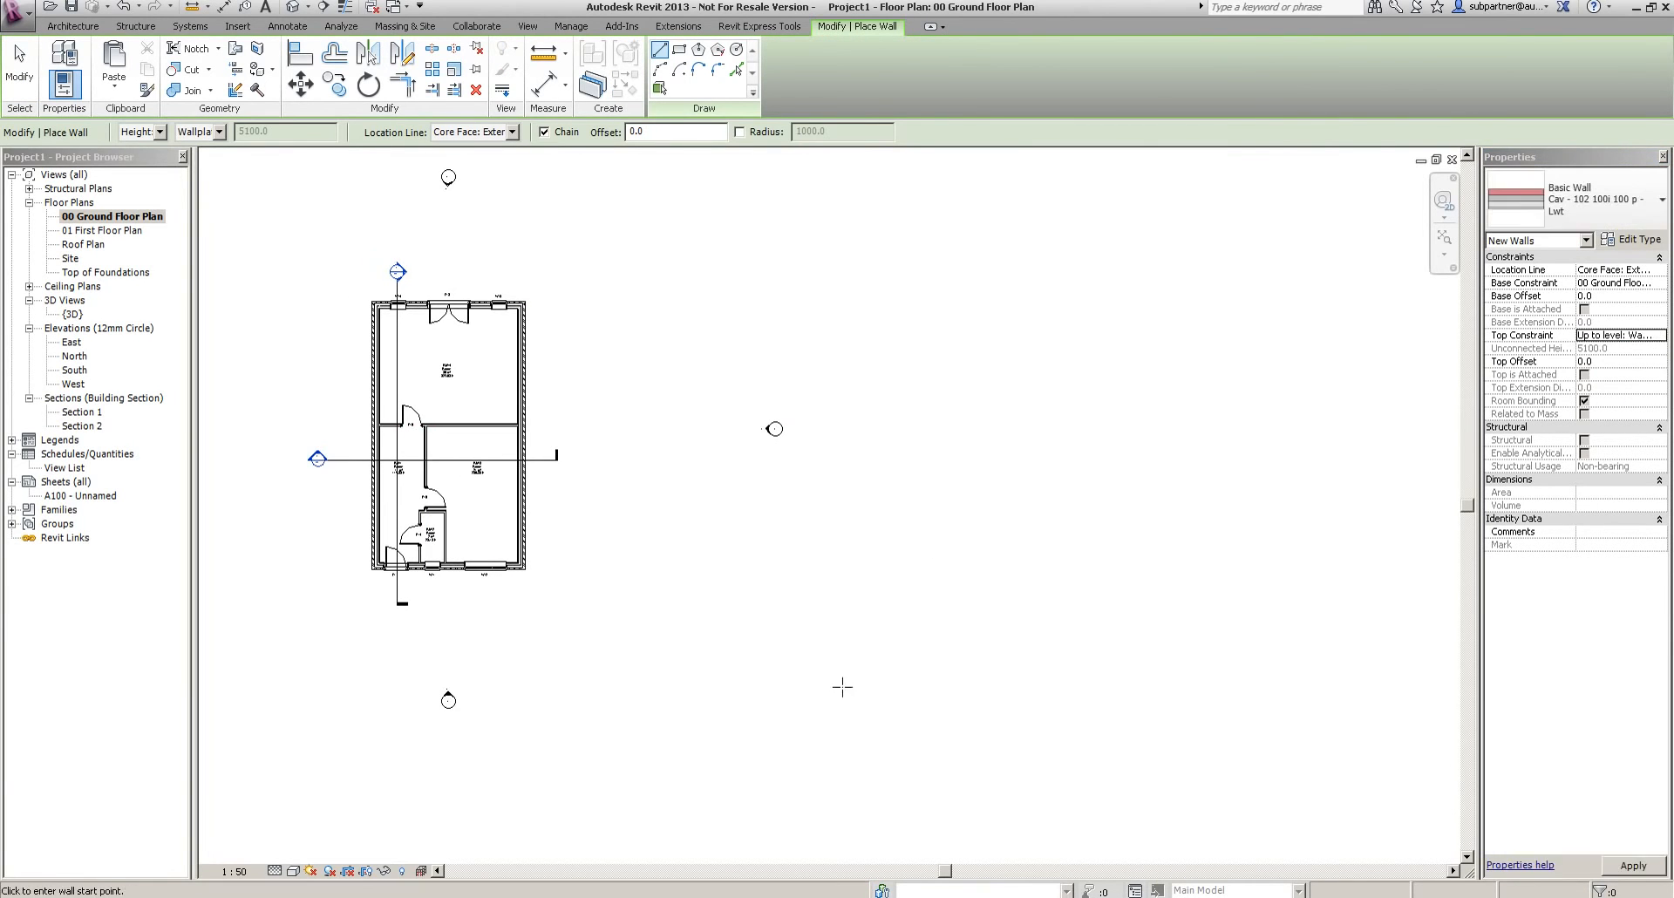
Draw a closed eight-sided outline of cavity walls east of the existing house, with its southwest wall about 16000 mm long
{"action": "left_click", "coordinate": [841, 686]}
{"action": "scroll", "coordinate": [945, 327], "scroll_direction": "down", "scroll_amount": 4}
{"action": "middle_click_drag", "start_coordinate": [985, 375], "coordinate": [585, 494]}
{"action": "left_click", "coordinate": [492, 355]}
{"action": "left_click", "coordinate": [491, 354]}
{"action": "left_click", "coordinate": [902, 356]}
{"action": "left_click", "coordinate": [902, 644]}
{"action": "left_click", "coordinate": [737, 644]}
{"action": "left_click", "coordinate": [737, 515]}
{"action": "left_click", "coordinate": [616, 514]}
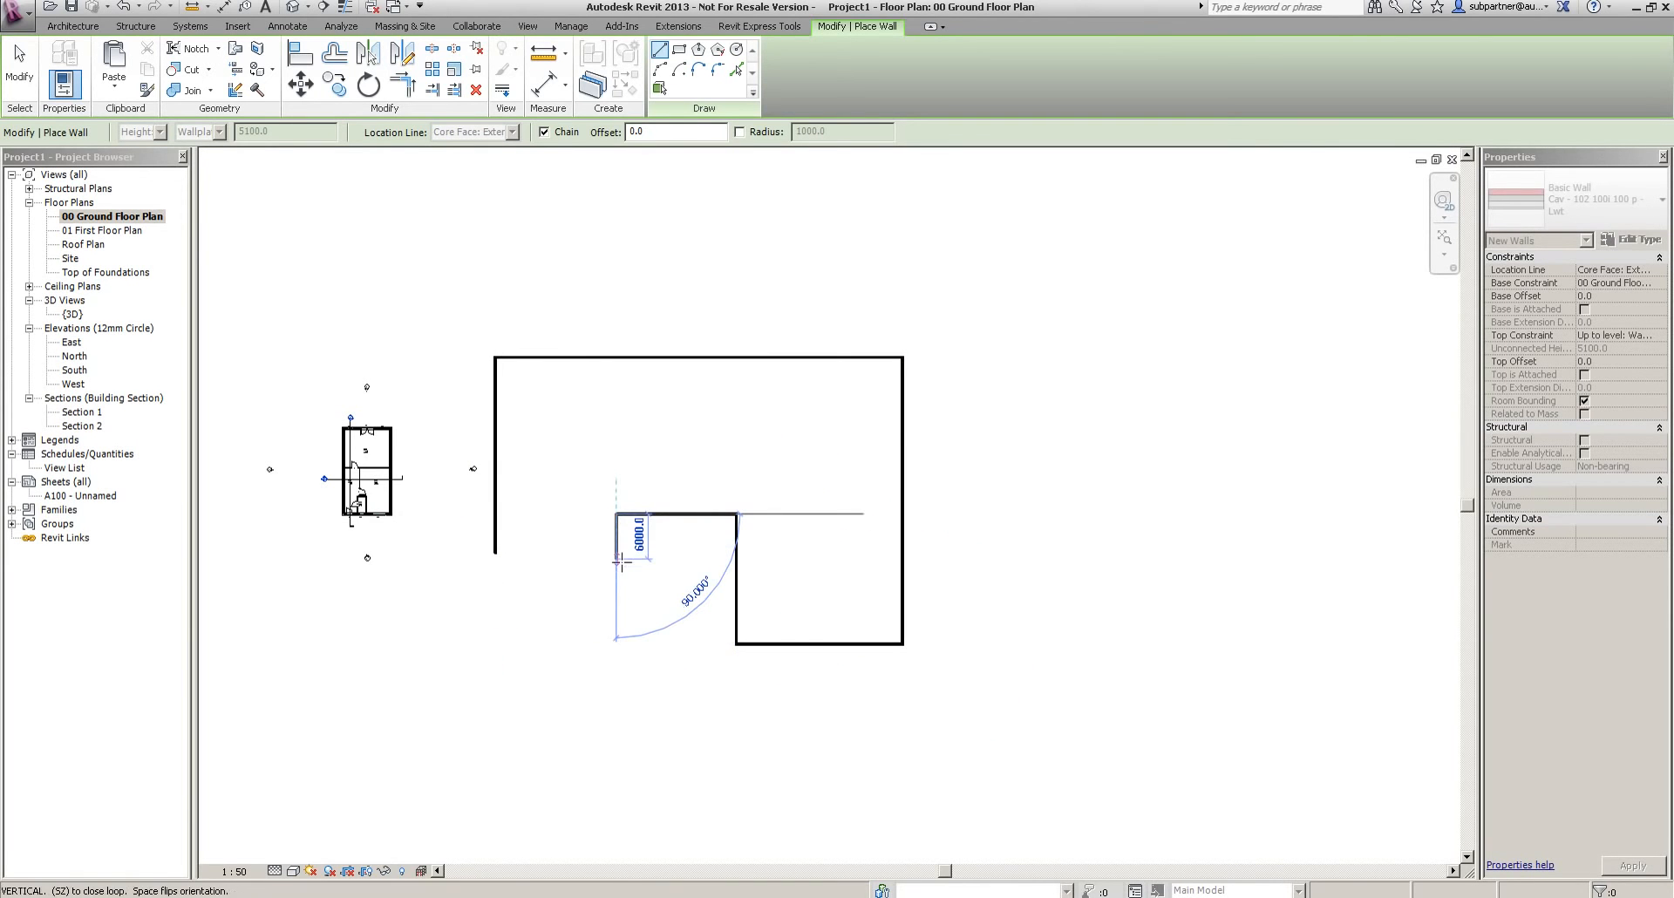
{"action": "left_click", "coordinate": [616, 554]}
{"action": "left_click", "coordinate": [495, 554]}
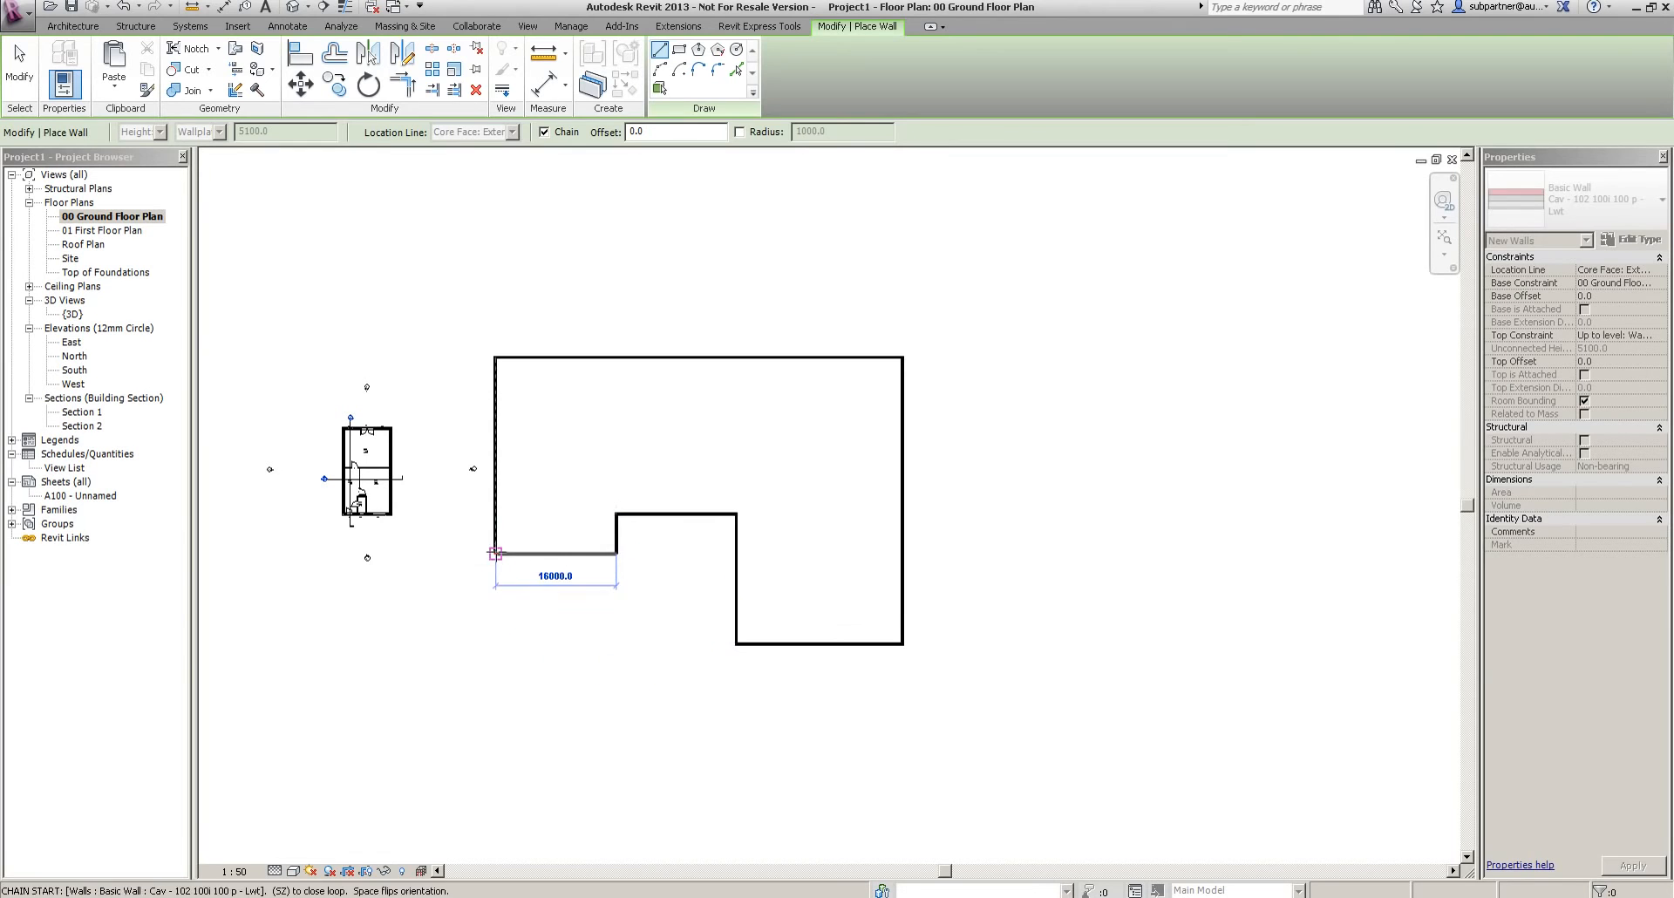
Create a footprint roof in the Roof Plan over the whole new wall chain, with sloped edges at 30° and a 150 mm overhang
{"action": "left_click", "coordinate": [19, 65]}
{"action": "double_click", "coordinate": [83, 244]}
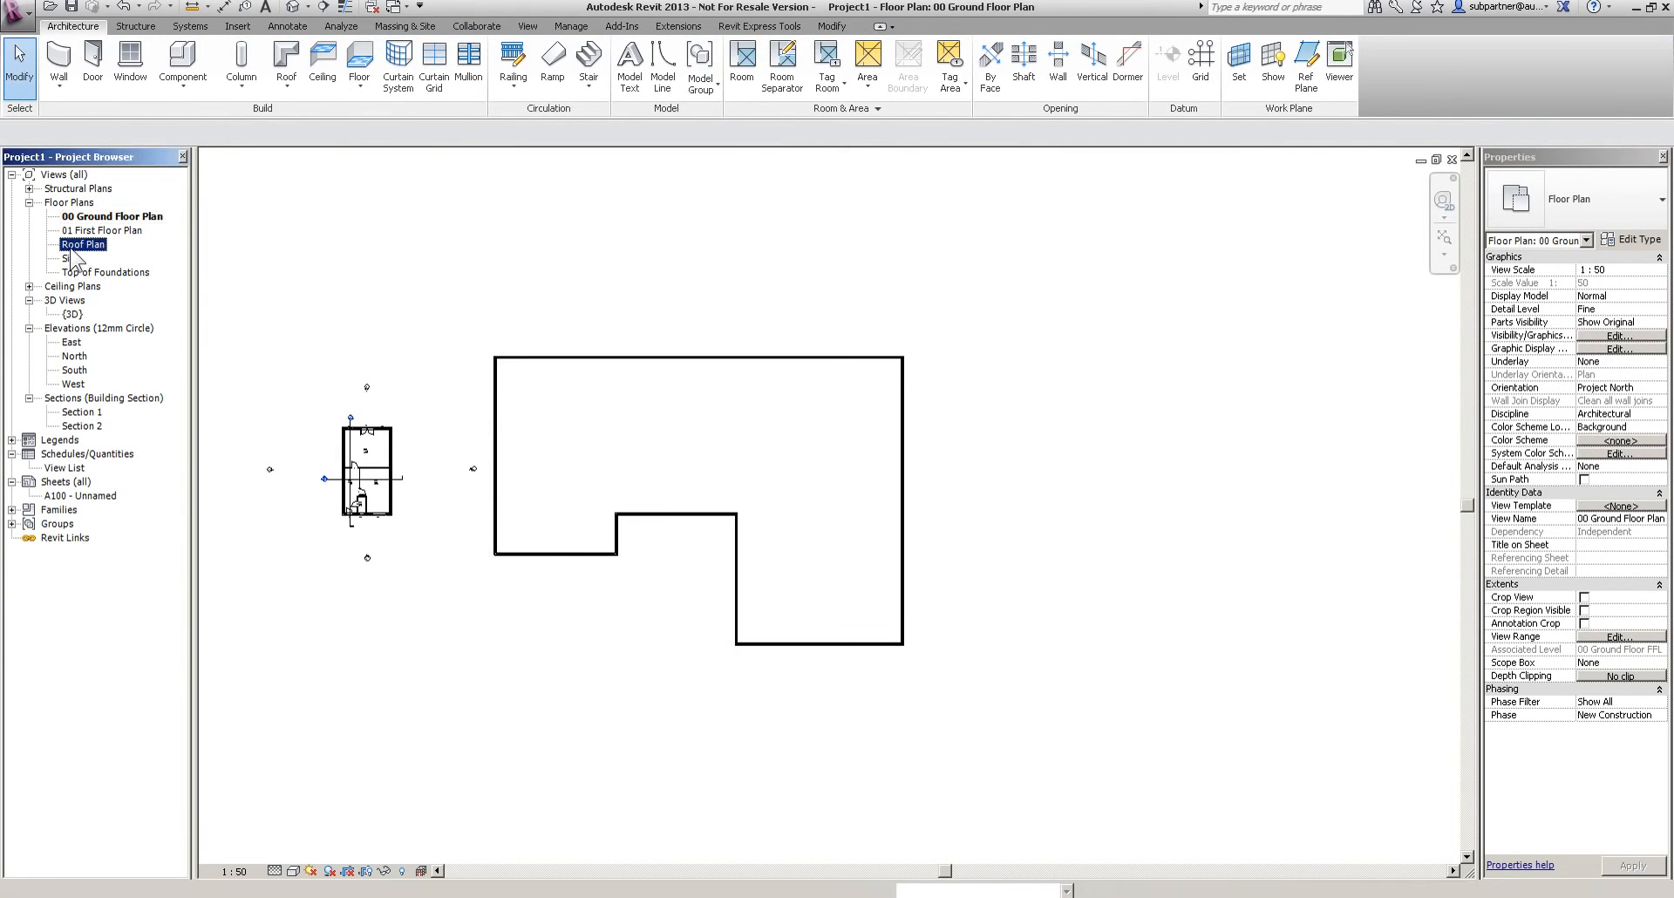
{"action": "left_click", "coordinate": [288, 61]}
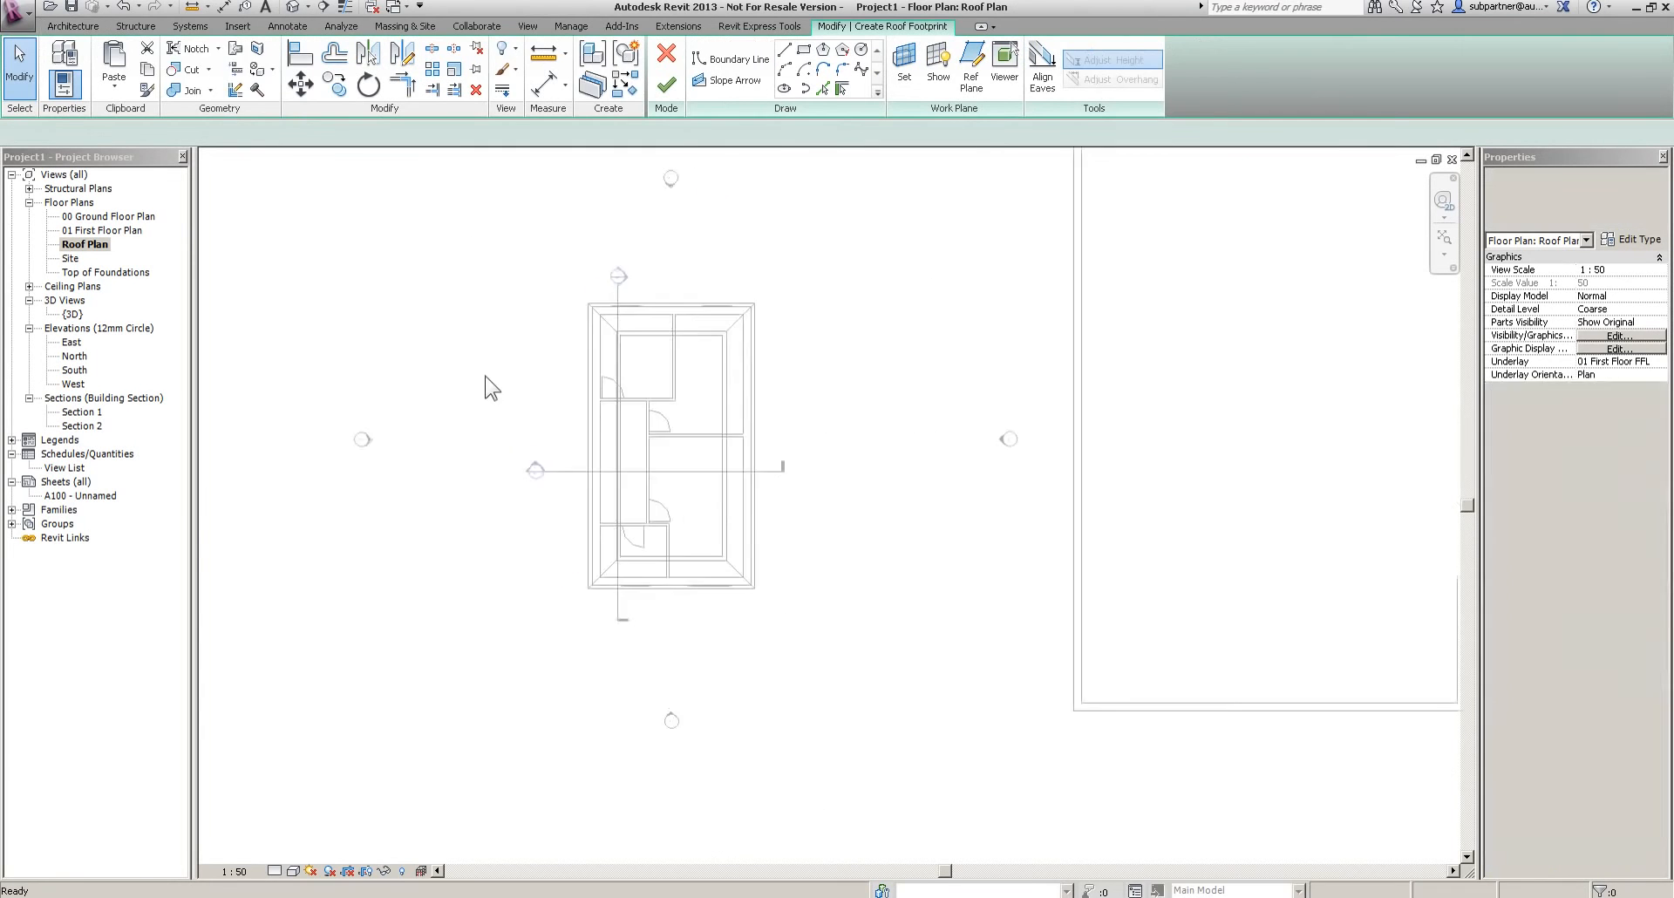
{"action": "scroll", "coordinate": [598, 385], "scroll_direction": "down", "scroll_amount": 5}
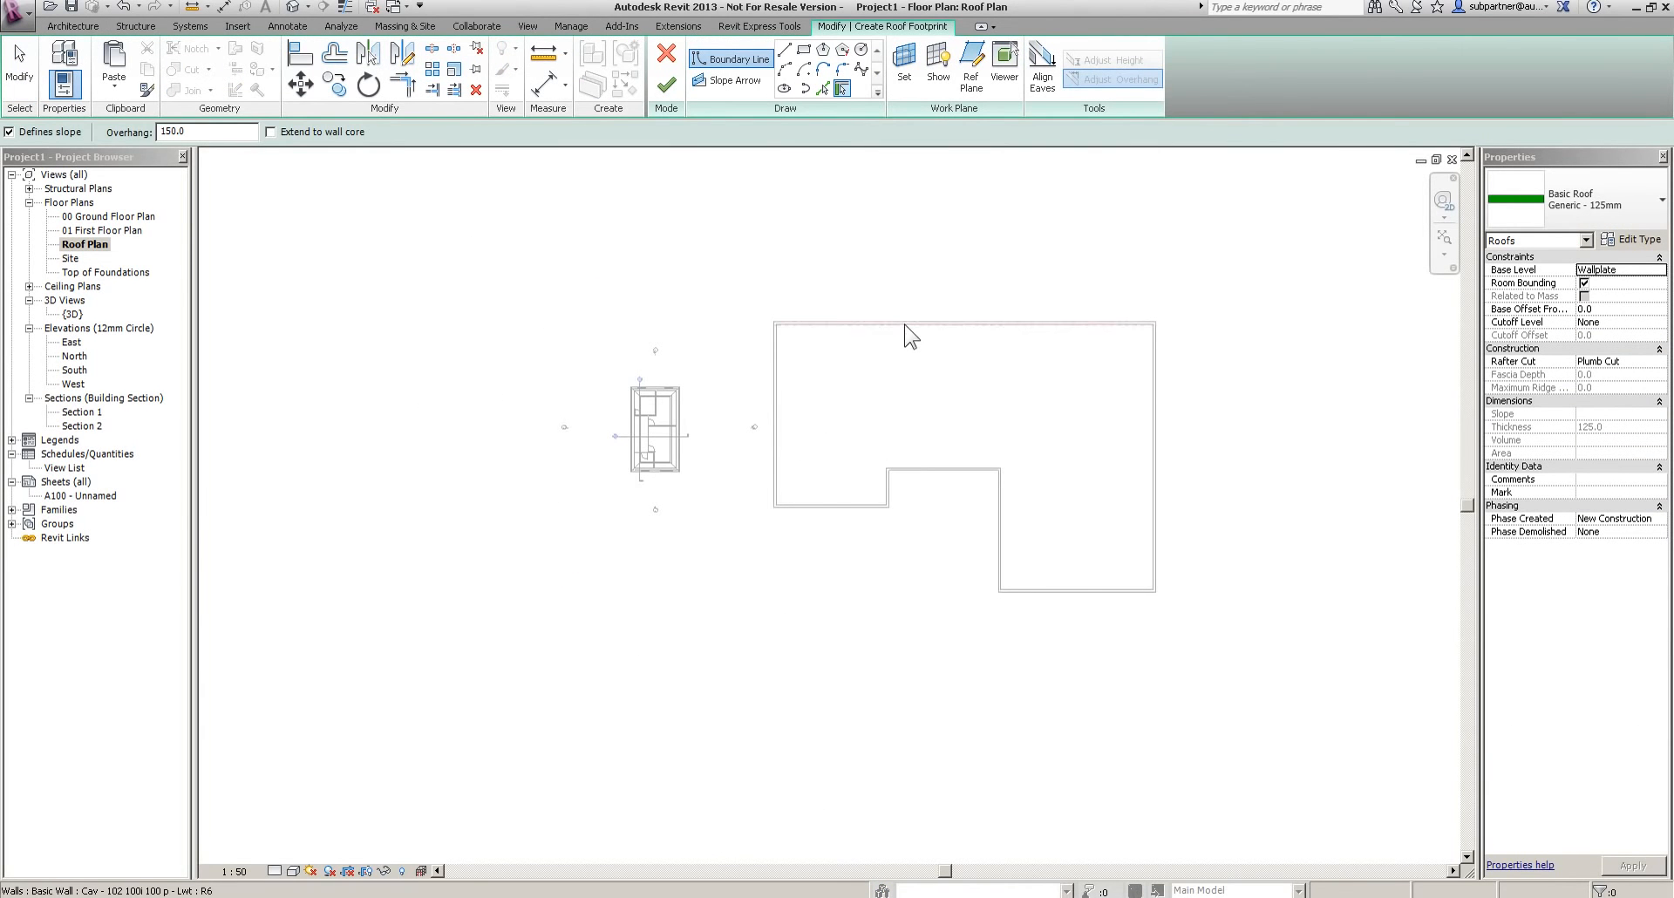
{"action": "key", "text": "Tab"}
{"action": "left_click", "coordinate": [898, 330]}
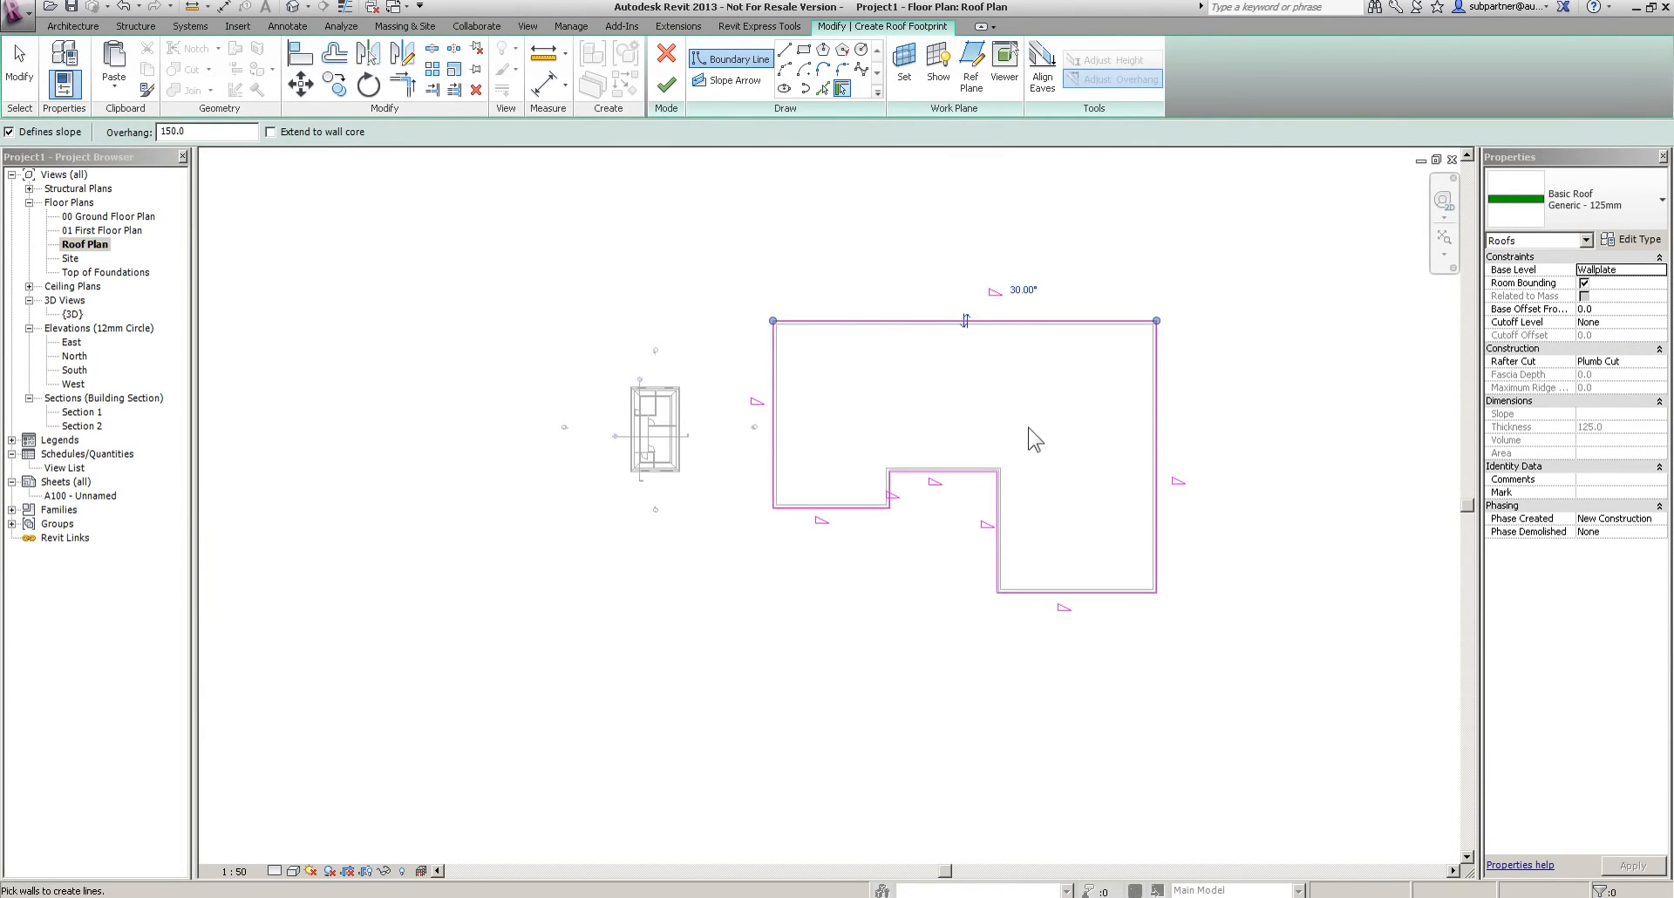
{"action": "left_click", "coordinate": [667, 84]}
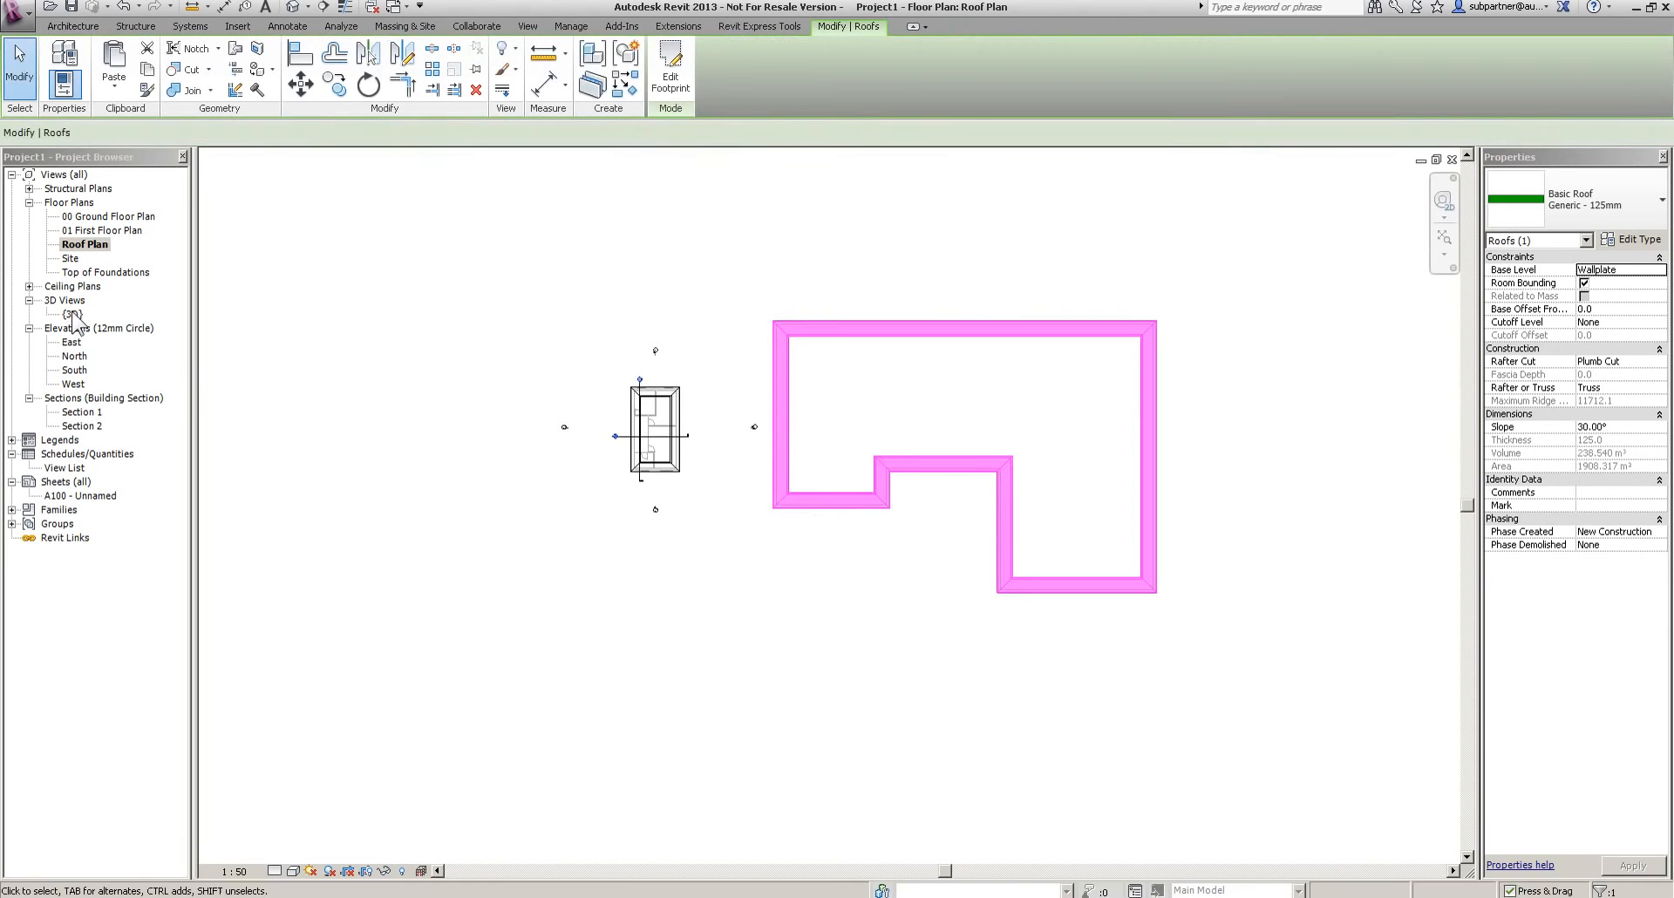
Examine the new roof's hips and valleys in the 3D view, from the front and from directly above
{"action": "left_click", "coordinate": [293, 7]}
{"action": "scroll", "coordinate": [1031, 493], "scroll_direction": "down", "scroll_amount": 3}
{"action": "left_click", "coordinate": [1102, 747]}
{"action": "middle_click_drag", "start_coordinate": [1025, 746], "coordinate": [534, 665]}
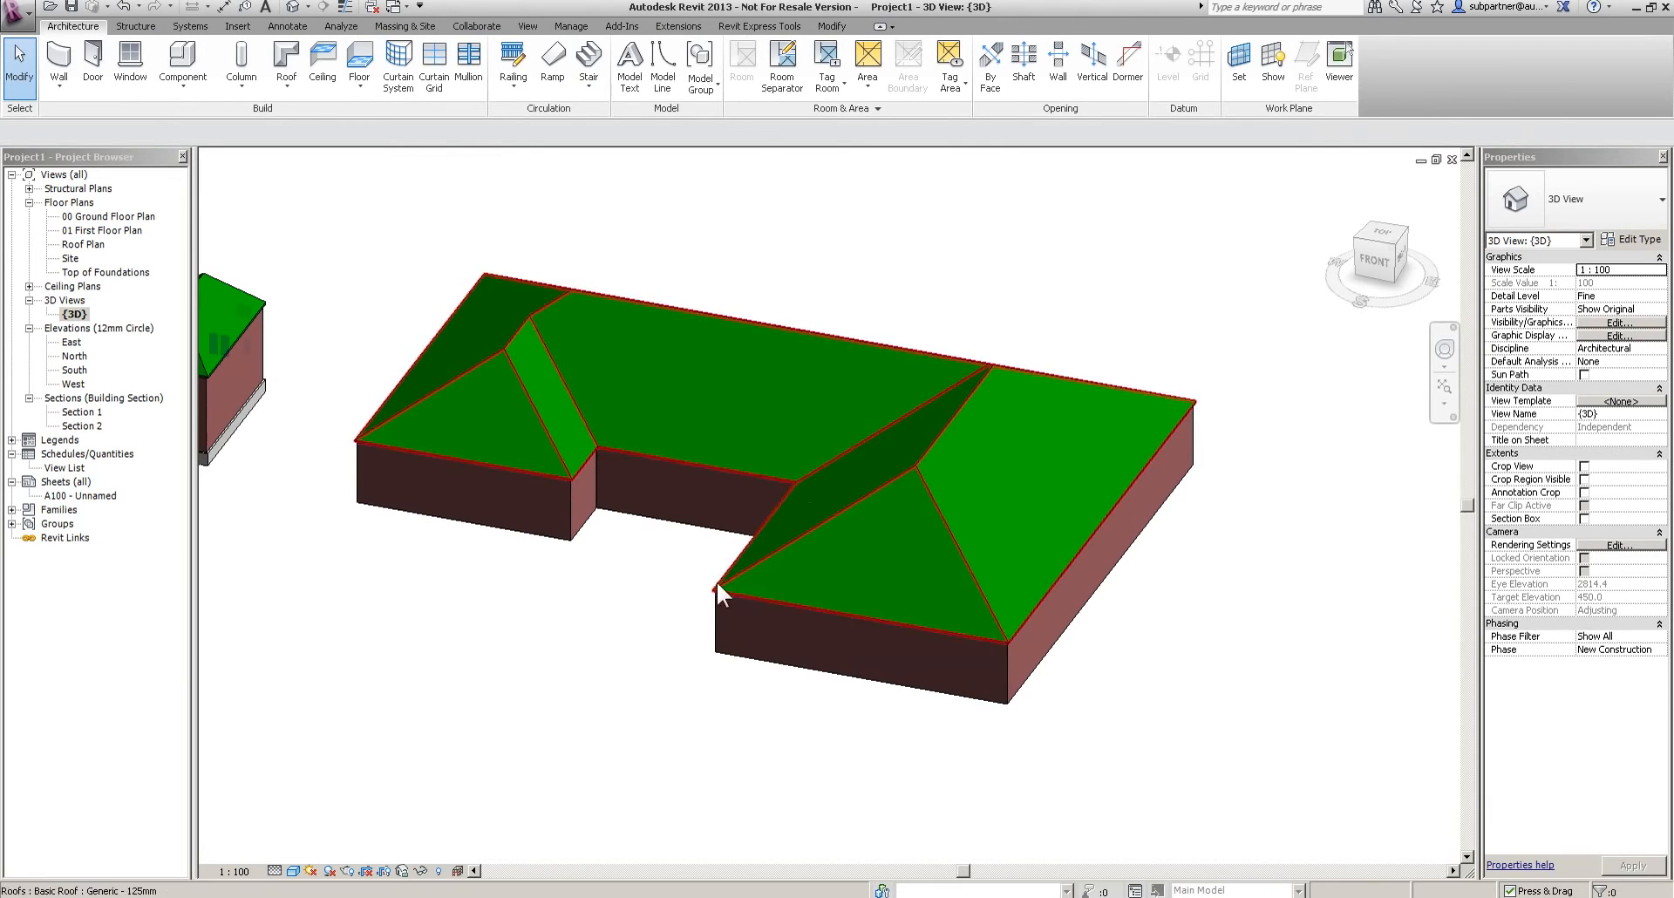
{"action": "left_click", "coordinate": [823, 338]}
{"action": "middle_click_drag", "start_coordinate": [497, 606], "coordinate": [635, 774], "text": "shift"}
{"action": "left_click", "coordinate": [545, 699]}
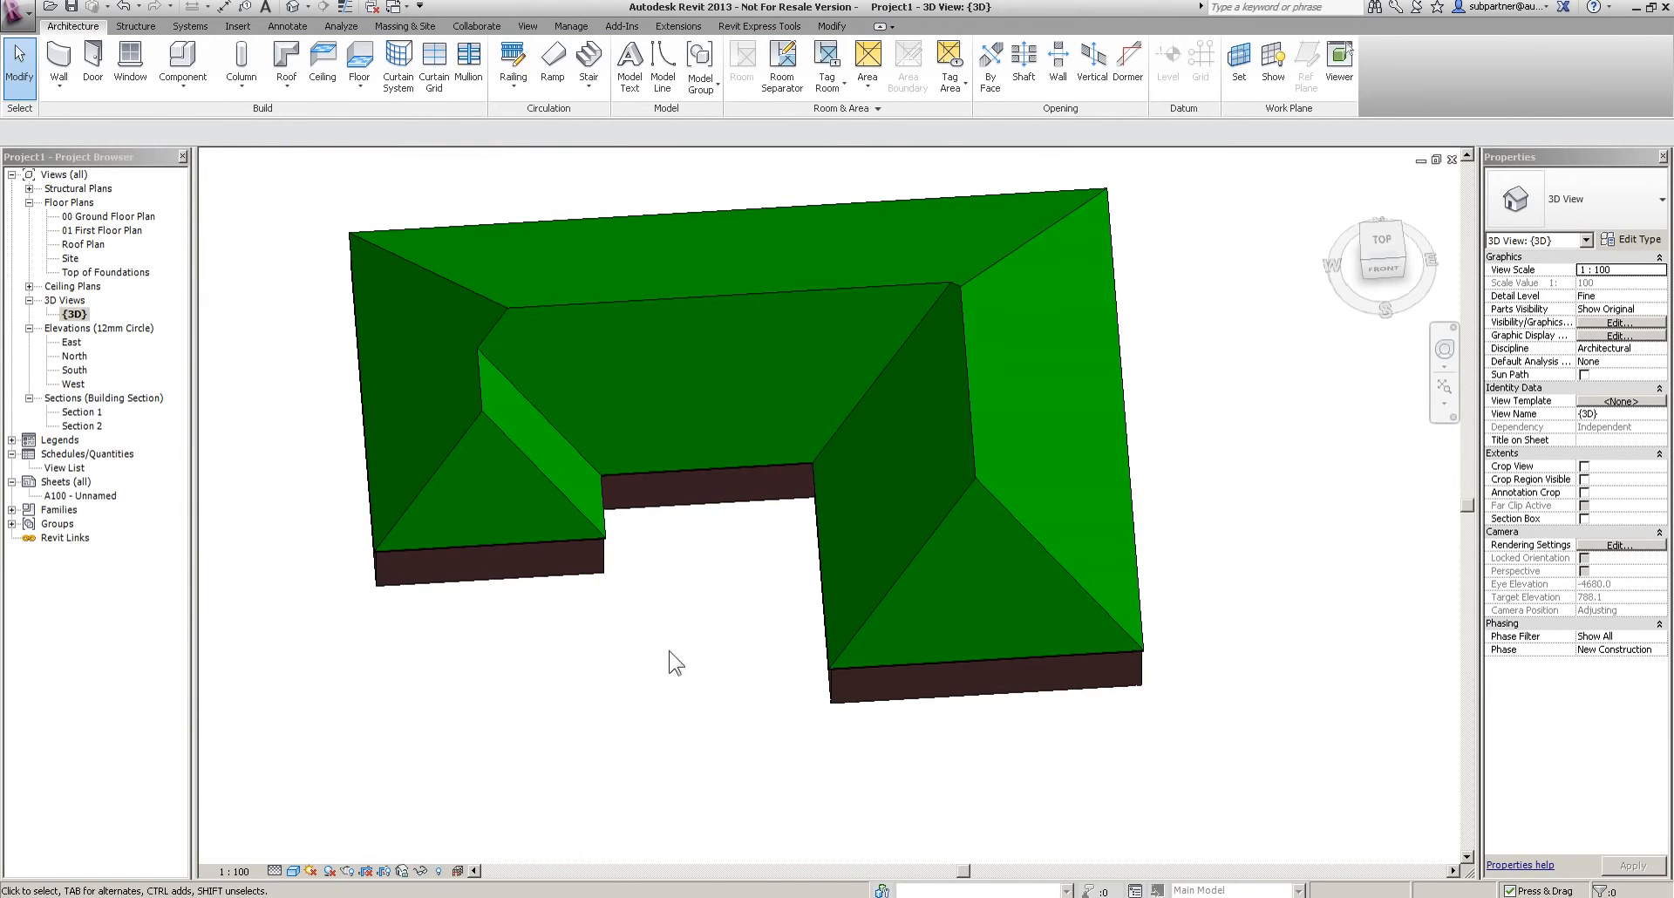
{"action": "middle_click_drag", "start_coordinate": [695, 584], "coordinate": [684, 804], "text": "shift"}
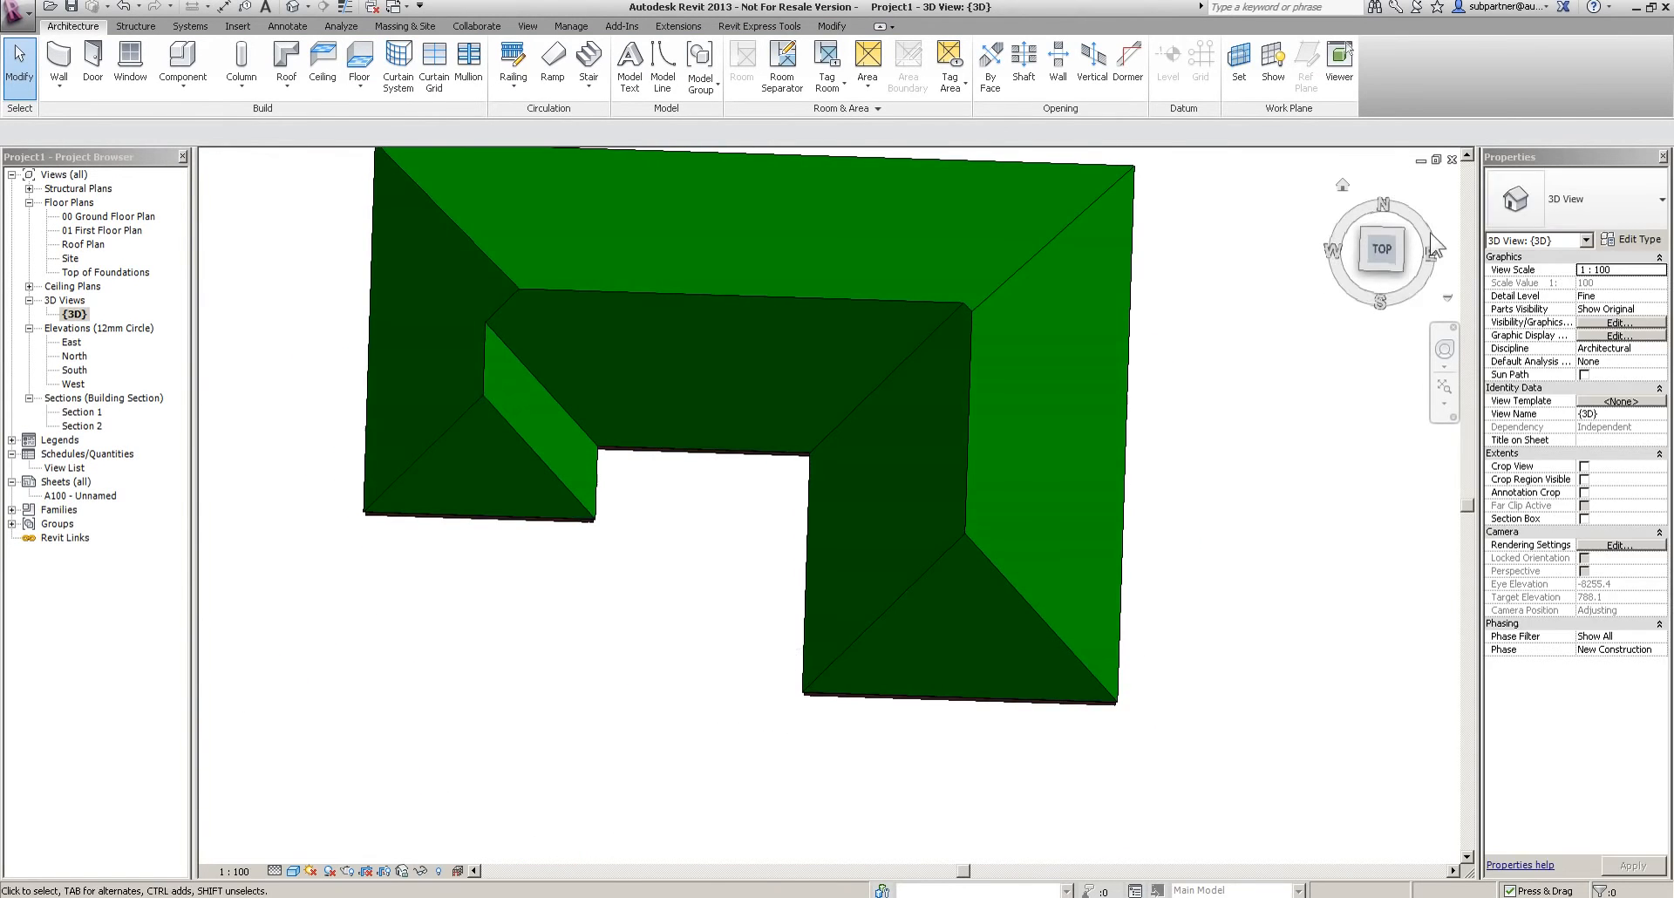
{"action": "left_click", "coordinate": [1381, 247]}
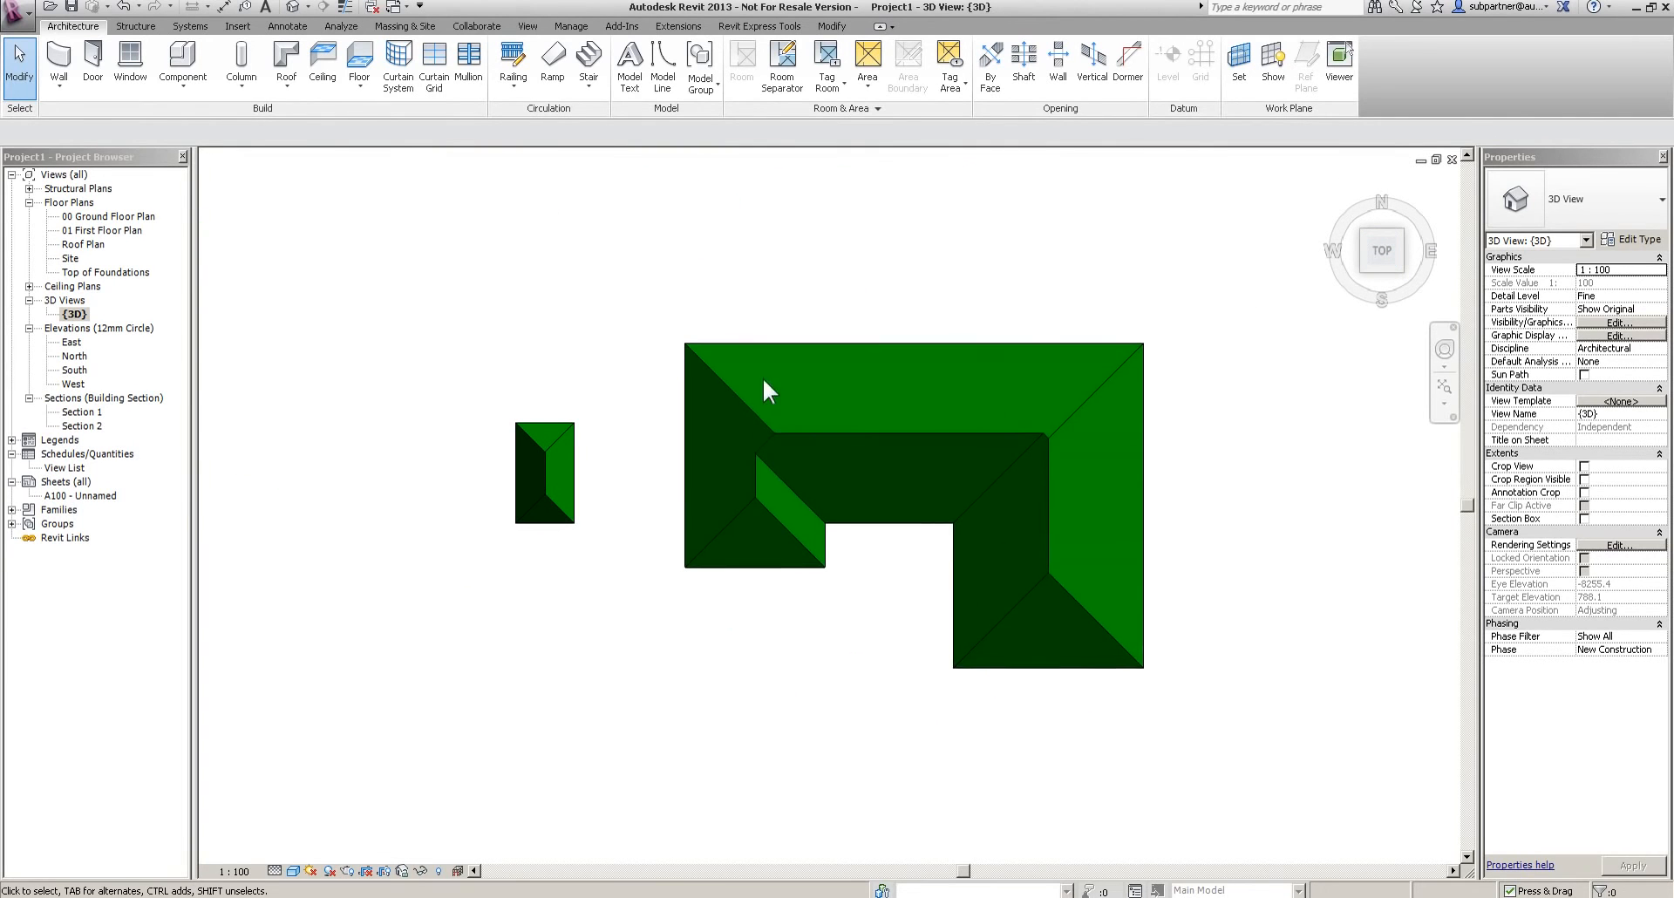
Examine the roof's ridge, hip and valley lines from above using the Hidden Line visual style
{"action": "left_click", "coordinate": [293, 871]}
{"action": "left_click", "coordinate": [319, 790]}
{"action": "scroll", "coordinate": [1079, 544], "scroll_direction": "up", "scroll_amount": 2}
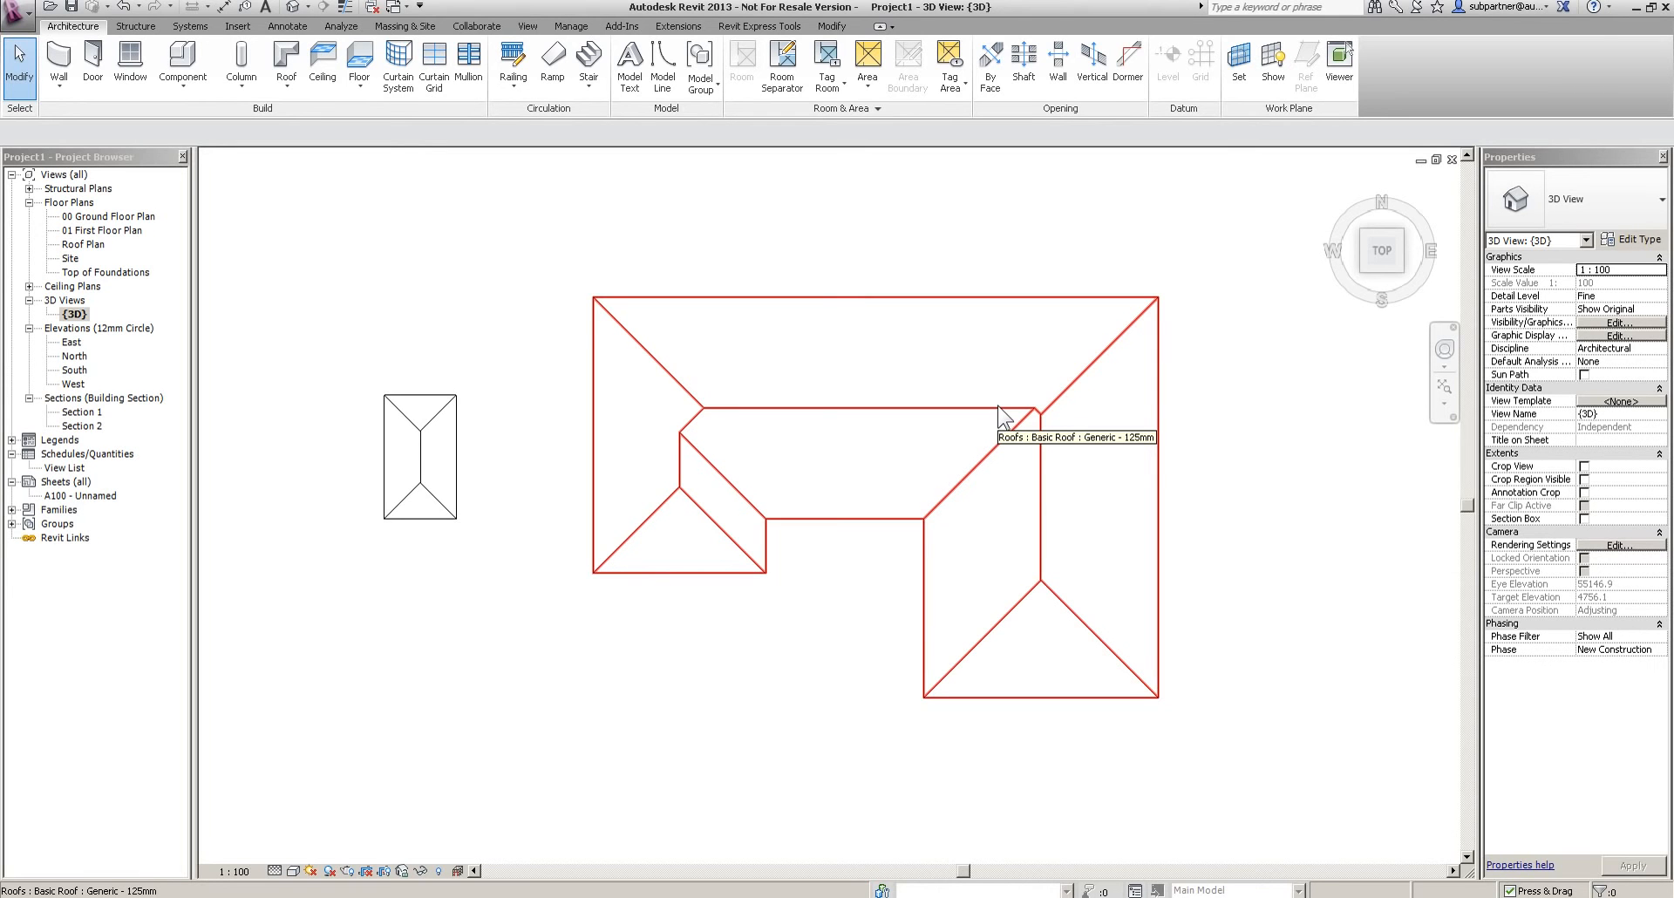
Delete the eight-sided building's walls and roof in an isometric 3D view, keeping the small house
{"action": "left_click", "coordinate": [1361, 271]}
{"action": "left_click_drag", "start_coordinate": [1155, 306], "coordinate": [709, 603]}
{"action": "key", "text": "Delete"}
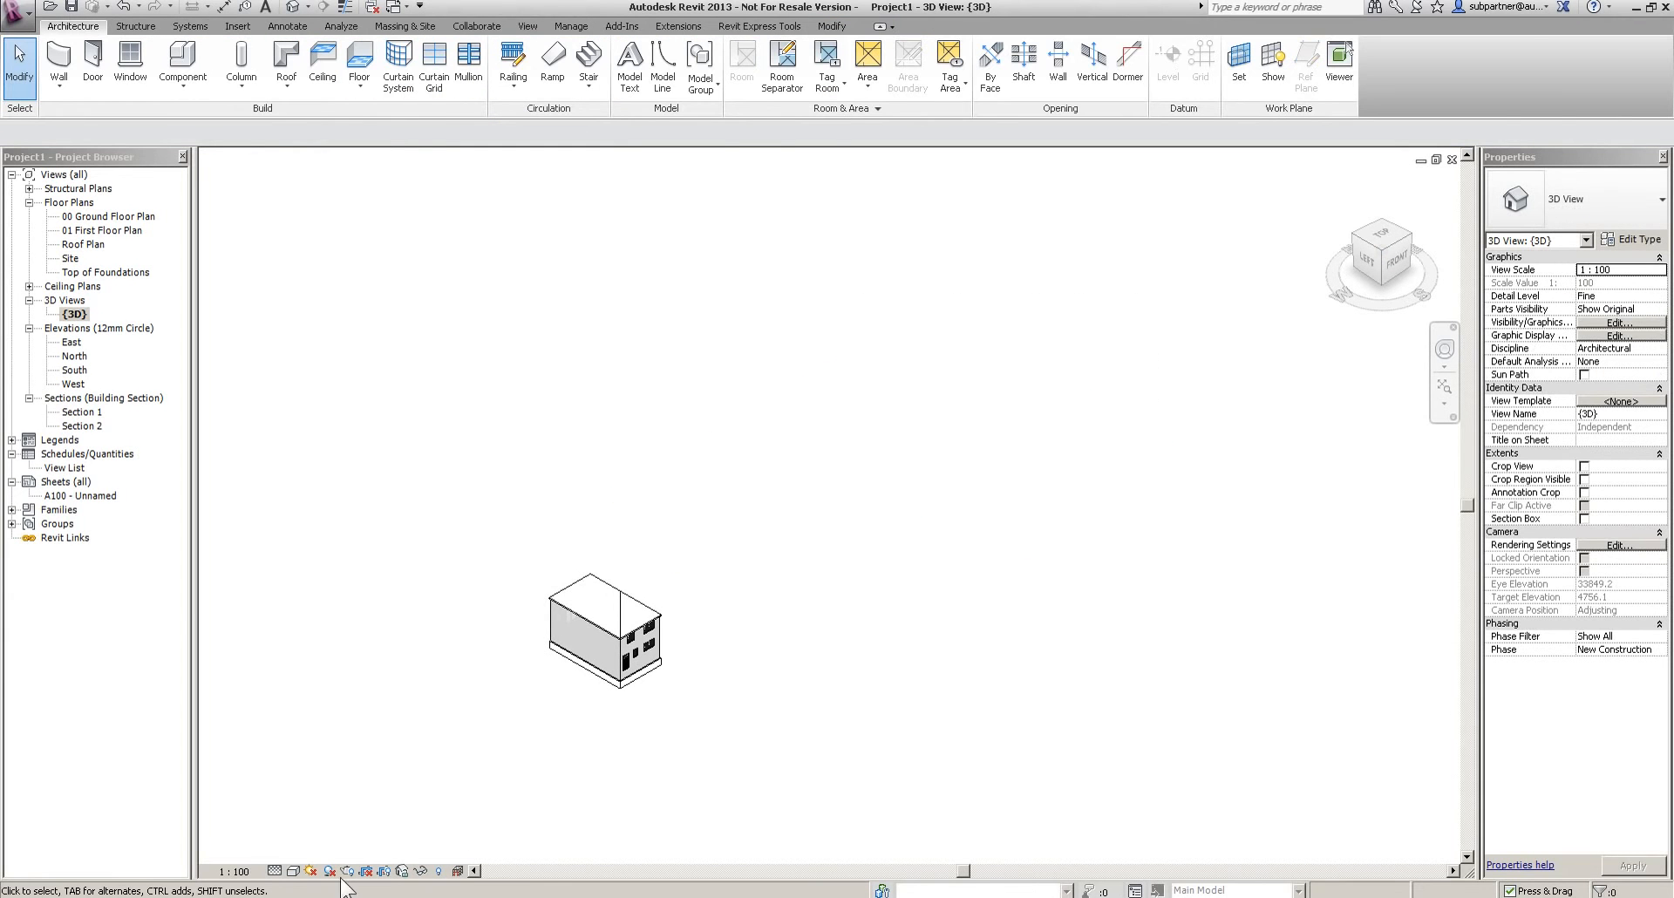
Set the 3D view back to the Shaded visual style around the remaining house
{"action": "left_click", "coordinate": [292, 873]}
{"action": "left_click", "coordinate": [327, 818]}
{"action": "scroll", "coordinate": [536, 621], "scroll_direction": "up", "scroll_amount": 4}
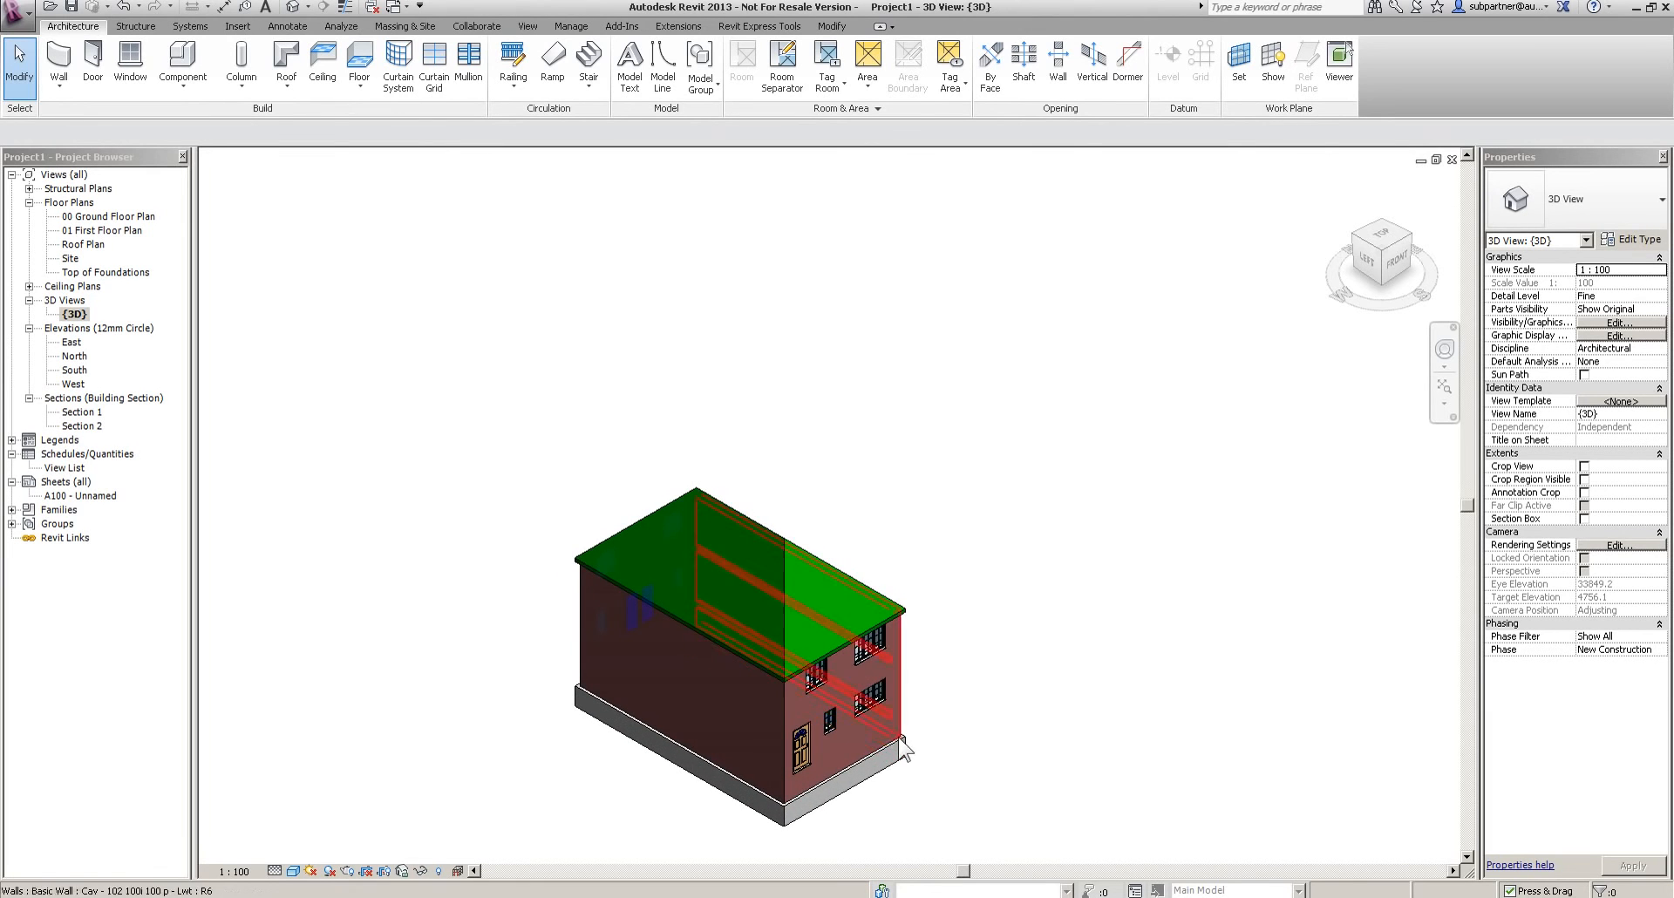
Edit the house roof's footprint so its two short end edges no longer define a slope, forming a gable roof
{"action": "middle_click_drag", "start_coordinate": [856, 704], "coordinate": [655, 358], "text": "shift"}
{"action": "left_click", "coordinate": [656, 357]}
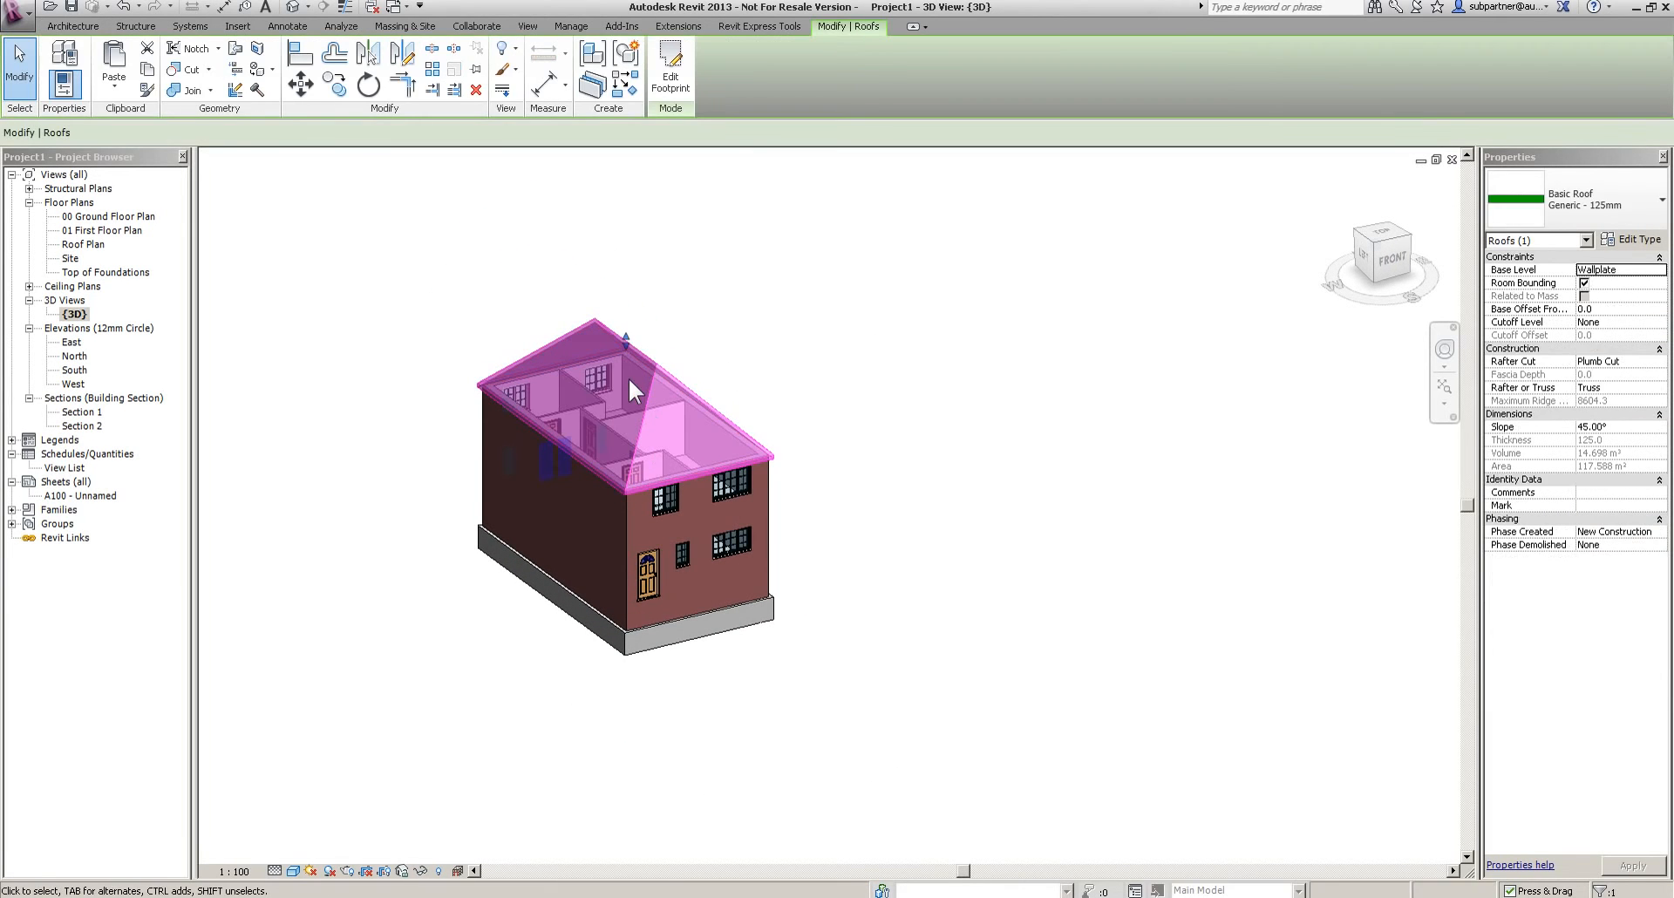
{"action": "left_click", "coordinate": [671, 74]}
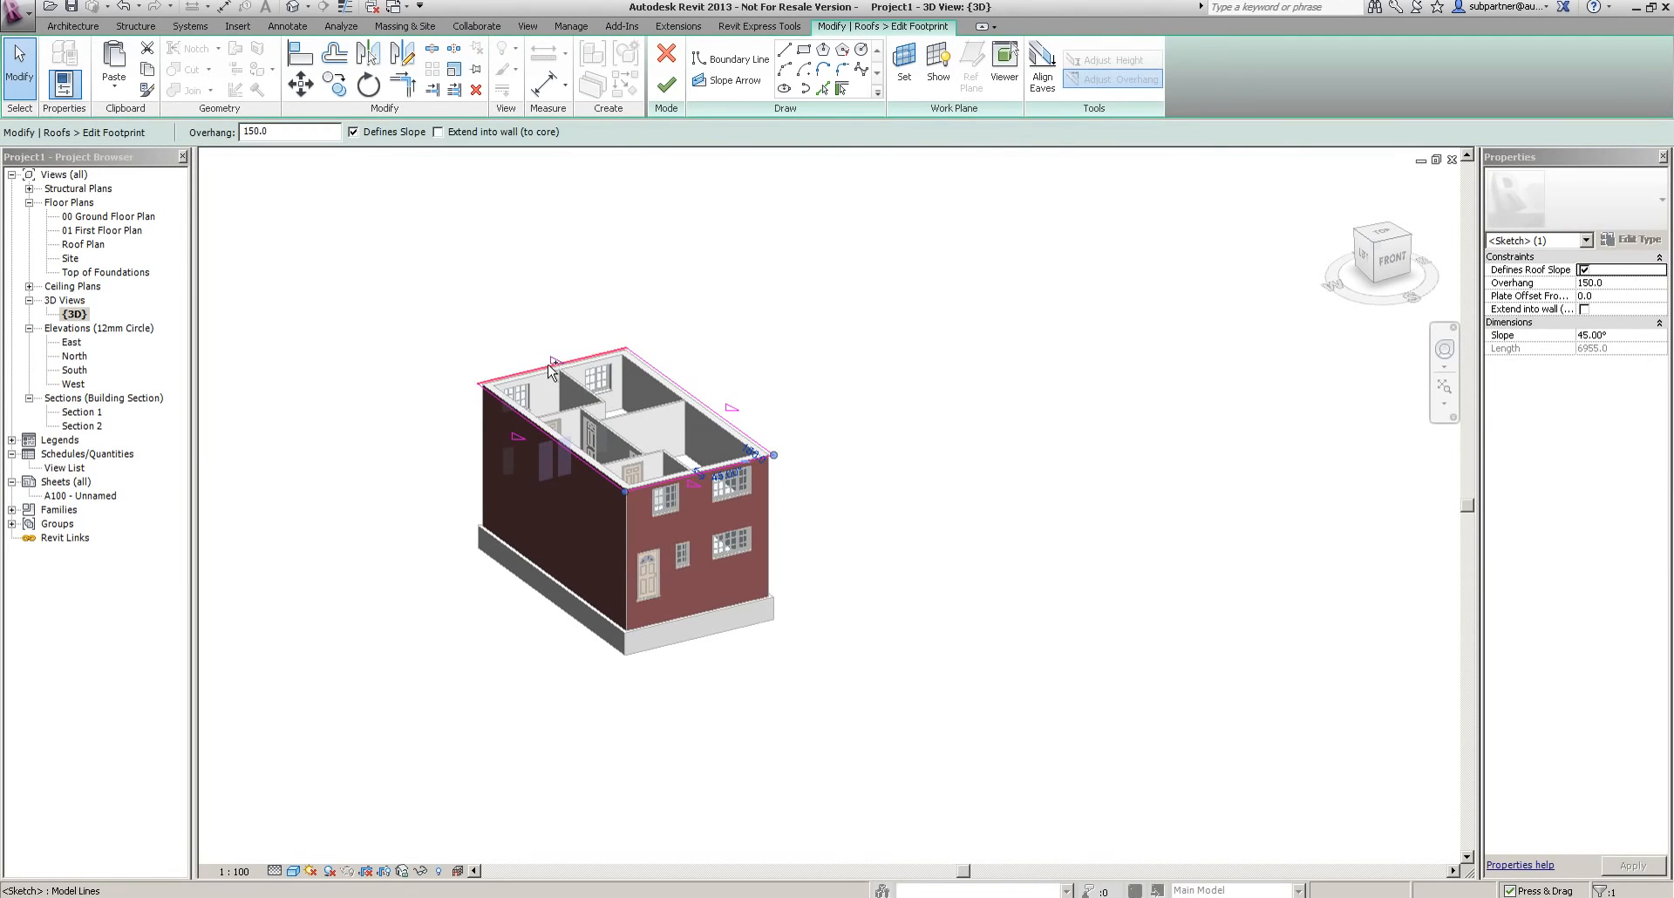
{"action": "left_click", "coordinate": [354, 132]}
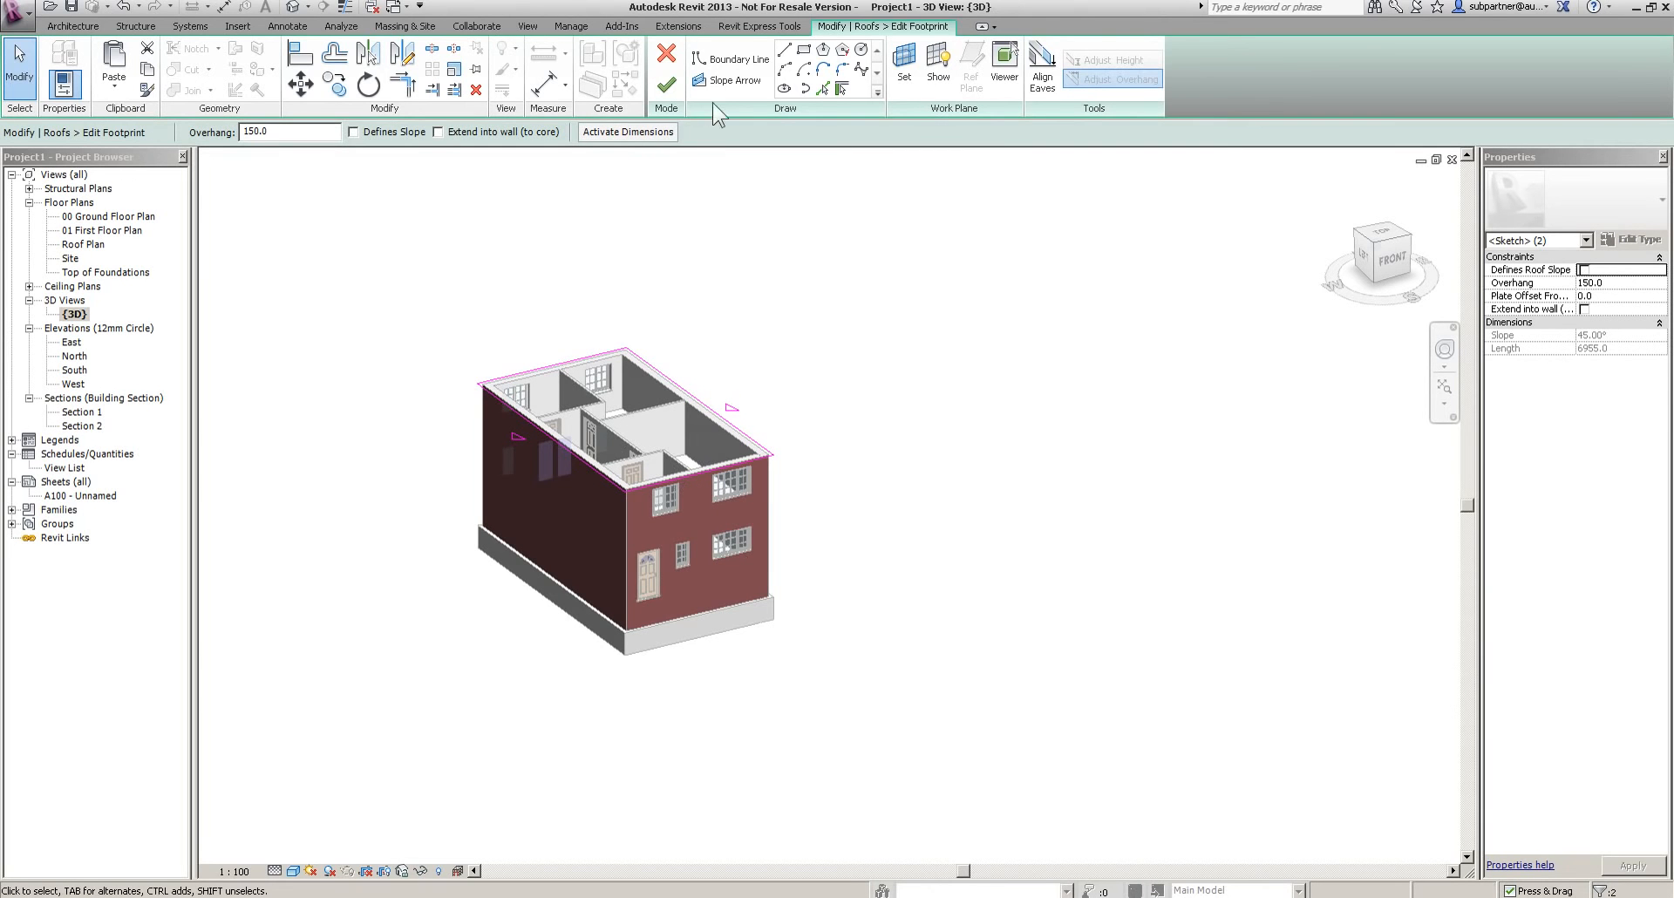
{"action": "left_click", "coordinate": [666, 84]}
Attach the tops of the house's front and rear gable-end walls to the roof
{"action": "mouse_move", "coordinate": [992, 608]}
{"action": "middle_mouse_down", "text": "shift"}
{"action": "mouse_move", "coordinate": [916, 580]}
{"action": "mouse_move", "coordinate": [979, 629]}
{"action": "middle_mouse_up", "text": "shift"}
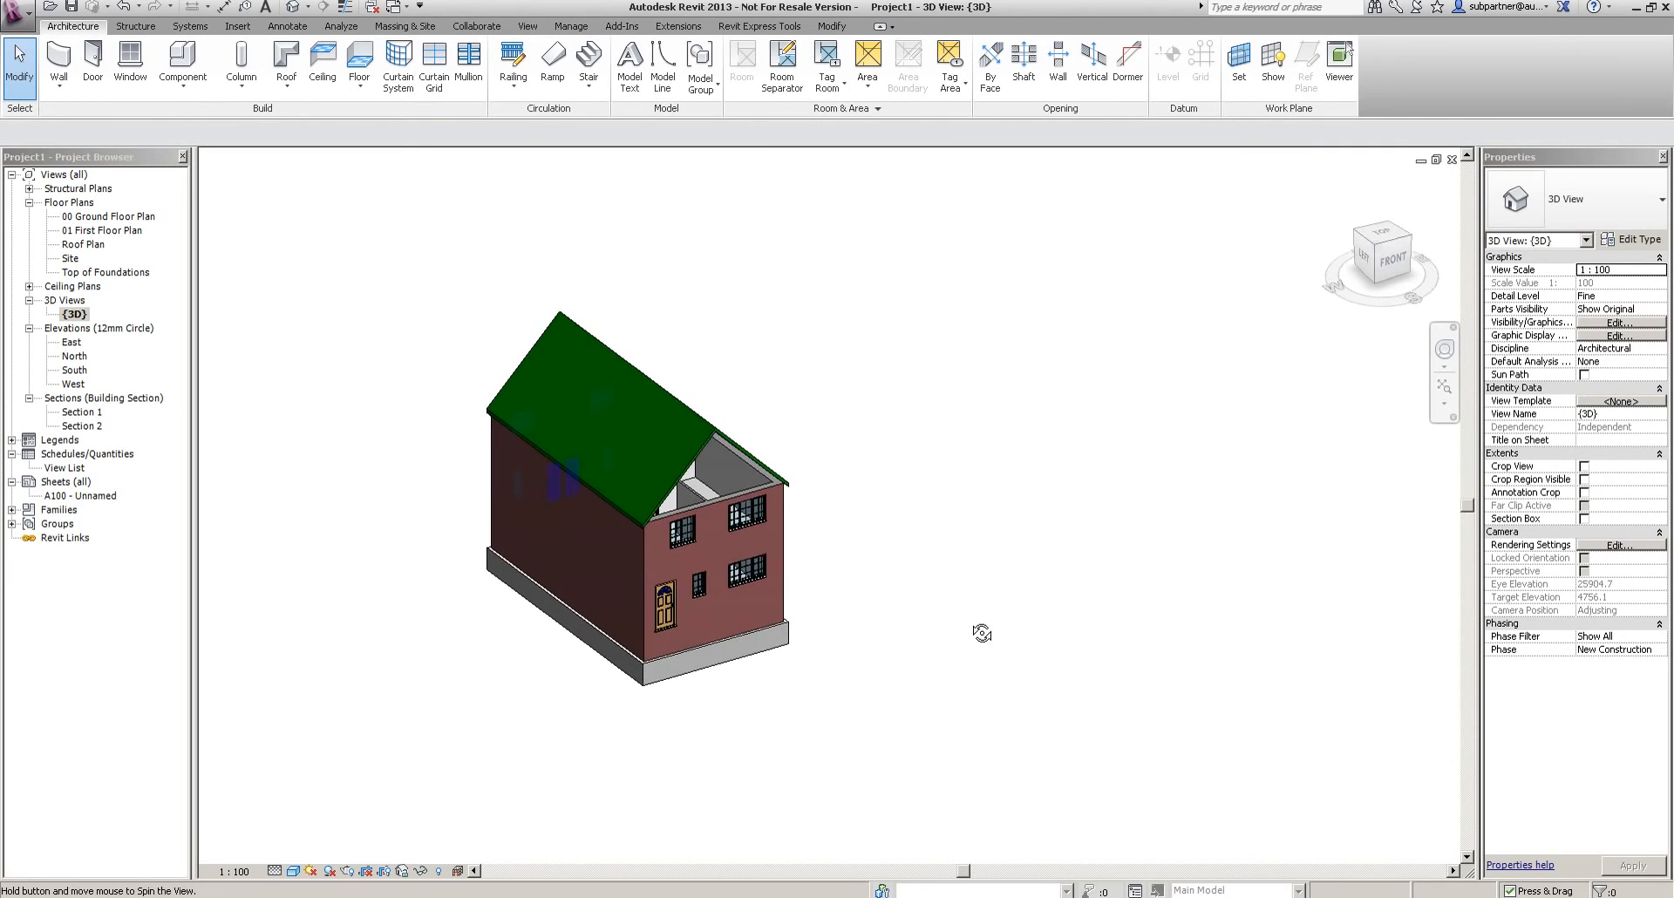
{"action": "left_click", "coordinate": [719, 509]}
{"action": "middle_click_drag", "start_coordinate": [523, 530], "coordinate": [1003, 608], "text": "shift"}
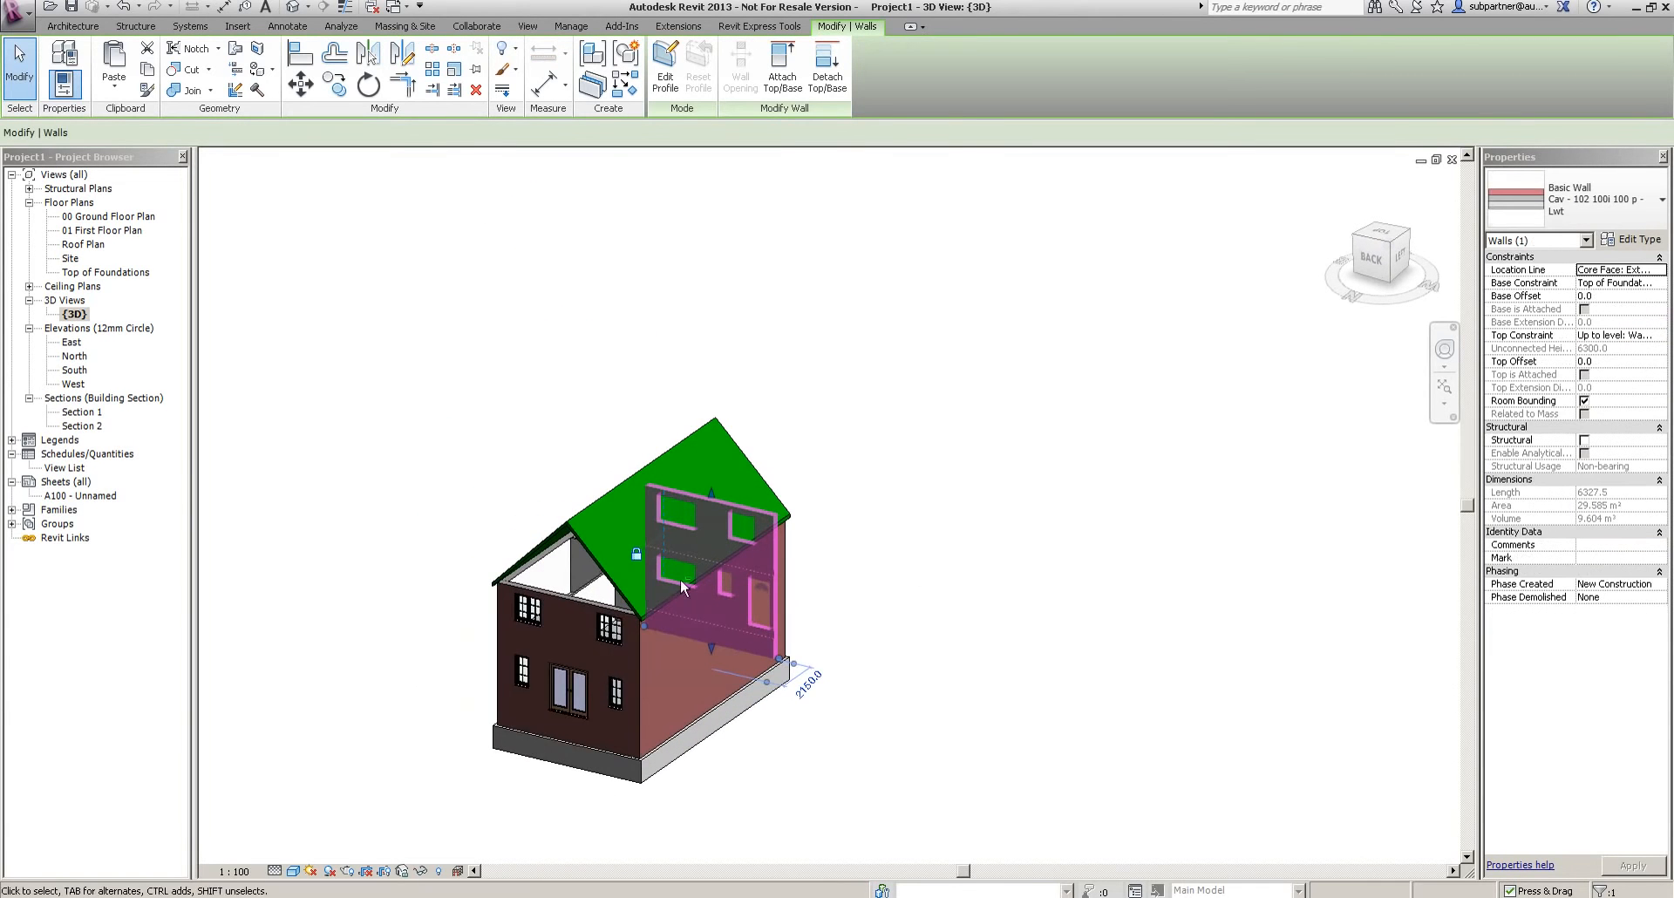
{"action": "left_click", "coordinate": [560, 596], "text": "ctrl"}
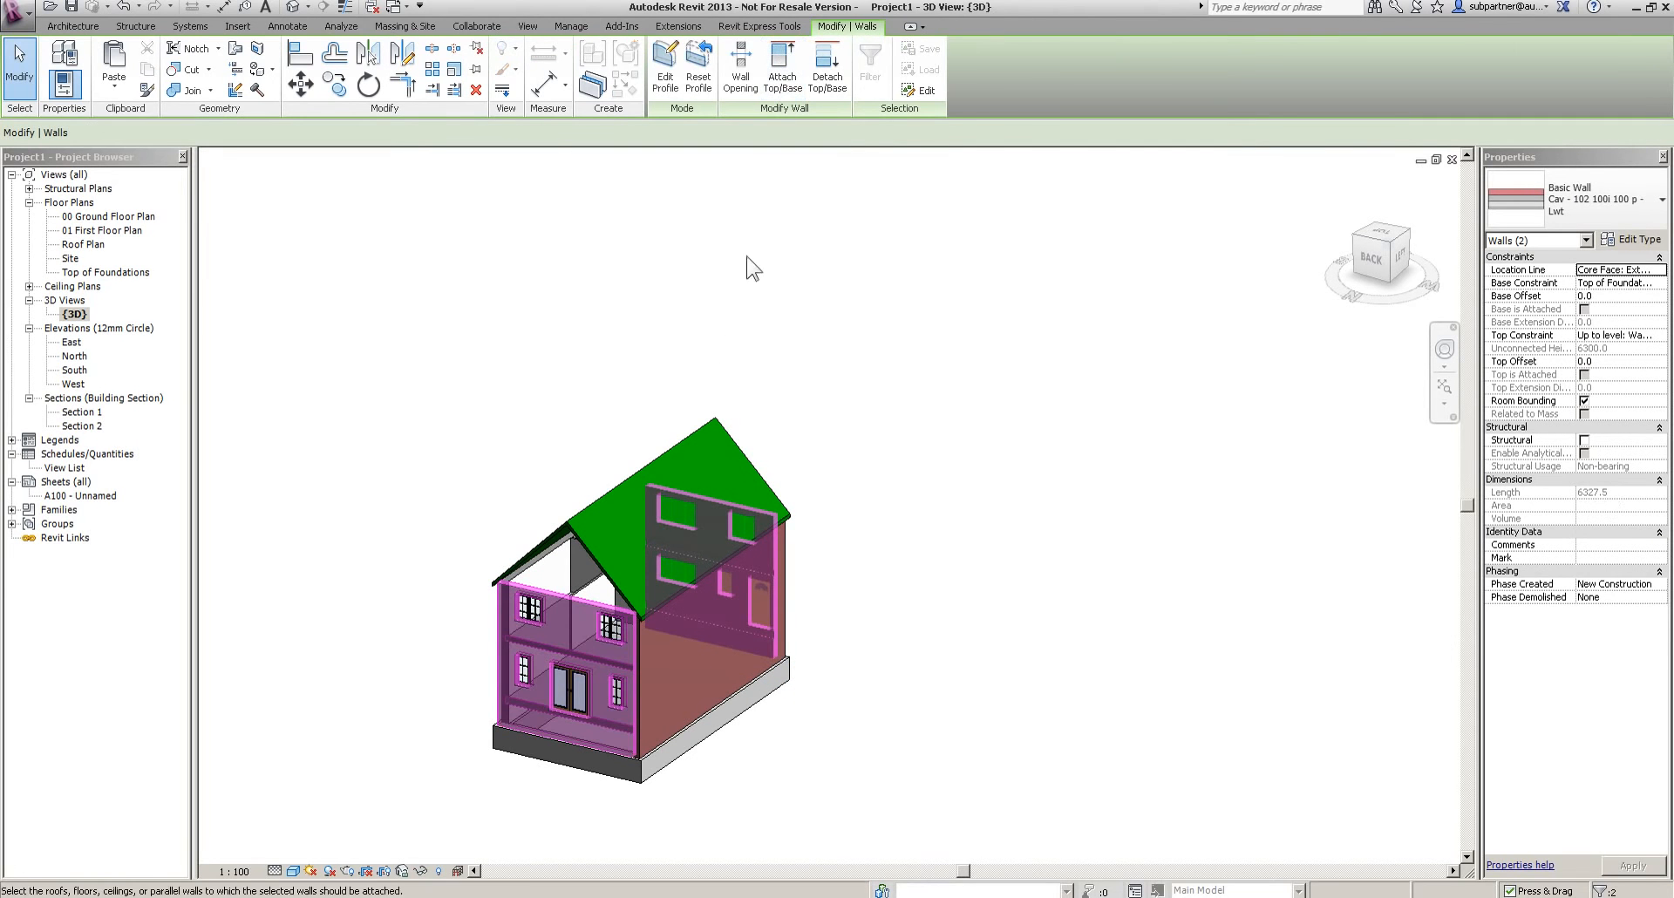
{"action": "left_click", "coordinate": [589, 510]}
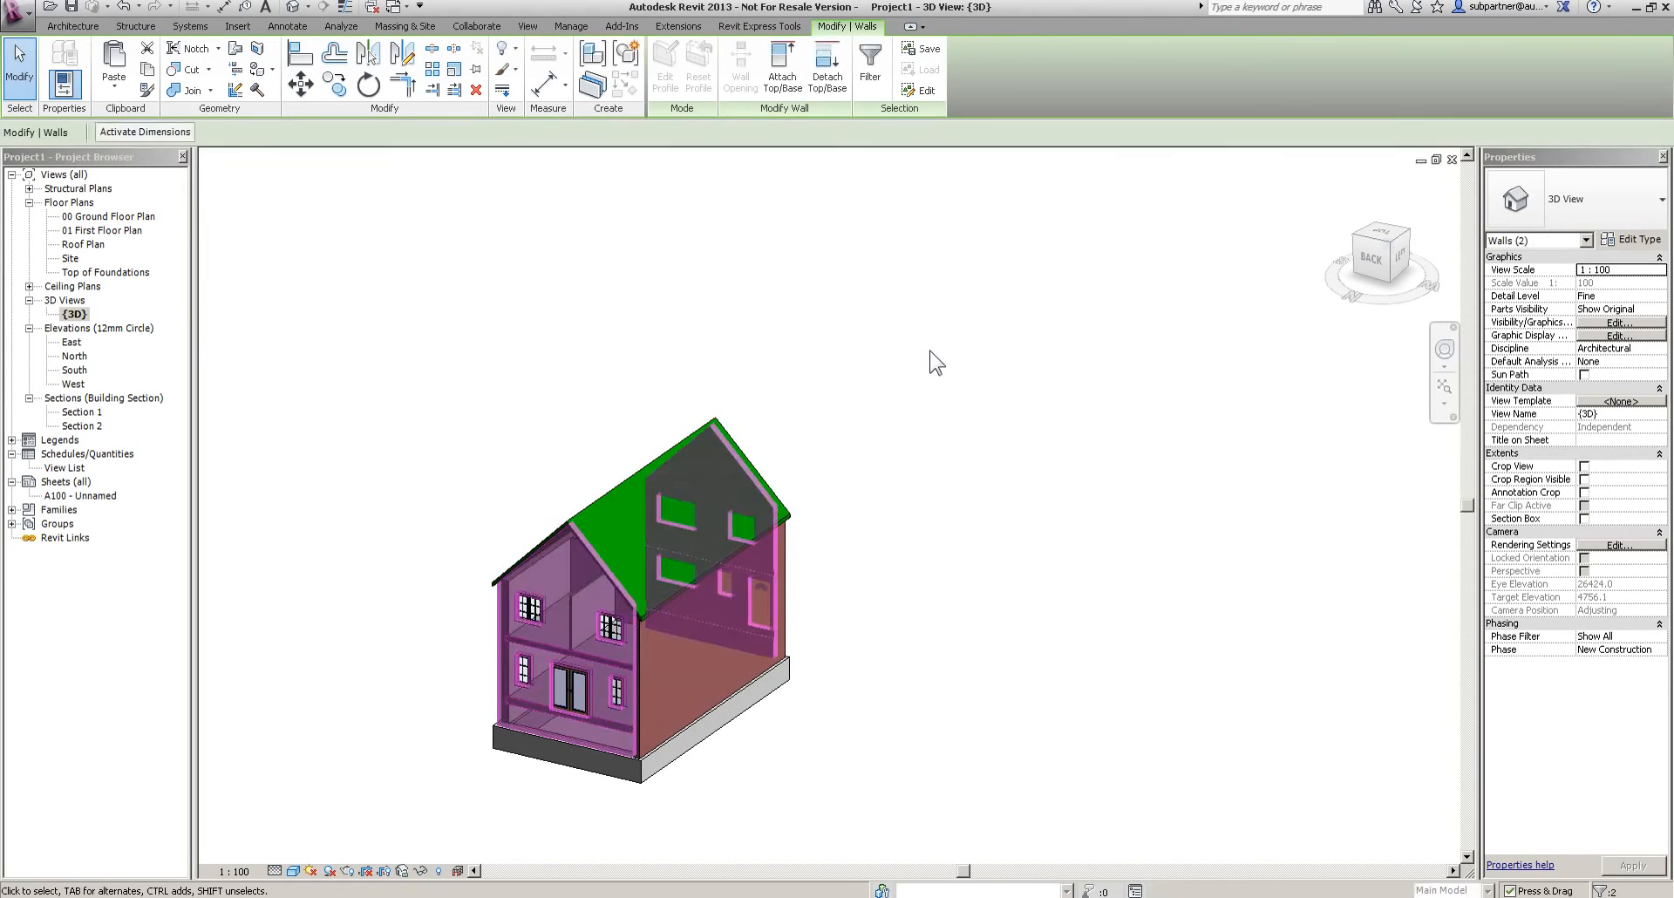
{"action": "left_click", "coordinate": [937, 362]}
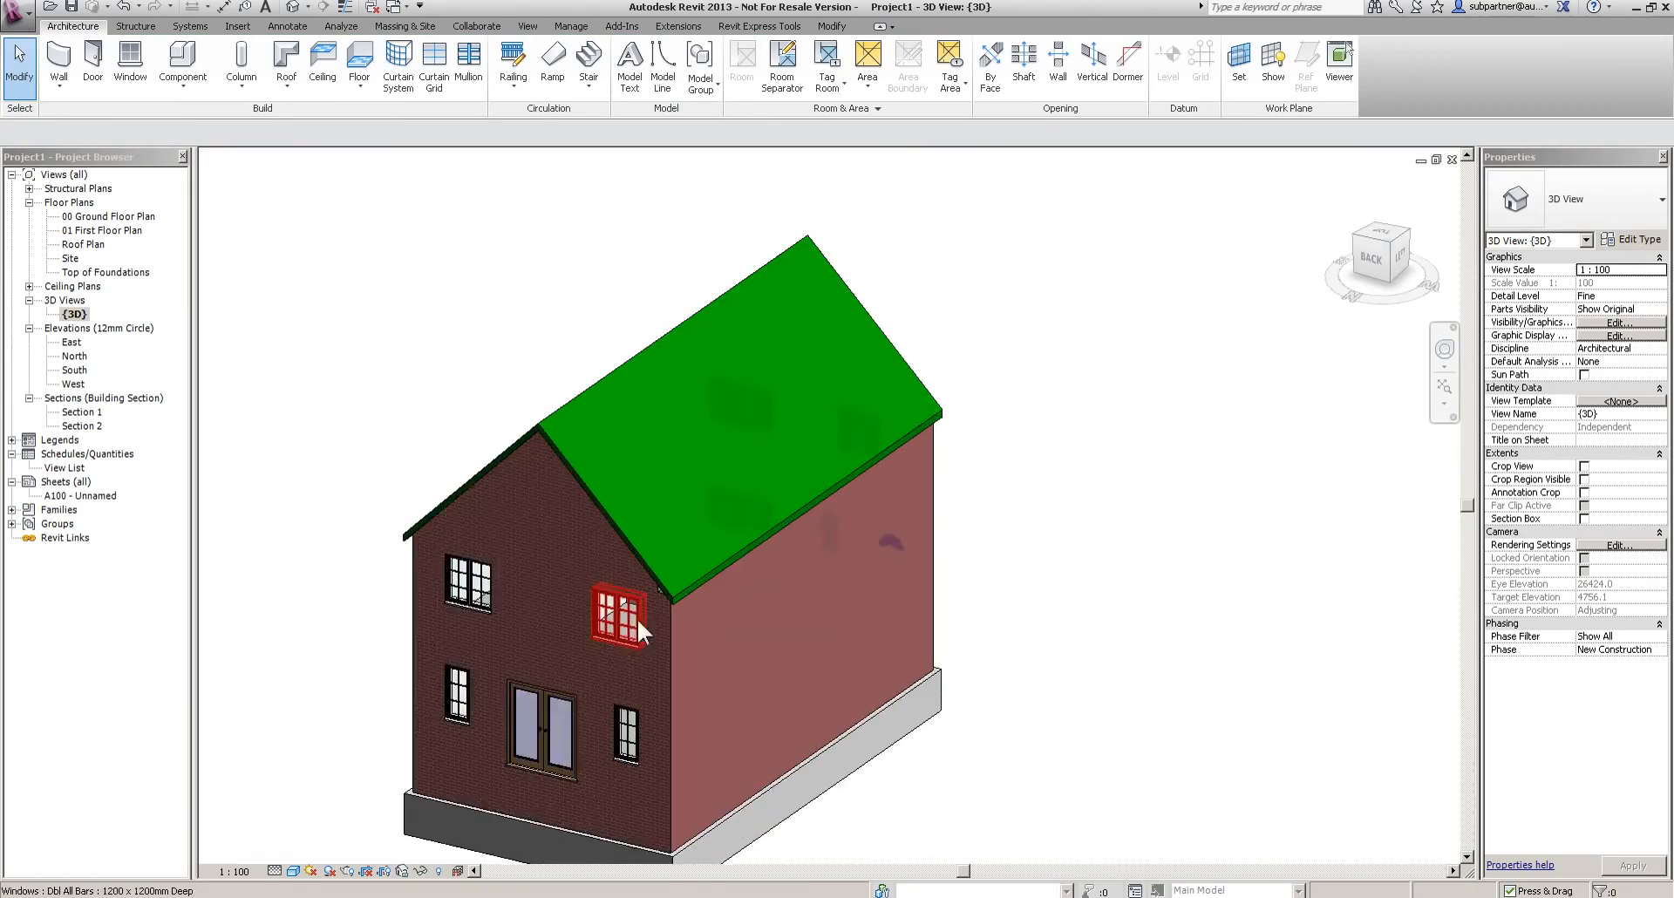
Inspect the eaves corners where the rear and front gable walls meet the roof
{"action": "scroll", "coordinate": [665, 586], "scroll_direction": "up", "scroll_amount": 5}
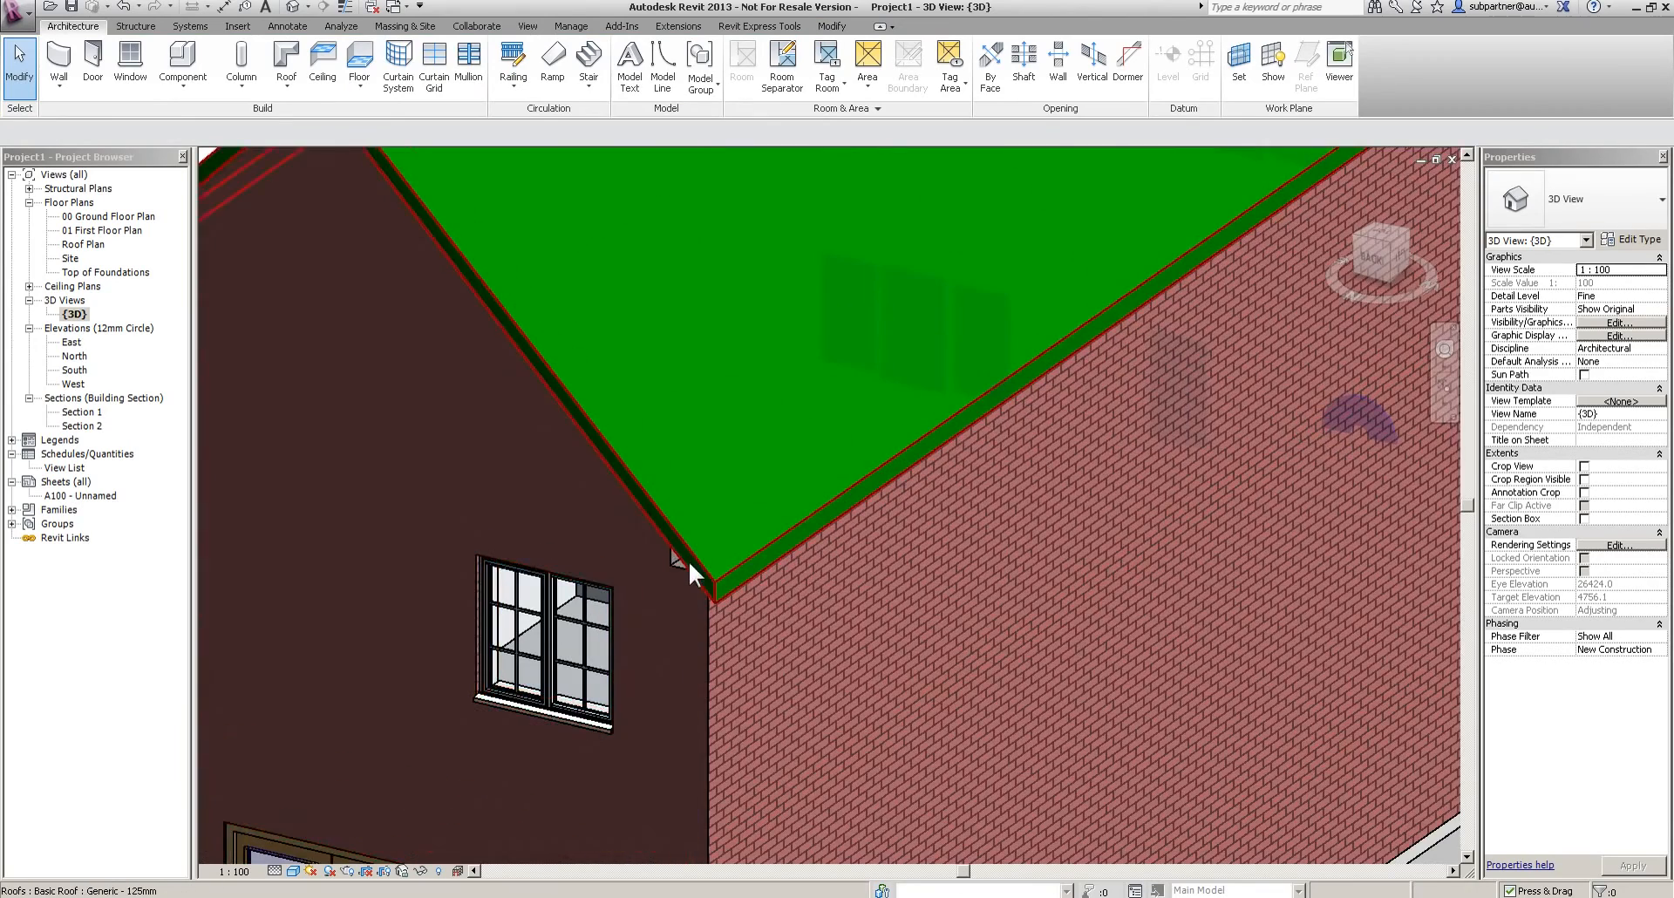
{"action": "scroll", "coordinate": [688, 547], "scroll_direction": "down", "scroll_amount": 6}
{"action": "middle_click_drag", "start_coordinate": [971, 549], "coordinate": [436, 582], "text": "shift"}
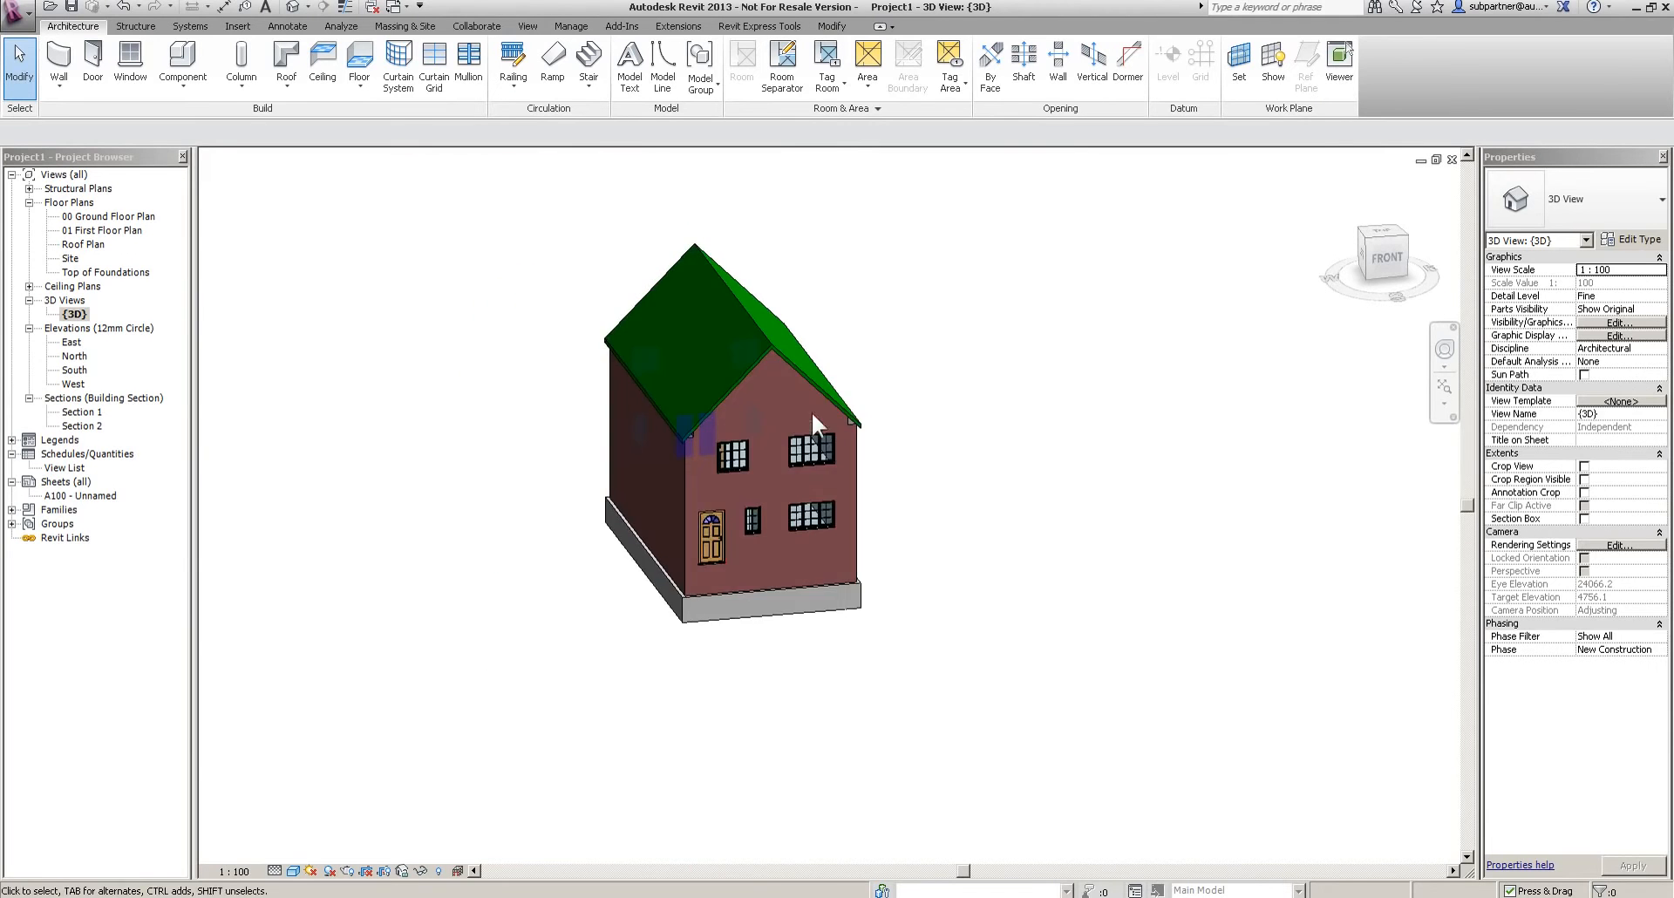
{"action": "scroll", "coordinate": [824, 393], "scroll_direction": "up", "scroll_amount": 5}
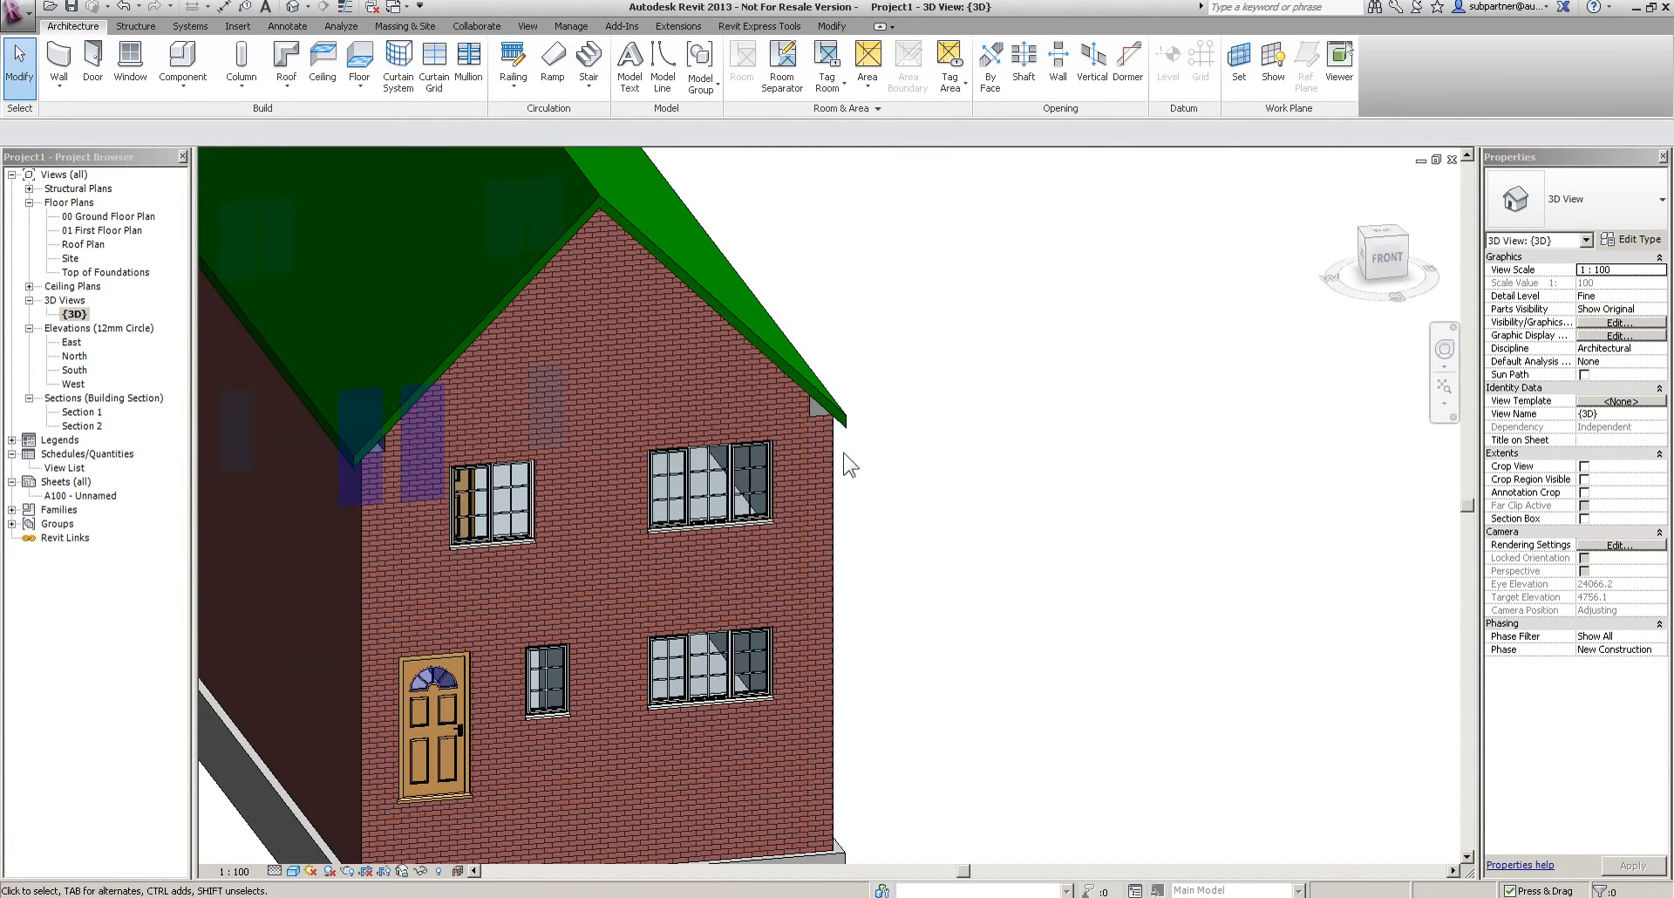
{"action": "scroll", "coordinate": [846, 464], "scroll_direction": "down", "scroll_amount": 3}
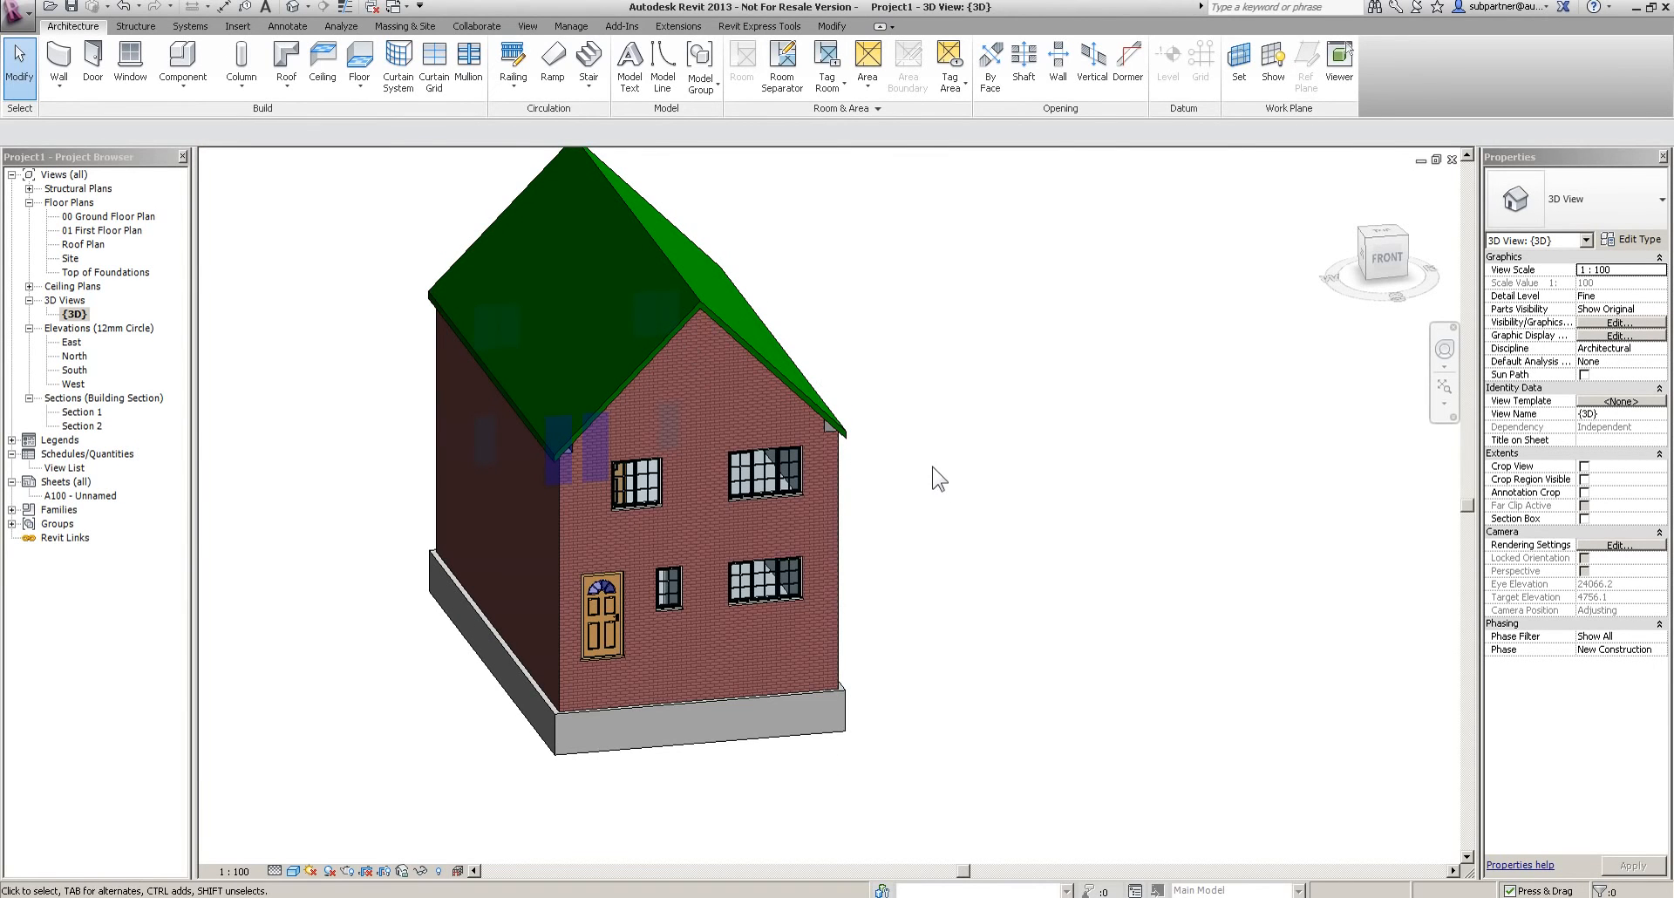
Edit the wall join at the ground floor plan's northwest external corner, trying Miter before returning to a Butt configuration
{"action": "double_click", "coordinate": [76, 218]}
{"action": "scroll", "coordinate": [324, 437], "scroll_direction": "up", "scroll_amount": 5}
{"action": "scroll", "coordinate": [340, 449], "scroll_direction": "up", "scroll_amount": 5}
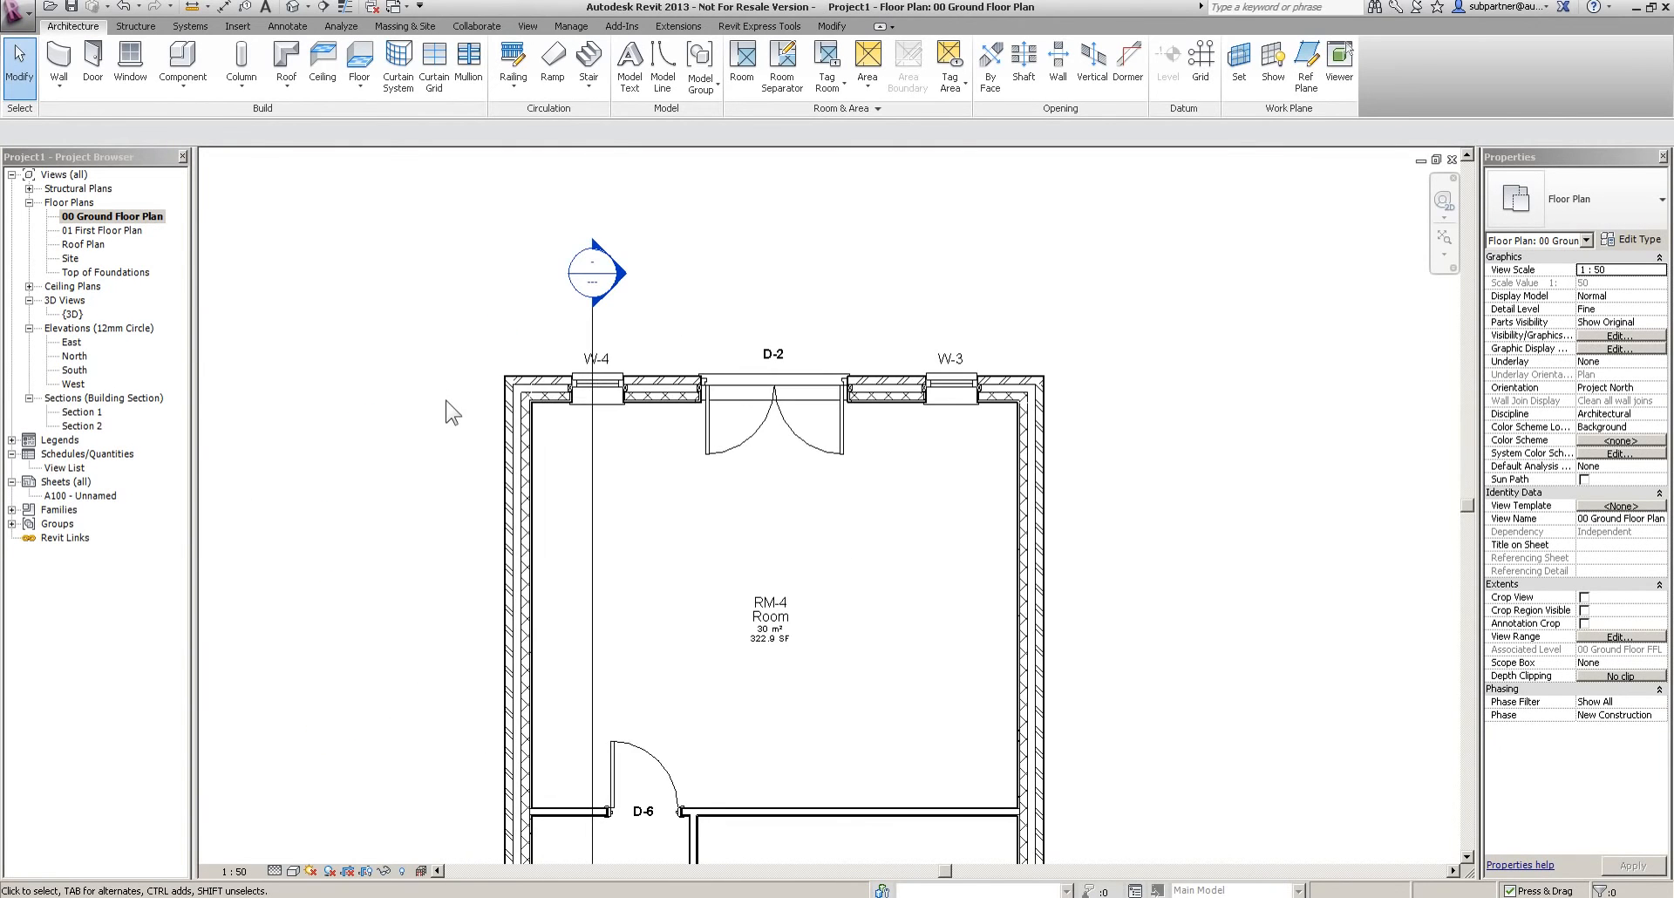
{"action": "scroll", "coordinate": [422, 397], "scroll_direction": "up", "scroll_amount": 3}
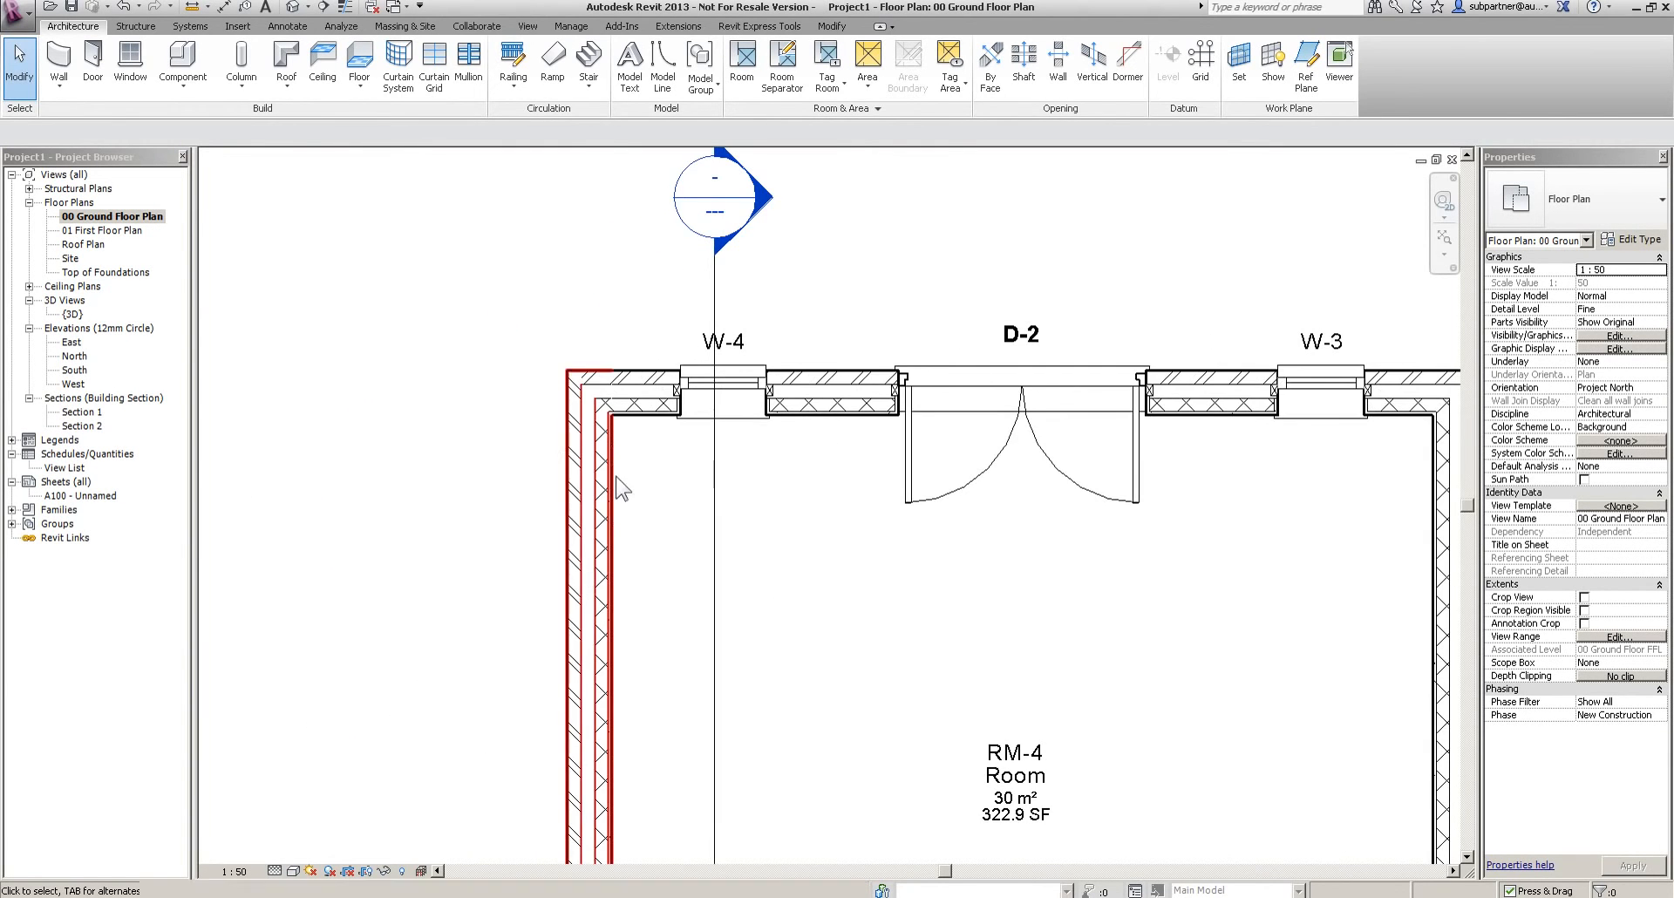
{"action": "left_click", "coordinate": [612, 523]}
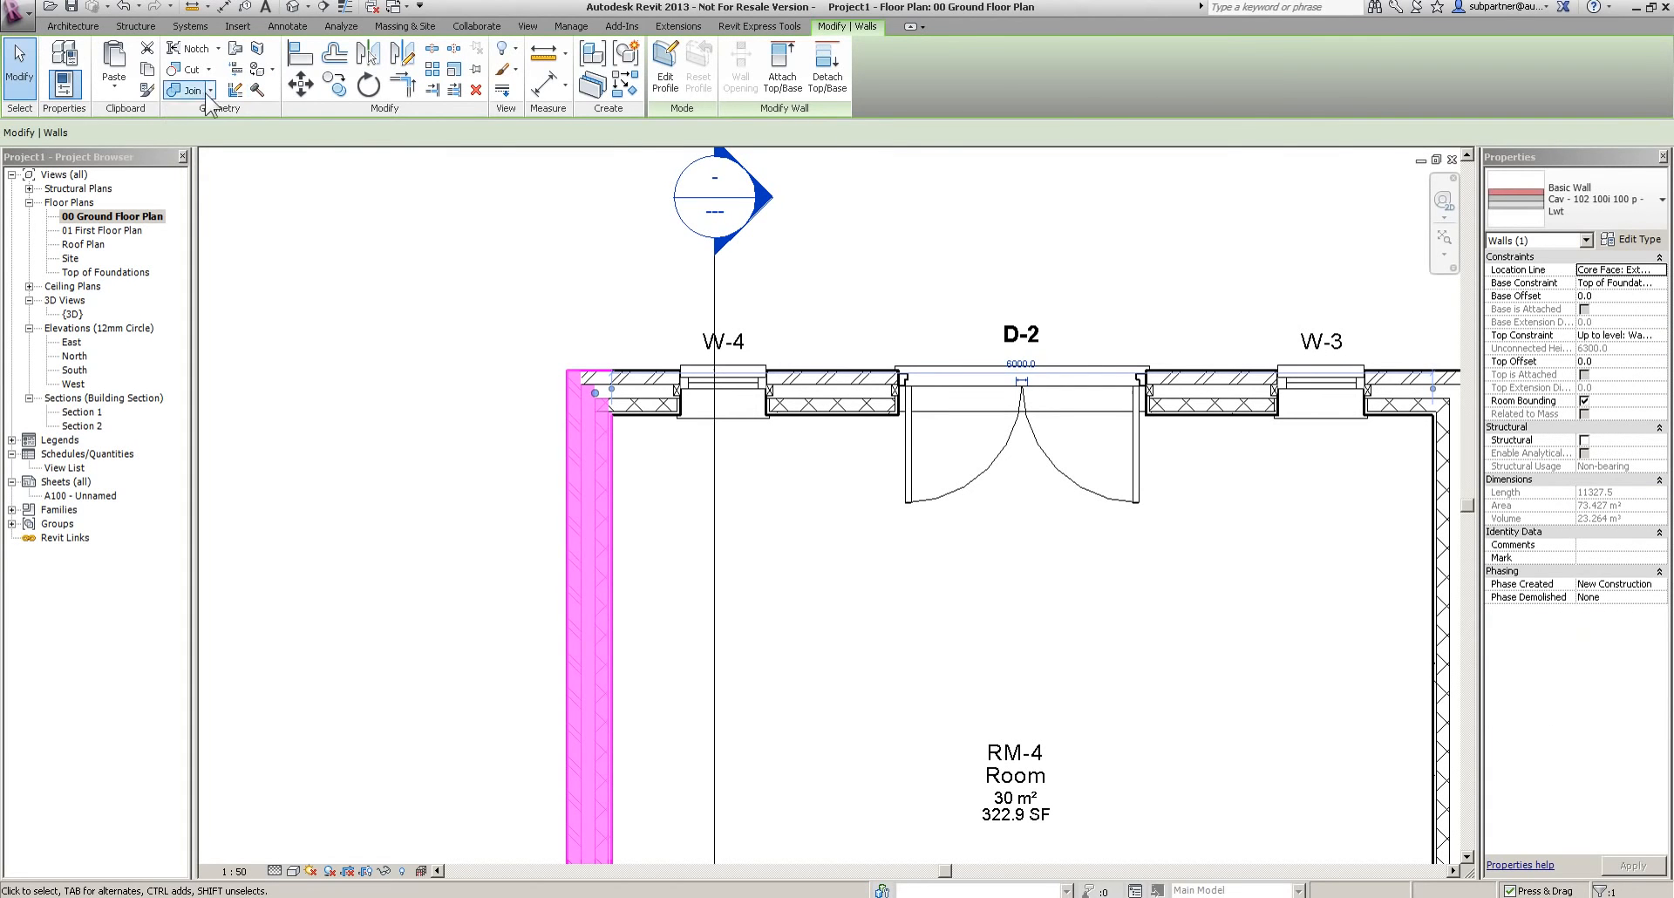
{"action": "left_click", "coordinate": [237, 91]}
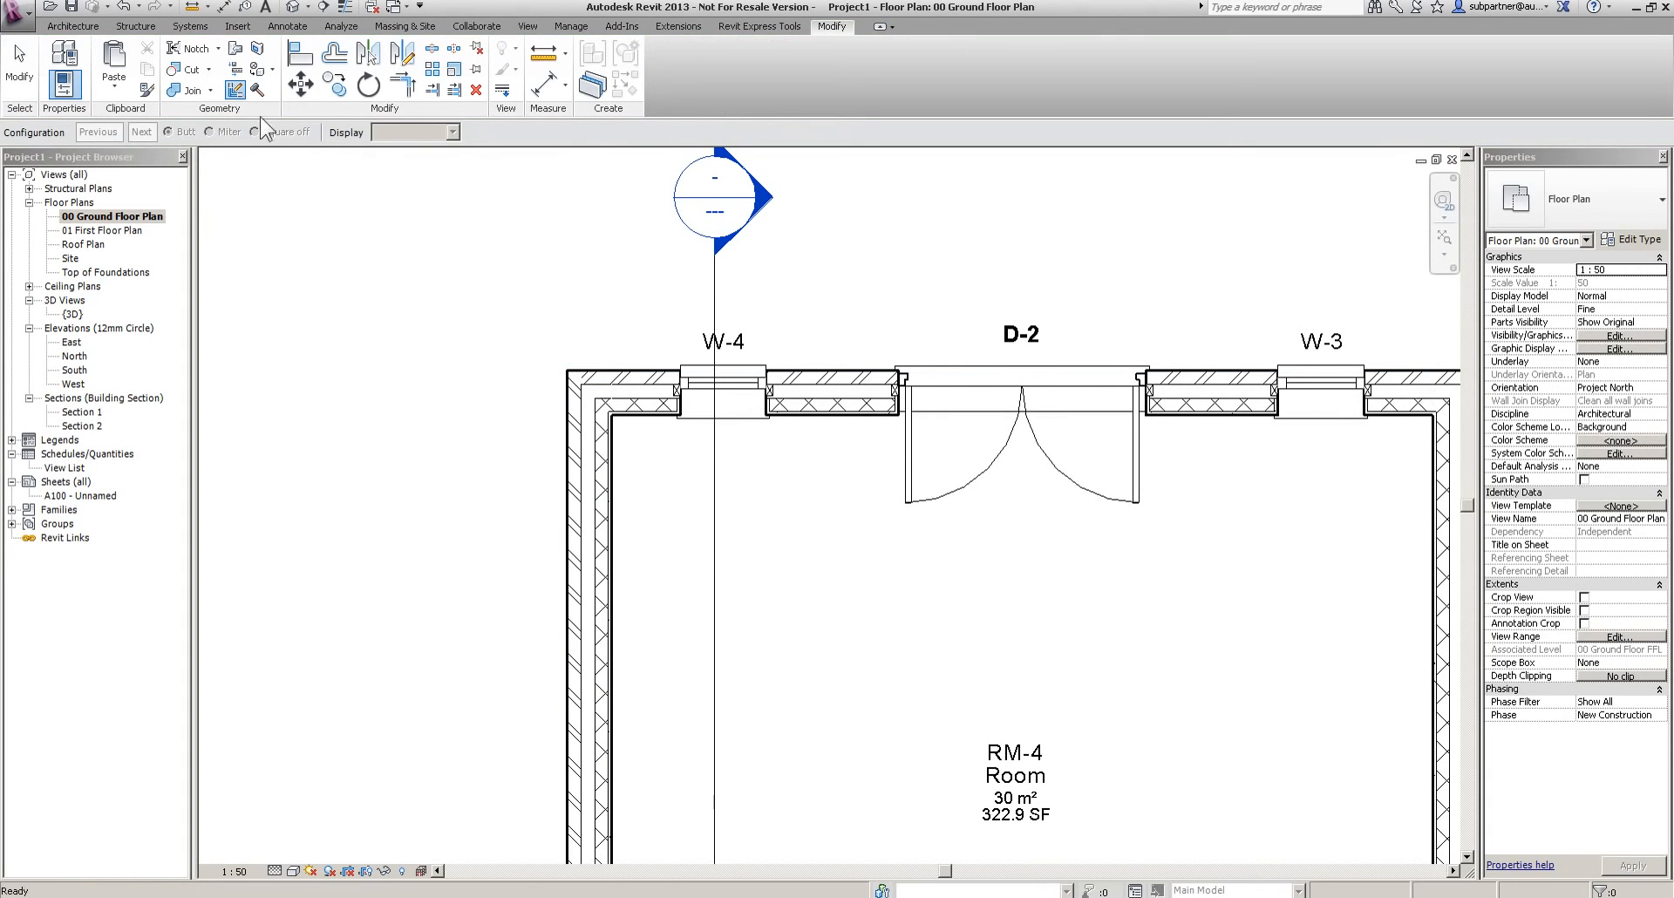
{"action": "left_click", "coordinate": [593, 402]}
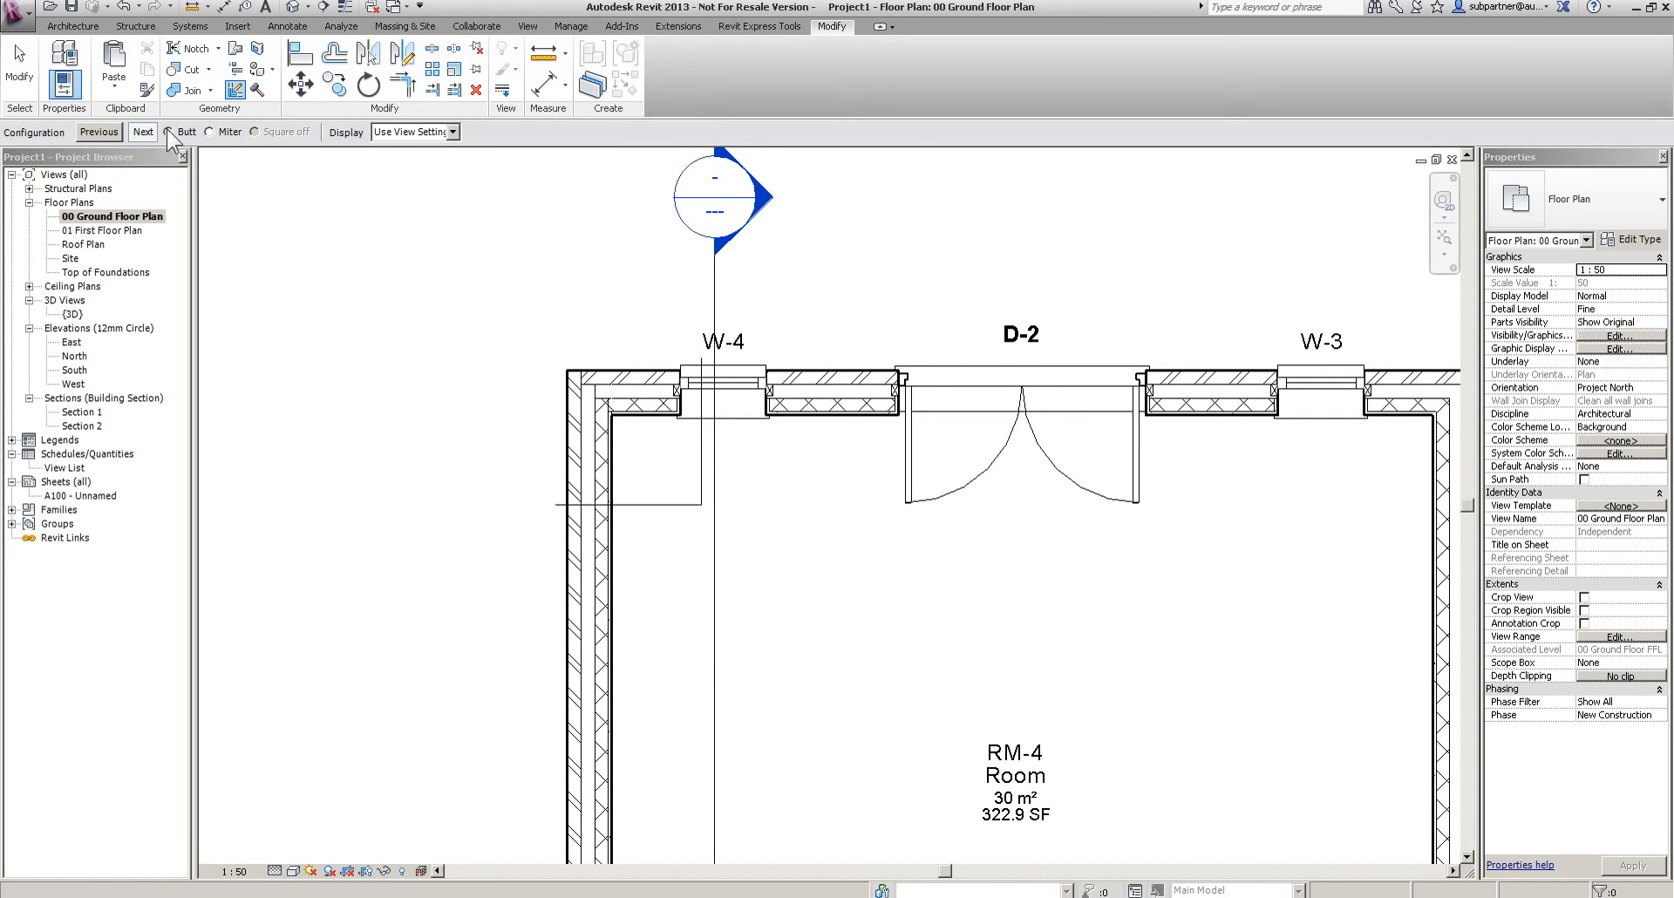
{"action": "left_click", "coordinate": [209, 131]}
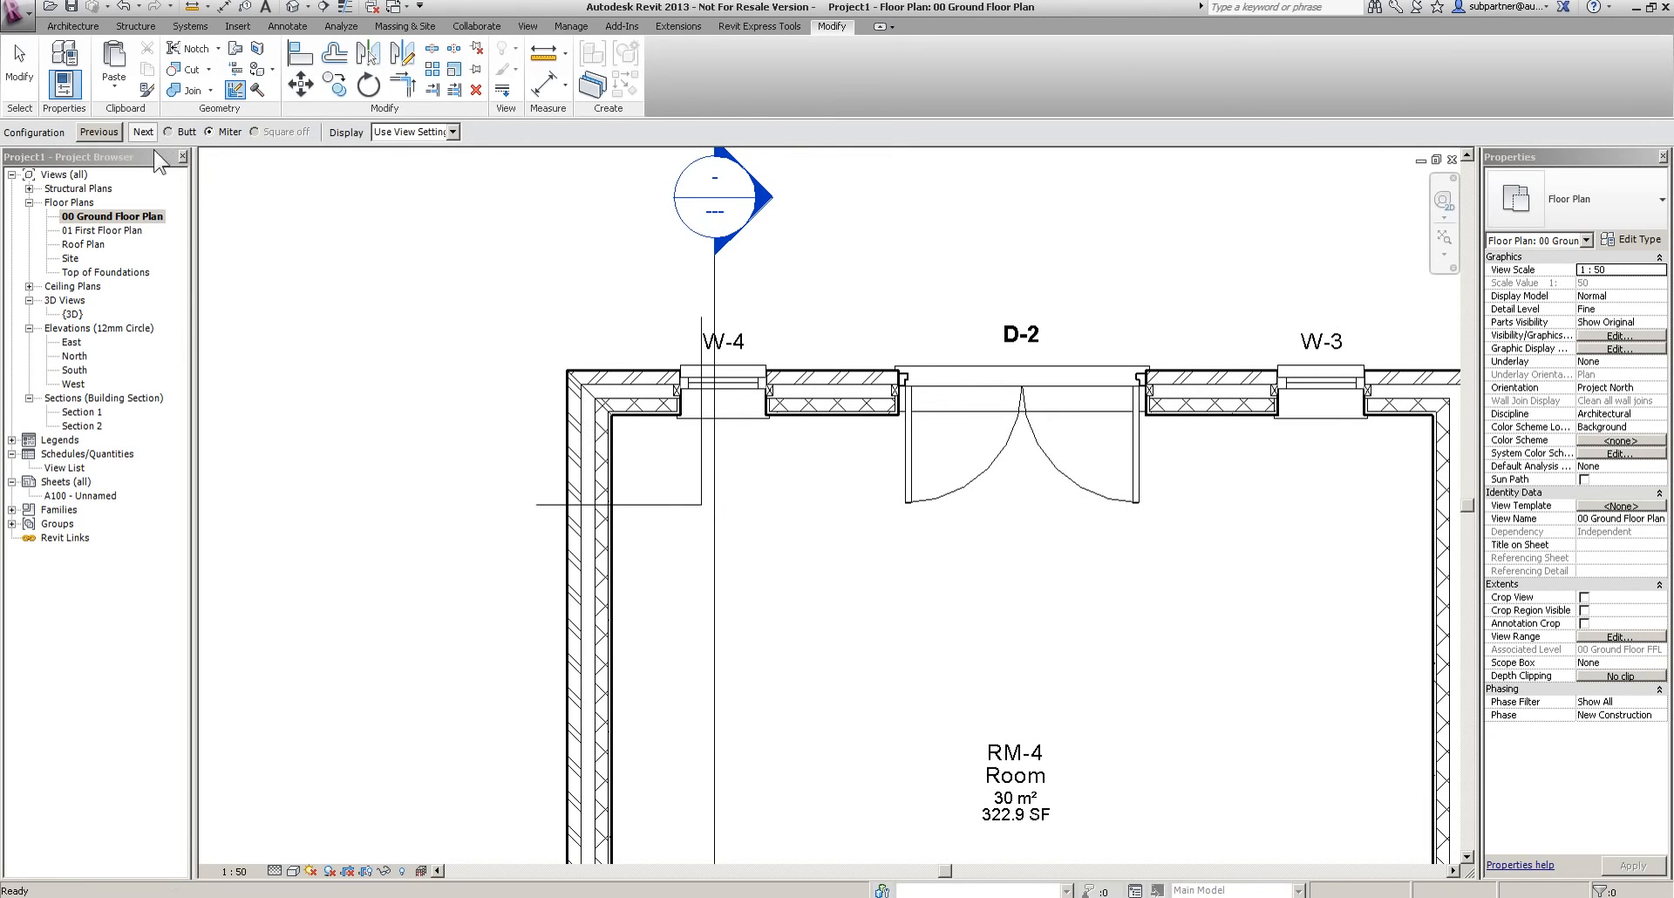
{"action": "left_click", "coordinate": [100, 133]}
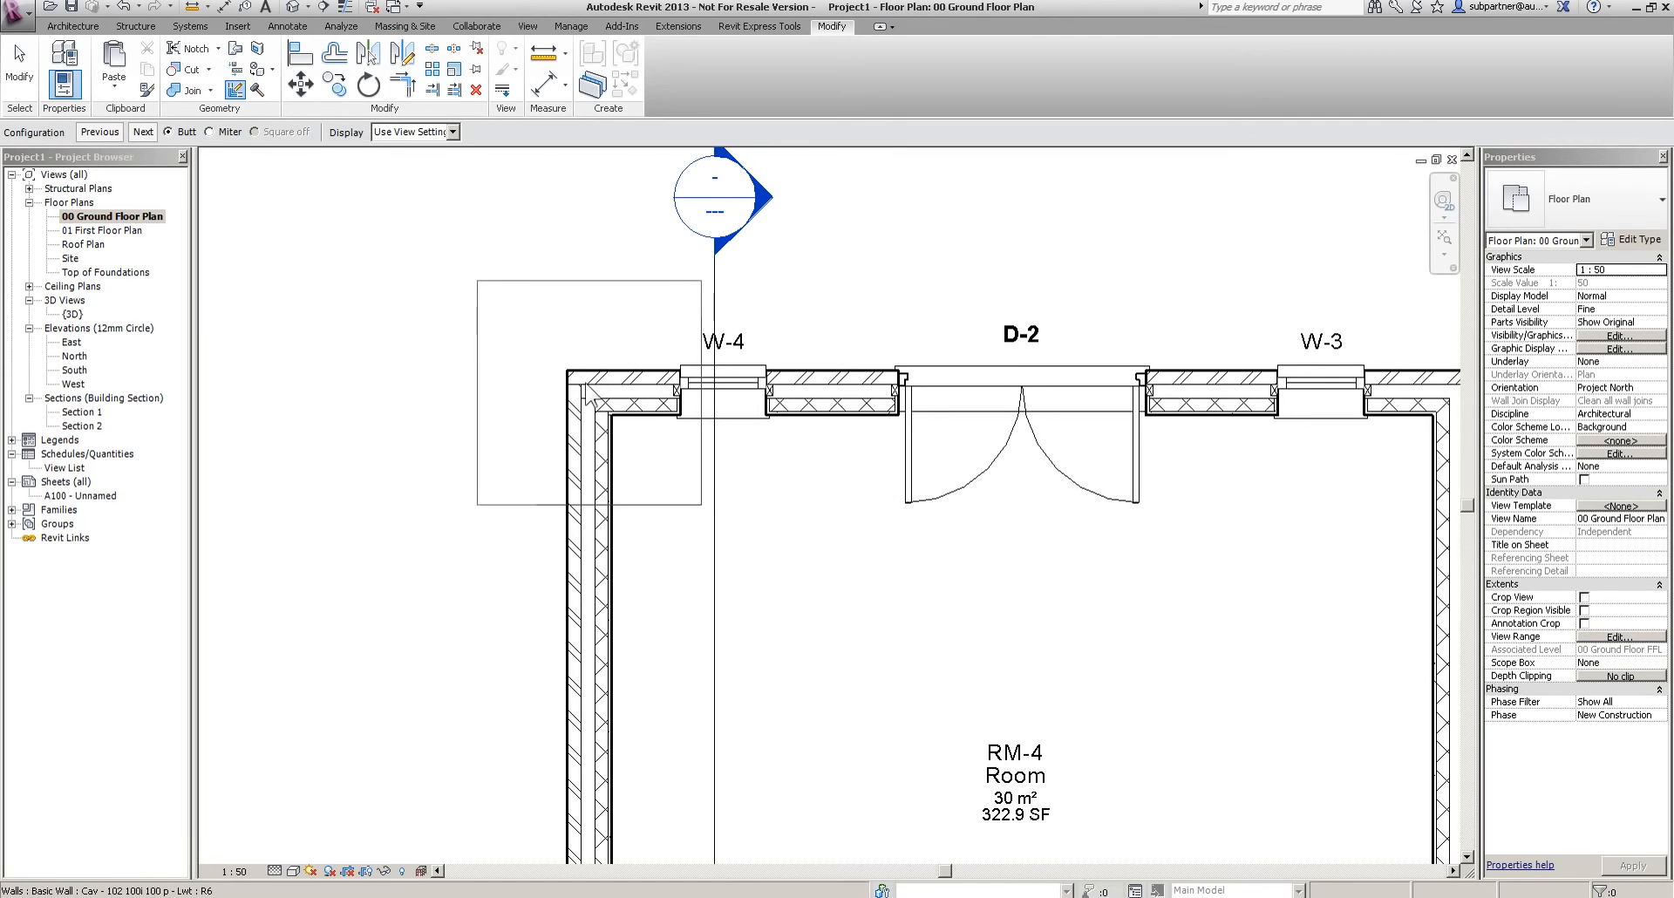
{"action": "middle_click_drag", "start_coordinate": [1219, 609], "coordinate": [781, 624]}
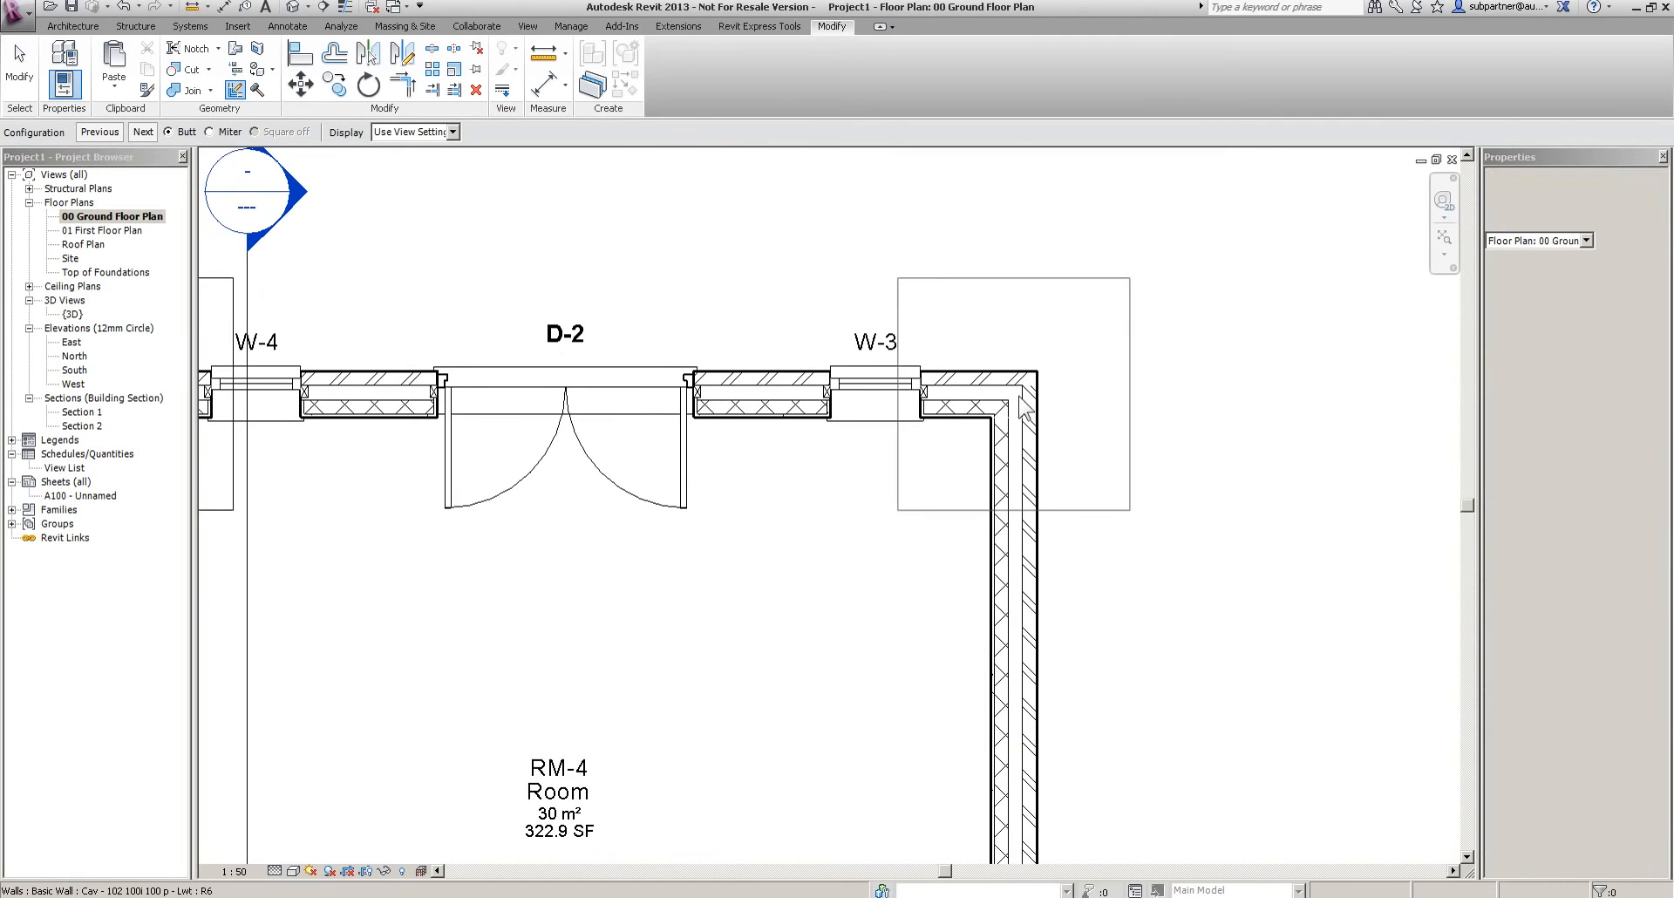
{"action": "scroll", "coordinate": [869, 381], "scroll_direction": "down", "scroll_amount": 3}
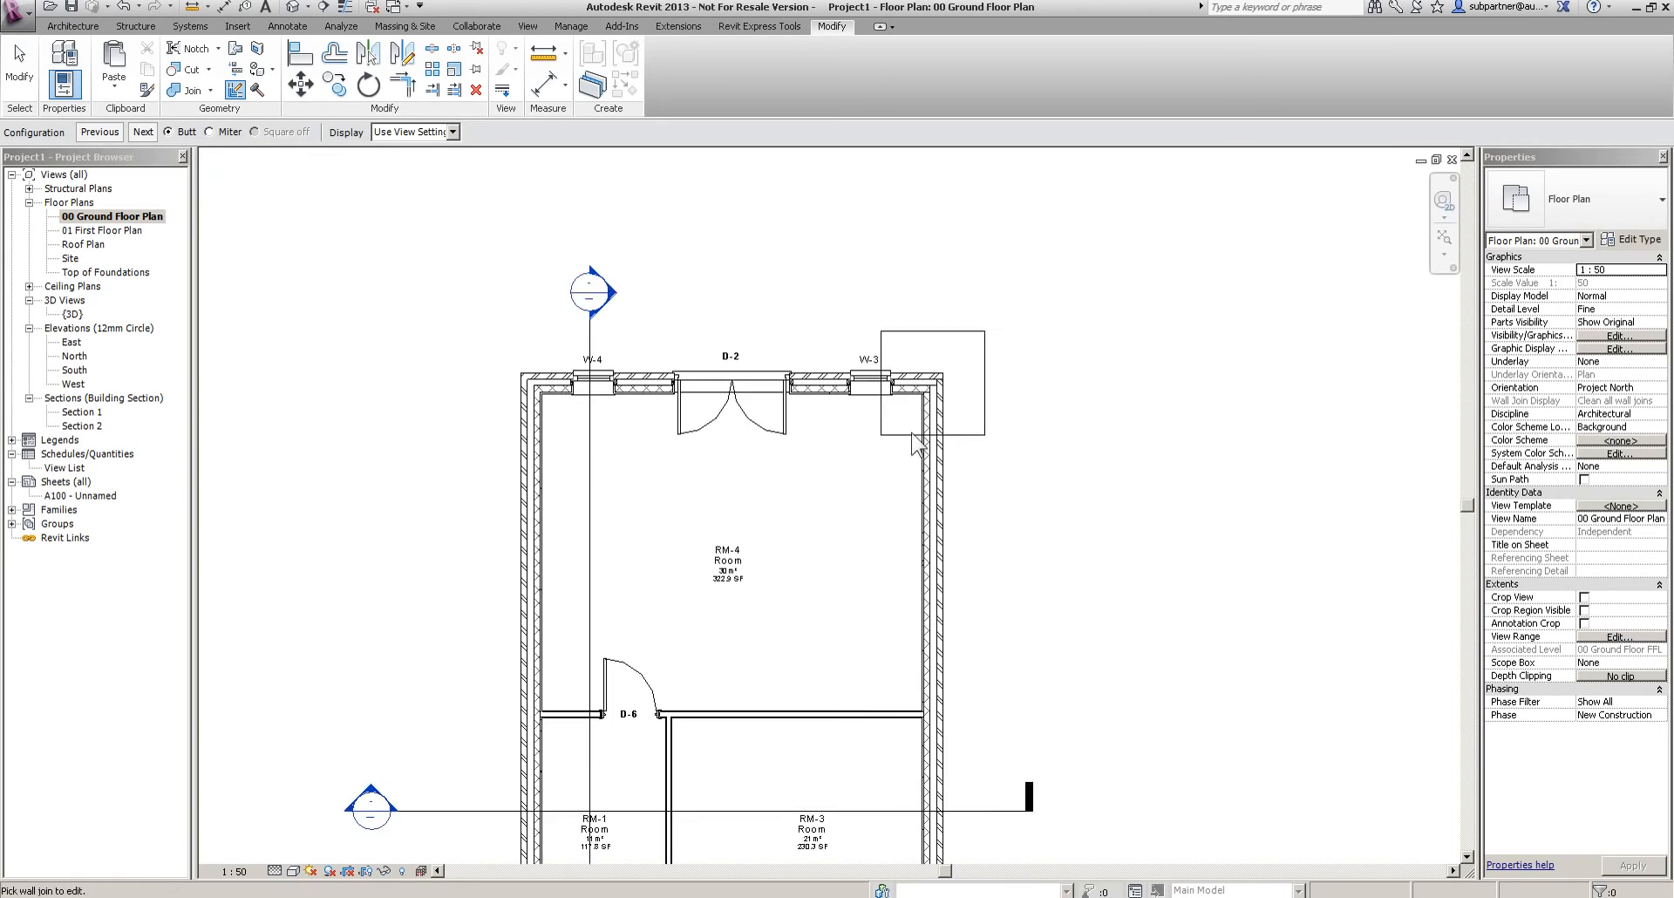
Change the wall join at the ground floor plan's southeast external corner to the next Butt configuration and finish editing wall joins
{"action": "scroll", "coordinate": [869, 593], "scroll_direction": "up", "scroll_amount": 3}
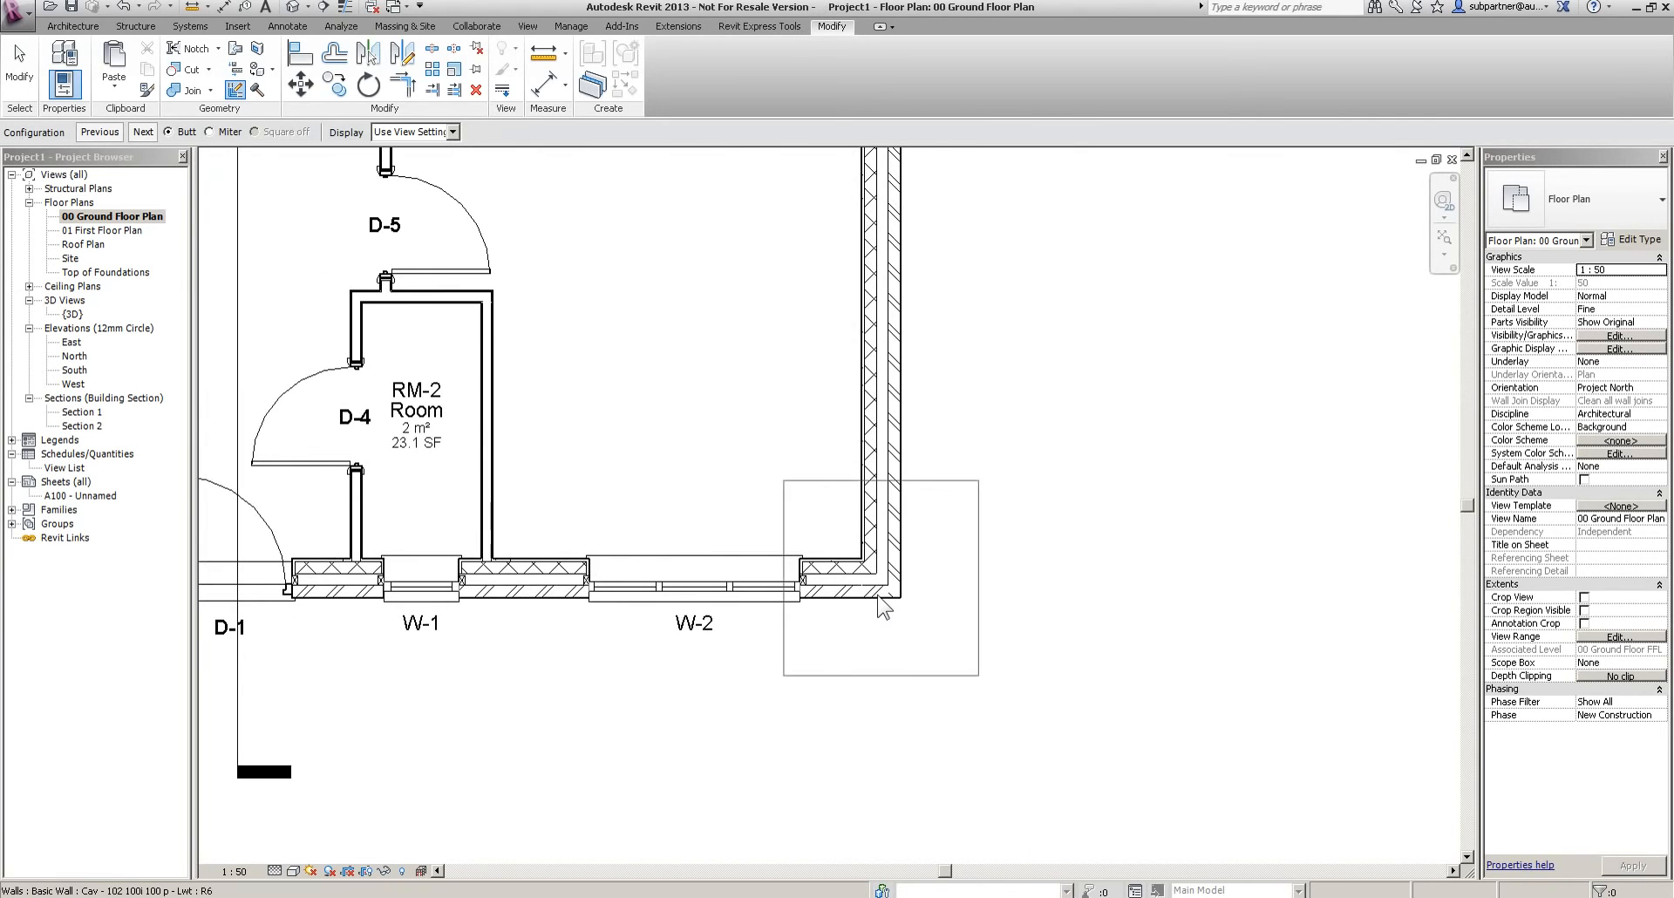
{"action": "left_click", "coordinate": [143, 131]}
{"action": "middle_click_drag", "start_coordinate": [669, 740], "coordinate": [1106, 747]}
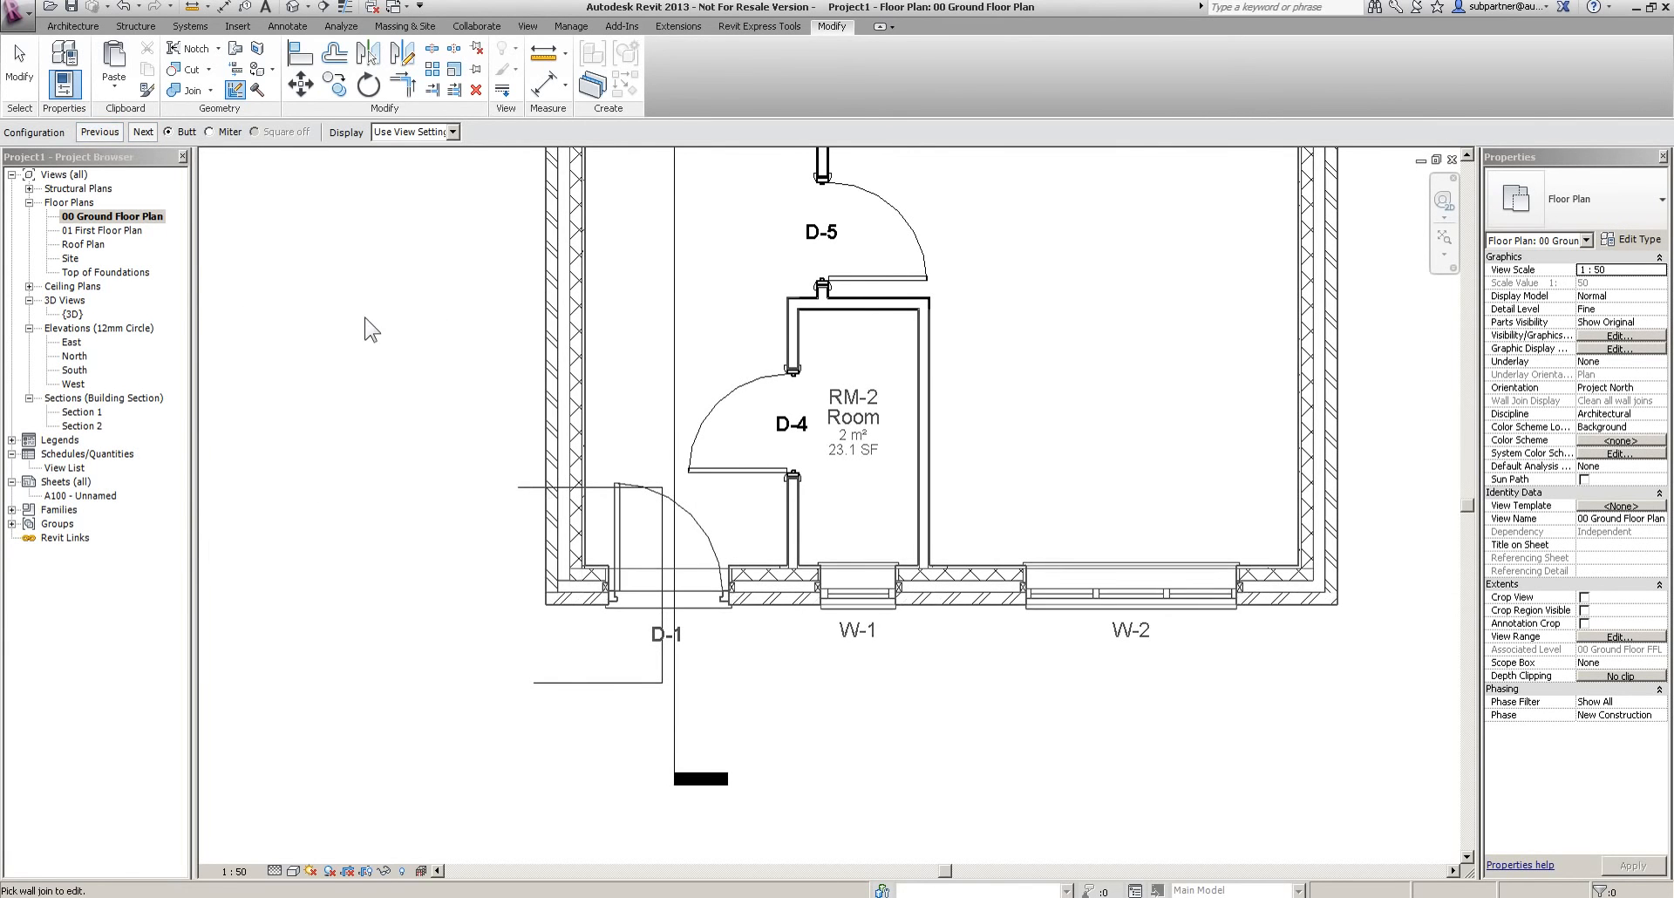
{"action": "left_click", "coordinate": [19, 65]}
In the 3D view, add roof fascia along the west eaves and both sloping edges of the front gable
{"action": "double_click", "coordinate": [73, 314]}
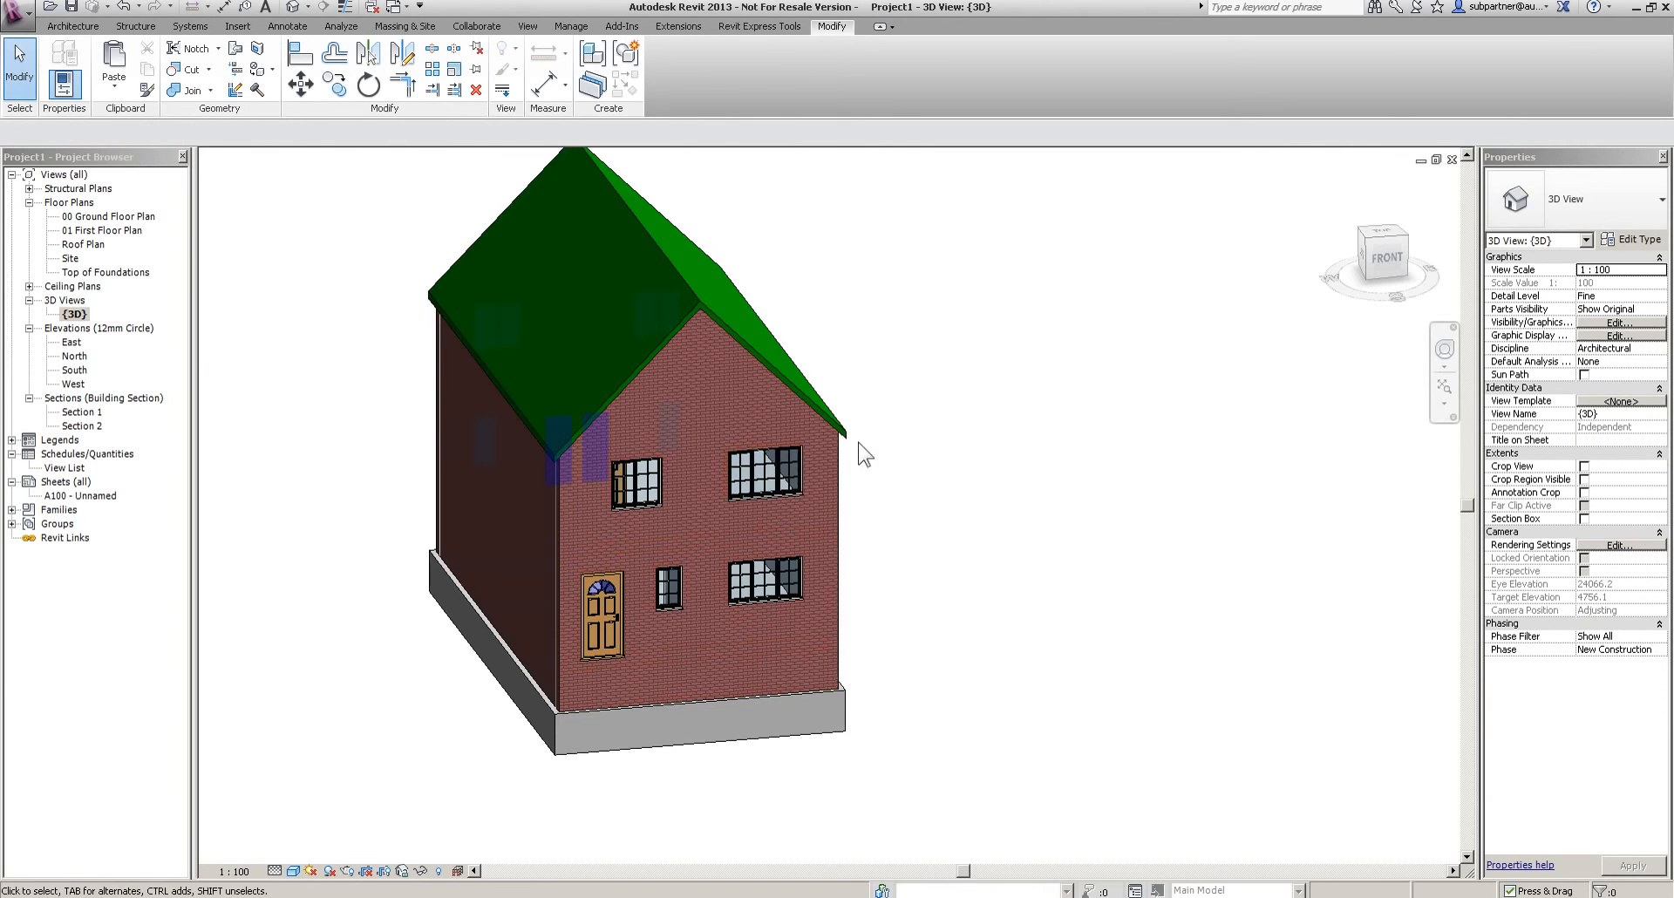
{"action": "scroll", "coordinate": [900, 456], "scroll_direction": "down", "scroll_amount": 2}
{"action": "scroll", "coordinate": [673, 279], "scroll_direction": "up", "scroll_amount": 2}
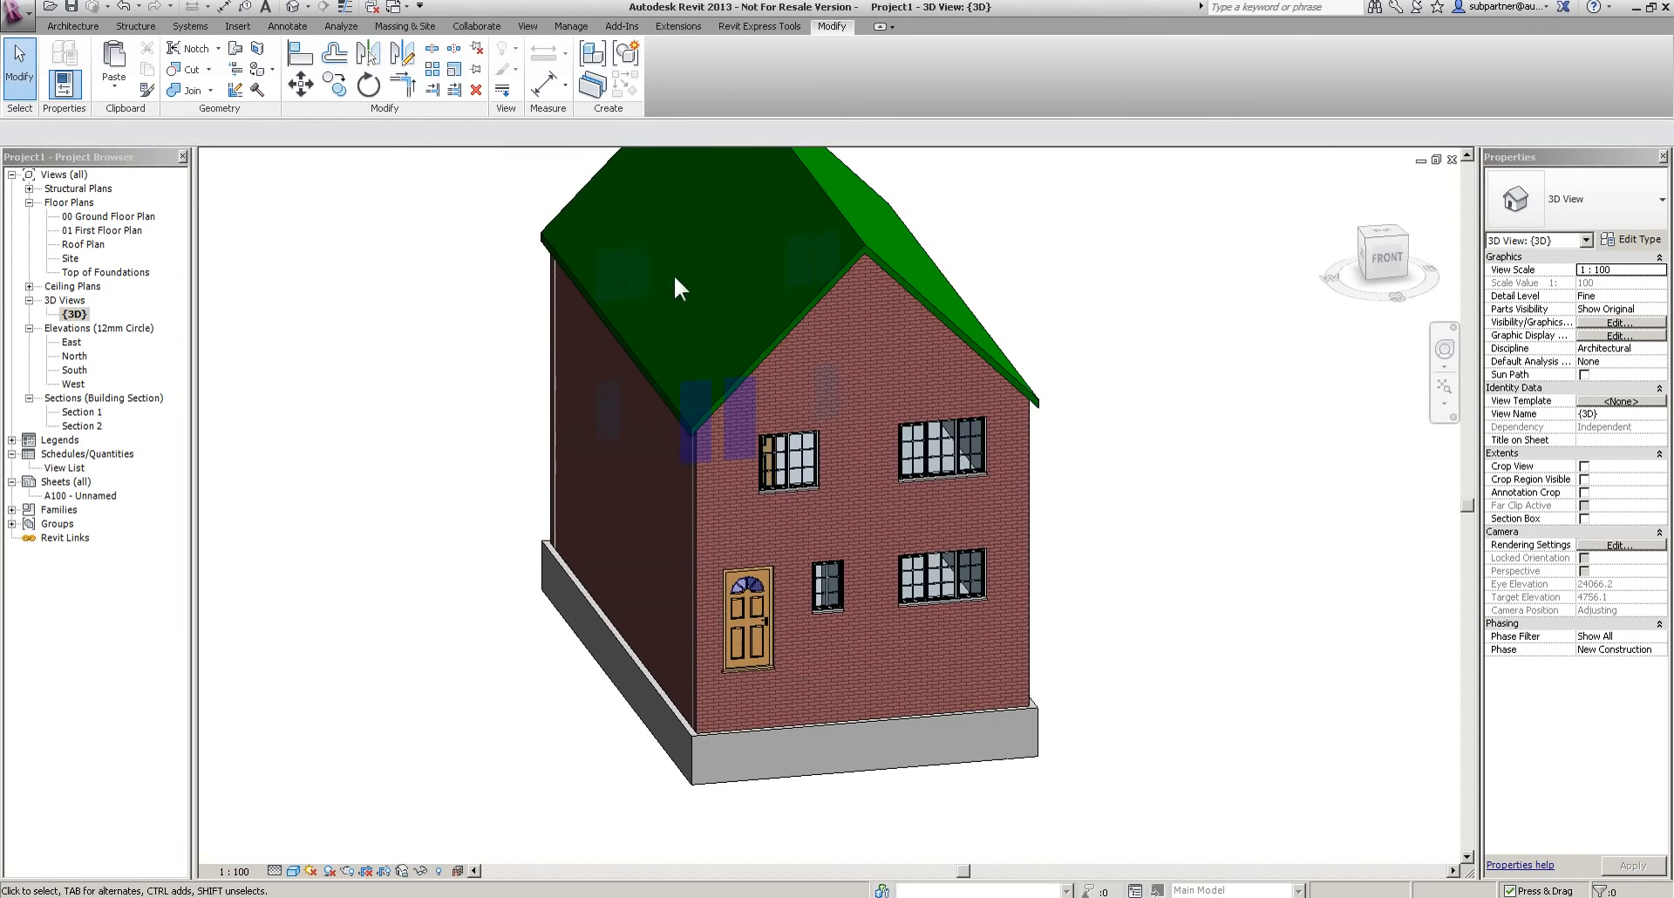
{"action": "scroll", "coordinate": [677, 579], "scroll_direction": "up", "scroll_amount": 1}
{"action": "scroll", "coordinate": [620, 471], "scroll_direction": "up", "scroll_amount": 2}
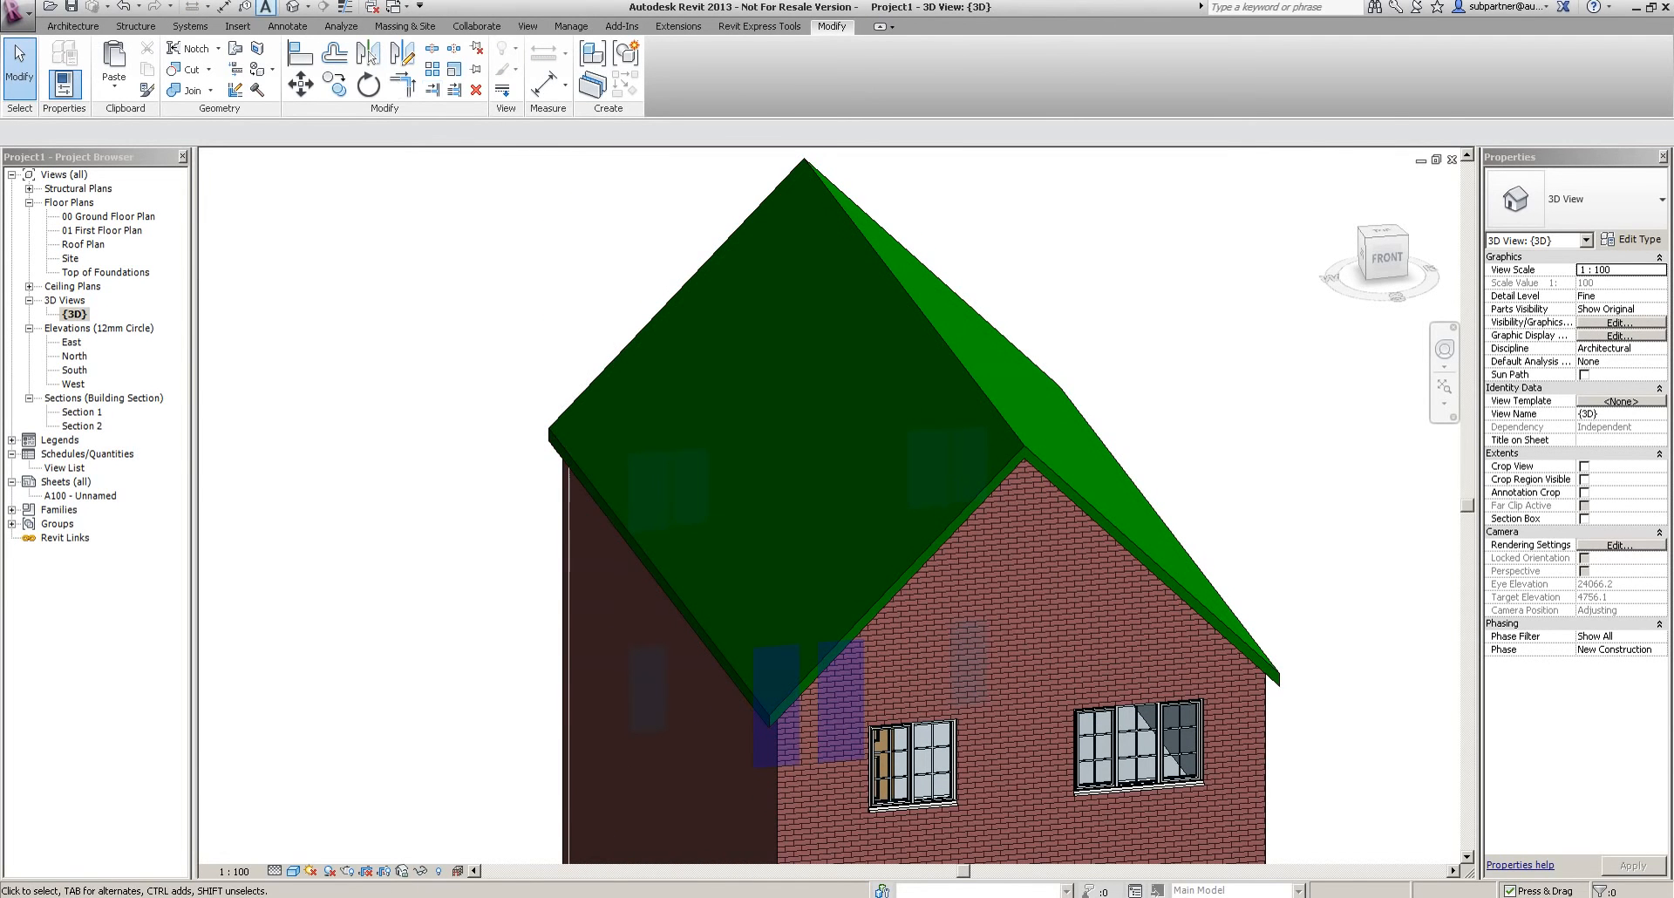
{"action": "left_click", "coordinate": [71, 24]}
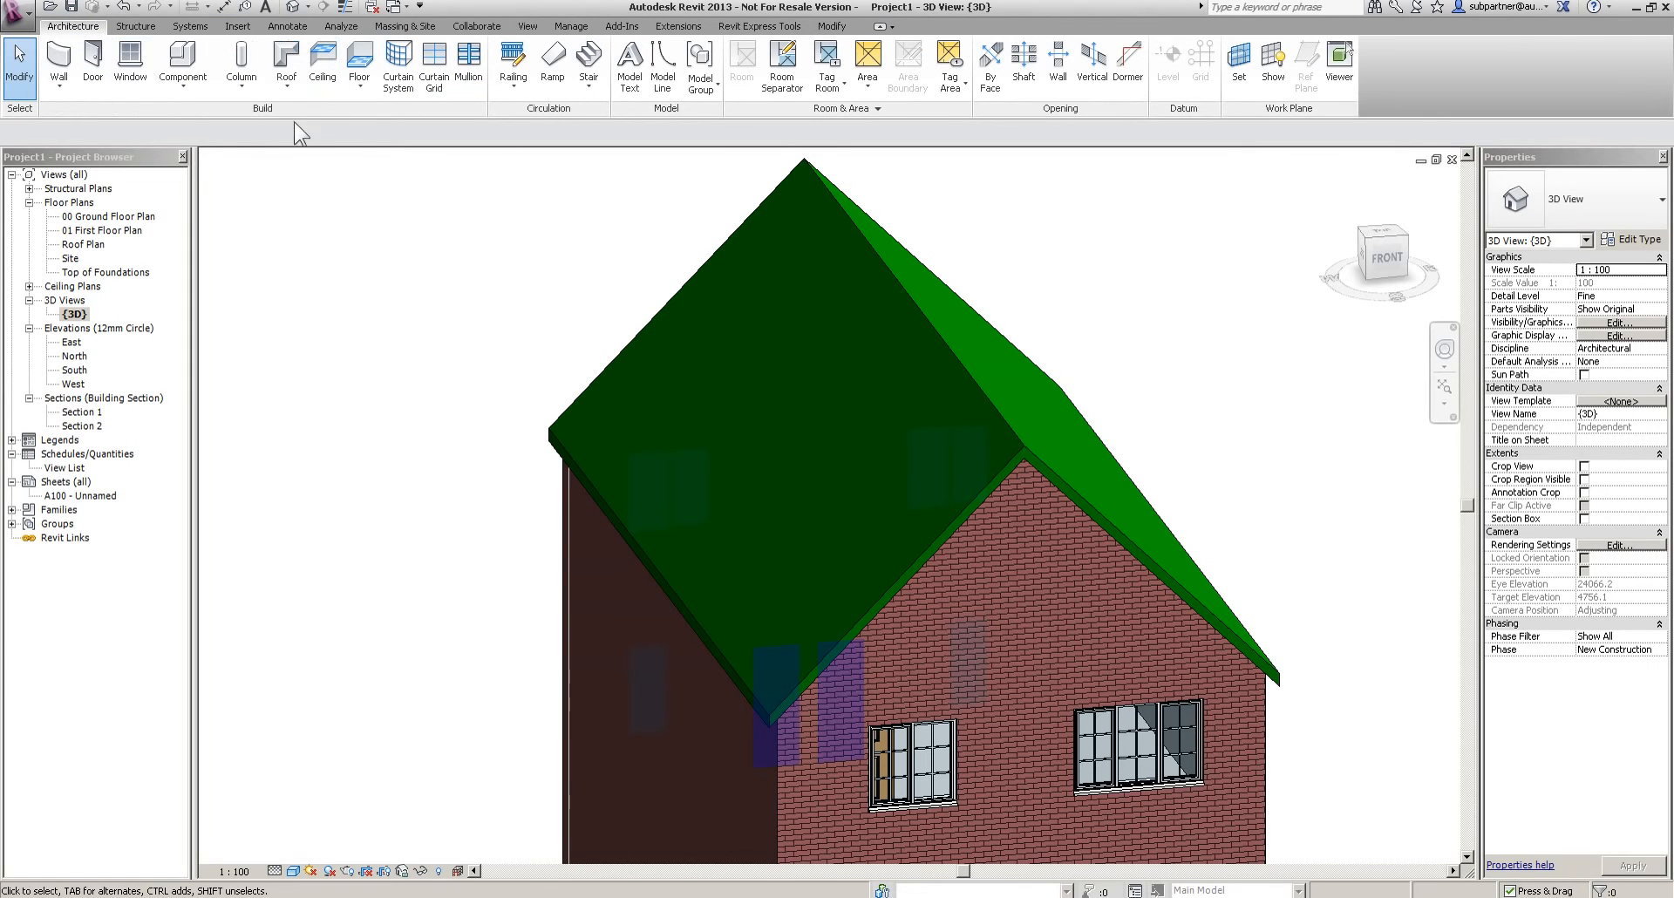
{"action": "left_click", "coordinate": [291, 87]}
{"action": "left_click", "coordinate": [344, 279]}
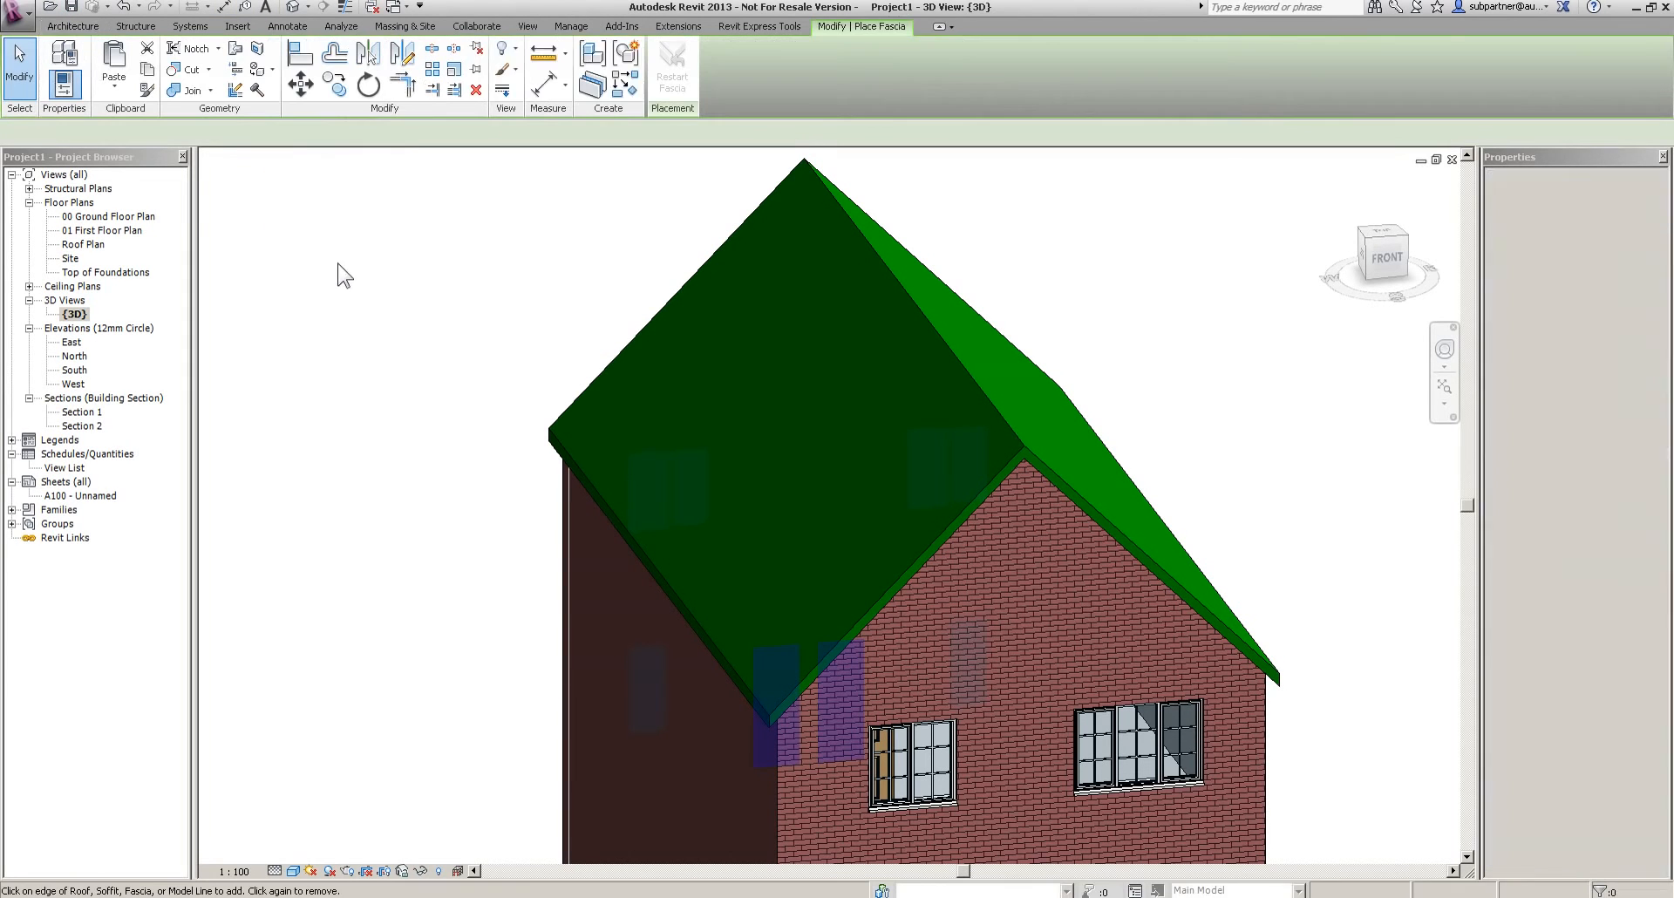
{"action": "left_click", "coordinate": [624, 533]}
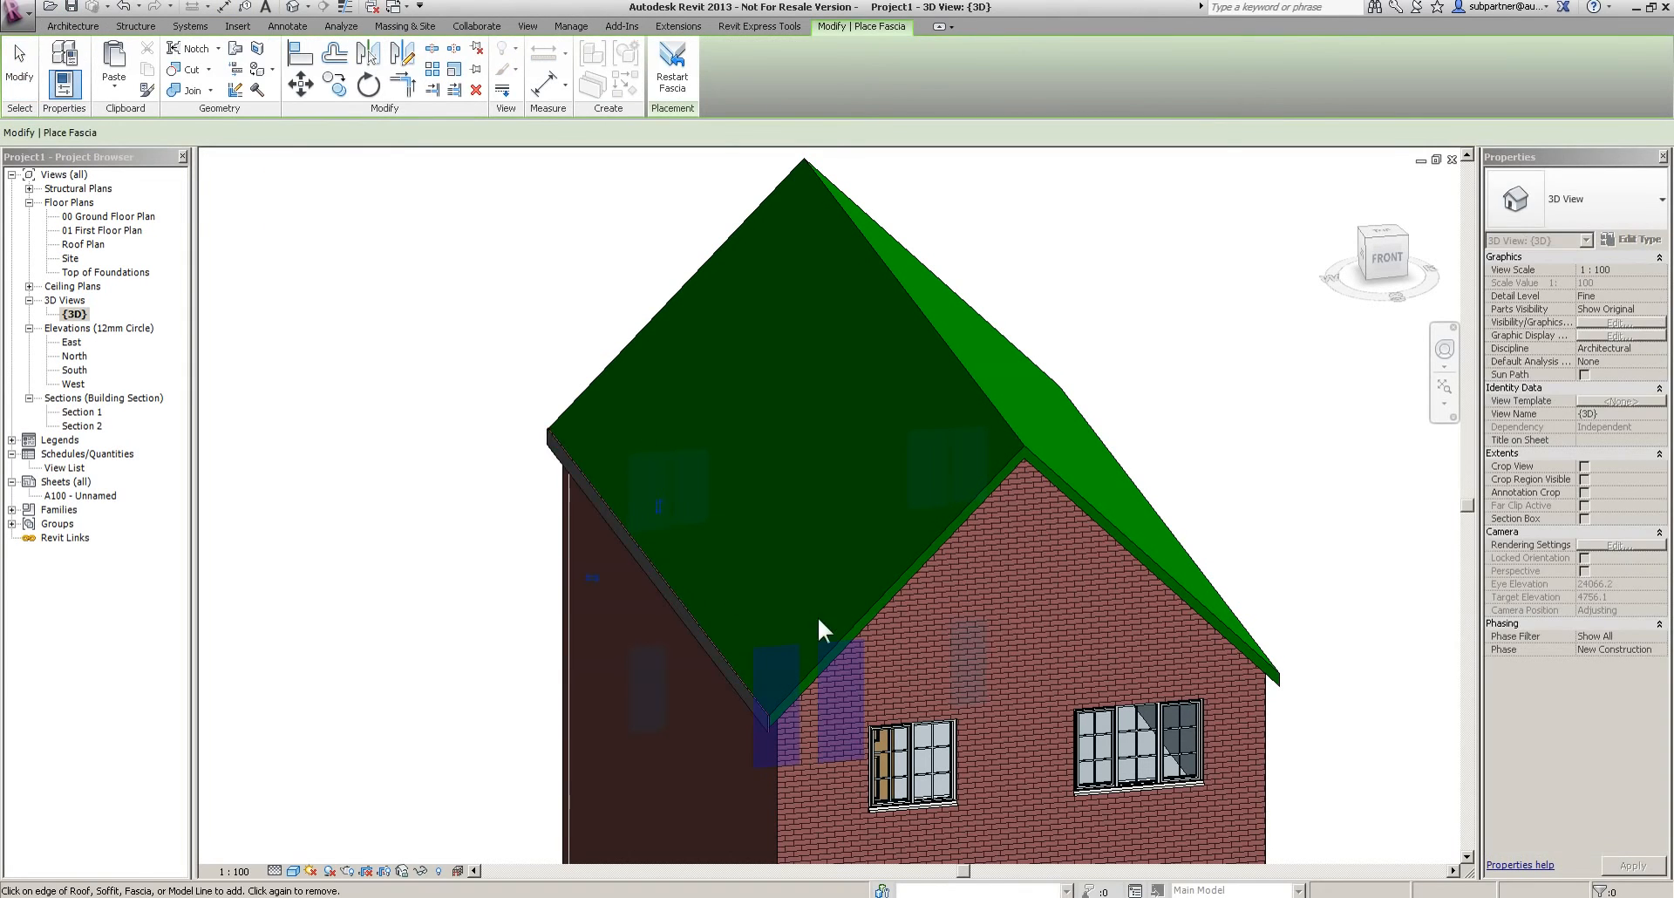
{"action": "left_click", "coordinate": [855, 617]}
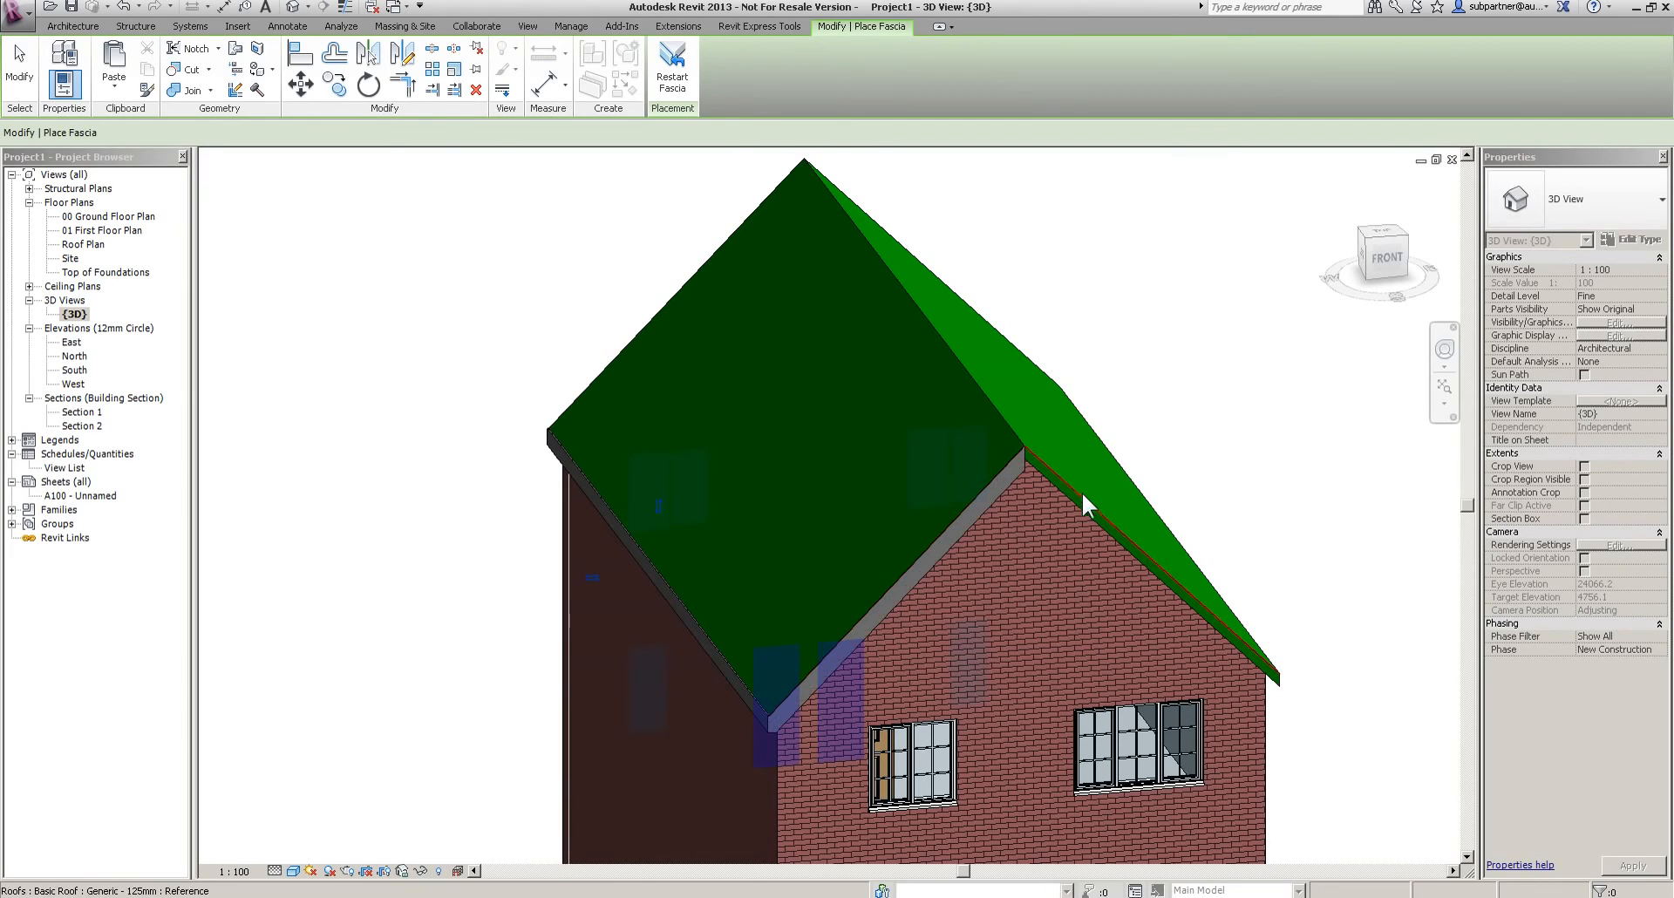
{"action": "left_click", "coordinate": [1084, 489]}
Continue the fascia around the rest of the roof, including both sloping edges of the rear gable
{"action": "middle_click_drag", "start_coordinate": [1278, 580], "coordinate": [567, 589], "text": "shift"}
{"action": "left_click", "coordinate": [645, 624]}
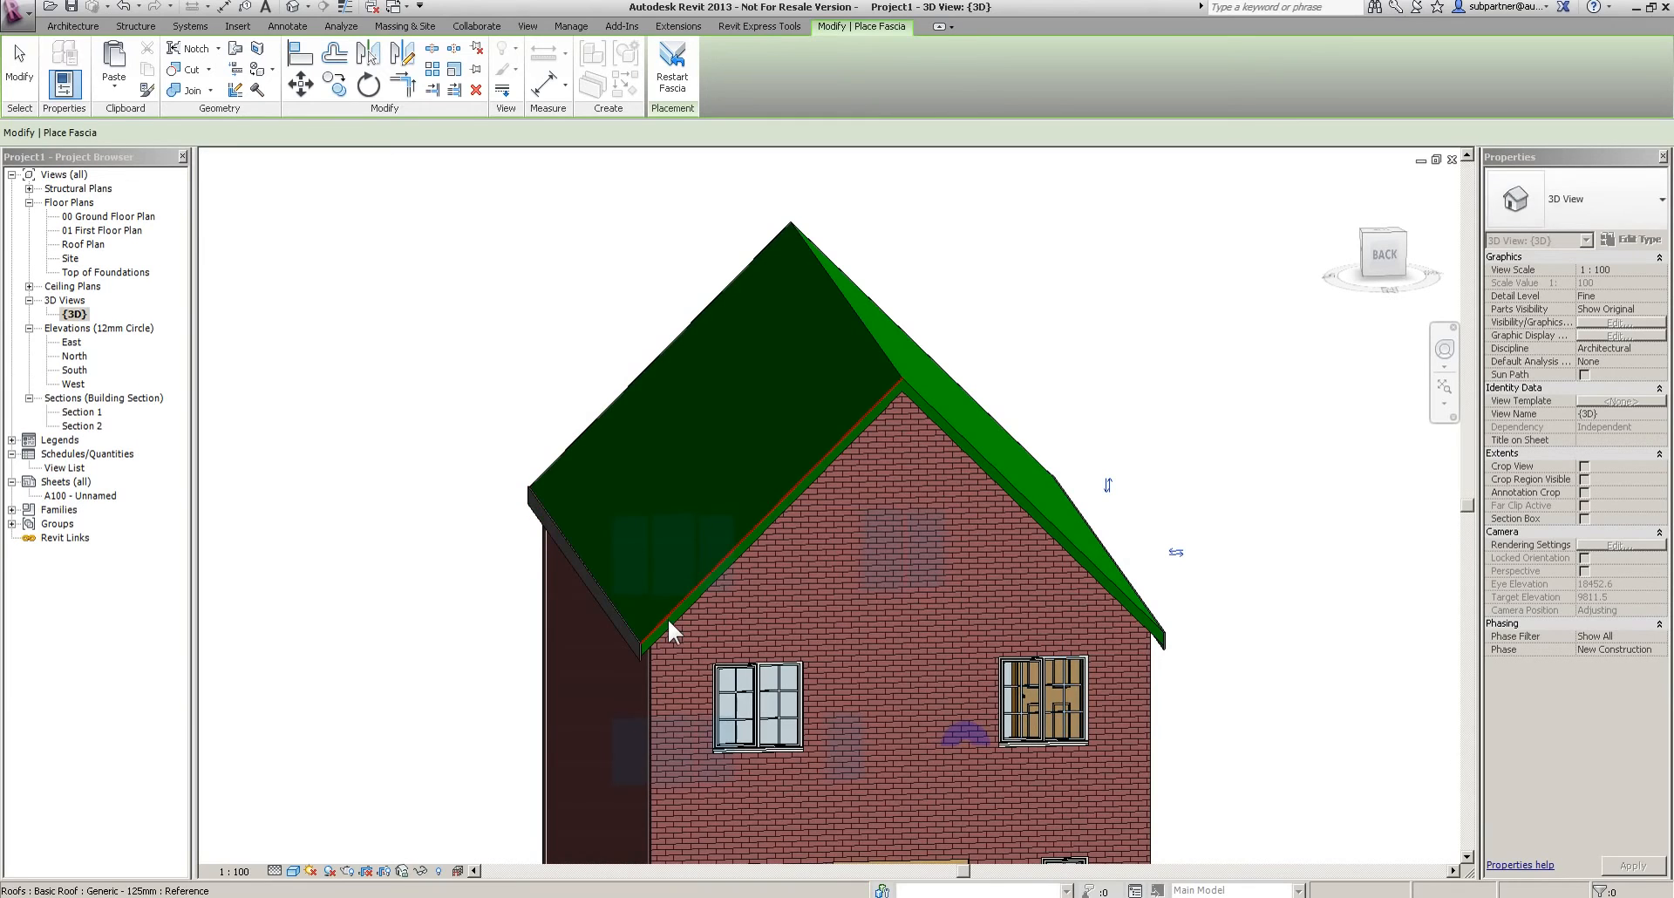
{"action": "left_click", "coordinate": [947, 417]}
{"action": "middle_click_drag", "start_coordinate": [1225, 632], "coordinate": [886, 579], "text": "shift"}
{"action": "left_click", "coordinate": [6, 77]}
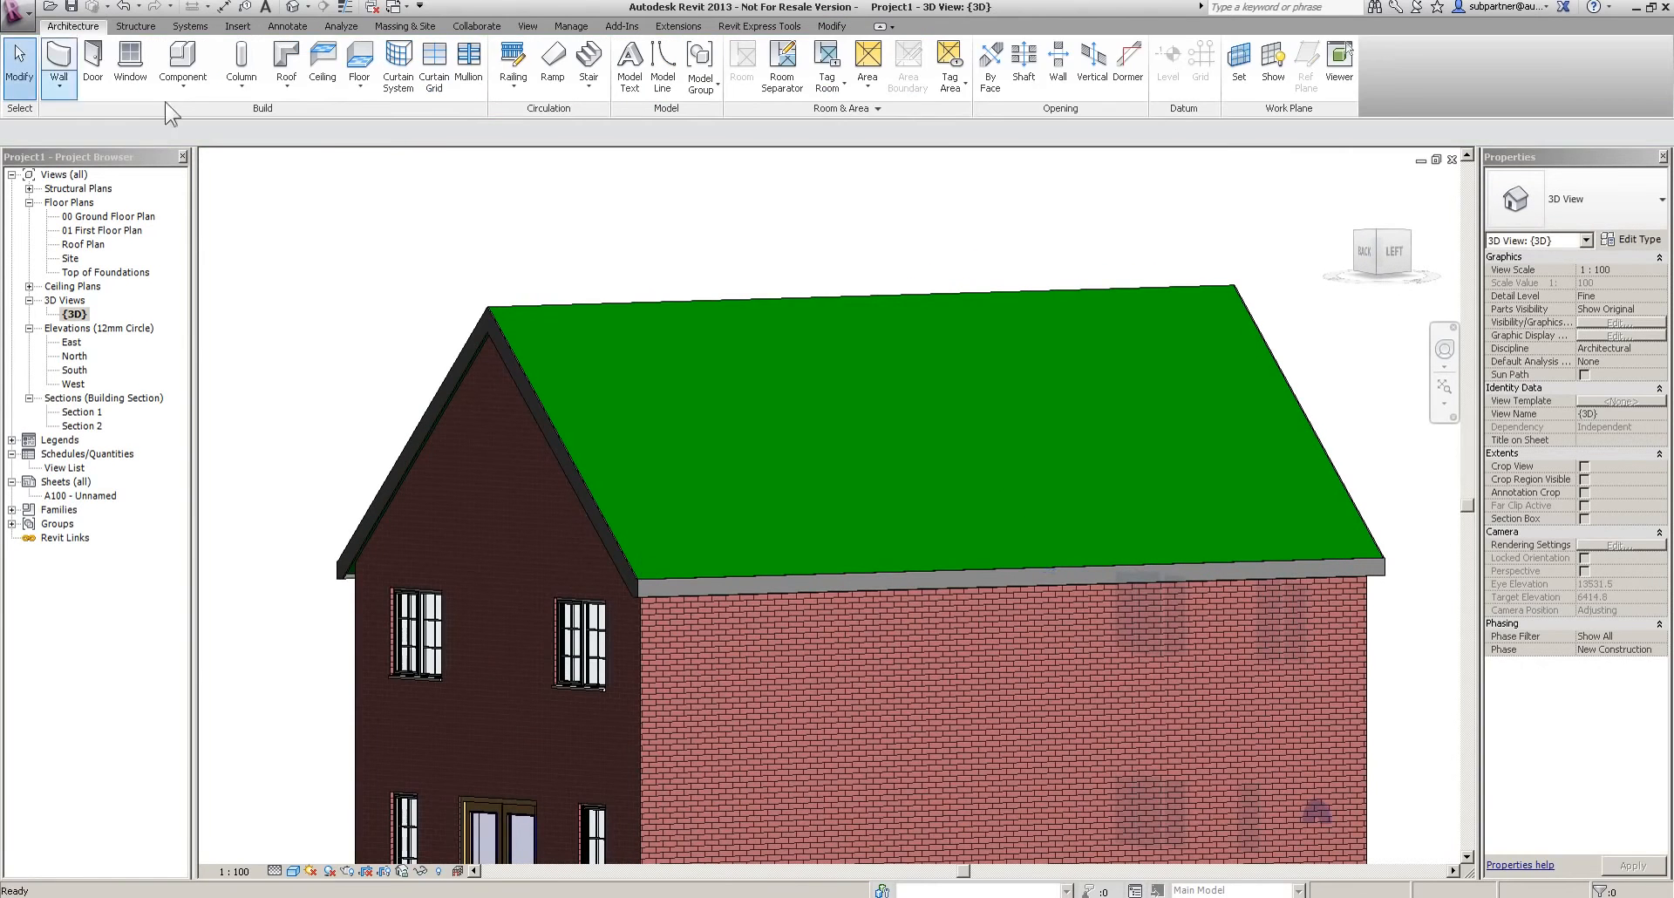
Add a roof gutter along the fascia of the west eaves
{"action": "middle_click_drag", "start_coordinate": [921, 378], "coordinate": [908, 545]}
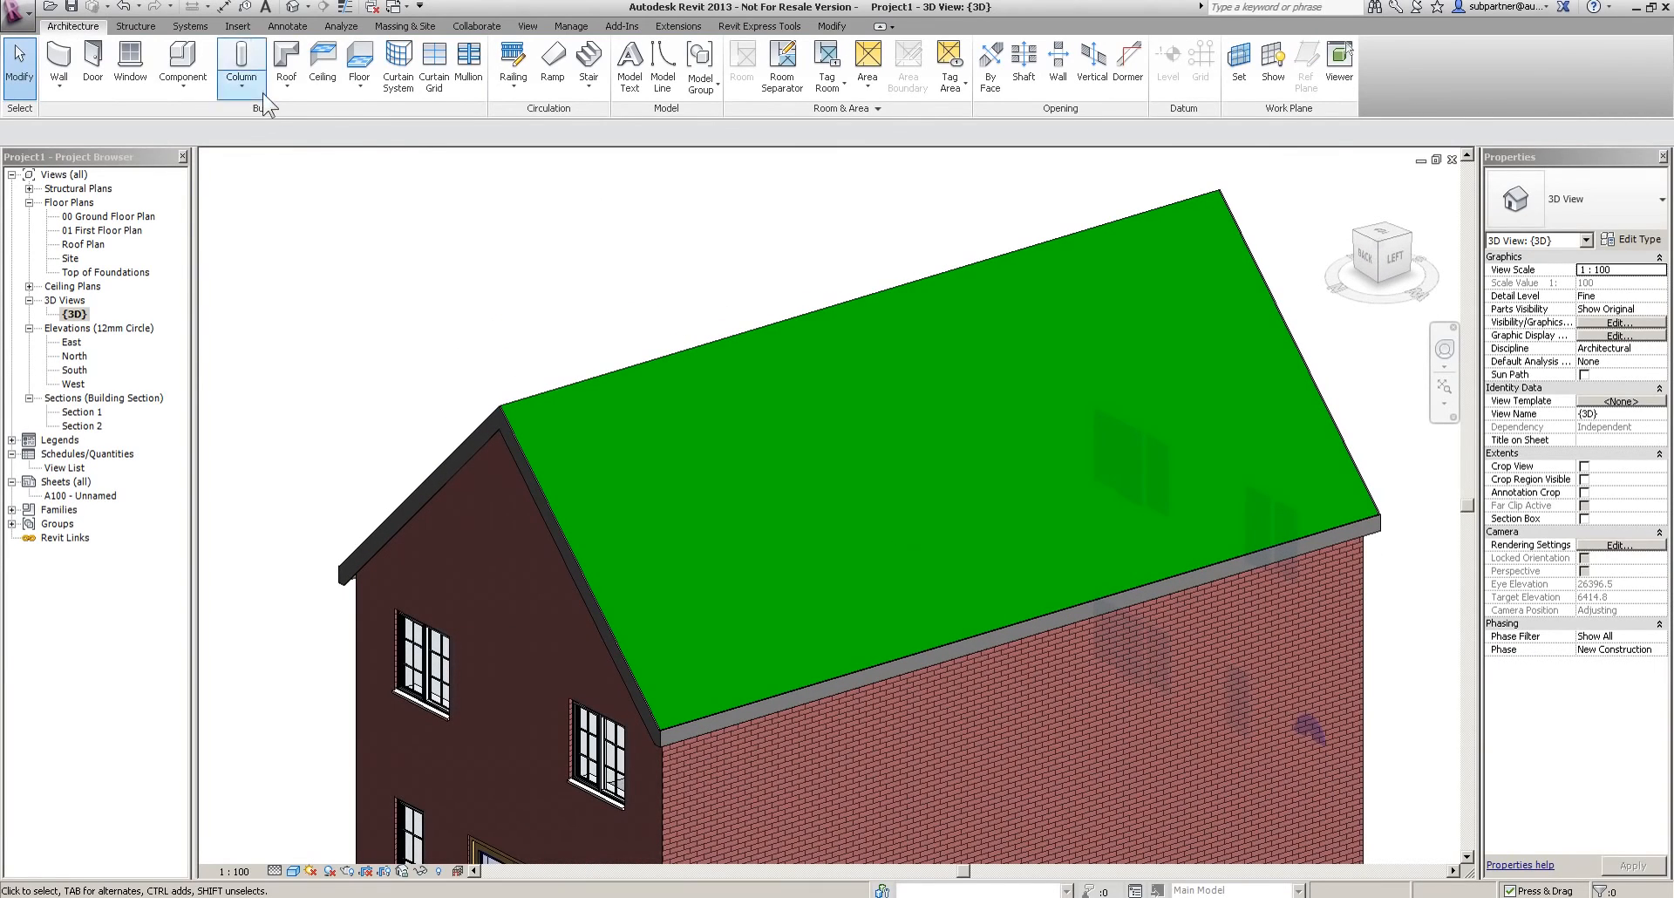
{"action": "left_click", "coordinate": [286, 82]}
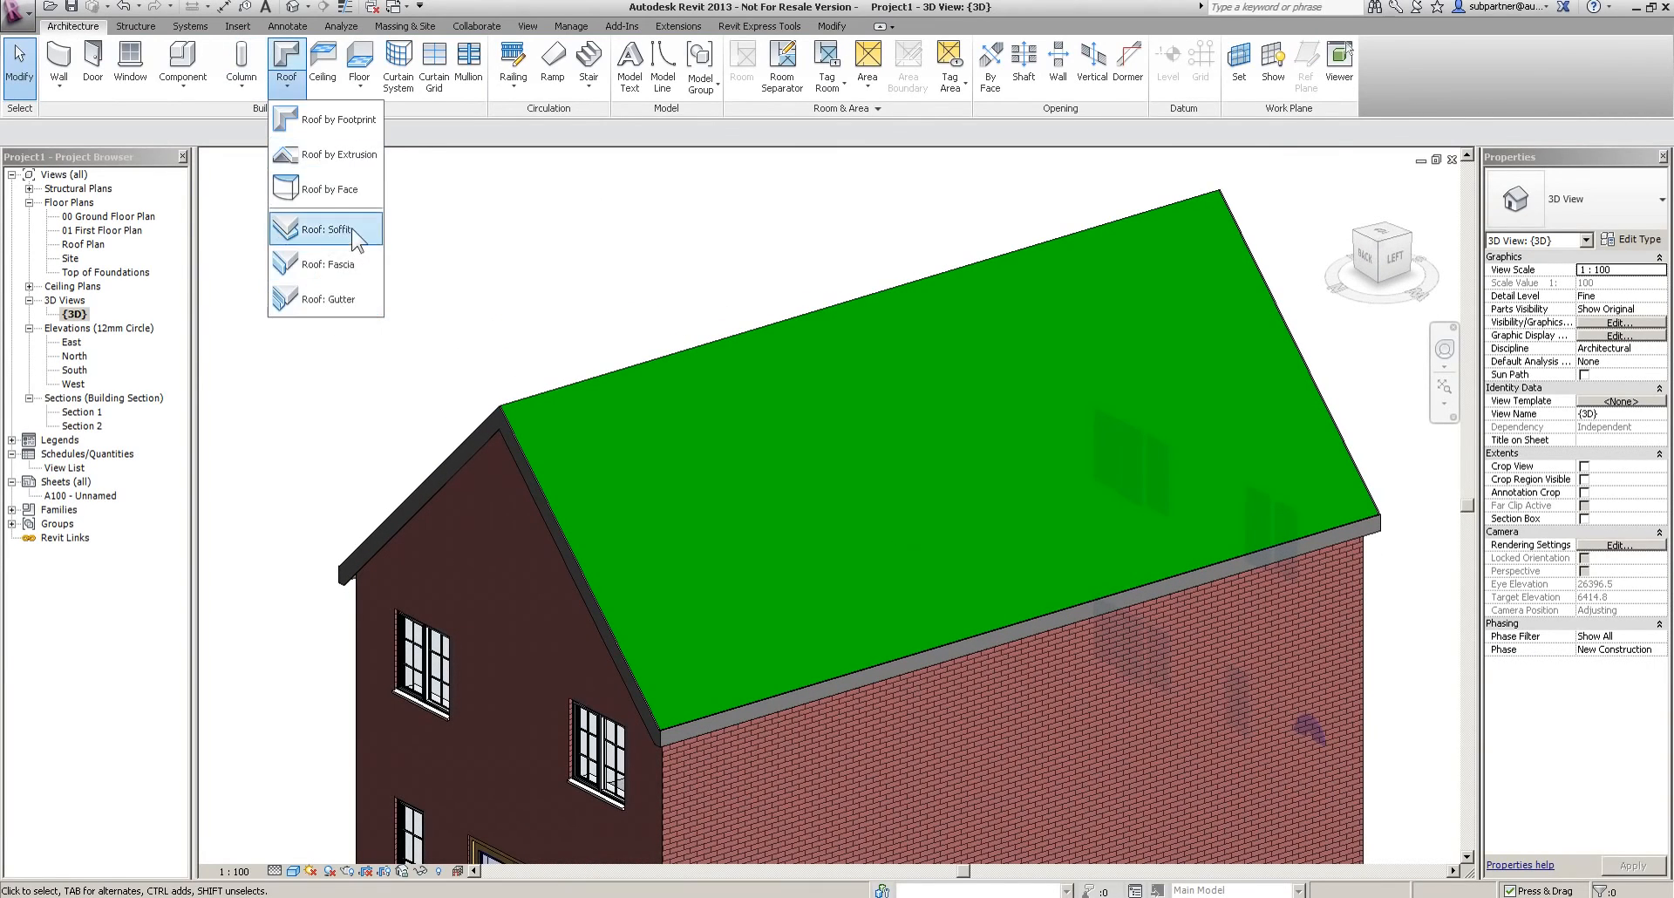
{"action": "left_click", "coordinate": [328, 299]}
{"action": "scroll", "coordinate": [690, 802], "scroll_direction": "up", "scroll_amount": 5}
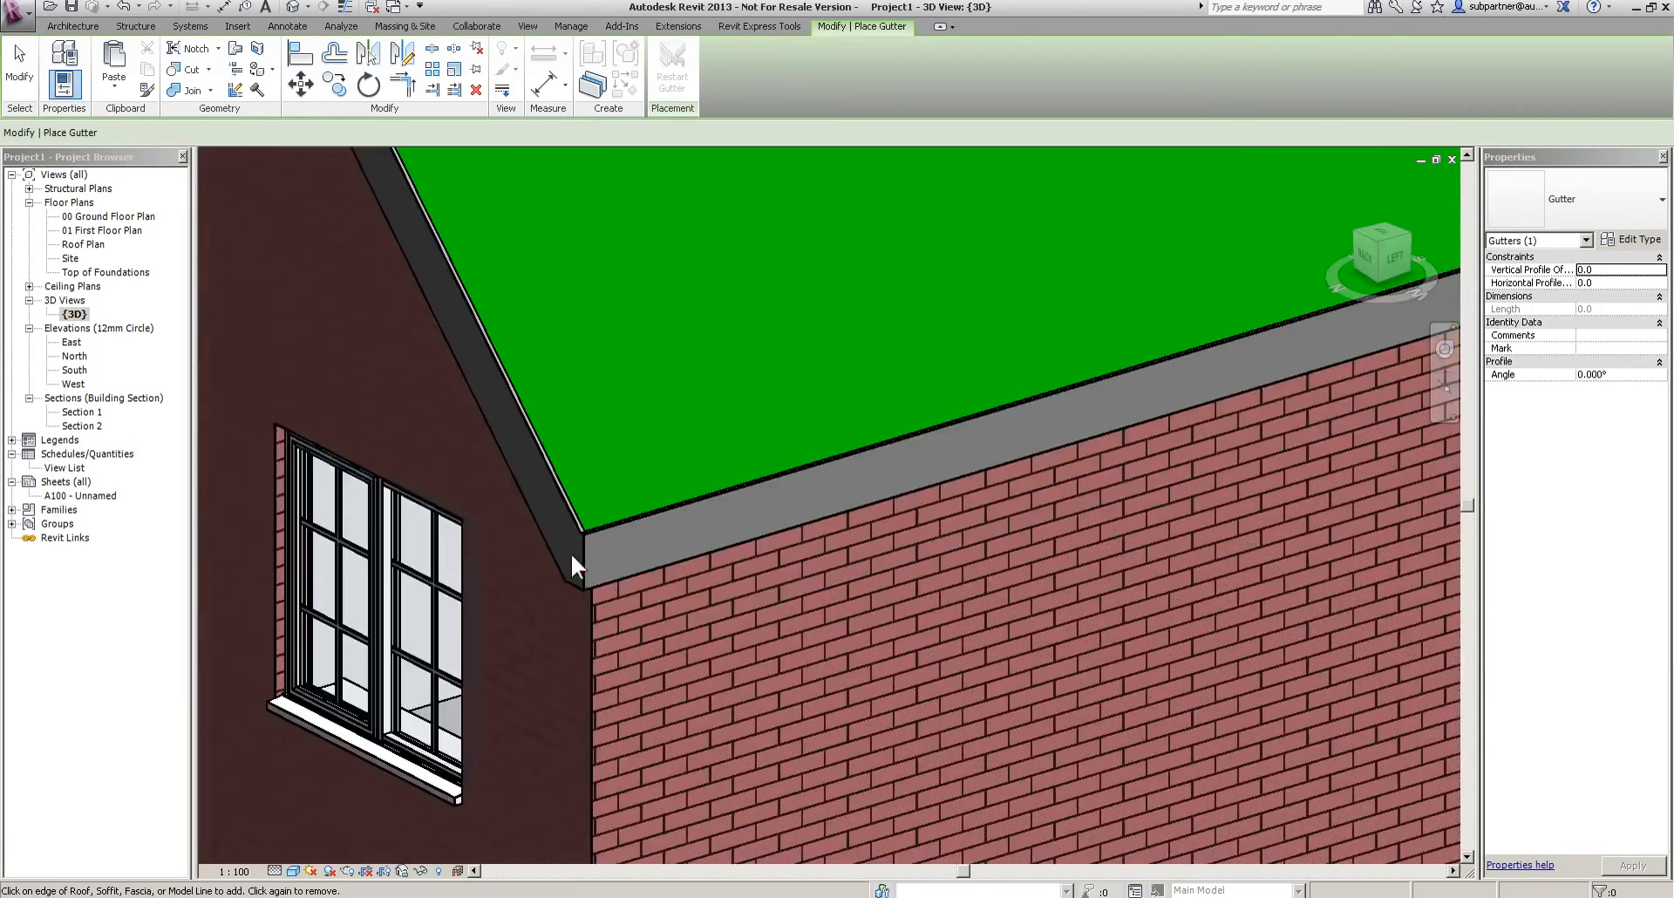
{"action": "scroll", "coordinate": [571, 575], "scroll_direction": "up", "scroll_amount": 3}
{"action": "left_click", "coordinate": [617, 458]}
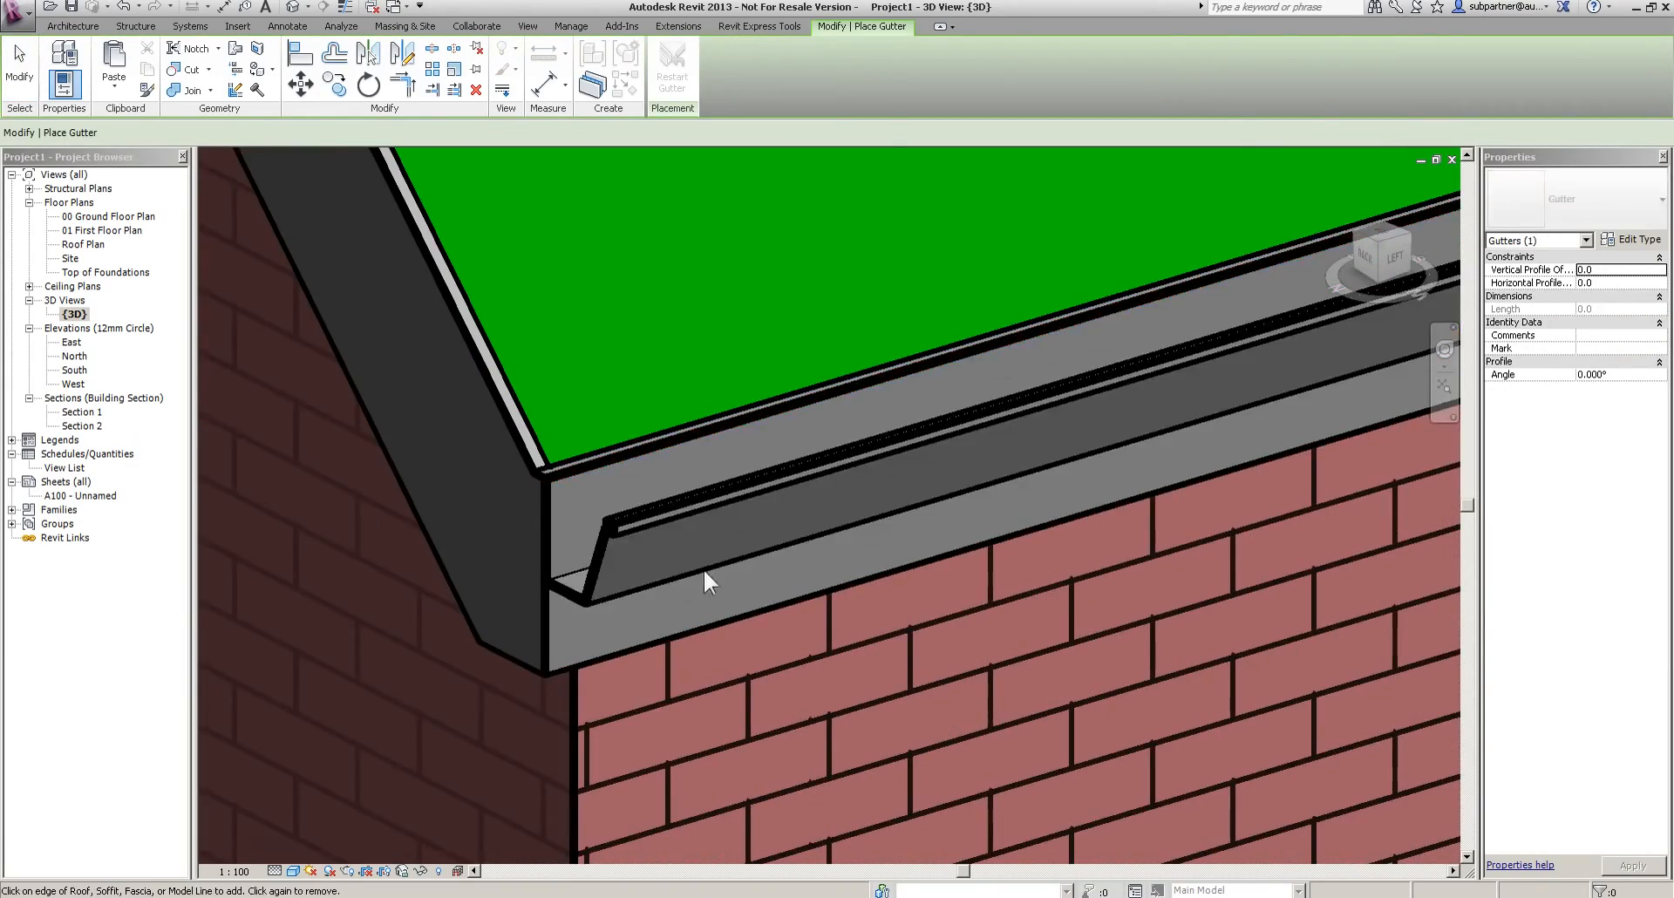
Add a second, separate roof gutter along the fascia of the opposite, east eaves
{"action": "scroll", "coordinate": [802, 589], "scroll_direction": "down", "scroll_amount": 8}
{"action": "middle_click_drag", "start_coordinate": [833, 573], "coordinate": [902, 730], "text": "shift"}
{"action": "scroll", "coordinate": [747, 639], "scroll_direction": "up", "scroll_amount": 6}
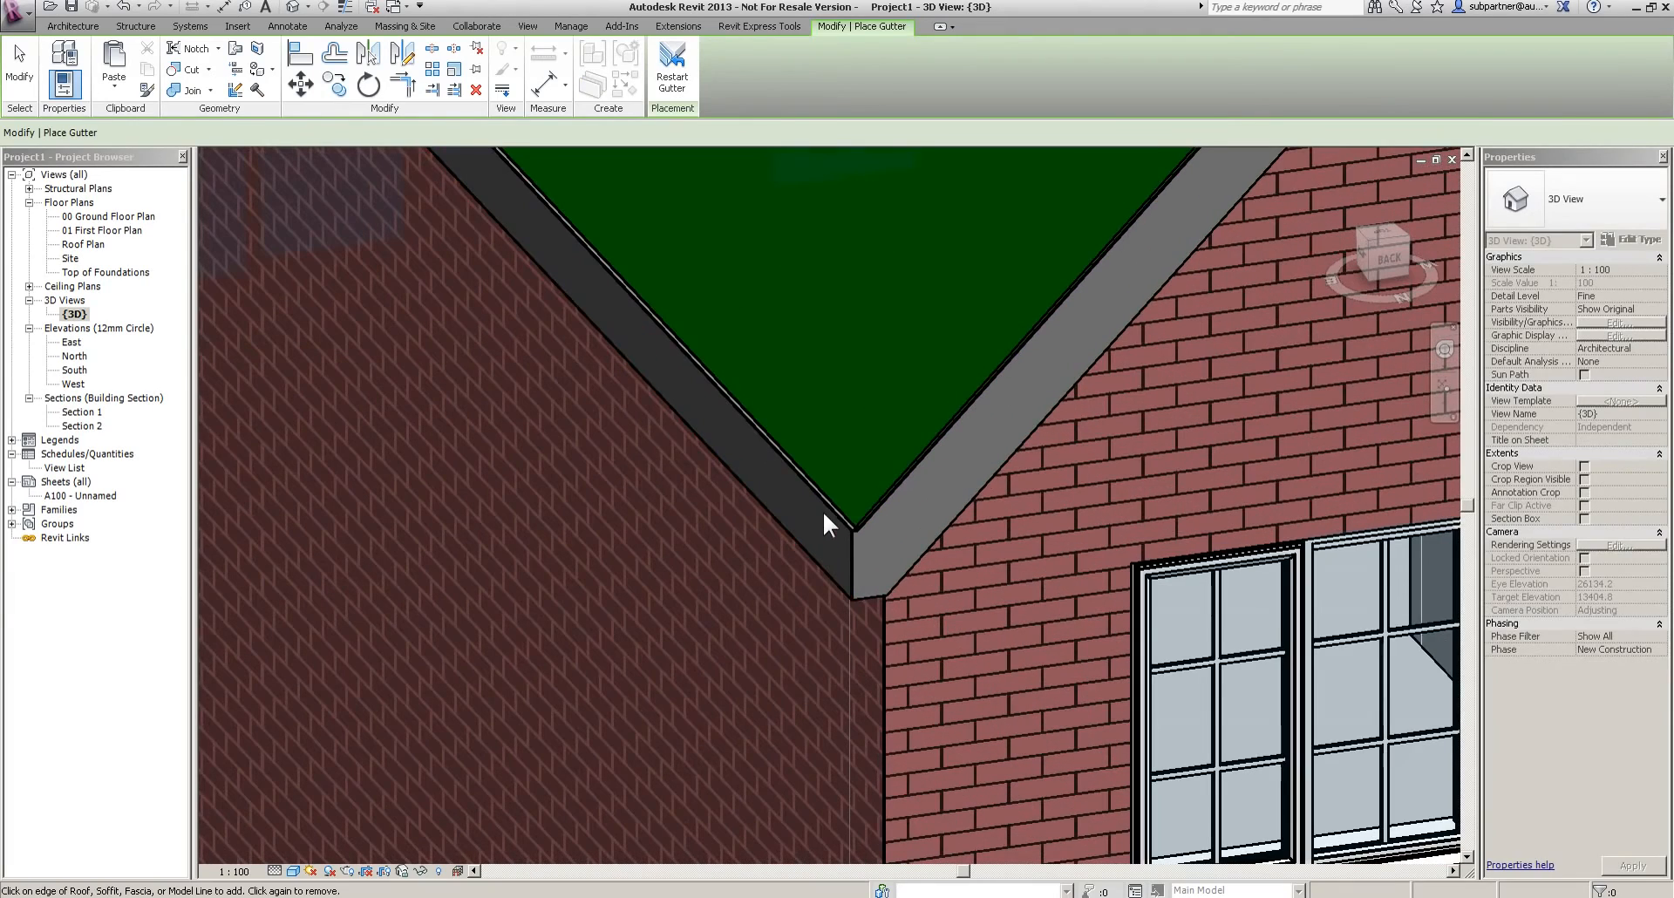
{"action": "key", "text": "Escape"}
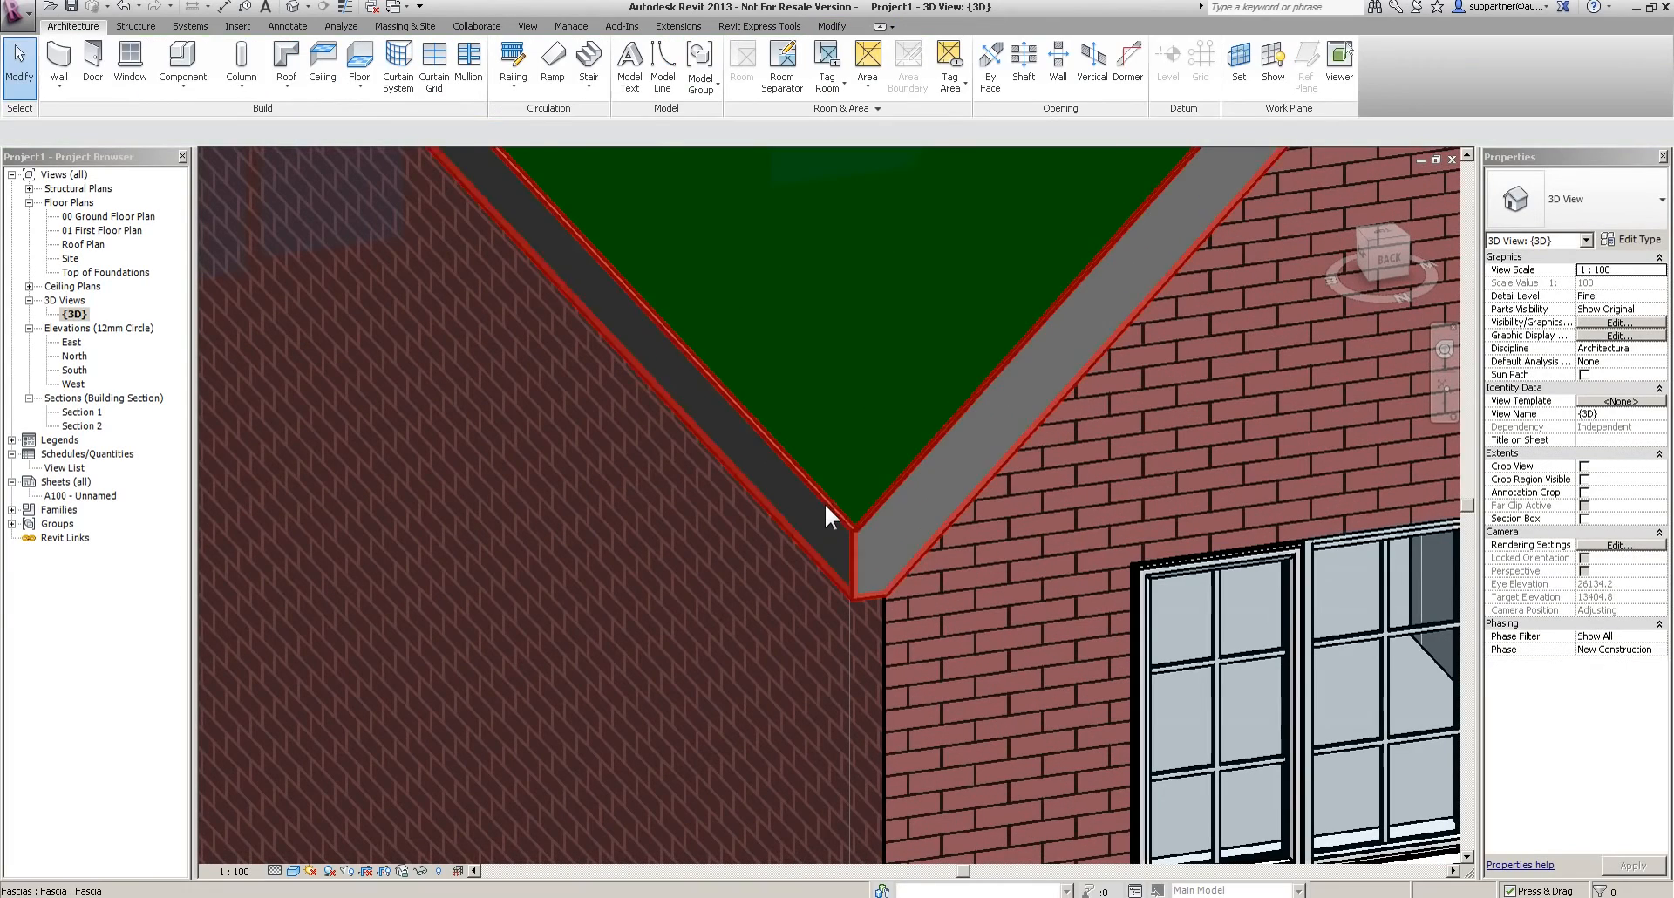
{"action": "left_click", "coordinate": [286, 94]}
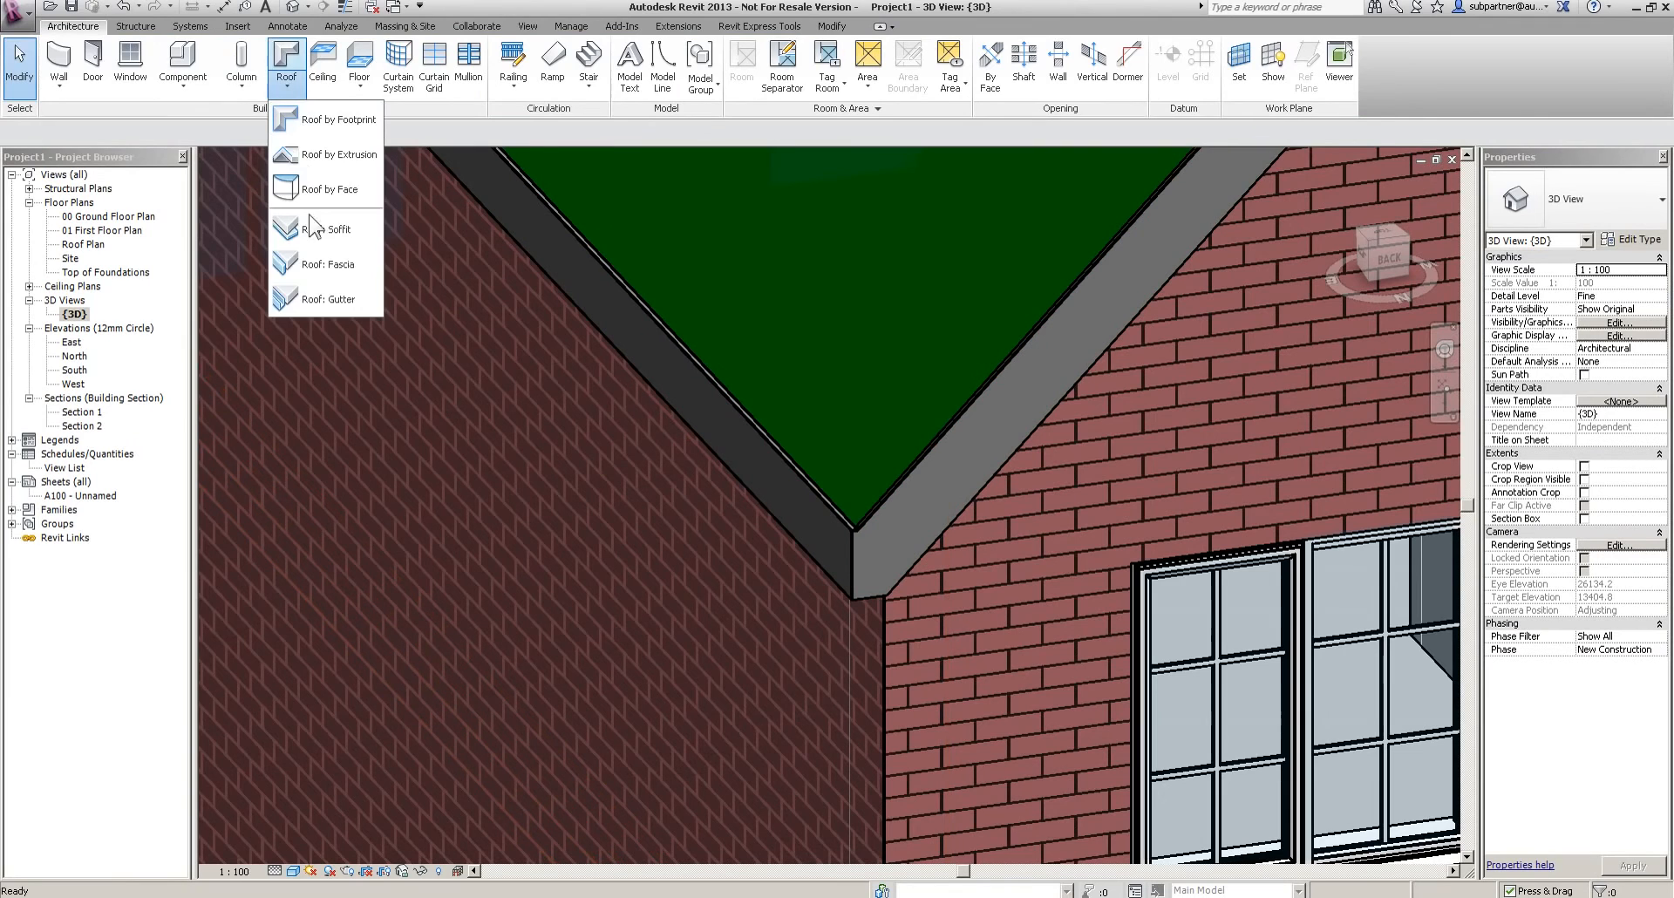
{"action": "left_click", "coordinate": [331, 301]}
{"action": "left_click", "coordinate": [839, 516]}
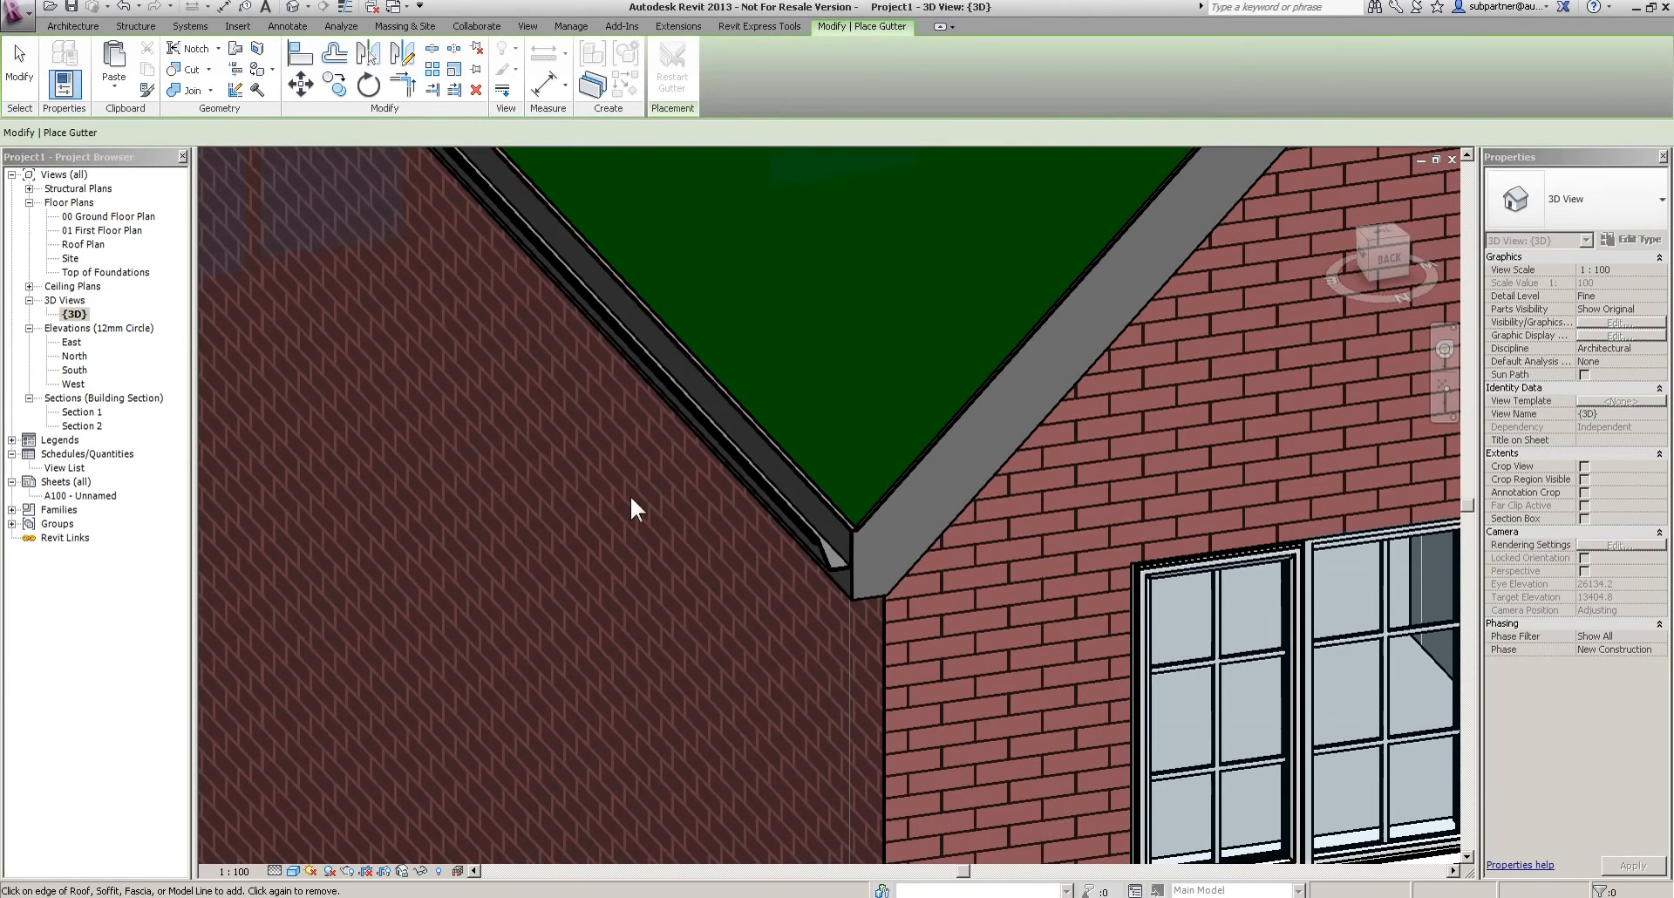
{"action": "scroll", "coordinate": [632, 492], "scroll_direction": "down", "scroll_amount": 4}
{"action": "scroll", "coordinate": [626, 484], "scroll_direction": "down", "scroll_amount": 2}
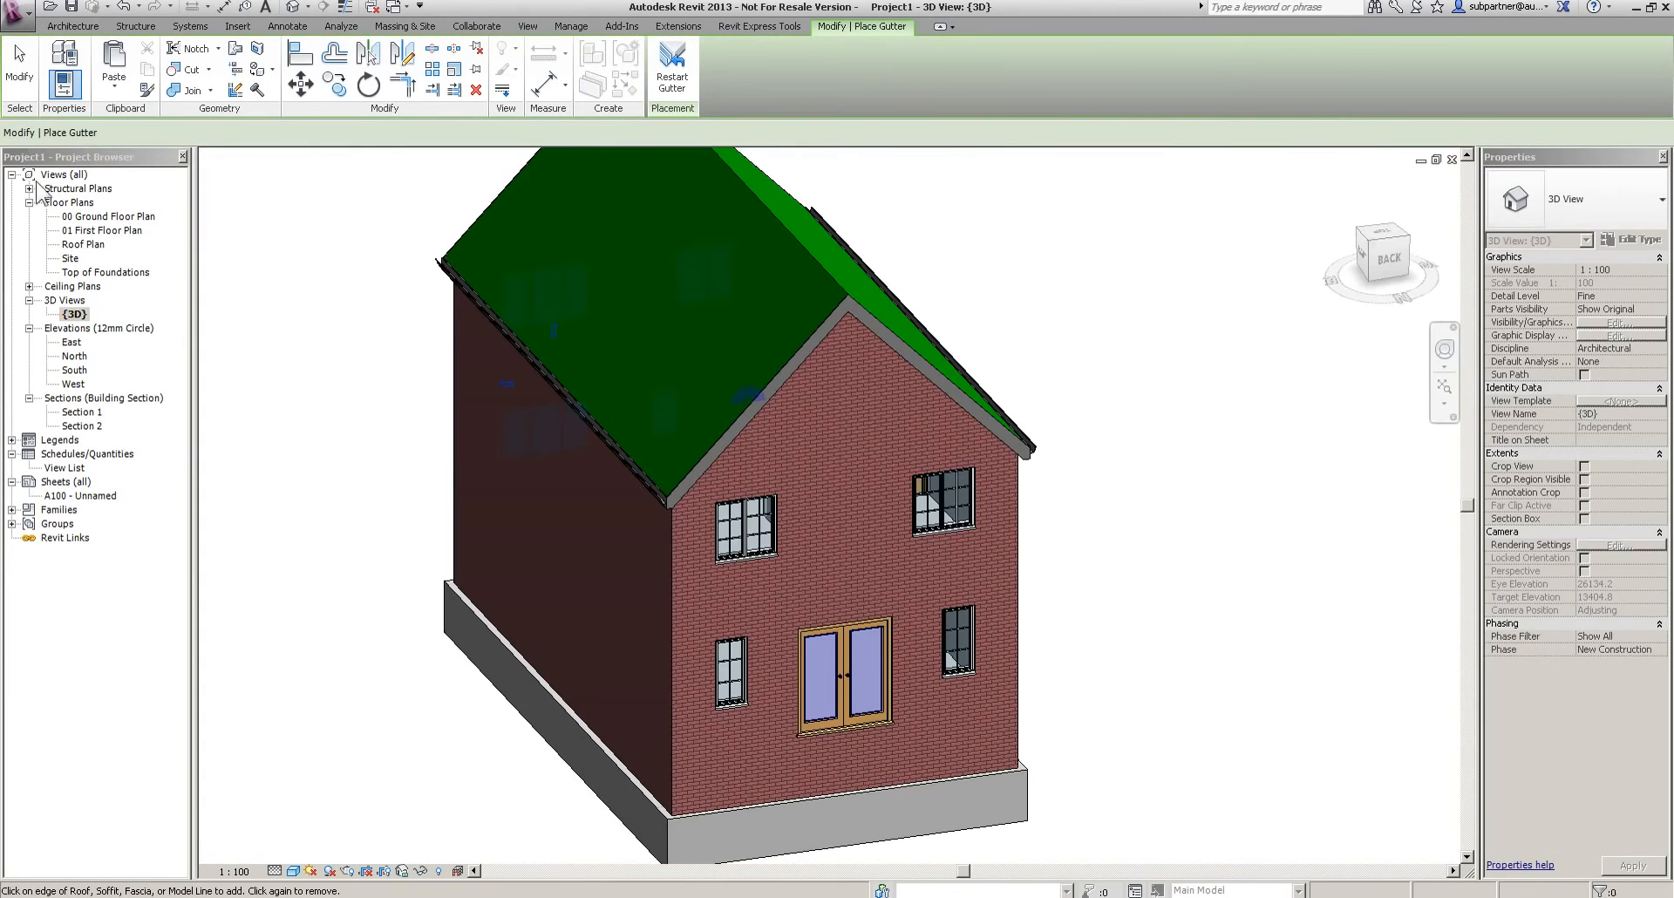
{"action": "left_click", "coordinate": [17, 54]}
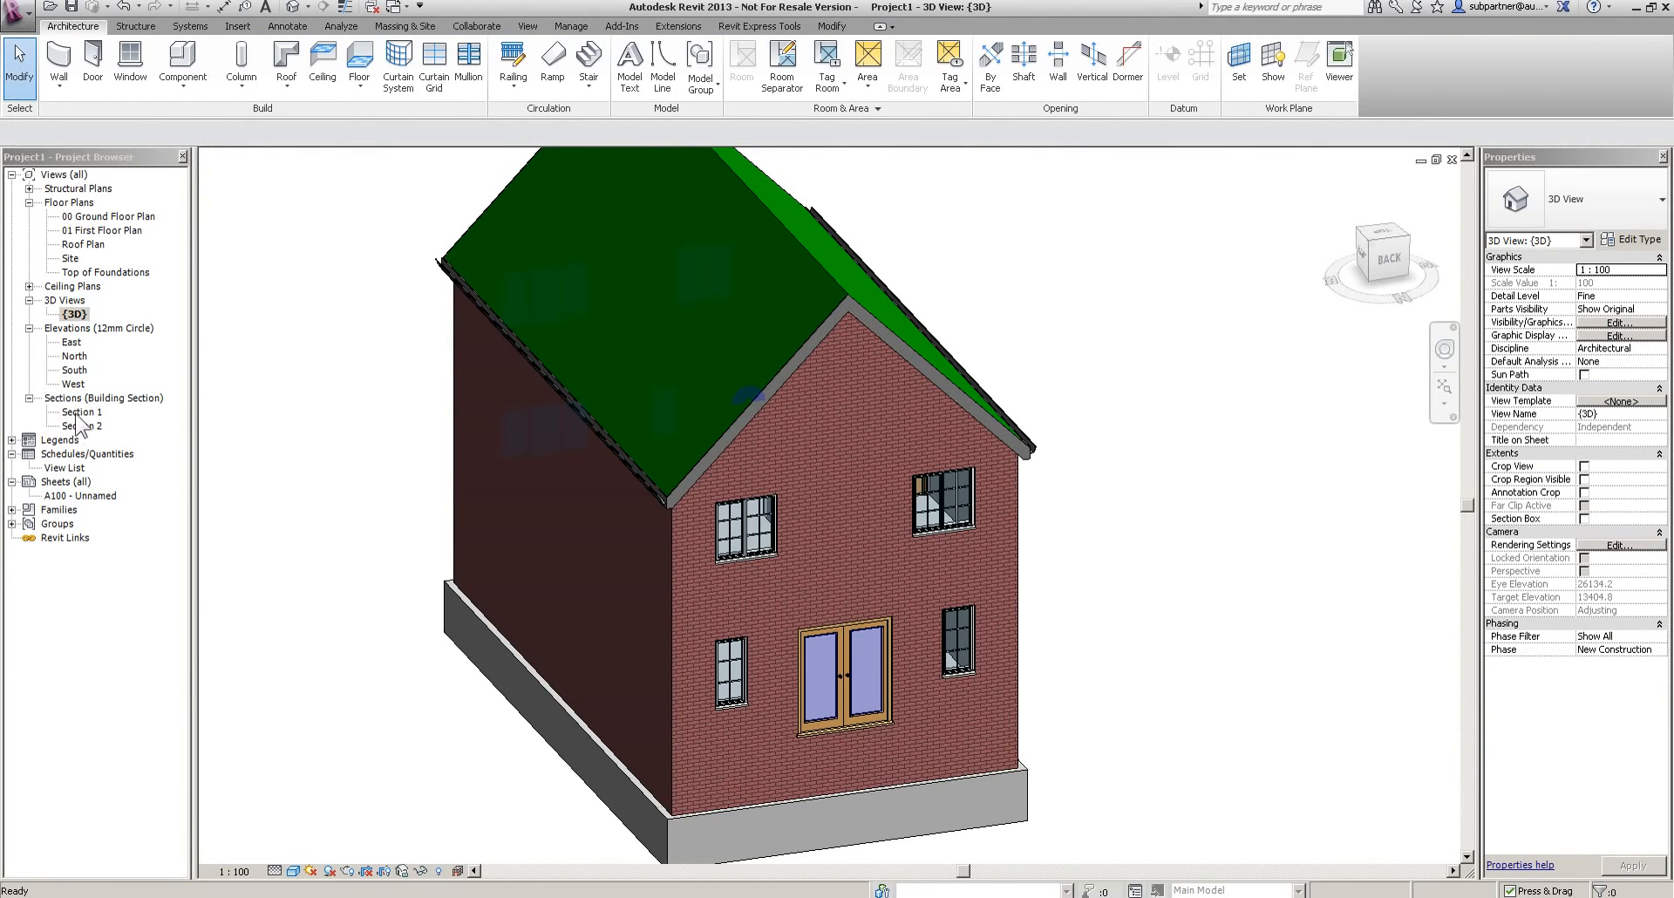
In the South elevation, extend the Section 1 line upward so its head sits above the roof ridge
{"action": "double_click", "coordinate": [75, 370]}
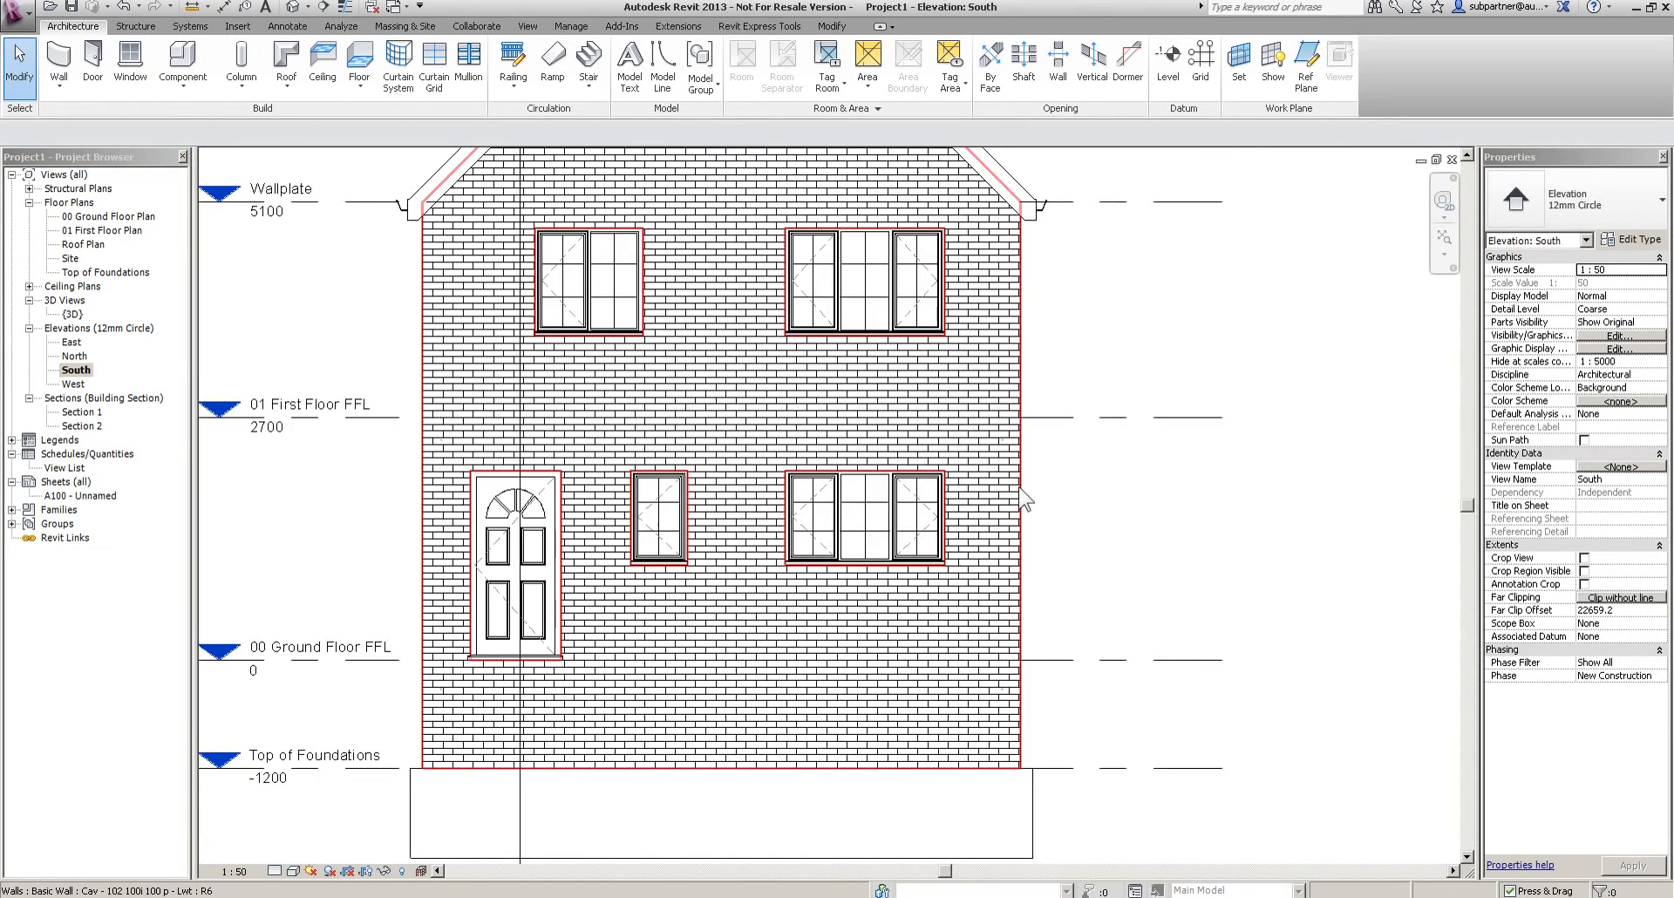
{"action": "scroll", "coordinate": [1027, 480], "scroll_direction": "down", "scroll_amount": 1}
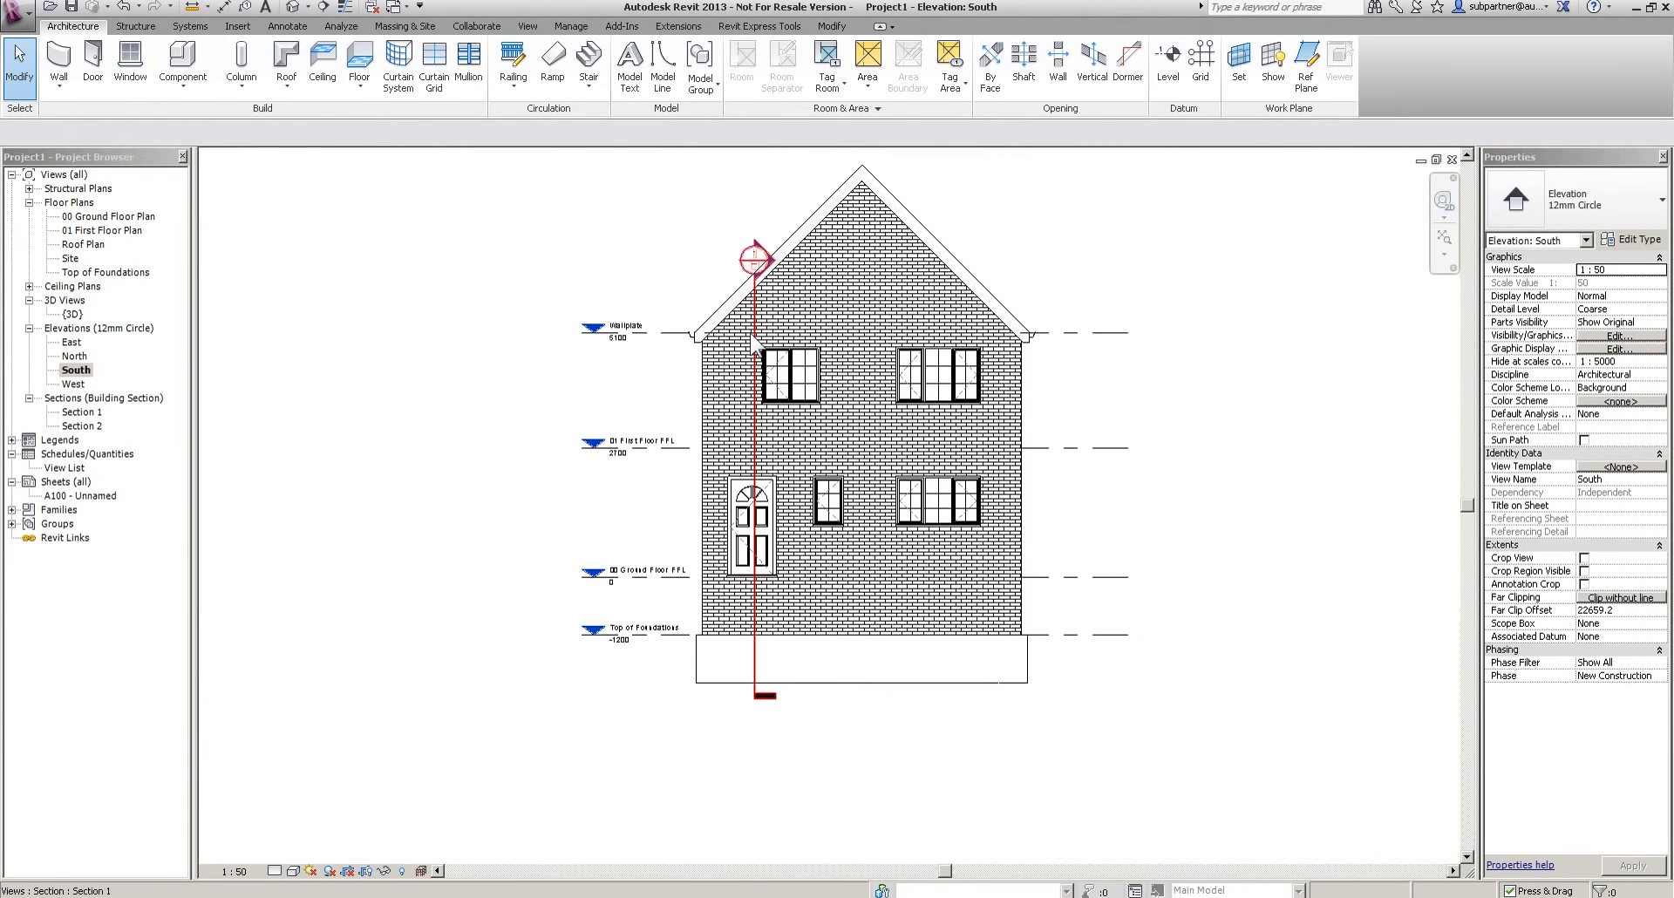
{"action": "left_click", "coordinate": [751, 281]}
{"action": "left_click_drag", "start_coordinate": [754, 274], "coordinate": [754, 149]}
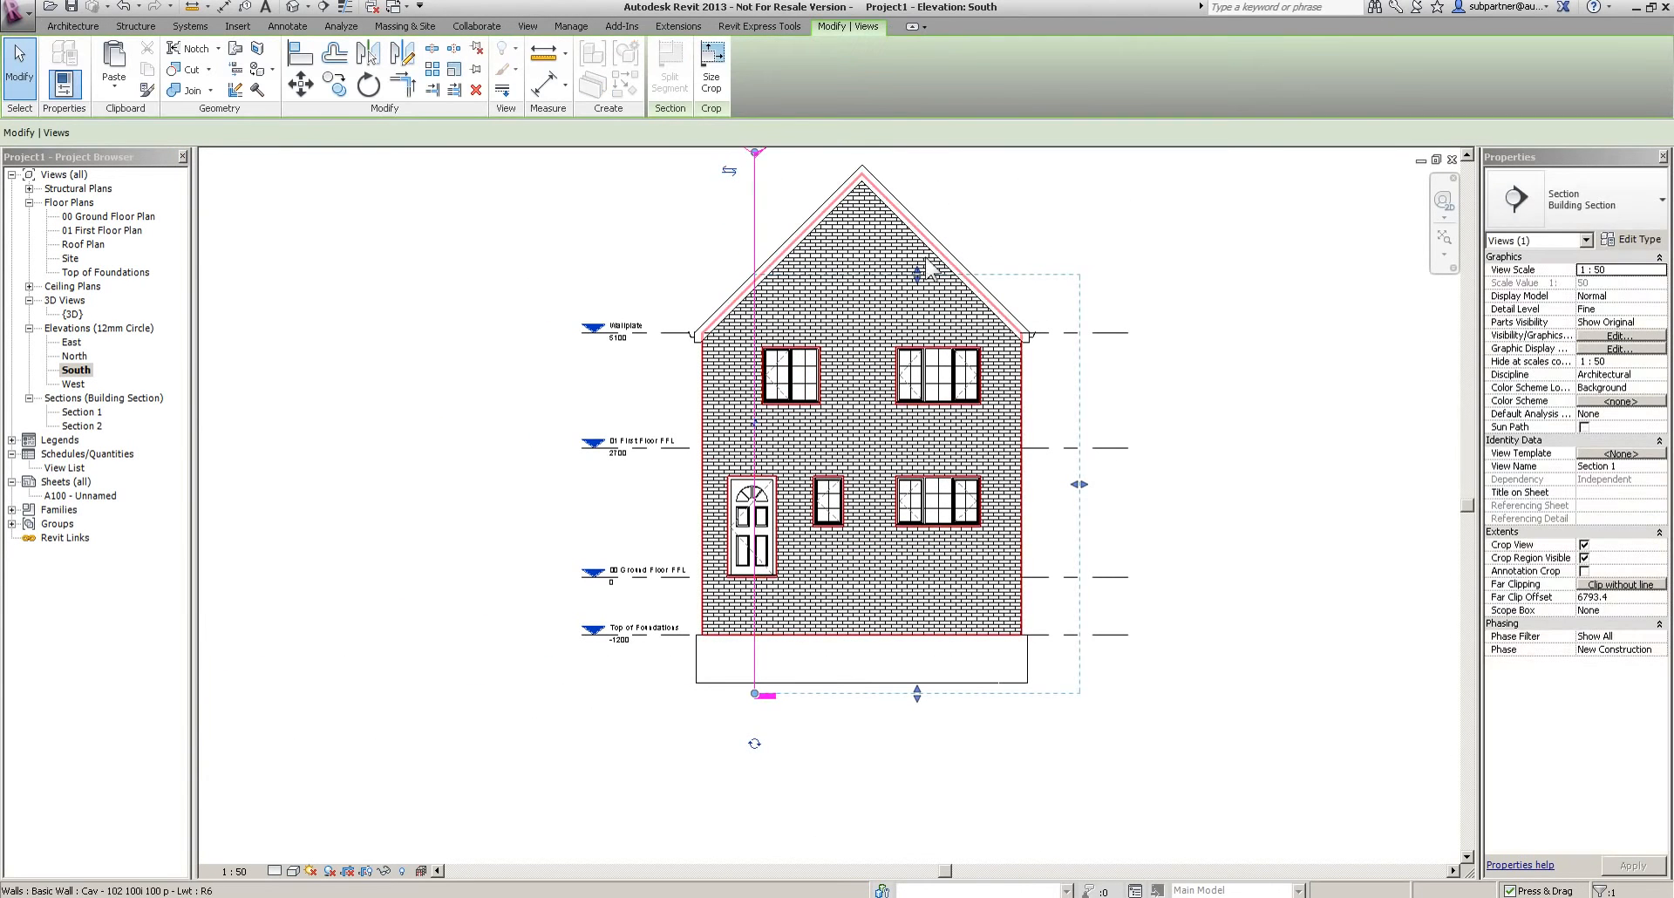
{"action": "left_click", "coordinate": [1238, 264]}
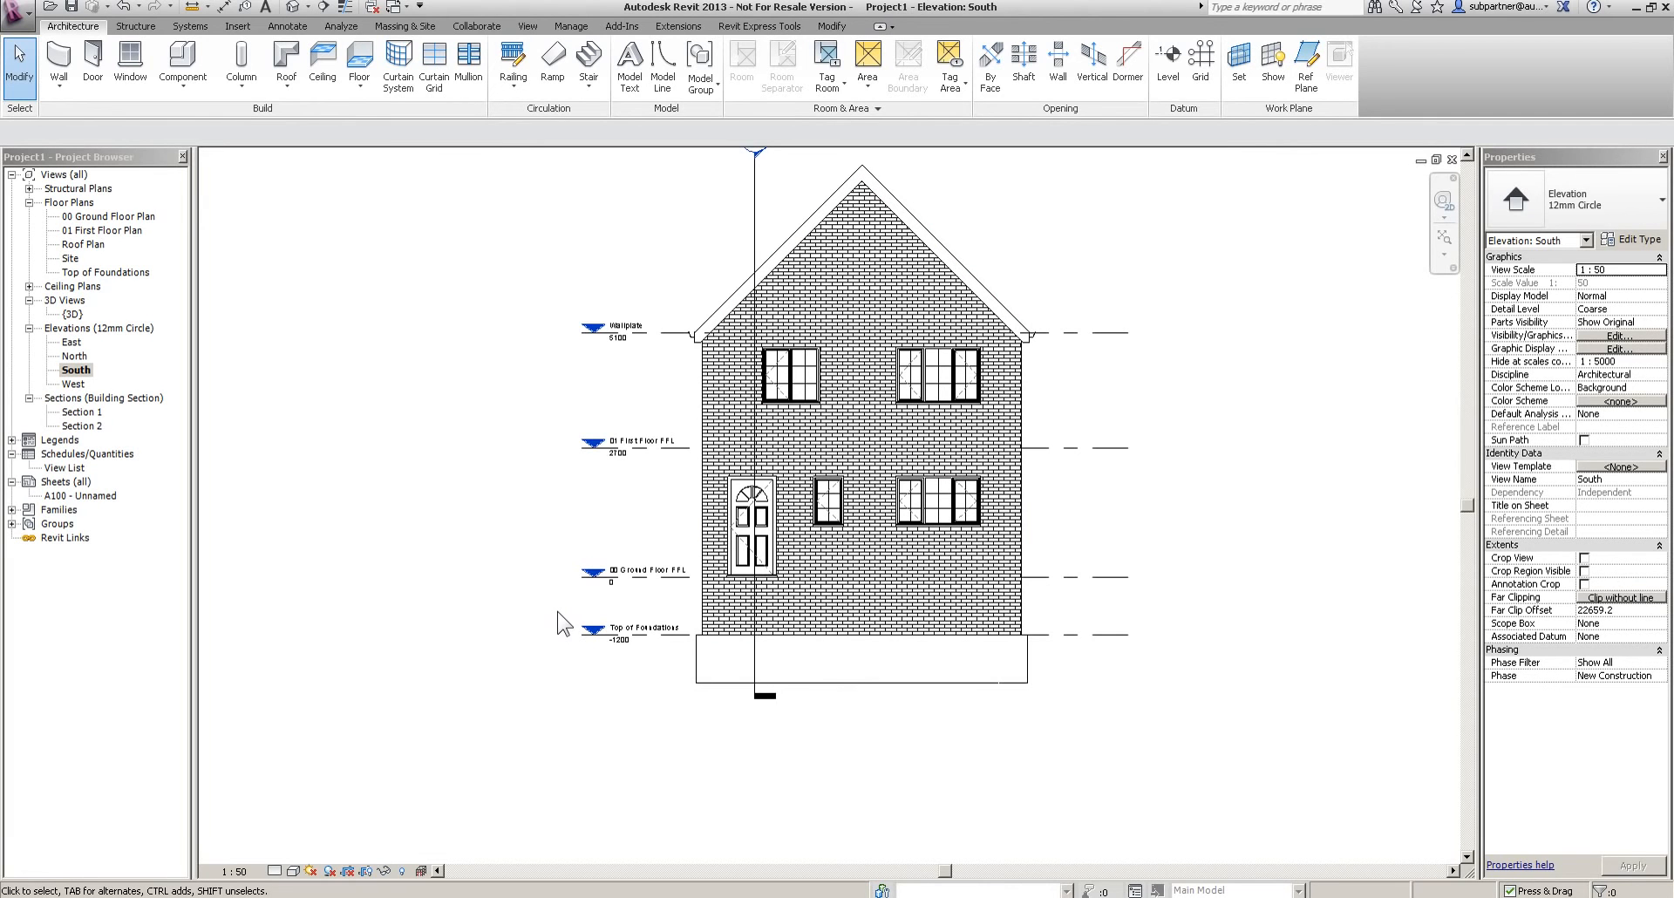
In the Site plan, create a toposurface around the house from corner points at an absolute elevation of -150
{"action": "double_click", "coordinate": [70, 258]}
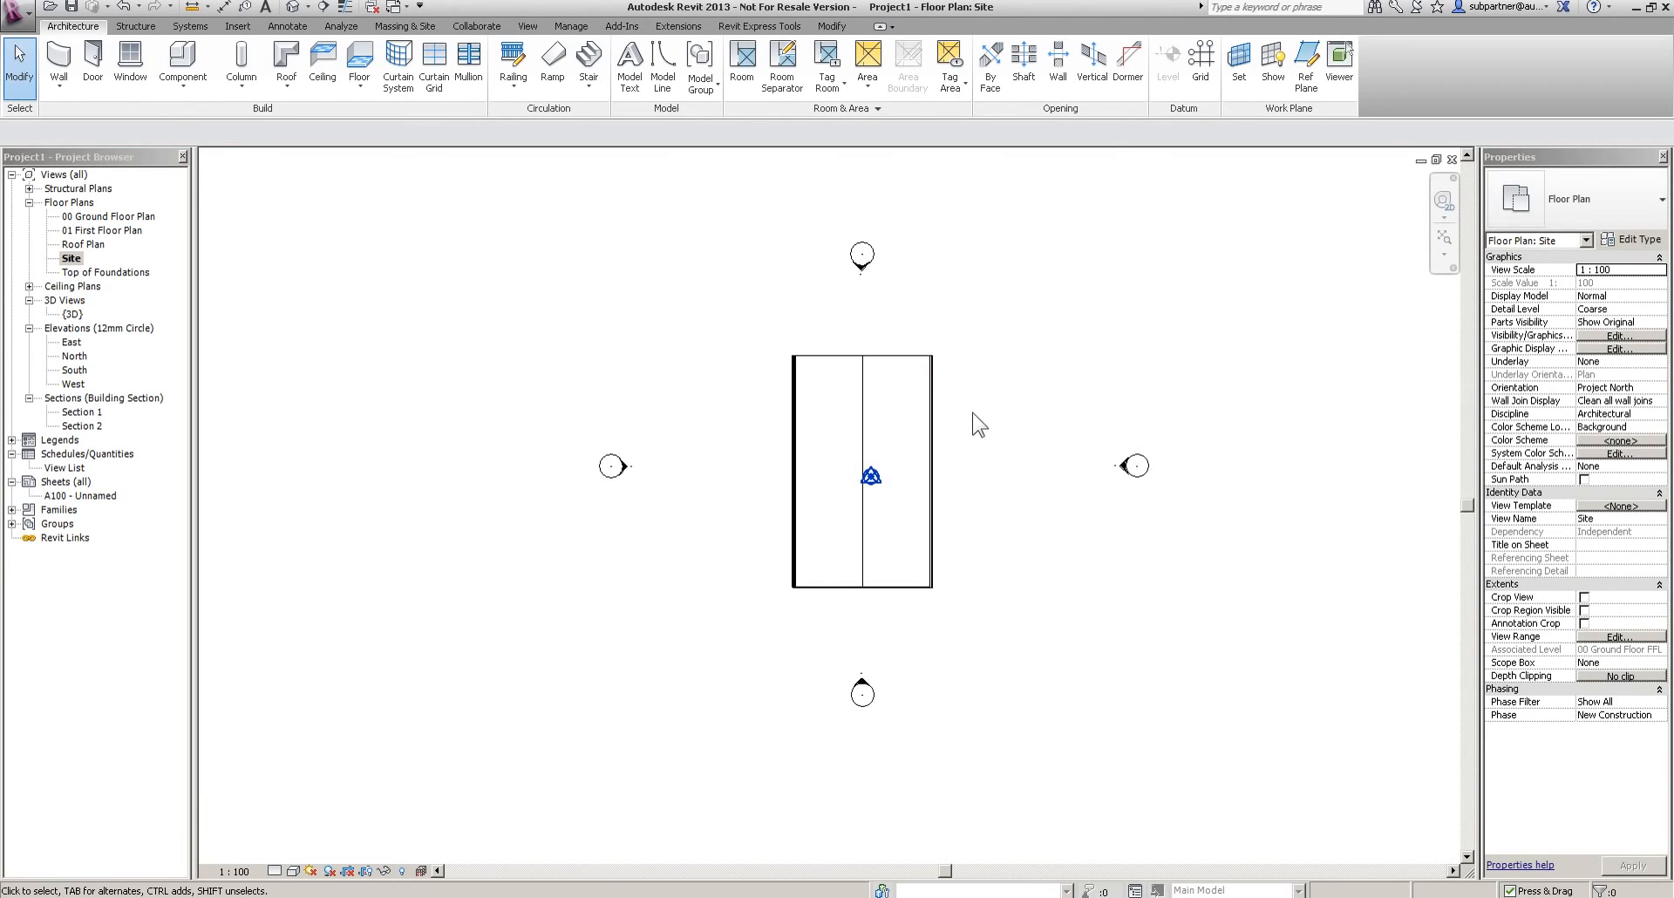
{"action": "left_click", "coordinate": [405, 26]}
{"action": "left_click", "coordinate": [382, 59]}
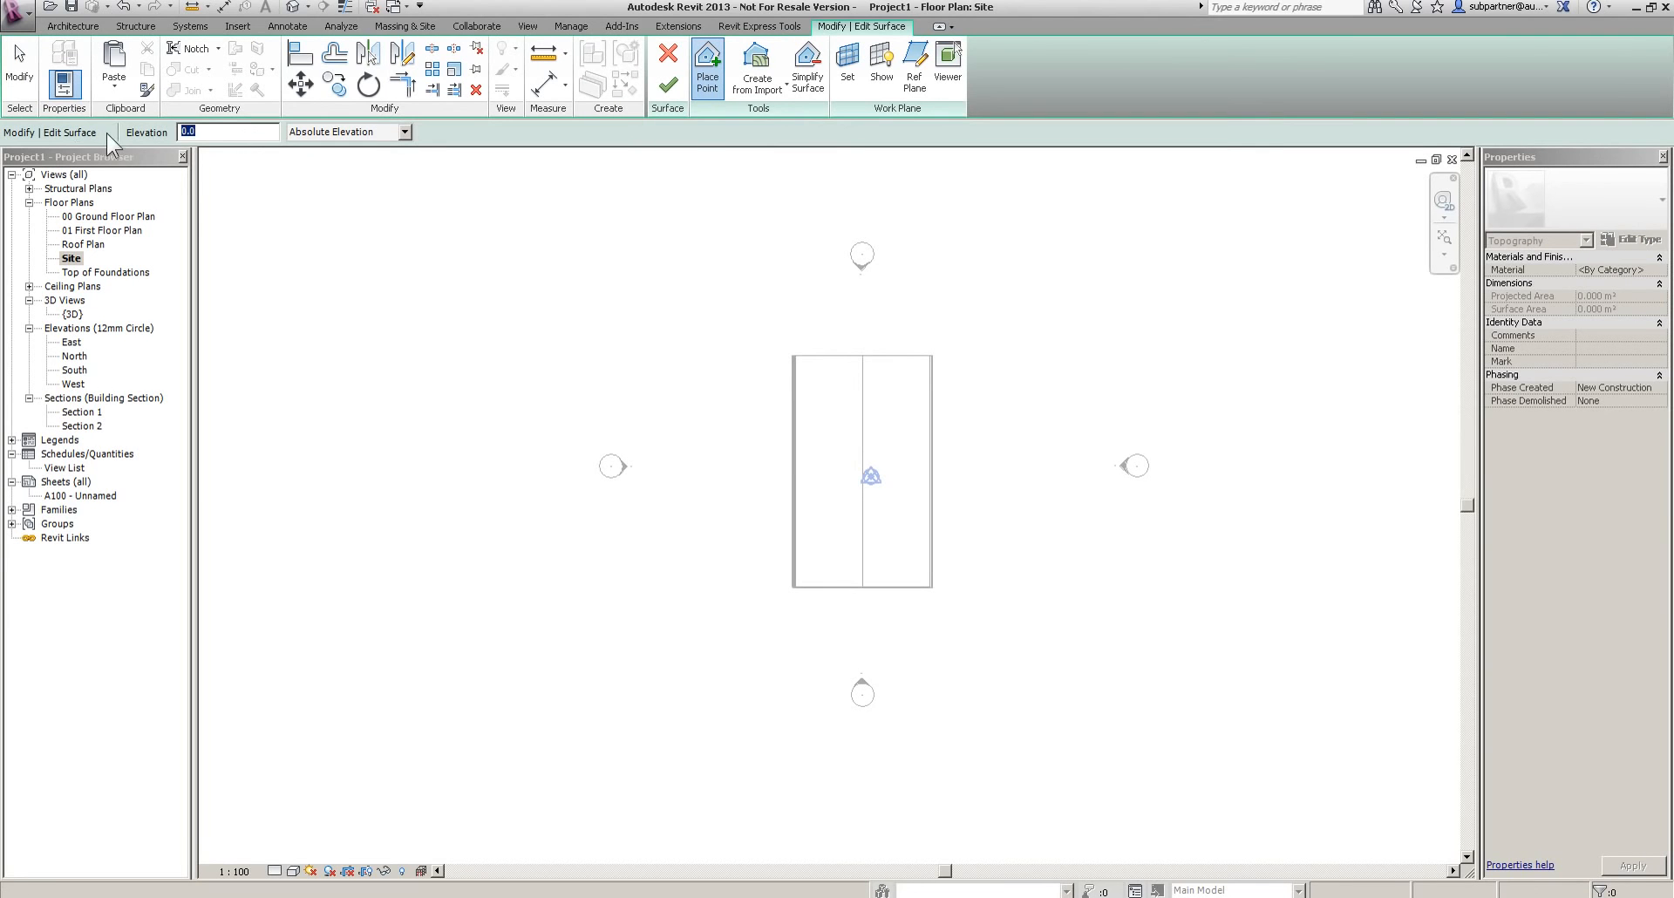
{"action": "type", "text": "-150.0"}
{"action": "left_click", "coordinate": [558, 172]}
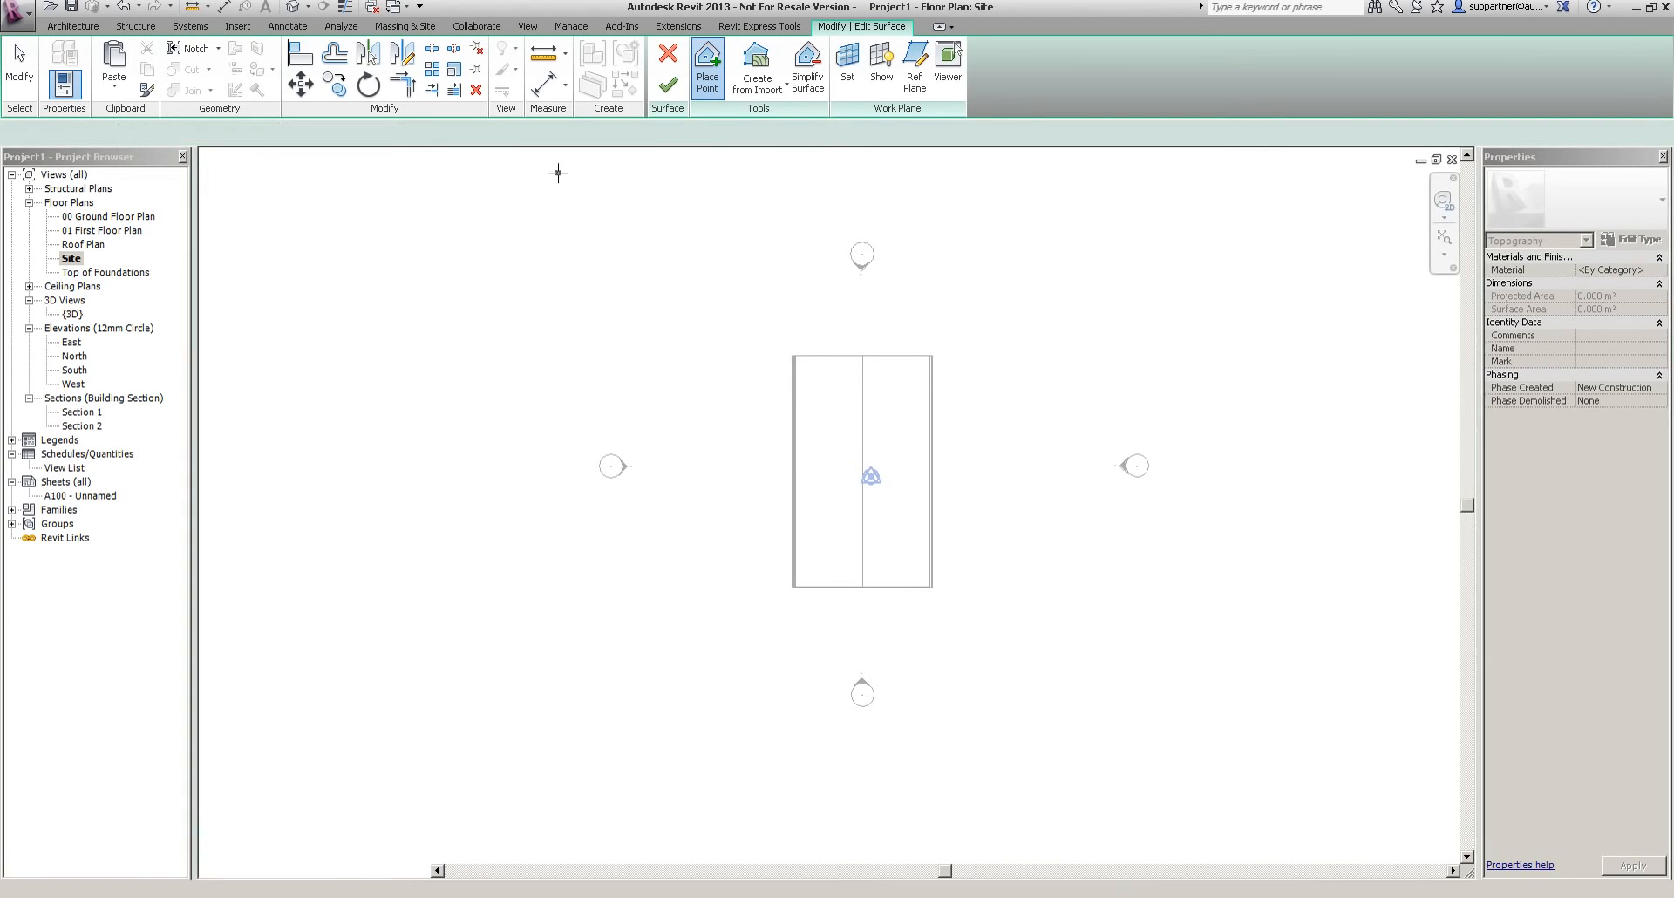
{"action": "left_click", "coordinate": [1158, 179]}
{"action": "left_click", "coordinate": [1182, 391]}
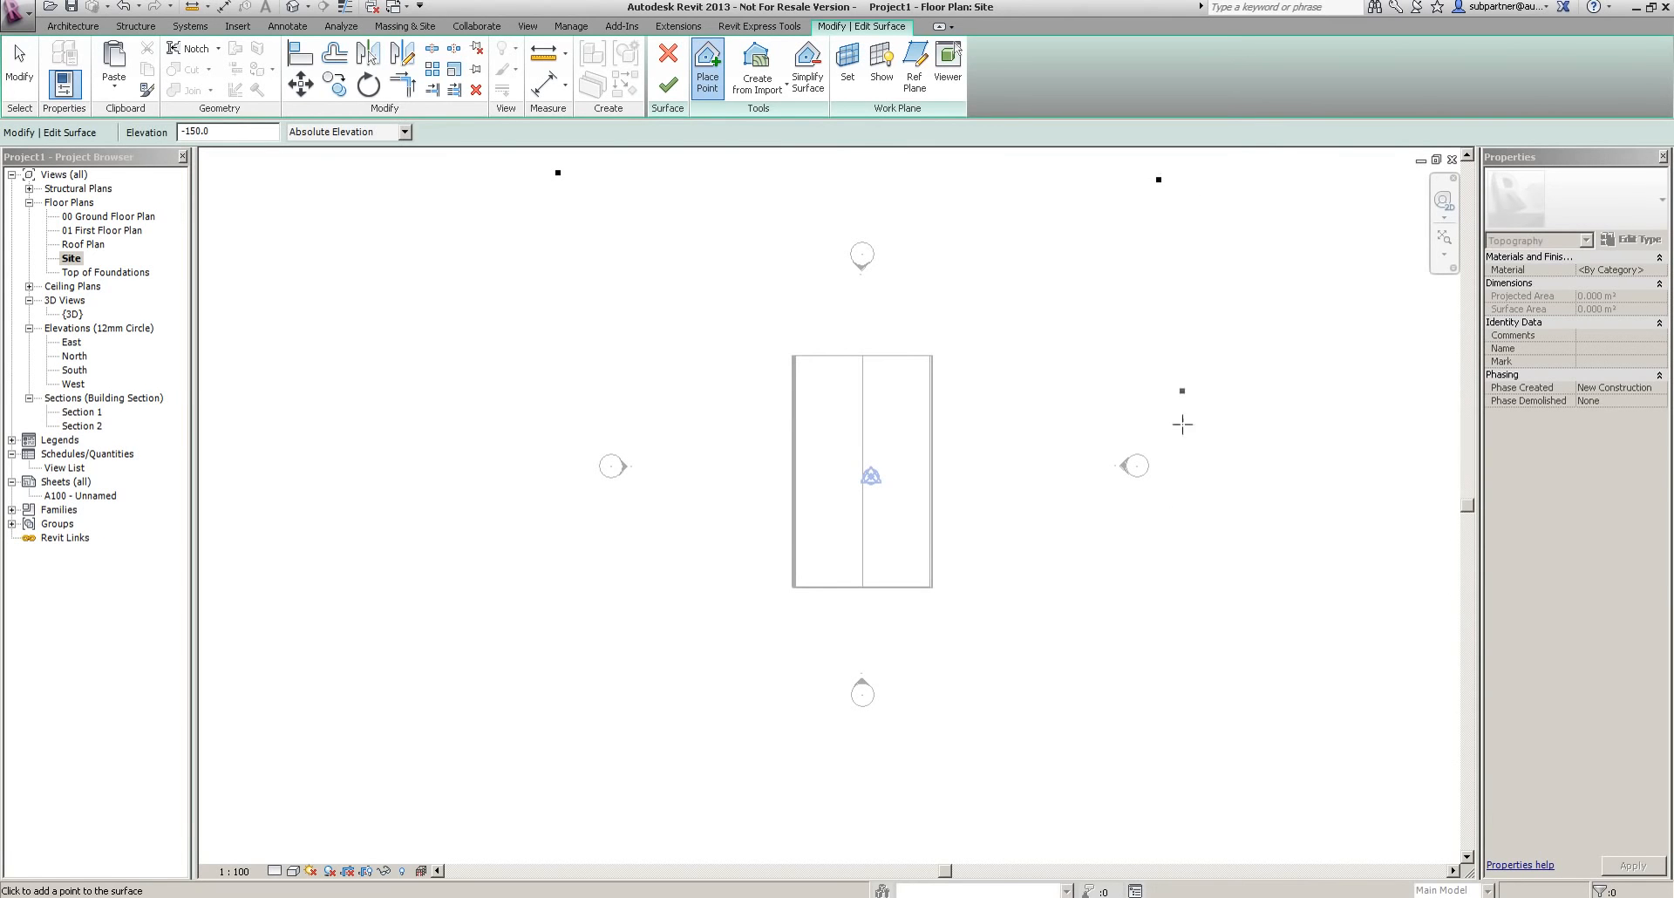
{"action": "left_click", "coordinate": [1172, 775]}
{"action": "left_click", "coordinate": [551, 768]}
{"action": "left_click", "coordinate": [727, 195]}
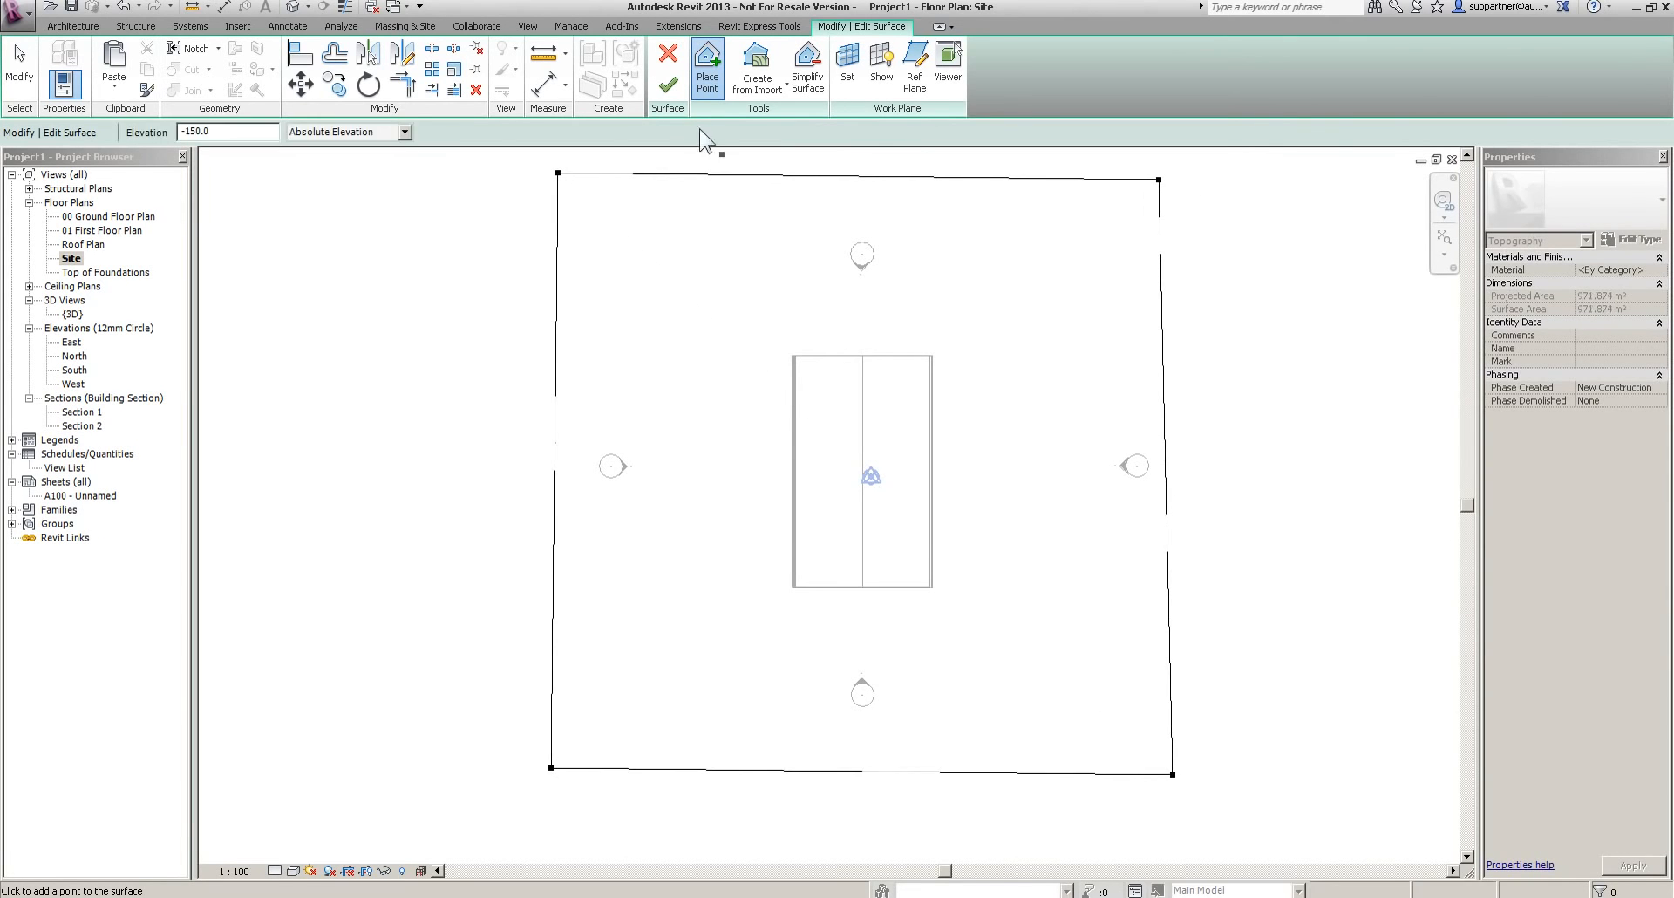
{"action": "left_click", "coordinate": [668, 83]}
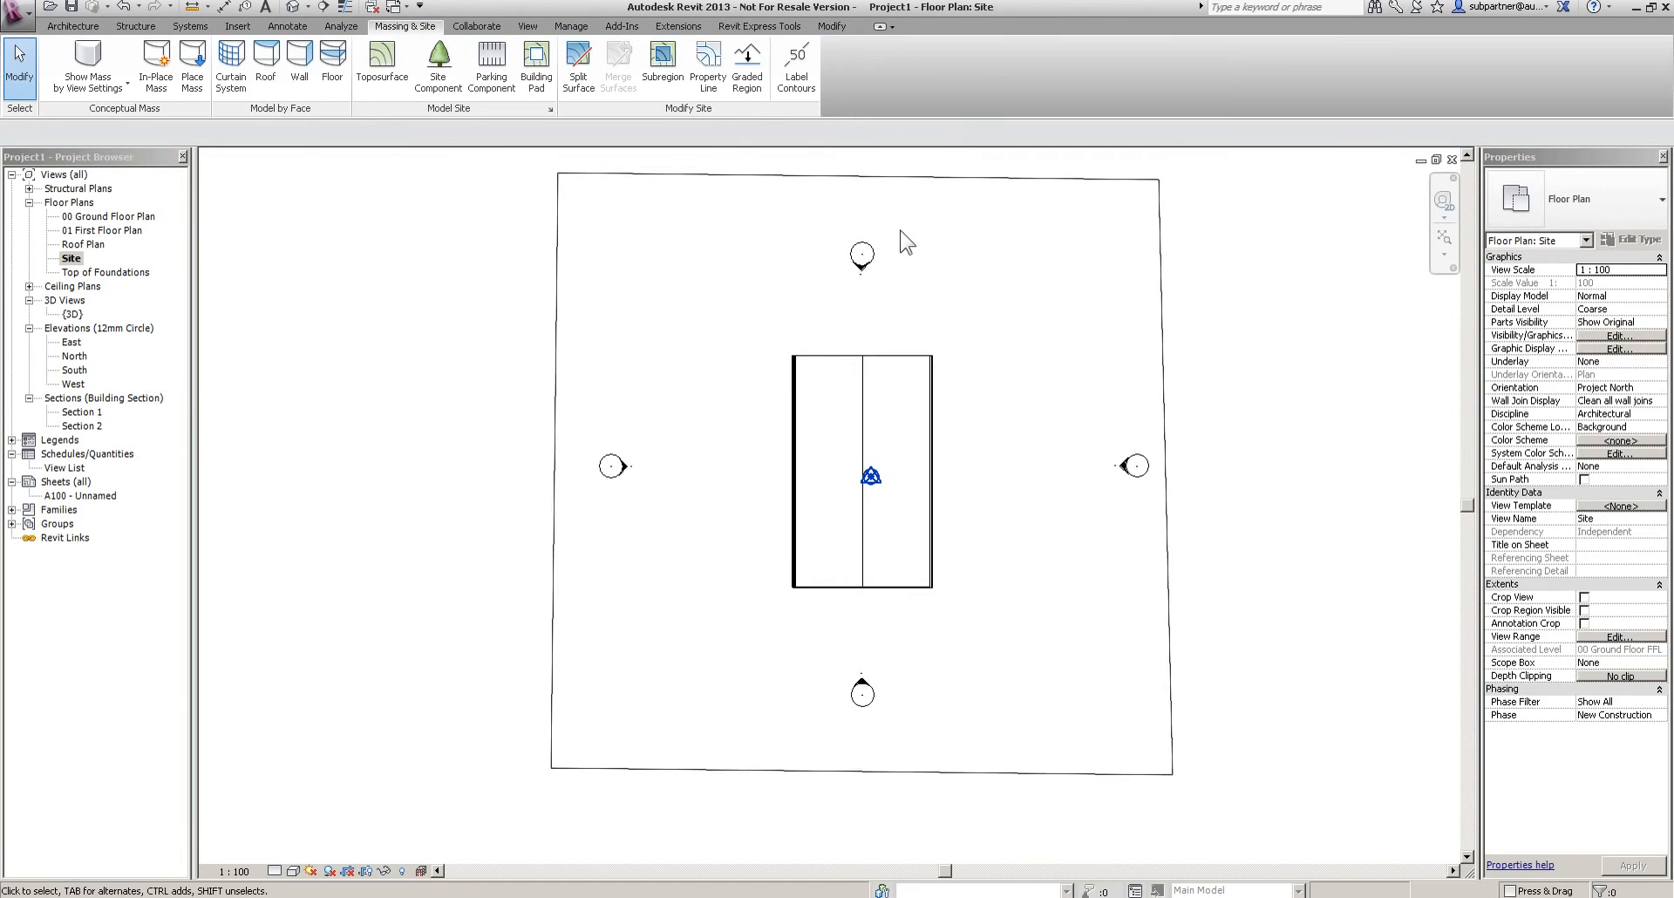
Examine the new ground surface against the house in the South and North elevations and in Section 1
{"action": "double_click", "coordinate": [84, 371]}
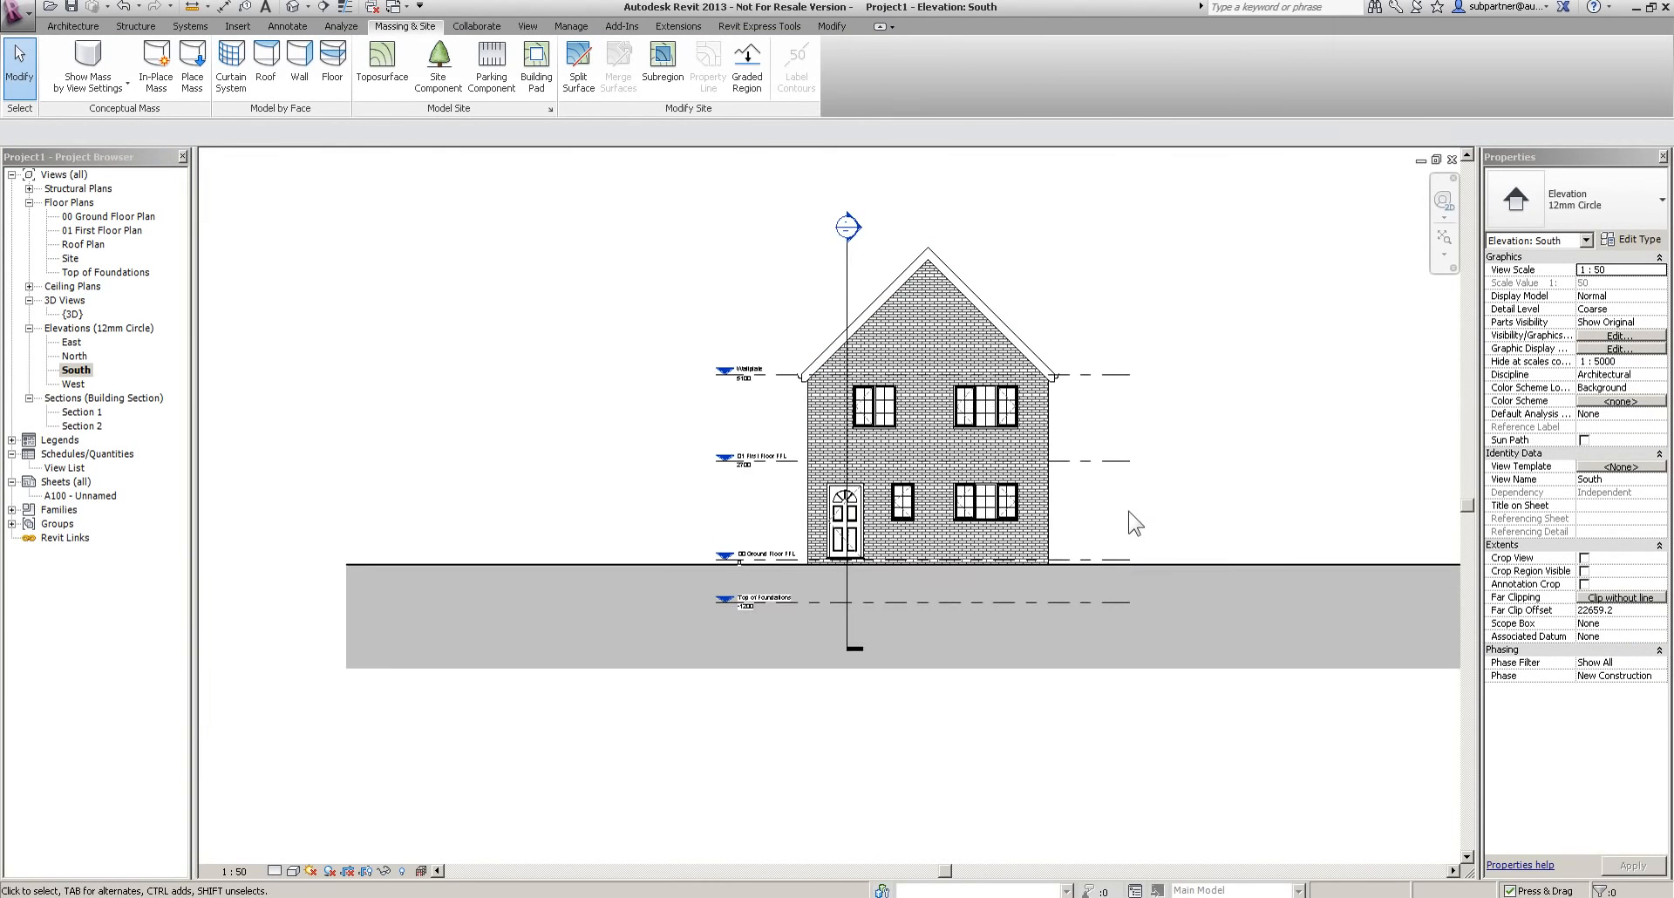
{"action": "double_click", "coordinate": [75, 356]}
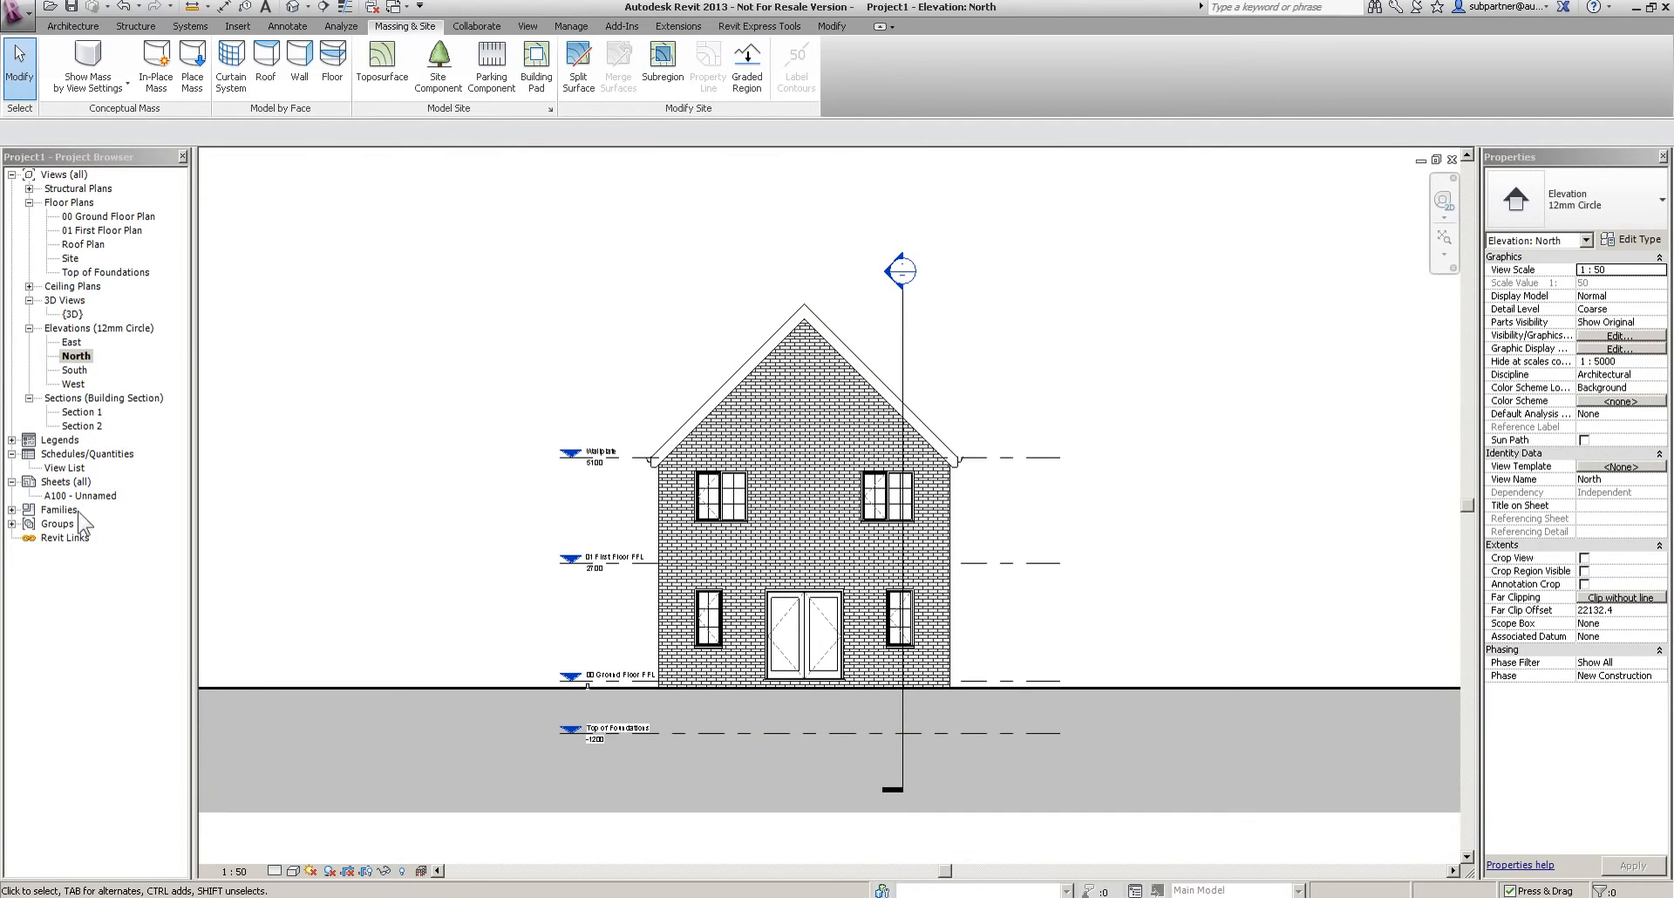
{"action": "double_click", "coordinate": [81, 412]}
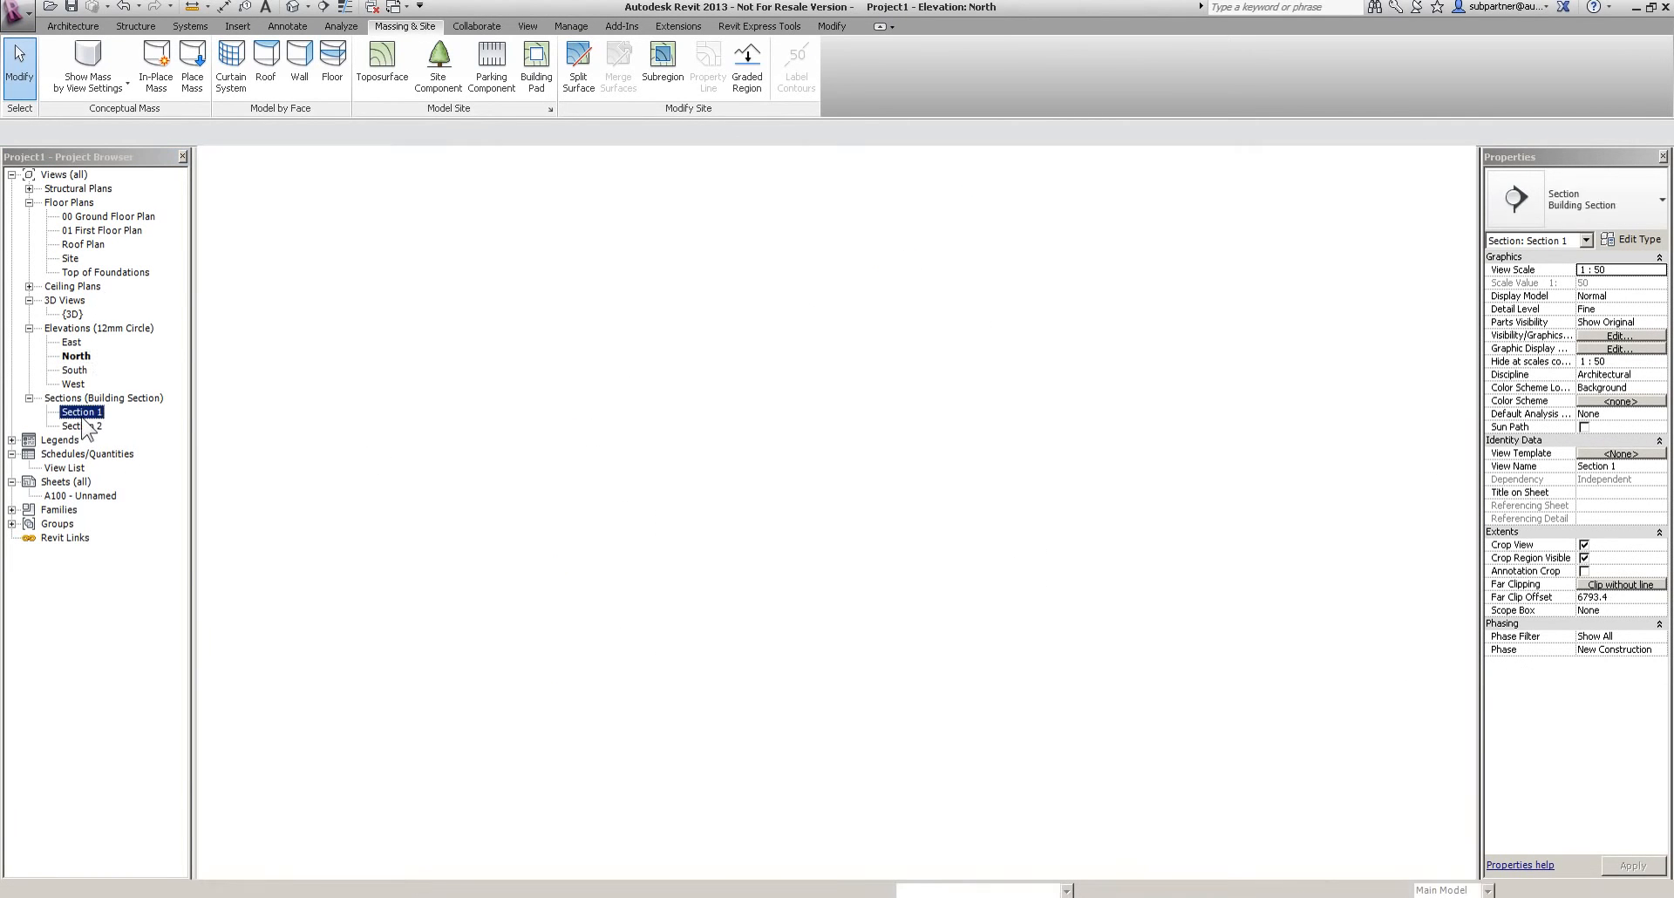
{"action": "scroll", "coordinate": [974, 495], "scroll_direction": "down", "scroll_amount": 3}
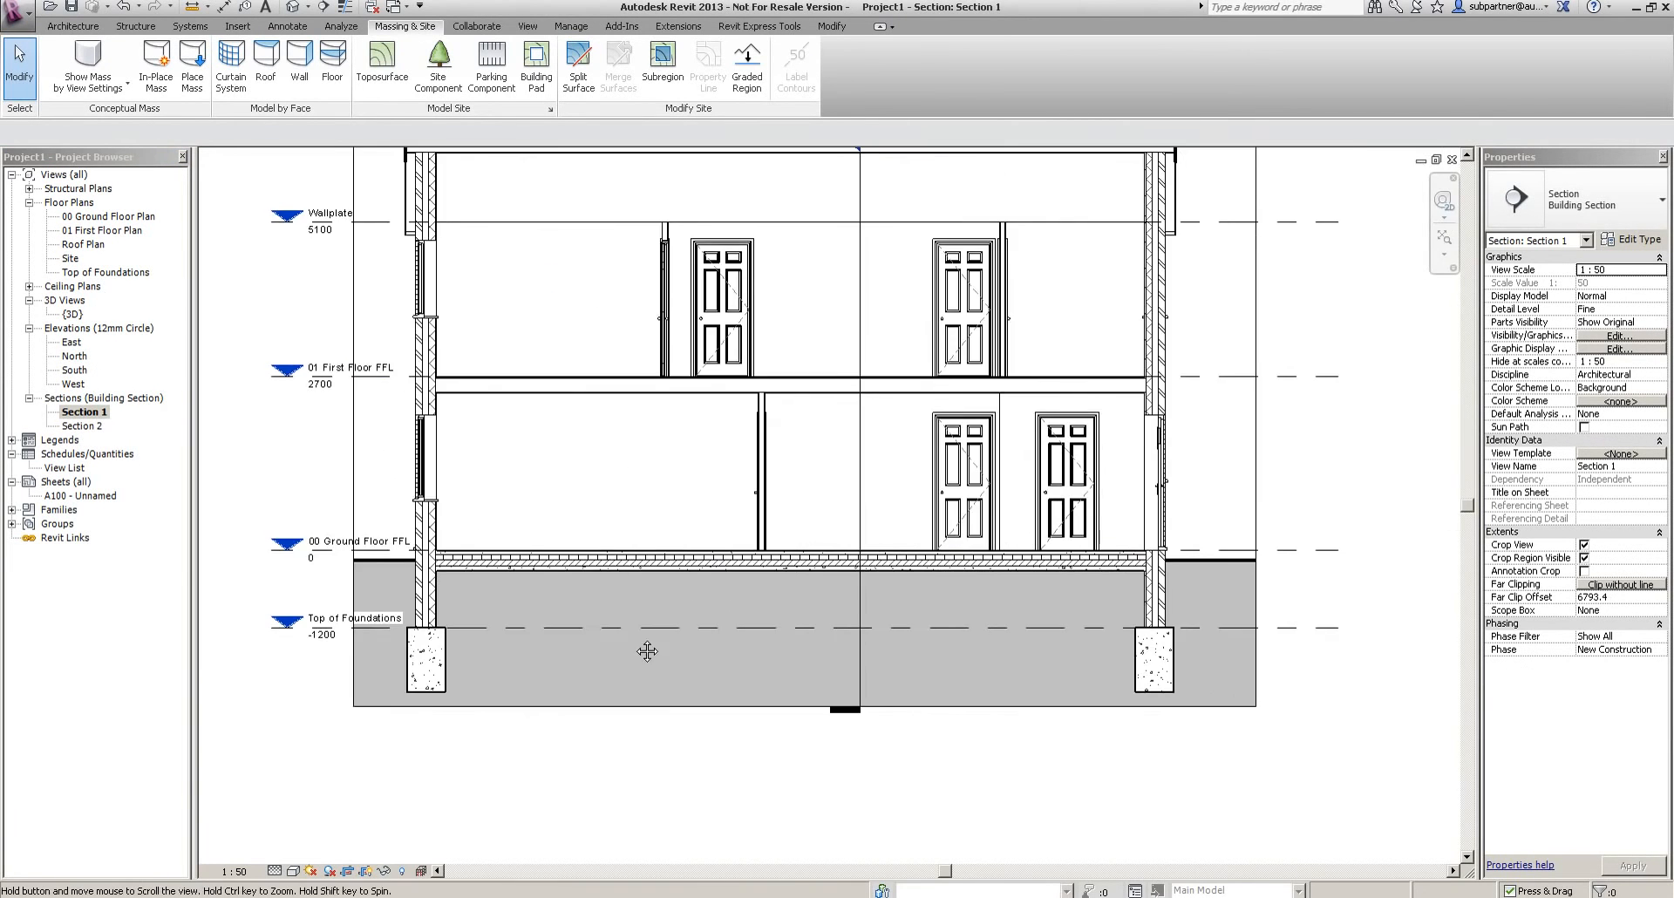
Turn on shadows in the South, East, North and West elevation views
{"action": "middle_click_drag", "start_coordinate": [646, 650], "coordinate": [751, 704]}
{"action": "left_click", "coordinate": [76, 370]}
{"action": "double_click", "coordinate": [77, 370]}
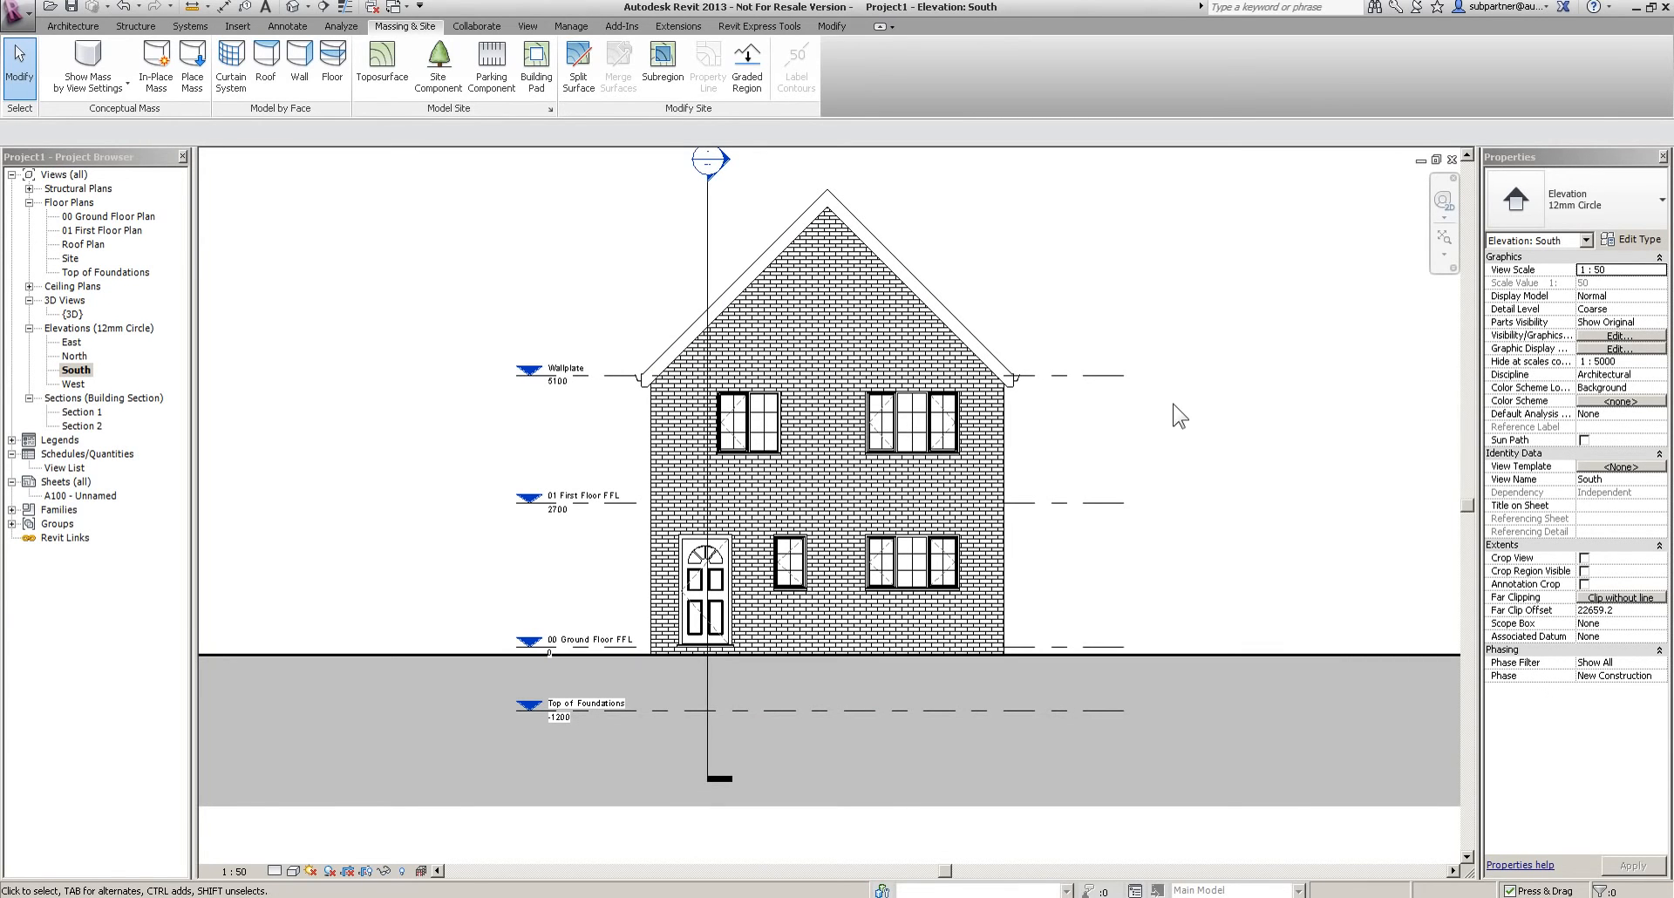
{"action": "left_click", "coordinate": [329, 872]}
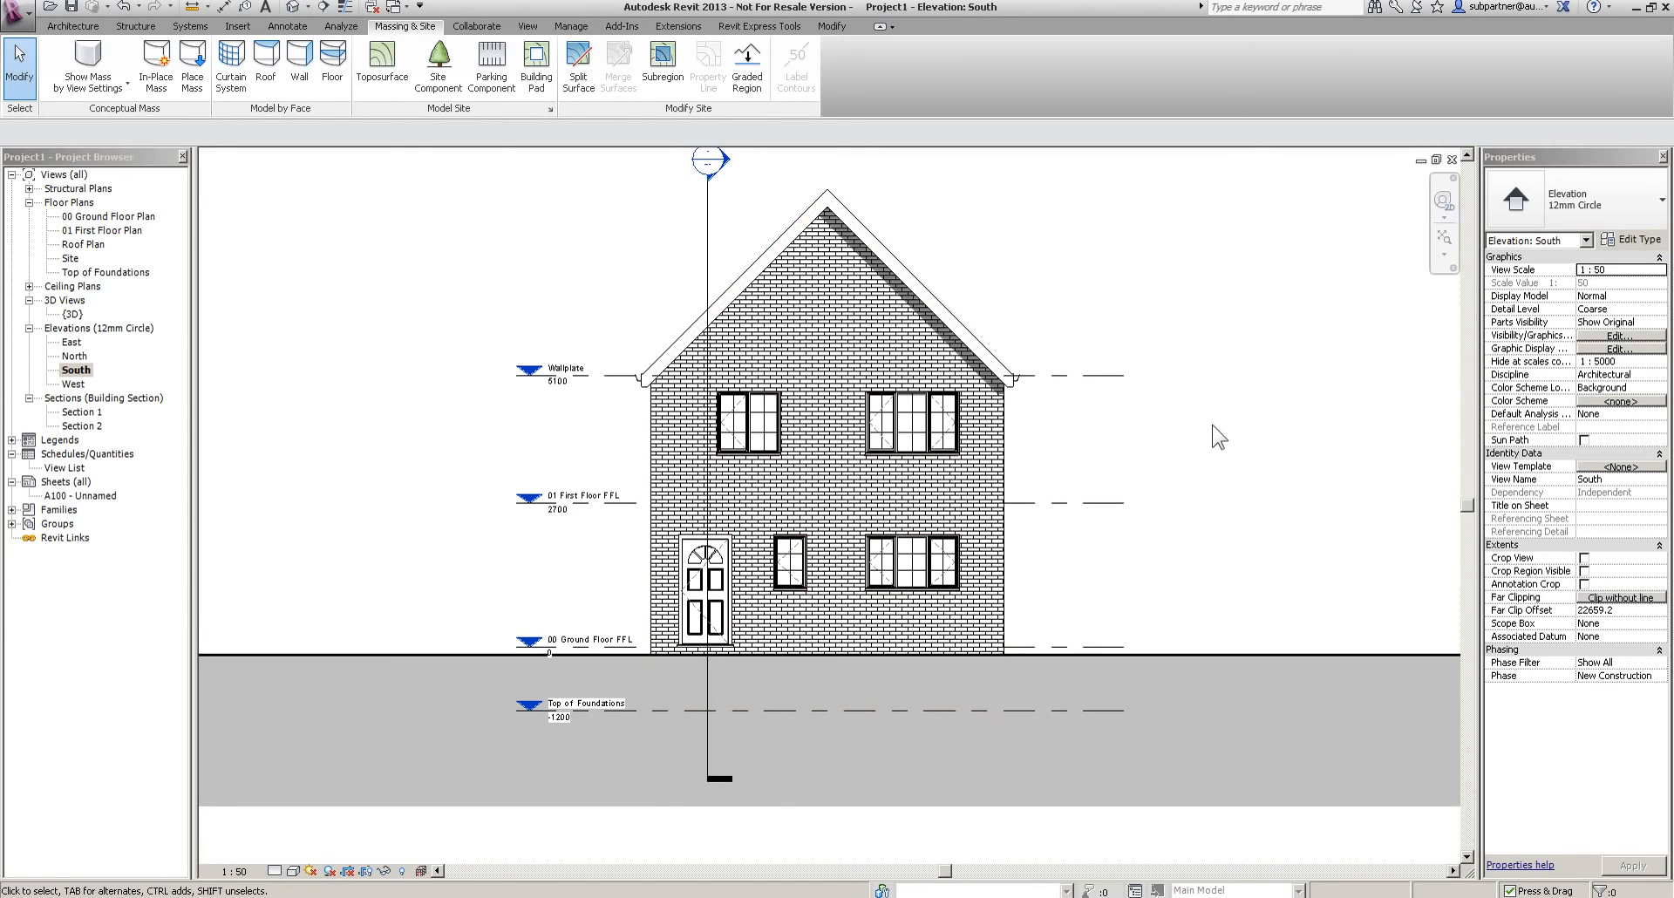
{"action": "left_click", "coordinate": [72, 345]}
{"action": "double_click", "coordinate": [72, 342]}
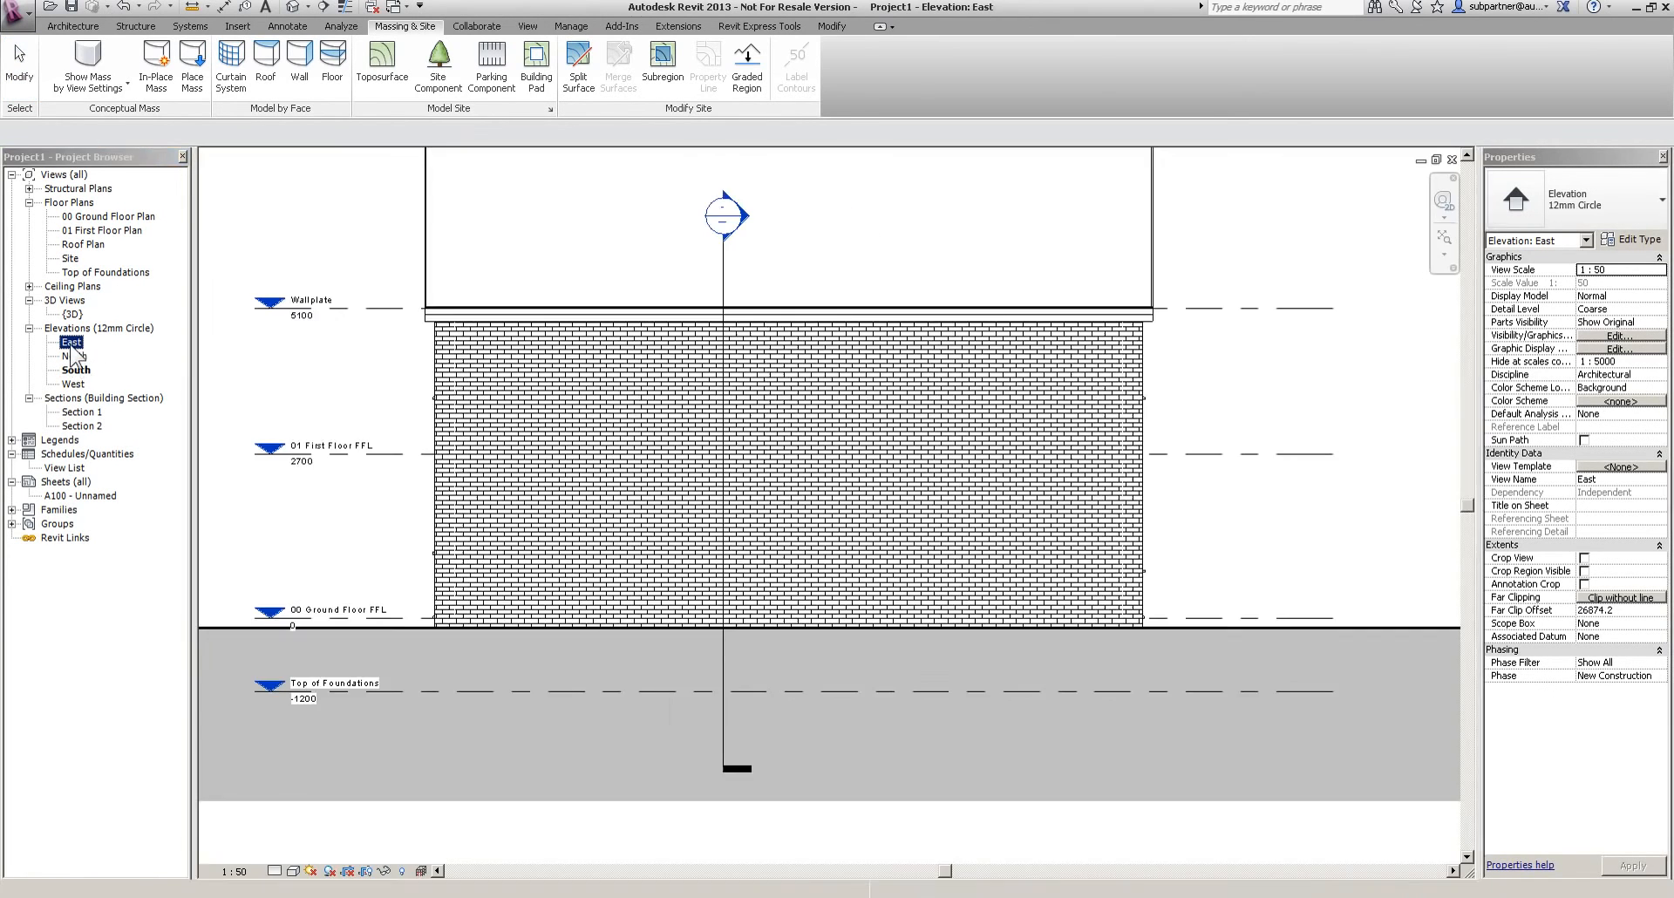
{"action": "left_click", "coordinate": [328, 871]}
{"action": "double_click", "coordinate": [74, 356]}
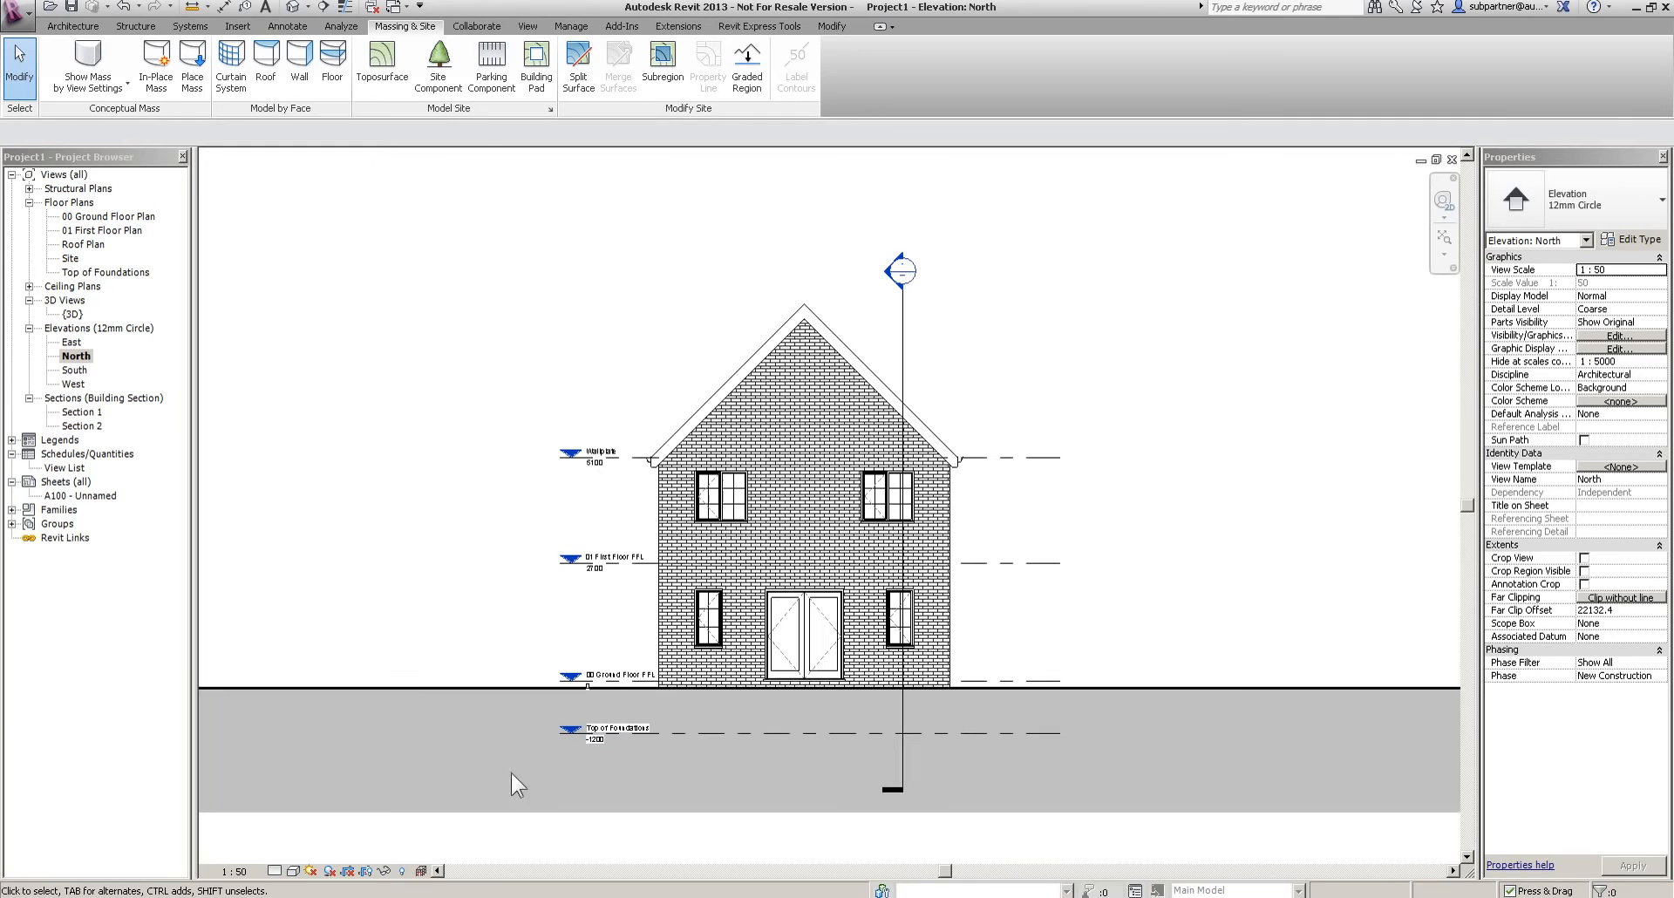
{"action": "left_click", "coordinate": [328, 871]}
{"action": "double_click", "coordinate": [73, 383]}
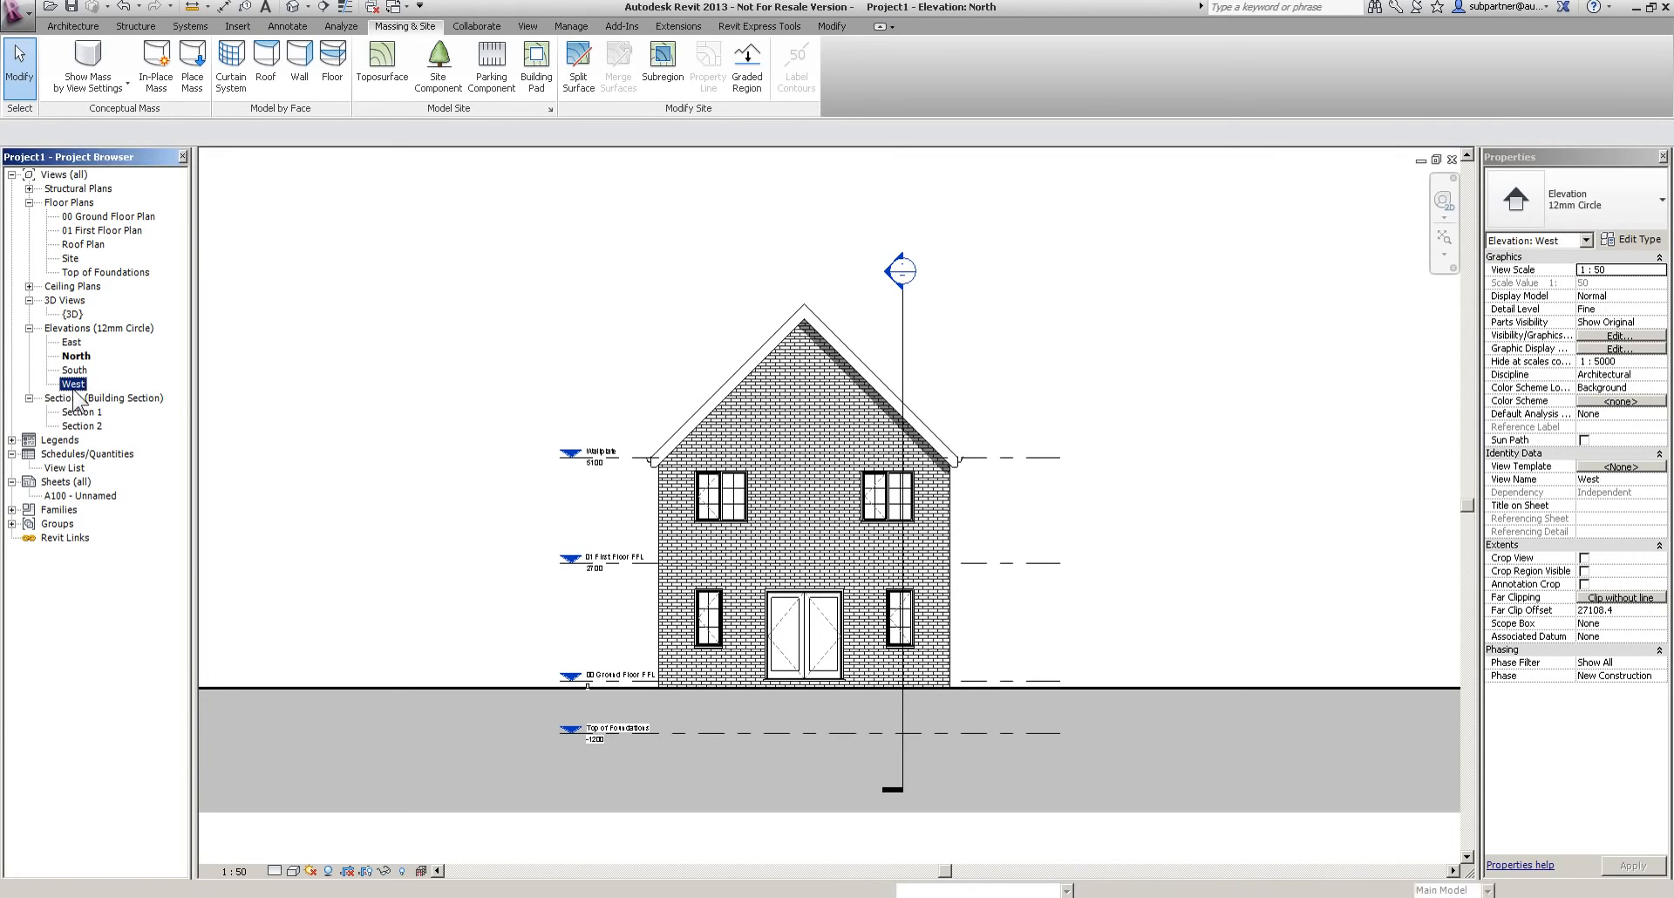
{"action": "left_click", "coordinate": [328, 871]}
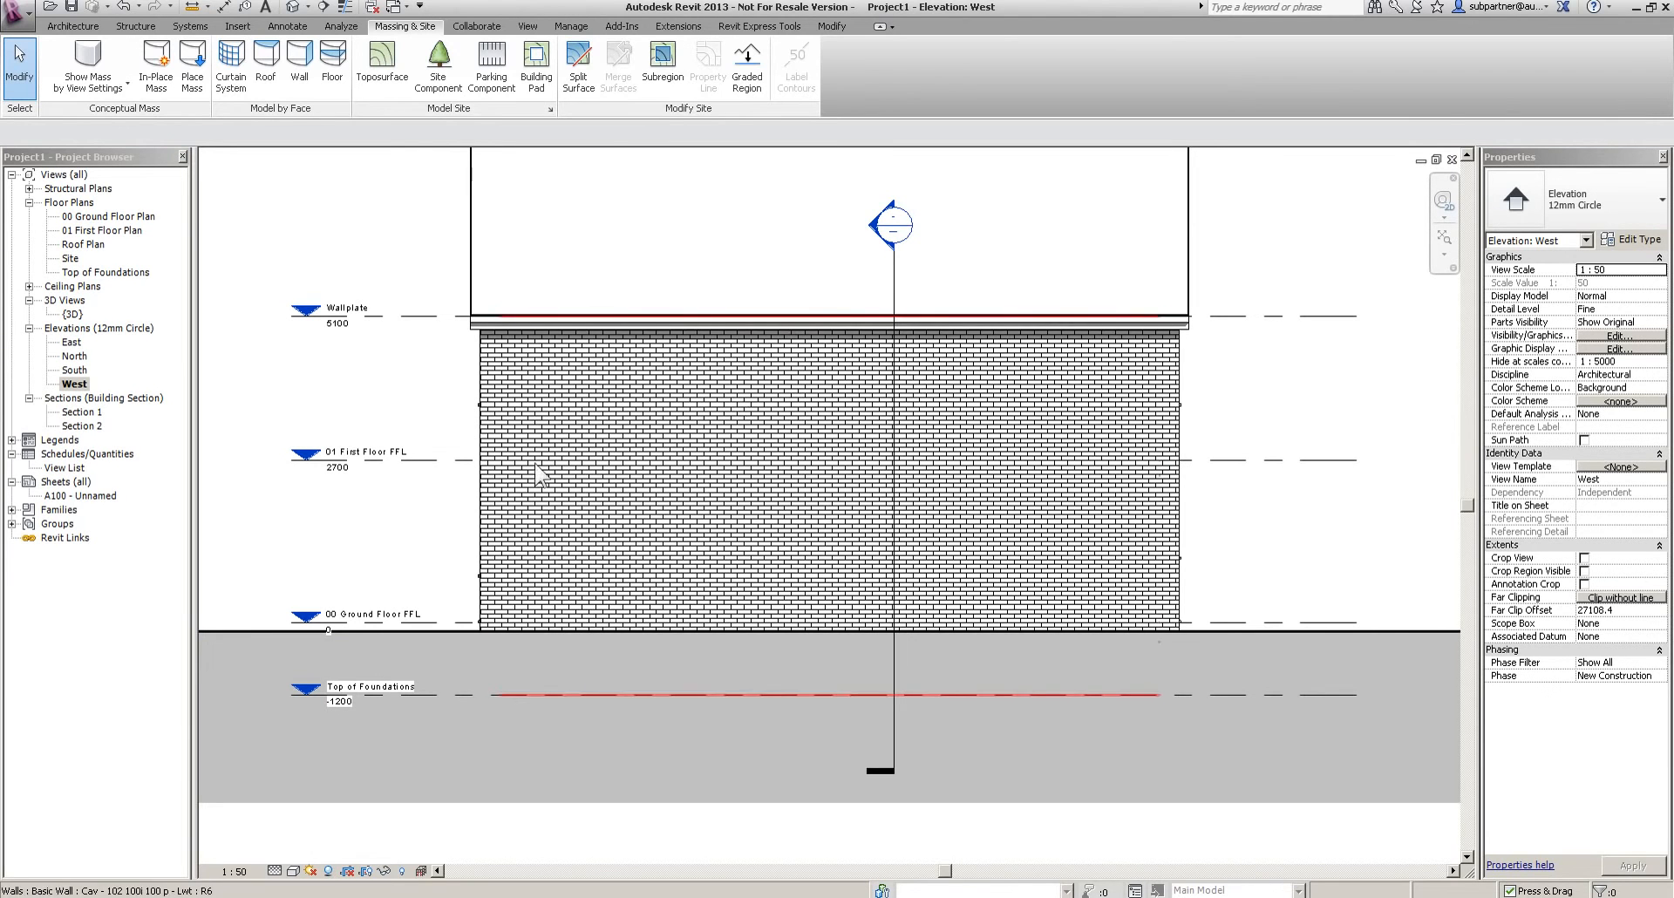
In the South elevation, tag all untagged windows with the Window Tag : Boxed type
{"action": "double_click", "coordinate": [74, 371]}
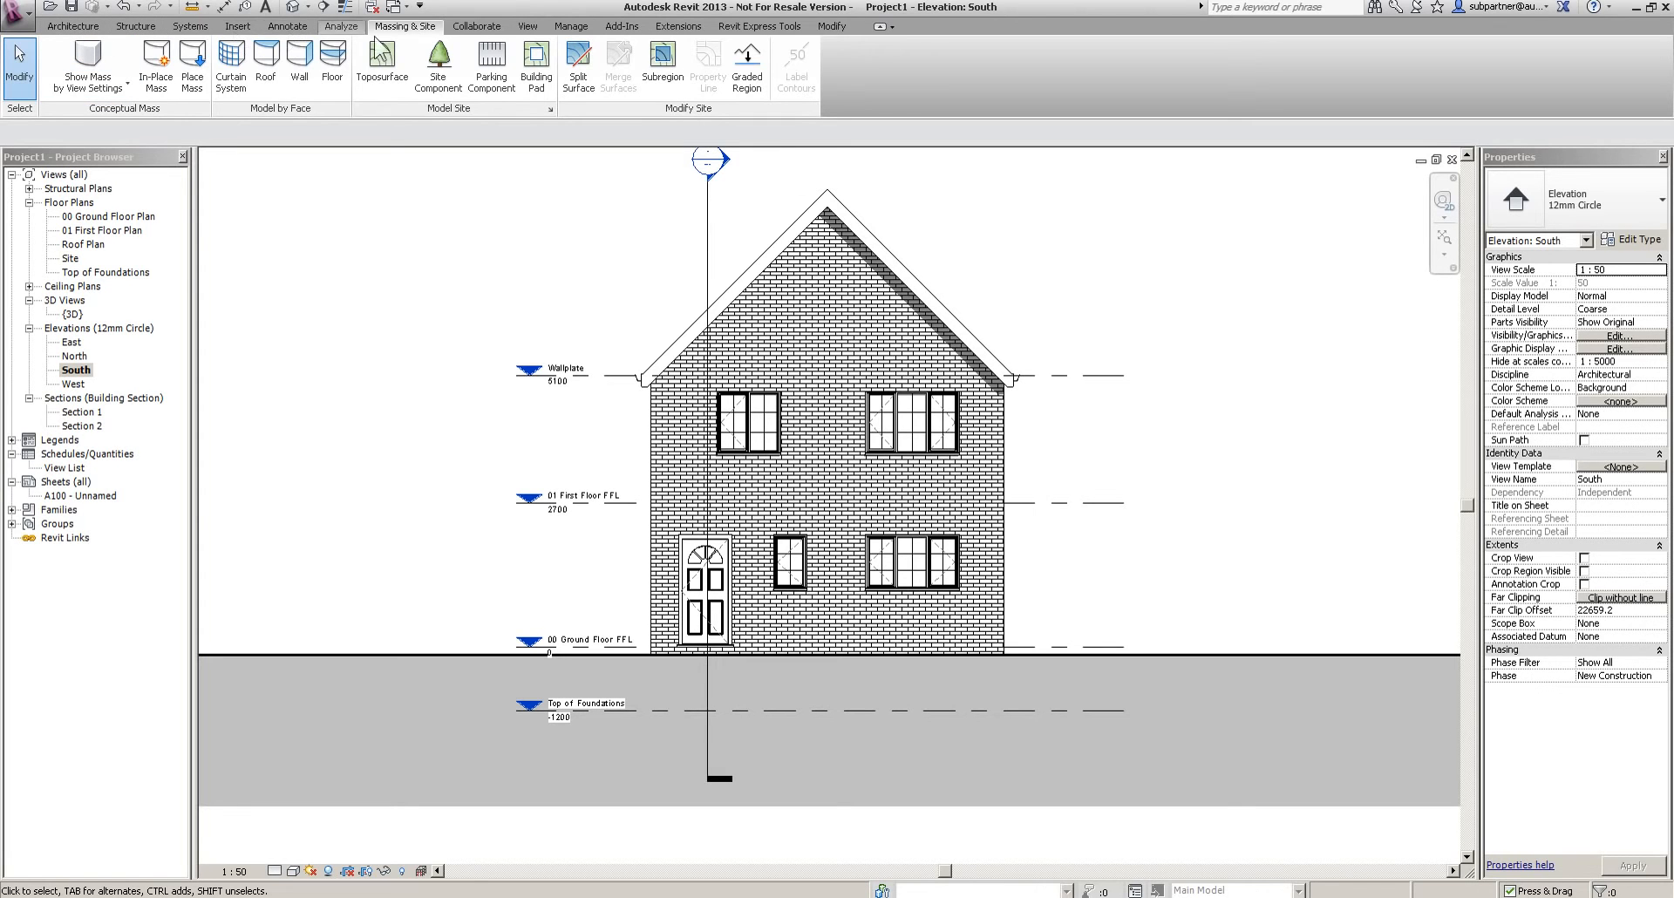
{"action": "left_click", "coordinate": [289, 27]}
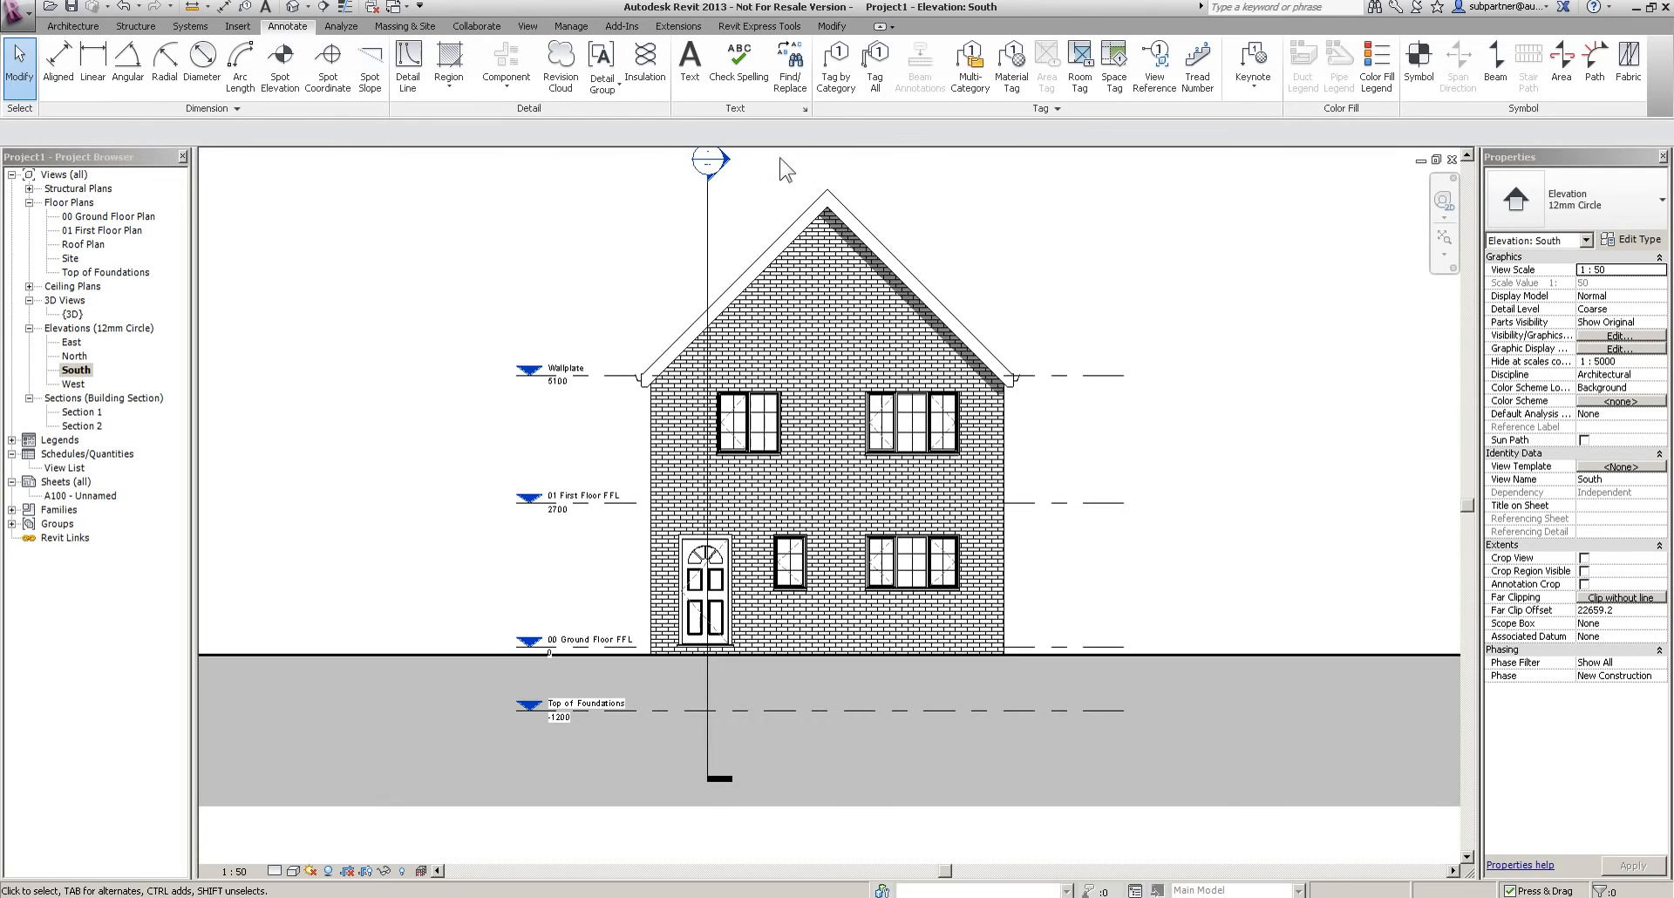
{"action": "left_click", "coordinate": [875, 63]}
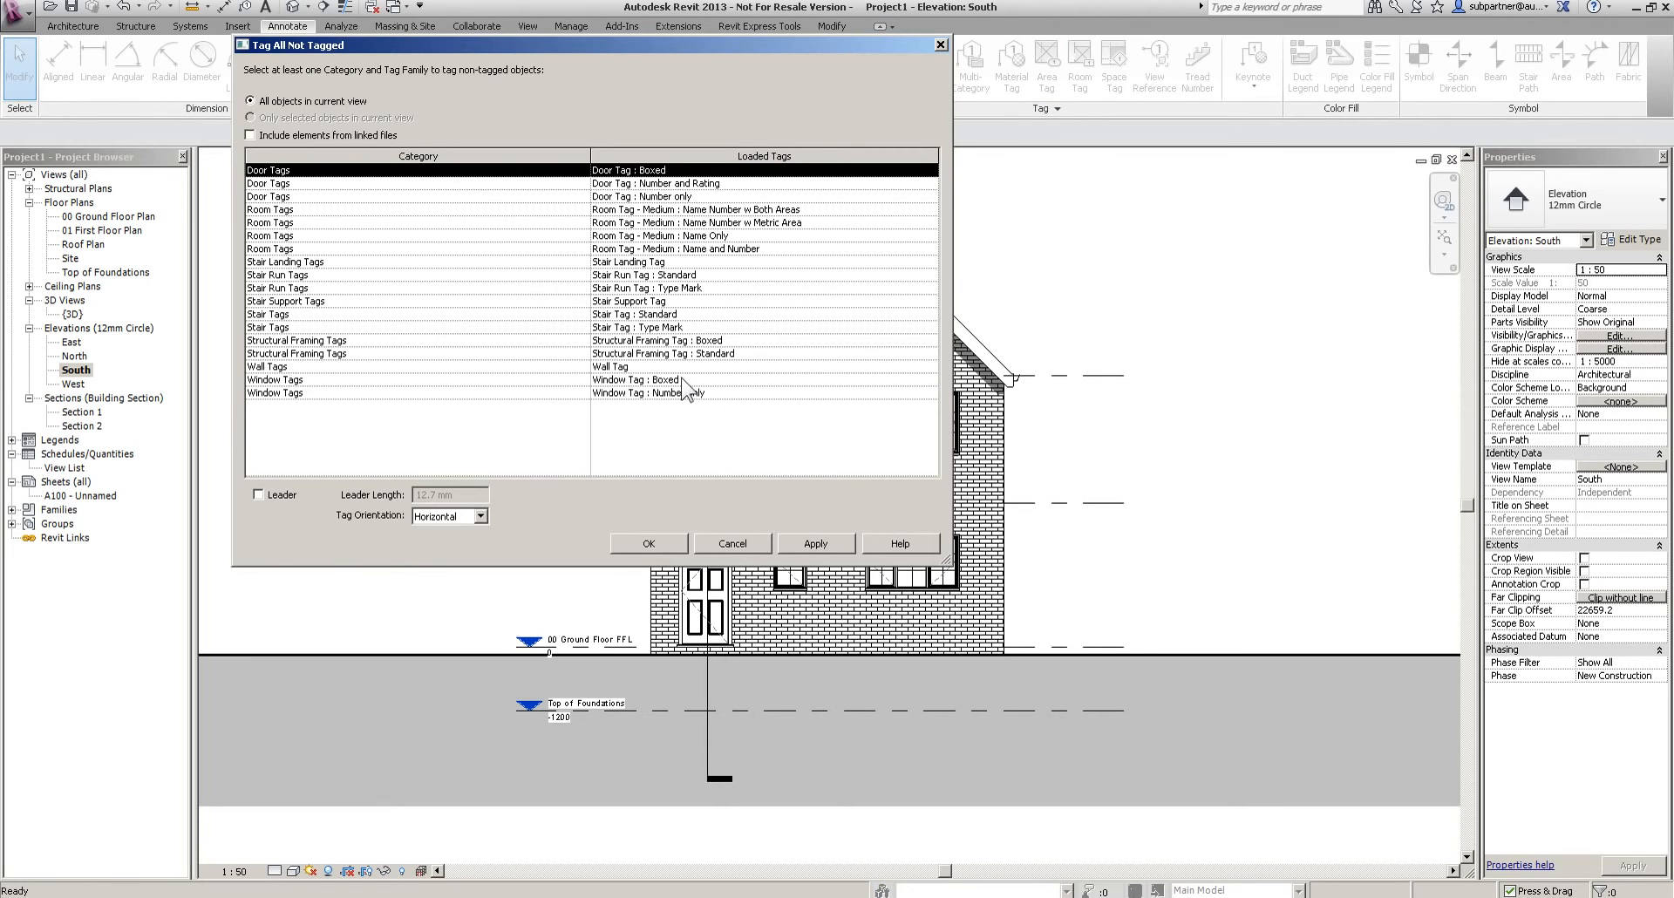
{"action": "left_click", "coordinate": [682, 380]}
{"action": "left_click", "coordinate": [642, 545]}
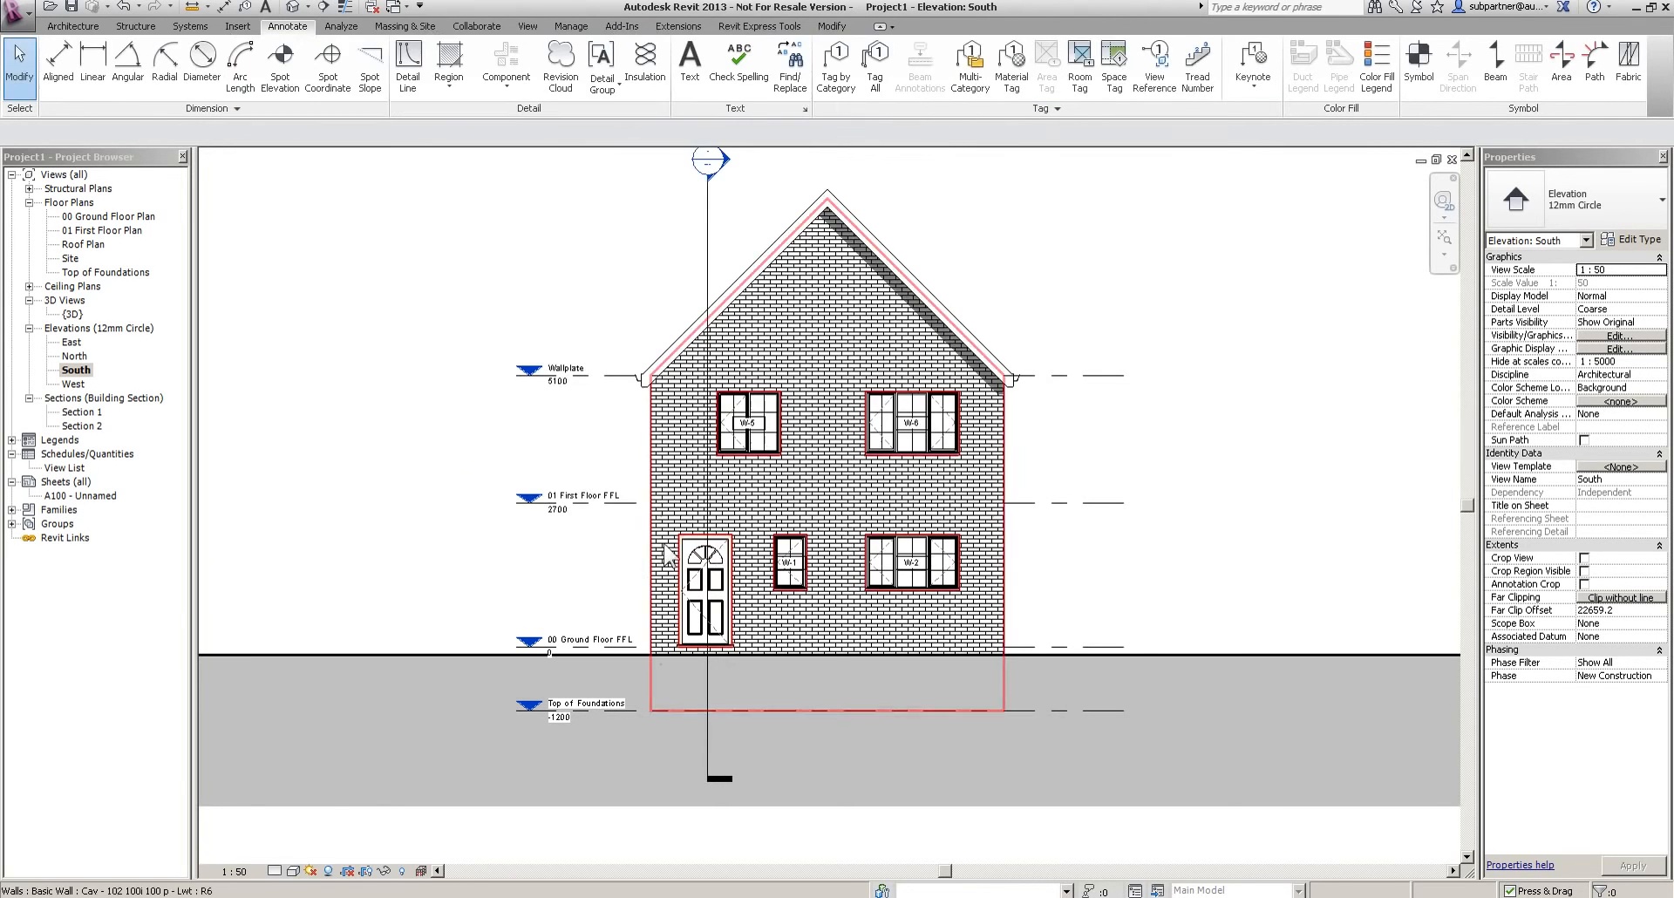
Tag the untagged front door in the South elevation with the Door Tag : Boxed type
{"action": "scroll", "coordinate": [1168, 462], "scroll_direction": "up", "scroll_amount": 2}
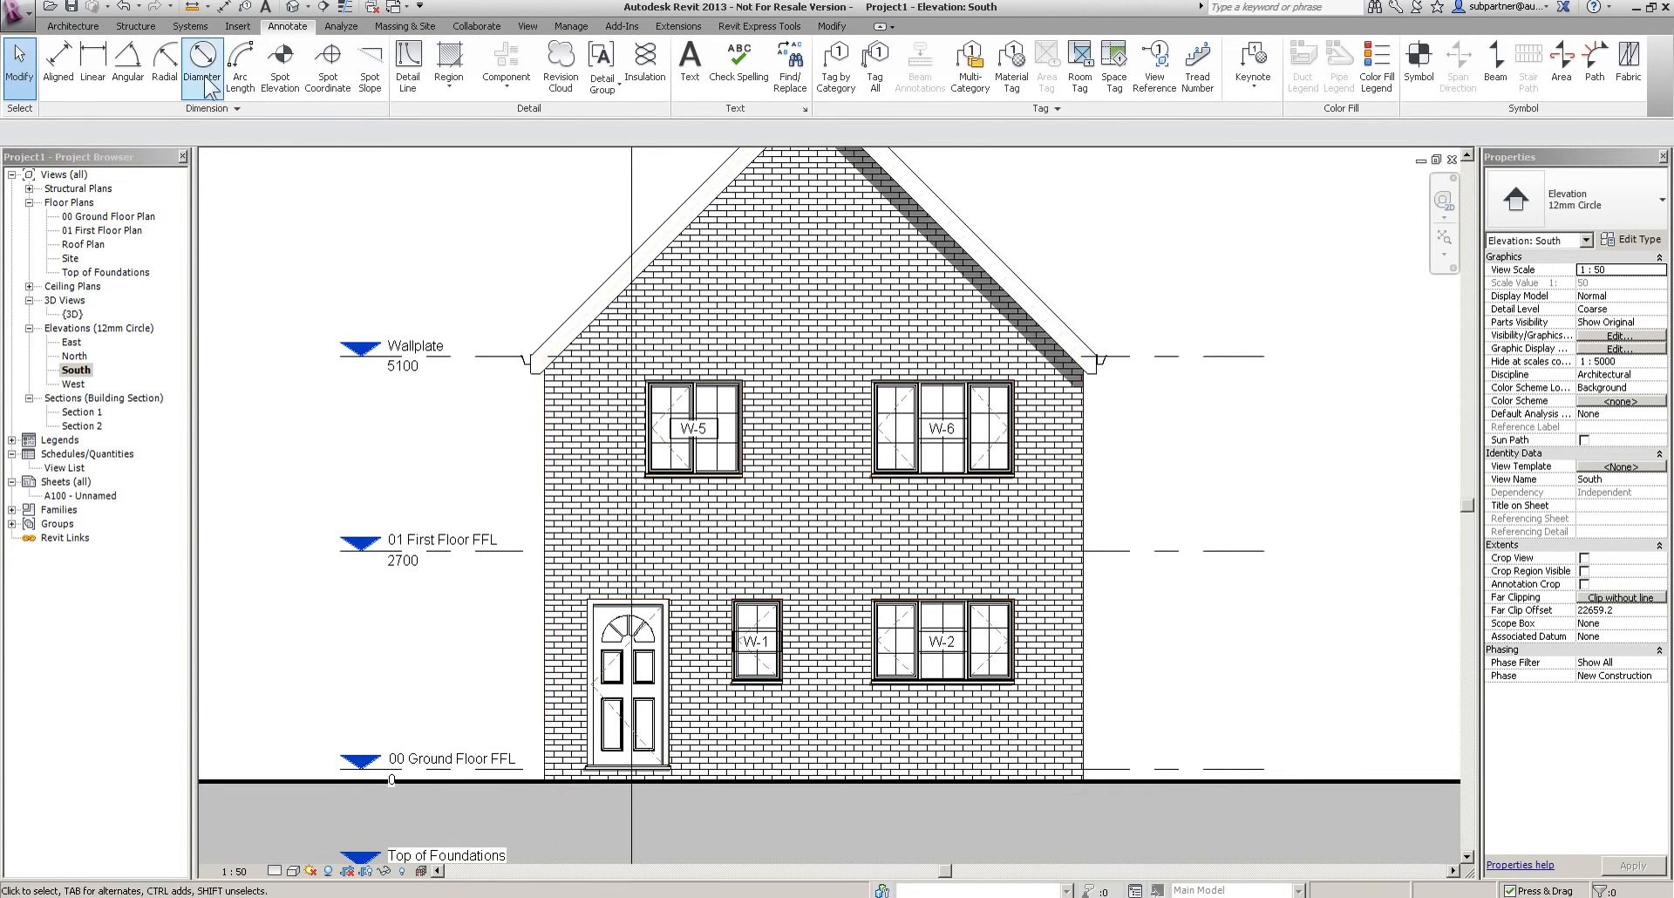
{"action": "left_click", "coordinate": [873, 70]}
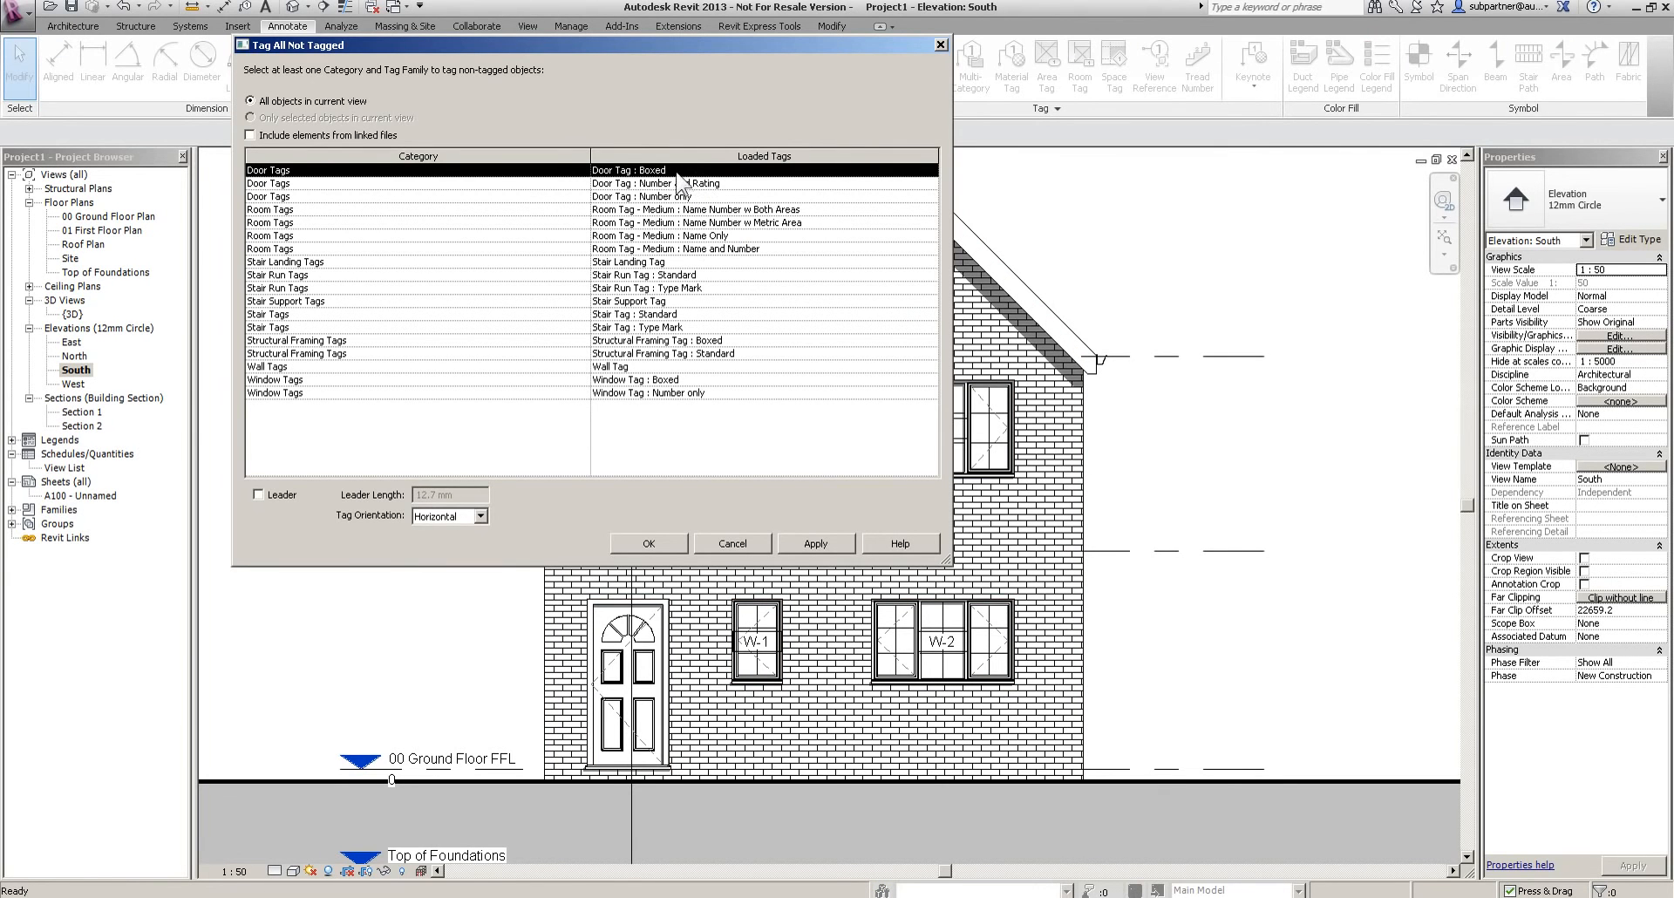
{"action": "left_click", "coordinate": [670, 542]}
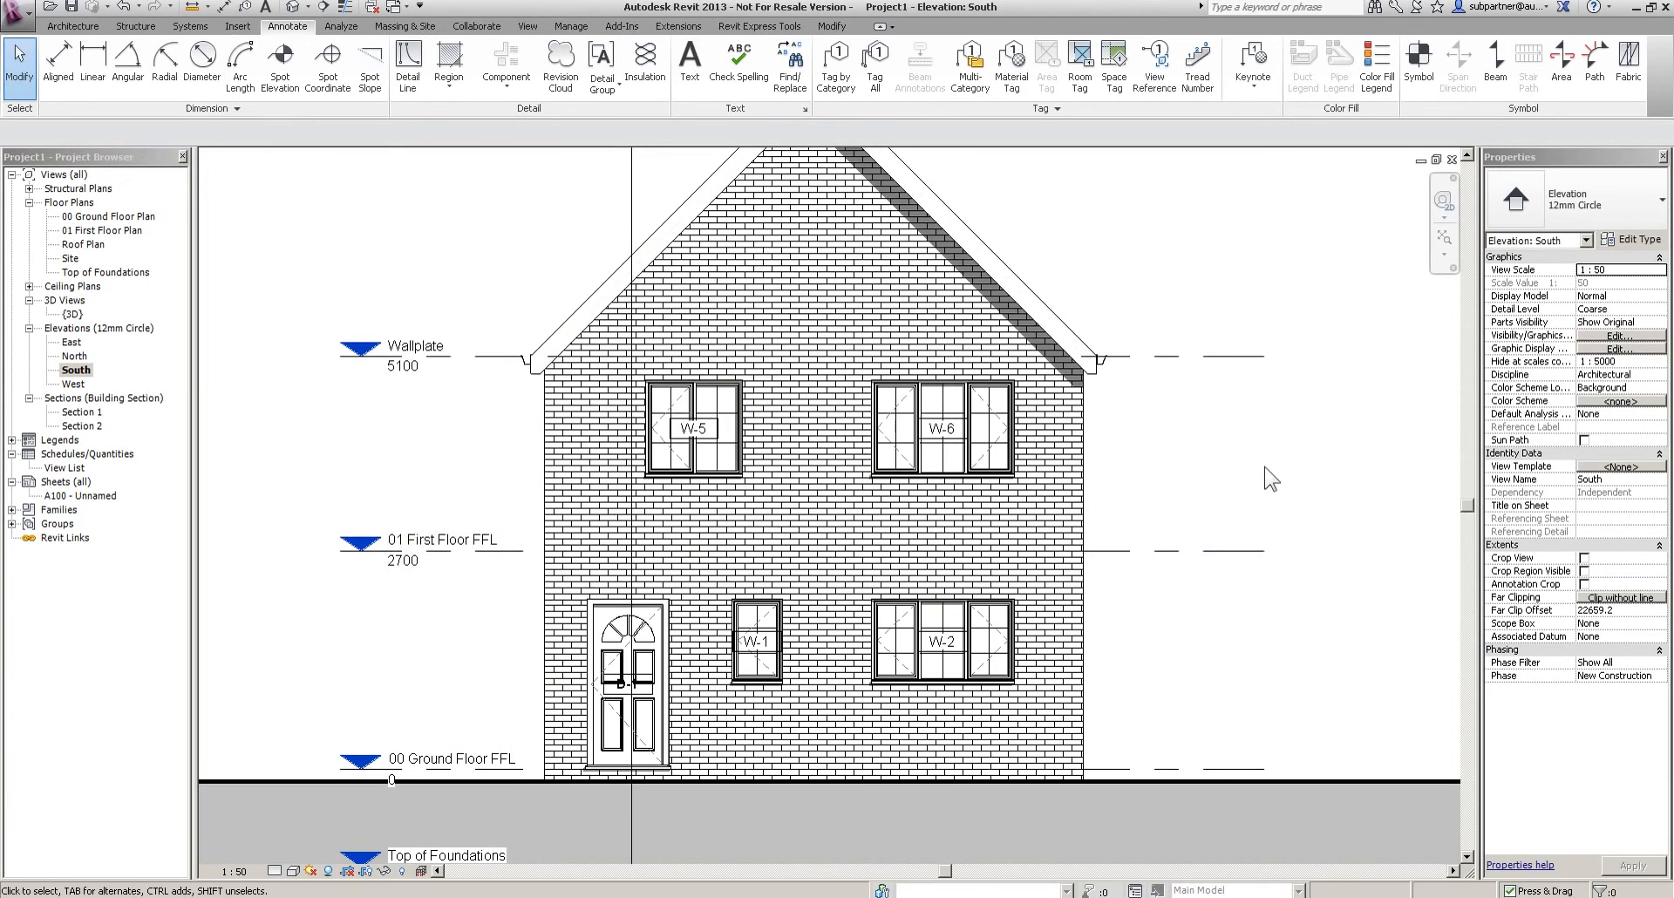
{"action": "scroll", "coordinate": [632, 711], "scroll_direction": "up", "scroll_amount": 5}
{"action": "scroll", "coordinate": [632, 710], "scroll_direction": "down", "scroll_amount": 3}
In the North elevation, tag all untagged doors and windows together with the boxed door and window tags
{"action": "double_click", "coordinate": [75, 356]}
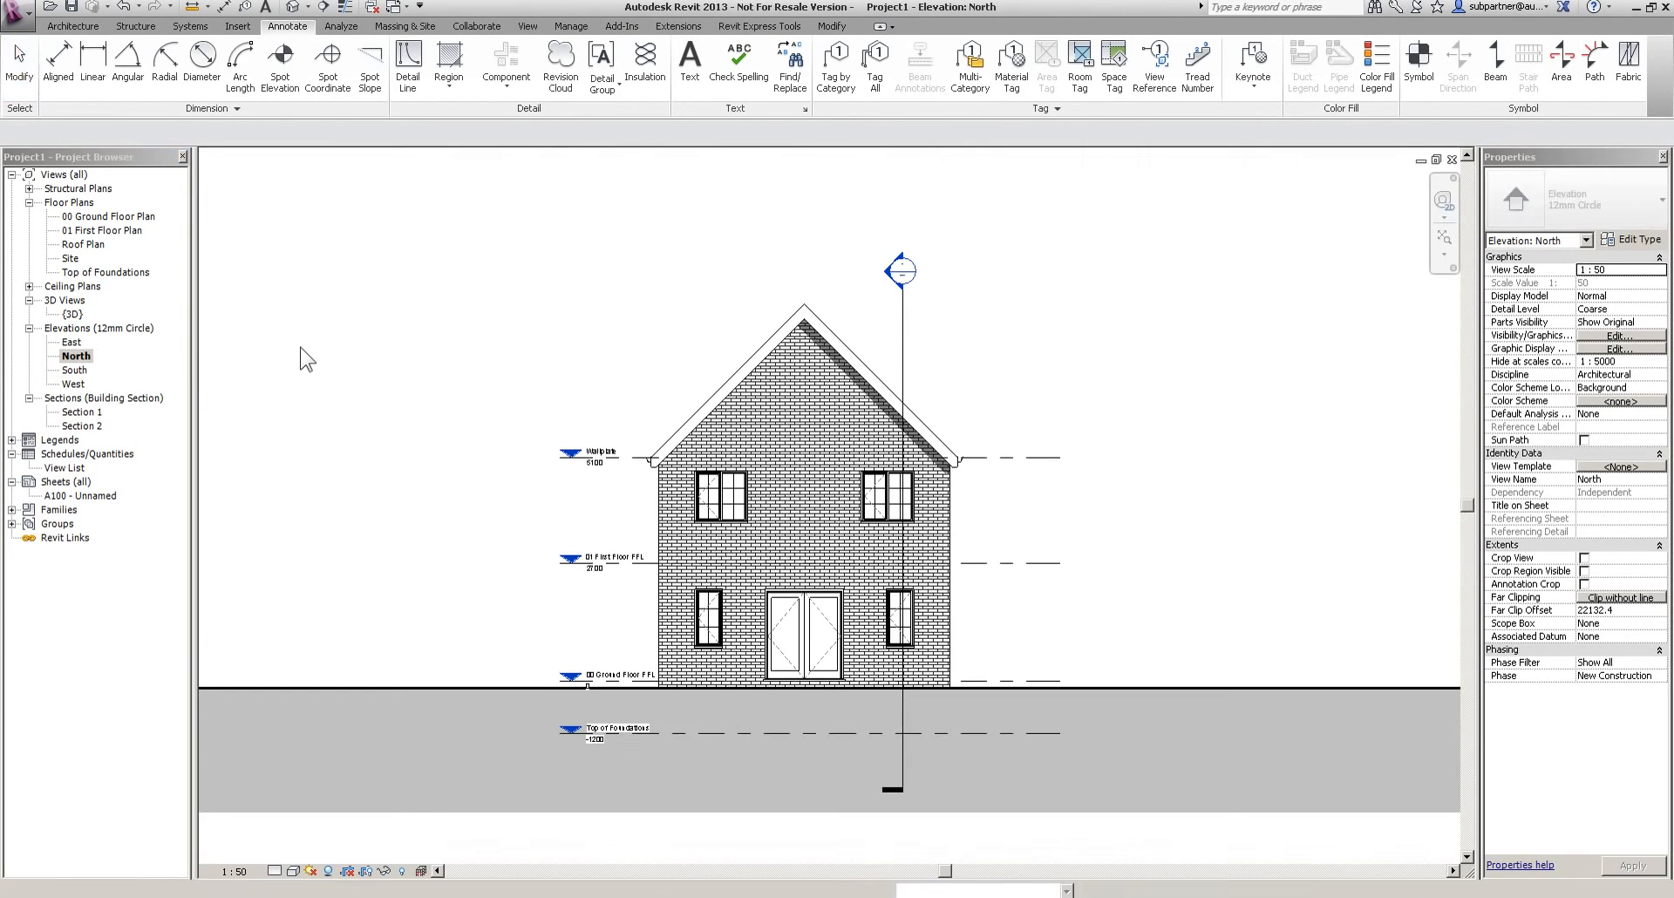
{"action": "left_click", "coordinate": [875, 63]}
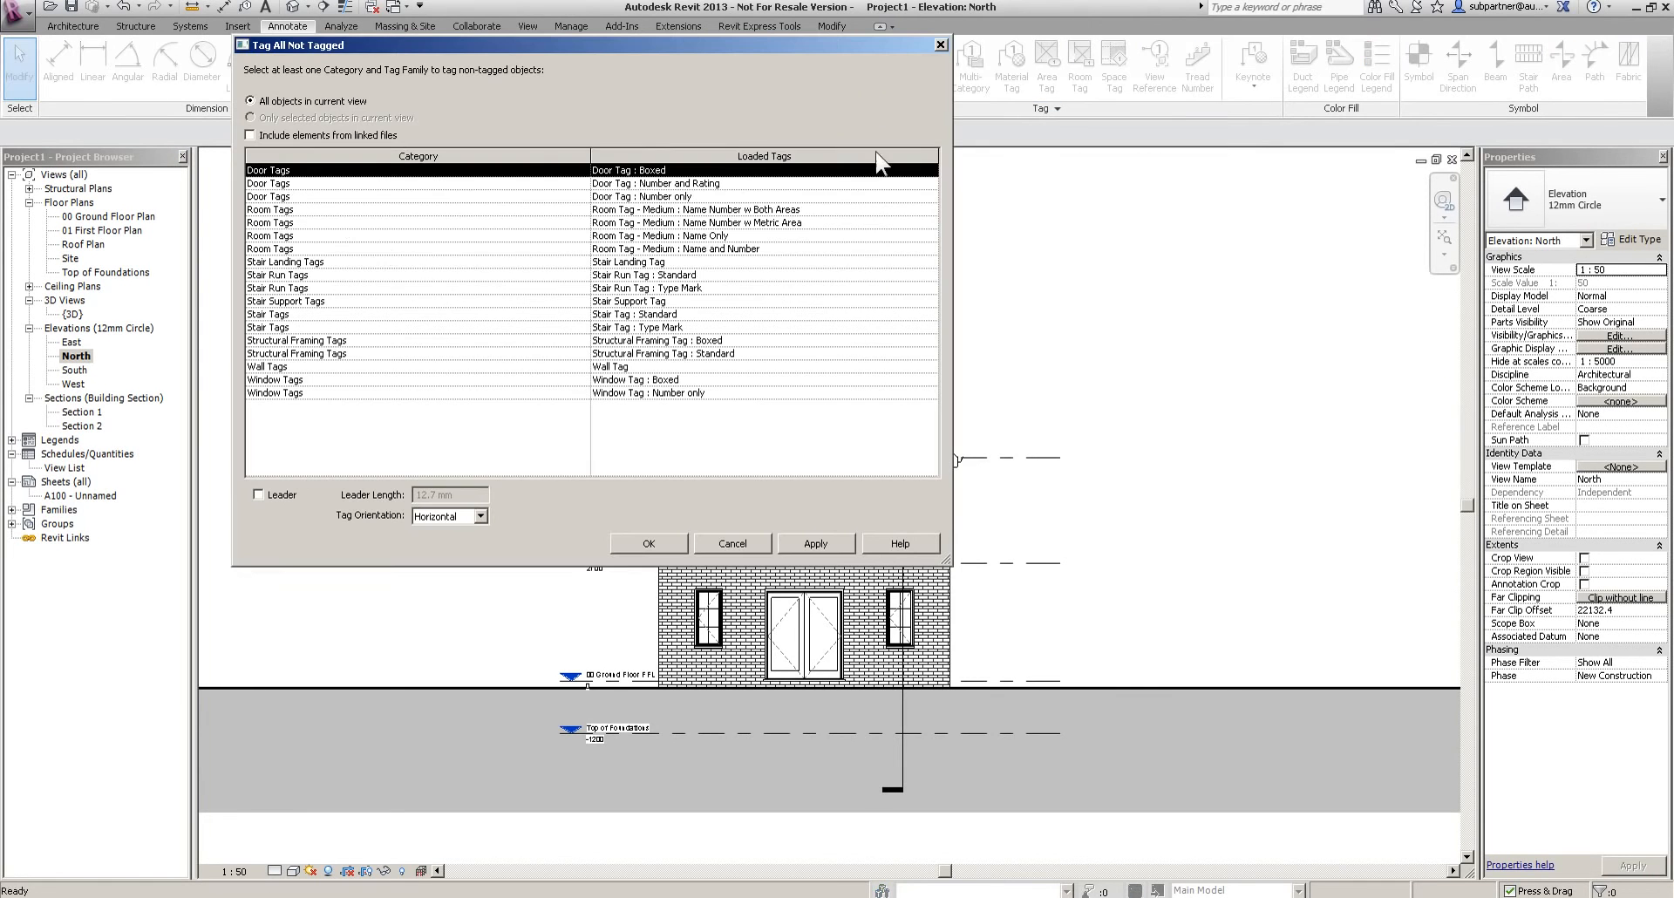
{"action": "left_click", "coordinate": [635, 172]}
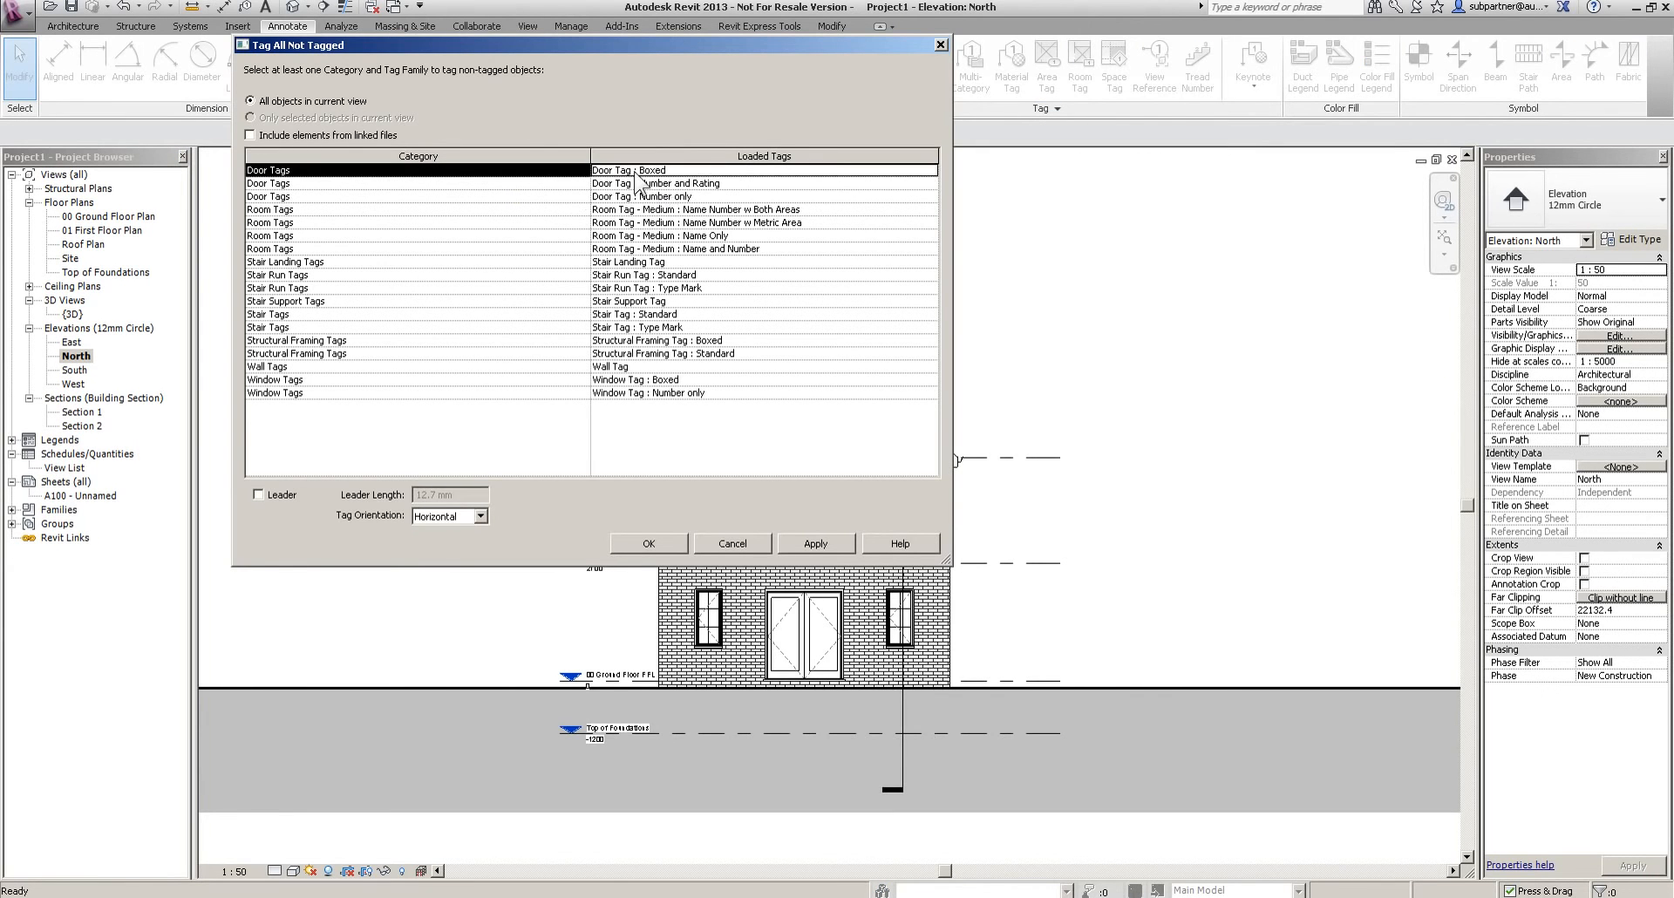
{"action": "left_click", "coordinate": [647, 380], "text": "ctrl"}
{"action": "left_click", "coordinate": [649, 543]}
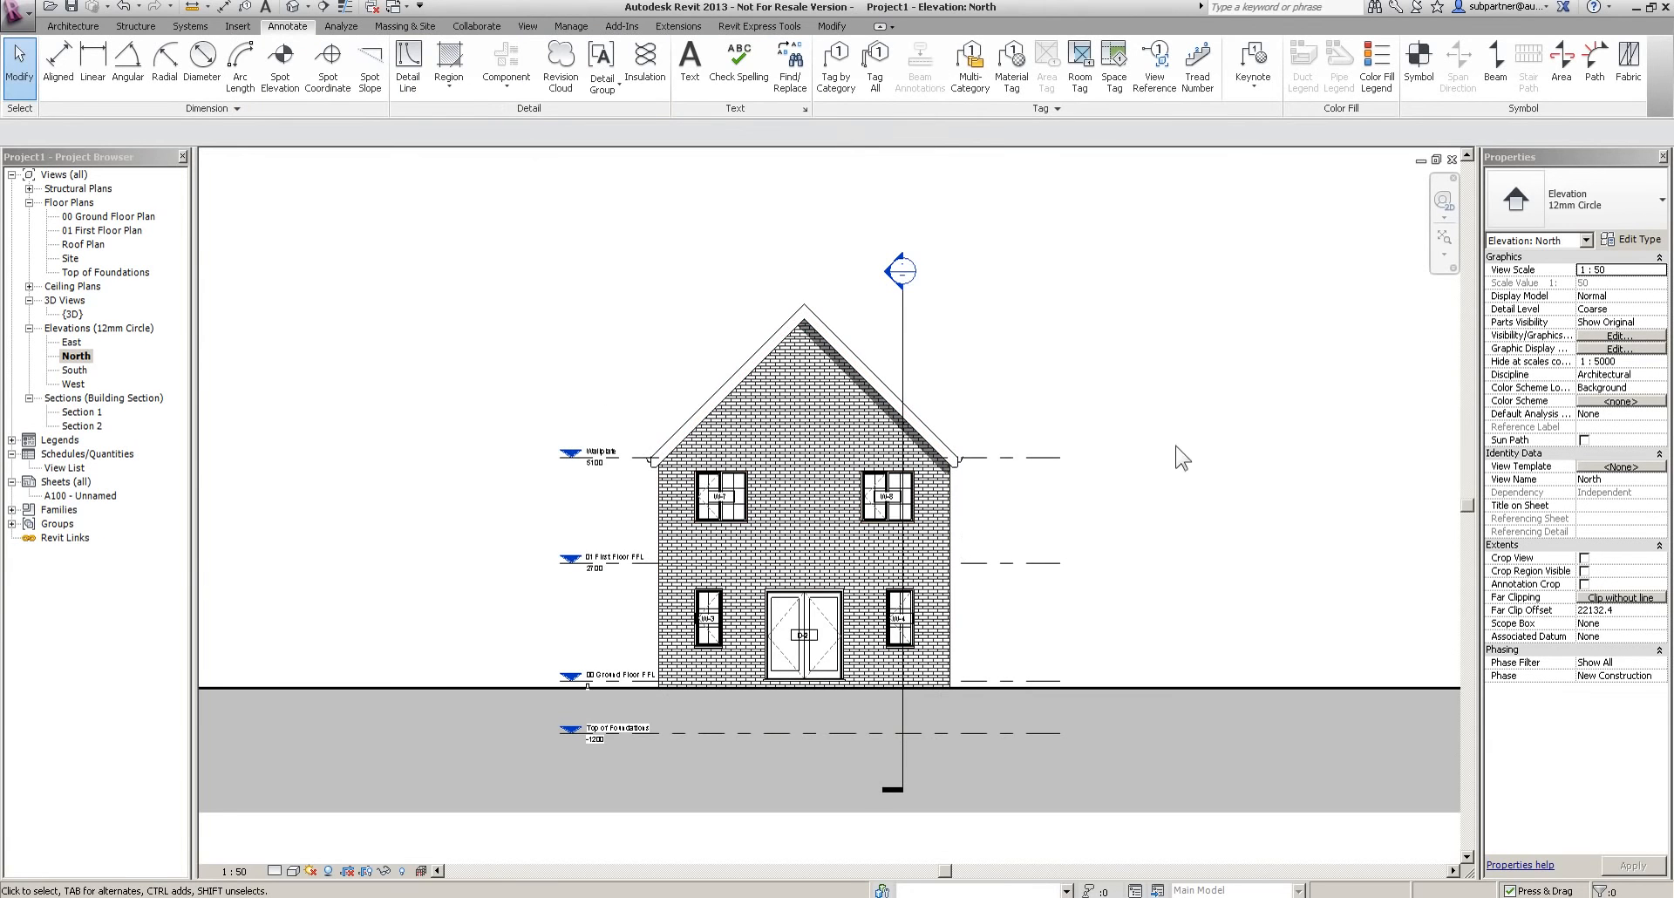
{"action": "scroll", "coordinate": [1005, 641], "scroll_direction": "up", "scroll_amount": 2}
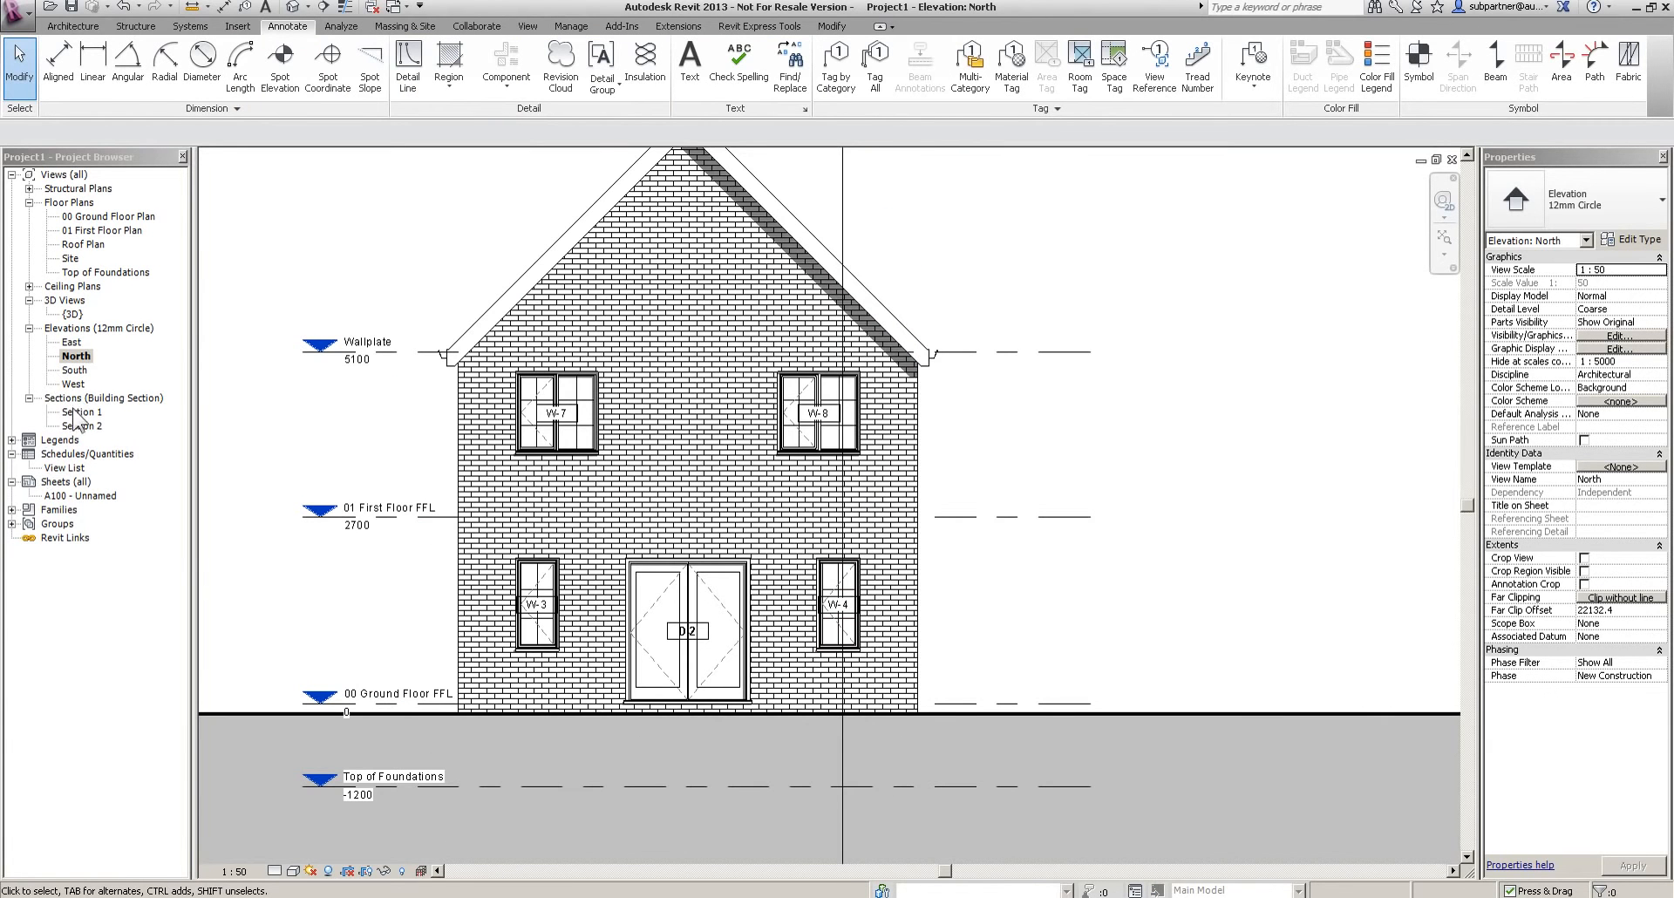
In the 00 Ground Floor Plan, rename the small room RM-2 beside the entrance as WC
{"action": "double_click", "coordinate": [77, 217]}
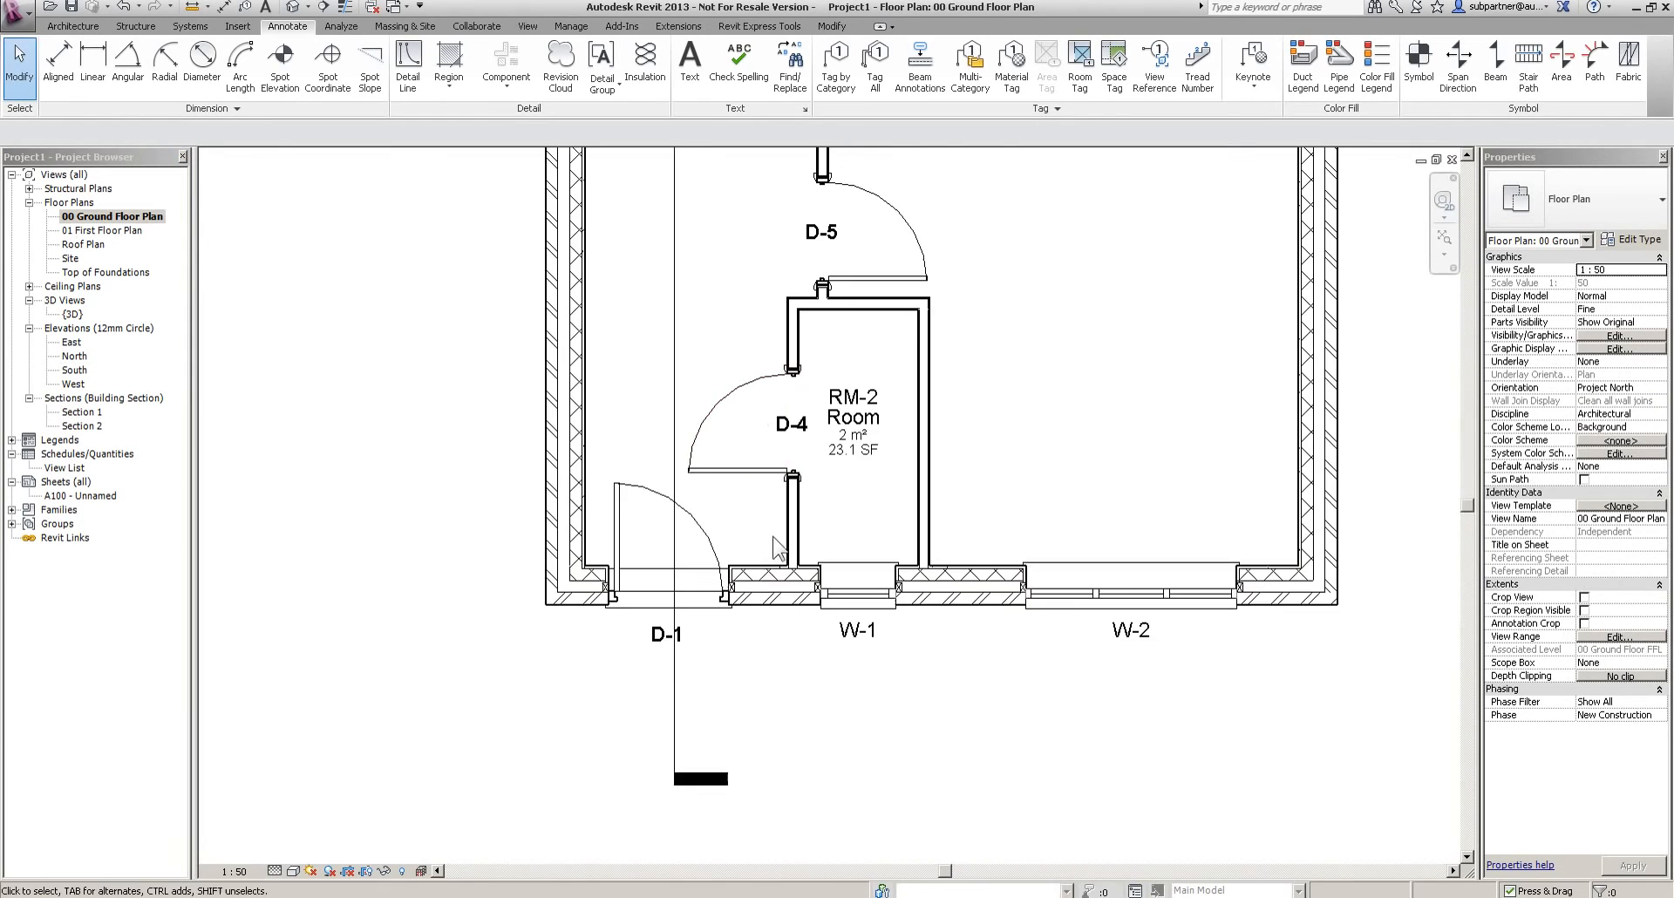
{"action": "scroll", "coordinate": [852, 422], "scroll_direction": "up", "scroll_amount": 2}
{"action": "left_click", "coordinate": [863, 423]}
{"action": "left_click", "coordinate": [872, 424]}
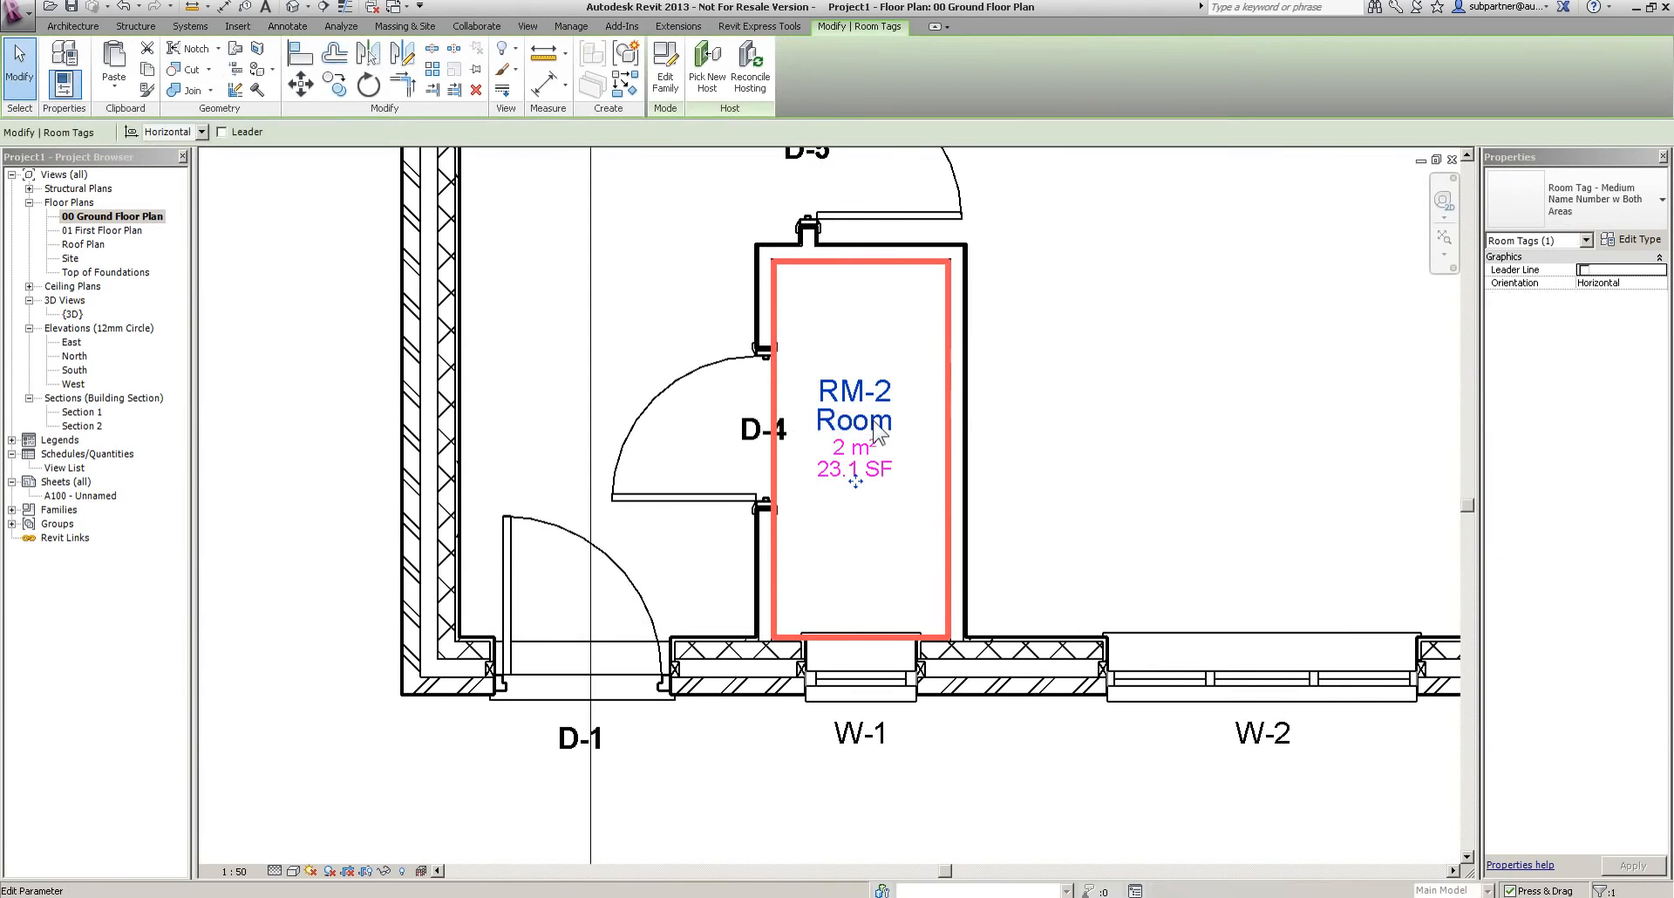
{"action": "type", "text": "WC"}
{"action": "key", "text": "Return"}
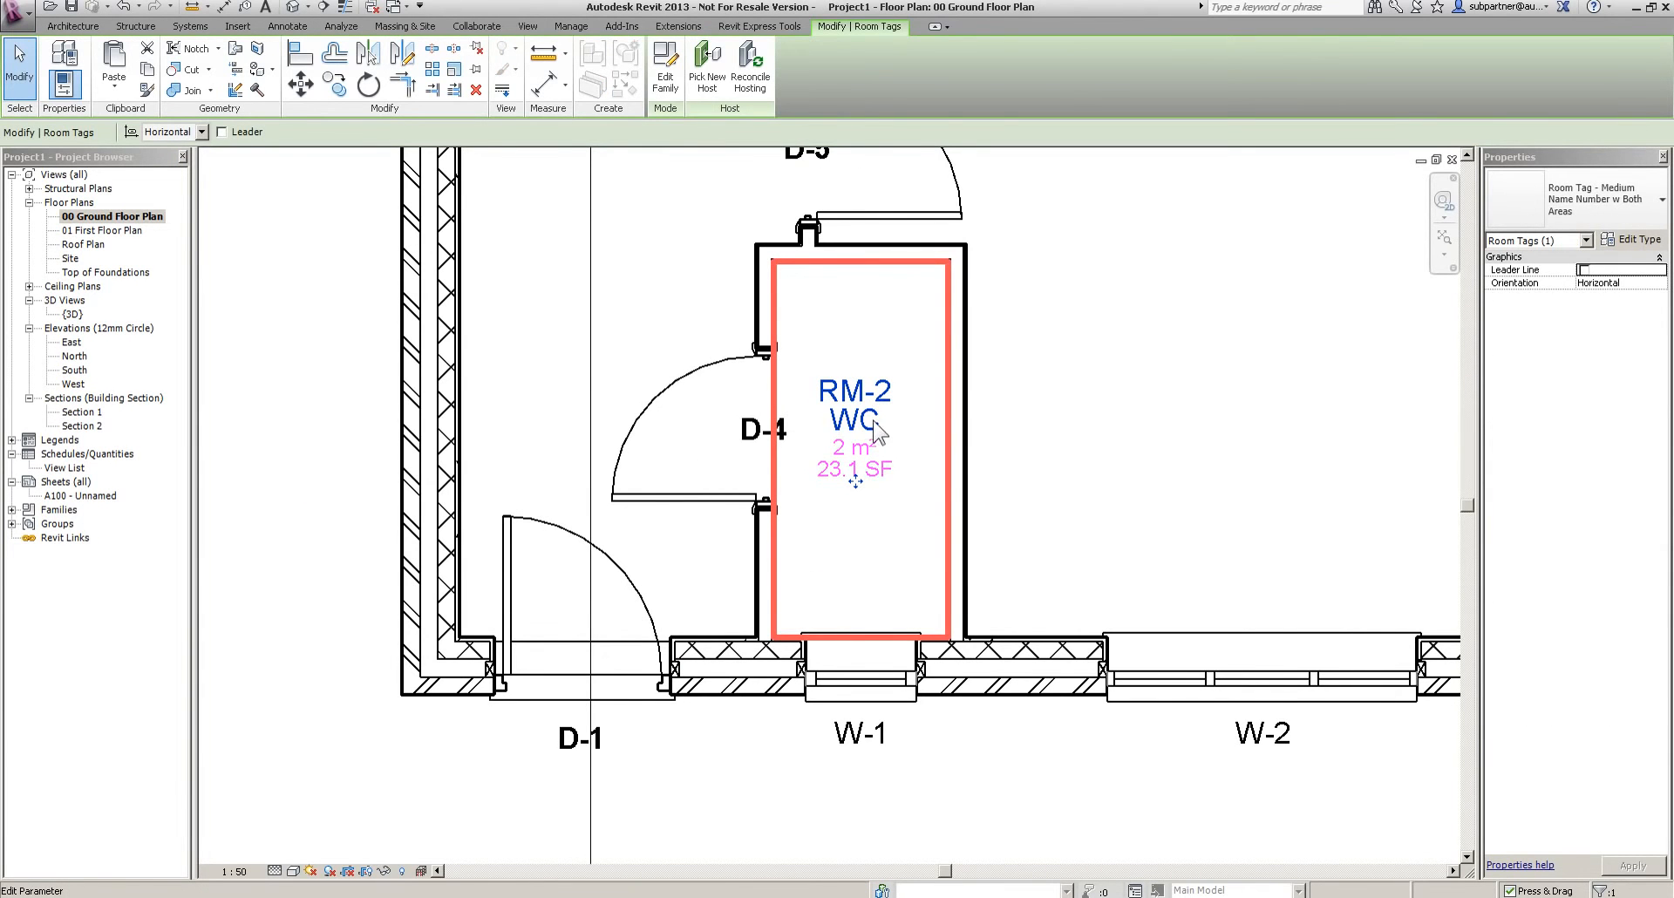
Rename room RM-1, which the front door opens into, as Hall
{"action": "scroll", "coordinate": [885, 514], "scroll_direction": "down", "scroll_amount": 2}
{"action": "left_click", "coordinate": [752, 224]}
{"action": "left_click", "coordinate": [760, 225]}
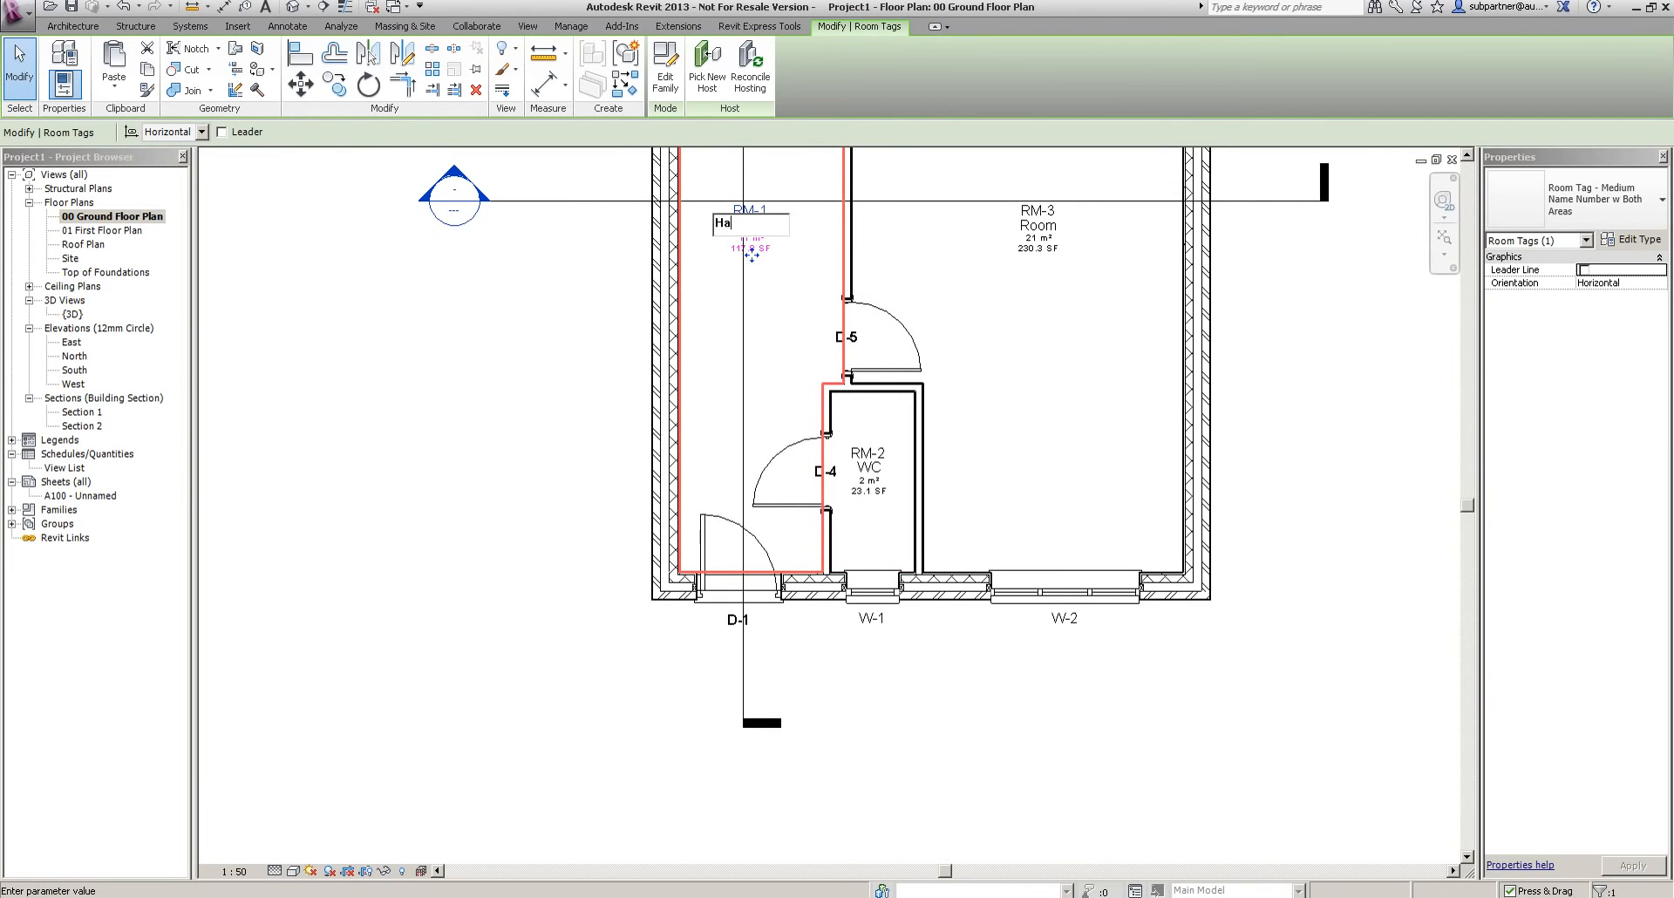
{"action": "key", "text": "Return"}
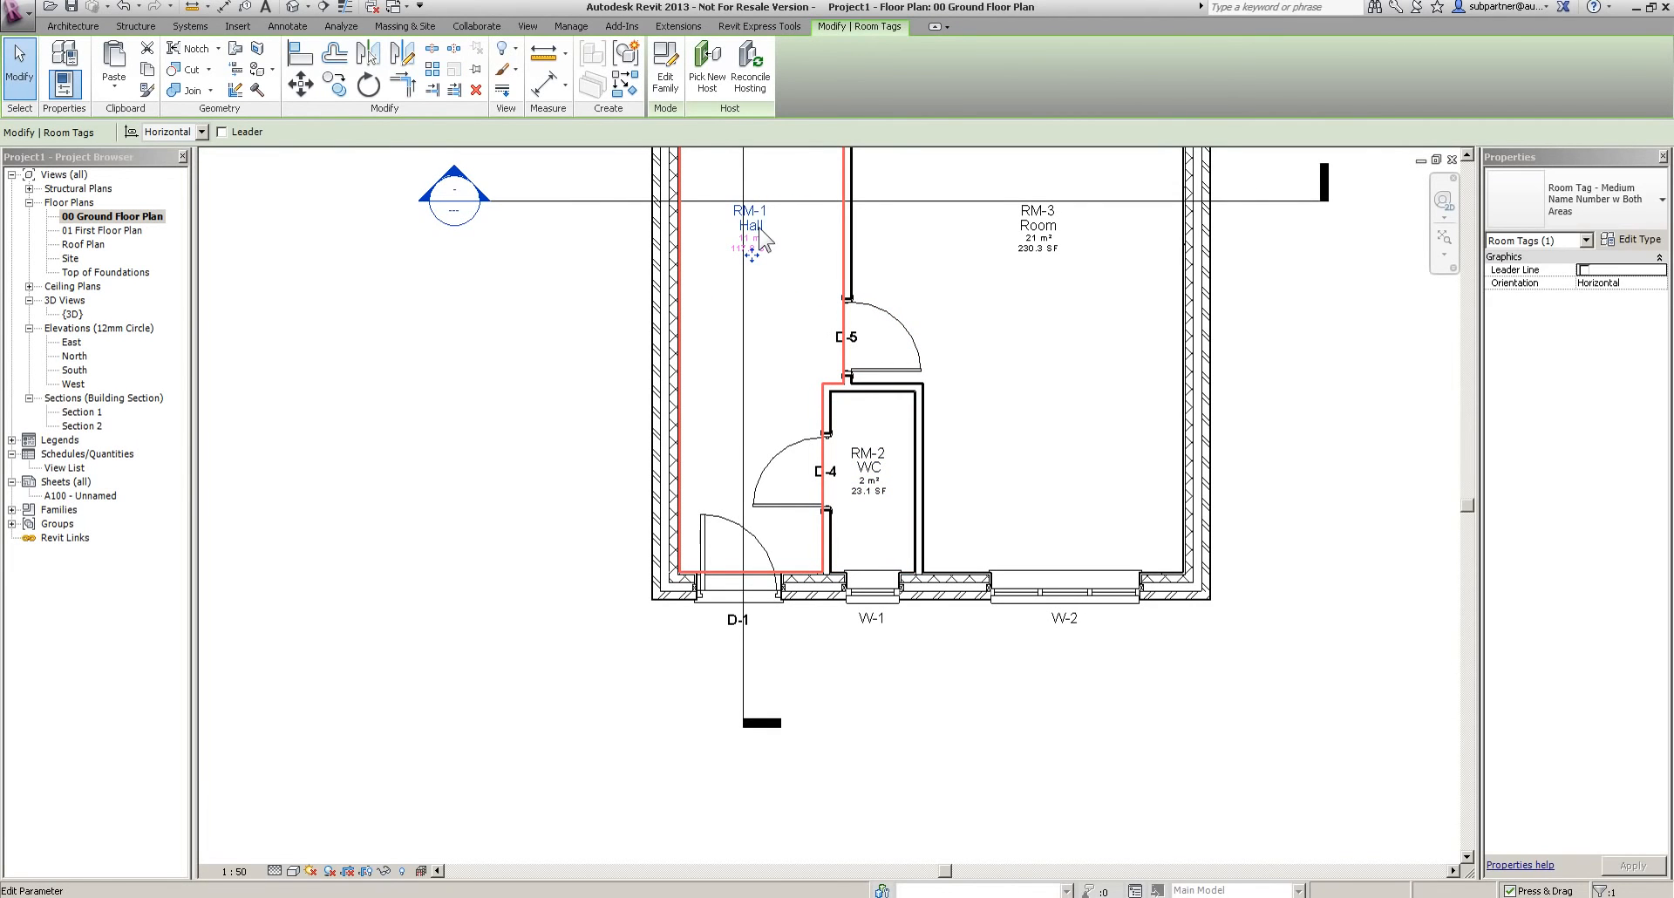
Set the Room Tag - Medium family's square-feet area label to the ft² symbol and reload it, overwriting the existing version and its parameter values
{"action": "left_click", "coordinate": [1033, 227]}
{"action": "double_click", "coordinate": [1045, 235]}
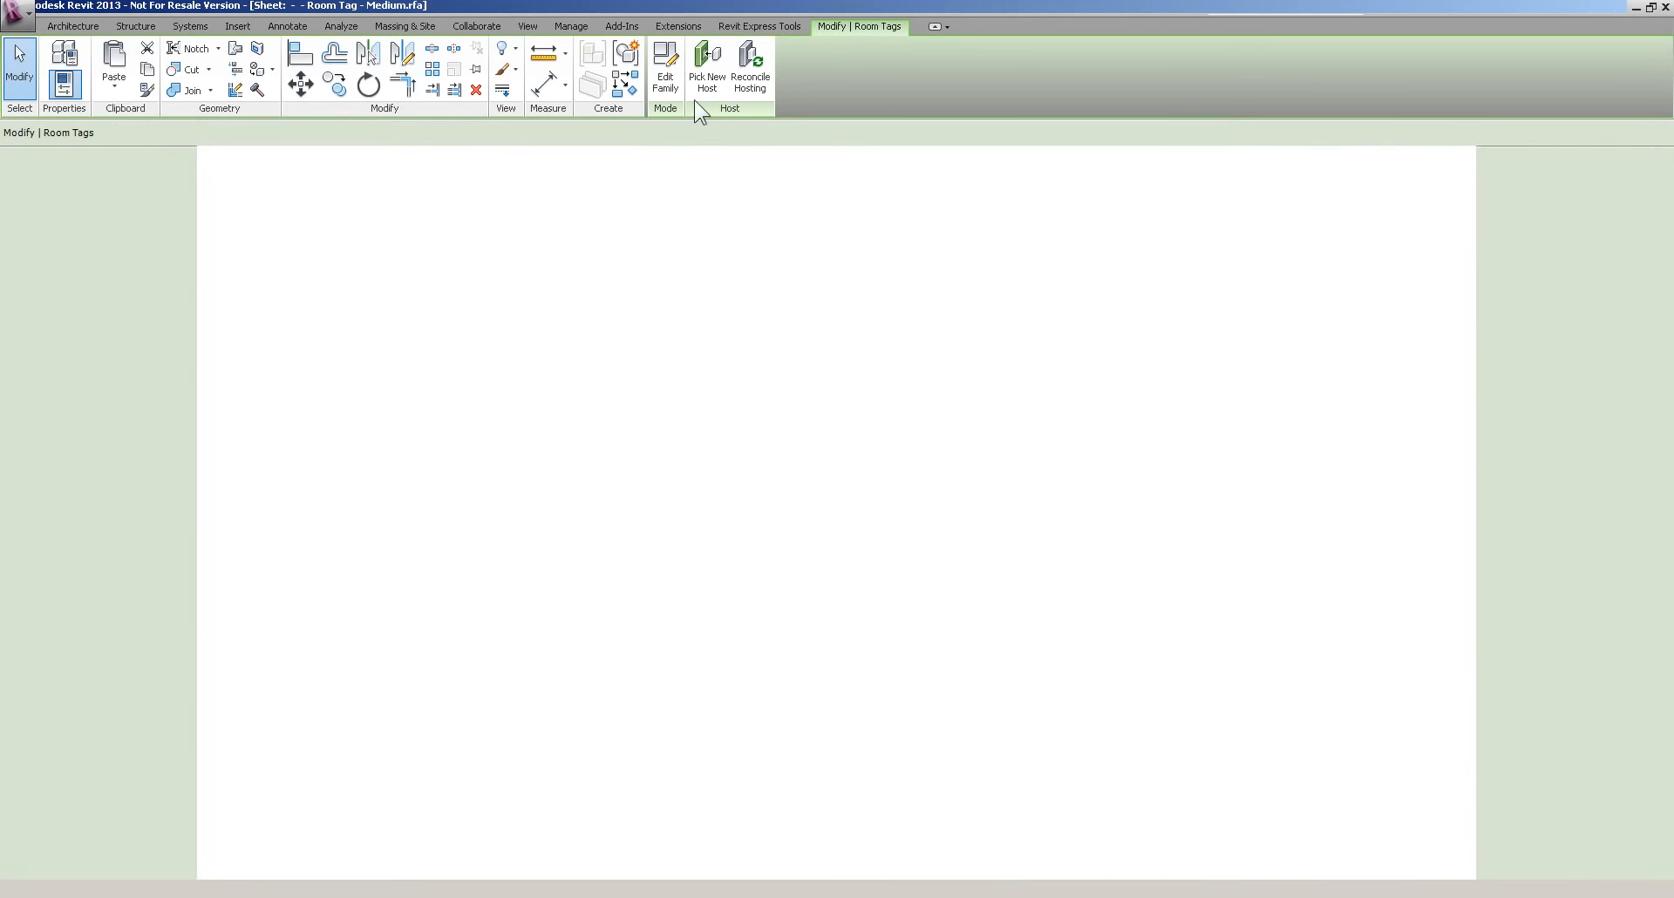
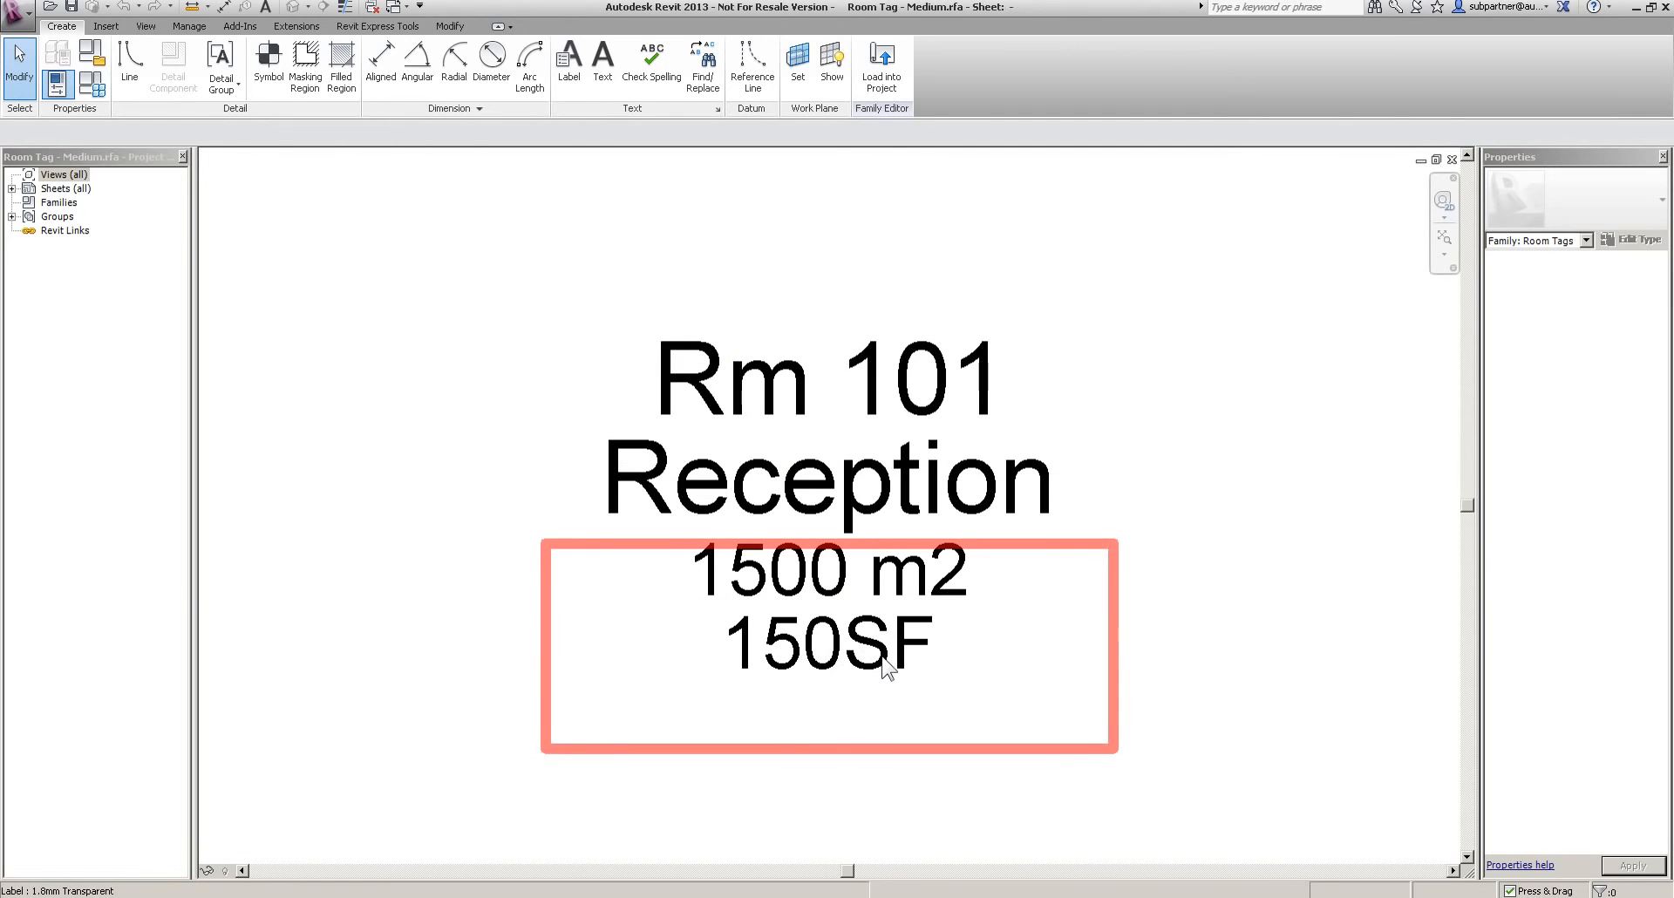
{"action": "left_click", "coordinate": [842, 664]}
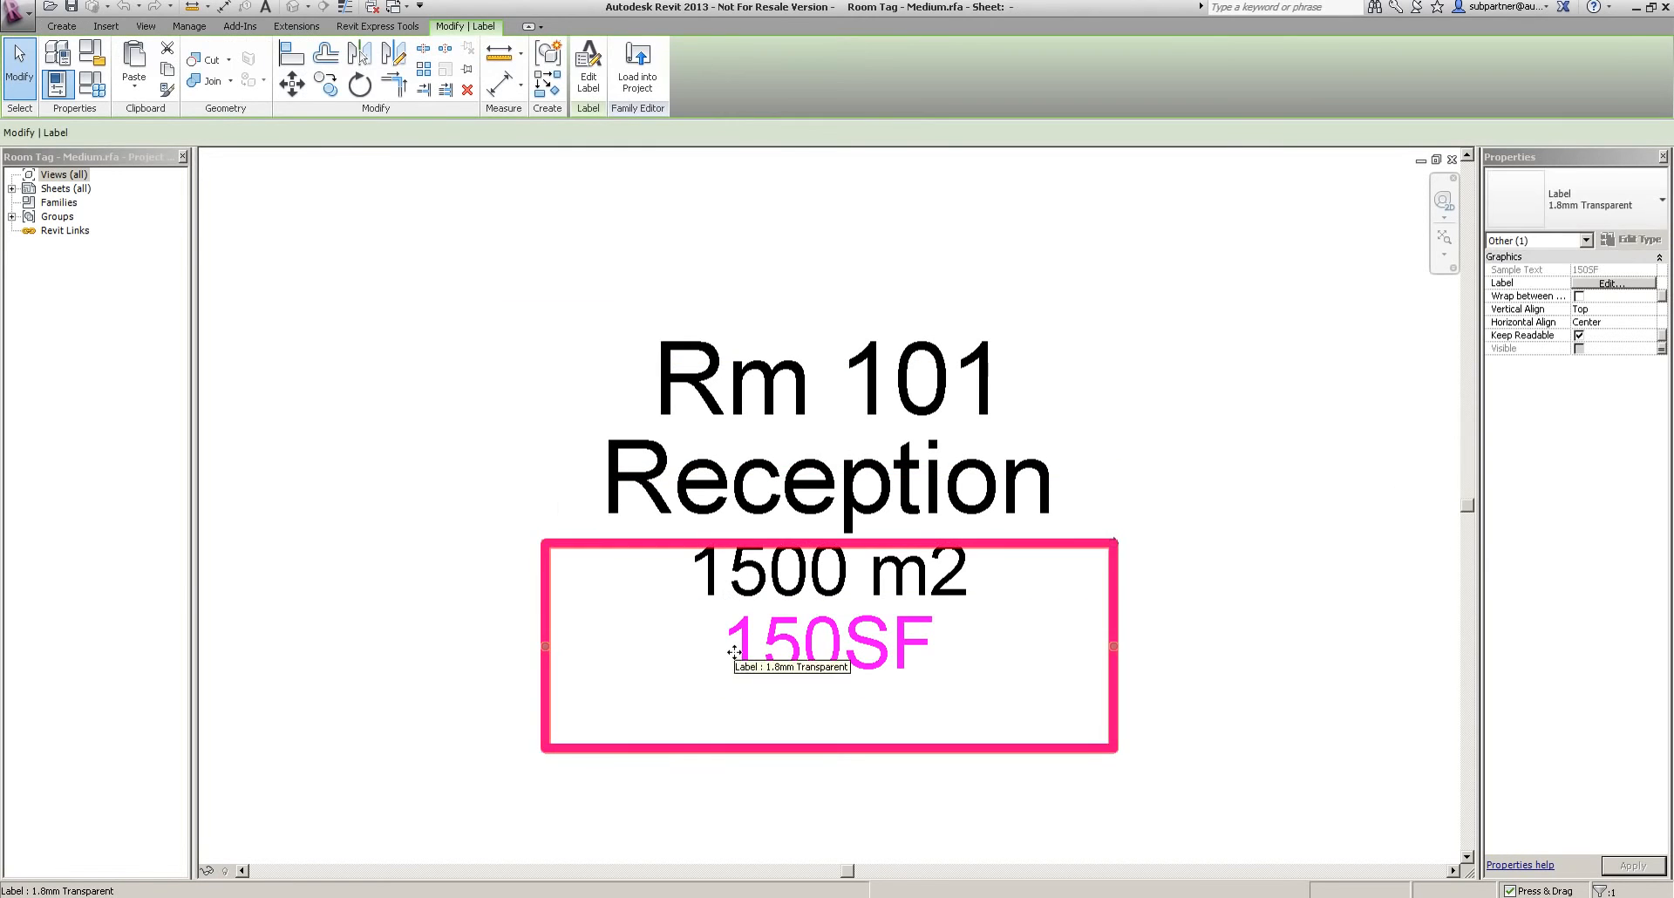
{"action": "left_click", "coordinate": [589, 82]}
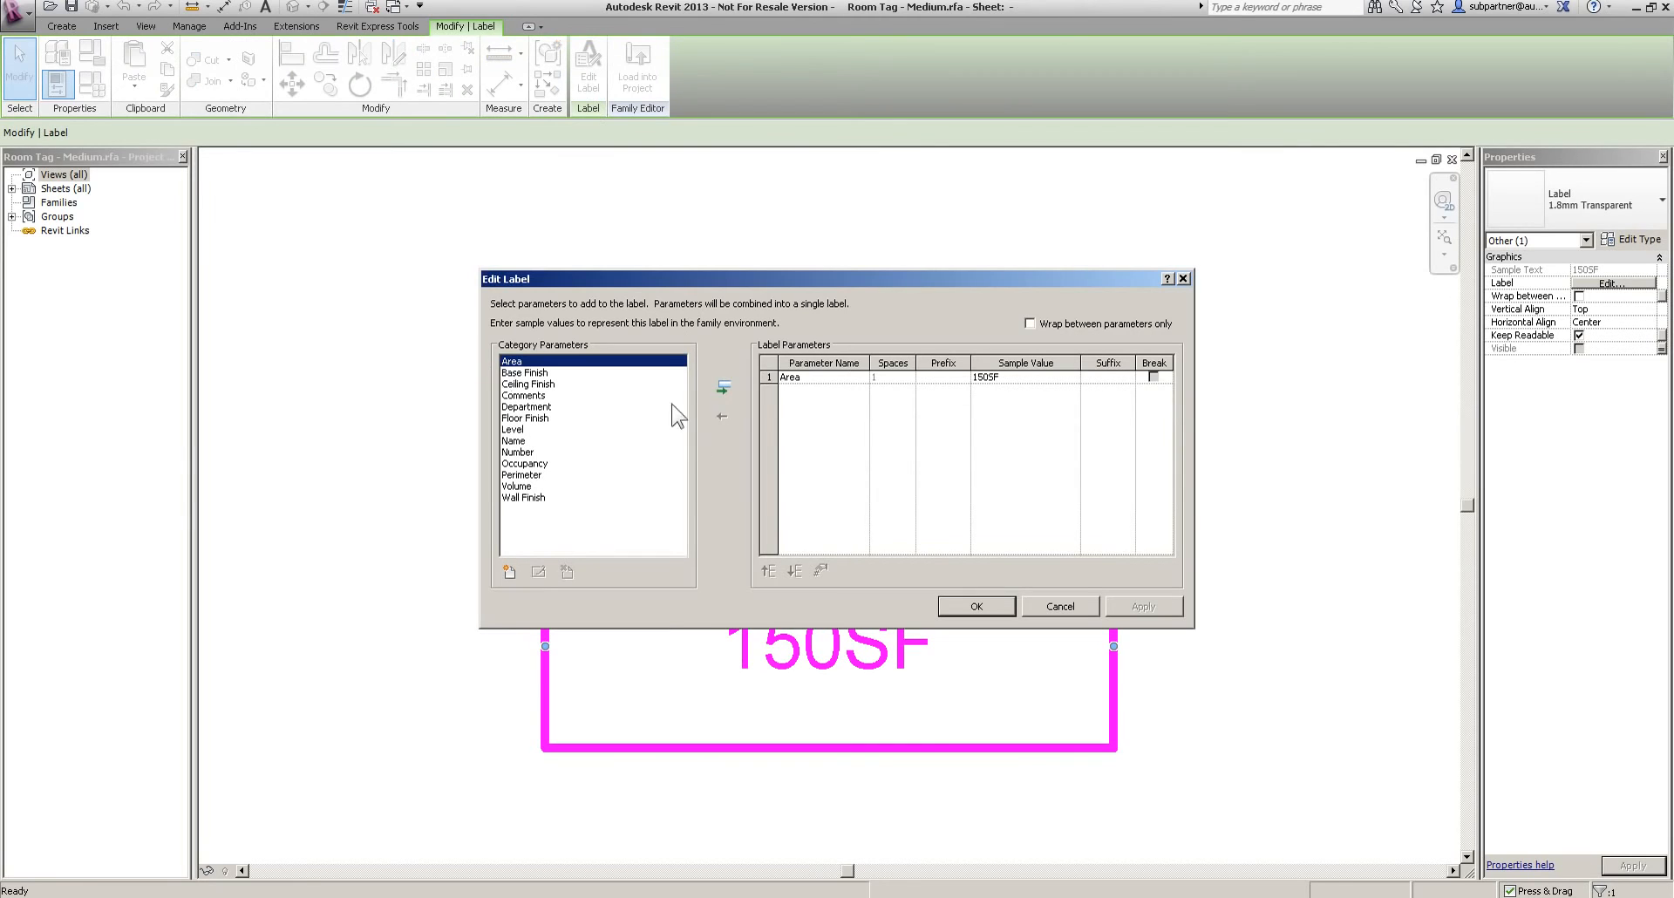
{"action": "left_click", "coordinate": [778, 375]}
{"action": "left_click", "coordinate": [820, 571]}
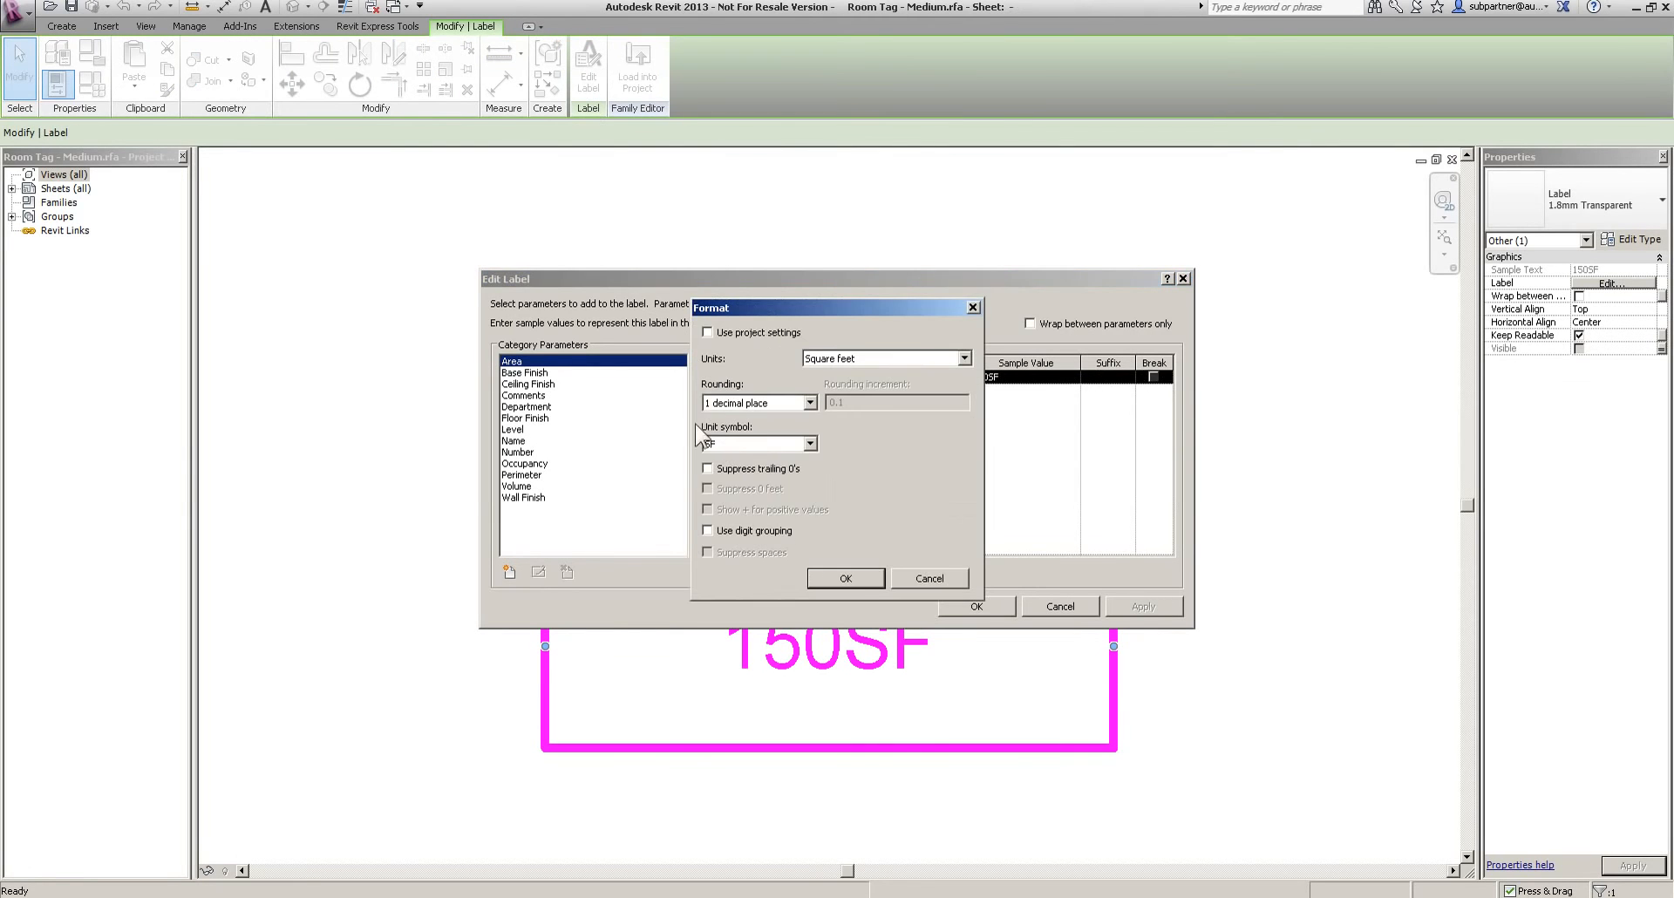
{"action": "left_click", "coordinate": [765, 442]}
{"action": "left_click", "coordinate": [729, 483]}
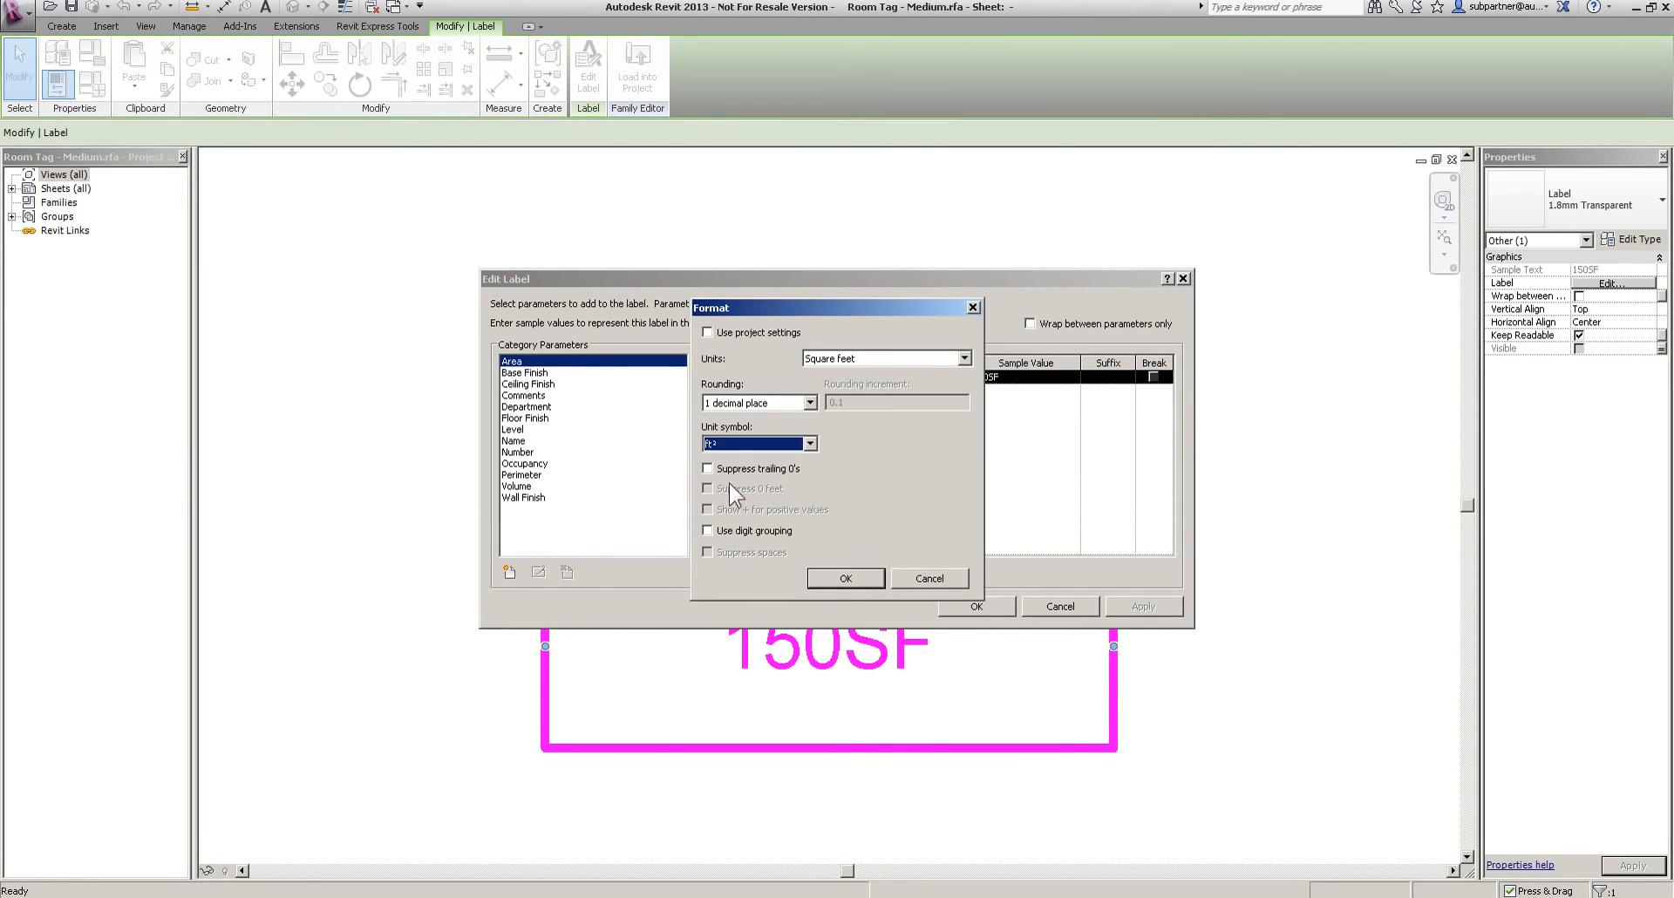
{"action": "left_click", "coordinate": [829, 577]}
{"action": "left_click", "coordinate": [998, 610]}
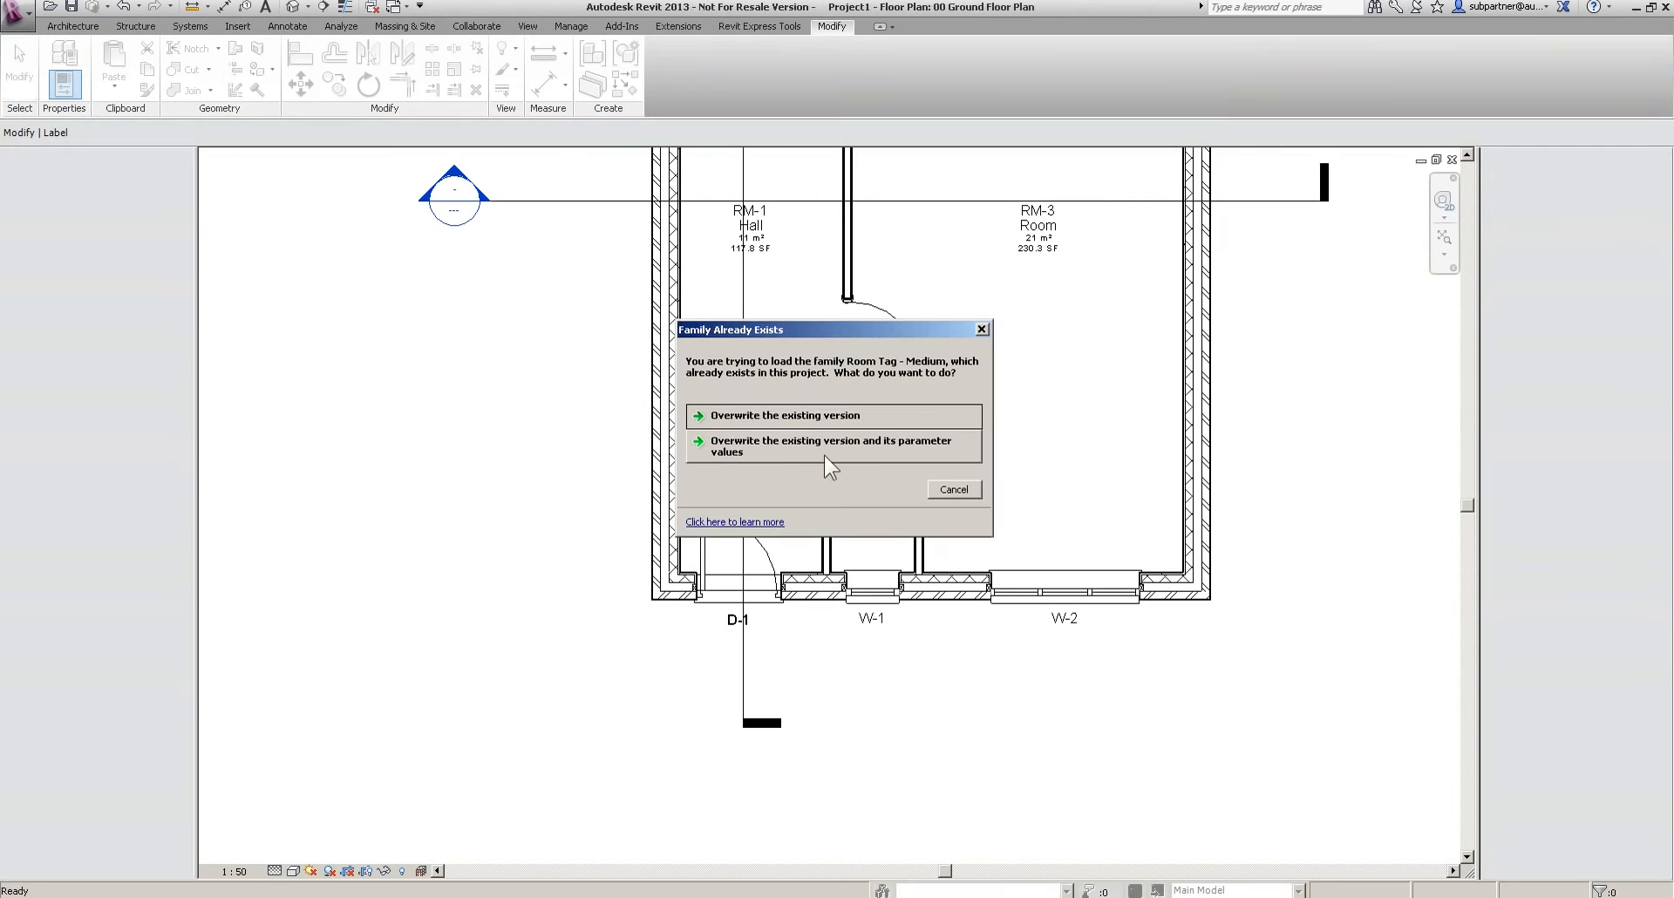
{"action": "left_click", "coordinate": [824, 454]}
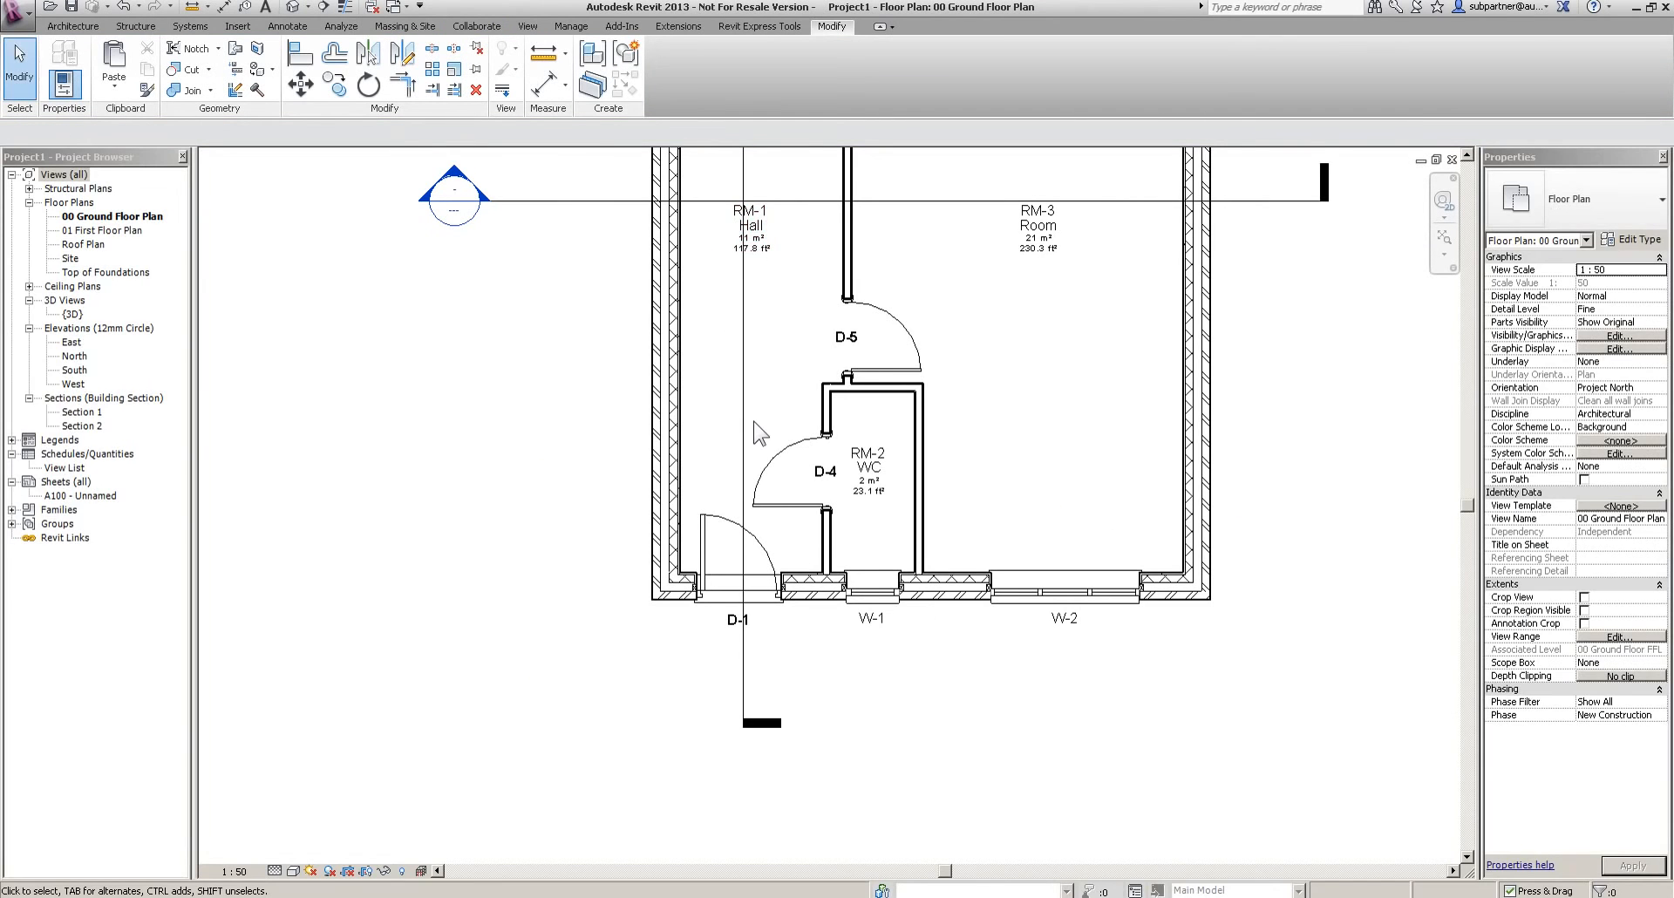
Rename room RM-3 on the ground floor plan as Kitchen
{"action": "left_click", "coordinate": [1042, 233]}
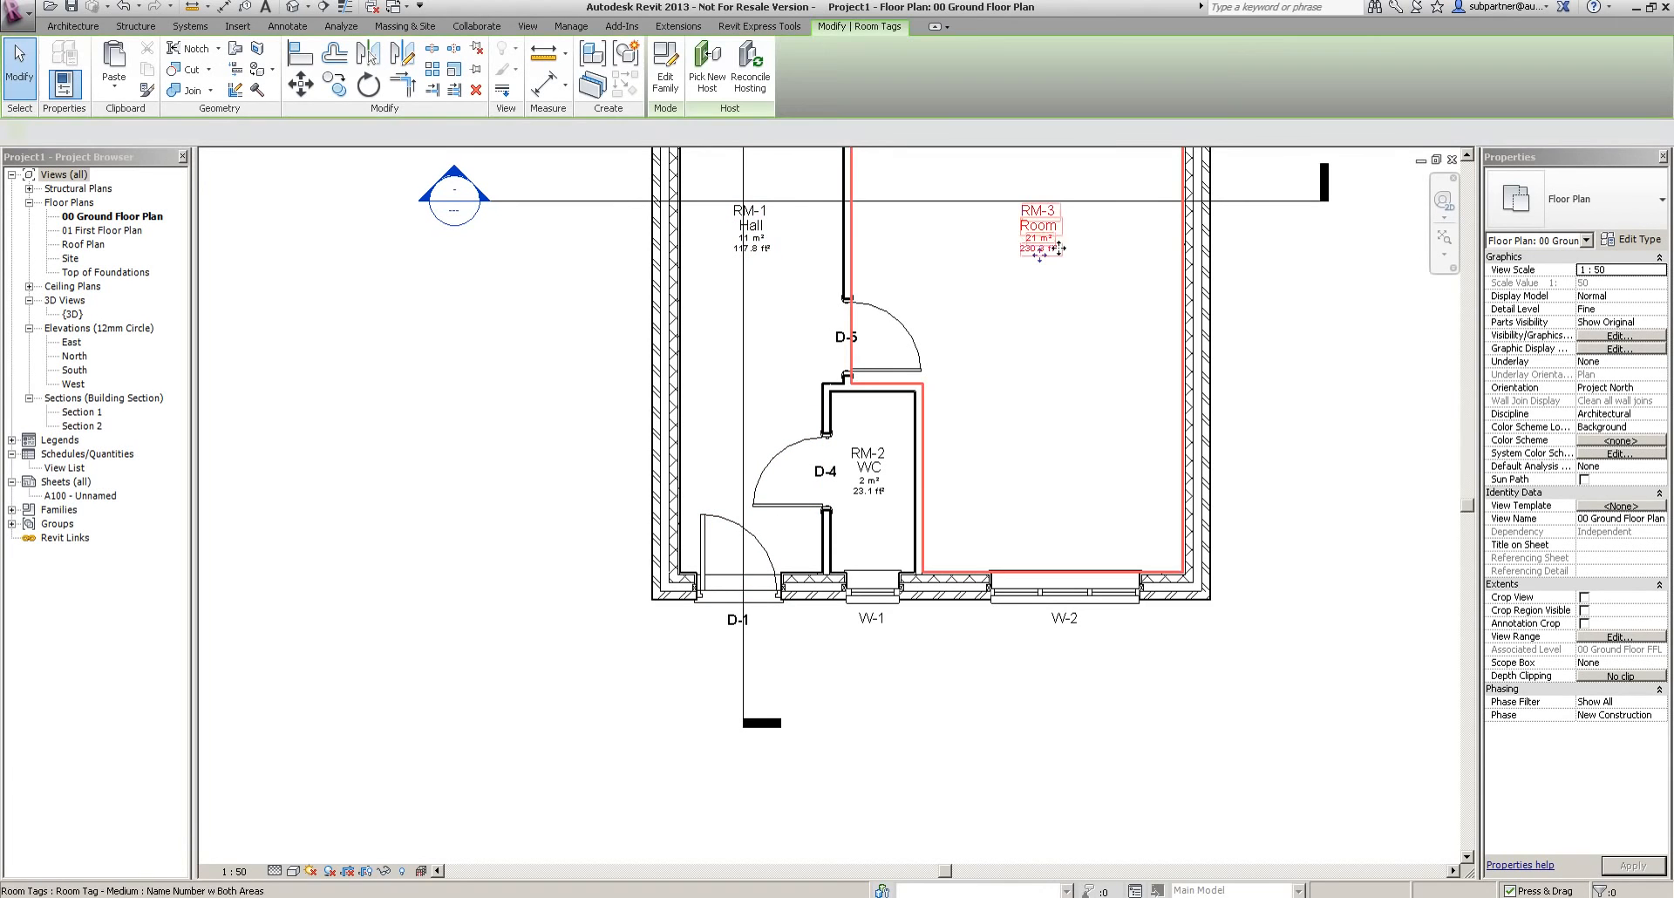
{"action": "left_click", "coordinate": [1042, 224]}
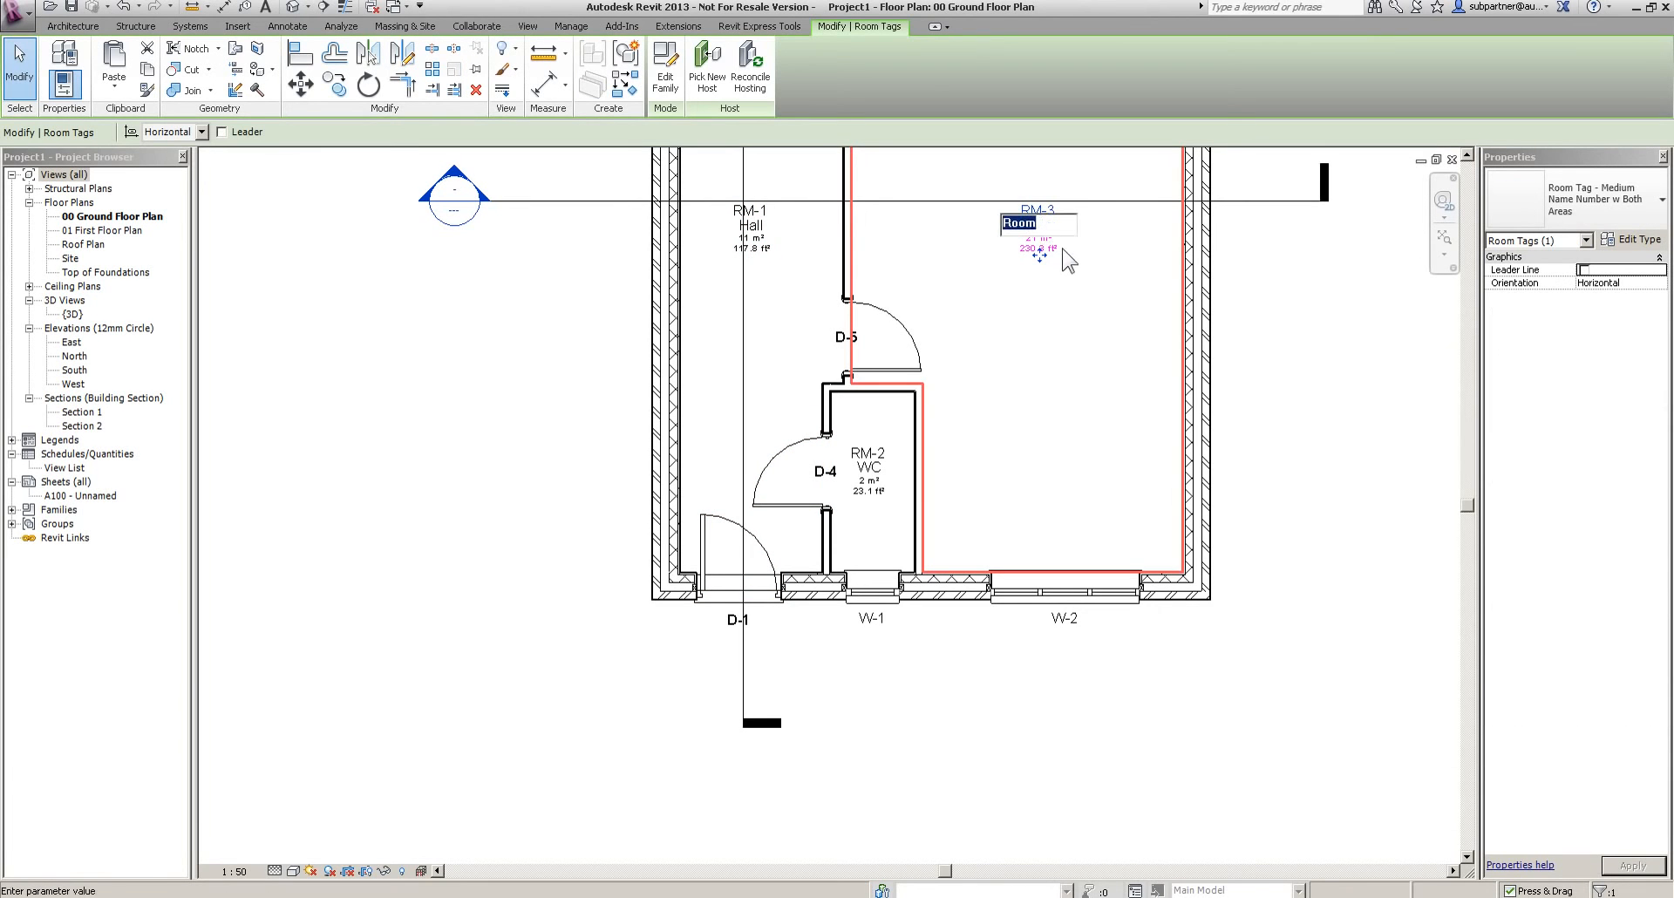
{"action": "type", "text": "Kitchen"}
{"action": "left_click", "coordinate": [1123, 472]}
Rename the large room RM-4 with the double doors as Lounge
{"action": "middle_click_drag", "start_coordinate": [1018, 298], "coordinate": [966, 792]}
{"action": "left_click", "coordinate": [885, 366]}
{"action": "left_click", "coordinate": [886, 366]}
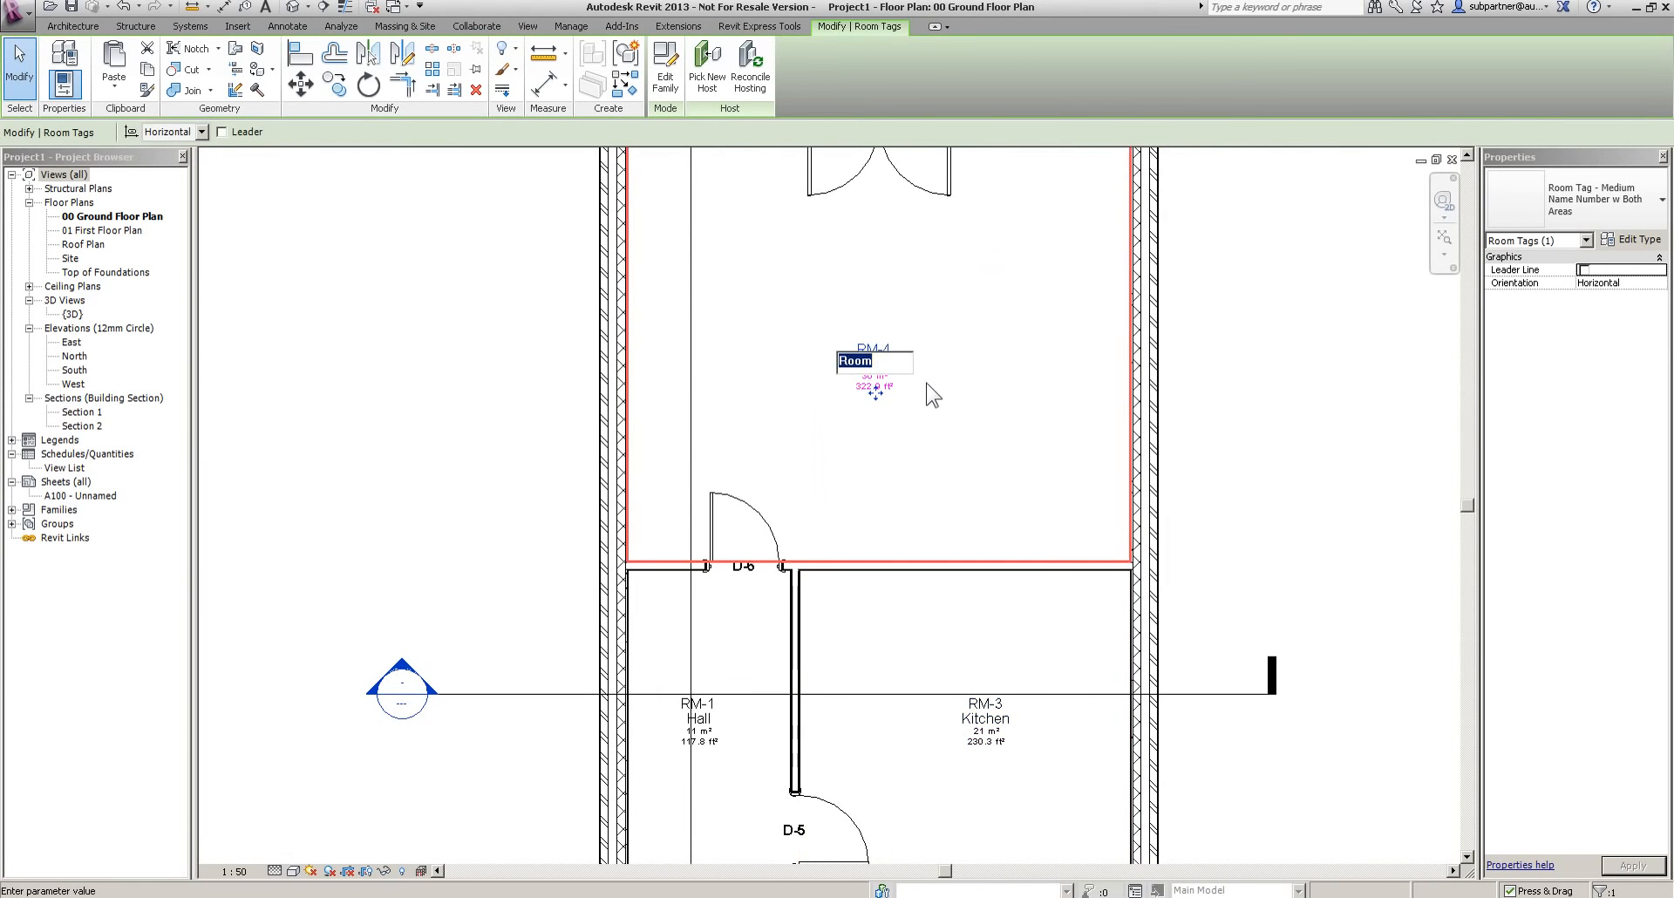
{"action": "type", "text": "Lounge"}
{"action": "key", "text": "Return"}
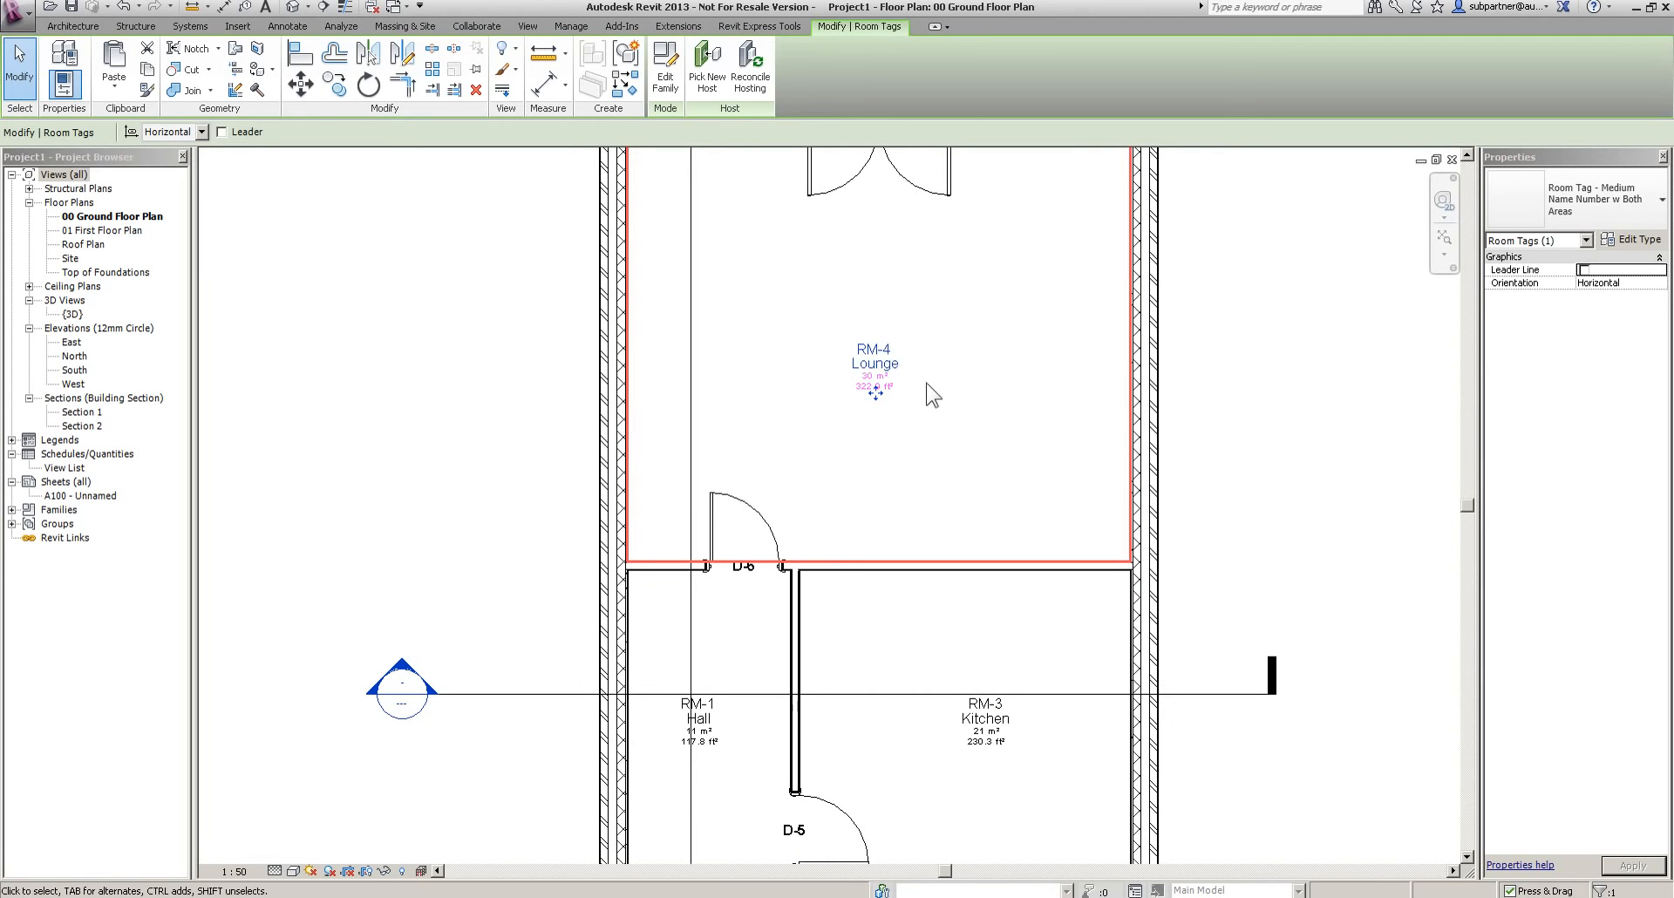
On the first floor plan, rename the small room RM-6 as Bathroom
{"action": "double_click", "coordinate": [97, 230]}
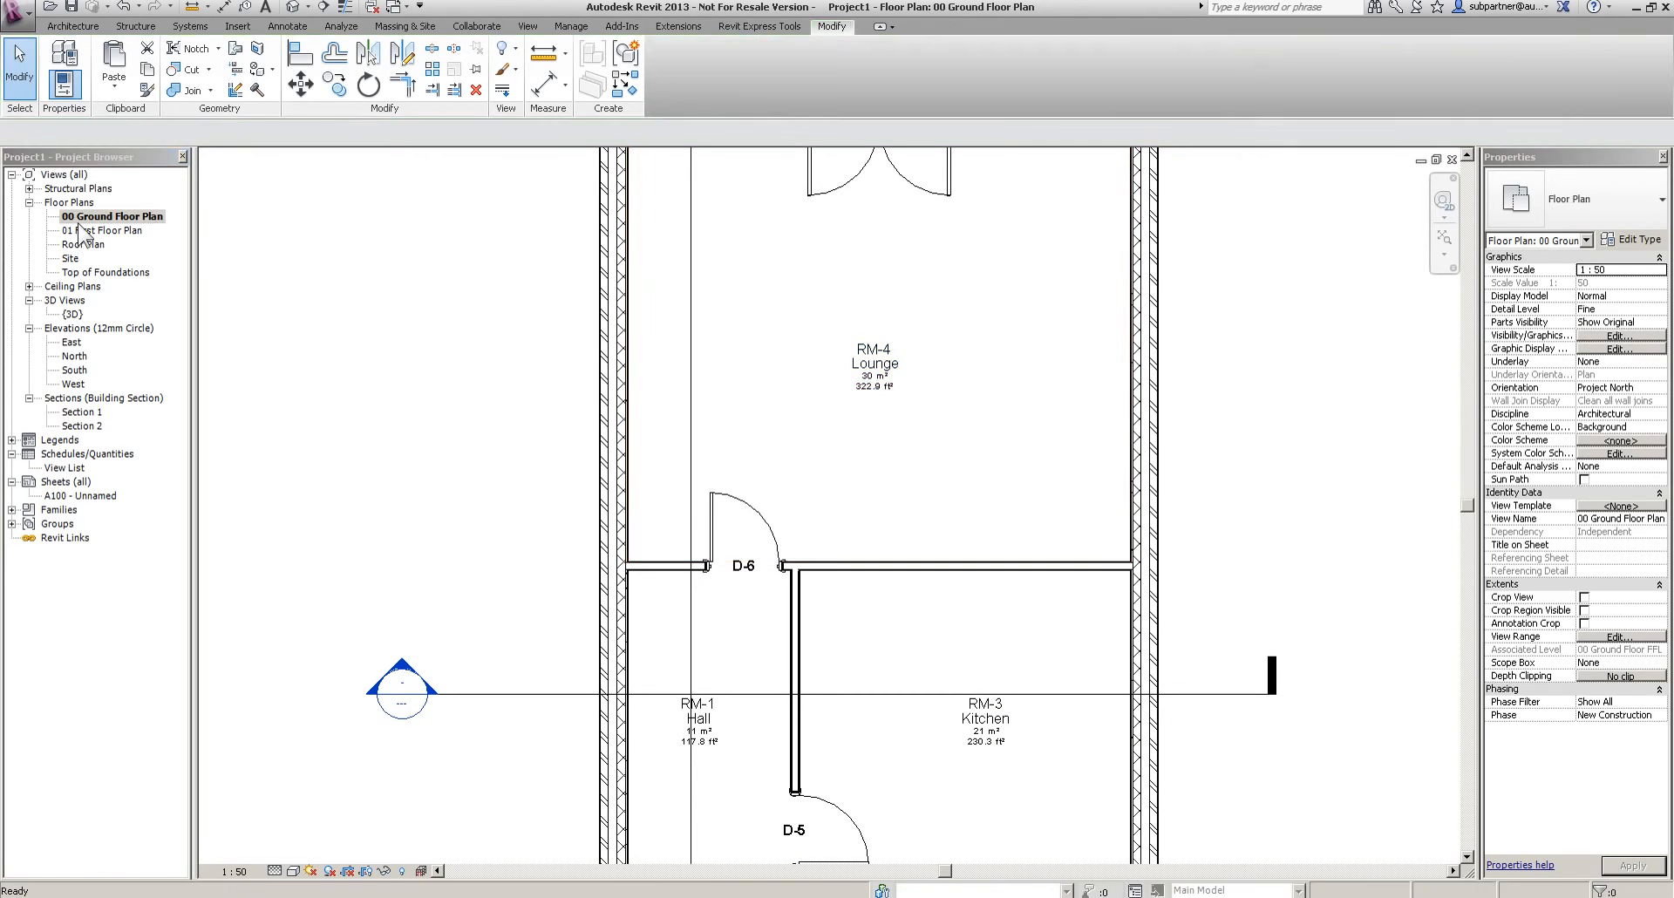
{"action": "left_click", "coordinate": [887, 659]}
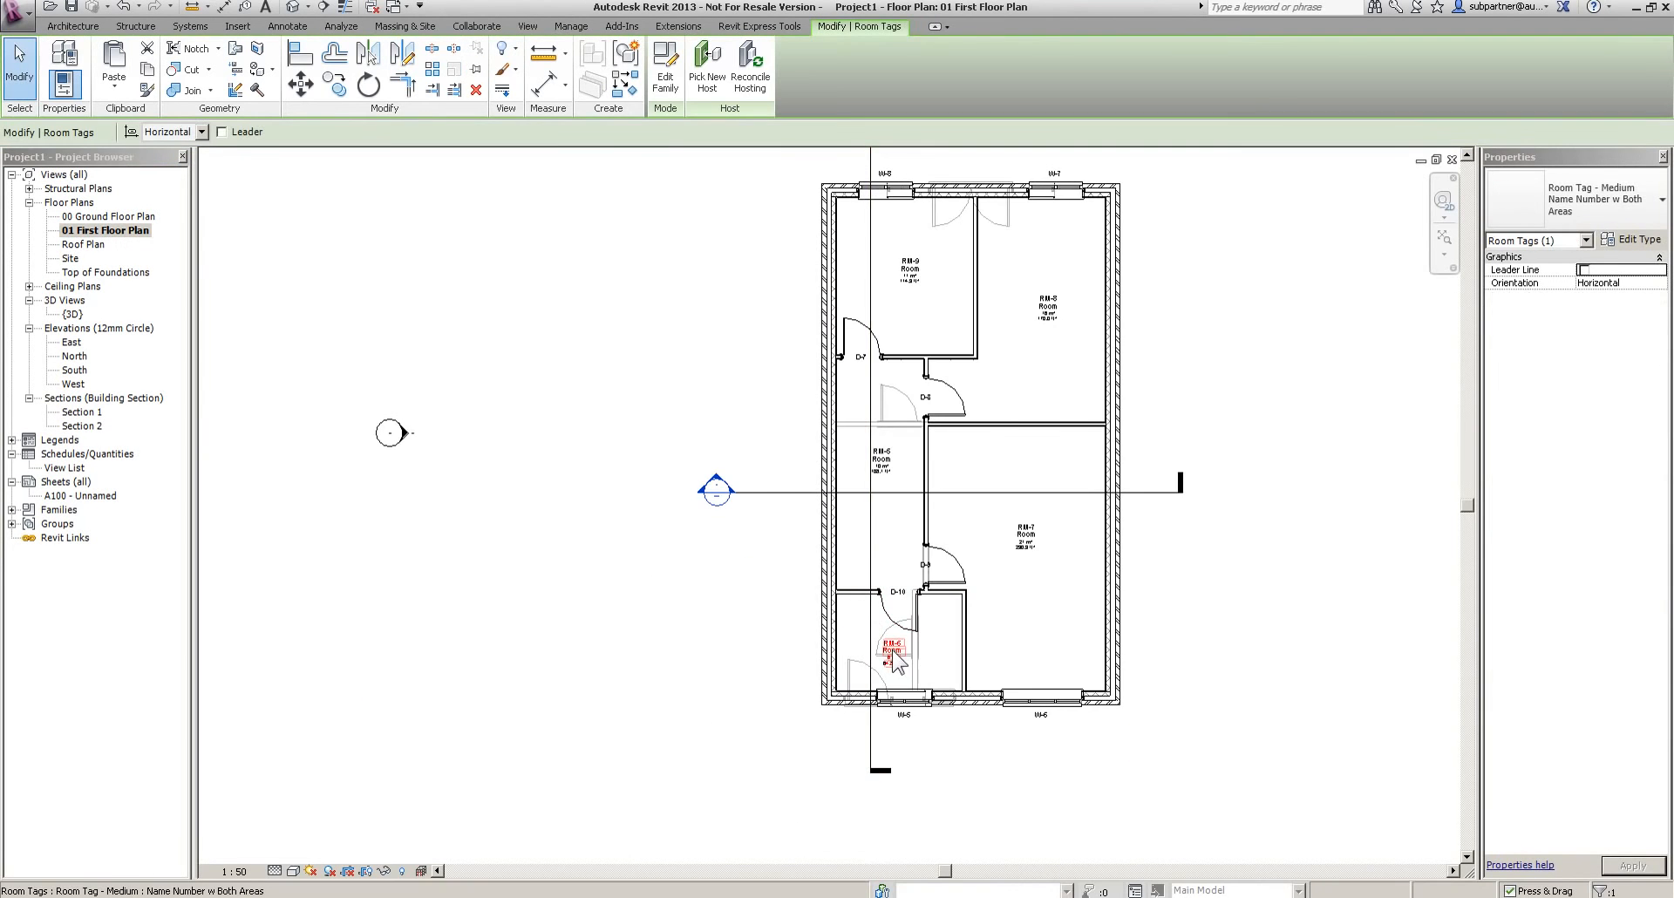
{"action": "left_click", "coordinate": [888, 664]}
{"action": "type", "text": "Bathr"}
{"action": "key", "text": "Return"}
Rename room RM-5, the circulation space between the bedrooms and bathroom, as Landing
{"action": "scroll", "coordinate": [896, 471], "scroll_direction": "up", "scroll_amount": 2}
{"action": "left_click", "coordinate": [897, 450]}
{"action": "left_click", "coordinate": [889, 449]}
{"action": "type", "text": "Landing"}
{"action": "key", "text": "Return"}
Rename the large room RM-7 next to the landing as Bedroom
{"action": "left_click", "coordinate": [1124, 586]}
{"action": "left_click", "coordinate": [1125, 573]}
{"action": "type", "text": "Bedroom"}
{"action": "key", "text": "Return"}
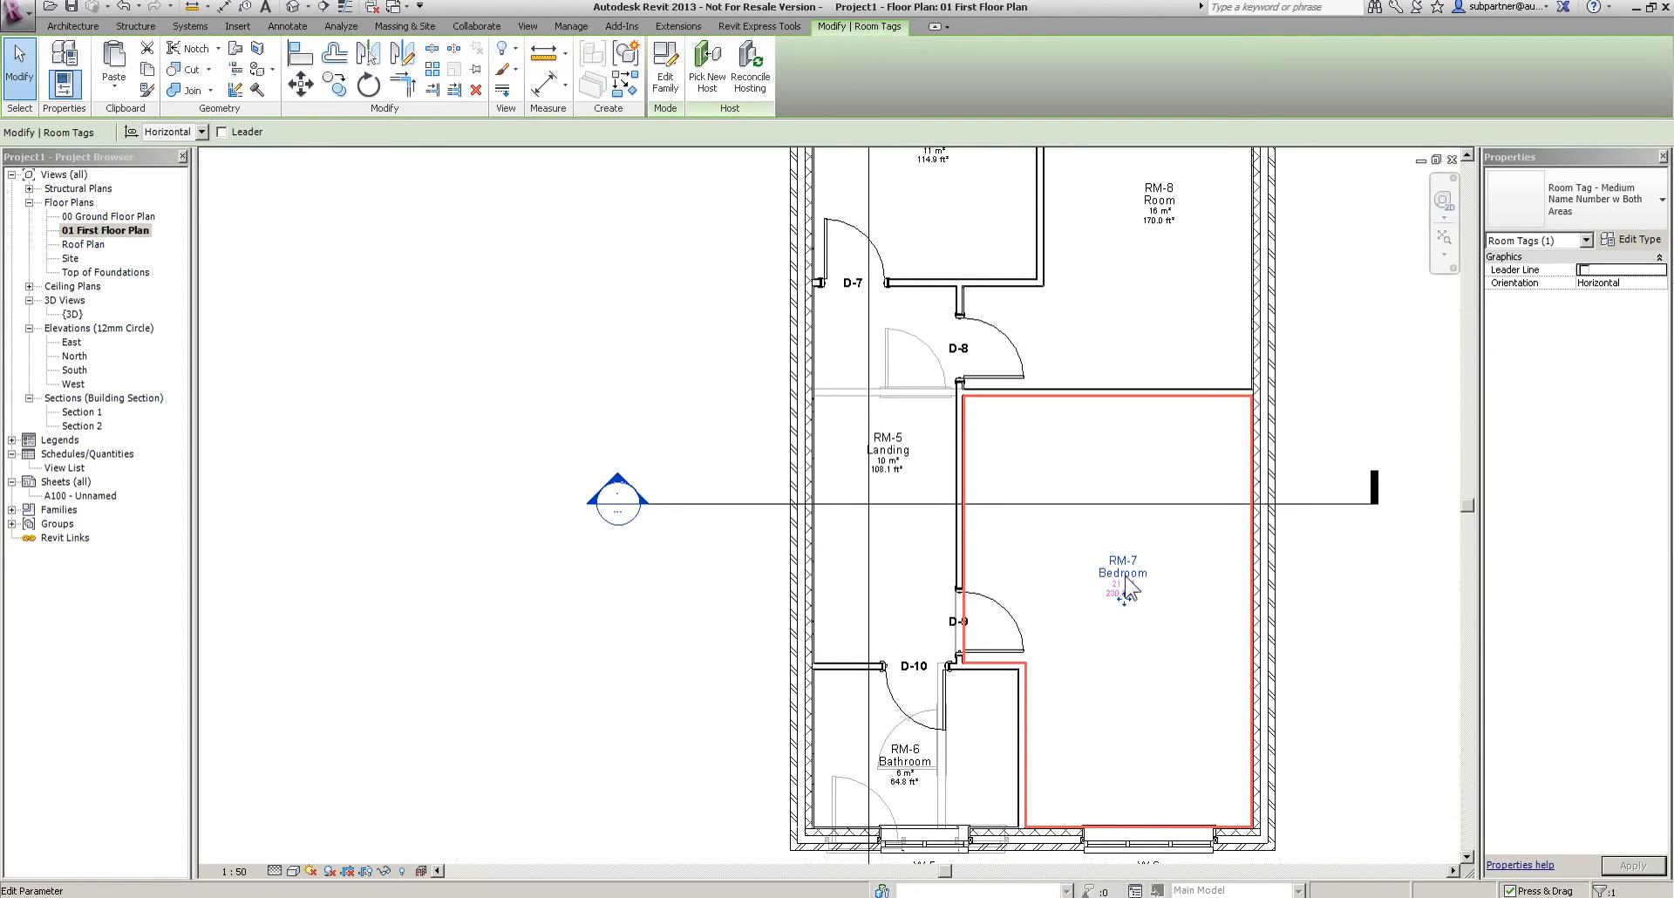
Select rooms RM-8 and RM-9 together and set both of their names to Bedroom
{"action": "scroll", "coordinate": [1030, 484], "scroll_direction": "down", "scroll_amount": 2}
{"action": "middle_click_drag", "start_coordinate": [1041, 408], "coordinate": [1018, 635]}
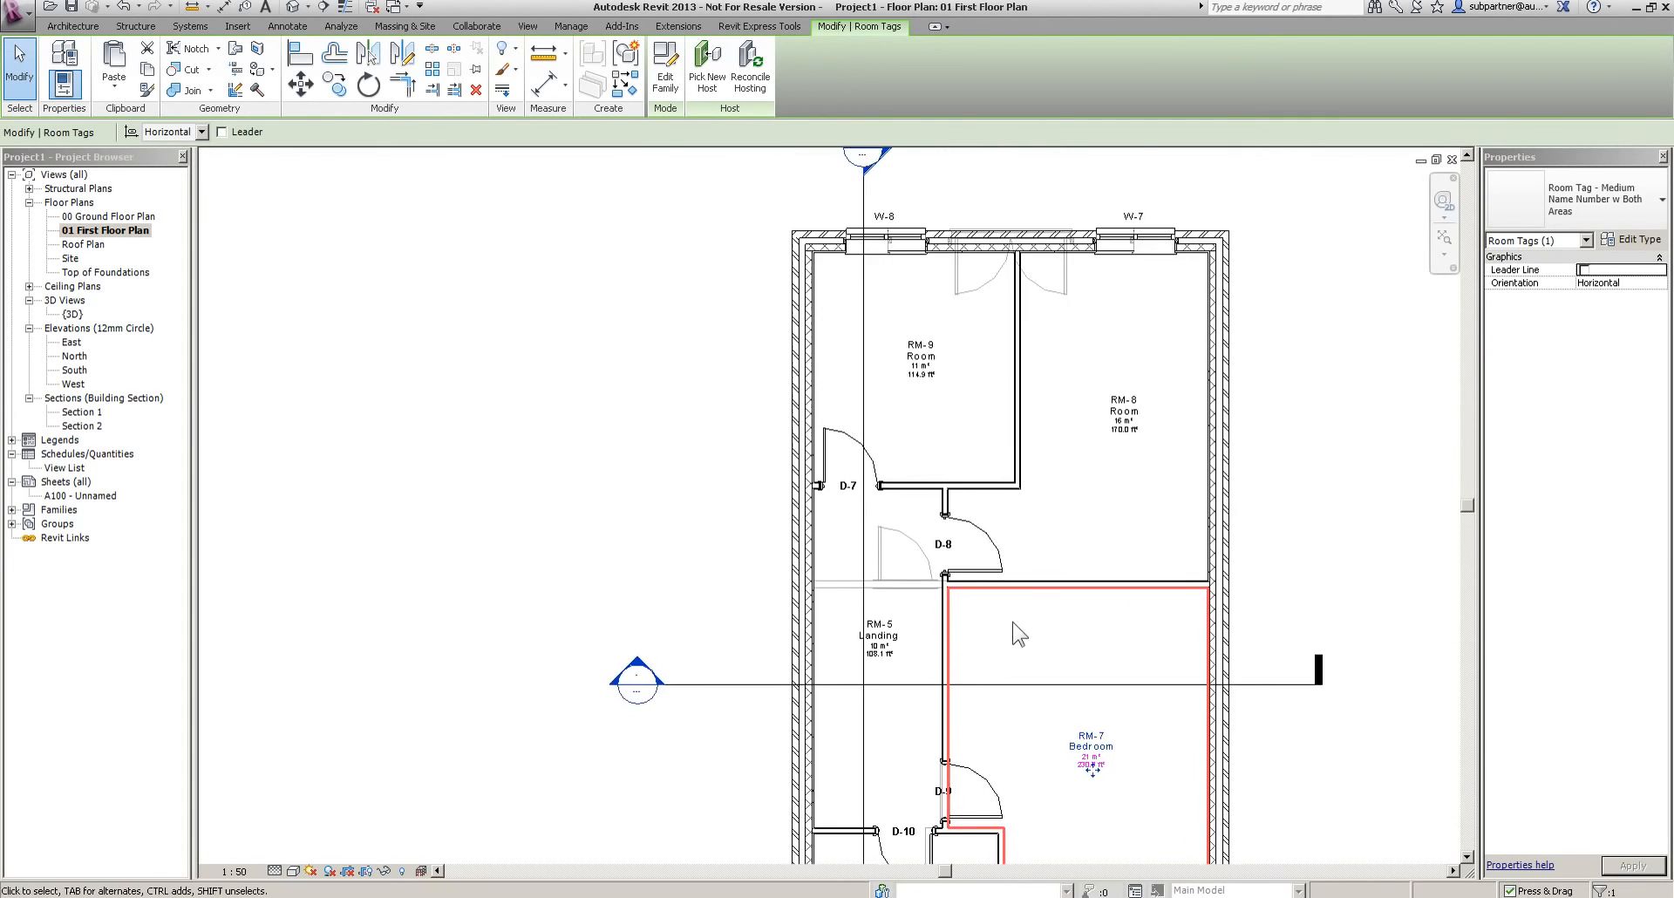
{"action": "left_click", "coordinate": [1085, 484]}
{"action": "left_click", "coordinate": [983, 433], "text": "ctrl"}
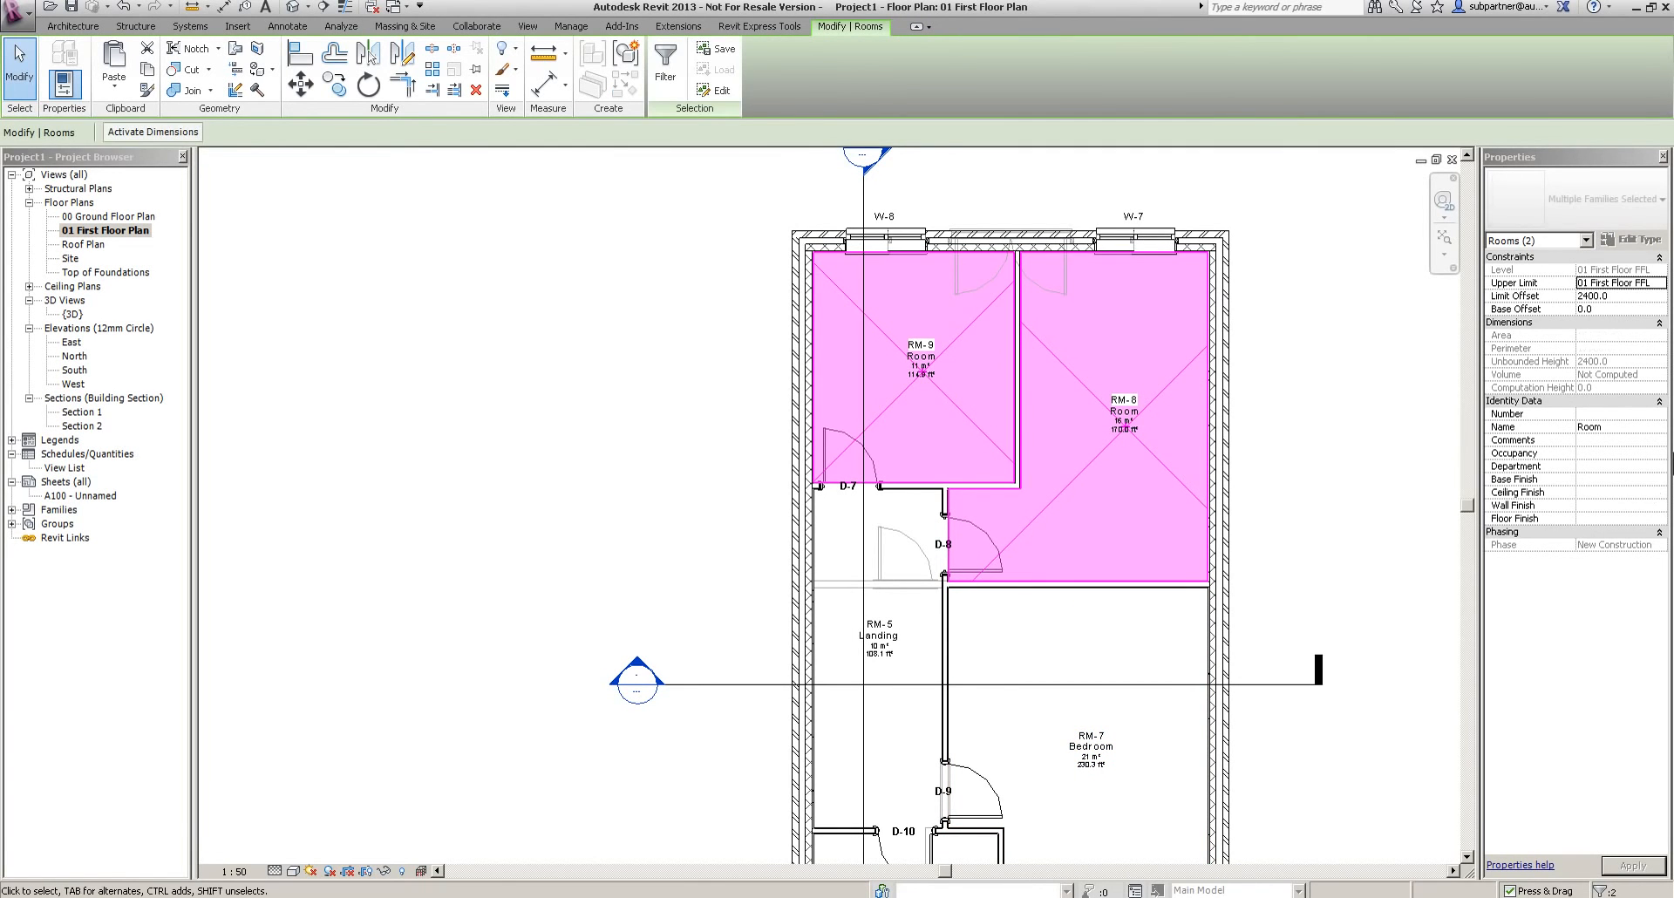
{"action": "left_click", "coordinate": [1666, 429]}
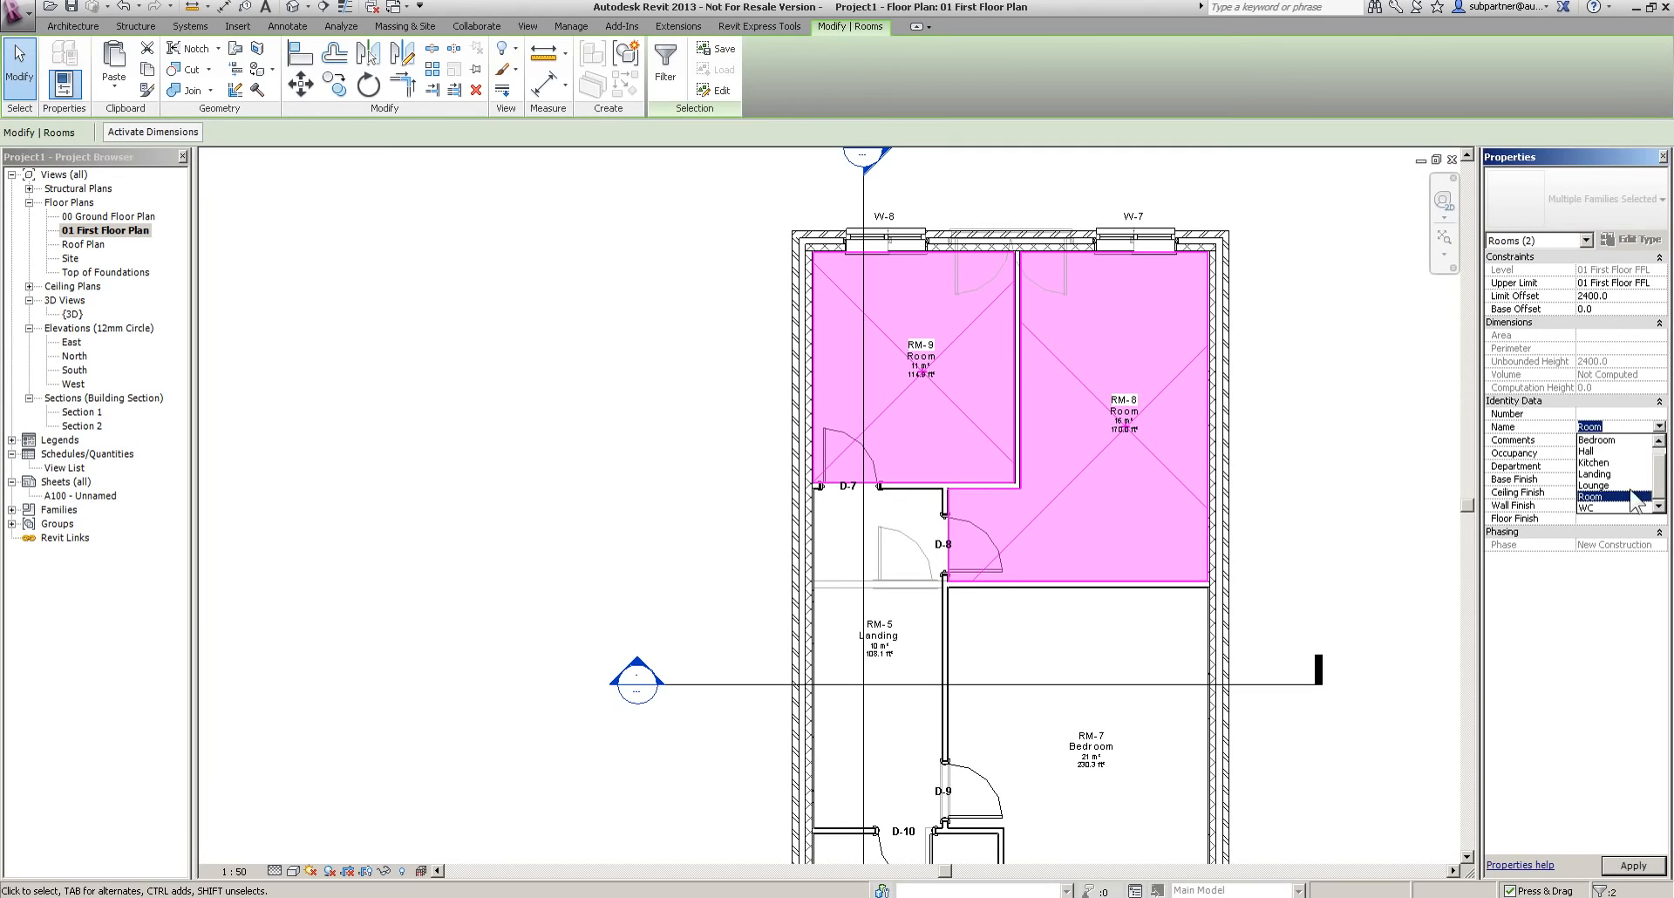
{"action": "left_click", "coordinate": [1609, 441]}
{"action": "left_click", "coordinate": [1305, 395]}
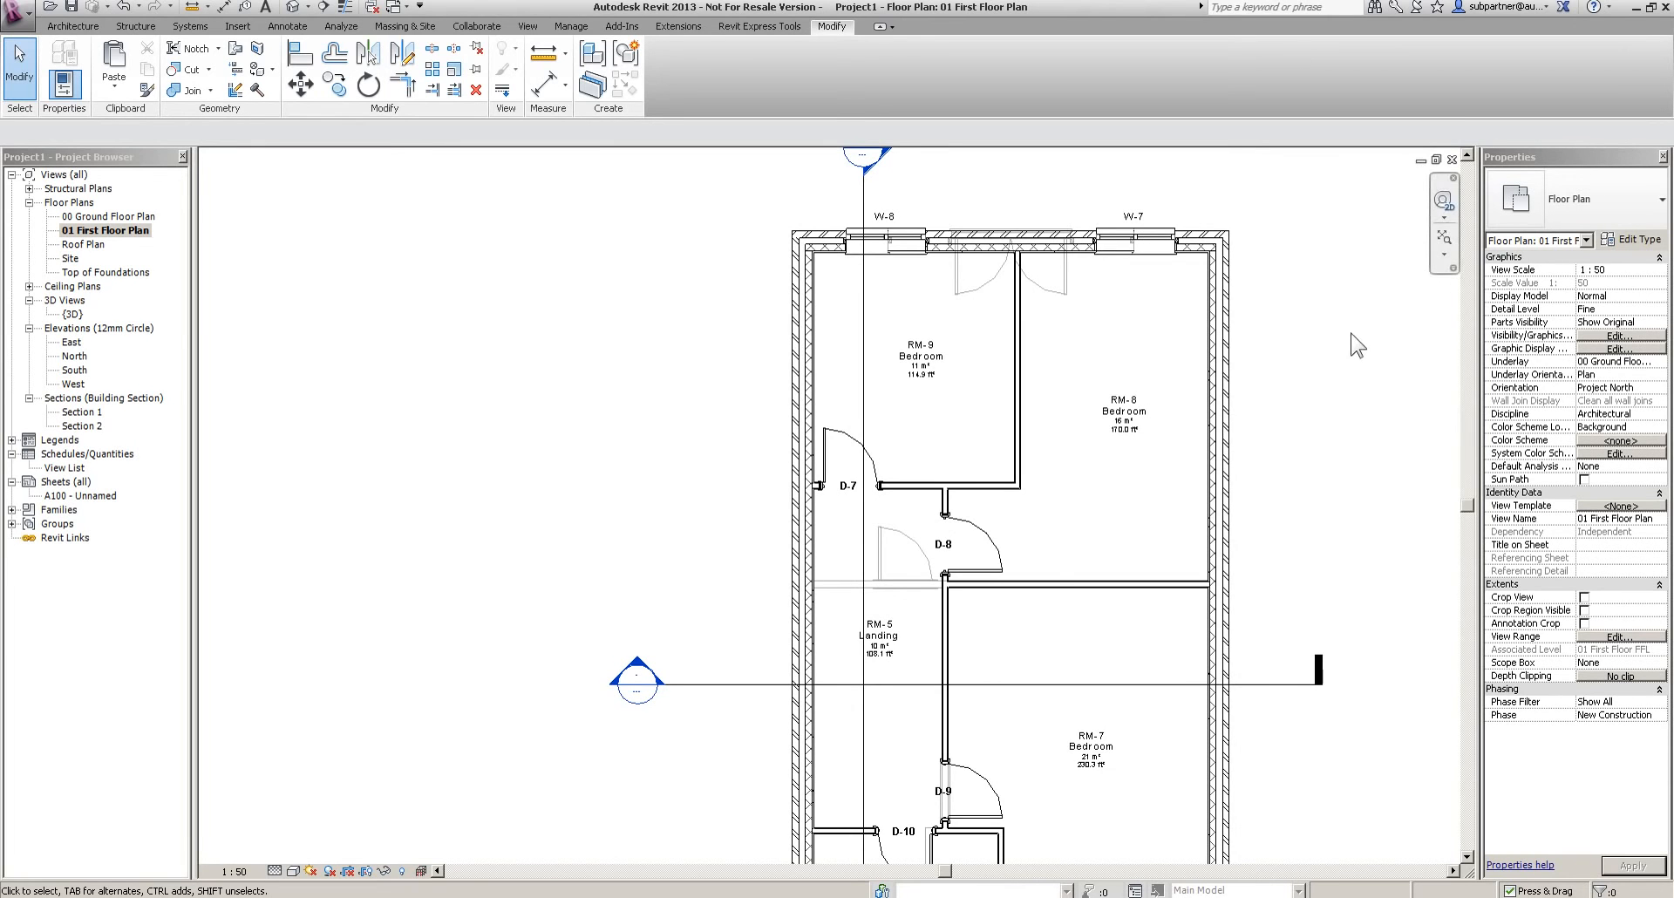
Duplicate the Name Number w Both Areas type of the Room Tag - Medium family, starting from the RM-9 bedroom tag
{"action": "middle_click_drag", "start_coordinate": [945, 643], "coordinate": [947, 638]}
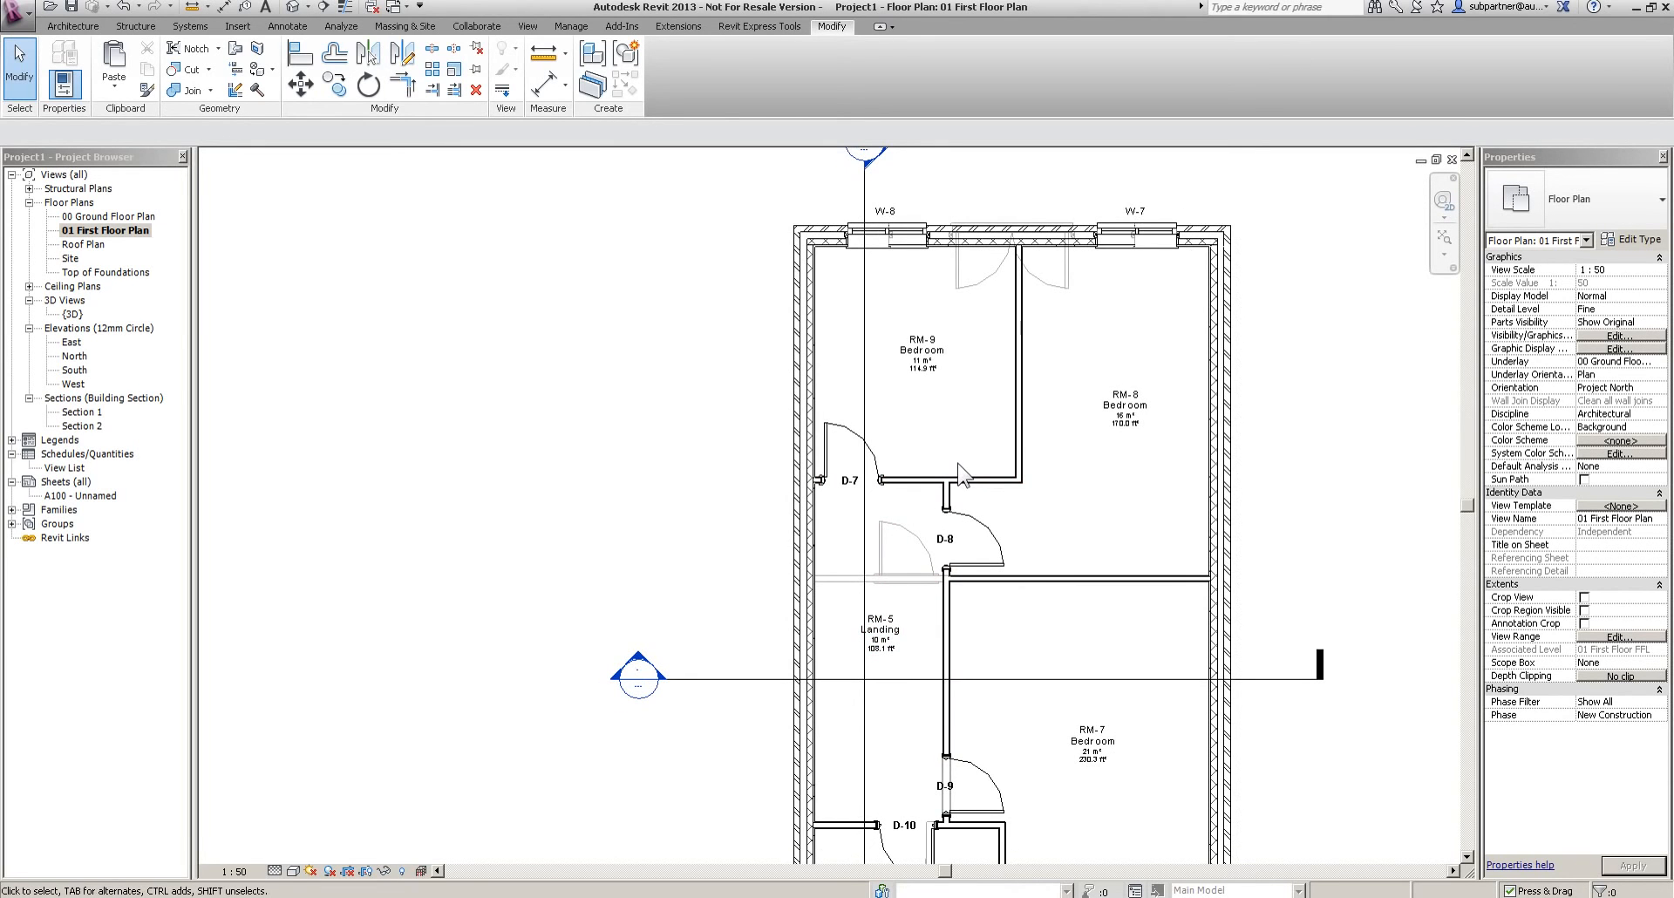
{"action": "scroll", "coordinate": [907, 345], "scroll_direction": "up", "scroll_amount": 2}
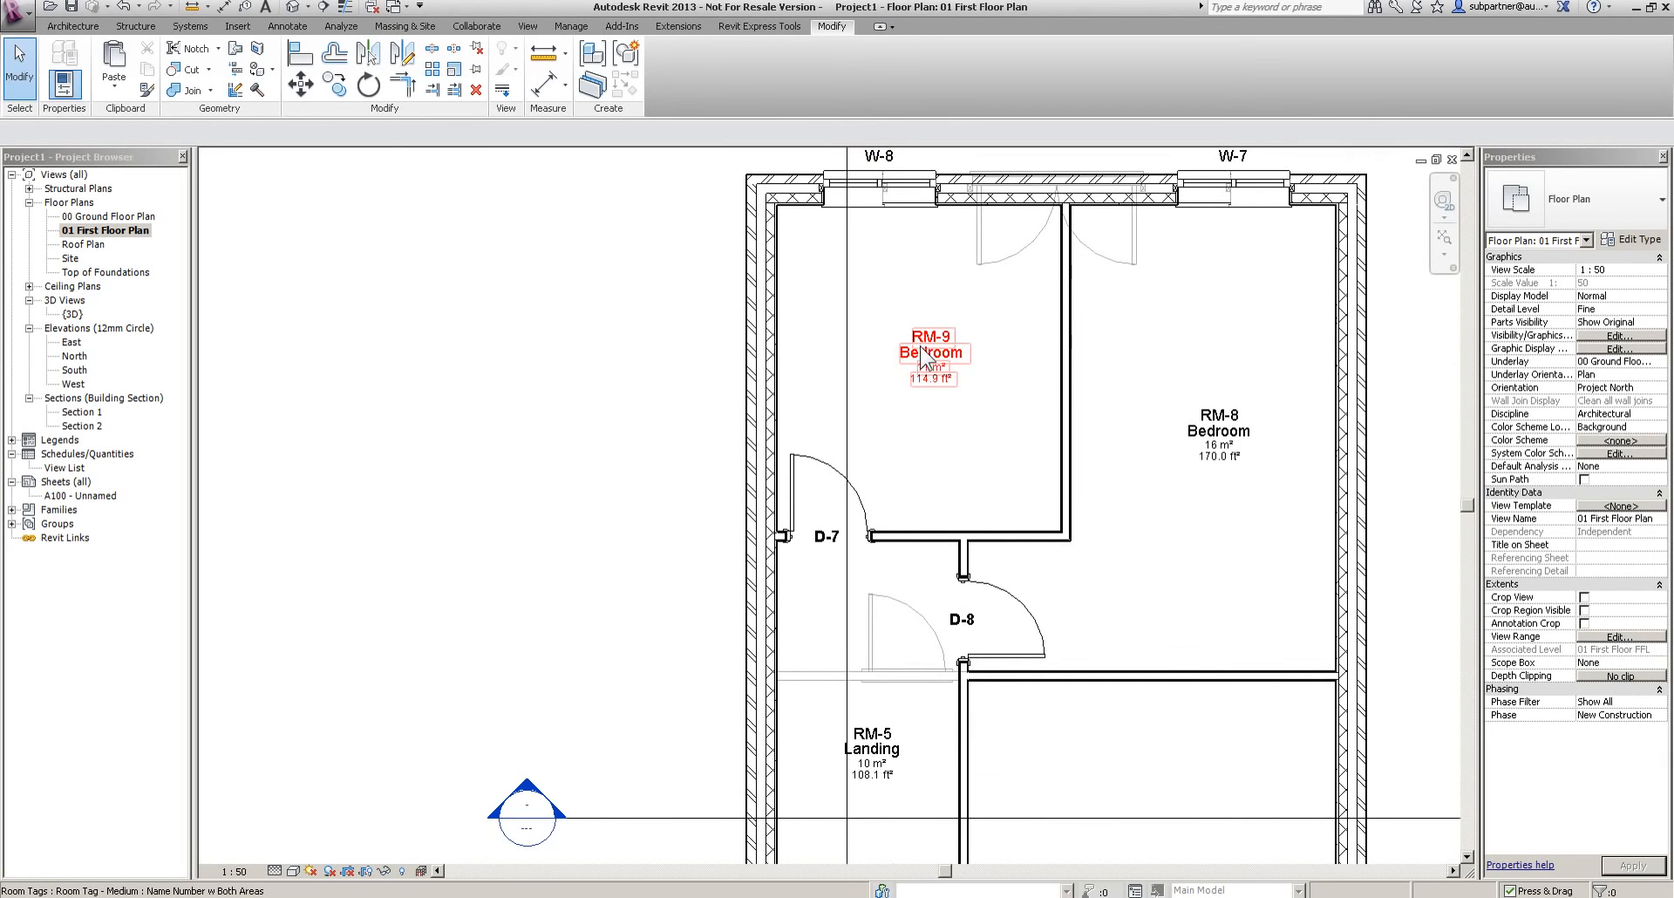
{"action": "left_click", "coordinate": [924, 357]}
{"action": "left_click", "coordinate": [1604, 190]}
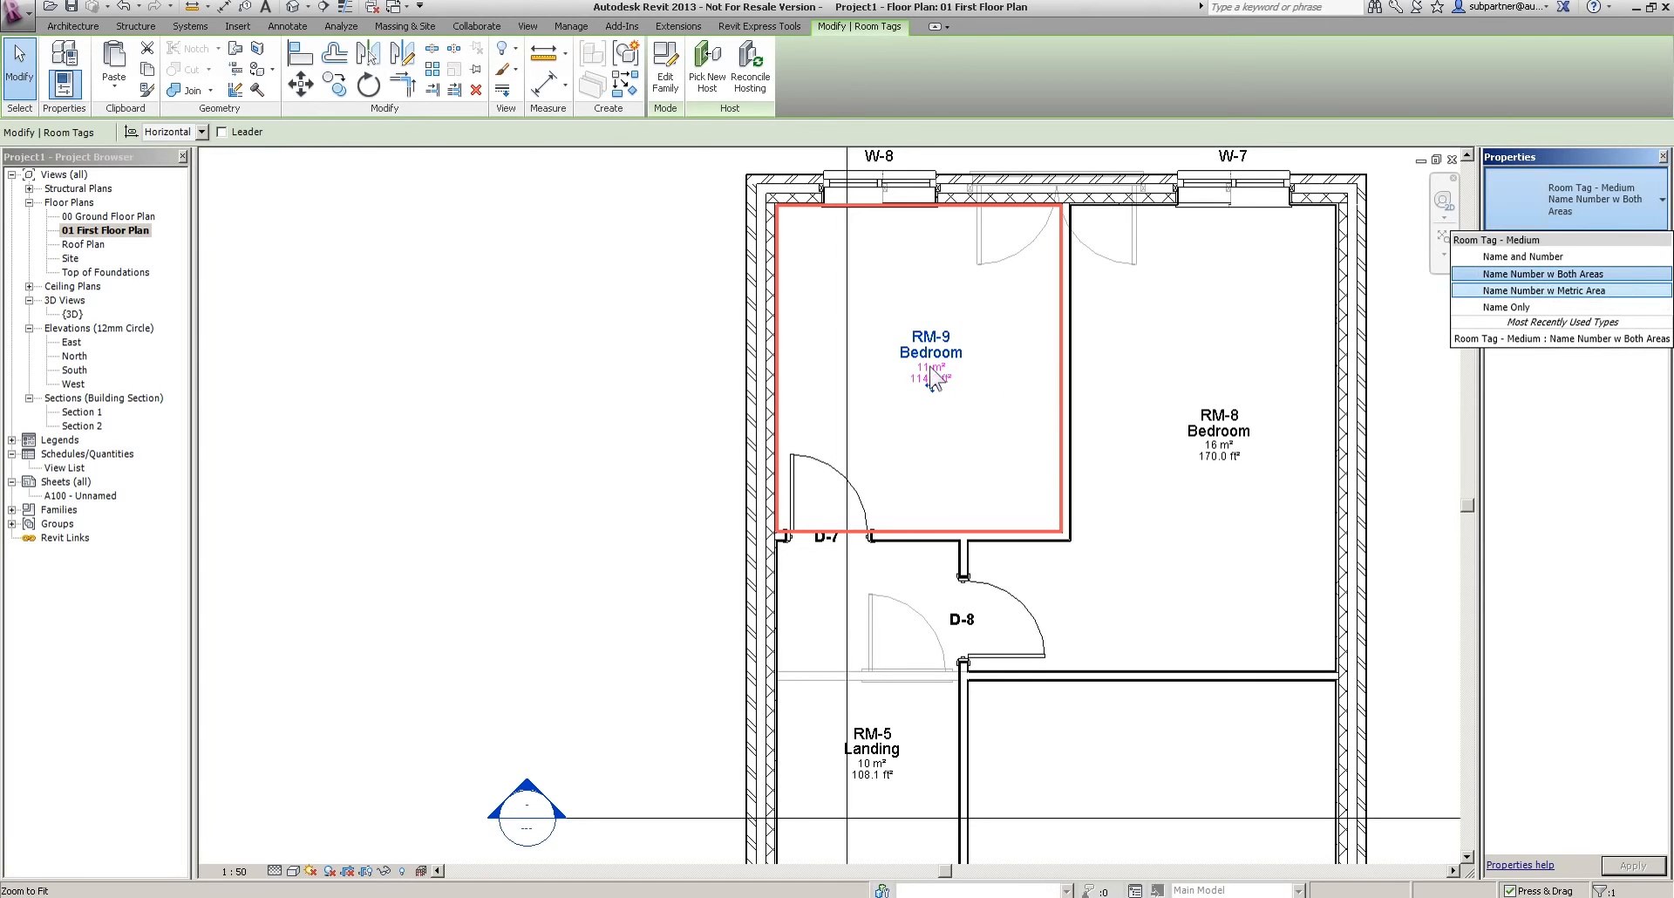
{"action": "left_click", "coordinate": [1526, 274]}
{"action": "left_click", "coordinate": [1630, 239]}
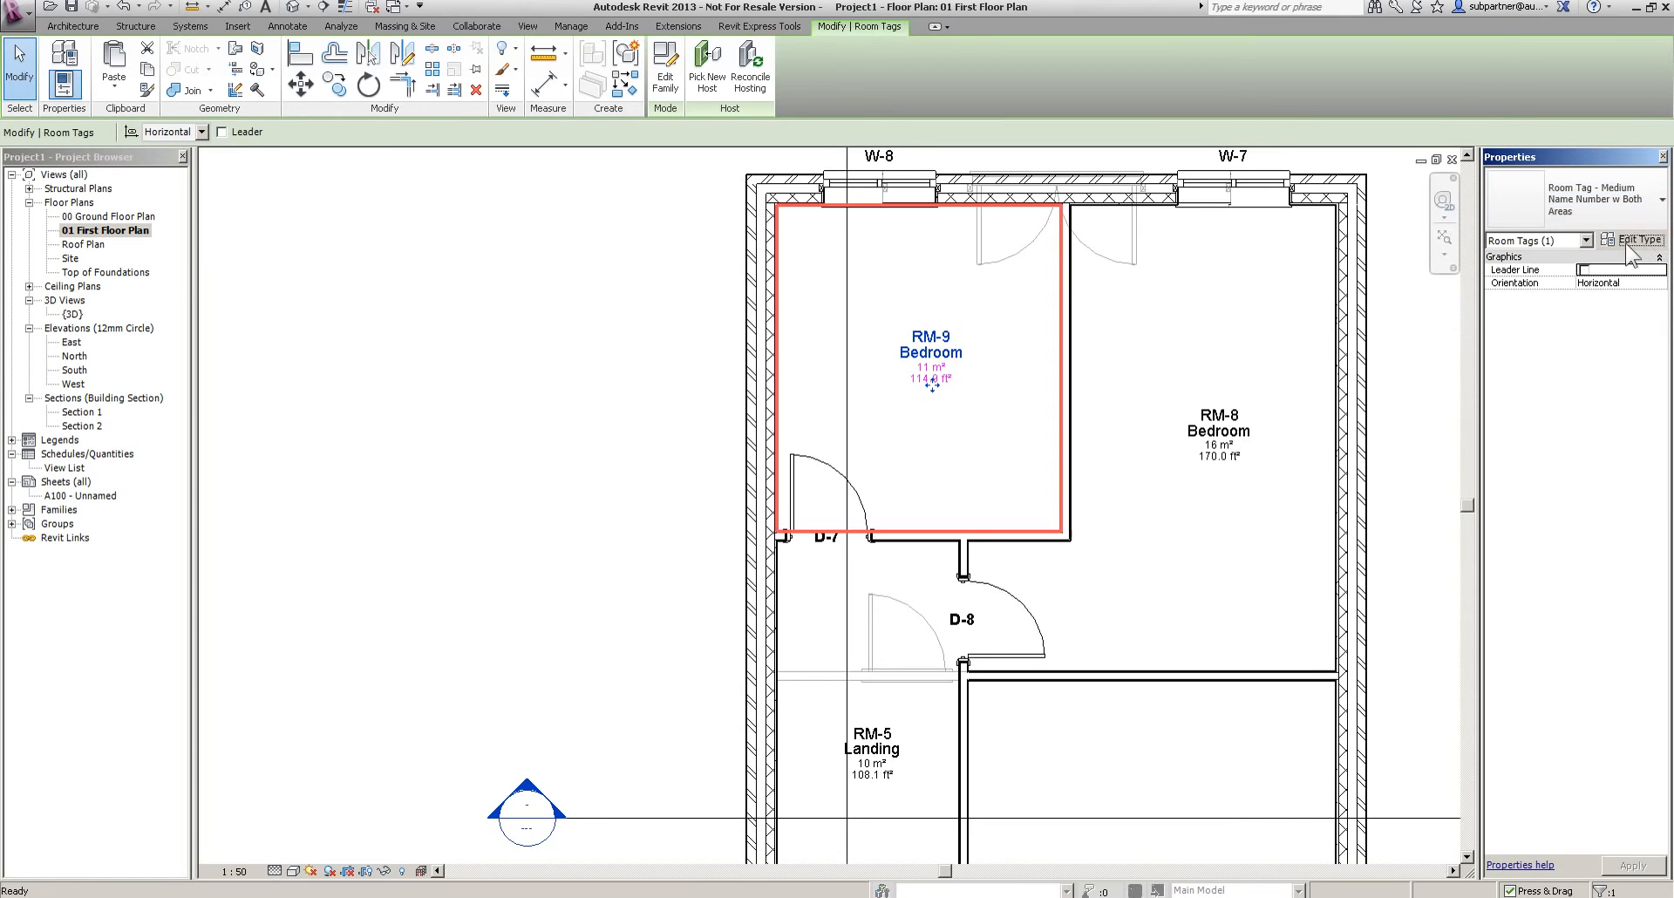
{"action": "left_click", "coordinate": [253, 855]}
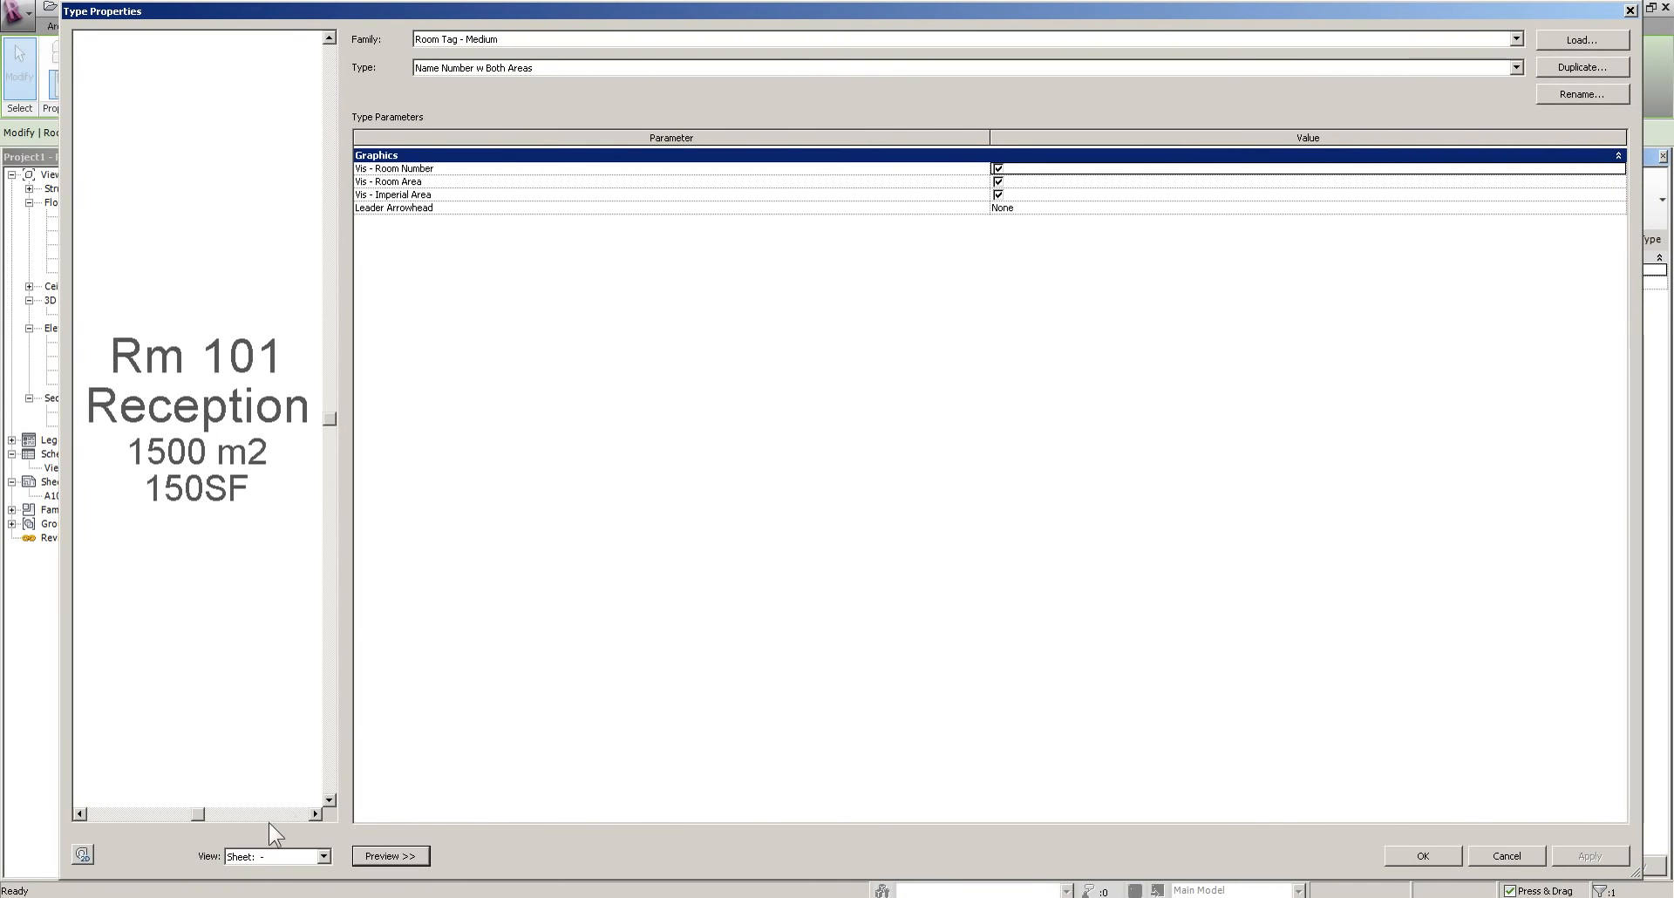
{"action": "left_click", "coordinate": [1569, 69]}
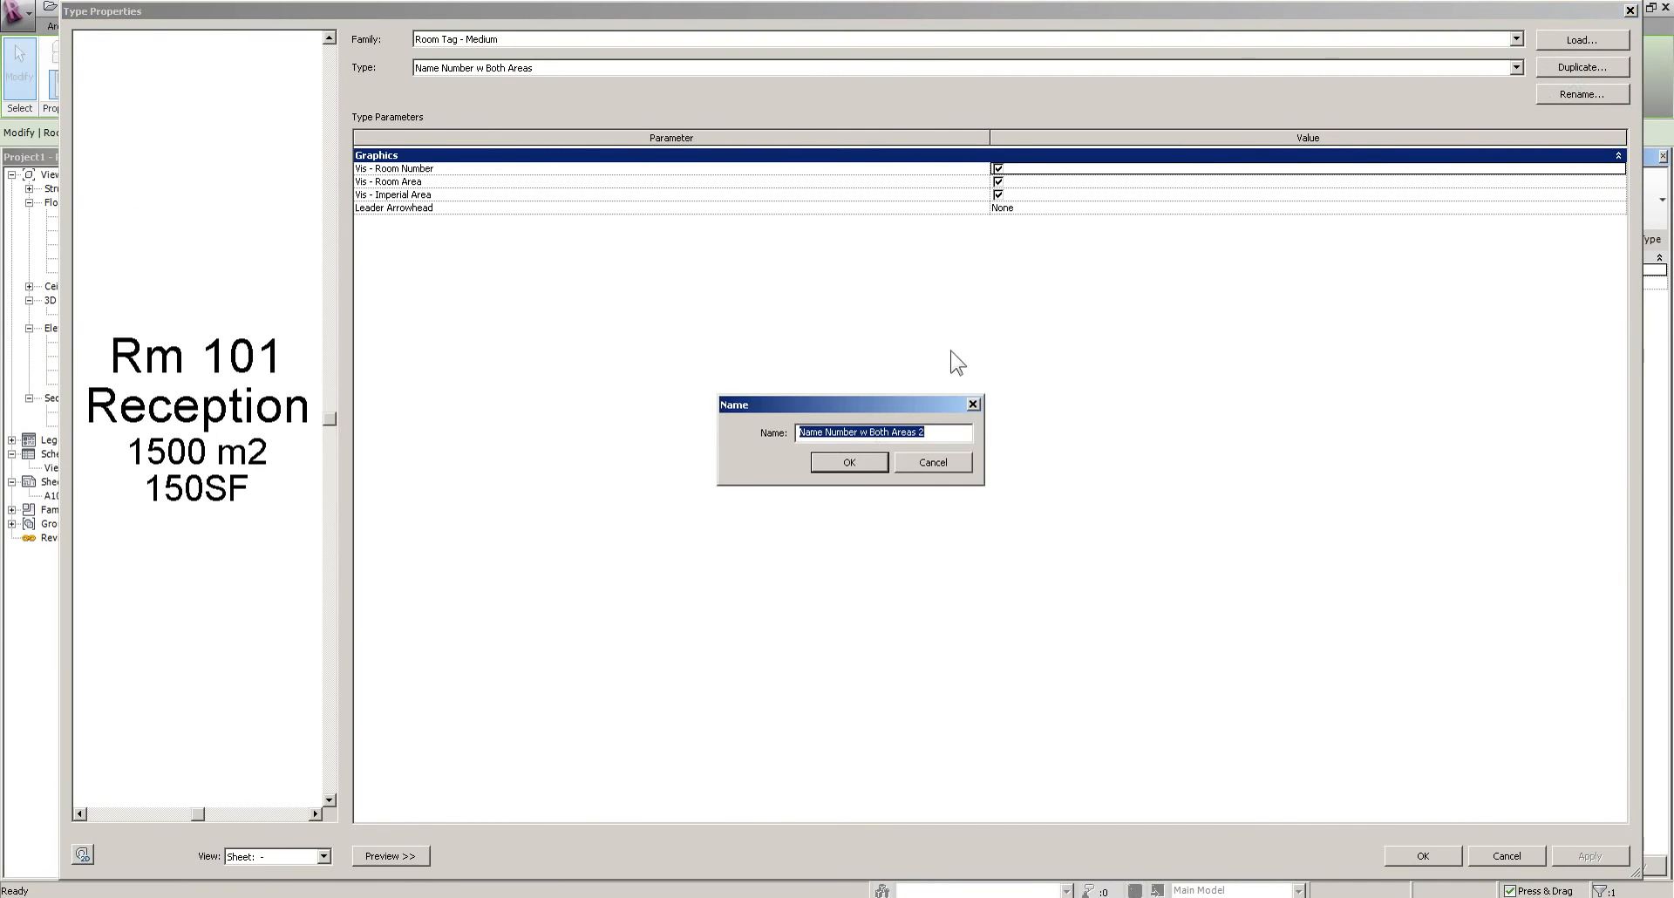
{"action": "left_click", "coordinate": [828, 434]}
{"action": "left_click", "coordinate": [861, 460]}
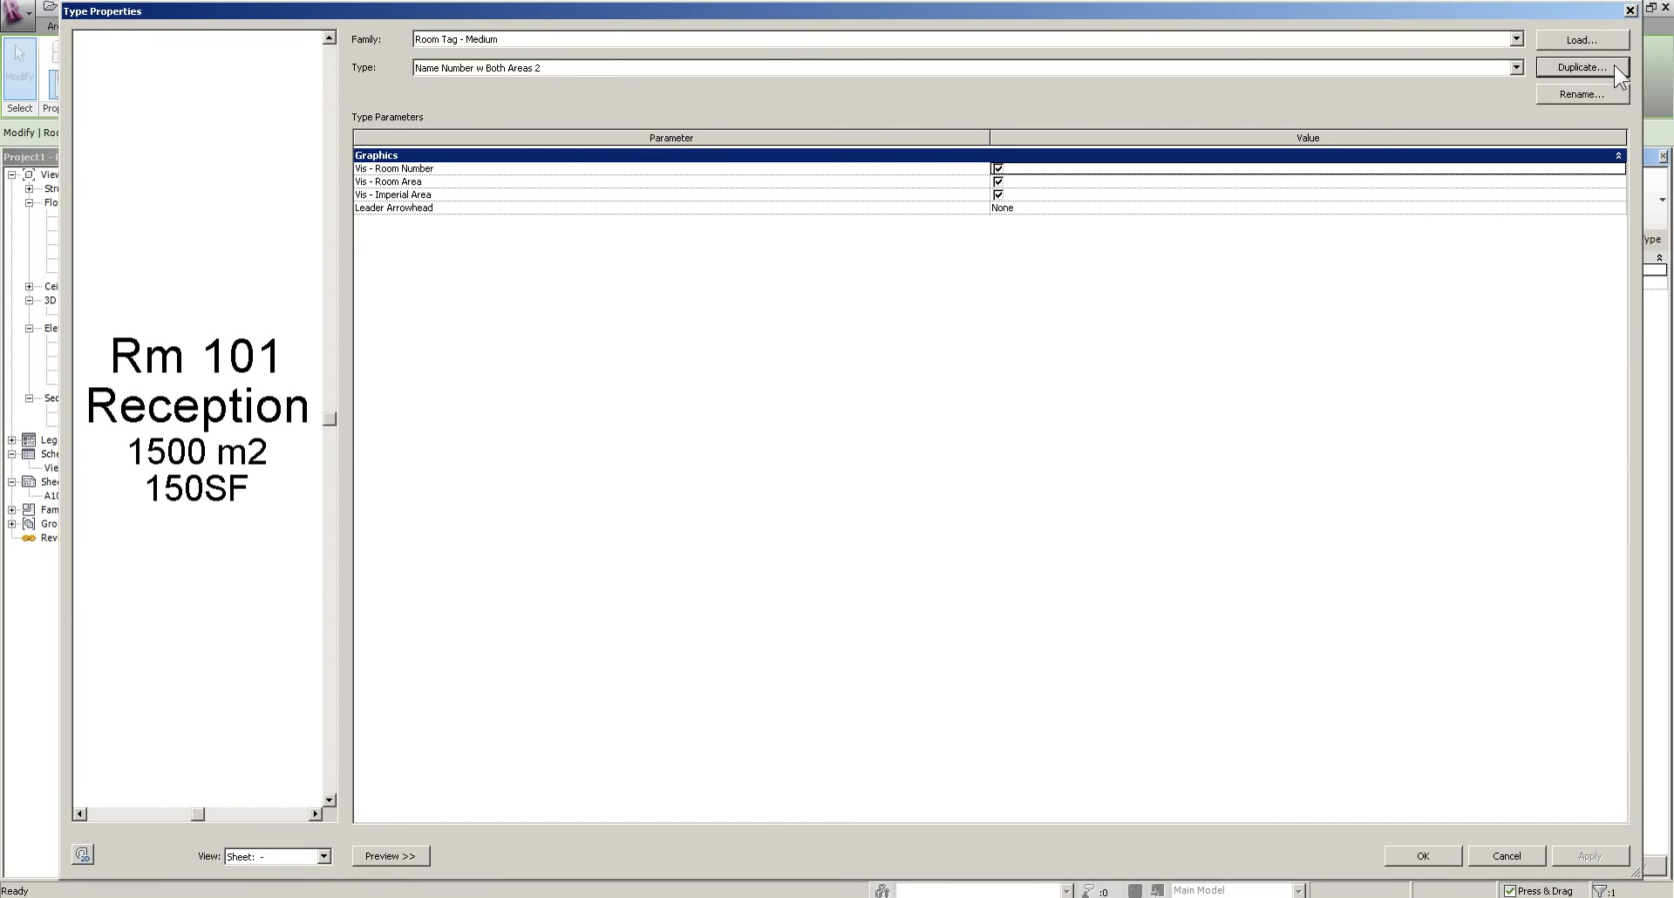
Rename the duplicated room tag type as Name w Both Areas and turn off its Vis - Room Number parameter
{"action": "left_click", "coordinate": [1590, 94]}
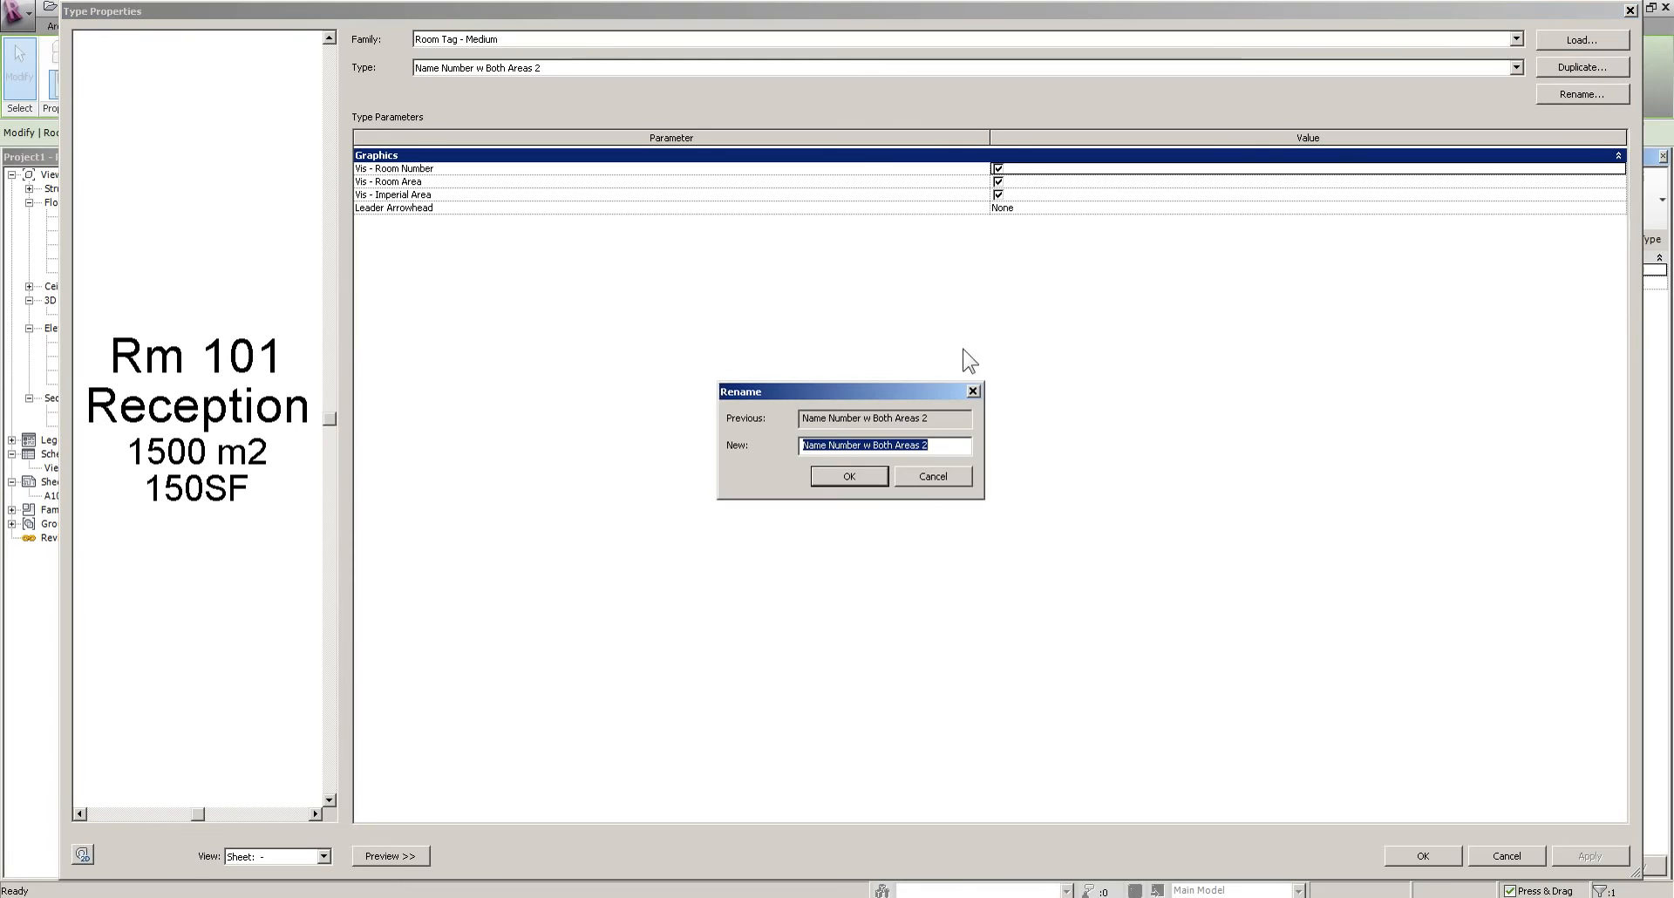
{"action": "left_click", "coordinate": [832, 445]}
{"action": "key", "text": "Delete"}
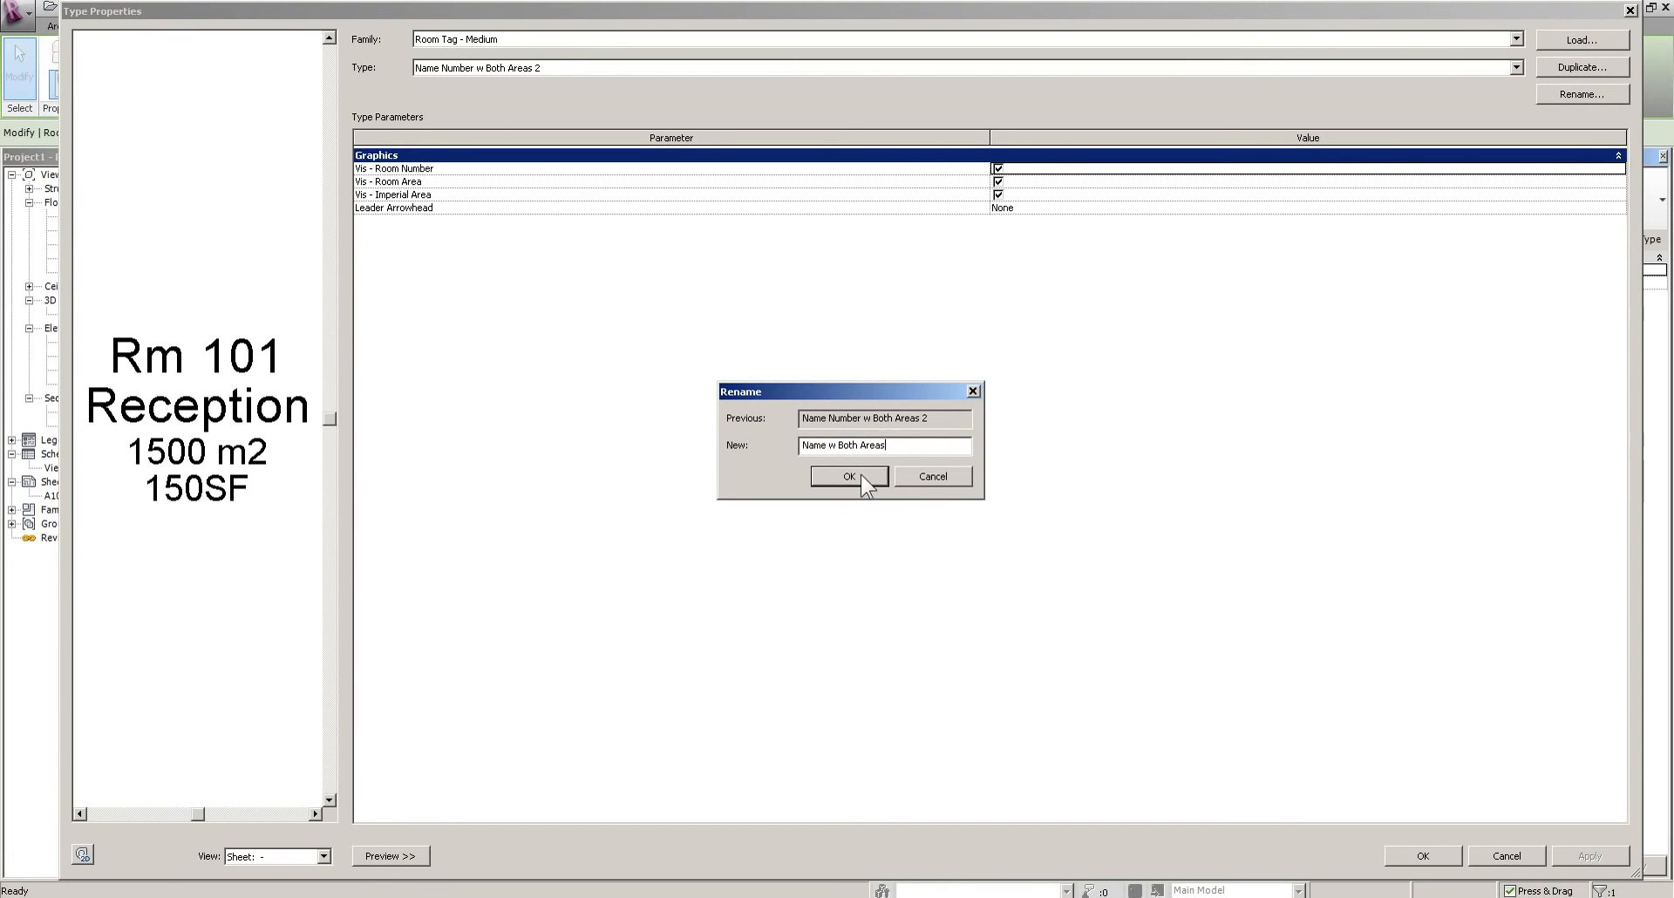
{"action": "left_click", "coordinate": [849, 476]}
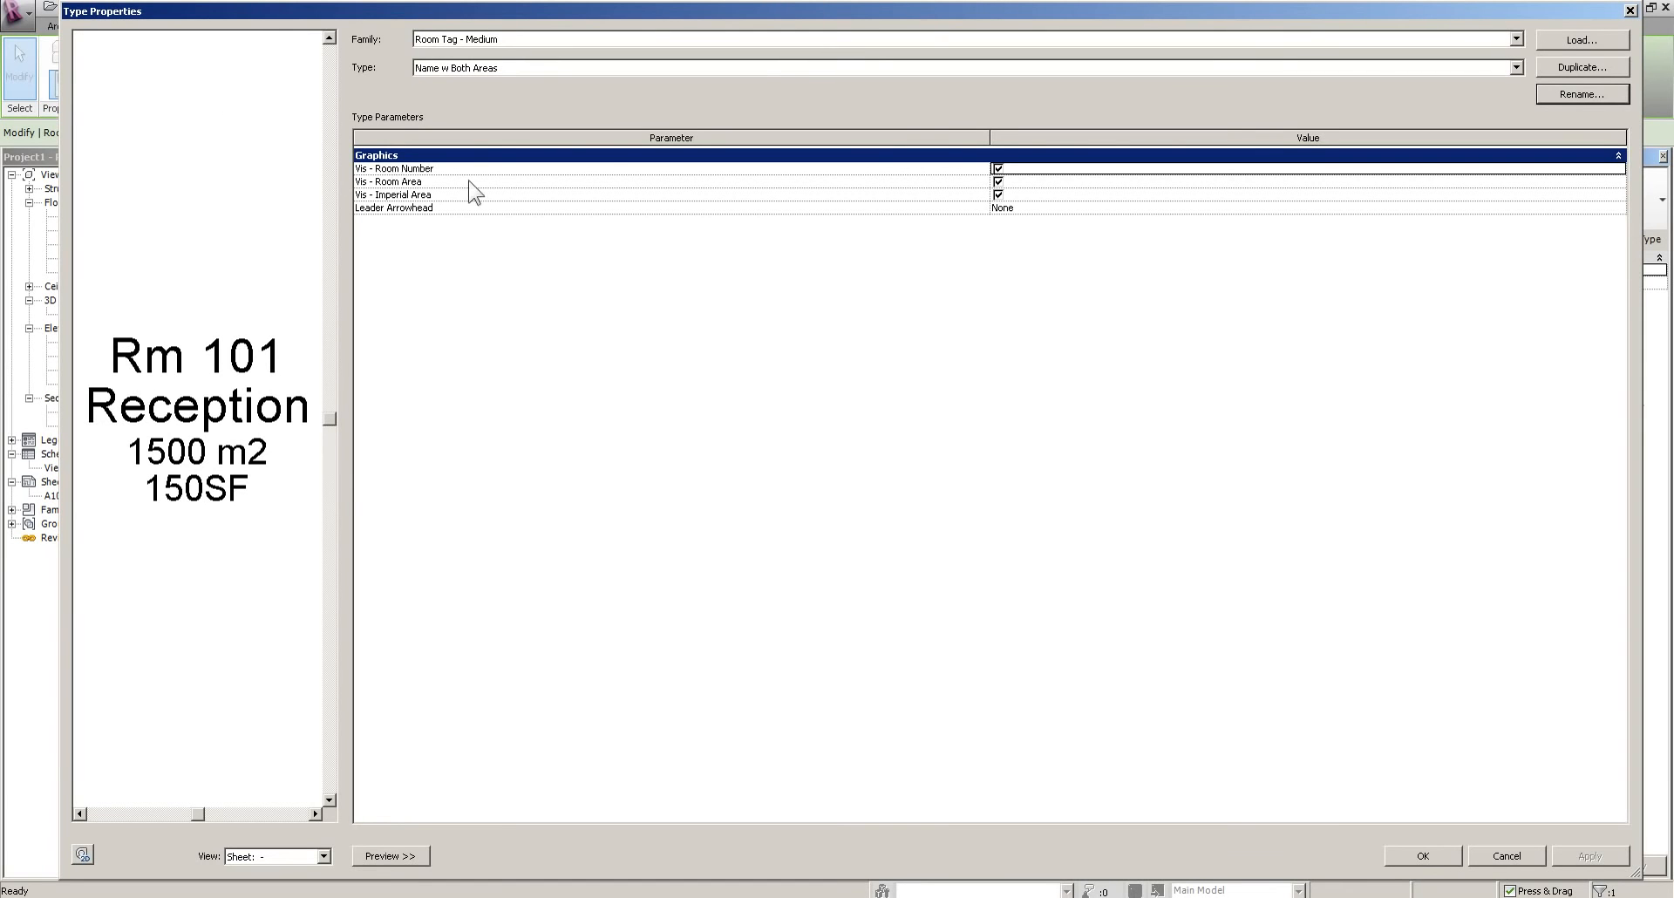
{"action": "left_click", "coordinate": [998, 168]}
{"action": "left_click", "coordinate": [1397, 854]}
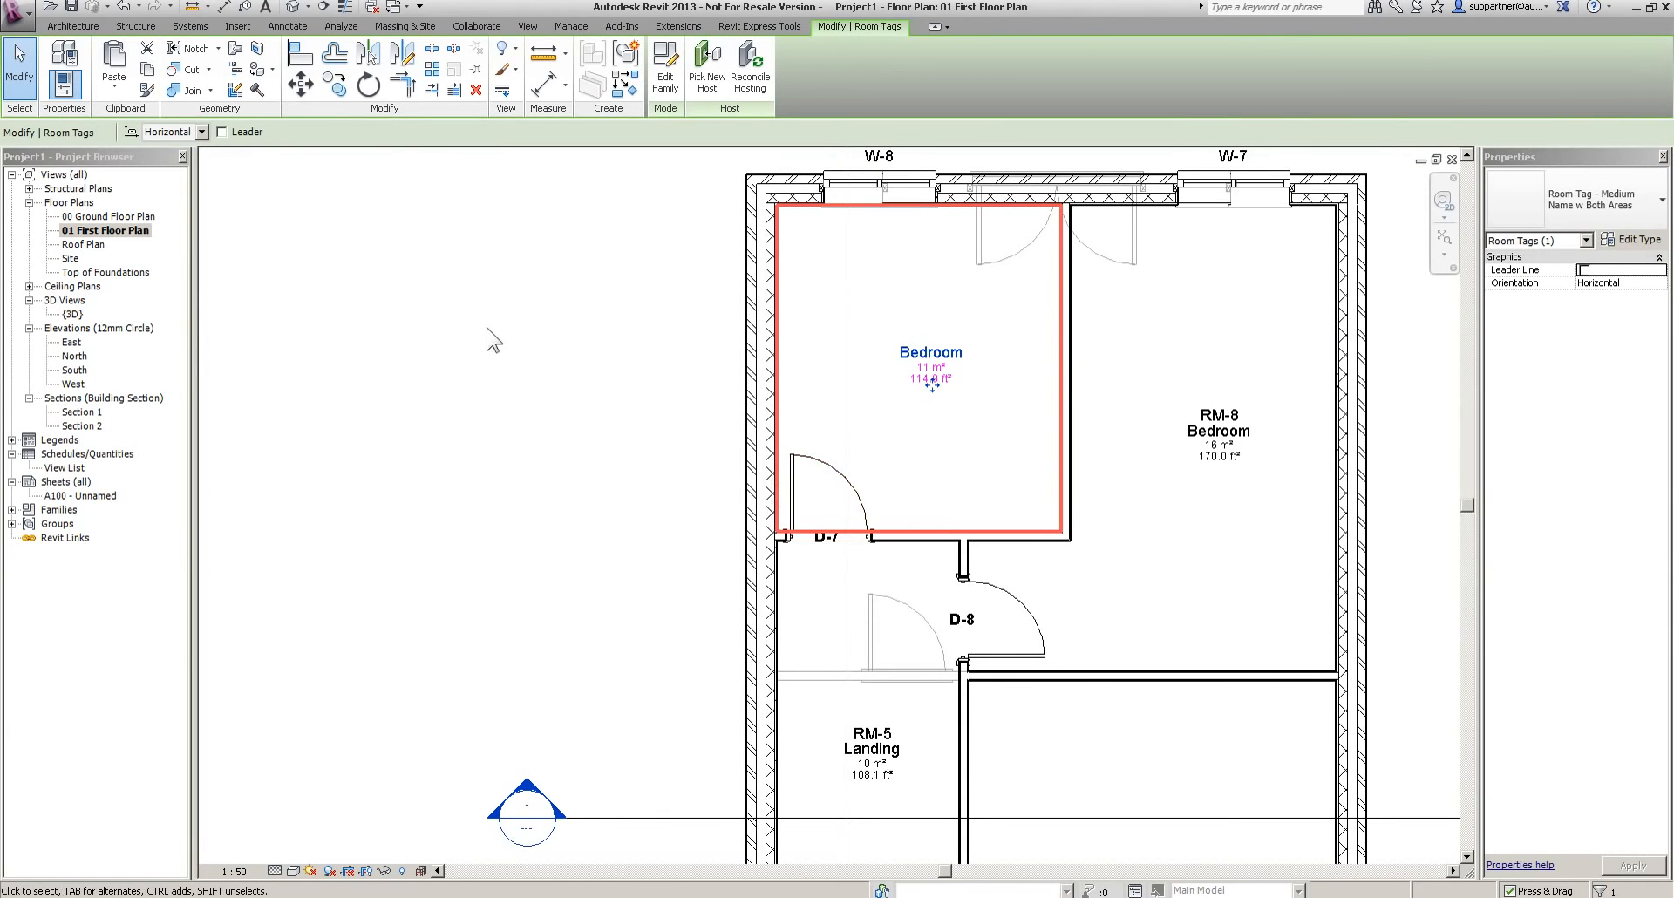
Match the other first floor room tags to the edited bedroom tag's Name w Both Areas type
{"action": "left_click", "coordinate": [147, 90]}
{"action": "left_click", "coordinate": [931, 352]}
{"action": "left_click", "coordinate": [1225, 447]}
{"action": "left_click", "coordinate": [871, 748]}
{"action": "scroll", "coordinate": [982, 514], "scroll_direction": "down", "scroll_amount": 5, "text": "ctrl"}
{"action": "scroll", "coordinate": [1029, 471], "scroll_direction": "right", "scroll_amount": 2, "text": "shift"}
{"action": "left_click", "coordinate": [1046, 460]}
{"action": "left_click", "coordinate": [754, 698]}
Change all the room tags on the ground floor plan to the Name w Both Areas type
{"action": "left_click", "coordinate": [106, 218]}
{"action": "double_click", "coordinate": [107, 217]}
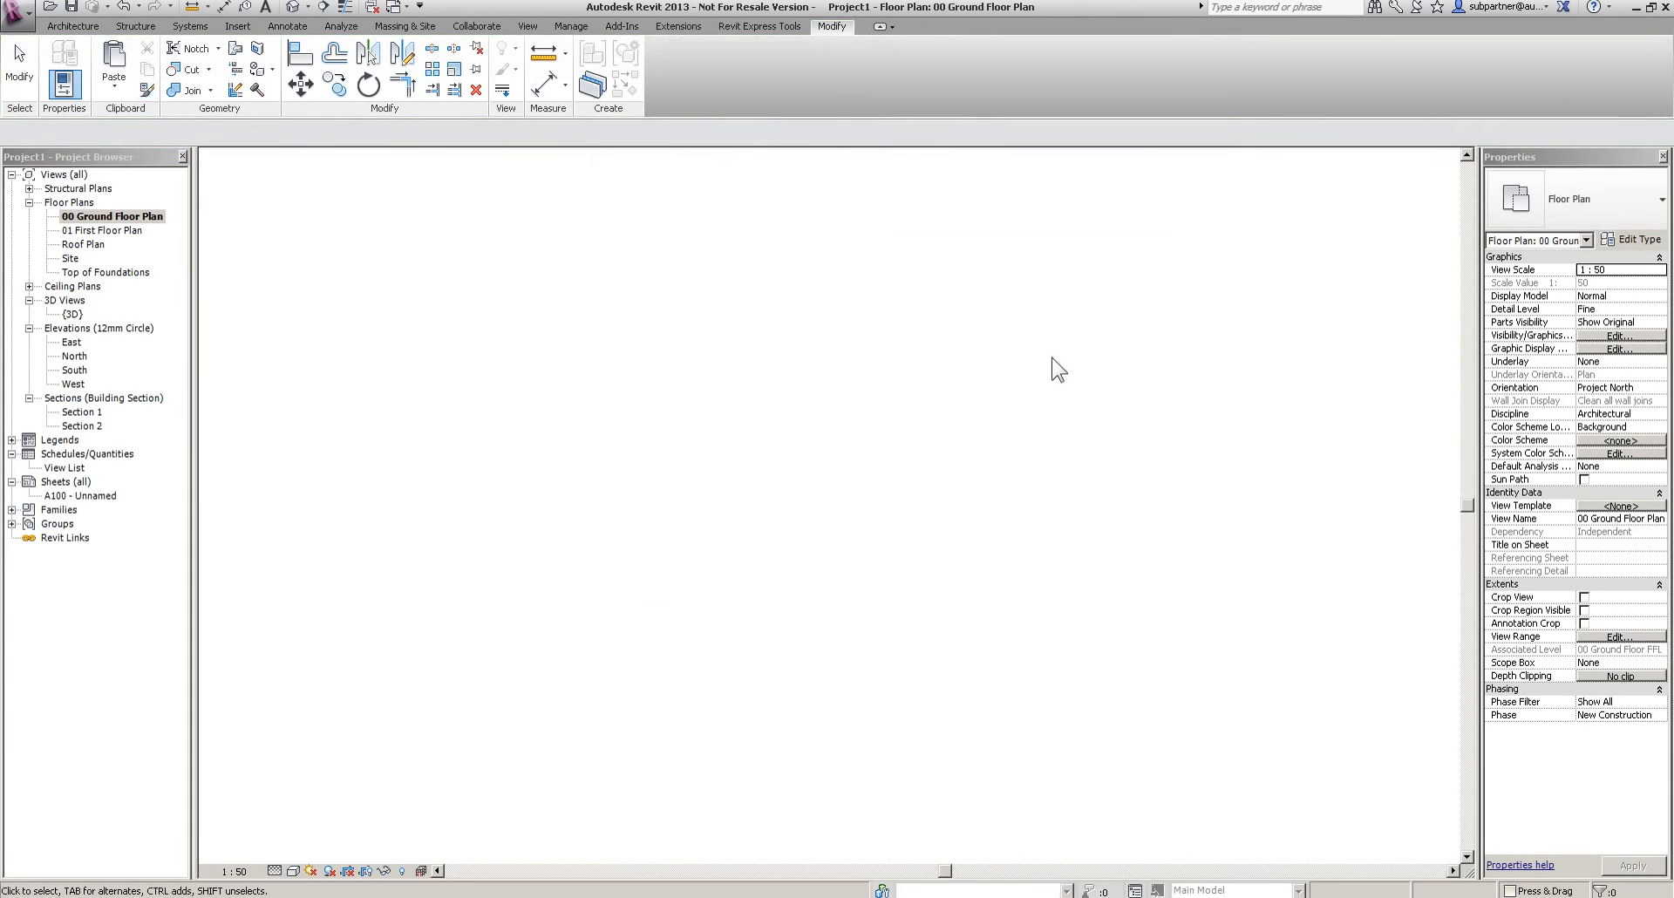
{"action": "scroll", "coordinate": [1003, 366], "scroll_direction": "down", "scroll_amount": 3}
{"action": "left_click_drag", "start_coordinate": [698, 272], "coordinate": [1175, 750]}
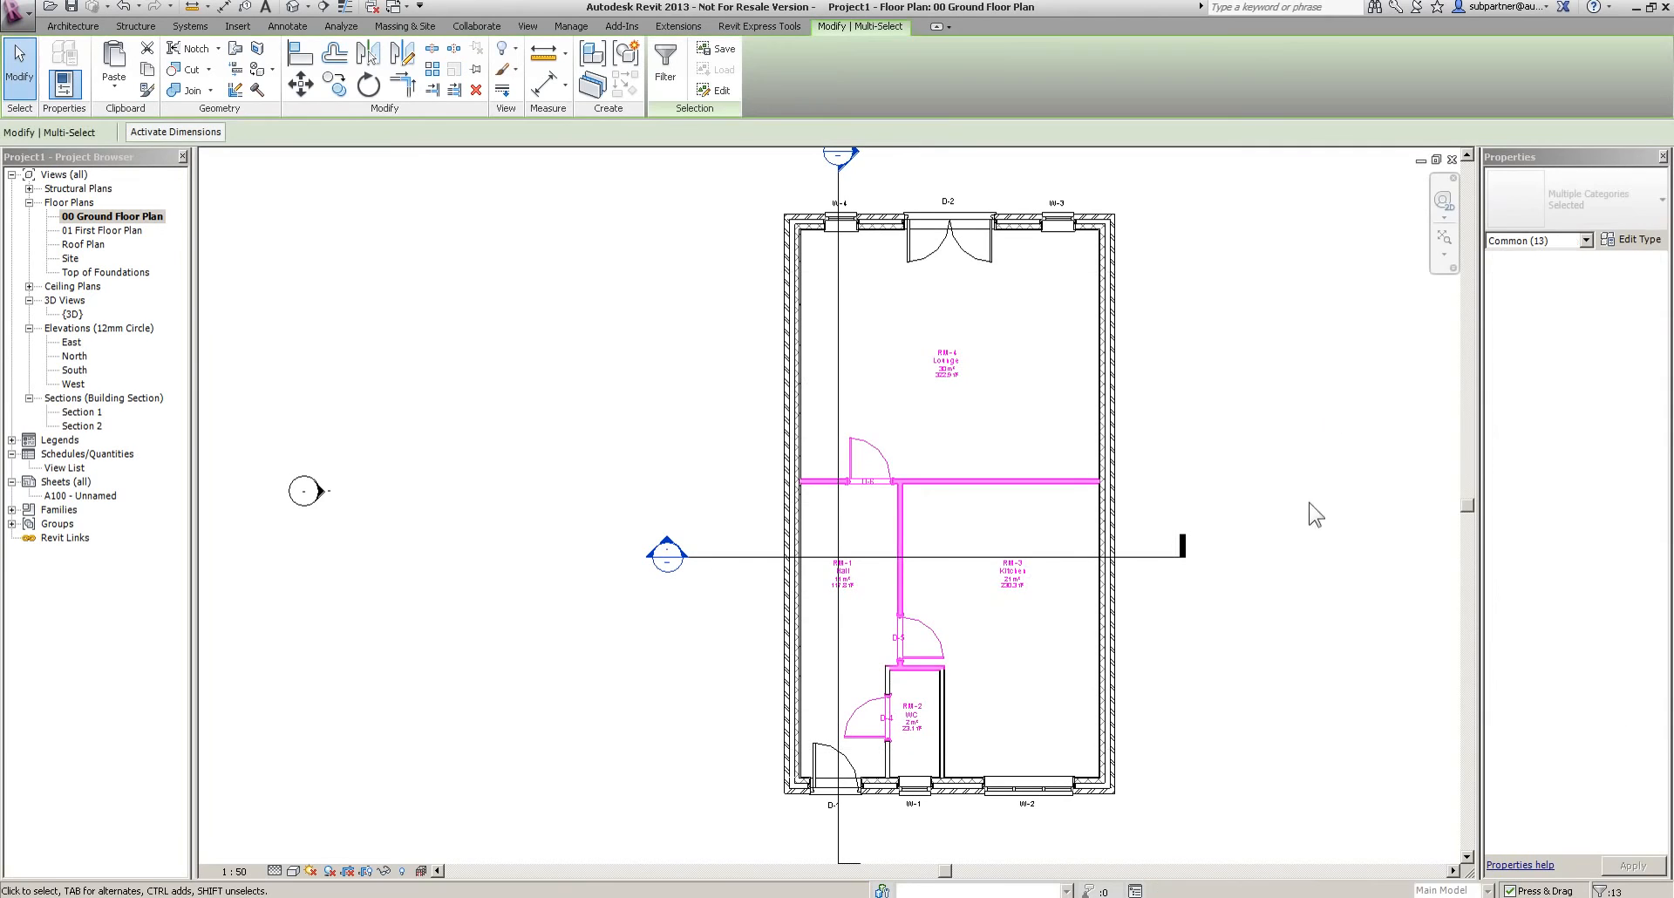
{"action": "left_click", "coordinate": [1583, 241]}
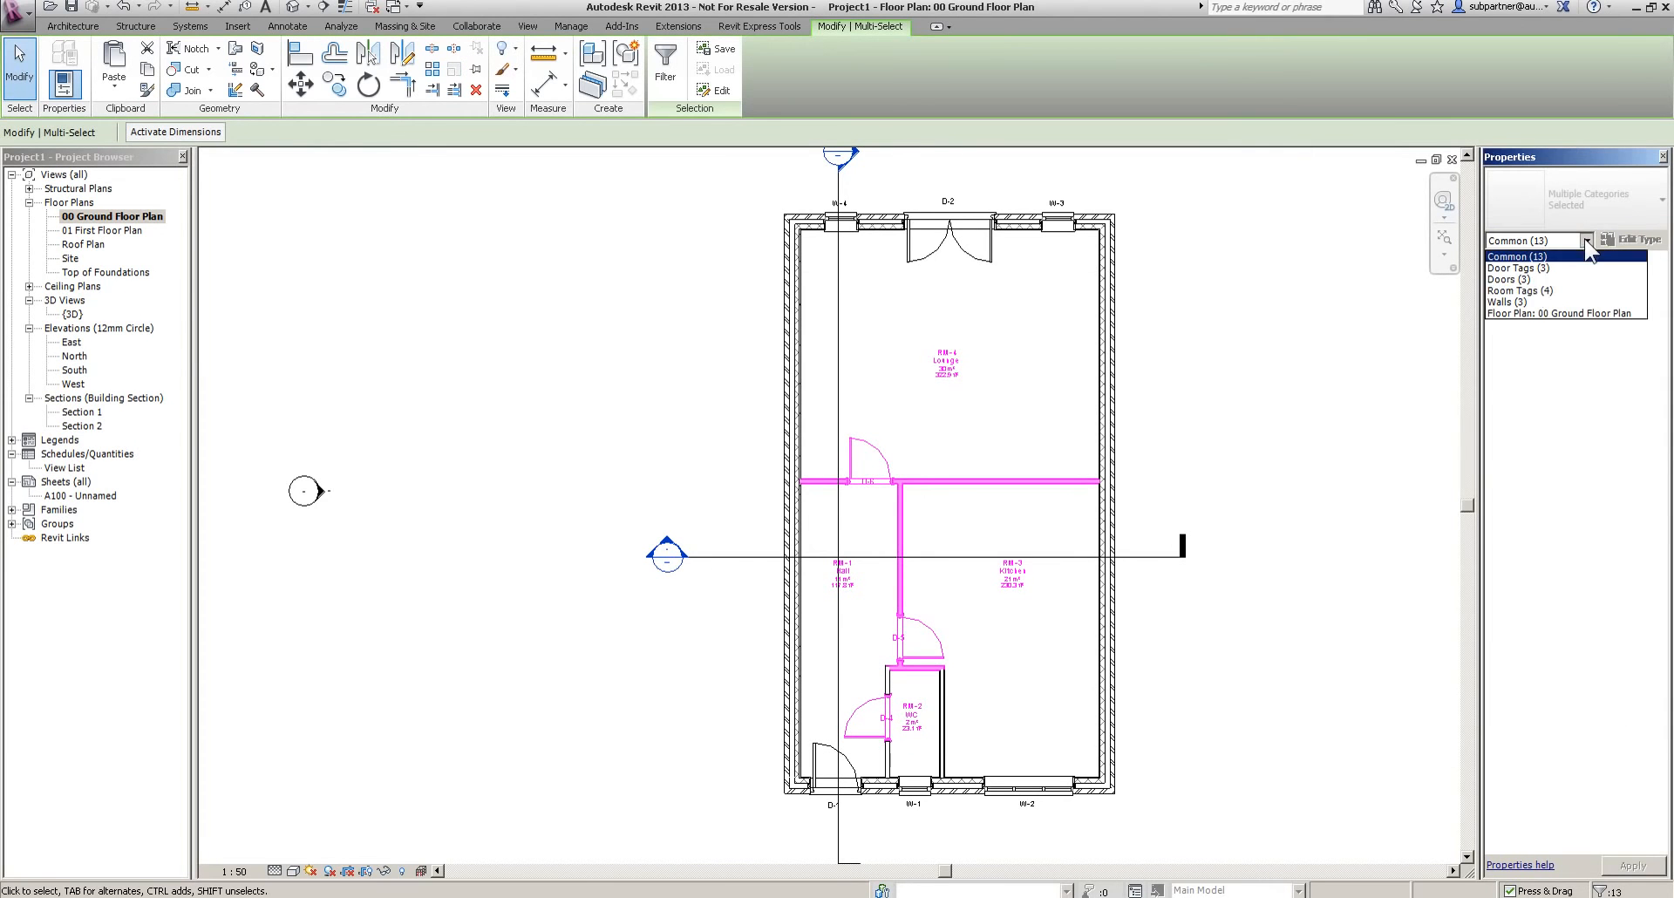
{"action": "left_click", "coordinate": [1522, 292]}
{"action": "left_click", "coordinate": [1620, 195]}
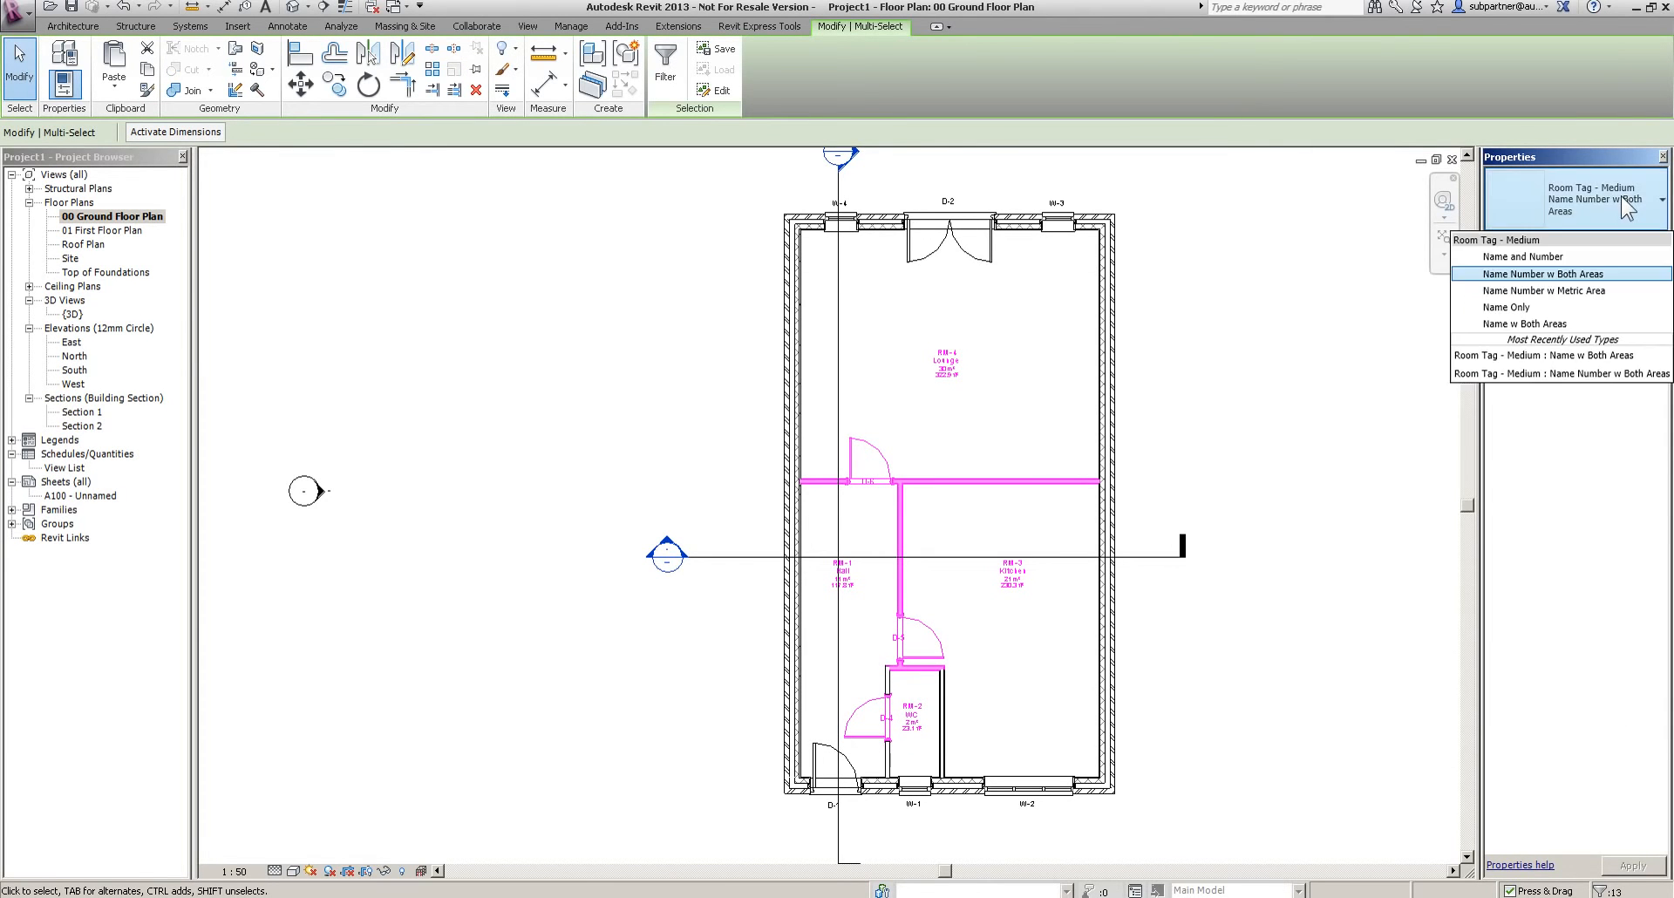
{"action": "left_click", "coordinate": [1517, 324]}
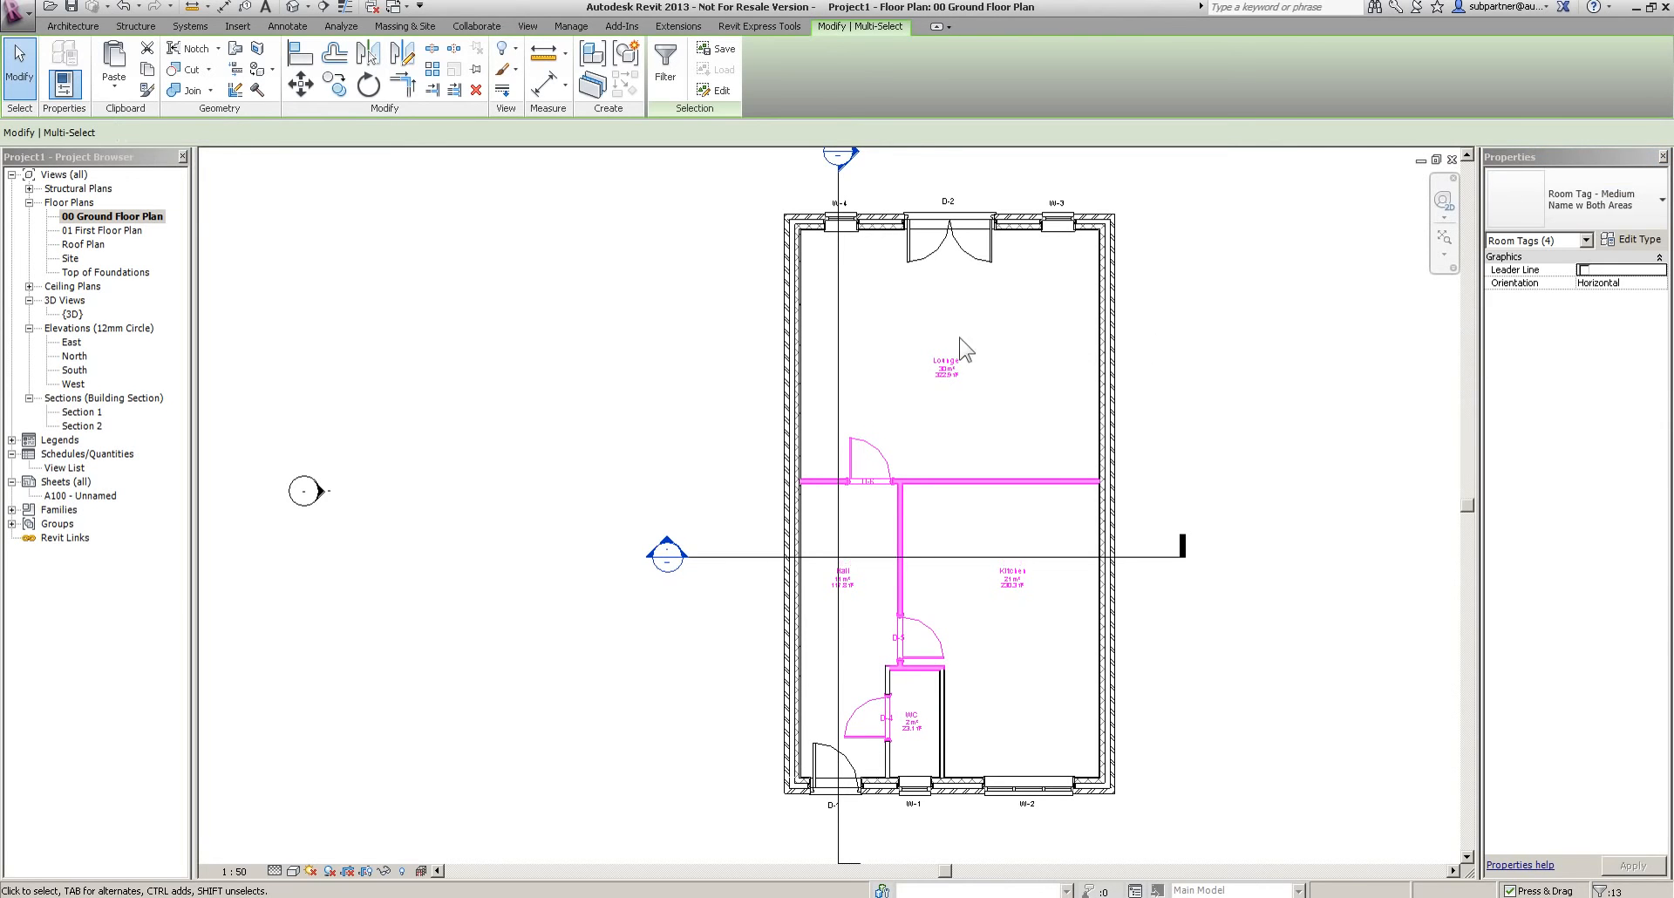
{"action": "left_click", "coordinate": [1281, 344]}
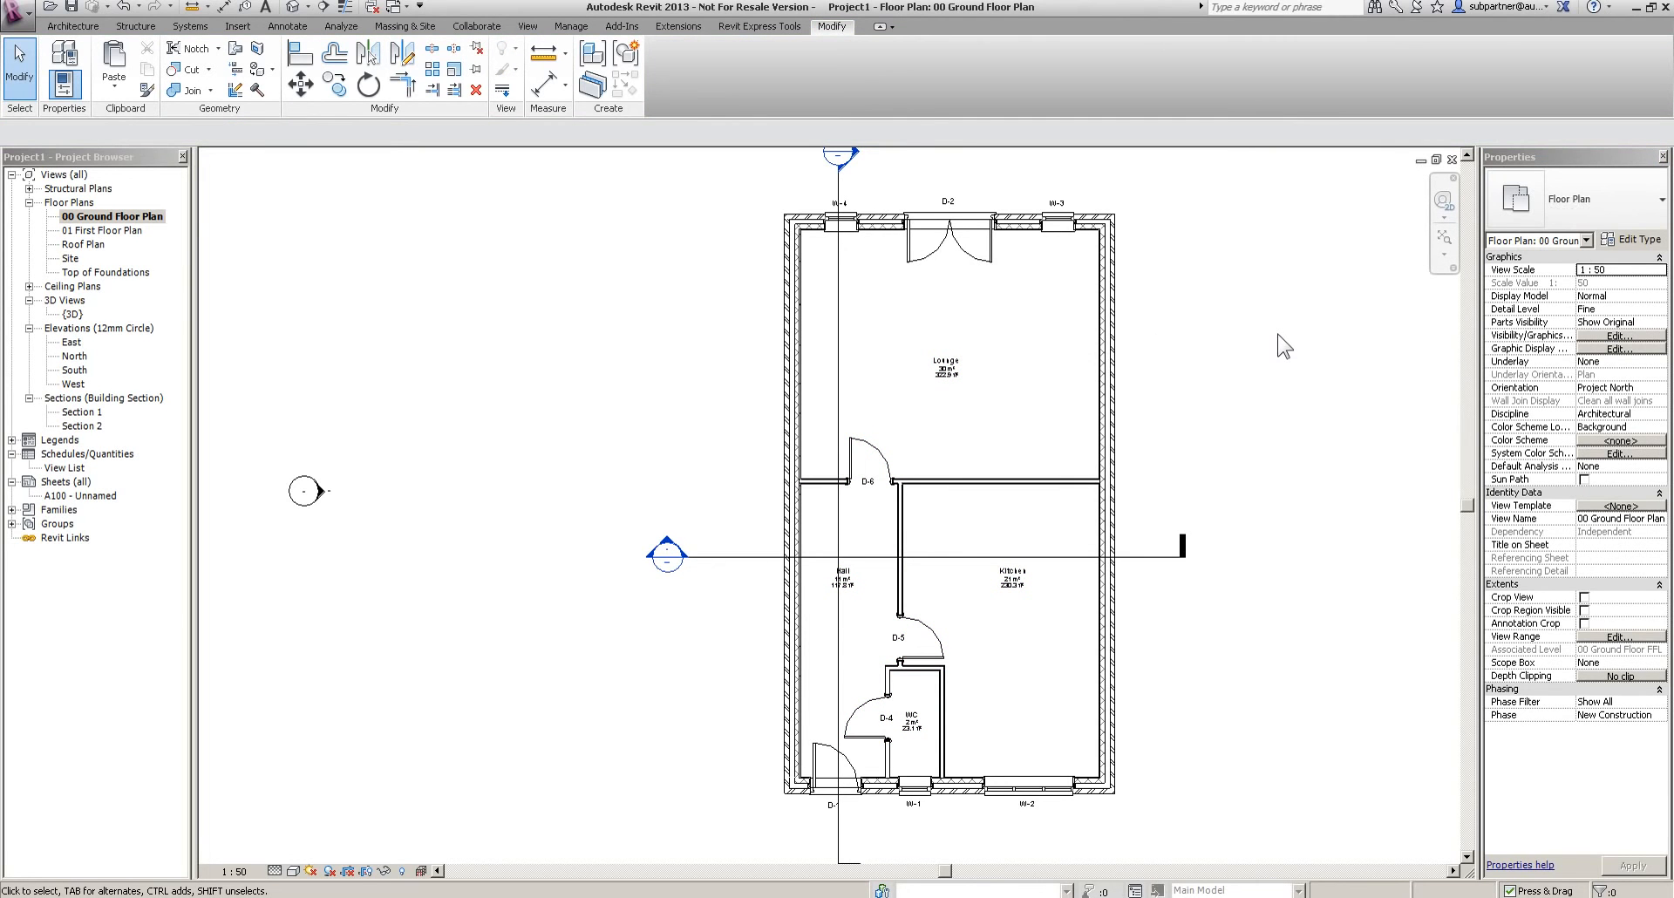
In Section 1, tag all untagged rooms with Room Tag - Medium : Name Only
{"action": "double_click", "coordinate": [81, 413]}
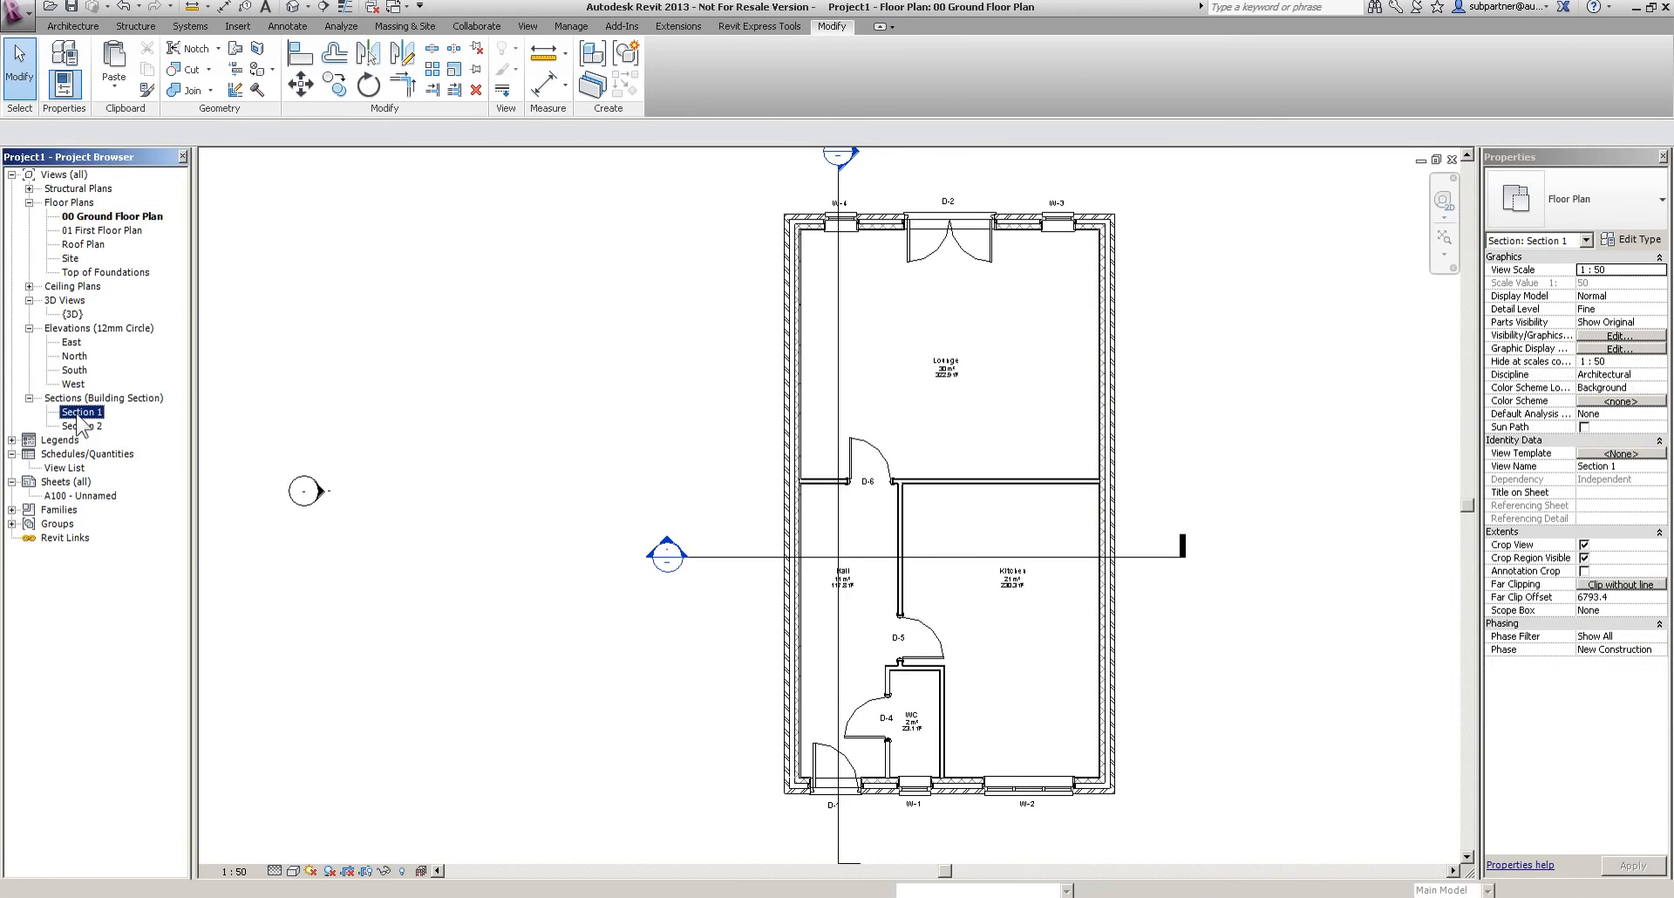
{"action": "middle_click_drag", "start_coordinate": [842, 296], "coordinate": [814, 366]}
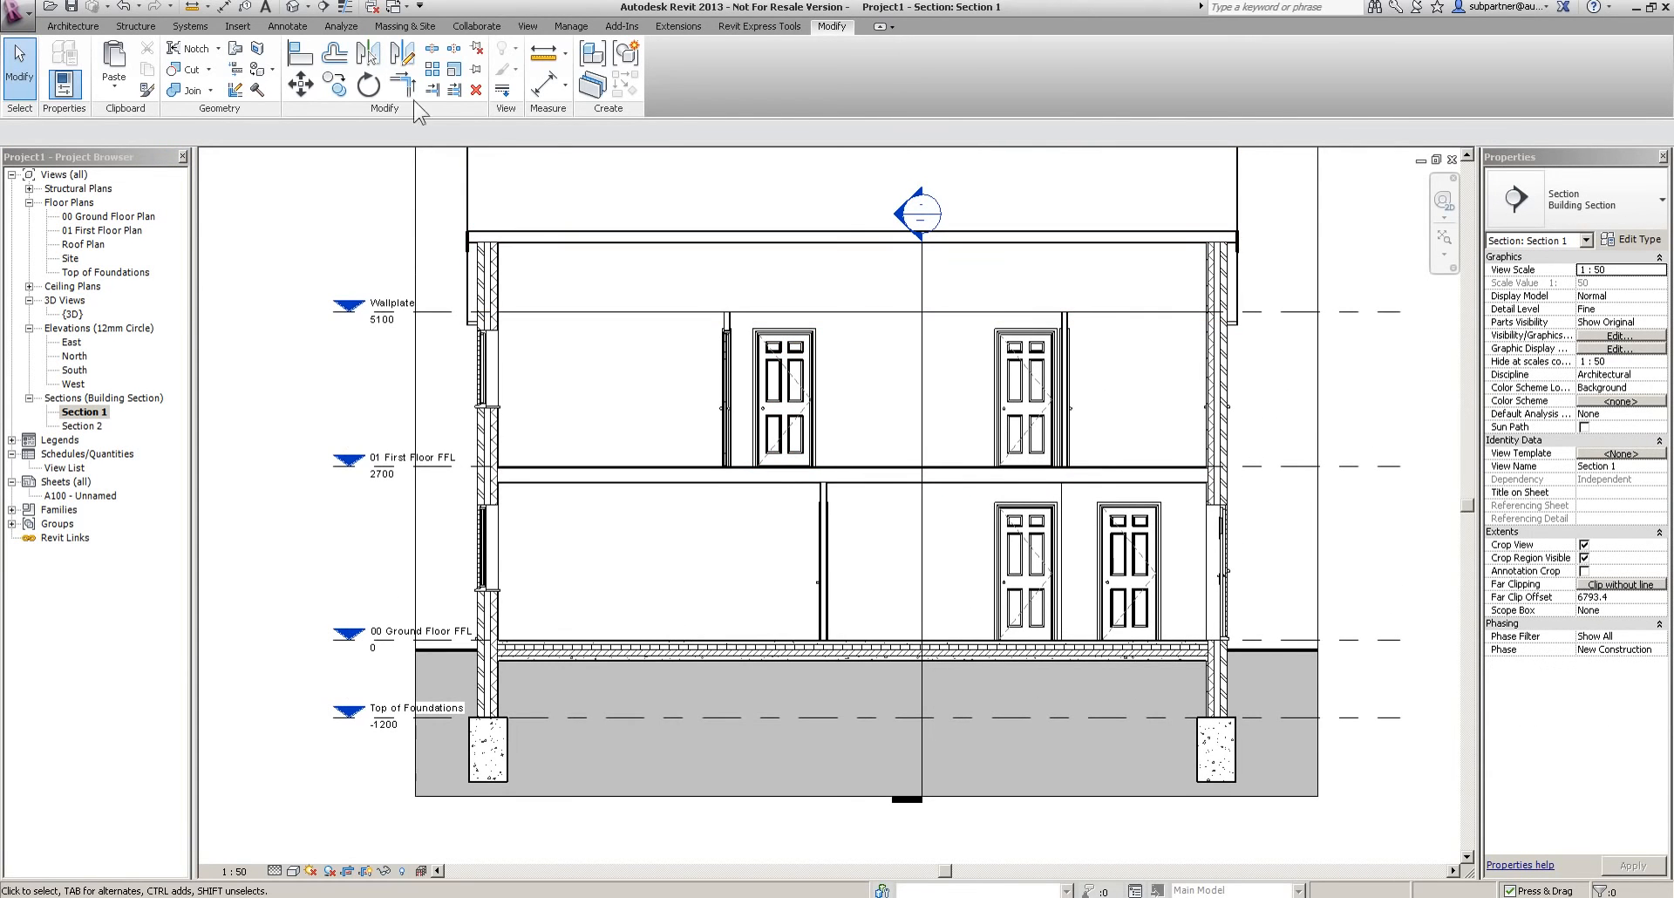
{"action": "left_click", "coordinate": [287, 26]}
{"action": "left_click", "coordinate": [875, 65]}
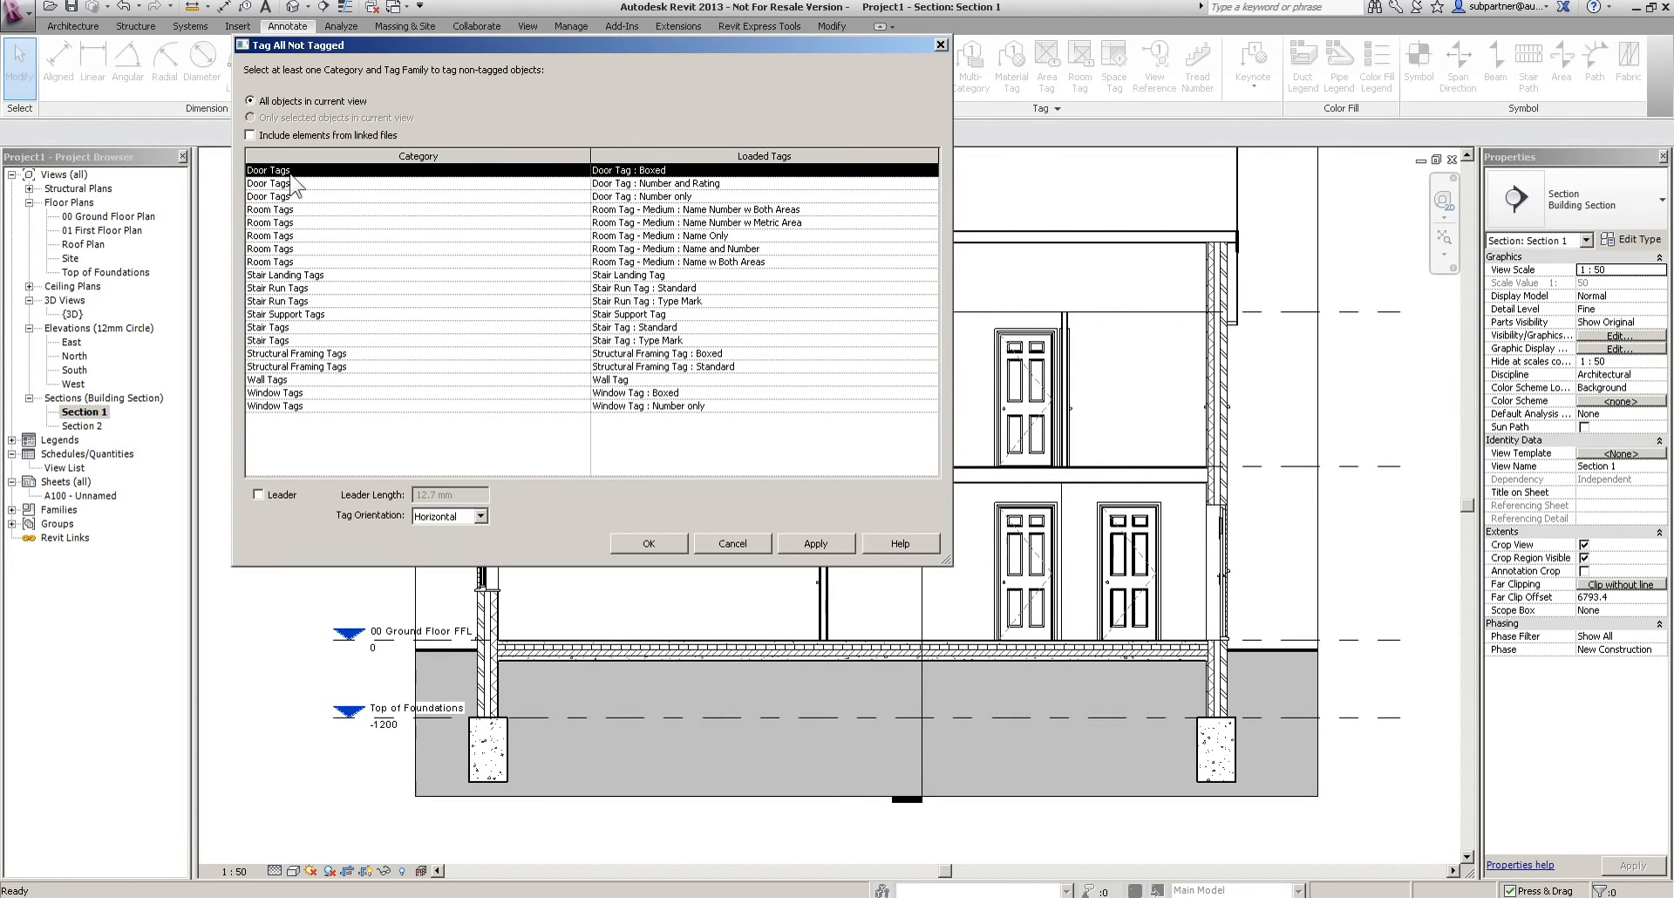
{"action": "left_click", "coordinate": [740, 236]}
{"action": "left_click", "coordinate": [665, 554]}
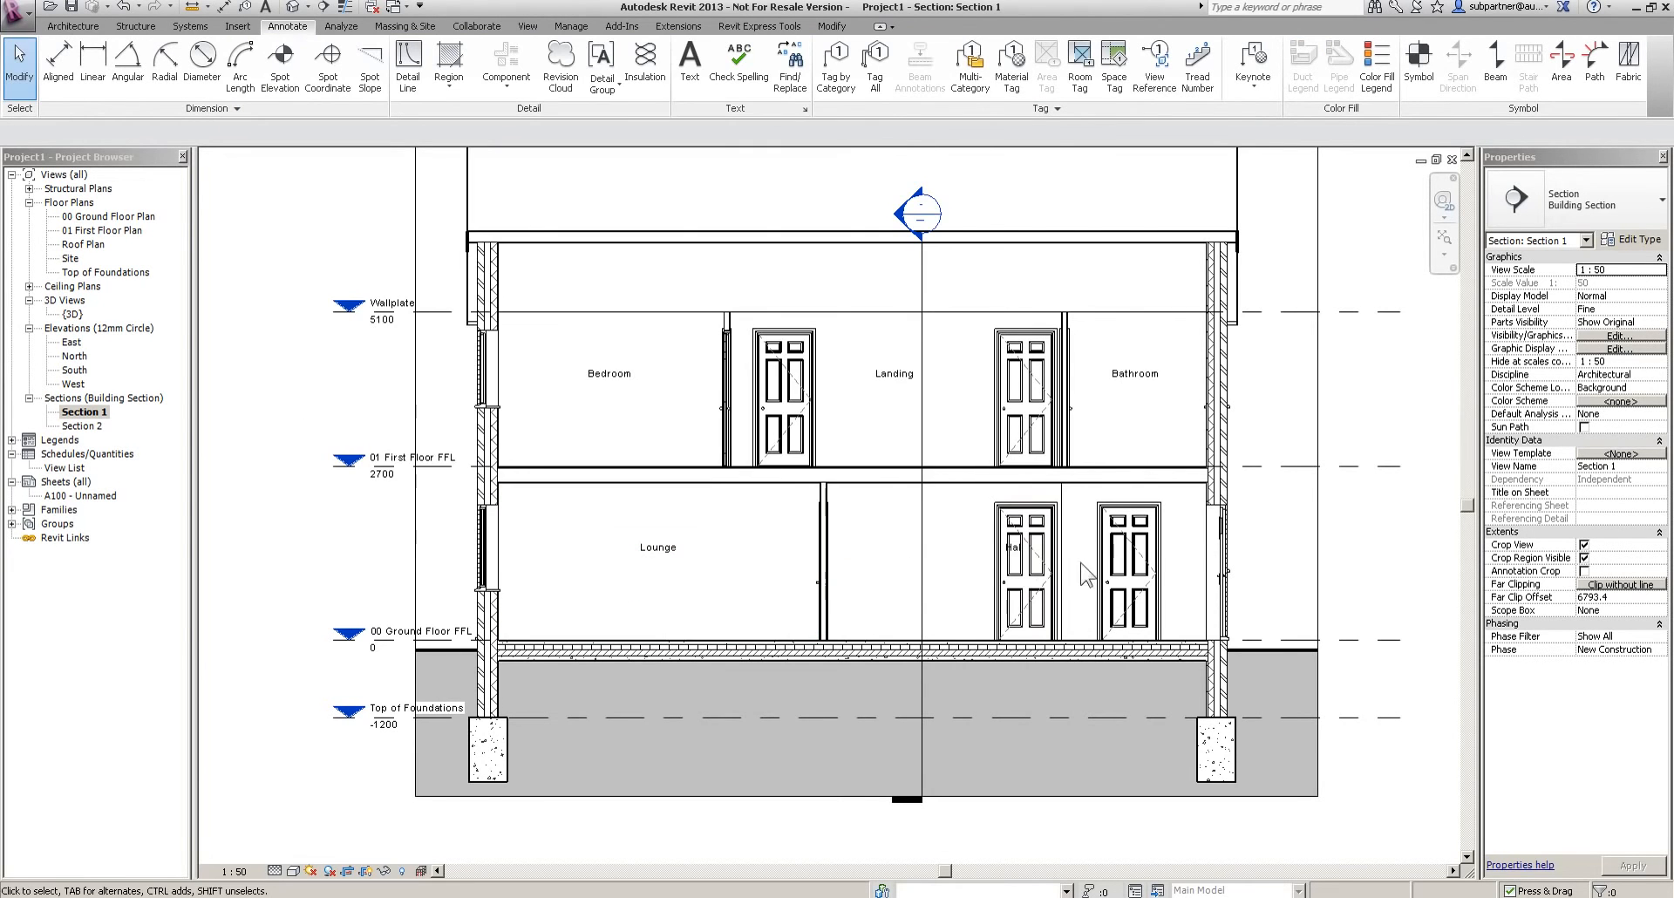
Move the Hall room tag in Section 1 off the door into the clear wall space, aligned with the Lounge tag
{"action": "scroll", "coordinate": [954, 566], "scroll_direction": "up", "scroll_amount": 2}
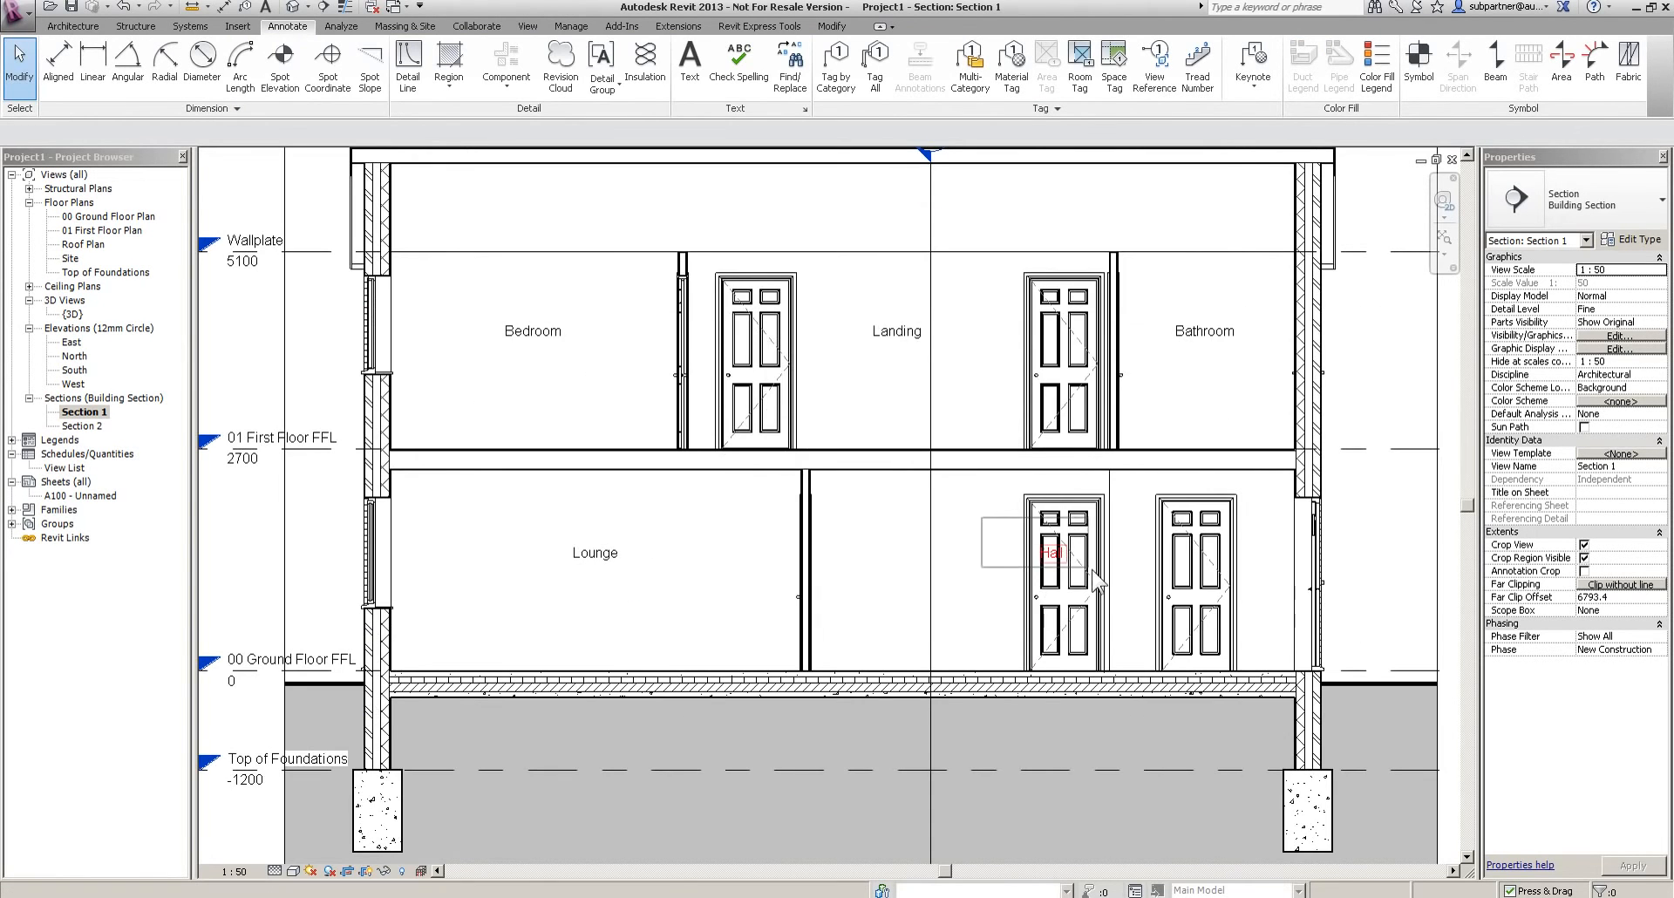
{"action": "left_click", "coordinate": [1051, 558]}
{"action": "left_click_drag", "start_coordinate": [1051, 562], "coordinate": [984, 576]}
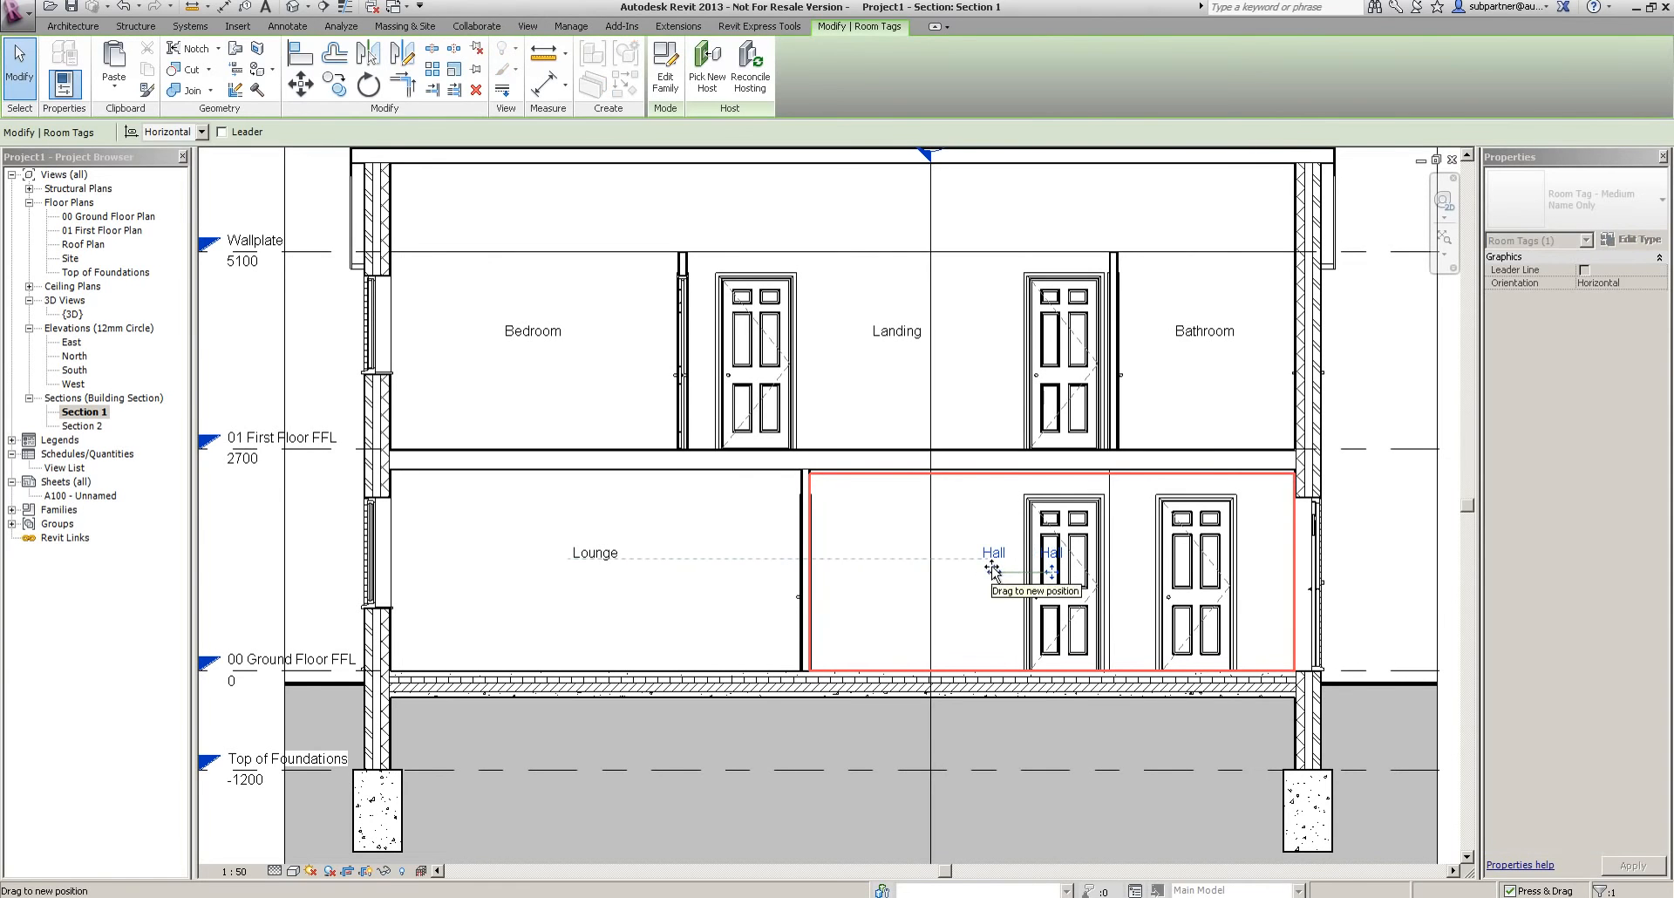
{"action": "key", "text": "Escape"}
{"action": "scroll", "coordinate": [1028, 449], "scroll_direction": "down", "scroll_amount": 2}
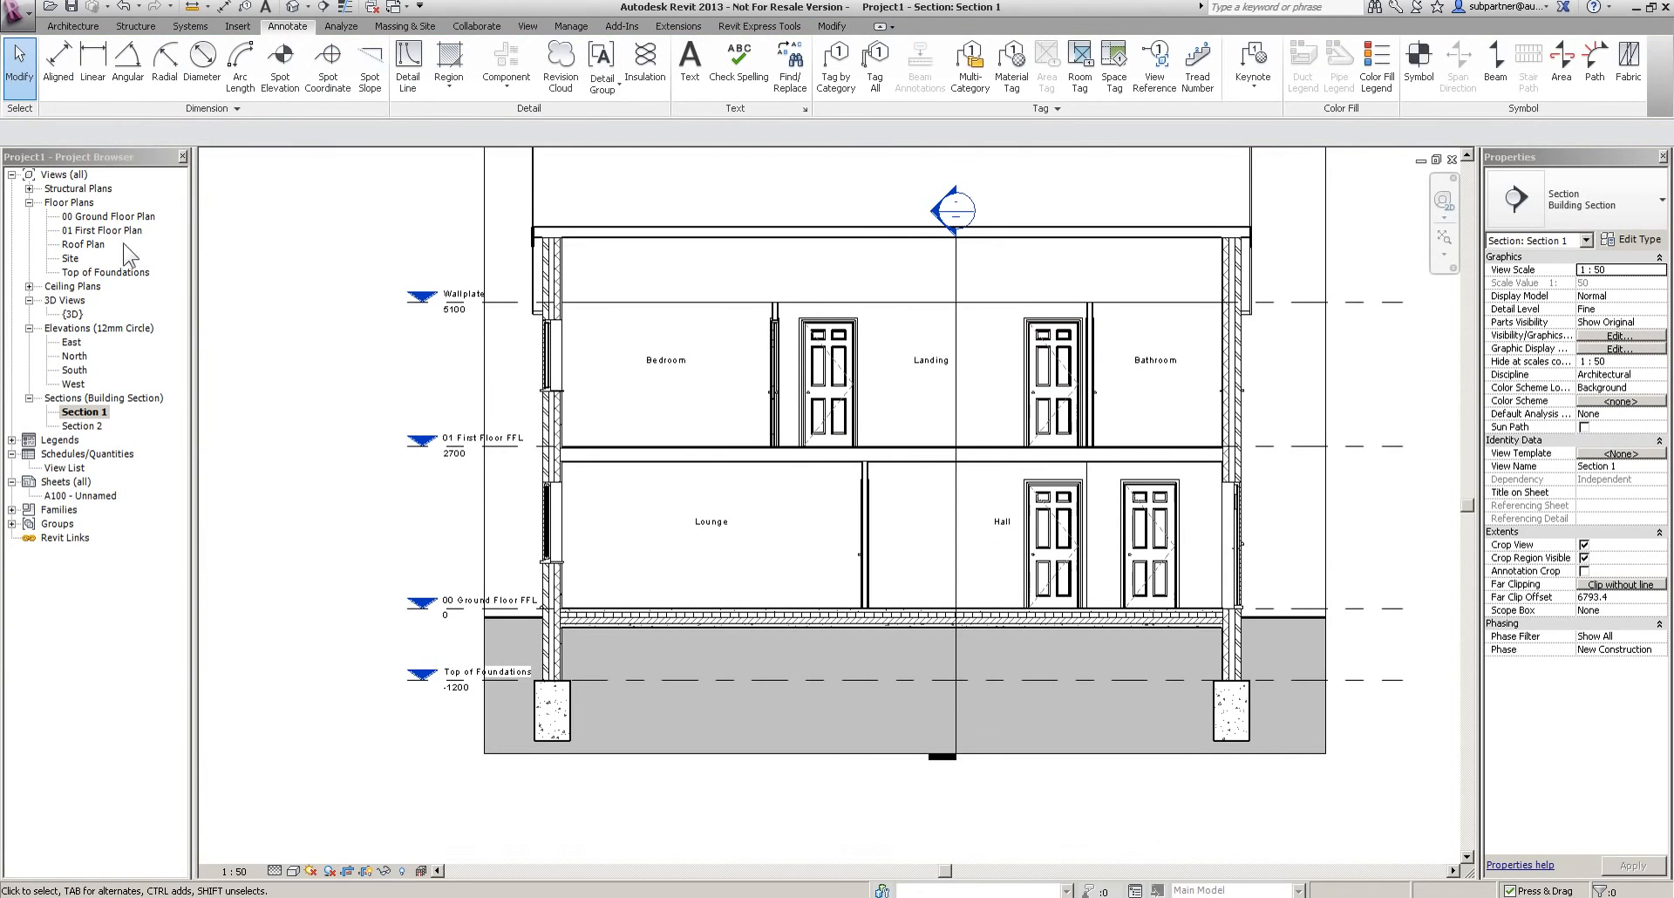
In Section 2, tag all untagged rooms with Room Tag - Medium : Name Only
{"action": "double_click", "coordinate": [84, 426]}
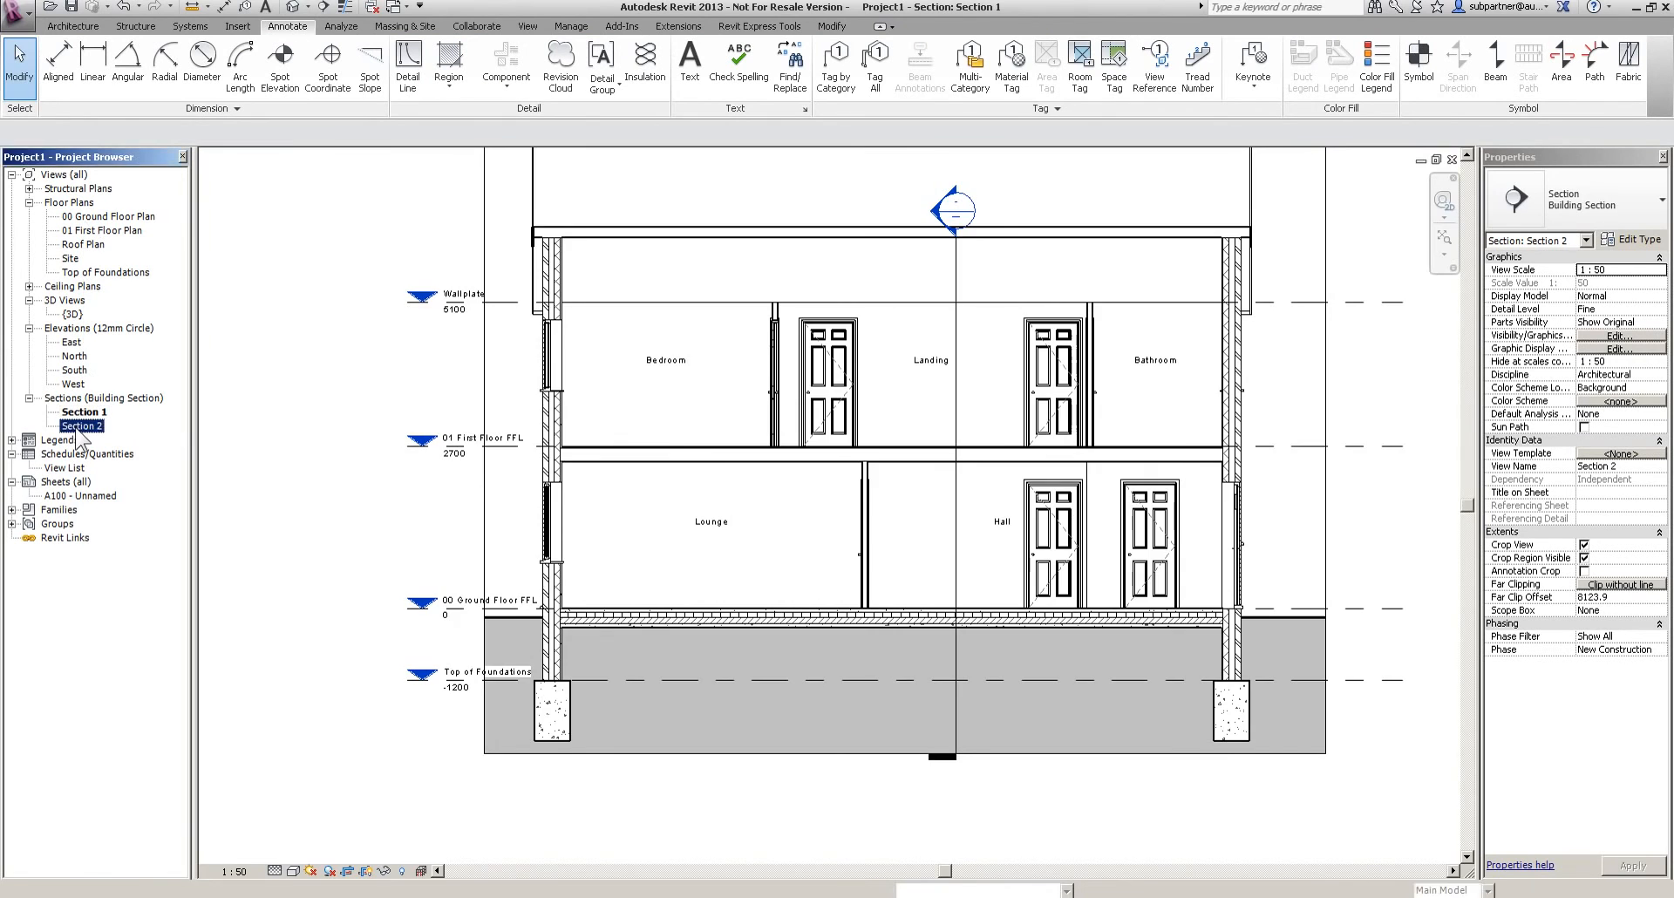
{"action": "scroll", "coordinate": [966, 493], "scroll_direction": "down", "scroll_amount": 2}
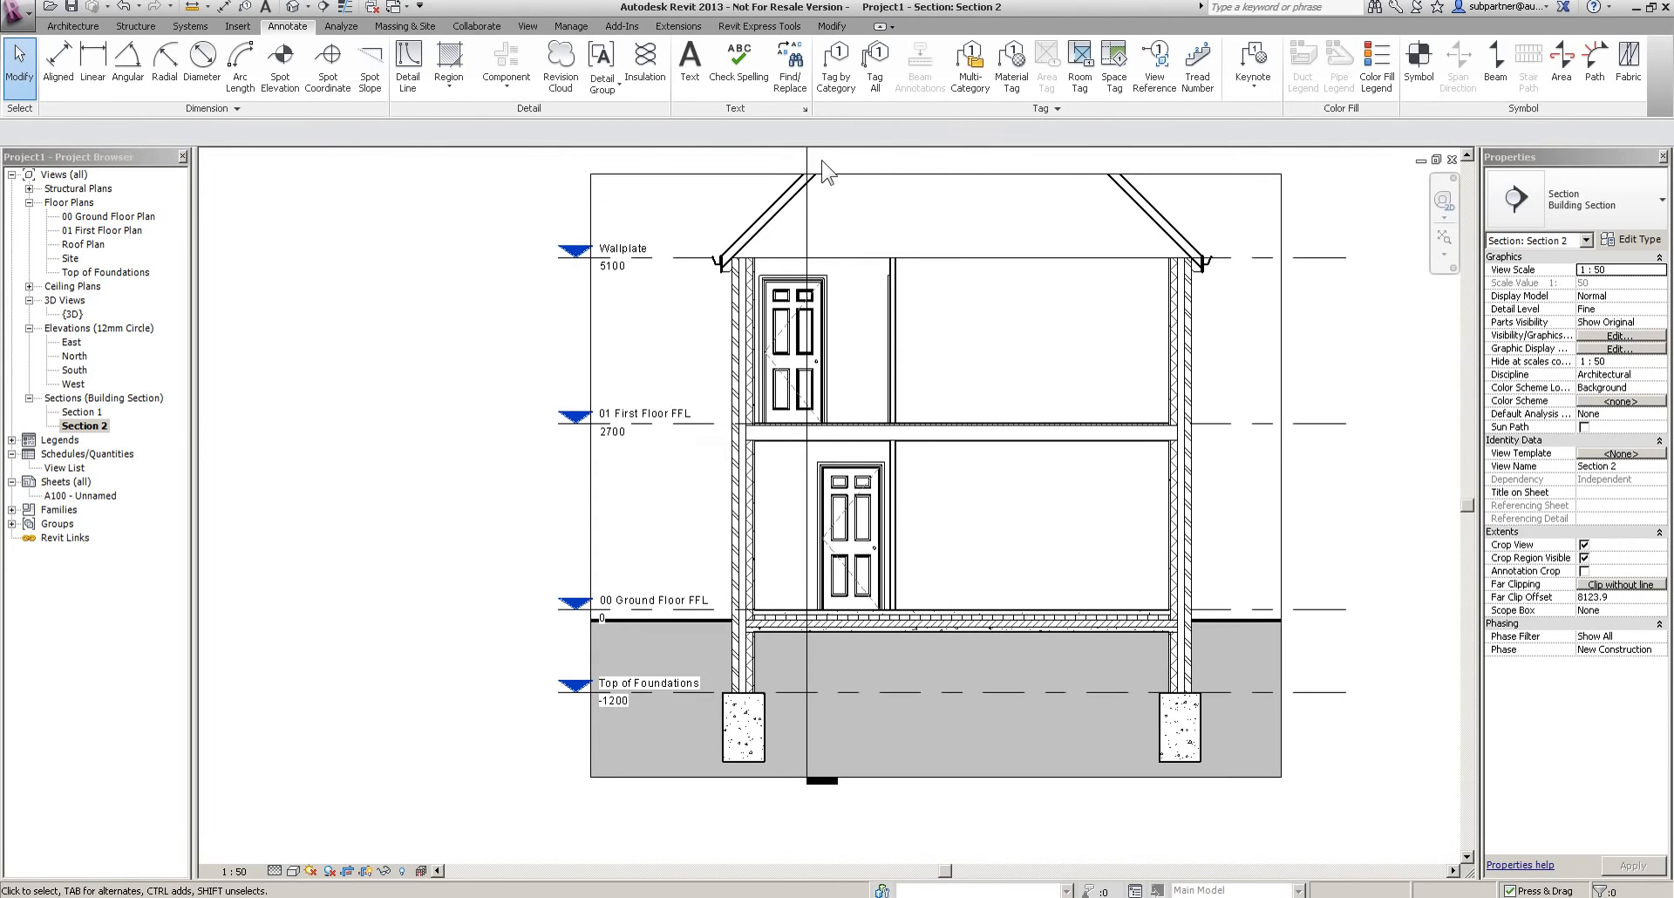
{"action": "left_click", "coordinate": [875, 66]}
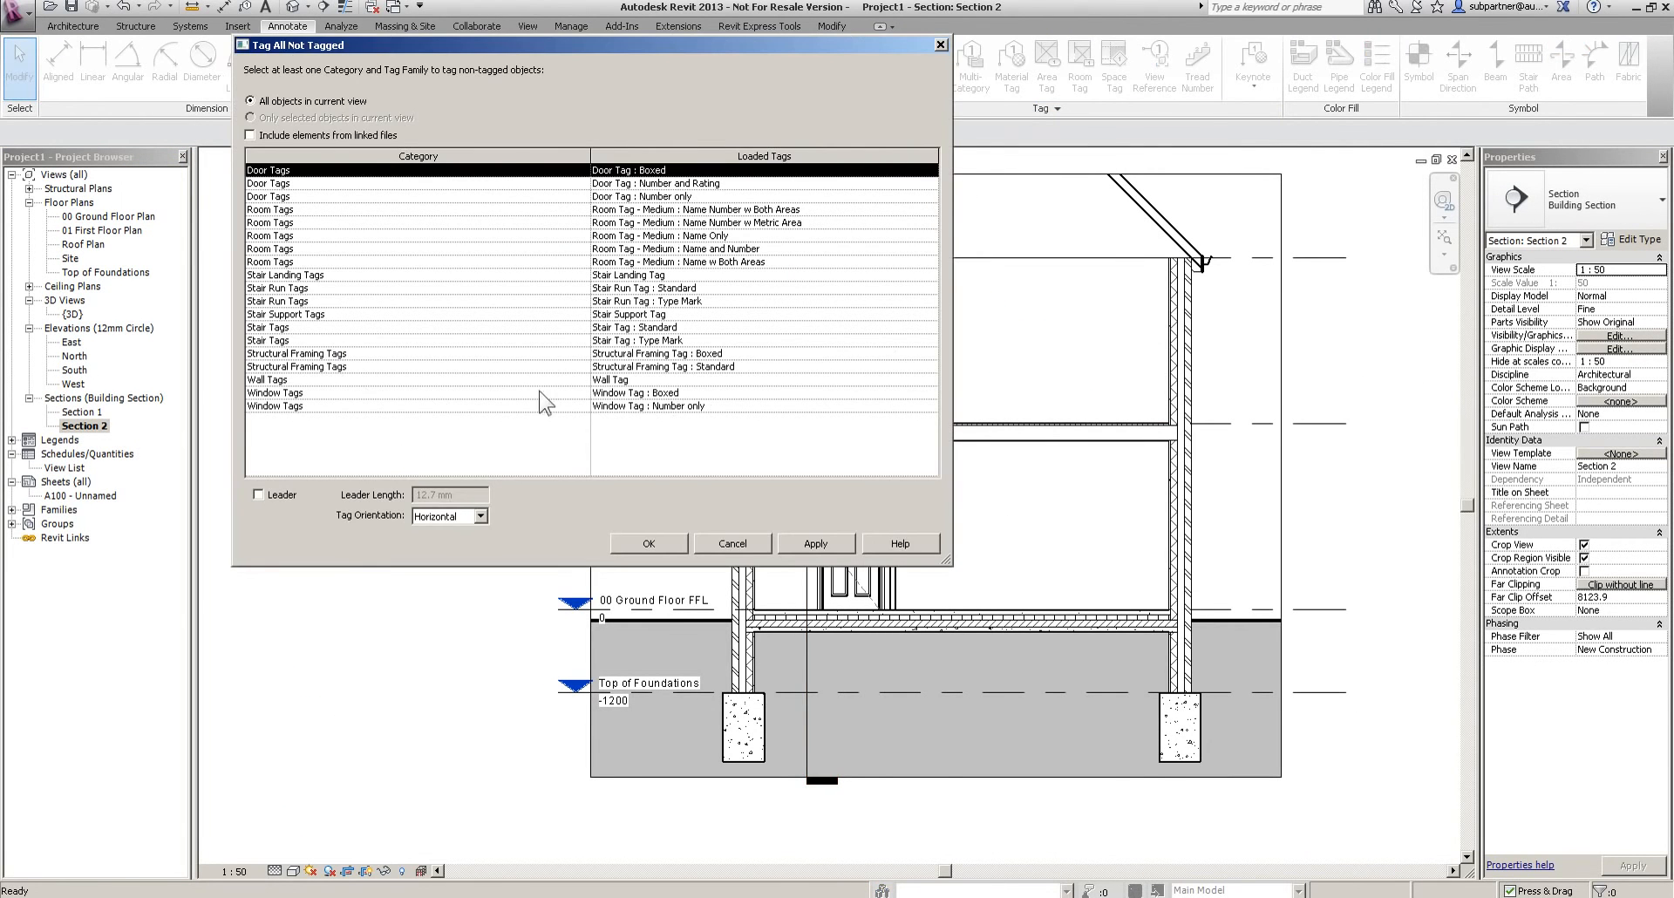
{"action": "left_click", "coordinate": [697, 237]}
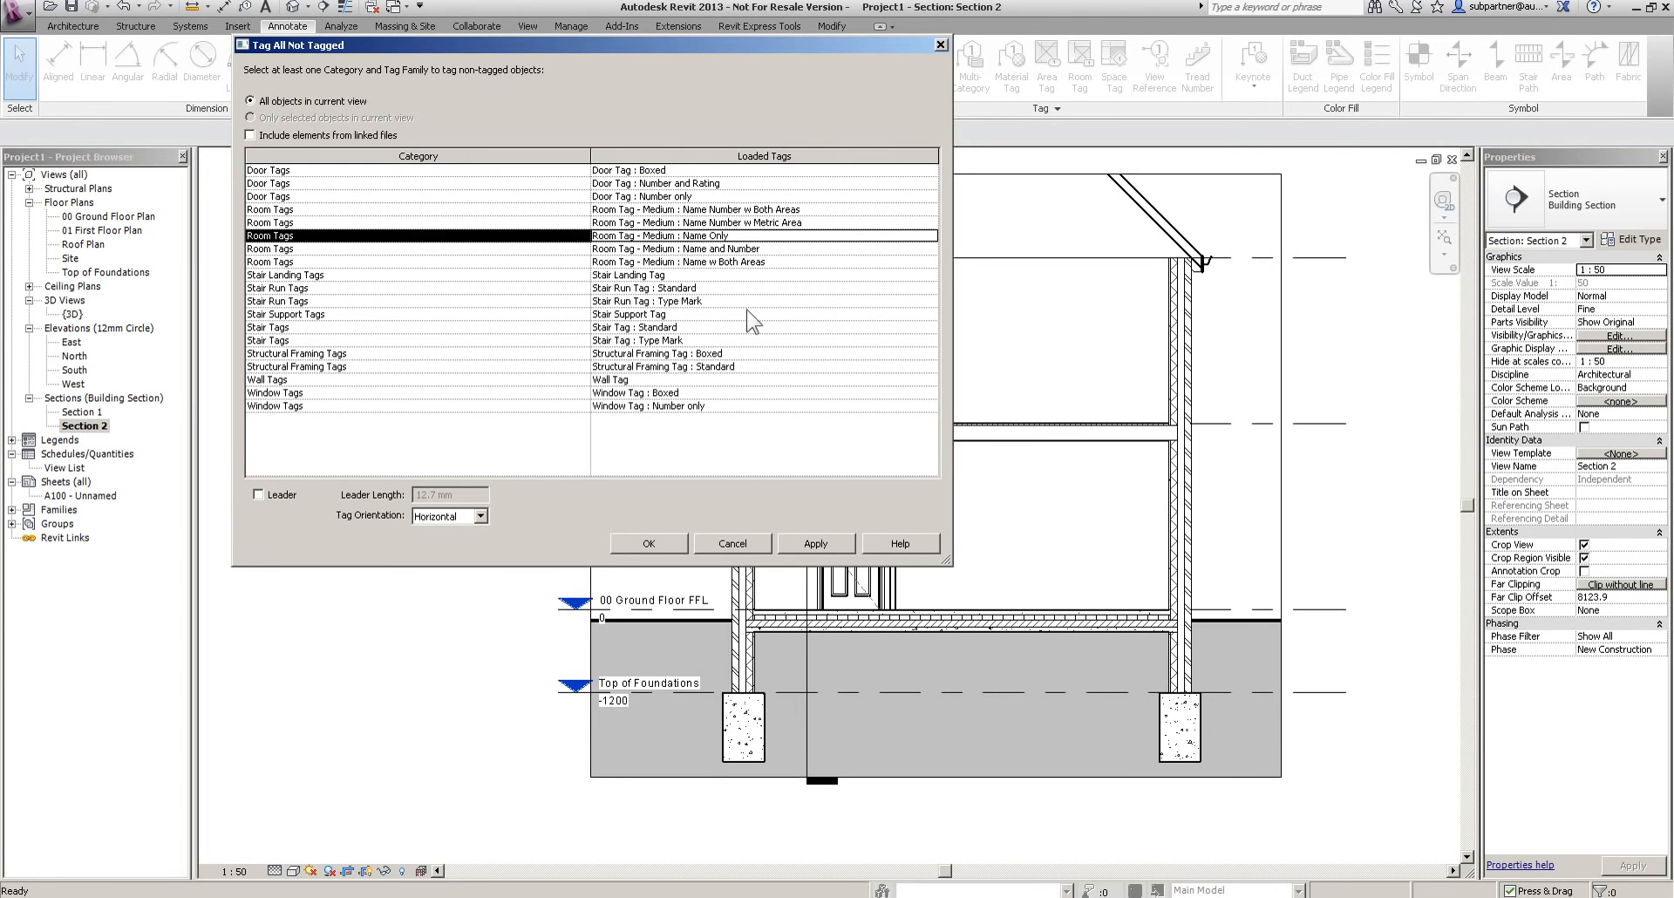
{"action": "left_click", "coordinate": [645, 543]}
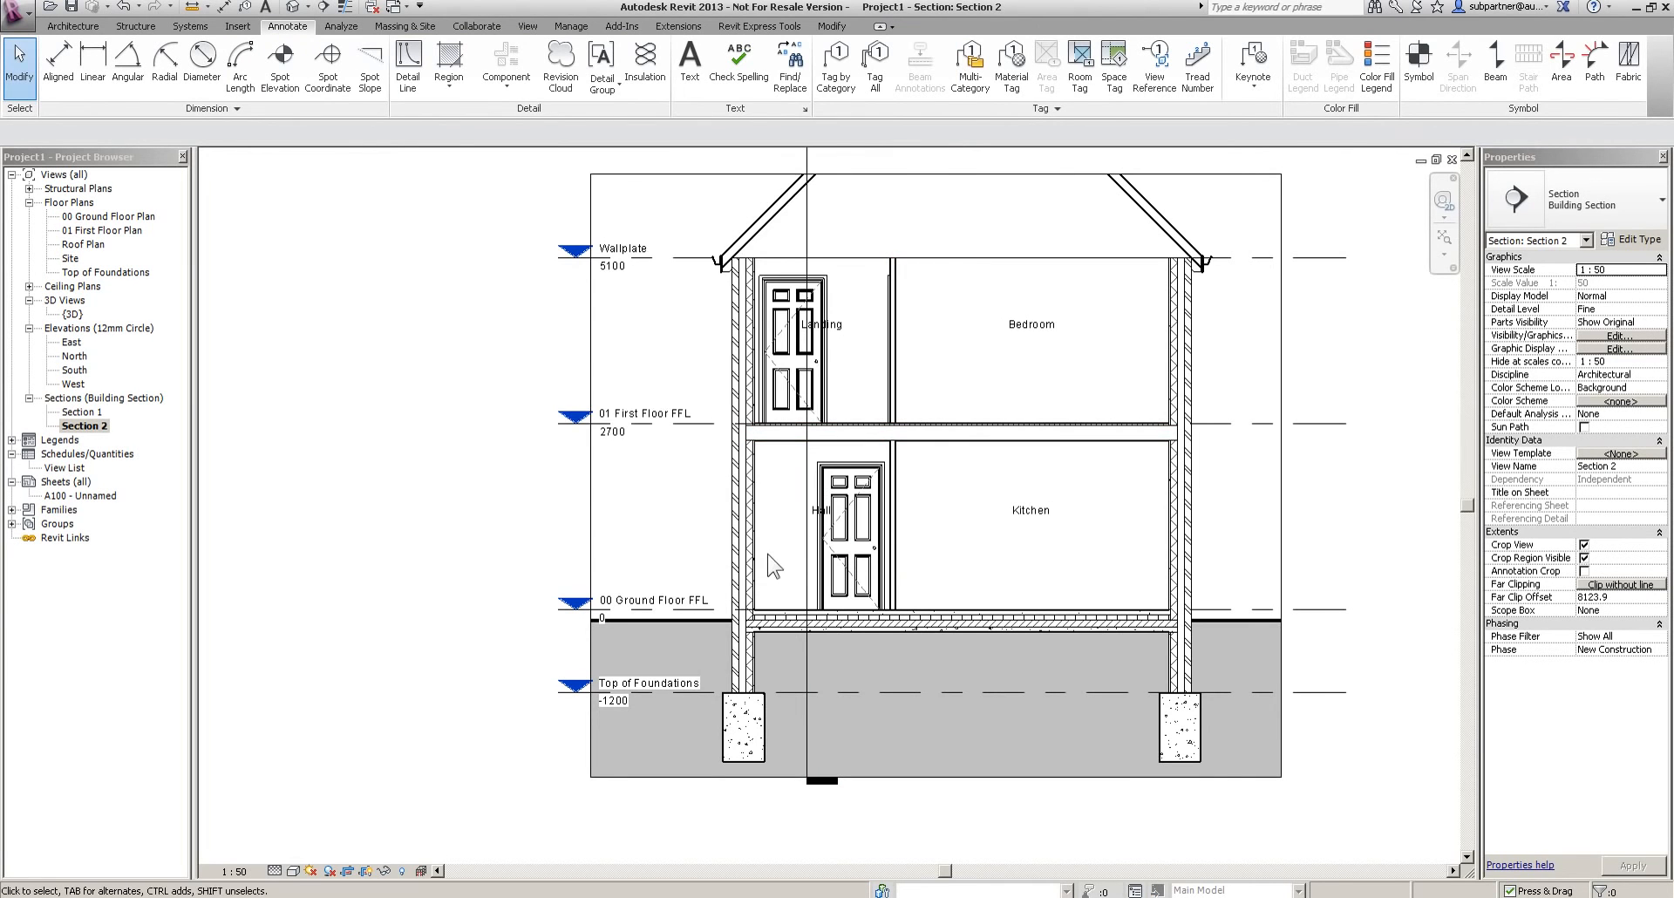
Extend the upper edge of Section 2's crop region so it clears the roof ridge
{"action": "scroll", "coordinate": [805, 514], "scroll_direction": "up", "scroll_amount": 2}
{"action": "scroll", "coordinate": [656, 472], "scroll_direction": "down", "scroll_amount": 3}
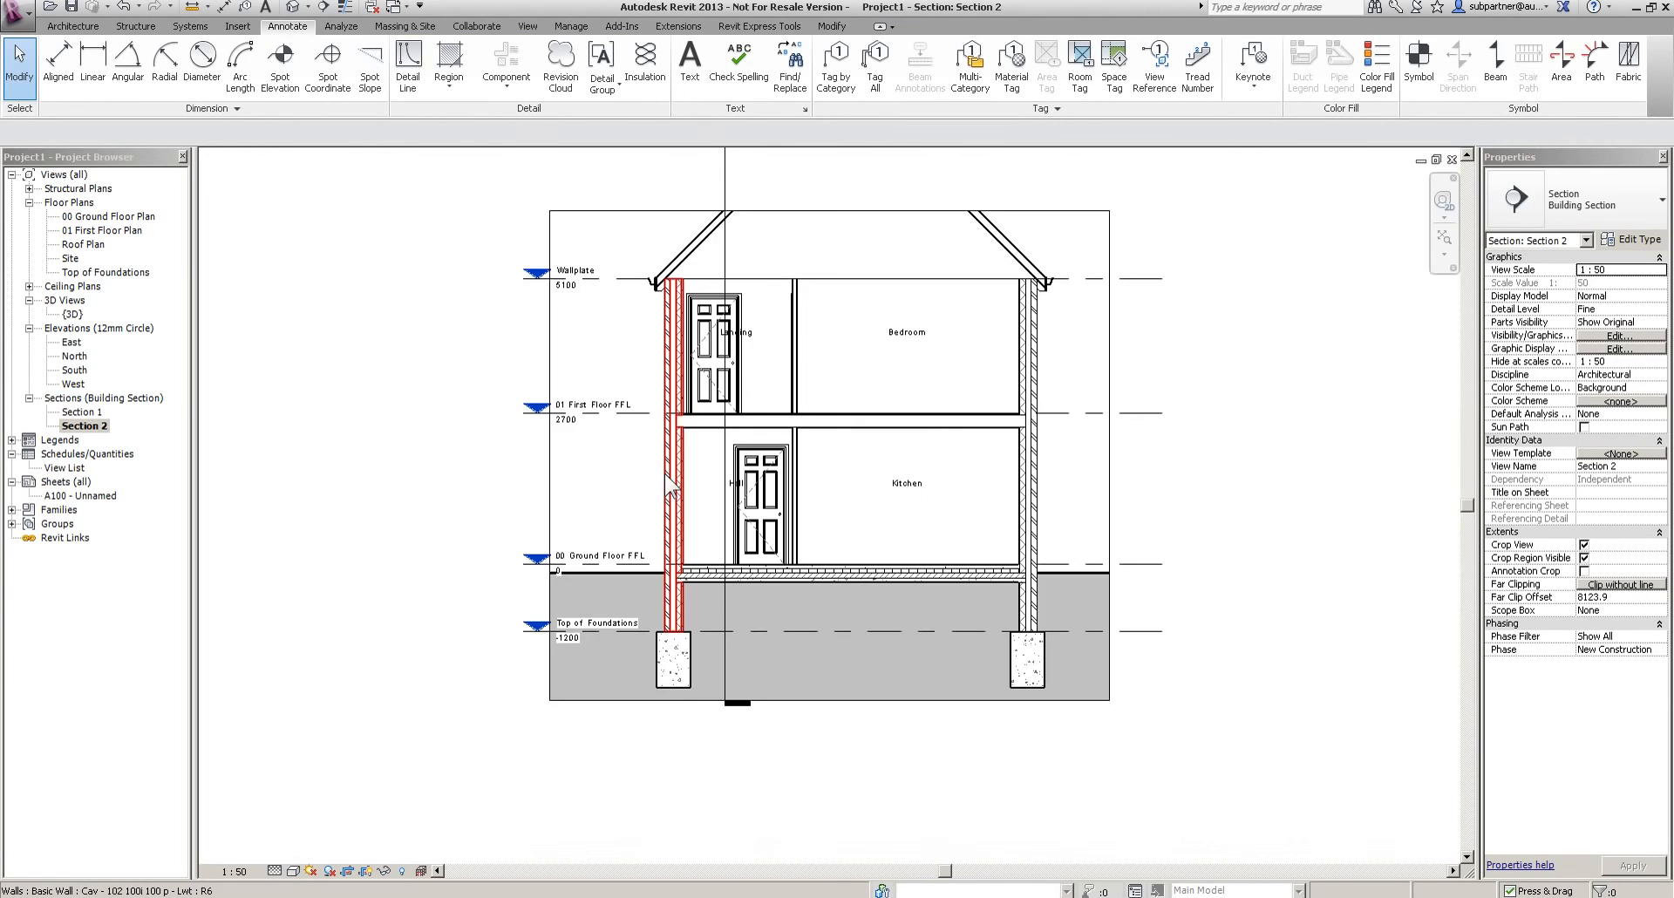
{"action": "middle_click_drag", "start_coordinate": [867, 486], "coordinate": [838, 760]}
{"action": "left_click", "coordinate": [1033, 488]}
{"action": "left_click_drag", "start_coordinate": [801, 484], "coordinate": [803, 288]}
{"action": "left_click", "coordinate": [1190, 409]}
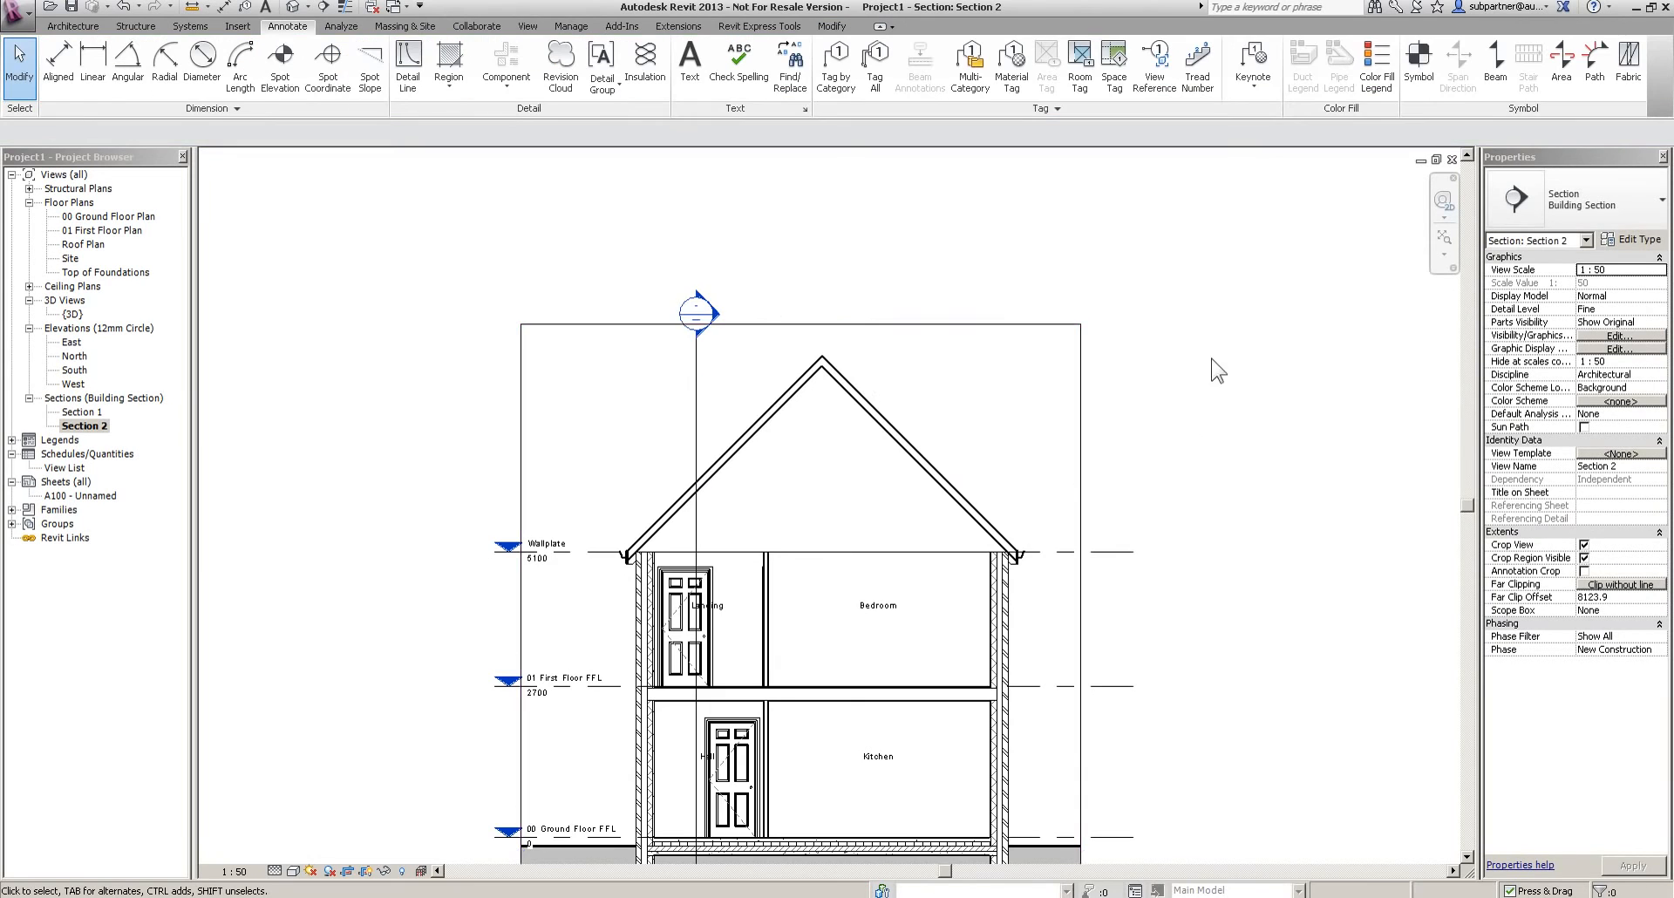
Examine the eaves in Section 2, where the roof, gutter and fascia meet the cavity wall, dismissing the save reminder without saving
{"action": "scroll", "coordinate": [1185, 383], "scroll_direction": "down", "scroll_amount": 2}
{"action": "scroll", "coordinate": [1169, 462], "scroll_direction": "up", "scroll_amount": 2}
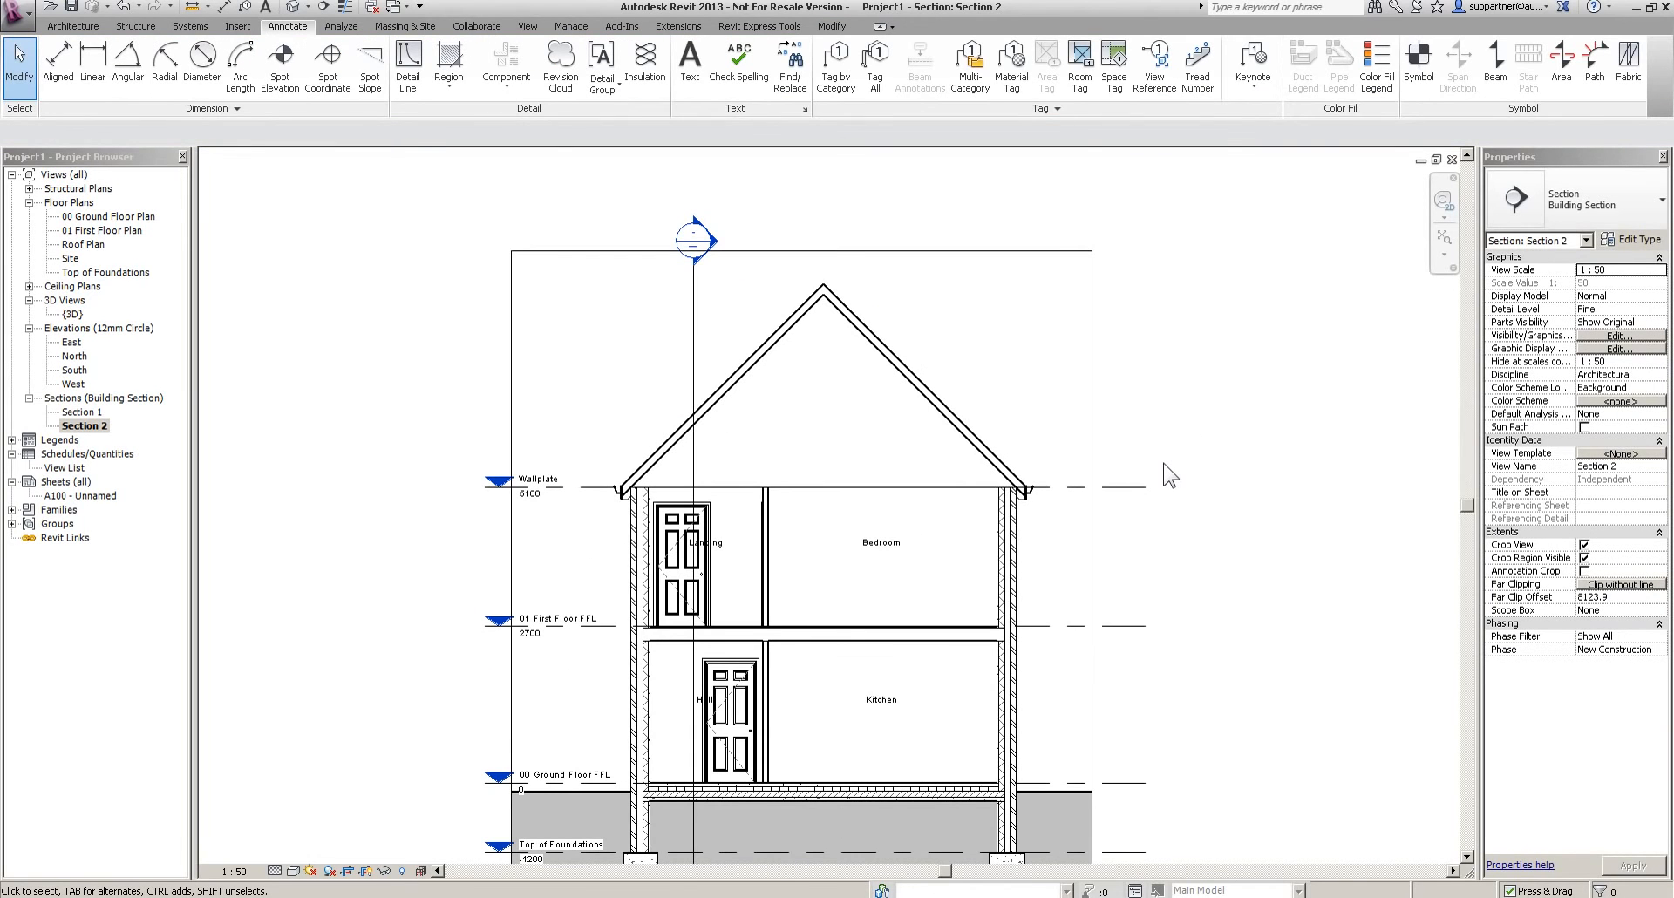
{"action": "scroll", "coordinate": [636, 475], "scroll_direction": "up", "scroll_amount": 5}
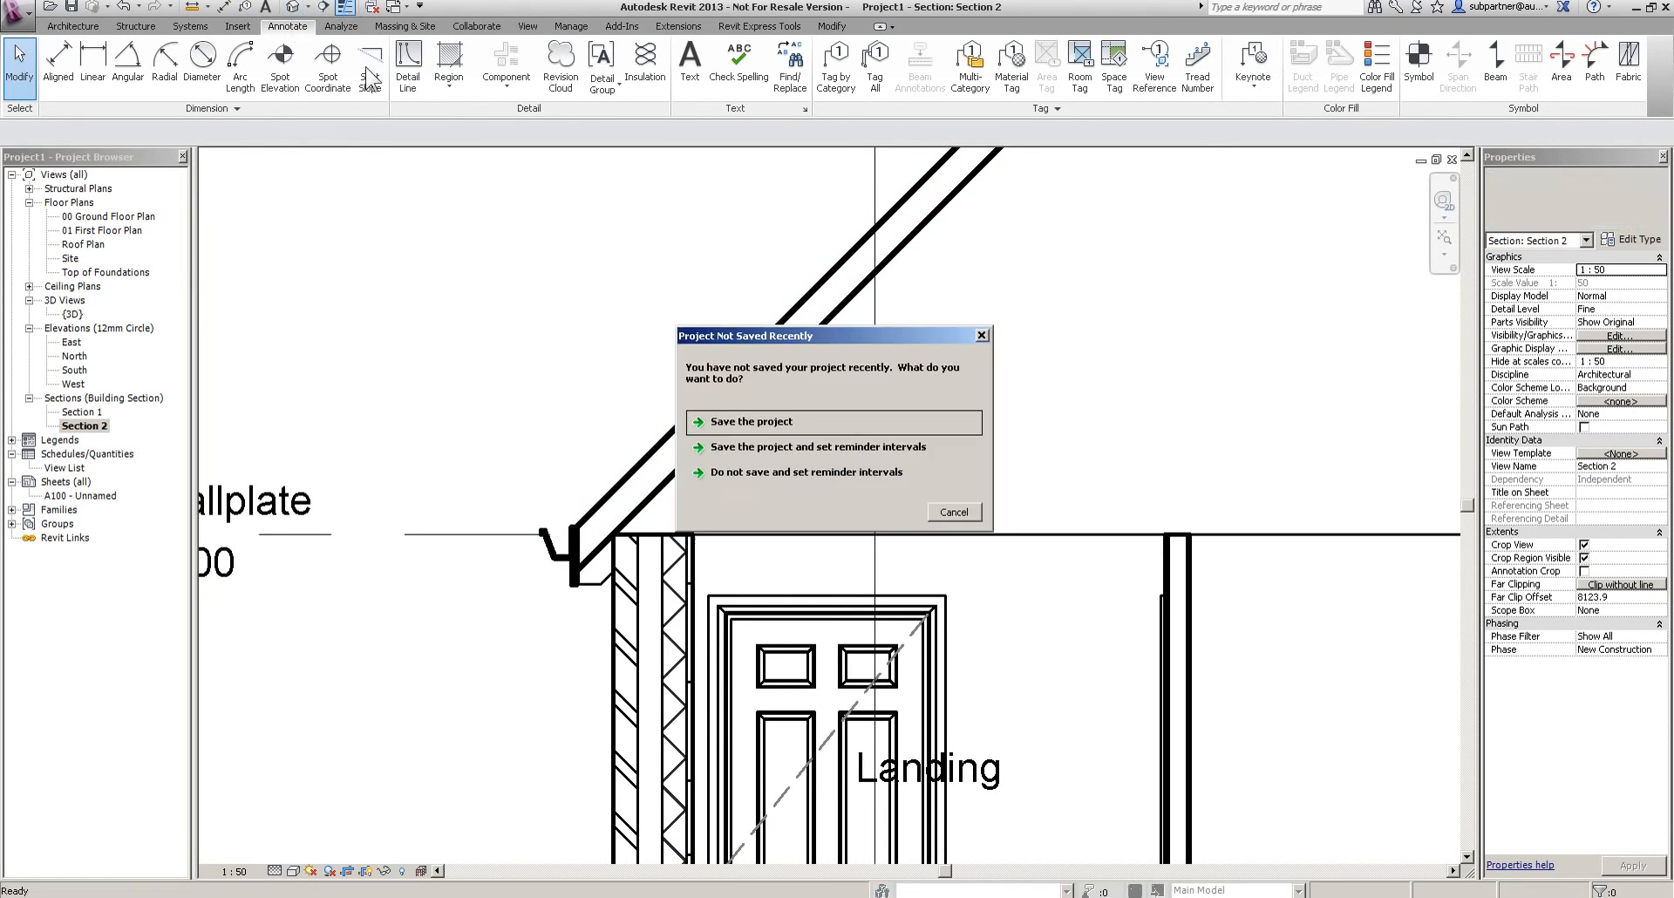
{"action": "left_click", "coordinate": [958, 513]}
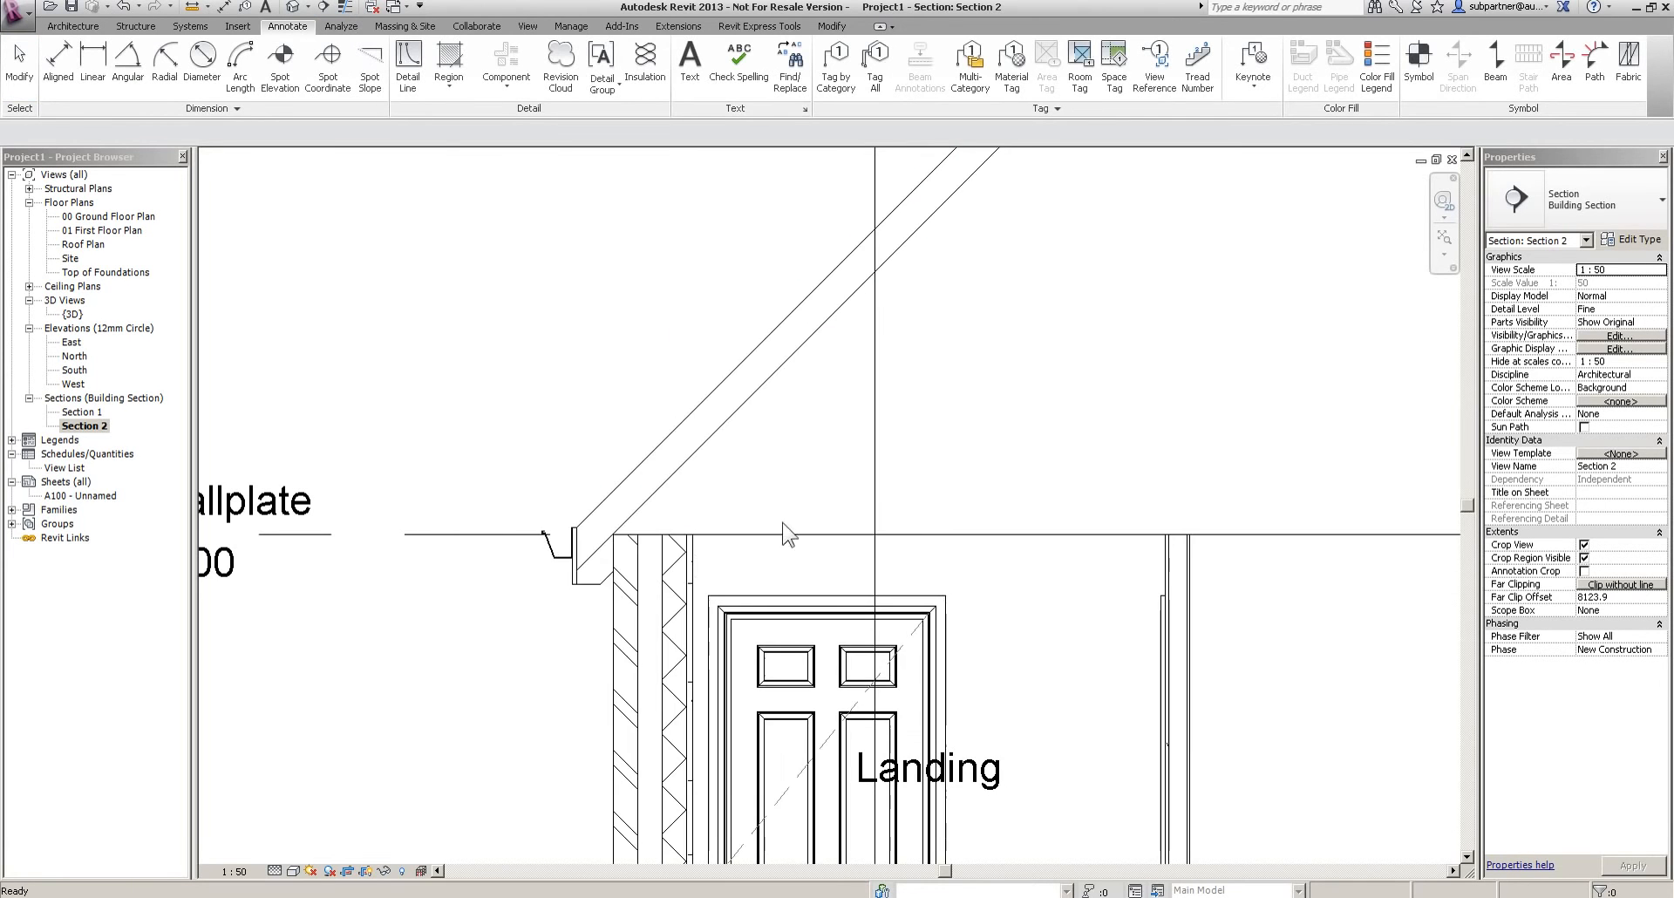
{"action": "scroll", "coordinate": [577, 556], "scroll_direction": "up", "scroll_amount": 3}
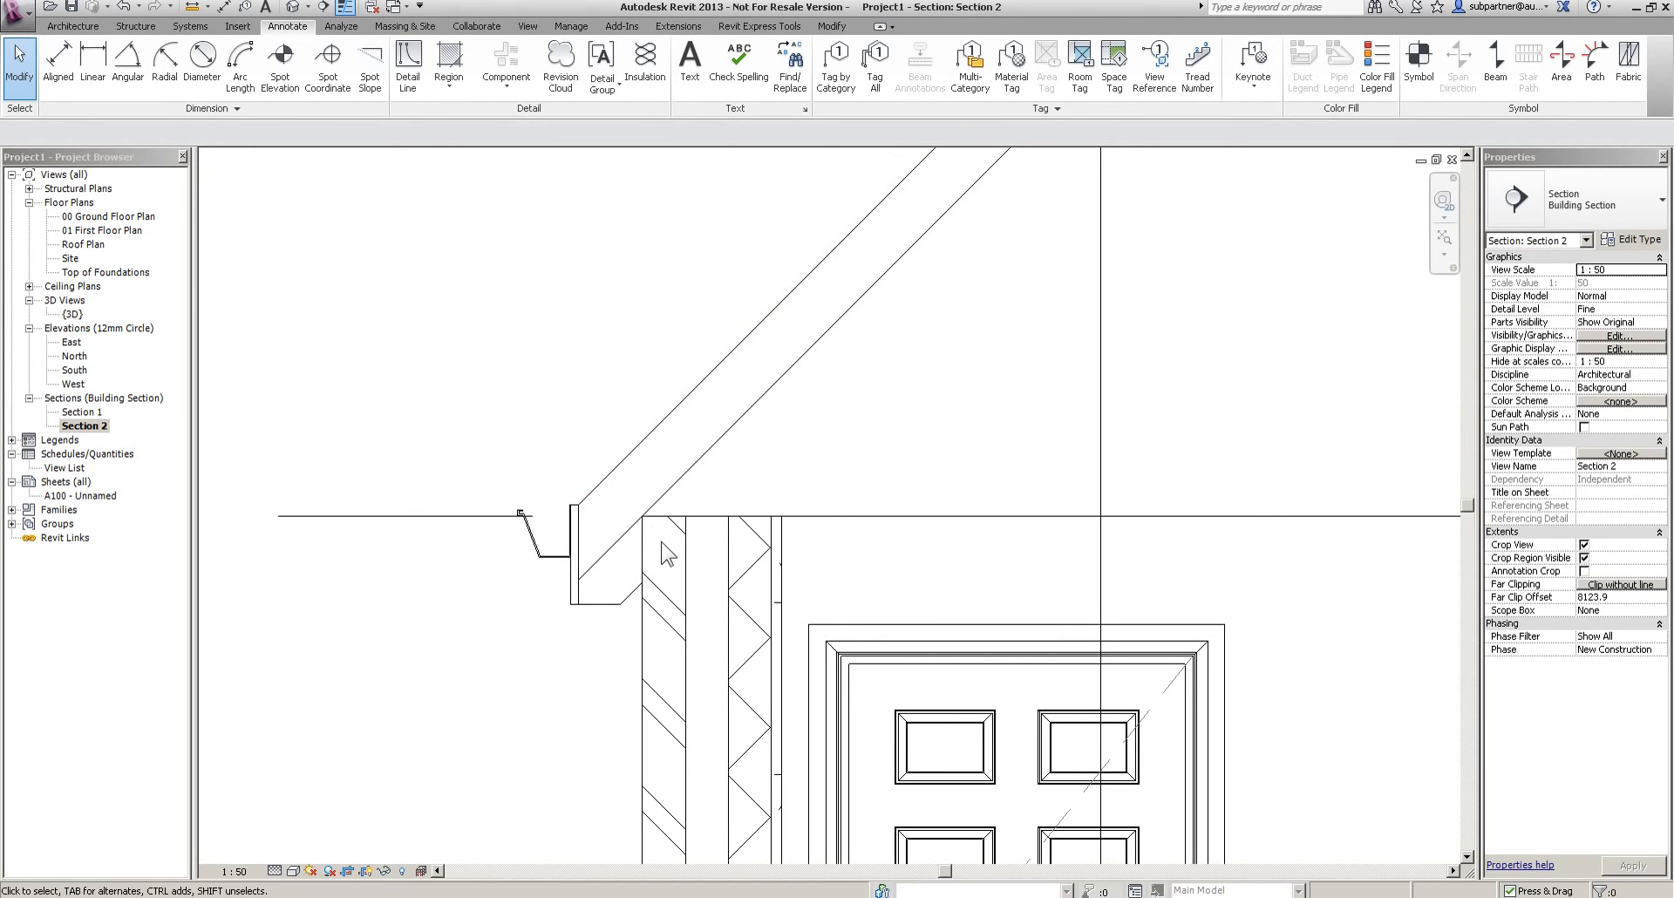
{"action": "scroll", "coordinate": [649, 602], "scroll_direction": "down", "scroll_amount": 2}
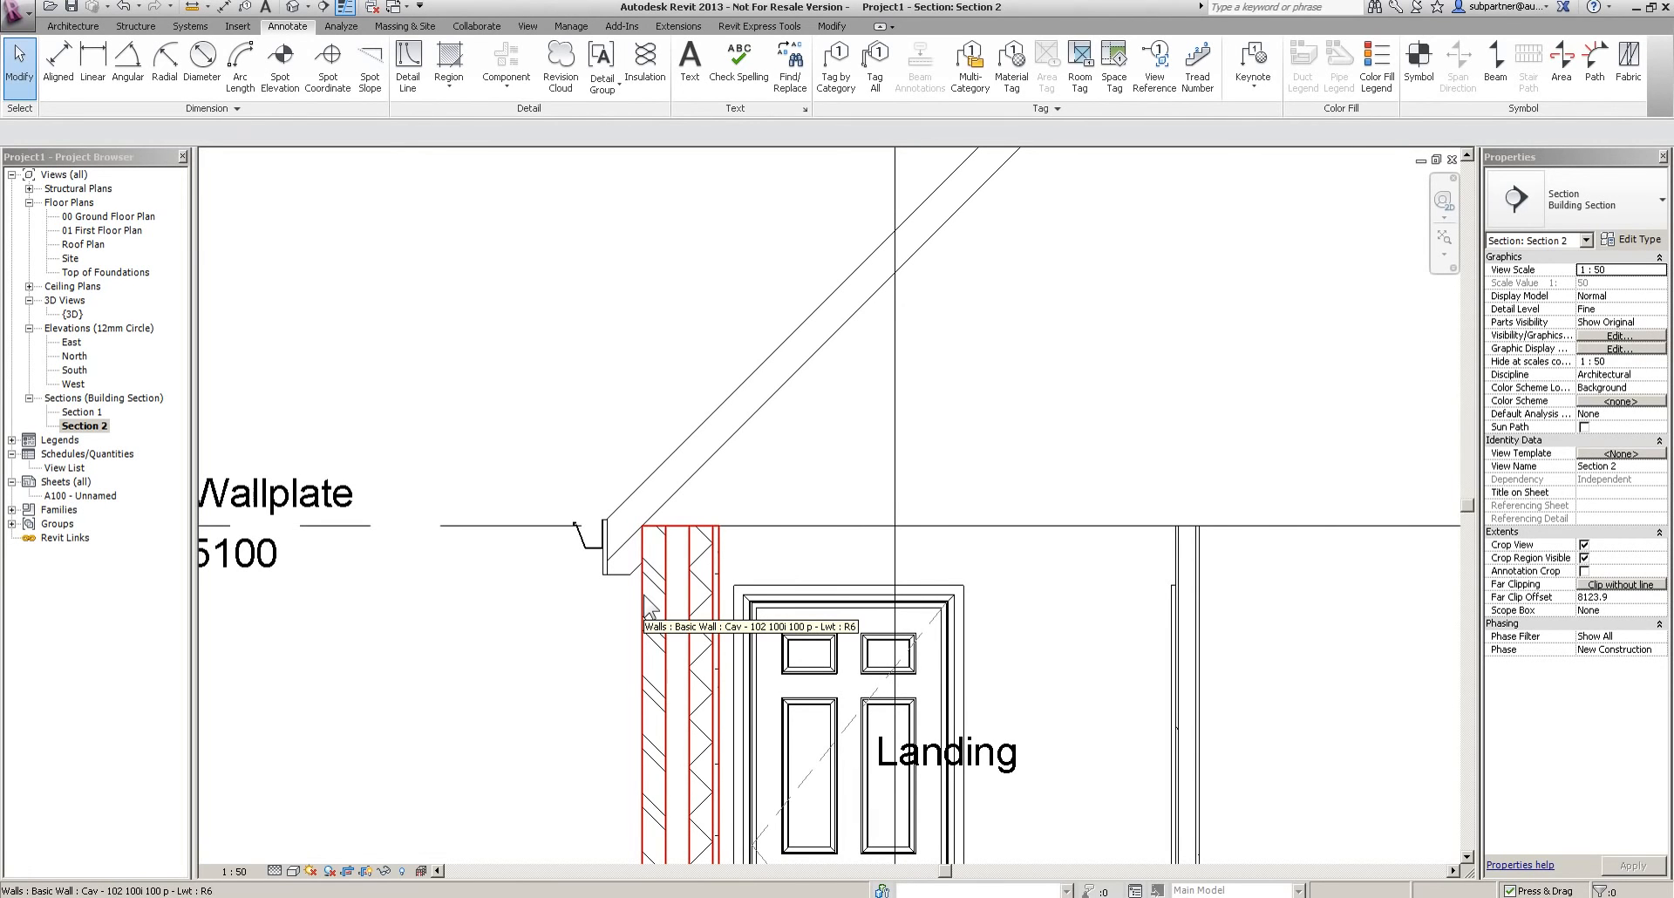
{"action": "scroll", "coordinate": [867, 444], "scroll_direction": "down", "scroll_amount": 3}
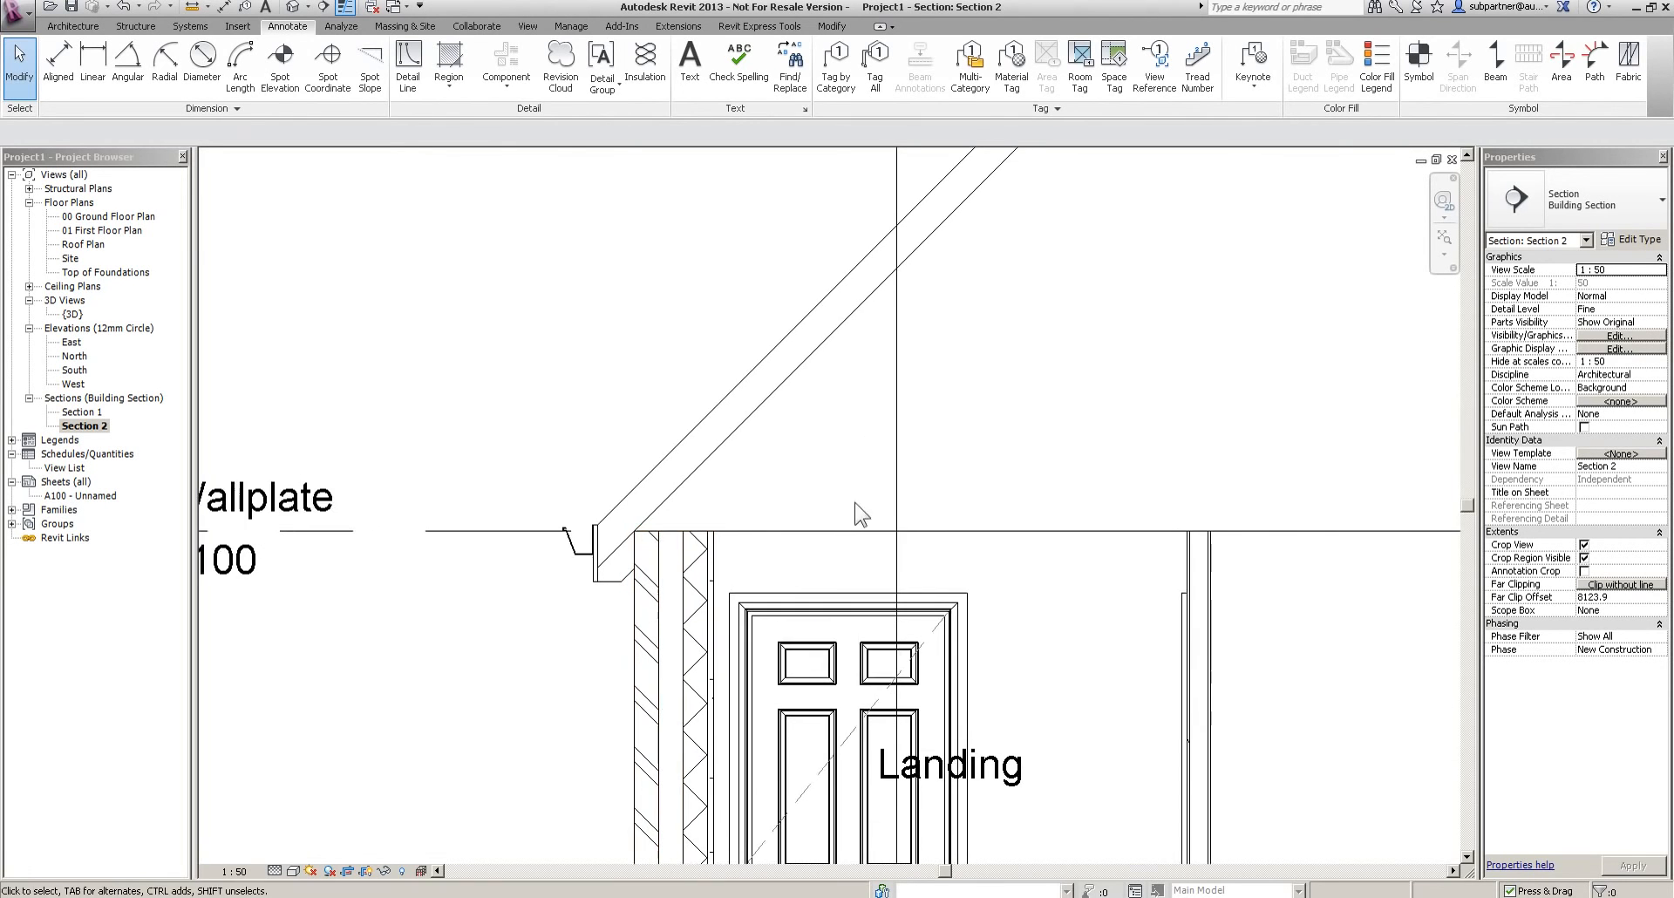
{"action": "middle_click_drag", "start_coordinate": [941, 547], "coordinate": [833, 622]}
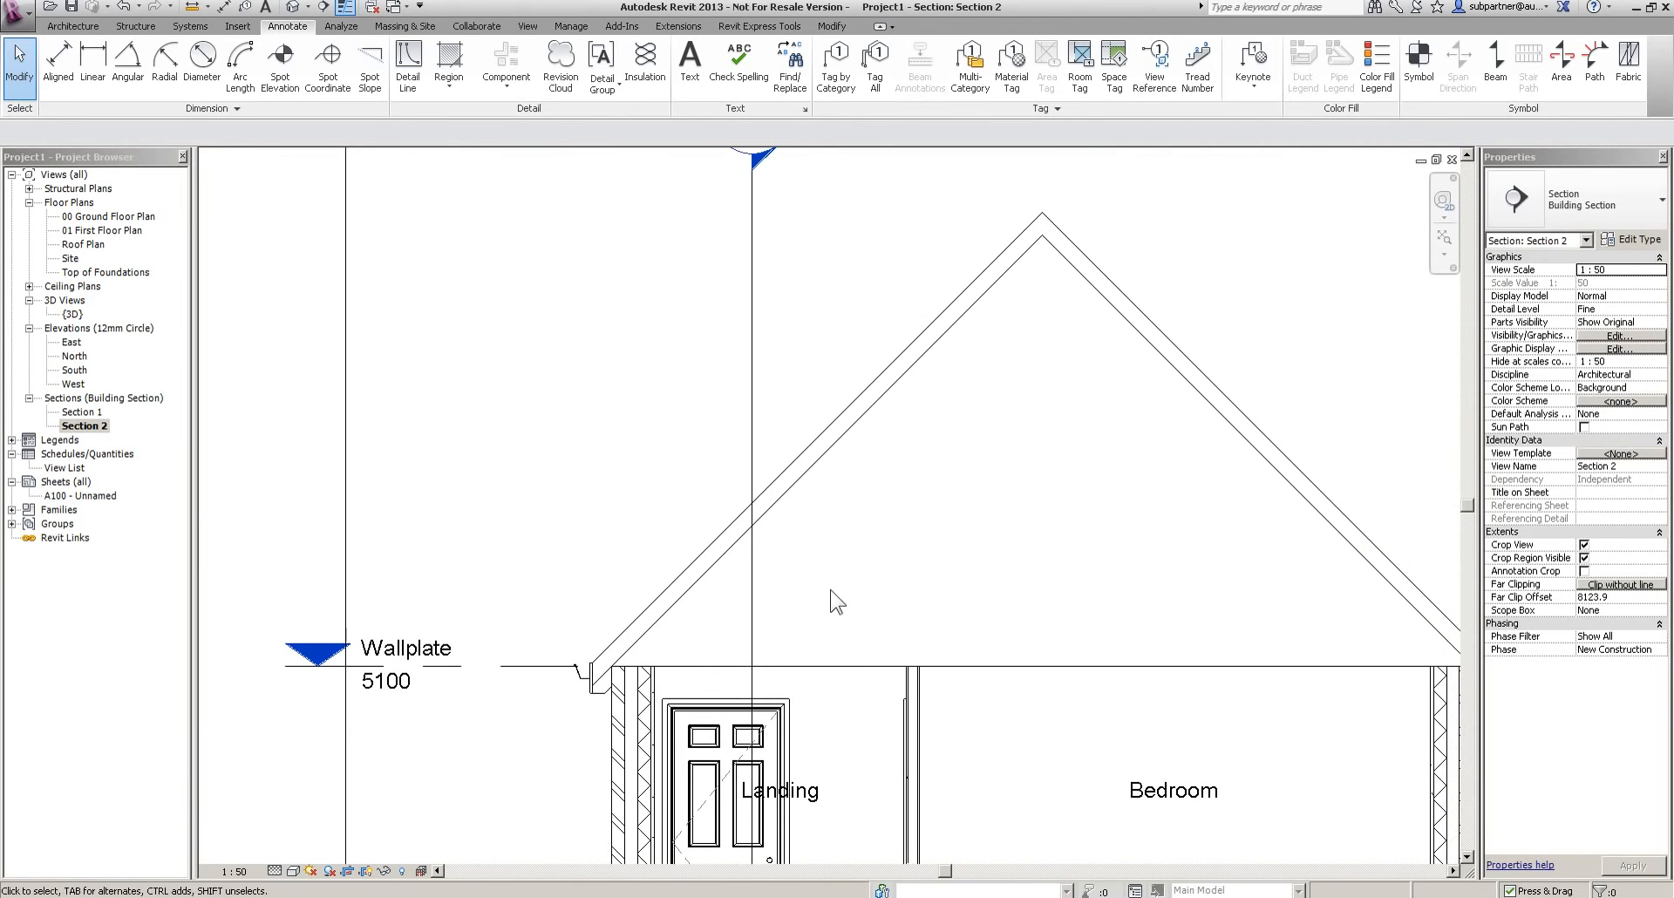
{"action": "left_click", "coordinate": [506, 78]}
{"action": "left_click", "coordinate": [1652, 218]}
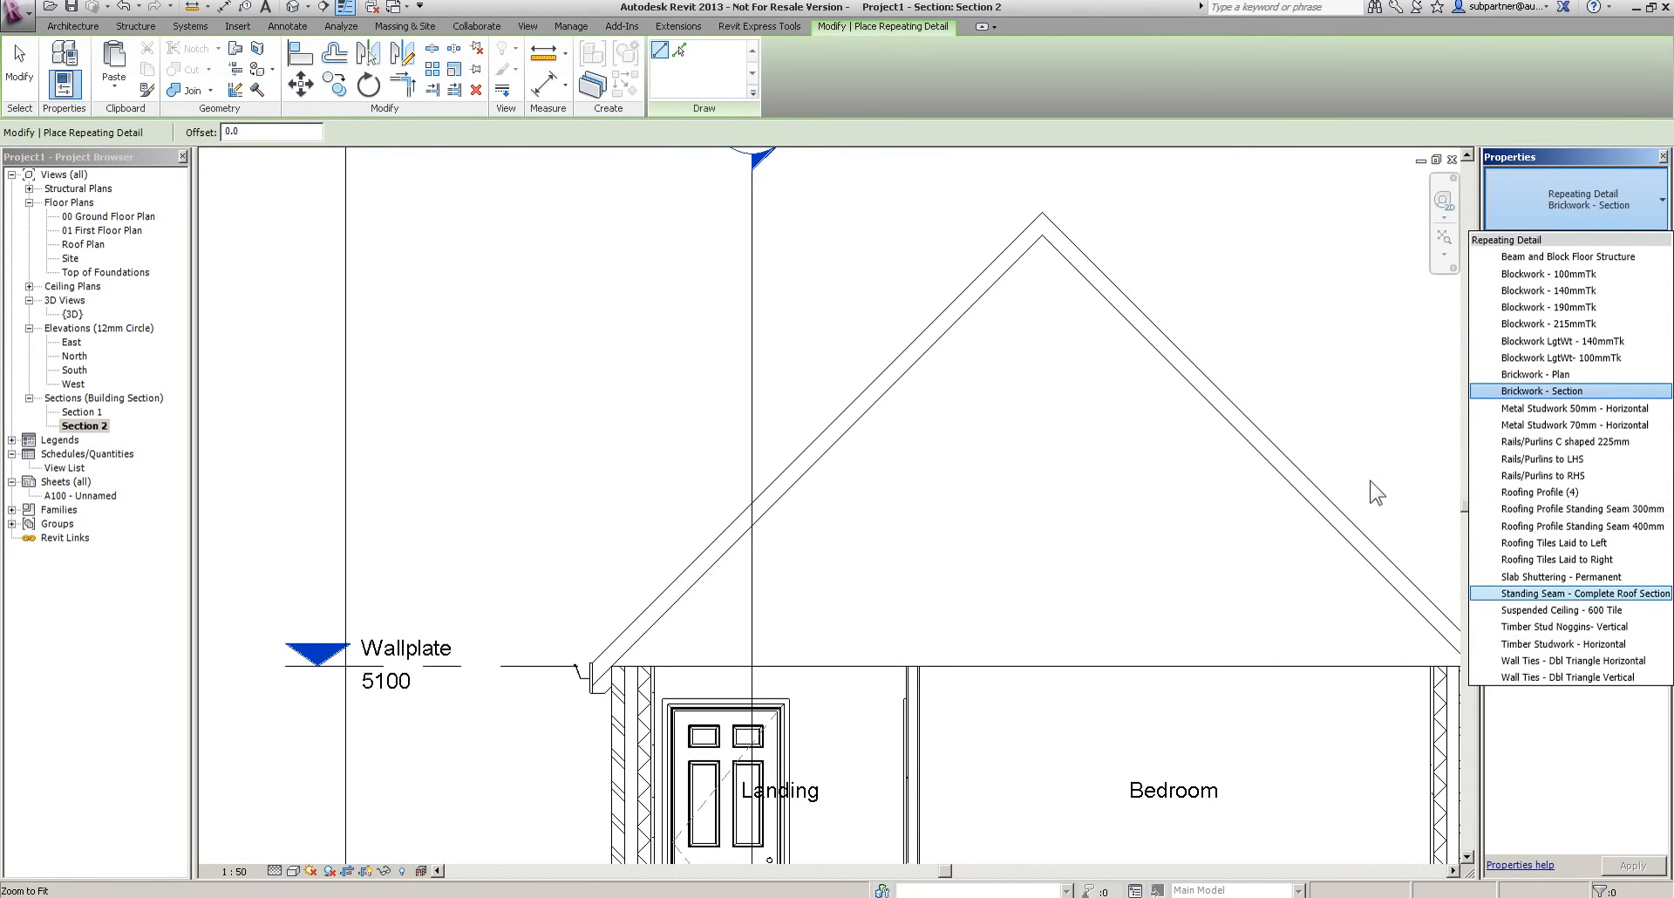
{"action": "key", "text": "Escape"}
{"action": "key", "text": "Escape"}
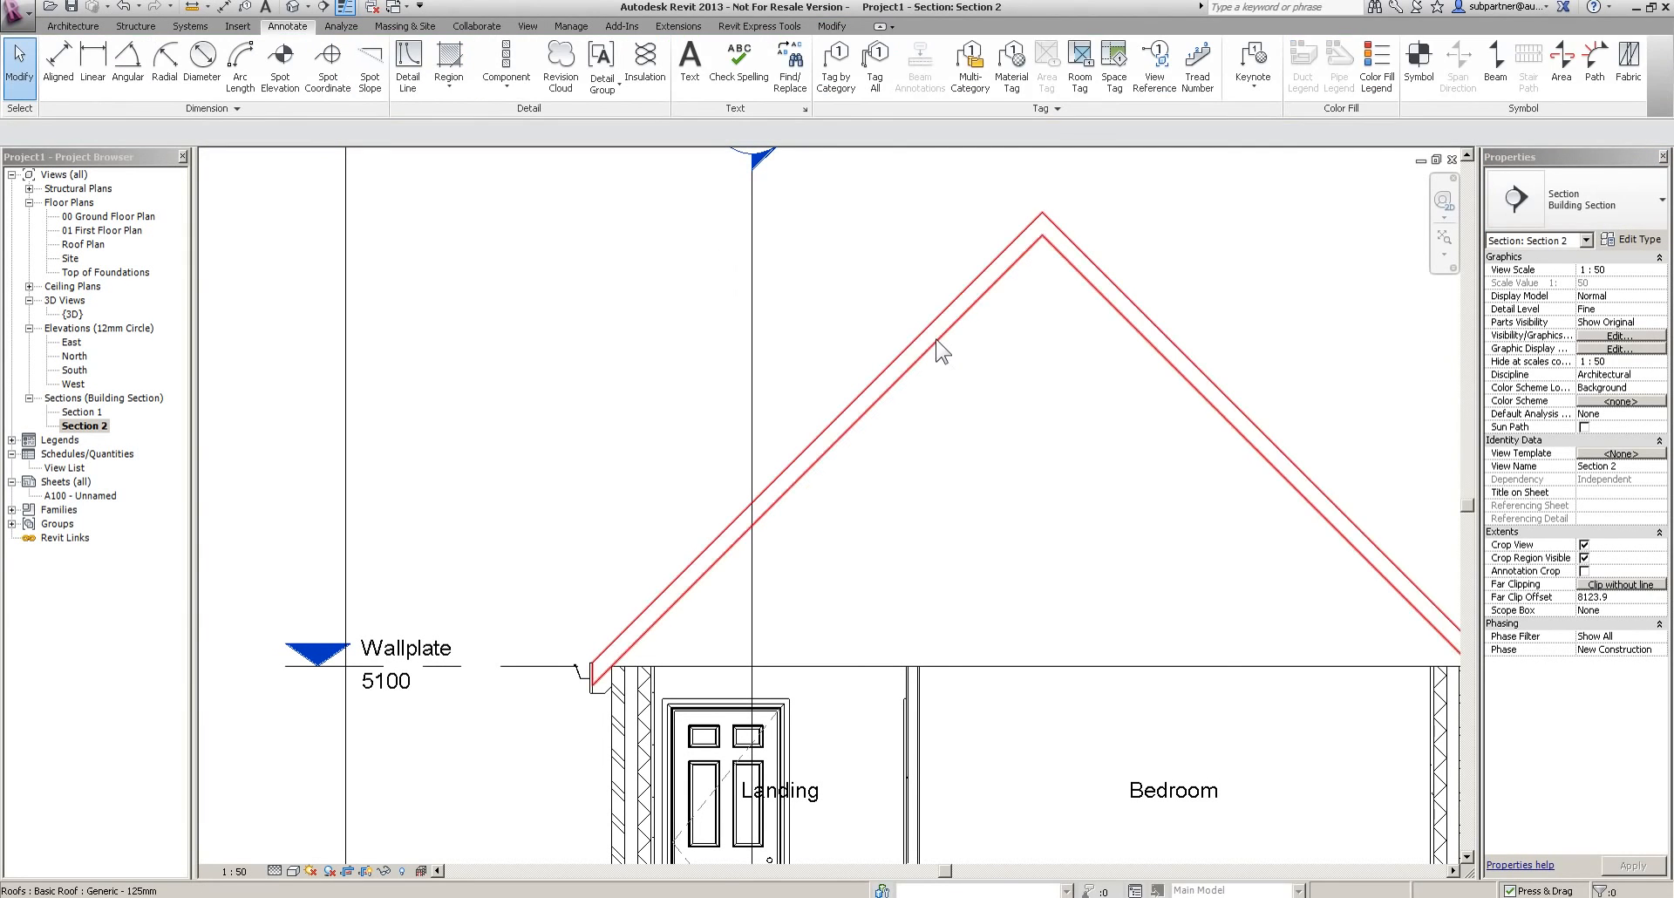
Try the Pitched - Warm Timber - Ins Over type on the roof and undo the change
{"action": "left_click", "coordinate": [943, 351]}
{"action": "left_click", "coordinate": [1601, 199]}
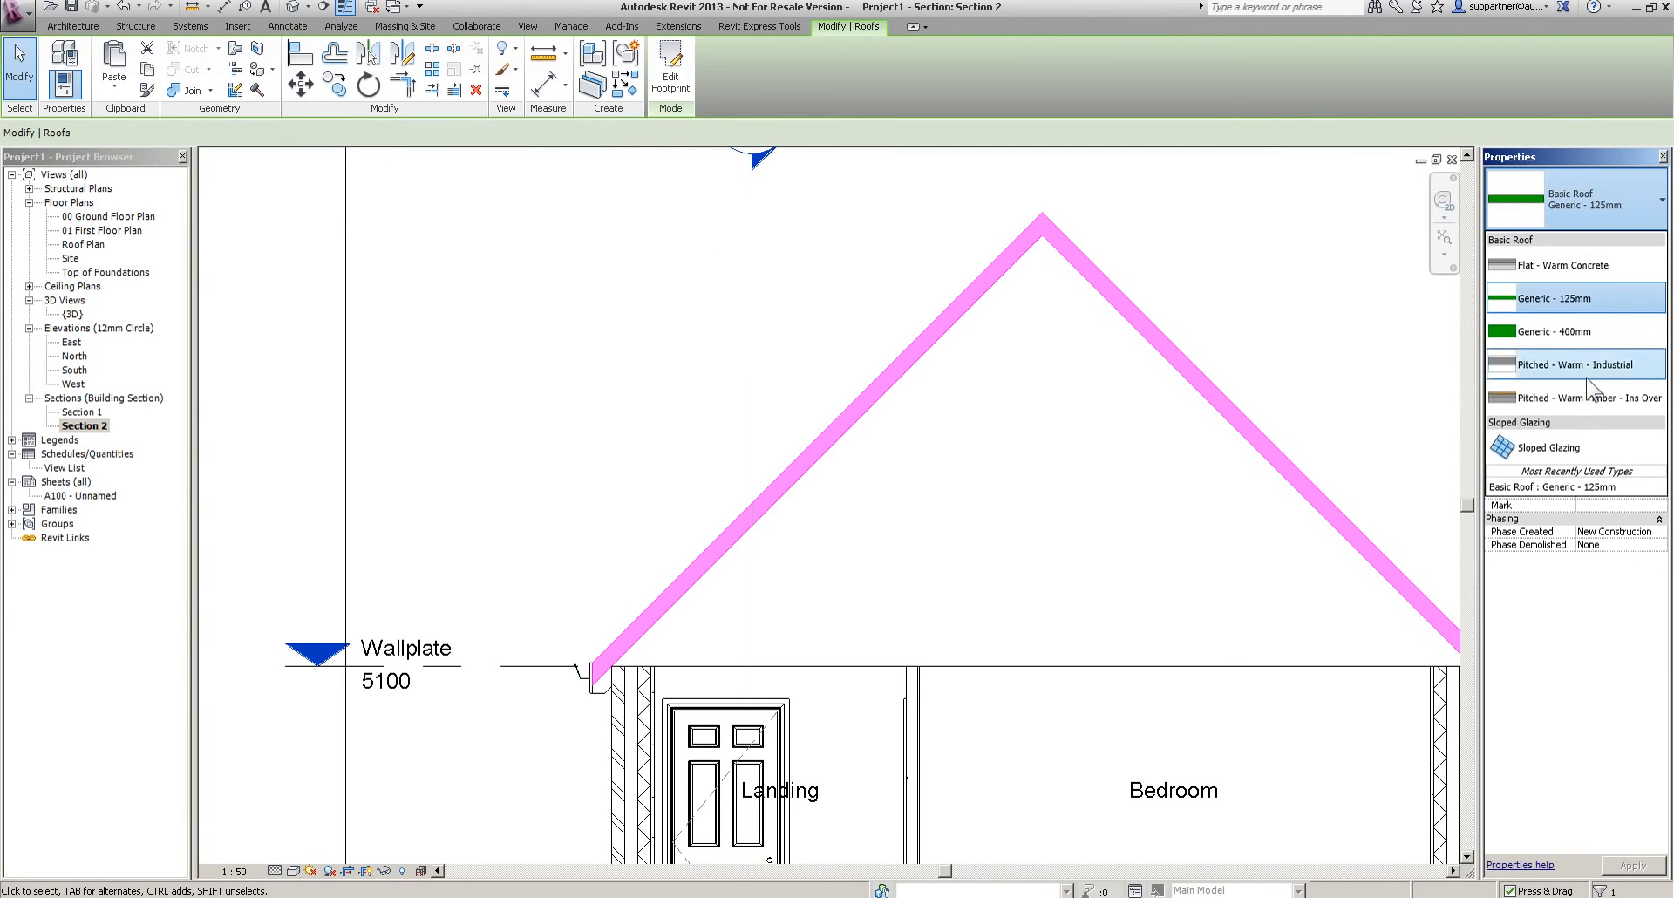
{"action": "left_click", "coordinate": [1562, 397]}
{"action": "left_click", "coordinate": [757, 635]}
{"action": "scroll", "coordinate": [583, 712], "scroll_direction": "up", "scroll_amount": 2}
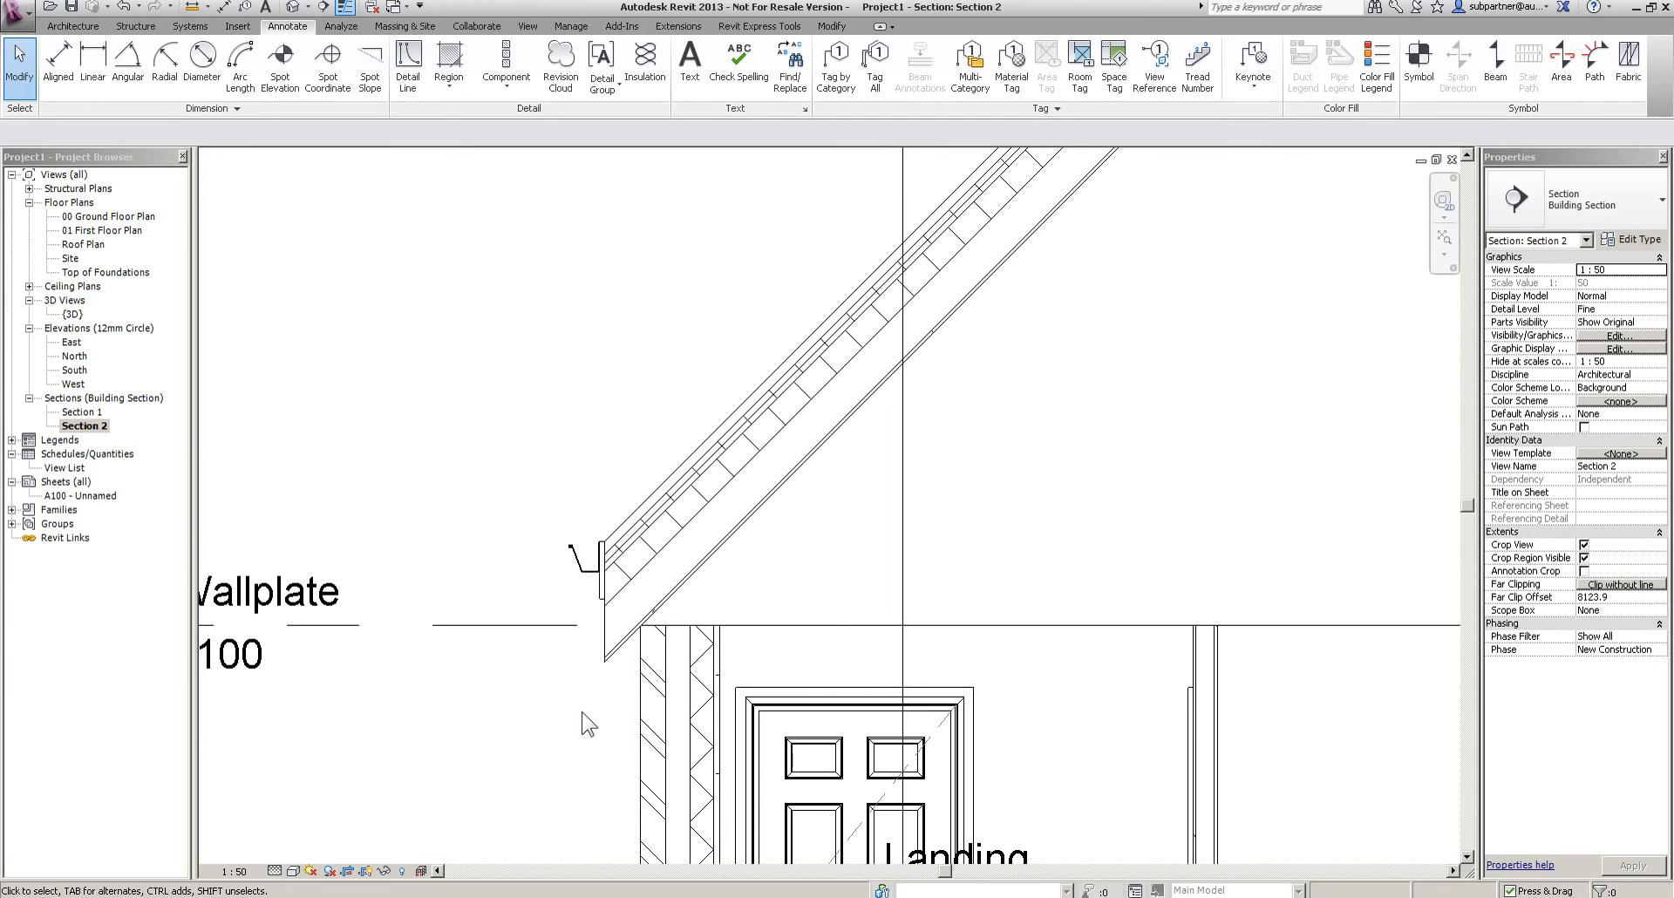
{"action": "key", "text": "ctrl+z"}
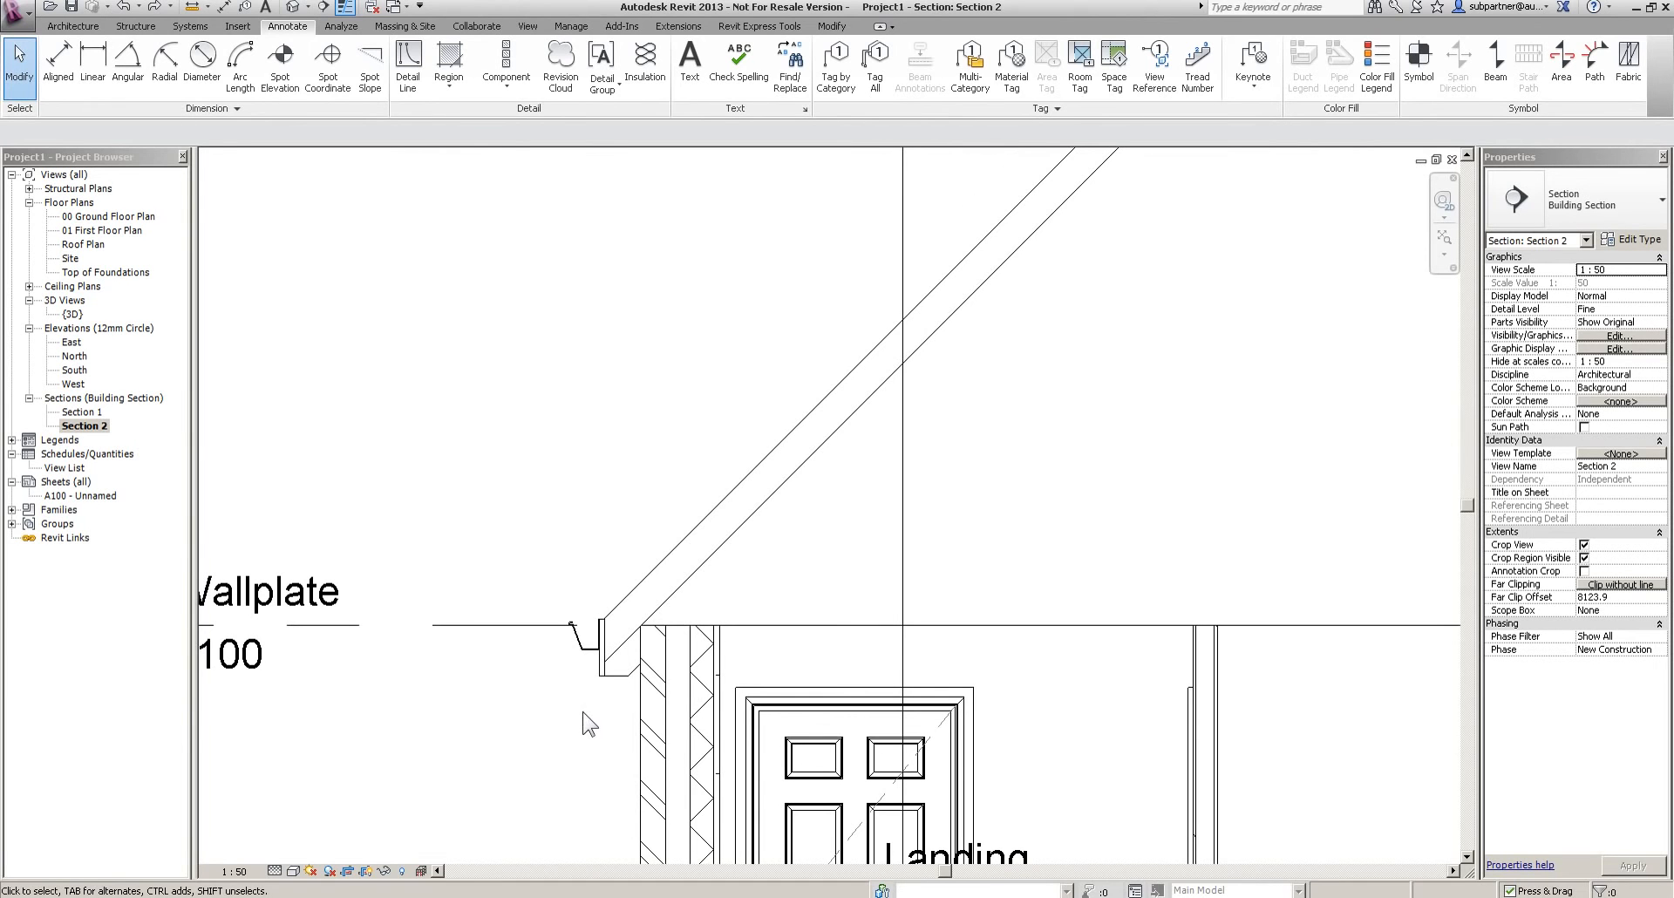
Place a Roofing Tiles Laid to Left repeating detail along the left roof slope in Section 2, from the eaves up to the ridge
{"action": "left_click", "coordinate": [506, 87]}
{"action": "left_click", "coordinate": [493, 181]}
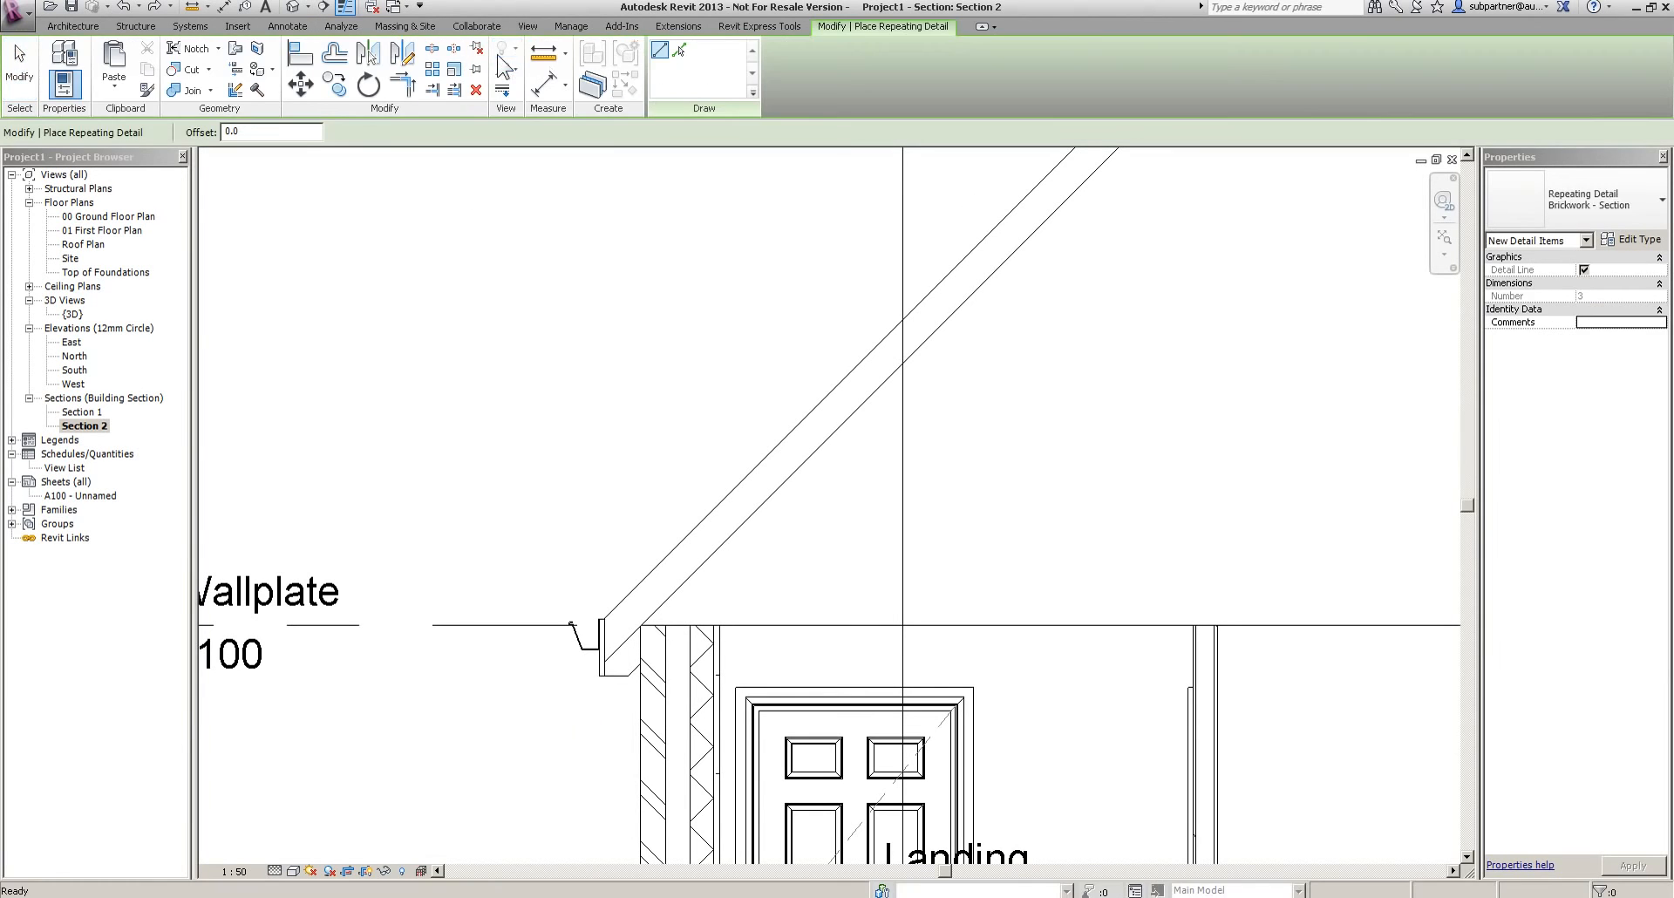
{"action": "left_click", "coordinate": [1648, 203]}
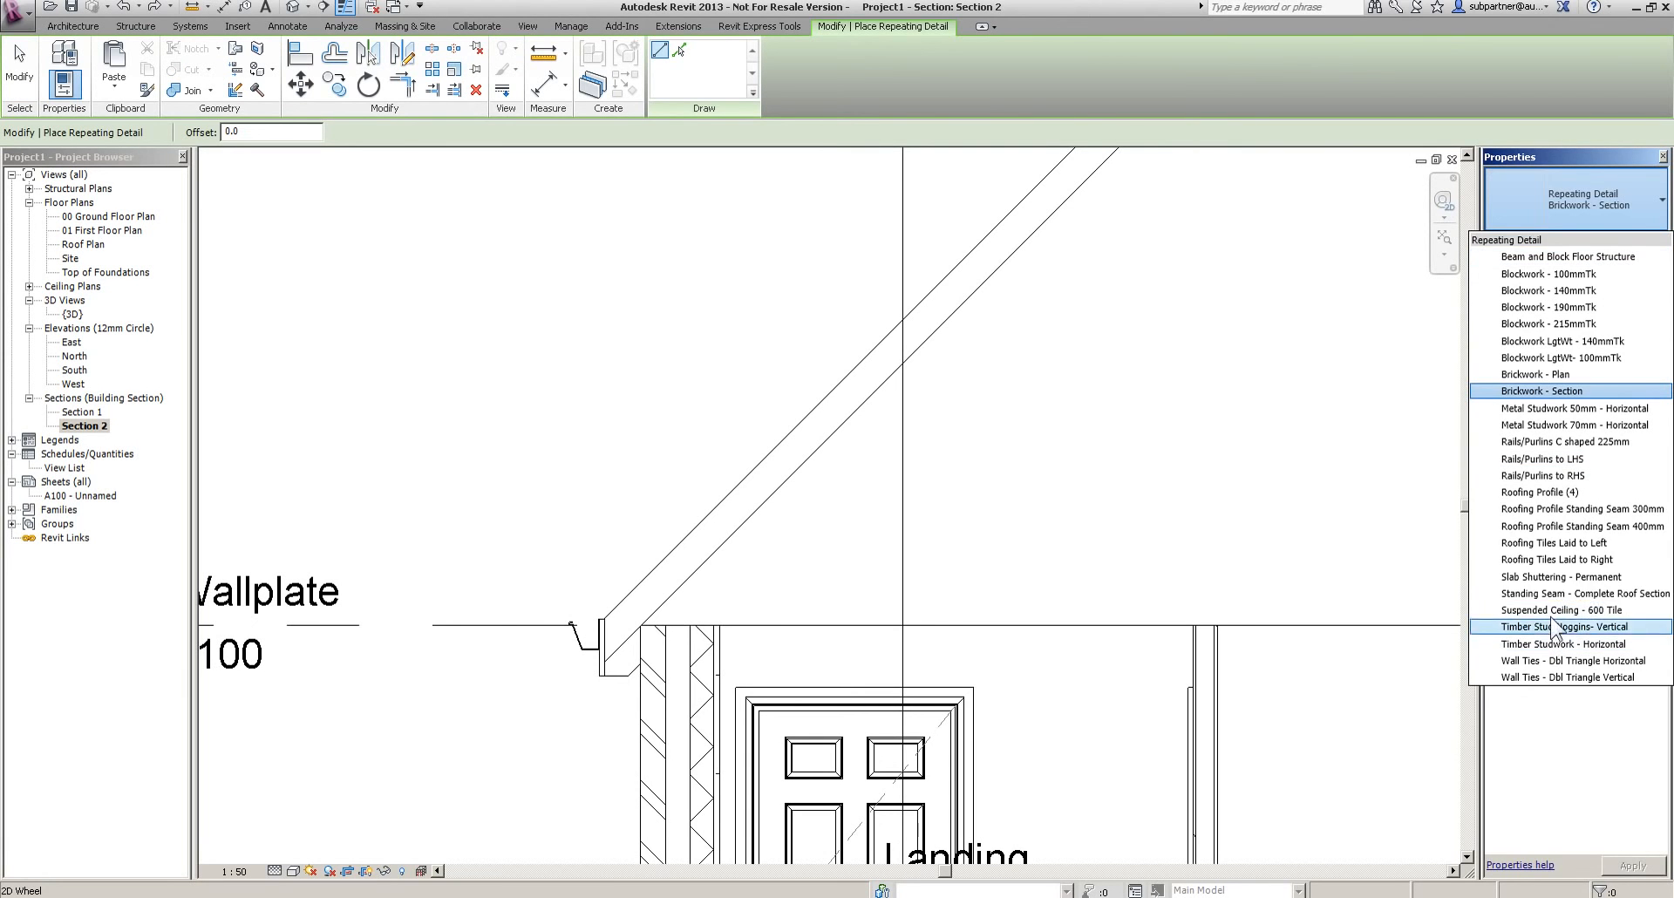
{"action": "left_click", "coordinate": [1603, 547]}
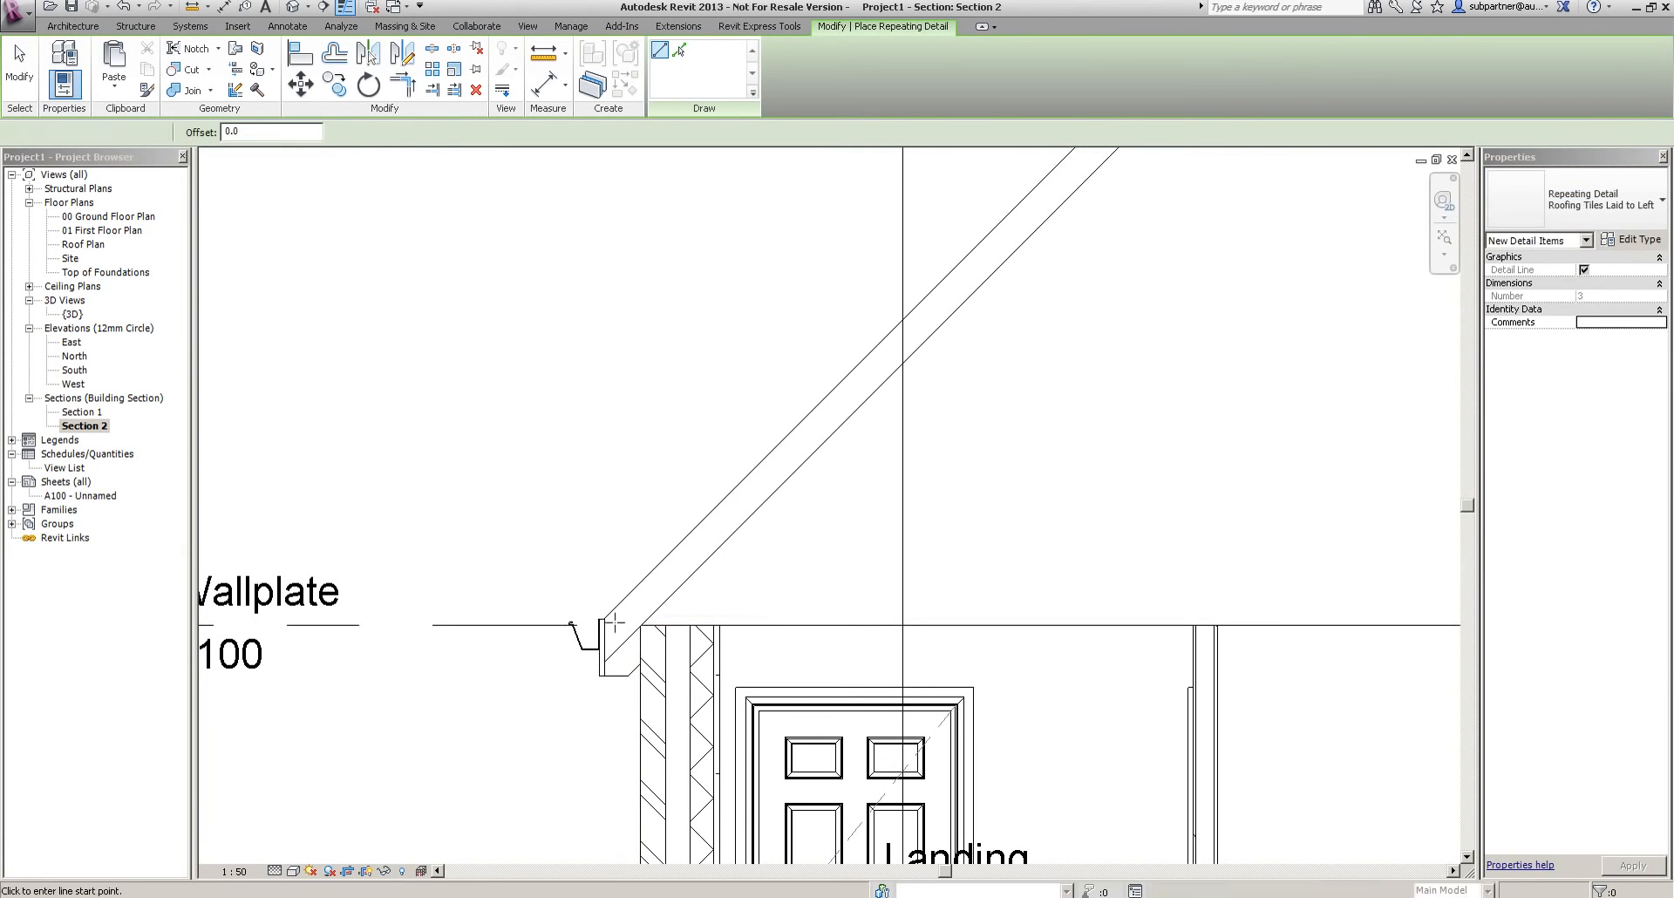
{"action": "left_click", "coordinate": [608, 627]}
{"action": "scroll", "coordinate": [617, 633], "scroll_direction": "down", "scroll_amount": 1}
{"action": "scroll", "coordinate": [613, 629], "scroll_direction": "down", "scroll_amount": 2}
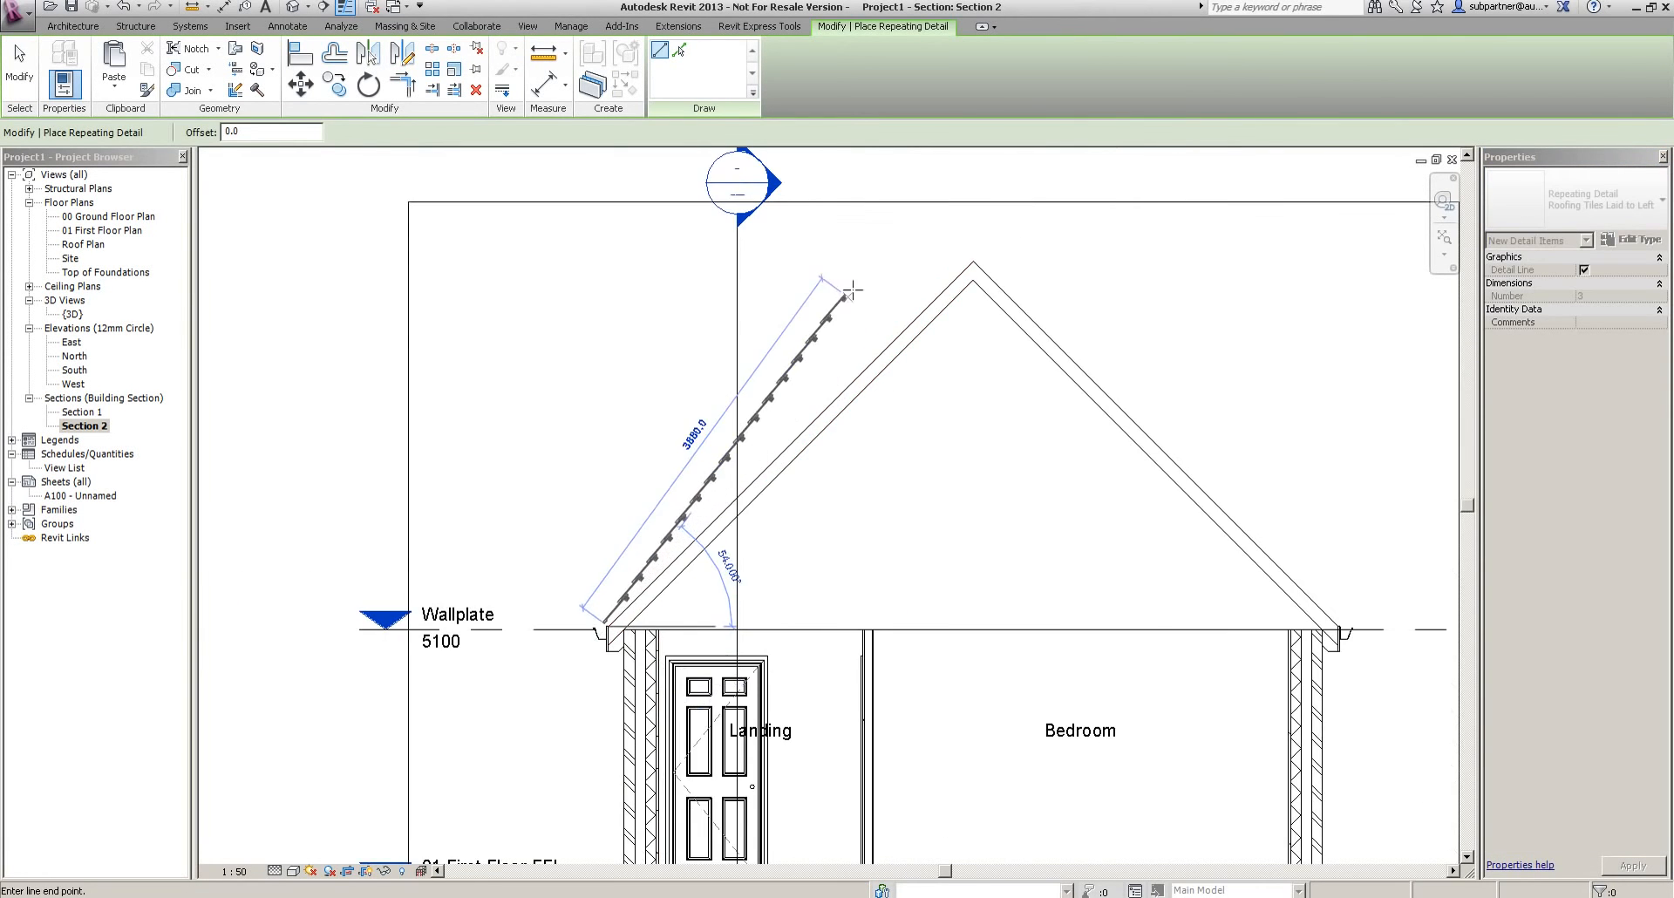
{"action": "left_click", "coordinate": [973, 261]}
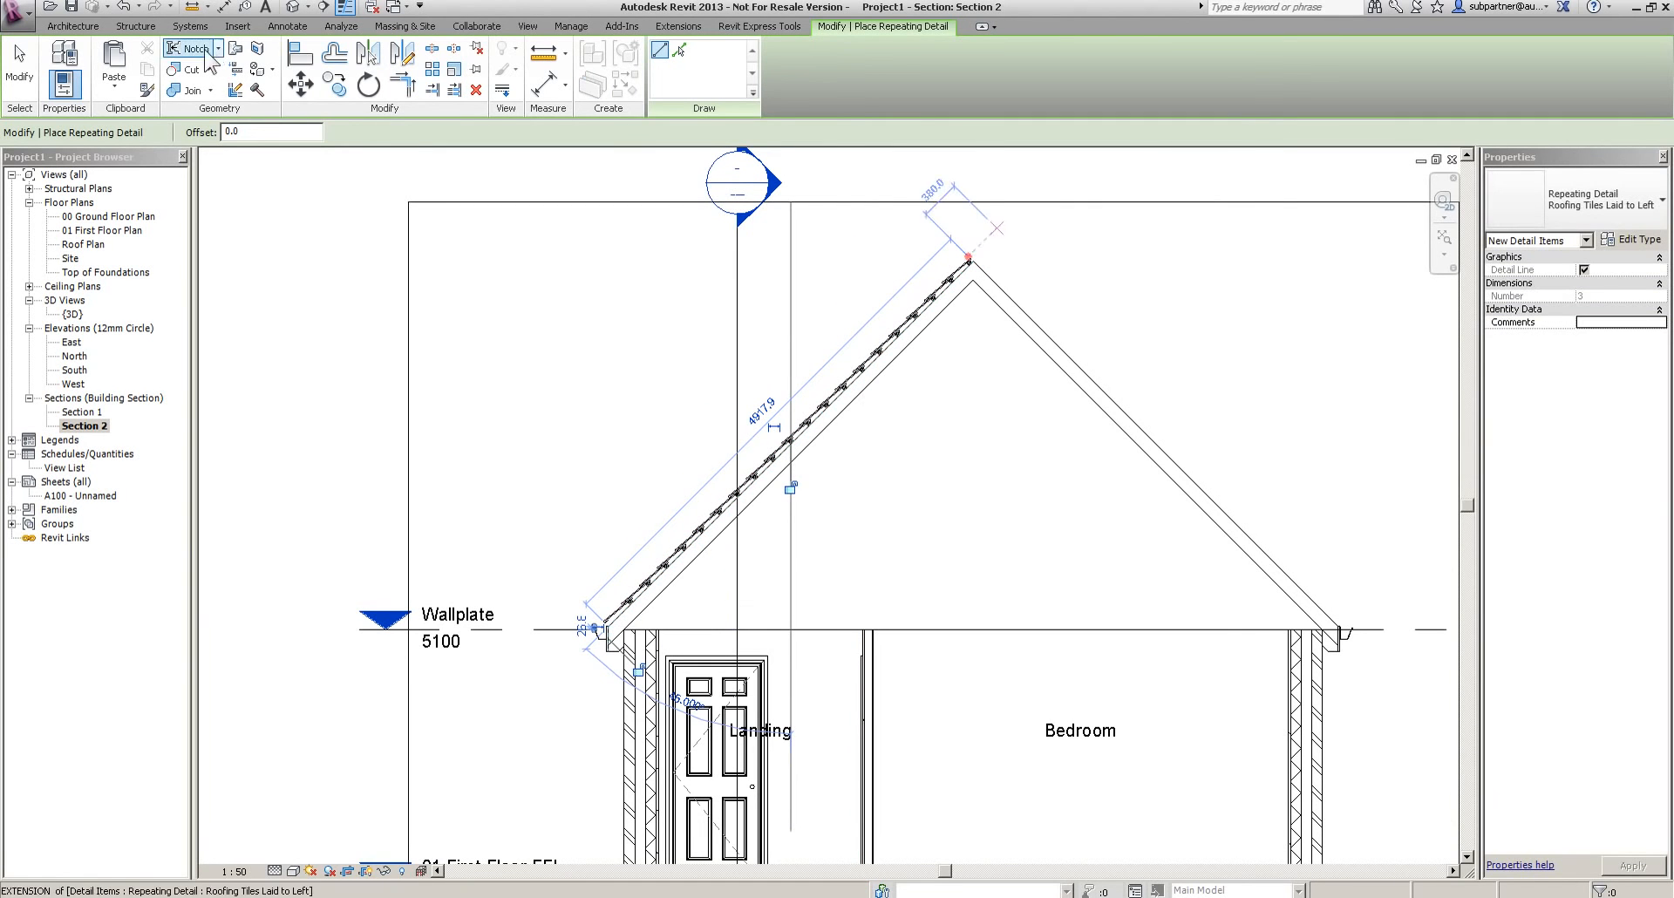
{"action": "left_click", "coordinate": [19, 70]}
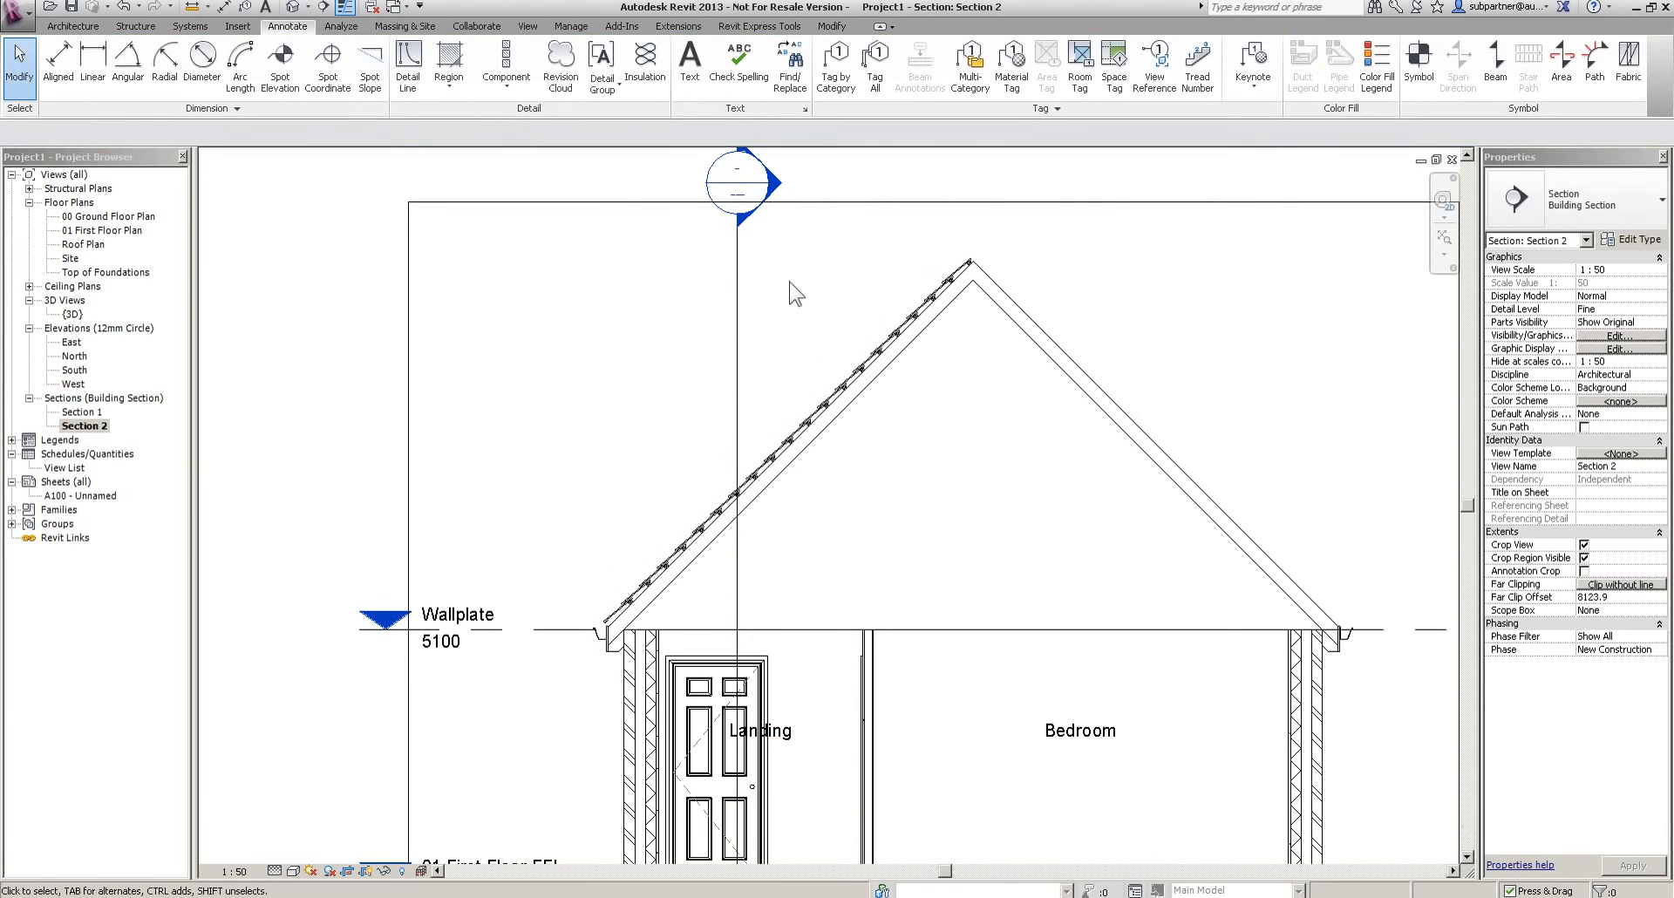
Mirror a copy of the roof tile detail onto the opposite slope about a vertical axis through the ridge
{"action": "left_click", "coordinate": [819, 209]}
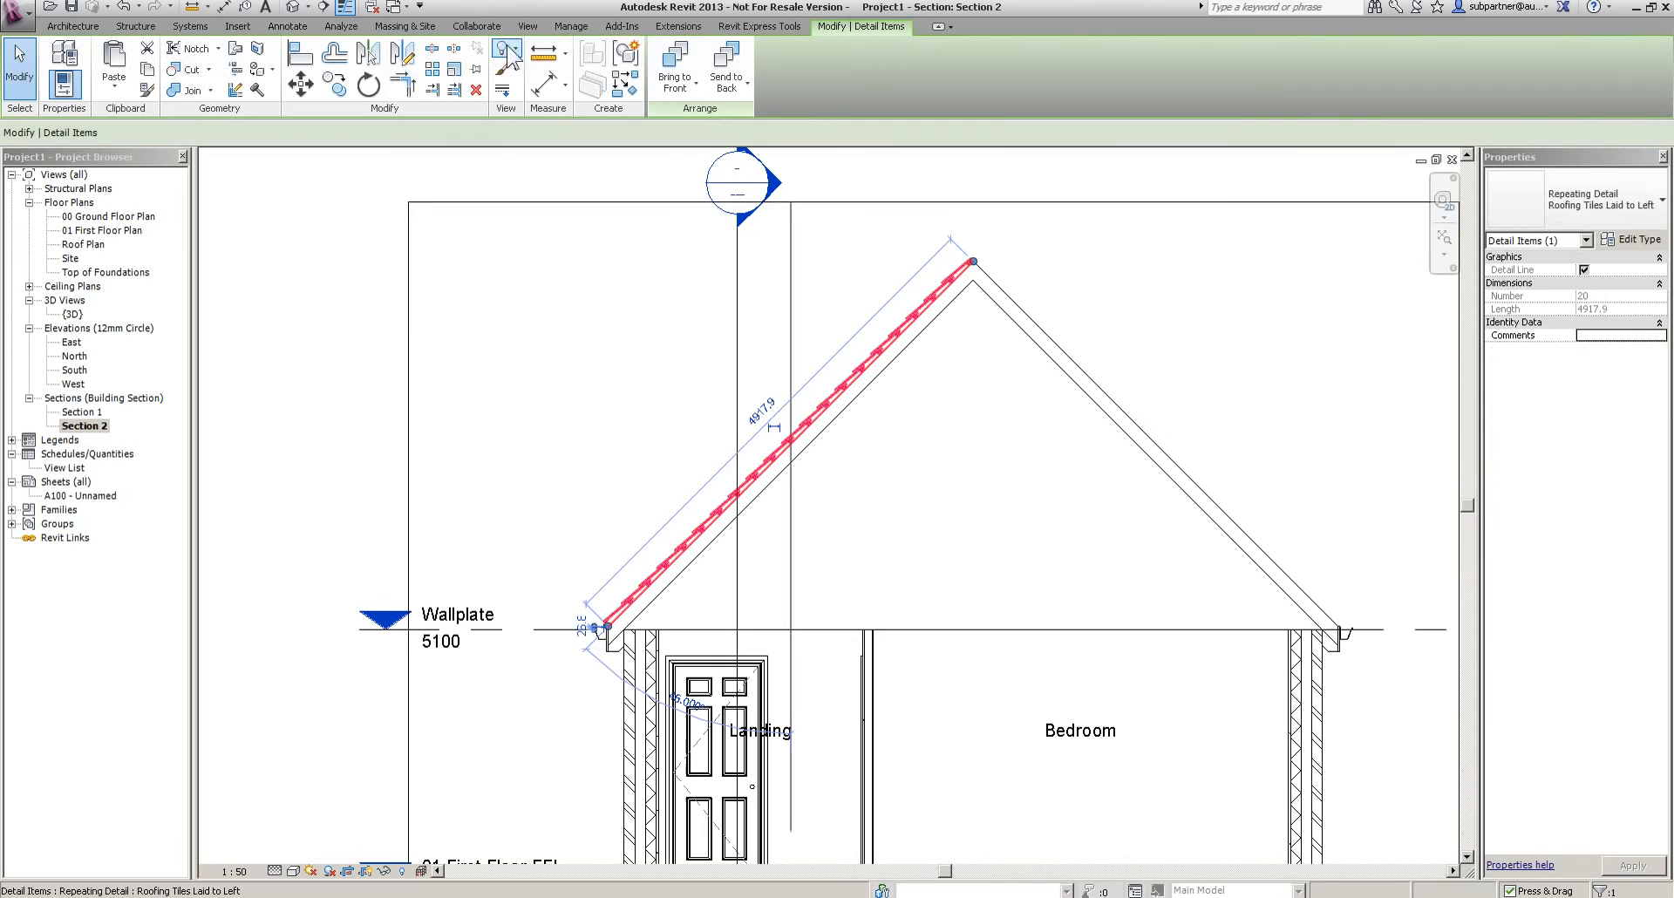
{"action": "left_click", "coordinate": [402, 54]}
{"action": "left_click", "coordinate": [971, 284]}
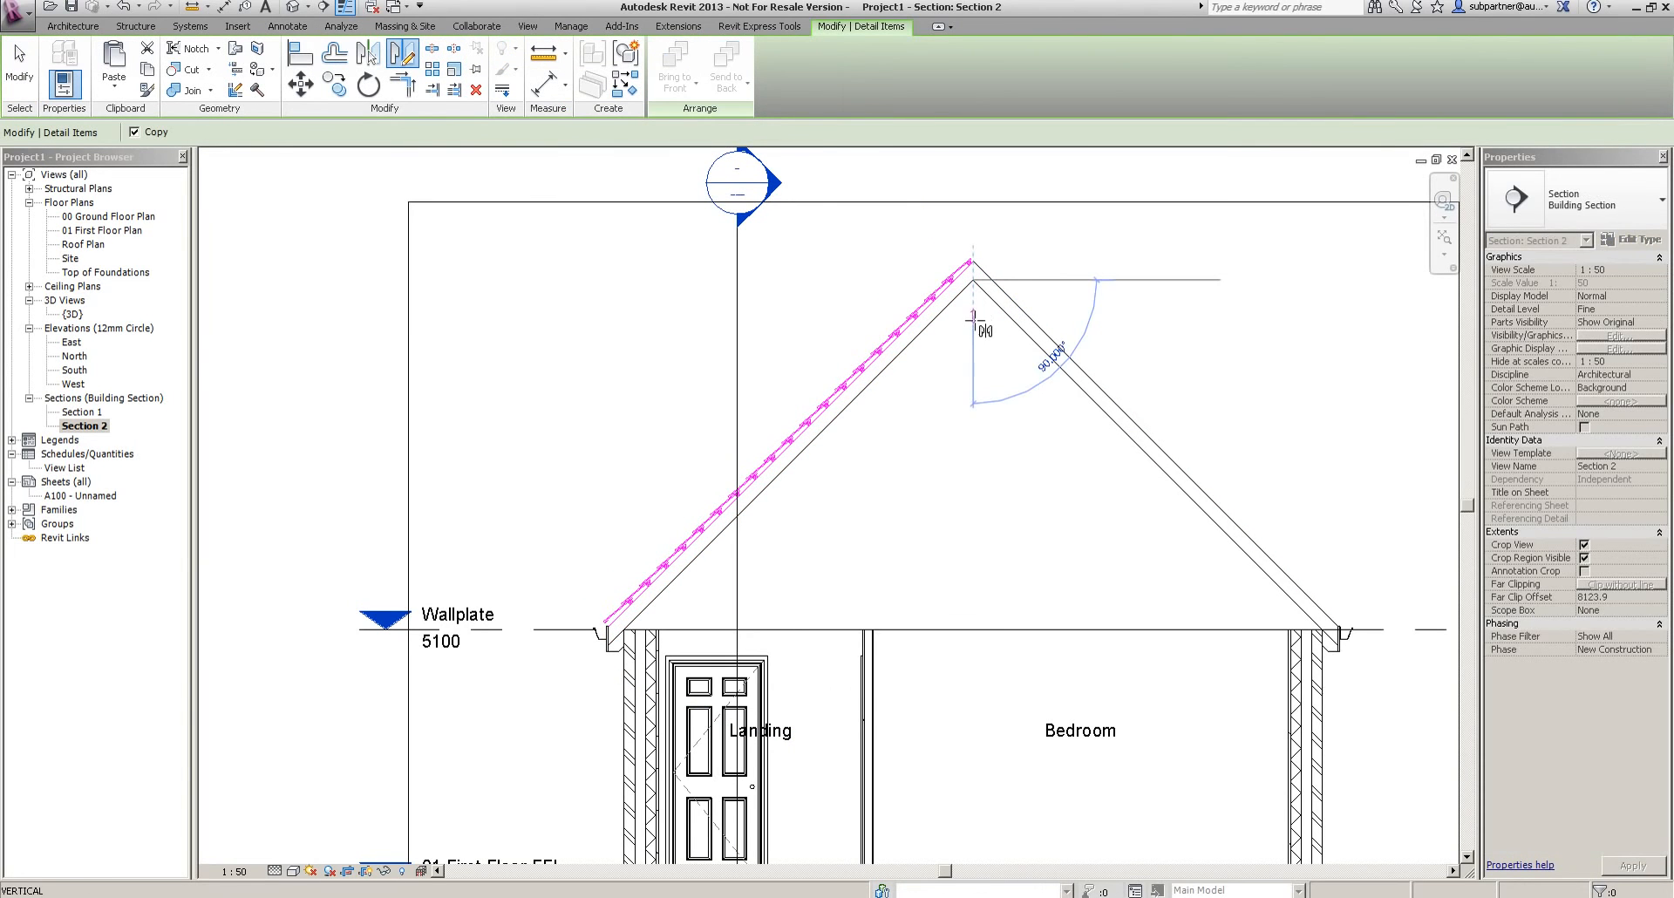
{"action": "left_click", "coordinate": [968, 371]}
{"action": "left_click", "coordinate": [1082, 505]}
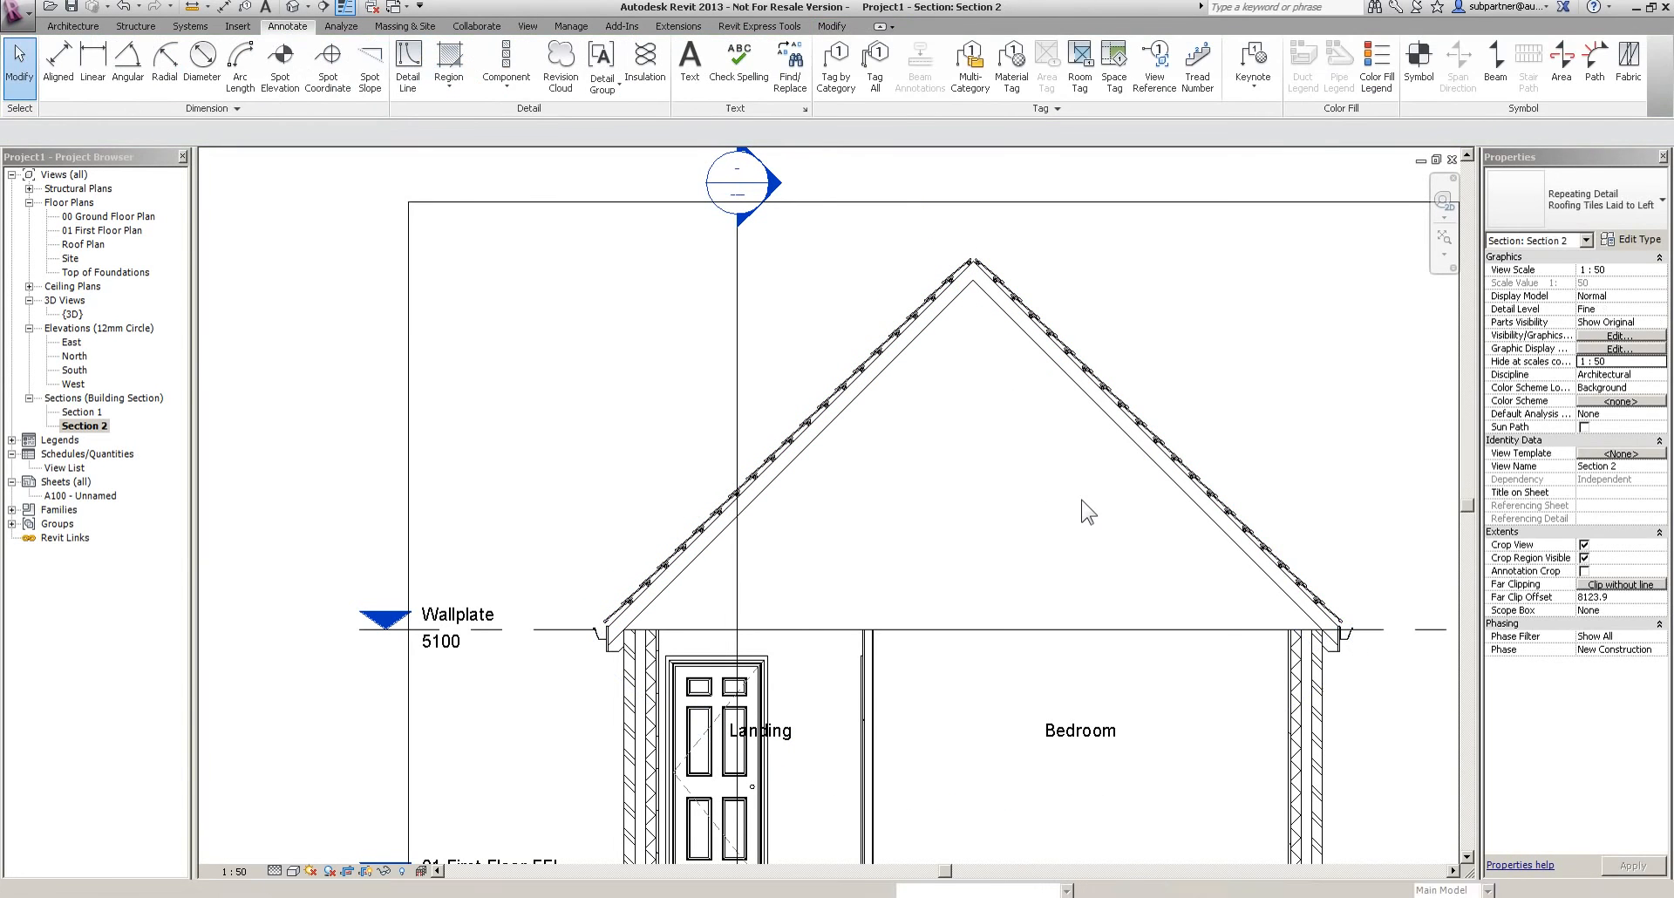
{"action": "scroll", "coordinate": [1088, 512], "scroll_direction": "down", "scroll_amount": 5}
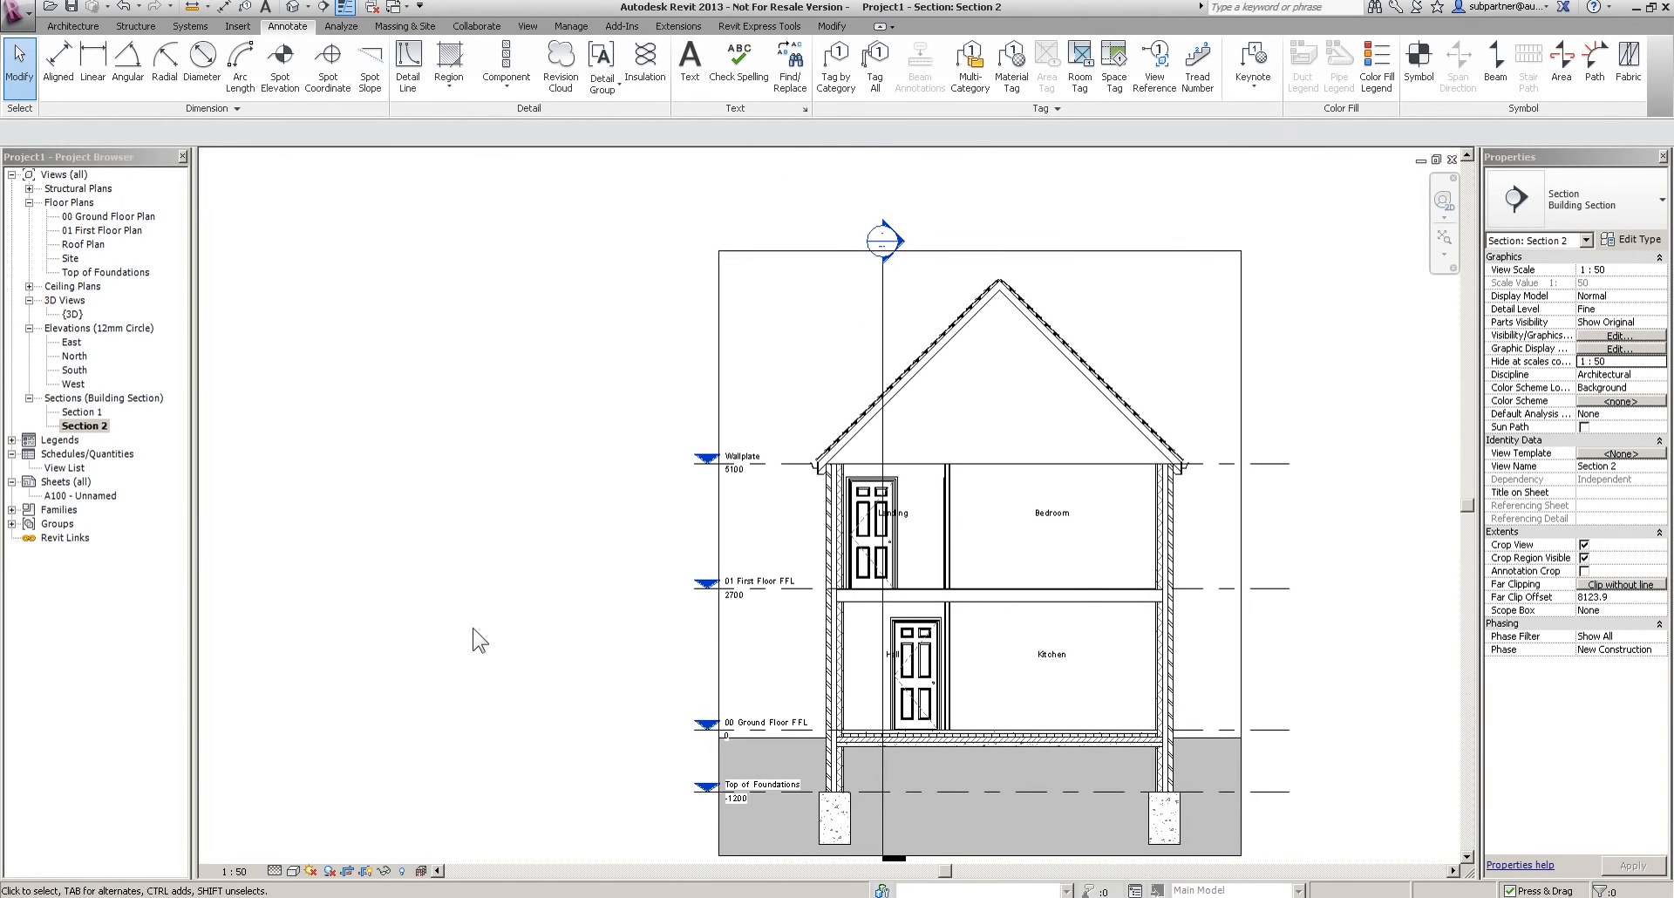
On the ground floor plan, nudge the Hall/Kitchen partition together with lounge door D-6 towards the kitchen to widen the hall
{"action": "double_click", "coordinate": [87, 217]}
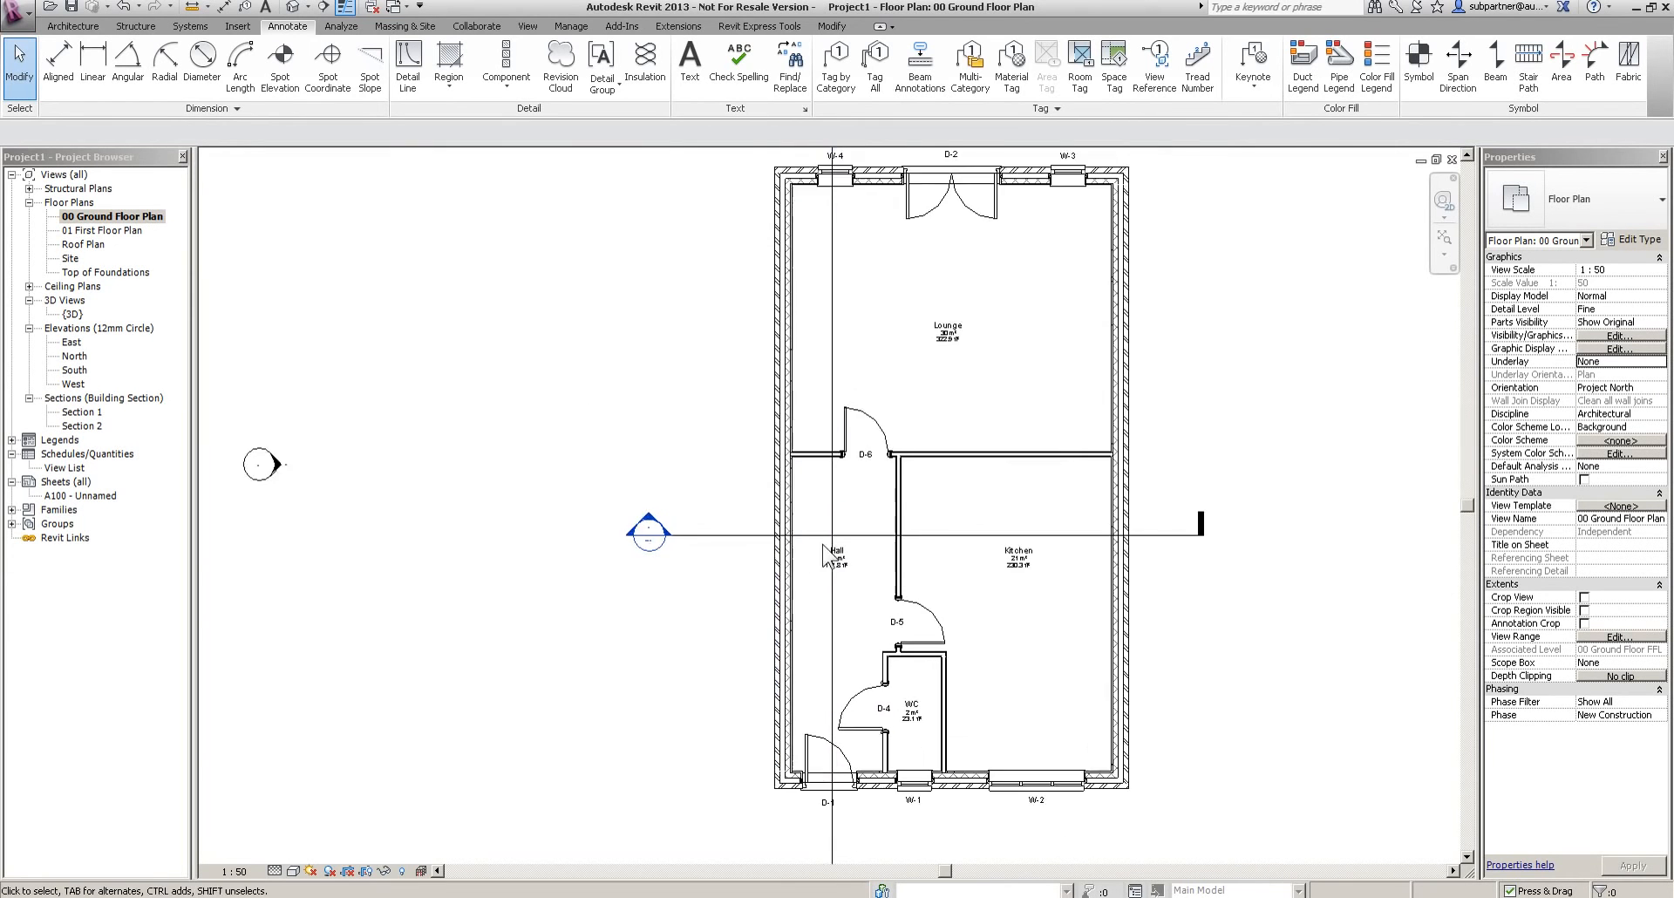
{"action": "scroll", "coordinate": [850, 563], "scroll_direction": "up", "scroll_amount": 3}
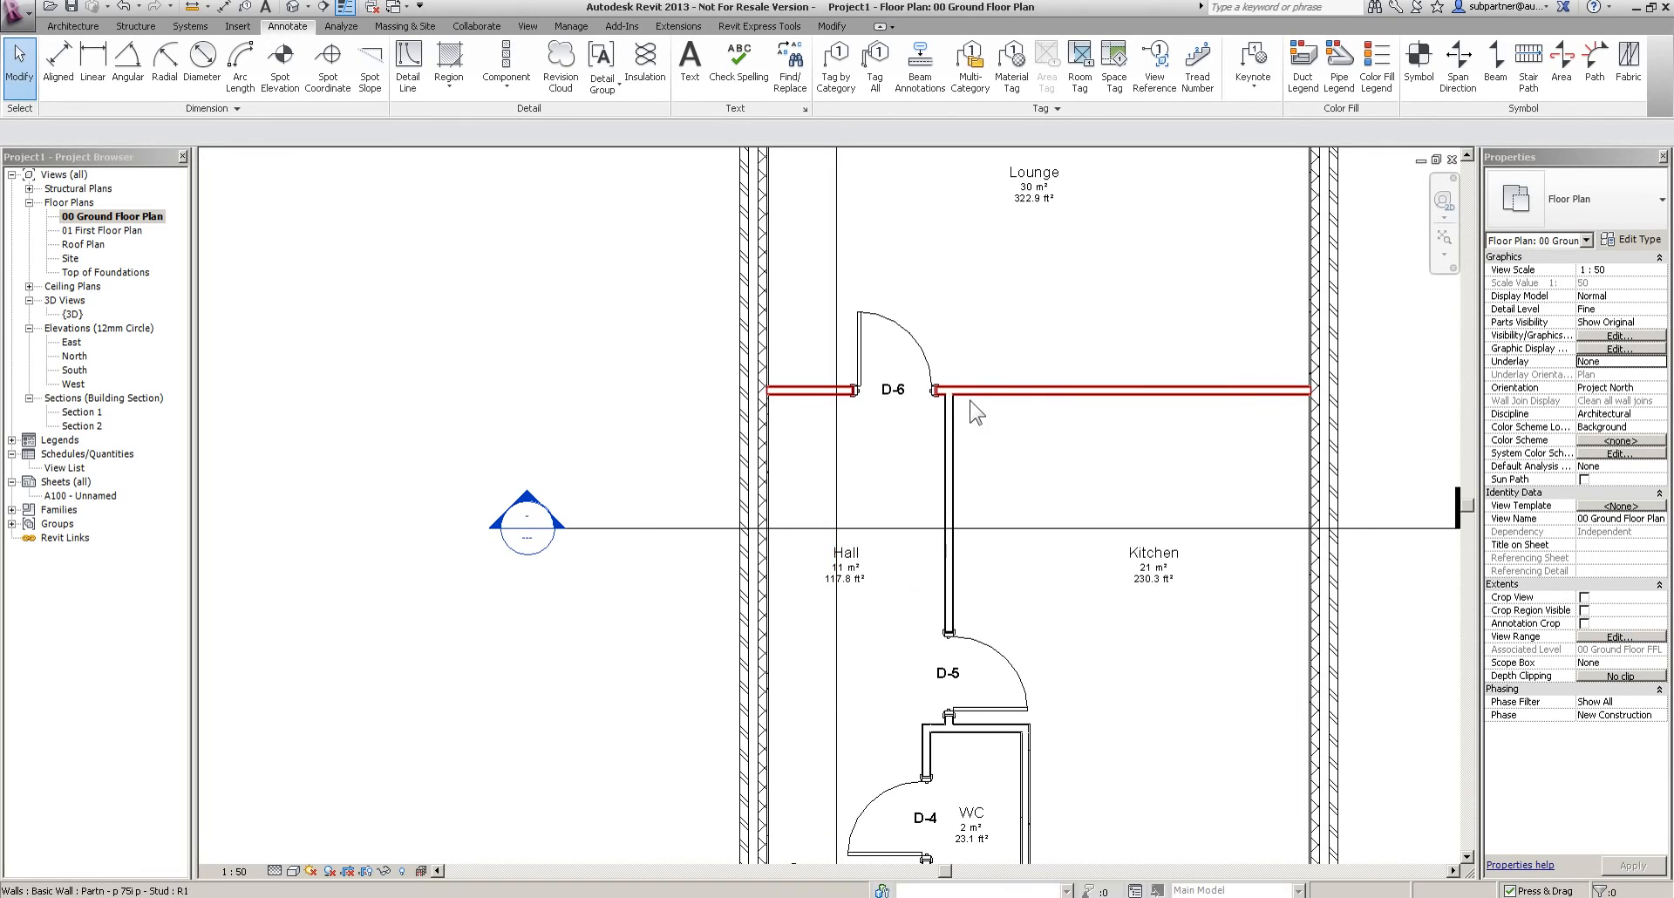
{"action": "left_click", "coordinate": [949, 484]}
{"action": "left_click", "coordinate": [914, 338], "text": "ctrl"}
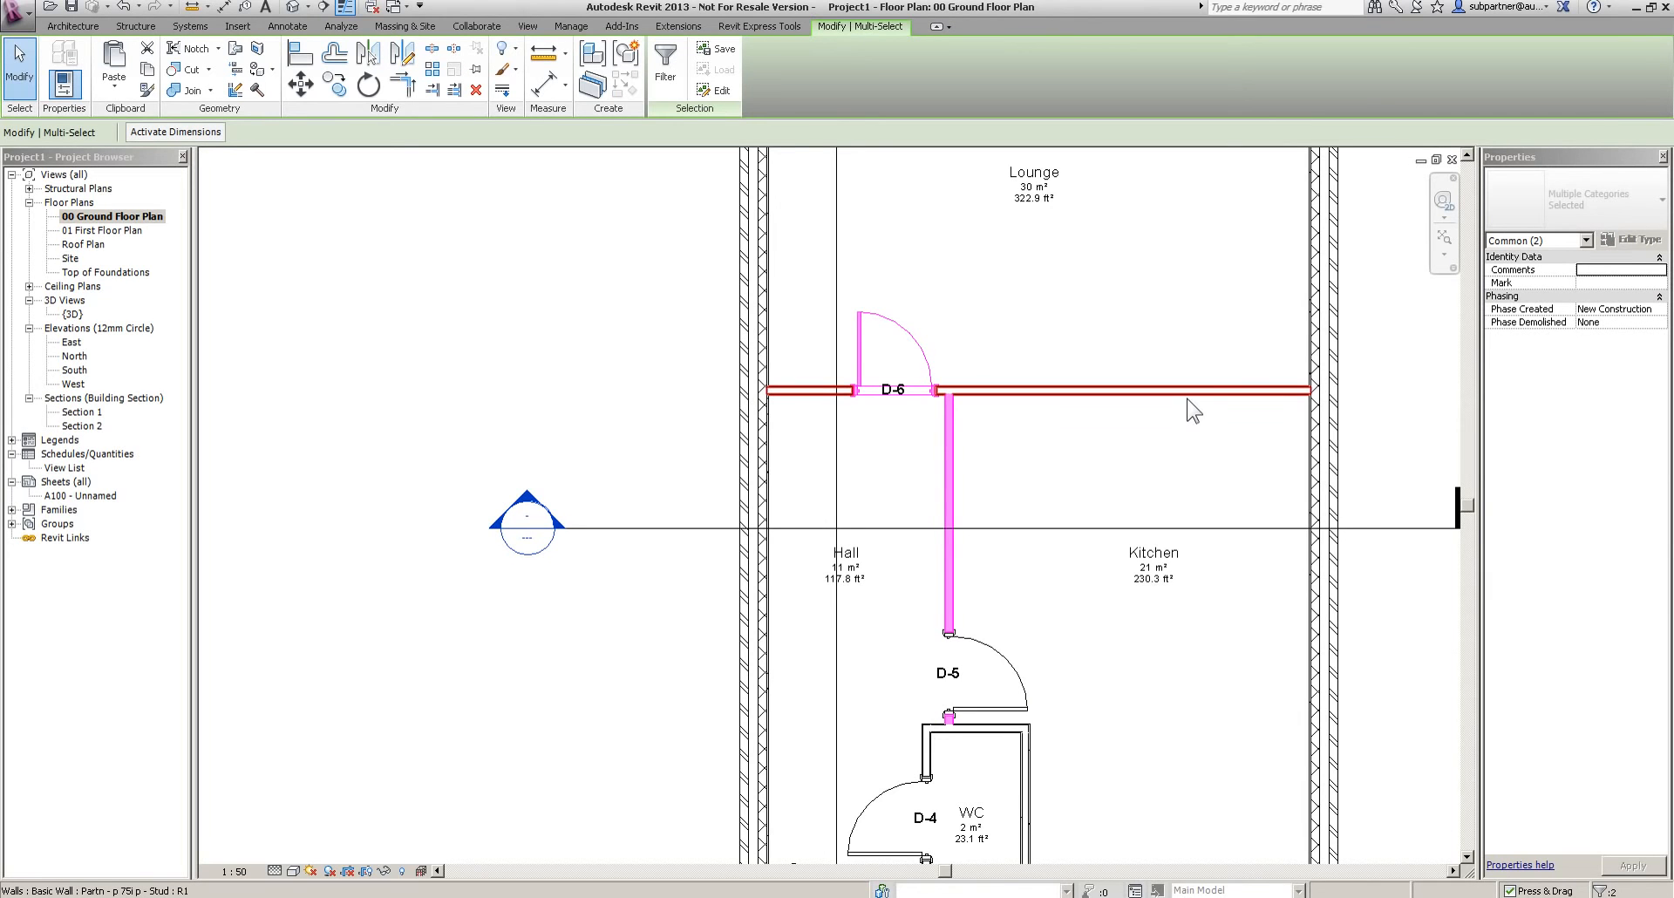
{"action": "key", "text": "Right"}
{"action": "key", "text": "Right"}
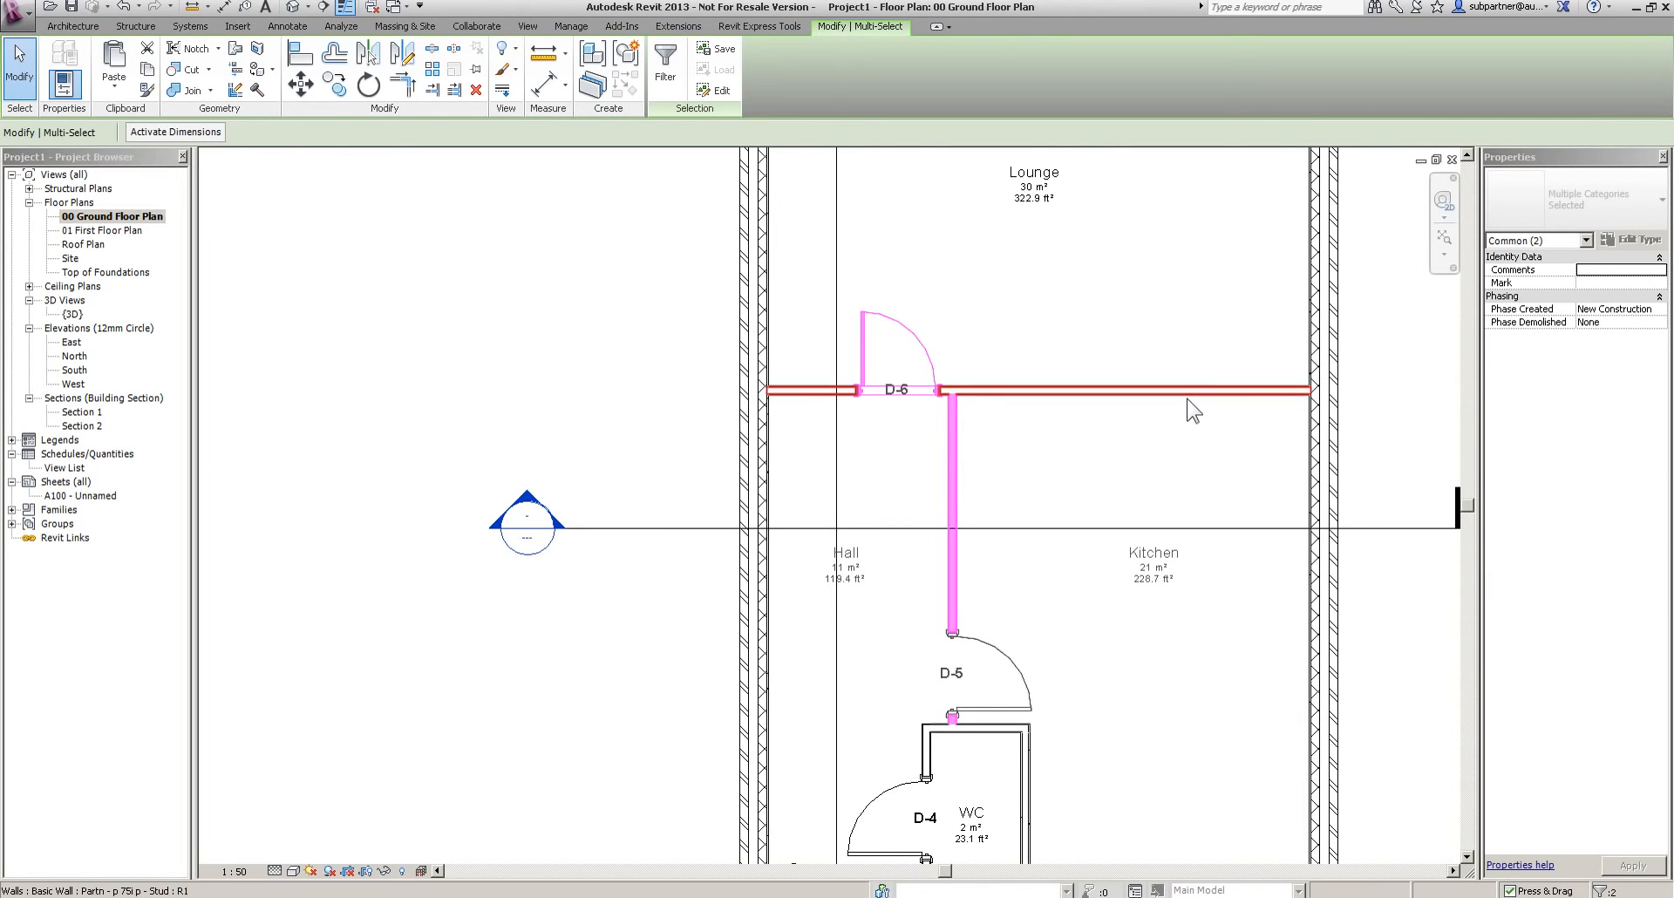
{"action": "key", "text": "Right"}
{"action": "key", "text": "Right"}
{"action": "key", "text": "Right"}
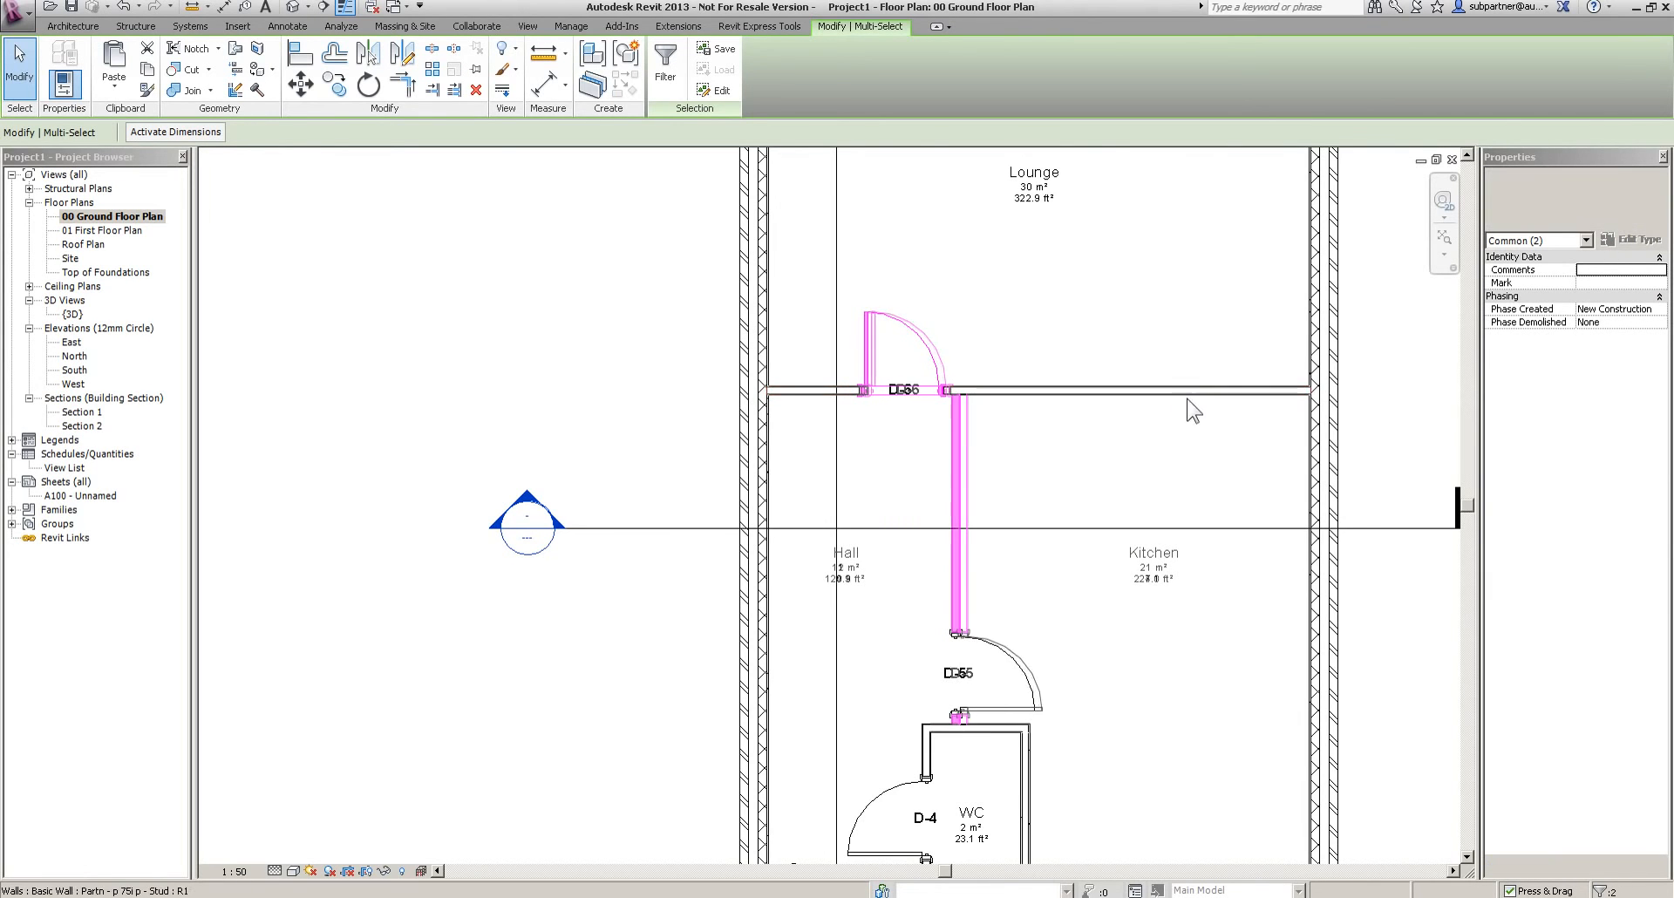
{"action": "key", "text": "Right"}
{"action": "key", "text": "Right"}
{"action": "key", "text": "Right"}
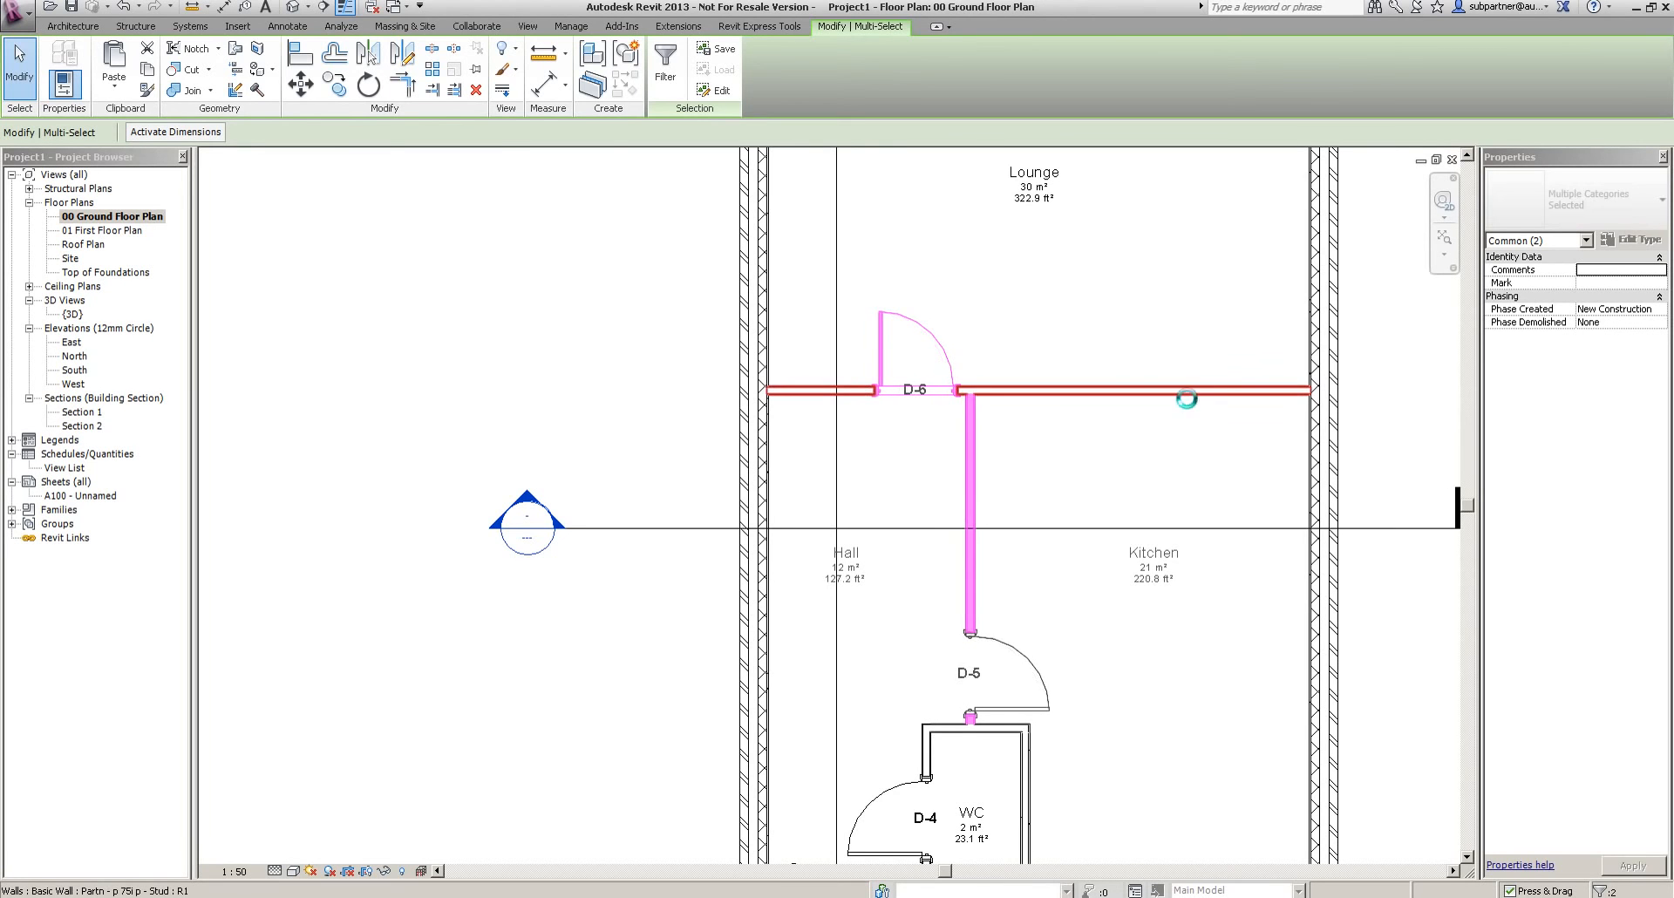
Shift the selected Hall/Kitchen partition and door D-6 two further nudges towards the kitchen, then clear the selection
{"action": "key", "text": "Right"}
{"action": "key", "text": "Right"}
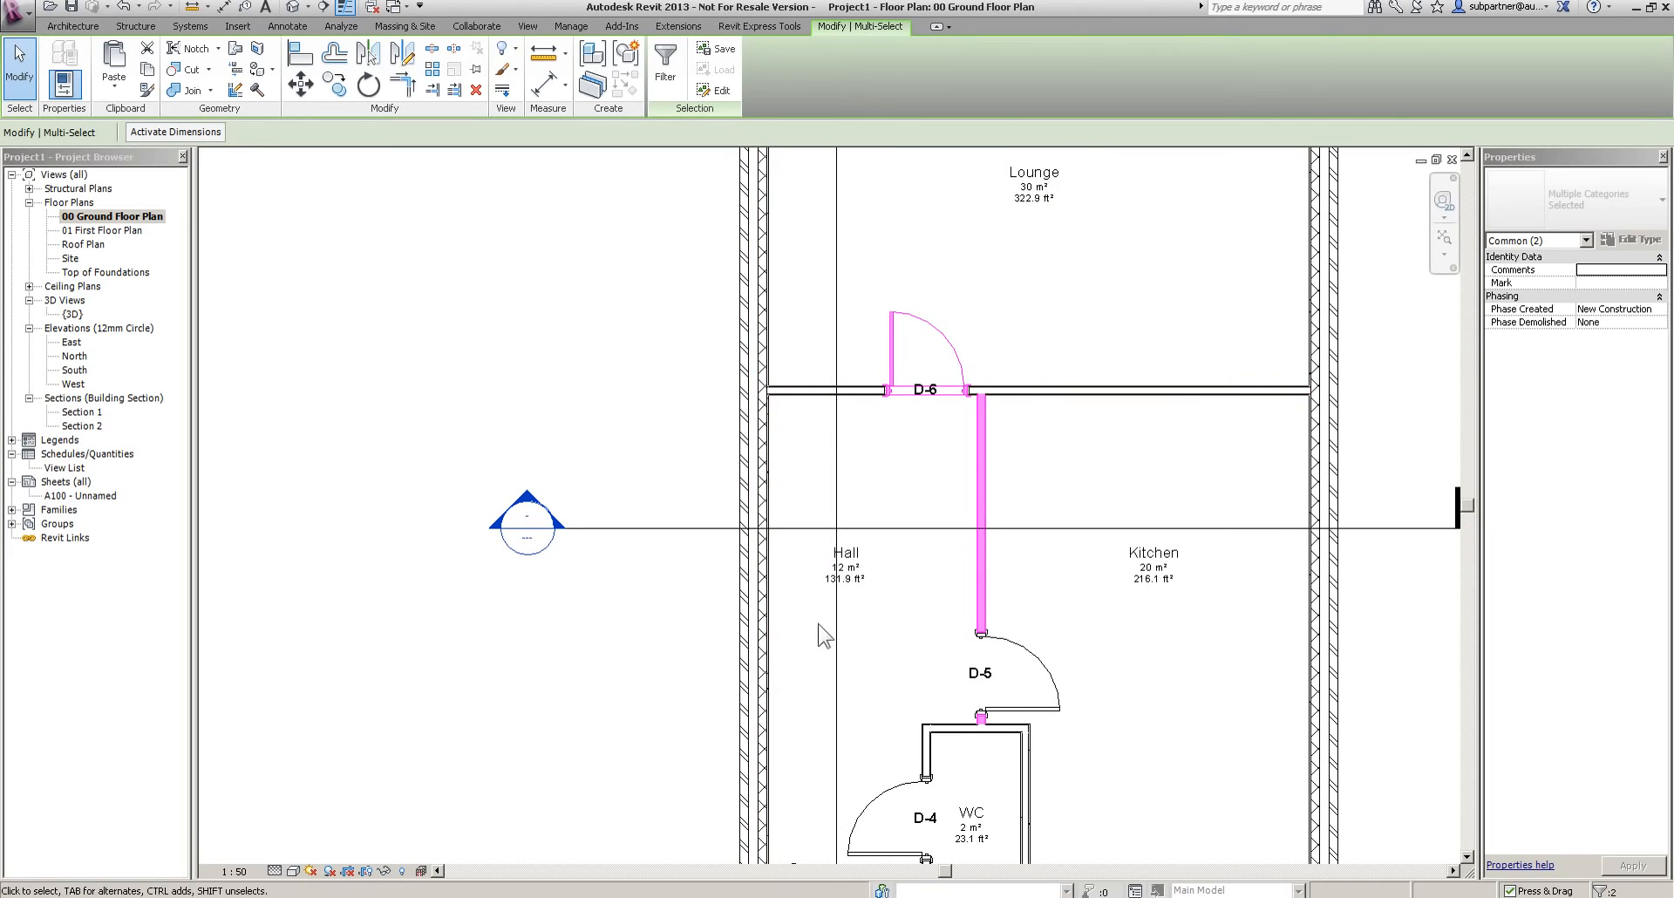
{"action": "left_click", "coordinate": [672, 318]}
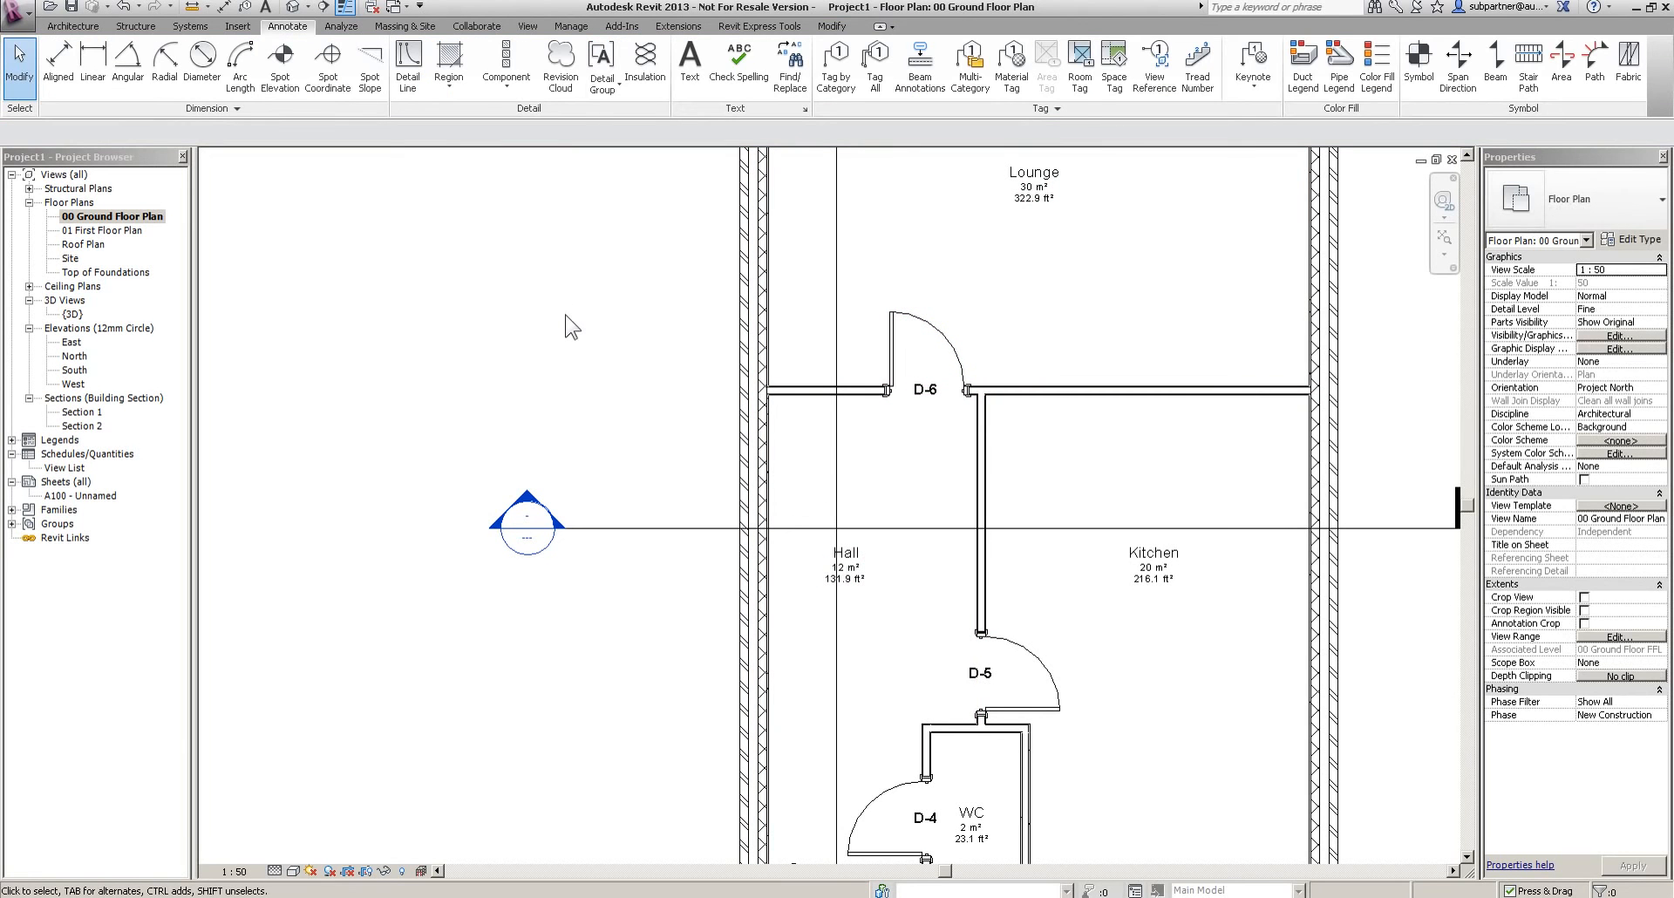
Start a stair of the Residential - Left Saddled type and set its maximum riser height to 210
{"action": "left_click", "coordinate": [73, 29]}
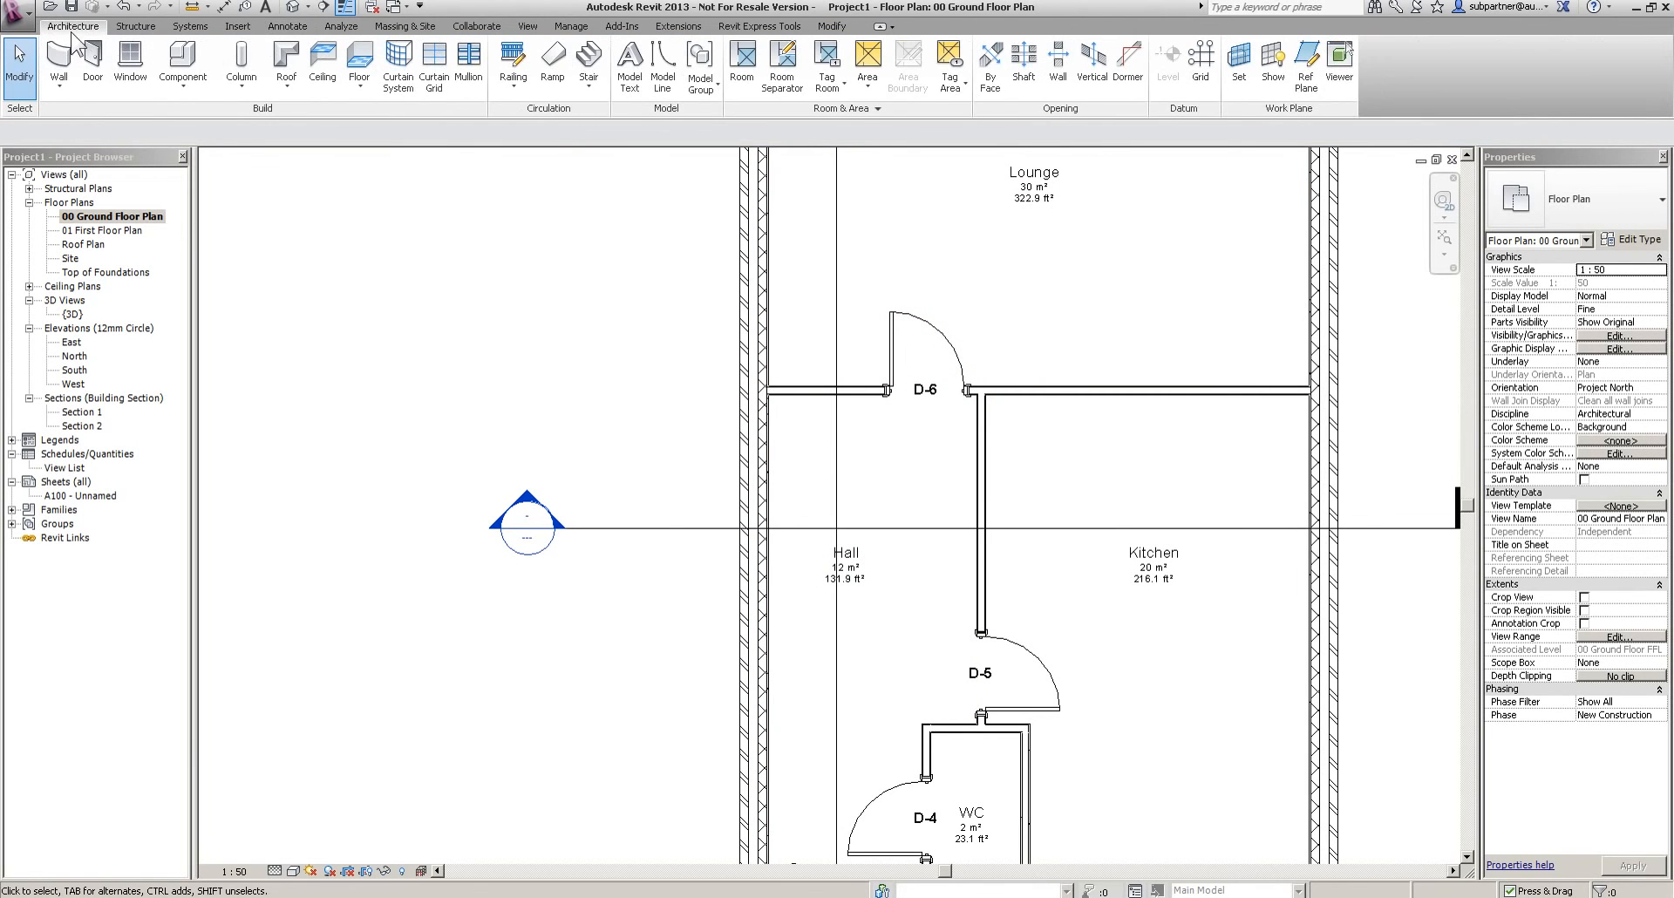
{"action": "left_click", "coordinate": [588, 61]}
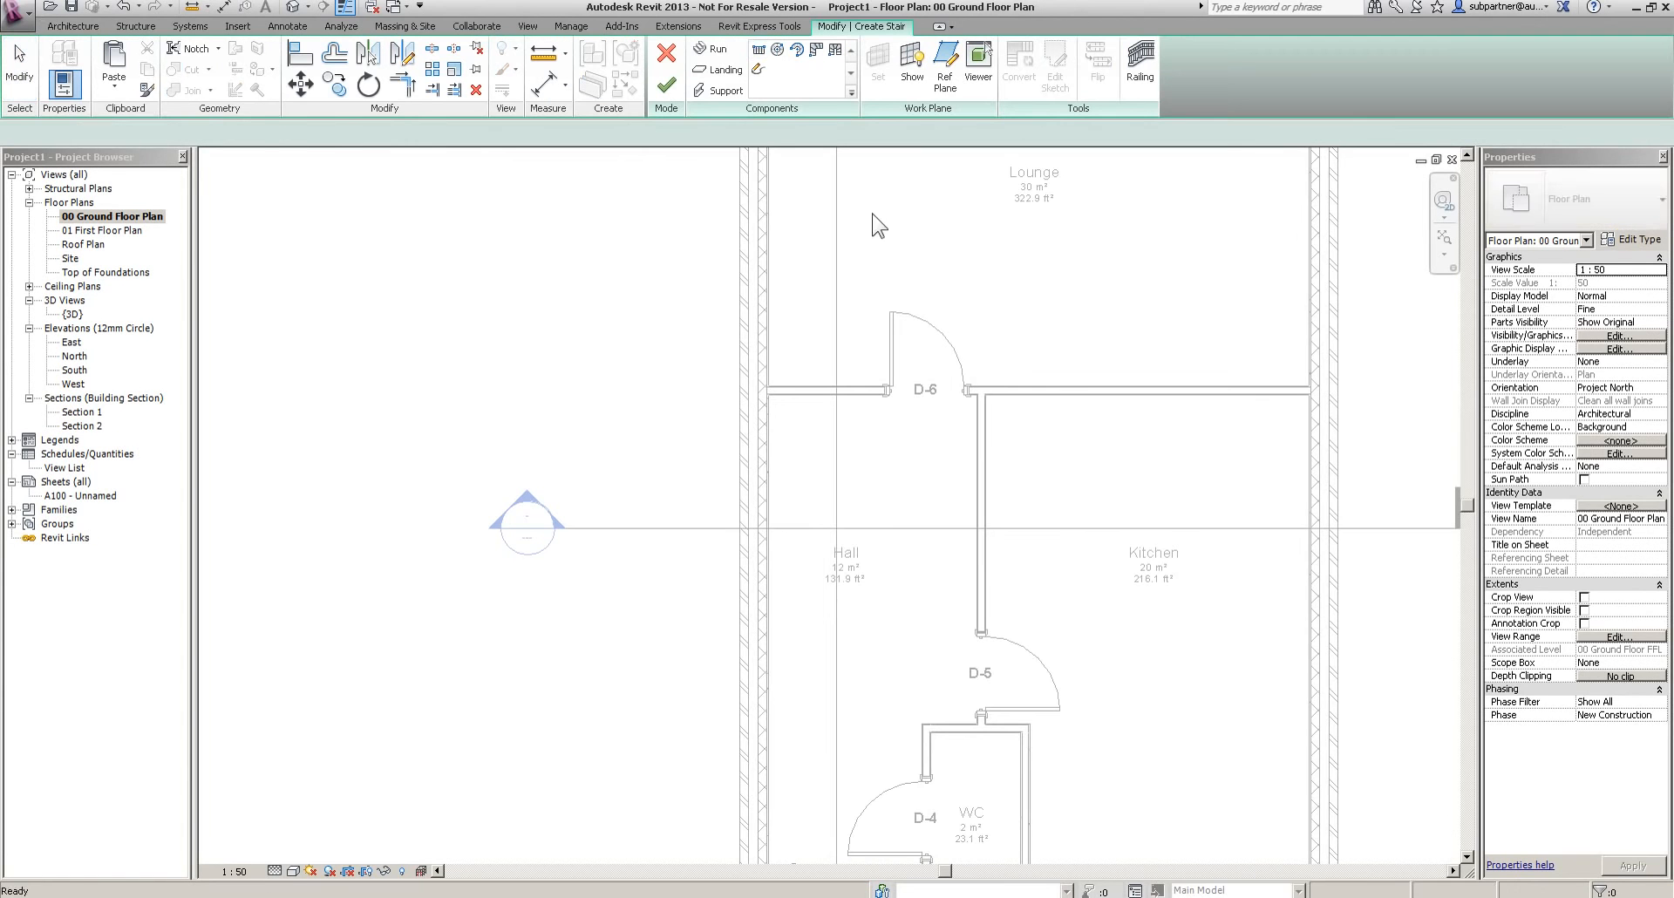
{"action": "left_click", "coordinate": [1612, 204]}
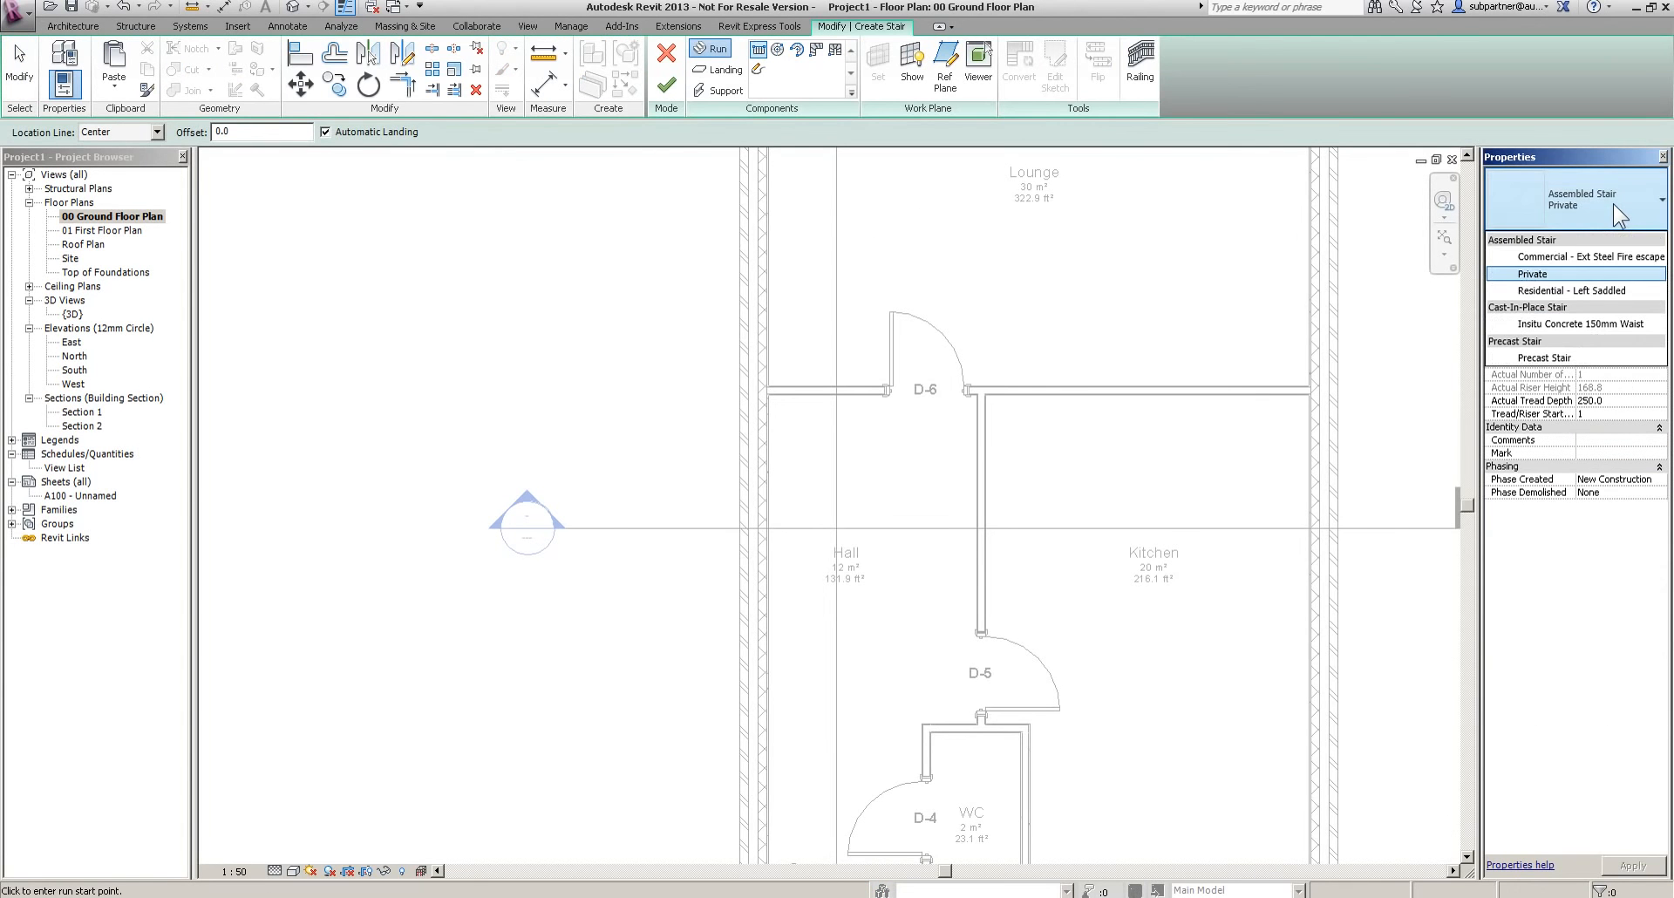
{"action": "left_click", "coordinate": [1561, 292]}
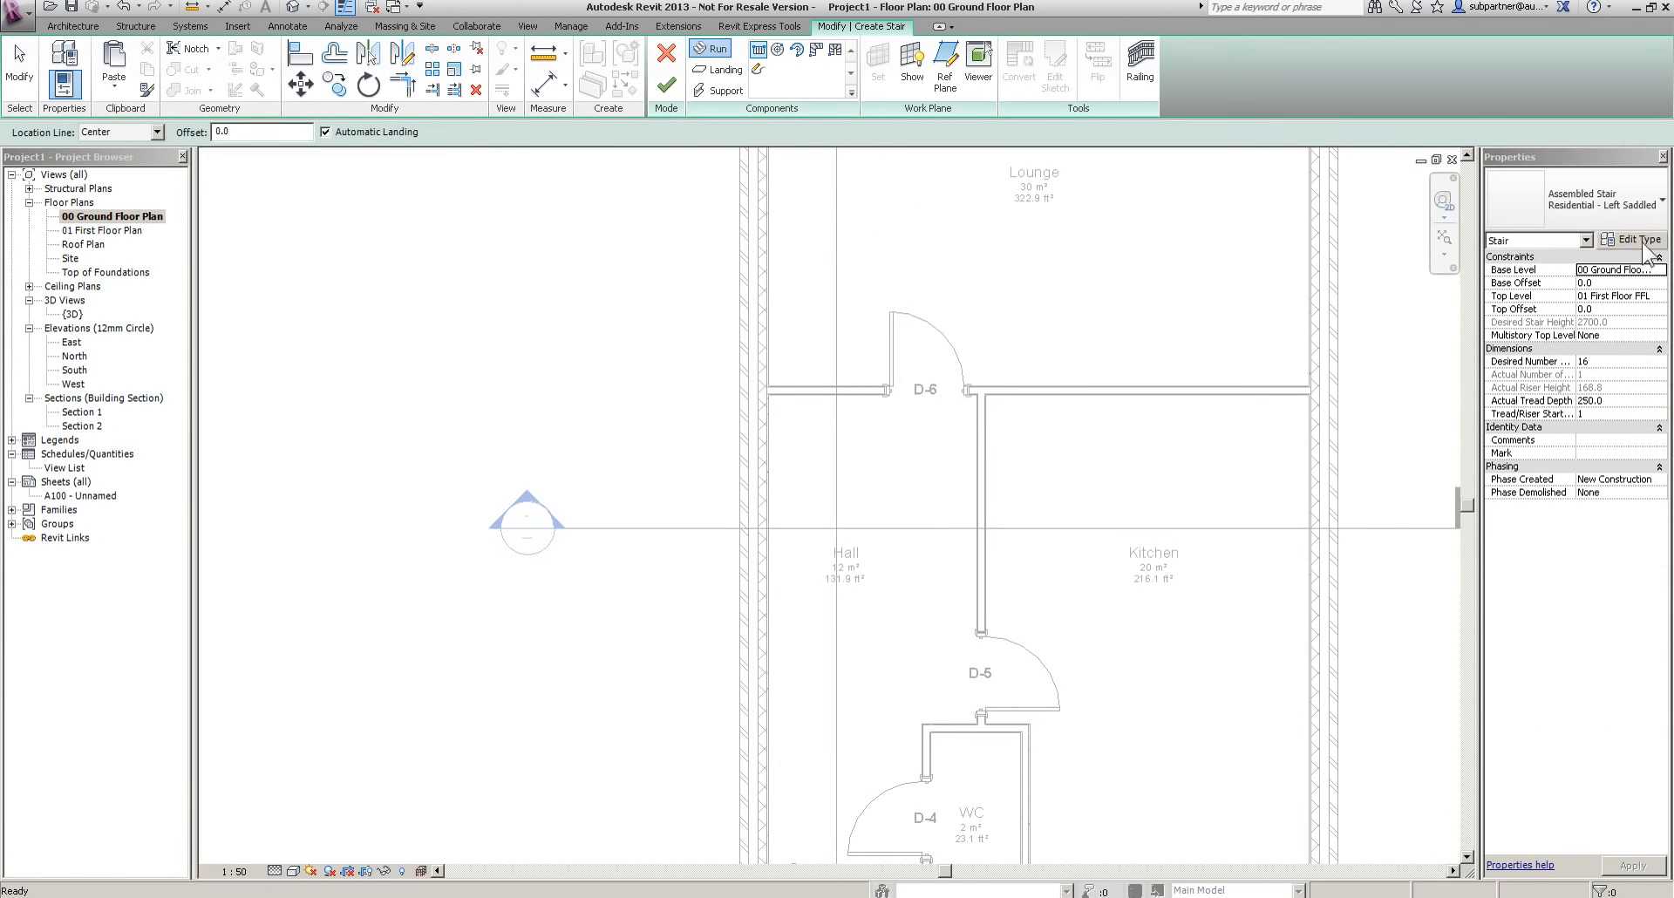
{"action": "left_click", "coordinate": [1634, 240]}
{"action": "left_click", "coordinate": [899, 461]}
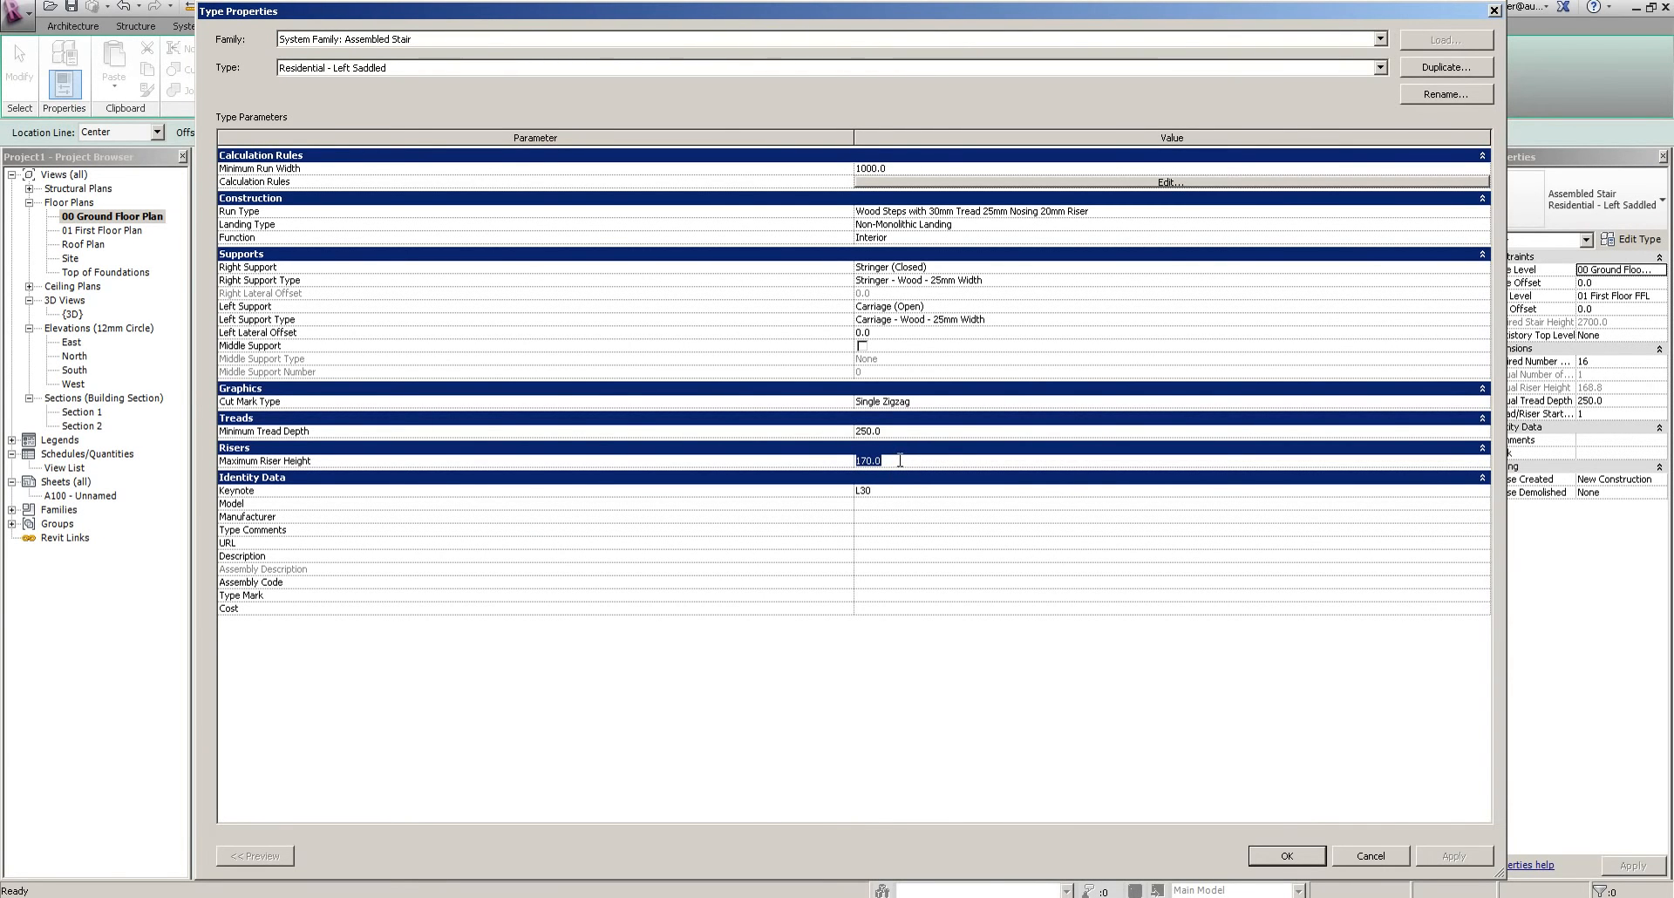
{"action": "type", "text": "210"}
{"action": "left_click", "coordinate": [900, 431]}
{"action": "left_click", "coordinate": [1264, 855]}
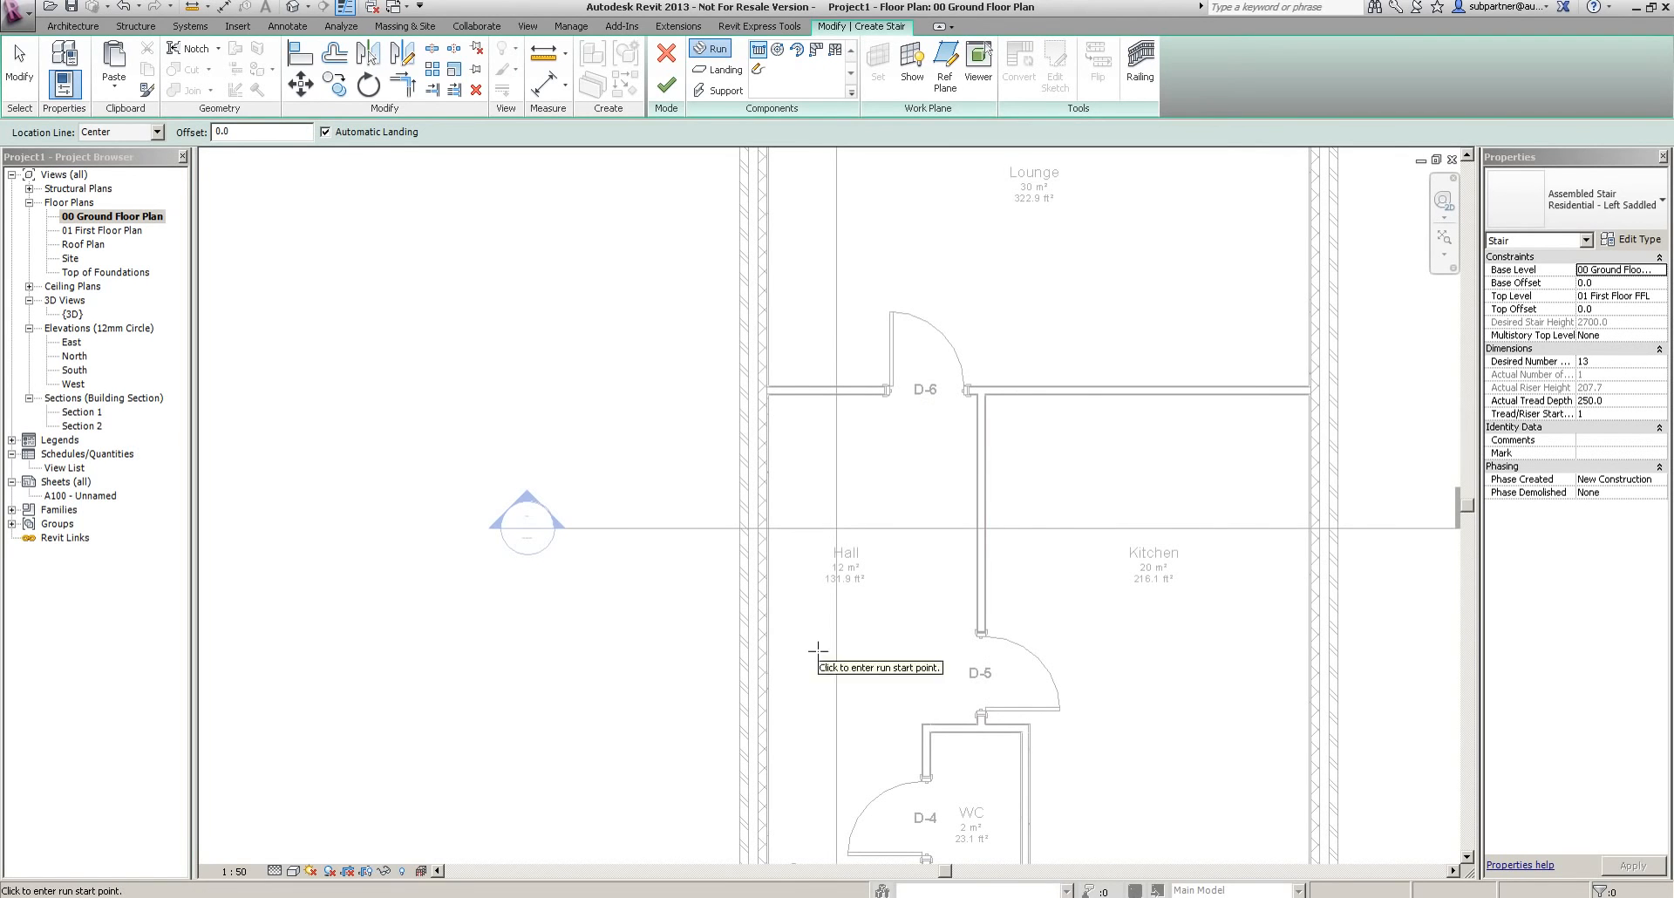
Set the run's location line to Left and create a straight stair along the hall's external wall, rising towards the lounge
{"action": "left_click", "coordinate": [156, 132]}
{"action": "left_click", "coordinate": [110, 146]}
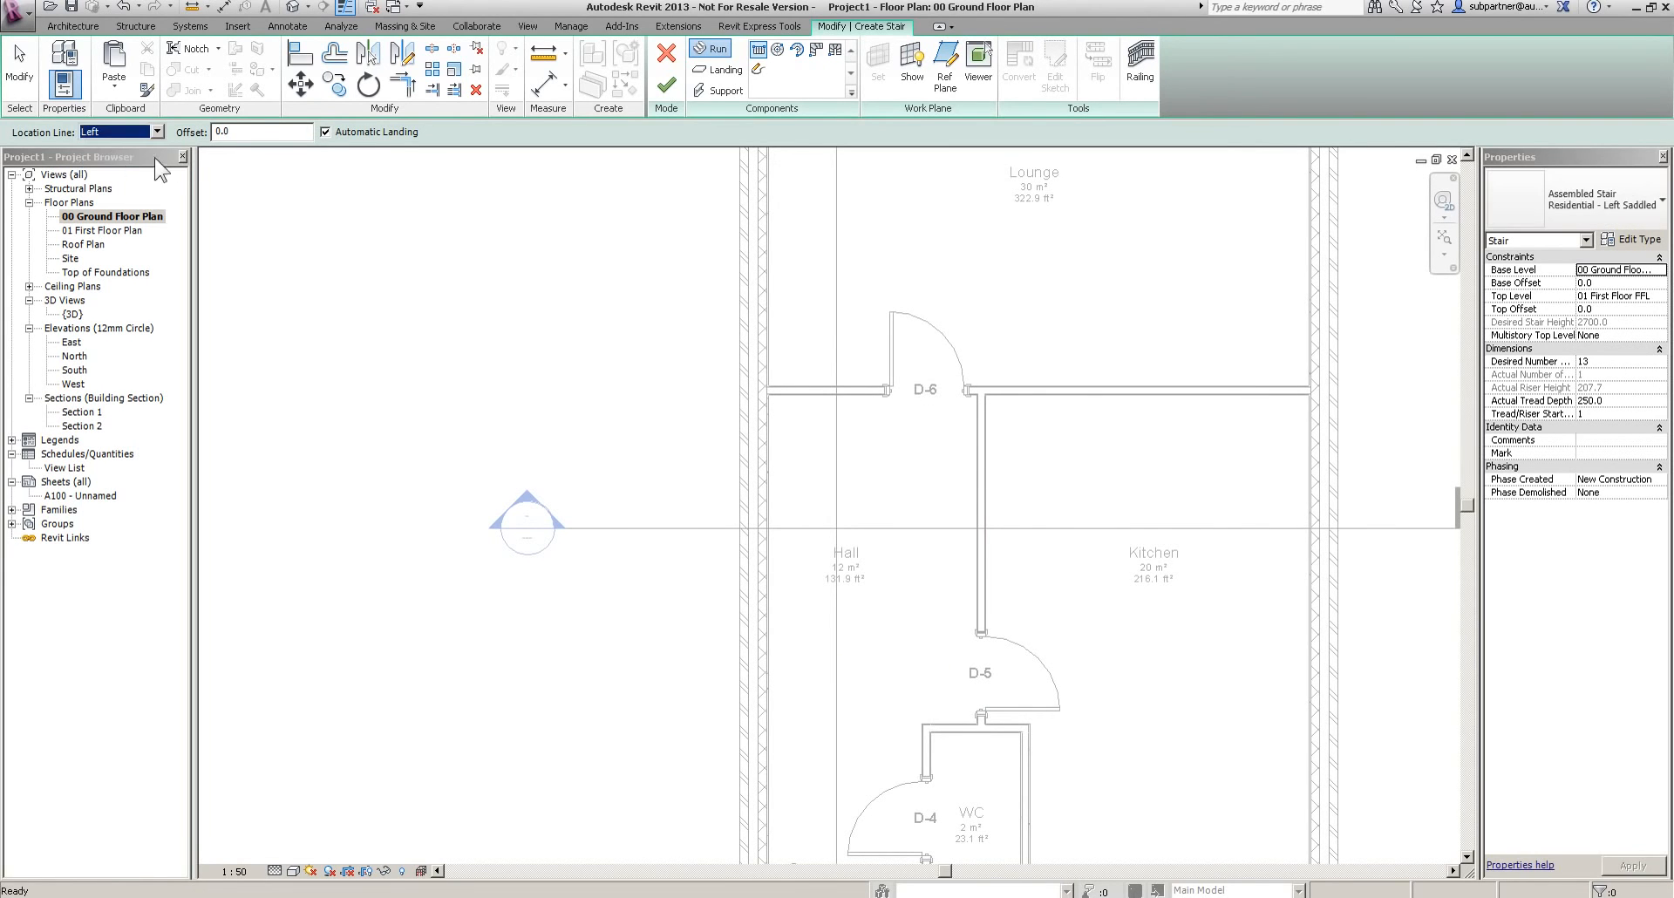
{"action": "left_click", "coordinate": [767, 661]}
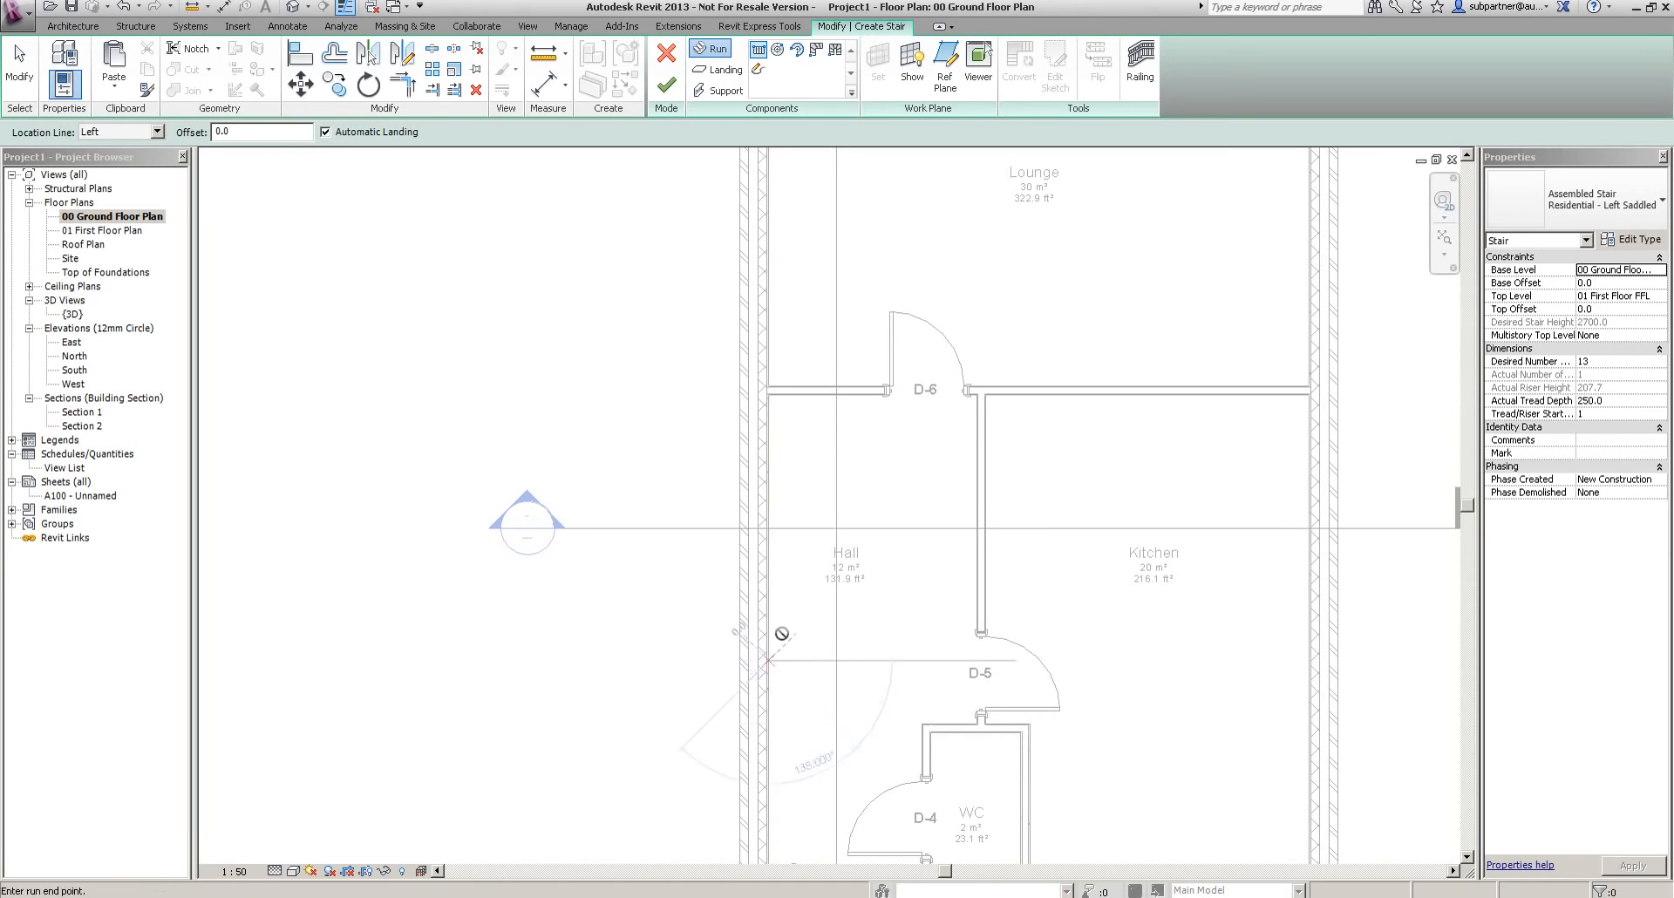
{"action": "left_click", "coordinate": [767, 272]}
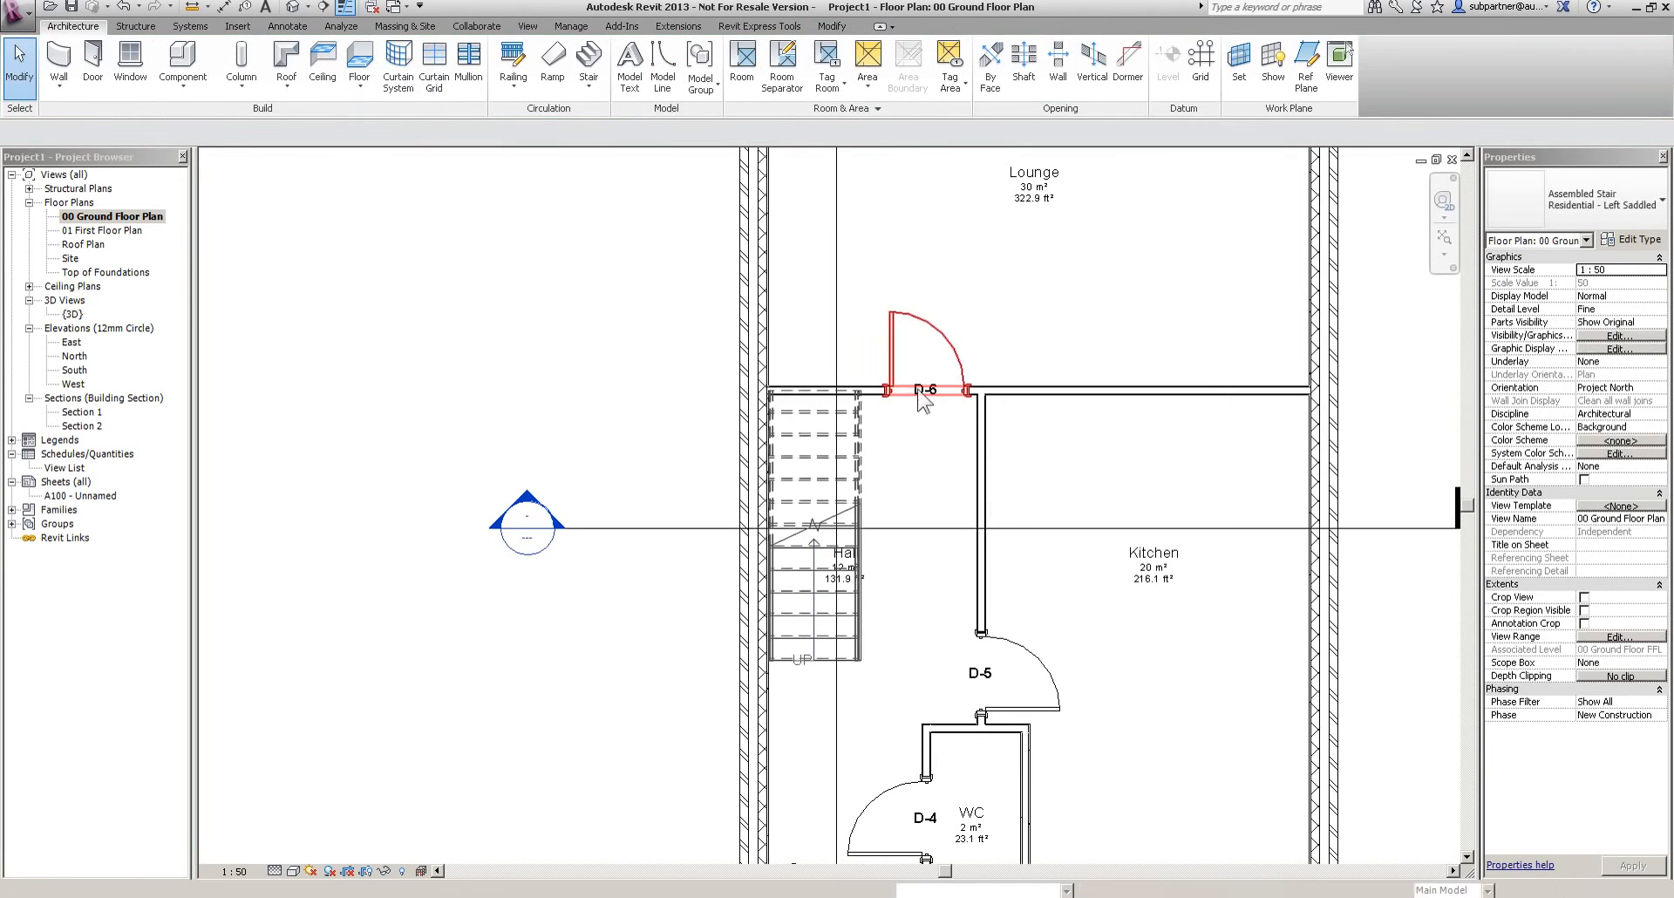
Change the hall stair's path annotation to the Standard type of Fixed Up Direction
{"action": "scroll", "coordinate": [697, 691], "scroll_direction": "up", "scroll_amount": 3}
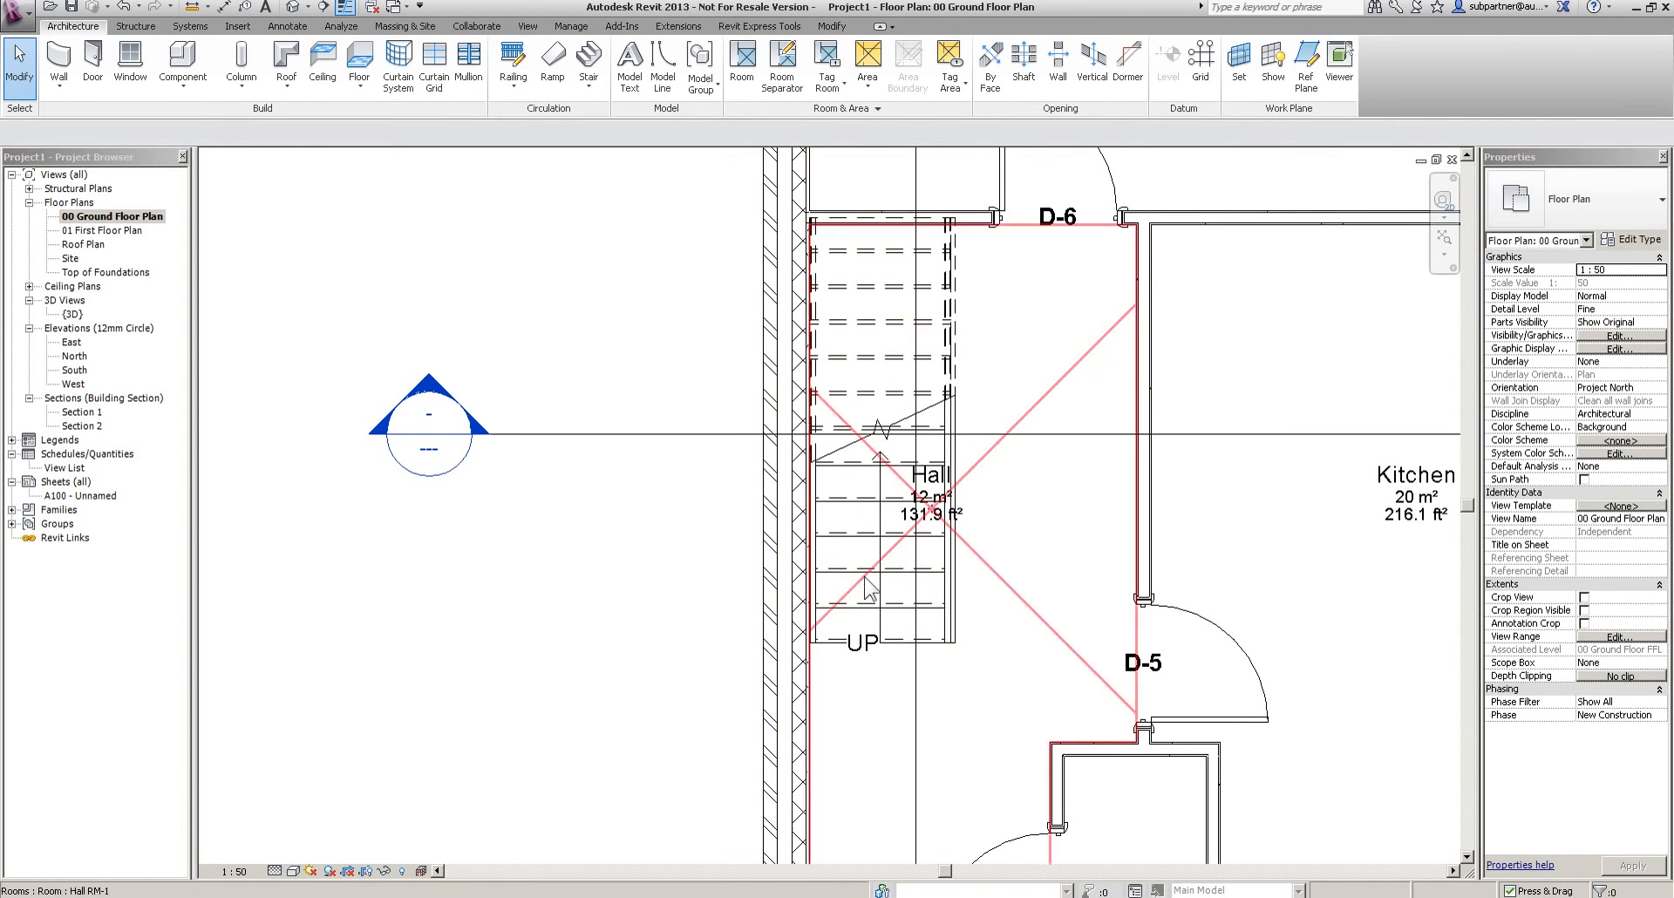
{"action": "left_click", "coordinate": [881, 542]}
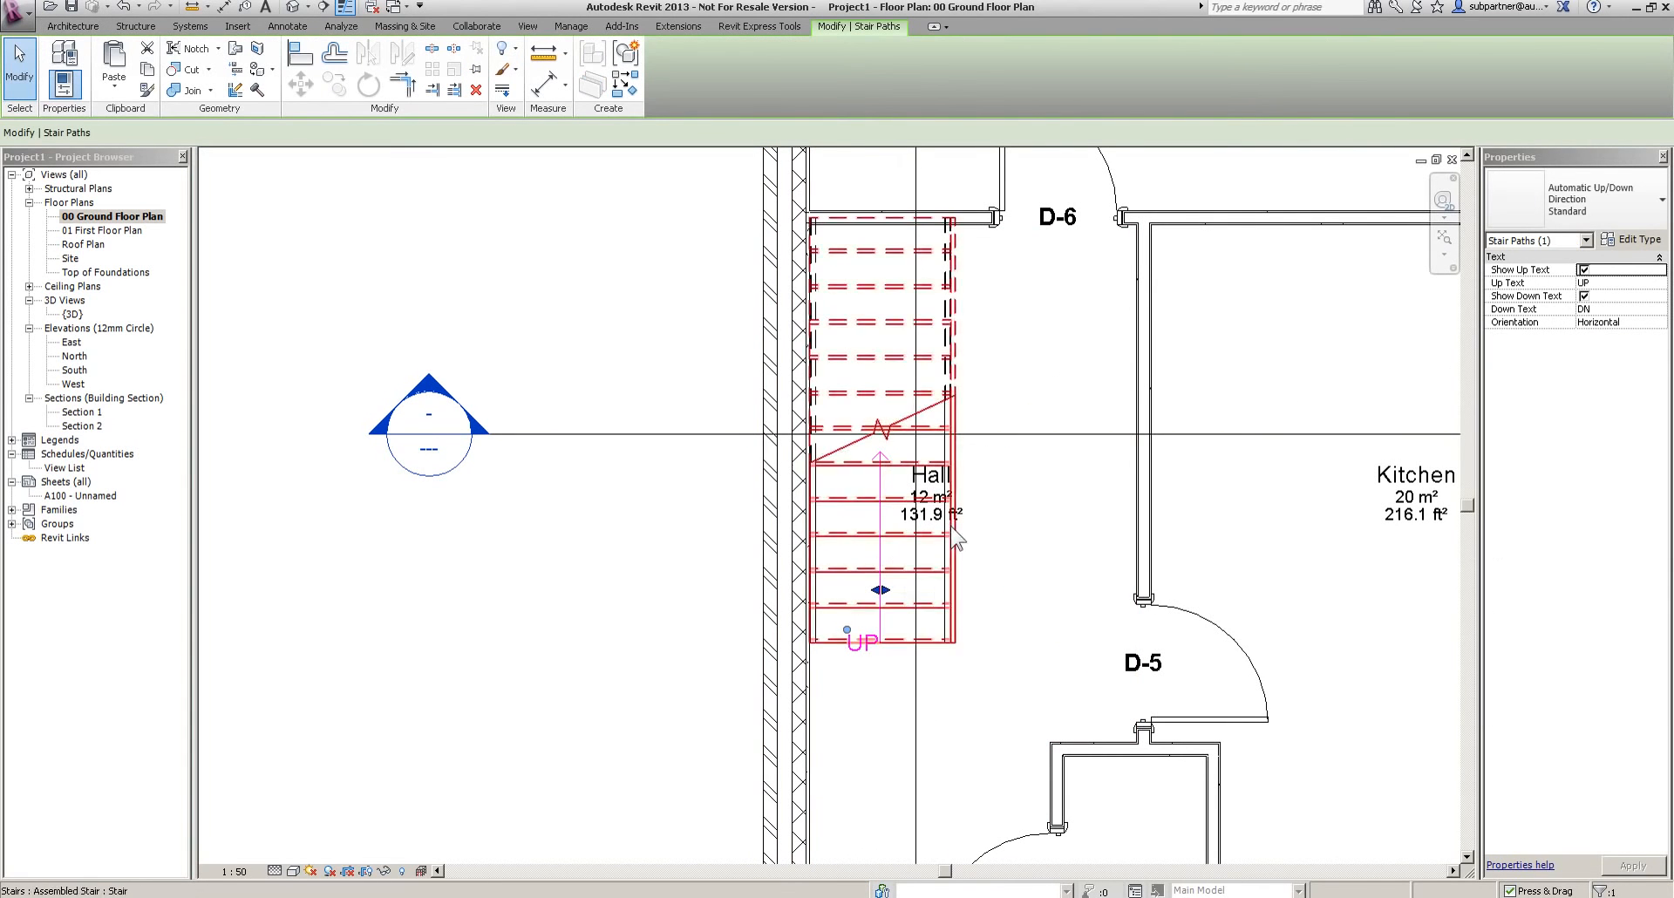
{"action": "left_click", "coordinate": [1590, 209]}
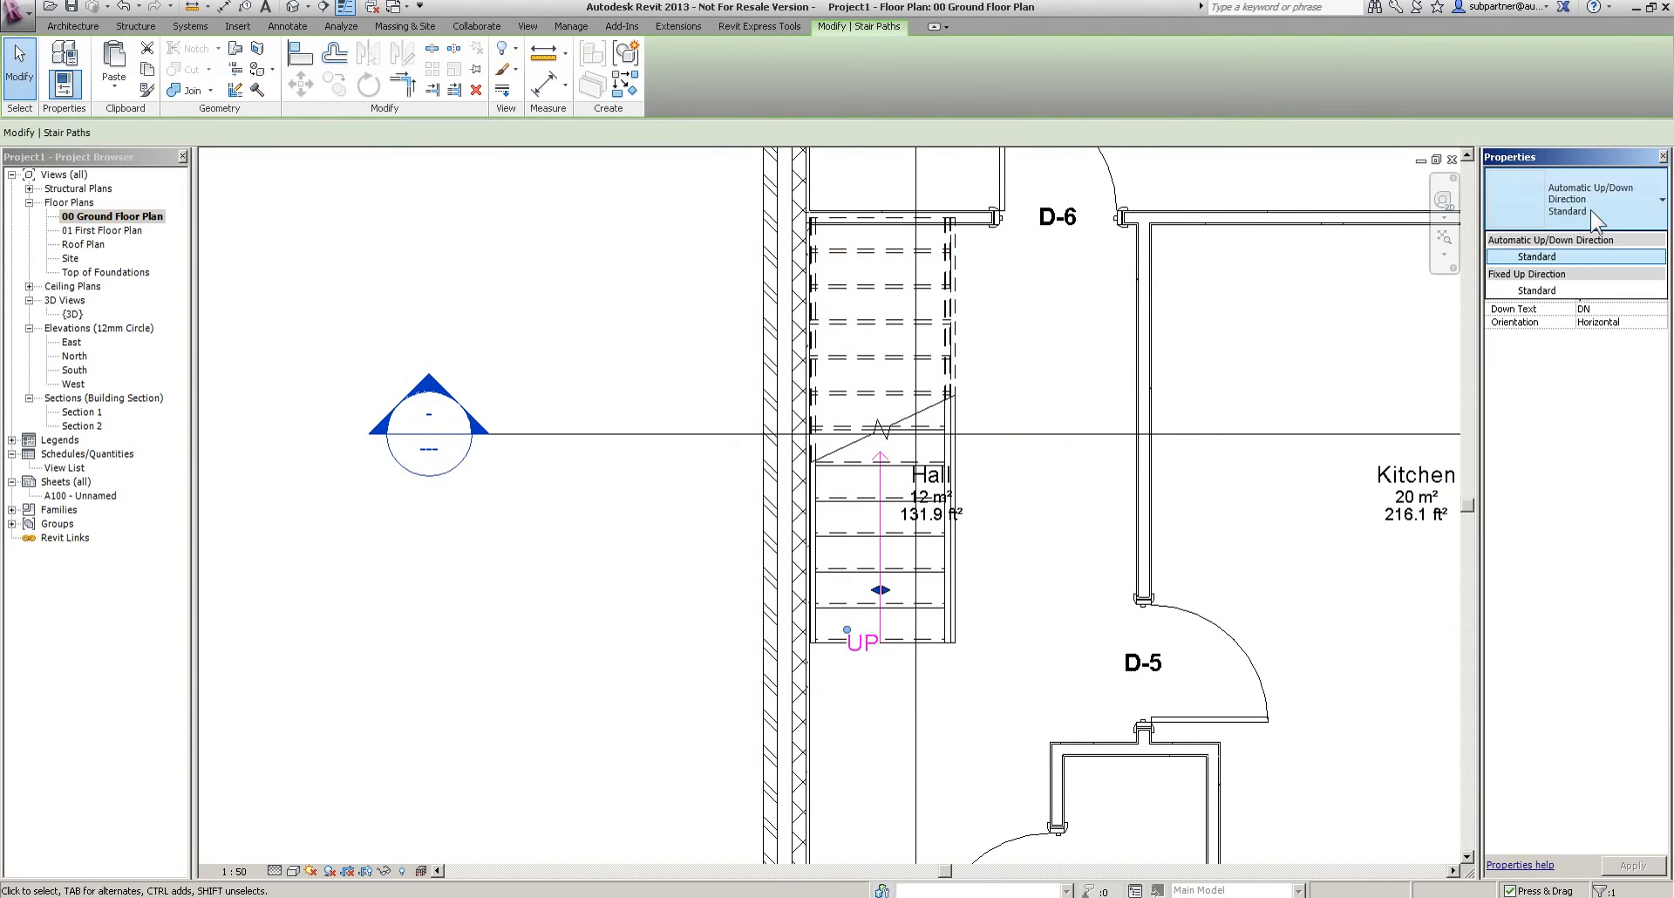
{"action": "left_click", "coordinate": [1536, 291]}
{"action": "left_click", "coordinate": [689, 635]}
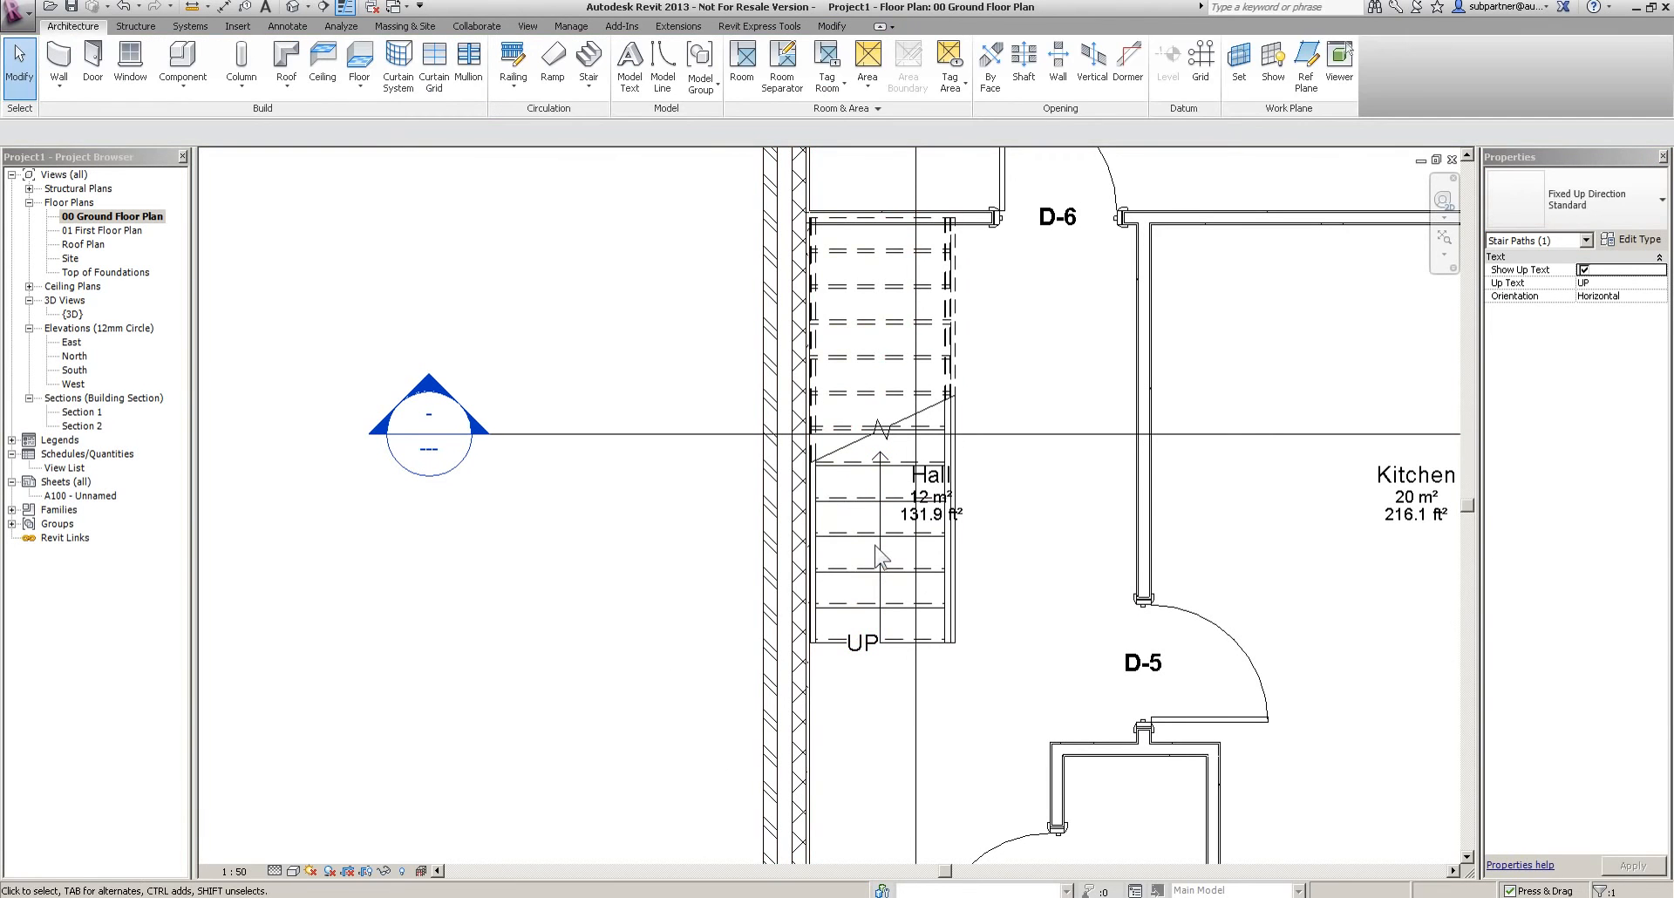
Move the Hall room tag off the stair into the clear floor space beside it
{"action": "left_click_drag", "start_coordinate": [968, 511], "coordinate": [1078, 521]}
{"action": "key", "text": "Escape"}
Open Section 1 from its section mark on the plan and examine the stair between the Hall and Landing
{"action": "scroll", "coordinate": [947, 626], "scroll_direction": "down", "scroll_amount": 5}
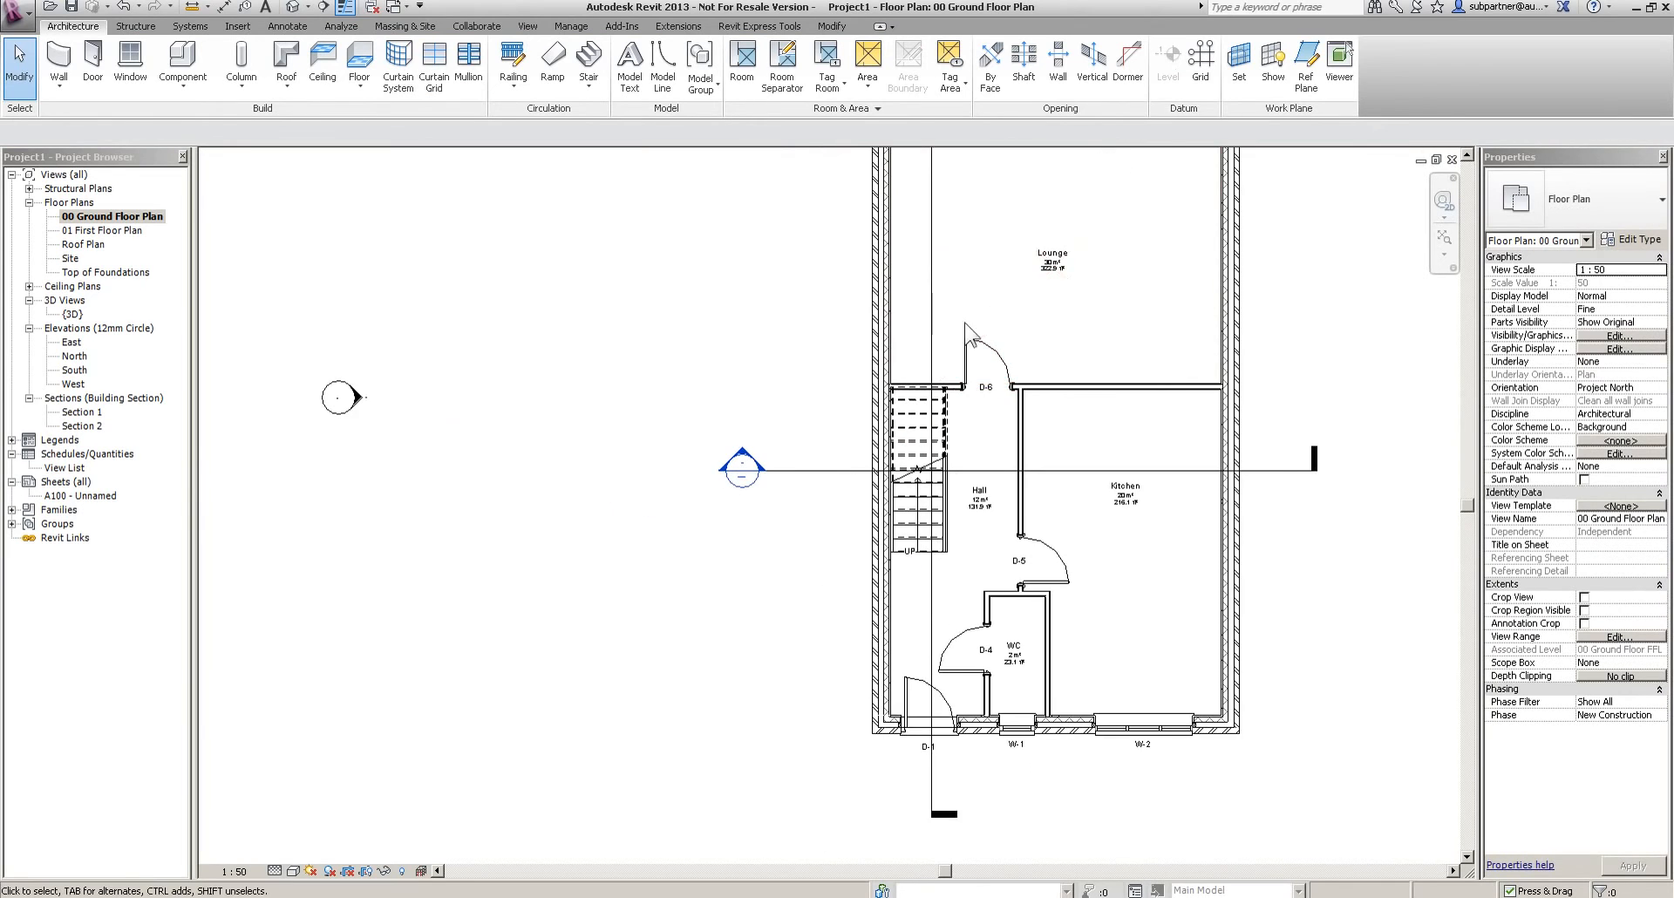
{"action": "middle_click_drag", "start_coordinate": [994, 314], "coordinate": [915, 684]}
{"action": "double_click", "coordinate": [922, 436]}
{"action": "scroll", "coordinate": [1133, 675], "scroll_direction": "up", "scroll_amount": 2}
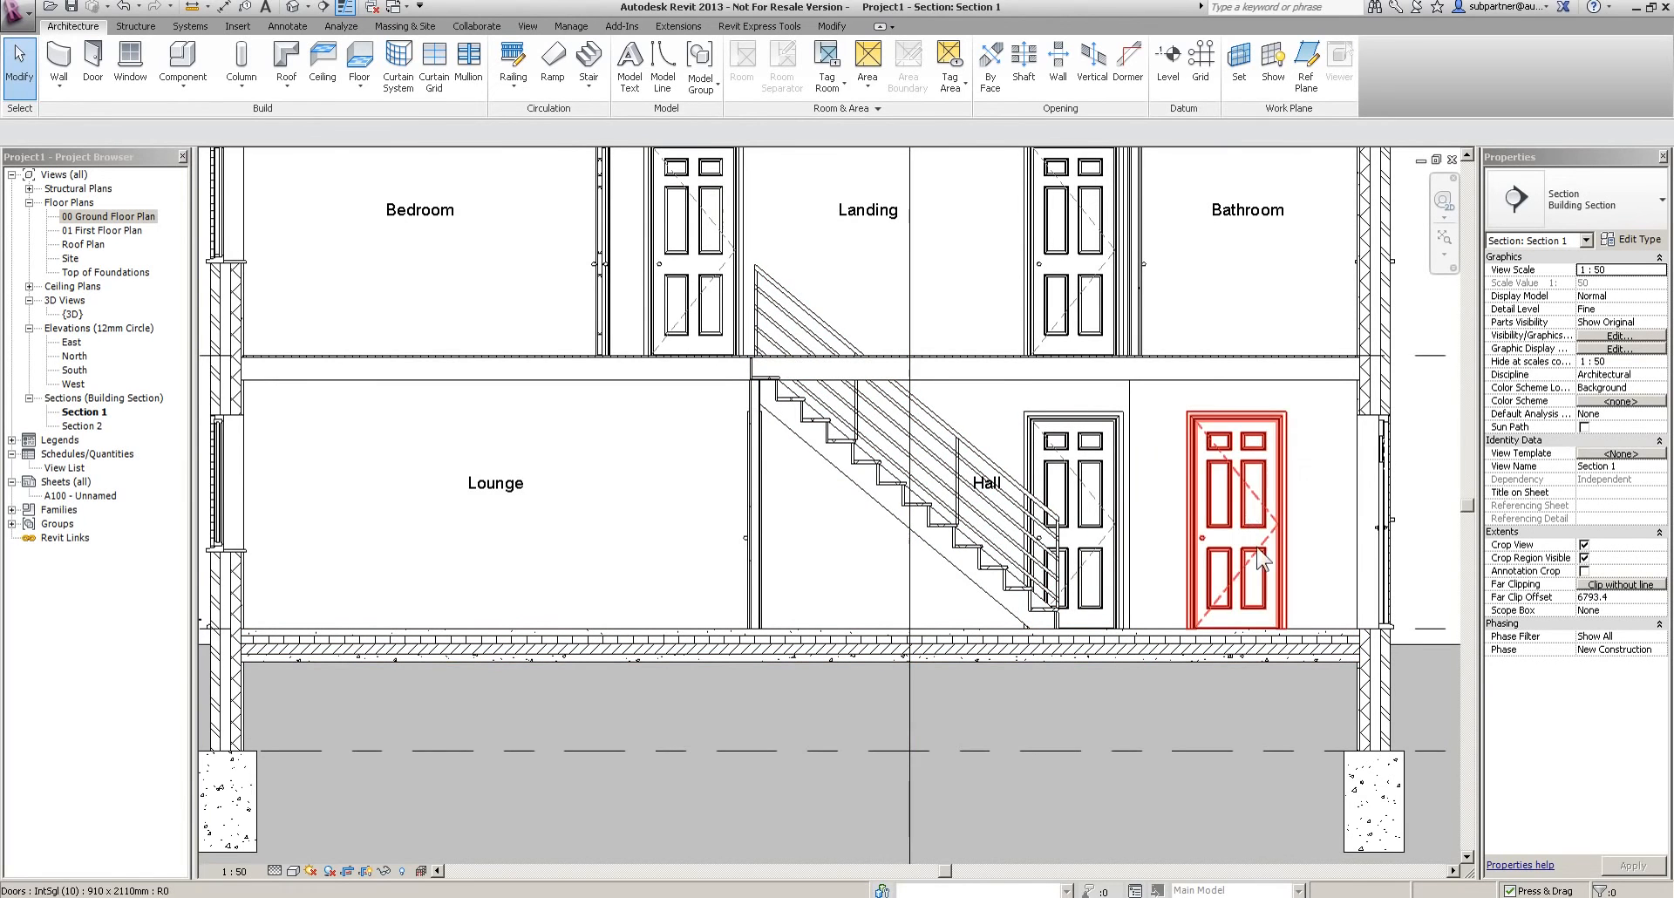
{"action": "middle_click_drag", "start_coordinate": [963, 447], "coordinate": [919, 440]}
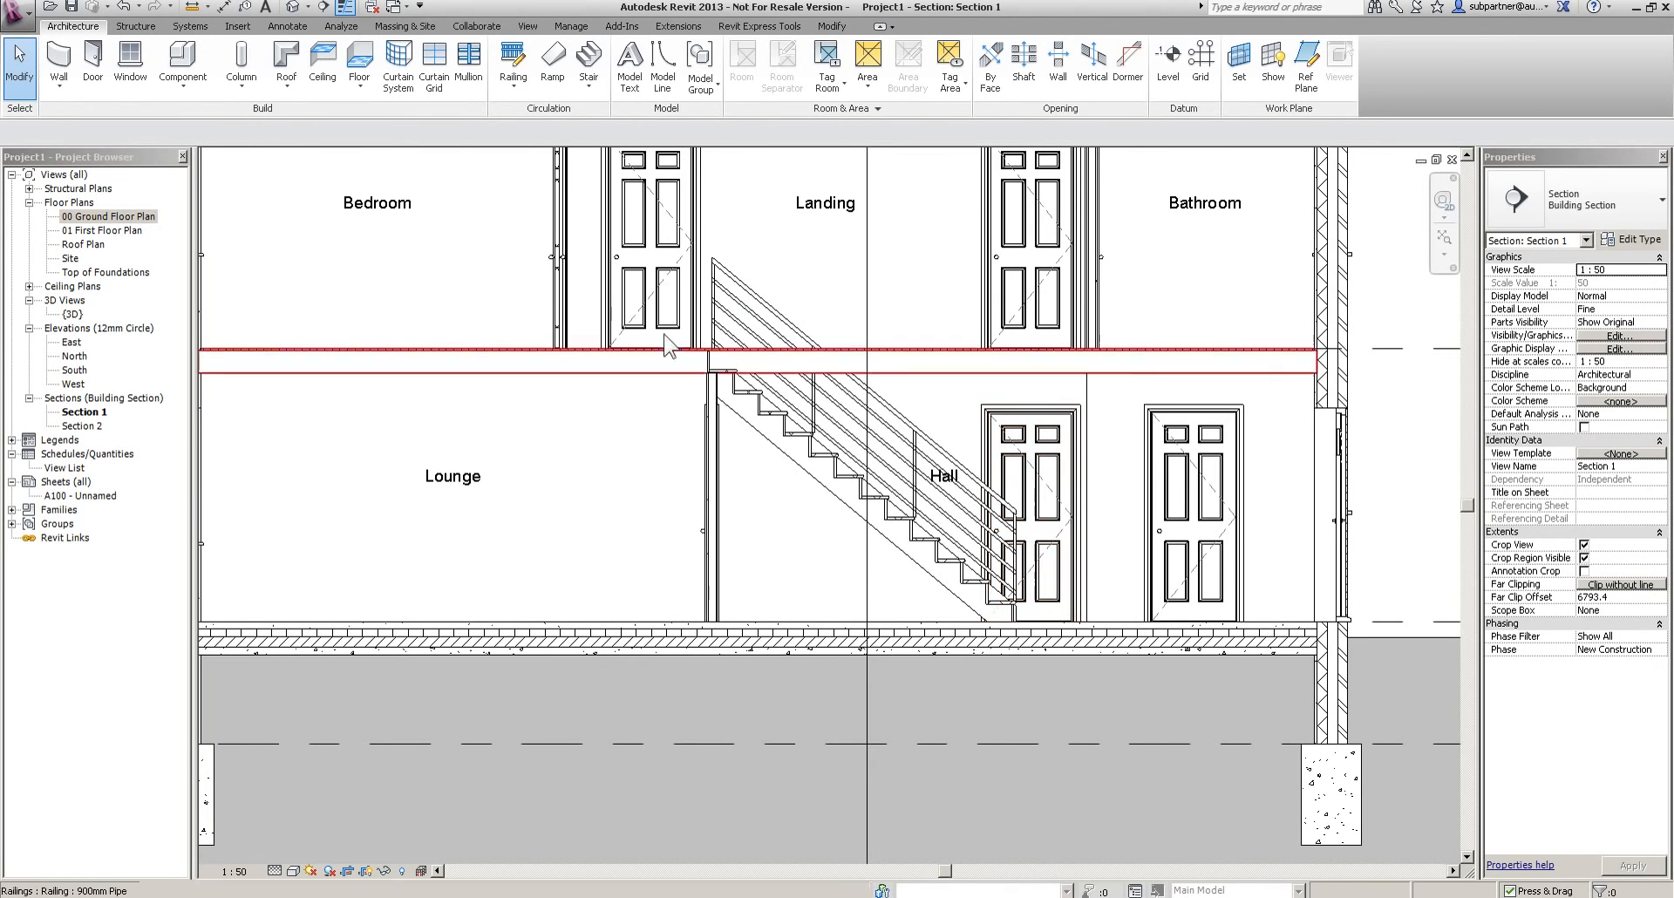
In the 00 Ground Floor FFL ceiling plan, set up a 600 x 600mm grid ceiling with a height offset of 2400
{"action": "left_click", "coordinate": [28, 286]}
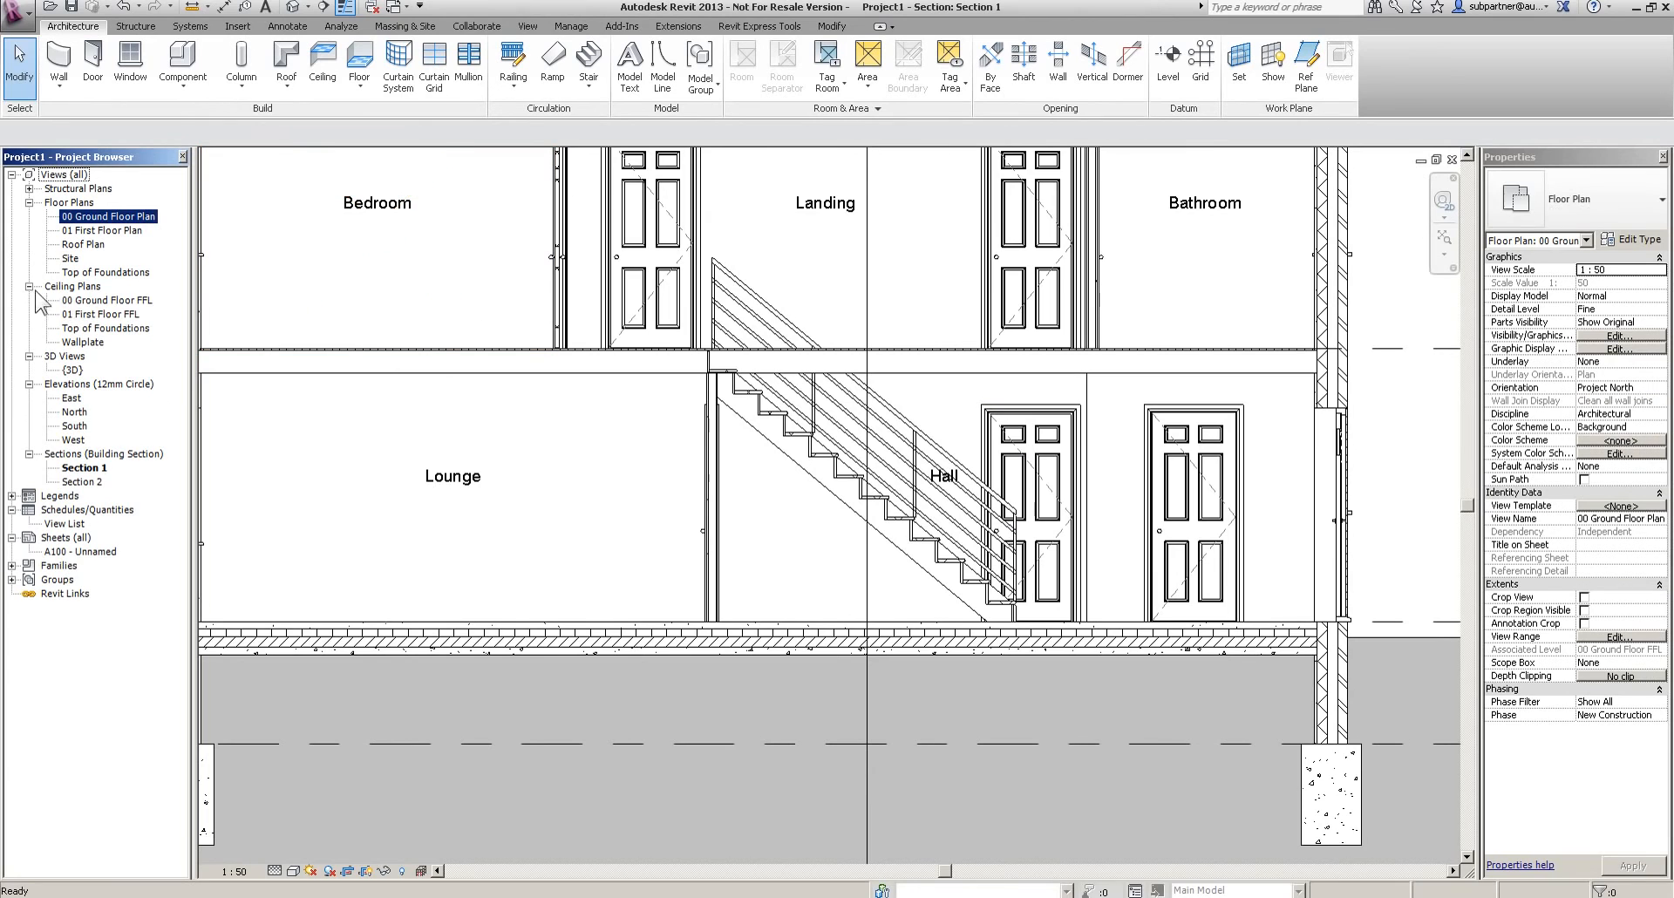
{"action": "double_click", "coordinate": [96, 300]}
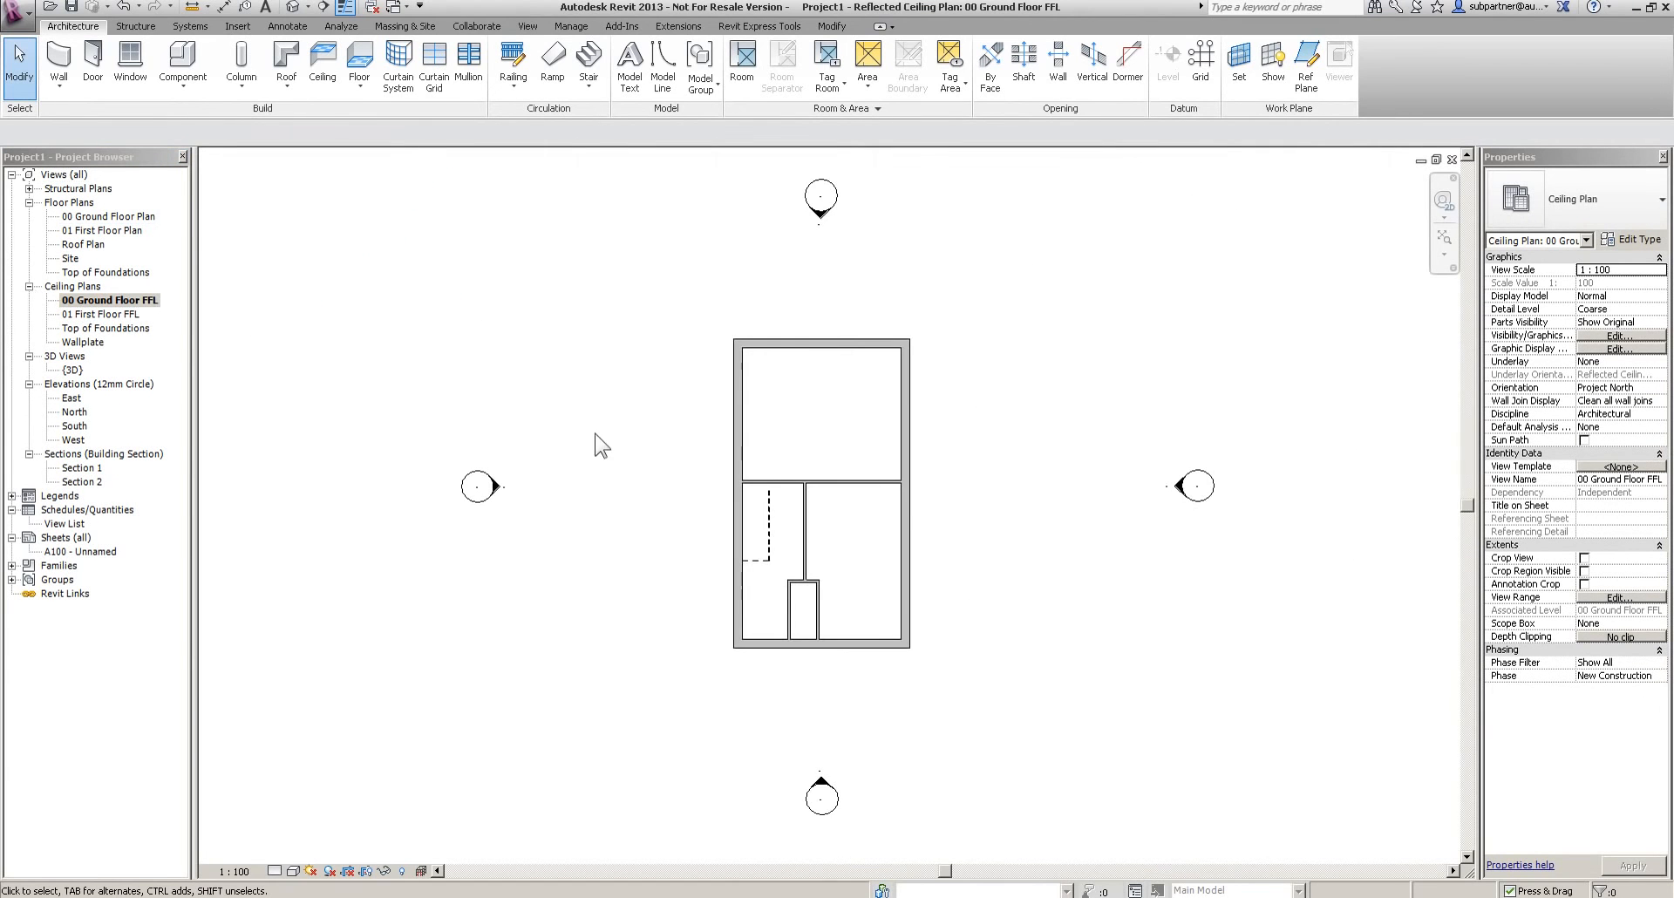
{"action": "scroll", "coordinate": [861, 610], "scroll_direction": "up", "scroll_amount": 2}
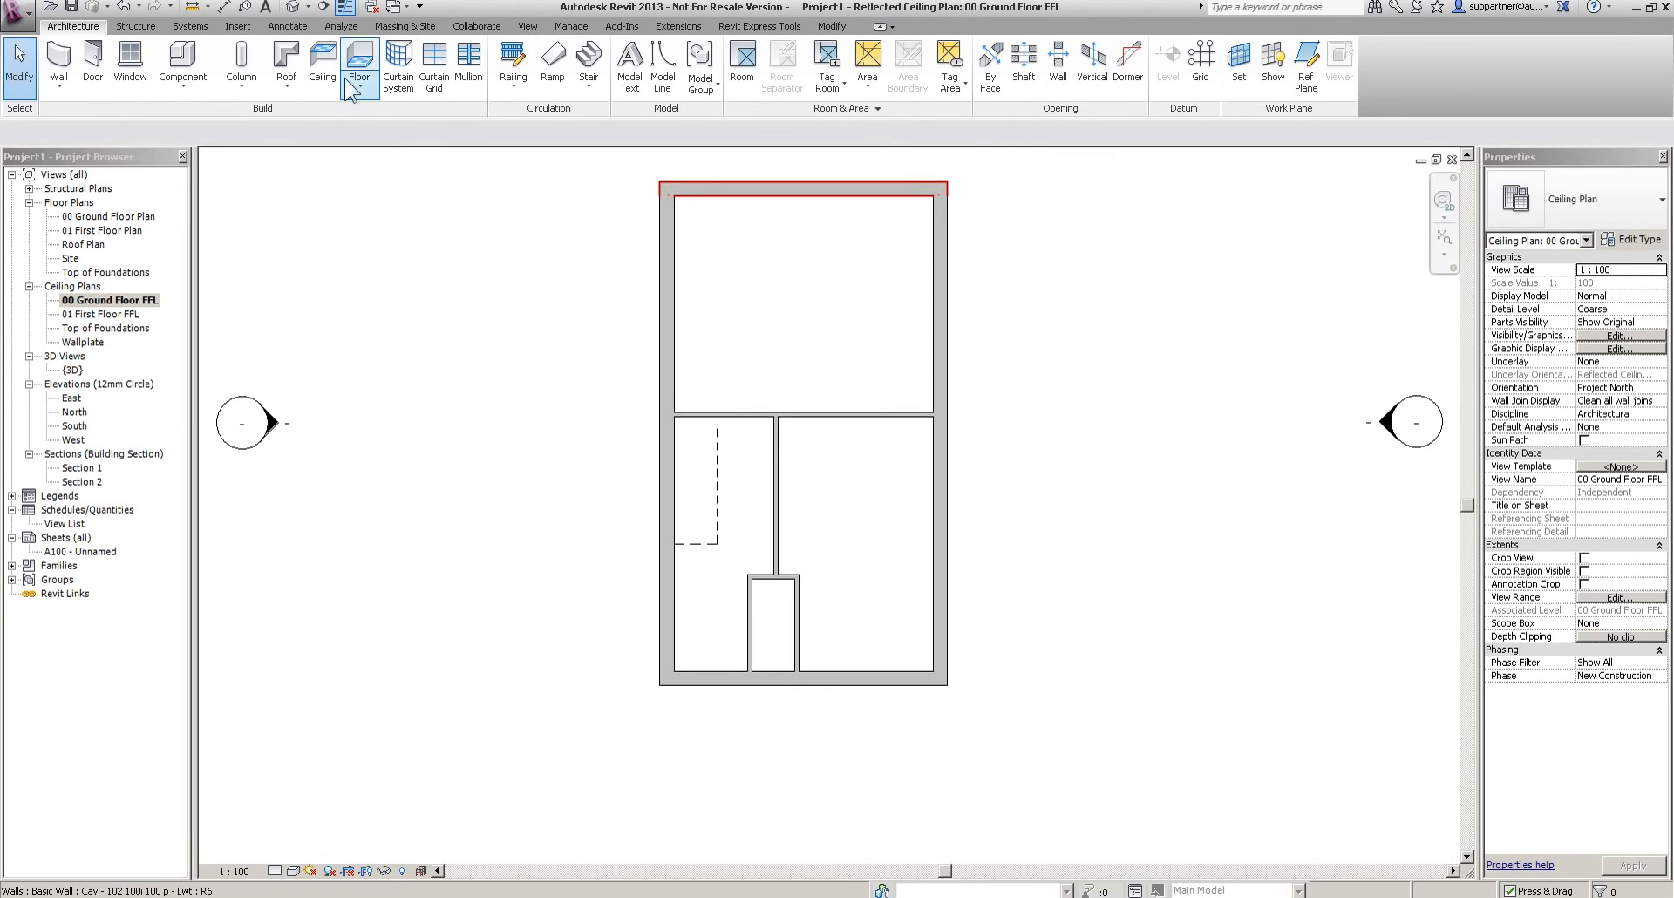
{"action": "left_click", "coordinate": [322, 63]}
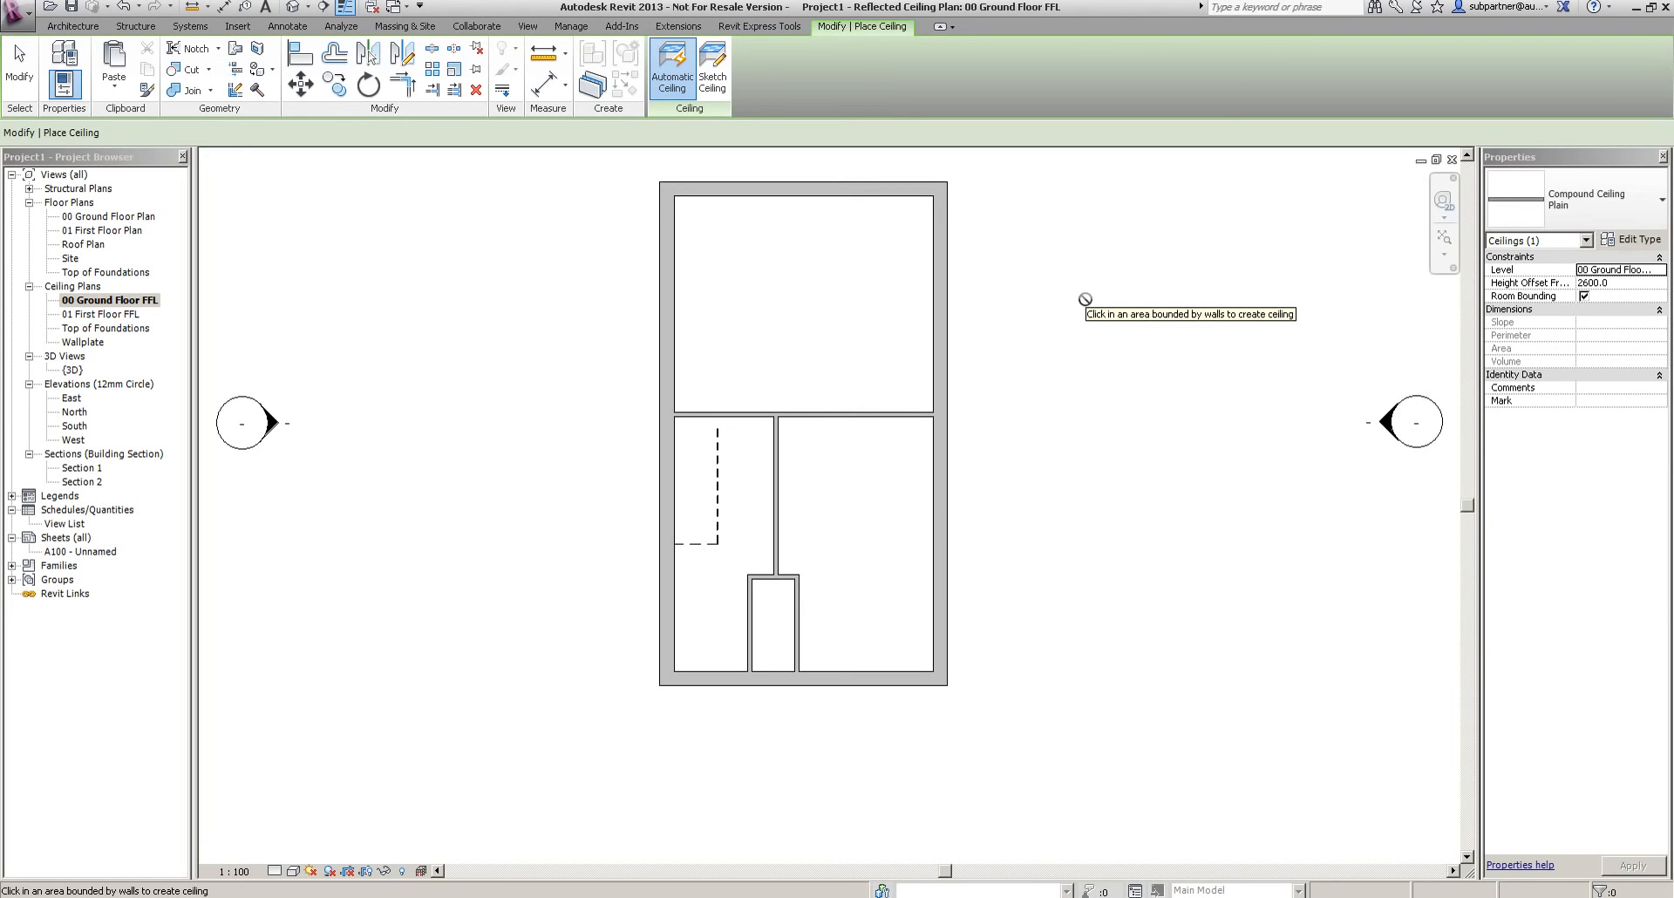
{"action": "left_click", "coordinate": [1583, 204]}
{"action": "left_click", "coordinate": [1585, 319]}
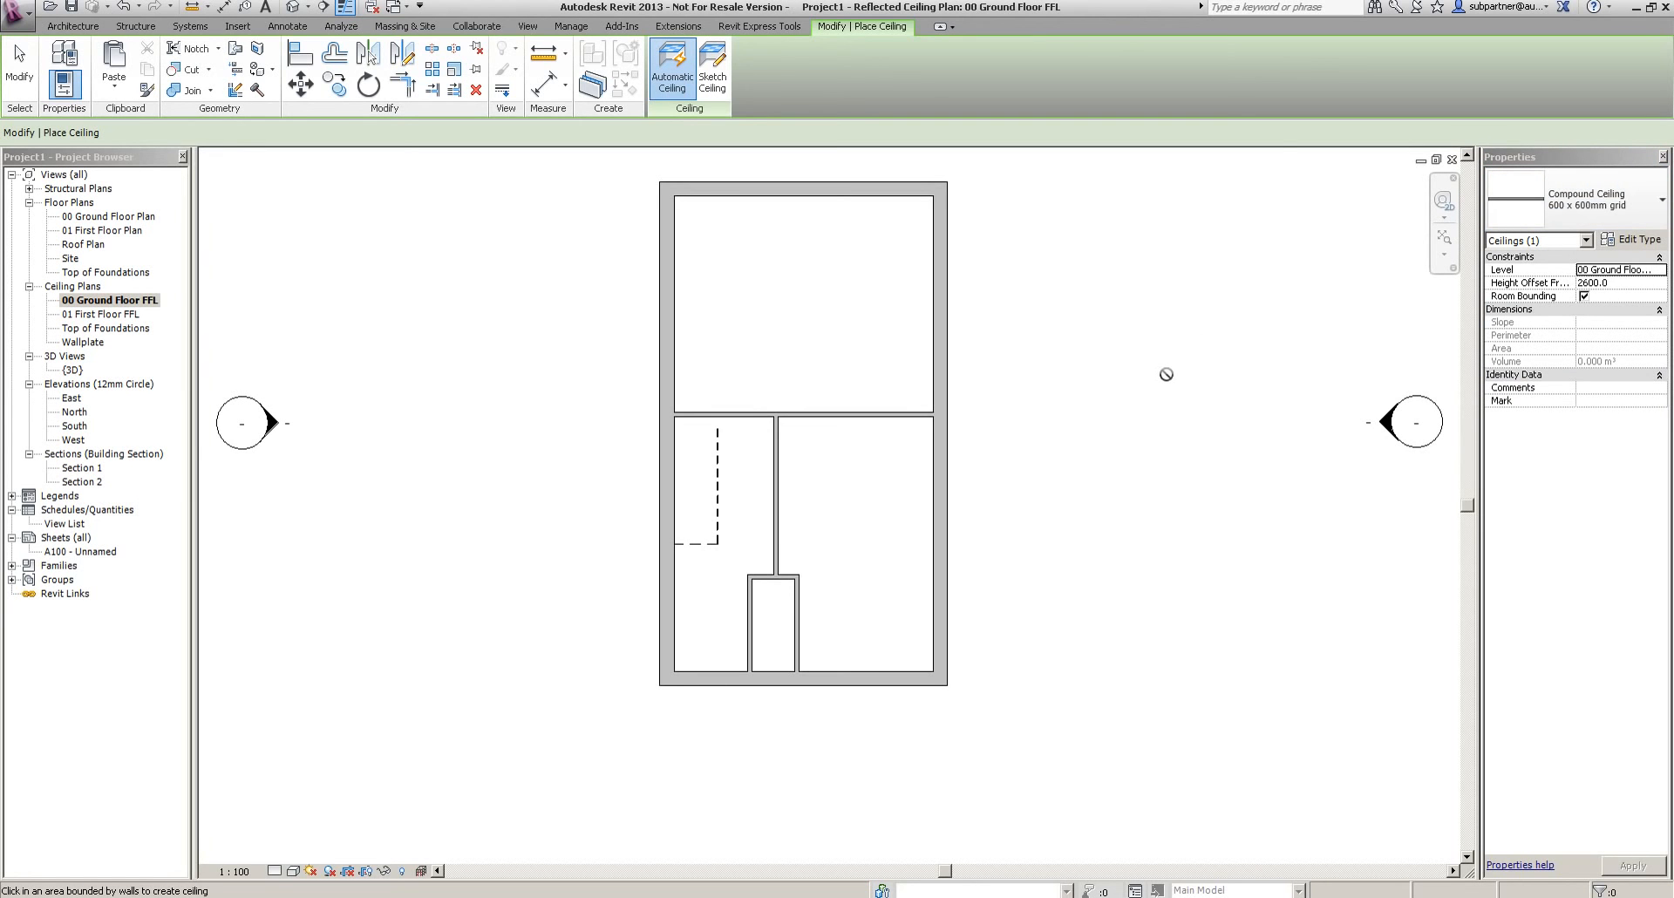
{"action": "left_click", "coordinate": [1624, 285]}
{"action": "type", "text": "2400.0"}
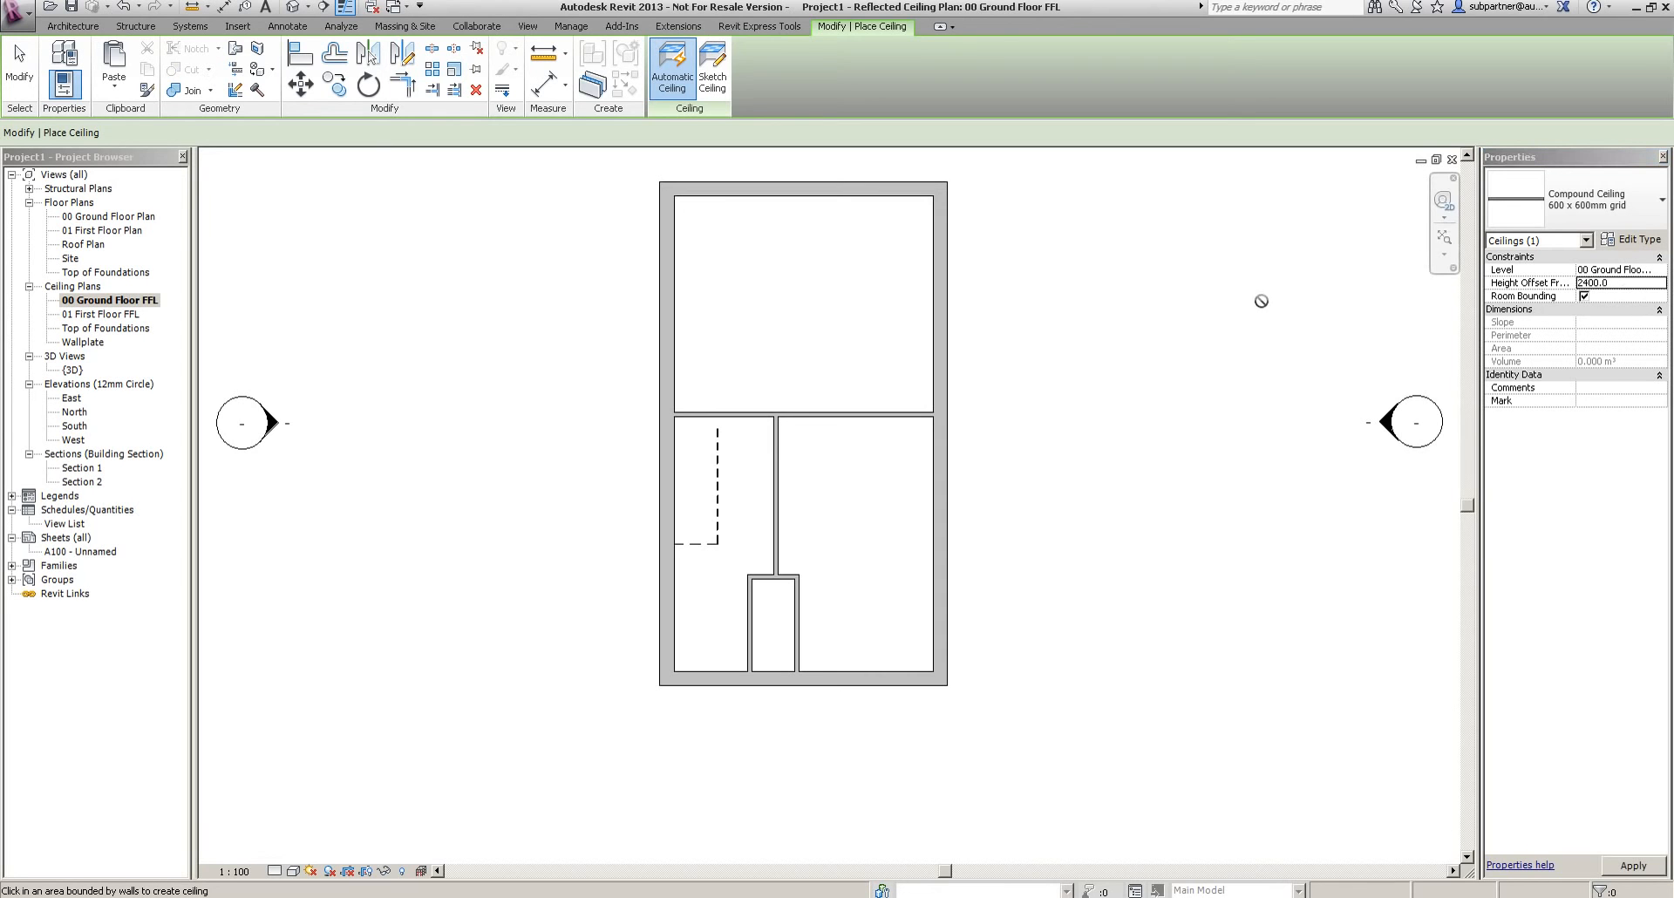
Place automatic ceilings in the lounge, kitchen, WC and hall
{"action": "left_click", "coordinate": [863, 385]}
{"action": "left_click", "coordinate": [845, 596]}
{"action": "left_click", "coordinate": [773, 624]}
{"action": "left_click", "coordinate": [744, 546]}
{"action": "left_click", "coordinate": [9, 85]}
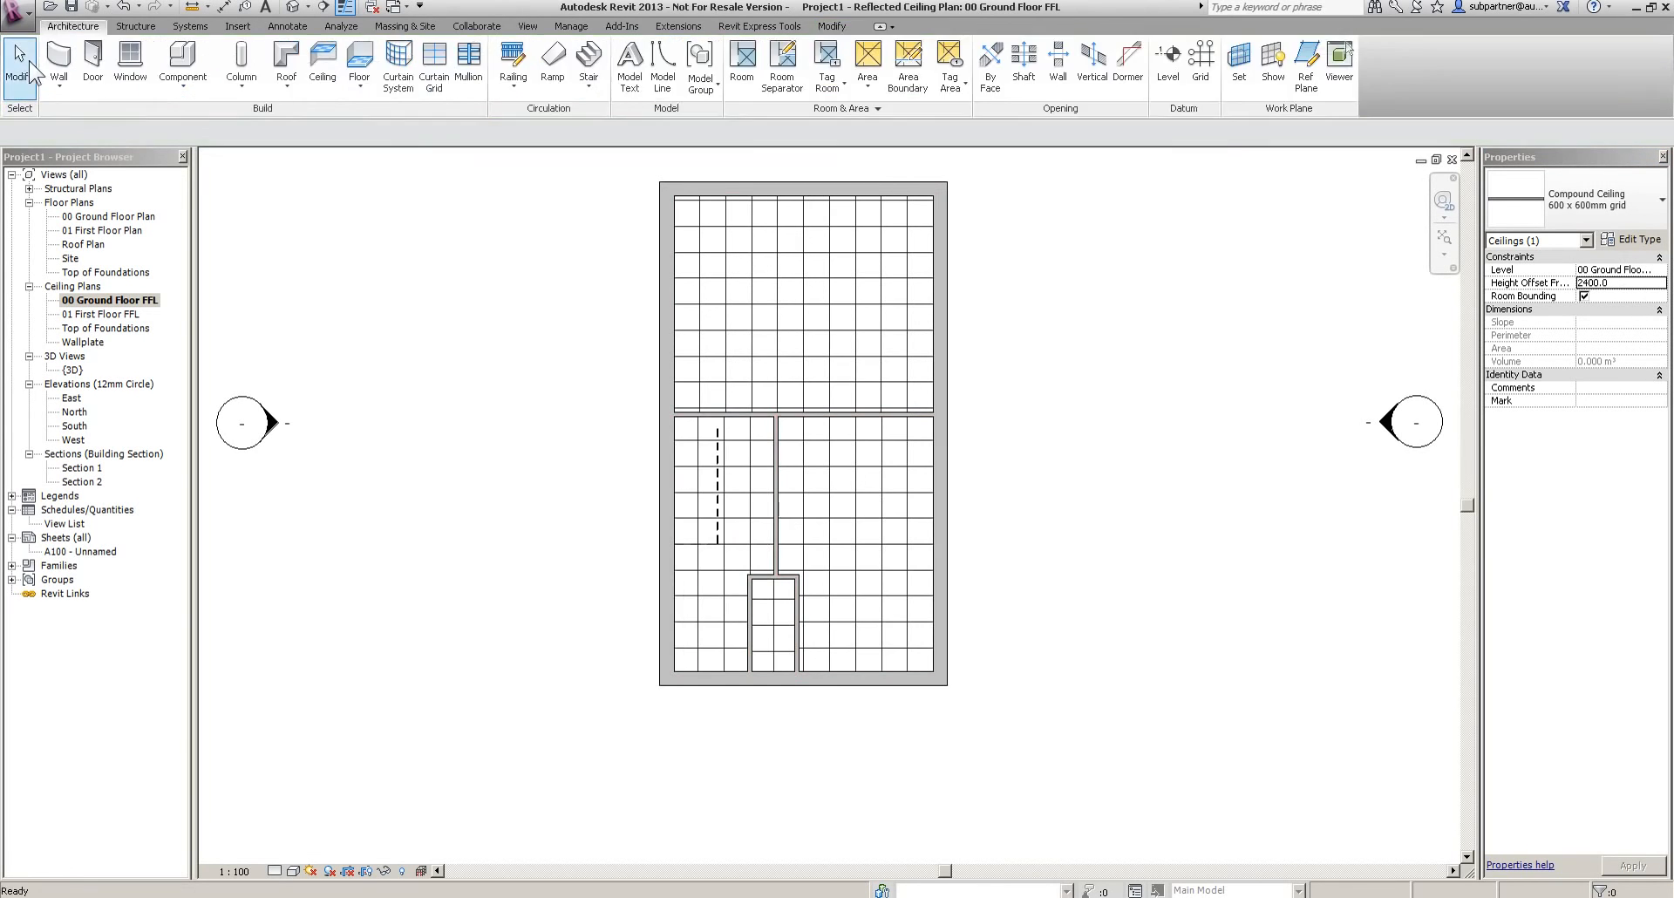
Move the lounge ceiling's grid 300 mm vertically towards the rear external wall
{"action": "scroll", "coordinate": [785, 299], "scroll_direction": "up", "scroll_amount": 2}
{"action": "scroll", "coordinate": [1153, 285], "scroll_direction": "down", "scroll_amount": 1}
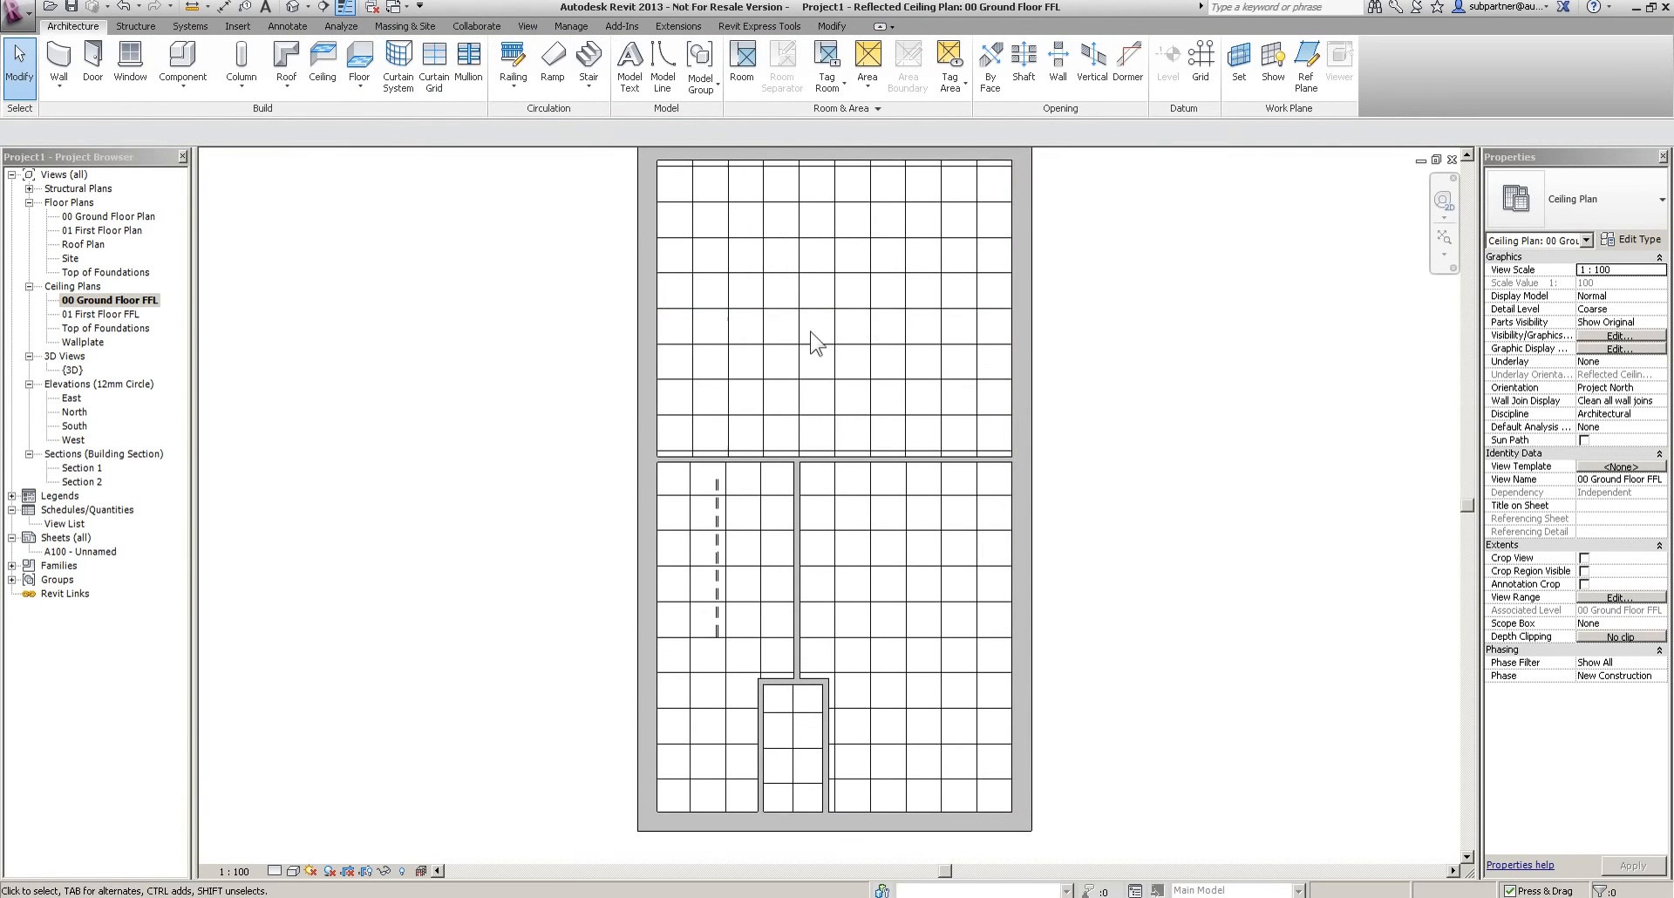
{"action": "middle_click_drag", "start_coordinate": [881, 314], "coordinate": [895, 412]}
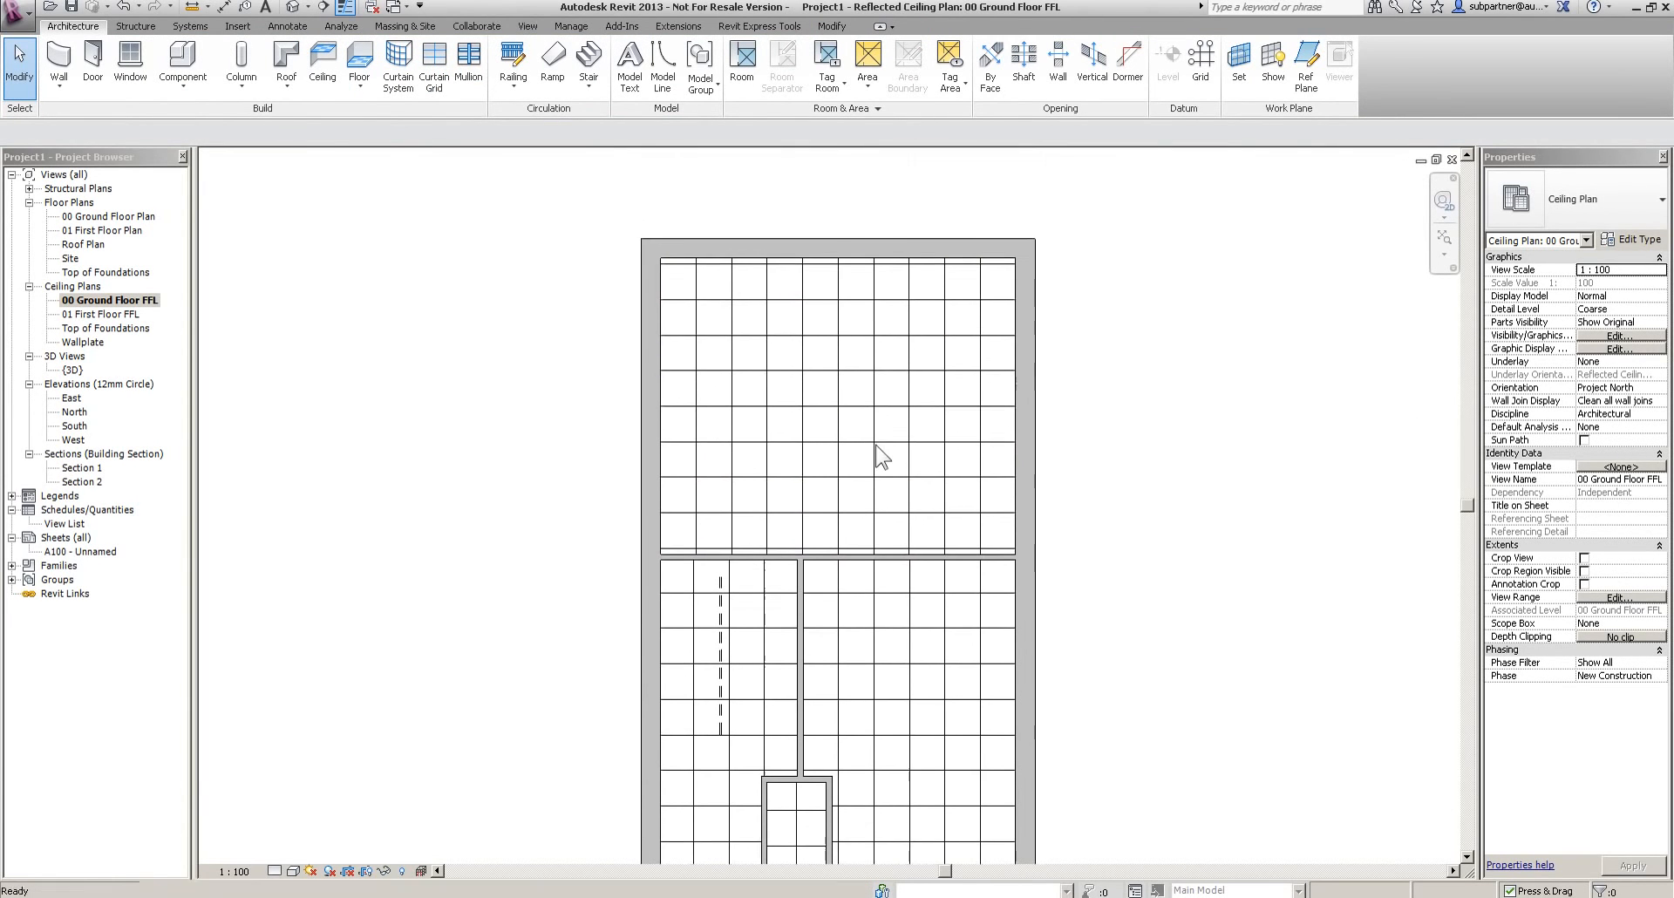
{"action": "scroll", "coordinate": [897, 236], "scroll_direction": "up", "scroll_amount": 1}
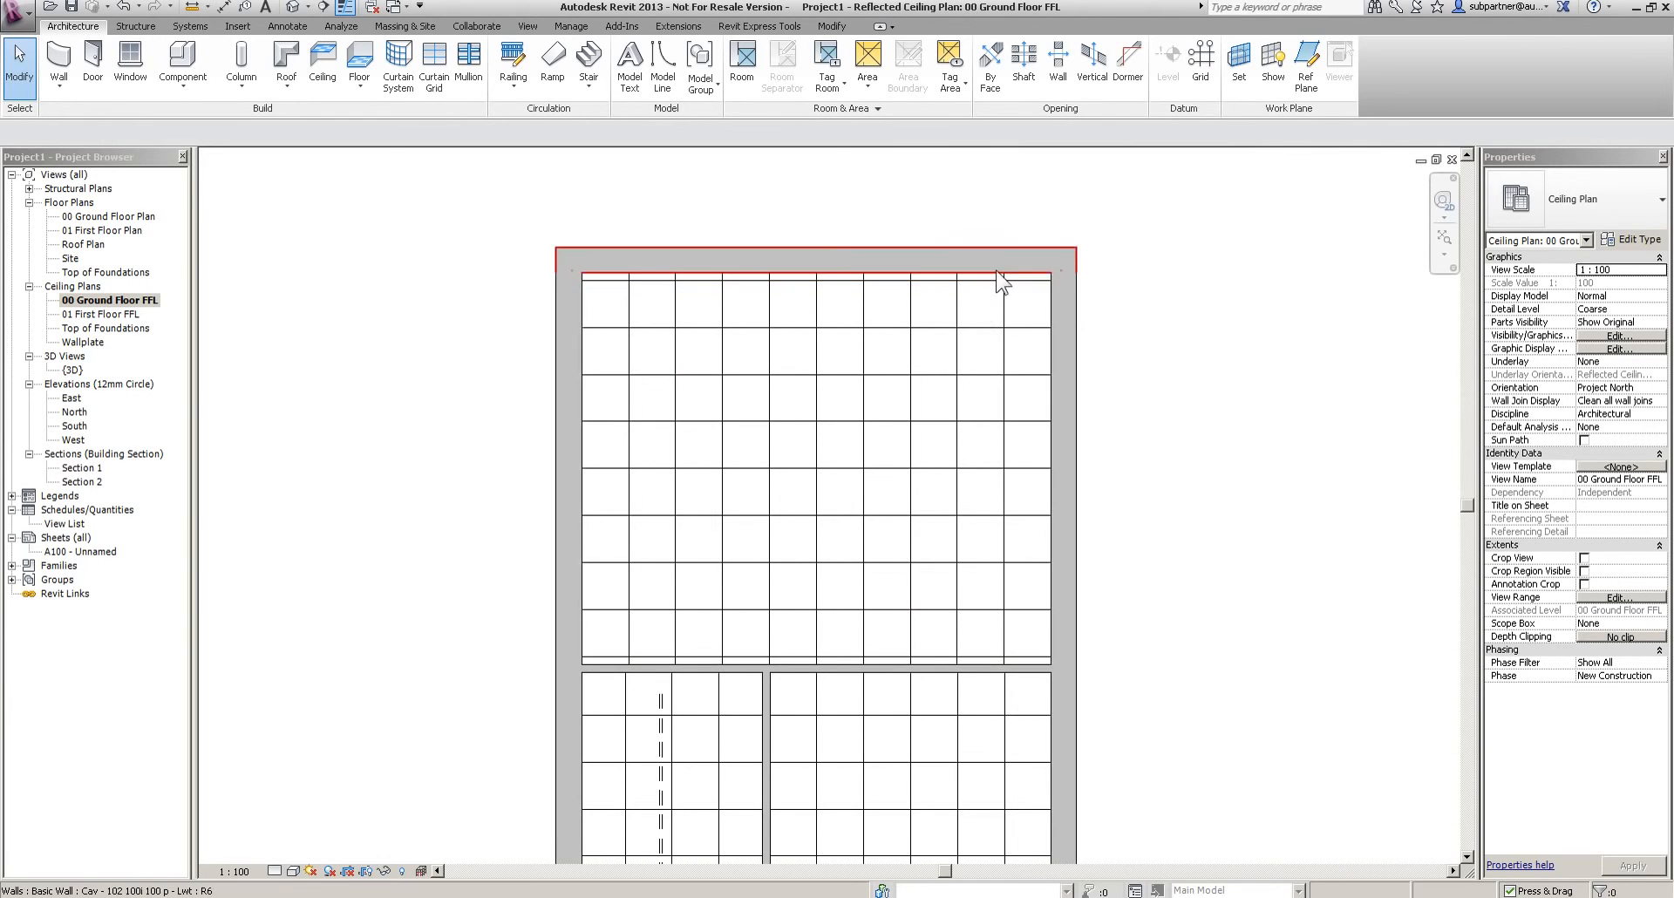
{"action": "left_click", "coordinate": [878, 425]}
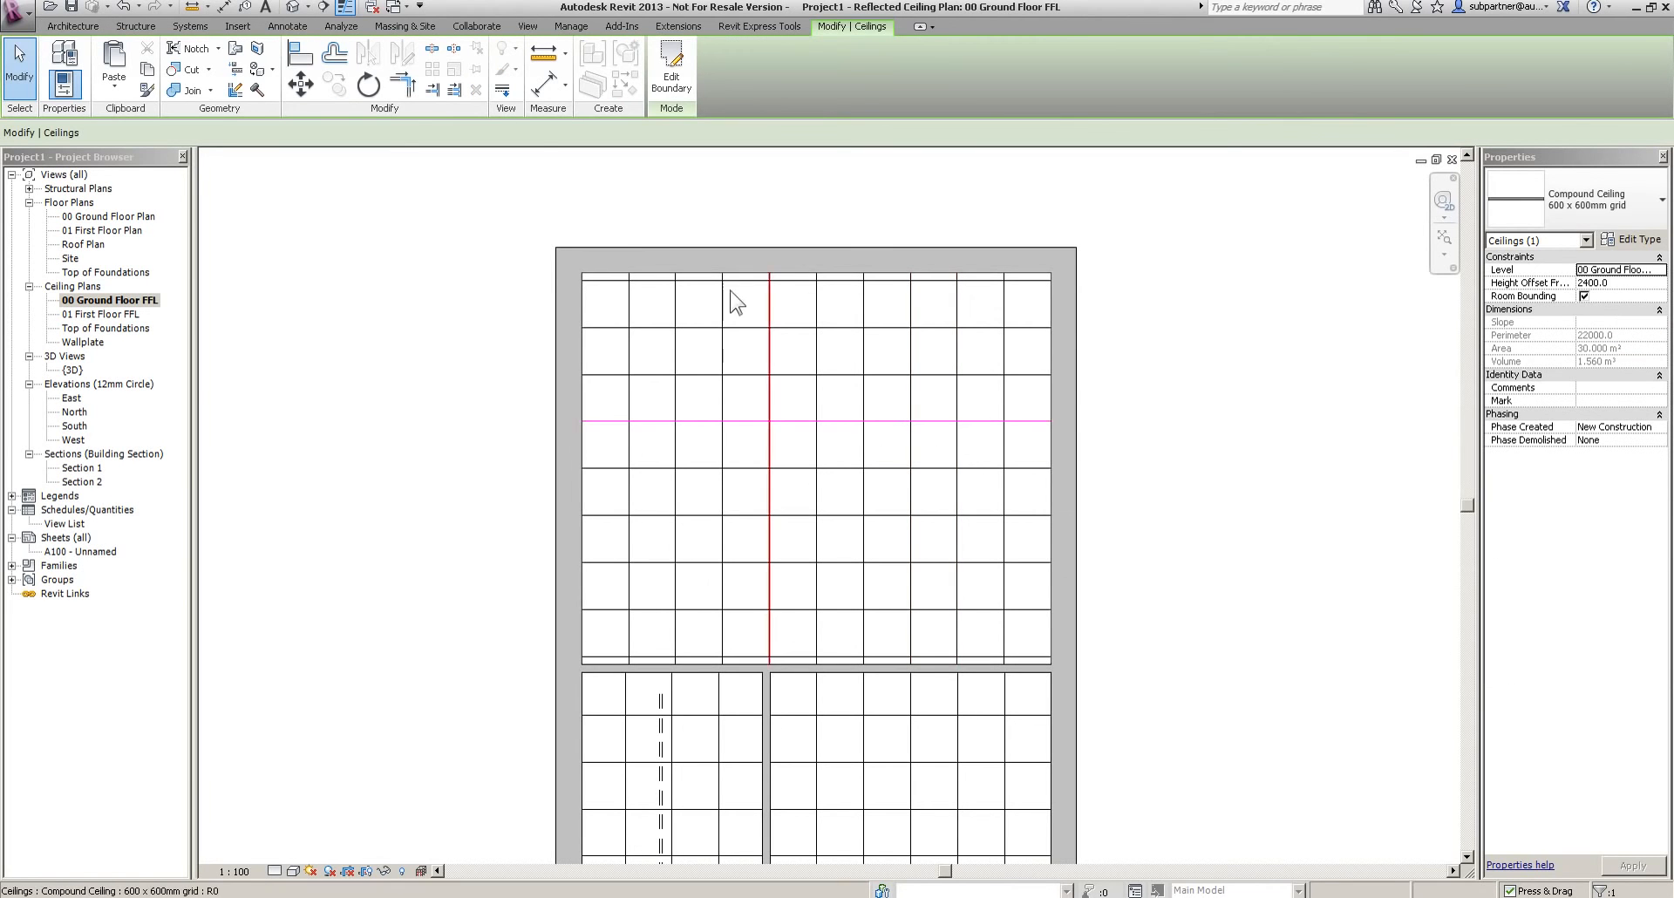
{"action": "left_click", "coordinate": [300, 84]}
{"action": "left_click", "coordinate": [1153, 479]}
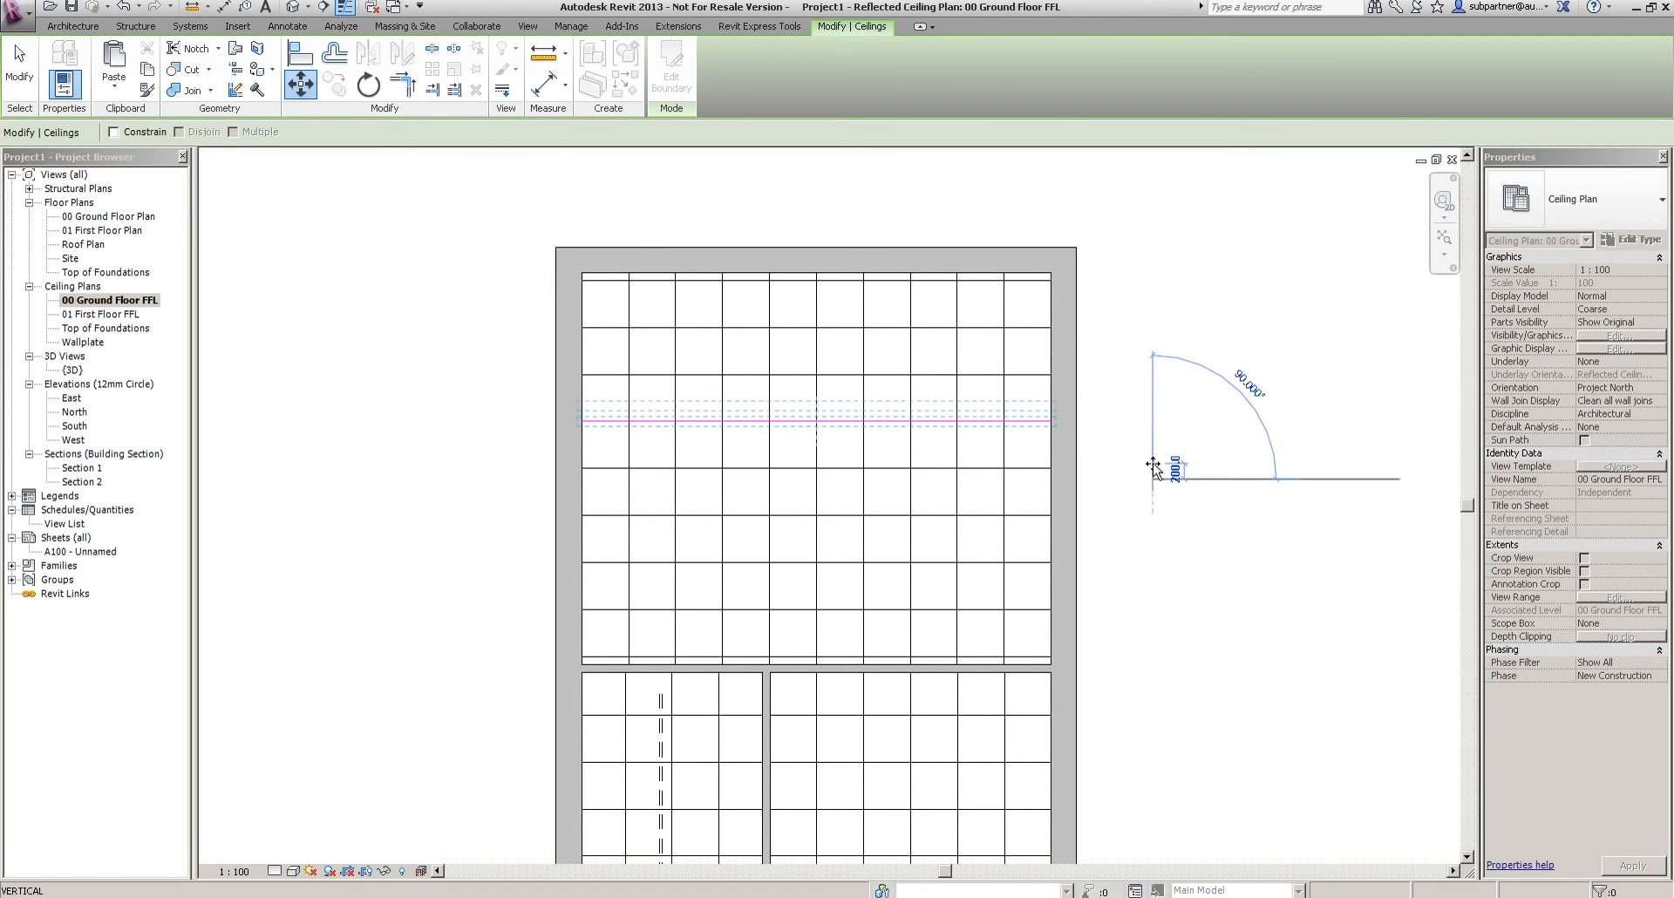
{"action": "type", "text": "300"}
{"action": "key", "text": "Return"}
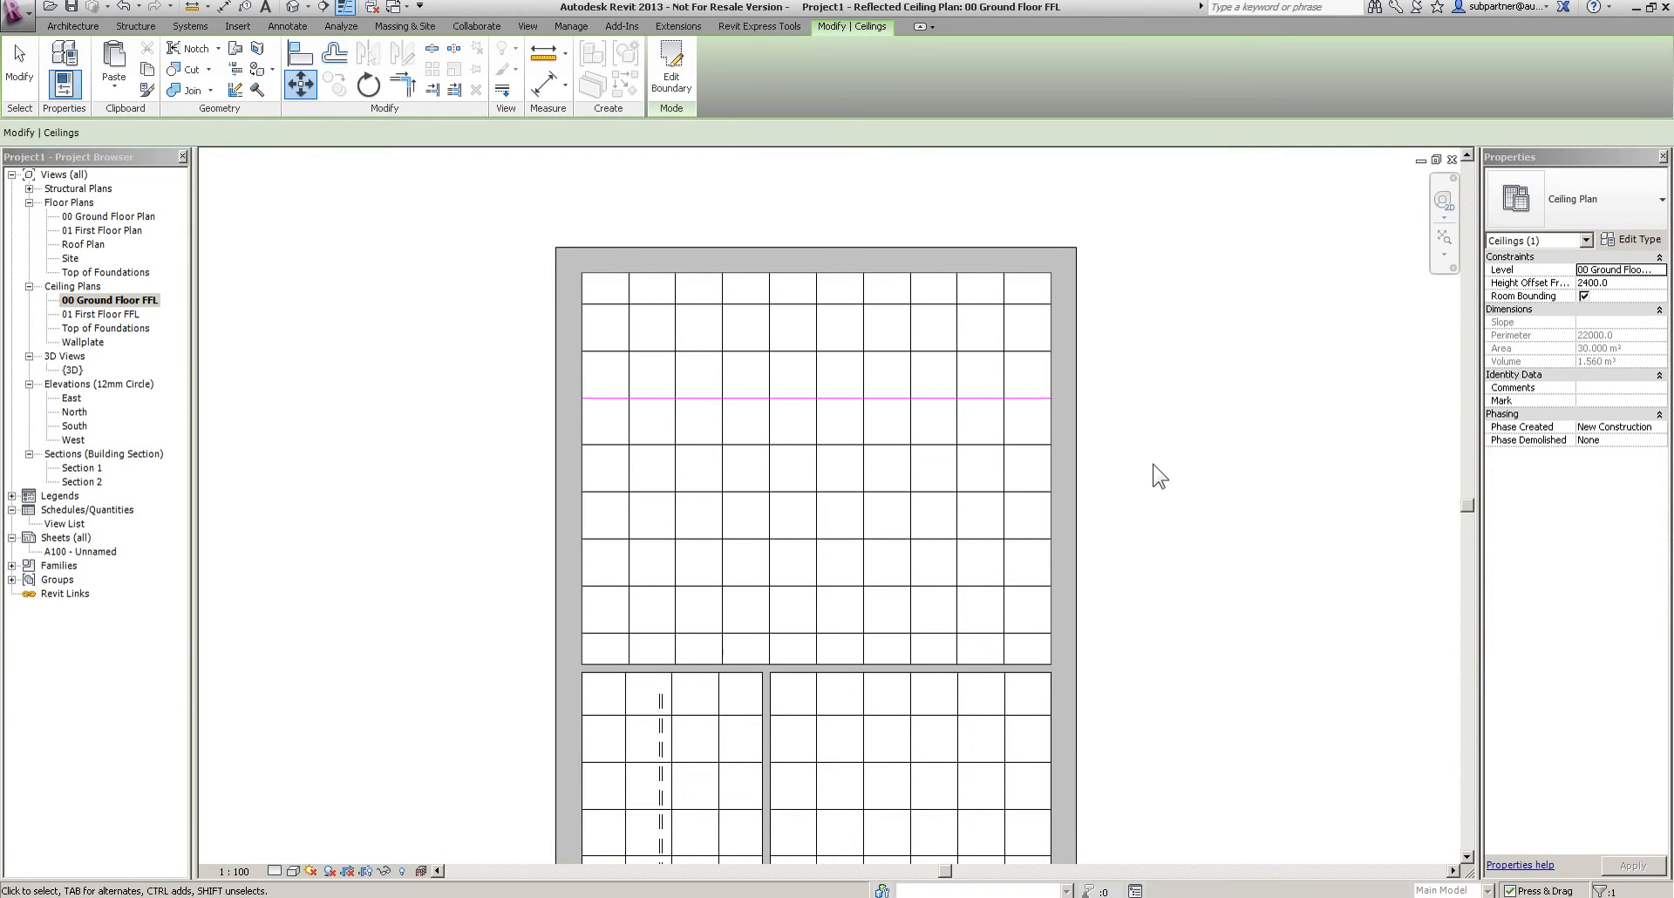
{"action": "left_click", "coordinate": [1159, 475]}
Align the kitchen ceiling's horizontal and vertical grid lines with the outer faces of the WC walls
{"action": "scroll", "coordinate": [1142, 583], "scroll_direction": "down", "scroll_amount": 2}
{"action": "scroll", "coordinate": [1018, 676], "scroll_direction": "up", "scroll_amount": 2}
{"action": "scroll", "coordinate": [897, 614], "scroll_direction": "up", "scroll_amount": 2}
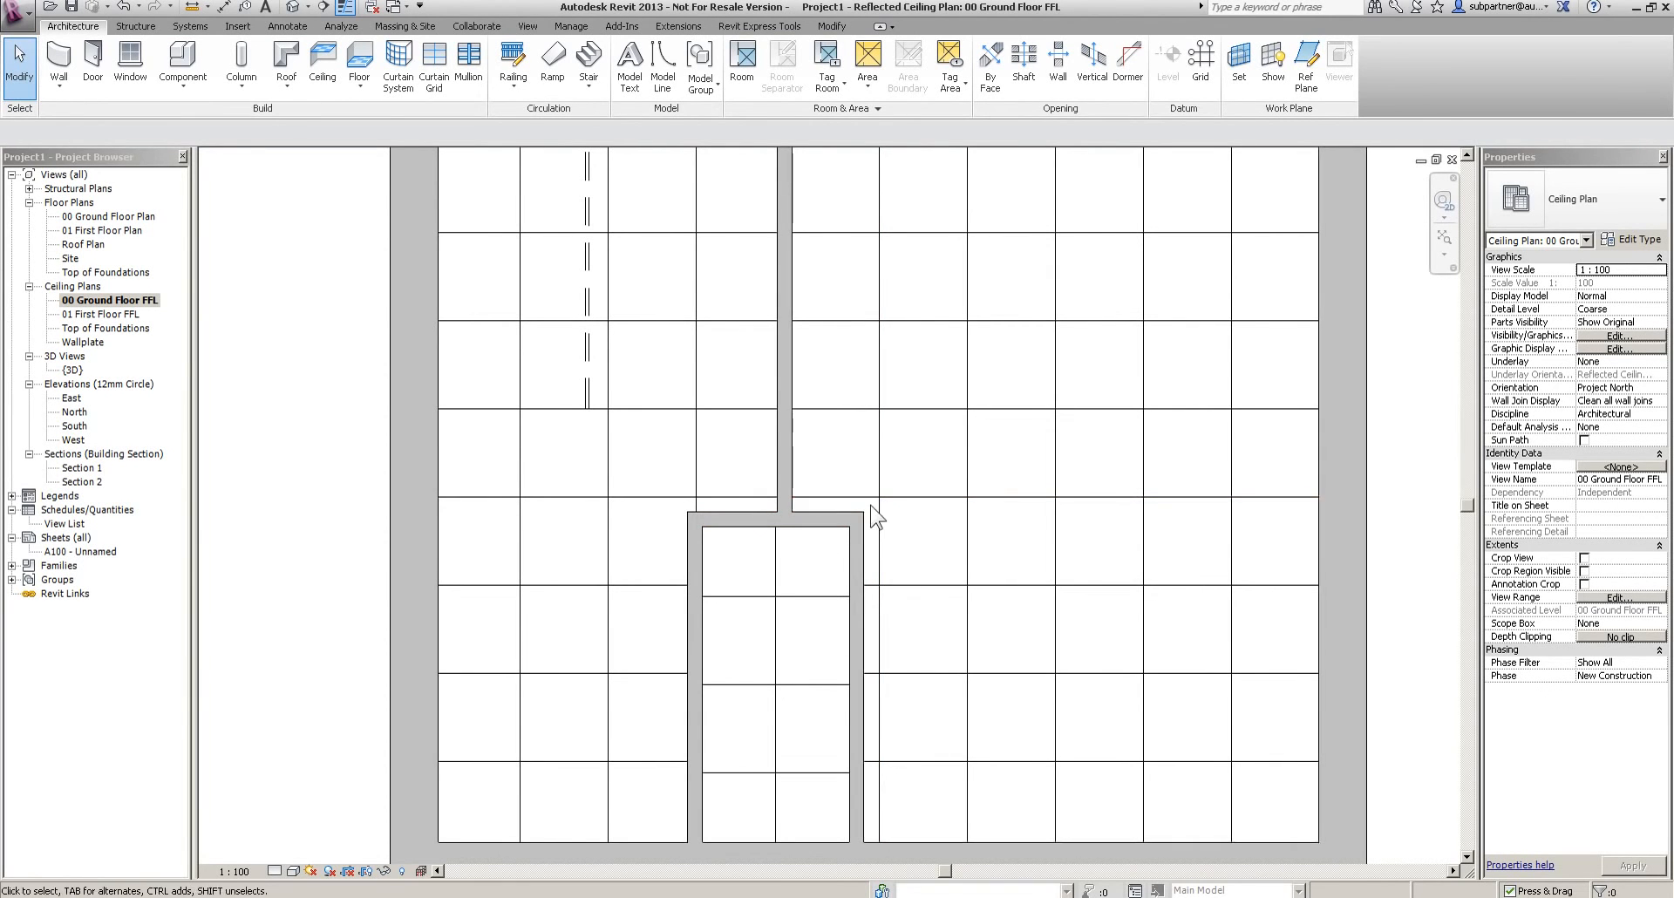
{"action": "left_click", "coordinate": [923, 499]}
{"action": "left_click", "coordinate": [300, 54]}
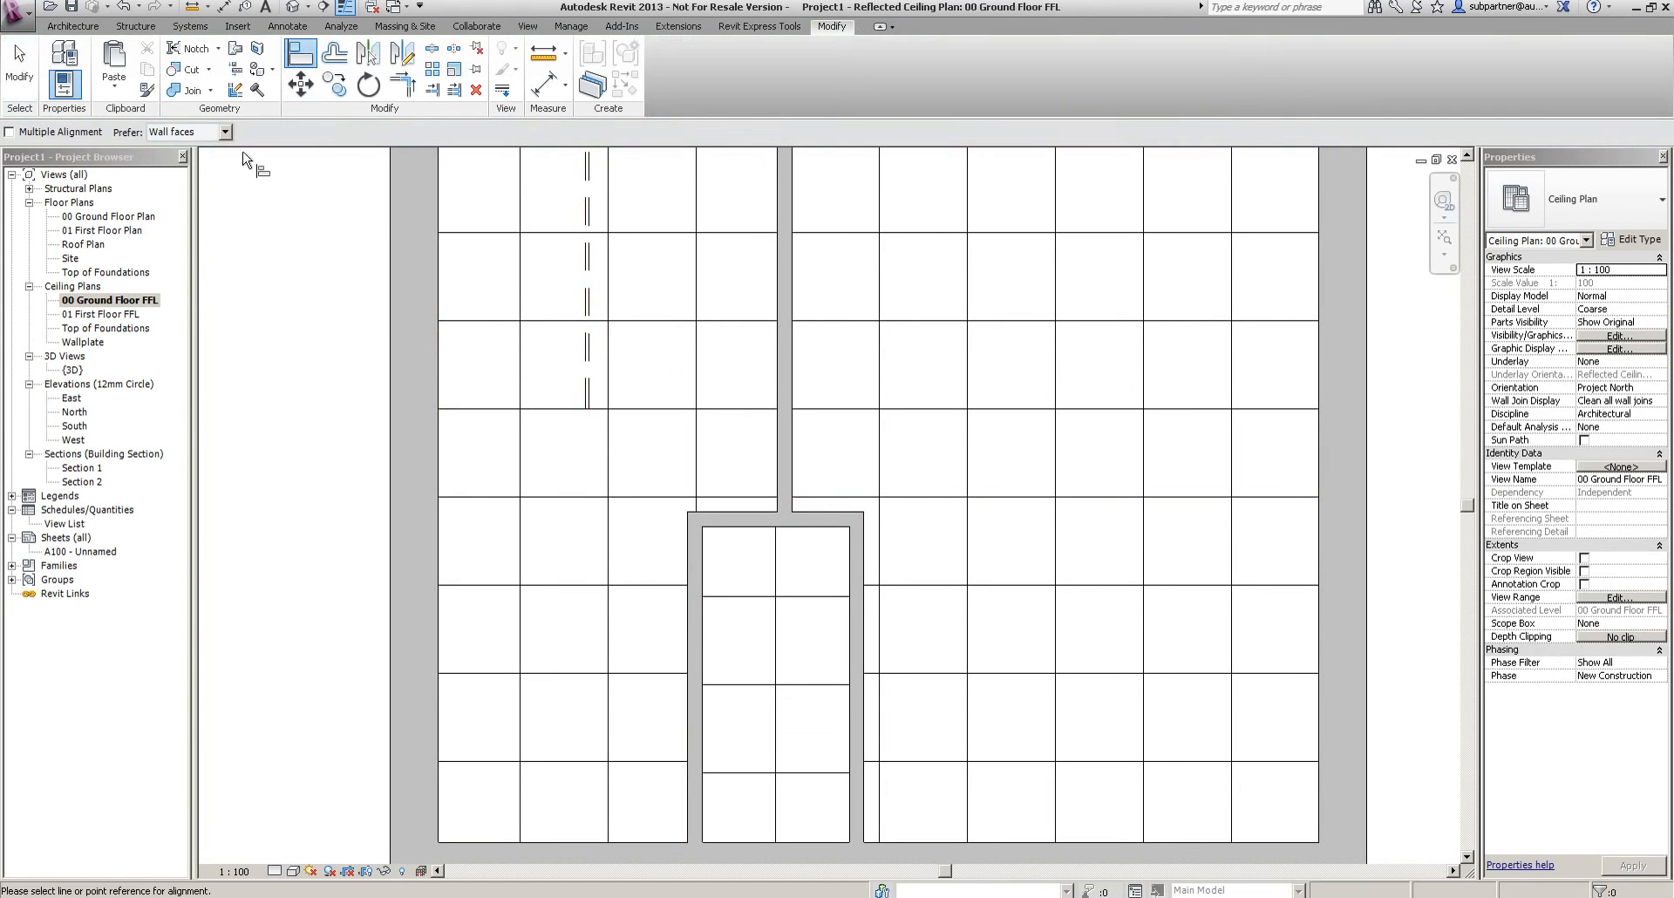
{"action": "left_click", "coordinate": [832, 504]}
{"action": "left_click", "coordinate": [863, 462]}
{"action": "left_click", "coordinate": [880, 663]}
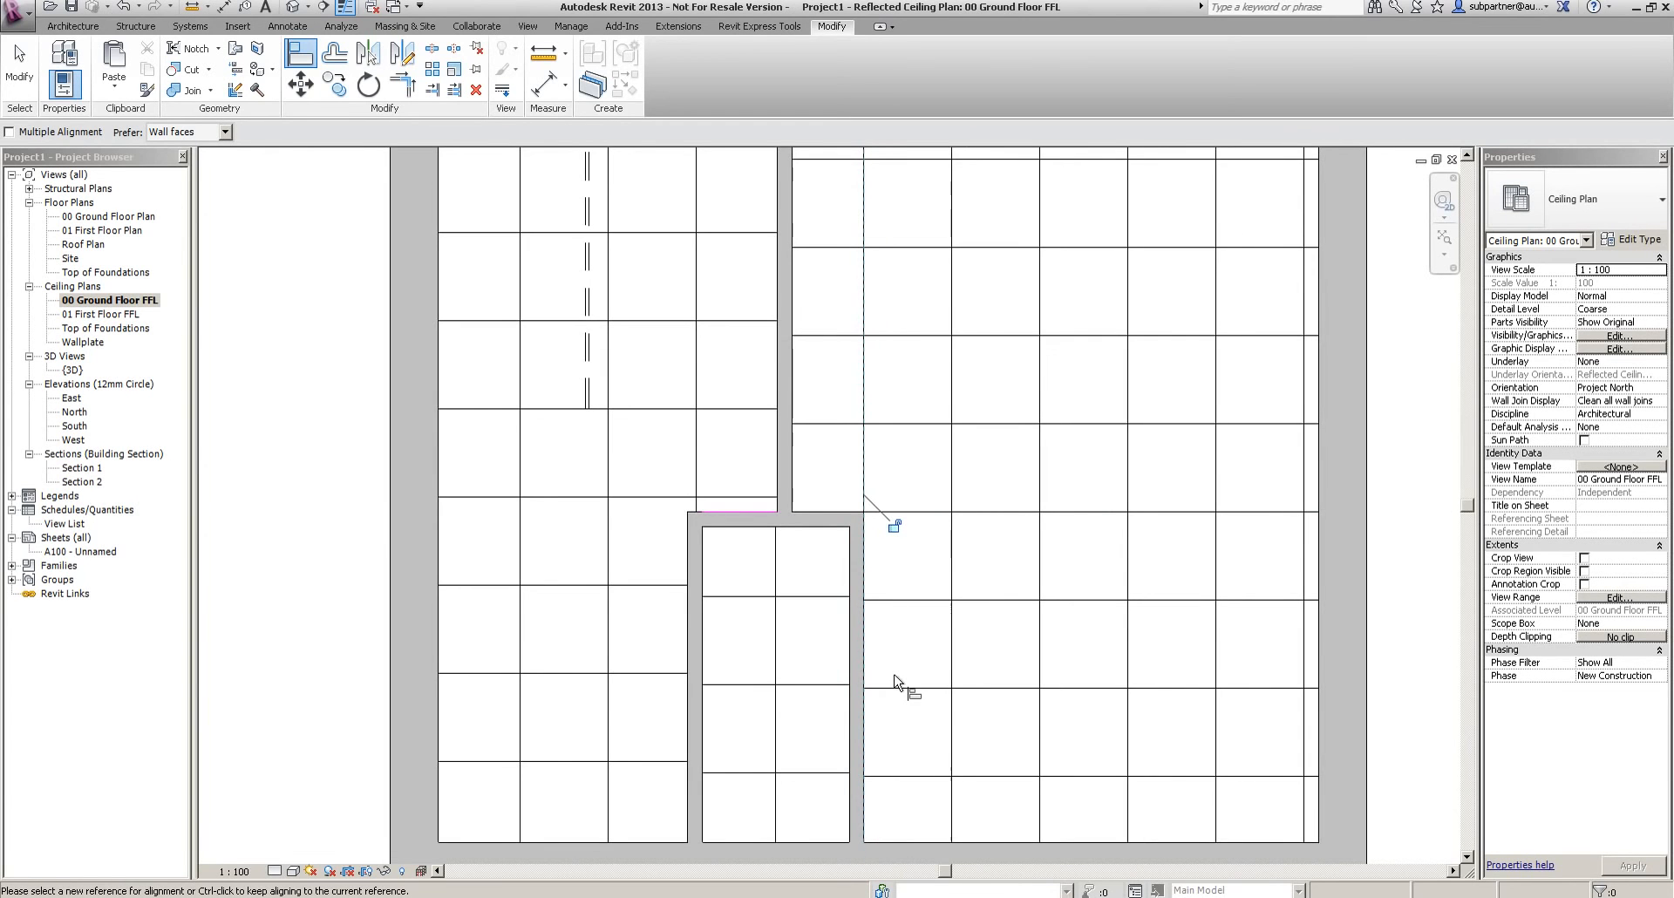
{"action": "scroll", "coordinate": [905, 673], "scroll_direction": "down", "scroll_amount": 2}
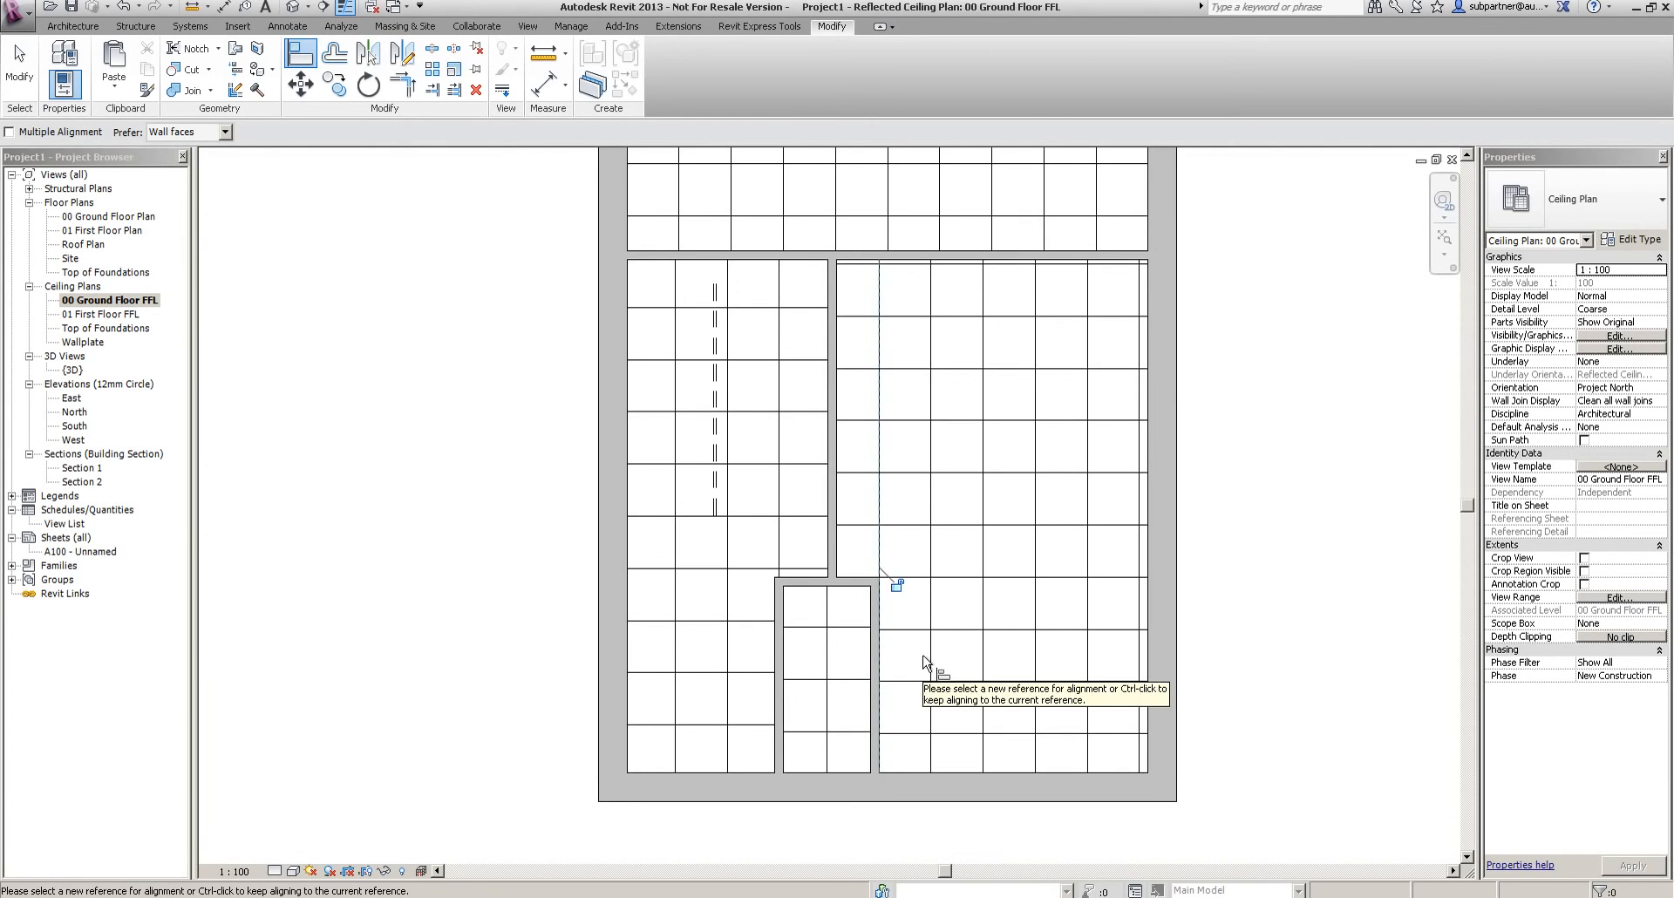
Change all the ground floor ceilings from the 600 x 600mm grid to the Plain compound ceiling type
{"action": "key", "text": "Escape"}
{"action": "key", "text": "Escape"}
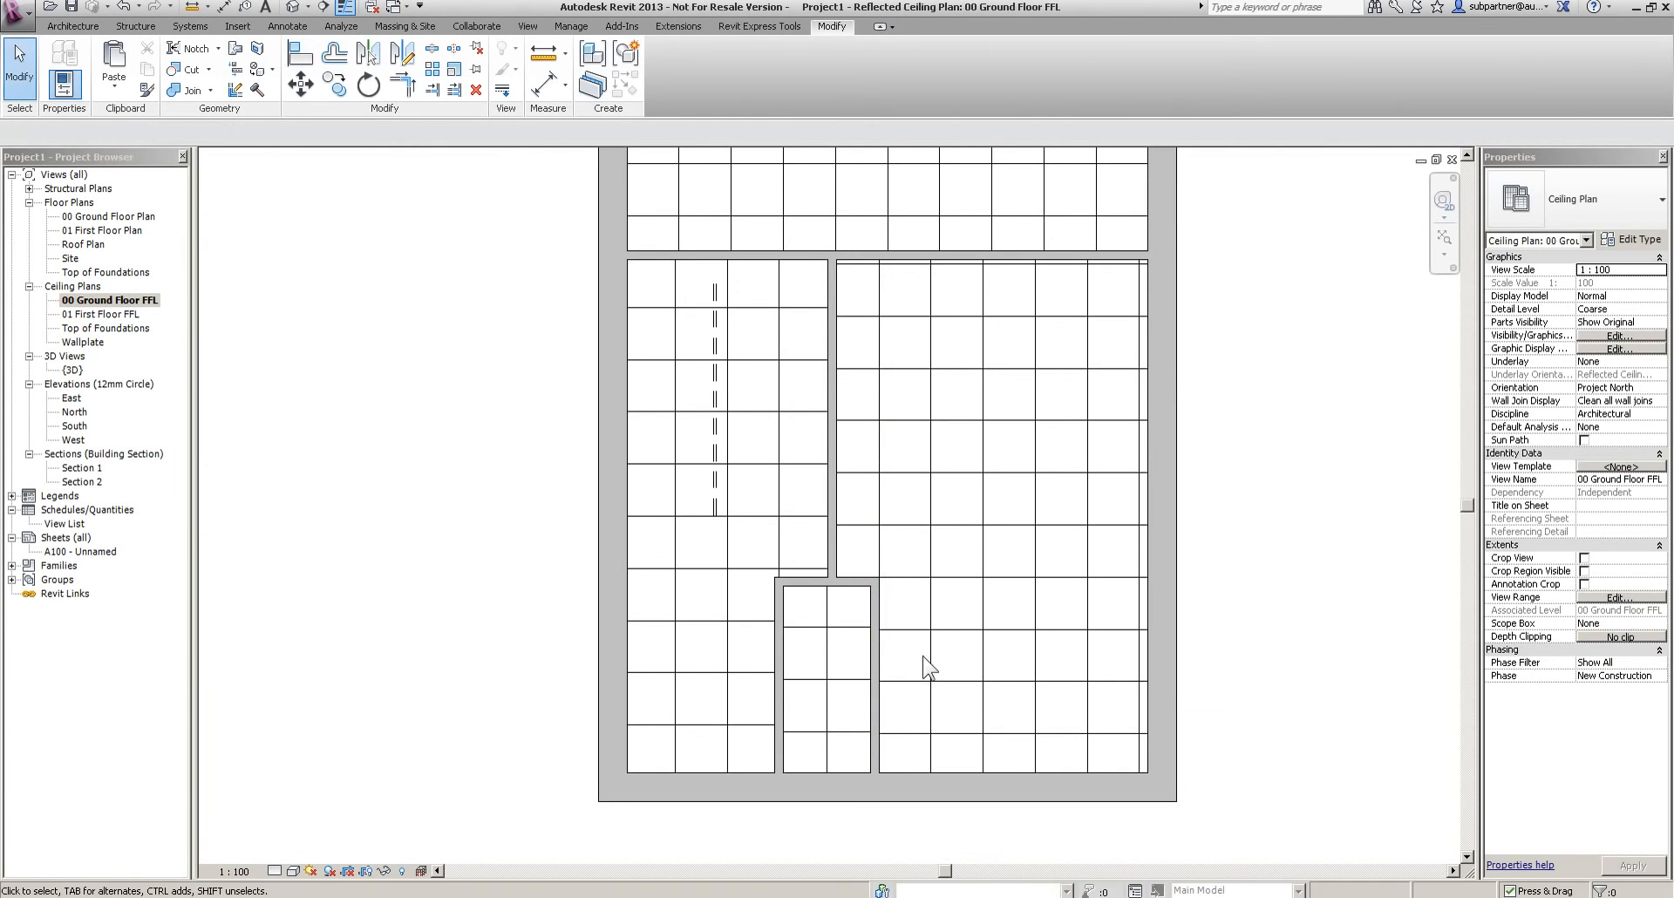
{"action": "scroll", "coordinate": [929, 671], "scroll_direction": "down", "scroll_amount": 6}
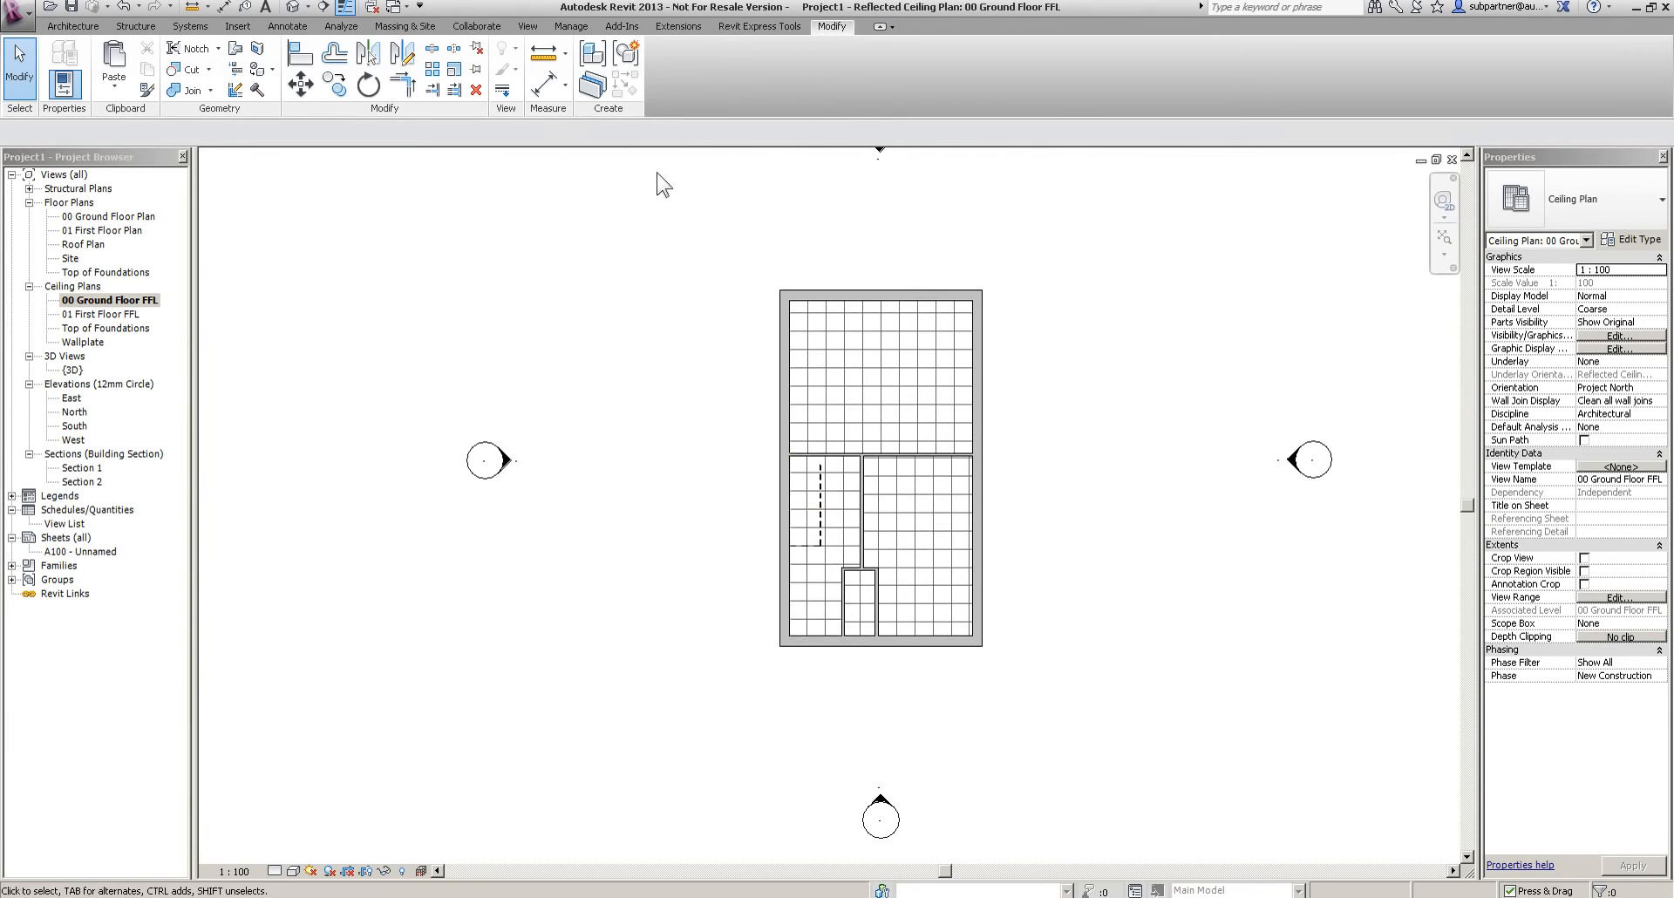
{"action": "left_click_drag", "start_coordinate": [1034, 699], "coordinate": [1034, 701]}
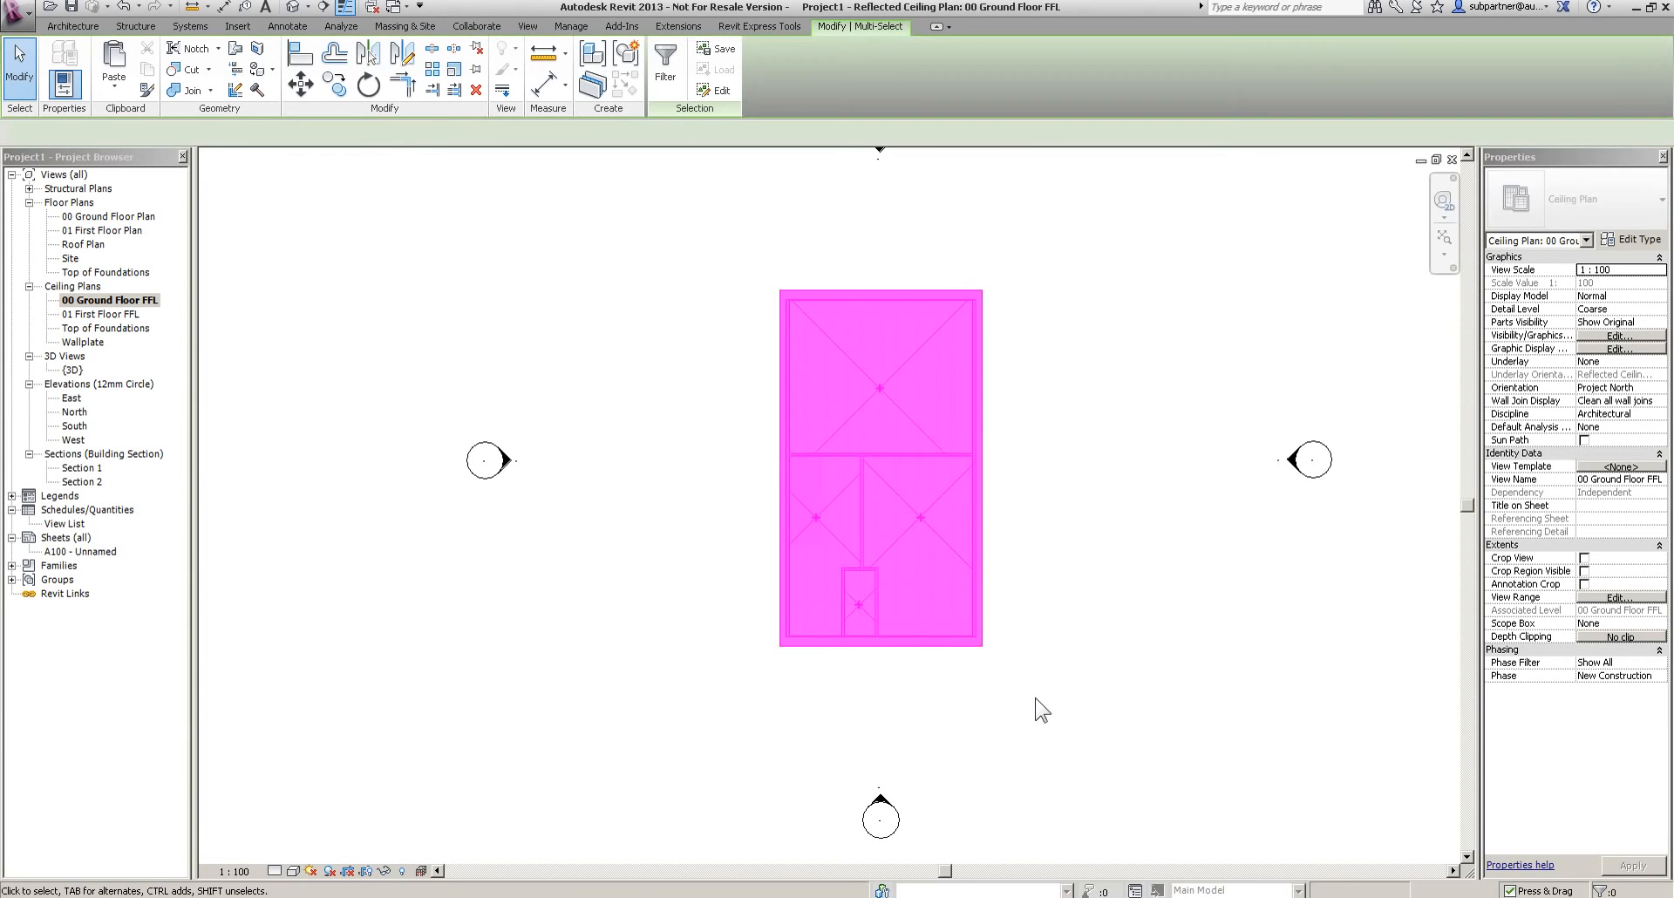
{"action": "left_click", "coordinate": [1585, 241]}
{"action": "left_click", "coordinate": [1539, 267]}
{"action": "left_click", "coordinate": [1561, 195]}
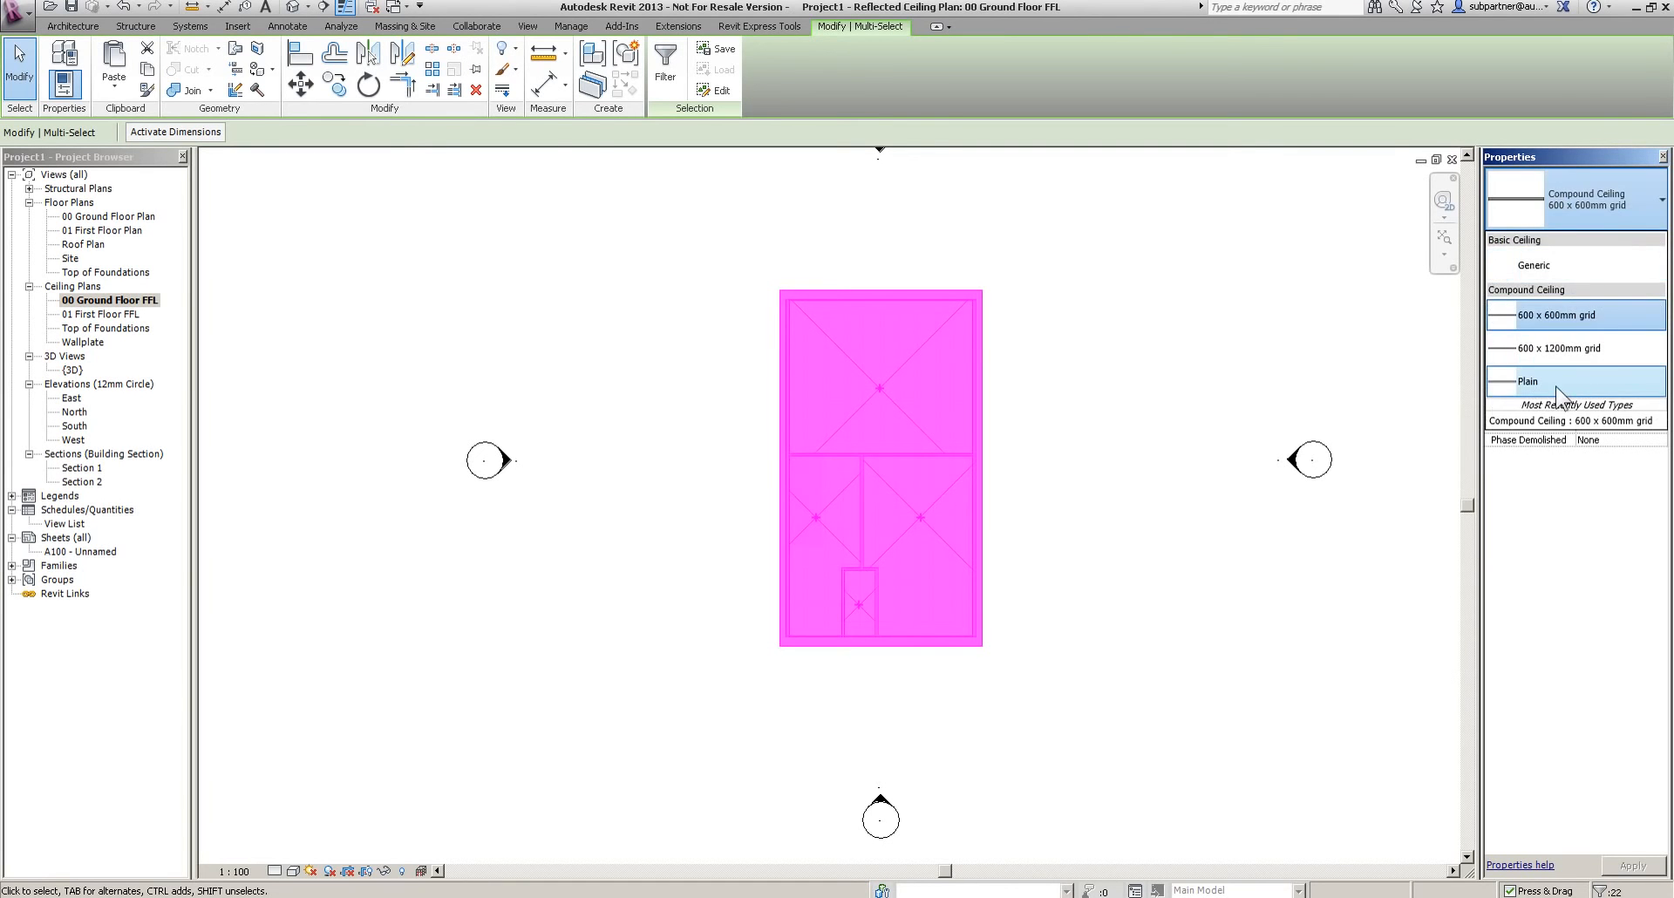
{"action": "left_click", "coordinate": [1175, 328]}
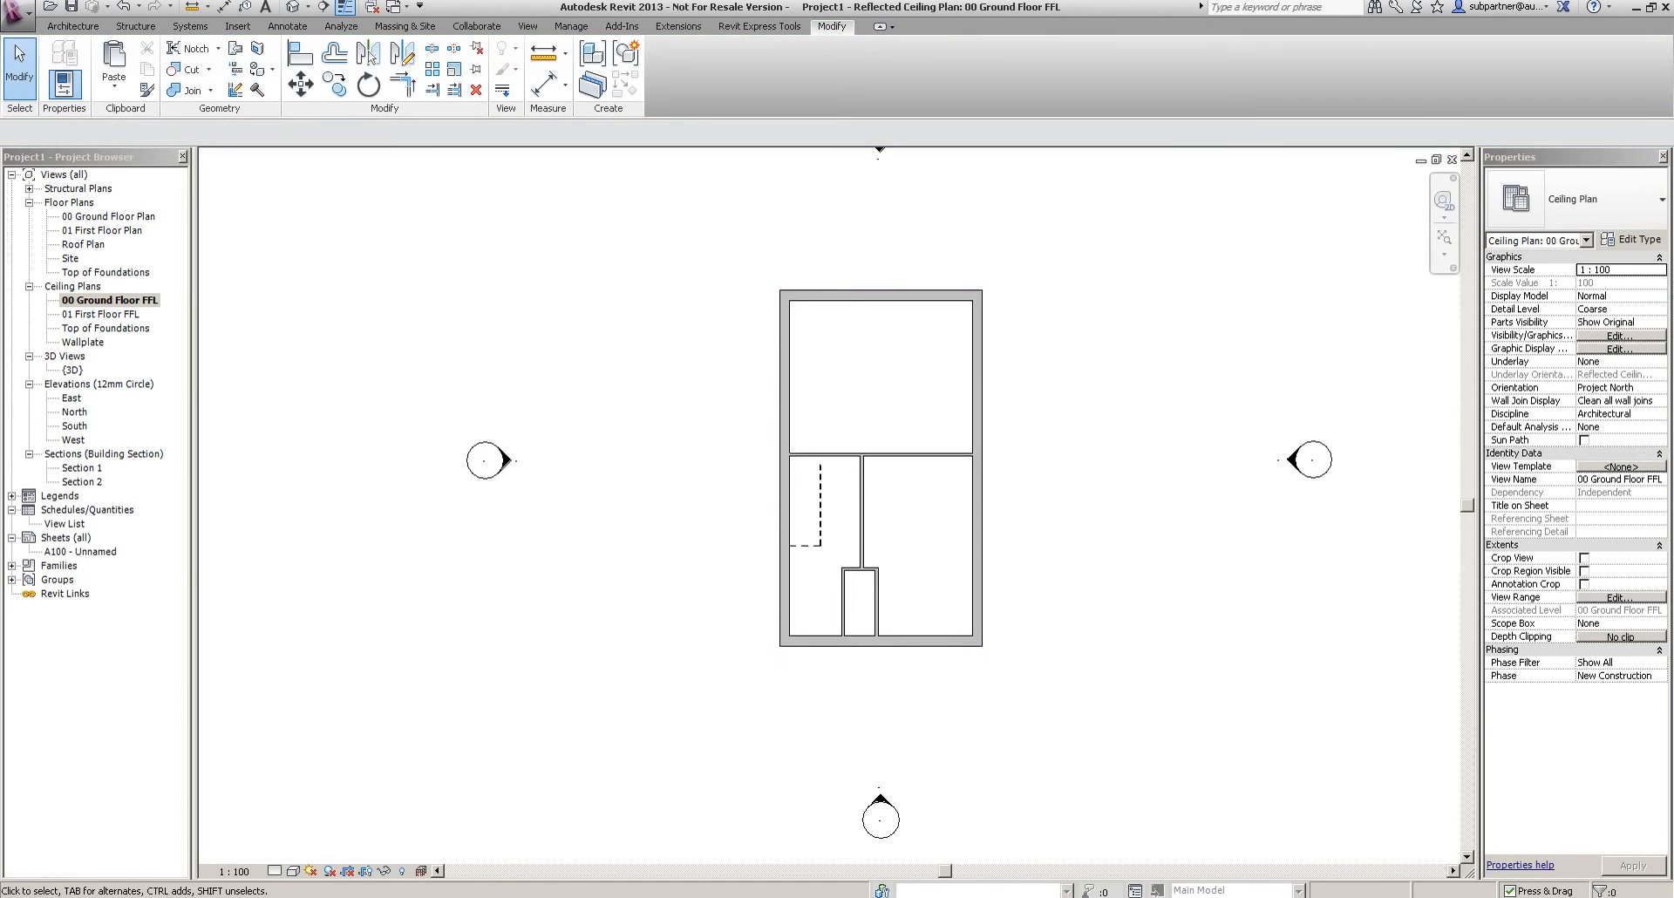
Open Section 1 and inspect the ground floor ceilings where they meet the hall stair
{"action": "double_click", "coordinate": [81, 468]}
{"action": "scroll", "coordinate": [660, 405], "scroll_direction": "up", "scroll_amount": 2}
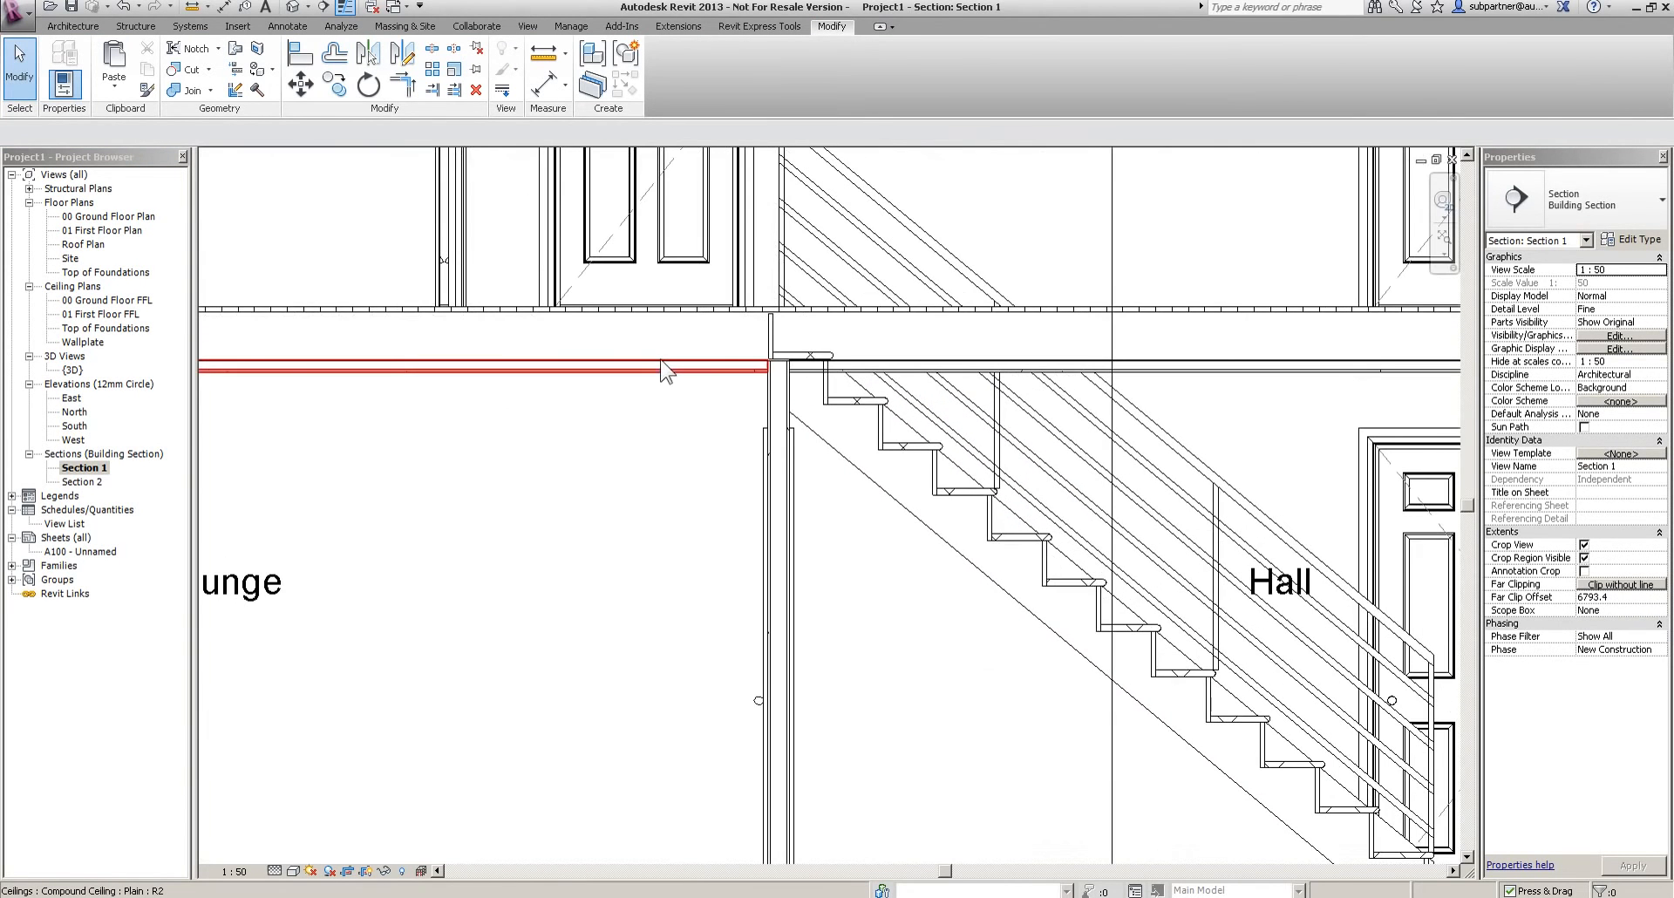
{"action": "scroll", "coordinate": [751, 367], "scroll_direction": "up", "scroll_amount": 2}
{"action": "scroll", "coordinate": [679, 449], "scroll_direction": "down", "scroll_amount": 5}
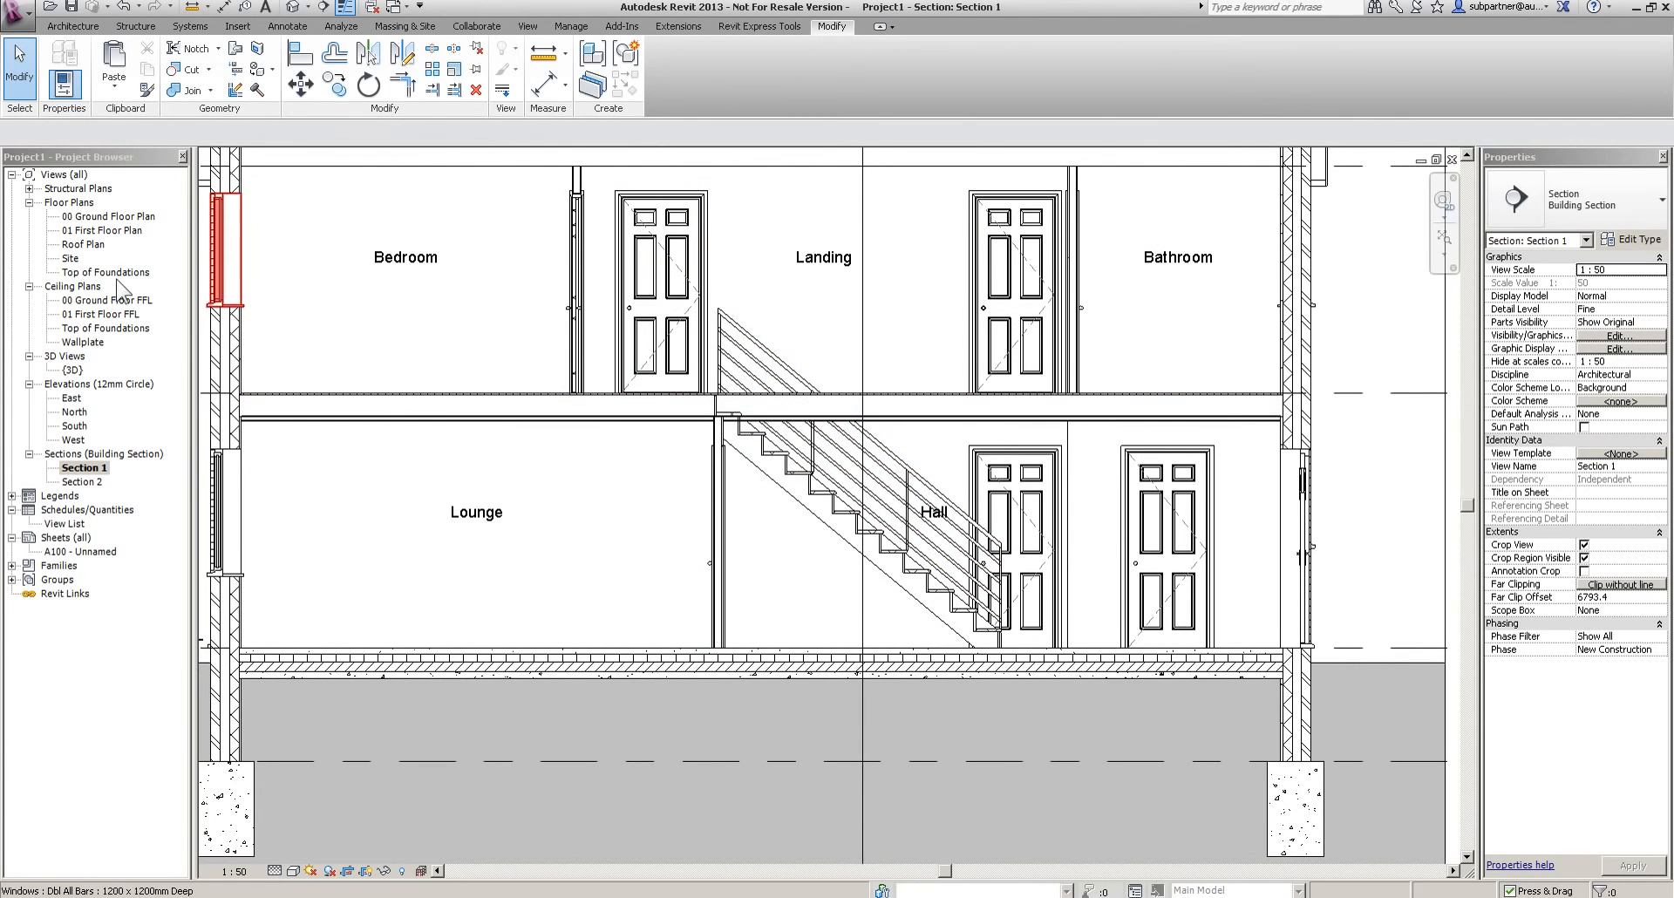
In the 00 Ground Floor Plan, start a shaft opening and sketch a rectangular boundary around the hall stair, 1025 mm wide
{"action": "double_click", "coordinate": [105, 217]}
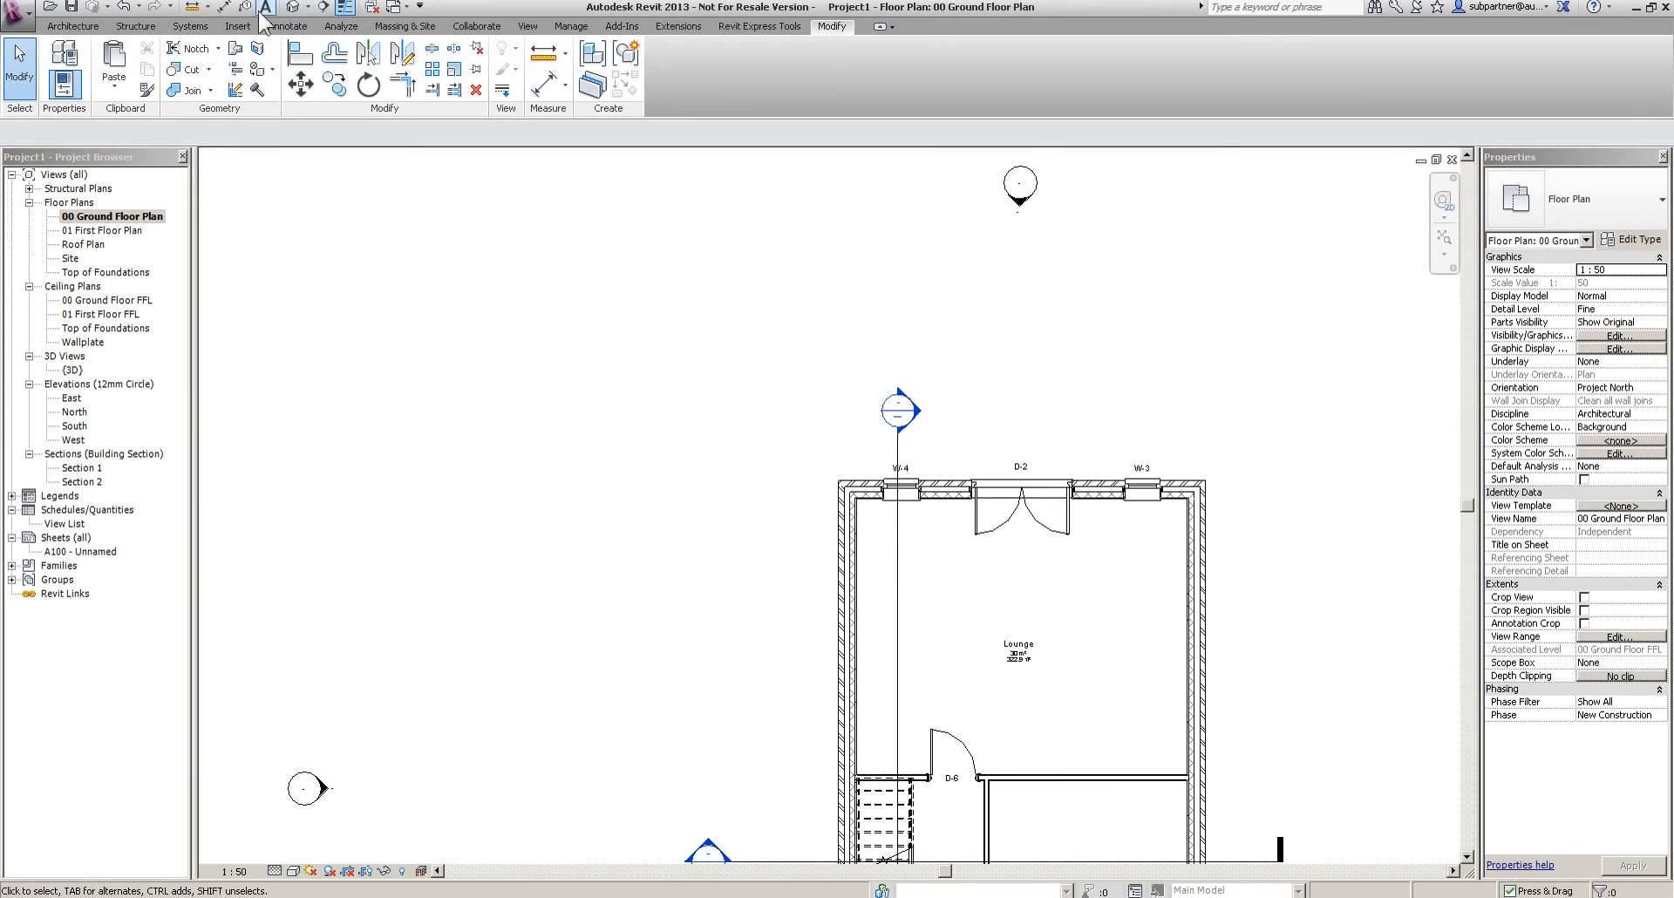
{"action": "left_click", "coordinate": [77, 28]}
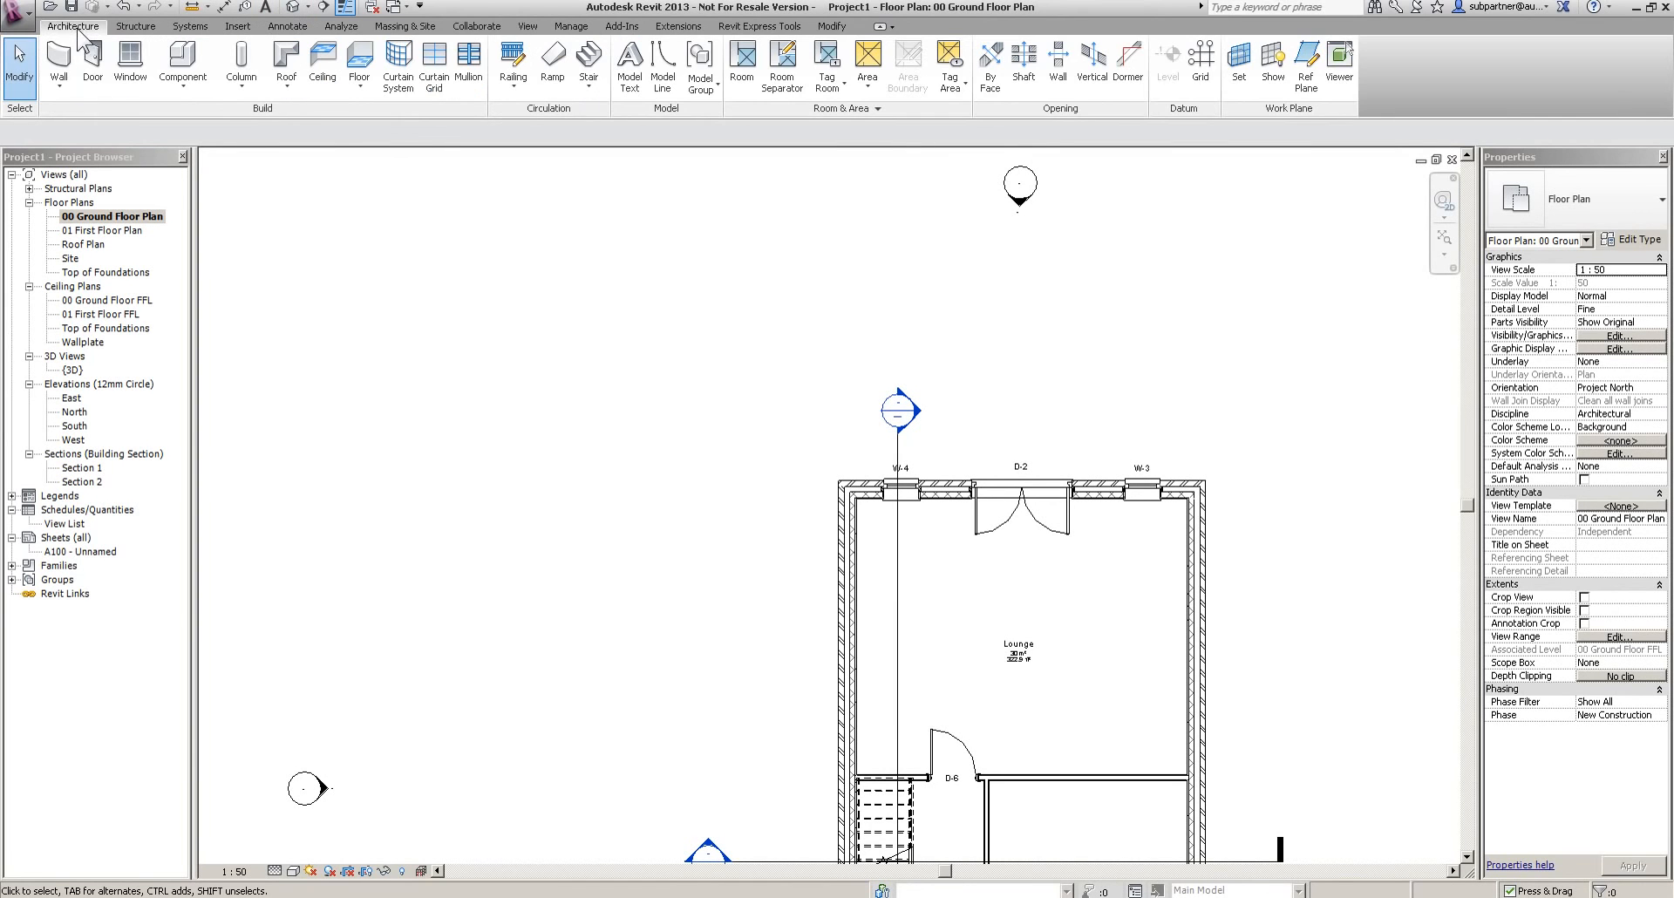
{"action": "left_click", "coordinate": [1033, 70]}
{"action": "middle_click_drag", "start_coordinate": [957, 557], "coordinate": [874, 94]}
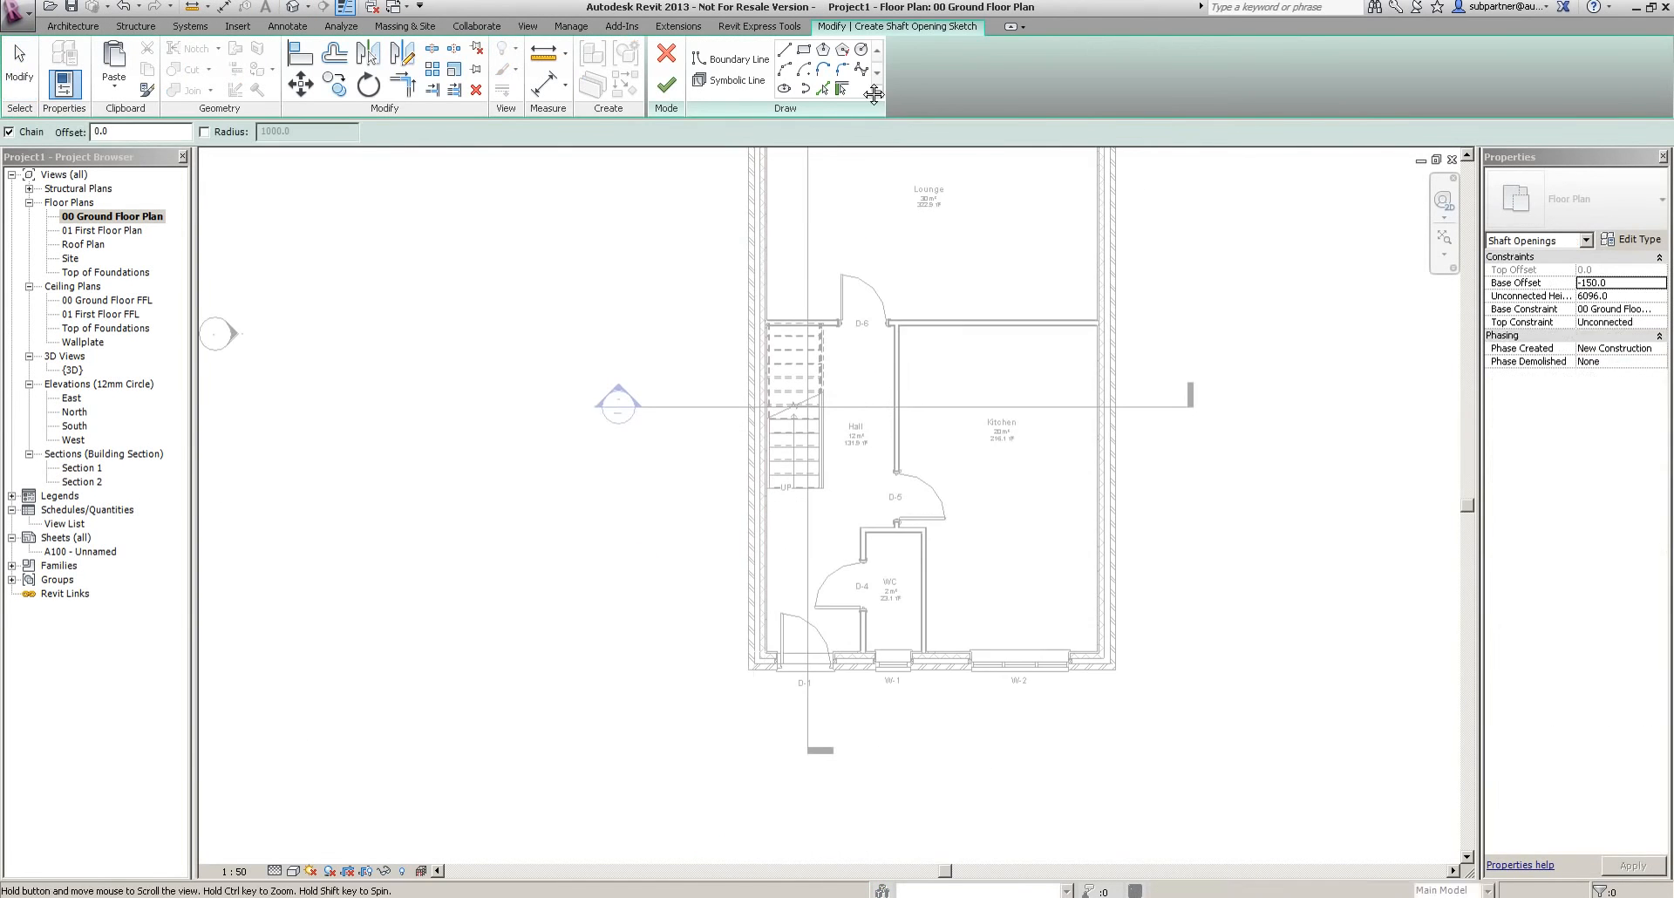
{"action": "scroll", "coordinate": [829, 305], "scroll_direction": "up", "scroll_amount": 4}
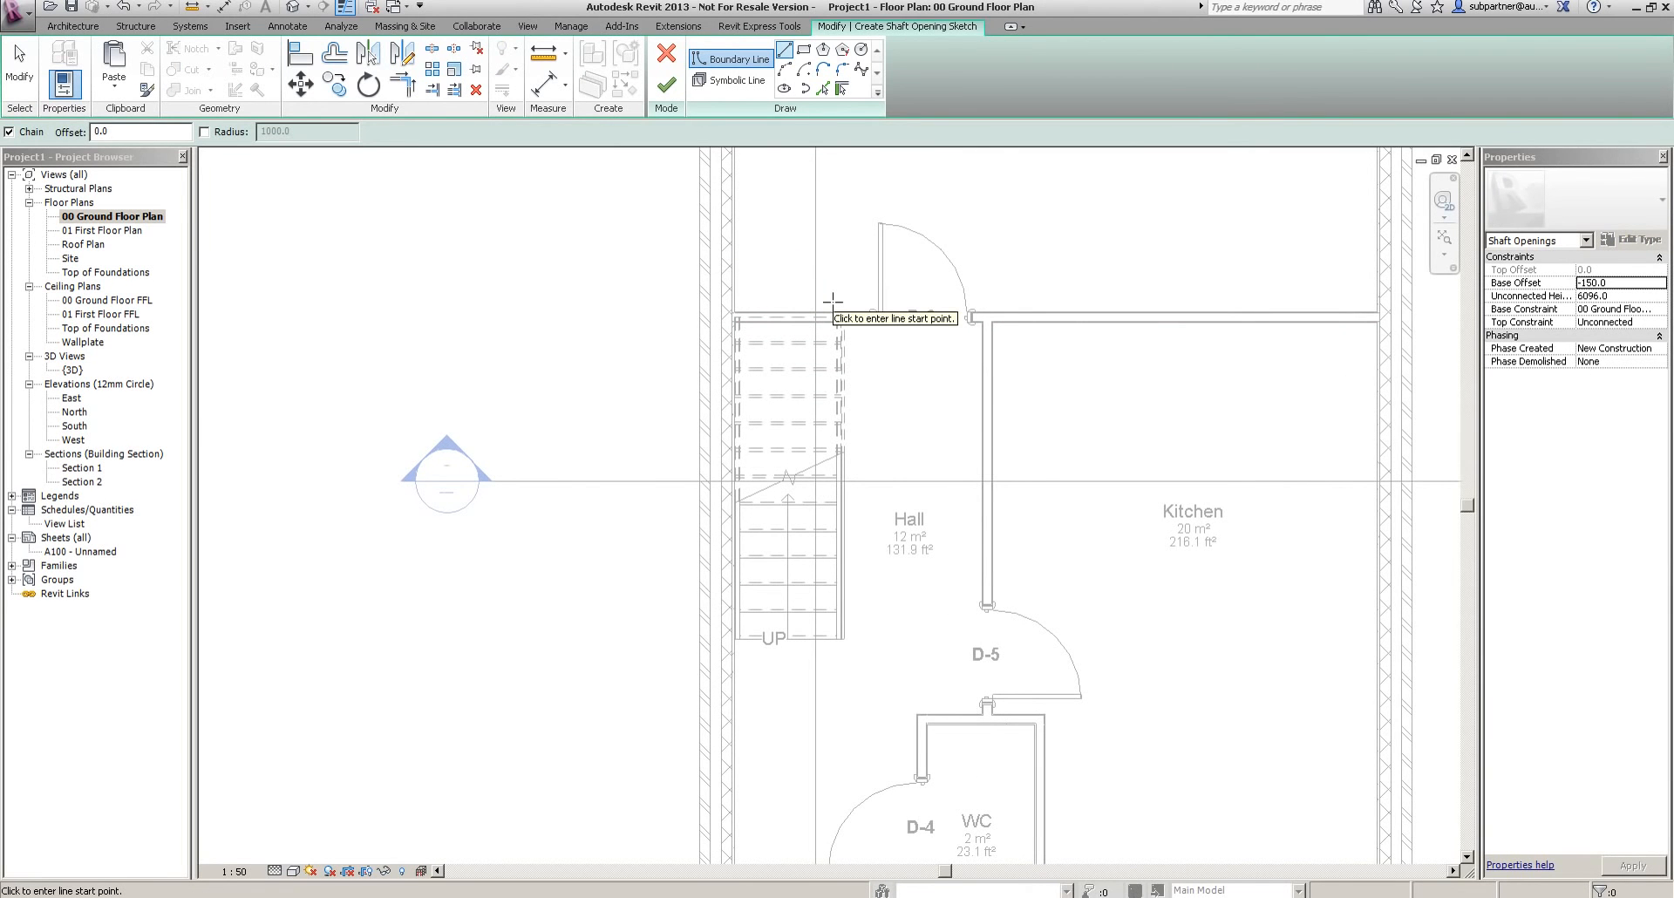
{"action": "left_click", "coordinate": [804, 50]}
{"action": "scroll", "coordinate": [838, 327], "scroll_direction": "up", "scroll_amount": 2}
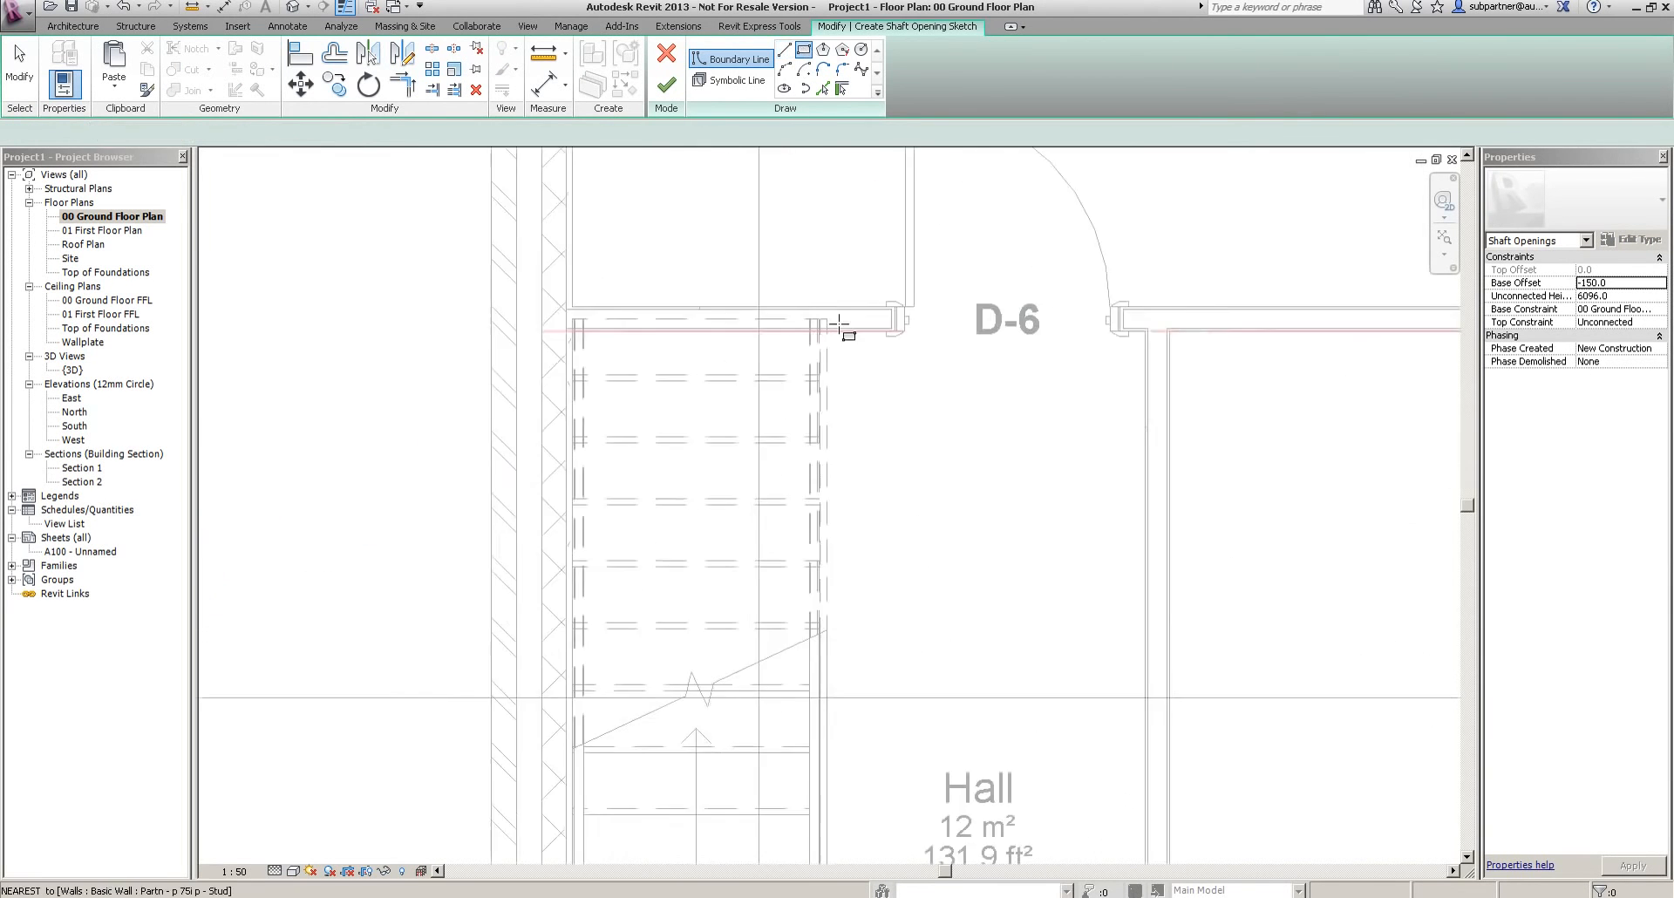
{"action": "scroll", "coordinate": [837, 334], "scroll_direction": "up", "scroll_amount": 1}
{"action": "left_click", "coordinate": [827, 325]}
{"action": "scroll", "coordinate": [828, 324], "scroll_direction": "down", "scroll_amount": 2}
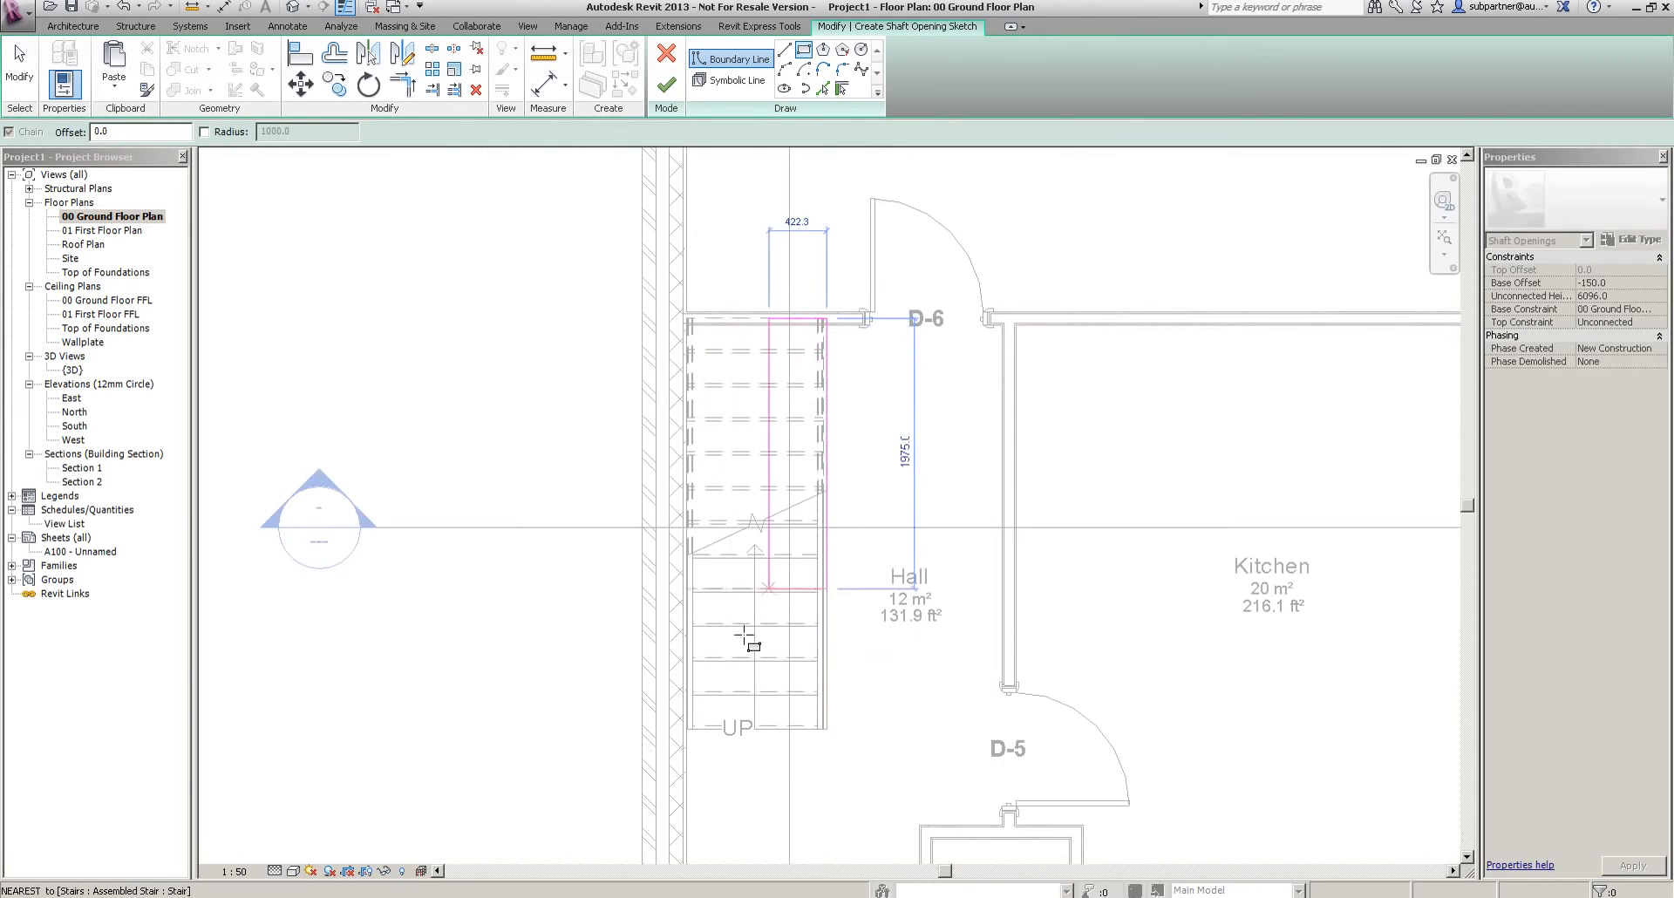
{"action": "left_click", "coordinate": [686, 727]}
Lock the shaft boundary lines to the adjoining walls and stair edges and finish the shaft sketch
{"action": "left_click", "coordinate": [787, 286]}
{"action": "left_click", "coordinate": [655, 494]}
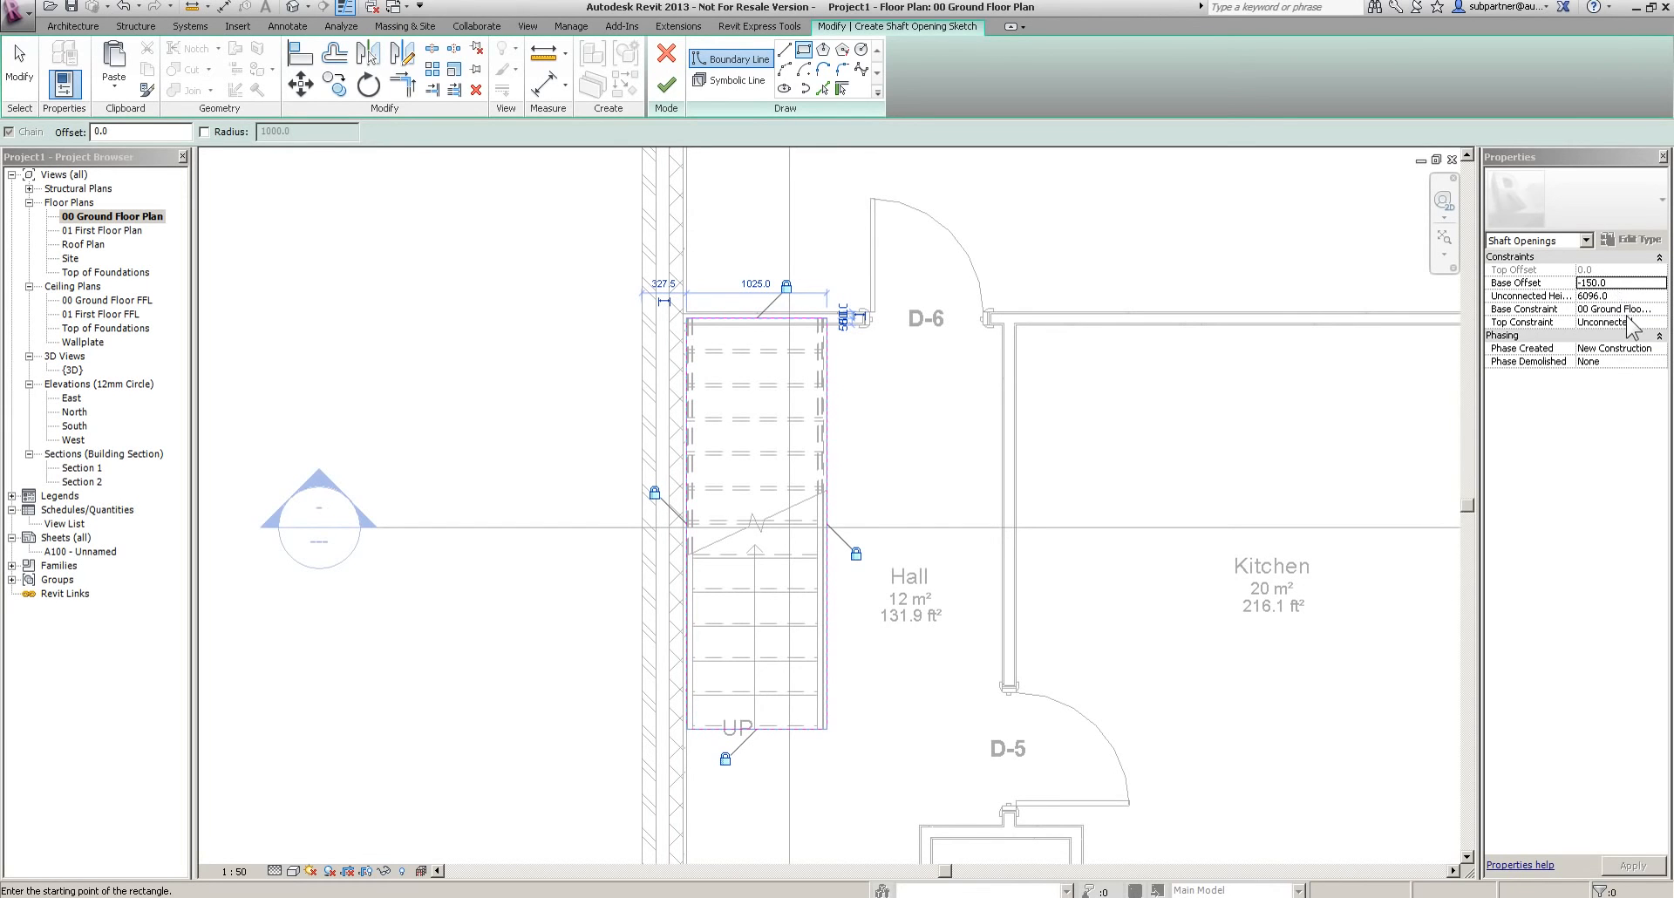
{"action": "left_click", "coordinate": [668, 85]}
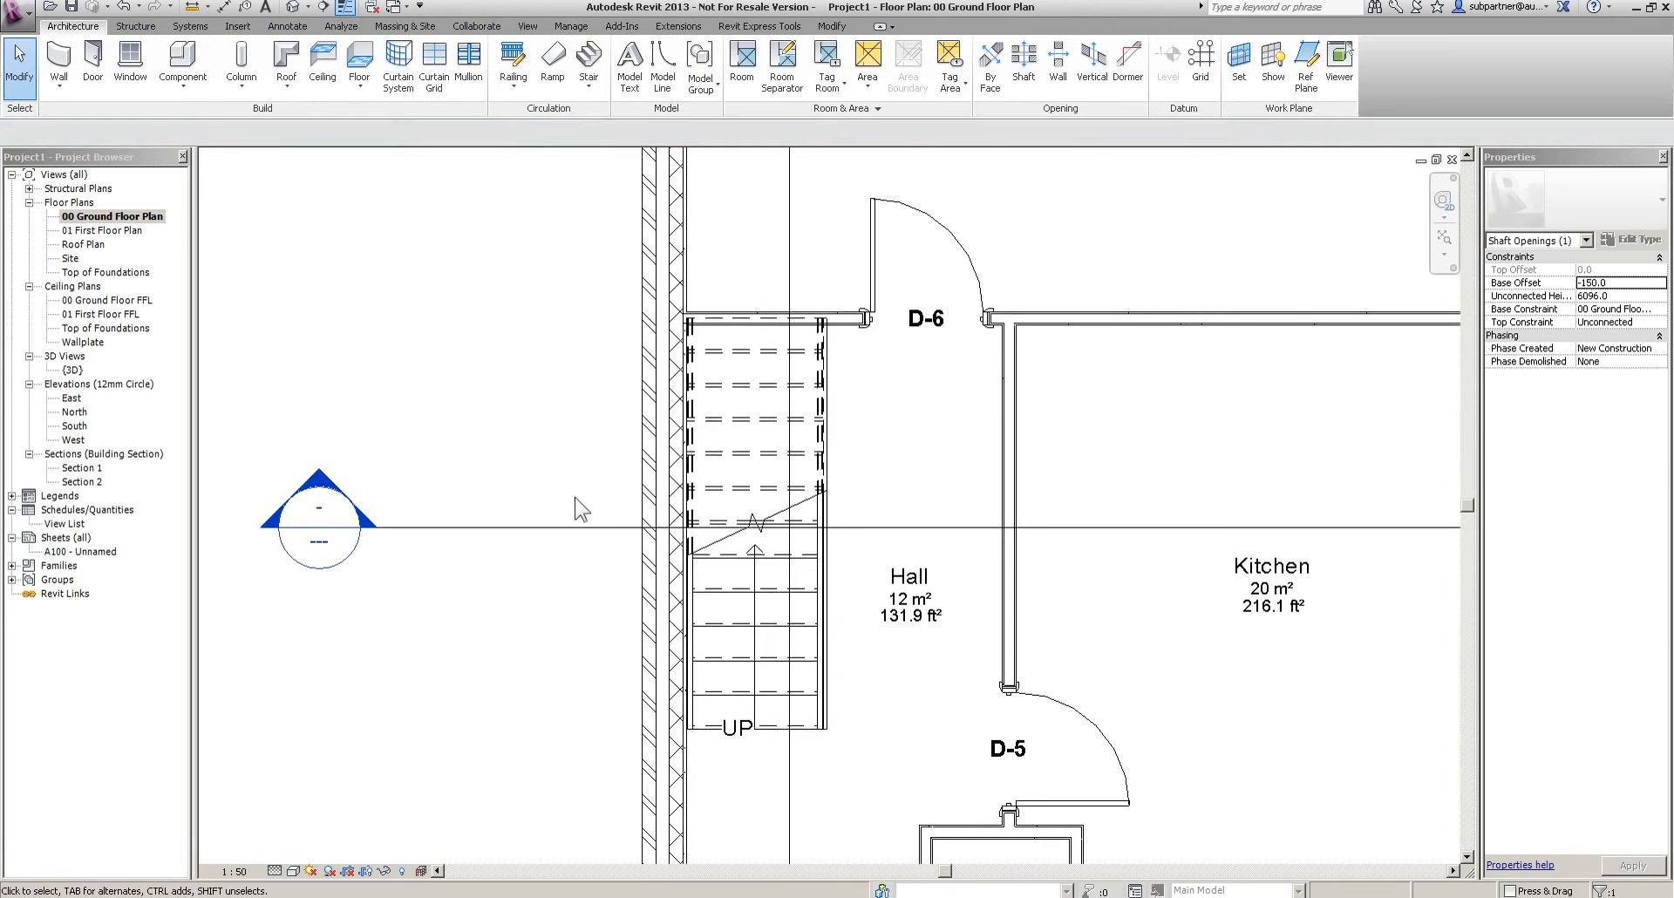
In Section 1, set the stair shaft opening's base offset to 0.0 and constrain its top up to level 01
{"action": "scroll", "coordinate": [573, 495], "scroll_direction": "down", "scroll_amount": 7}
{"action": "double_click", "coordinate": [630, 305]}
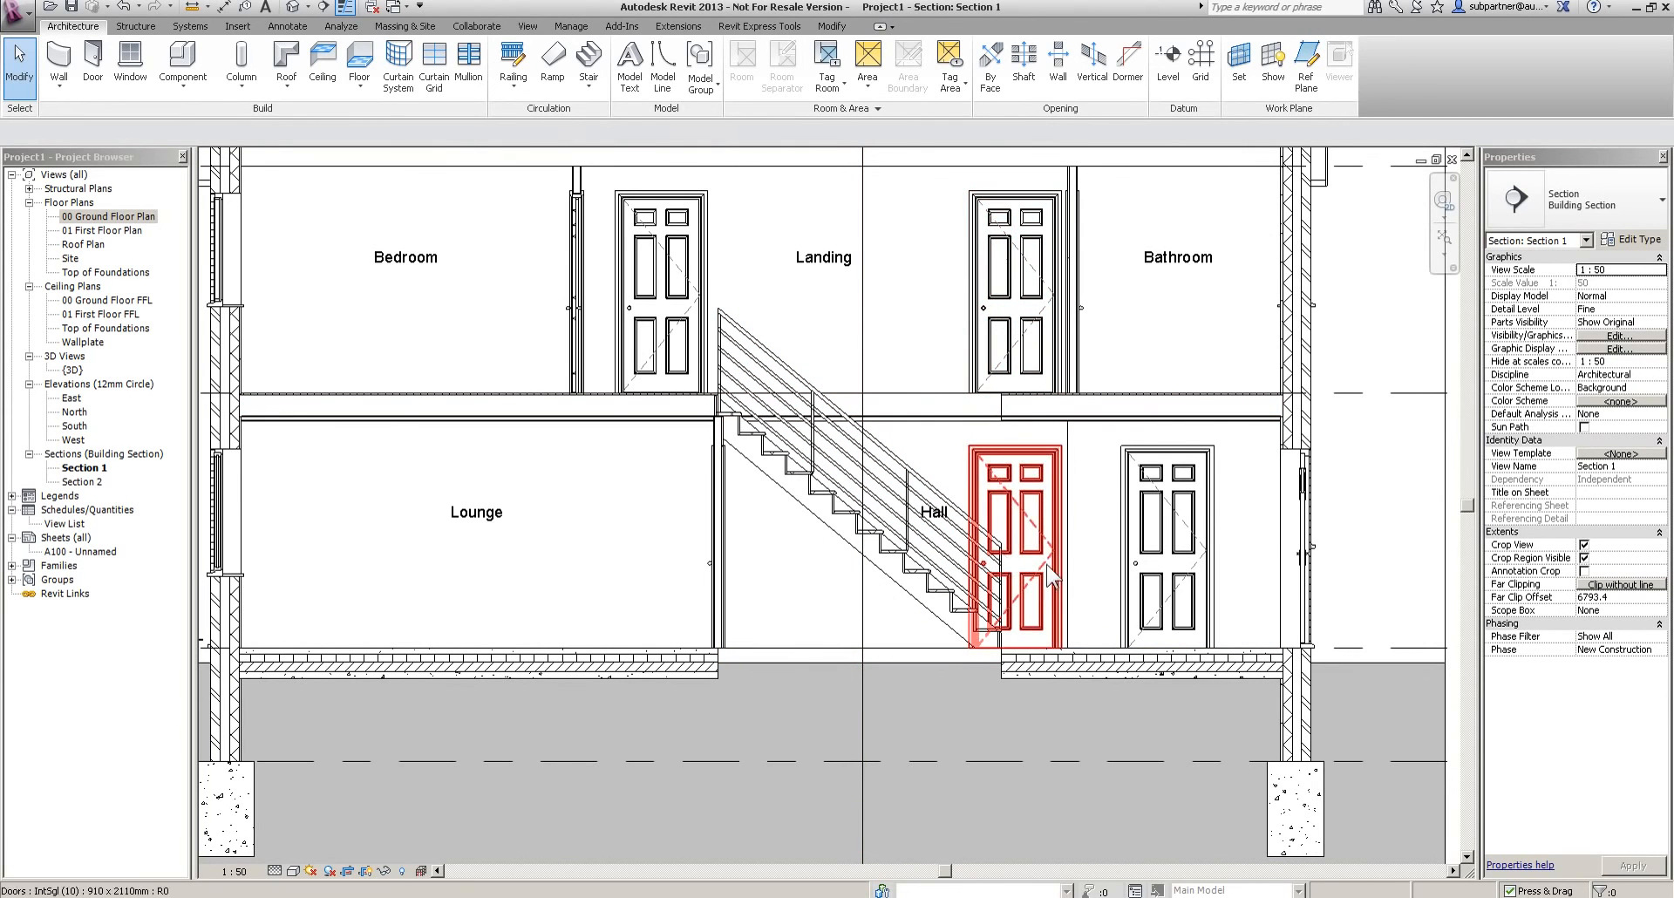
{"action": "left_click", "coordinate": [1003, 434]}
{"action": "left_click_drag", "start_coordinate": [858, 671], "coordinate": [859, 643]}
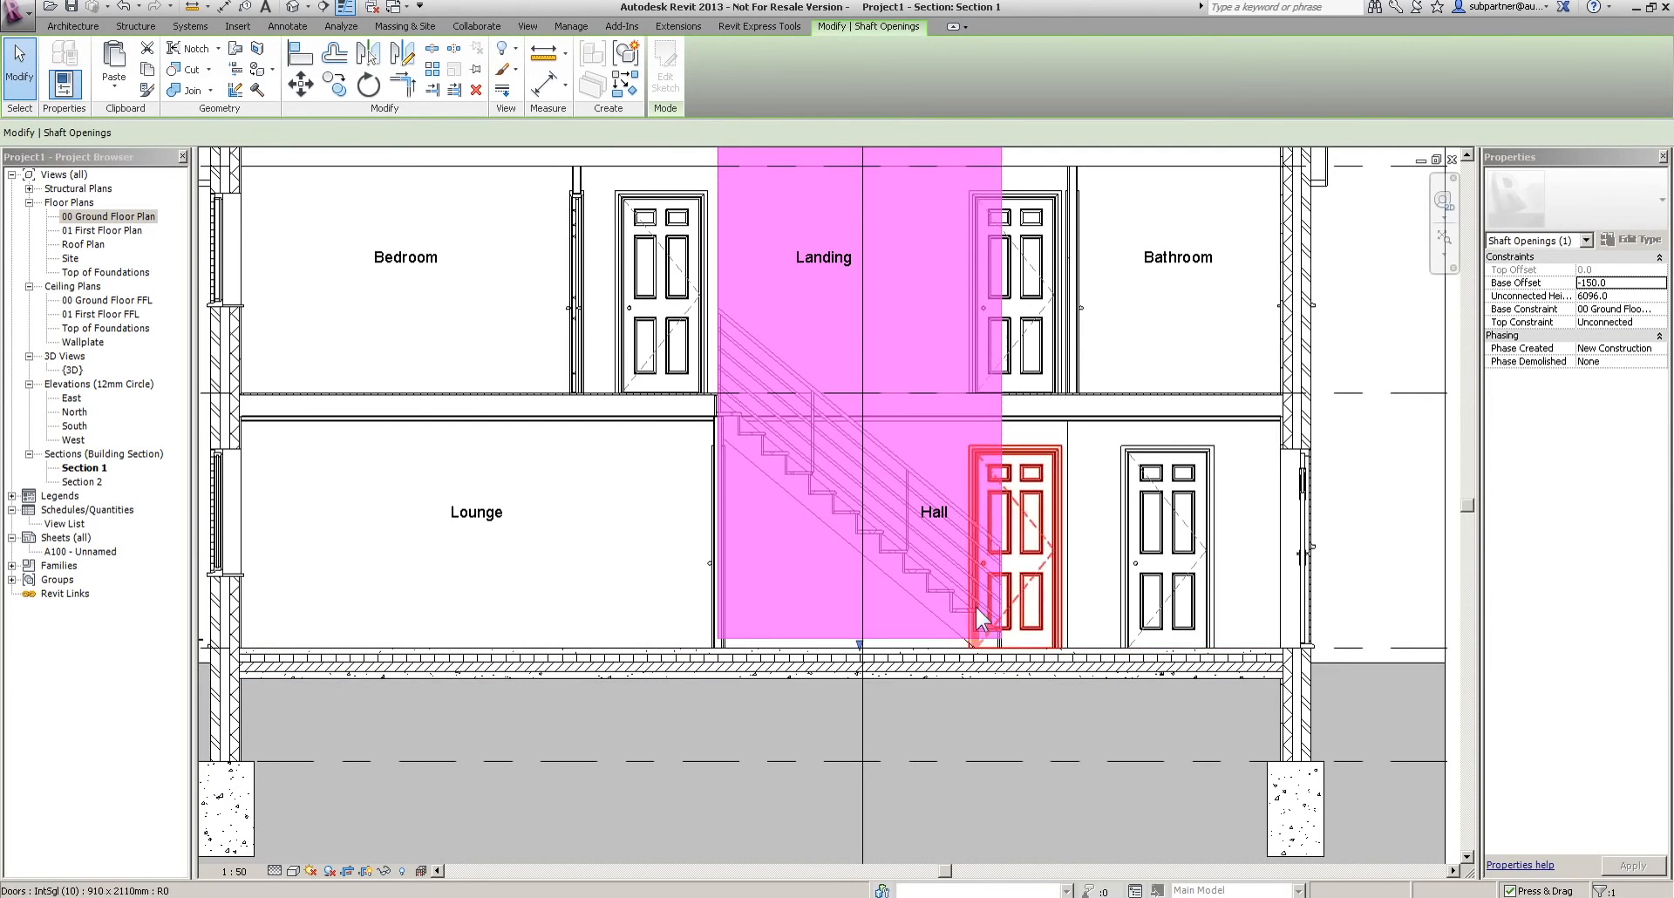
{"action": "left_click", "coordinate": [1630, 283]}
{"action": "type", "text": "0.0"}
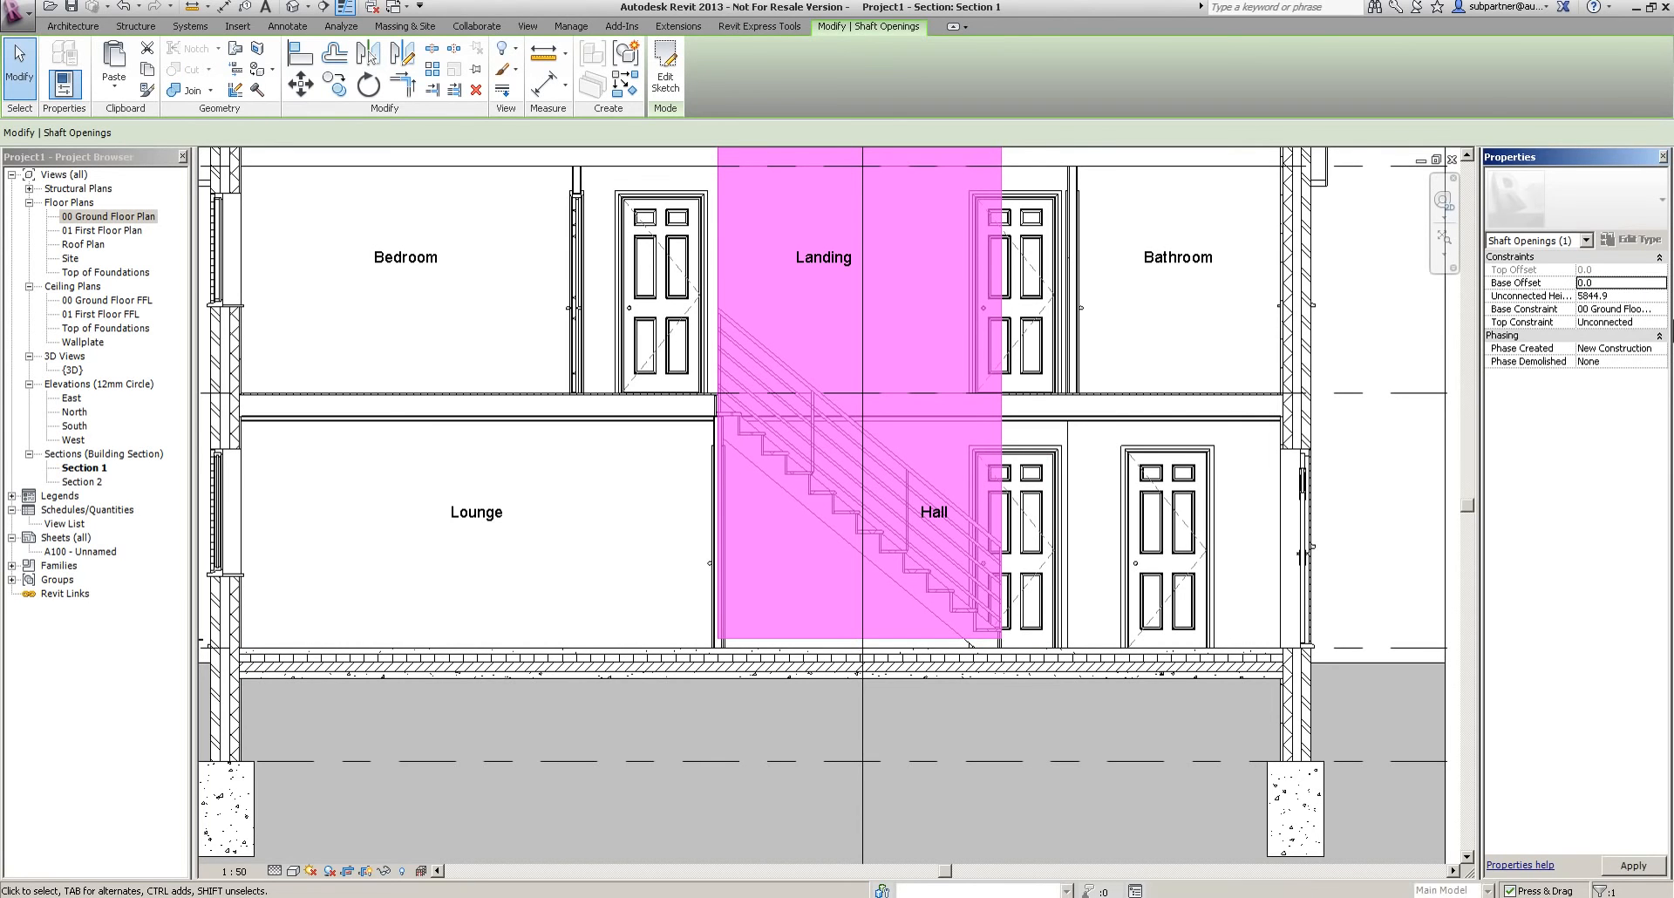
{"action": "key", "text": "Return"}
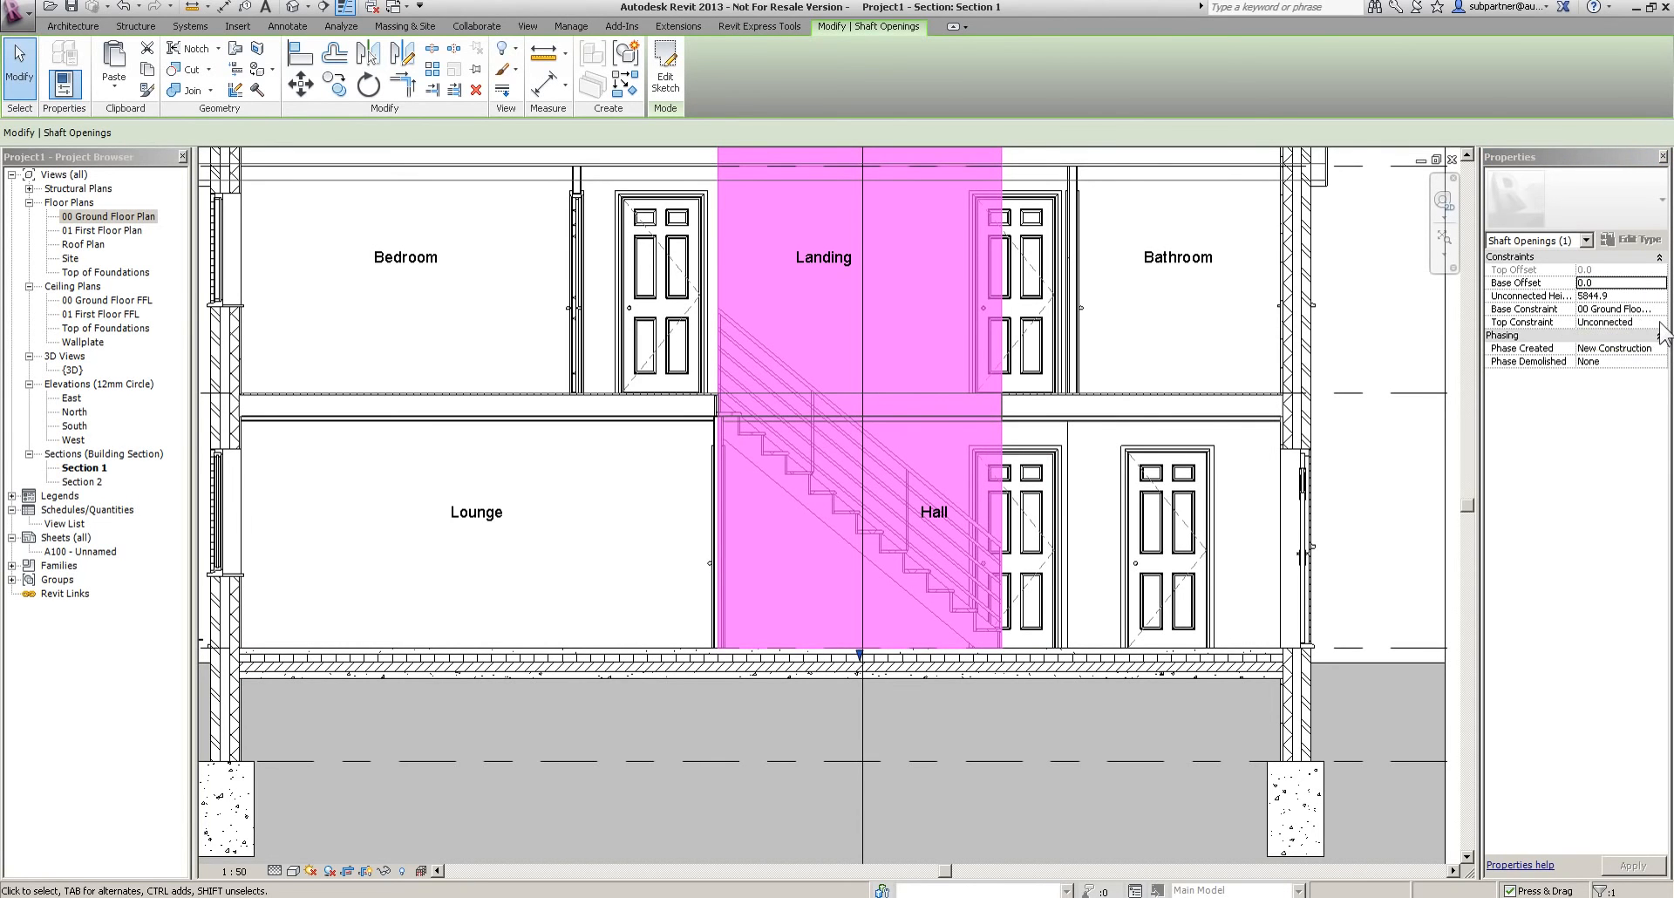
{"action": "left_click", "coordinate": [1659, 322]}
{"action": "left_click", "coordinate": [1587, 374]}
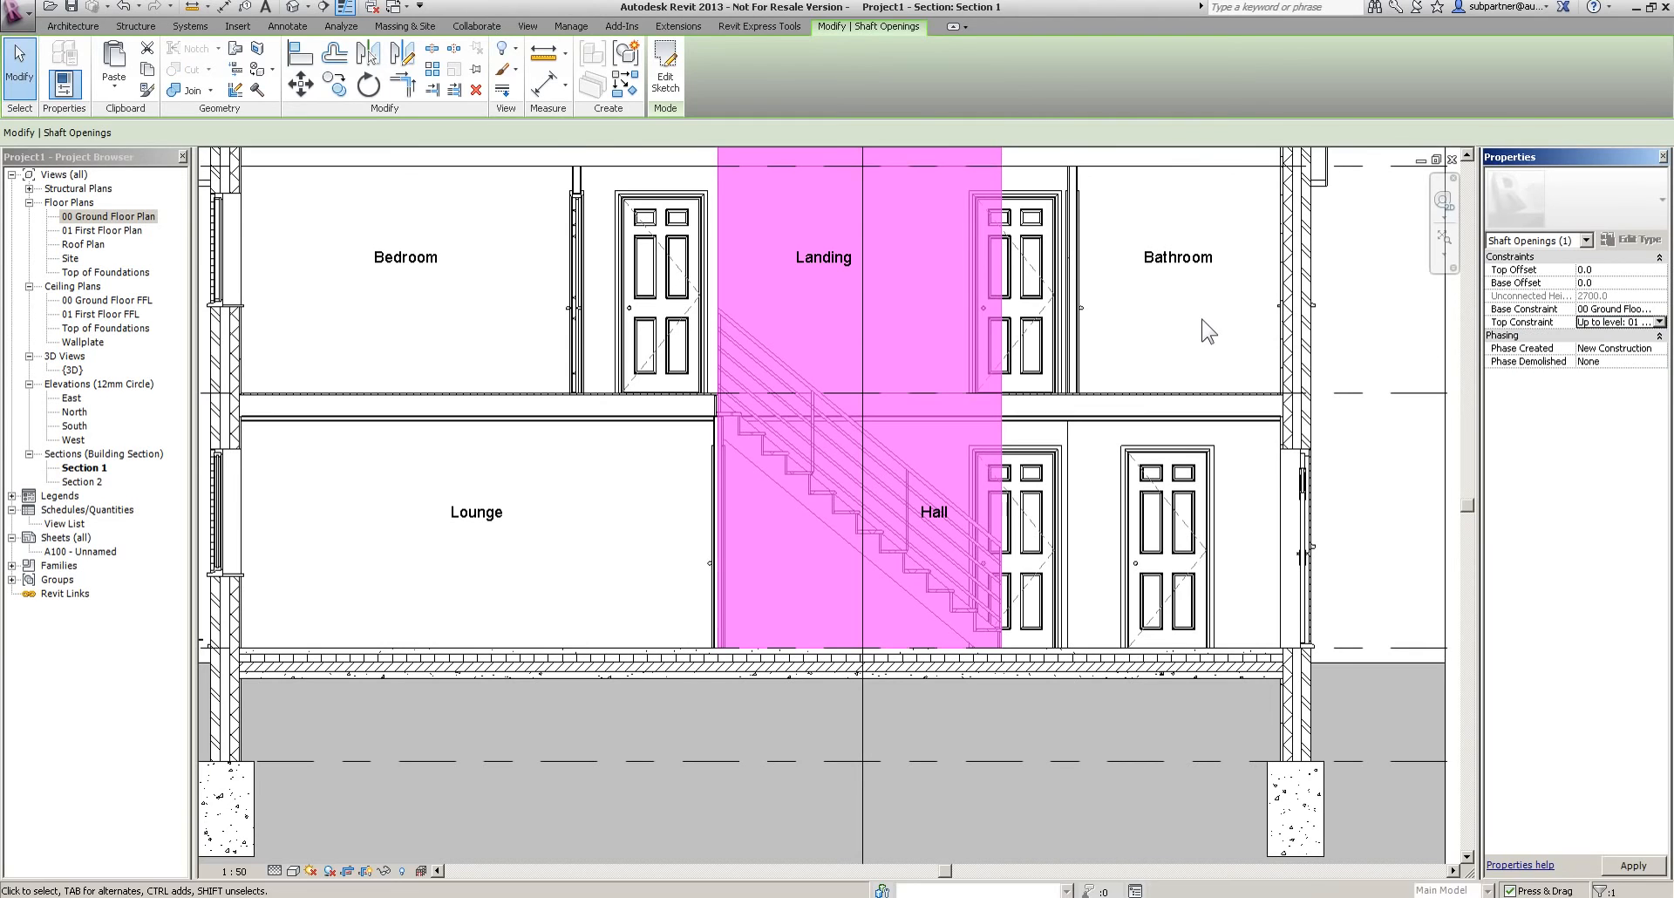
{"action": "key", "text": "Escape"}
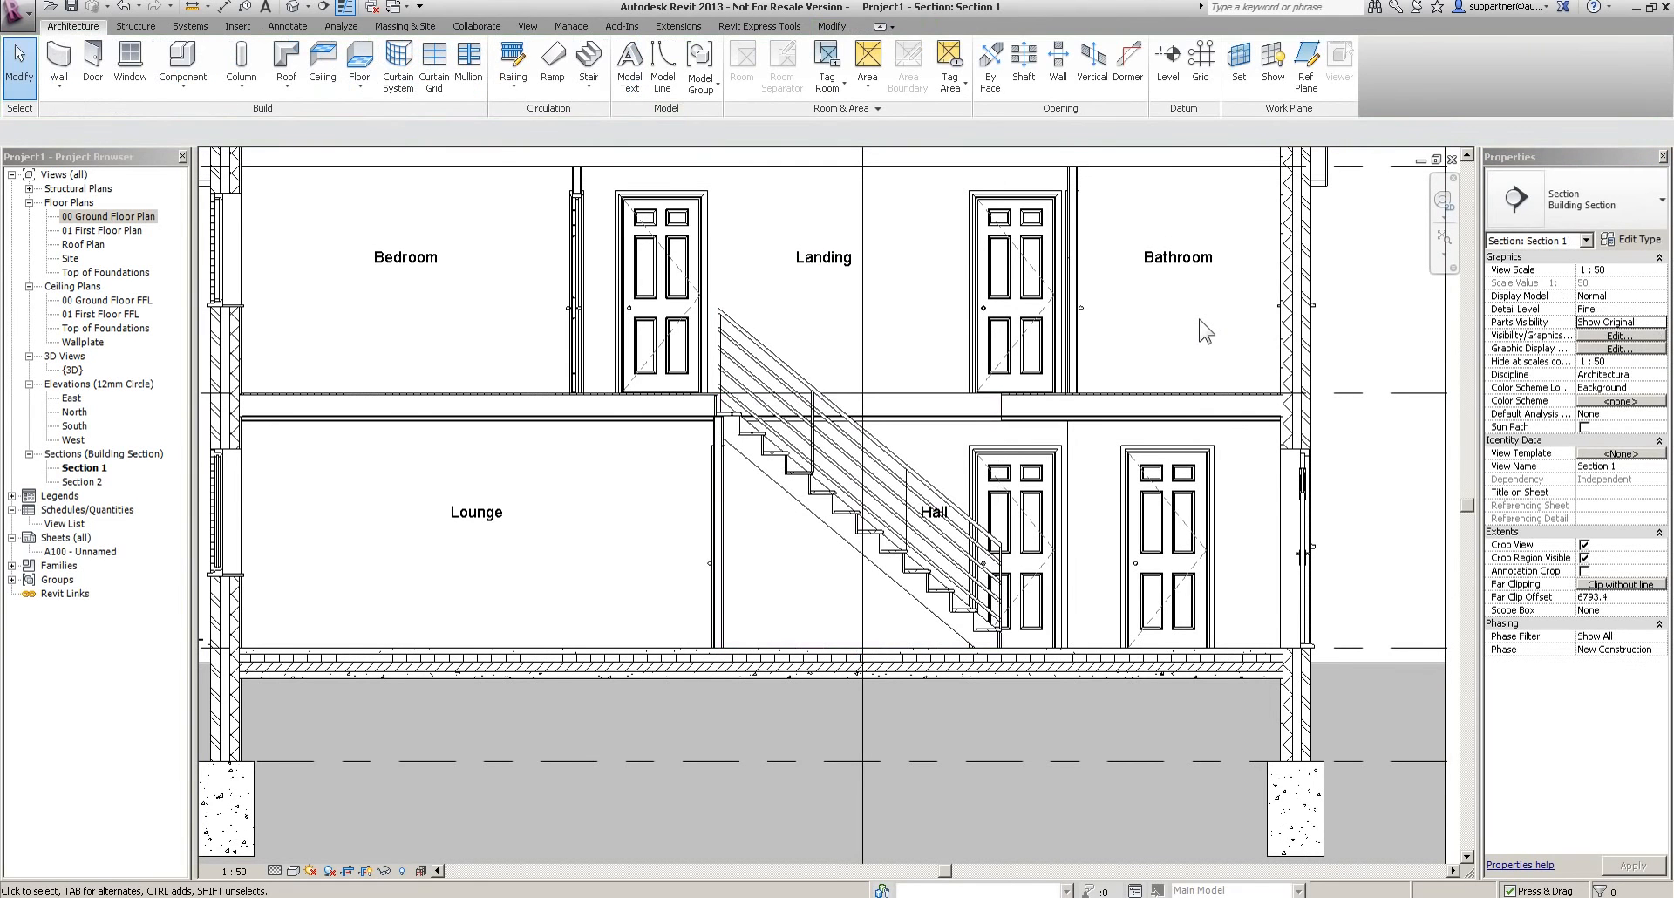
Select the 900mm Pipe stair railing in Section 1 and check which railing types are available for it
{"action": "left_click", "coordinate": [819, 396]}
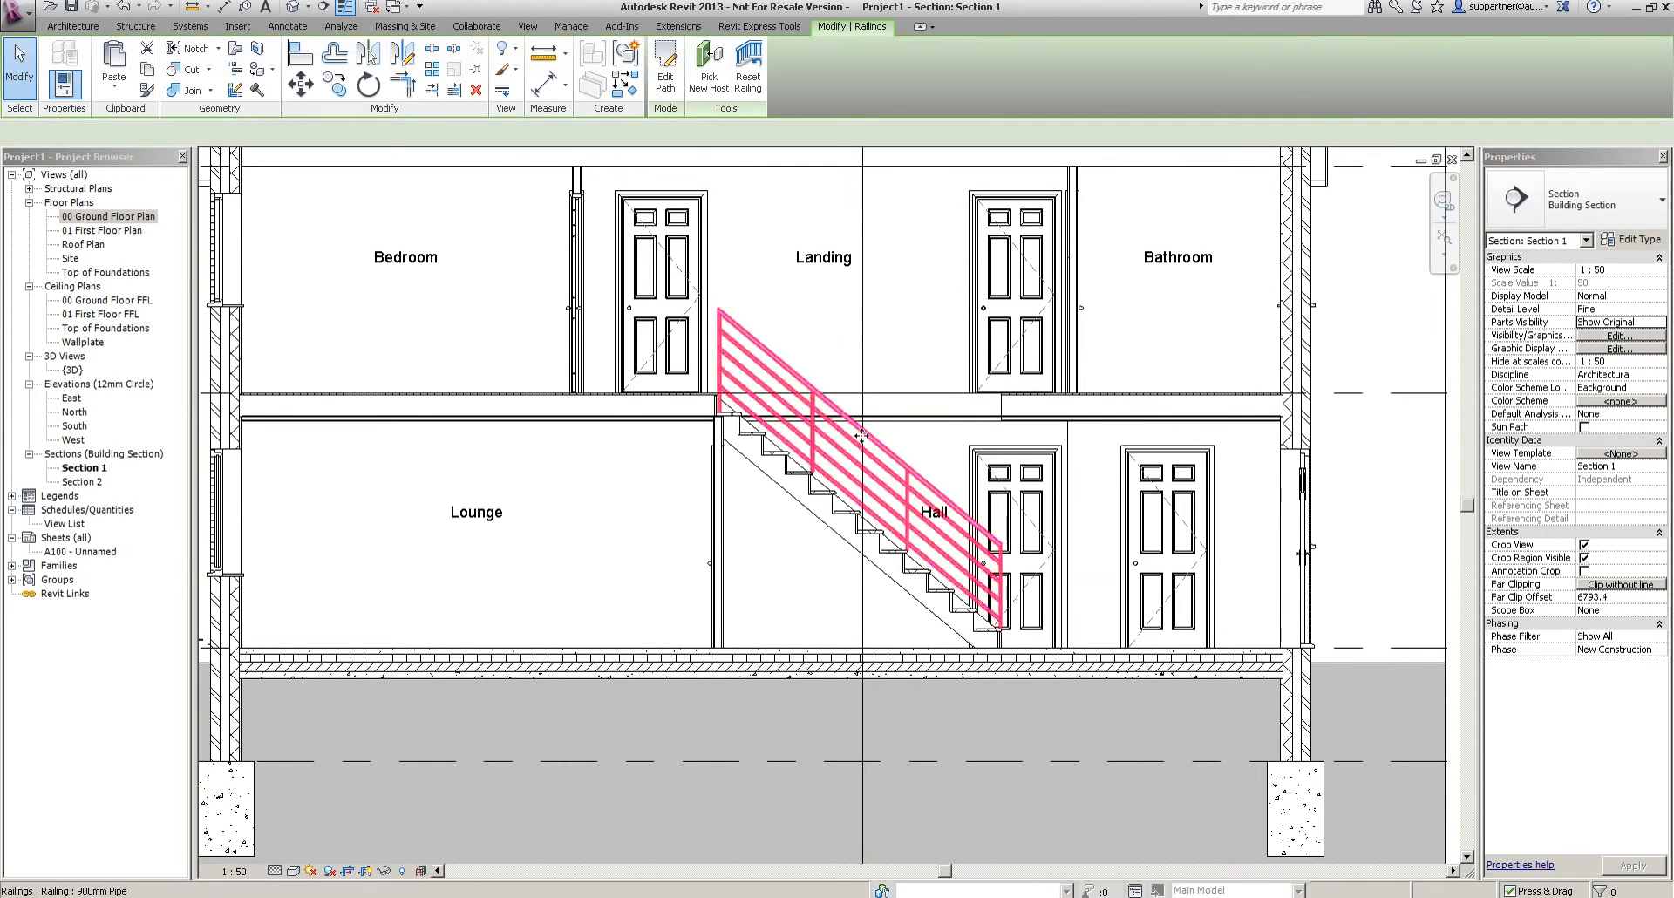
{"action": "key", "text": "Escape"}
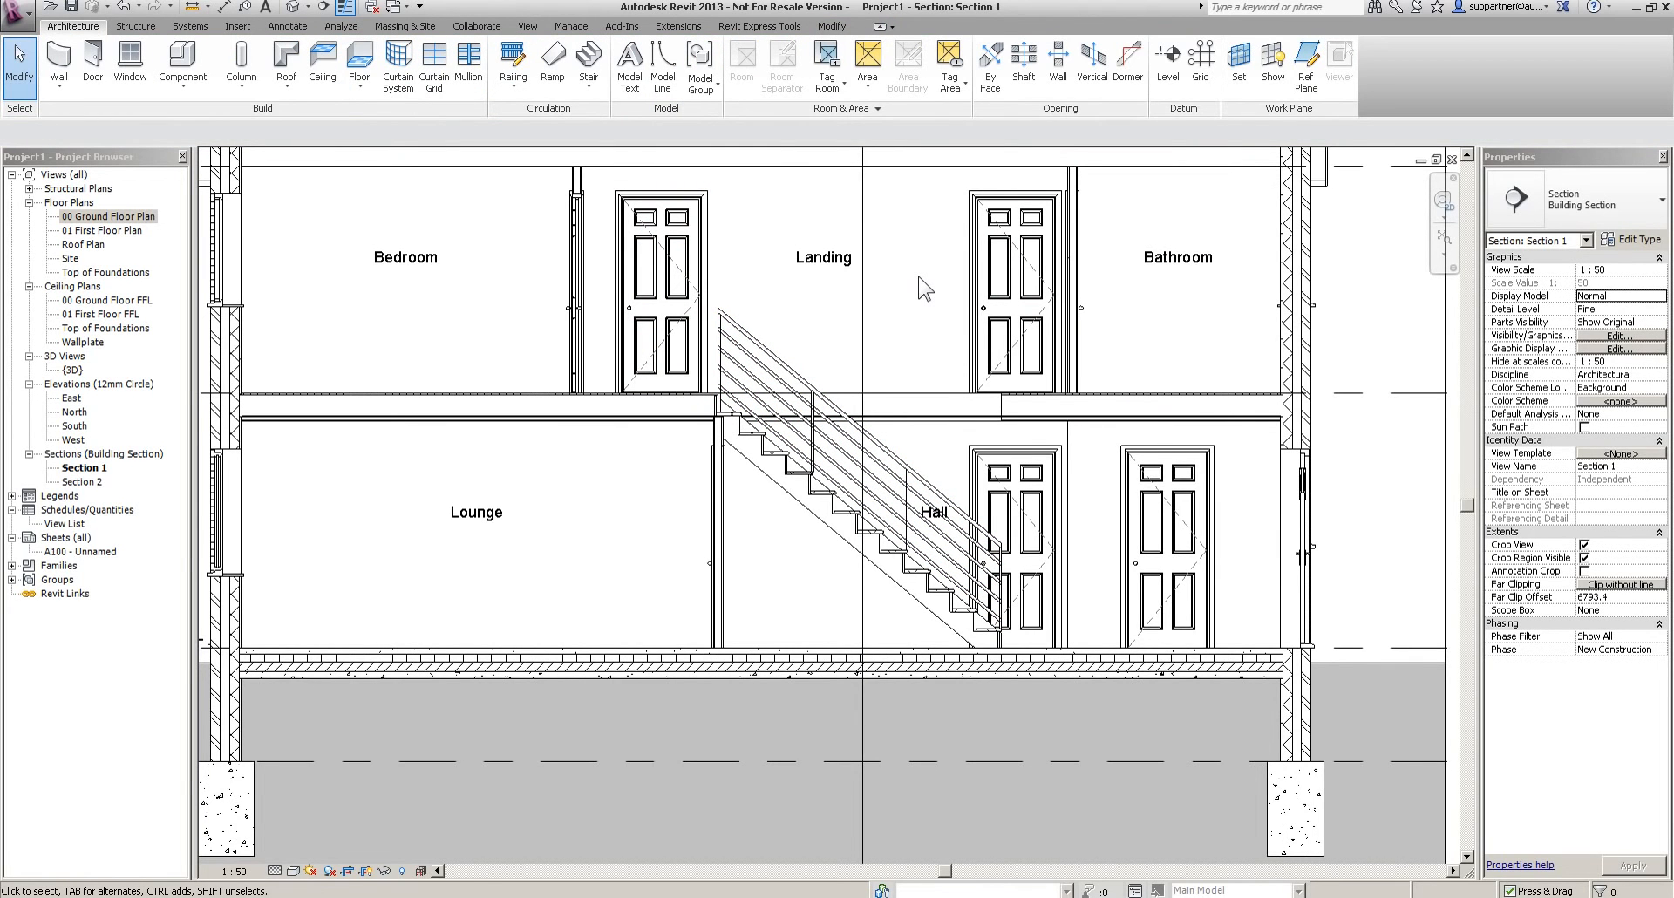
{"action": "left_click", "coordinate": [798, 370]}
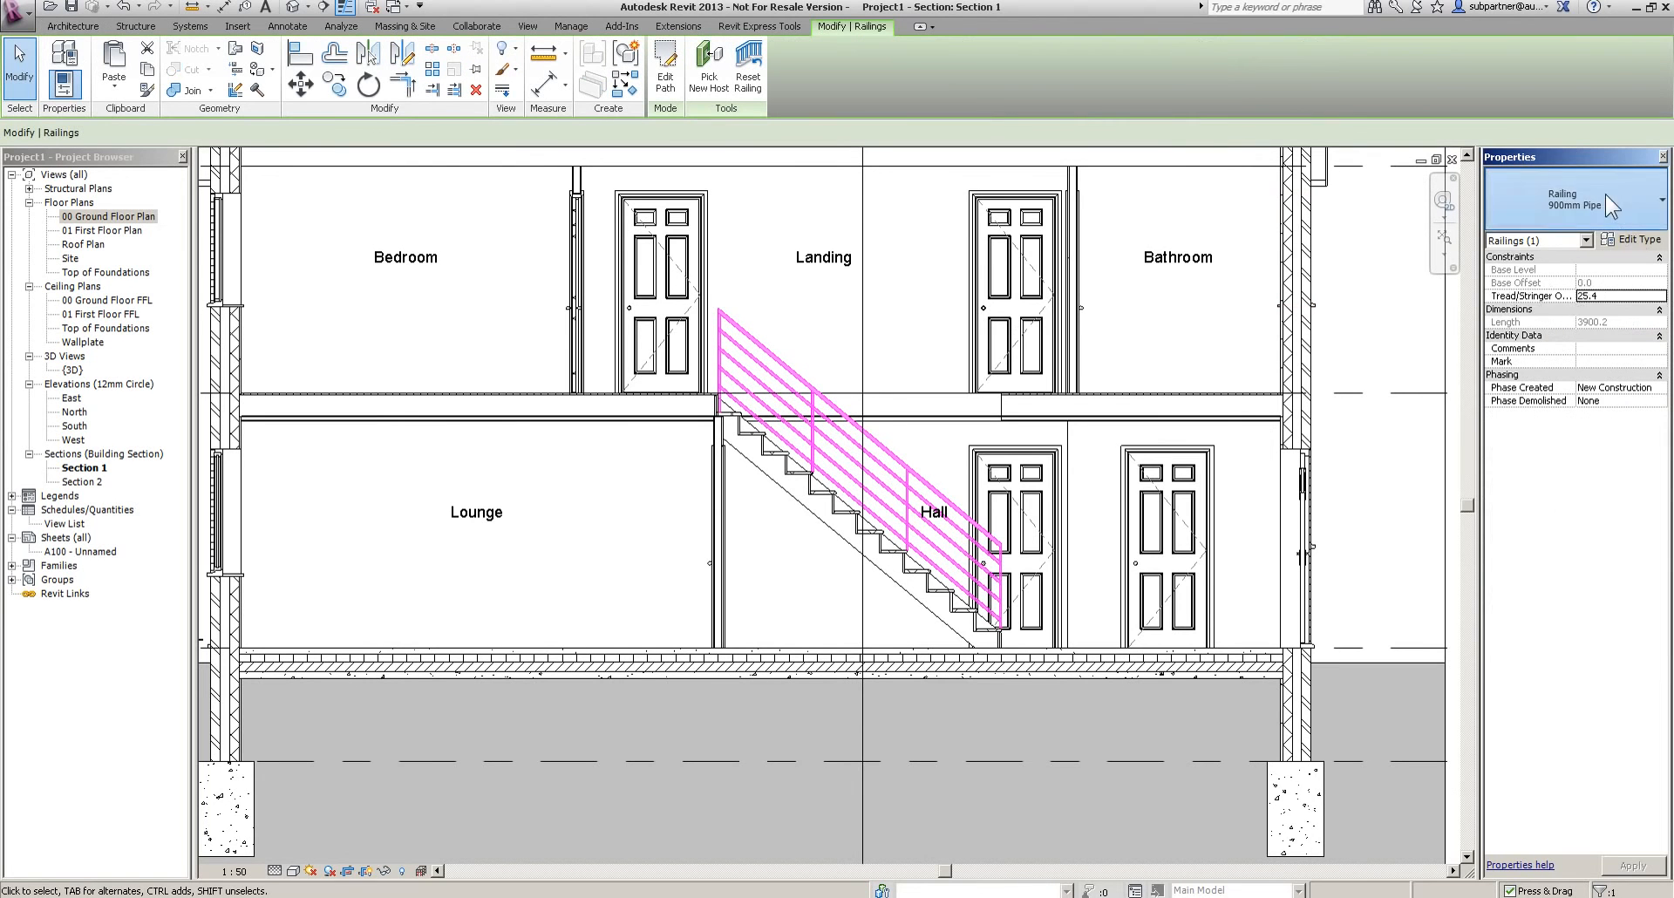
{"action": "left_click", "coordinate": [1604, 193]}
{"action": "left_click", "coordinate": [1583, 197]}
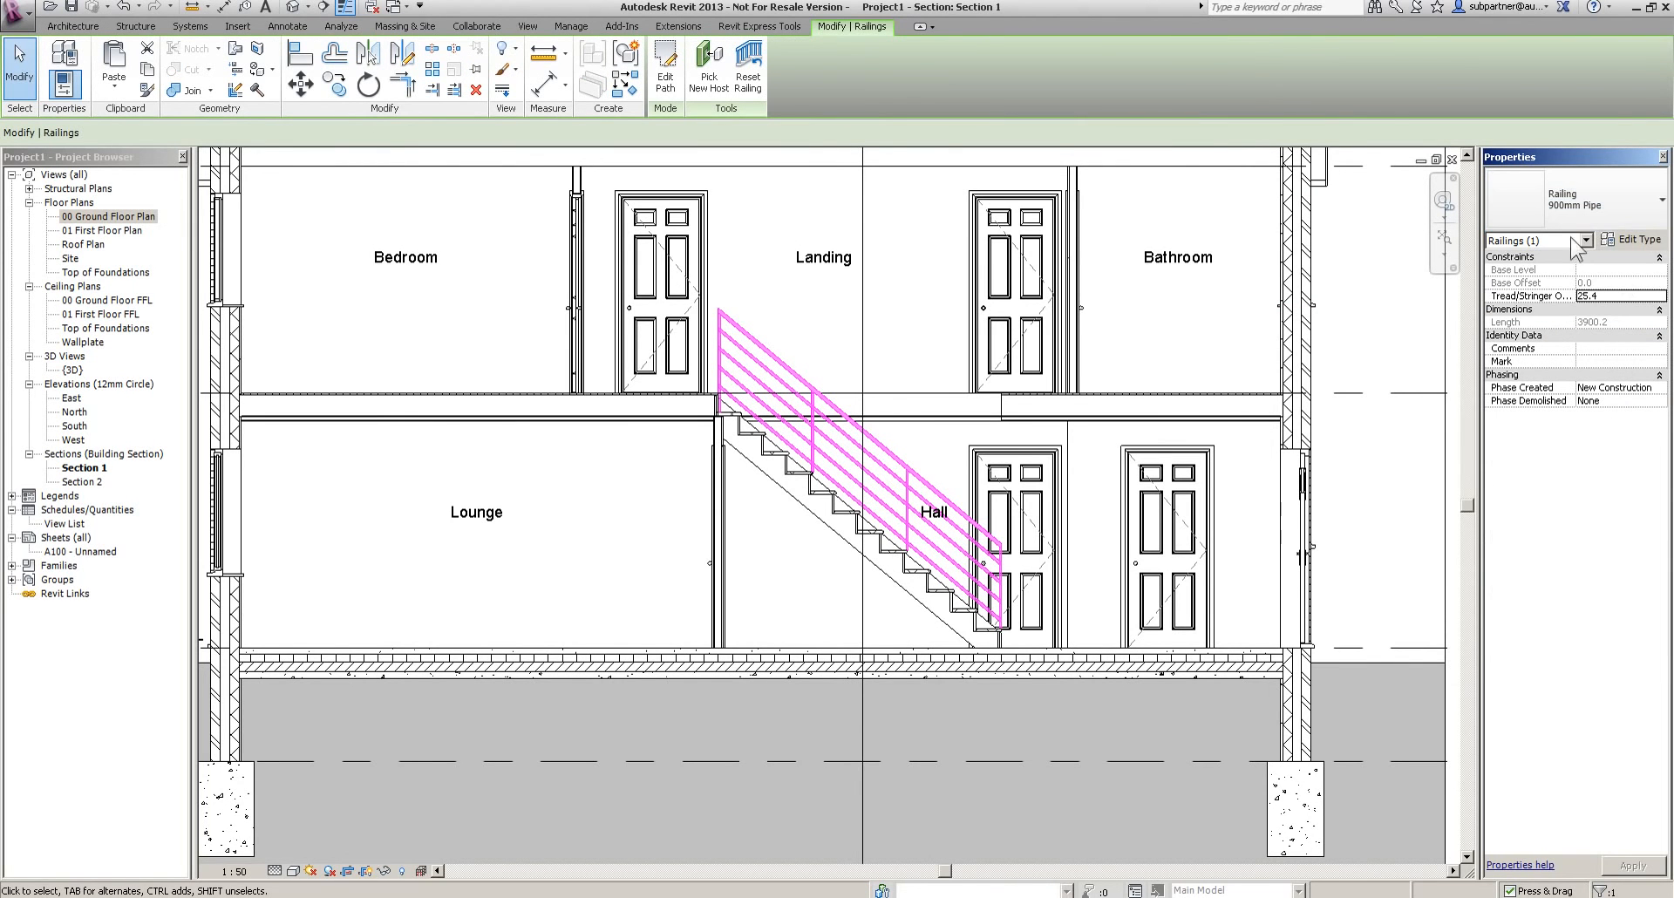
{"action": "left_click", "coordinate": [918, 311]}
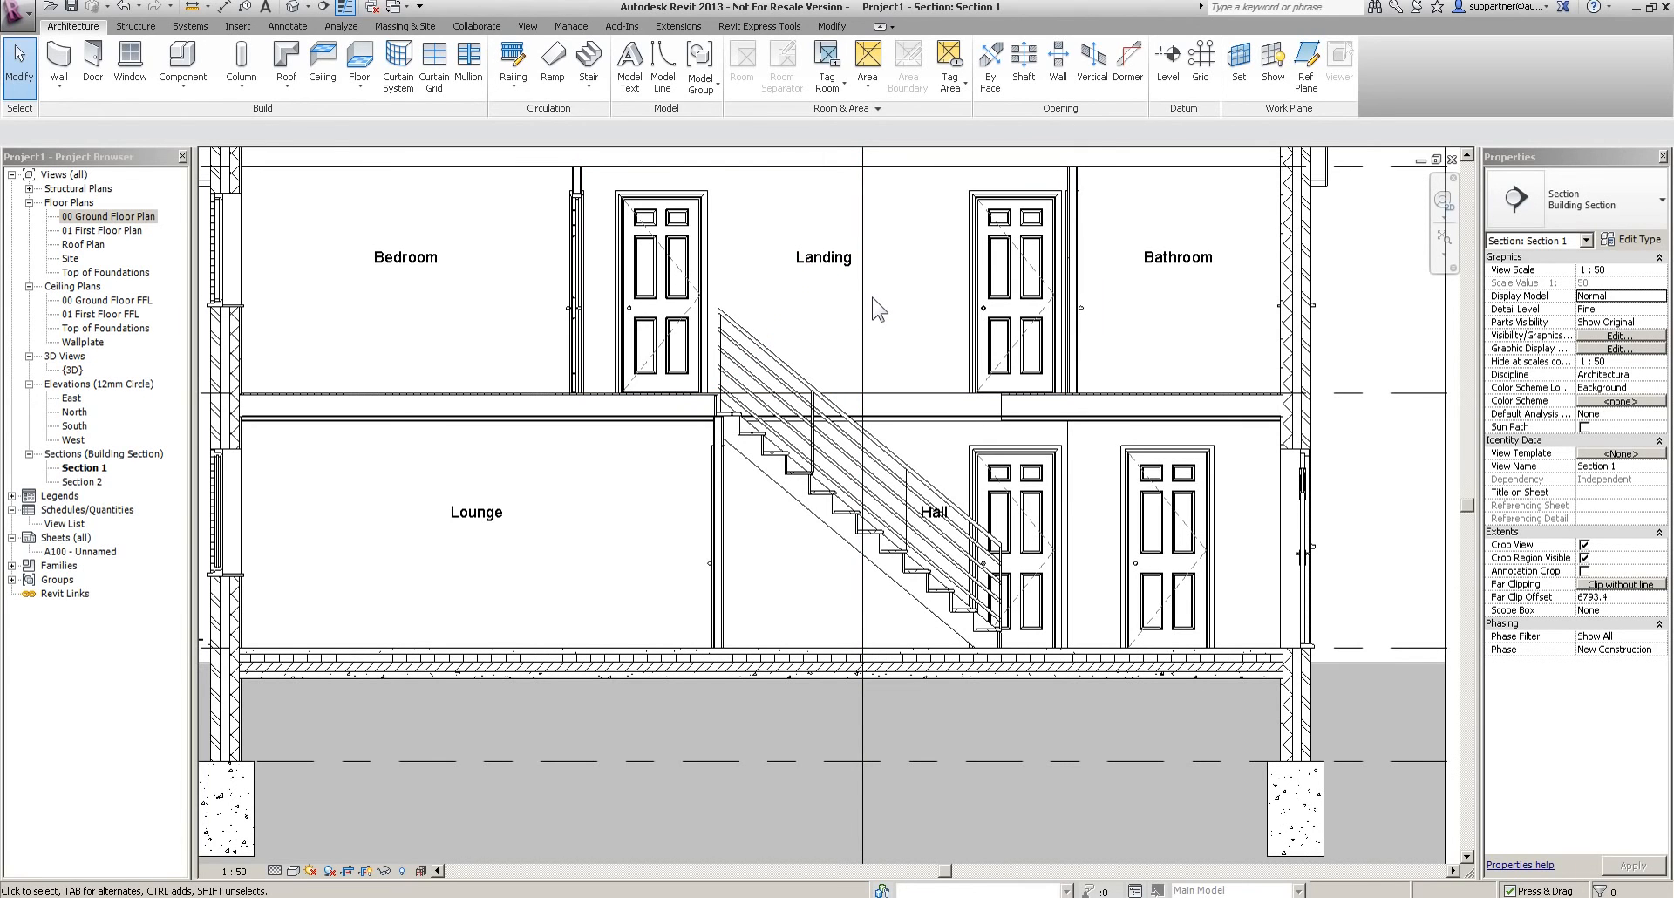
Open the GBRENU_Railings.rvt project from the System Families folder of the UK Metric Library
{"action": "left_click", "coordinate": [50, 6]}
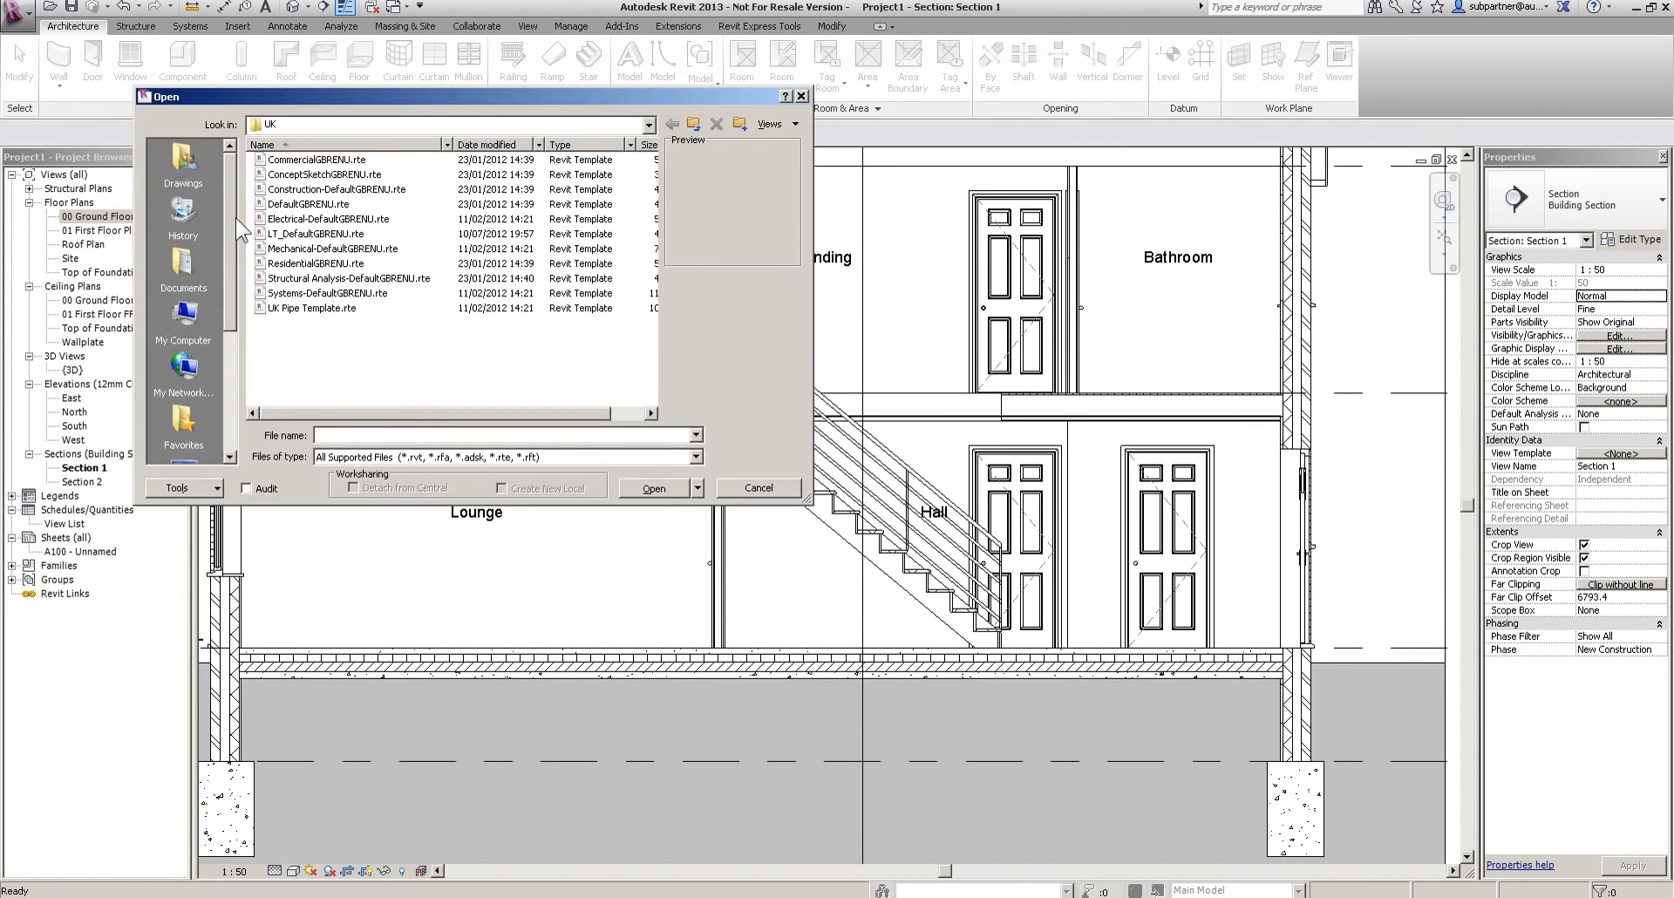
{"action": "left_click_drag", "start_coordinate": [230, 218], "coordinate": [264, 364]}
{"action": "left_click", "coordinate": [185, 317]}
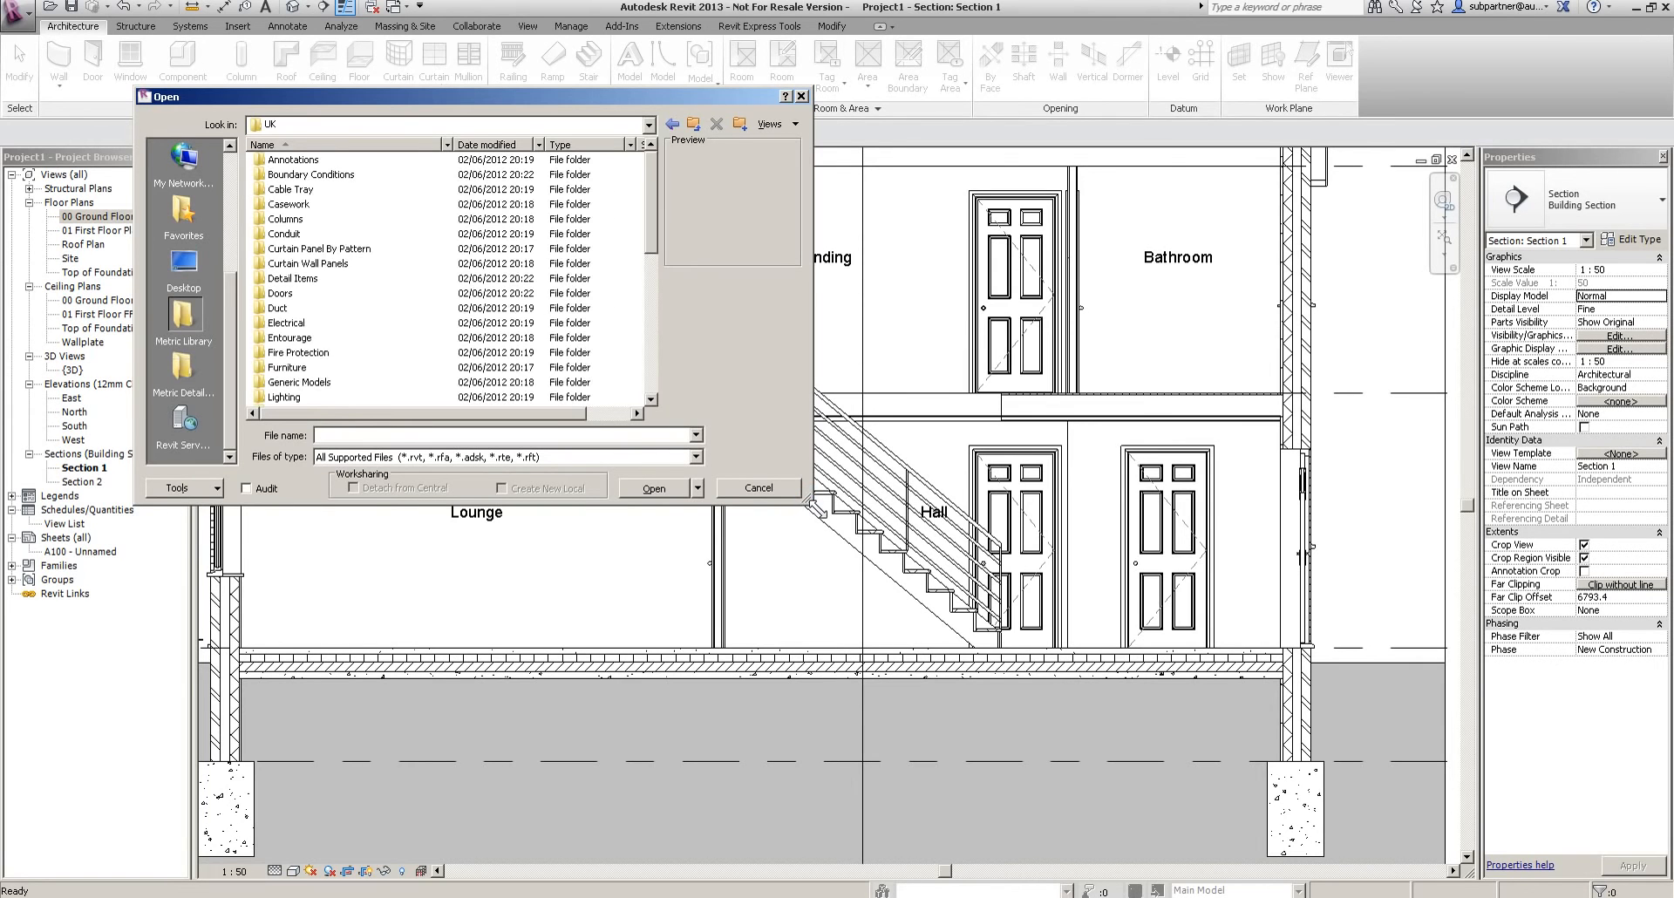
{"action": "mouse_move", "coordinate": [647, 229]}
{"action": "left_mouse_down"}
{"action": "mouse_move", "coordinate": [677, 363]}
{"action": "mouse_move", "coordinate": [468, 401]}
{"action": "left_mouse_up"}
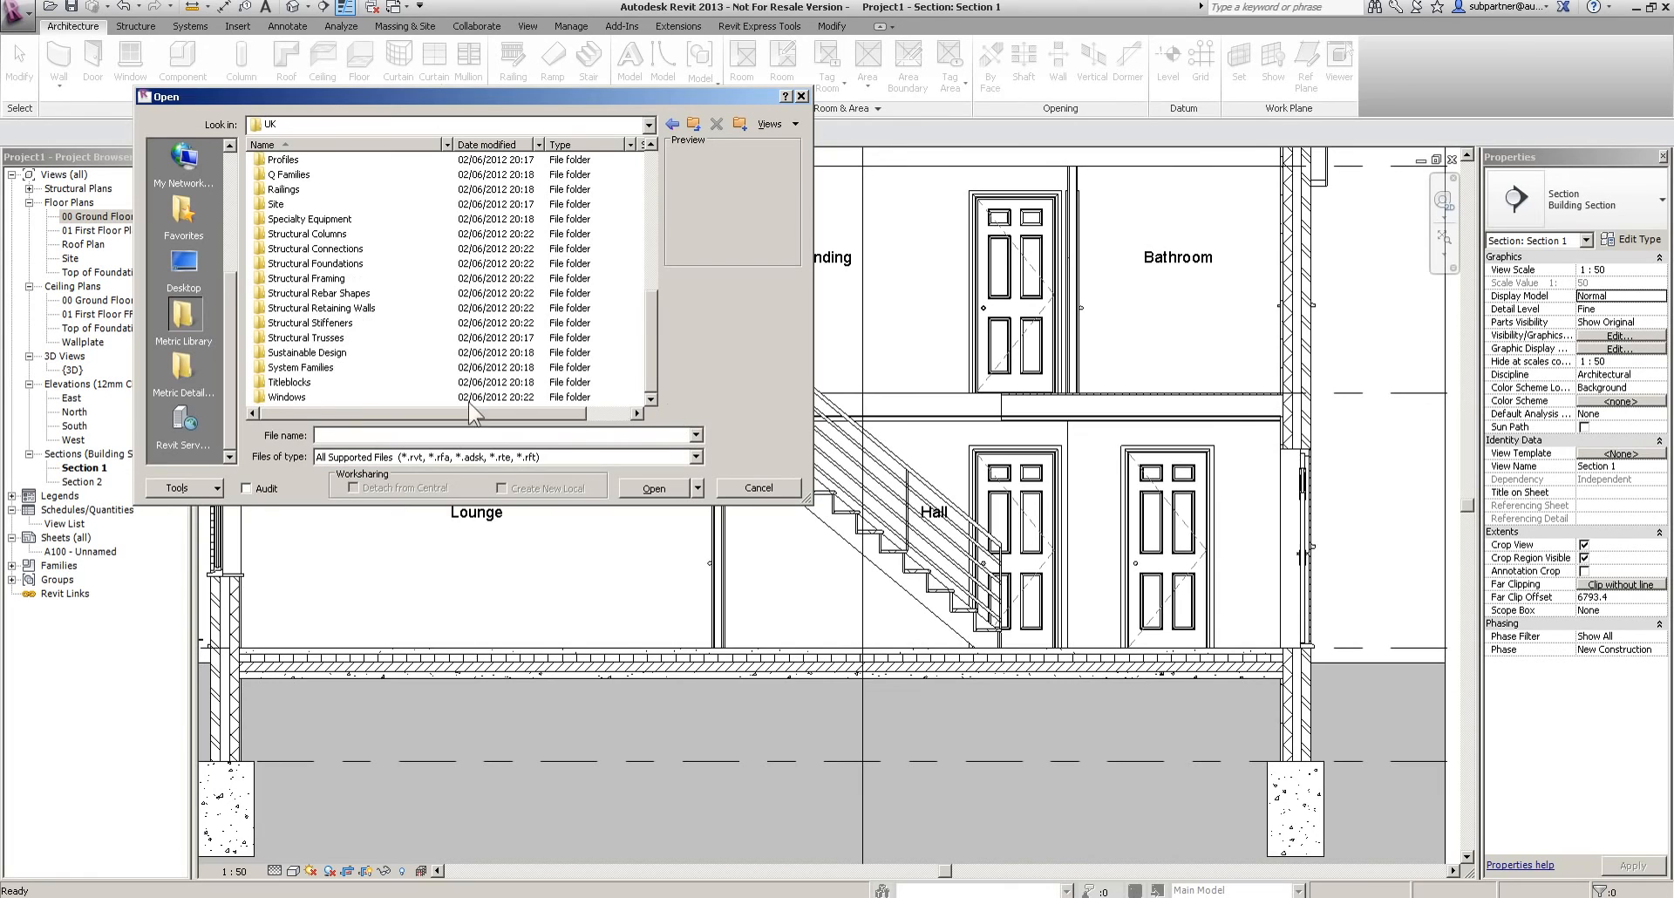
{"action": "double_click", "coordinate": [301, 367]}
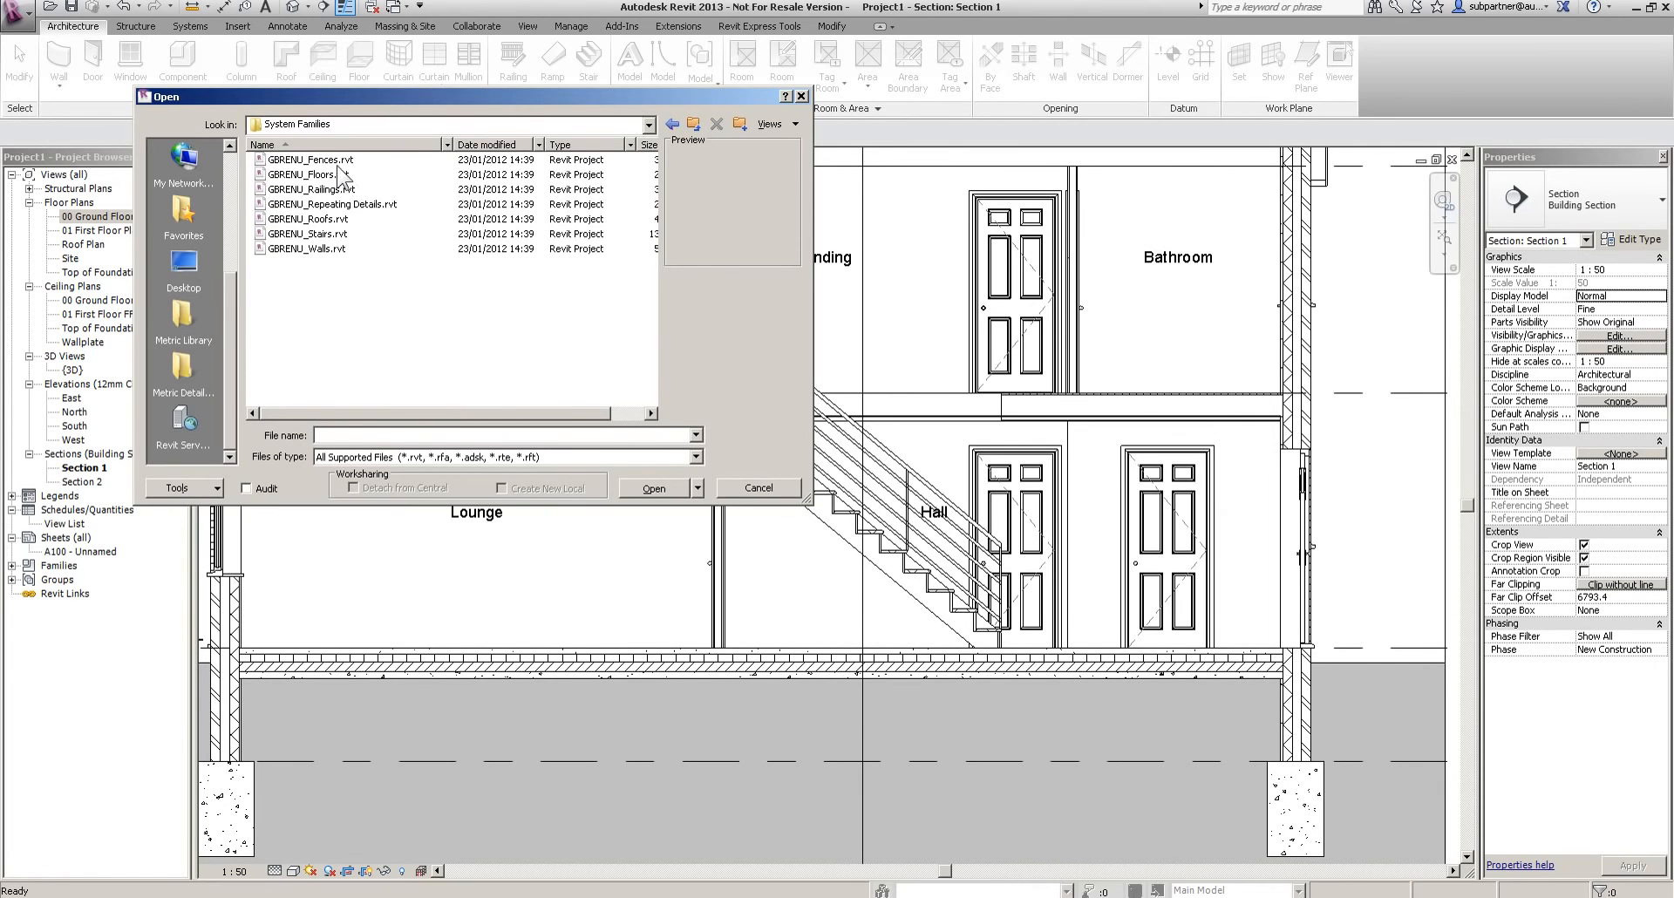
{"action": "key", "text": "Down"}
{"action": "key", "text": "Down"}
{"action": "key", "text": "Down"}
{"action": "key", "text": "Down"}
{"action": "key", "text": "Down"}
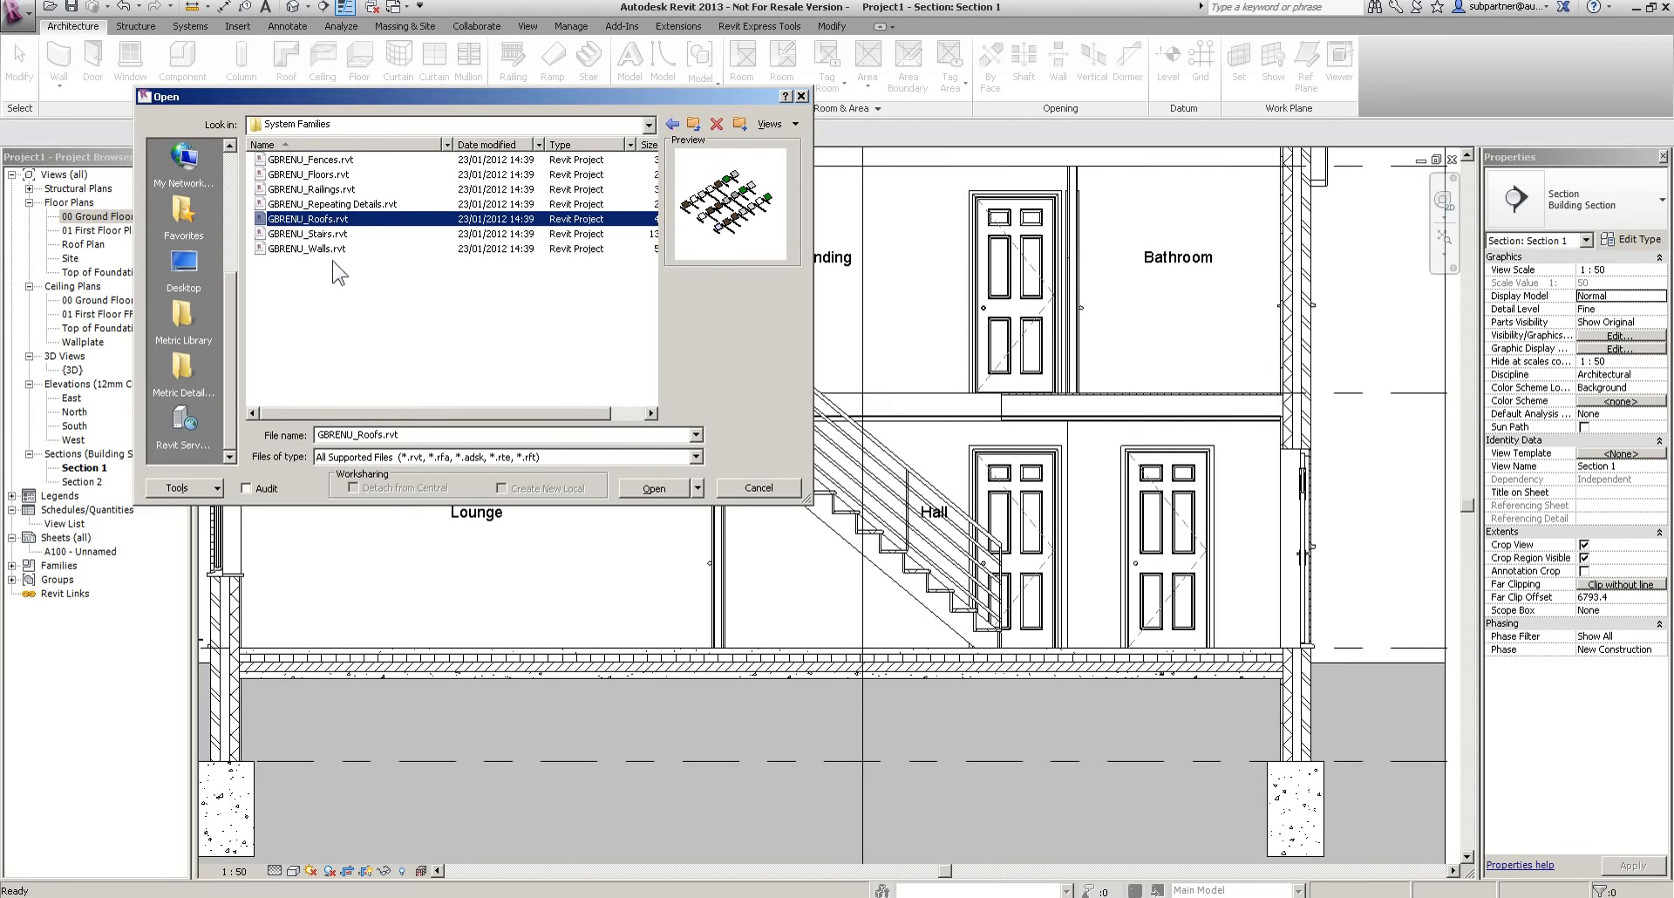
{"action": "left_click", "coordinate": [331, 189]}
{"action": "left_click", "coordinate": [670, 490]}
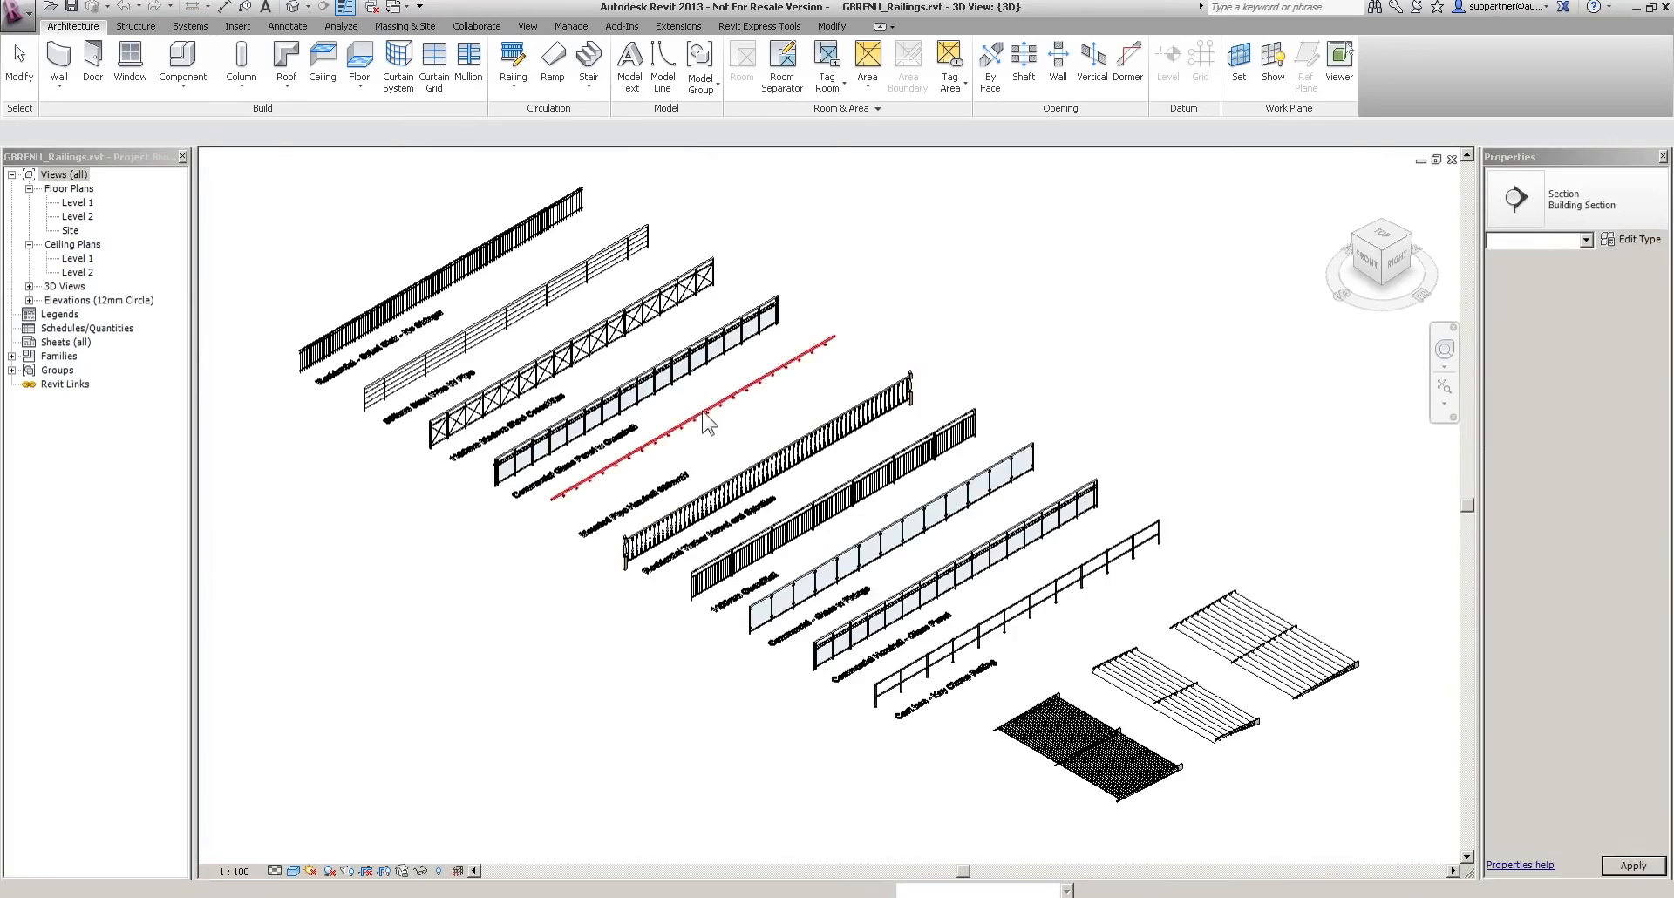
Examine the sample railings, especially Residential Timber Newel and Spindles, and switch back to Section 1 of Project1
{"action": "scroll", "coordinate": [488, 335], "scroll_direction": "up", "scroll_amount": 5}
{"action": "middle_click_drag", "start_coordinate": [880, 603], "coordinate": [239, 228]}
{"action": "middle_click_drag", "start_coordinate": [1017, 768], "coordinate": [337, 277]}
{"action": "middle_click_drag", "start_coordinate": [1146, 728], "coordinate": [614, 414]}
{"action": "scroll", "coordinate": [903, 580], "scroll_direction": "down", "scroll_amount": 3}
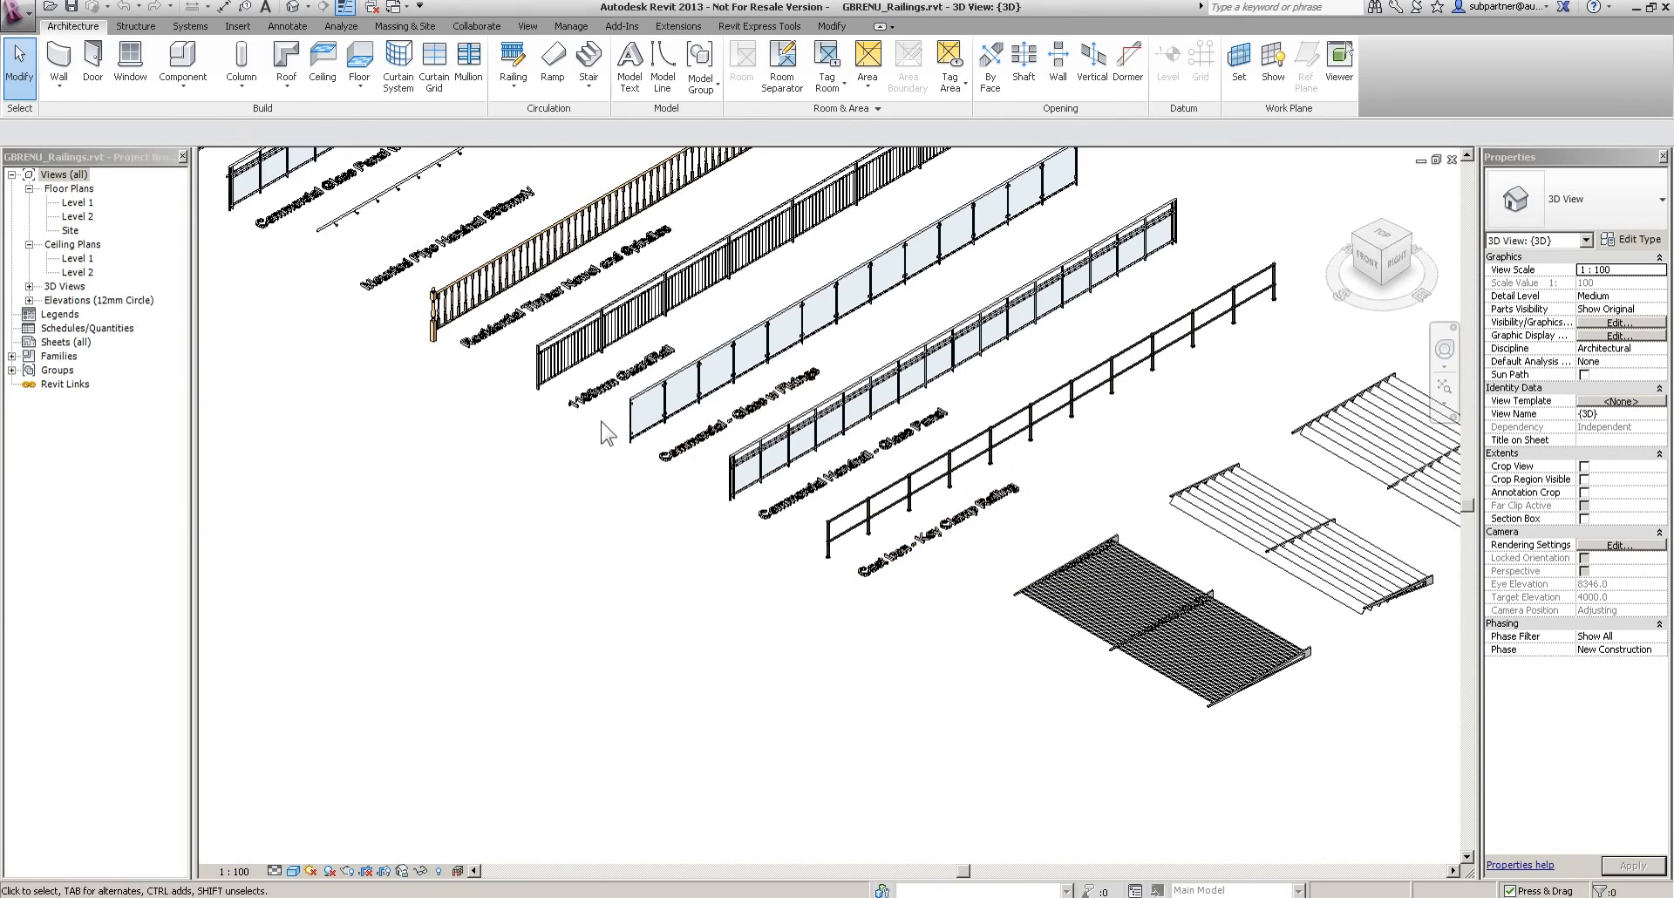
{"action": "scroll", "coordinate": [355, 194], "scroll_direction": "up", "scroll_amount": 4}
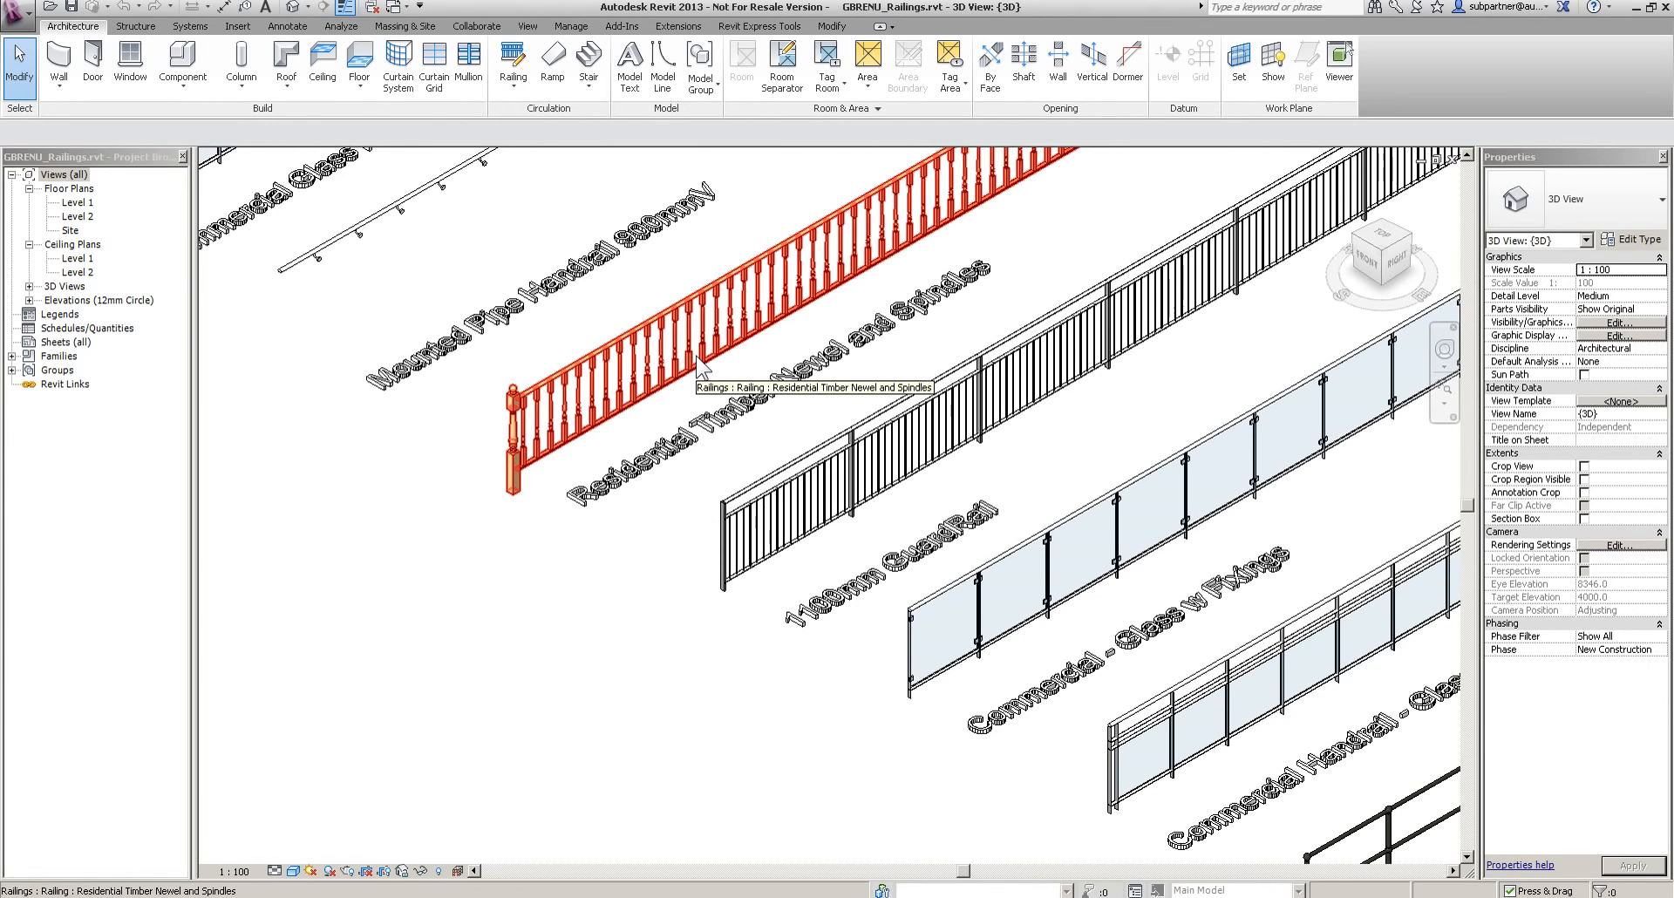
{"action": "left_click", "coordinate": [391, 8]}
{"action": "left_click", "coordinate": [396, 78]}
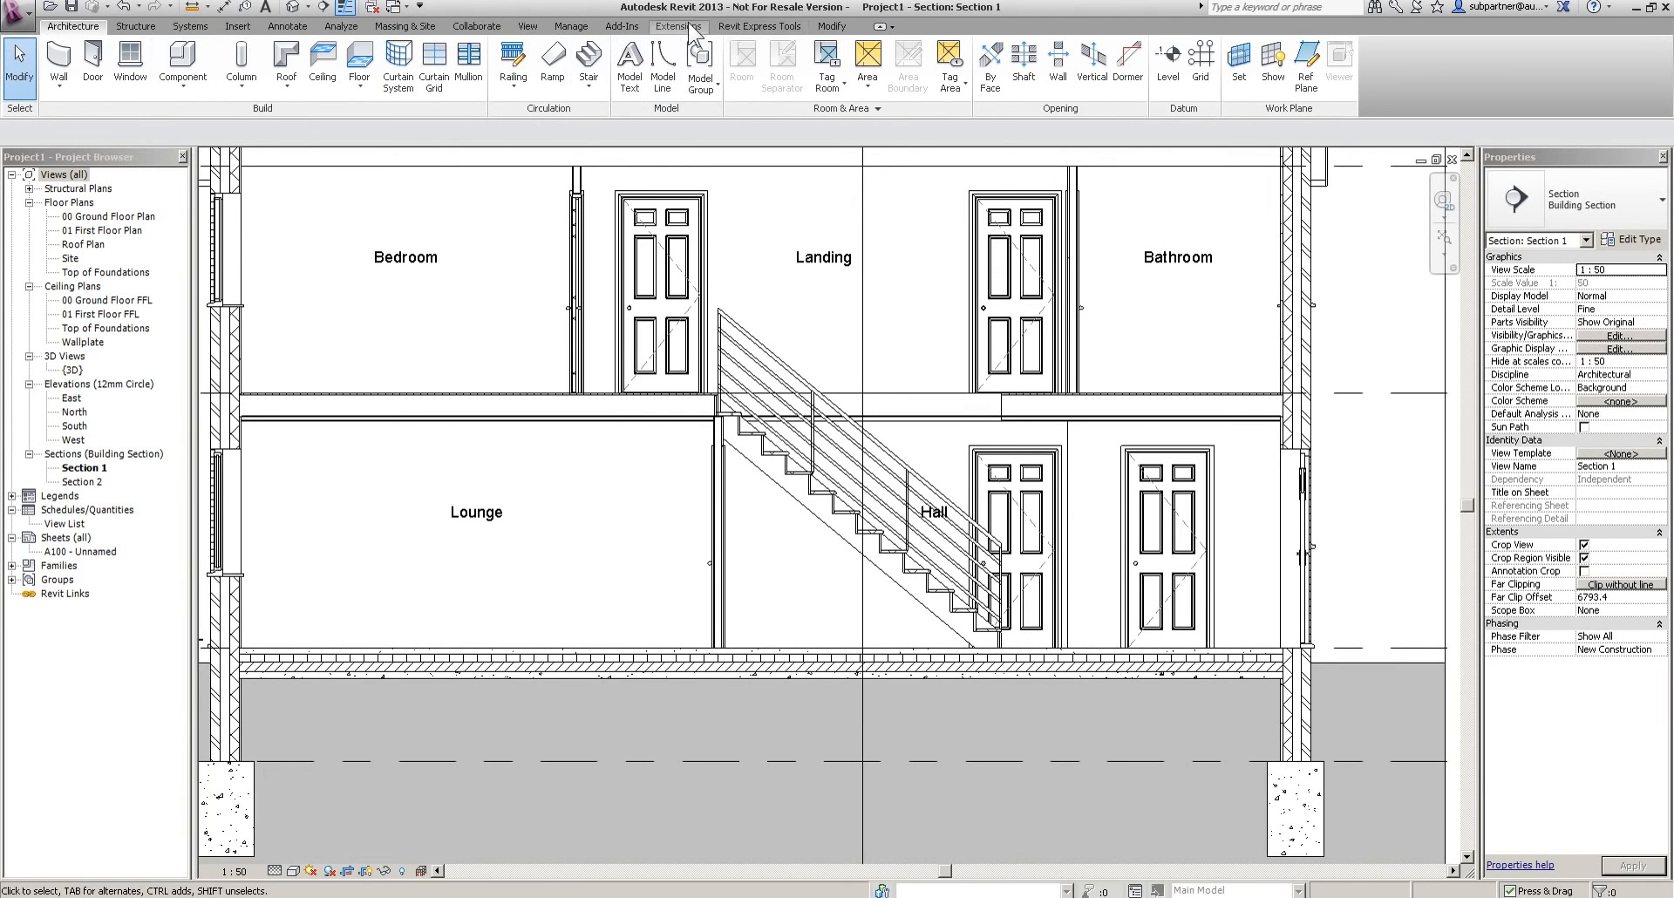
Transfer only the Railing Types from GBRENU_Railings.rvt into the project, bringing in new types only where duplicates exist
{"action": "left_click", "coordinate": [581, 28]}
{"action": "left_click", "coordinate": [386, 70]}
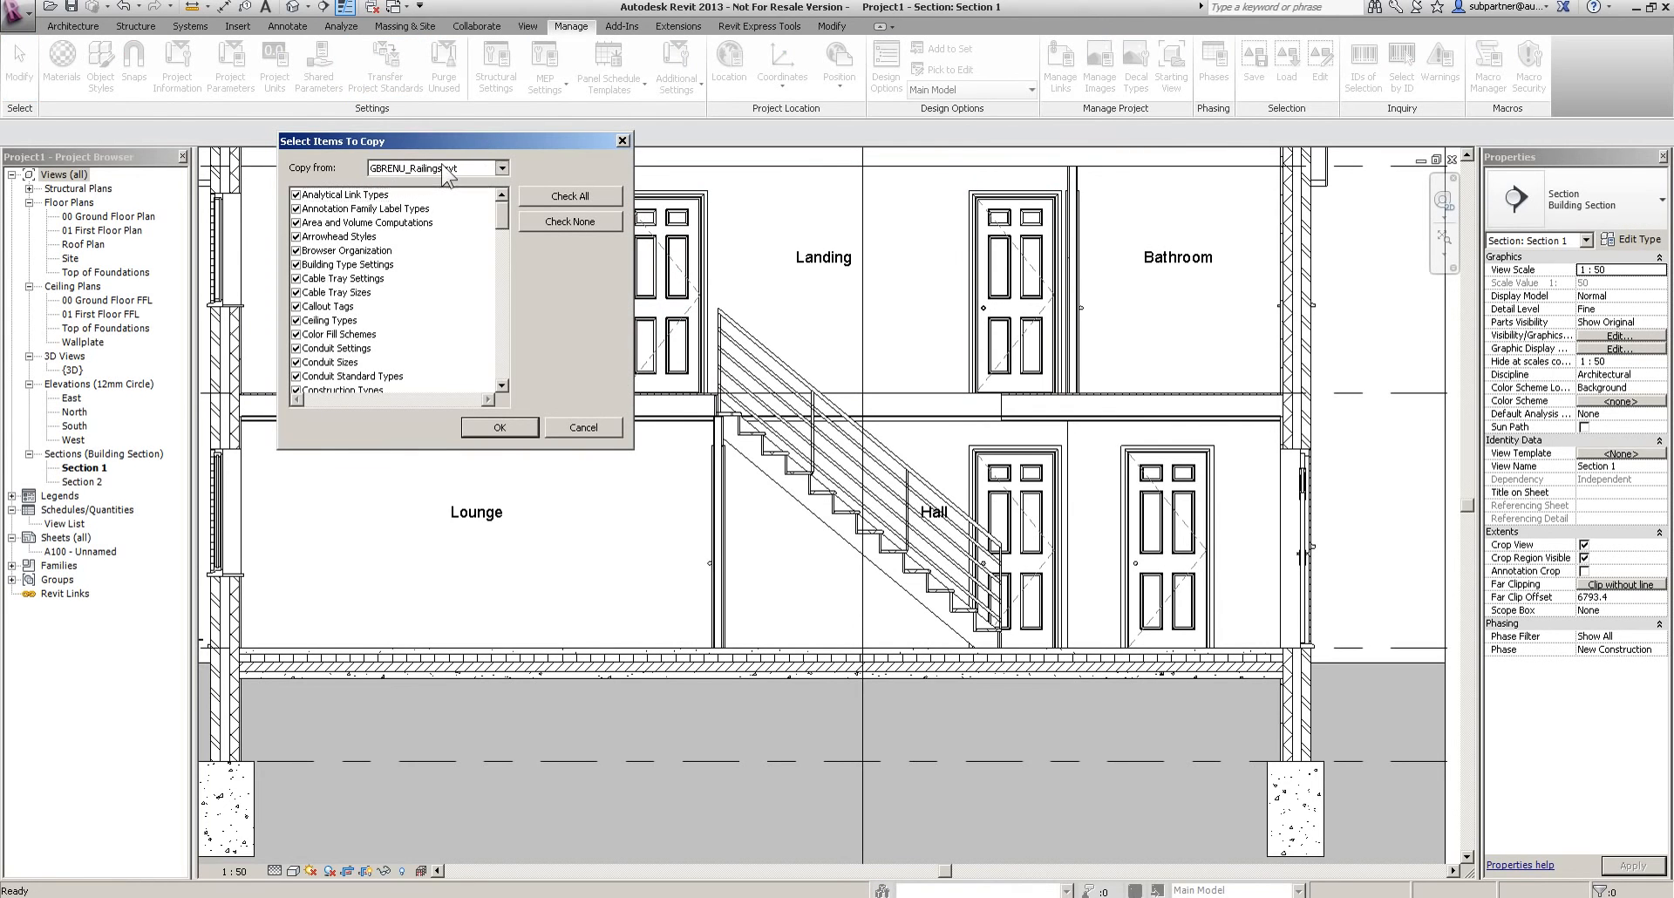
{"action": "left_click", "coordinate": [445, 167]}
{"action": "left_click", "coordinate": [425, 185]}
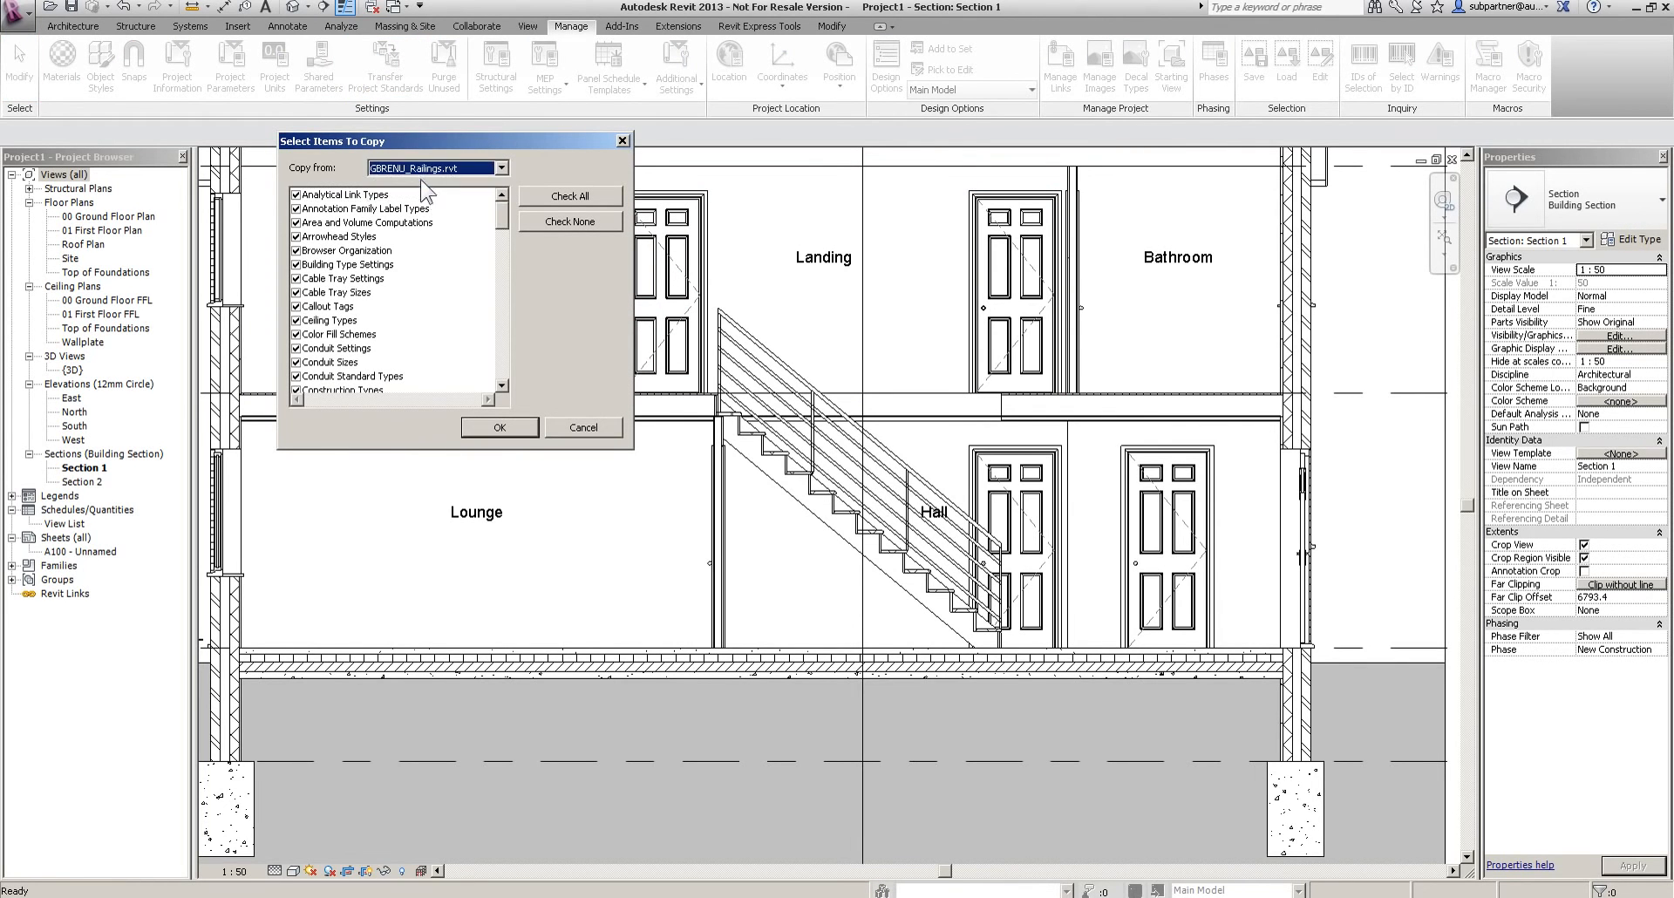
{"action": "left_click", "coordinate": [577, 223]}
{"action": "left_click", "coordinate": [502, 315]}
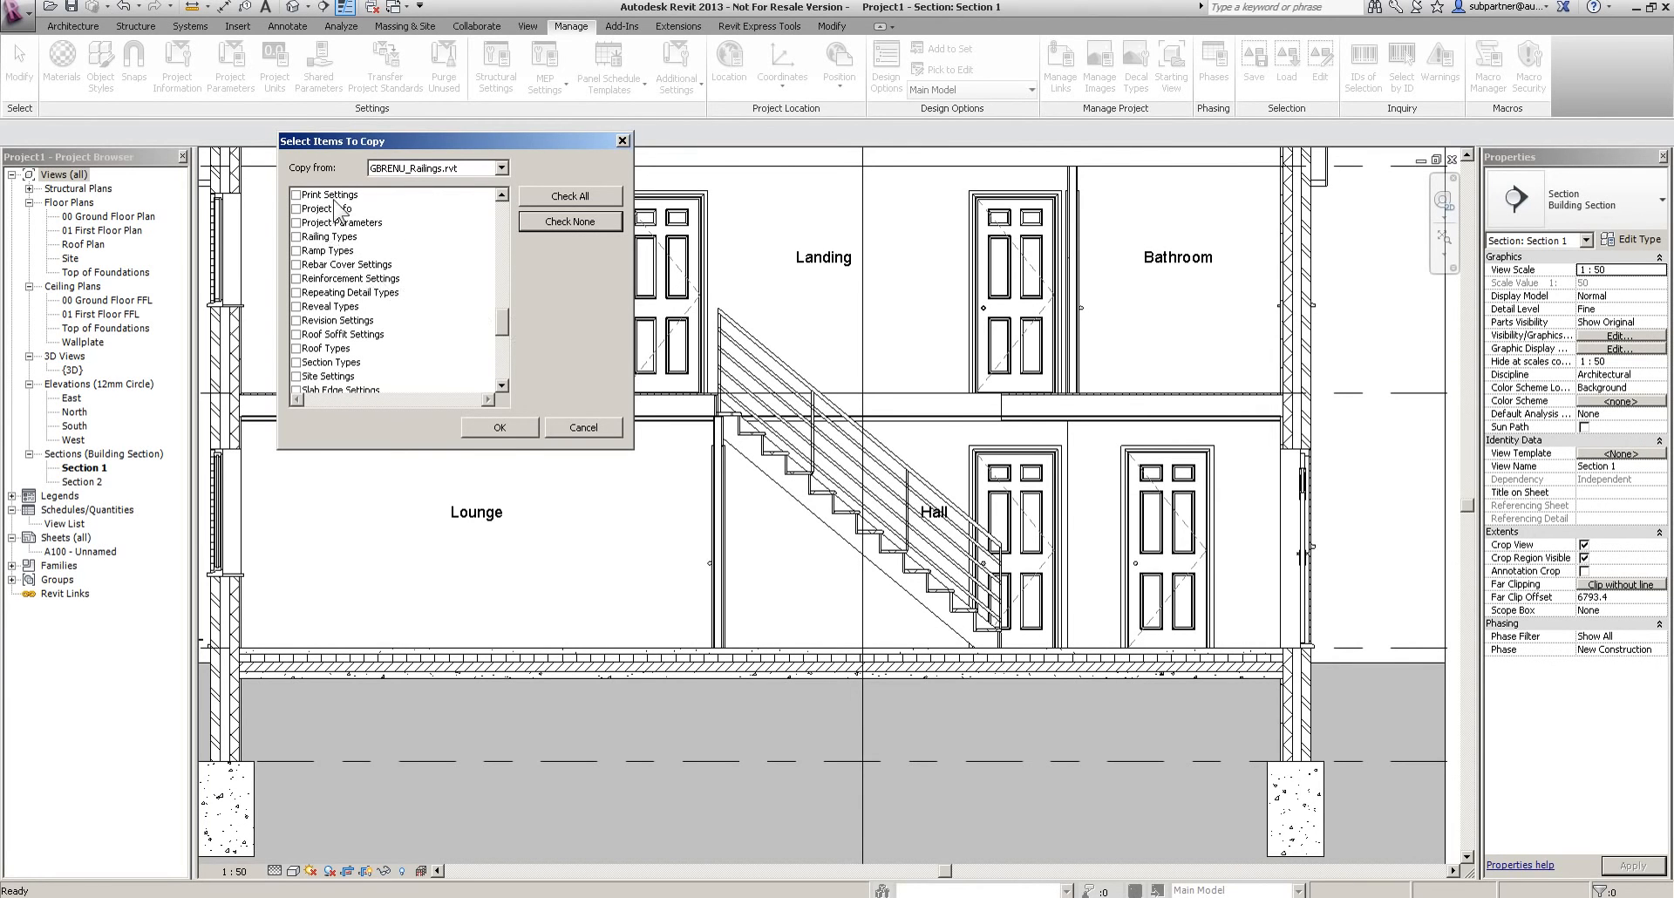
{"action": "left_click", "coordinate": [299, 237]}
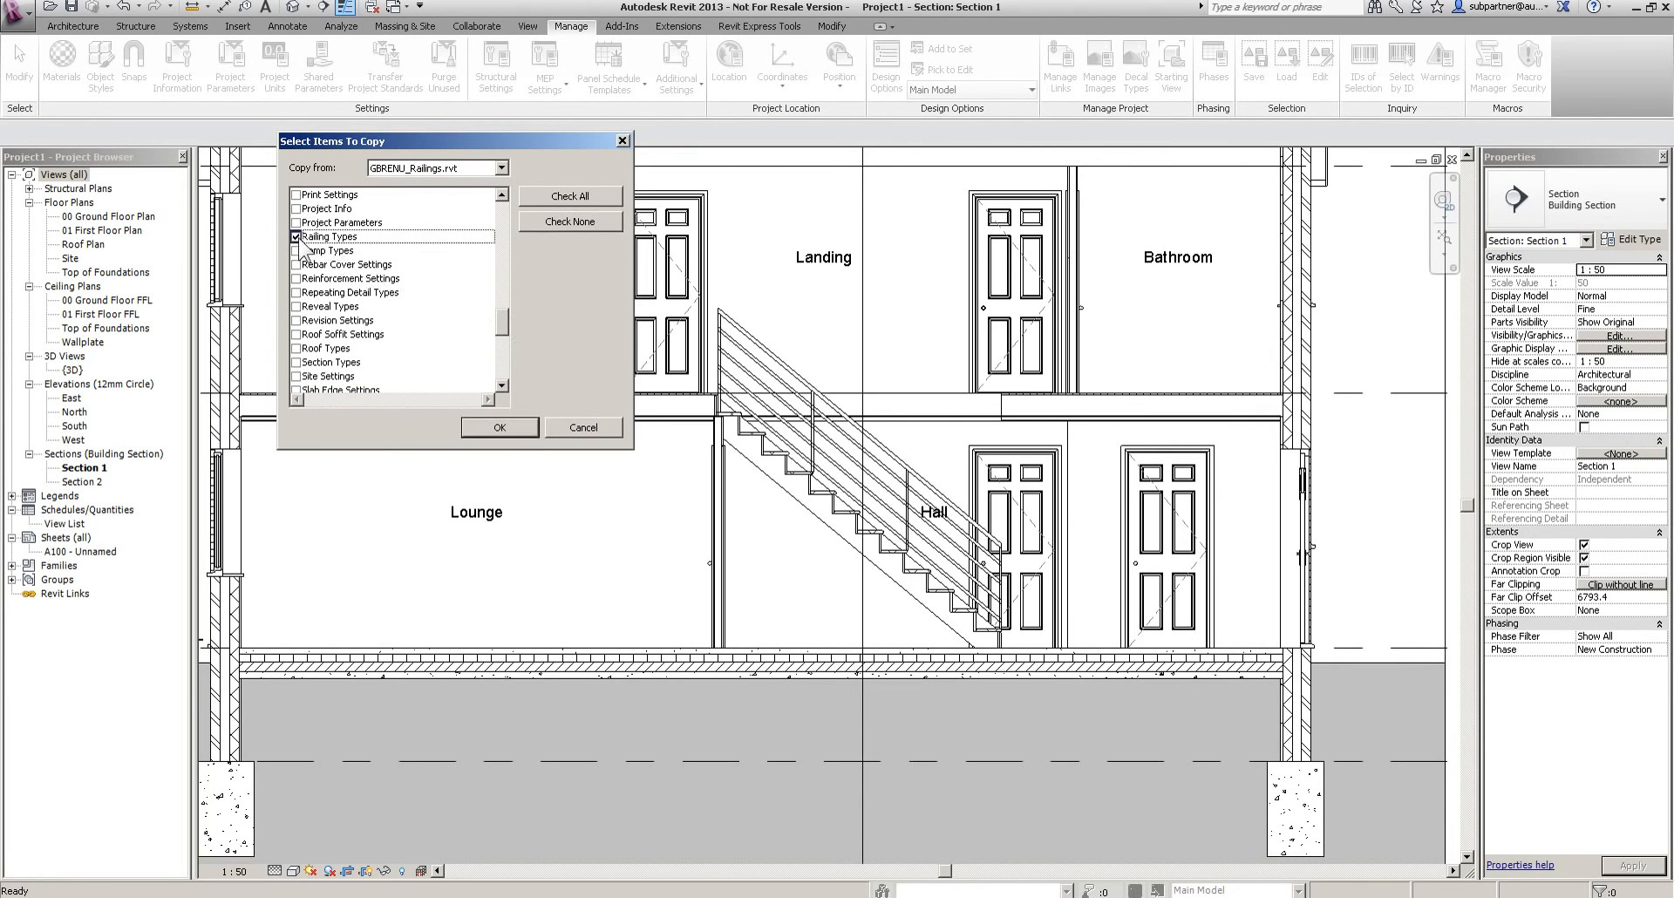
{"action": "left_click", "coordinate": [495, 427]}
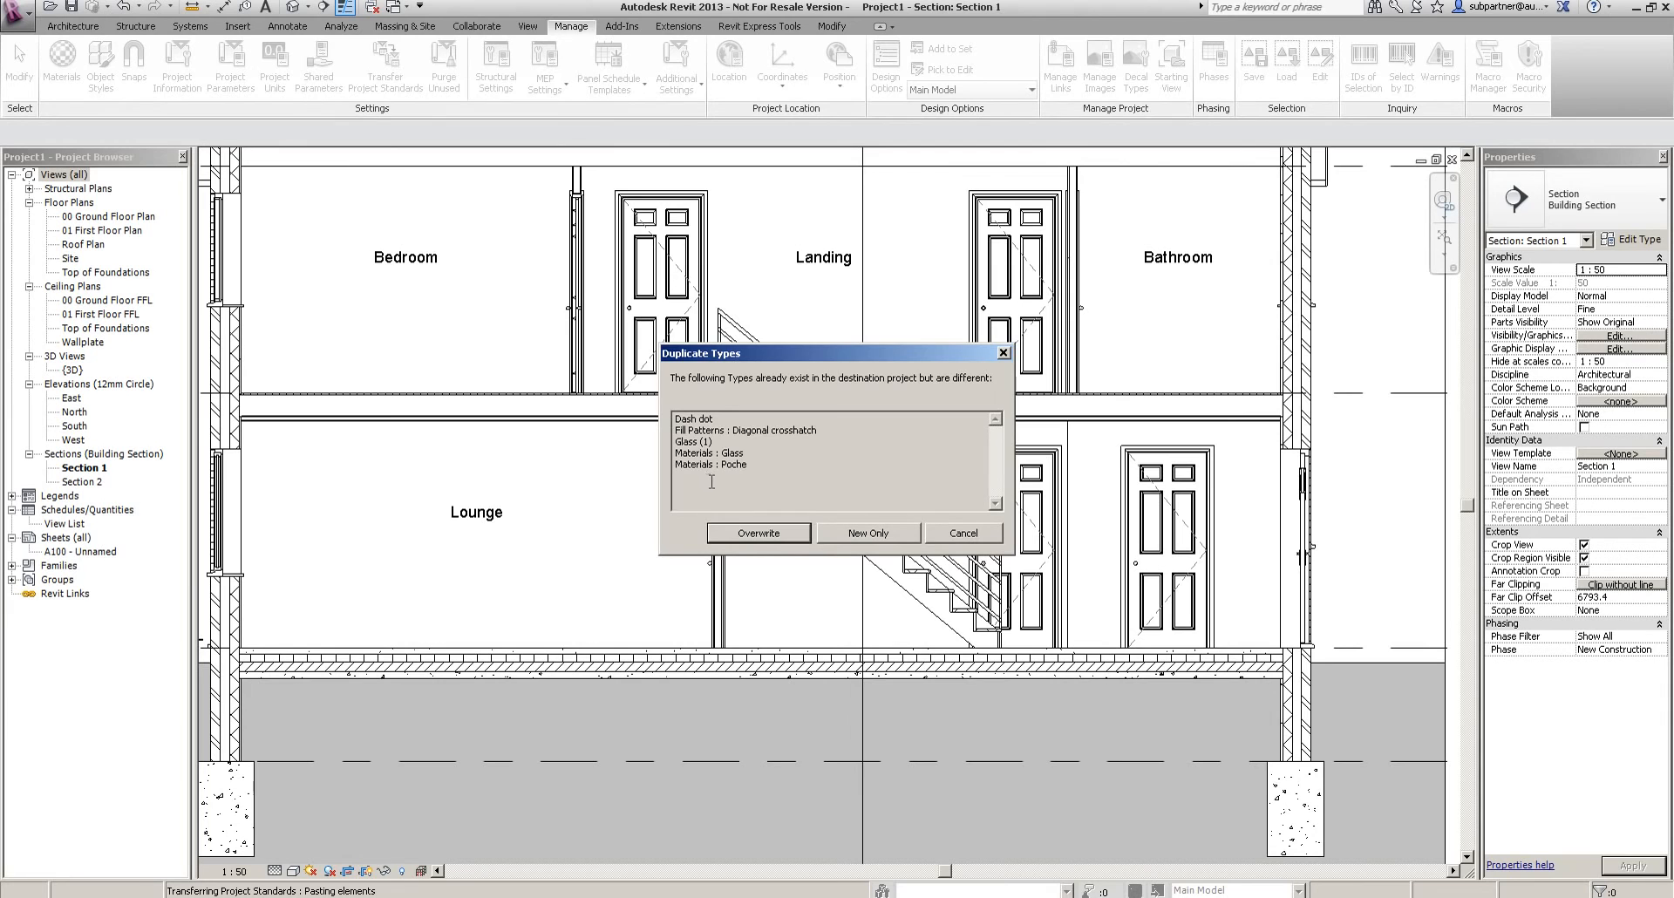
{"action": "left_click", "coordinate": [865, 534]}
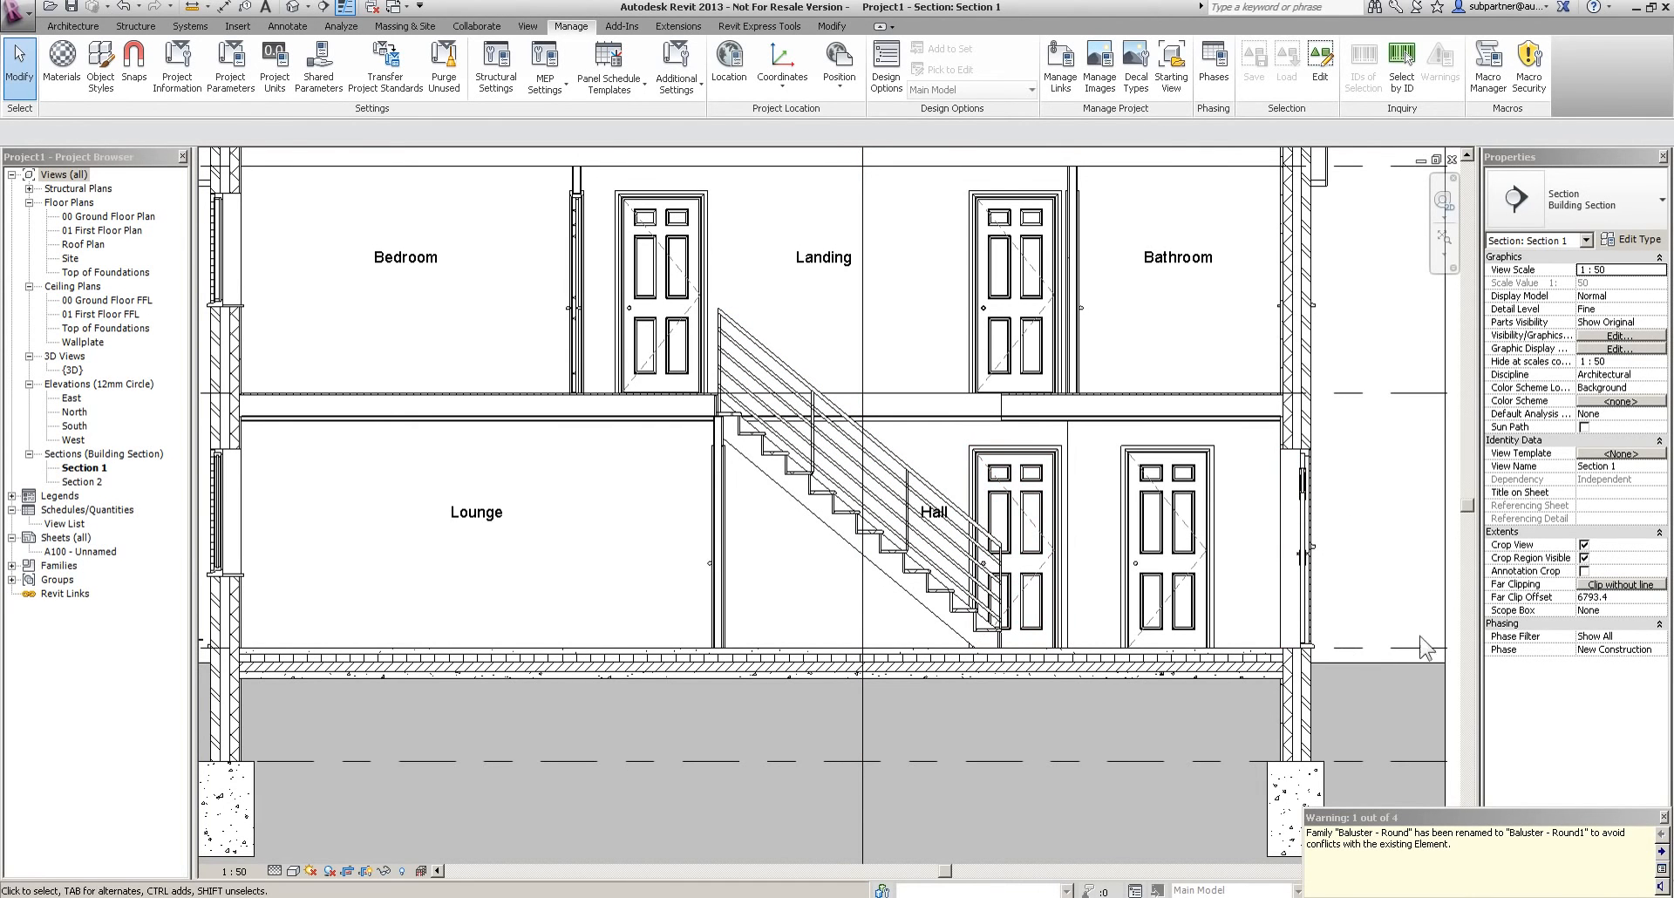
{"action": "left_click", "coordinate": [1358, 556]}
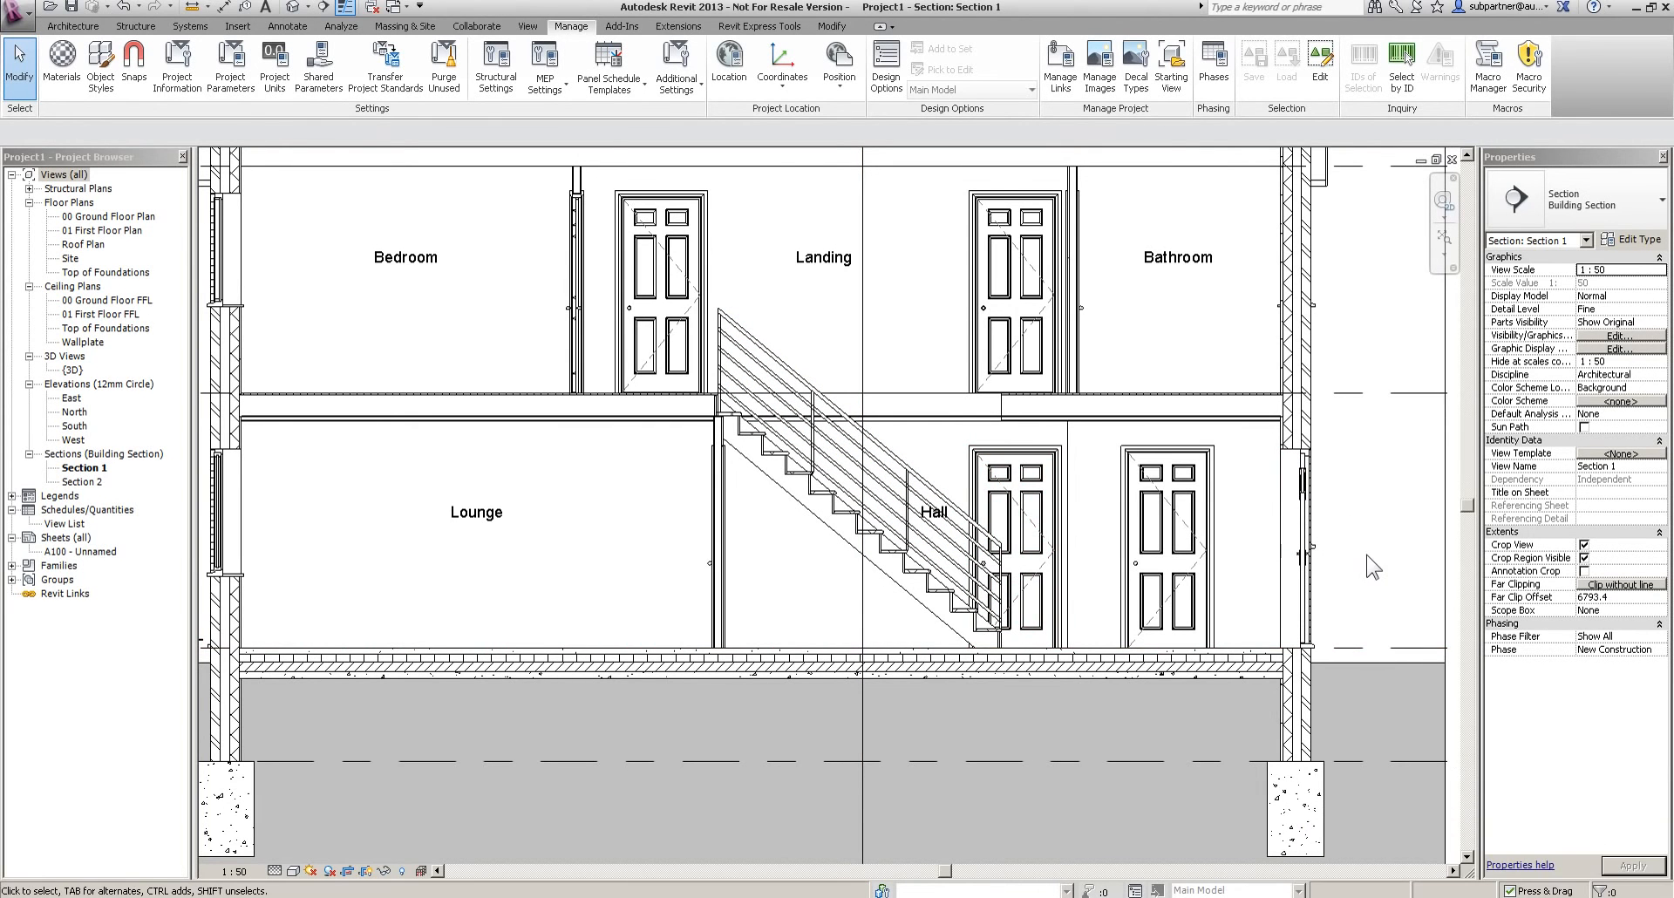
Change the stair railing in Section 1 to the Residential Timber Newel and Spindles type
{"action": "left_click", "coordinate": [780, 359]}
{"action": "left_click", "coordinate": [1602, 190]}
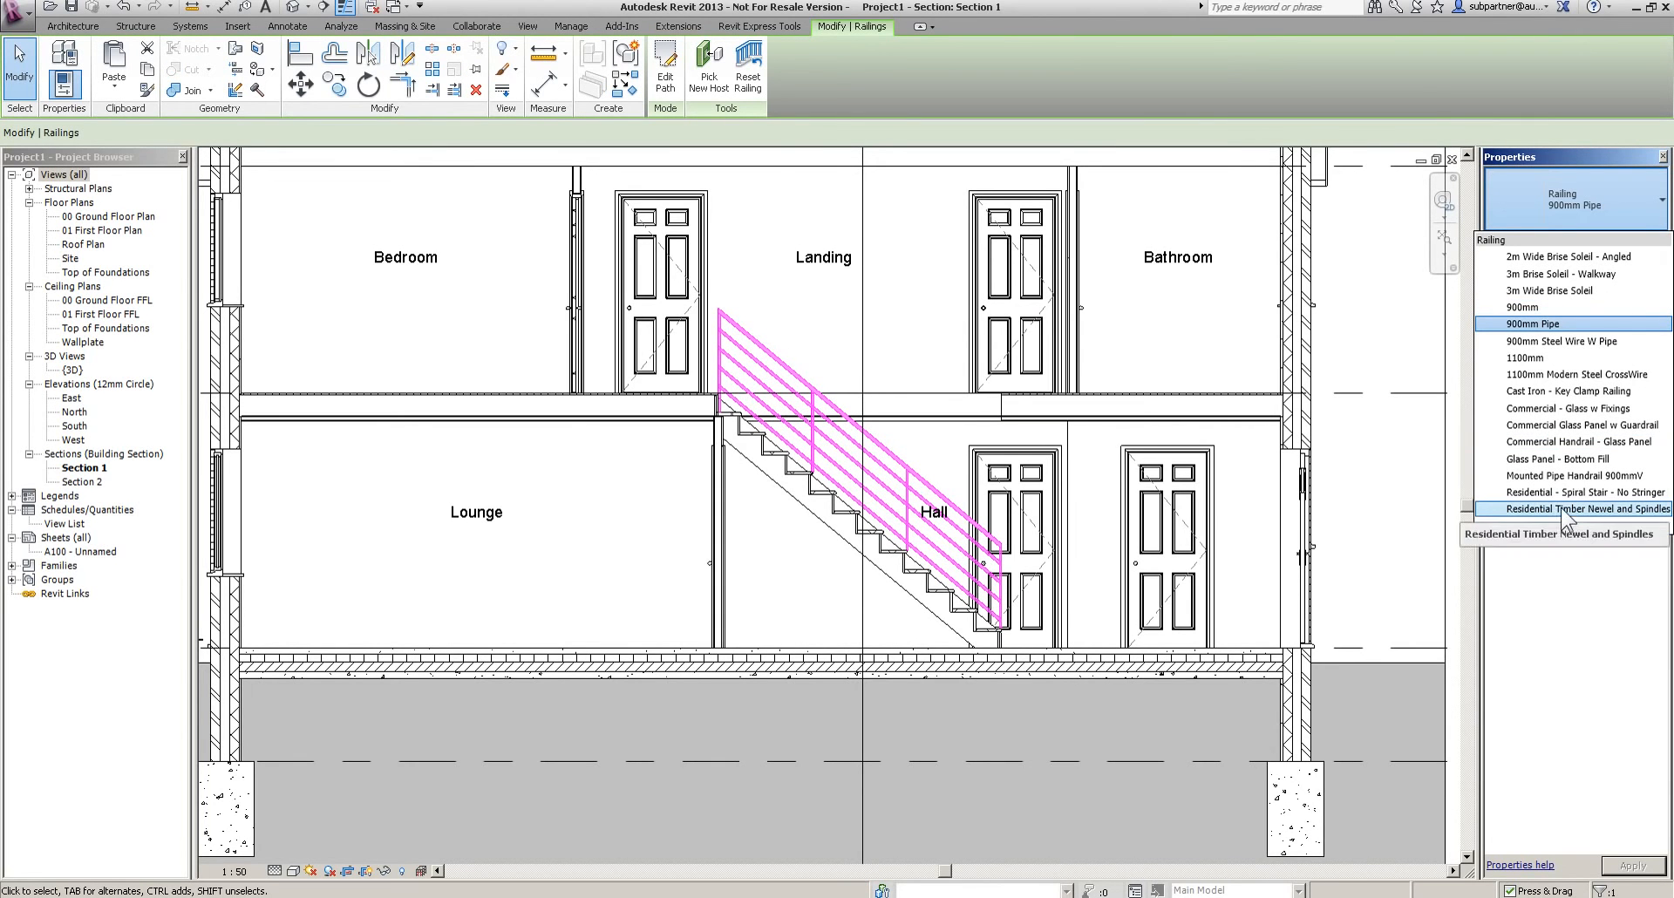
{"action": "left_click", "coordinate": [1186, 333]}
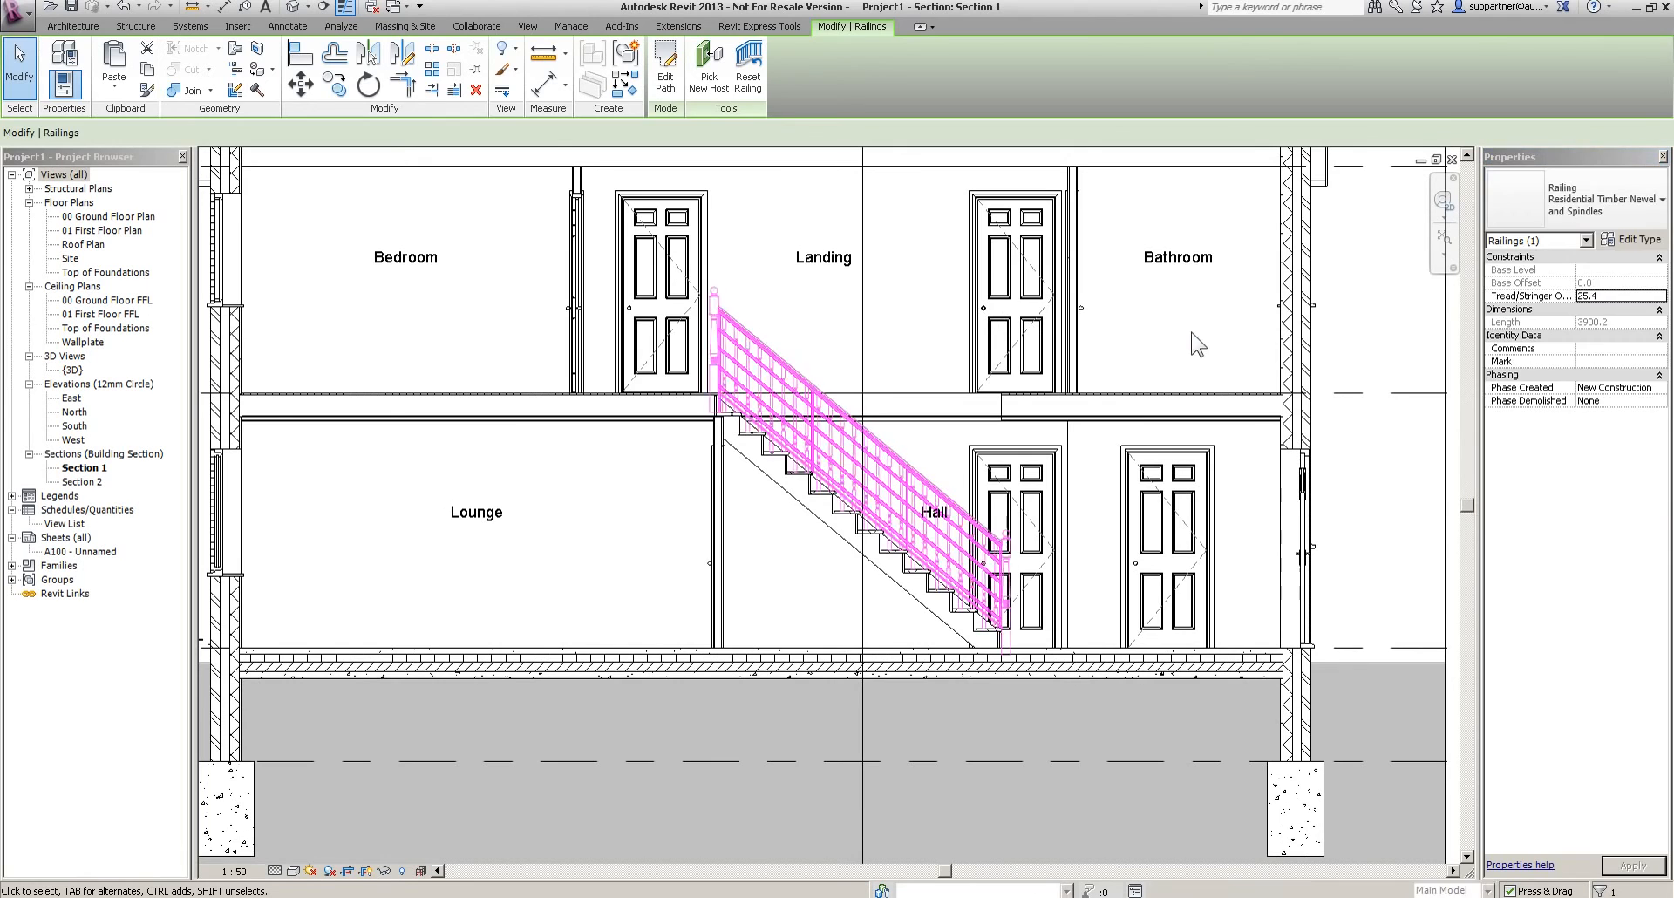
{"action": "left_click", "coordinate": [1188, 338]}
{"action": "scroll", "coordinate": [1147, 545], "scroll_direction": "down", "scroll_amount": 2}
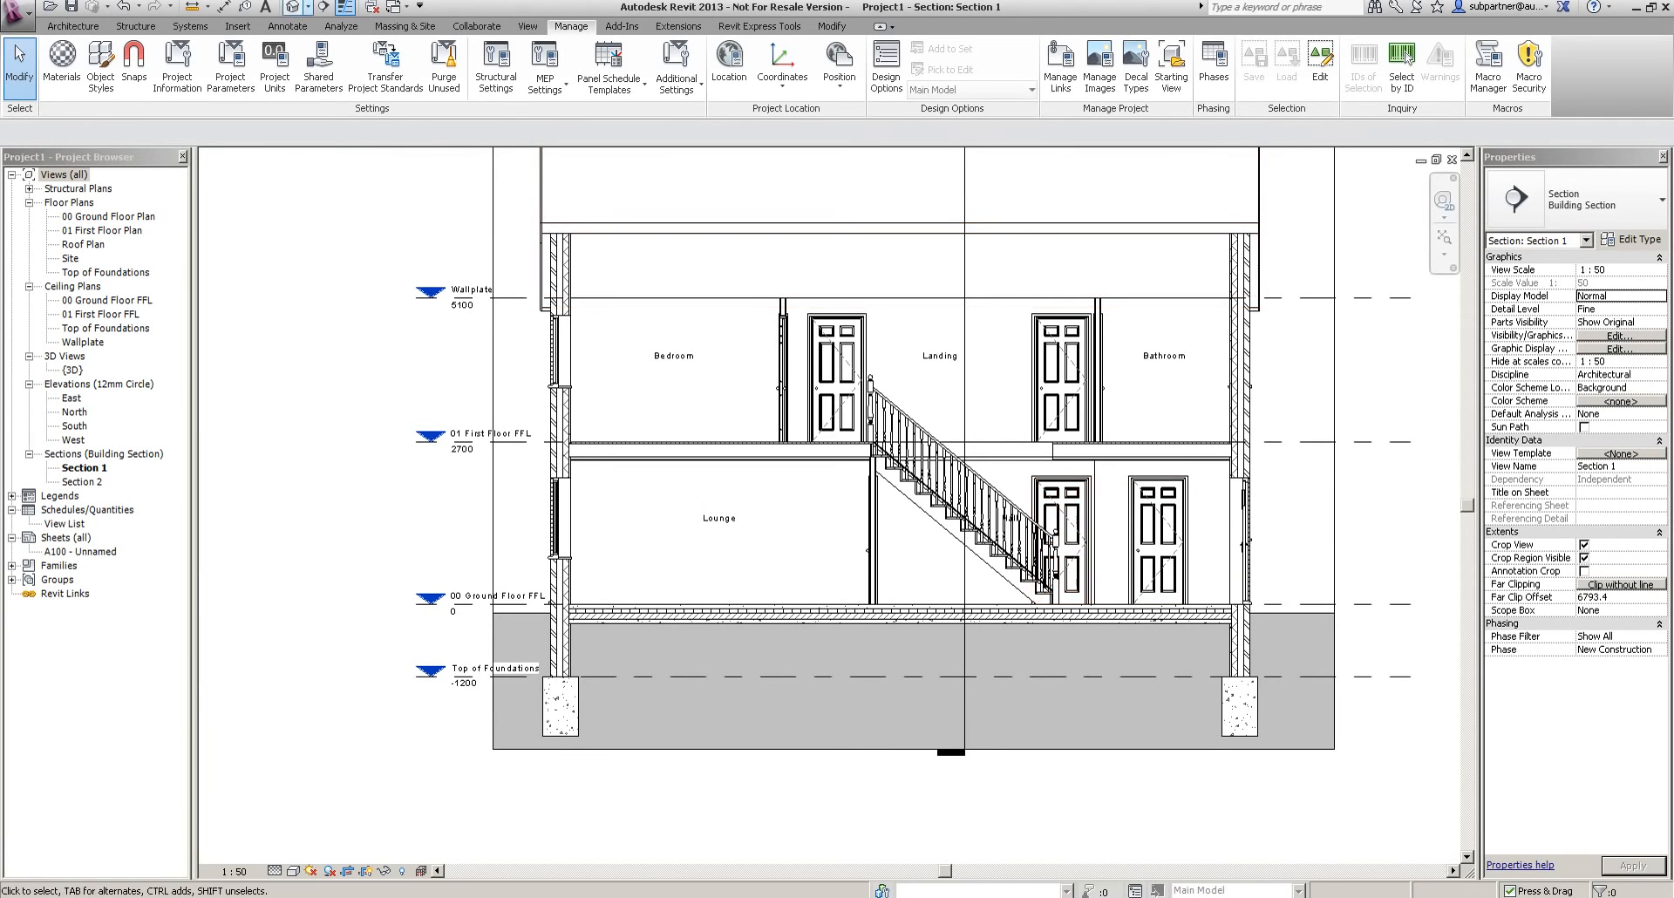
In 00 Ground Floor Plan, start placing a component and load Piano.rfa from the Furniture folder of the UK Metric Library
{"action": "double_click", "coordinate": [112, 216]}
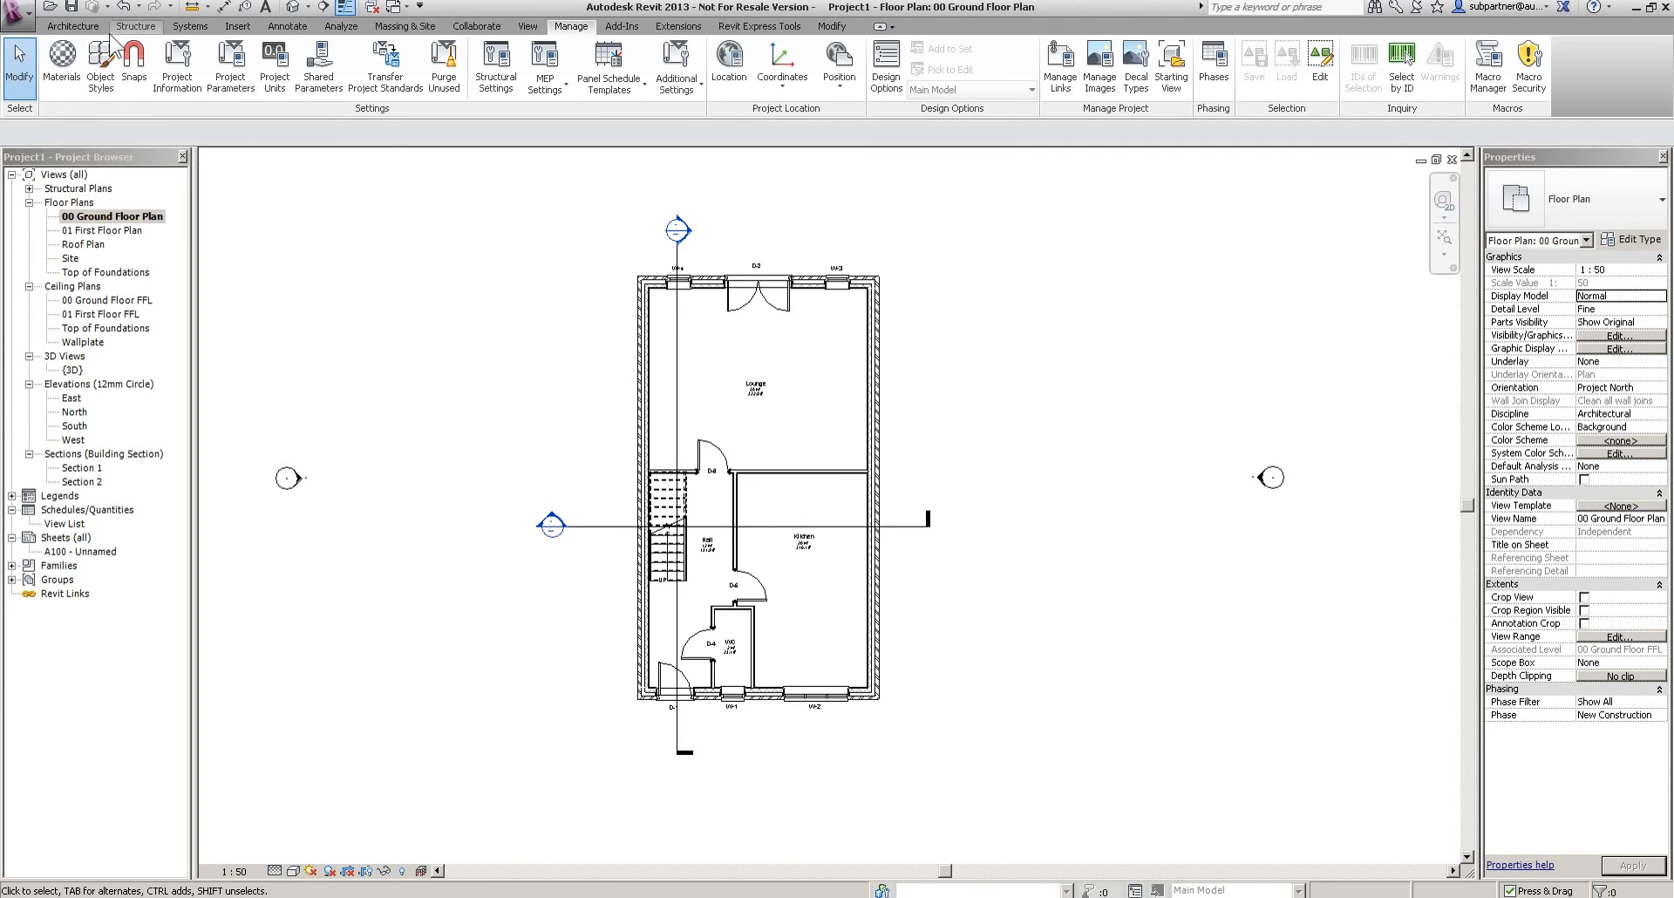
{"action": "left_click", "coordinate": [74, 33]}
{"action": "left_click", "coordinate": [200, 55]}
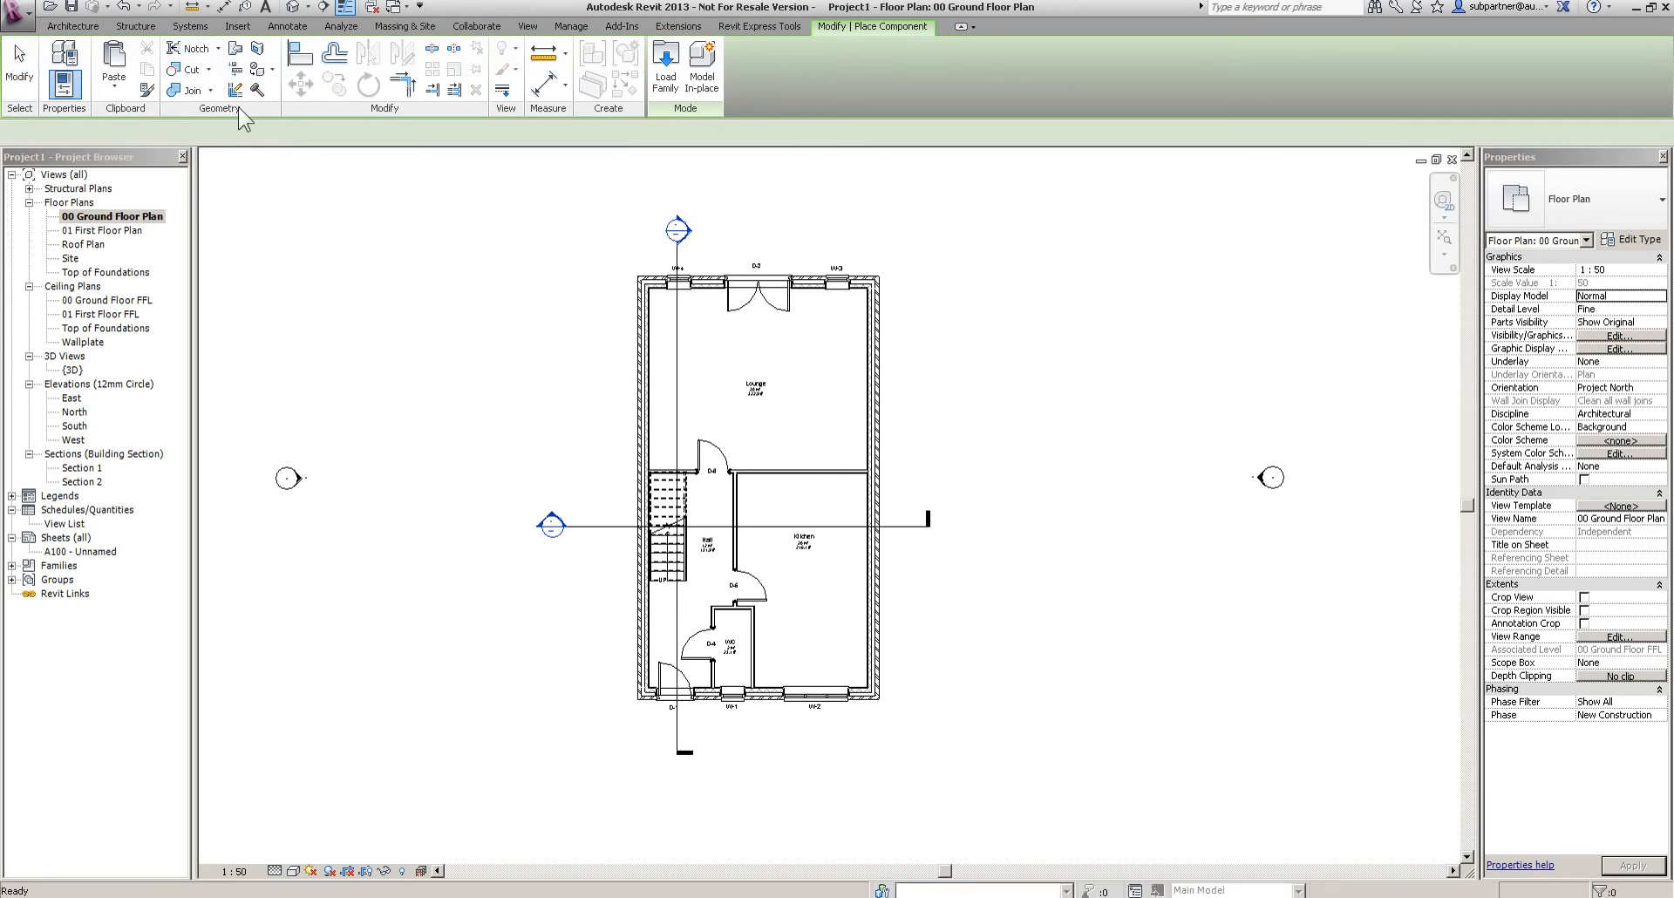
{"action": "left_click", "coordinate": [673, 67]}
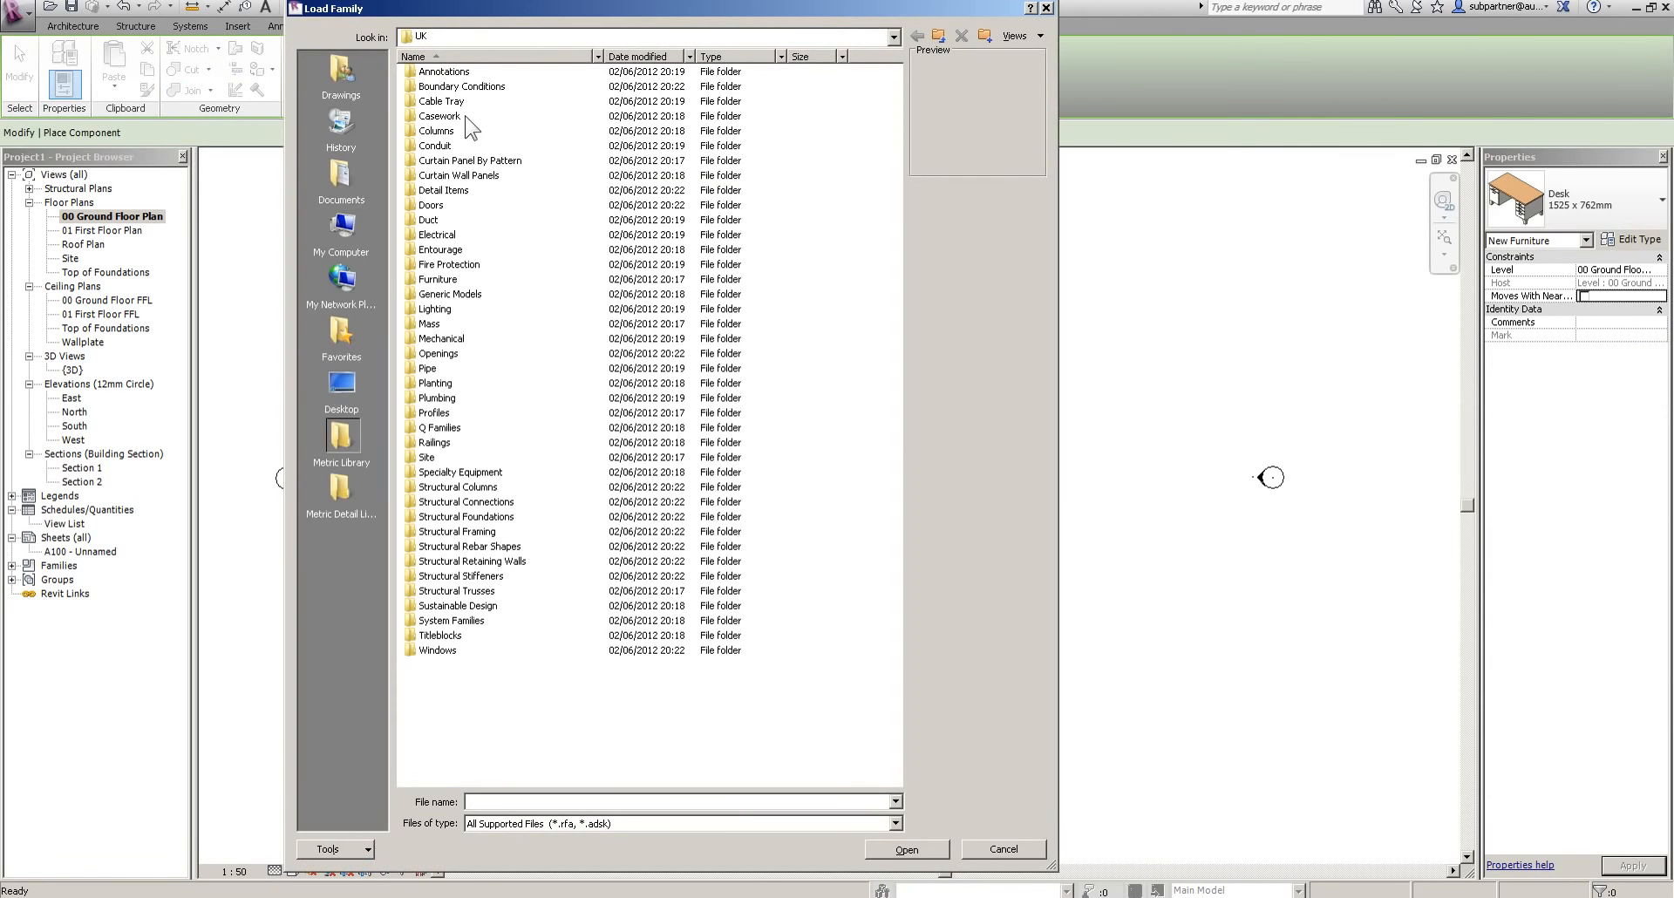
{"action": "double_click", "coordinate": [435, 280]}
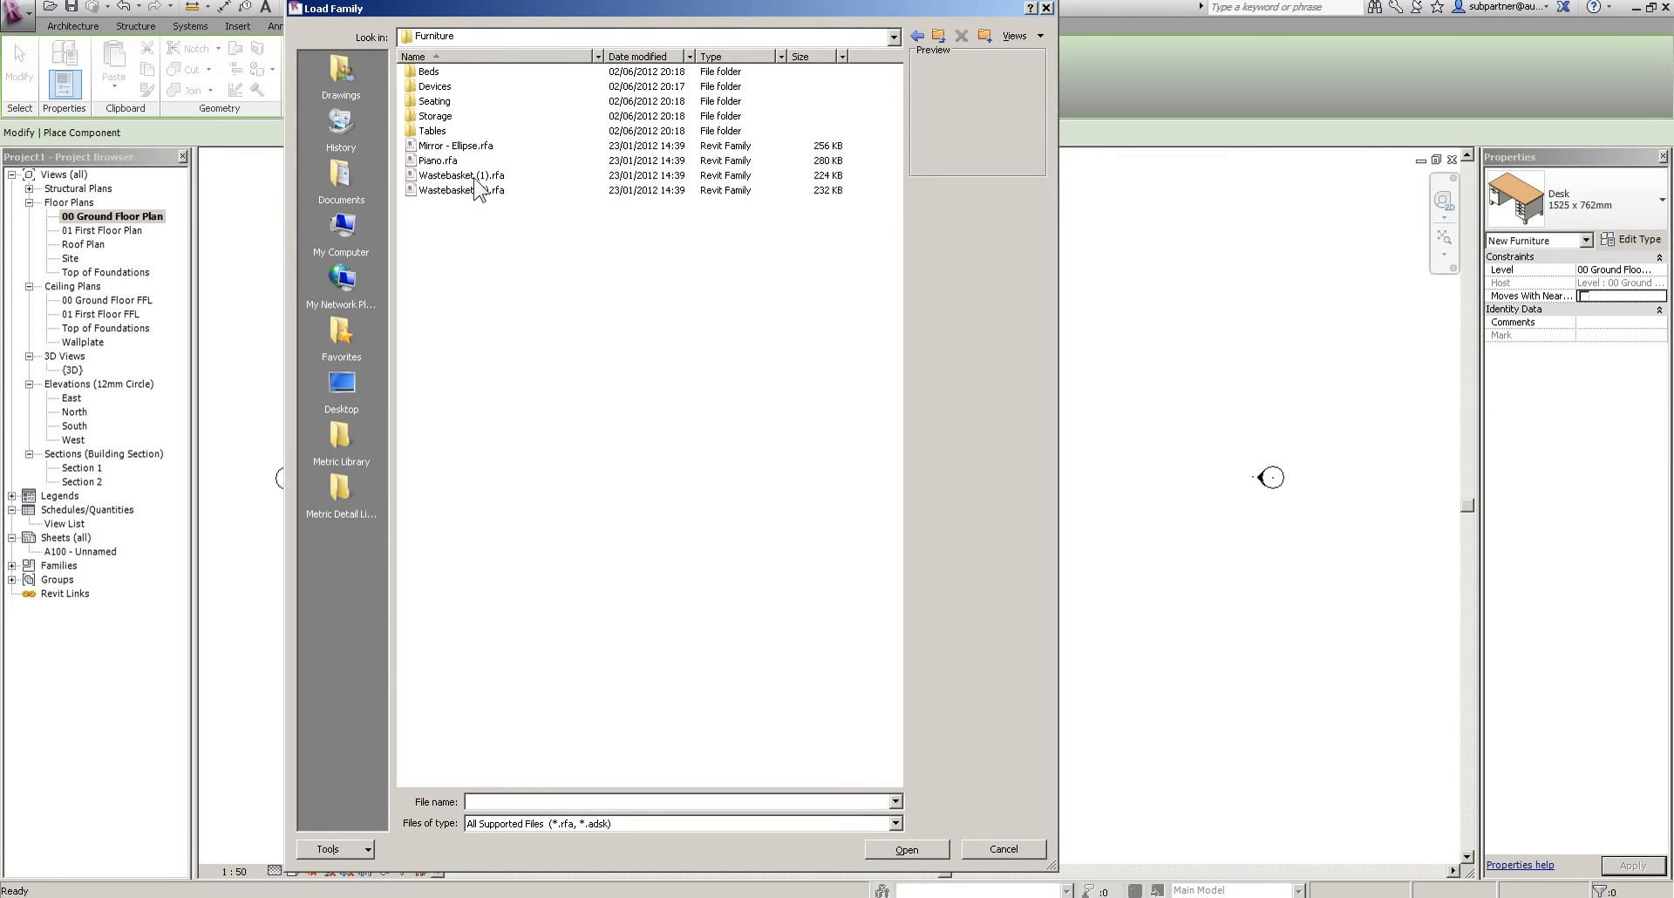
{"action": "double_click", "coordinate": [442, 161]}
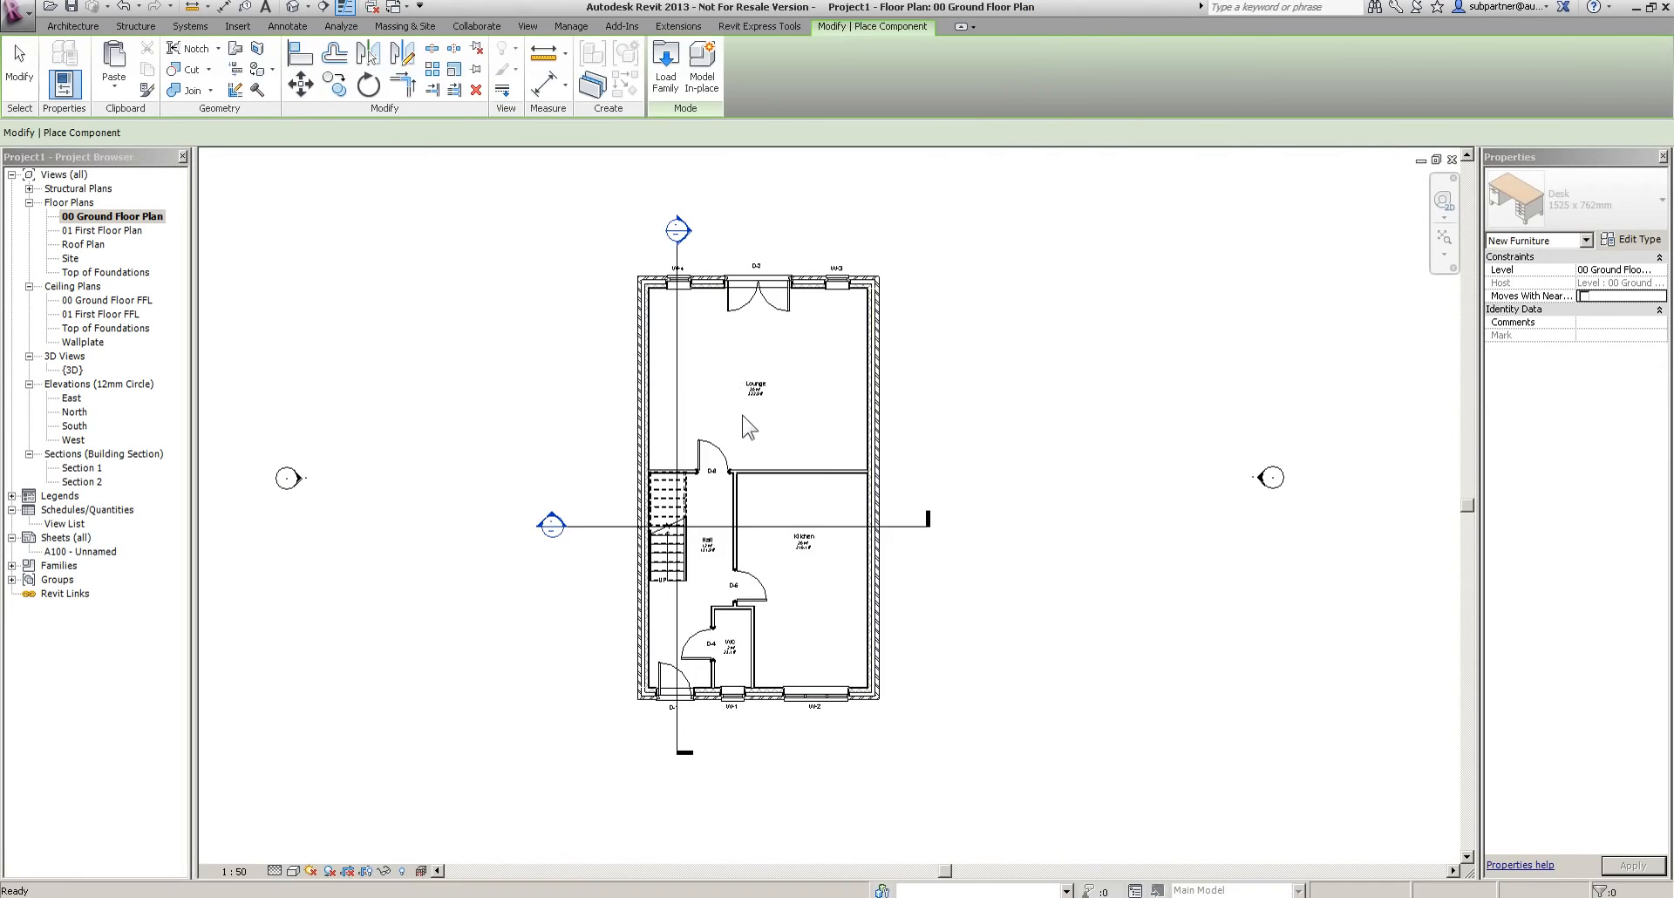
Place the piano in the Lounge, against the wall shared with the Kitchen beside door D-6
{"action": "scroll", "coordinate": [733, 436], "scroll_direction": "up", "scroll_amount": 5}
{"action": "key", "text": "space"}
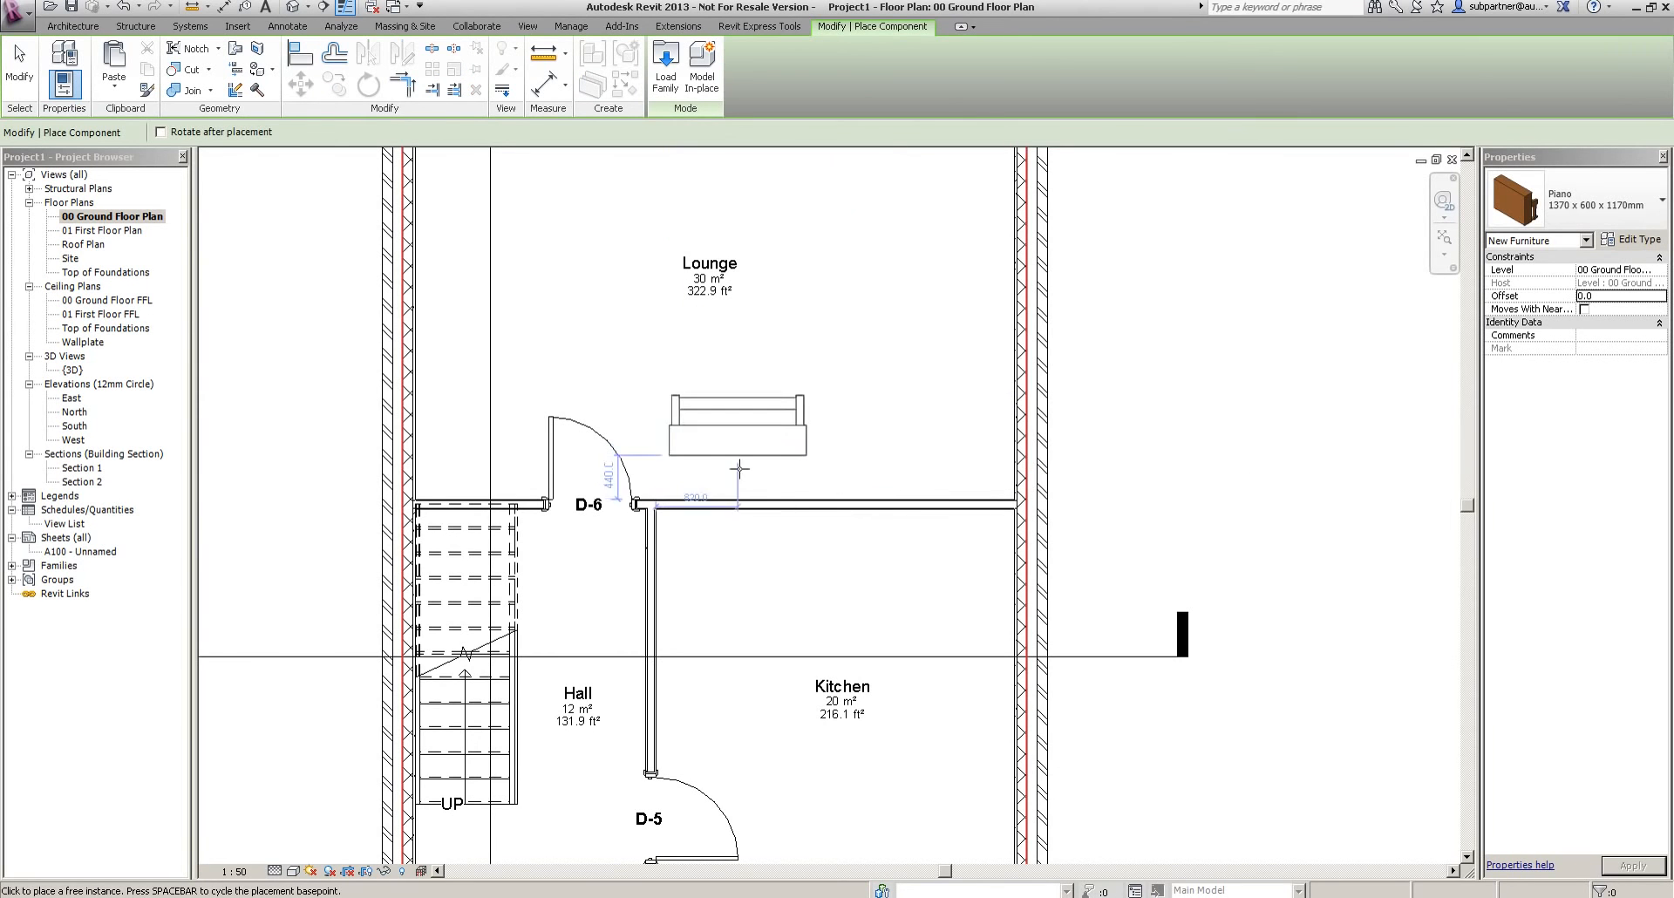
{"action": "left_click", "coordinate": [809, 400]}
Load the Chair - Design (1).rfa family from the Seating folder of the Furniture library
{"action": "left_click", "coordinate": [665, 65]}
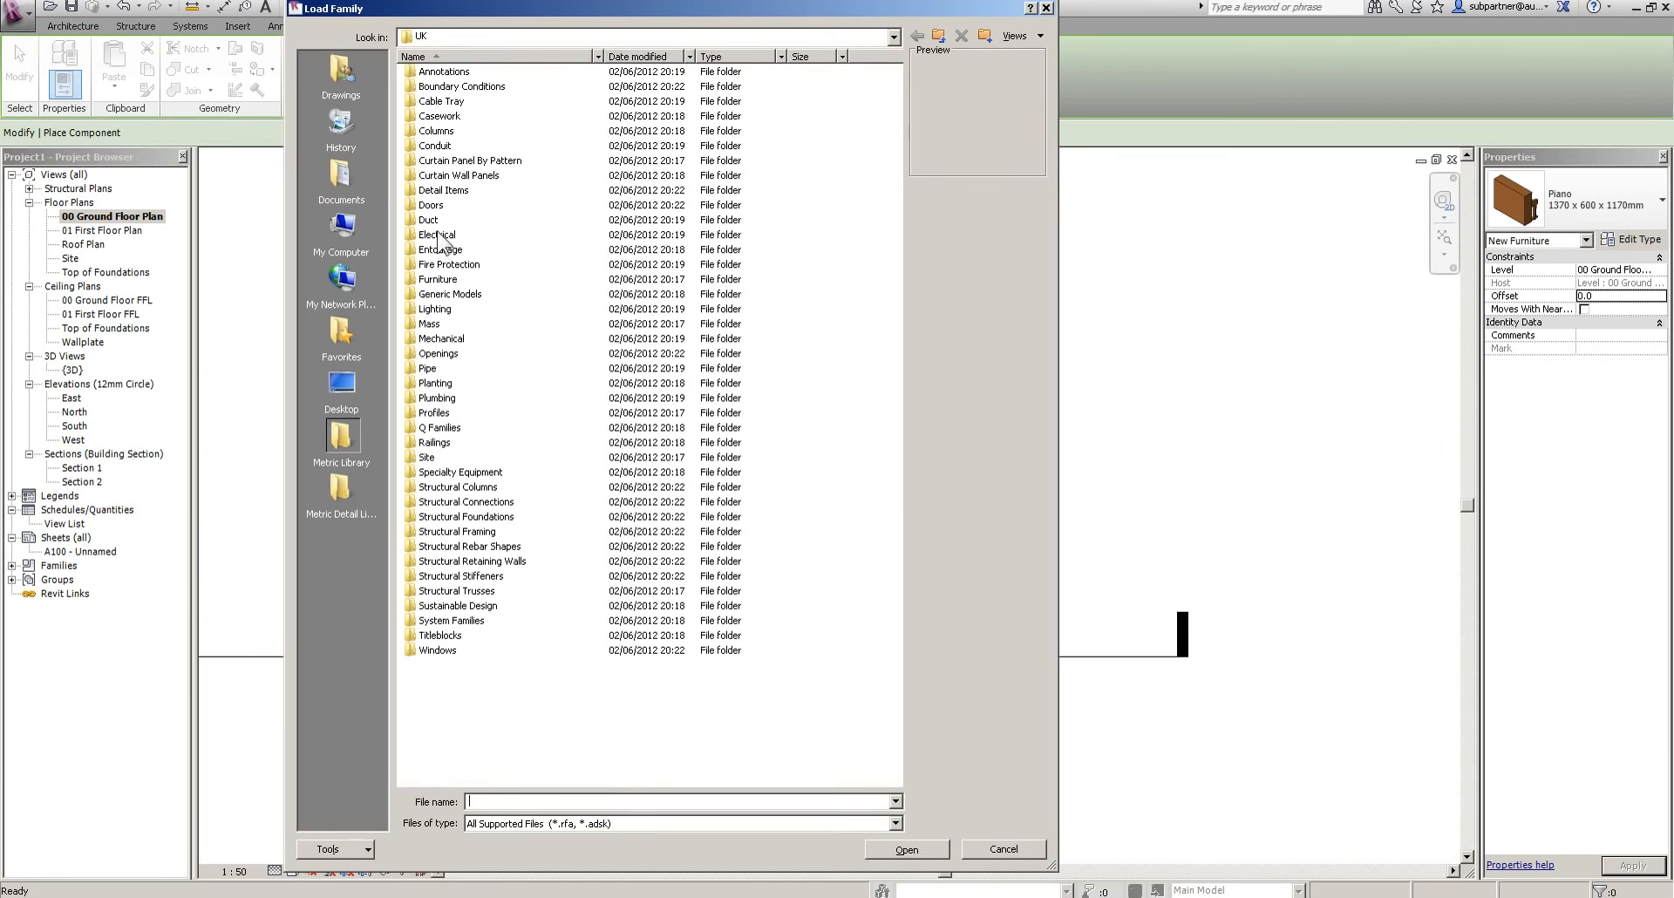
{"action": "double_click", "coordinate": [436, 279]}
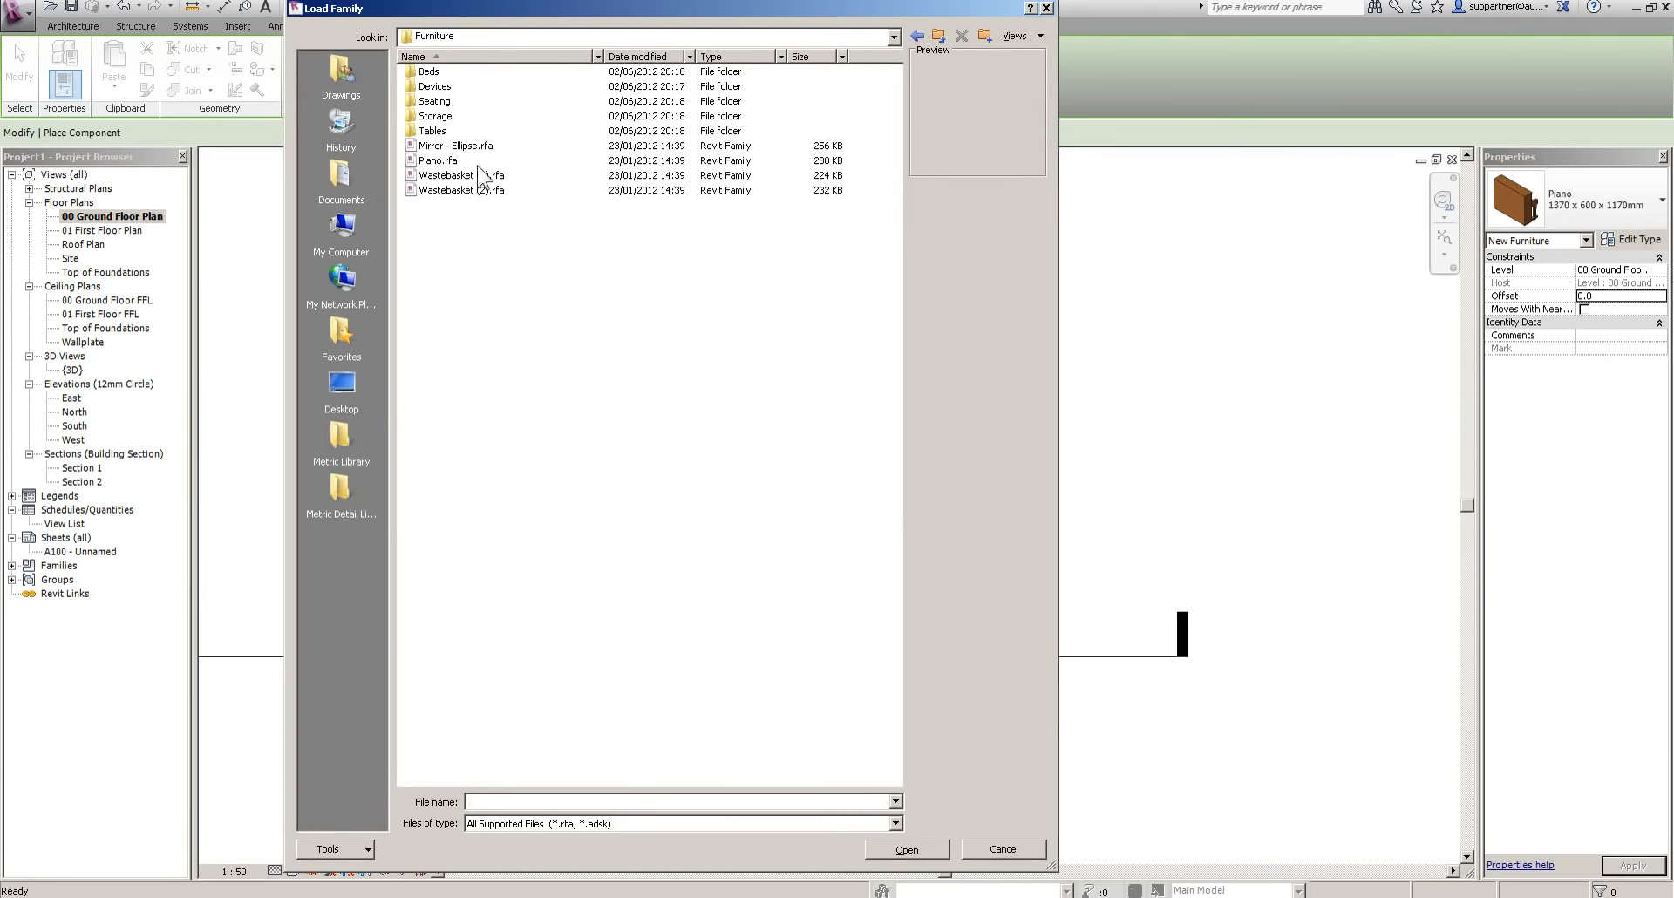
{"action": "double_click", "coordinate": [433, 102]}
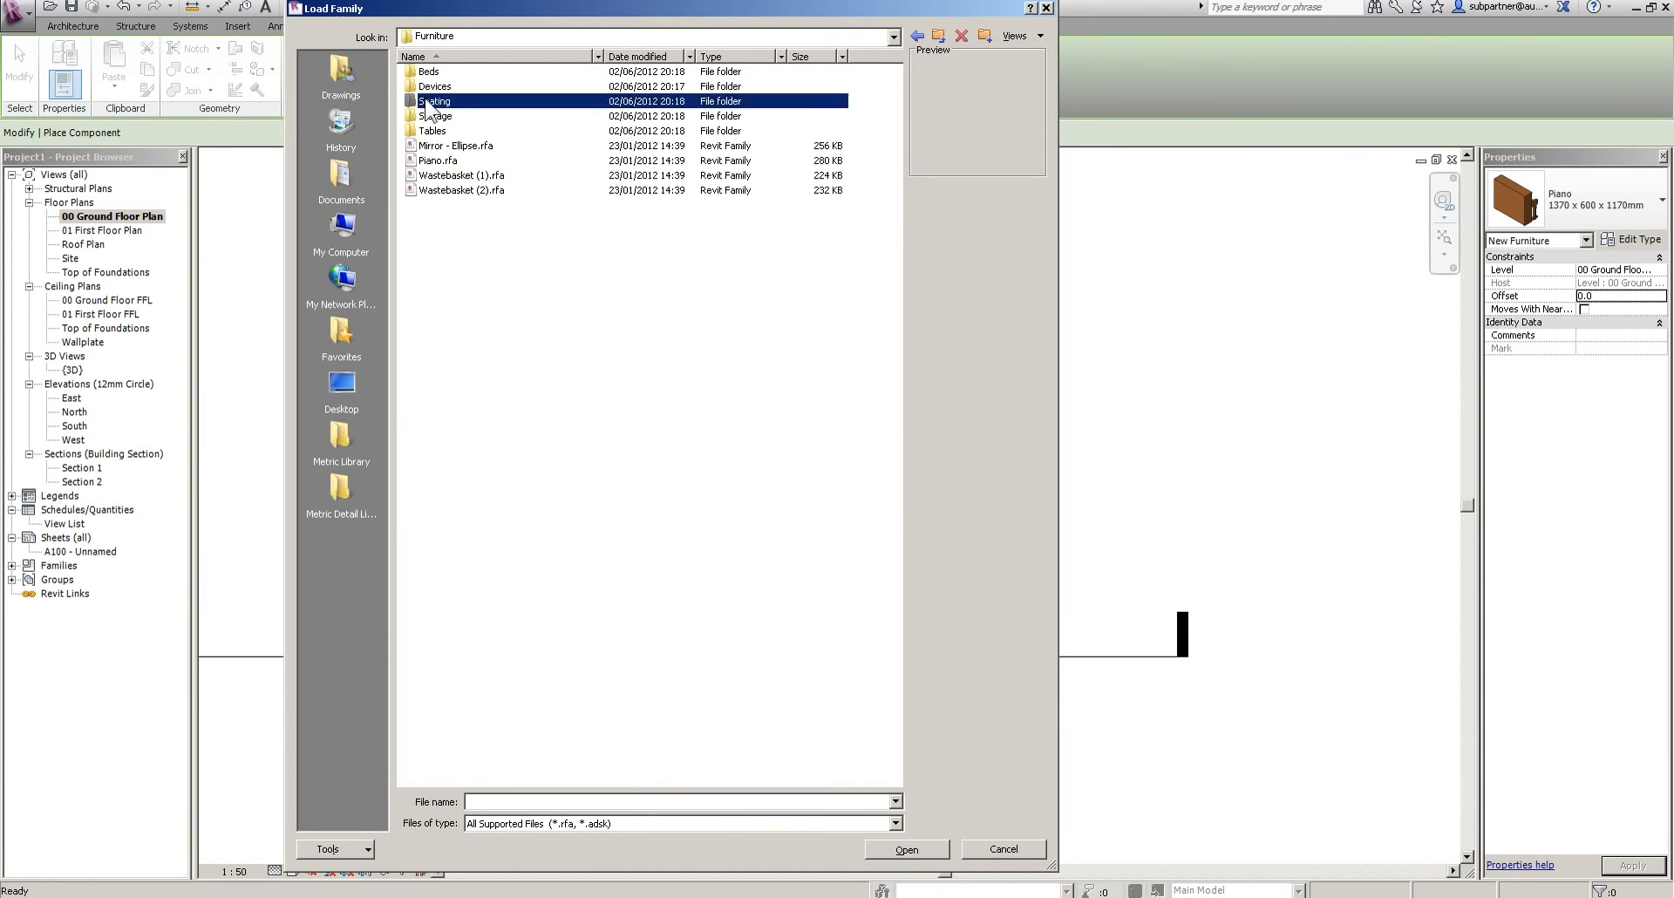
{"action": "left_click_drag", "start_coordinate": [460, 84], "coordinate": [449, 240]}
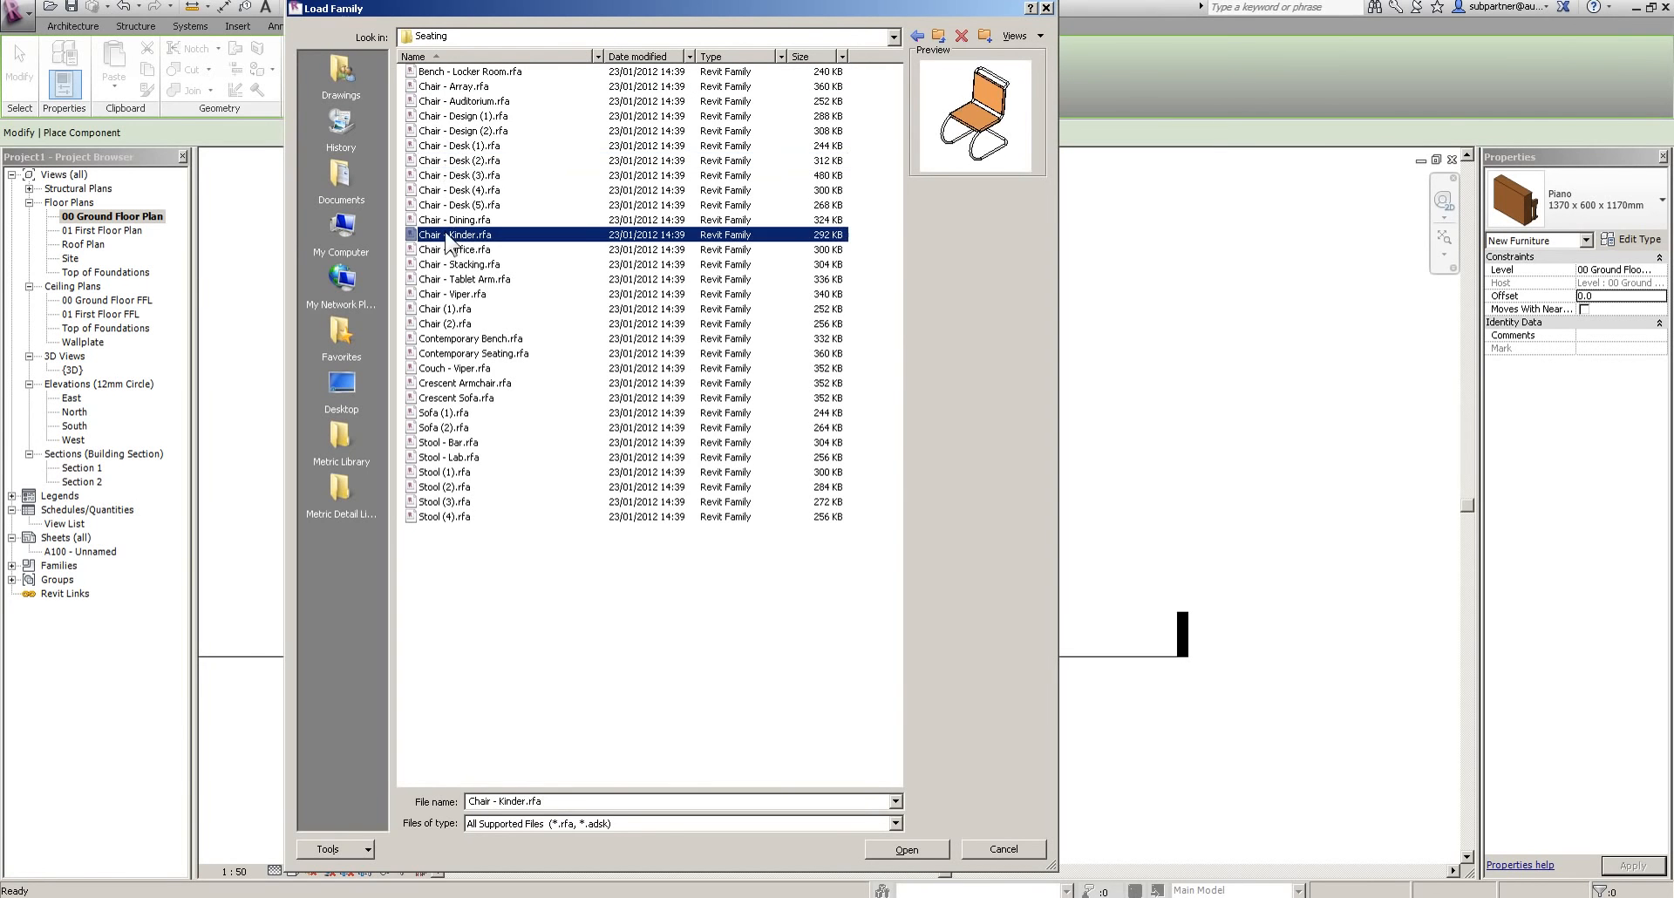
{"action": "left_click", "coordinate": [460, 120]}
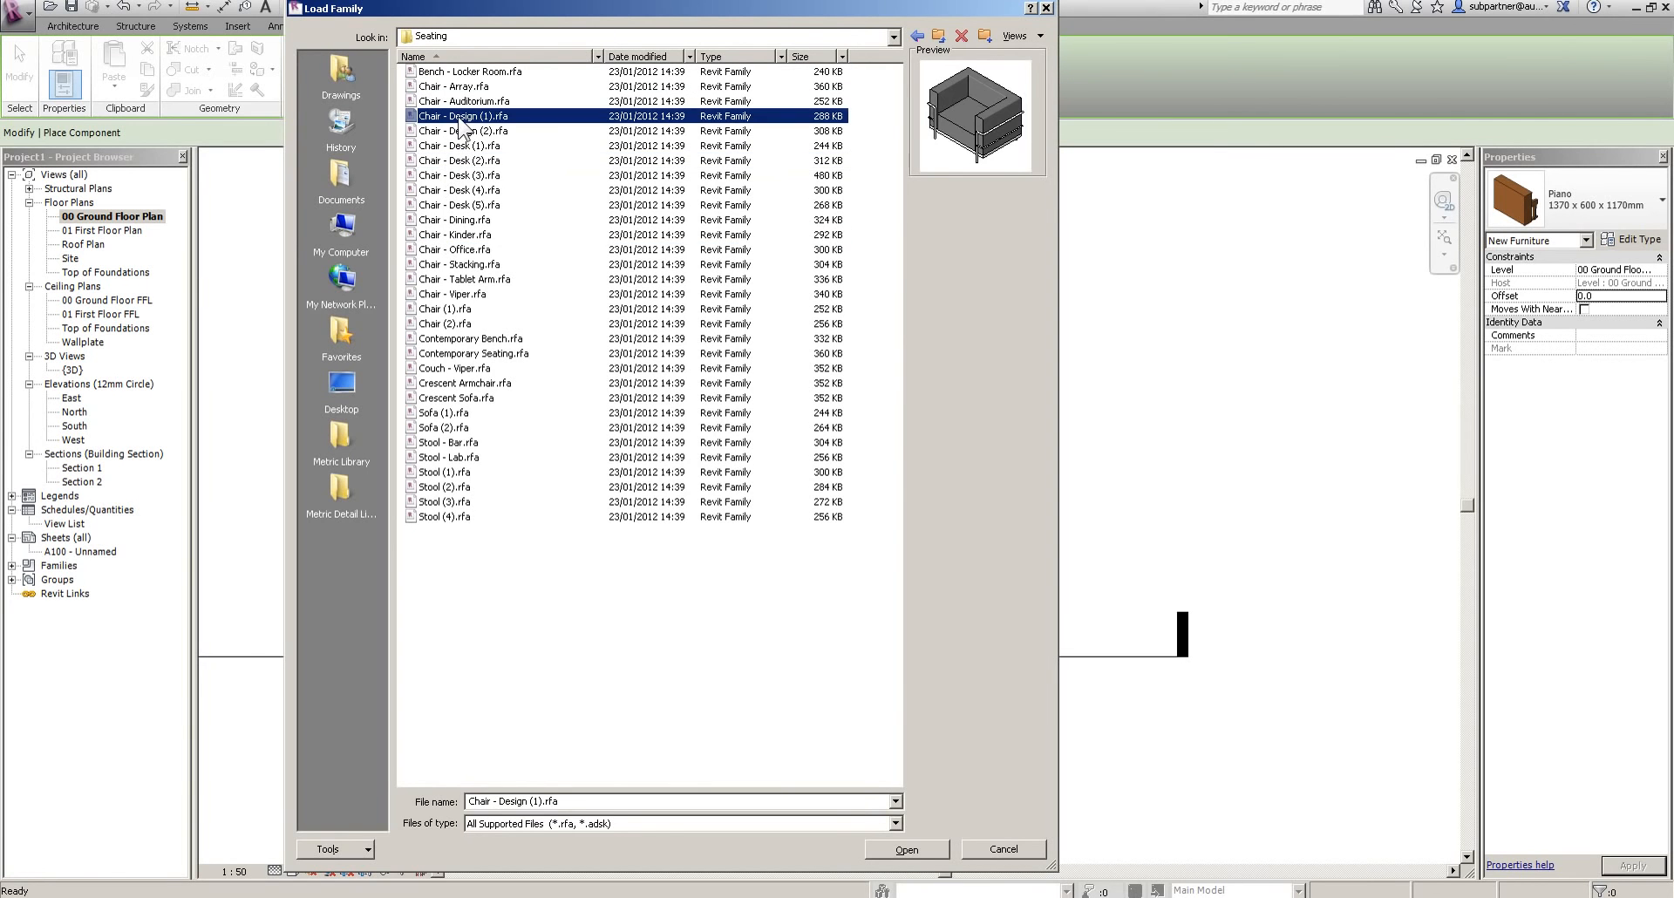
{"action": "left_click", "coordinate": [907, 850]}
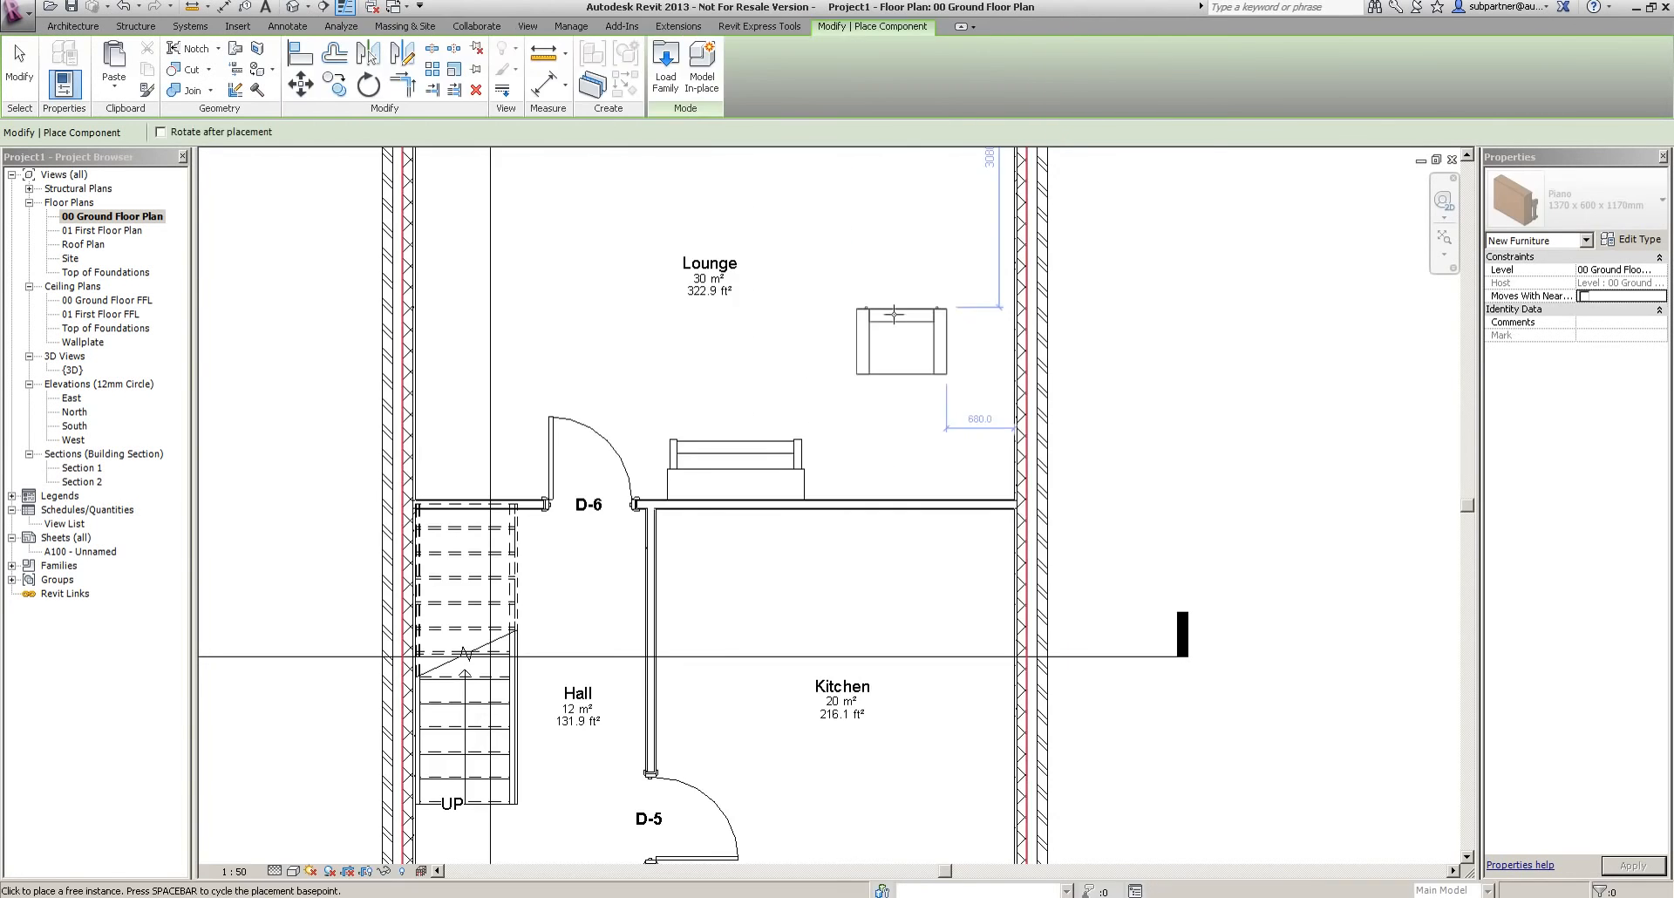
Place three Chair - Design (1) armchairs in a row along the Lounge's east wall, rotated to face into the room
{"action": "middle_click_drag", "start_coordinate": [913, 359], "coordinate": [864, 622]}
{"action": "key", "text": "space"}
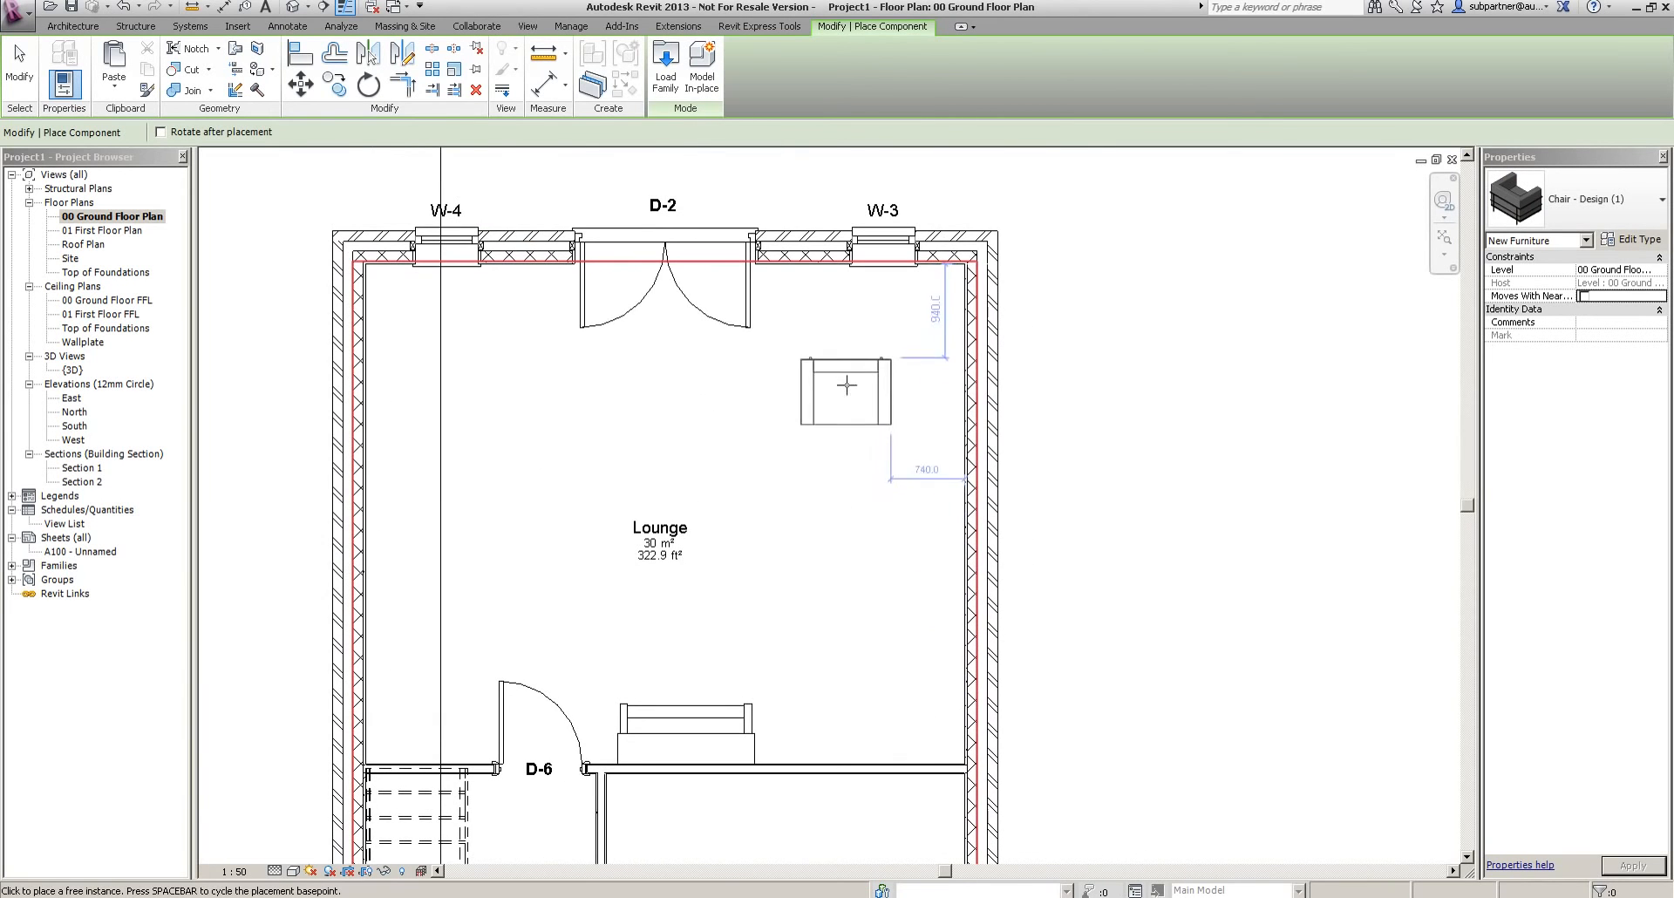
{"action": "left_click", "coordinate": [898, 336]}
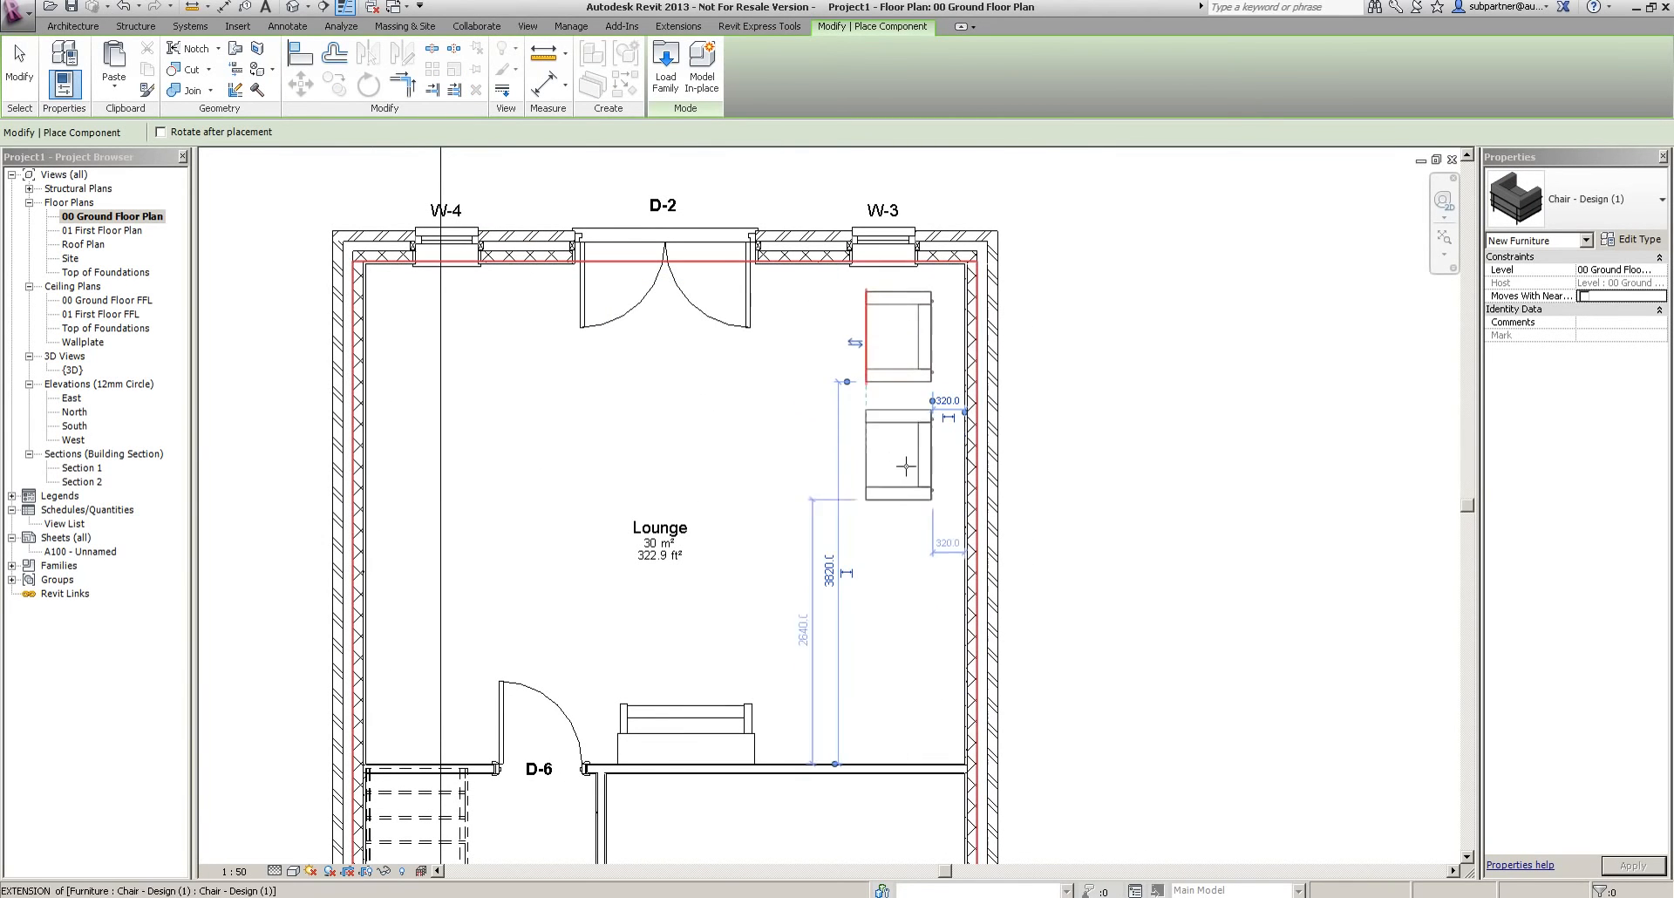
{"action": "left_click", "coordinate": [898, 485]}
{"action": "left_click", "coordinate": [896, 641]}
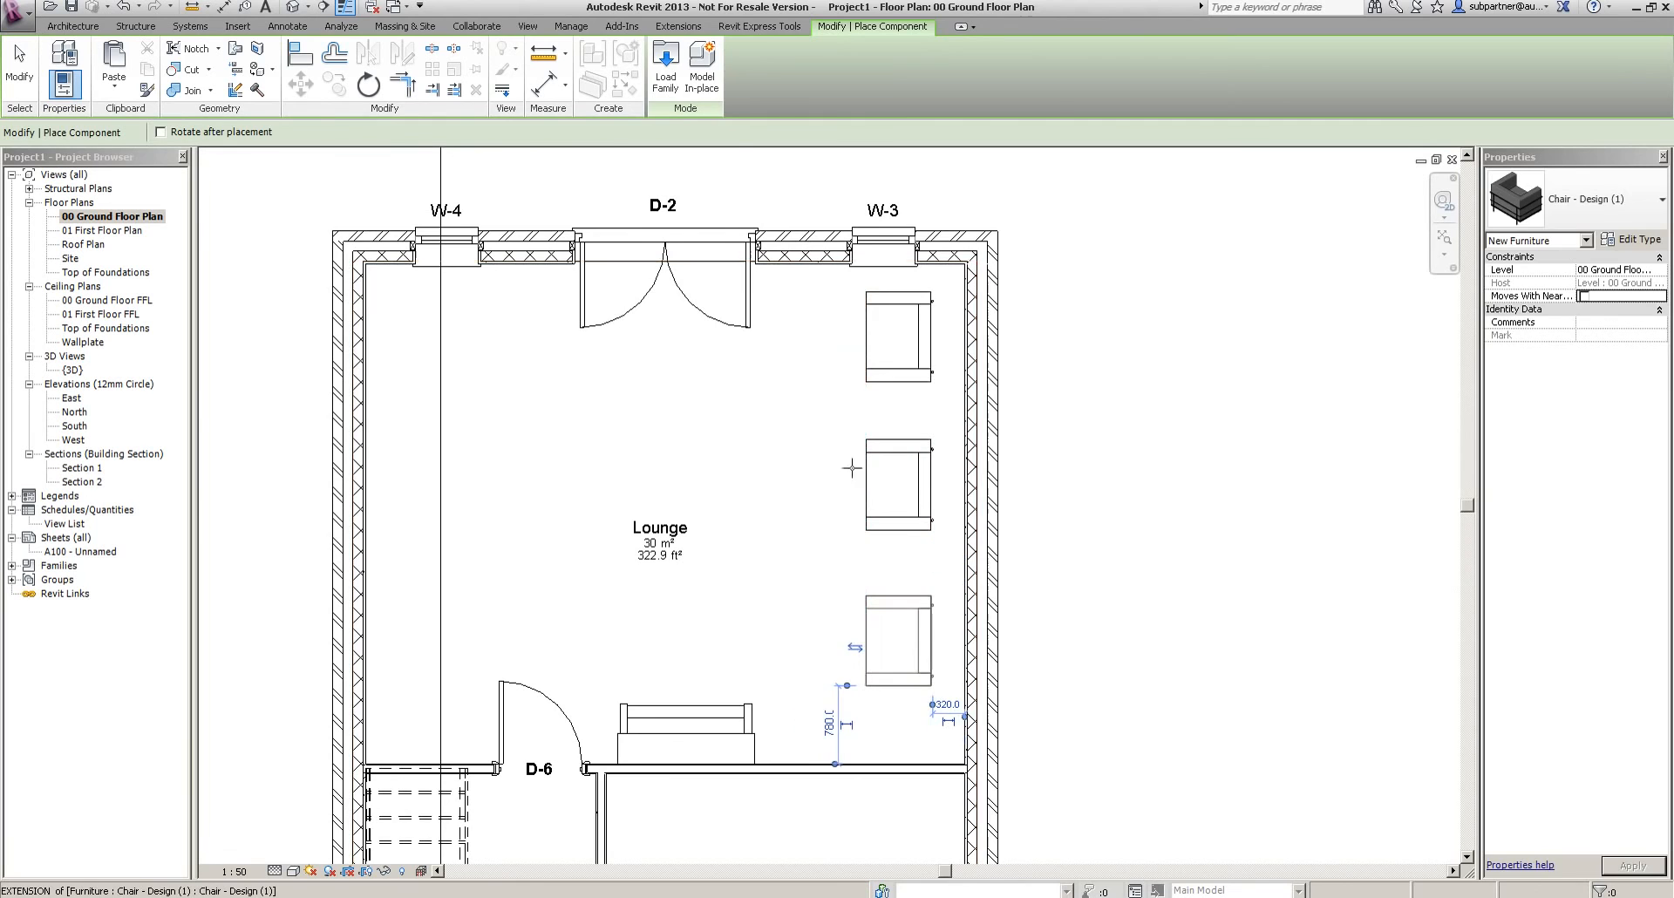
Load the Television - Plasma.rfa family from the Devices folder of the Furniture library
{"action": "left_click", "coordinate": [665, 66]}
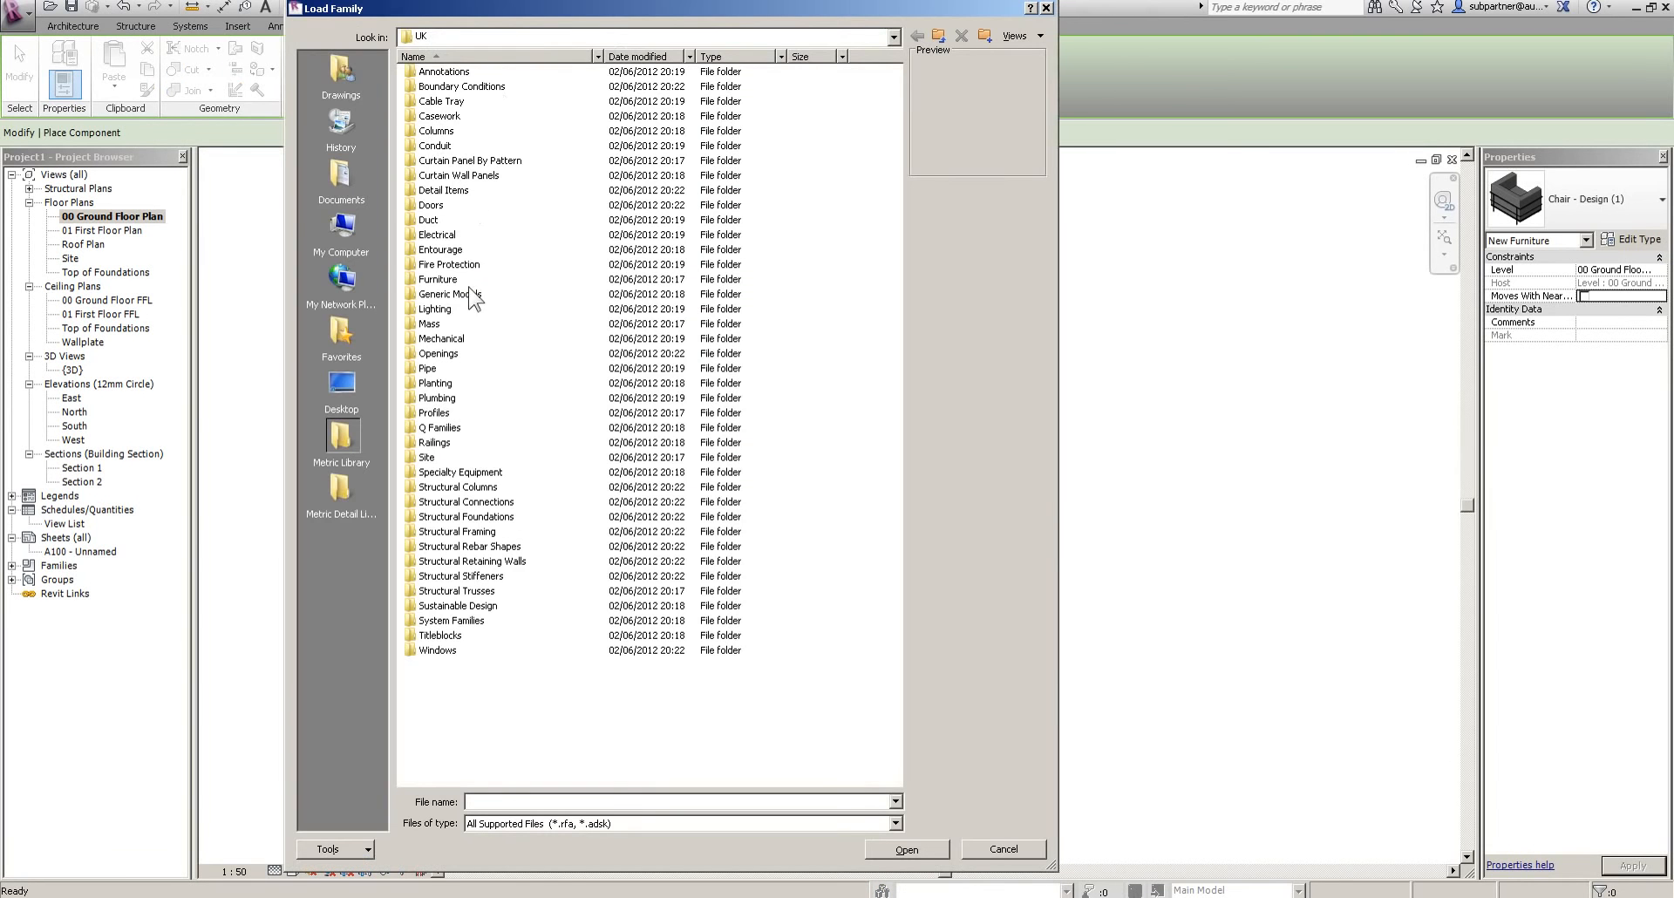
{"action": "double_click", "coordinate": [438, 280]}
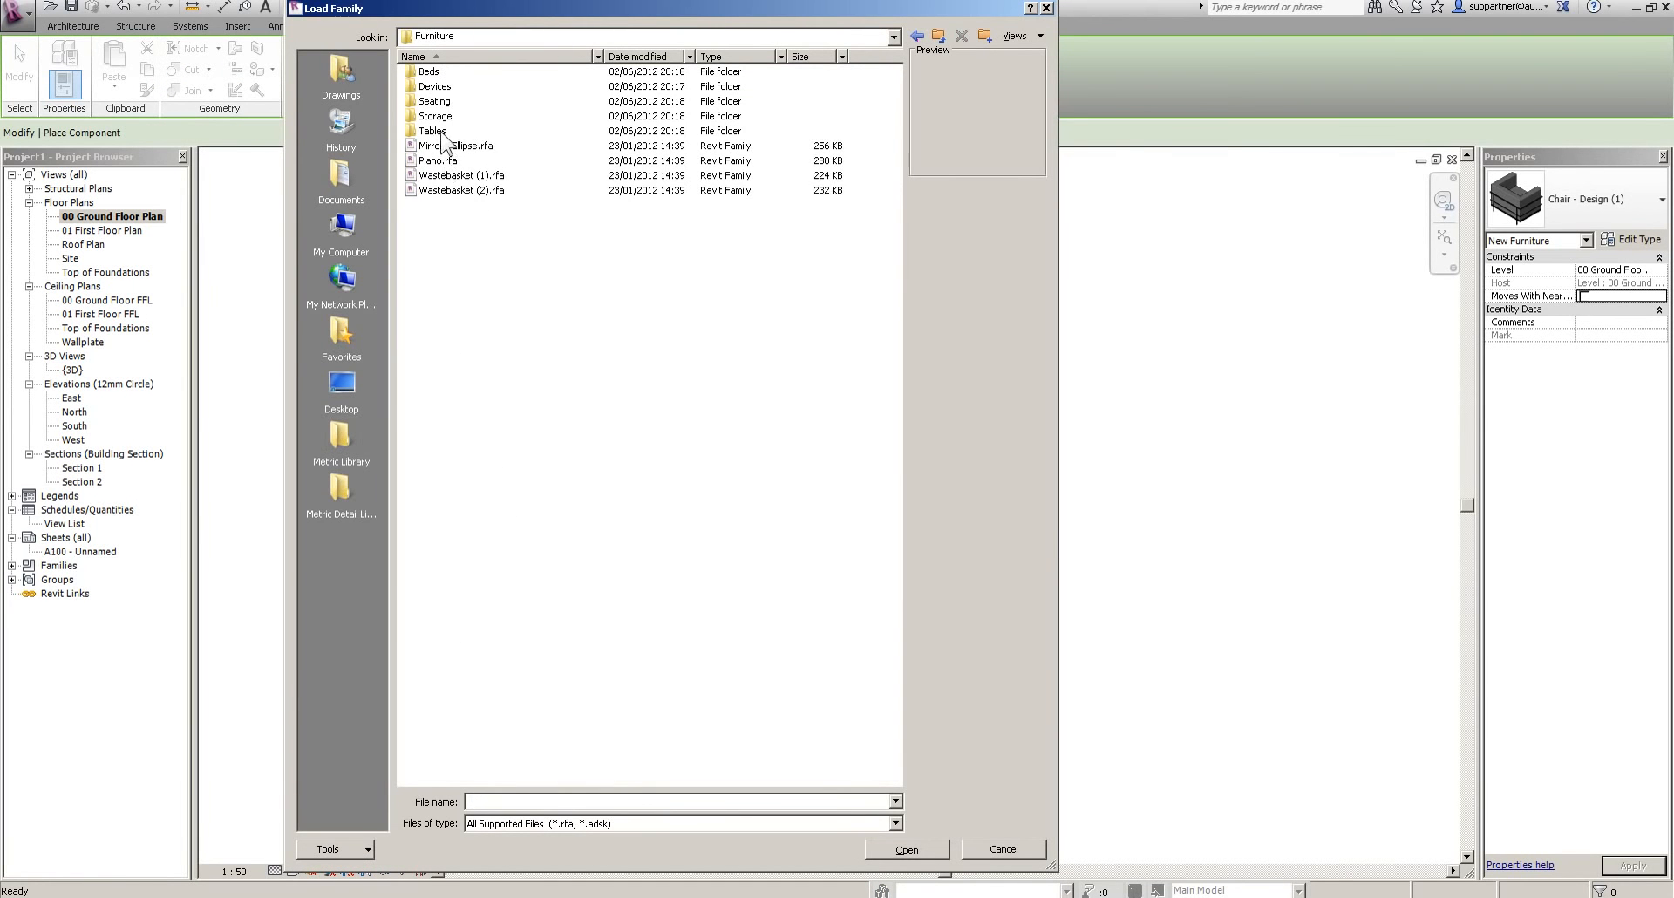
{"action": "double_click", "coordinate": [430, 87]}
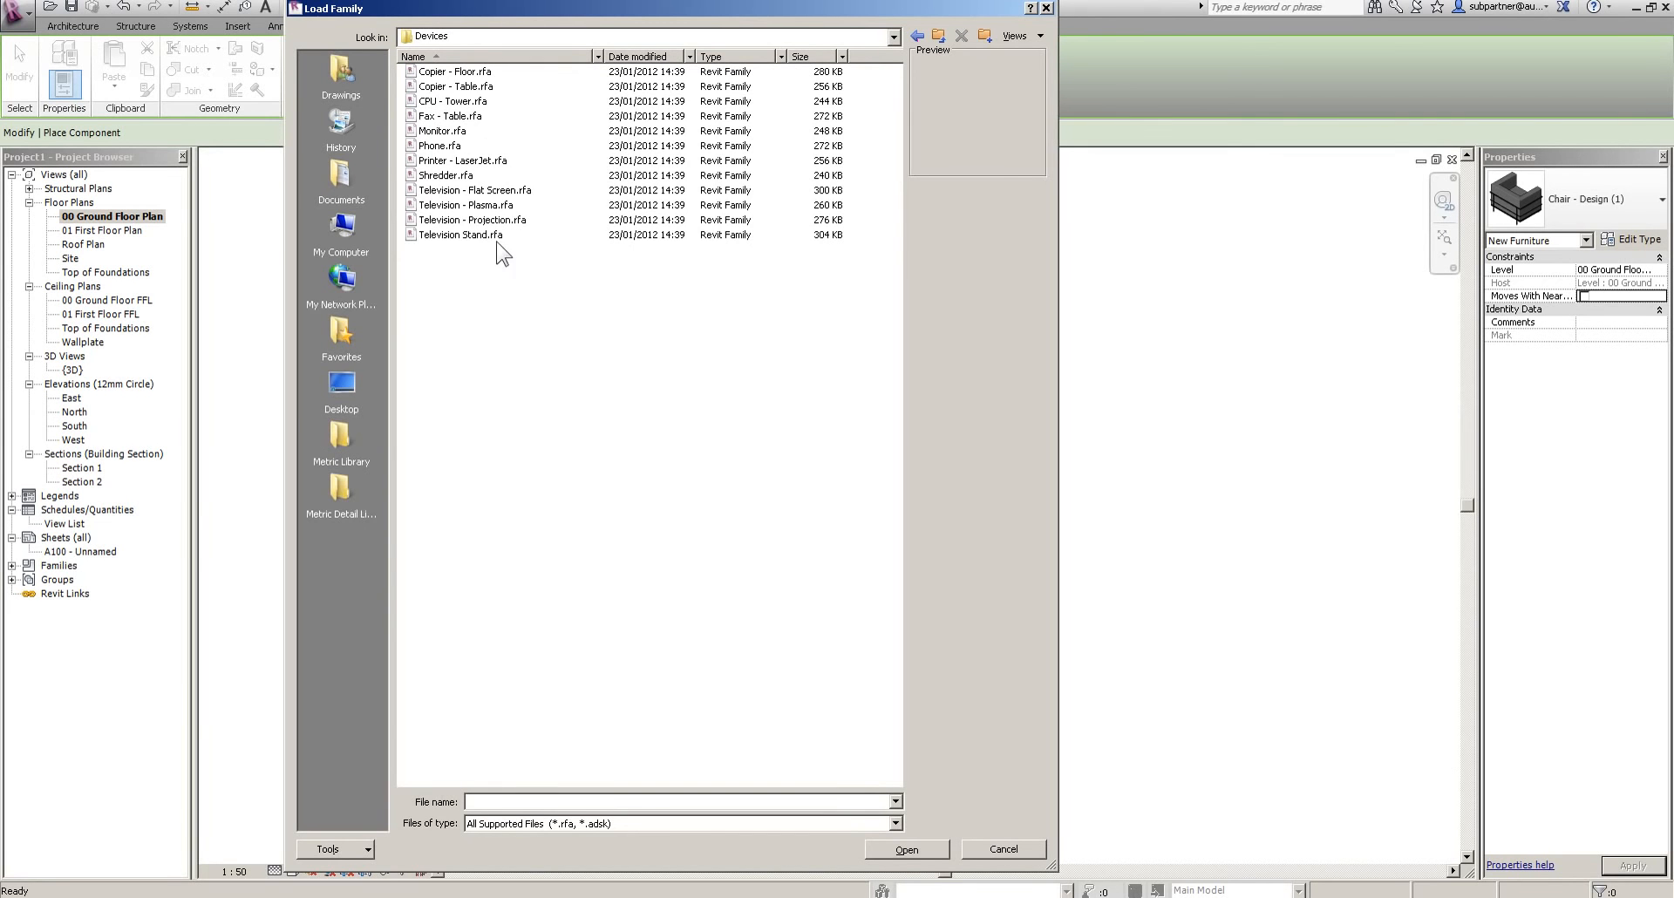
{"action": "left_click", "coordinate": [471, 205]}
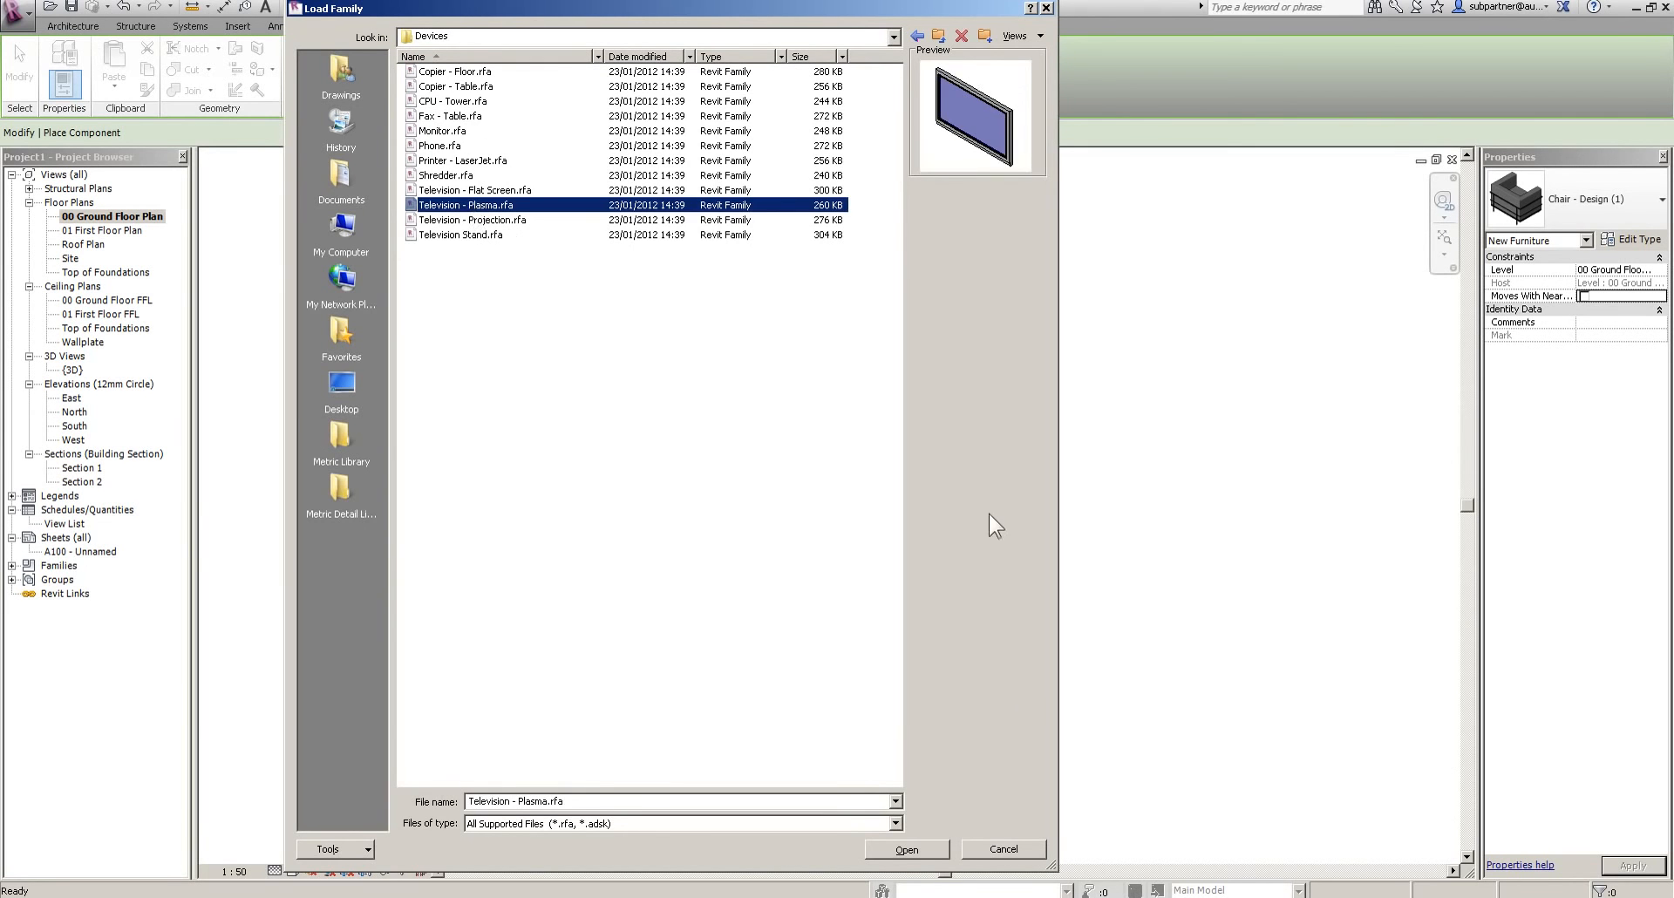
{"action": "left_click", "coordinate": [926, 848]}
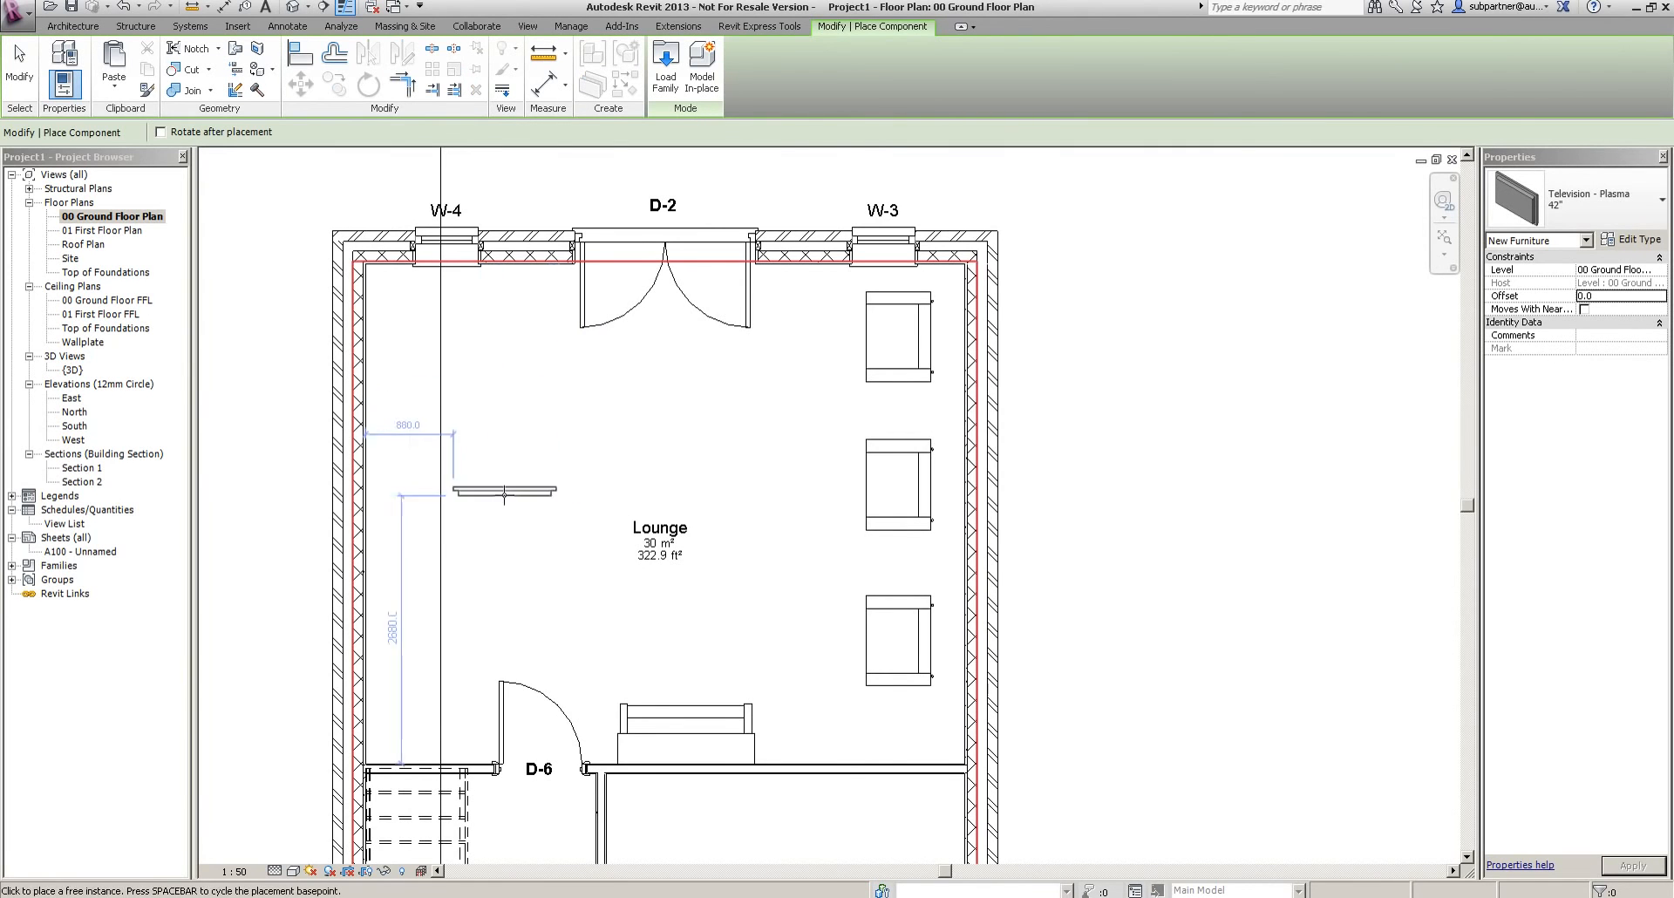
Place a 50" plasma television against the Lounge's west wall, rotated parallel to the wall opposite the armchairs
{"action": "key", "text": "space"}
{"action": "key", "text": "space"}
{"action": "key", "text": "space"}
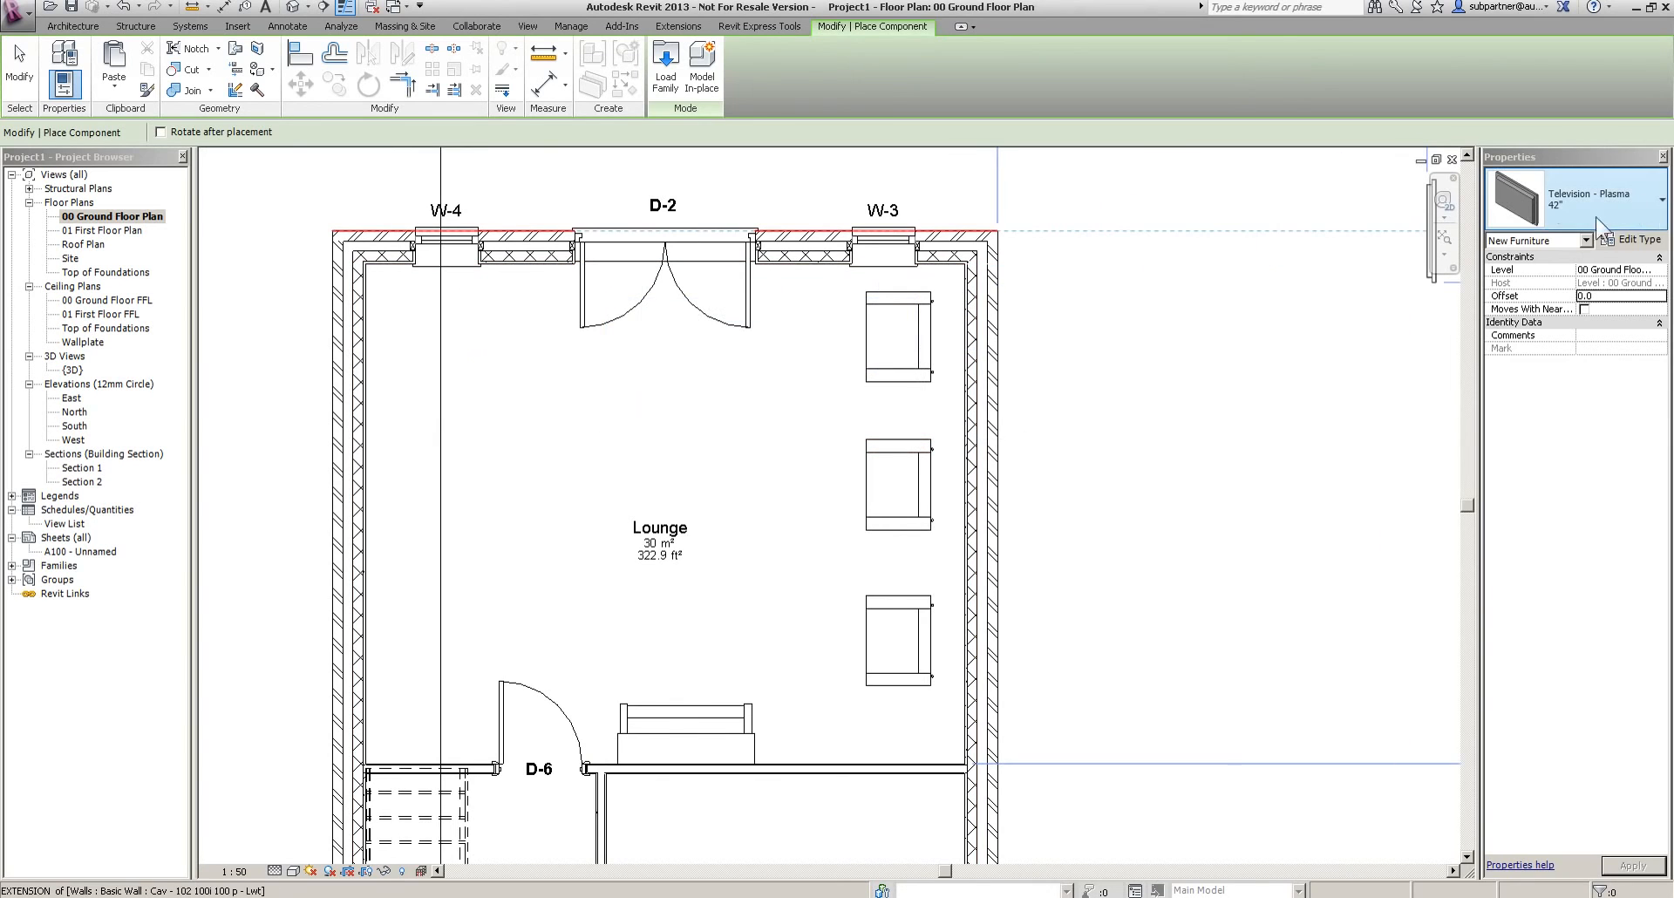
{"action": "left_click", "coordinate": [1558, 218]}
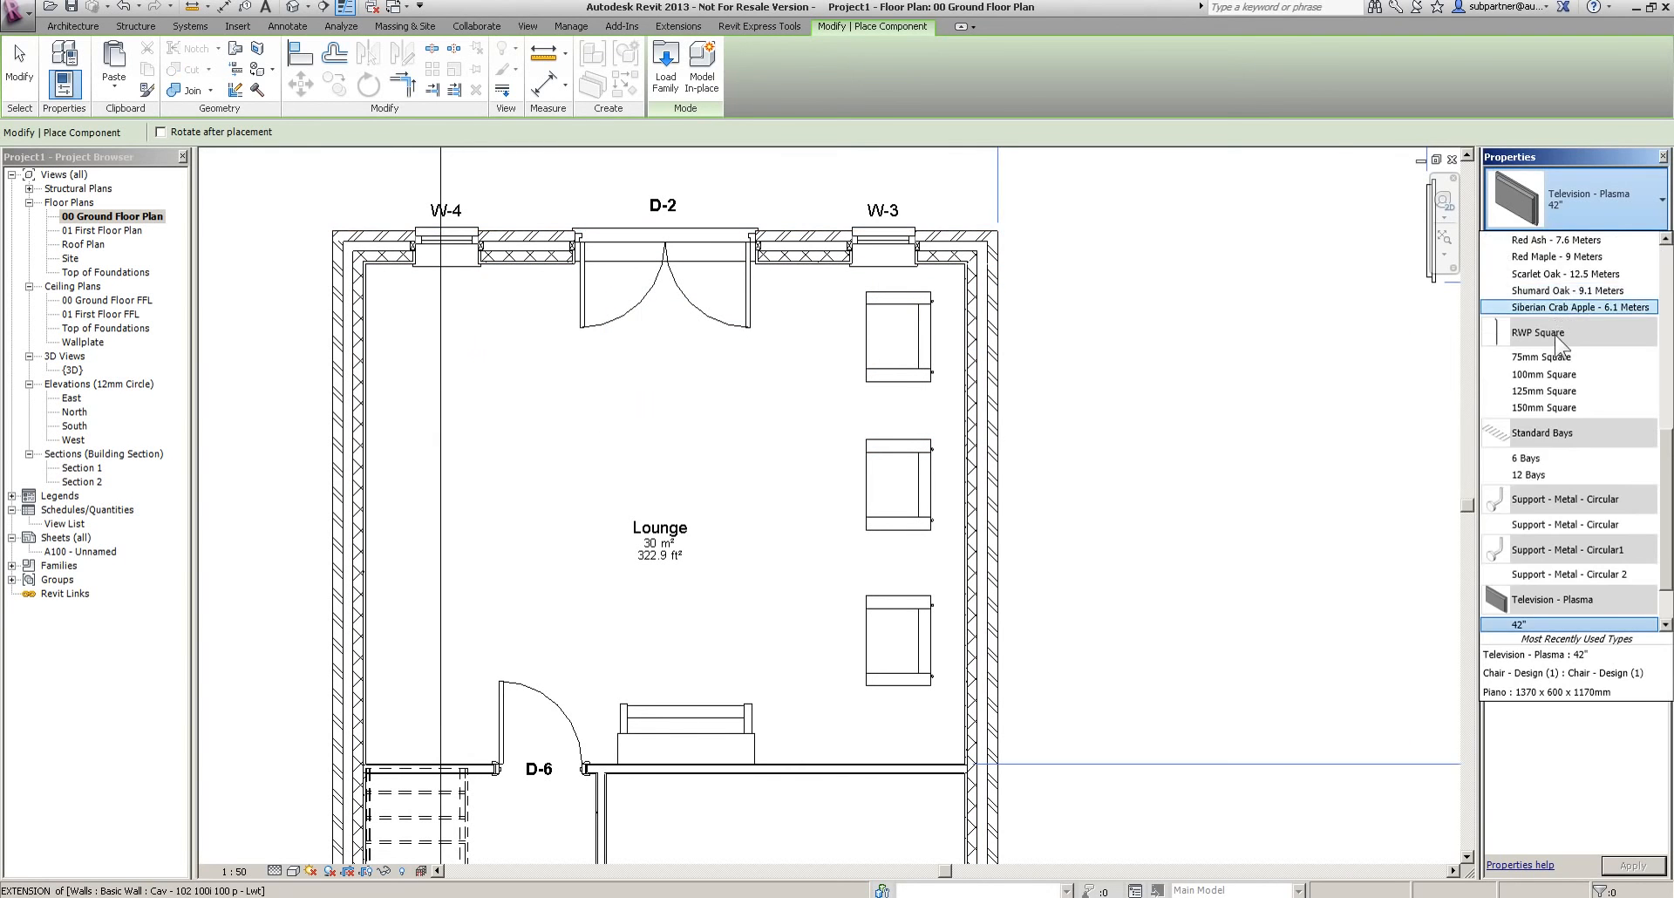
{"action": "scroll", "coordinate": [1565, 375], "scroll_direction": "down", "scroll_amount": 2}
{"action": "left_click", "coordinate": [1525, 575]}
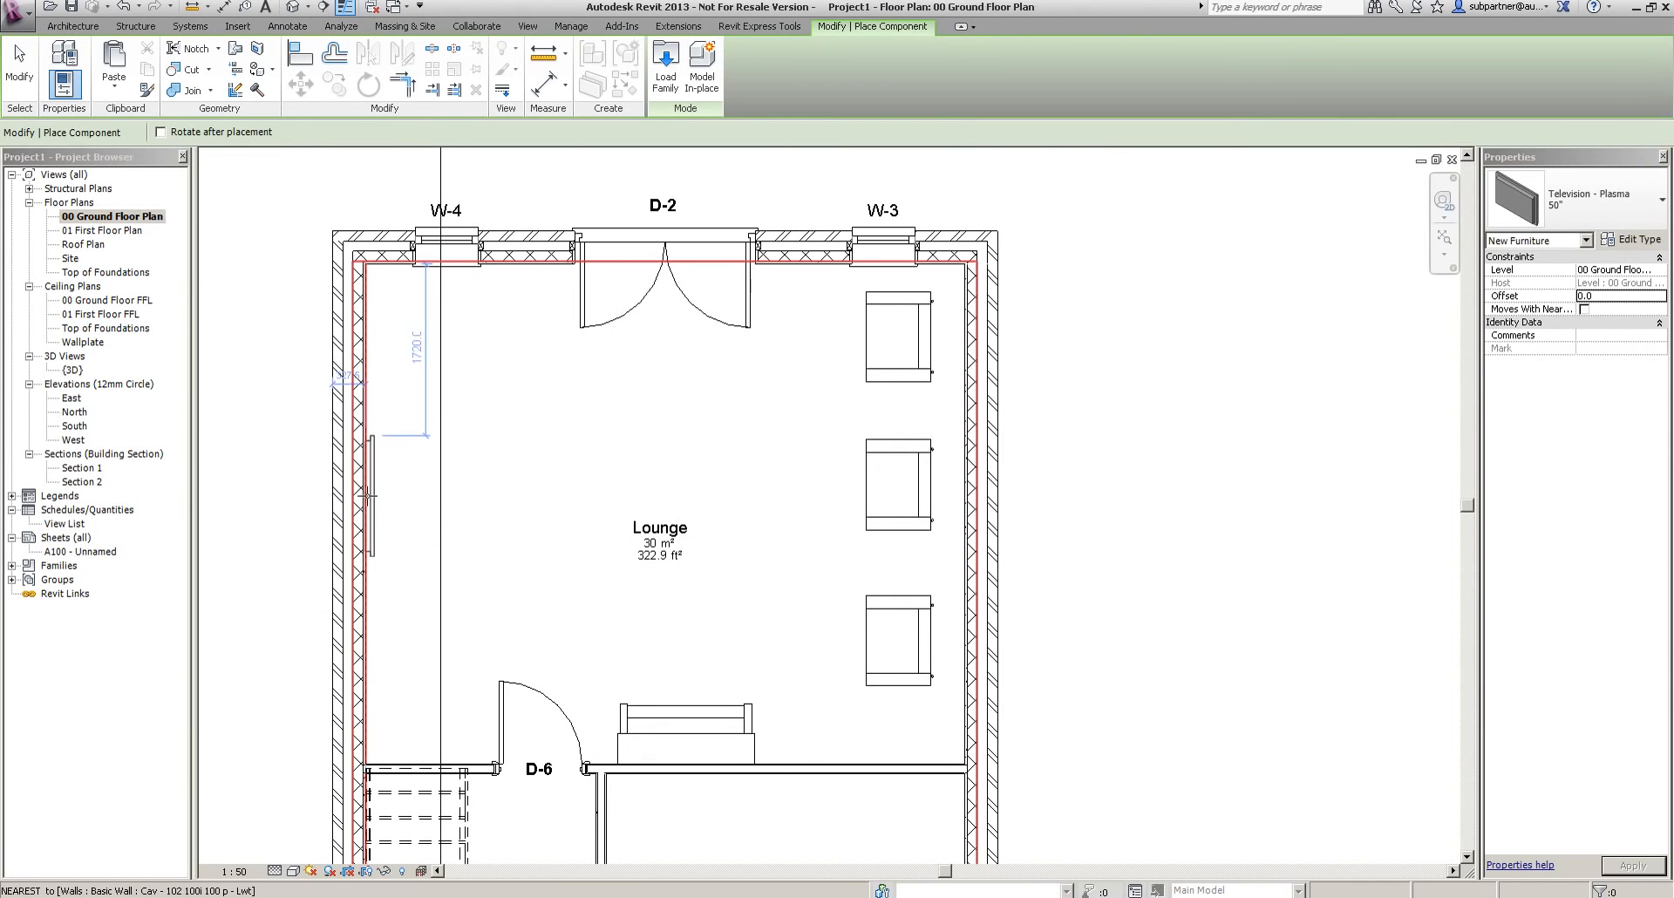
{"action": "left_click", "coordinate": [368, 495]}
Load Table - Dining w chairs (2).rfa from the Furniture library's Tables folder and place a 4-seat table in the Kitchen's north part
{"action": "scroll", "coordinate": [659, 447], "scroll_direction": "down", "scroll_amount": 2}
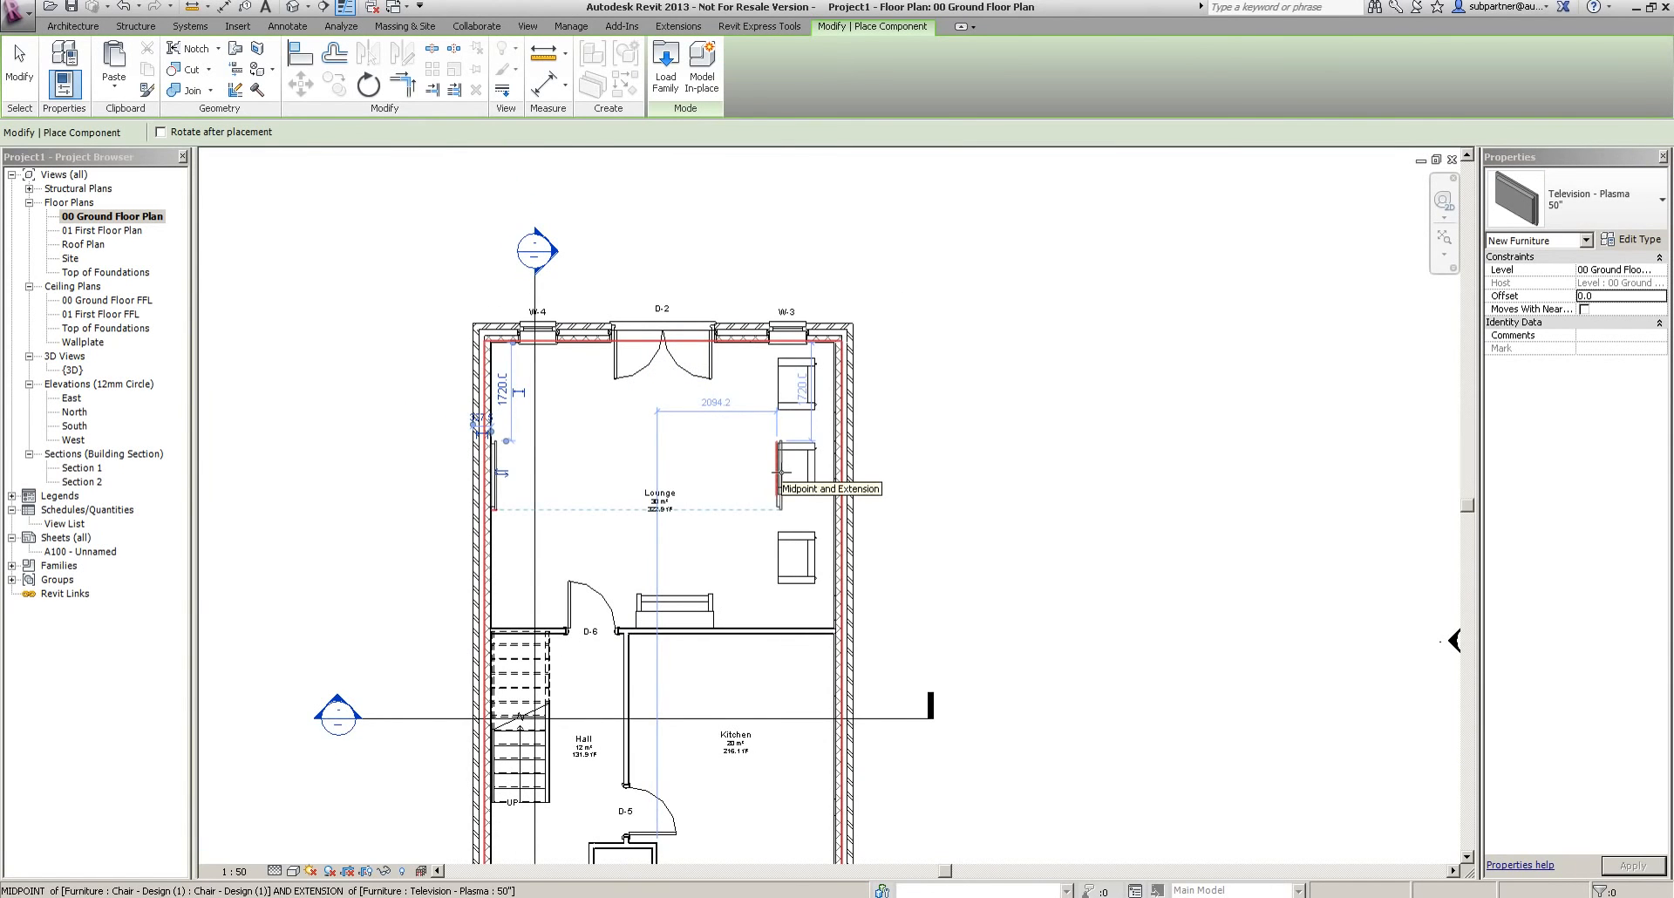
{"action": "middle_click_drag", "start_coordinate": [697, 672], "coordinate": [689, 310]}
{"action": "scroll", "coordinate": [691, 306], "scroll_direction": "up", "scroll_amount": 3}
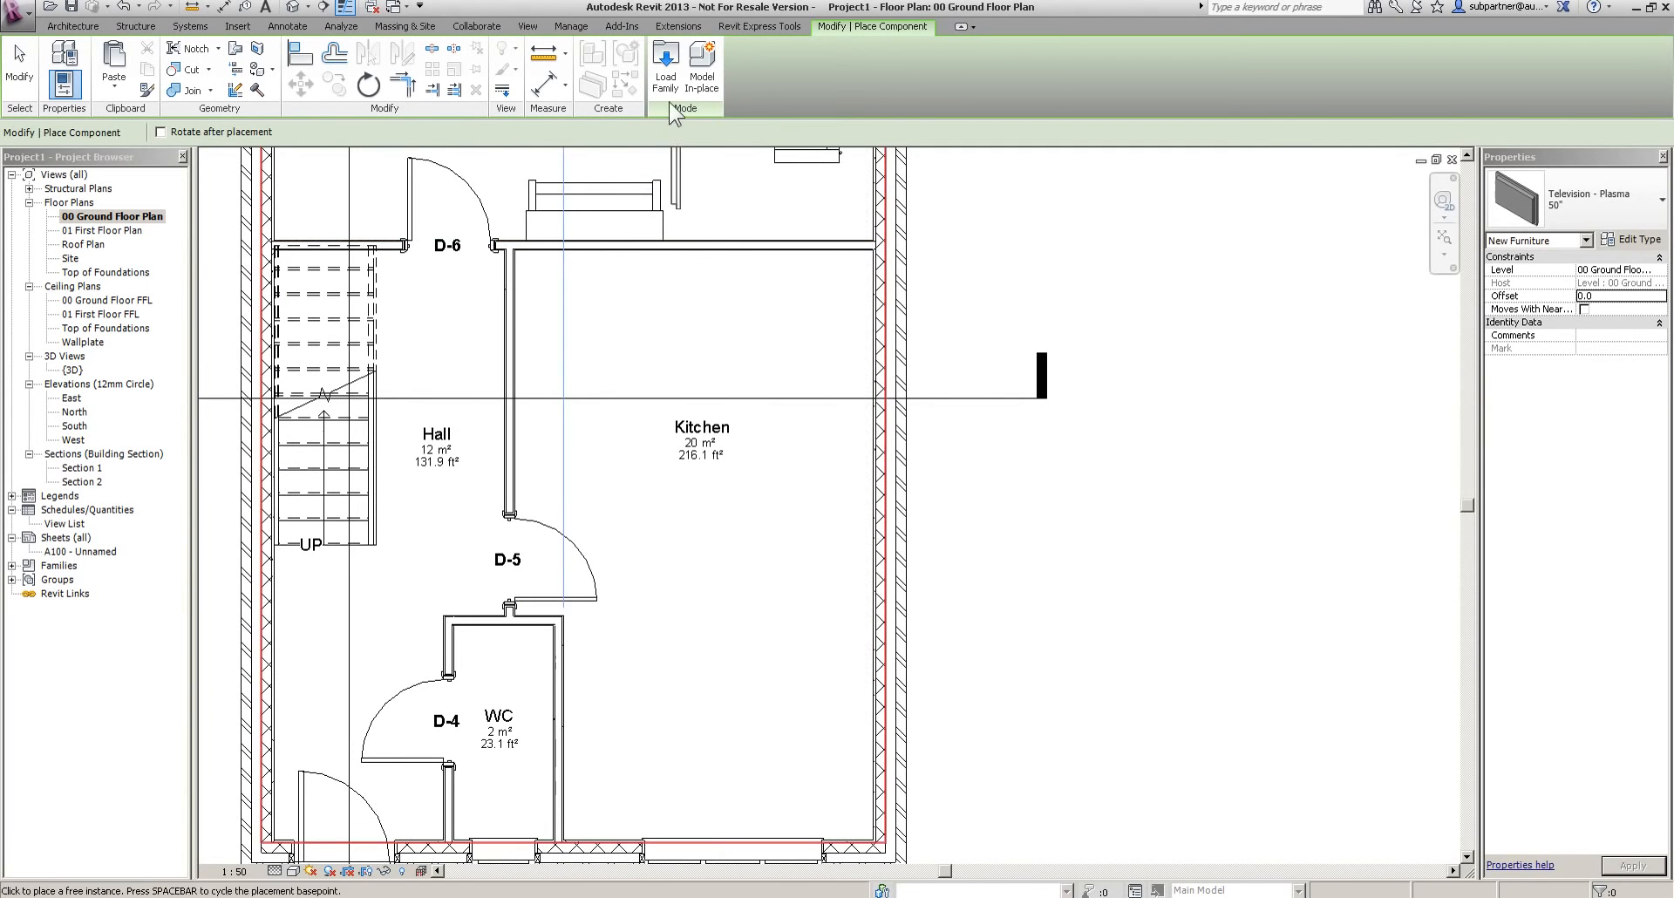
{"action": "left_click", "coordinate": [665, 70]}
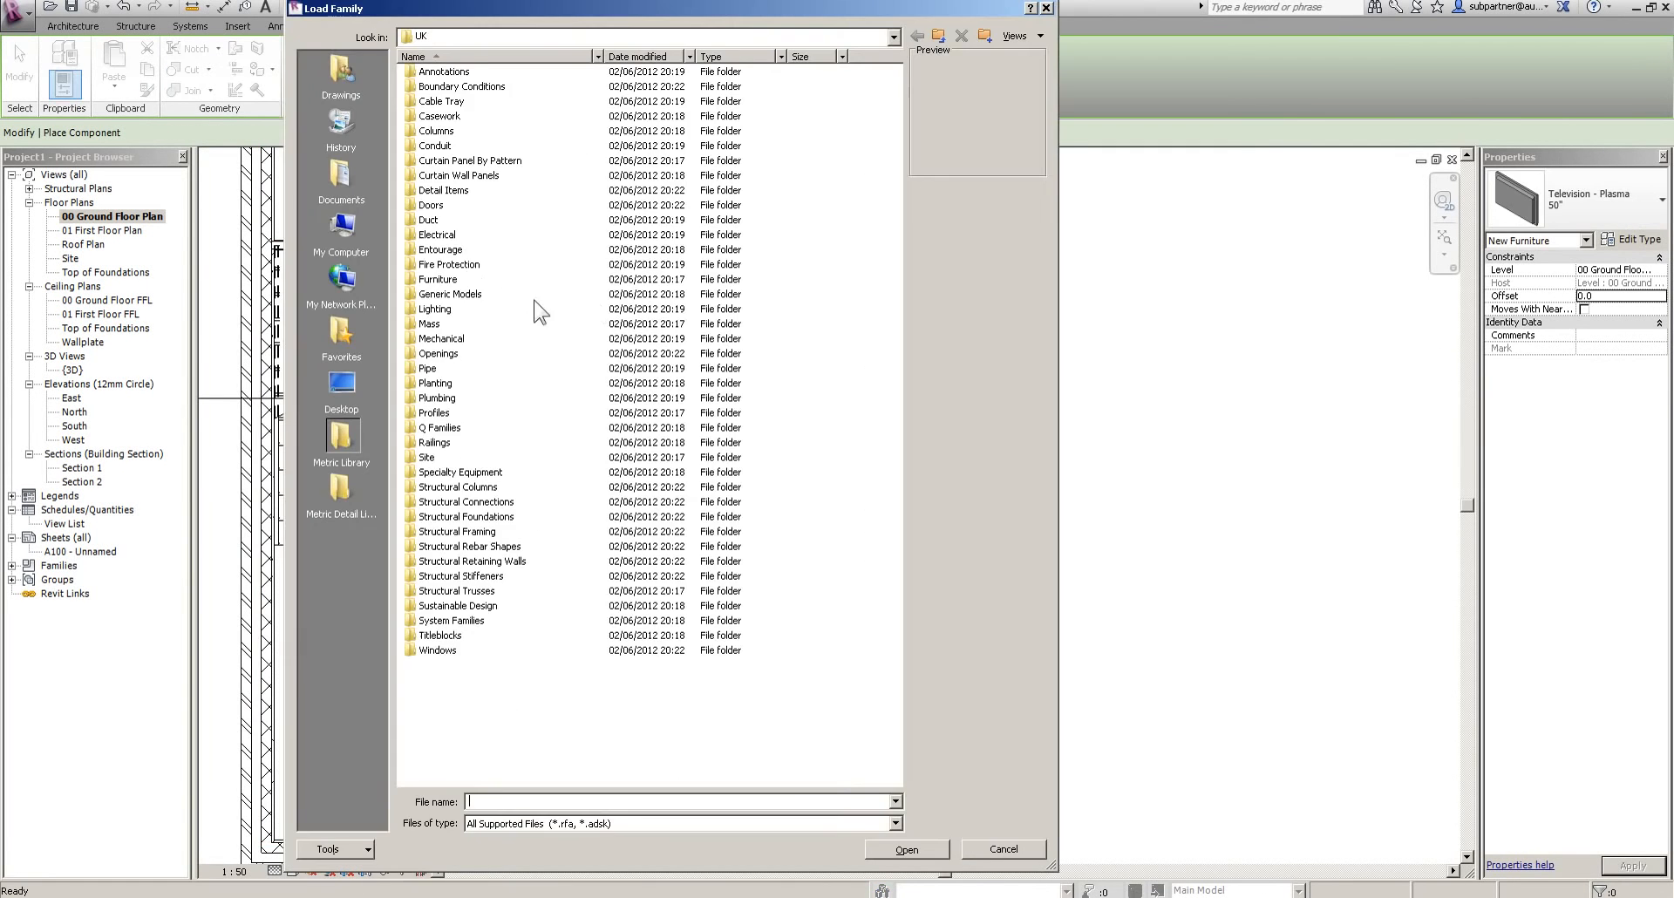
{"action": "double_click", "coordinate": [437, 279]}
{"action": "double_click", "coordinate": [436, 131]}
{"action": "left_click", "coordinate": [433, 75]}
{"action": "left_click", "coordinate": [430, 103]}
{"action": "left_click", "coordinate": [442, 176]}
{"action": "left_click", "coordinate": [442, 264]}
{"action": "left_click", "coordinate": [443, 323]}
{"action": "left_click", "coordinate": [443, 367]}
{"action": "left_click", "coordinate": [440, 412]}
{"action": "left_click", "coordinate": [438, 442]}
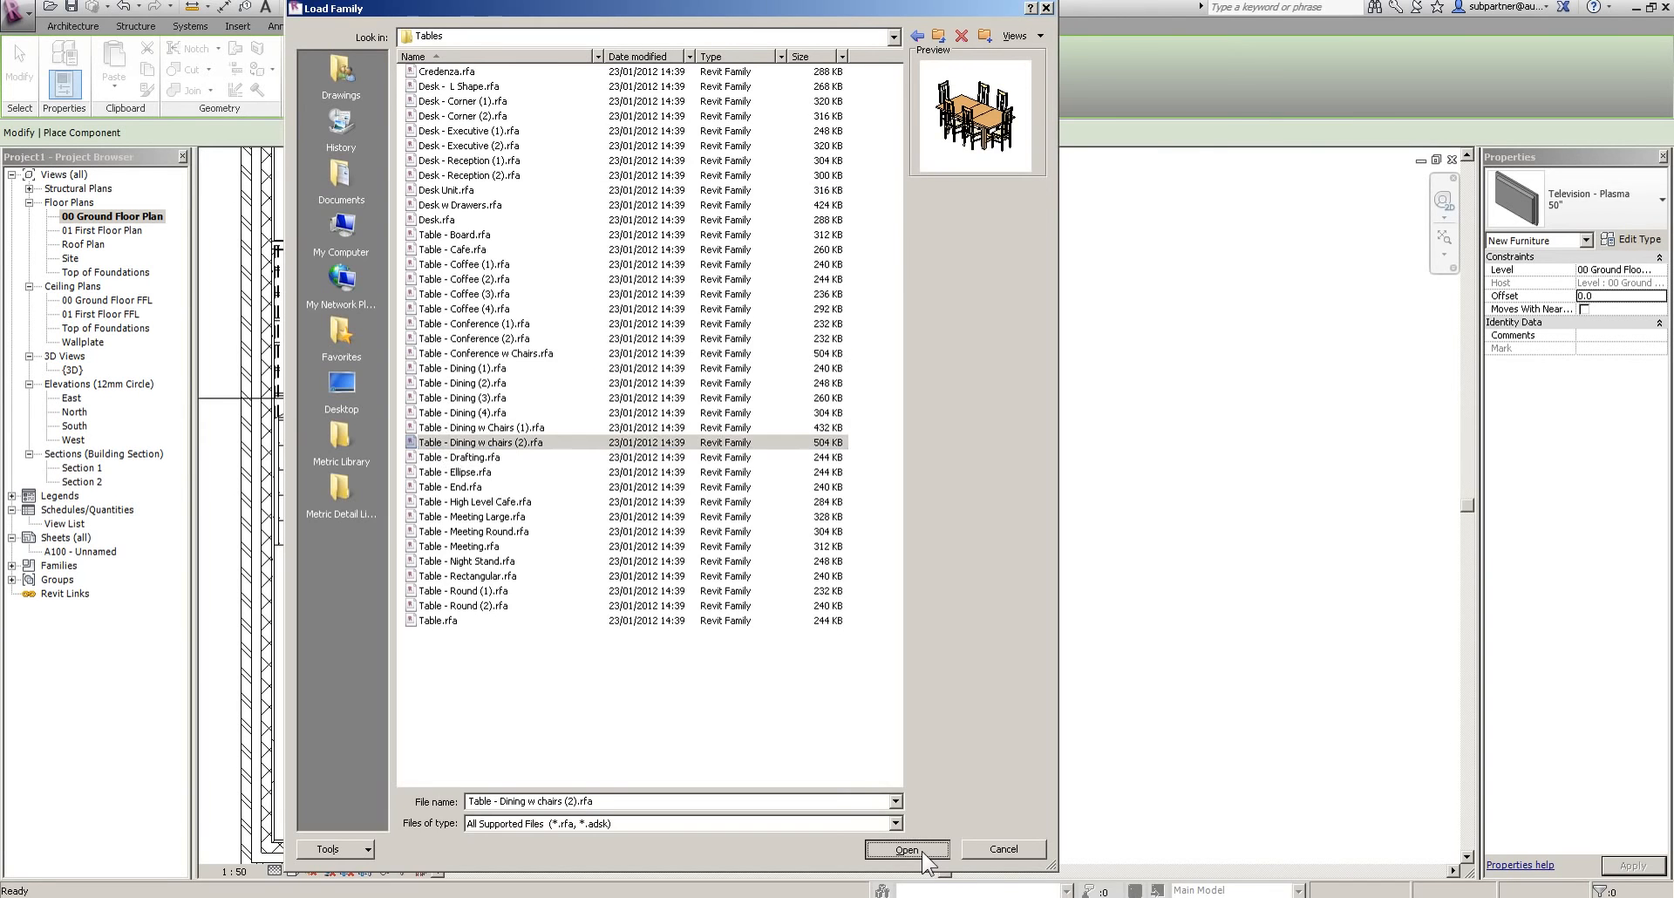
{"action": "left_click", "coordinate": [907, 849]}
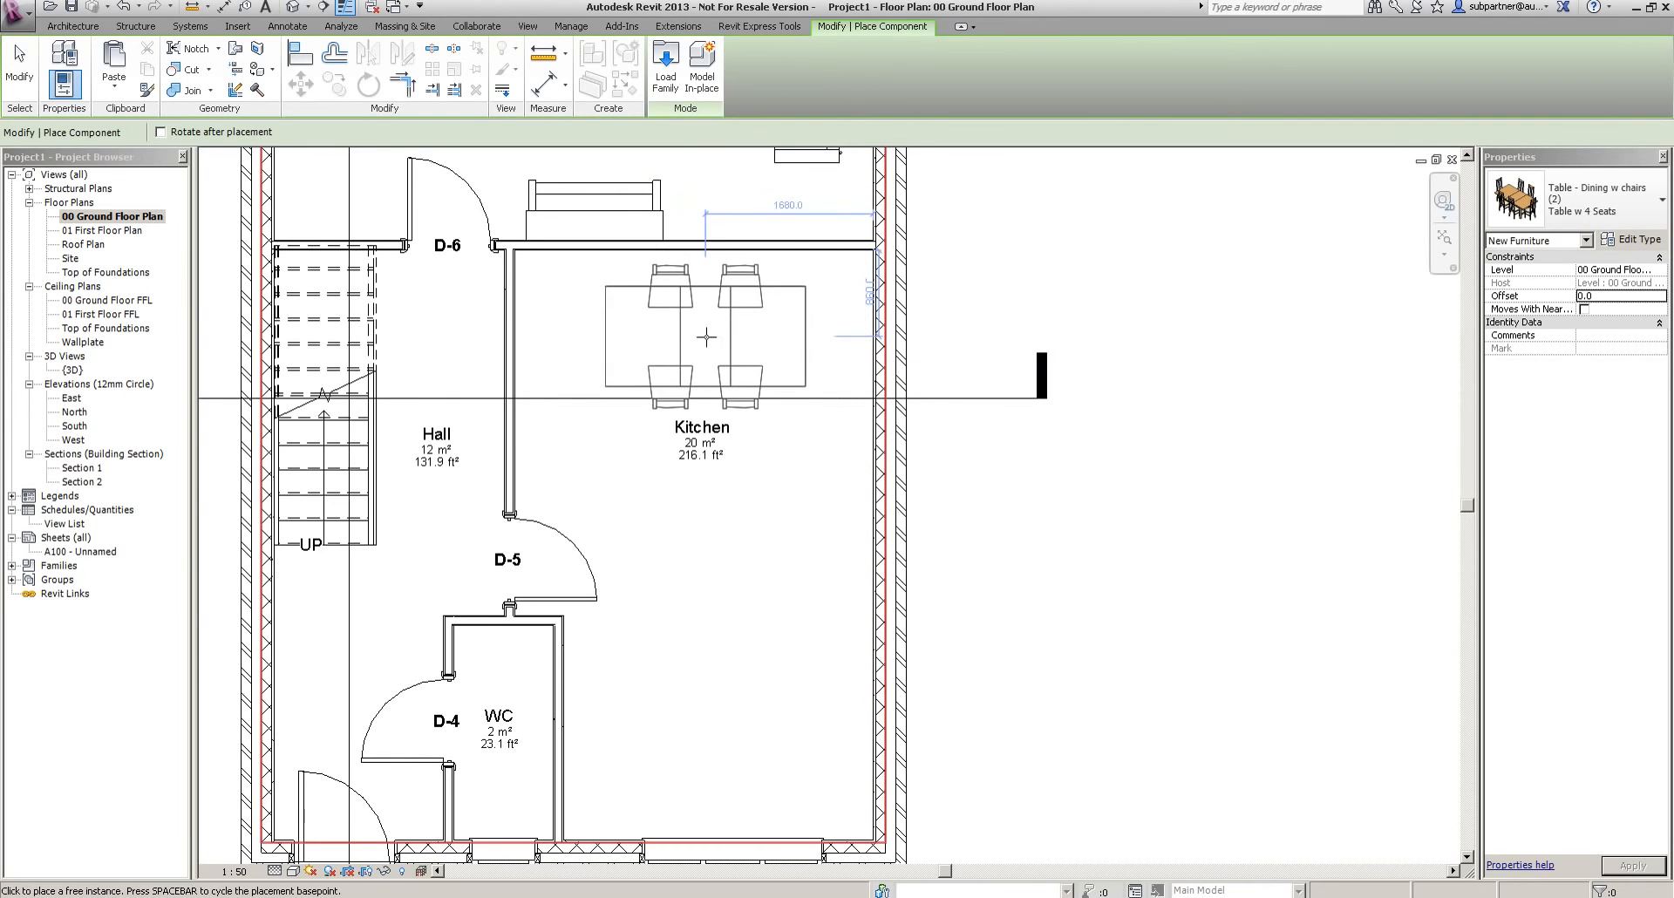
{"action": "left_click", "coordinate": [705, 336]}
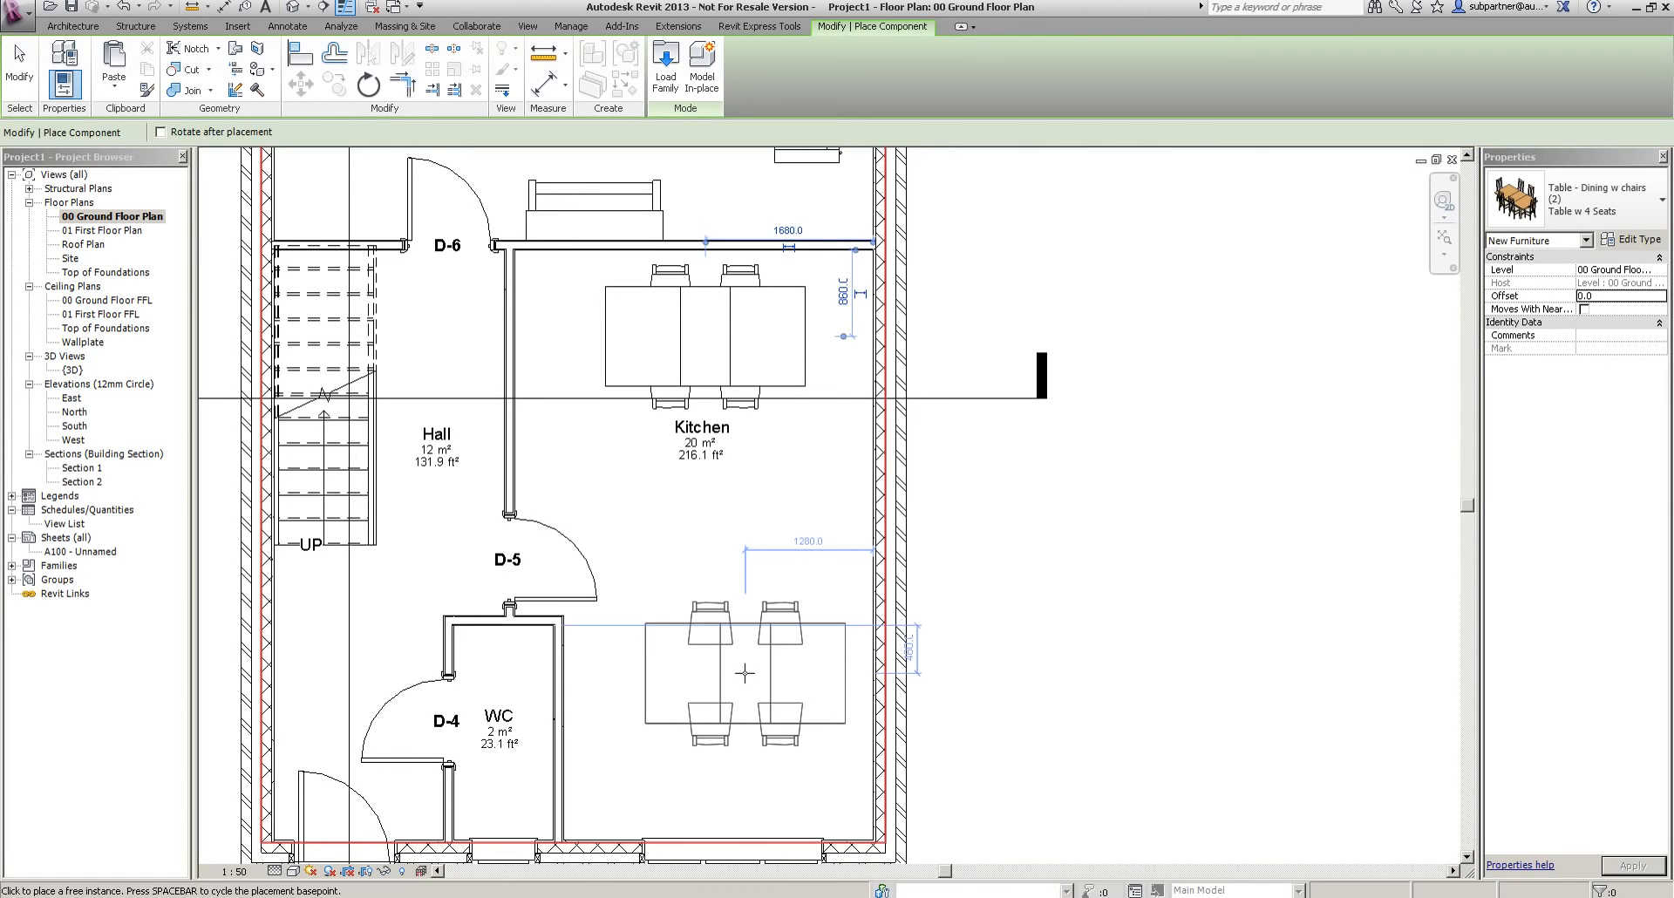
Load Base - Corner (3).rfa from the Casework library's Base Cabinets folder and place a 900mm unit in the Kitchen's south-east corner
{"action": "left_click", "coordinate": [669, 84]}
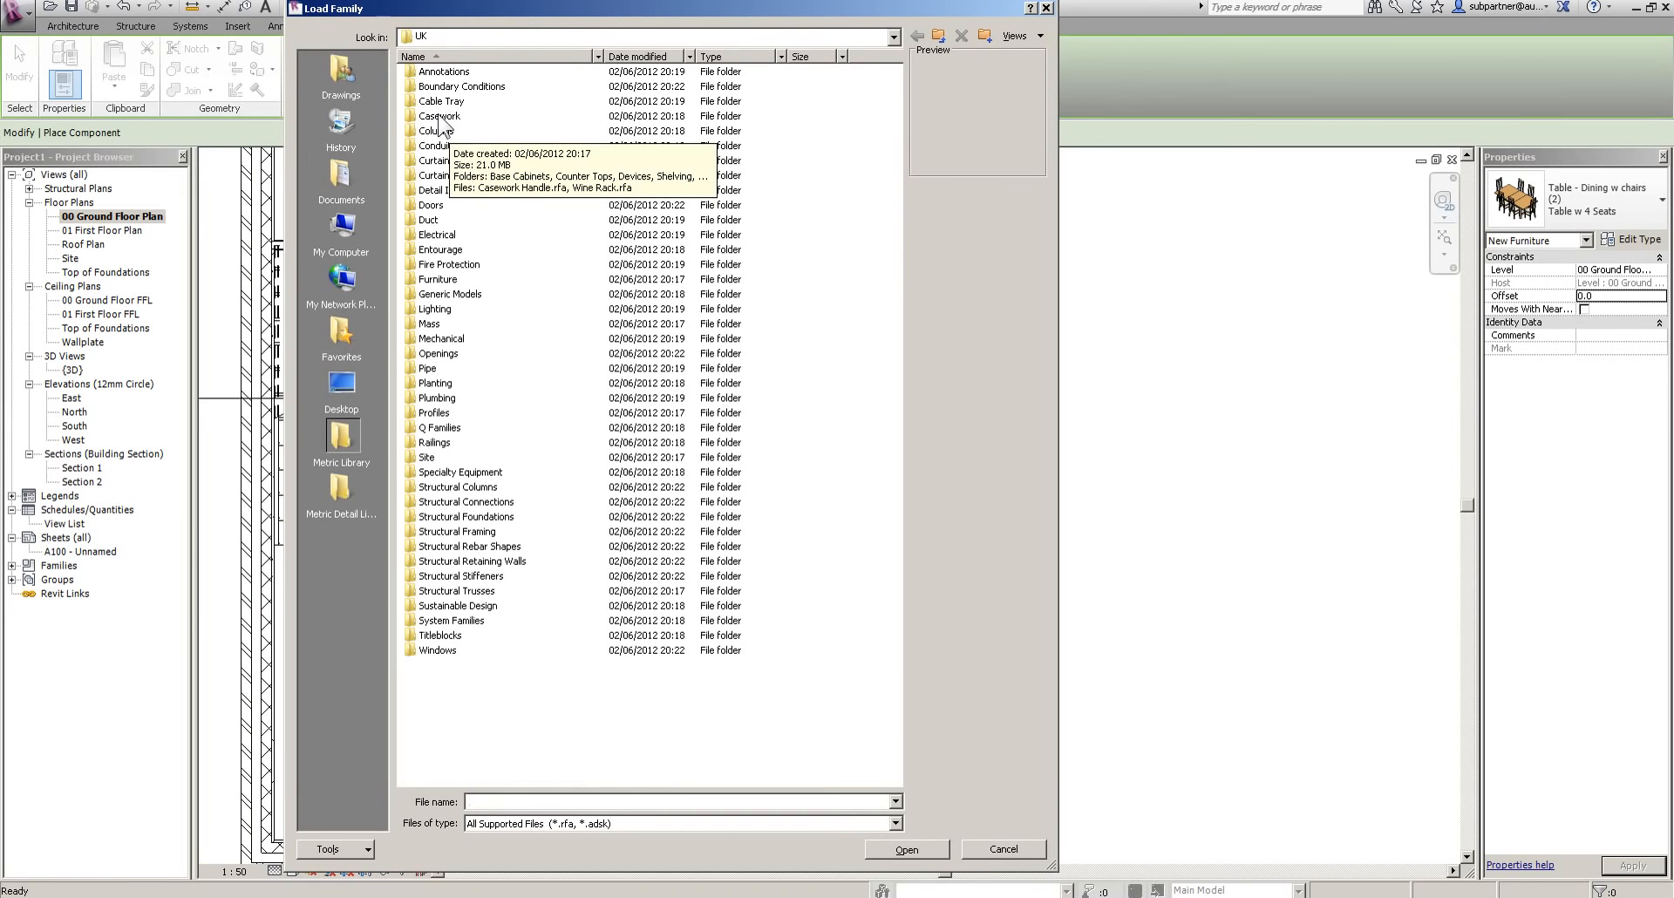
{"action": "double_click", "coordinate": [439, 117]}
{"action": "double_click", "coordinate": [455, 73]}
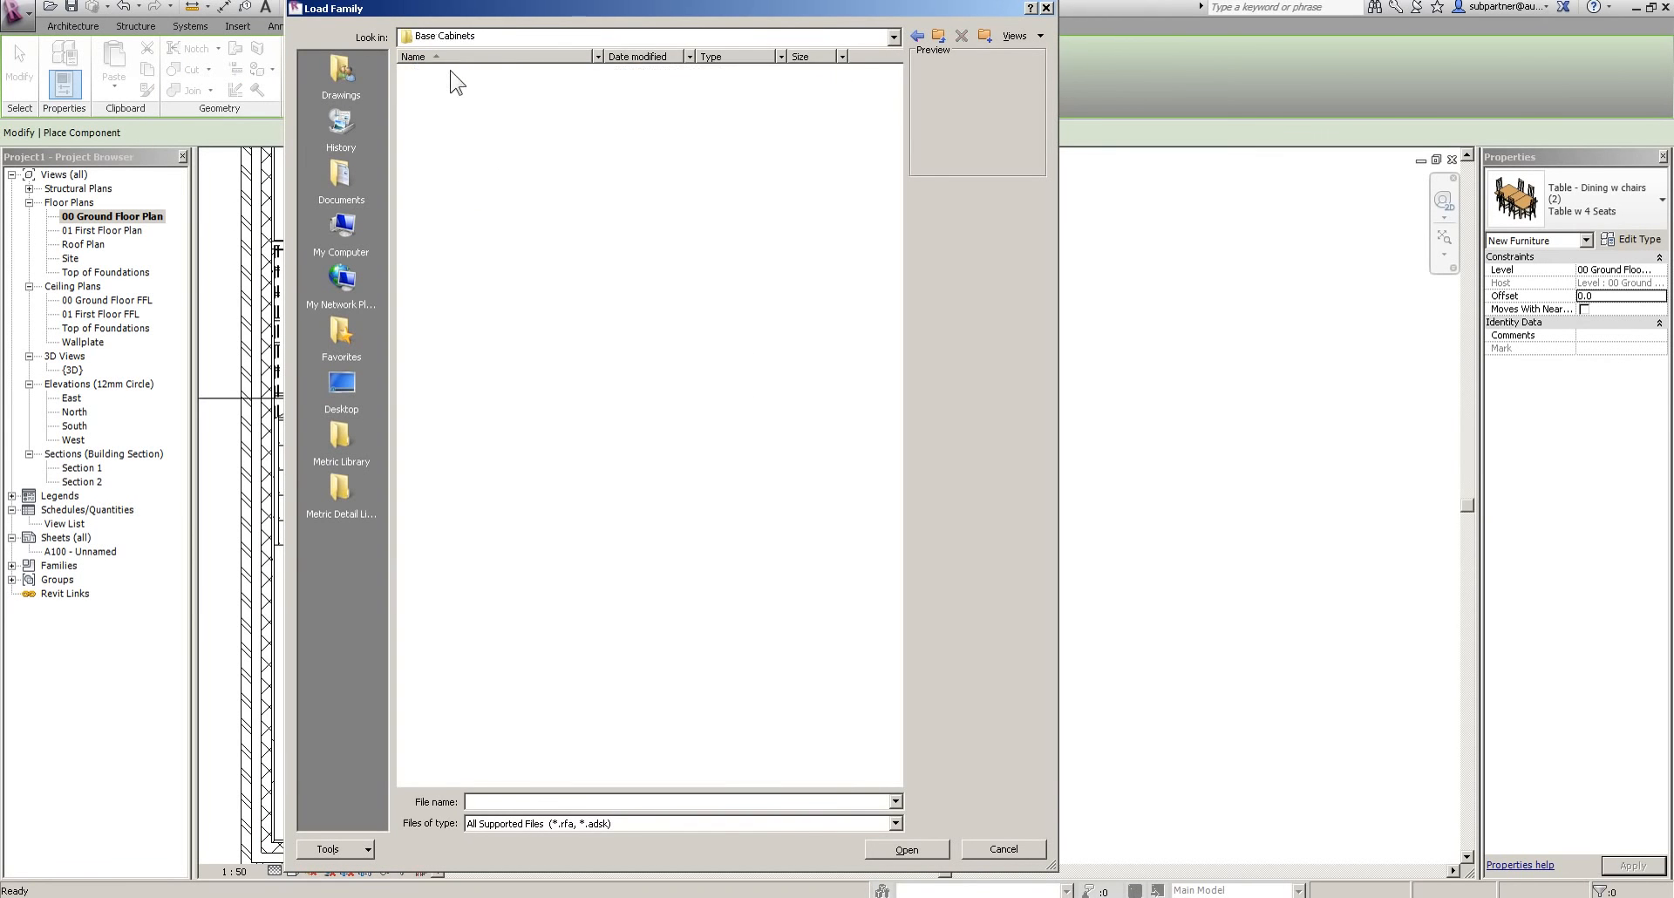
{"action": "key", "text": "Down"}
{"action": "key", "text": "Down"}
{"action": "key", "text": "Down"}
{"action": "key", "text": "Down"}
{"action": "key", "text": "Down"}
{"action": "key", "text": "Down"}
{"action": "key", "text": "Down"}
{"action": "key", "text": "Down"}
{"action": "key", "text": "Down"}
{"action": "key", "text": "Down"}
{"action": "key", "text": "Down"}
{"action": "key", "text": "Down"}
{"action": "key", "text": "Down"}
{"action": "key", "text": "Down"}
{"action": "key", "text": "Down"}
{"action": "key", "text": "Down"}
{"action": "key", "text": "Down"}
{"action": "key", "text": "Down"}
{"action": "key", "text": "Down"}
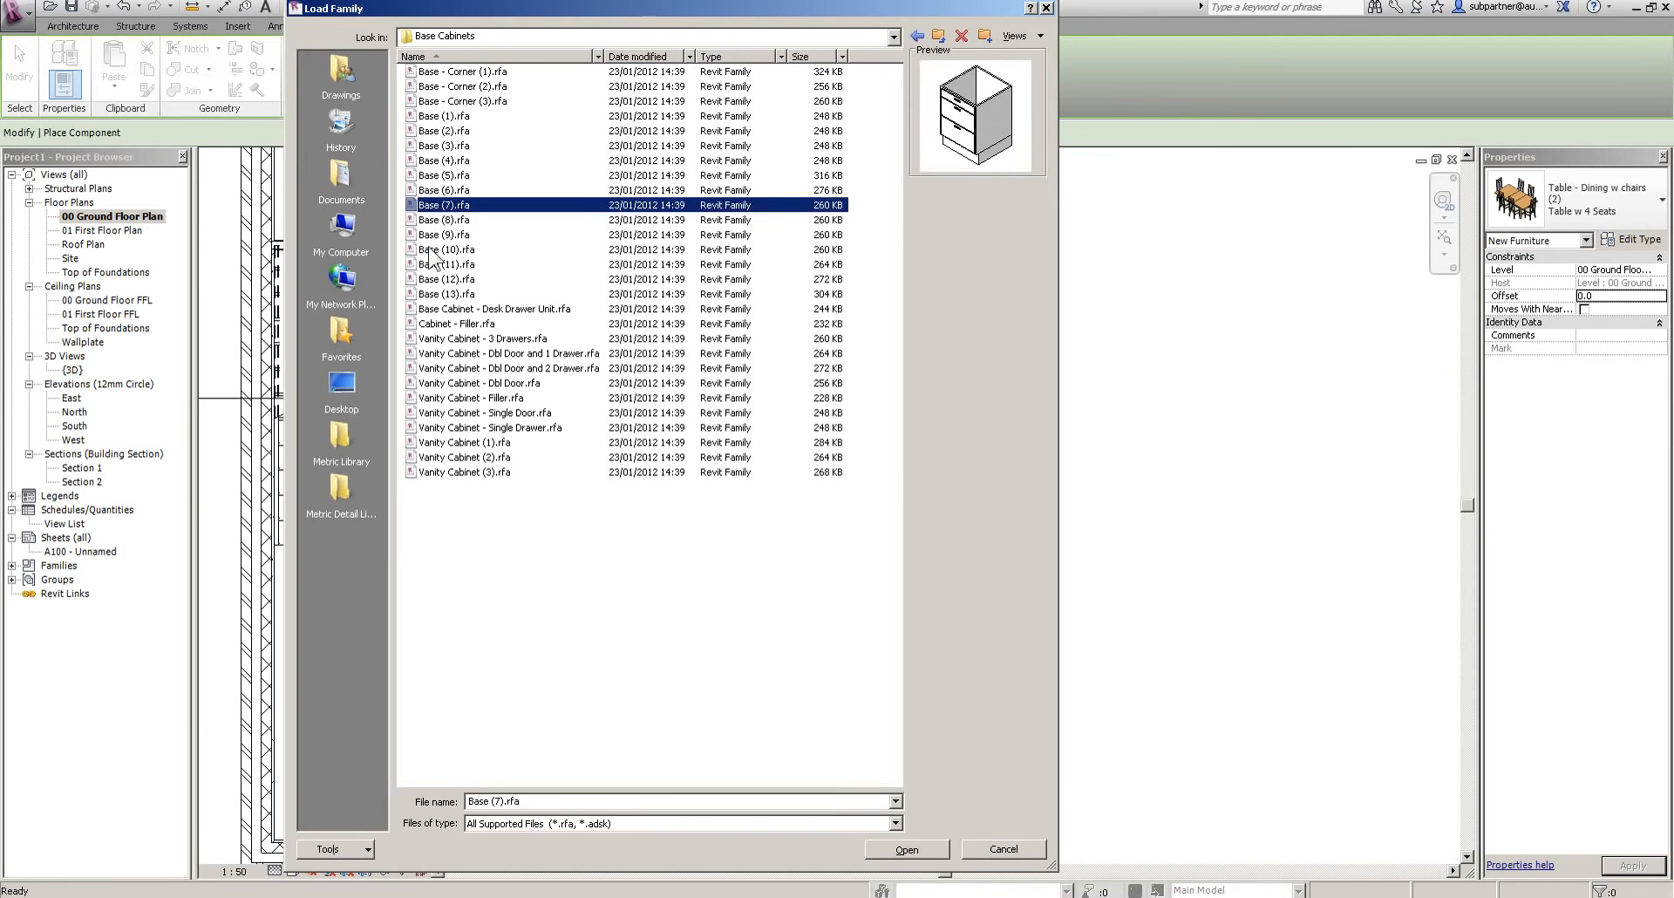
{"action": "left_click", "coordinate": [421, 383]}
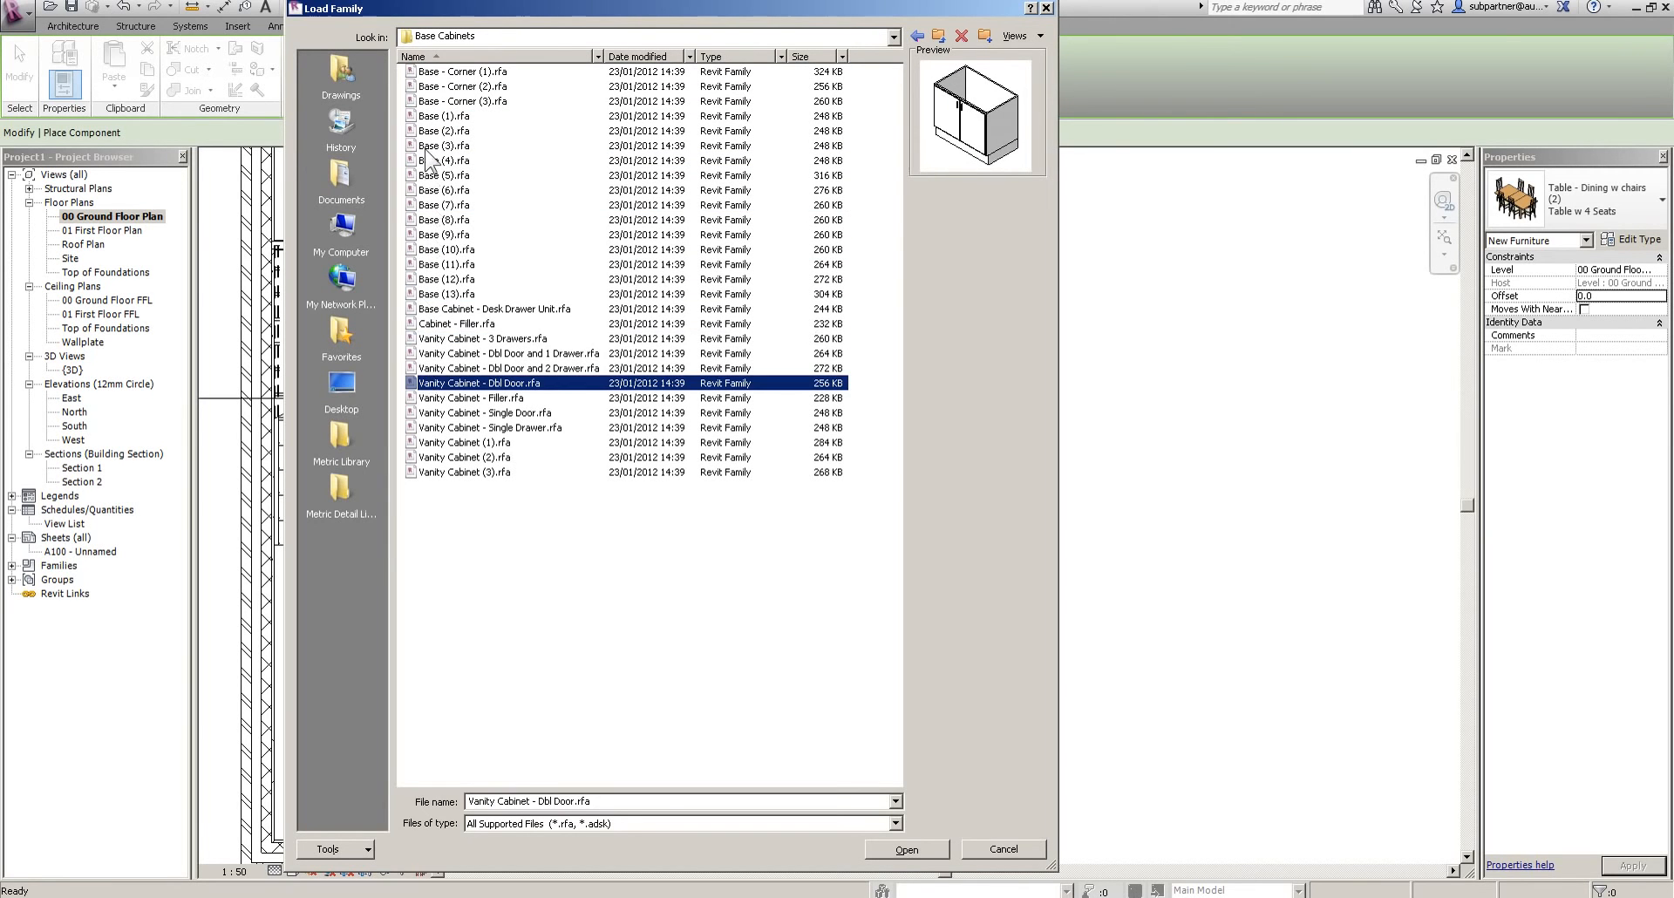
{"action": "left_click", "coordinate": [469, 102]}
{"action": "left_click", "coordinate": [907, 850]}
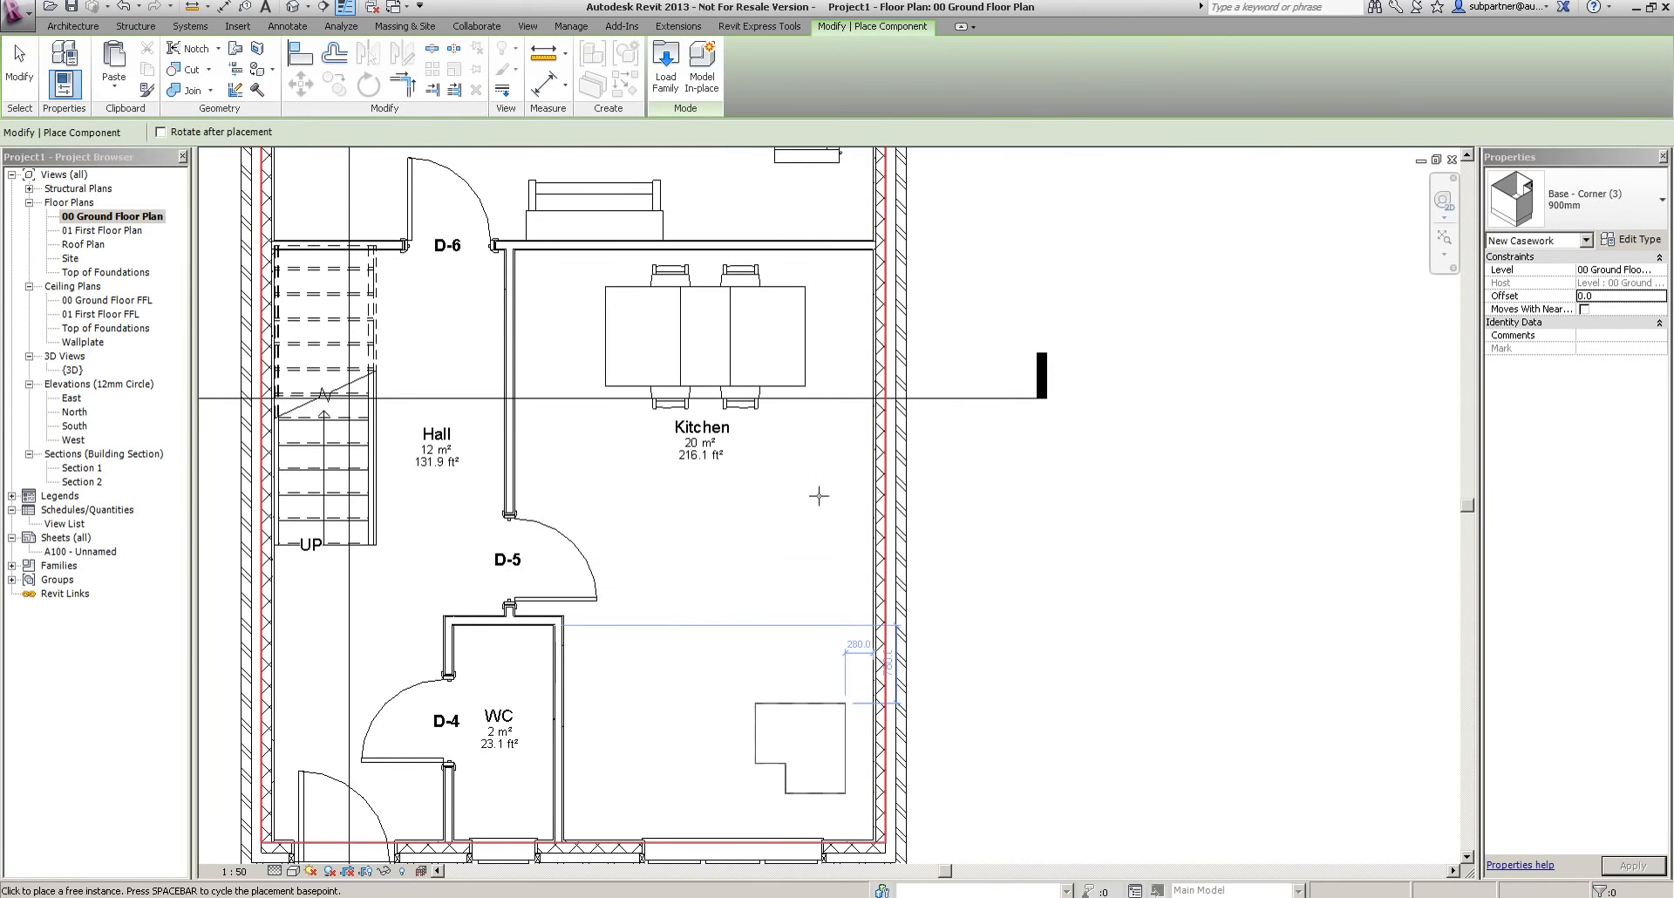
{"action": "middle_click_drag", "start_coordinate": [796, 715], "coordinate": [783, 636]}
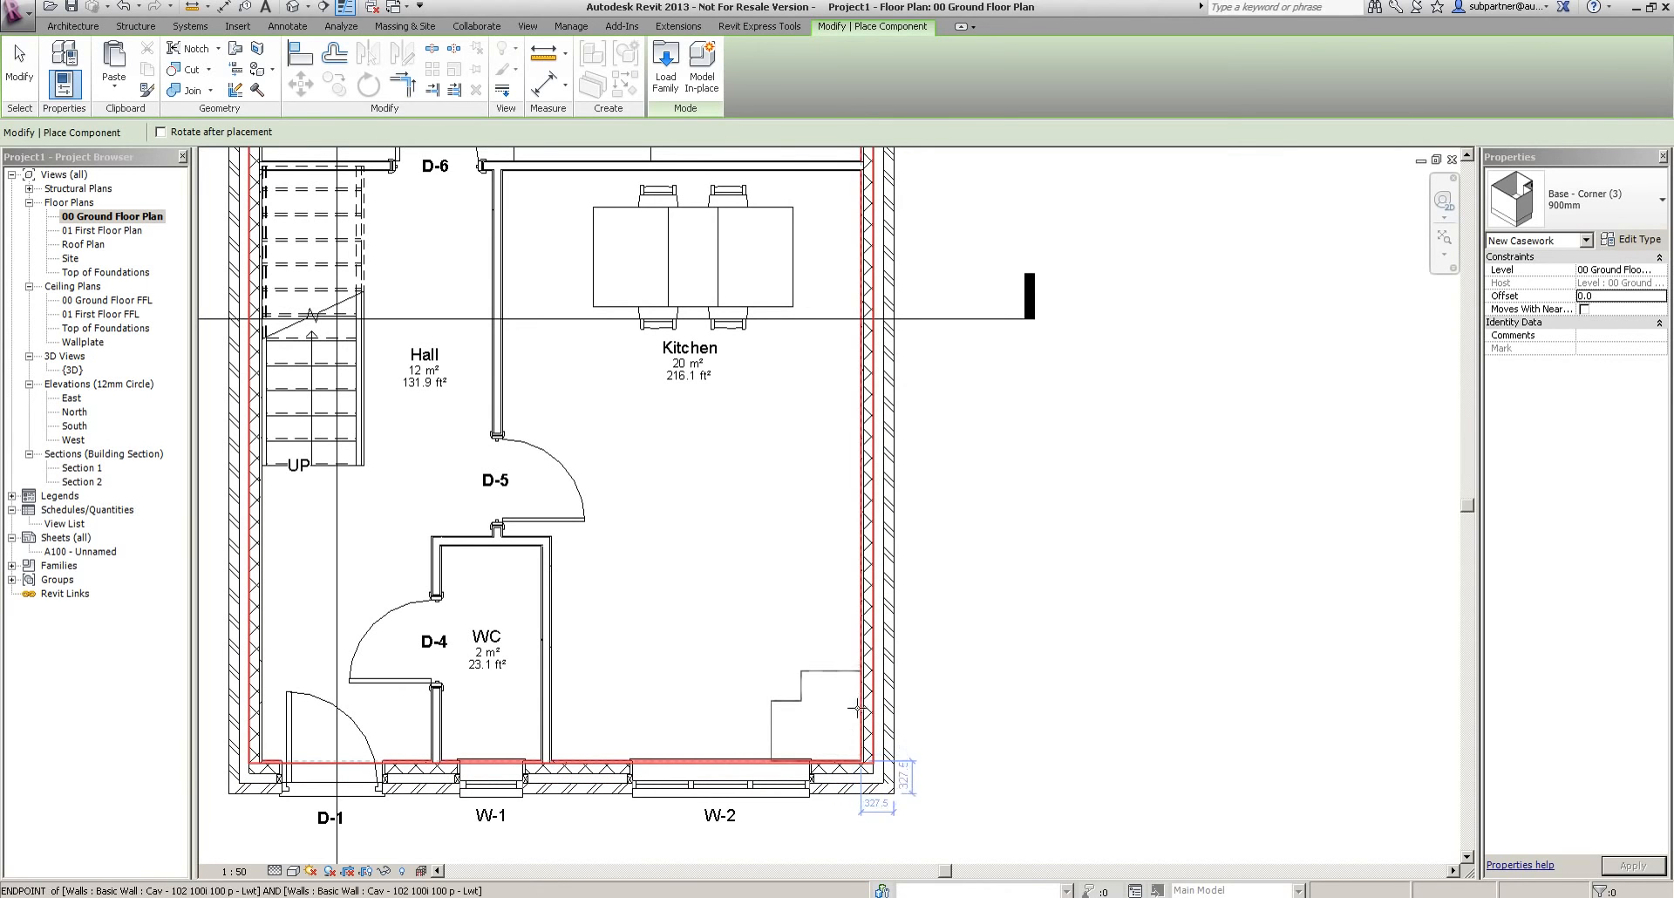
Load the Base (1).rfa family from the Base Cabinets folder of the Casework library
{"action": "left_click", "coordinate": [665, 66]}
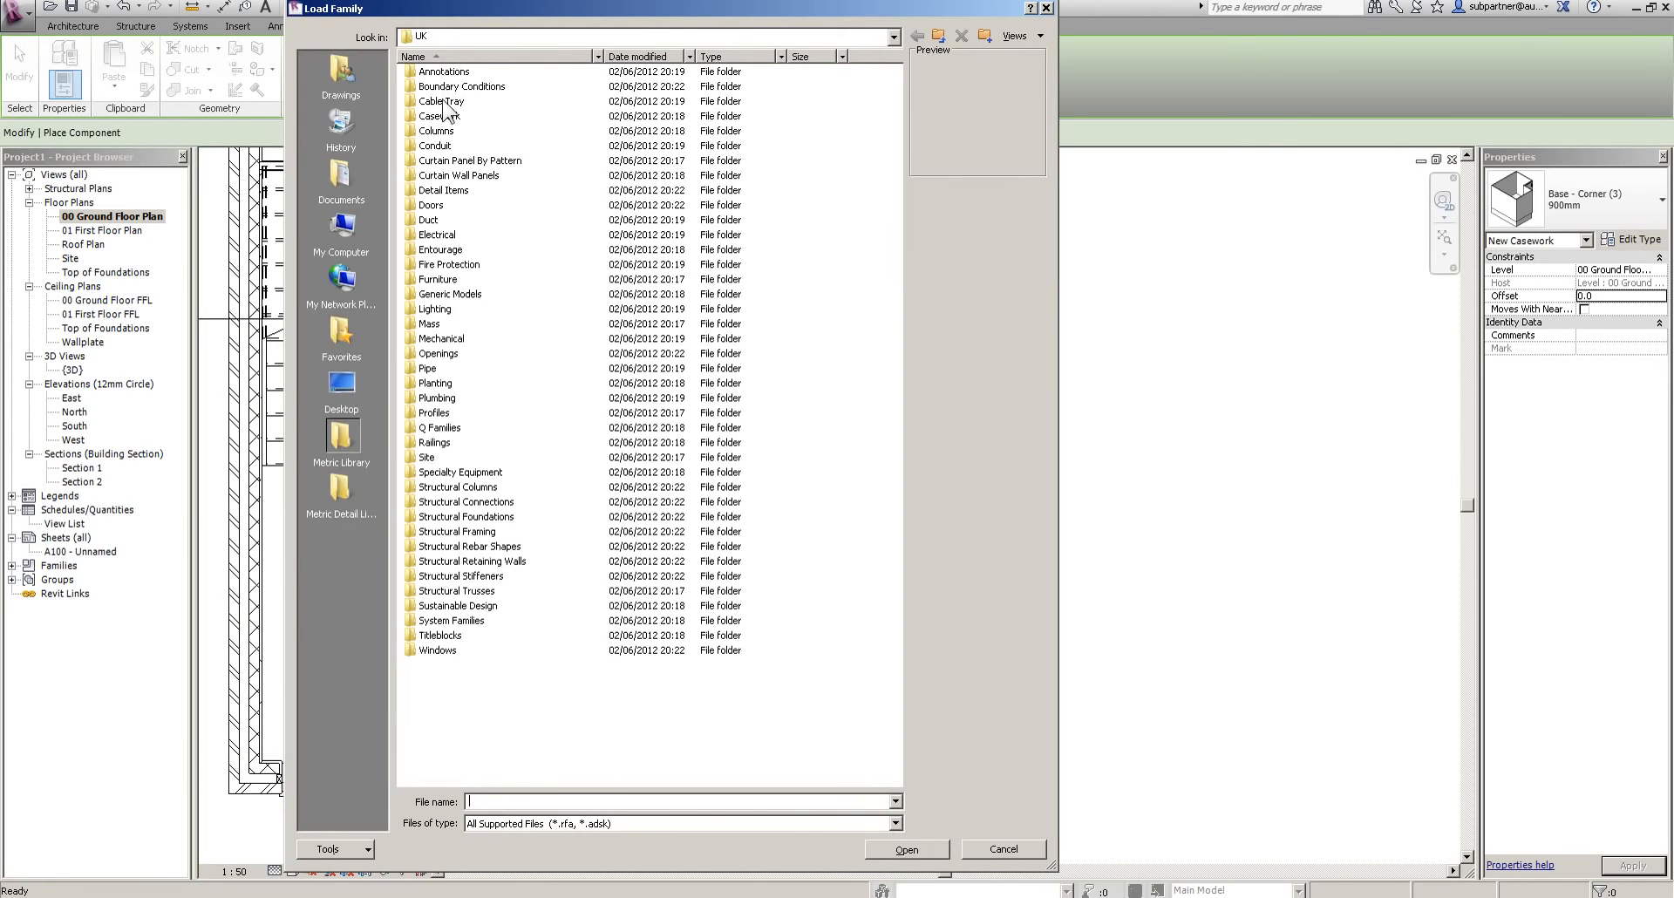
{"action": "double_click", "coordinate": [437, 114]}
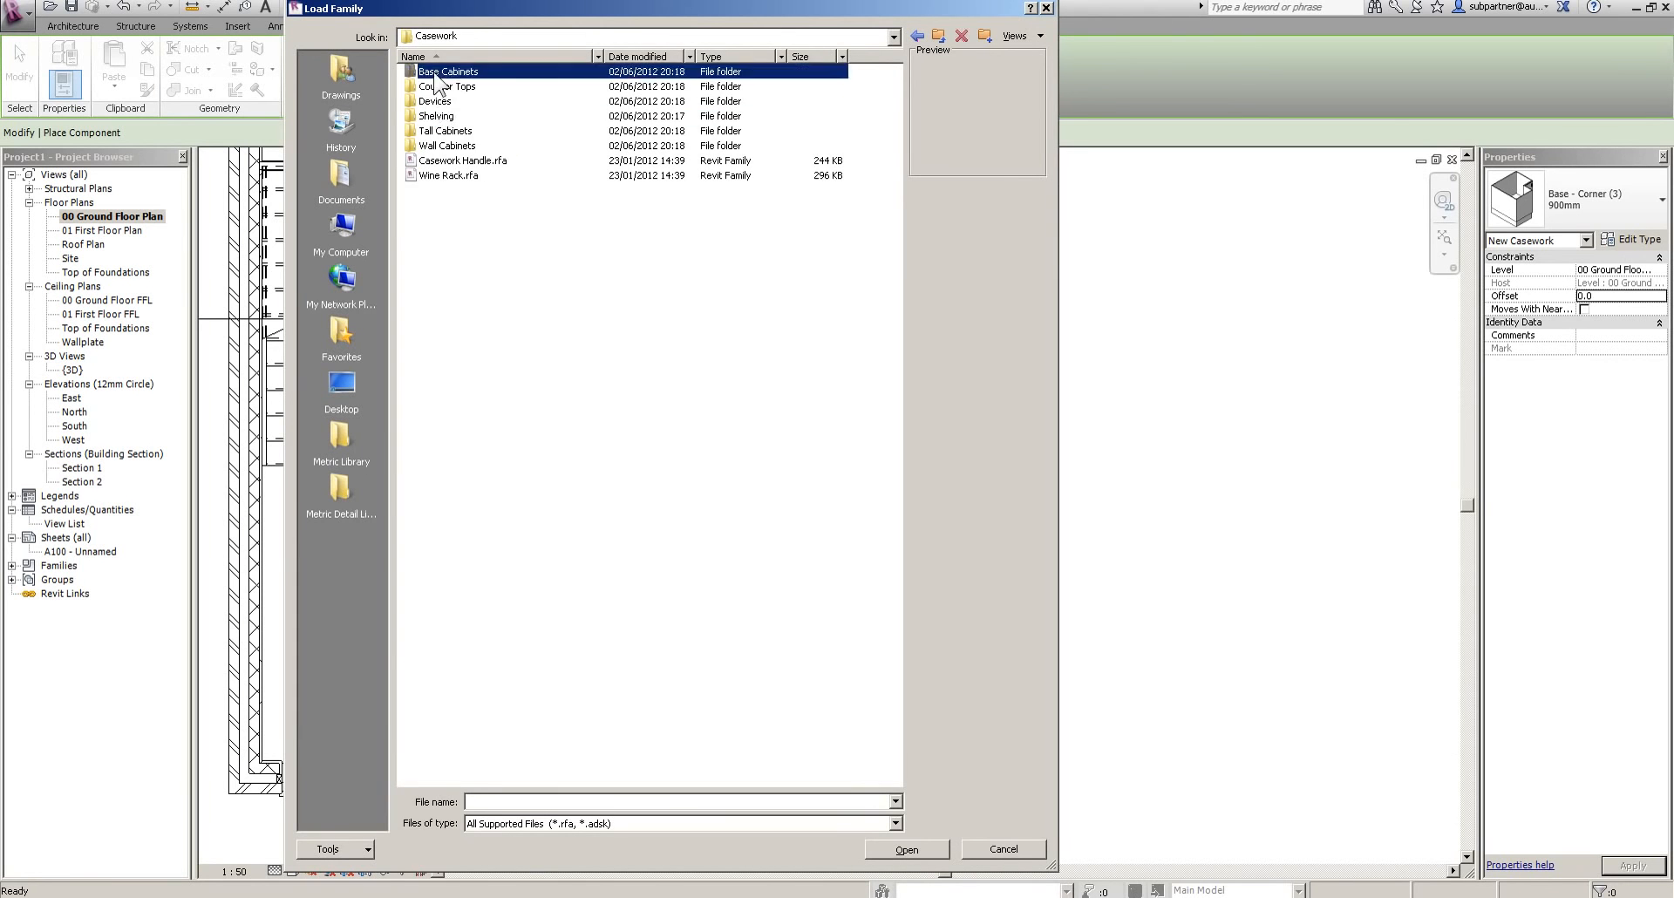
{"action": "double_click", "coordinate": [462, 72]}
{"action": "left_click", "coordinate": [441, 117]}
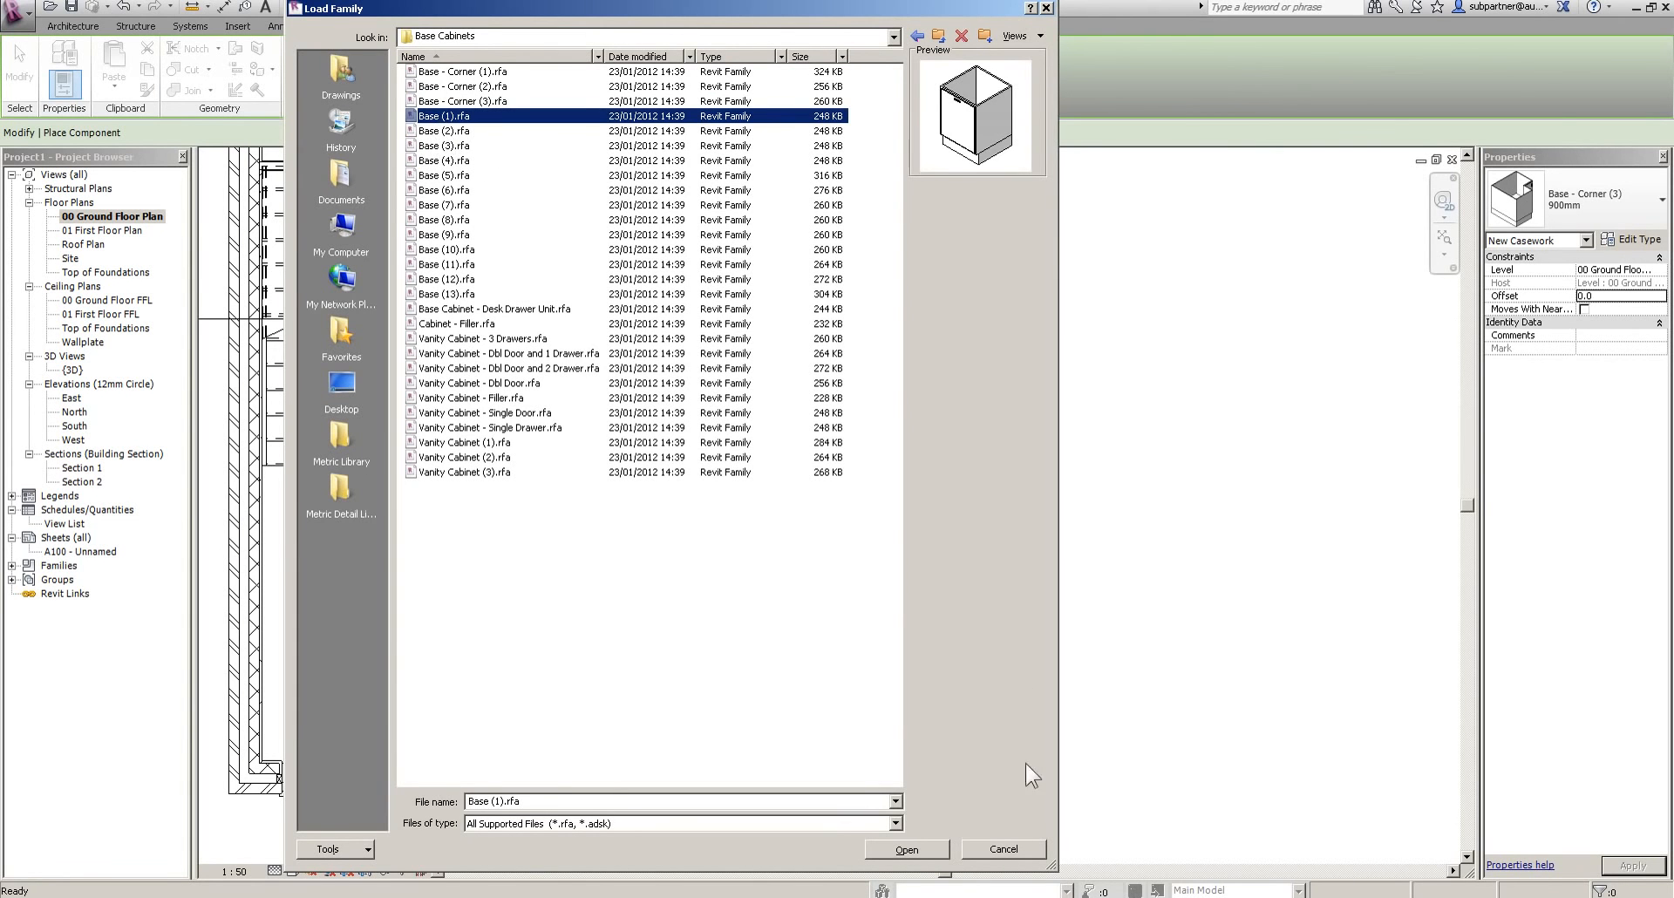
{"action": "left_click", "coordinate": [900, 853]}
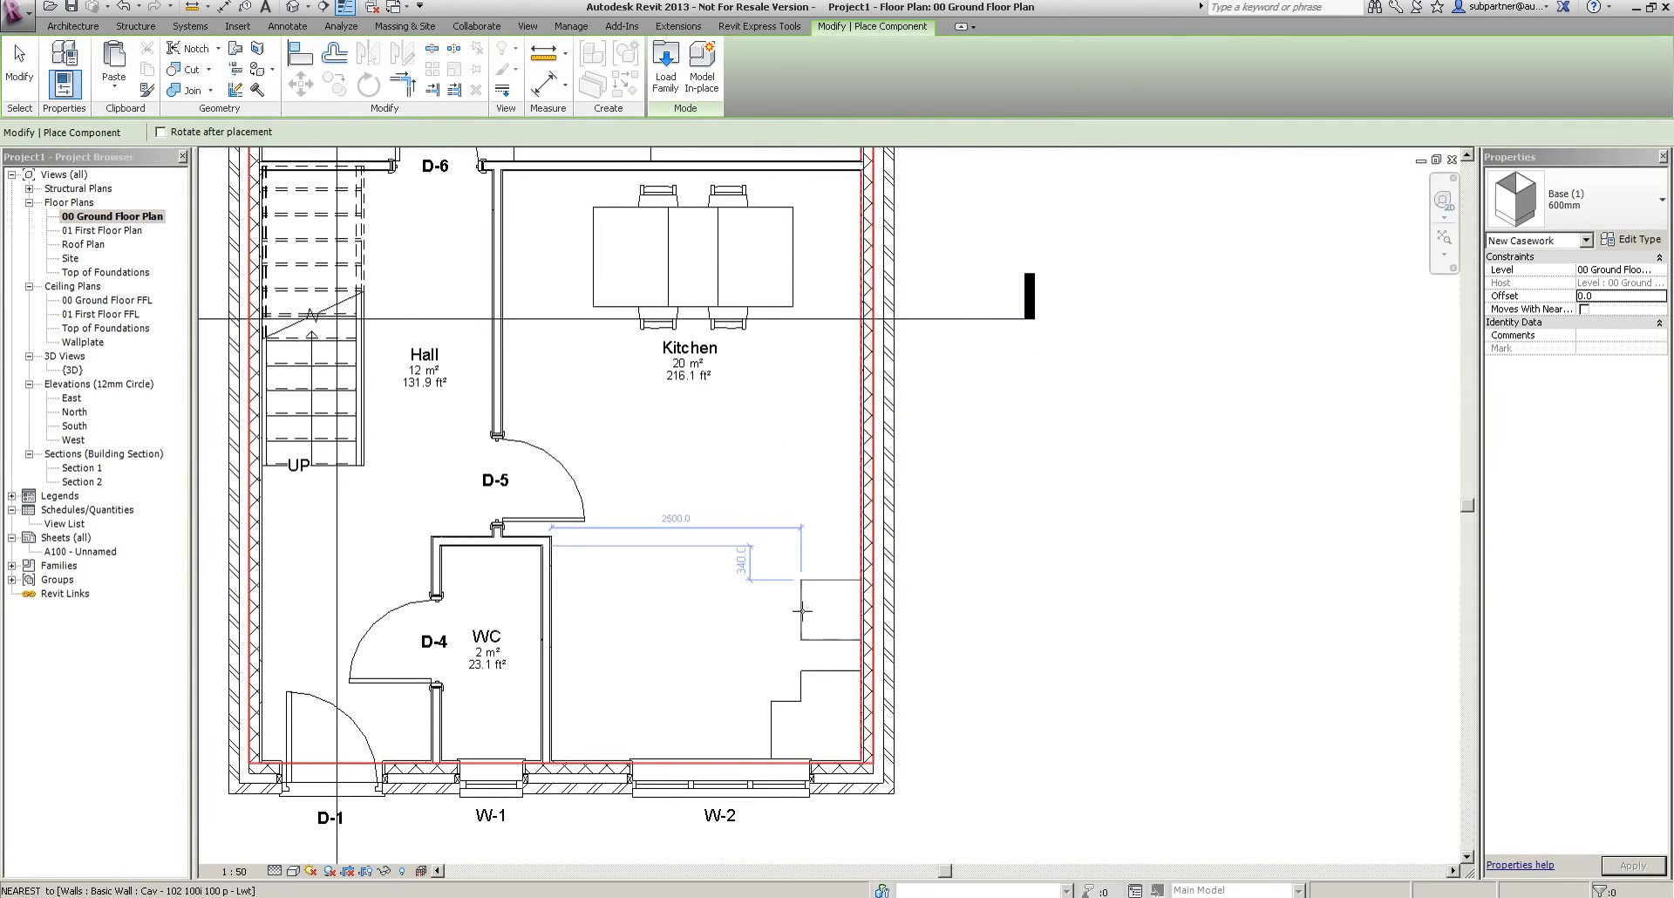
Place two 600mm Base (1) cabinets along the east wall beside the corner unit and one in the Kitchen's south-west corner
{"action": "scroll", "coordinate": [863, 628], "scroll_direction": "up", "scroll_amount": 3}
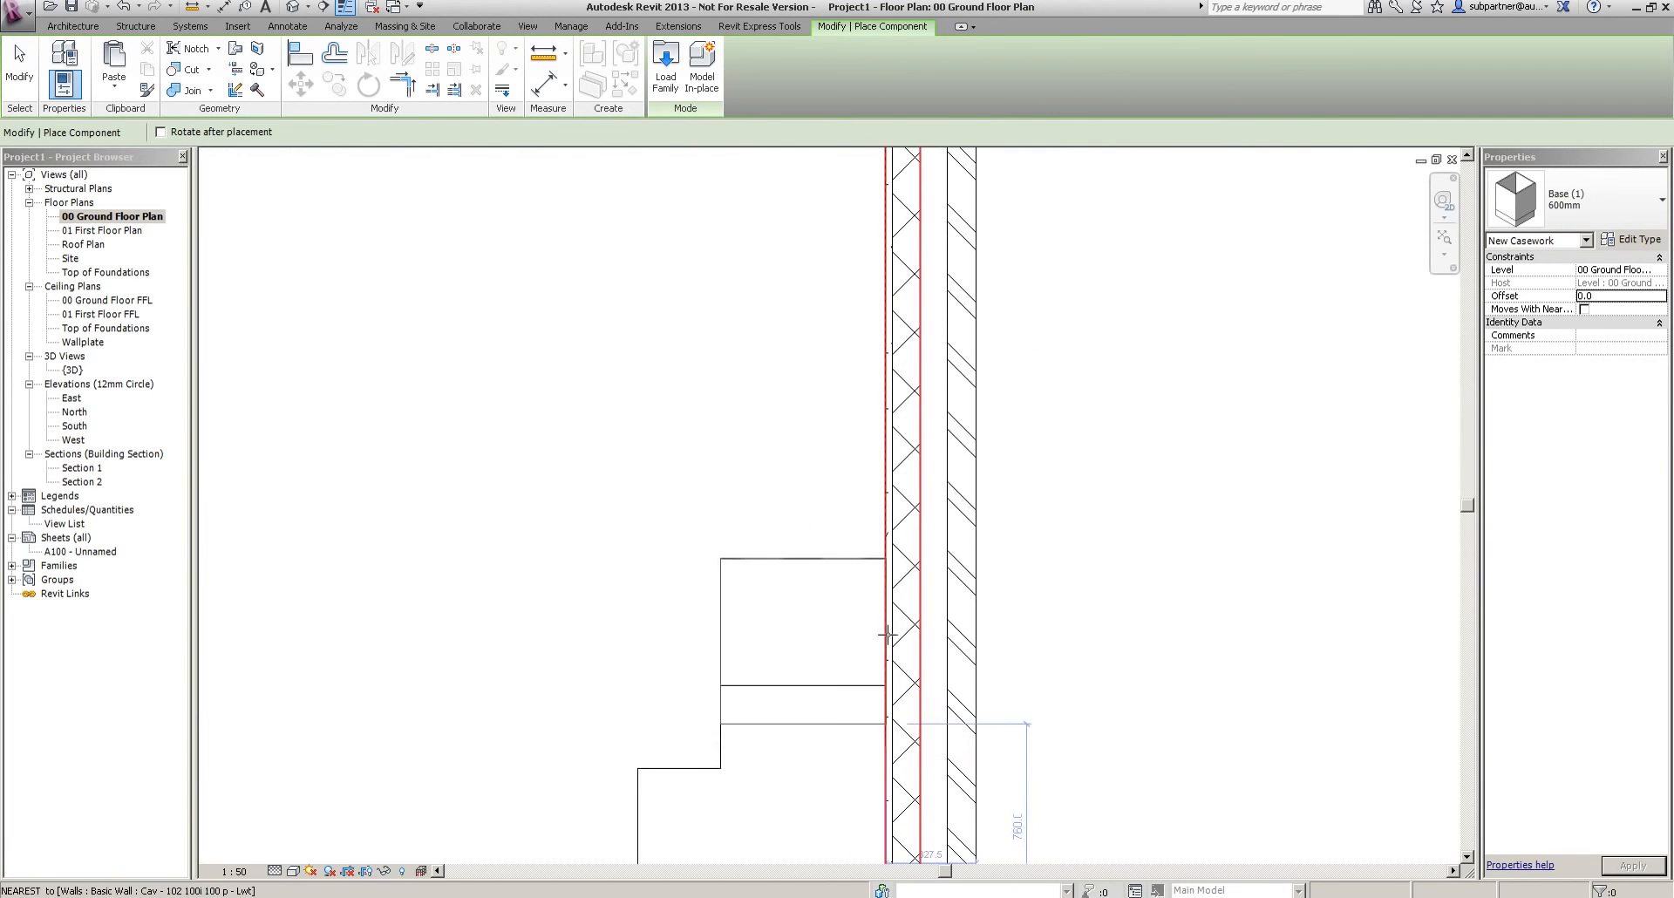
{"action": "left_click", "coordinate": [887, 593]}
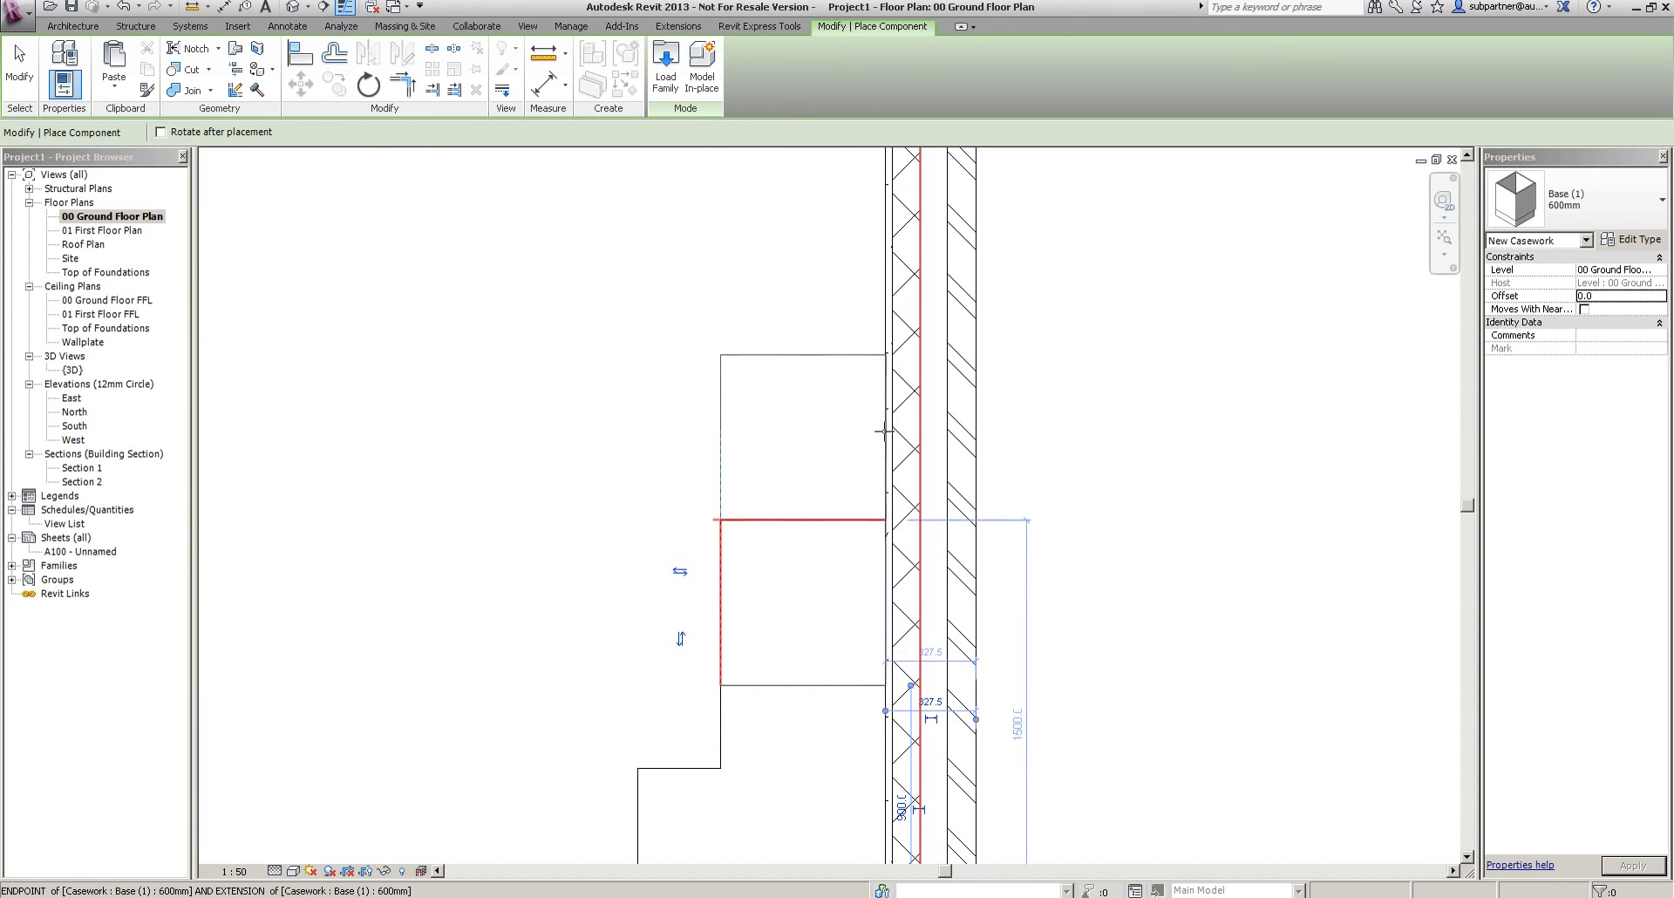
{"action": "scroll", "coordinate": [864, 435], "scroll_direction": "down", "scroll_amount": 5}
{"action": "scroll", "coordinate": [598, 568], "scroll_direction": "up", "scroll_amount": 3}
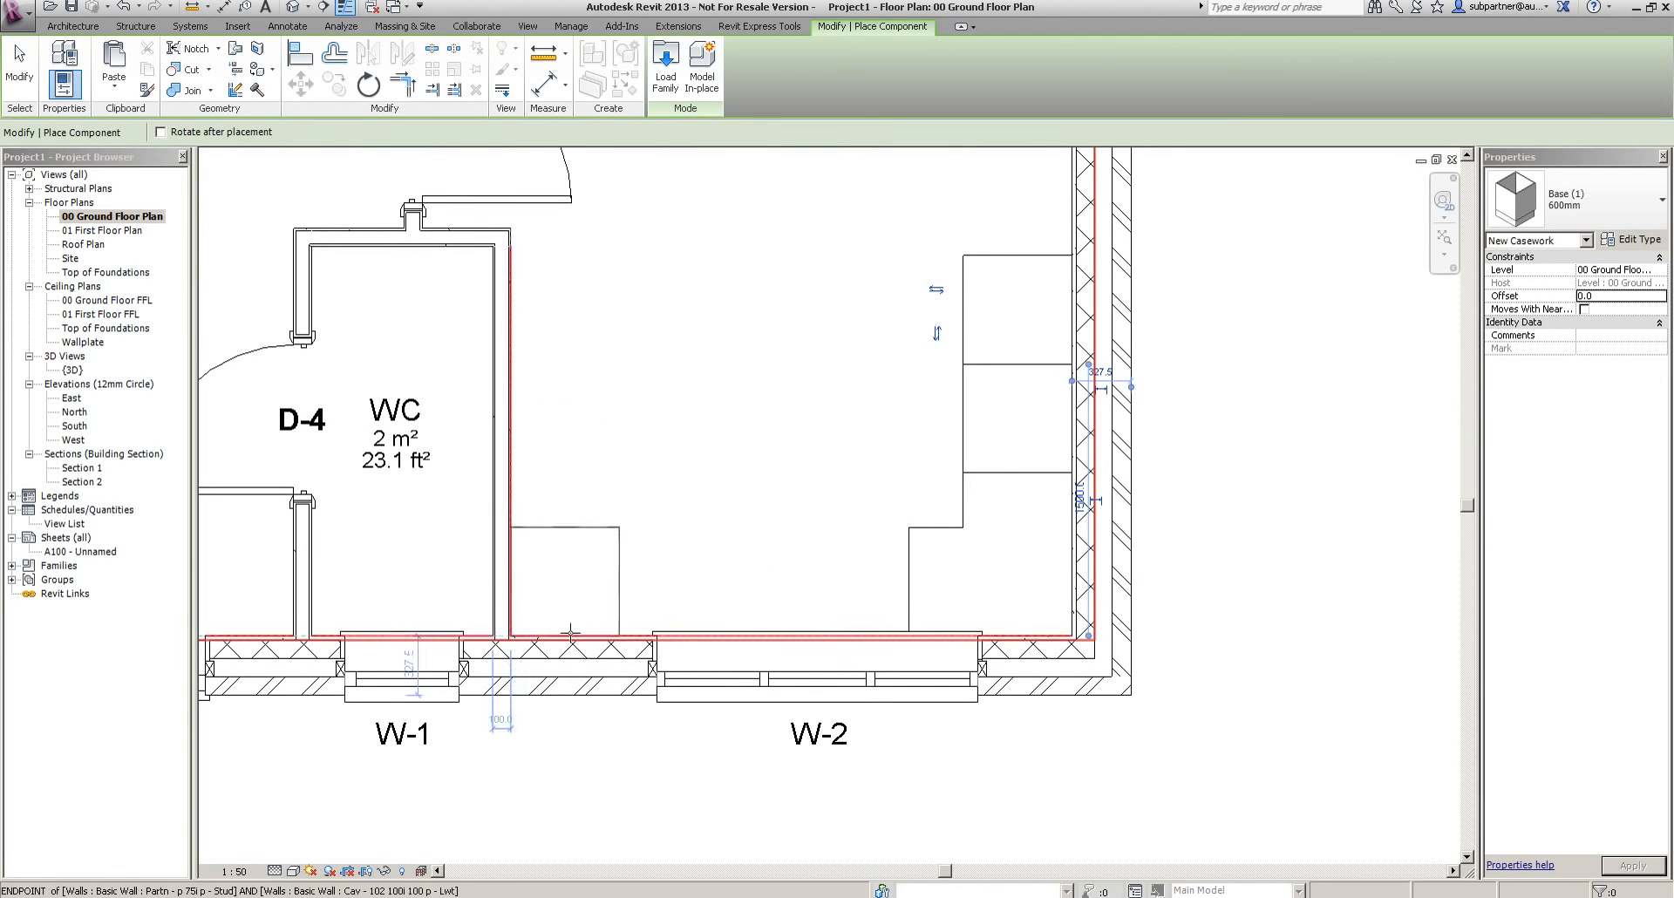
Load the Base (9).rfa family from the Base Cabinets folder of the Casework library
{"action": "left_click", "coordinate": [665, 65]}
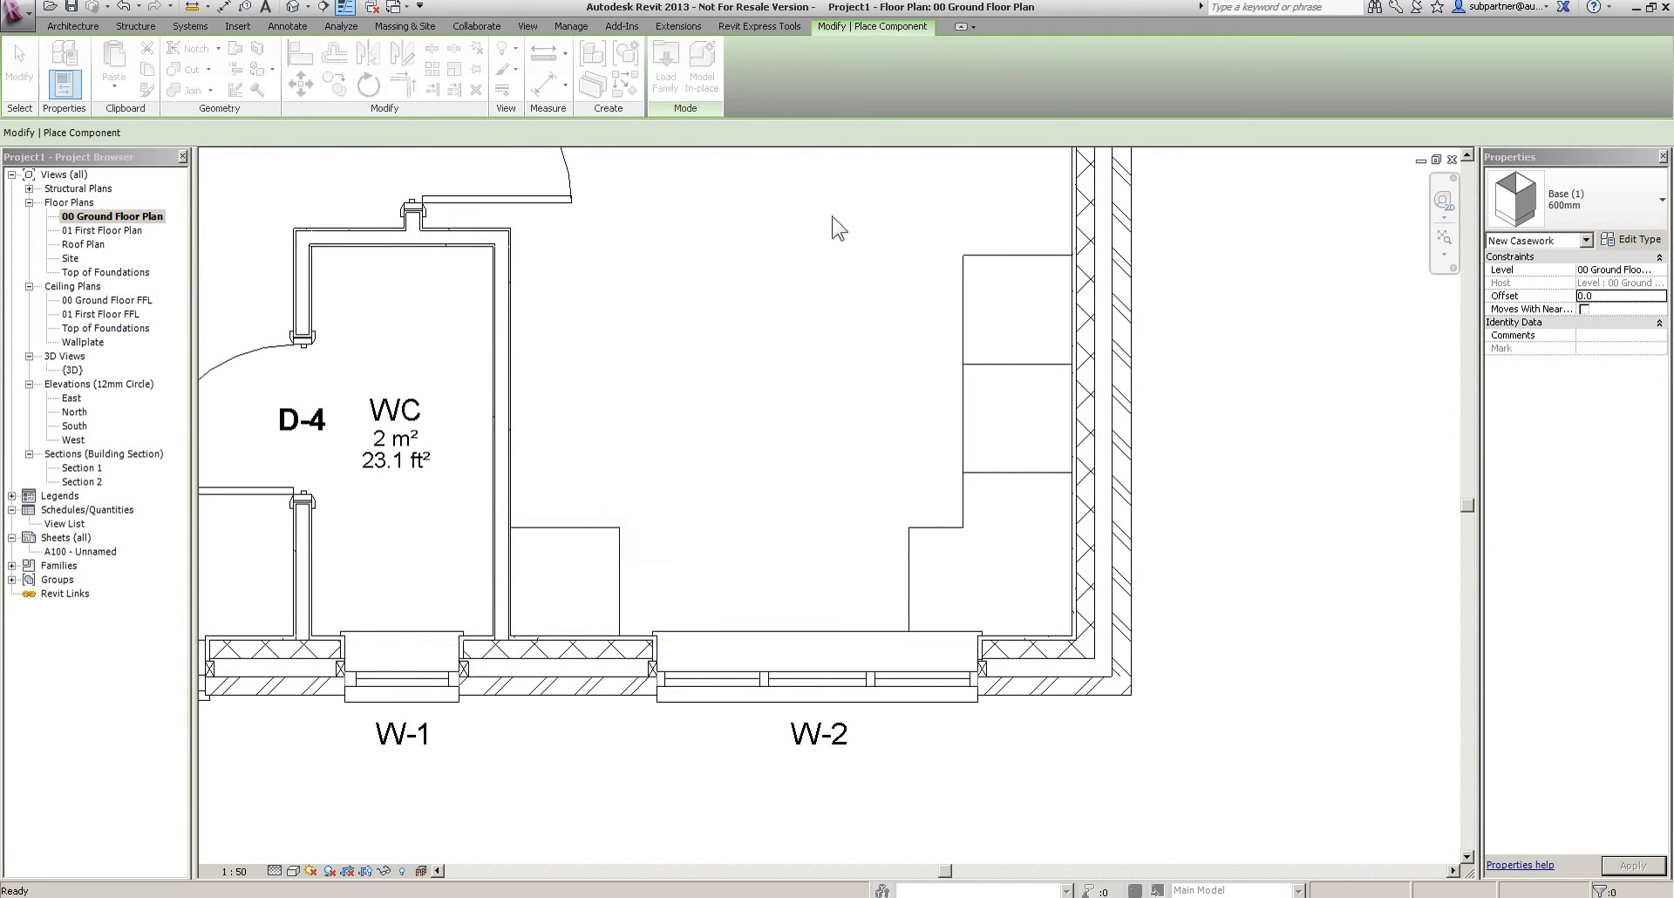
{"action": "double_click", "coordinate": [438, 116]}
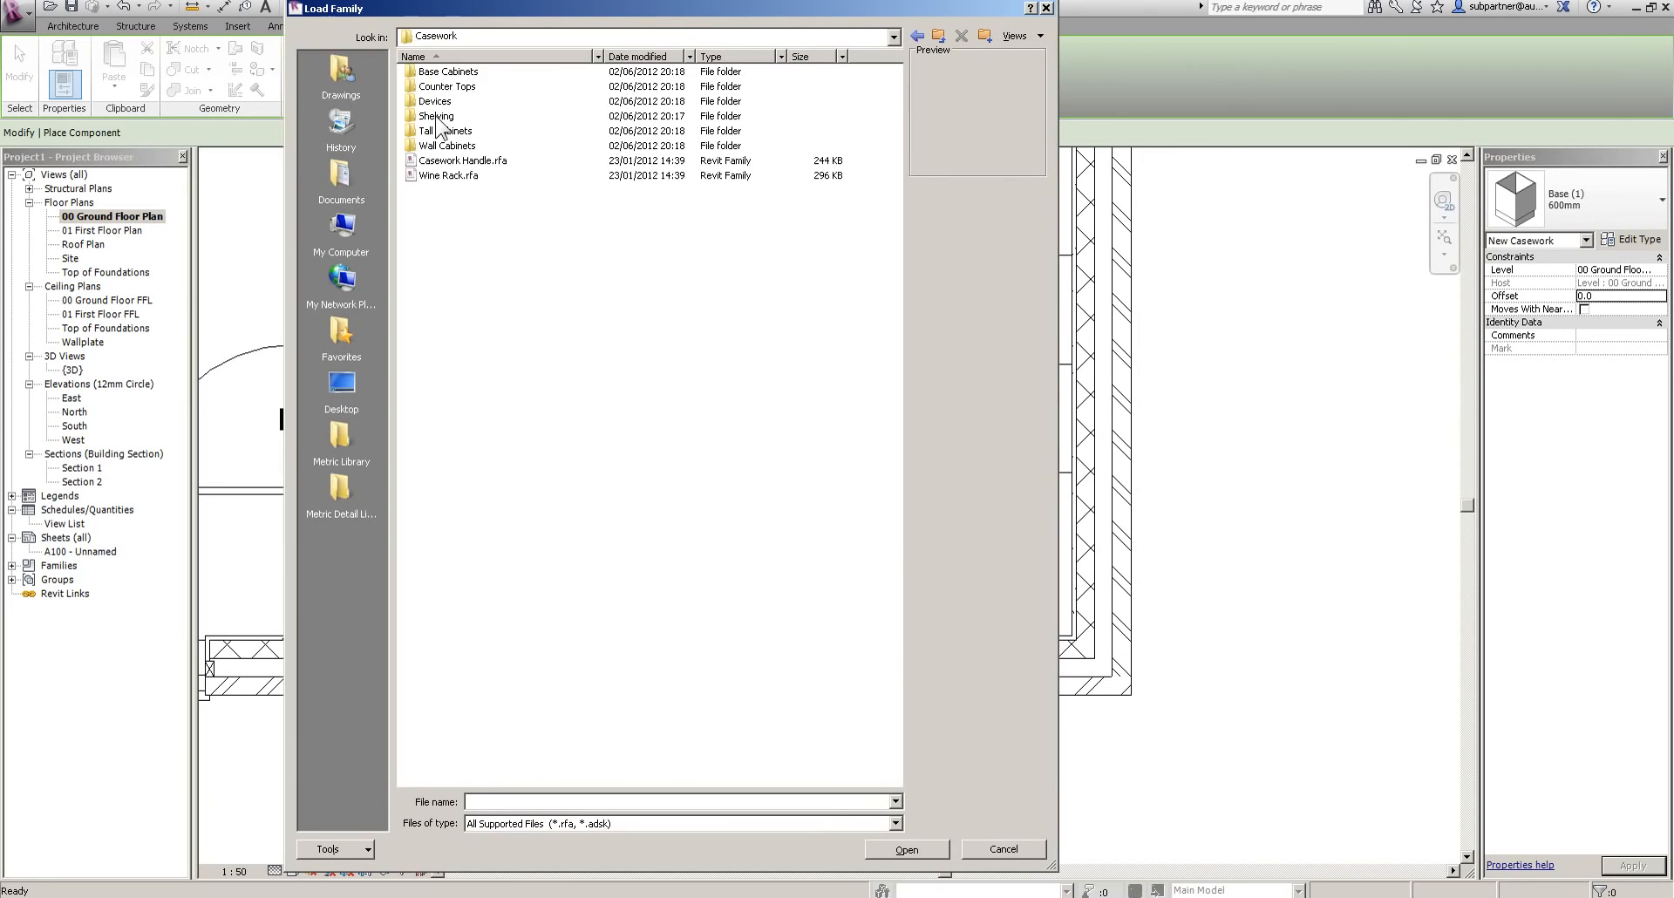
{"action": "double_click", "coordinate": [434, 73]}
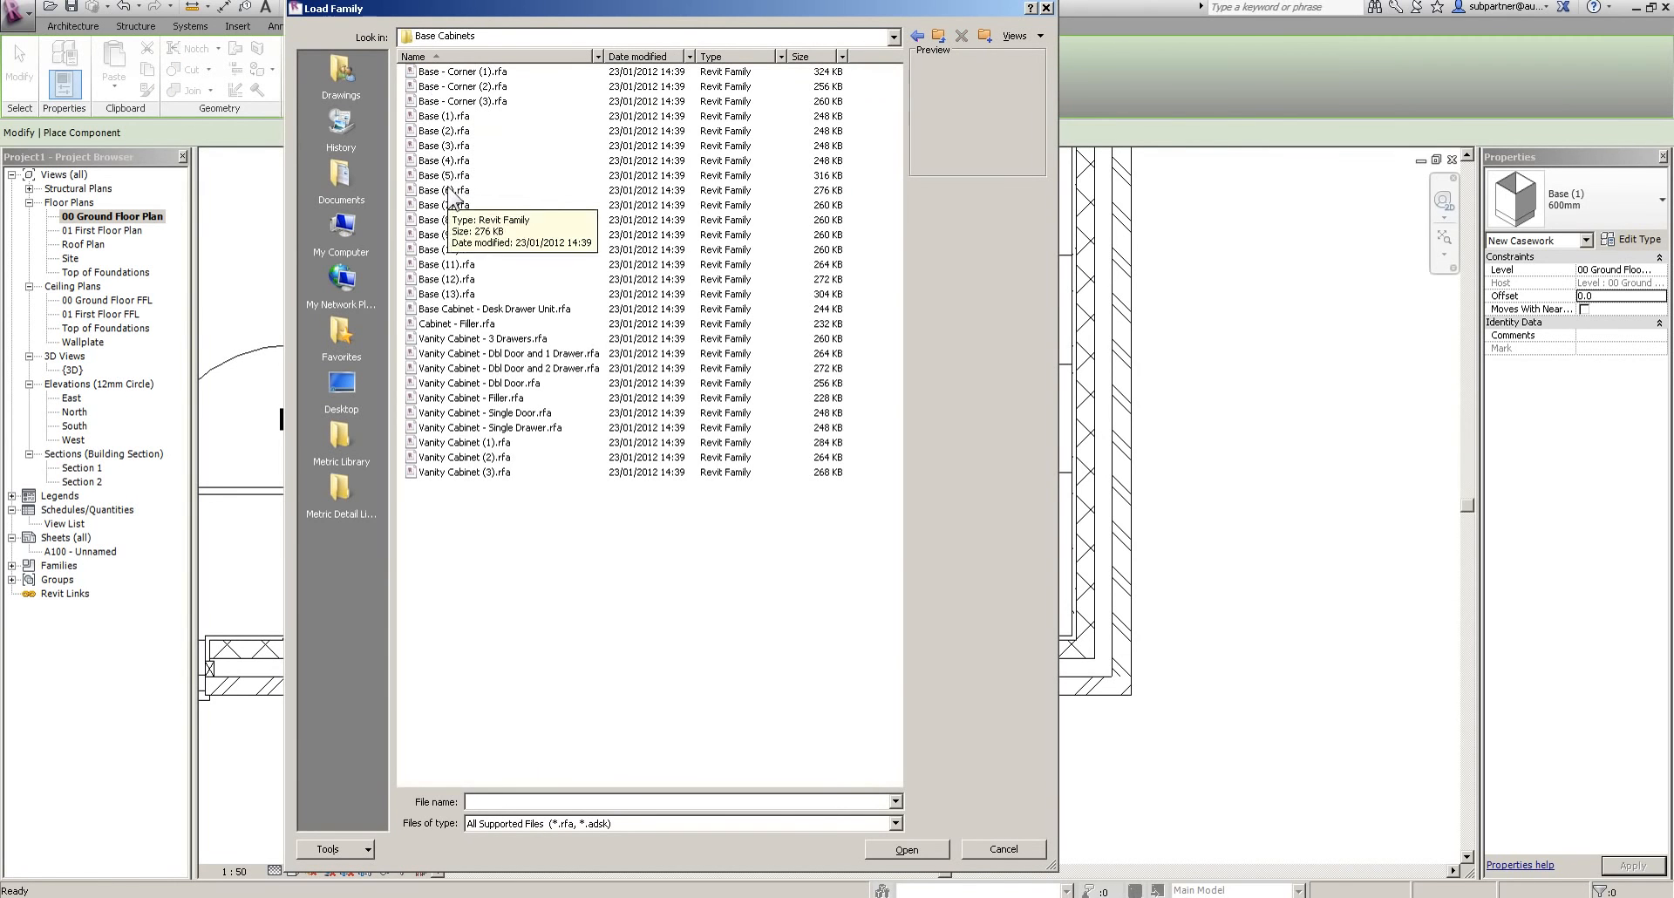
{"action": "left_click", "coordinate": [448, 190]}
{"action": "left_click", "coordinate": [448, 207]}
{"action": "left_click", "coordinate": [446, 235]}
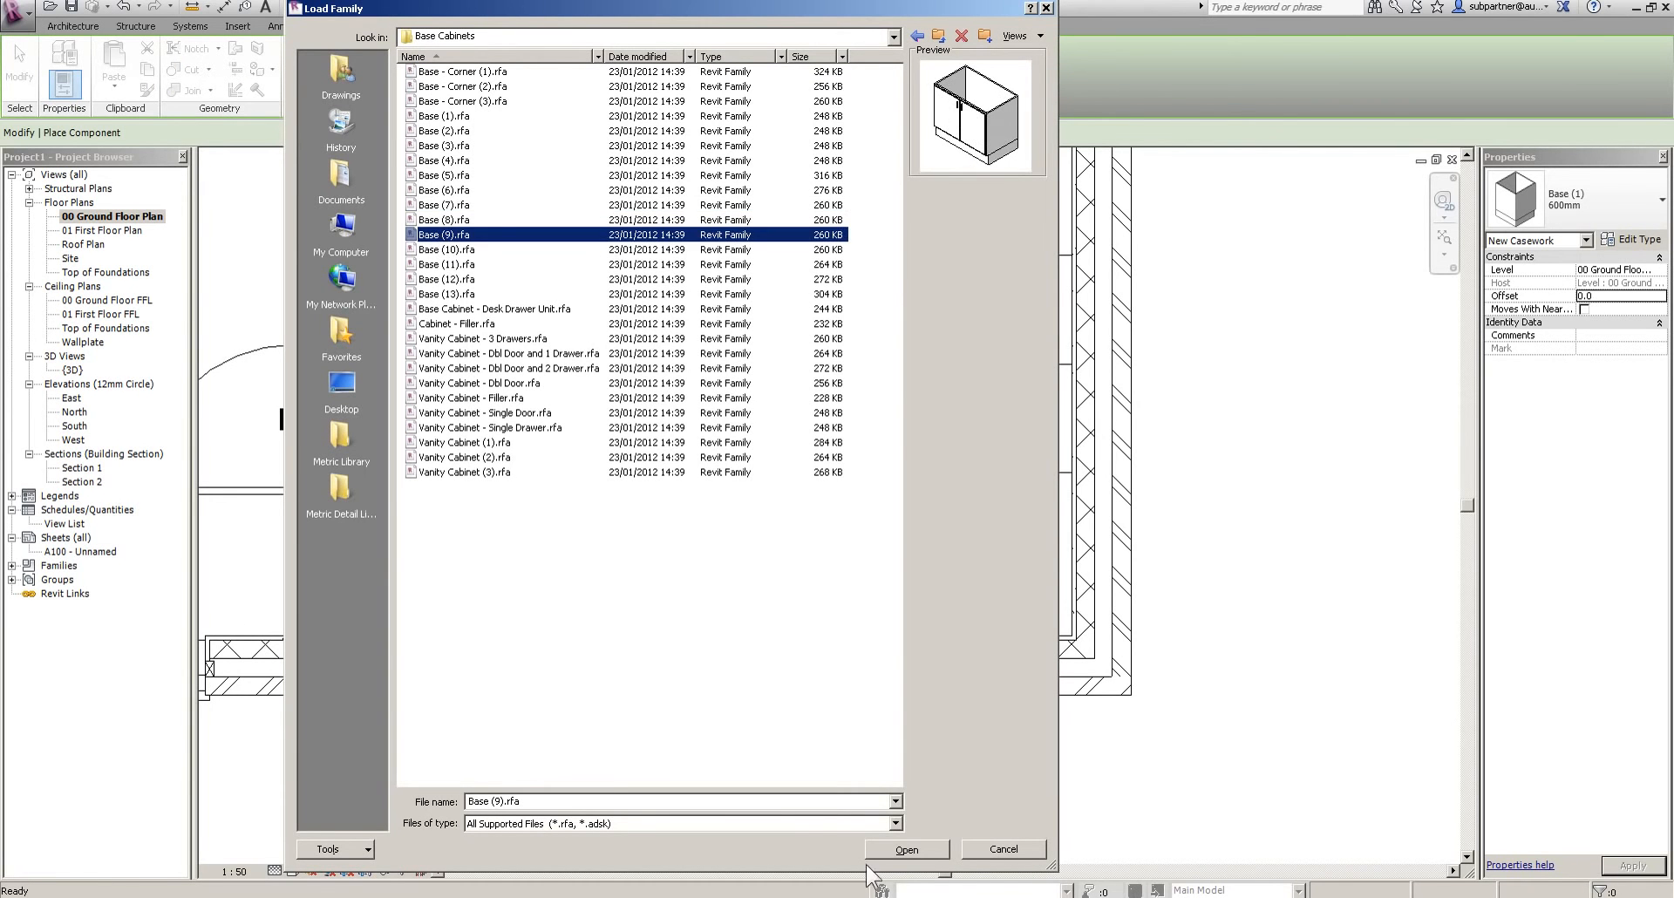
{"action": "left_click", "coordinate": [892, 848]}
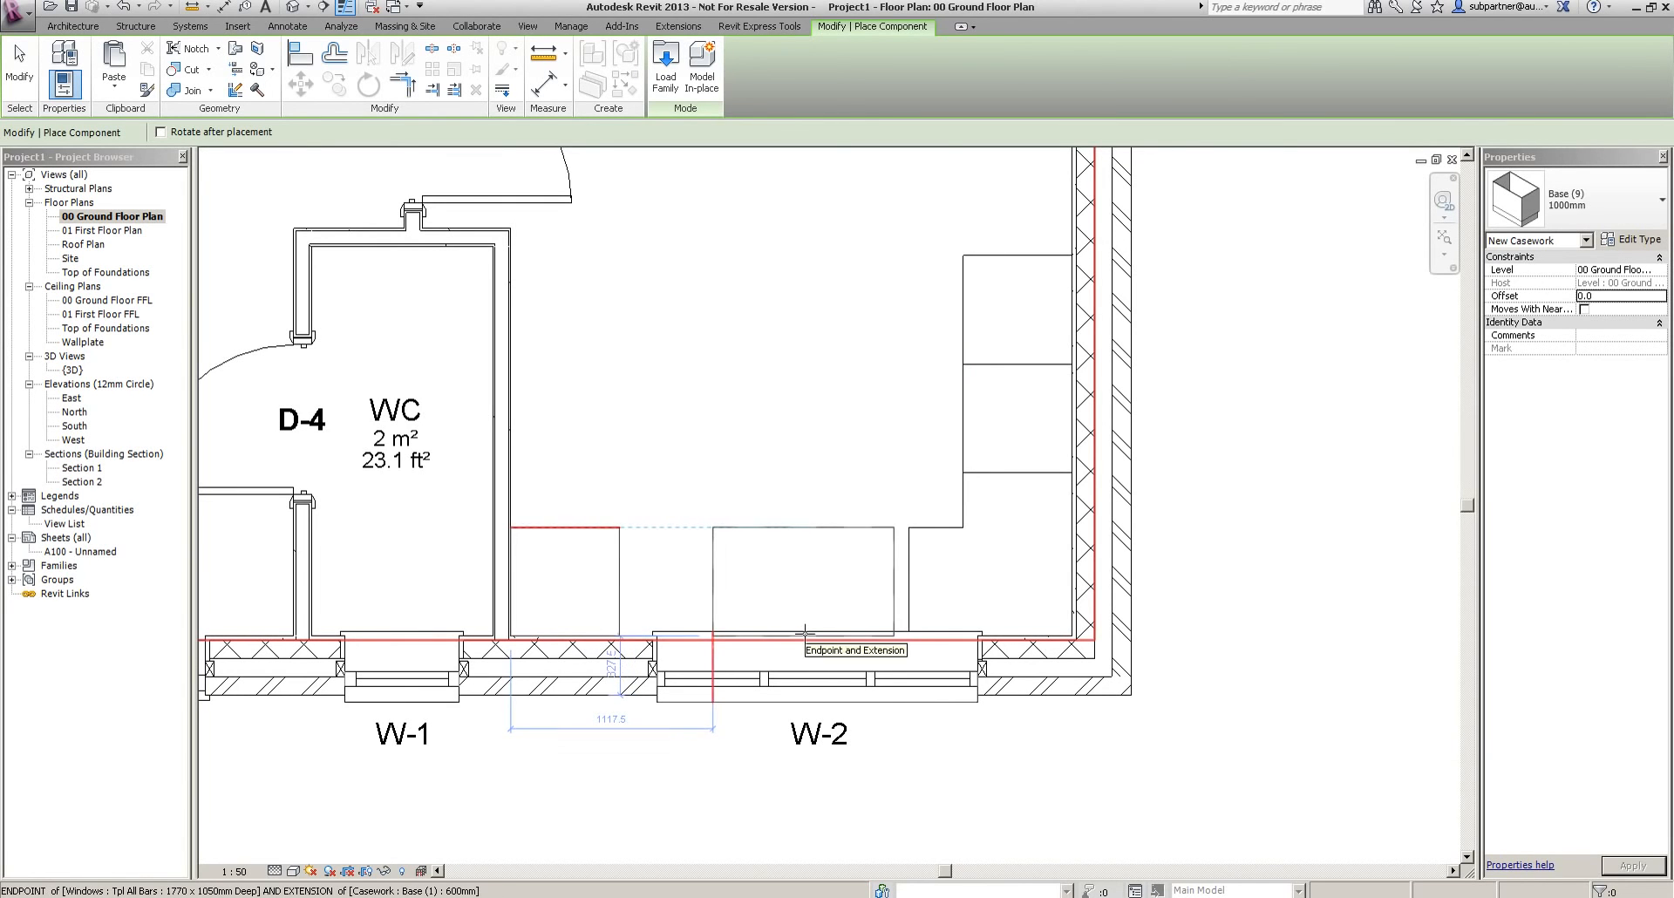
Place one 1000mm Base (9) cabinet below window W-2 and another, rotated, along the east wall north of the 600mm units
{"action": "left_click", "coordinate": [802, 634]}
{"action": "middle_click_drag", "start_coordinate": [908, 512], "coordinate": [752, 792]}
{"action": "key", "text": "space"}
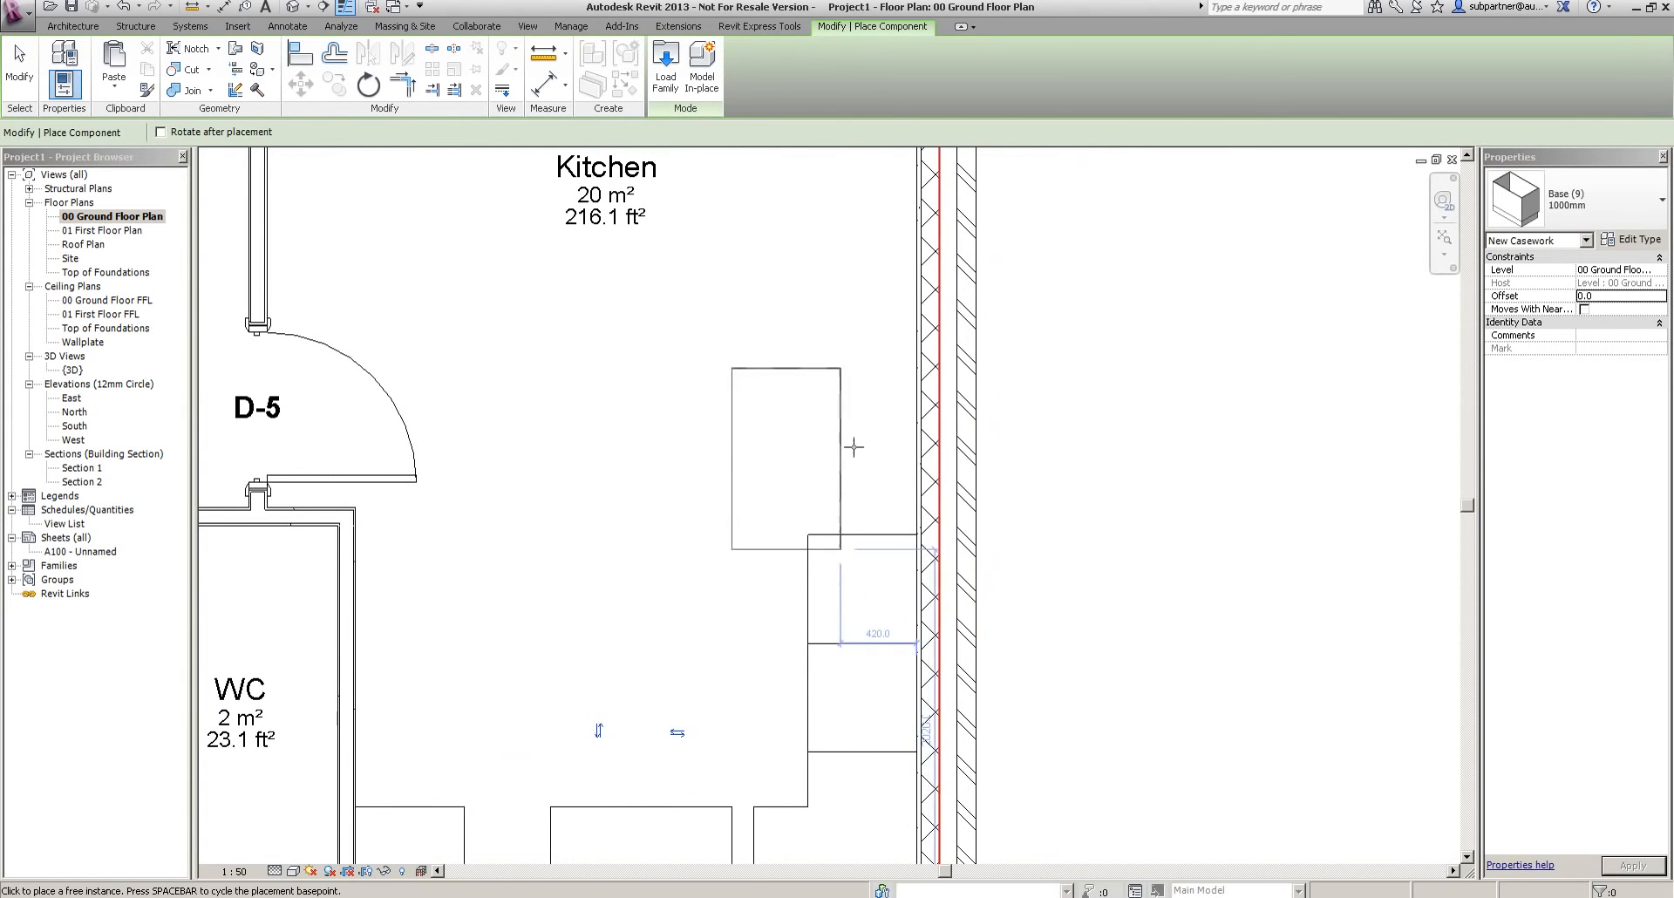
{"action": "left_click", "coordinate": [909, 427]}
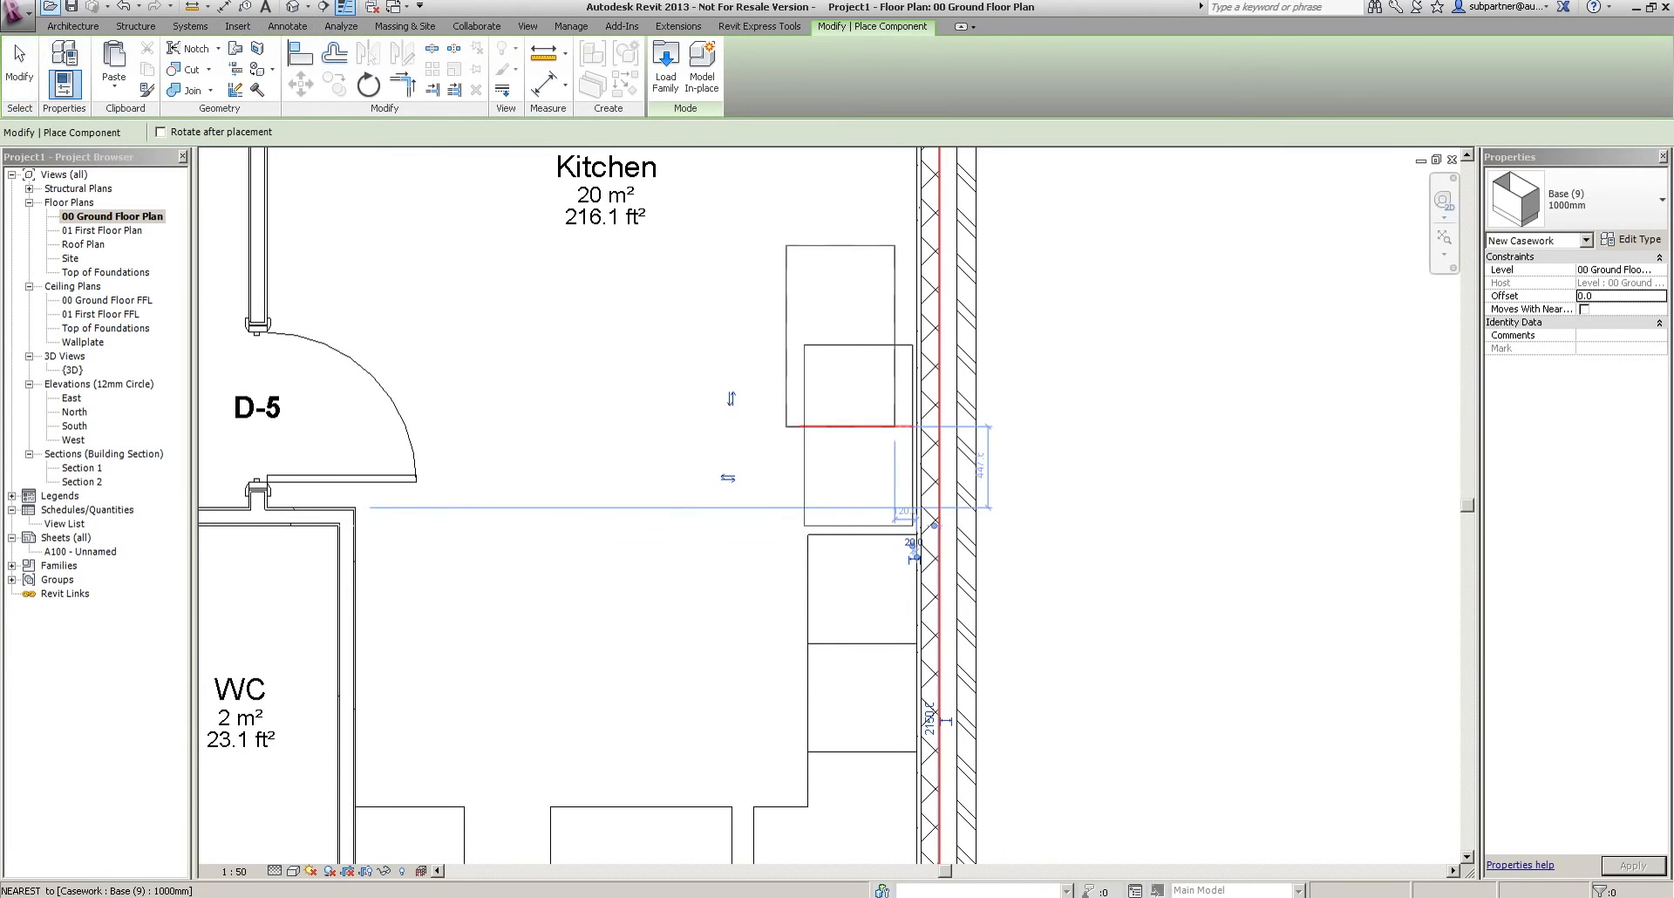
{"action": "left_click", "coordinate": [30, 87]}
{"action": "left_click_drag", "start_coordinate": [852, 374], "coordinate": [726, 357]}
Align the east-wall 1000mm cabinet with the wall face and with the edge of the adjoining 600mm cabinet
{"action": "left_click", "coordinate": [300, 53]}
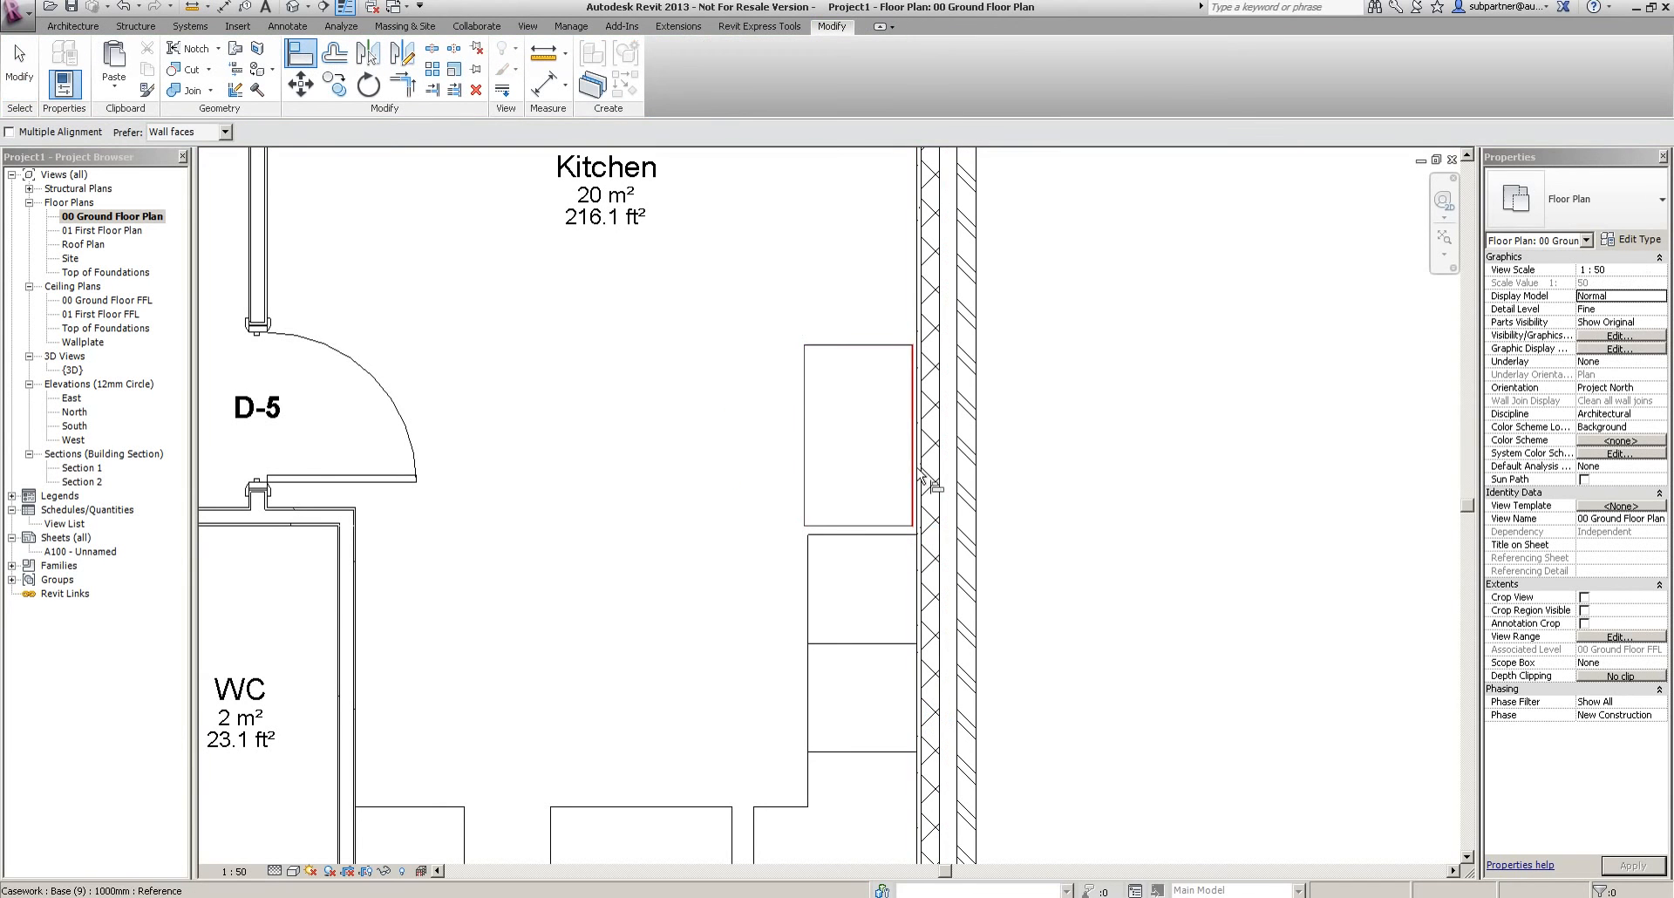
{"action": "left_click", "coordinate": [914, 475]}
{"action": "left_click", "coordinate": [880, 524]}
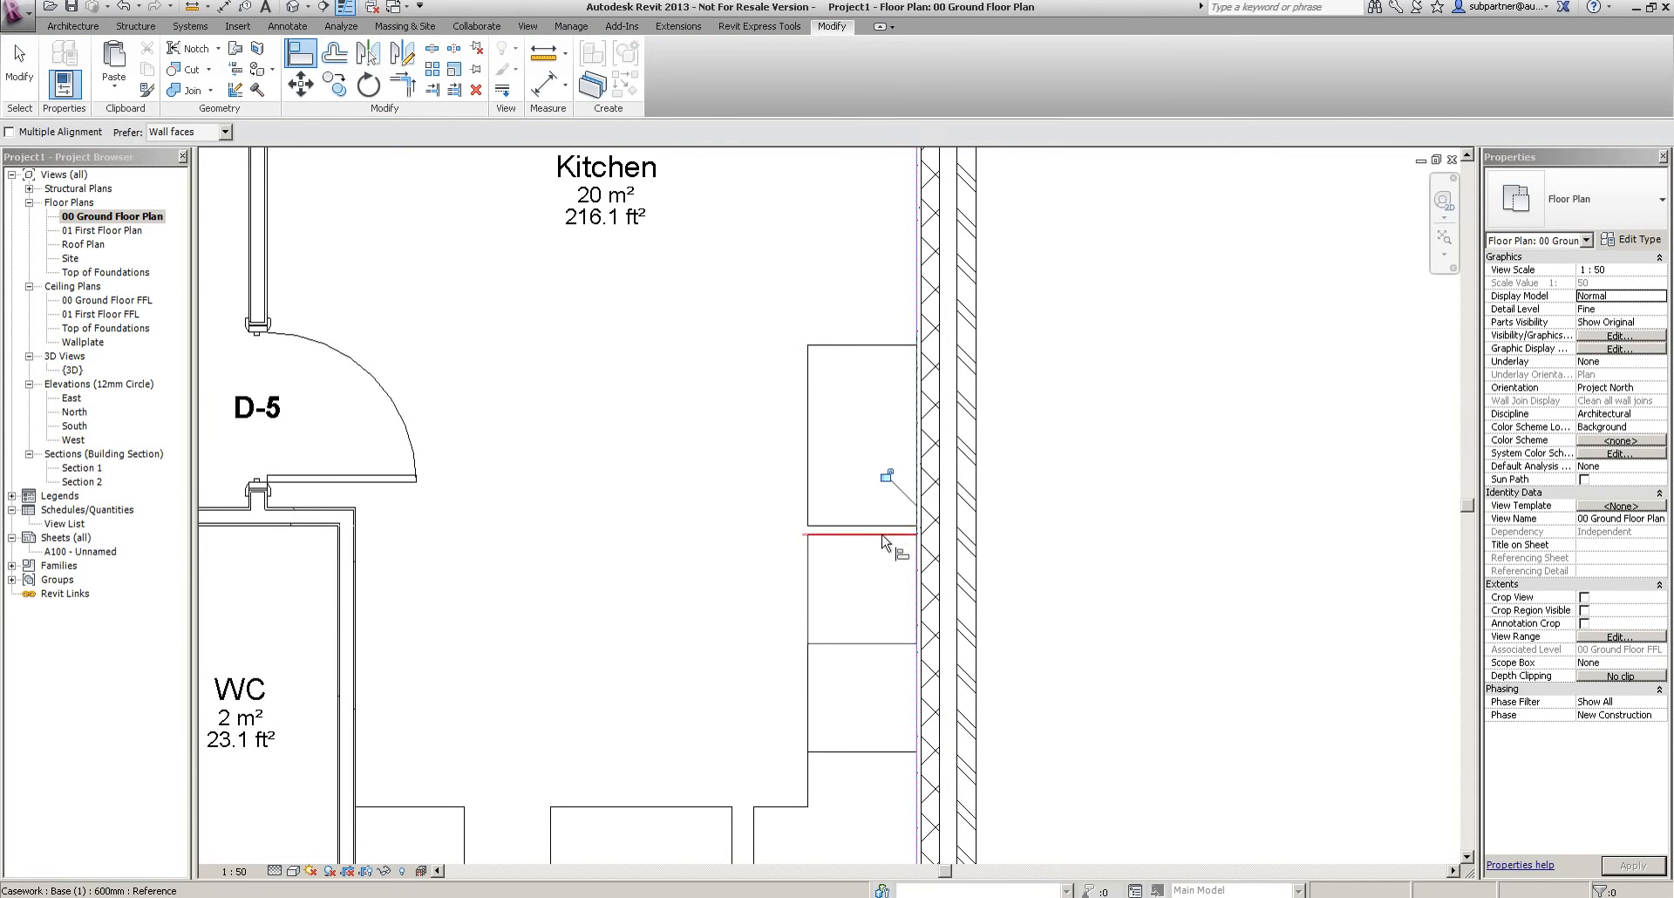
{"action": "left_click", "coordinate": [868, 527]}
{"action": "scroll", "coordinate": [818, 527], "scroll_direction": "up", "scroll_amount": 2}
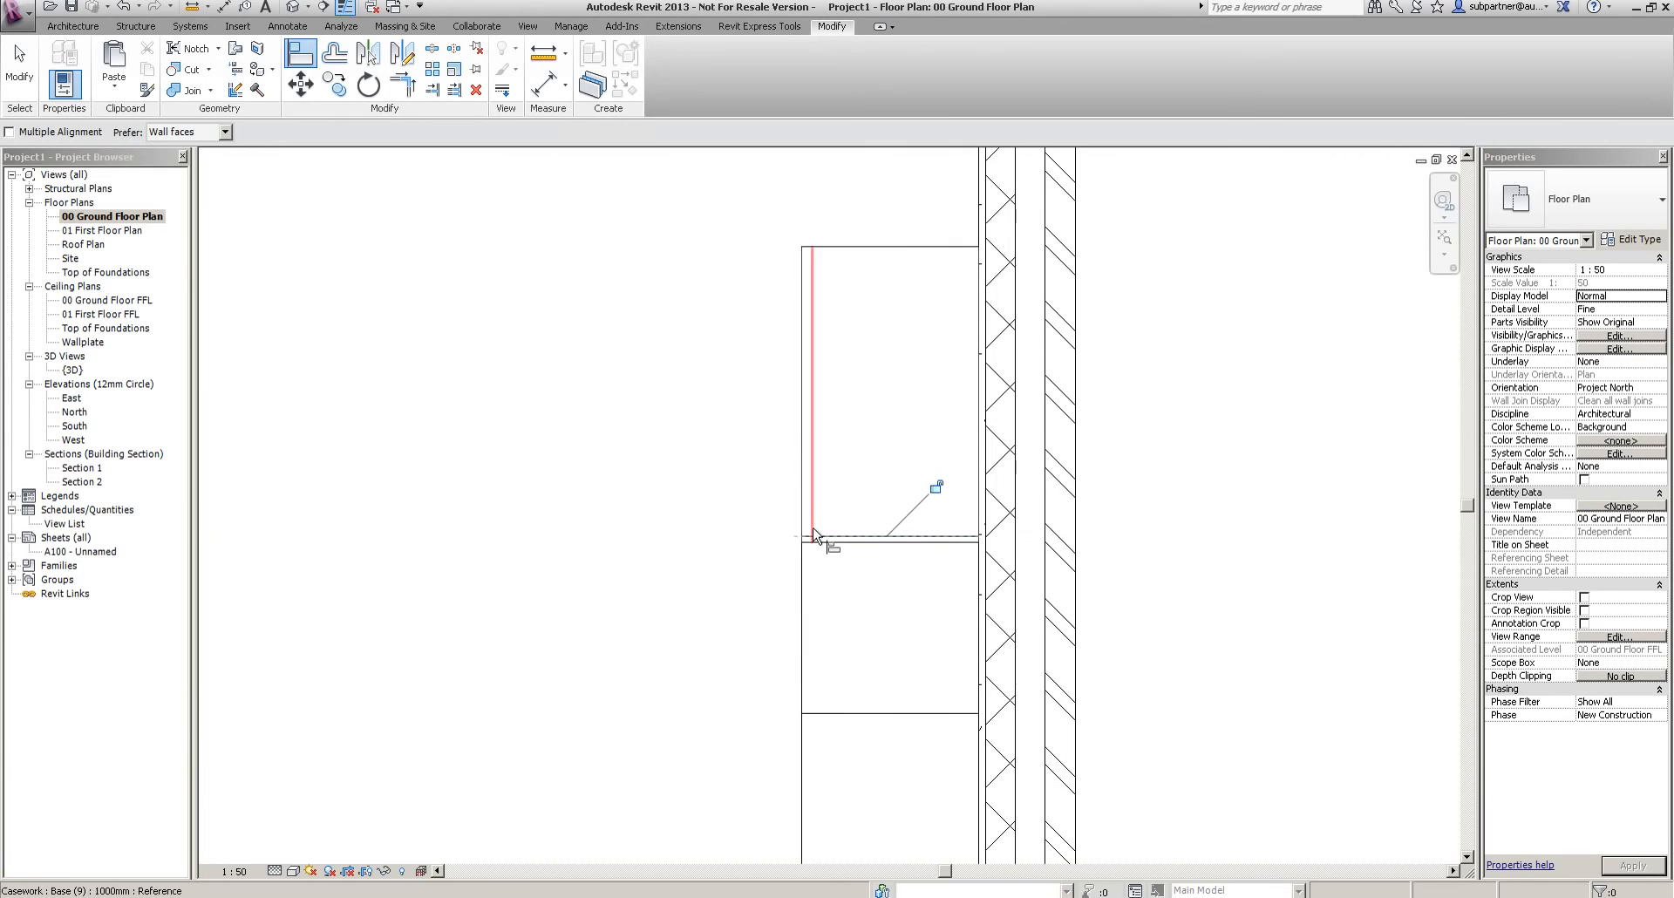
{"action": "left_click", "coordinate": [828, 544]}
{"action": "scroll", "coordinate": [684, 523], "scroll_direction": "down", "scroll_amount": 3}
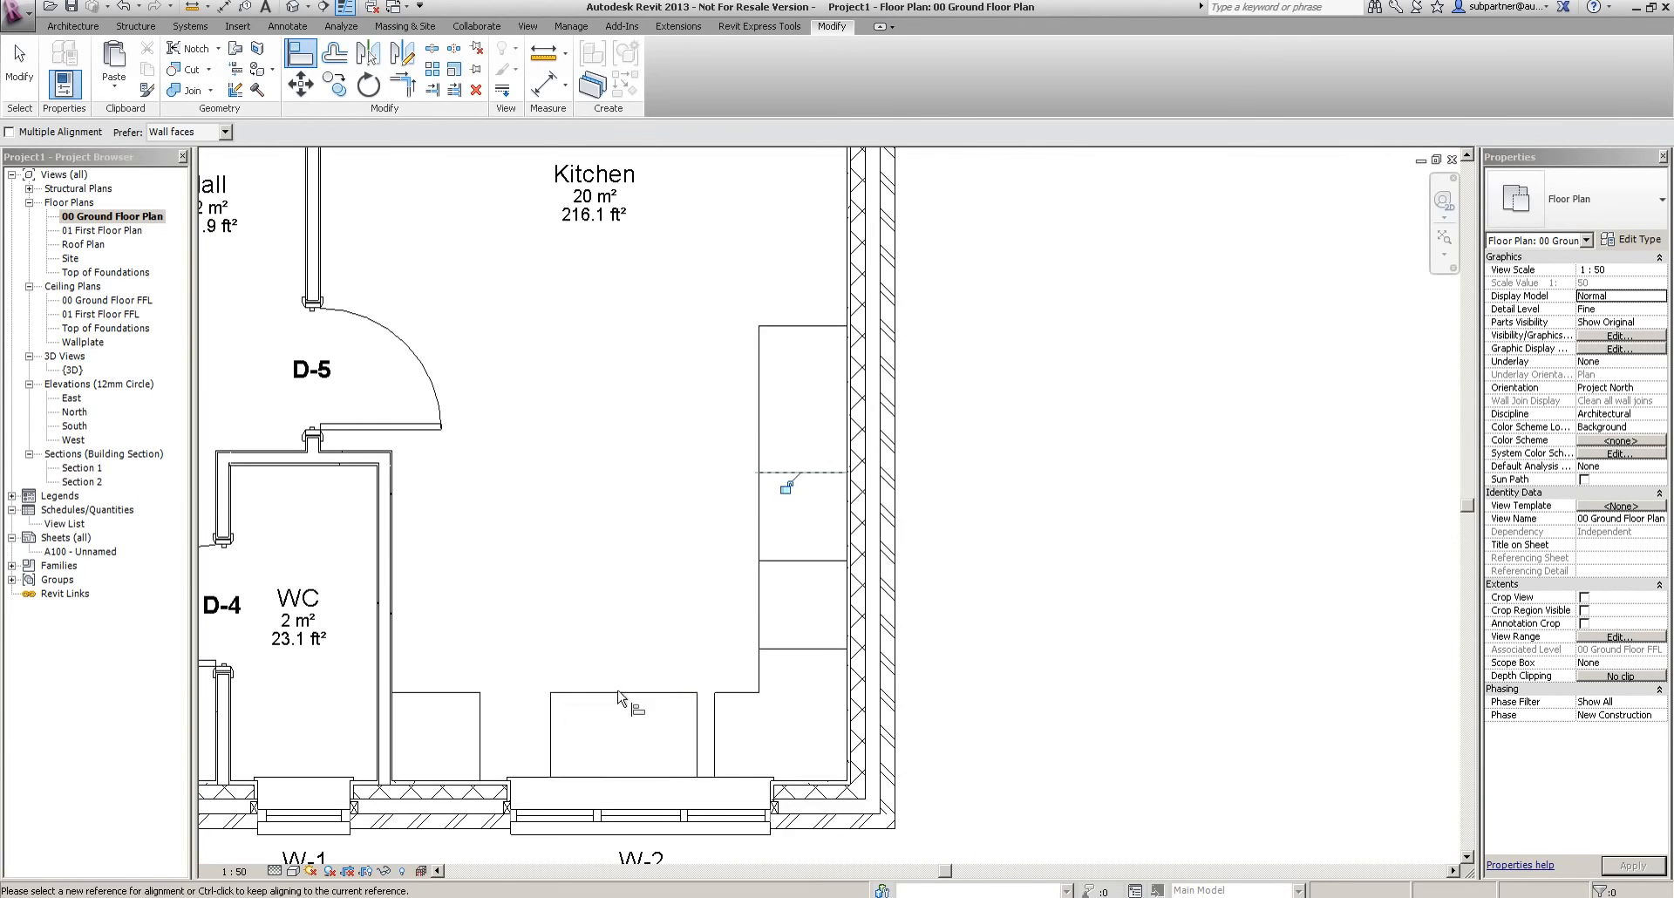
Align the 1000mm cabinet at window W-2 with the corner unit, and the south-wall 600mm cabinet with the 1000mm cabinet's edge
{"action": "scroll", "coordinate": [688, 680], "scroll_direction": "up", "scroll_amount": 3}
{"action": "left_click", "coordinate": [742, 758]}
{"action": "left_click", "coordinate": [708, 697]}
{"action": "left_click", "coordinate": [467, 686]}
{"action": "left_click", "coordinate": [317, 684]}
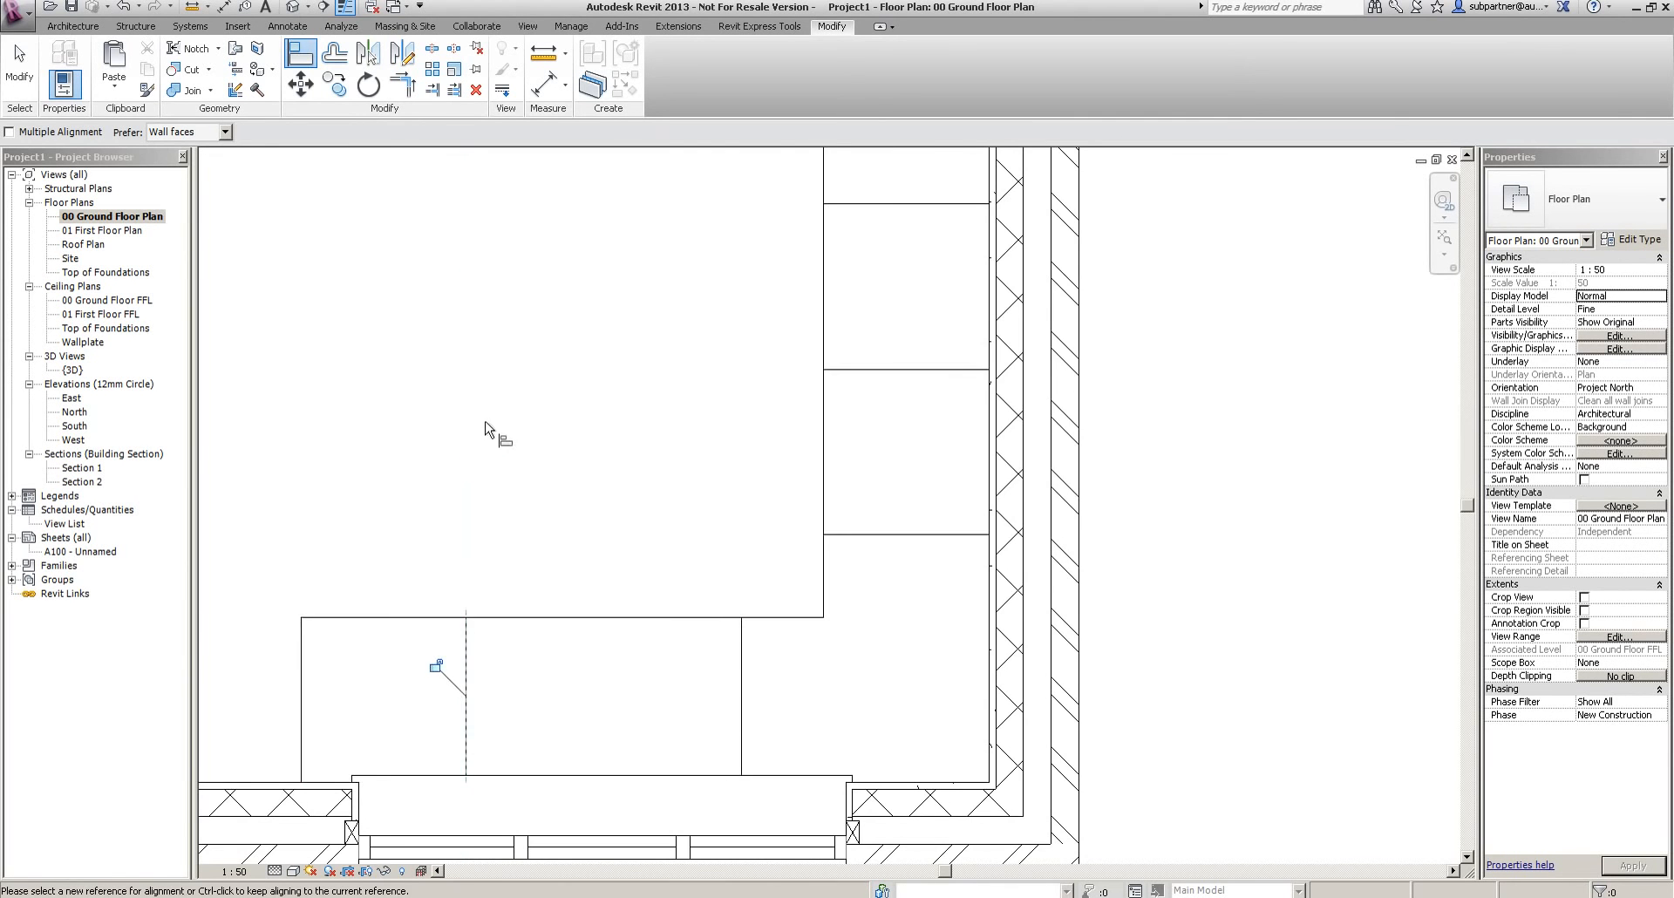
{"action": "scroll", "coordinate": [497, 433], "scroll_direction": "down", "scroll_amount": 3}
{"action": "middle_click_drag", "start_coordinate": [449, 562], "coordinate": [889, 598]}
{"action": "scroll", "coordinate": [401, 575], "scroll_direction": "up", "scroll_amount": 2}
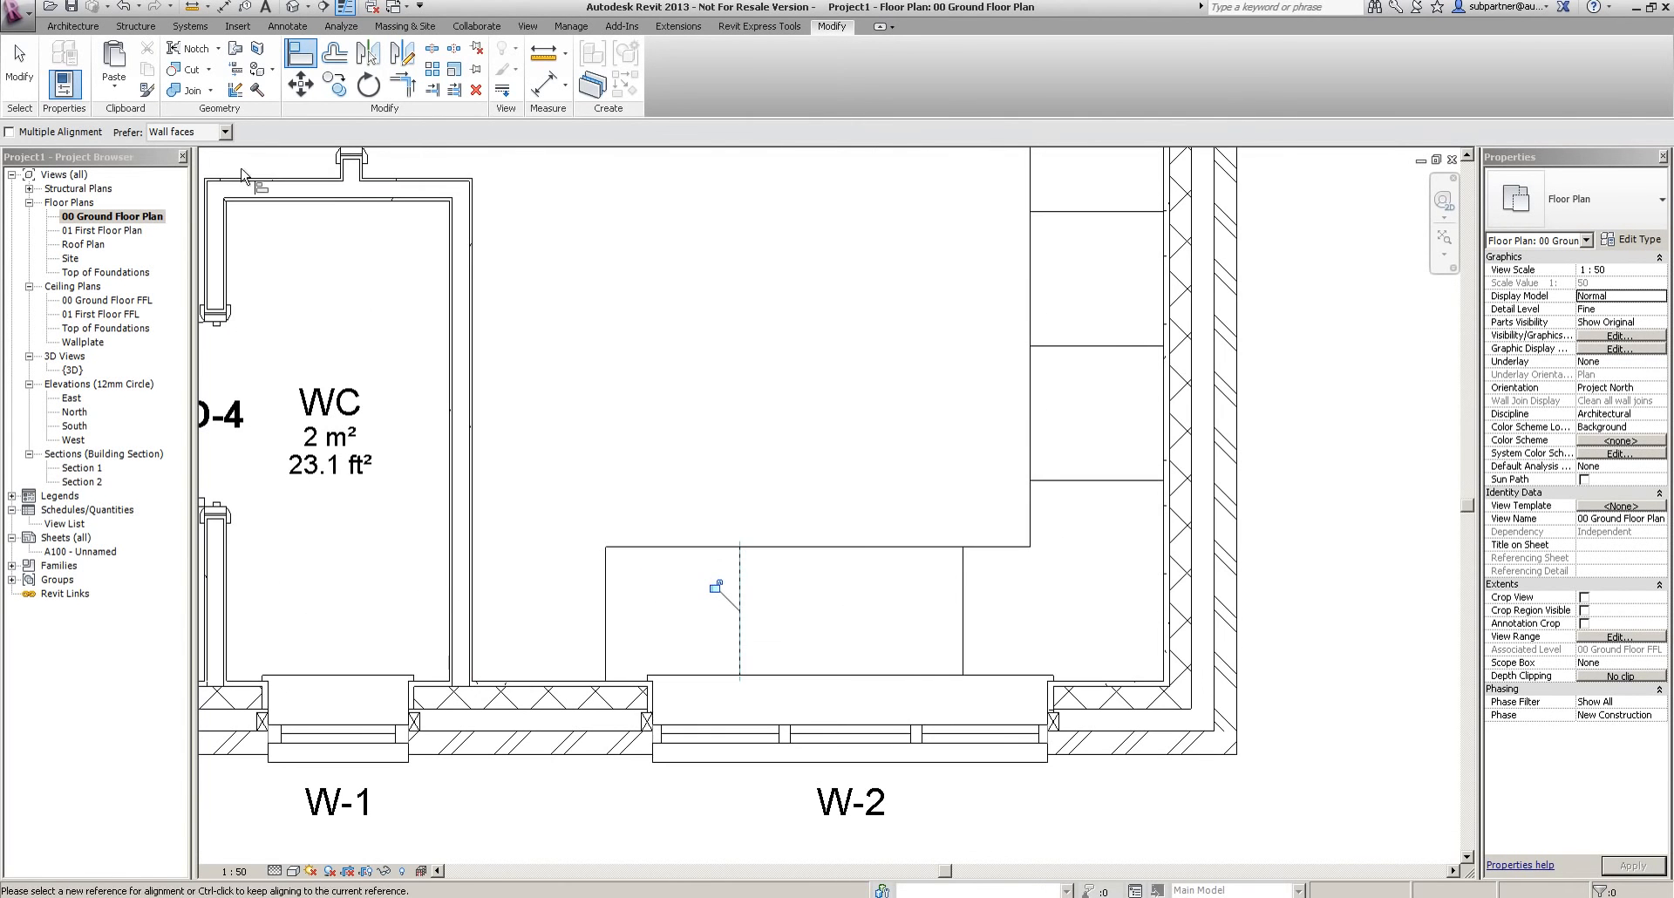
{"action": "key", "text": "Escape"}
Copy the south-wall 600mm cabinet into the gap between it and the WC partition wall
{"action": "left_click", "coordinate": [647, 558]}
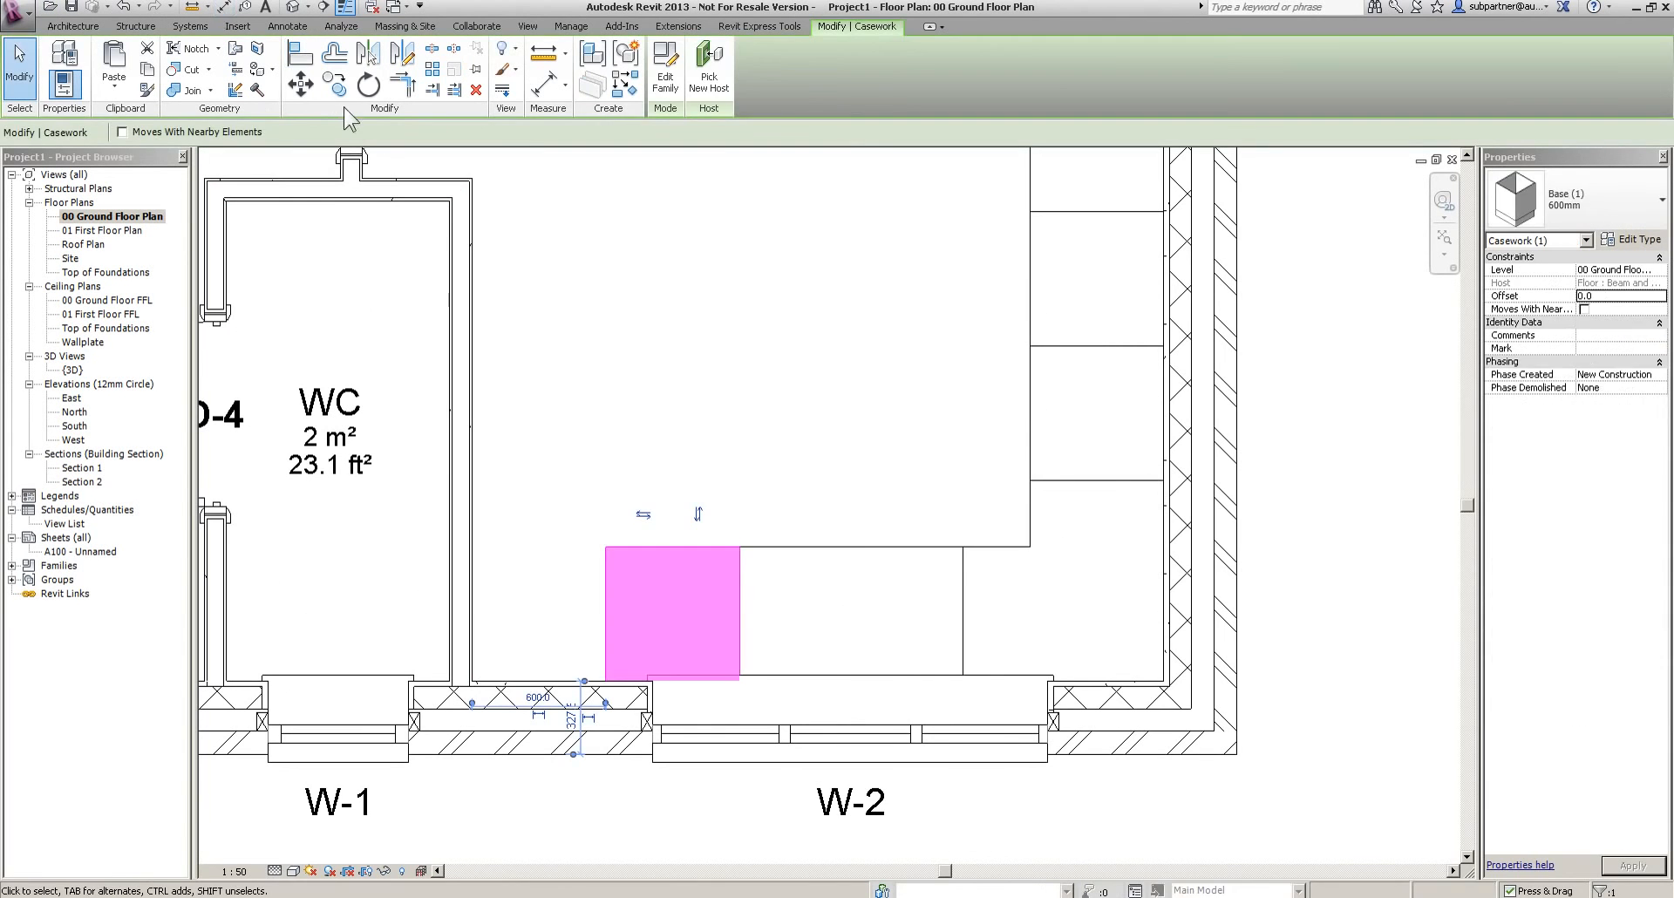
{"action": "left_click_drag", "start_coordinate": [735, 546], "coordinate": [484, 551]}
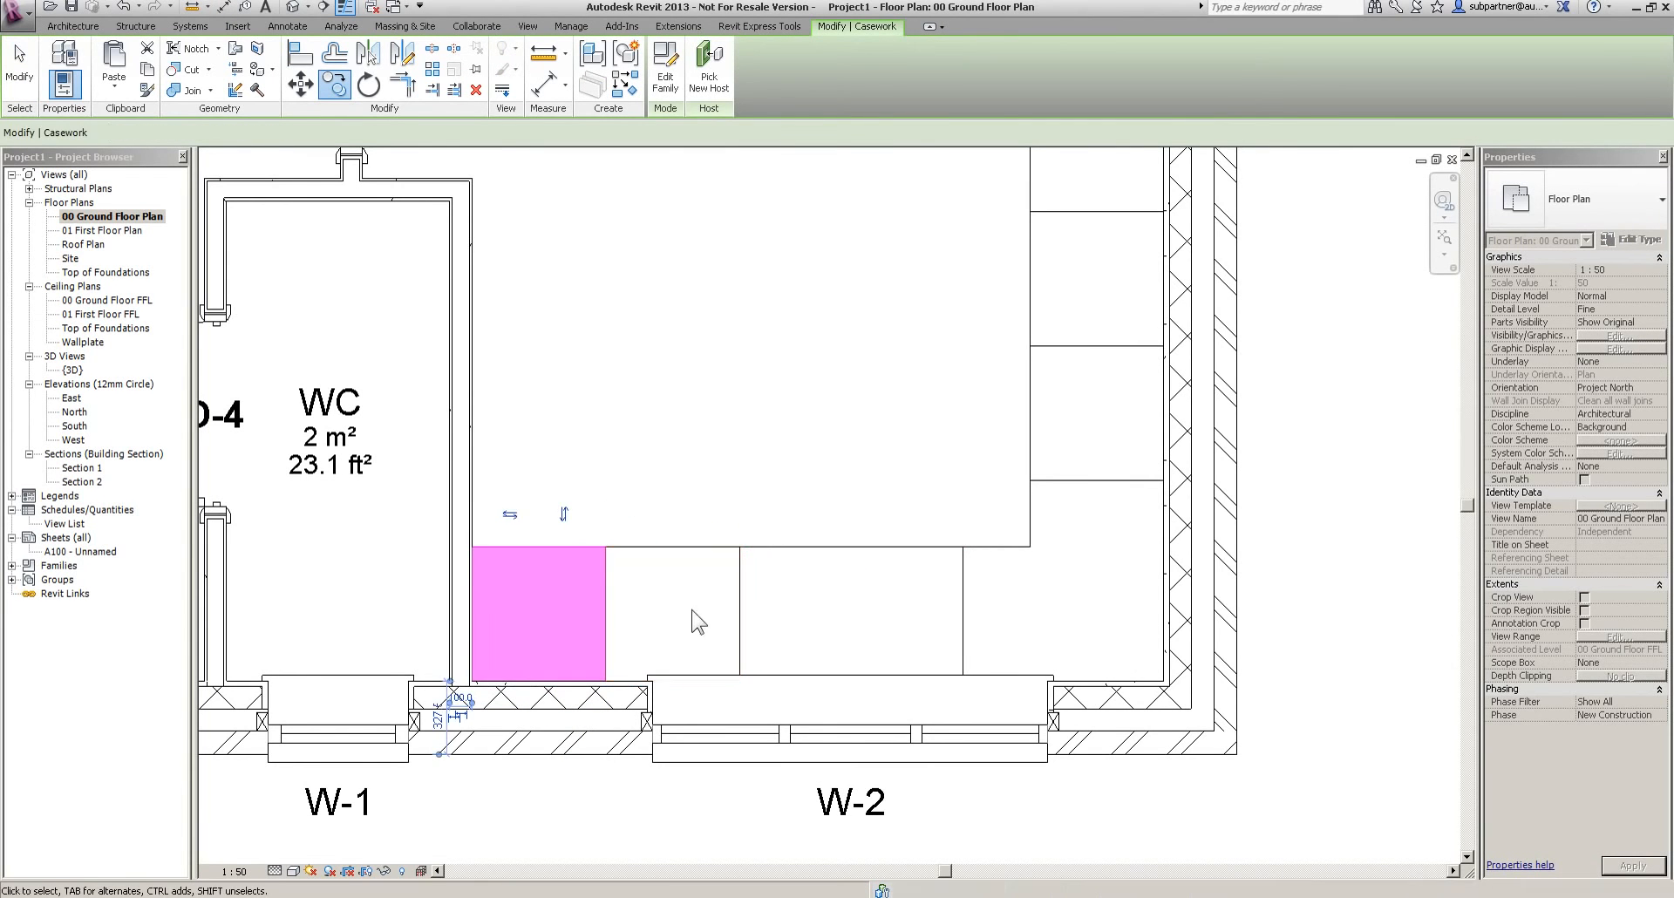
{"action": "left_click", "coordinate": [426, 581]}
{"action": "scroll", "coordinate": [436, 580], "scroll_direction": "up", "scroll_amount": 3}
{"action": "scroll", "coordinate": [449, 582], "scroll_direction": "down", "scroll_amount": 5}
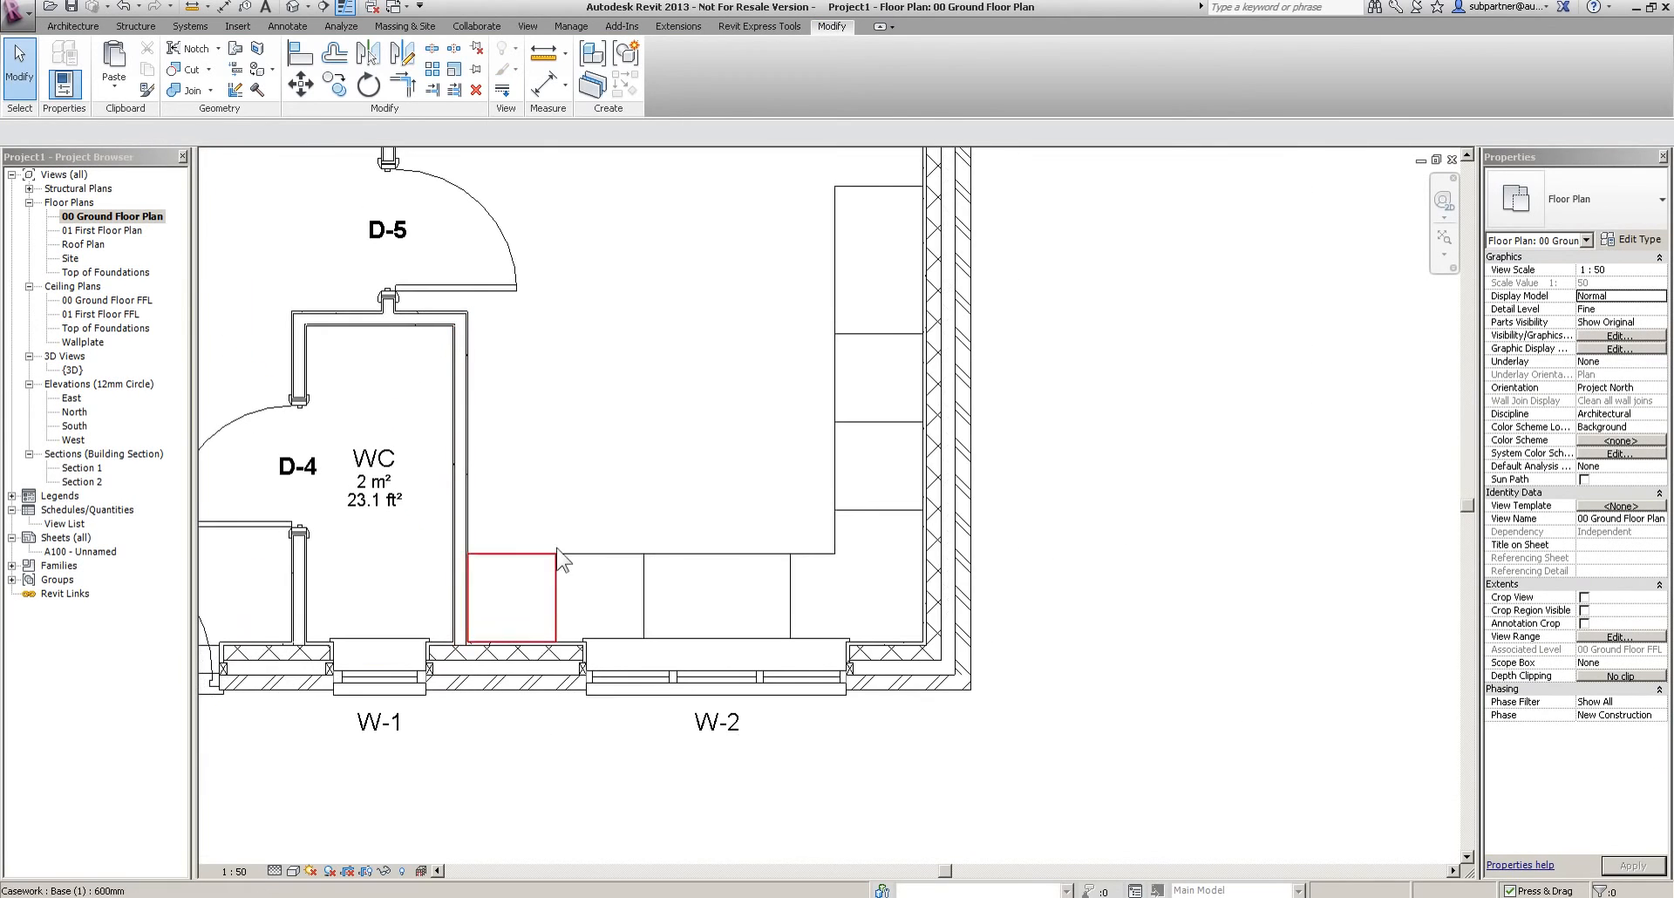
Load the Counter Top - Corner w sink Hole (1) family from the Casework Counter Tops folder
{"action": "left_click", "coordinate": [101, 29]}
{"action": "left_click", "coordinate": [183, 70]}
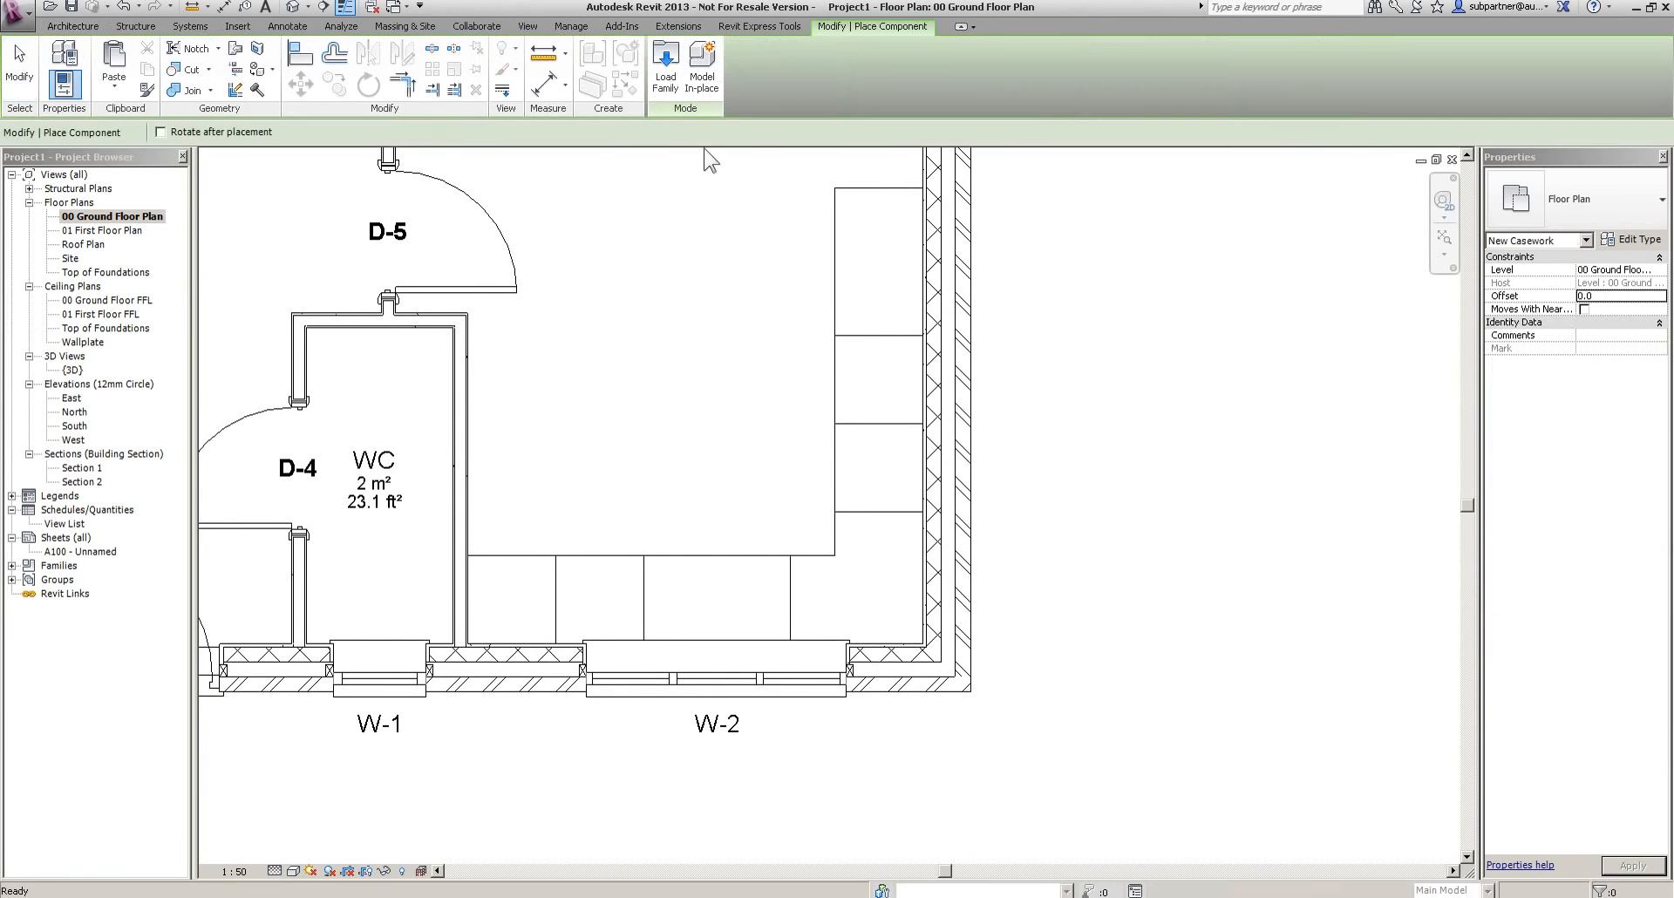
{"action": "left_click", "coordinate": [664, 71]}
{"action": "double_click", "coordinate": [440, 117]}
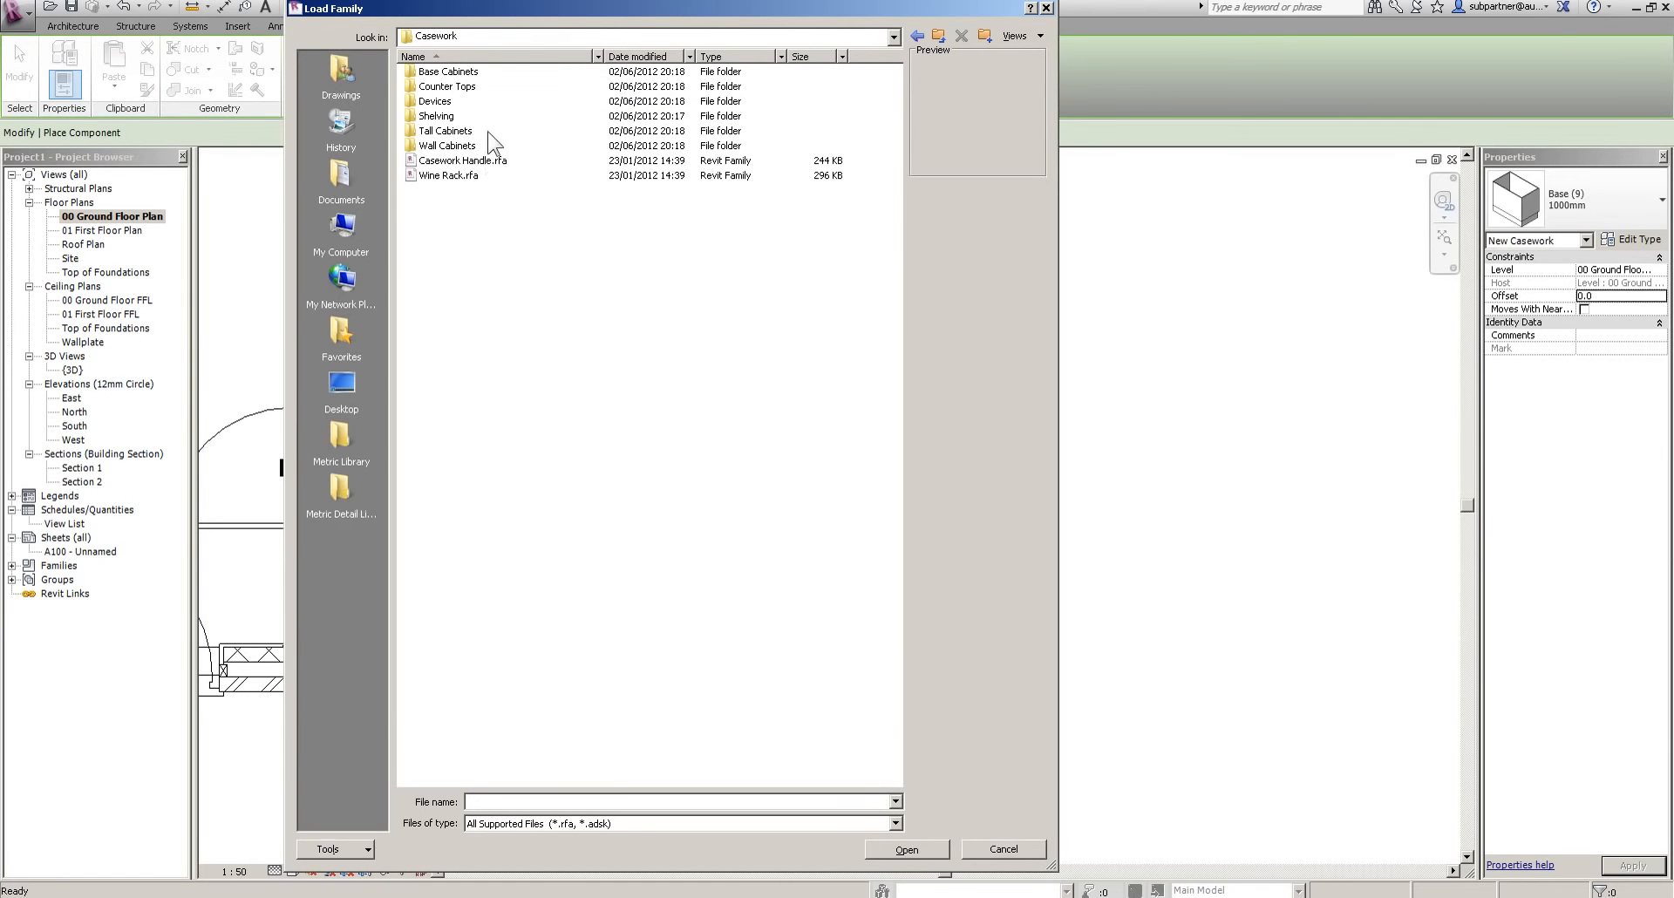
{"action": "double_click", "coordinate": [434, 88]}
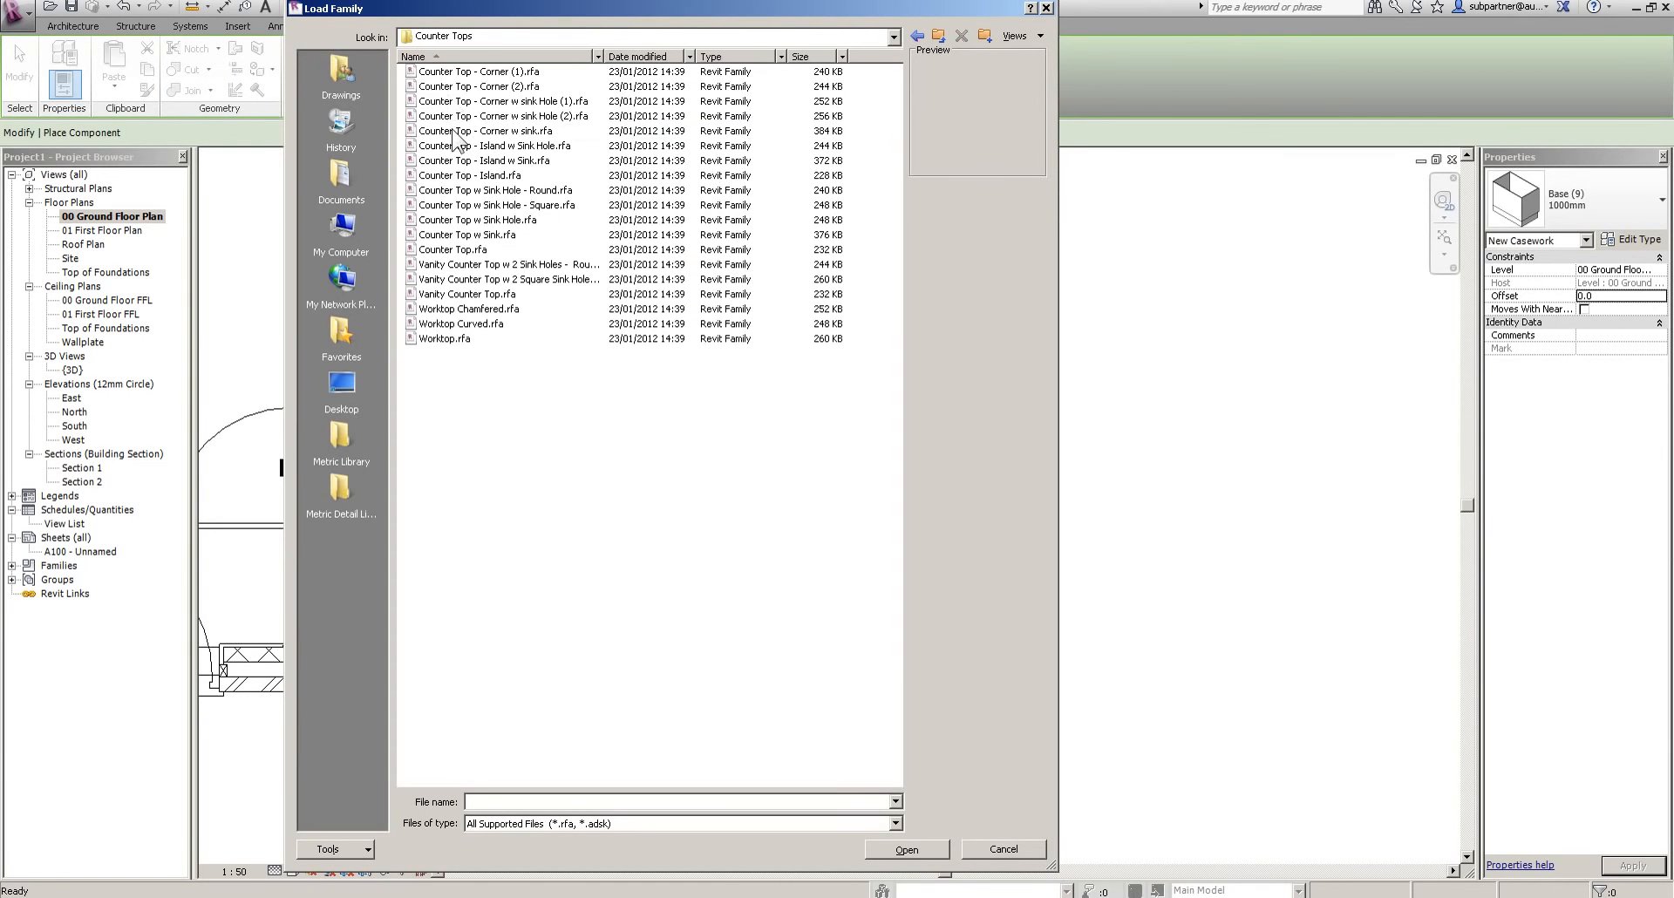
{"action": "left_click", "coordinate": [457, 131]}
{"action": "left_click", "coordinate": [460, 102]}
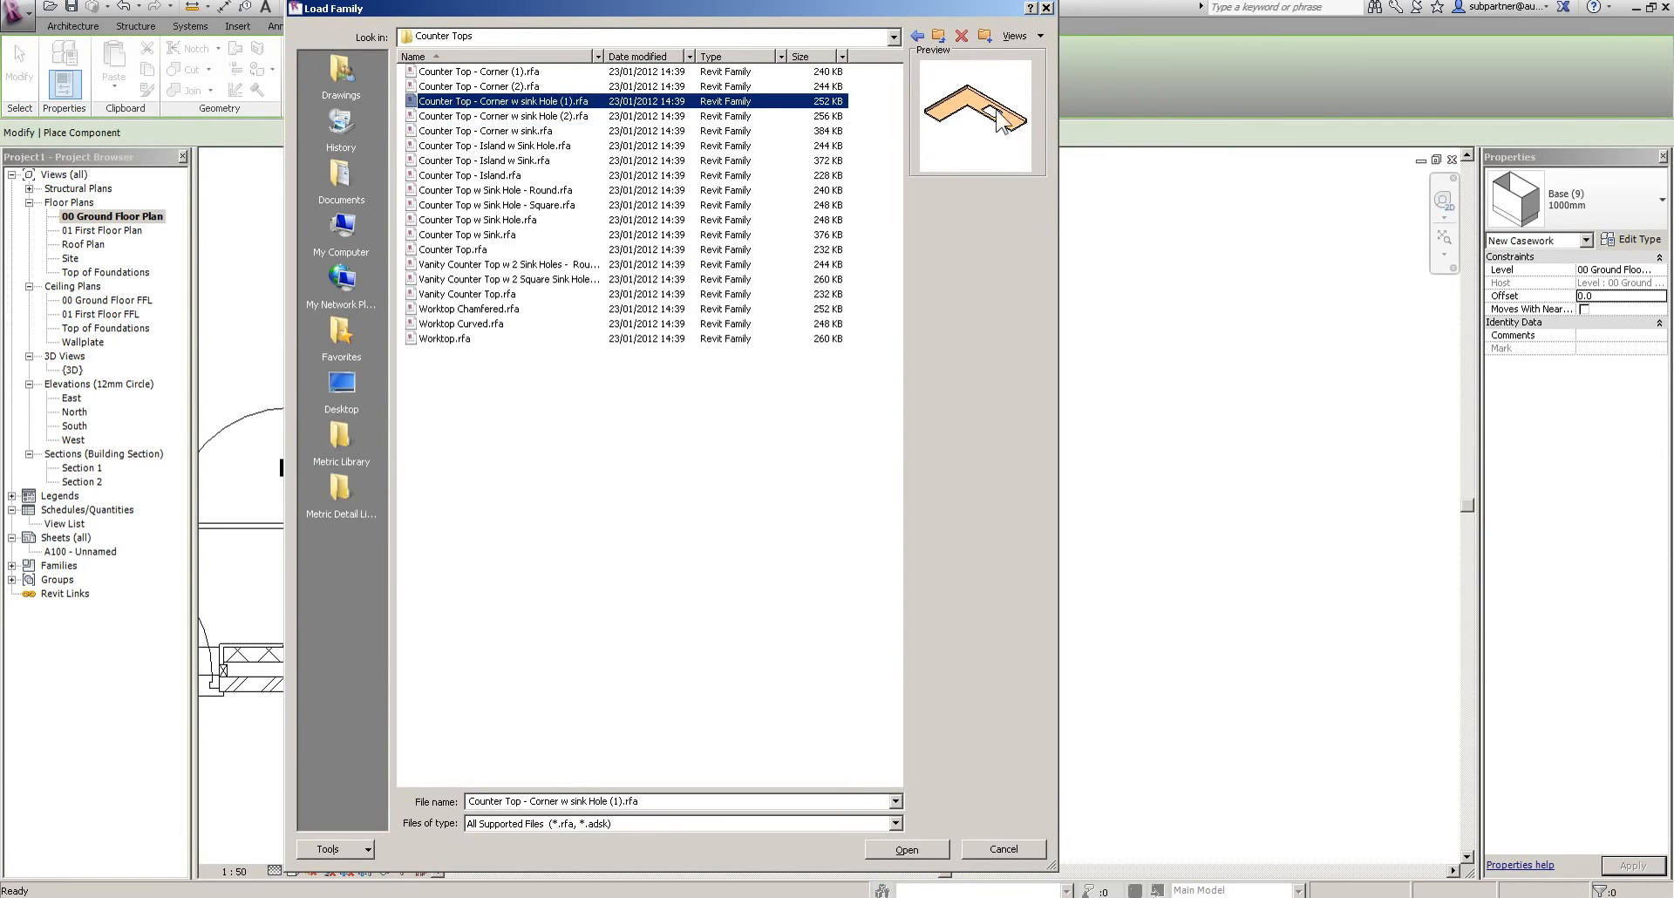
{"action": "key", "text": "Return"}
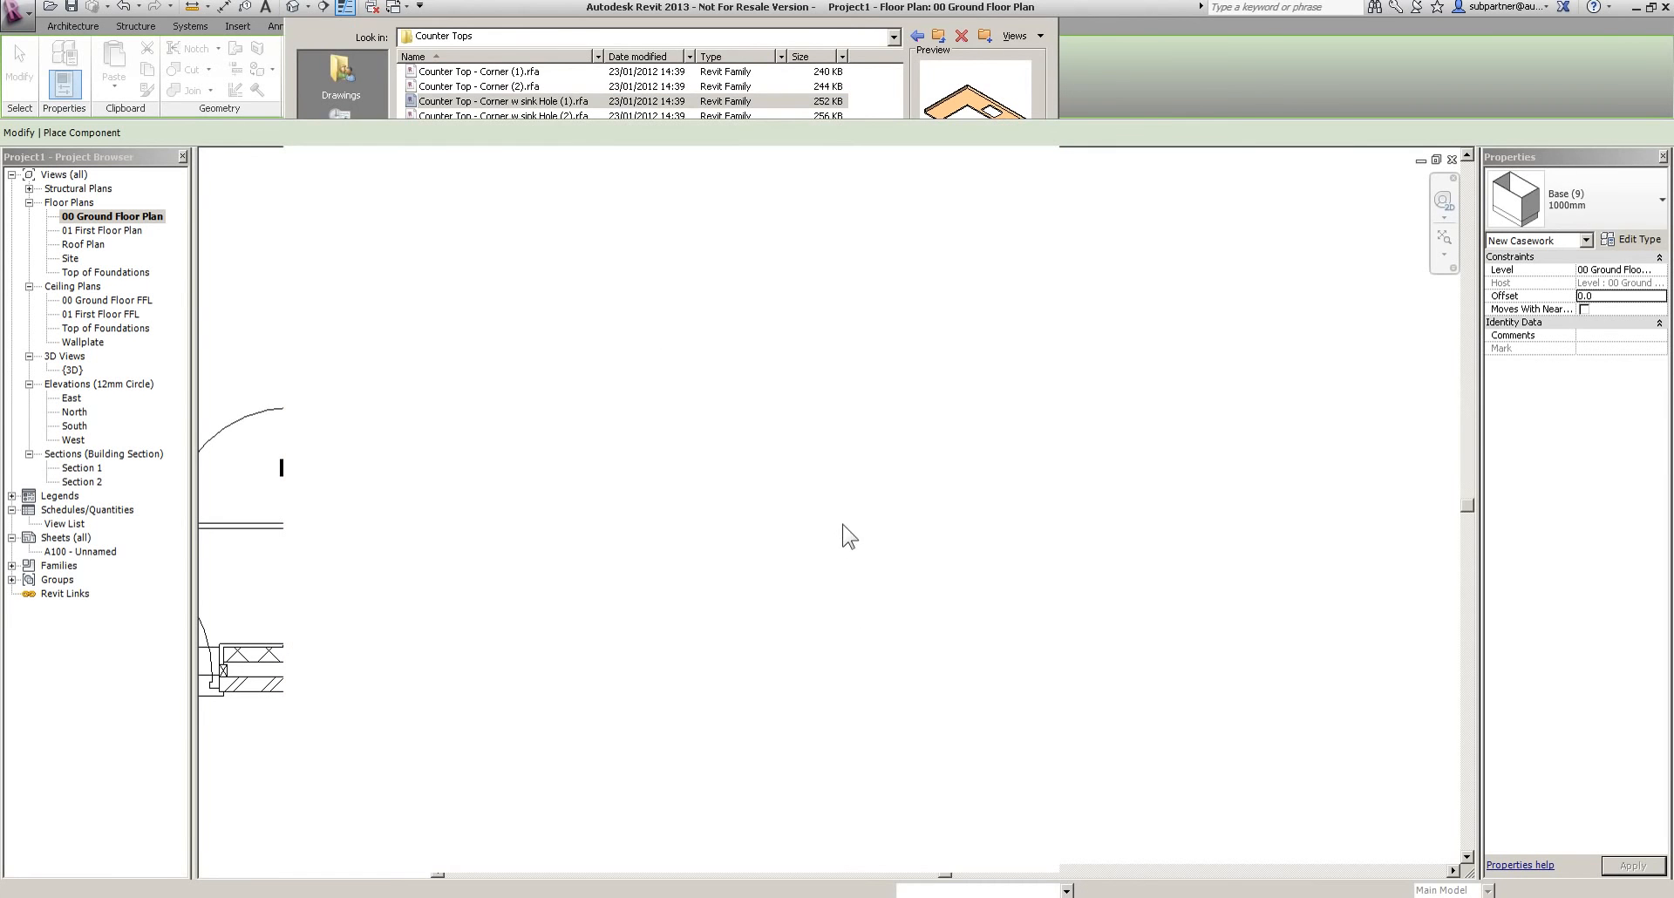
Rotate the 600mm Depth corner counter top and place it over the base cabinets in the kitchen's southeast corner
{"action": "key", "text": "space"}
{"action": "key", "text": "space"}
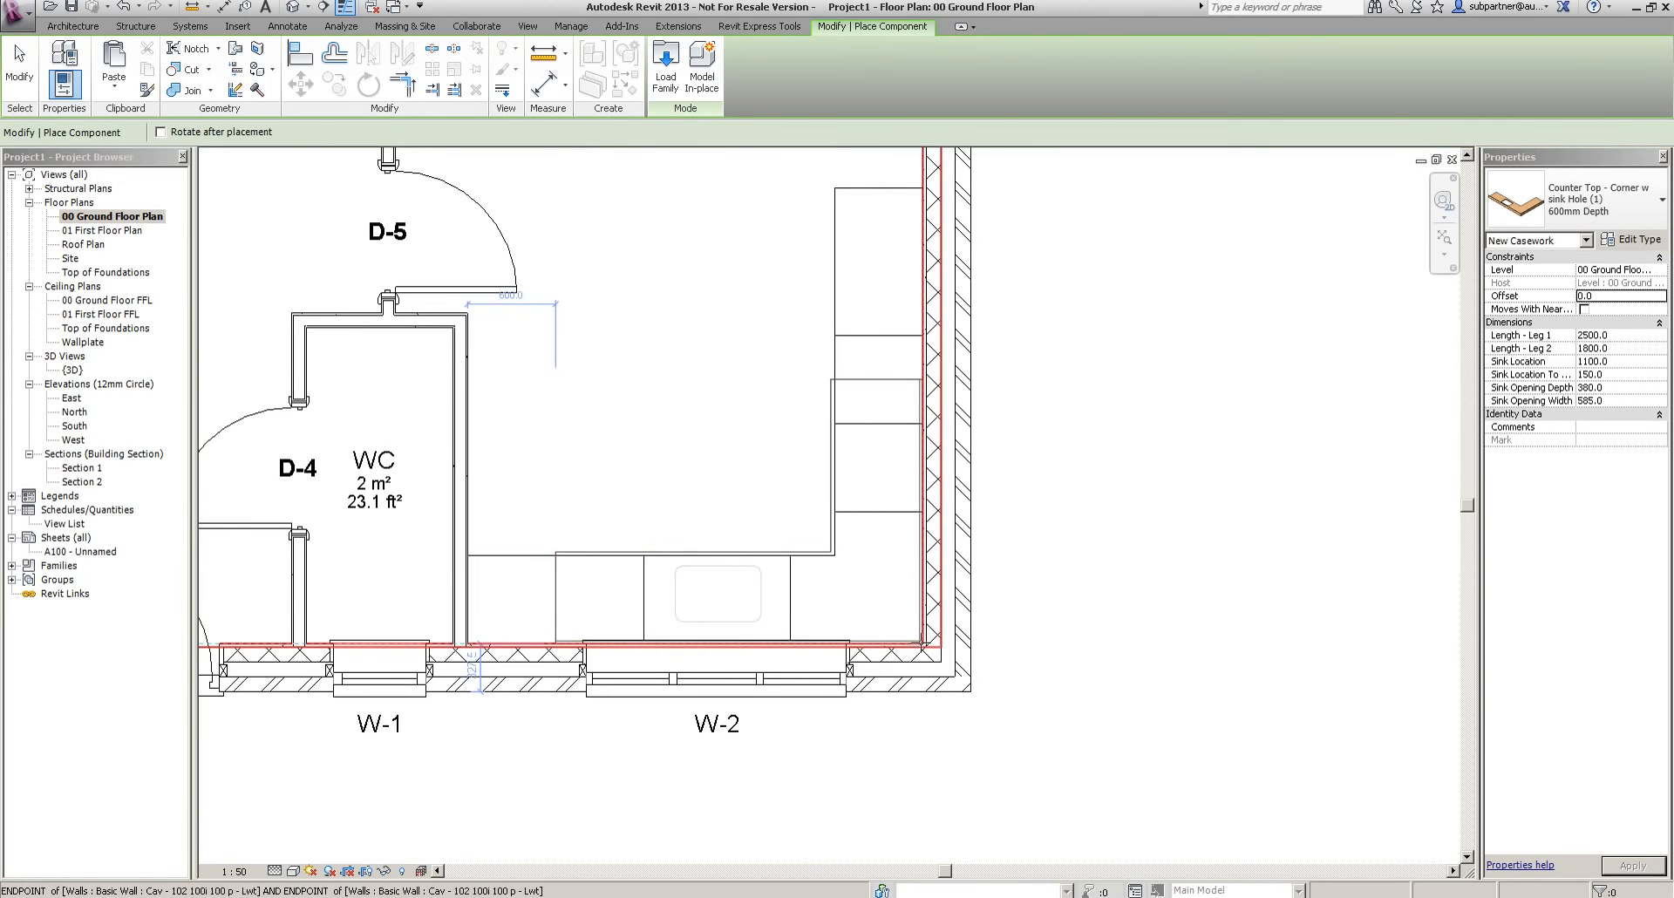
{"action": "left_click", "coordinate": [921, 645]}
{"action": "key", "text": "Escape"}
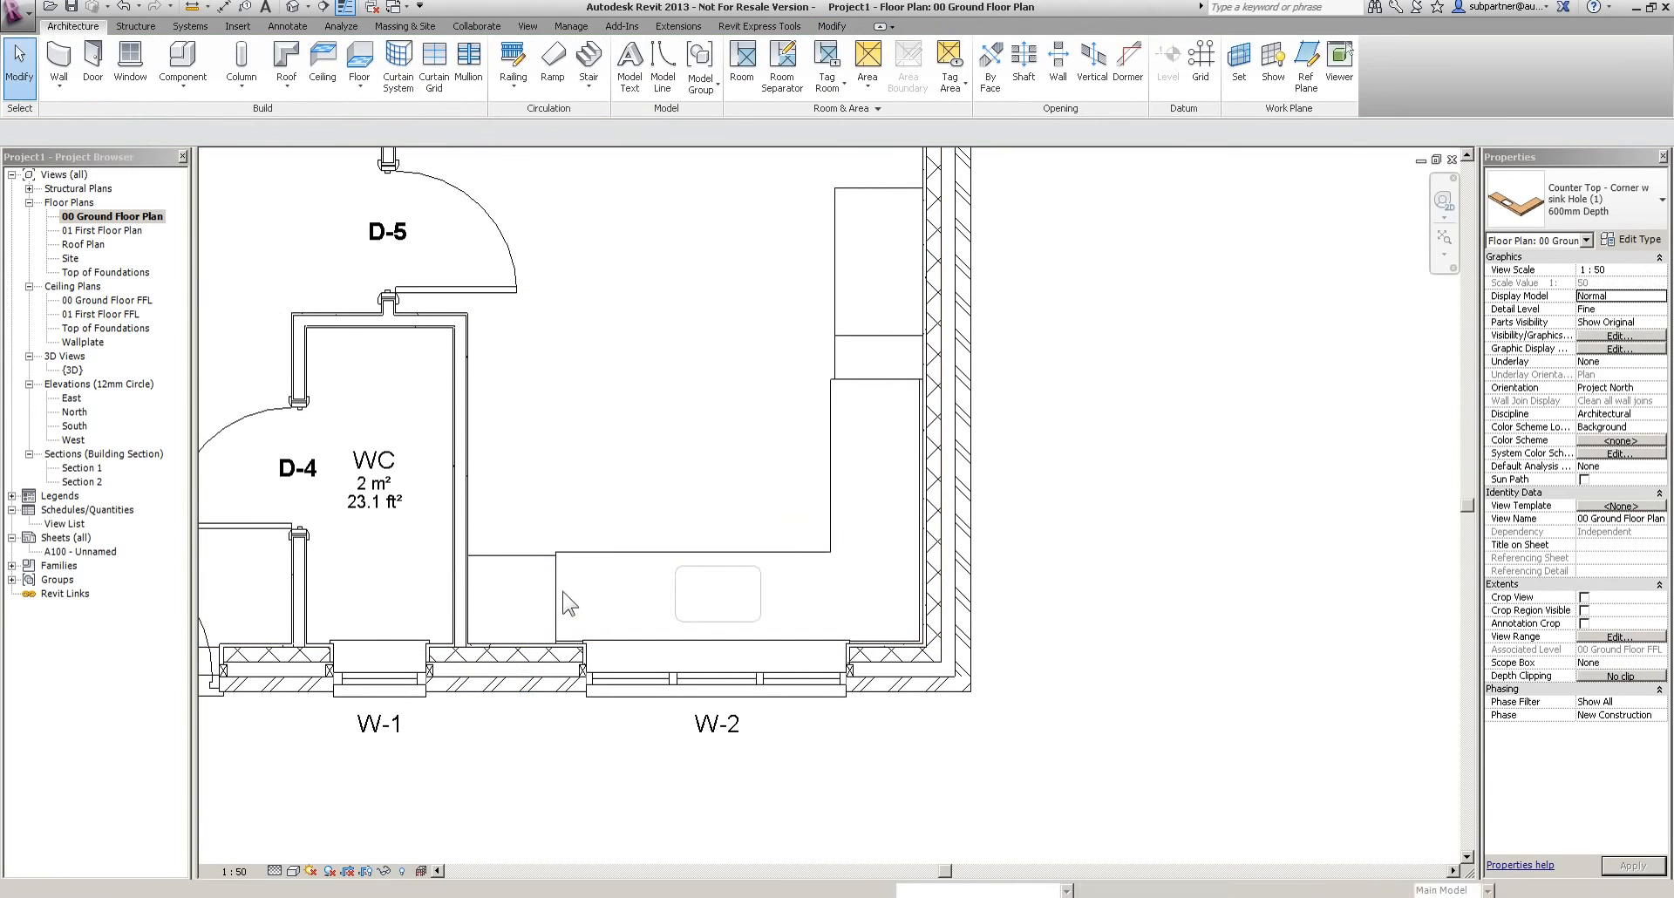
Stretch the counter top's legs to the WC partition wall and over the northernmost east-wall cabinet, making Leg 1 3100 mm
{"action": "left_click", "coordinate": [563, 591]}
{"action": "left_click_drag", "start_coordinate": [555, 513], "coordinate": [468, 512]}
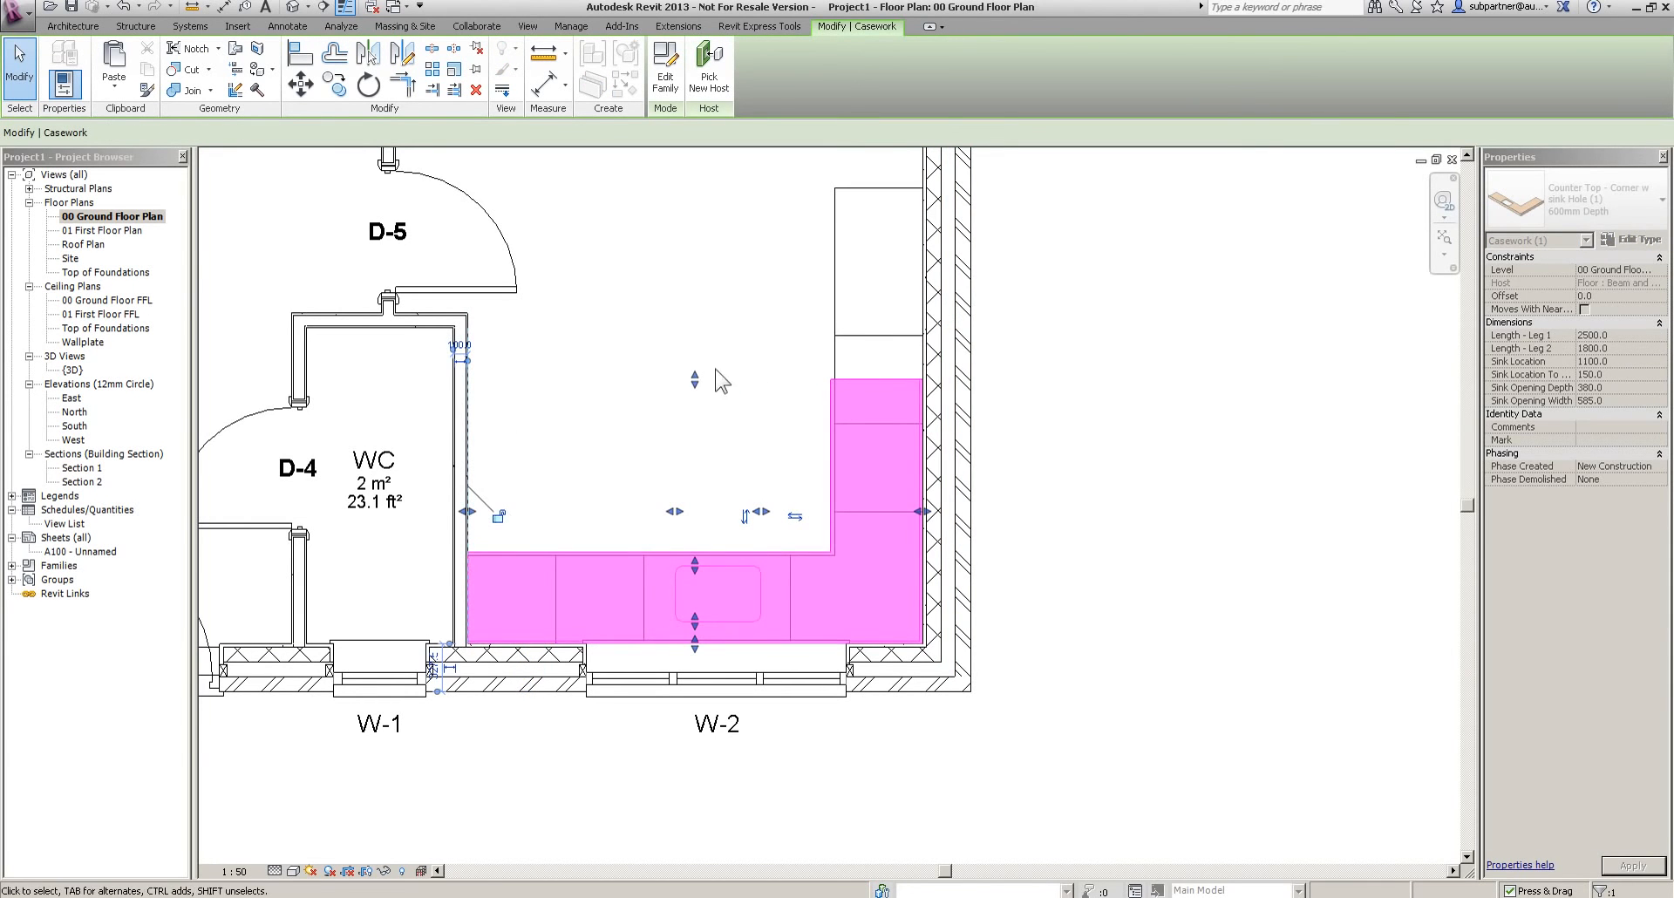
{"action": "left_click_drag", "start_coordinate": [695, 379], "coordinate": [731, 385]}
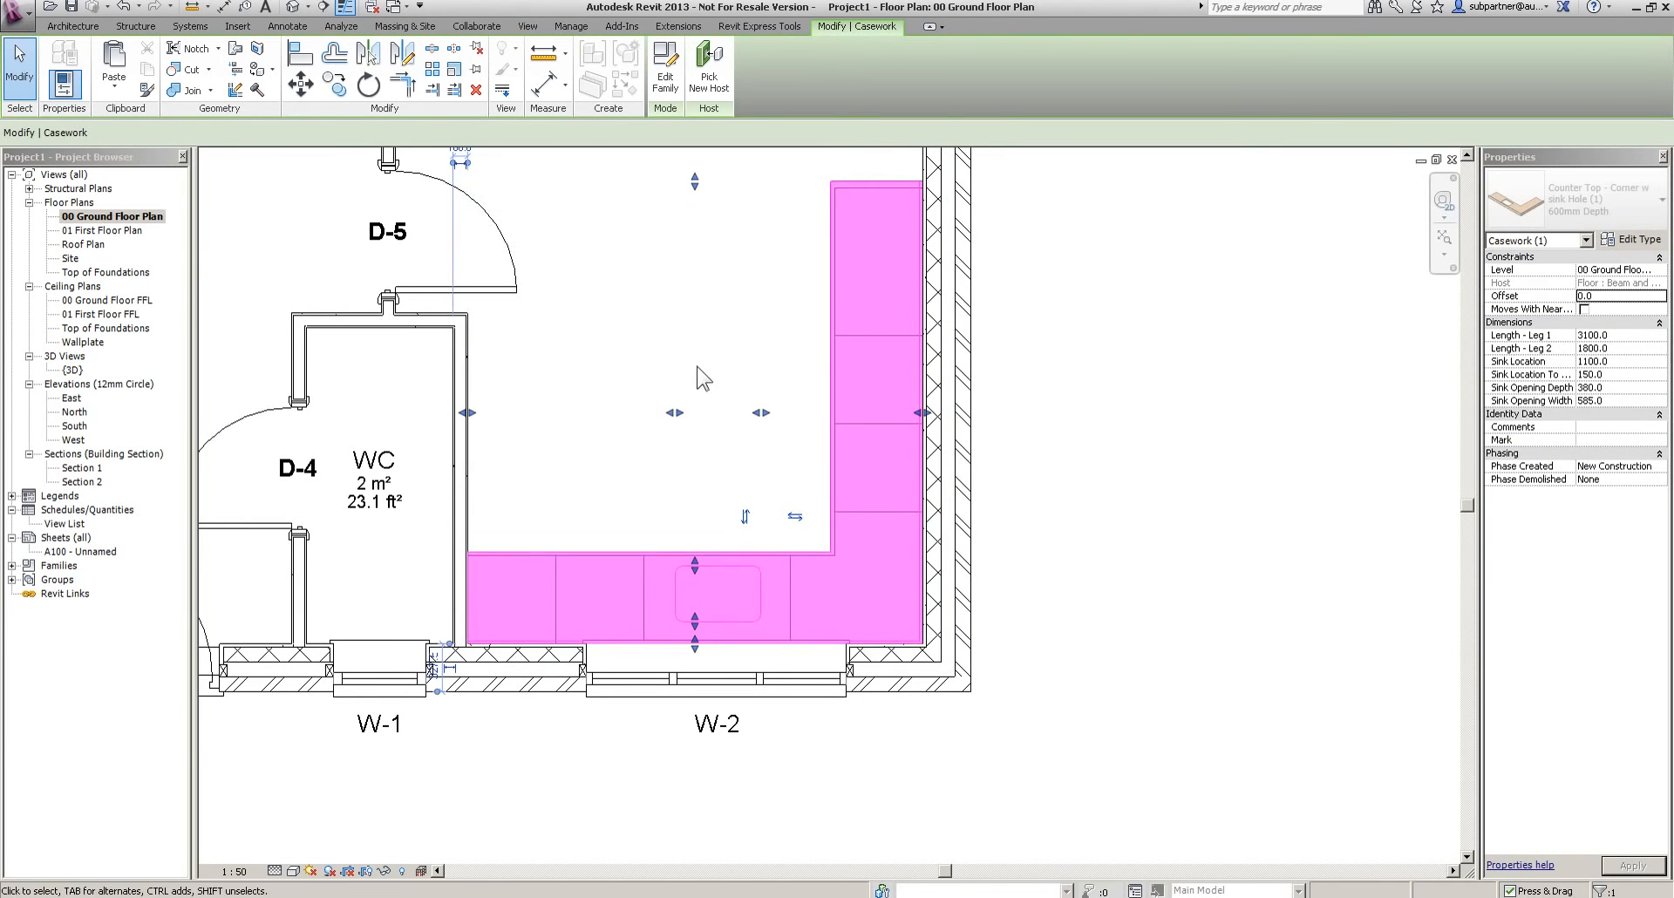
{"action": "left_click", "coordinate": [683, 291]}
Preview the sink families in the Plumbing Architectural Fixtures library and load Sink - Kitchen (4)
{"action": "left_click", "coordinate": [181, 63]}
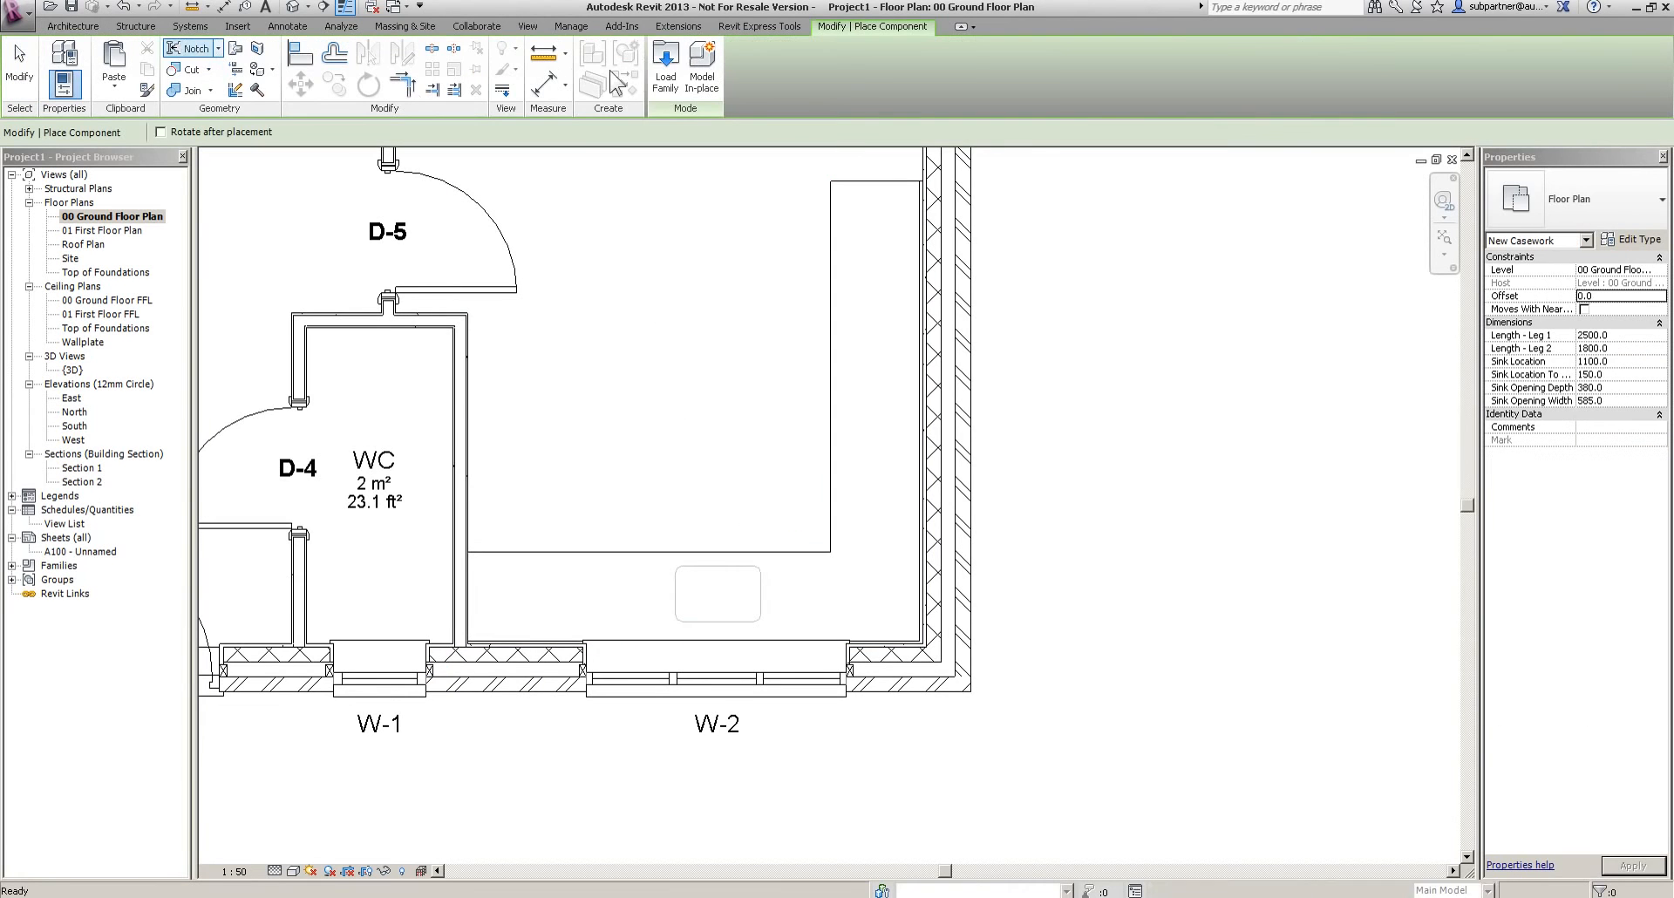
{"action": "left_click", "coordinate": [672, 55]}
{"action": "double_click", "coordinate": [440, 398]}
{"action": "double_click", "coordinate": [459, 73]}
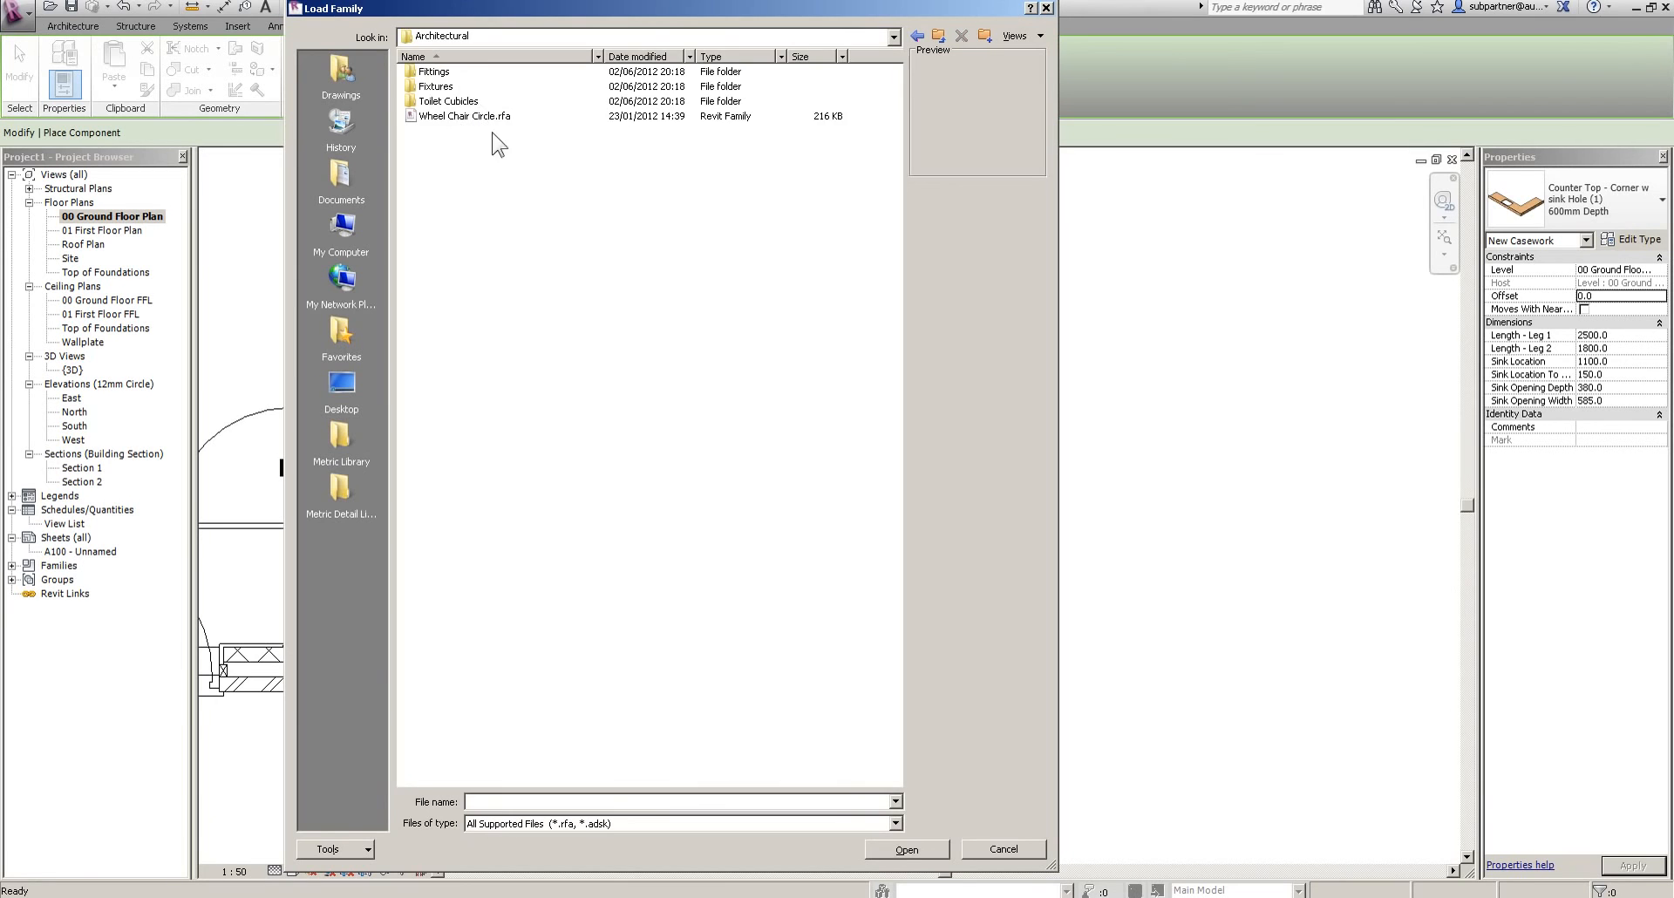
{"action": "double_click", "coordinate": [436, 87]}
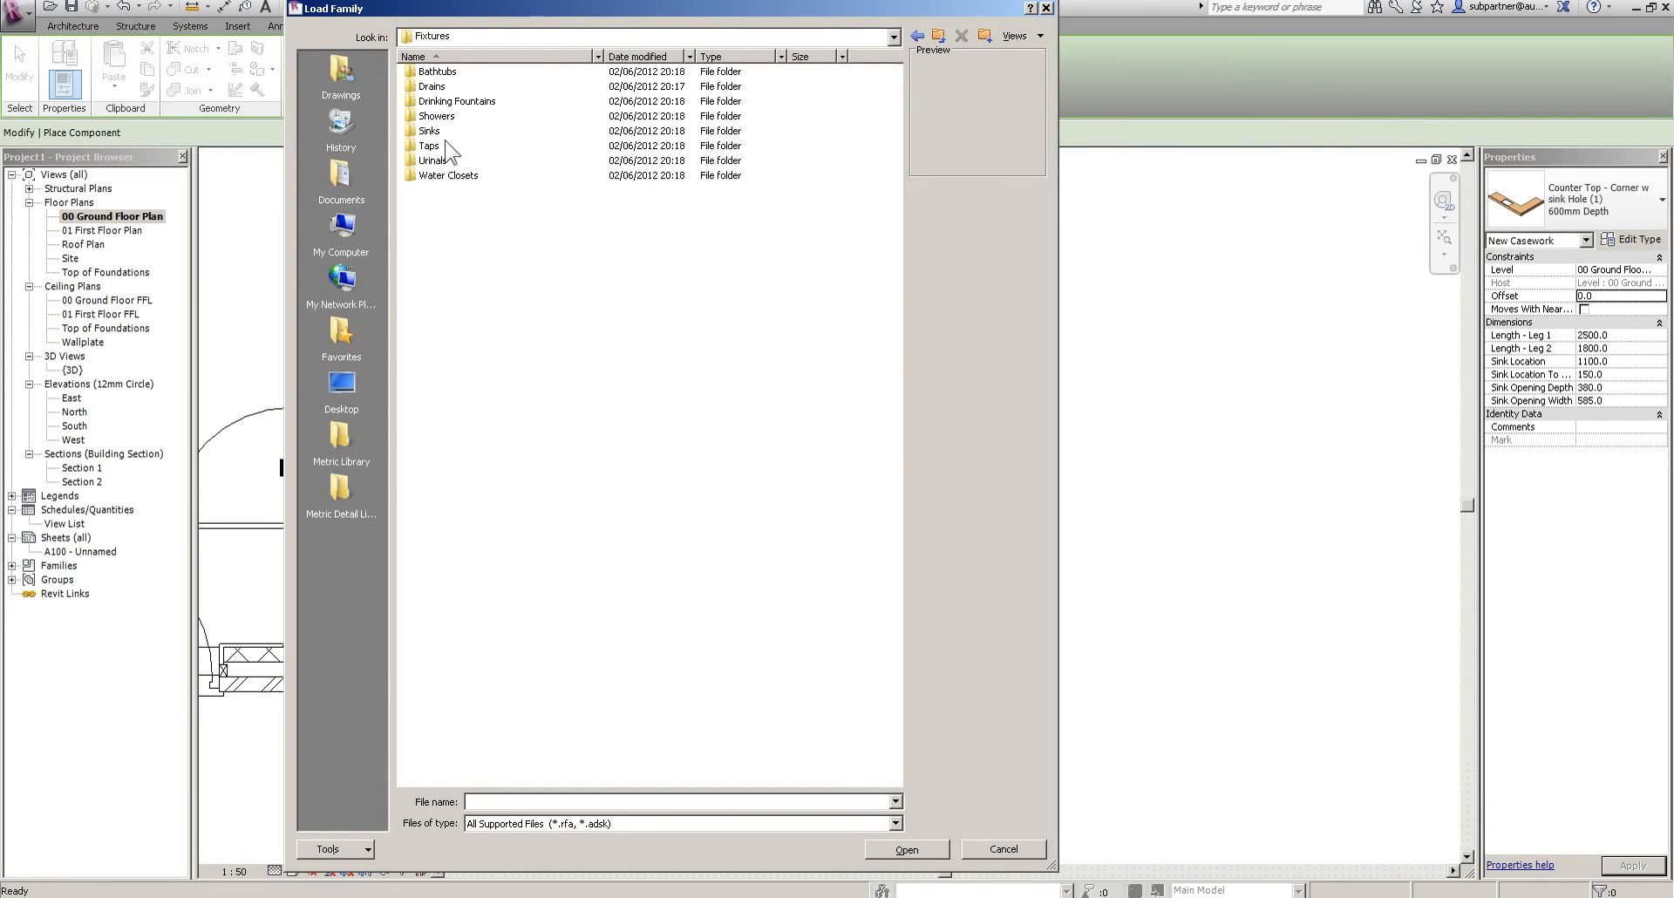
{"action": "double_click", "coordinate": [425, 130]}
{"action": "left_click", "coordinate": [486, 338]}
{"action": "left_click", "coordinate": [467, 382]}
{"action": "left_click", "coordinate": [464, 442]}
{"action": "left_click", "coordinate": [458, 472]}
{"action": "left_click", "coordinate": [459, 501]}
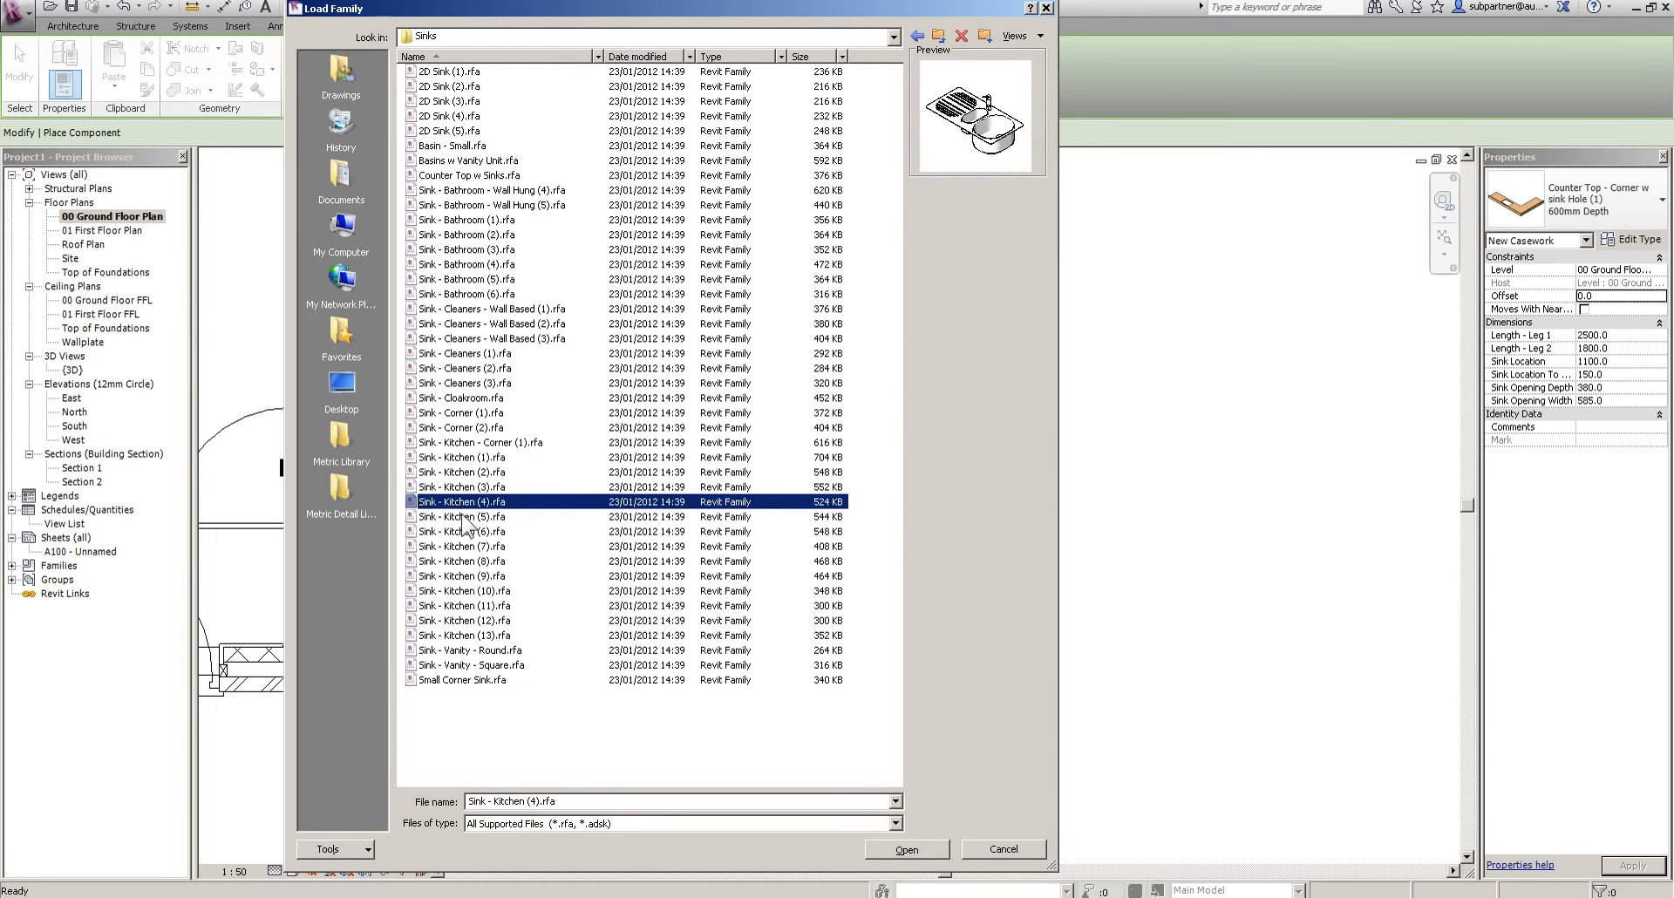
{"action": "left_click", "coordinate": [462, 516]}
{"action": "left_click", "coordinate": [476, 502]}
{"action": "left_click", "coordinate": [969, 850]}
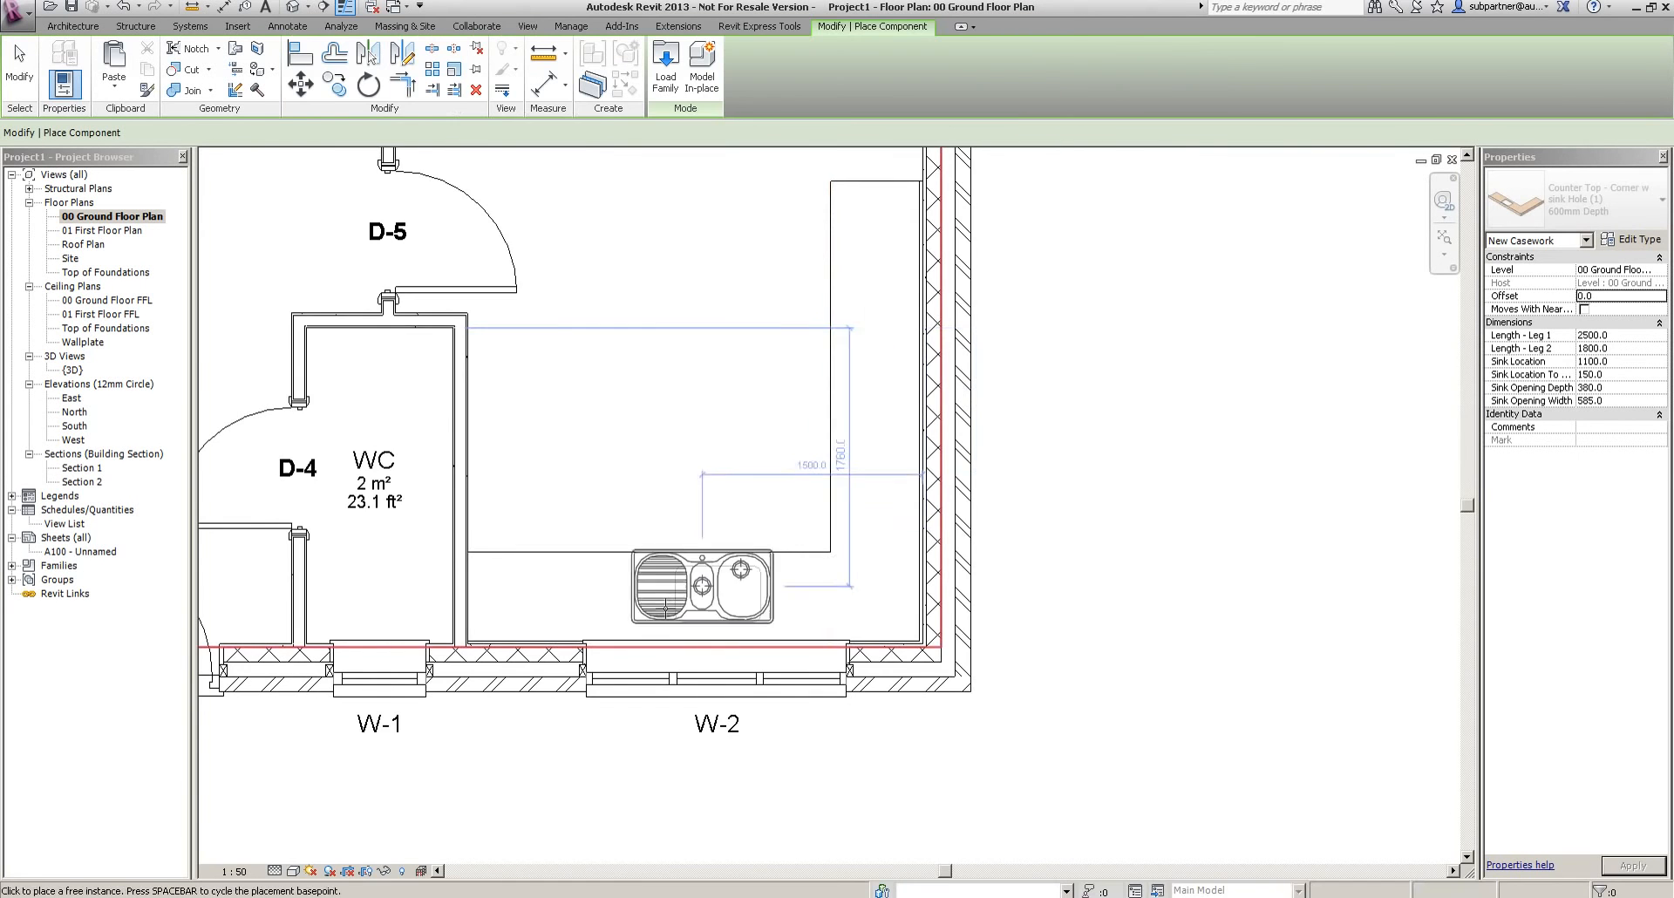
Place the 965 x 500mm kitchen sink over the counter top's opening and mirror it front to back without copying
{"action": "scroll", "coordinate": [701, 589], "scroll_direction": "up", "scroll_amount": 4}
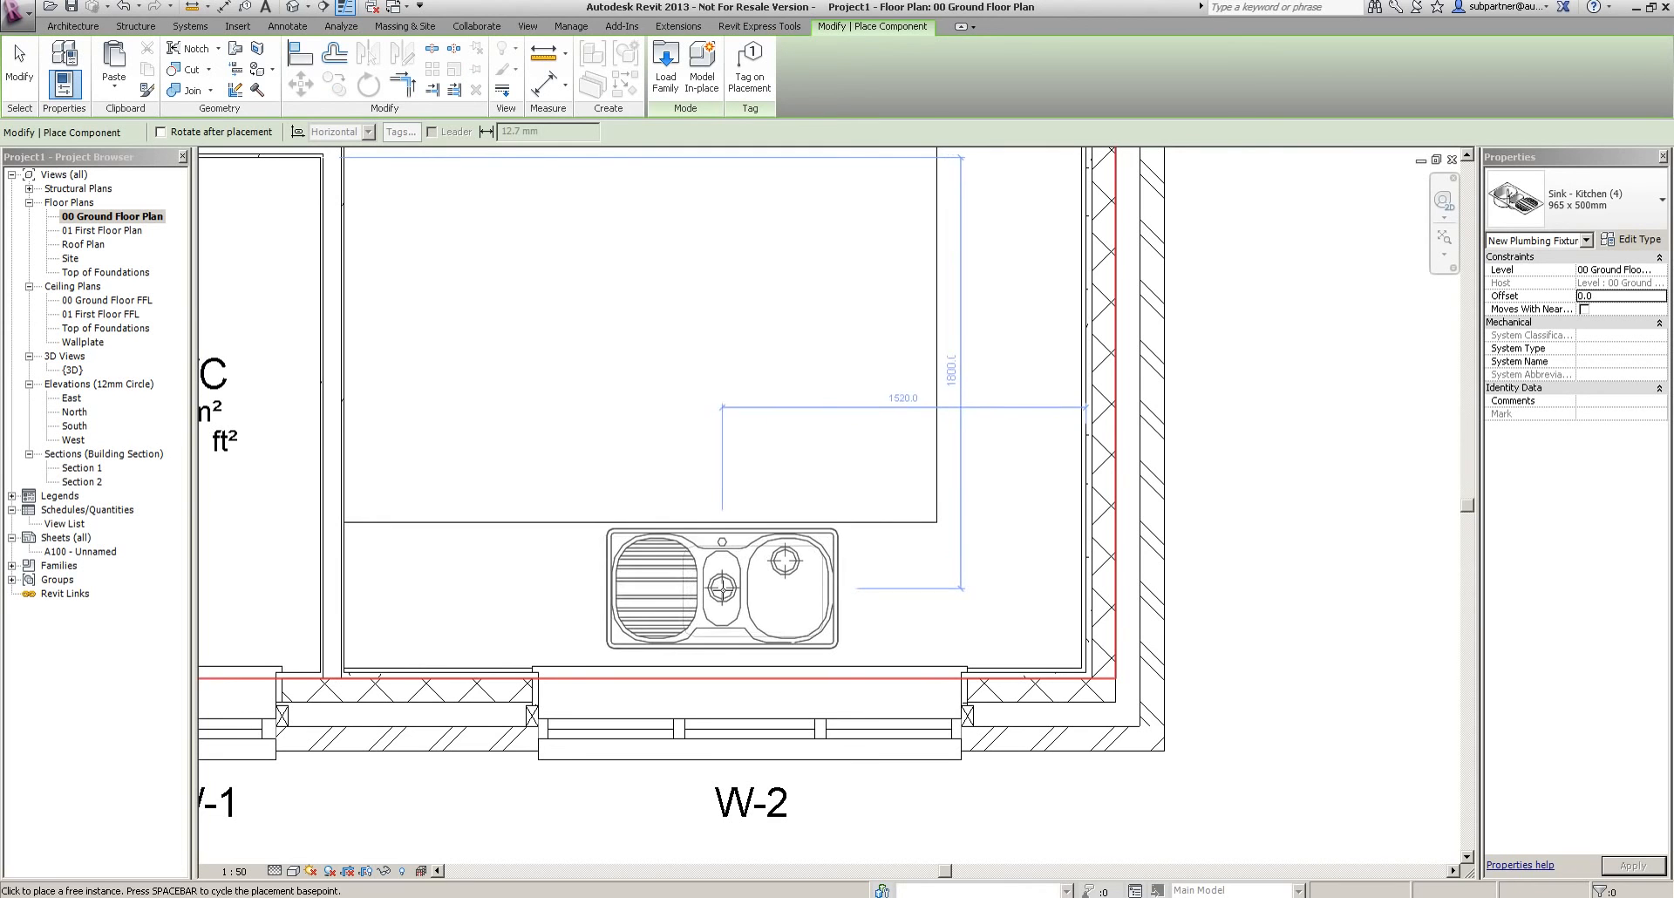
{"action": "left_click", "coordinate": [716, 593]}
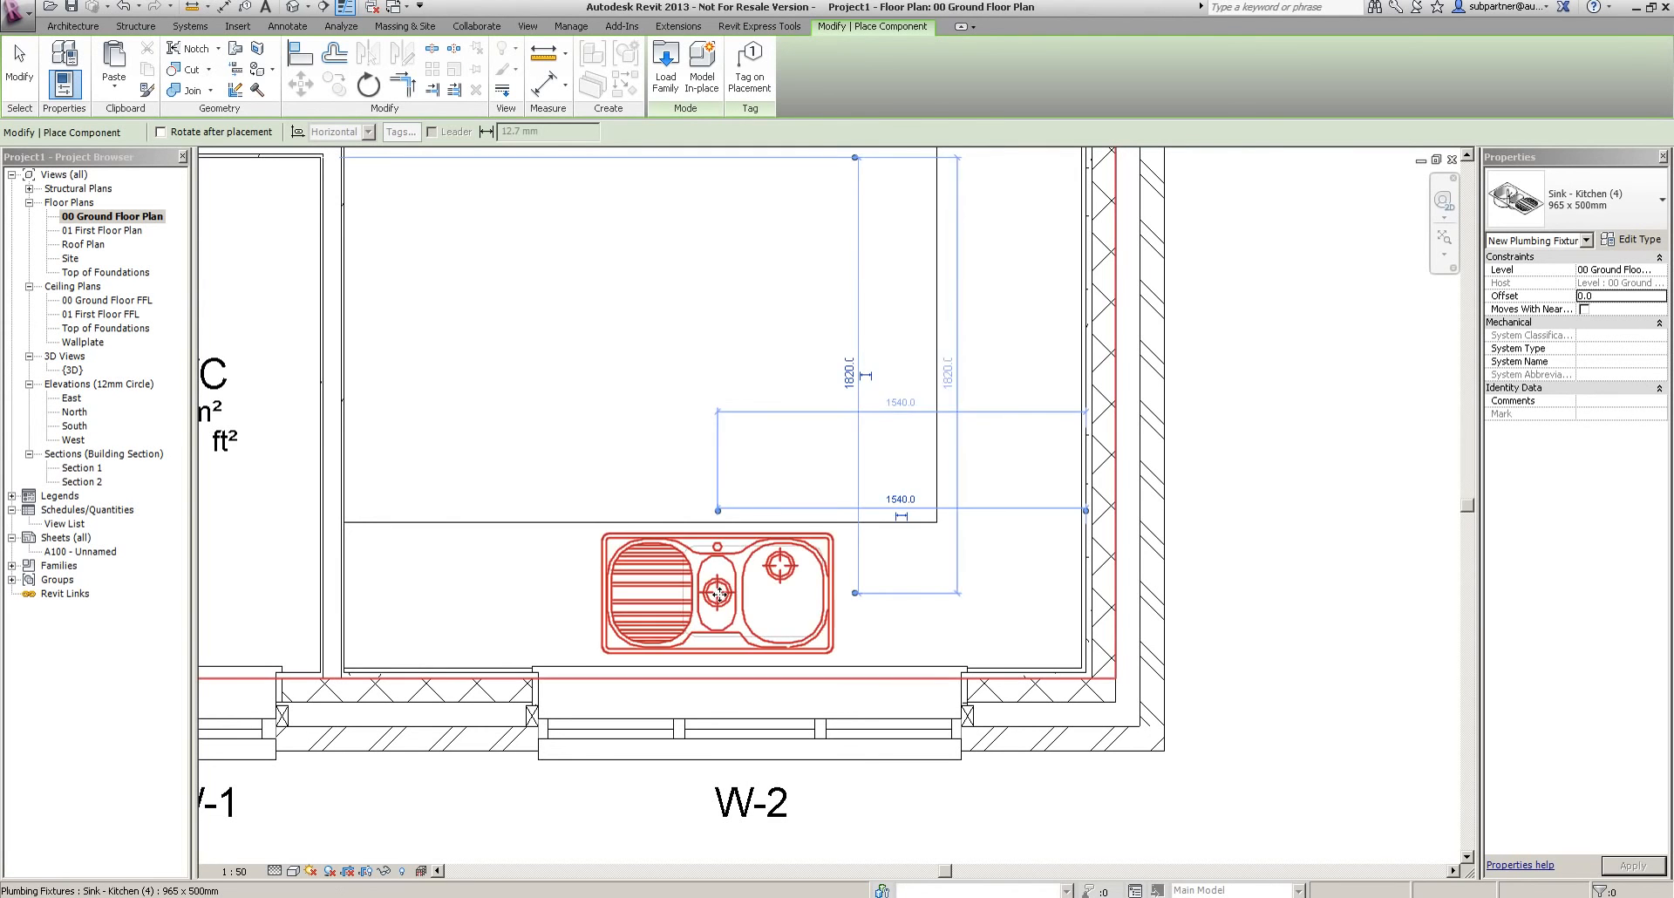
{"action": "left_click", "coordinate": [30, 69]}
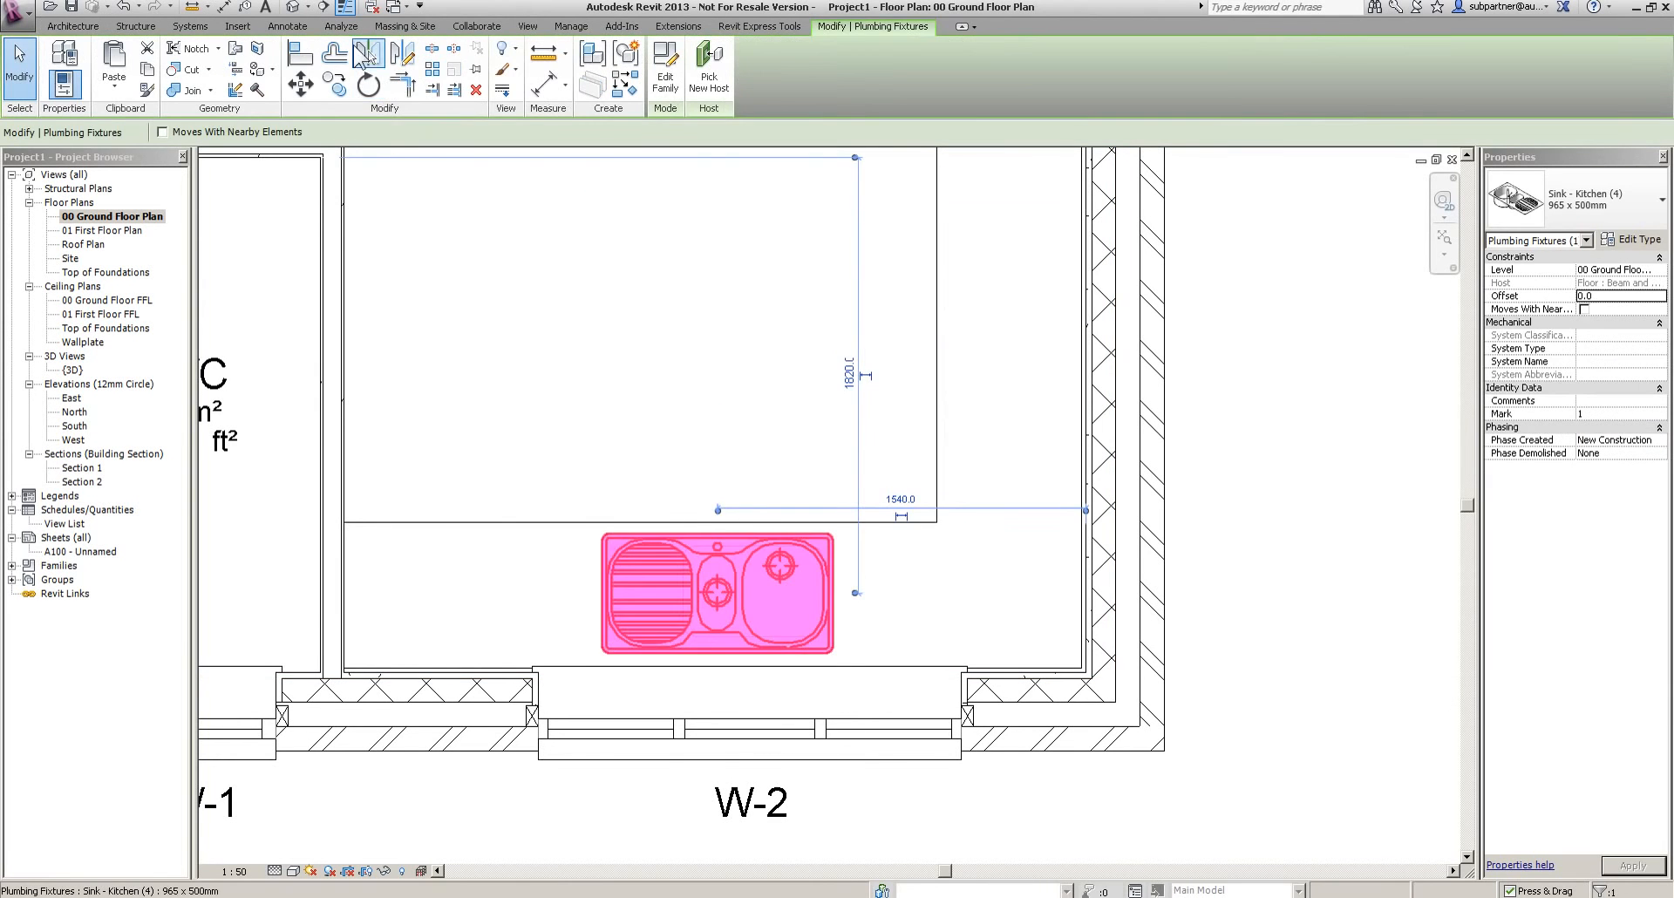
{"action": "left_click", "coordinate": [366, 54]}
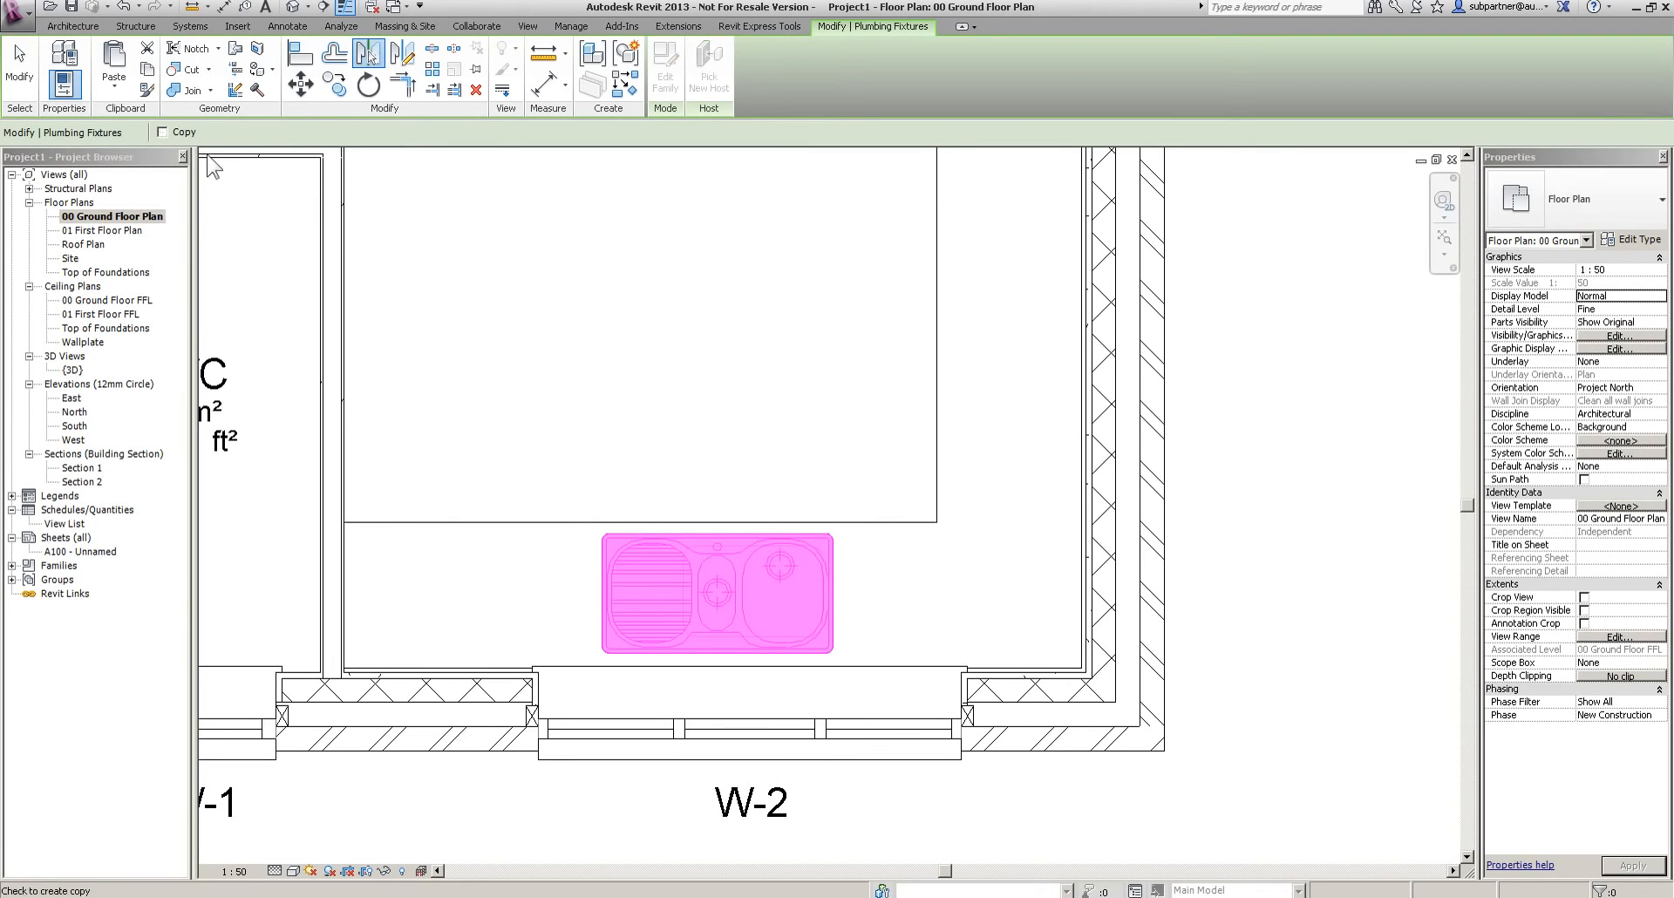
{"action": "left_click", "coordinate": [1015, 553]}
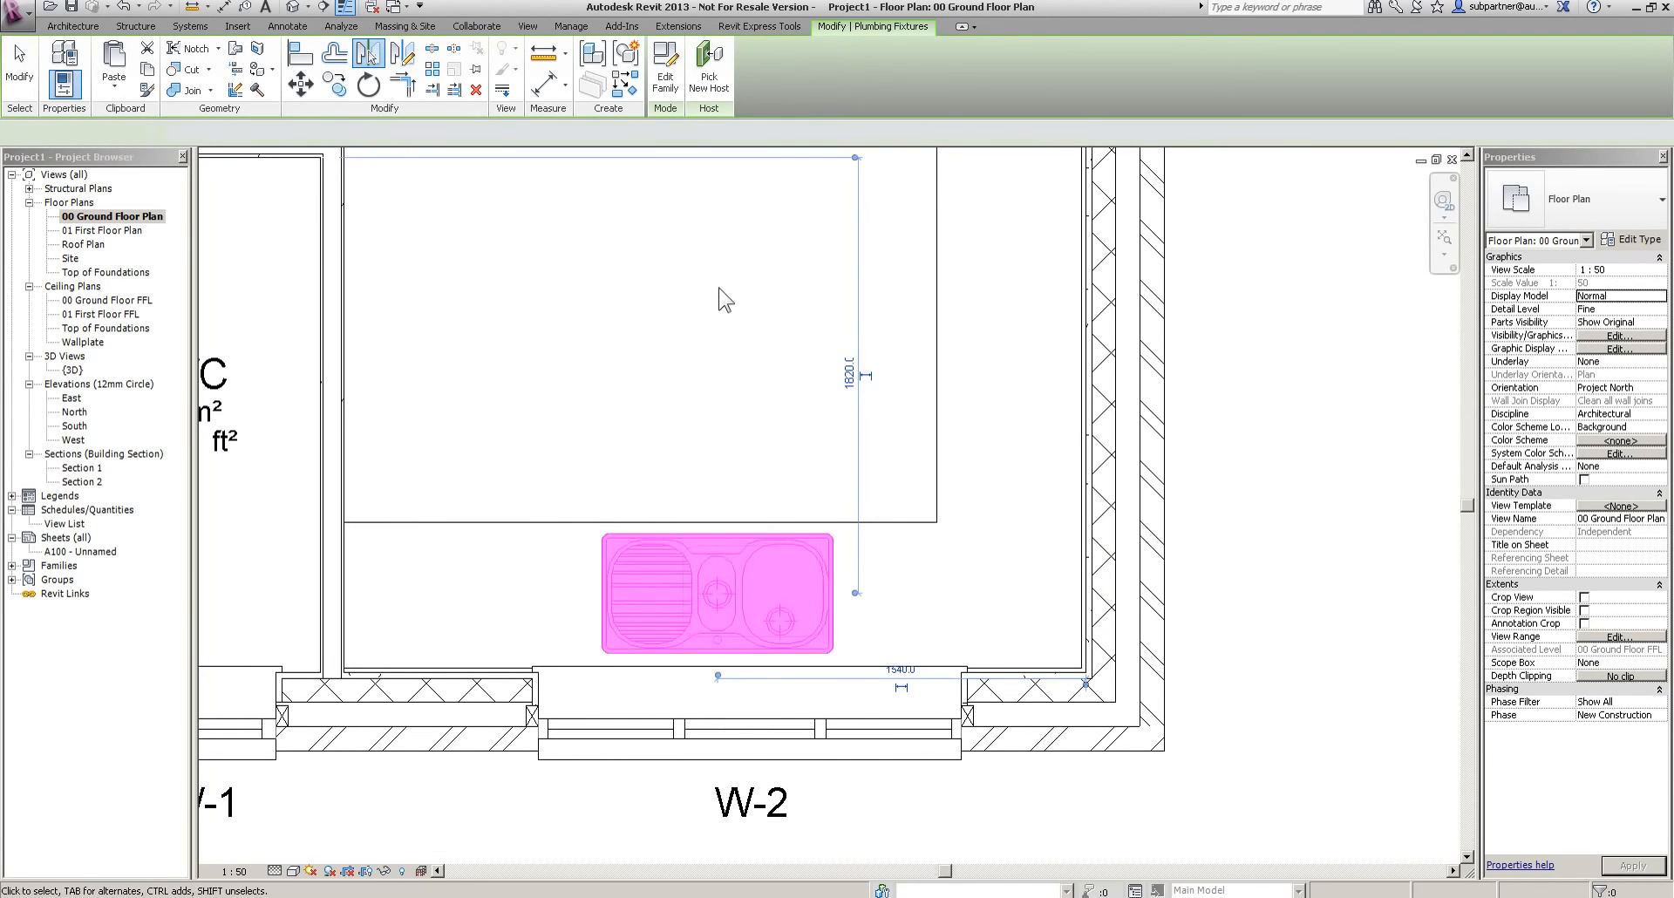
{"action": "left_click", "coordinate": [630, 312]}
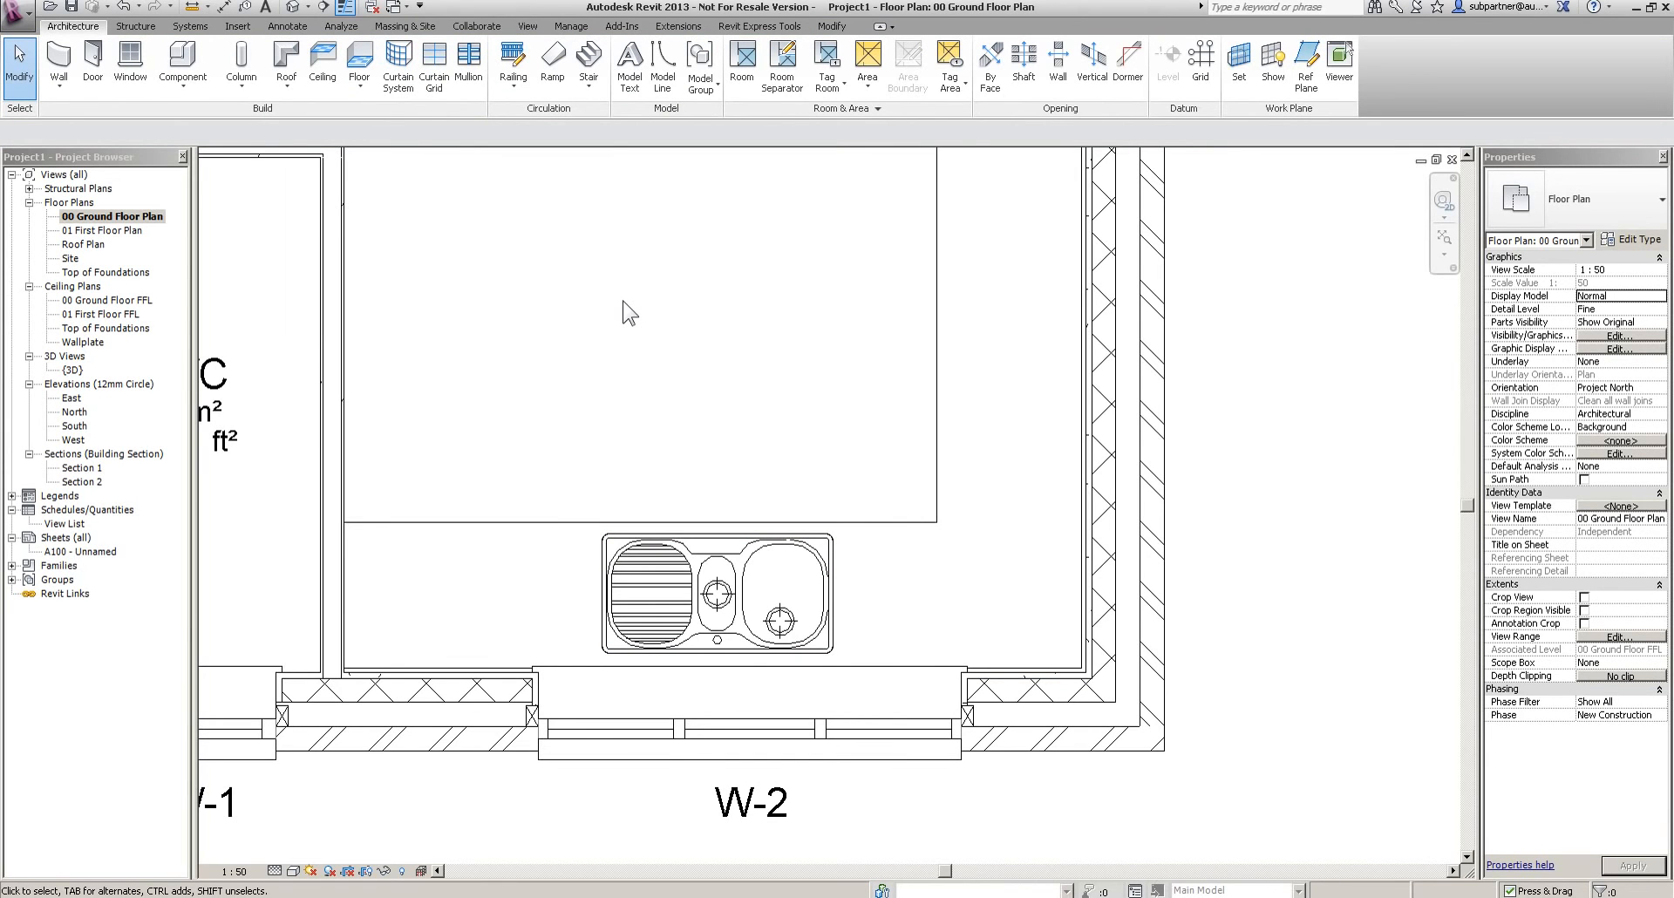
Preview the families in the Casework Wall Cabinets folder and load Wall Unit (2)
{"action": "scroll", "coordinate": [663, 541], "scroll_direction": "down", "scroll_amount": 5}
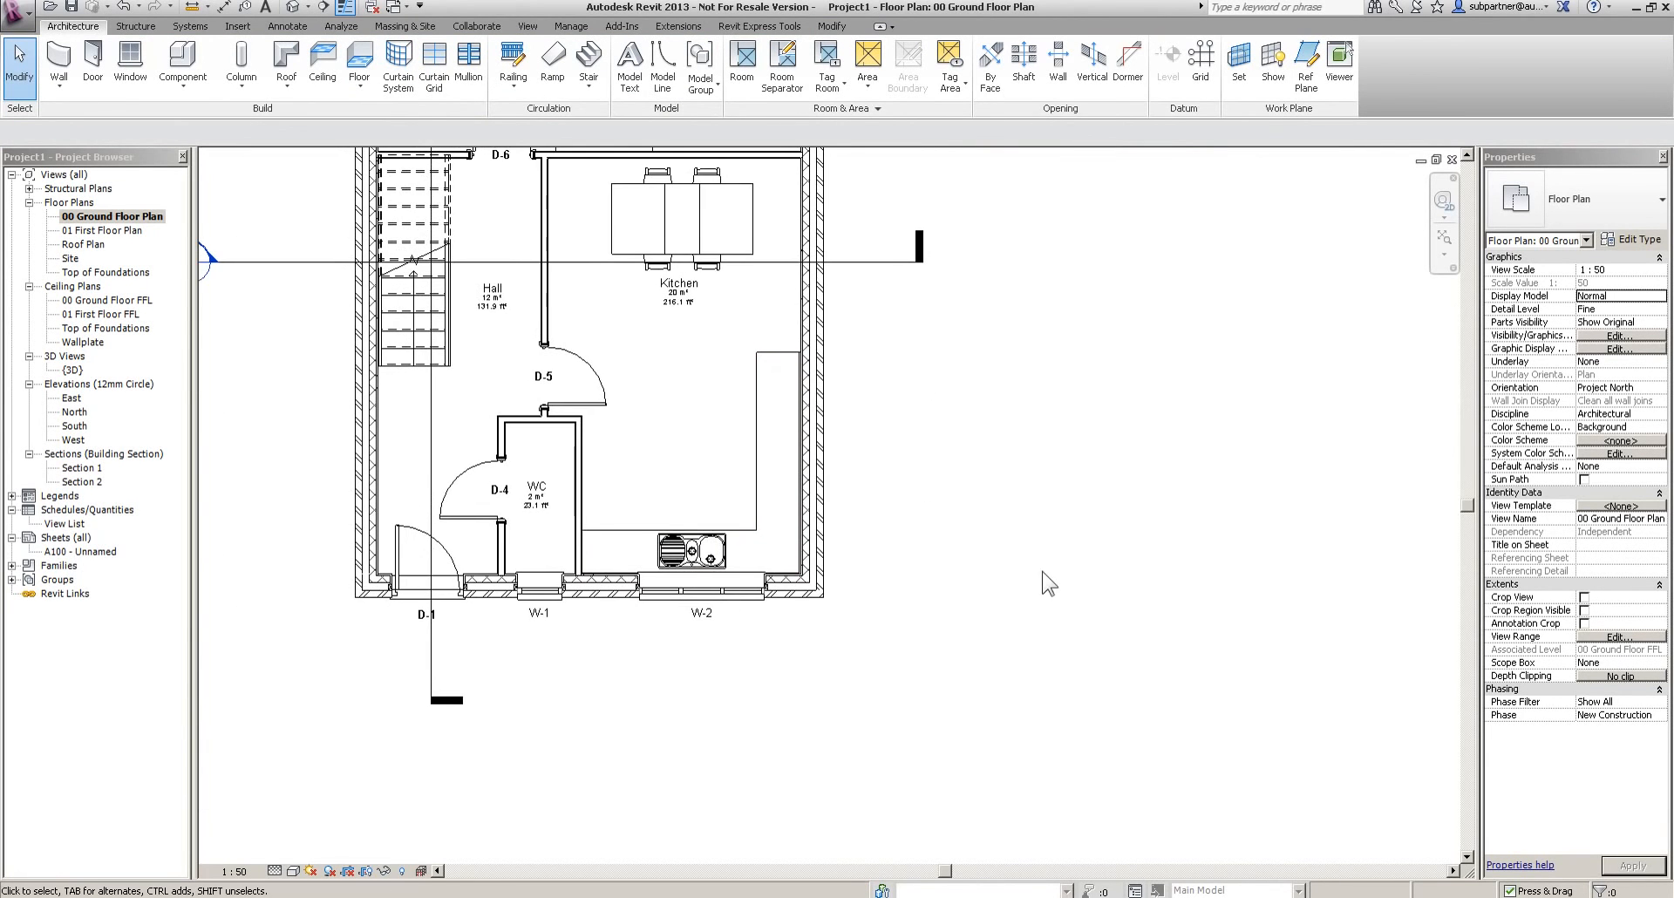
{"action": "scroll", "coordinate": [697, 354], "scroll_direction": "up", "scroll_amount": 1}
{"action": "left_click", "coordinate": [182, 61]}
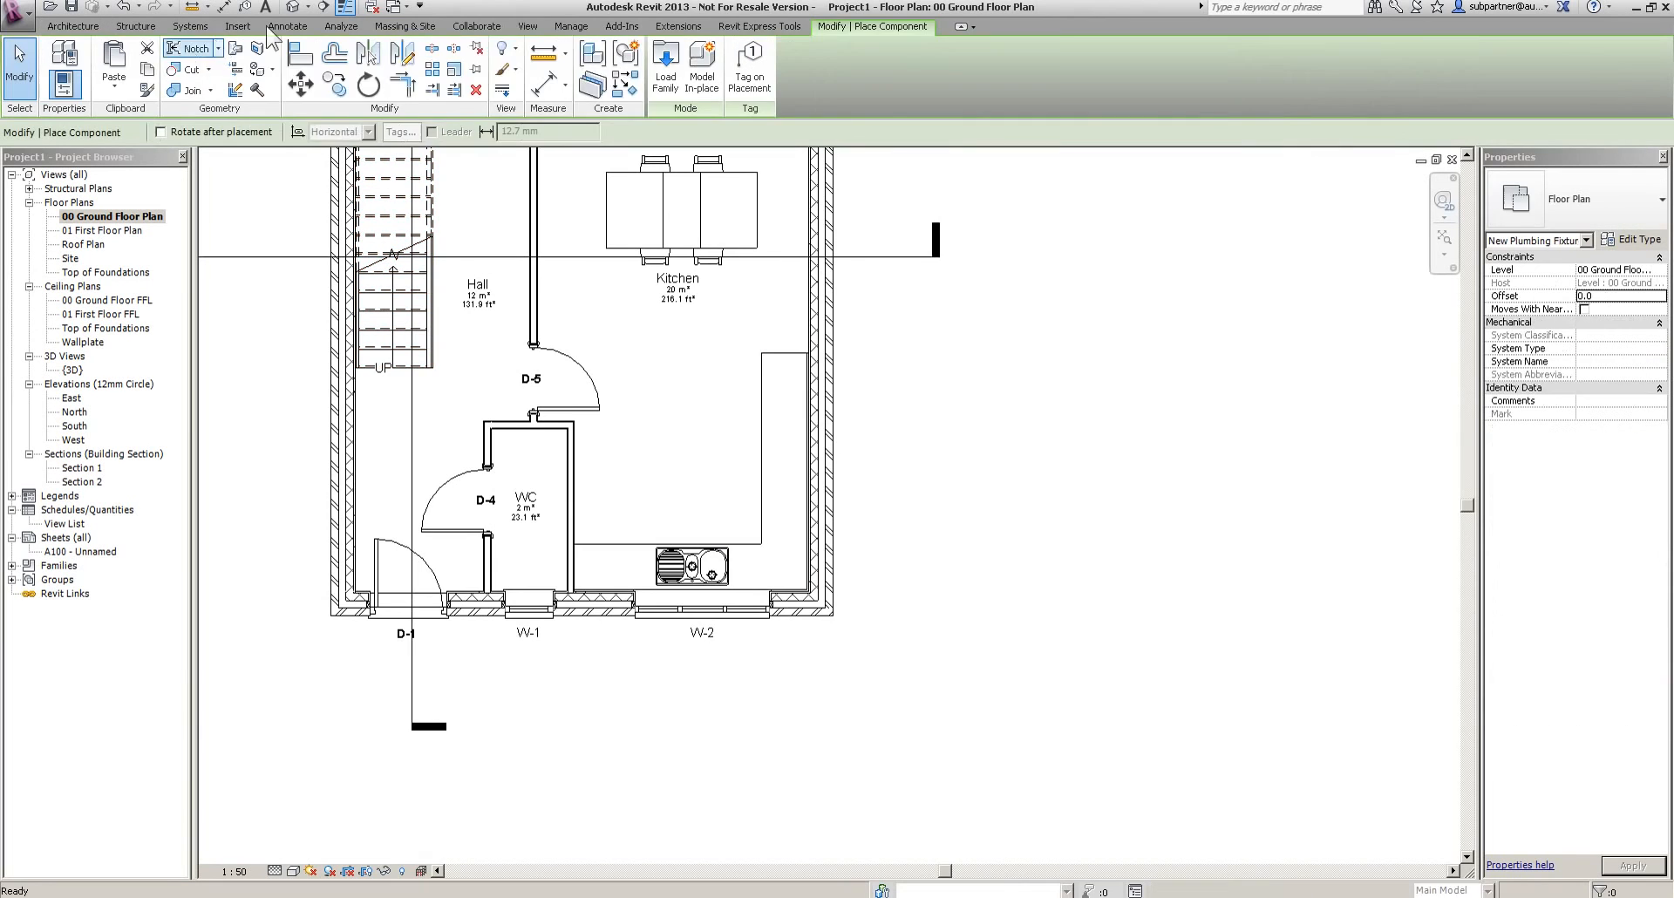
{"action": "left_click", "coordinate": [665, 63]}
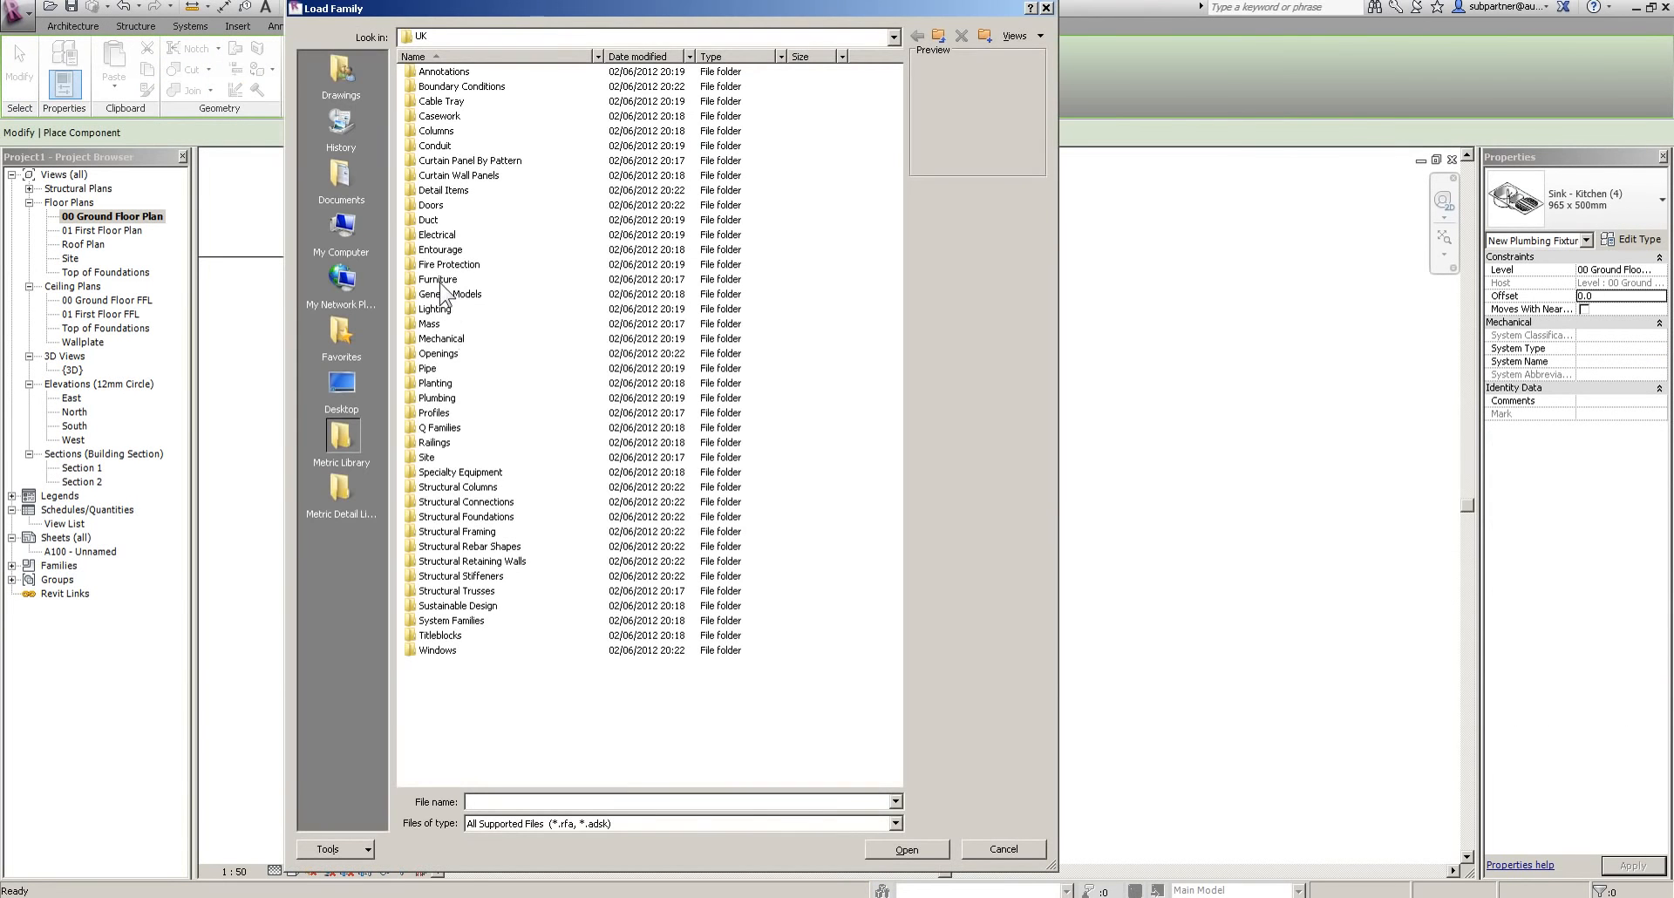
{"action": "double_click", "coordinate": [436, 117]}
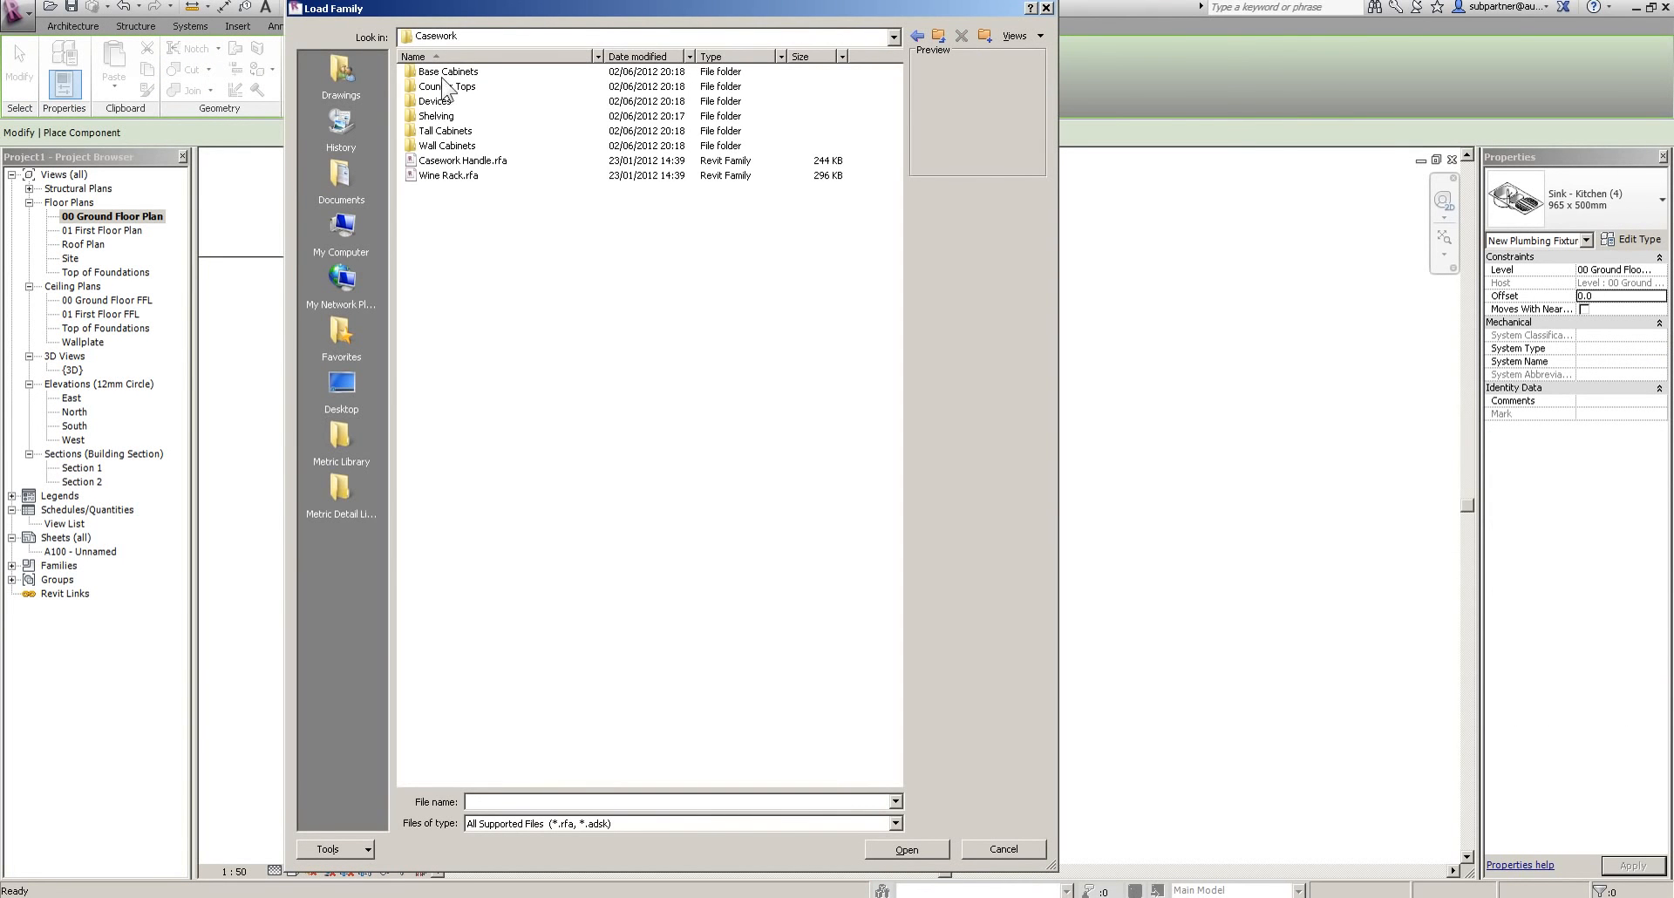
{"action": "double_click", "coordinate": [442, 146]}
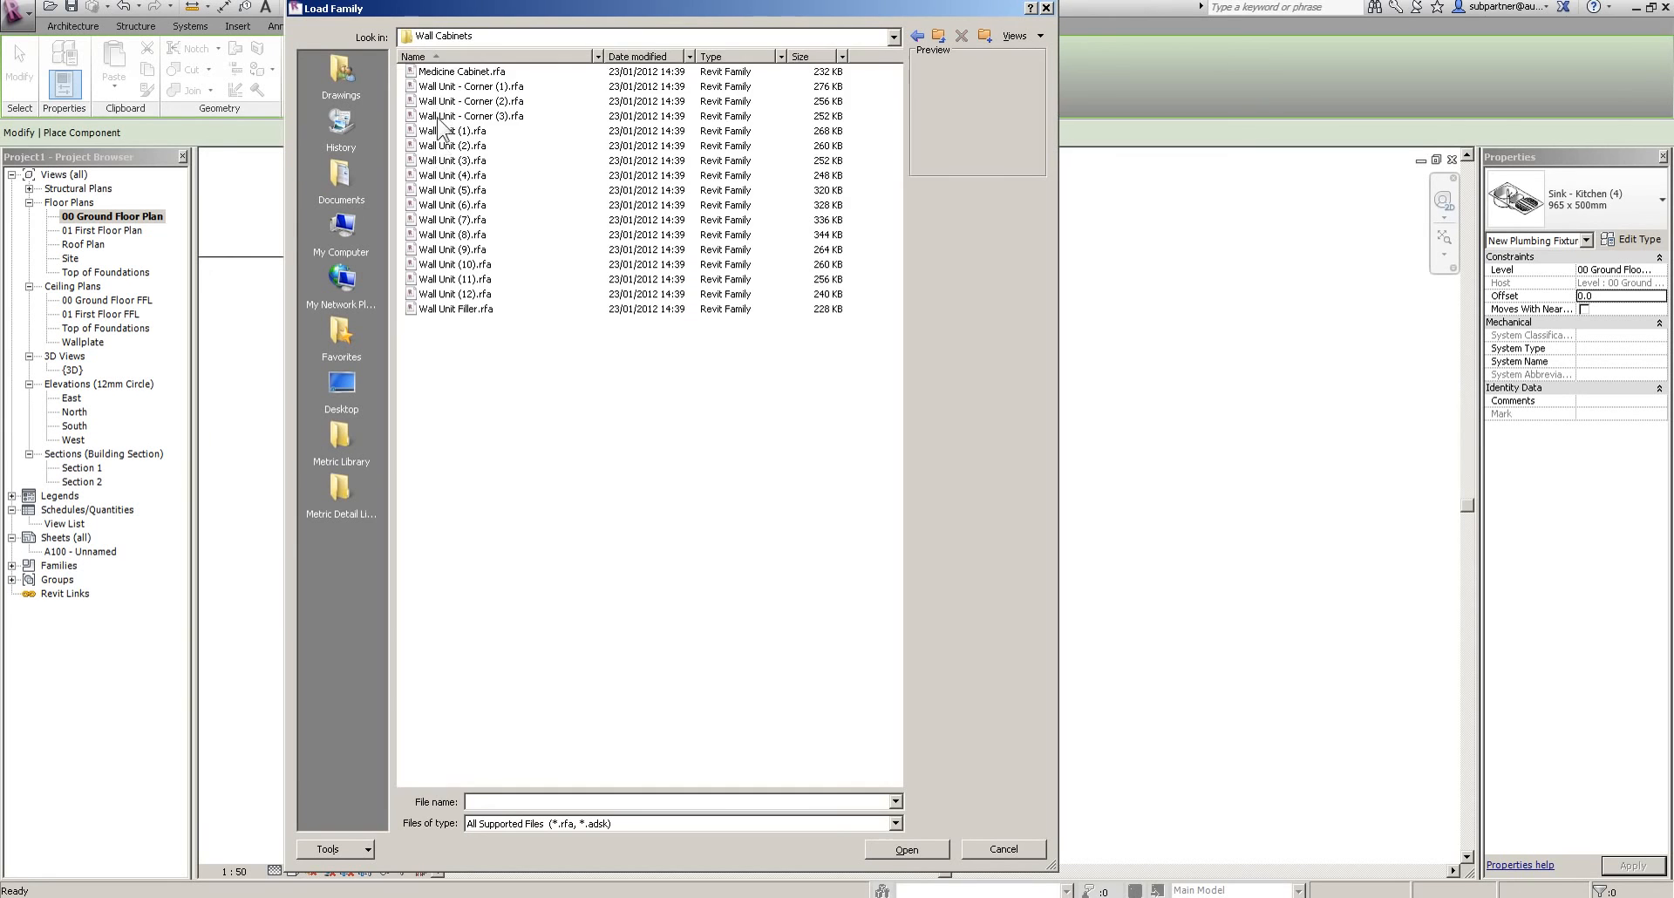
{"action": "left_click", "coordinate": [447, 73]}
{"action": "key", "text": "Down"}
{"action": "key", "text": "Down"}
{"action": "key", "text": "Down"}
{"action": "key", "text": "Down"}
{"action": "key", "text": "Down"}
{"action": "key", "text": "Down"}
{"action": "key", "text": "Down"}
{"action": "key", "text": "Down"}
{"action": "key", "text": "Down"}
{"action": "key", "text": "Down"}
{"action": "key", "text": "Up"}
{"action": "key", "text": "Up"}
{"action": "key", "text": "Up"}
{"action": "key", "text": "Up"}
{"action": "key", "text": "Up"}
{"action": "key", "text": "Return"}
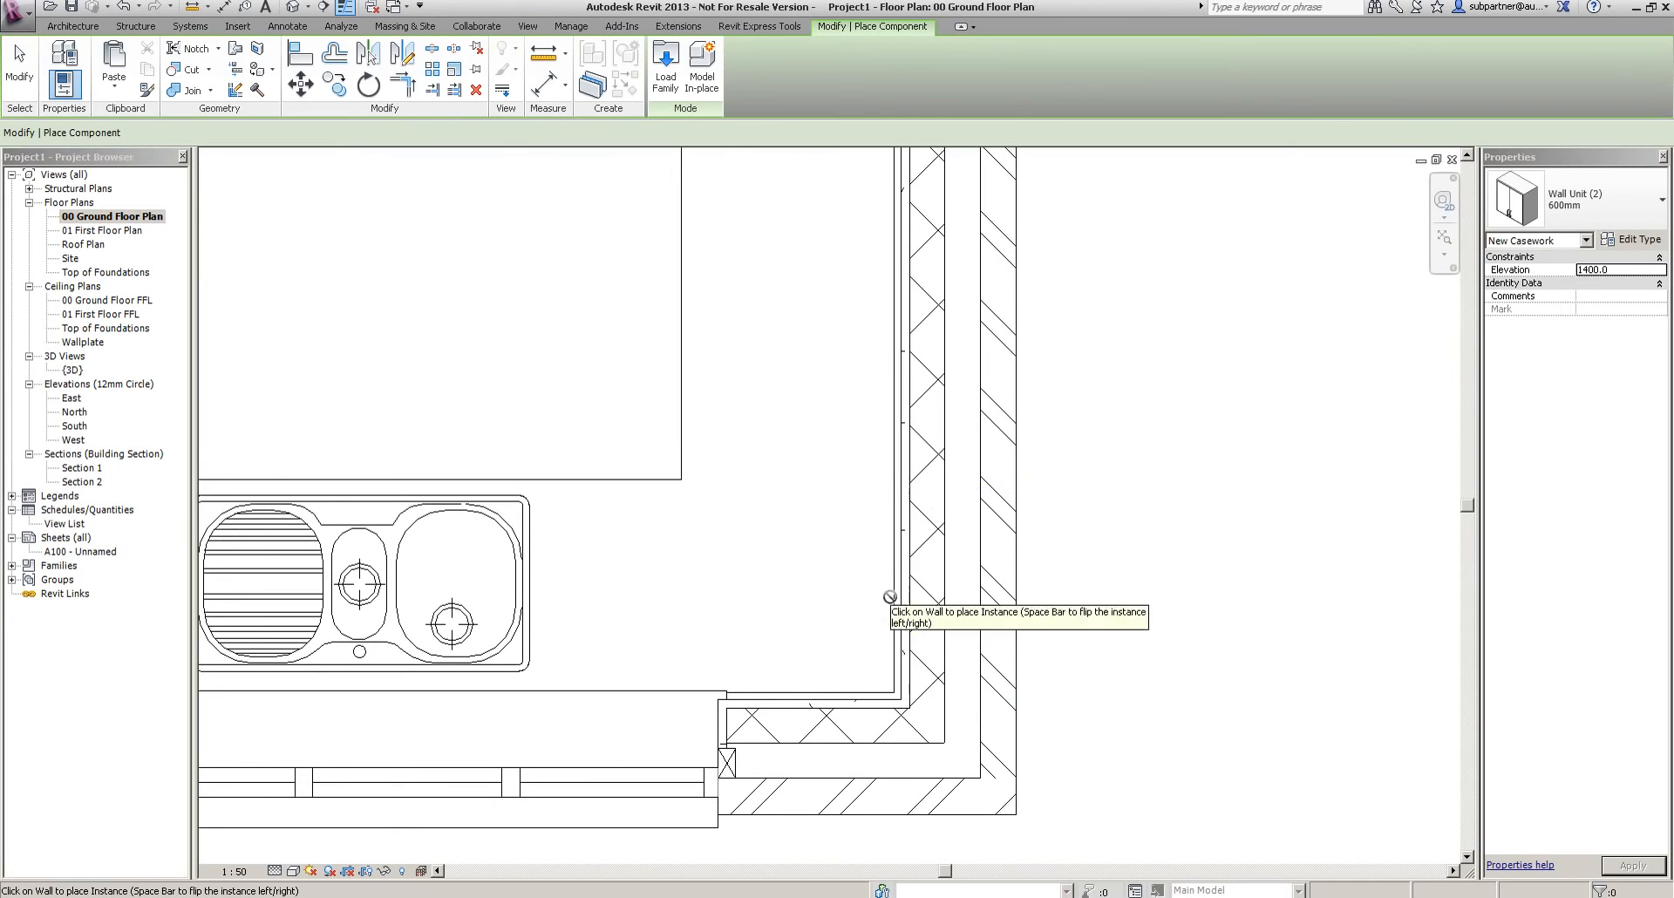
Place four 600mm Wall Unit (2) cabinets on the kitchen's east wall, two at each end of the counter top
{"action": "left_click", "coordinate": [904, 586]}
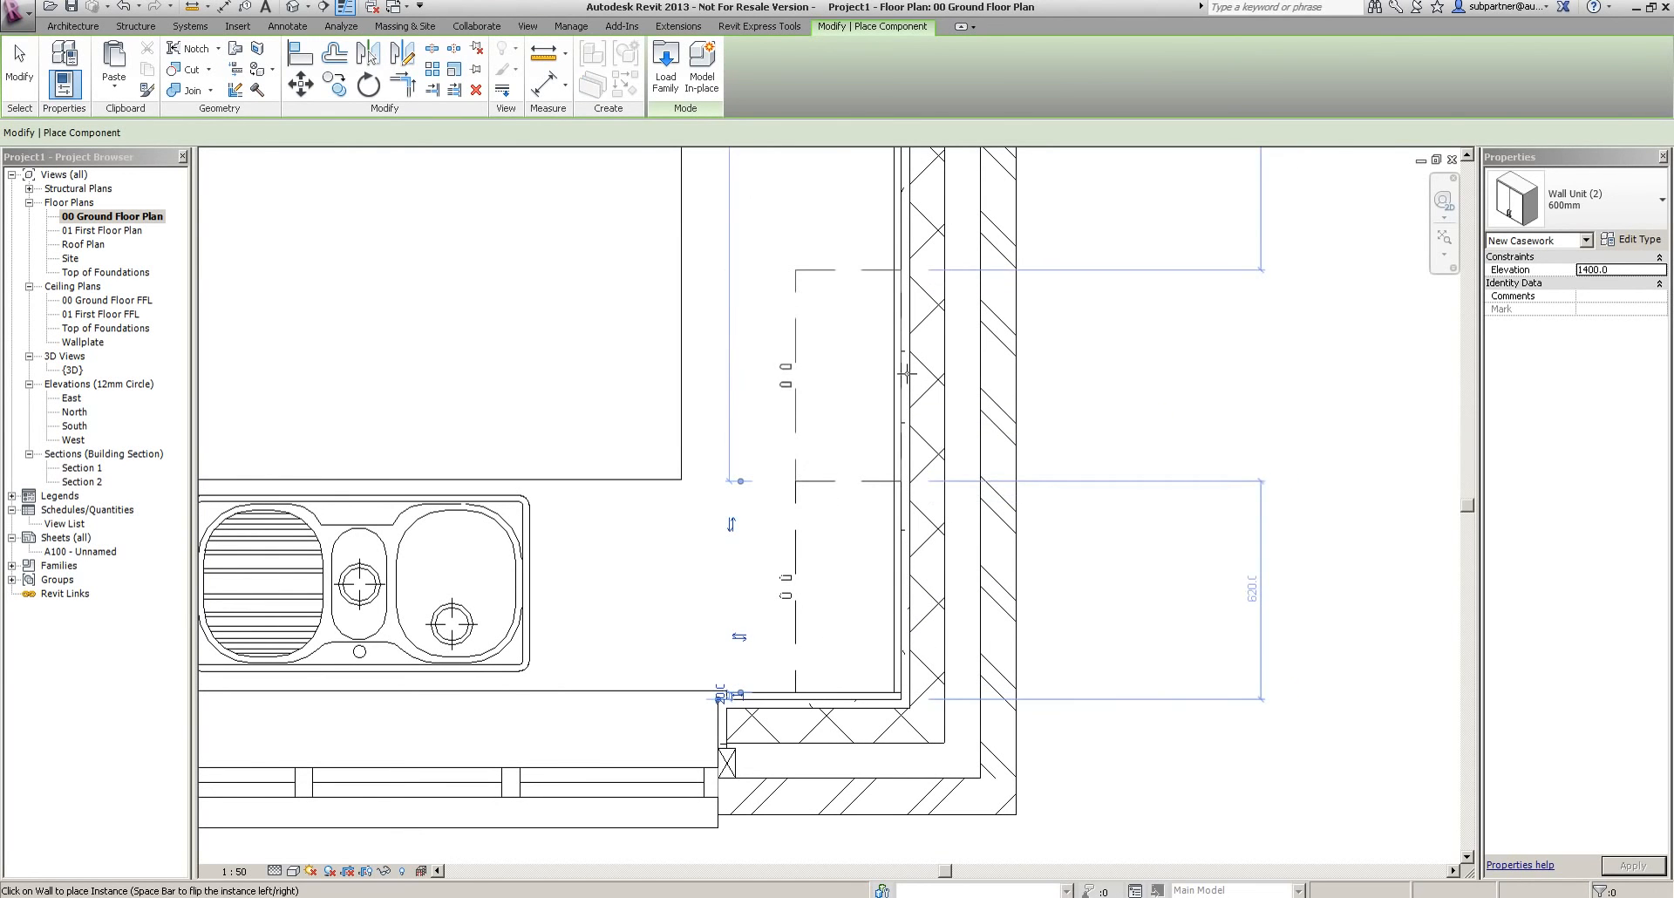
{"action": "middle_click_drag", "start_coordinate": [1177, 355], "coordinate": [965, 646]}
{"action": "scroll", "coordinate": [964, 646], "scroll_direction": "down", "scroll_amount": 3}
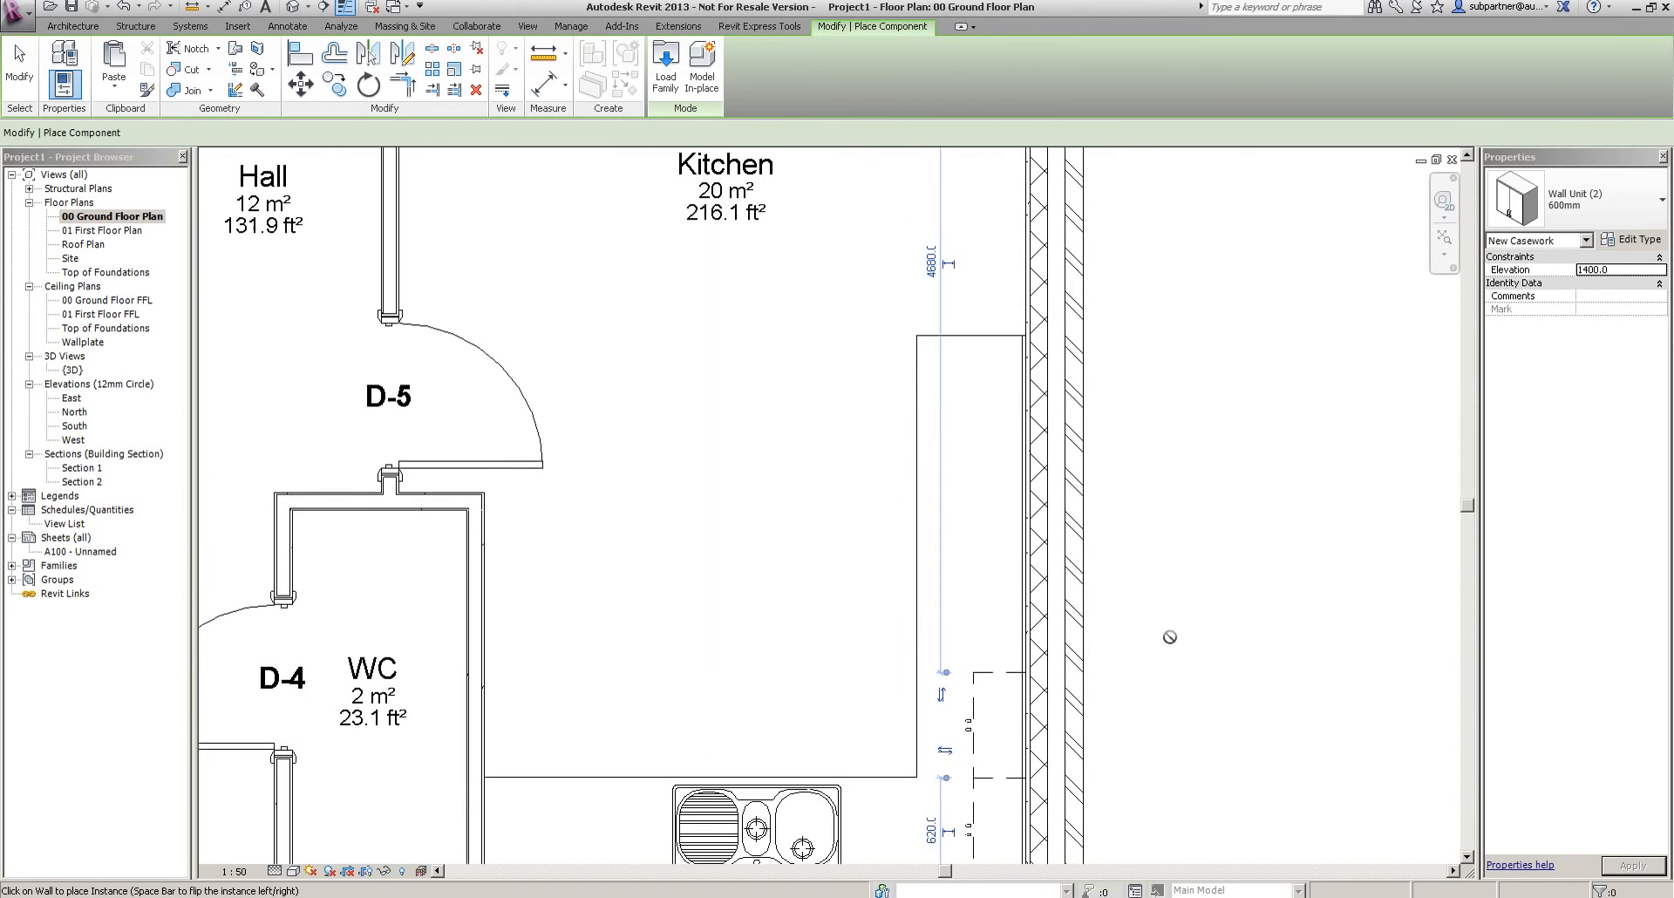
{"action": "left_click", "coordinate": [1036, 392]}
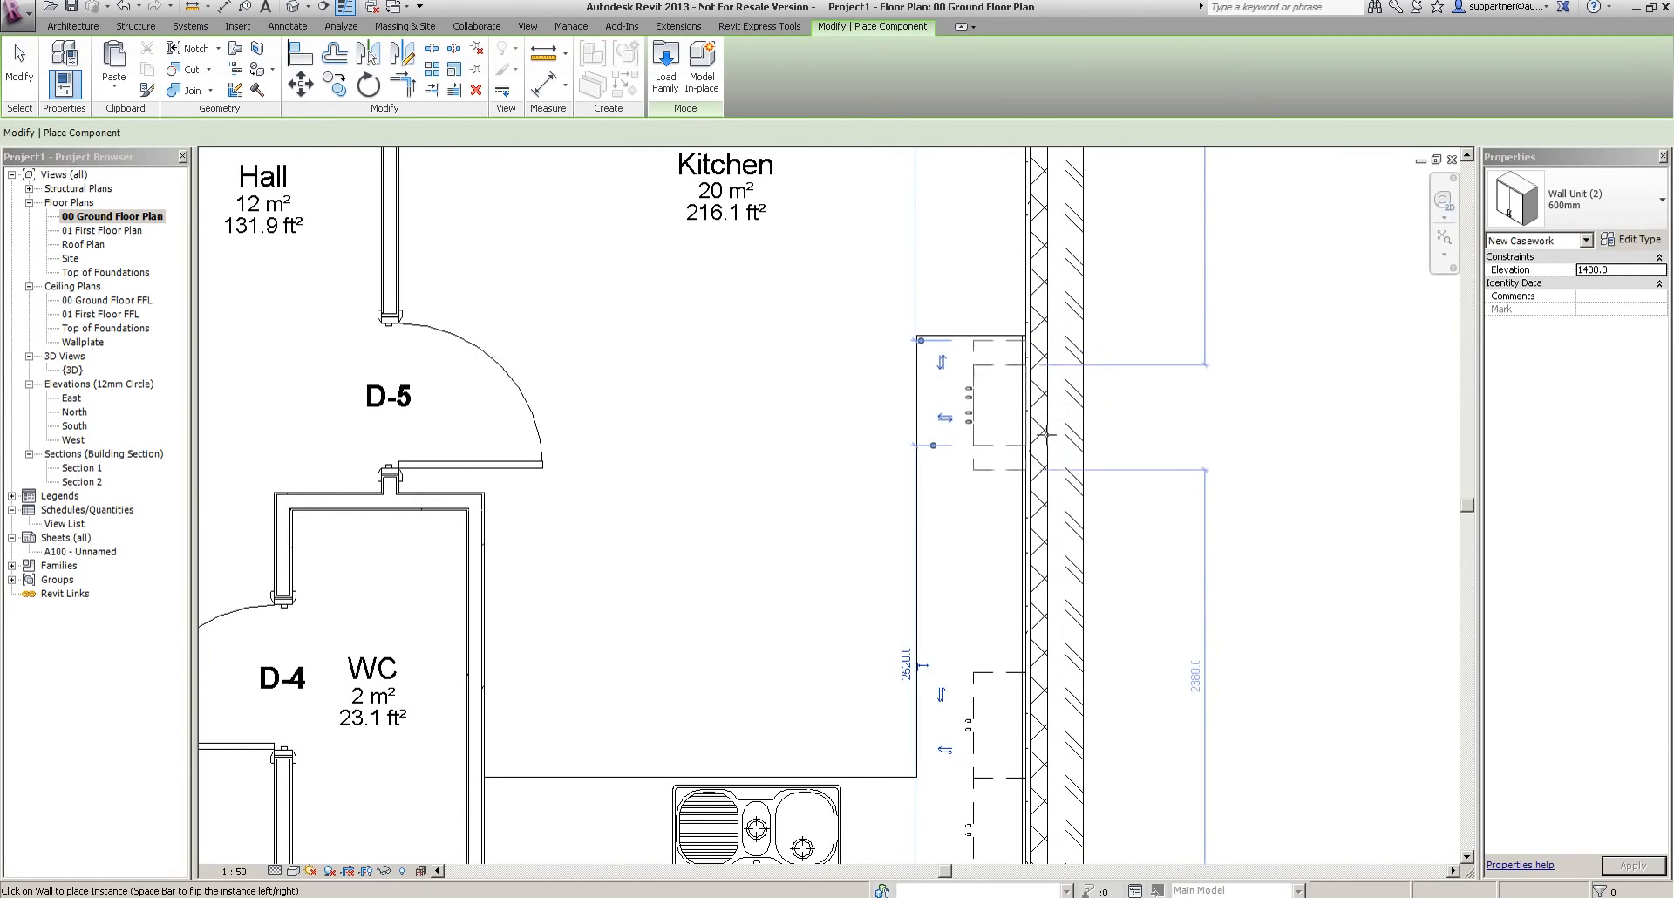
{"action": "left_click", "coordinate": [1041, 504]}
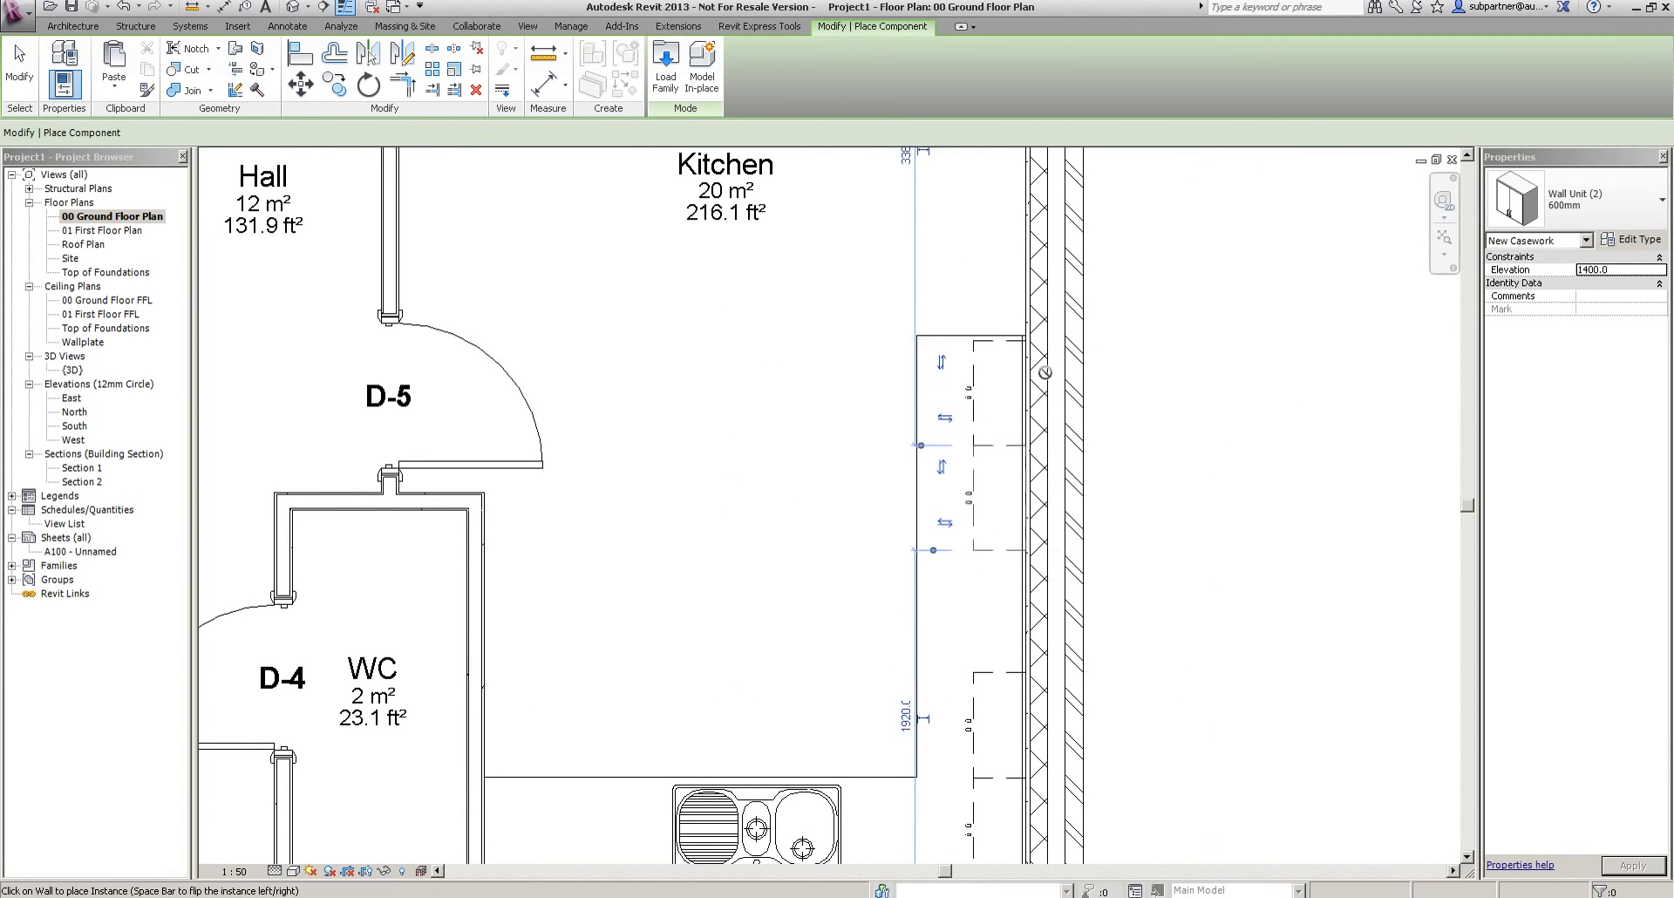
{"action": "scroll", "coordinate": [922, 357], "scroll_direction": "down", "scroll_amount": 3}
{"action": "key", "text": "Escape"}
{"action": "key", "text": "Escape"}
{"action": "scroll", "coordinate": [844, 567], "scroll_direction": "down", "scroll_amount": 1}
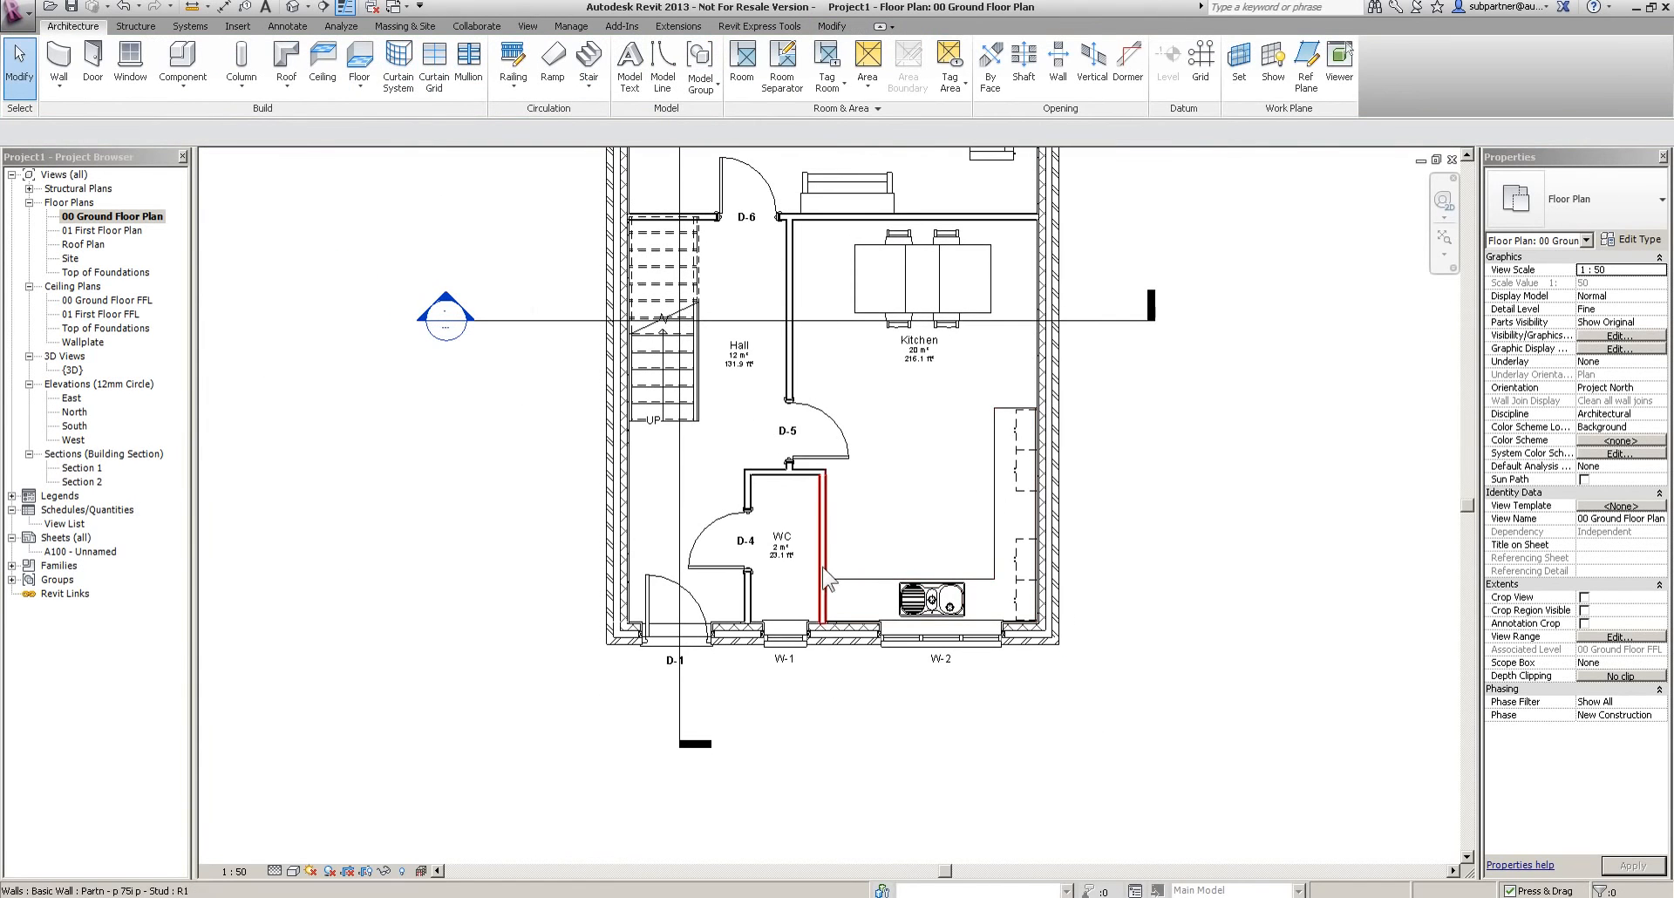
Start a new camera view from the ground floor plan
{"action": "scroll", "coordinate": [902, 481], "scroll_direction": "down", "scroll_amount": 2}
{"action": "scroll", "coordinate": [894, 523], "scroll_direction": "up", "scroll_amount": 1}
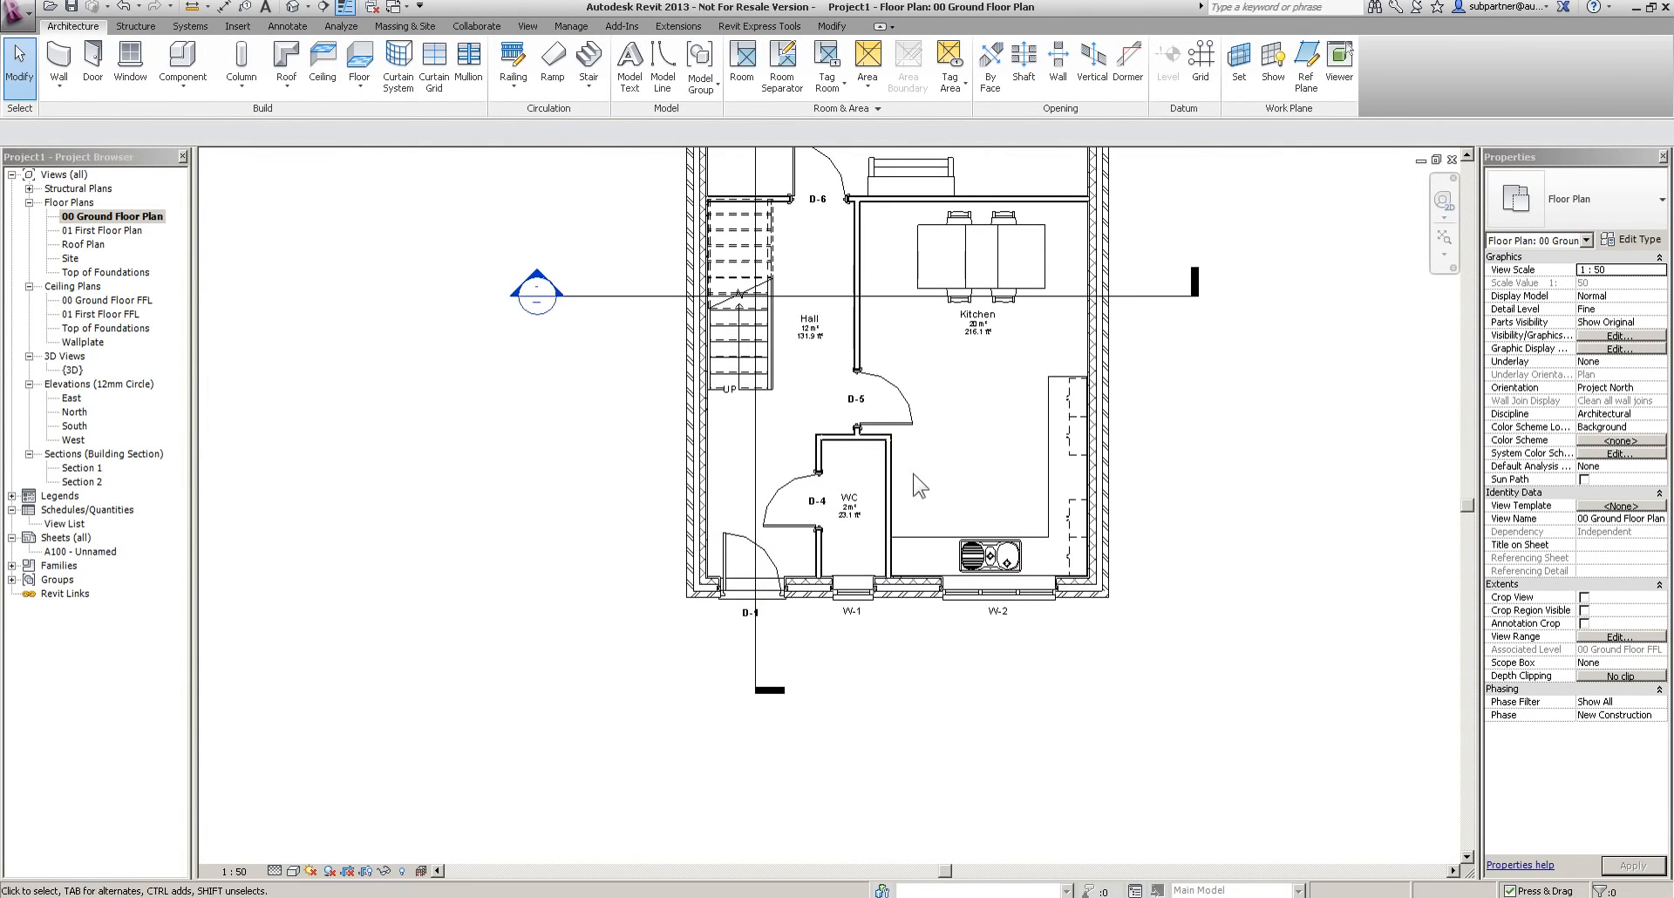
{"action": "middle_click_drag", "start_coordinate": [986, 492], "coordinate": [850, 680]}
{"action": "scroll", "coordinate": [885, 579], "scroll_direction": "down", "scroll_amount": 1}
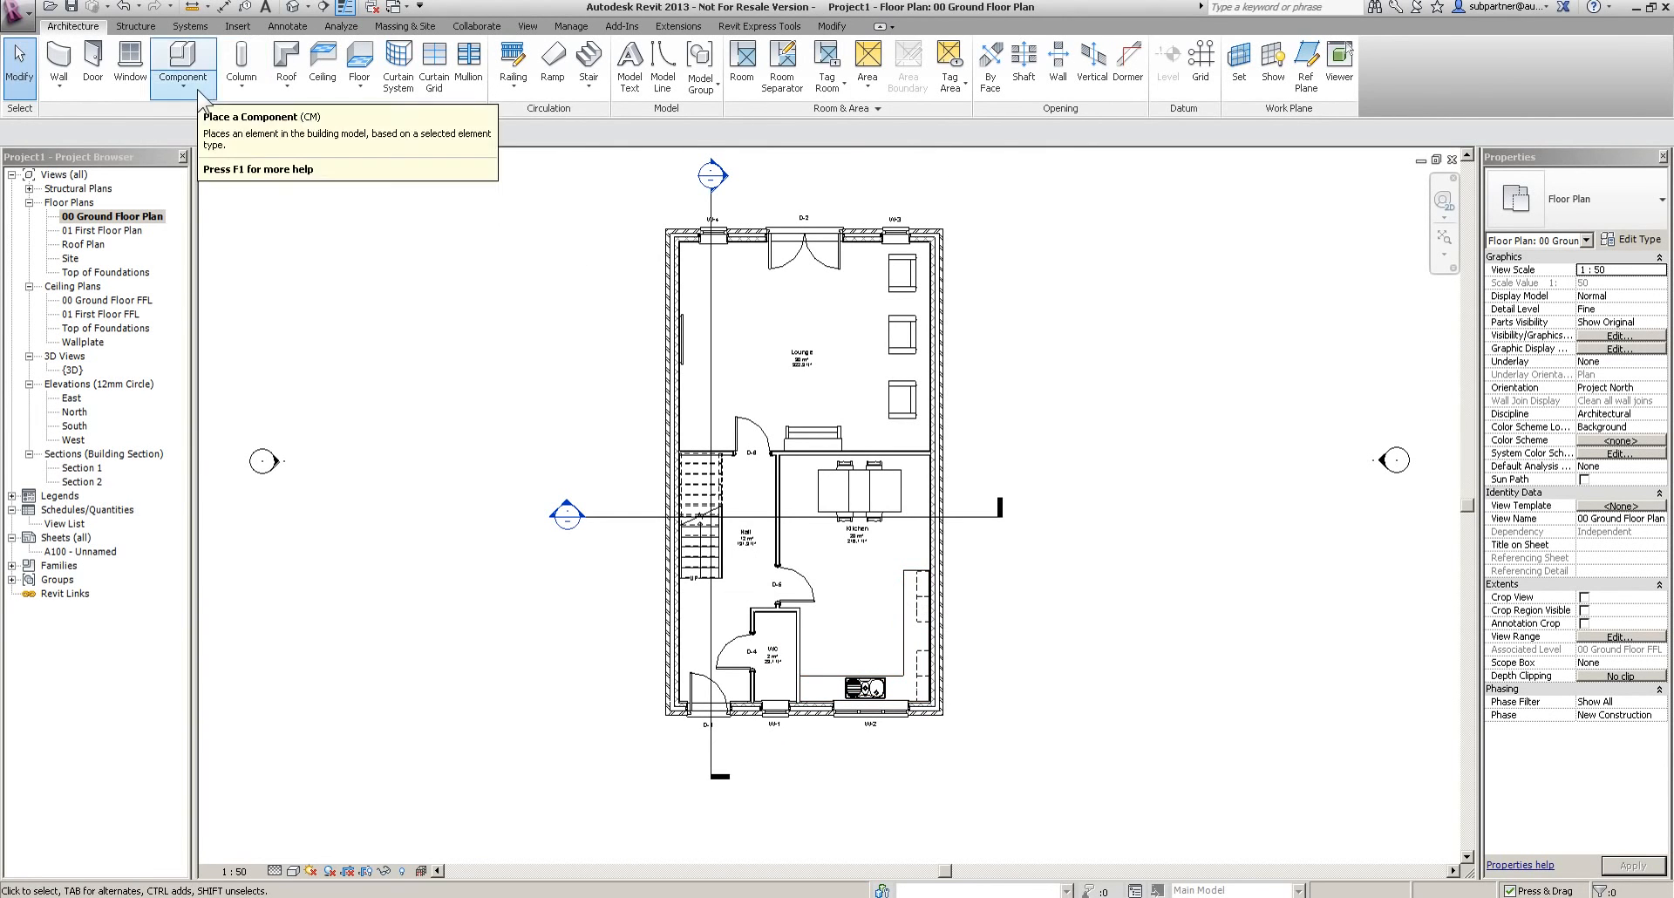
{"action": "left_click", "coordinate": [307, 7]}
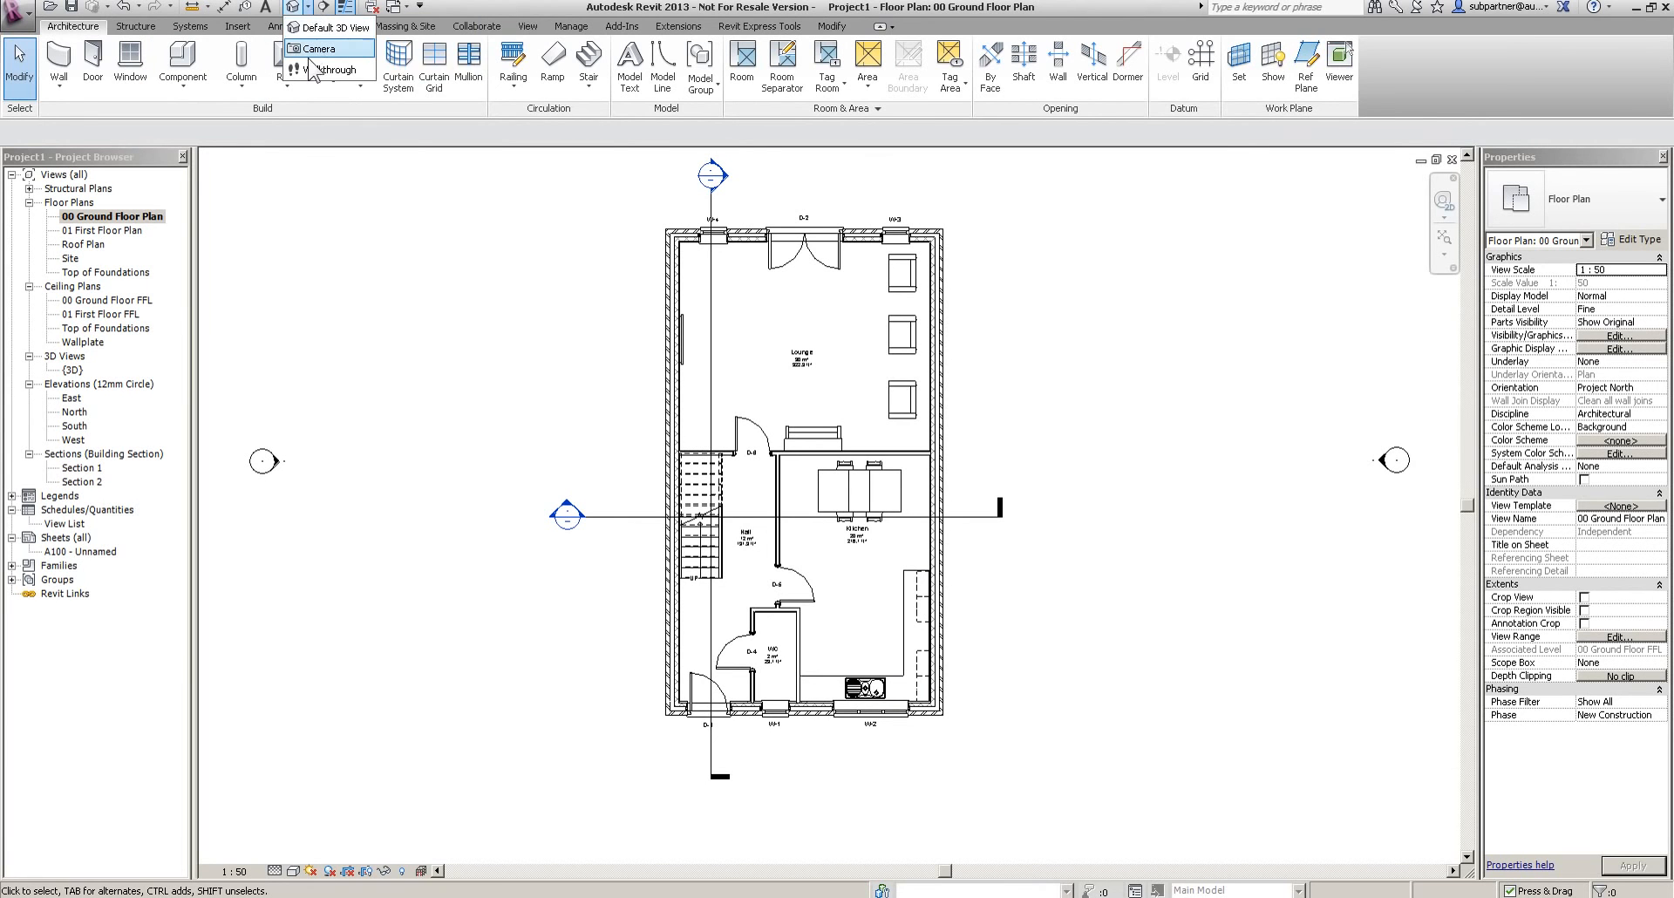
Place a perspective camera at the lounge's east wall on the ground floor plan, aimed northwest beyond the building
{"action": "left_click", "coordinate": [308, 8]}
{"action": "left_click", "coordinate": [529, 27]}
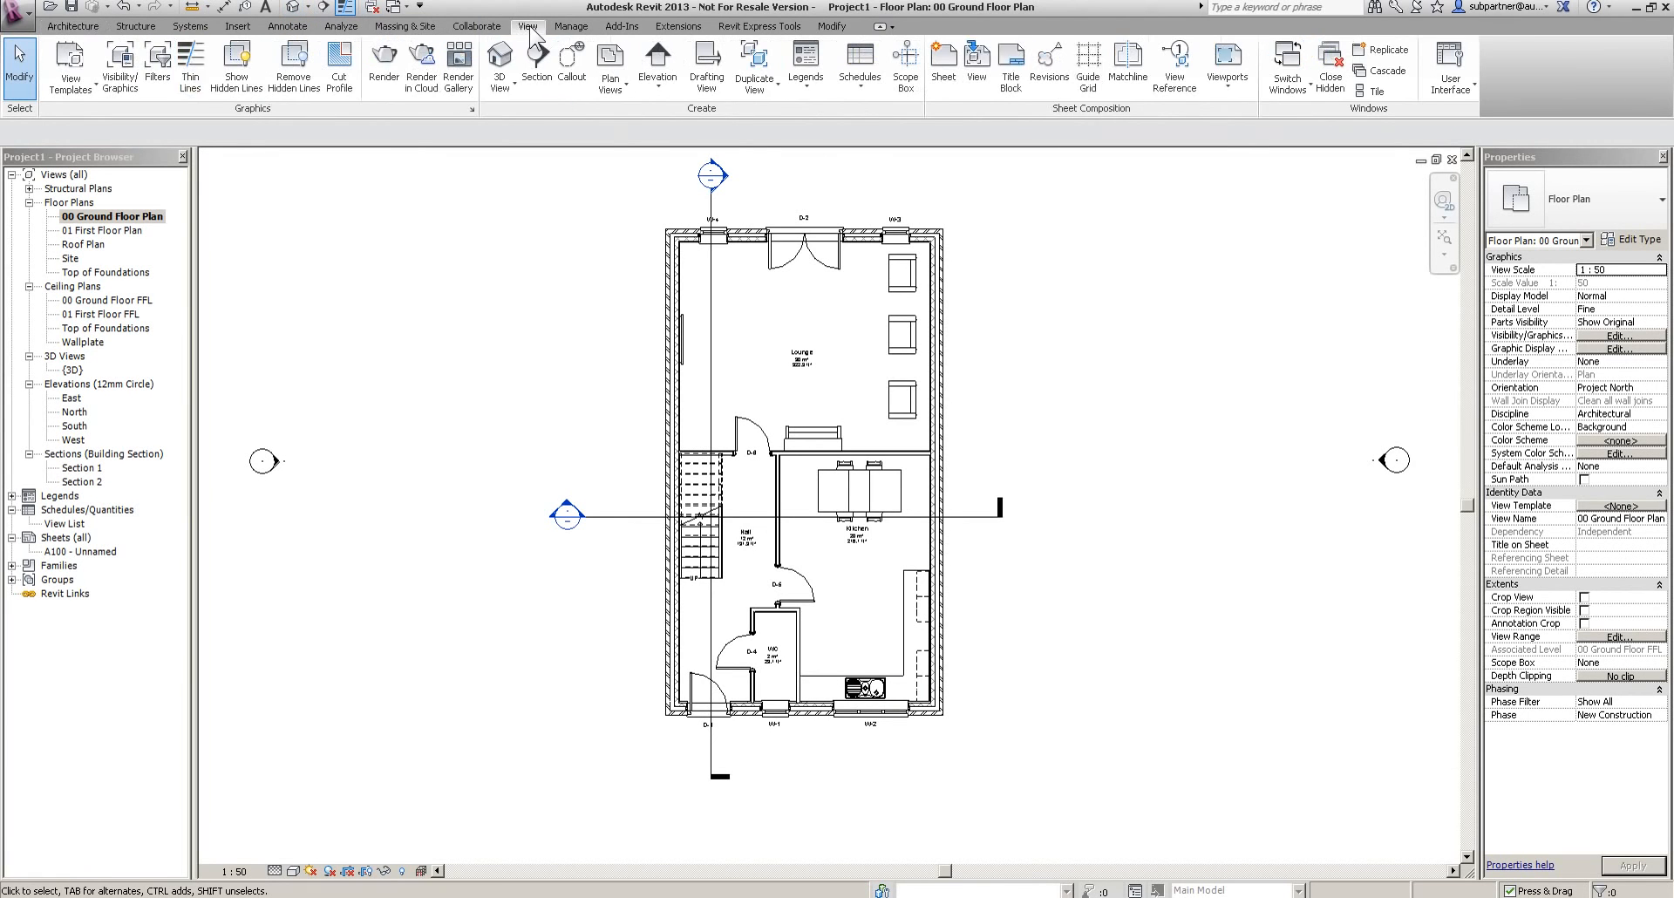
{"action": "left_click", "coordinate": [500, 70]}
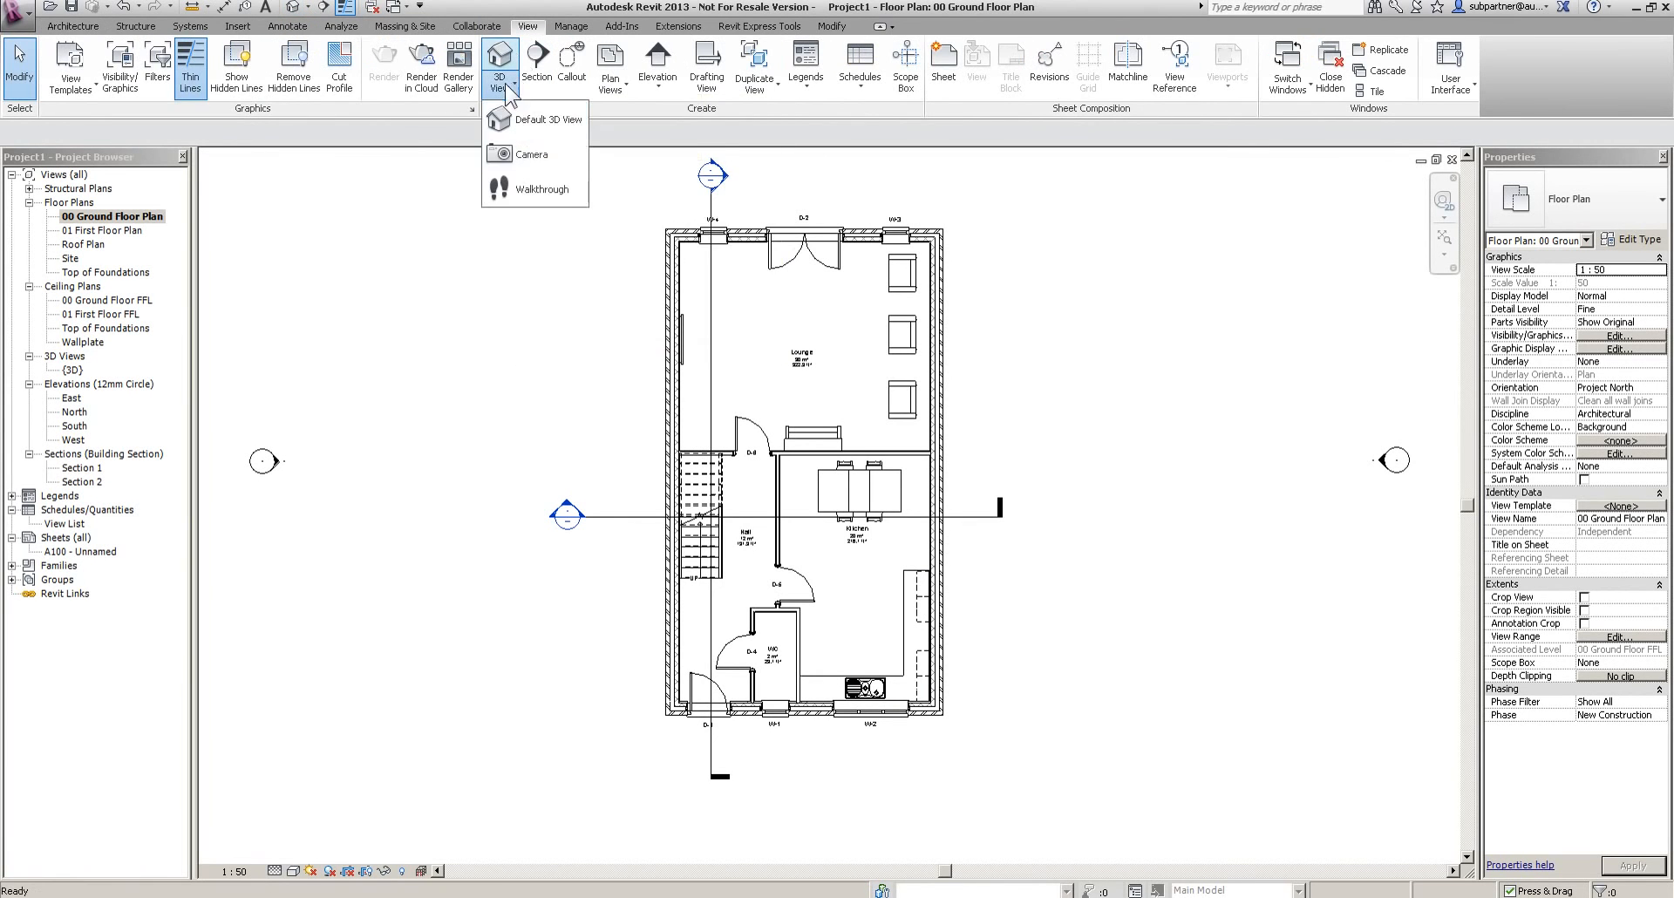
{"action": "left_click", "coordinate": [528, 157]}
{"action": "left_click", "coordinate": [923, 441]}
{"action": "scroll", "coordinate": [859, 388], "scroll_direction": "down", "scroll_amount": 3}
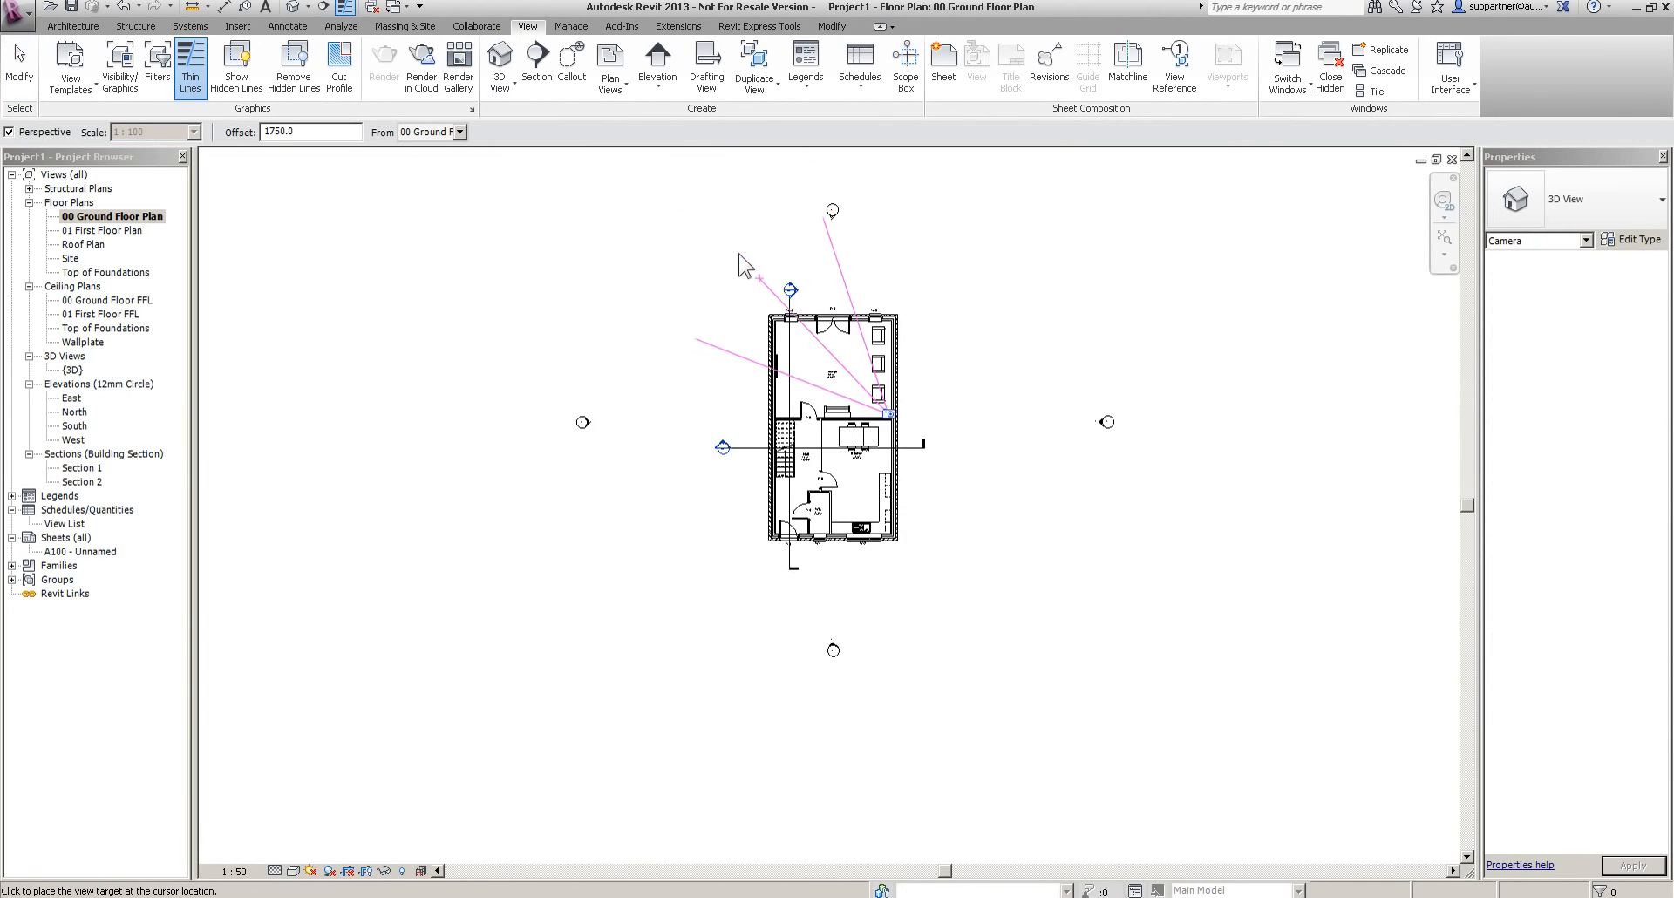
{"action": "scroll", "coordinate": [725, 243], "scroll_direction": "down", "scroll_amount": 3}
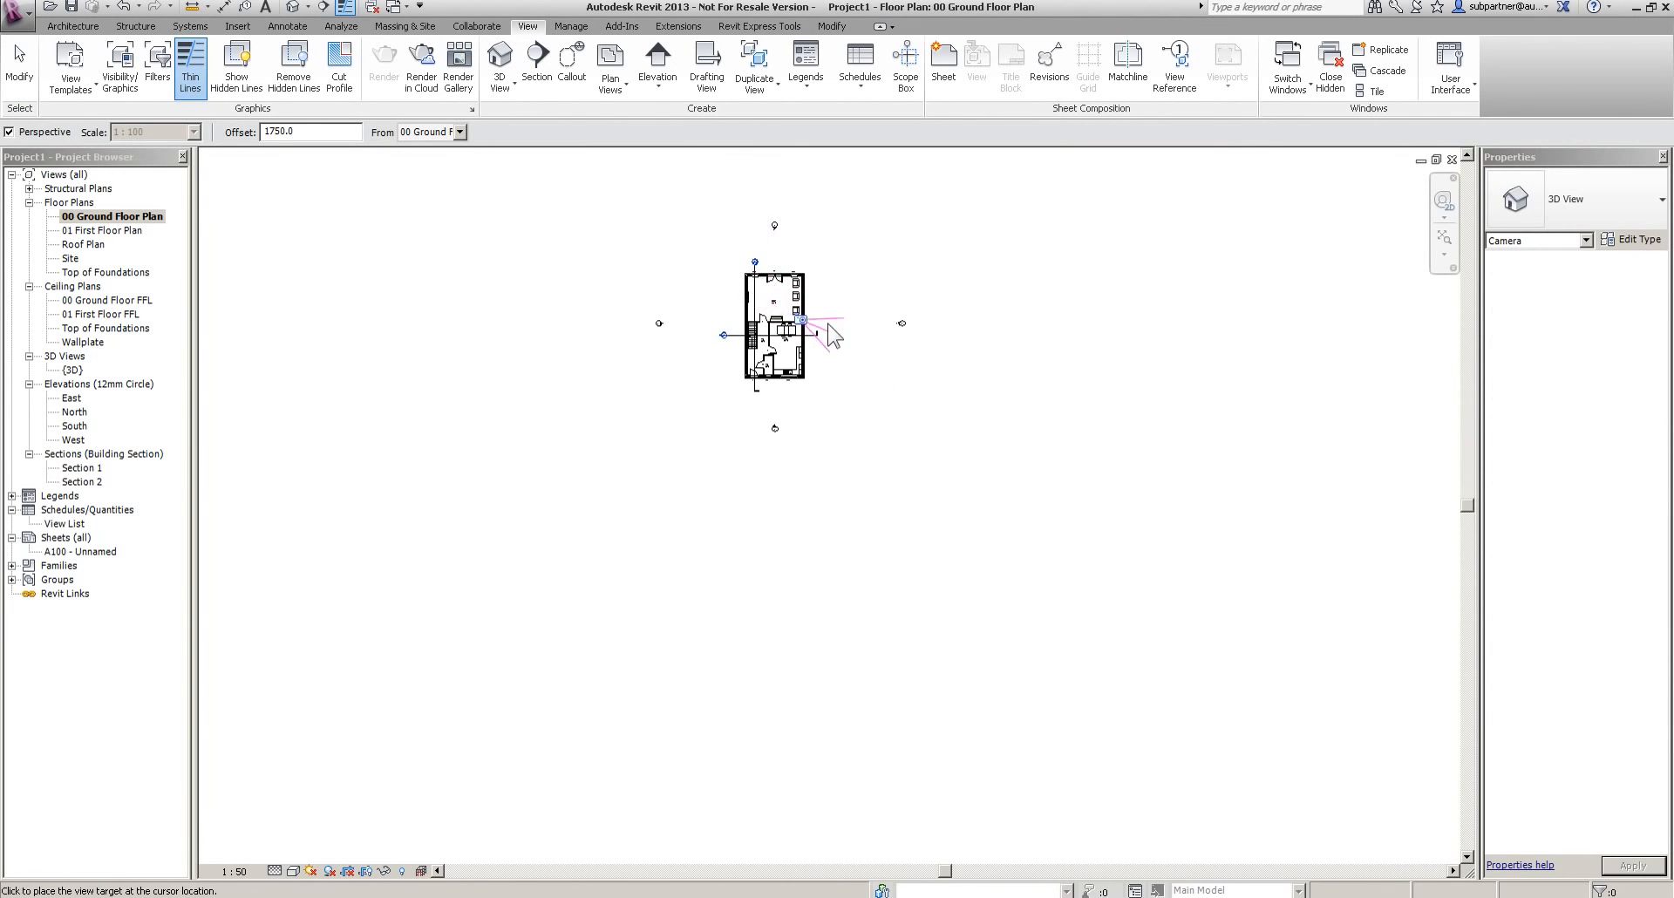
{"action": "left_click", "coordinate": [646, 184]}
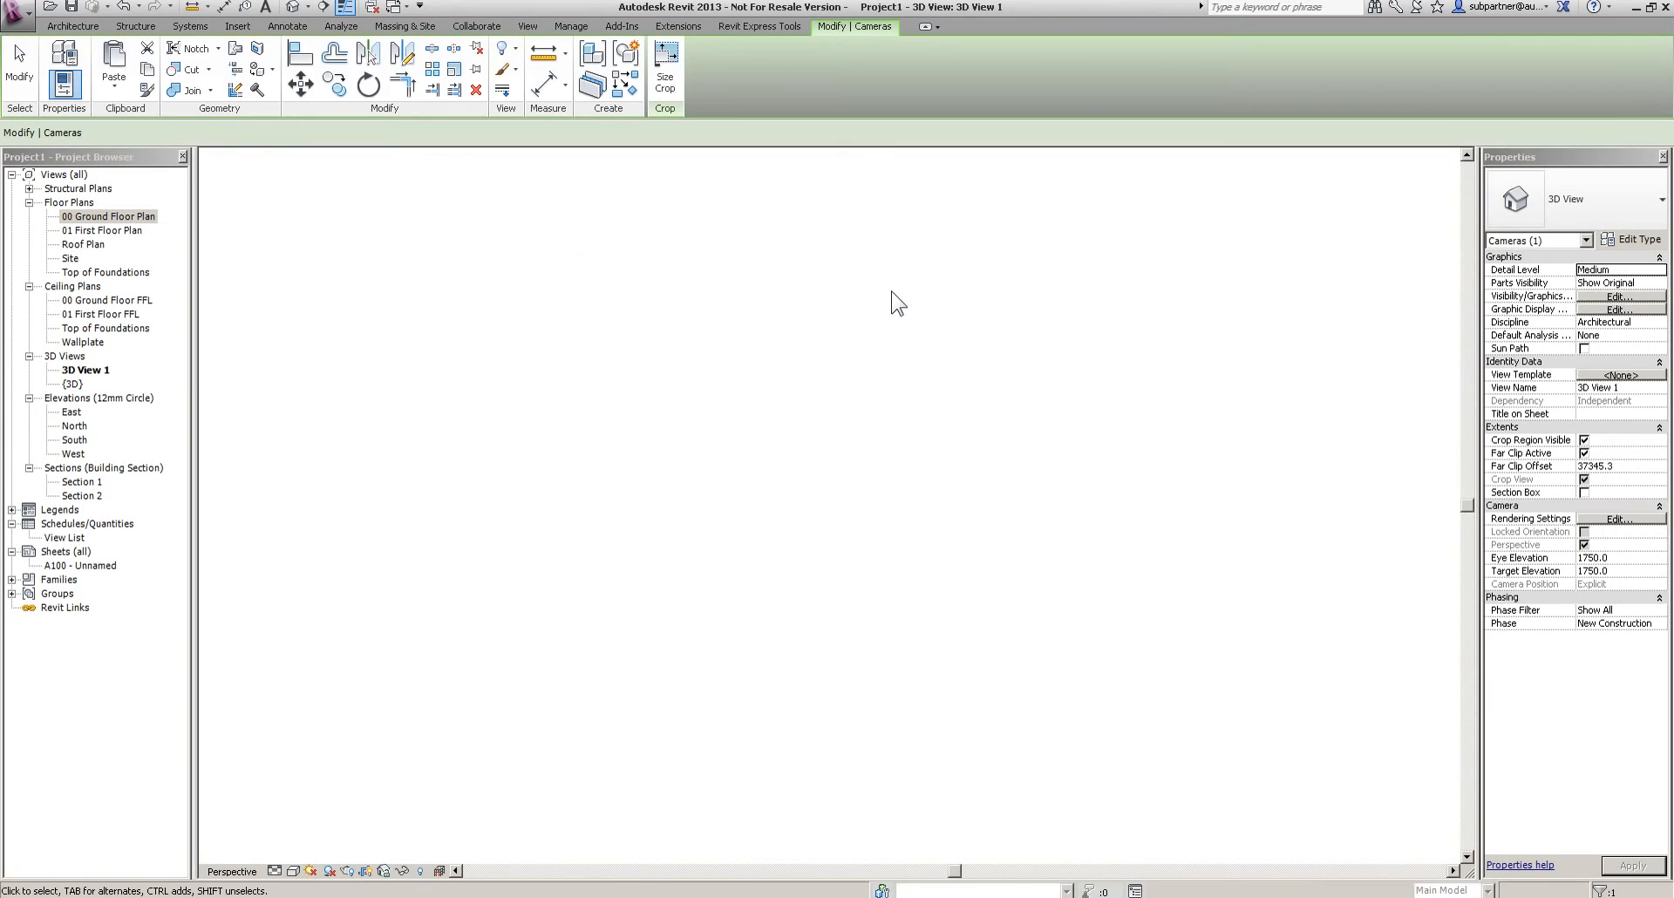
Set the plasma television's offset to 1000.0 so it hangs on the lounge wall
{"action": "scroll", "coordinate": [898, 302], "scroll_direction": "down", "scroll_amount": 2}
{"action": "left_click", "coordinate": [713, 514]}
{"action": "left_click", "coordinate": [1615, 295]}
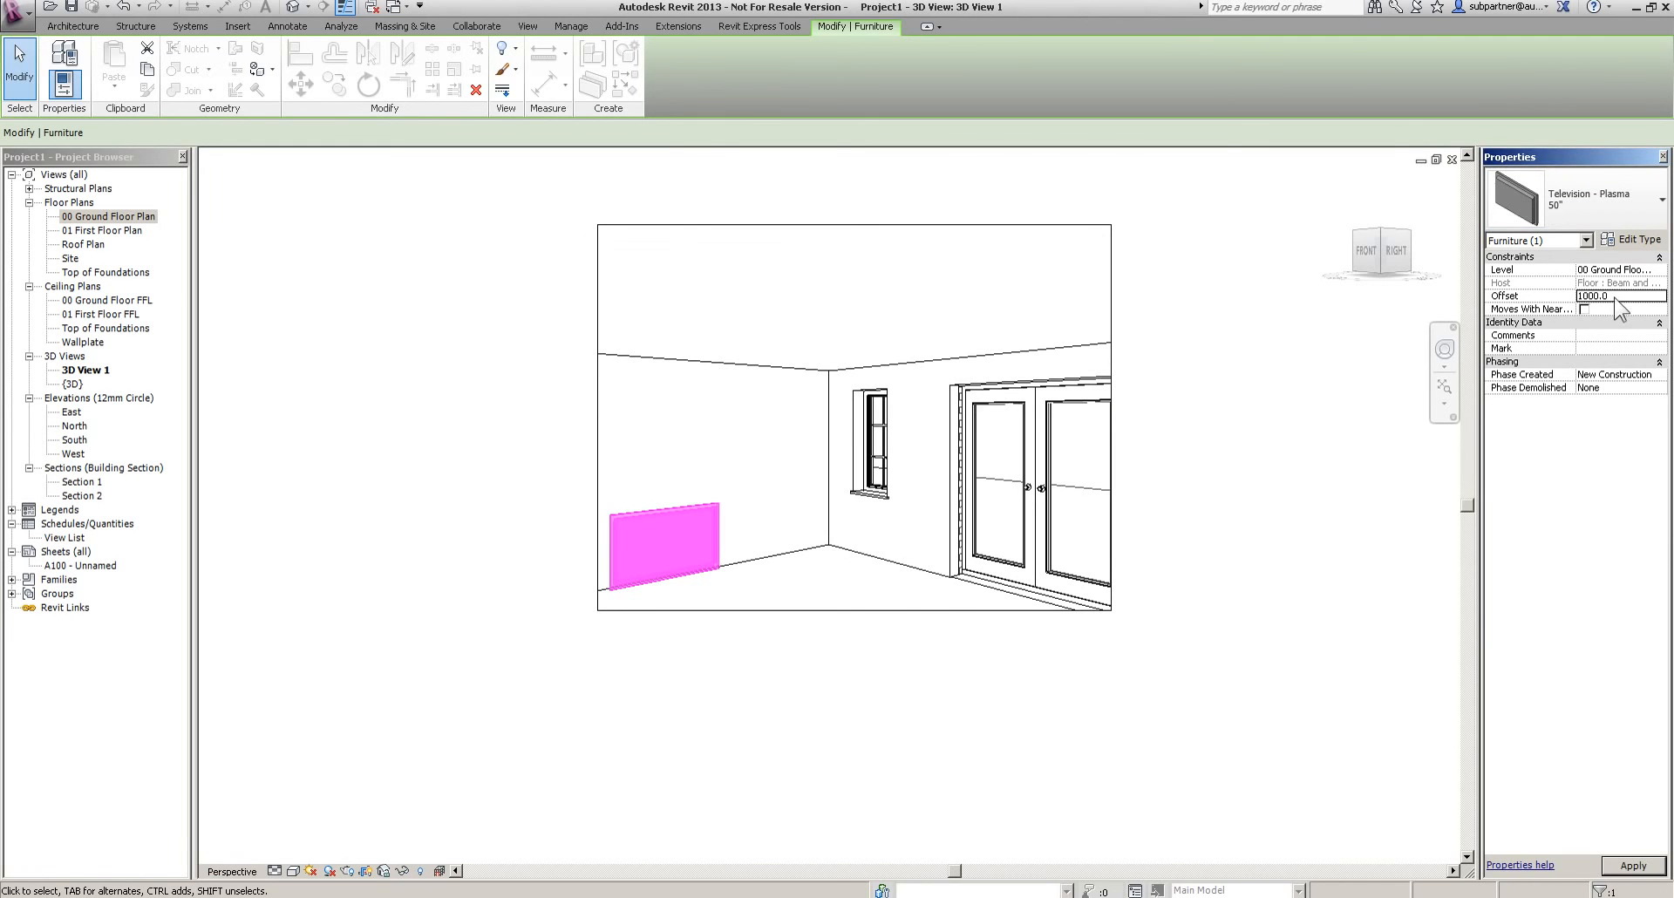
{"action": "left_click", "coordinate": [523, 440]}
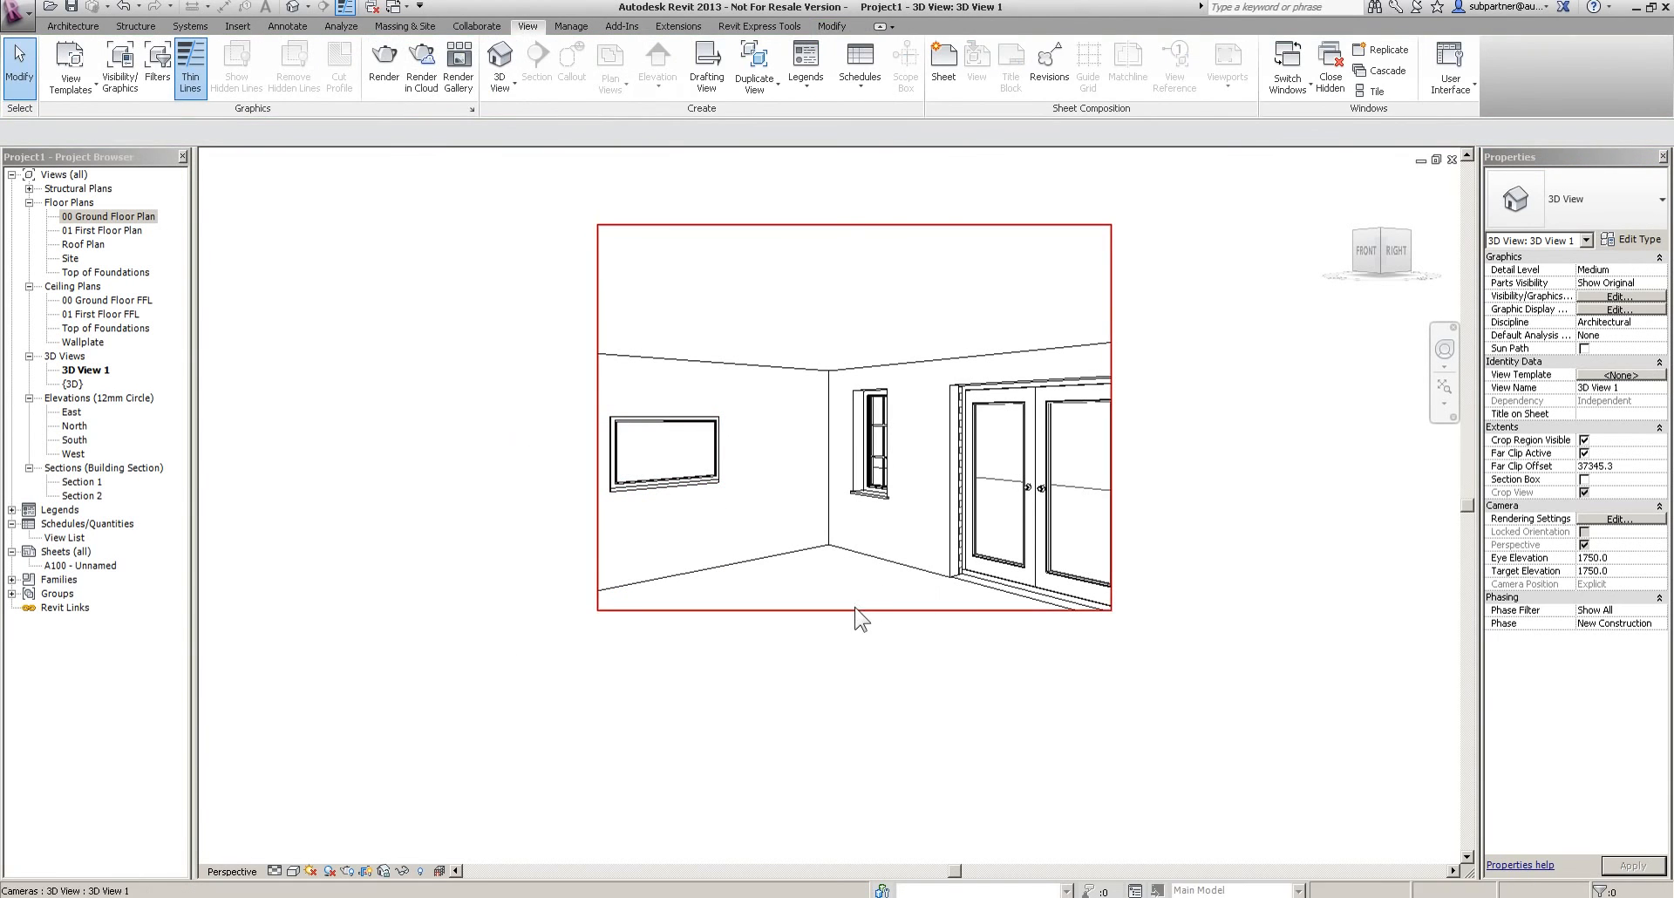
Enlarge the crop region of 3D View 1 on both sides and at the bottom to show more of the lounge
{"action": "left_click", "coordinate": [854, 609]}
{"action": "left_click_drag", "start_coordinate": [1111, 417], "coordinate": [1219, 419]}
{"action": "left_click_drag", "start_coordinate": [597, 417], "coordinate": [511, 417]}
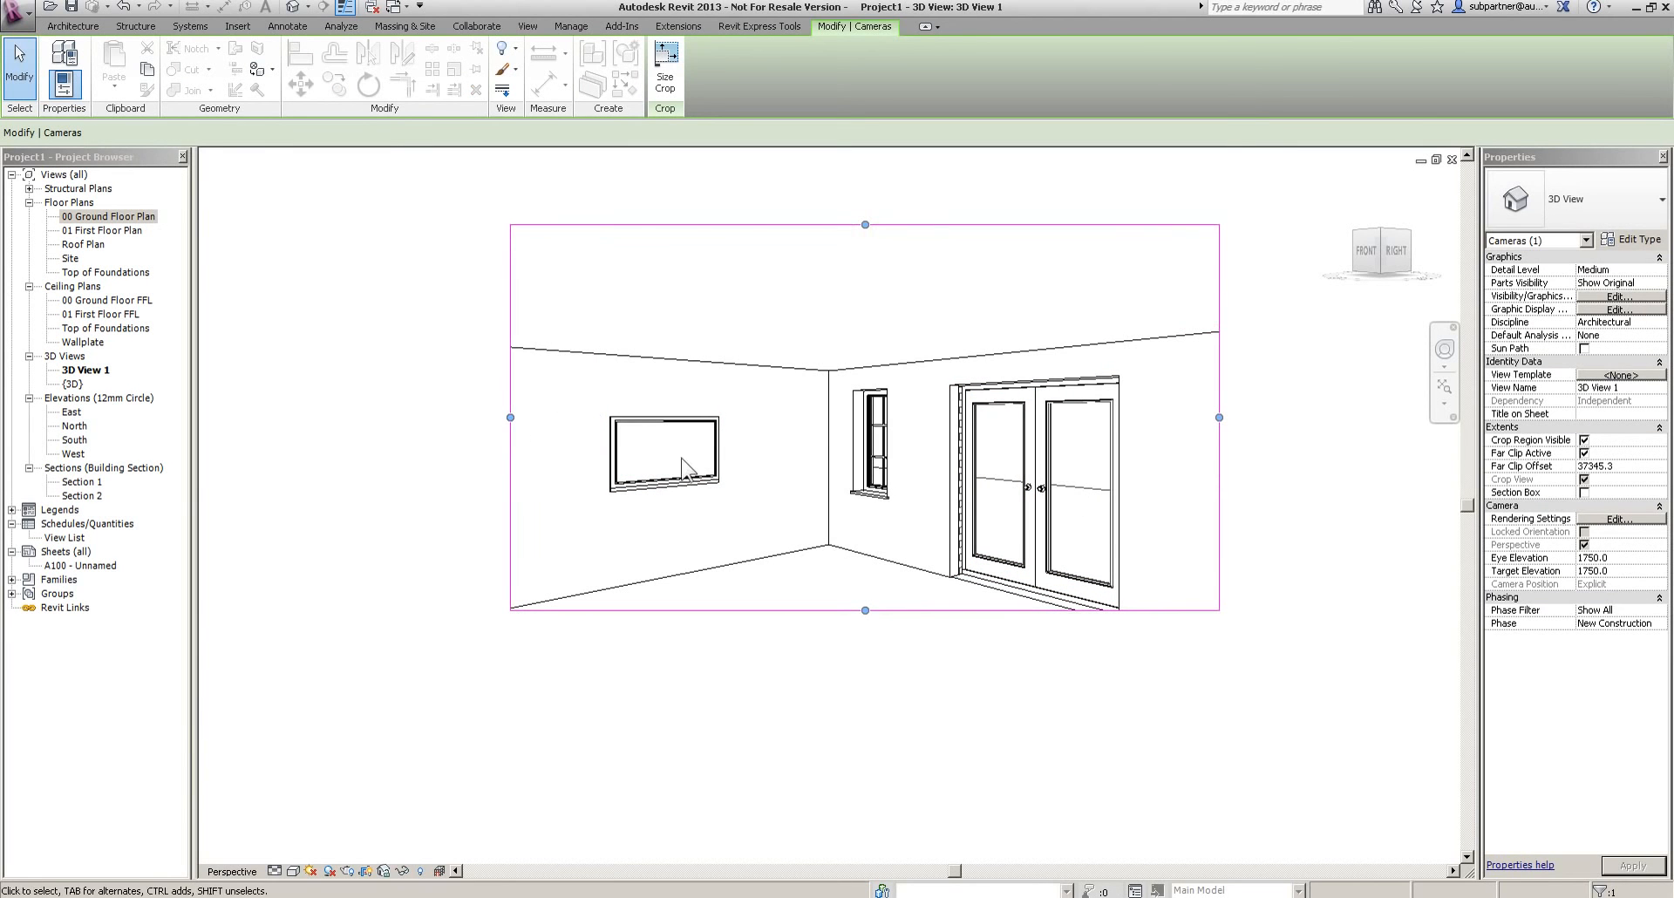
{"action": "left_click_drag", "start_coordinate": [865, 610], "coordinate": [867, 698]}
{"action": "left_click", "coordinate": [745, 774]}
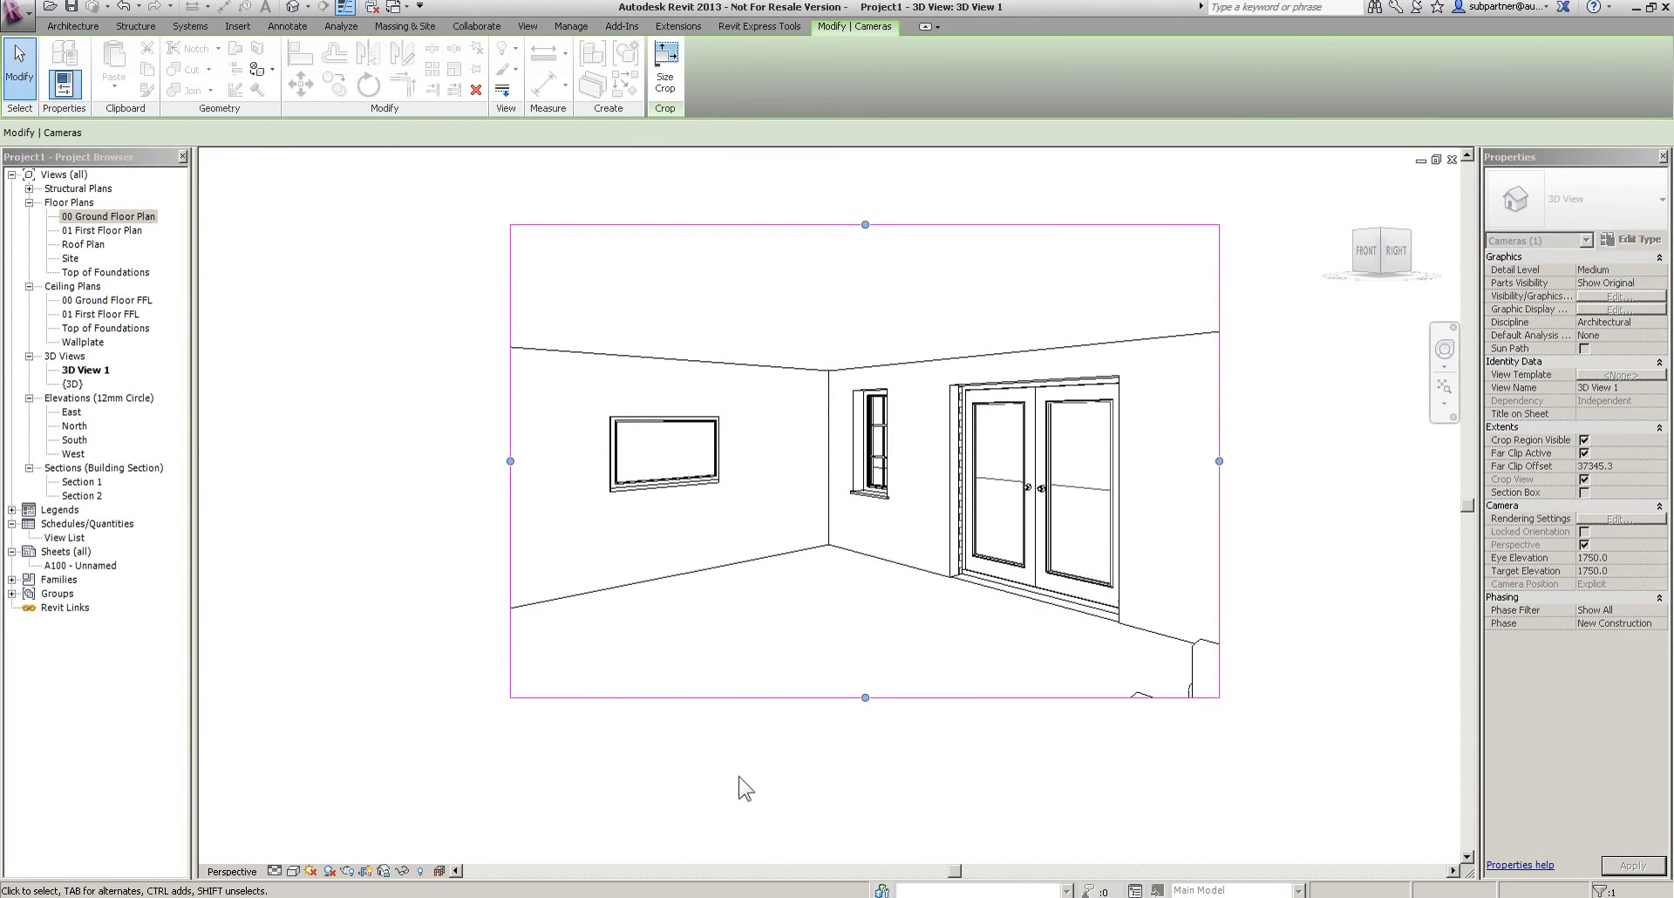
Place a second camera in the lounge's northwest corner on the 00 Ground Floor Plan, aimed southeast beyond the building
{"action": "double_click", "coordinate": [76, 220]}
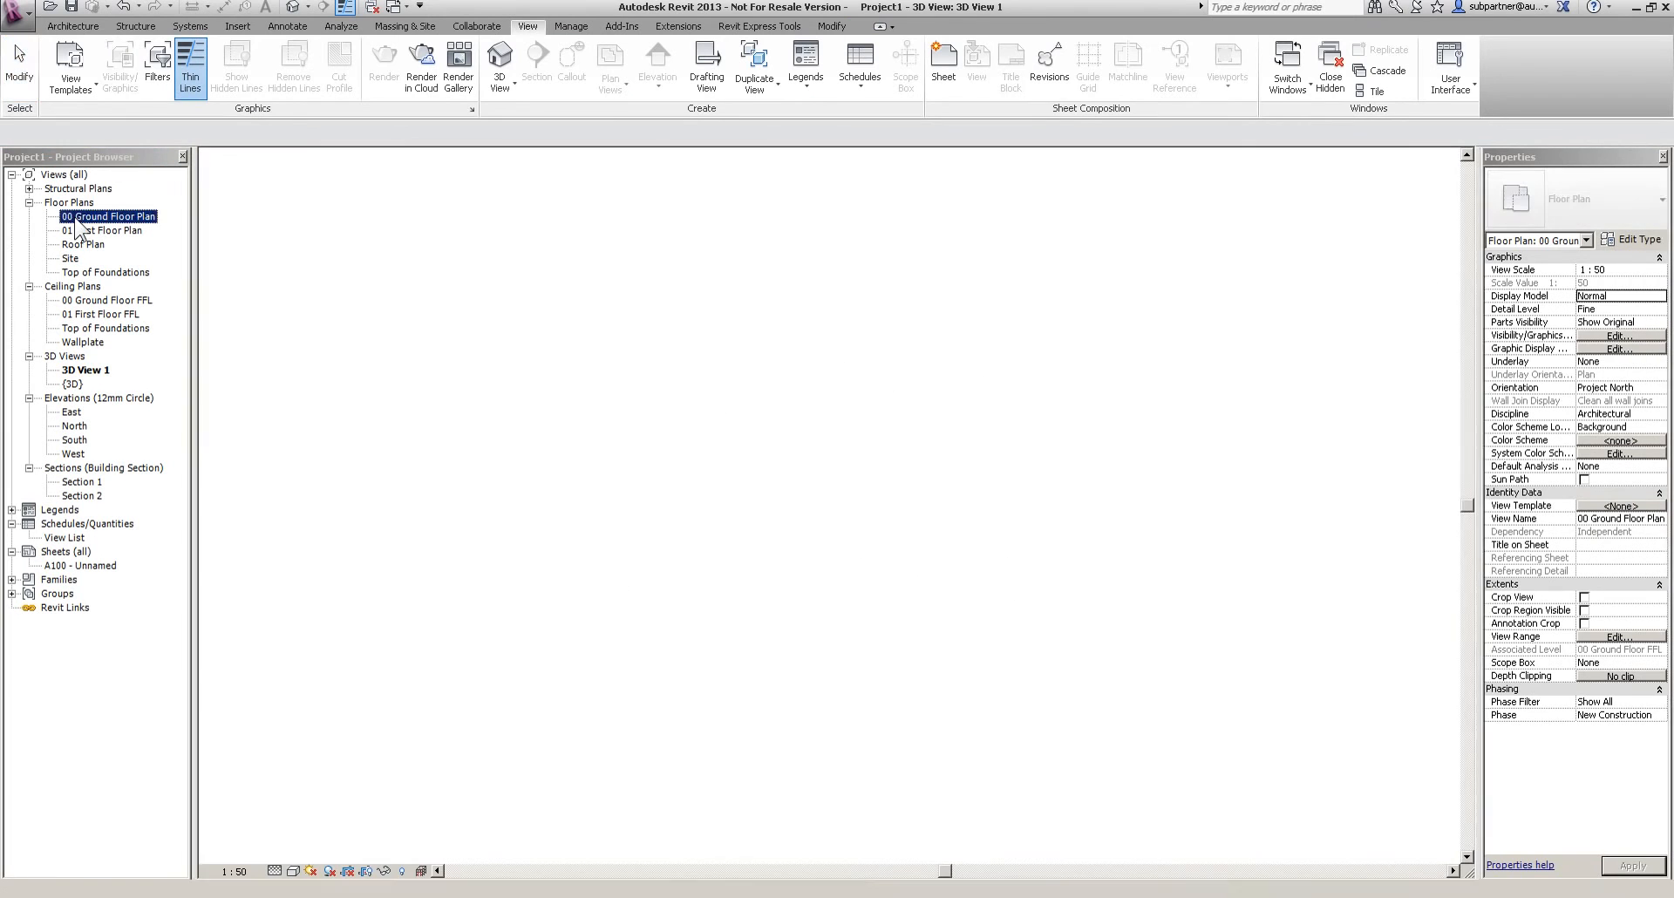
{"action": "left_click", "coordinate": [489, 85]}
{"action": "left_click", "coordinate": [529, 155]}
{"action": "scroll", "coordinate": [716, 262], "scroll_direction": "up", "scroll_amount": 5}
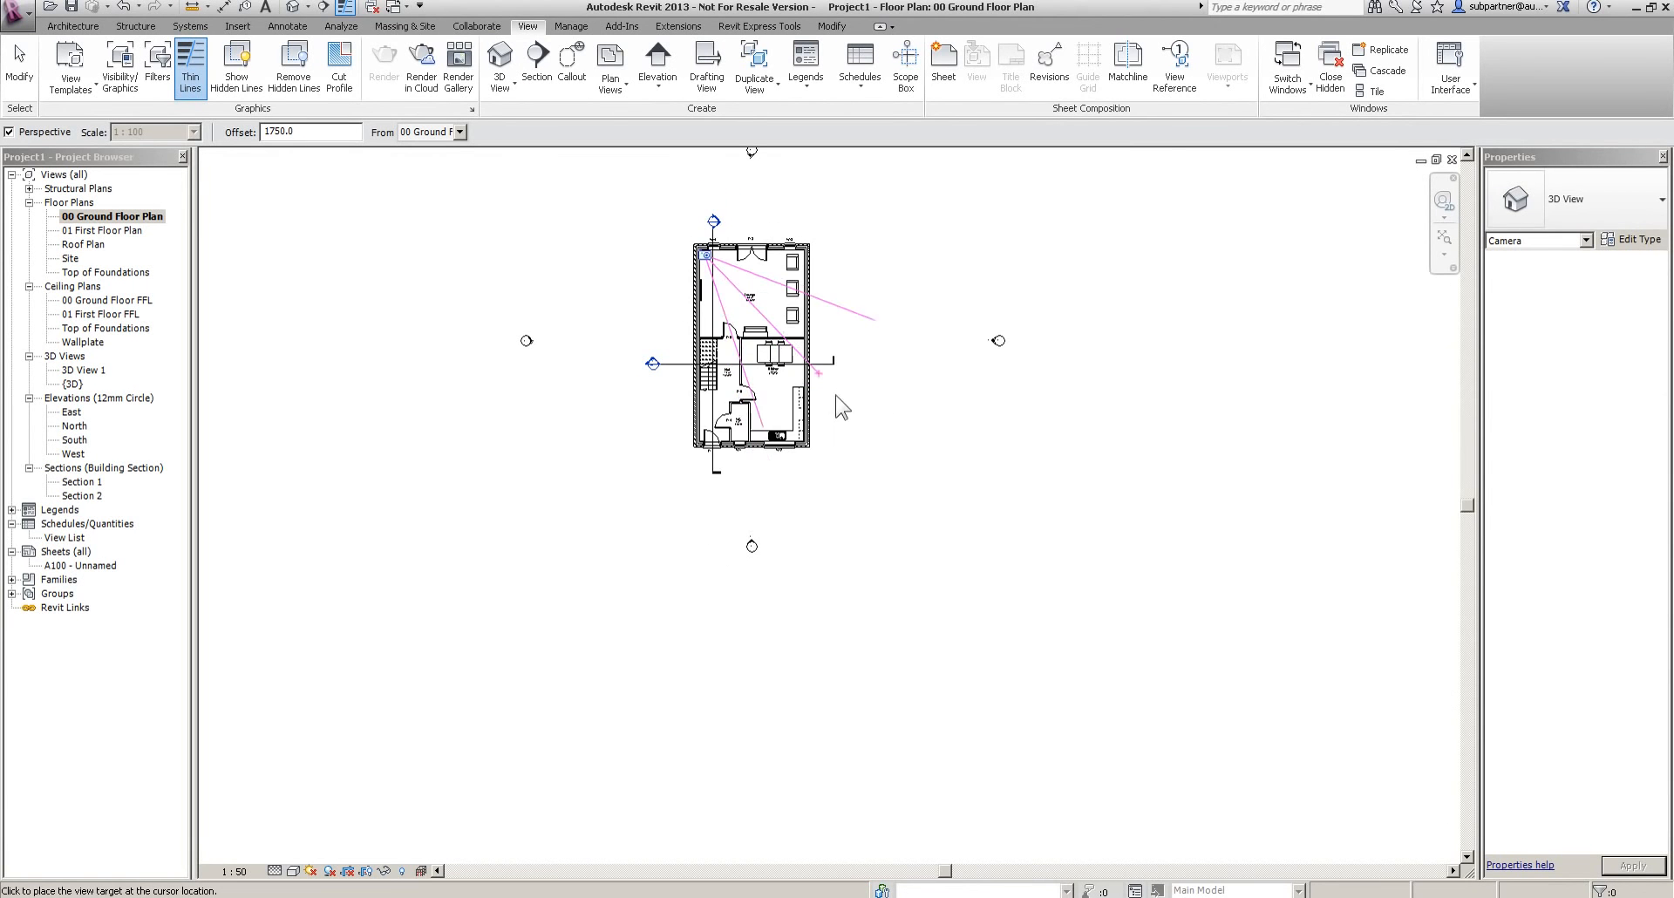
{"action": "left_click", "coordinate": [887, 519]}
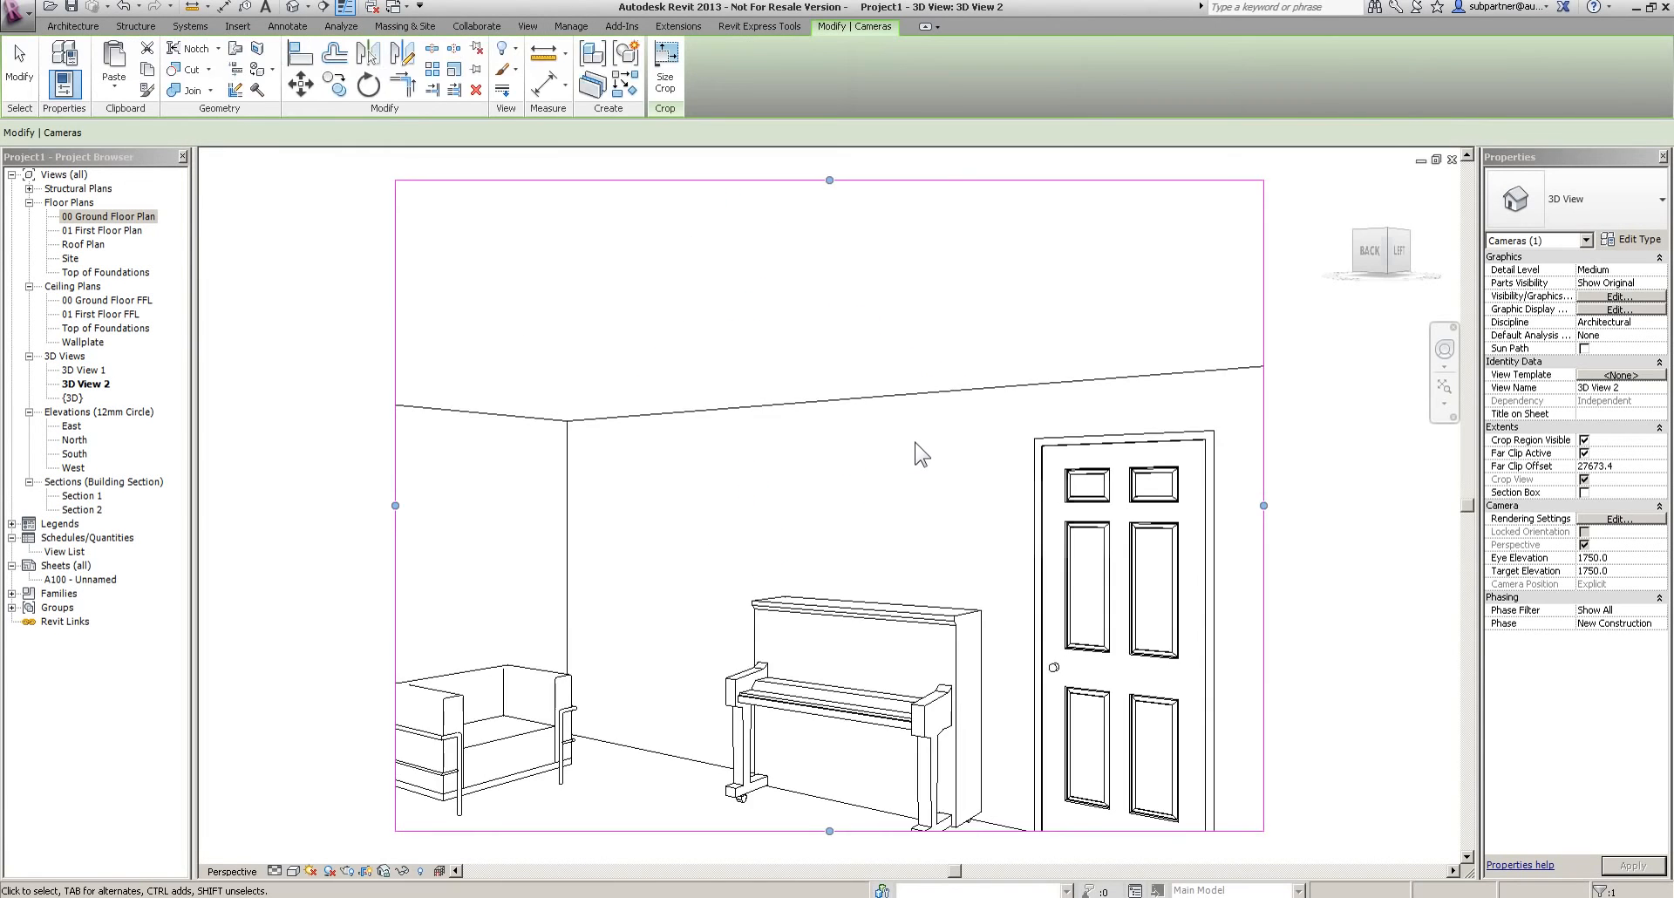
Extend the crop region of 3D View 2 downward and to the left to show more floor and armchairs
{"action": "left_click_drag", "start_coordinate": [856, 707], "coordinate": [856, 788]}
{"action": "left_click_drag", "start_coordinate": [561, 526], "coordinate": [485, 526]}
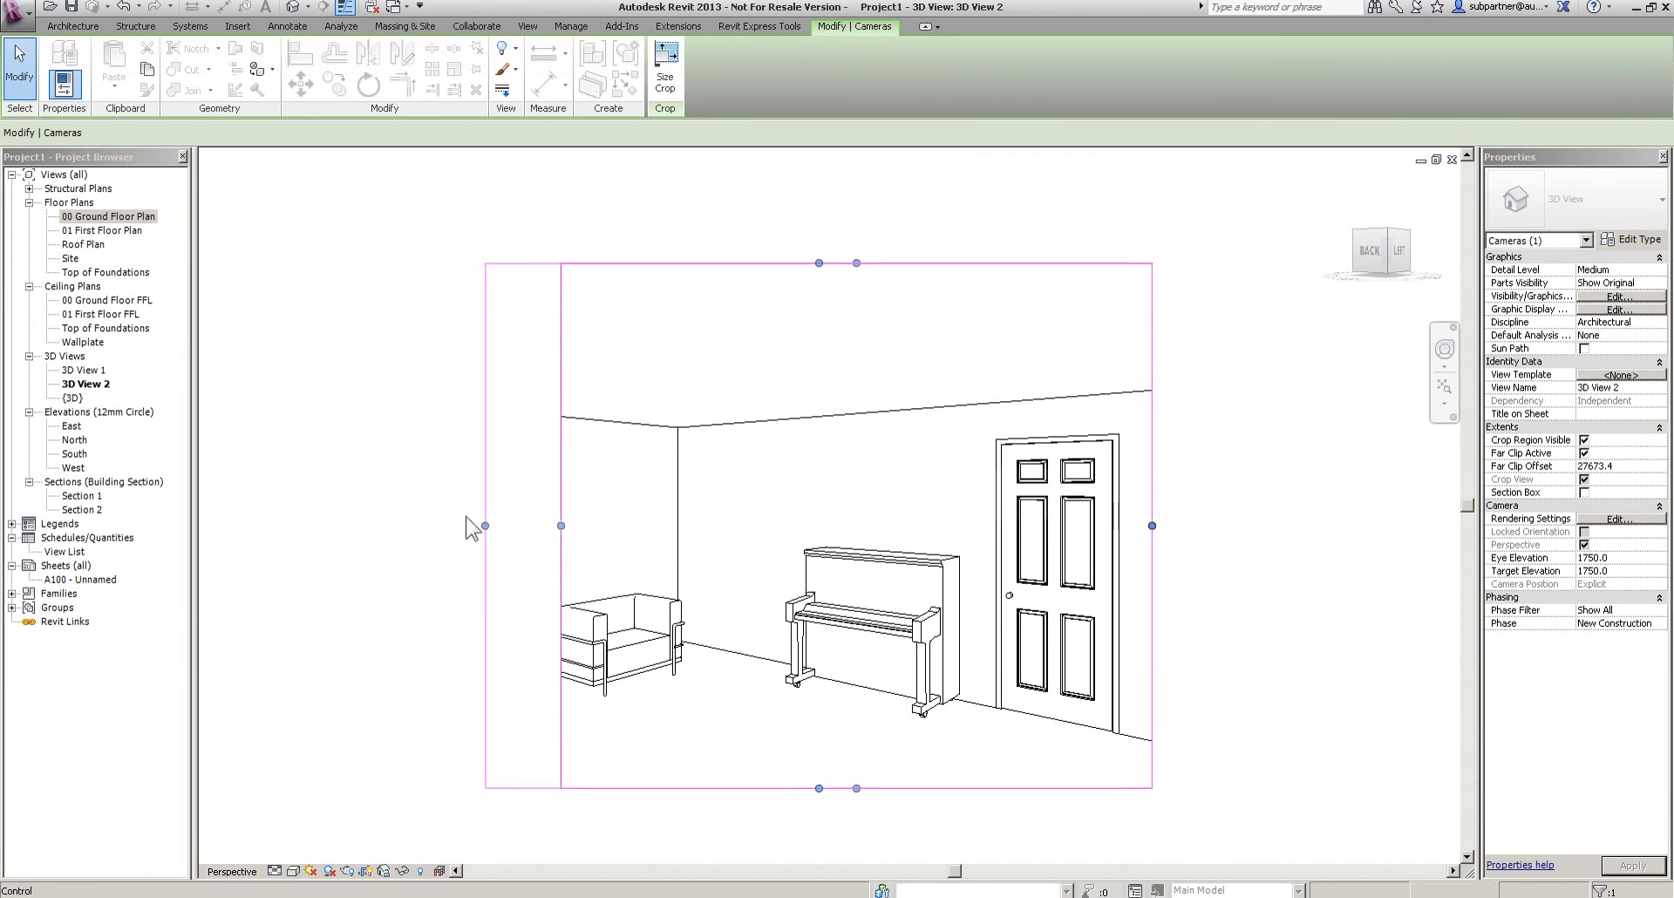
{"action": "key", "text": "Escape"}
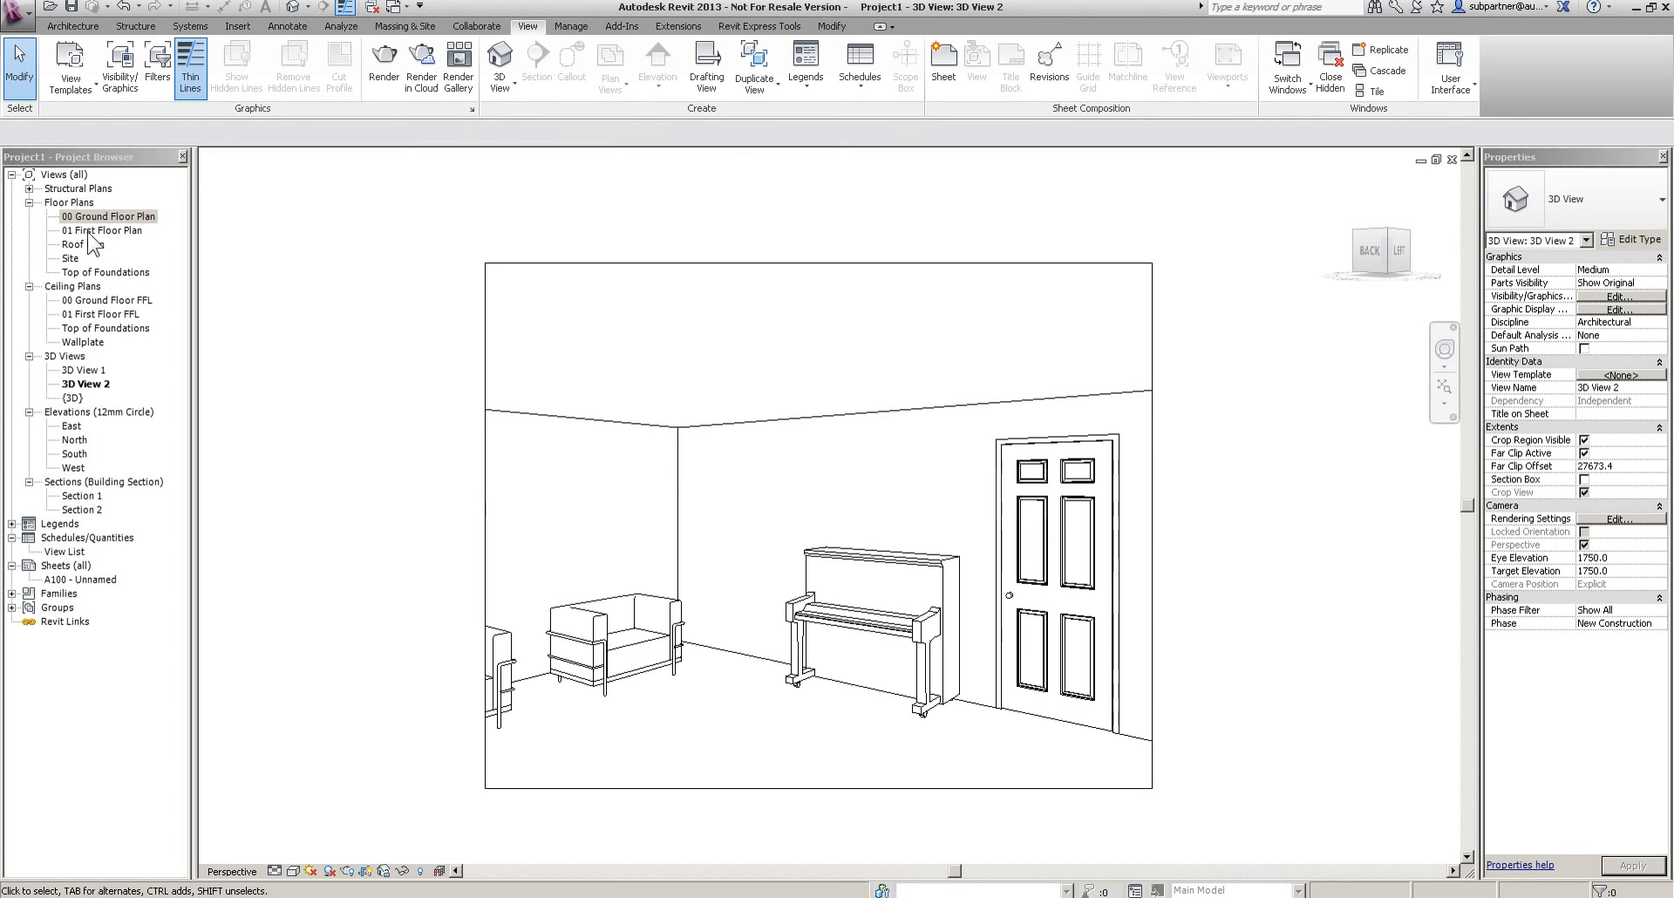
Place a third camera in the kitchen's northwest corner on the 00 Ground Floor Plan, aimed southeast at the worktops
{"action": "double_click", "coordinate": [81, 217]}
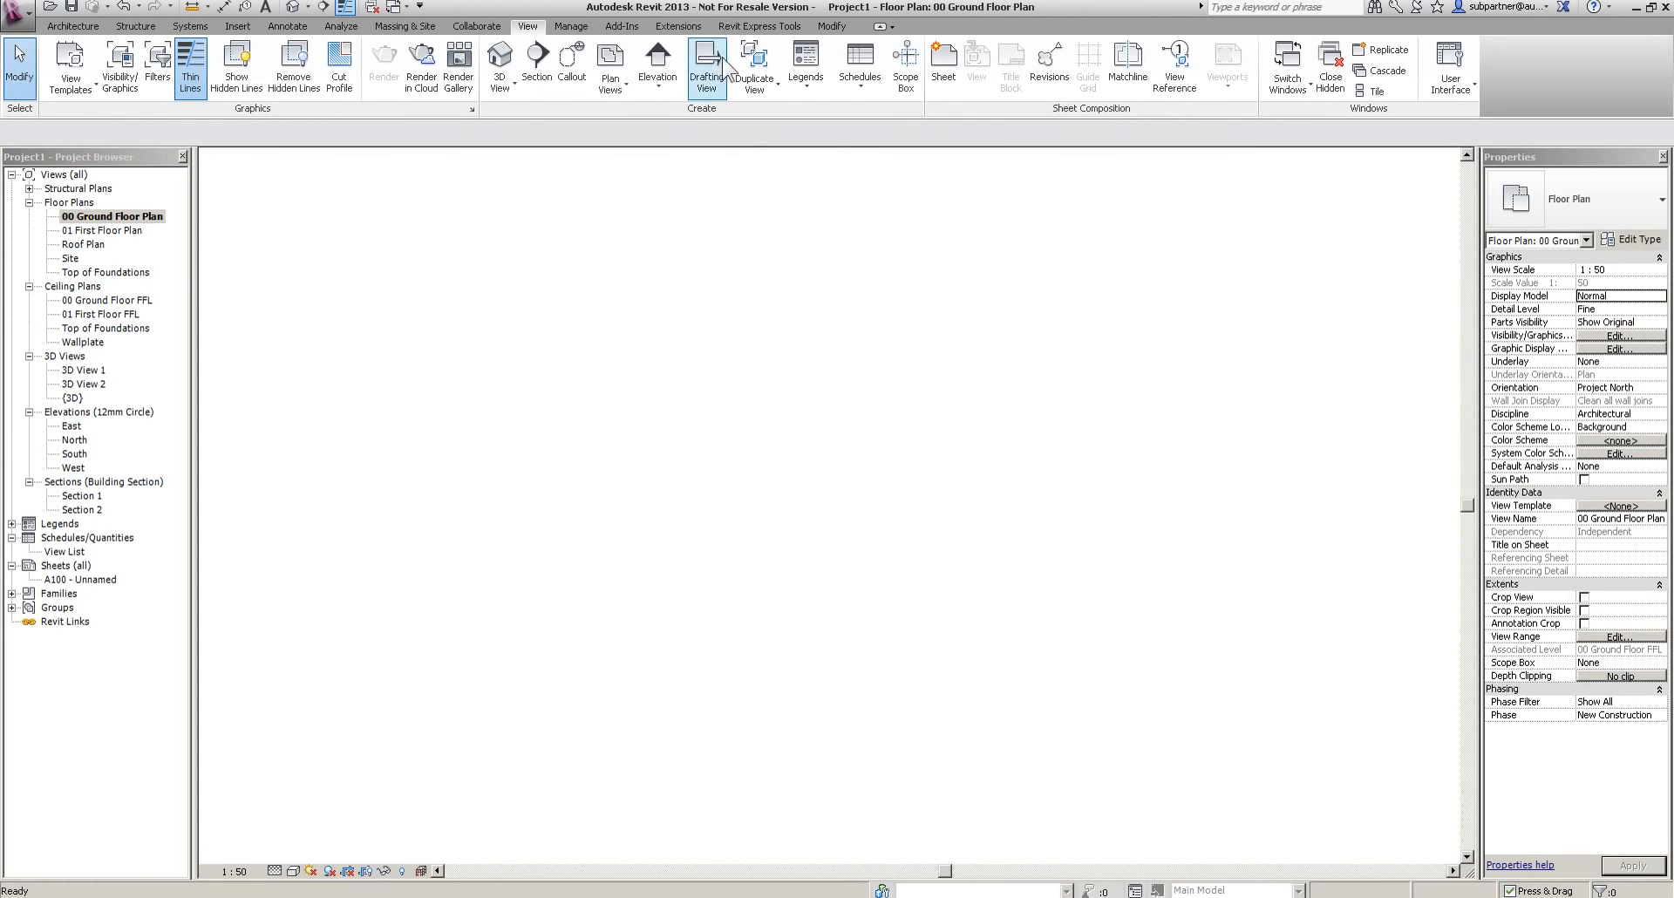
{"action": "left_click", "coordinate": [504, 90]}
{"action": "left_click", "coordinate": [531, 154]}
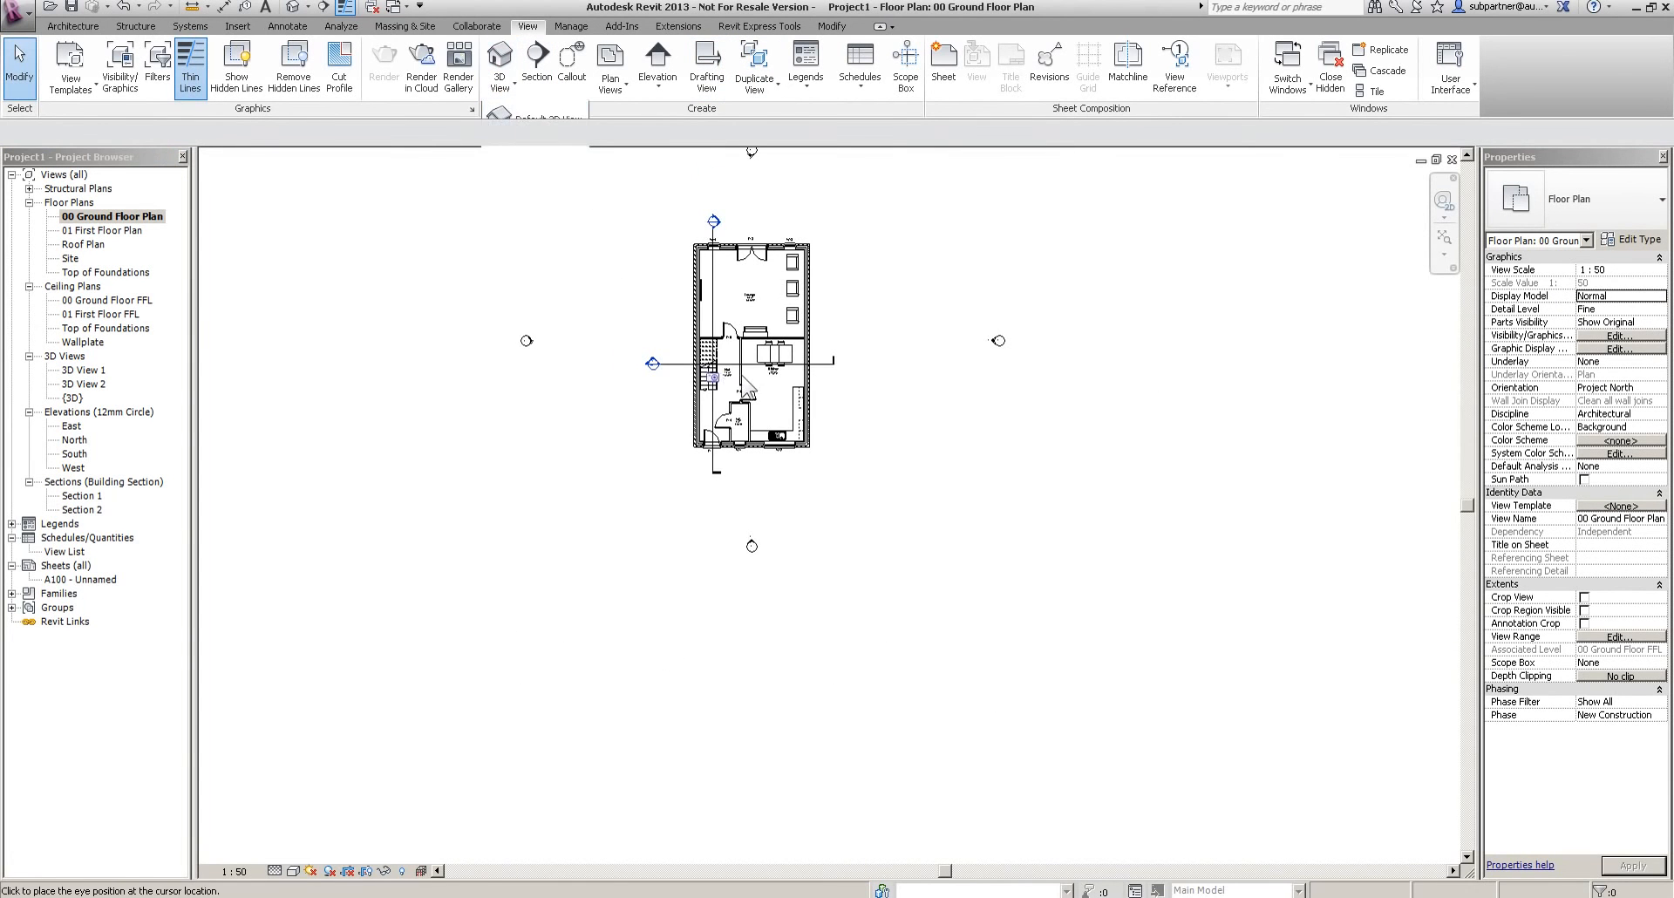
{"action": "scroll", "coordinate": [748, 362], "scroll_direction": "up", "scroll_amount": 3}
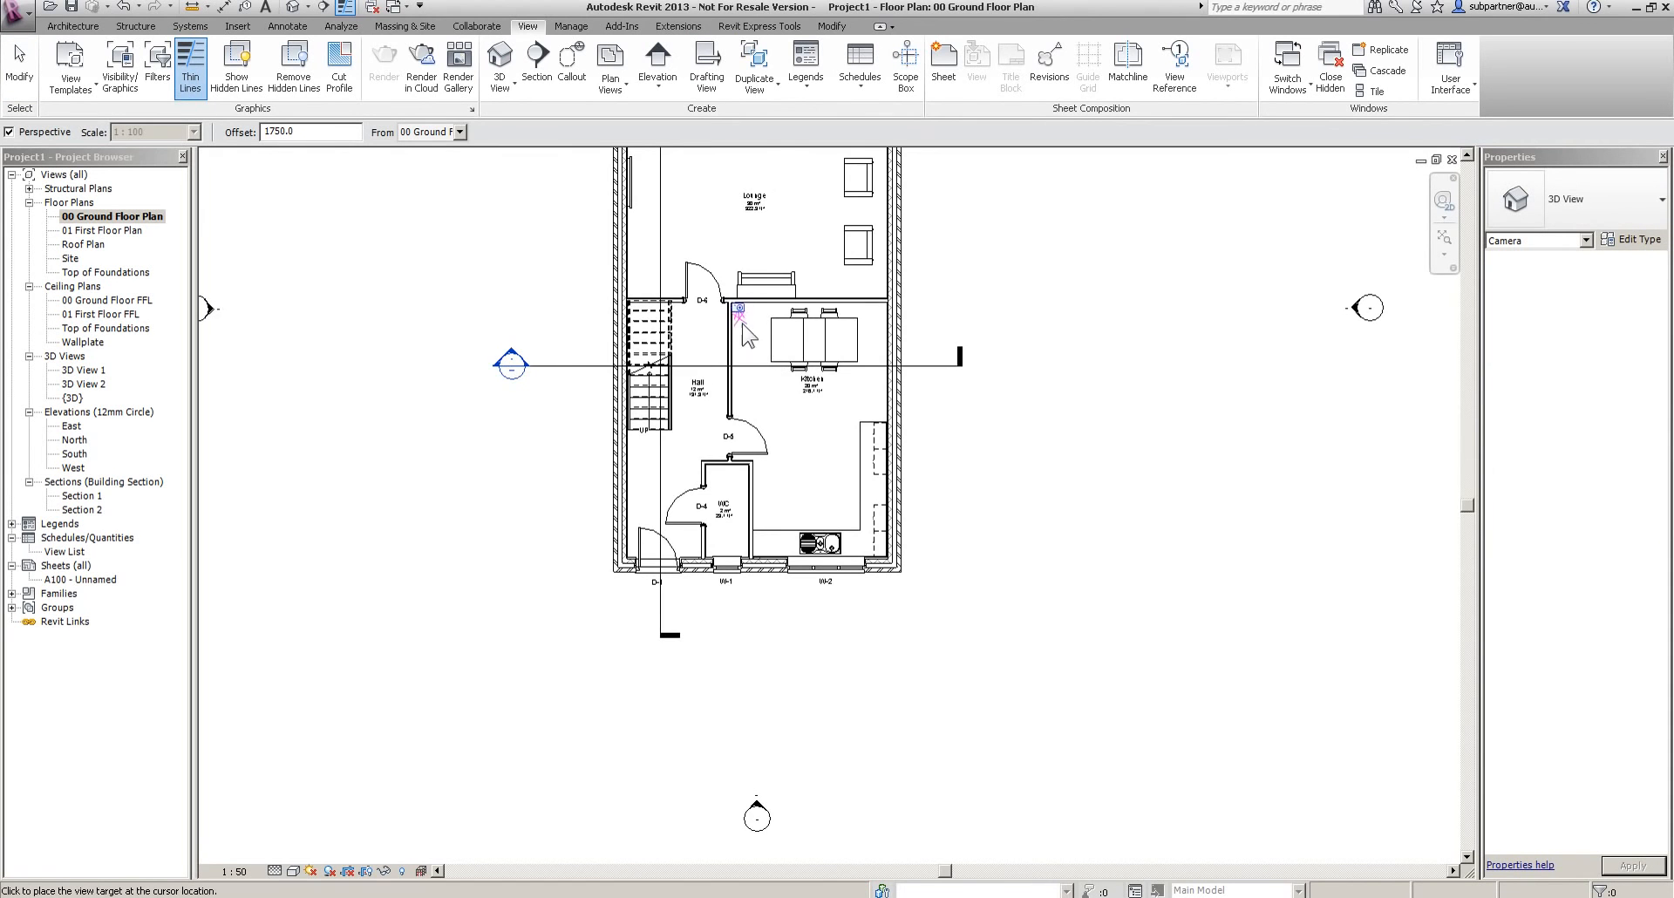
{"action": "scroll", "coordinate": [741, 315], "scroll_direction": "down", "scroll_amount": 2}
{"action": "left_click", "coordinate": [914, 647]}
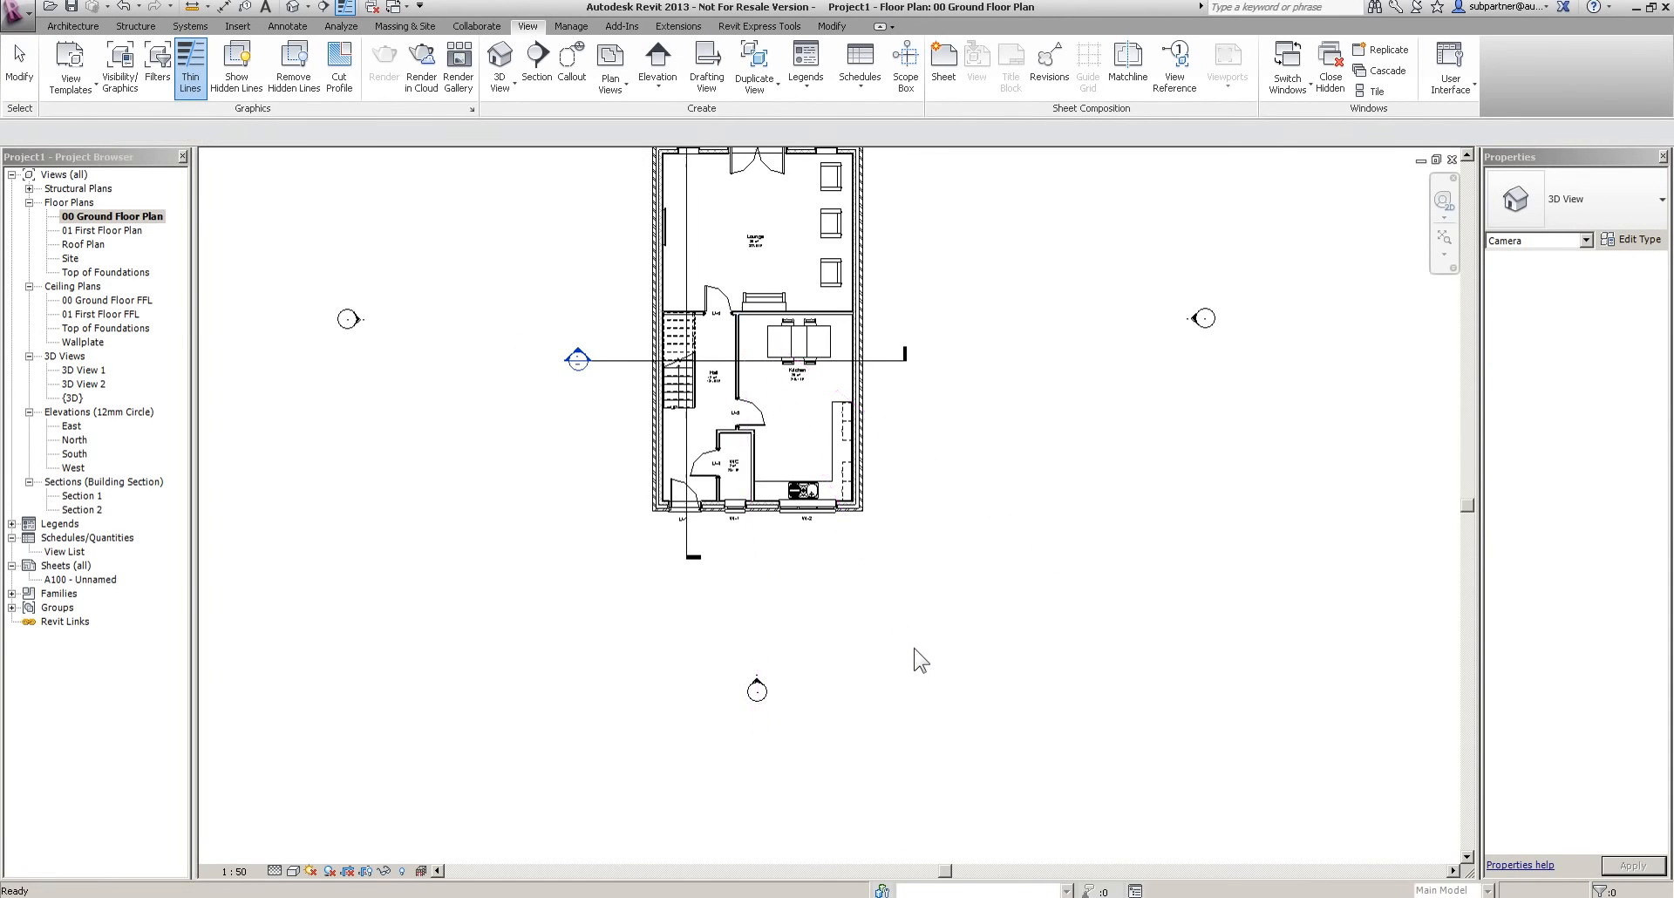
Extend the crop region of 3D View 3 downward and to the left to include the dining chairs
{"action": "scroll", "coordinate": [889, 527], "scroll_direction": "down", "scroll_amount": 3}
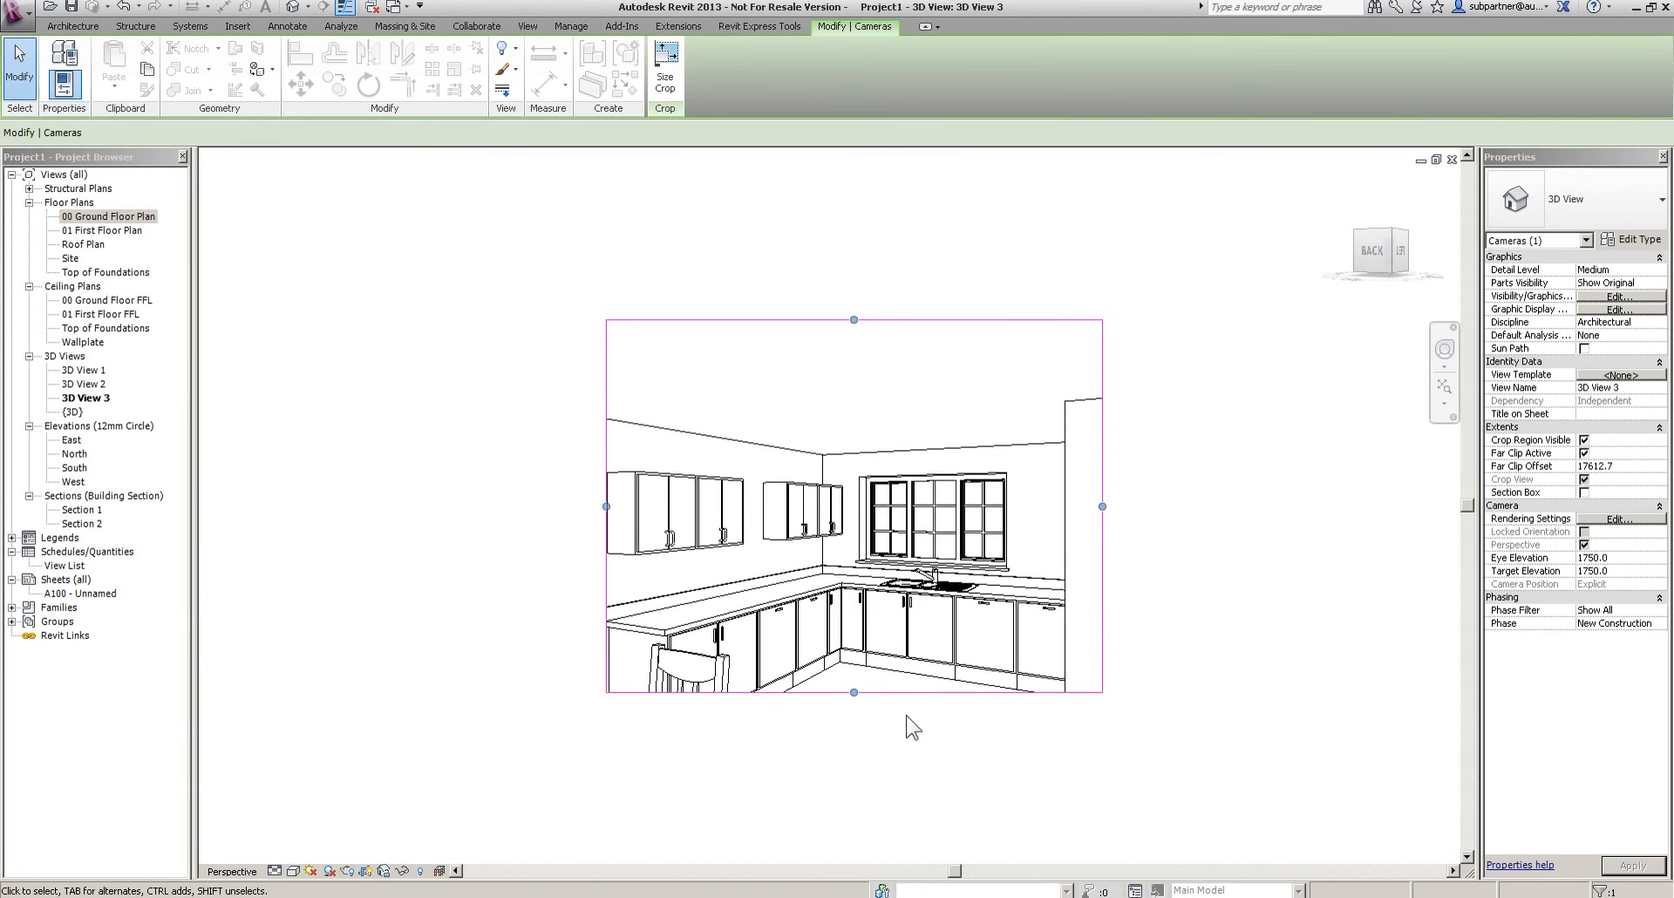
{"action": "left_click_drag", "start_coordinate": [854, 694], "coordinate": [854, 779]}
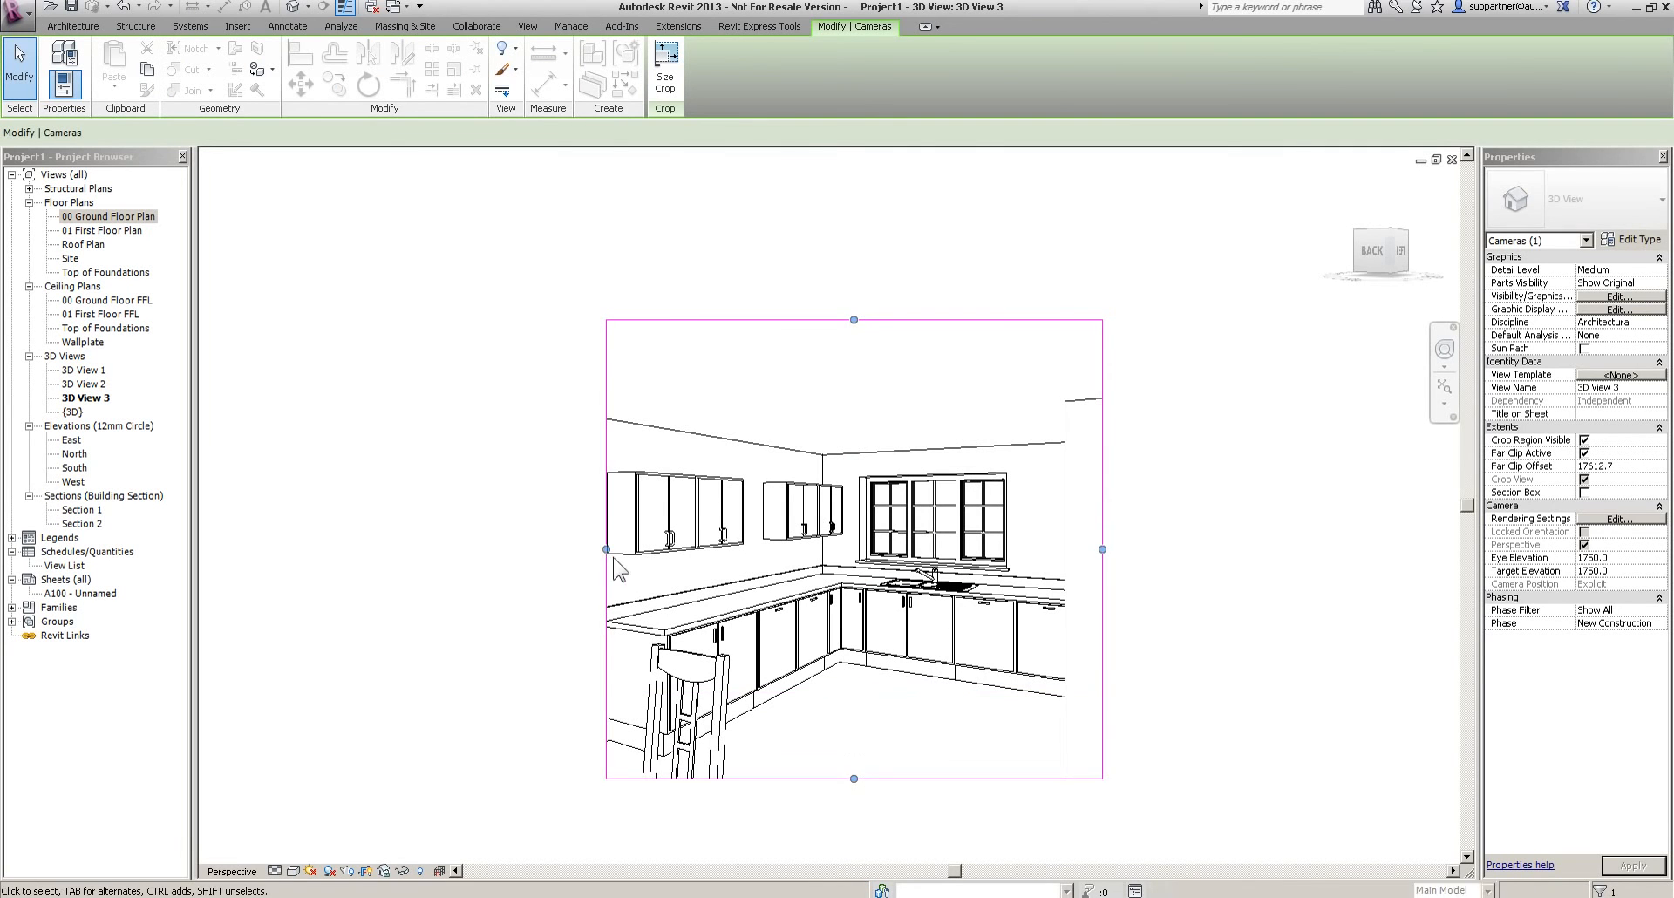
{"action": "left_click_drag", "start_coordinate": [603, 551], "coordinate": [507, 549]}
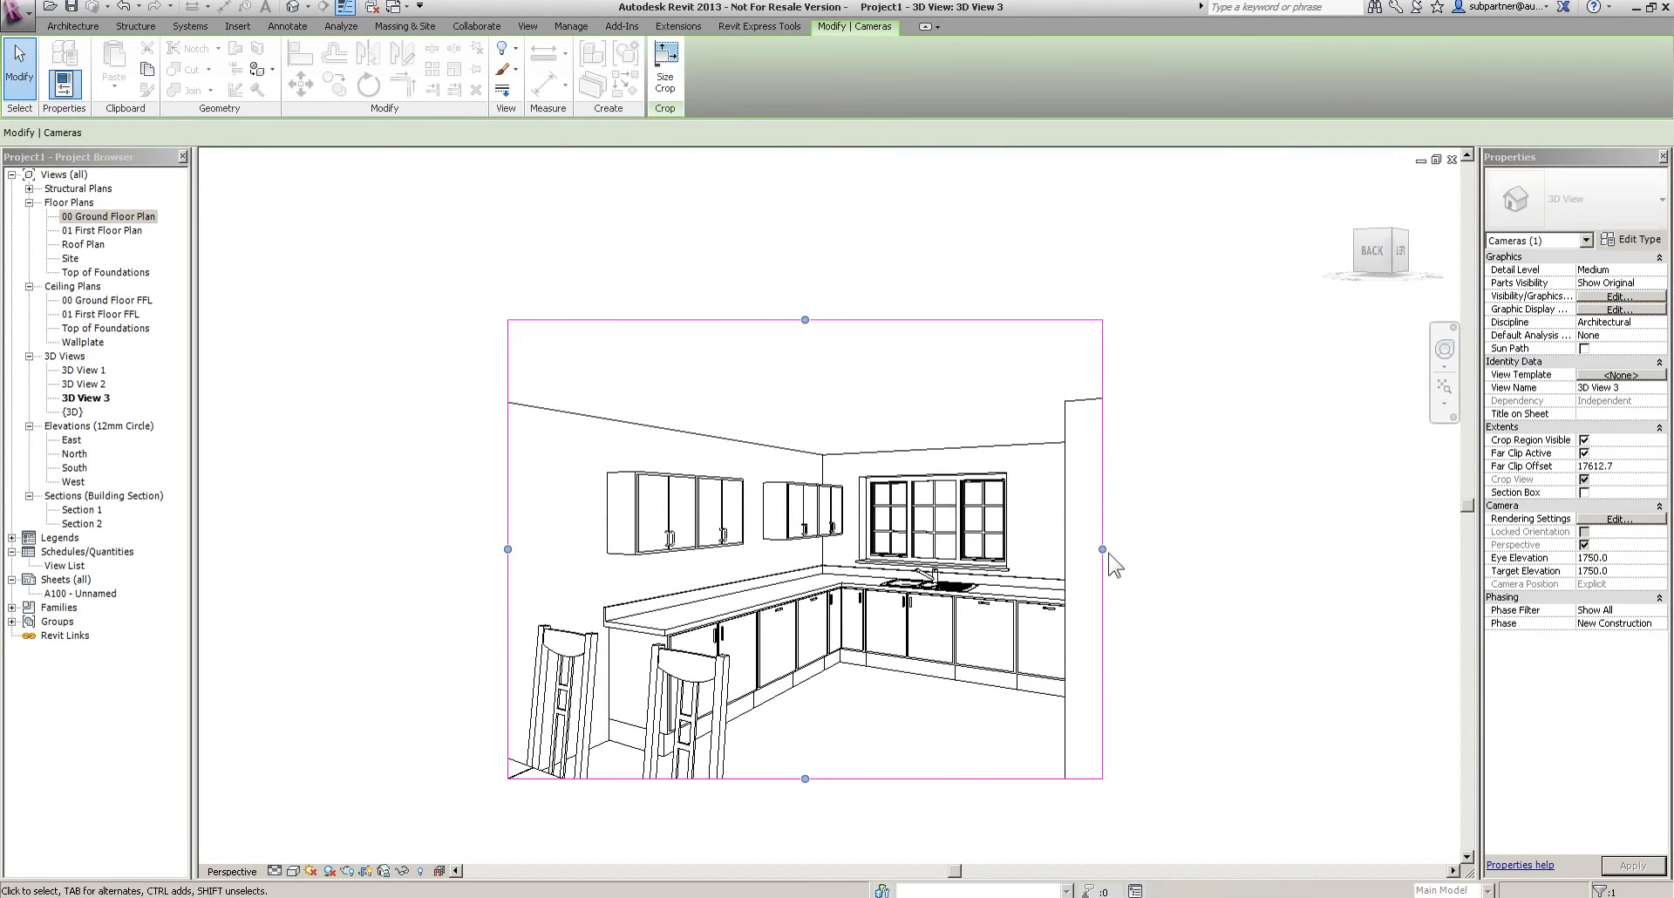
{"action": "left_click", "coordinate": [425, 211]}
Place an elevation marker in the kitchen facing the sink wall on the 00 Ground Floor Plan and enable its east and west views
{"action": "double_click", "coordinate": [82, 217]}
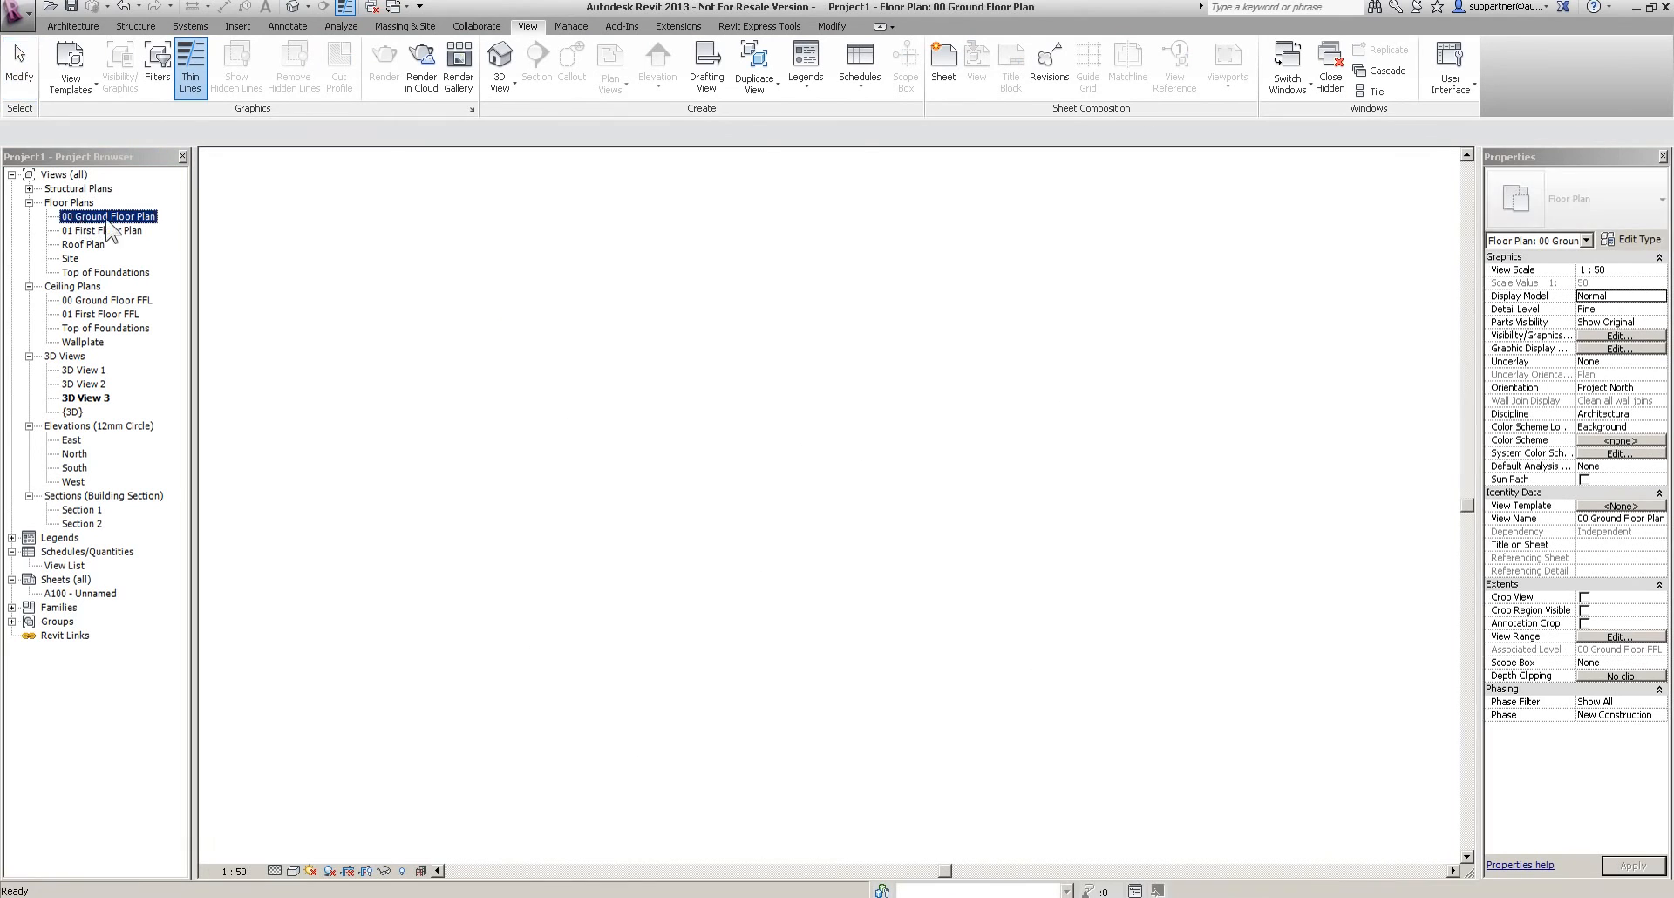
{"action": "scroll", "coordinate": [819, 436], "scroll_direction": "up", "scroll_amount": 3}
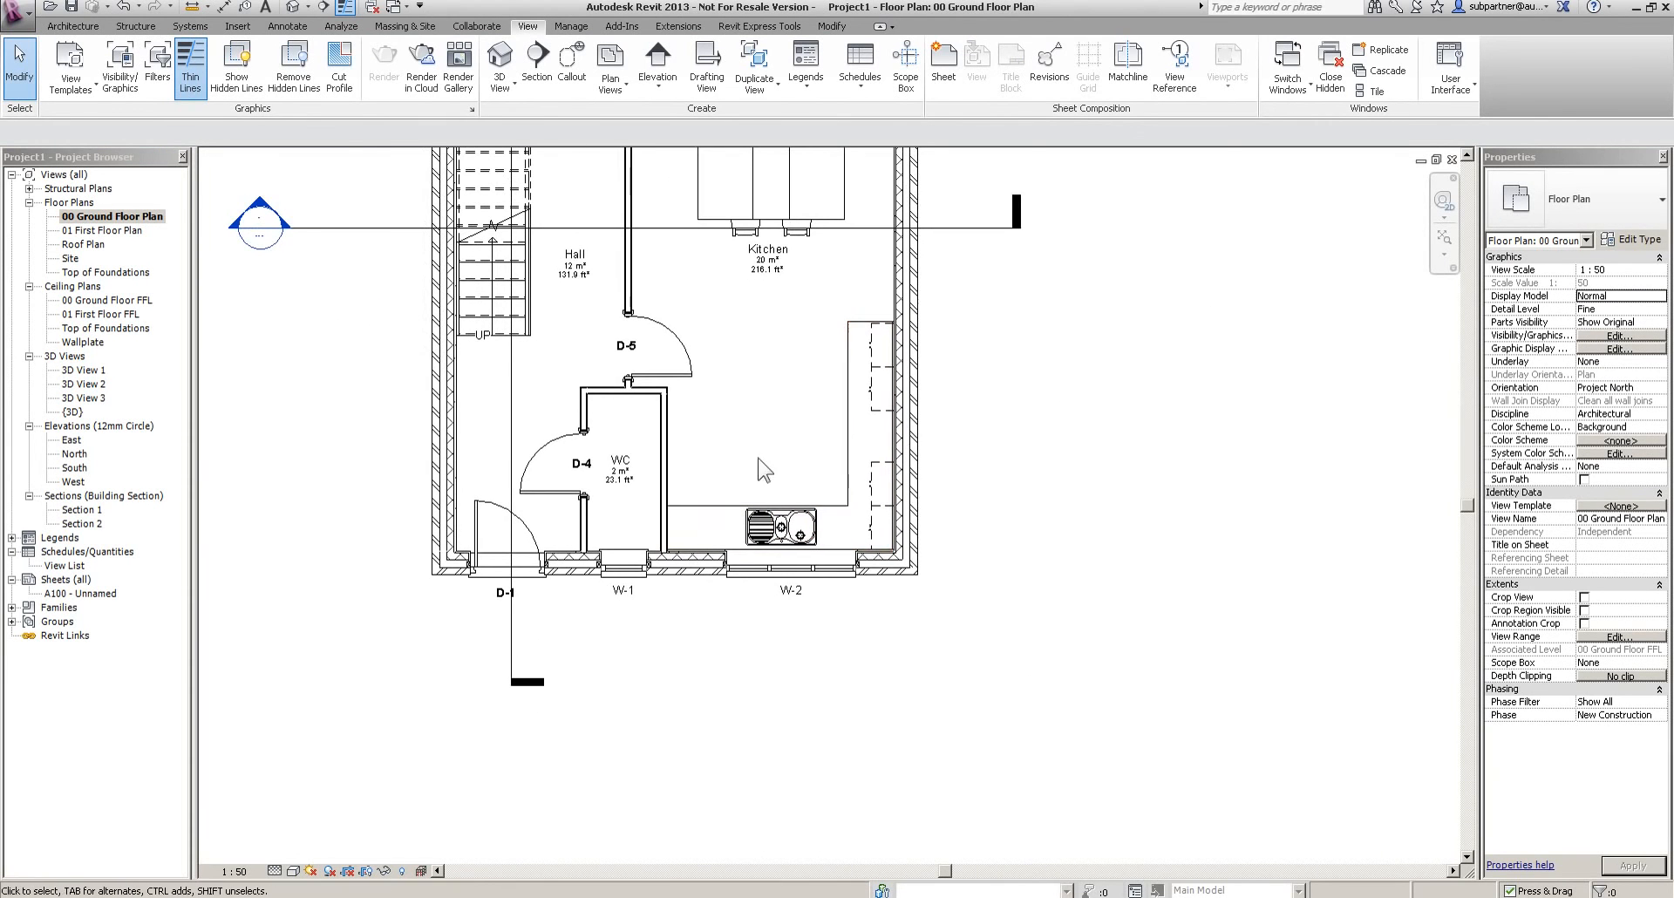
{"action": "left_click", "coordinate": [658, 57]}
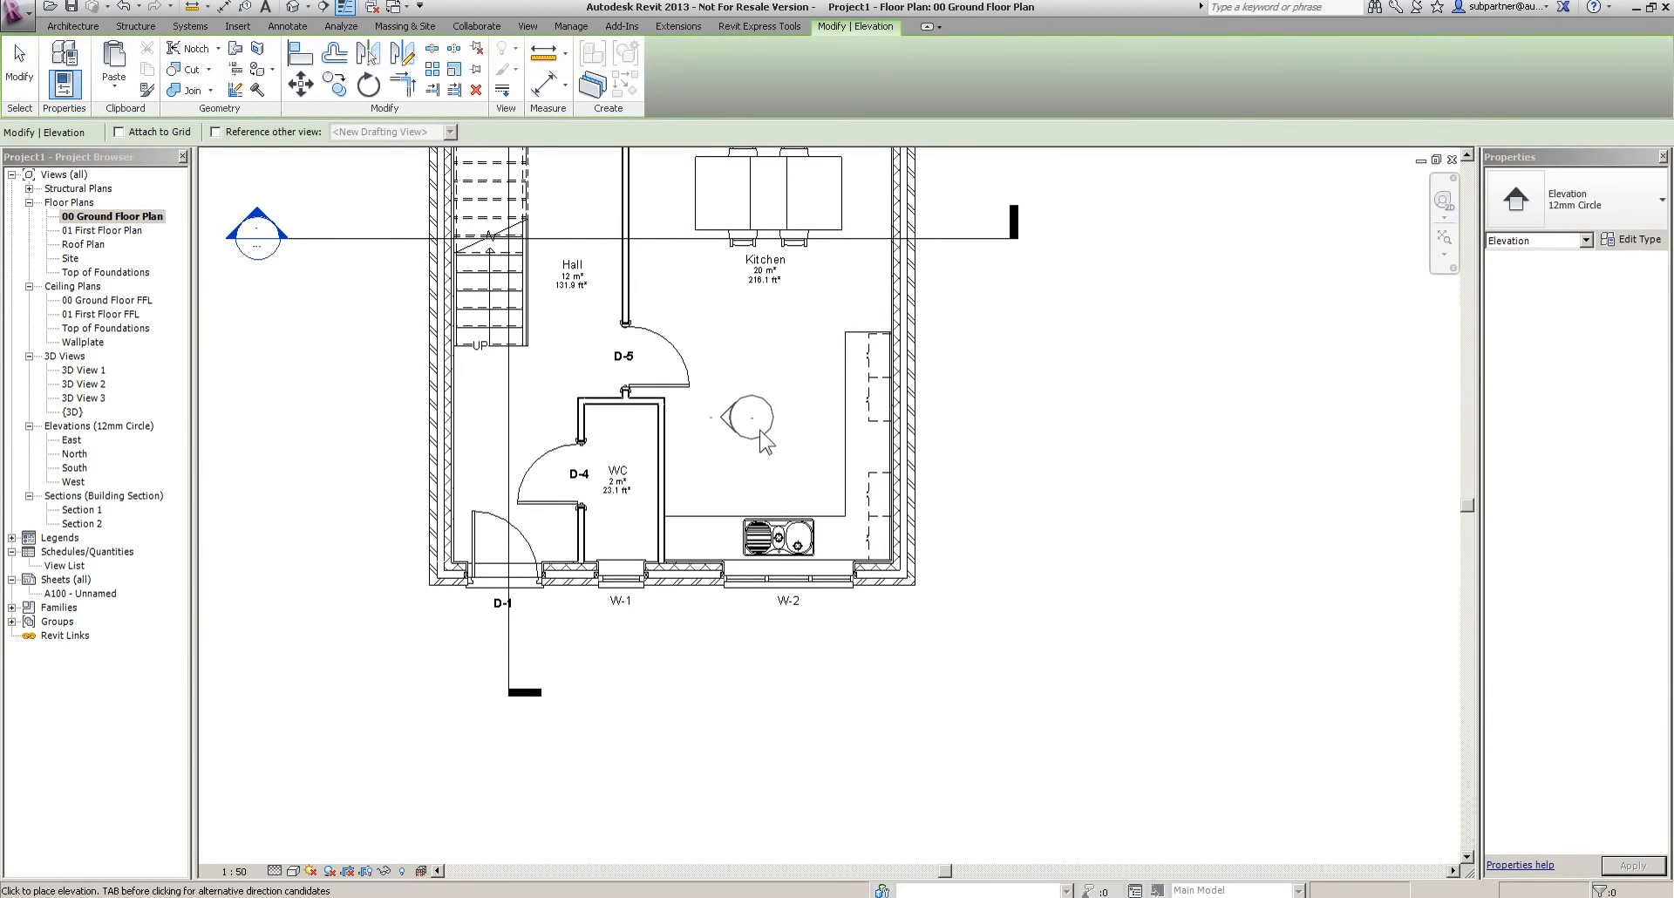
{"action": "key", "text": "Escape"}
{"action": "key", "text": "Escape"}
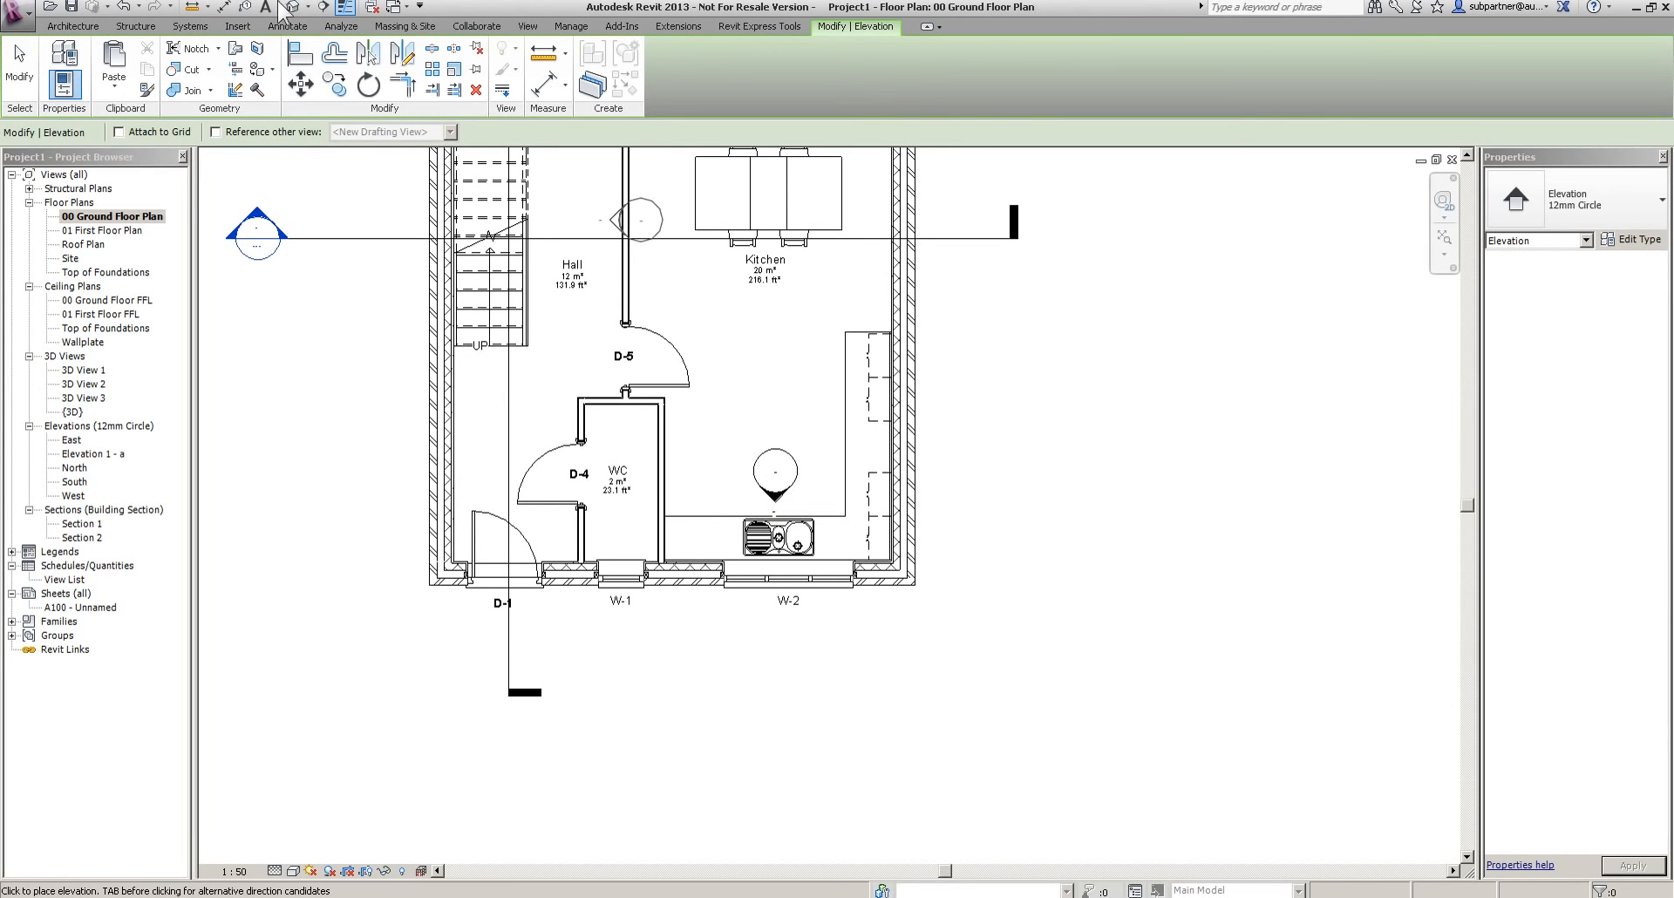
{"action": "left_click", "coordinate": [778, 476]}
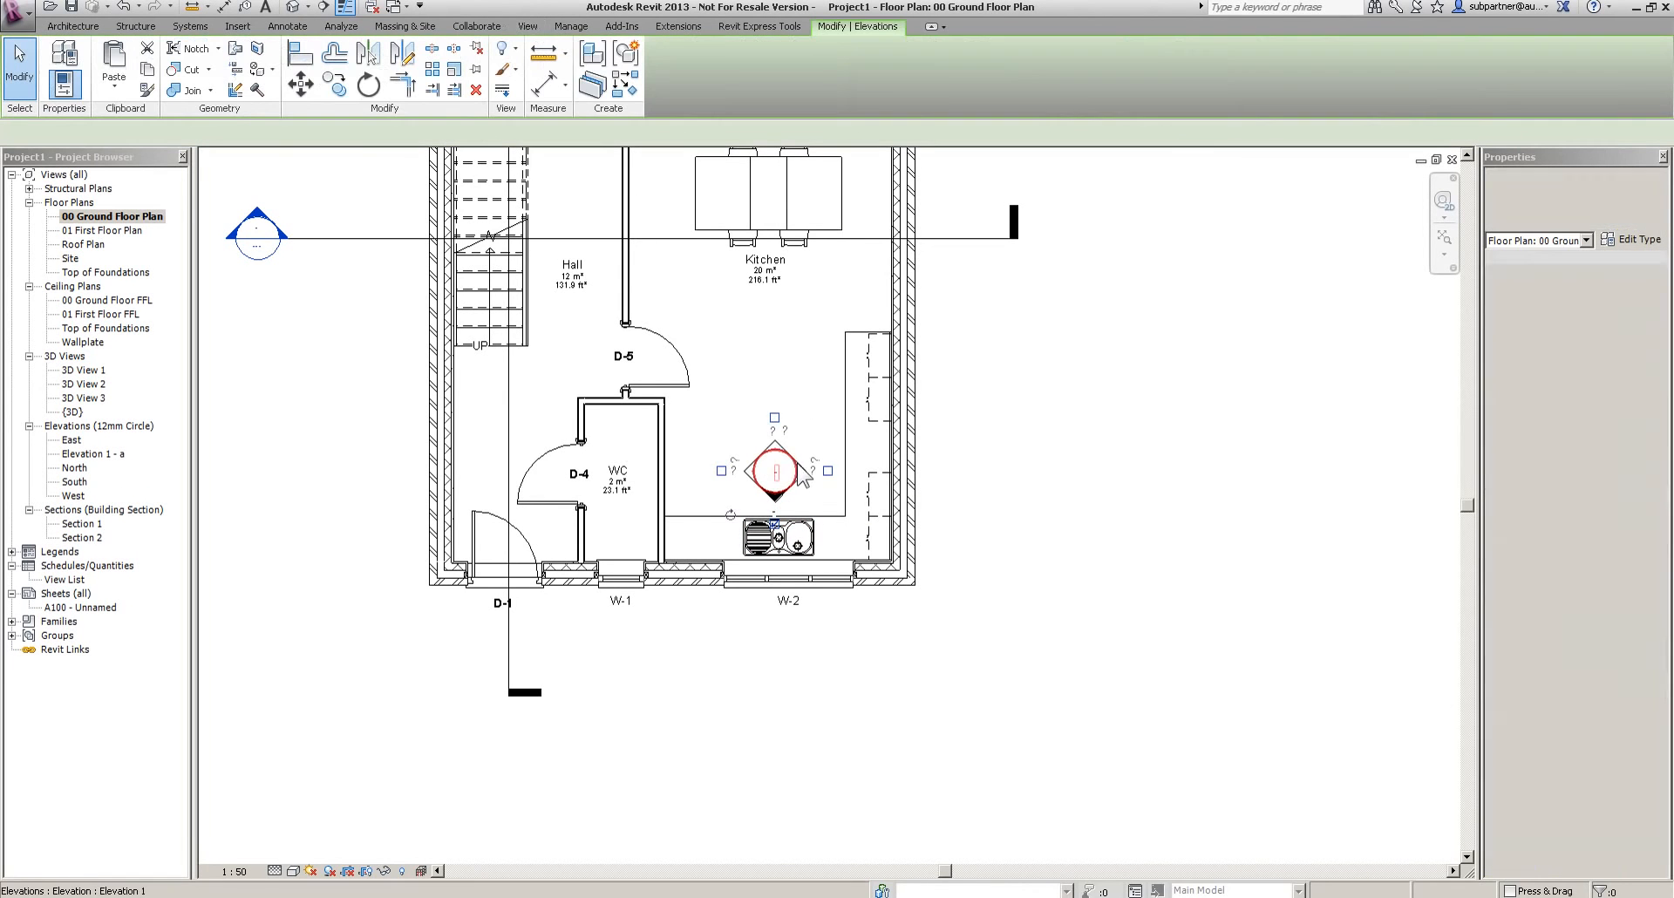
{"action": "left_click", "coordinate": [827, 471]}
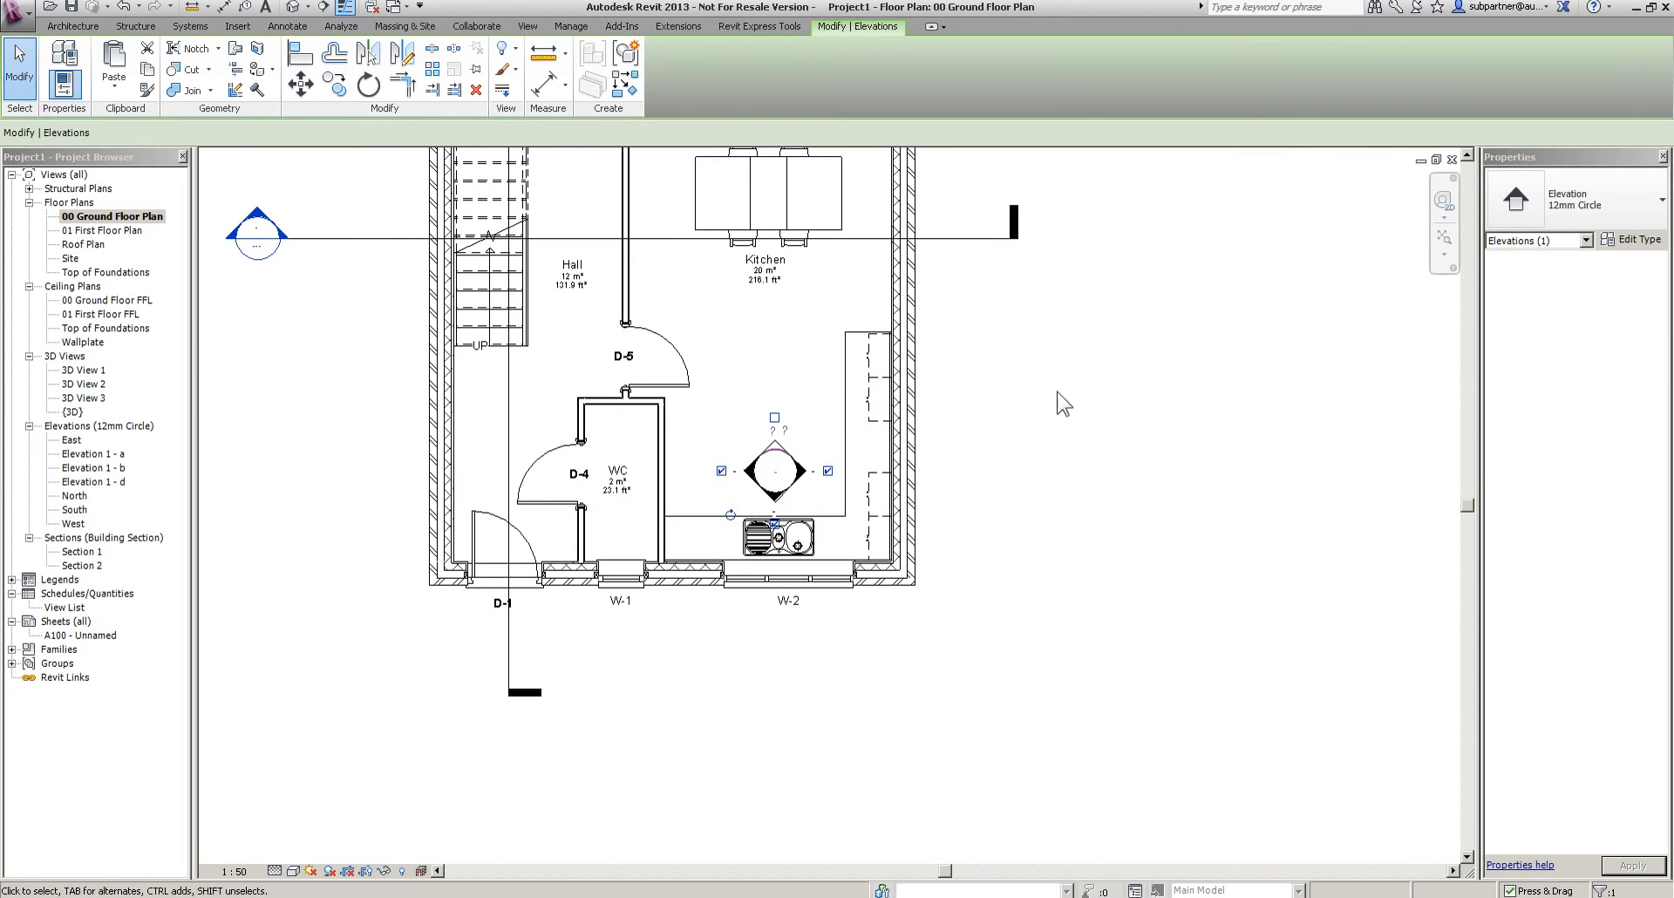
Set the view scale of Elevation 1 - a, 1 - b and 1 - d to 1 : 20
{"action": "left_click", "coordinate": [91, 453]}
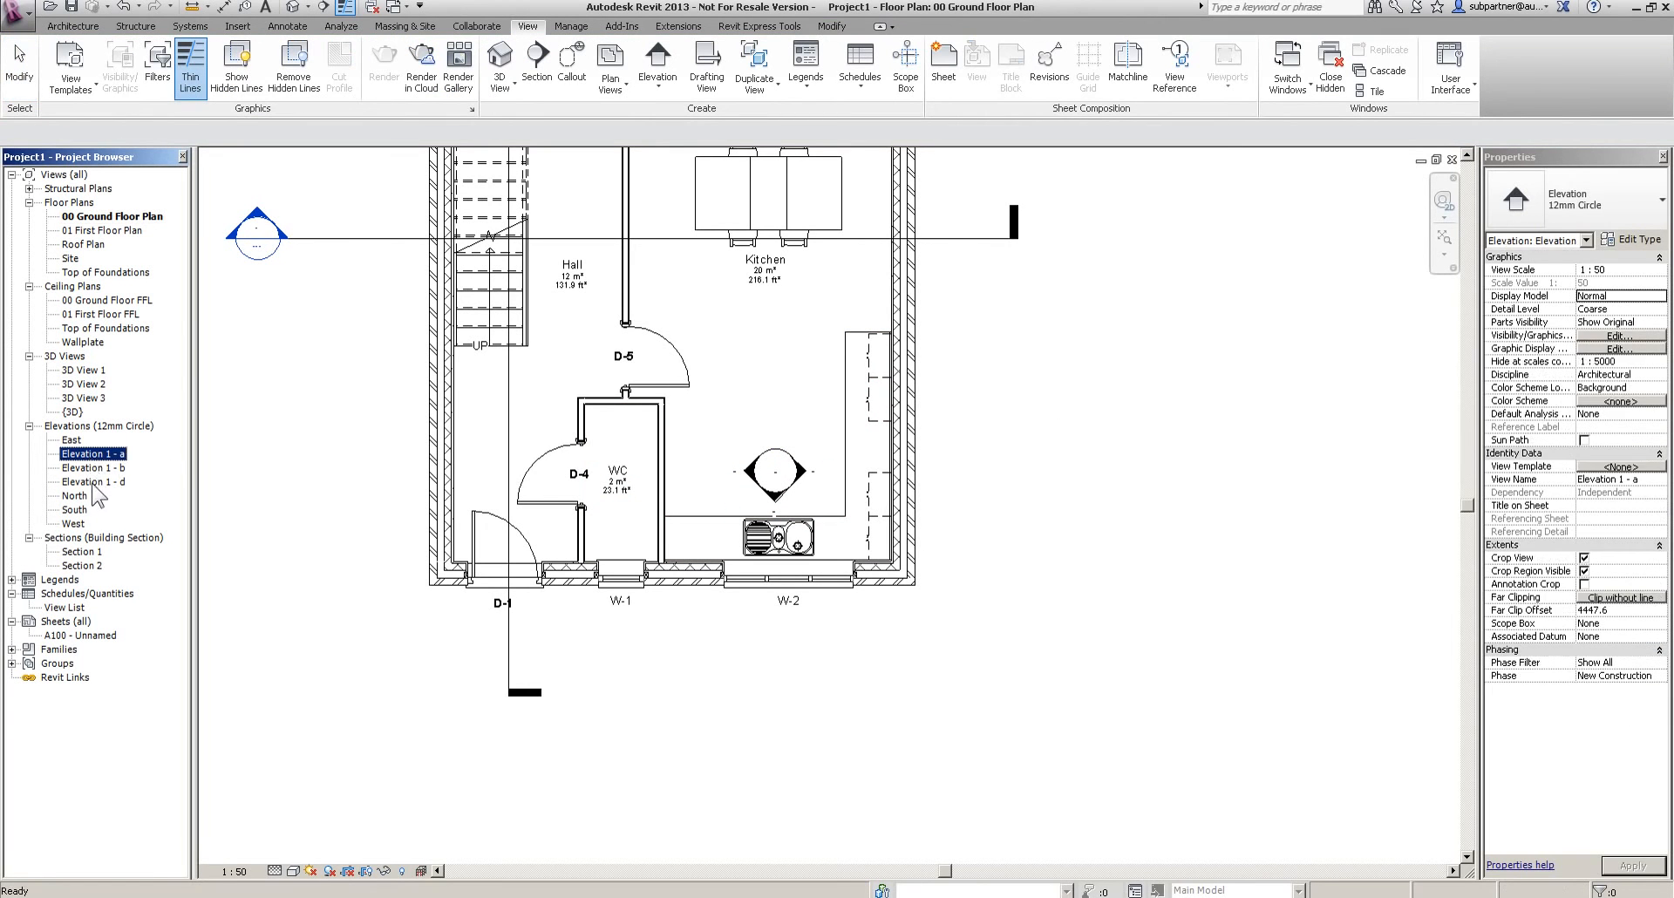
{"action": "left_click", "coordinate": [93, 481], "text": "shift"}
{"action": "left_click", "coordinate": [1639, 269]}
{"action": "left_click", "coordinate": [1661, 269]}
{"action": "left_click", "coordinate": [1609, 296]}
{"action": "left_click", "coordinate": [260, 482]}
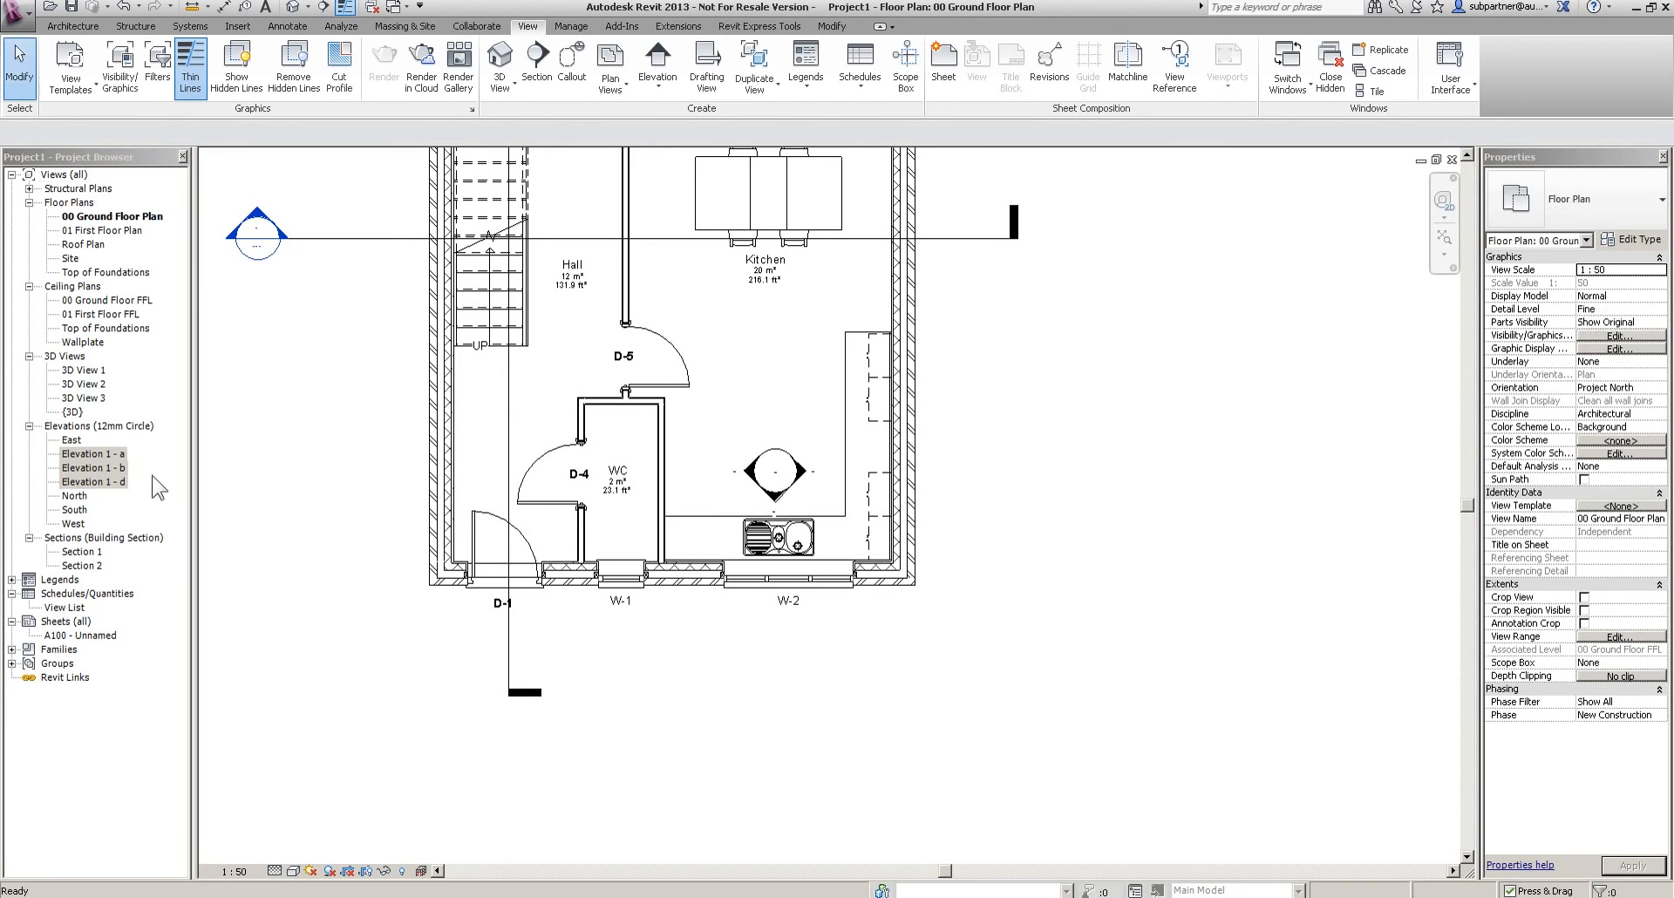
Open Elevation 1 - a, 1 - b and 1 - d in turn to examine the kitchen's interior elevations
{"action": "double_click", "coordinate": [91, 454]}
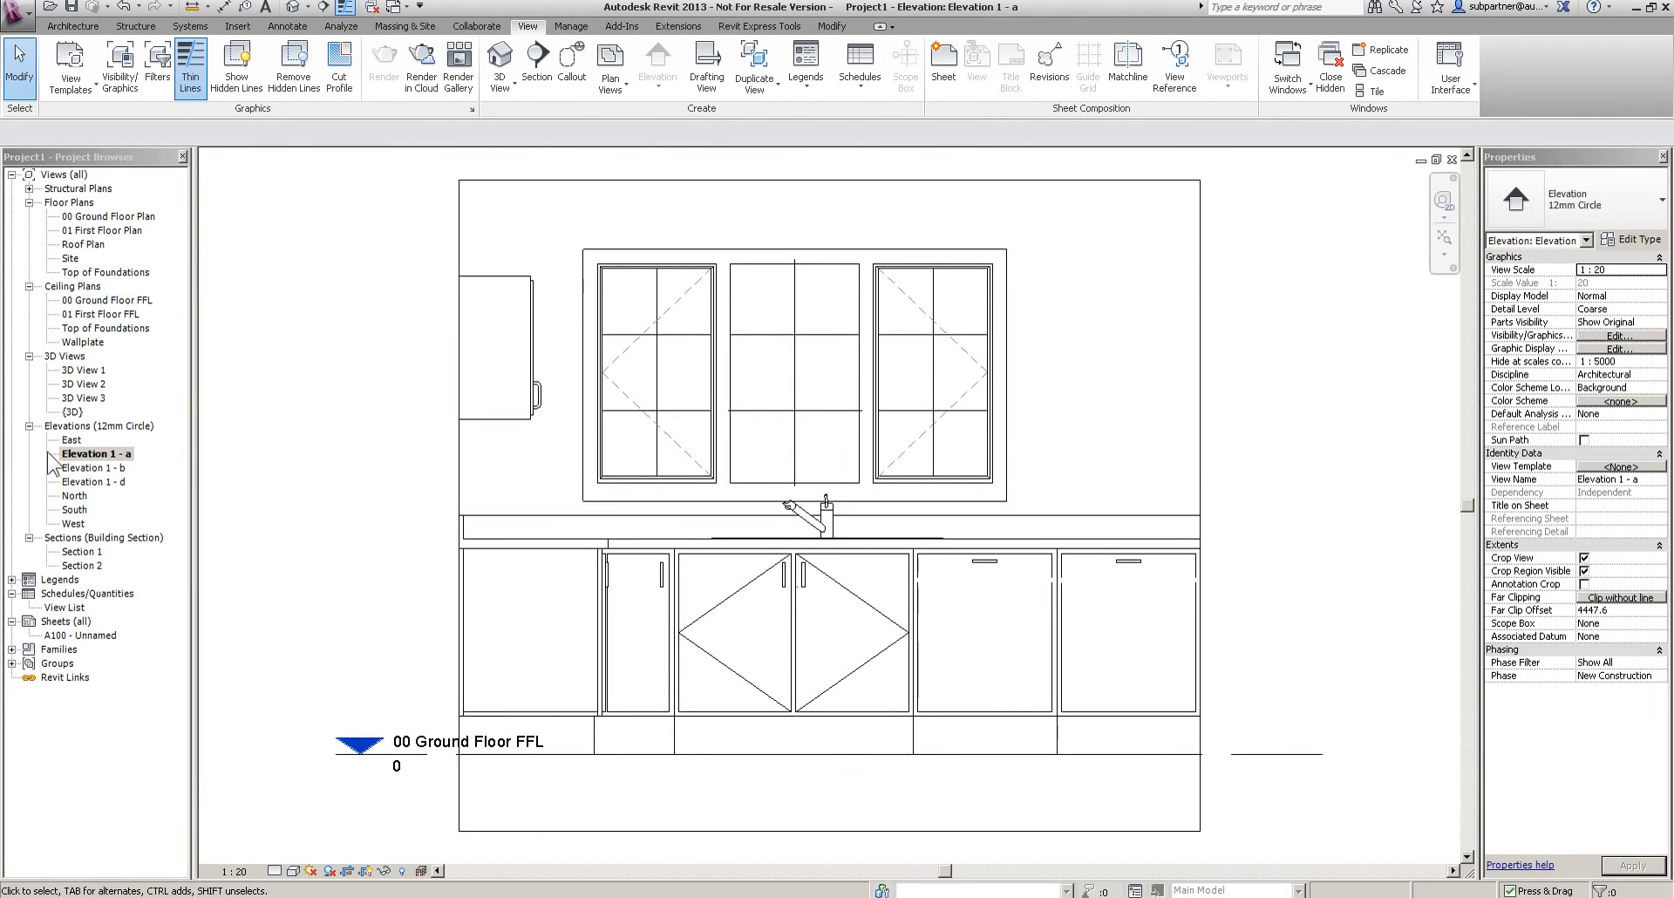
{"action": "double_click", "coordinate": [90, 469]}
{"action": "left_click", "coordinate": [92, 483]}
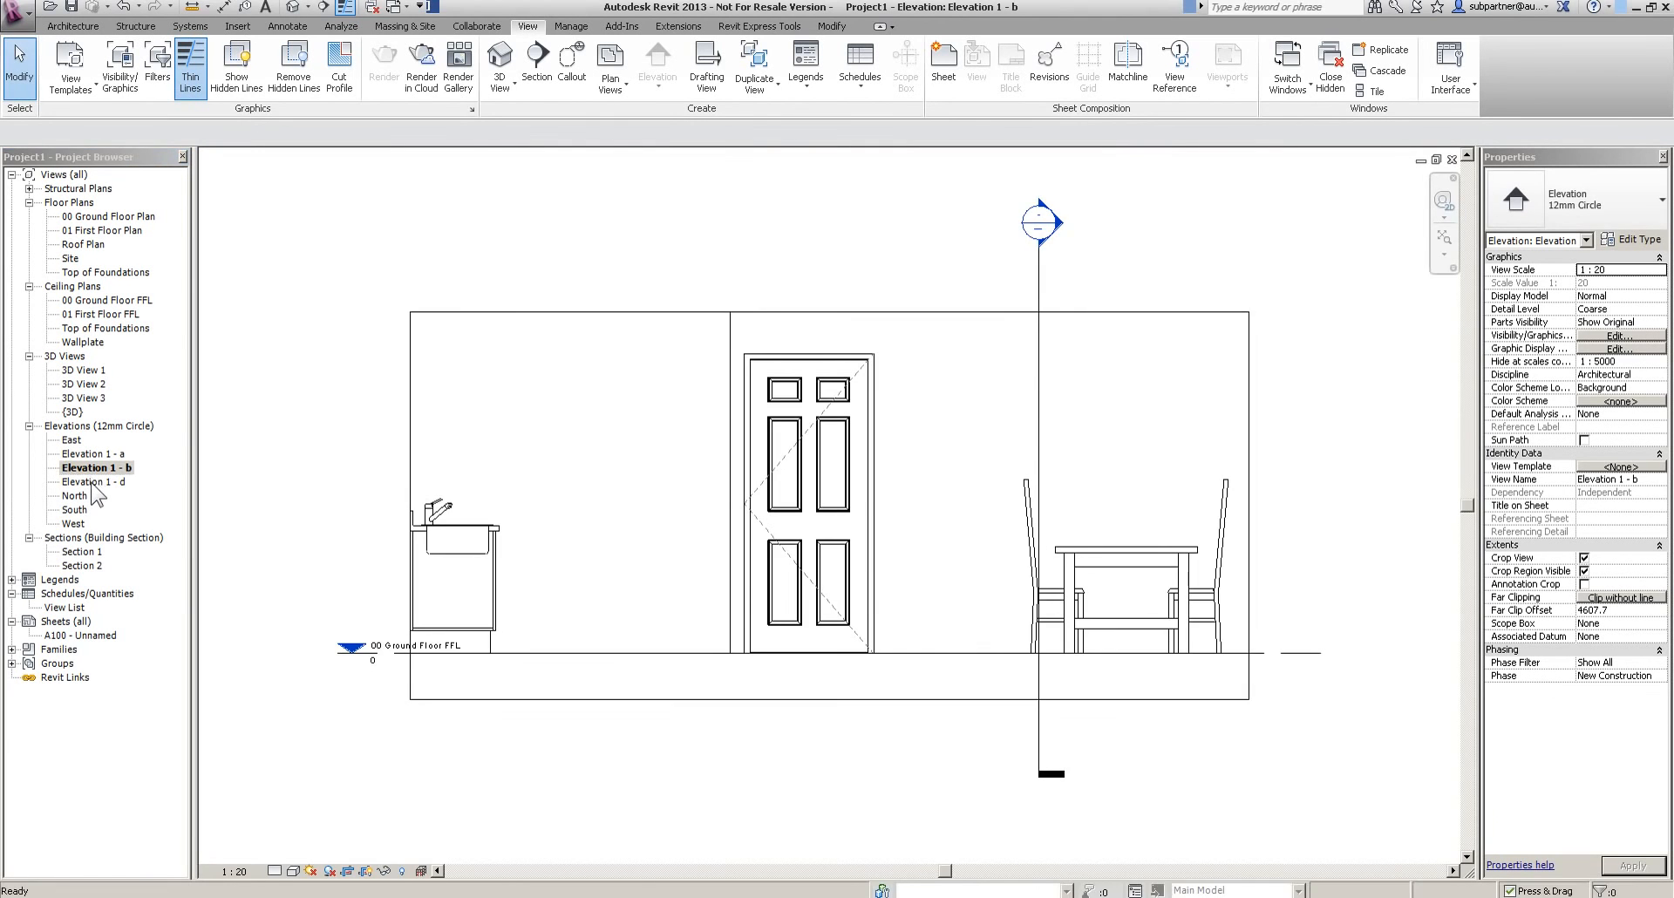
{"action": "double_click", "coordinate": [91, 485]}
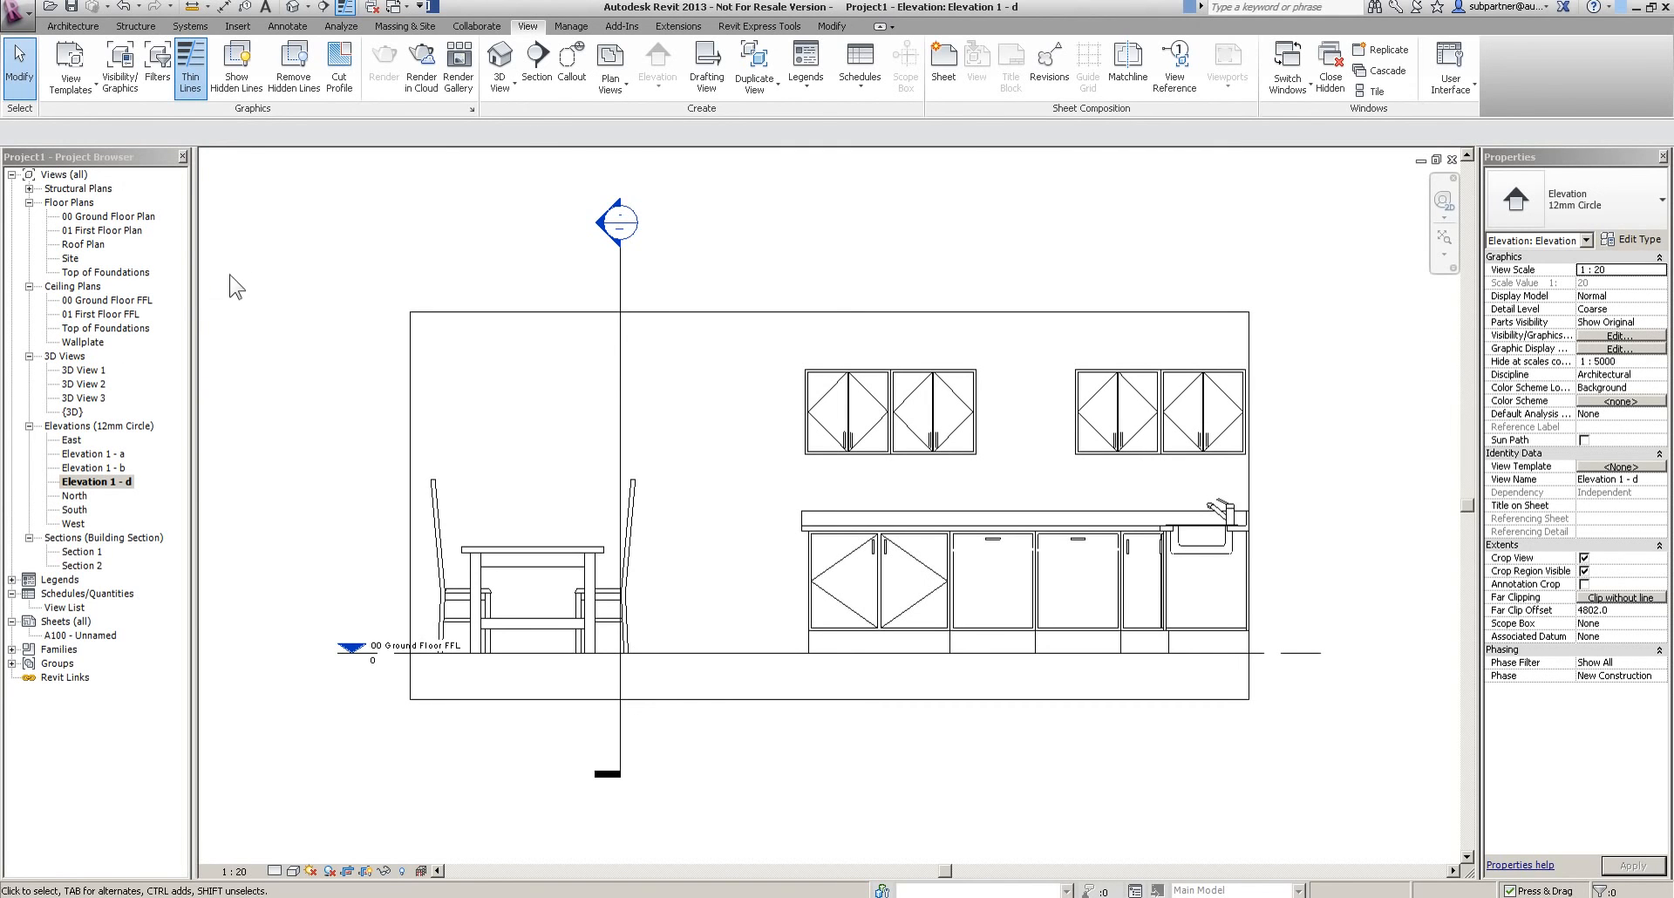
Return to the 00 Ground Floor Plan view
{"action": "double_click", "coordinate": [87, 204]}
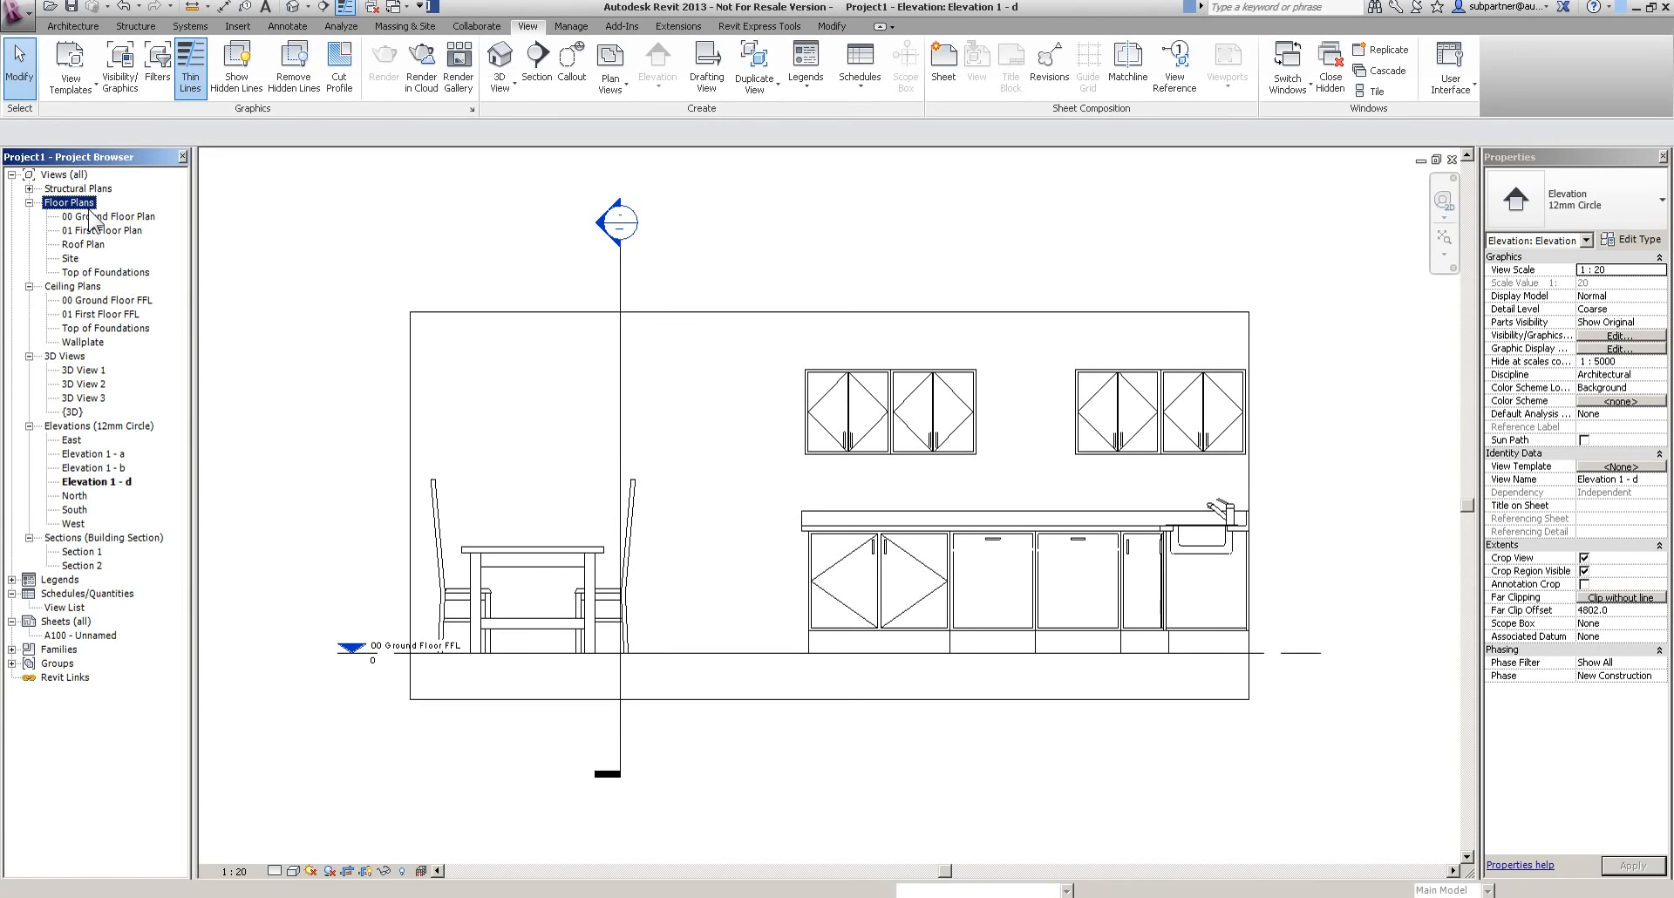
{"action": "left_click", "coordinate": [29, 202]}
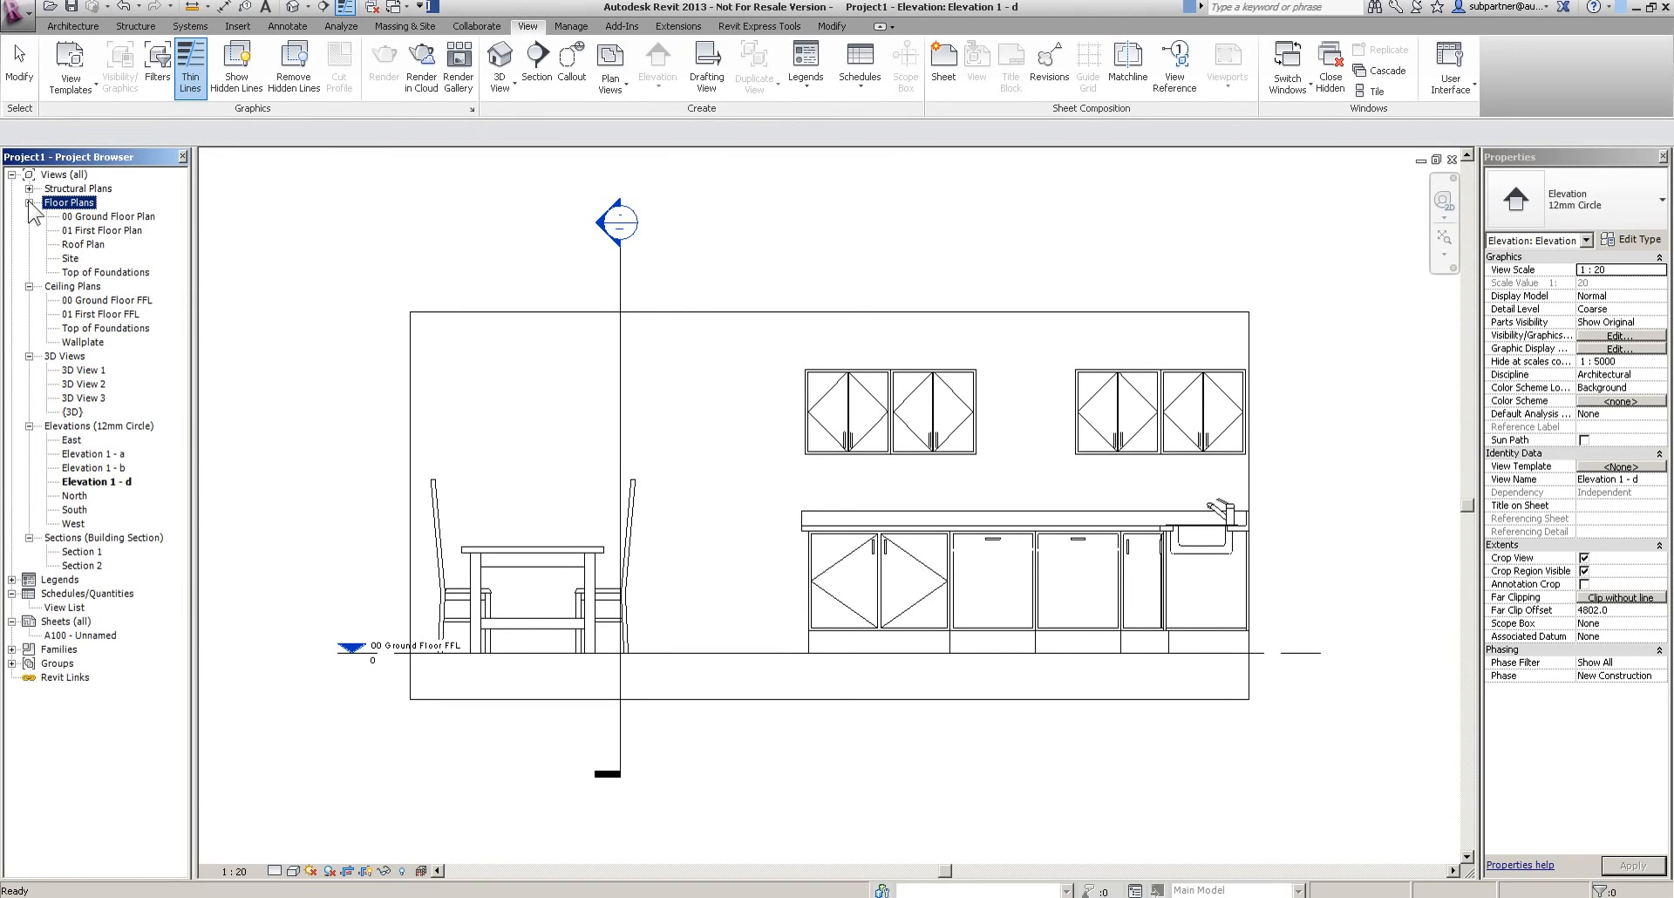
{"action": "double_click", "coordinate": [122, 217]}
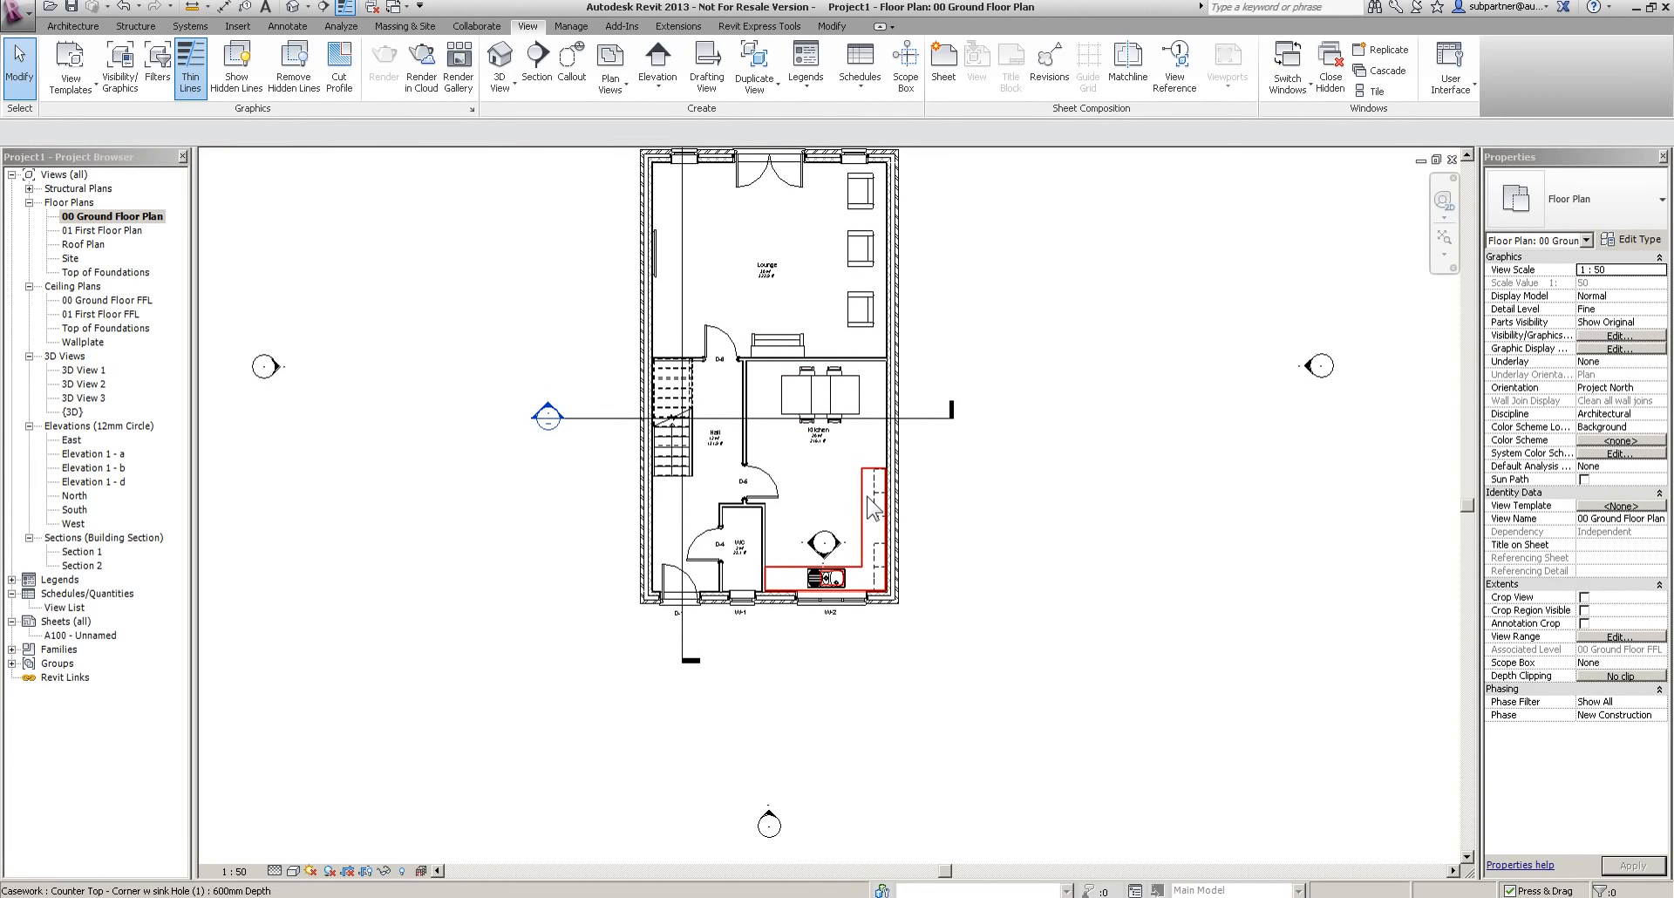
Duplicate the 00 Ground Floor Plan view without its detailing
{"action": "scroll", "coordinate": [979, 456], "scroll_direction": "down", "scroll_amount": 2}
{"action": "scroll", "coordinate": [937, 327], "scroll_direction": "up", "scroll_amount": 2}
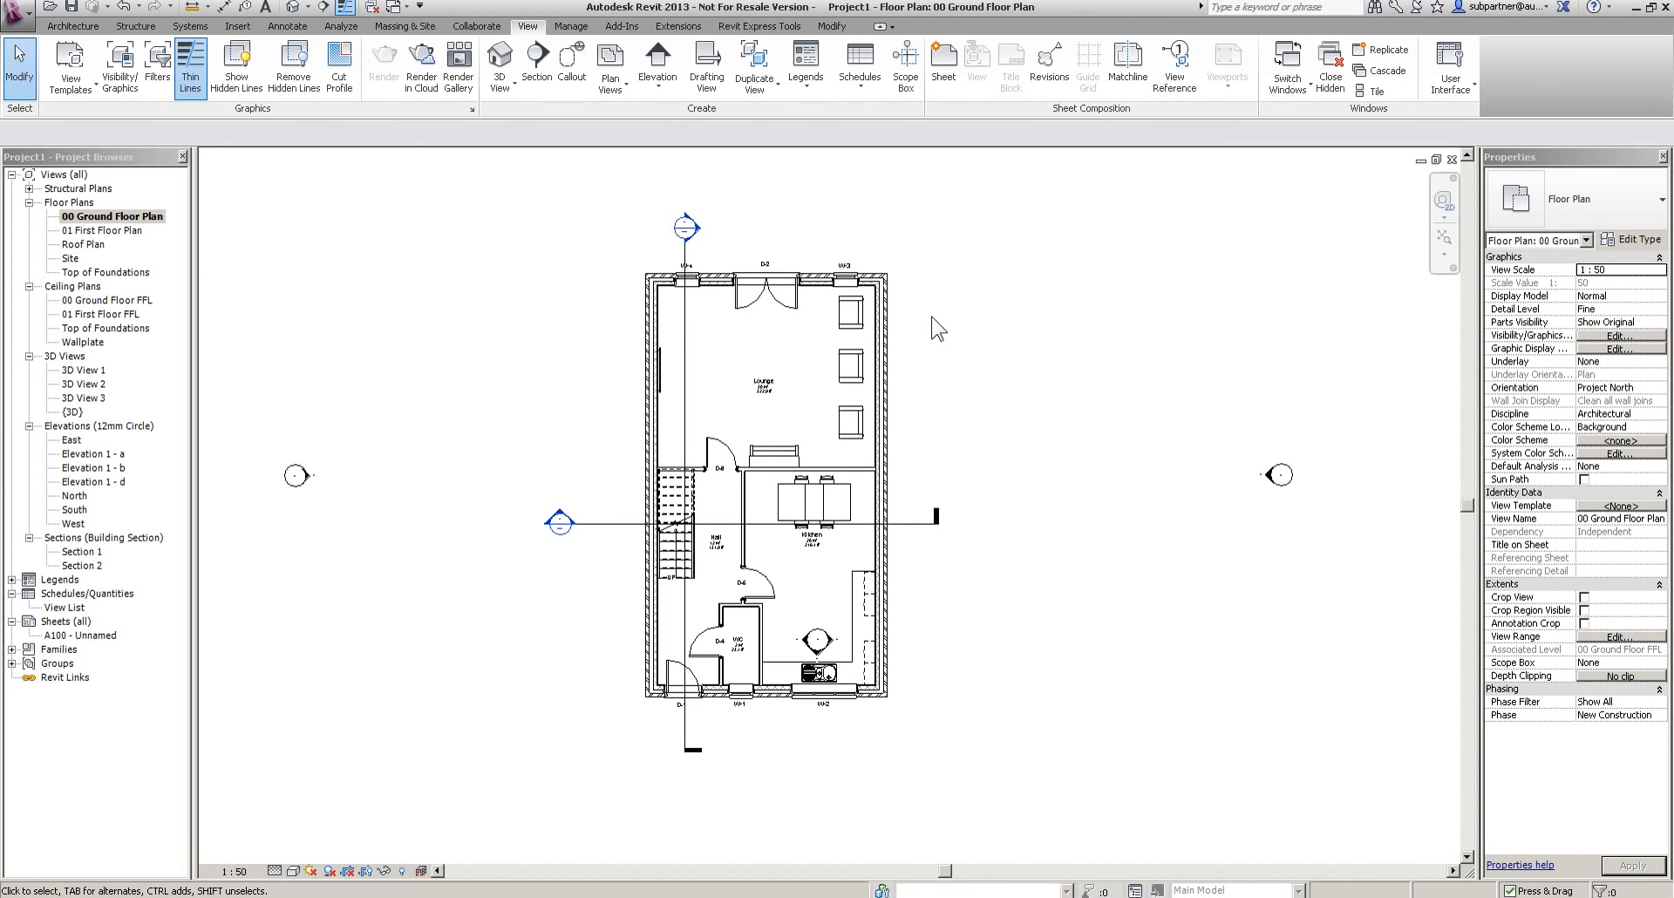
{"action": "scroll", "coordinate": [685, 278], "scroll_direction": "up", "scroll_amount": 2}
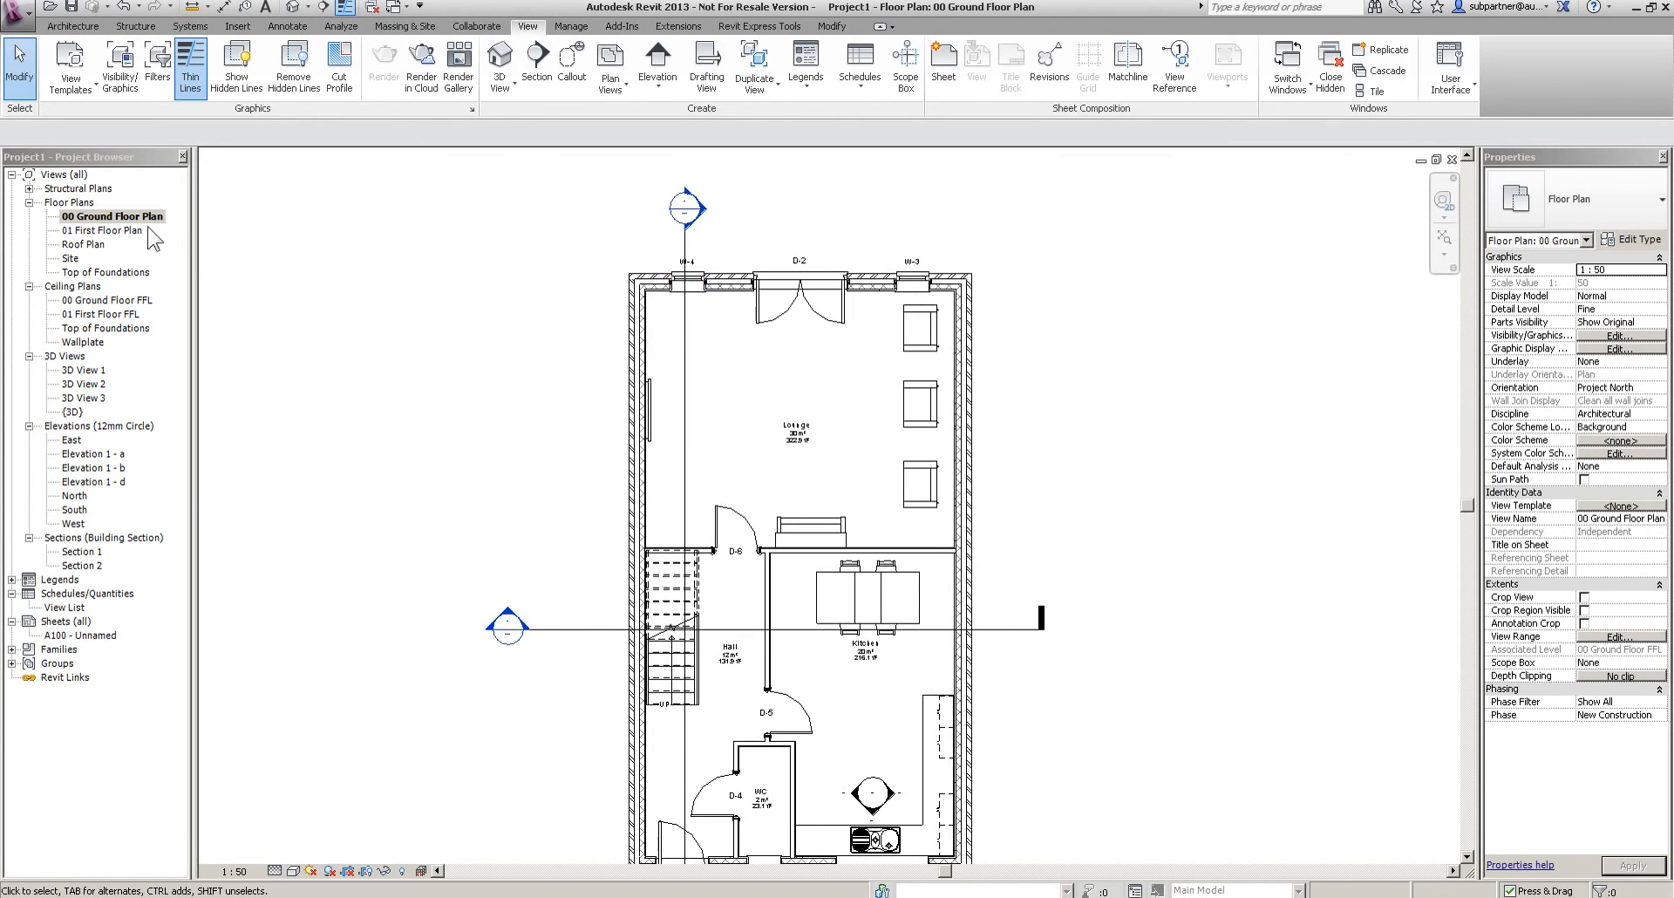
{"action": "left_click", "coordinate": [105, 217]}
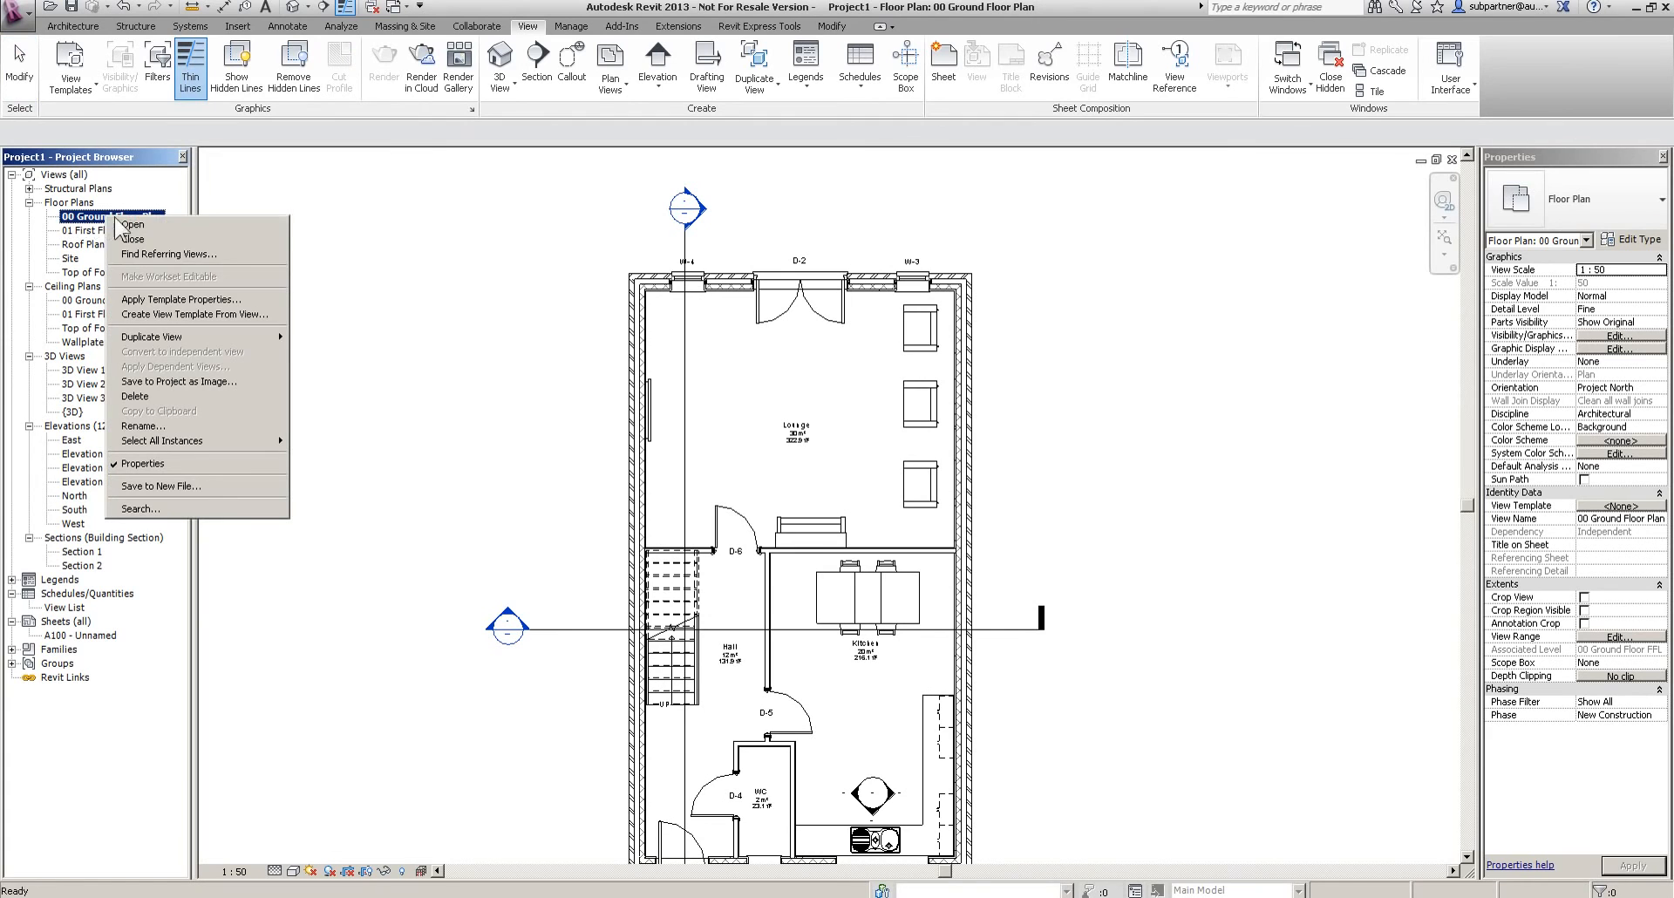
{"action": "mouse_move", "coordinate": [174, 340]}
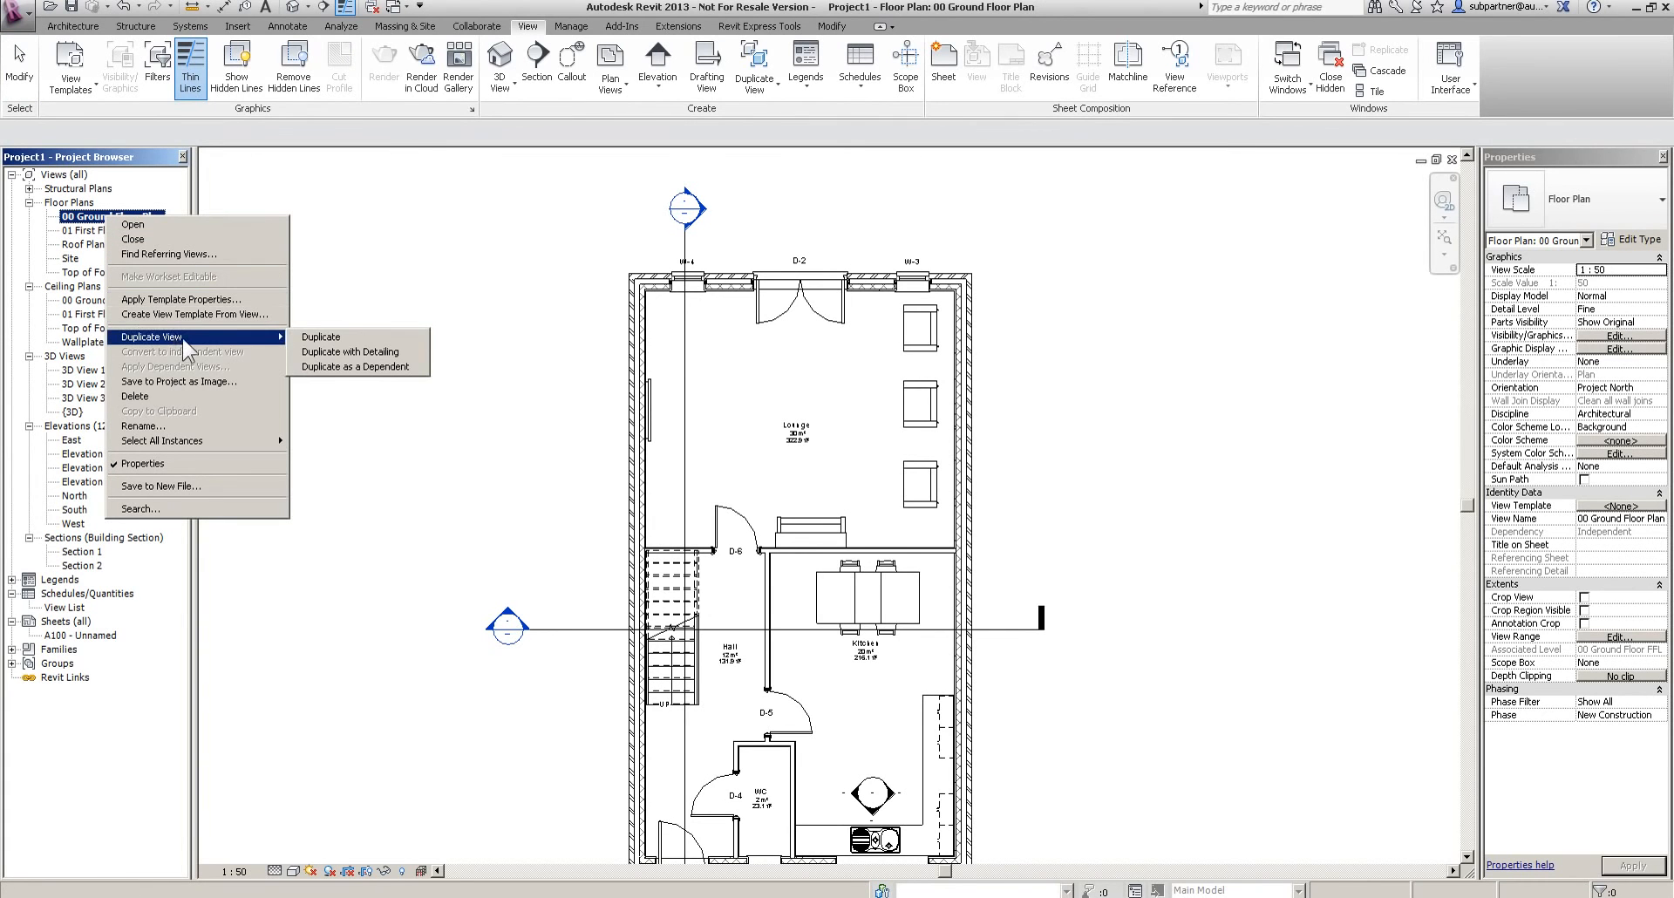
{"action": "left_click", "coordinate": [323, 343]}
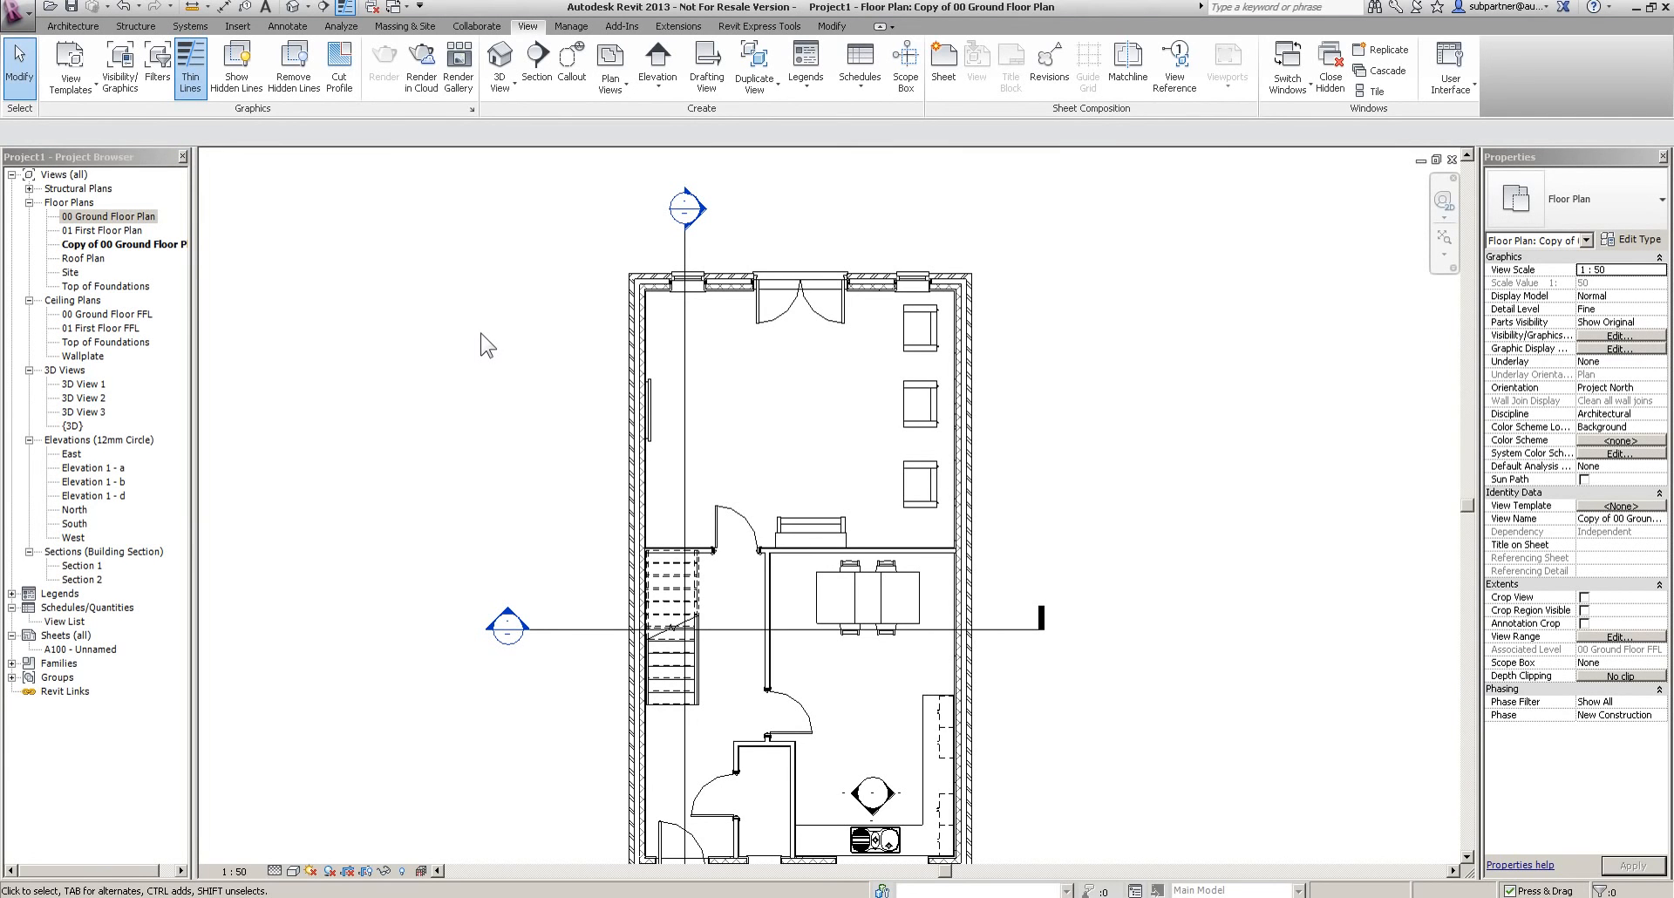
Rename the copied ground floor view as 00 Ground Floor furniture Plan
{"action": "left_click", "coordinate": [144, 245]}
{"action": "right_click", "coordinate": [141, 244]}
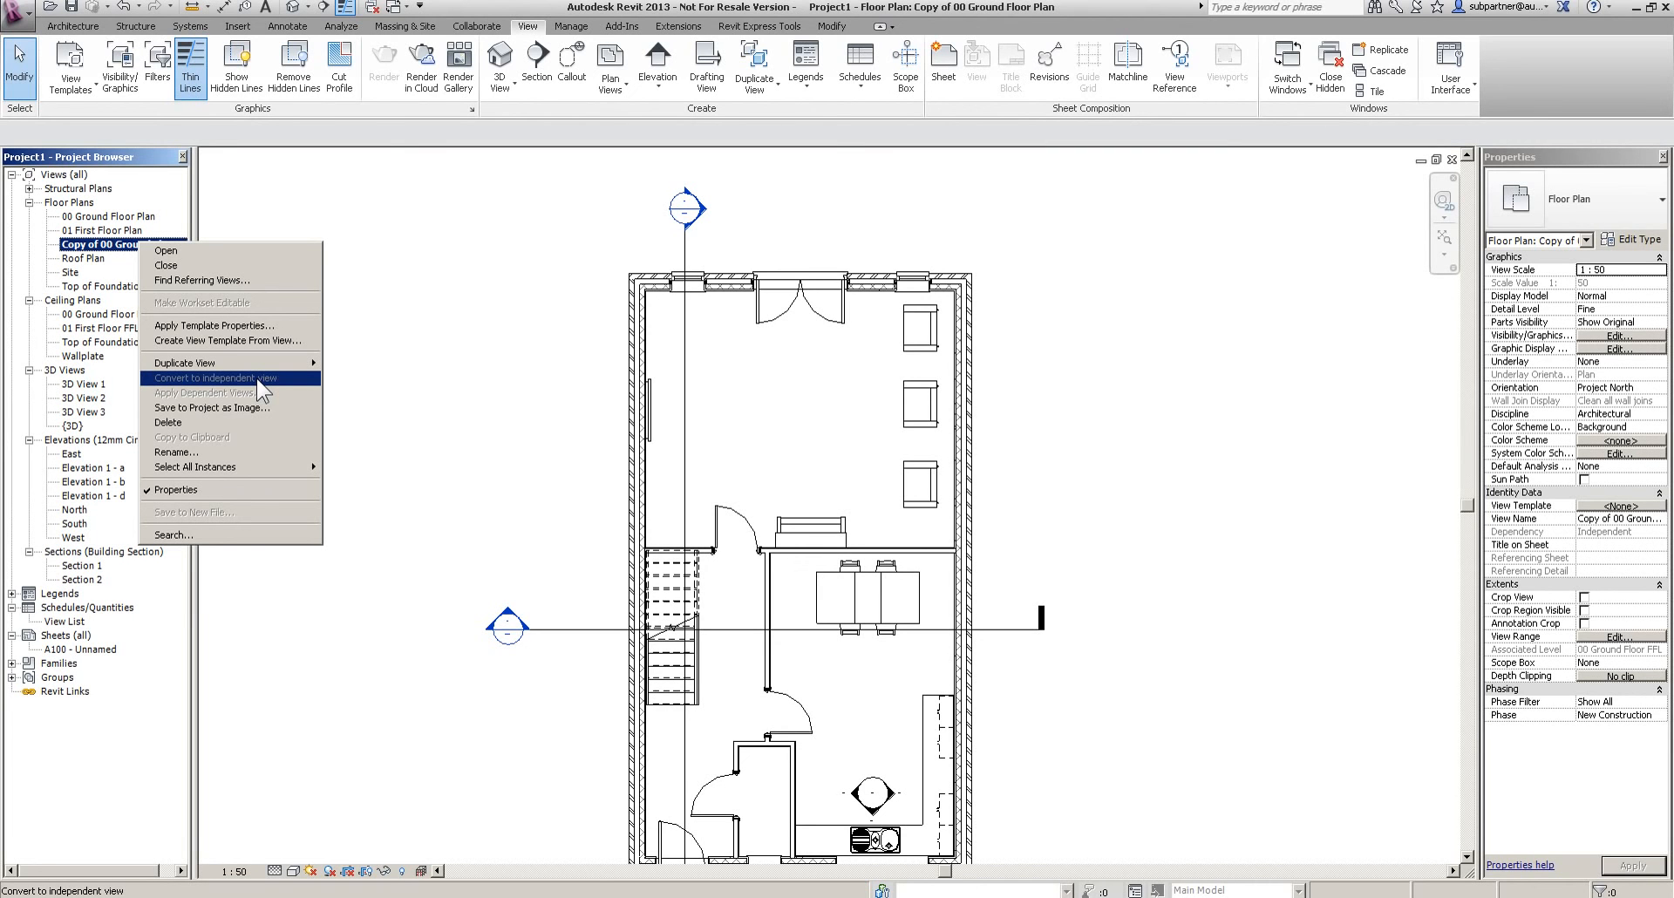
{"action": "left_click", "coordinate": [205, 454]}
{"action": "left_click_drag", "start_coordinate": [818, 443], "coordinate": [723, 464]}
{"action": "key", "text": "BackSpace"}
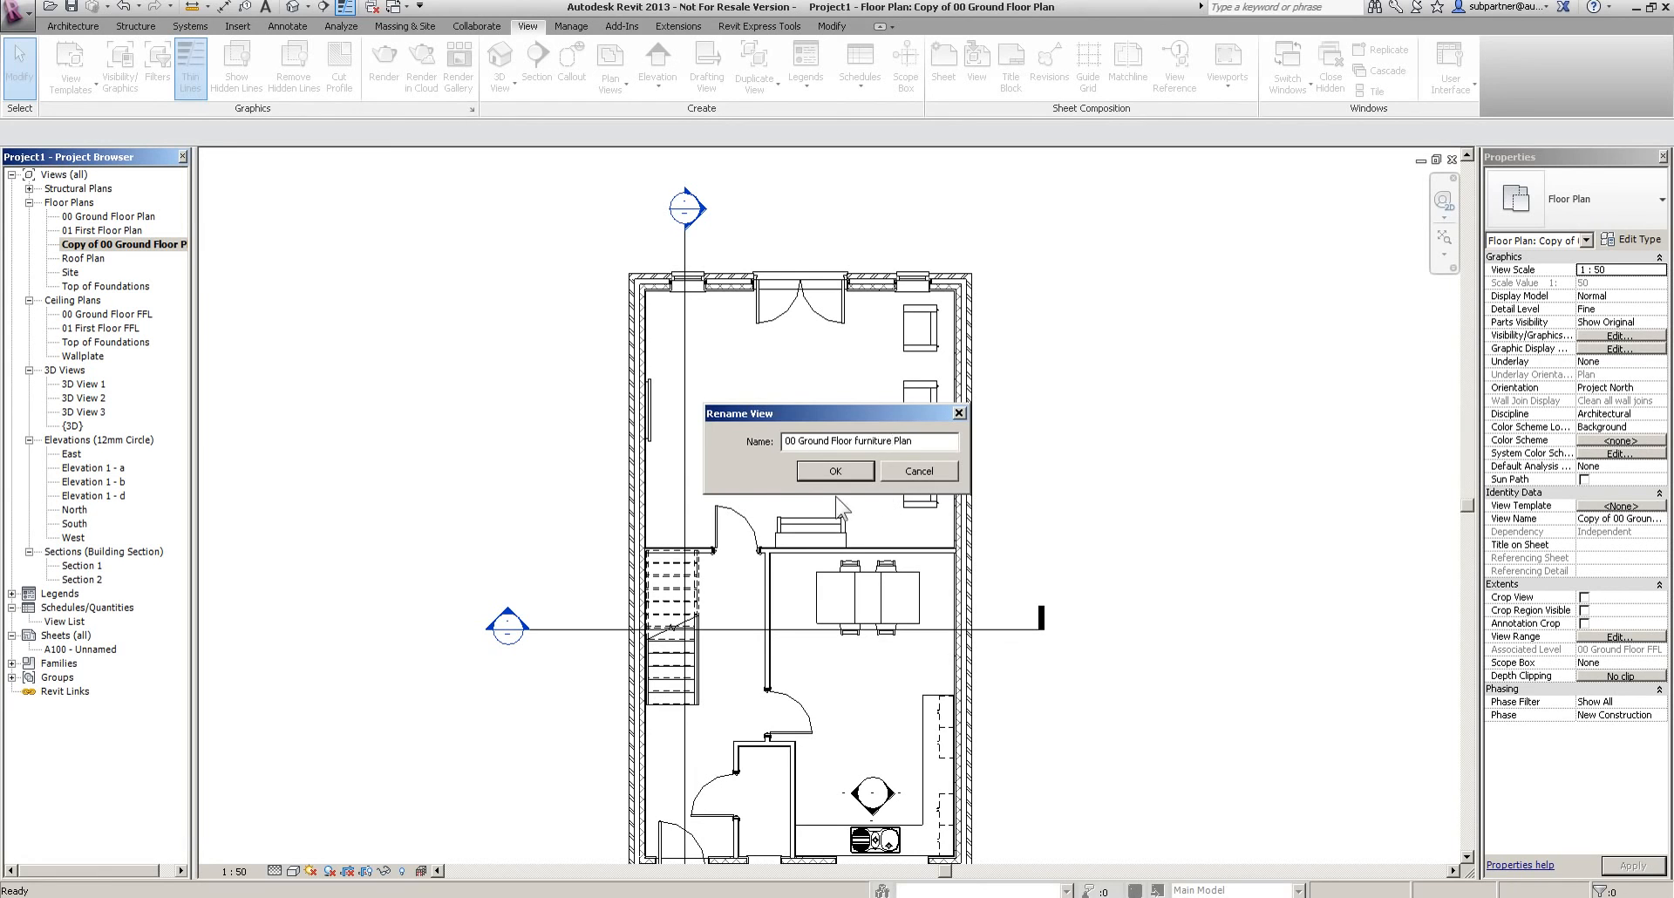
{"action": "left_click", "coordinate": [822, 473]}
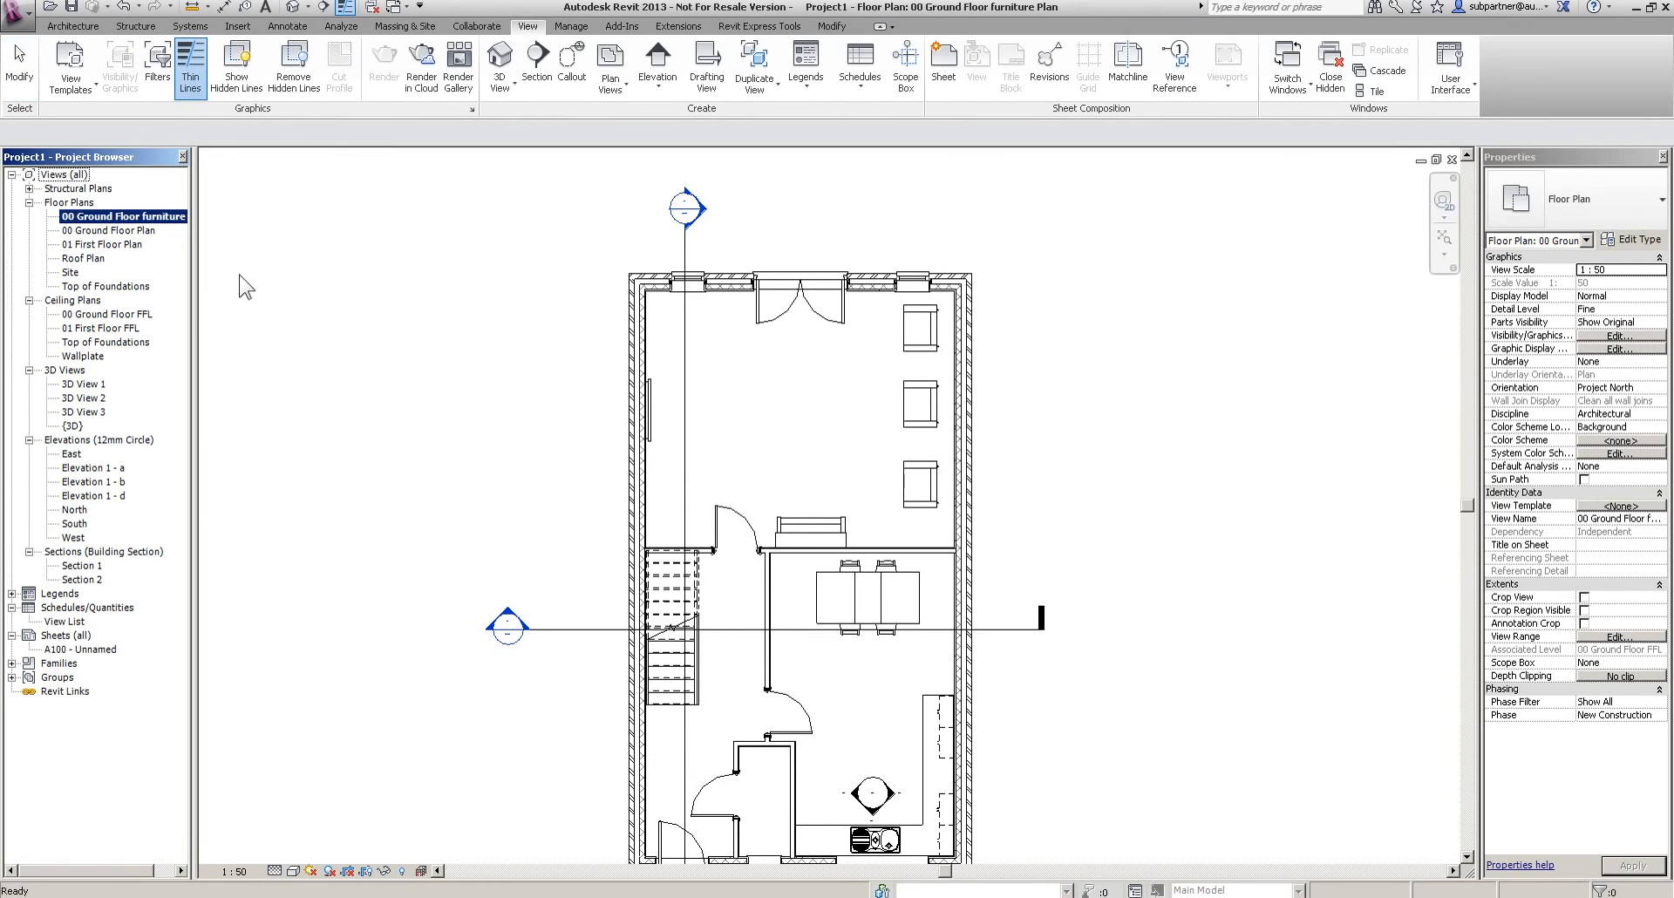
{"action": "right_click", "coordinate": [128, 220]}
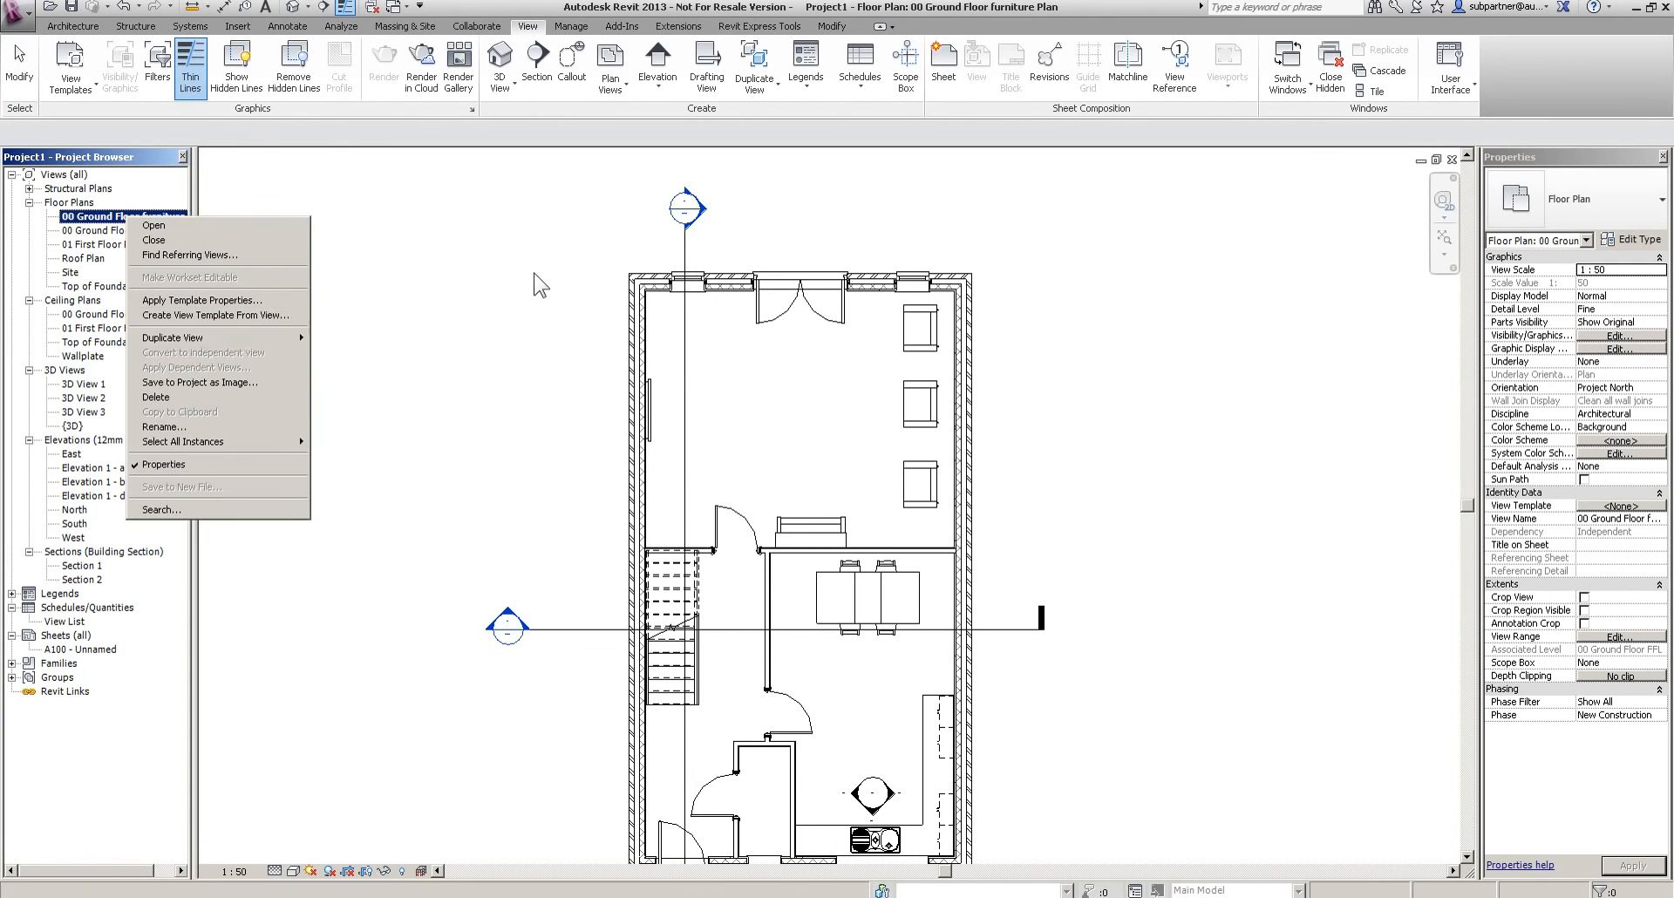
{"action": "left_click", "coordinate": [1011, 360]}
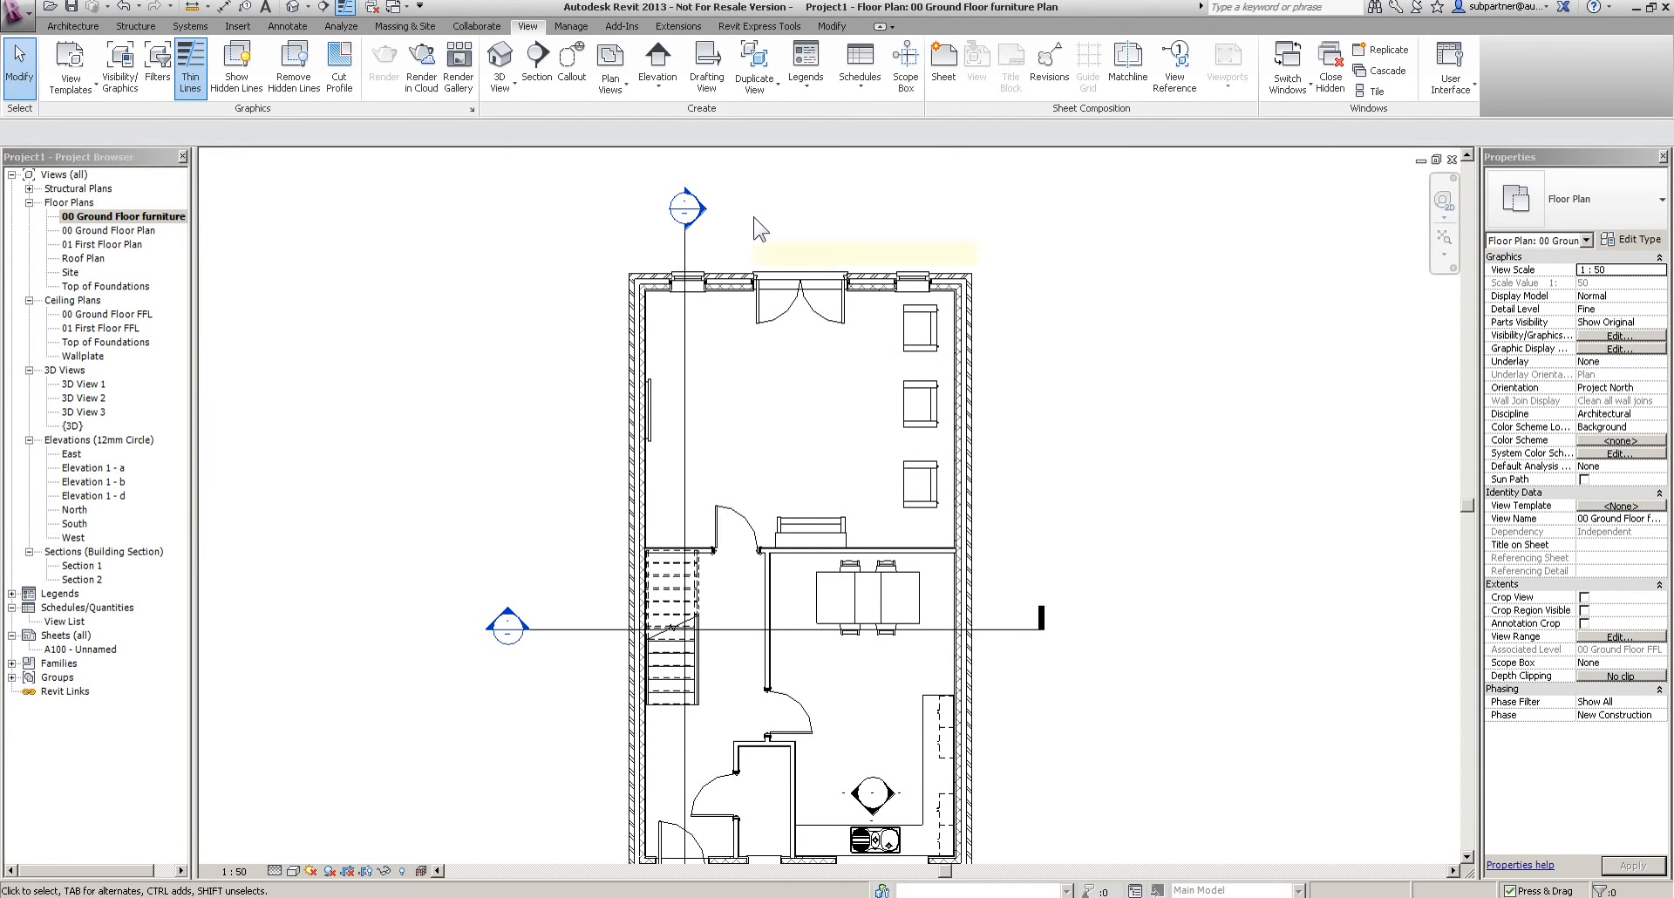
Hide the section and elevation marker categories in the 00 Ground Floor furniture Plan
{"action": "scroll", "coordinate": [755, 228], "scroll_direction": "down", "scroll_amount": 2}
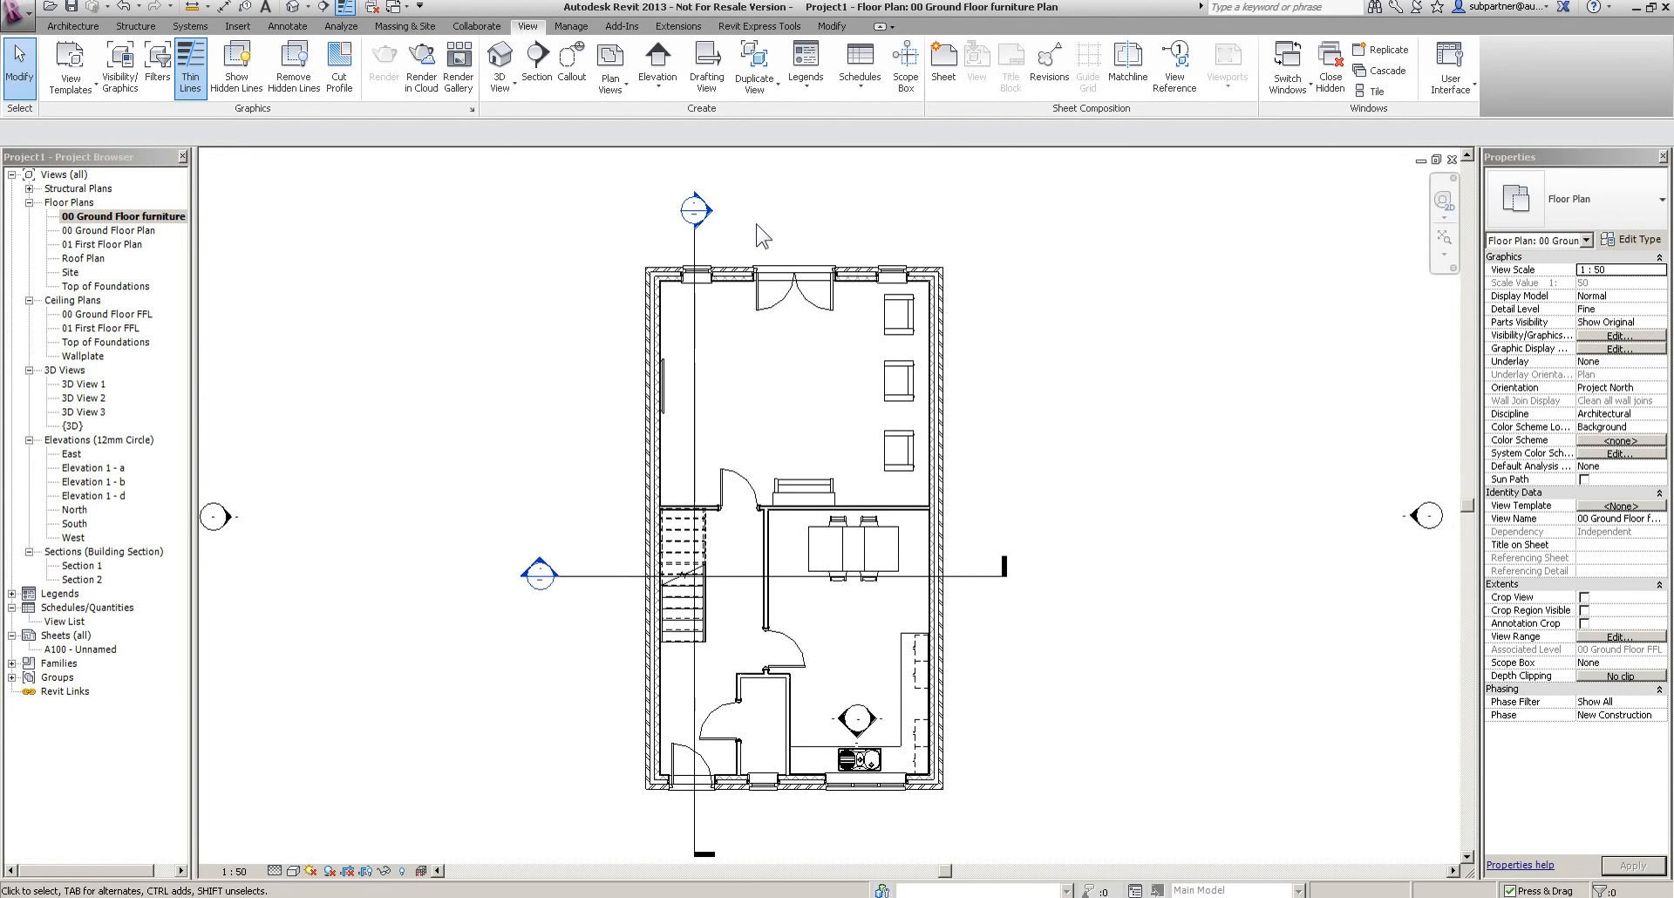
{"action": "scroll", "coordinate": [733, 379], "scroll_direction": "down", "scroll_amount": 1}
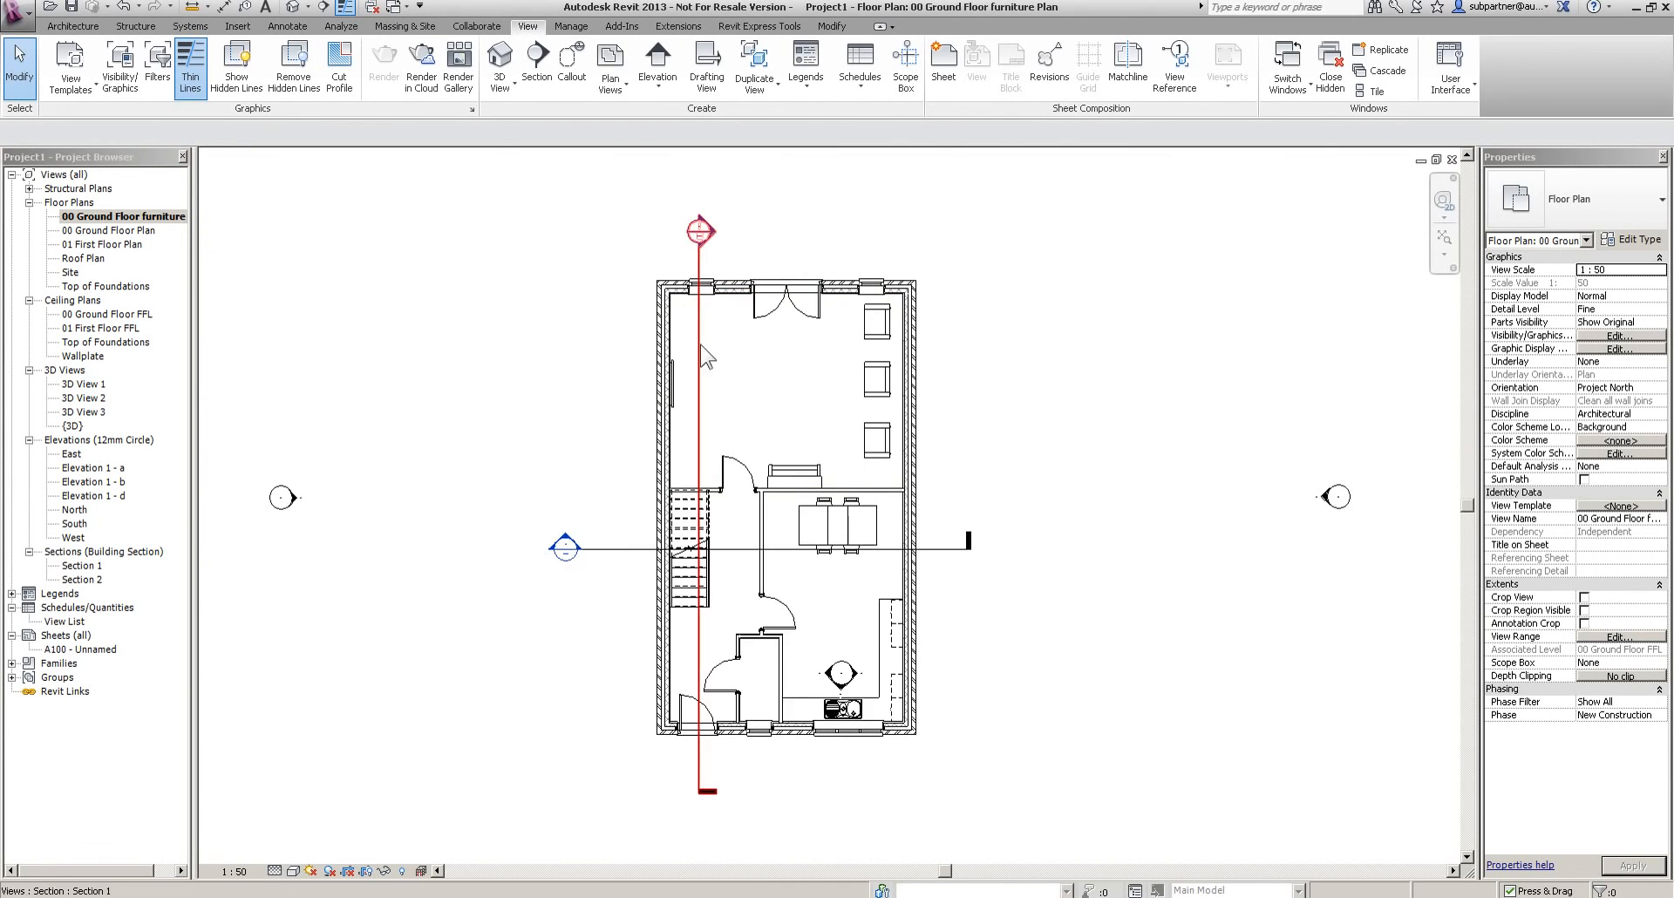
{"action": "left_click", "coordinate": [699, 368]}
{"action": "scroll", "coordinate": [823, 514], "scroll_direction": "down", "scroll_amount": 1}
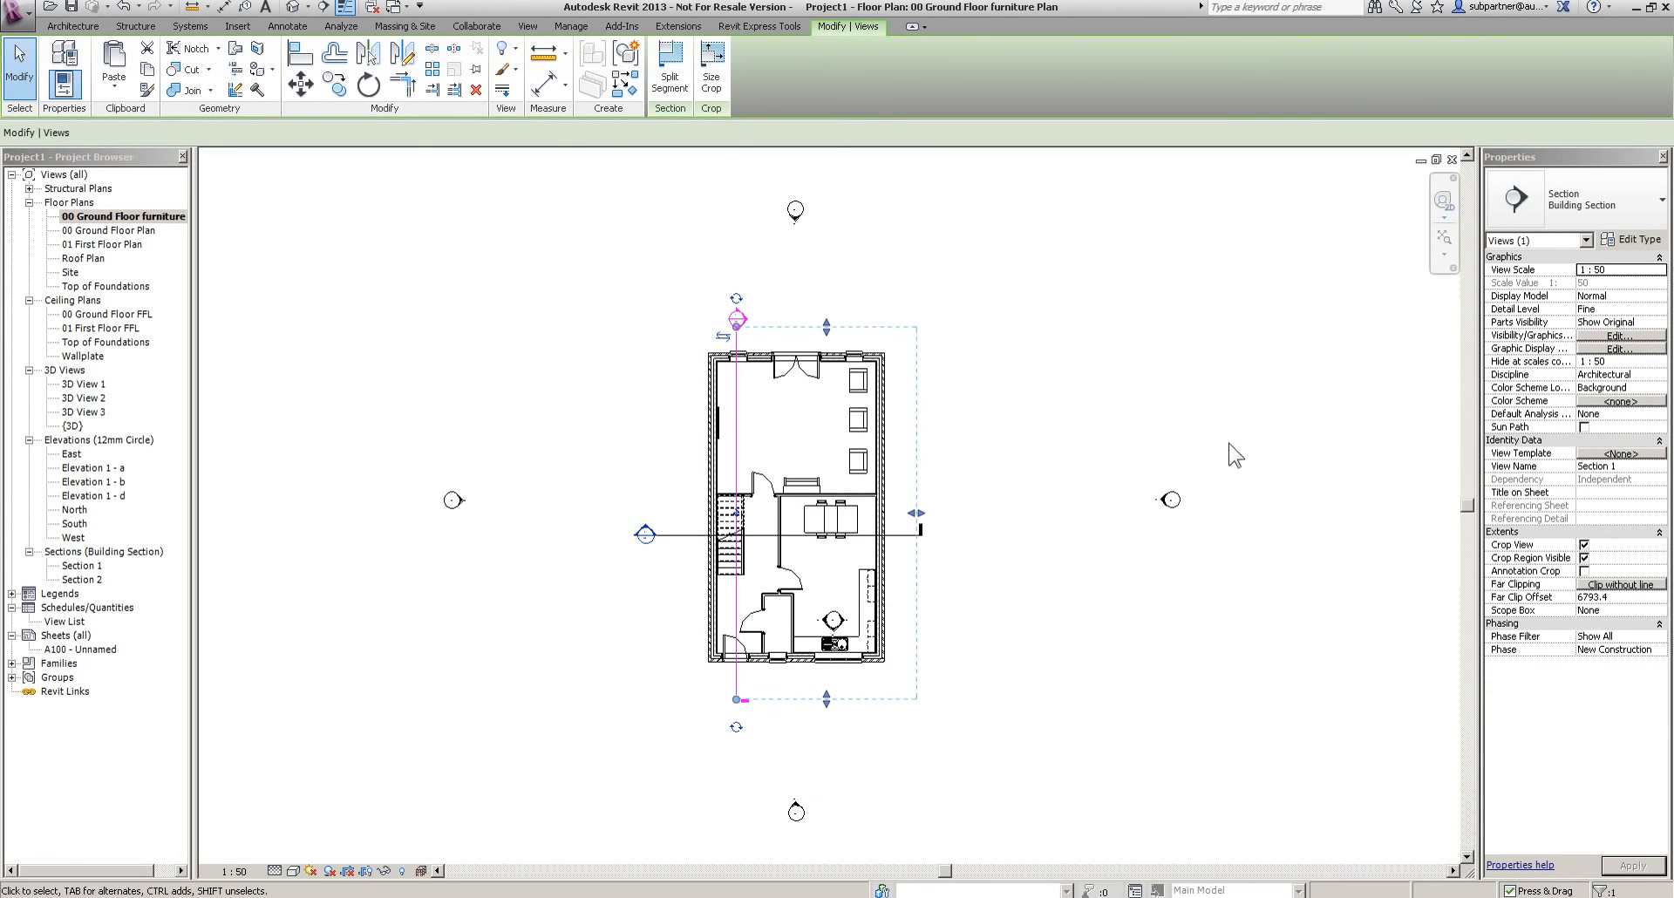
{"action": "left_click", "coordinate": [1171, 499], "text": "ctrl"}
{"action": "left_click", "coordinate": [863, 514], "text": "ctrl"}
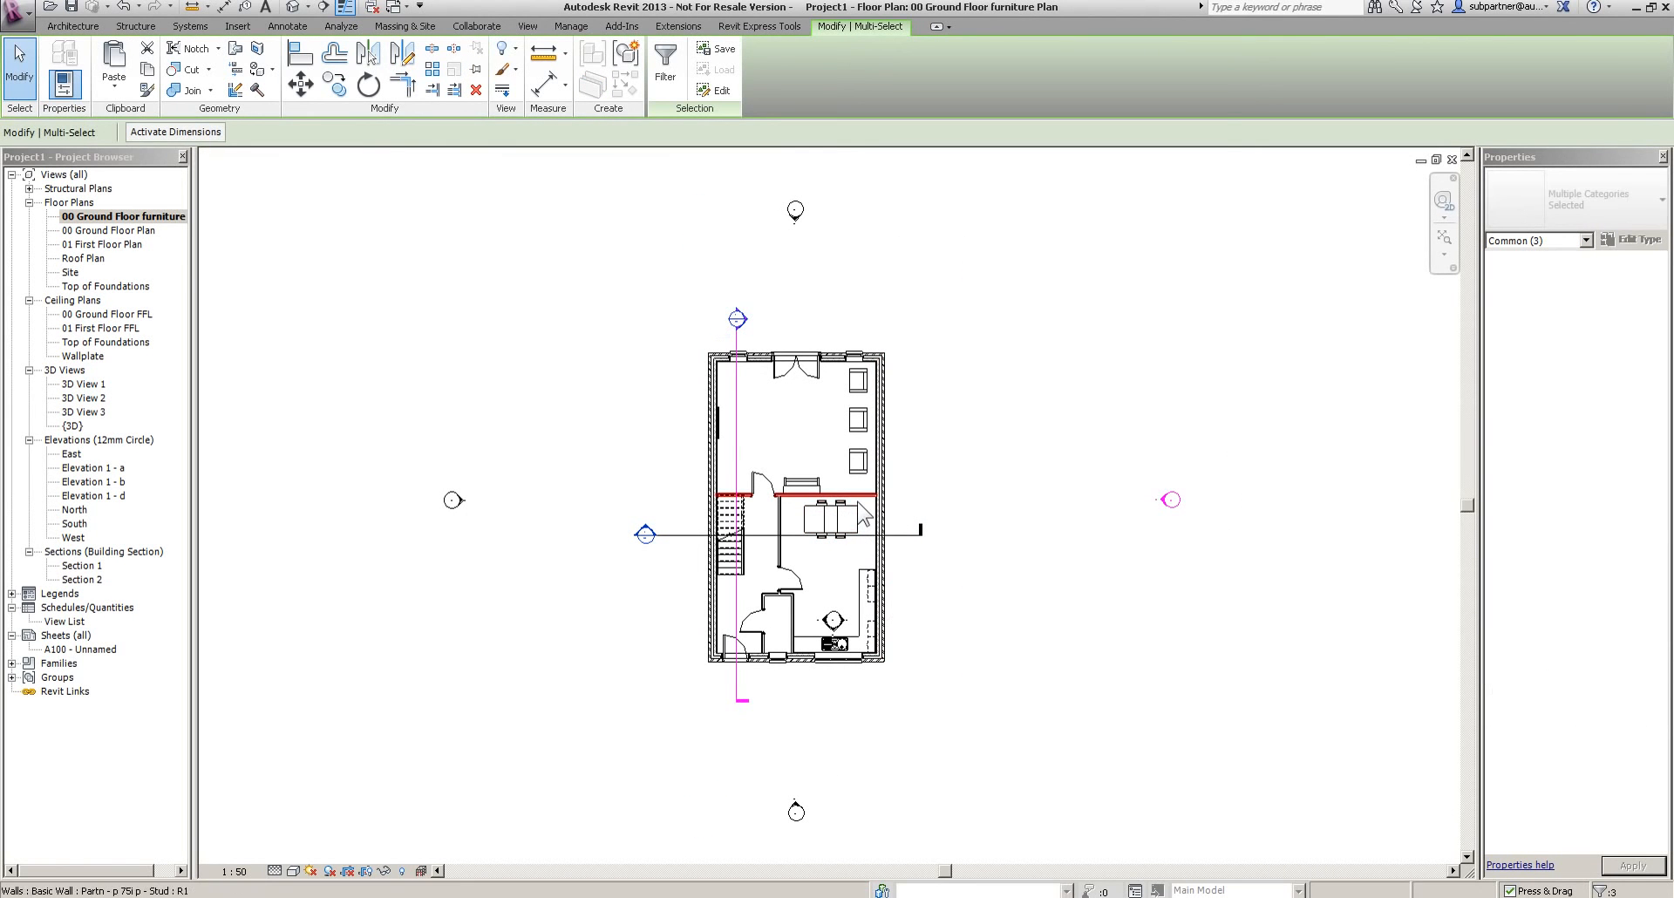
{"action": "left_click", "coordinate": [514, 49]}
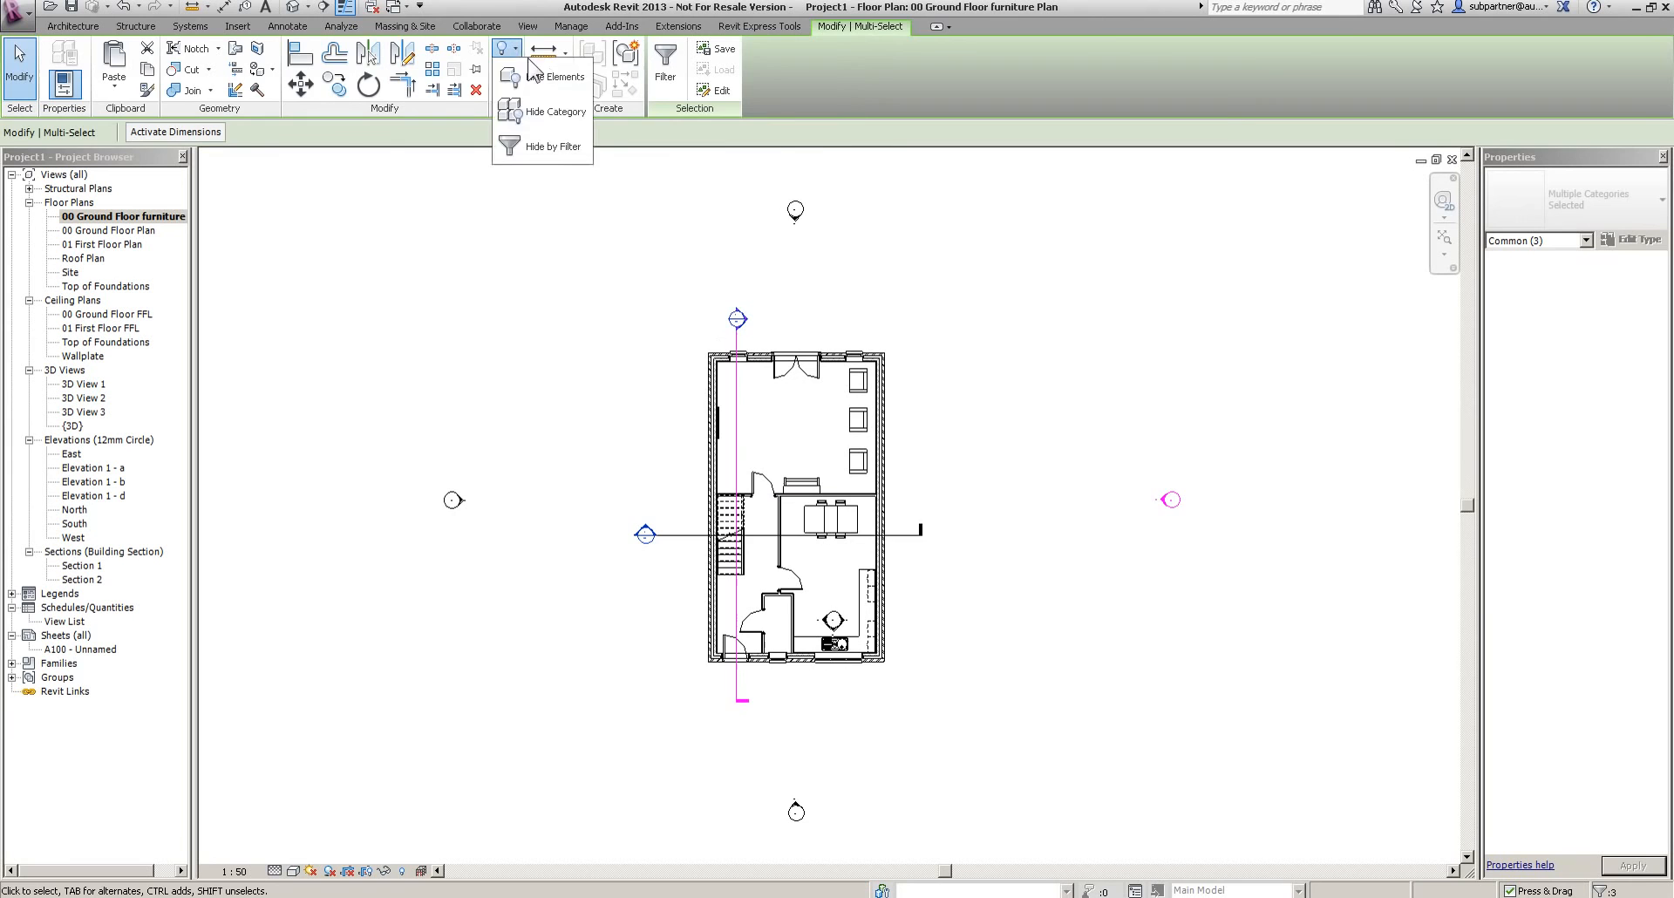
{"action": "left_click", "coordinate": [553, 111]}
Set the detail level of the 00 Ground Floor furniture Plan to Coarse
{"action": "scroll", "coordinate": [803, 510], "scroll_direction": "up", "scroll_amount": 2}
{"action": "scroll", "coordinate": [804, 511], "scroll_direction": "up", "scroll_amount": 1}
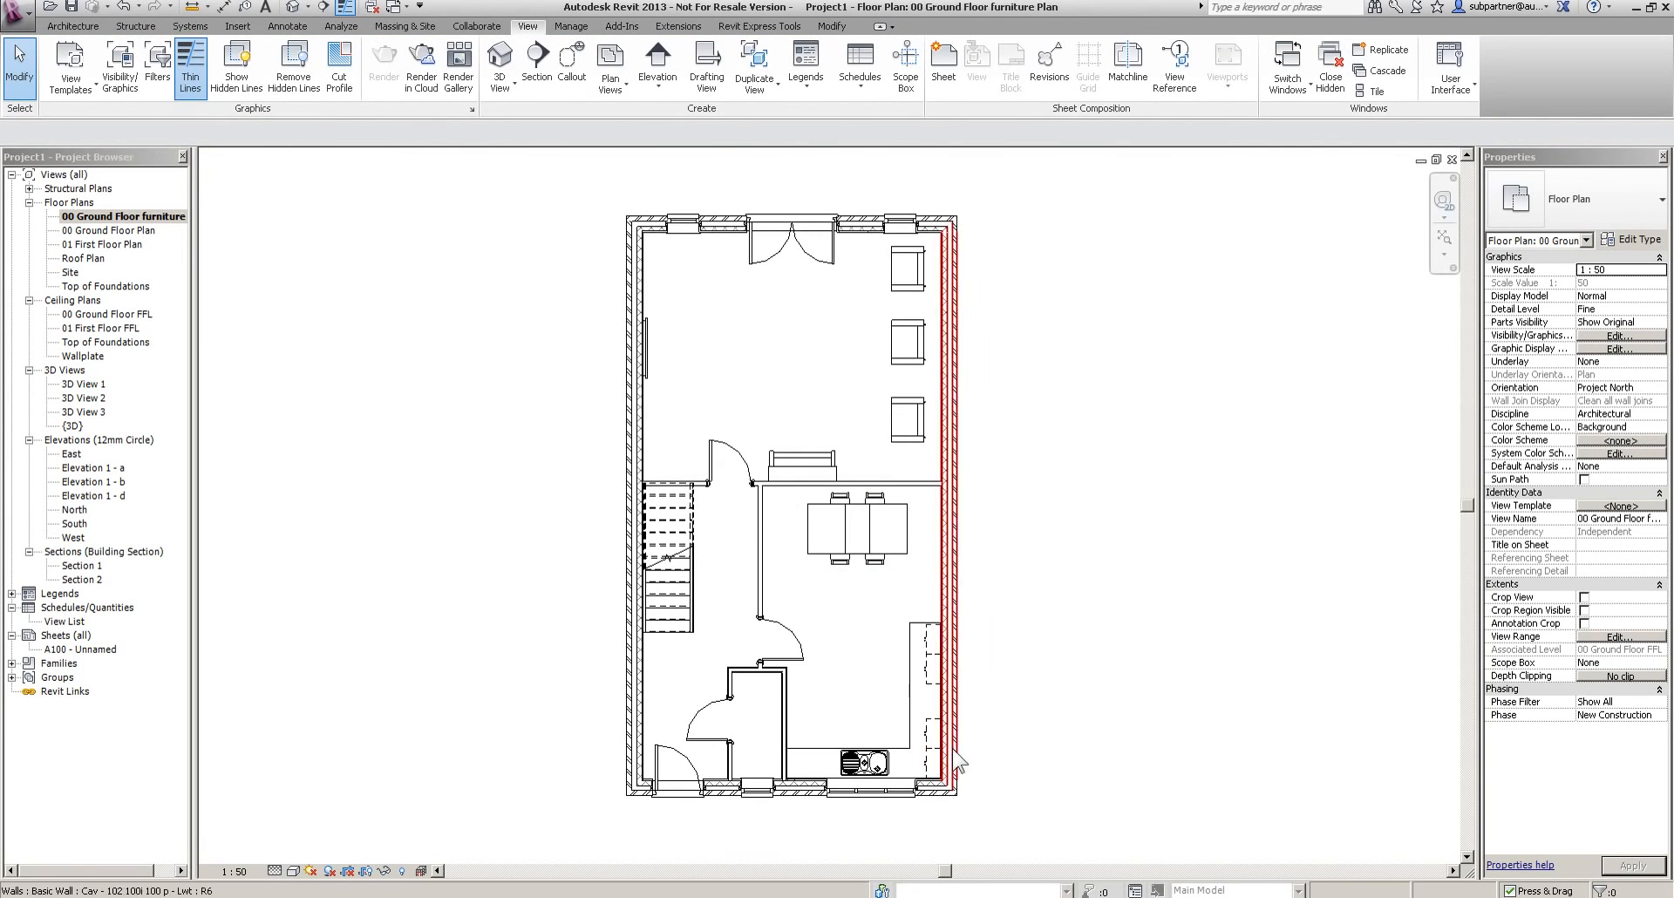
{"action": "left_click", "coordinate": [275, 871]}
{"action": "left_click", "coordinate": [296, 821]}
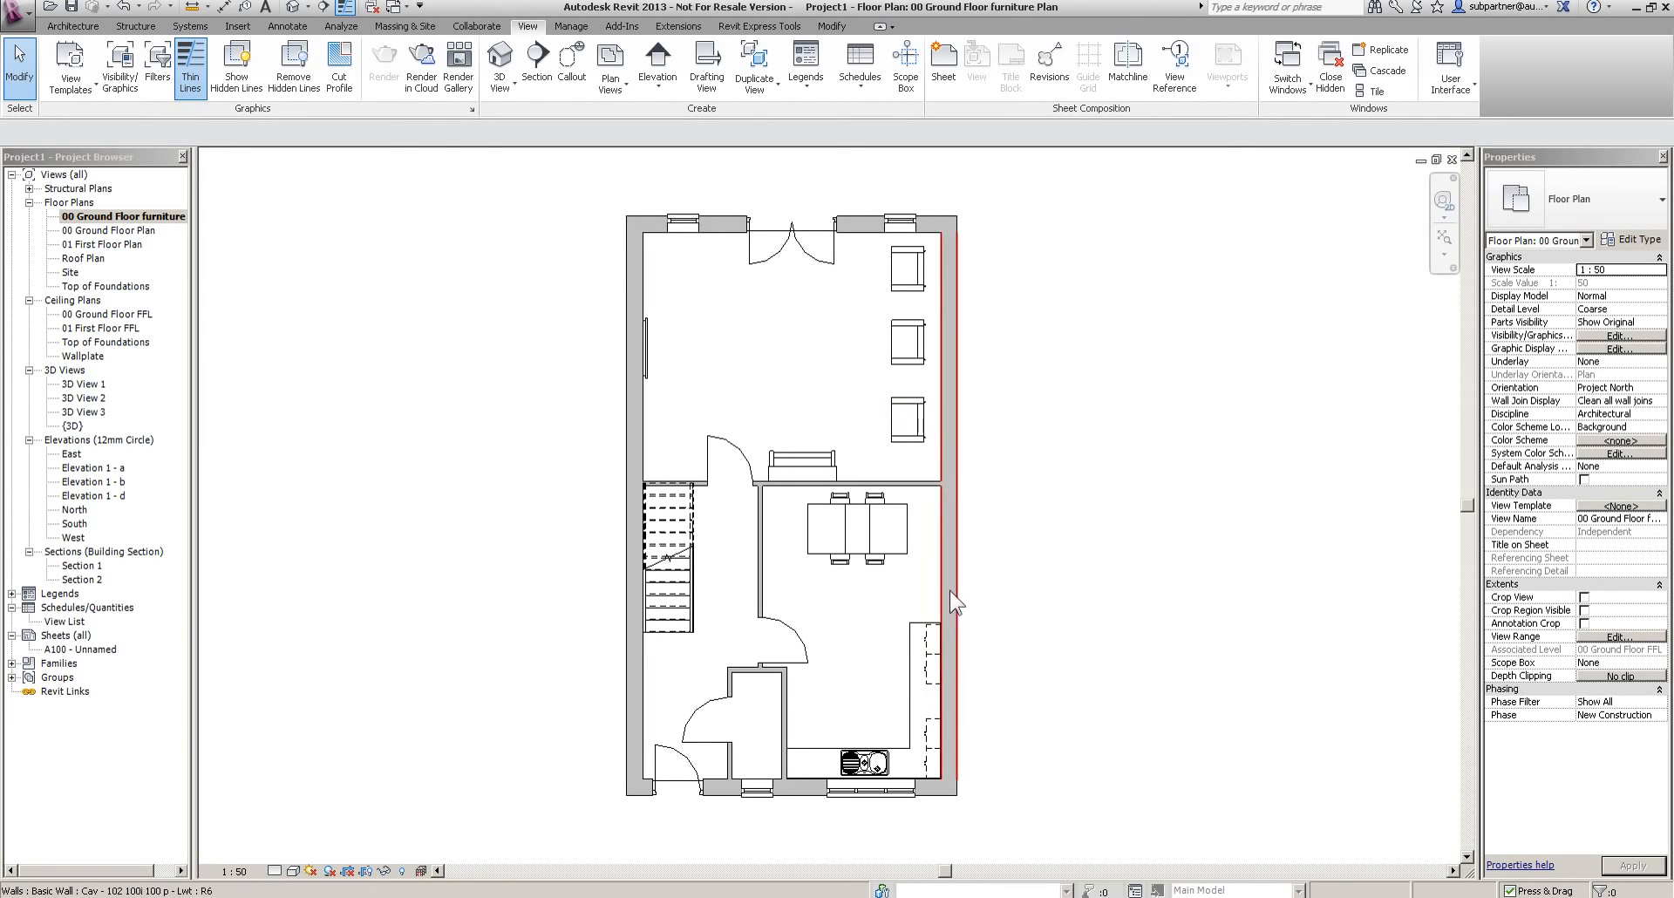
Duplicate the 00 Ground Floor furniture Plan view and hide the furniture category in the copy
{"action": "right_click", "coordinate": [92, 216]}
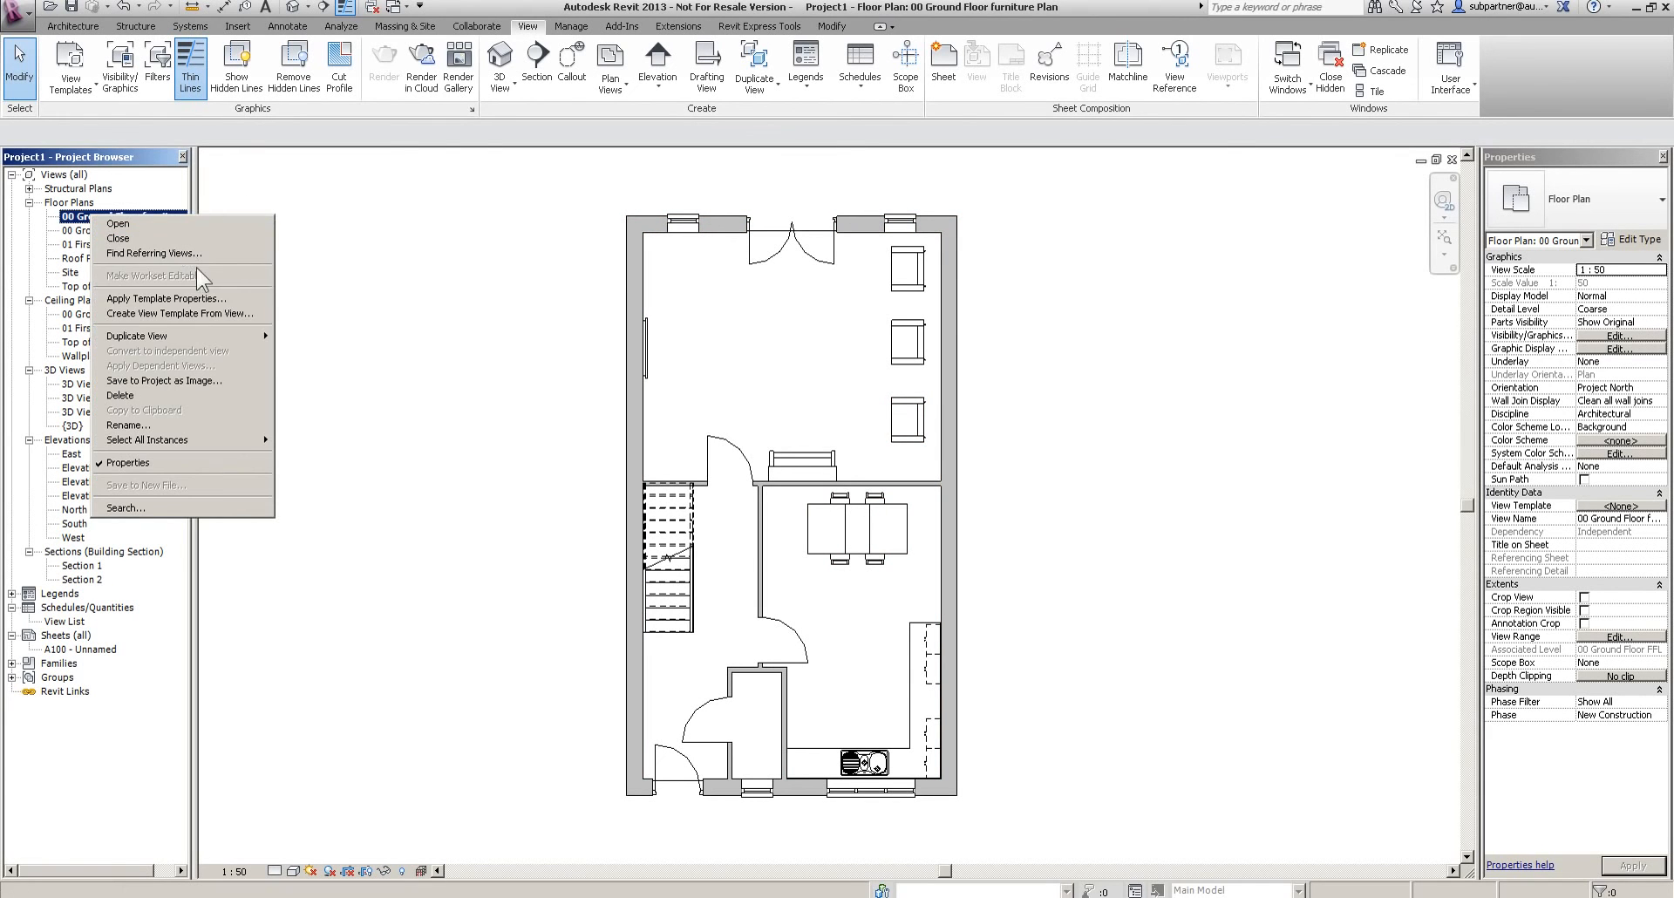
{"action": "left_click", "coordinate": [293, 336]}
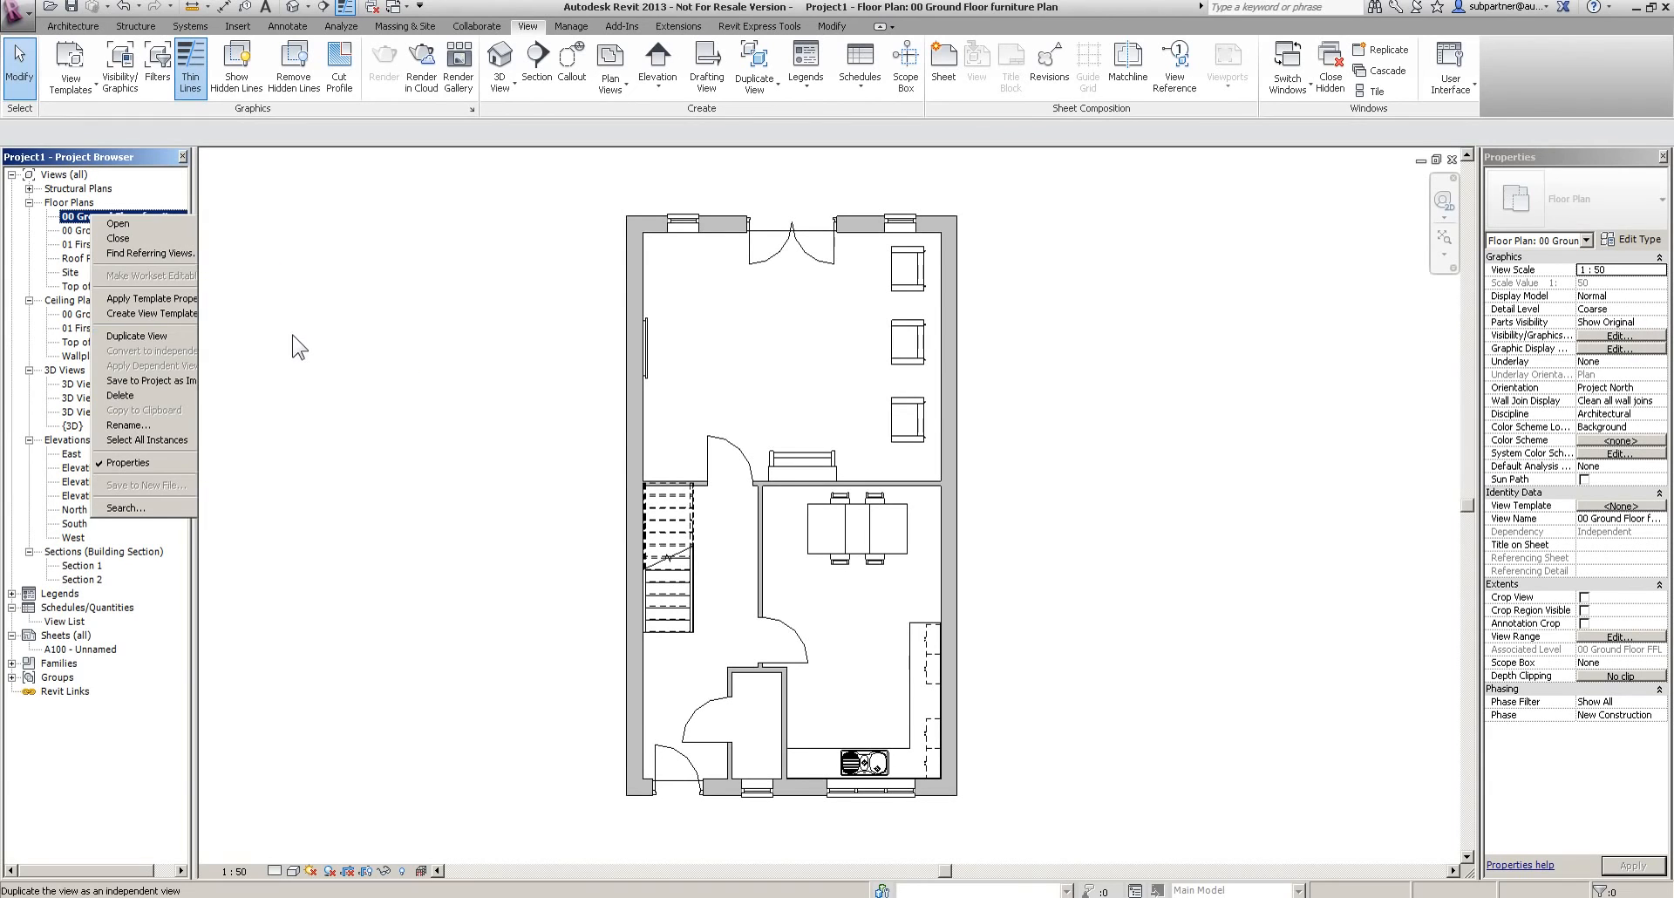
{"action": "left_click", "coordinate": [902, 270]}
{"action": "left_click", "coordinate": [506, 50]}
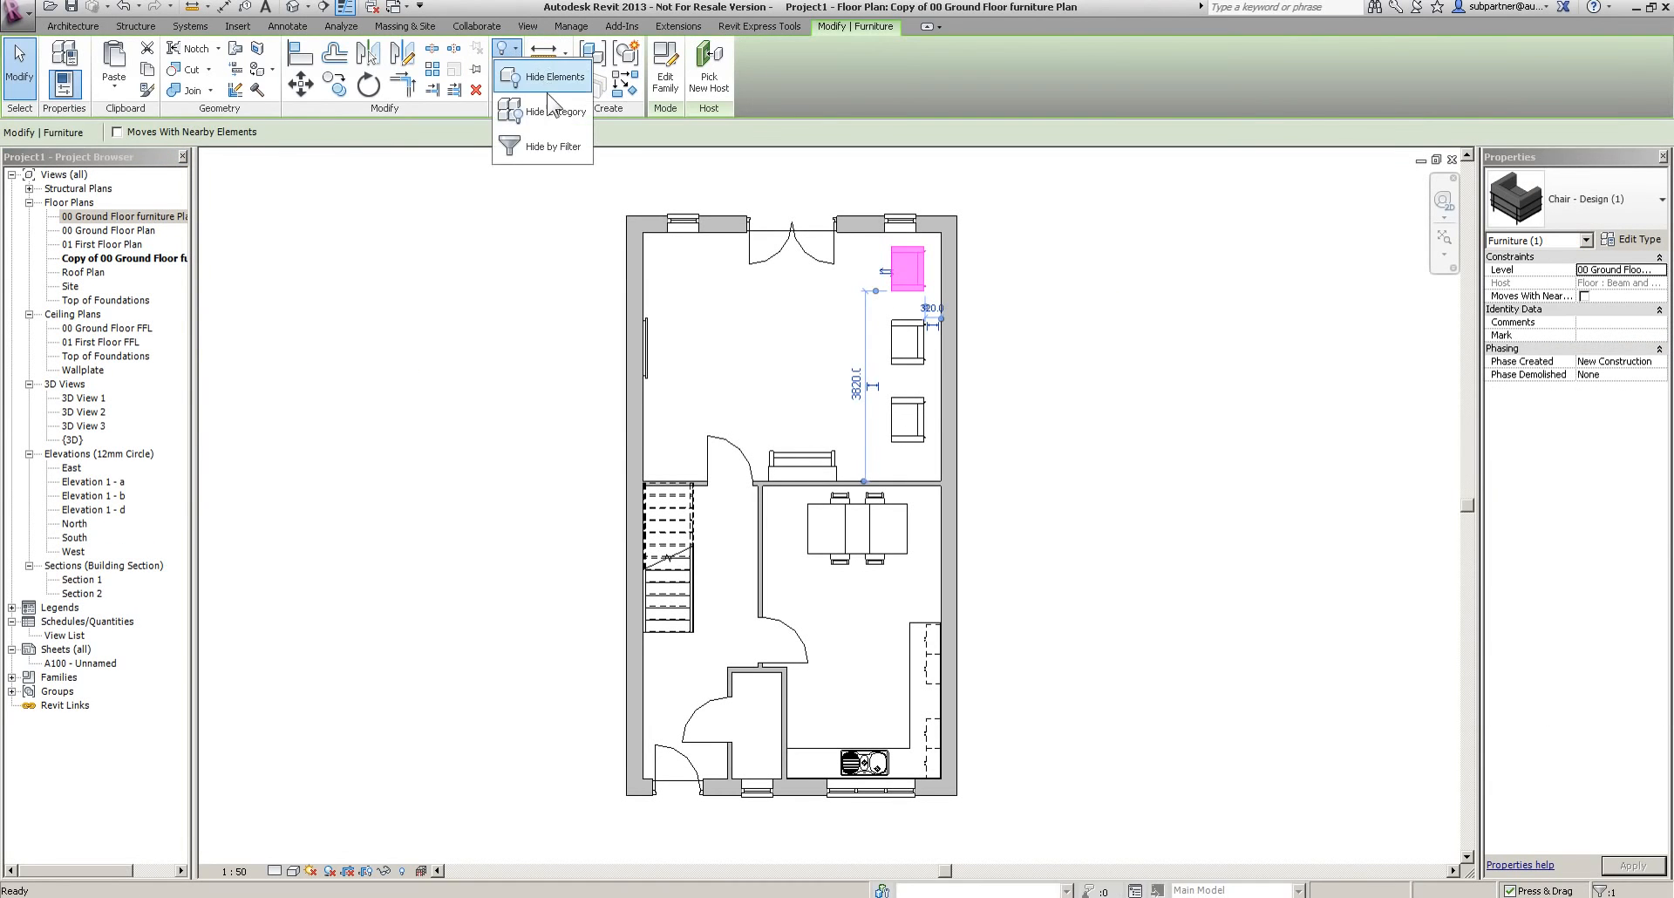
{"action": "left_click", "coordinate": [545, 131]}
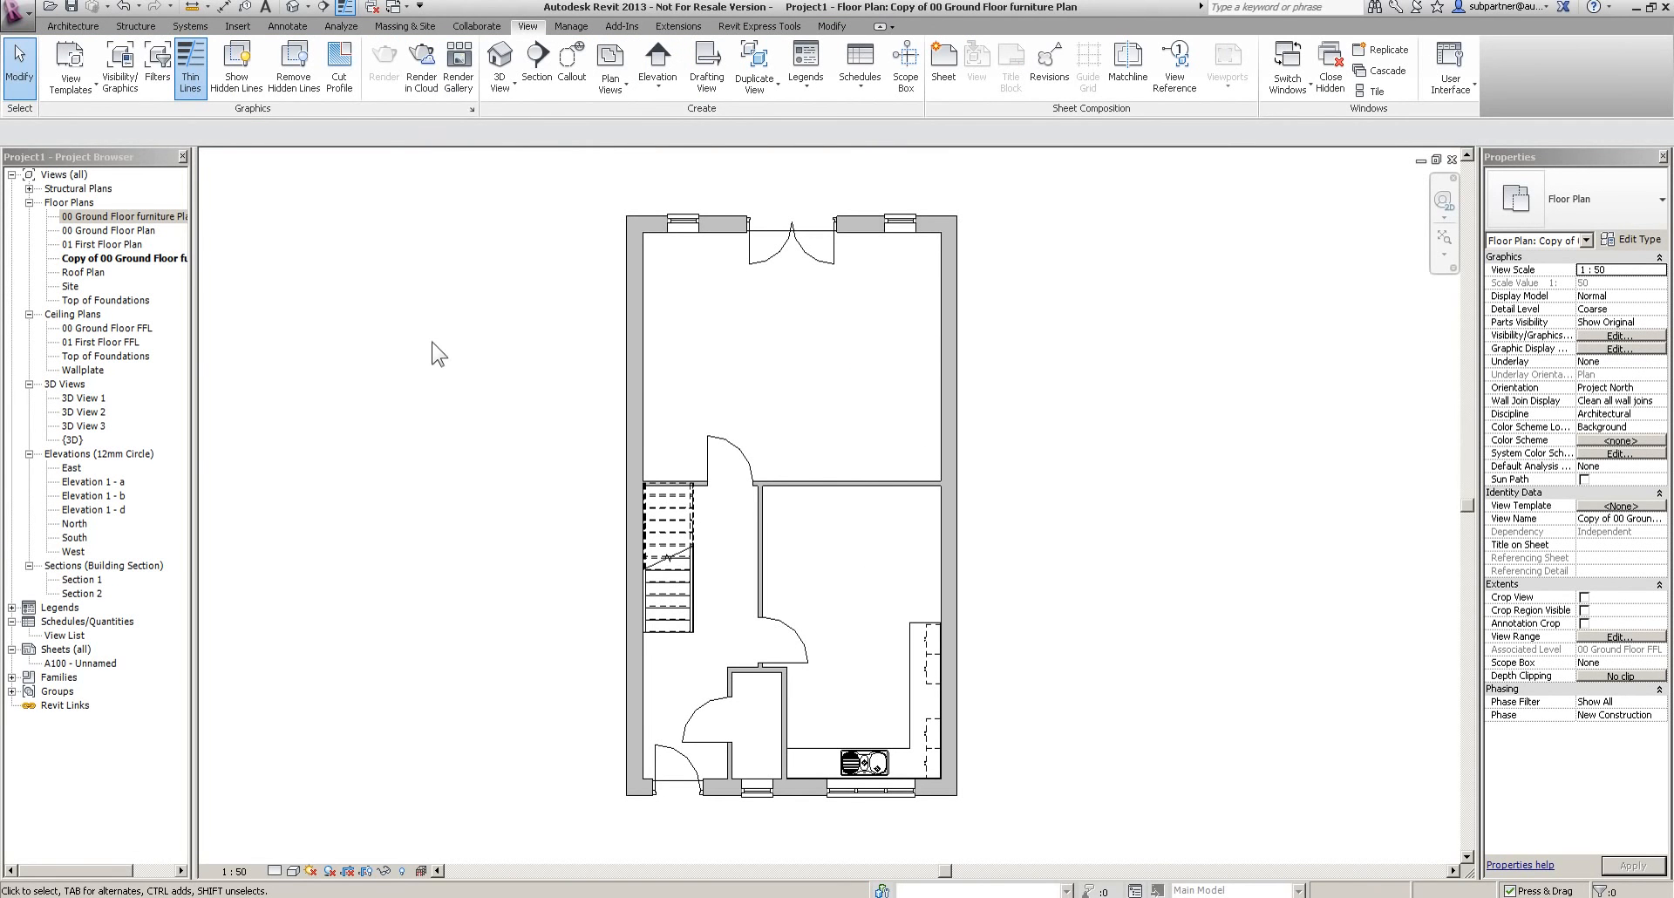
Rename the copied furniture plan view as 00 Ground Floor Fire Plan
{"action": "right_click", "coordinate": [150, 258]}
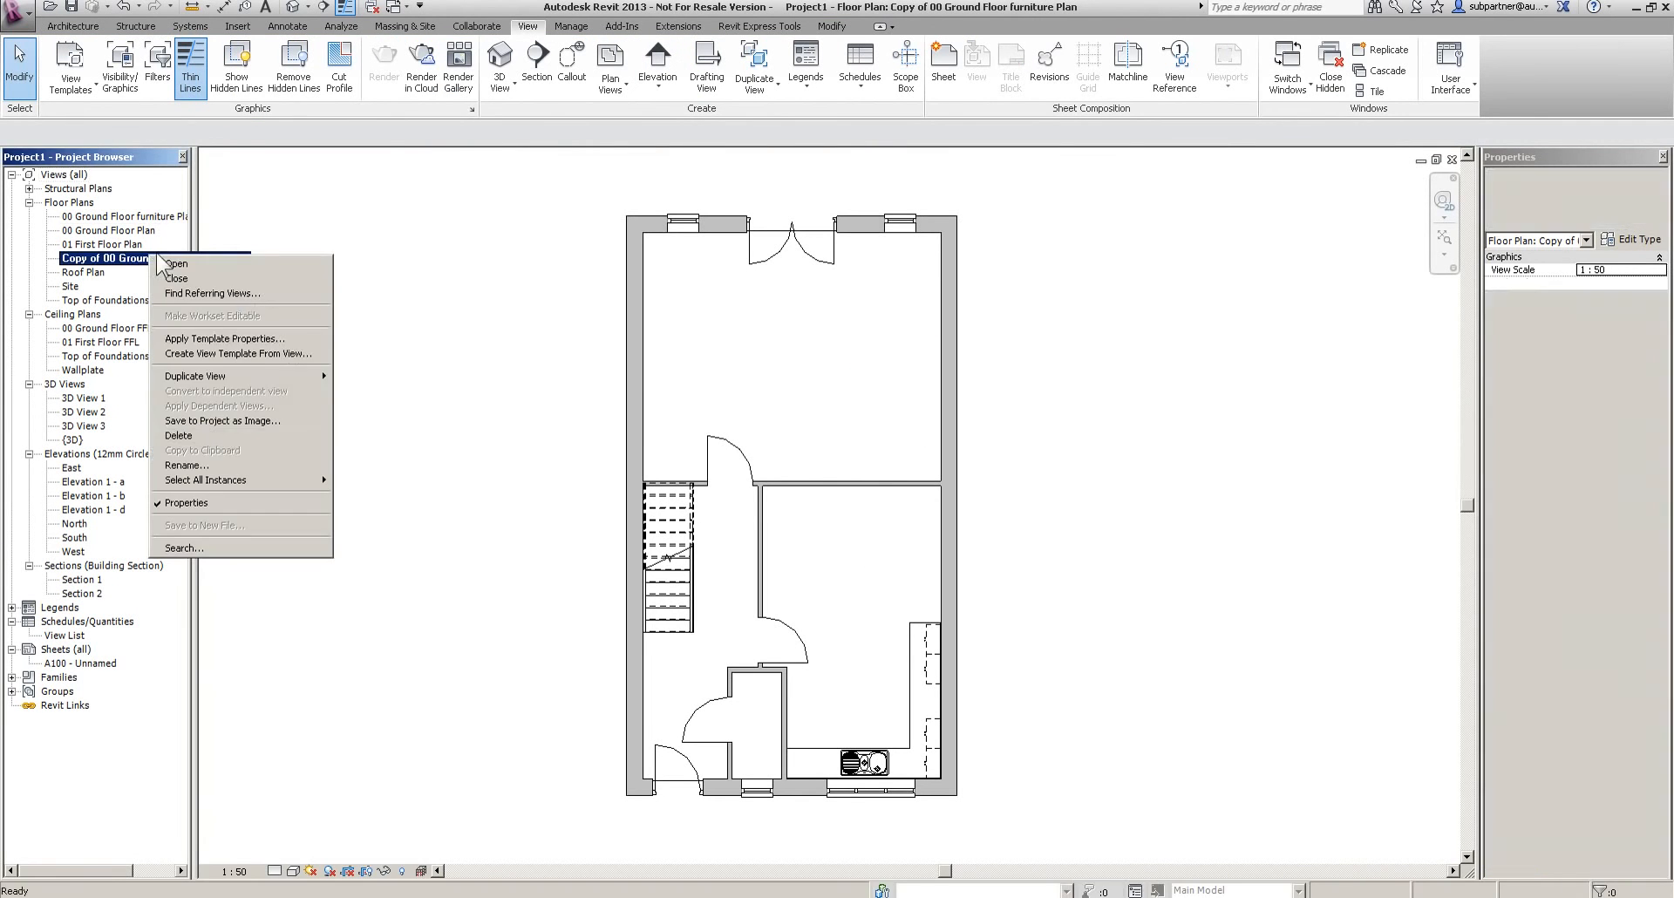
{"action": "left_click", "coordinate": [216, 465]}
{"action": "left_click_drag", "start_coordinate": [823, 443], "coordinate": [784, 442]}
{"action": "key", "text": "Delete"}
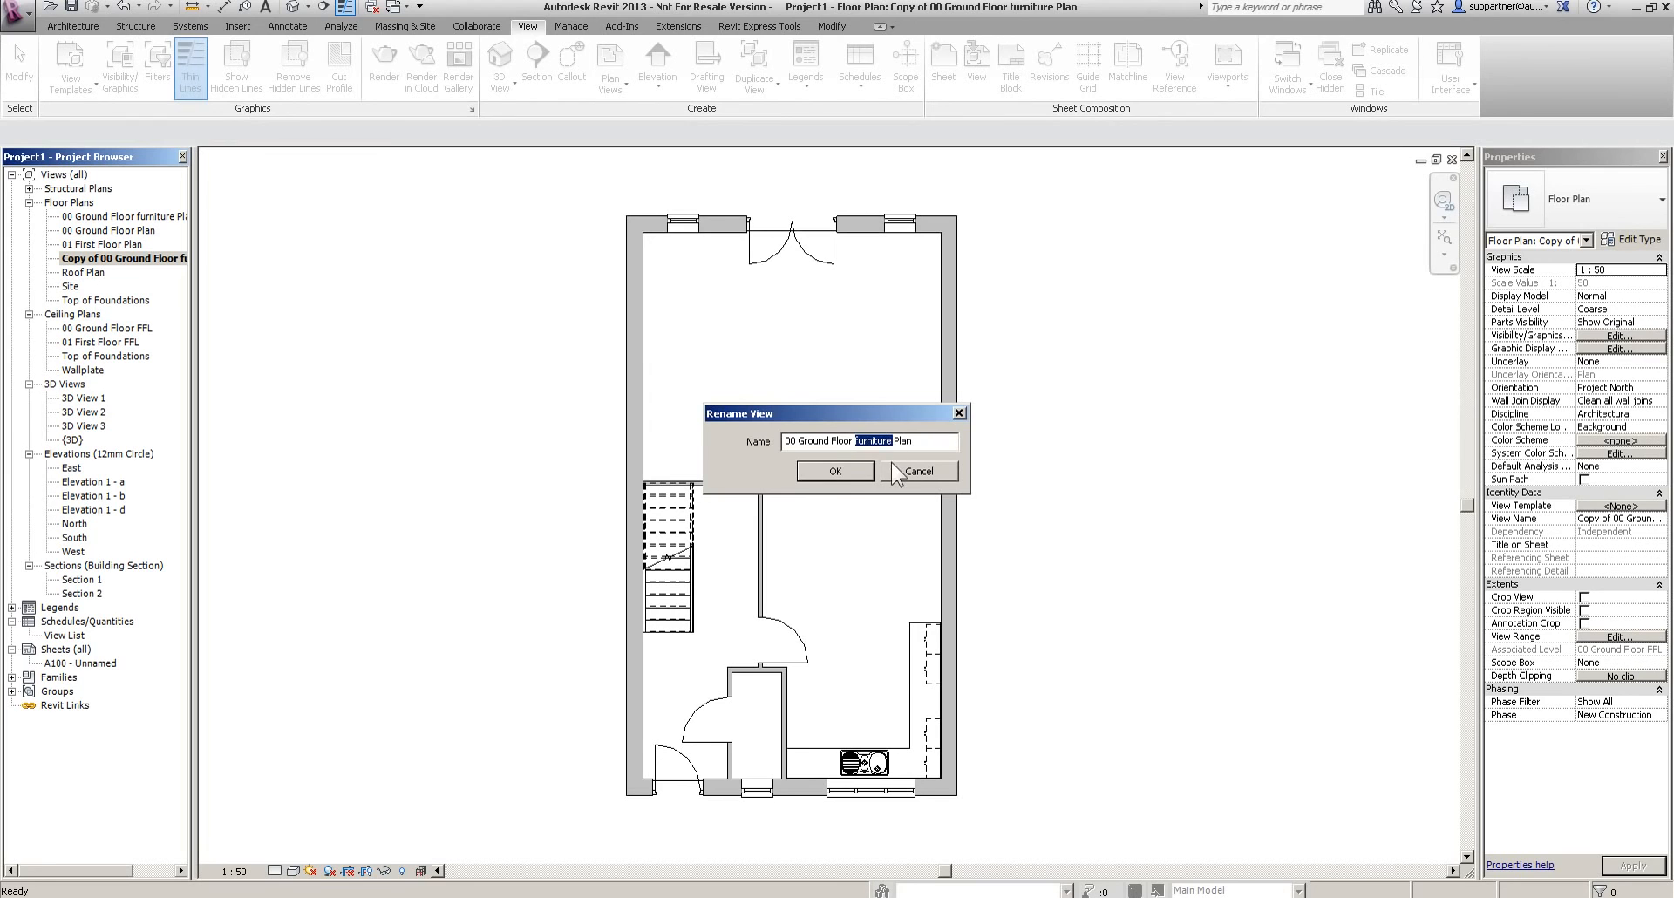
{"action": "type", "text": "Fire"}
{"action": "key", "text": "Return"}
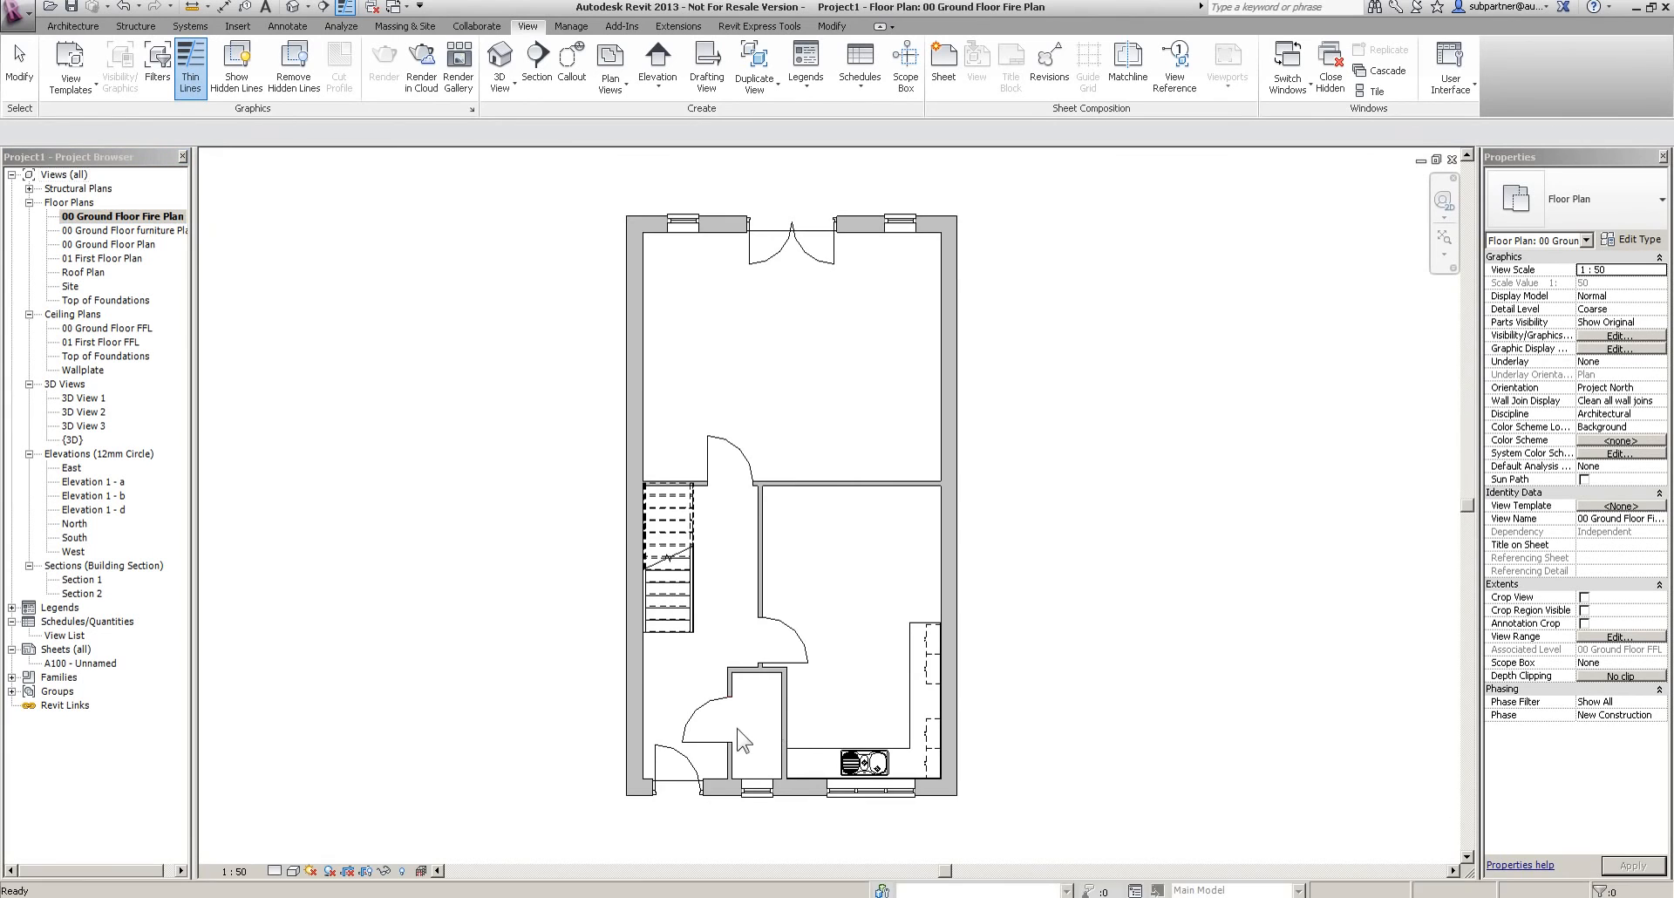
Tag all untagged doors in the fire plan with Door Tag : Number and Rating
{"action": "scroll", "coordinate": [738, 727], "scroll_direction": "up", "scroll_amount": 2}
{"action": "middle_click_drag", "start_coordinate": [824, 638], "coordinate": [852, 620]}
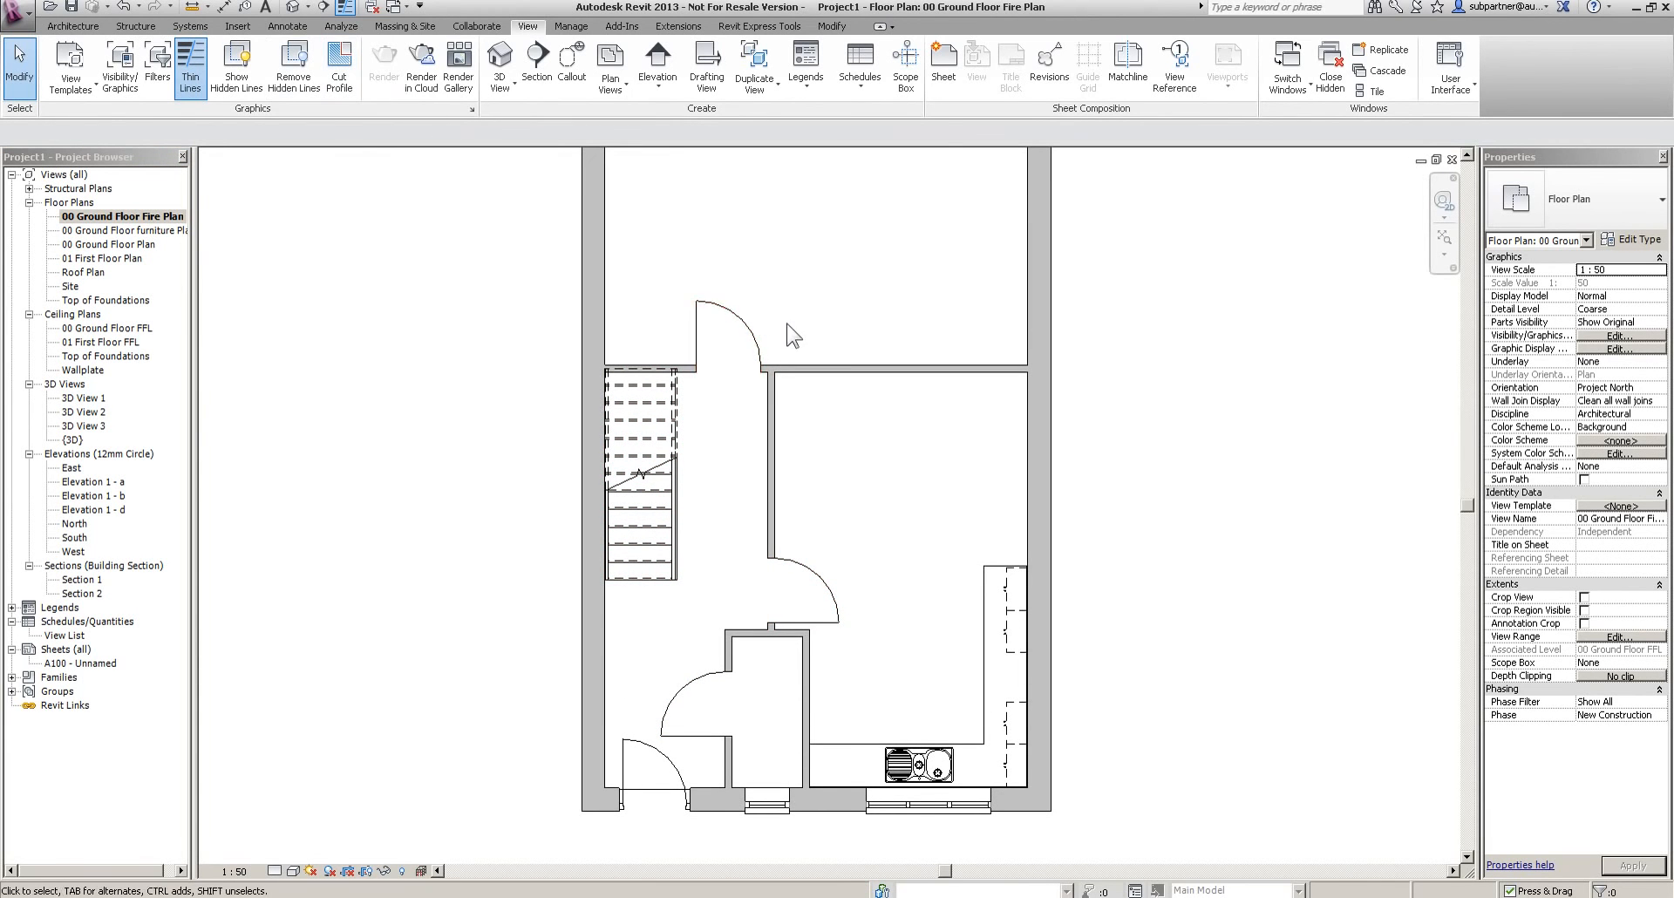
{"action": "scroll", "coordinate": [785, 331], "scroll_direction": "down", "scroll_amount": 2}
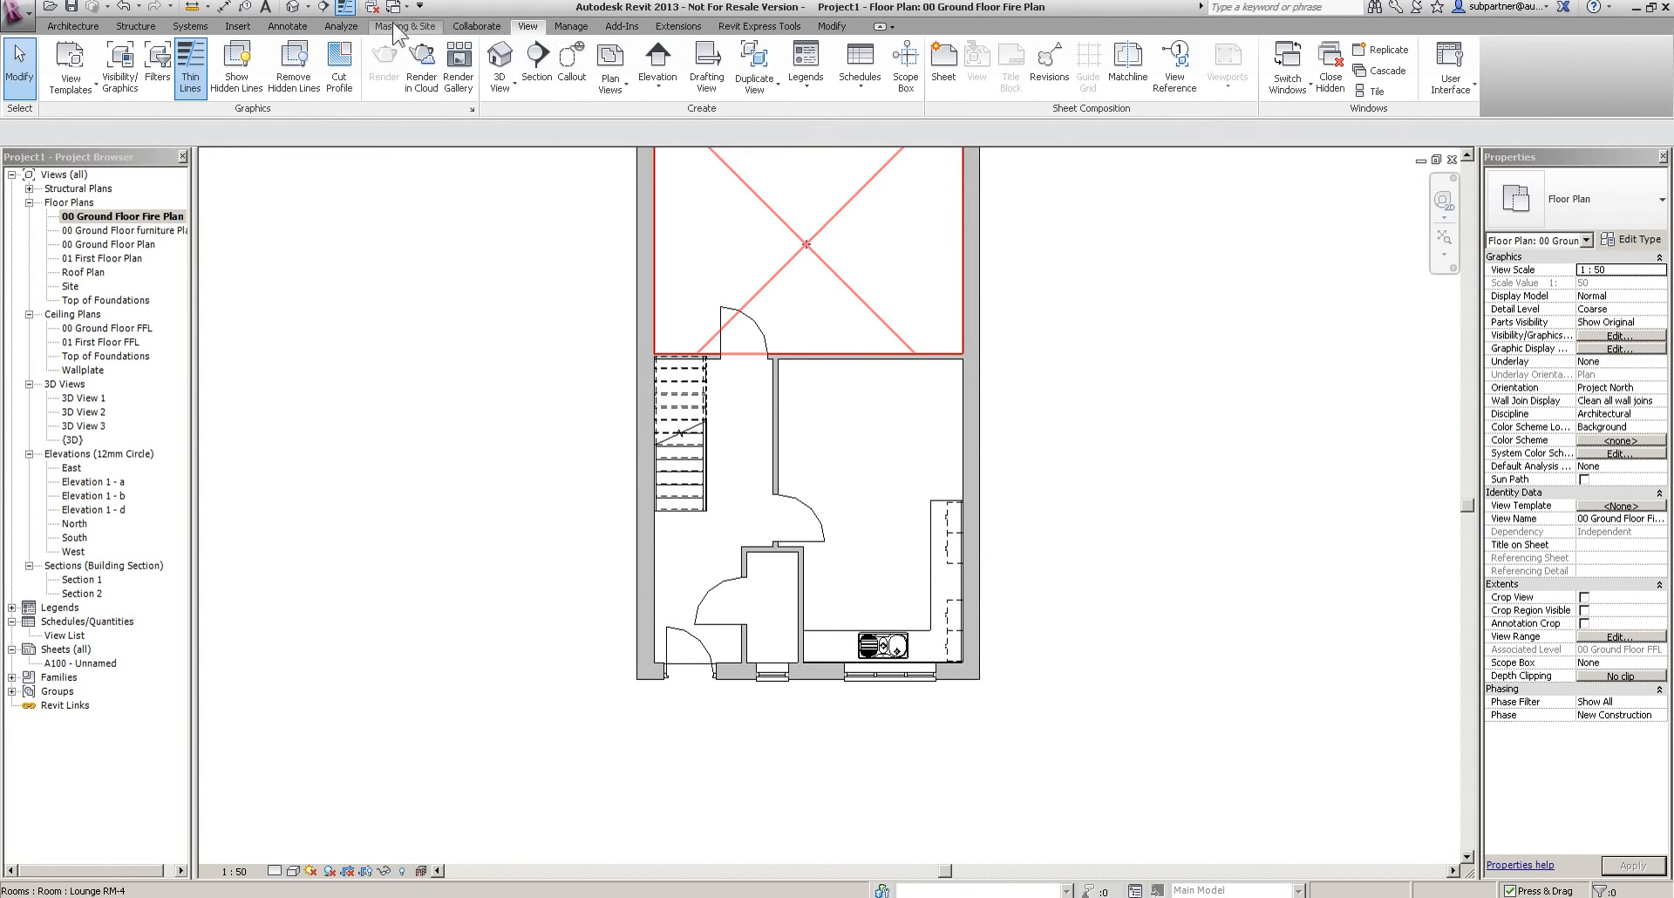
{"action": "left_click", "coordinate": [287, 26]}
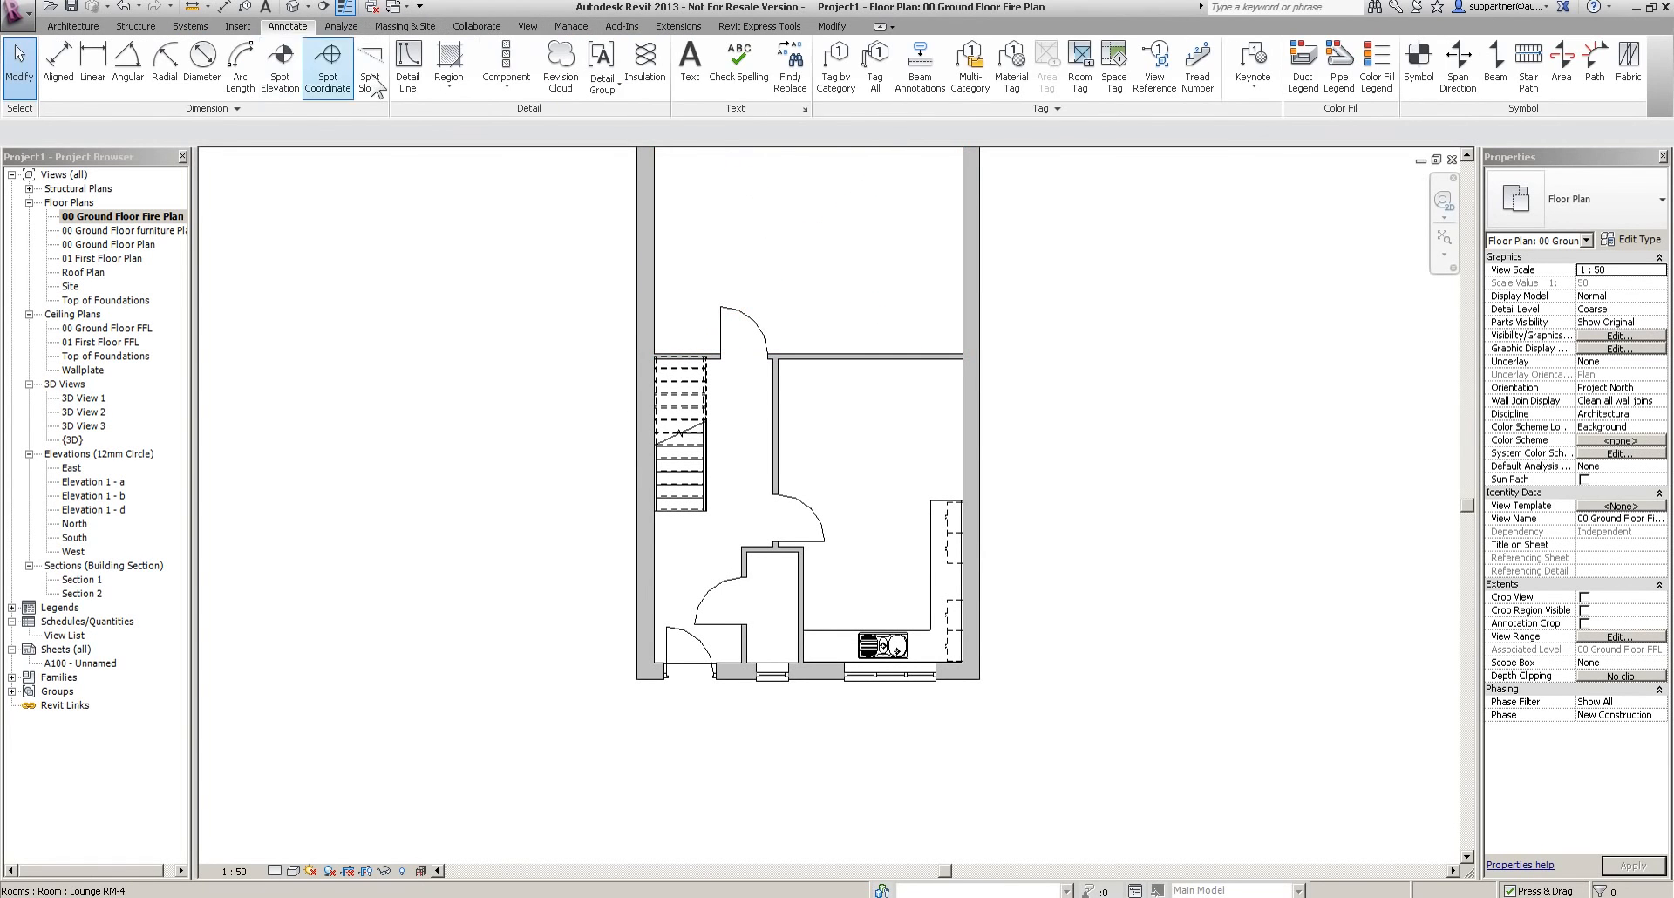
{"action": "left_click", "coordinate": [883, 72]}
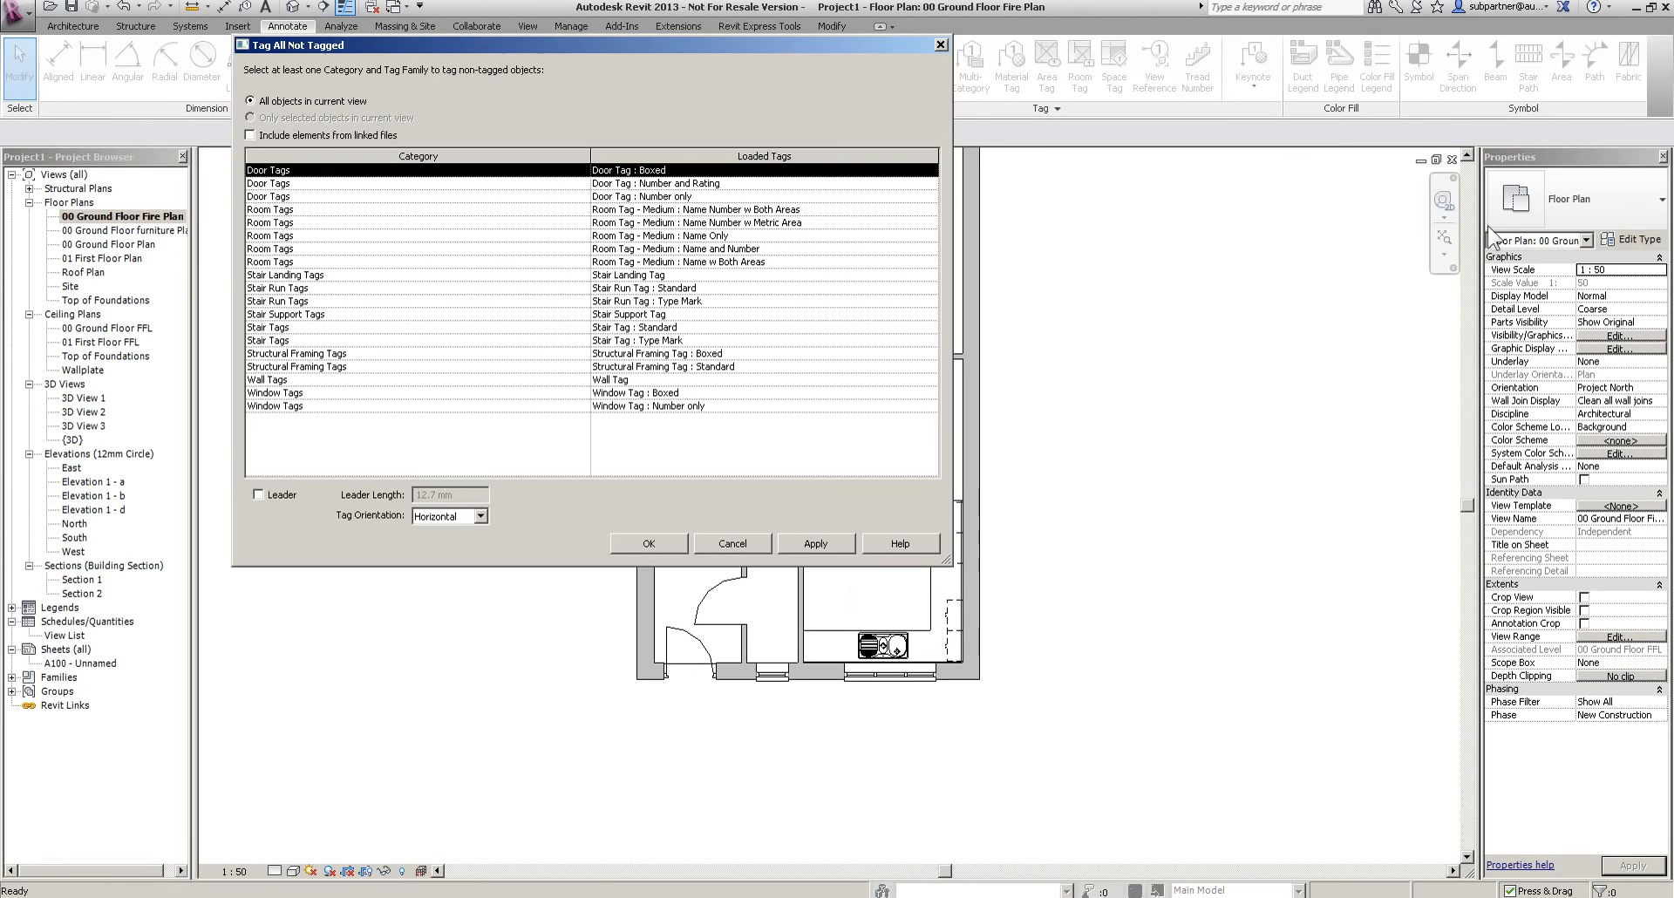
{"action": "left_click", "coordinate": [748, 184]}
{"action": "left_click", "coordinate": [667, 543]}
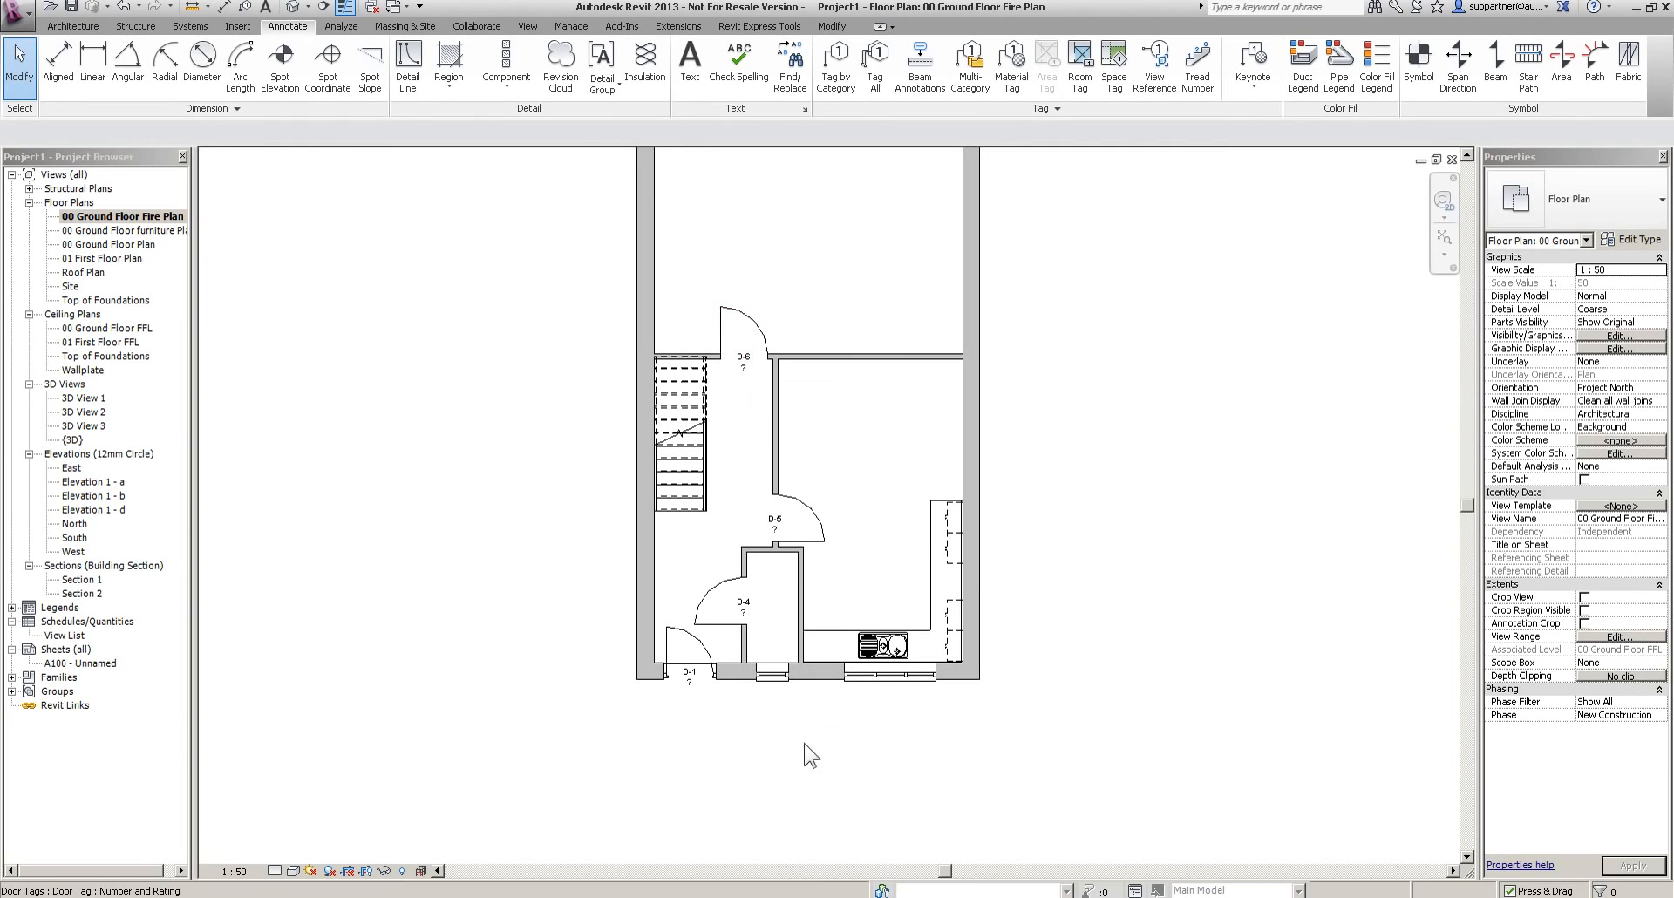
Delete the door tags from the external doors in the fire plan
{"action": "left_click_drag", "start_coordinate": [656, 722], "coordinate": [713, 658]}
{"action": "key", "text": "Delete"}
{"action": "middle_click_drag", "start_coordinate": [860, 407], "coordinate": [867, 595]}
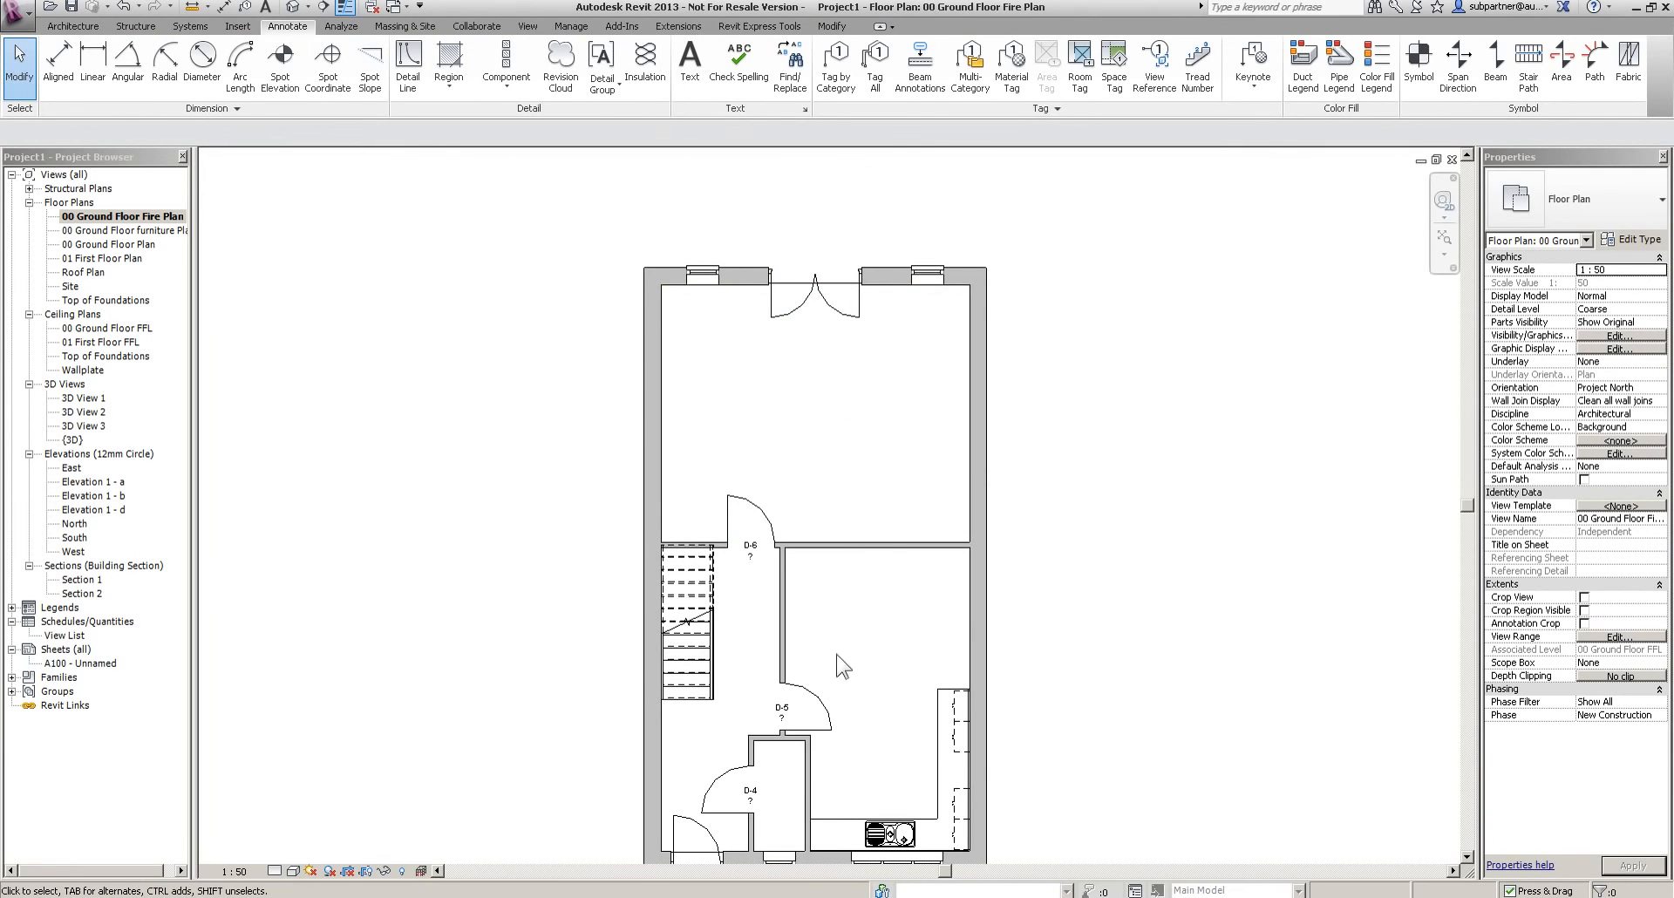
{"action": "middle_click_drag", "start_coordinate": [856, 538], "coordinate": [857, 434]}
{"action": "scroll", "coordinate": [762, 548], "scroll_direction": "up", "scroll_amount": 2}
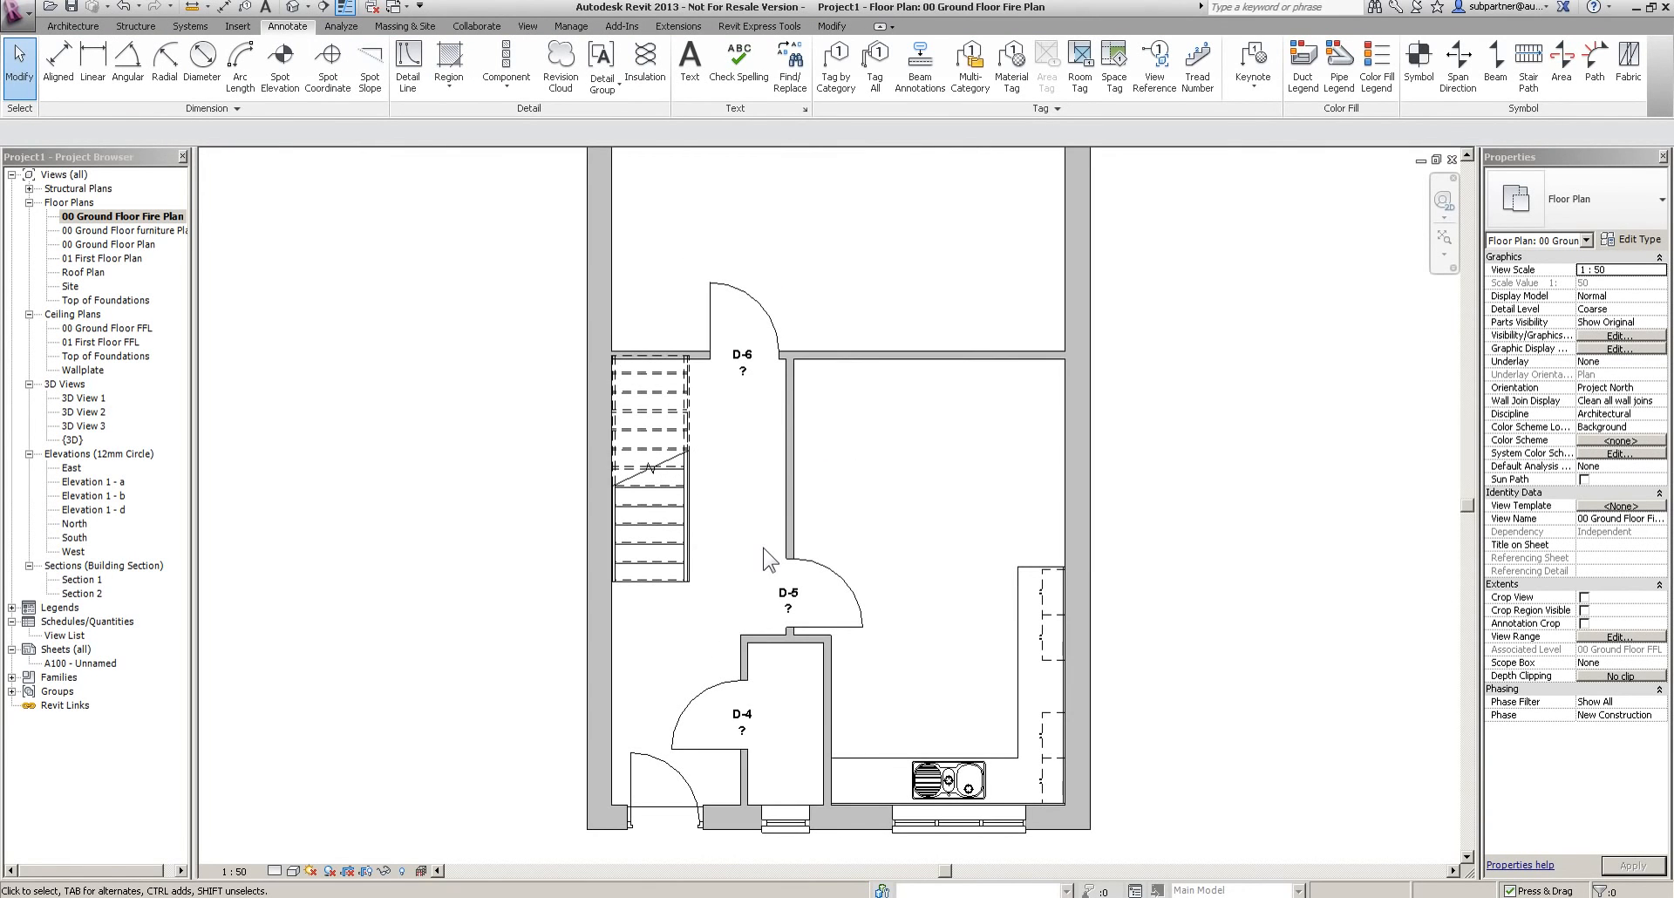
Open the 00 Ground Floor Plan view and hide its furniture category
{"action": "double_click", "coordinate": [112, 244]}
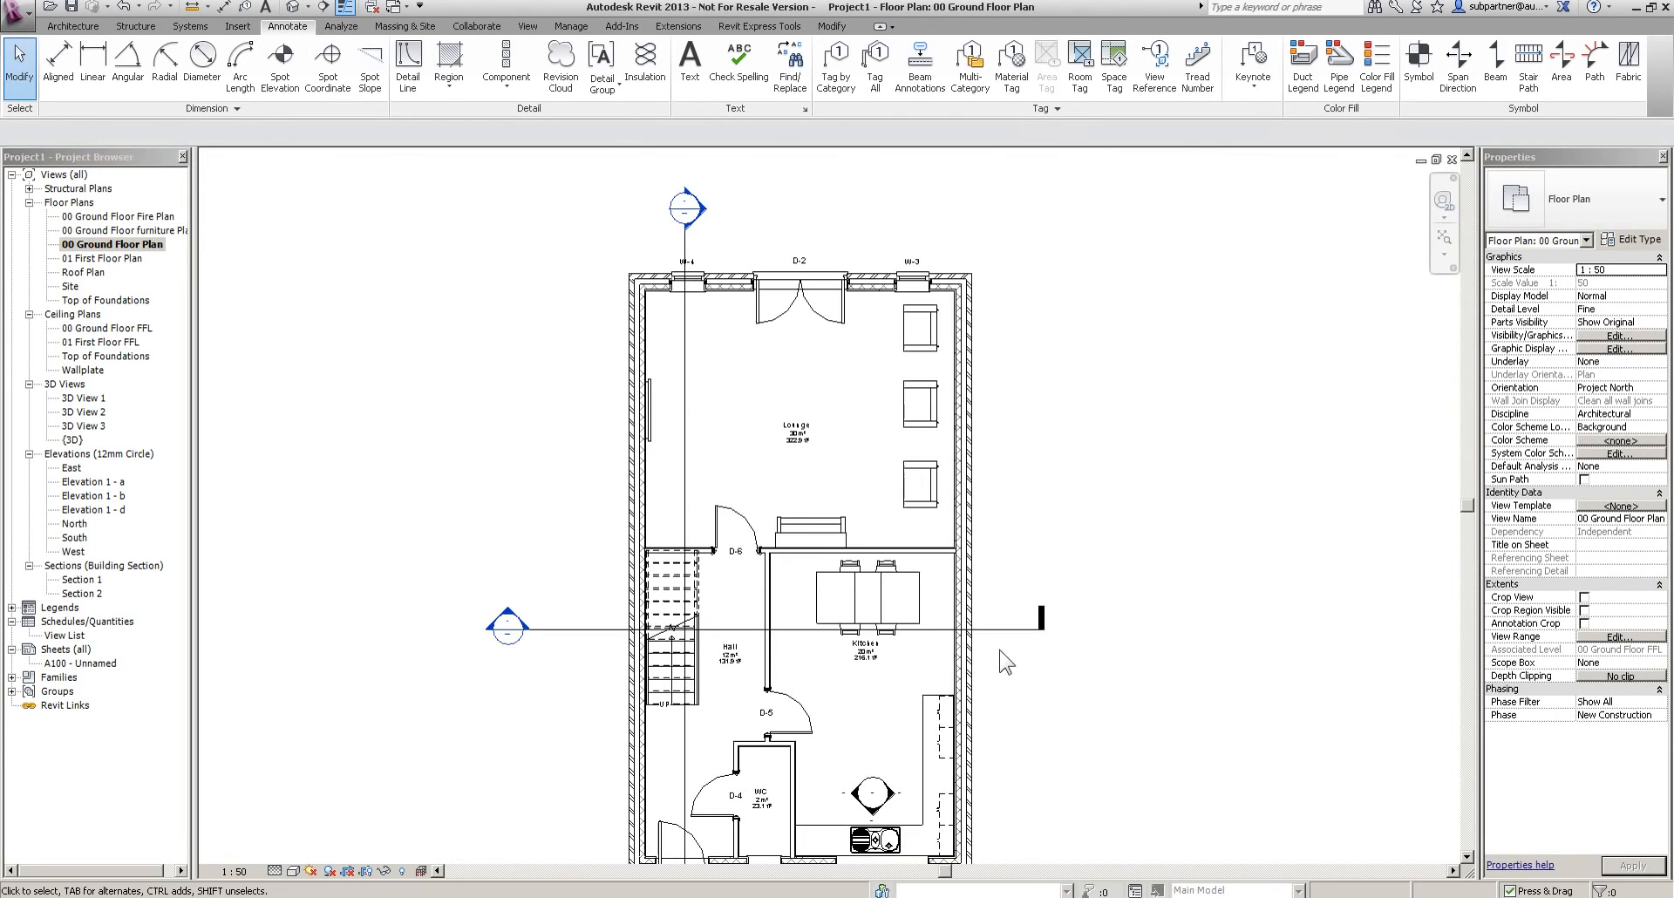
{"action": "left_click", "coordinate": [920, 403]}
{"action": "left_click", "coordinate": [506, 49]}
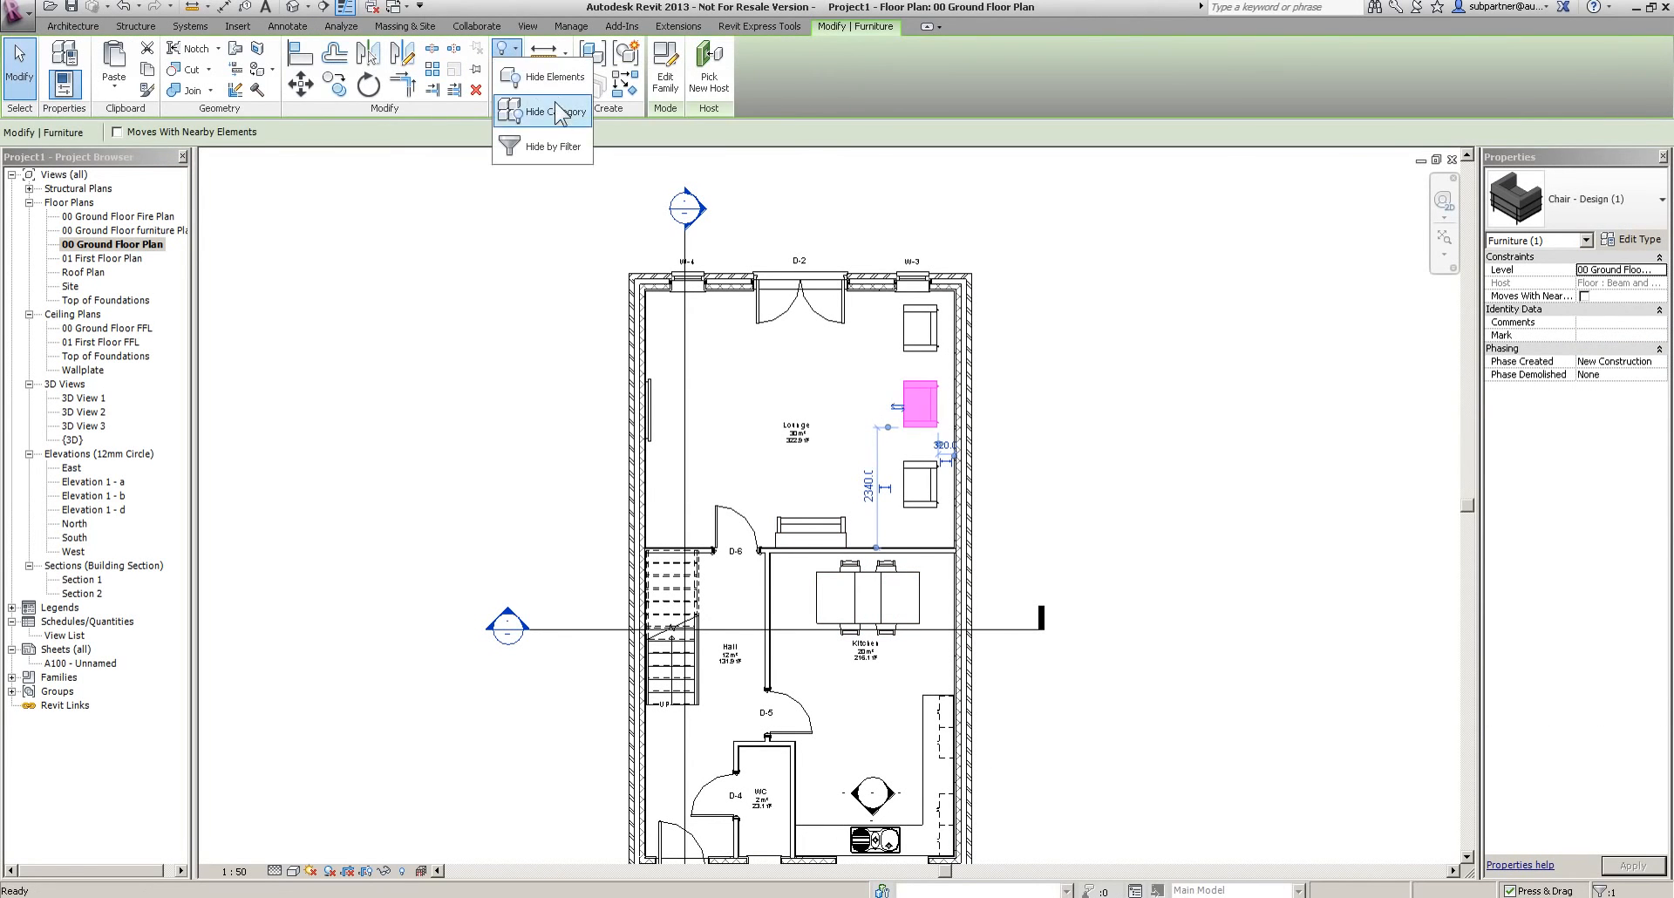
Move the Section 1 line slightly to the left where it crosses window W-4 of the lounge
{"action": "middle_click_drag", "start_coordinate": [937, 686], "coordinate": [960, 729]}
{"action": "scroll", "coordinate": [770, 331], "scroll_direction": "up", "scroll_amount": 3}
{"action": "left_click", "coordinate": [711, 547]}
{"action": "left_click_drag", "start_coordinate": [711, 546], "coordinate": [702, 533]}
{"action": "left_click", "coordinate": [880, 266]}
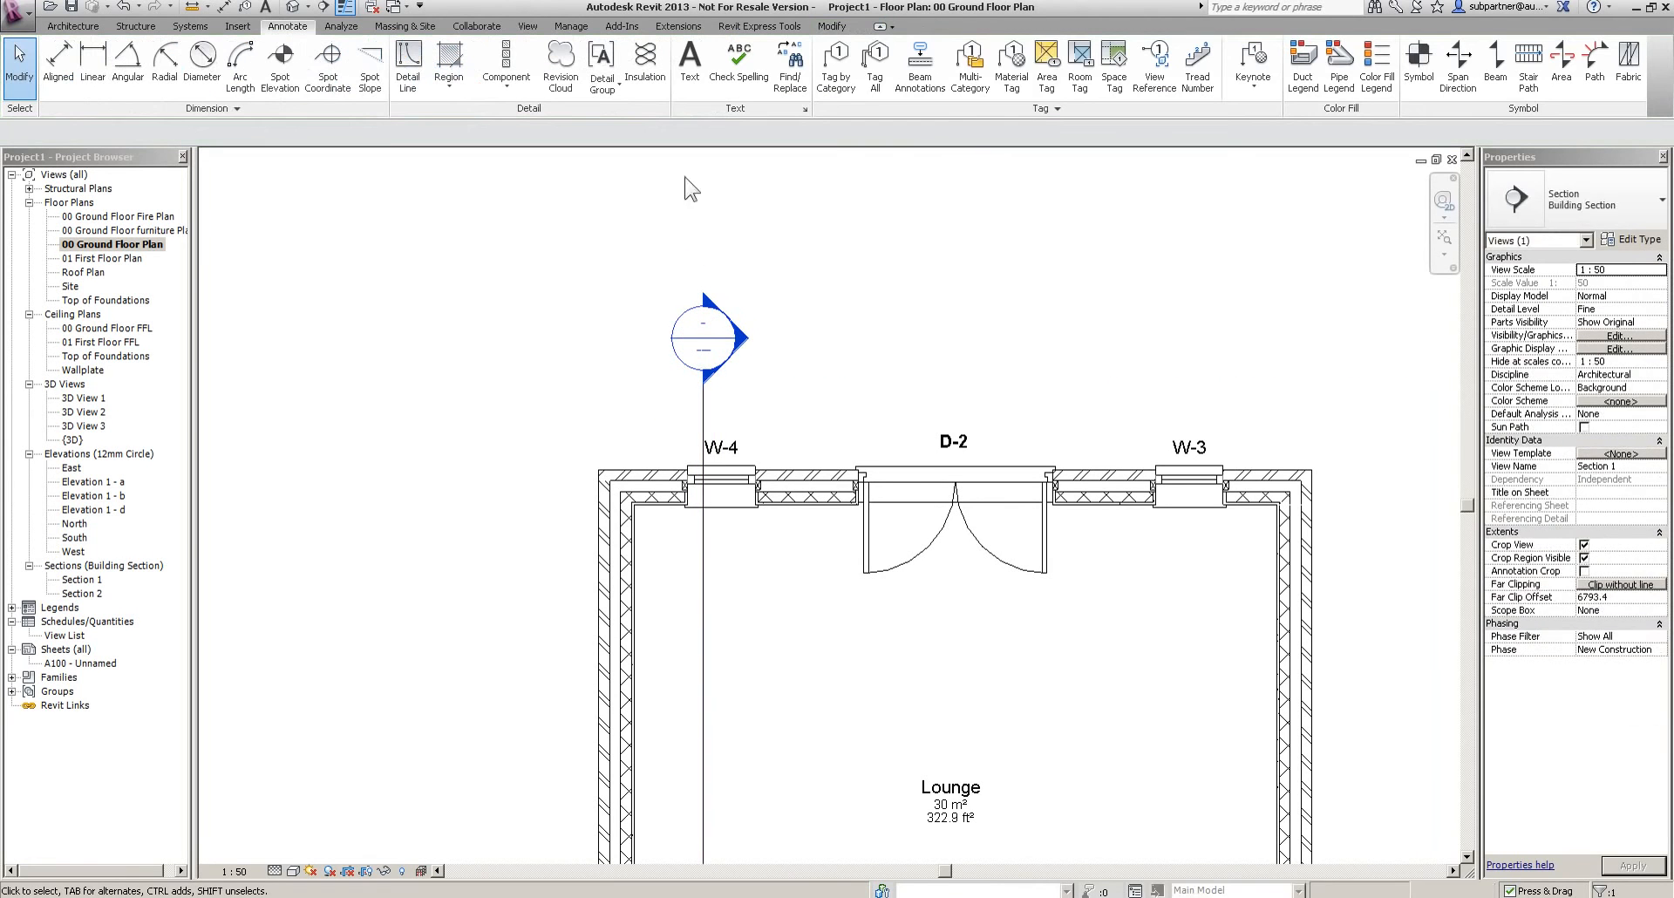
Start an aligned dimension that references wall faces
{"action": "left_click", "coordinate": [224, 7]}
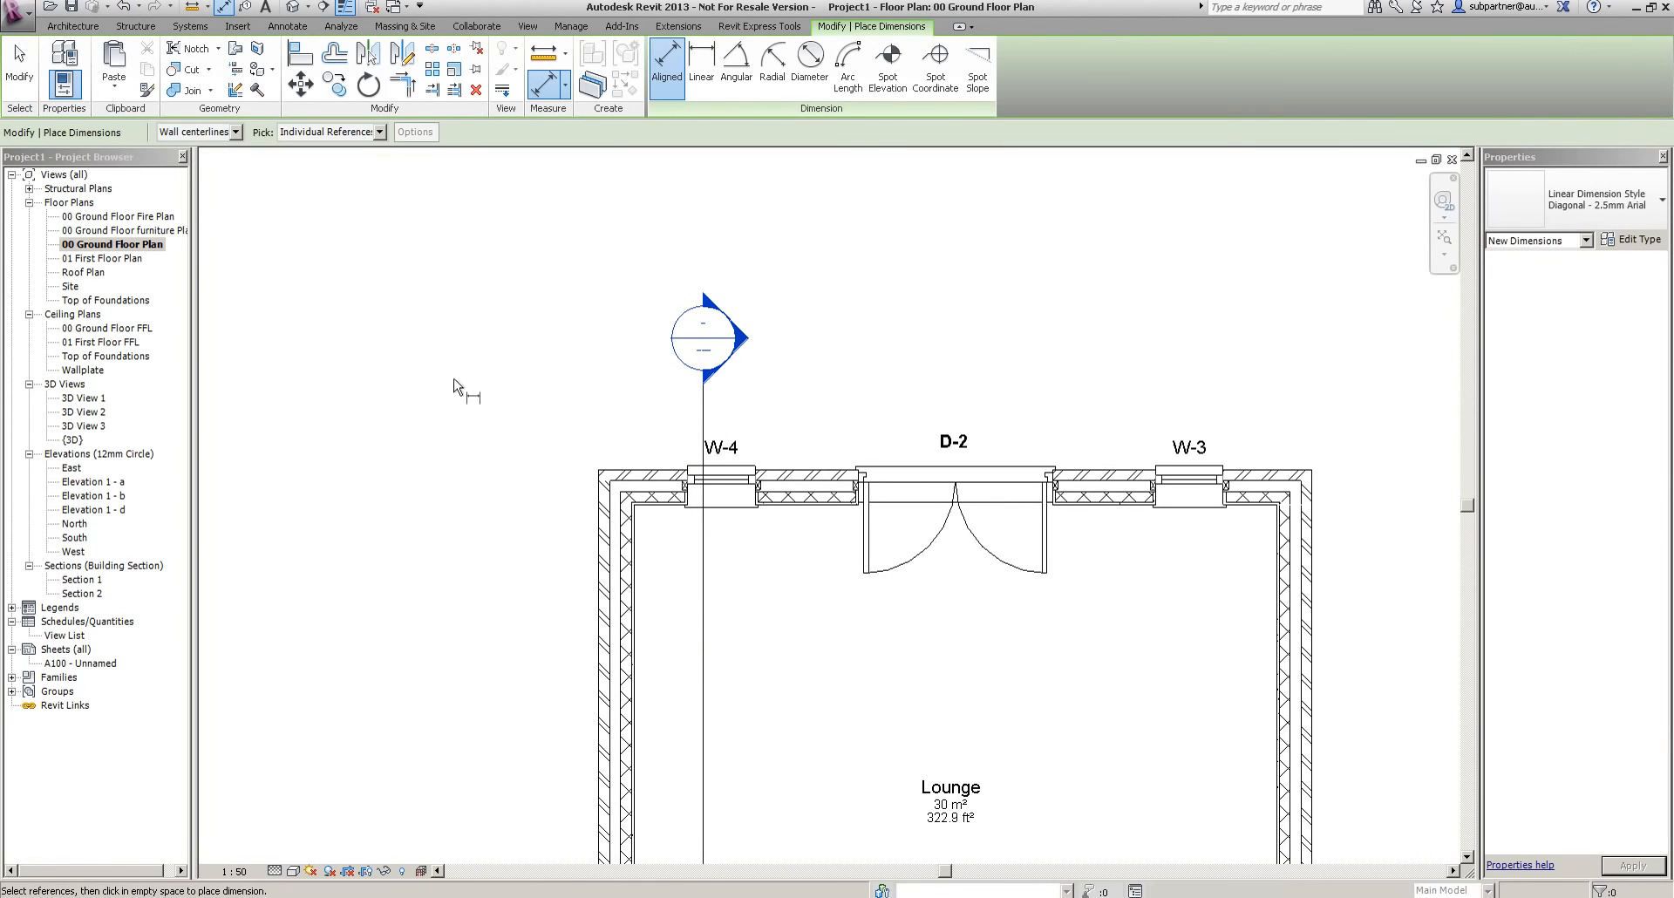
{"action": "left_click", "coordinate": [223, 132]}
{"action": "left_click", "coordinate": [205, 159]}
Try a chained dimension along the lounge's external wall, picking its corners and the edges of W-4, D-2 and W-3 individually
{"action": "left_click", "coordinate": [596, 586]}
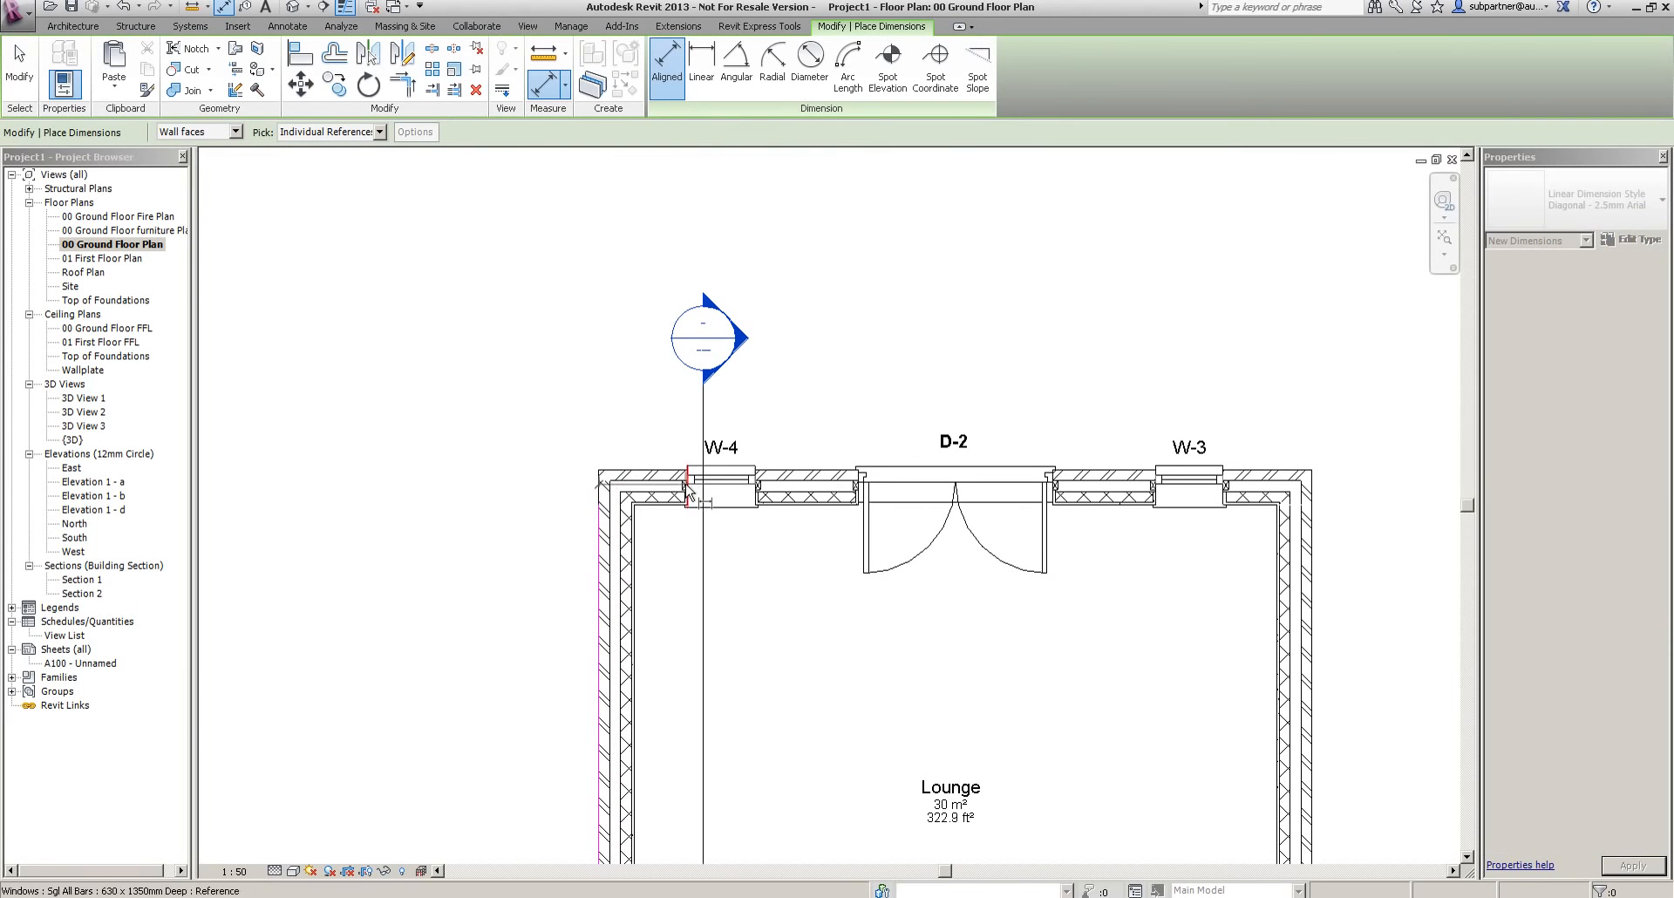
{"action": "left_click", "coordinate": [759, 488]}
{"action": "left_click", "coordinate": [859, 488]}
{"action": "left_click", "coordinate": [1051, 484]}
{"action": "left_click", "coordinate": [1155, 493]}
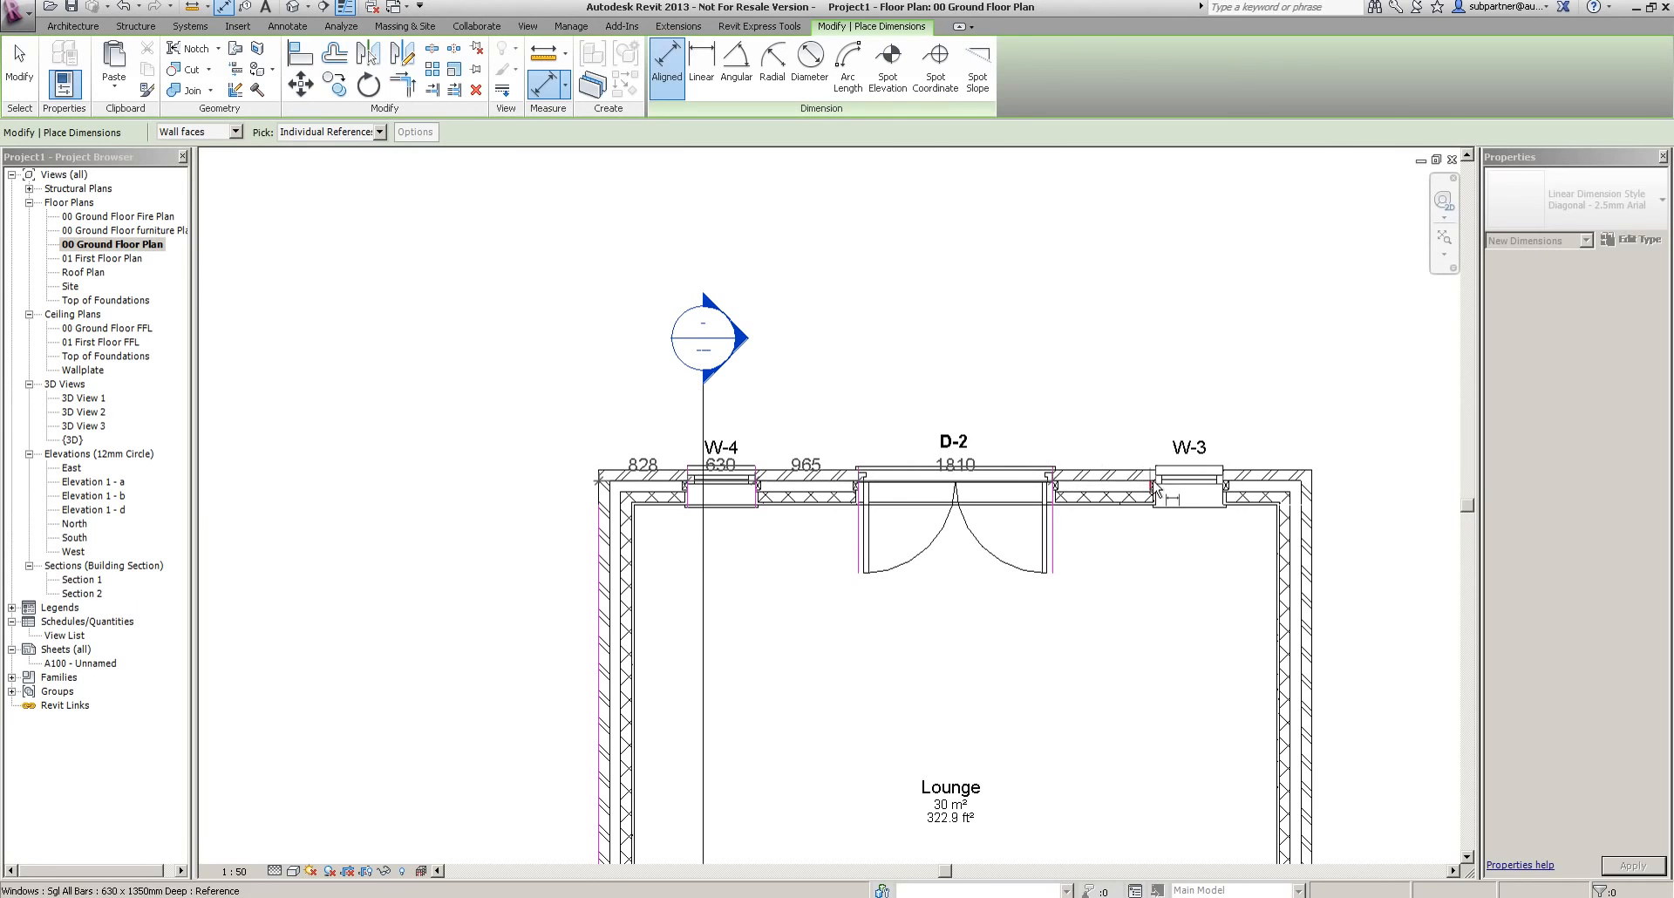
{"action": "left_click", "coordinate": [1230, 501]}
{"action": "left_click", "coordinate": [1311, 566]}
{"action": "left_click", "coordinate": [1253, 400]}
{"action": "left_click", "coordinate": [1255, 408]}
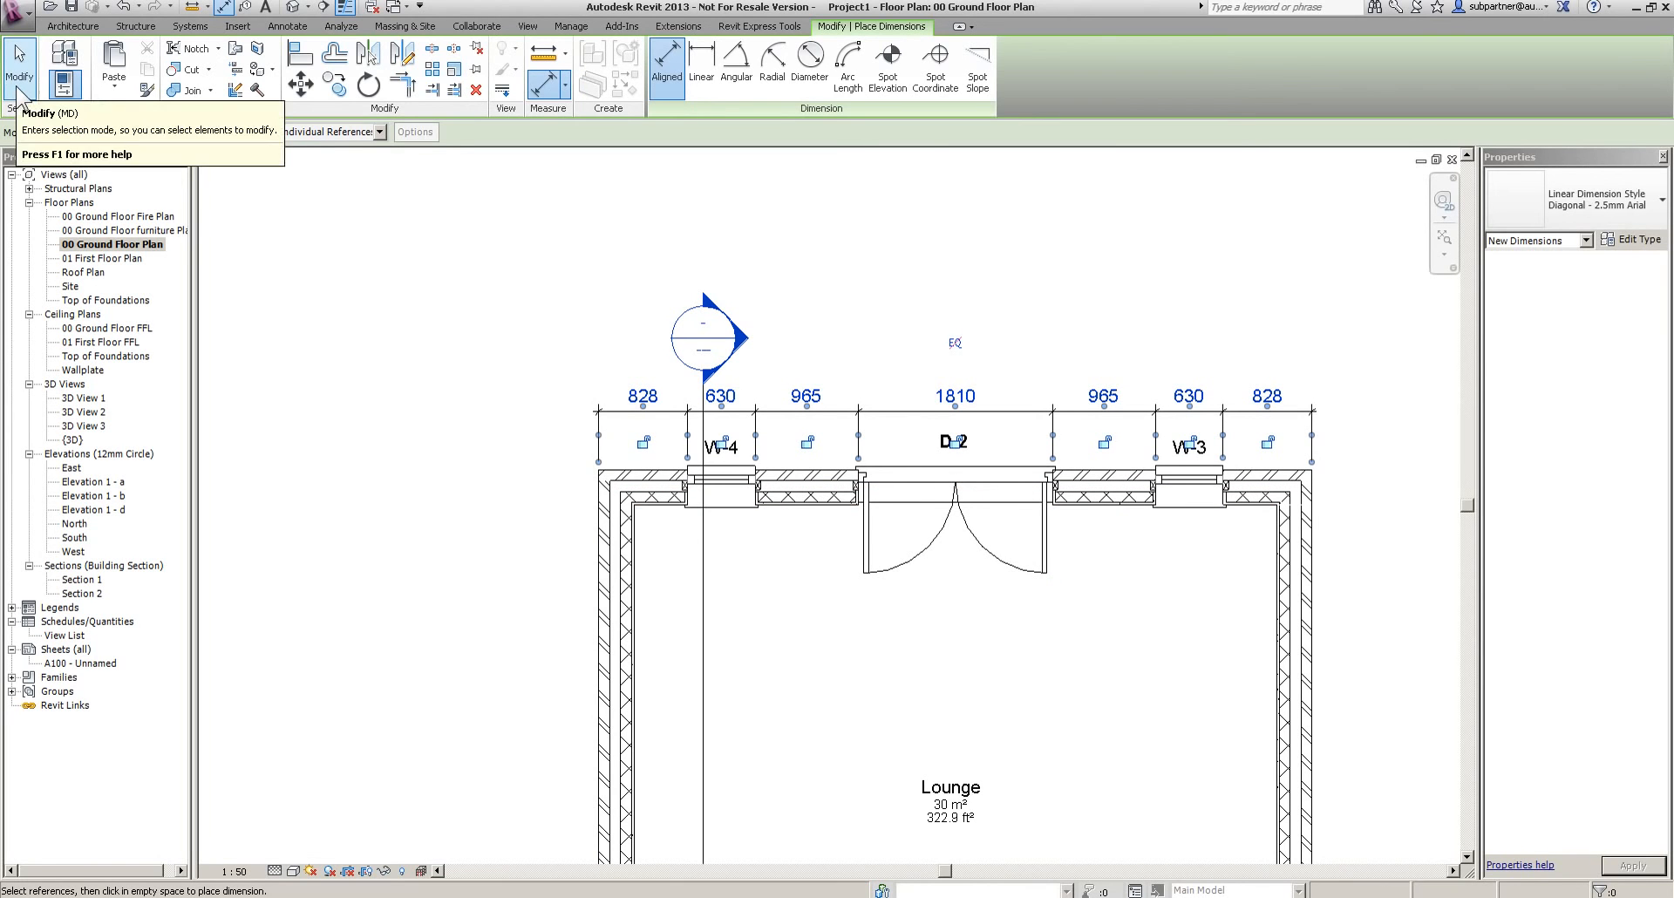
{"action": "left_click", "coordinate": [18, 88]}
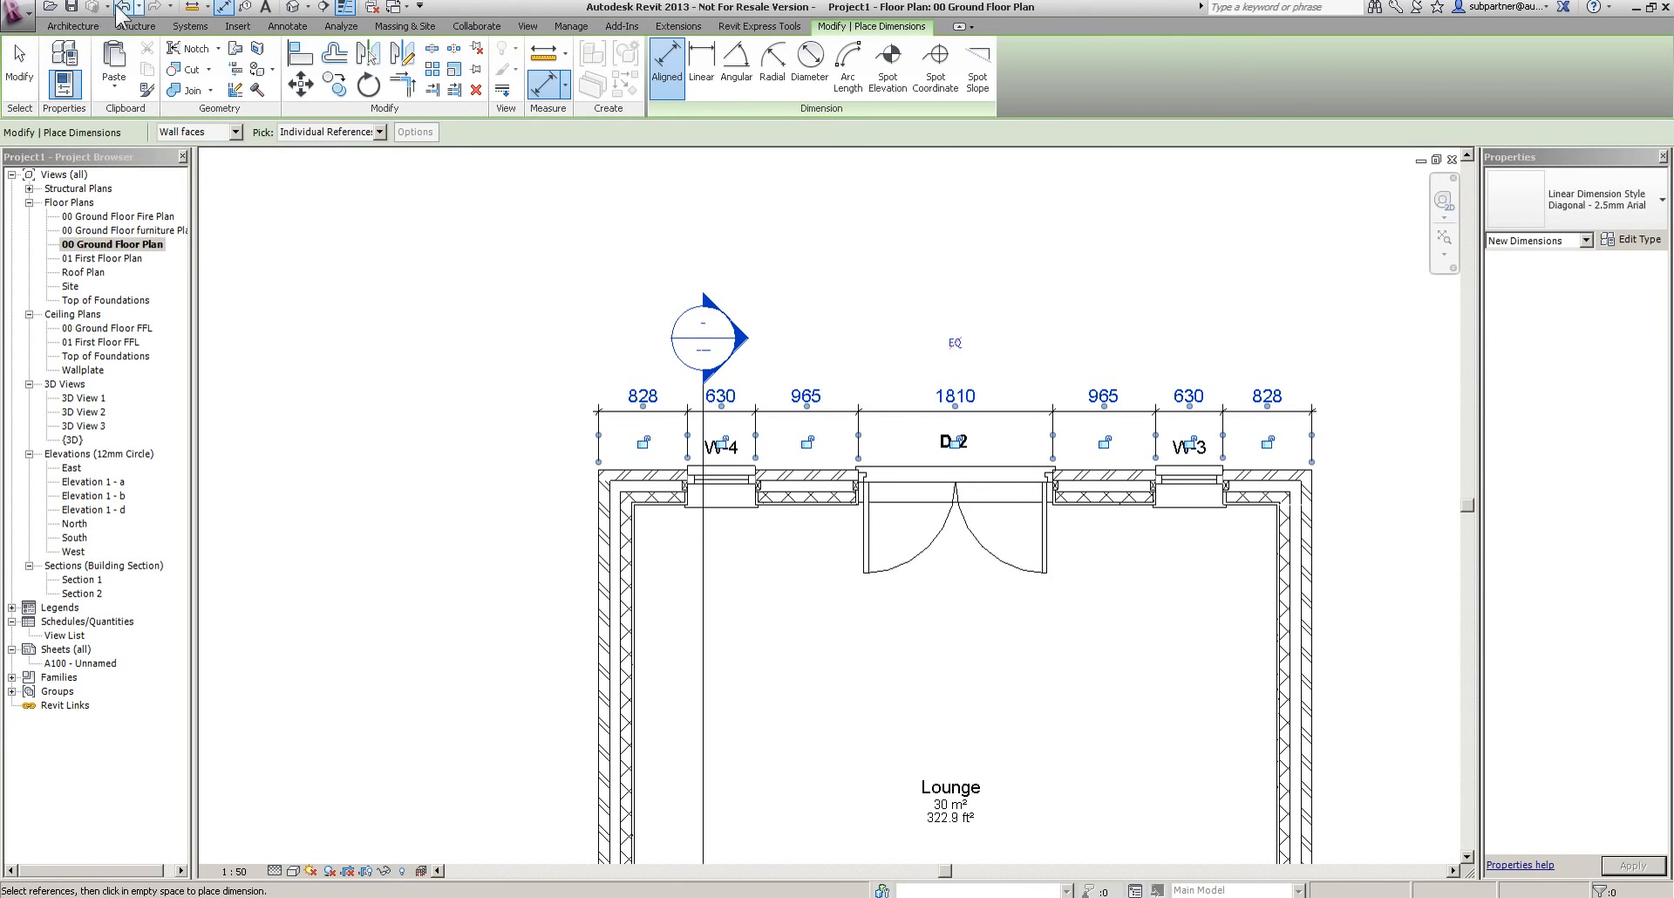
{"action": "left_click", "coordinate": [125, 8]}
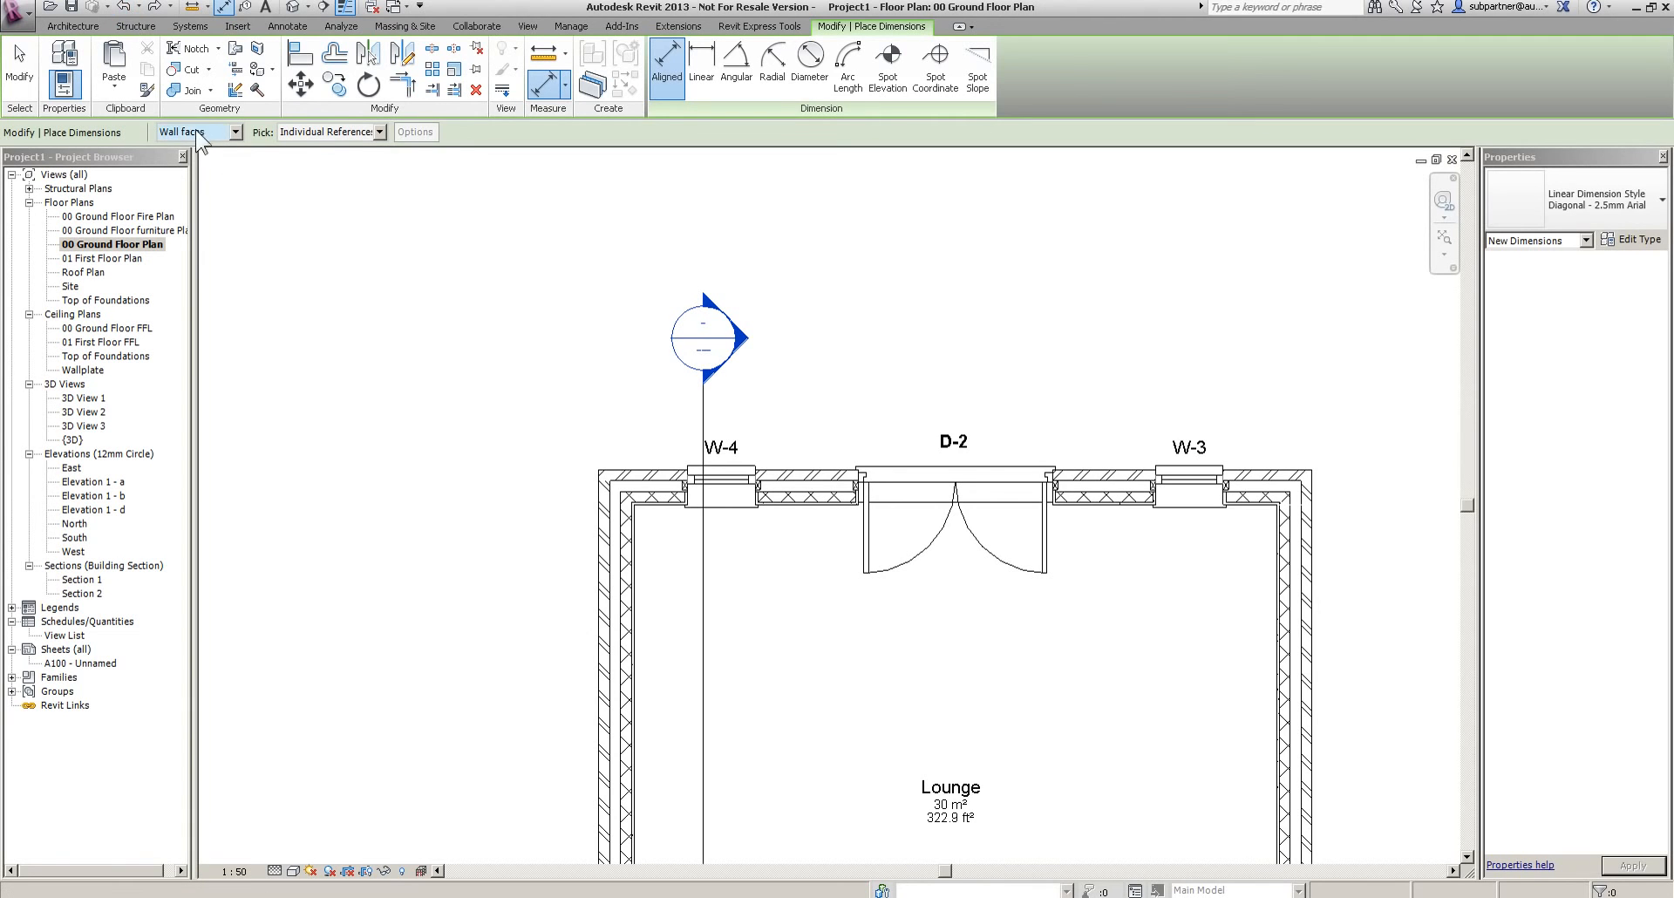
Dimension the overall length of the lounge's external wall containing D-2 by picking entire walls
{"action": "left_click", "coordinate": [317, 134]}
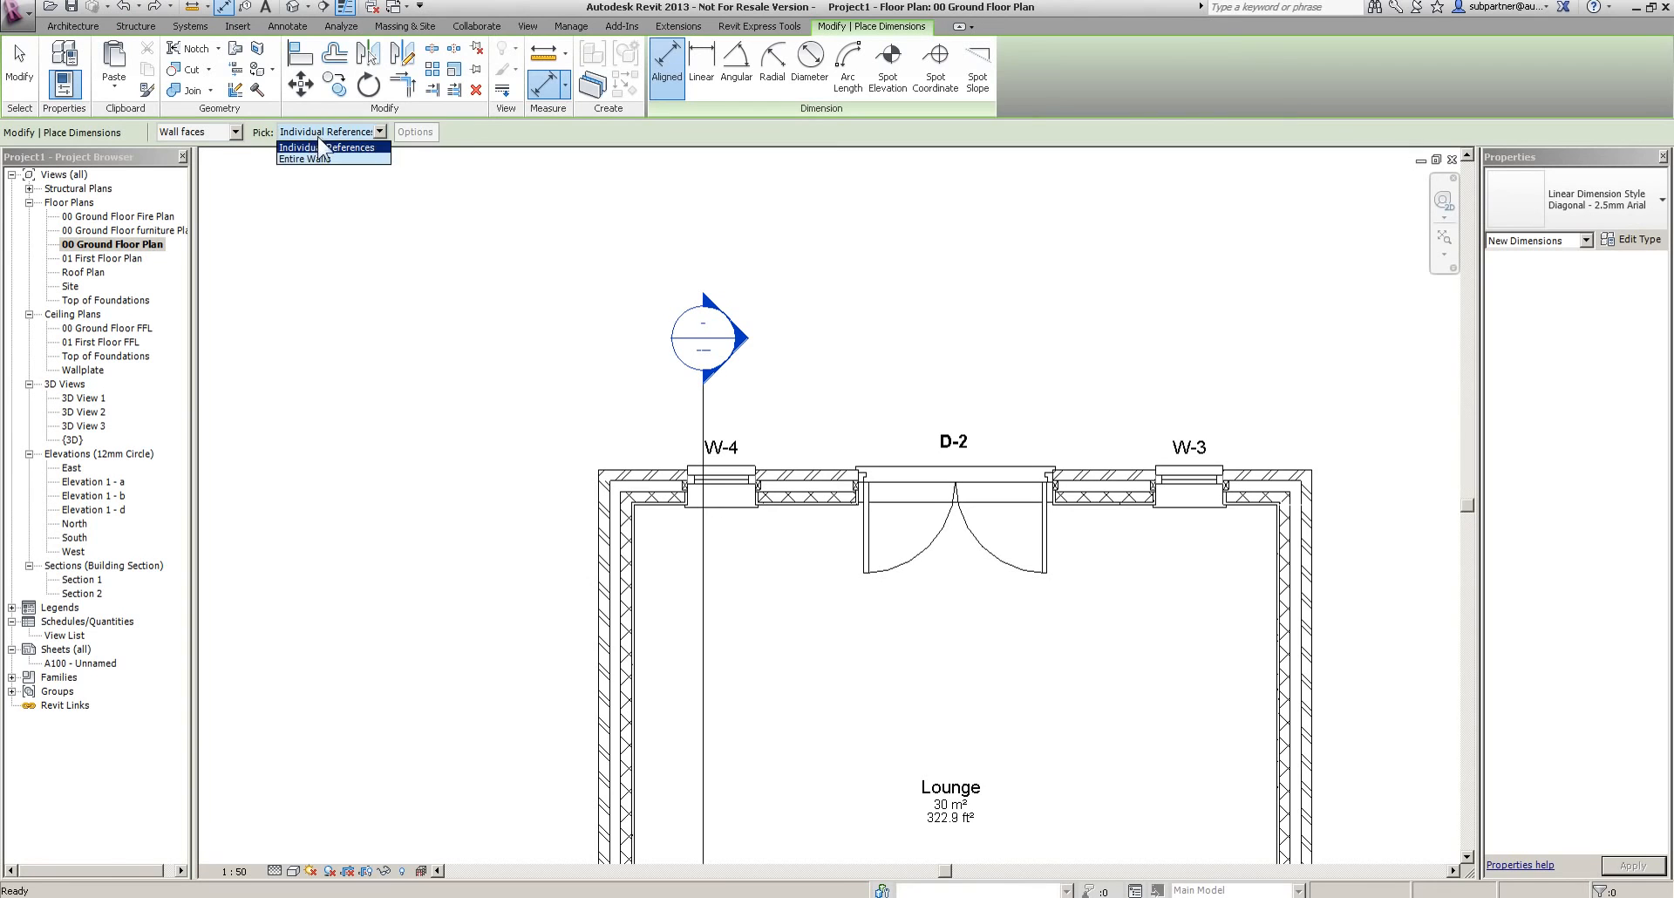
{"action": "left_click", "coordinate": [321, 158]}
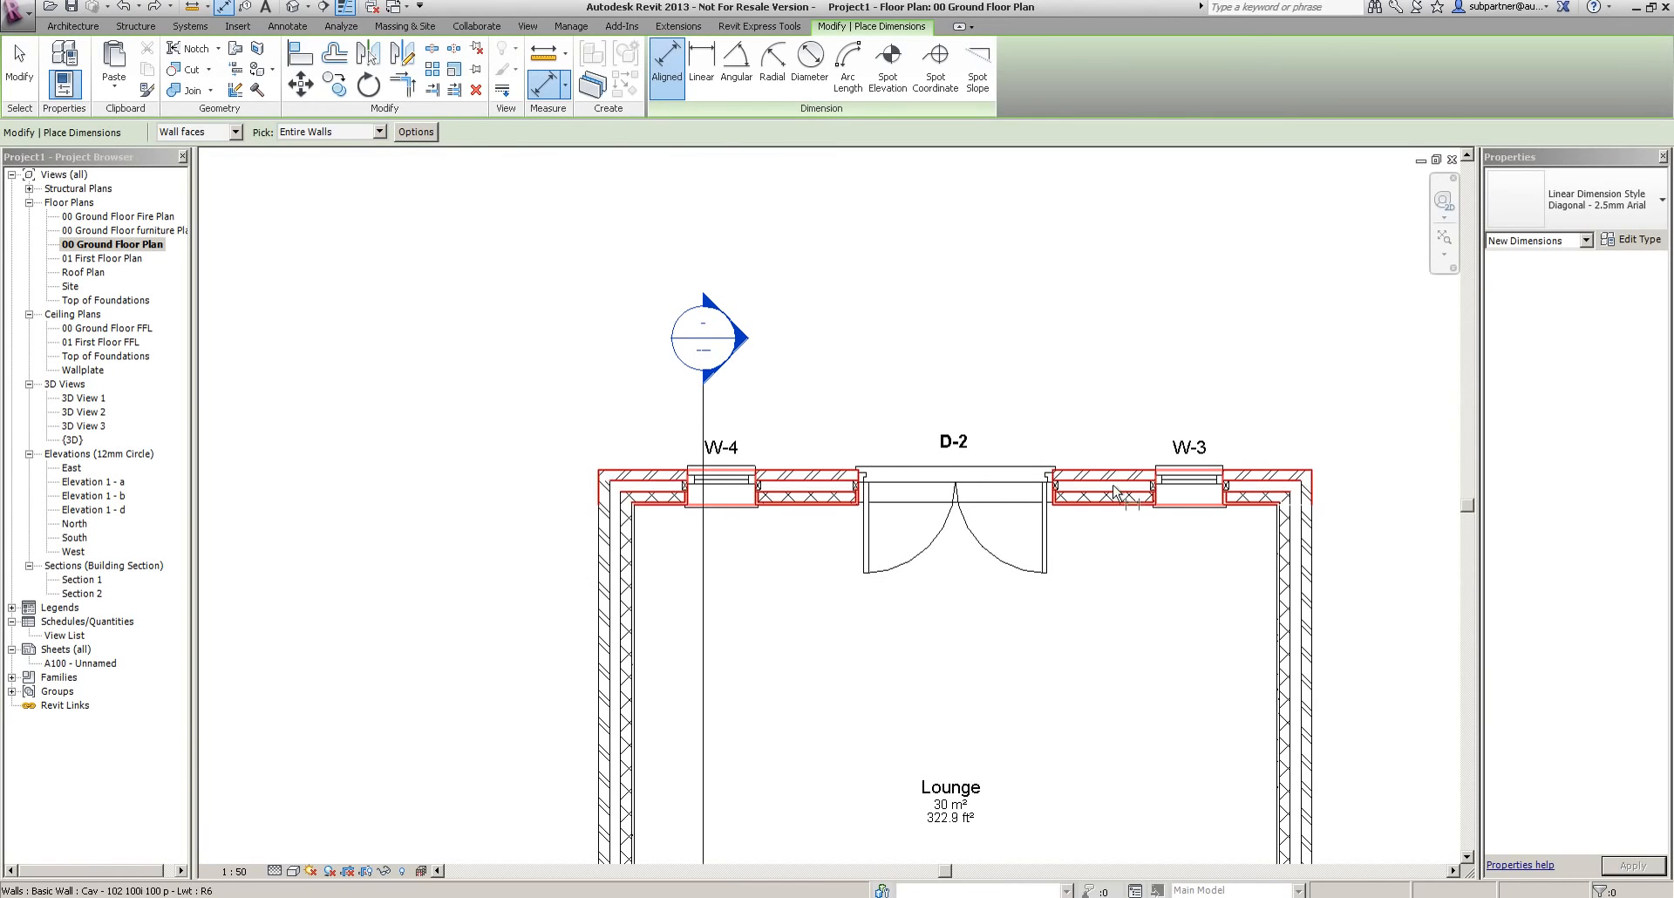
{"action": "left_click", "coordinate": [1106, 478]}
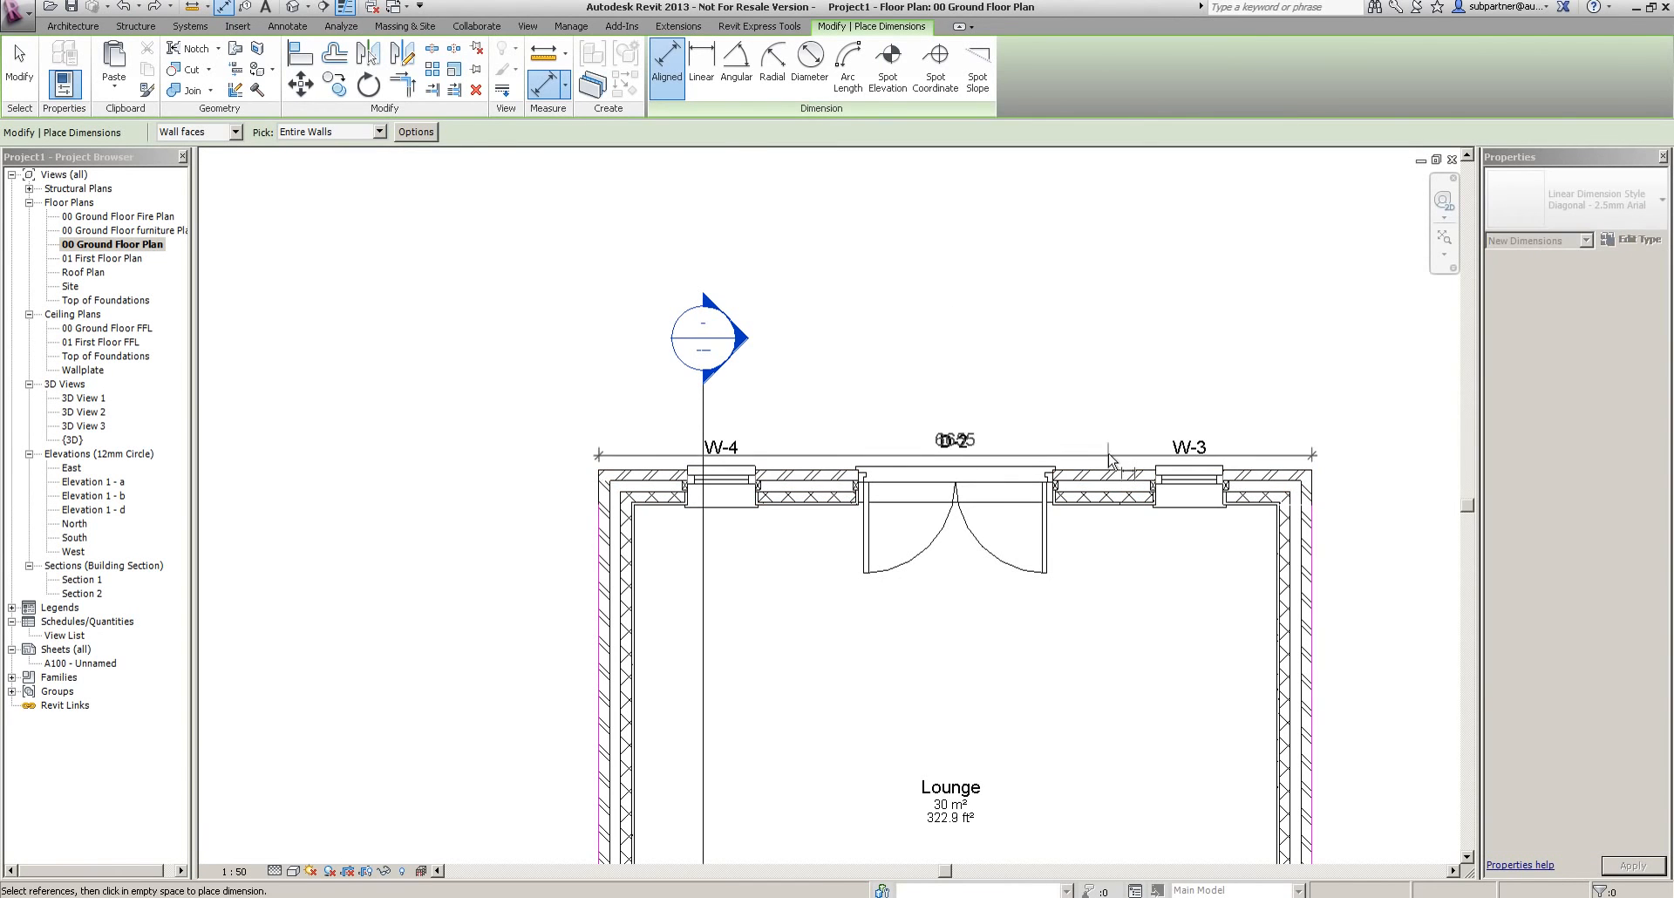
{"action": "left_click", "coordinate": [1125, 386]}
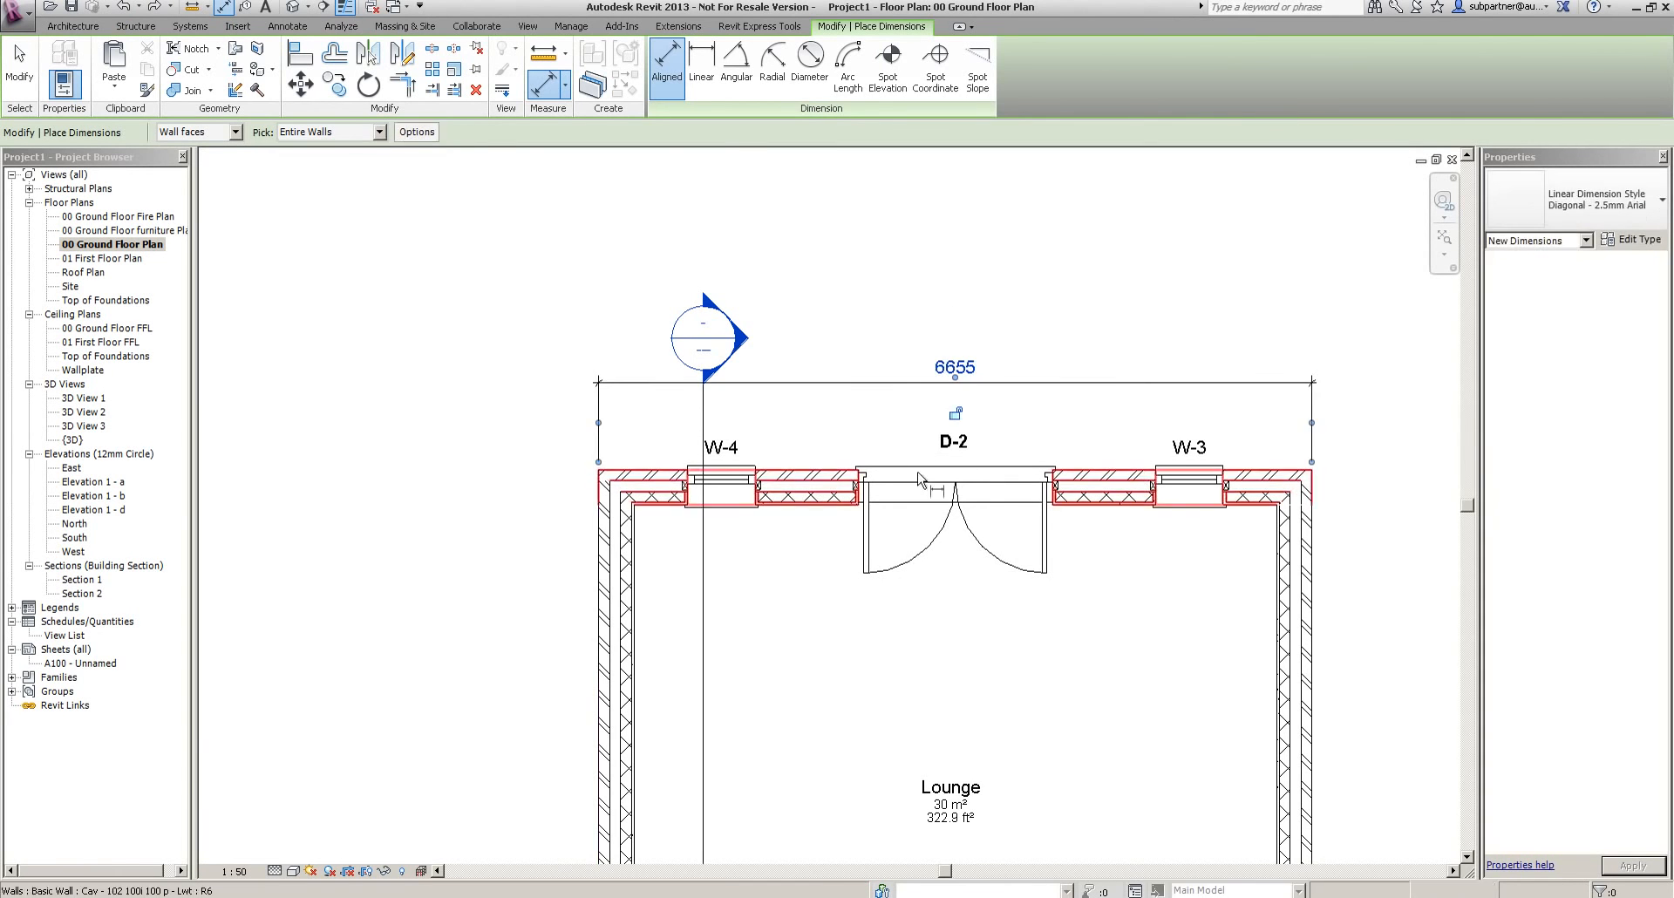
Include openings in the automatic dimensions and place a chained dimension between the lounge's external wall and its overall dimension
{"action": "left_click", "coordinate": [416, 132]}
{"action": "left_click", "coordinate": [790, 440]}
{"action": "left_click", "coordinate": [829, 539]}
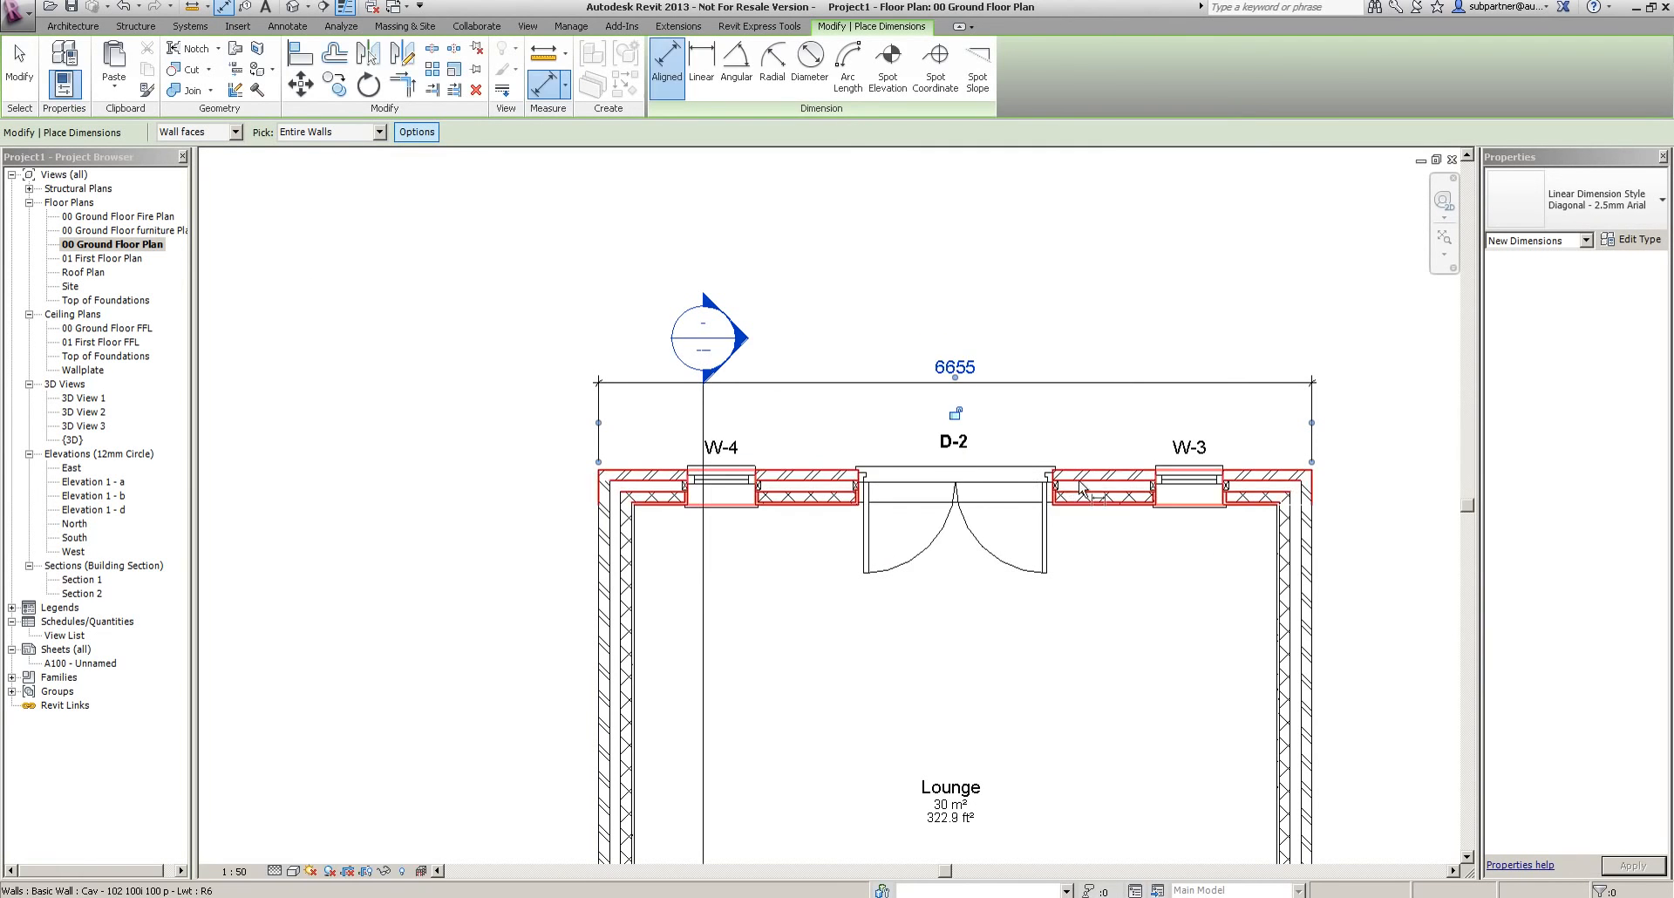
{"action": "left_click", "coordinate": [1103, 488]}
{"action": "left_click", "coordinate": [1088, 416]}
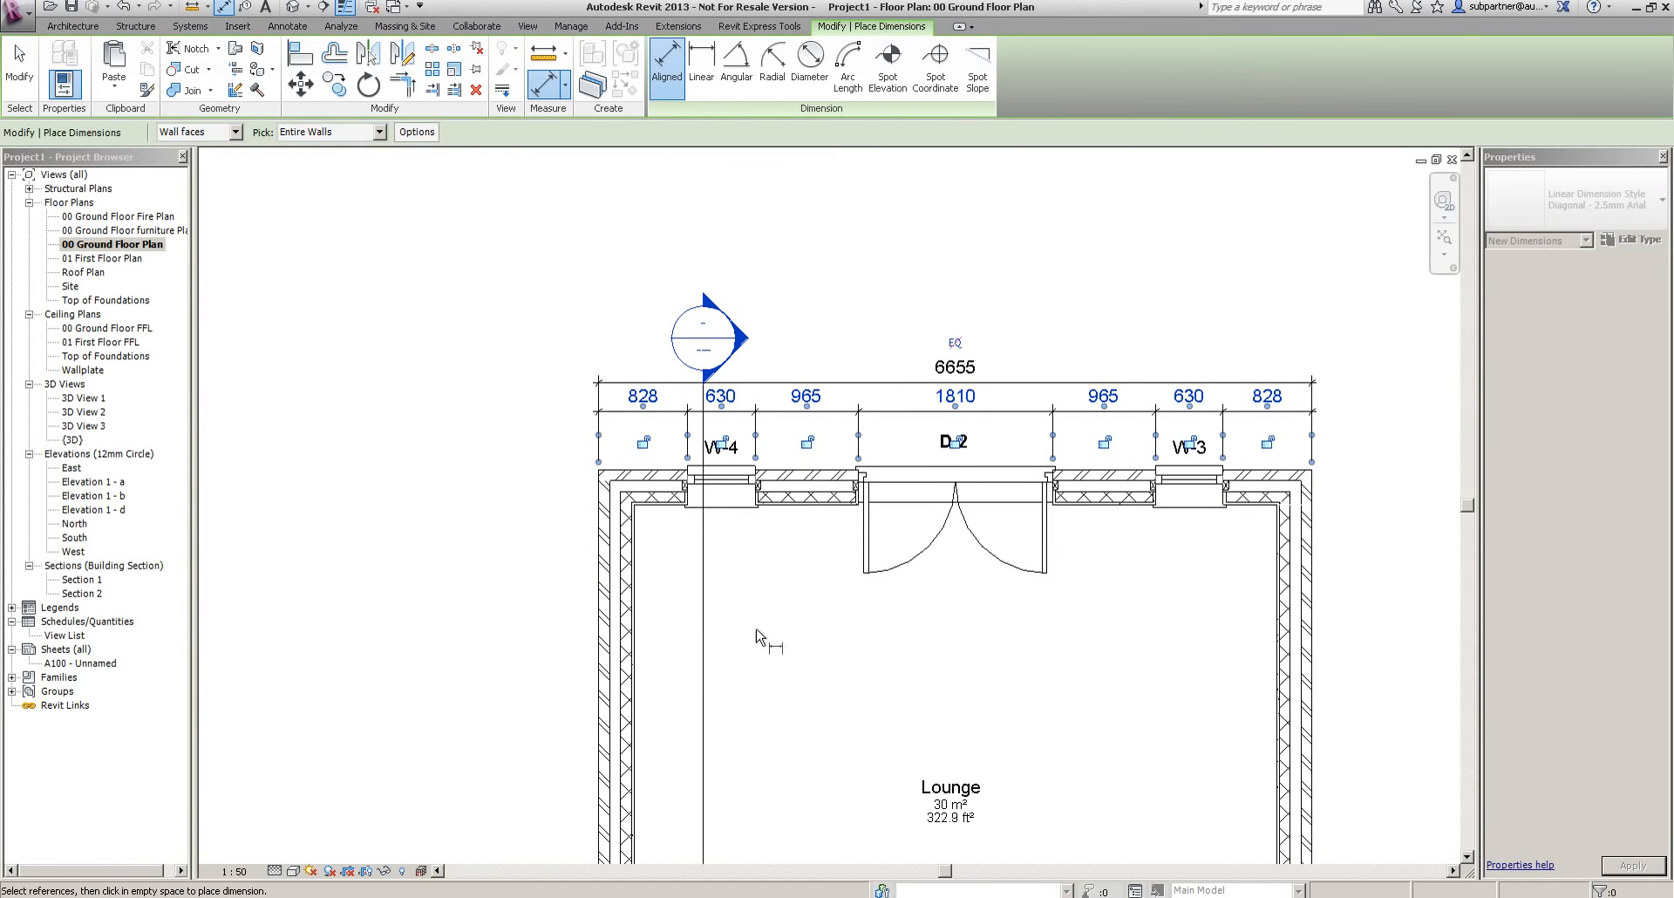
Dimension the external side wall beside the stairs, outside the house, and the front wall's openings D-1, W-1 and W-2 below it
{"action": "scroll", "coordinate": [794, 536], "scroll_direction": "down", "scroll_amount": 5}
{"action": "scroll", "coordinate": [723, 423], "scroll_direction": "up", "scroll_amount": 1}
{"action": "left_click", "coordinate": [724, 423]}
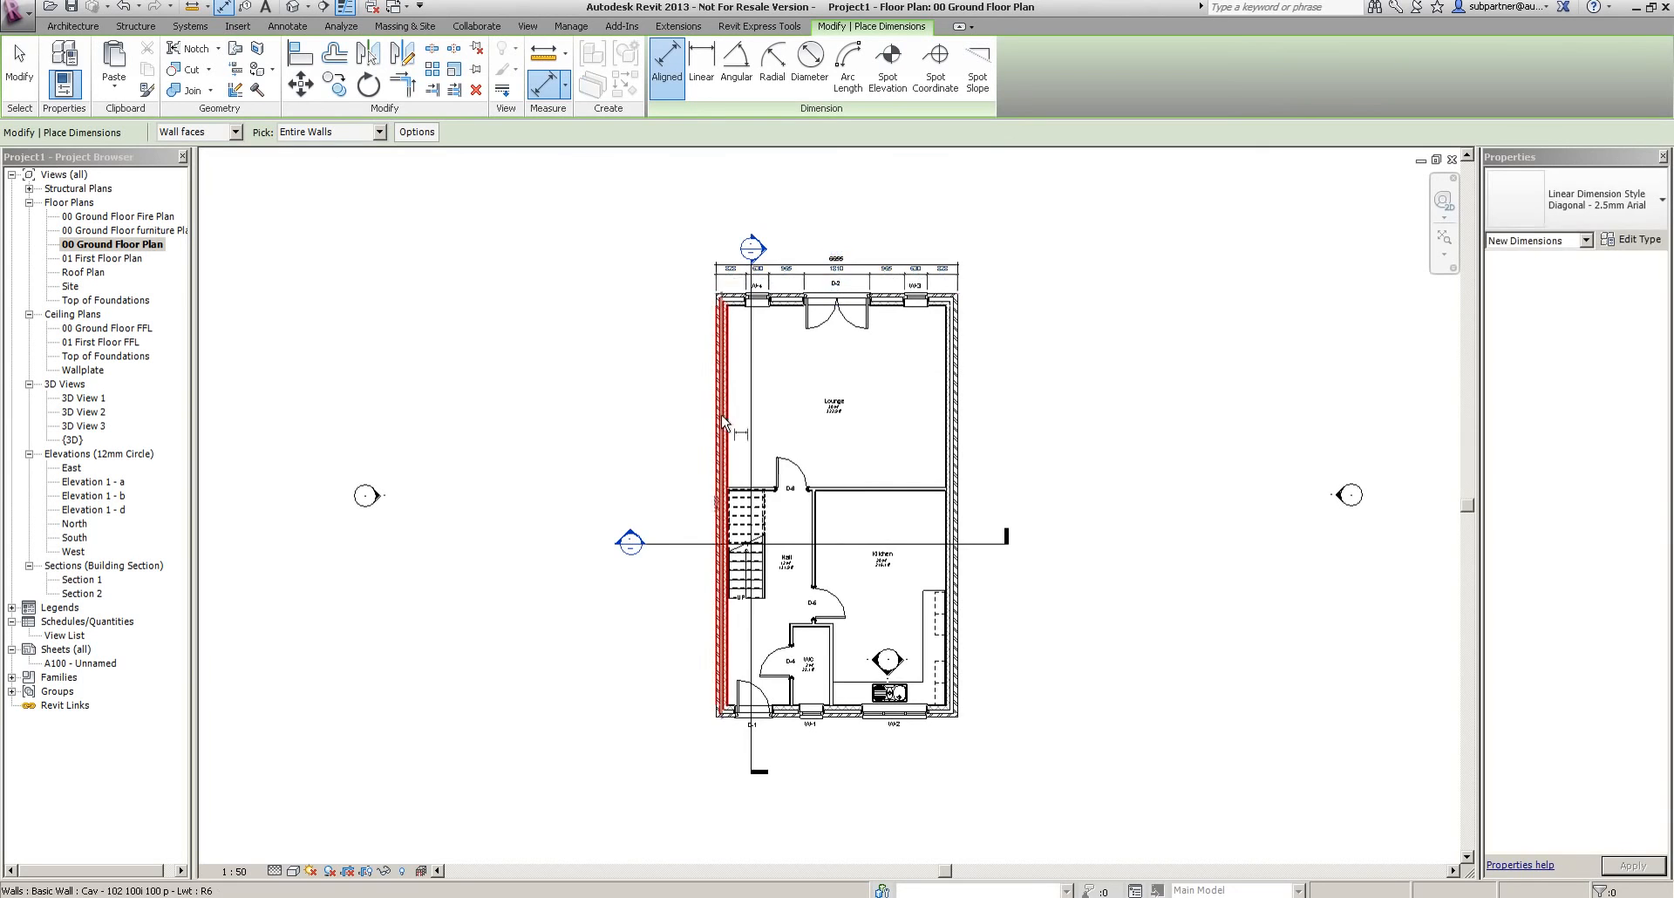
{"action": "left_click", "coordinate": [698, 489]}
{"action": "scroll", "coordinate": [811, 801], "scroll_direction": "up", "scroll_amount": 3}
{"action": "left_click", "coordinate": [862, 671]}
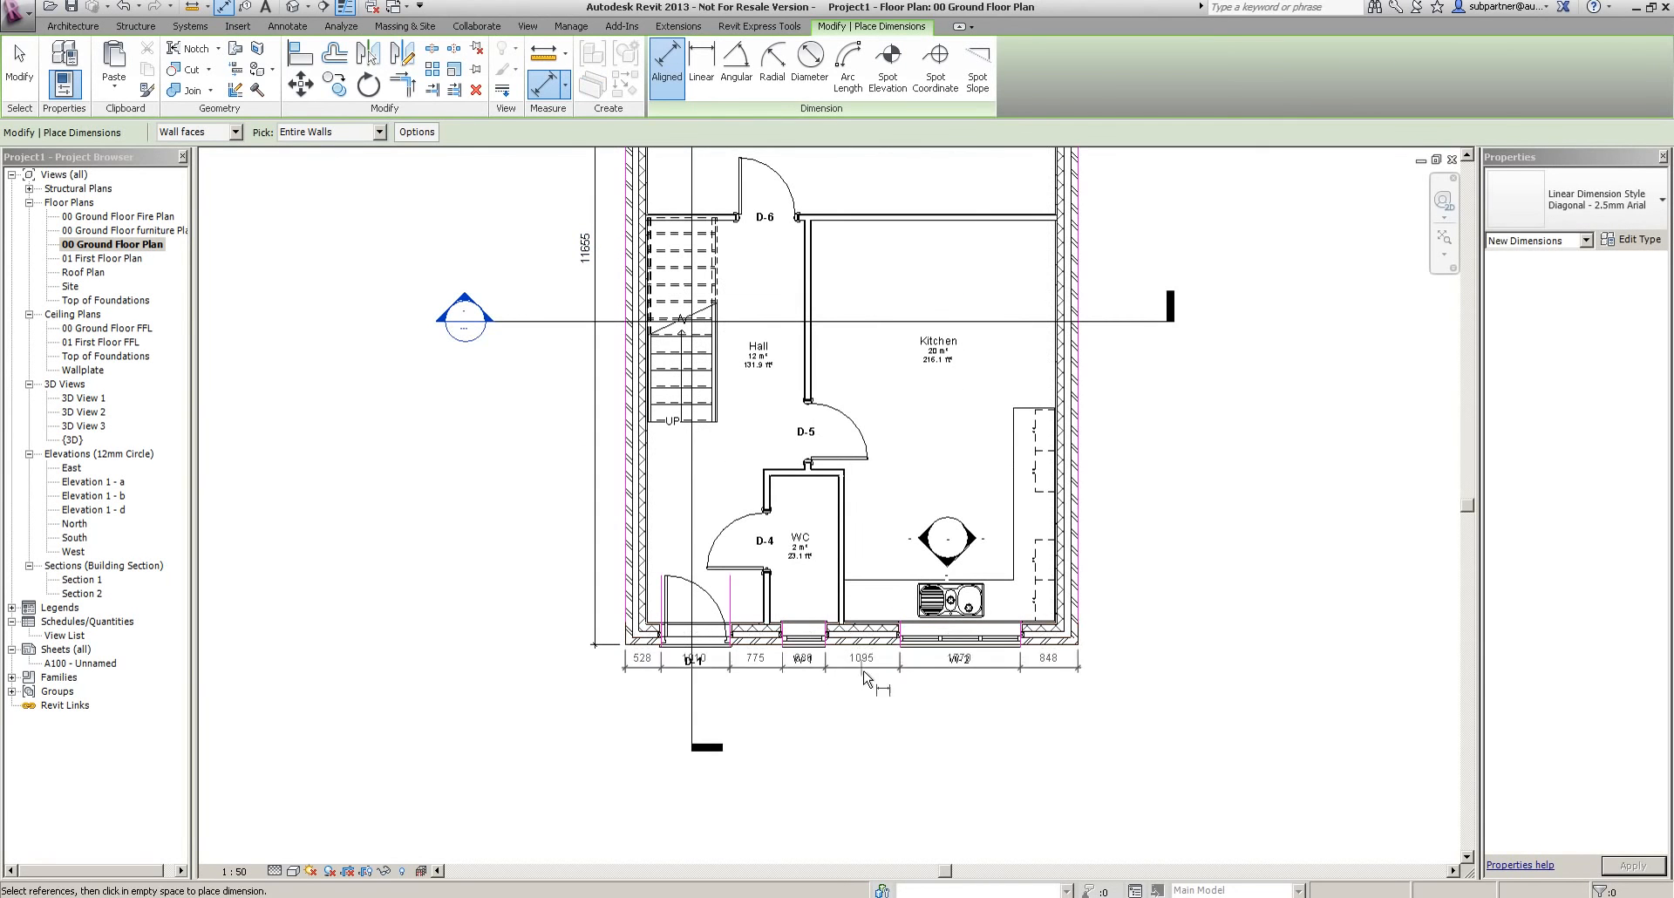
{"action": "left_click", "coordinate": [863, 697]}
Set the dimension reference to Faces of core and dimension the lounge partition containing door D-6
{"action": "middle_click_drag", "start_coordinate": [933, 242], "coordinate": [948, 336]}
{"action": "left_click", "coordinate": [235, 132]}
{"action": "left_click", "coordinate": [187, 181]}
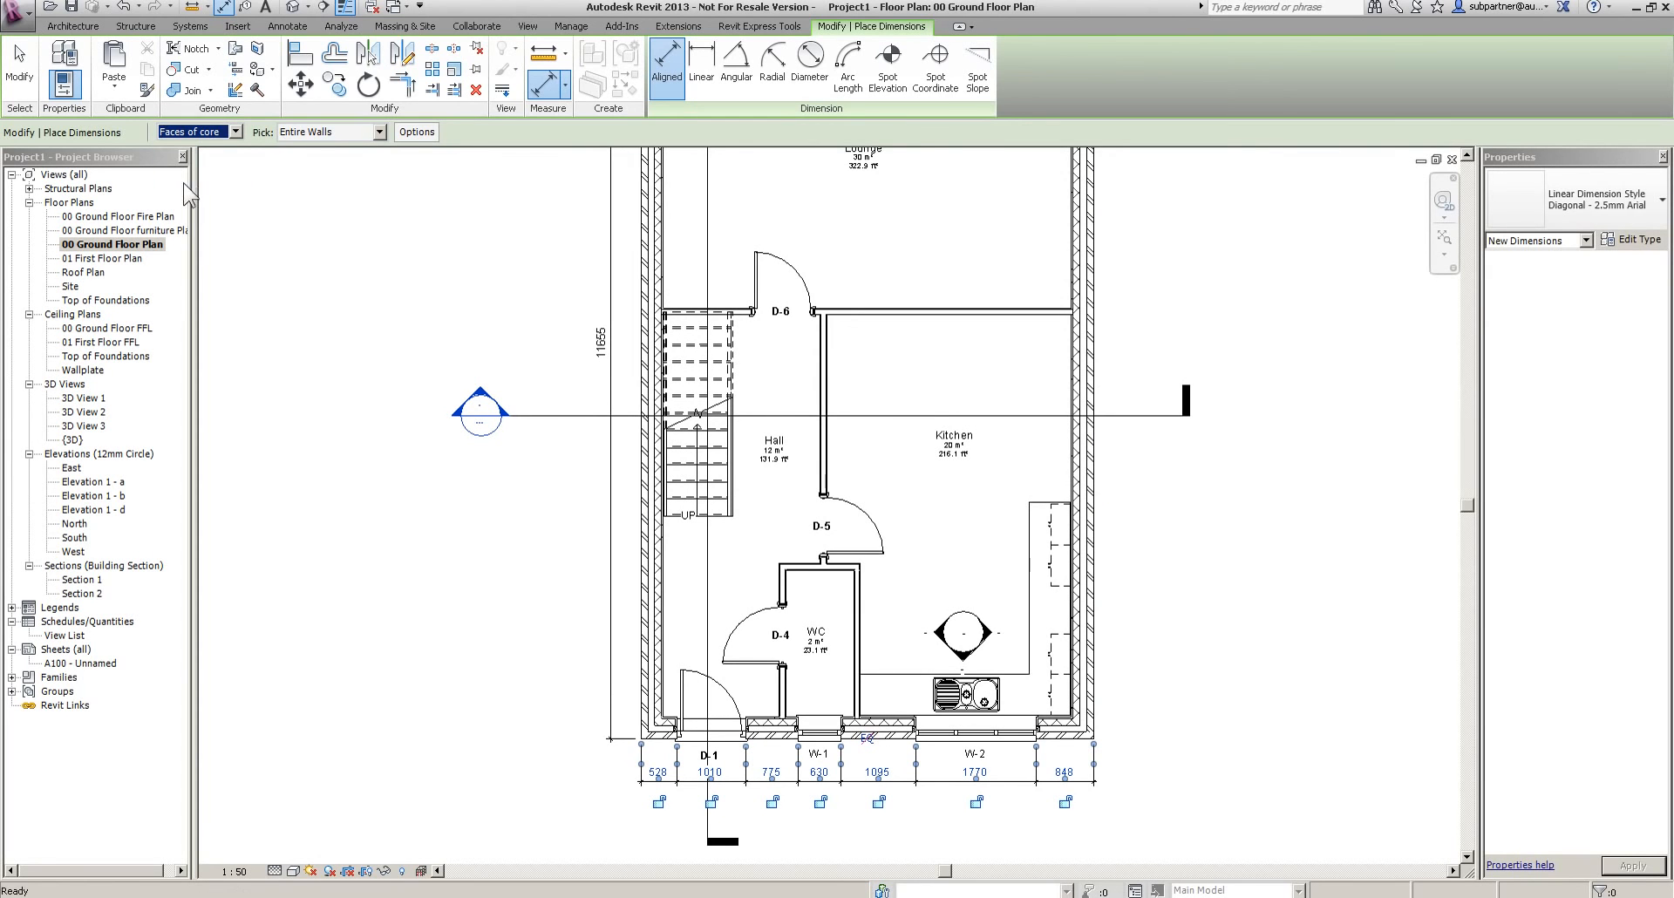
{"action": "left_click", "coordinate": [903, 307]}
{"action": "left_click", "coordinate": [940, 284]}
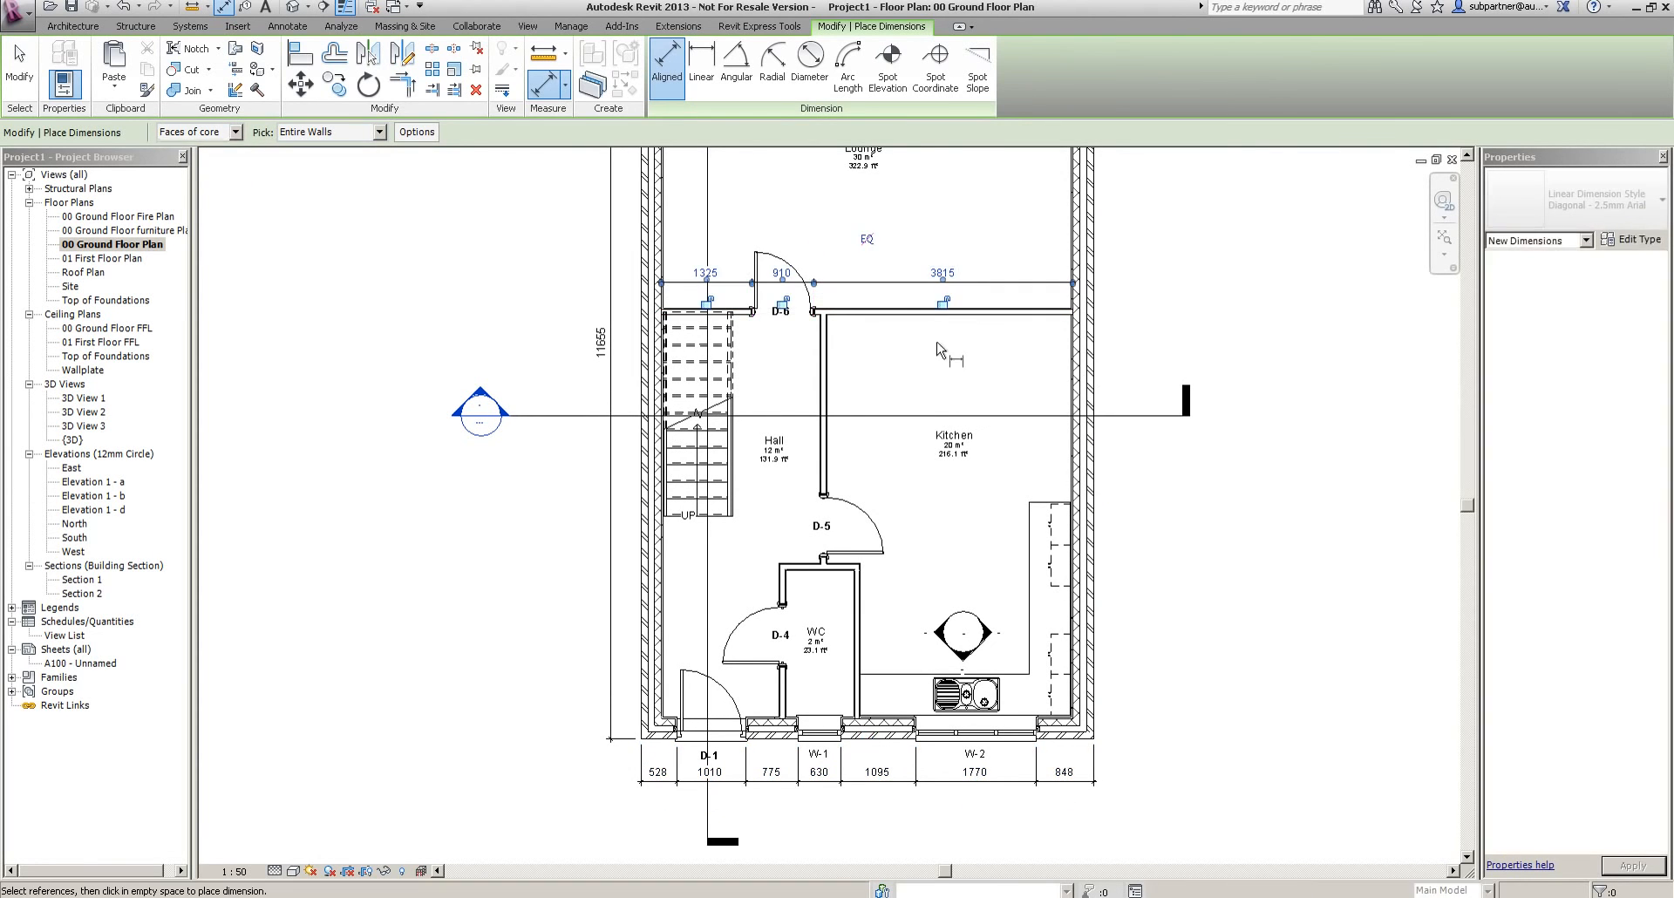
Dimension the hall–kitchen partition with door D-5 through to the front wall, and the WC wall with door D-4
{"action": "left_click", "coordinate": [823, 401]}
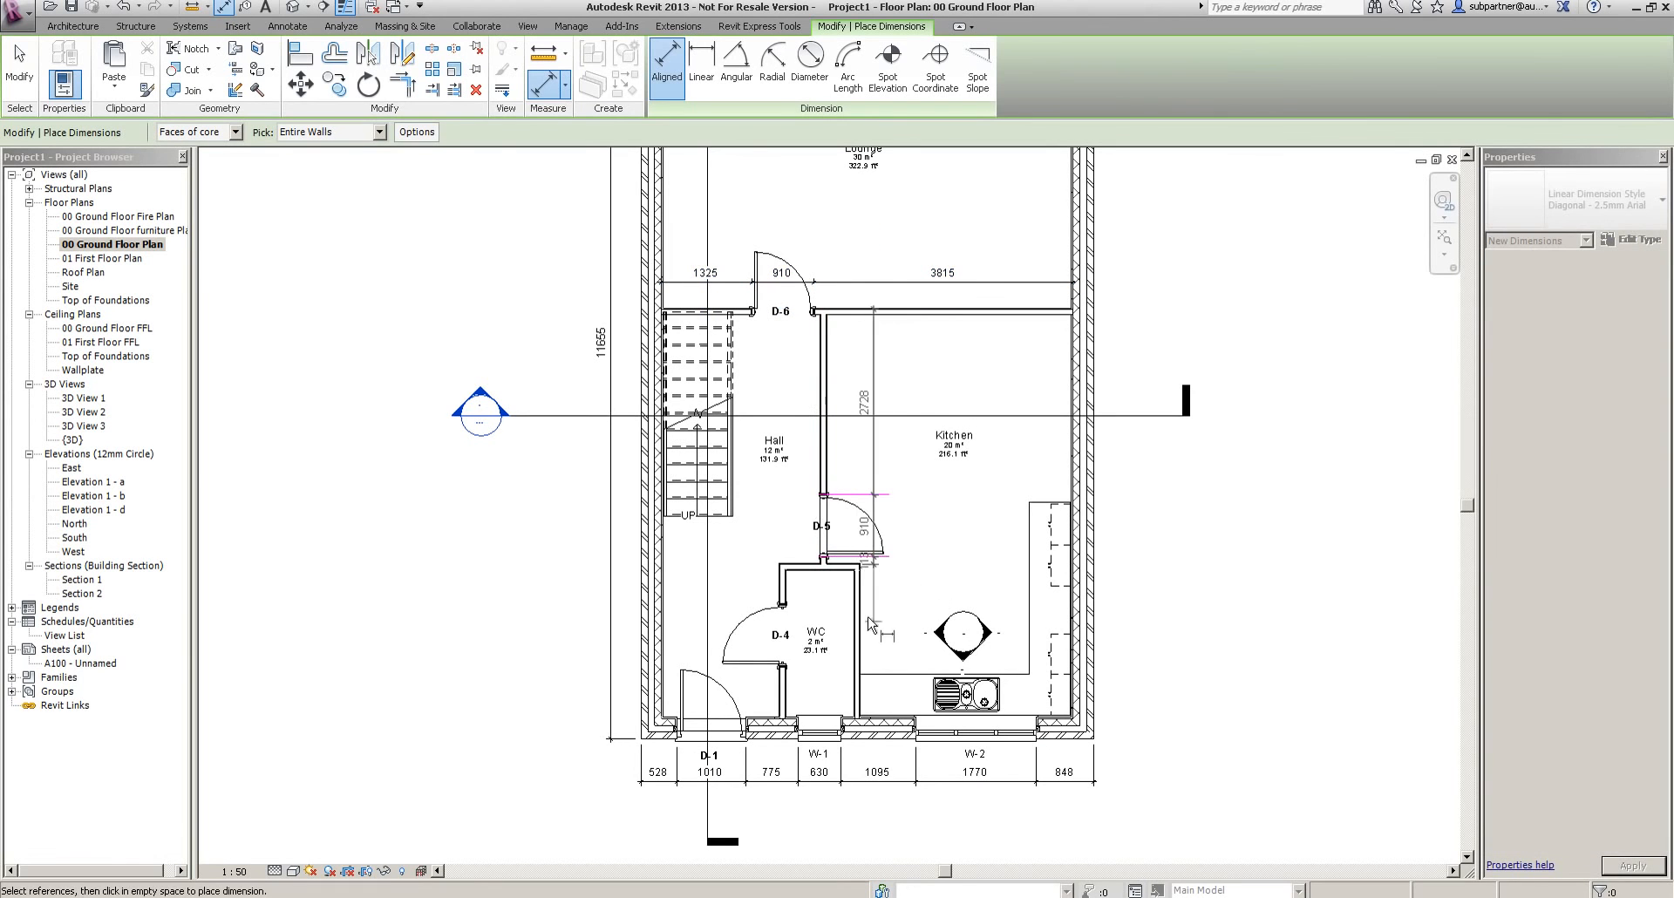
{"action": "left_click", "coordinate": [903, 615]}
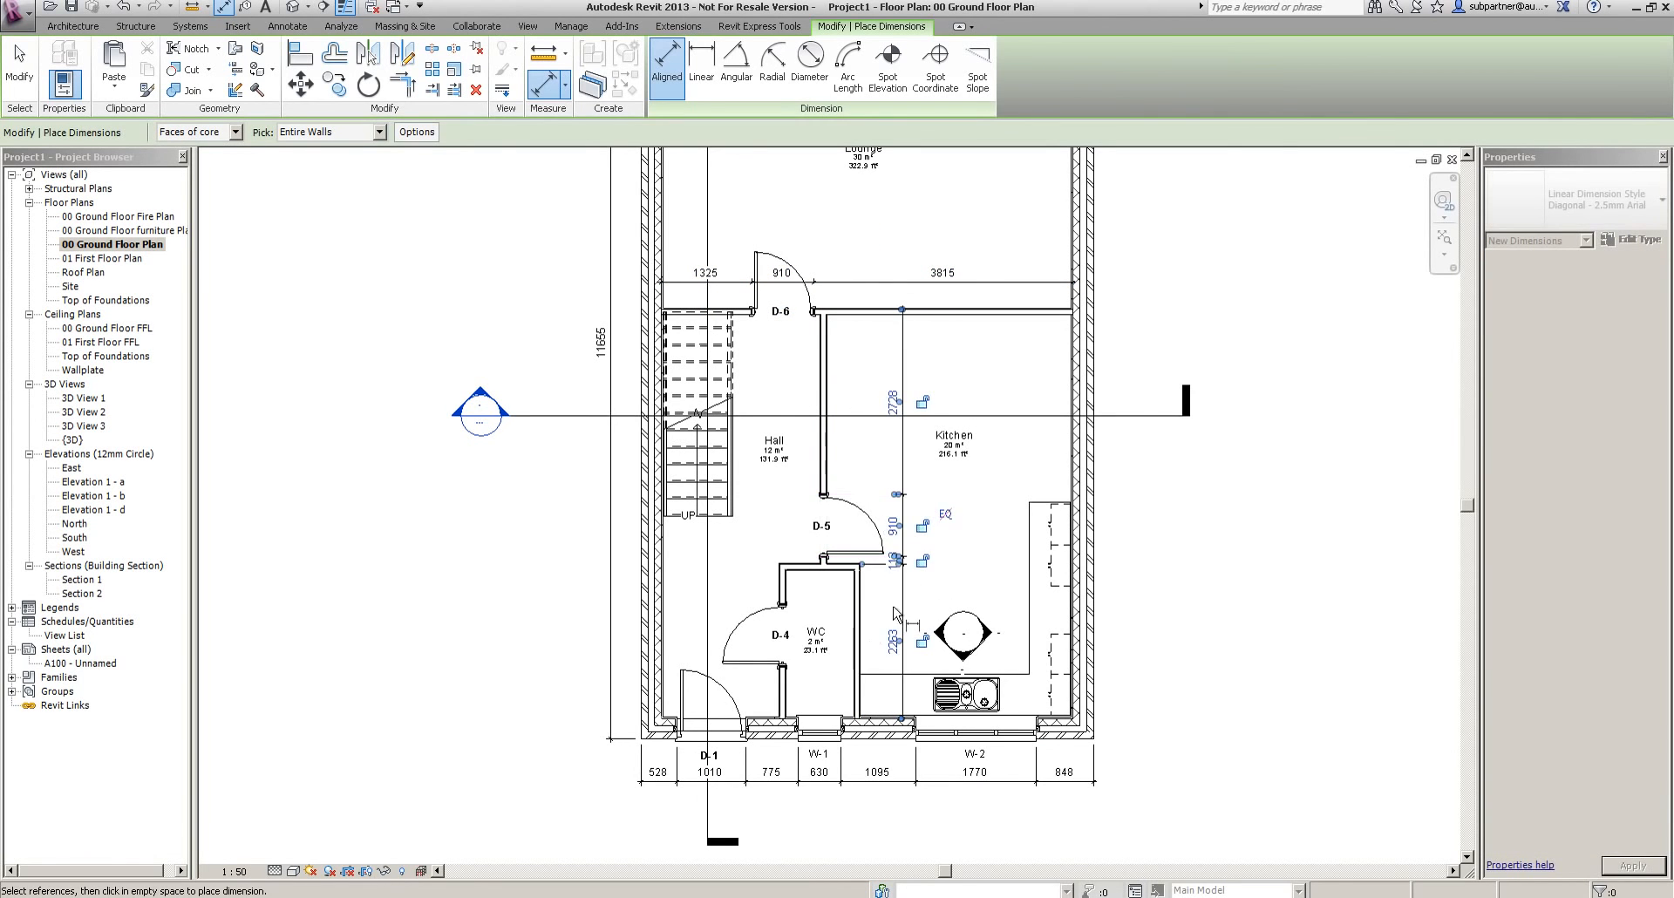
{"action": "left_click", "coordinate": [782, 682]}
{"action": "left_click", "coordinate": [763, 641]}
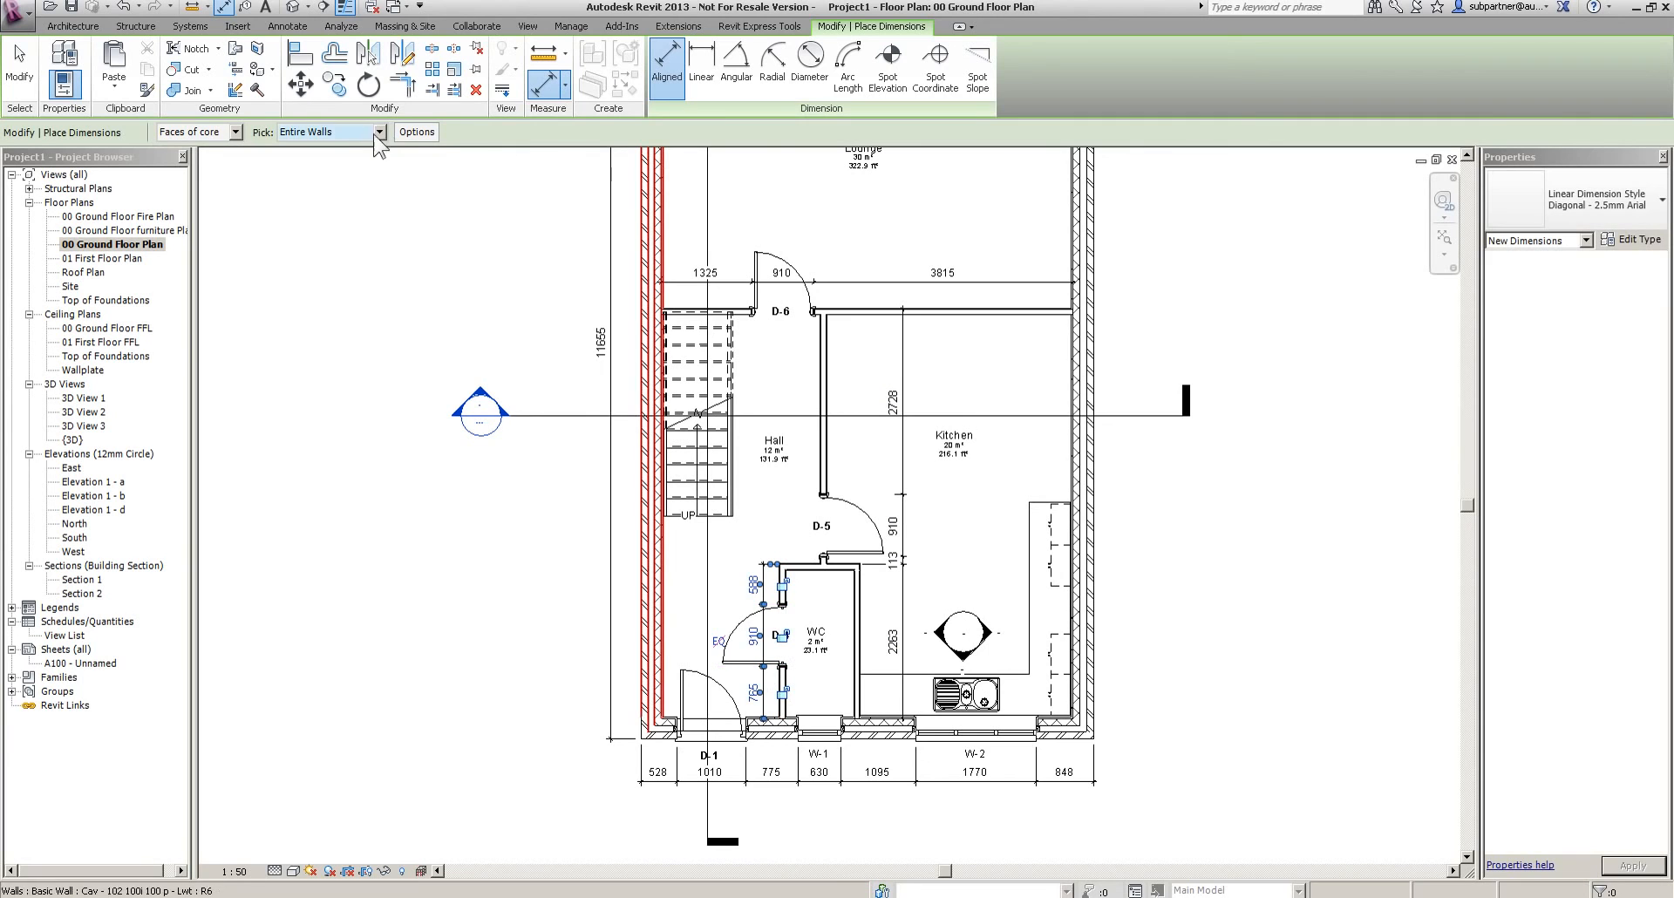
Switch the automatic dimensions from openings to intersecting walls, and dimension the kitchen-side external wall and the lounge partition
{"action": "left_click", "coordinate": [417, 131]}
{"action": "left_click", "coordinate": [749, 392]}
{"action": "left_click", "coordinate": [740, 474]}
{"action": "left_click", "coordinate": [828, 538]}
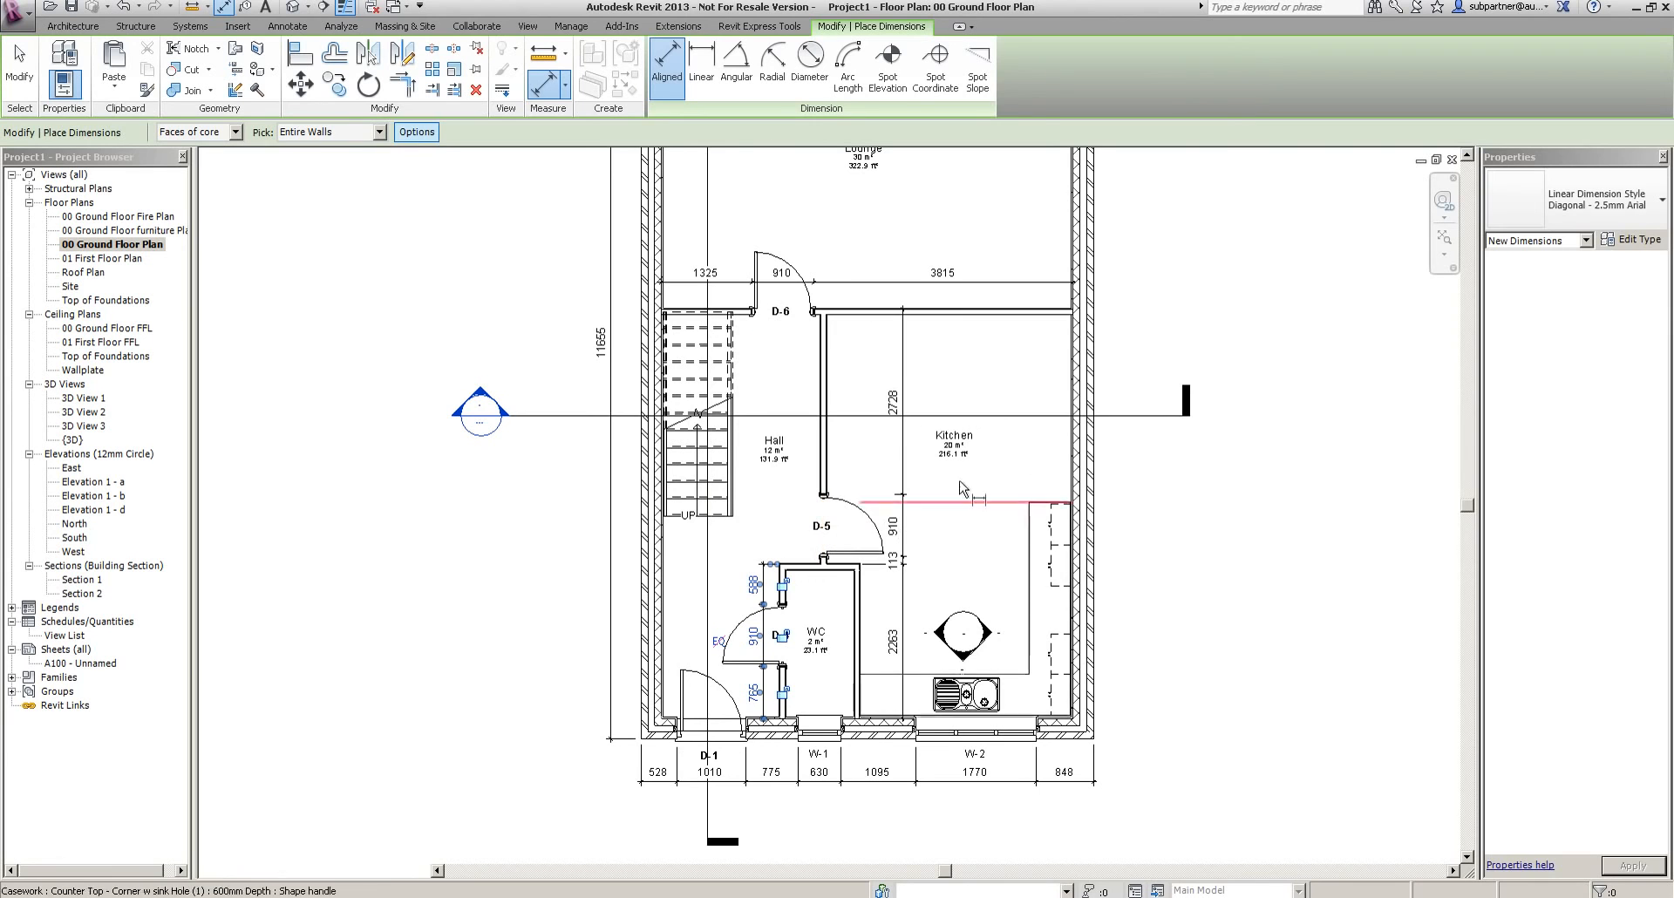
{"action": "left_click", "coordinate": [1077, 376]}
{"action": "left_click", "coordinate": [856, 325]}
{"action": "left_click", "coordinate": [859, 345]}
Add a vertical wall dimension chain beside the hall–kitchen partition and through the WC, and a horizontal one just inside the front wall
{"action": "left_click", "coordinate": [850, 575]}
{"action": "left_click", "coordinate": [844, 722]}
{"action": "left_click", "coordinate": [835, 641]}
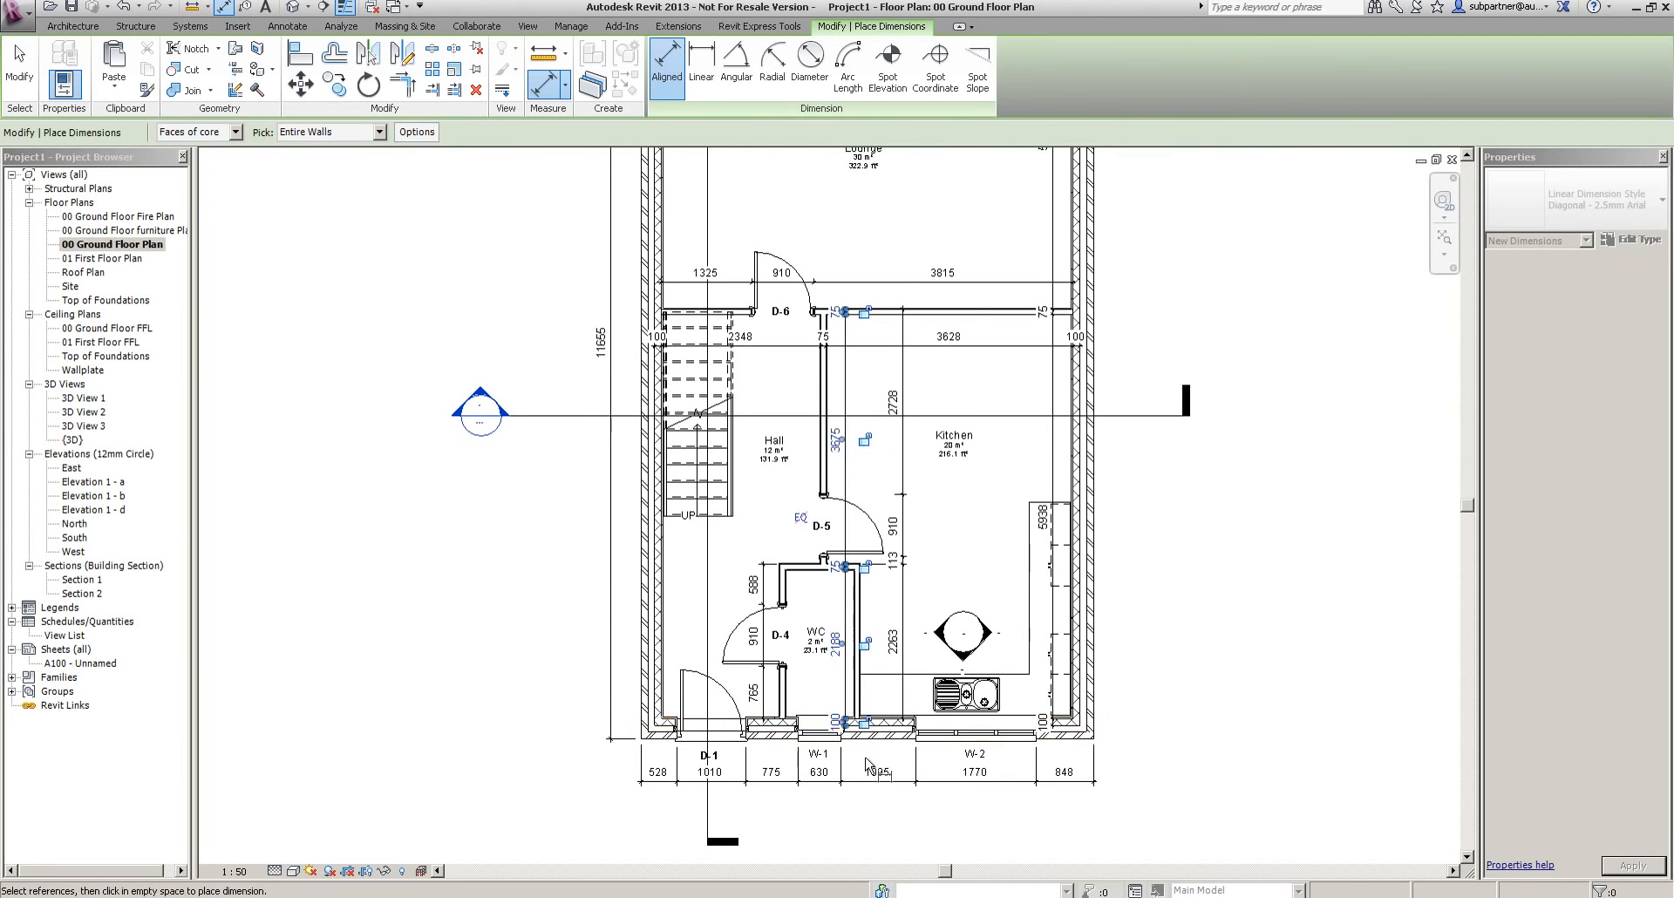
{"action": "scroll", "coordinate": [866, 750], "scroll_direction": "up", "scroll_amount": 3}
{"action": "left_click", "coordinate": [889, 667]}
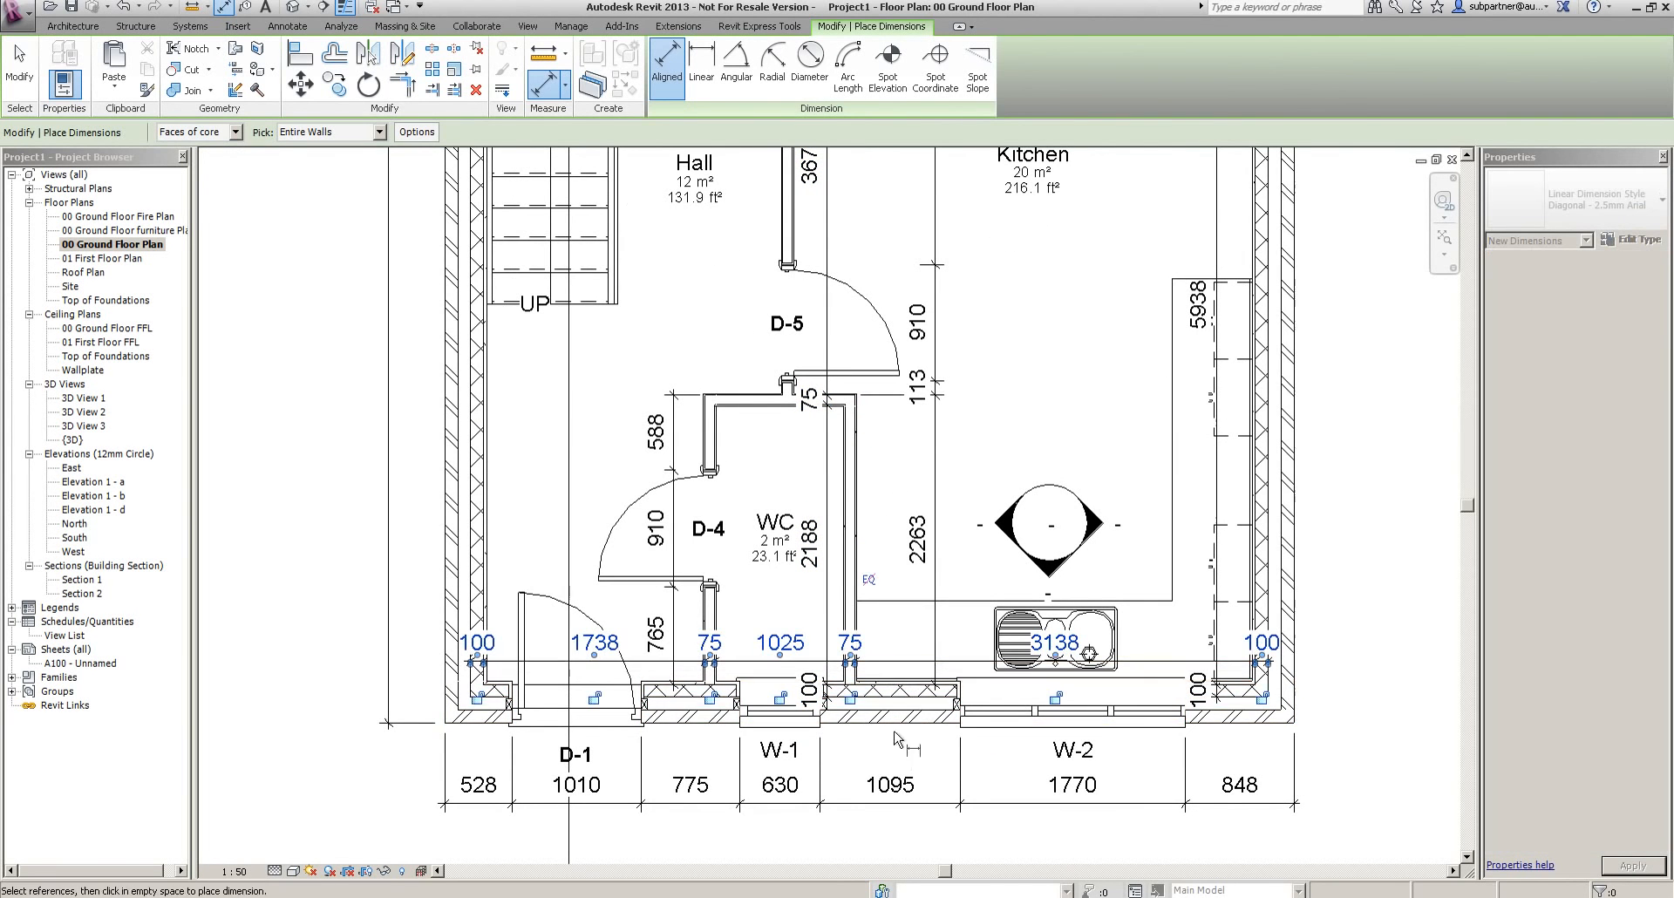
{"action": "left_click", "coordinate": [894, 643]}
{"action": "key", "text": "Escape"}
{"action": "key", "text": "Escape"}
{"action": "scroll", "coordinate": [1042, 584], "scroll_direction": "down", "scroll_amount": 3}
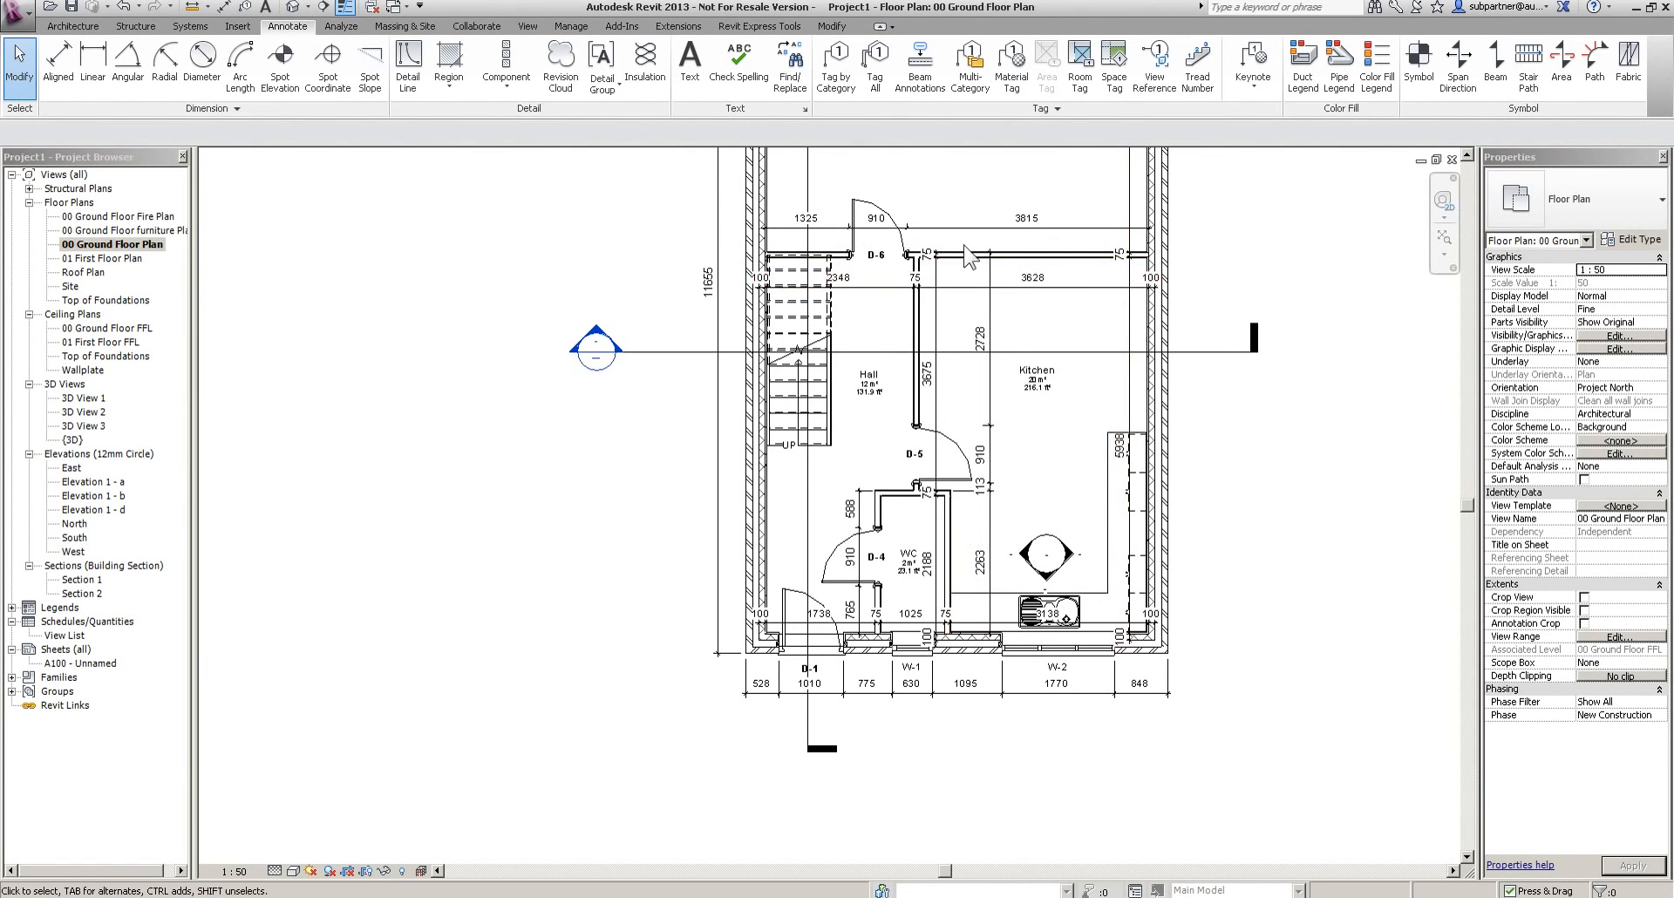
Extend both end witness lines of the horizontal dimension through the hall and kitchen to the outer faces of the external walls
{"action": "middle_click_drag", "start_coordinate": [981, 410], "coordinate": [959, 524]}
{"action": "scroll", "coordinate": [1051, 415], "scroll_direction": "up", "scroll_amount": 2}
{"action": "scroll", "coordinate": [1292, 427], "scroll_direction": "up", "scroll_amount": 3}
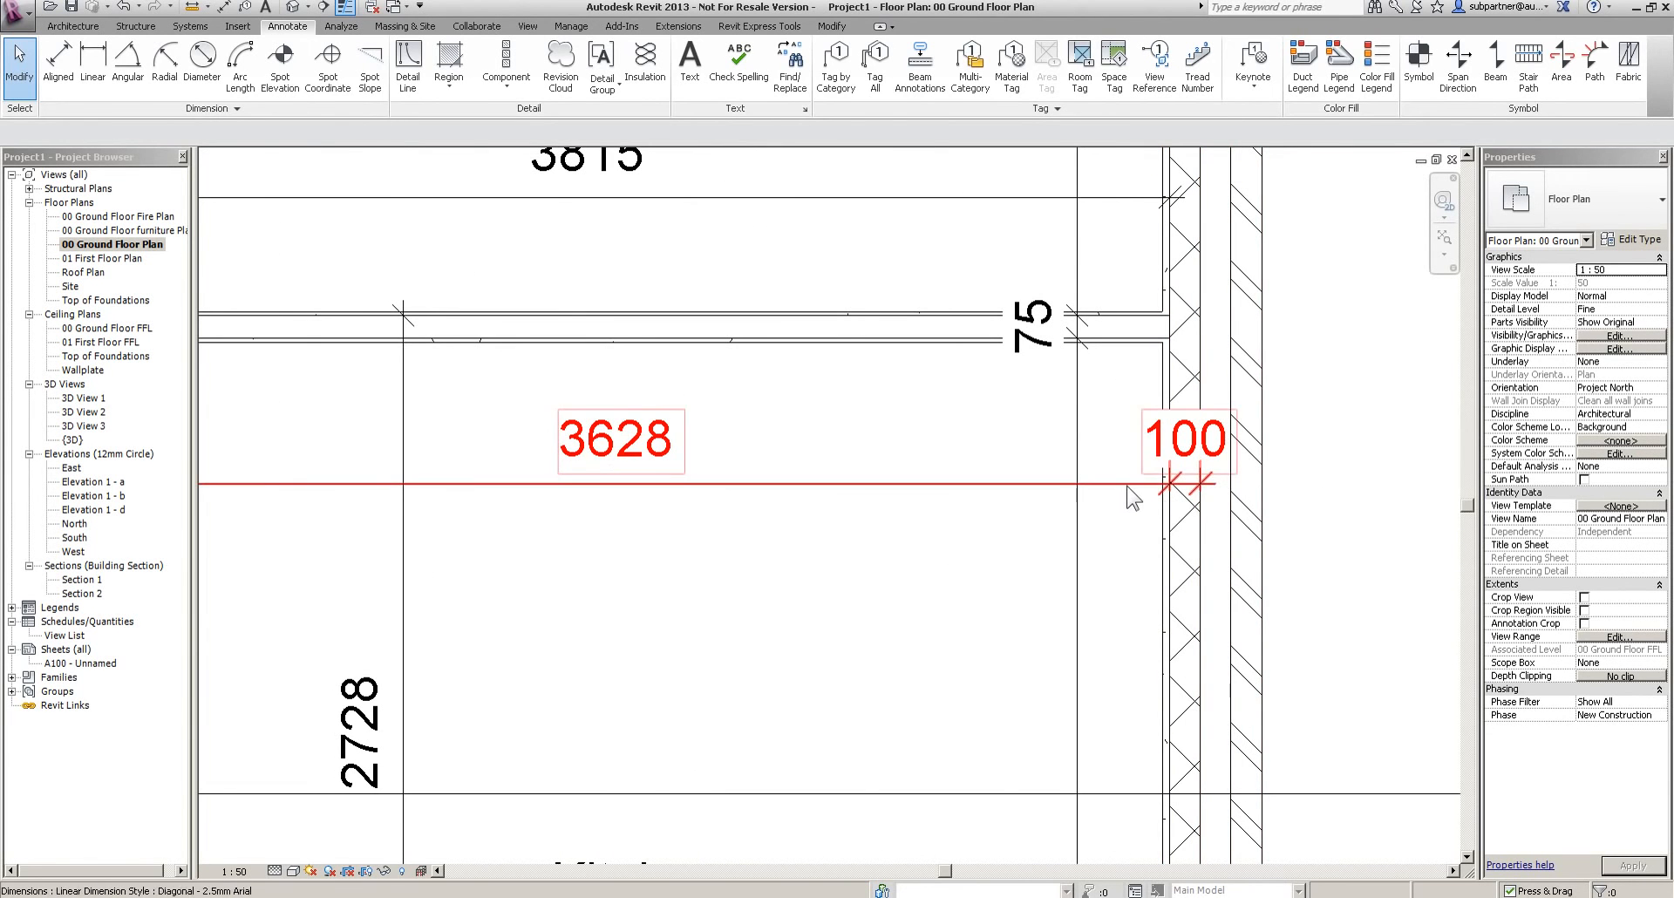
{"action": "left_click", "coordinate": [1208, 494]}
{"action": "left_click_drag", "start_coordinate": [1207, 494], "coordinate": [1264, 579]}
{"action": "scroll", "coordinate": [1263, 578], "scroll_direction": "down", "scroll_amount": 3}
{"action": "scroll", "coordinate": [544, 537], "scroll_direction": "up", "scroll_amount": 3}
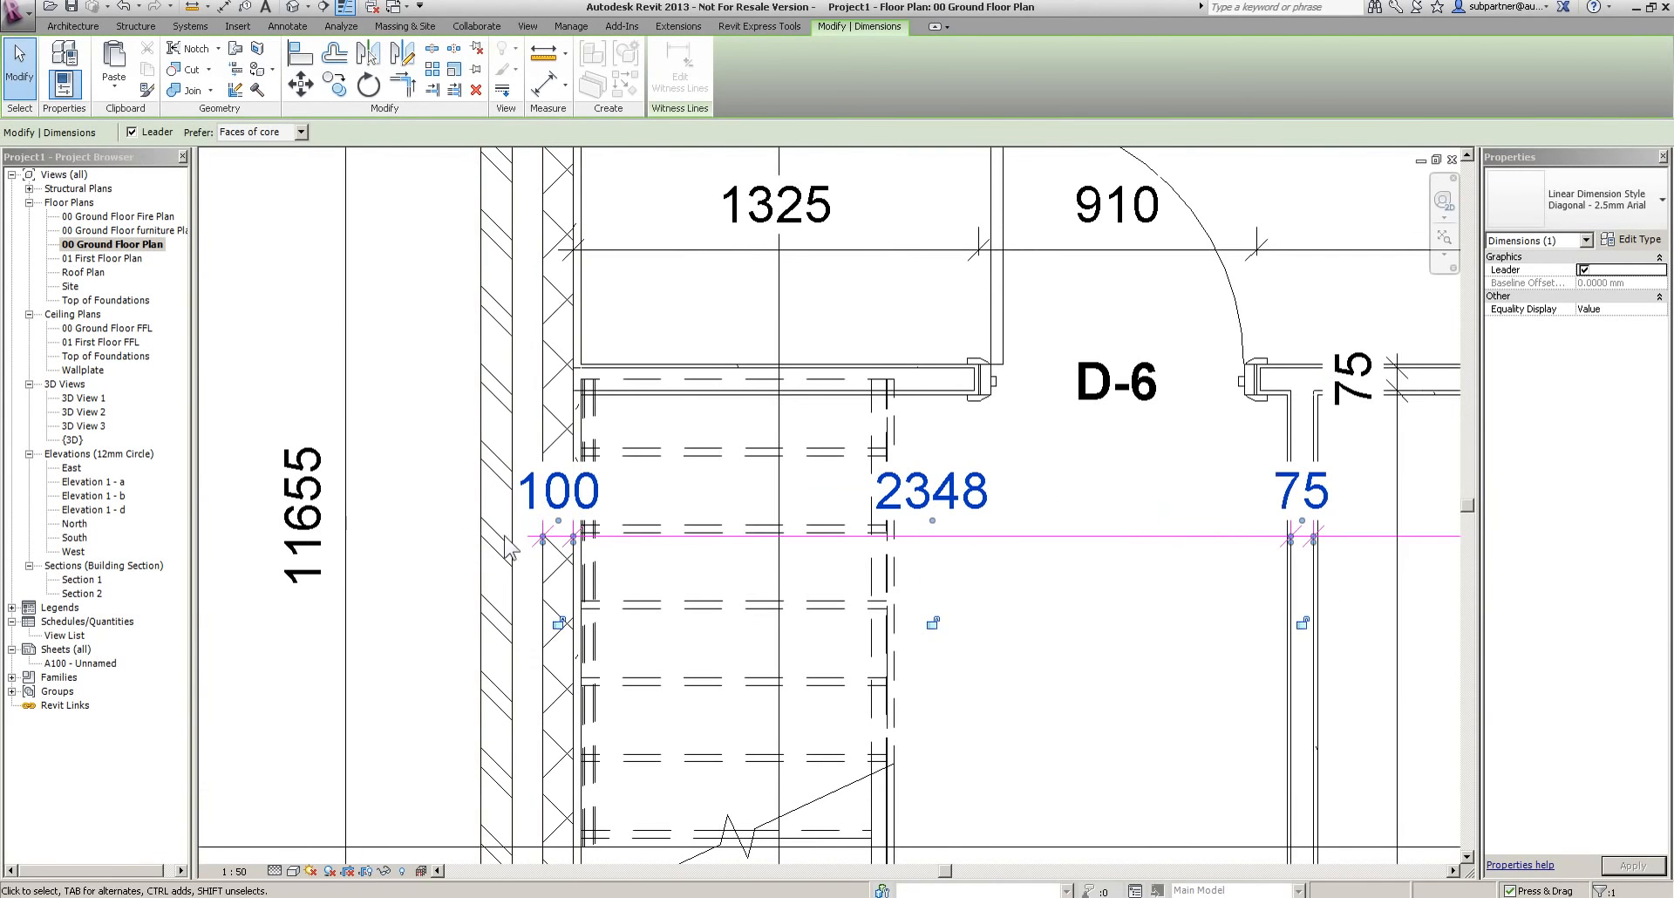
{"action": "left_click_drag", "start_coordinate": [544, 537], "coordinate": [481, 537]}
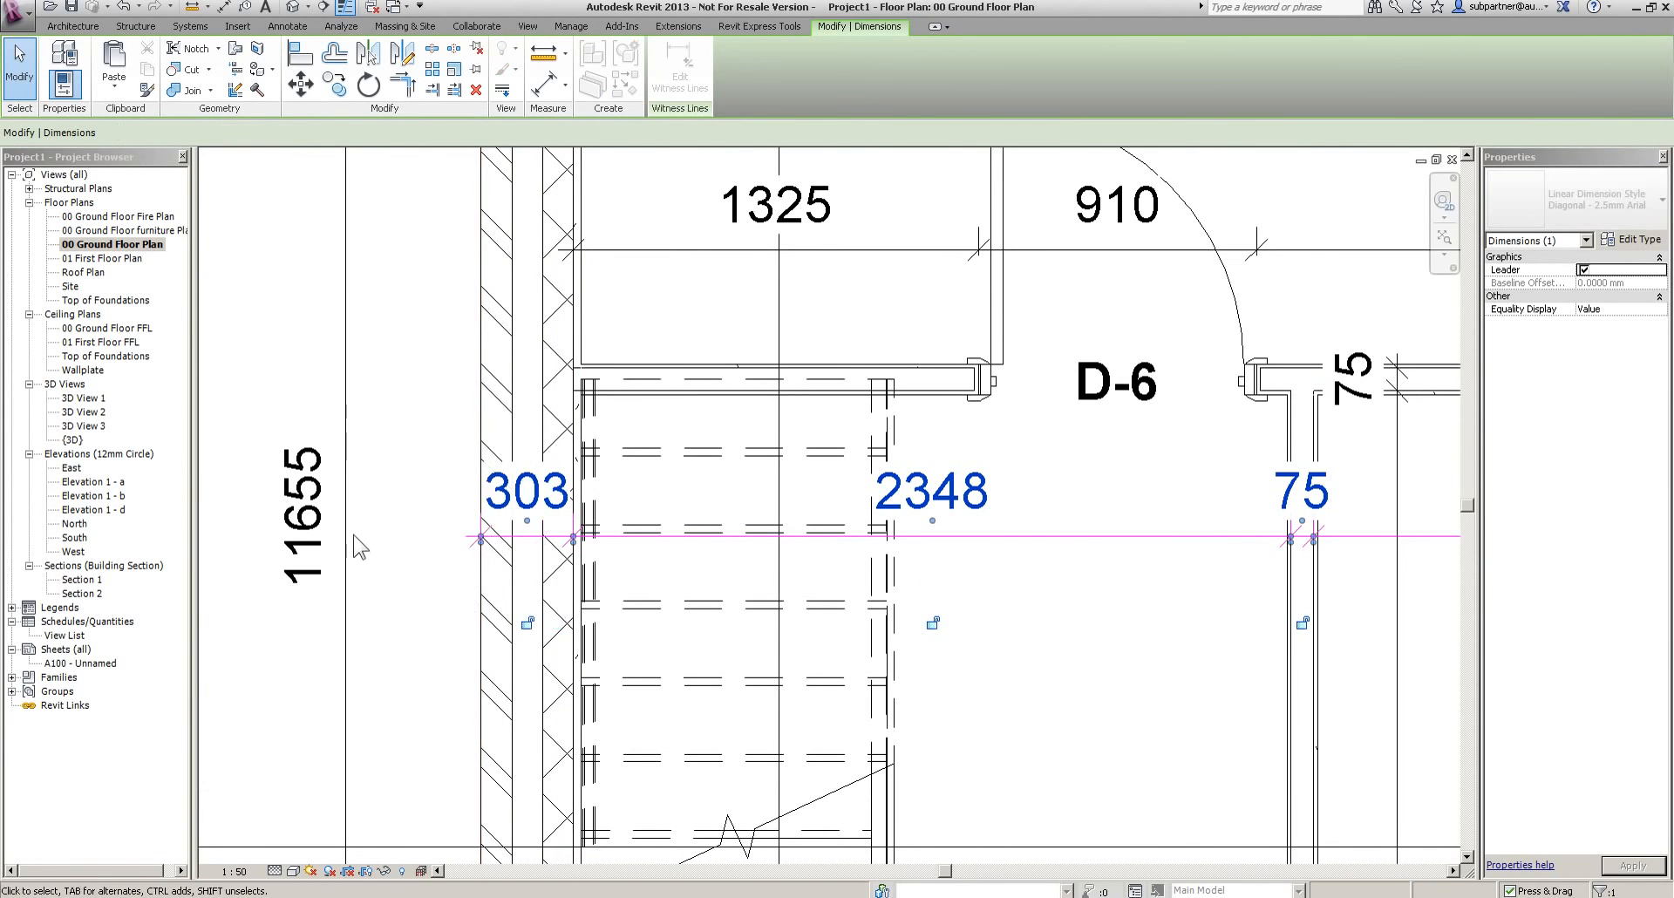
Move the partition's 75 dimension text near the kitchen-side external wall up into the lounge, clear of the partition
{"action": "scroll", "coordinate": [354, 536], "scroll_direction": "down", "scroll_amount": 3}
{"action": "scroll", "coordinate": [1059, 482], "scroll_direction": "up", "scroll_amount": 3}
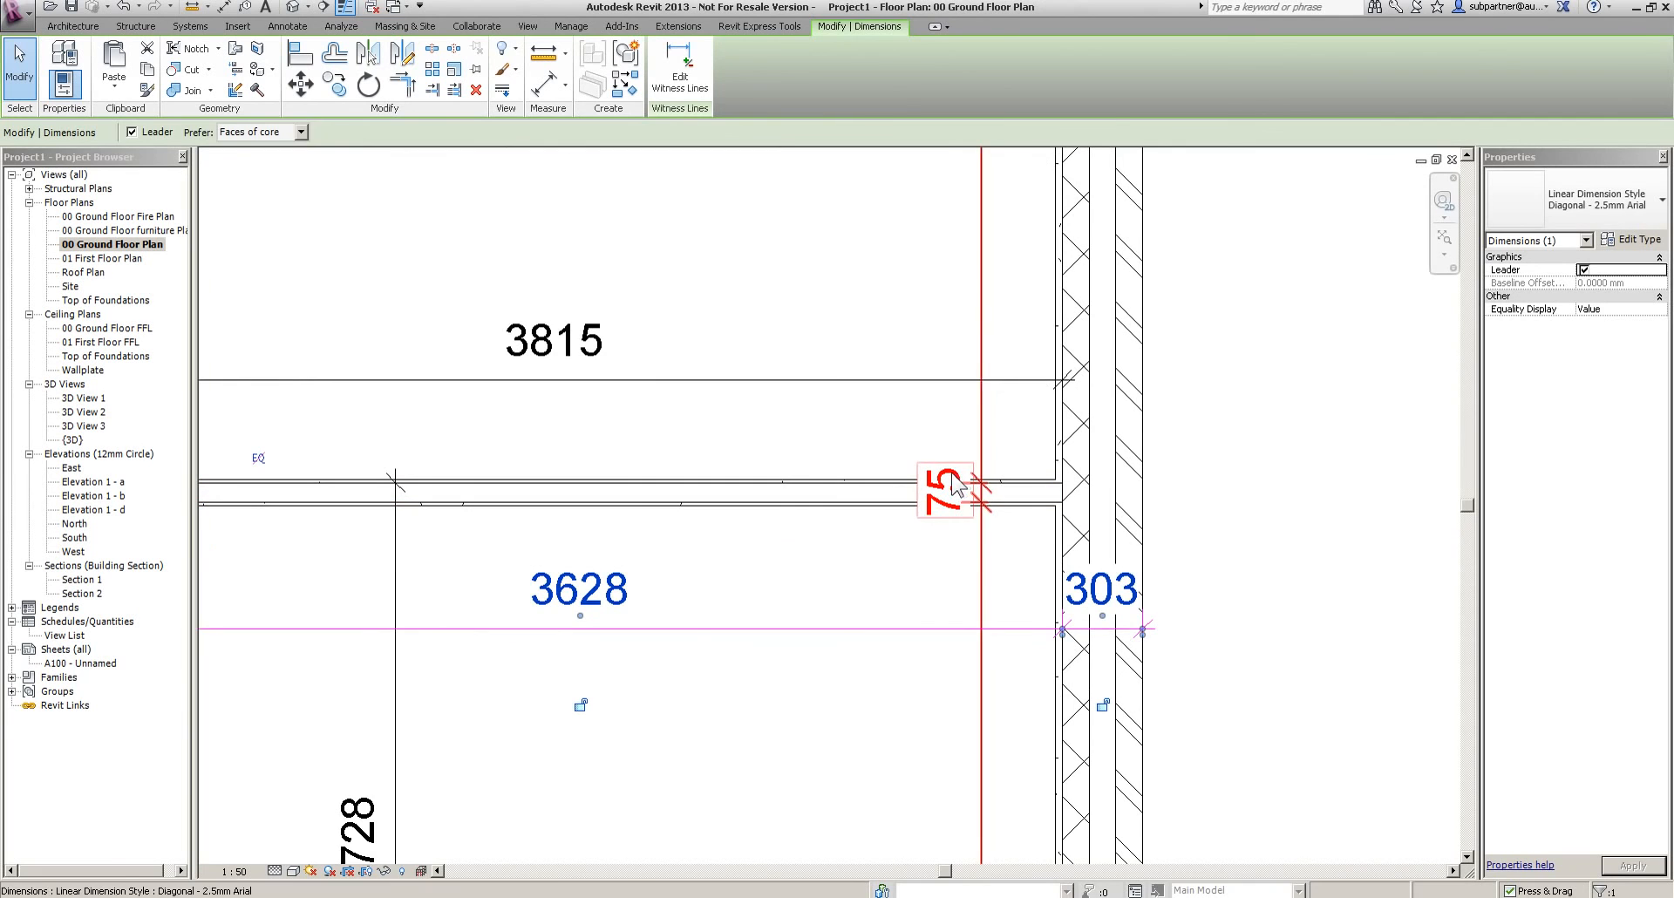
{"action": "left_click_drag", "start_coordinate": [961, 510], "coordinate": [961, 436]}
{"action": "left_click", "coordinate": [1231, 429]}
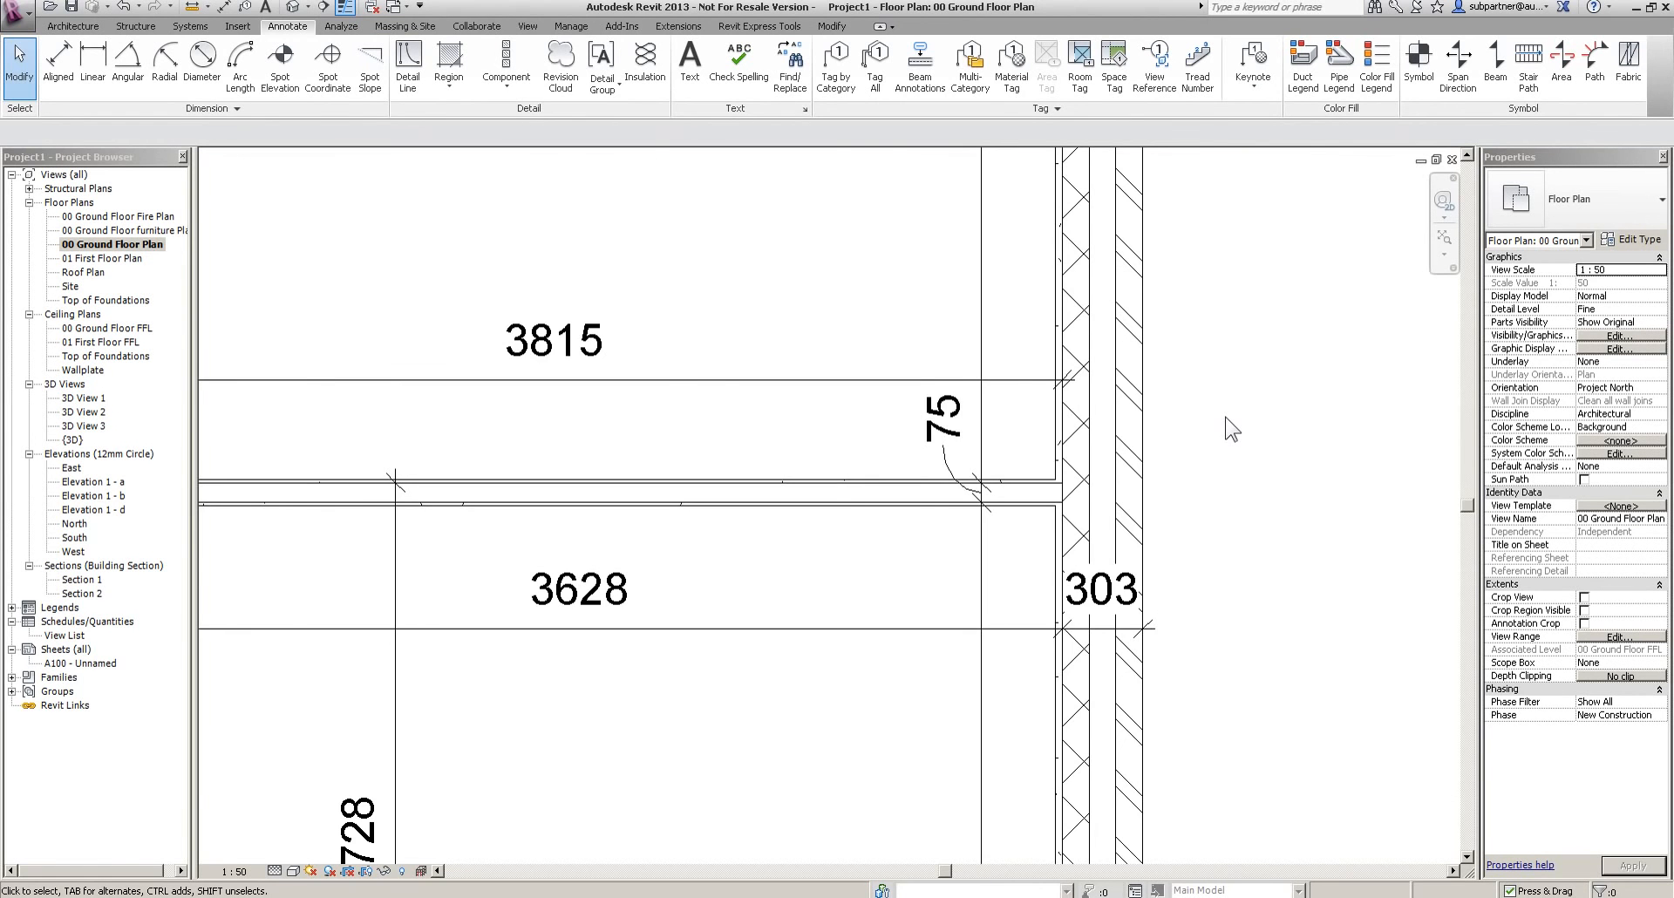
{"action": "scroll", "coordinate": [1210, 522], "scroll_direction": "down", "scroll_amount": 5}
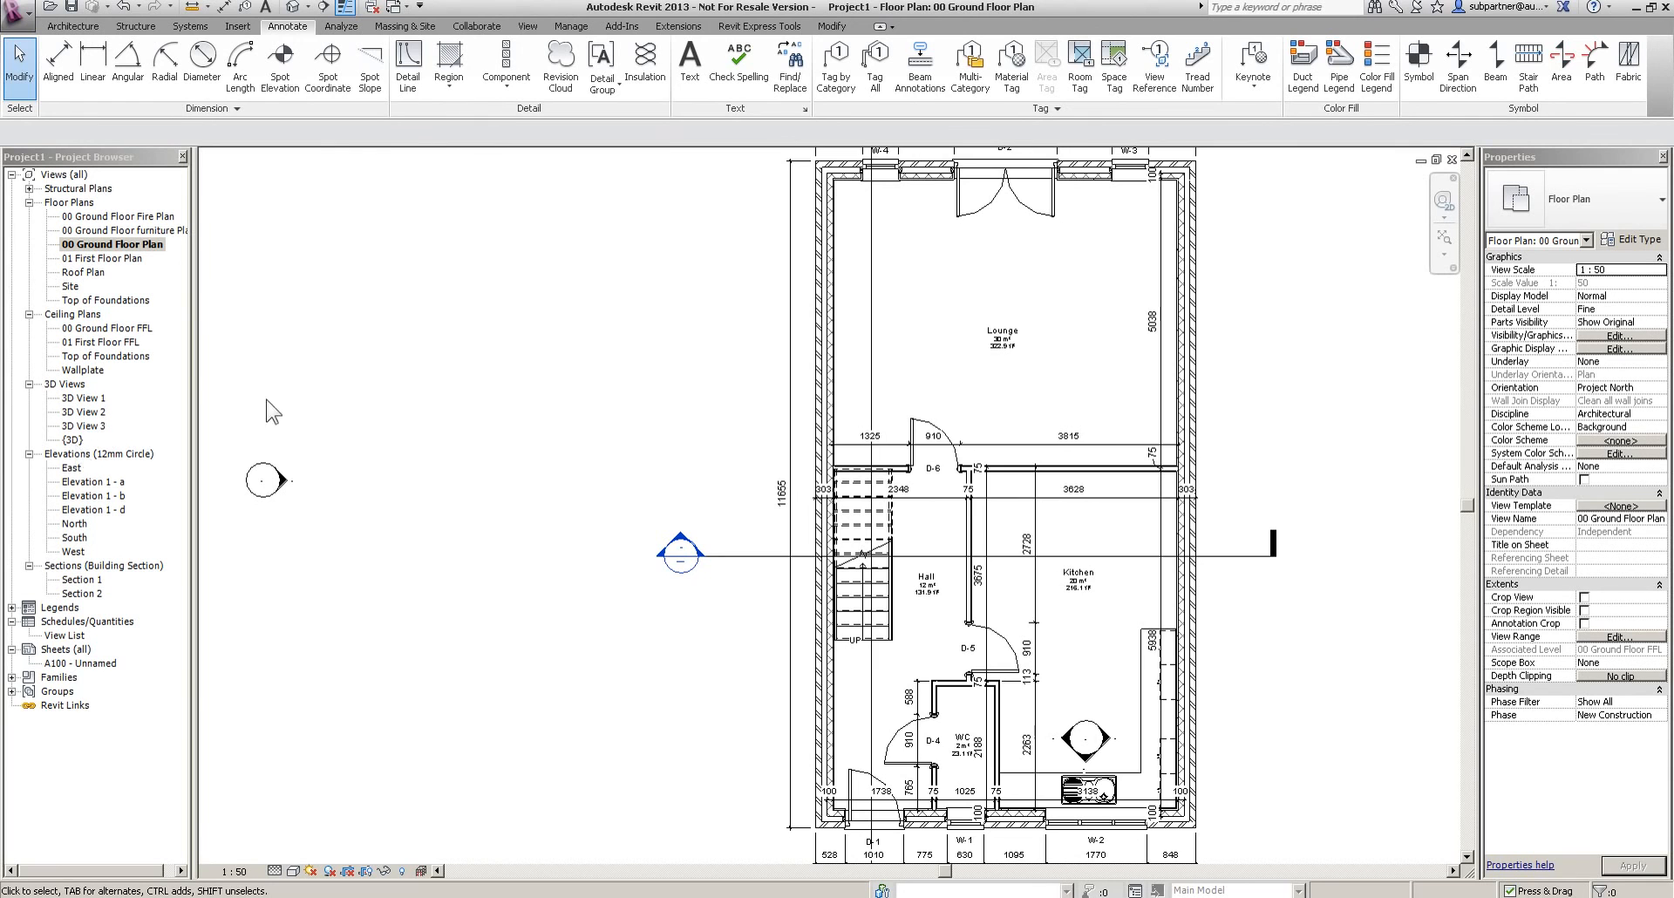
{"action": "scroll", "coordinate": [371, 357], "scroll_direction": "down", "scroll_amount": 2}
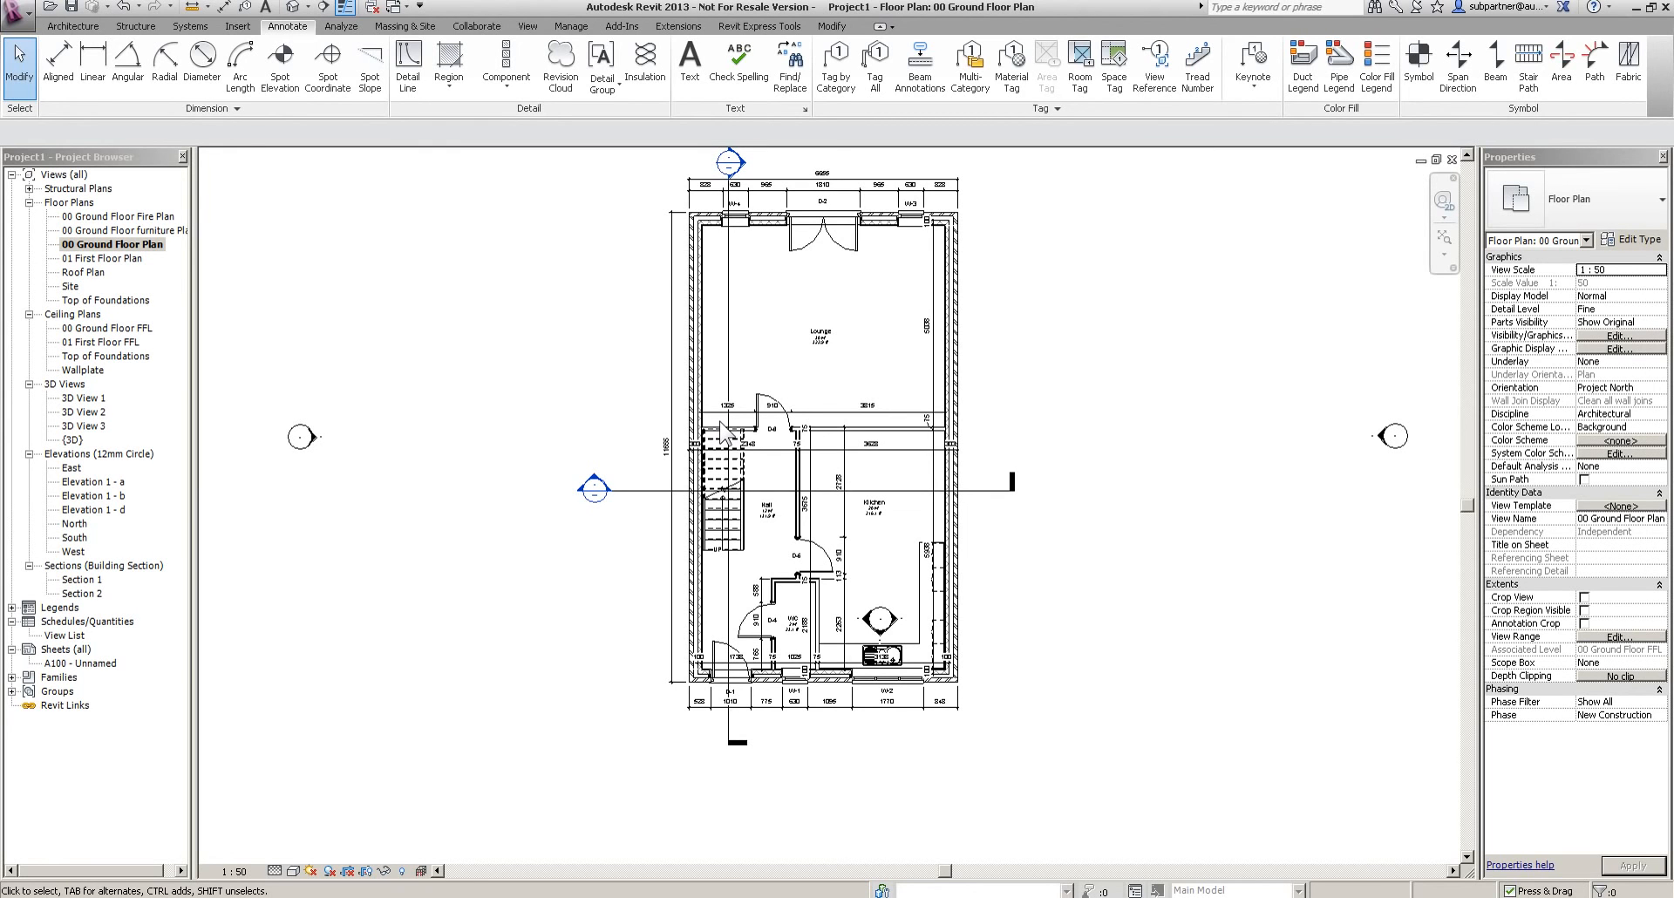
{"action": "middle_click_drag", "start_coordinate": [755, 327], "coordinate": [755, 344]}
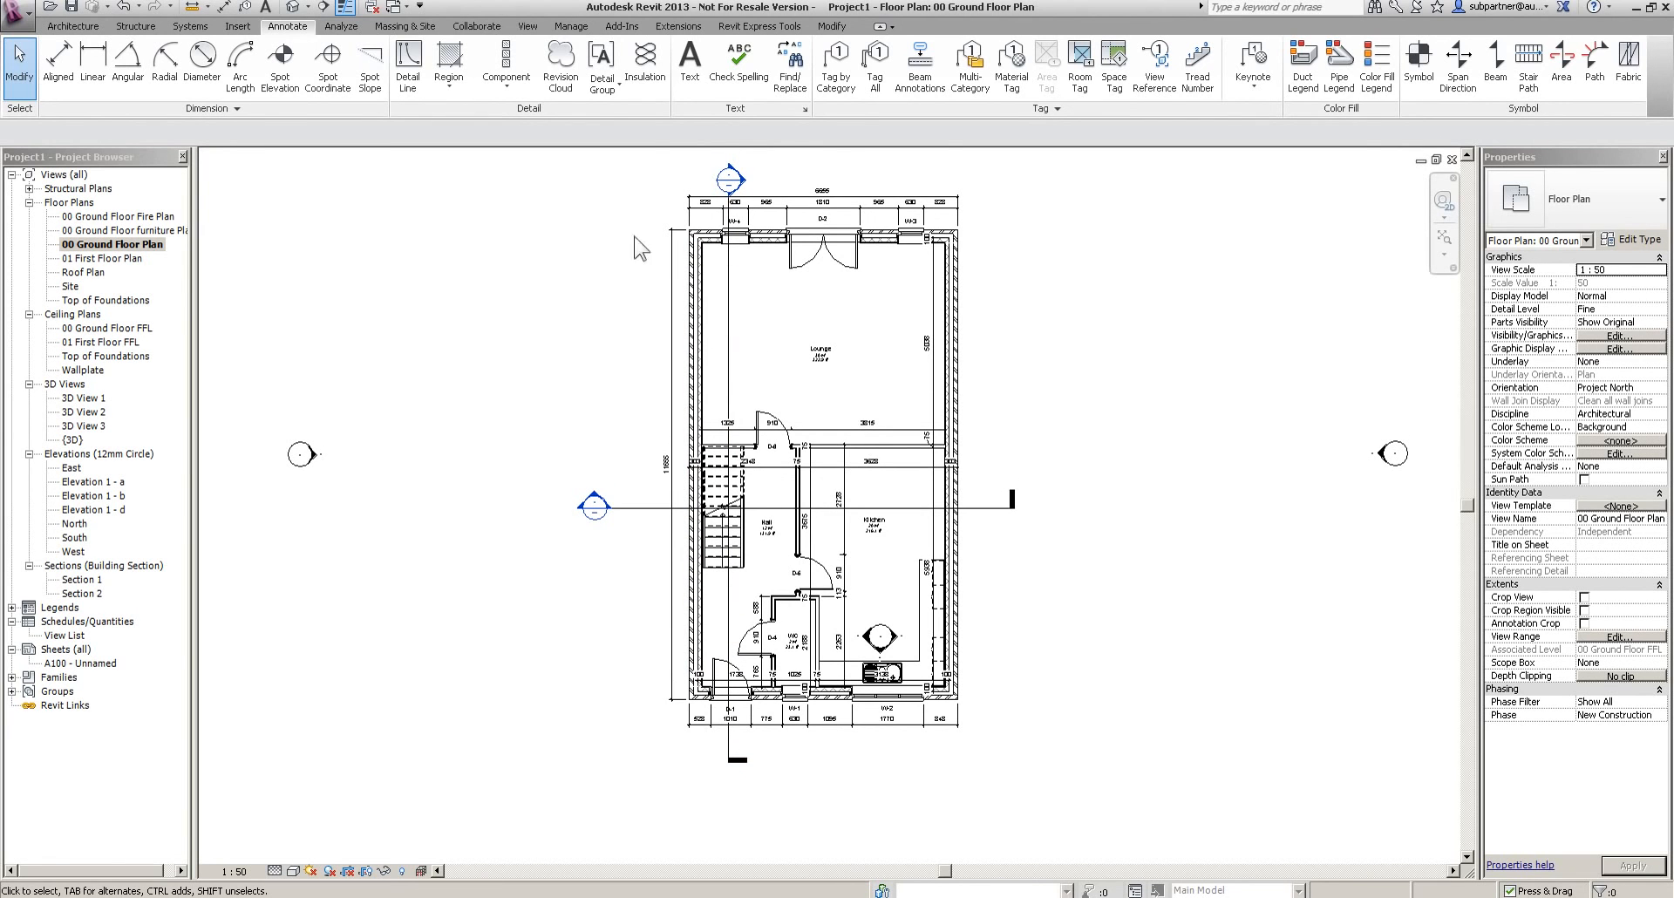
Start a new schedule of building components for the Windows category, named Window Schedule, in the New Construction phase
{"action": "left_click", "coordinate": [527, 26]}
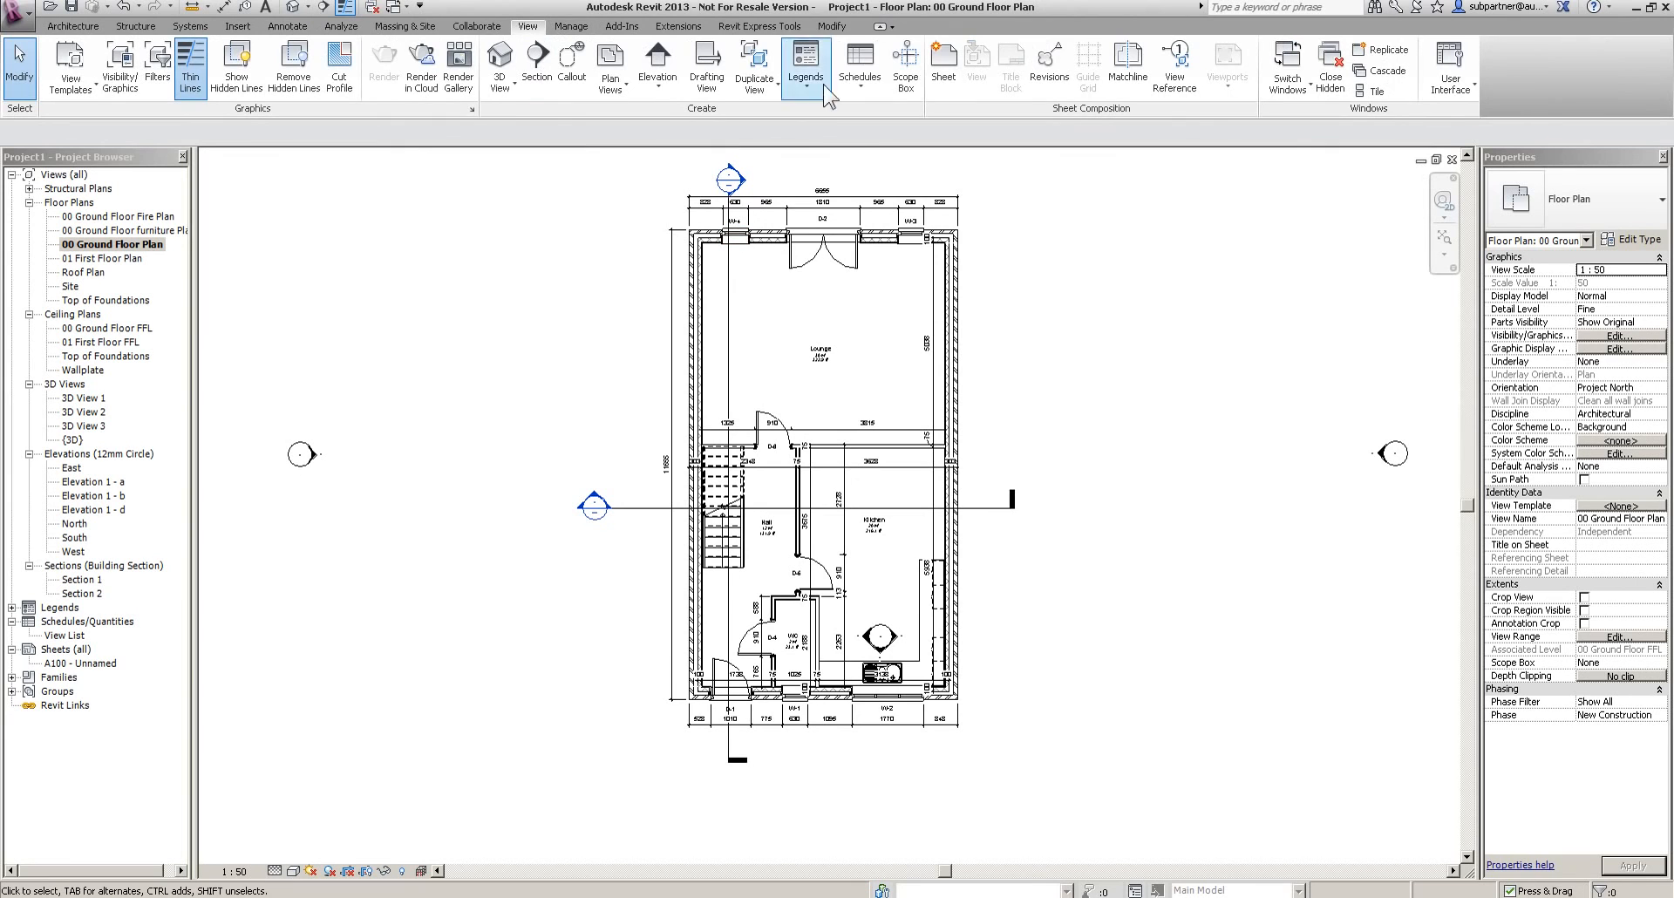
{"action": "left_click", "coordinate": [869, 80]}
{"action": "left_click", "coordinate": [899, 120]}
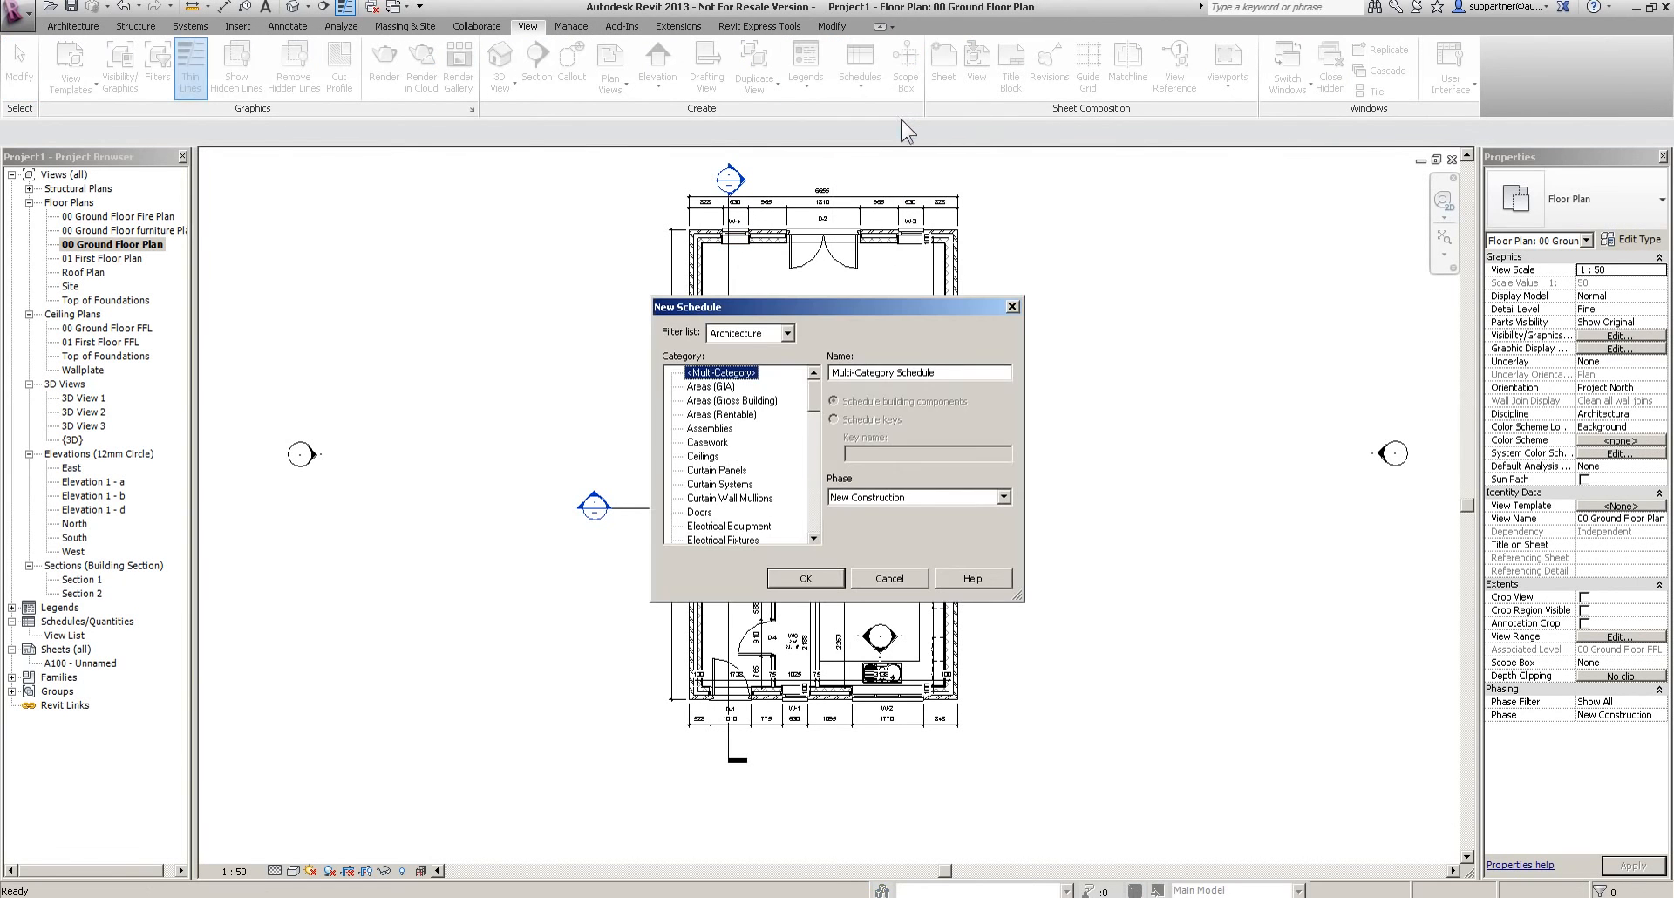
{"action": "left_click", "coordinate": [813, 538]}
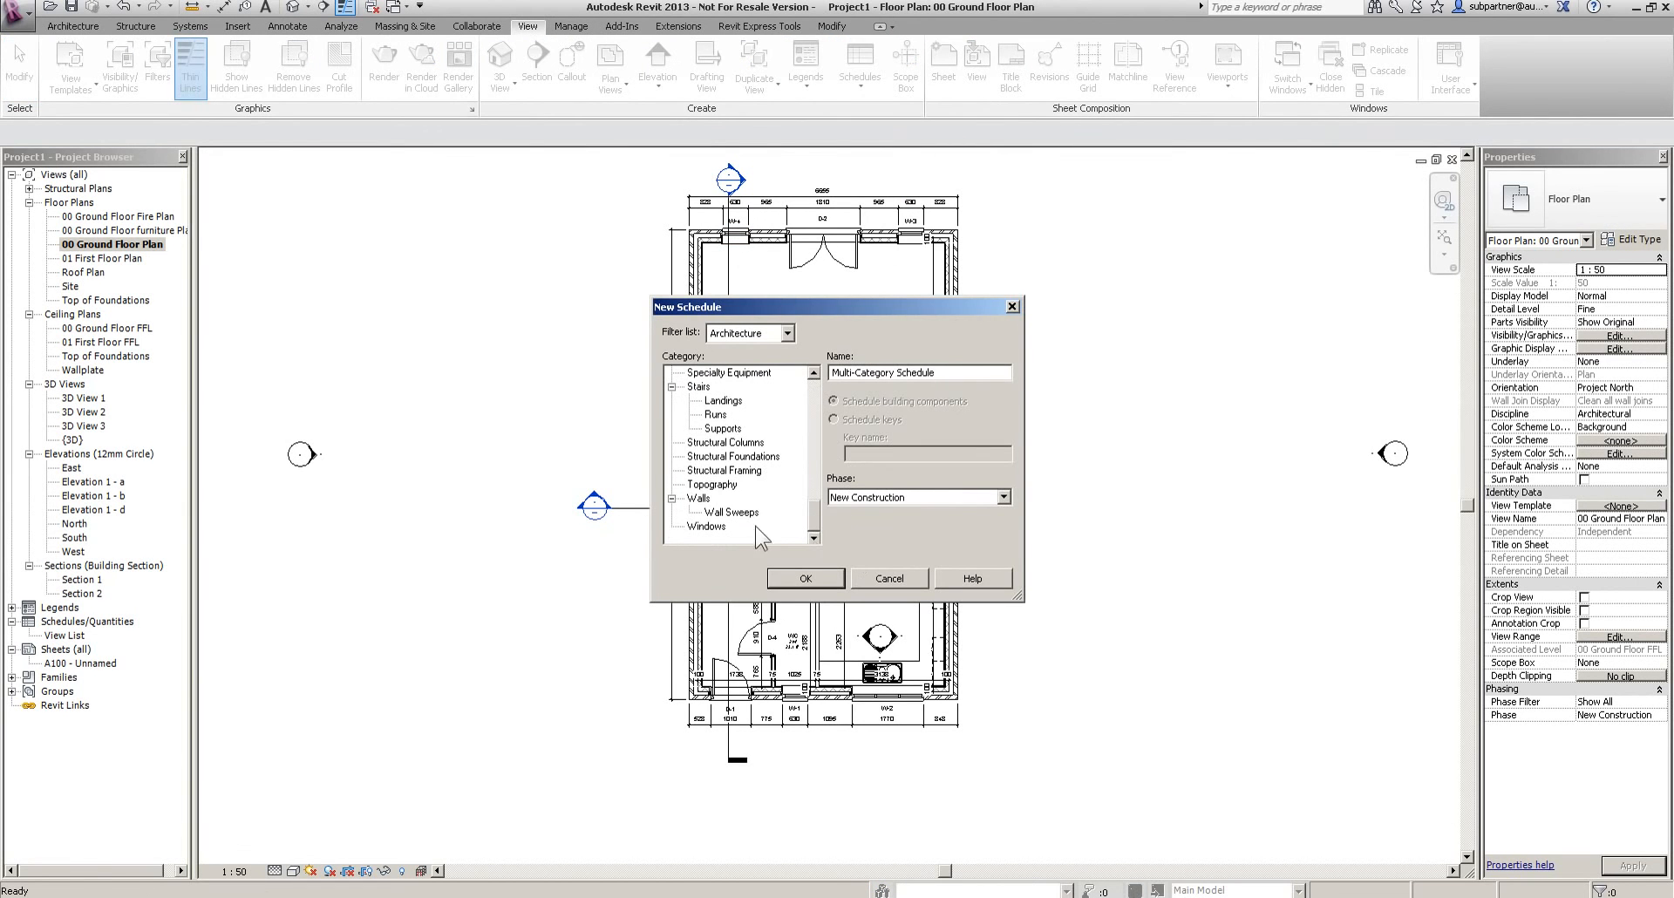
{"action": "left_click", "coordinate": [705, 527]}
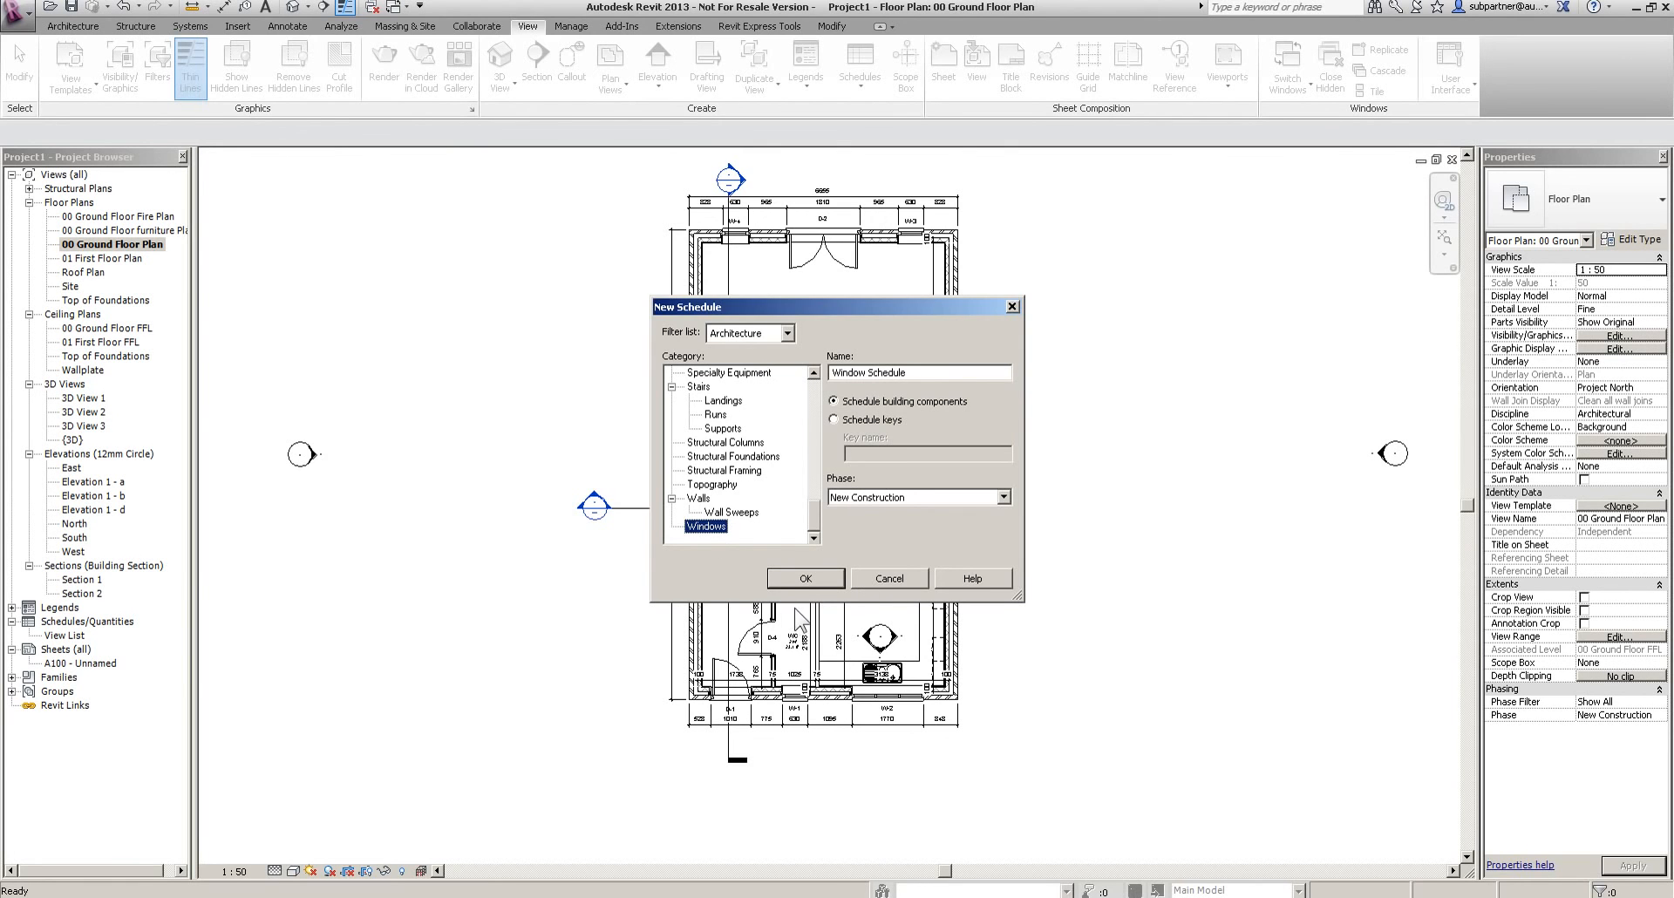
{"action": "left_click", "coordinate": [799, 580]}
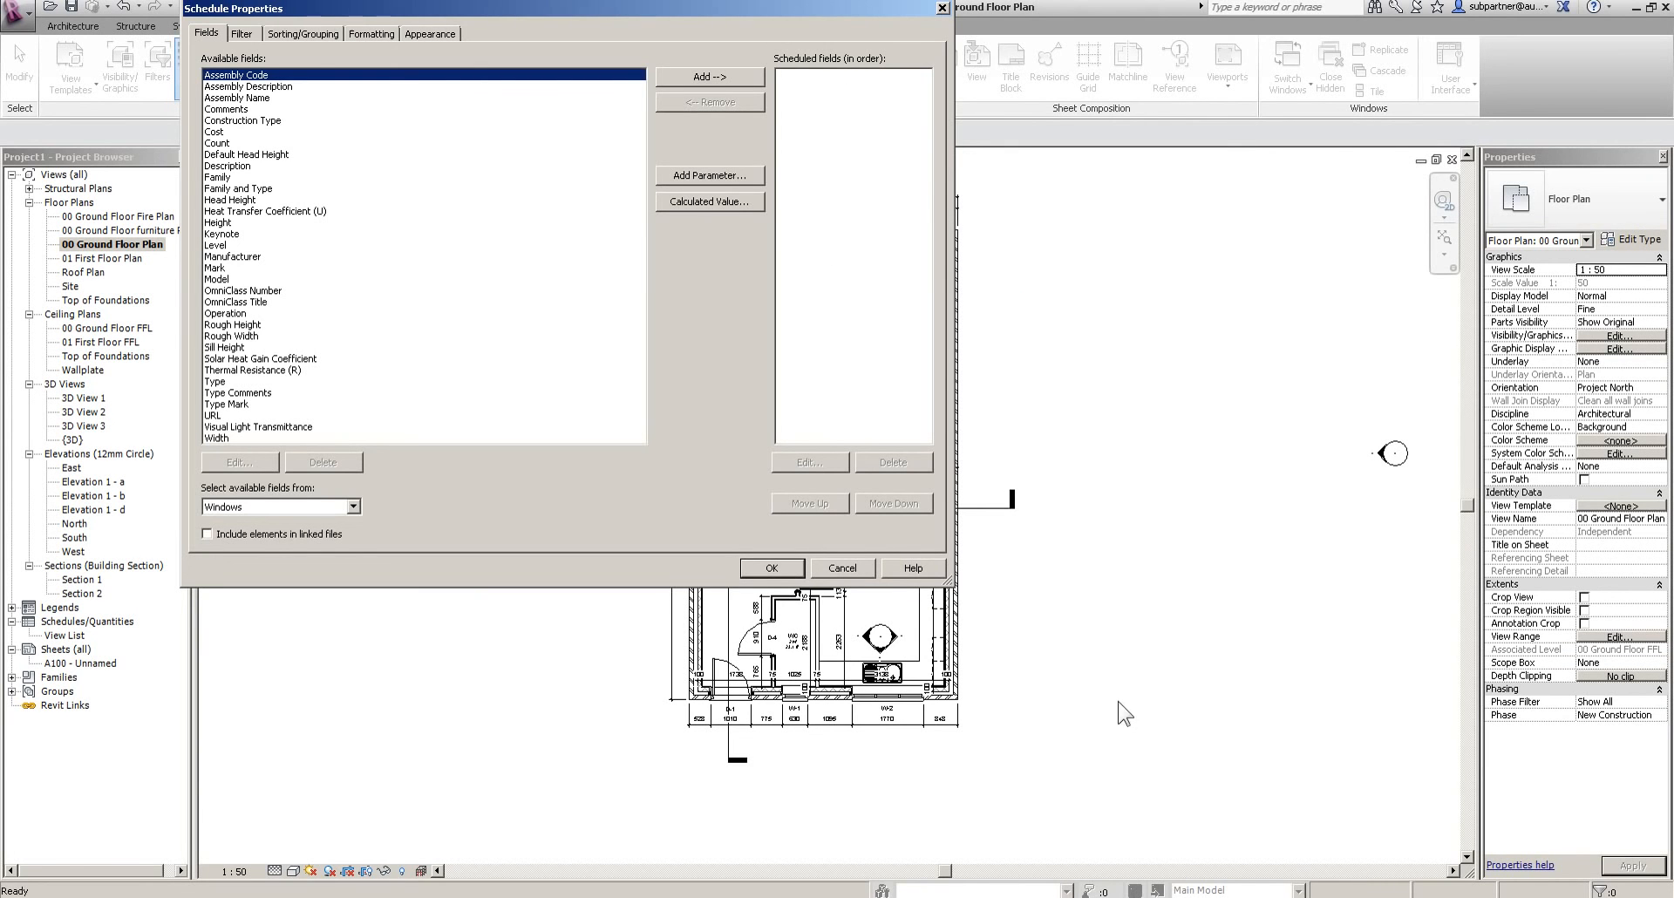
Add the Mark, Type Mark, Width, Height and Level fields to the window schedule, in that order
{"action": "left_click", "coordinate": [243, 203]}
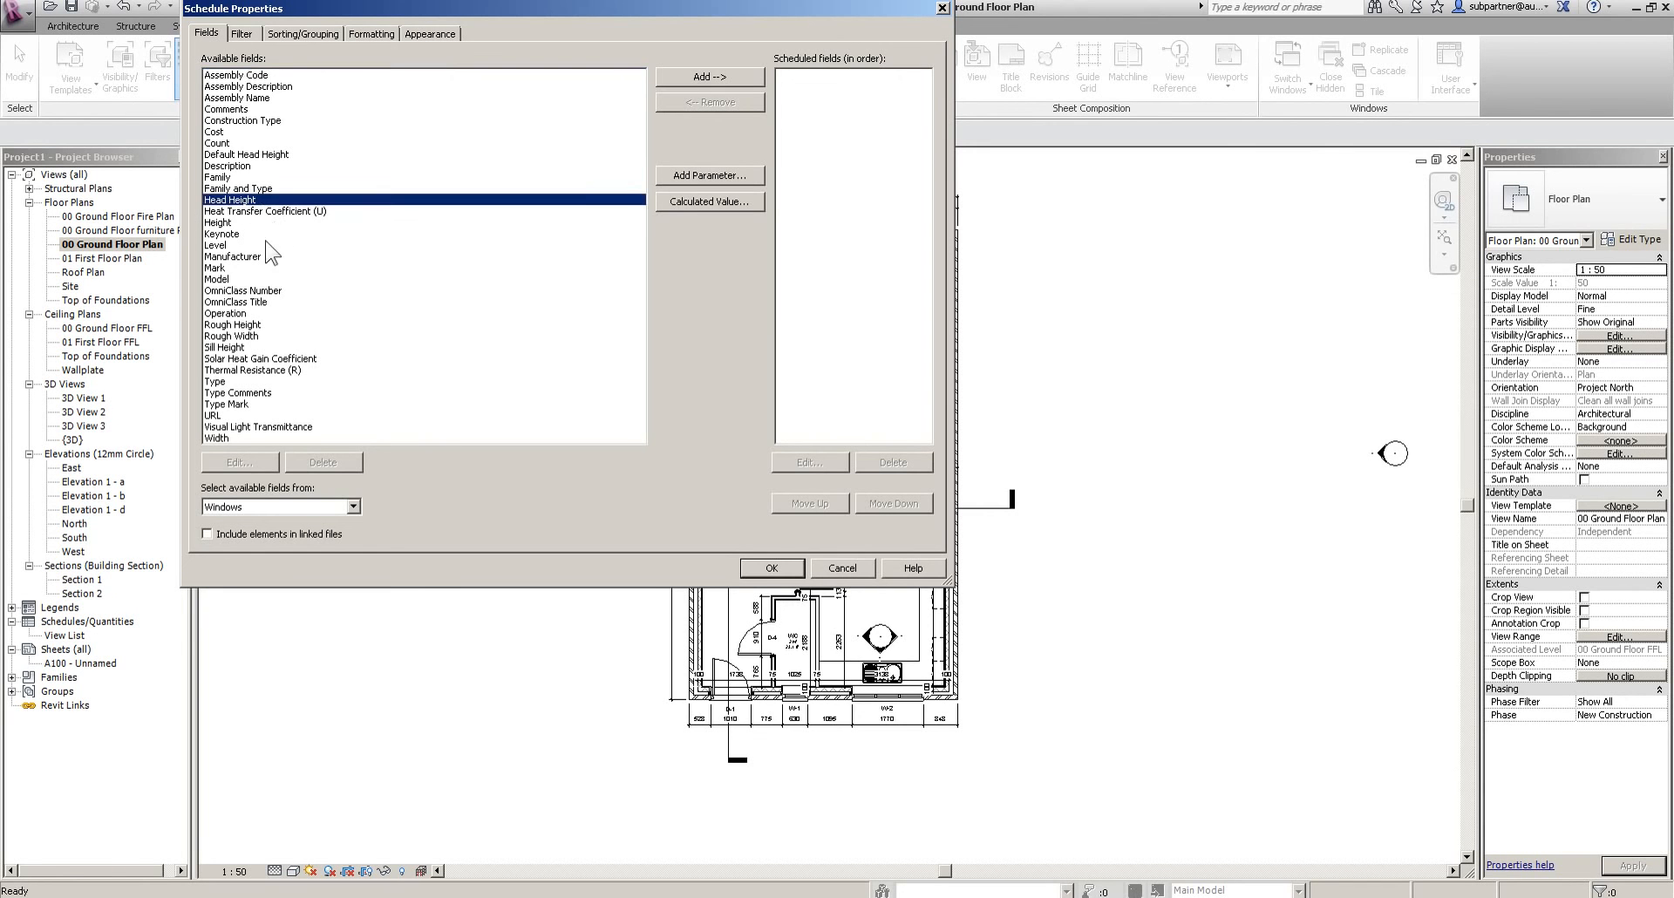
{"action": "left_click", "coordinate": [220, 268]}
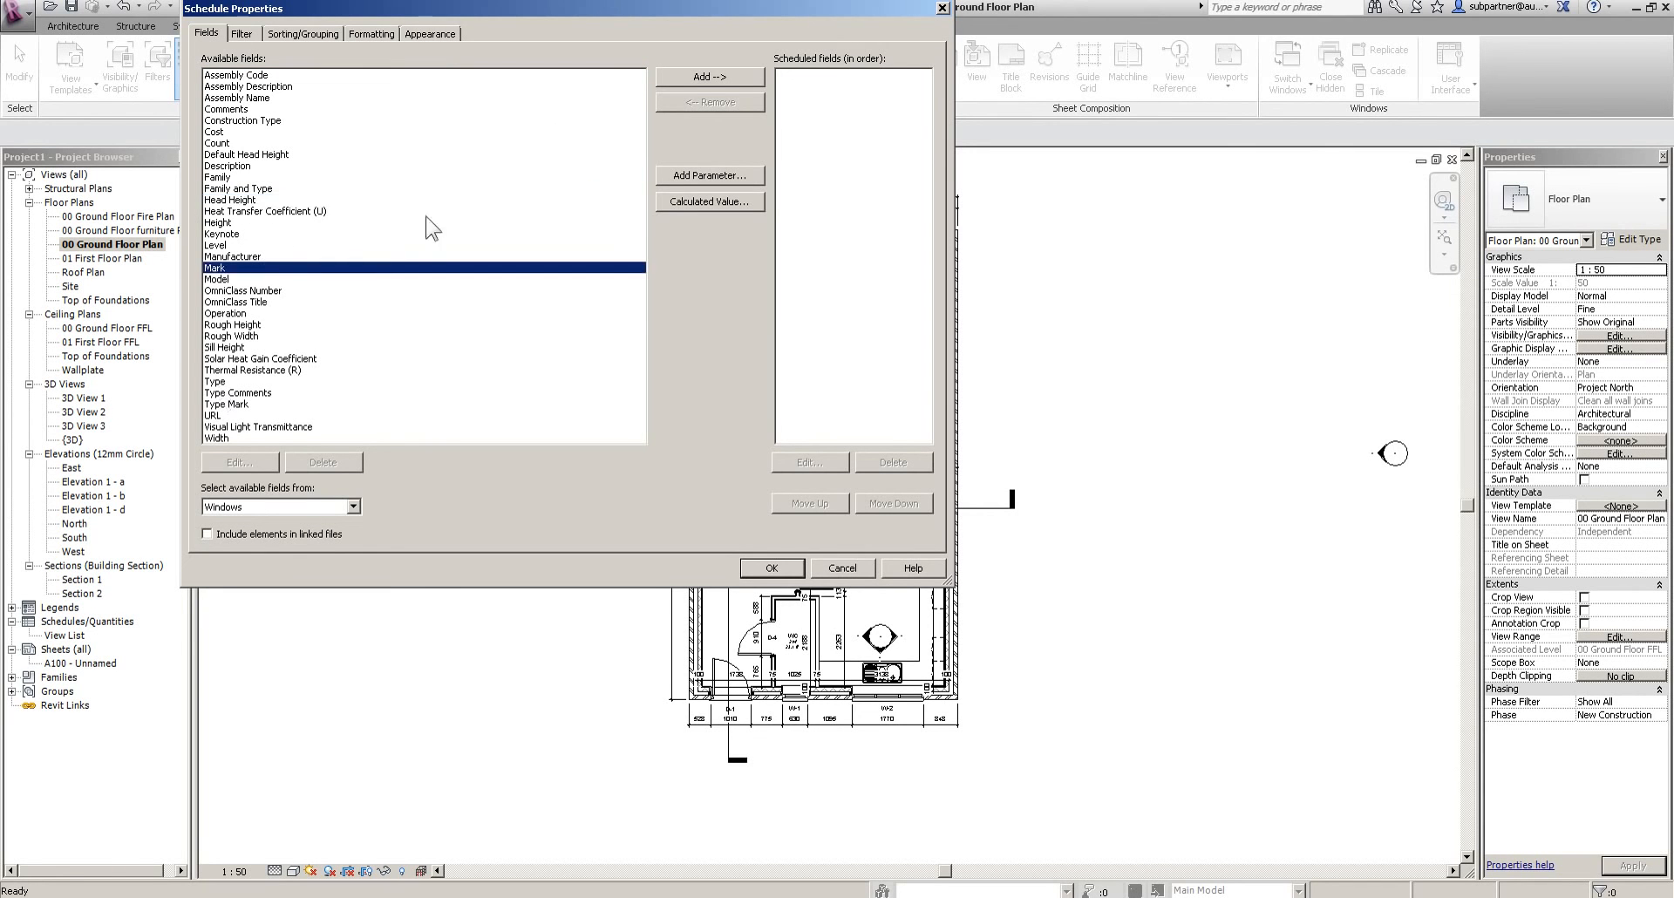
{"action": "left_click", "coordinate": [685, 80]}
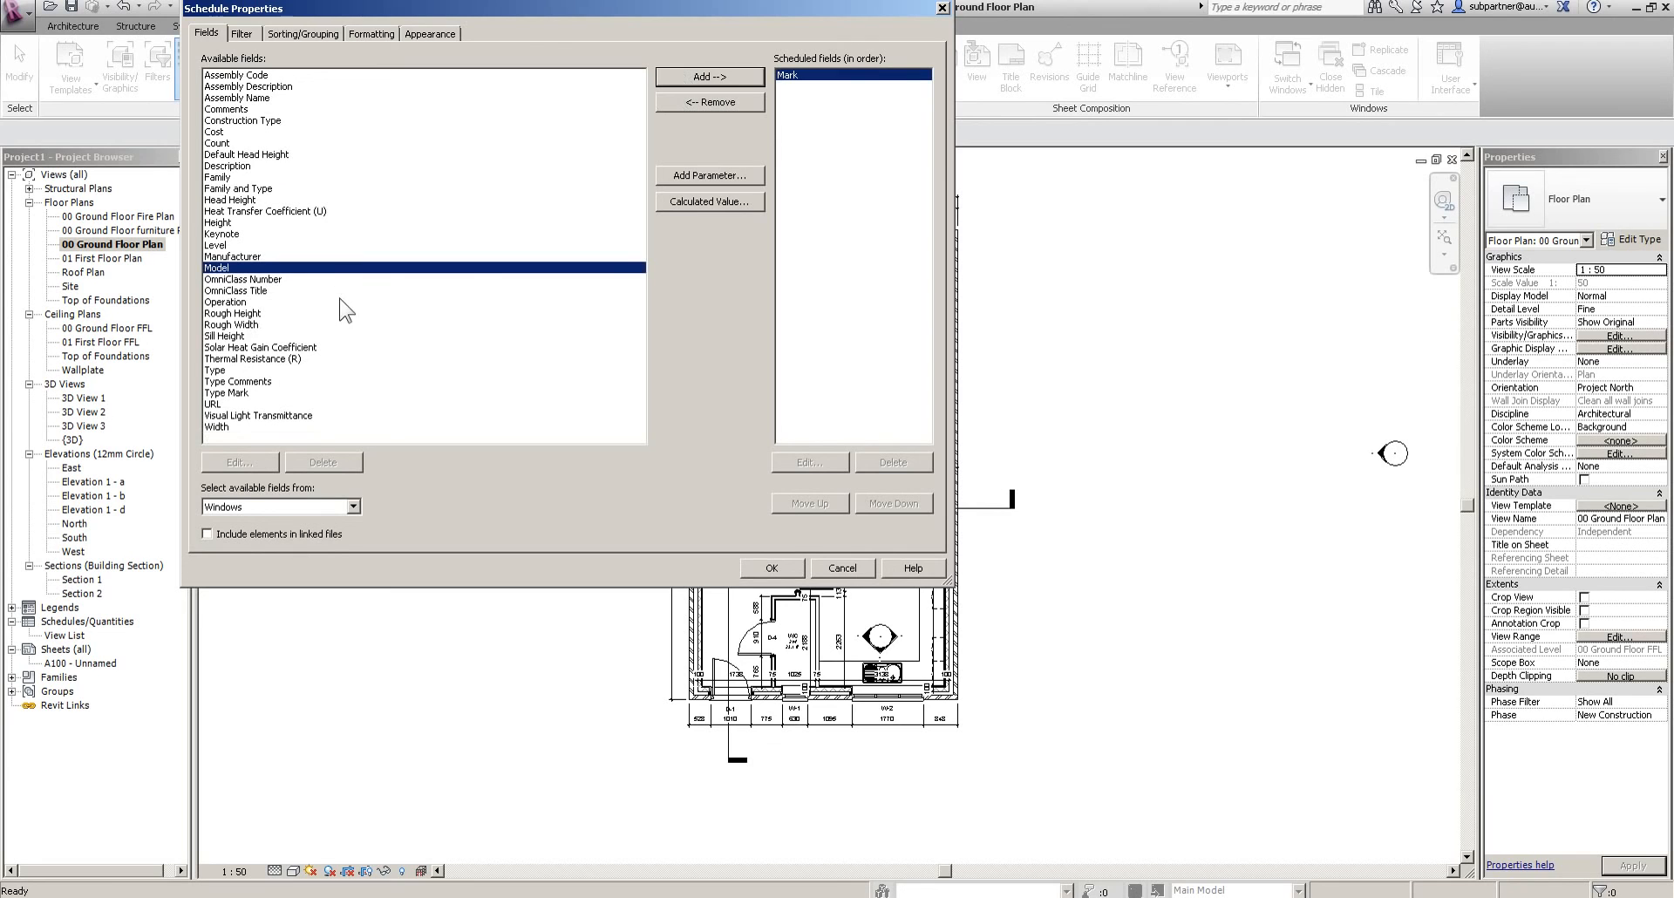
{"action": "left_click", "coordinate": [217, 394]}
{"action": "left_click", "coordinate": [735, 75]}
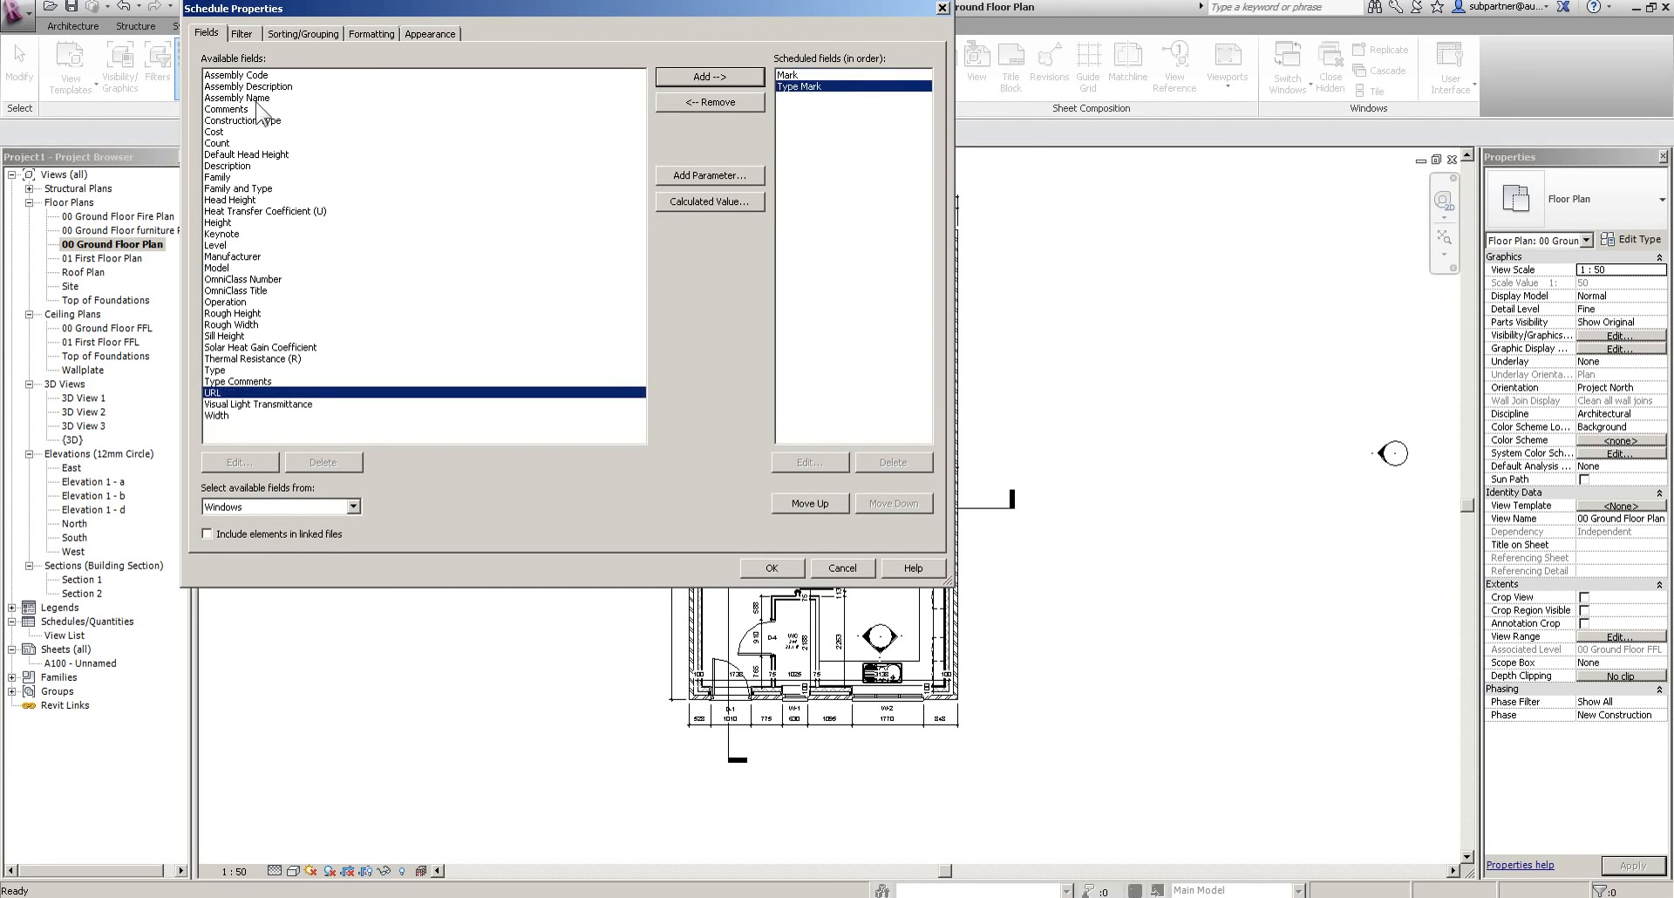
{"action": "left_click", "coordinate": [218, 415]}
{"action": "left_click", "coordinate": [685, 76]}
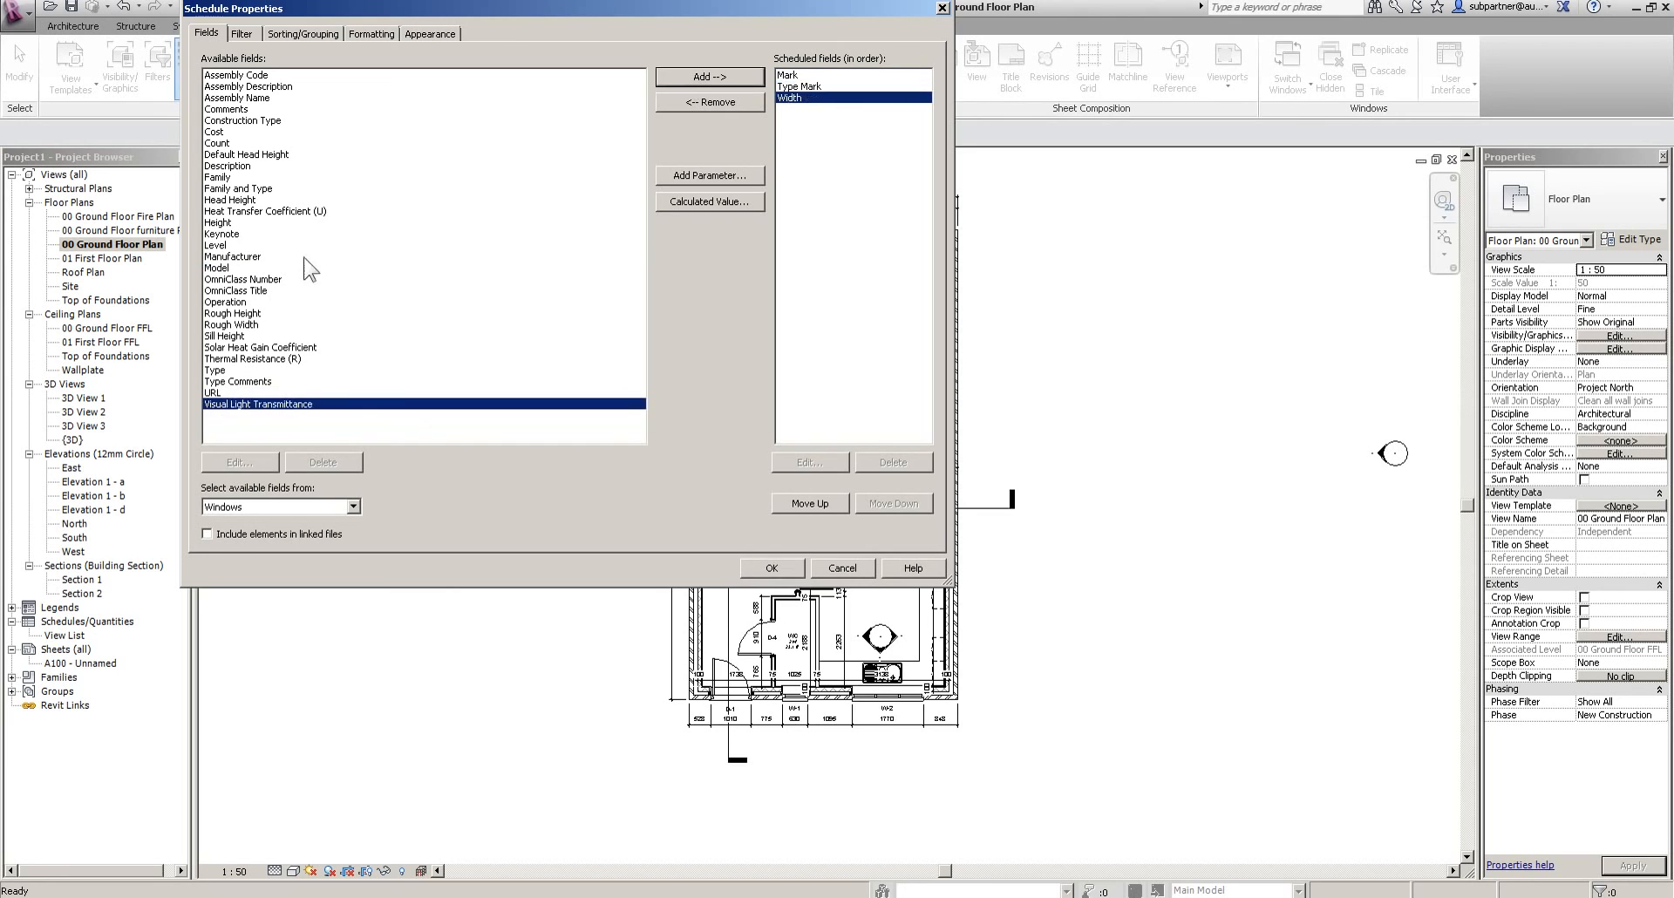
{"action": "left_click", "coordinate": [218, 222]}
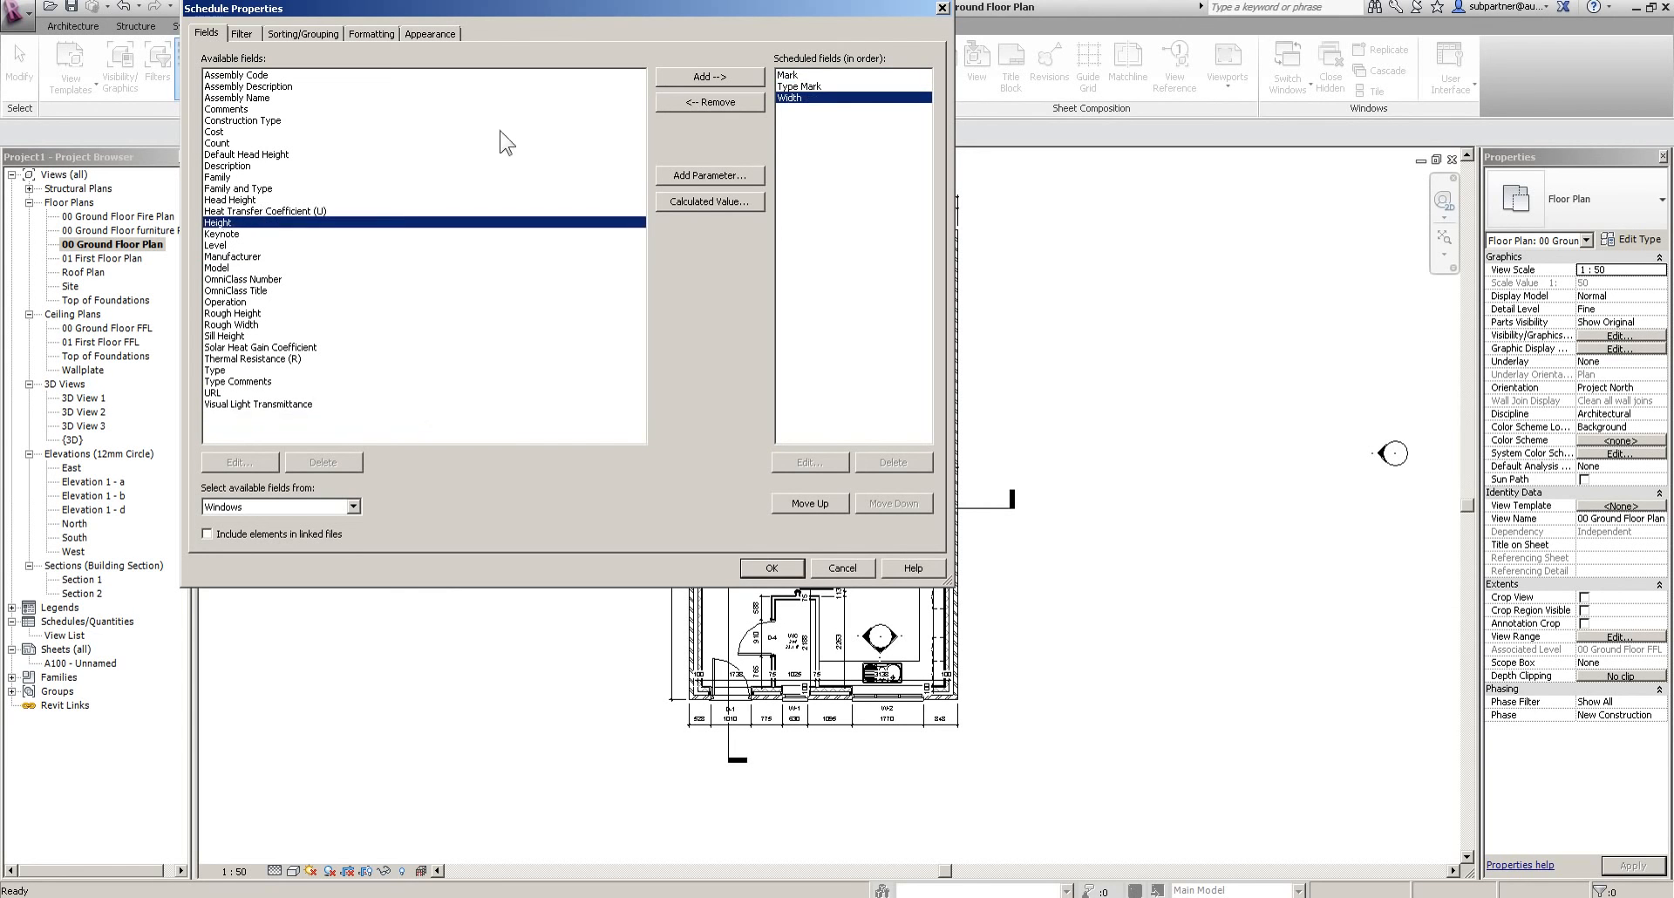
{"action": "left_click", "coordinate": [694, 75]}
{"action": "left_click", "coordinate": [220, 233]}
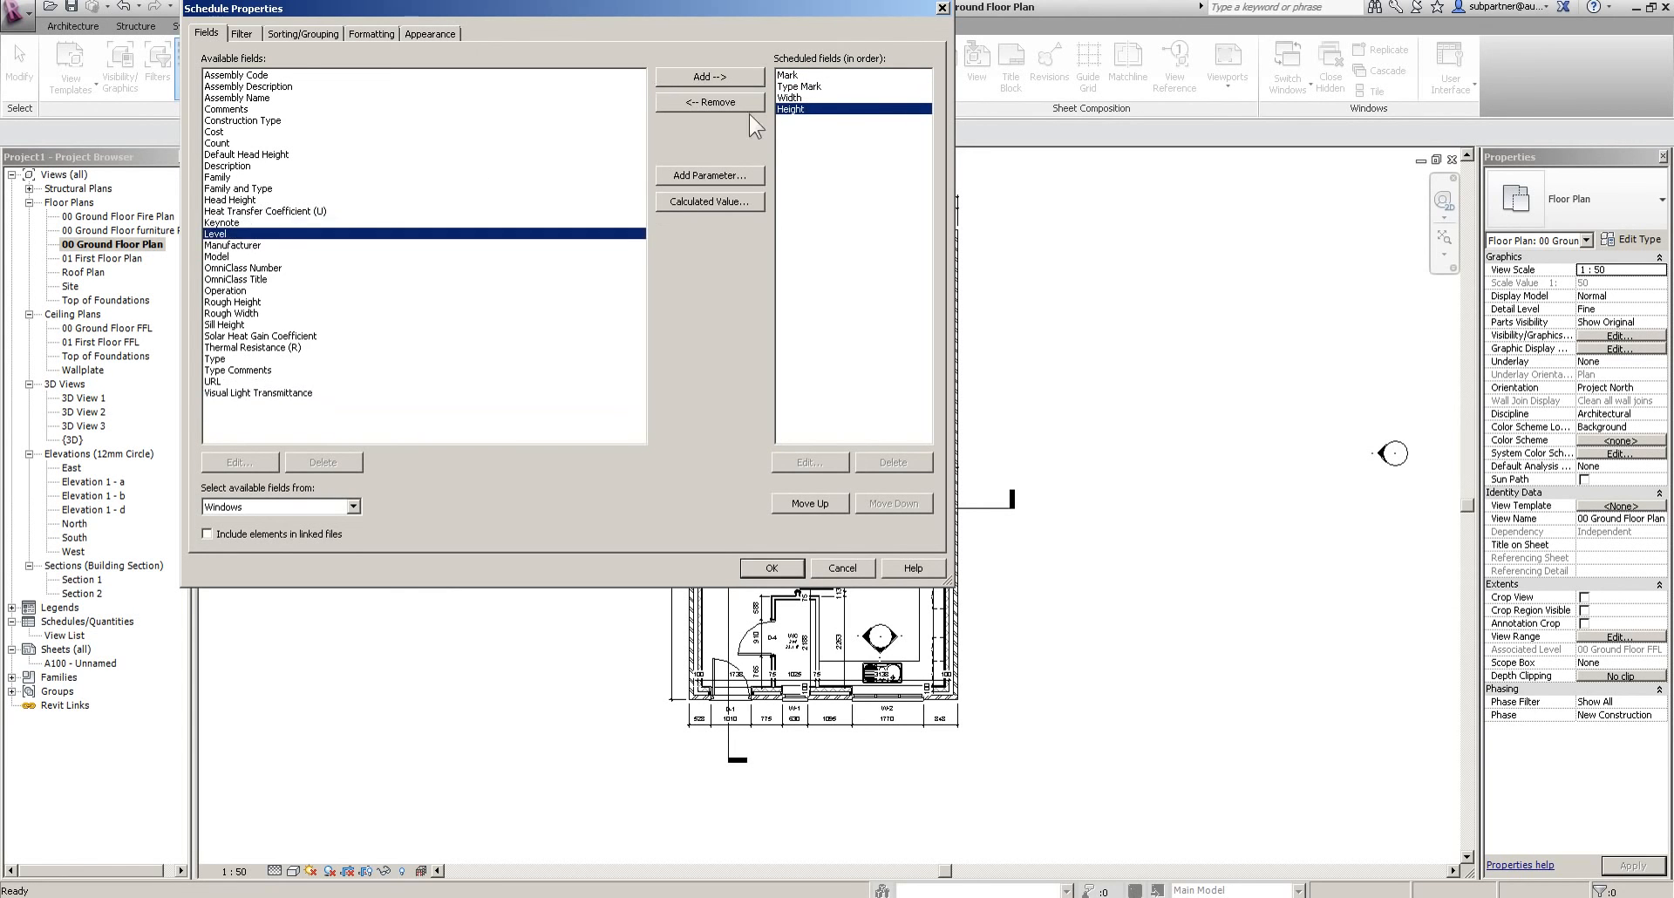
{"action": "left_click", "coordinate": [753, 77]}
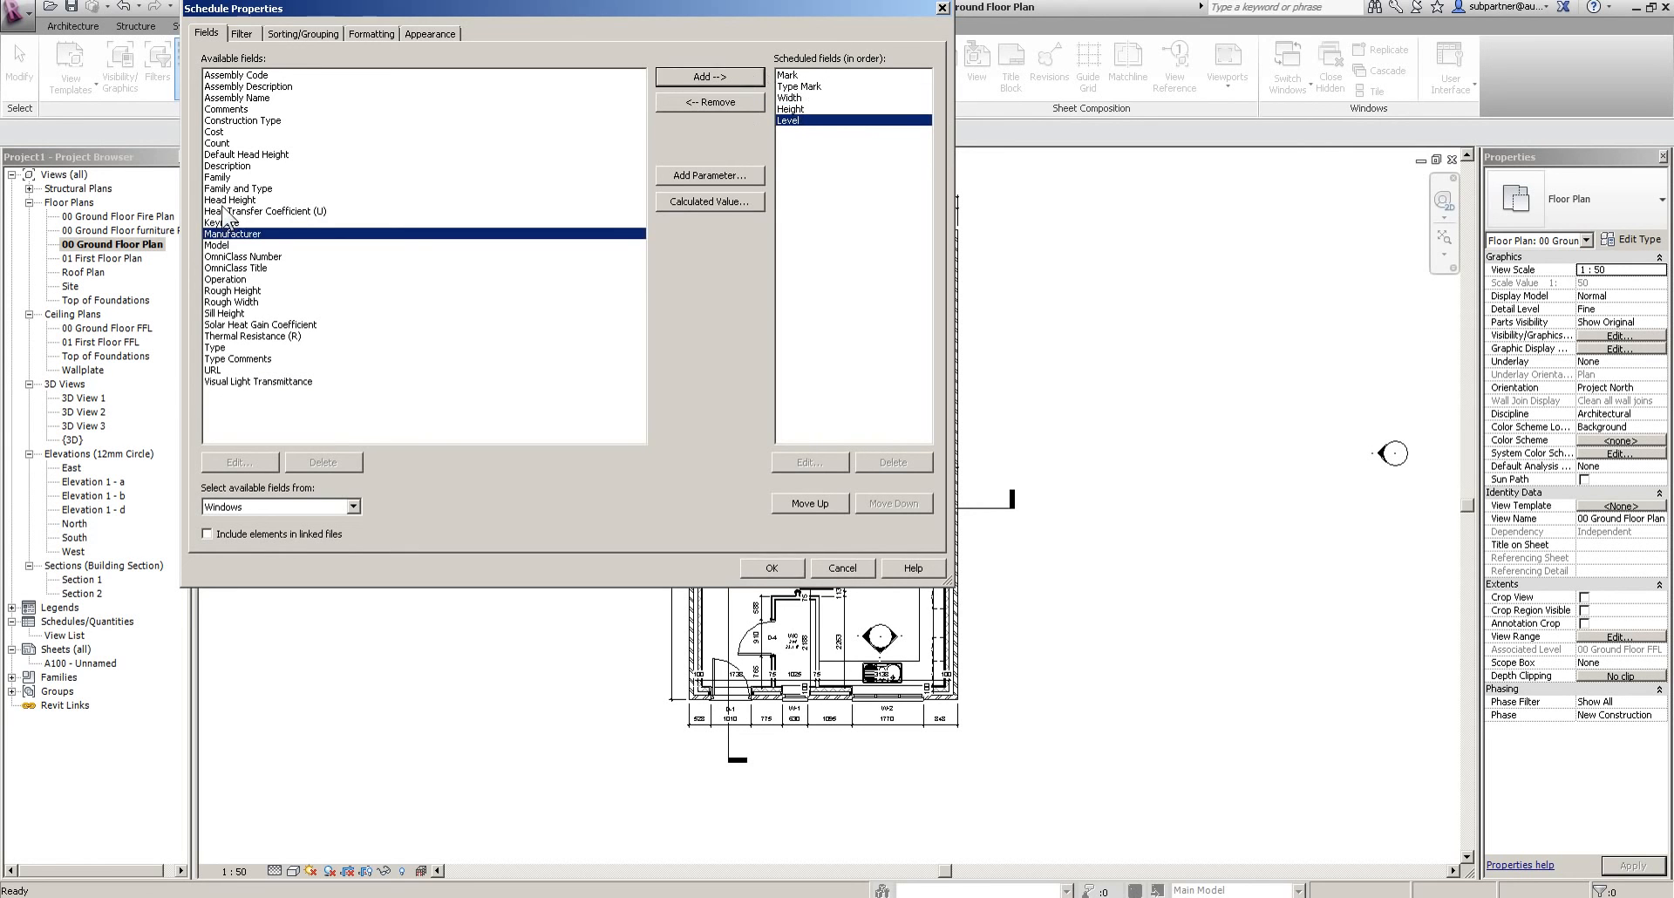
Add the Head Height, Description, Family and Type, and Sill Height fields to the window schedule
{"action": "left_click", "coordinate": [235, 200]}
{"action": "left_click", "coordinate": [698, 76]}
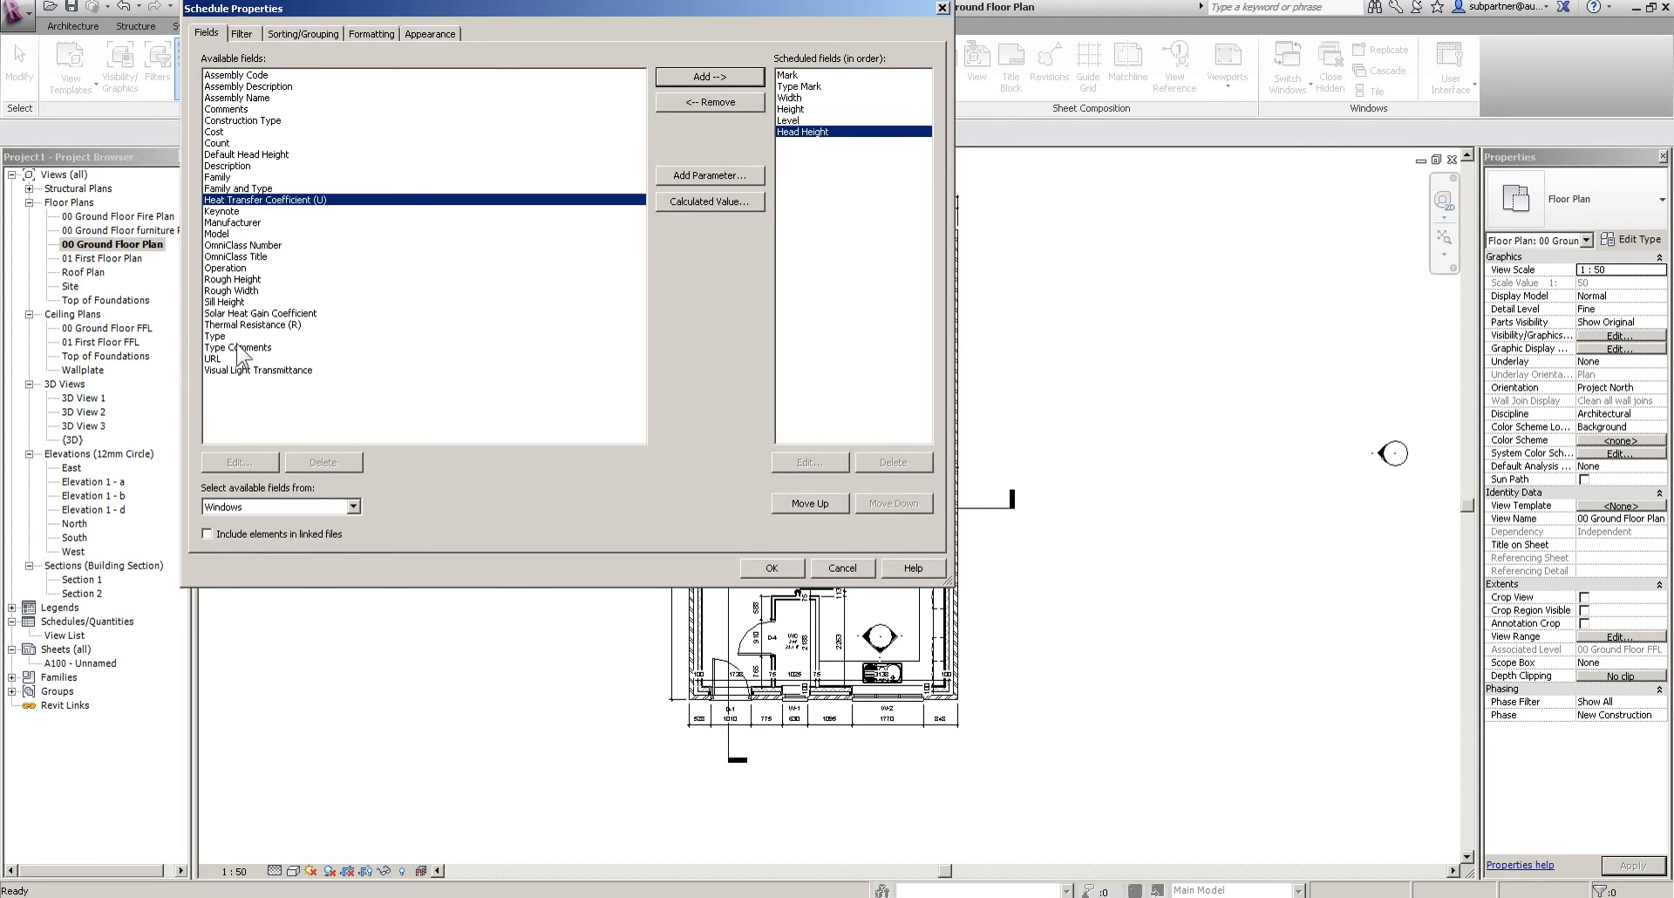
{"action": "left_click", "coordinate": [228, 168]}
{"action": "left_click", "coordinate": [680, 77]}
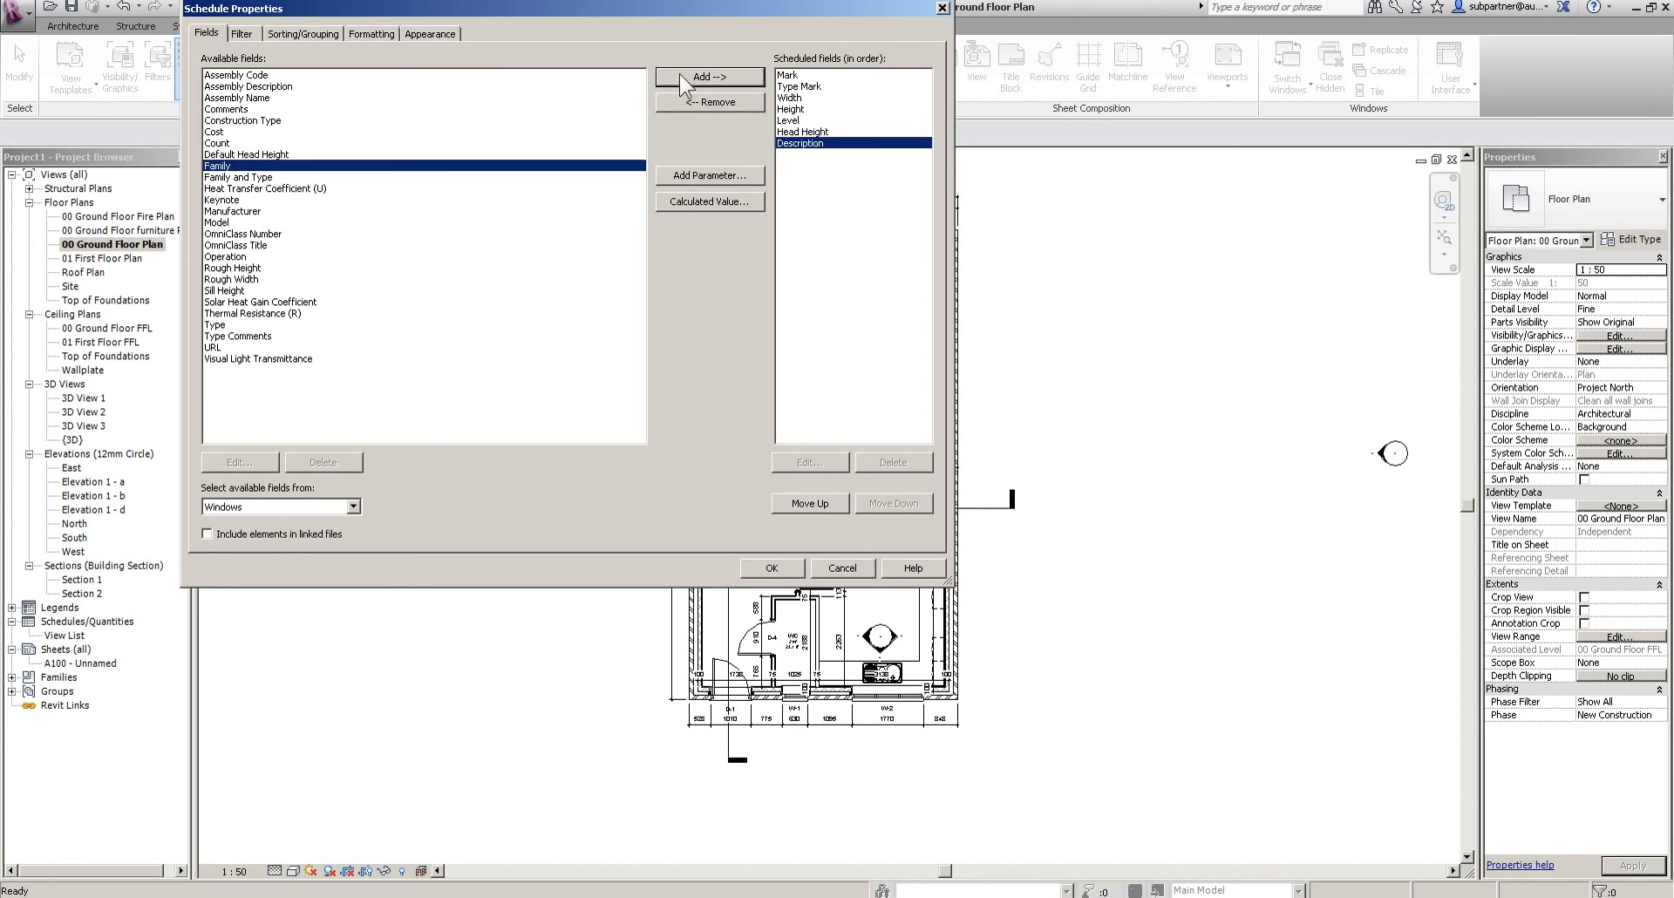
{"action": "left_click", "coordinate": [258, 177]}
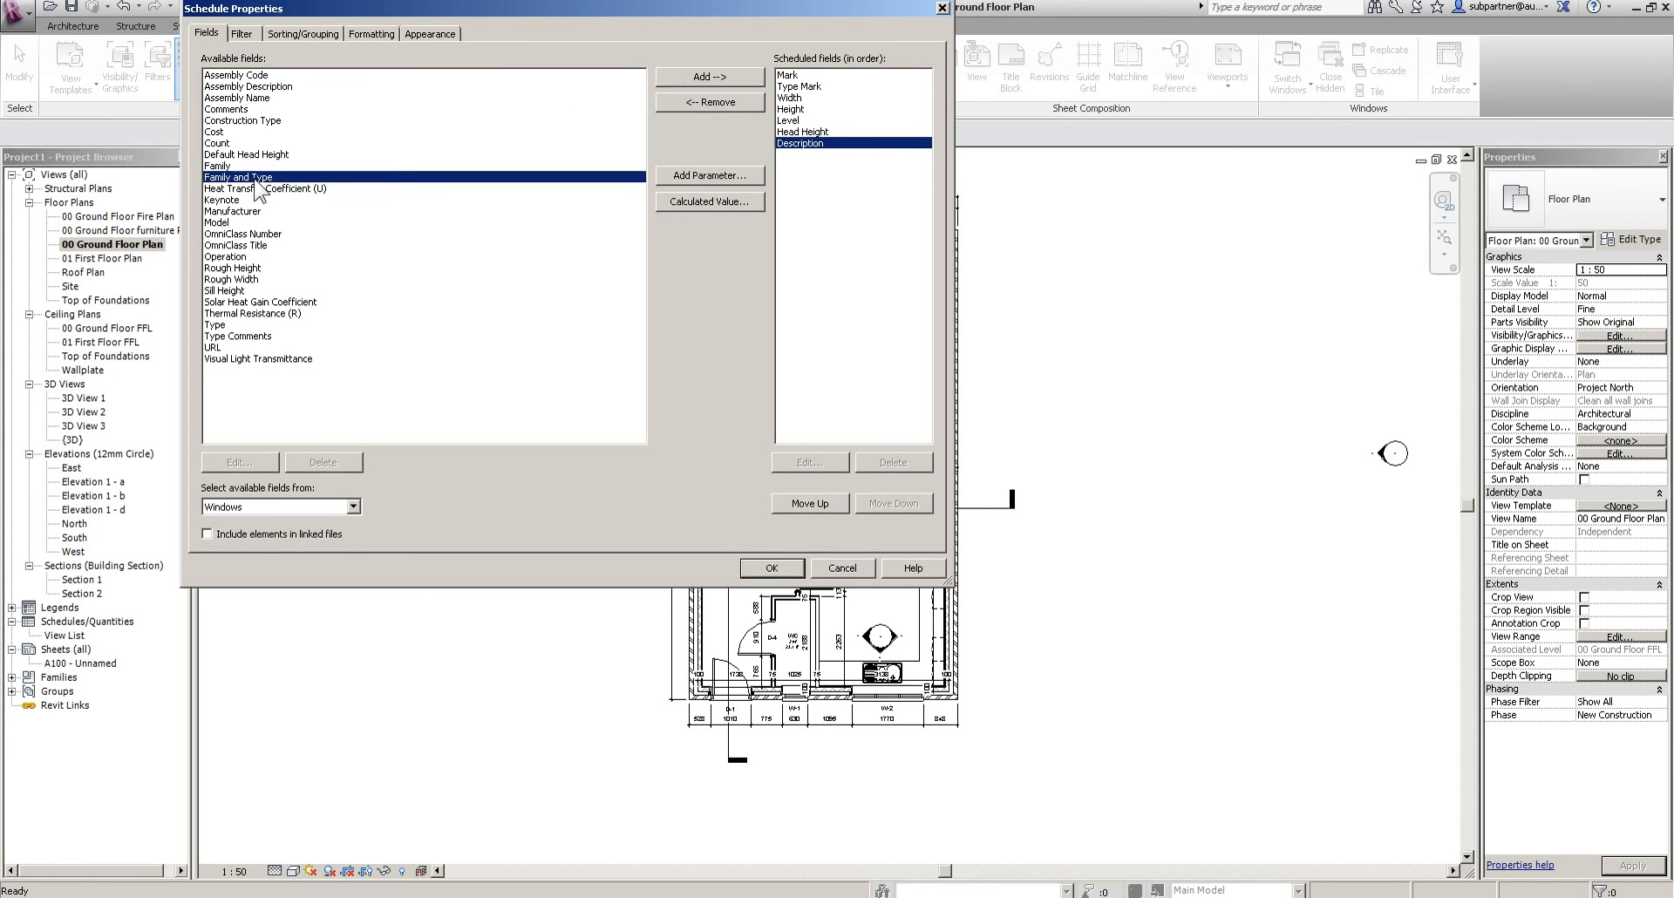
{"action": "left_click", "coordinate": [709, 77]}
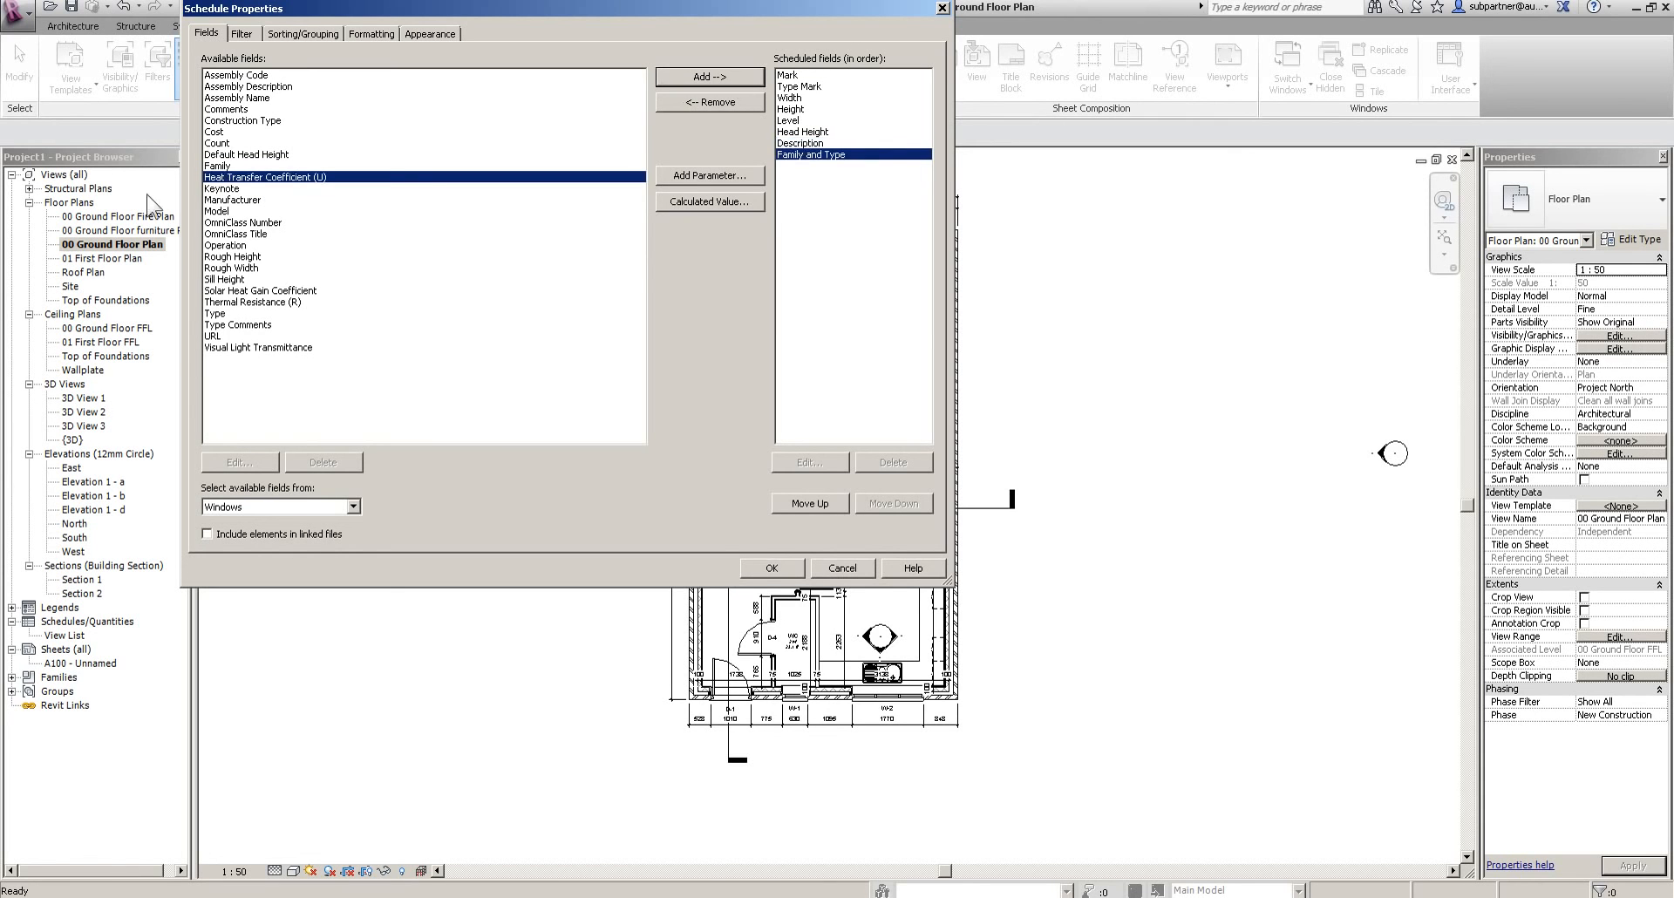
{"action": "left_click", "coordinate": [211, 280]}
{"action": "left_click", "coordinate": [704, 77]}
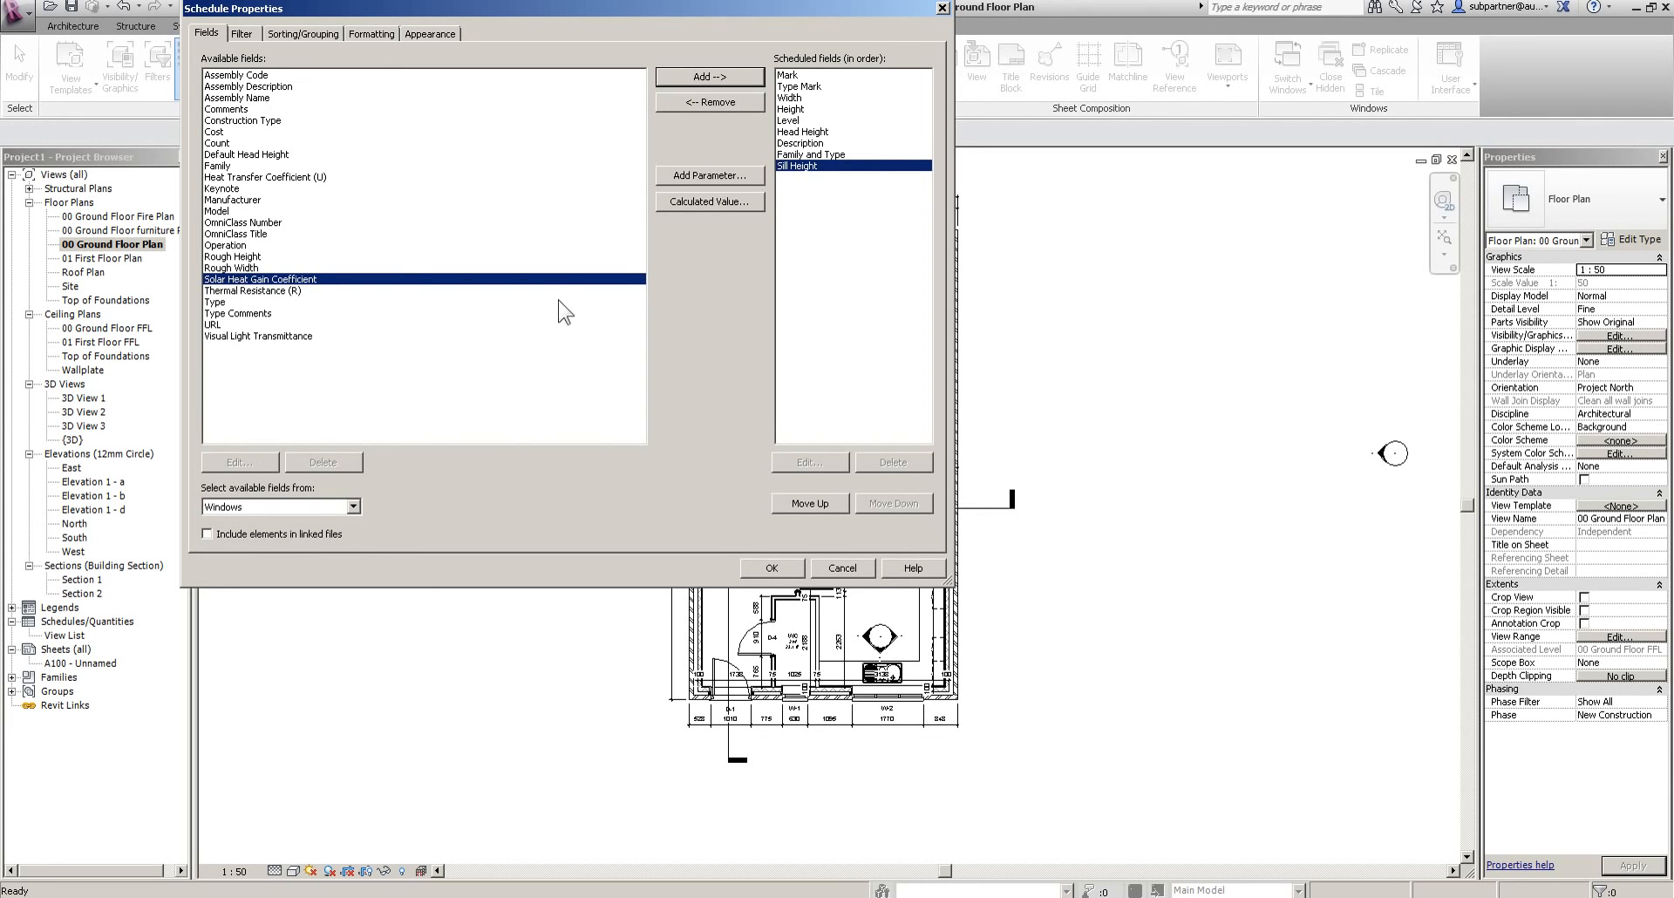
Reorder the scheduled fields so Sill Height precedes Head Height and Level precedes Width, and generate the schedule
{"action": "left_click", "coordinate": [798, 167]}
{"action": "left_click", "coordinate": [792, 501]}
{"action": "left_click", "coordinate": [797, 500]}
{"action": "left_click", "coordinate": [798, 500]}
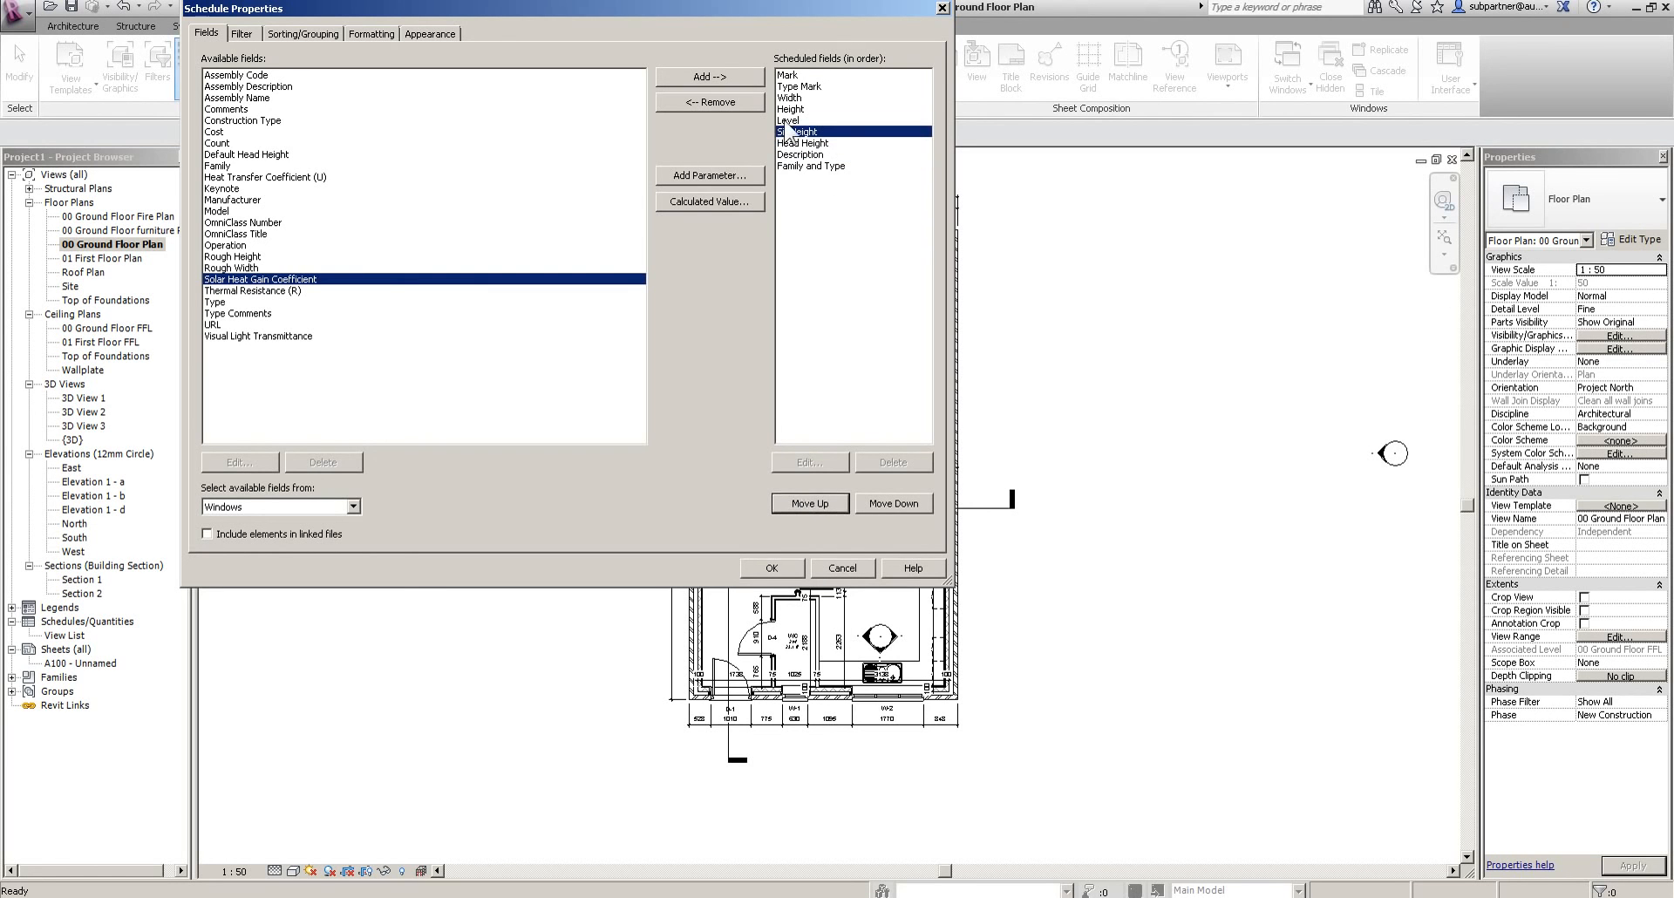
{"action": "left_click", "coordinate": [787, 120]}
{"action": "left_click", "coordinate": [813, 502]}
{"action": "left_click", "coordinate": [812, 502]}
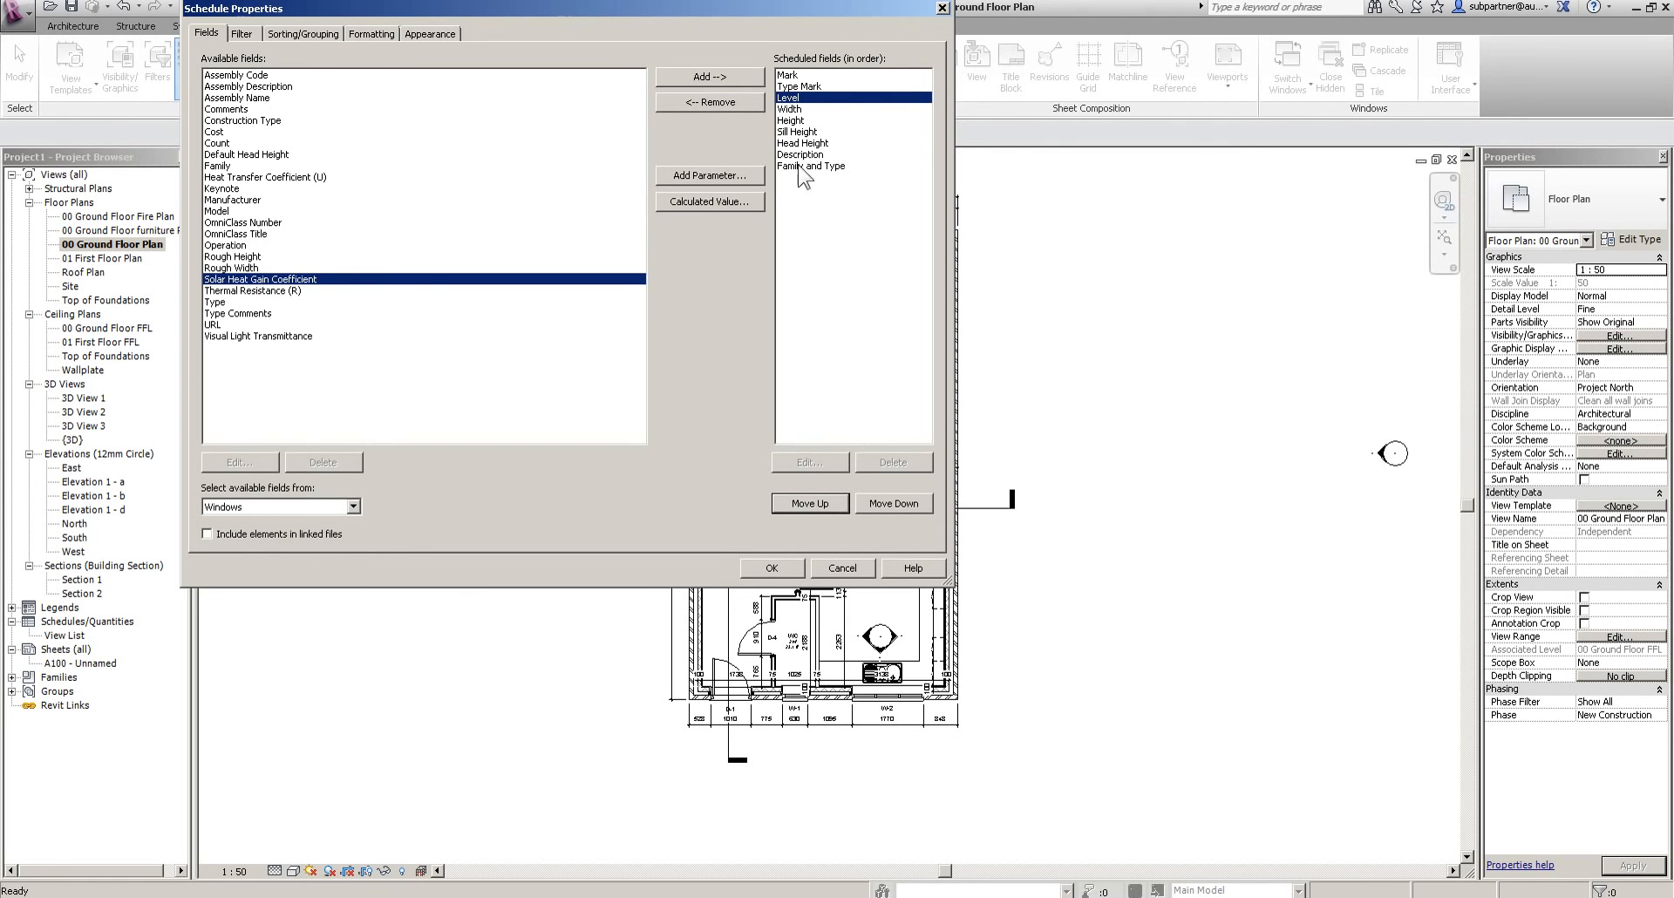
{"action": "left_click", "coordinate": [766, 568]}
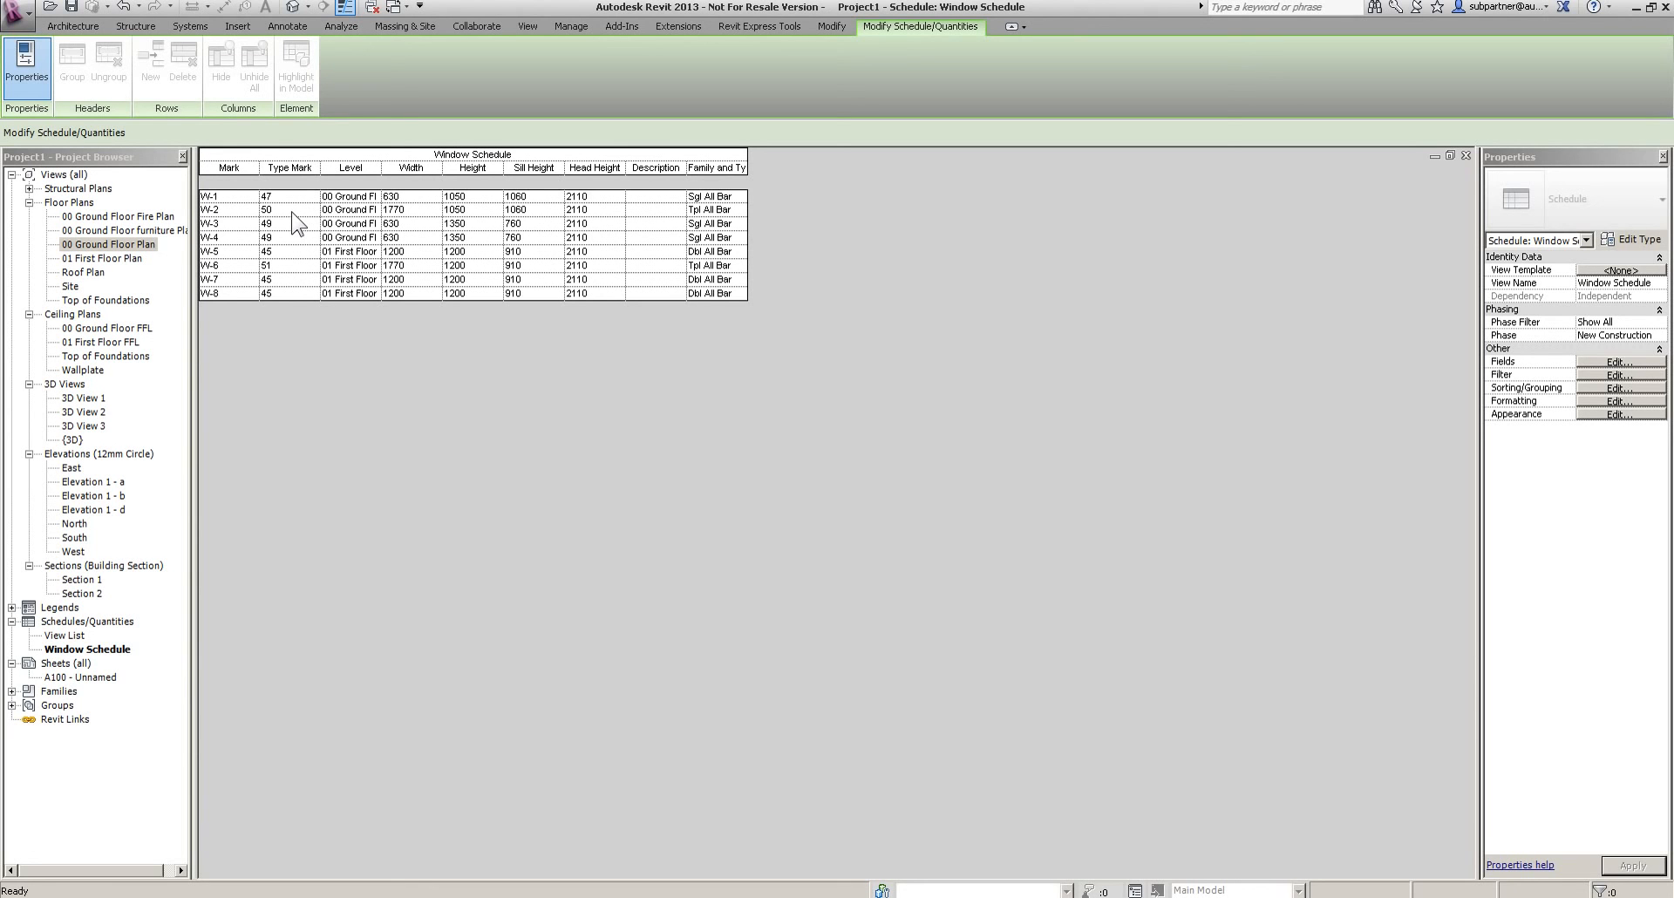
Set window W-7's type mark to WT-01 and apply it to all 1200 x 1200mm Deep Dbl All Bars windows
{"action": "left_click", "coordinate": [277, 279]}
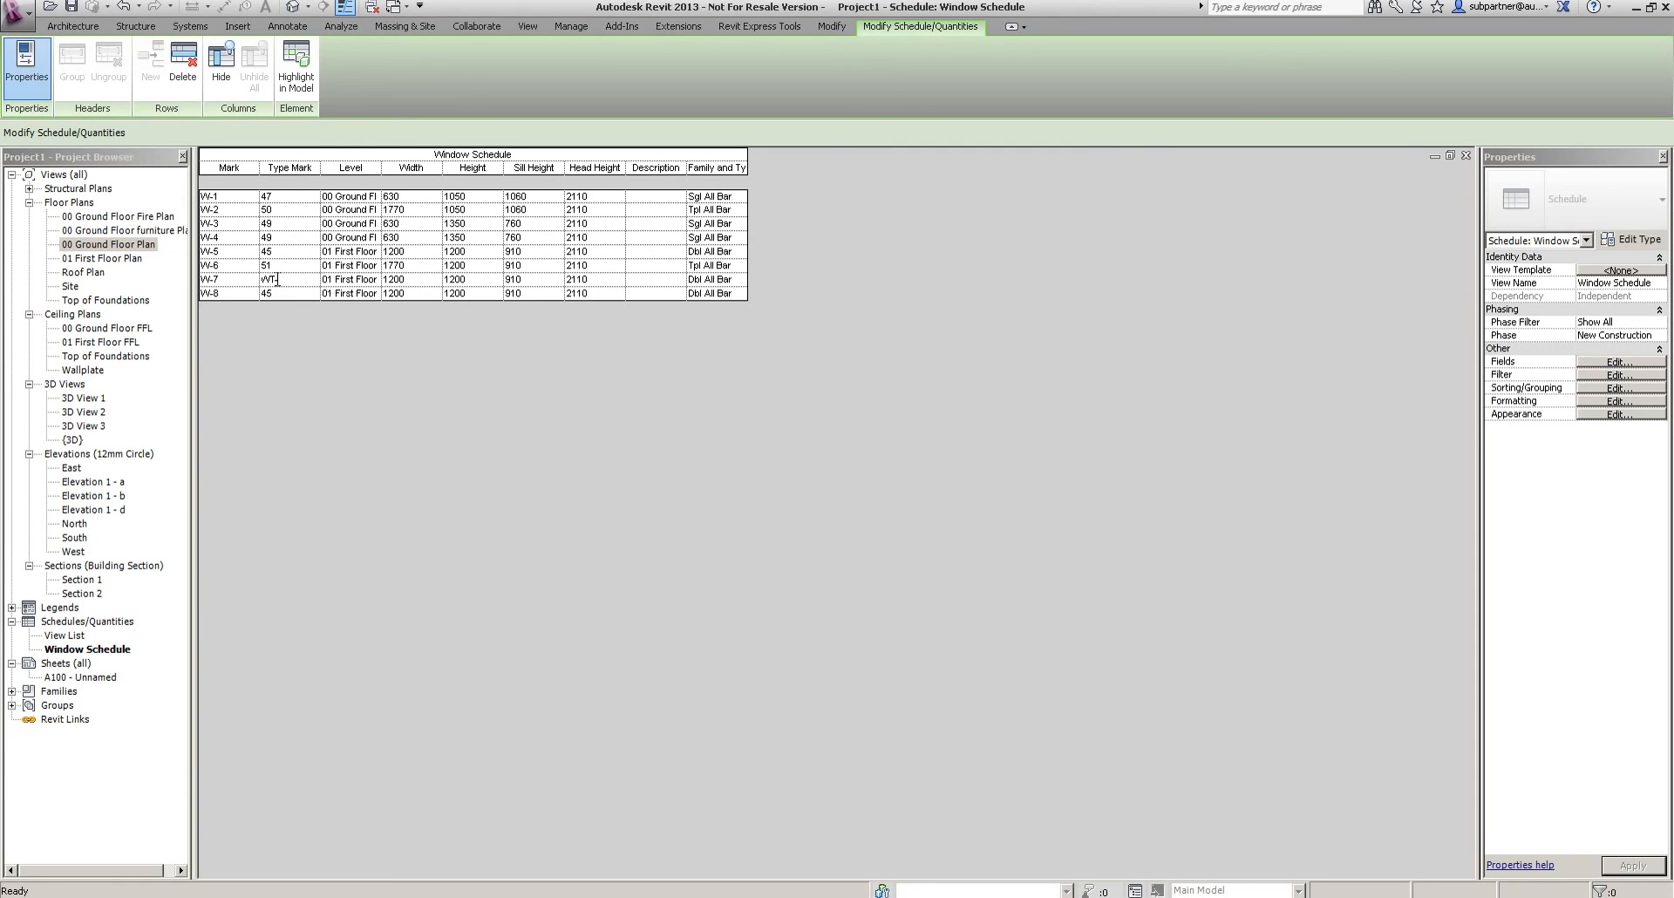
{"action": "type", "text": "WT-01"}
{"action": "key", "text": "Return"}
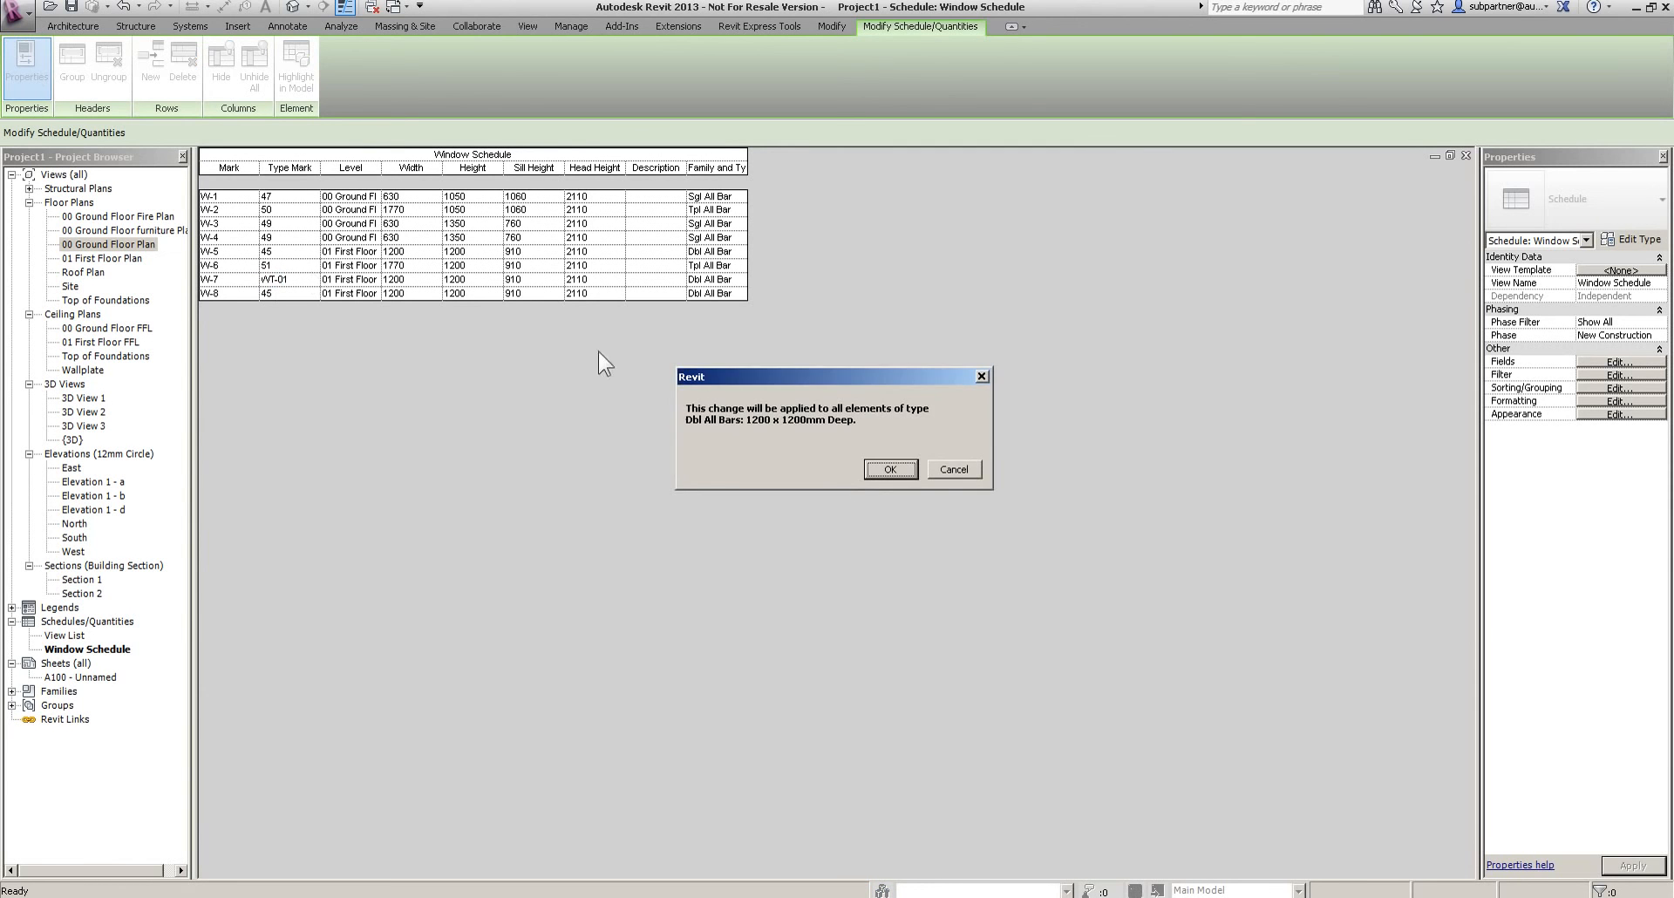
{"action": "left_click", "coordinate": [890, 469]}
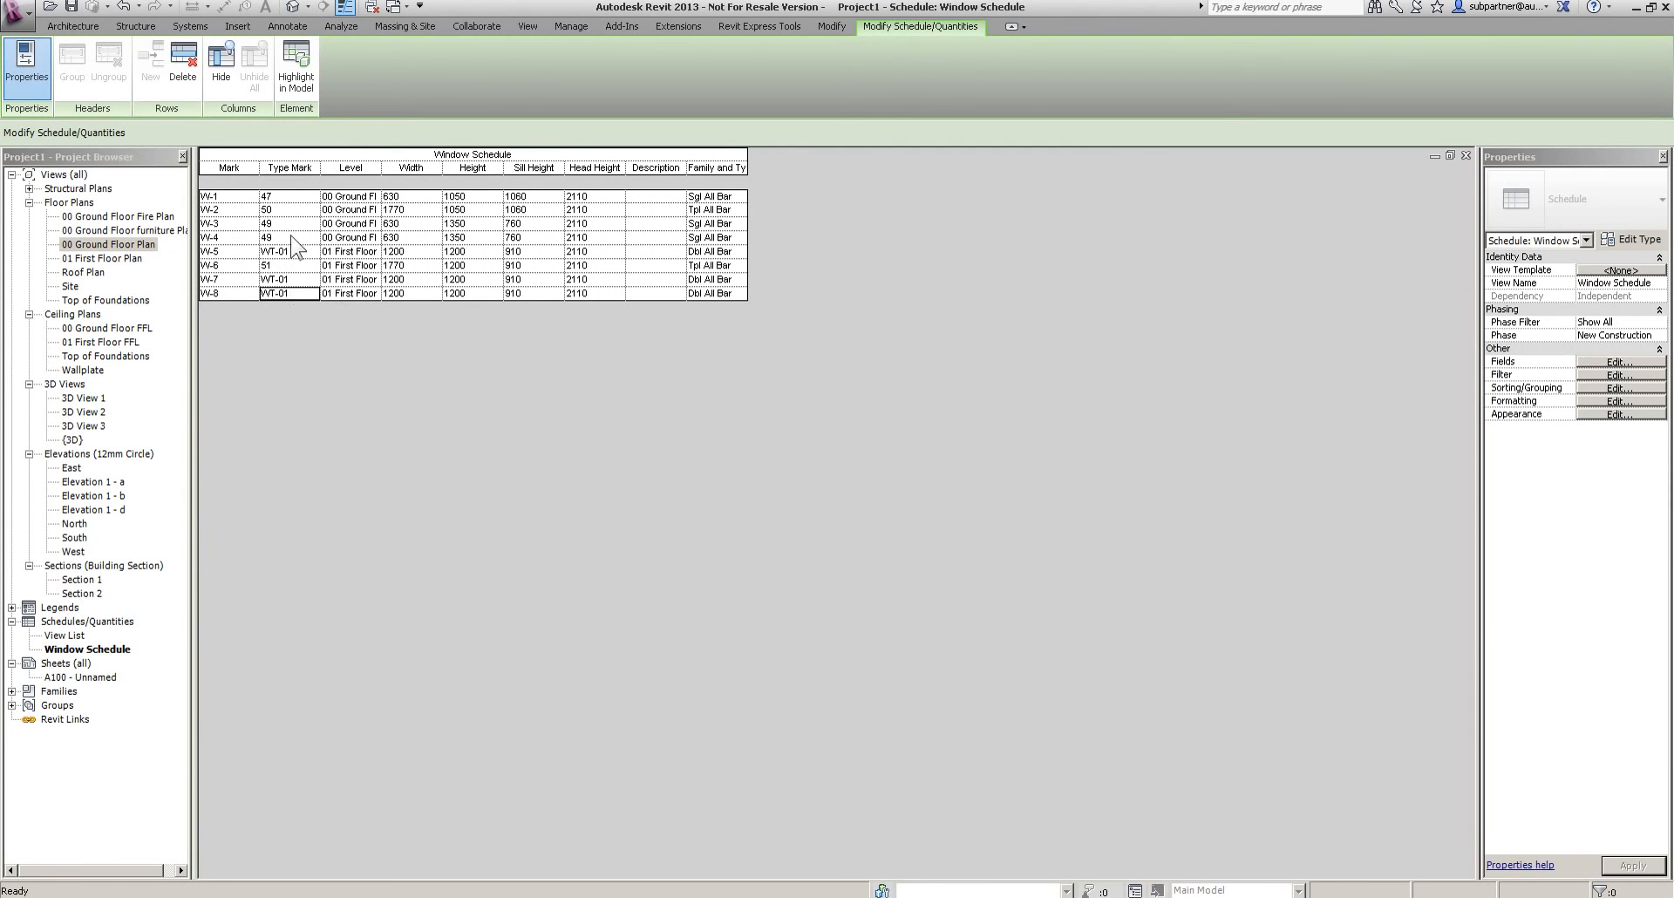
Set the type mark of window W-1 to WT-02 and of window W-2 to WT-03, applied to their whole types
{"action": "left_click", "coordinate": [288, 199]}
{"action": "key", "text": "Return"}
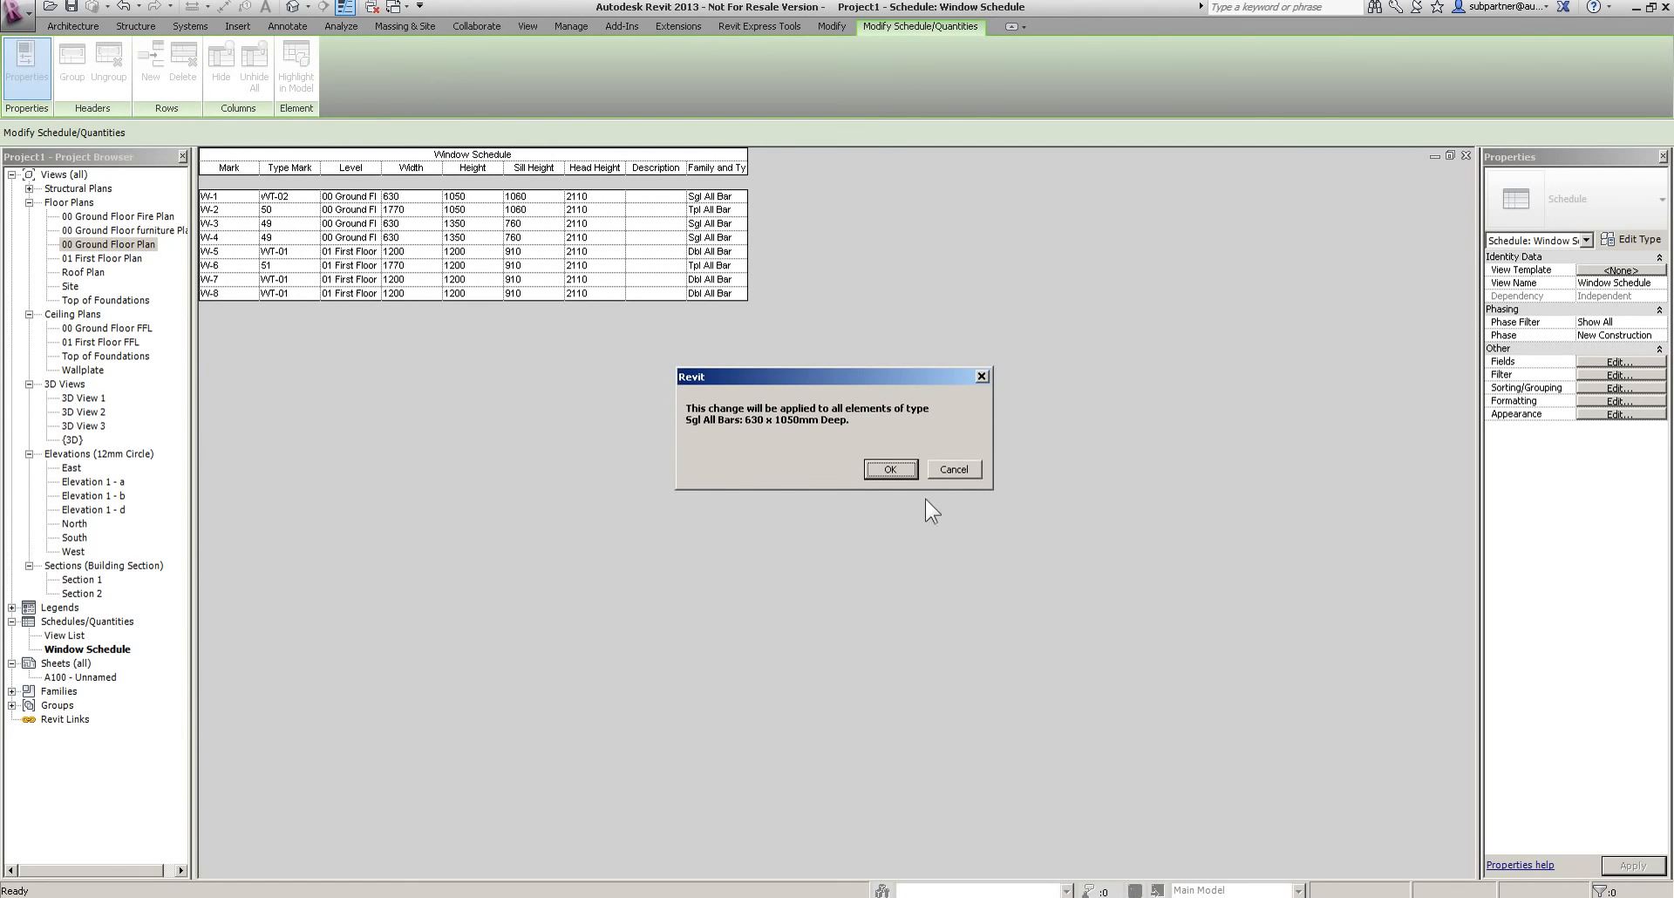
{"action": "left_click", "coordinate": [885, 476]}
{"action": "left_click", "coordinate": [297, 208]}
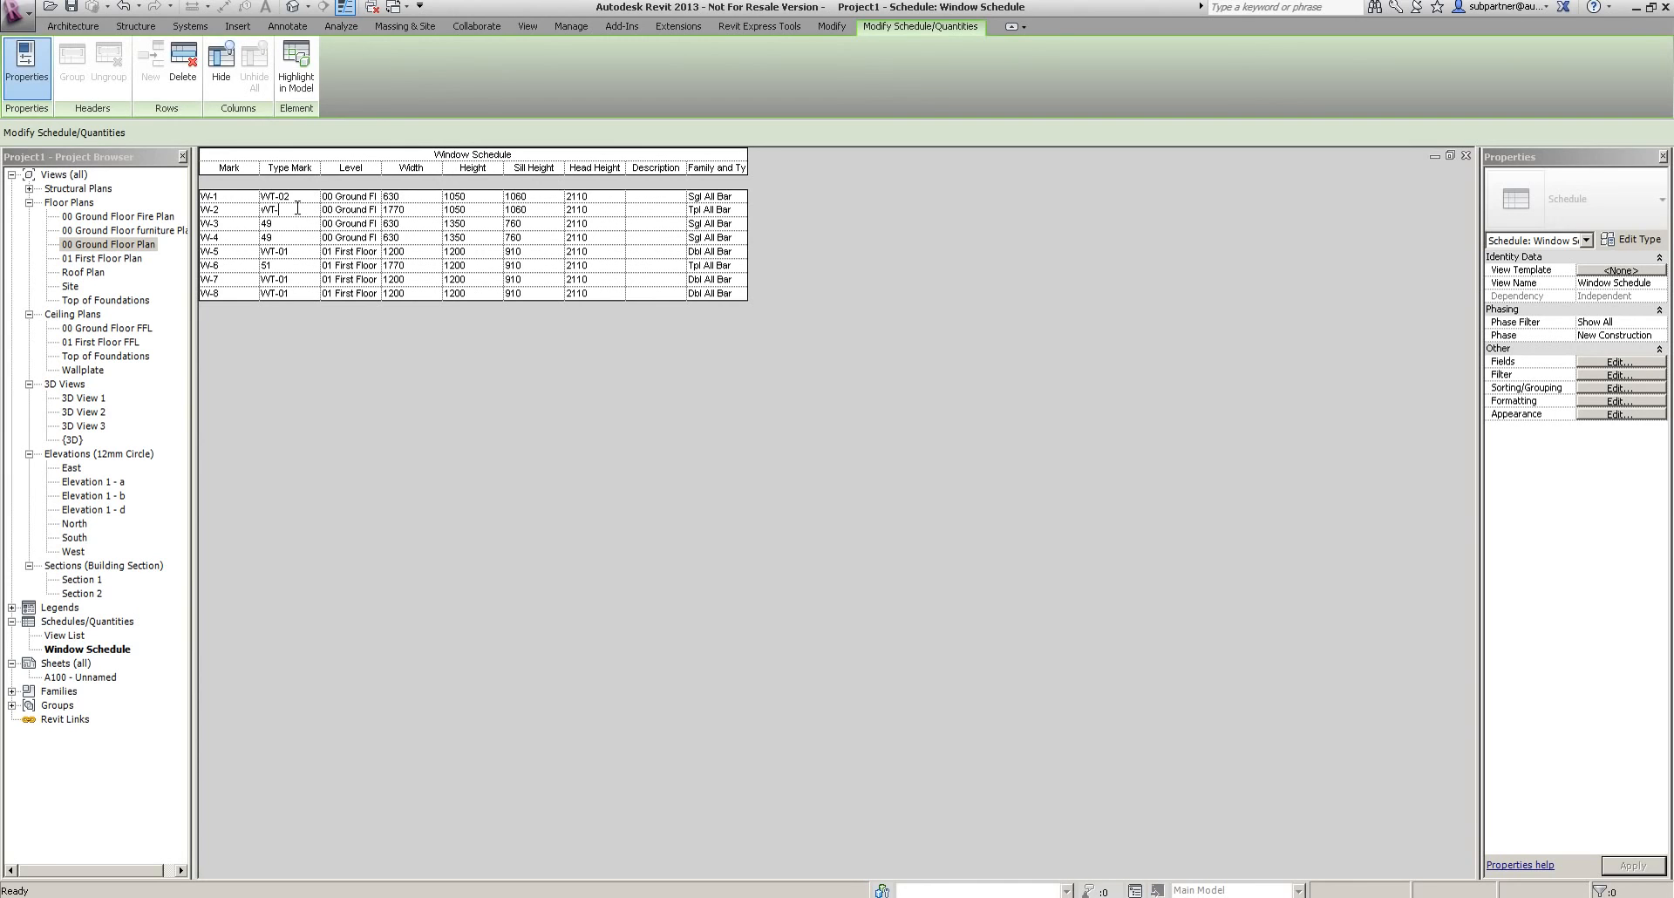
{"action": "type", "text": "WT-03"}
{"action": "key", "text": "Return"}
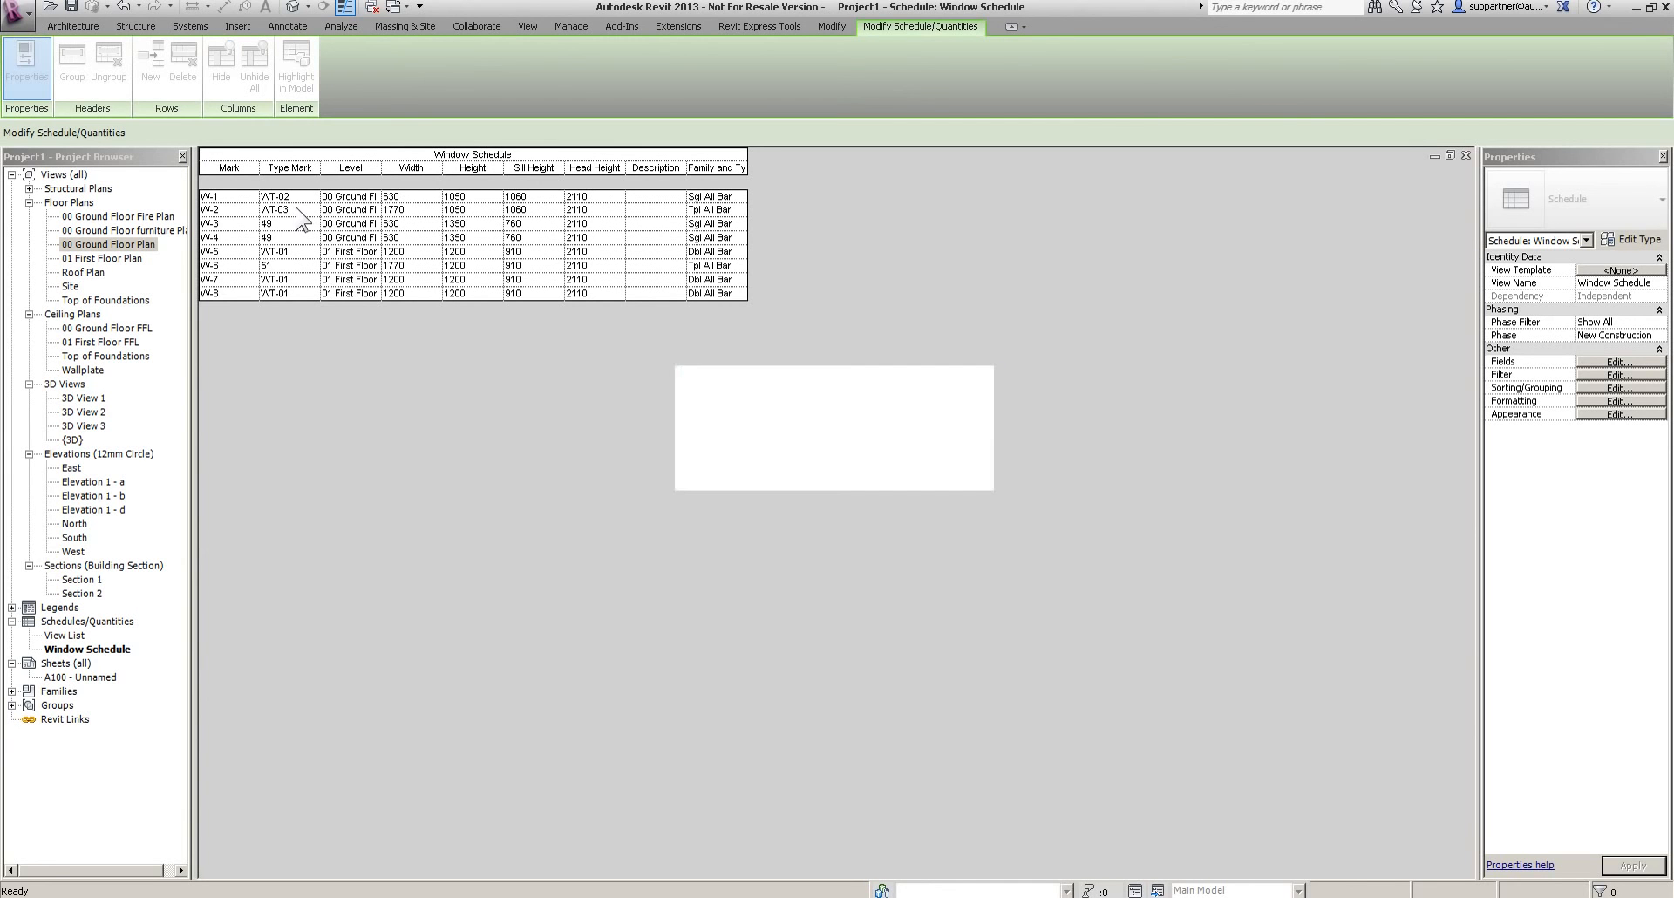
Set the type mark of window W-3 to WT-04 and of window W-6 to WT-05, applied to their whole types
{"action": "left_click", "coordinate": [288, 224]}
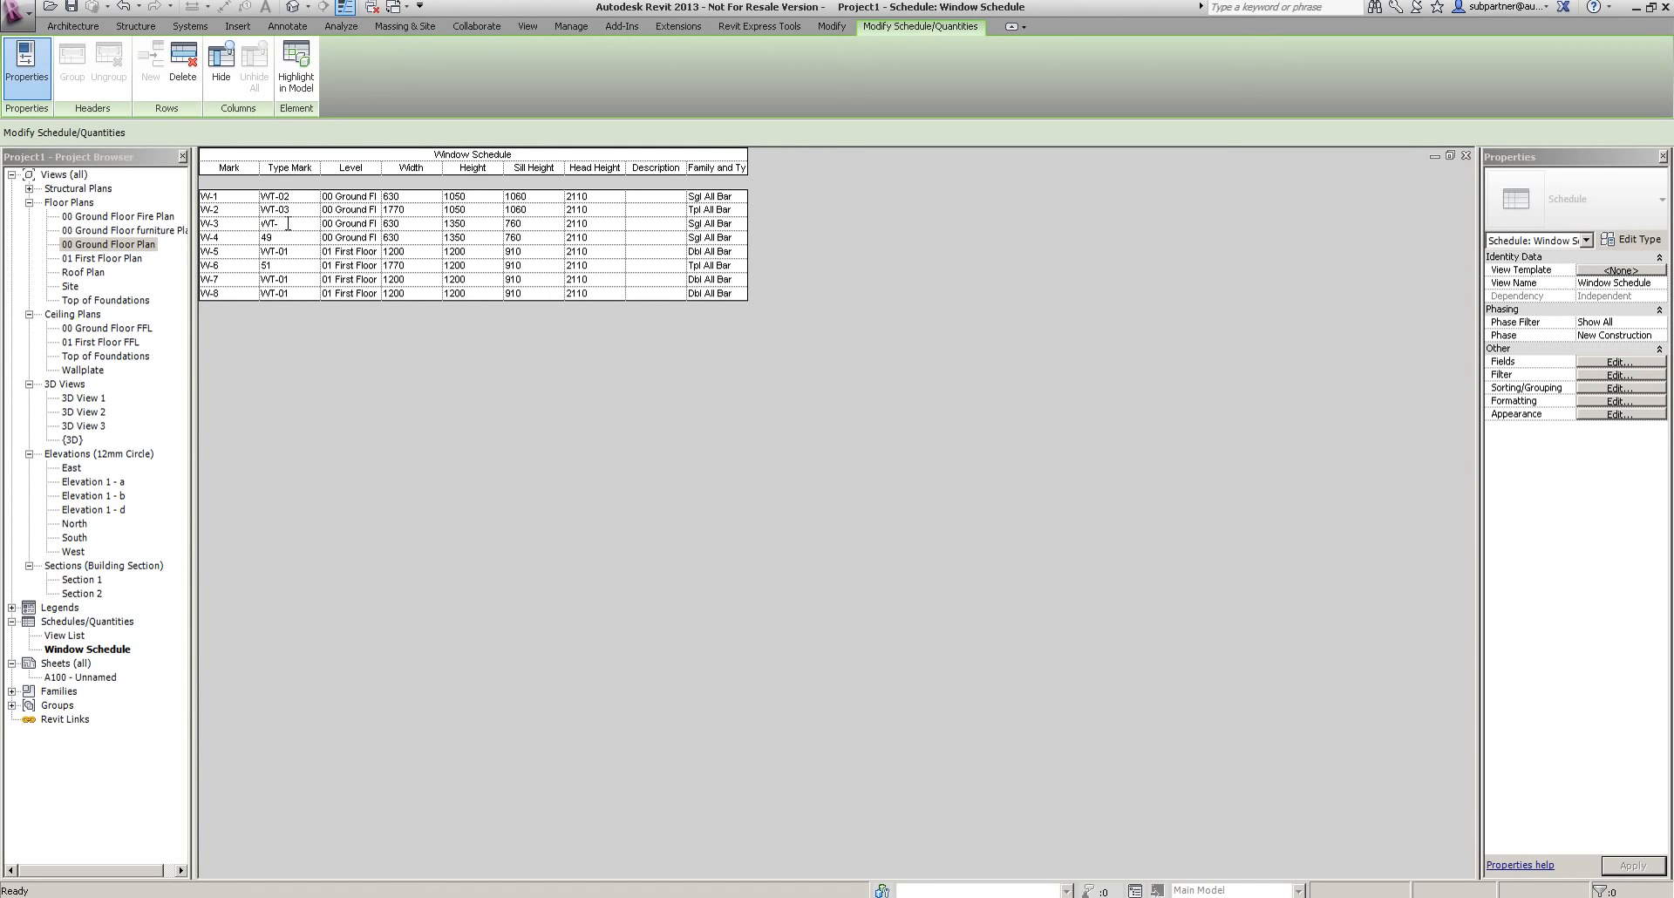
{"action": "type", "text": "WT-04"}
{"action": "key", "text": "Return"}
{"action": "key", "text": "Return"}
{"action": "left_click", "coordinate": [285, 266]}
{"action": "key", "text": "Return"}
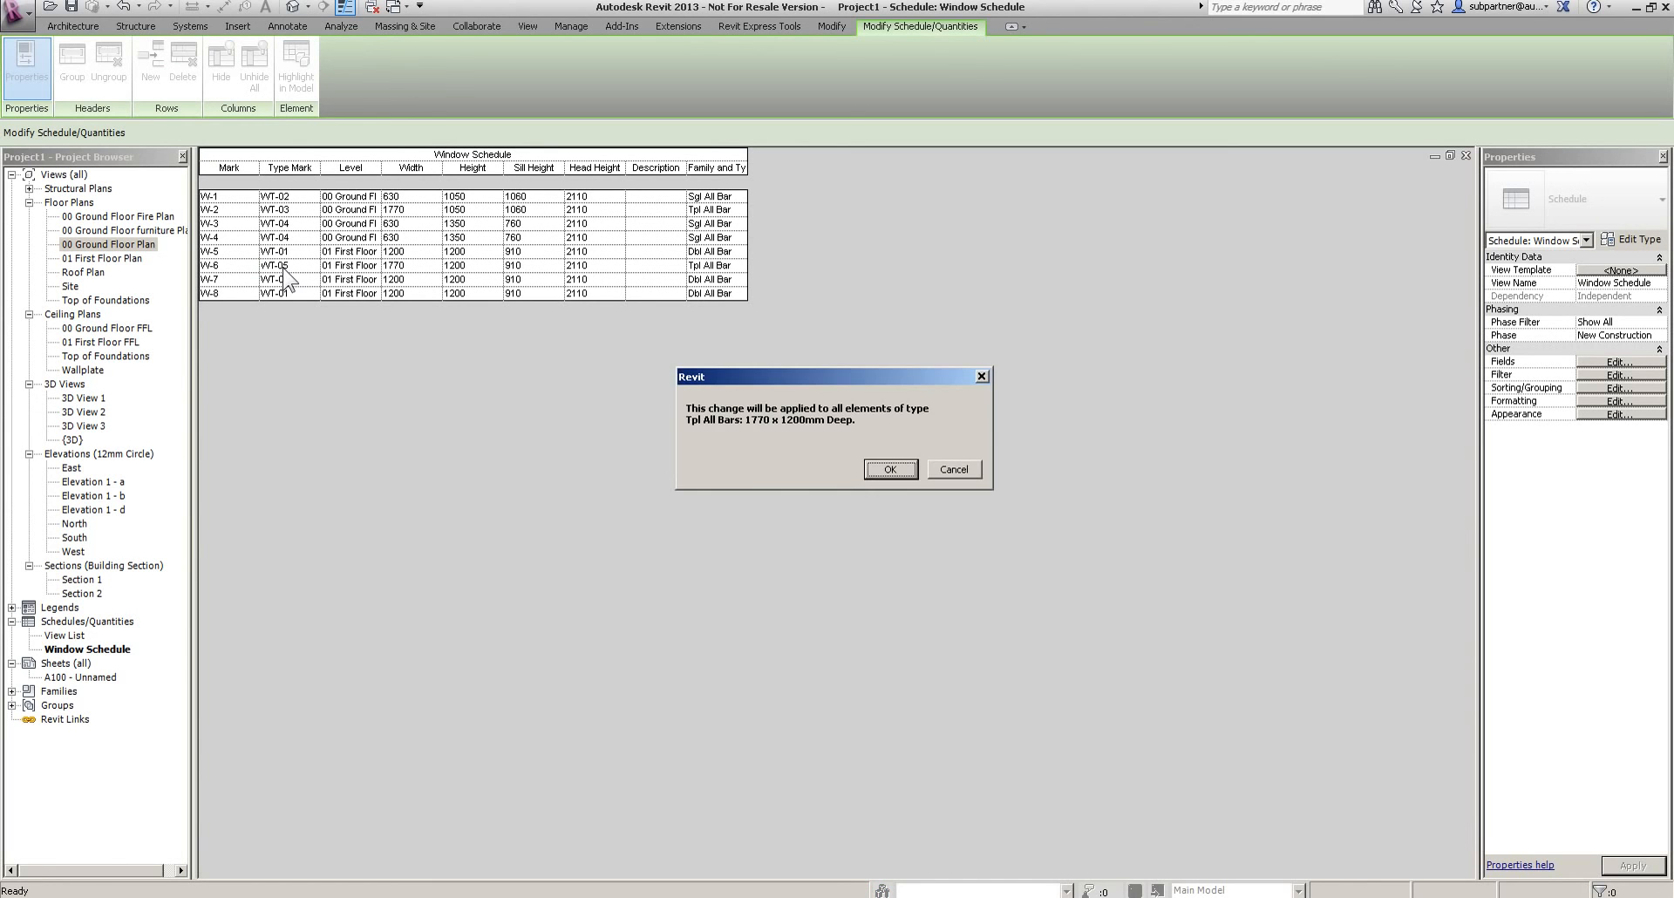
{"action": "left_click", "coordinate": [890, 469]}
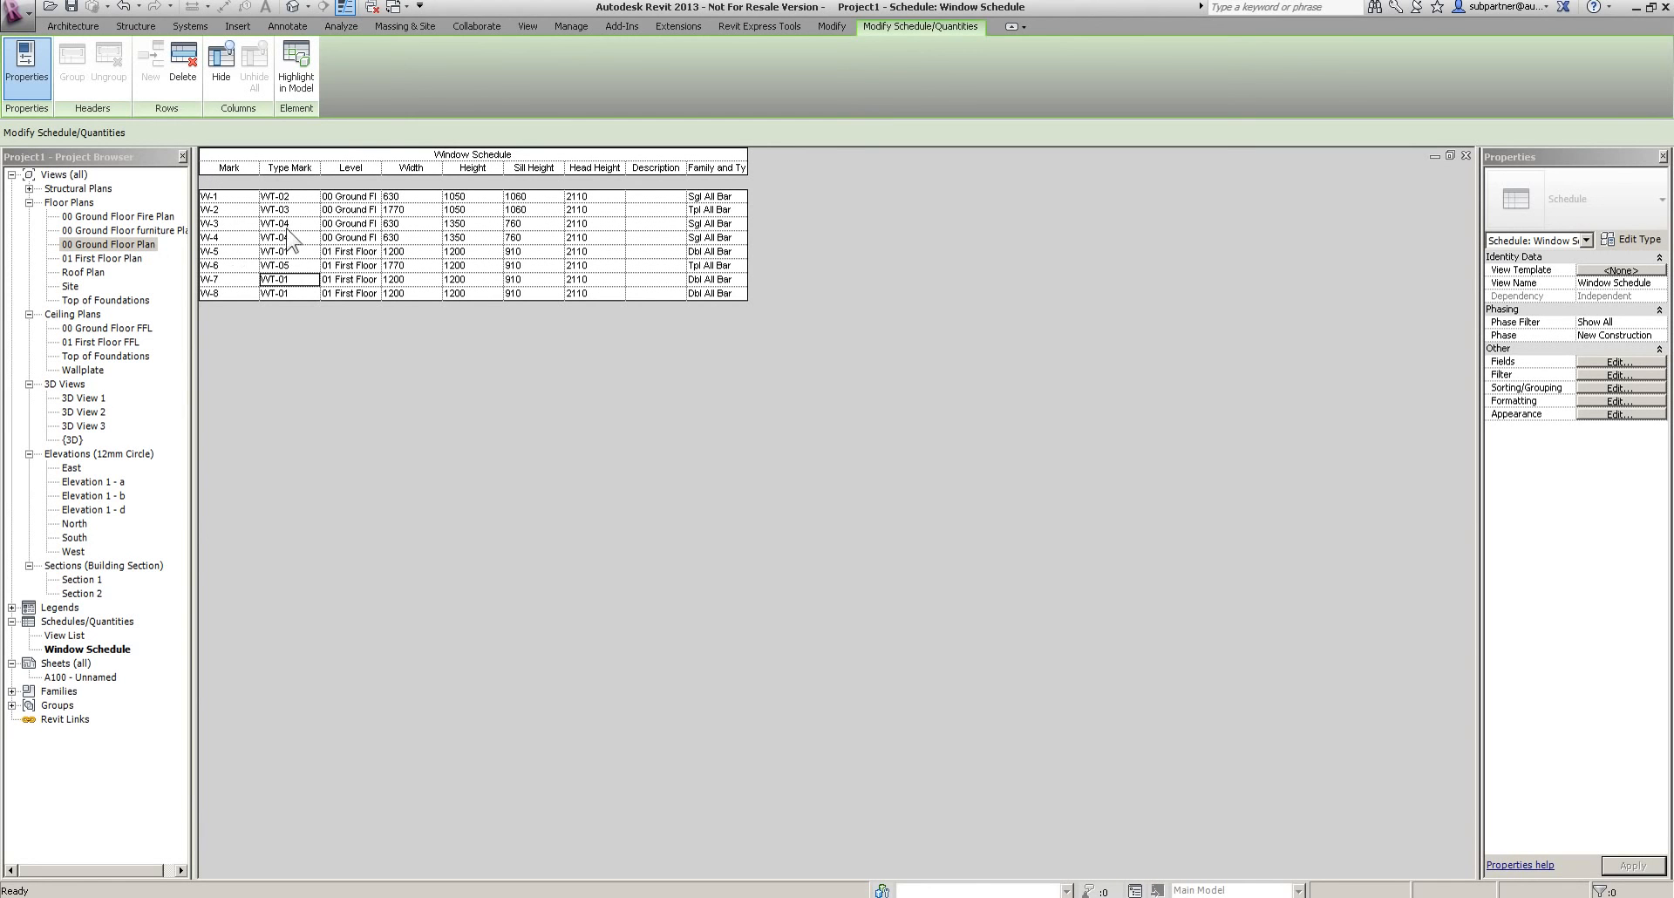
Group the Width to Head Height headers under "Window Size", and widen the Level and Family and Type columns to fit their full text
{"action": "double_click", "coordinate": [382, 167]}
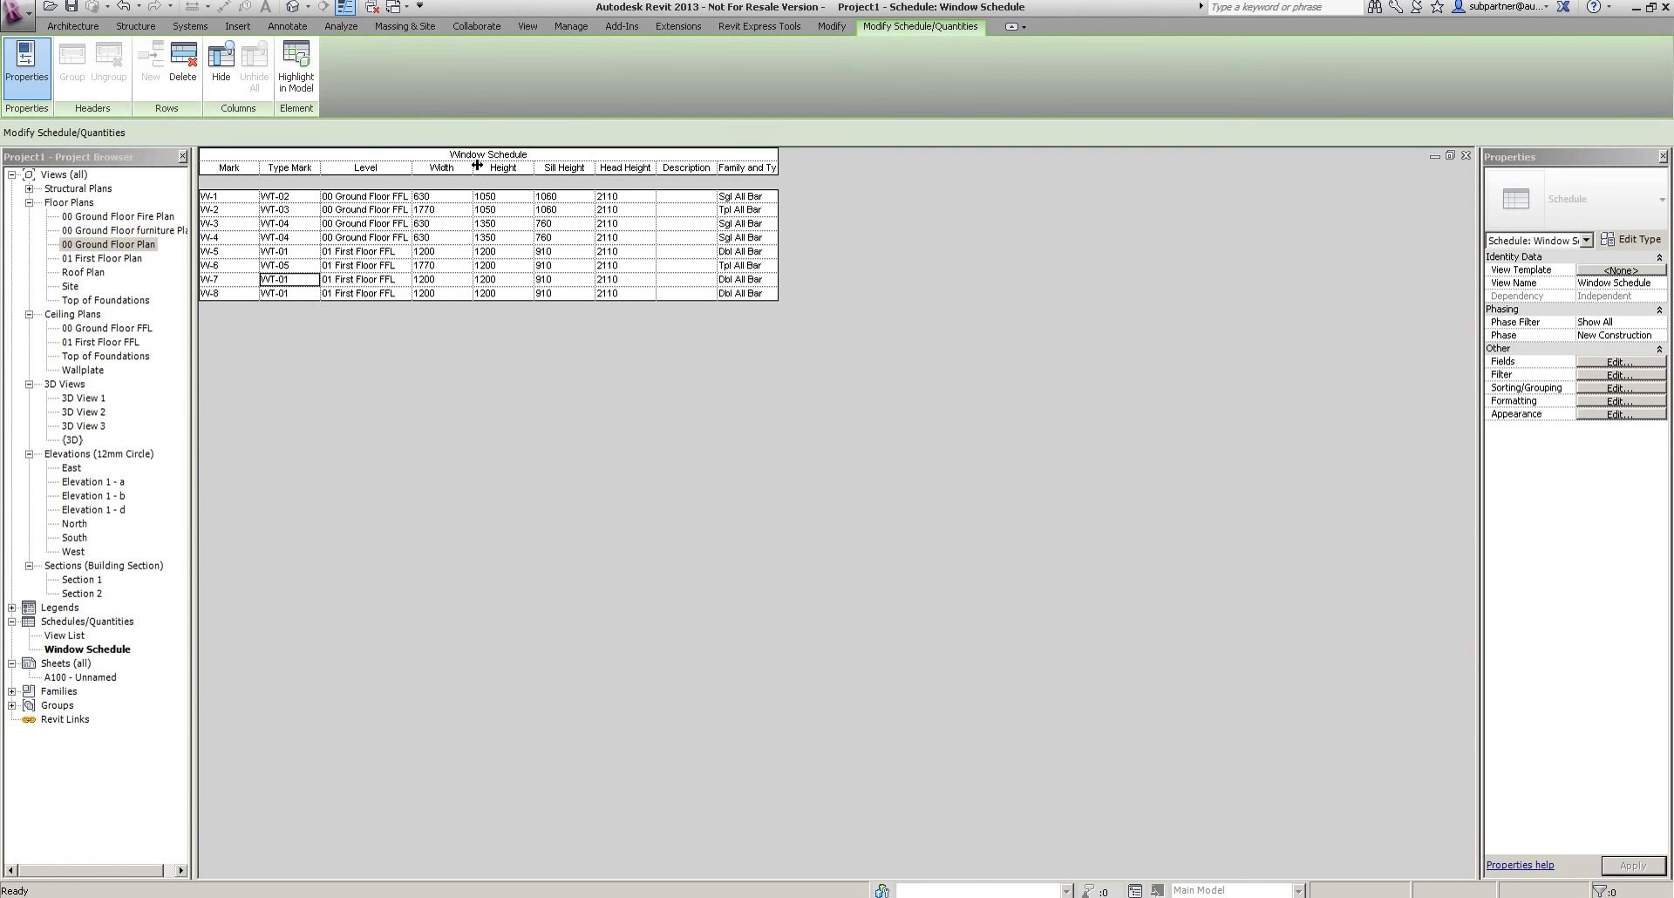
{"action": "left_click_drag", "start_coordinate": [457, 170], "coordinate": [634, 175]}
{"action": "left_click", "coordinate": [71, 63]}
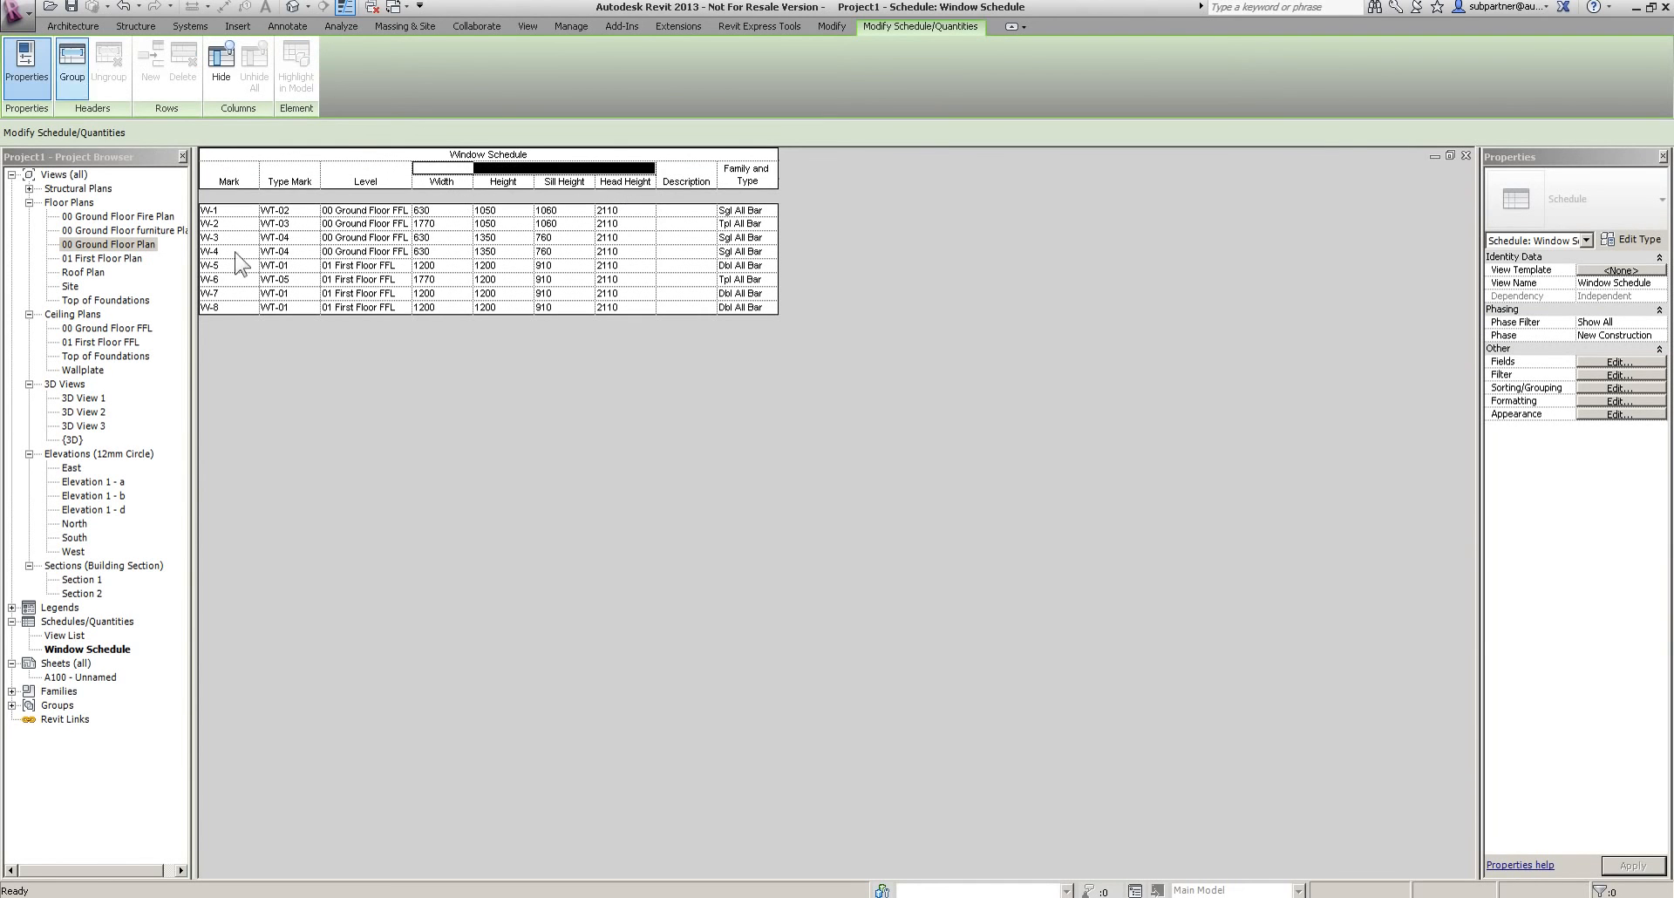
{"action": "left_click", "coordinate": [534, 169]}
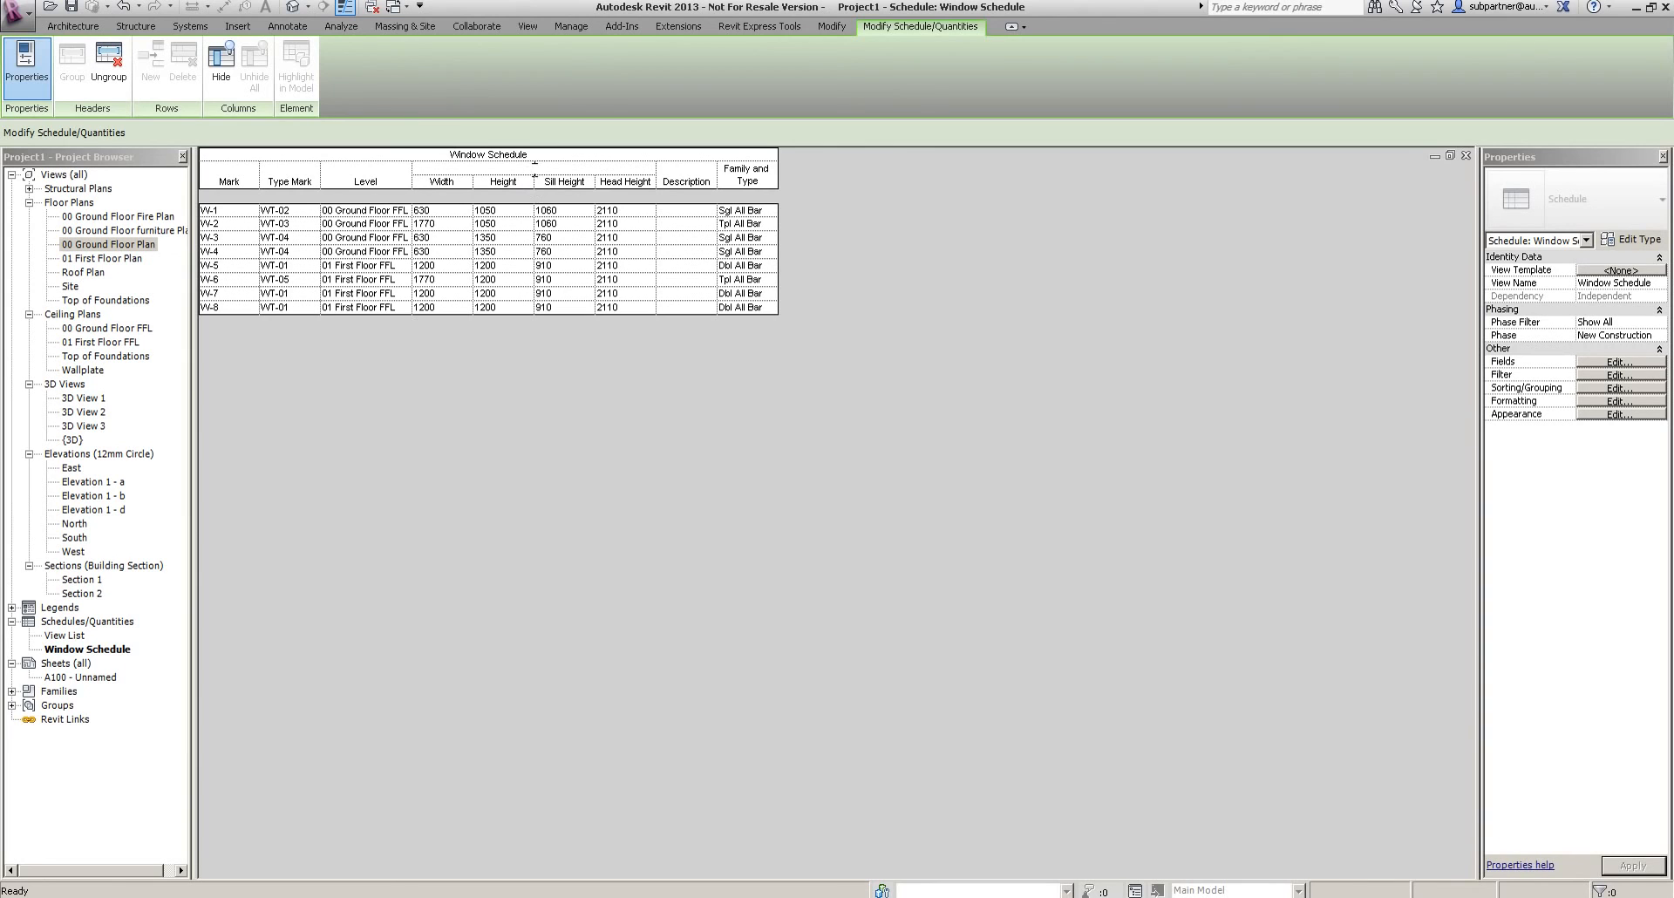
{"action": "type", "text": "Window Size"}
{"action": "key", "text": "Return"}
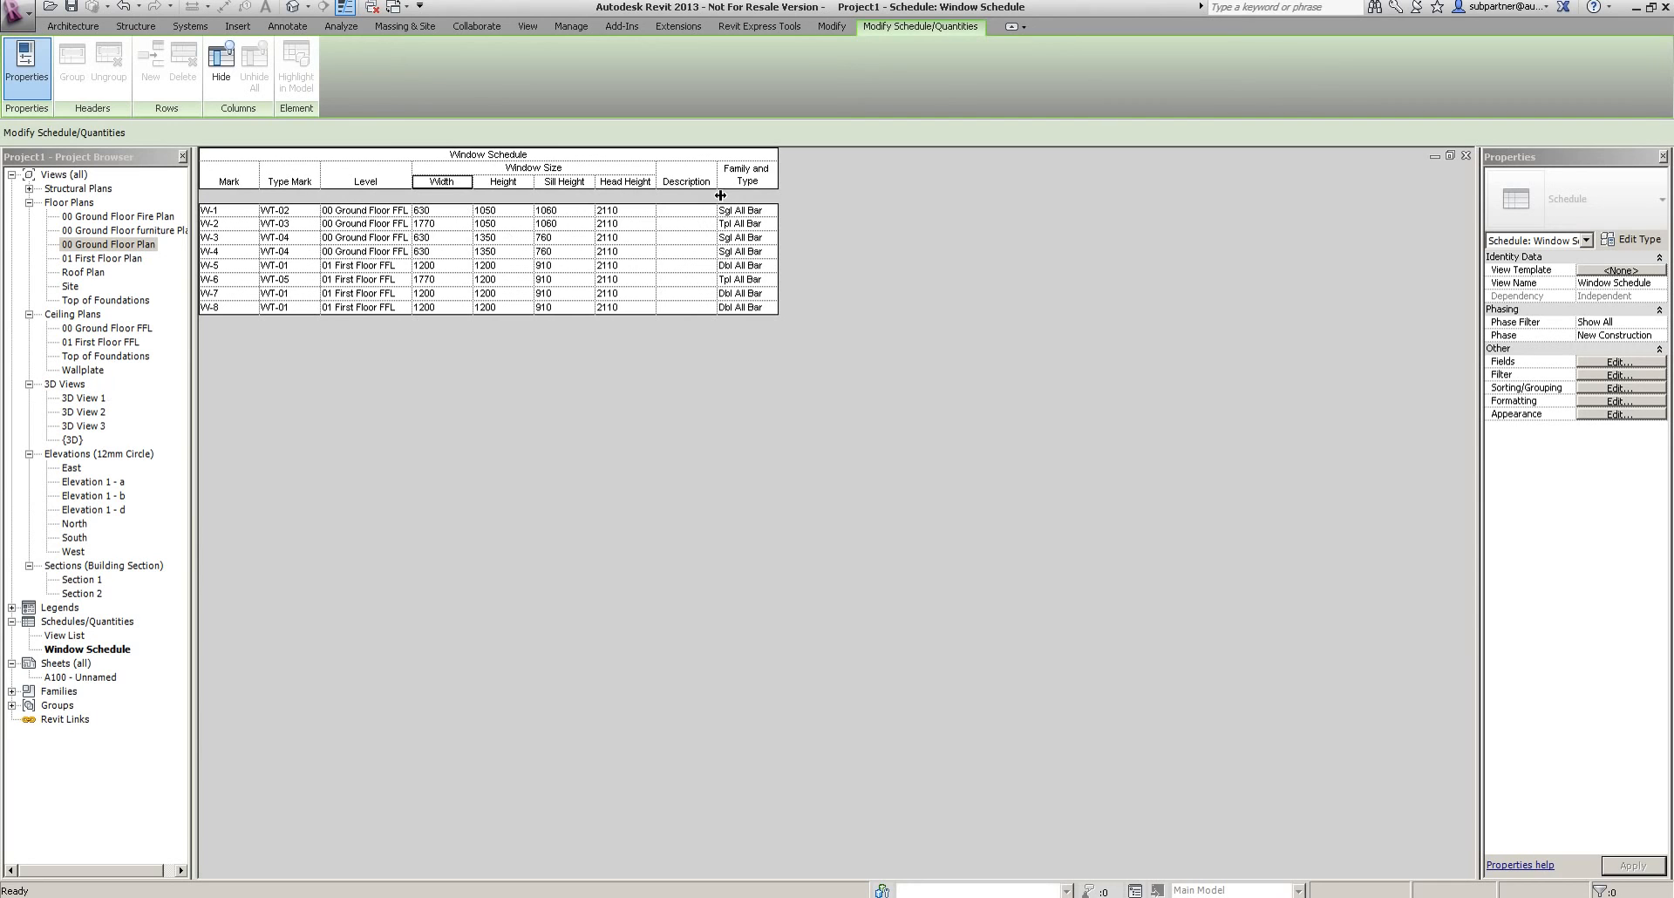
{"action": "left_click_drag", "start_coordinate": [776, 178], "coordinate": [976, 192]}
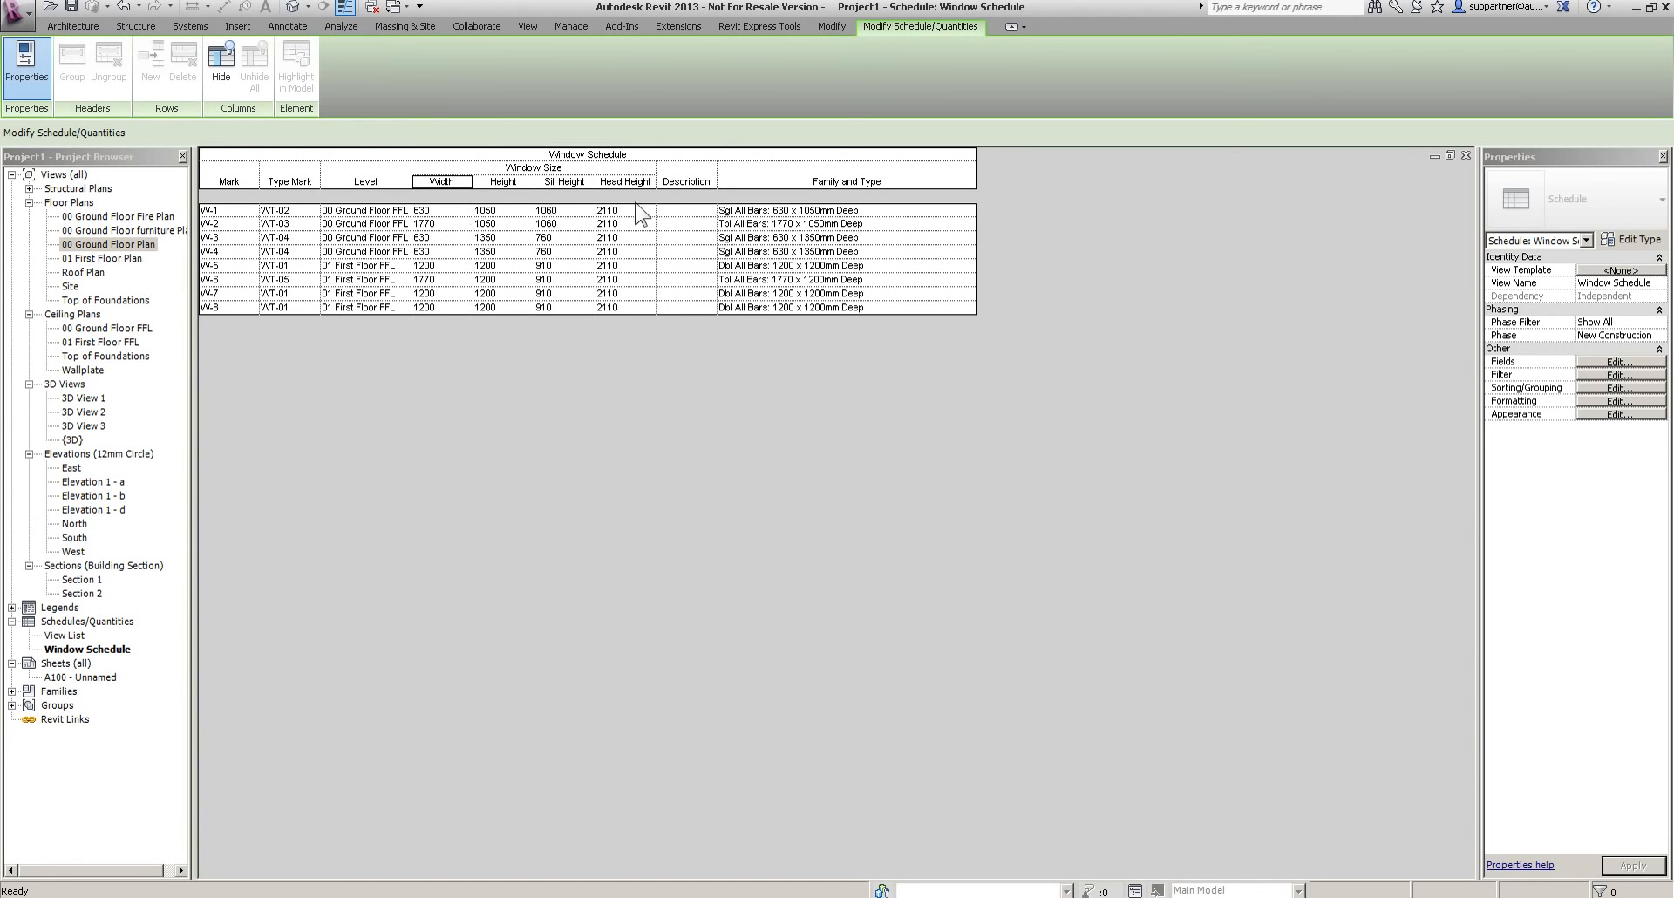
Change window W-1 to the type Sgl All Bars: 630 x 1350mm Deep in the schedule and check it in the South elevation
{"action": "left_click", "coordinate": [974, 212]}
{"action": "left_click", "coordinate": [968, 211]}
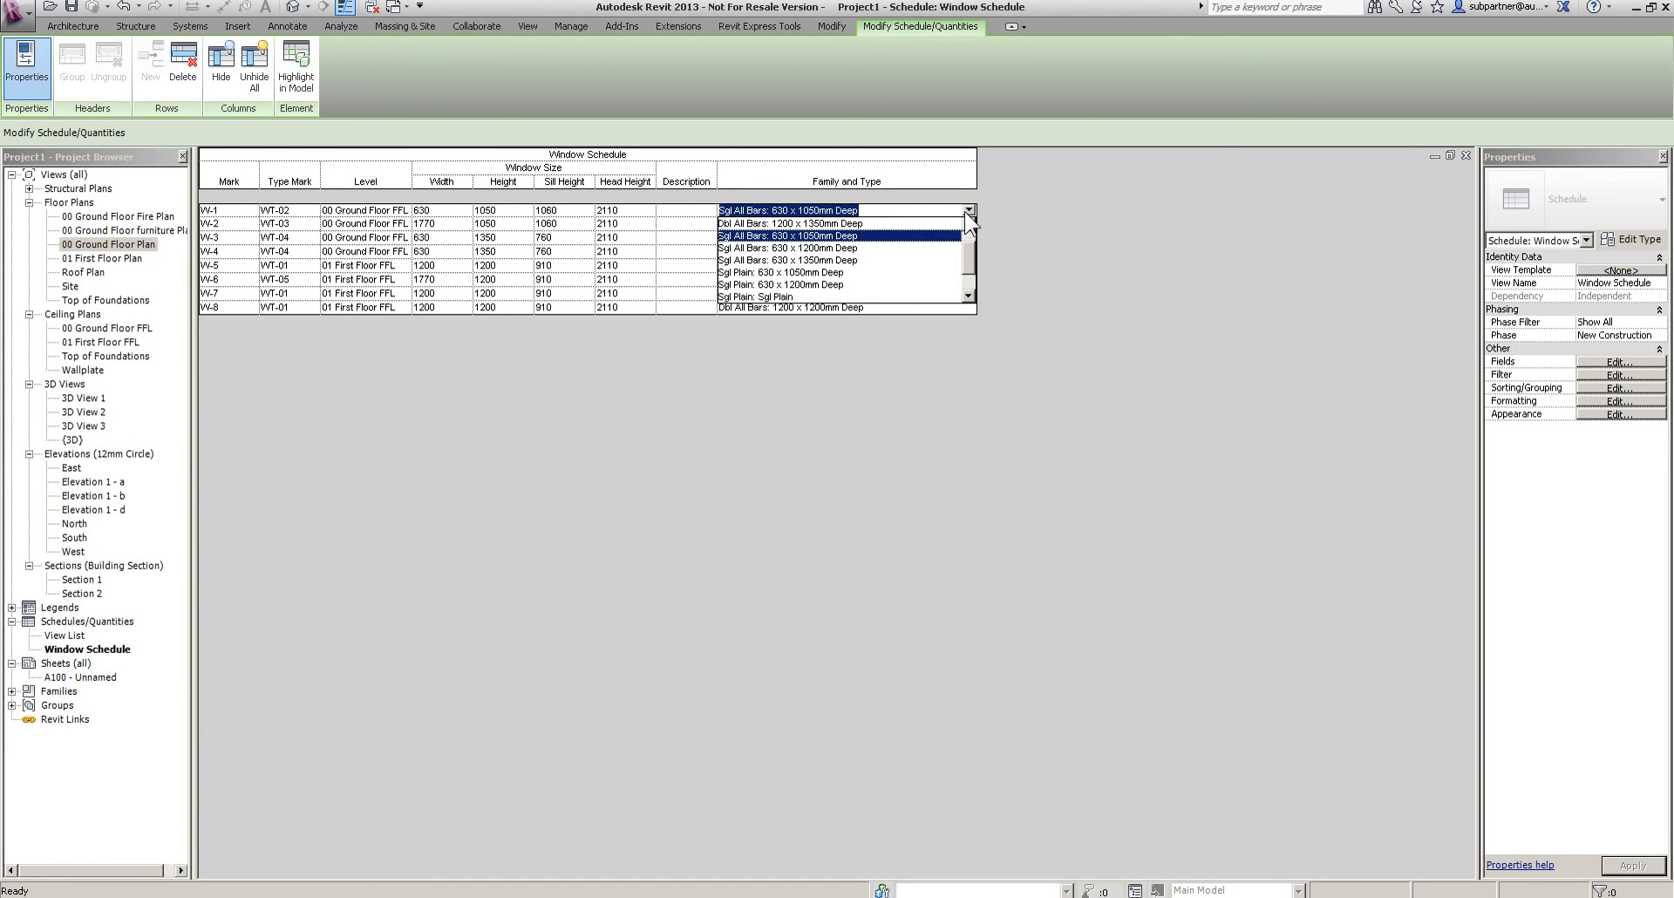
{"action": "left_click", "coordinate": [833, 260]}
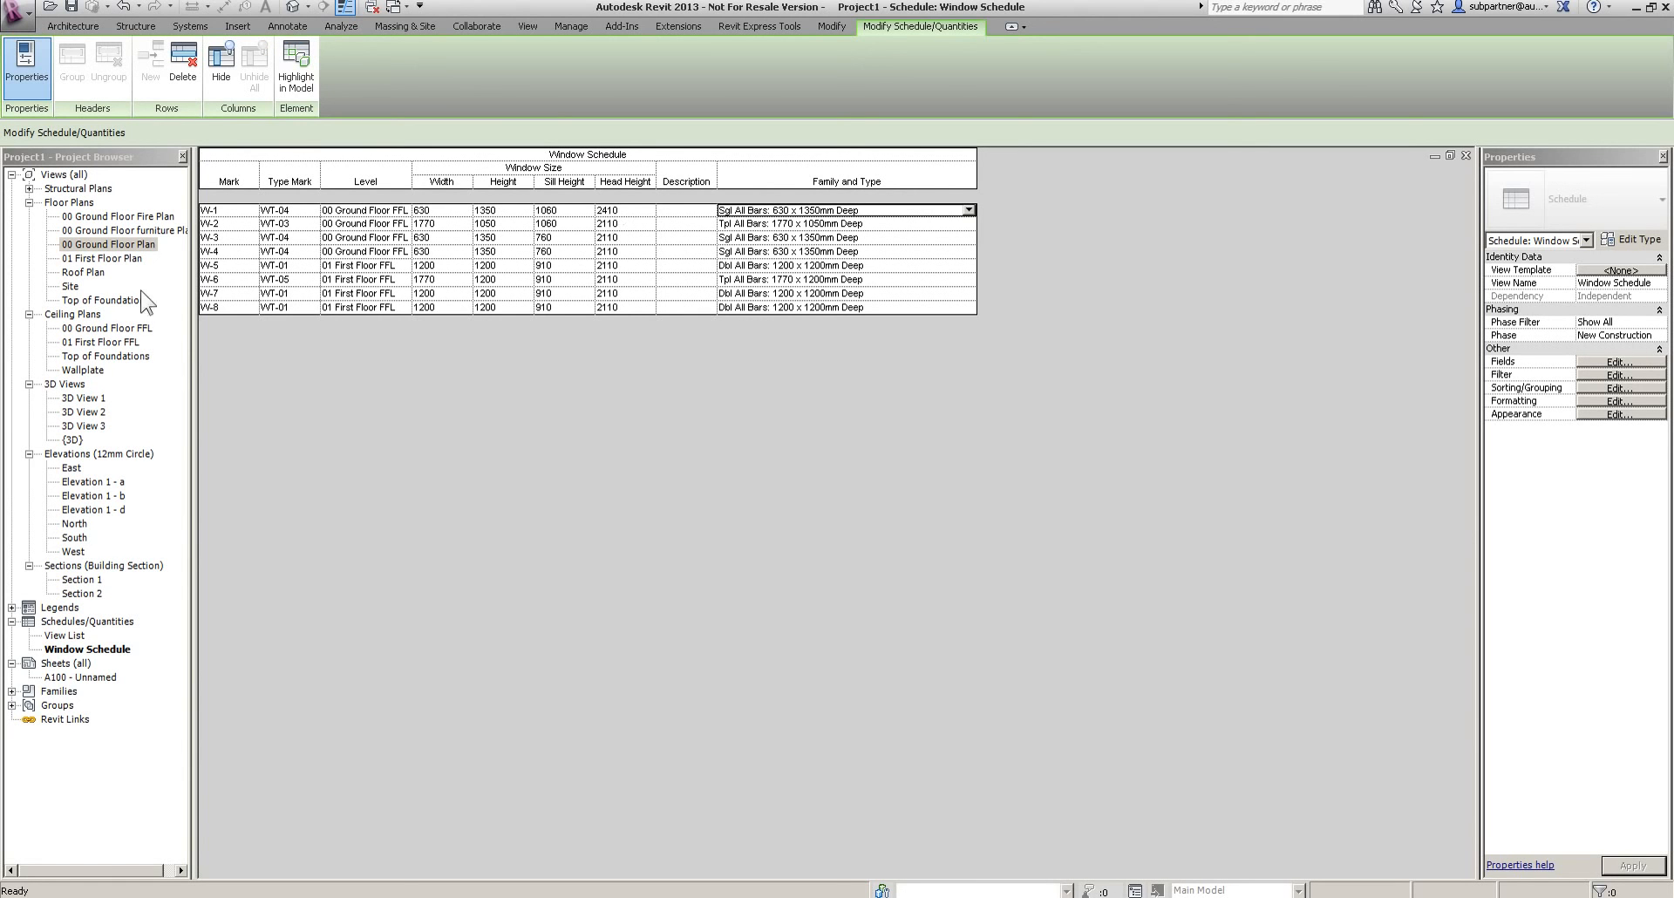
{"action": "double_click", "coordinate": [73, 537]}
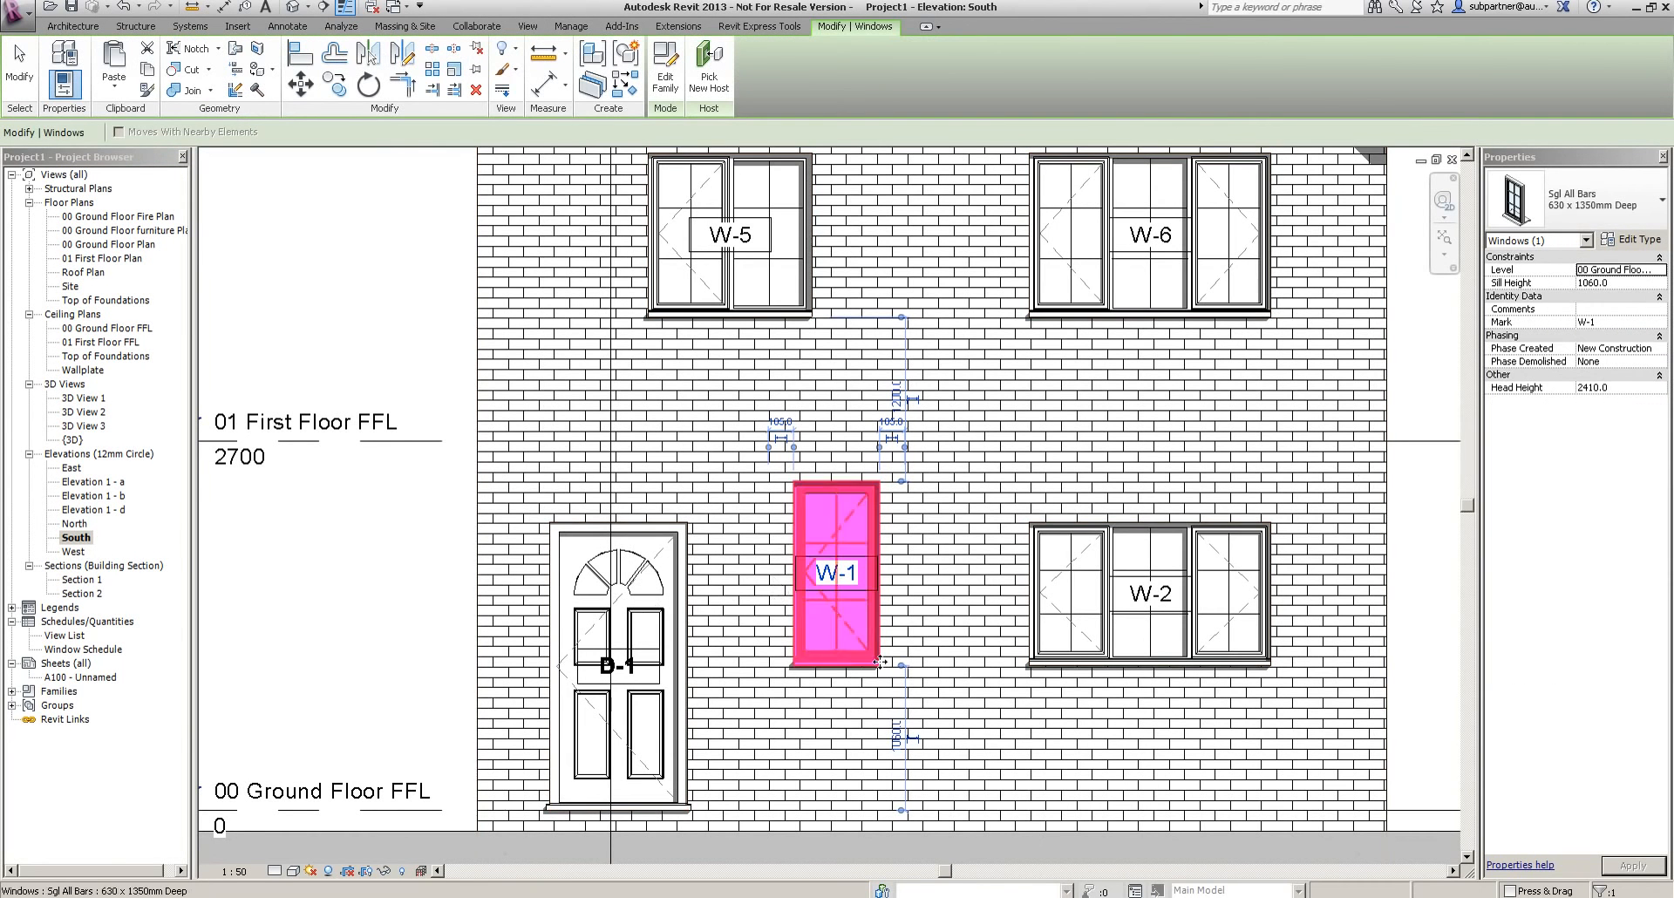
{"action": "key", "text": "Escape"}
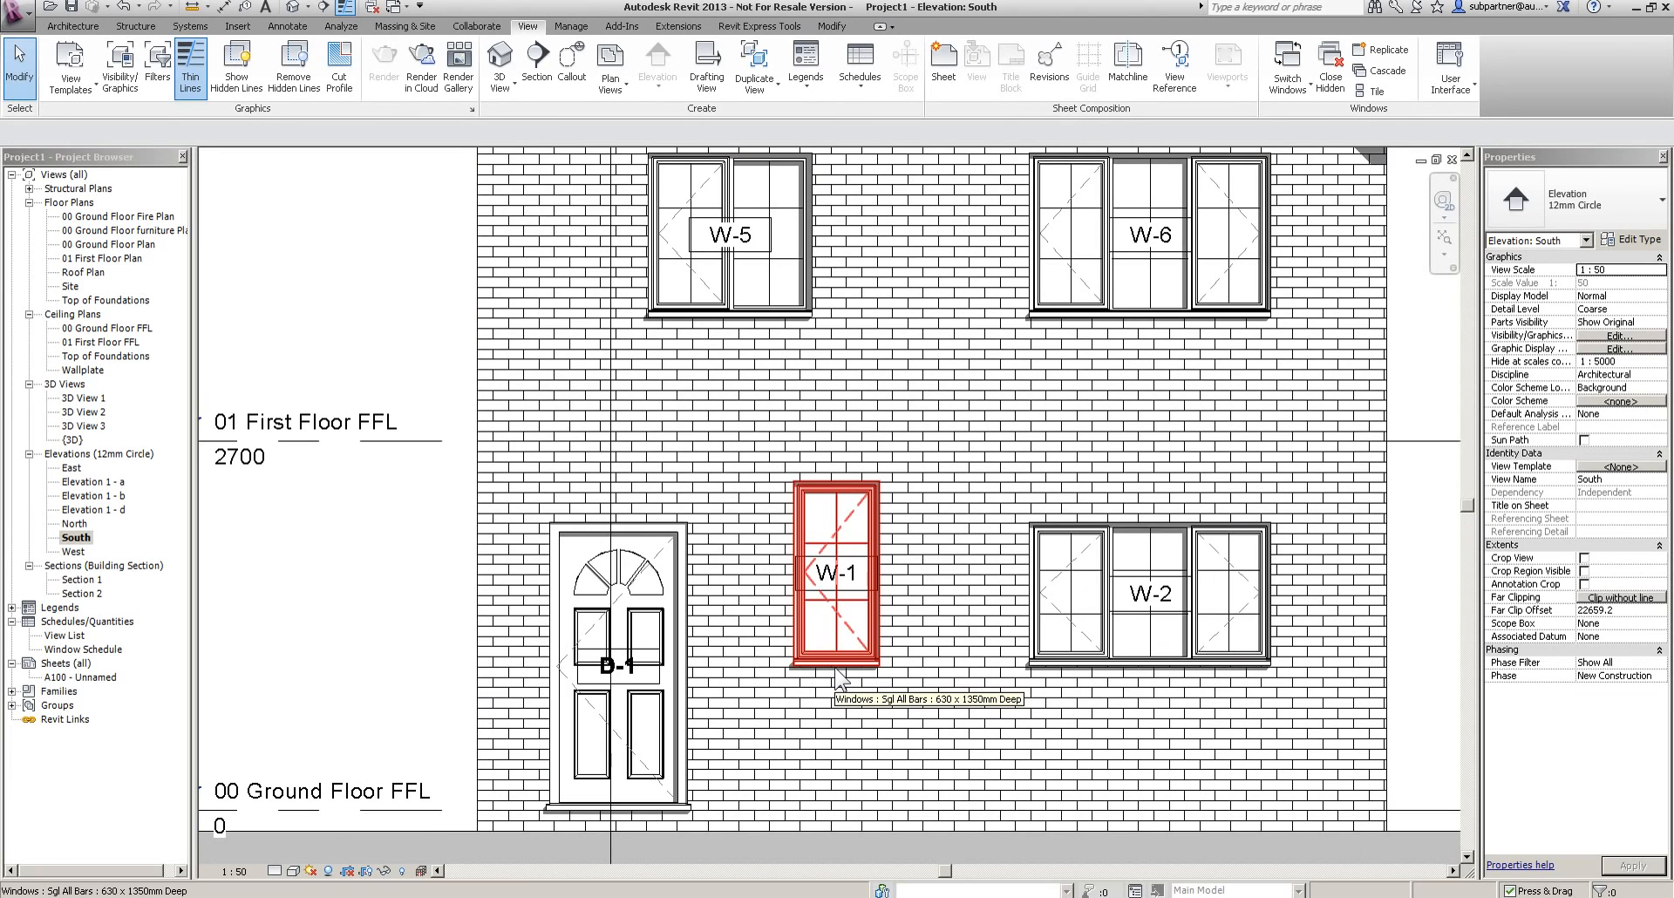
Set the head height of window W-1 to 2110 in its properties in the South elevation
{"action": "left_click", "coordinate": [804, 521]}
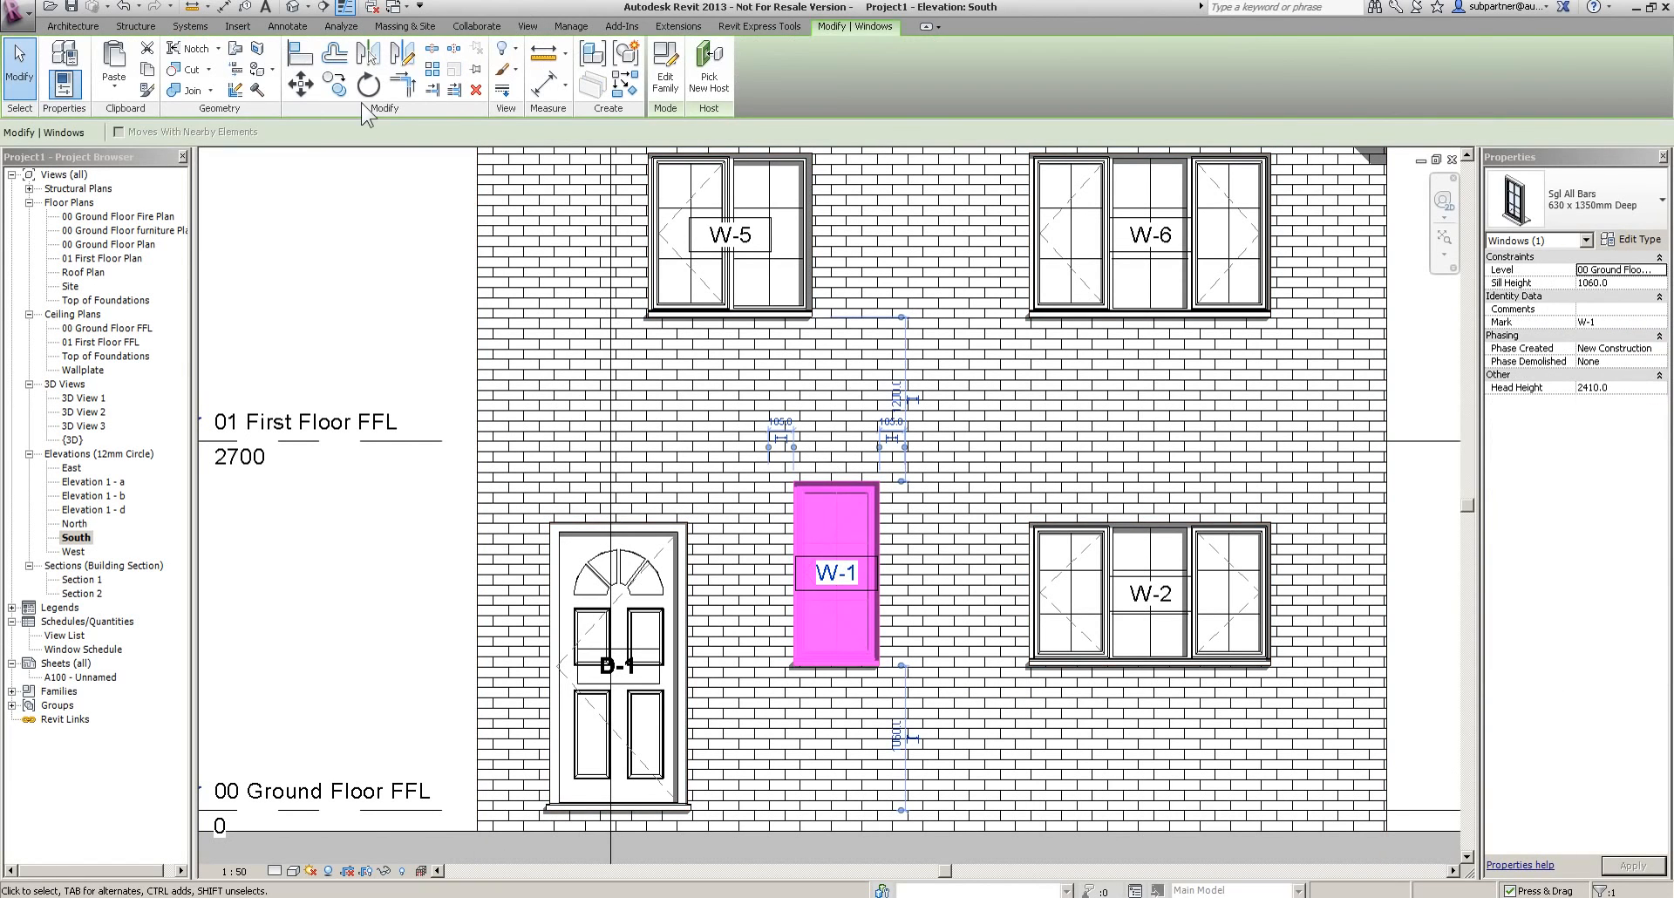
{"action": "left_click", "coordinate": [1636, 387]}
{"action": "type", "text": "2110"}
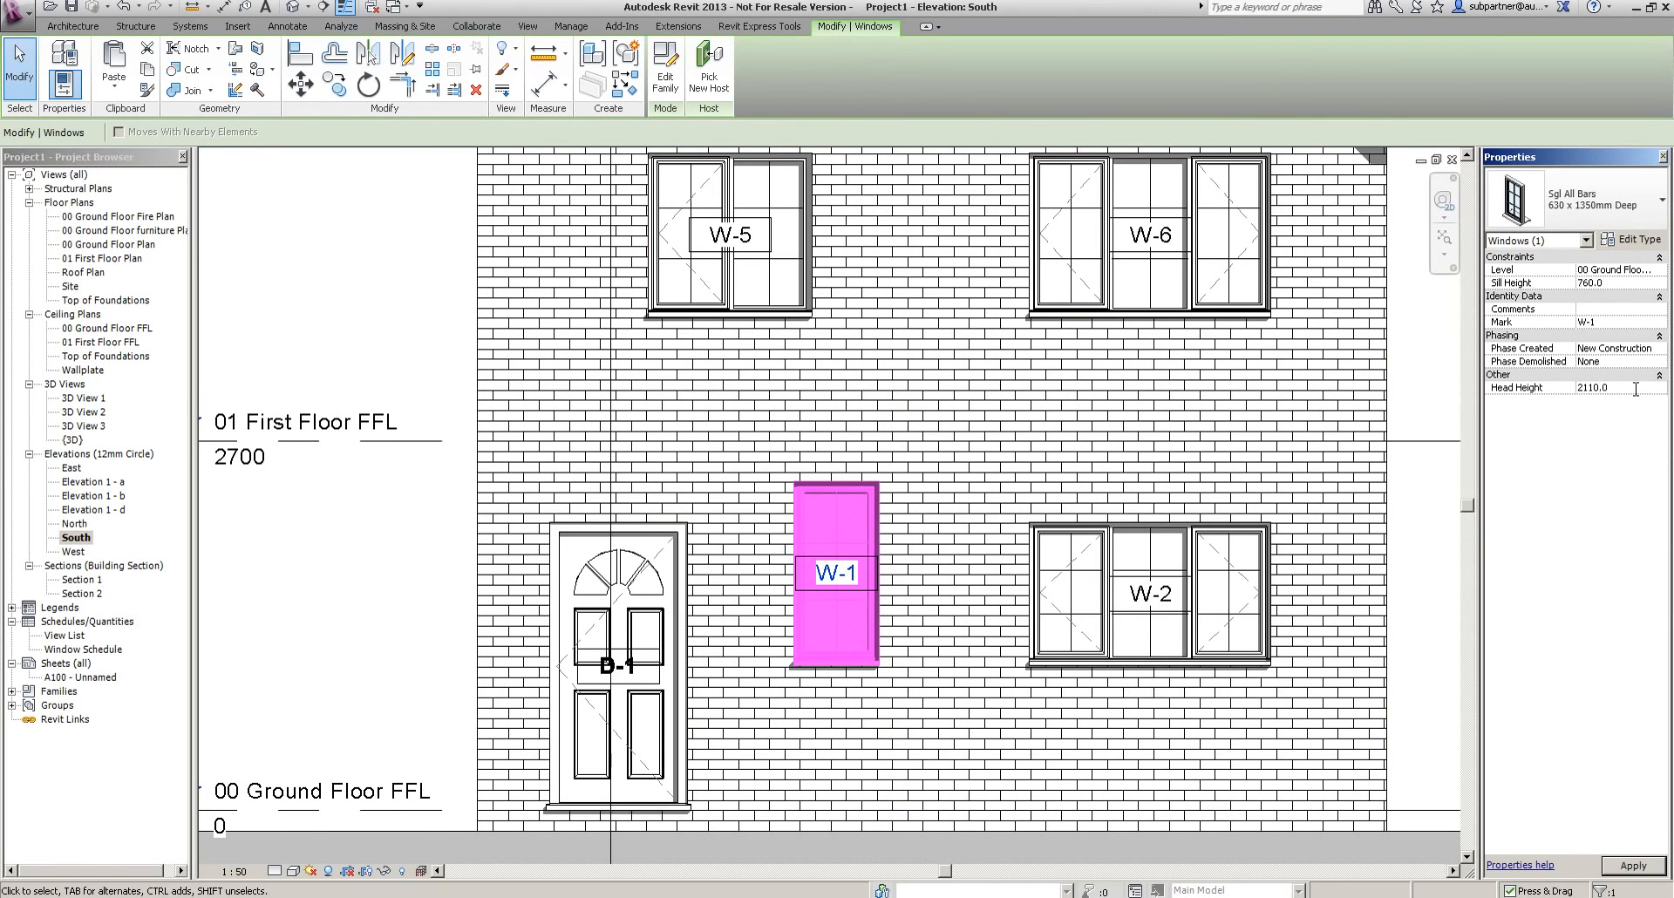
{"action": "key", "text": "Return"}
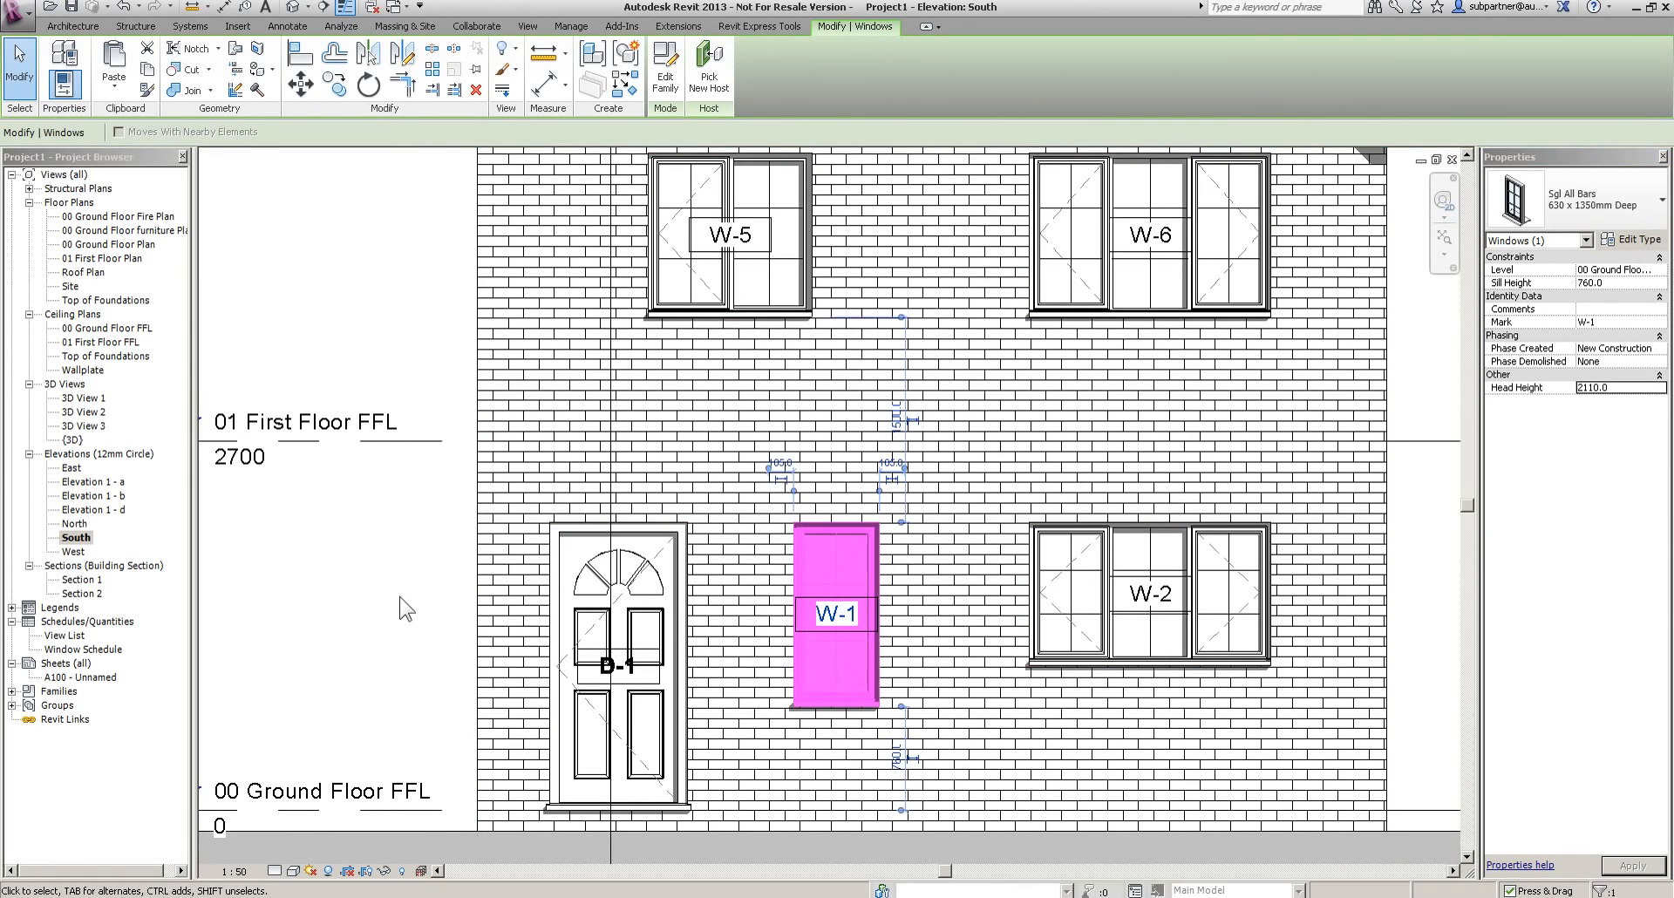
{"action": "key", "text": "Escape"}
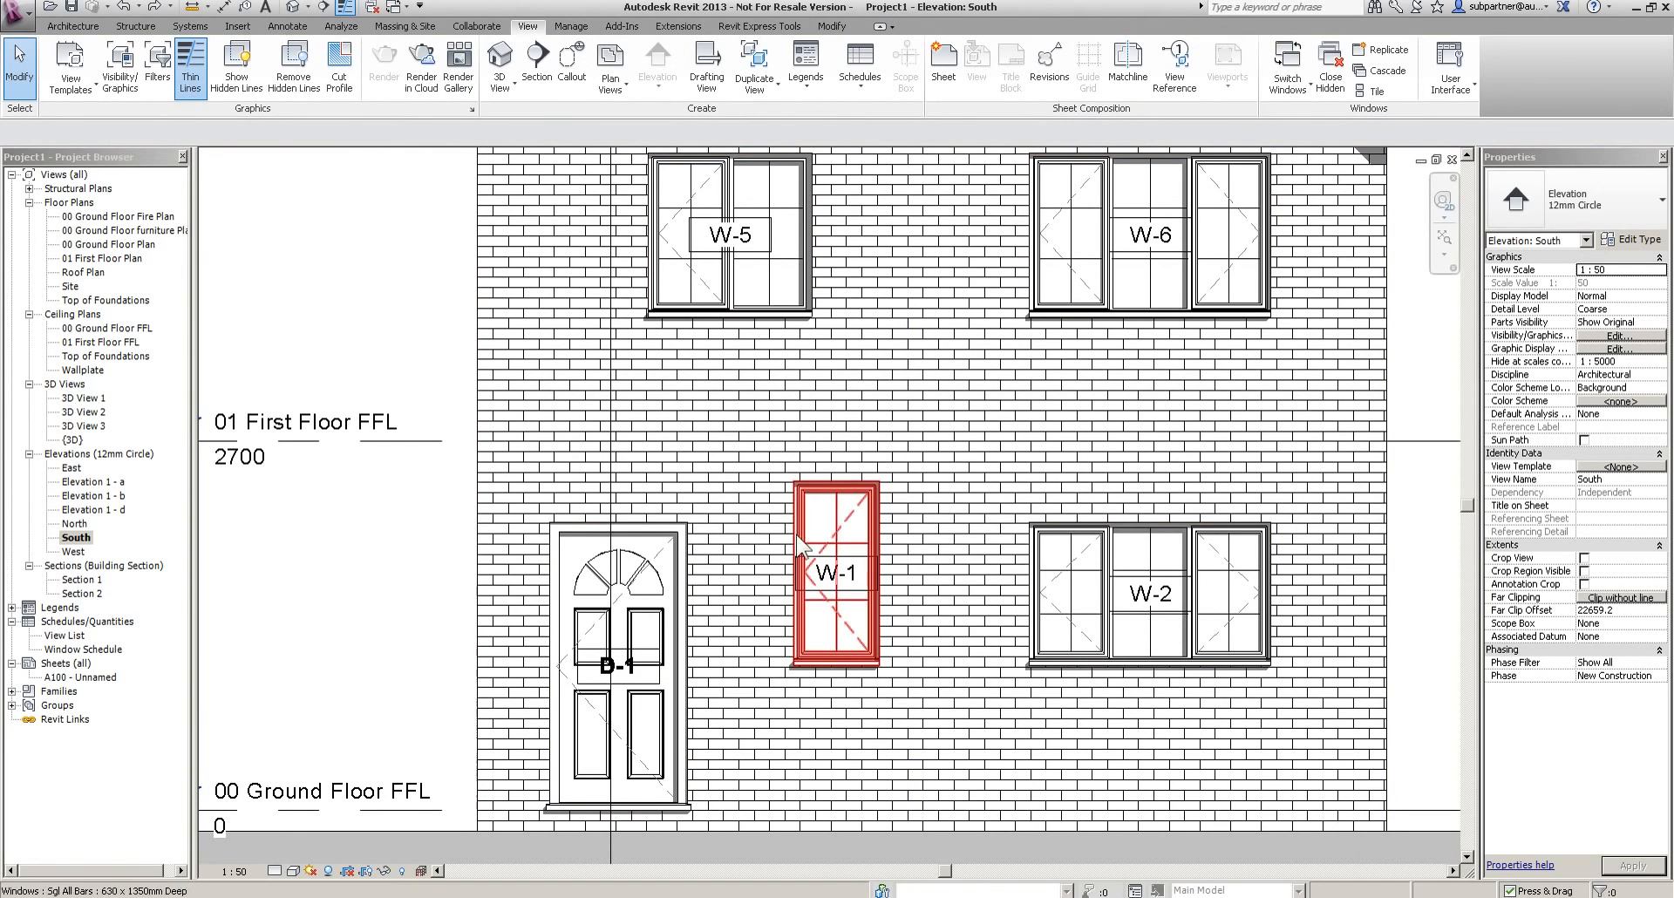
{"action": "left_click", "coordinate": [833, 536]}
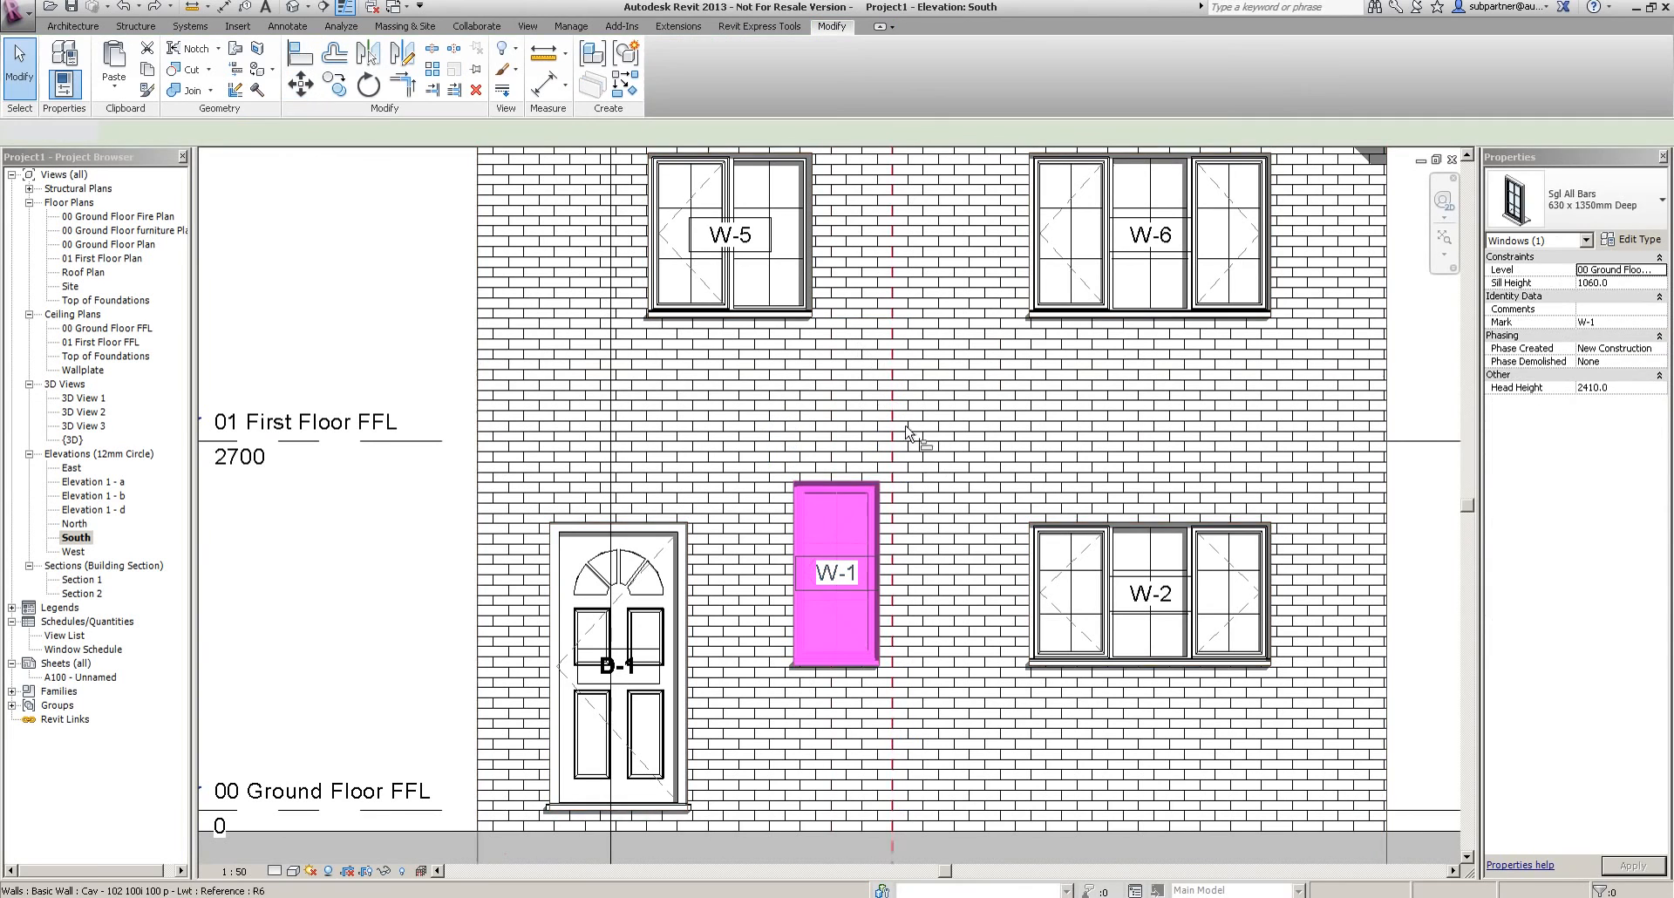
{"action": "left_click", "coordinate": [300, 61]}
{"action": "key", "text": "Escape"}
{"action": "key", "text": "Escape"}
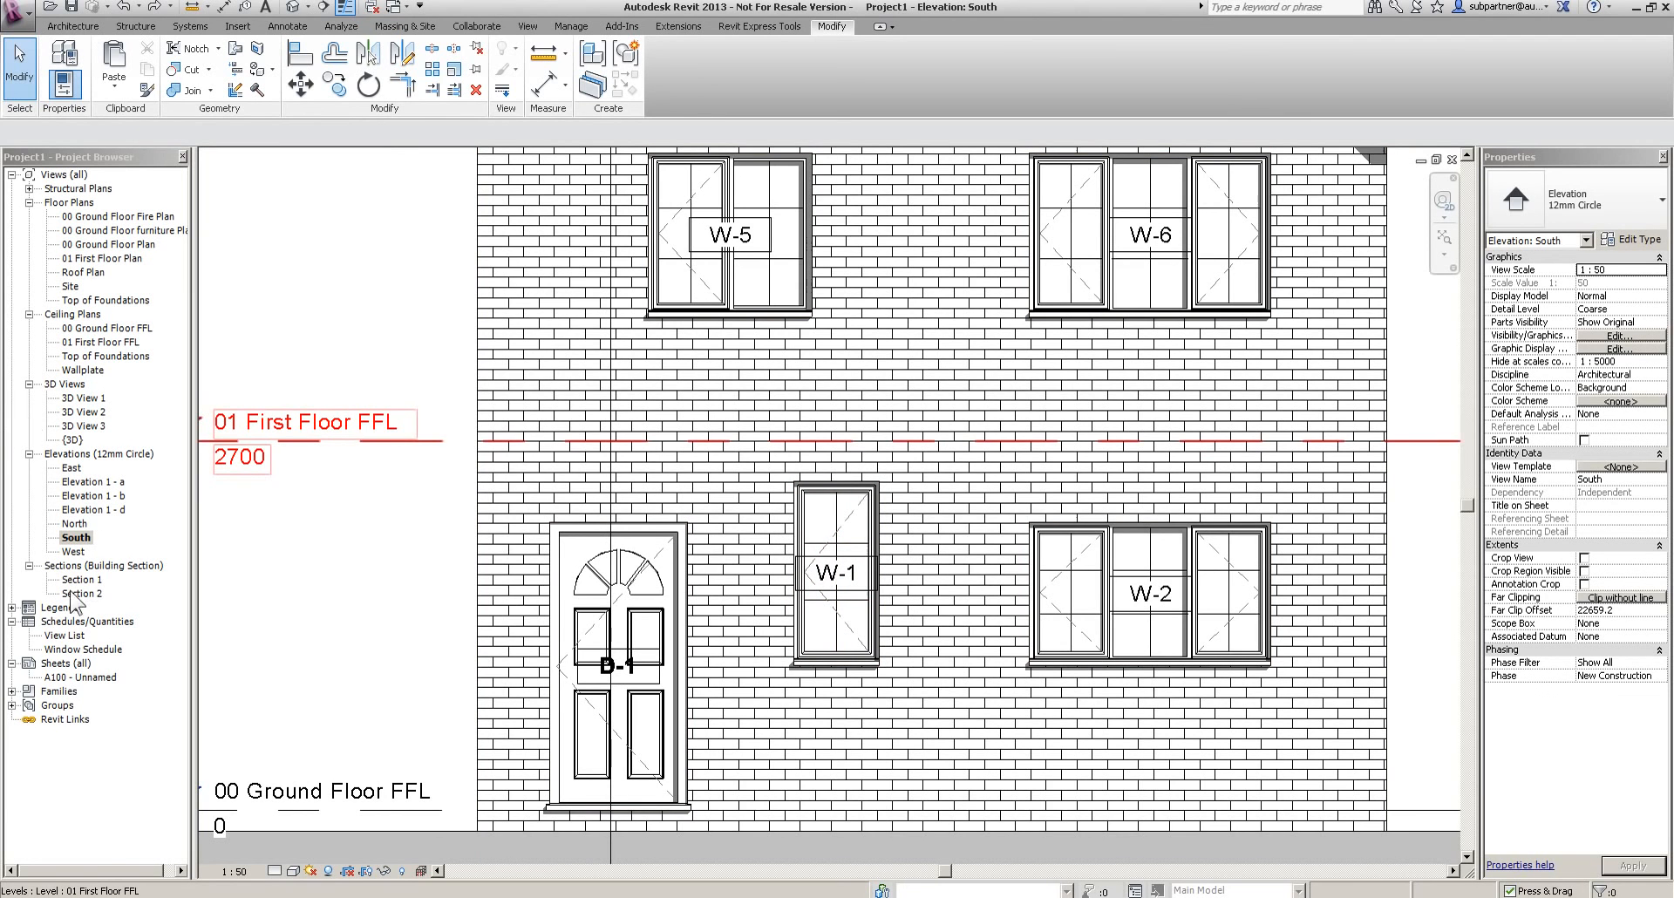
Set W-1's head height to 2110 in the Window Schedule and check its position in the South elevation
{"action": "double_click", "coordinate": [70, 648]}
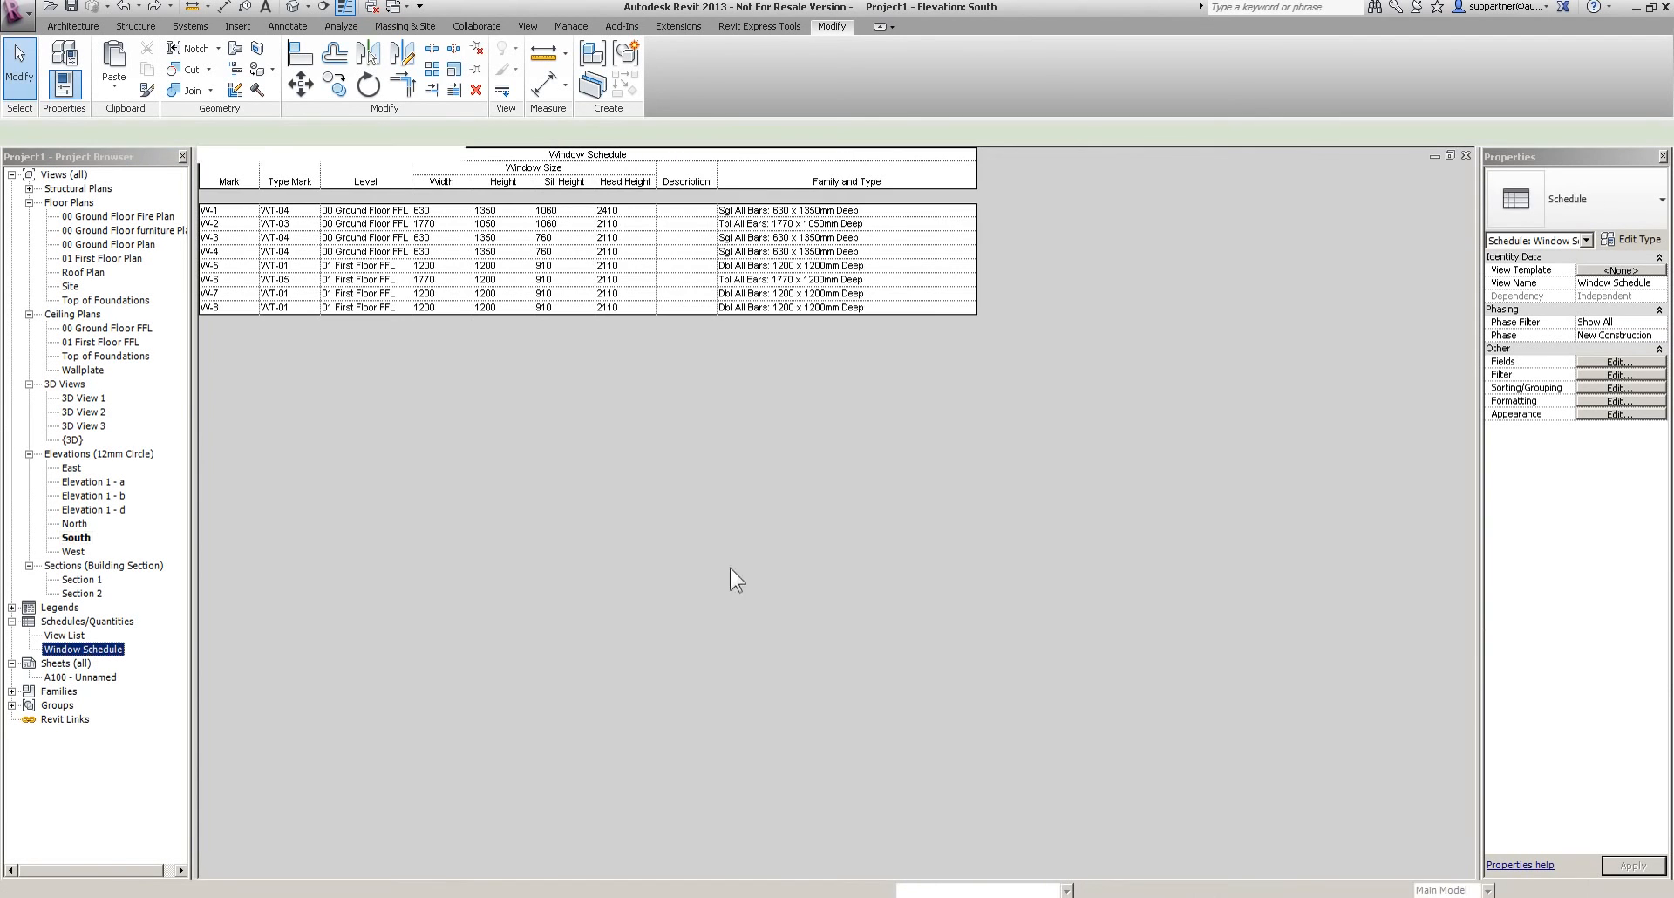
{"action": "left_click", "coordinate": [634, 212]}
{"action": "type", "text": "2110"}
{"action": "key", "text": "Return"}
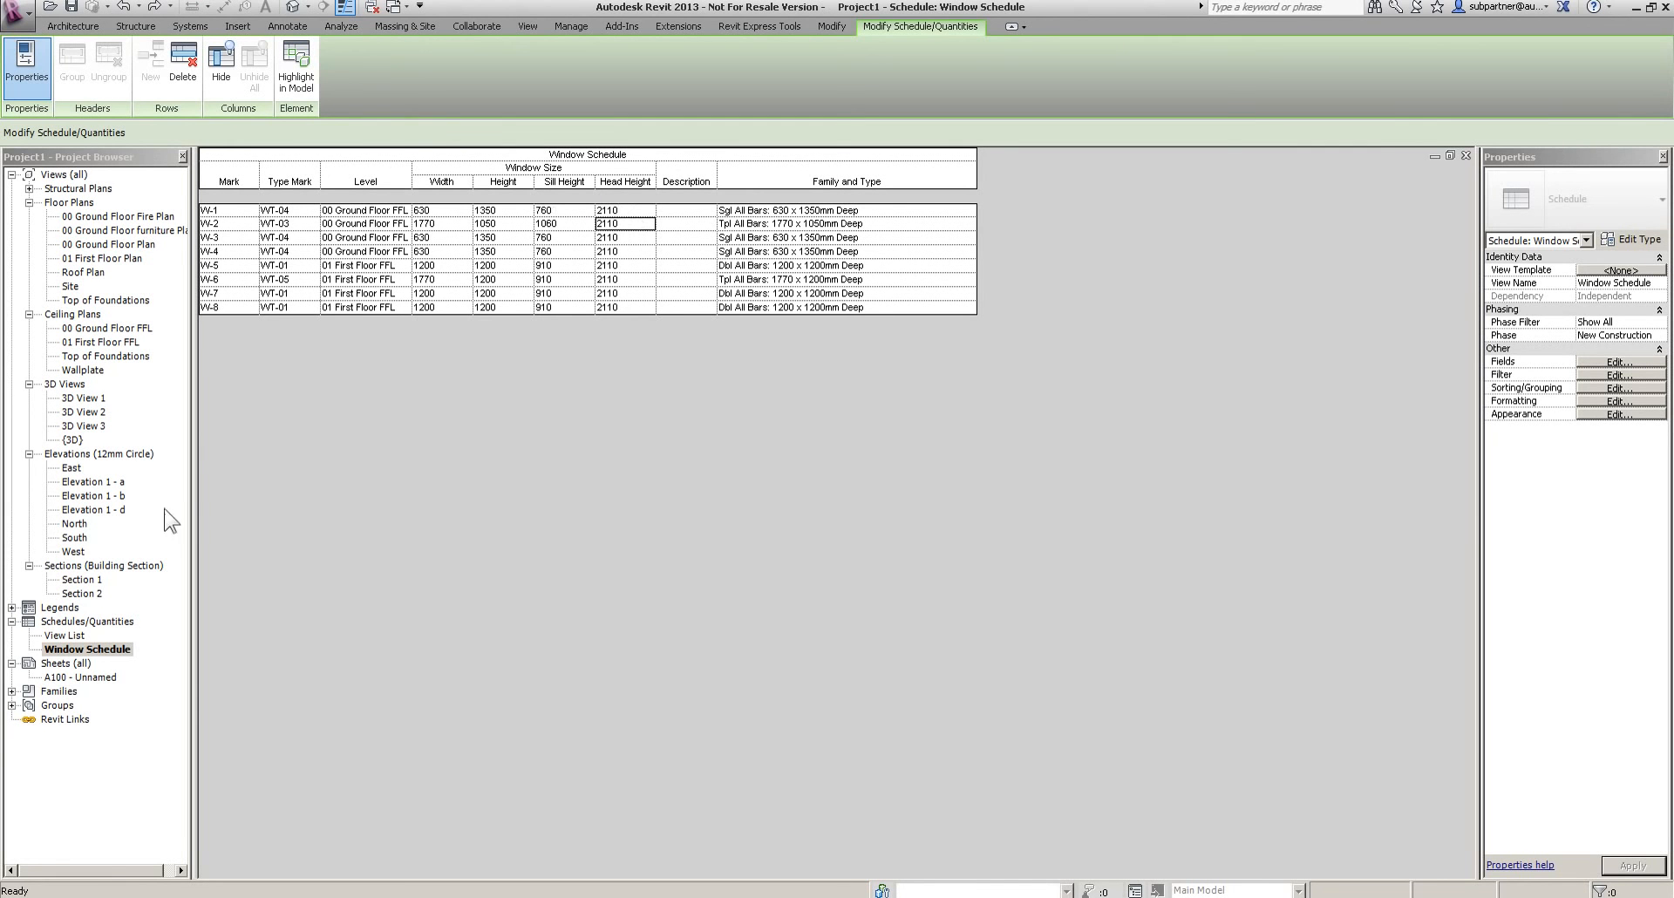
{"action": "double_click", "coordinate": [74, 537]}
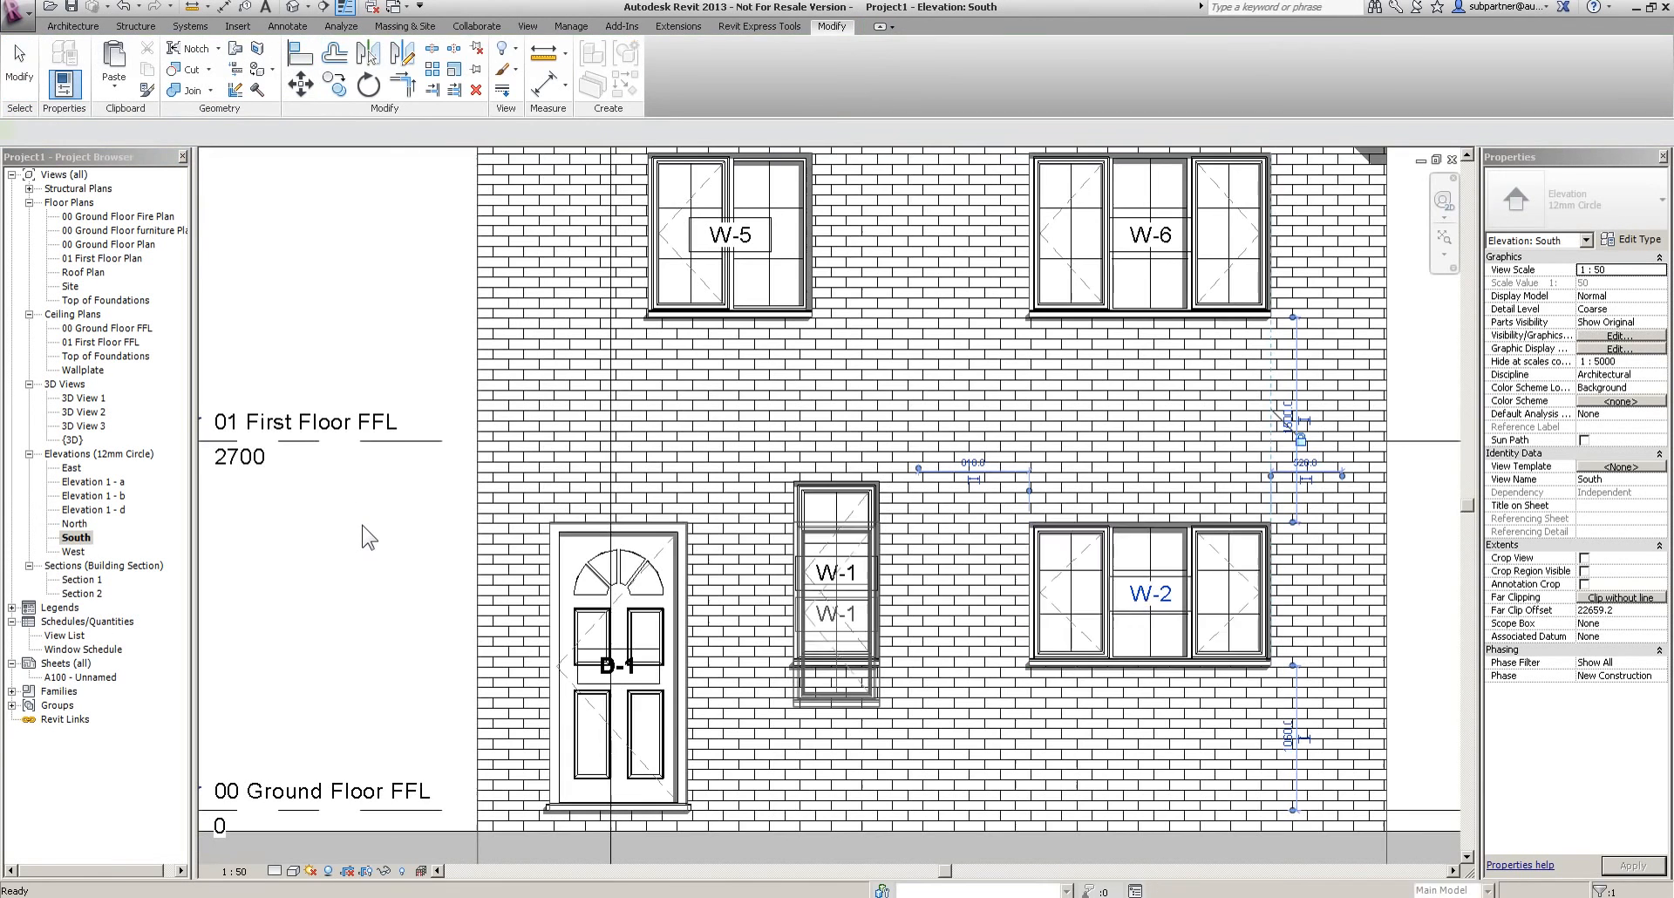
{"action": "left_click", "coordinate": [318, 586]}
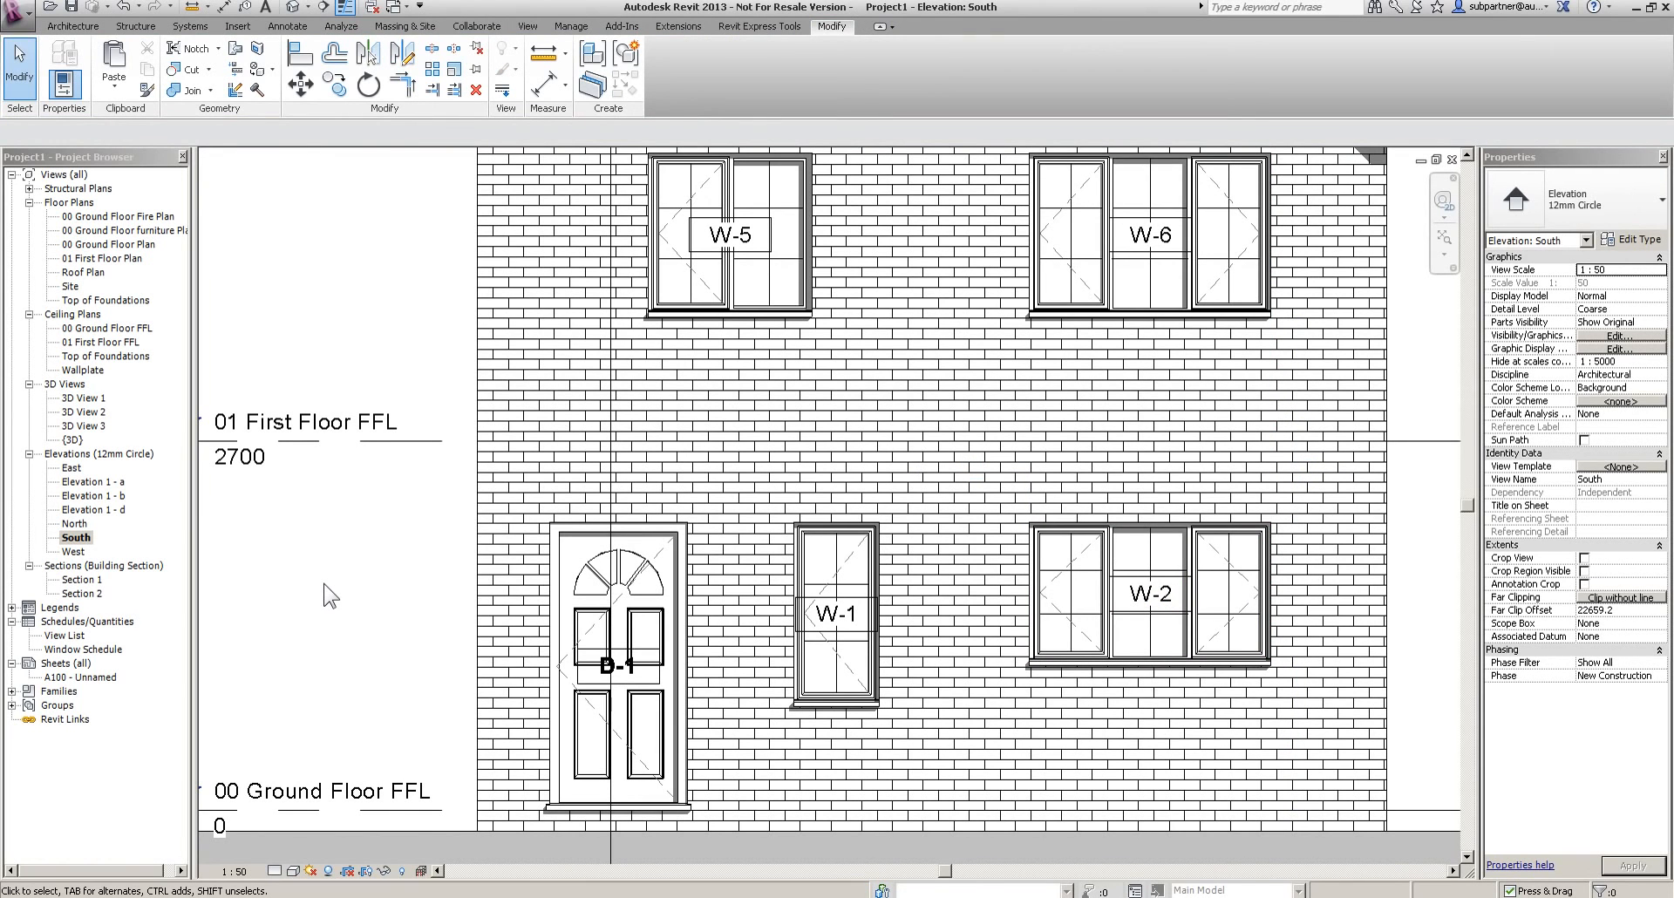
Change window W-1 to the type Sgl All Bars 630 x 1050mm Deep and set its head height to 2110 in the Window Schedule
{"action": "left_click", "coordinate": [835, 645]}
{"action": "left_click", "coordinate": [1576, 200]}
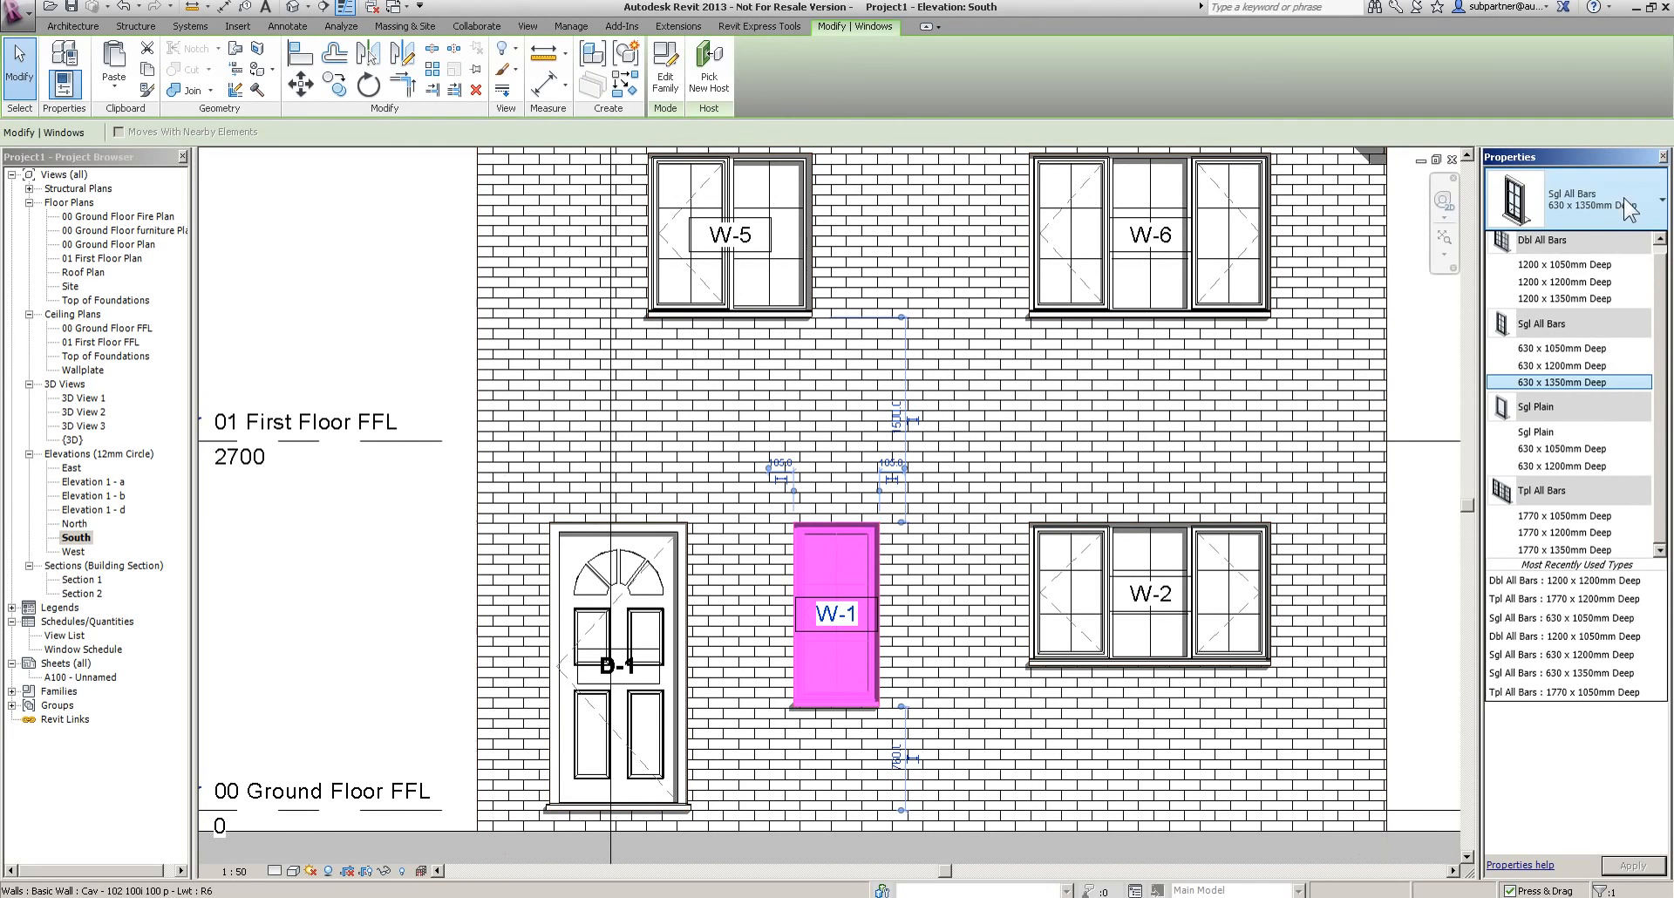
{"action": "left_click", "coordinate": [1566, 349]}
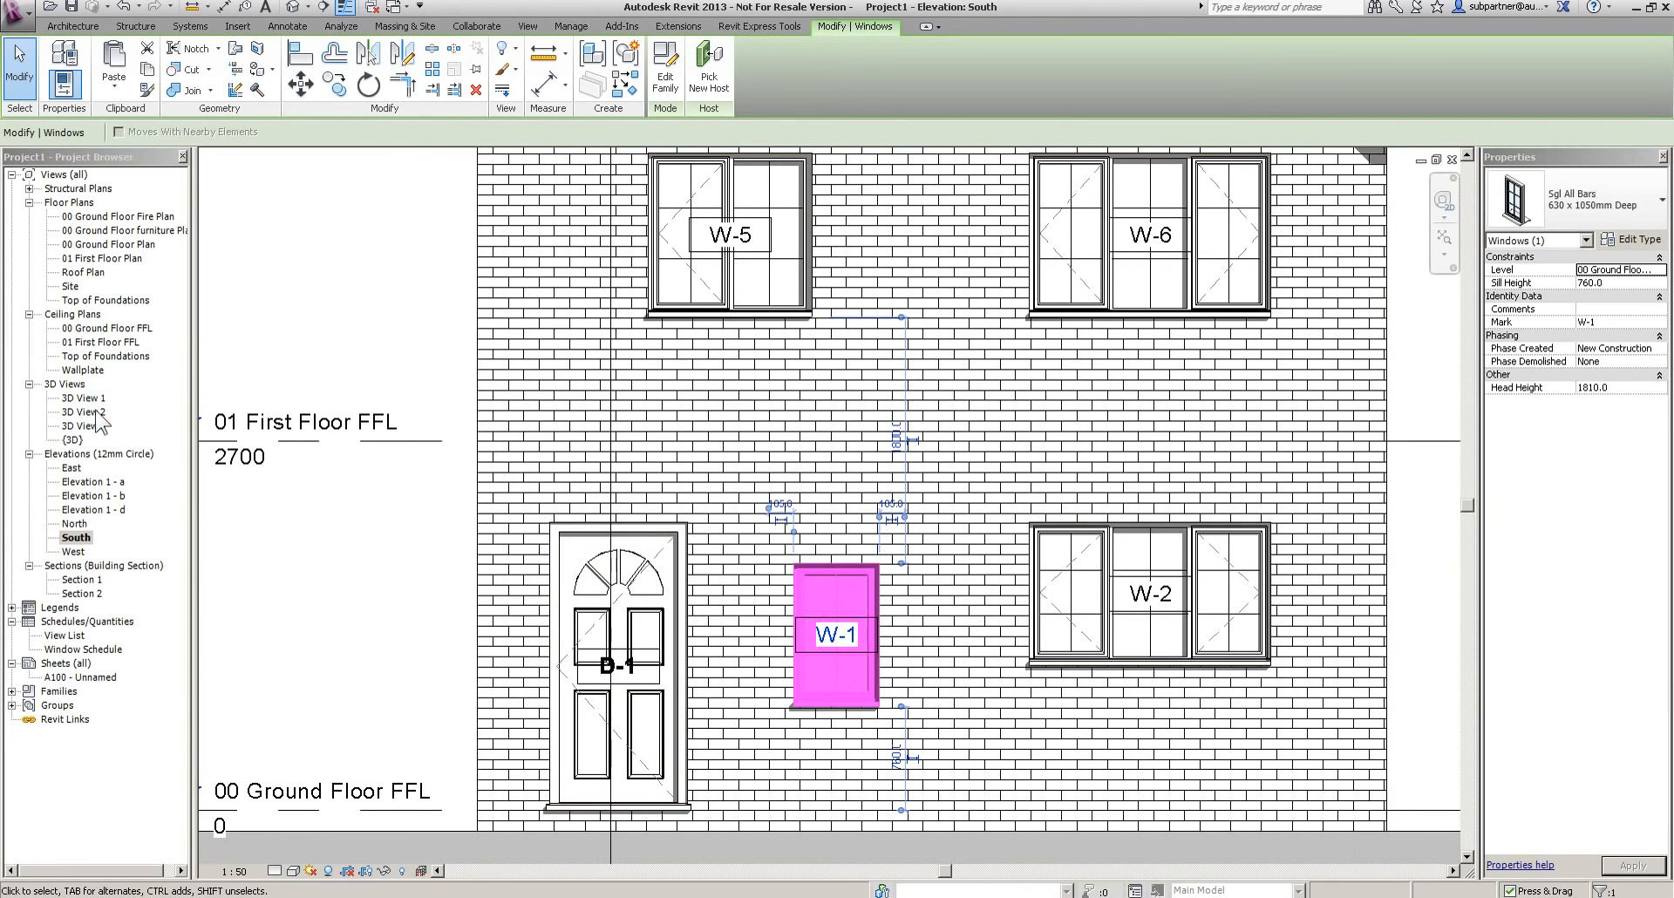
{"action": "double_click", "coordinate": [83, 649]}
{"action": "left_click", "coordinate": [635, 212]}
{"action": "key", "text": "Return"}
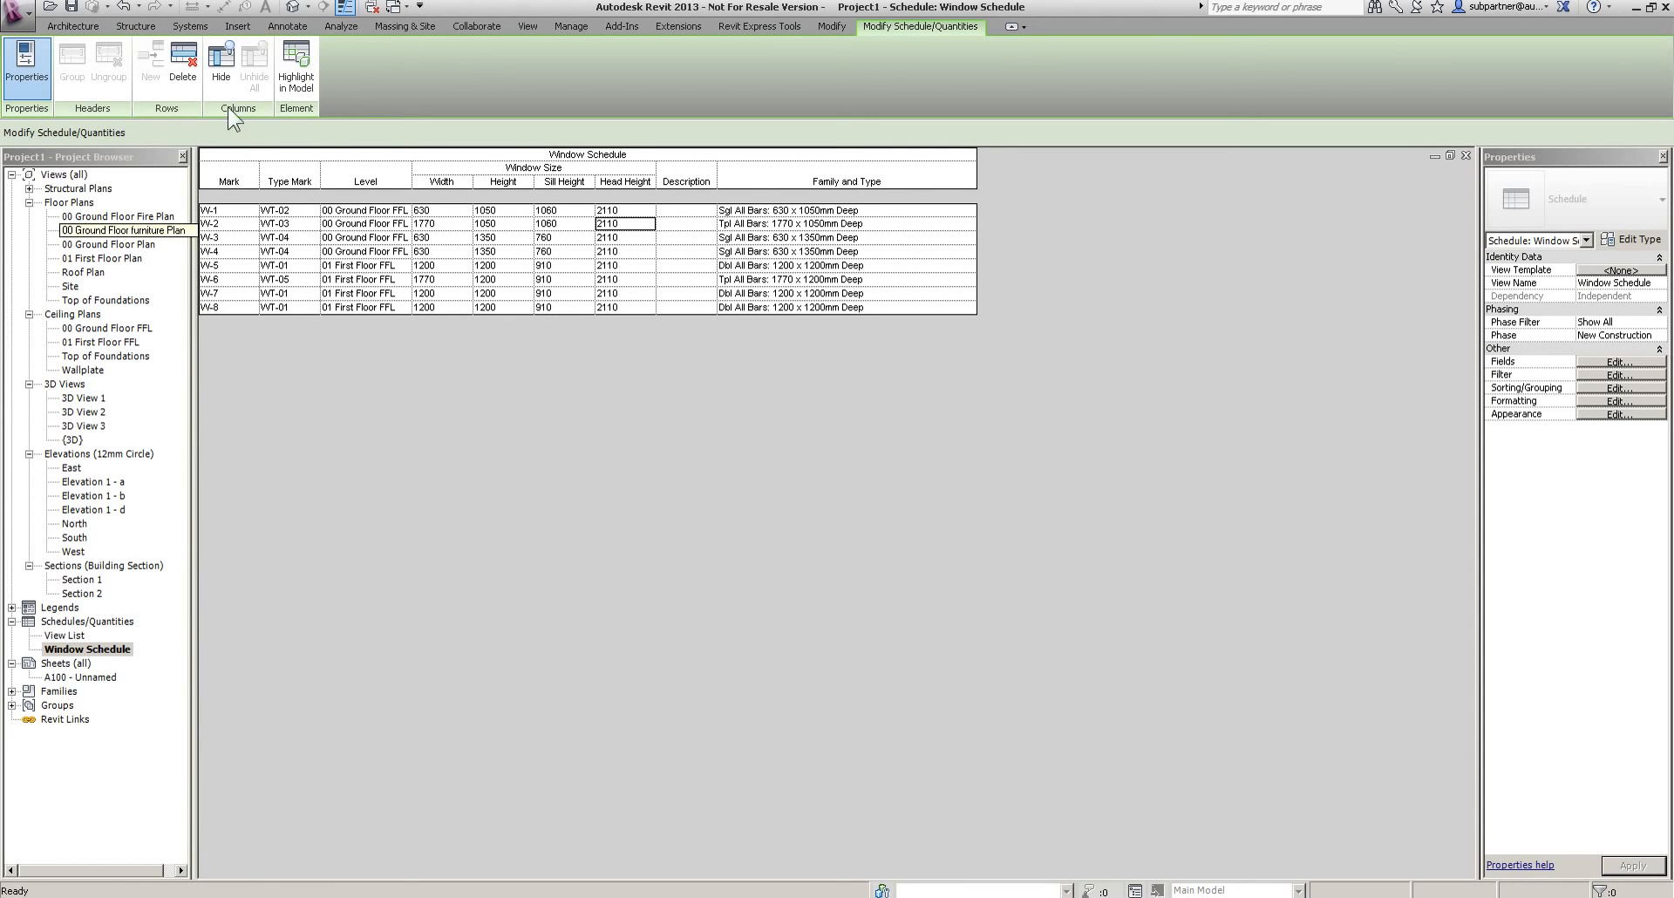
Create a new schedule for the Doors category, named Door Schedule, for building components in the New Construction phase
{"action": "left_click", "coordinate": [529, 27]}
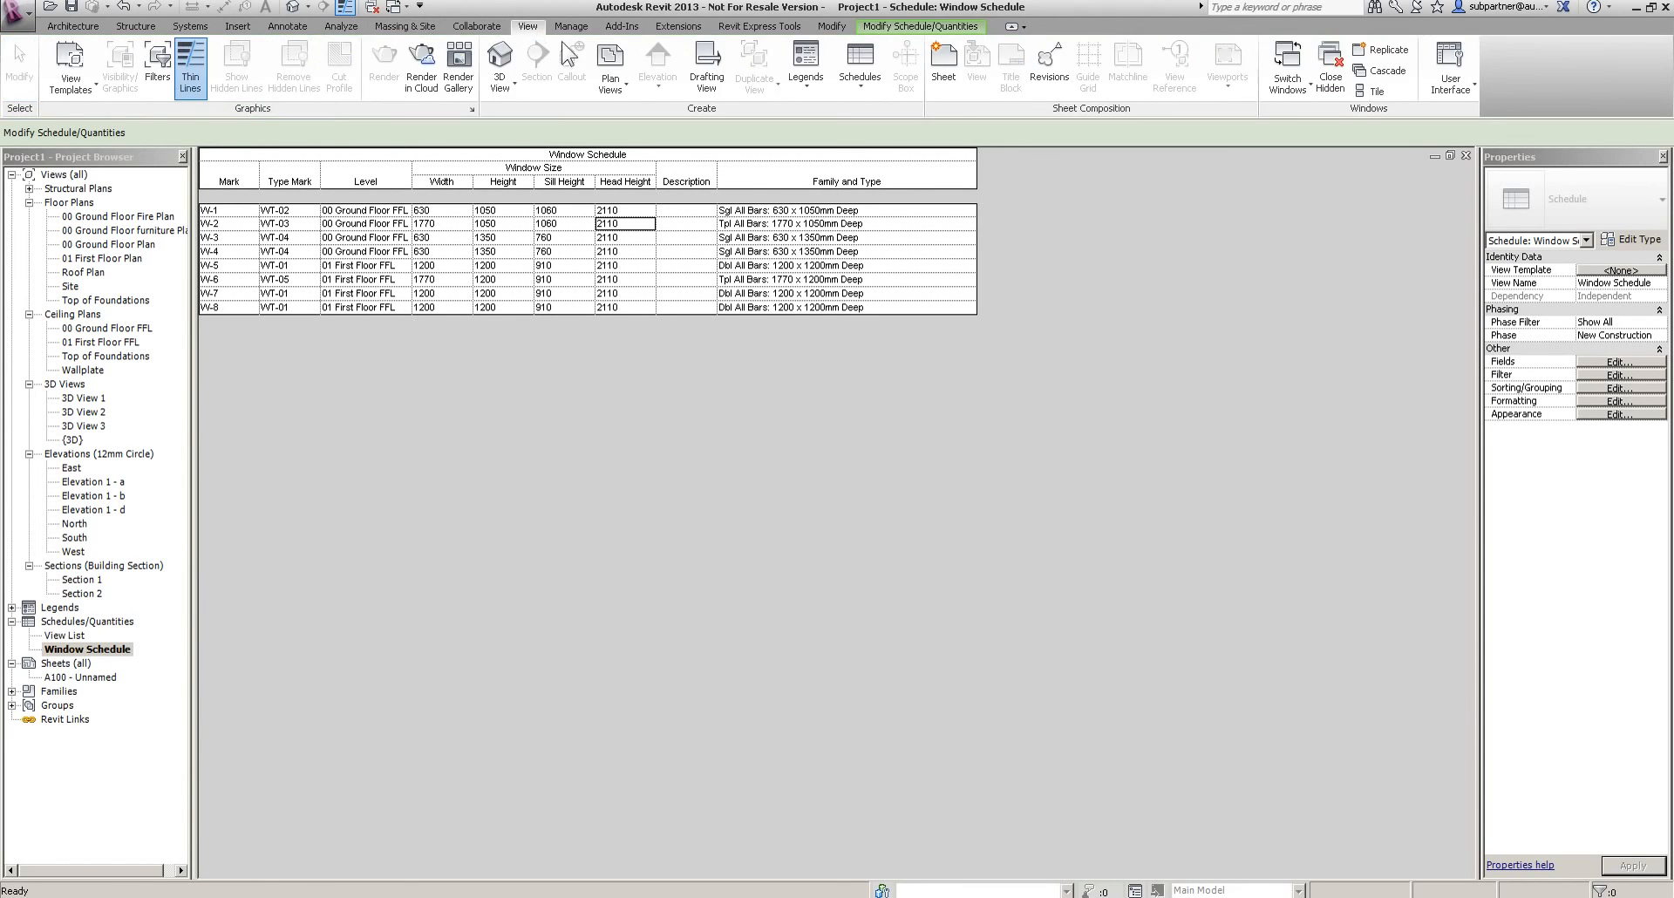
{"action": "left_click", "coordinate": [875, 86]}
{"action": "left_click", "coordinate": [903, 119]}
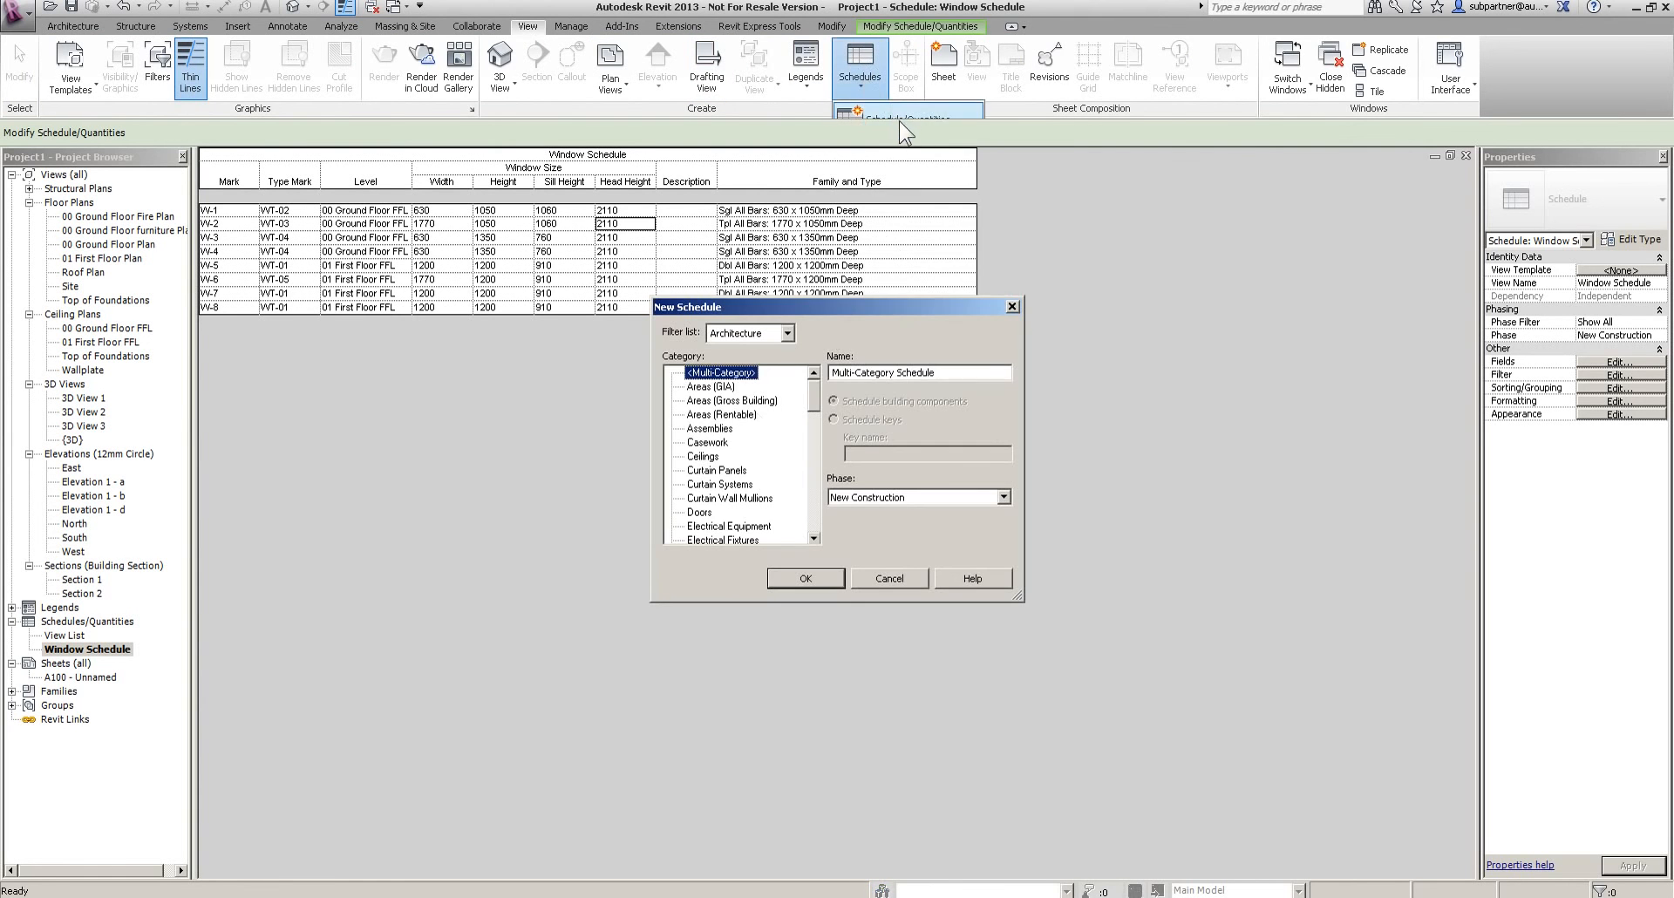
{"action": "left_click", "coordinate": [720, 512]}
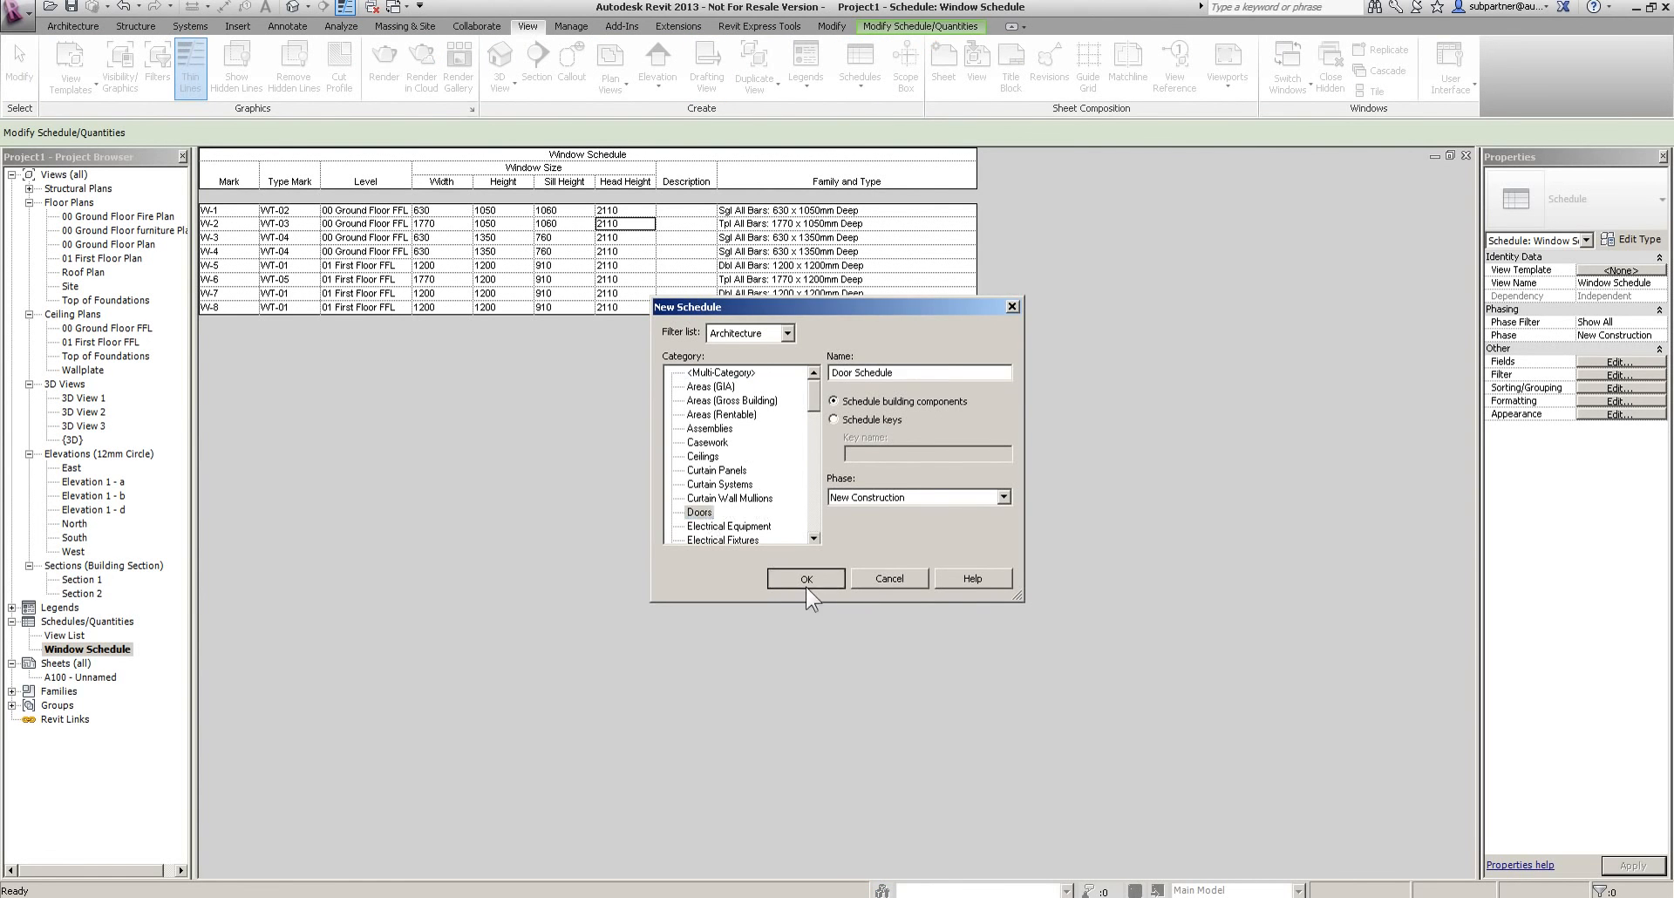
{"action": "left_click", "coordinate": [806, 580]}
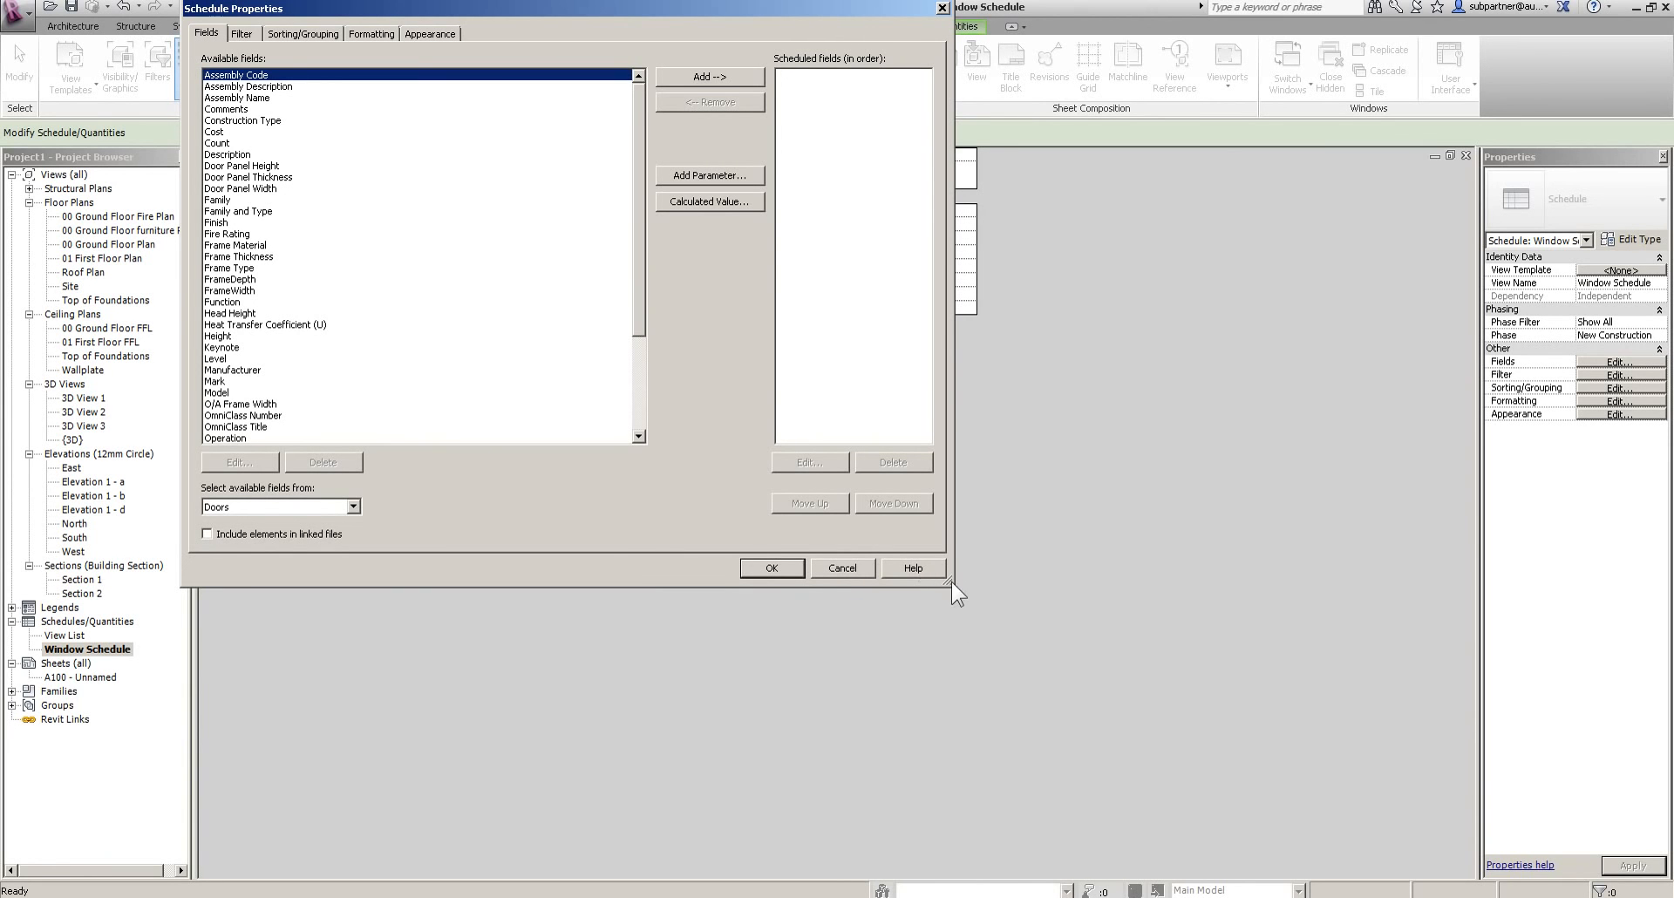
Enlarge the schedule properties dialog and add the Mark, Type Mark and Level fields to the door schedule
{"action": "left_click_drag", "start_coordinate": [960, 596], "coordinate": [1059, 863]}
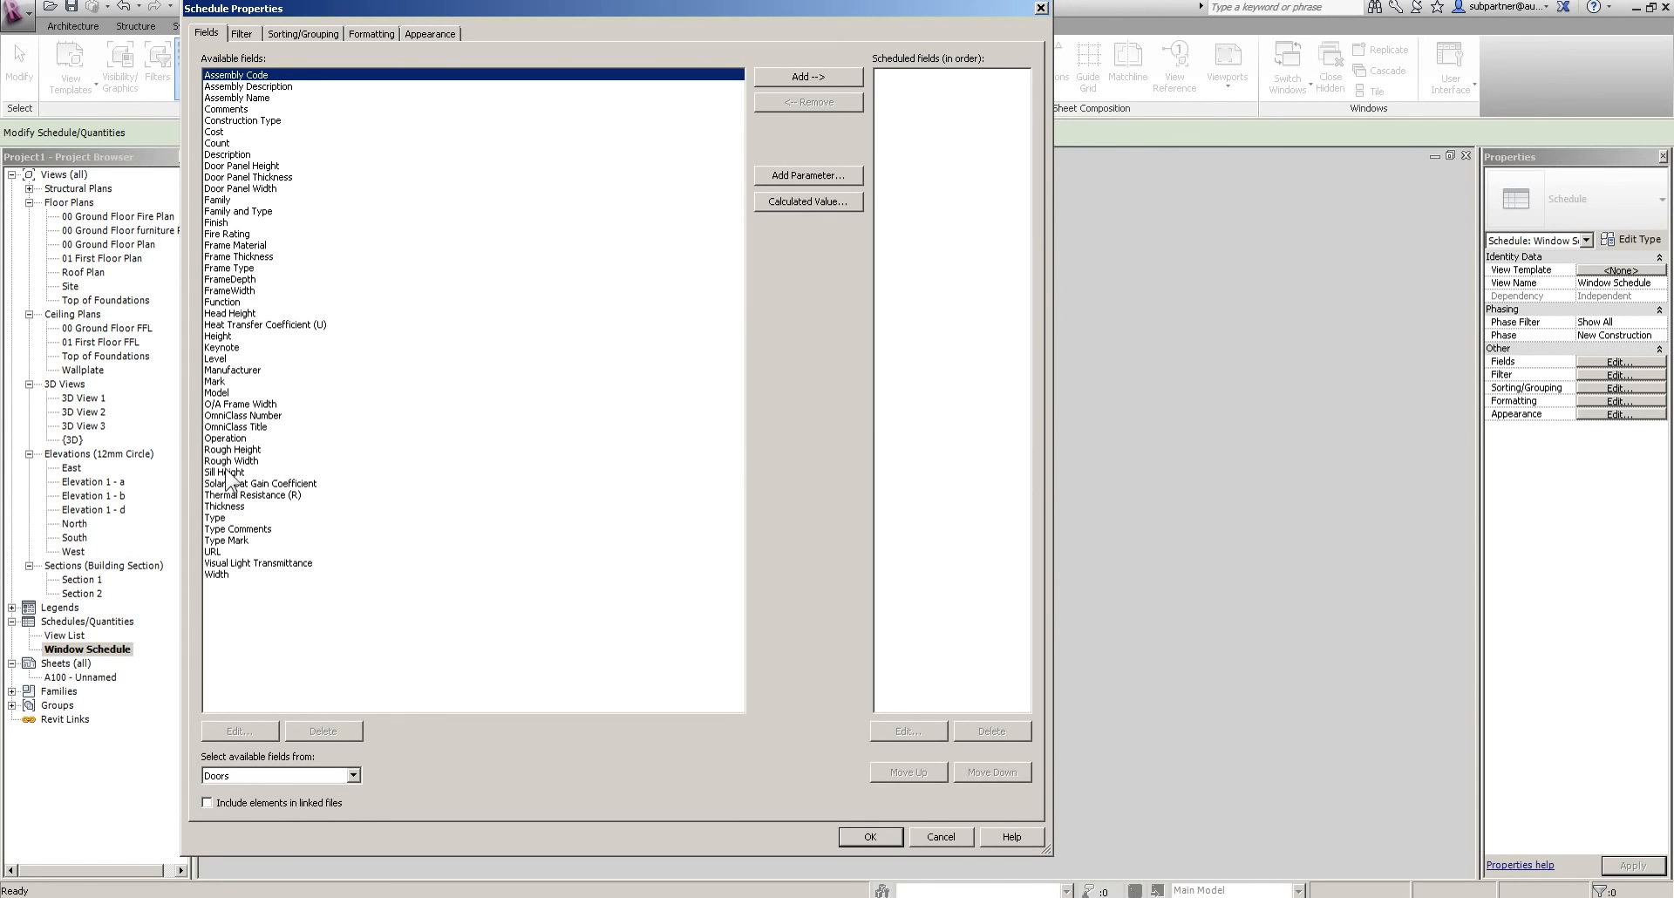
{"action": "left_click", "coordinate": [222, 382]}
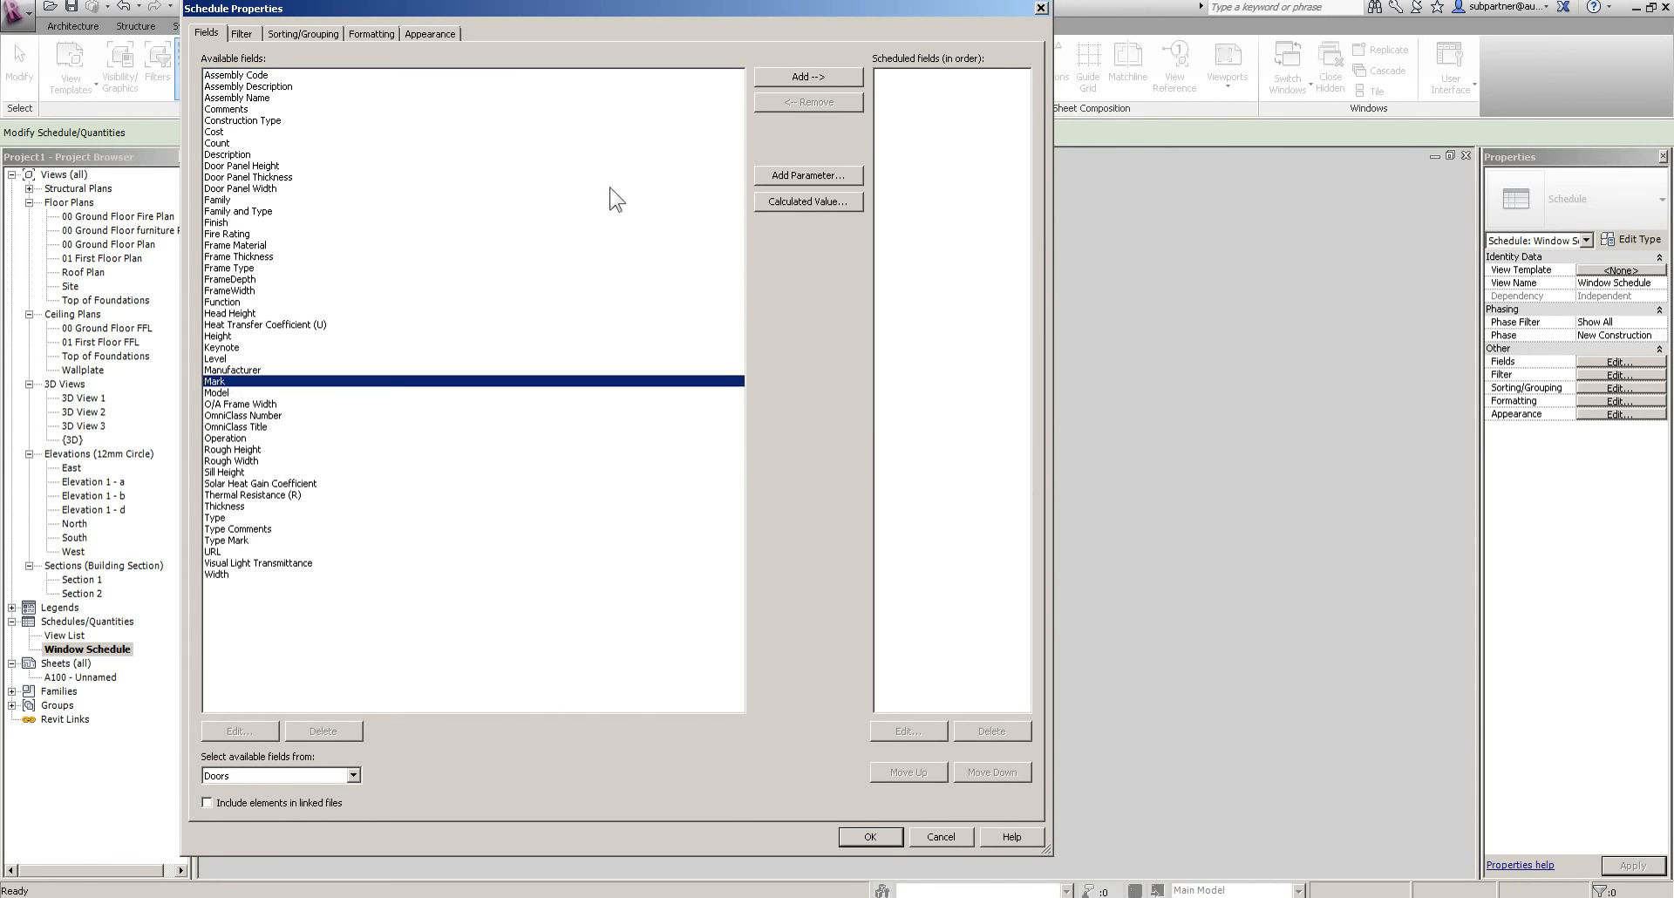
{"action": "left_click", "coordinate": [777, 77]}
{"action": "left_click", "coordinate": [228, 529]}
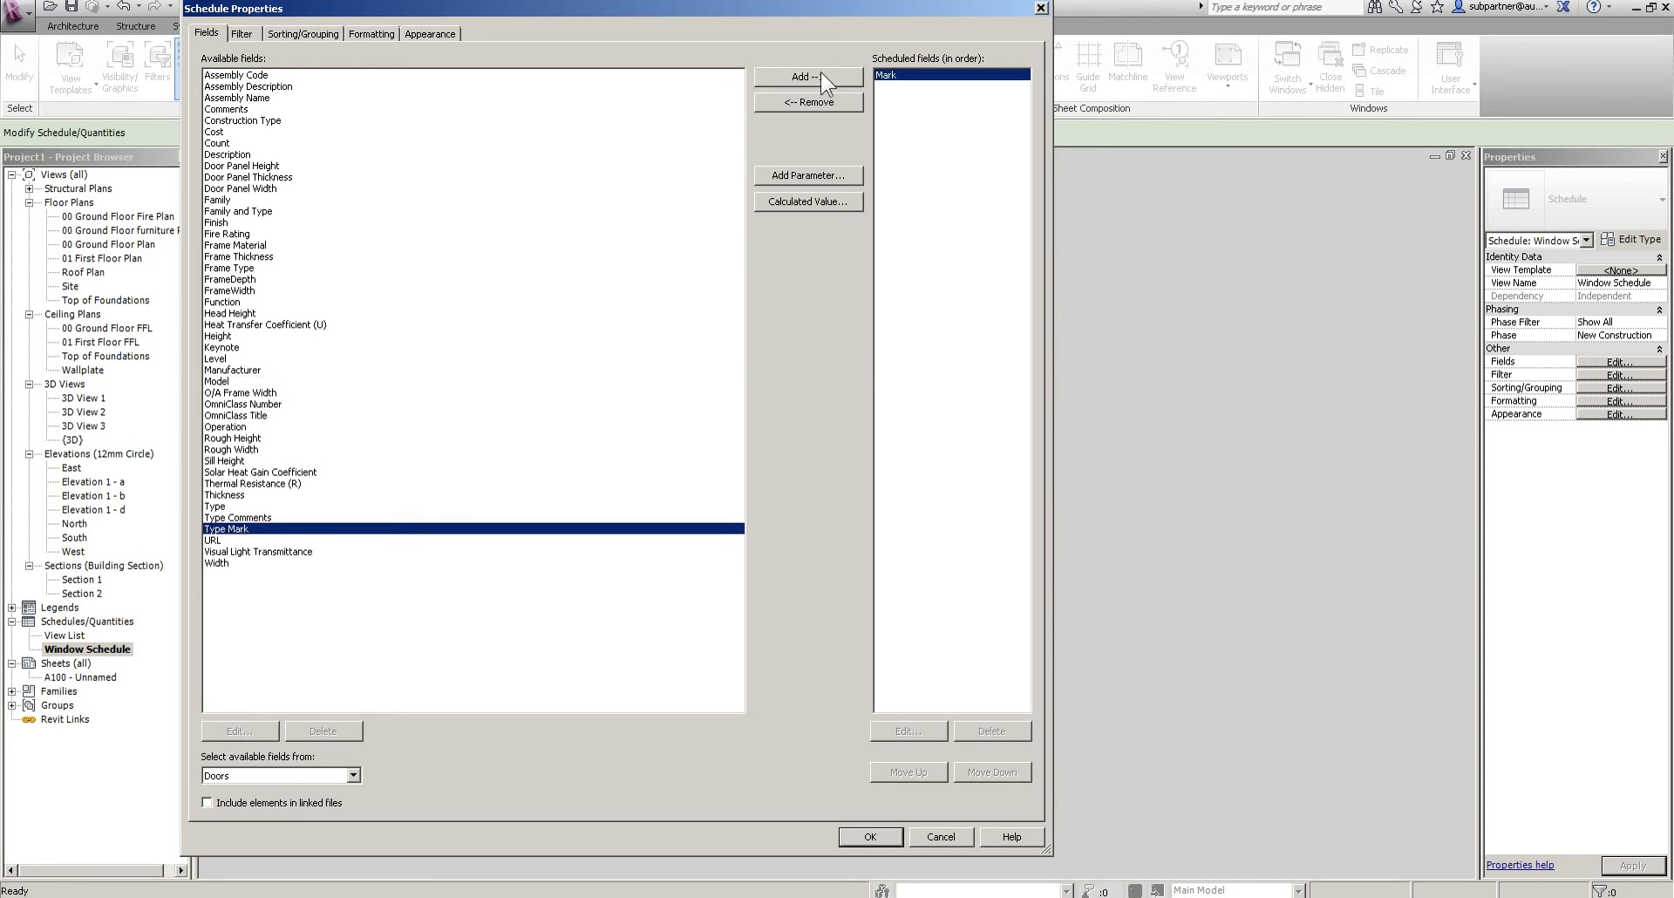
{"action": "left_click", "coordinate": [816, 77]}
{"action": "left_click", "coordinate": [241, 551]}
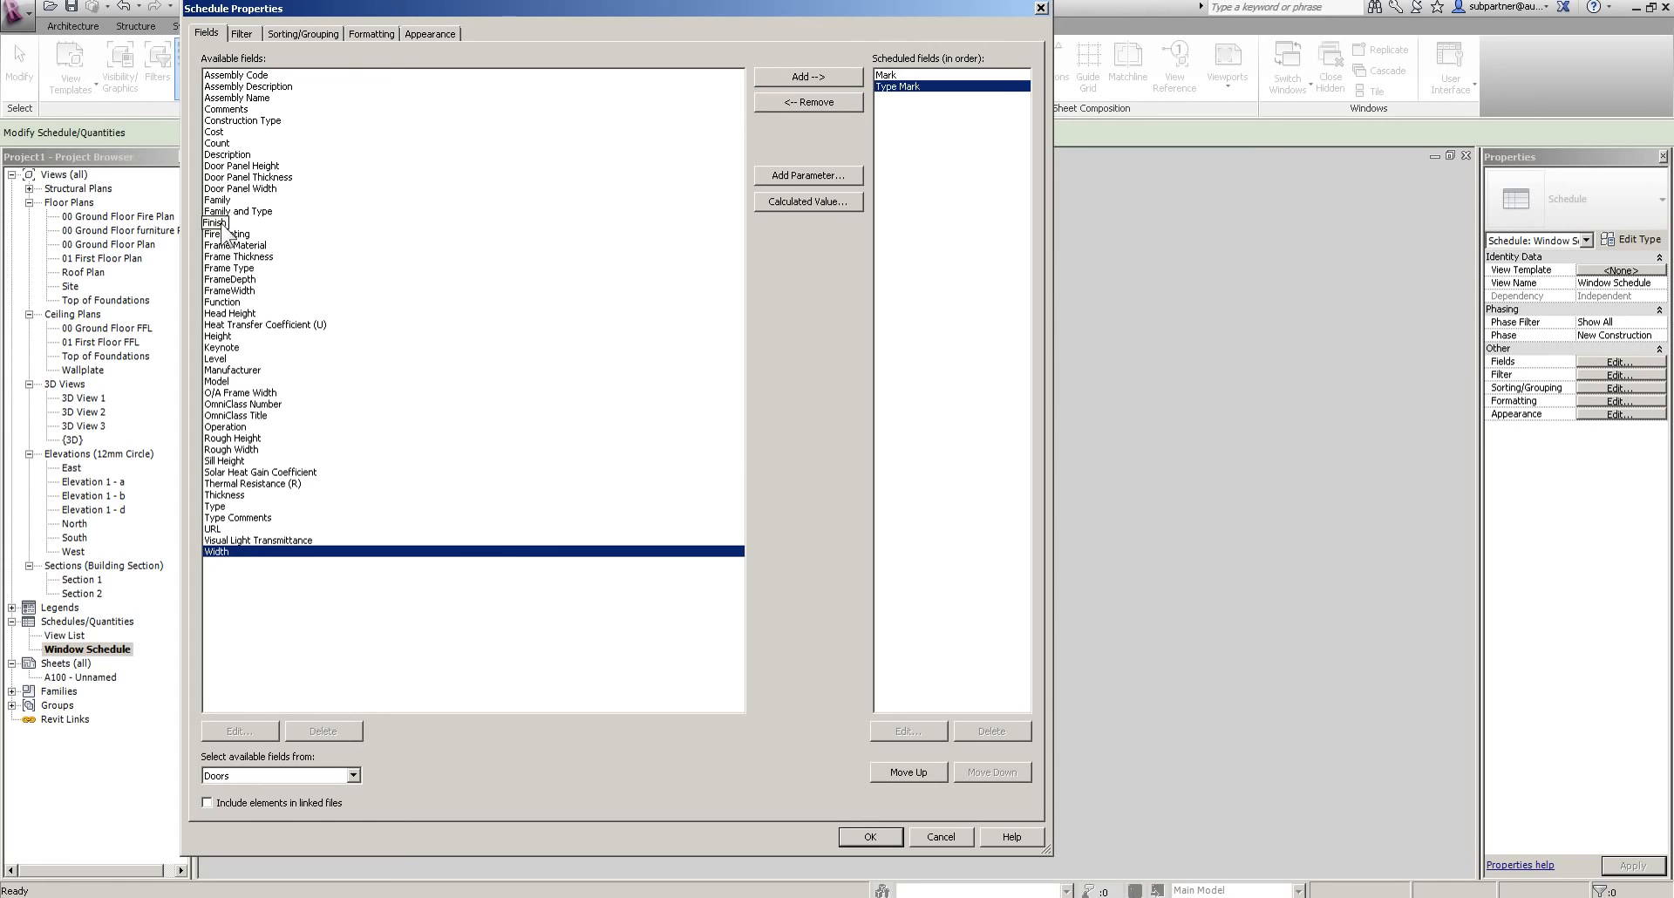
{"action": "left_click", "coordinate": [218, 359]}
{"action": "left_click", "coordinate": [797, 77]}
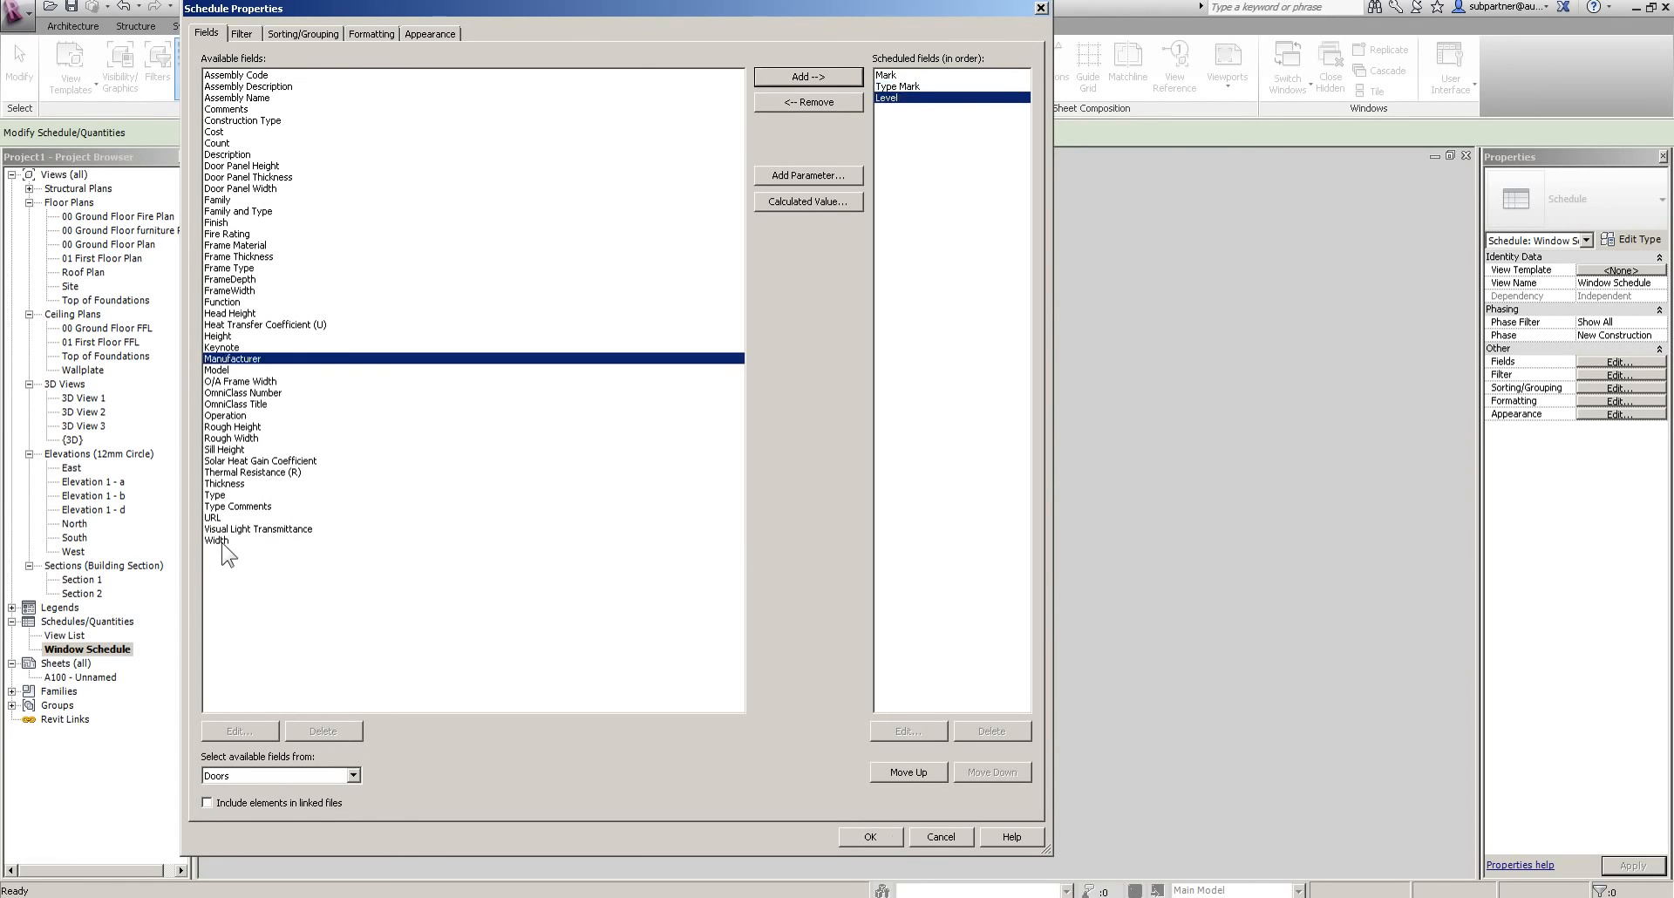
Add the Width, Height, Fire Rating and Thickness fields to the door schedule
{"action": "left_click", "coordinate": [231, 539]}
{"action": "left_click", "coordinate": [787, 74]}
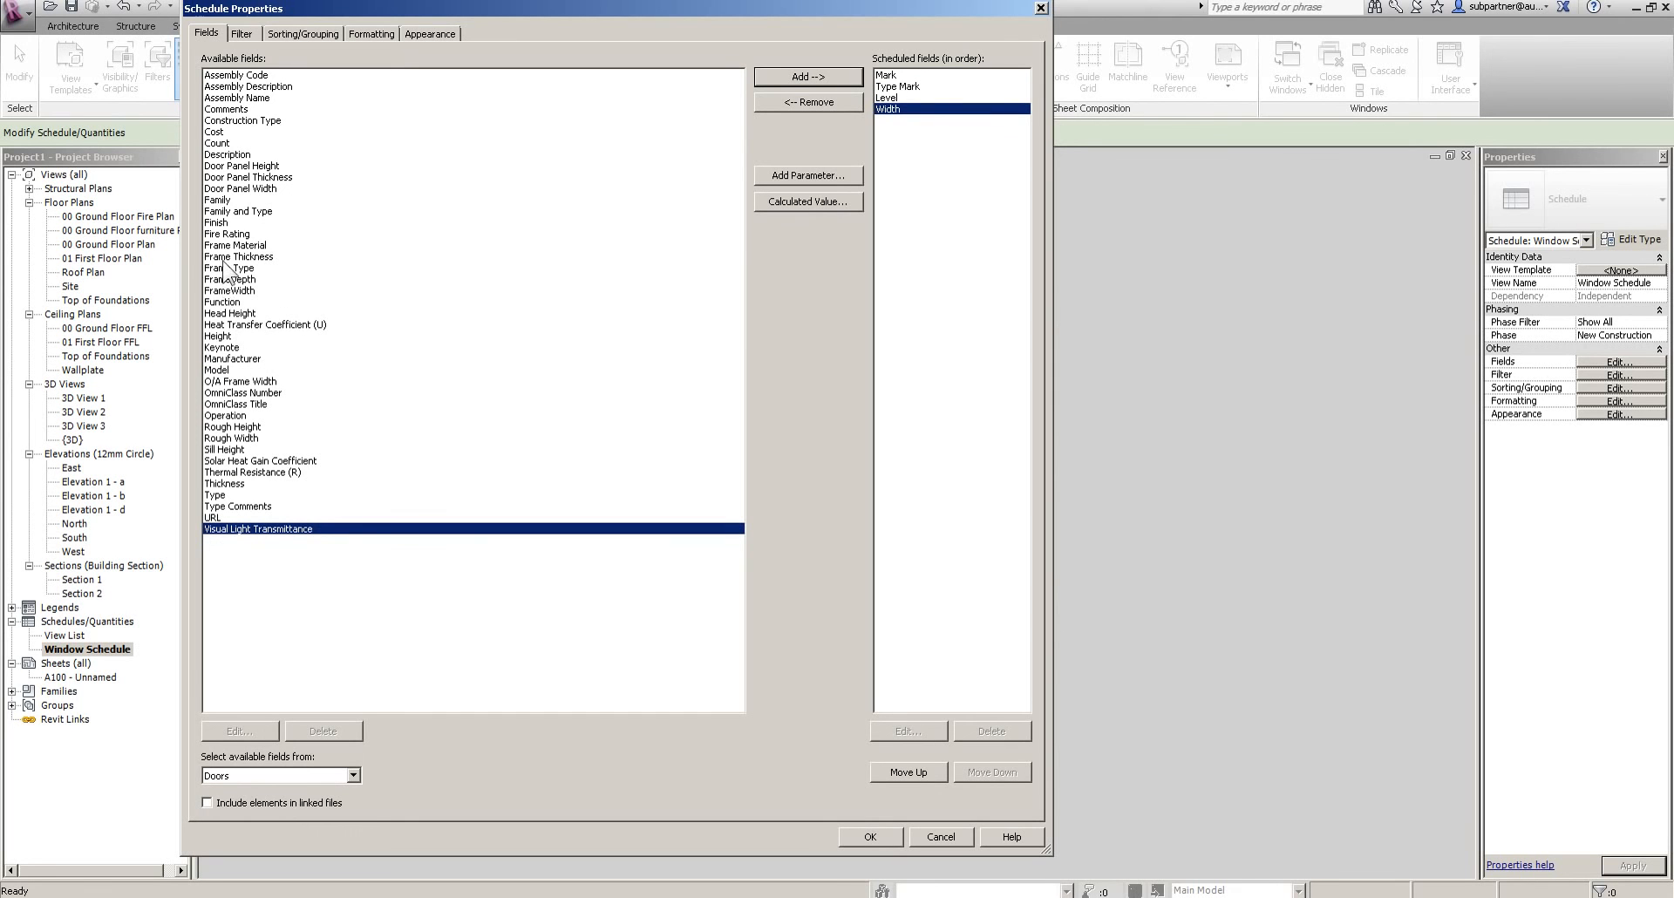
{"action": "left_click", "coordinate": [223, 337]}
{"action": "left_click", "coordinate": [782, 76]}
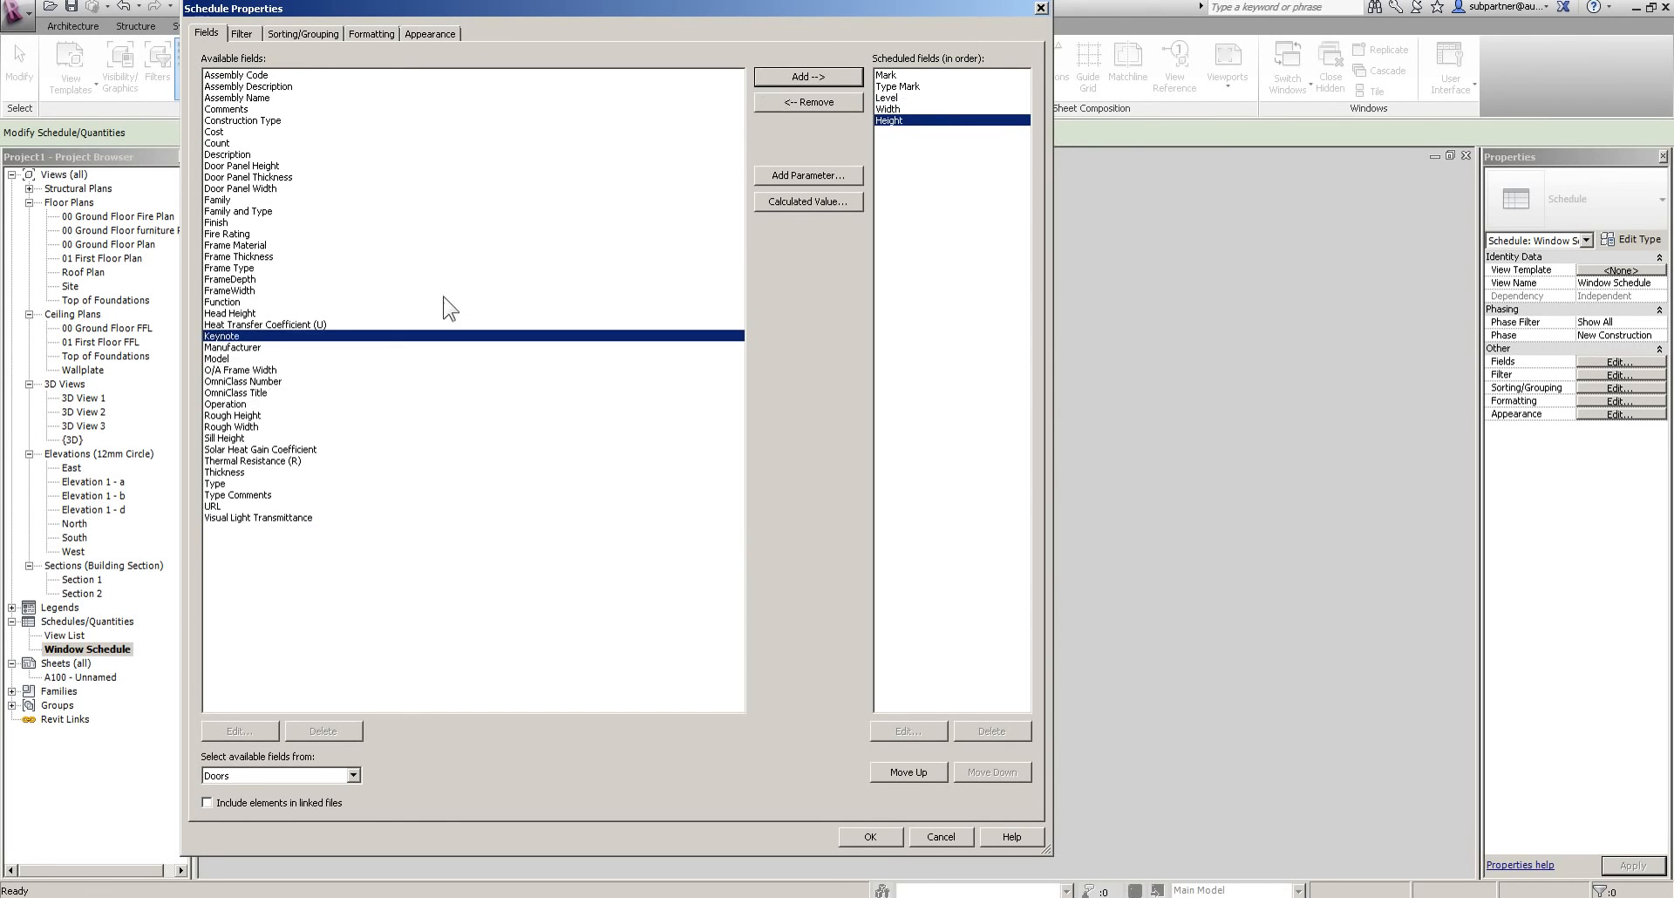
{"action": "left_click", "coordinate": [230, 235]}
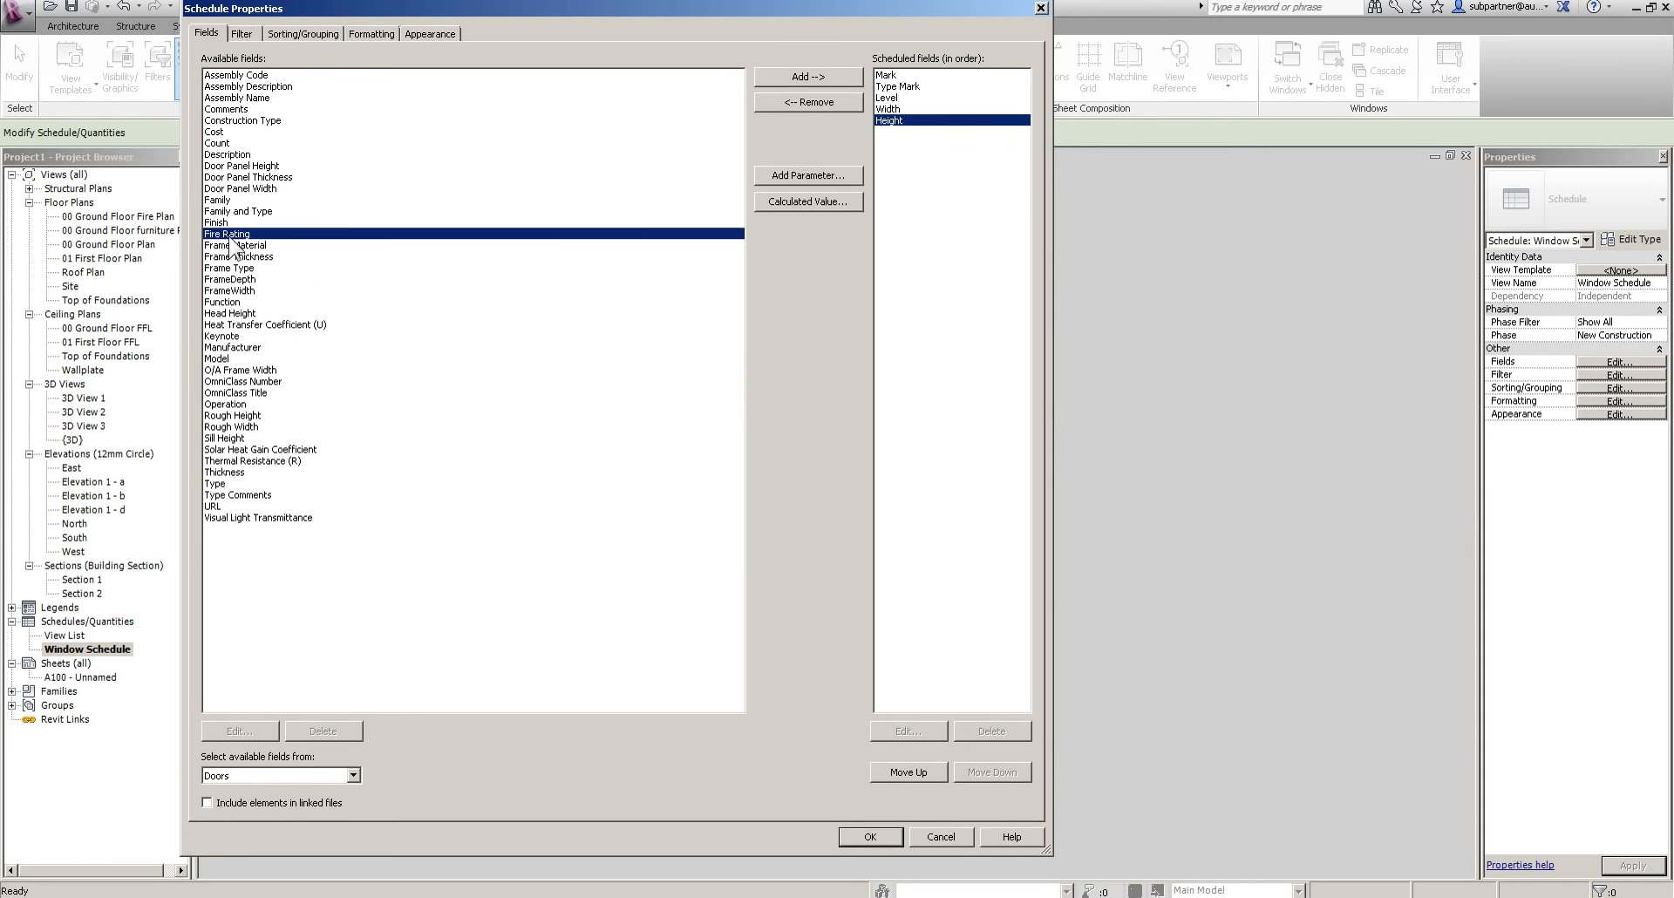
{"action": "left_click", "coordinate": [839, 76]}
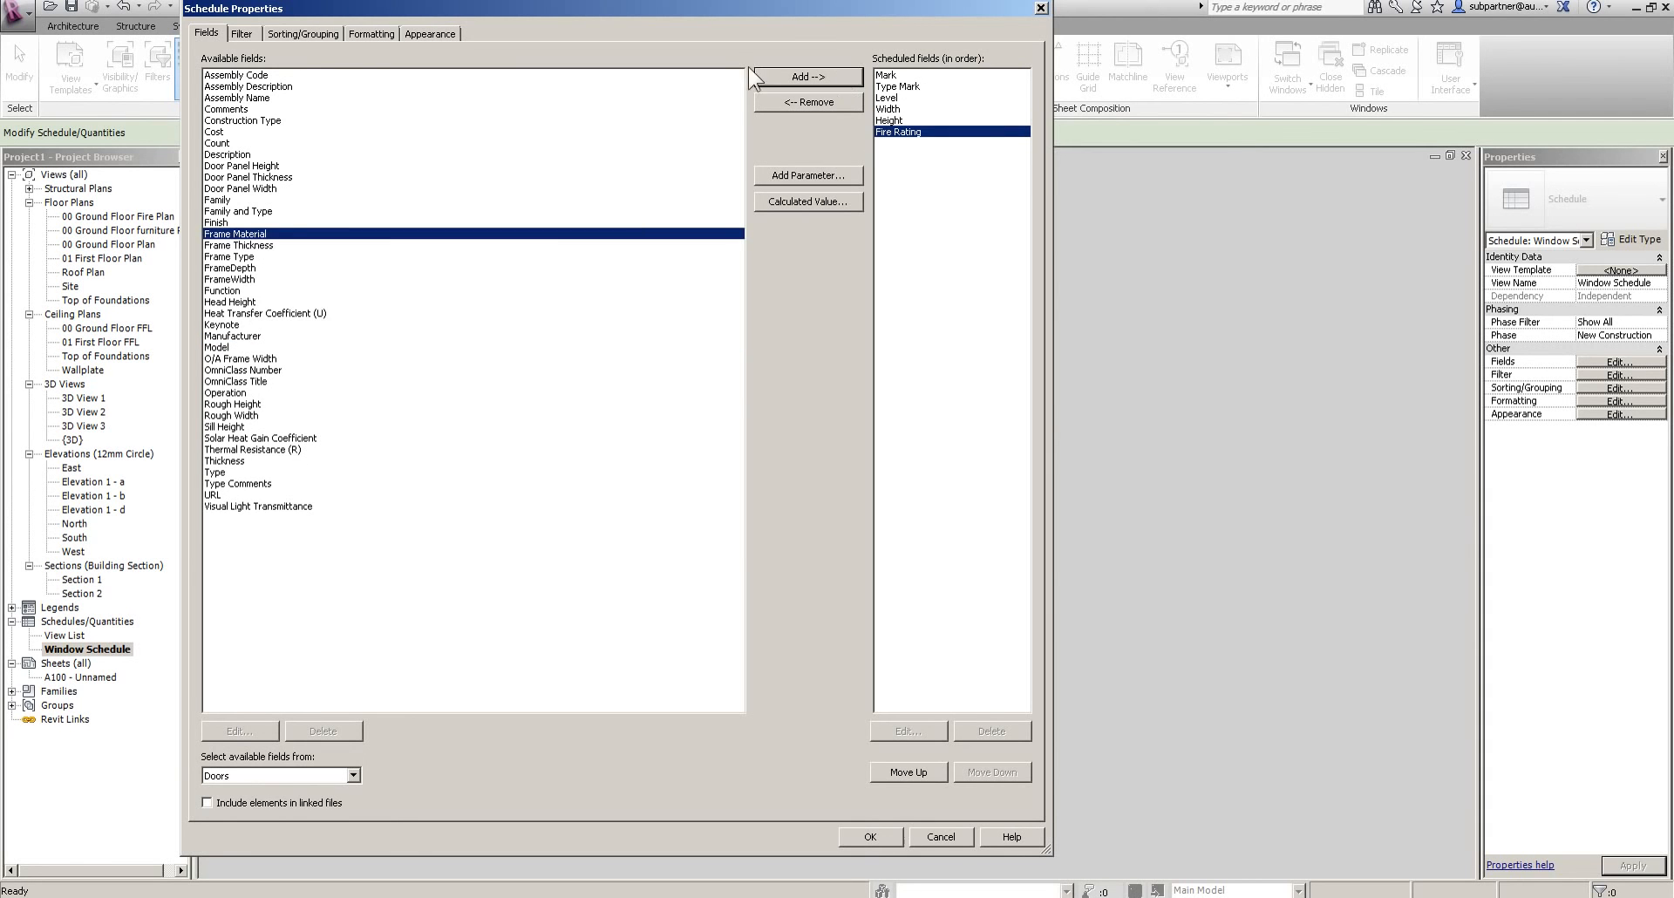
{"action": "left_click", "coordinate": [226, 462]}
{"action": "left_click", "coordinate": [838, 75]}
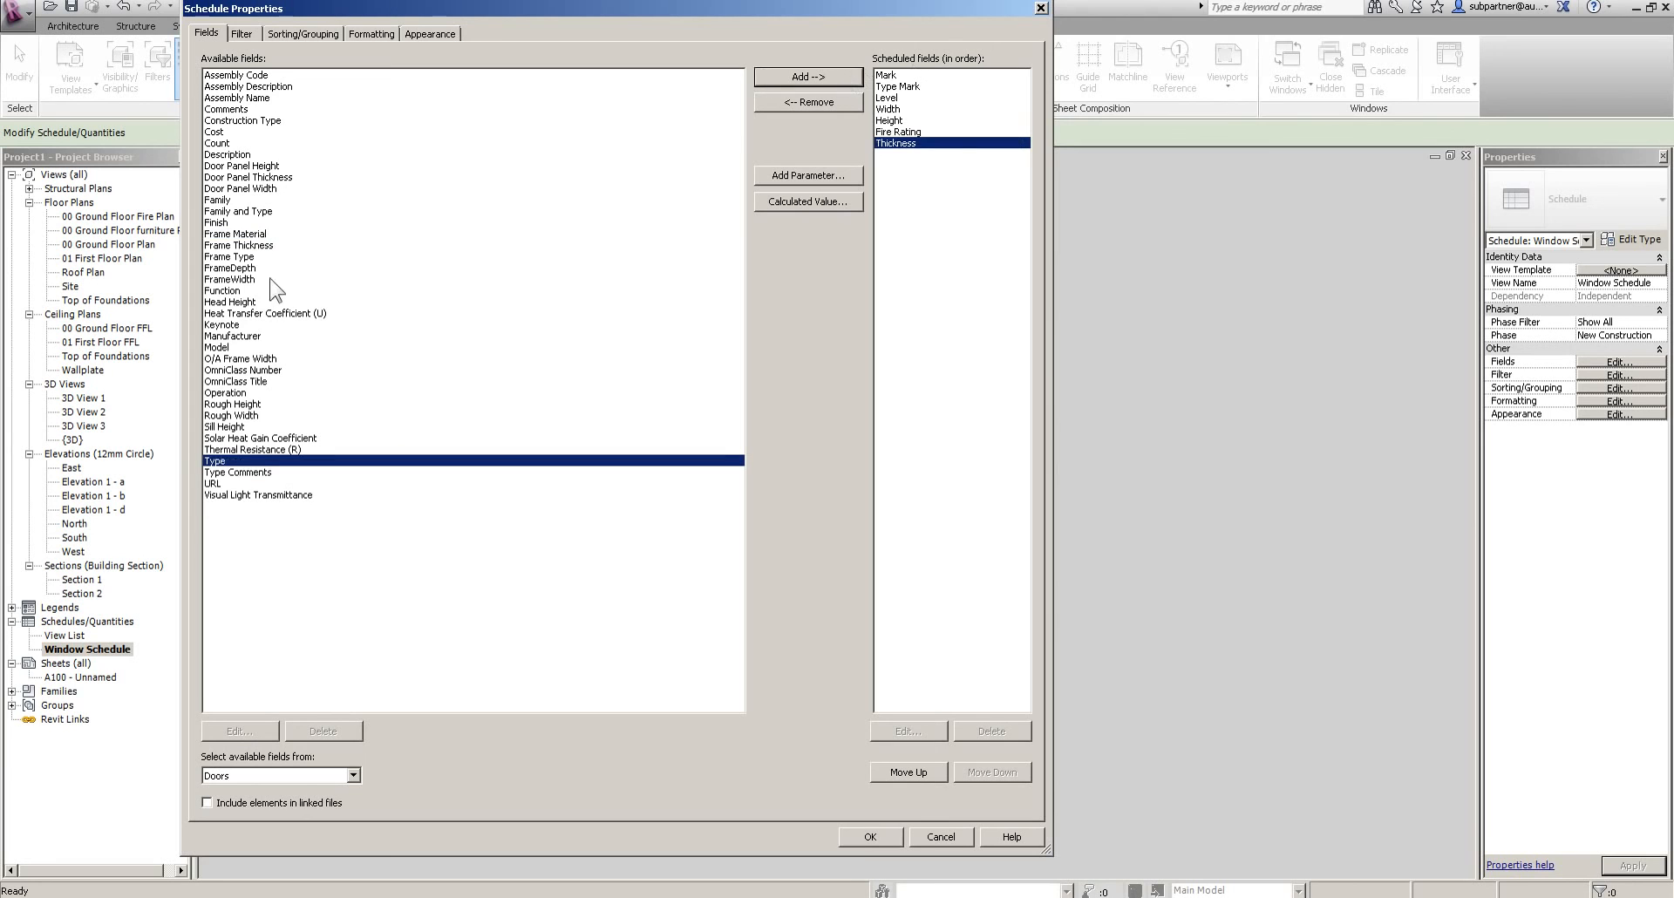
Add the Frame Material, Frame Thickness, Frame Type, FrameDepth and FrameWidth fields to the door schedule
{"action": "left_click", "coordinate": [223, 233]}
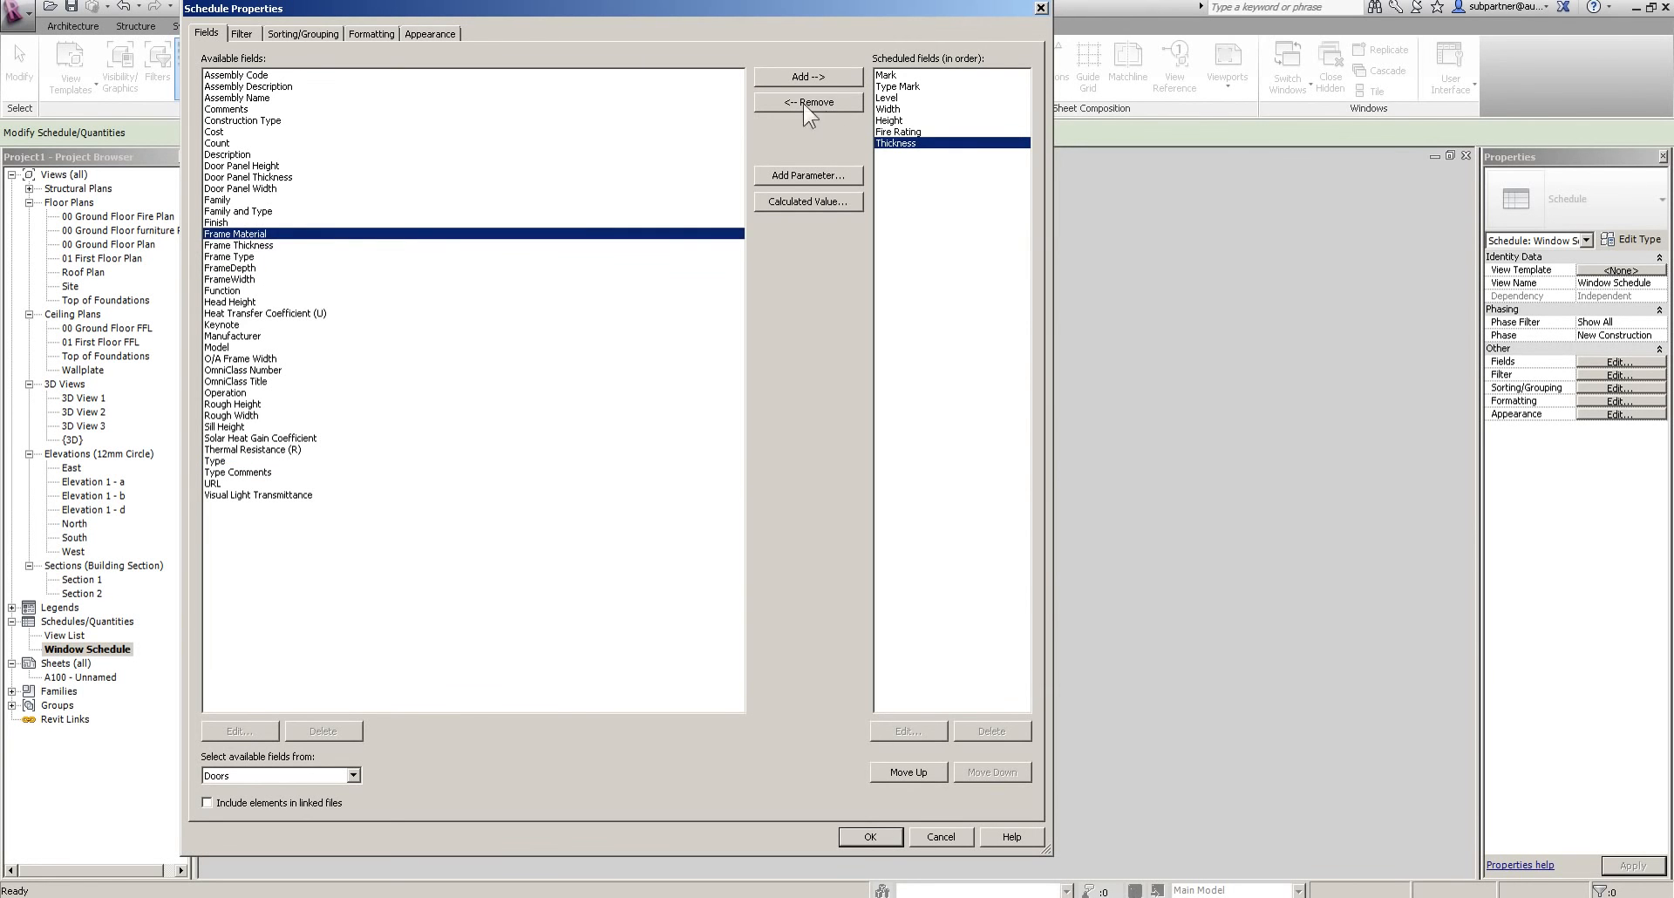
{"action": "left_click", "coordinate": [798, 73]}
{"action": "left_click", "coordinate": [798, 73]}
{"action": "left_click", "coordinate": [797, 73]}
{"action": "left_click", "coordinate": [797, 73]}
{"action": "left_click", "coordinate": [798, 73]}
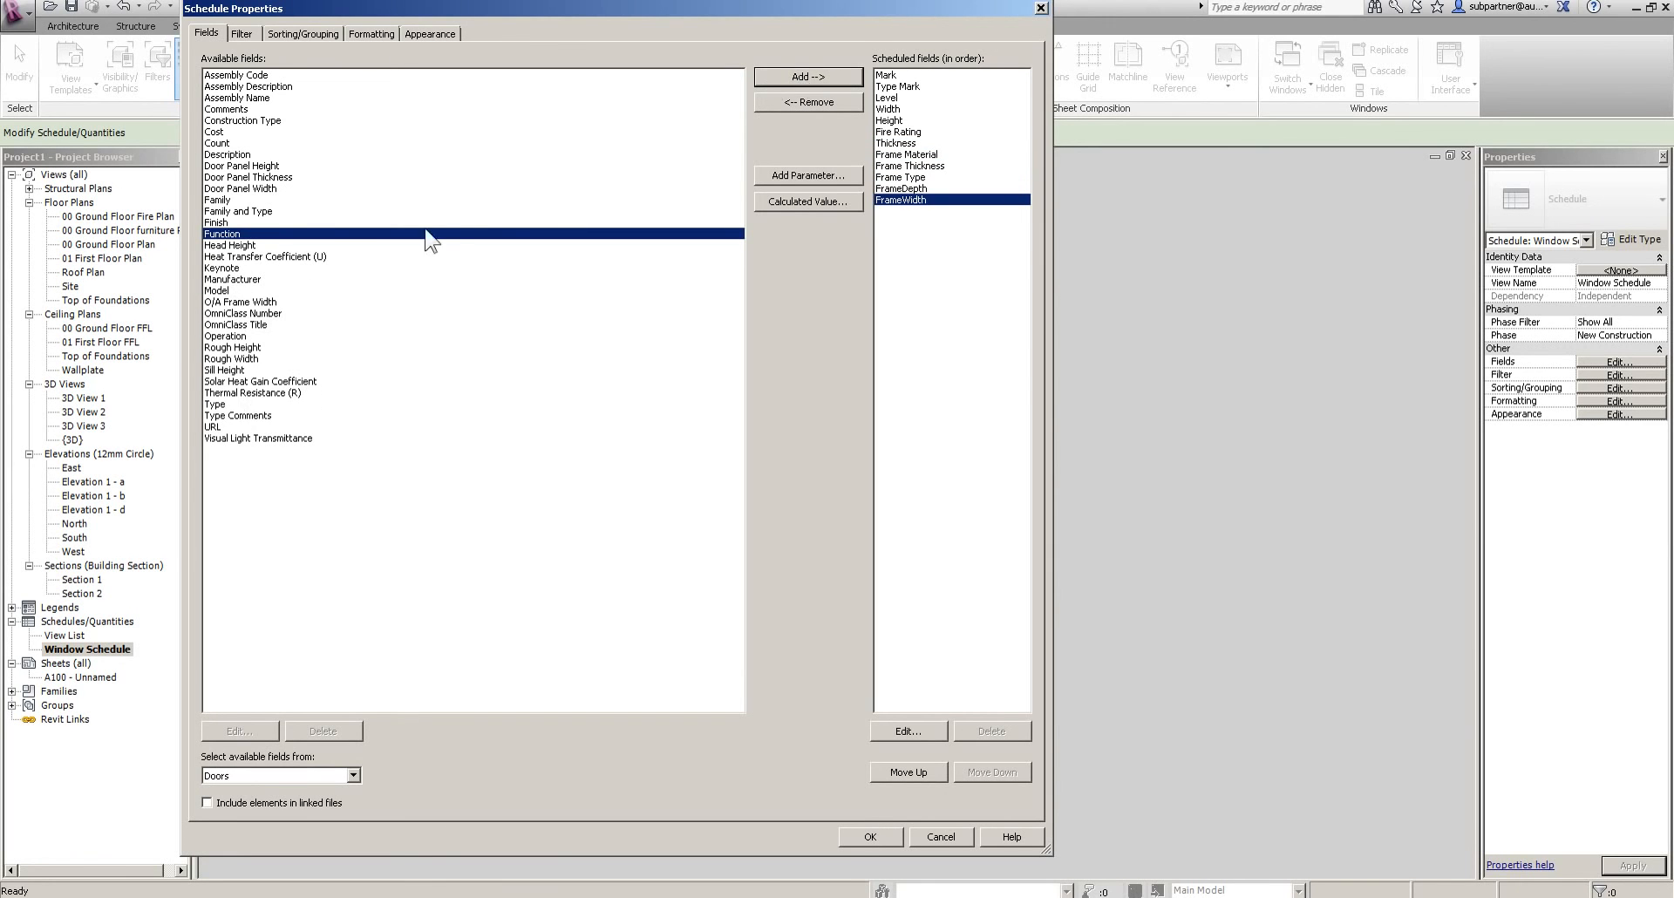
Add the Name field from the From Room fields to the door schedule
{"action": "left_click", "coordinate": [349, 776]}
{"action": "left_click", "coordinate": [228, 803]}
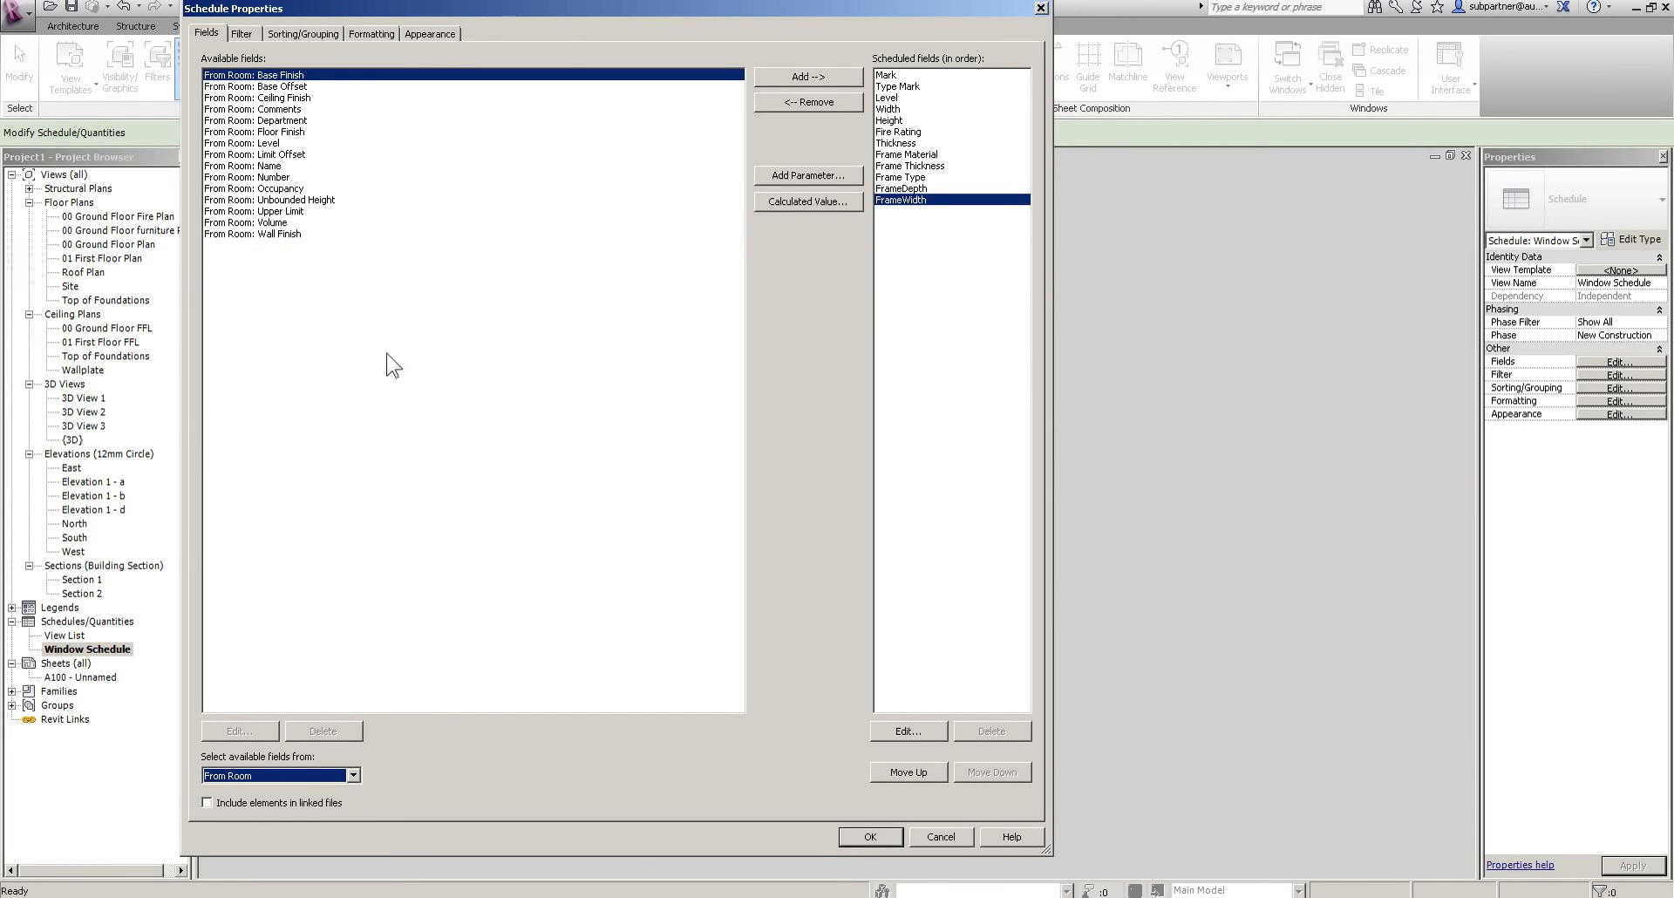
{"action": "left_click", "coordinate": [277, 166]}
{"action": "left_click", "coordinate": [825, 76]}
Add the Name field from the To Room fields and create the door schedule
{"action": "left_click", "coordinate": [338, 776]}
{"action": "left_click", "coordinate": [228, 814]}
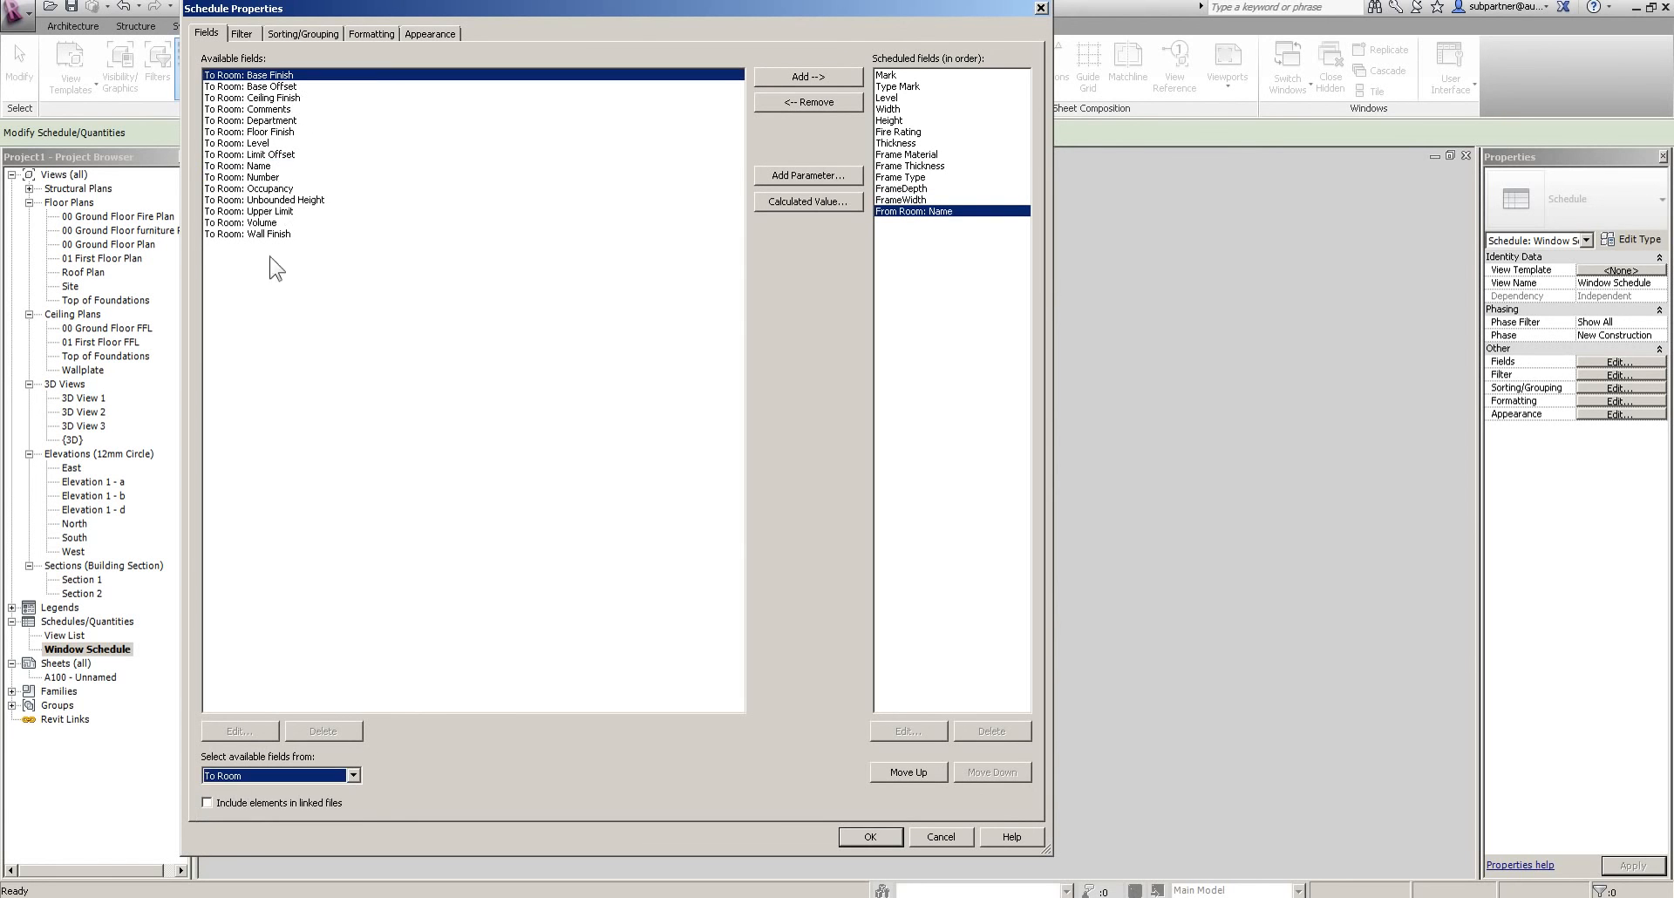
{"action": "left_click", "coordinate": [279, 165]}
{"action": "left_click", "coordinate": [809, 77]}
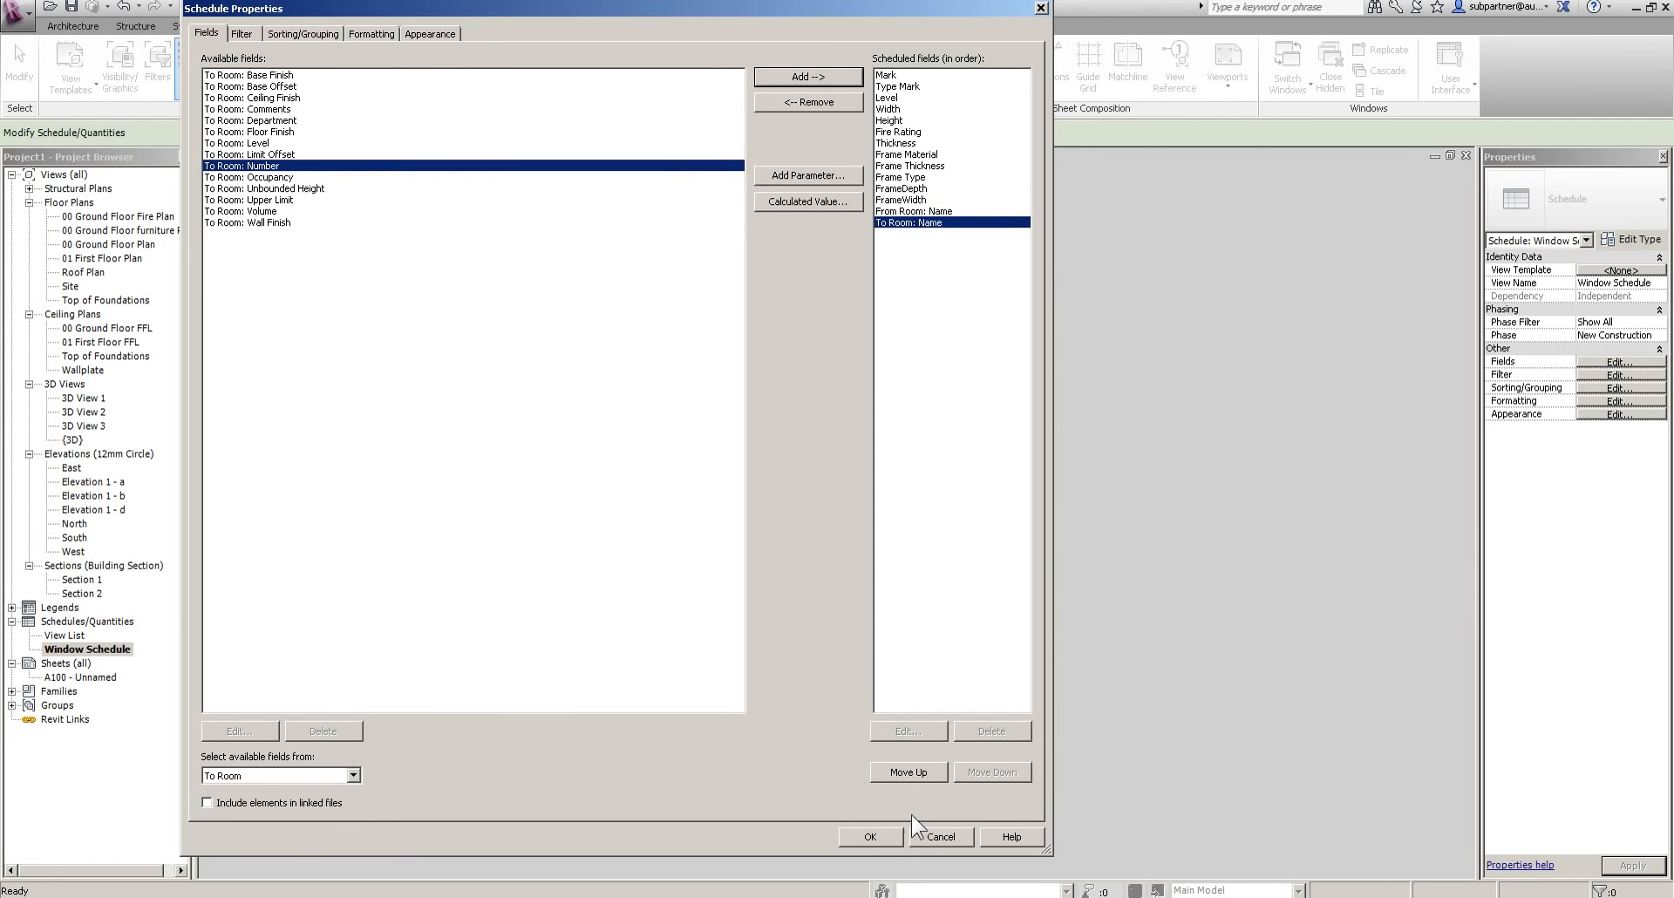
{"action": "left_click", "coordinate": [870, 836]}
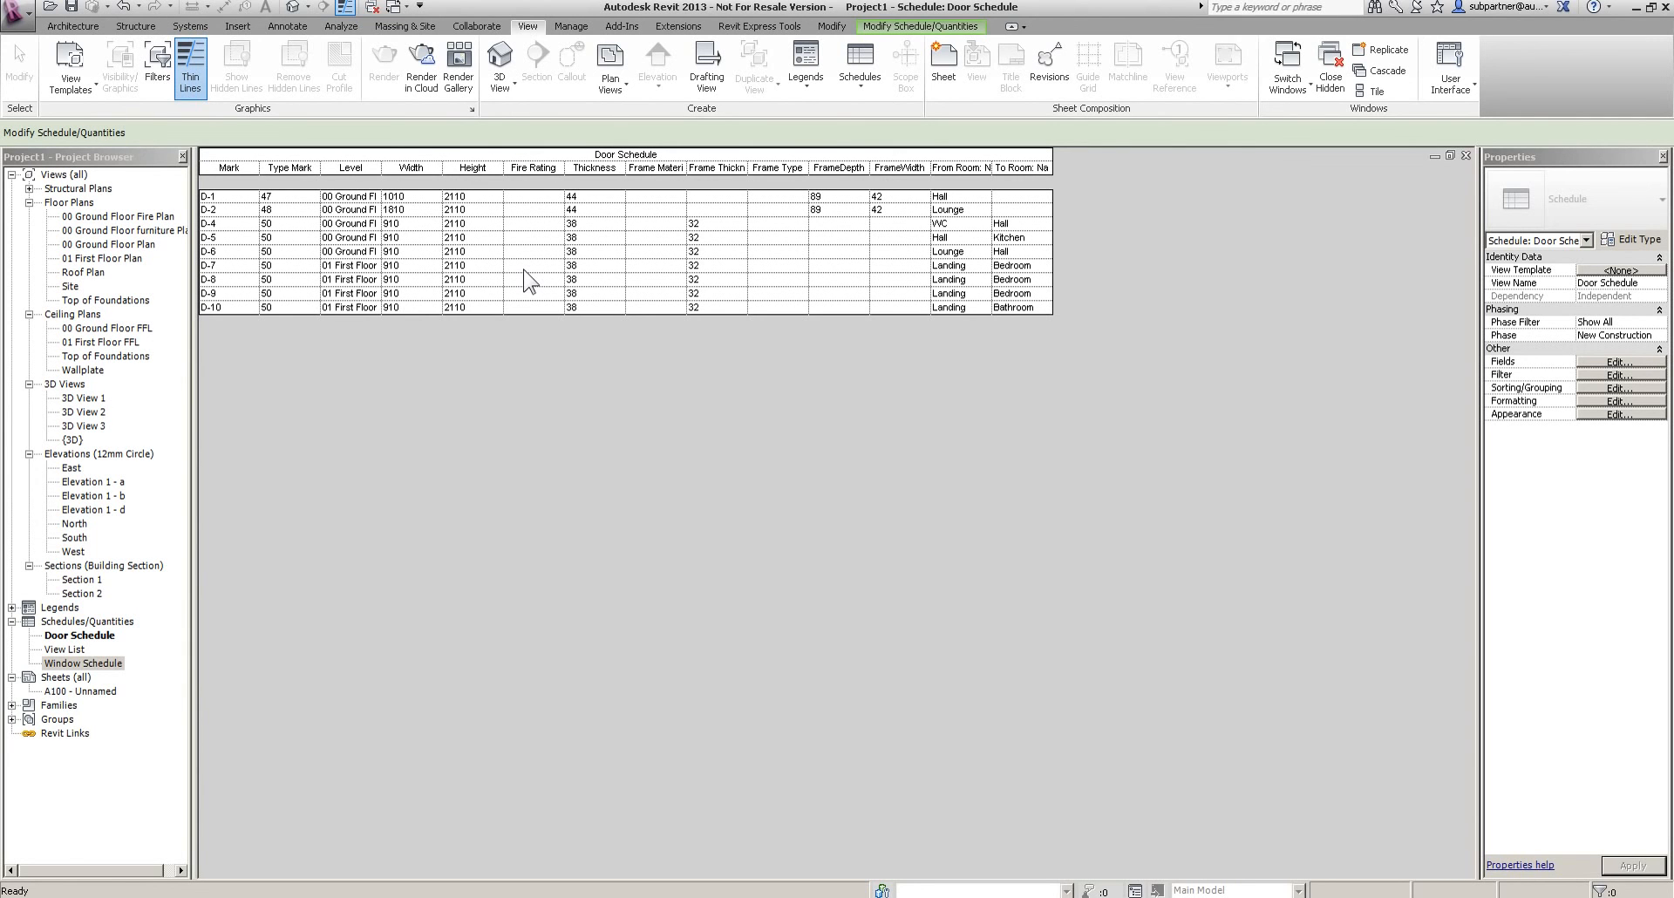
In the 00 Ground Floor Fire Plan, set the type mark of door D-4's type to DT-01
{"action": "double_click", "coordinate": [105, 218]}
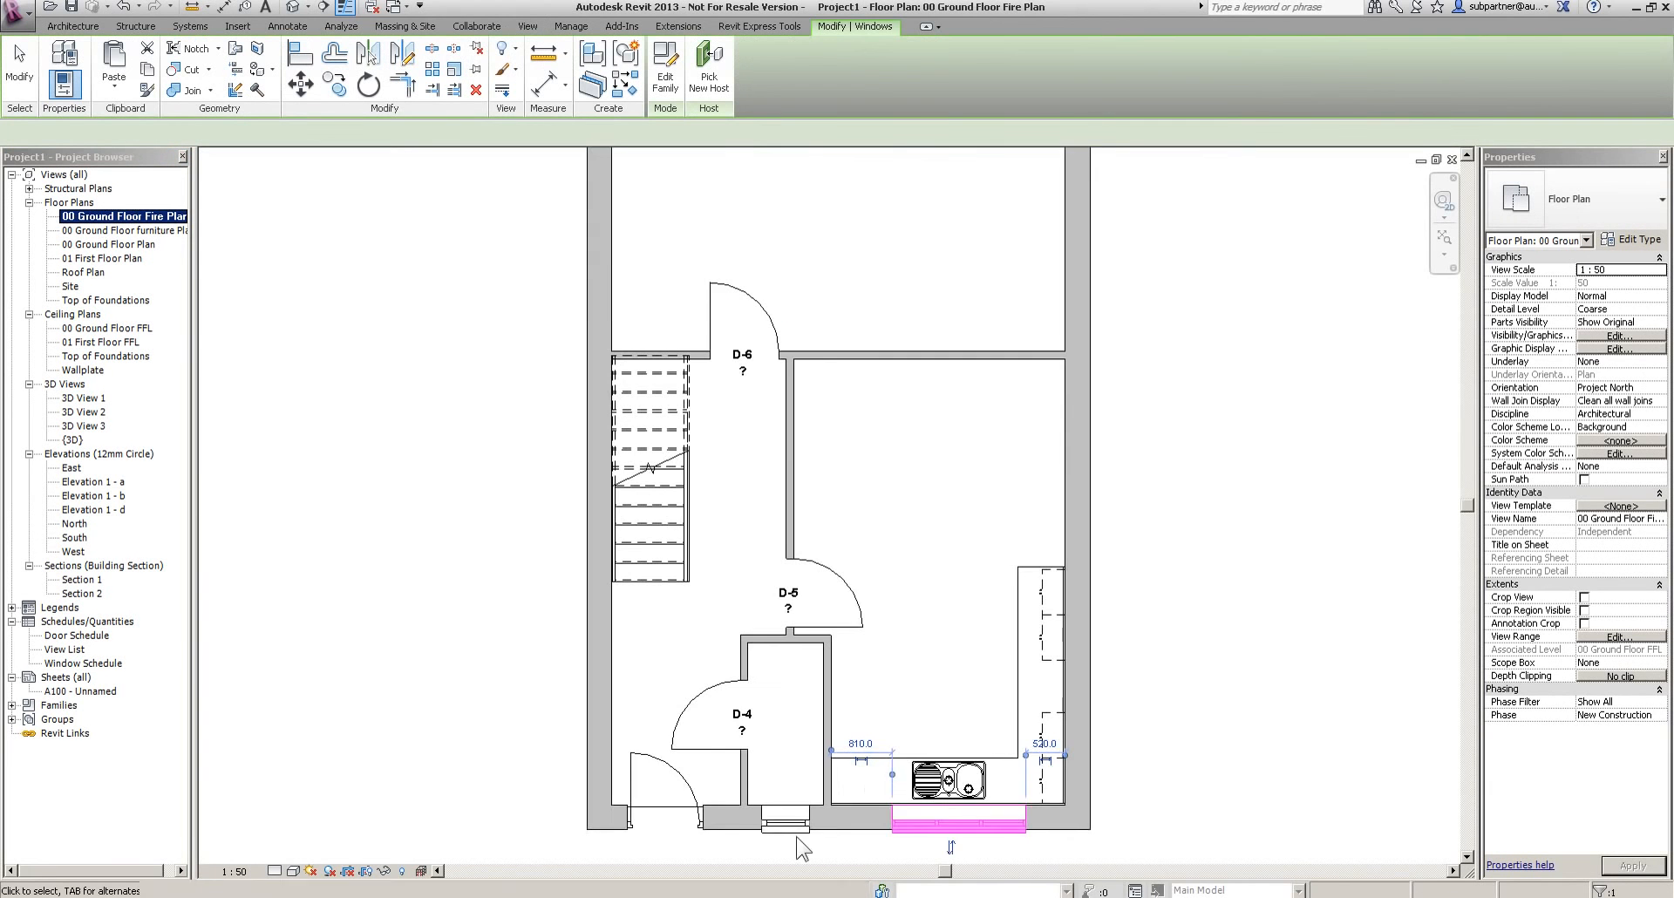
{"action": "left_click", "coordinate": [723, 747]}
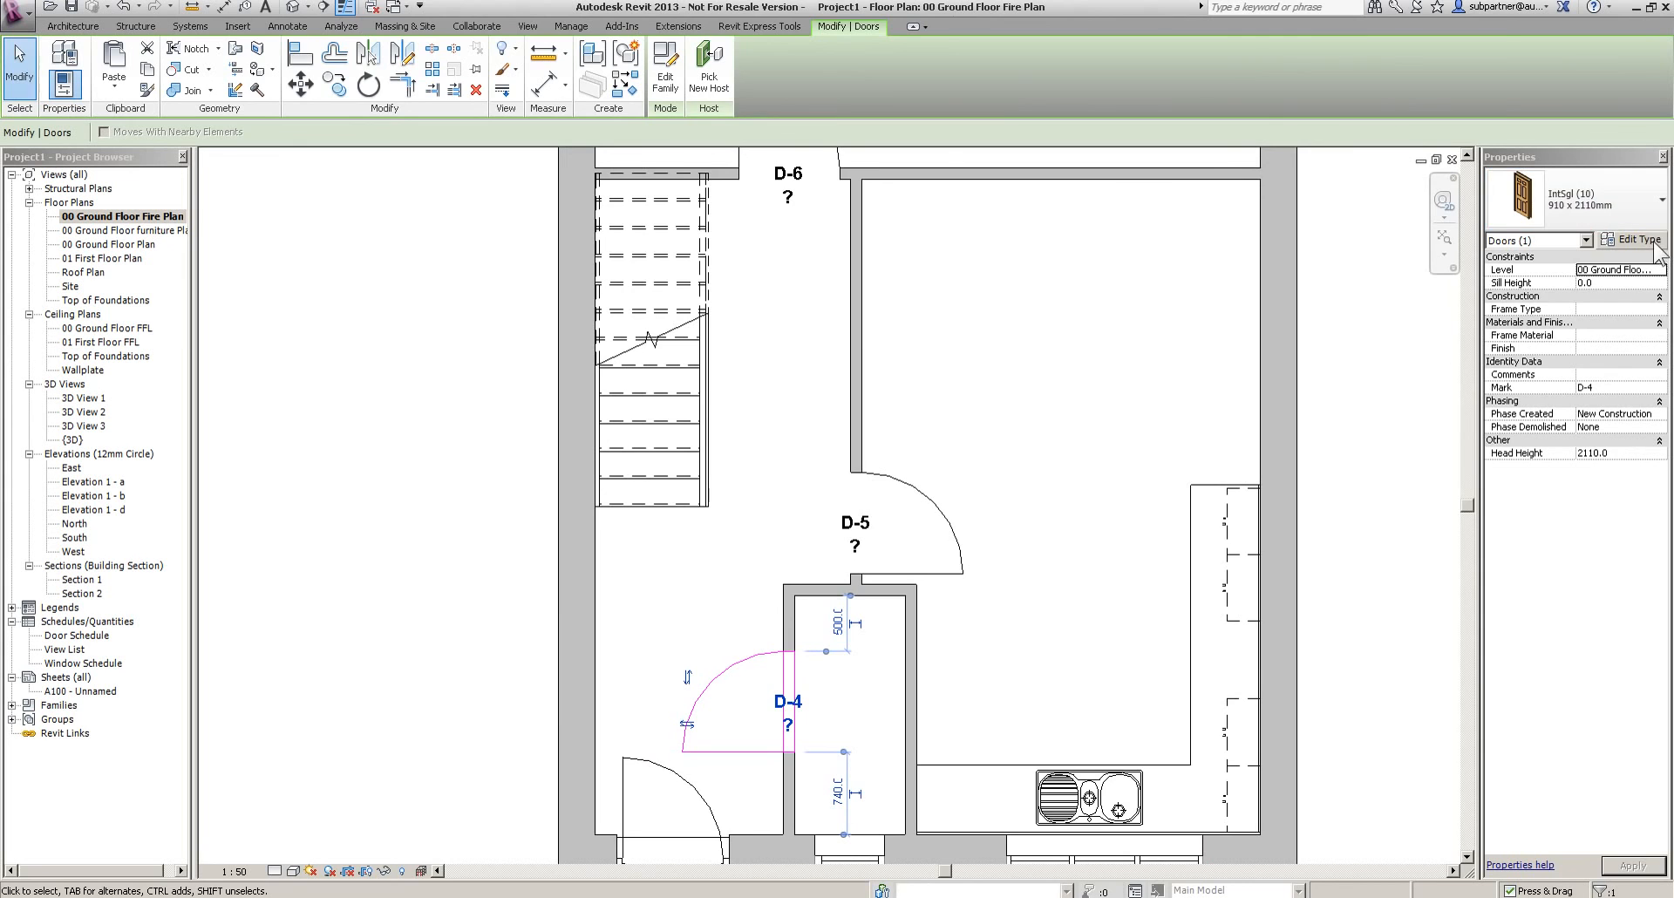
{"action": "left_click", "coordinate": [1640, 241]}
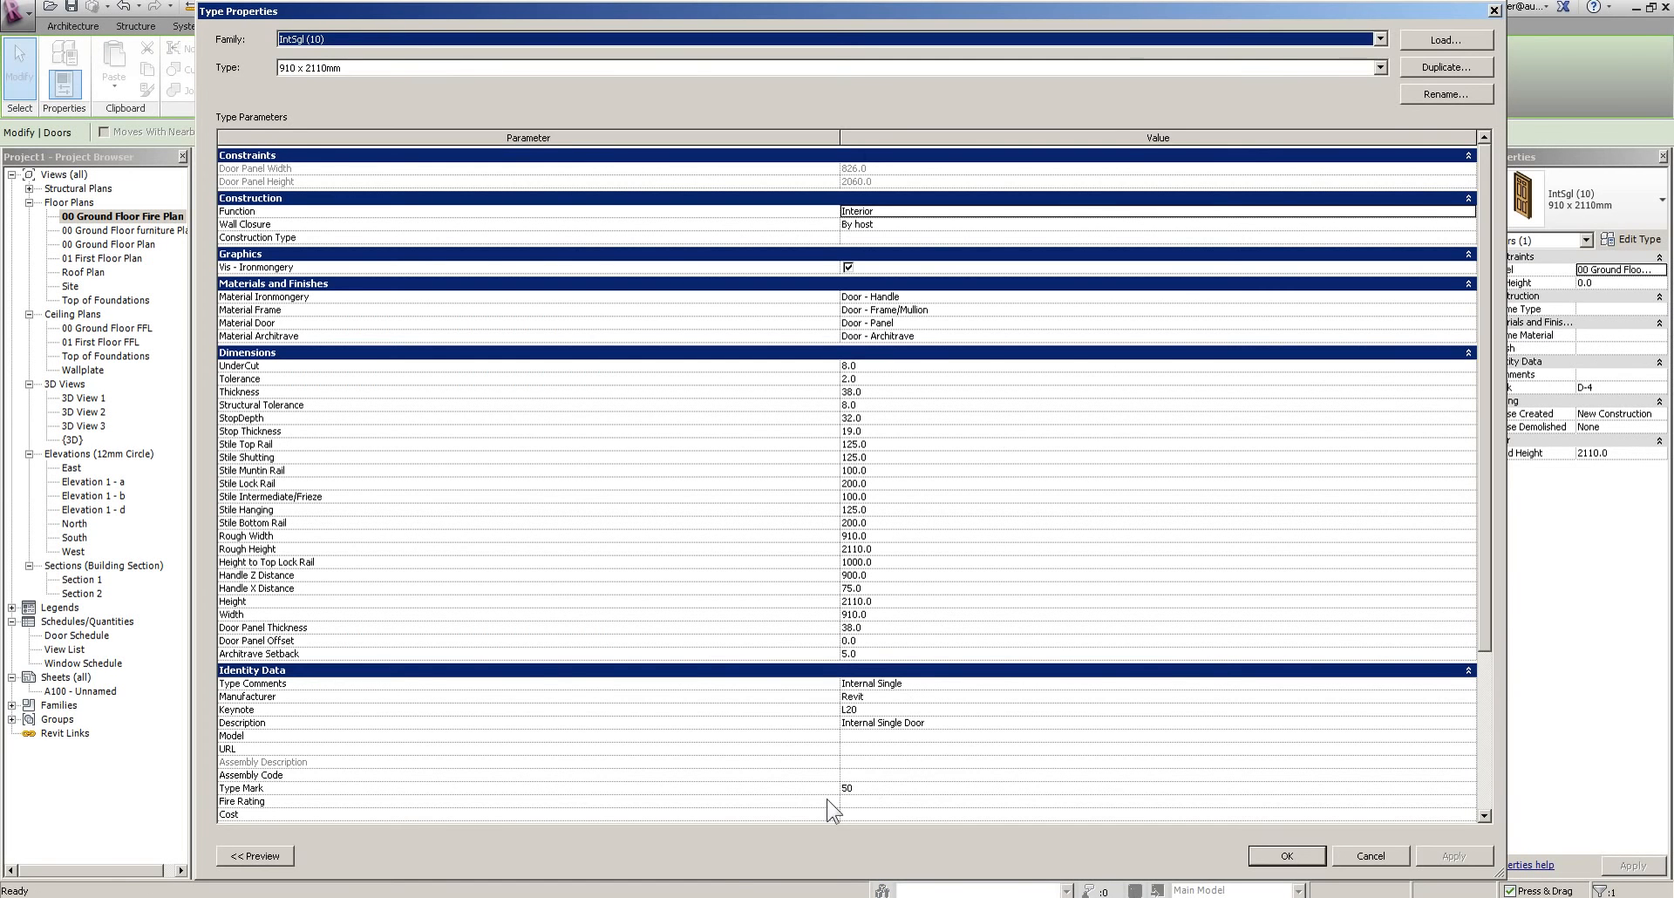
{"action": "left_click", "coordinate": [903, 787]}
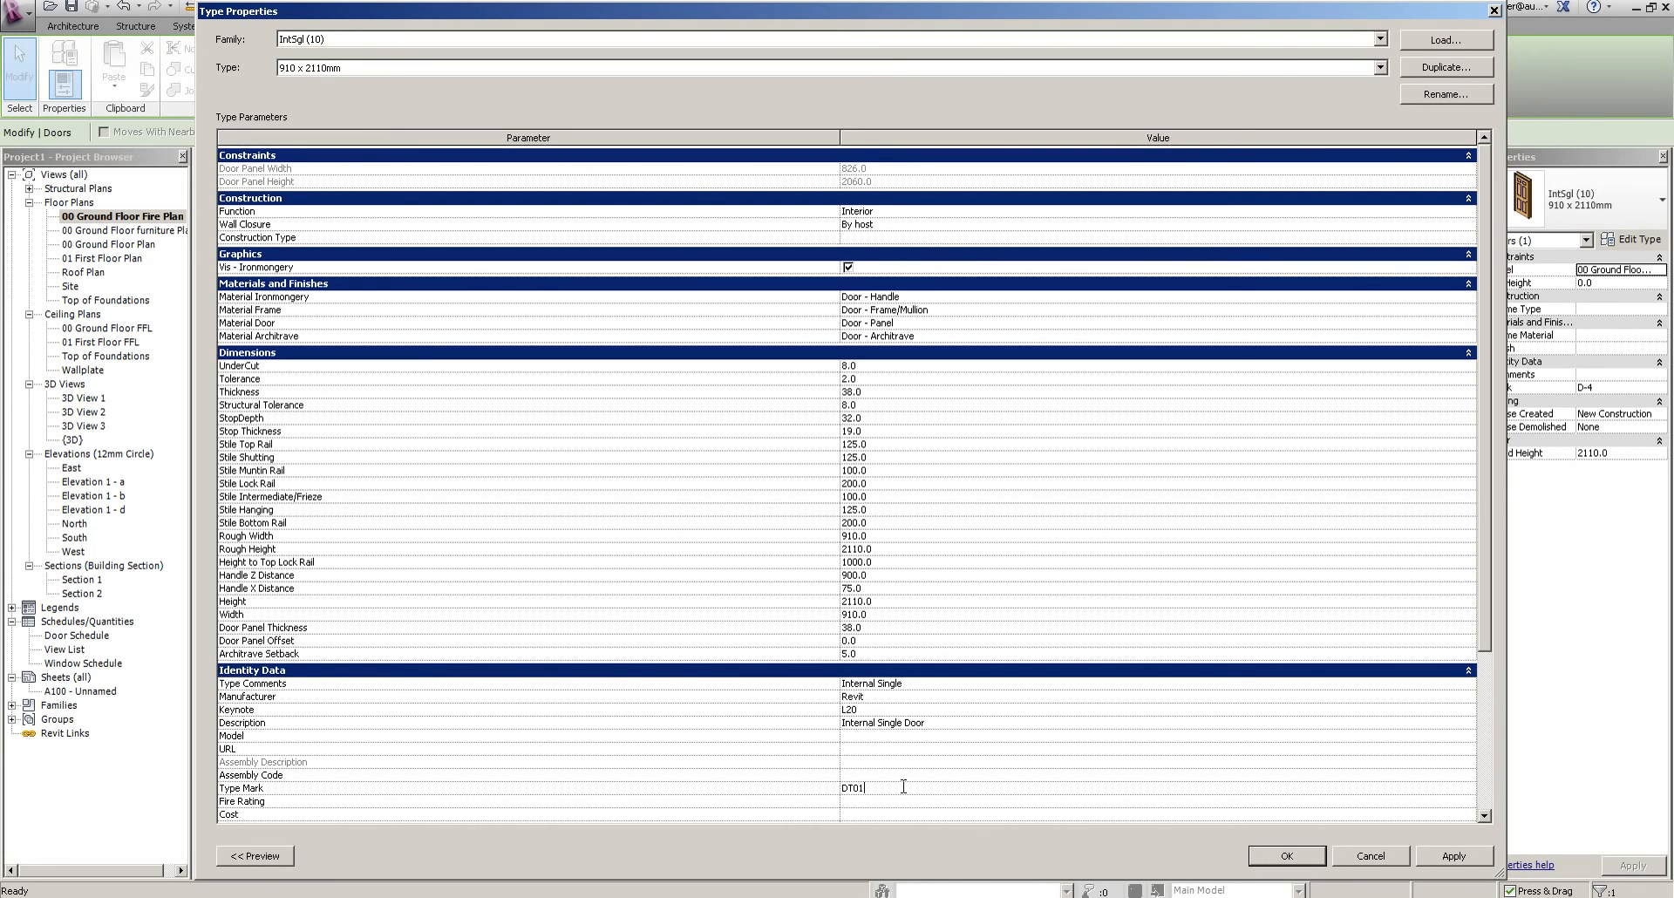
{"action": "type", "text": "-"}
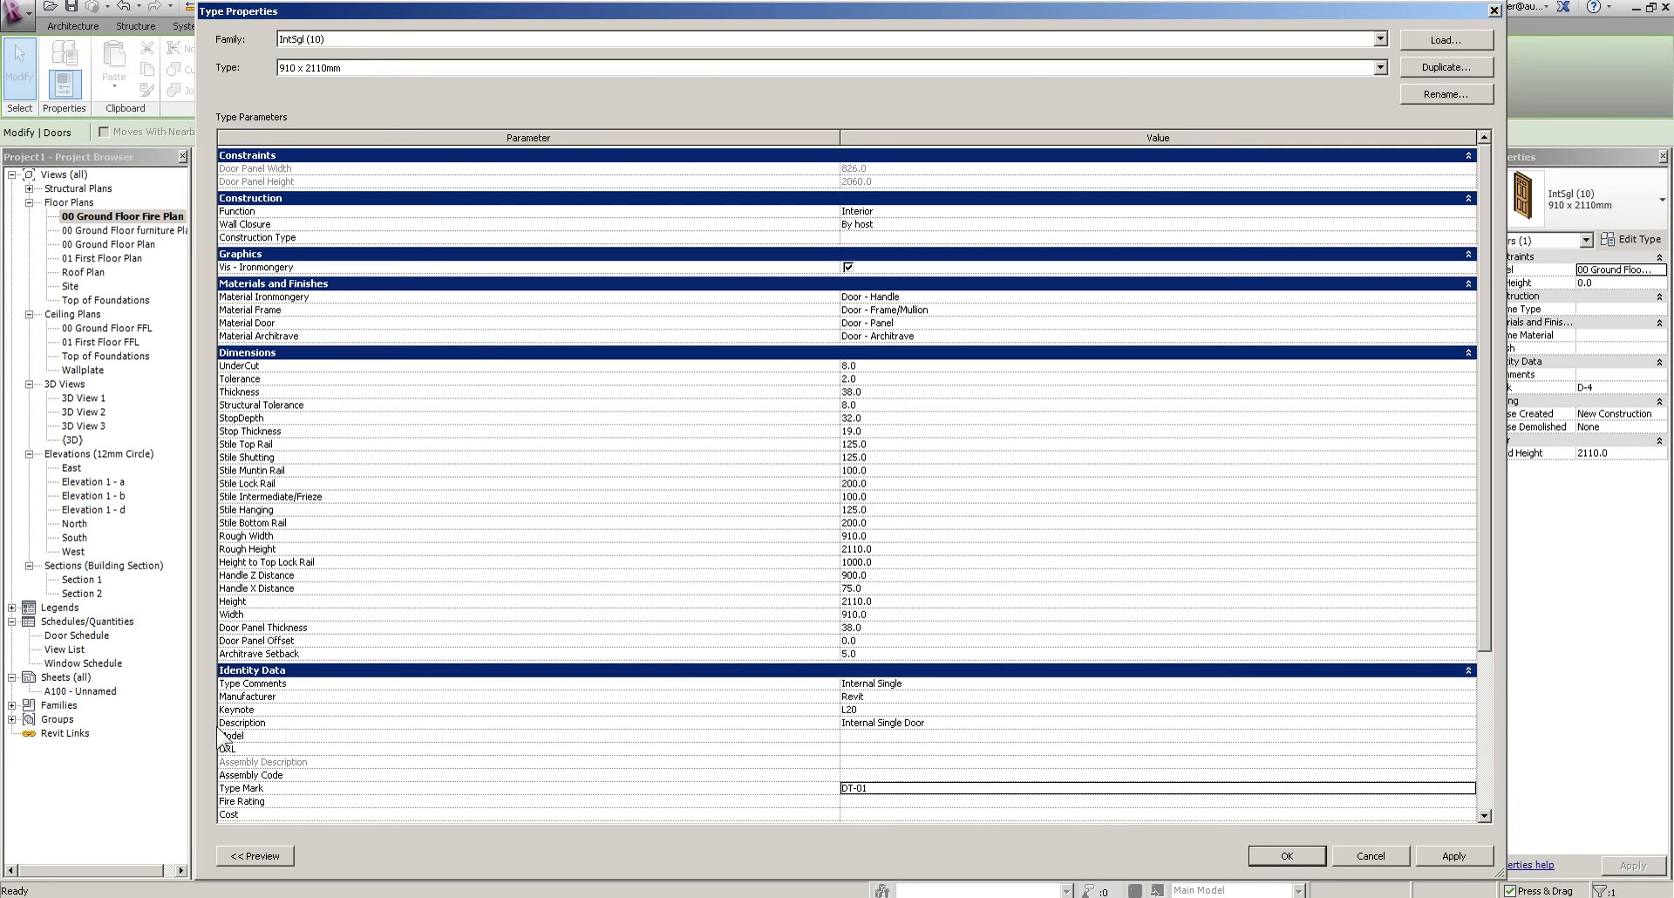
Set the fire rating of door D-4's type to FD30 and check the door schedule
{"action": "left_click", "coordinate": [862, 802]}
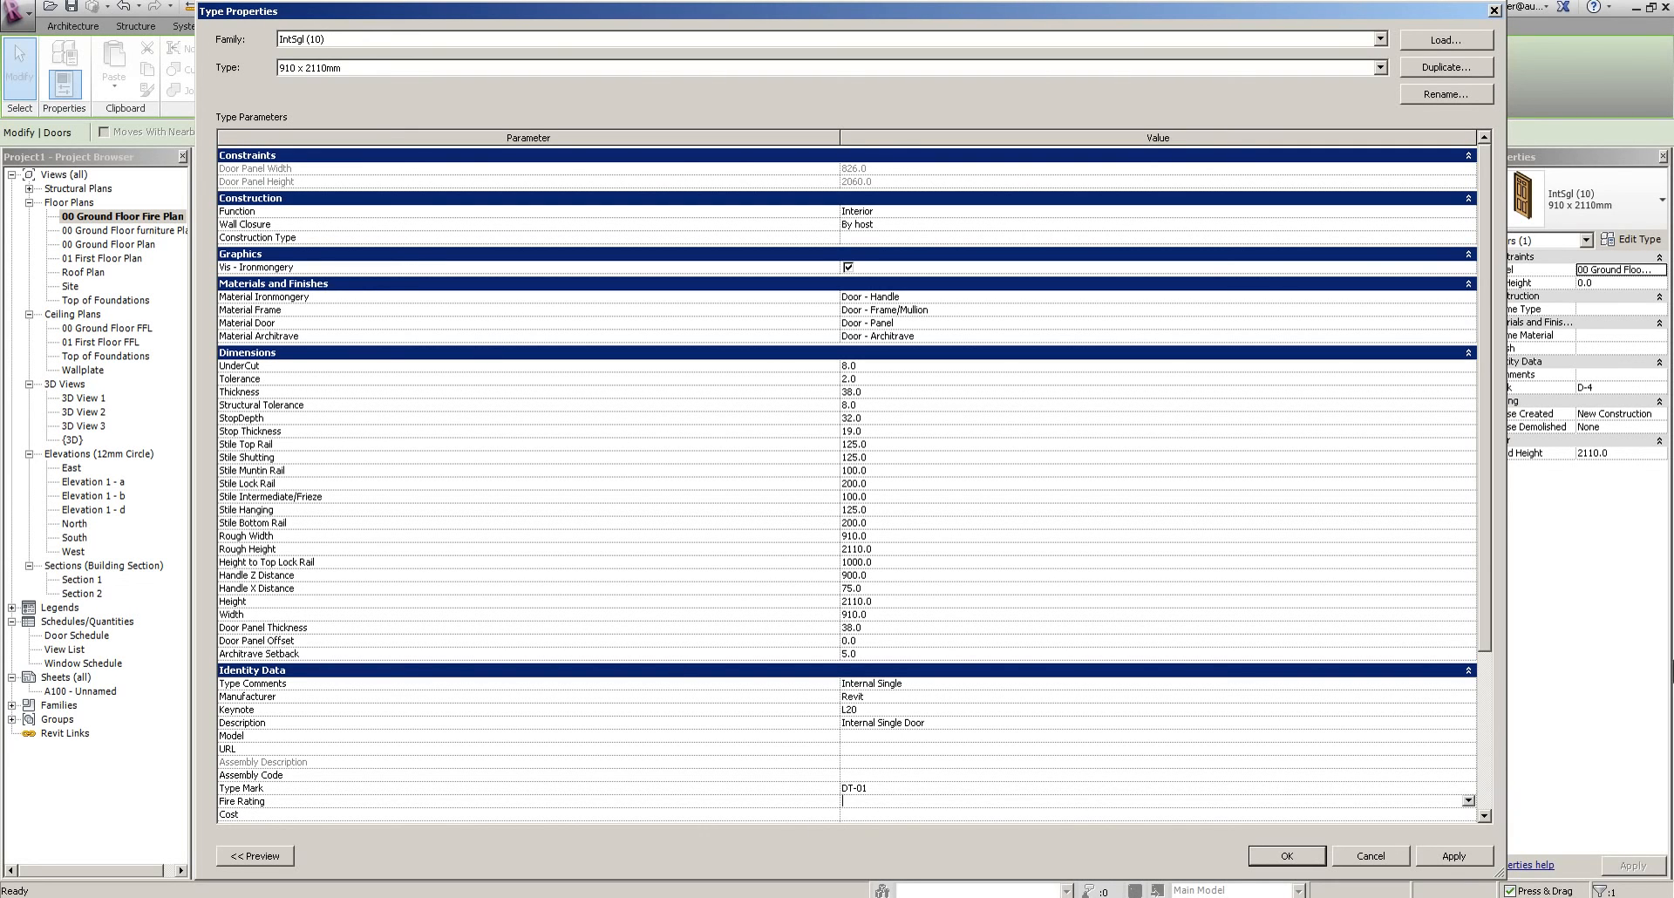
{"action": "type", "text": "FD30"}
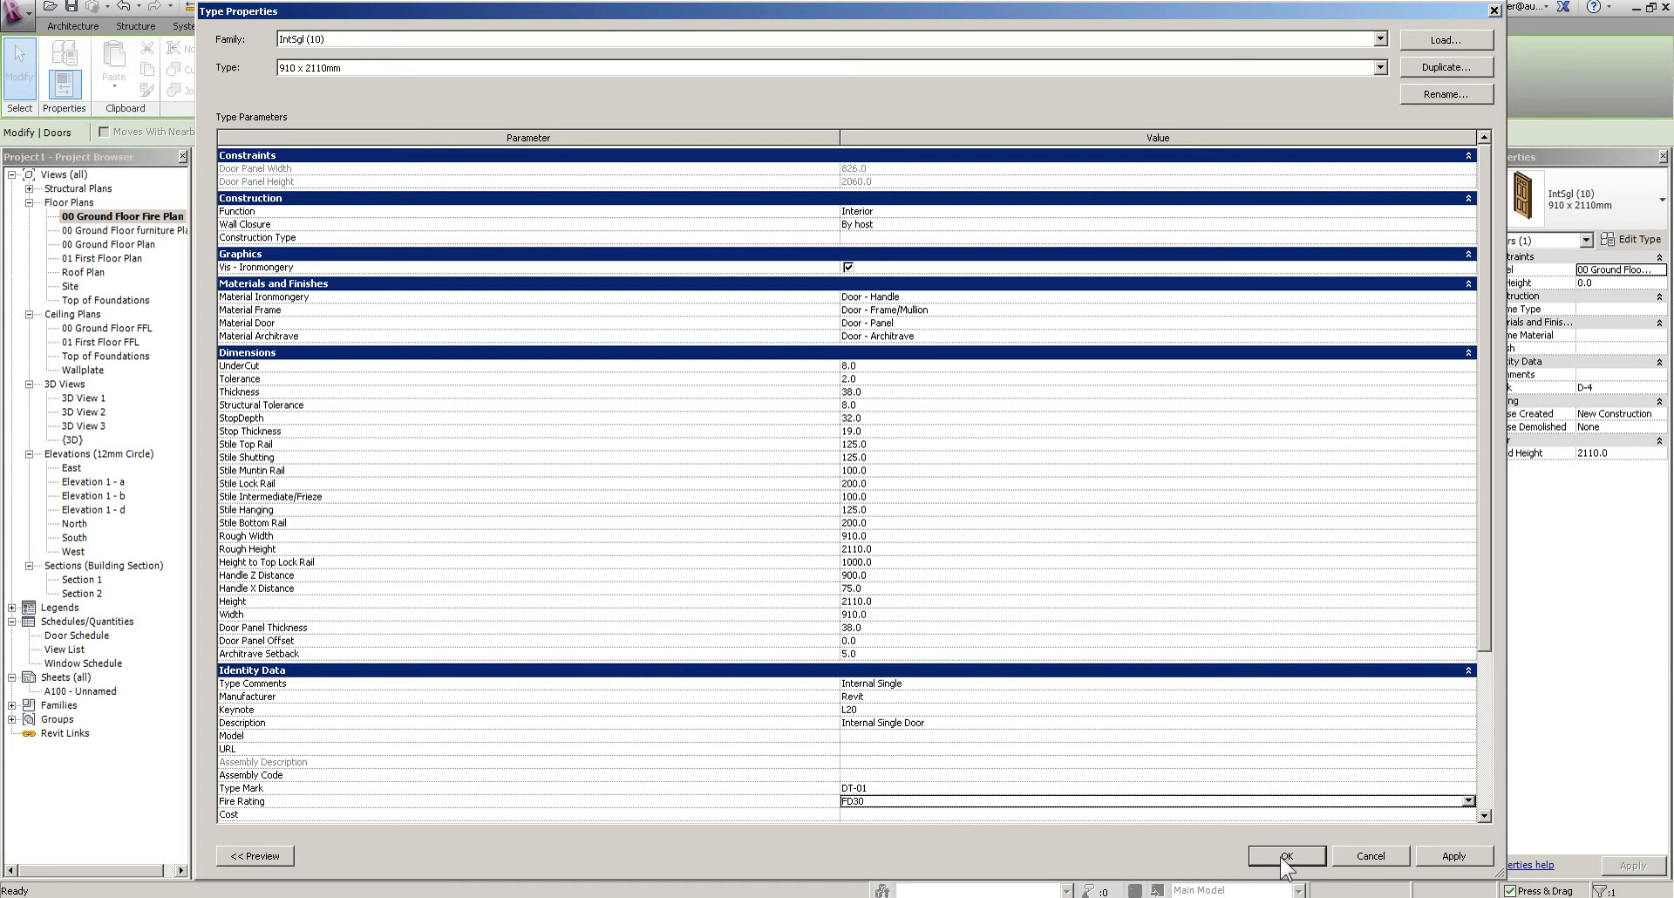
{"action": "key", "text": "Return"}
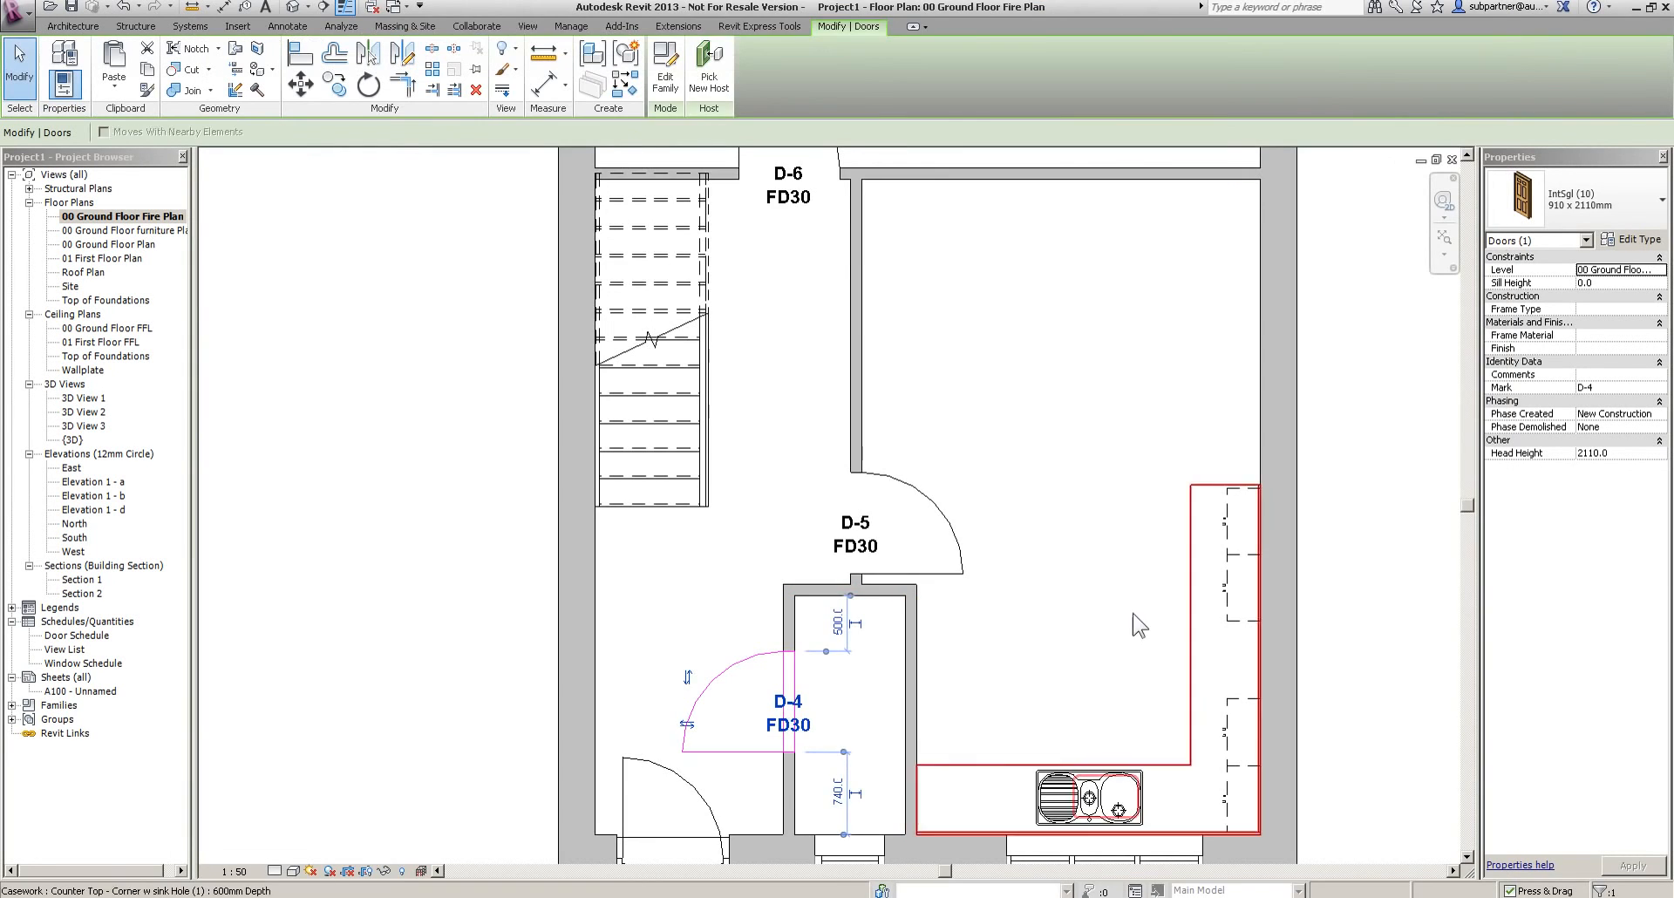
{"action": "left_click", "coordinate": [904, 327]}
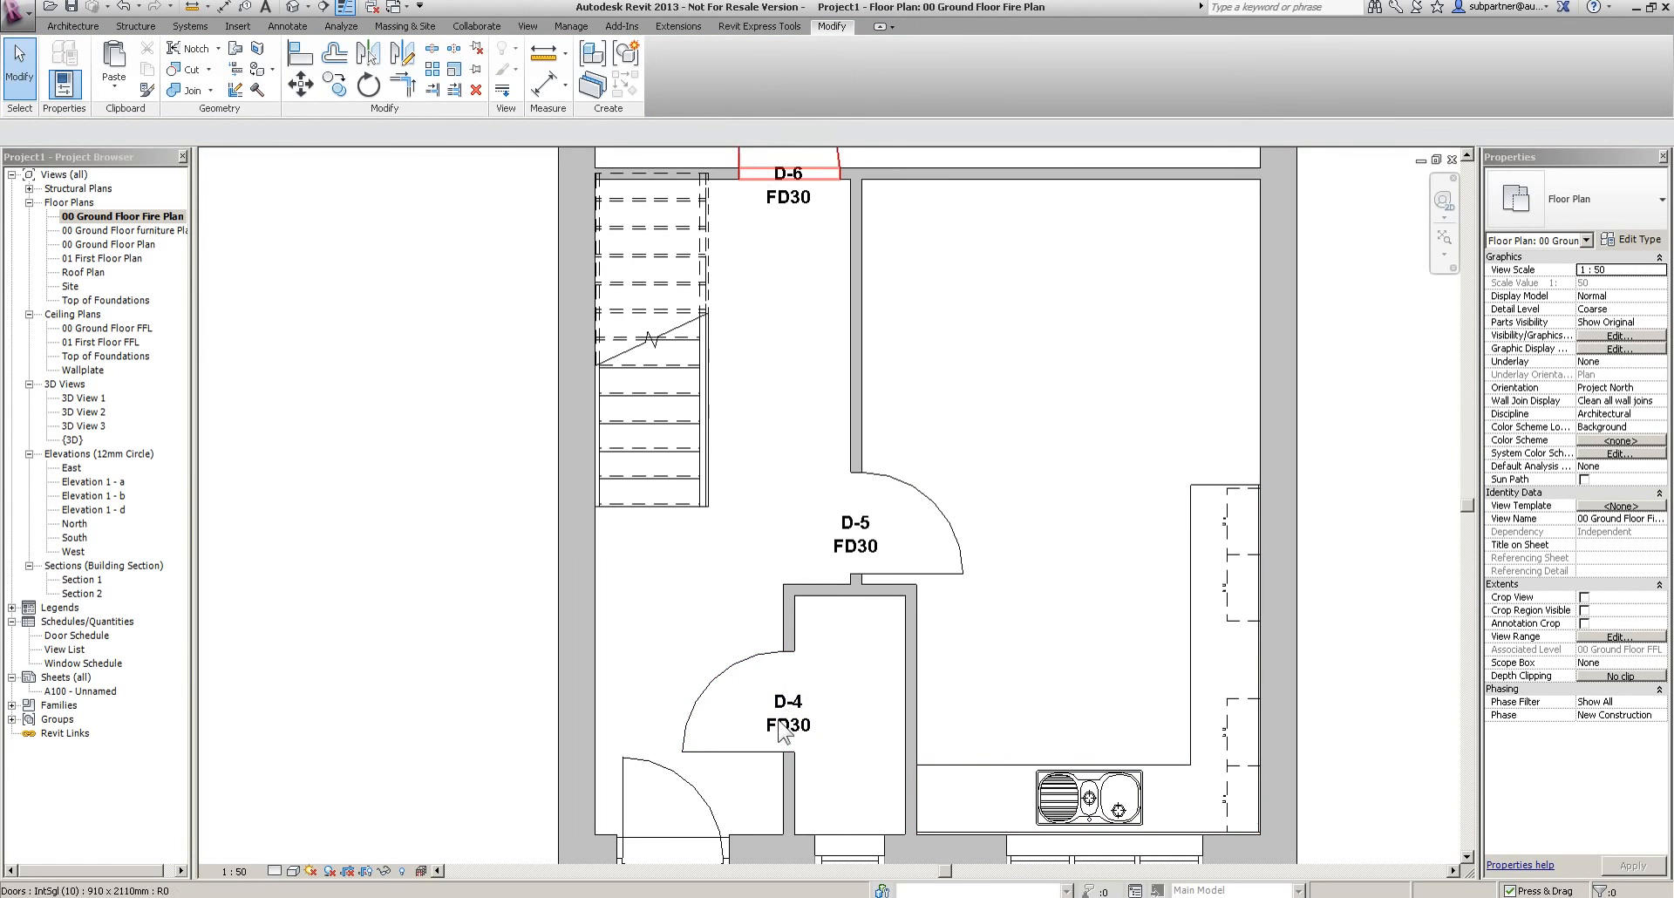
{"action": "scroll", "coordinate": [788, 715], "scroll_direction": "down", "scroll_amount": 3}
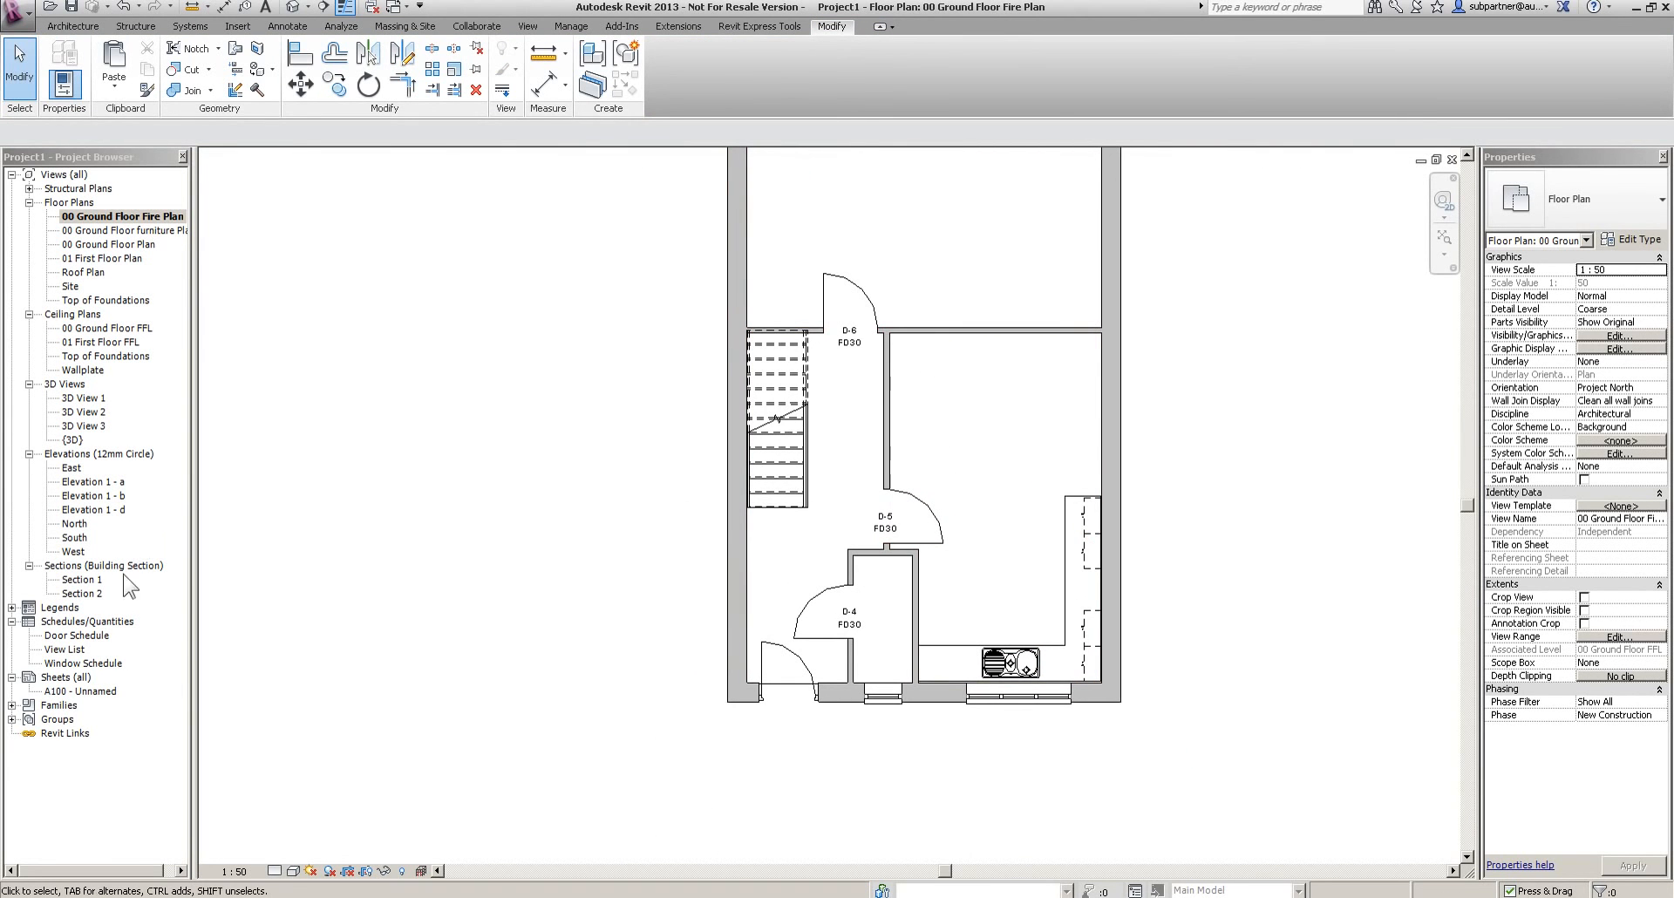
{"action": "double_click", "coordinate": [70, 636]}
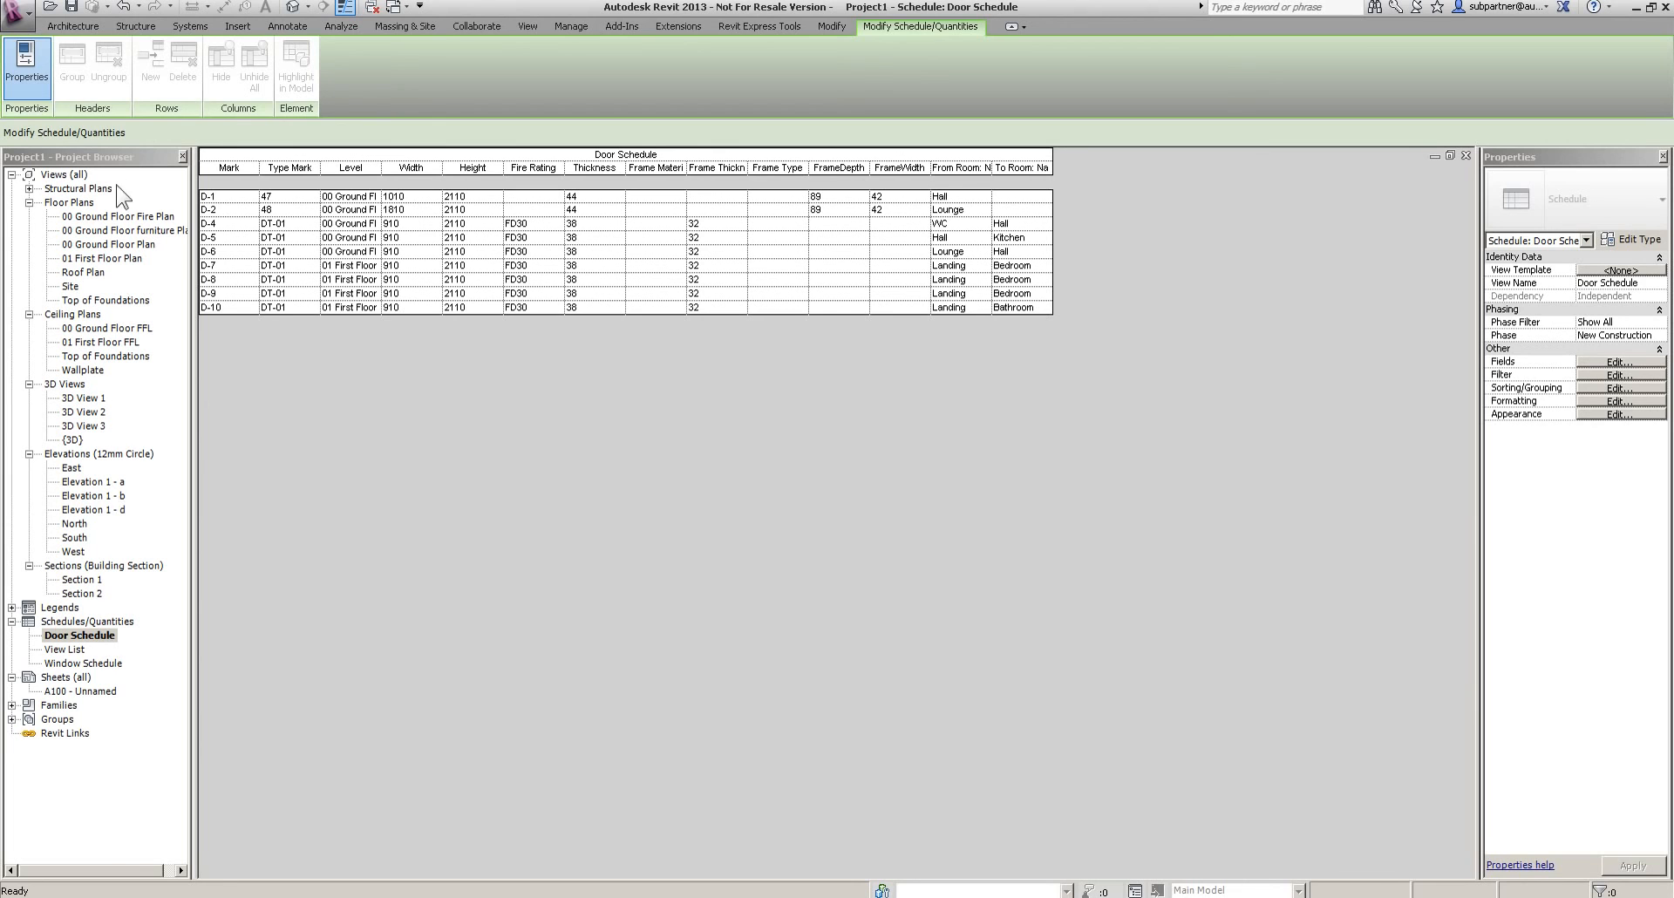
In the 00 Ground Floor Fire Plan, duplicate the type of door D-5 as 910 x 2110mm (FD60S)
{"action": "double_click", "coordinate": [102, 216]}
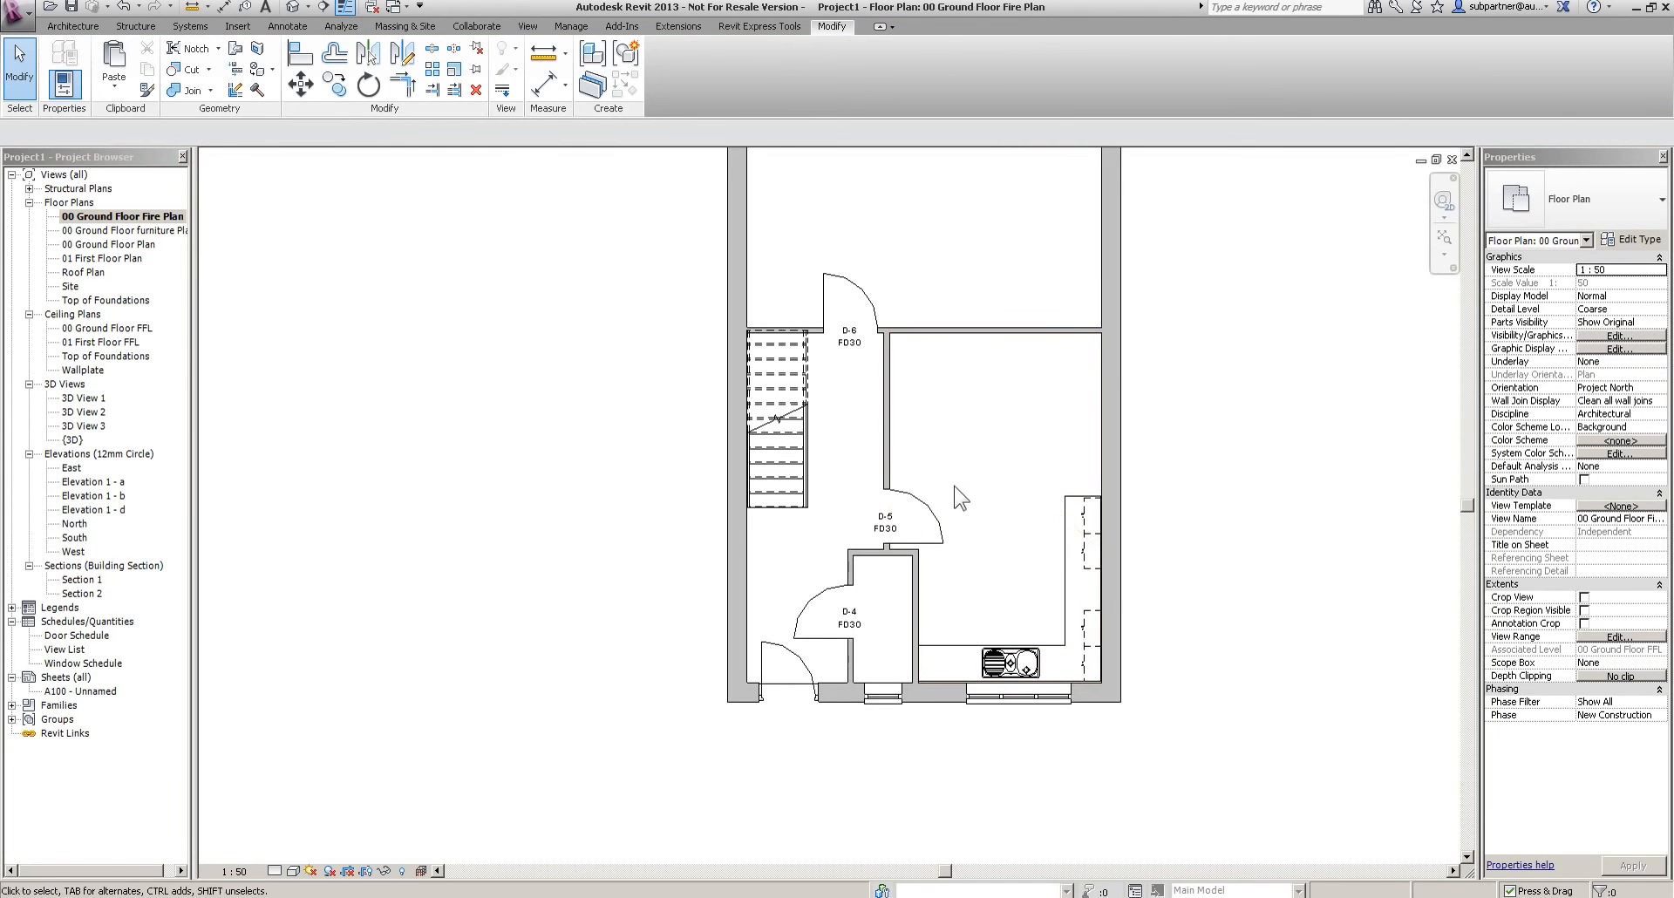
{"action": "left_click", "coordinate": [912, 498]}
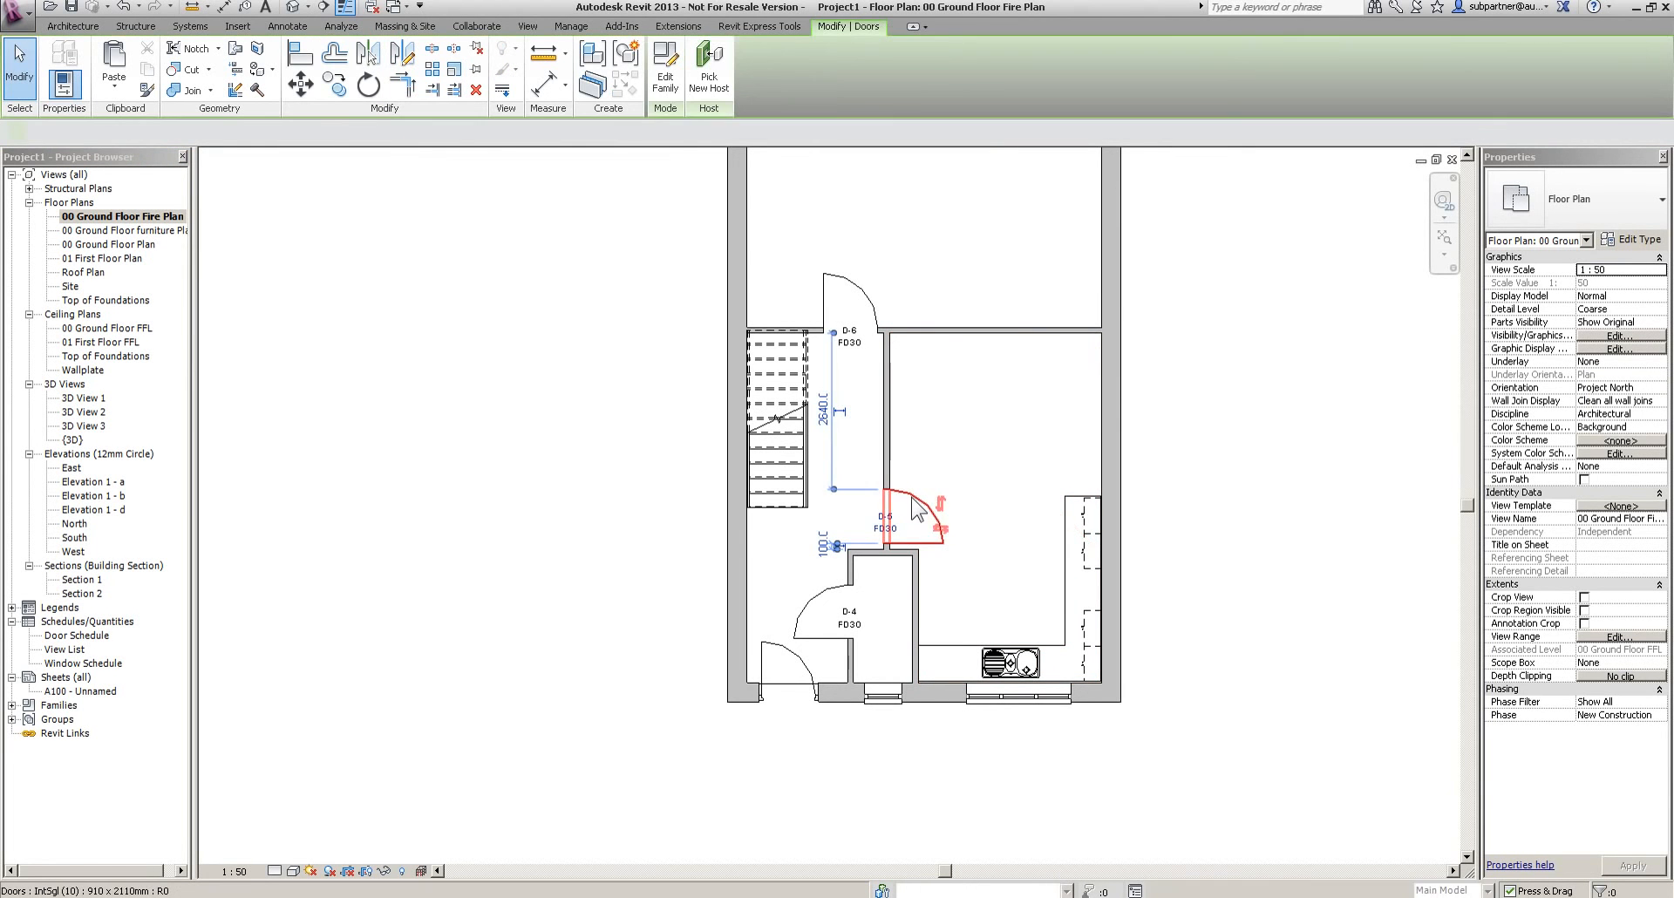
{"action": "left_click", "coordinate": [1631, 239]}
{"action": "left_click", "coordinate": [1473, 73]}
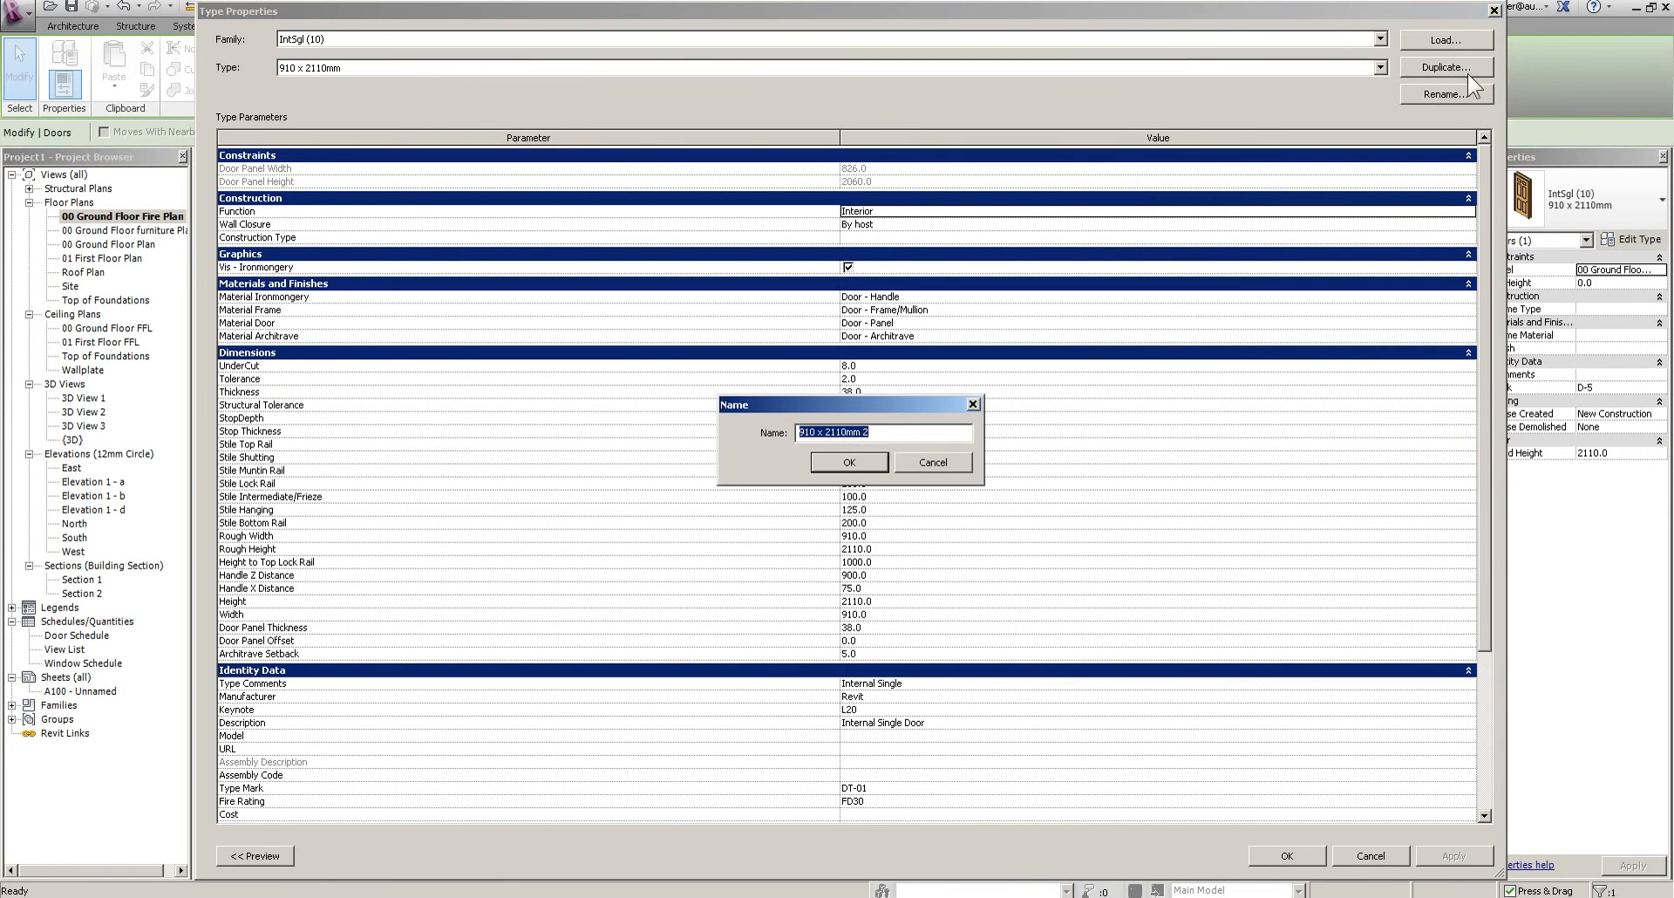
{"action": "left_click", "coordinate": [870, 436]}
{"action": "double_click", "coordinate": [868, 433]}
{"action": "type", "text": "(FD6"}
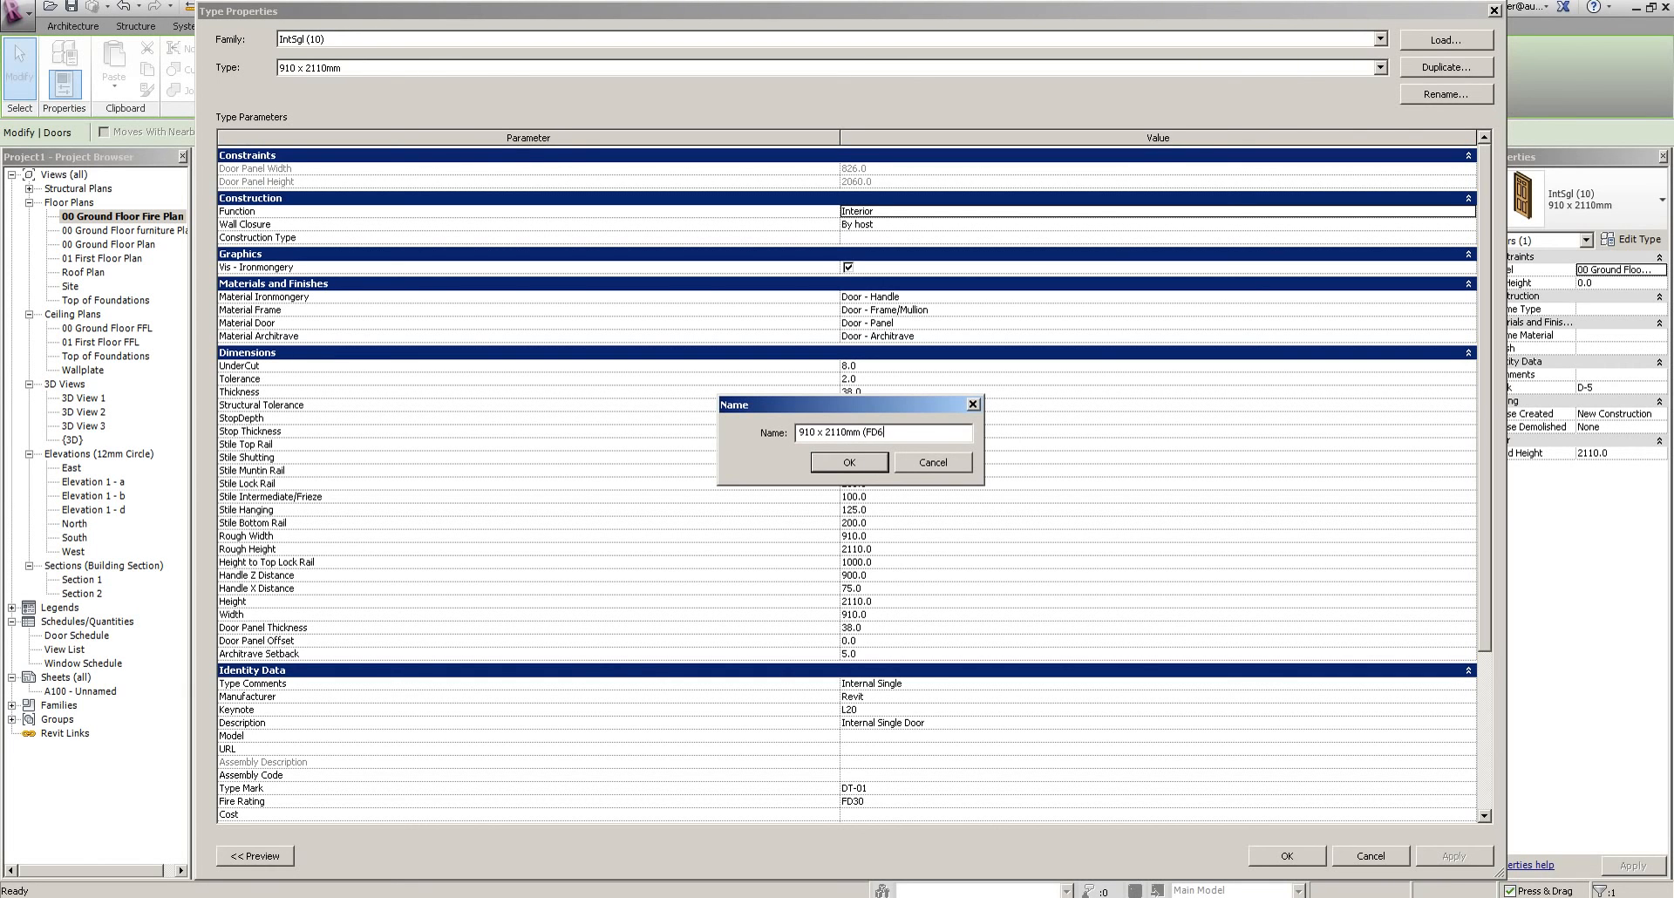
{"action": "type", "text": "05"}
{"action": "left_click", "coordinate": [856, 467]}
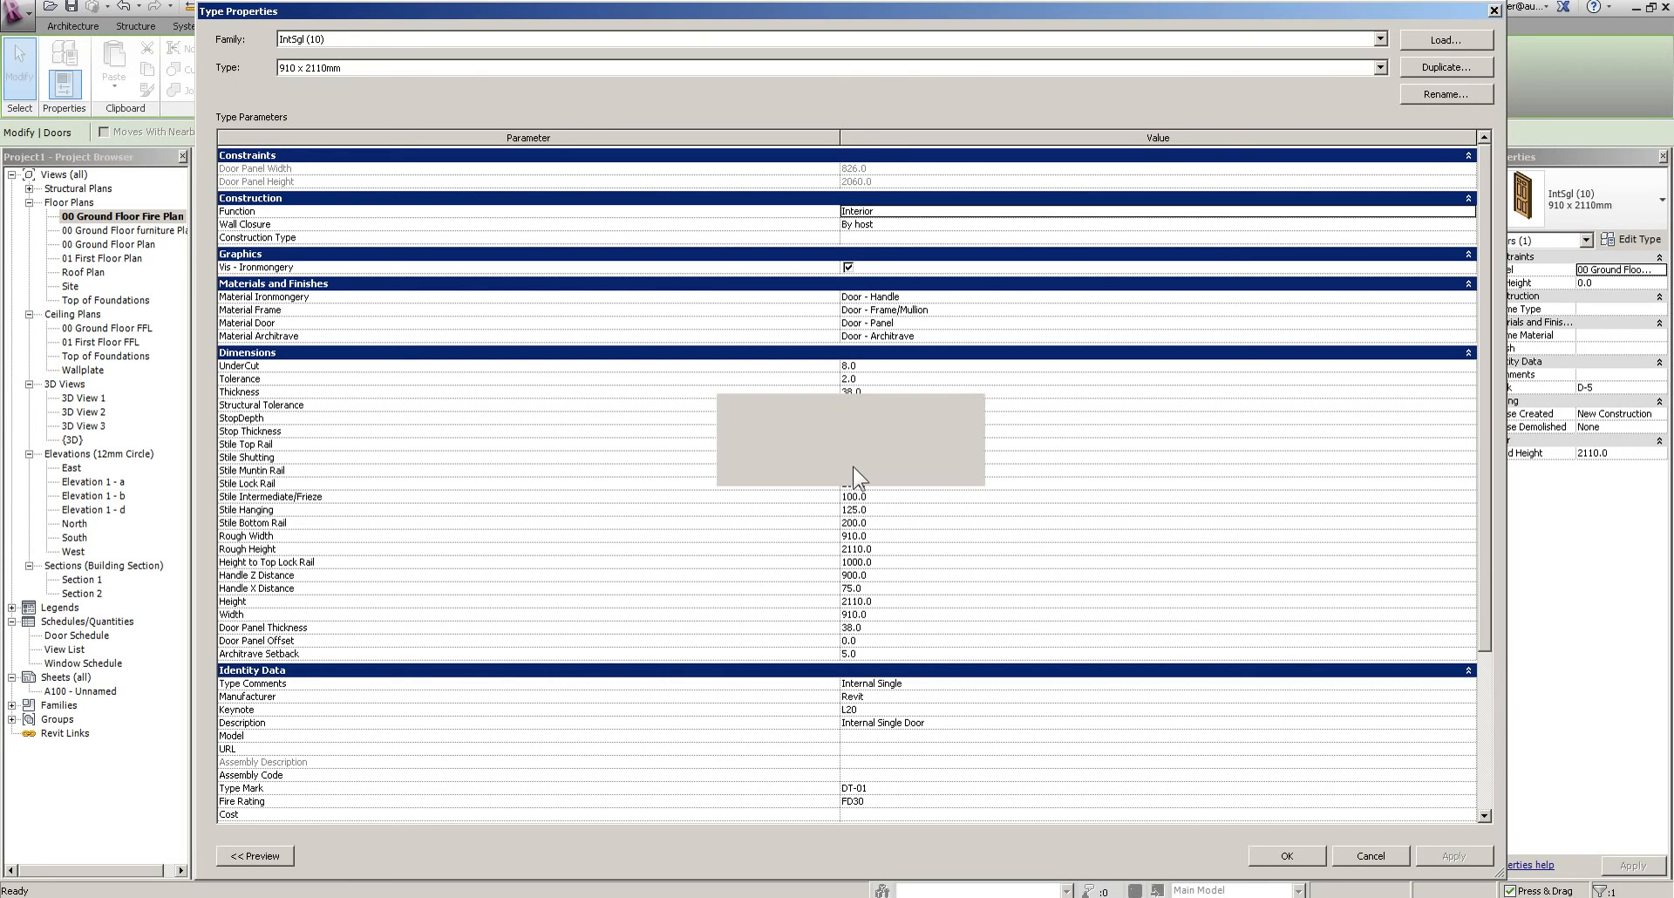
Give the duplicated door type the type mark DT-02 and fire rating FD60S, and check the door schedule
{"action": "left_click", "coordinate": [874, 791]}
{"action": "double_click", "coordinate": [860, 793]}
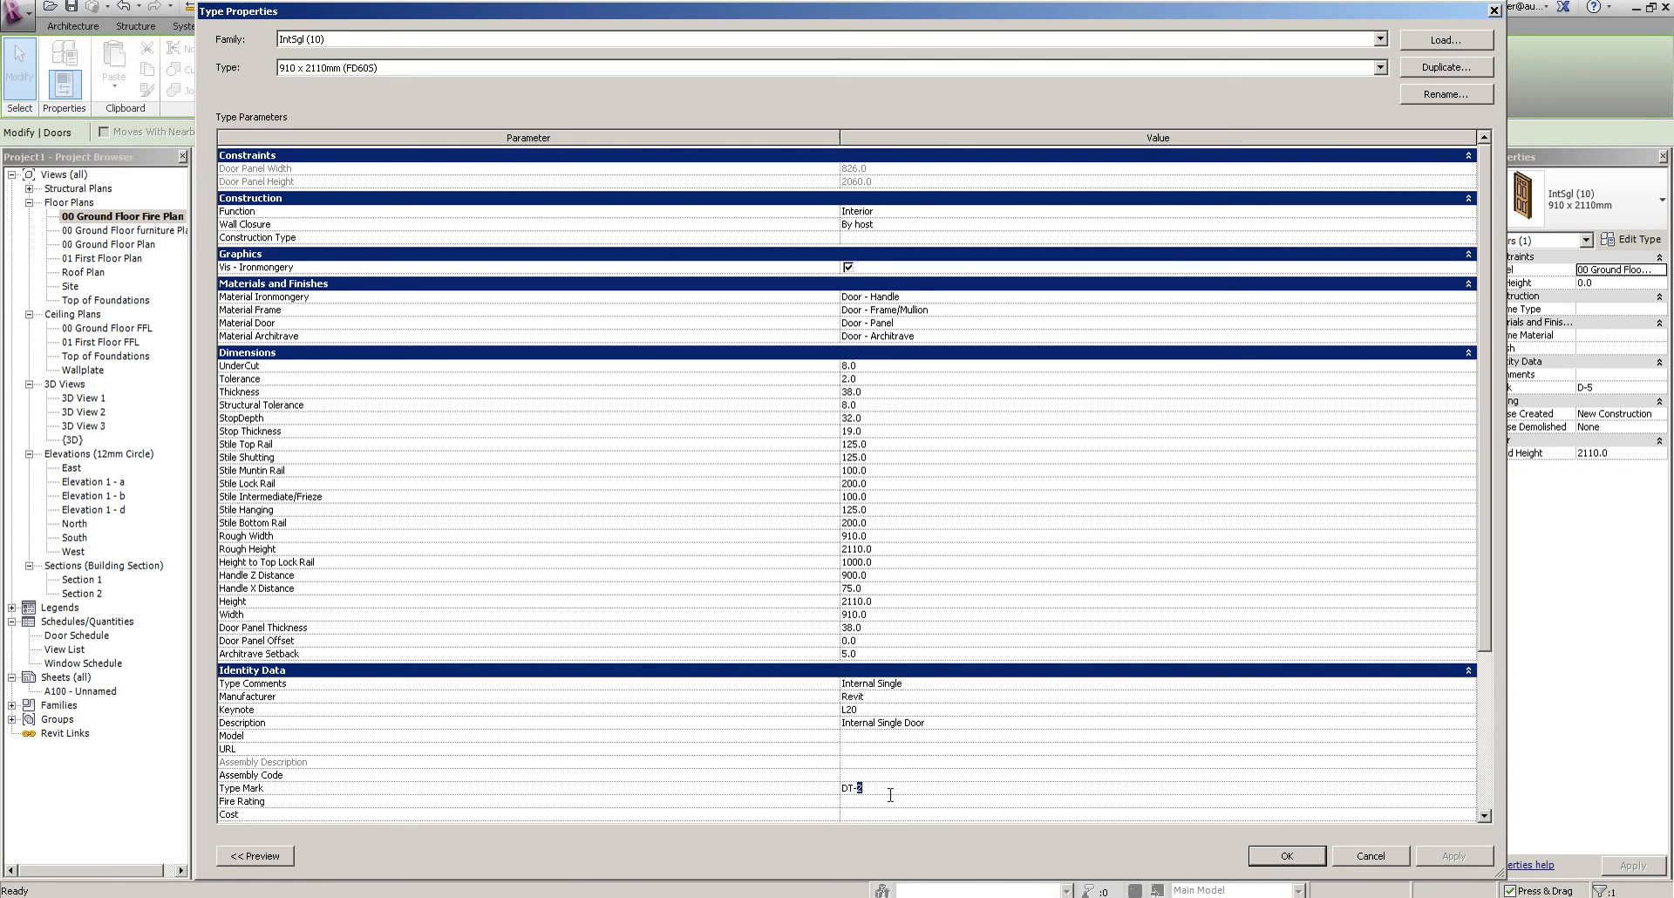
{"action": "type", "text": "02"}
{"action": "left_click", "coordinate": [871, 803]}
{"action": "type", "text": "FD605"}
{"action": "key", "text": "Return"}
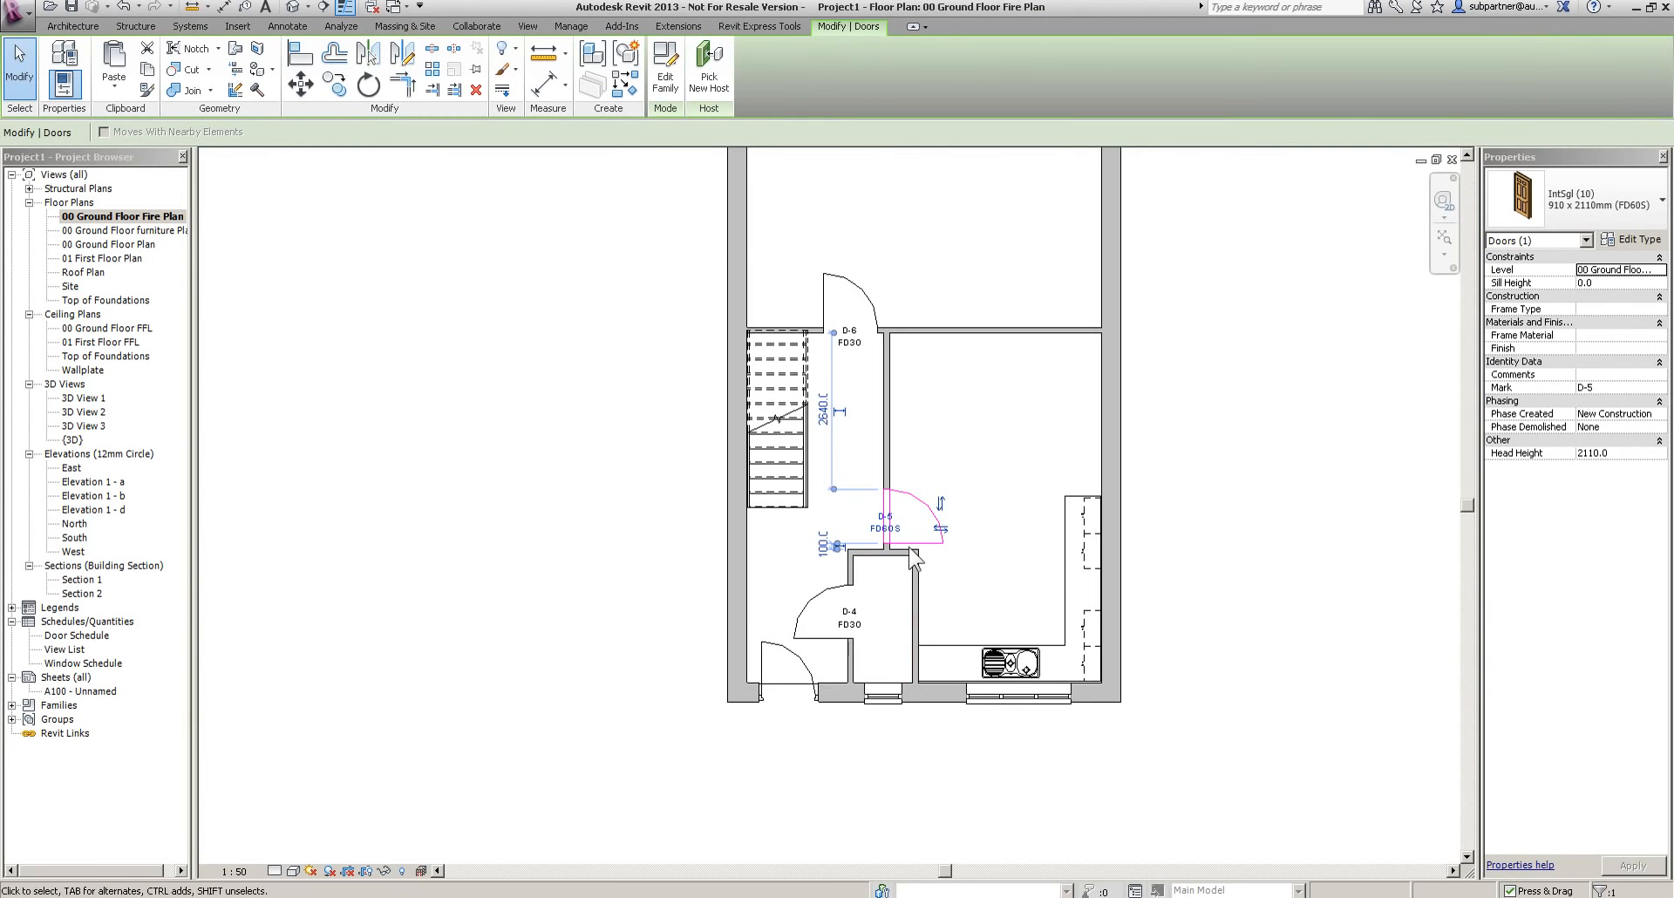
{"action": "scroll", "coordinate": [909, 547], "scroll_direction": "up", "scroll_amount": 2}
{"action": "key", "text": "Escape"}
{"action": "double_click", "coordinate": [78, 635]}
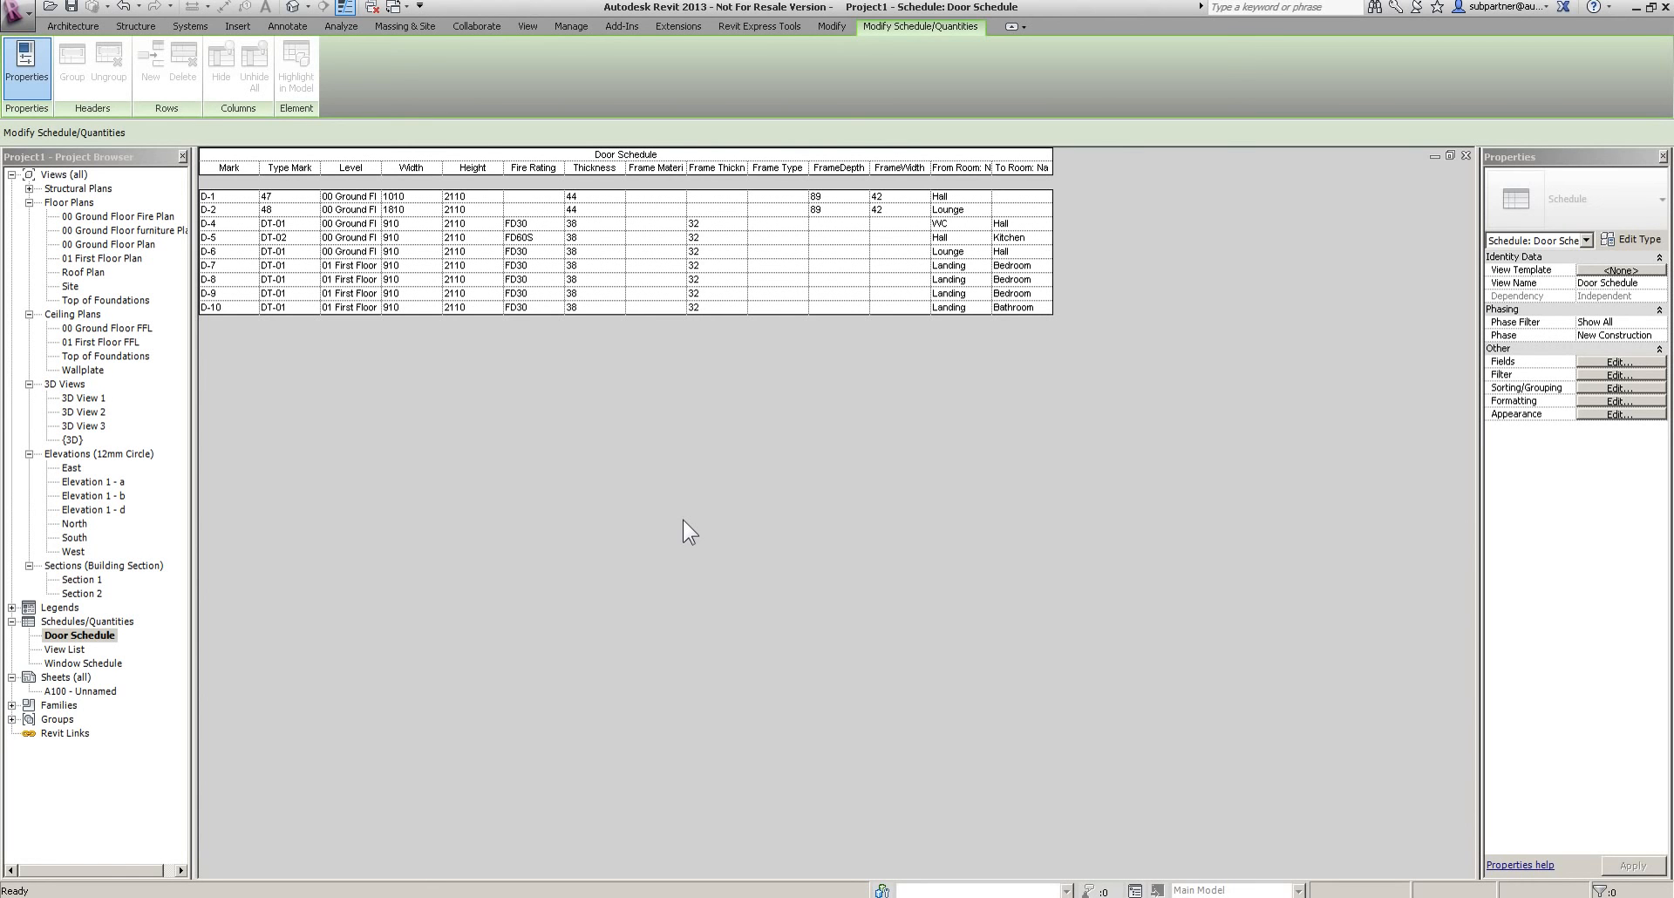
In Section 1, place a callout around the external wall and first floor junction beside the bedroom and lounge
{"action": "double_click", "coordinate": [80, 580]}
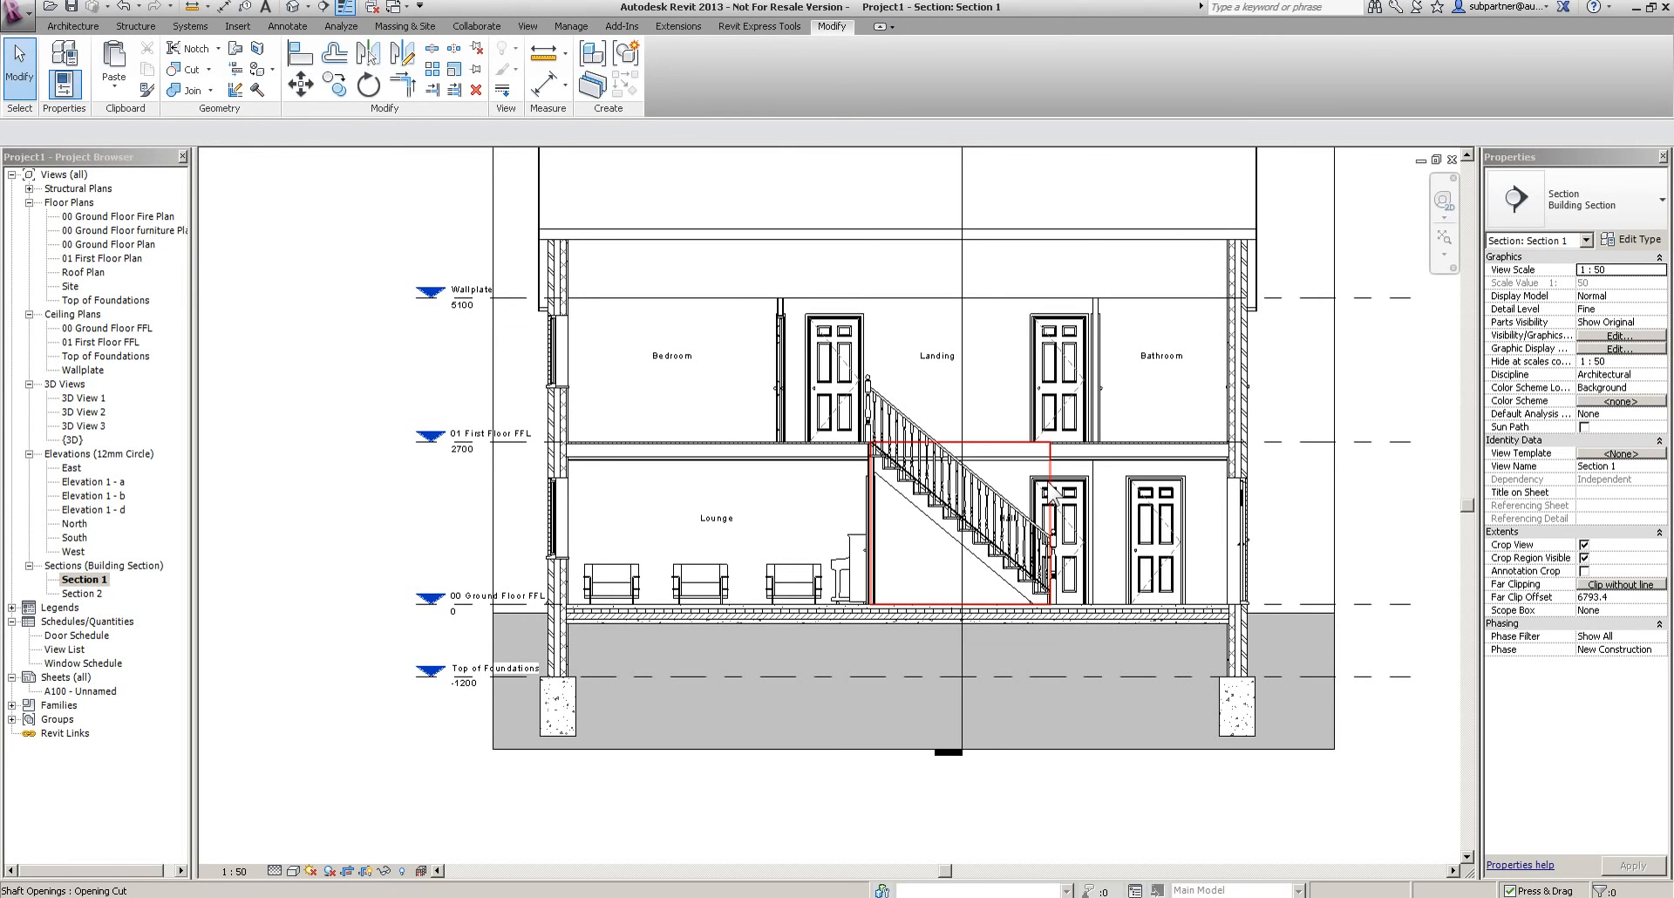
{"action": "scroll", "coordinate": [532, 473], "scroll_direction": "up", "scroll_amount": 3}
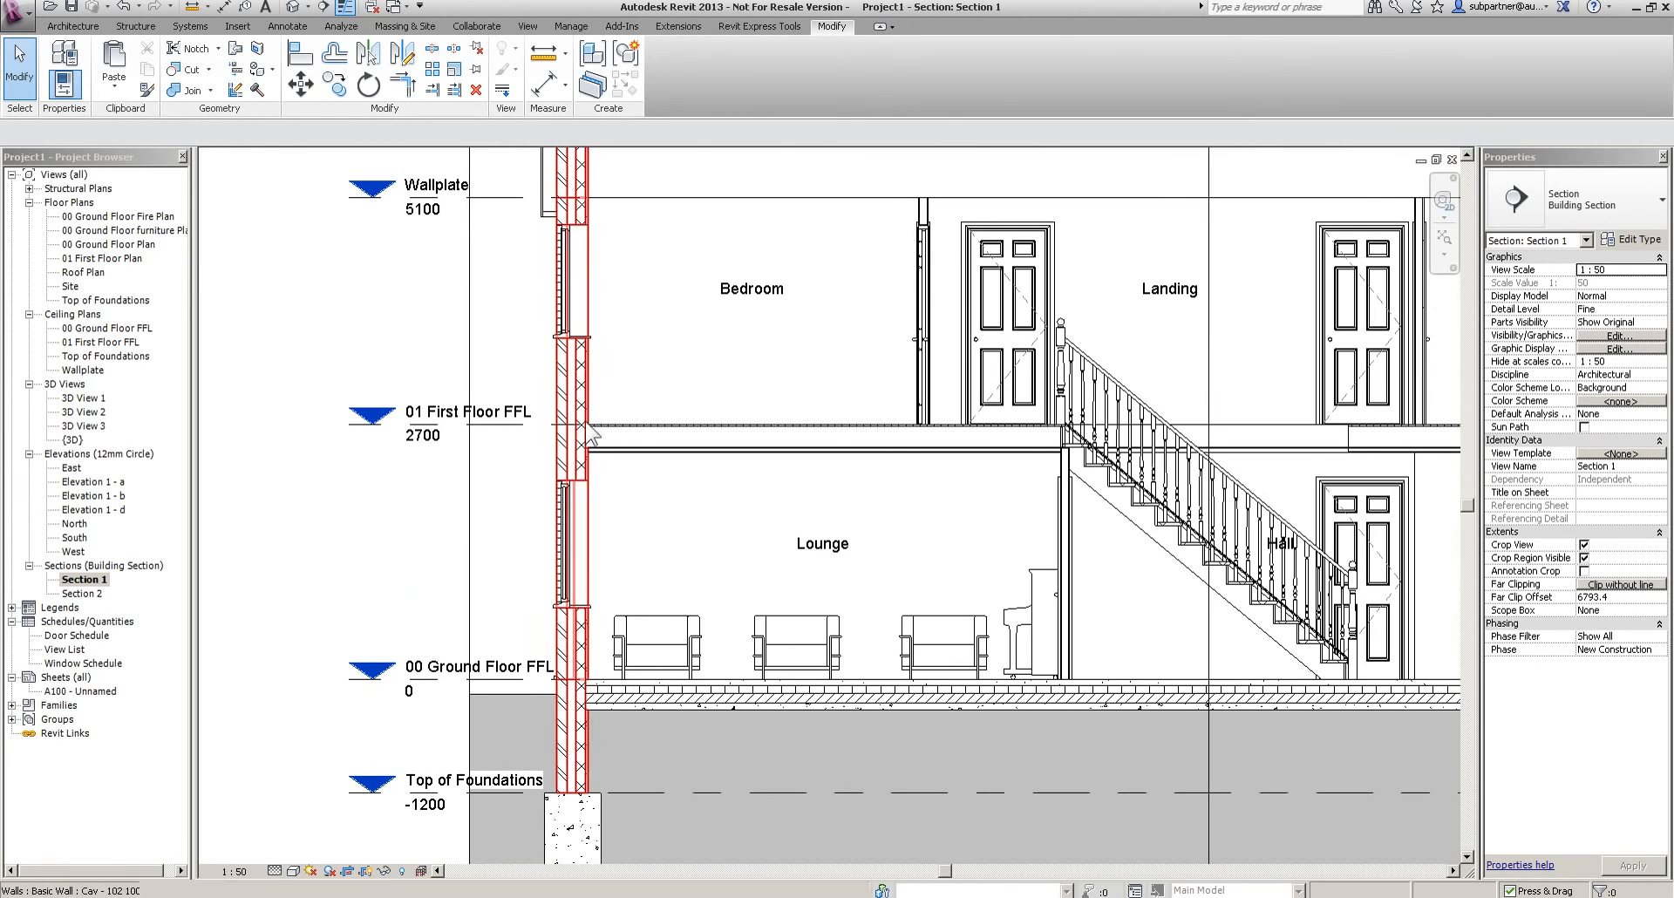
{"action": "left_click", "coordinate": [528, 26]}
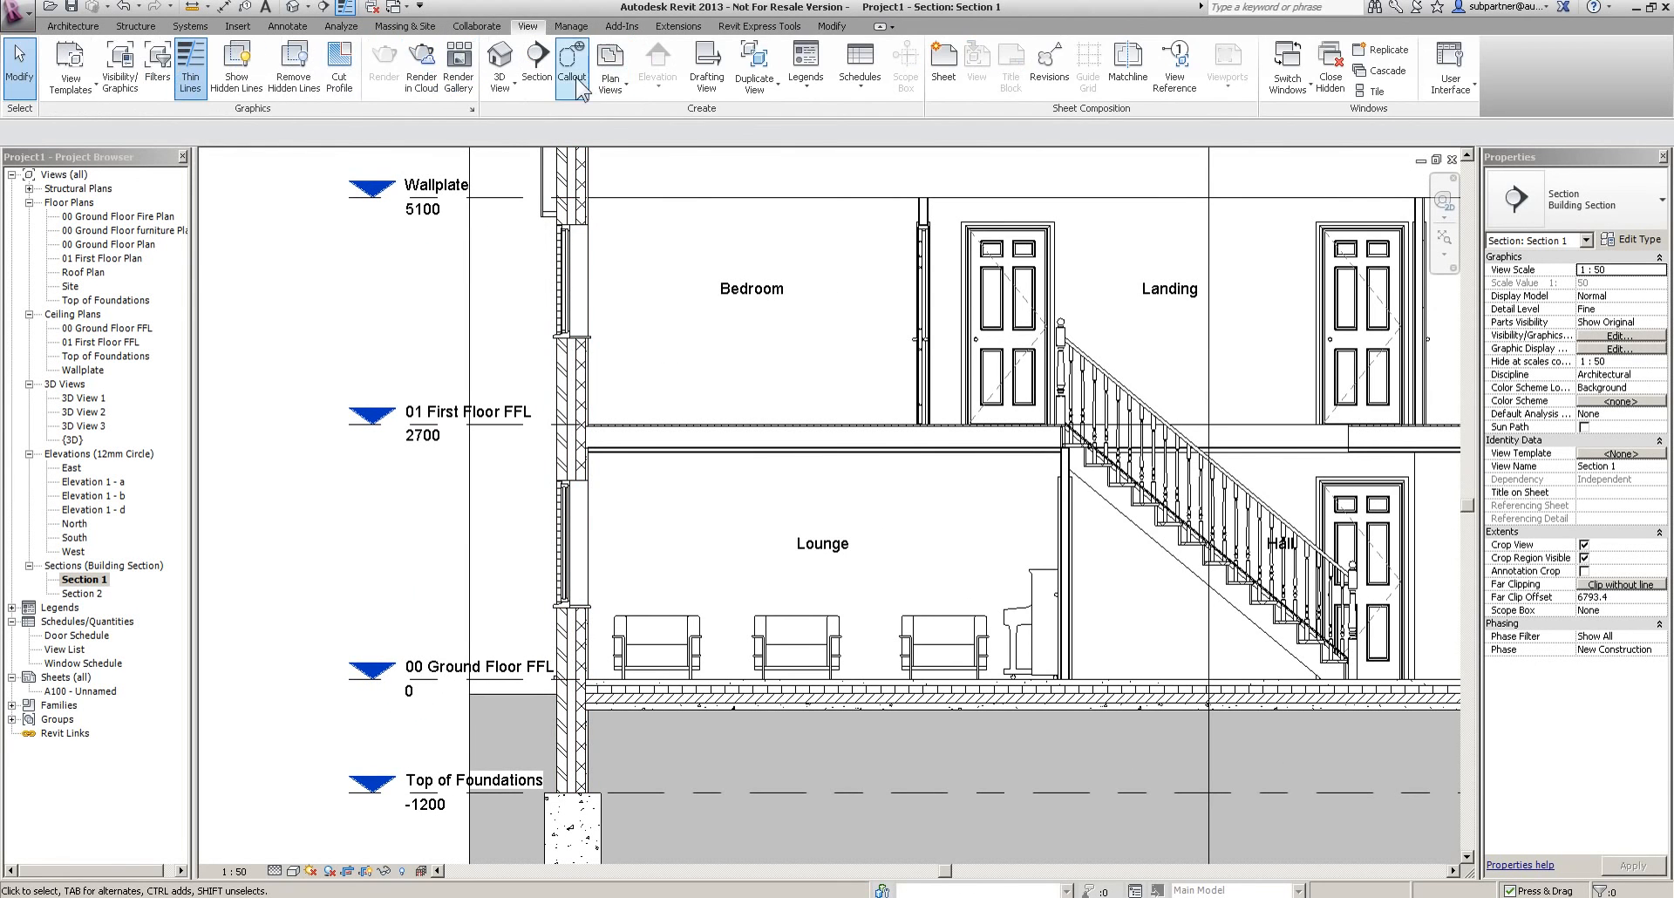
{"action": "left_click", "coordinate": [577, 95]}
{"action": "left_click", "coordinate": [633, 299]}
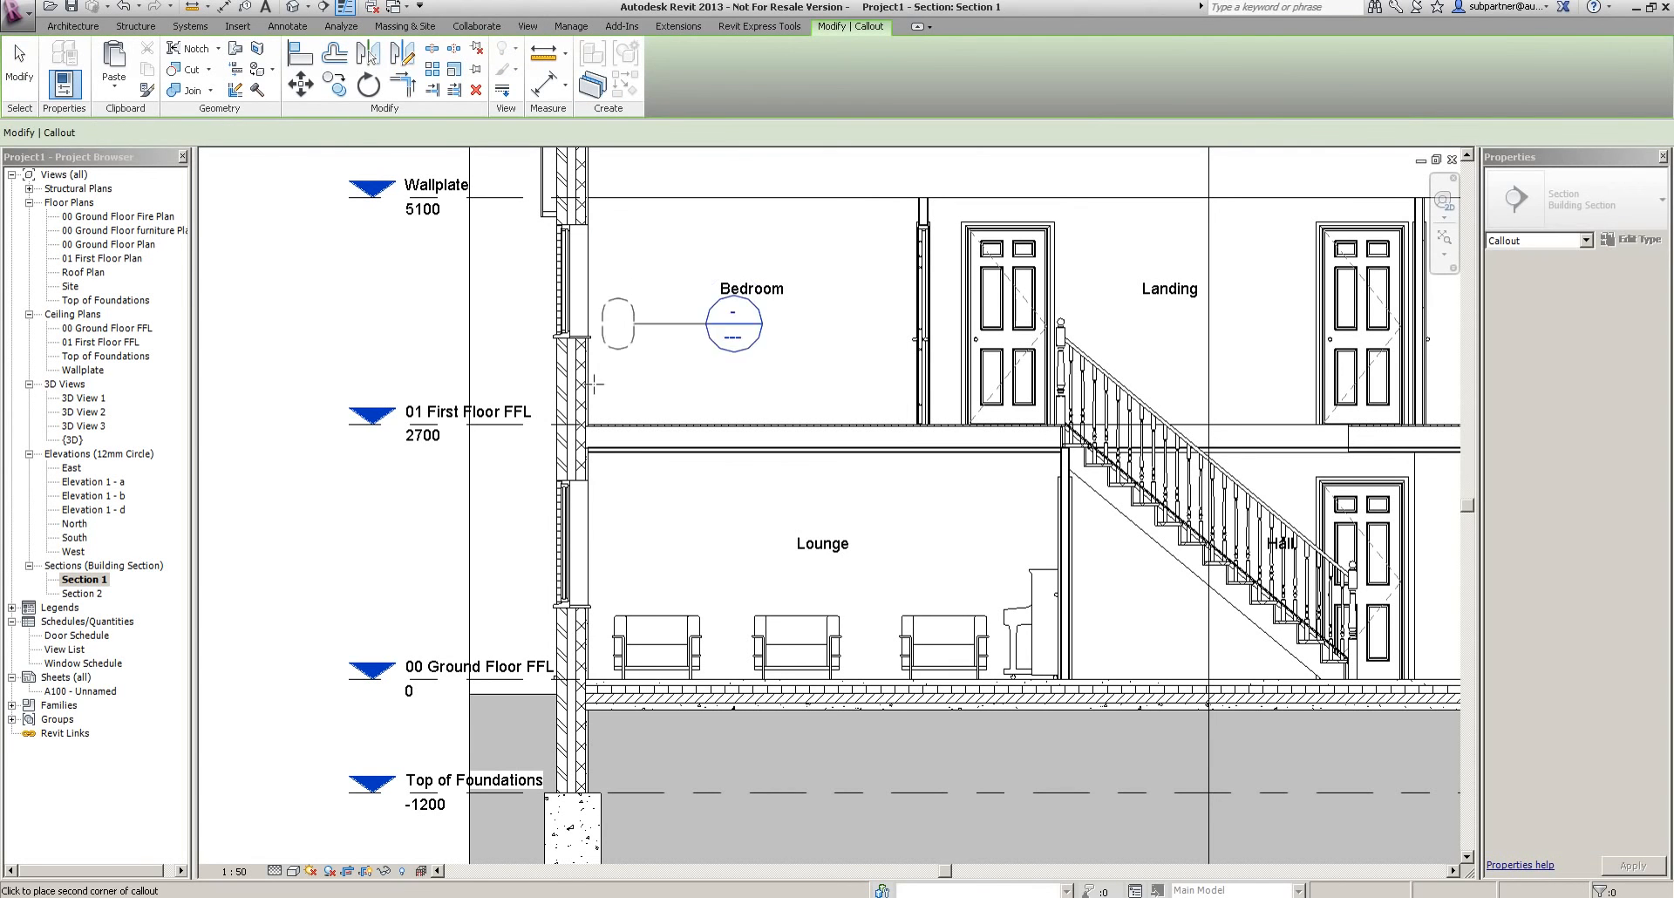
{"action": "left_click", "coordinate": [533, 524]}
{"action": "key", "text": "Escape"}
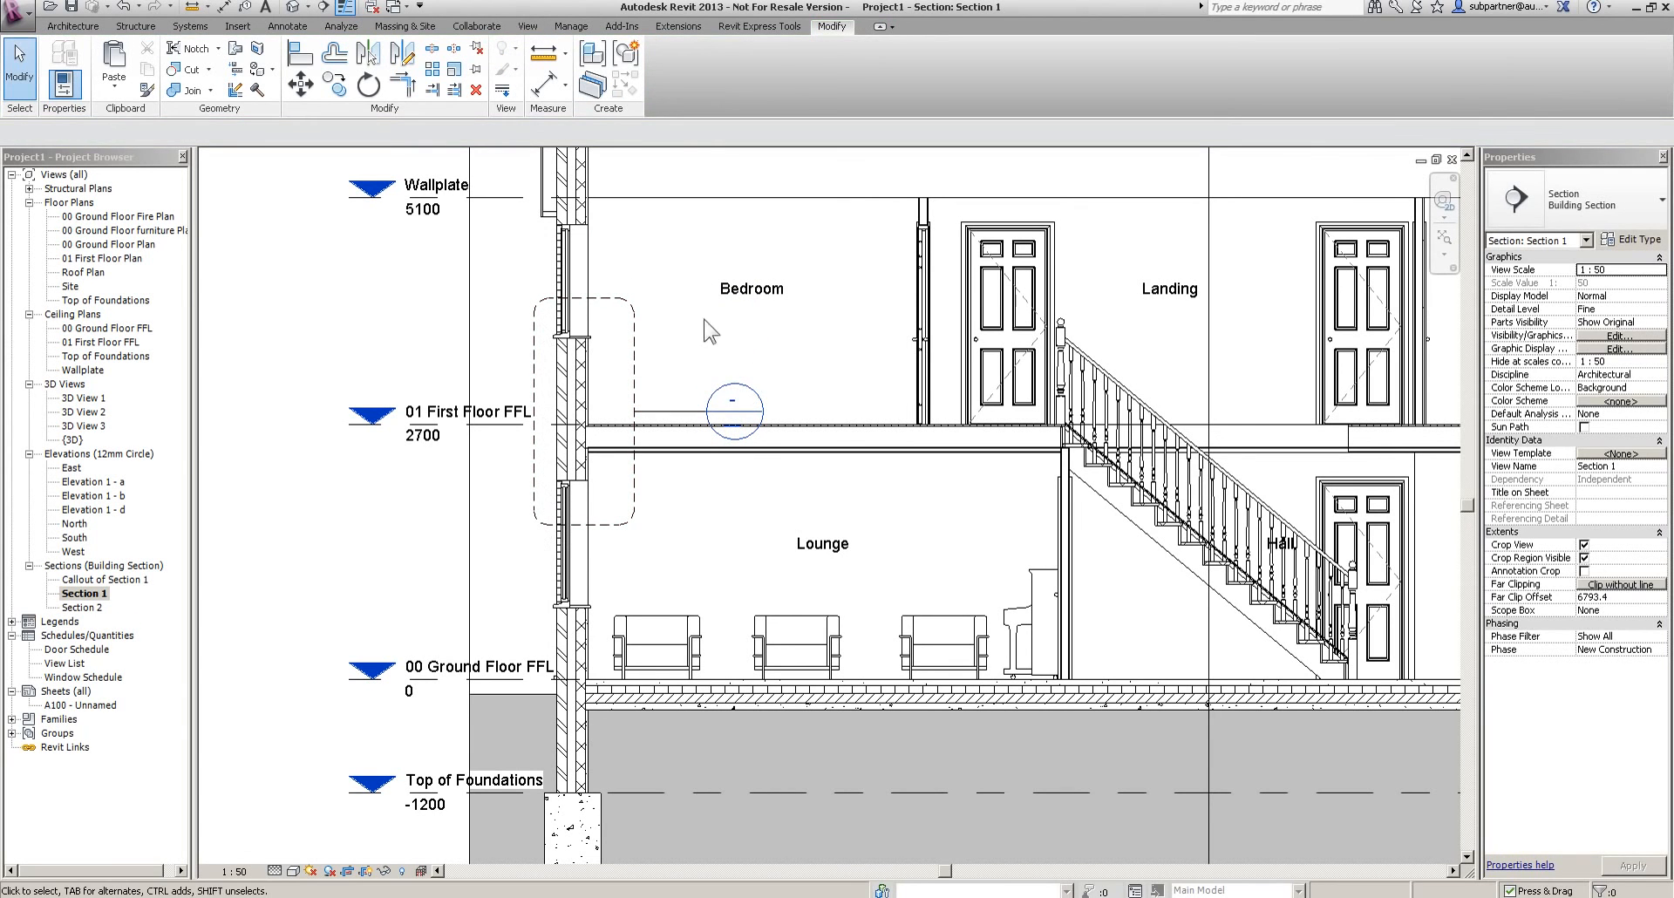
Place a second callout around the external wall at the ground floor slab and move its head below the slab
{"action": "key", "text": "Return"}
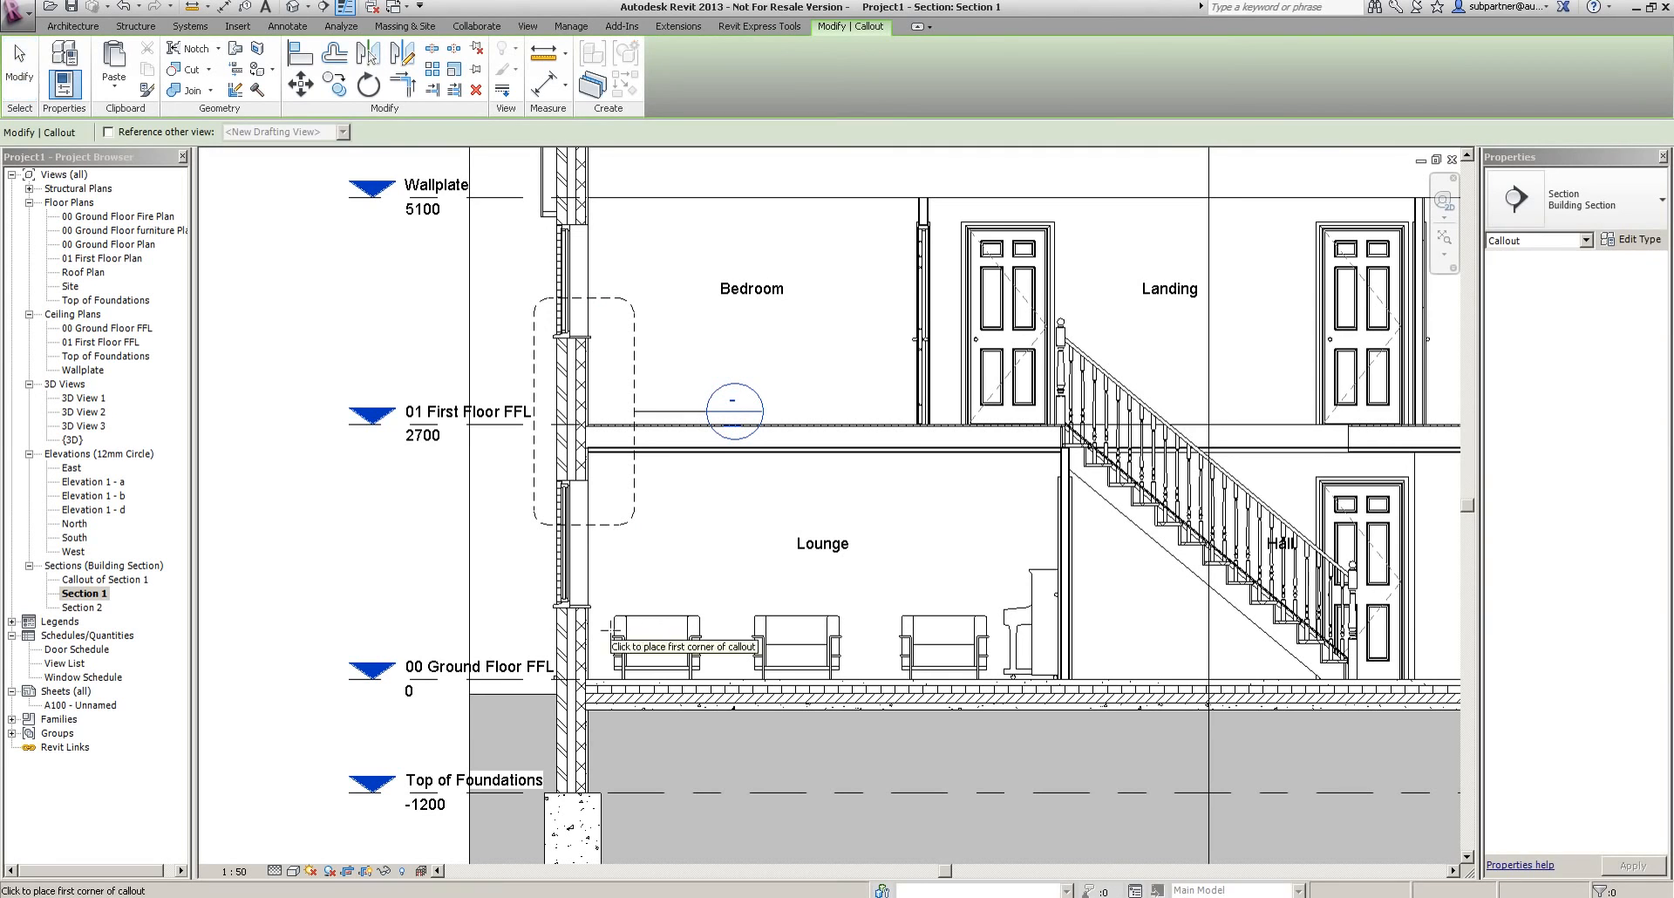
{"action": "left_click", "coordinate": [608, 650]}
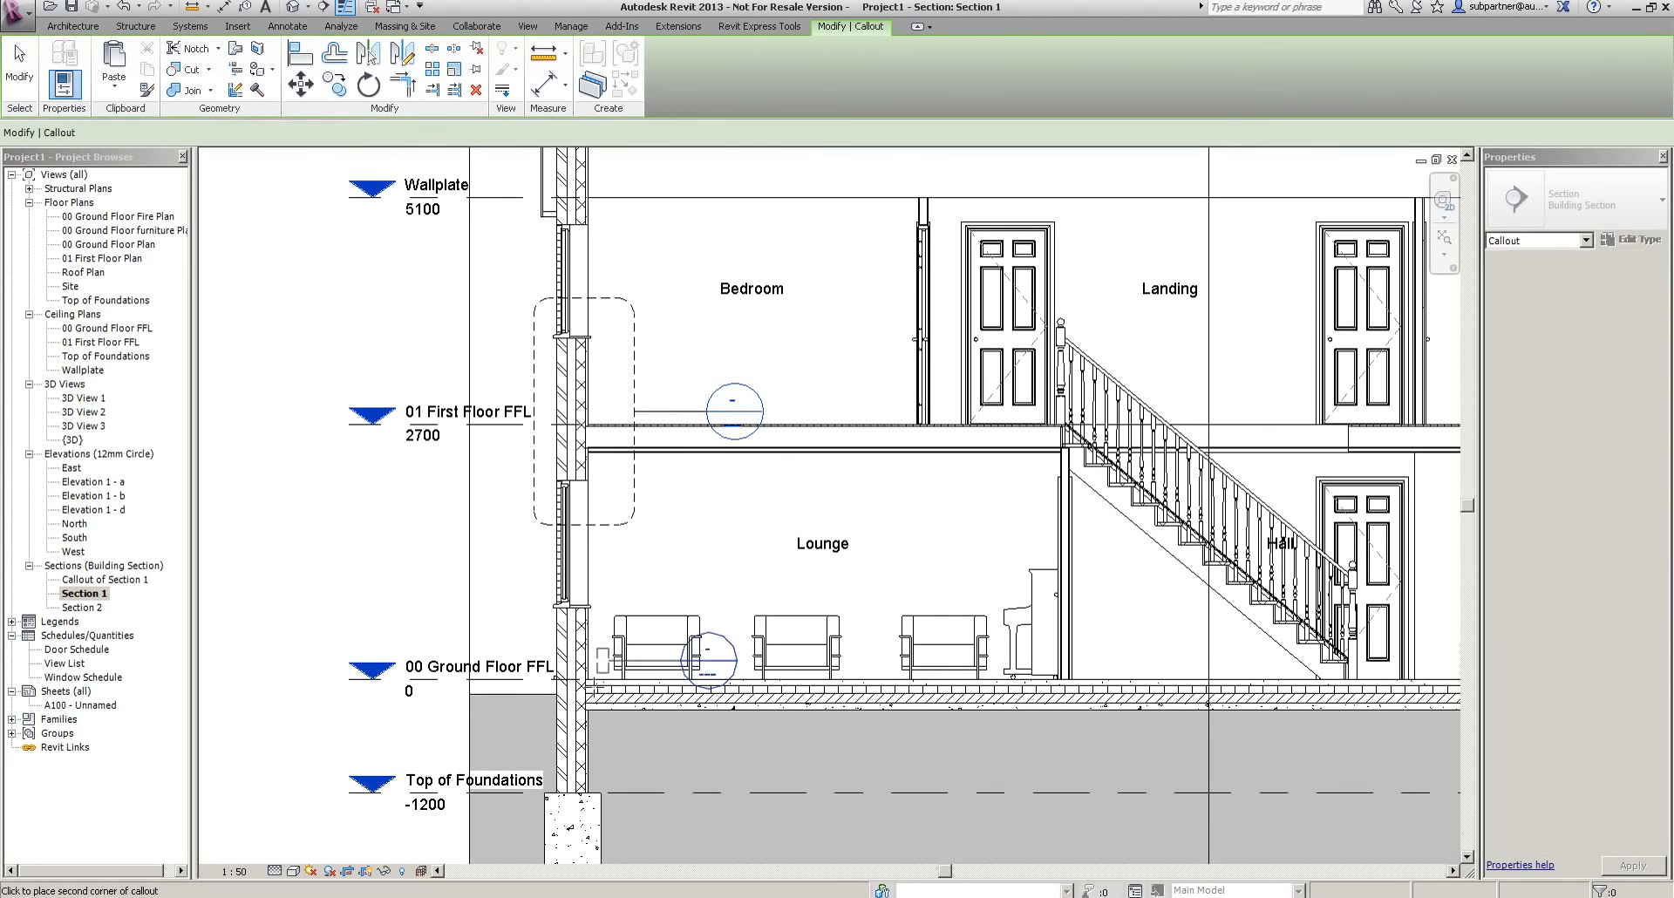
{"action": "left_click", "coordinate": [542, 745]}
{"action": "key", "text": "Escape"}
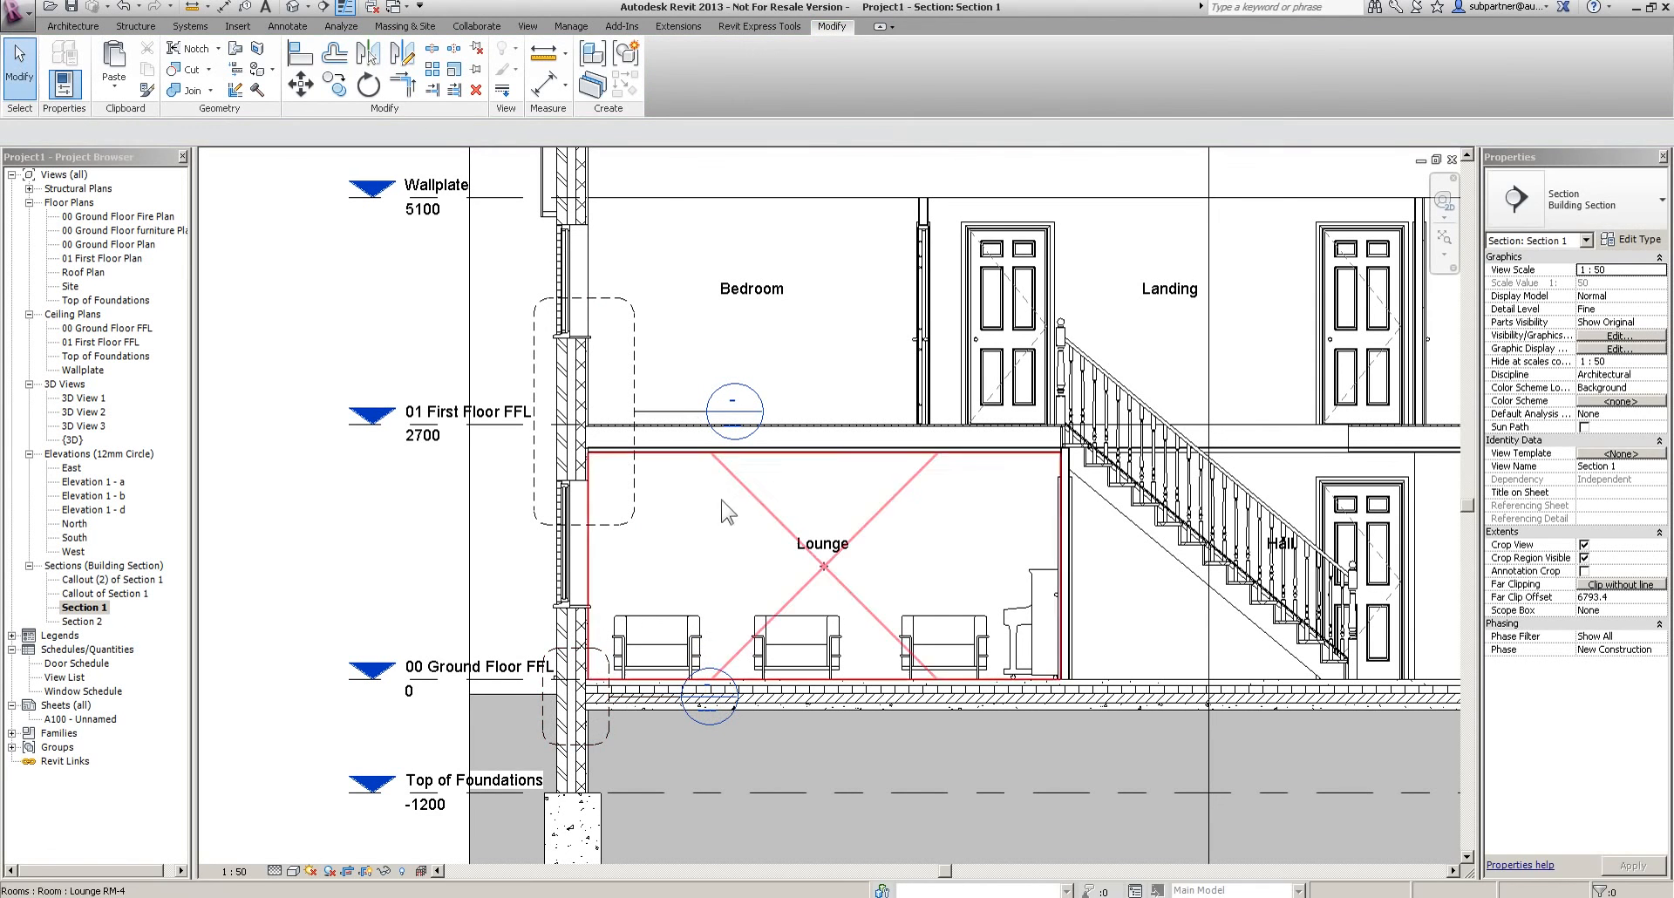
{"action": "left_click", "coordinate": [680, 698]}
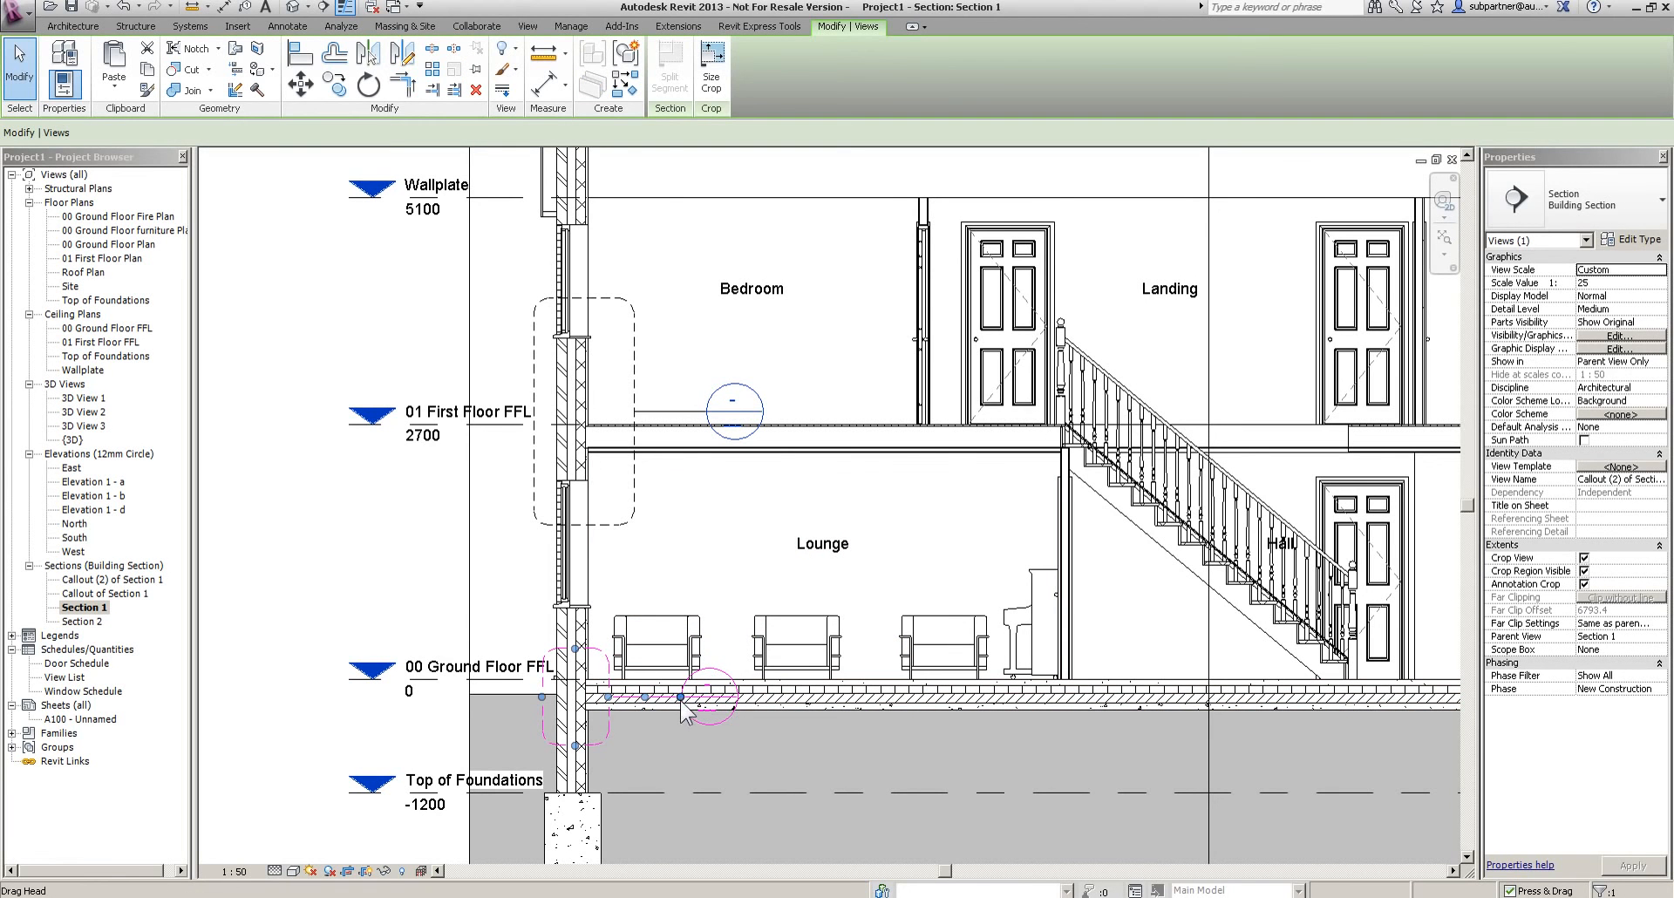
{"action": "left_click_drag", "start_coordinate": [680, 698], "coordinate": [684, 755]}
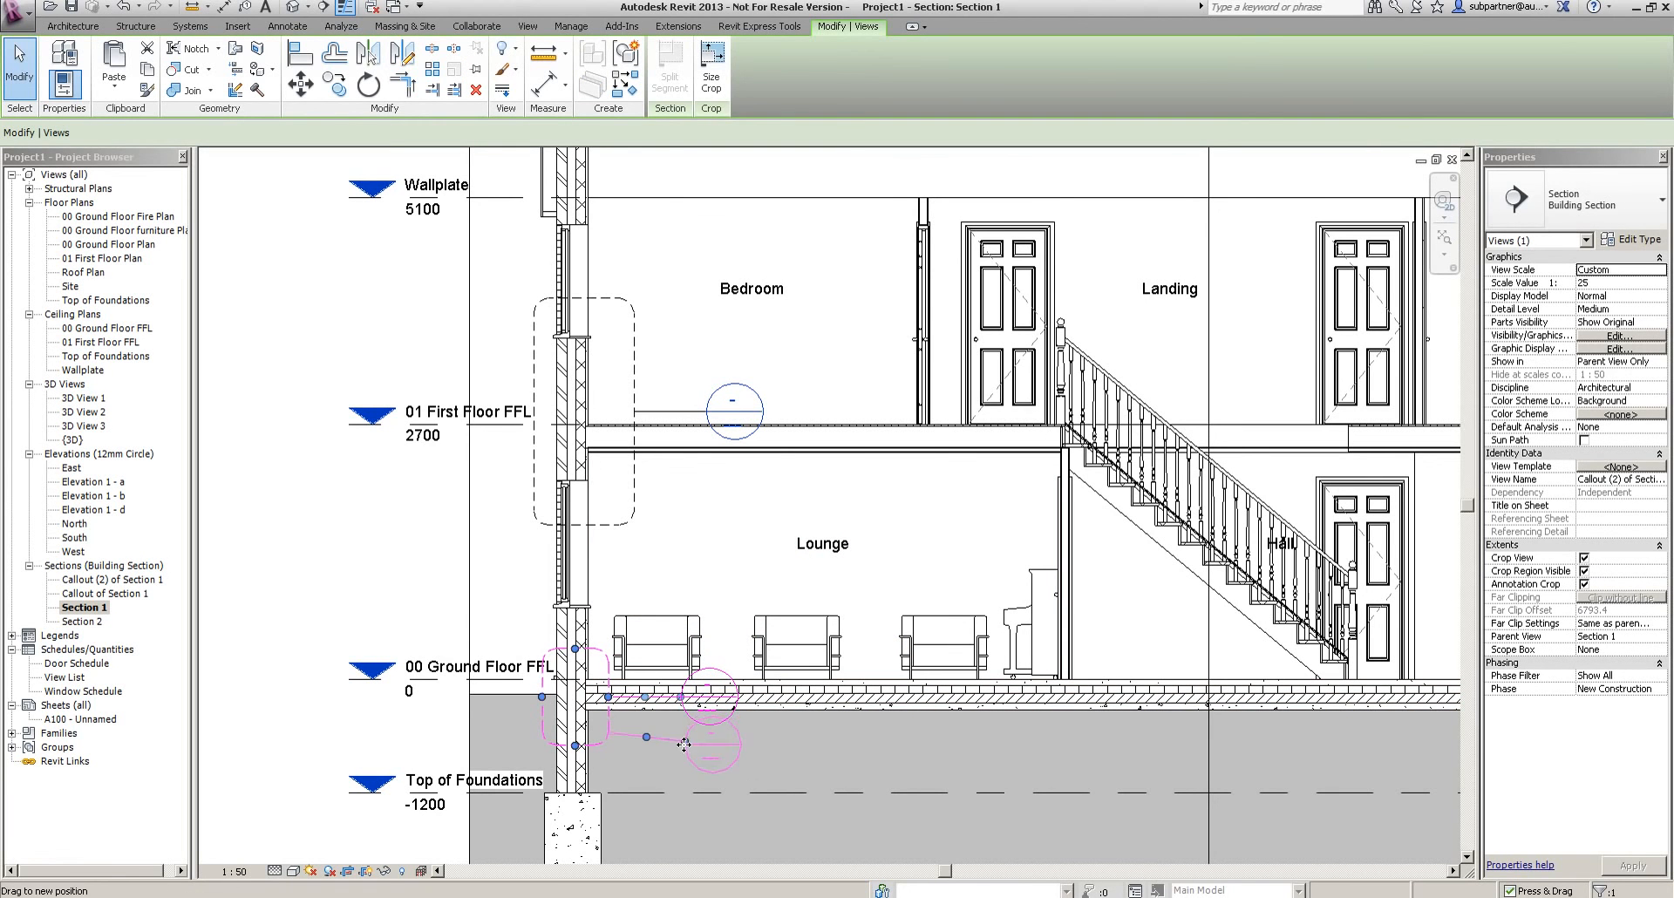
{"action": "left_click", "coordinate": [701, 558]}
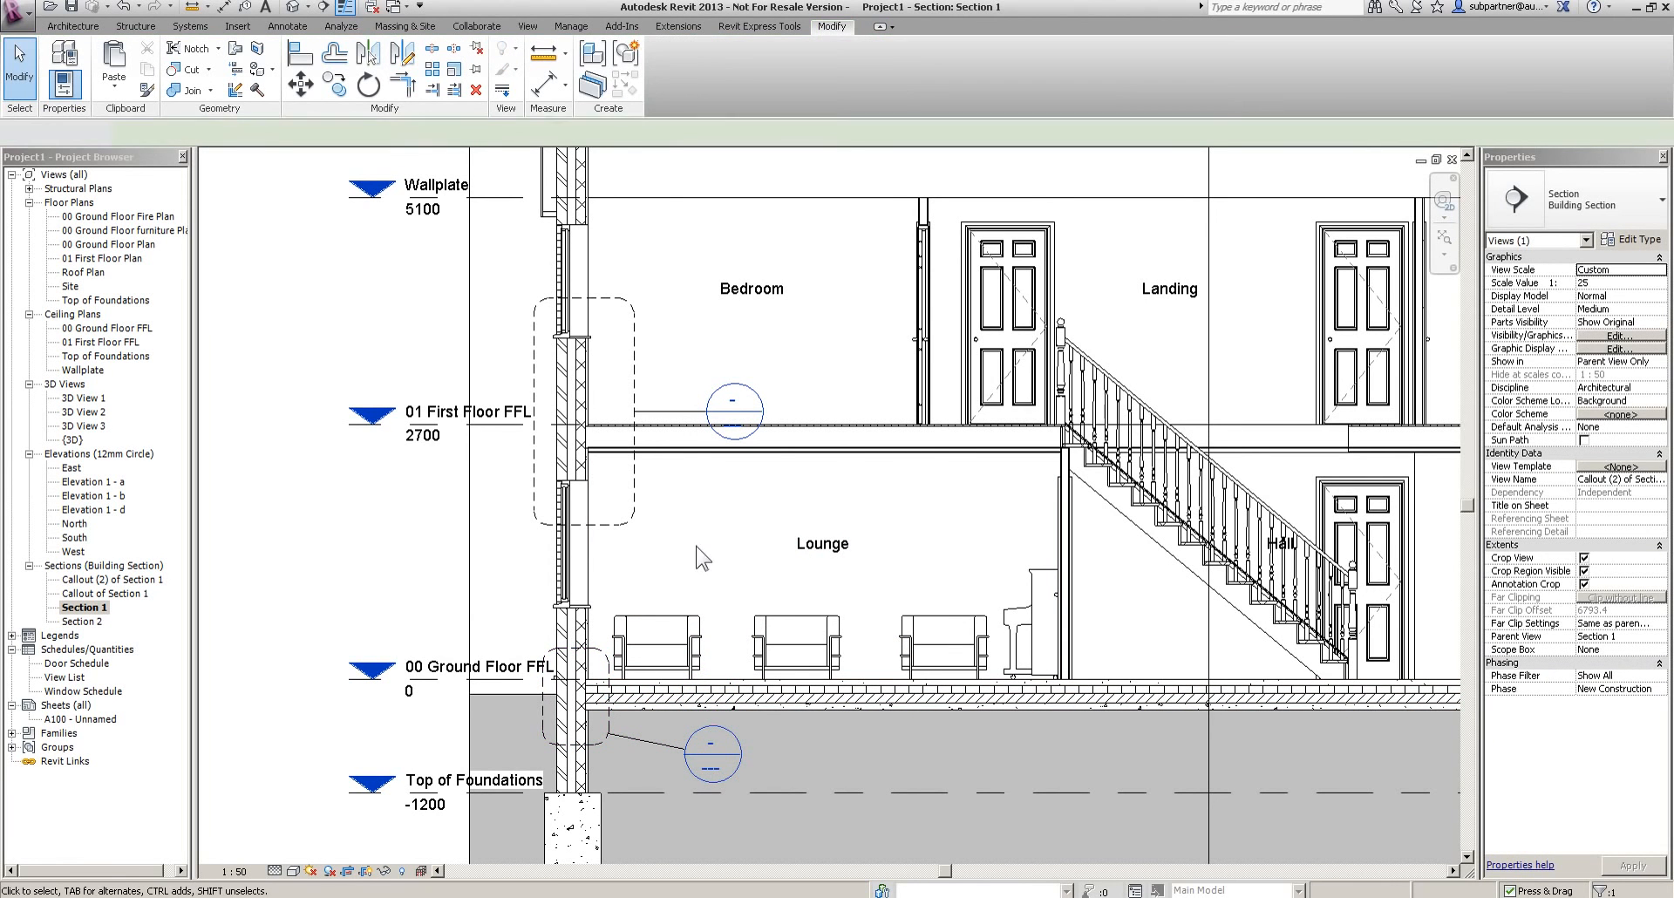
Change the view type of both Section 1 callout views from Building Section to Detail
{"action": "left_click", "coordinate": [92, 593]}
{"action": "left_click", "coordinate": [100, 579], "text": "ctrl"}
{"action": "left_click", "coordinate": [1620, 210]}
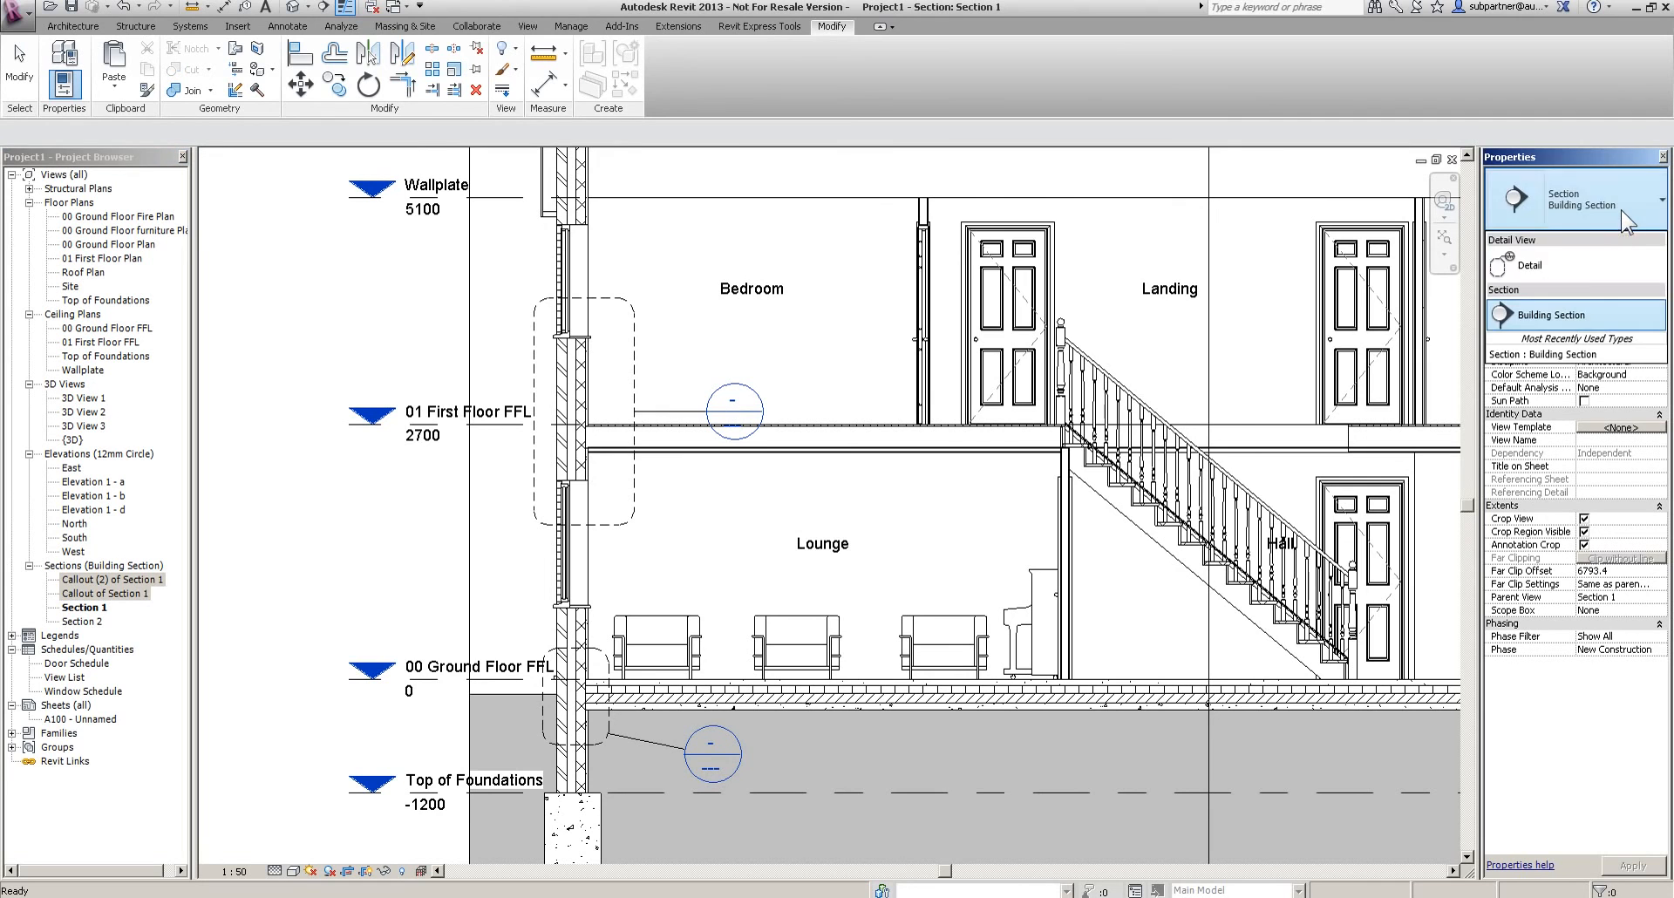
{"action": "left_click", "coordinate": [1575, 272]}
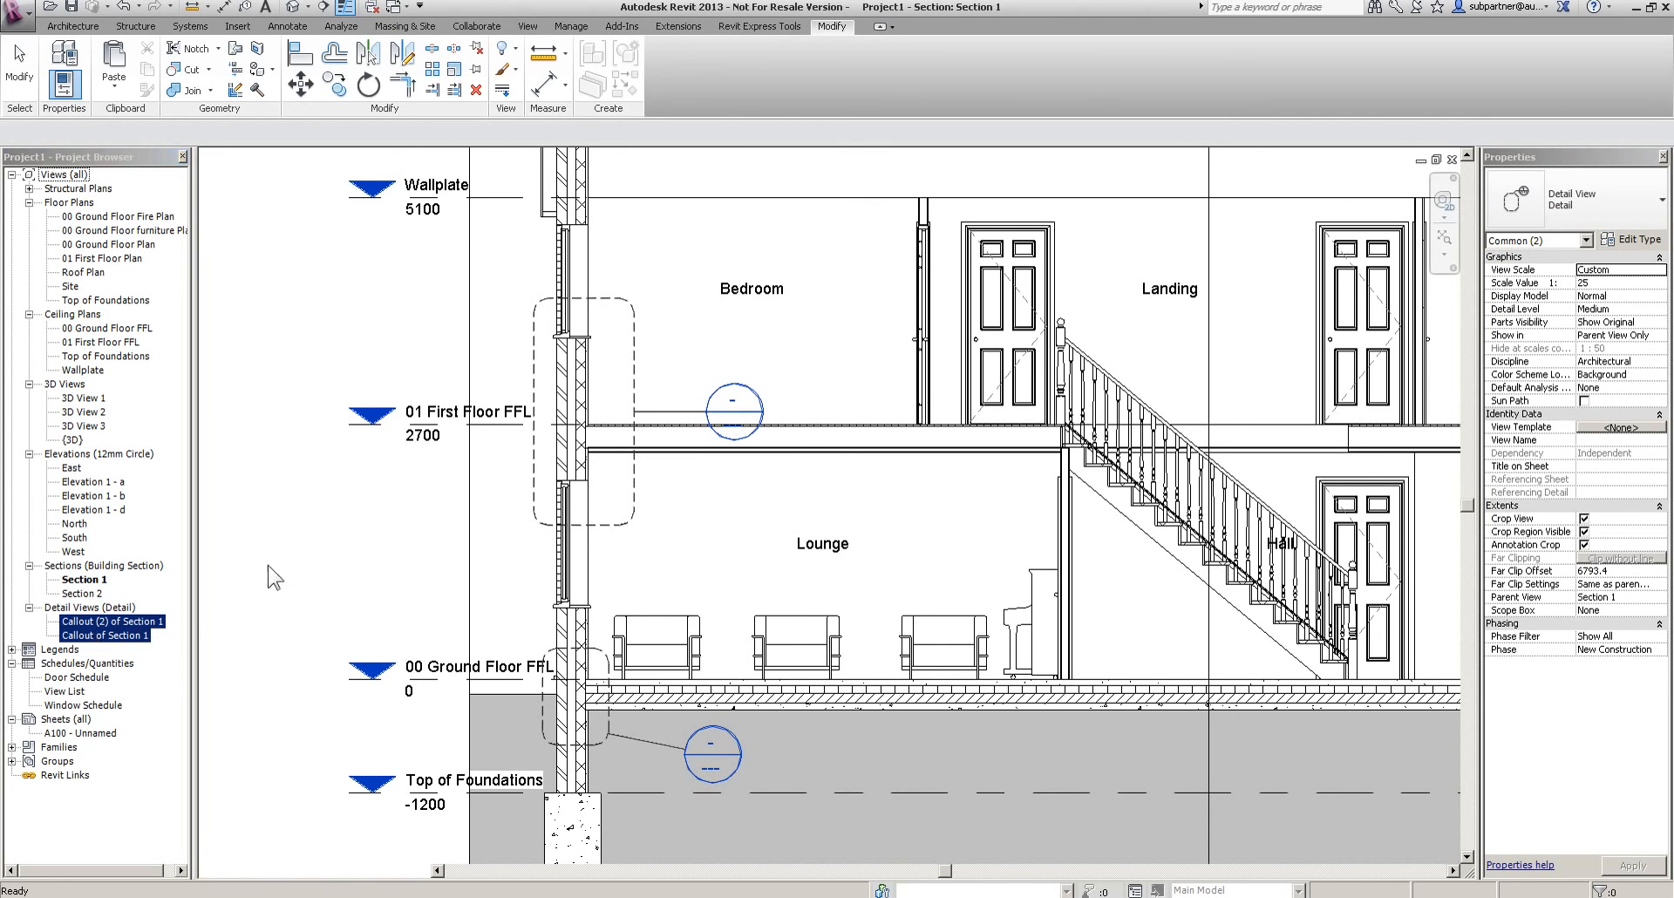
Rename the detail view Callout (2) of Section 1 as Detail 1
{"action": "right_click", "coordinate": [128, 624]}
{"action": "left_click", "coordinate": [87, 621]}
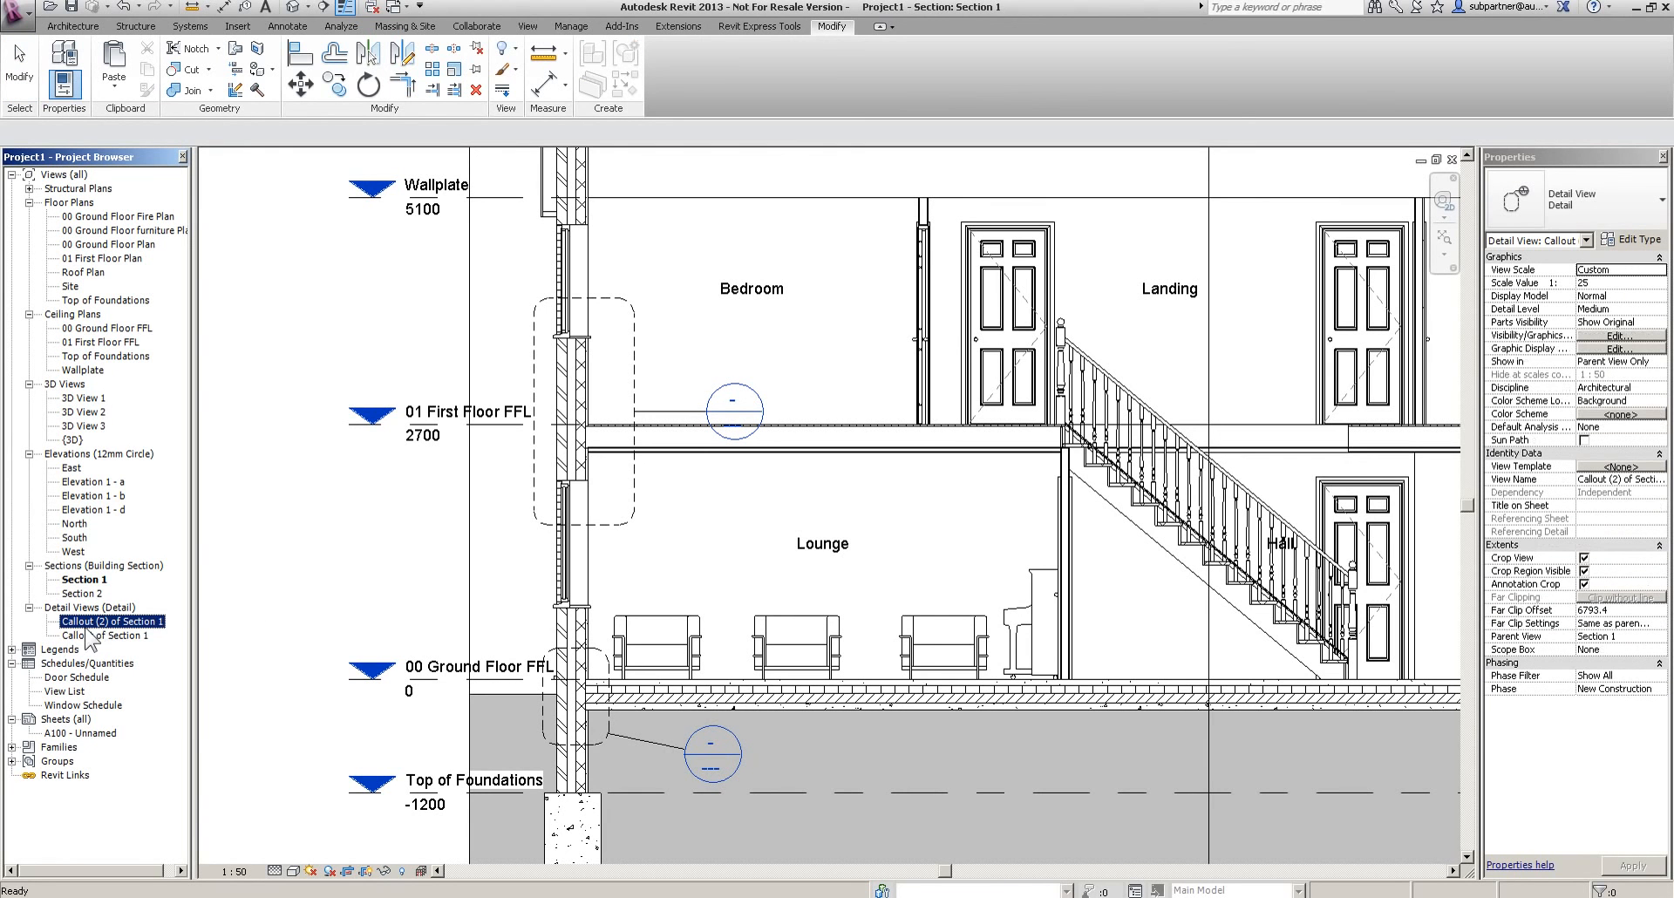
{"action": "right_click", "coordinate": [84, 621]}
{"action": "left_click", "coordinate": [142, 529]}
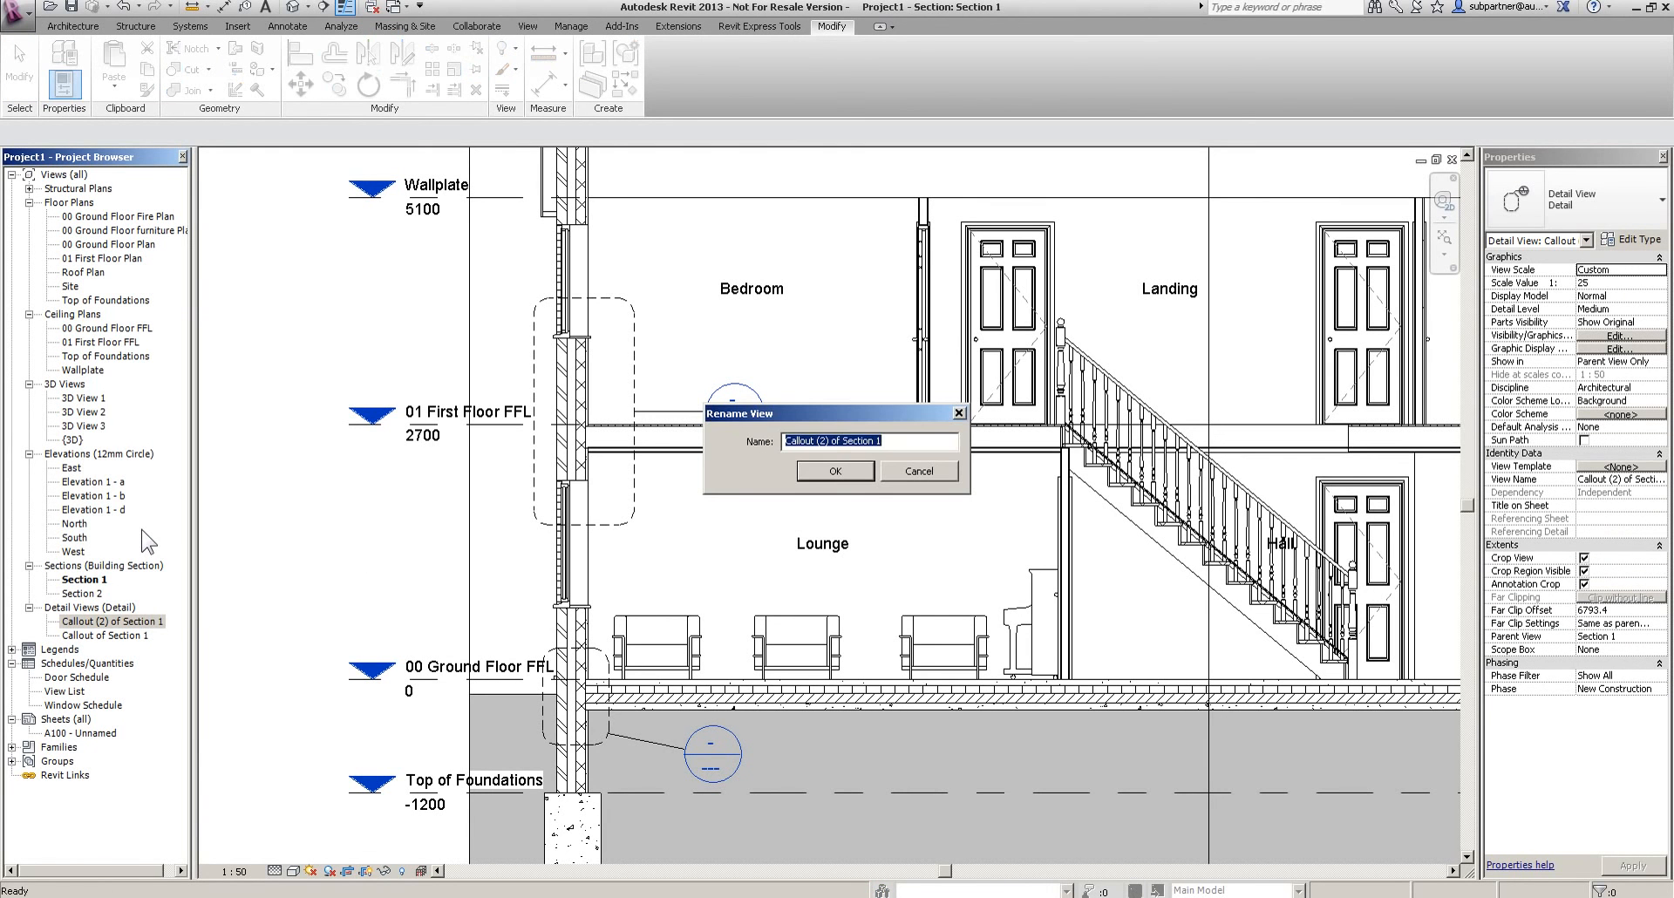
{"action": "type", "text": "Detail 1"}
{"action": "key", "text": "Return"}
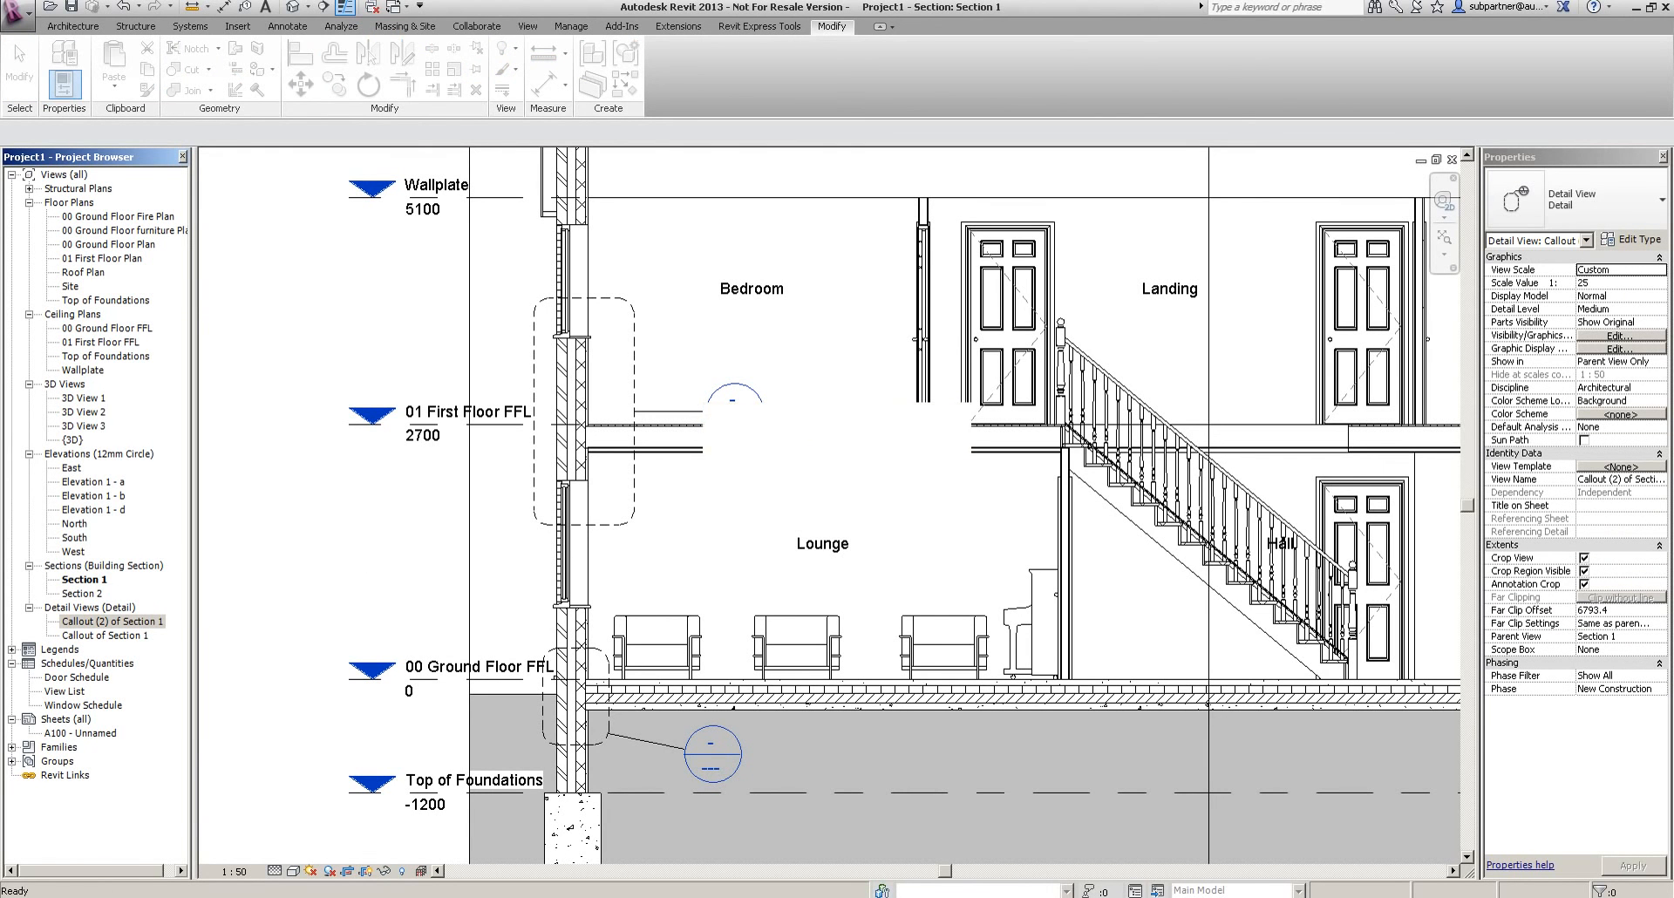
Rename the detail view Callout of Section 1 as Detail 2
{"action": "right_click", "coordinate": [96, 622]}
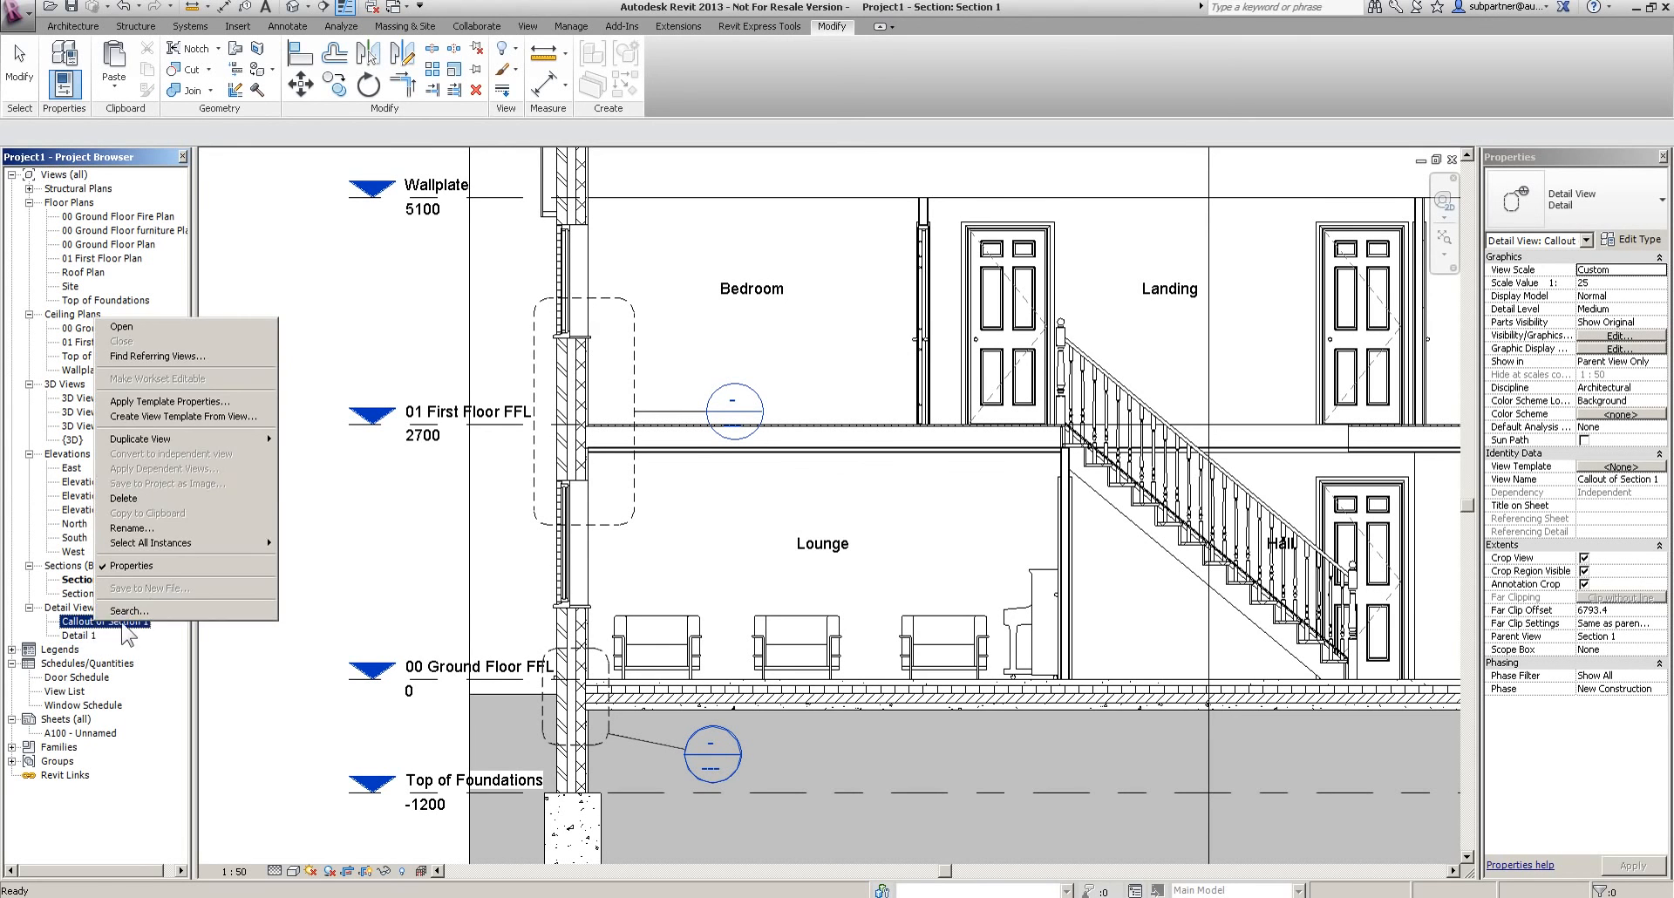
{"action": "left_click", "coordinate": [157, 528]}
{"action": "type", "text": "Detail 2"}
{"action": "key", "text": "Return"}
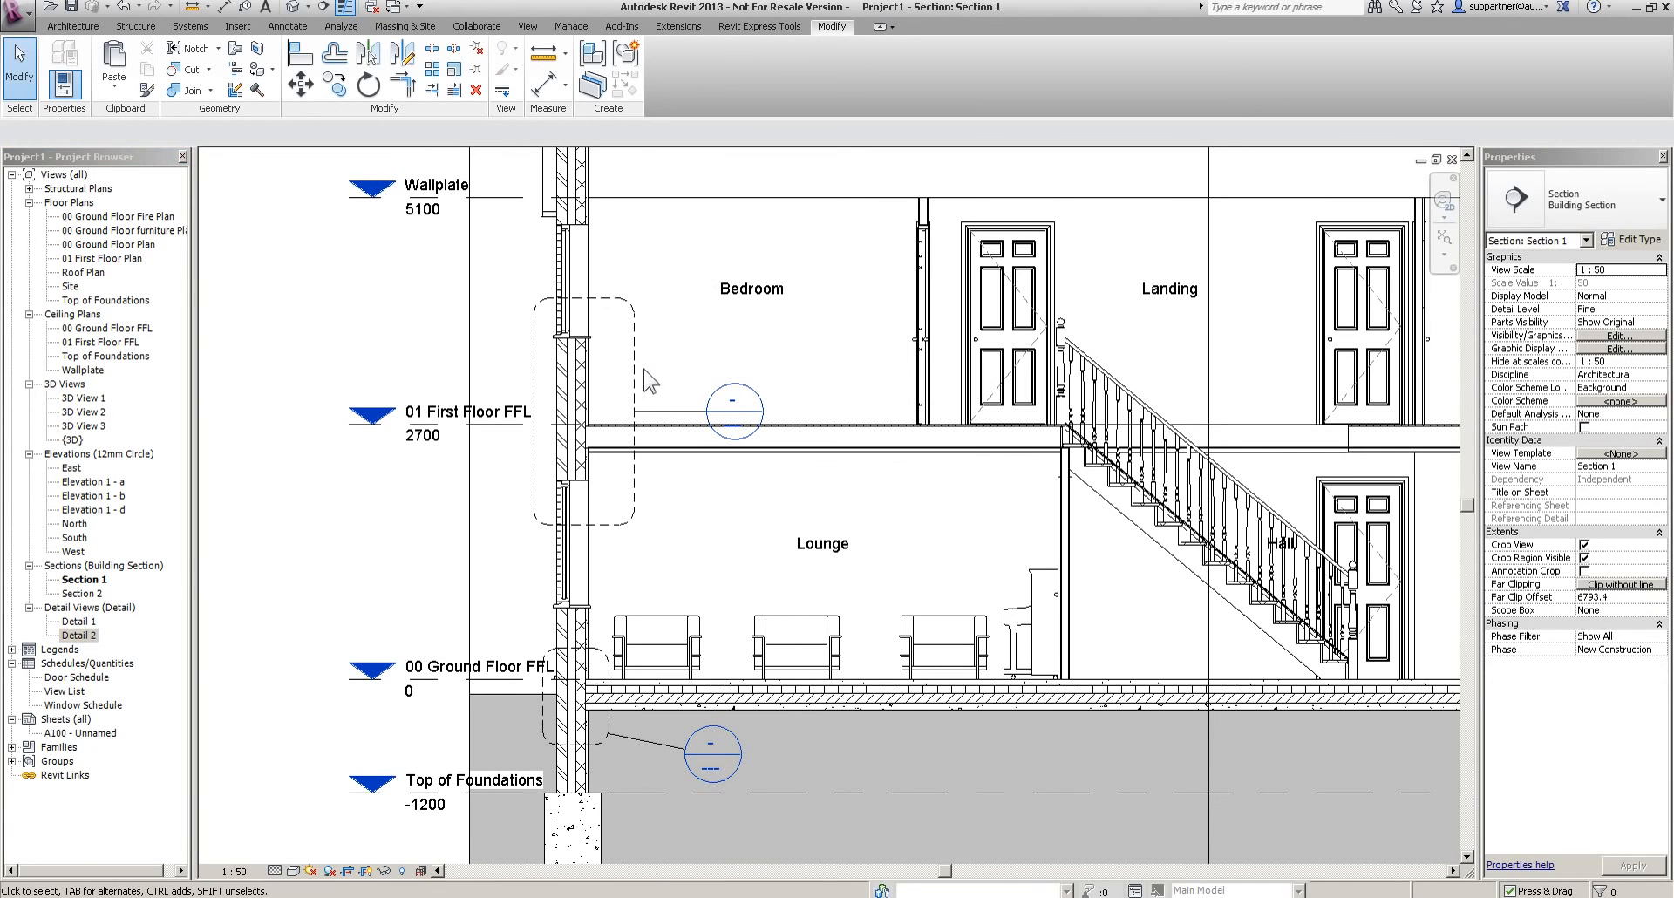
Open Detail 2 from its first floor callout in Section 1 and set the view scale to 1:10
{"action": "double_click", "coordinate": [746, 395]}
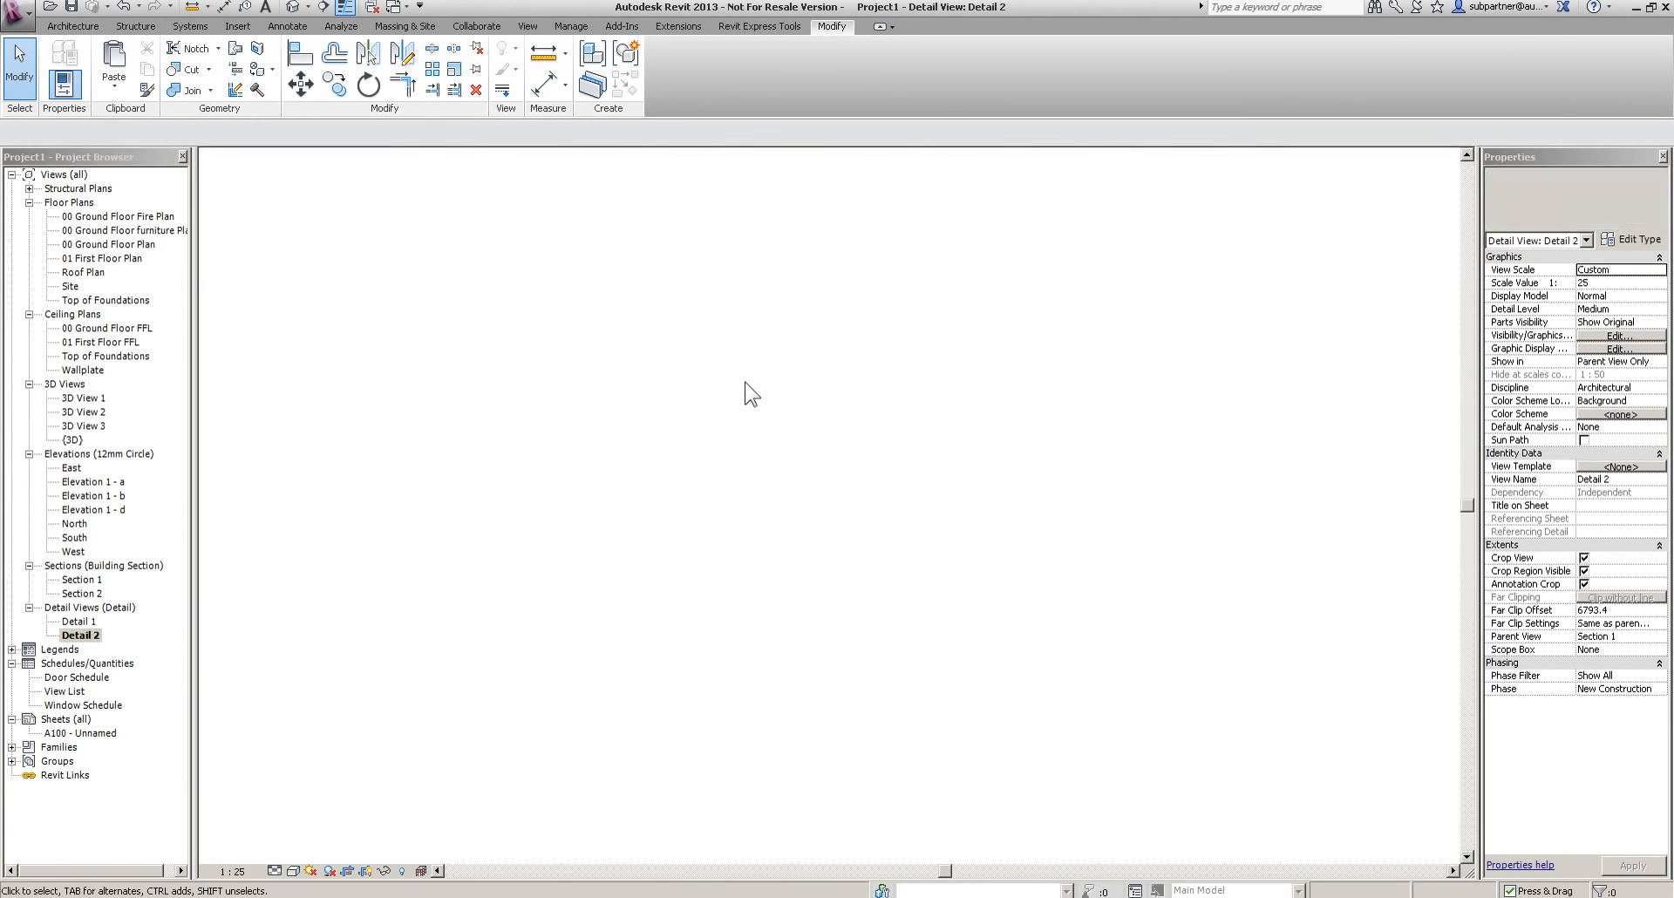
{"action": "left_click", "coordinate": [635, 527]}
{"action": "left_click", "coordinate": [532, 757]}
{"action": "left_click", "coordinate": [231, 872]}
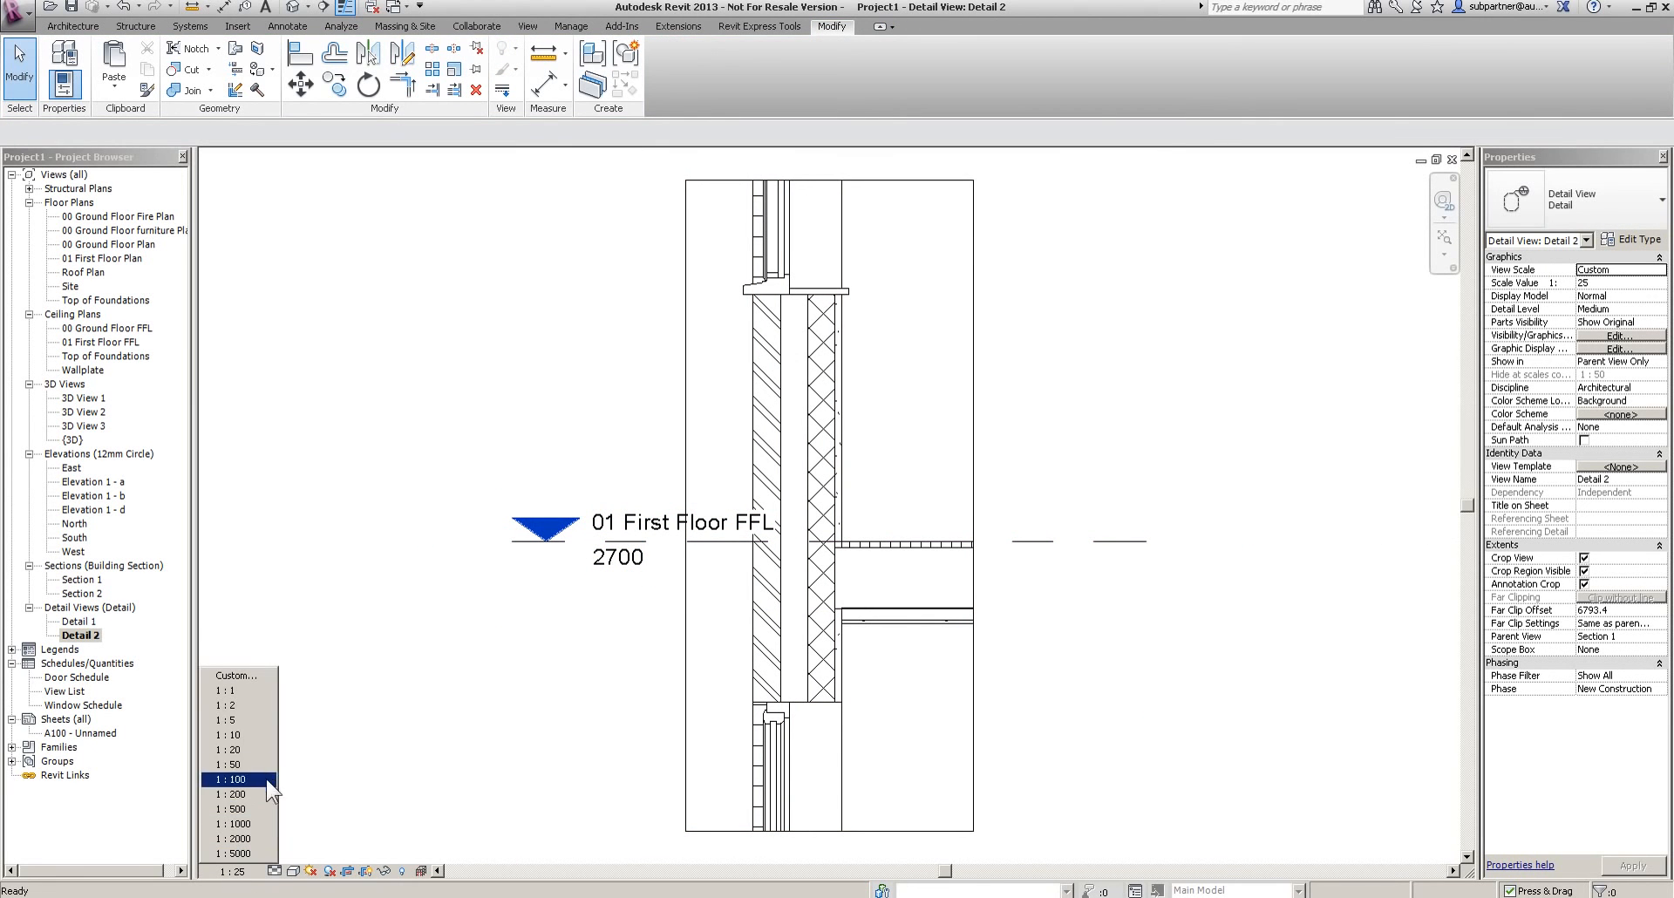
{"action": "left_click", "coordinate": [249, 736]}
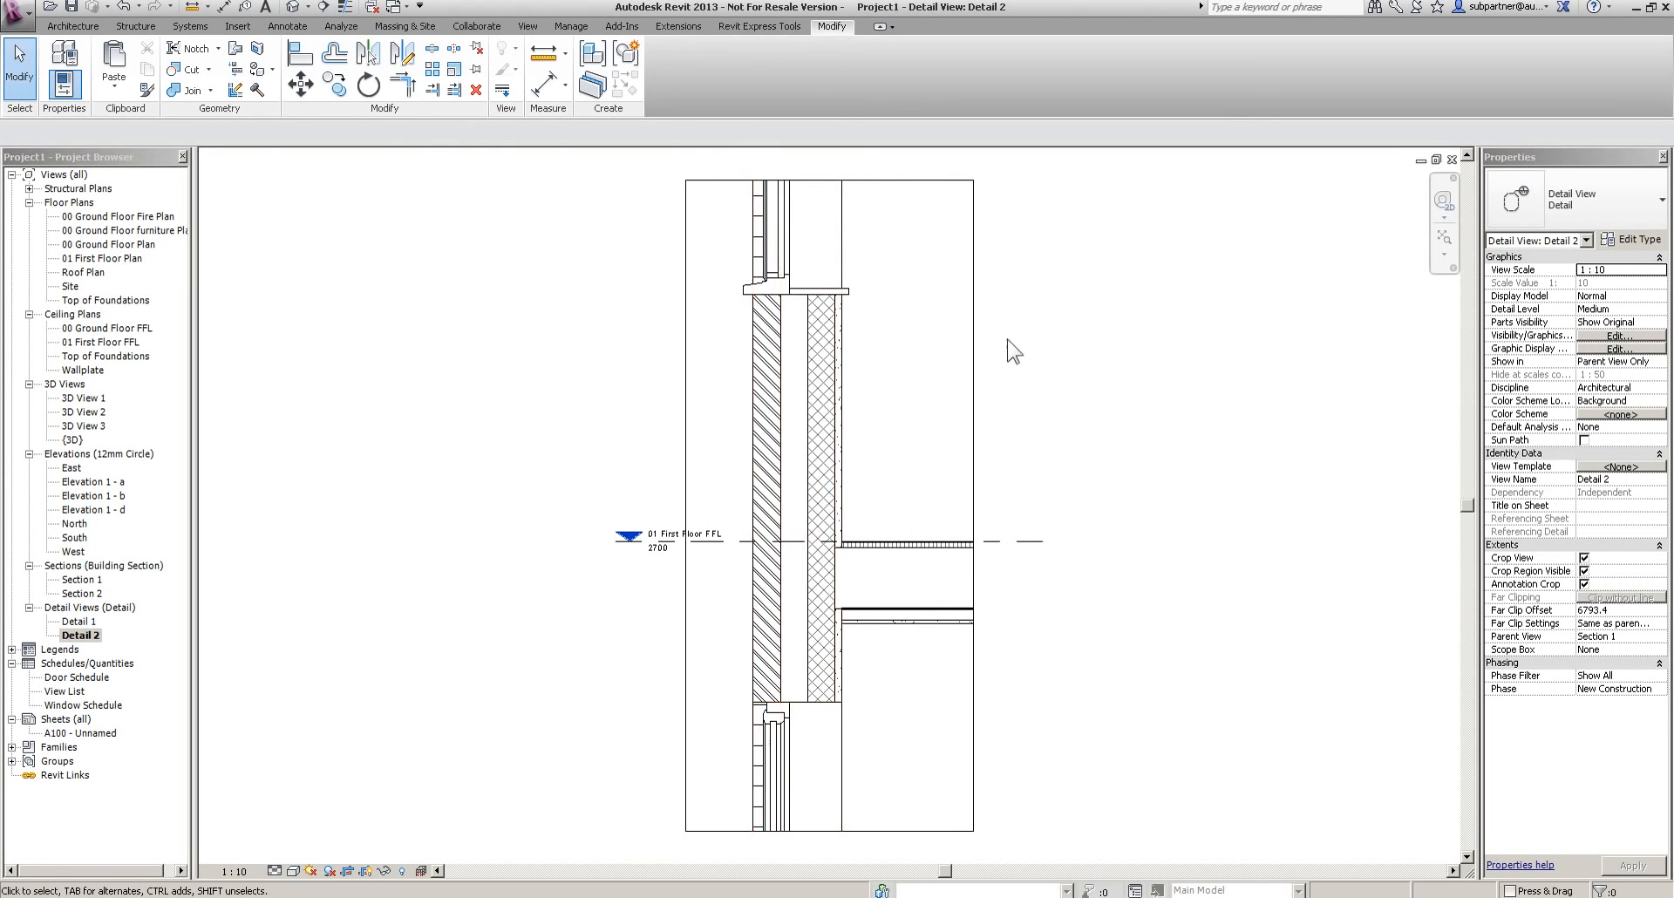
{"action": "scroll", "coordinate": [881, 404], "scroll_direction": "up", "scroll_amount": 2}
{"action": "scroll", "coordinate": [966, 436], "scroll_direction": "down", "scroll_amount": 2}
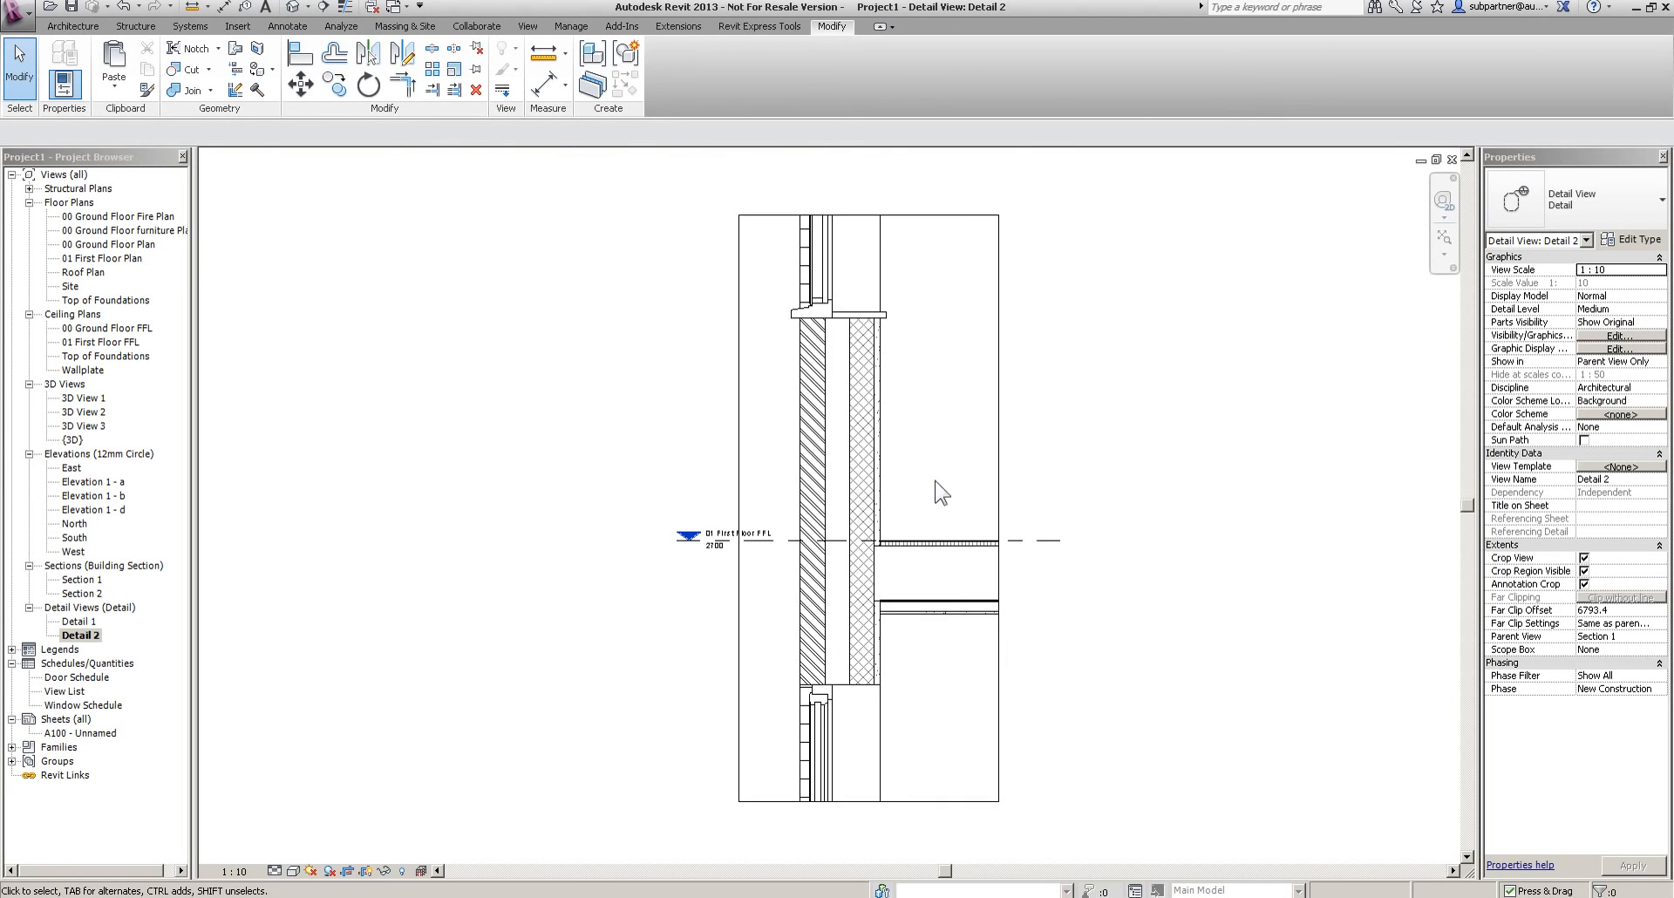
{"action": "scroll", "coordinate": [966, 520], "scroll_direction": "up", "scroll_amount": 1}
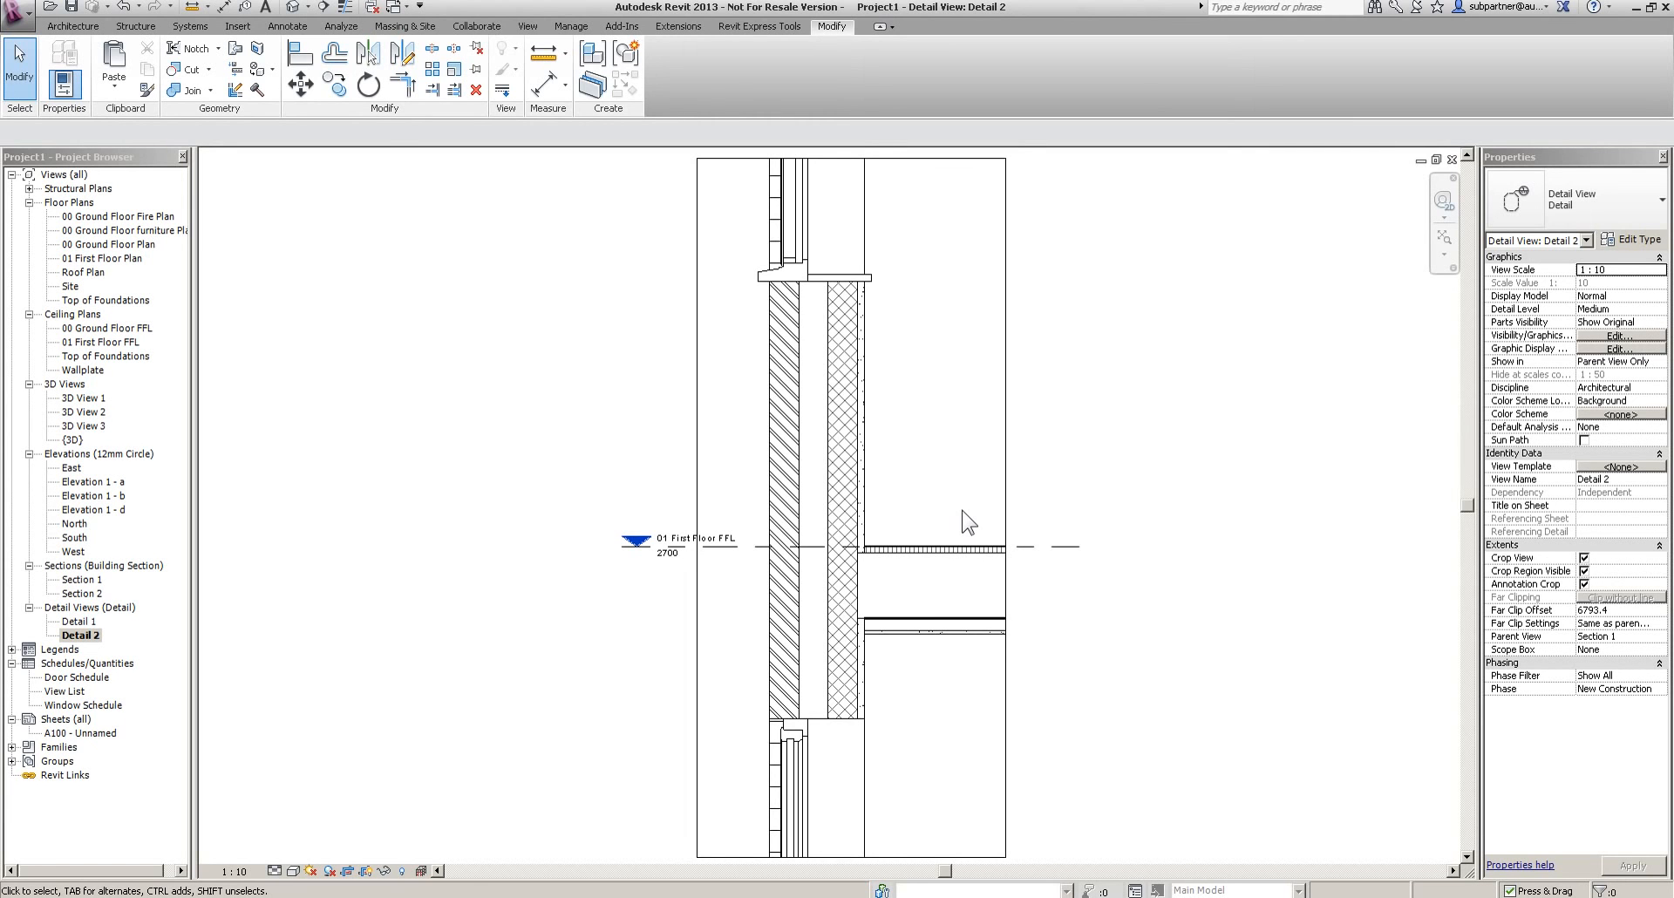
Open the Detail 1 view of the ground floor slab junction and set its scale to 1:5
{"action": "left_click", "coordinate": [74, 621]}
{"action": "double_click", "coordinate": [74, 621]}
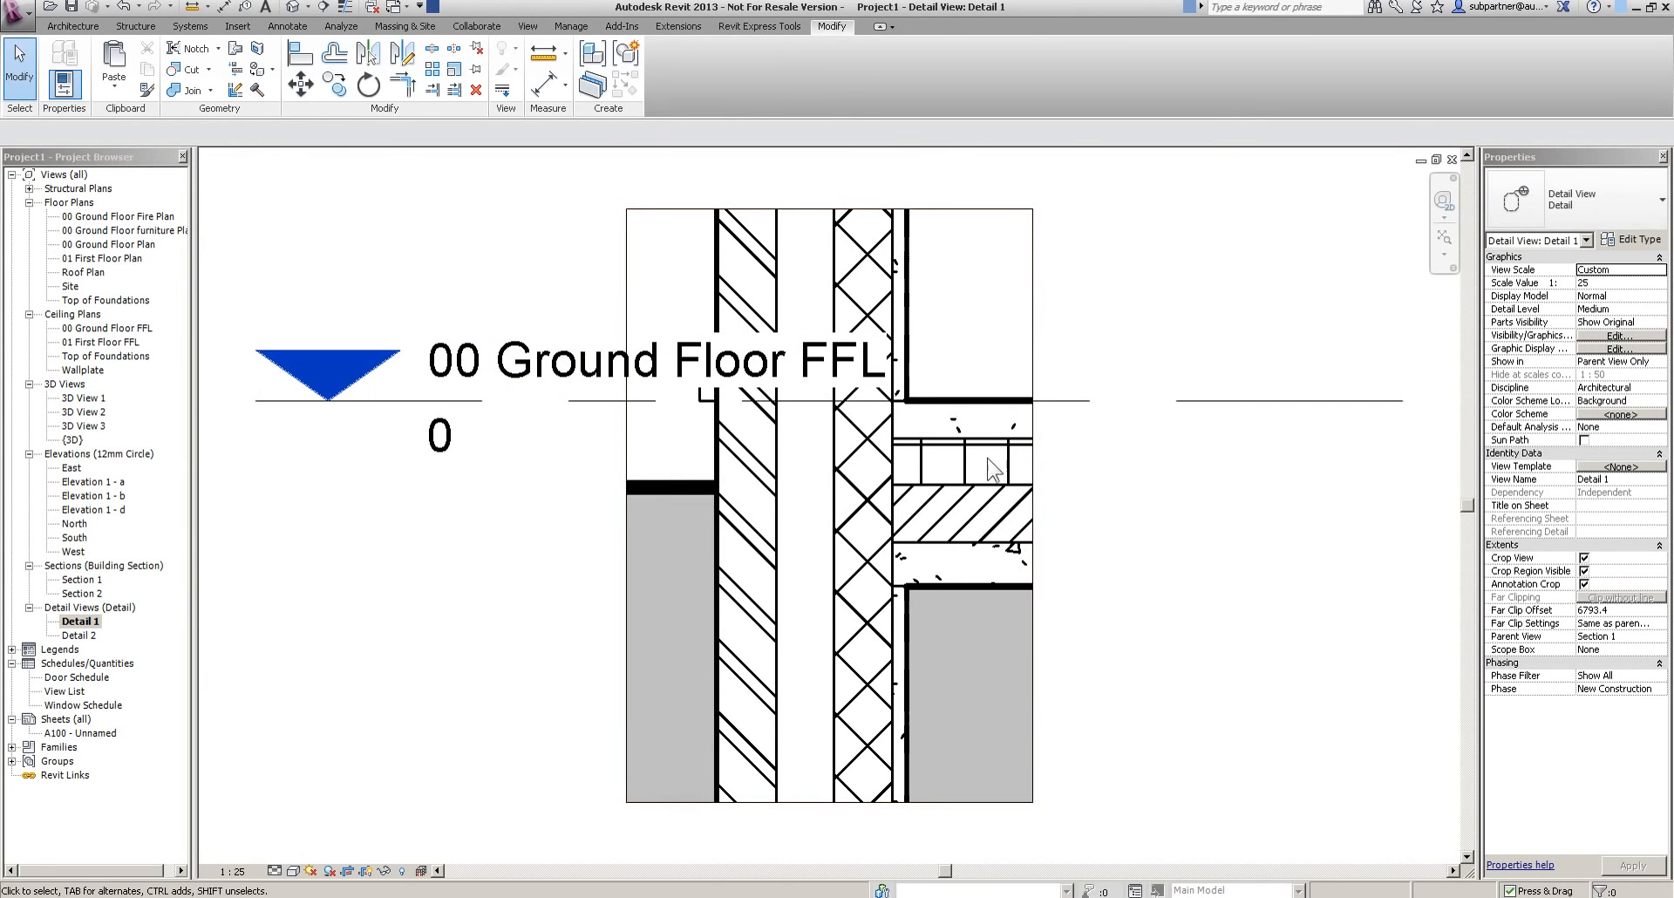
{"action": "left_click", "coordinate": [232, 871]}
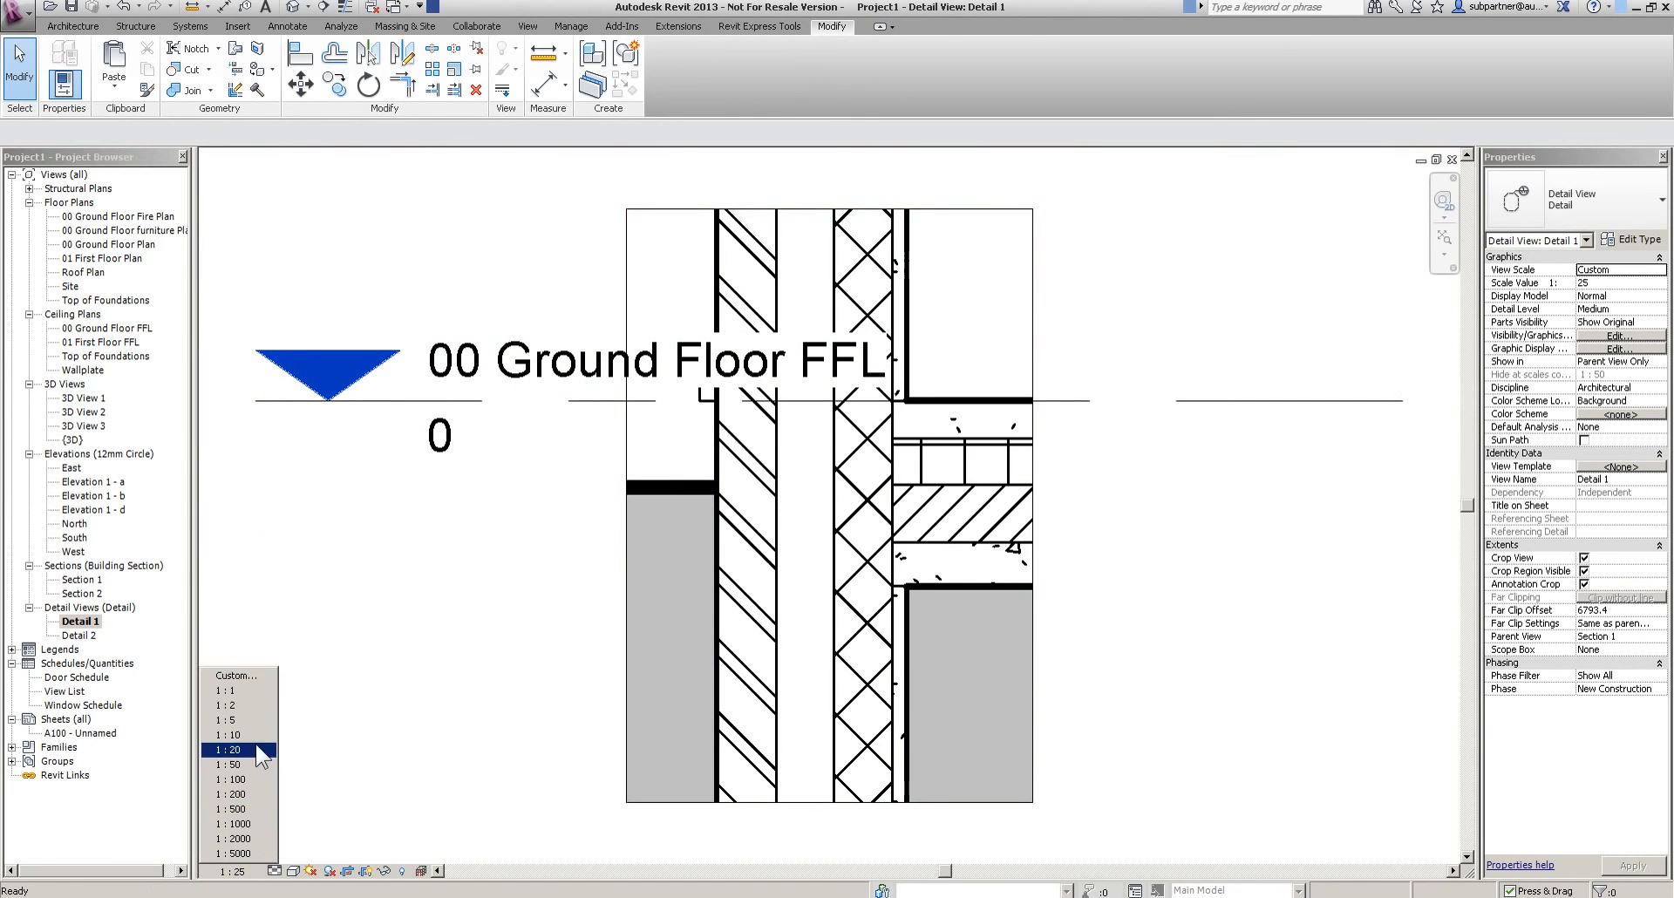
{"action": "left_click", "coordinate": [252, 720]}
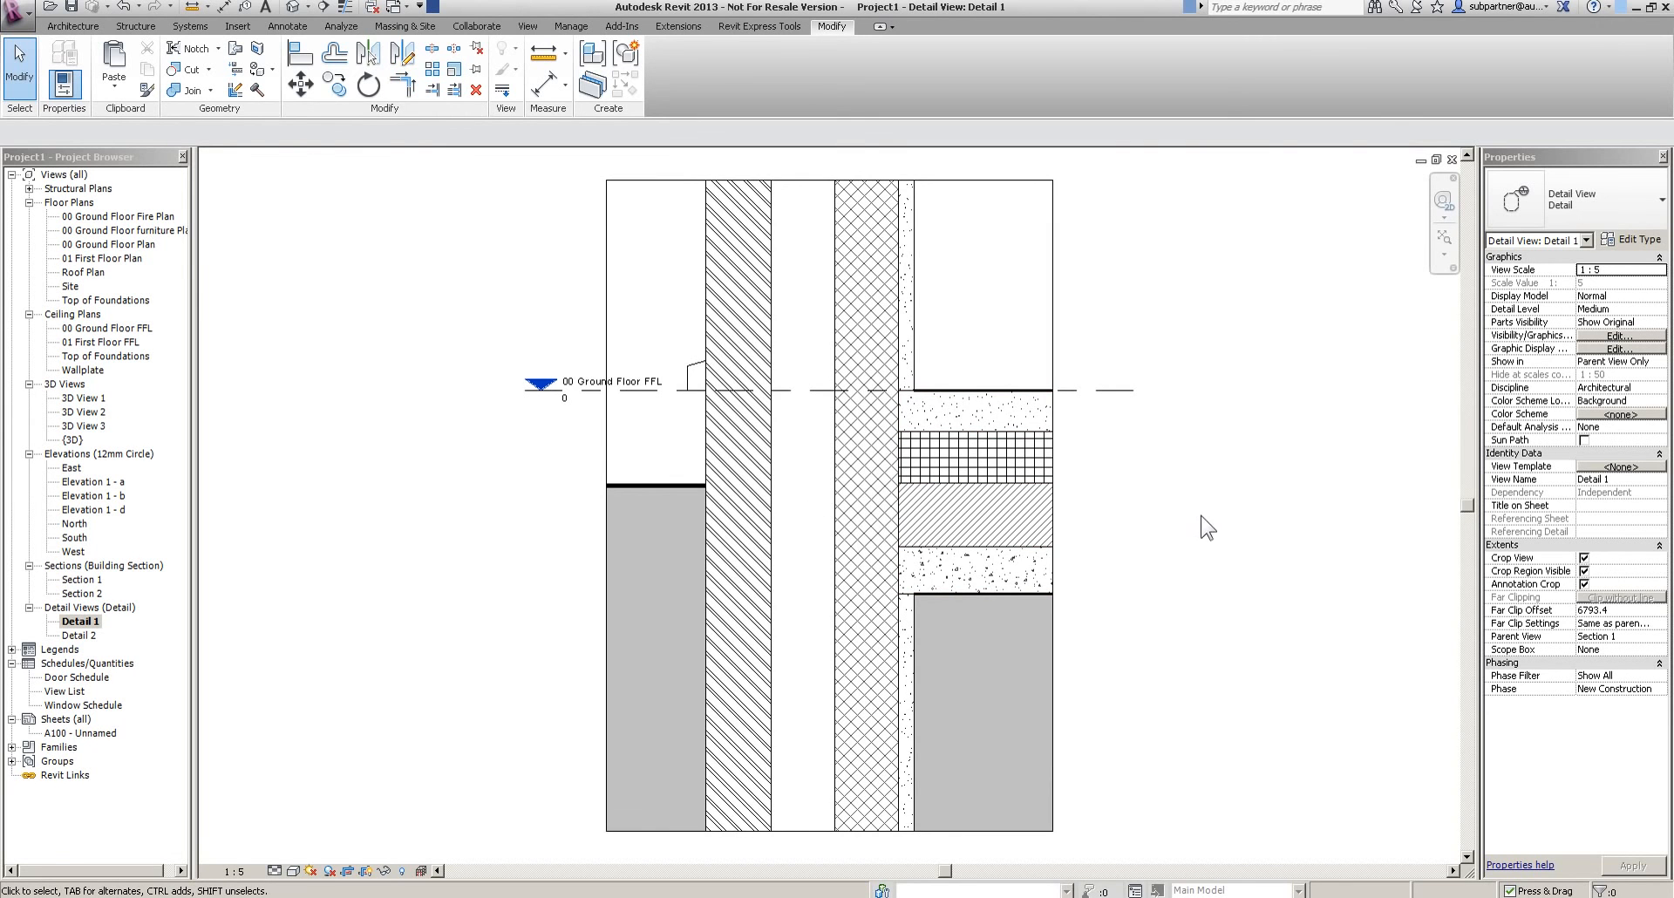
{"action": "scroll", "coordinate": [1214, 488], "scroll_direction": "down", "scroll_amount": 2}
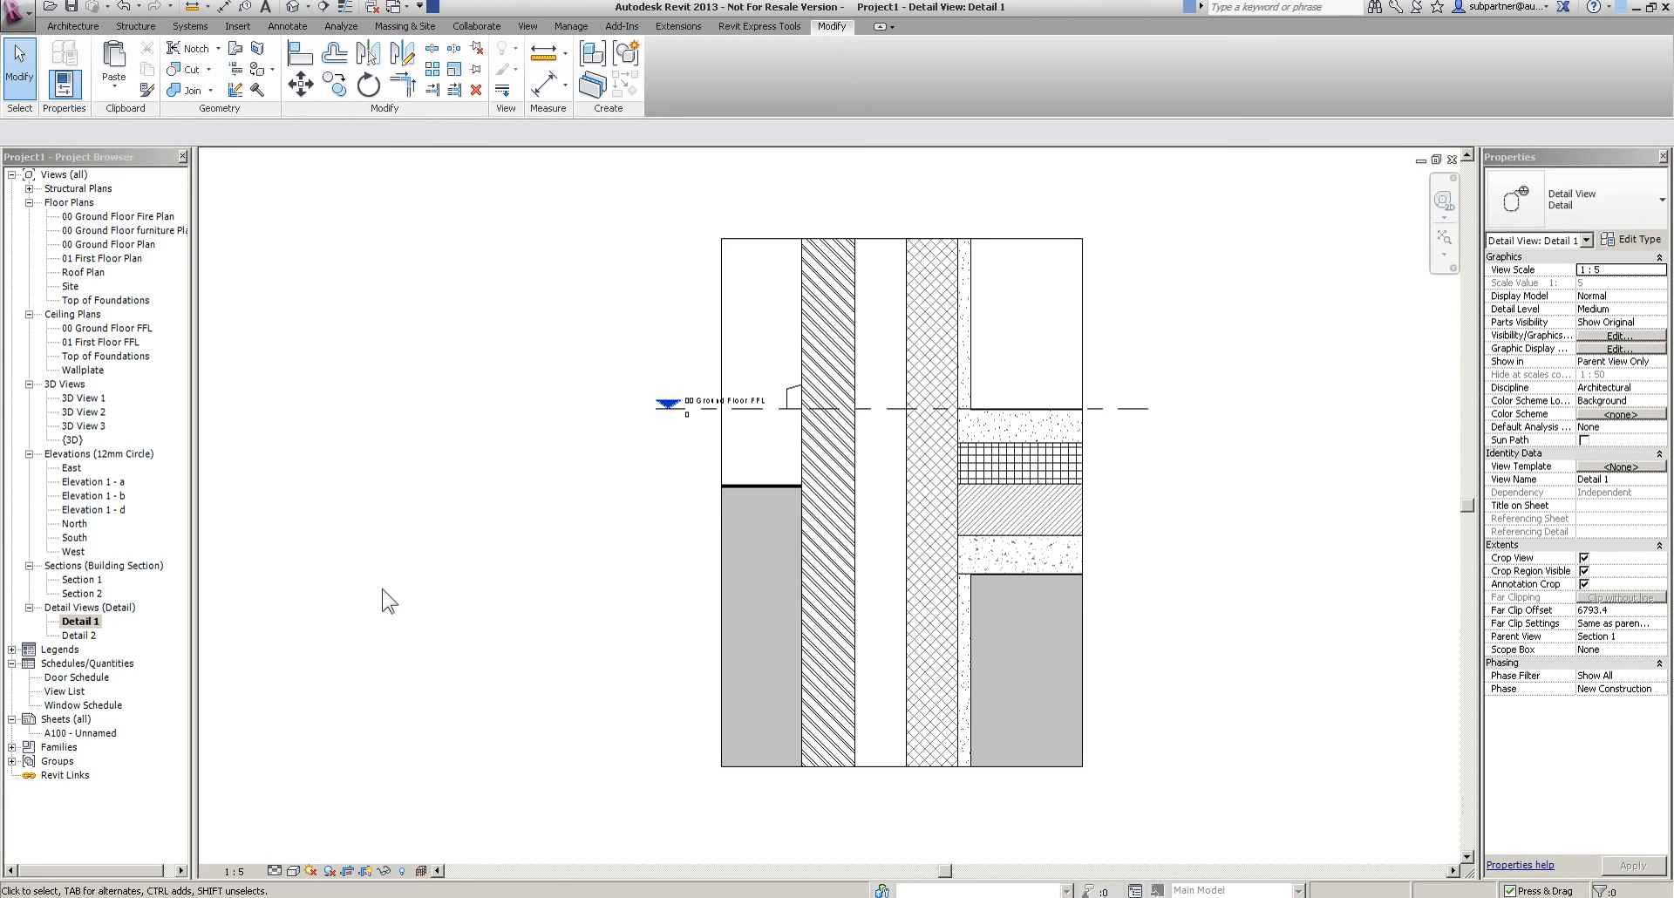
Open sheet A100 and, in its title block, enter the owner's name and set the project name to Demo
{"action": "double_click", "coordinate": [68, 732]}
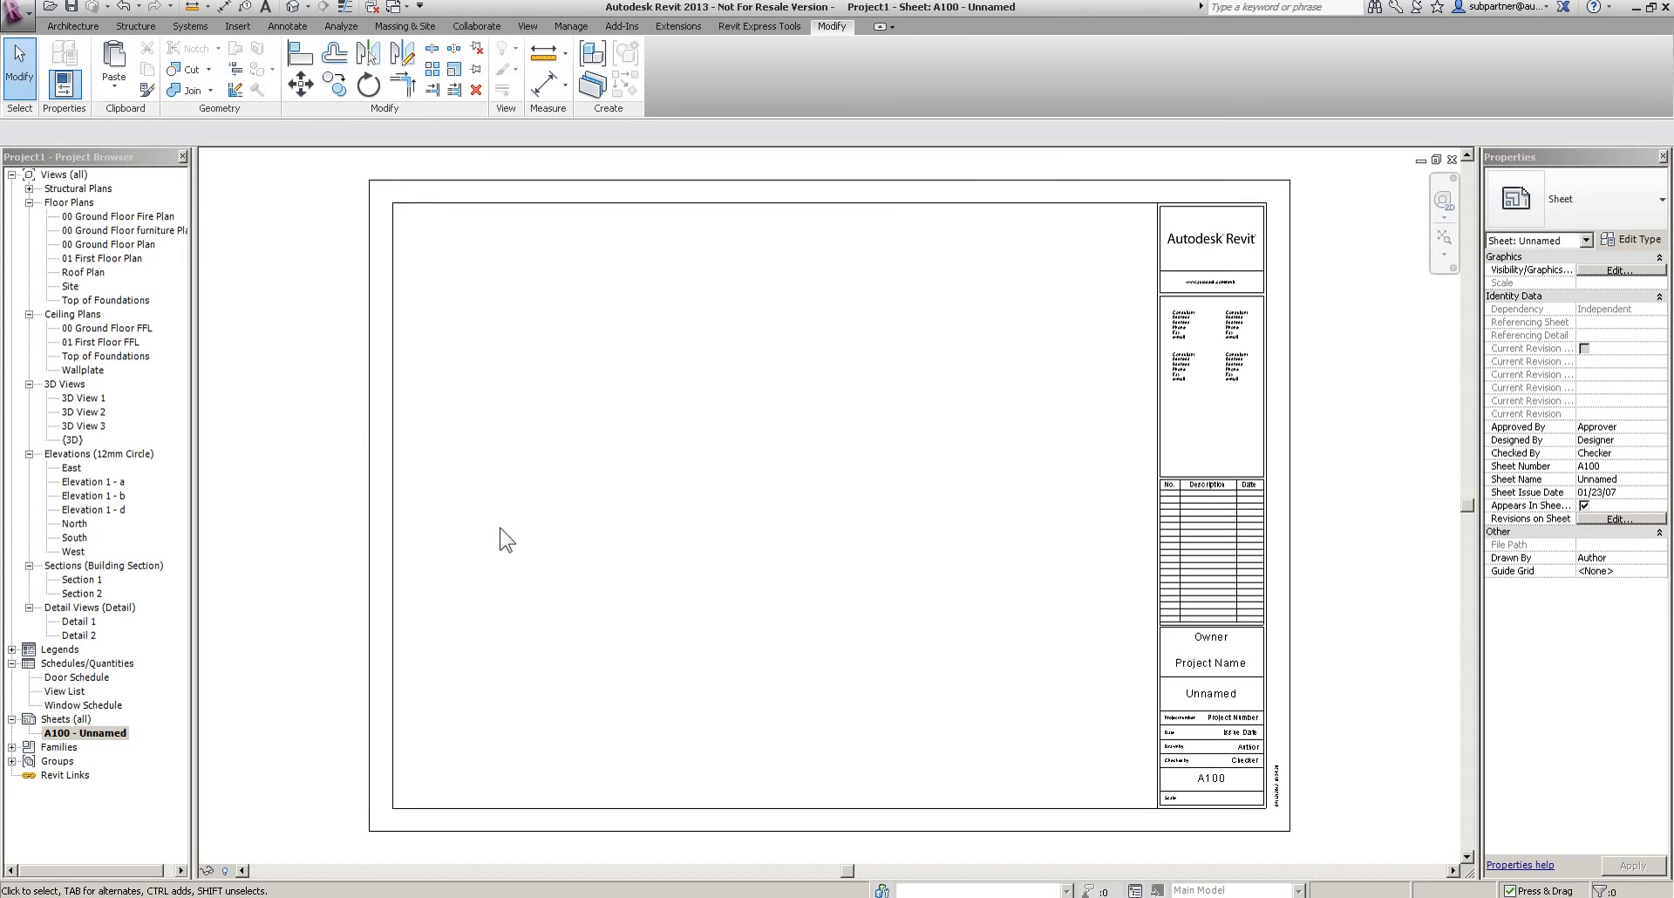
{"action": "scroll", "coordinate": [1107, 684], "scroll_direction": "up", "scroll_amount": 4}
{"action": "left_click", "coordinate": [997, 394]}
{"action": "left_click", "coordinate": [986, 390]}
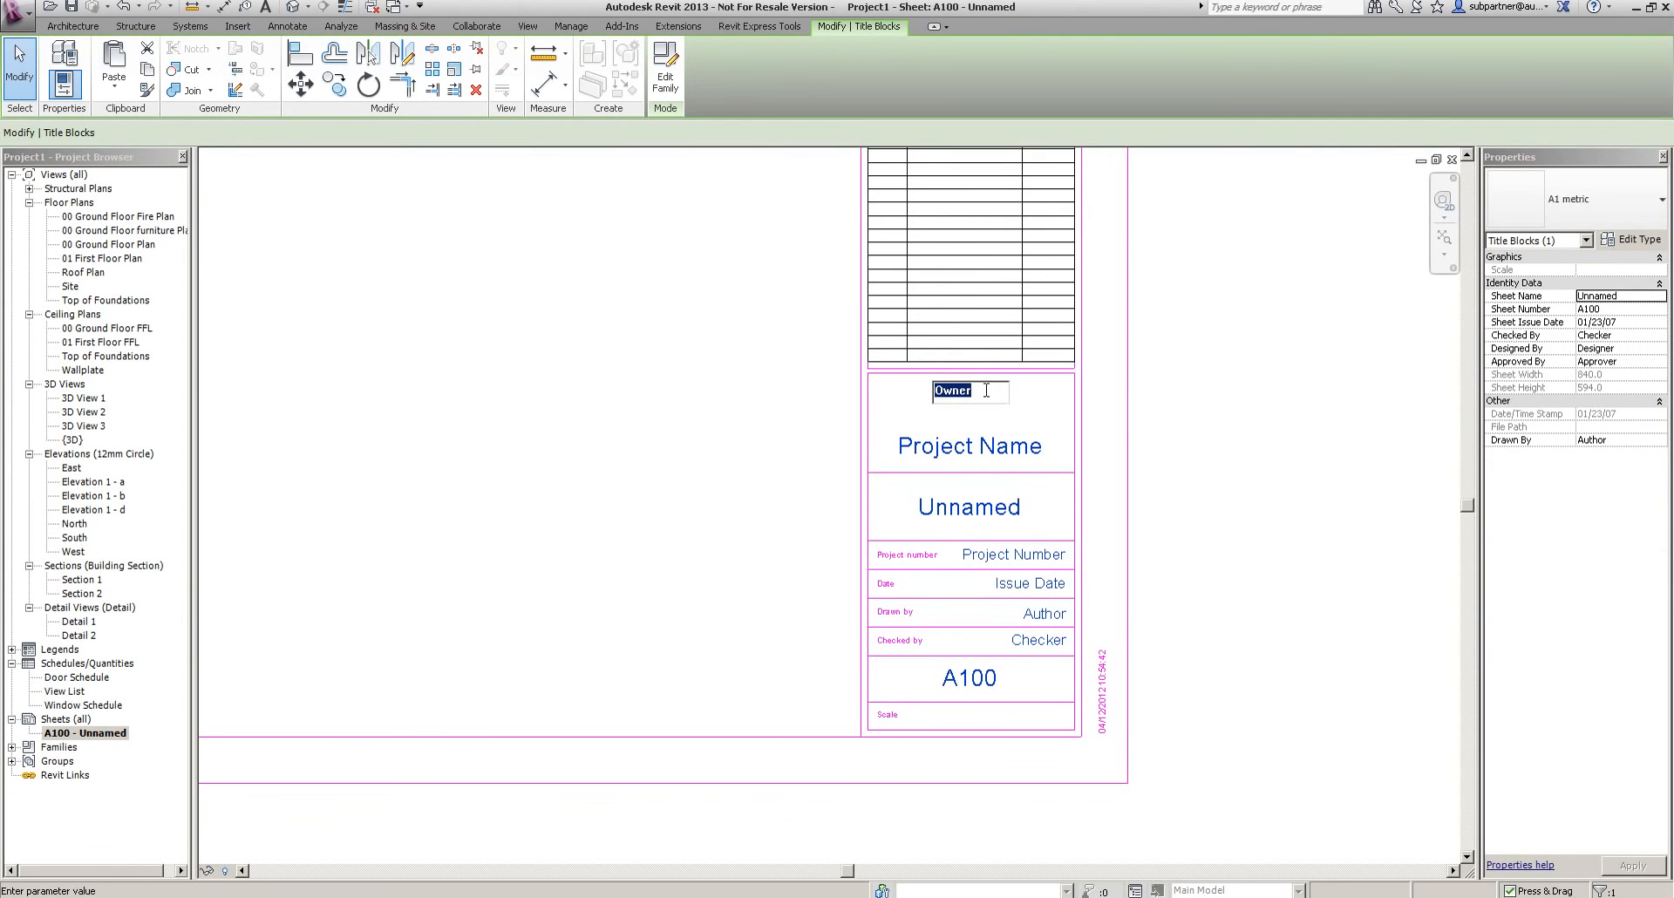
{"action": "type", "text": "Mr Parsons-Moore"}
{"action": "left_click", "coordinate": [928, 488]}
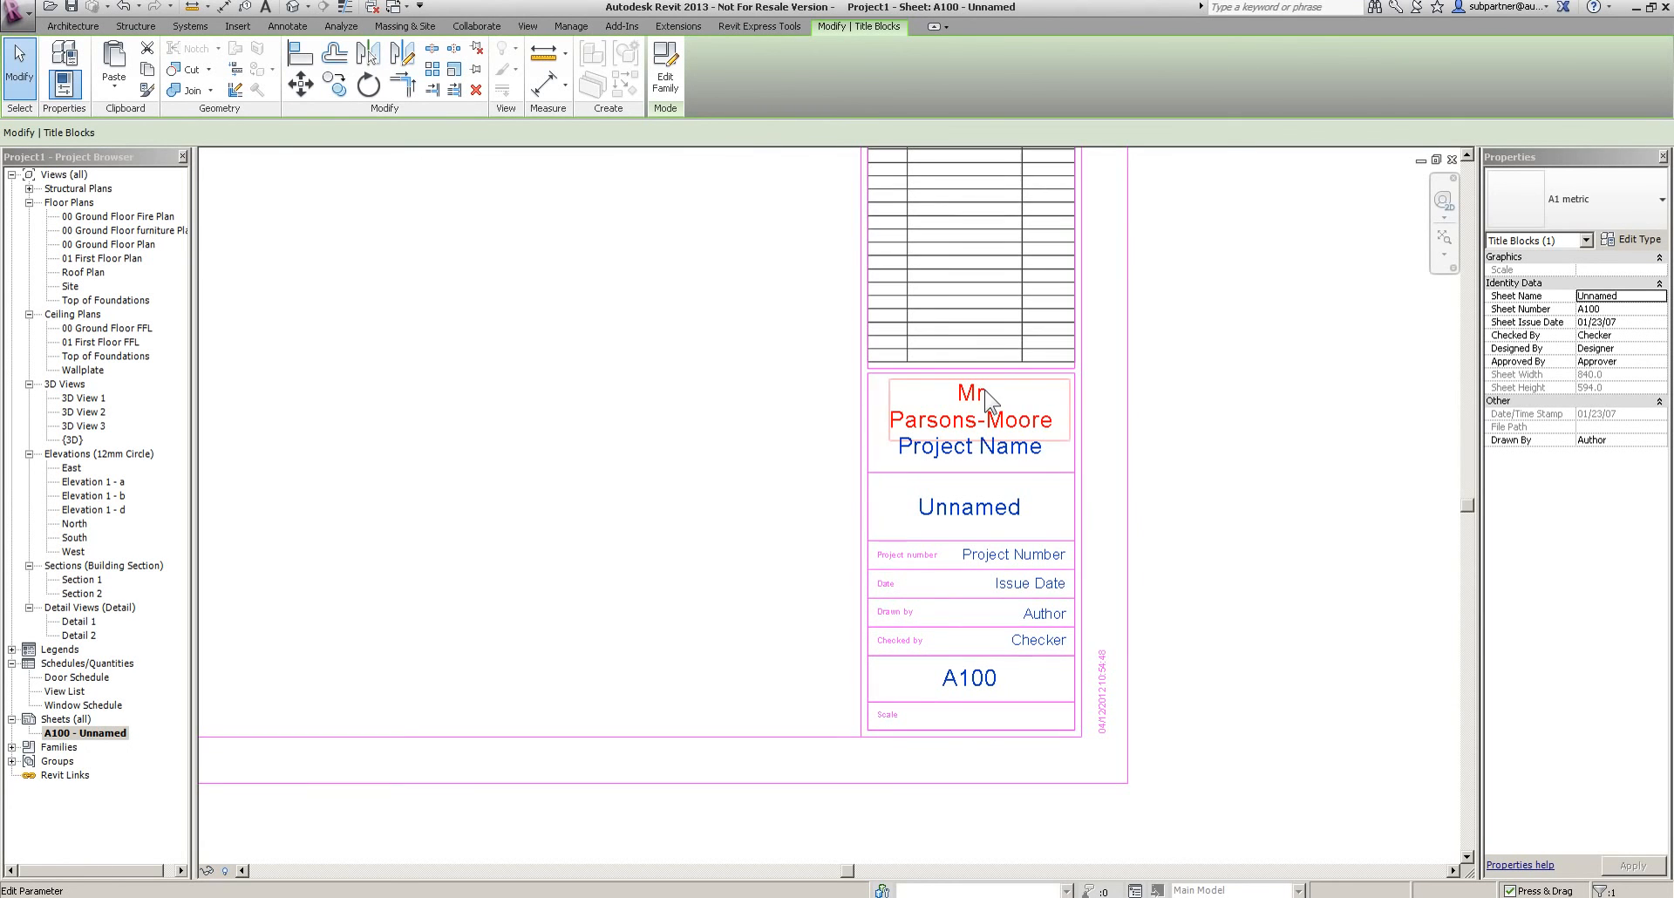
{"action": "left_click", "coordinate": [1005, 453]}
{"action": "type", "text": "Demo"}
{"action": "left_click", "coordinate": [999, 470]}
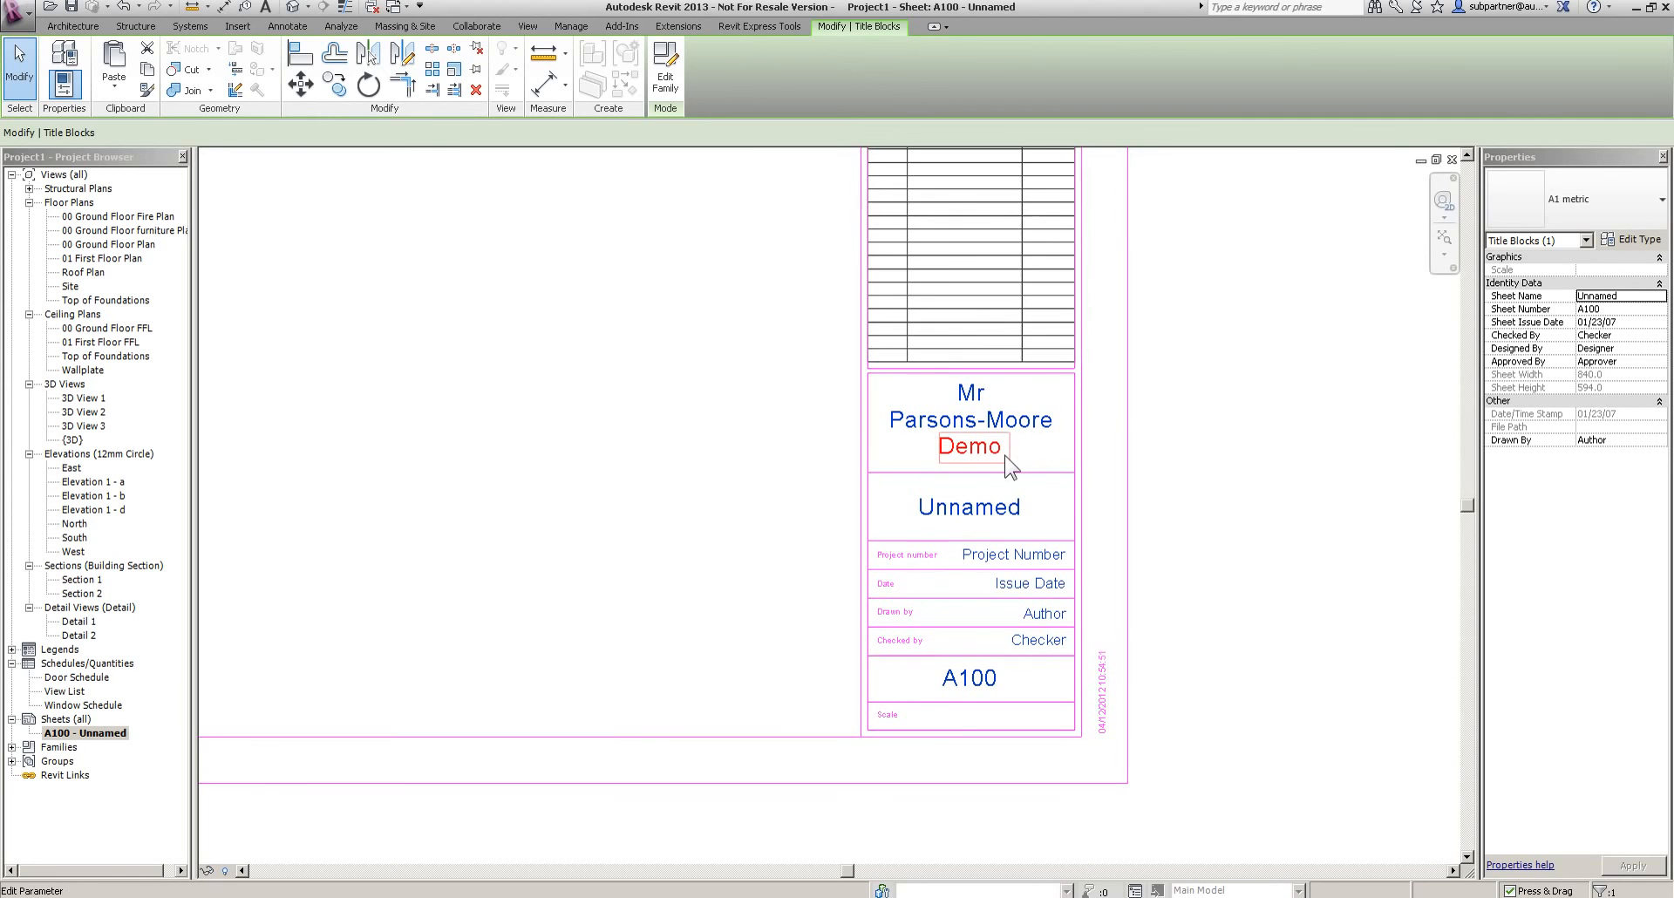
In the title block, set the sheet name to Plans, the project number to A111011 and the sheet number to A-1
{"action": "left_click", "coordinate": [956, 513]}
{"action": "type", "text": "Plans"}
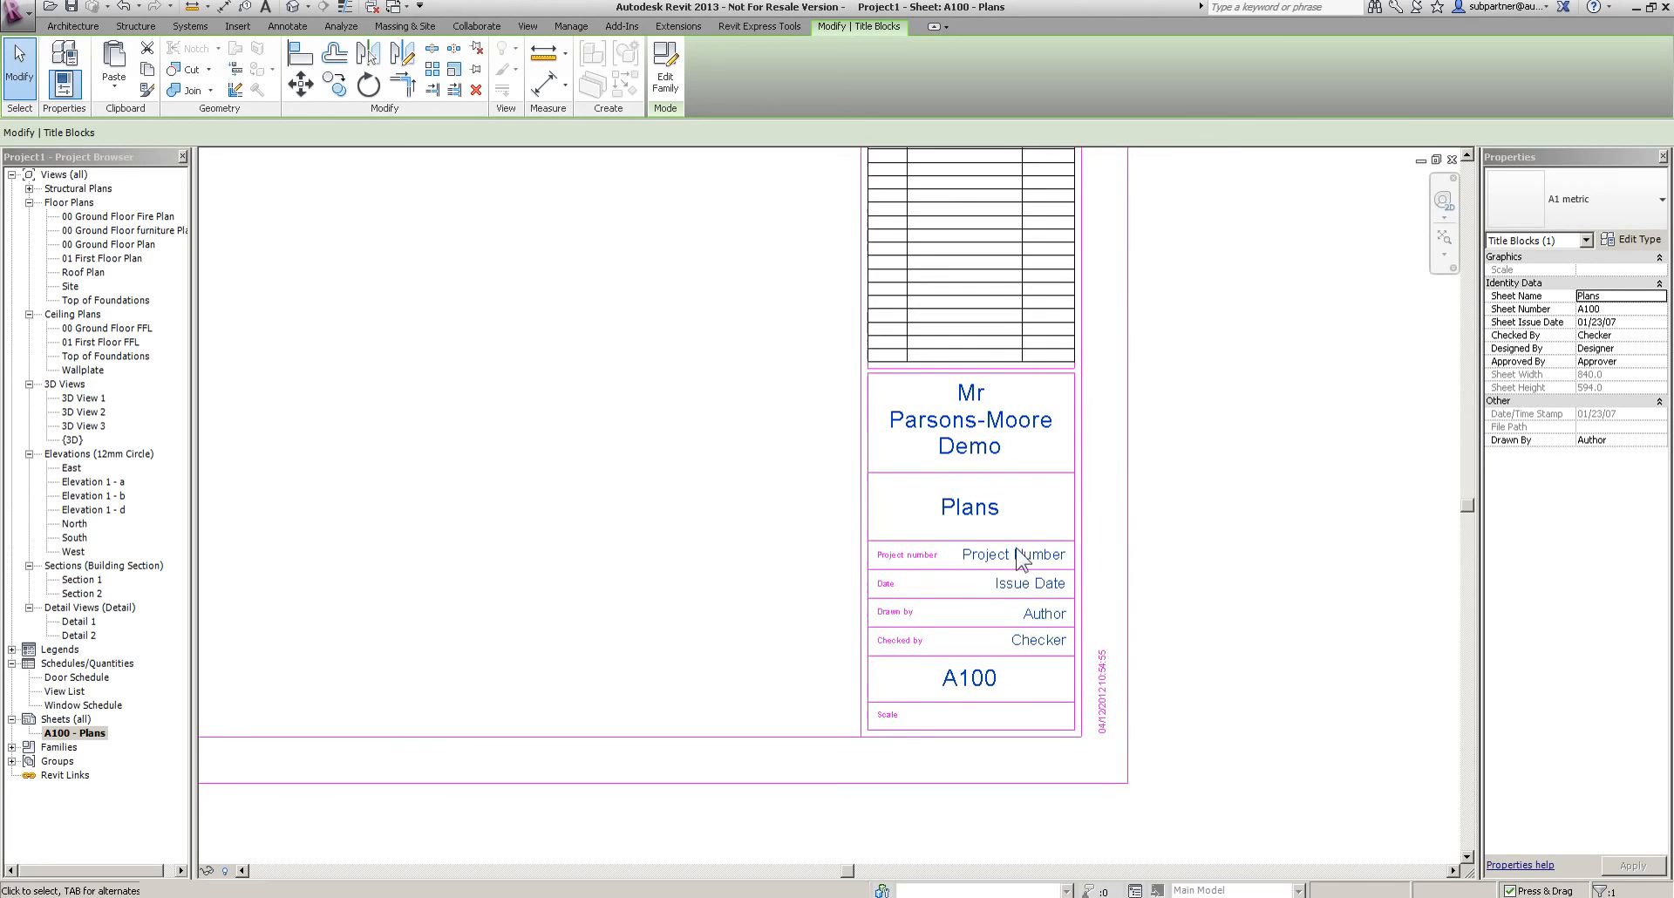
{"action": "left_click", "coordinate": [1012, 554]}
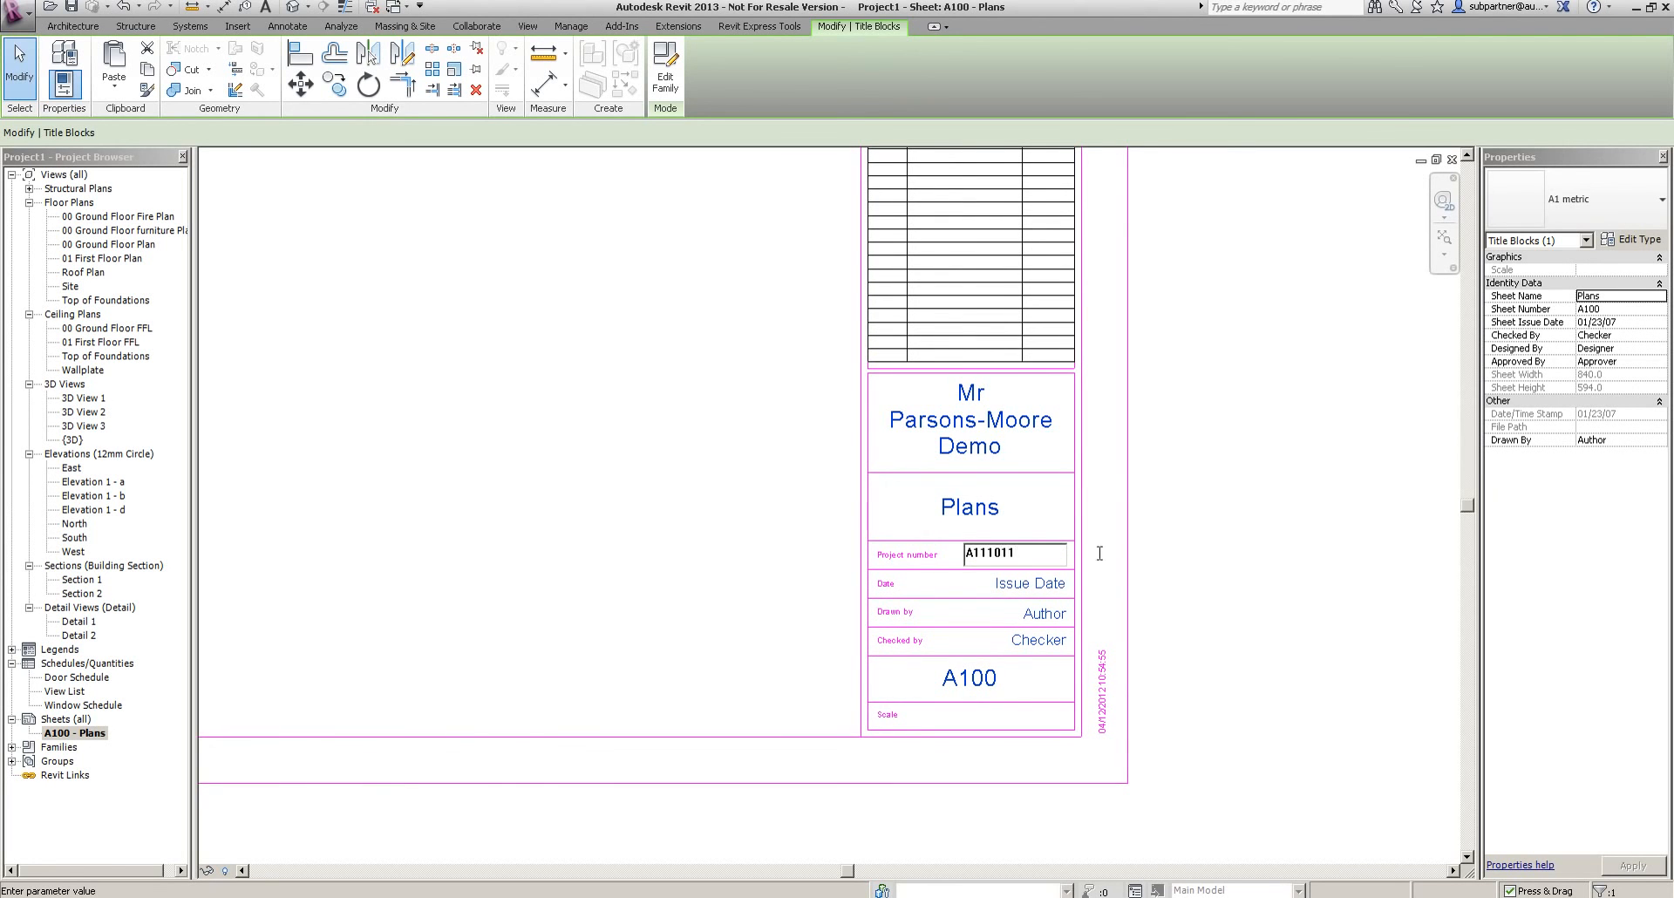
{"action": "type", "text": "A111011"}
{"action": "left_click", "coordinate": [1187, 565]}
{"action": "left_click", "coordinate": [983, 676]}
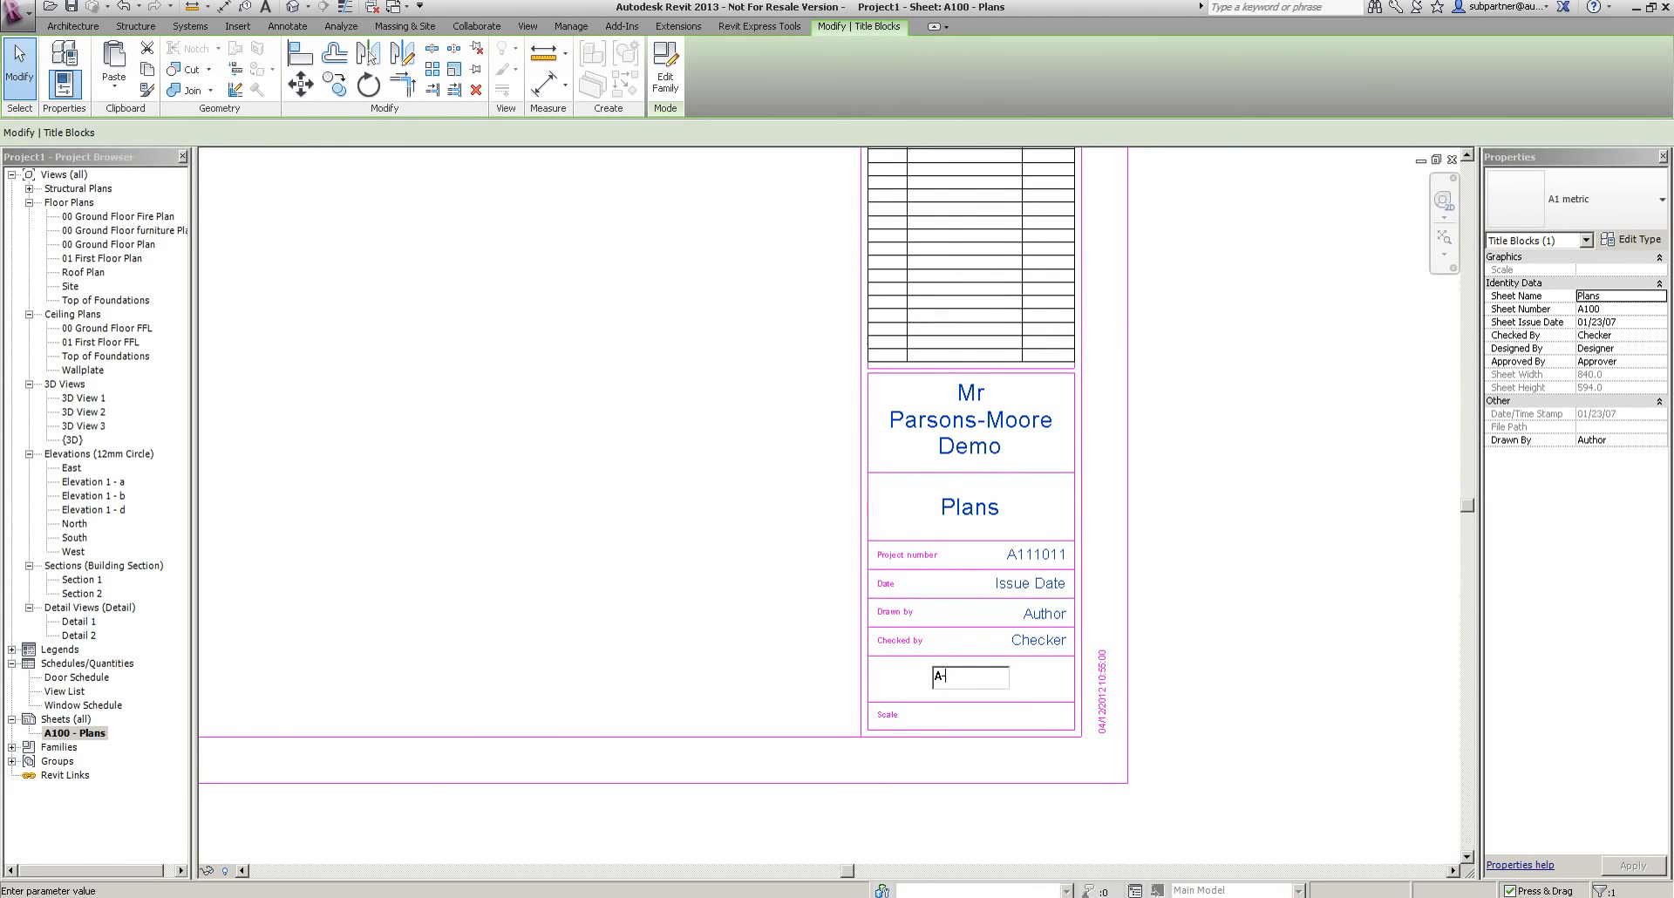
{"action": "left_click", "coordinate": [1195, 595]}
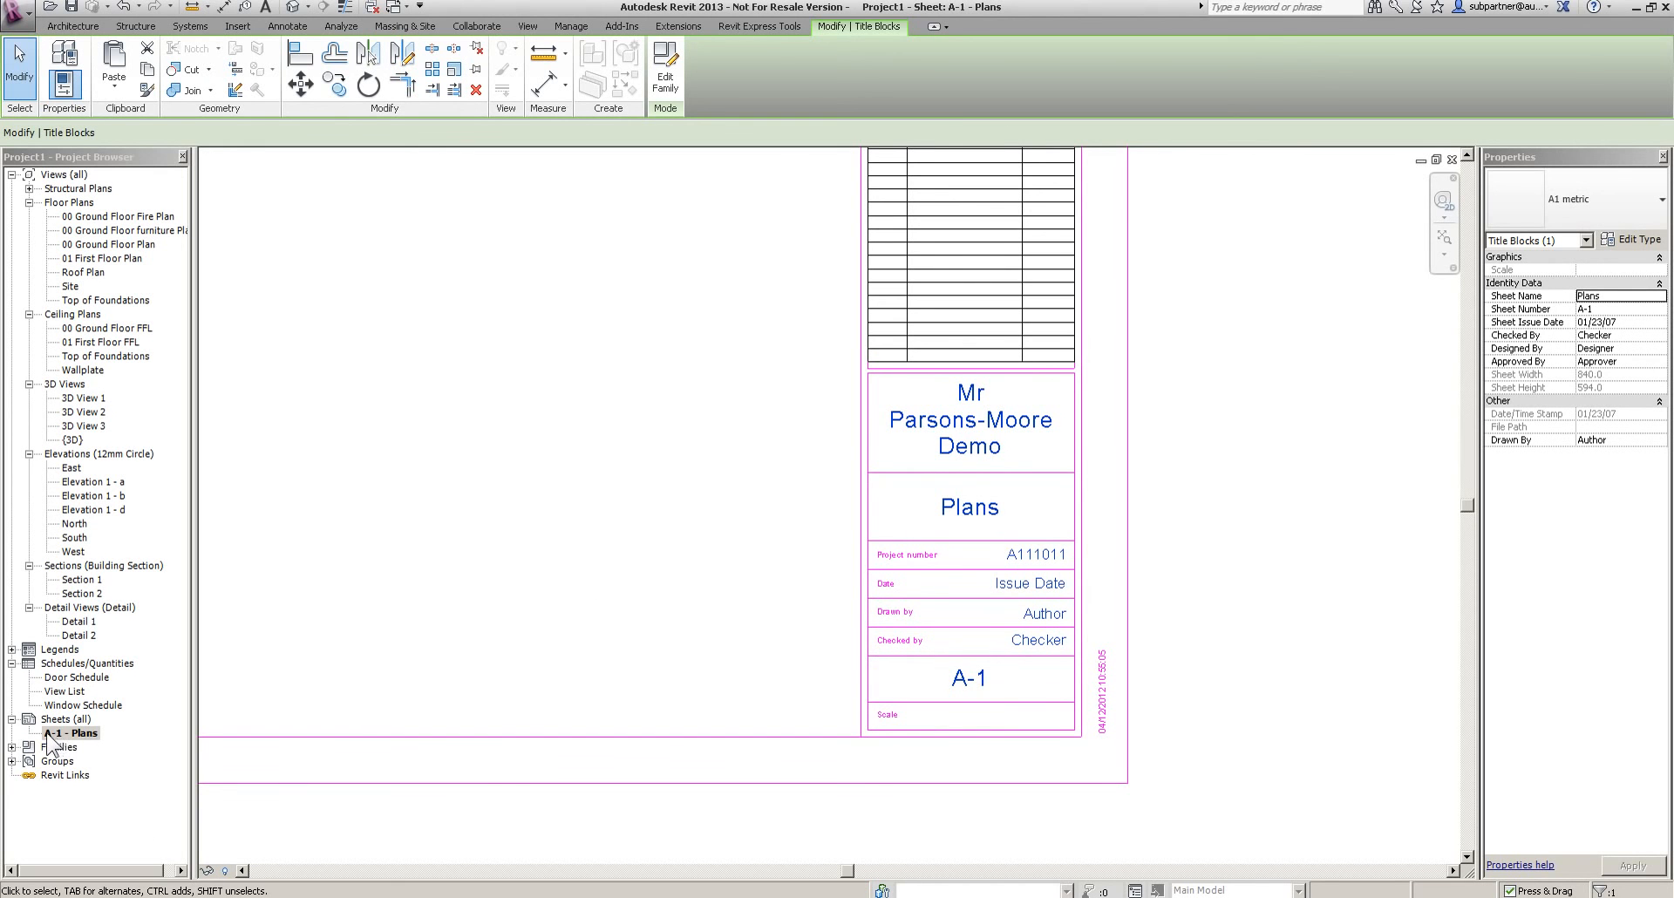
{"action": "left_click", "coordinate": [756, 569]}
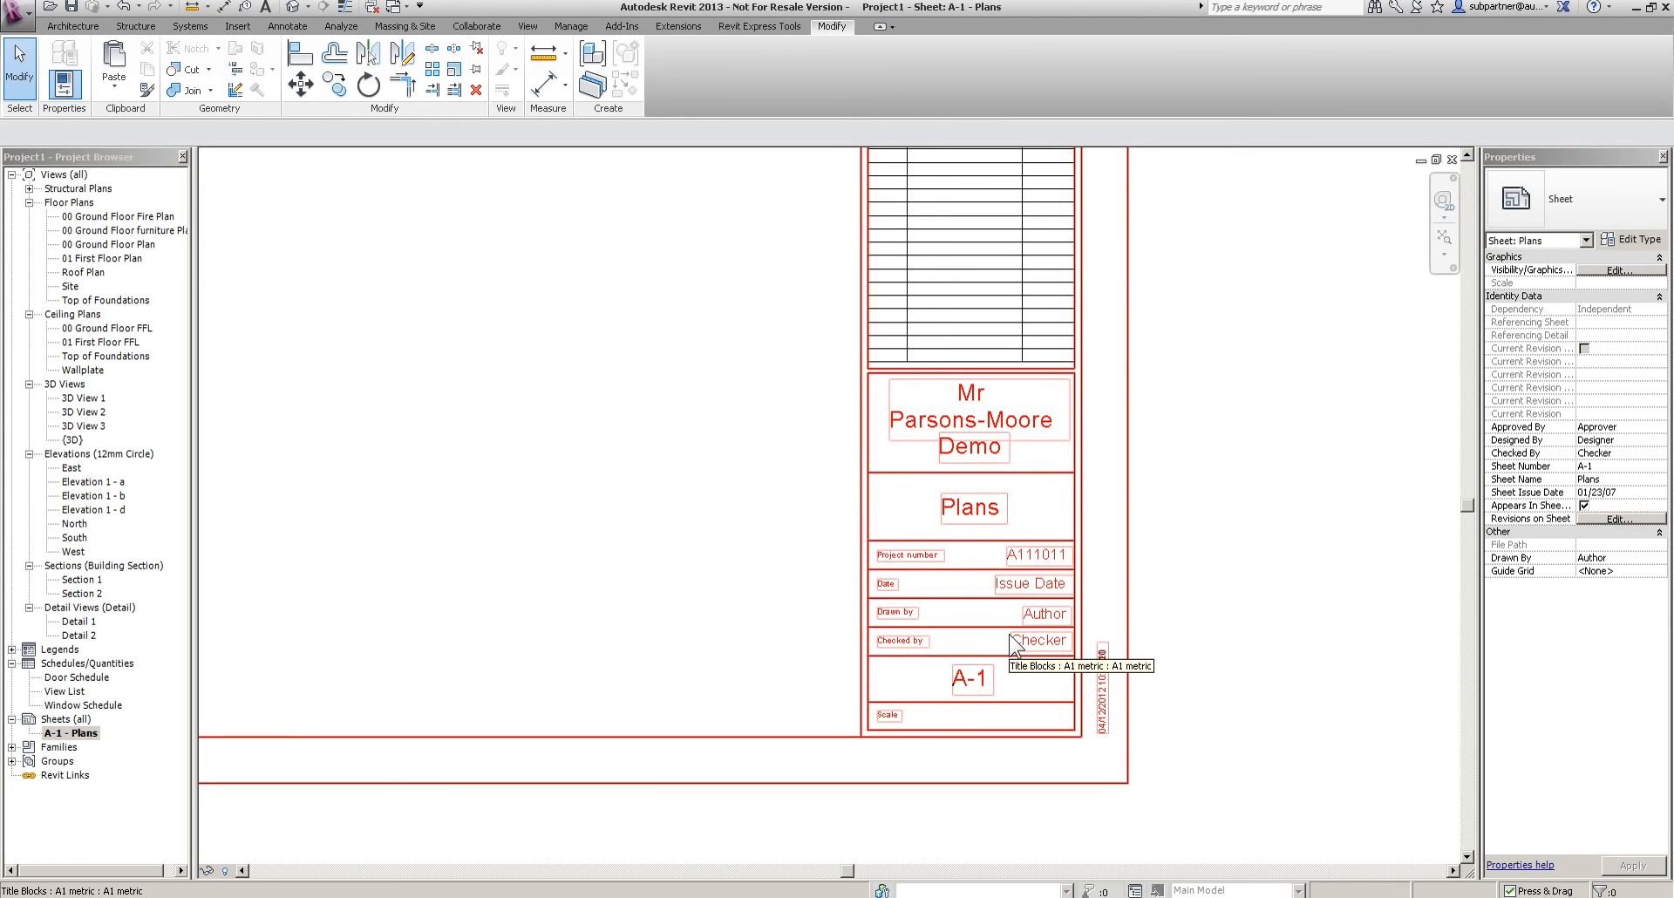
In the 00 Ground Floor Plan view, move the four exterior elevation markers in close to the house's outer walls
{"action": "scroll", "coordinate": [1053, 652], "scroll_direction": "down", "scroll_amount": 5}
{"action": "double_click", "coordinate": [107, 244]}
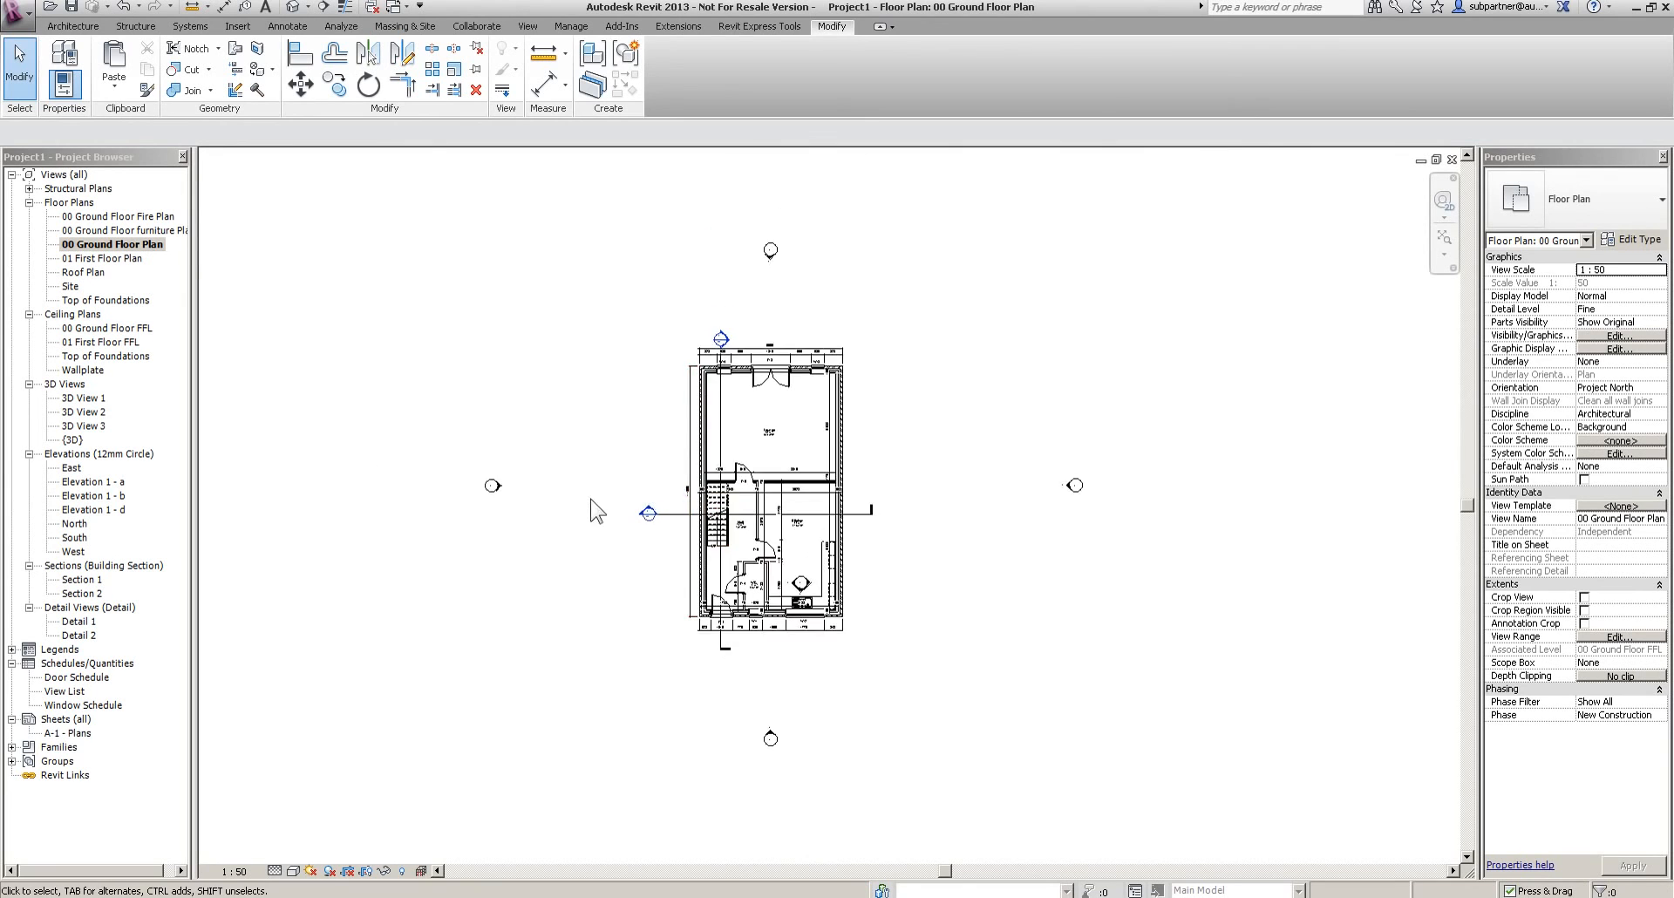
{"action": "scroll", "coordinate": [589, 499], "scroll_direction": "up", "scroll_amount": 2}
{"action": "mouse_move", "coordinate": [378, 433]}
{"action": "left_mouse_down"}
{"action": "mouse_move", "coordinate": [490, 515]}
{"action": "mouse_move", "coordinate": [727, 496]}
{"action": "left_mouse_up"}
{"action": "middle_click_drag", "start_coordinate": [976, 430], "coordinate": [911, 439]}
{"action": "left_click_drag", "start_coordinate": [1190, 394], "coordinate": [1430, 568]}
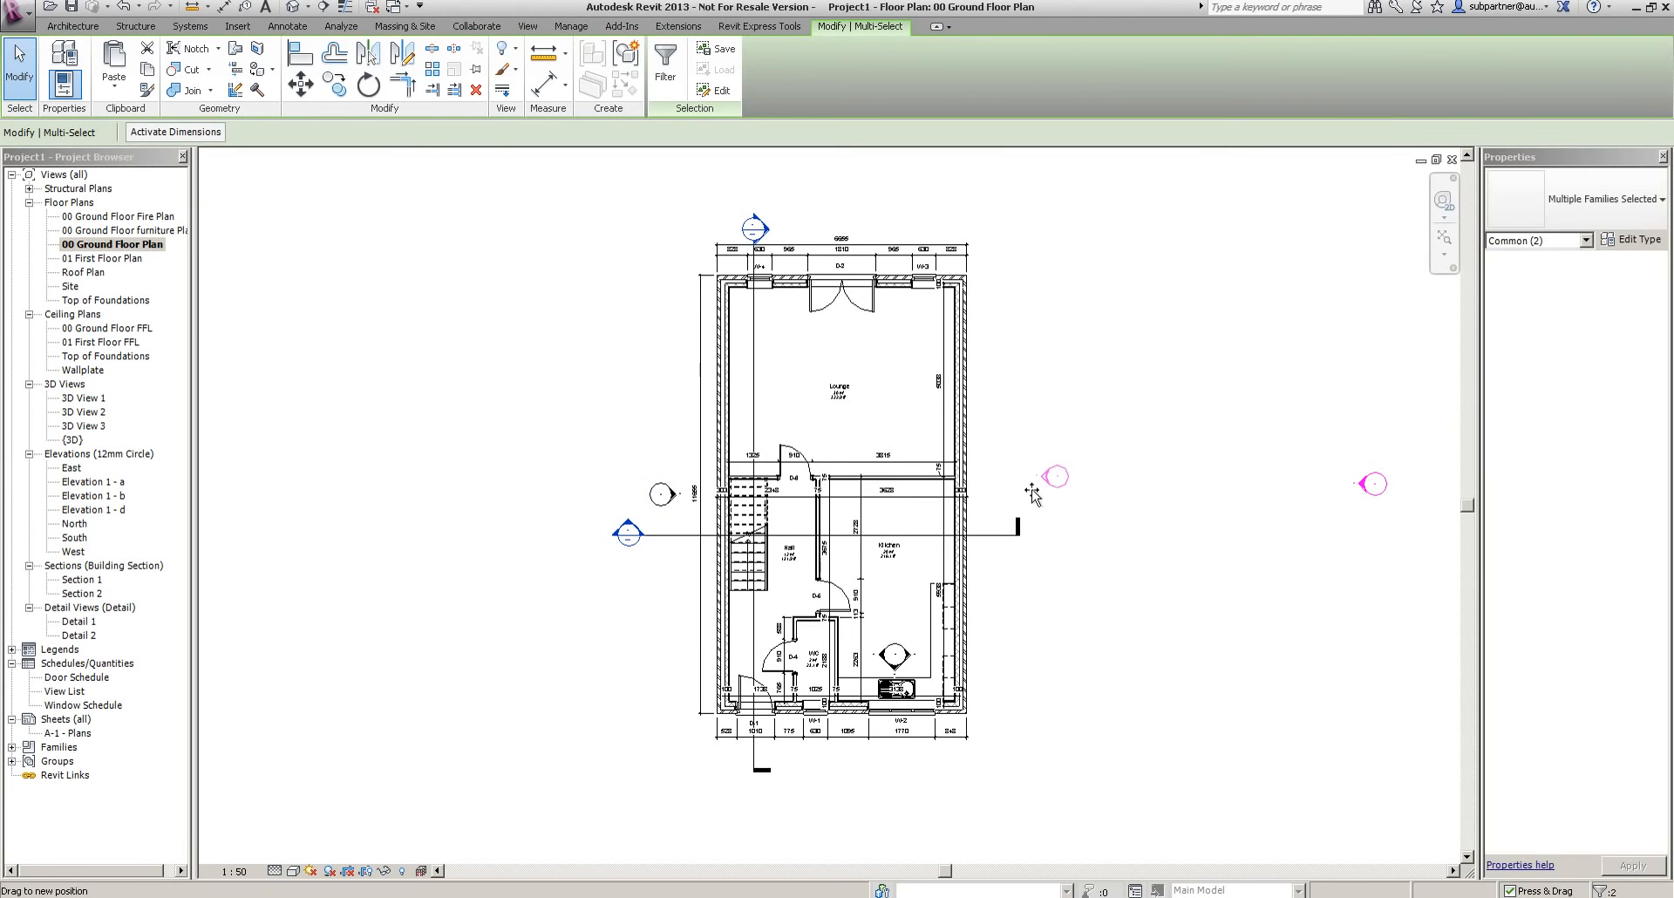
{"action": "left_click_drag", "start_coordinate": [1067, 493], "coordinate": [994, 494]}
{"action": "scroll", "coordinate": [912, 720], "scroll_direction": "down", "scroll_amount": 3}
{"action": "left_click", "coordinate": [918, 780]}
{"action": "left_click_drag", "start_coordinate": [918, 779], "coordinate": [890, 678]}
{"action": "mouse_move", "coordinate": [855, 265]}
{"action": "left_mouse_down"}
{"action": "mouse_move", "coordinate": [936, 371]}
{"action": "mouse_move", "coordinate": [902, 388]}
{"action": "left_mouse_up"}
{"action": "left_click", "coordinate": [1087, 479]}
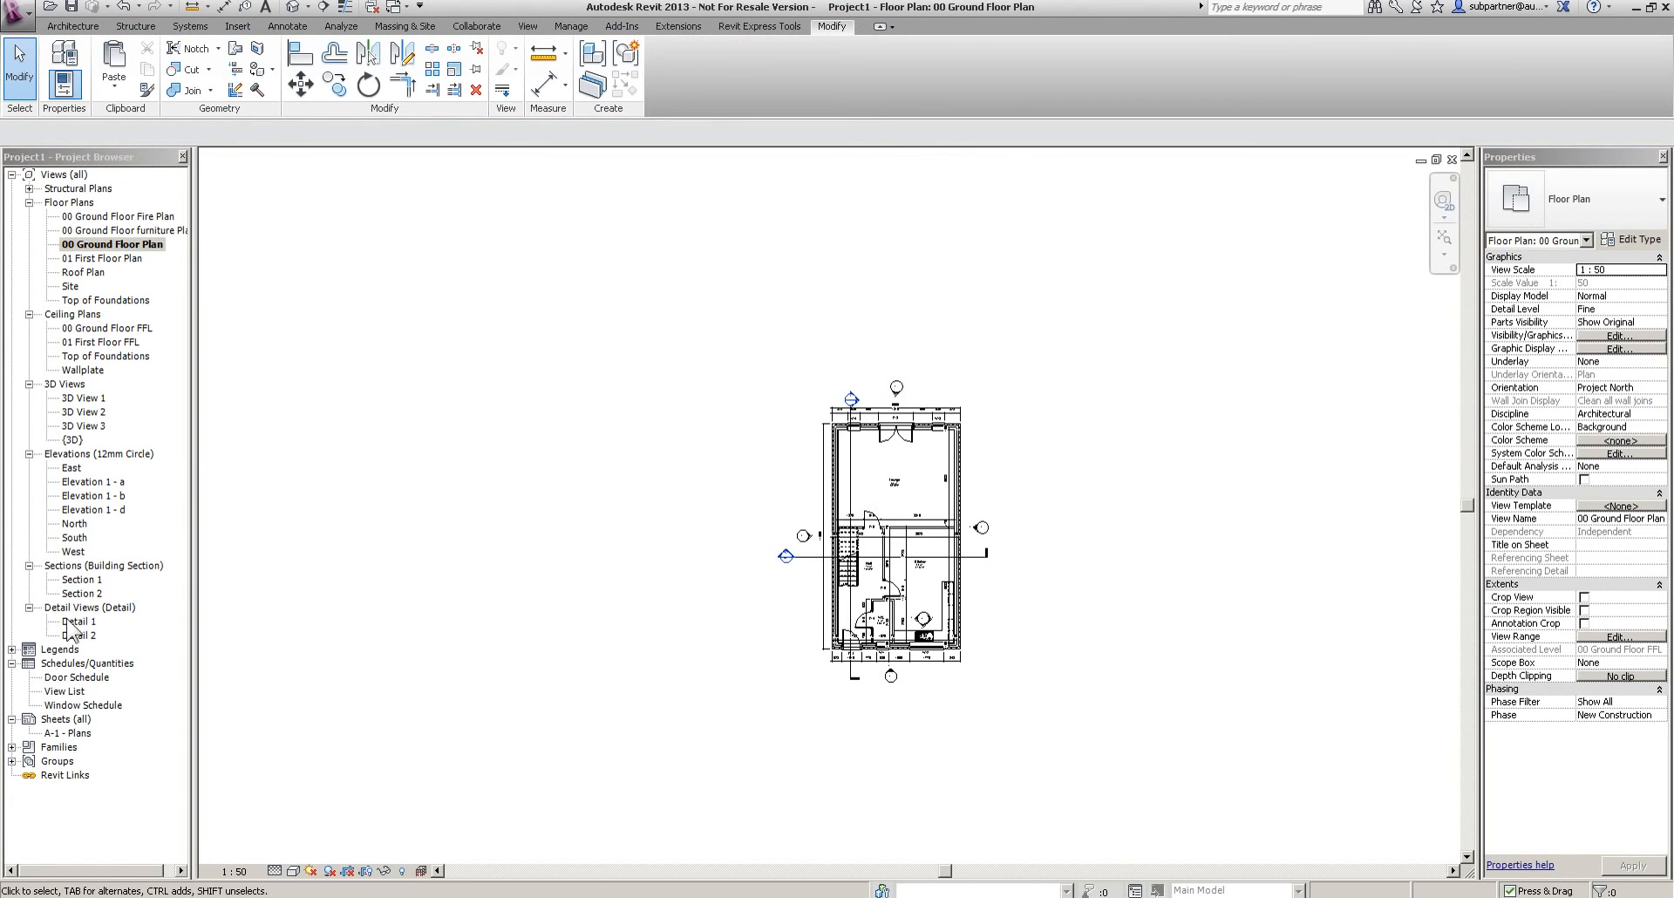
Open the 01 First Floor Plan view and set its underlay to None
{"action": "double_click", "coordinate": [102, 258]}
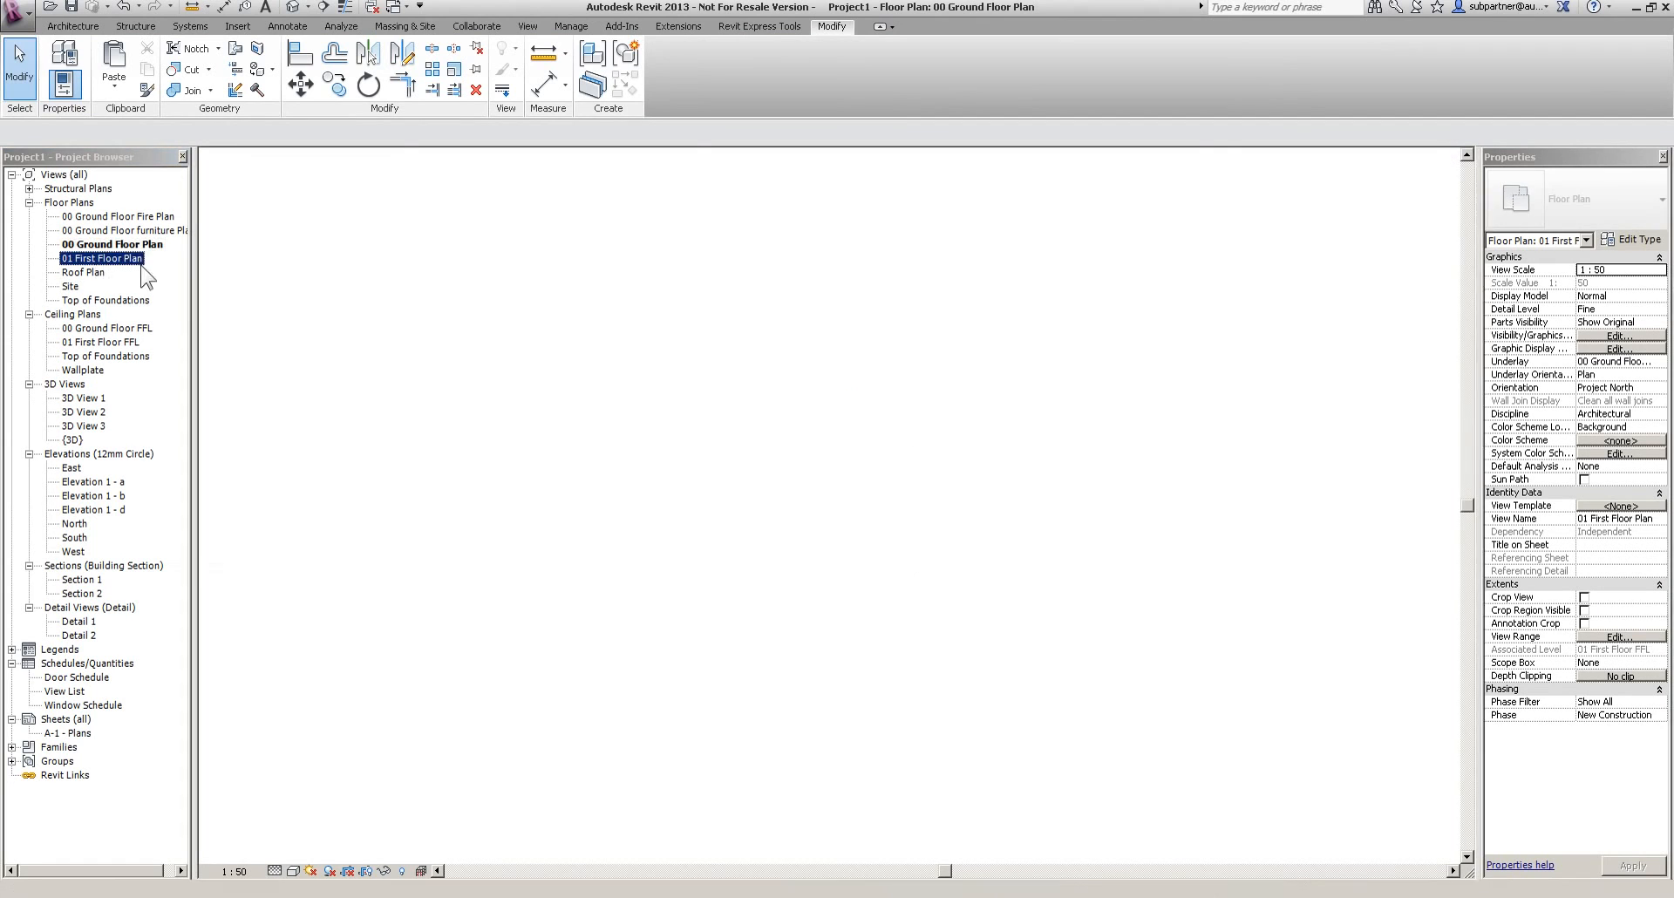
{"action": "left_click", "coordinate": [1659, 363]}
{"action": "left_click", "coordinate": [1613, 374]}
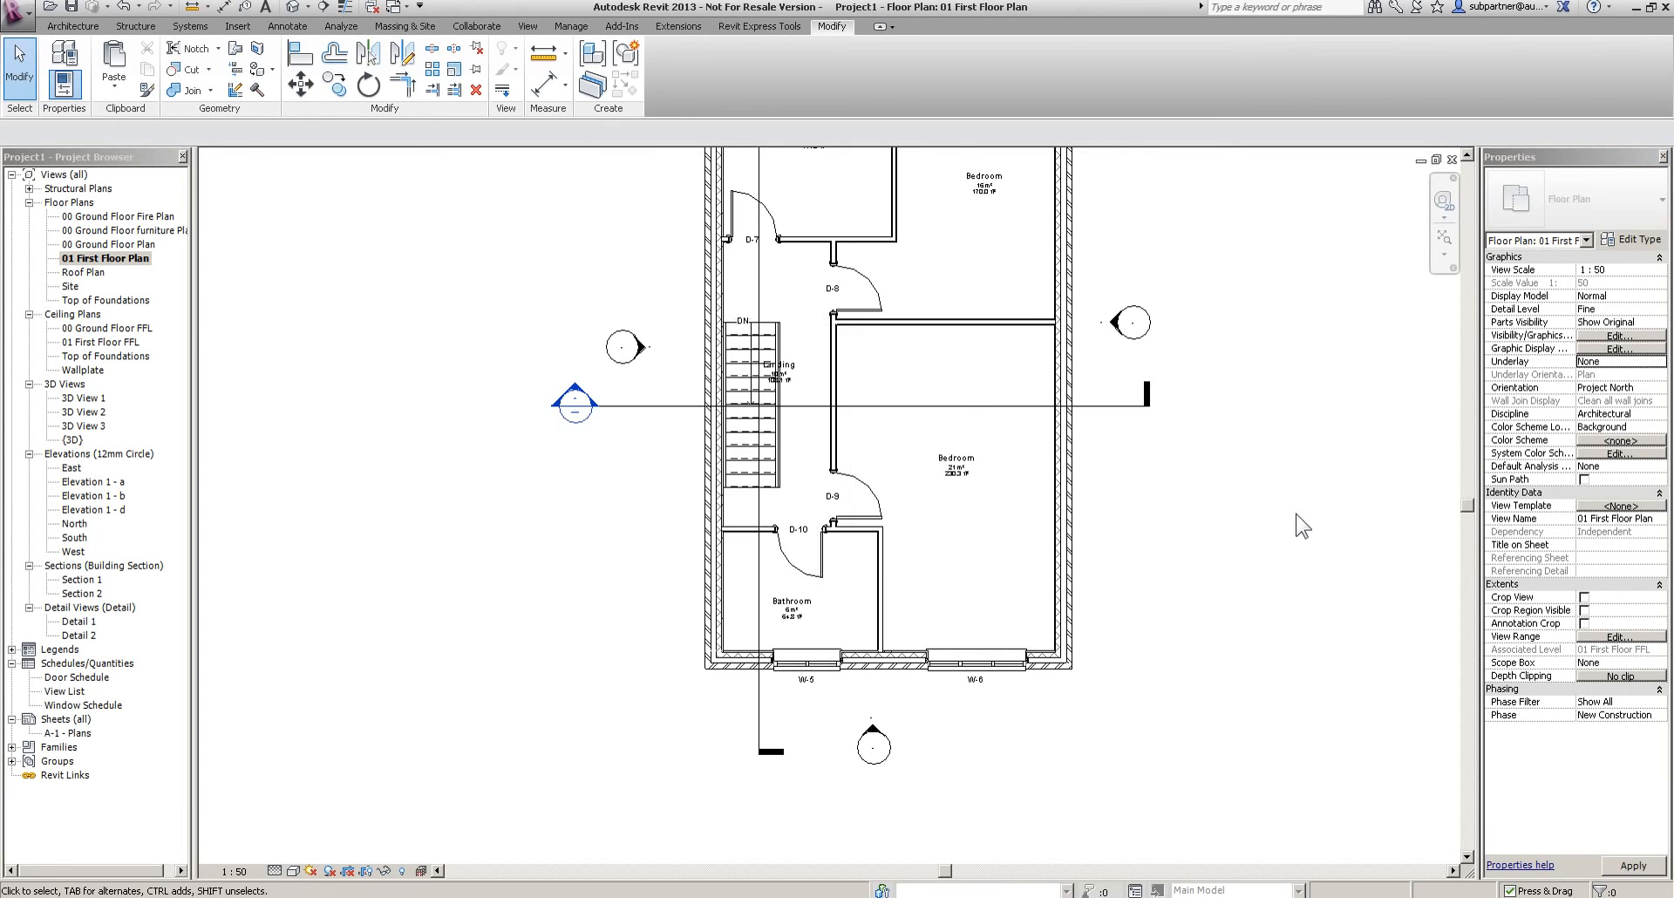
Move the partition wall between the landing and the bedrooms, containing doors D-8 and D-9, slightly towards the bedrooms
{"action": "scroll", "coordinate": [1308, 511], "scroll_direction": "down", "scroll_amount": 2}
{"action": "scroll", "coordinate": [959, 403], "scroll_direction": "up", "scroll_amount": 2}
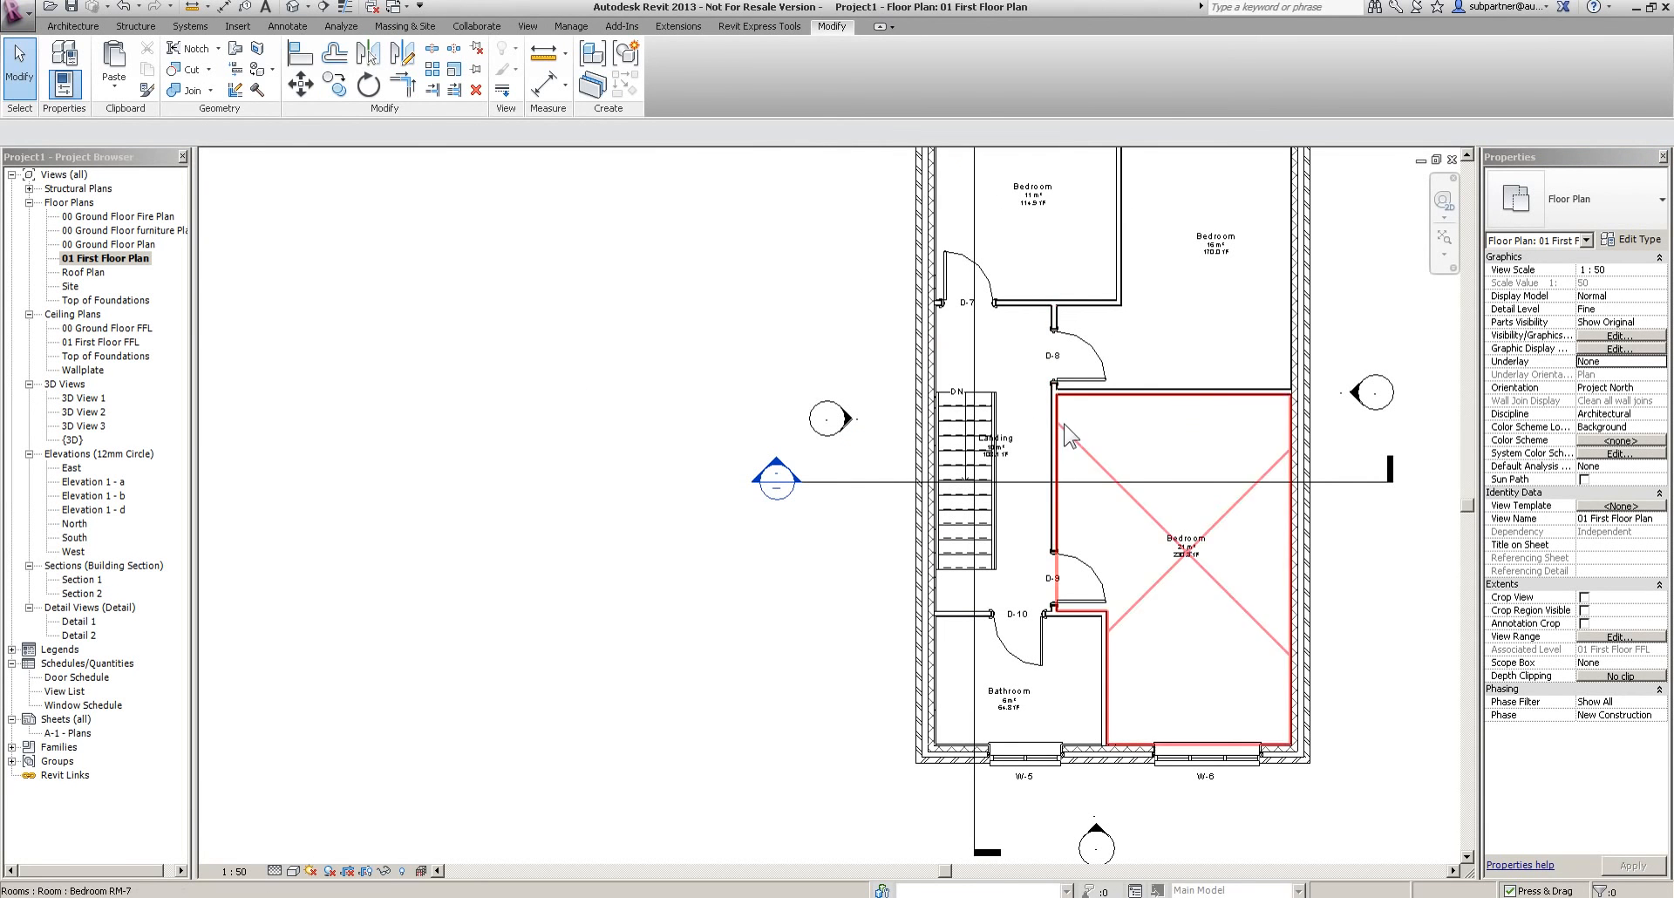
{"action": "left_click", "coordinate": [1055, 426]}
{"action": "left_click_drag", "start_coordinate": [1060, 426], "coordinate": [1067, 425]}
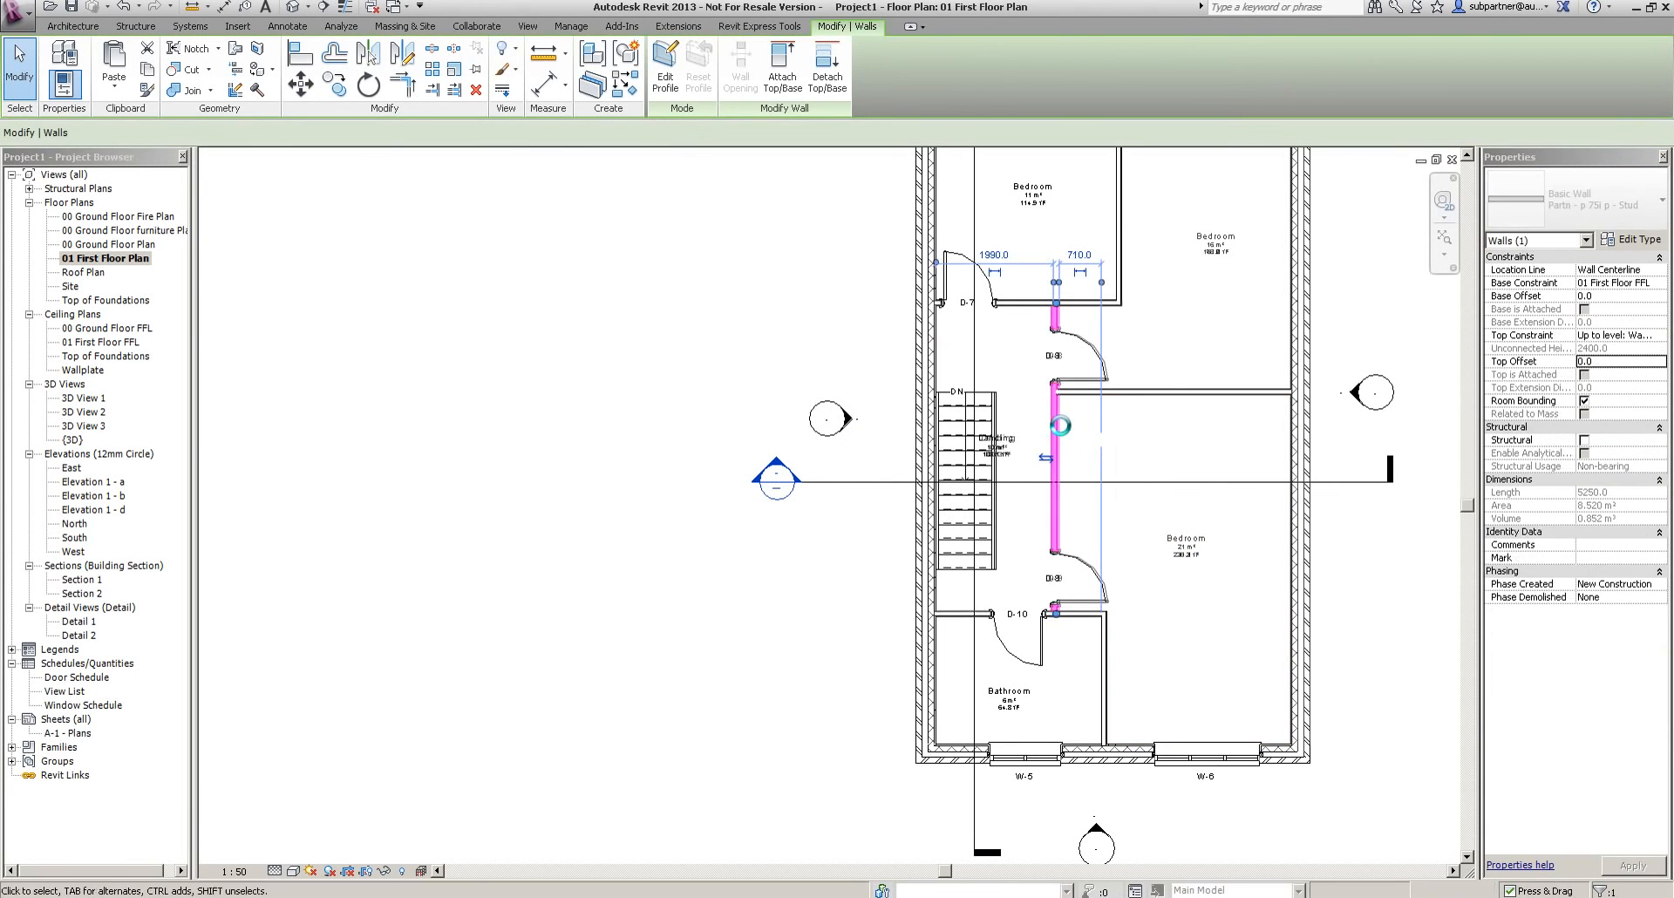
{"action": "left_click", "coordinate": [576, 357]}
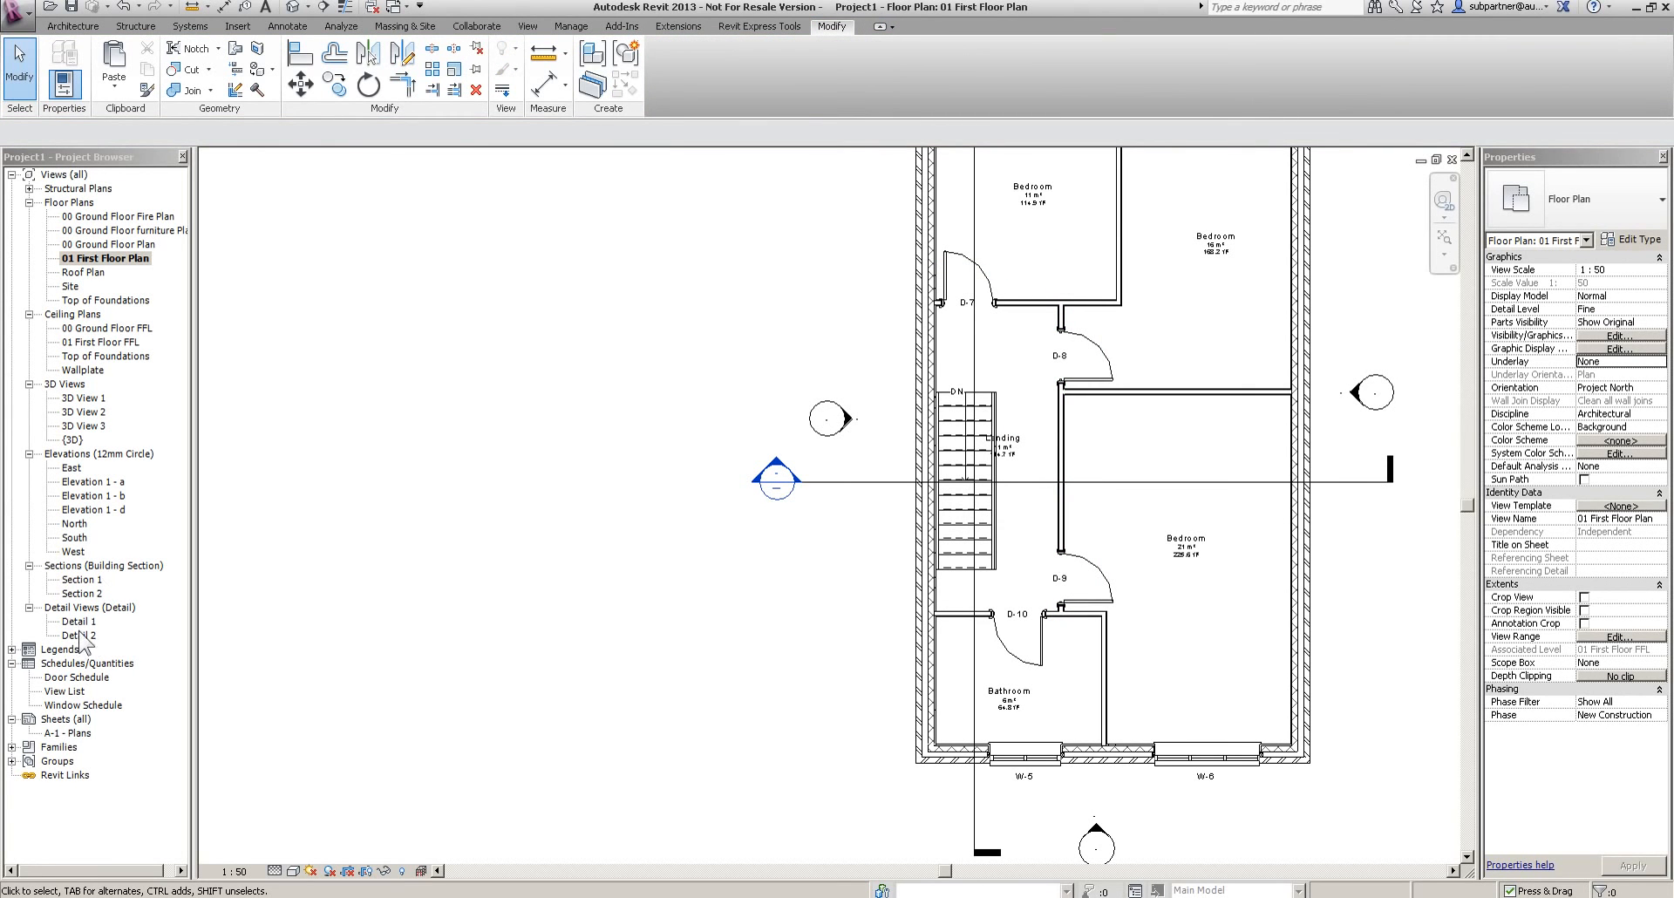
Open sheet A-1 - Plans and place the 00 Ground Floor Plan and 01 First Floor Plan side by side on it
{"action": "double_click", "coordinate": [54, 733]}
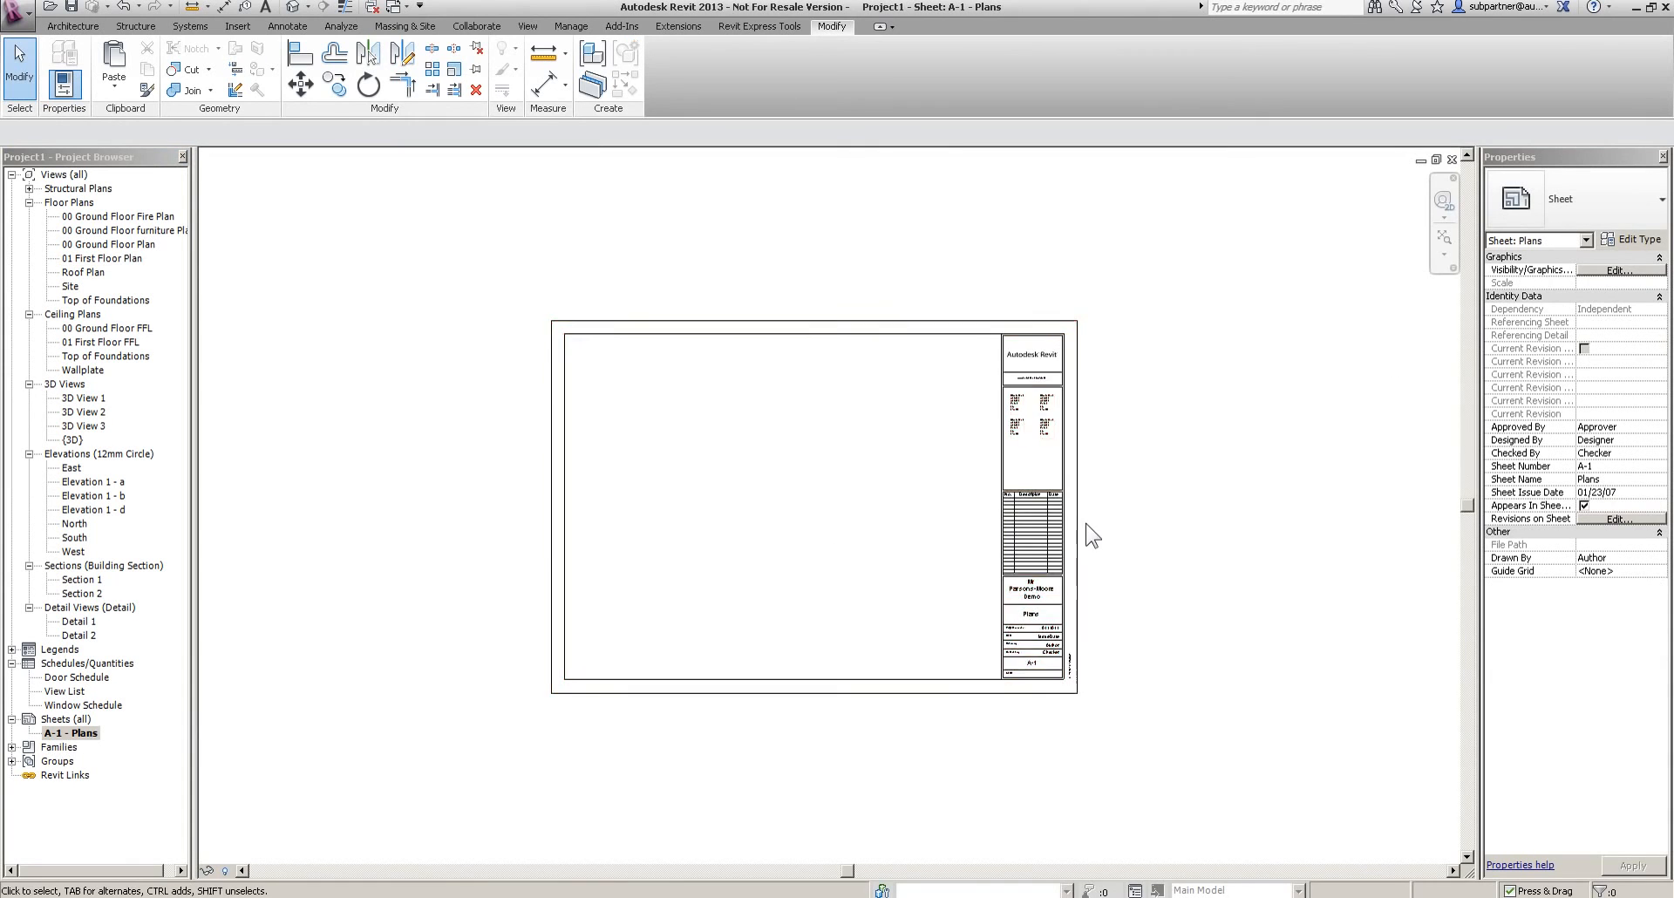
{"action": "left_click_drag", "start_coordinate": [118, 244], "coordinate": [694, 459]}
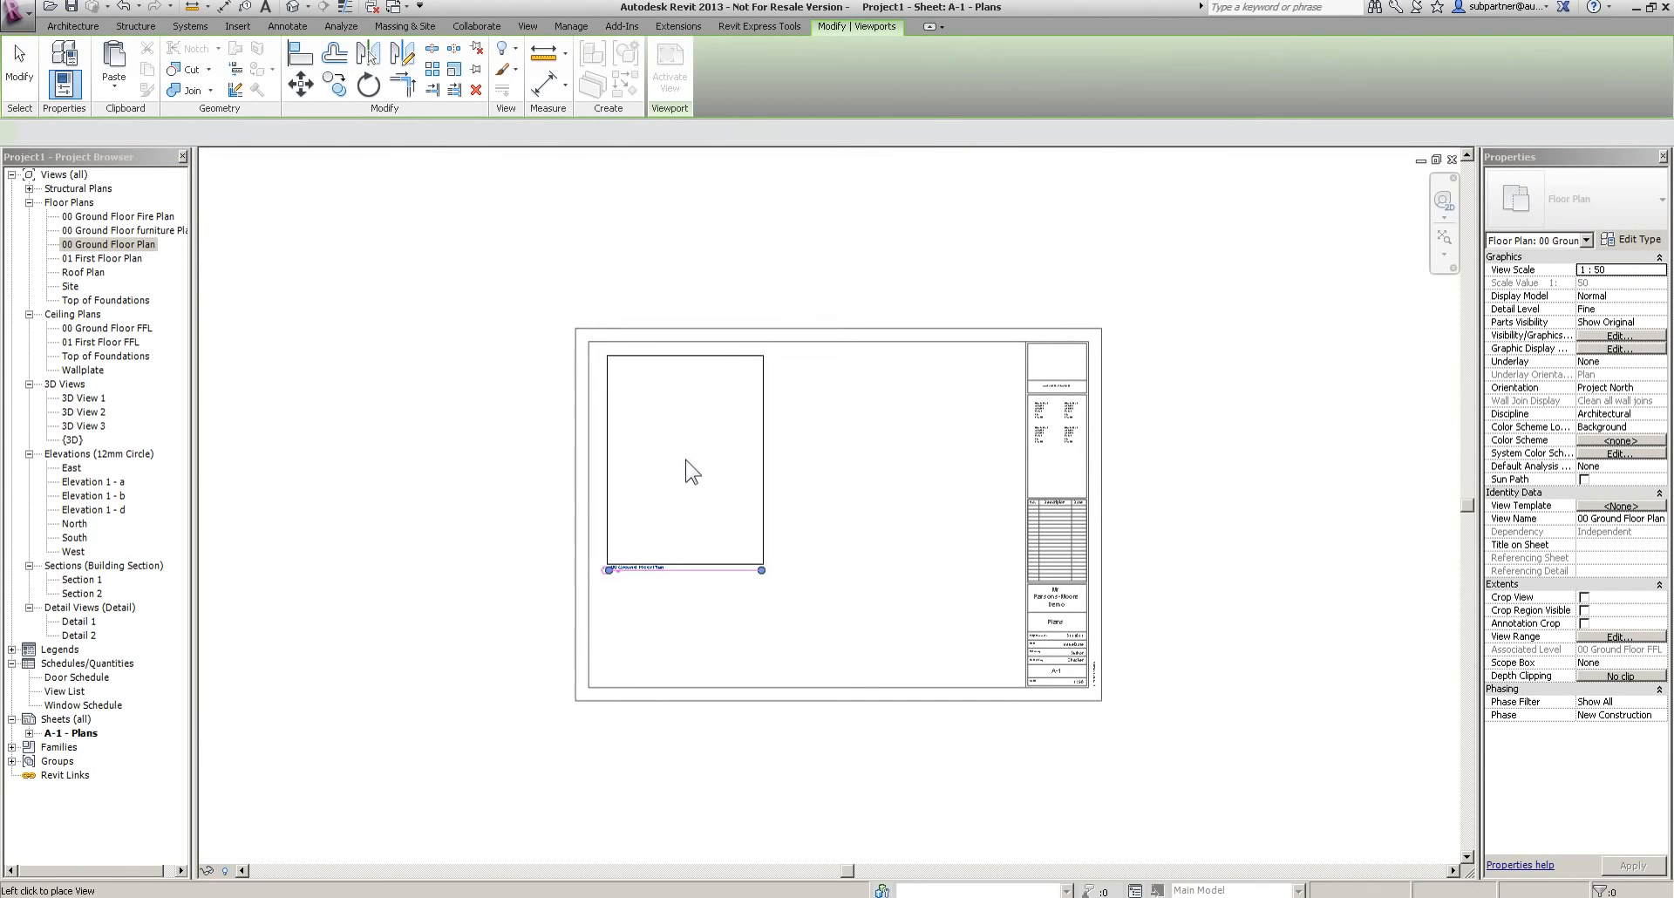
{"action": "left_click", "coordinate": [692, 472]}
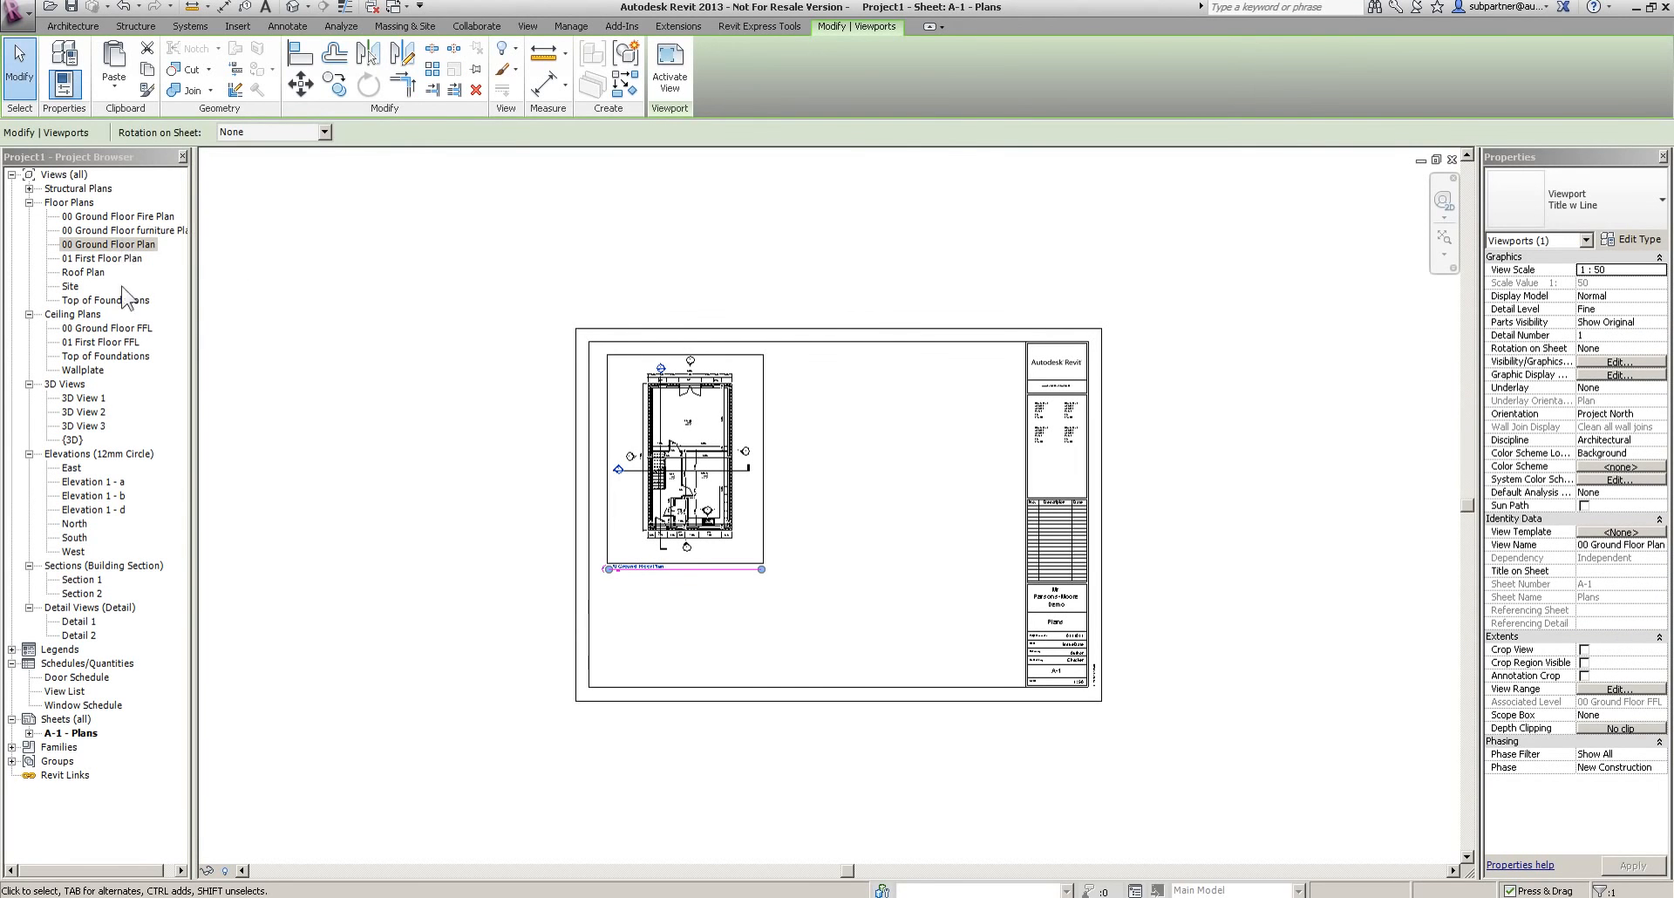
{"action": "left_click_drag", "start_coordinate": [92, 260], "coordinate": [864, 486]}
{"action": "left_click", "coordinate": [846, 458]}
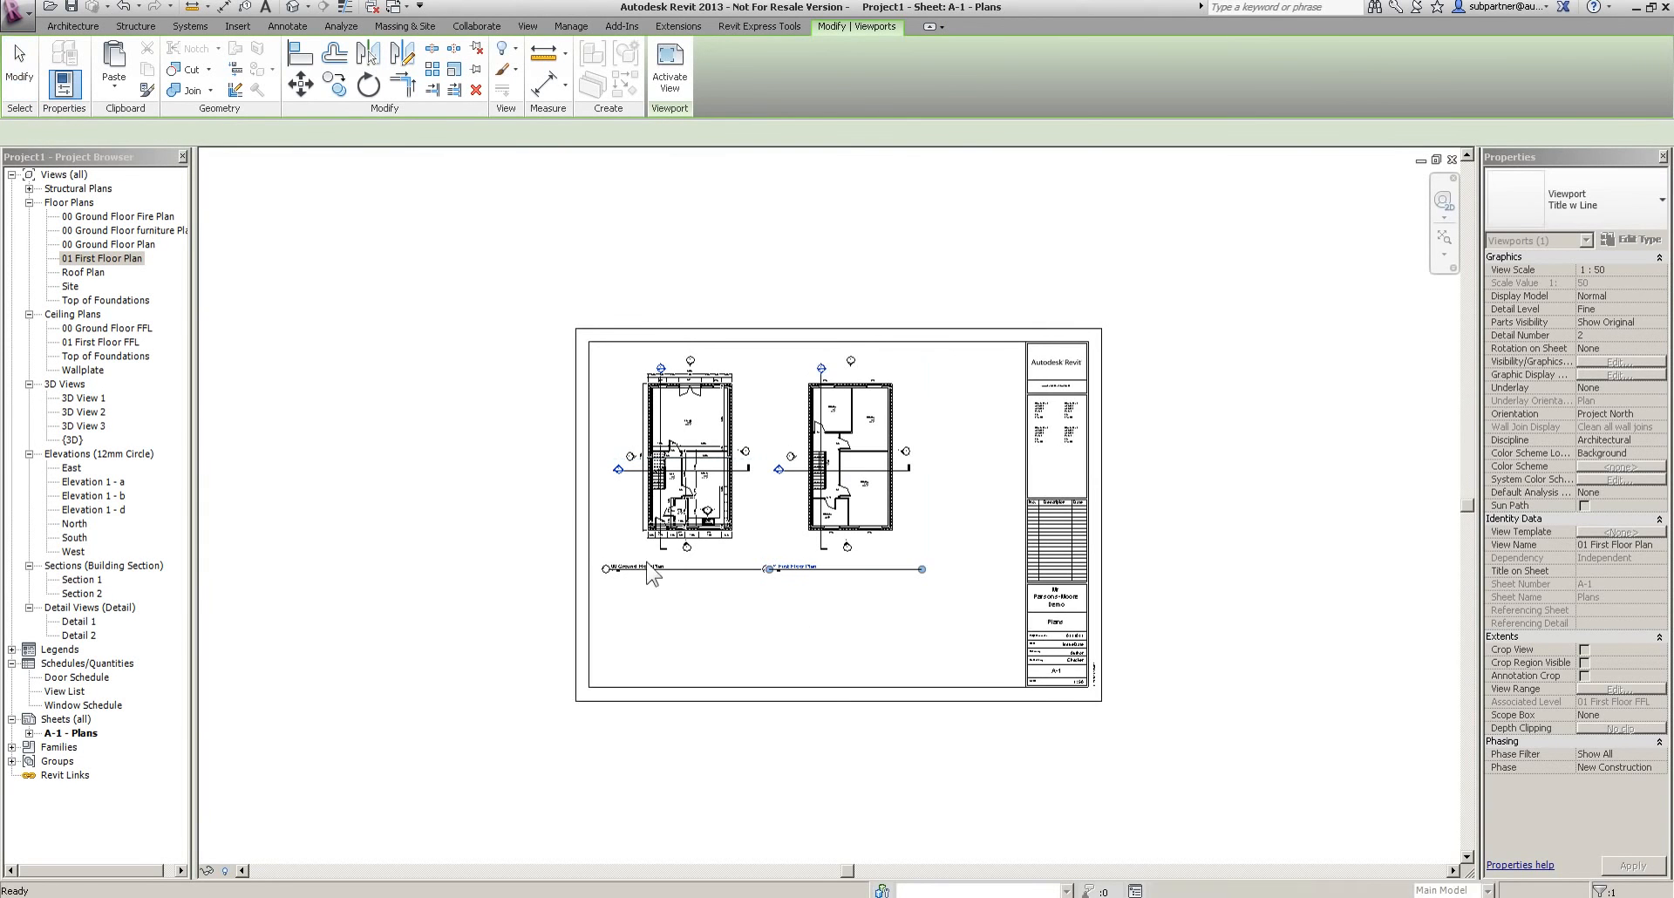
Change both floor plan viewports on sheet A-1 to the Title No Line type
{"action": "scroll", "coordinate": [639, 562], "scroll_direction": "up", "scroll_amount": 2}
{"action": "left_click_drag", "start_coordinate": [1113, 664], "coordinate": [819, 488]}
{"action": "left_click", "coordinate": [1608, 205]}
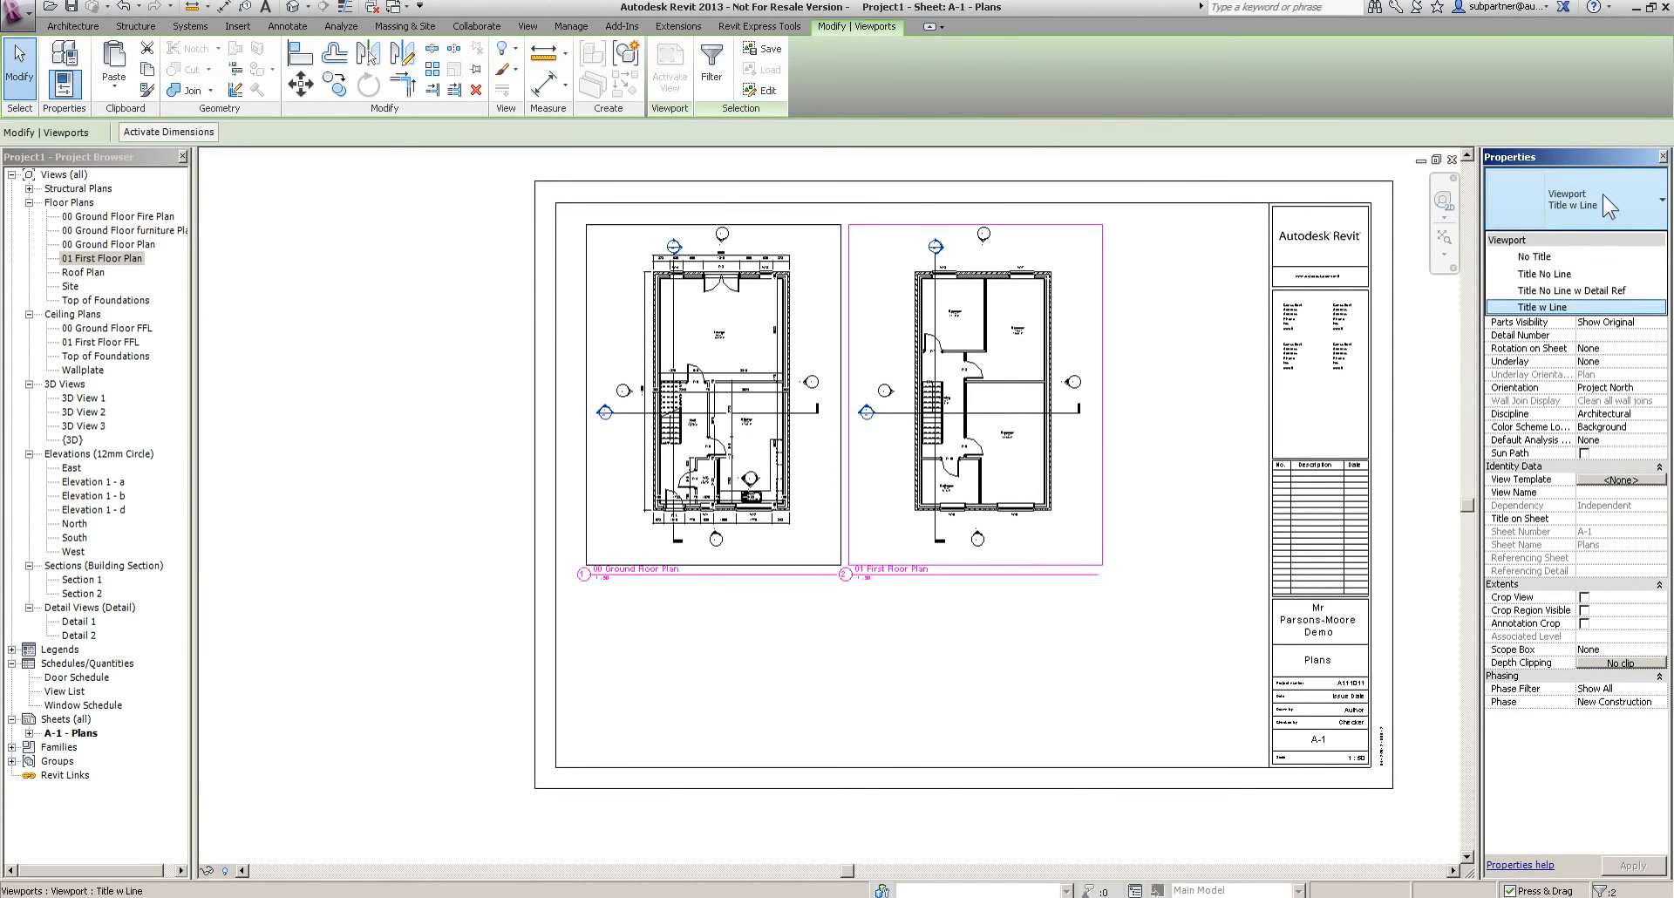
{"action": "left_click", "coordinate": [1544, 273]}
{"action": "left_click", "coordinate": [781, 650]}
{"action": "scroll", "coordinate": [717, 609], "scroll_direction": "up", "scroll_amount": 2}
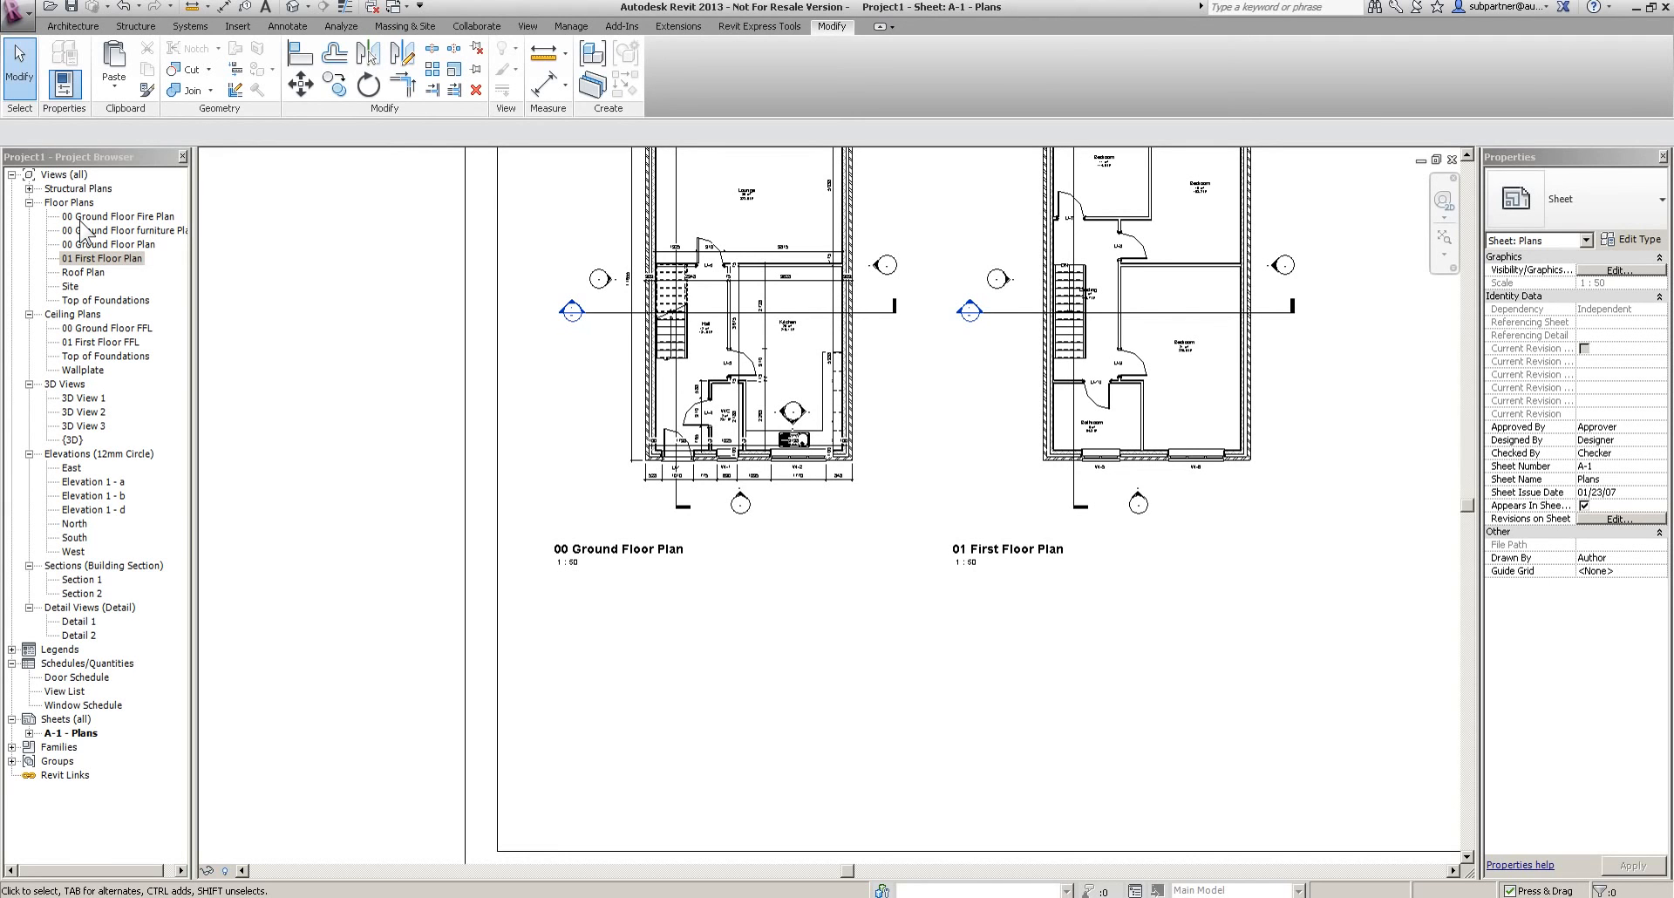
{"action": "scroll", "coordinate": [976, 539], "scroll_direction": "down", "scroll_amount": 2}
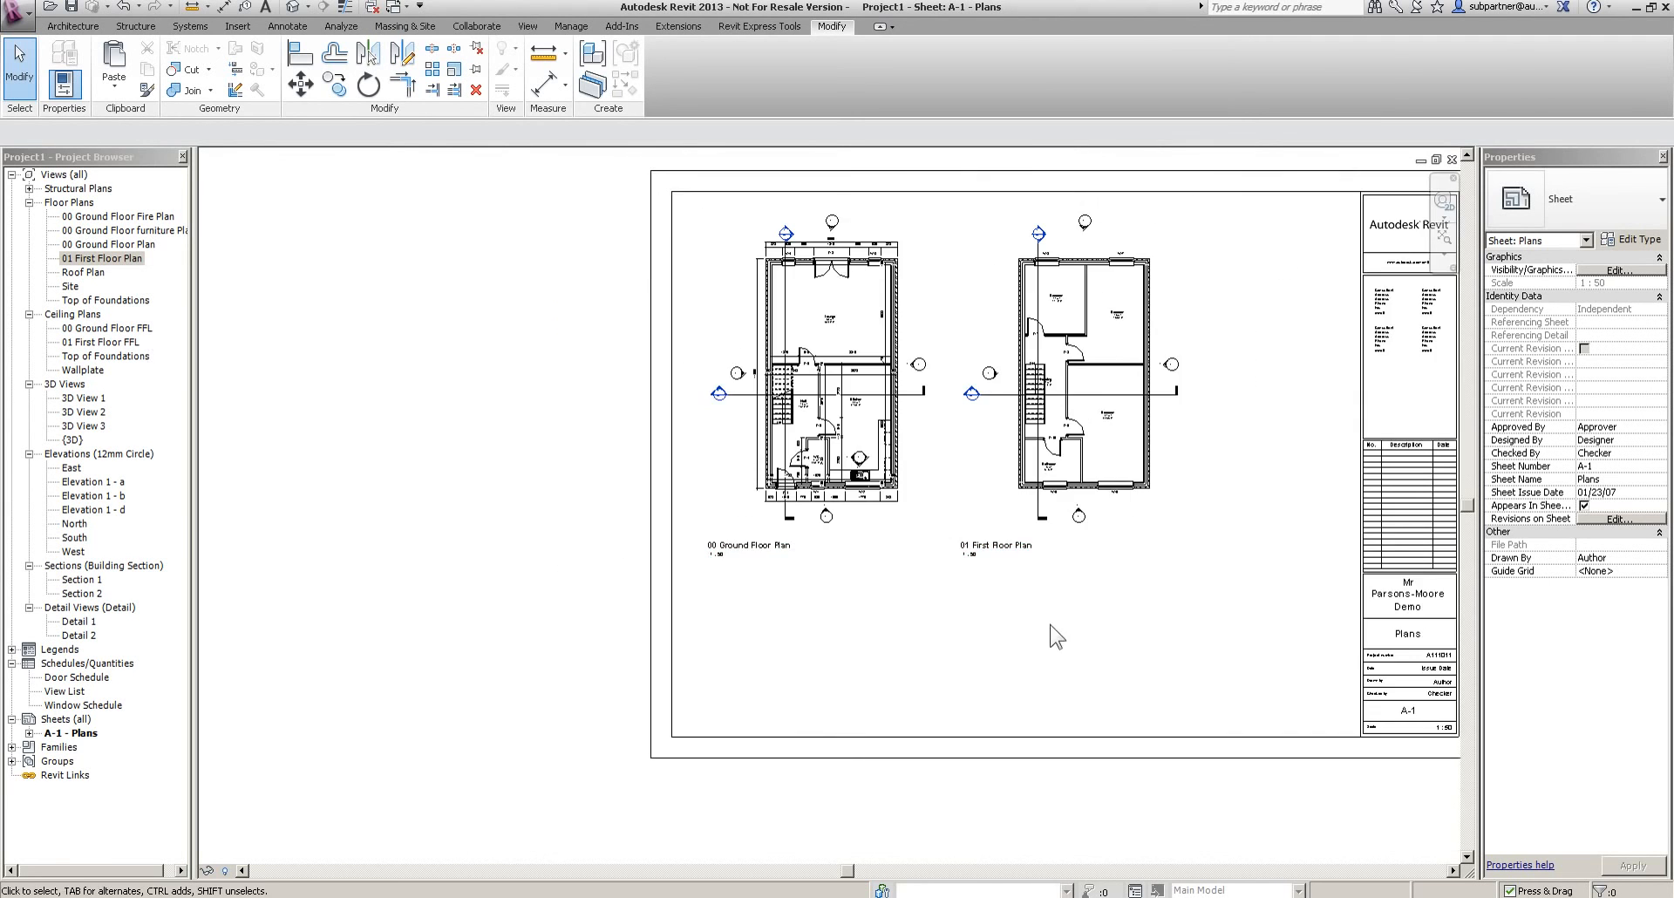
{"action": "scroll", "coordinate": [756, 471], "scroll_direction": "up", "scroll_amount": 5}
{"action": "scroll", "coordinate": [757, 471], "scroll_direction": "down", "scroll_amount": 4}
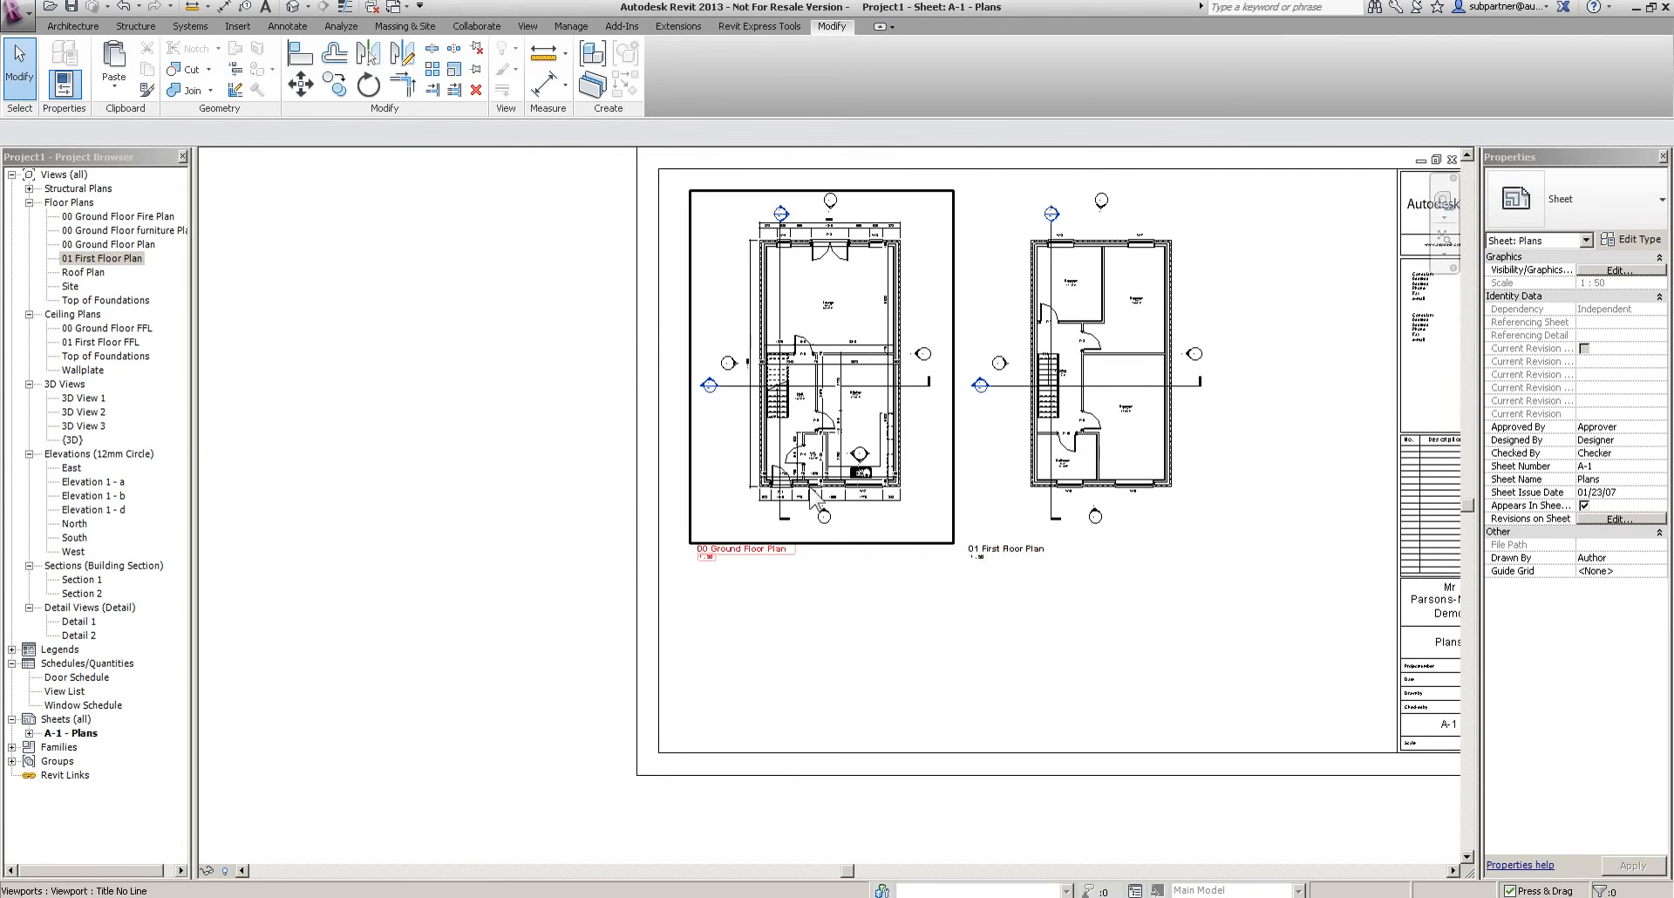
Place the Door Schedule below the floor plans and widen its Level, From Room: Name and To Room: Name columns
{"action": "left_click_drag", "start_coordinate": [70, 678], "coordinate": [799, 689]}
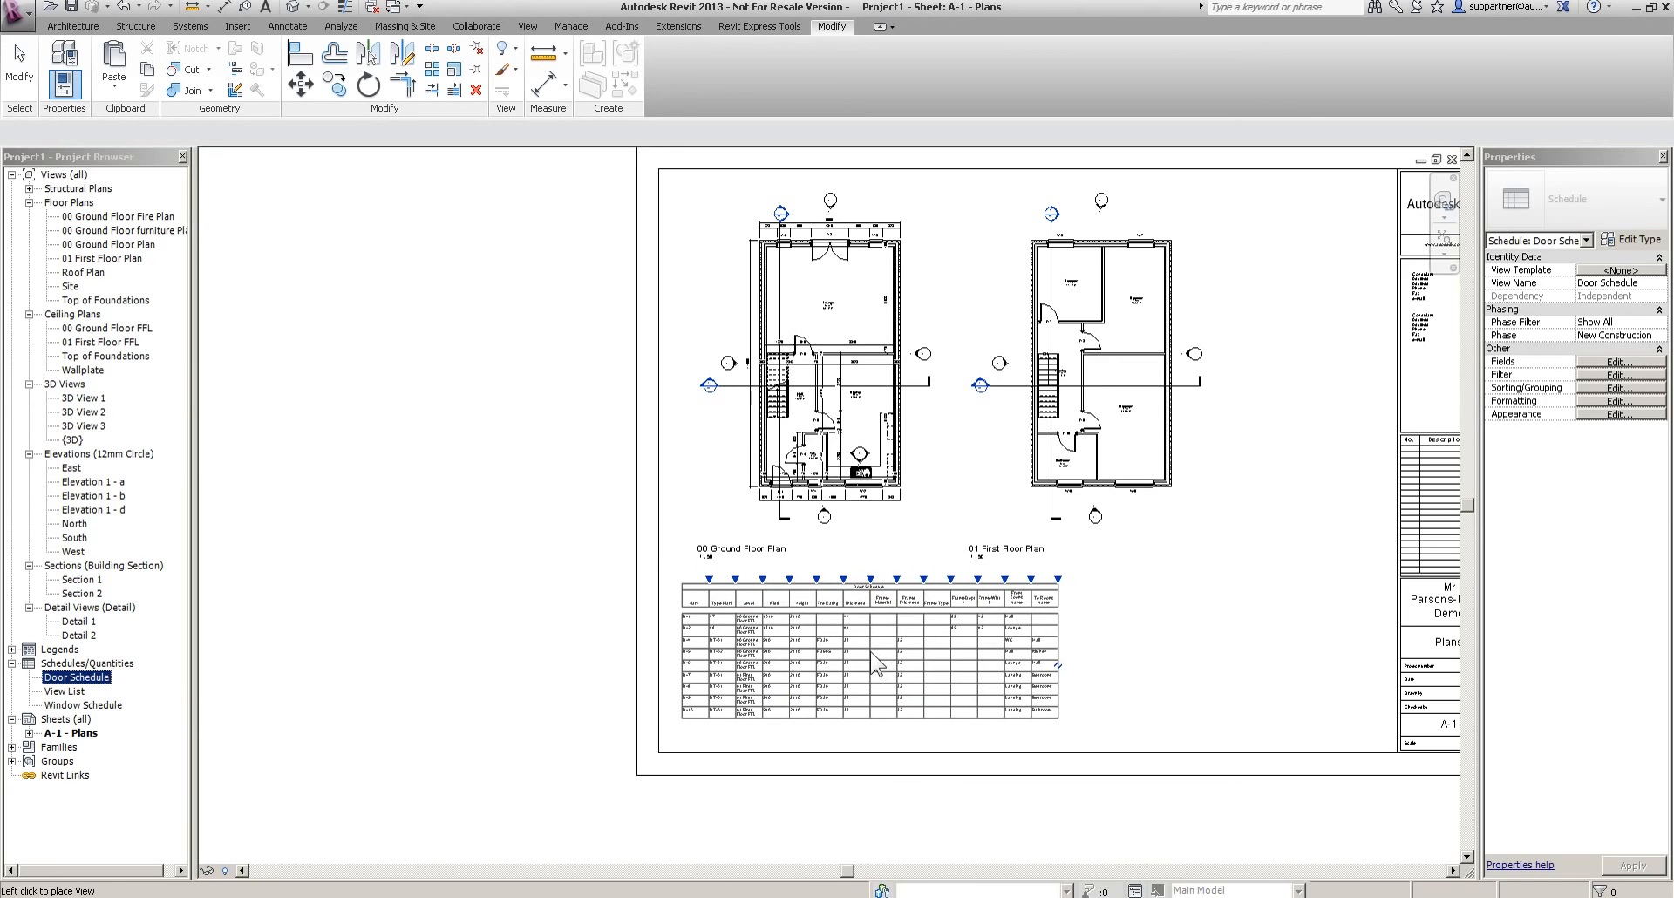
{"action": "left_click", "coordinate": [977, 674]}
{"action": "left_click", "coordinate": [1061, 597]}
{"action": "left_click_drag", "start_coordinate": [1060, 579], "coordinate": [1139, 579]}
{"action": "left_click", "coordinate": [991, 597]}
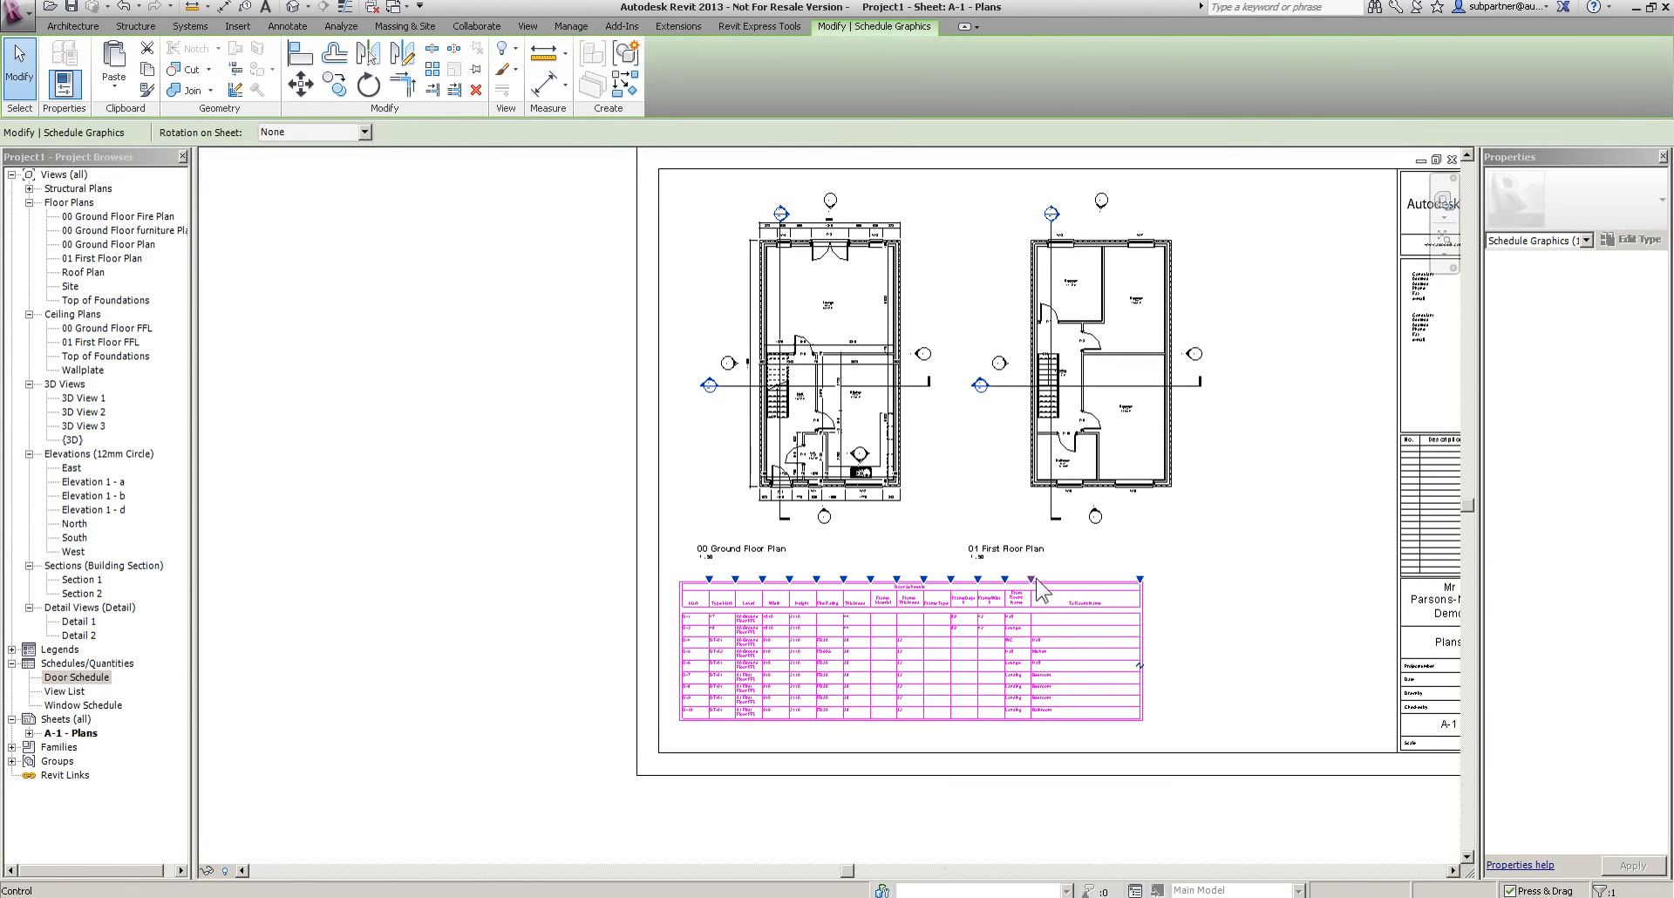
{"action": "left_click_drag", "start_coordinate": [1031, 579], "coordinate": [1072, 579]}
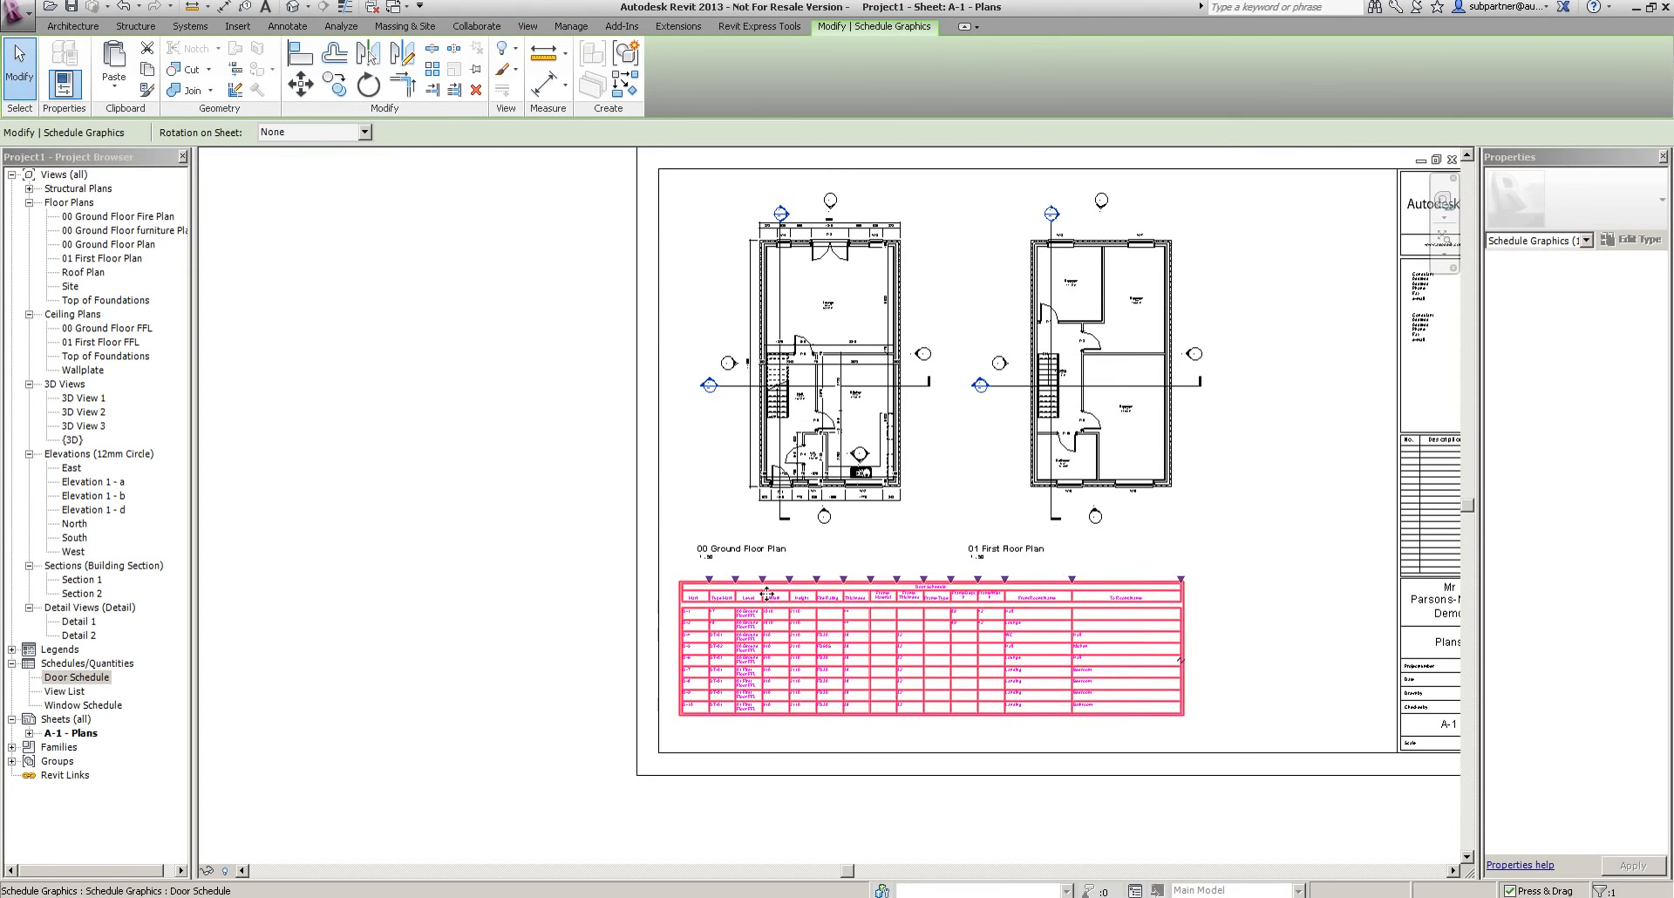
{"action": "left_click_drag", "start_coordinate": [763, 579], "coordinate": [858, 579]}
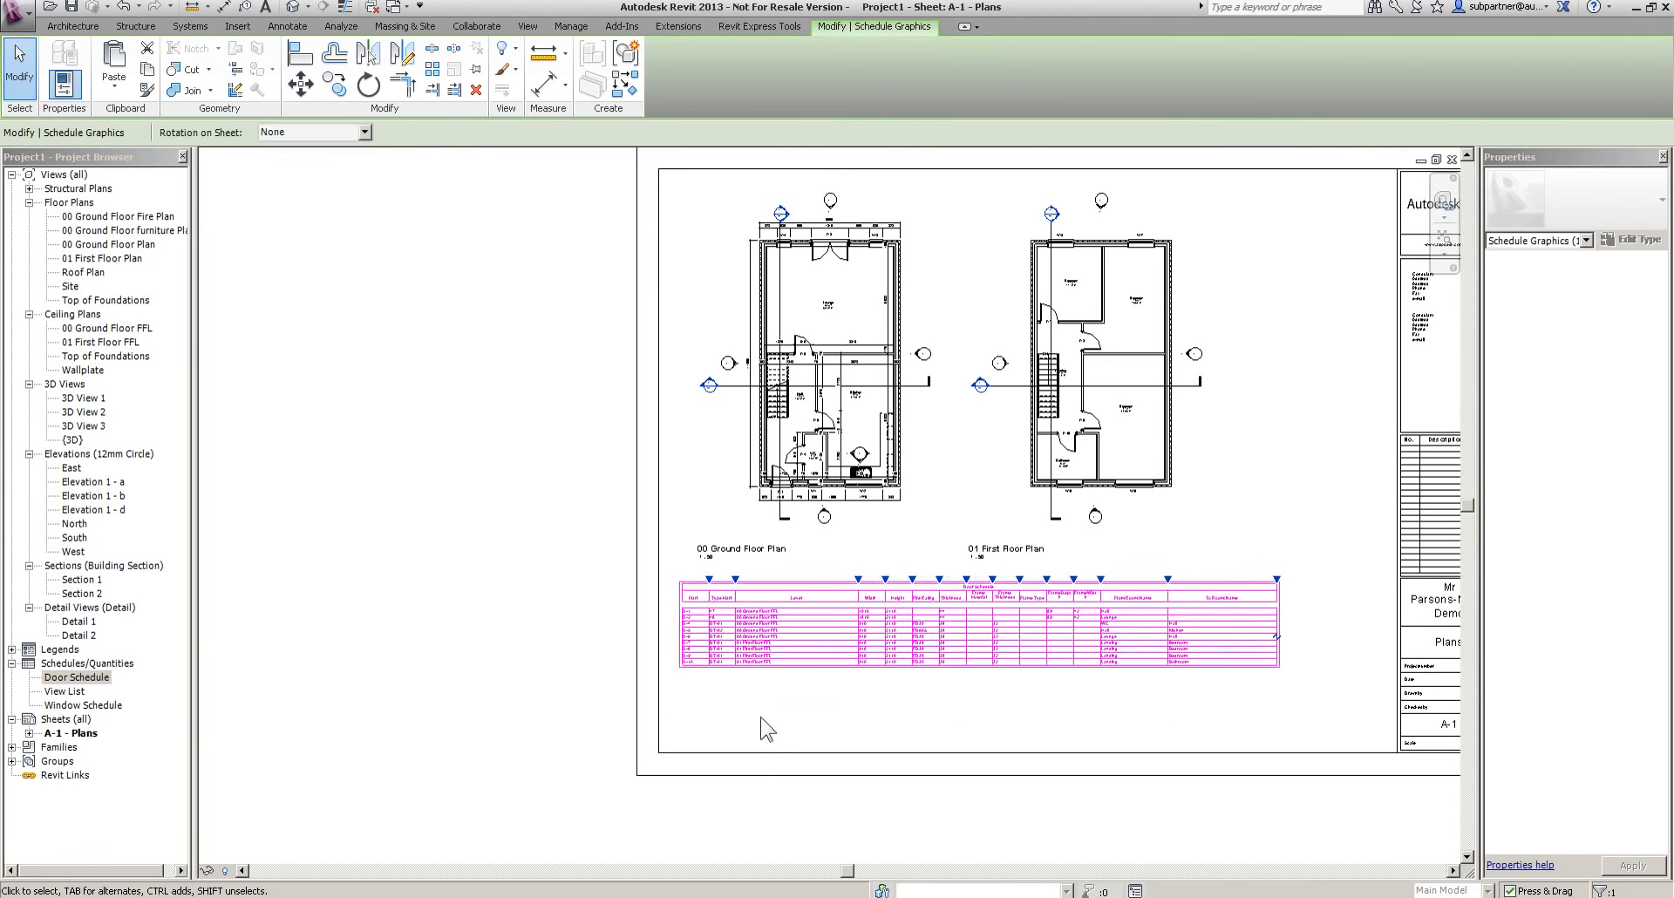
Nudge the door schedule slightly up towards the floor plan titles
{"action": "left_click", "coordinate": [792, 696]}
{"action": "scroll", "coordinate": [819, 671], "scroll_direction": "up", "scroll_amount": 2}
{"action": "left_click", "coordinate": [819, 672]}
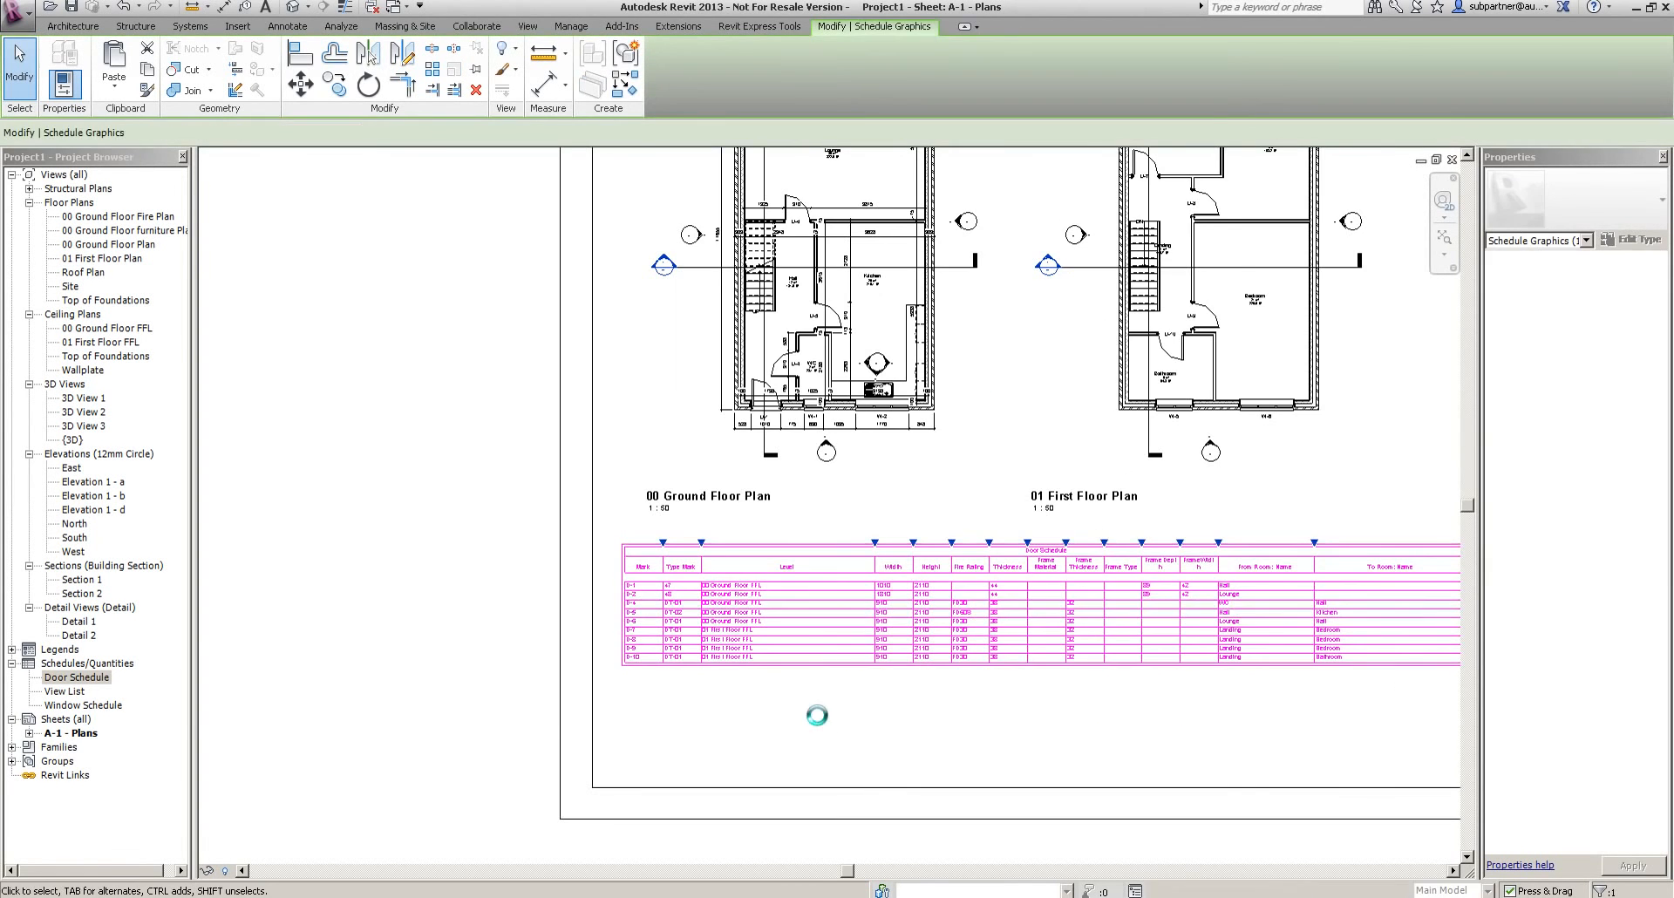
{"action": "key", "text": "Up"}
{"action": "key", "text": "Up"}
{"action": "key", "text": "Up"}
{"action": "key", "text": "Up"}
{"action": "key", "text": "Up"}
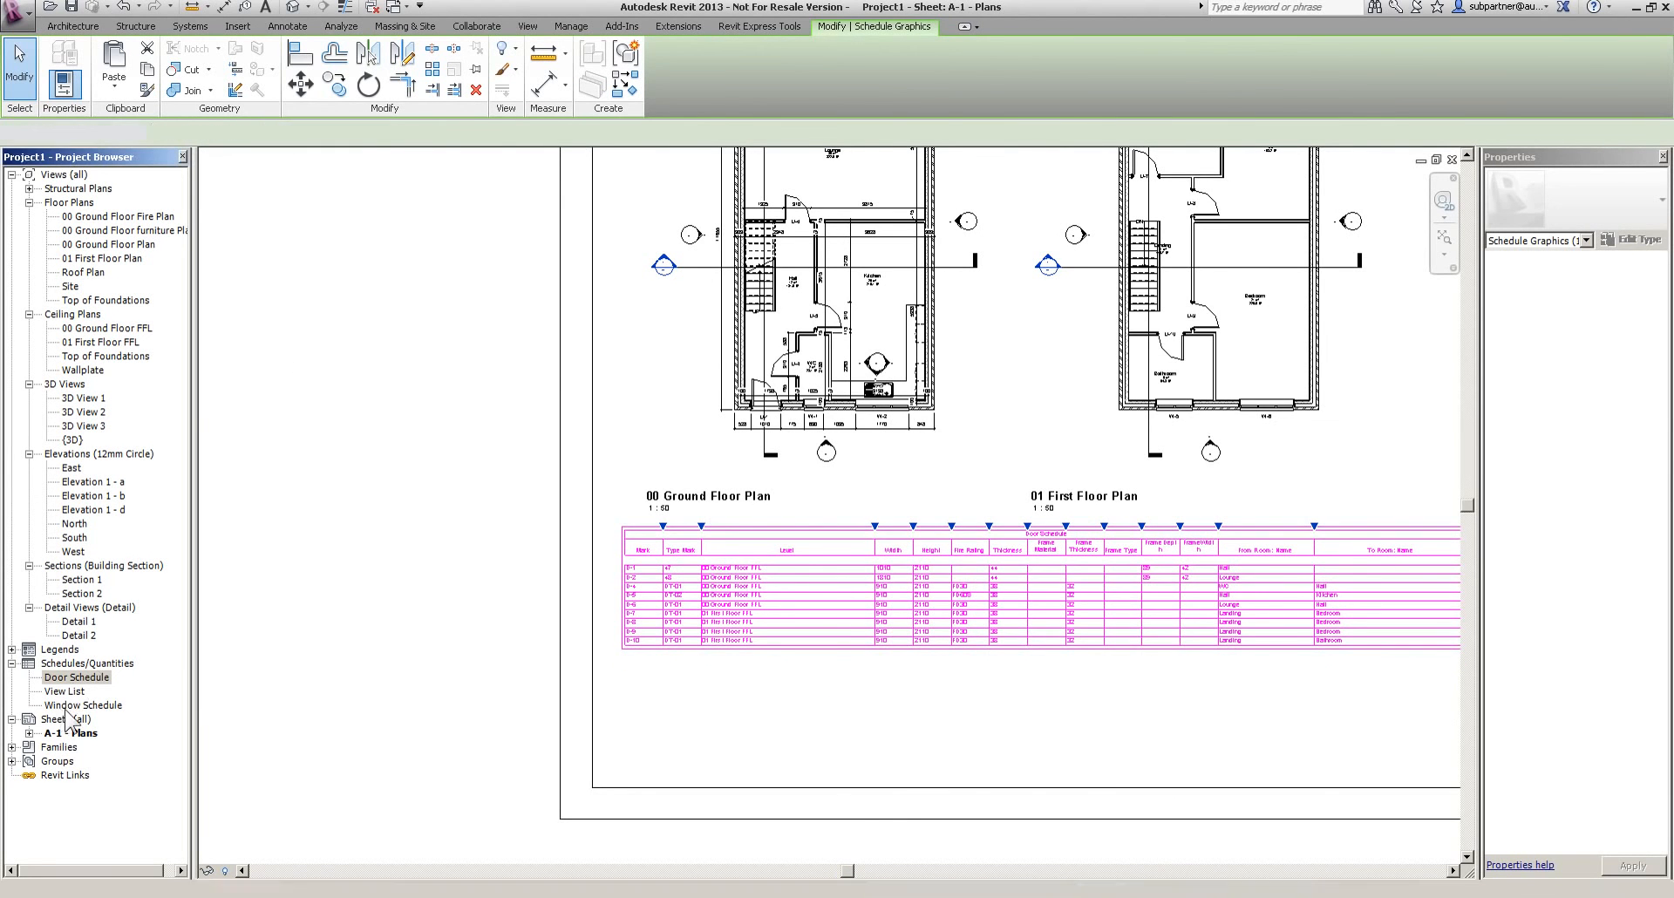
Place the Window Schedule beneath the door schedule and widen its Level, Description and Family and Type columns so each entry fits one line
{"action": "left_click_drag", "start_coordinate": [81, 705], "coordinate": [698, 712]}
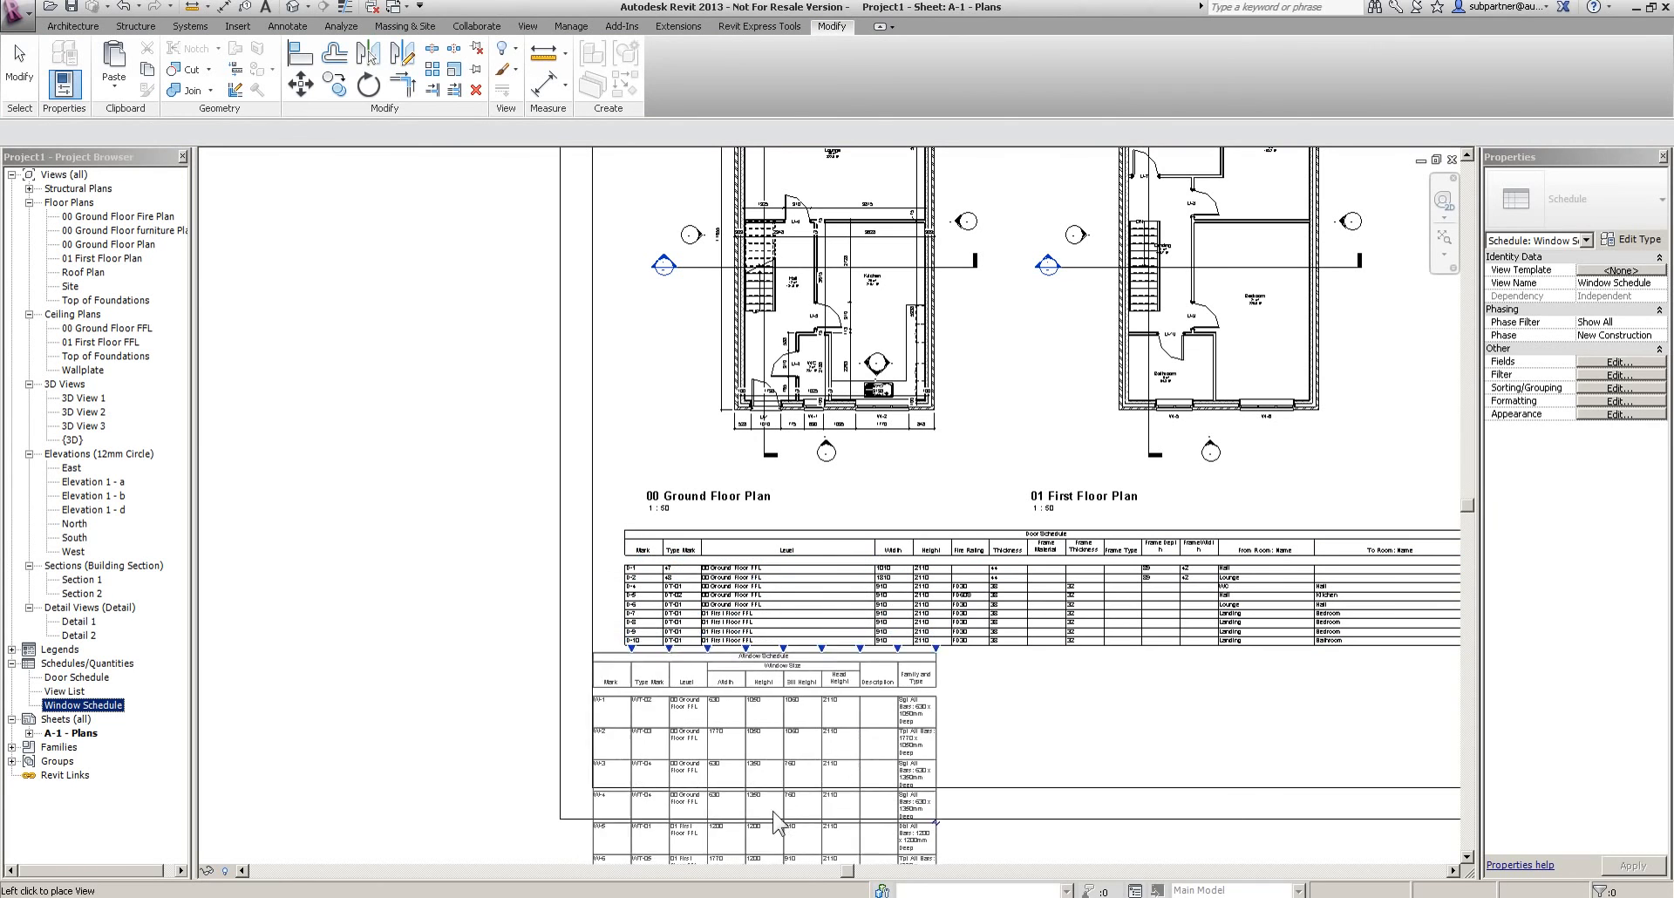
{"action": "left_click", "coordinate": [926, 700]}
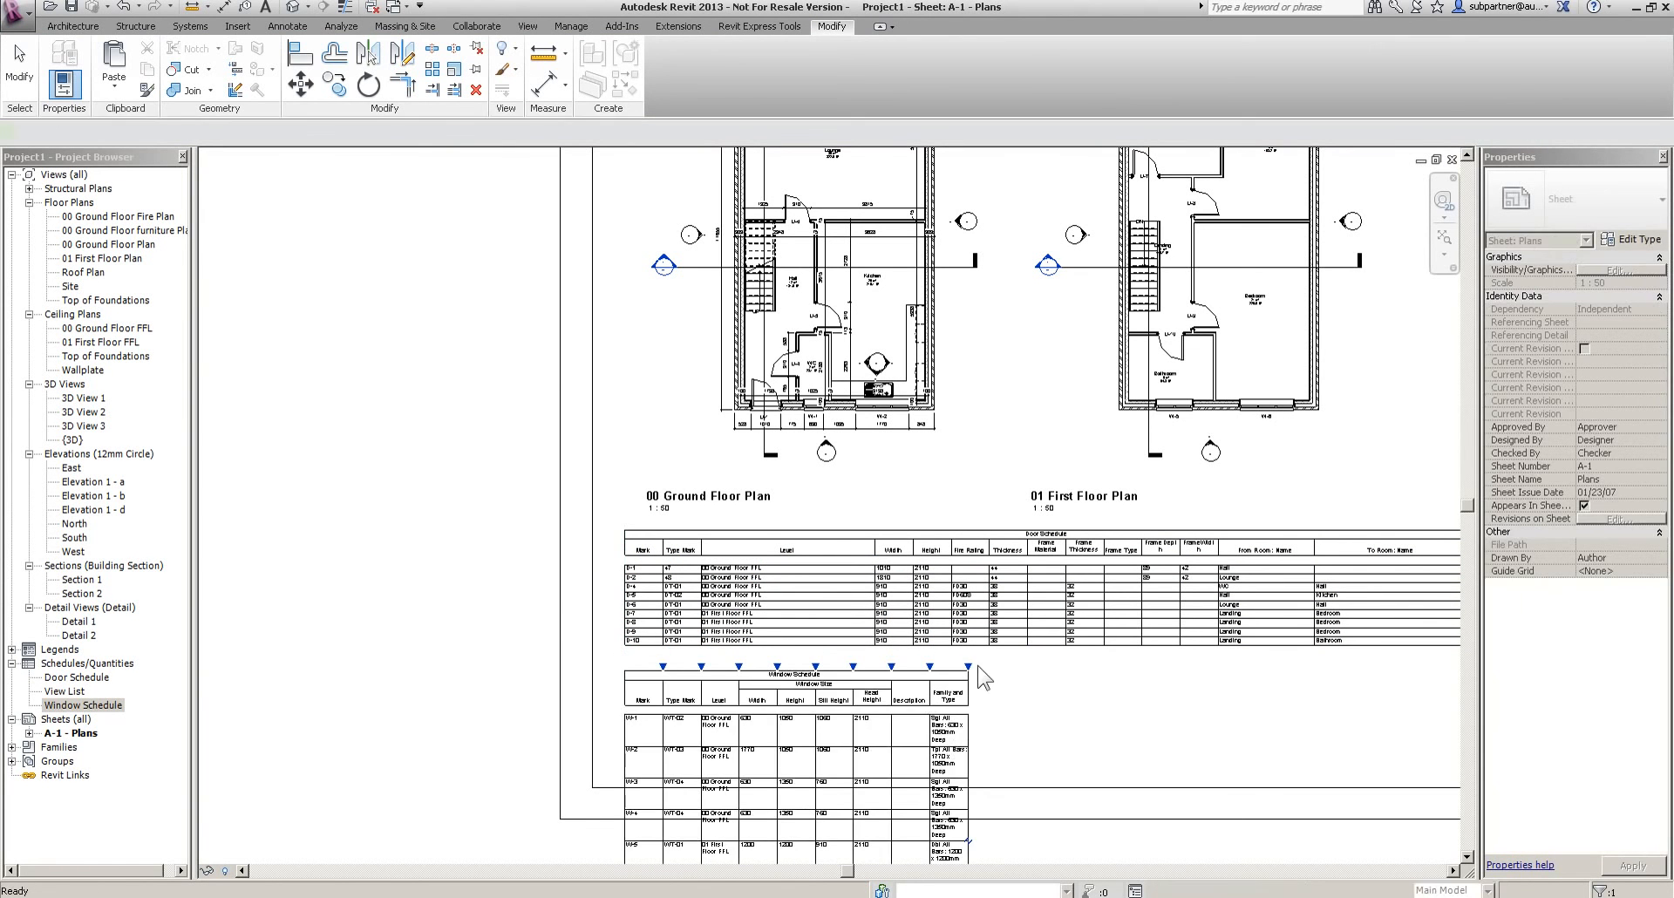
{"action": "left_click_drag", "start_coordinate": [967, 666], "coordinate": [1208, 668]}
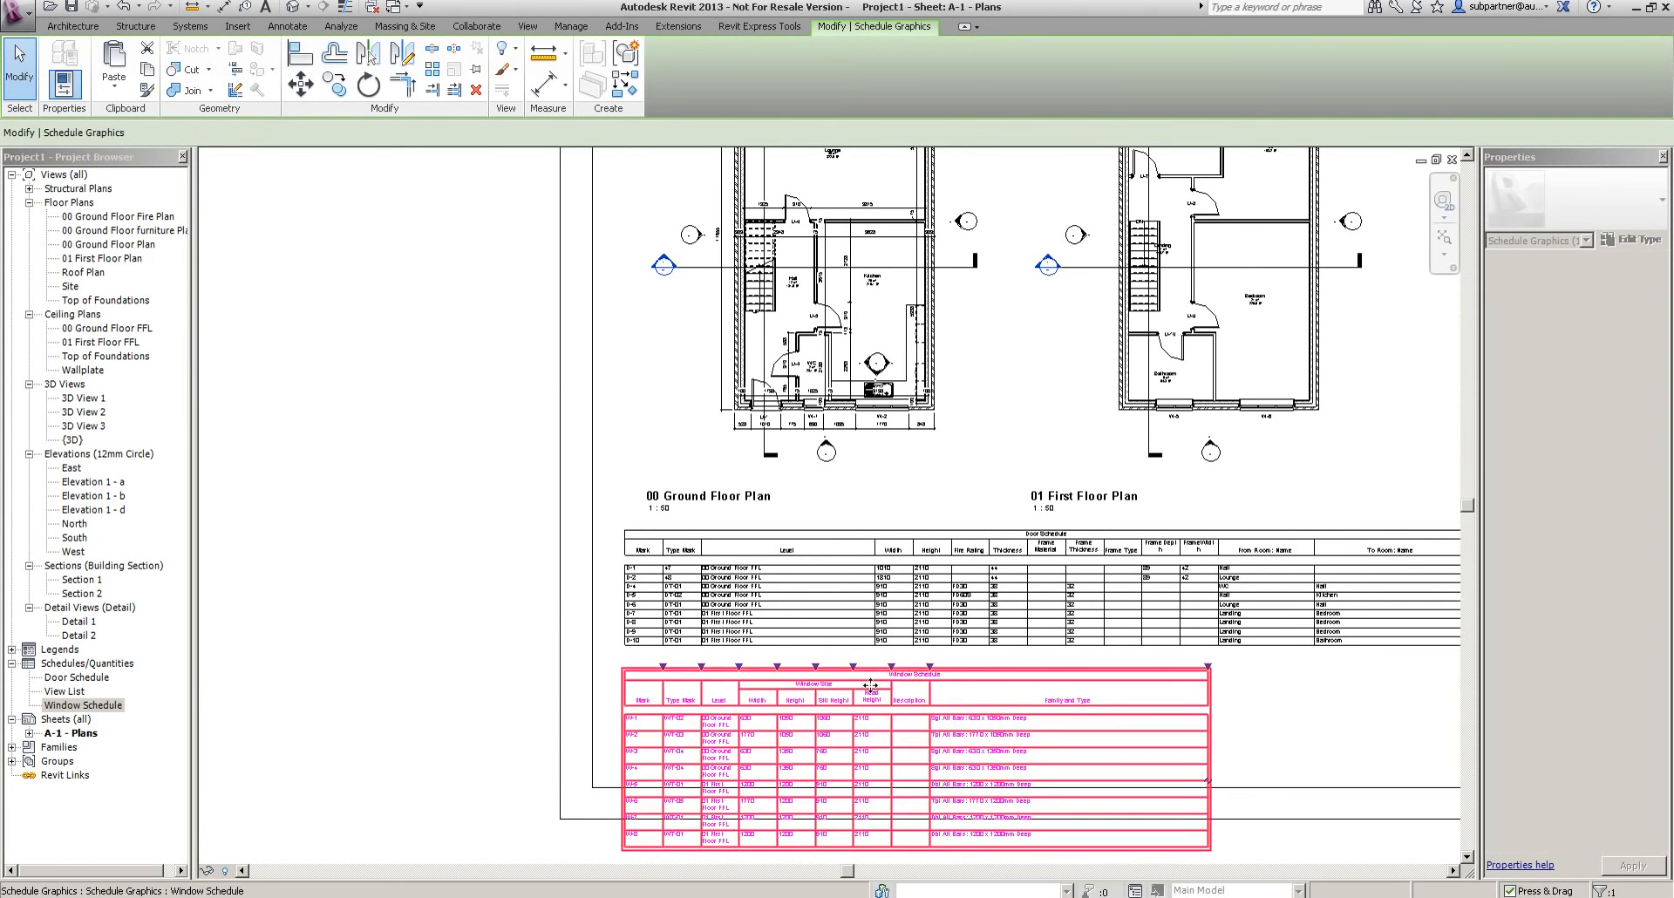
{"action": "left_click_drag", "start_coordinate": [963, 673], "coordinate": [850, 668]}
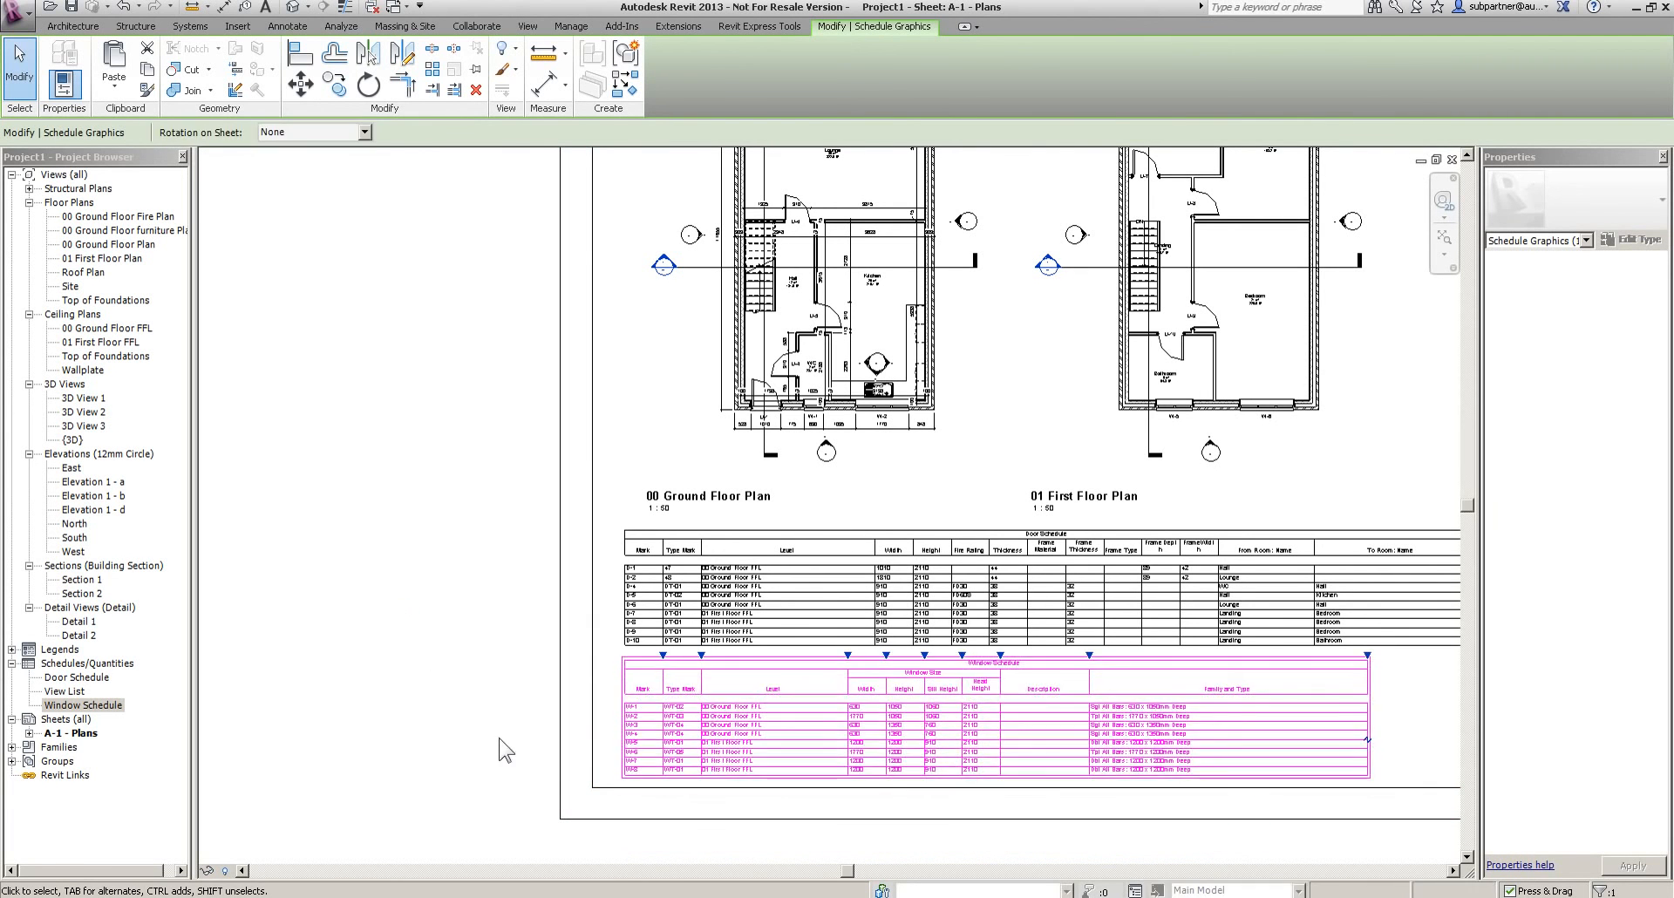
{"action": "left_click", "coordinate": [436, 509]}
{"action": "scroll", "coordinate": [436, 510], "scroll_direction": "down", "scroll_amount": 5}
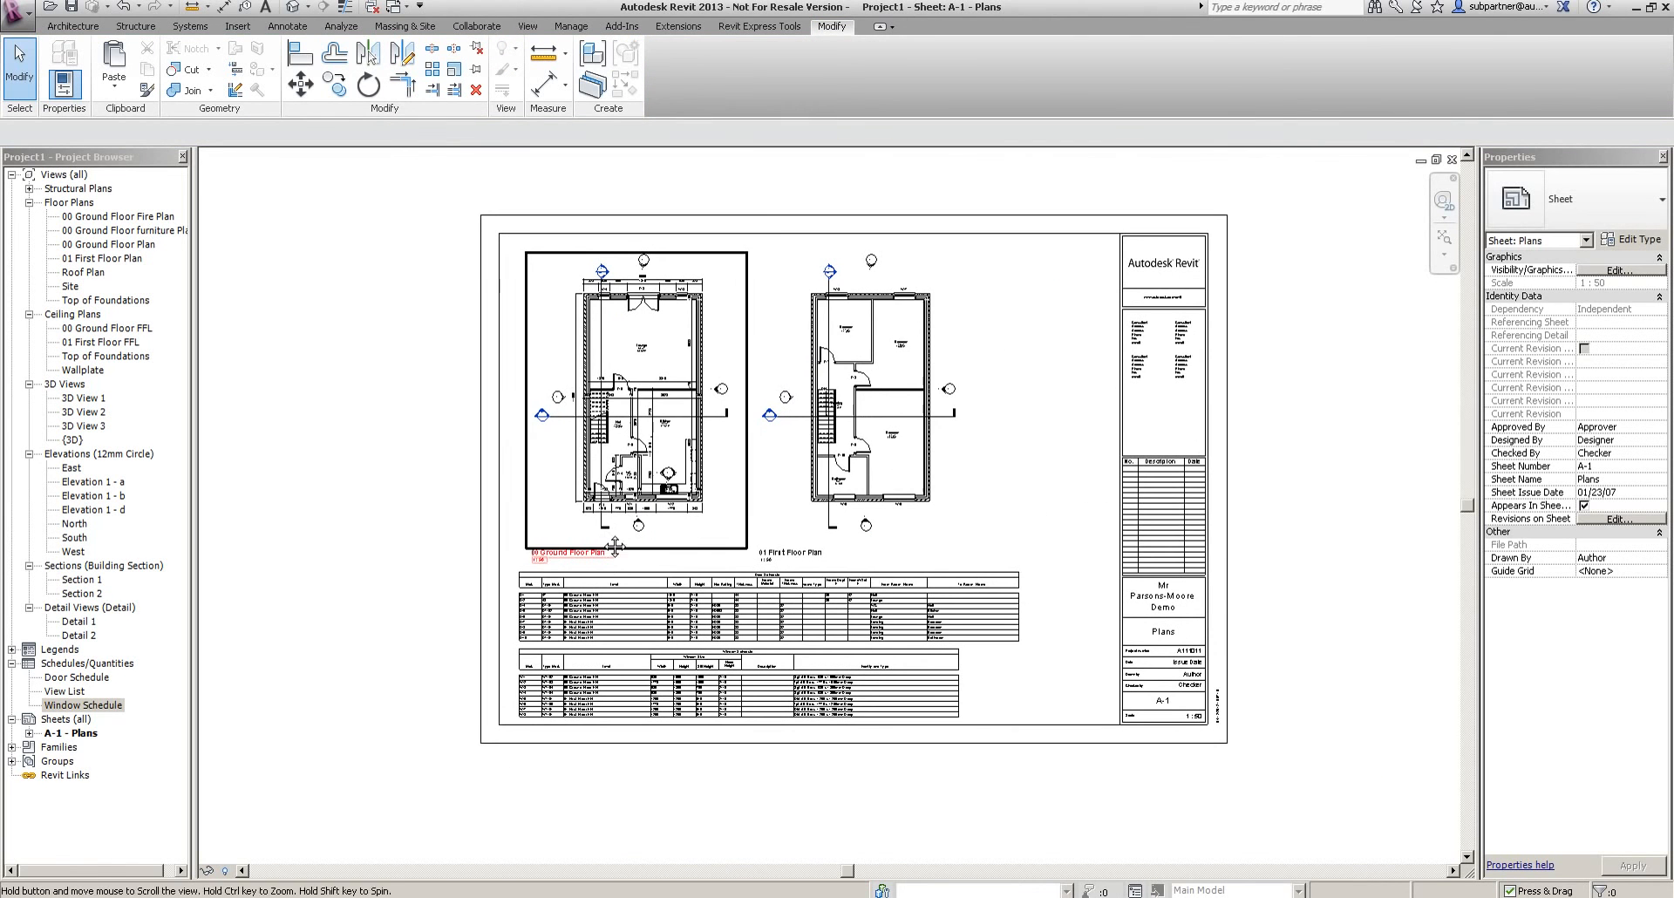
Create a new sheet with the A1 metric title block and name it Elevations 1
{"action": "right_click", "coordinate": [64, 723]}
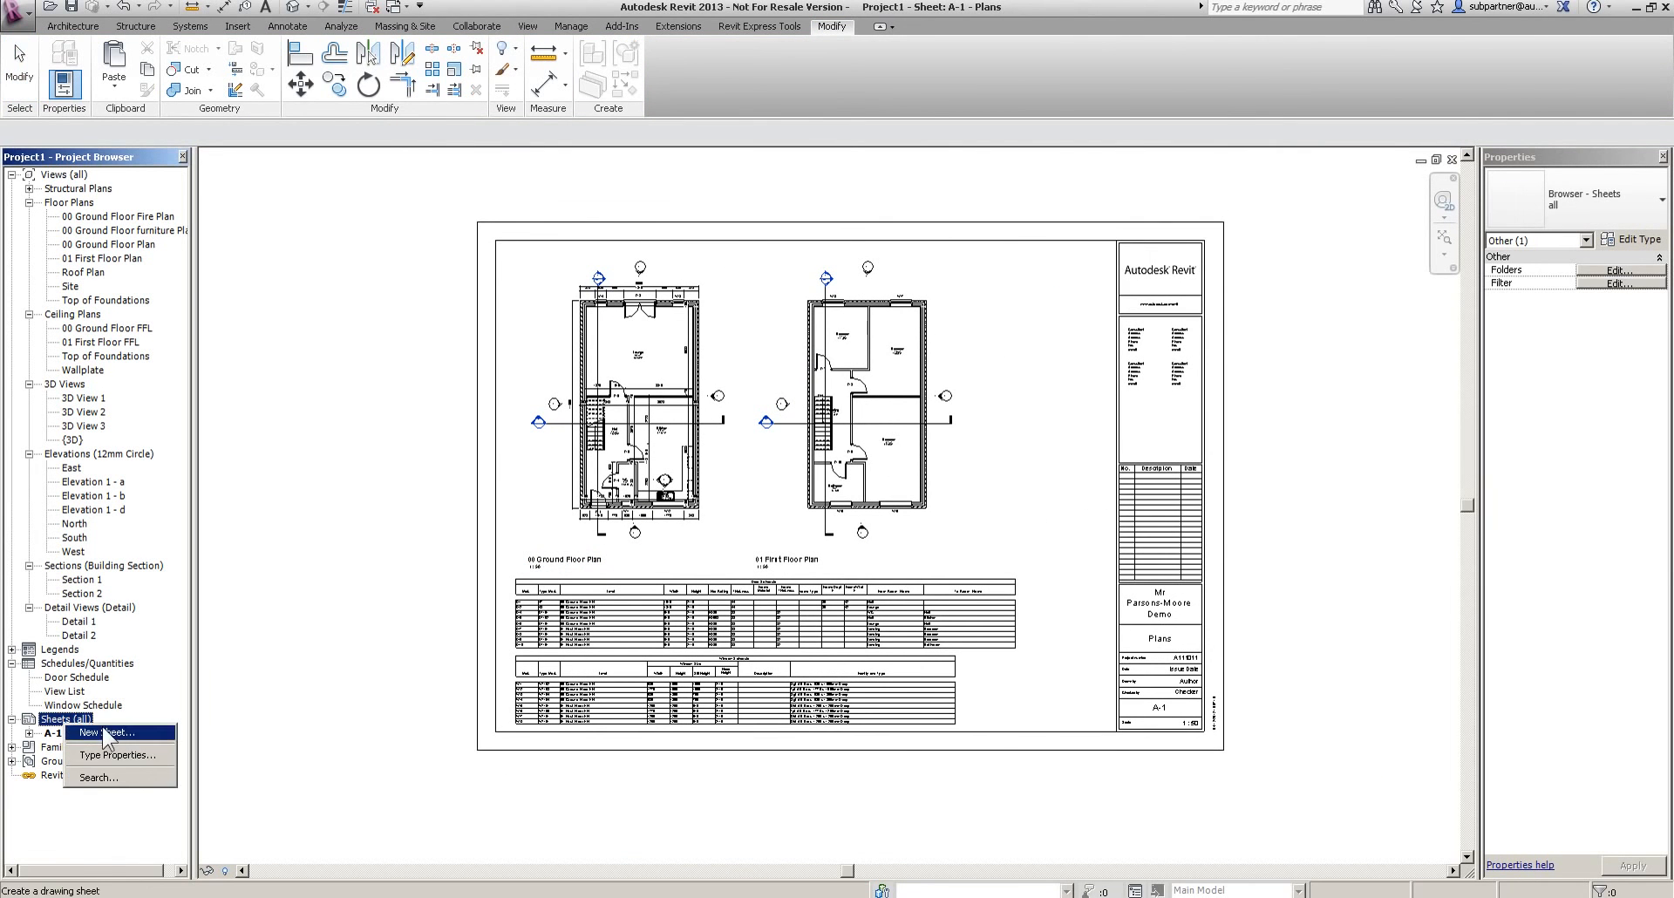
{"action": "left_click", "coordinate": [95, 739]}
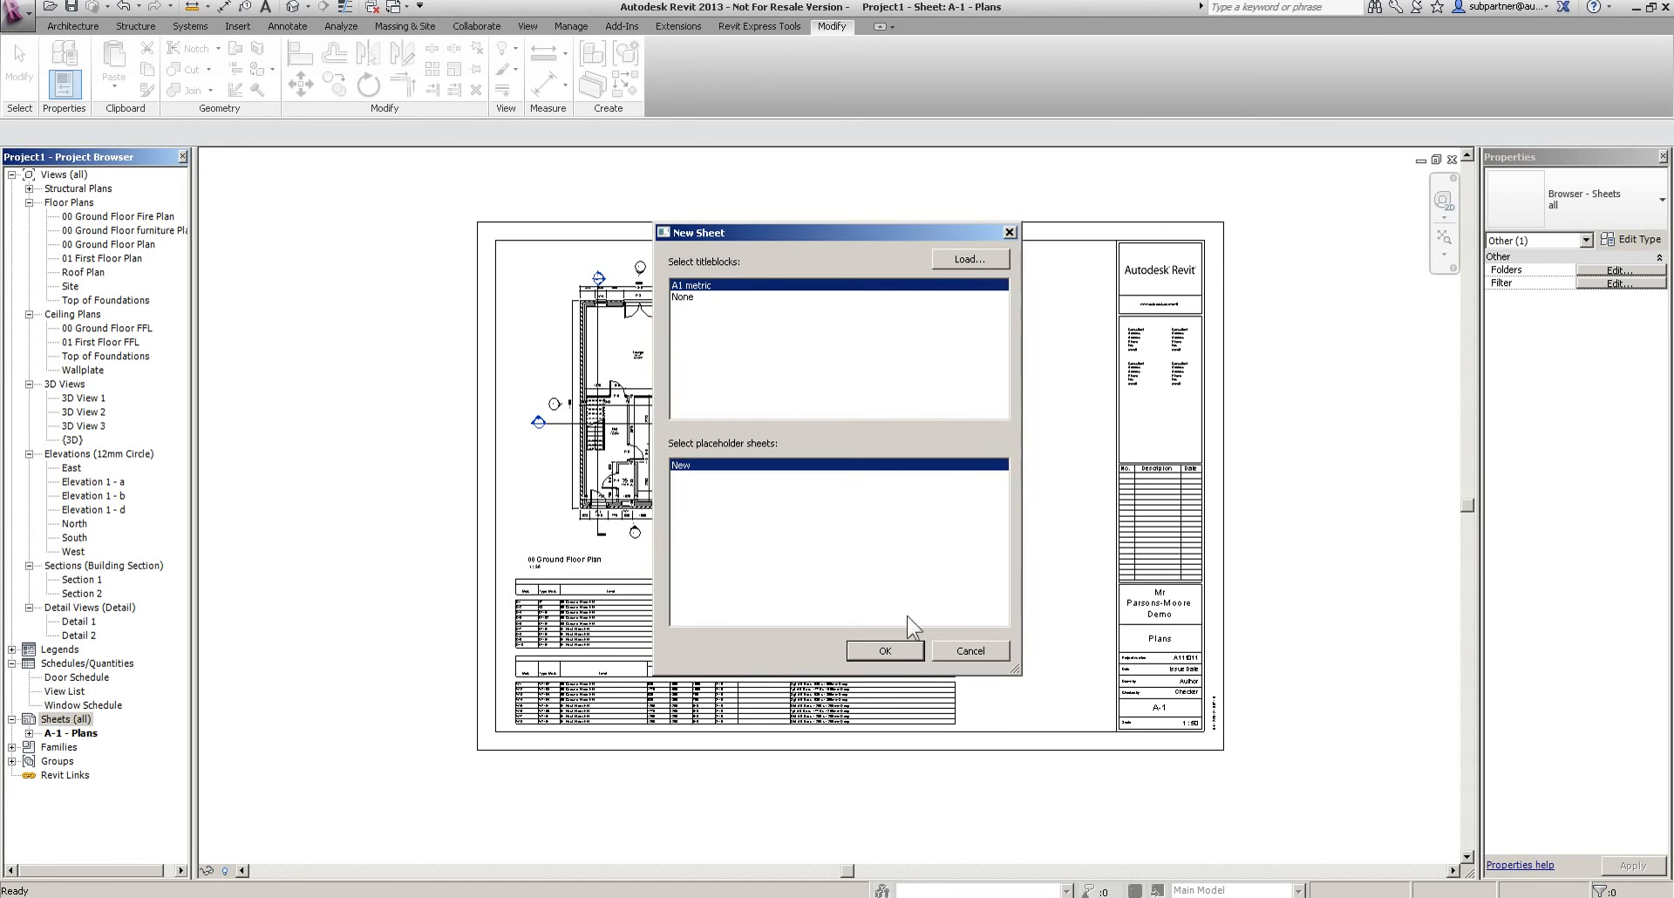
{"action": "left_click", "coordinate": [885, 649]}
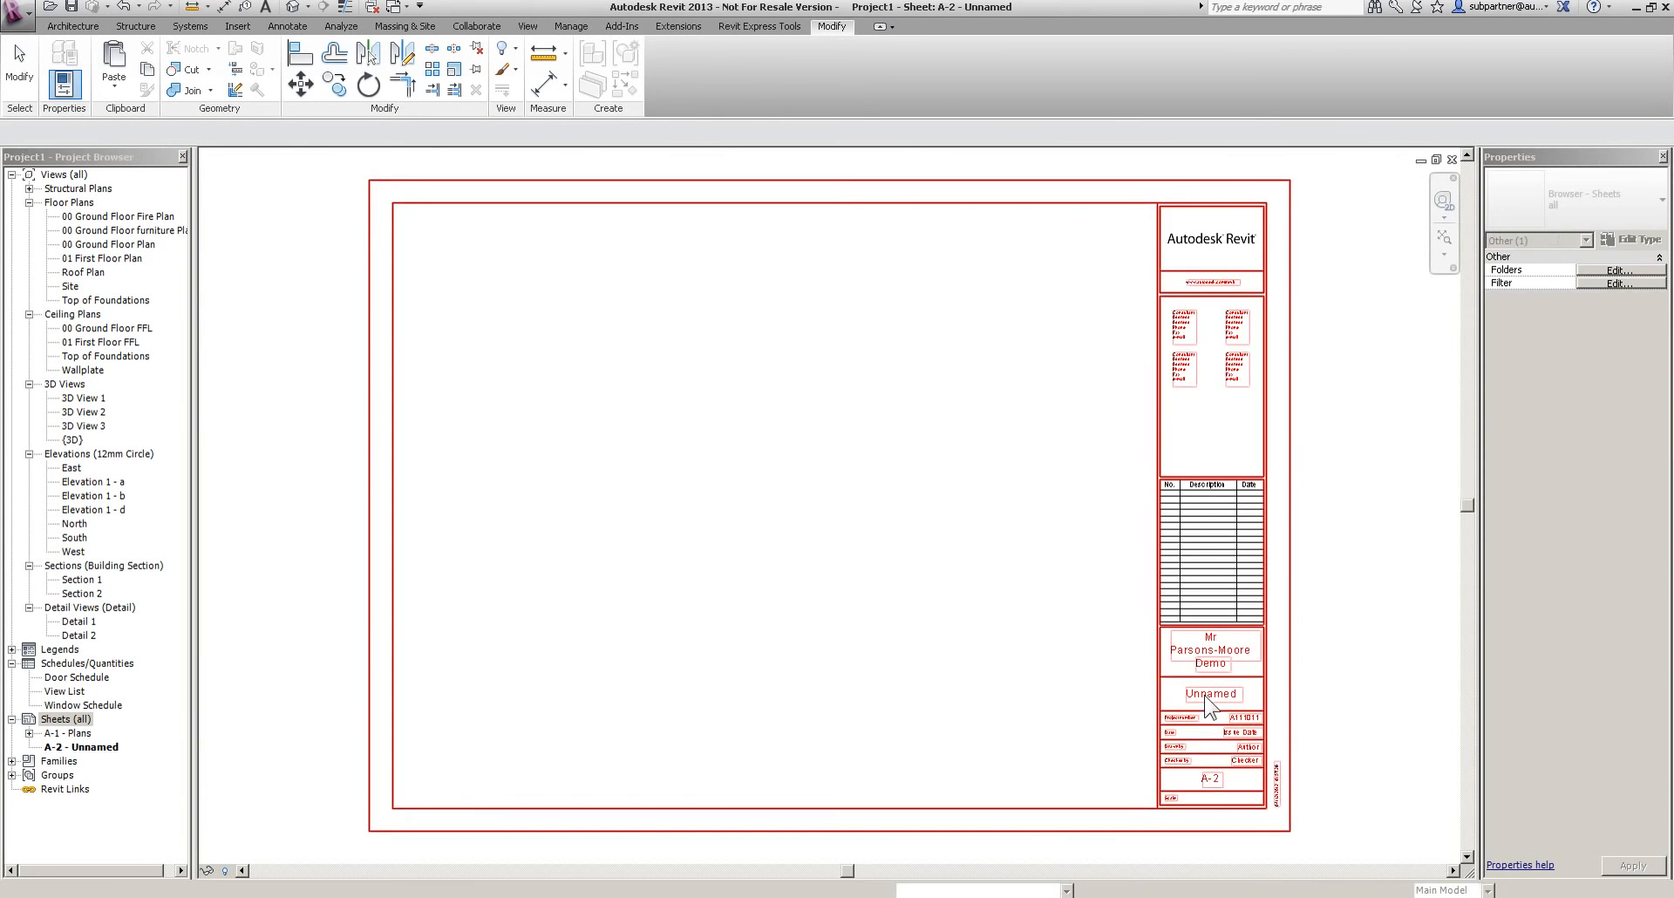
{"action": "left_click", "coordinate": [1205, 694]}
{"action": "left_click", "coordinate": [1206, 694]}
{"action": "type", "text": "Elevations"}
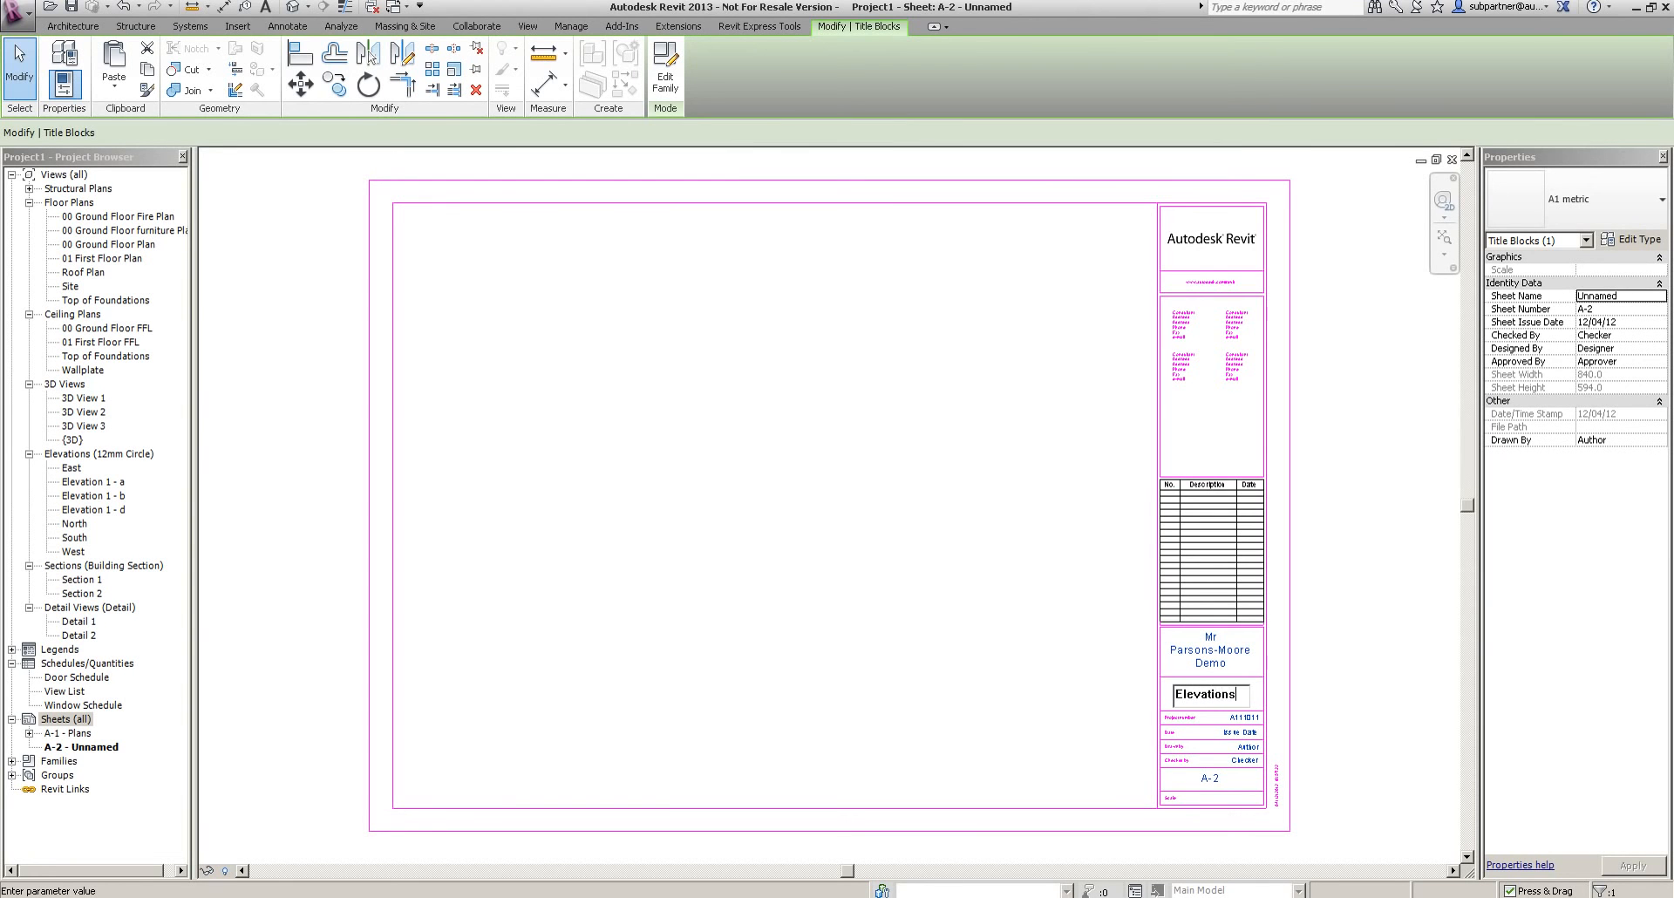
{"action": "type", "text": " 1"}
{"action": "key", "text": "Return"}
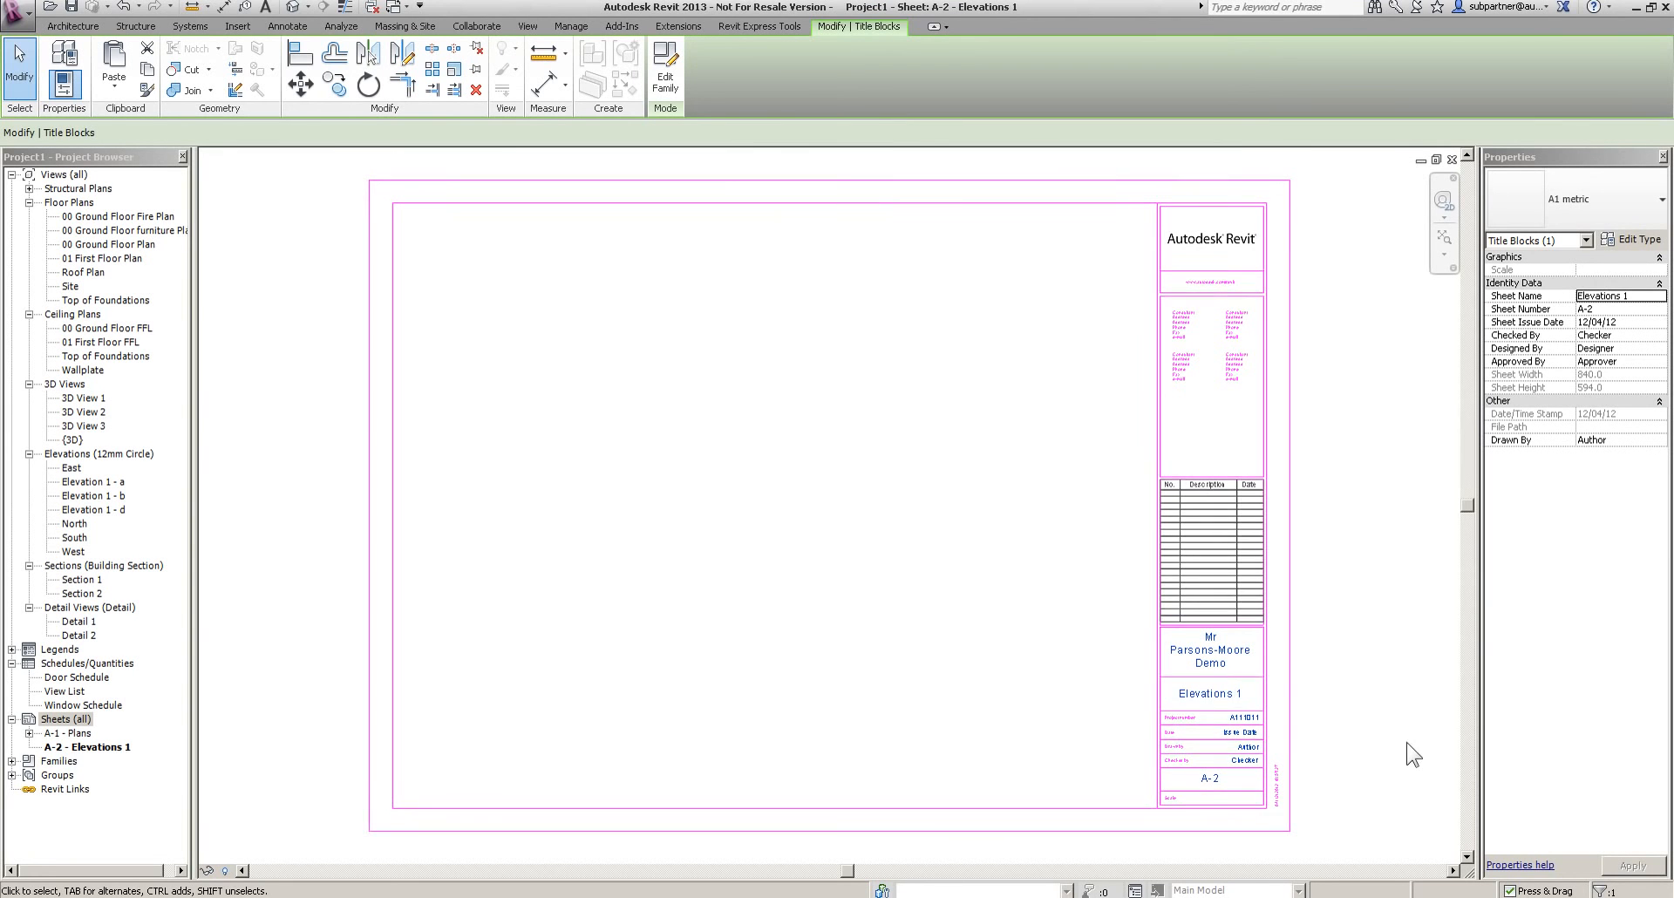
Place the South elevation in the upper part of sheet A-2 - Elevations 1
{"action": "left_click_drag", "start_coordinate": [74, 539], "coordinate": [643, 359]}
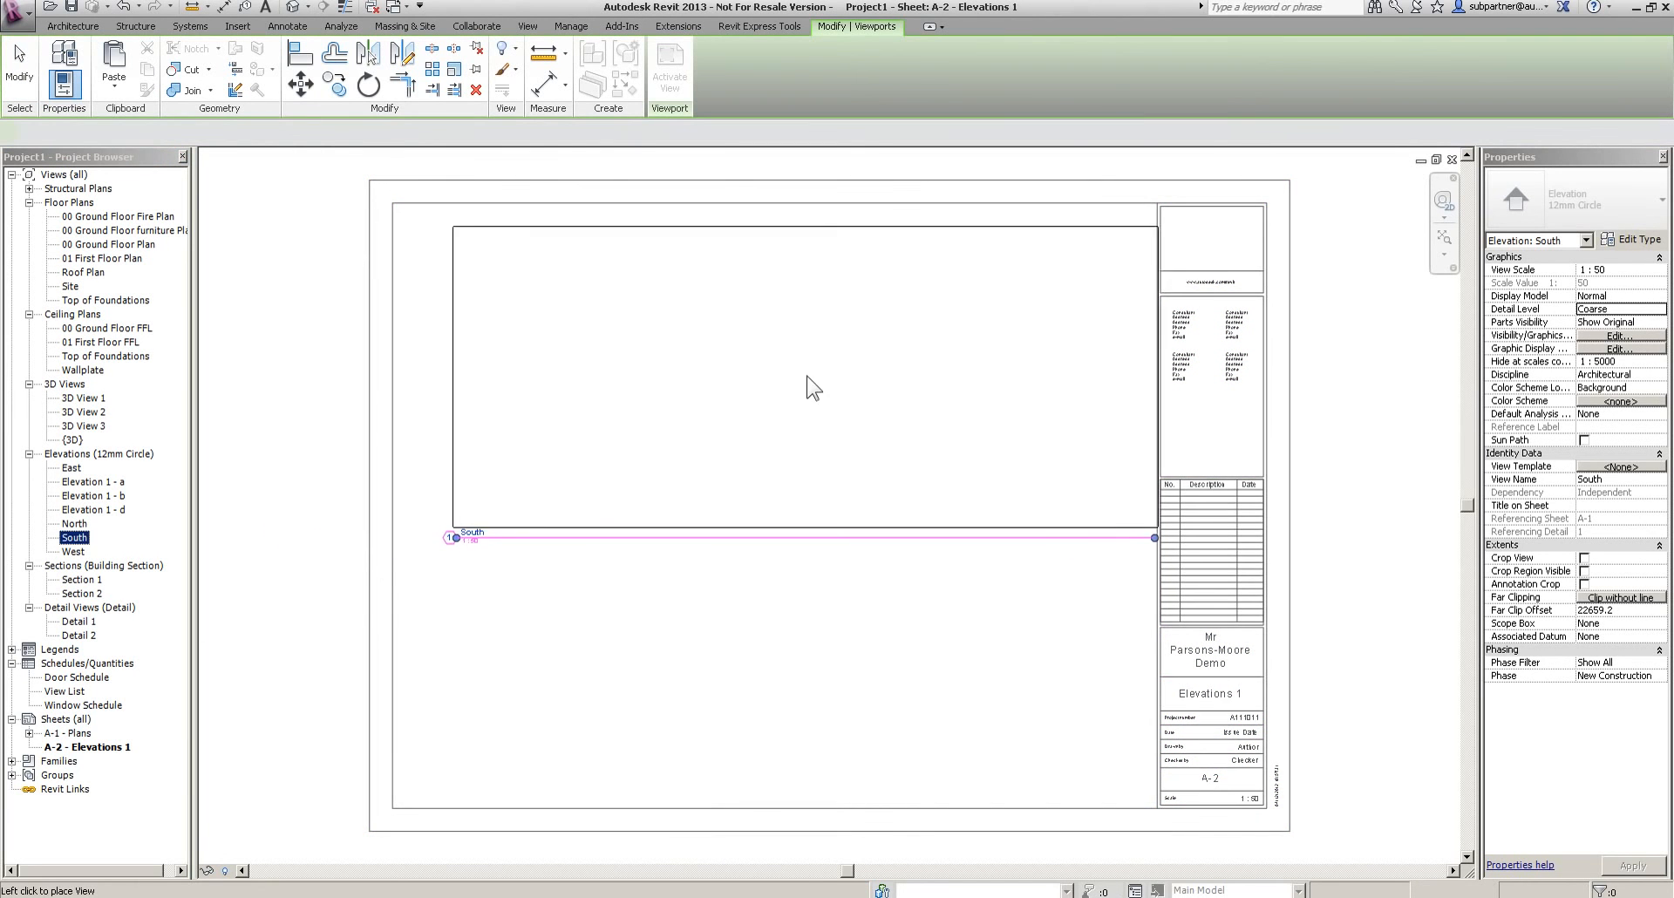
{"action": "left_click", "coordinate": [760, 374]}
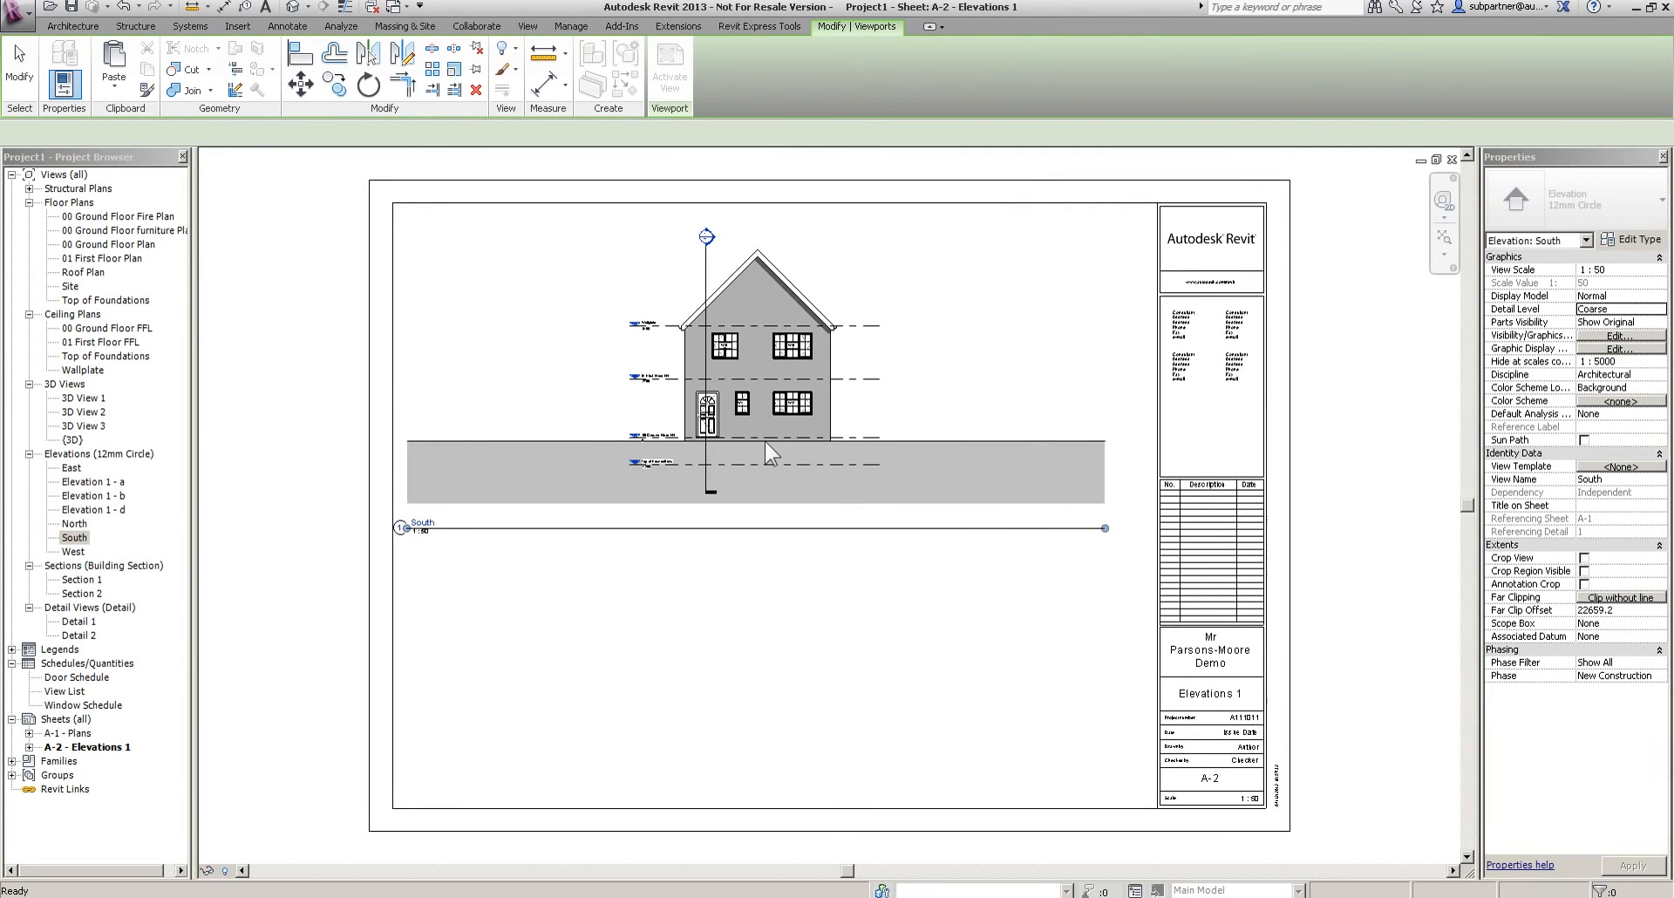
{"action": "left_click", "coordinate": [652, 448]}
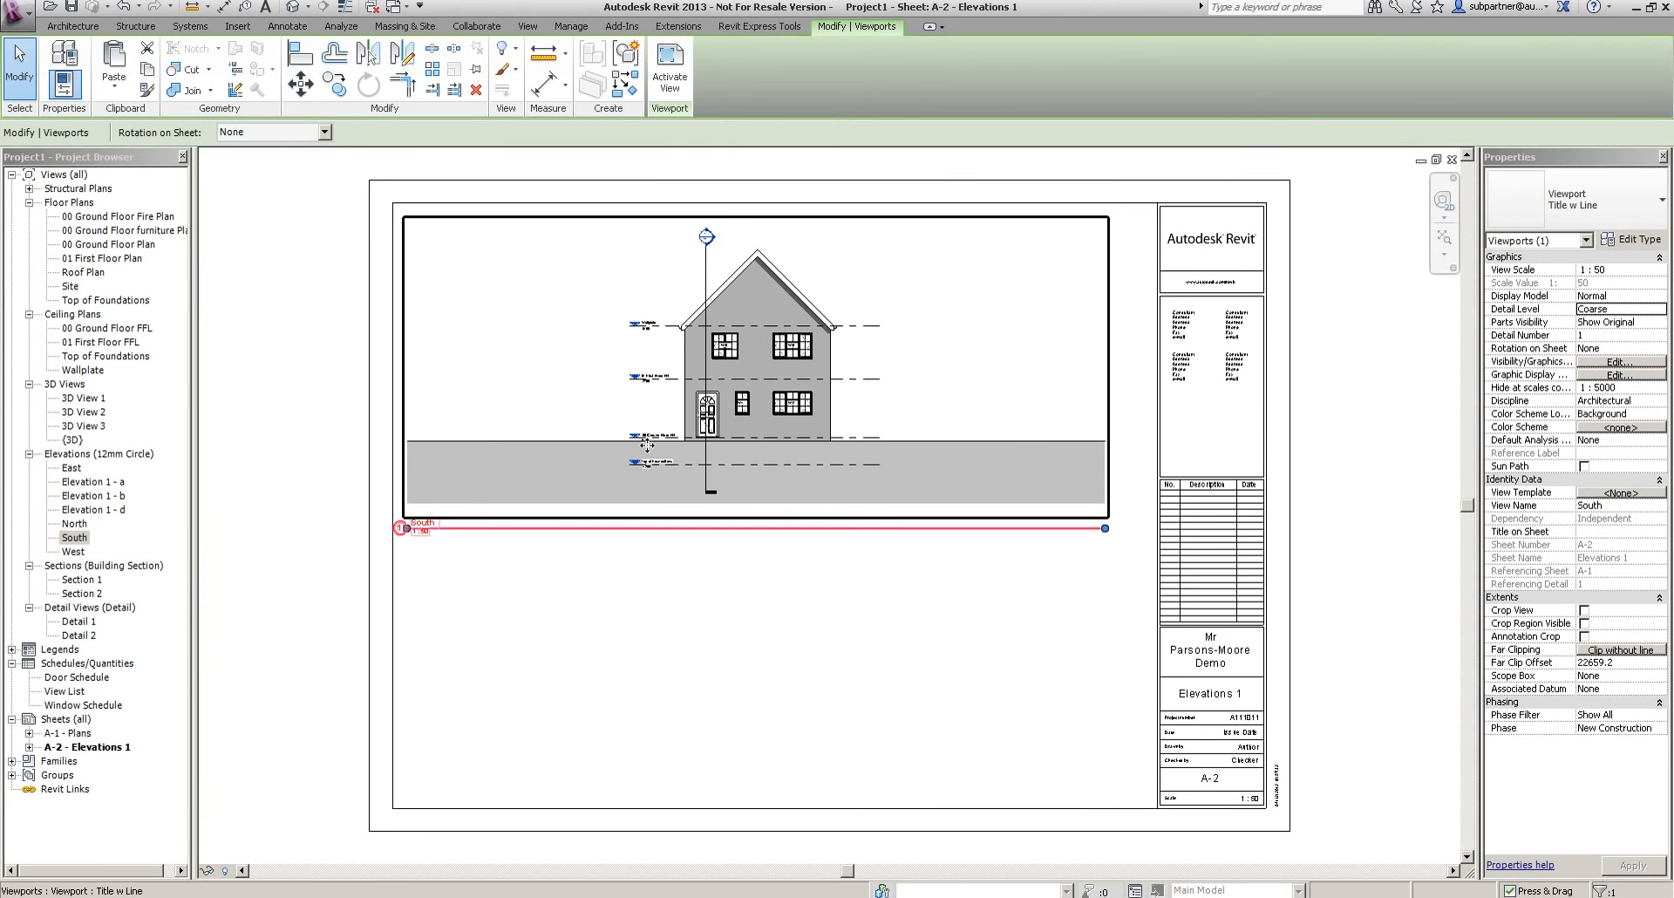
Open the South elevation, turn on its visible crop region and pull both side edges in close to the house
{"action": "double_click", "coordinate": [75, 537]}
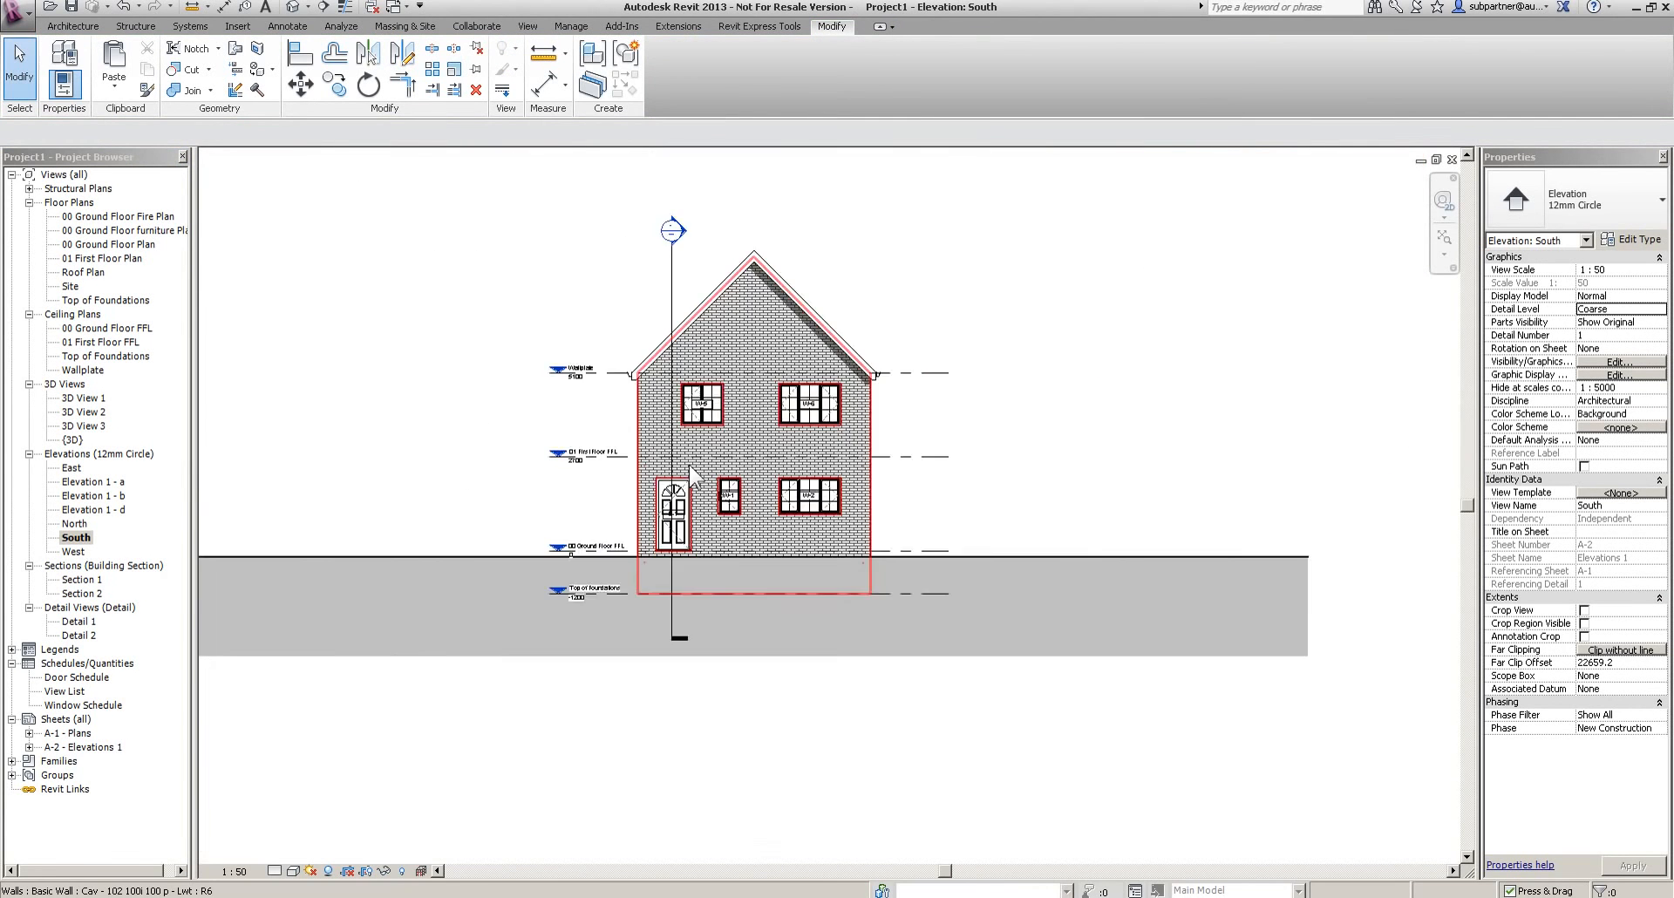
{"action": "scroll", "coordinate": [691, 475], "scroll_direction": "down", "scroll_amount": 2}
{"action": "left_click", "coordinate": [1584, 623]}
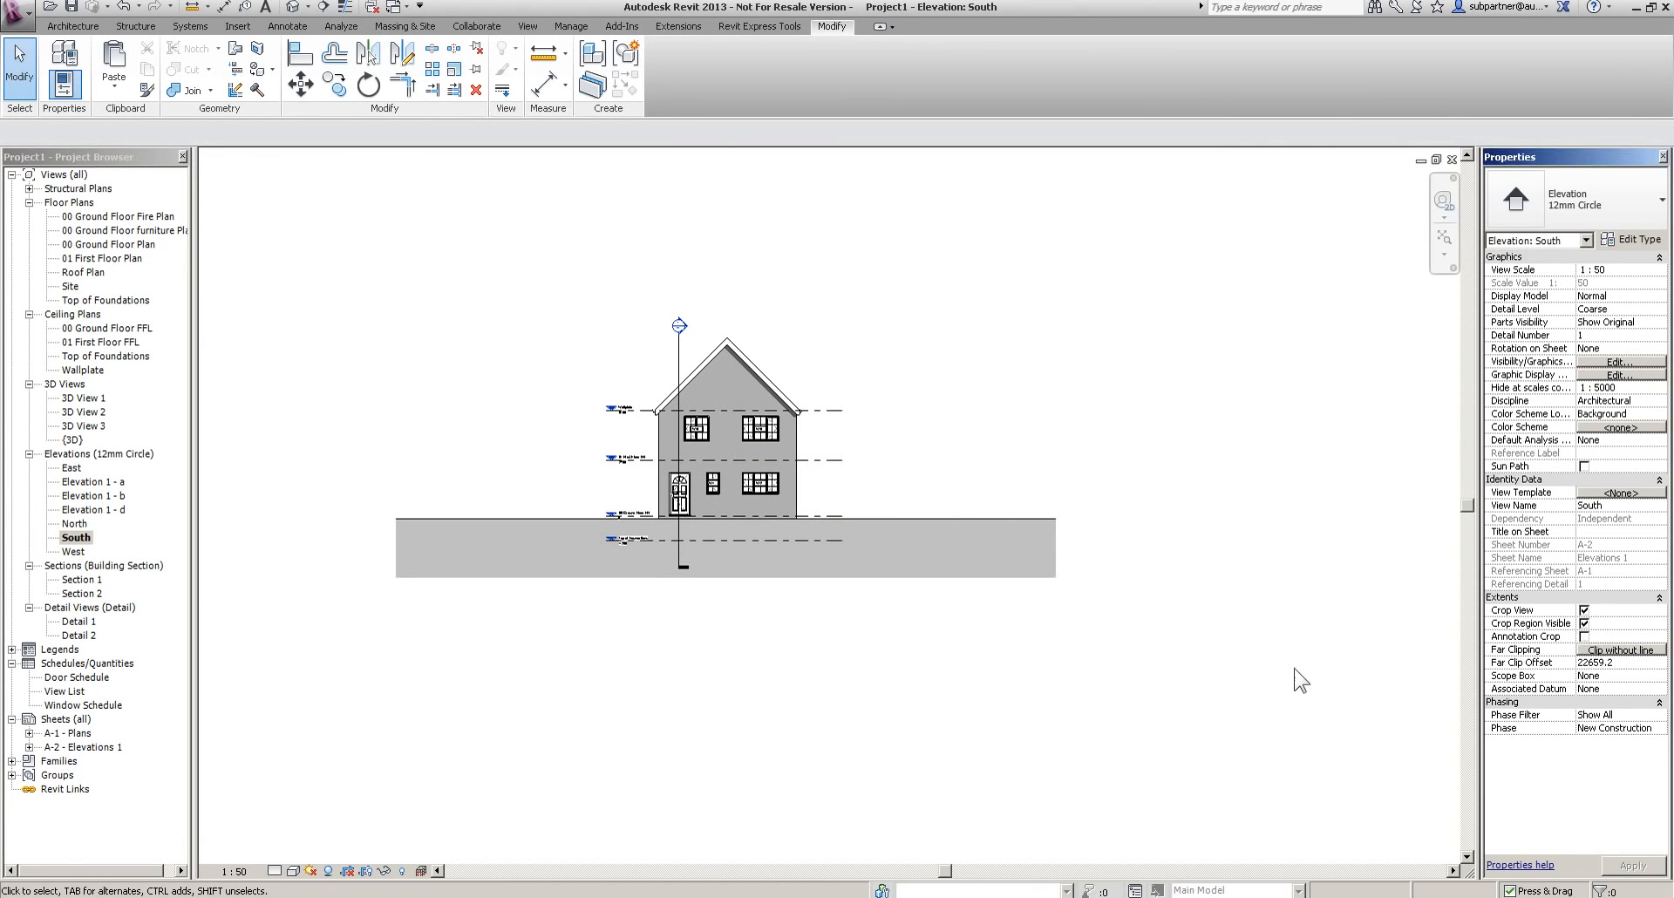
{"action": "left_click", "coordinate": [1122, 488]}
{"action": "left_click_drag", "start_coordinate": [1121, 449], "coordinate": [841, 453]}
{"action": "left_click_drag", "start_coordinate": [330, 449], "coordinate": [598, 453]}
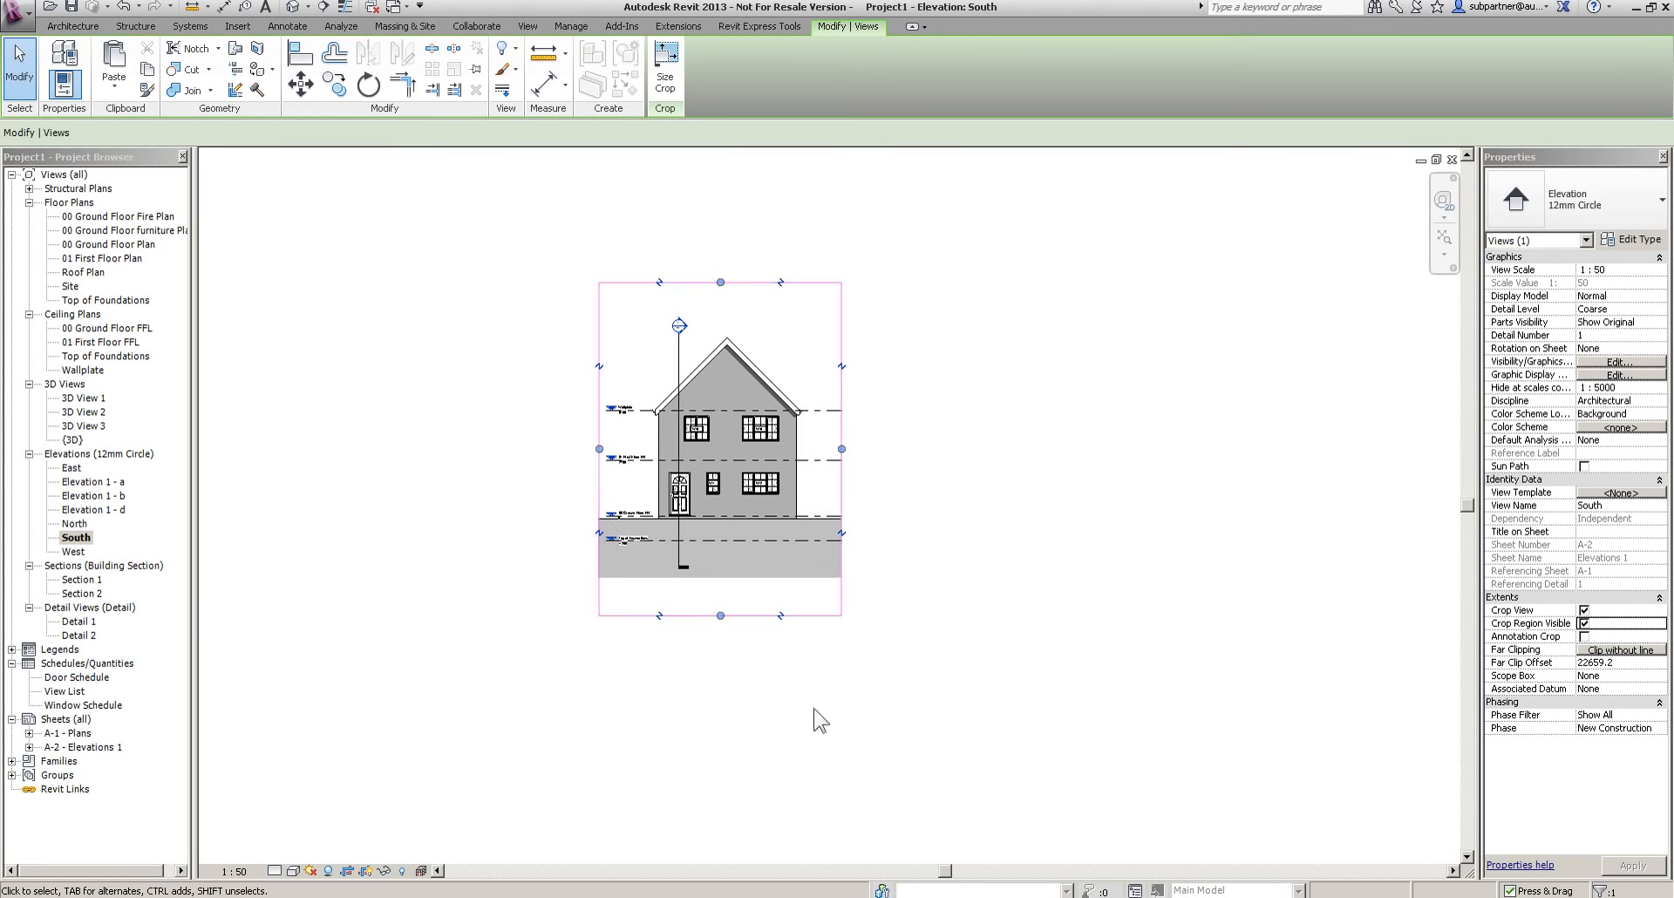
{"action": "left_click", "coordinate": [859, 729]}
Enable Crop View and Crop Region Visible for the East, North, South and West elevations together
{"action": "left_click", "coordinate": [74, 524], "text": "ctrl"}
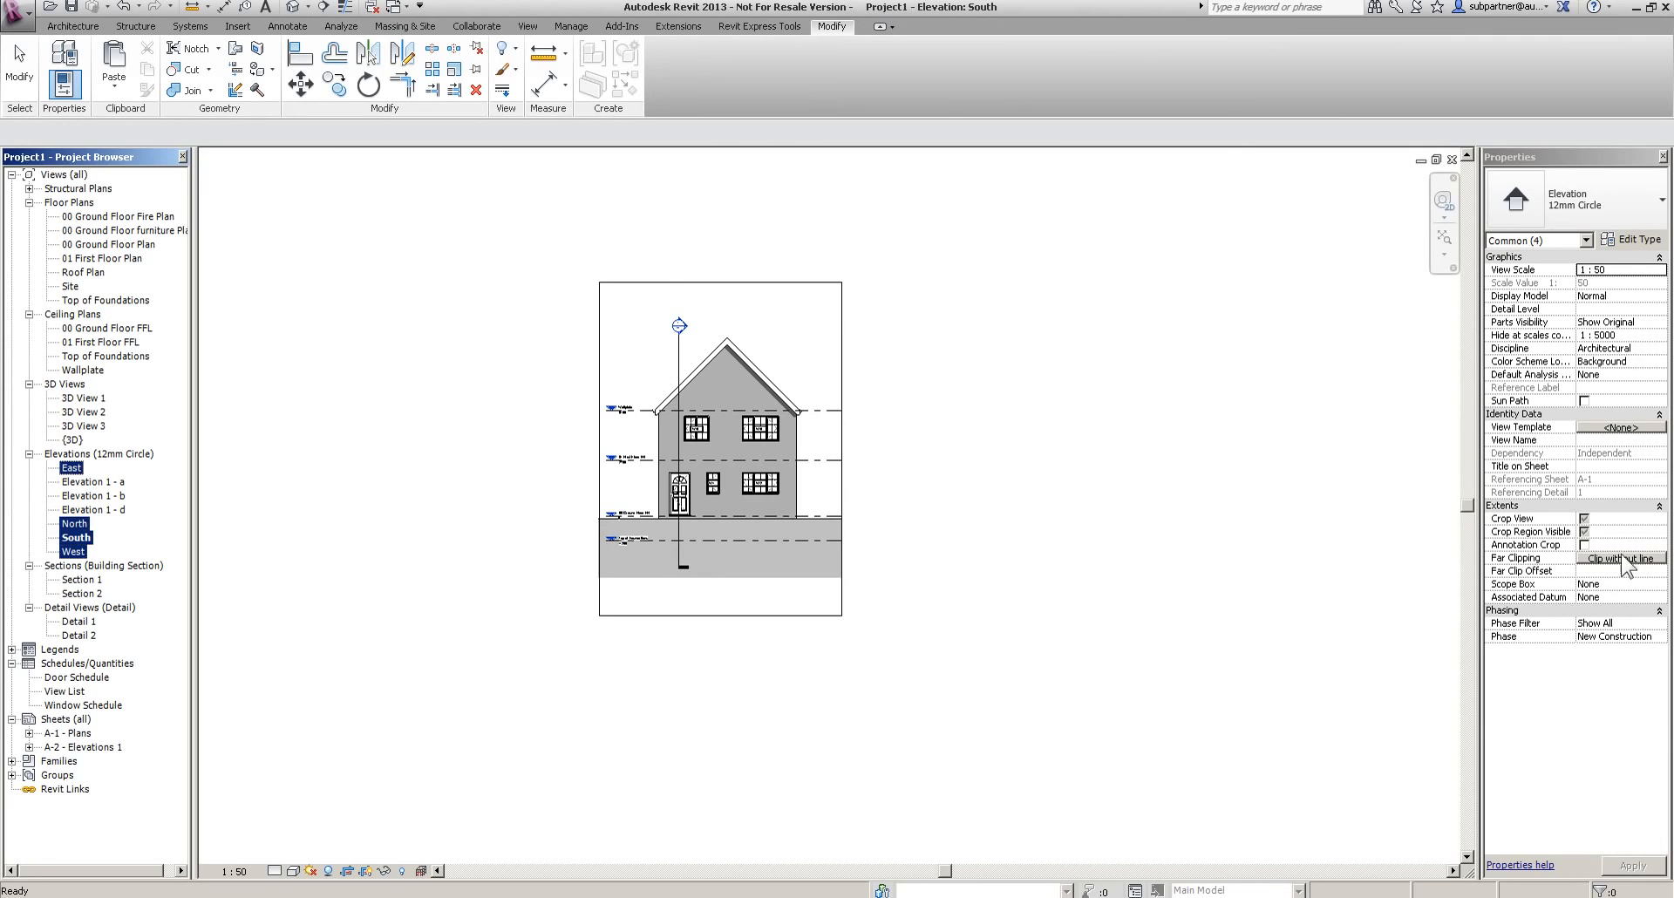
{"action": "left_click", "coordinate": [1584, 532]}
{"action": "left_click", "coordinate": [1583, 532]}
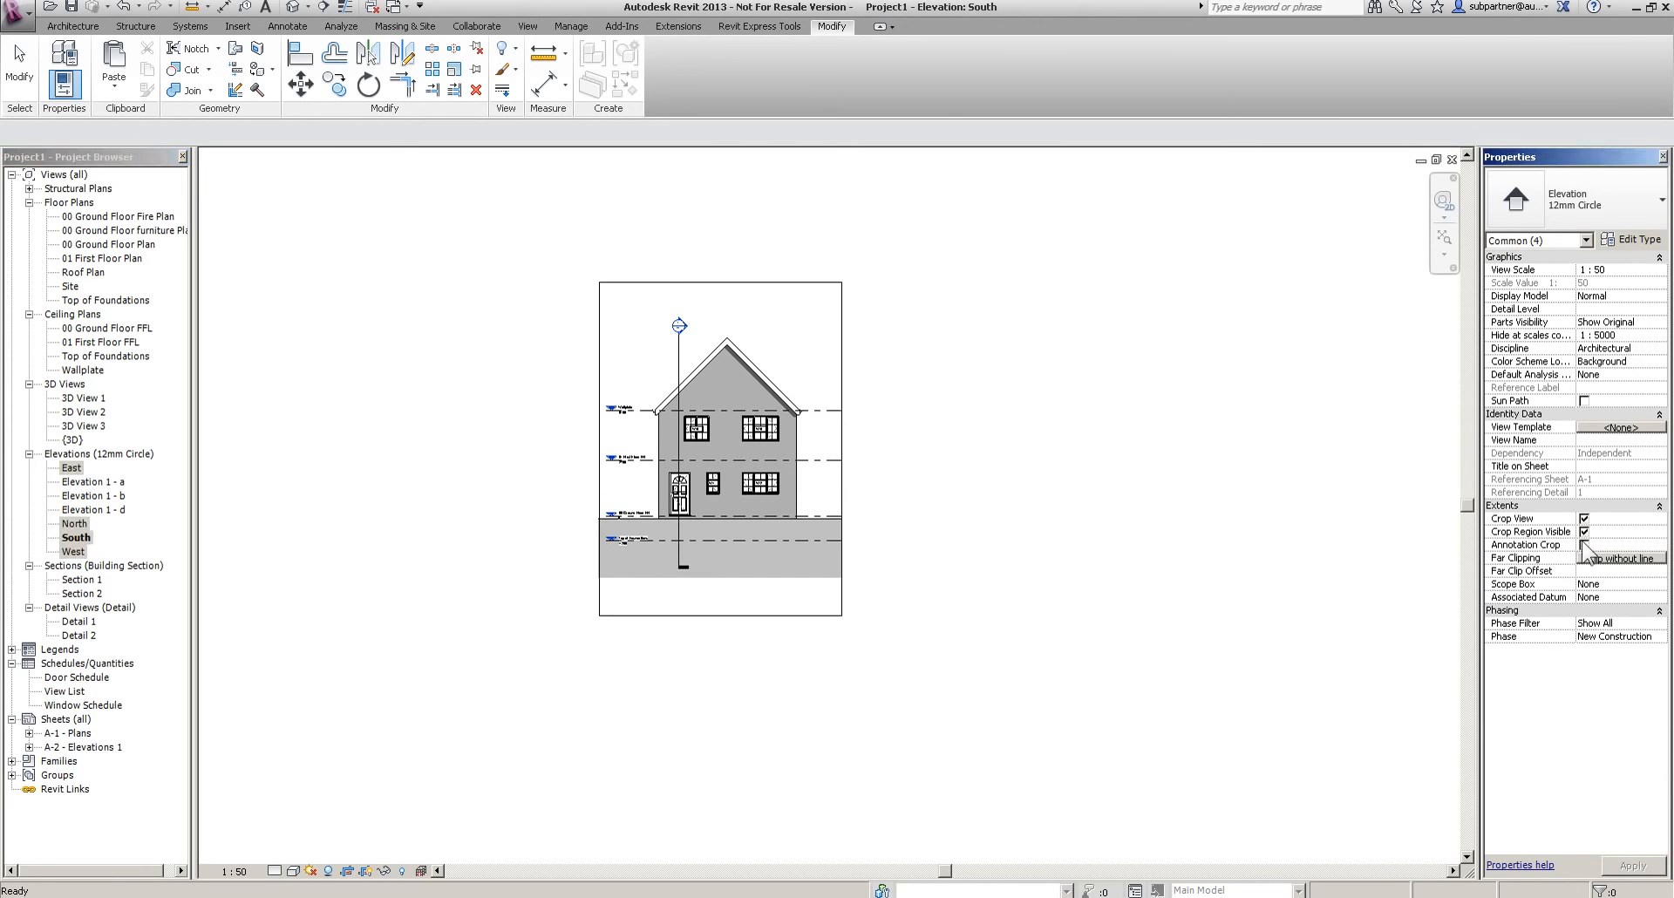
{"action": "left_click", "coordinate": [1095, 650]}
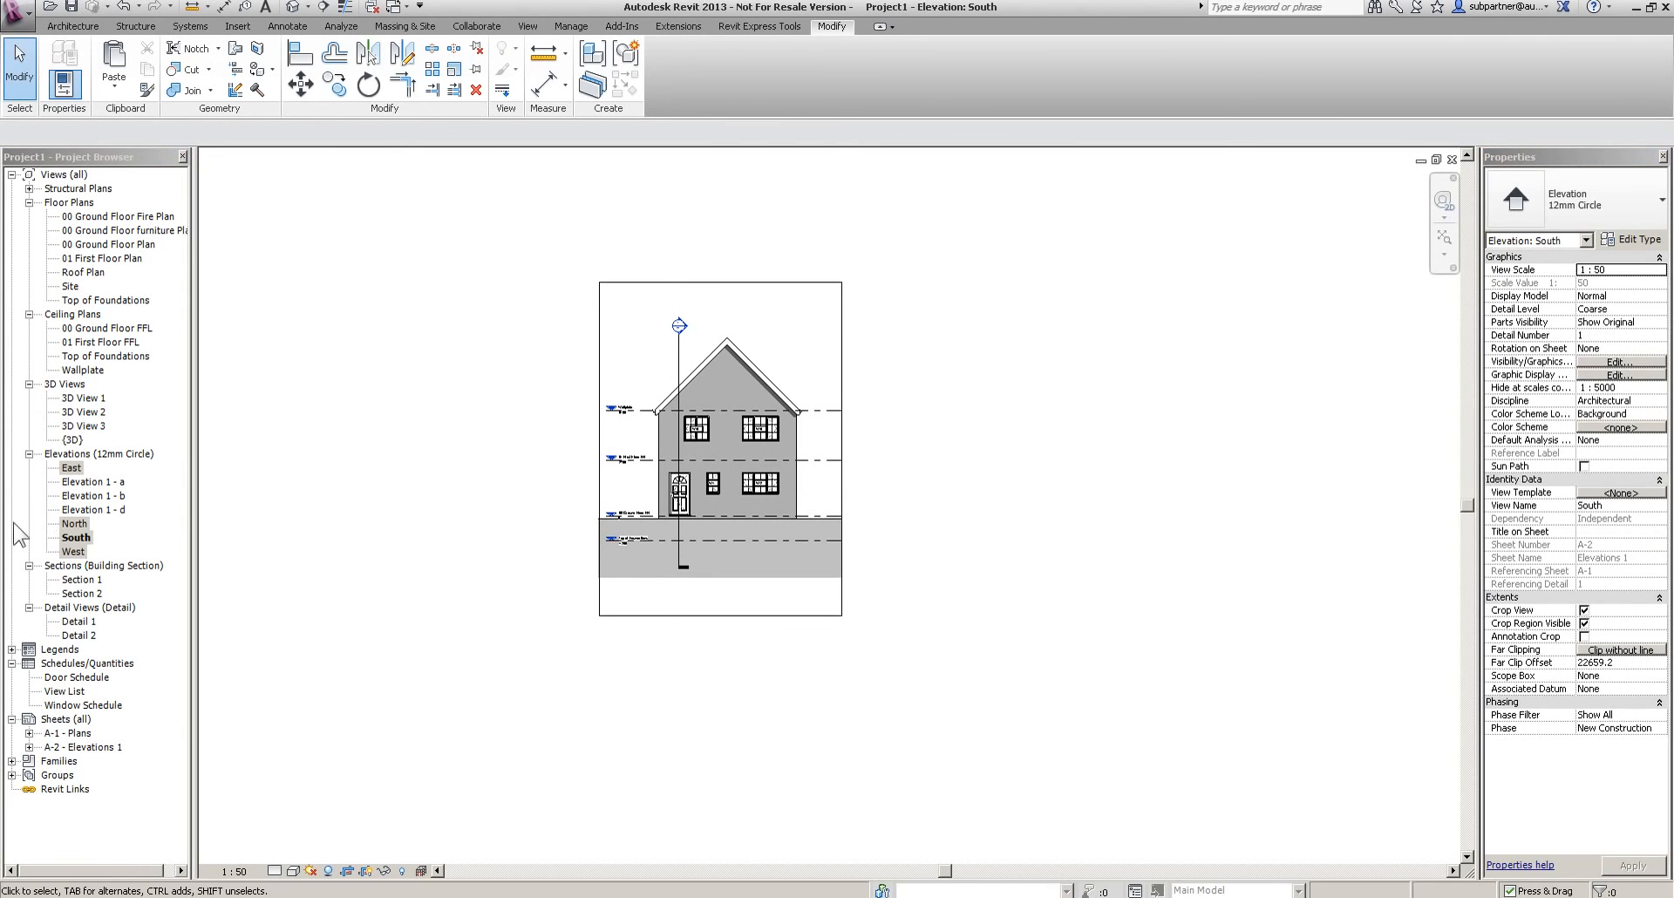
Open the West elevation and pull both side edges of its crop region in close to the house
{"action": "double_click", "coordinate": [68, 549]}
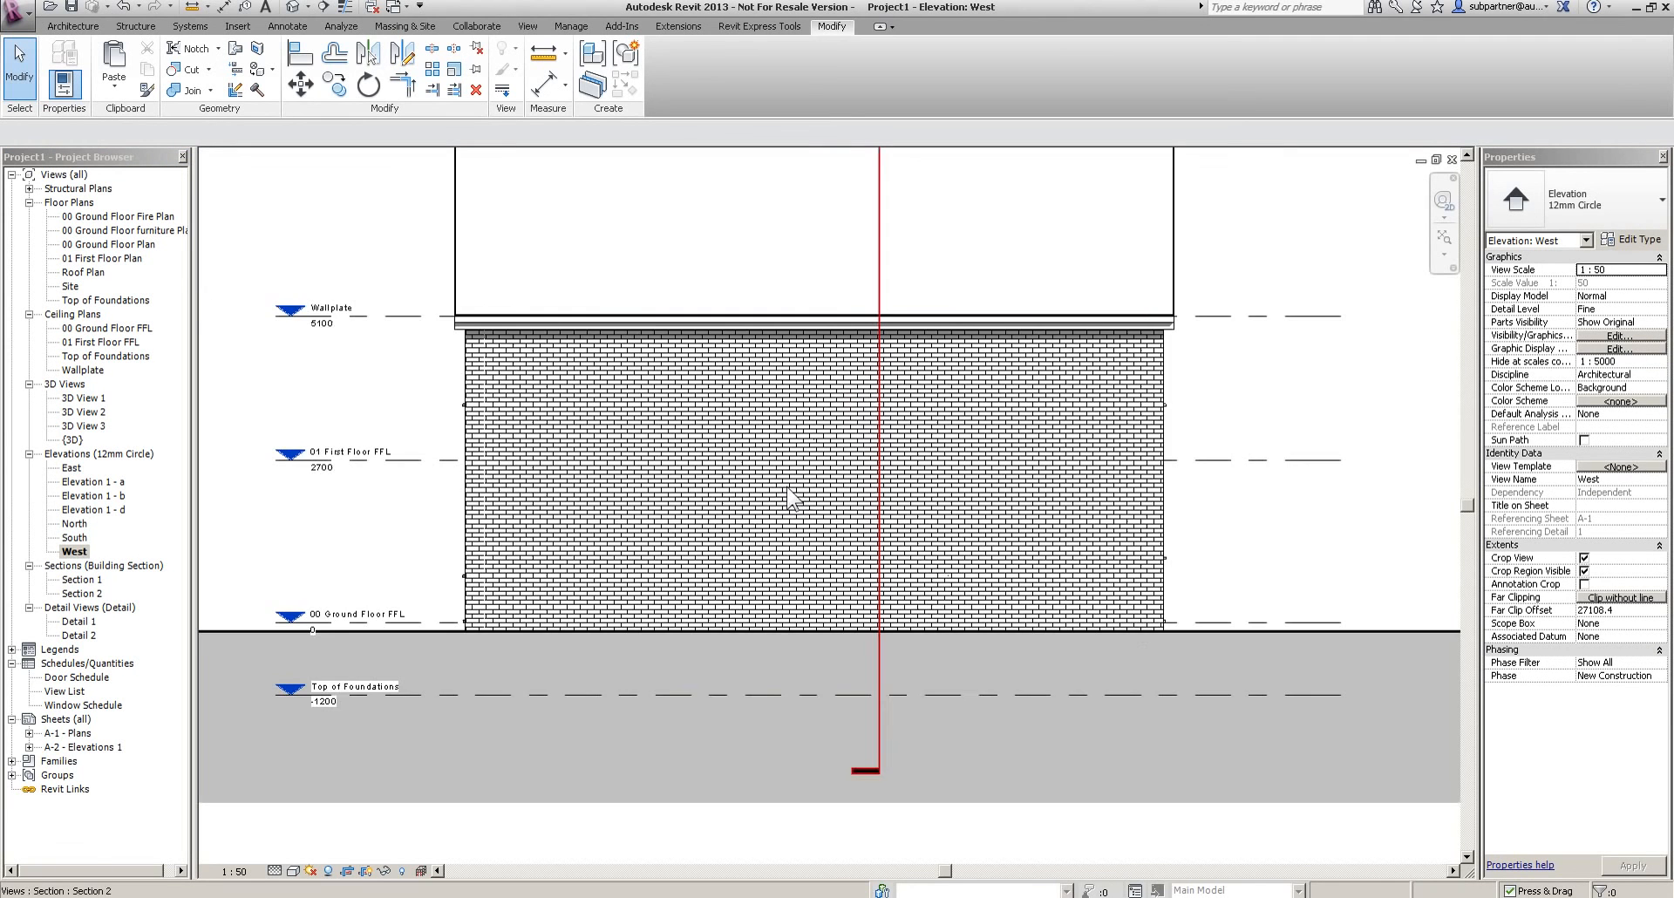
{"action": "scroll", "coordinate": [787, 497], "scroll_direction": "down", "scroll_amount": 5}
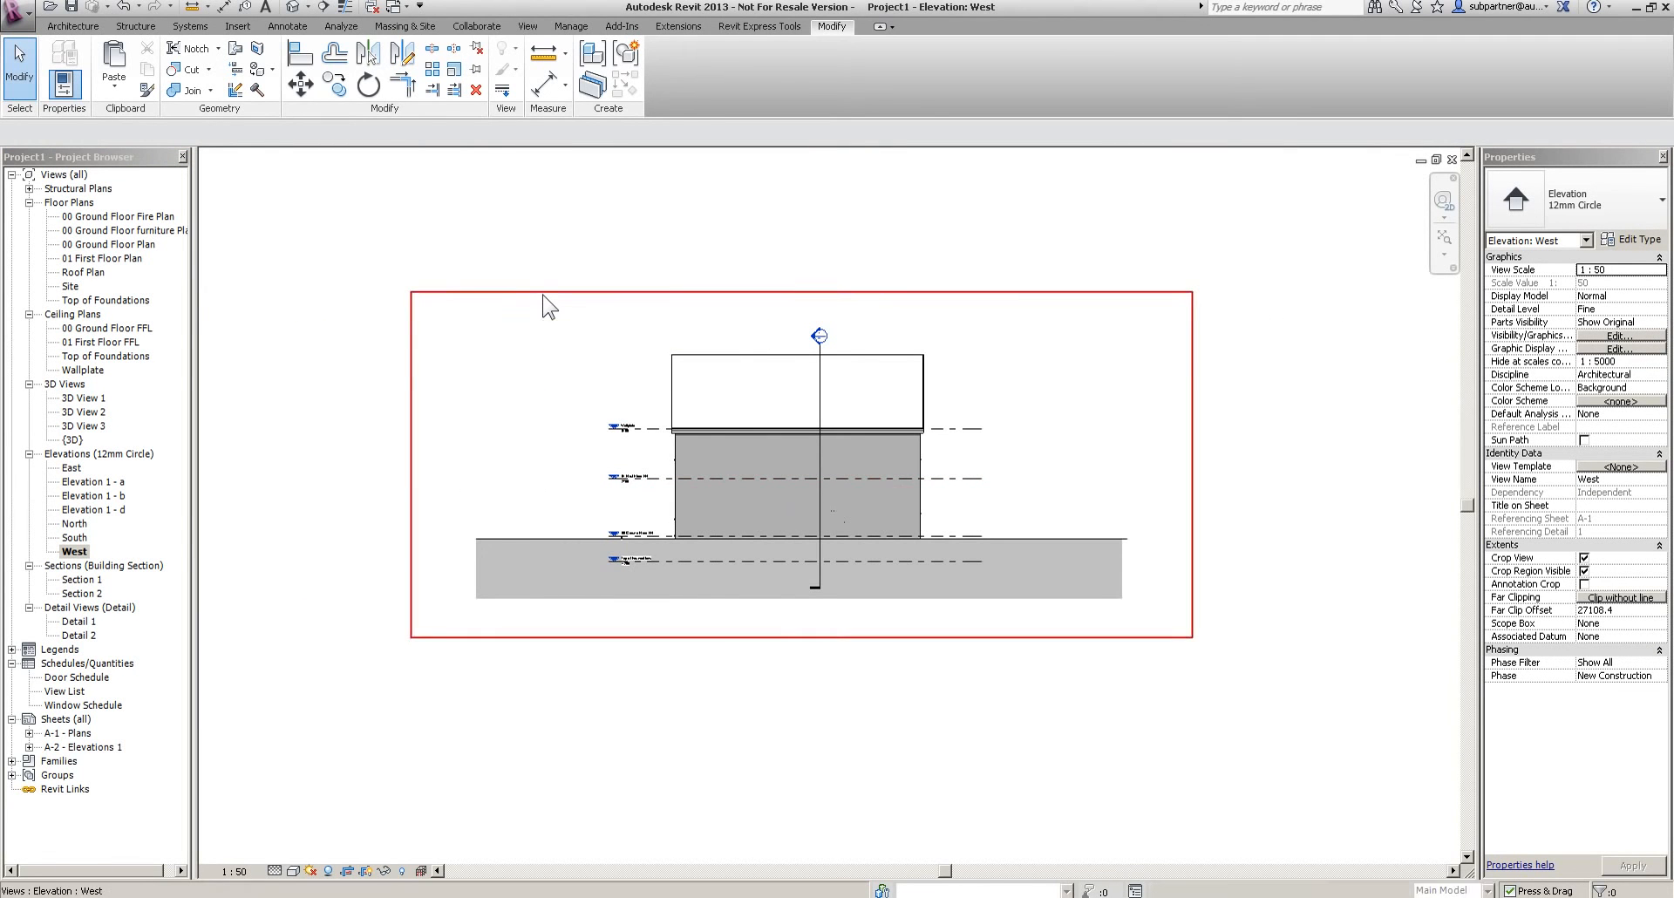
{"action": "left_click", "coordinate": [750, 292]}
{"action": "left_click_drag", "start_coordinate": [411, 465], "coordinate": [604, 471]}
{"action": "left_click_drag", "start_coordinate": [1191, 464], "coordinate": [955, 467]}
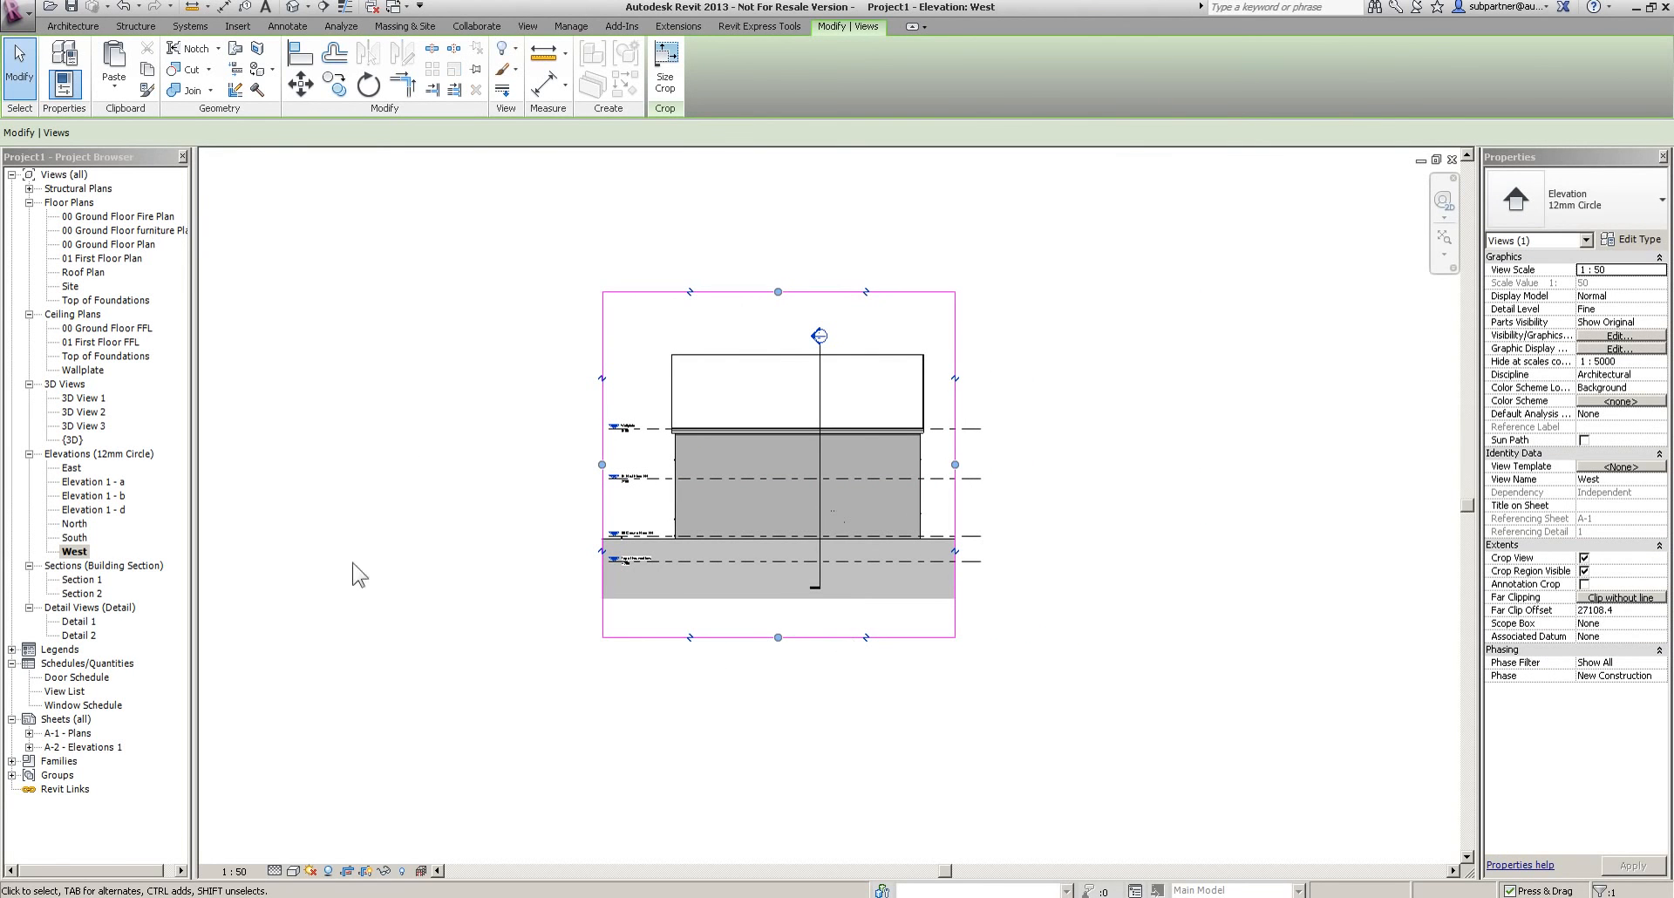
Open the East elevation and narrow its crop region from both sides to fit closely around the house
{"action": "double_click", "coordinate": [69, 465]}
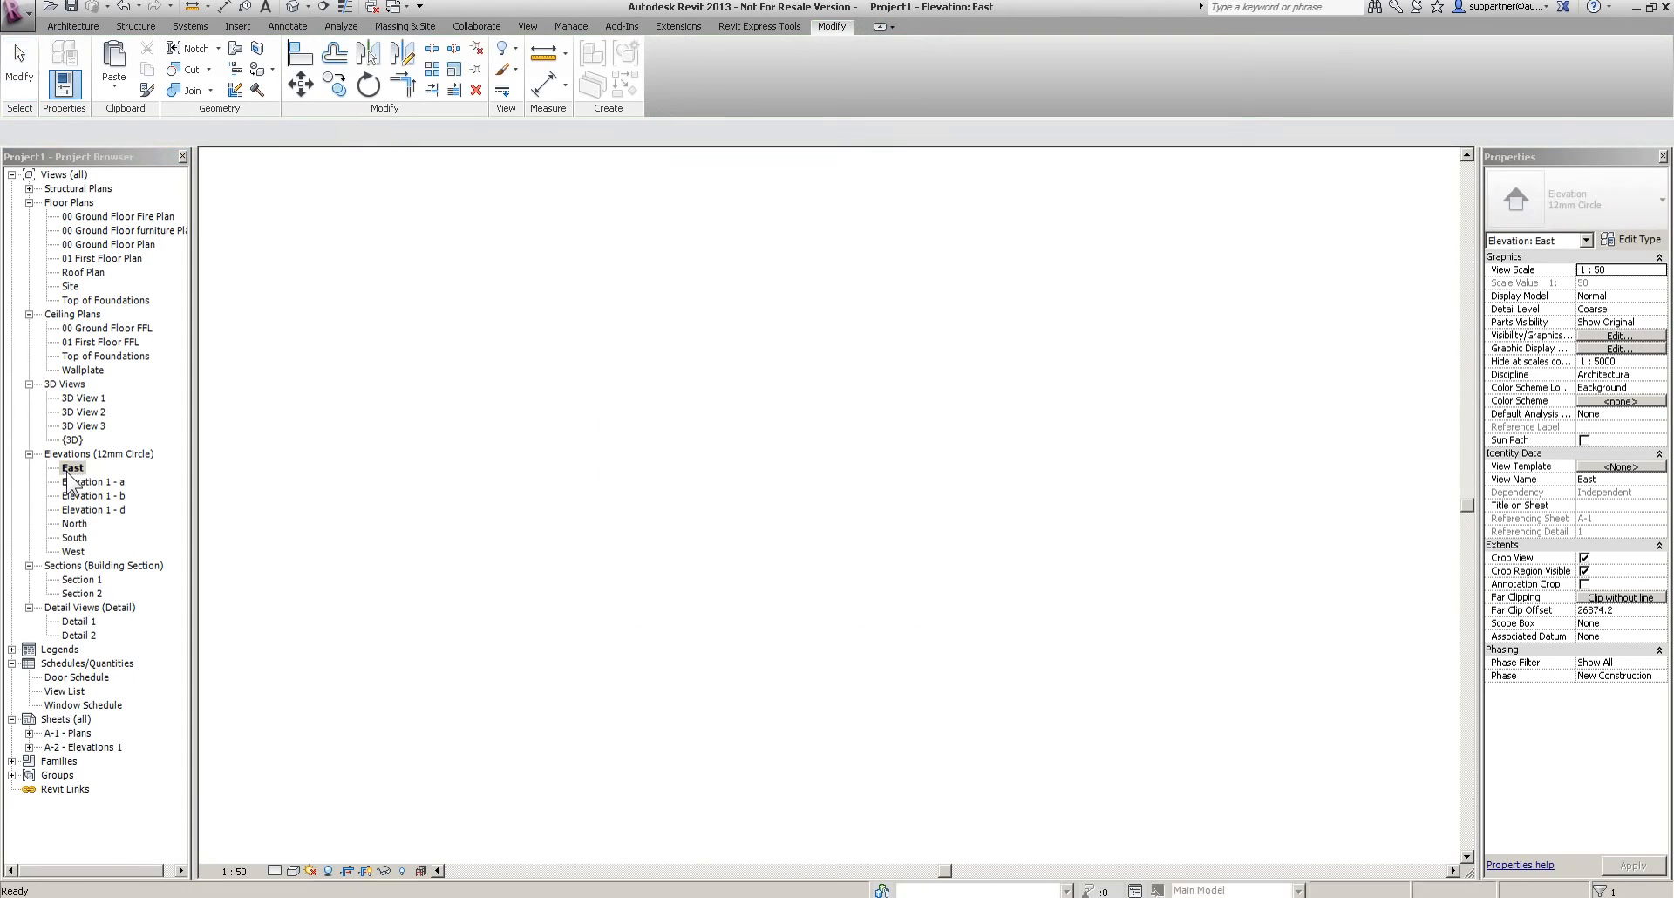
{"action": "scroll", "coordinate": [719, 579], "scroll_direction": "down", "scroll_amount": 5}
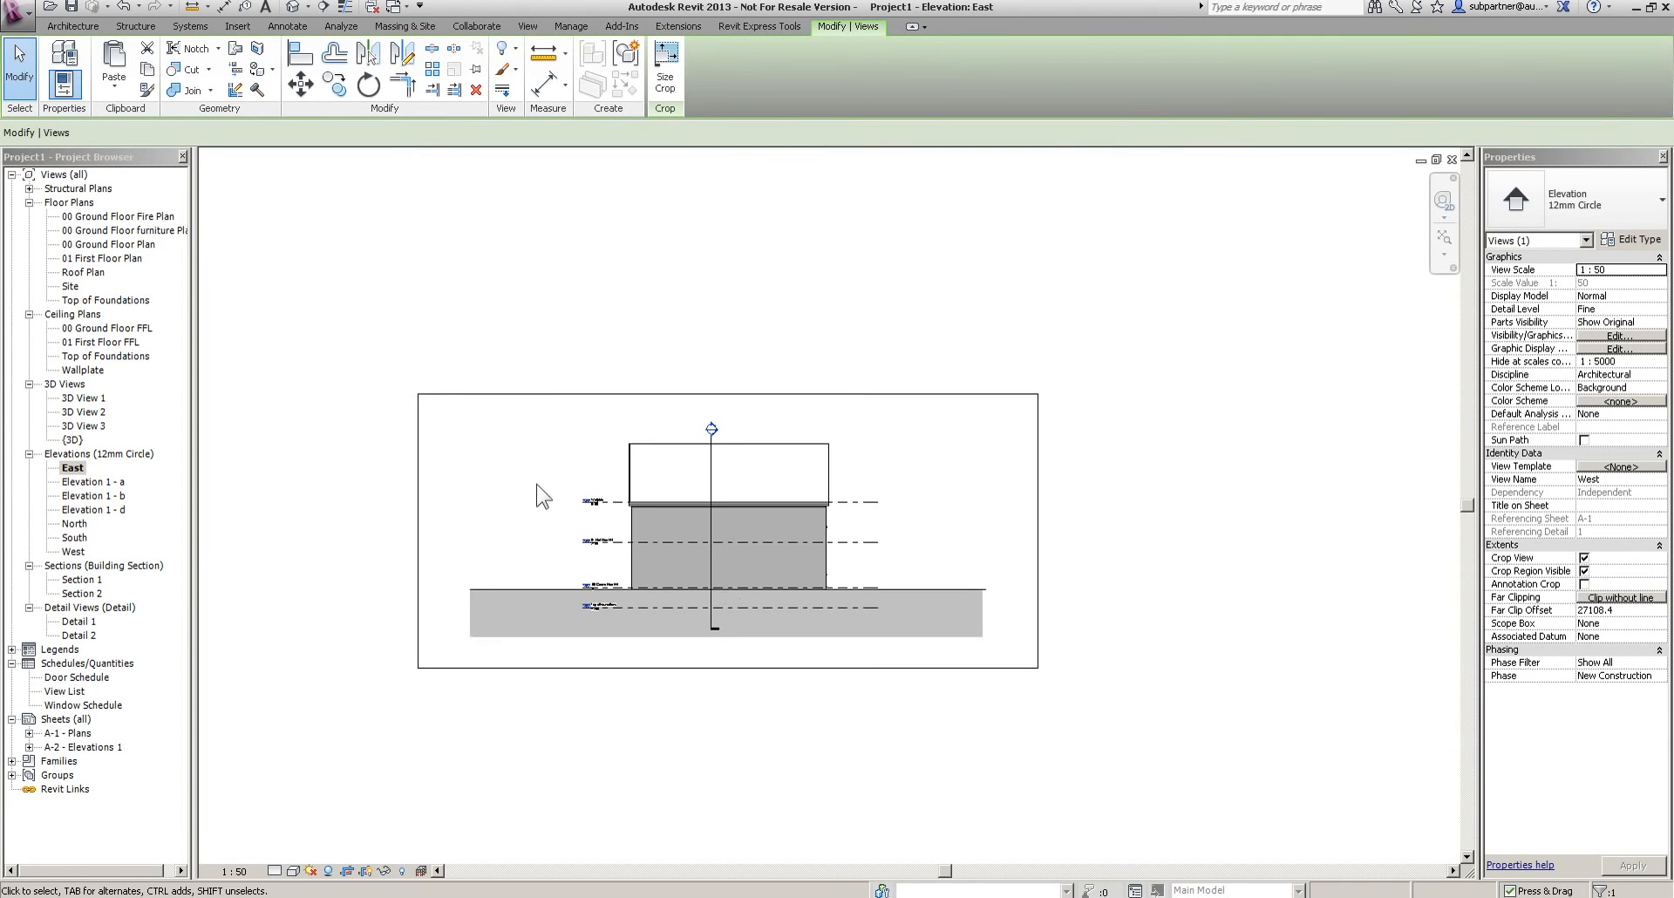
{"action": "left_click", "coordinate": [422, 519]}
{"action": "left_click_drag", "start_coordinate": [419, 530], "coordinate": [577, 534]}
{"action": "left_click_drag", "start_coordinate": [1037, 531], "coordinate": [847, 532]}
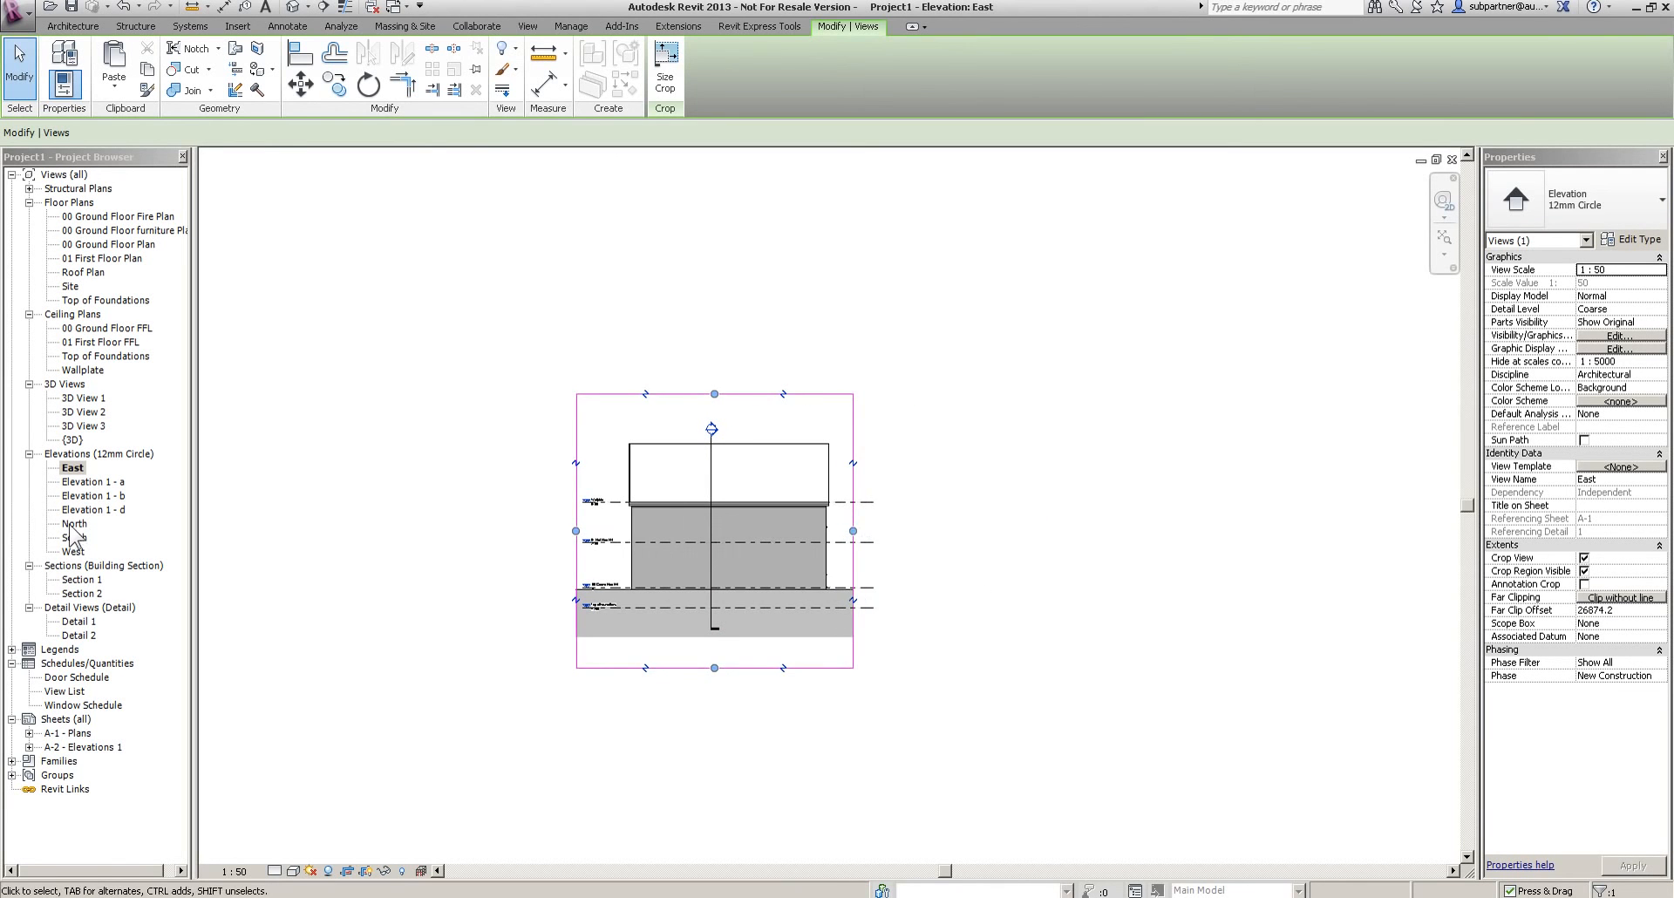
Open the North elevation and pull both side edges of its crop region in close to the house
{"action": "double_click", "coordinate": [73, 524]}
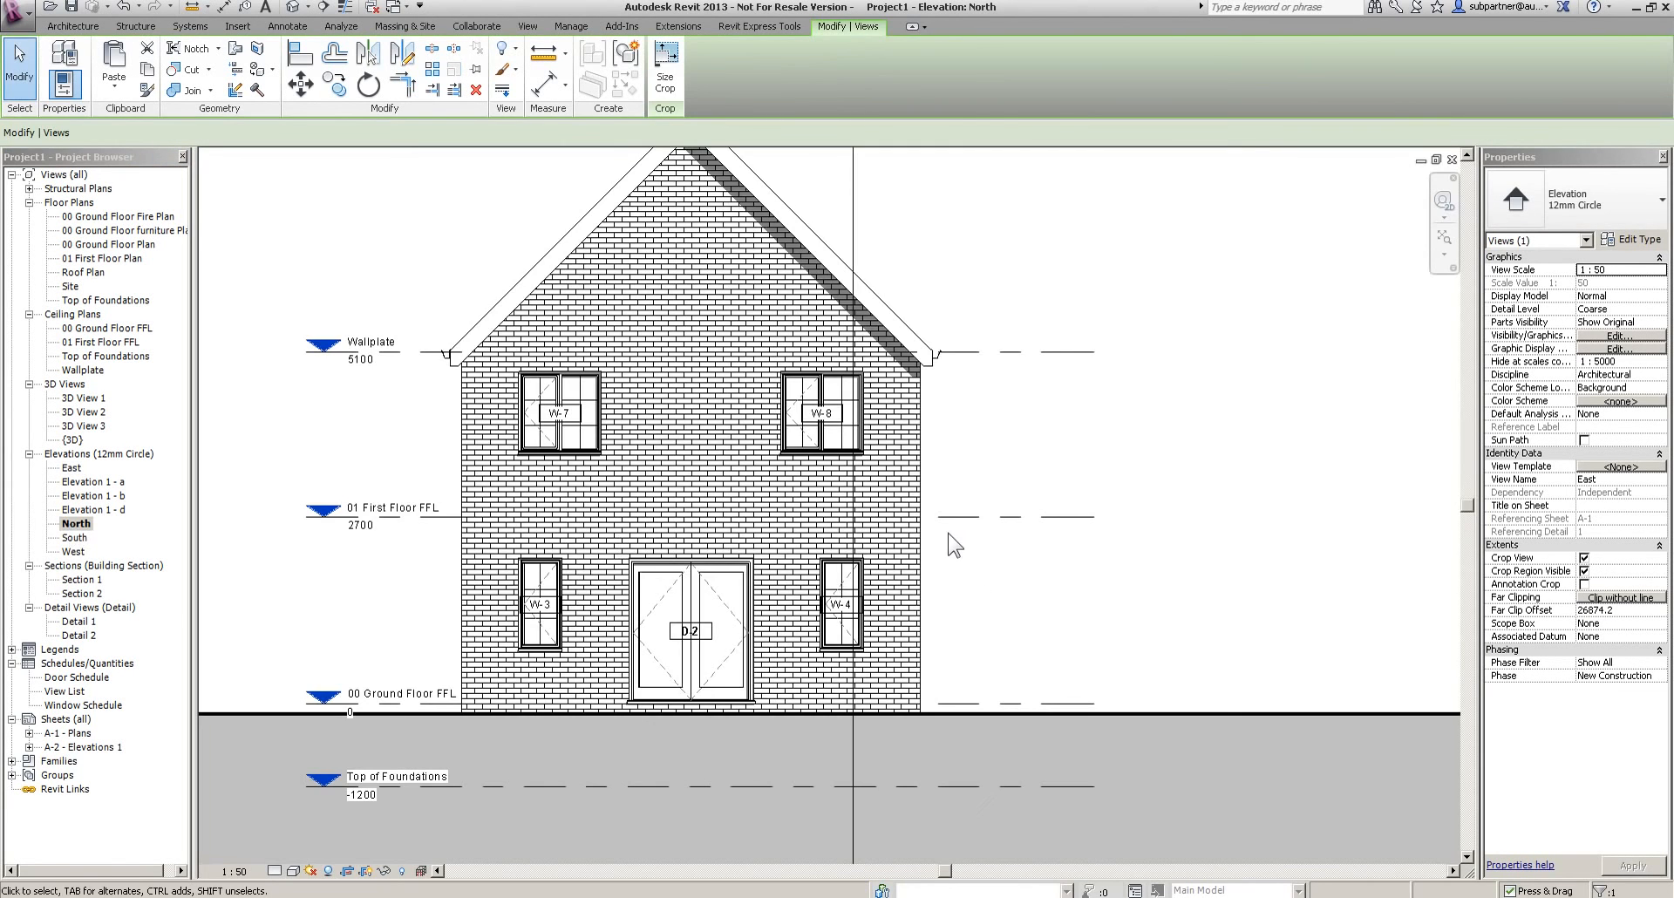
{"action": "key", "text": "z"}
{"action": "key", "text": "f"}
{"action": "left_click", "coordinate": [464, 481]}
{"action": "left_click_drag", "start_coordinate": [462, 517], "coordinate": [734, 534]}
{"action": "left_click_drag", "start_coordinate": [1274, 523], "coordinate": [975, 558]}
{"action": "left_click", "coordinate": [994, 572]}
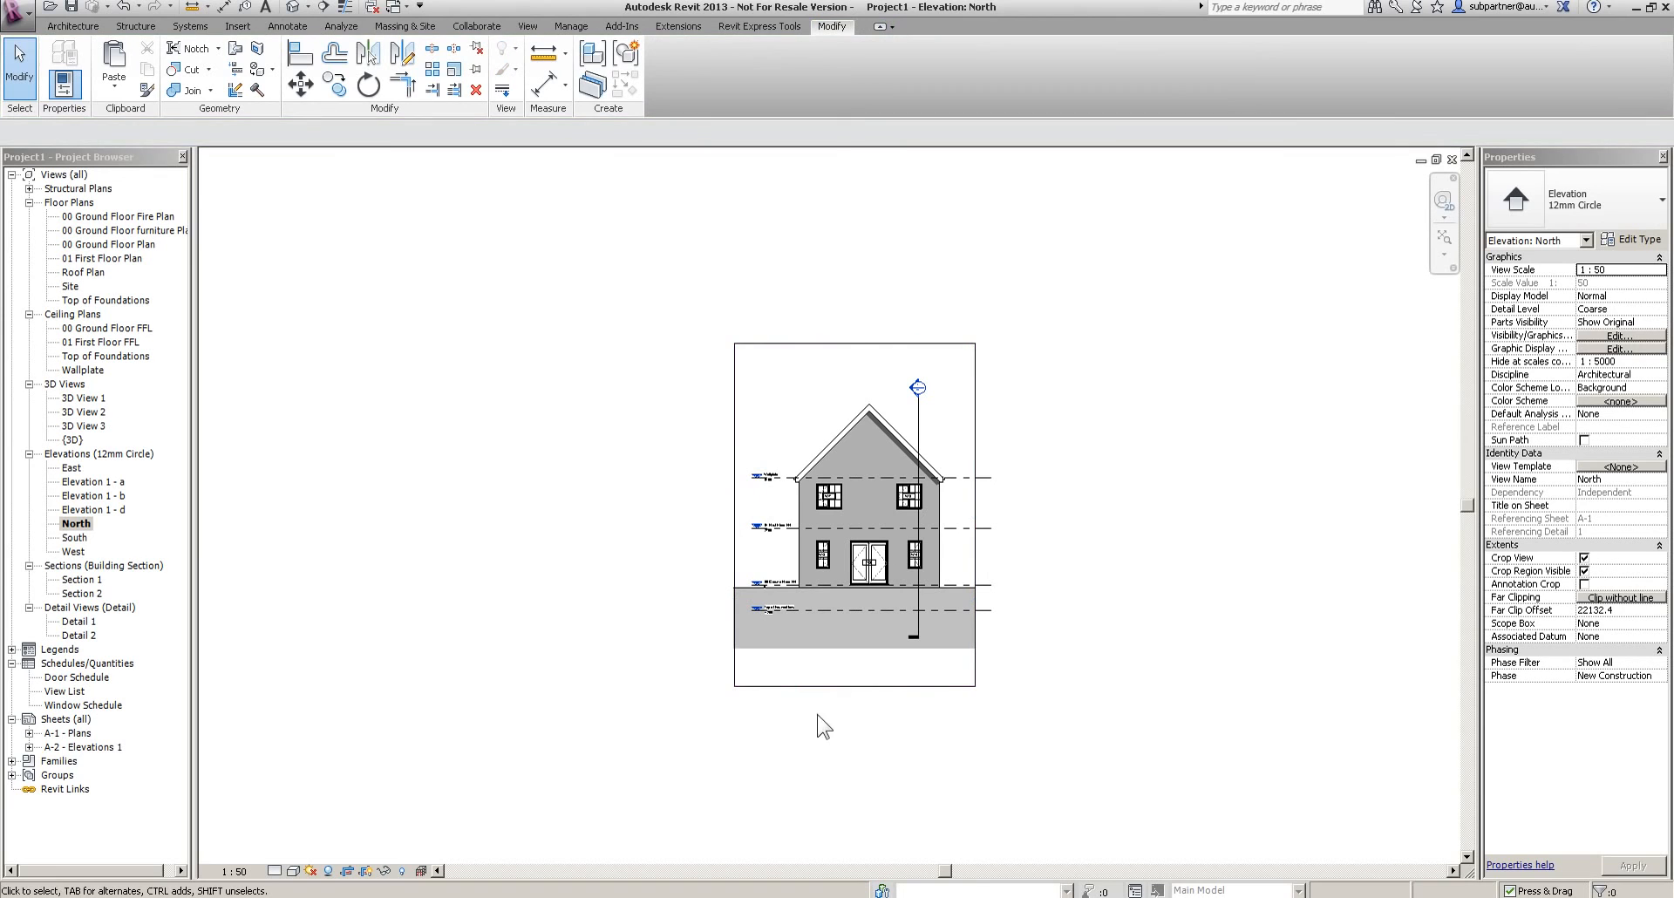
Turn off Crop Region Visible for the East, North, South and West elevations together
{"action": "left_click", "coordinate": [77, 540], "text": "ctrl"}
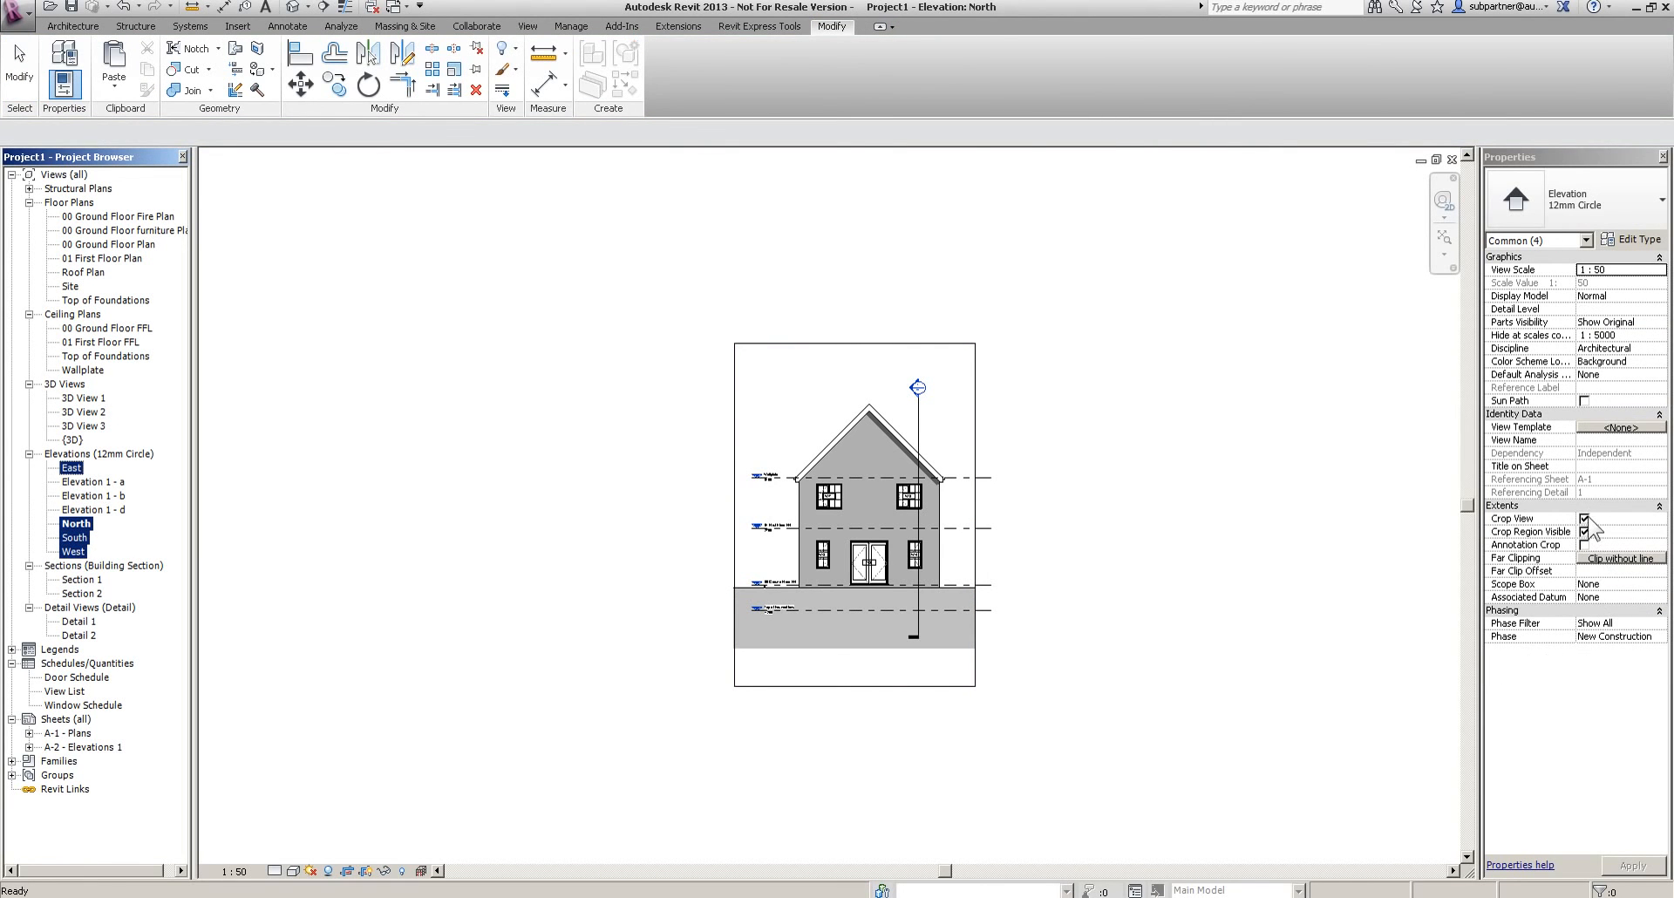
{"action": "left_click", "coordinate": [1585, 533]}
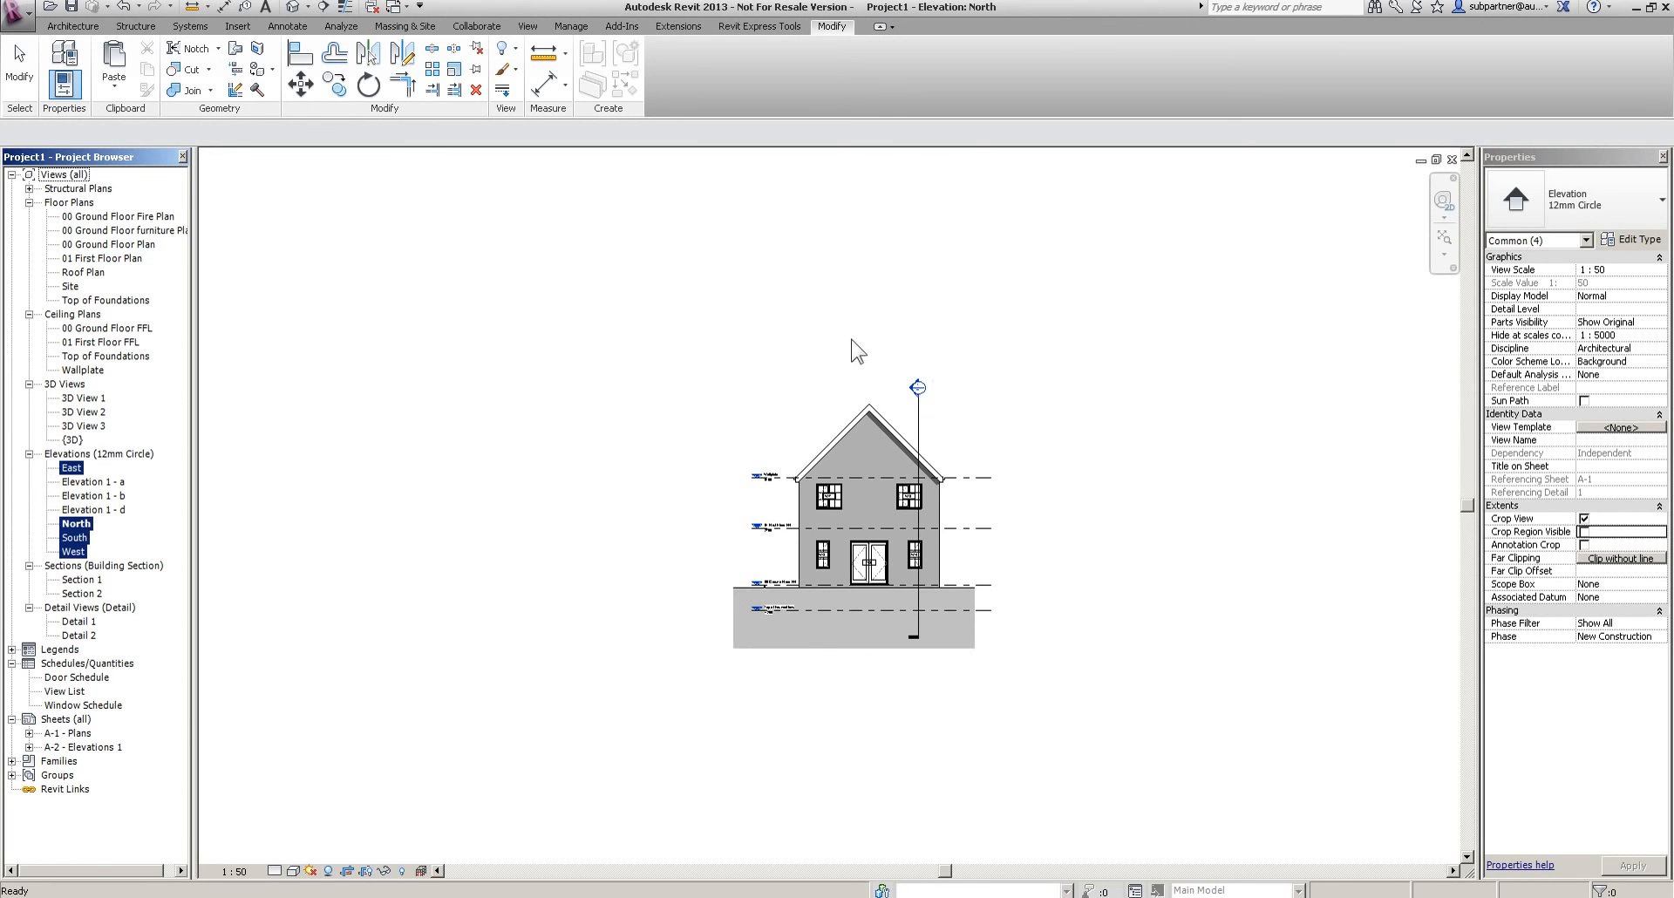
{"action": "left_click", "coordinate": [440, 427]}
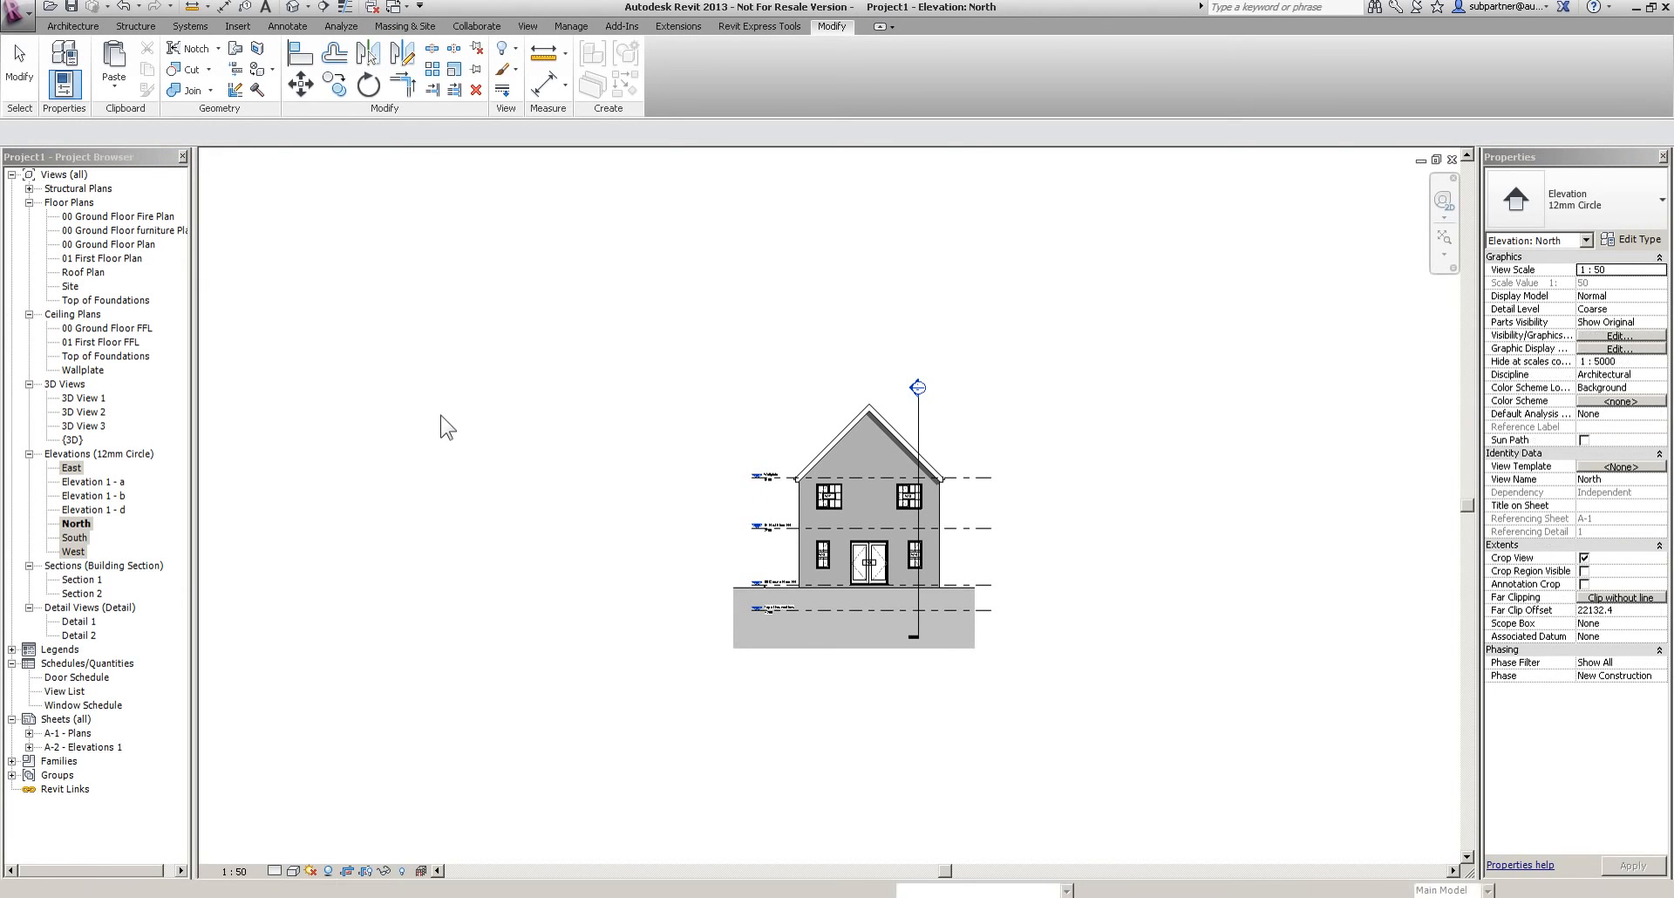
Open sheet A-2 - Elevations 1 and delete the South elevation viewport already placed on it
{"action": "double_click", "coordinate": [48, 747]}
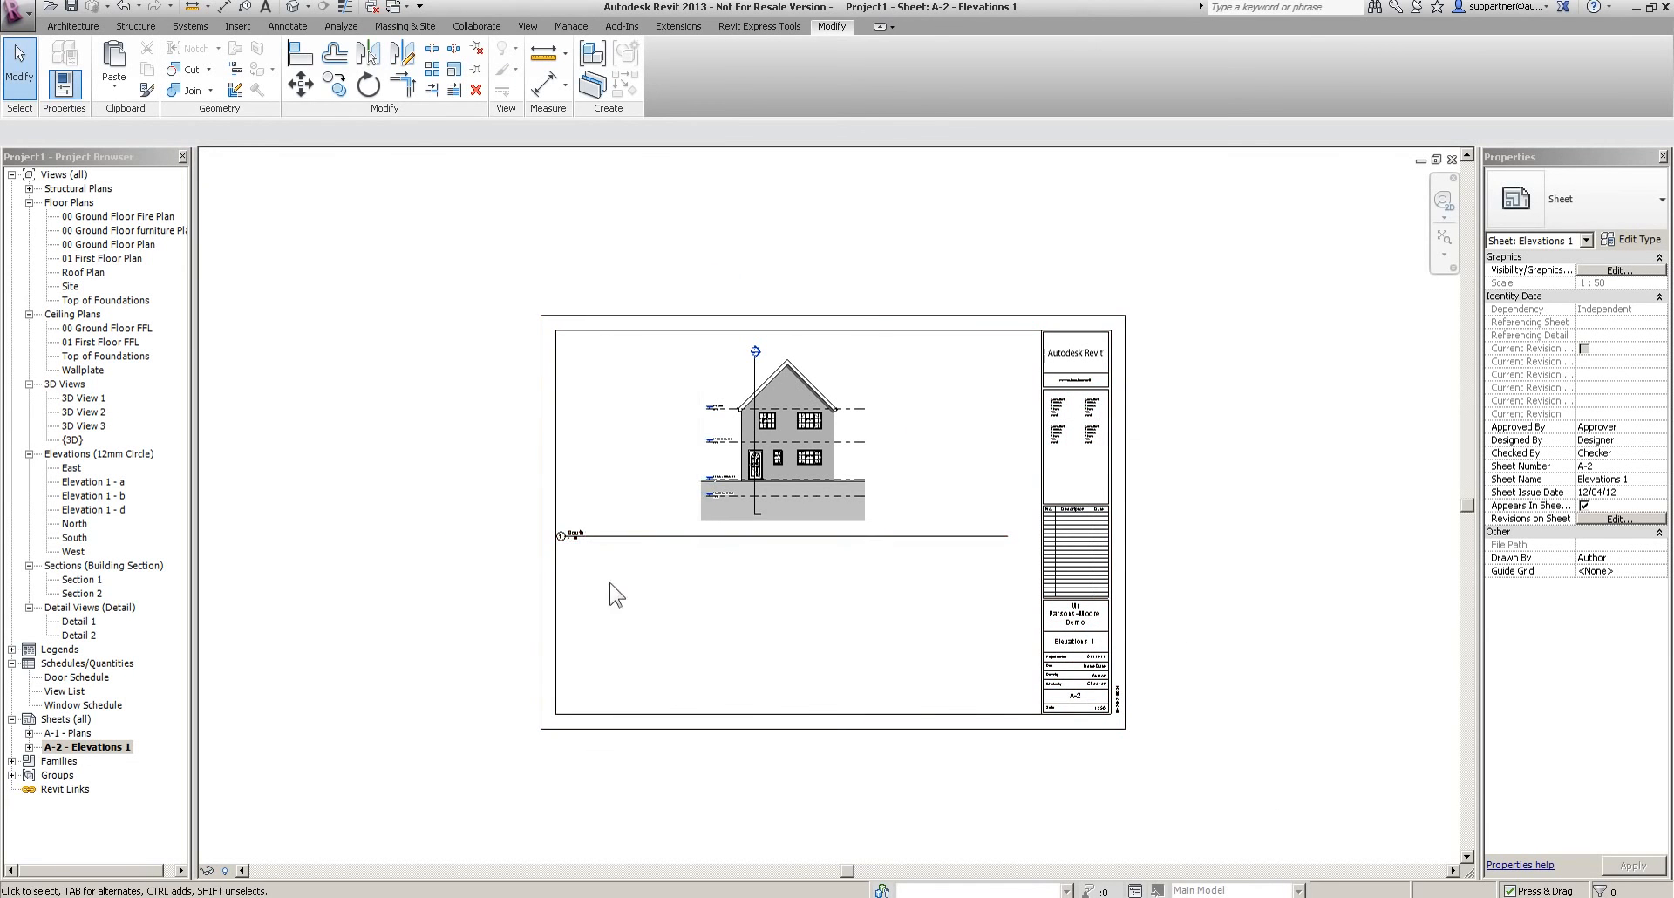
{"action": "left_click", "coordinate": [1002, 537]}
{"action": "key", "text": "Escape"}
{"action": "left_click", "coordinate": [777, 415]}
{"action": "key", "text": "Delete"}
Place the South elevation in the sheet's upper-left area and the West elevation beside it on the right
{"action": "left_click_drag", "start_coordinate": [75, 538], "coordinate": [663, 466]}
{"action": "left_click", "coordinate": [664, 466]}
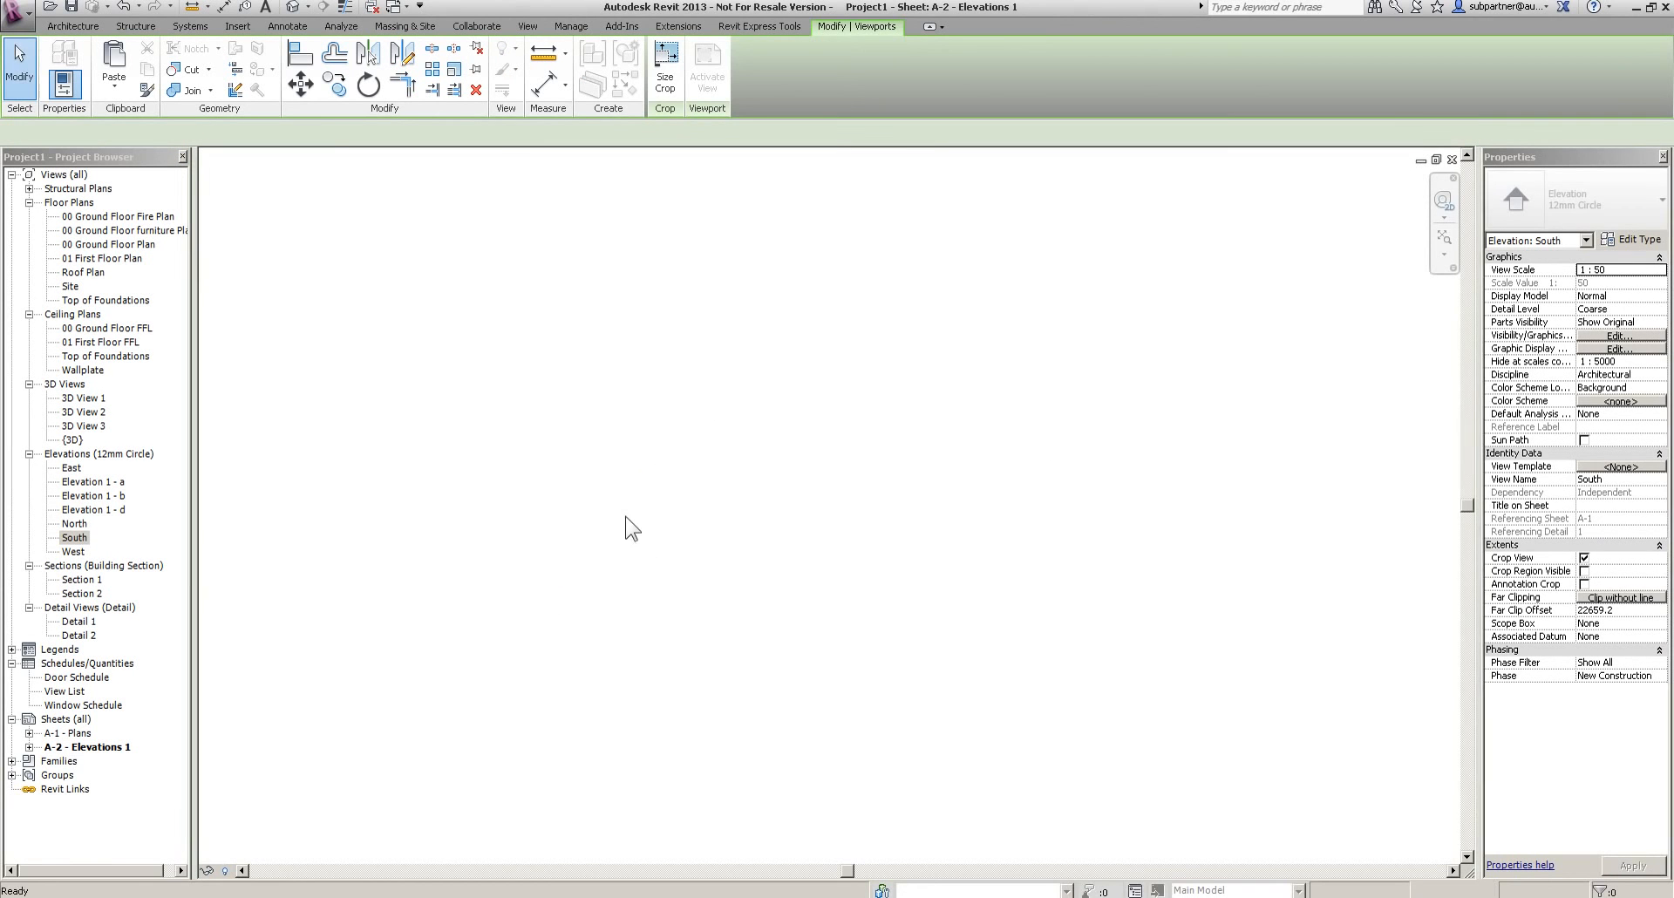
{"action": "left_click_drag", "start_coordinate": [74, 551], "coordinate": [907, 488]}
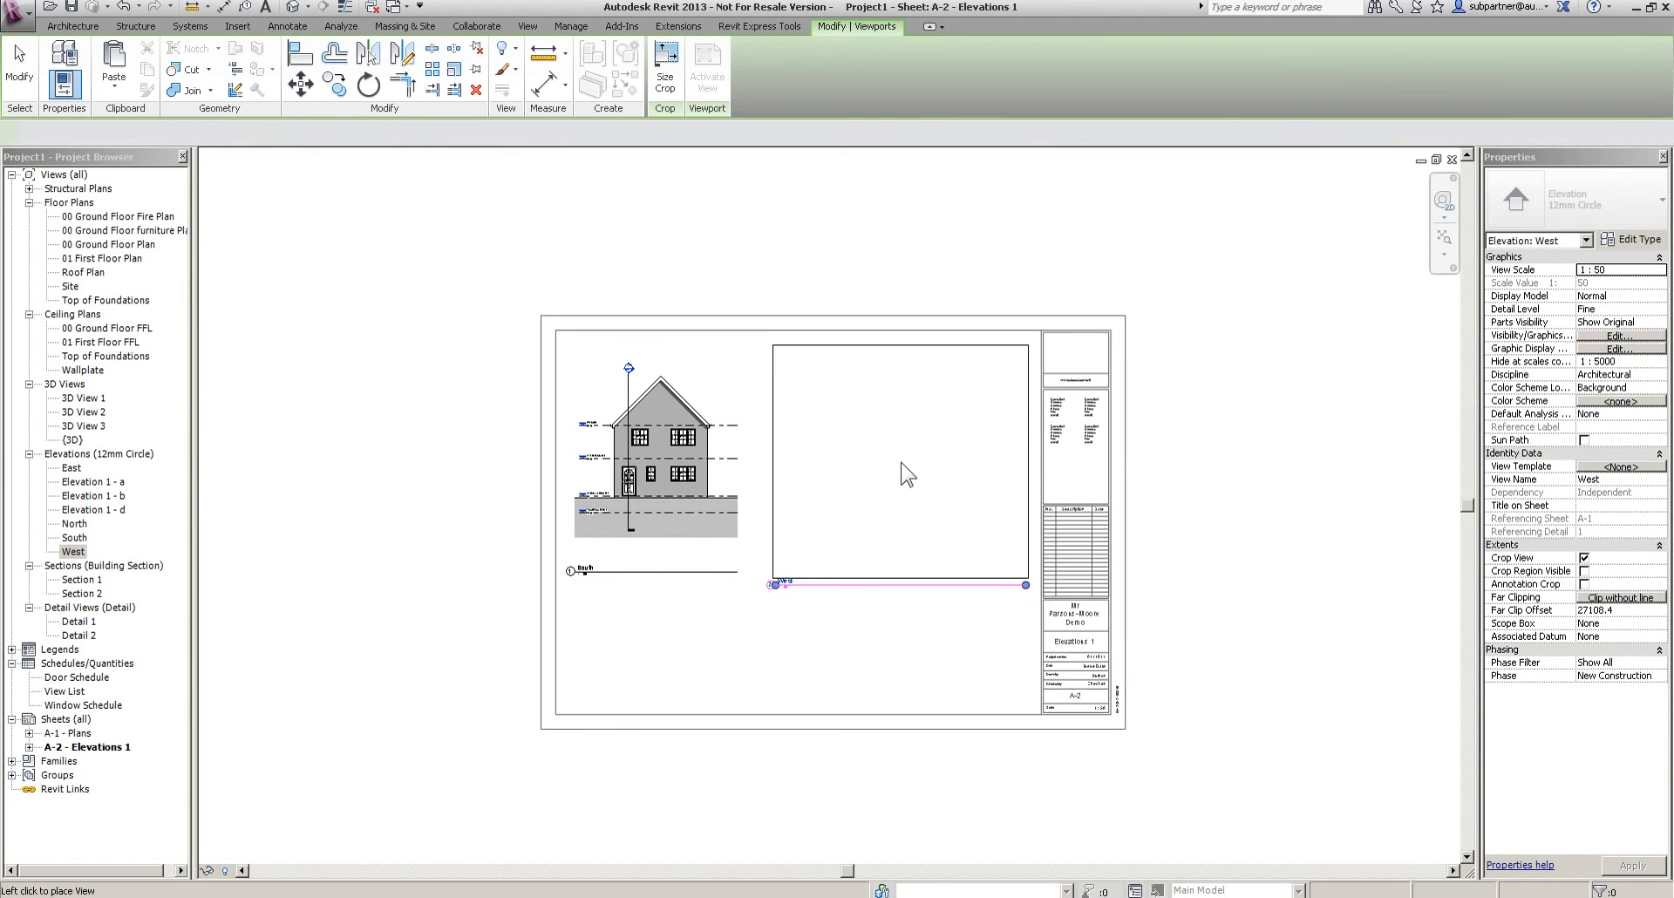
{"action": "left_click", "coordinate": [902, 475]}
{"action": "left_click", "coordinate": [801, 638]}
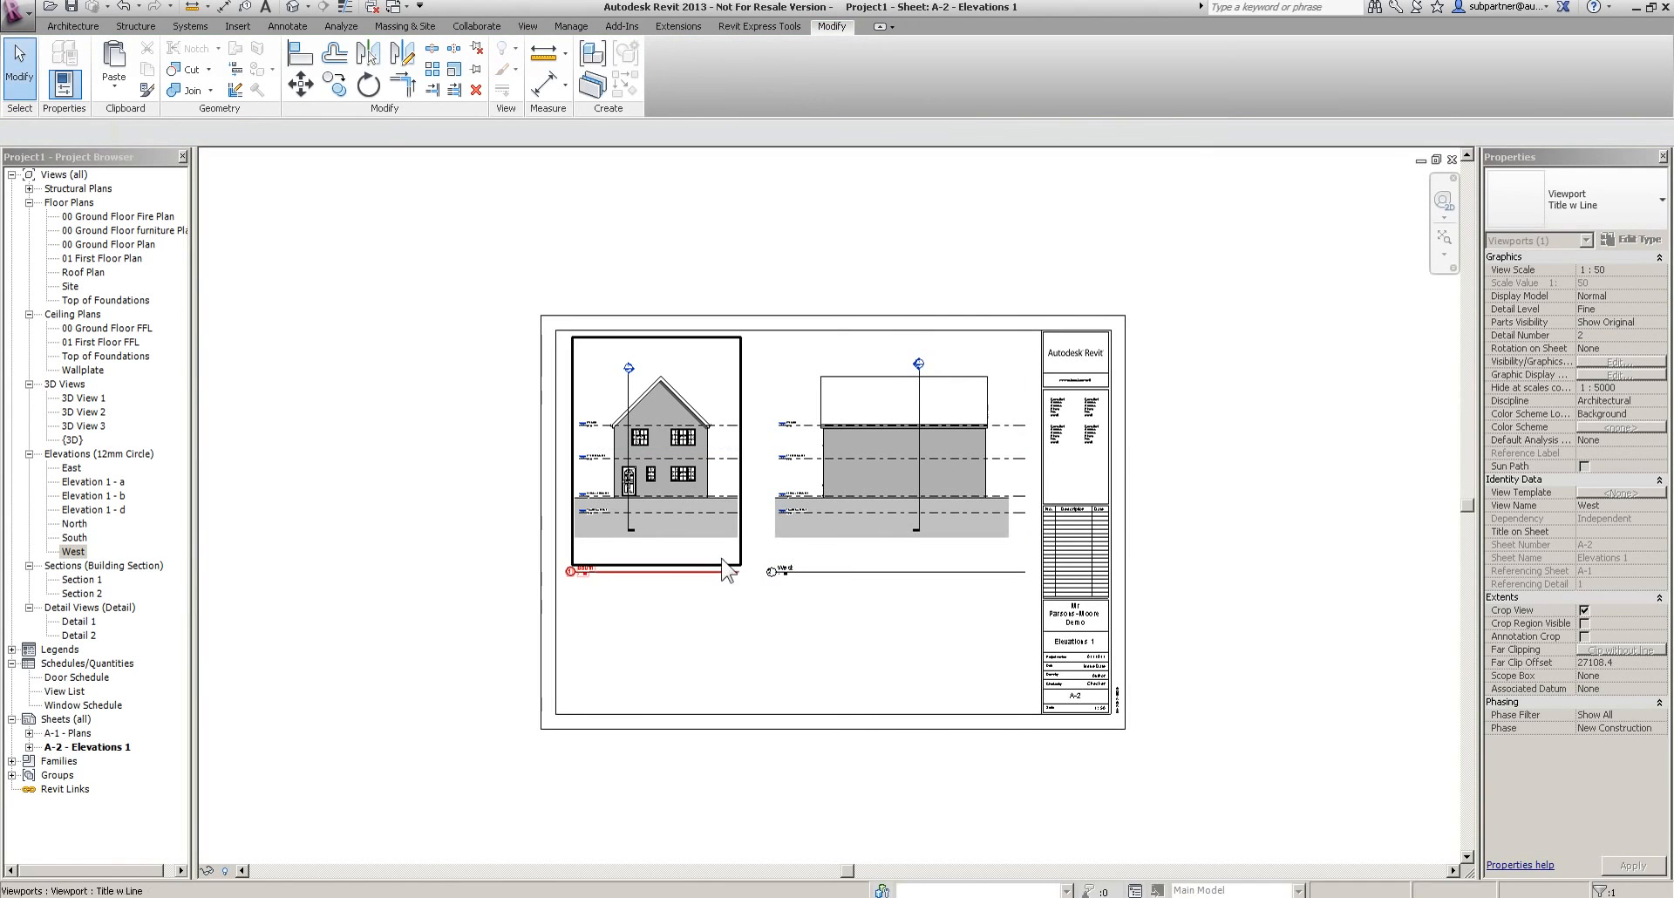
Change the South and West viewports together to the Title No Line type
{"action": "scroll", "coordinate": [869, 685], "scroll_direction": "up", "scroll_amount": 2}
{"action": "left_click_drag", "start_coordinate": [1009, 718], "coordinate": [610, 511]}
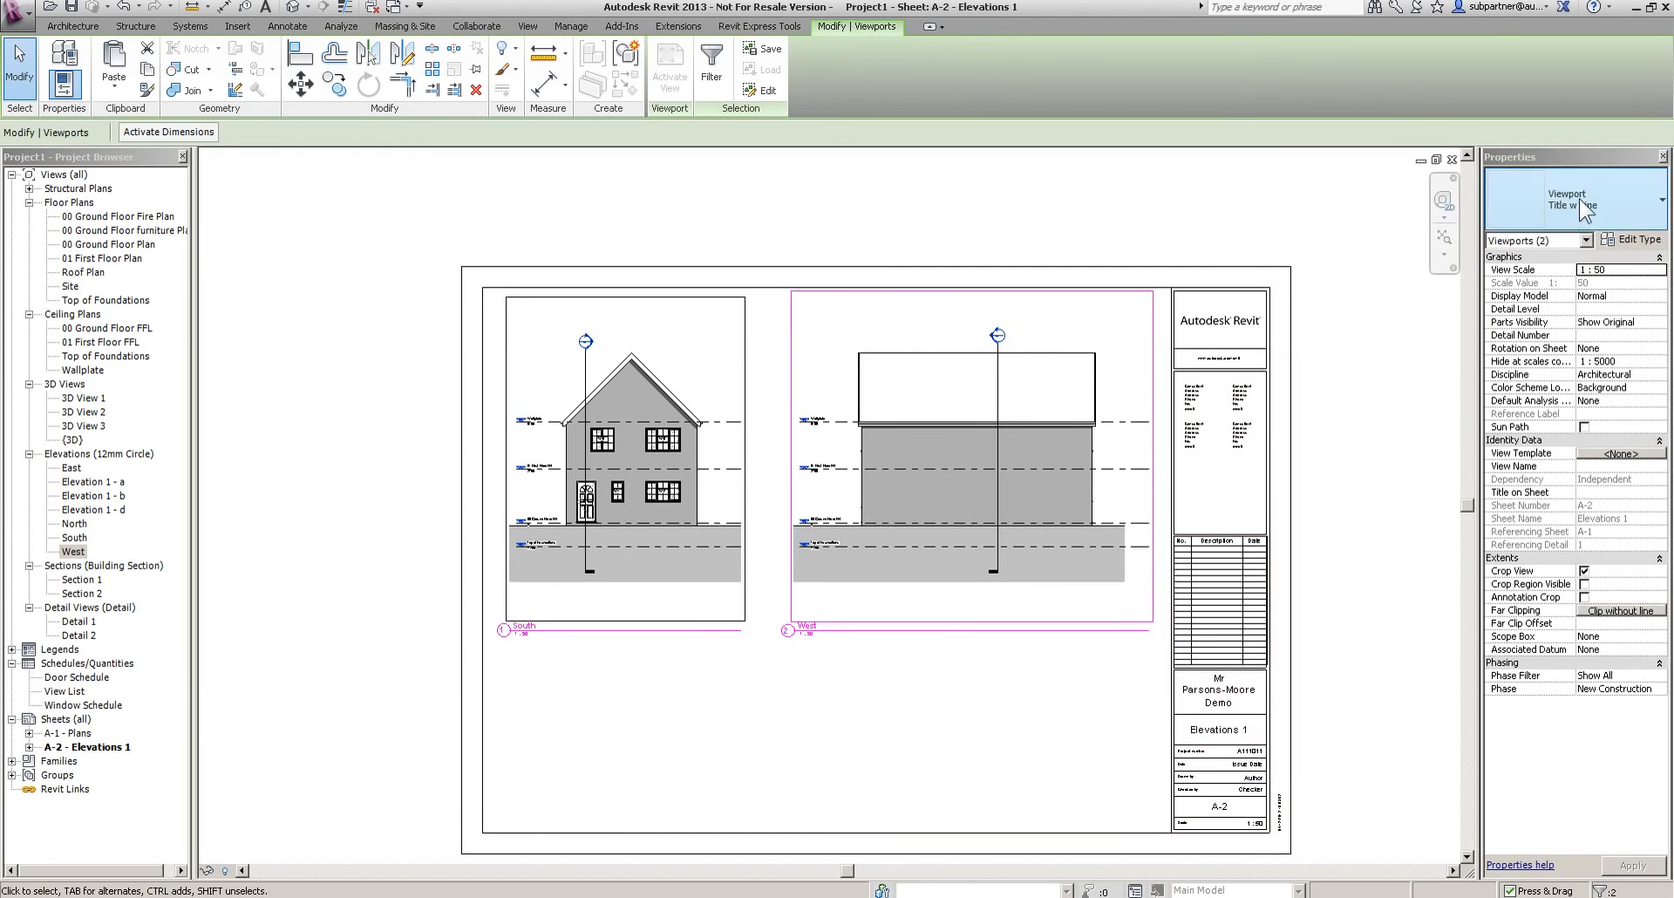
{"action": "left_click", "coordinate": [1587, 198]}
{"action": "left_click", "coordinate": [1573, 294]}
Move the South and West view titles up together to sit just beneath their elevations
{"action": "left_click_drag", "start_coordinate": [890, 693], "coordinate": [527, 642]}
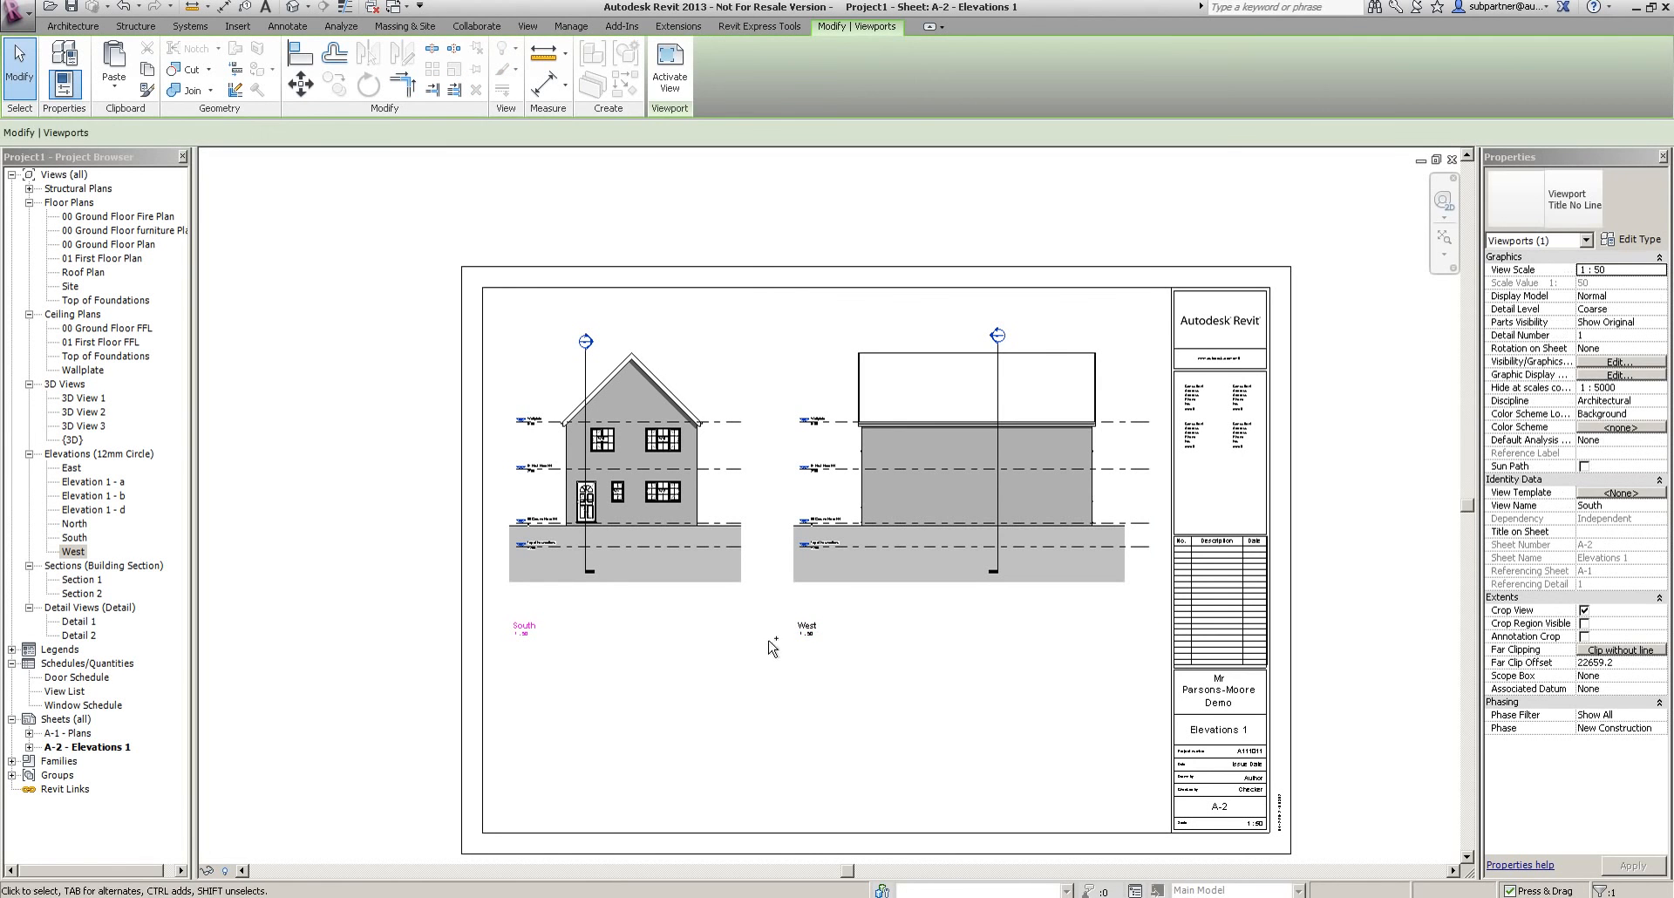
{"action": "left_click_drag", "start_coordinate": [807, 627], "coordinate": [807, 588]}
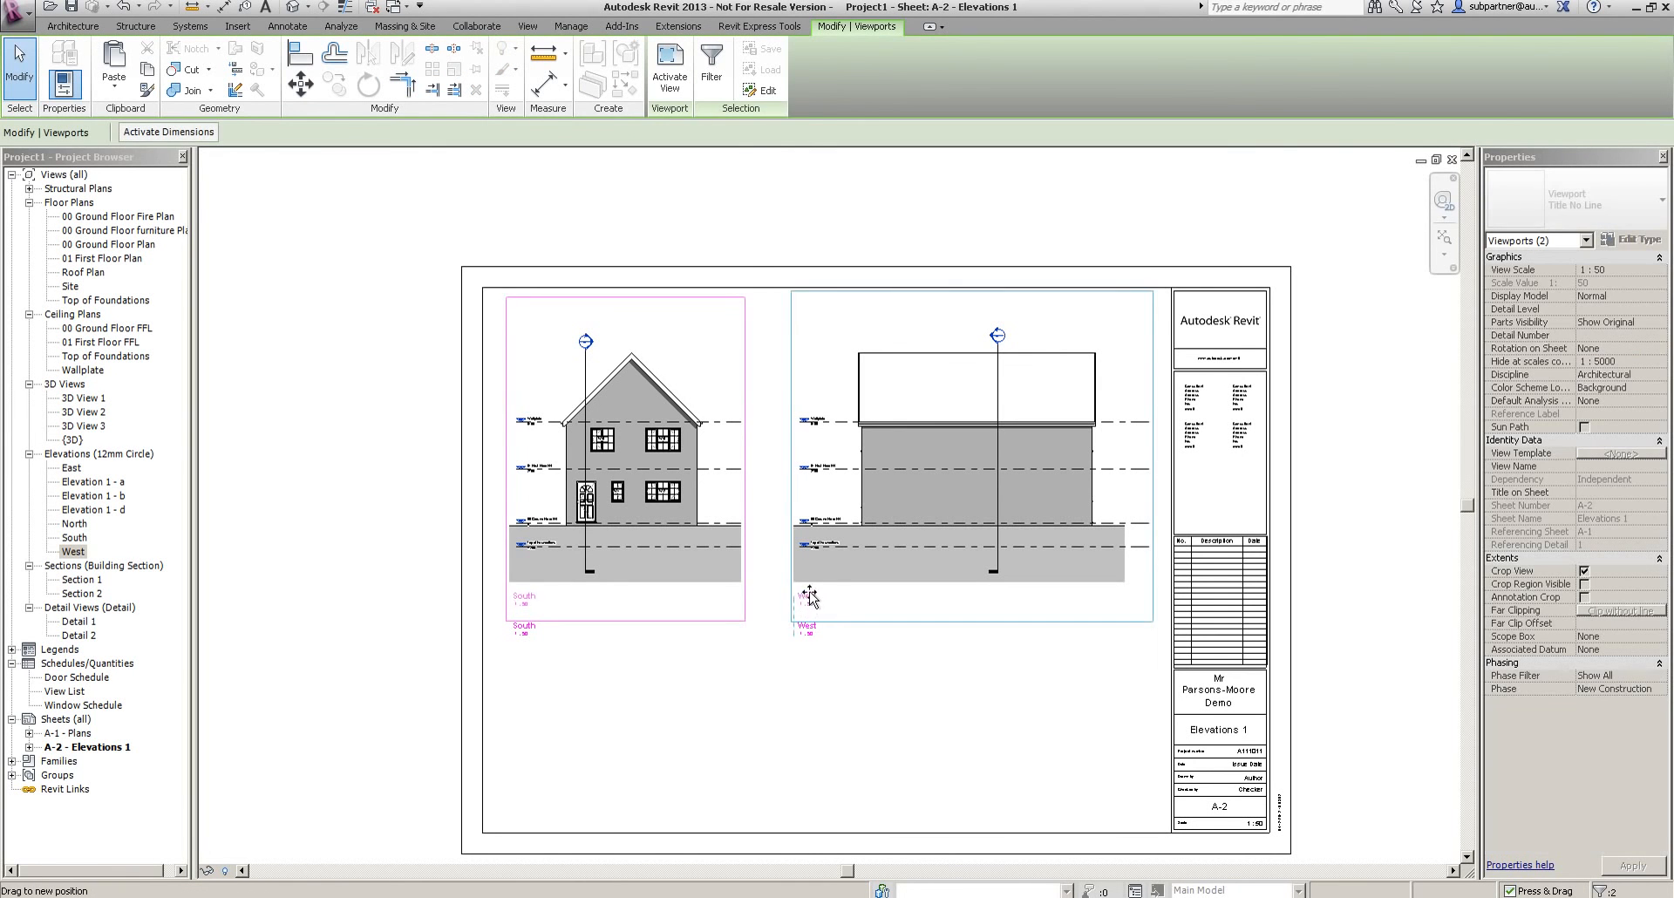
{"action": "left_click", "coordinate": [703, 687]}
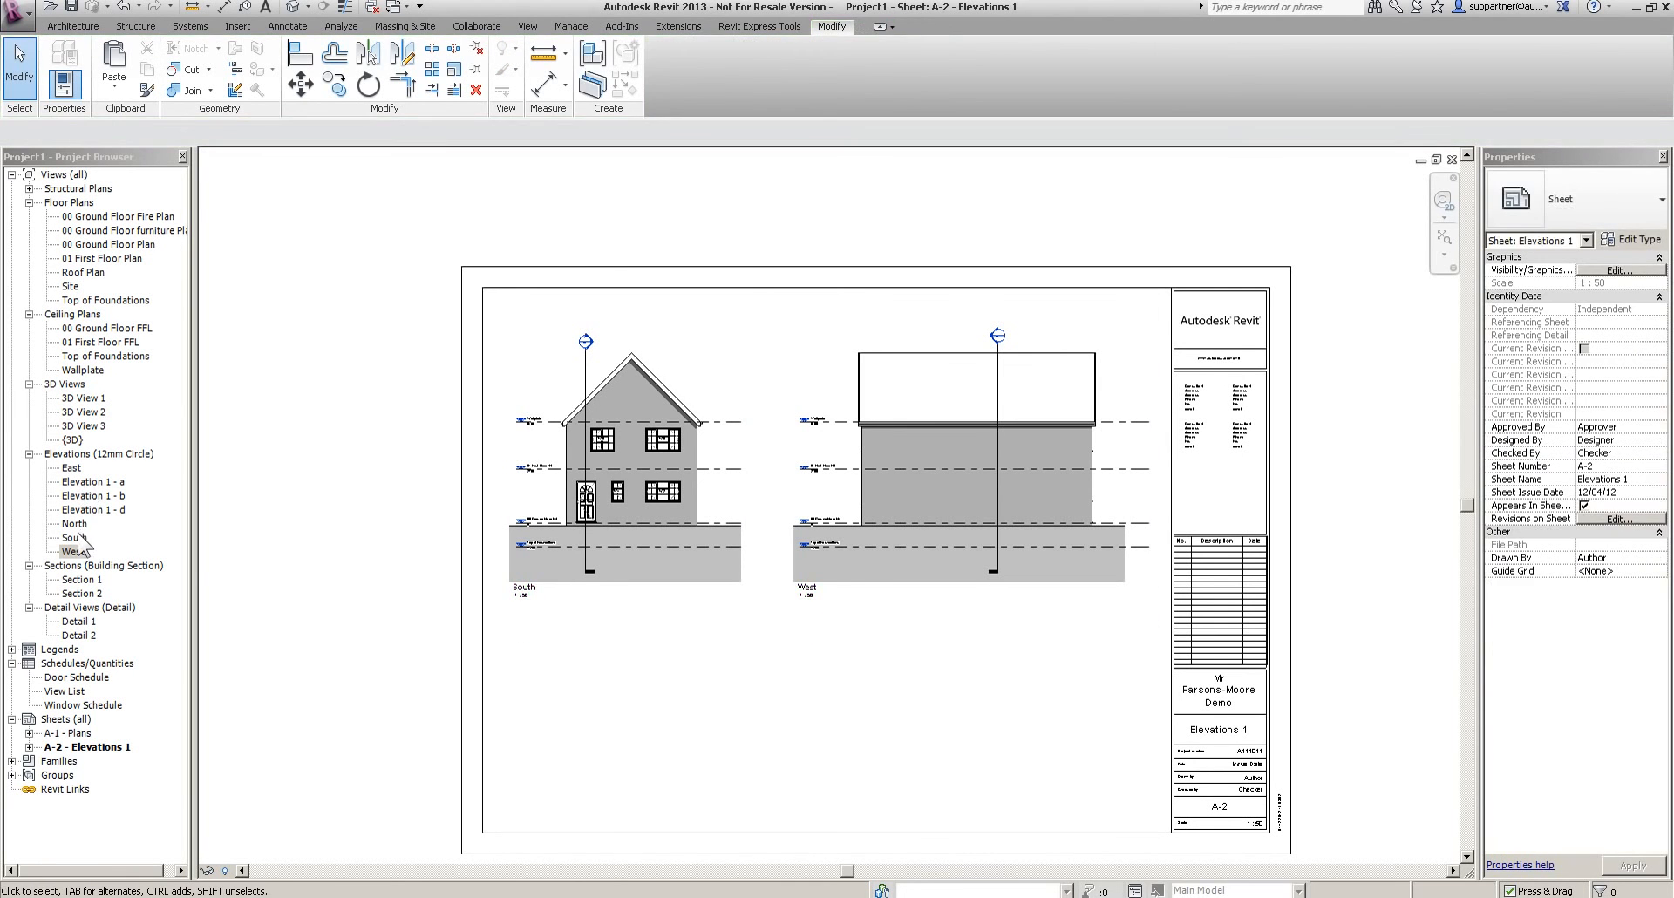
Place the East elevation on the sheet below the South elevation
{"action": "left_click_drag", "start_coordinate": [65, 468], "coordinate": [676, 545]}
{"action": "middle_click_drag", "start_coordinate": [685, 605], "coordinate": [670, 520]}
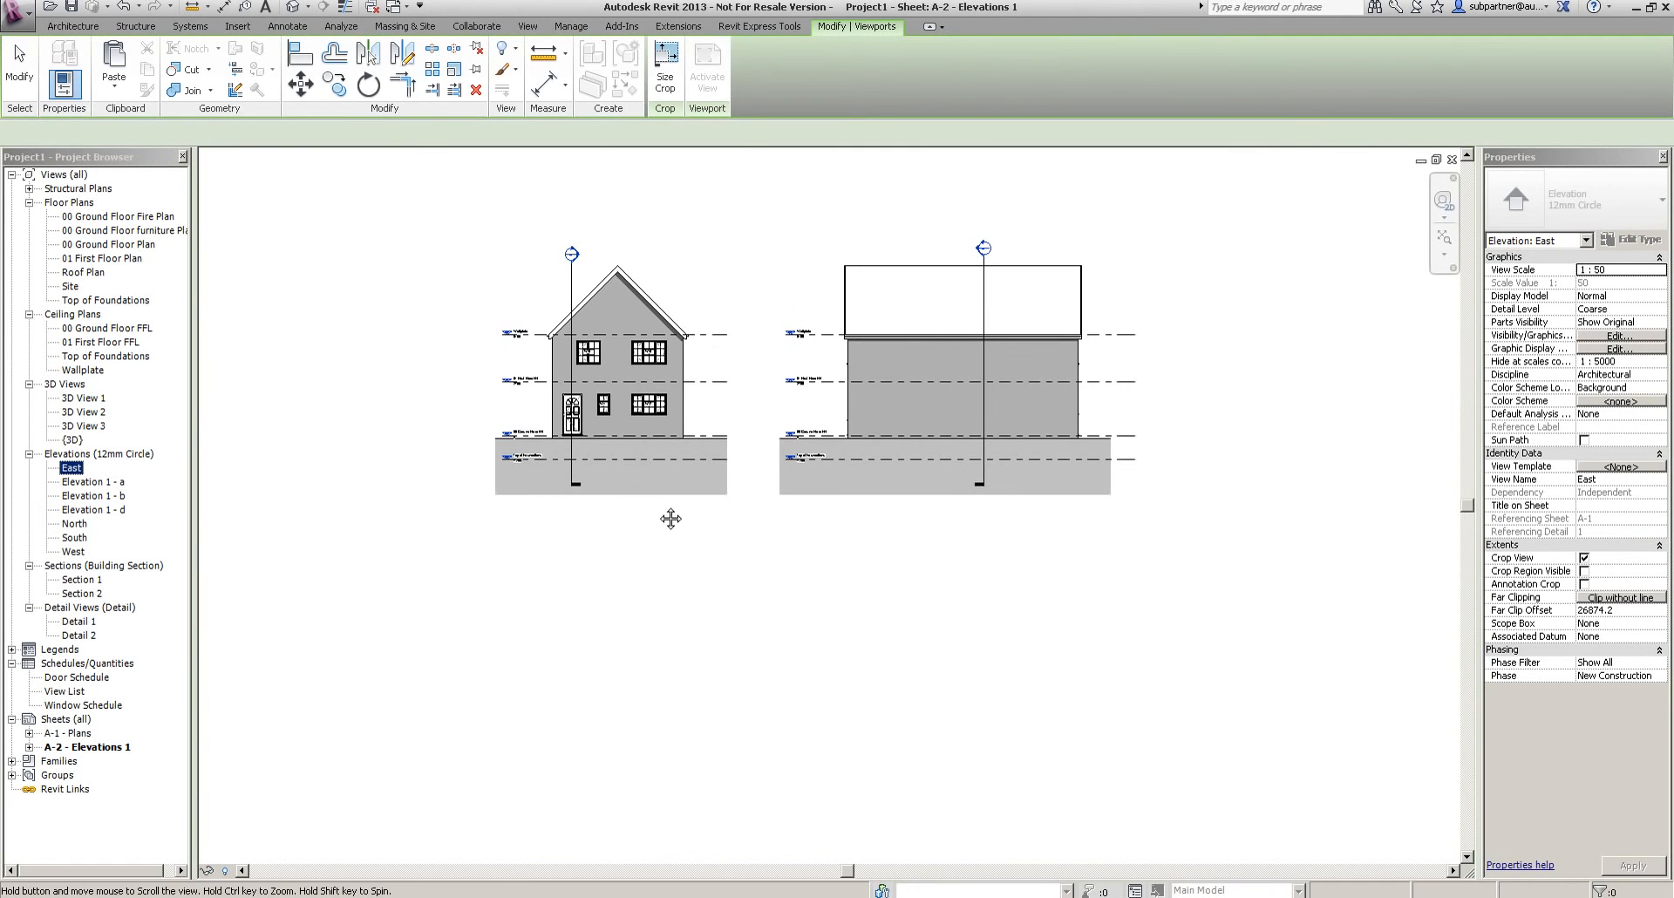
{"action": "left_click", "coordinate": [653, 639]}
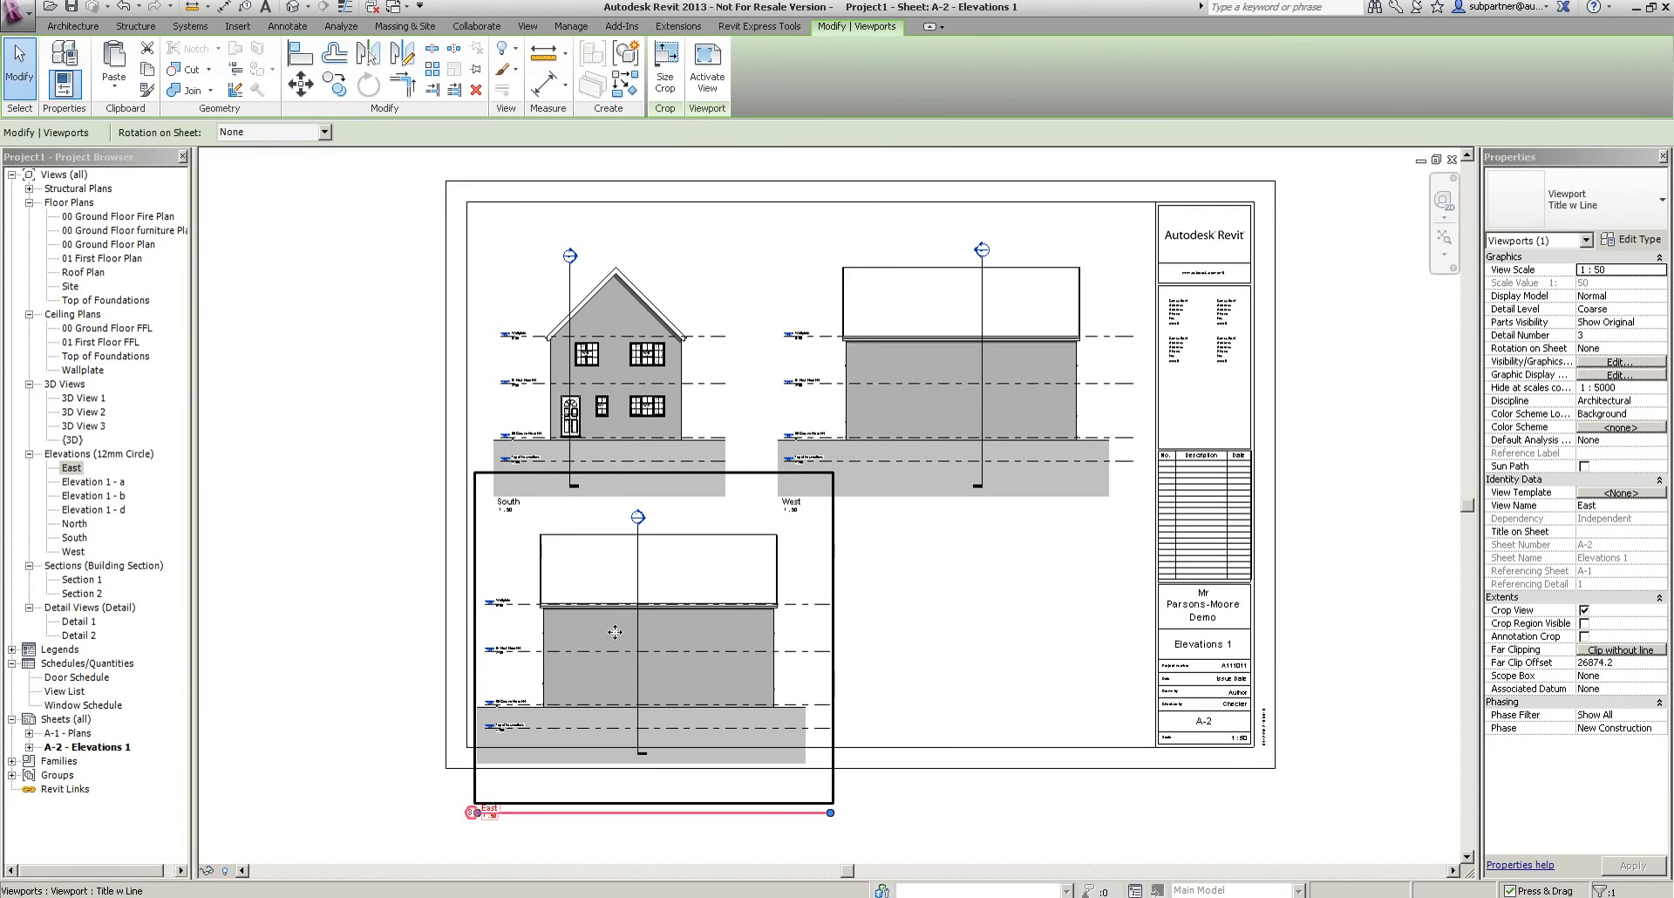
Nudge the South, West and East viewports upward together on the sheet
{"action": "left_click_drag", "start_coordinate": [1053, 643], "coordinate": [614, 365]}
{"action": "key", "text": "Up"}
{"action": "key", "text": "Up"}
{"action": "key", "text": "Up"}
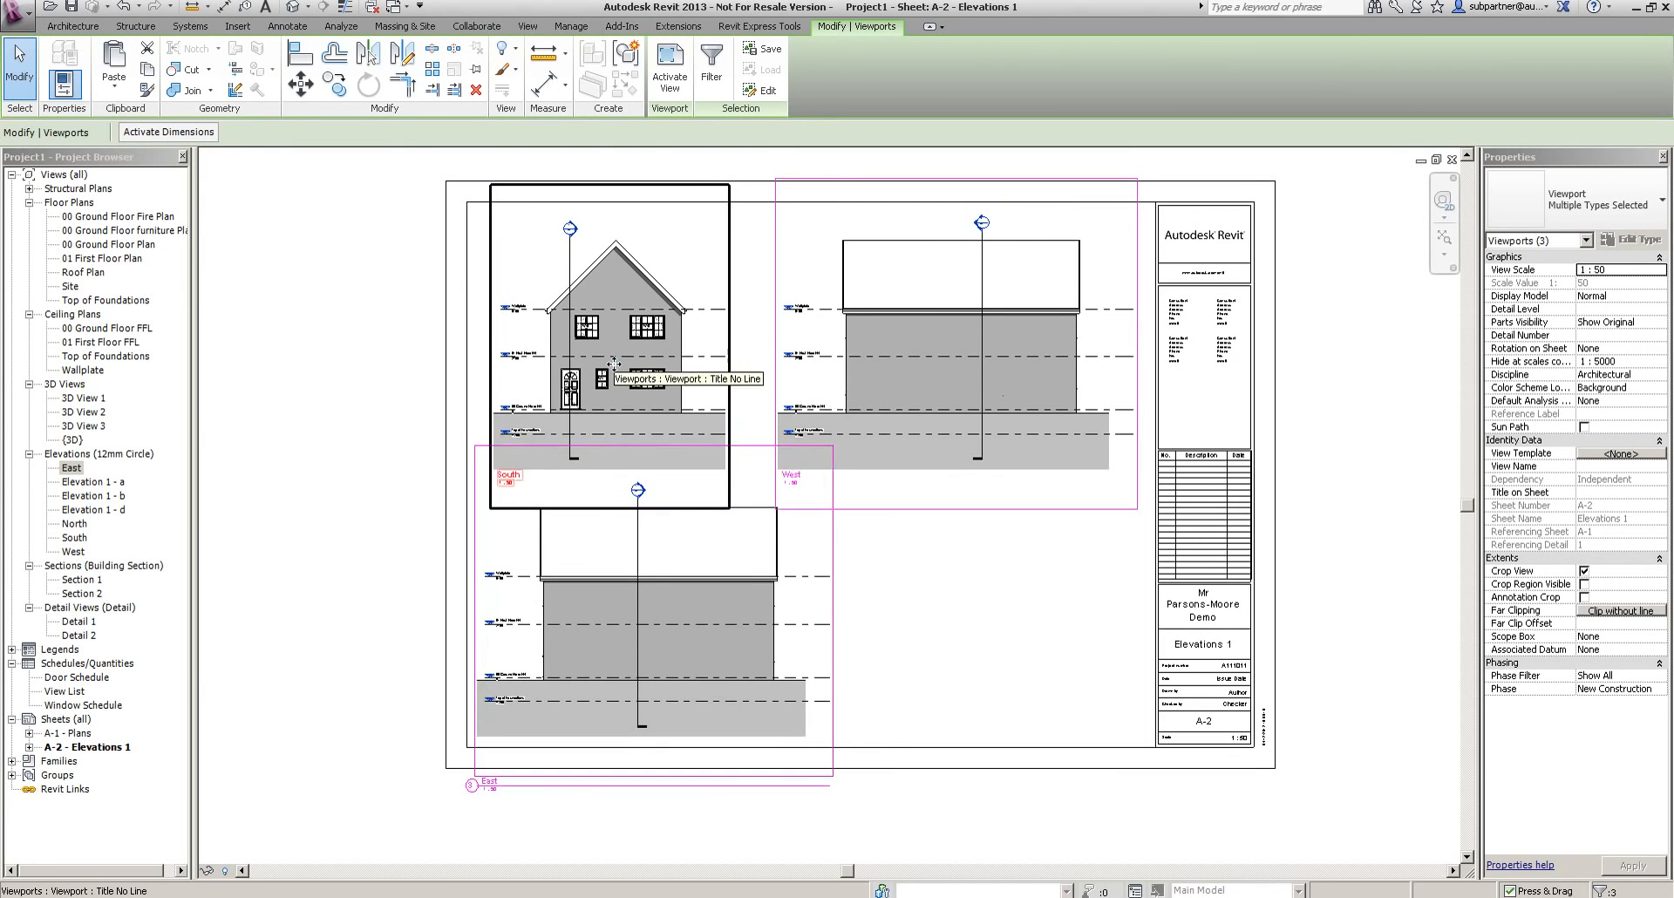
{"action": "left_click", "coordinate": [931, 615]}
Place the North elevation on the sheet below the West elevation, level with the East elevation
{"action": "left_click_drag", "start_coordinate": [75, 524], "coordinate": [993, 579]}
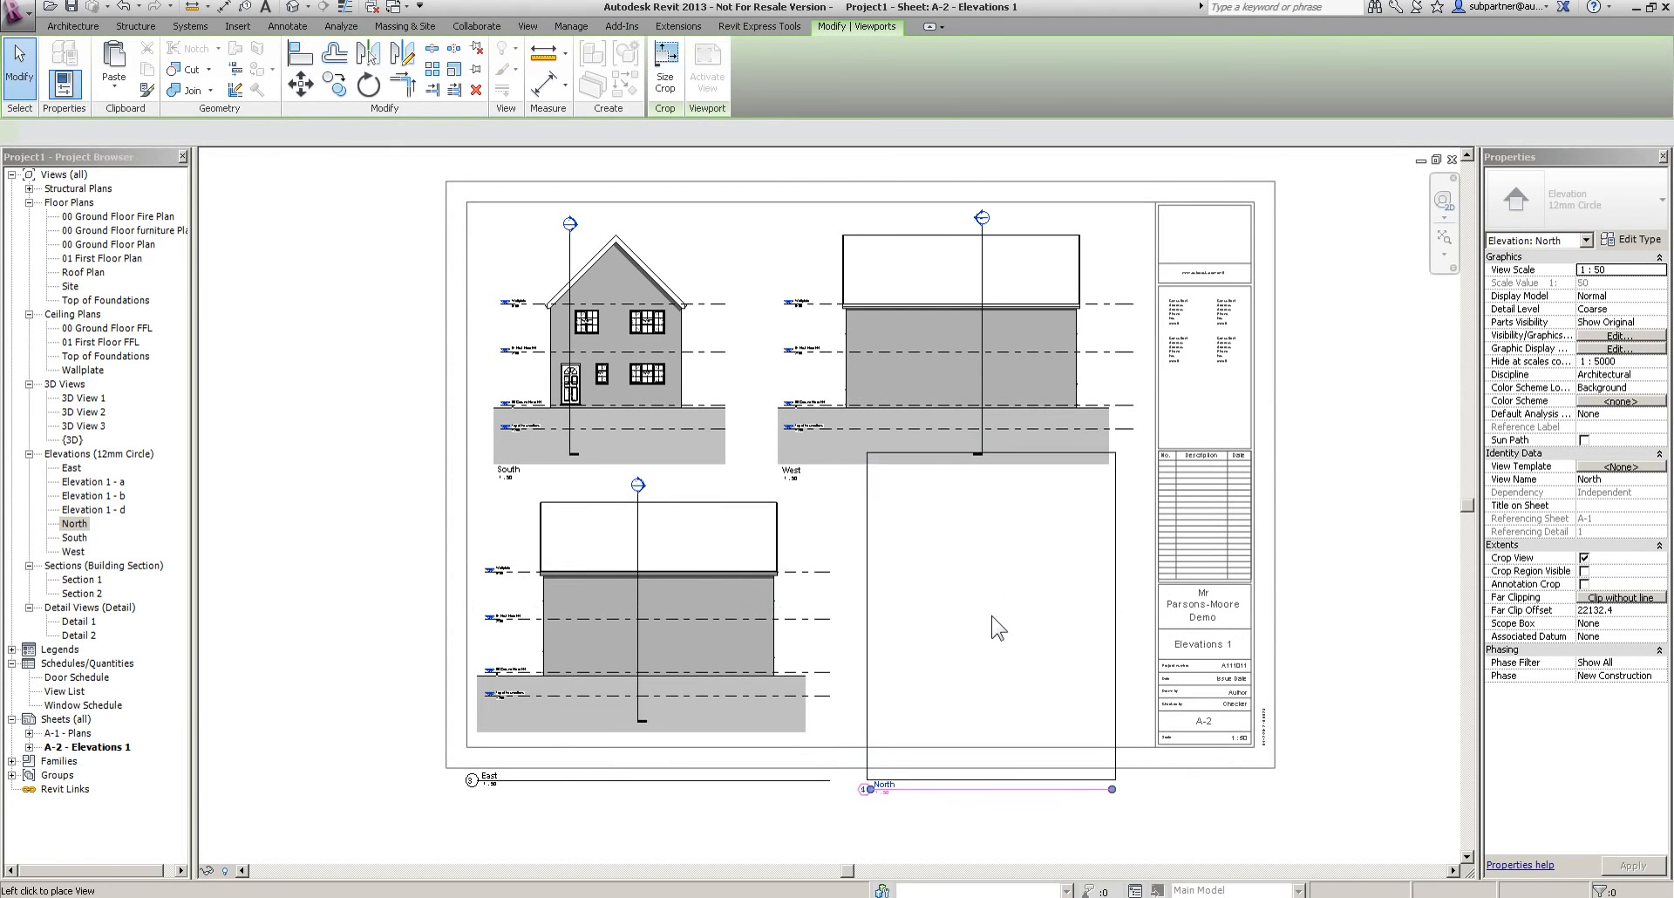
{"action": "left_click", "coordinate": [992, 614]}
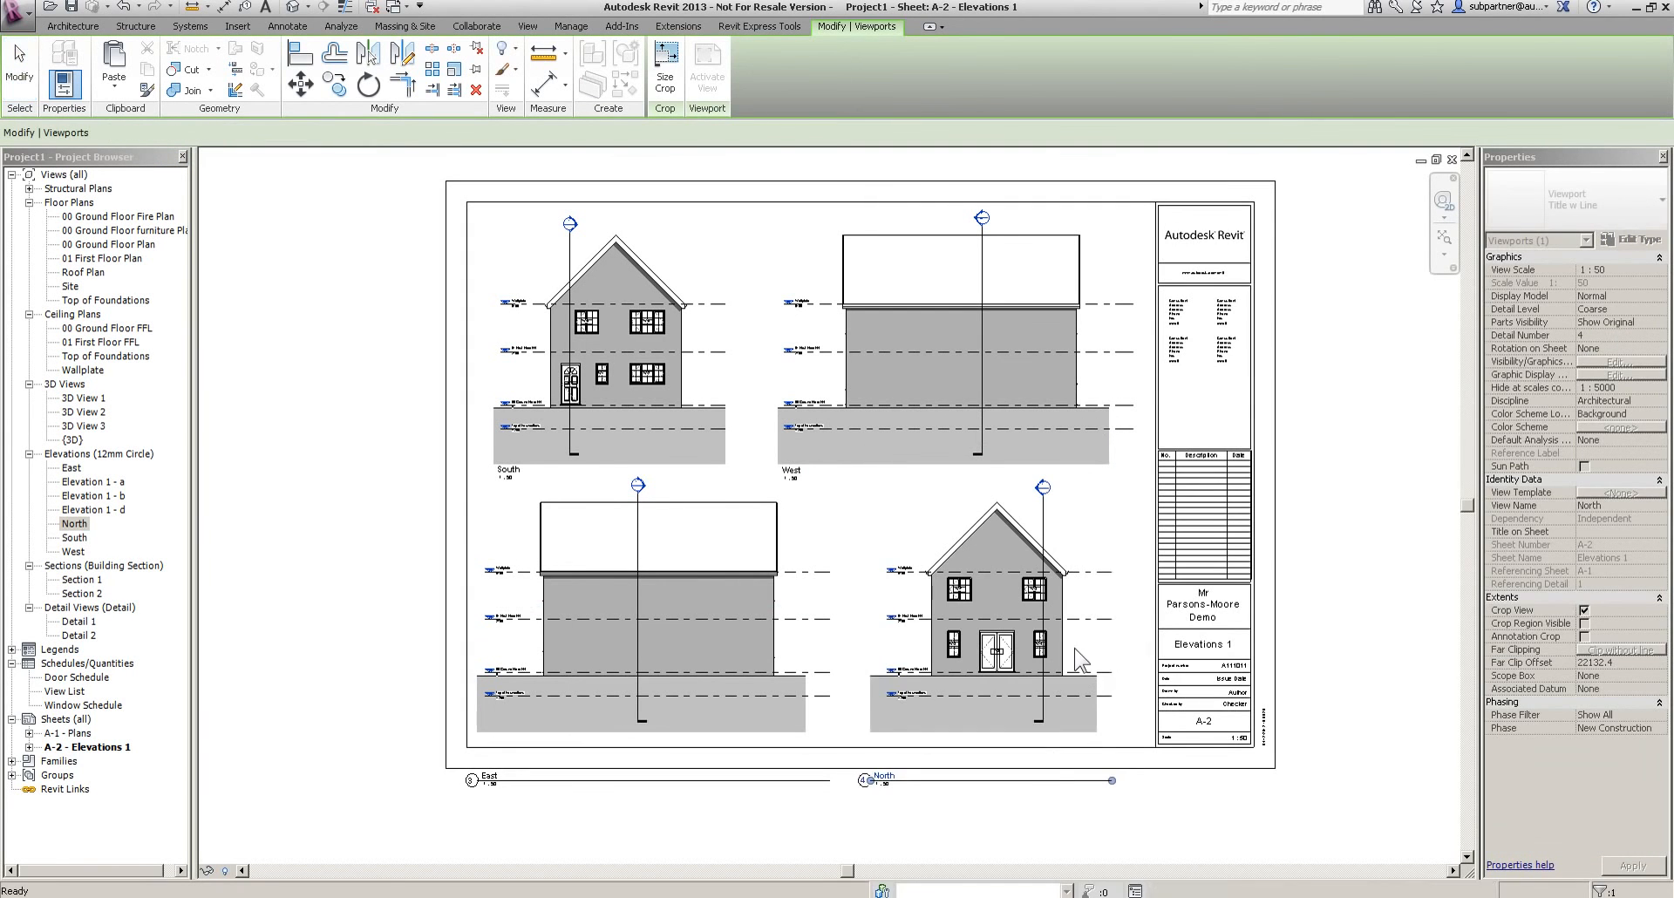
{"action": "left_click", "coordinate": [280, 560]}
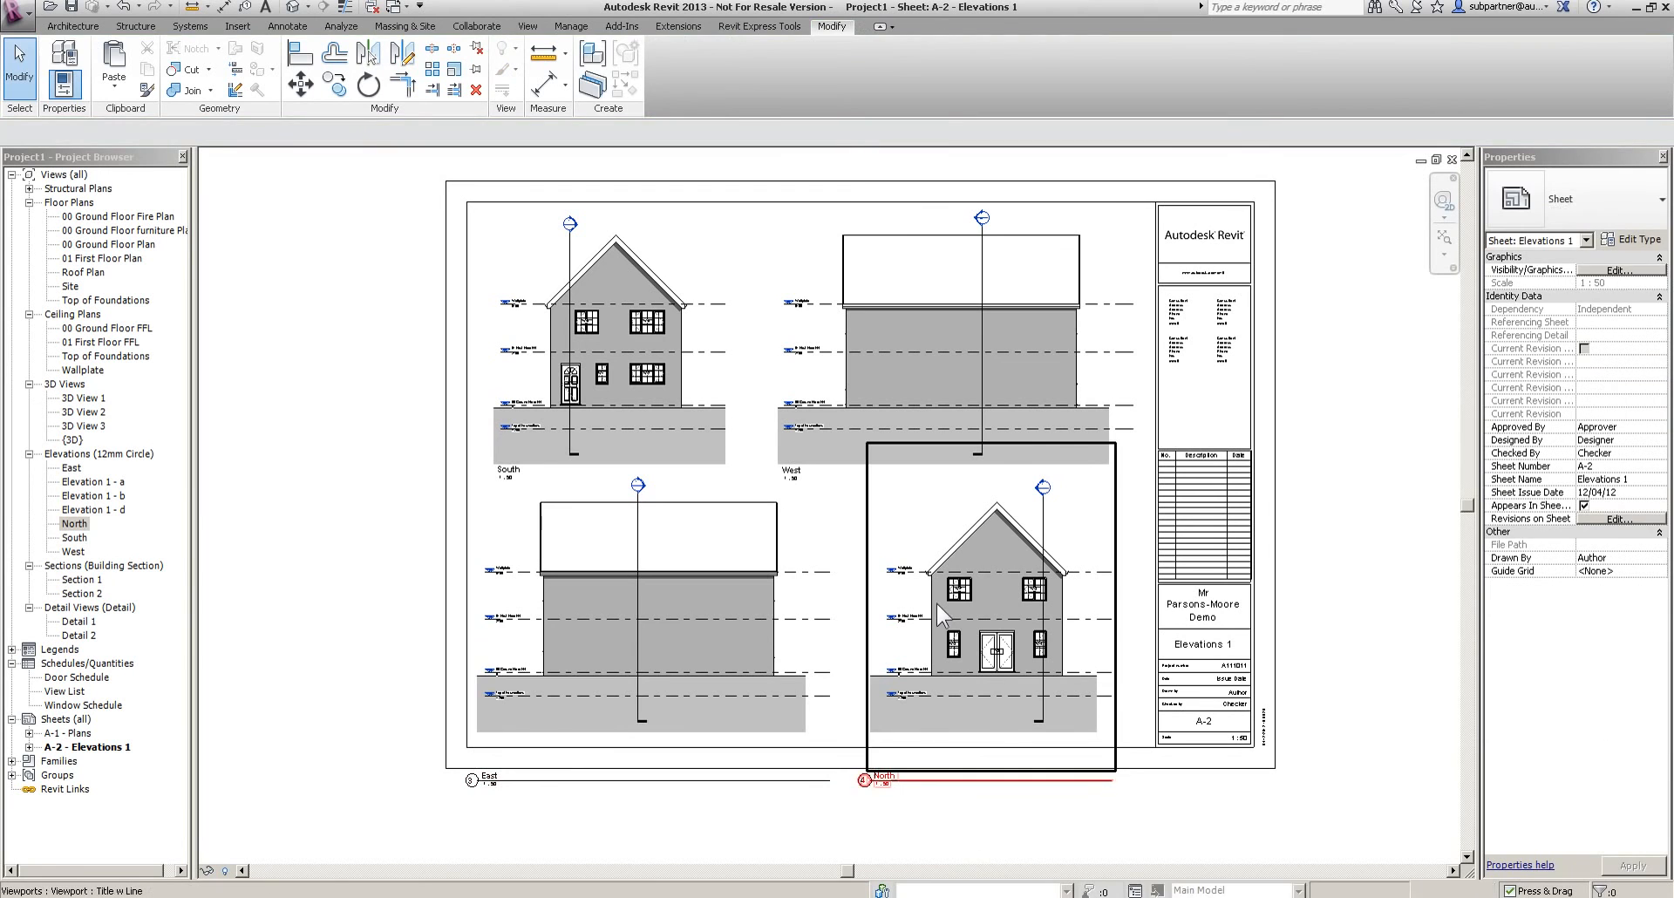
Change the East and North viewports together to the Title No Line type
{"action": "left_click", "coordinate": [945, 643]}
{"action": "left_click", "coordinate": [733, 586], "text": "ctrl"}
{"action": "left_click", "coordinate": [1569, 201]}
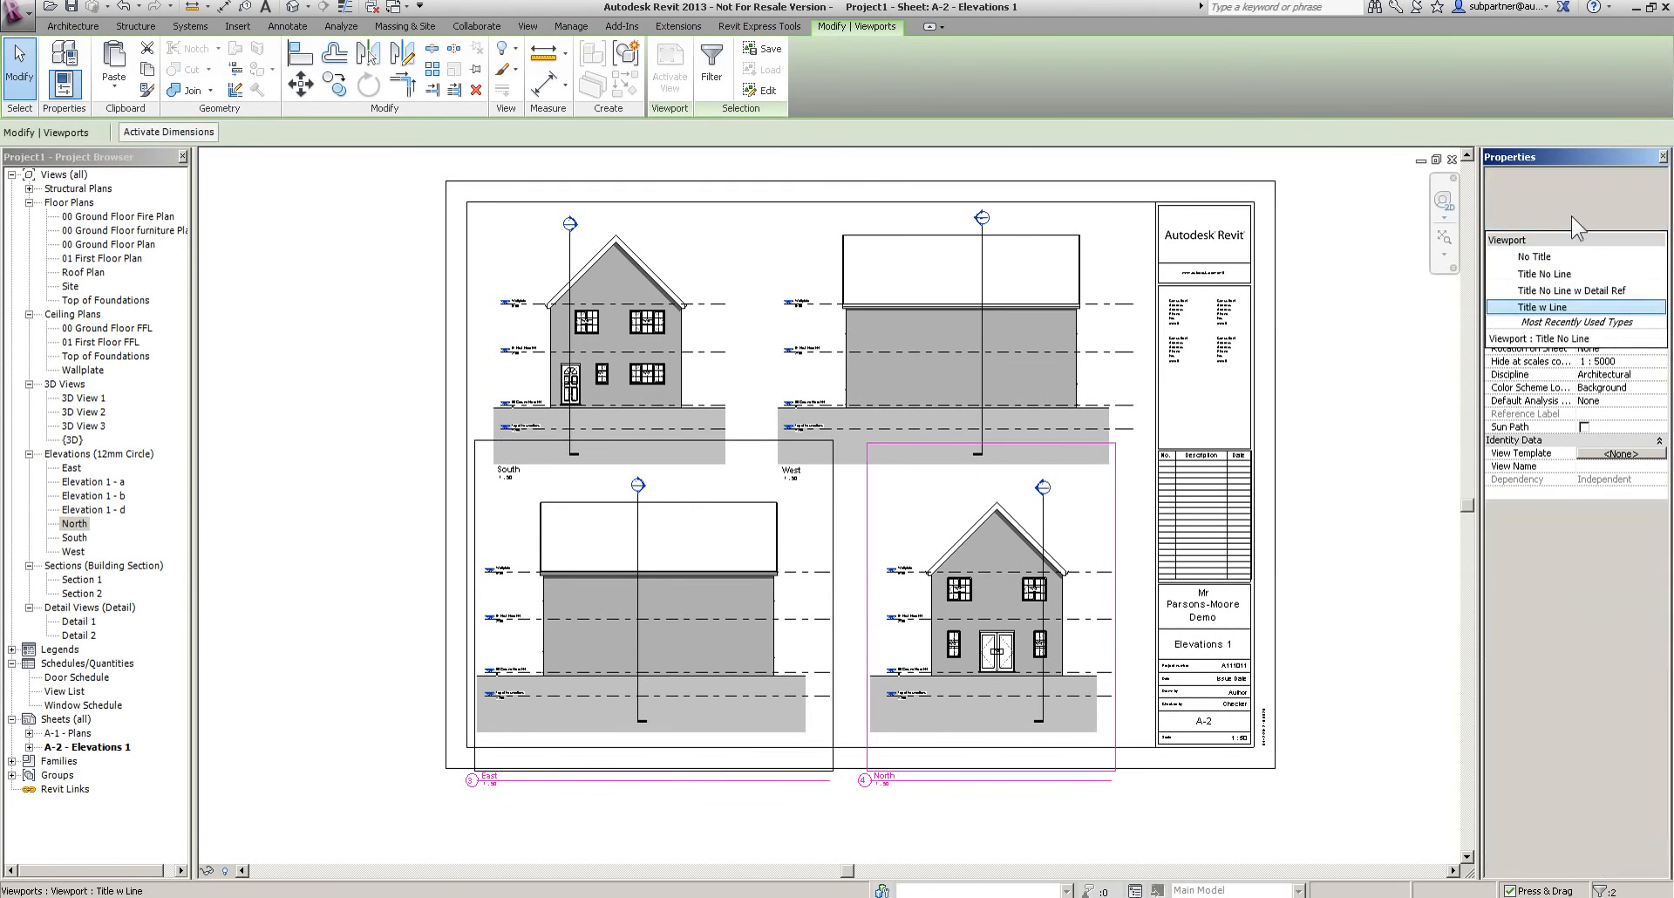
{"action": "left_click", "coordinate": [1558, 274]}
{"action": "left_click", "coordinate": [366, 850]}
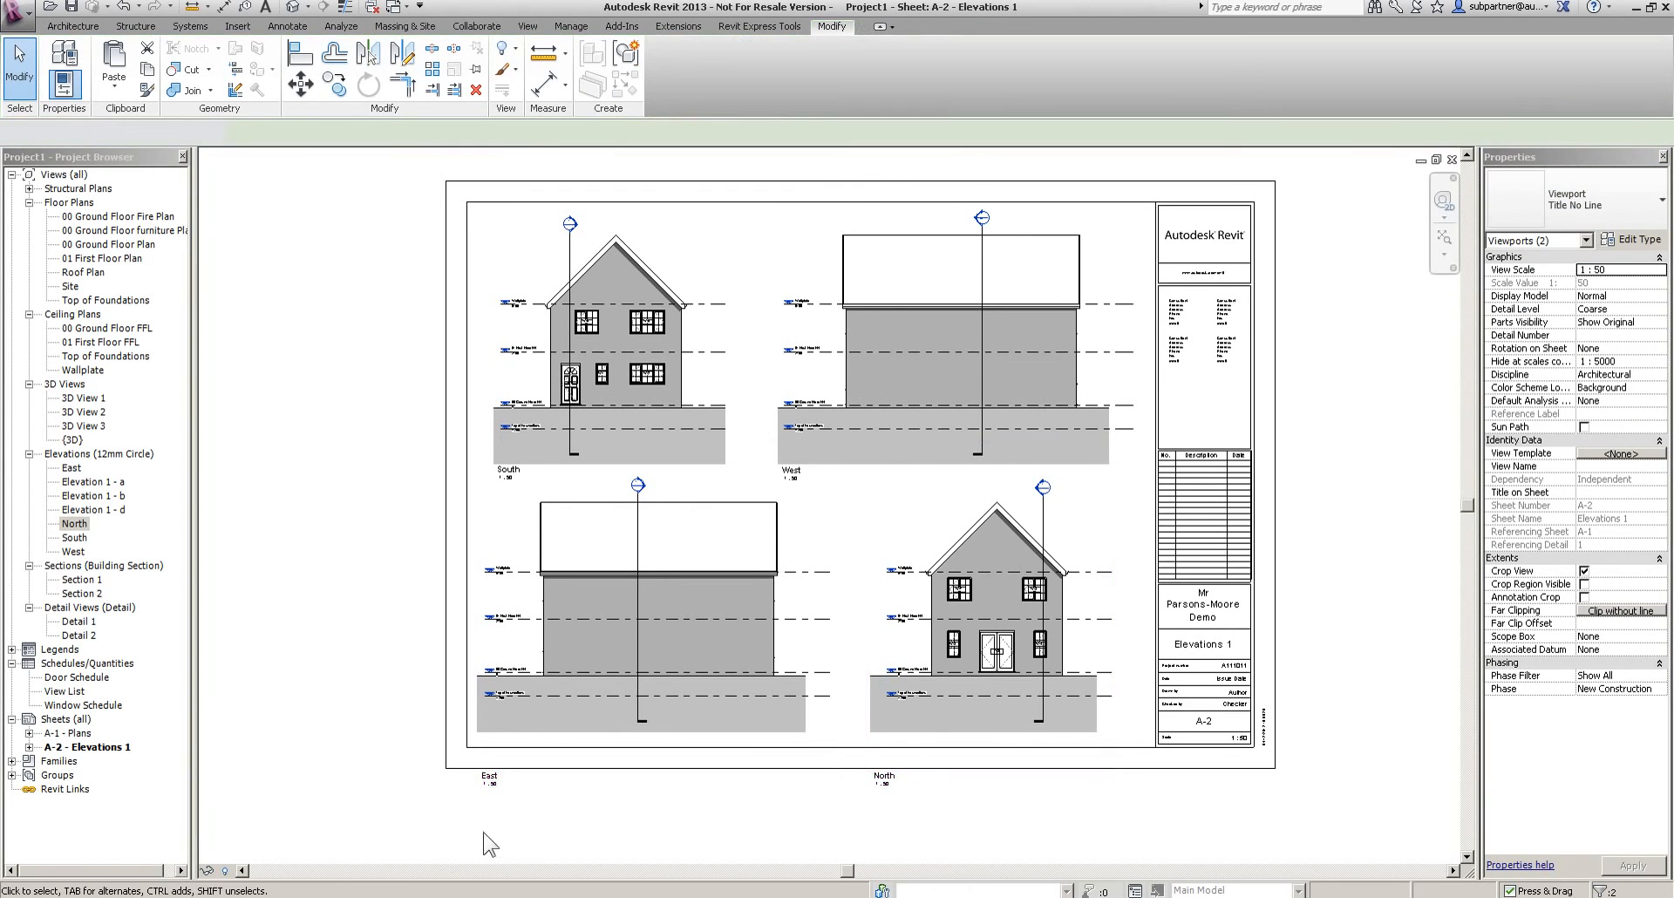
Move the East and North view titles up together to sit just beneath their elevations, inside the sheet border
{"action": "left_click", "coordinate": [493, 779]}
{"action": "left_click", "coordinate": [883, 776], "text": "ctrl"}
{"action": "left_click_drag", "start_coordinate": [883, 776], "coordinate": [889, 745]}
{"action": "left_click", "coordinate": [317, 536]}
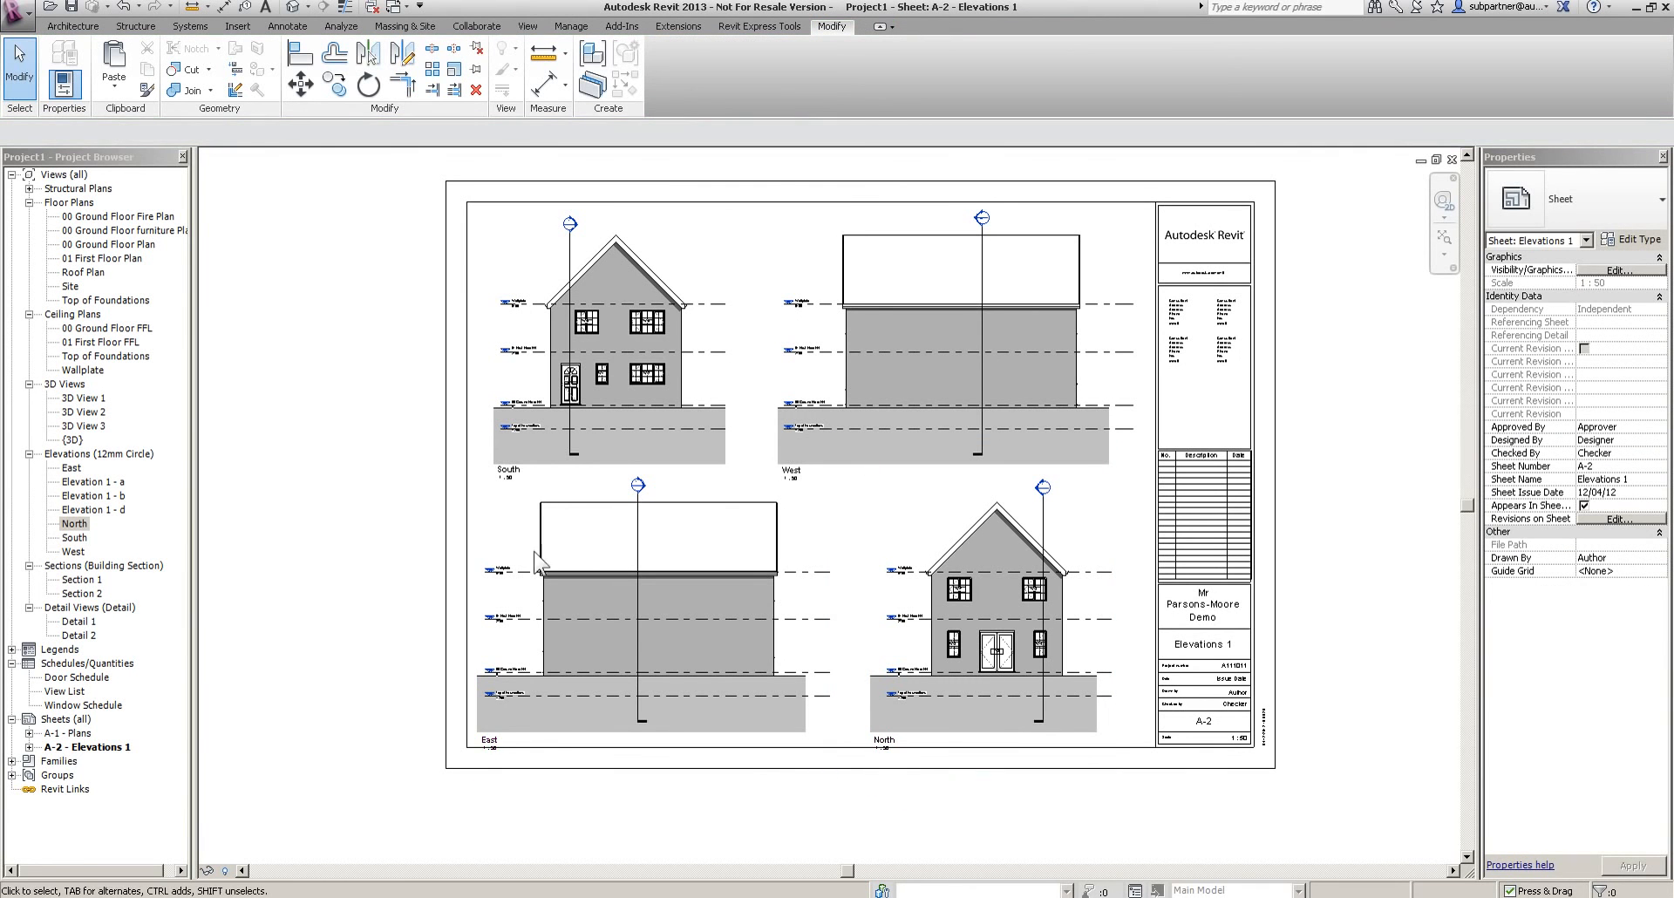
Select all four elevation viewports and nudge them slightly upward so the lower titles clear the sheet border
{"action": "left_click", "coordinate": [865, 338]}
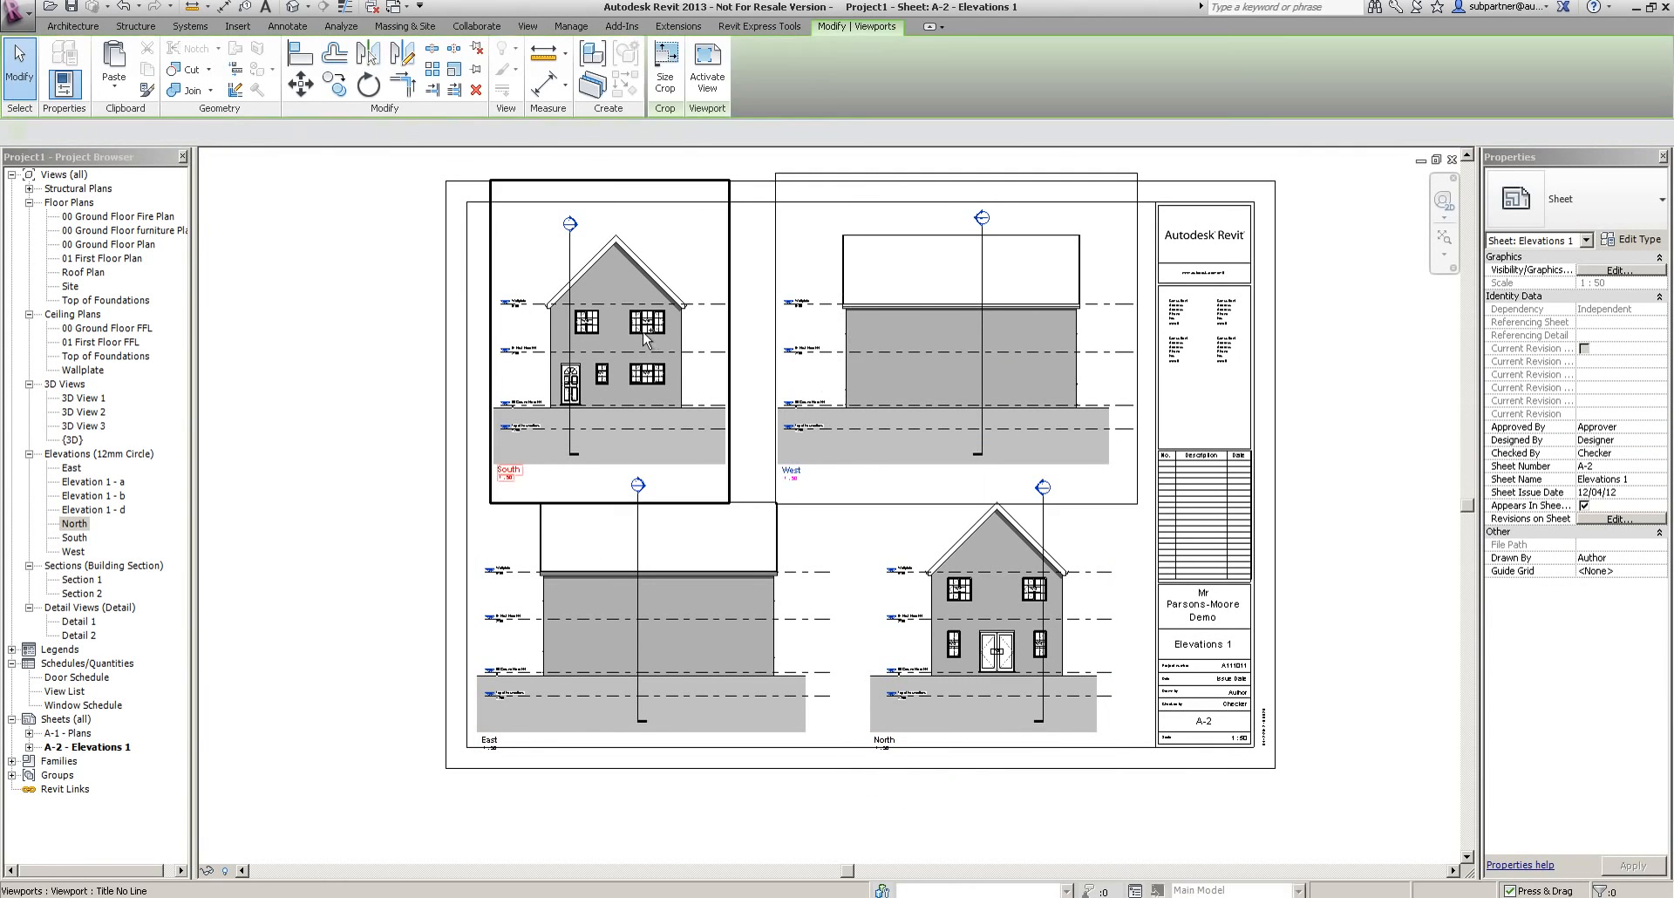
{"action": "left_click", "coordinate": [689, 571], "text": "ctrl"}
{"action": "left_click", "coordinate": [959, 610], "text": "ctrl"}
{"action": "key", "text": "Up"}
{"action": "key", "text": "Up"}
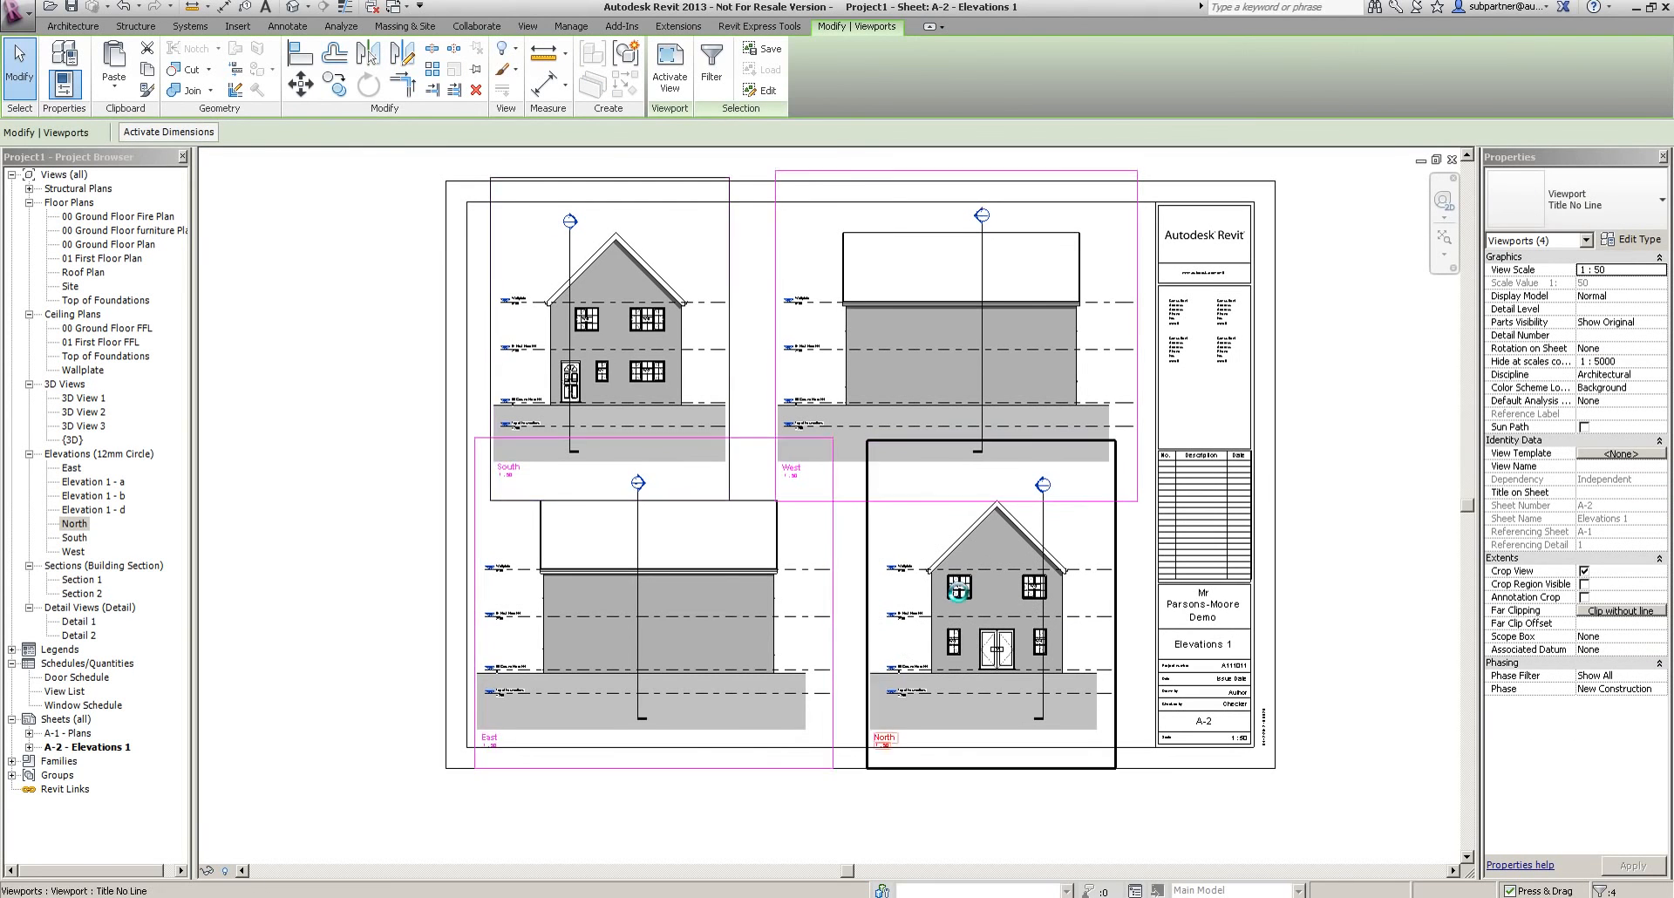
{"action": "left_click", "coordinate": [375, 342]}
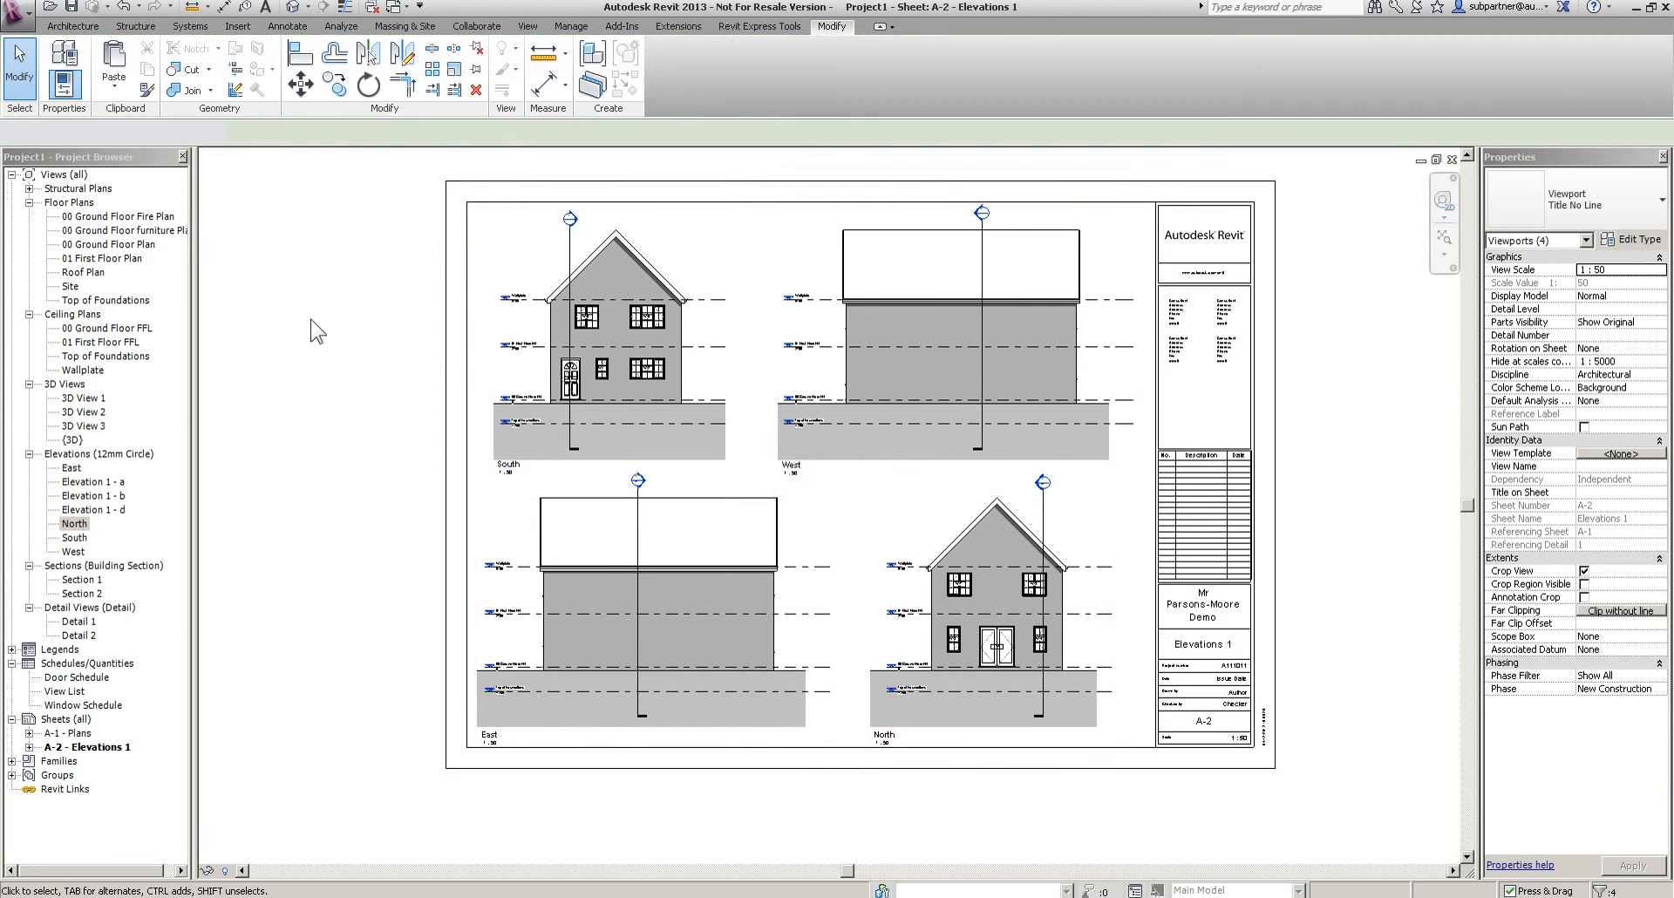
Create a new sheet with the A1 metric titleblock, cancelling the save that the reminder starts
{"action": "right_click", "coordinate": [57, 722]}
{"action": "left_click", "coordinate": [81, 734]}
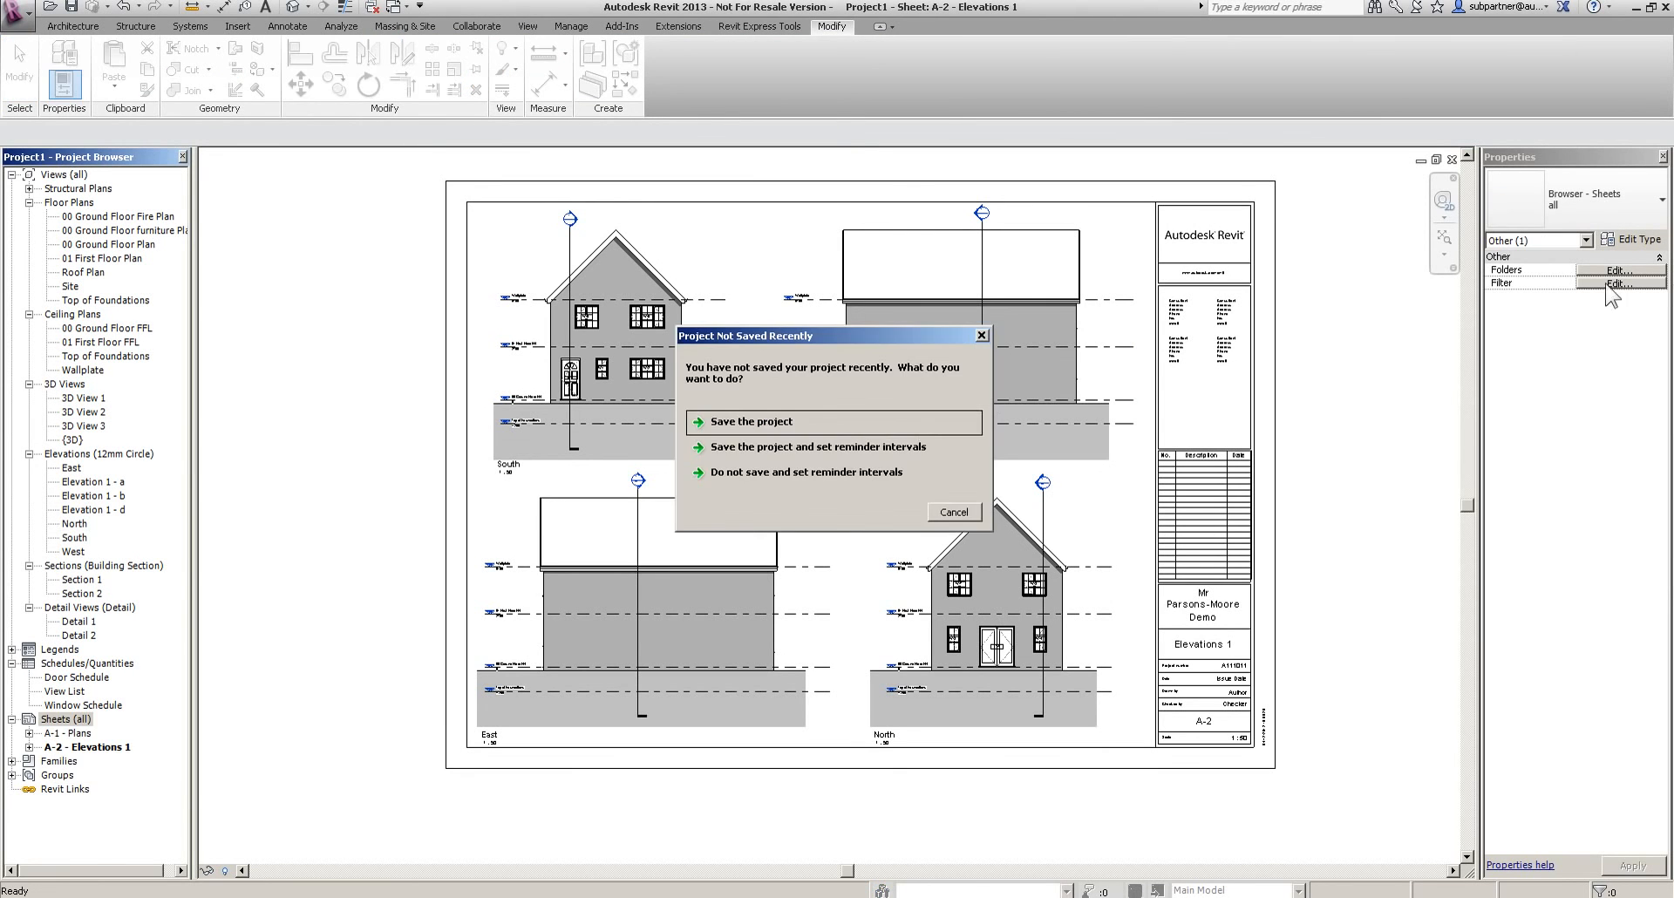
{"action": "left_click", "coordinate": [749, 427]}
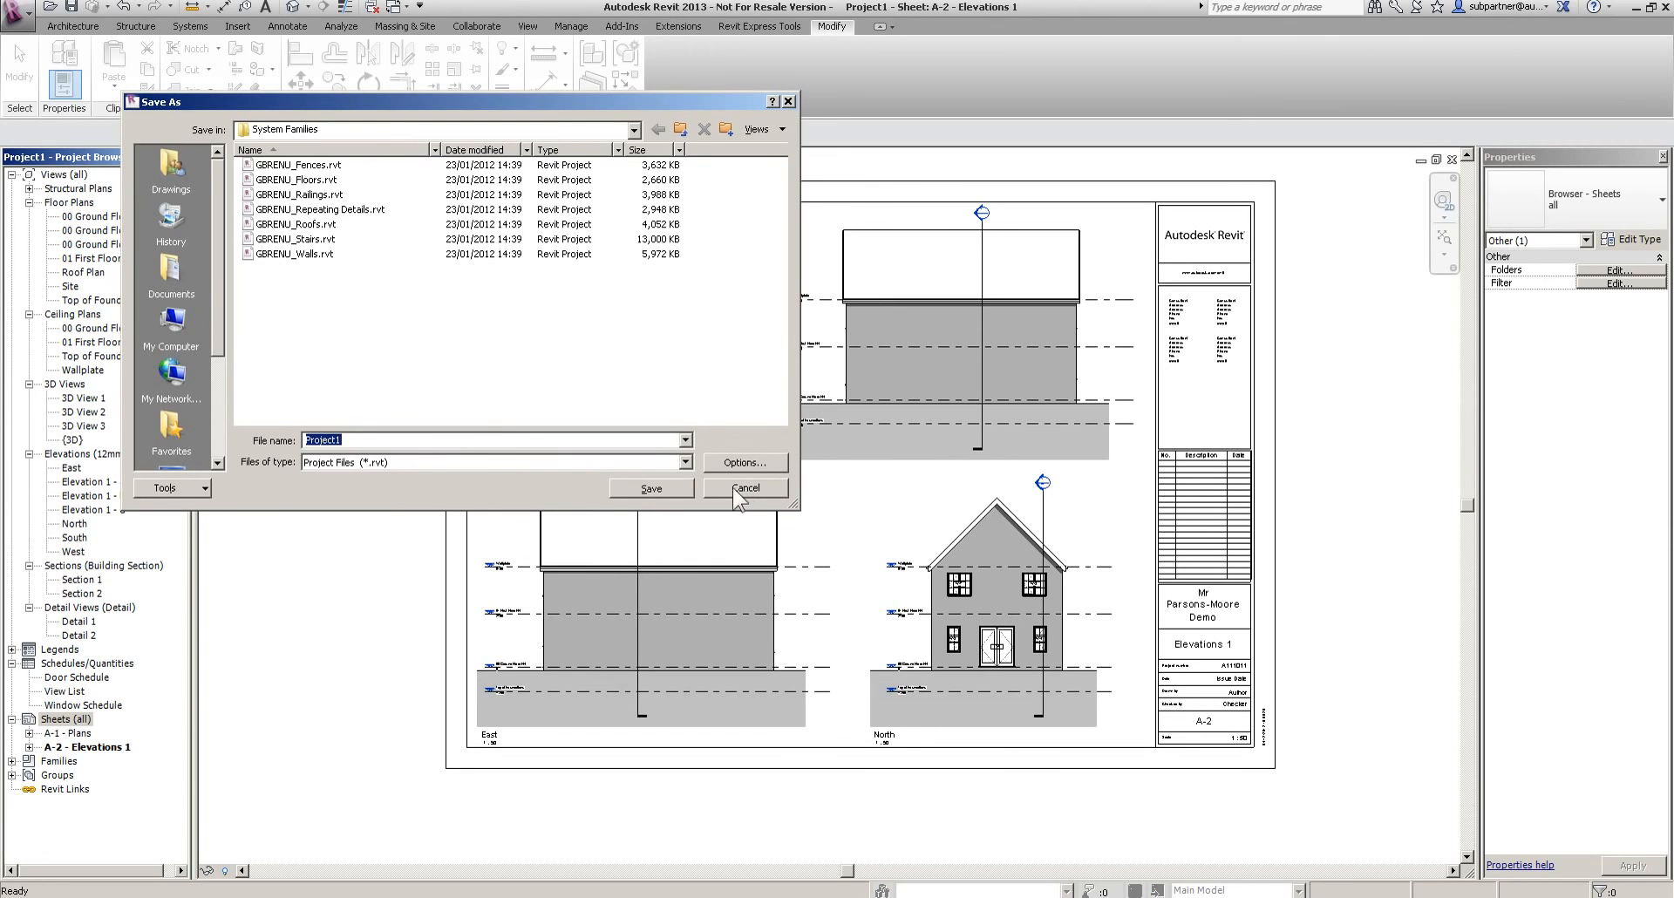
{"action": "left_click", "coordinate": [762, 494]}
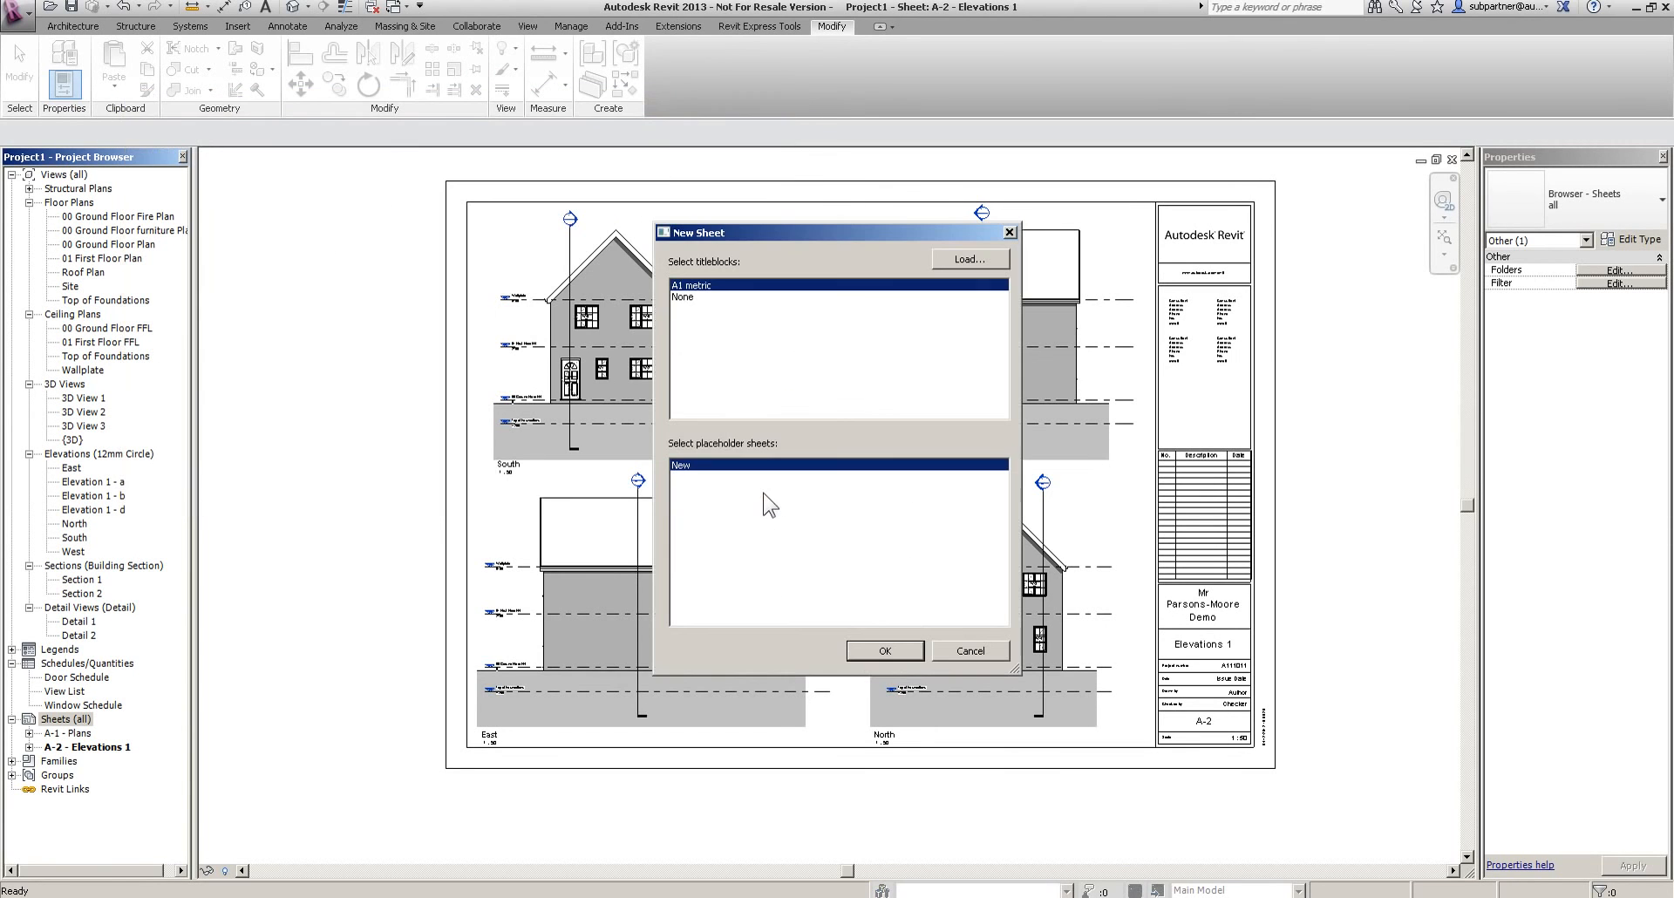
{"action": "left_click", "coordinate": [910, 651]}
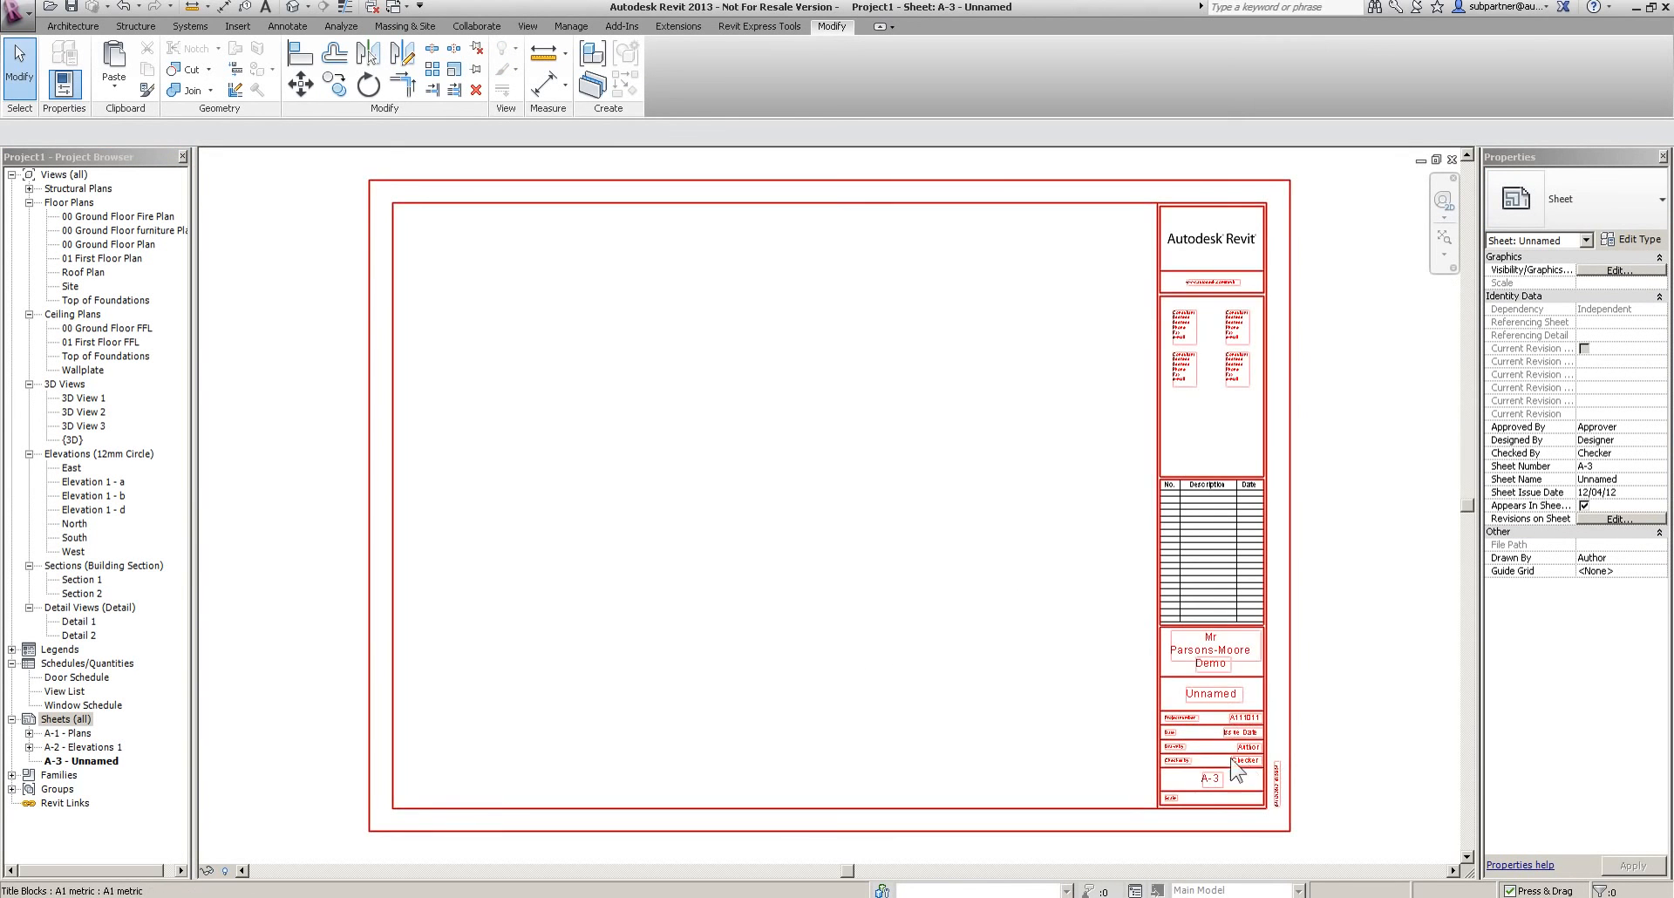
{"action": "double_click", "coordinate": [1212, 694]}
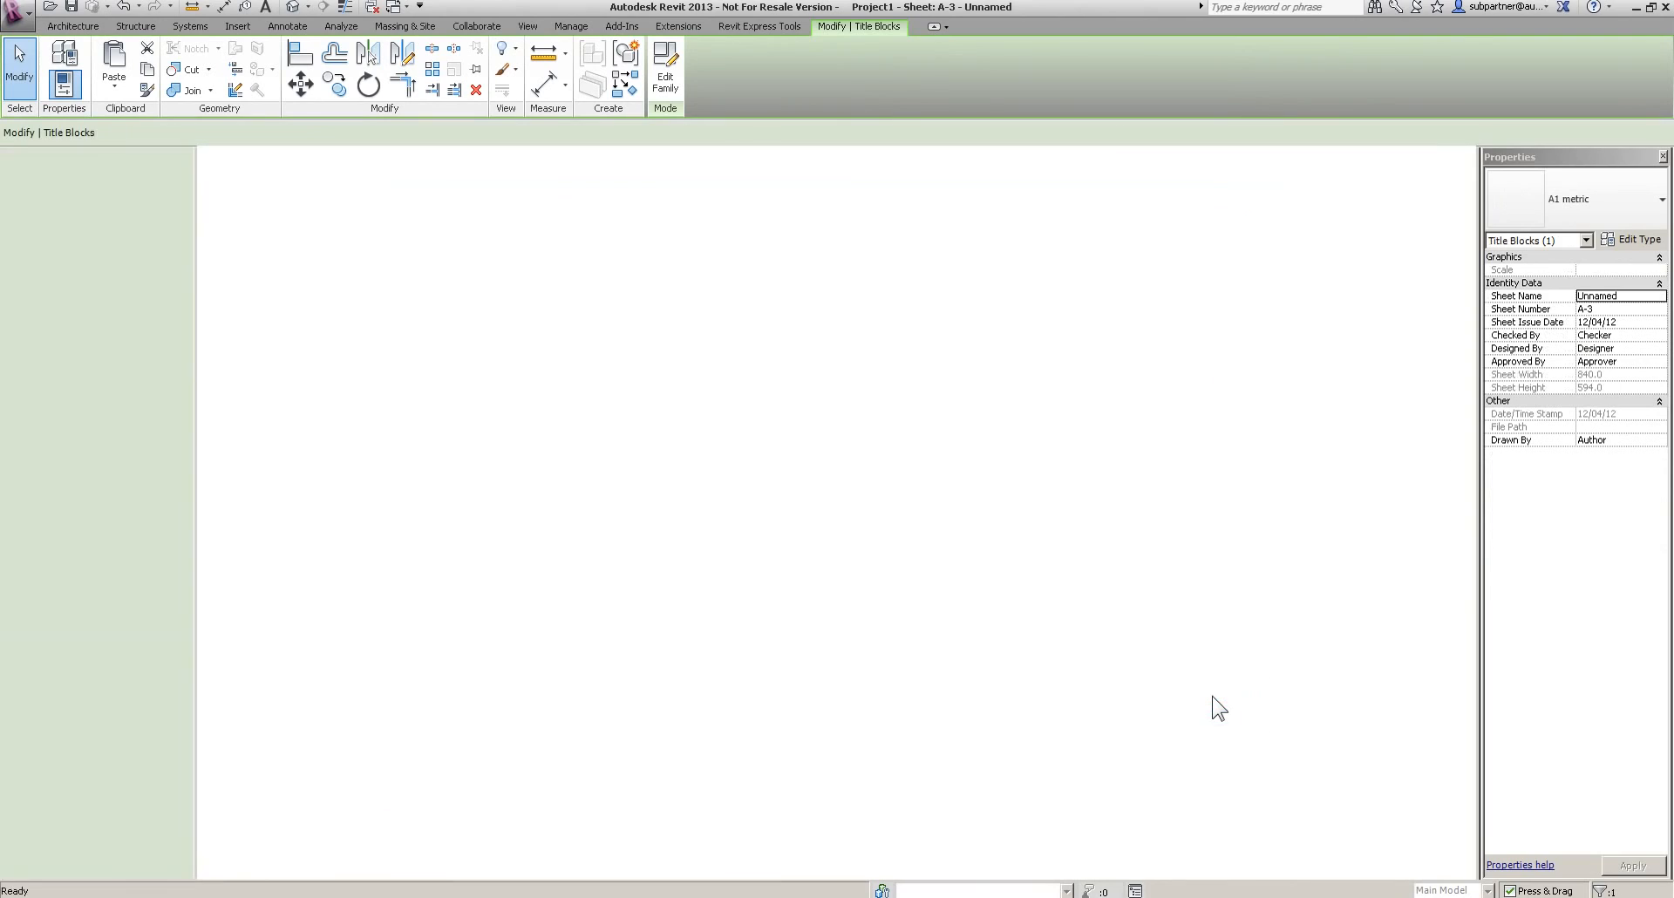
{"action": "left_click", "coordinate": [14, 14]}
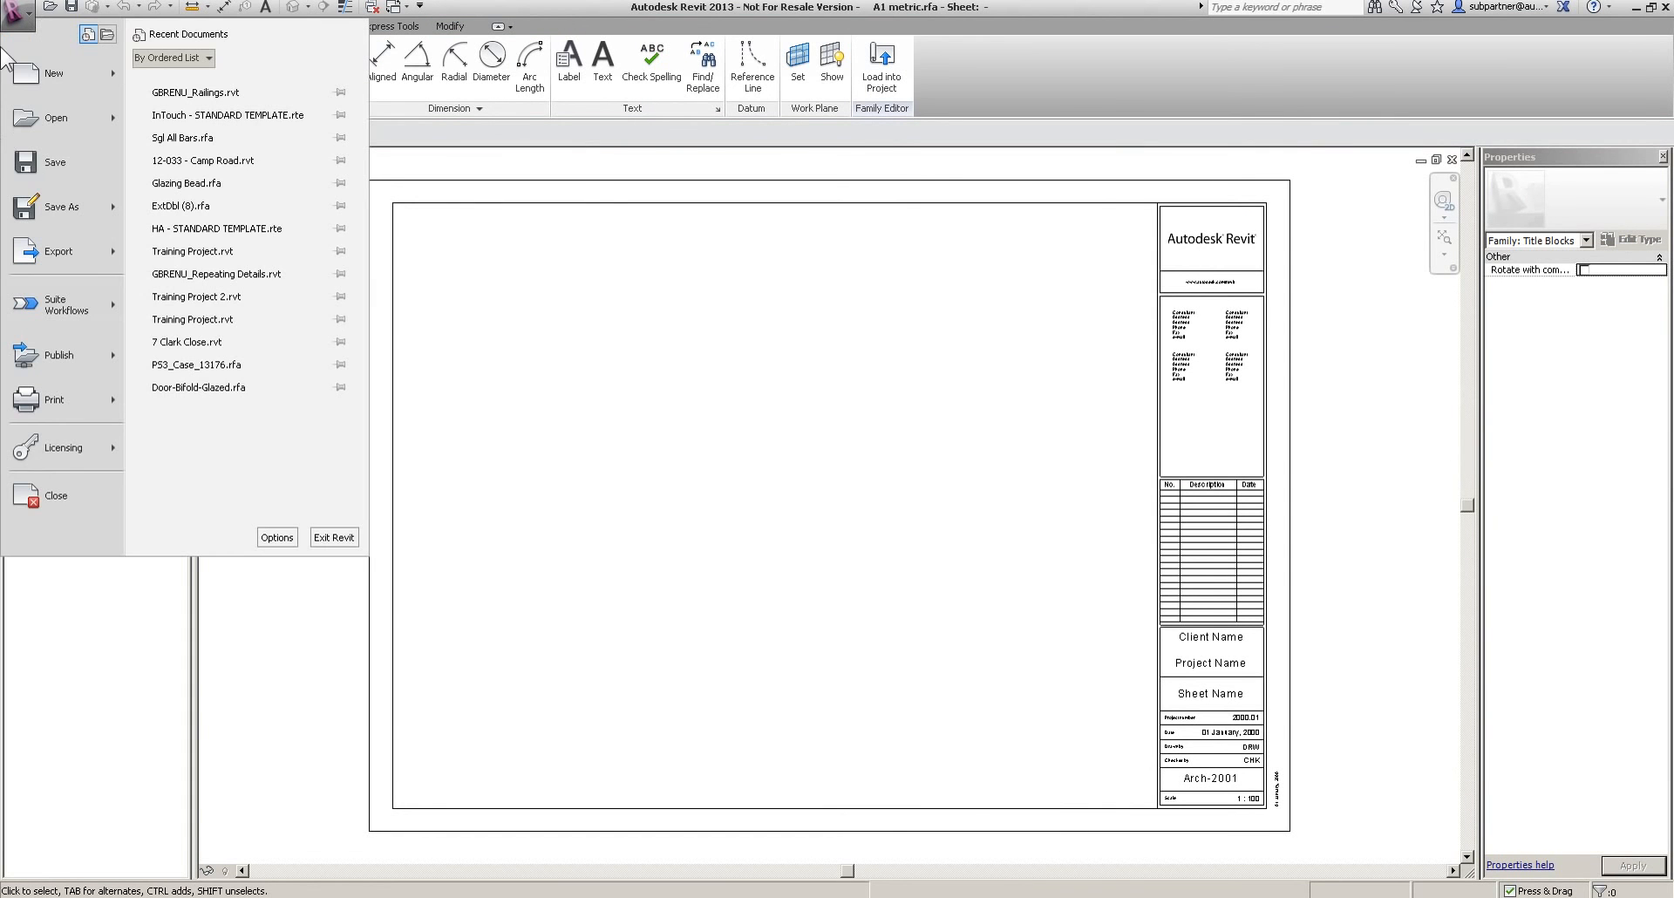
{"action": "left_click", "coordinate": [104, 498]}
{"action": "left_click", "coordinate": [883, 471]}
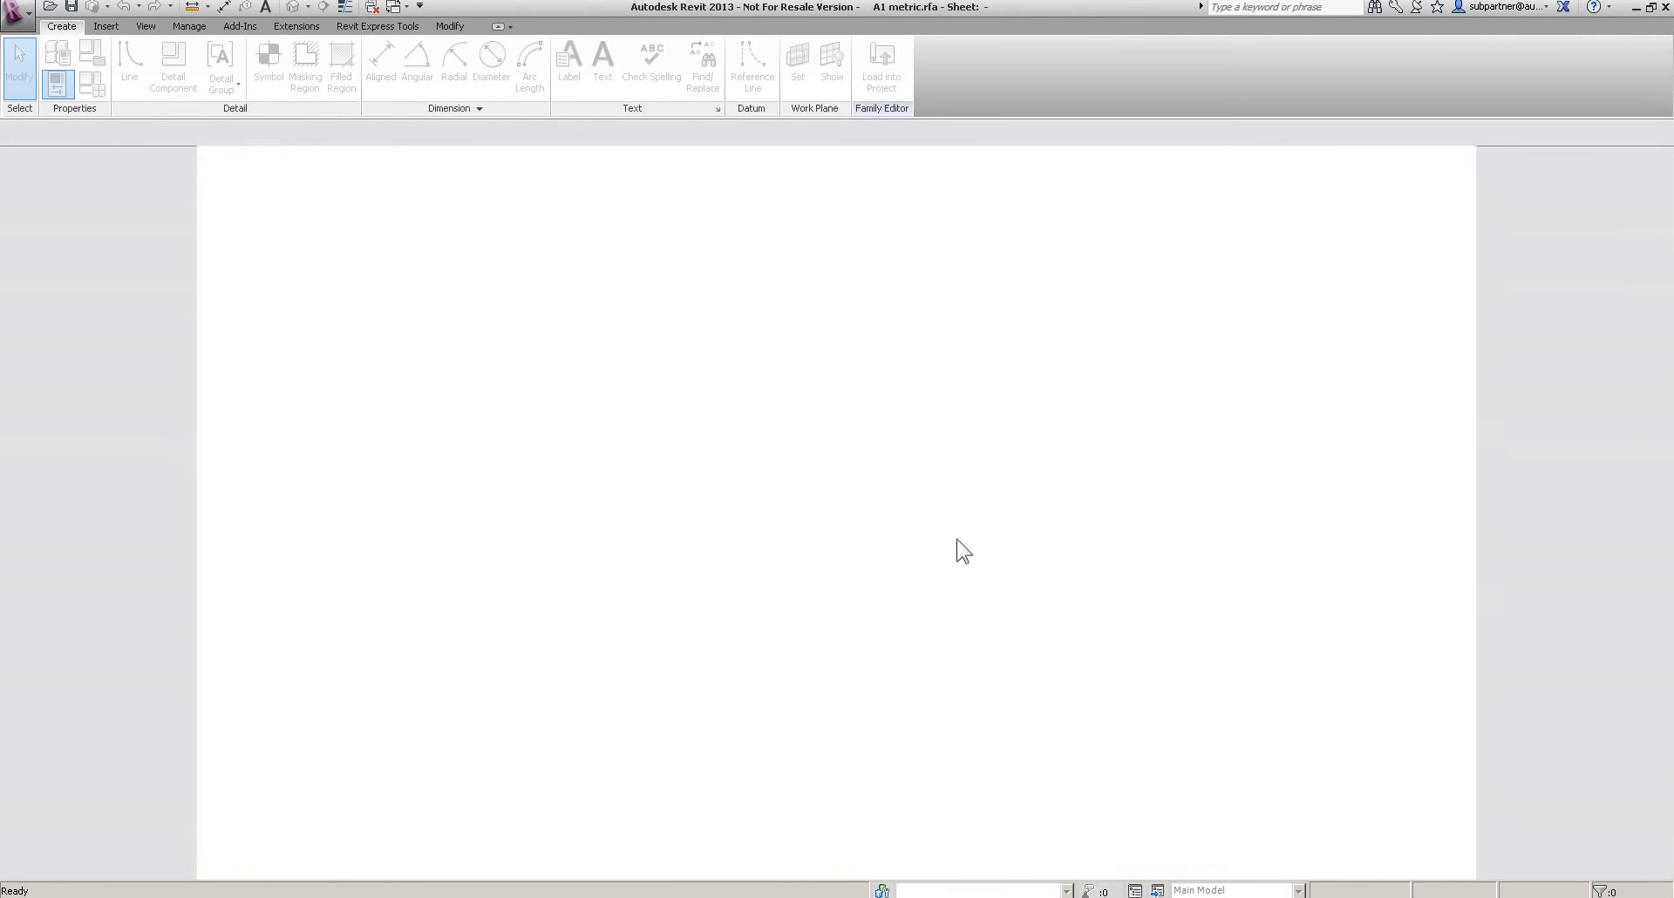
Rename sheet A-3 as "Sections and Details" in its title block
{"action": "left_click", "coordinate": [1205, 692]}
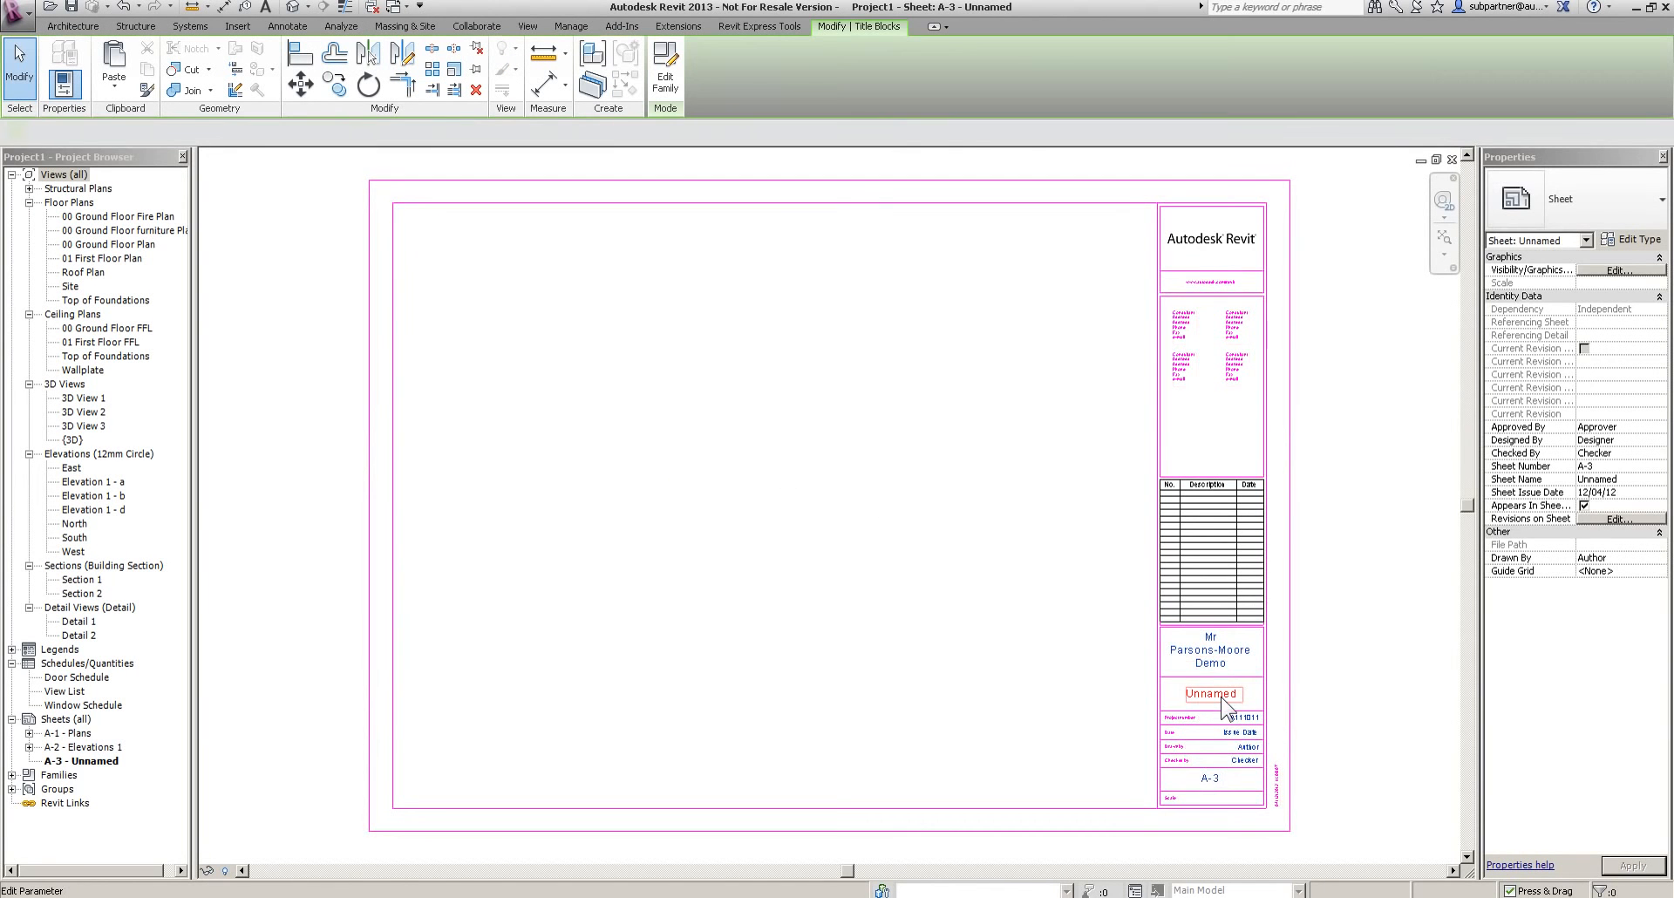
{"action": "left_click", "coordinate": [1212, 694]}
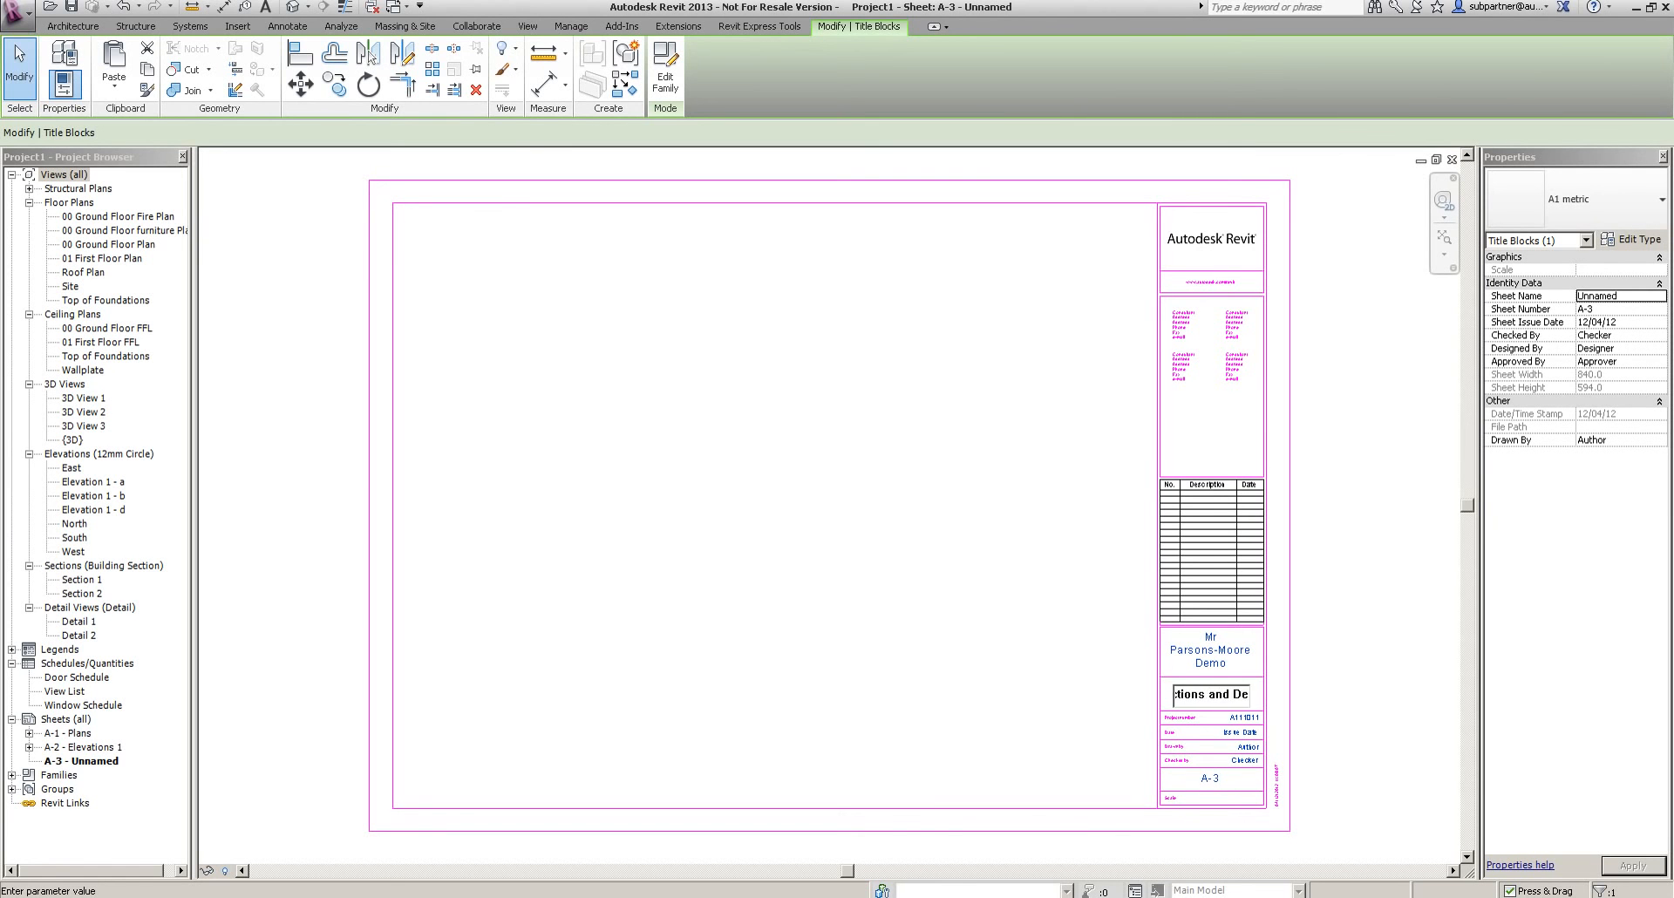
{"action": "left_click", "coordinate": [1227, 724]}
Place the Detail 1 view on sheet A-3's upper left and the Detail 2 view below it
{"action": "scroll", "coordinate": [1231, 718], "scroll_direction": "up", "scroll_amount": 1}
{"action": "left_click", "coordinate": [641, 408]}
{"action": "left_click_drag", "start_coordinate": [83, 623], "coordinate": [591, 392]}
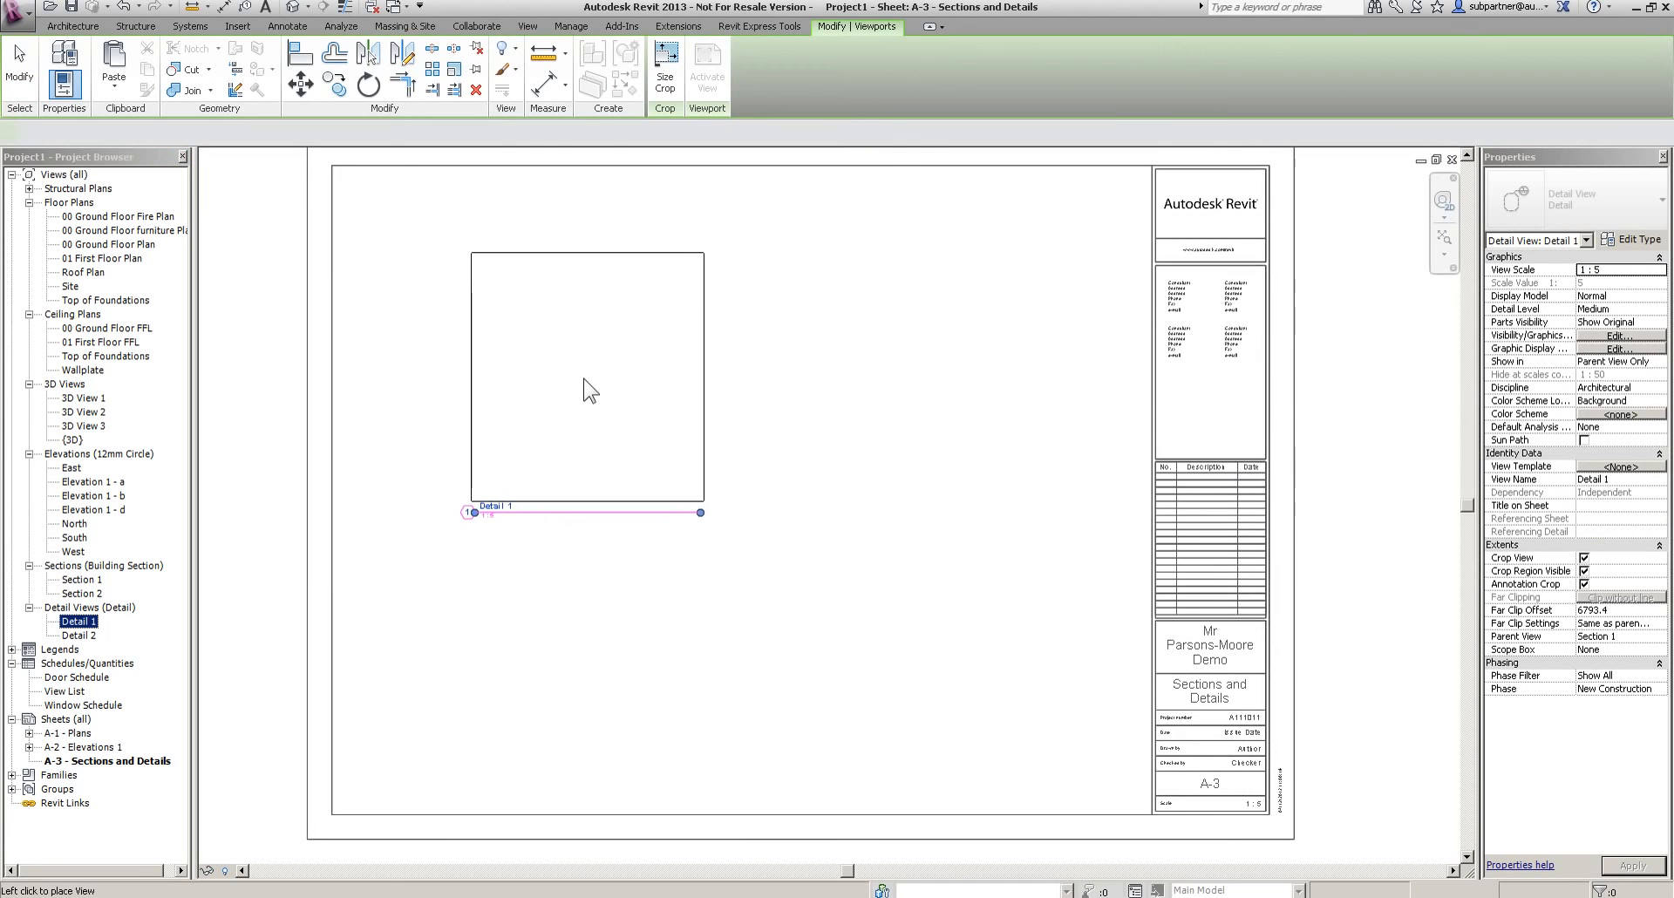
{"action": "left_click", "coordinate": [496, 330]}
{"action": "left_click", "coordinate": [78, 634]}
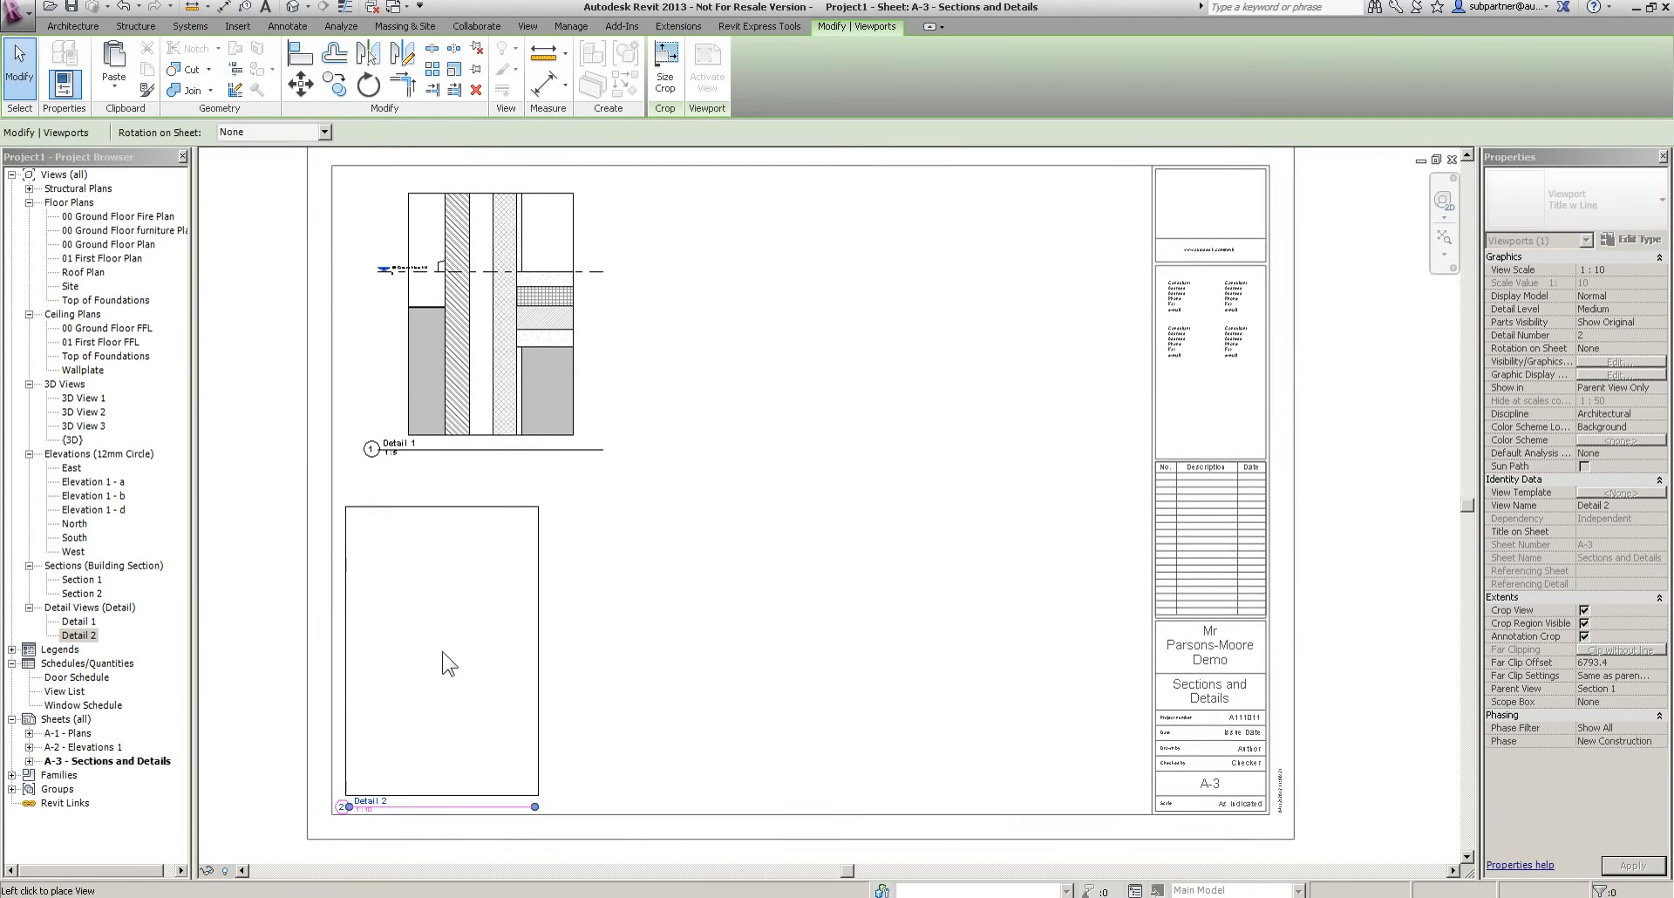
{"action": "left_click", "coordinate": [442, 651]}
Place Section 1 on the upper right of sheet A-3 and drop Section 2 beside the sheet's left edge
{"action": "left_click_drag", "start_coordinate": [81, 579], "coordinate": [886, 376]}
{"action": "left_click", "coordinate": [884, 358]}
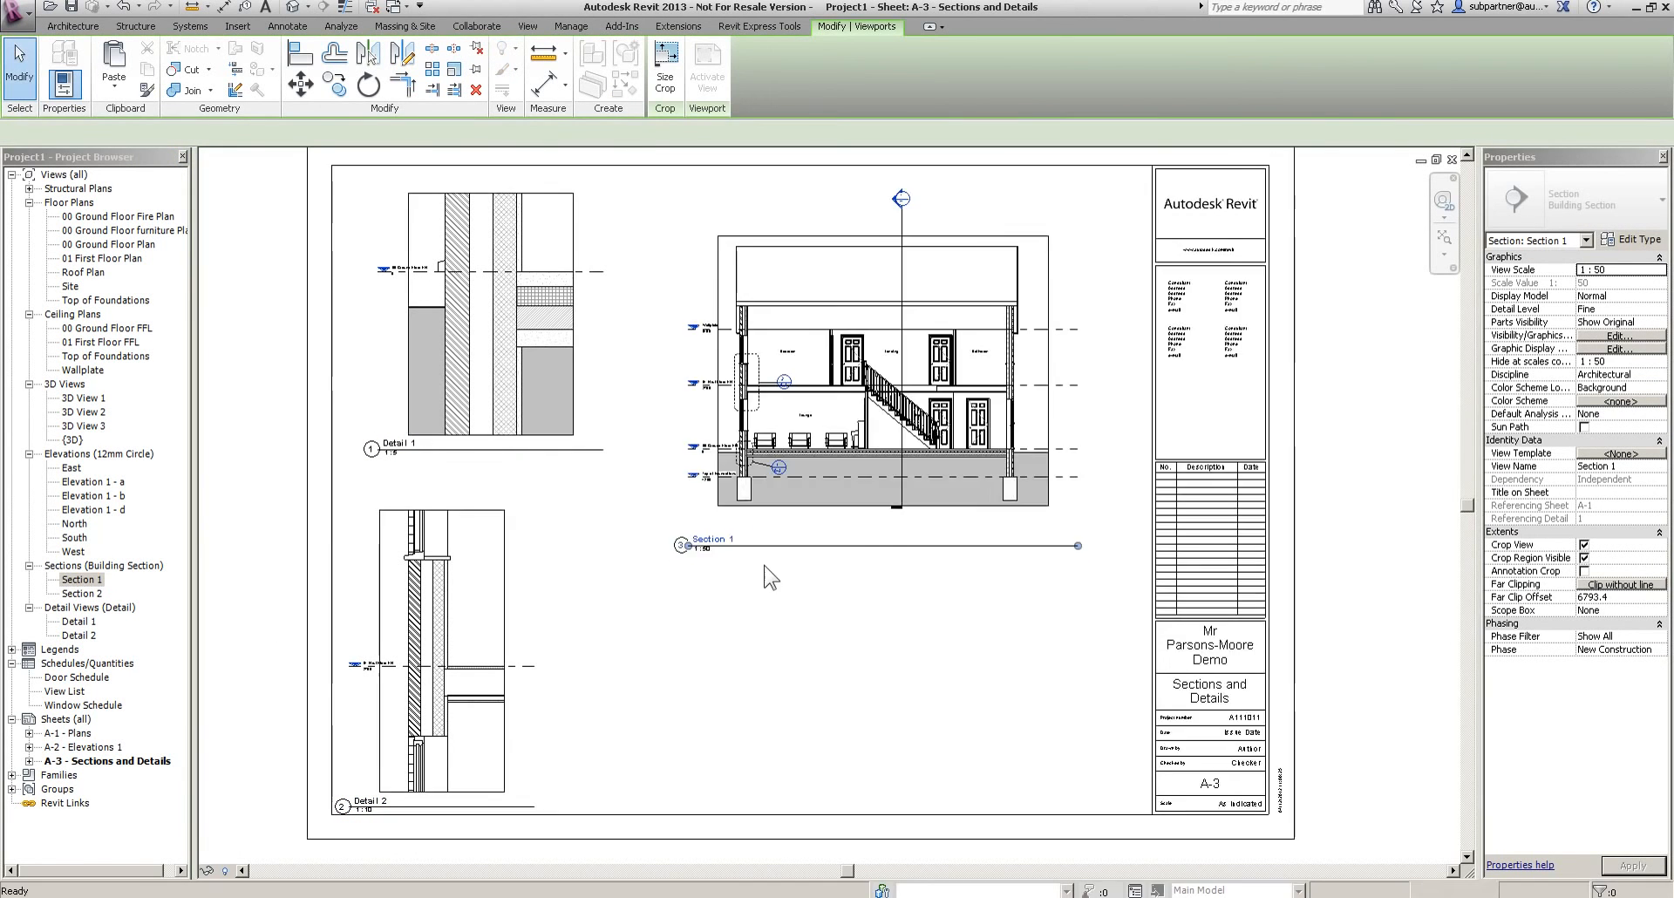
{"action": "left_click_drag", "start_coordinate": [82, 593], "coordinate": [811, 683]}
{"action": "middle_click_drag", "start_coordinate": [785, 677], "coordinate": [911, 467]}
{"action": "left_click", "coordinate": [311, 330]}
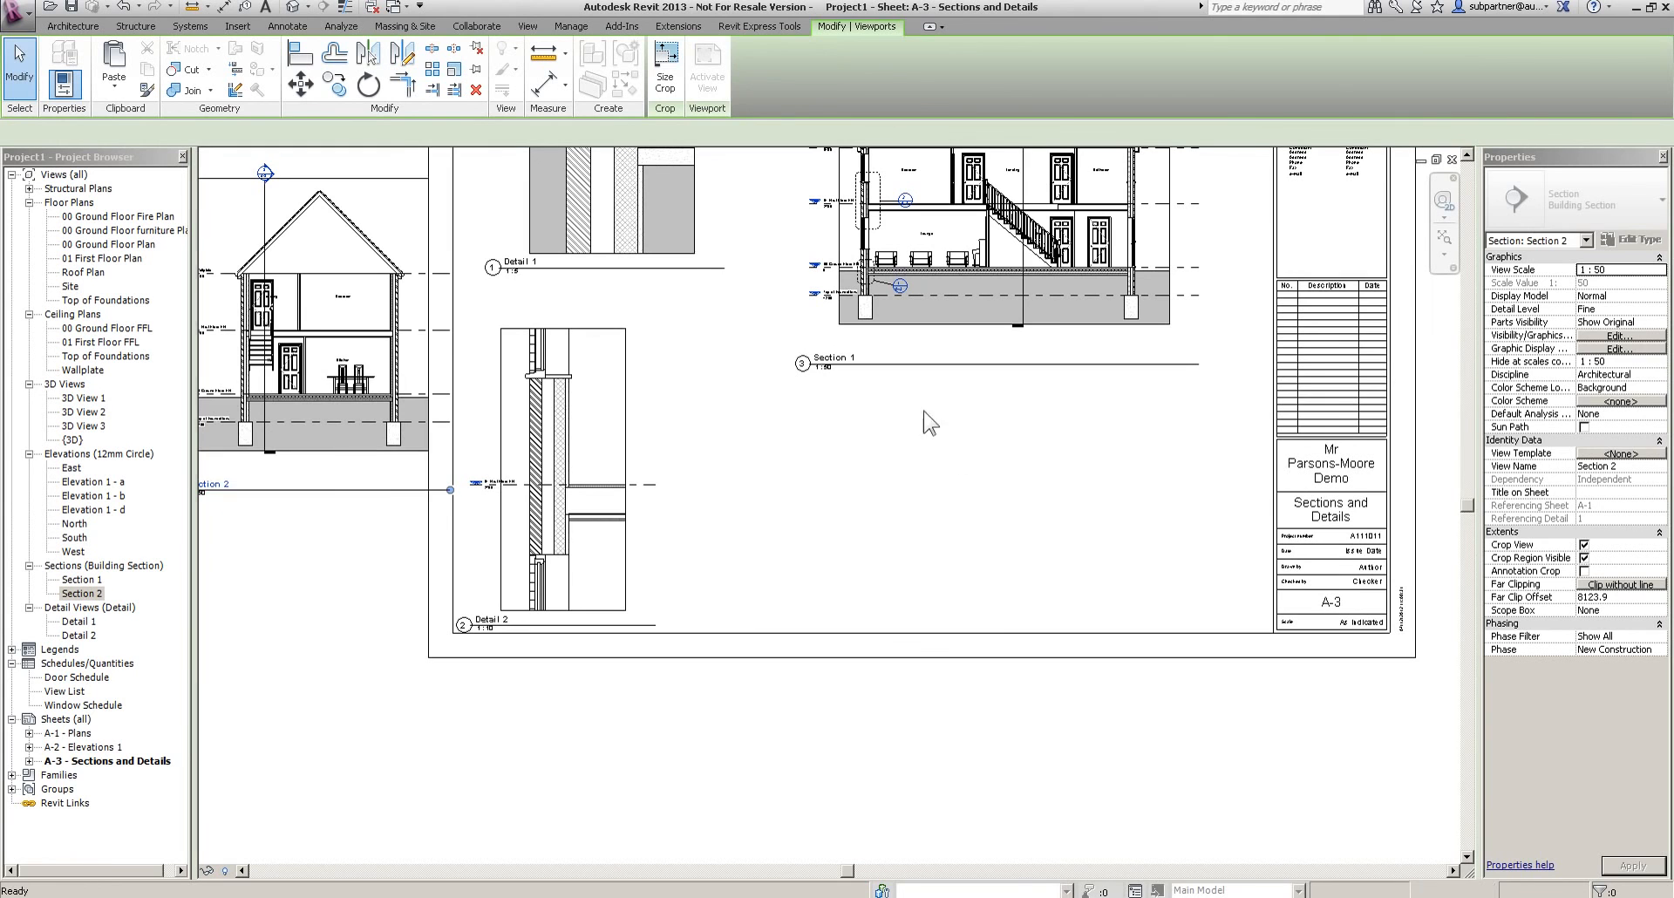
{"action": "middle_click_drag", "start_coordinate": [714, 270], "coordinate": [736, 441]}
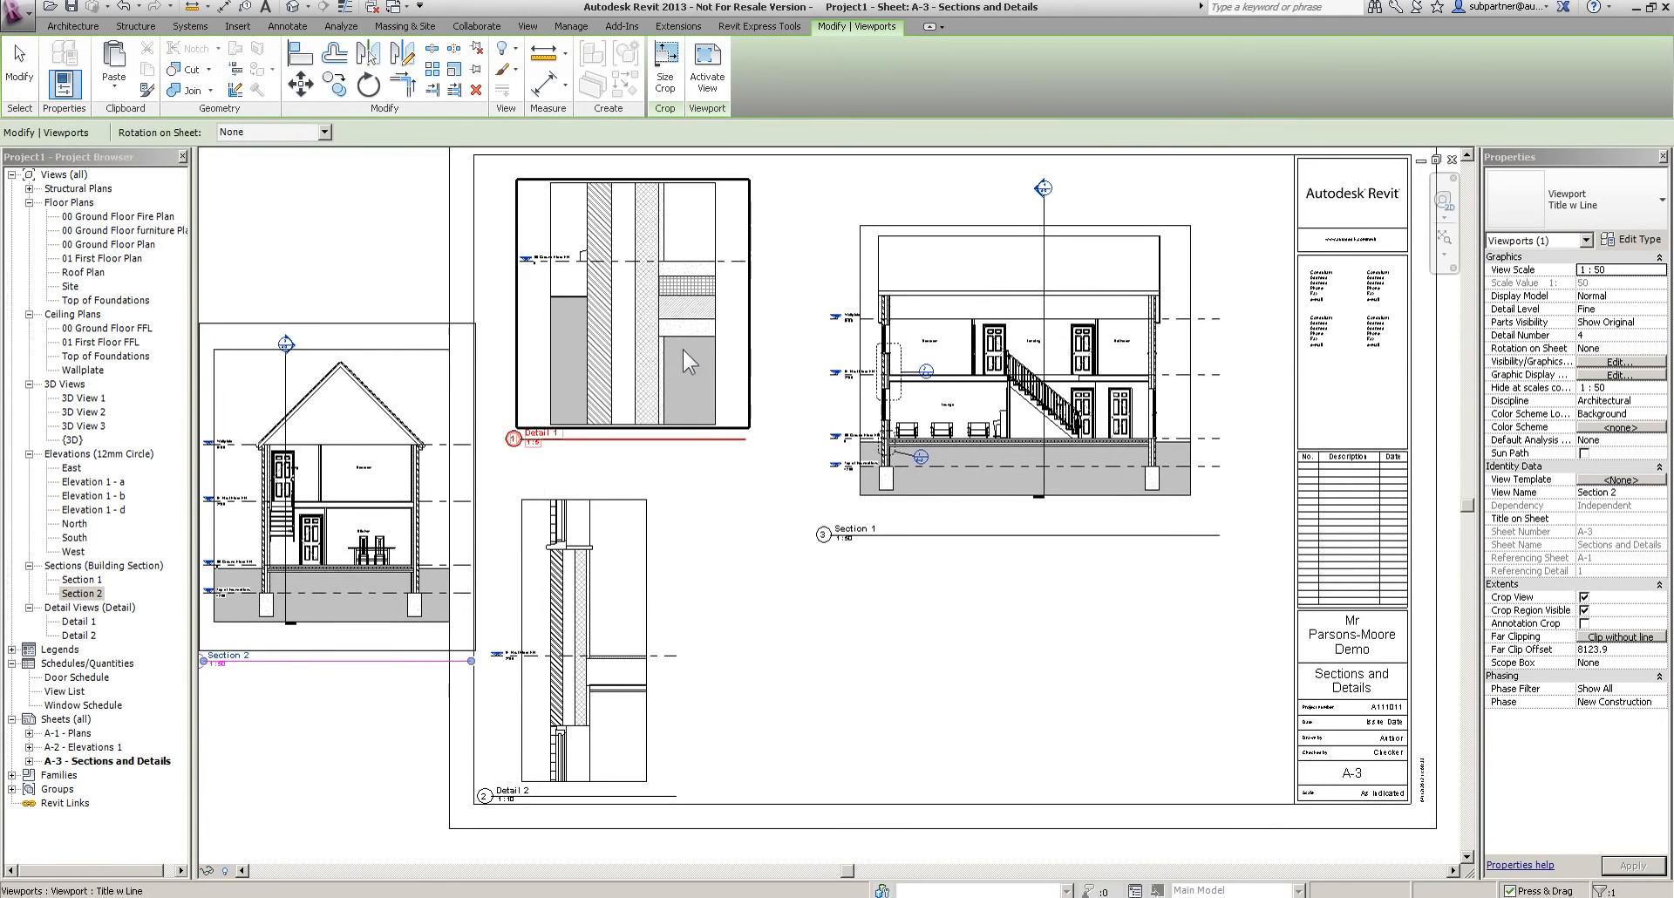
Move the Detail 1 viewport beneath Section 1, shifting Section 1 slightly up and right to make room
{"action": "left_click", "coordinate": [751, 332]}
{"action": "mouse_move", "coordinate": [751, 331]}
{"action": "left_mouse_down"}
{"action": "mouse_move", "coordinate": [1106, 689]}
{"action": "mouse_move", "coordinate": [1182, 689]}
{"action": "left_mouse_up"}
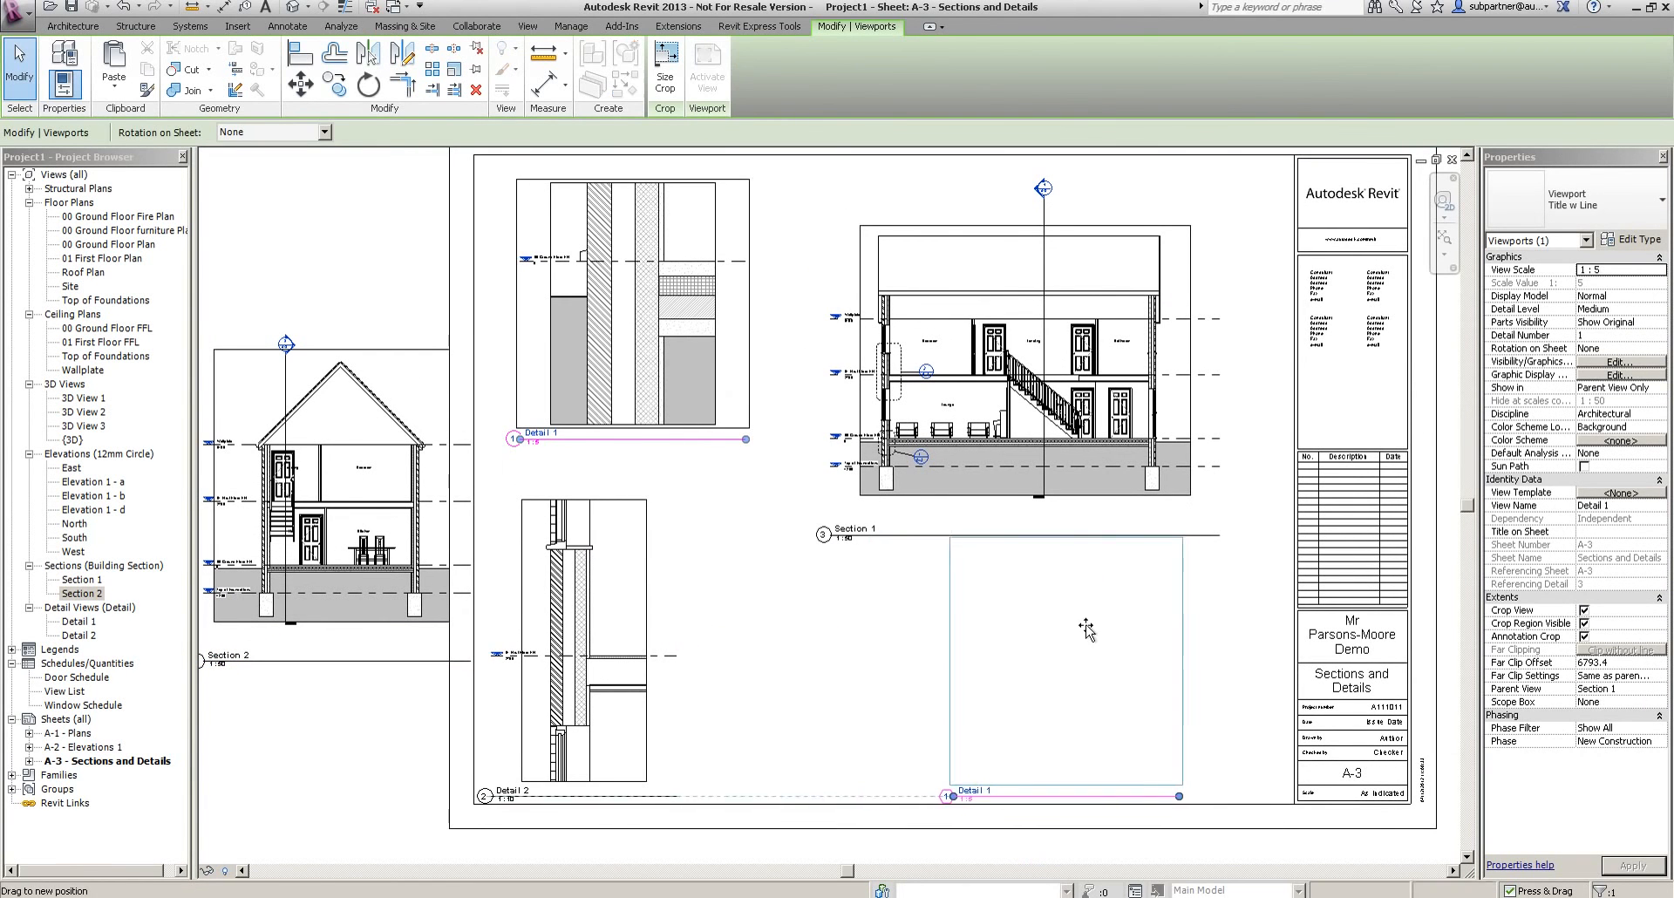
{"action": "left_click", "coordinate": [1069, 320]}
{"action": "left_click_drag", "start_coordinate": [1069, 320], "coordinate": [1088, 297]}
{"action": "left_click", "coordinate": [1037, 676]}
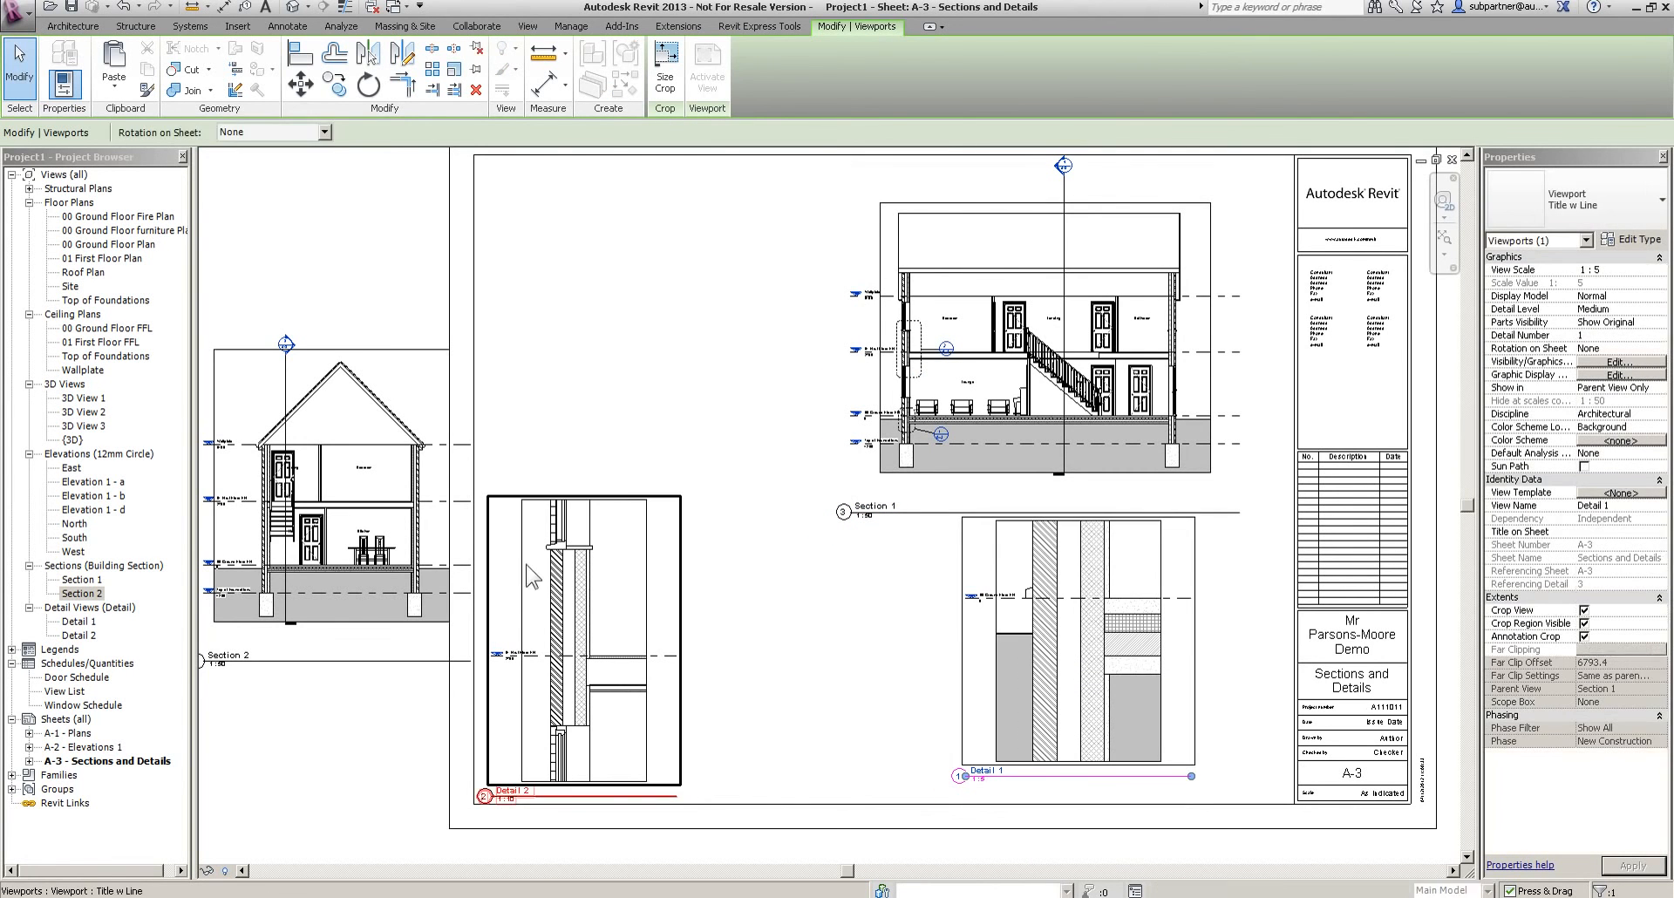
Shift Detail 2 slightly right and move Section 2 onto the sheet above it, level with Section 1
{"action": "left_click_drag", "start_coordinate": [582, 588], "coordinate": [650, 588]}
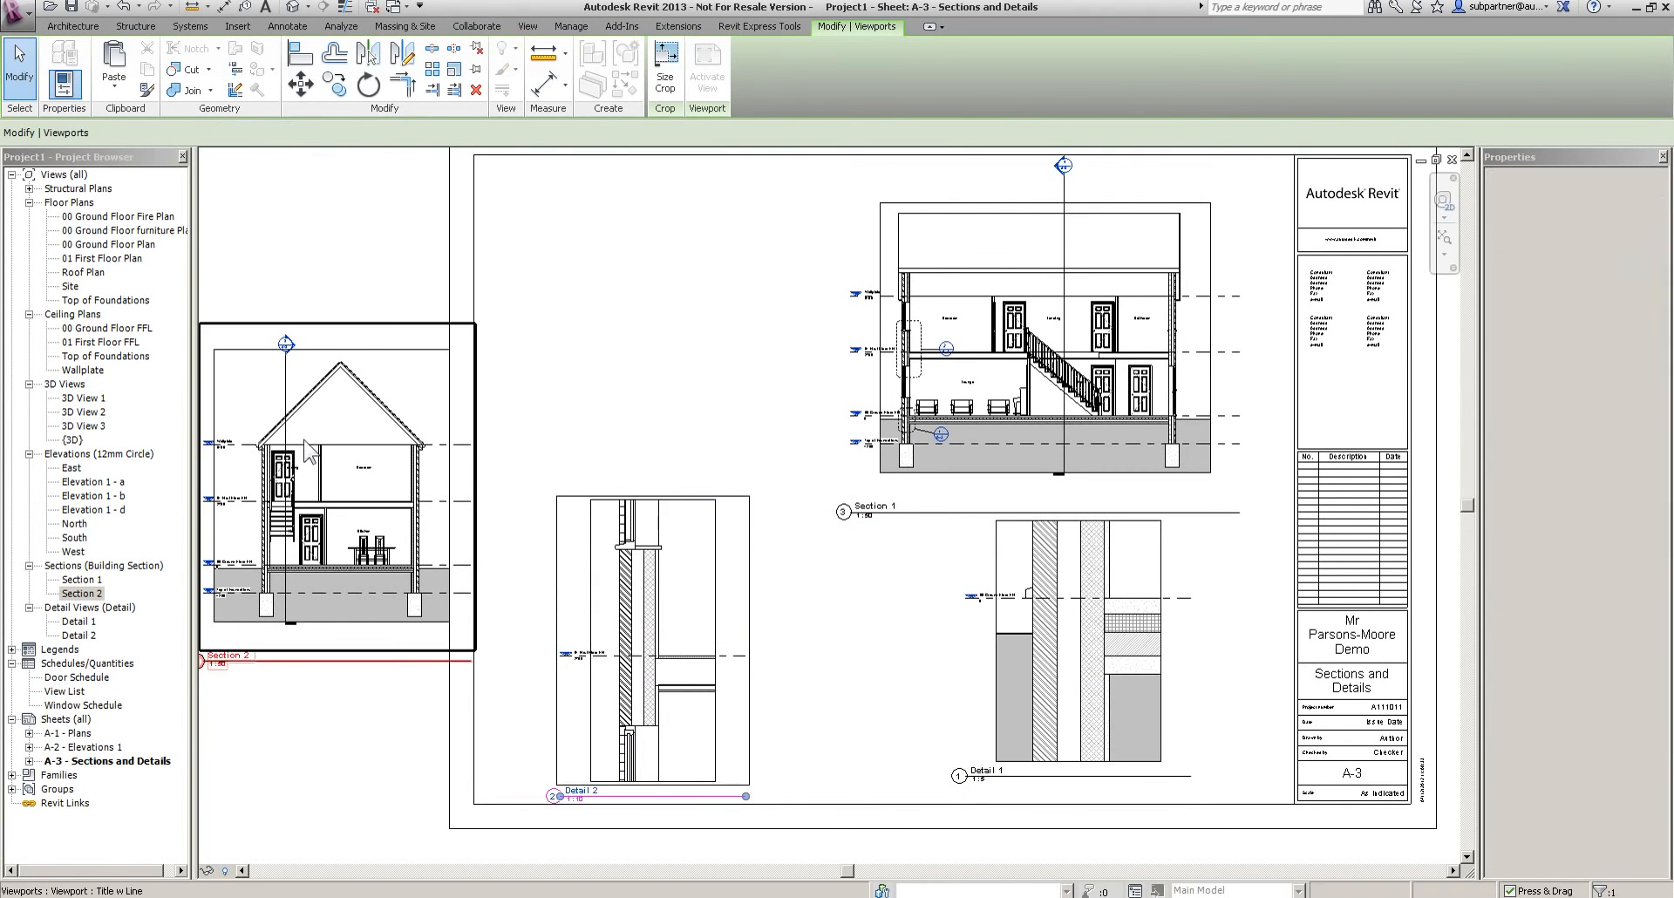
{"action": "left_click_drag", "start_coordinate": [348, 486], "coordinate": [670, 339]}
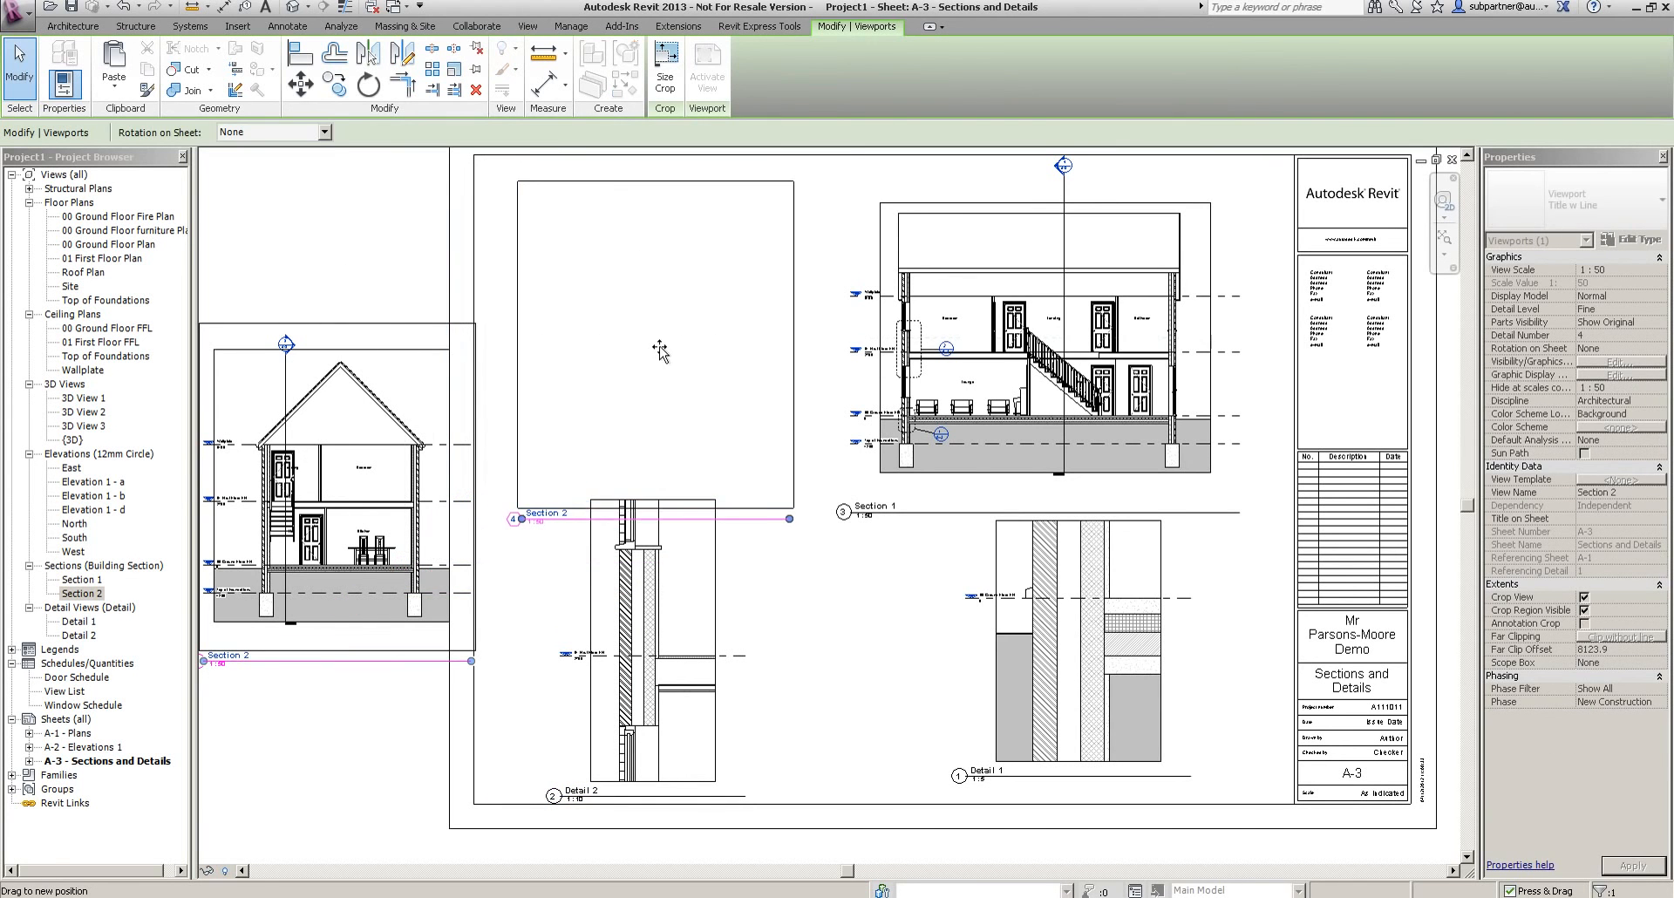
{"action": "left_click", "coordinate": [832, 593]}
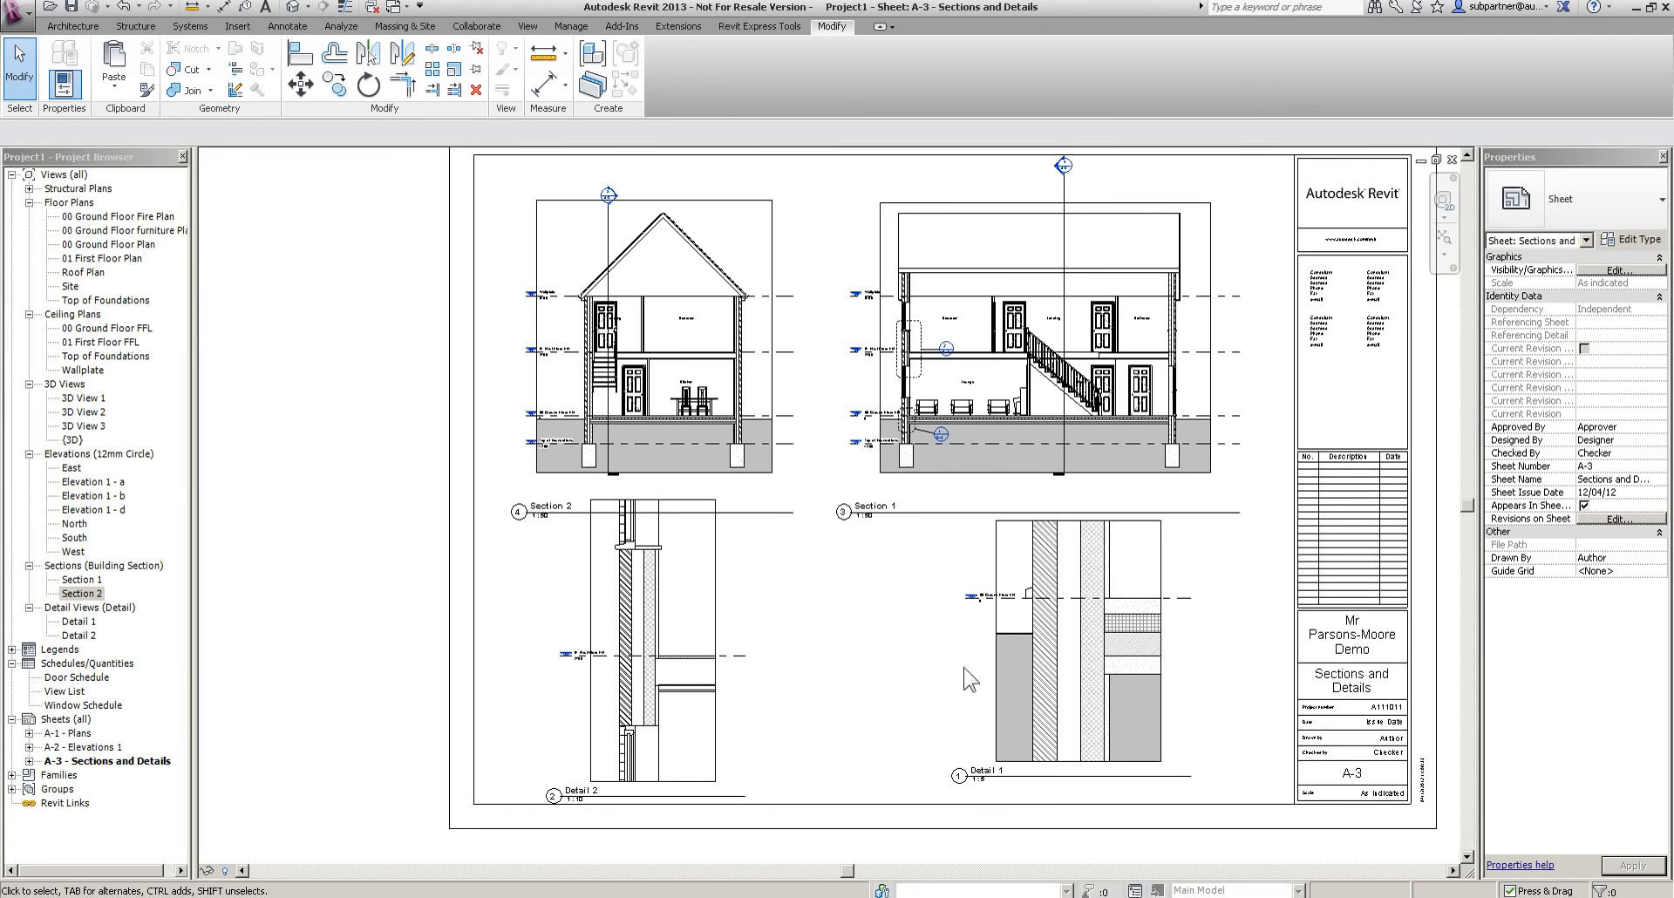
Hide the crop regions of all four viewports on sheet A-3 and change their viewport type to Title No Line
{"action": "left_click_drag", "start_coordinate": [1212, 719], "coordinate": [663, 410]}
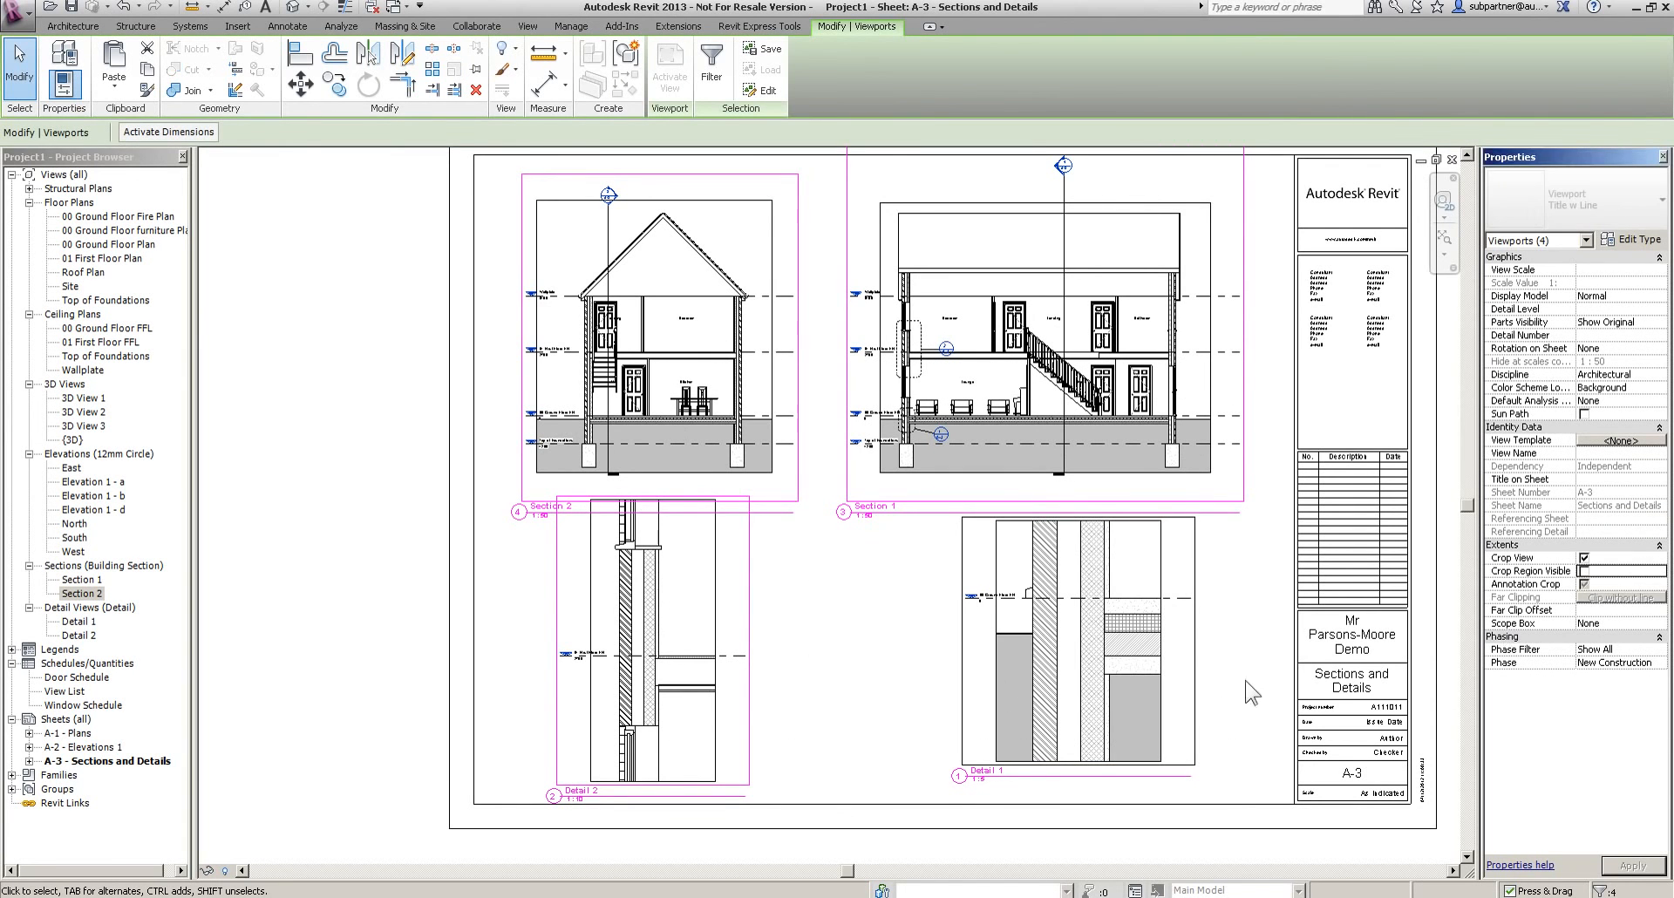
{"action": "left_click", "coordinate": [286, 327]}
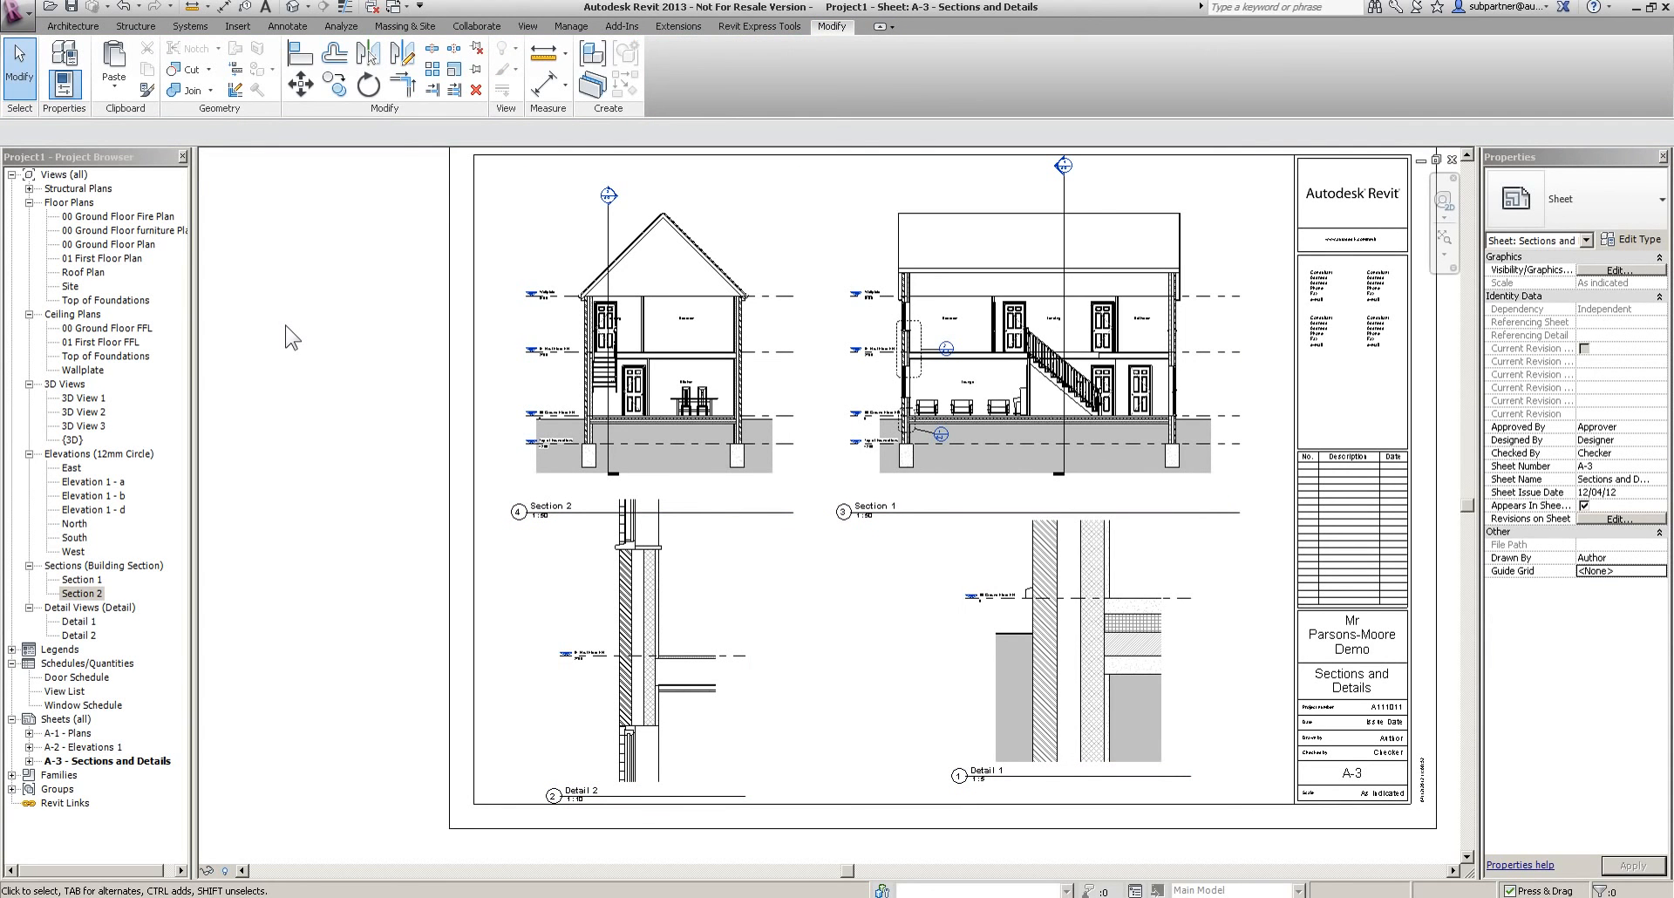
{"action": "left_click_drag", "start_coordinate": [1229, 741], "coordinate": [741, 471]}
{"action": "left_click", "coordinate": [1615, 204]}
{"action": "left_click", "coordinate": [1561, 231]}
{"action": "left_click", "coordinate": [315, 345]}
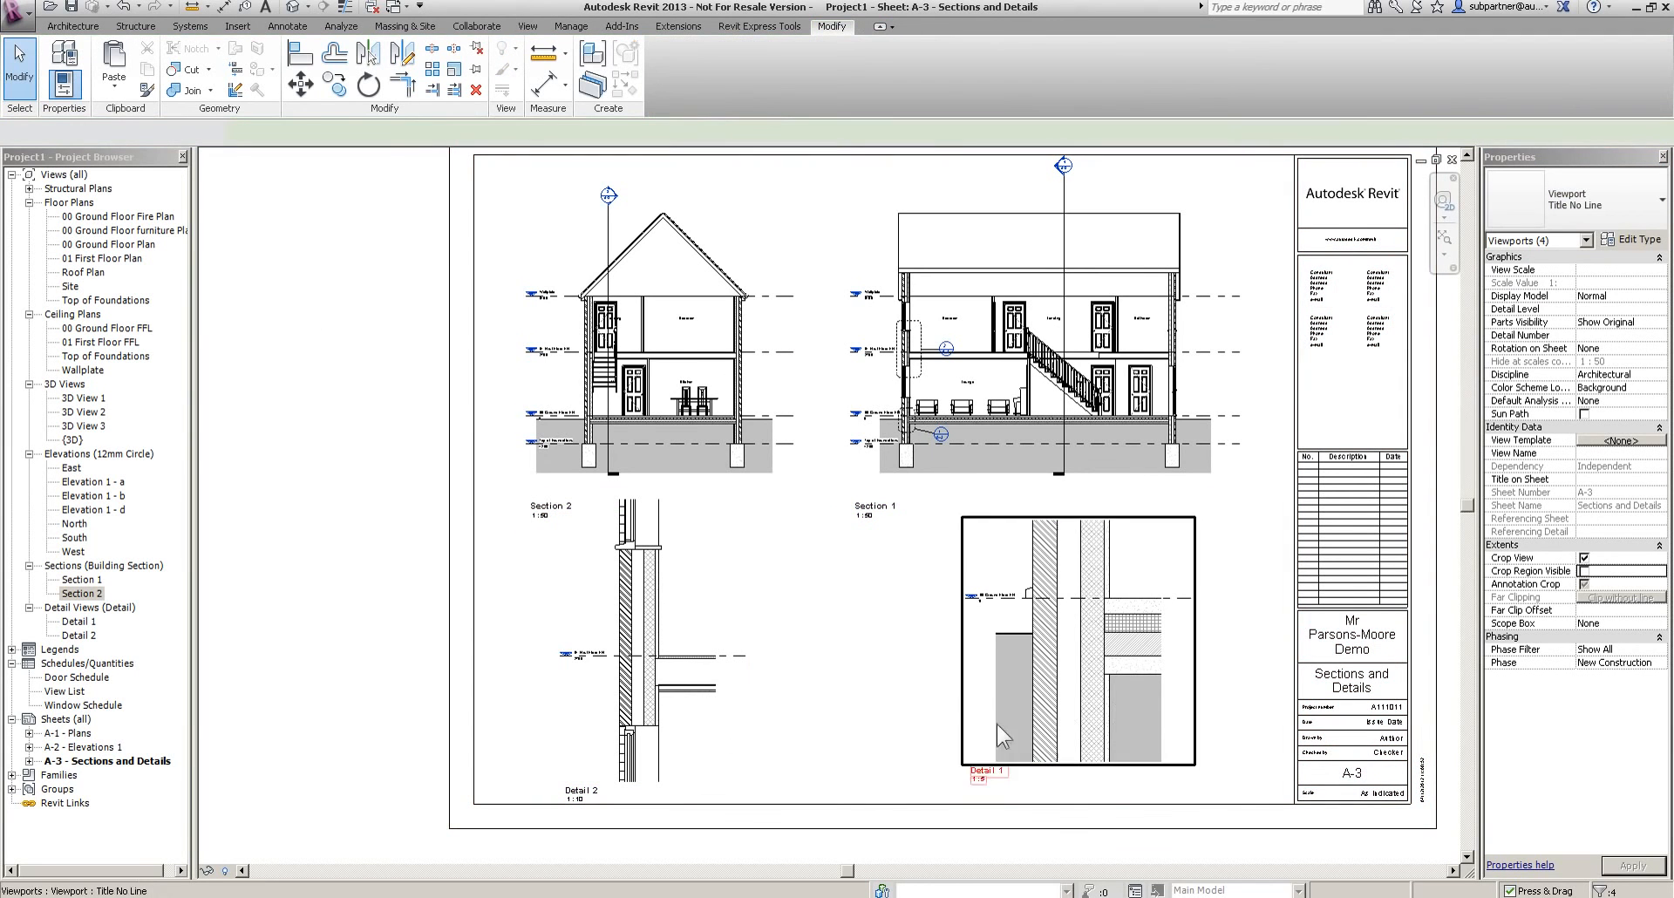
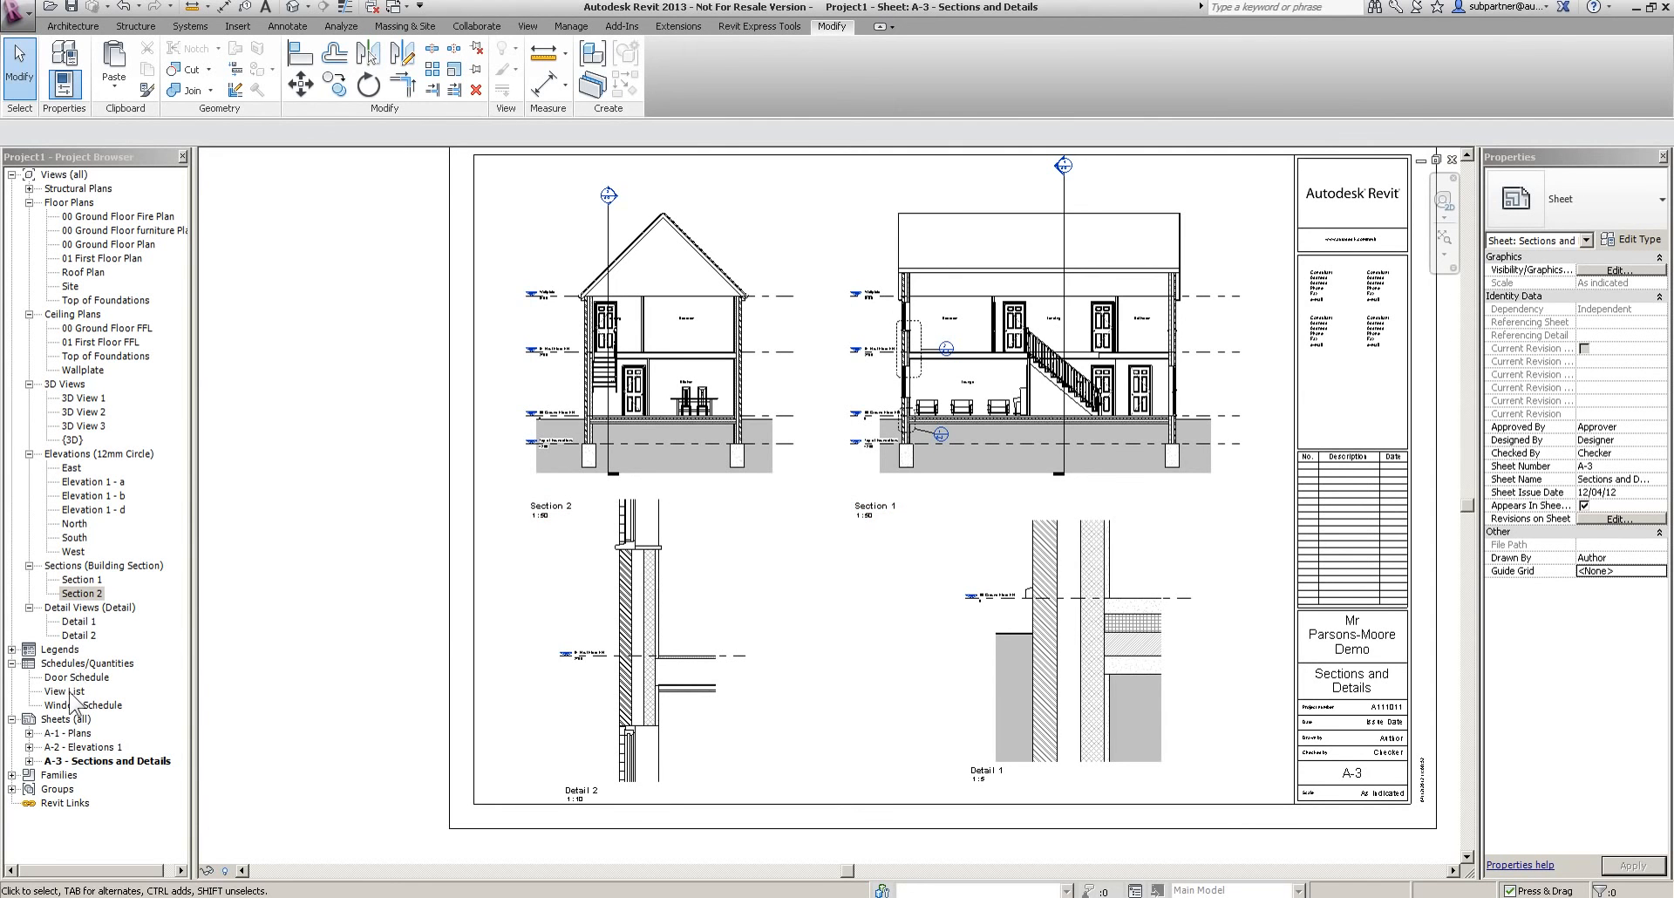
Examine the section and elevation markers on sheet A-1 and the view titles on sheet A-2
{"action": "double_click", "coordinate": [70, 734]}
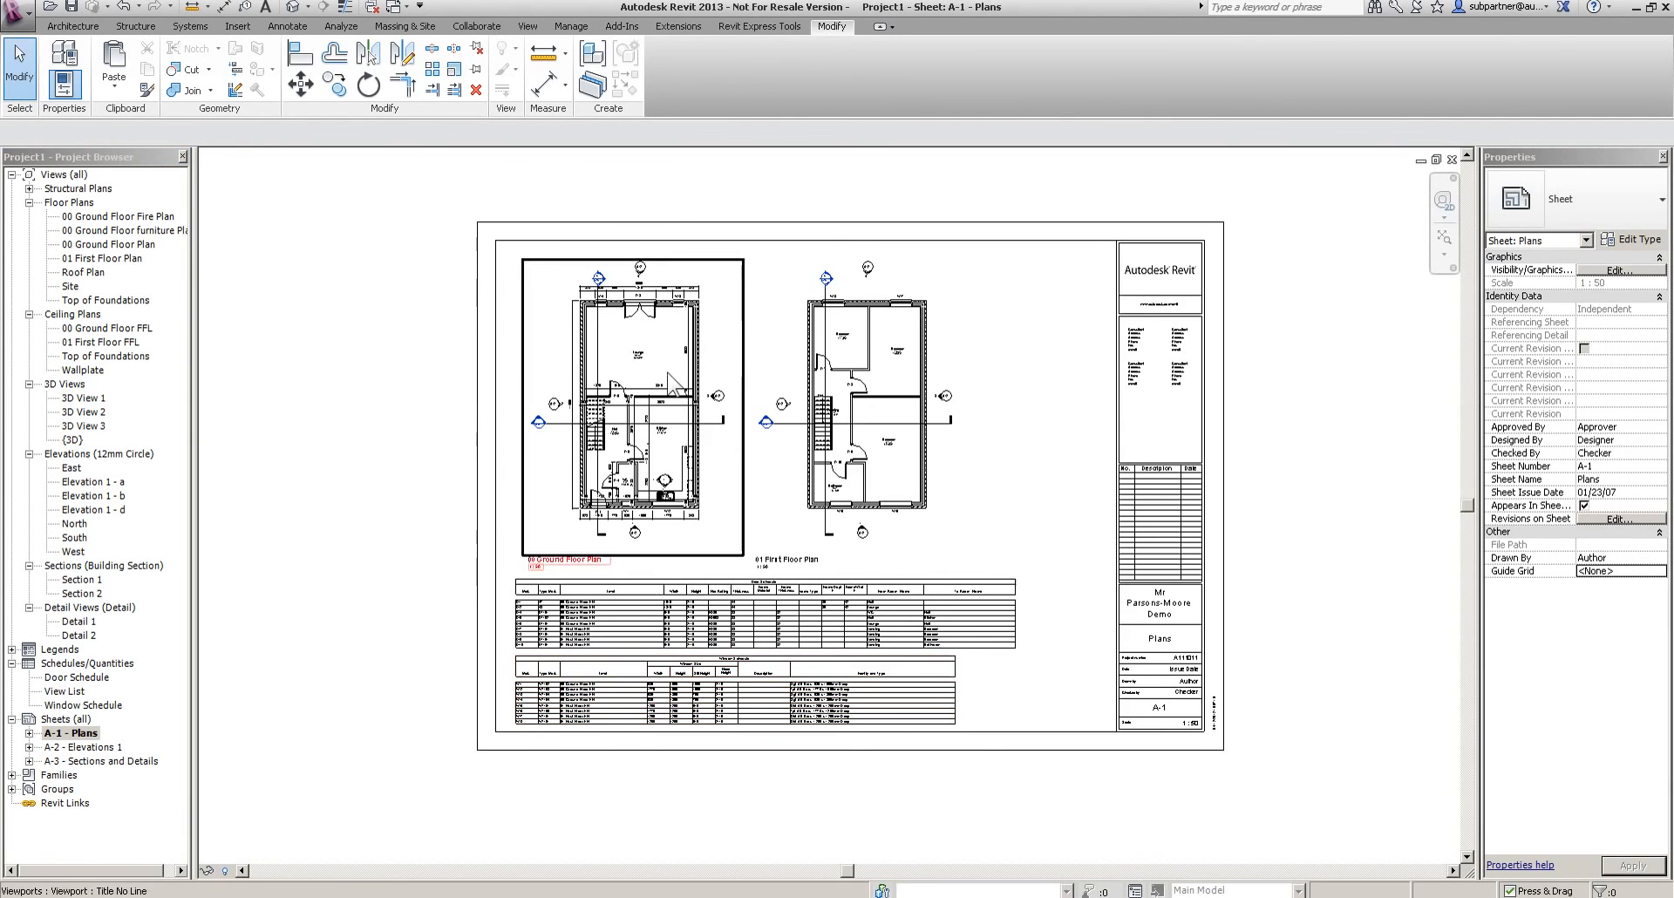
{"action": "scroll", "coordinate": [672, 321], "scroll_direction": "up", "scroll_amount": 5}
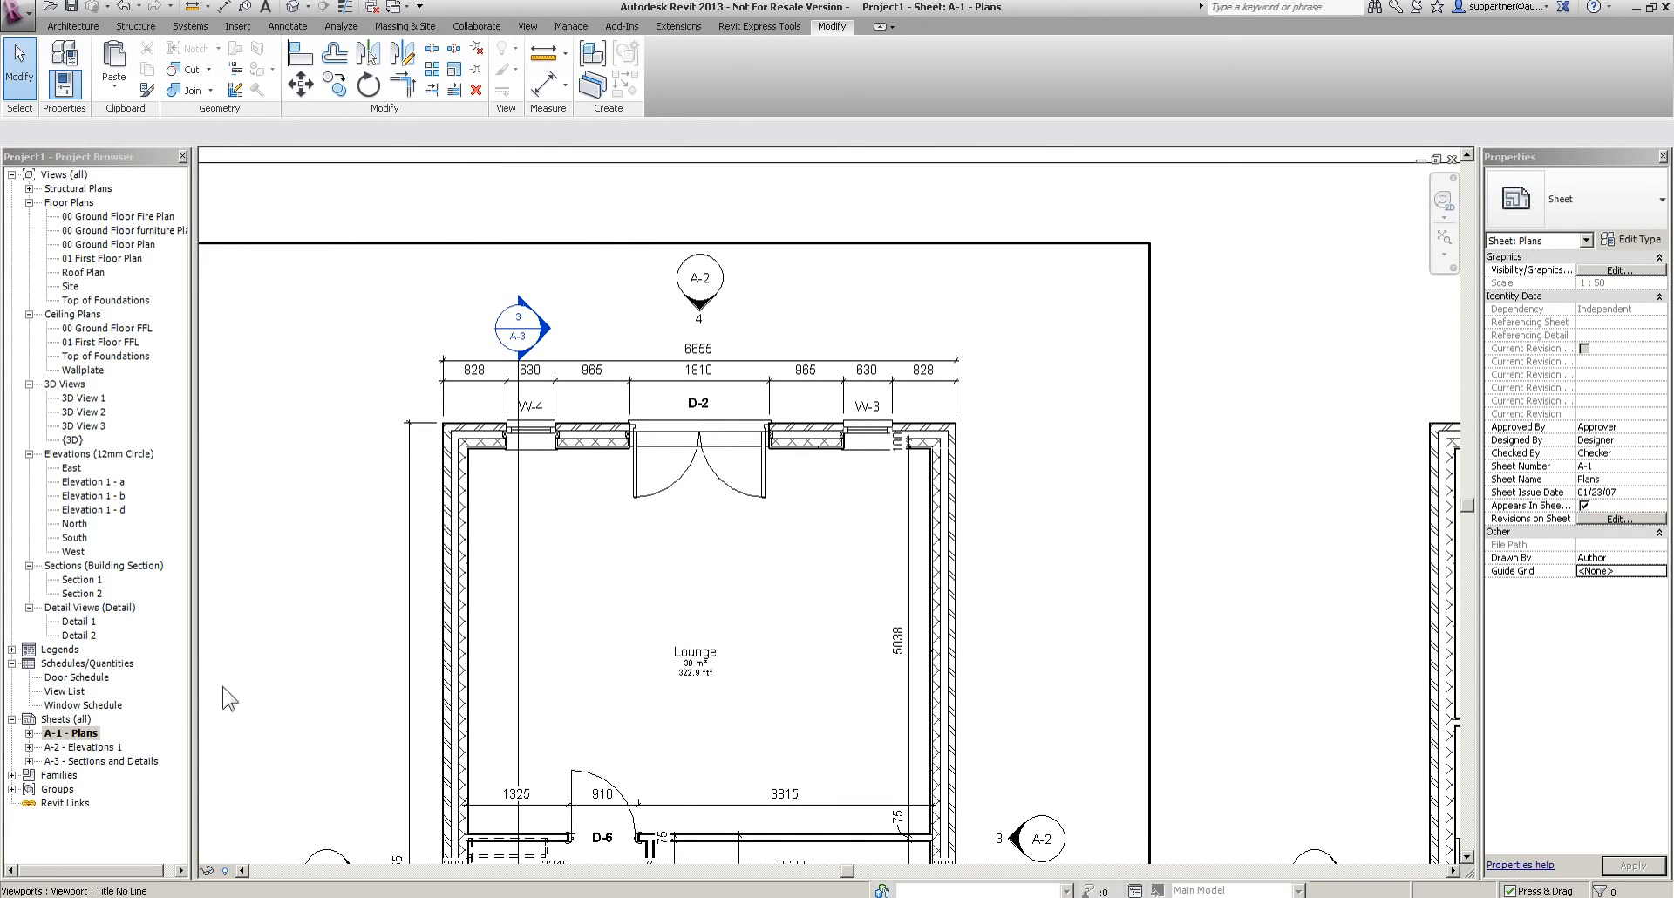
{"action": "double_click", "coordinate": [100, 748]}
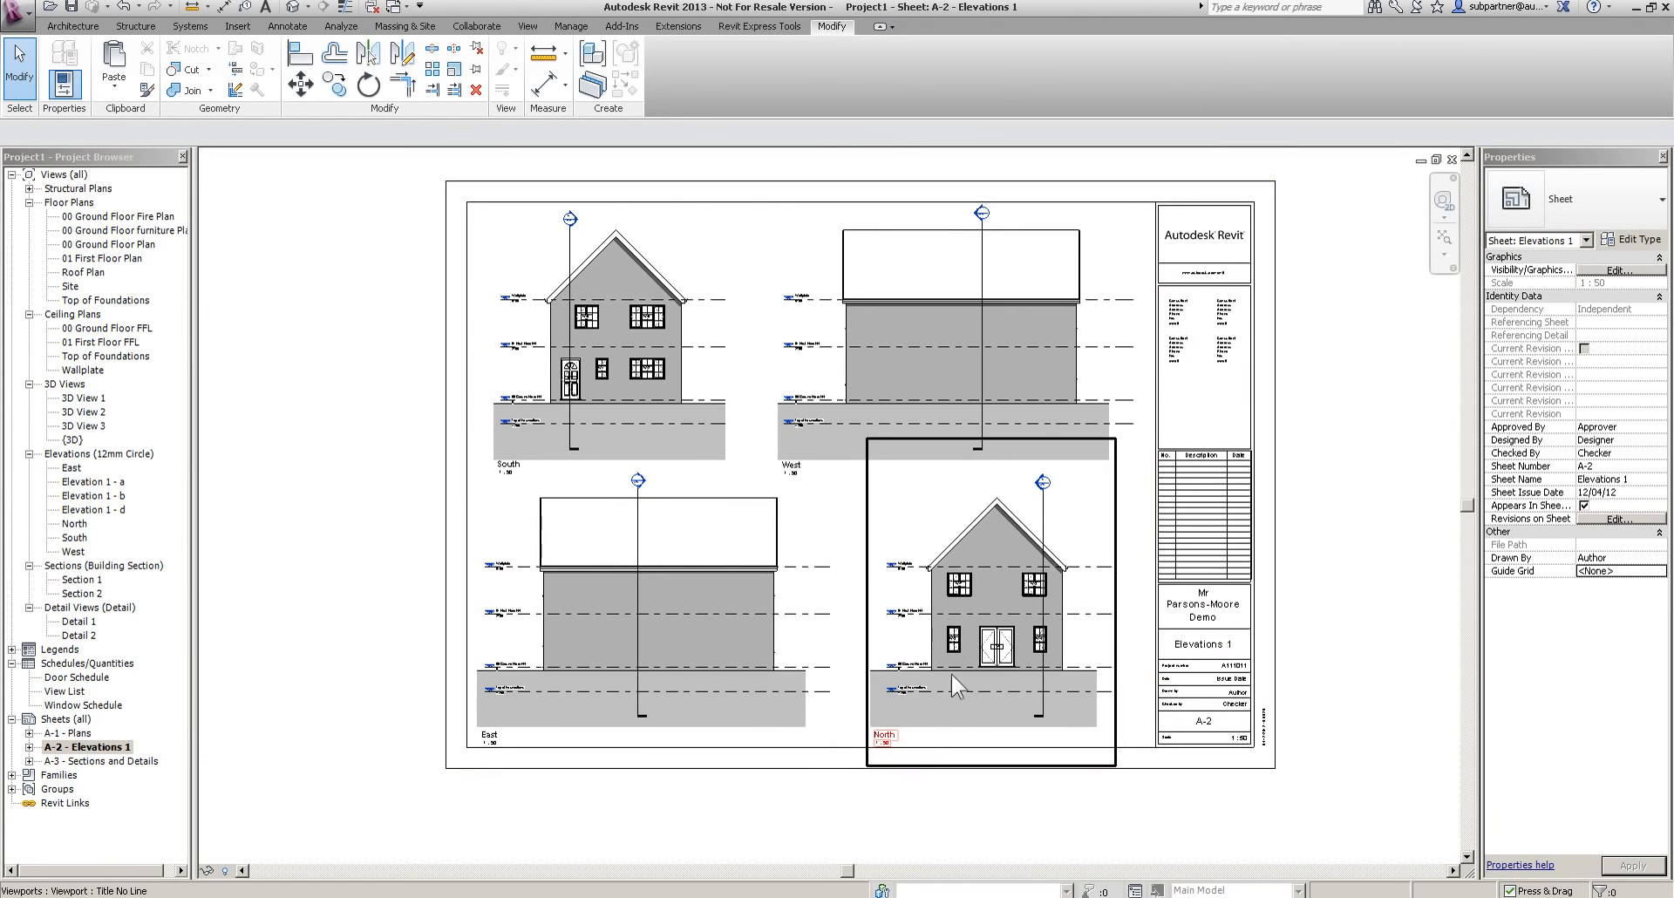
{"action": "scroll", "coordinate": [785, 798], "scroll_direction": "up", "scroll_amount": 2}
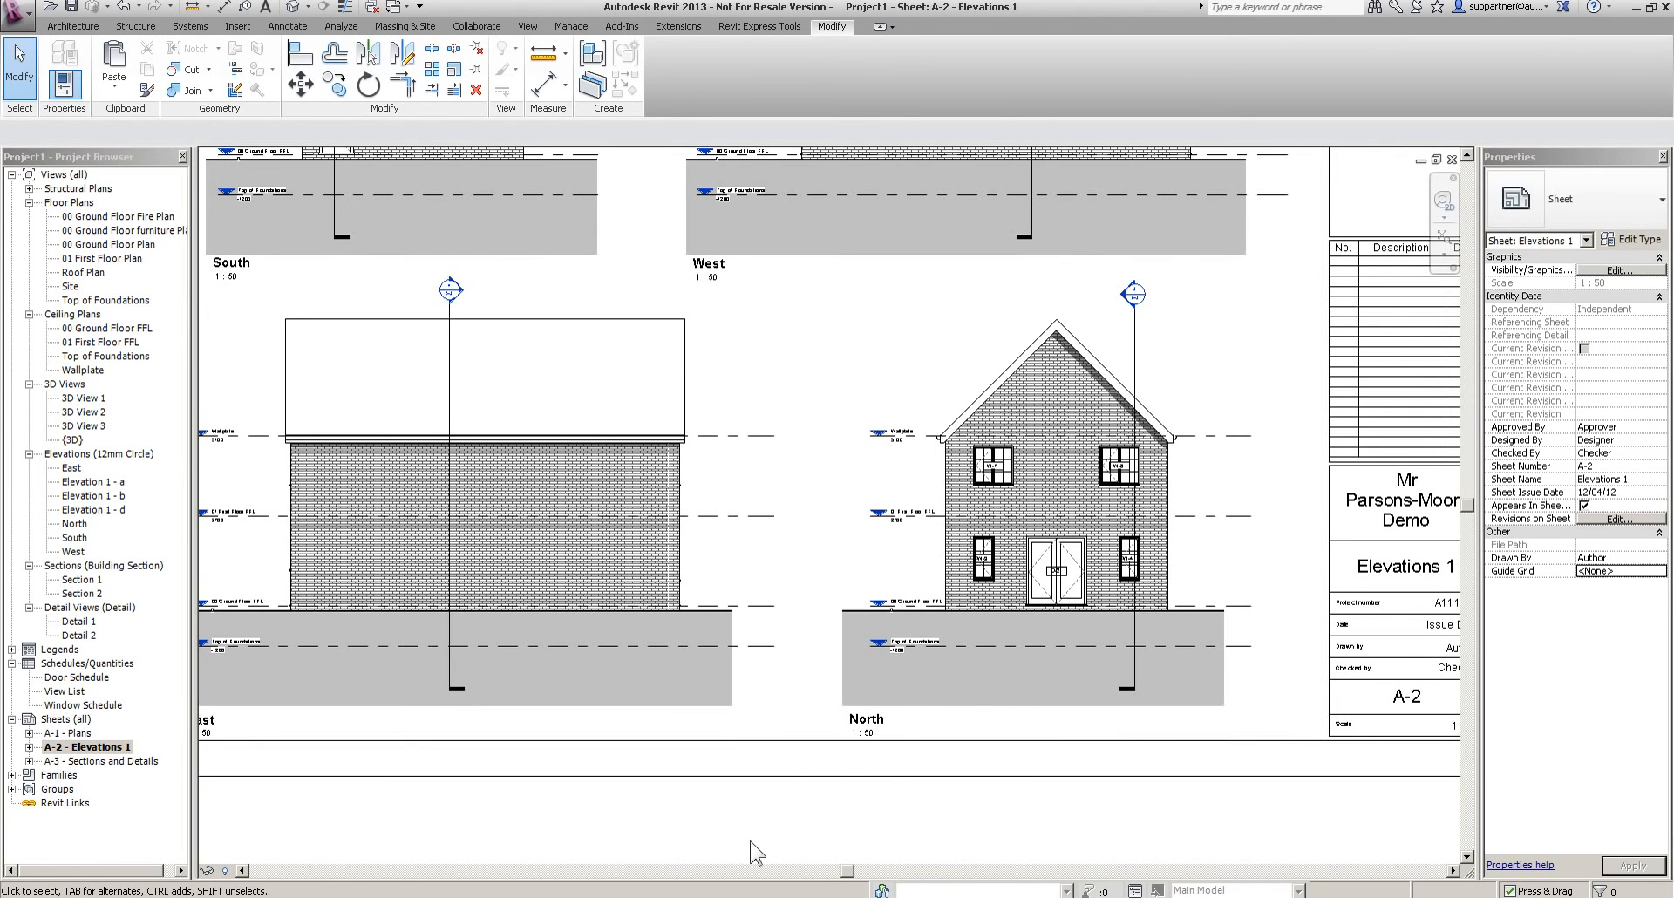
{"action": "scroll", "coordinate": [789, 765], "scroll_direction": "down", "scroll_amount": 2}
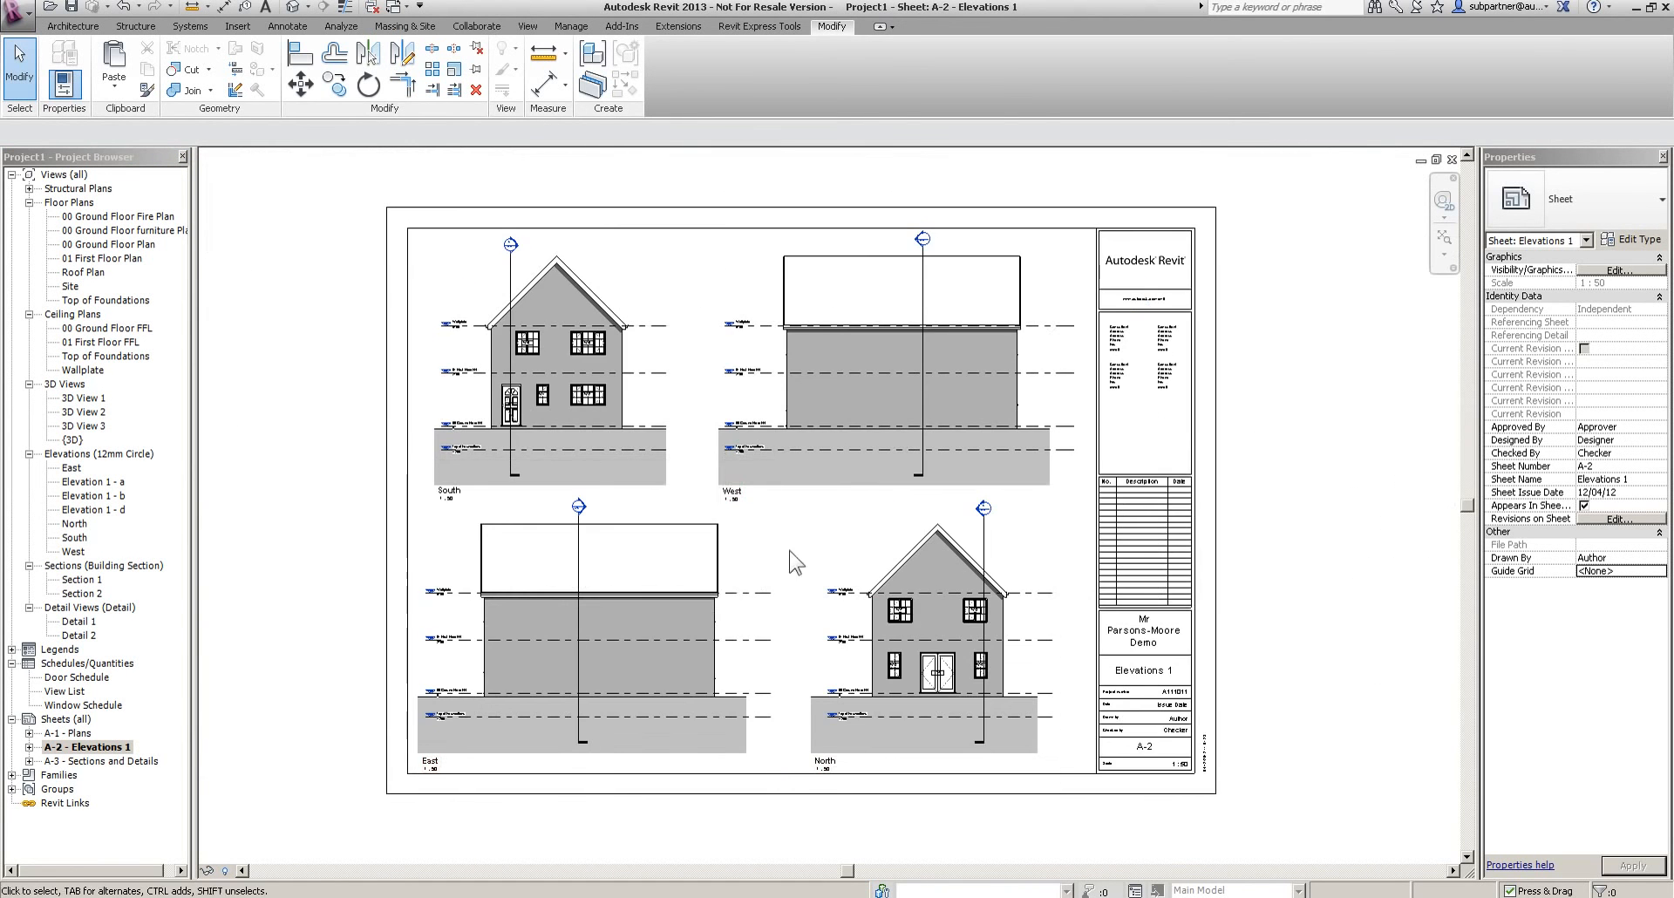
Change all four elevation viewports on sheet A-2 to the type Title No Line w Detail Ref
{"action": "left_click", "coordinate": [880, 420]}
{"action": "left_click_drag", "start_coordinate": [946, 649], "coordinate": [523, 200]}
{"action": "left_click", "coordinate": [1573, 201]}
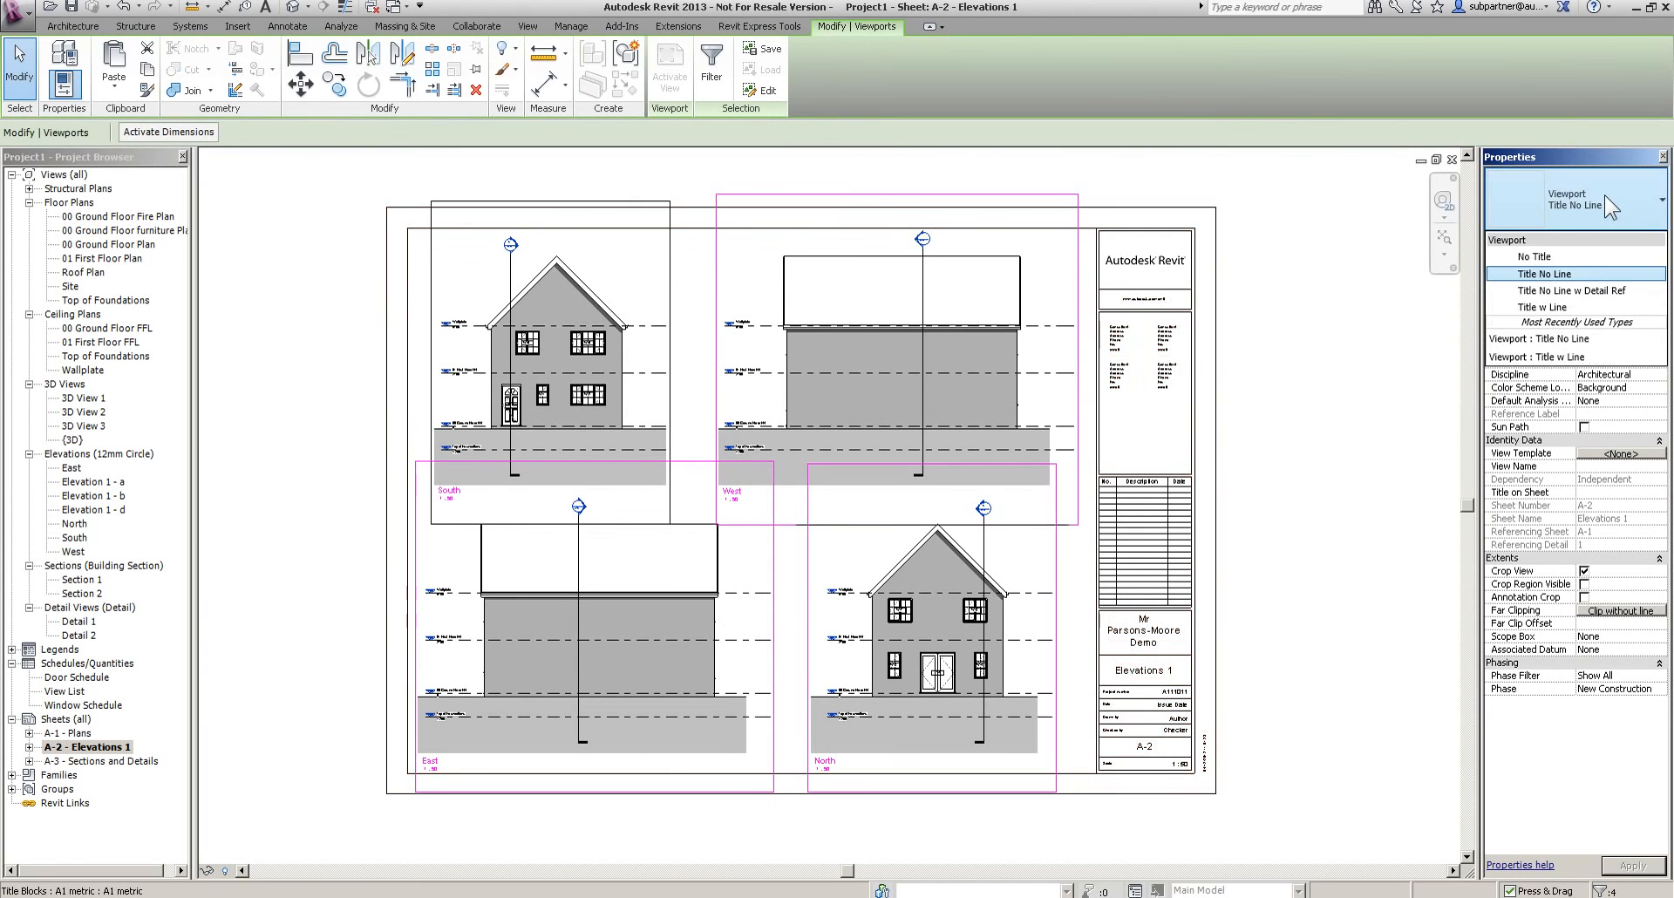
{"action": "left_click", "coordinate": [1585, 293]}
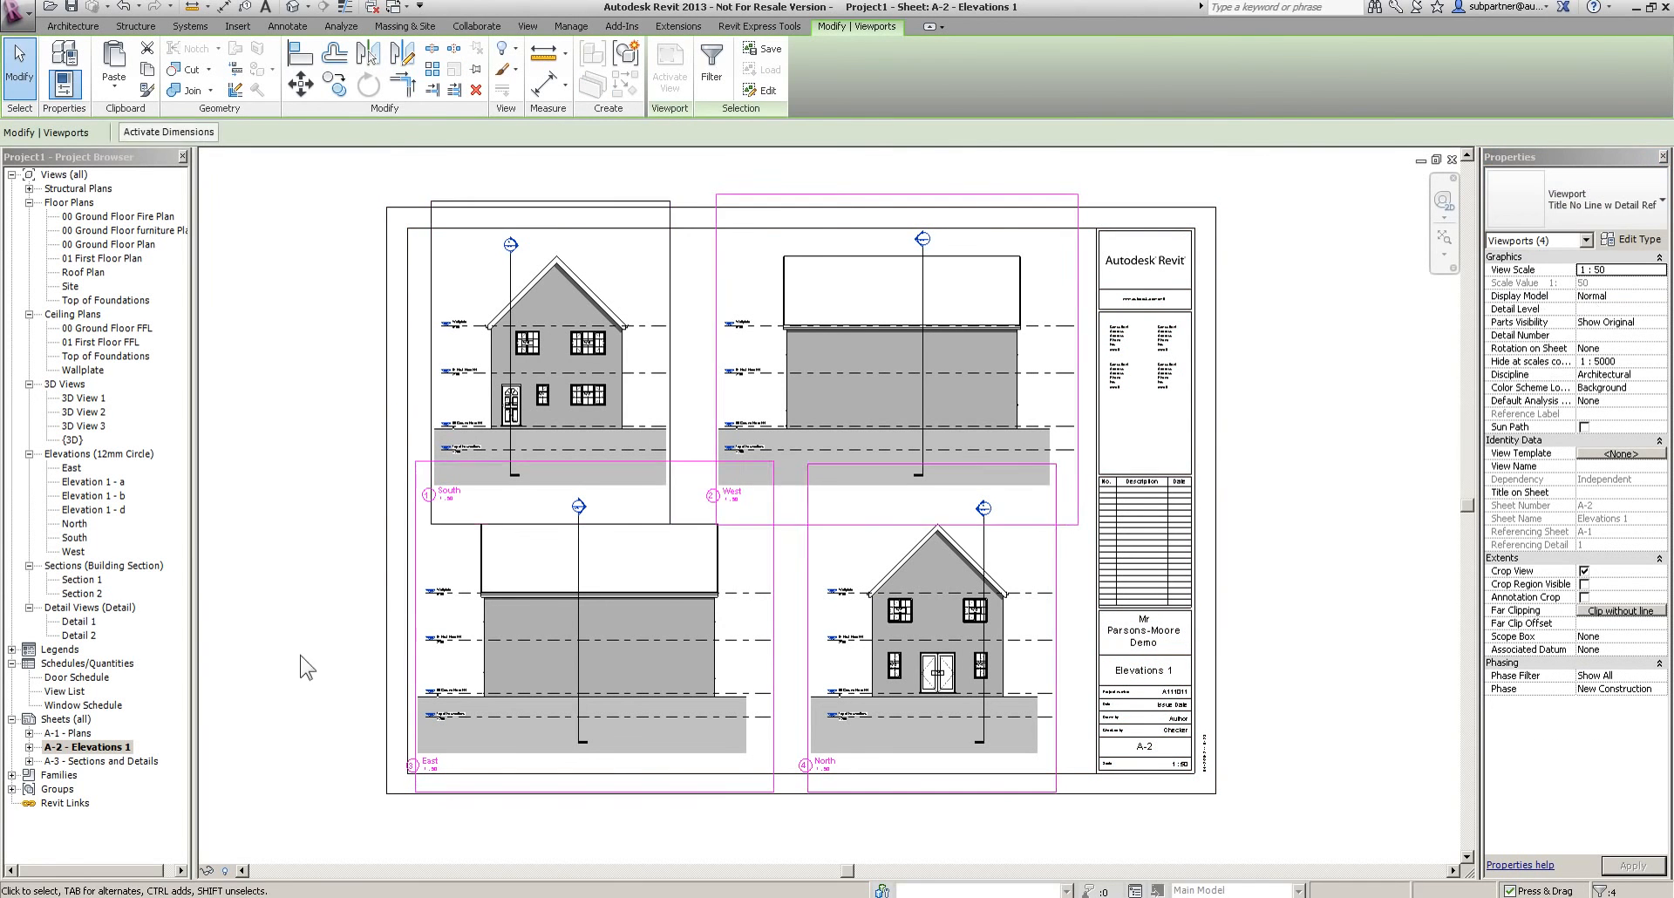
{"action": "left_click", "coordinate": [295, 673]}
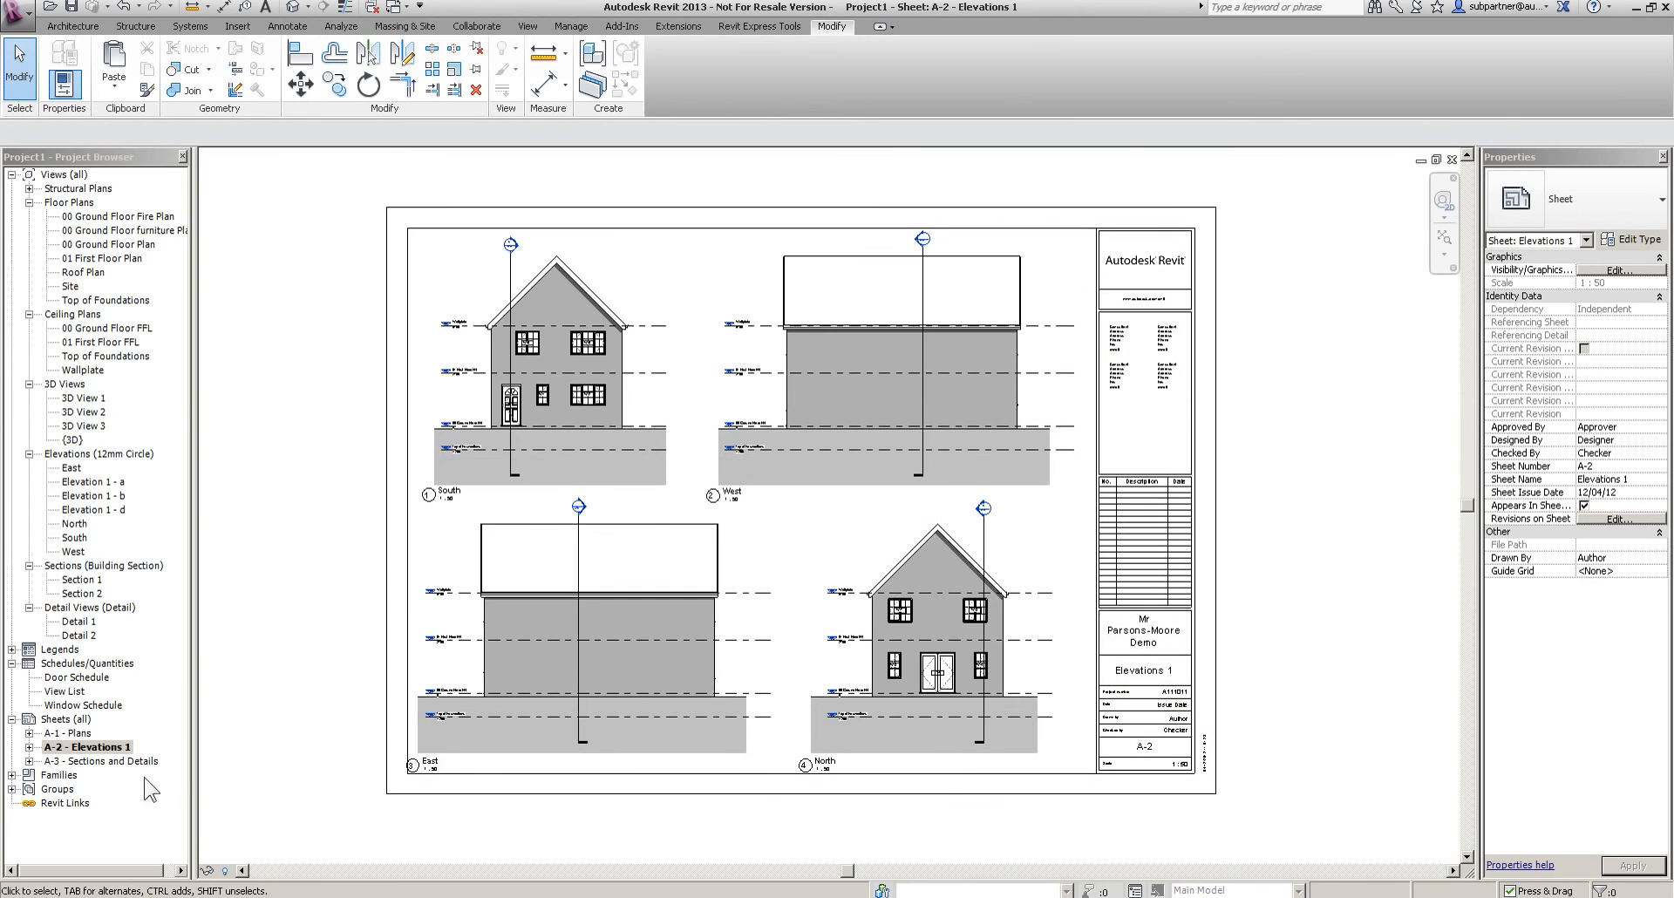
On sheet A-3, change the Section 1, Section 2 and Detail 1 viewports to Title No Line w Detail Ref
{"action": "double_click", "coordinate": [89, 762]}
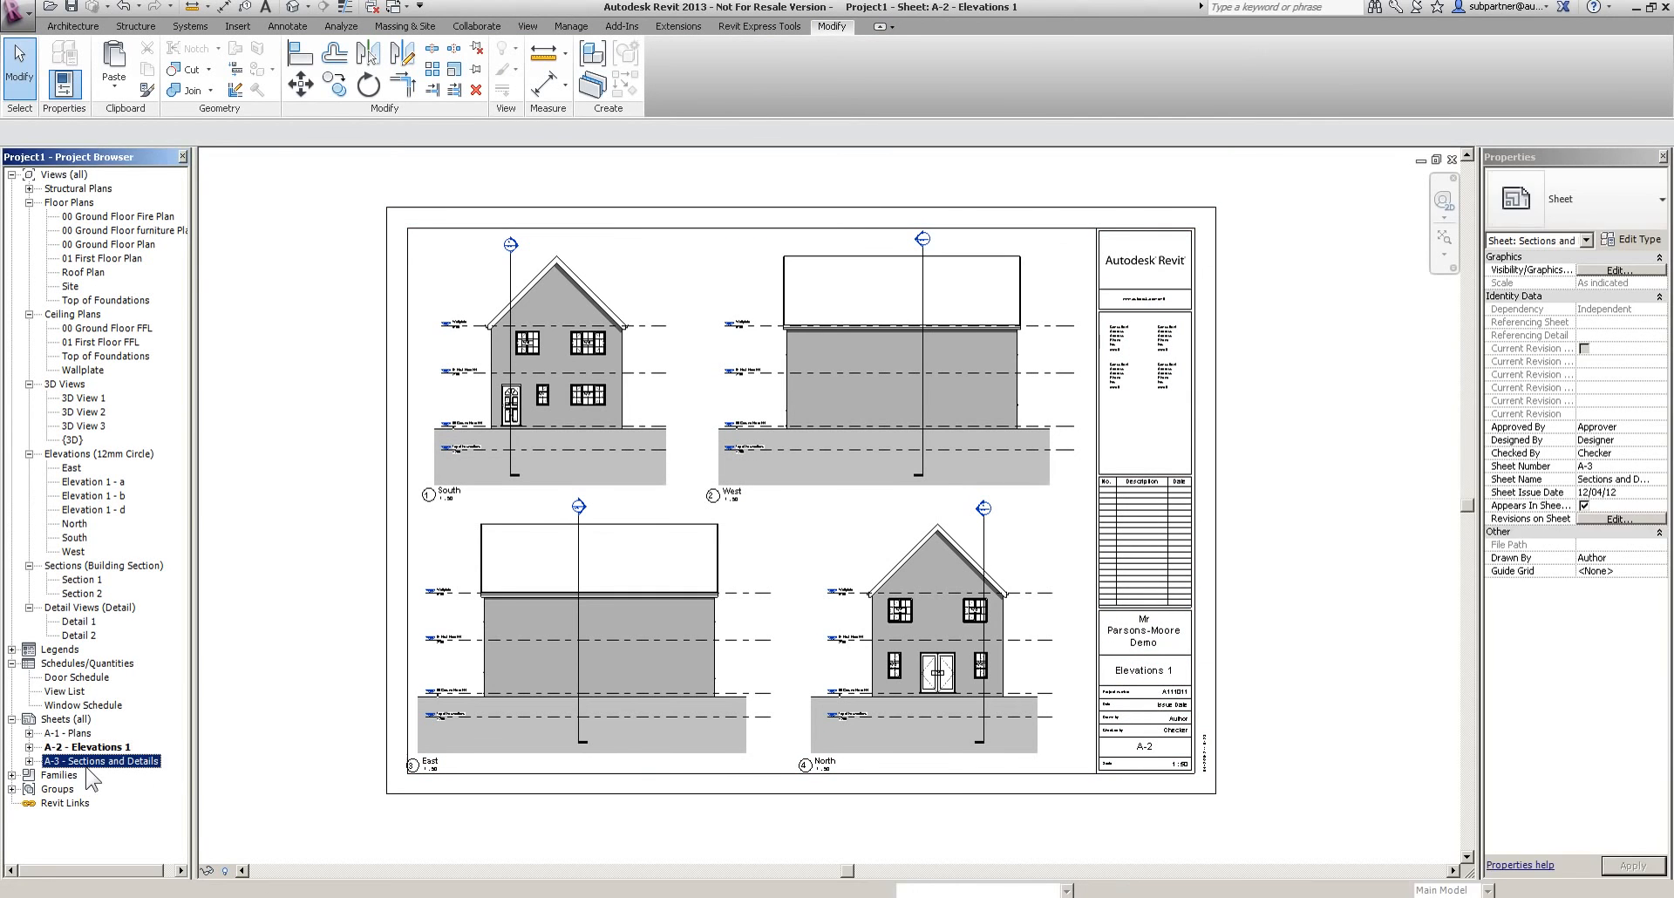
{"action": "scroll", "coordinate": [551, 546], "scroll_direction": "up", "scroll_amount": 3}
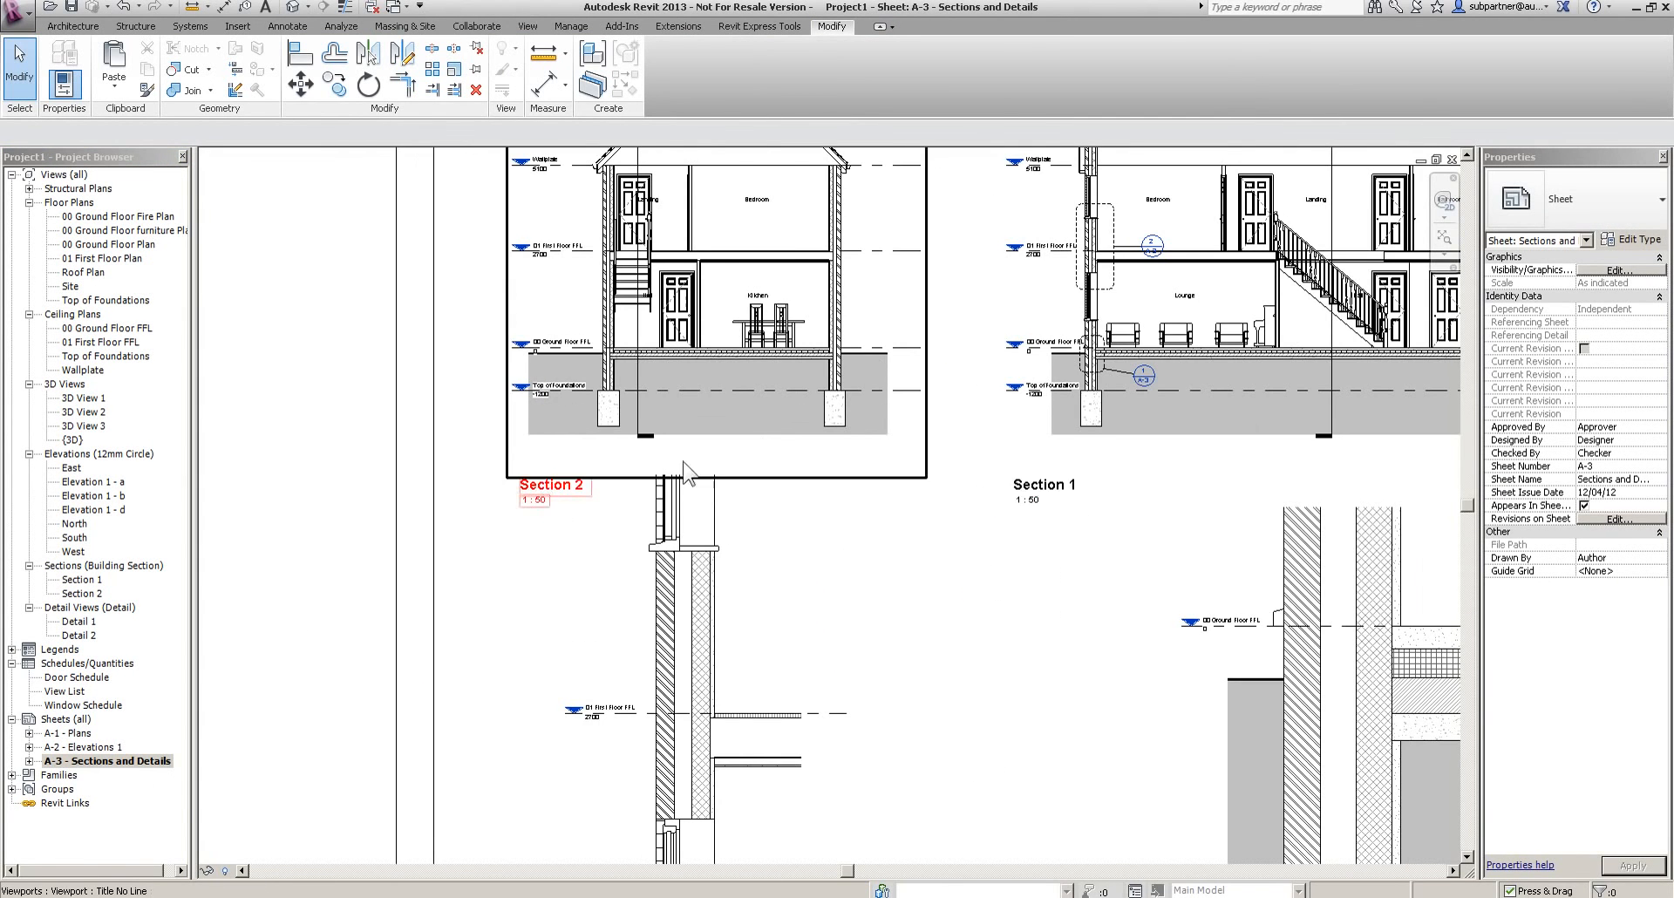
{"action": "left_click", "coordinate": [1310, 390]}
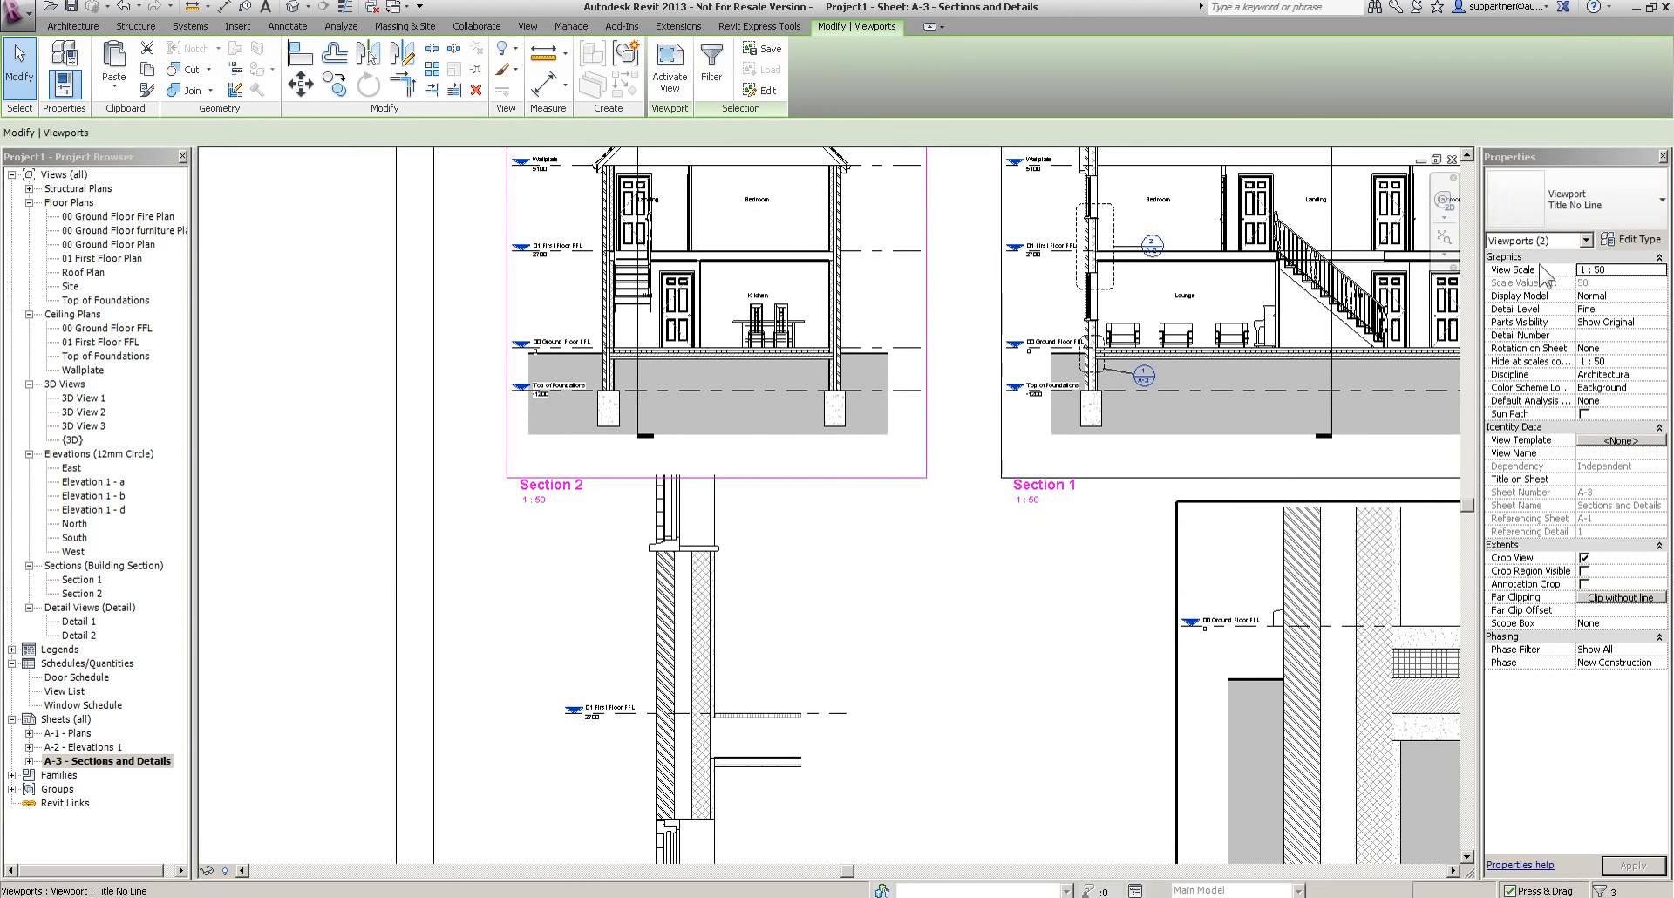
{"action": "left_click", "coordinate": [1567, 200]}
{"action": "left_click", "coordinate": [1565, 293]}
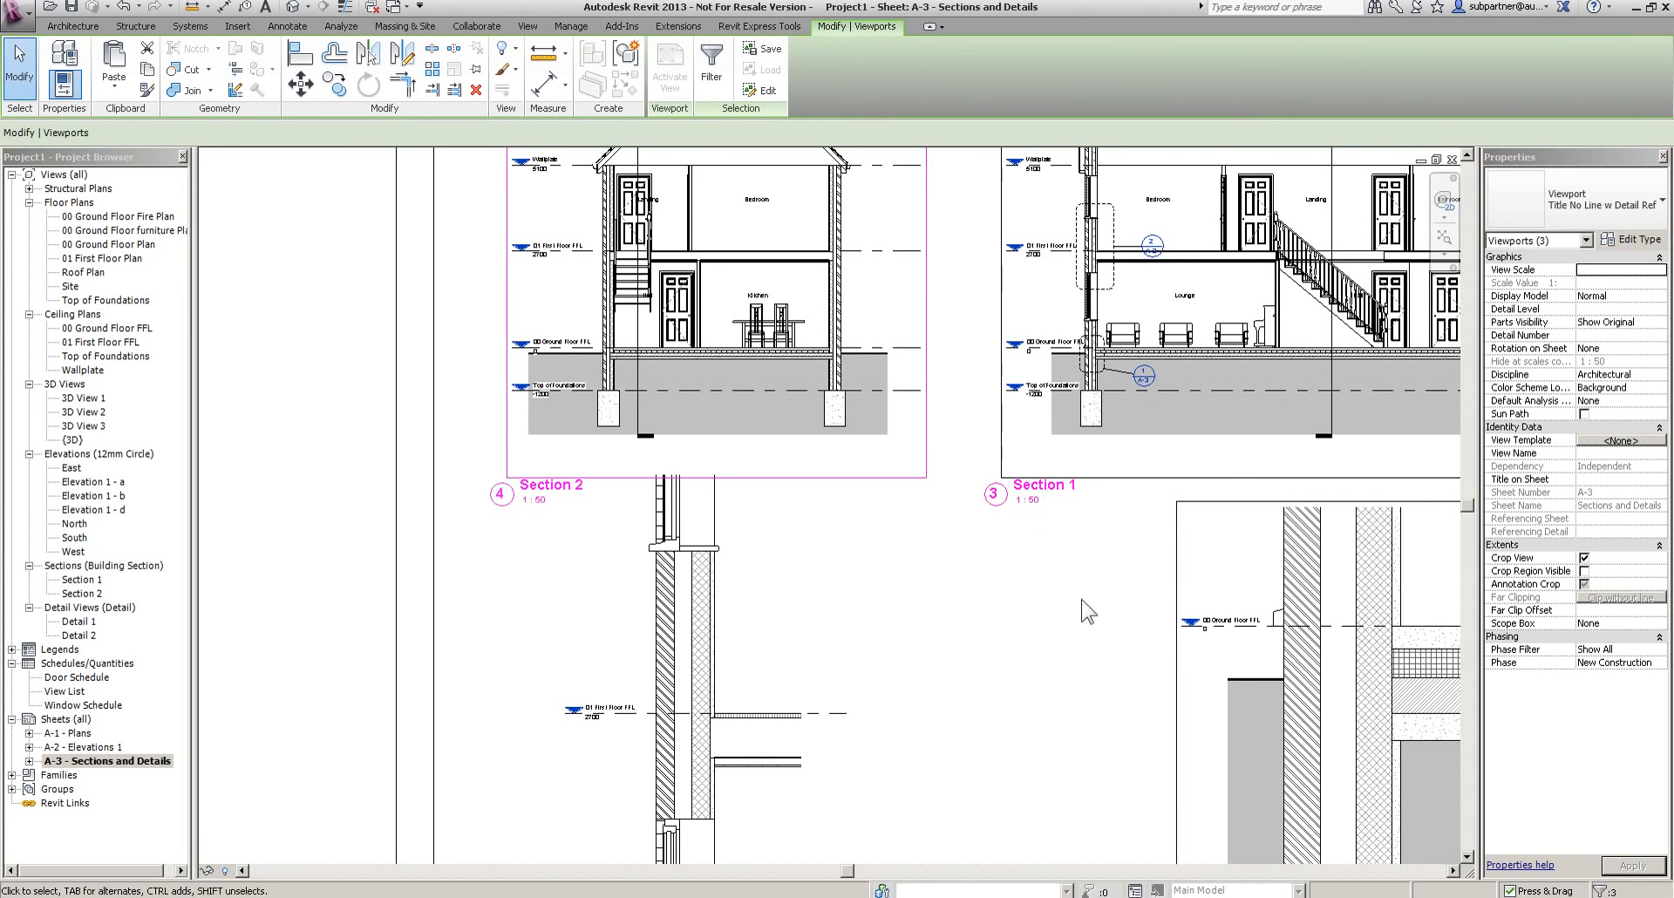
{"action": "left_click", "coordinate": [291, 359]}
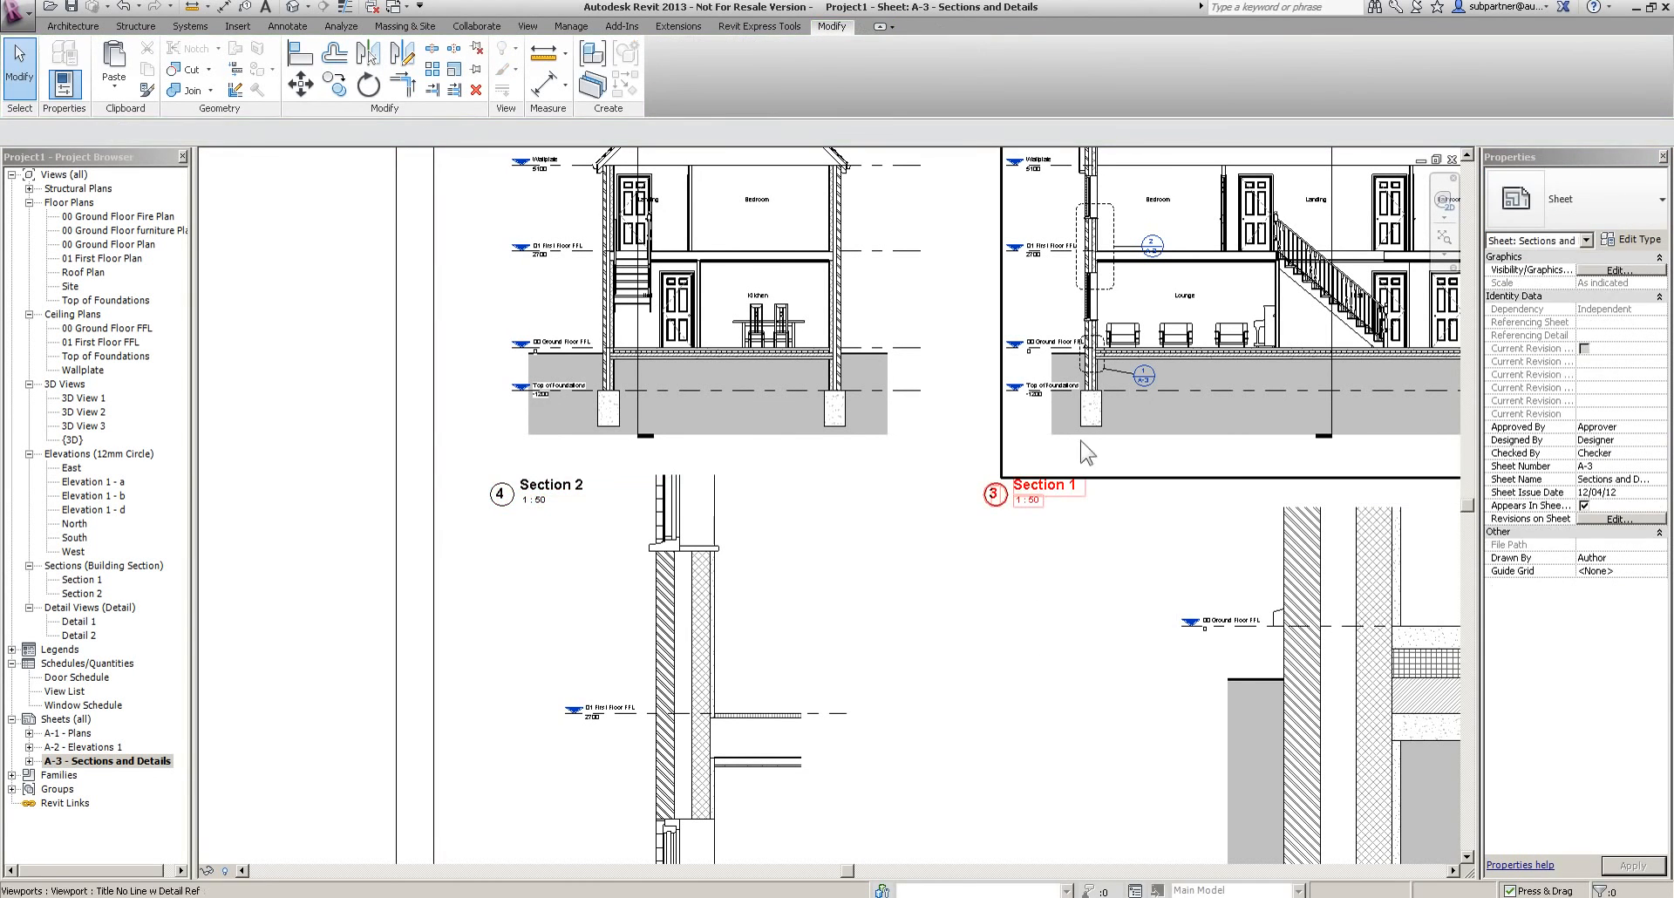
Check the section markers and detail callout references in both sections on sheet A-3 against the numbered view titles
{"action": "scroll", "coordinate": [1054, 568], "scroll_direction": "up", "scroll_amount": 3, "text": "ctrl"}
{"action": "scroll", "coordinate": [610, 185], "scroll_direction": "up", "scroll_amount": 5}
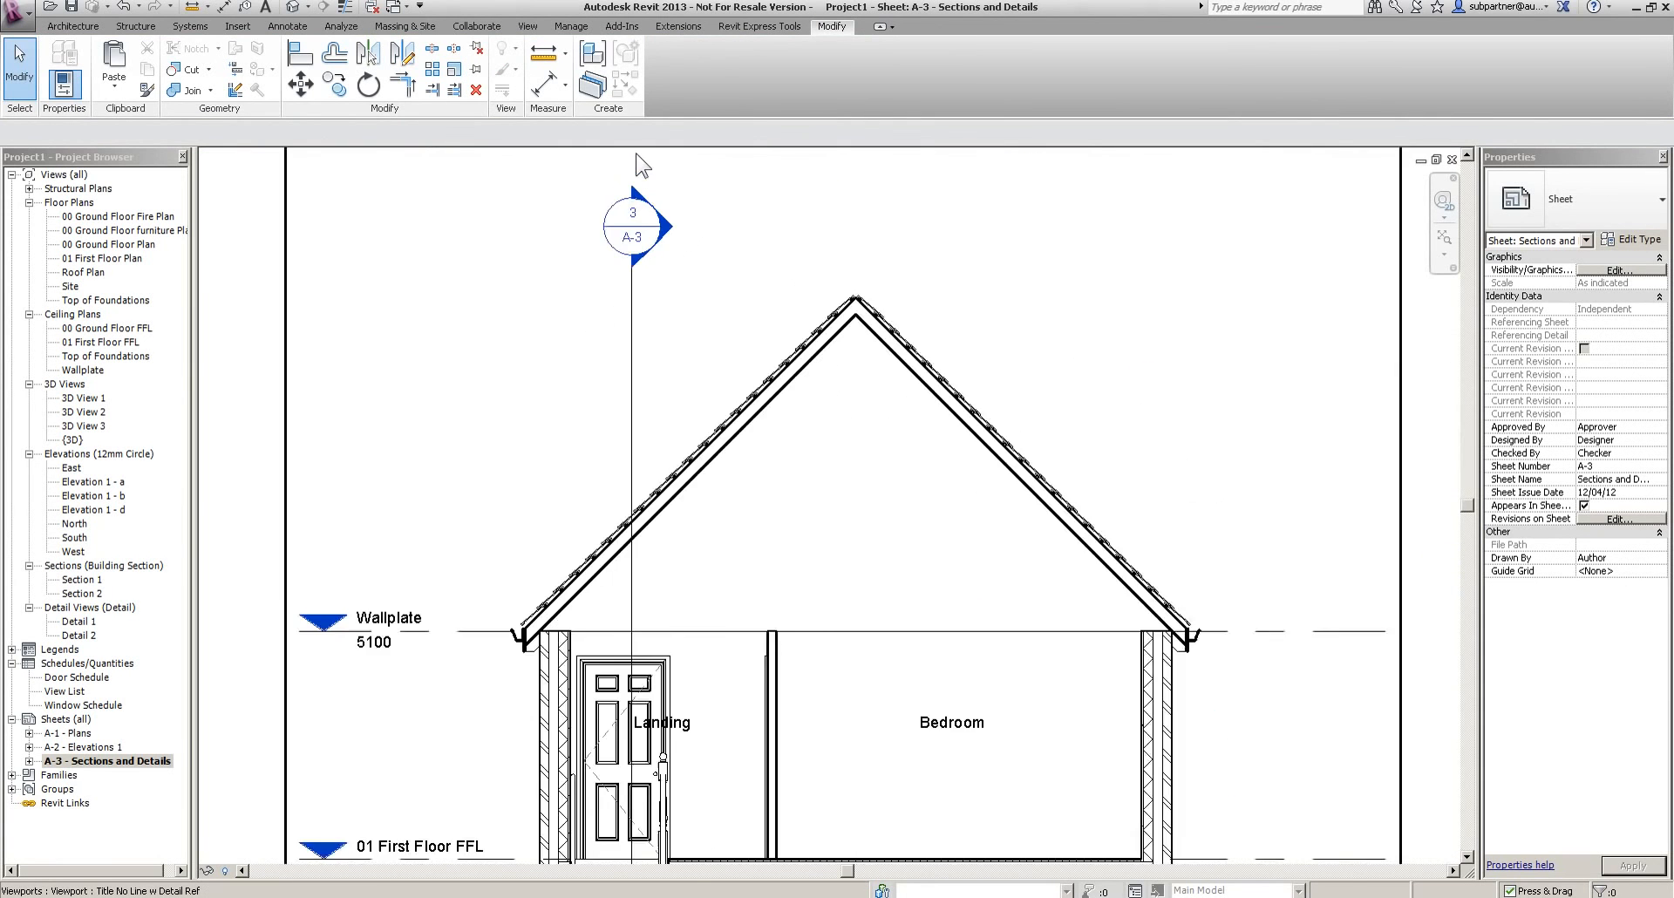
{"action": "scroll", "coordinate": [636, 206], "scroll_direction": "down", "scroll_amount": 3}
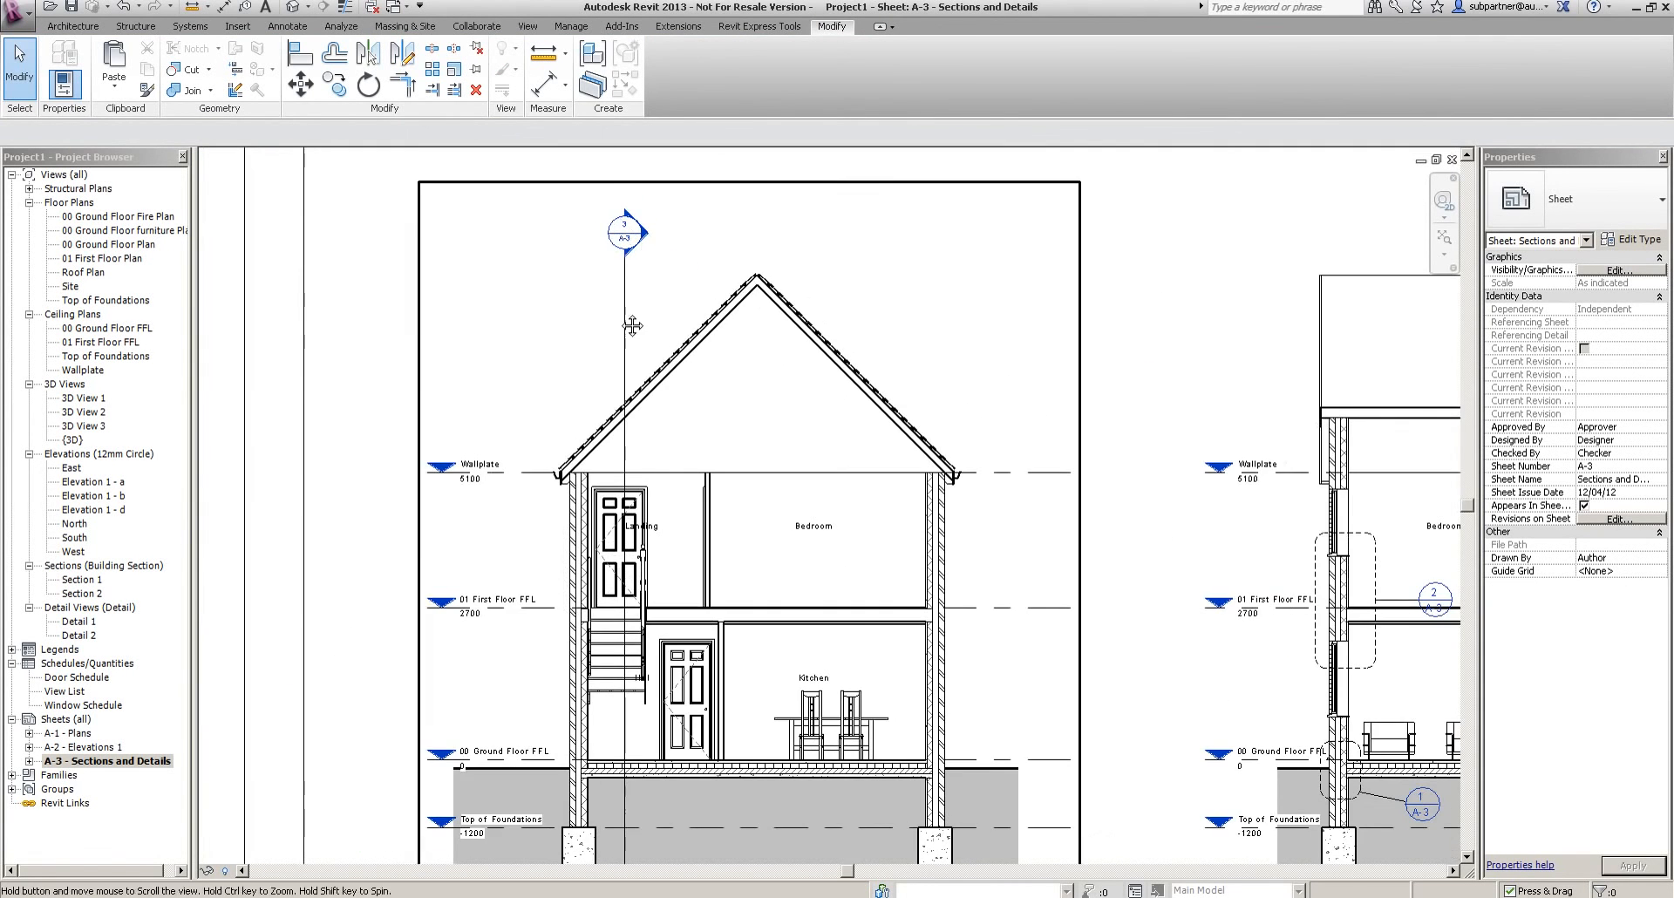
{"action": "scroll", "coordinate": [789, 270], "scroll_direction": "down", "scroll_amount": 3, "text": "shift"}
{"action": "scroll", "coordinate": [1238, 375], "scroll_direction": "up", "scroll_amount": 3}
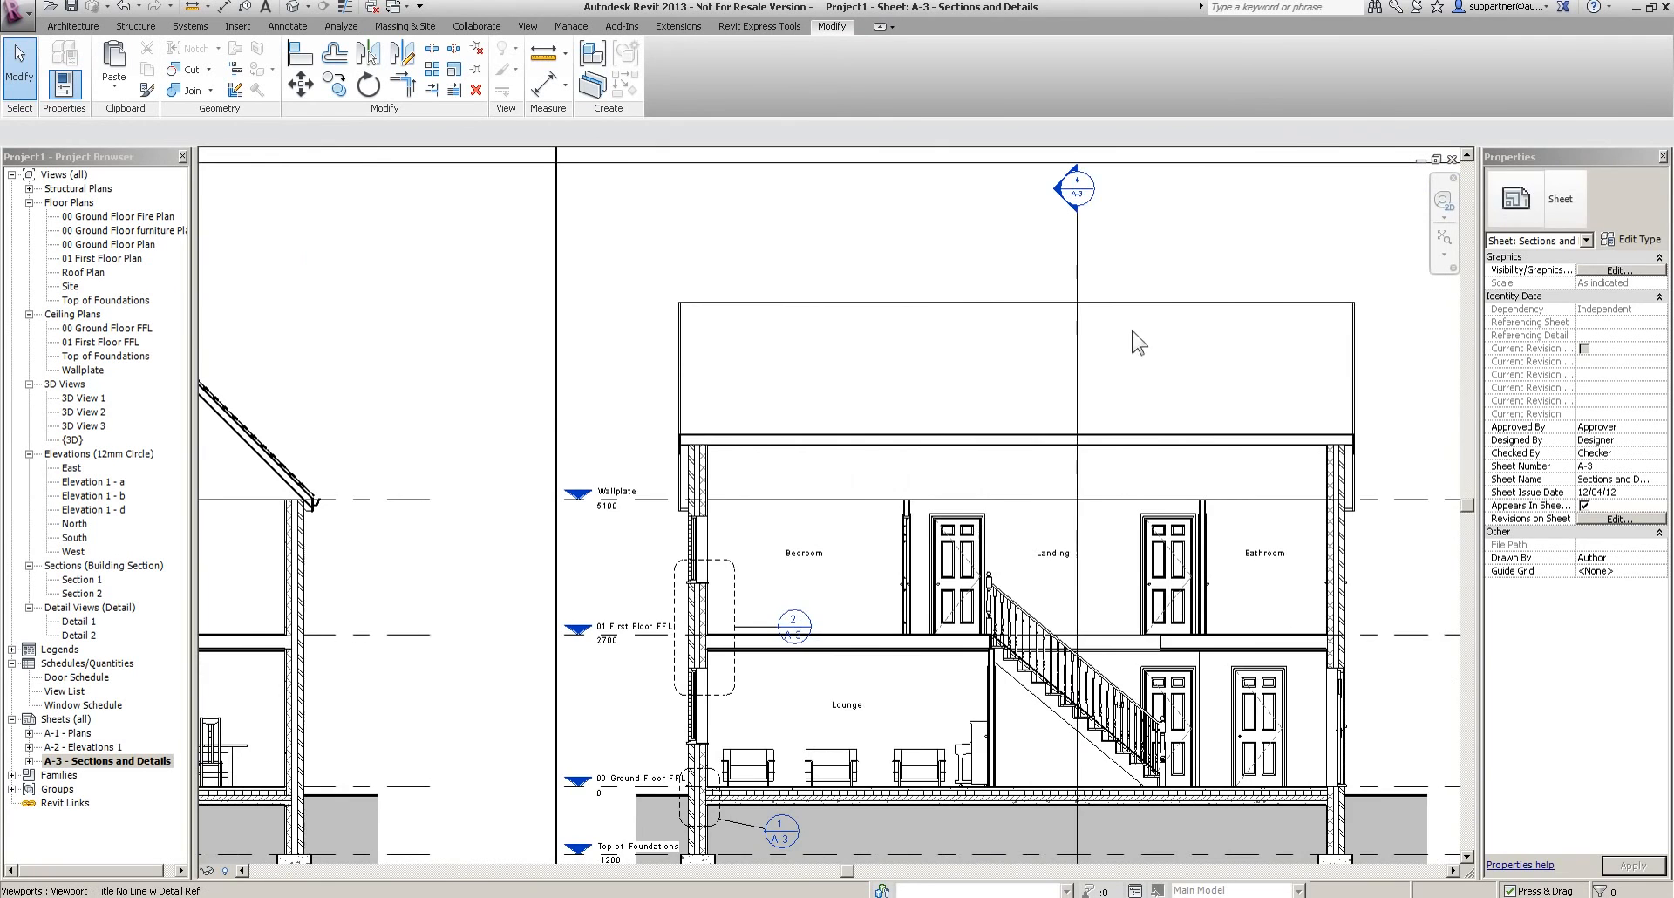
{"action": "scroll", "coordinate": [1238, 374], "scroll_direction": "down", "scroll_amount": 3}
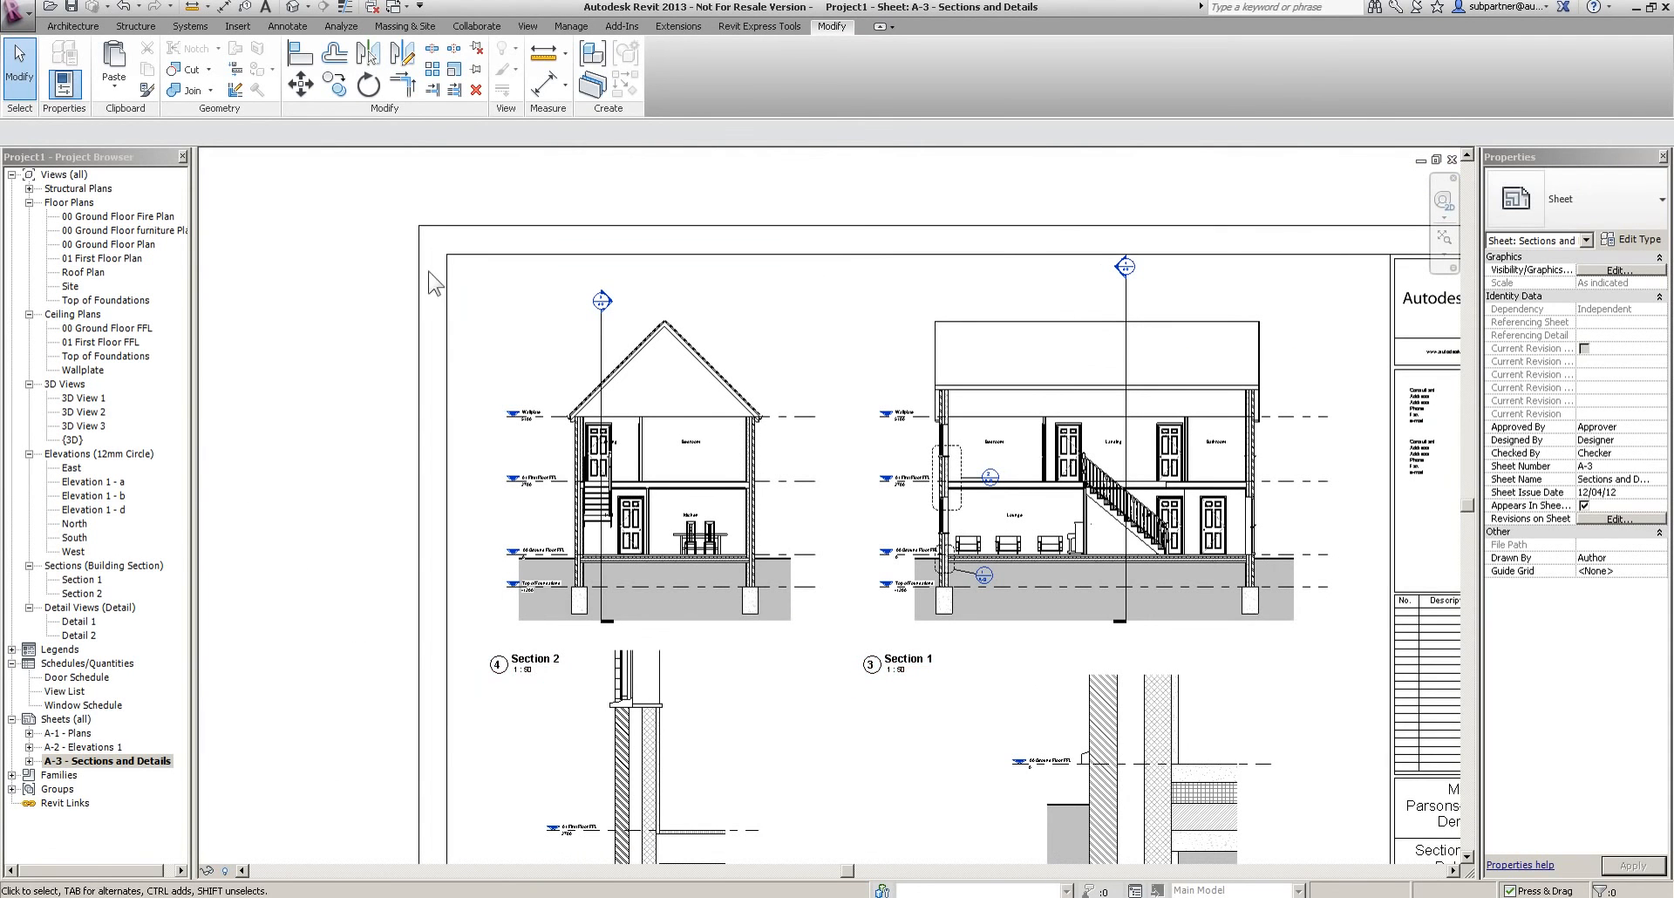
{"action": "left_click", "coordinate": [1444, 238]}
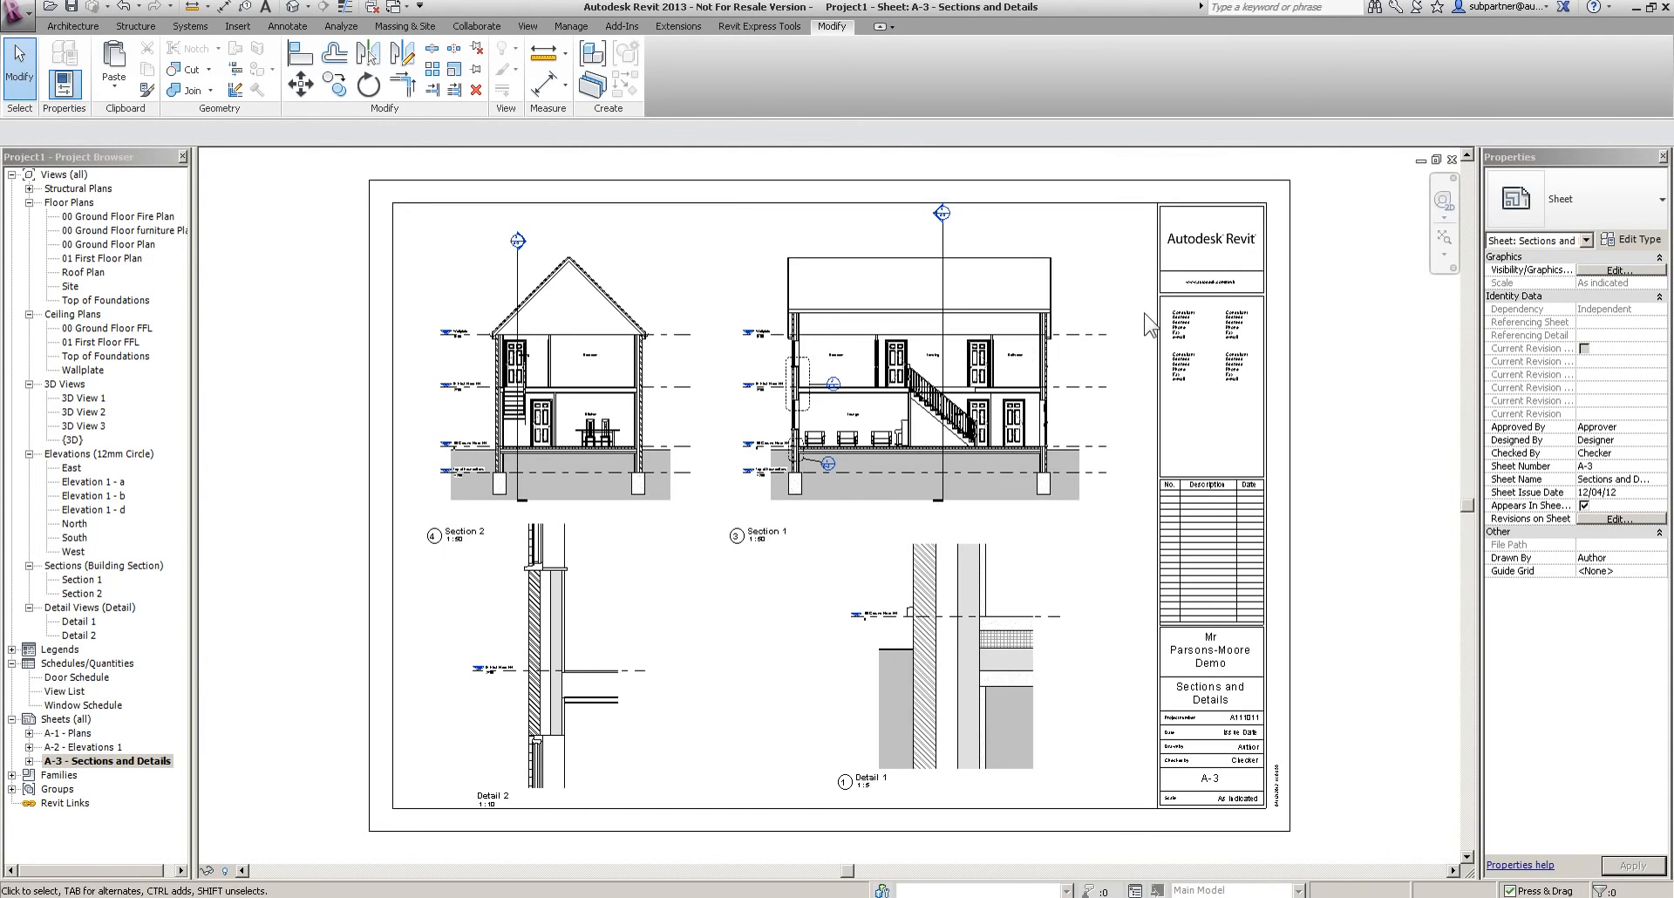
Review the finished layouts of sheets A-1 Plans, A-2 Elevations 1 and A-3 Sections and Details in turn
{"action": "double_click", "coordinate": [69, 733]}
{"action": "scroll", "coordinate": [982, 510], "scroll_direction": "down", "scroll_amount": 6}
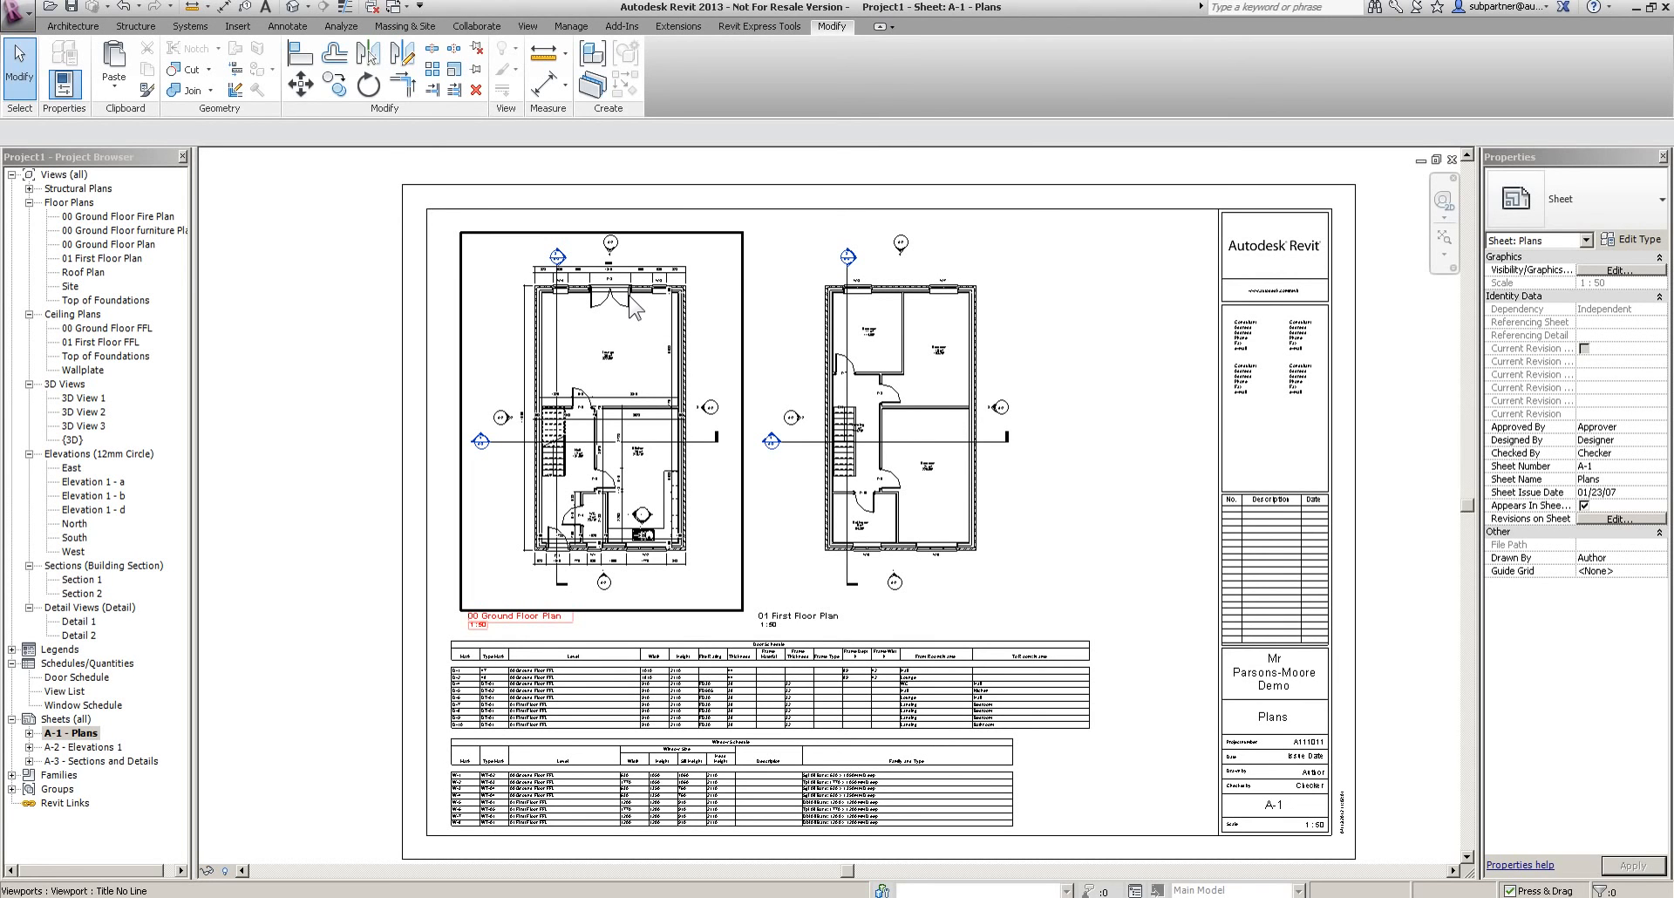
{"action": "double_click", "coordinate": [74, 748]}
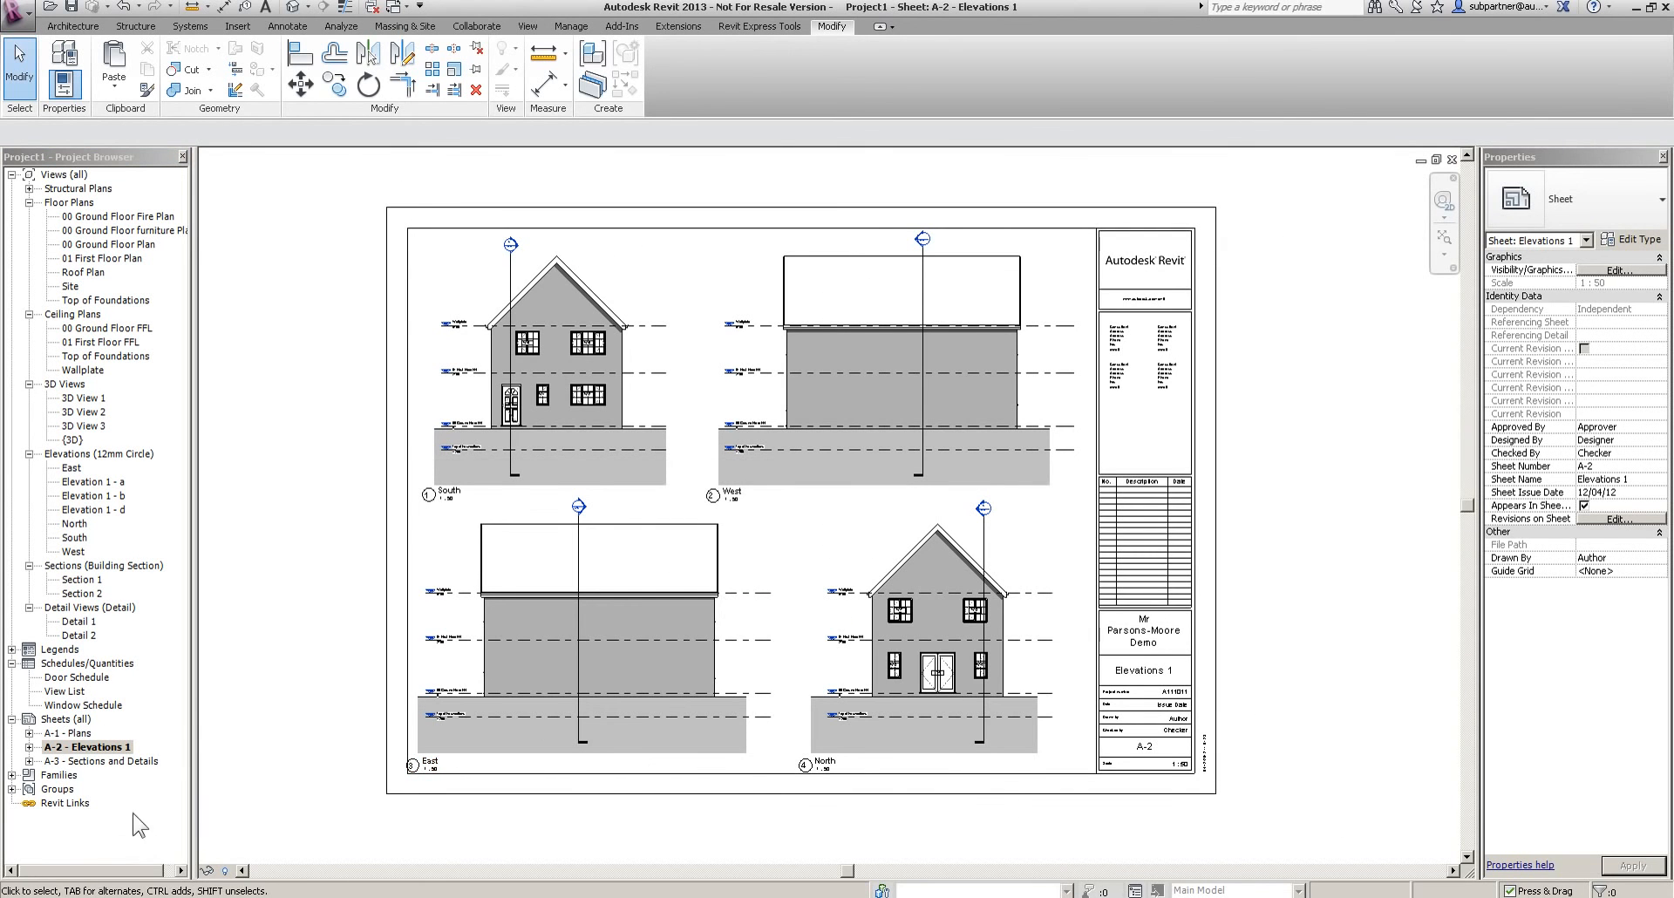
{"action": "double_click", "coordinate": [100, 761]}
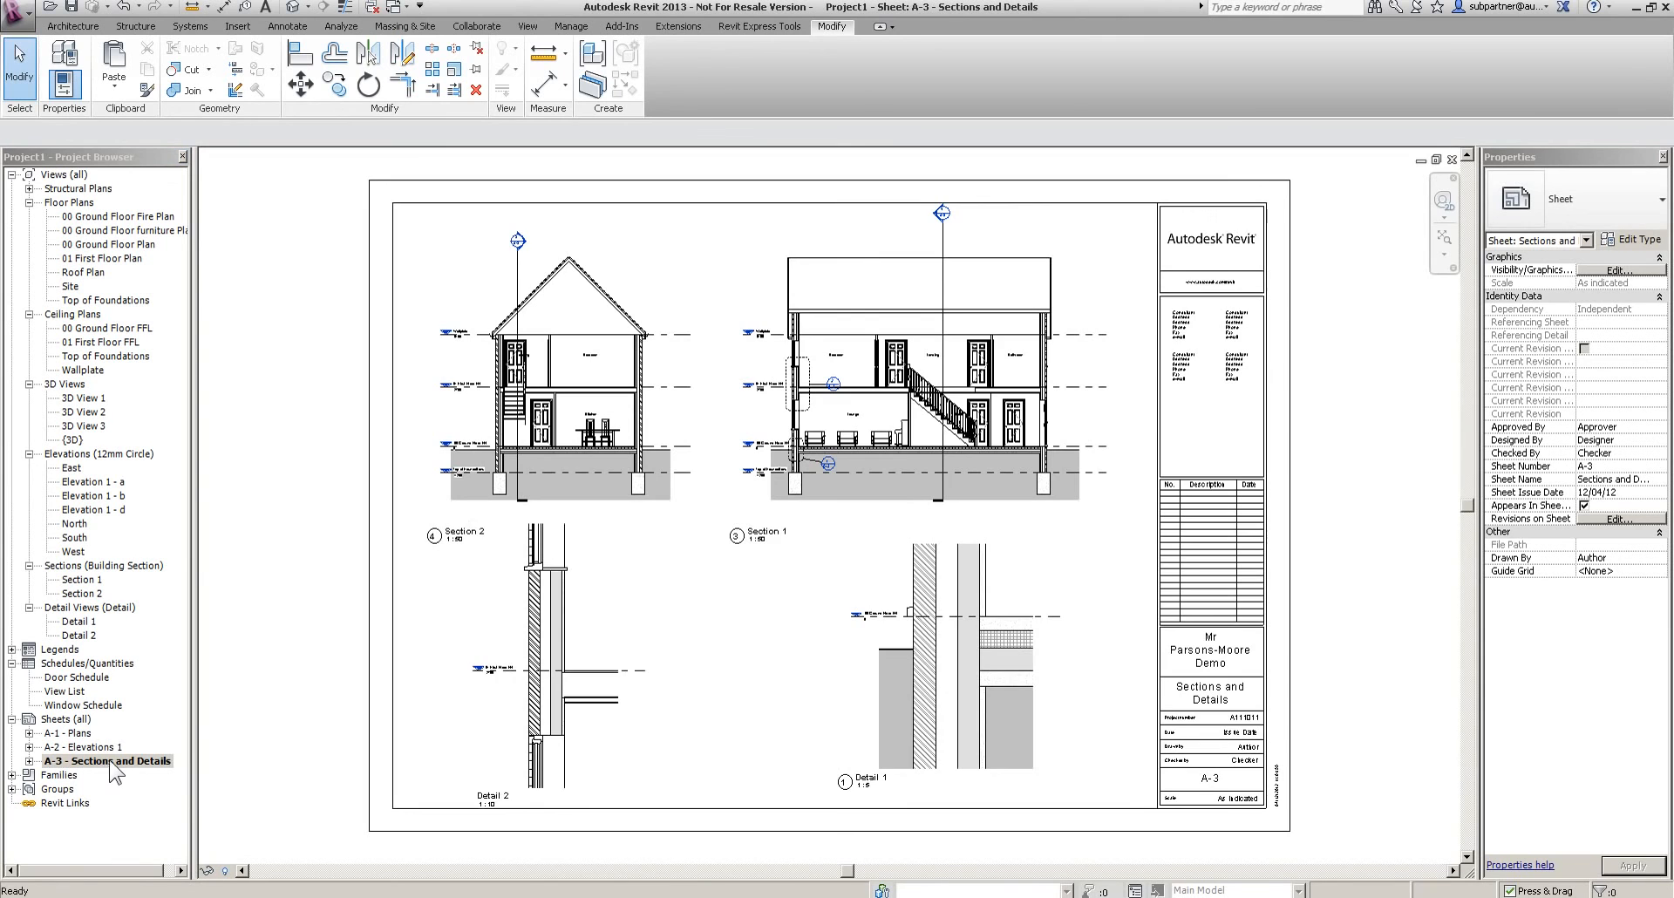